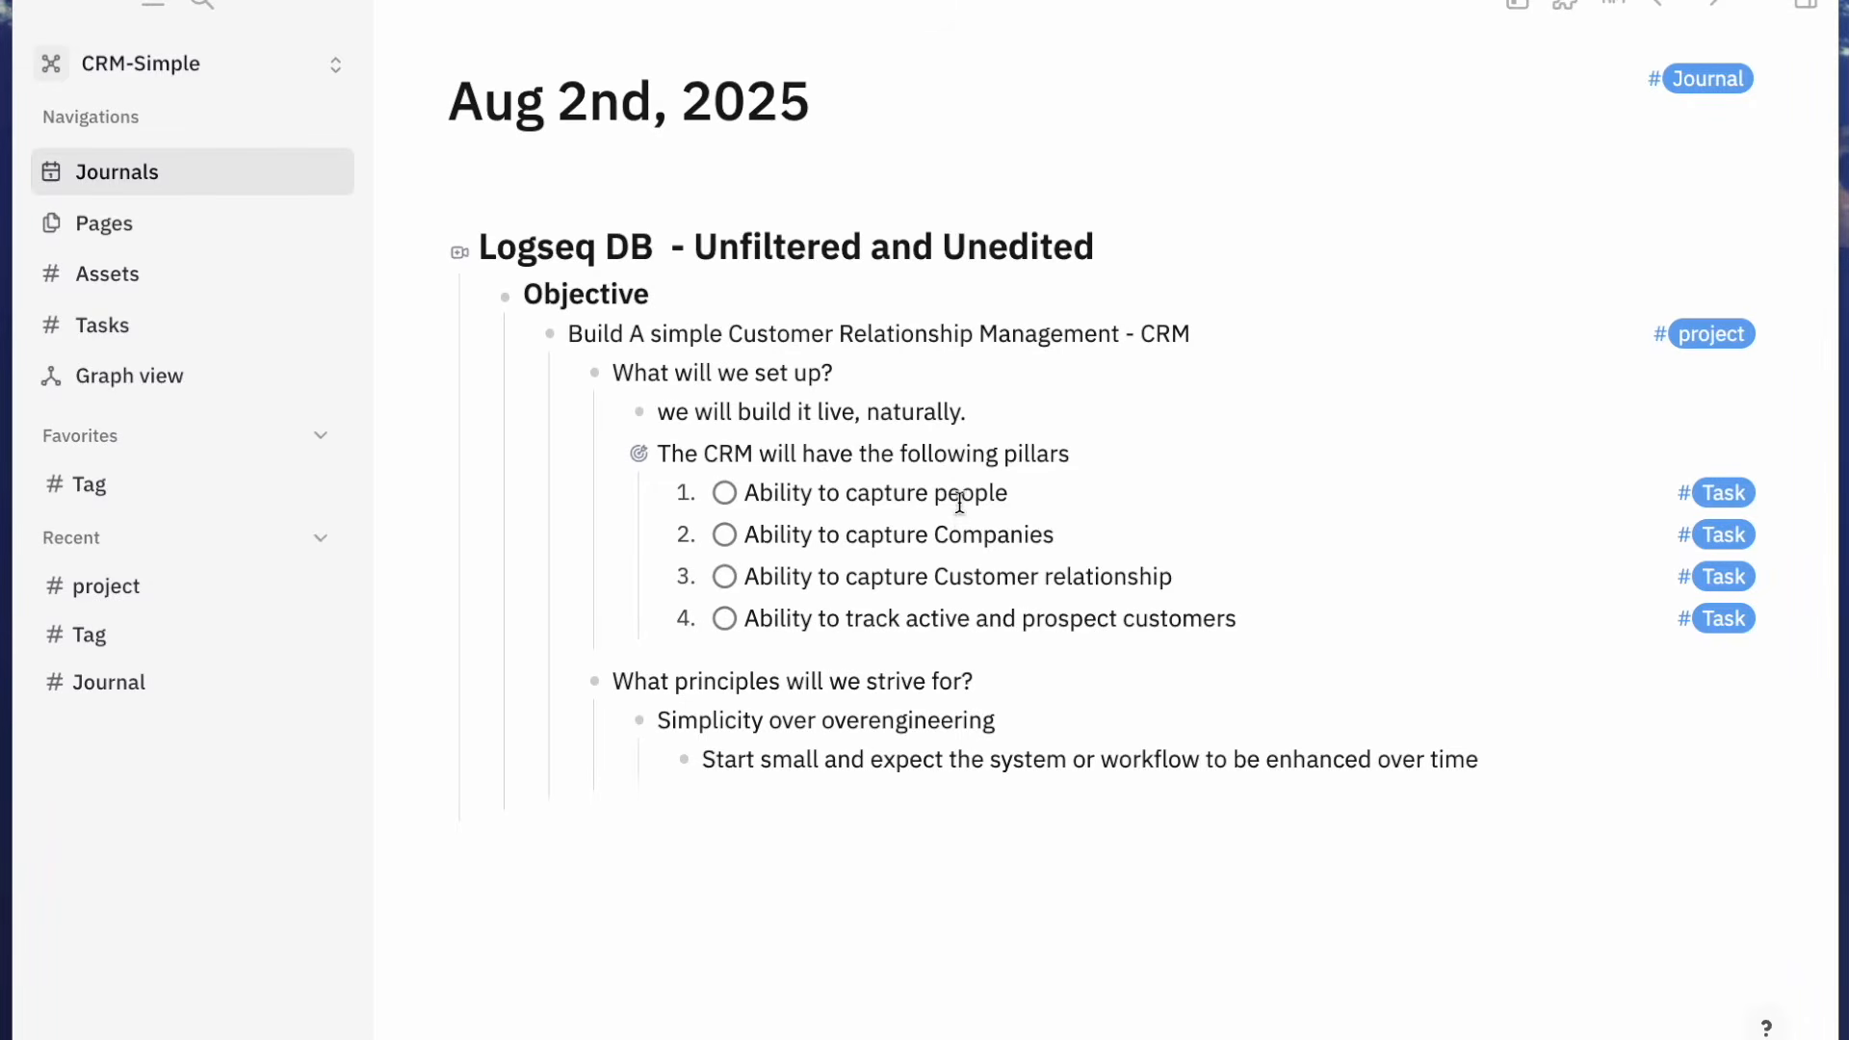
Highlight the prospect-tracking, 'Simplicity over overengineering' and 'Start small' lines in the Companies notes
{"action": "left_click", "coordinate": [960, 535]}
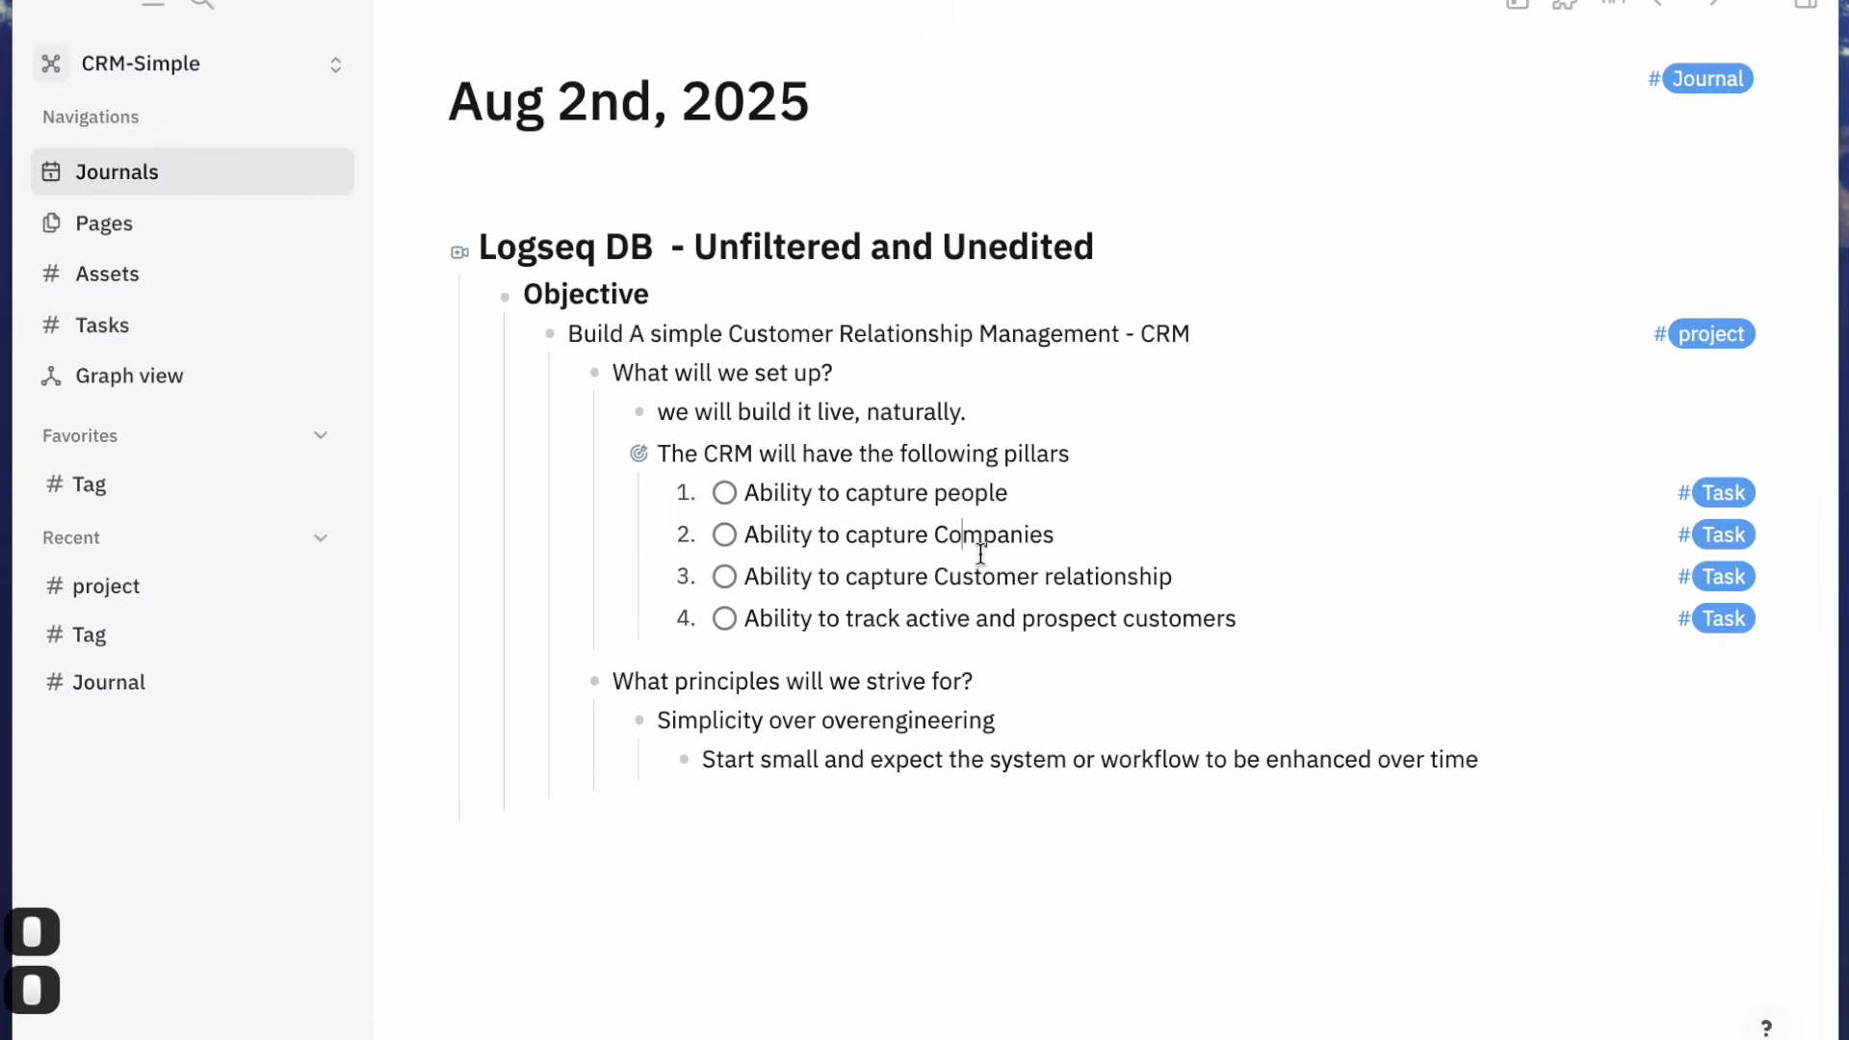
{"action": "triple_click", "coordinate": [1001, 618]}
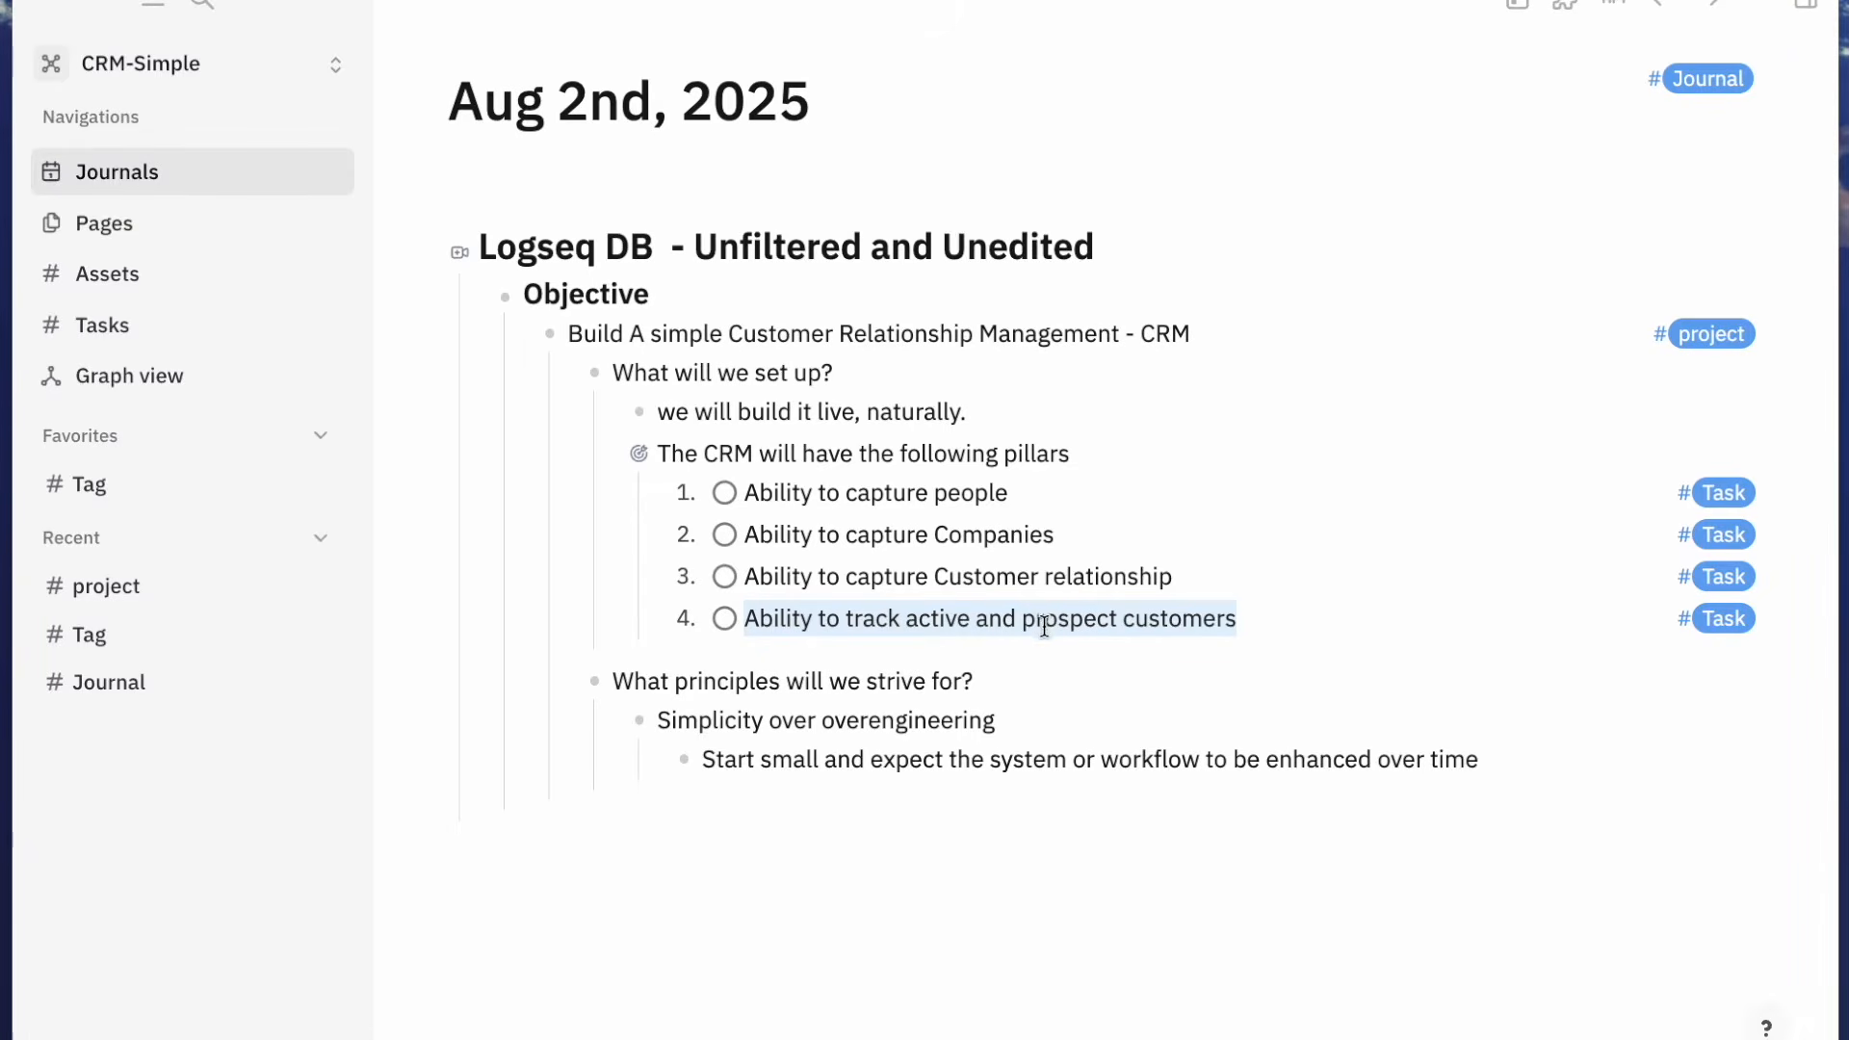
{"action": "triple_click", "coordinate": [900, 722]}
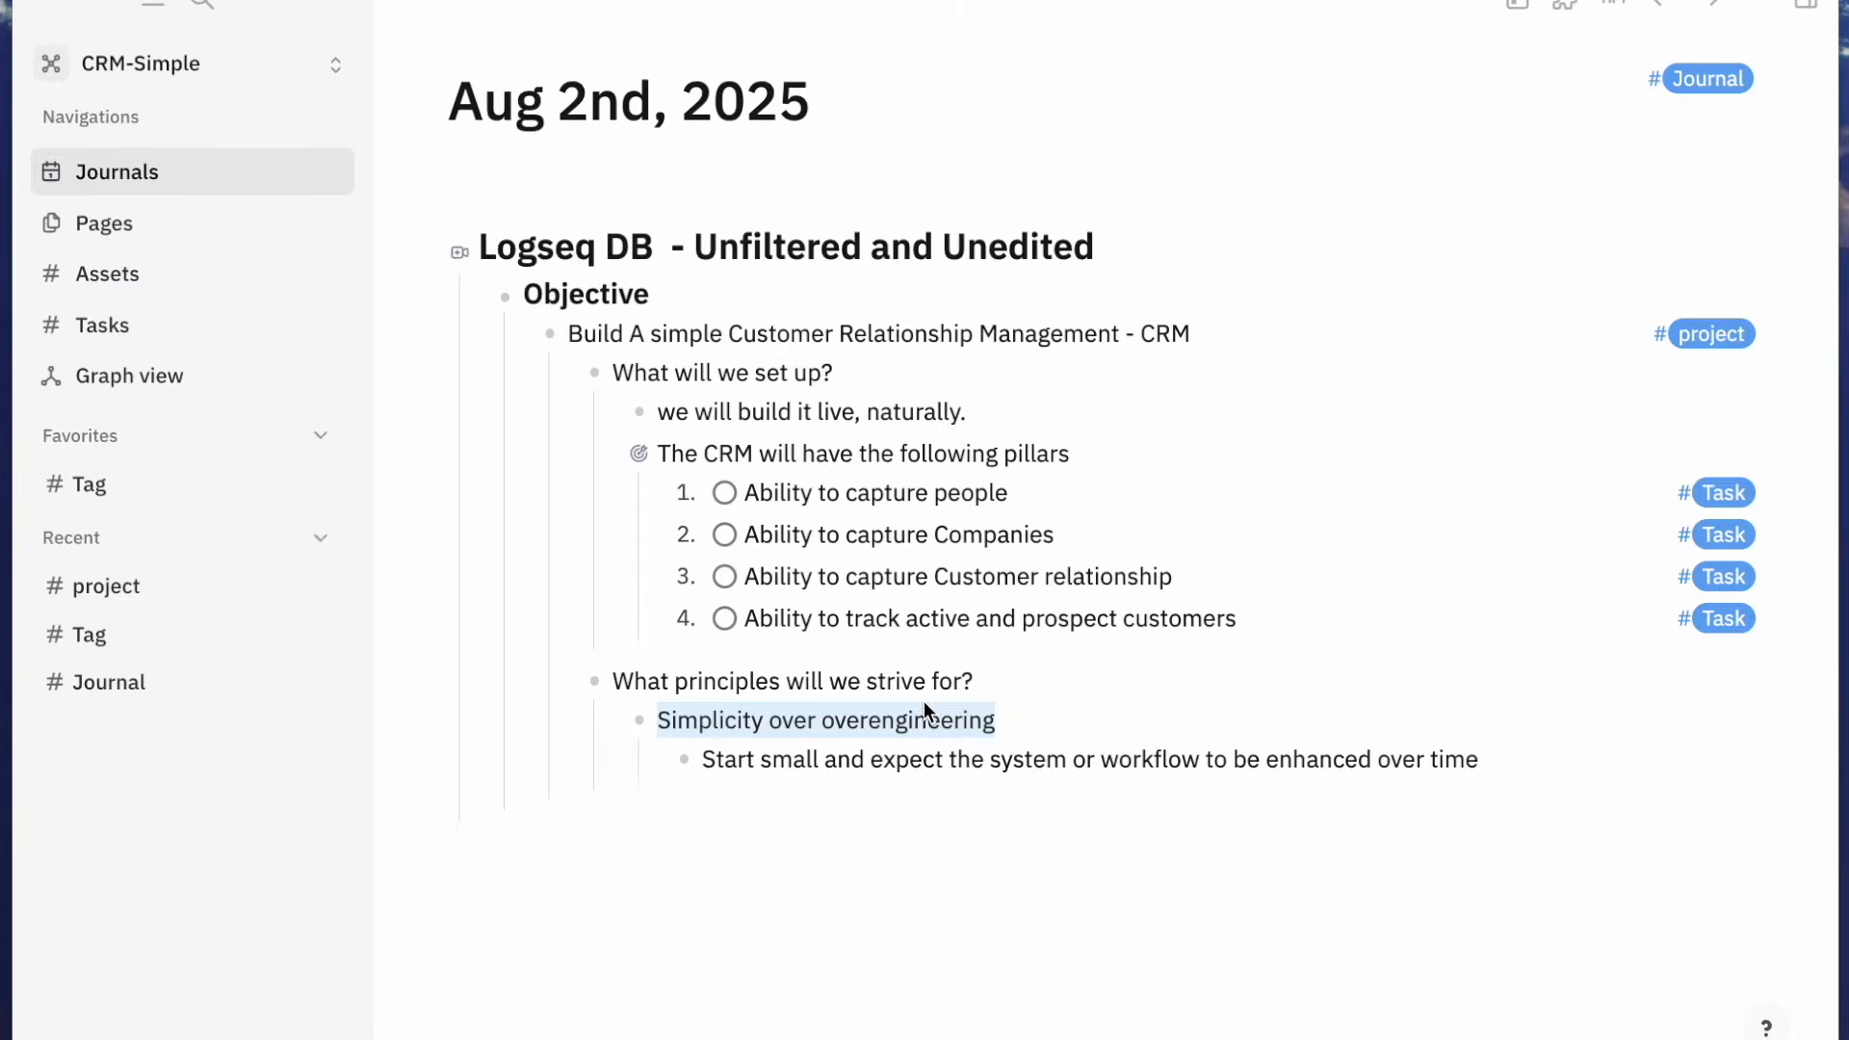
{"action": "triple_click", "coordinate": [929, 766]}
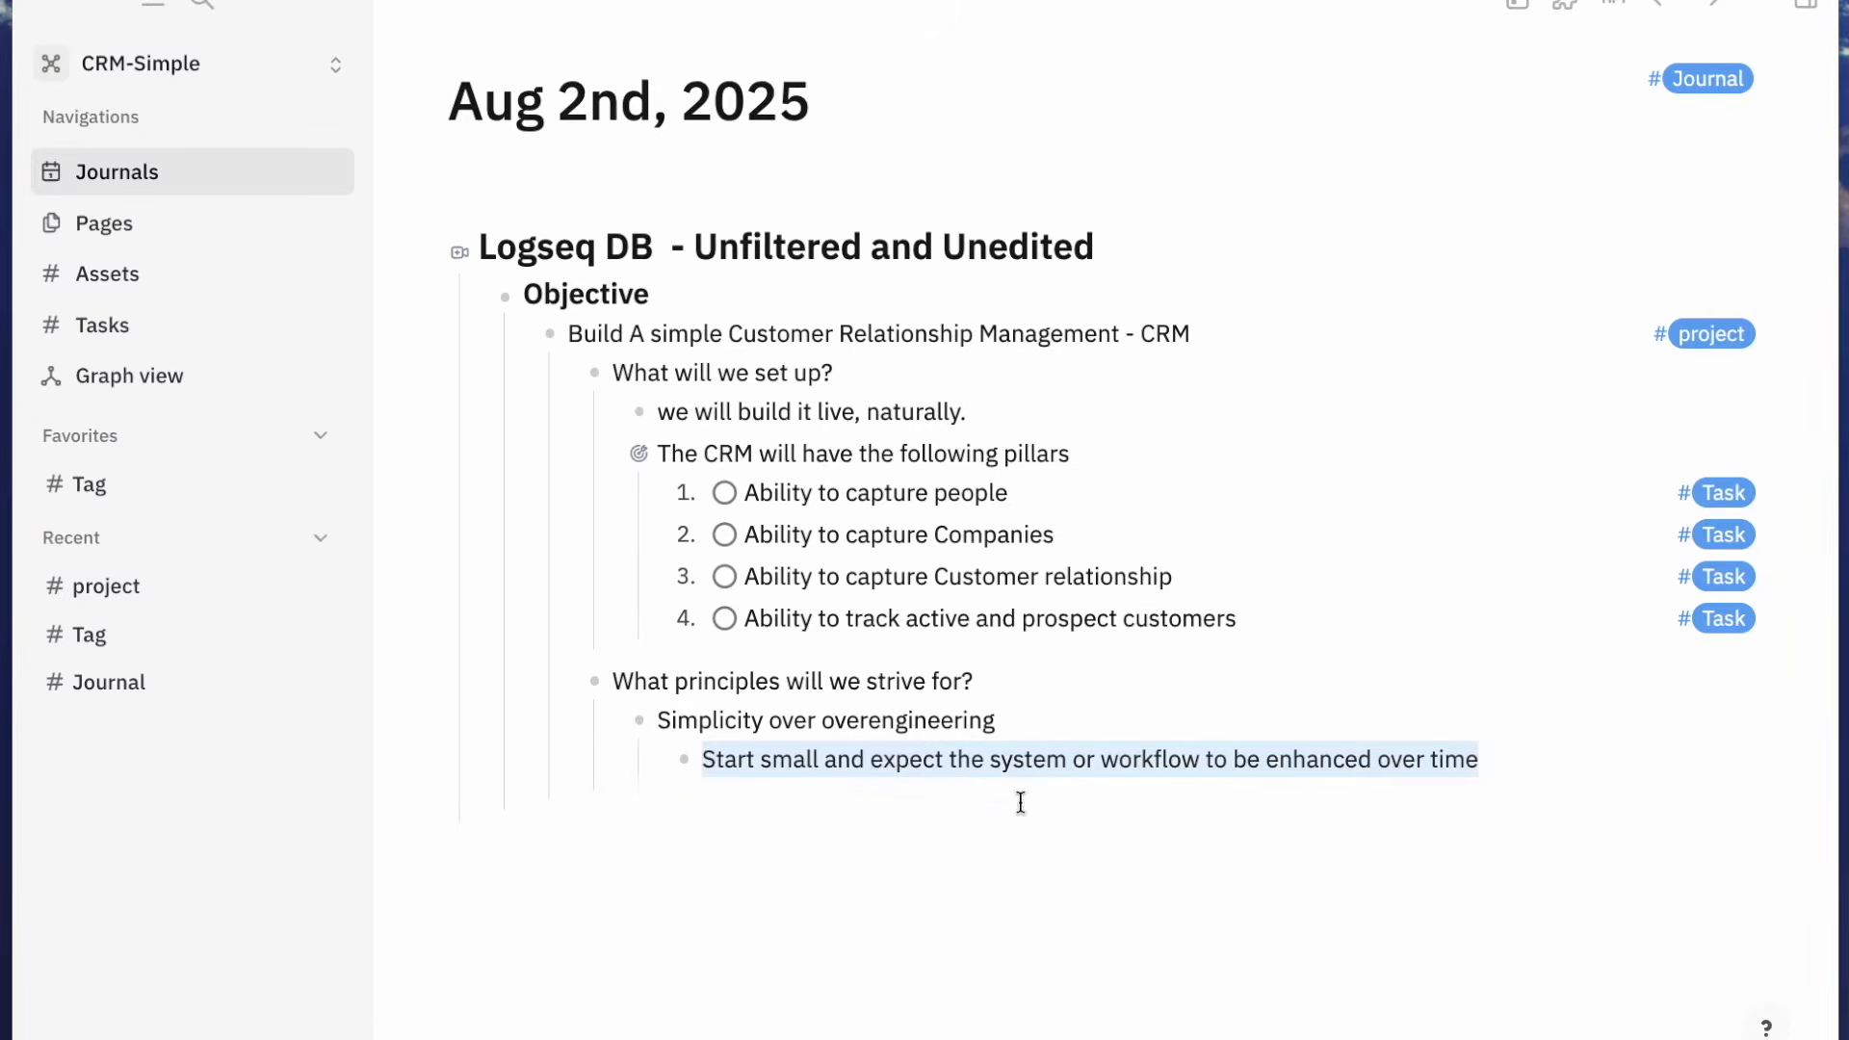
{"action": "left_click", "coordinate": [1065, 750]}
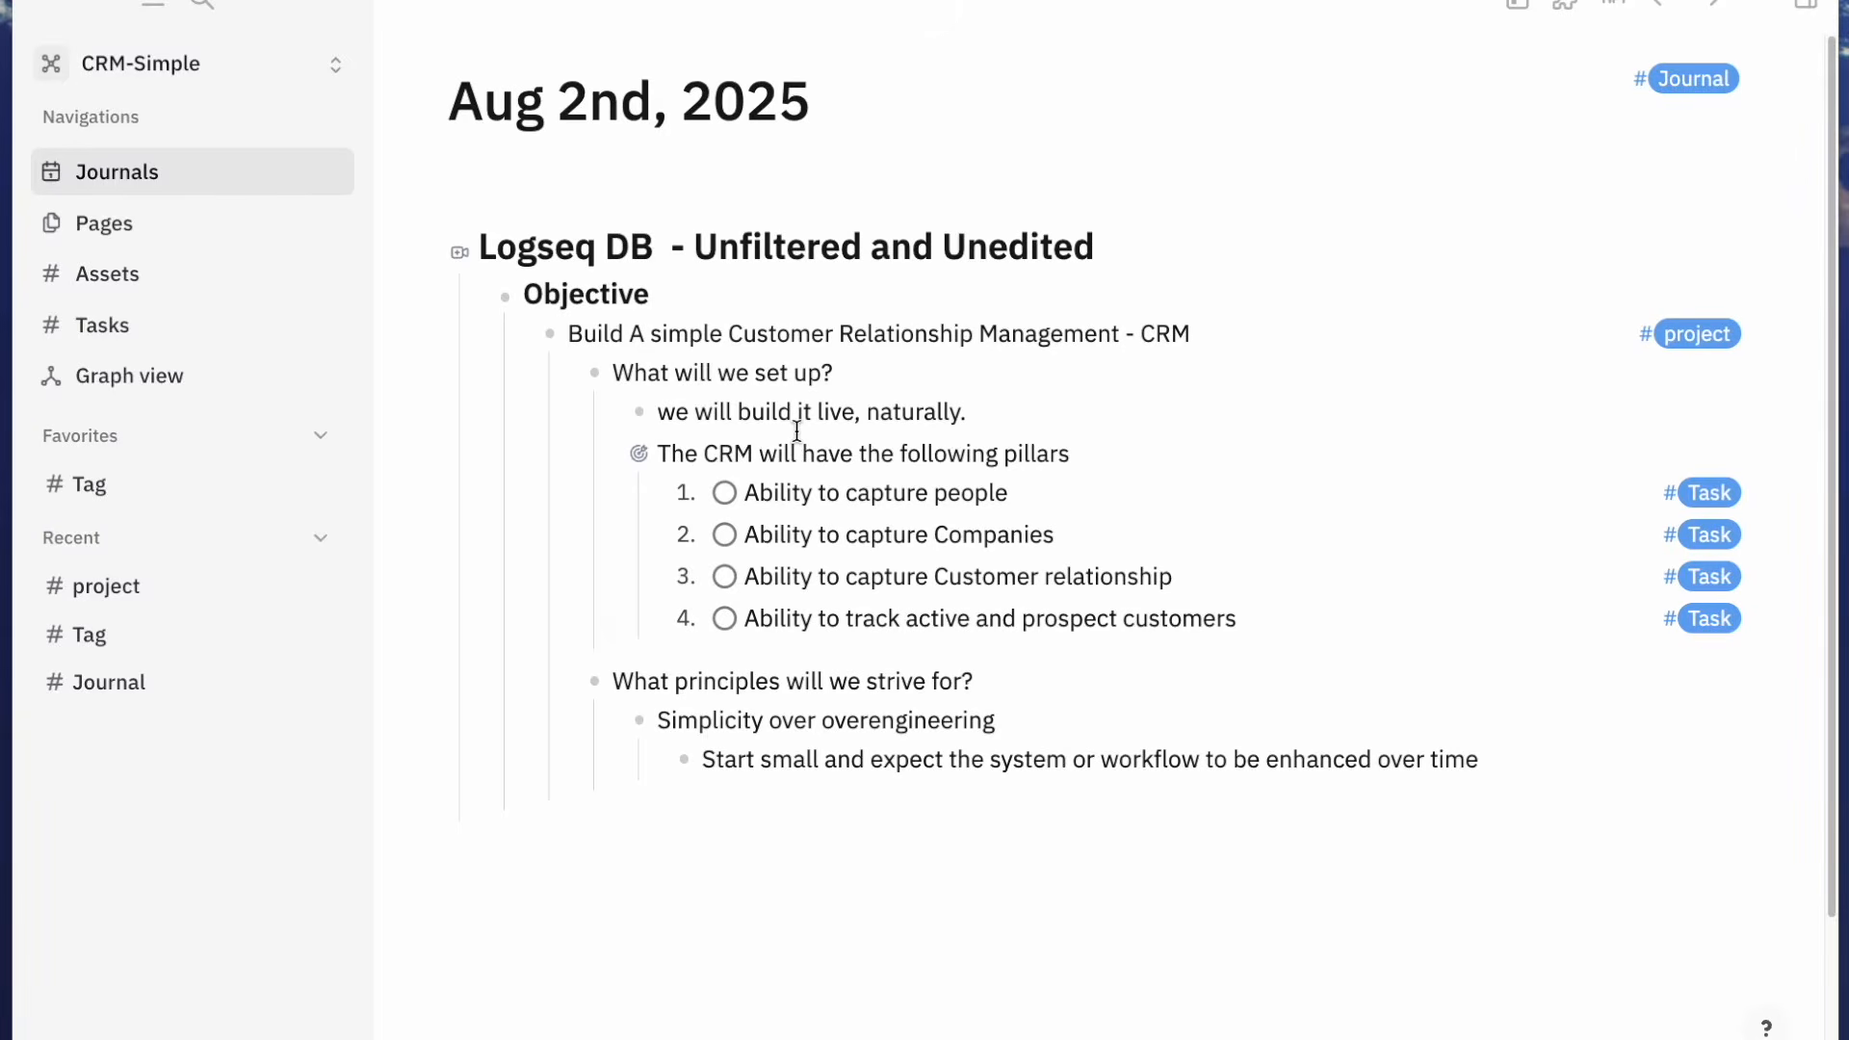
Create a page named DZ from search and convert it into a tag extending Root Tag
{"action": "key", "text": "super+k"}
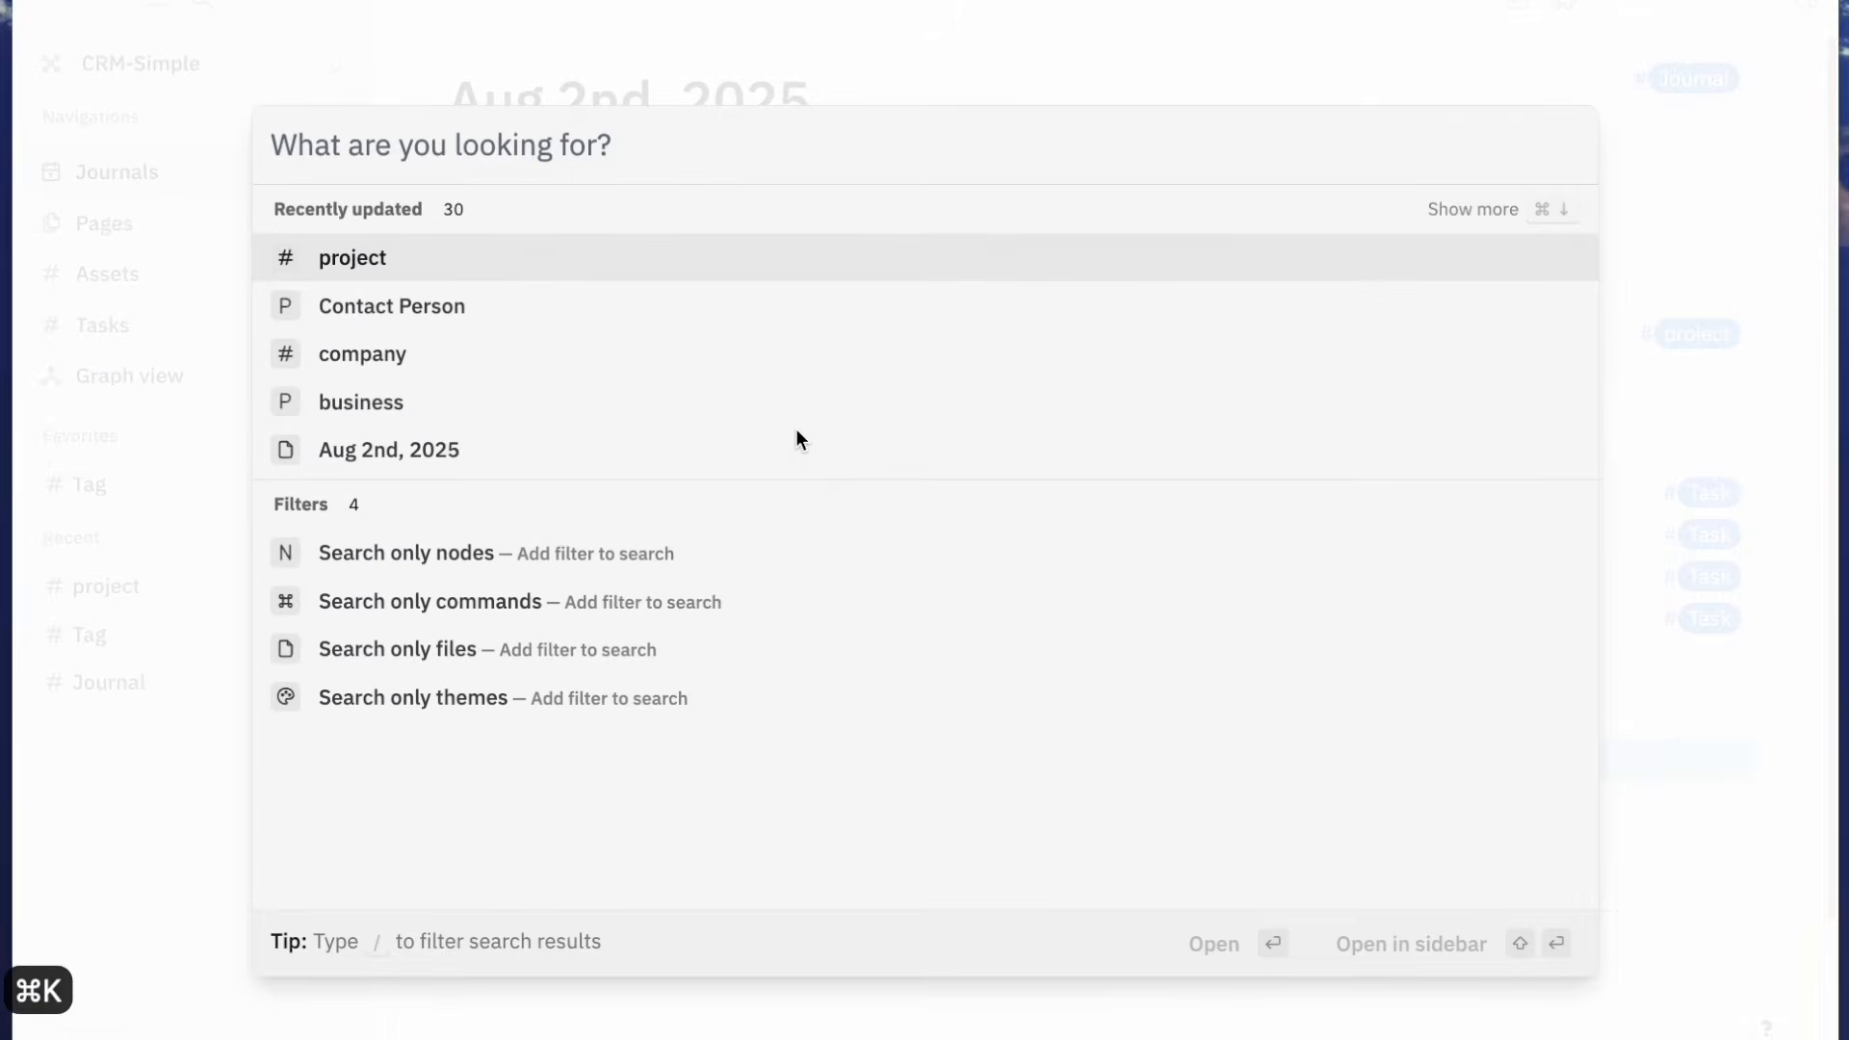
{"action": "type", "text": "DZ"}
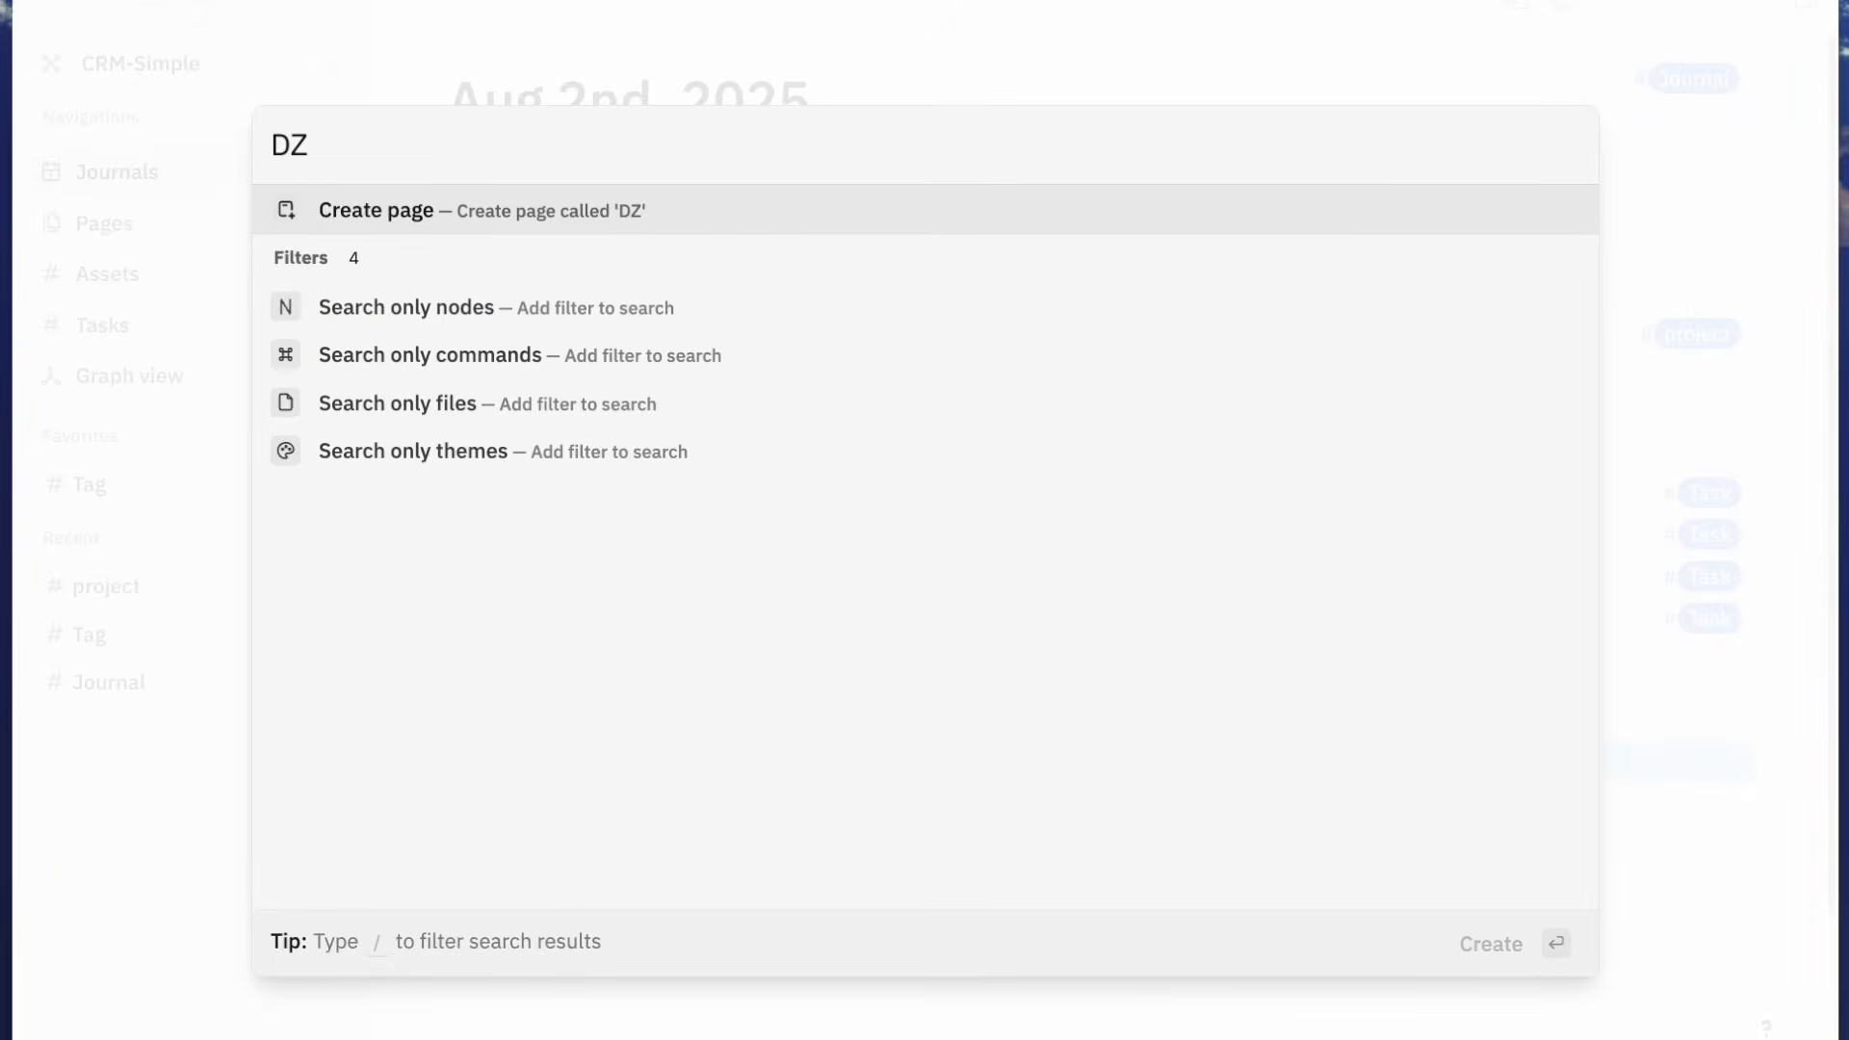
{"action": "key", "text": "Return"}
{"action": "key", "text": "Up"}
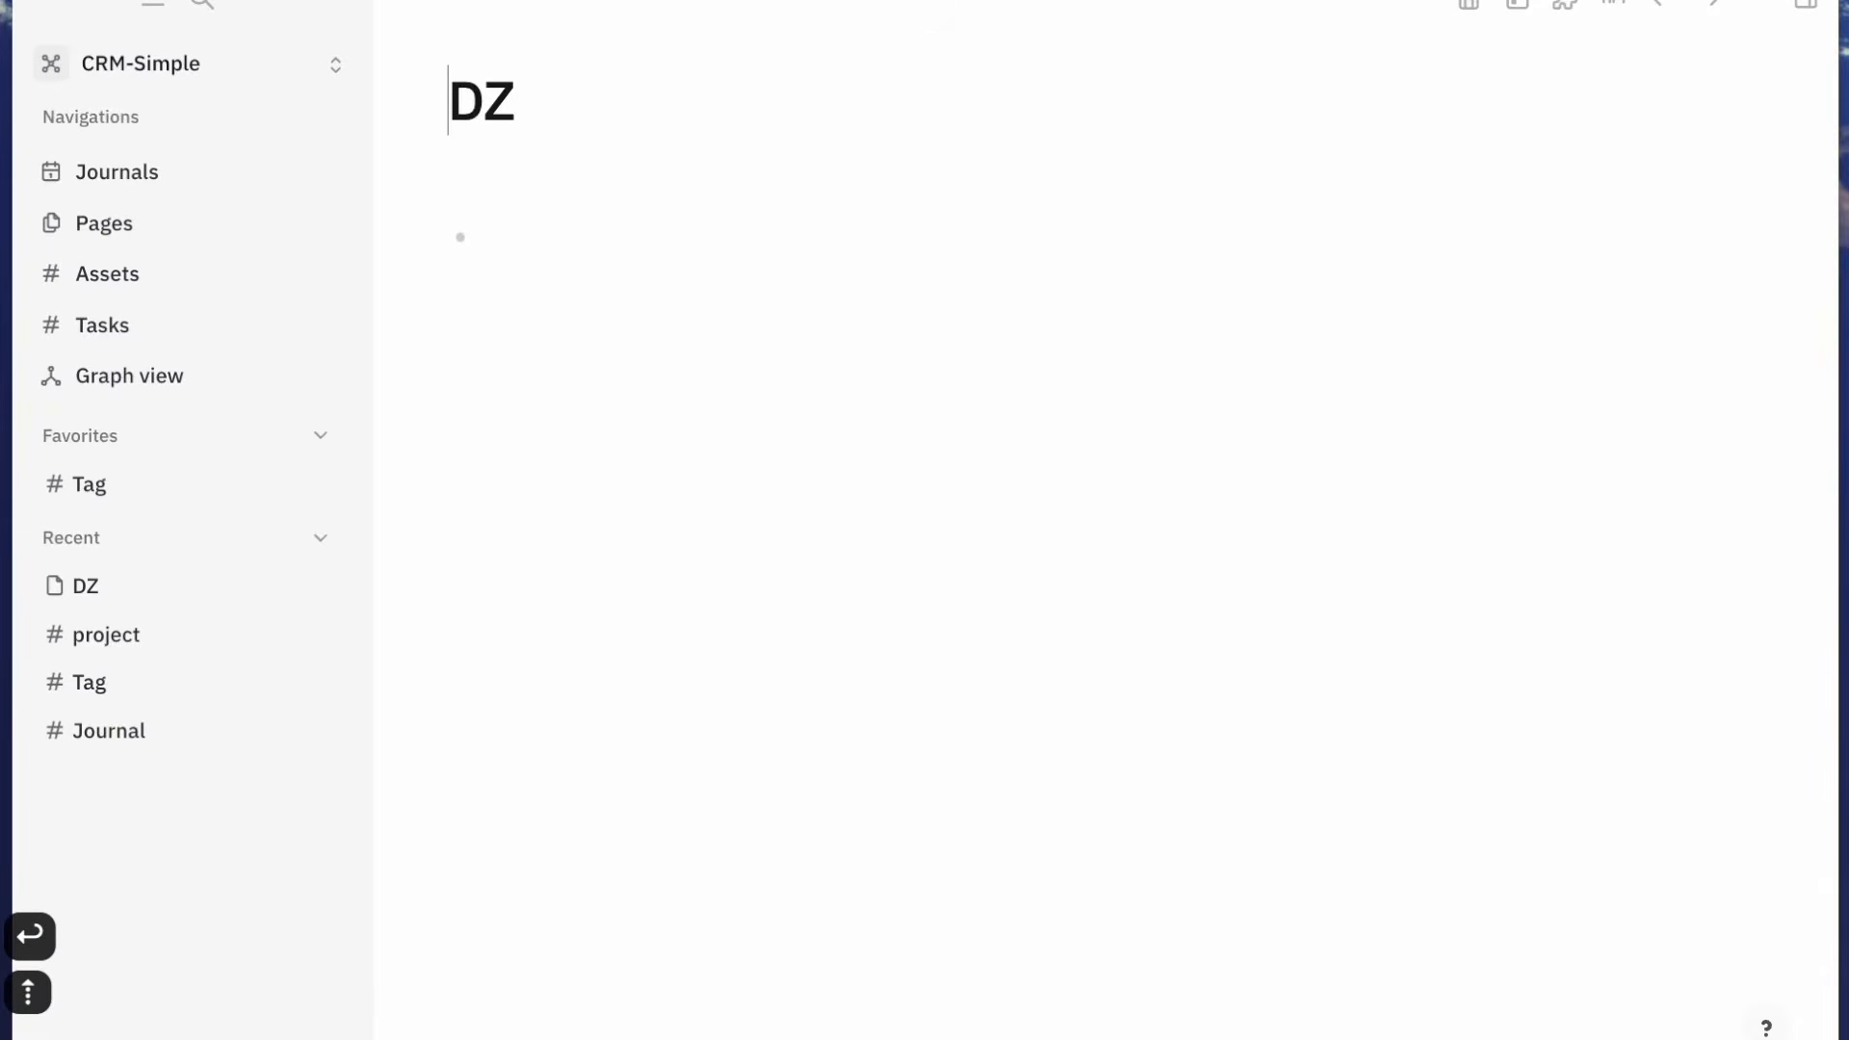
{"action": "left_click", "coordinate": [504, 231]}
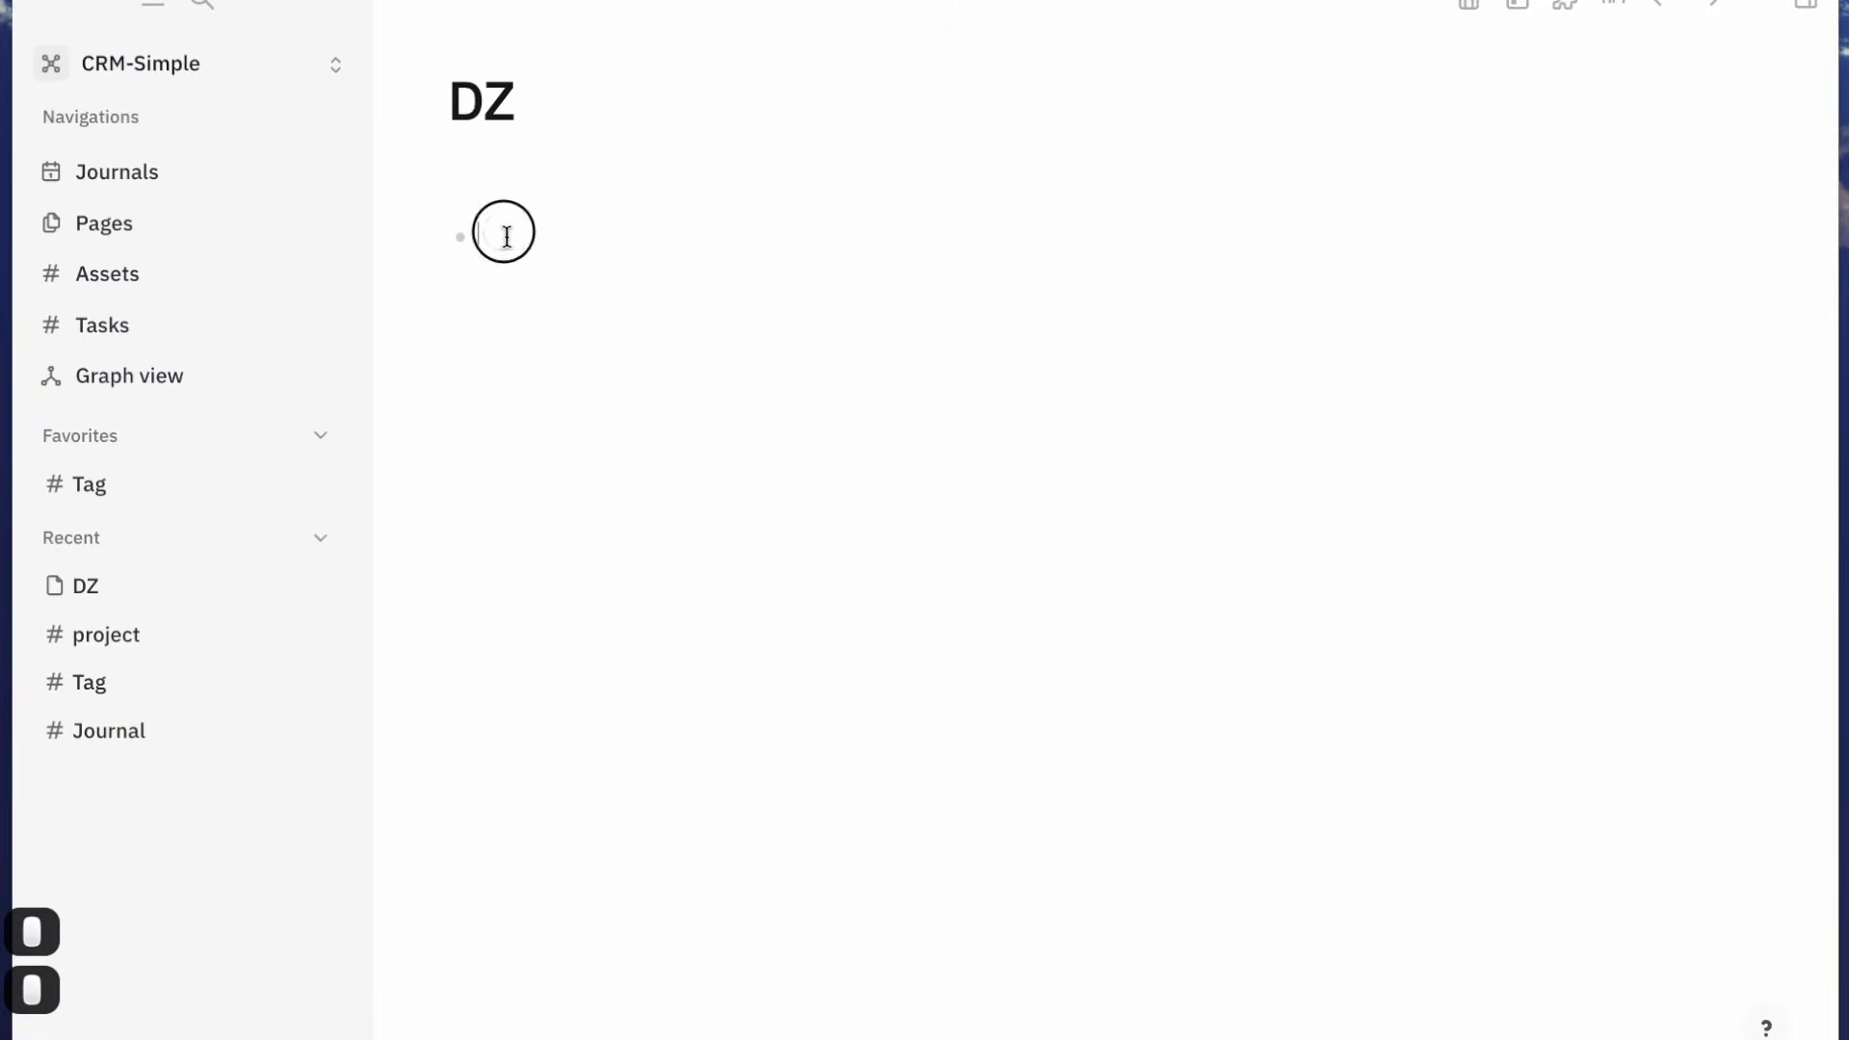
{"action": "right_click", "coordinate": [487, 106]}
{"action": "left_click", "coordinate": [412, 379]}
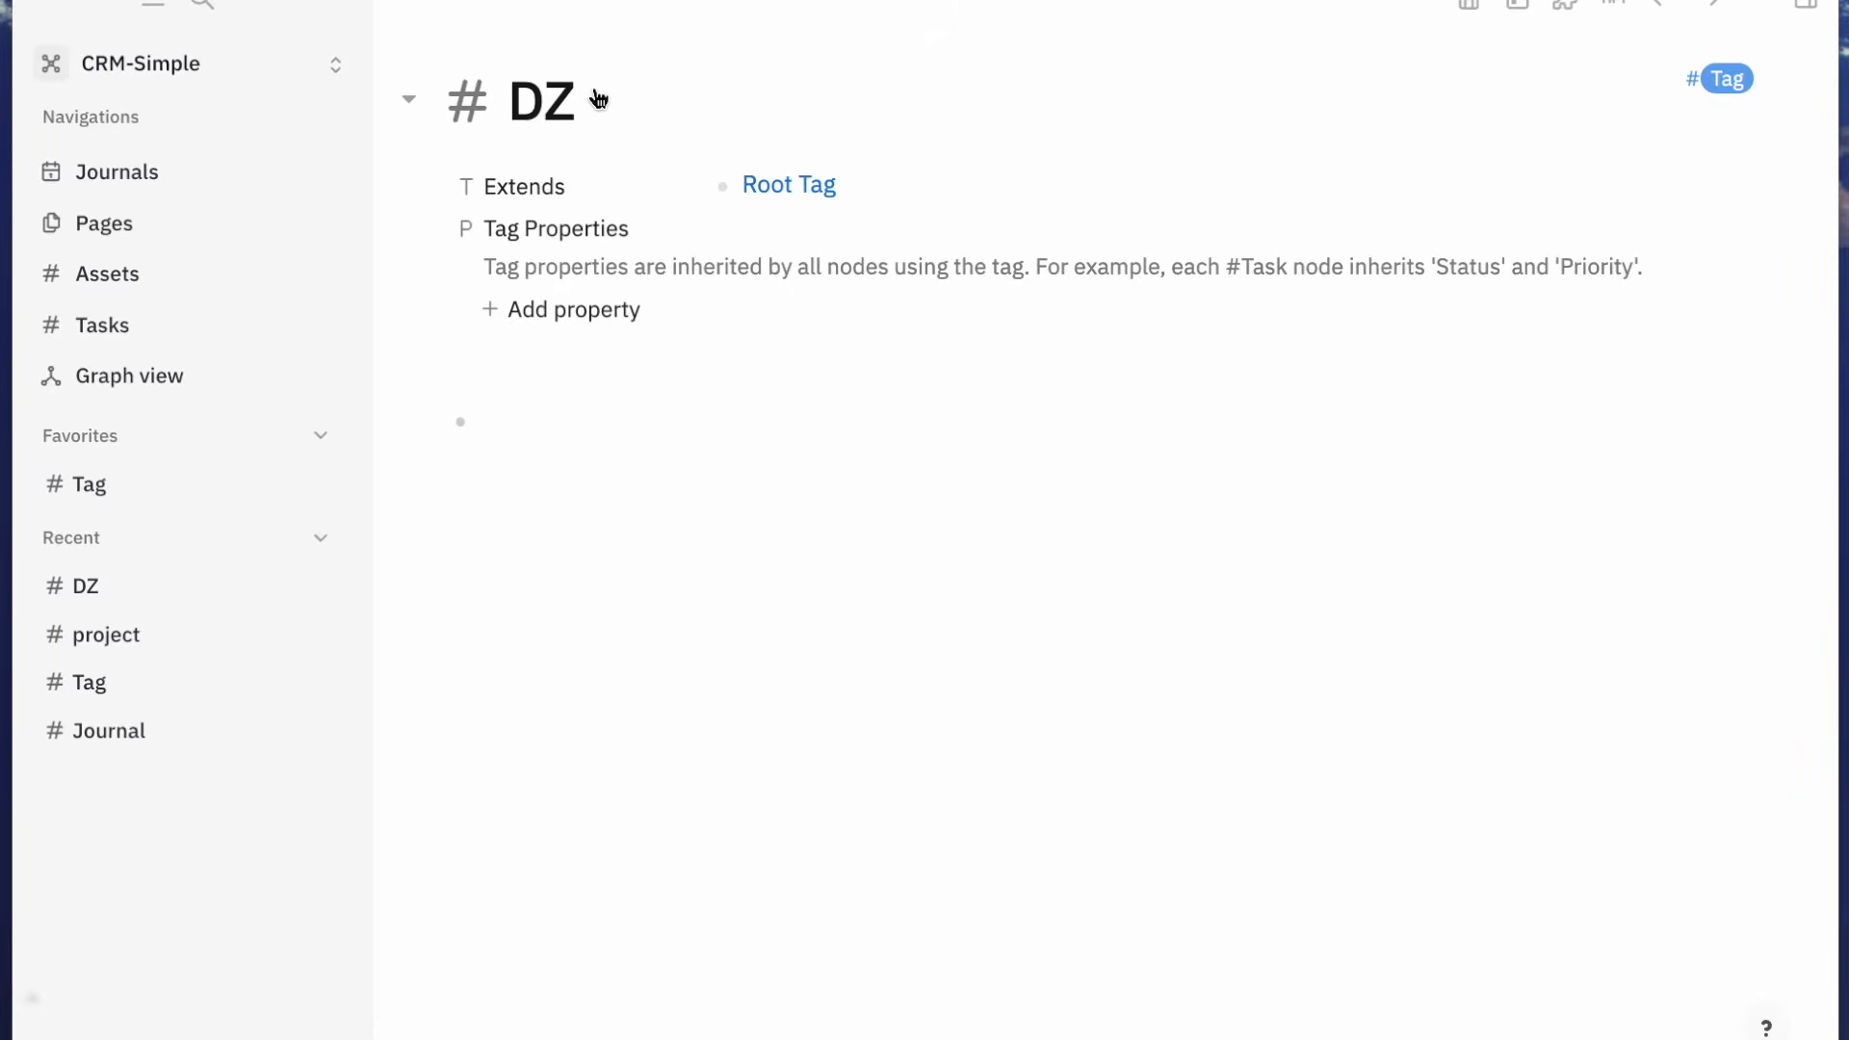
{"action": "left_click", "coordinate": [725, 422]}
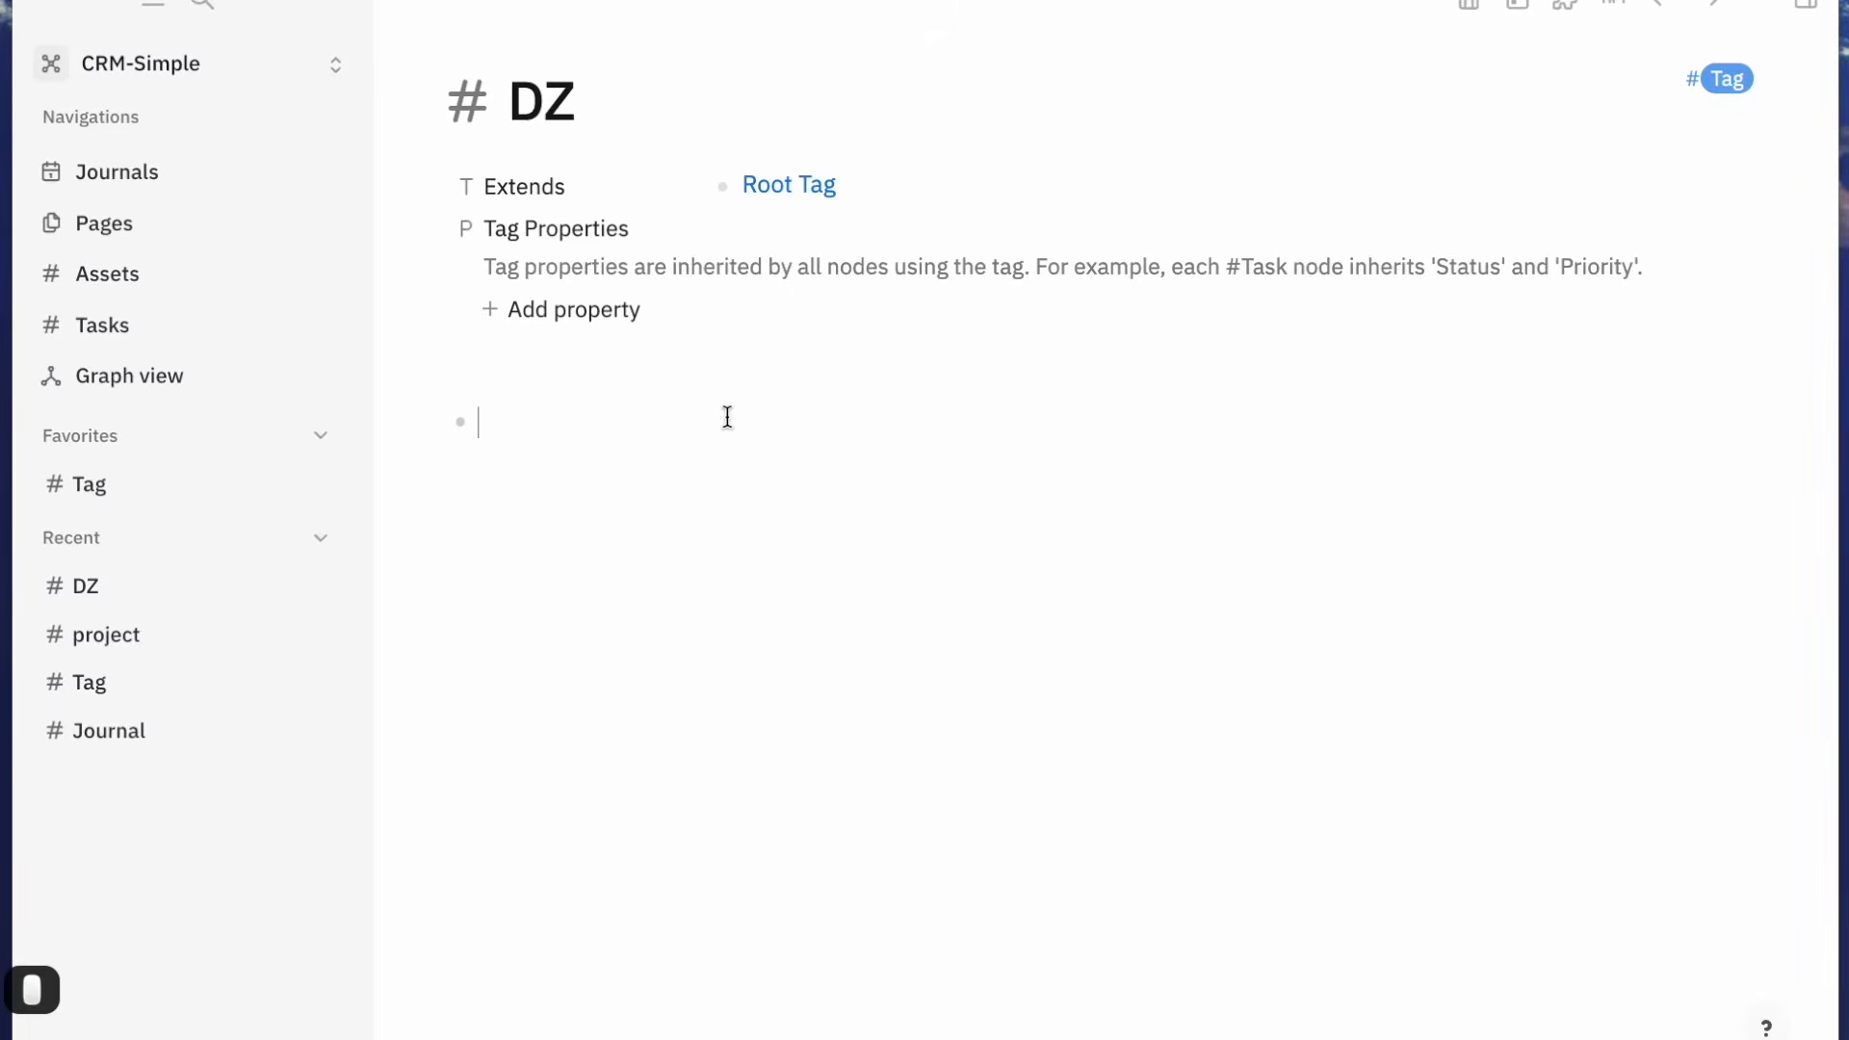
{"action": "key", "text": "super+k"}
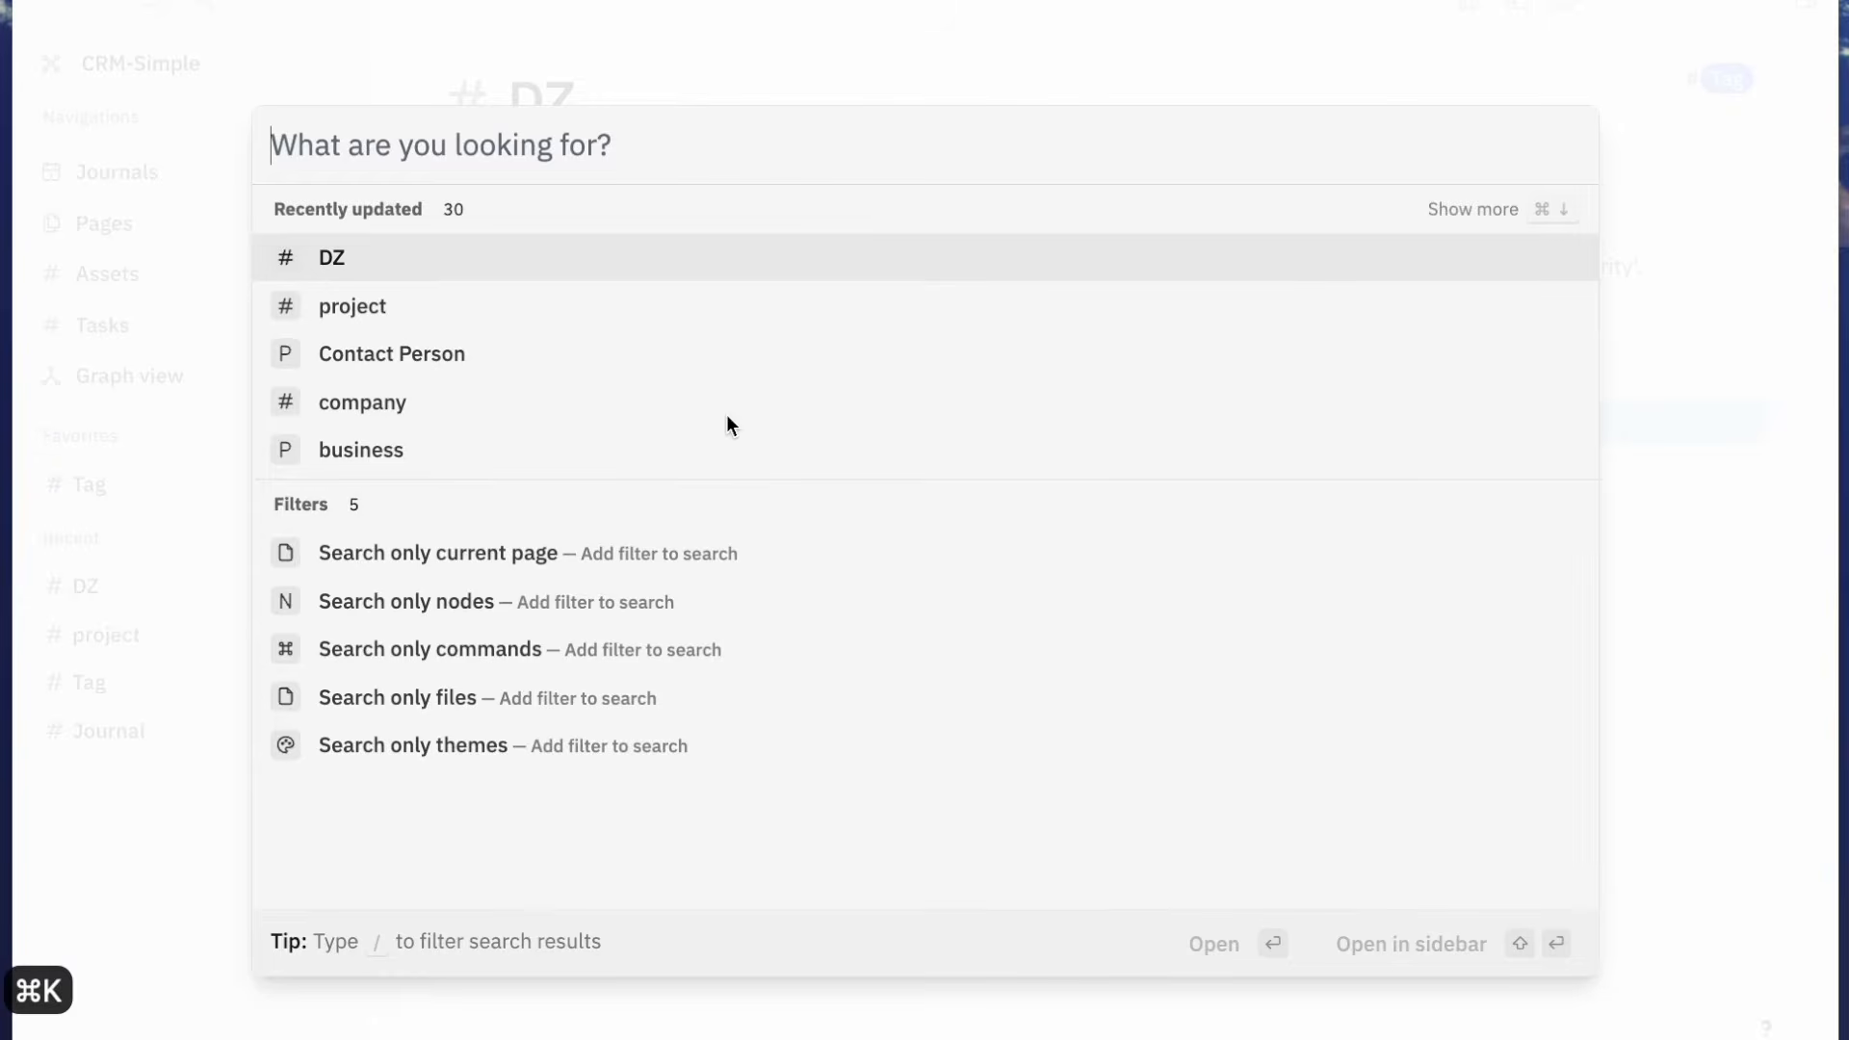
Create the #CRM tag, try making it extend DZ, then clear the errors and close it
{"action": "type", "text": "#CRM"}
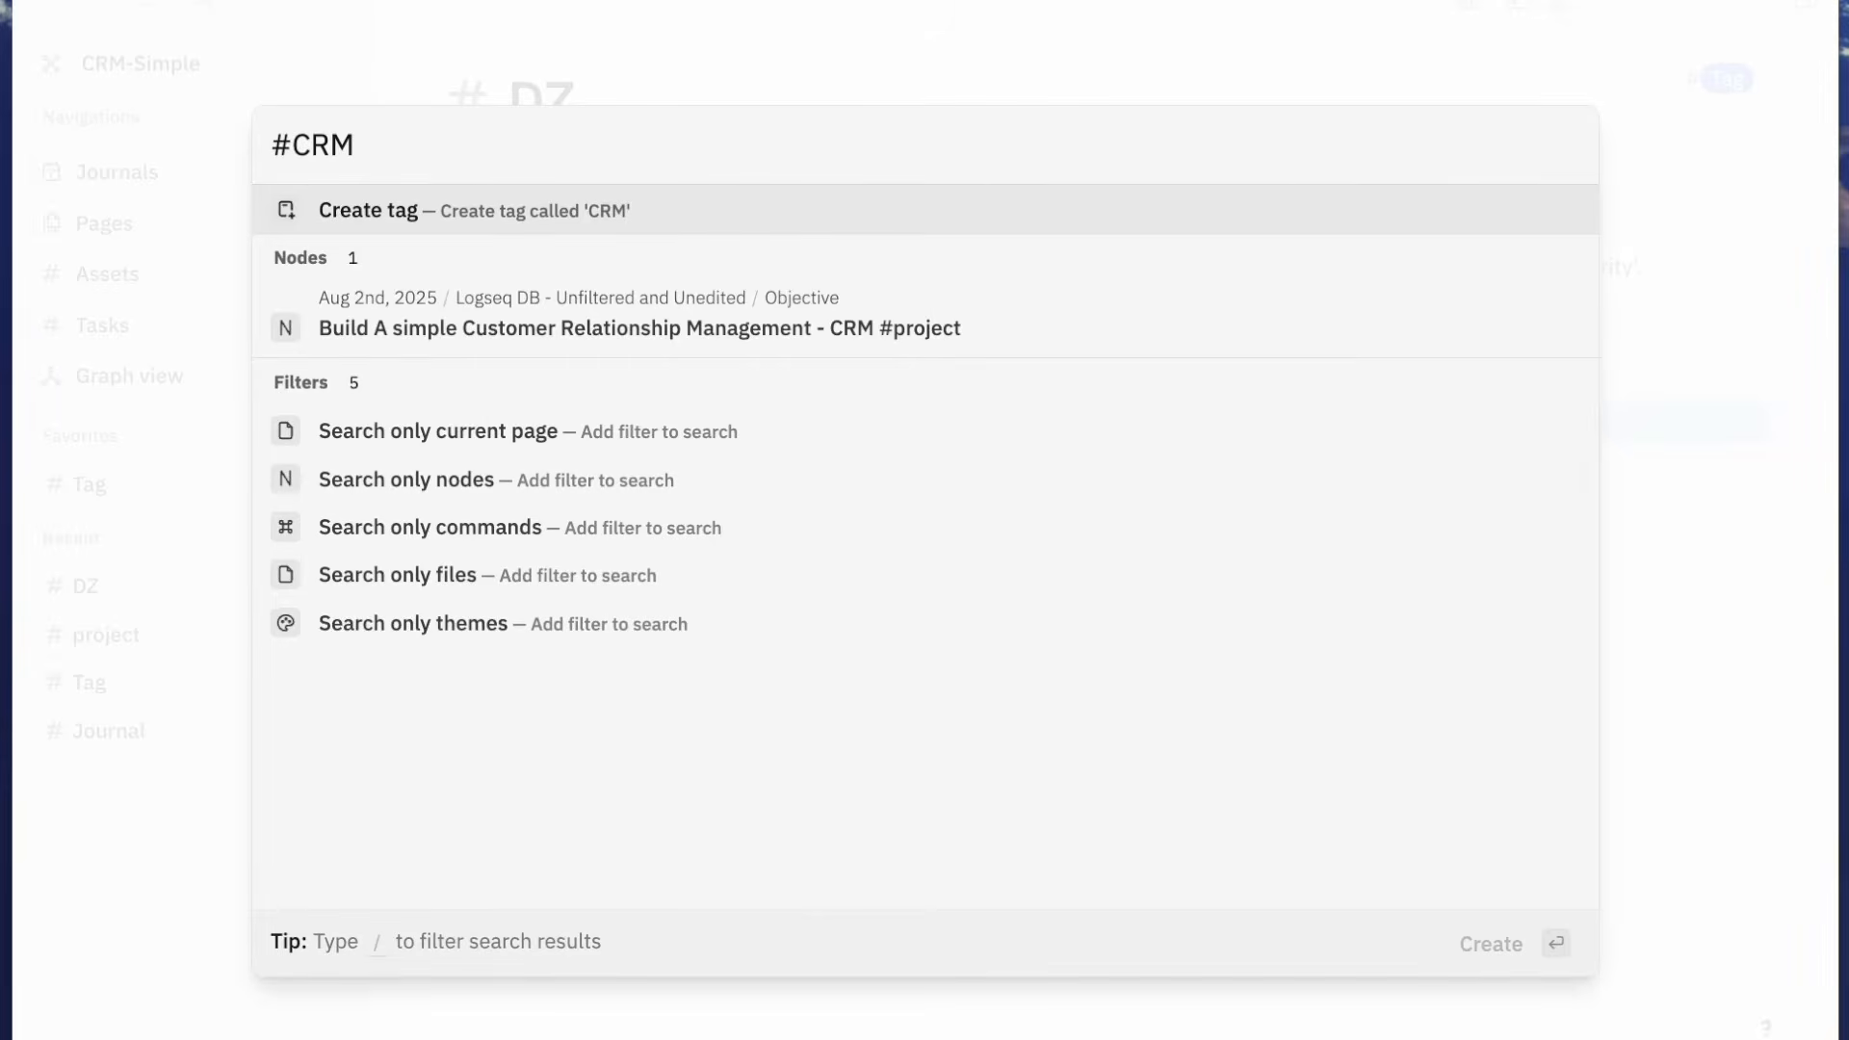
{"action": "key", "text": "Return"}
{"action": "left_click", "coordinate": [780, 314]}
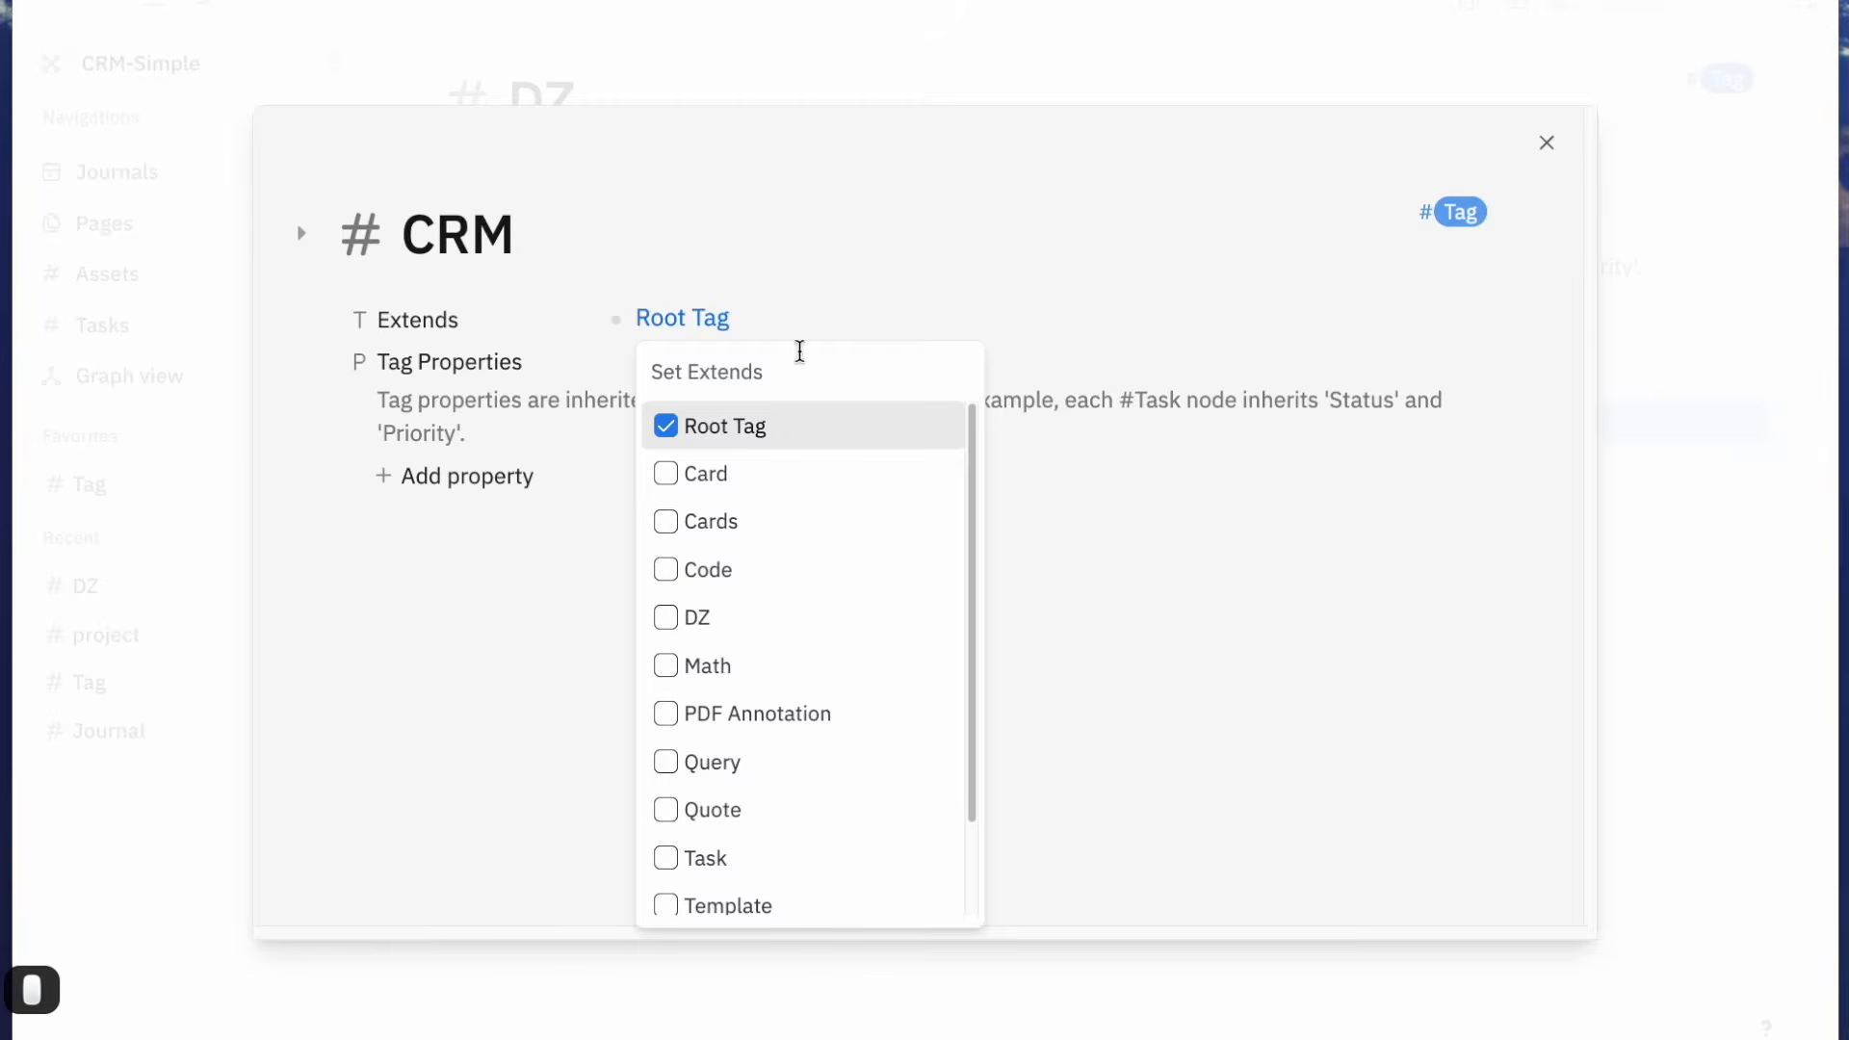
{"action": "left_click", "coordinate": [677, 631]}
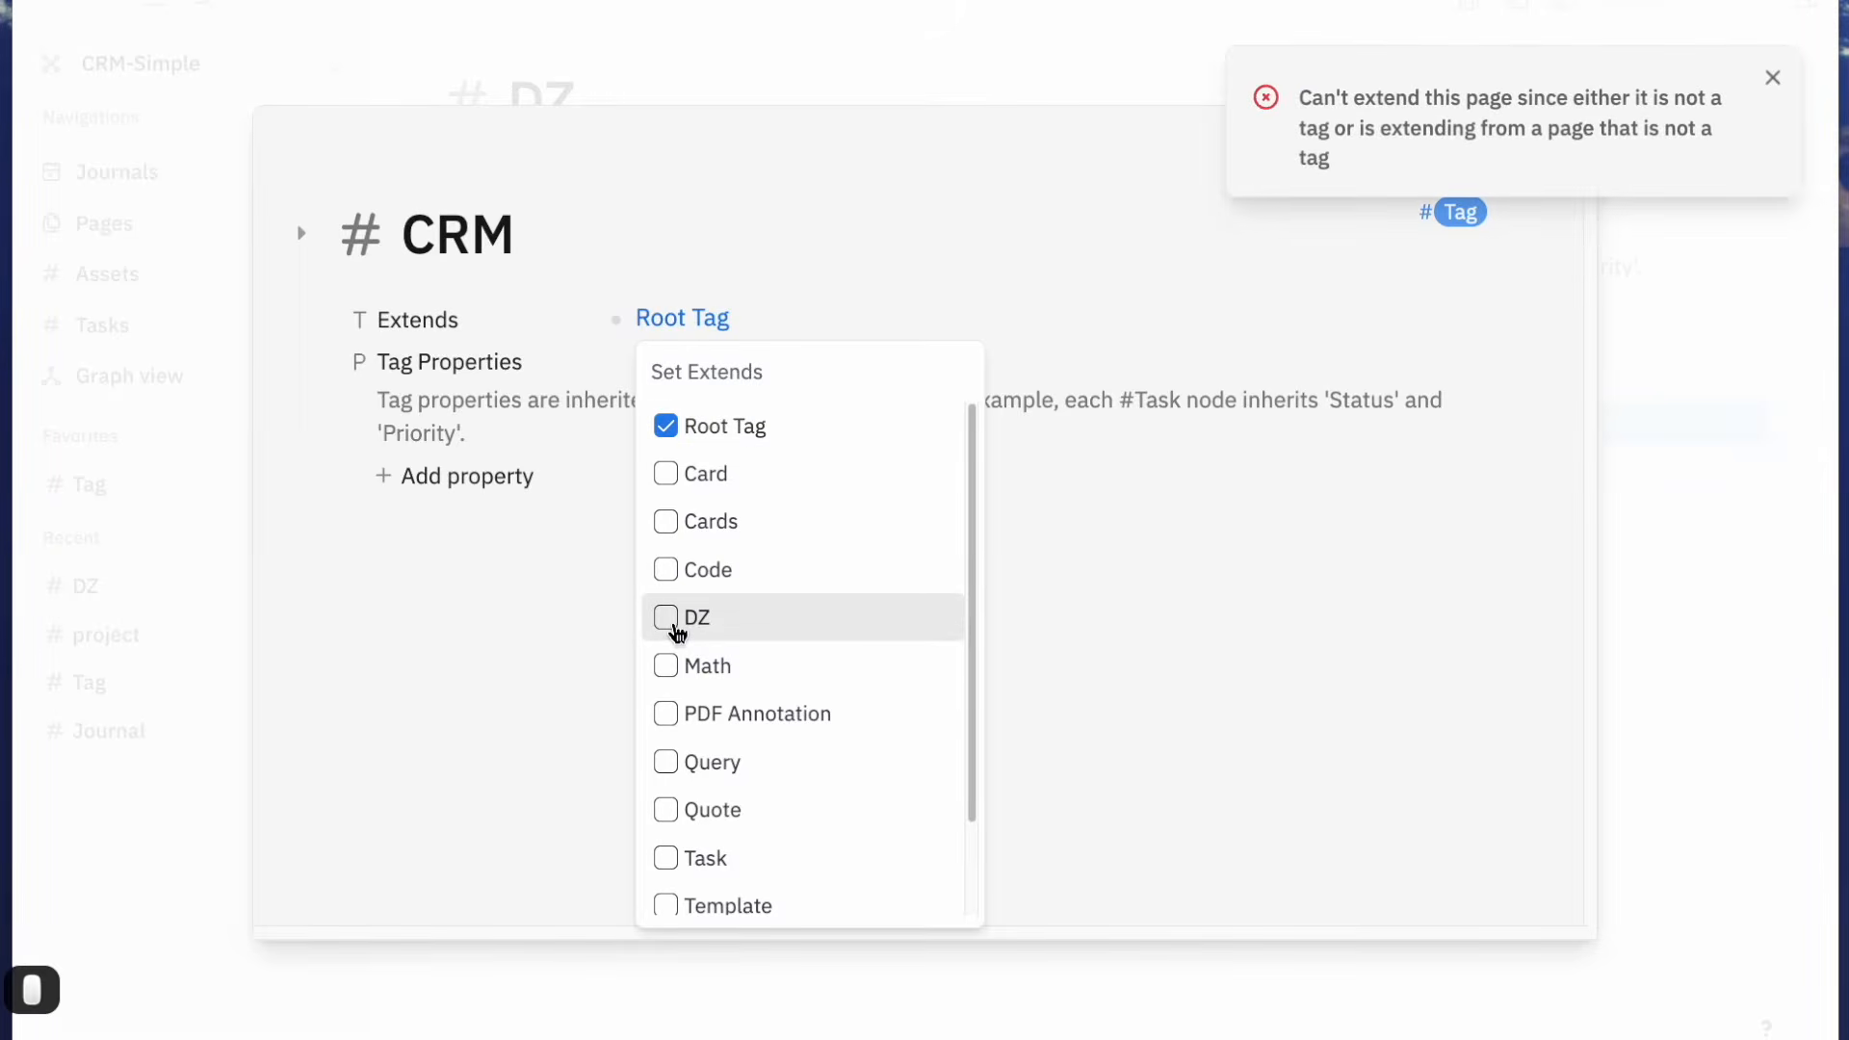
{"action": "left_click", "coordinate": [677, 630]}
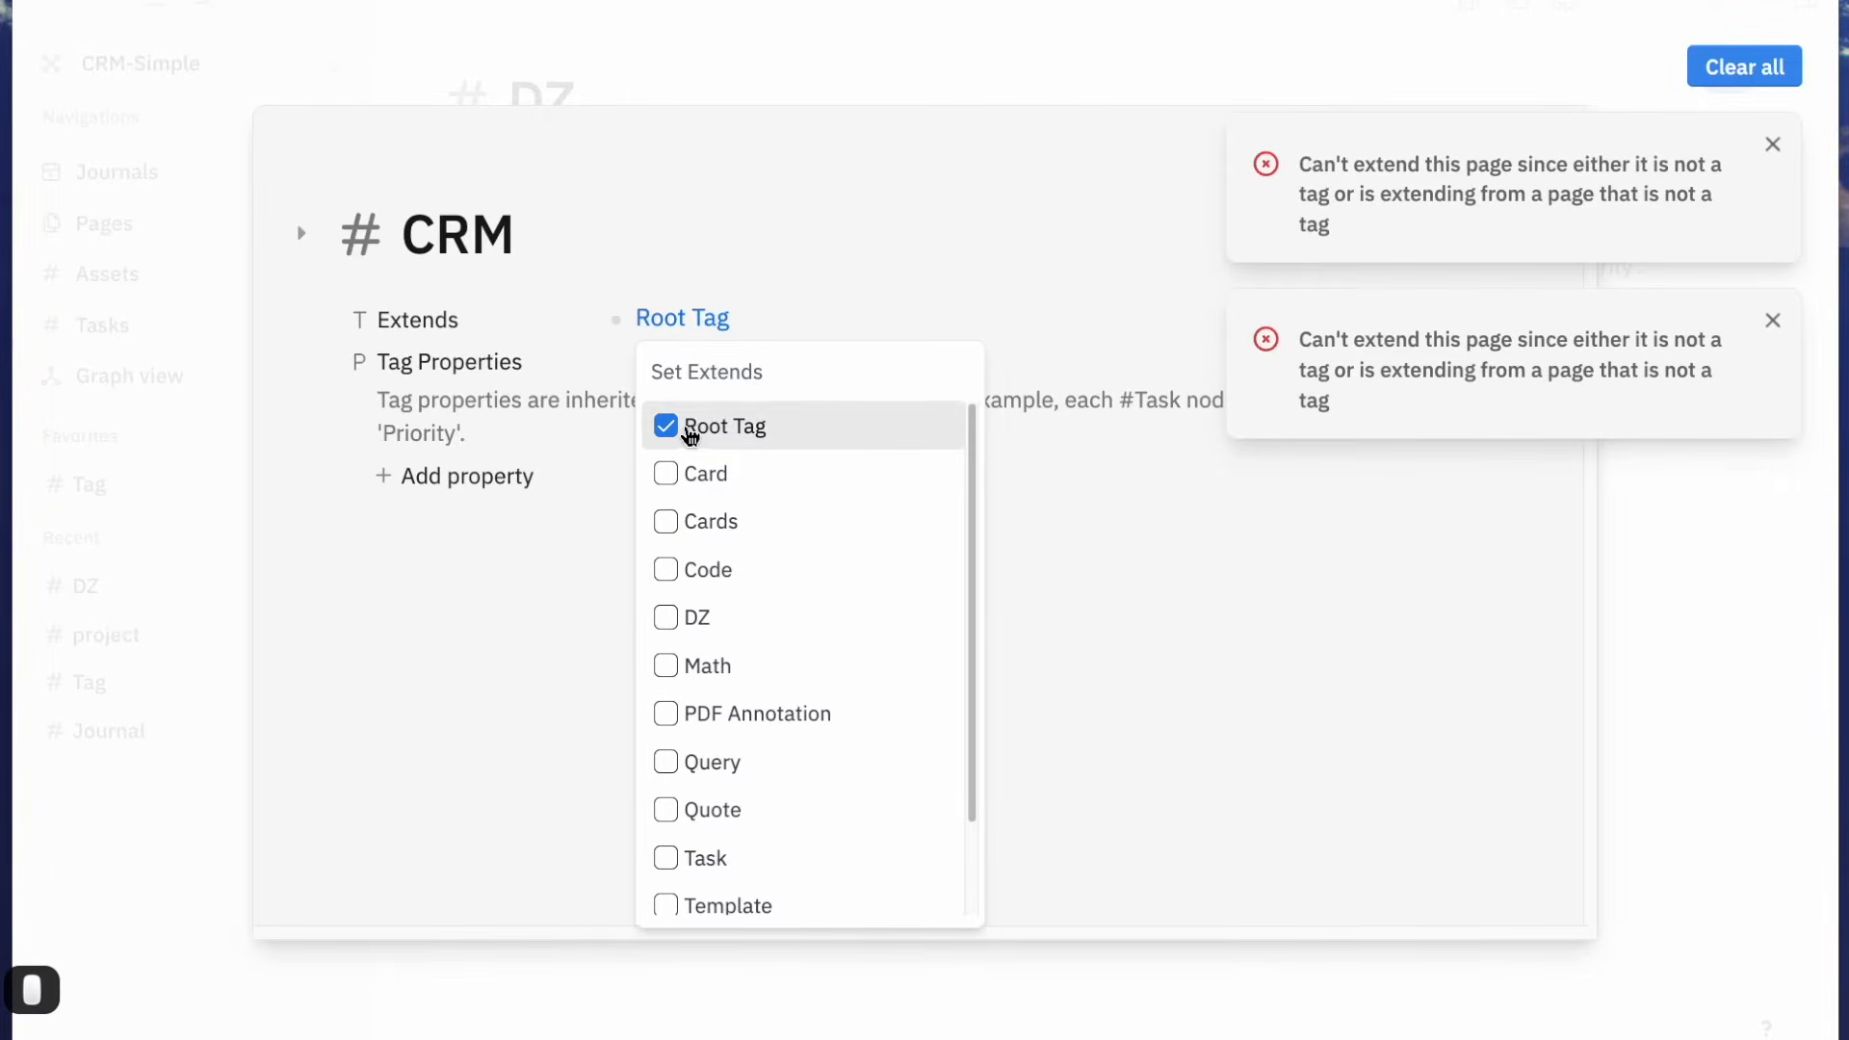
{"action": "left_click", "coordinate": [679, 425]}
{"action": "left_click", "coordinate": [751, 321]}
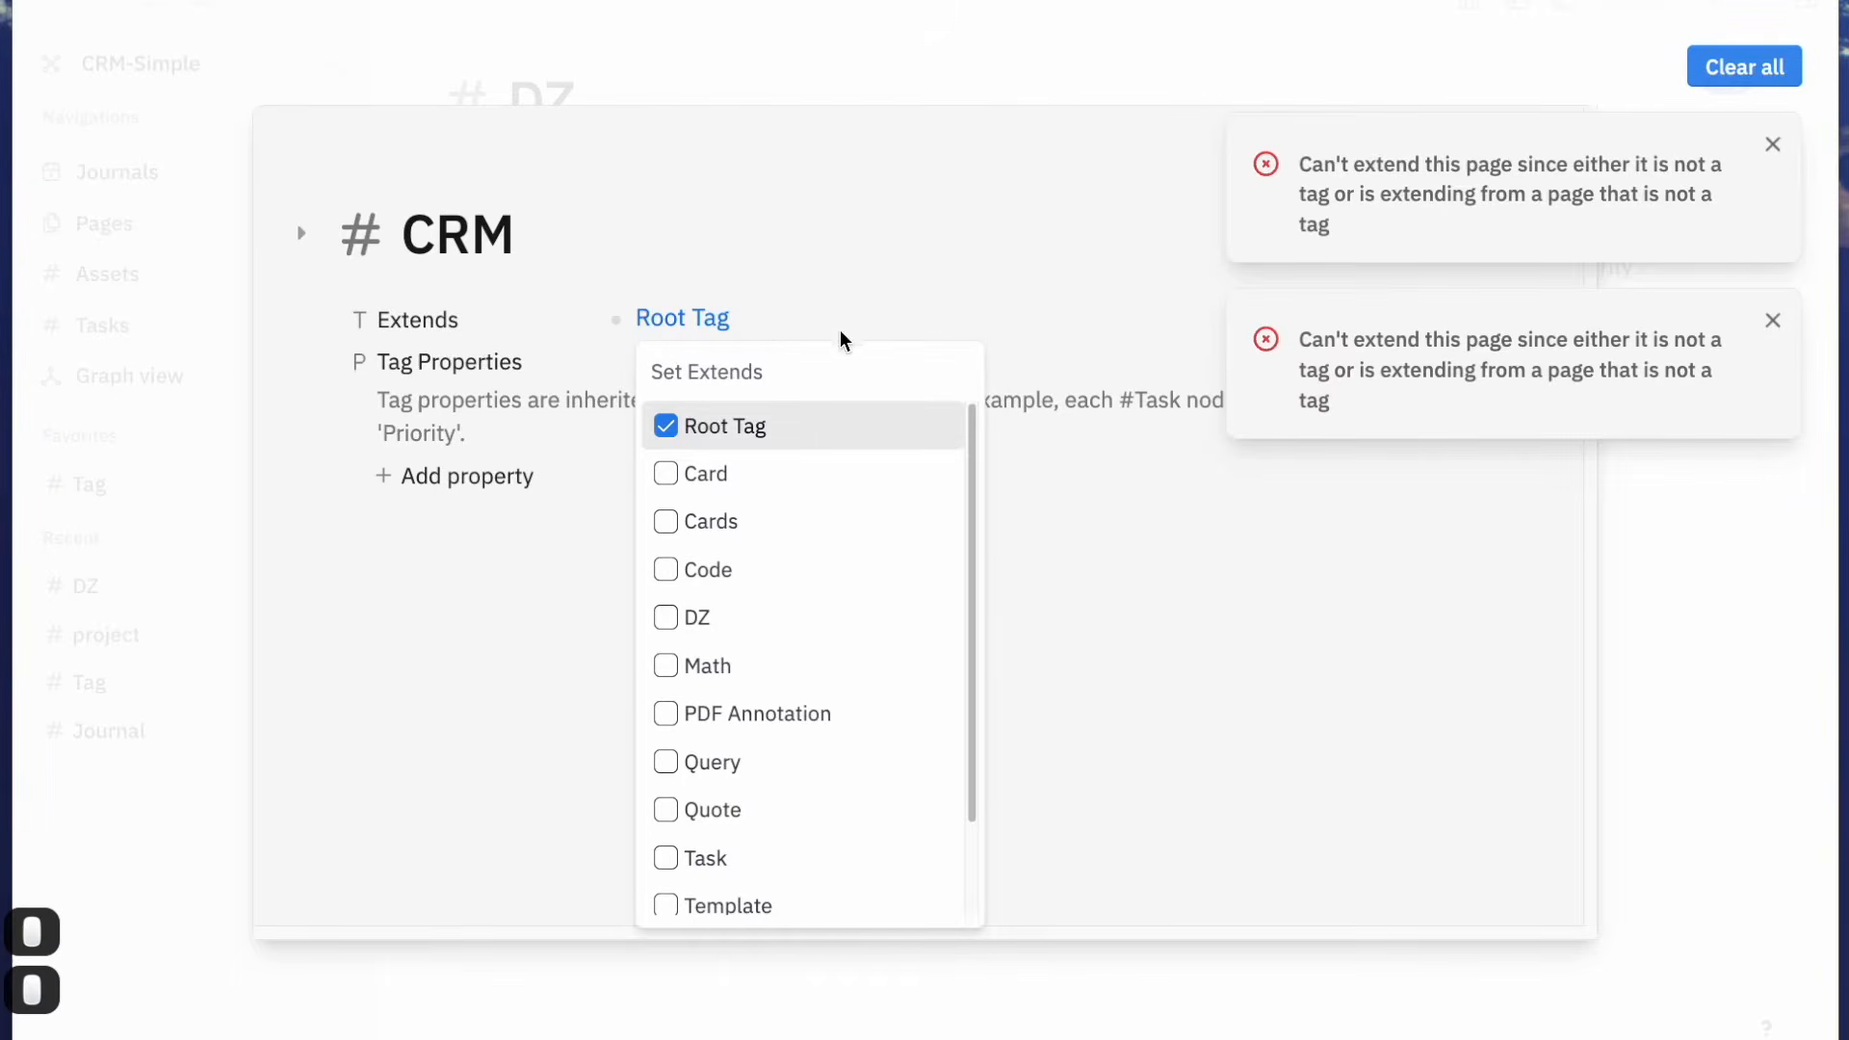
{"action": "left_click", "coordinate": [767, 617]}
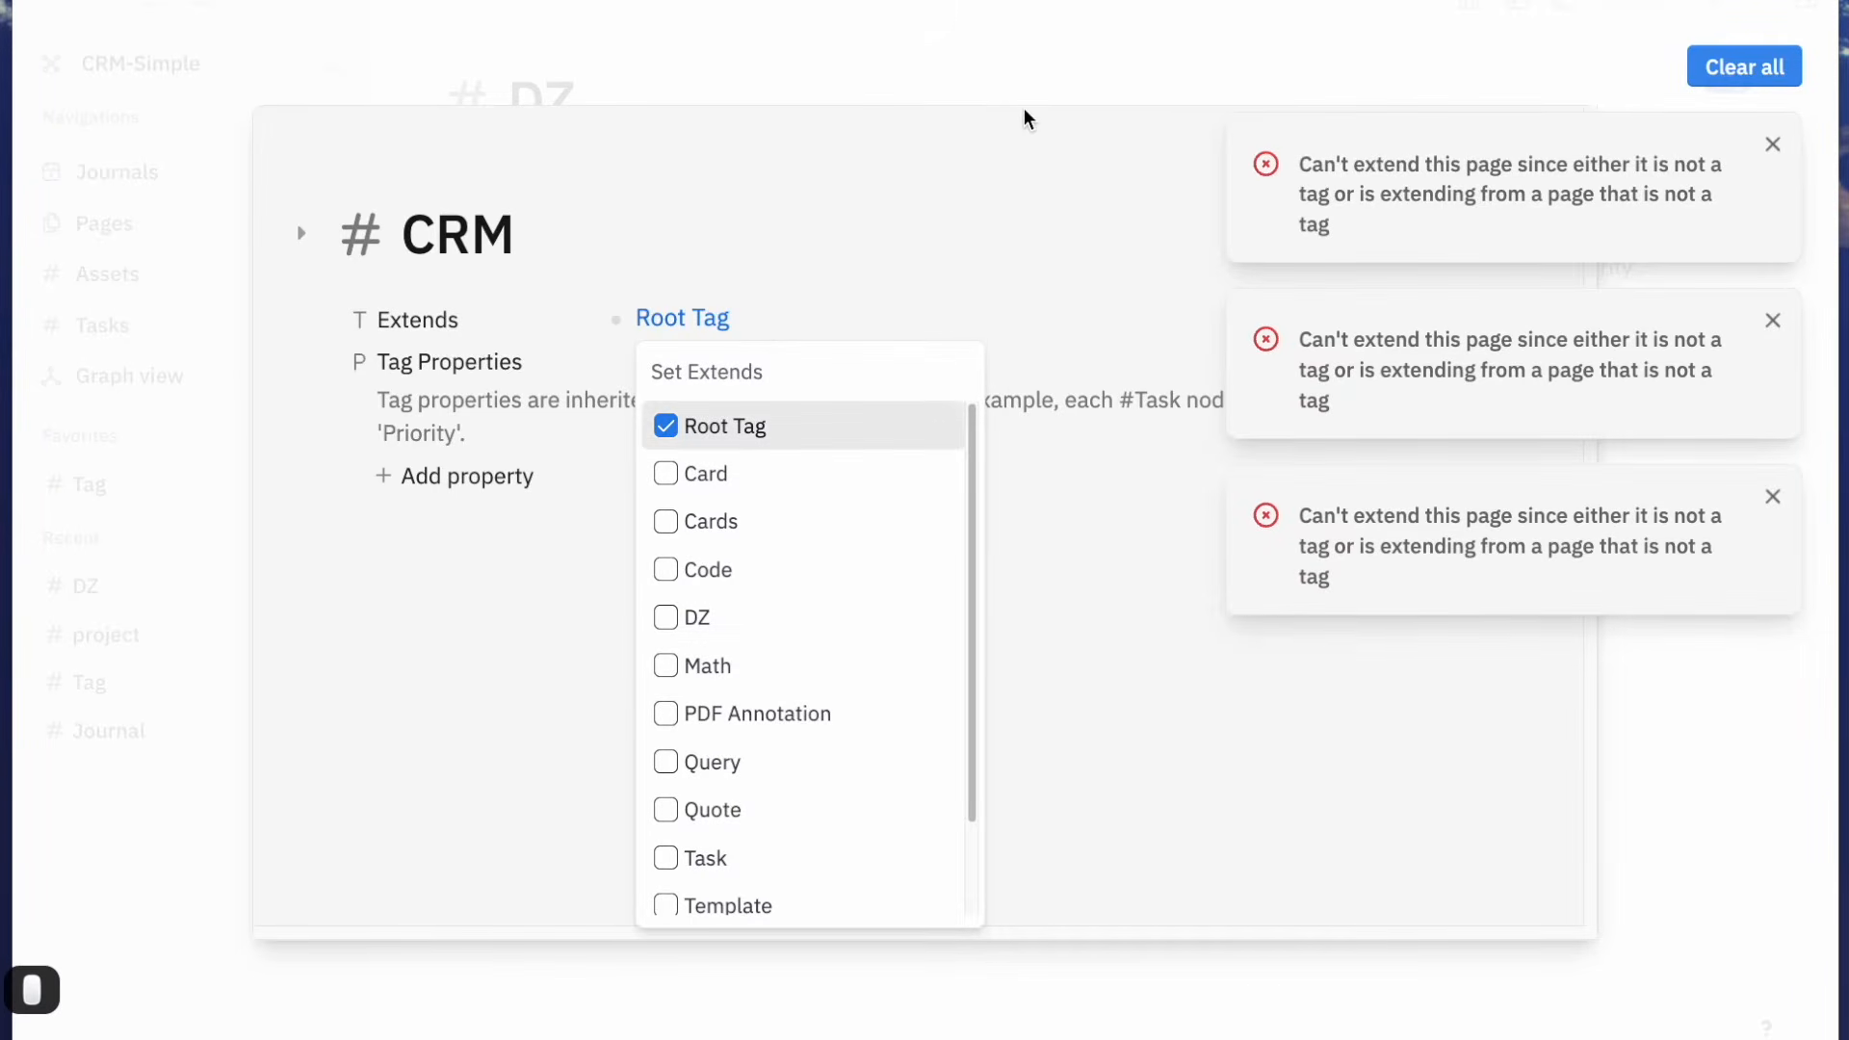
{"action": "left_click", "coordinate": [1722, 68]}
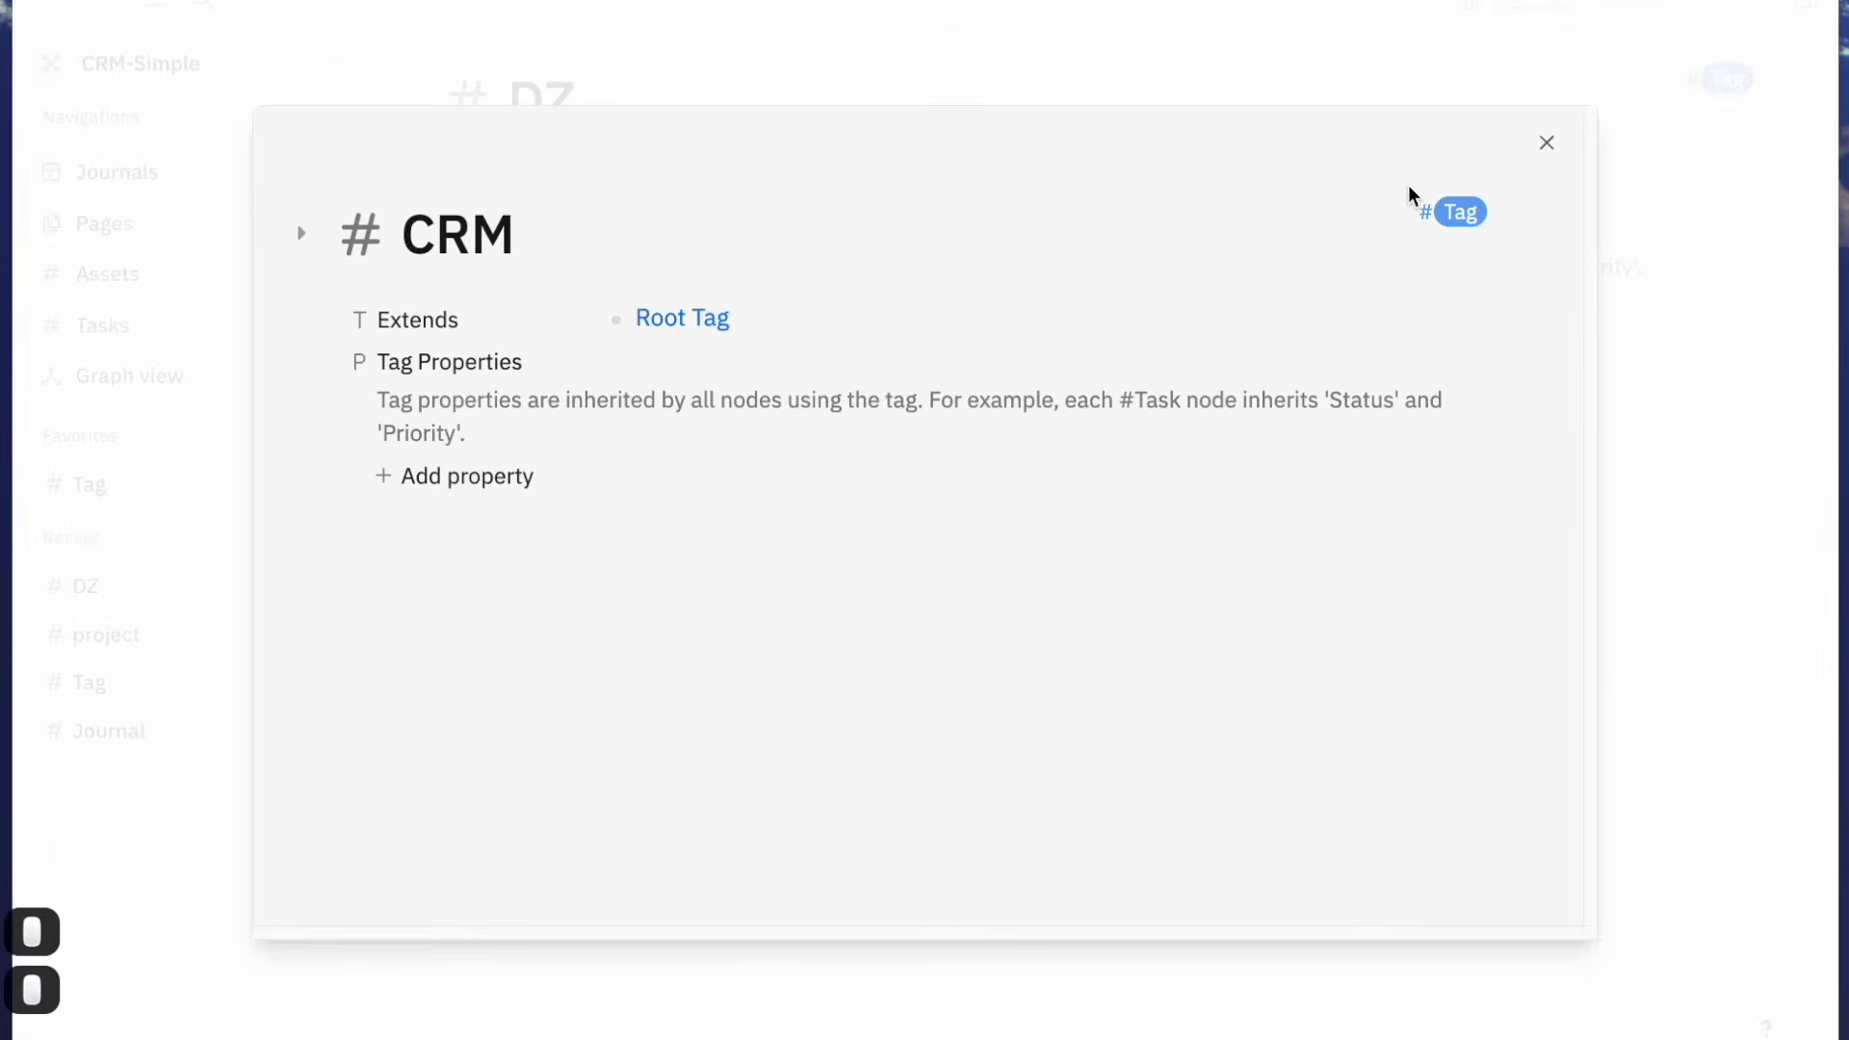
{"action": "left_click", "coordinate": [1545, 145]}
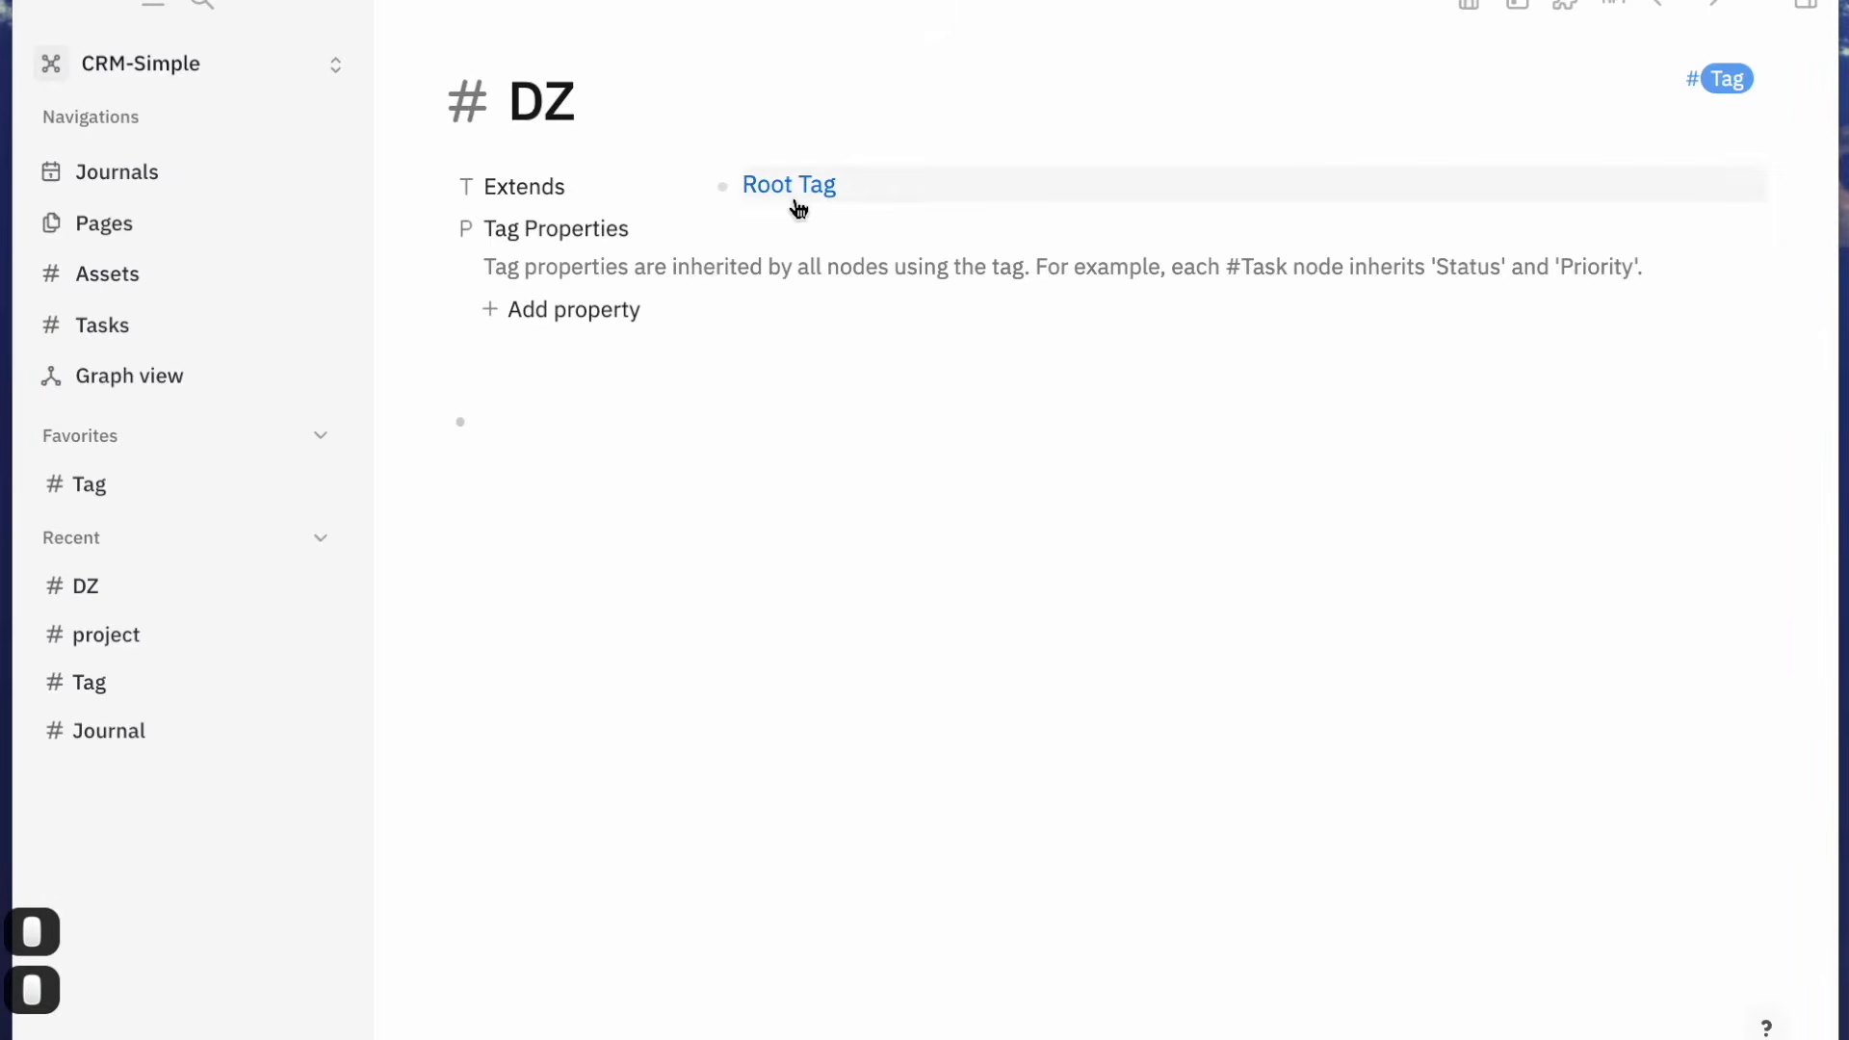
Open the CRM tag page from the tags list and change its Extends to DZ
{"action": "left_click", "coordinate": [1724, 81]}
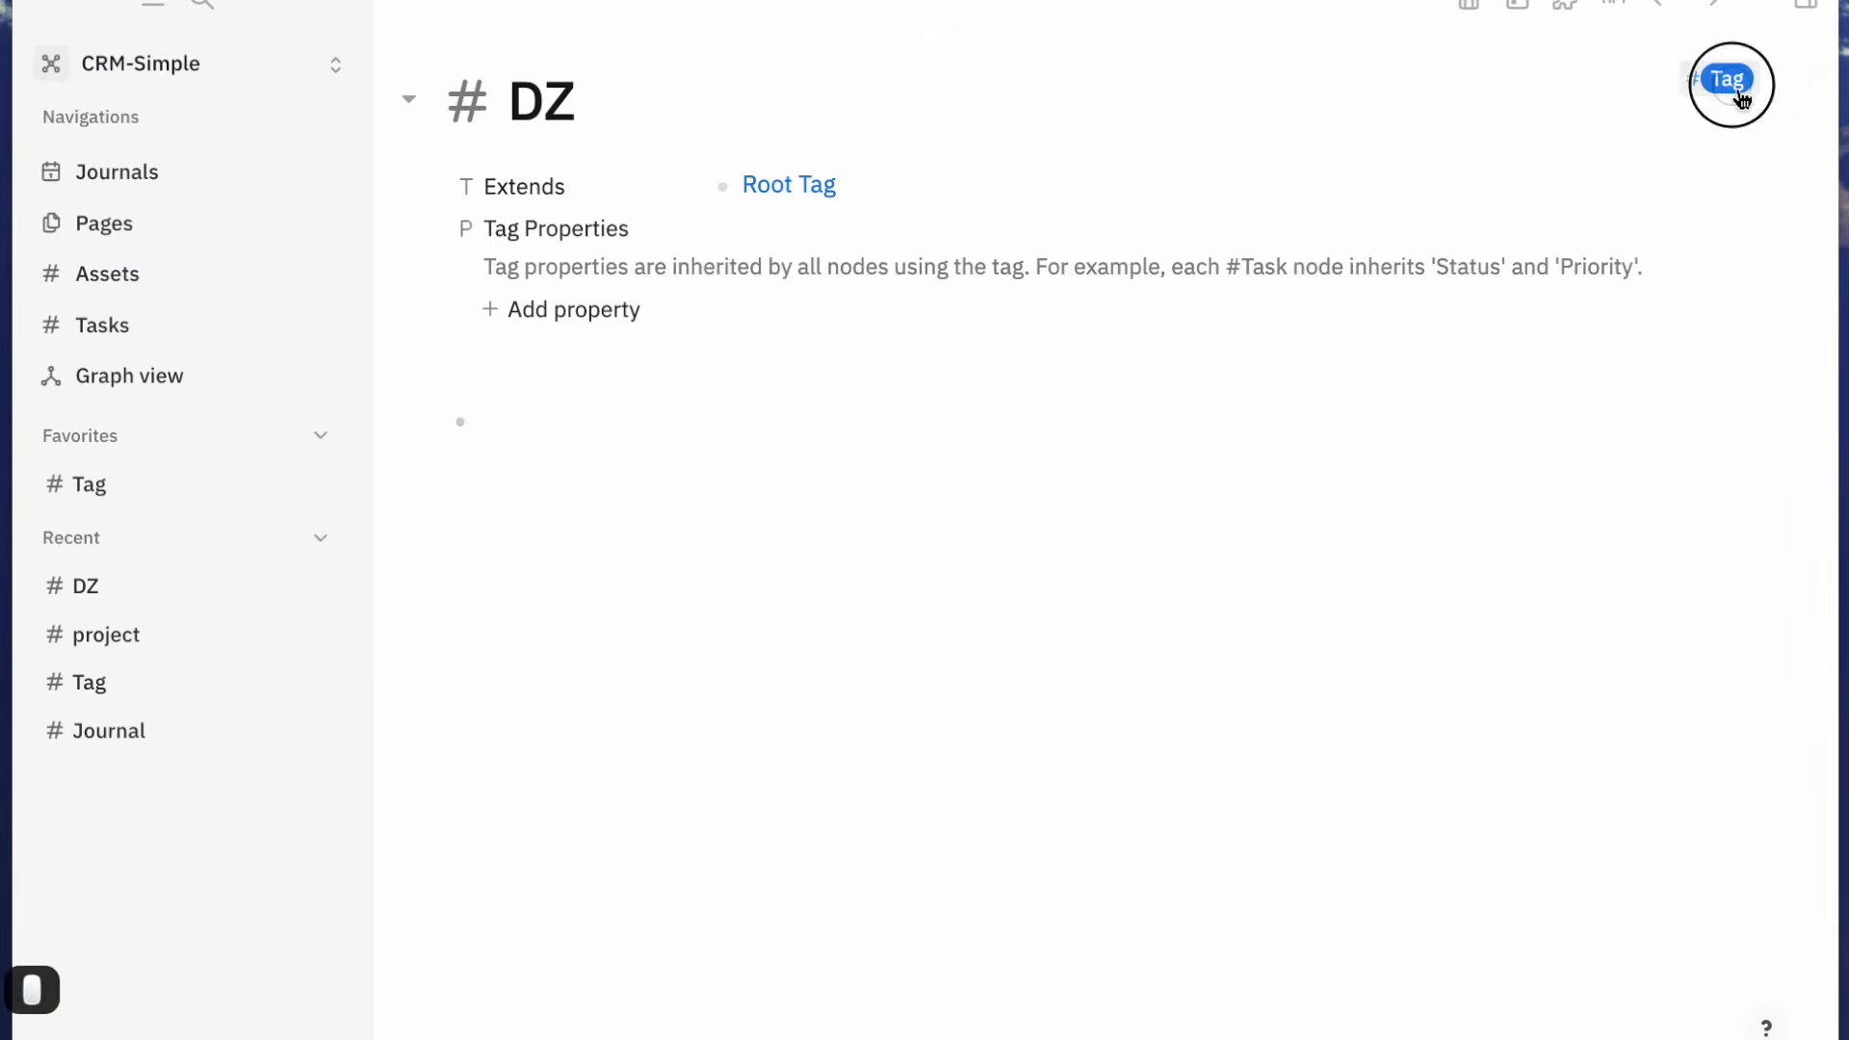
{"action": "left_click", "coordinate": [531, 328]}
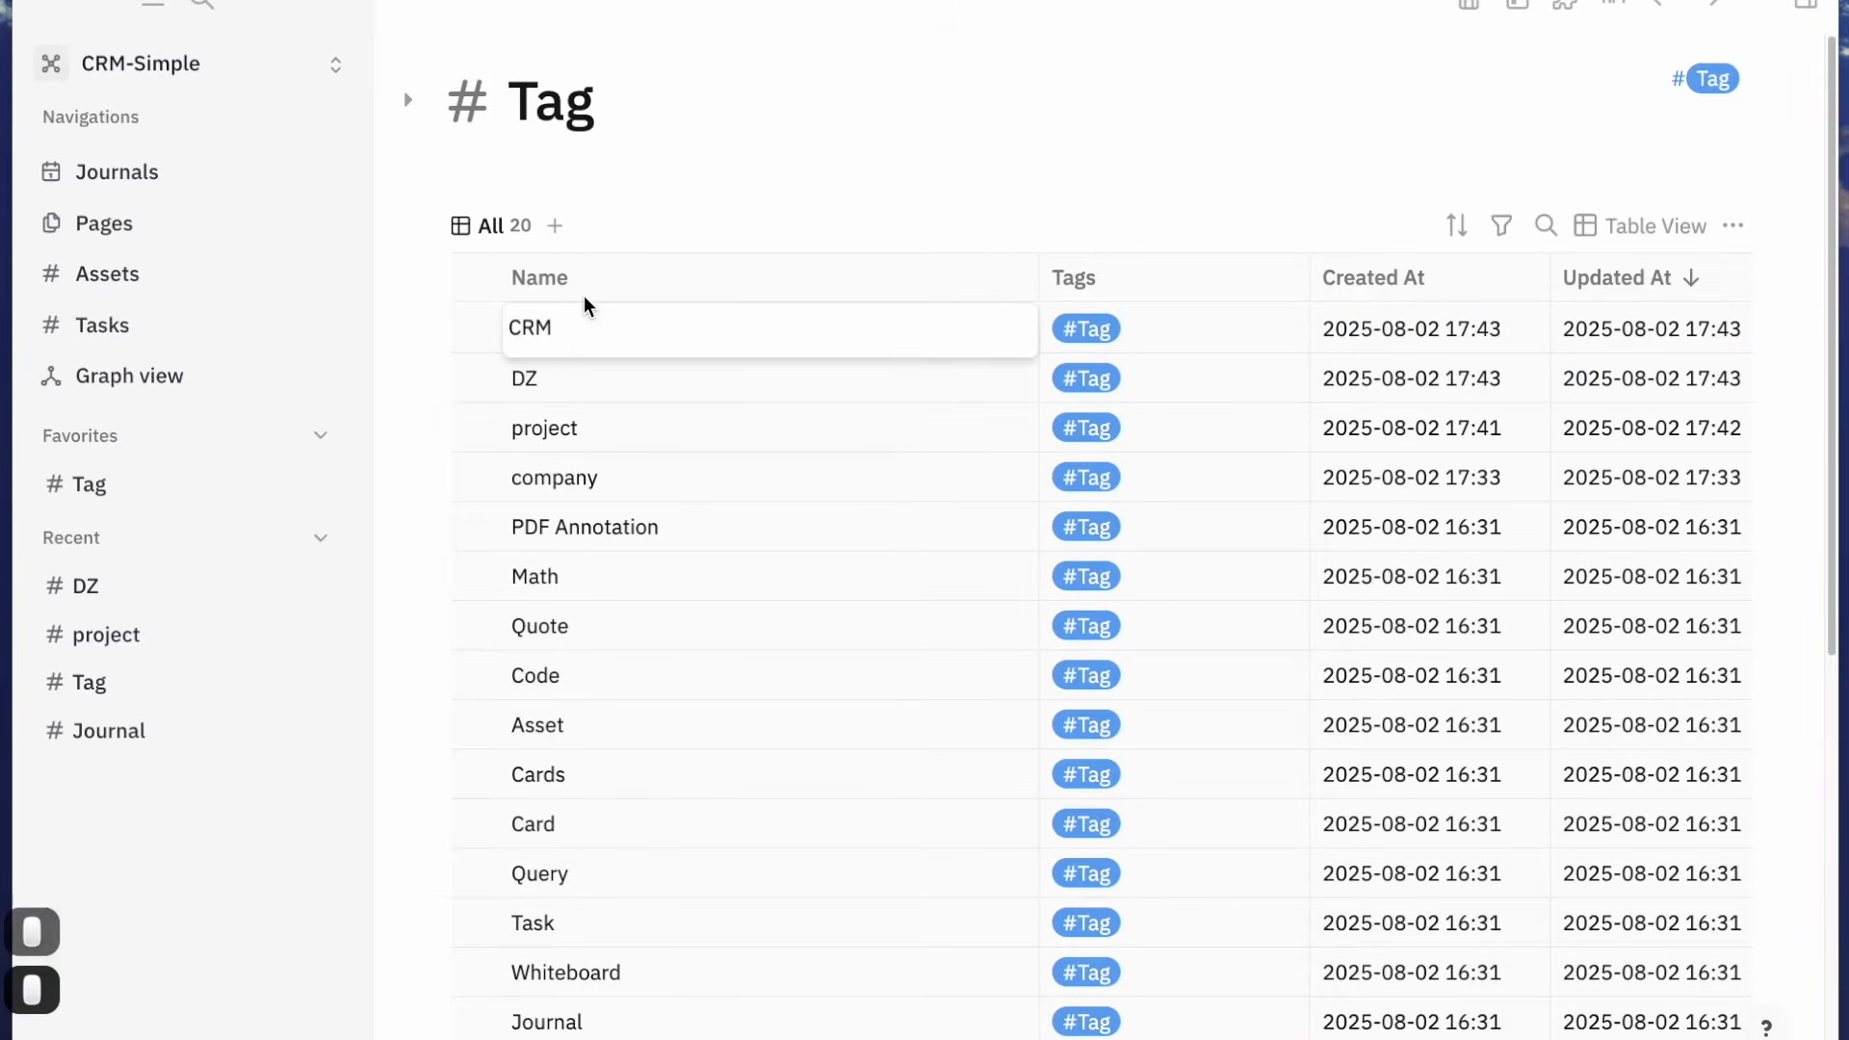
{"action": "key", "text": "Escape"}
{"action": "left_click", "coordinate": [1013, 330]}
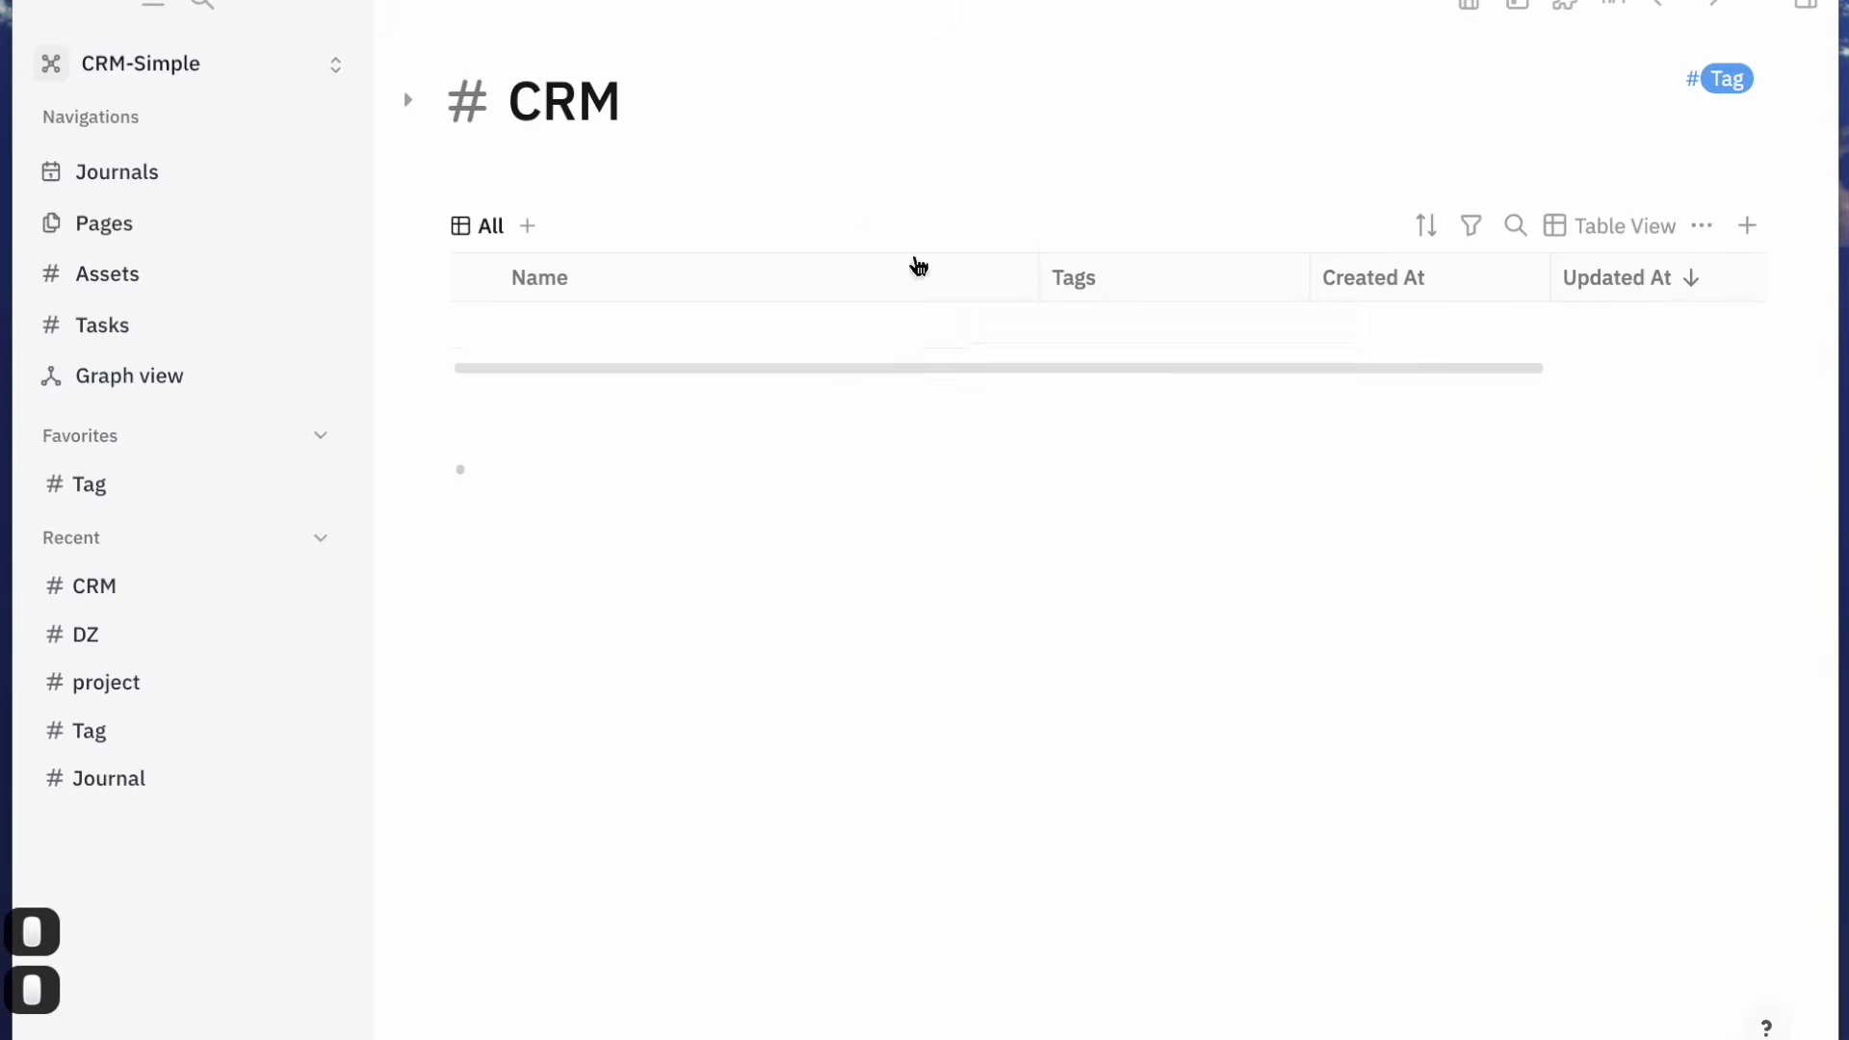
{"action": "left_click", "coordinate": [419, 117]}
{"action": "left_click", "coordinate": [881, 192]}
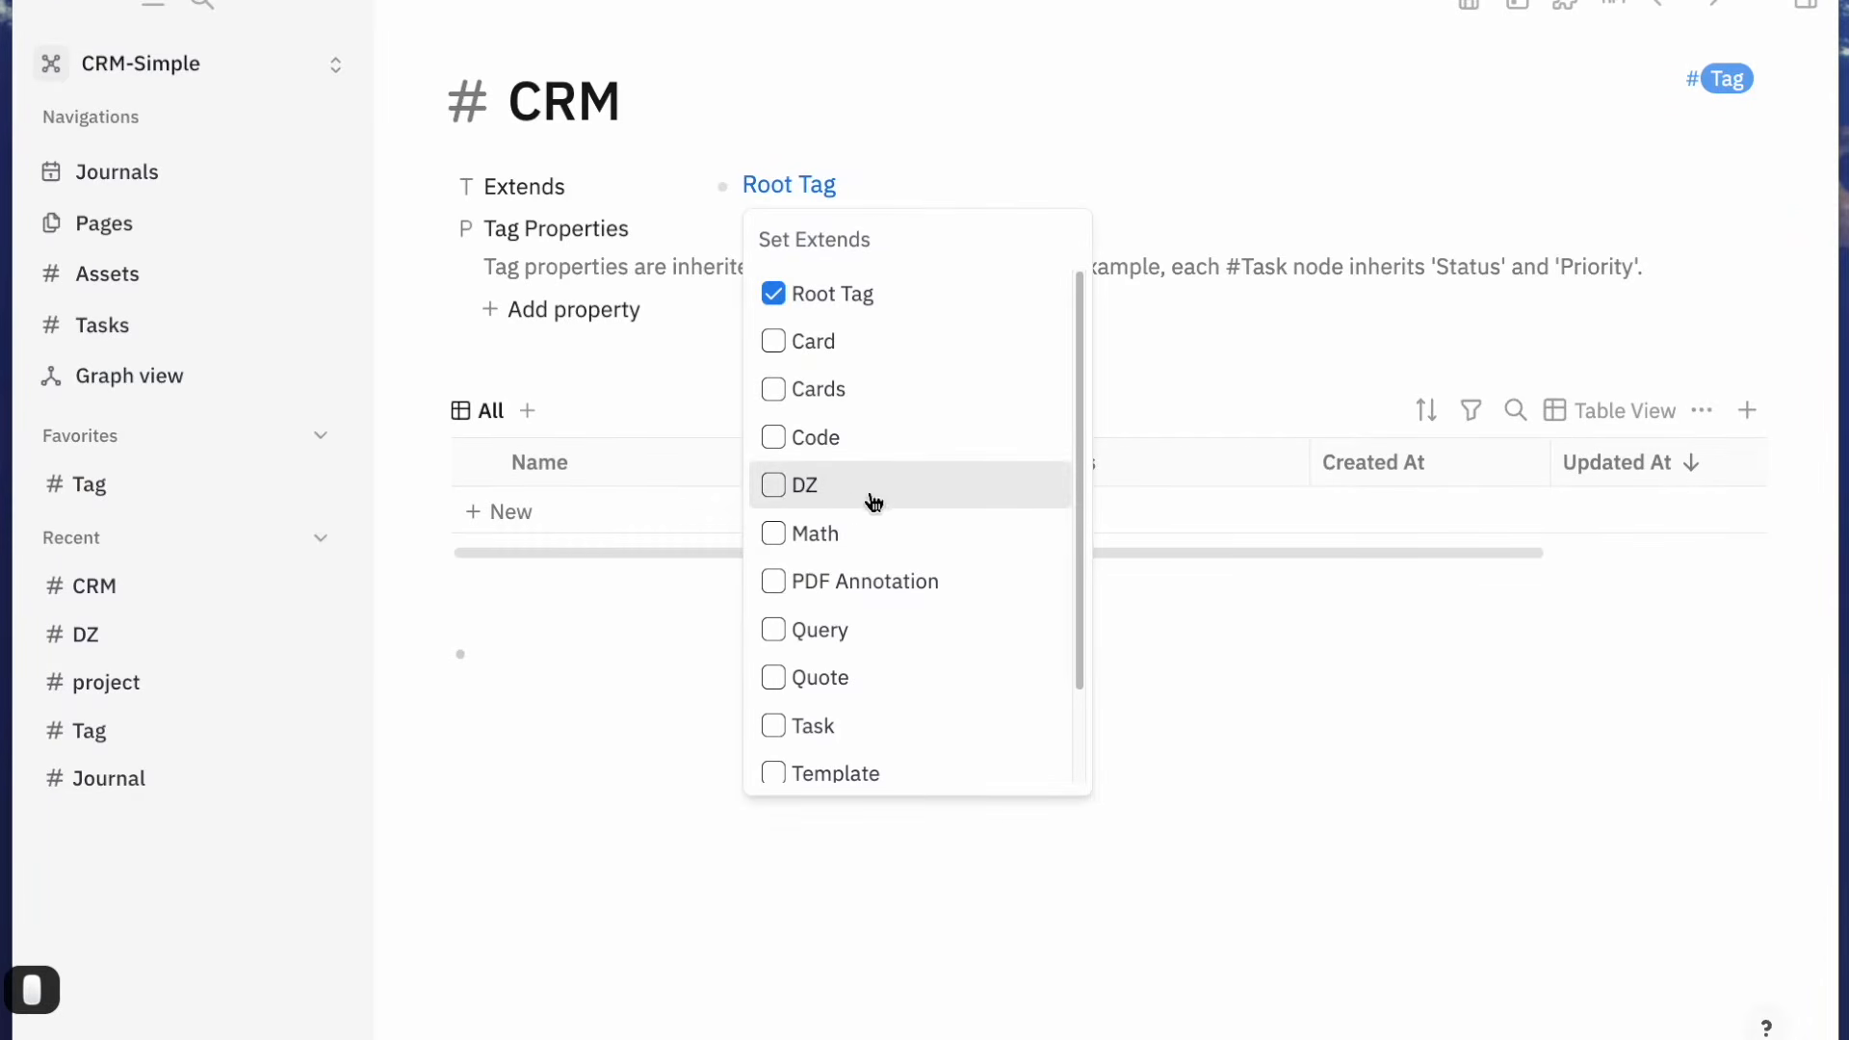
{"action": "left_click", "coordinate": [818, 486]}
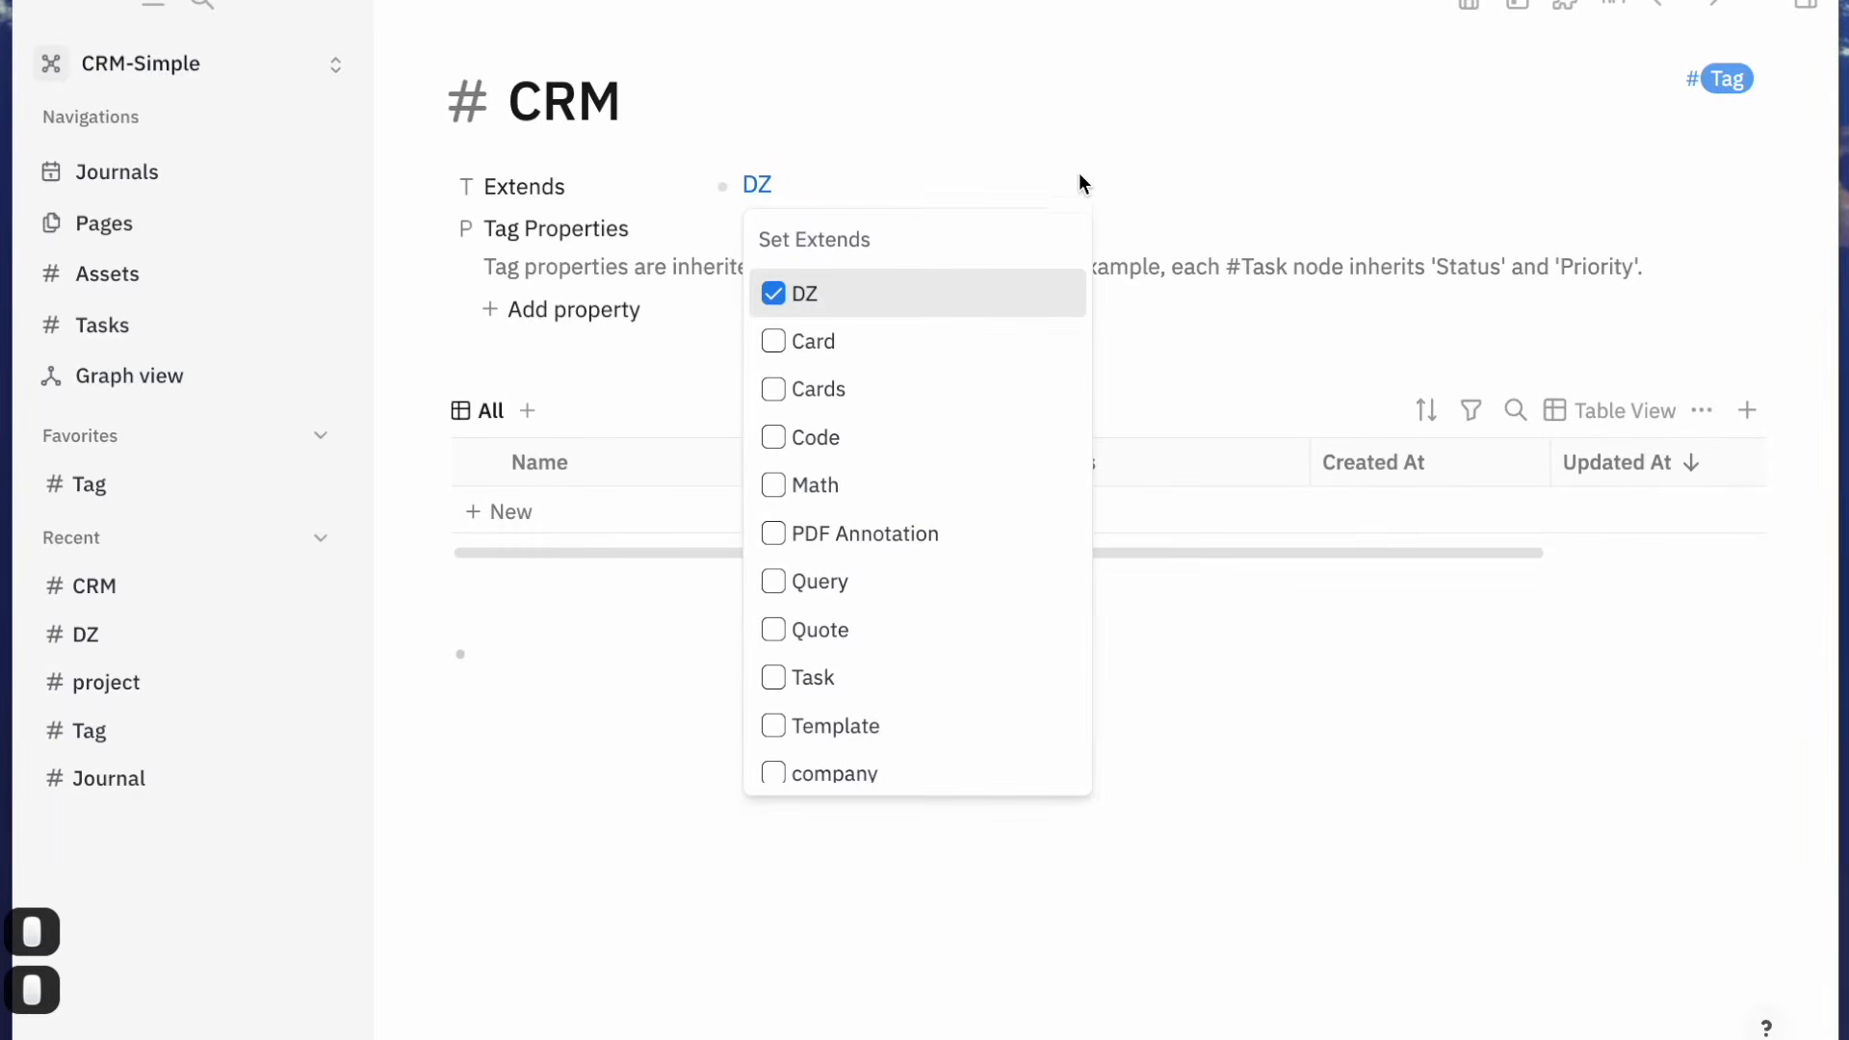
{"action": "left_click", "coordinate": [1096, 136]}
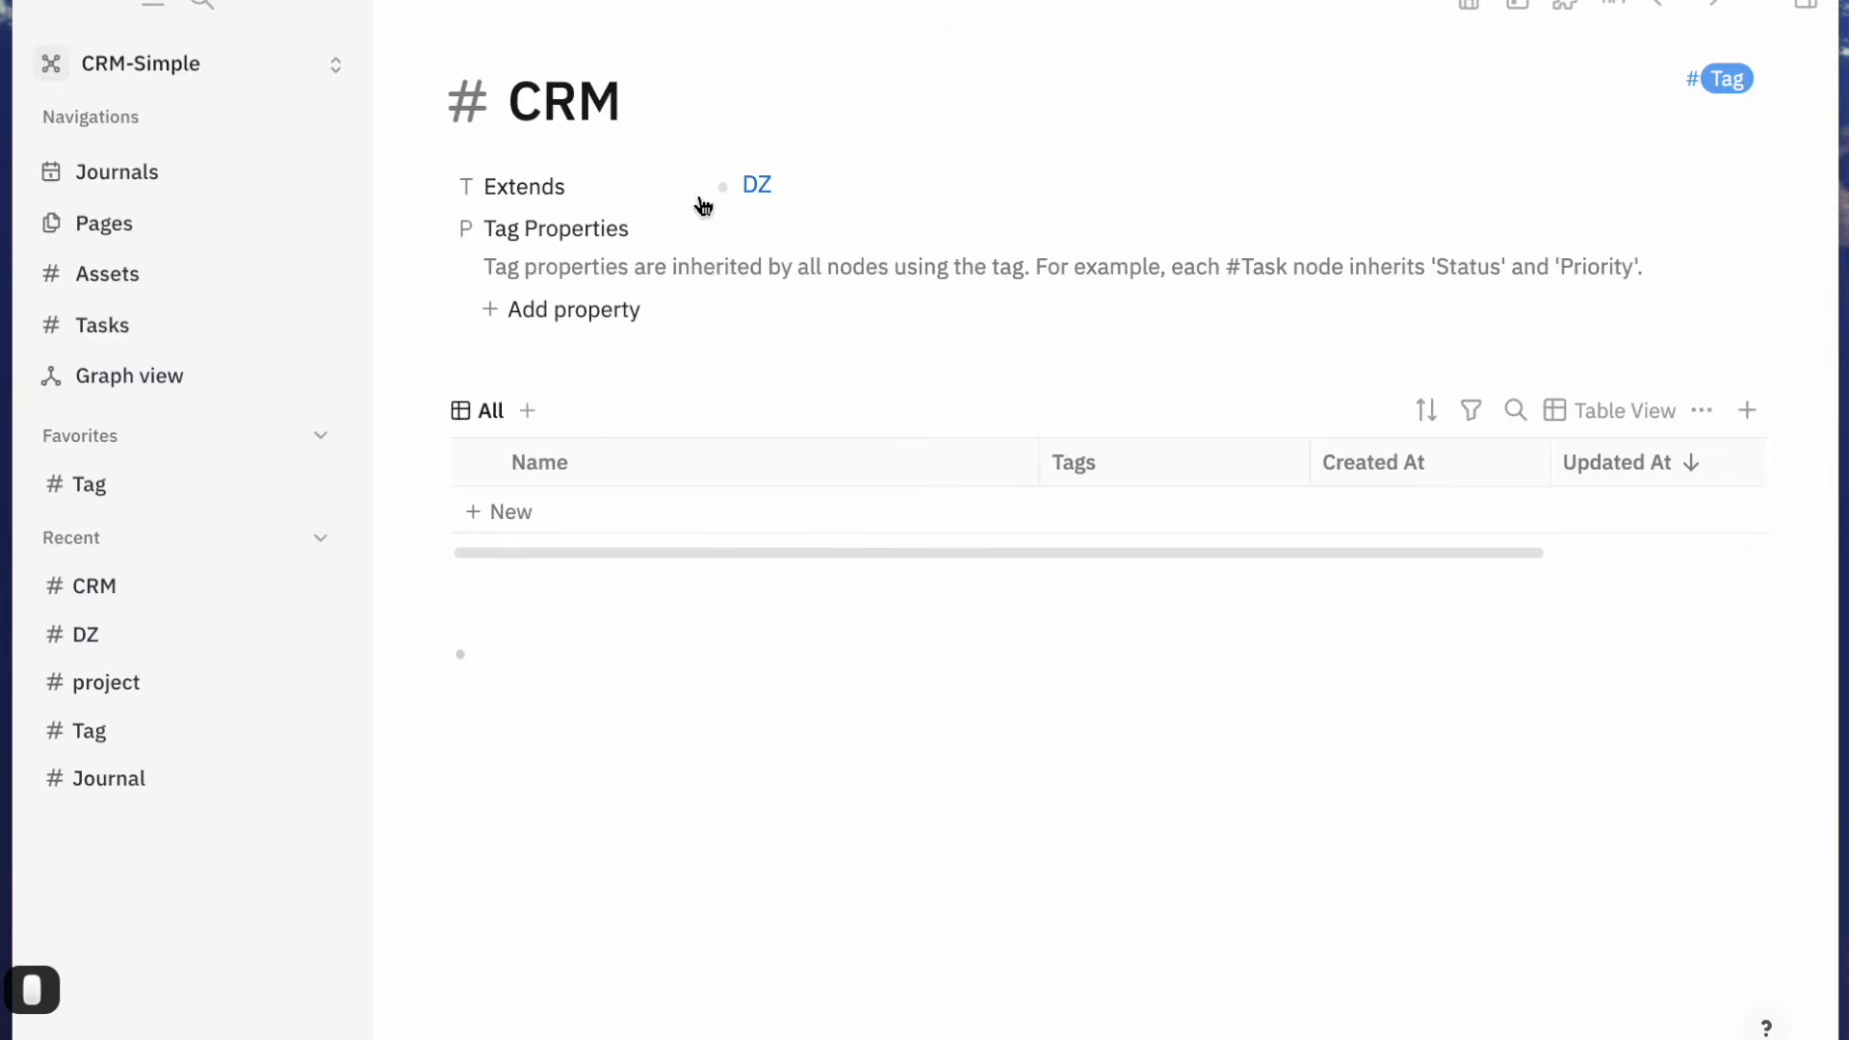
Check that DZ lists CRM as its child, then return to the CRM tag page
{"action": "left_click", "coordinate": [761, 190]}
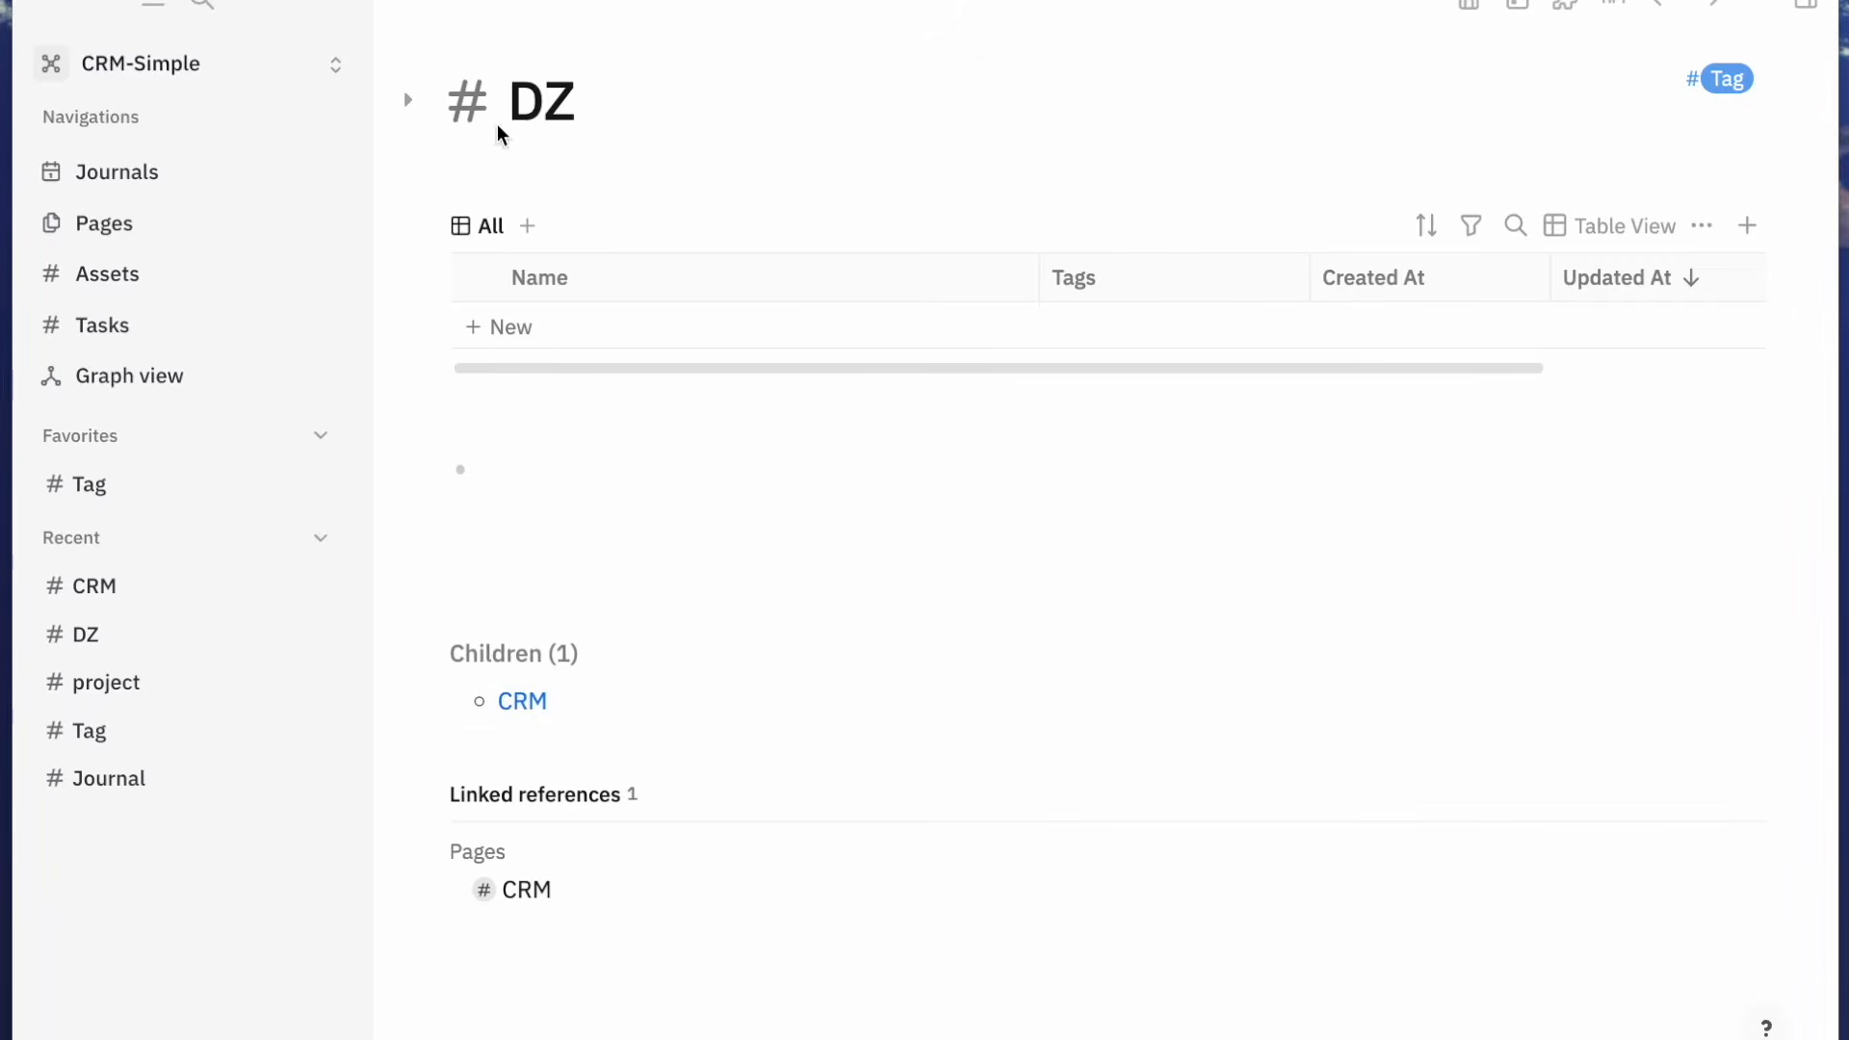
{"action": "left_click", "coordinate": [407, 101]}
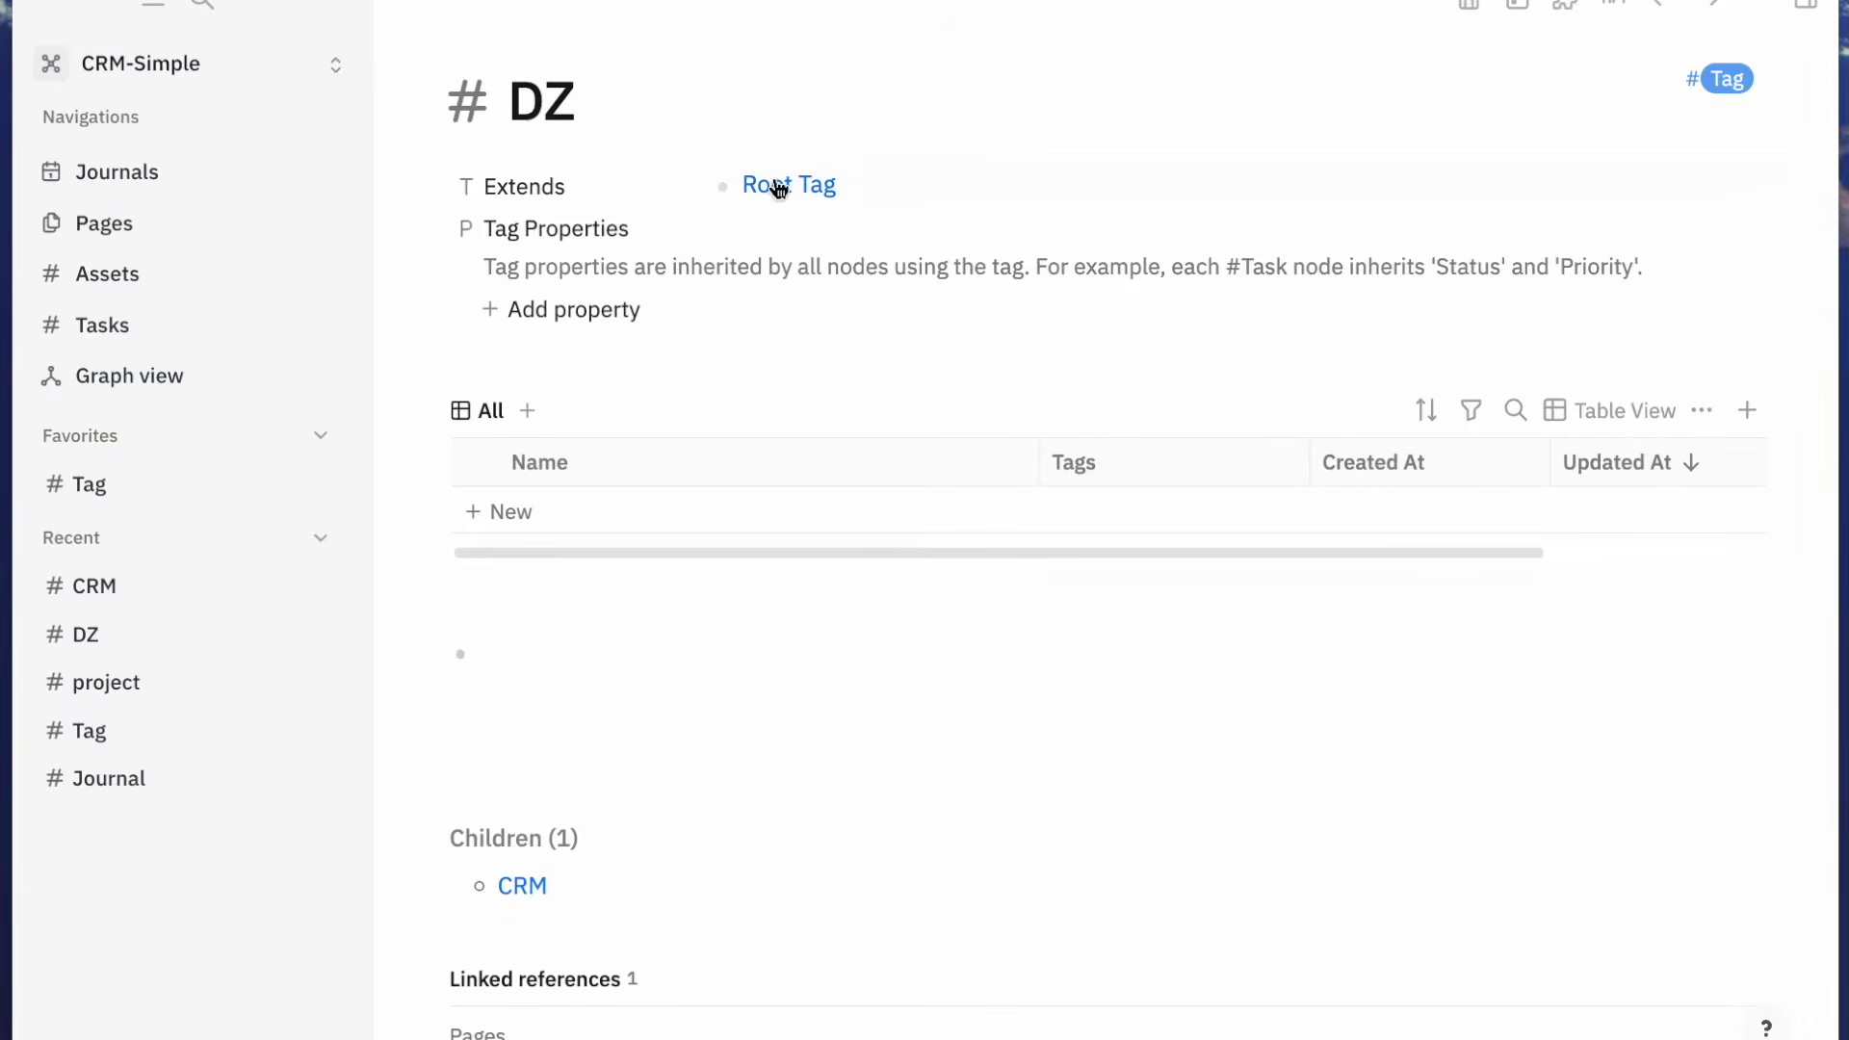
{"action": "key", "text": "super+bracketleft"}
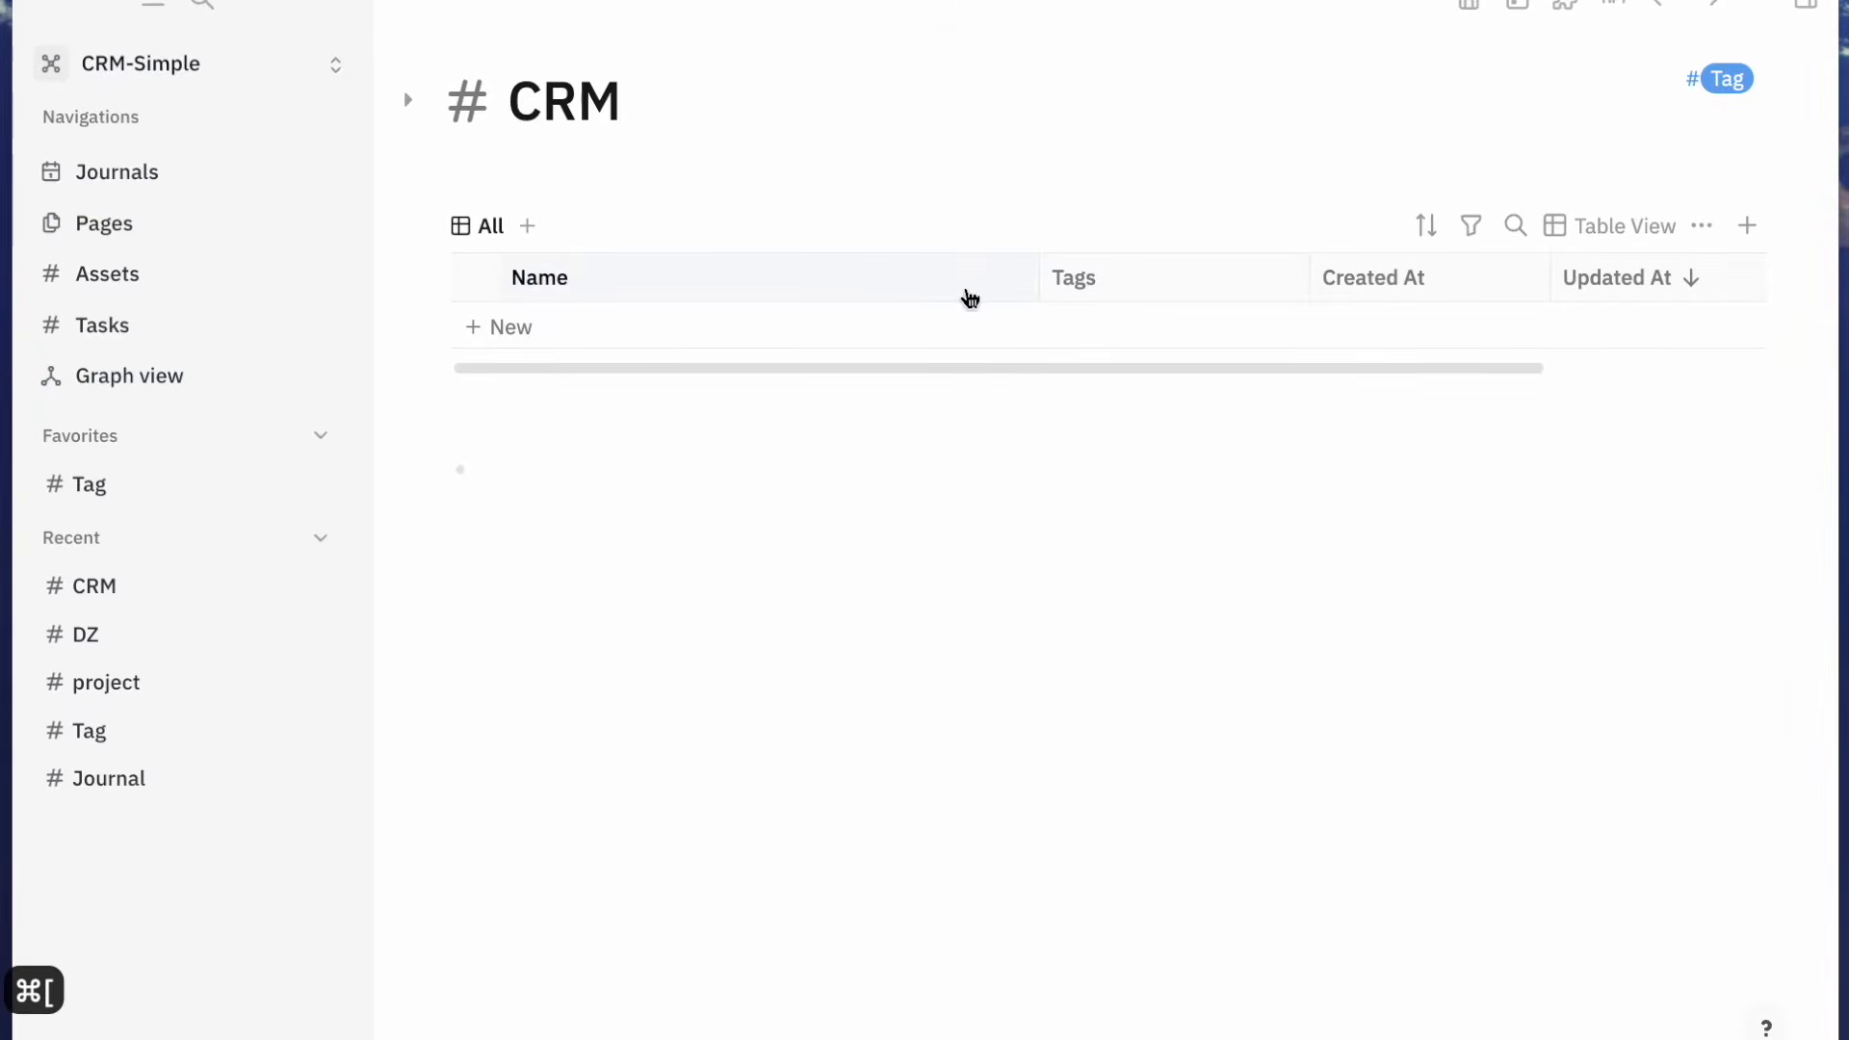
Narrow the Name column, hide Created At, Updated At and Tags, and add a new CRM row
{"action": "left_click_drag", "start_coordinate": [1040, 263], "coordinate": [785, 256]}
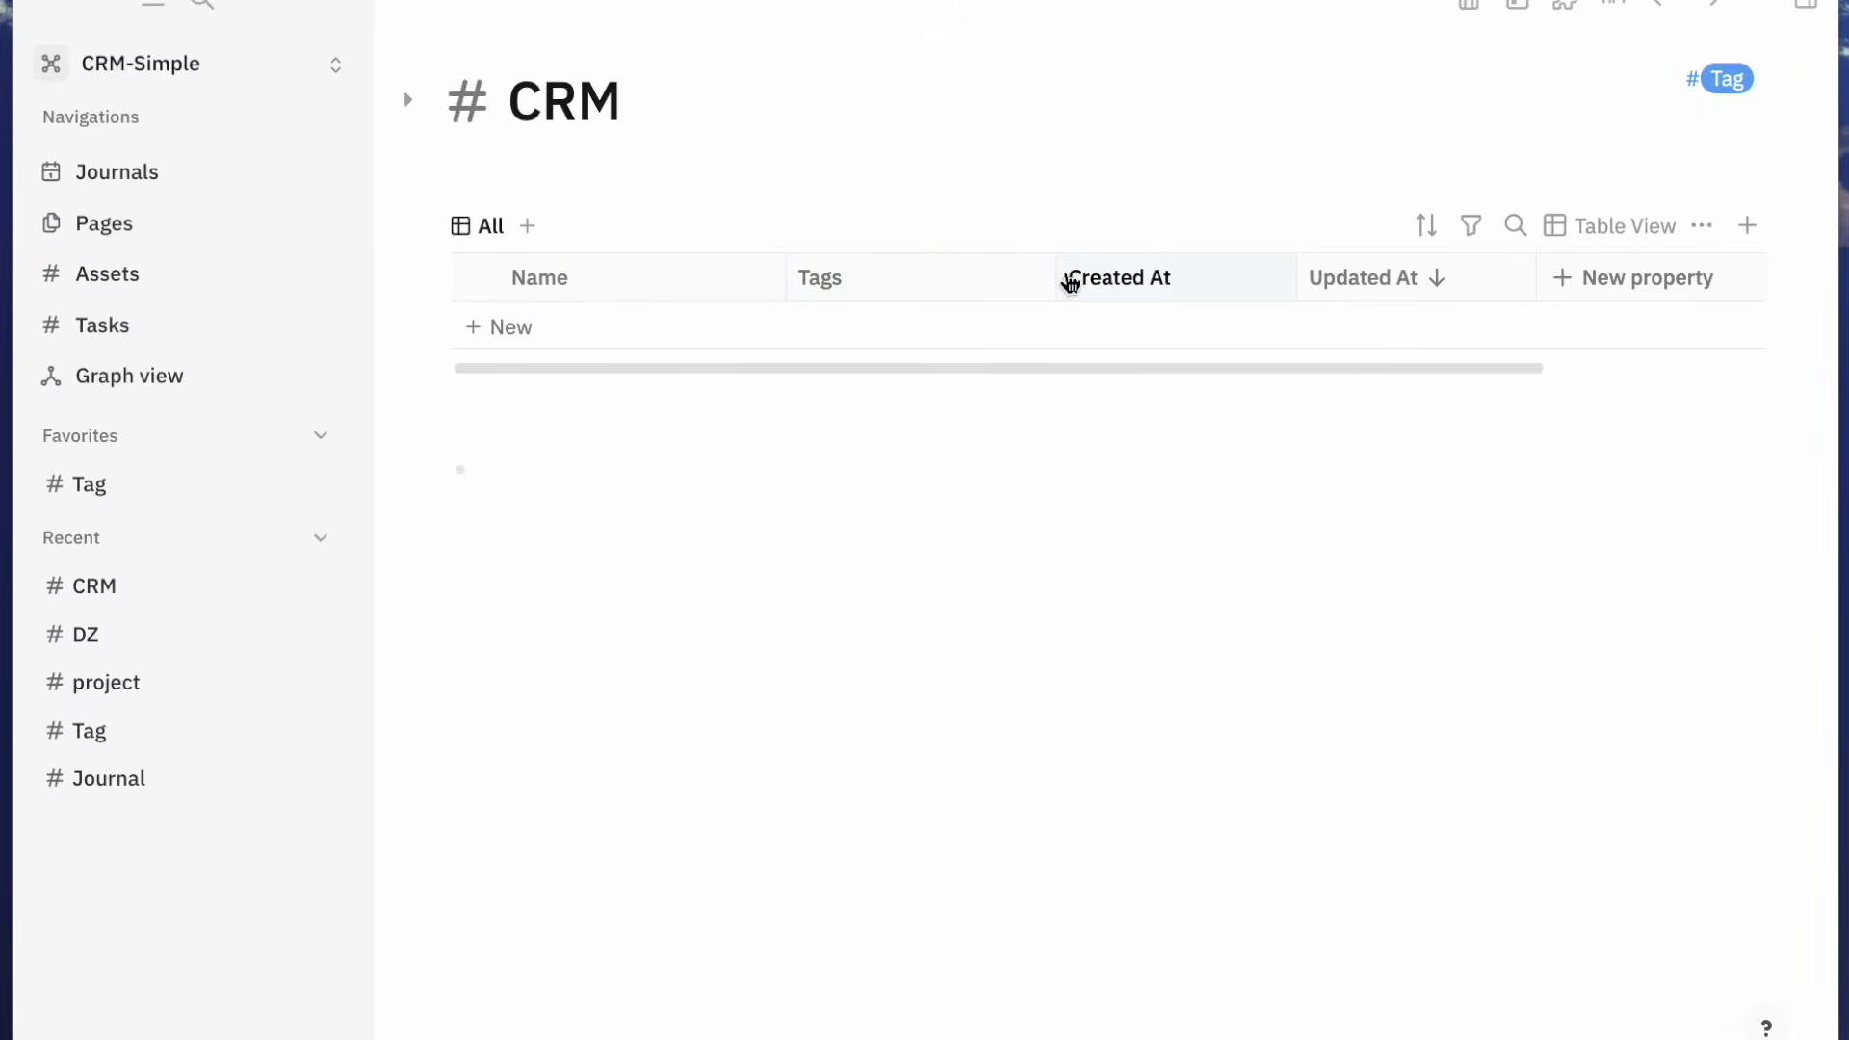
{"action": "left_click", "coordinate": [1699, 229]}
{"action": "mouse_move", "coordinate": [1643, 285]}
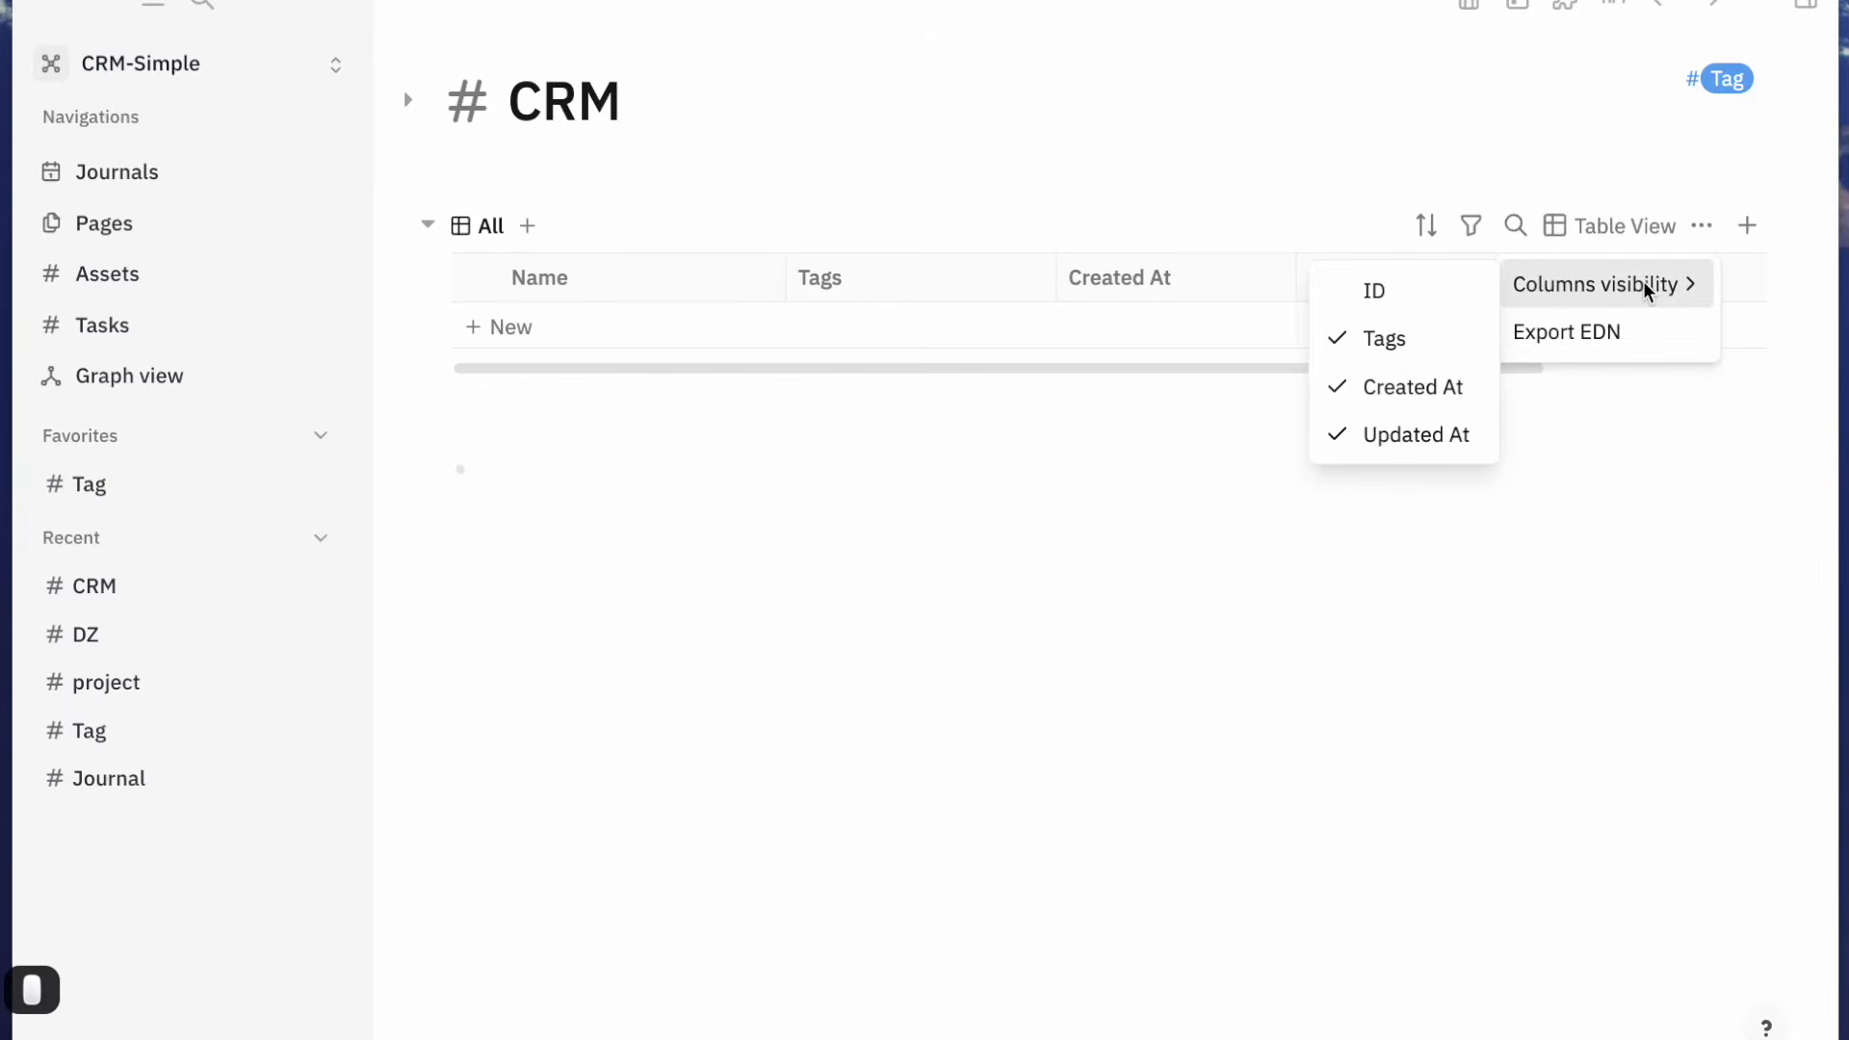
{"action": "left_click", "coordinate": [1413, 387]}
{"action": "left_click", "coordinate": [1416, 435]}
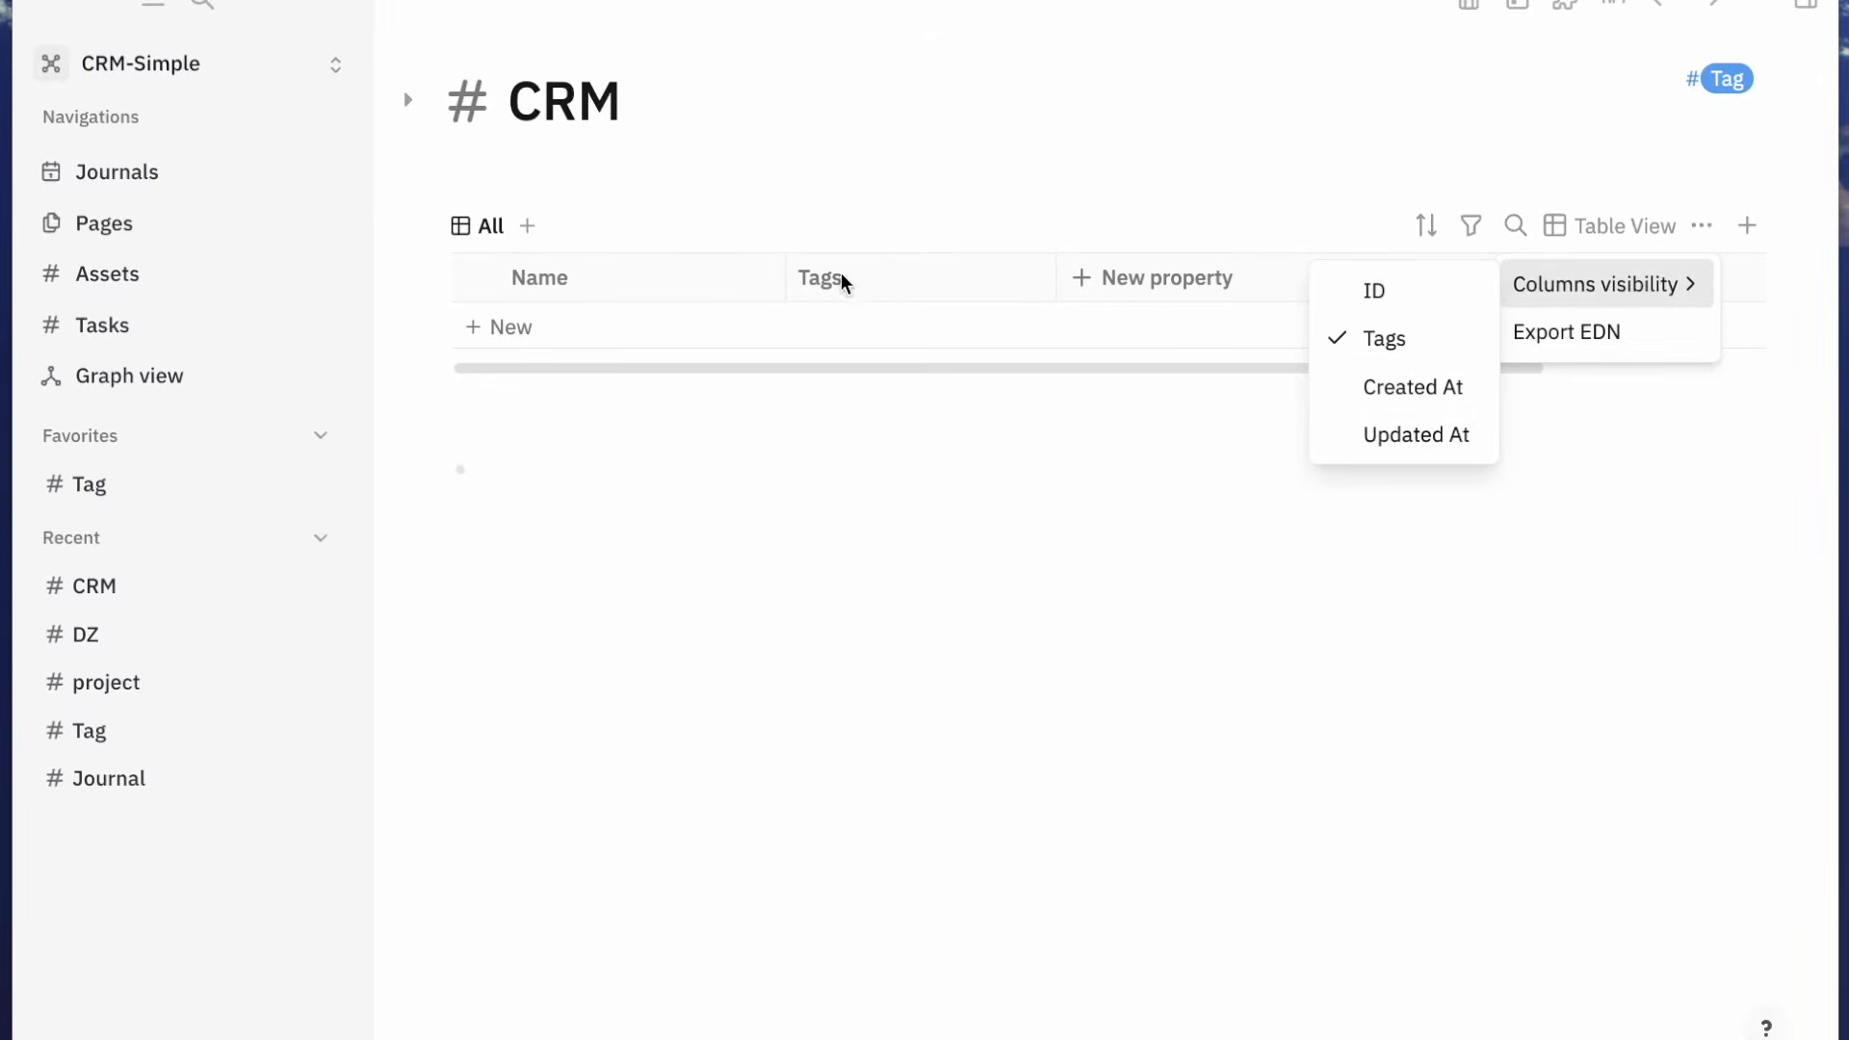
{"action": "mouse_move", "coordinate": [1631, 283]}
{"action": "left_click", "coordinate": [1416, 337]}
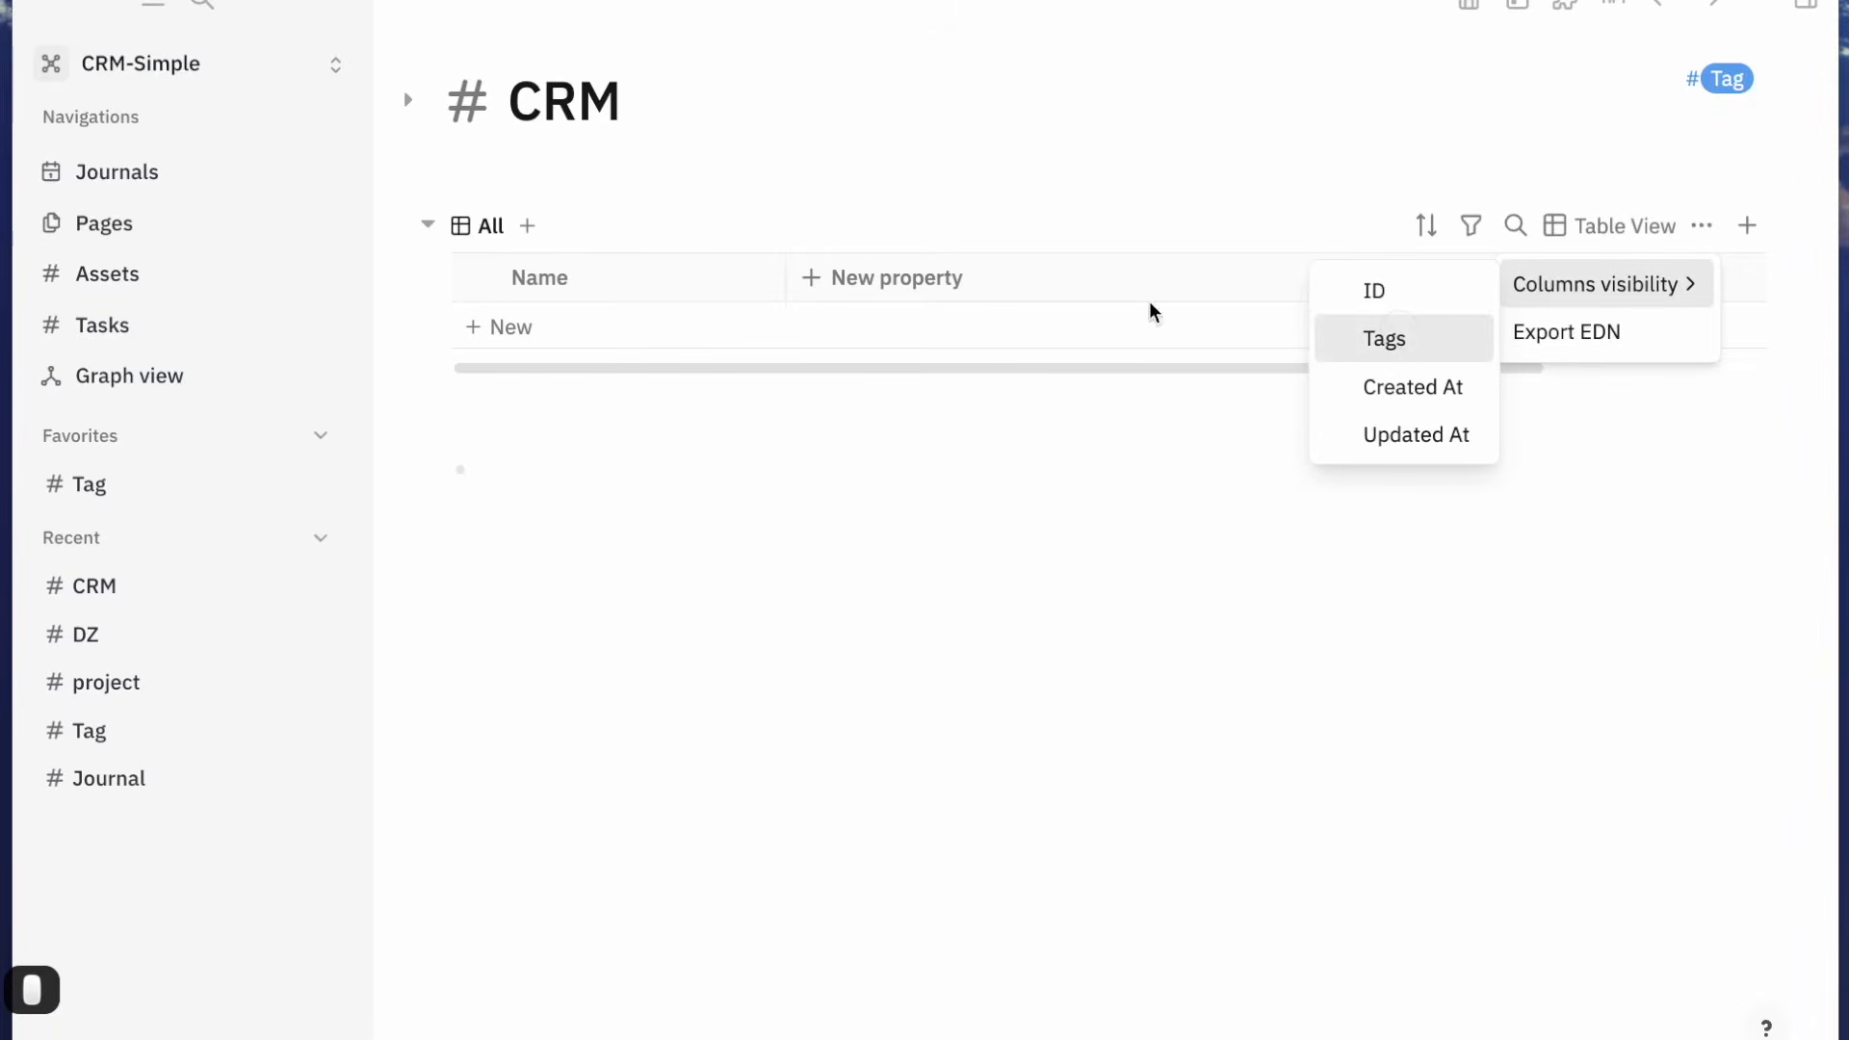
{"action": "left_click", "coordinate": [561, 334]}
{"action": "left_click", "coordinate": [562, 334]}
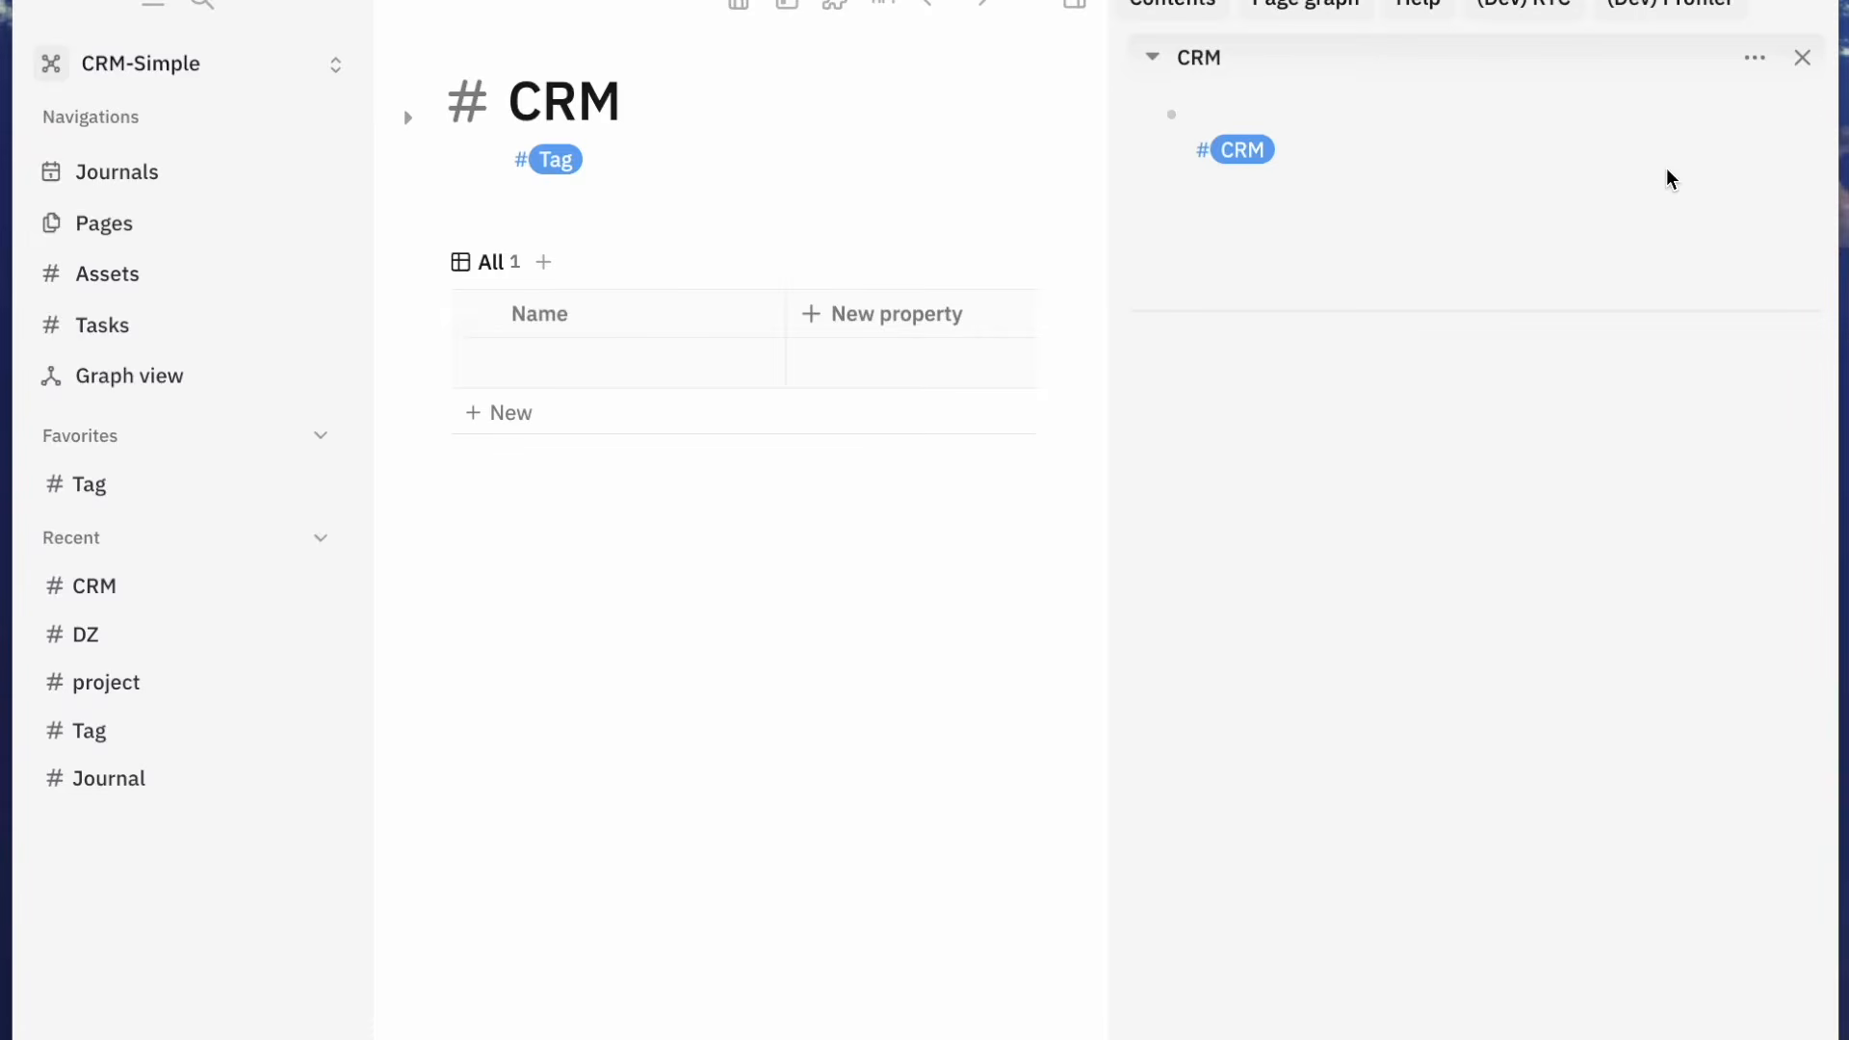
Name the new CRM entry 'AI Agent for Sales' and close the right sidebar
{"action": "type", "text": "Agent"}
{"action": "key", "text": "BackSpace"}
{"action": "key", "text": "BackSpace"}
{"action": "key", "text": "BackSpace"}
{"action": "key", "text": "BackSpace"}
{"action": "key", "text": "BackSpace"}
{"action": "type", "text": "AI "}
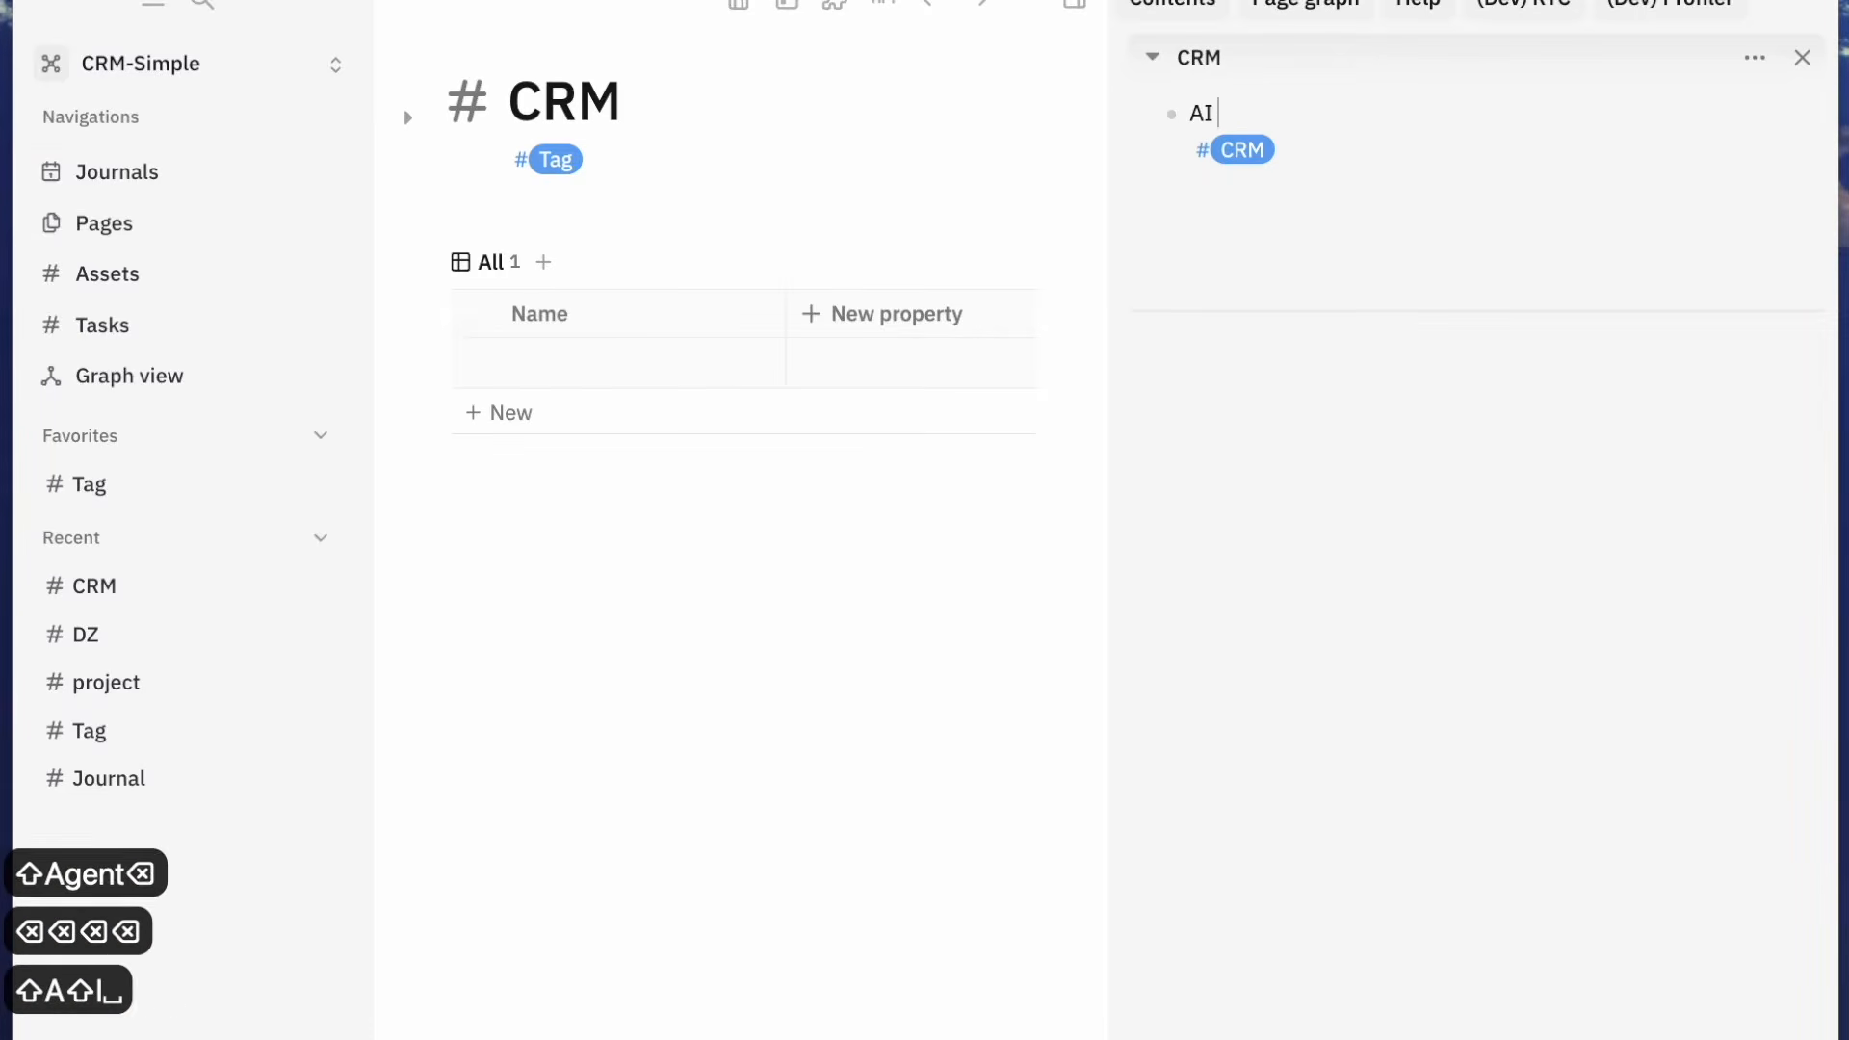
{"action": "type", "text": "Agent for Sales"}
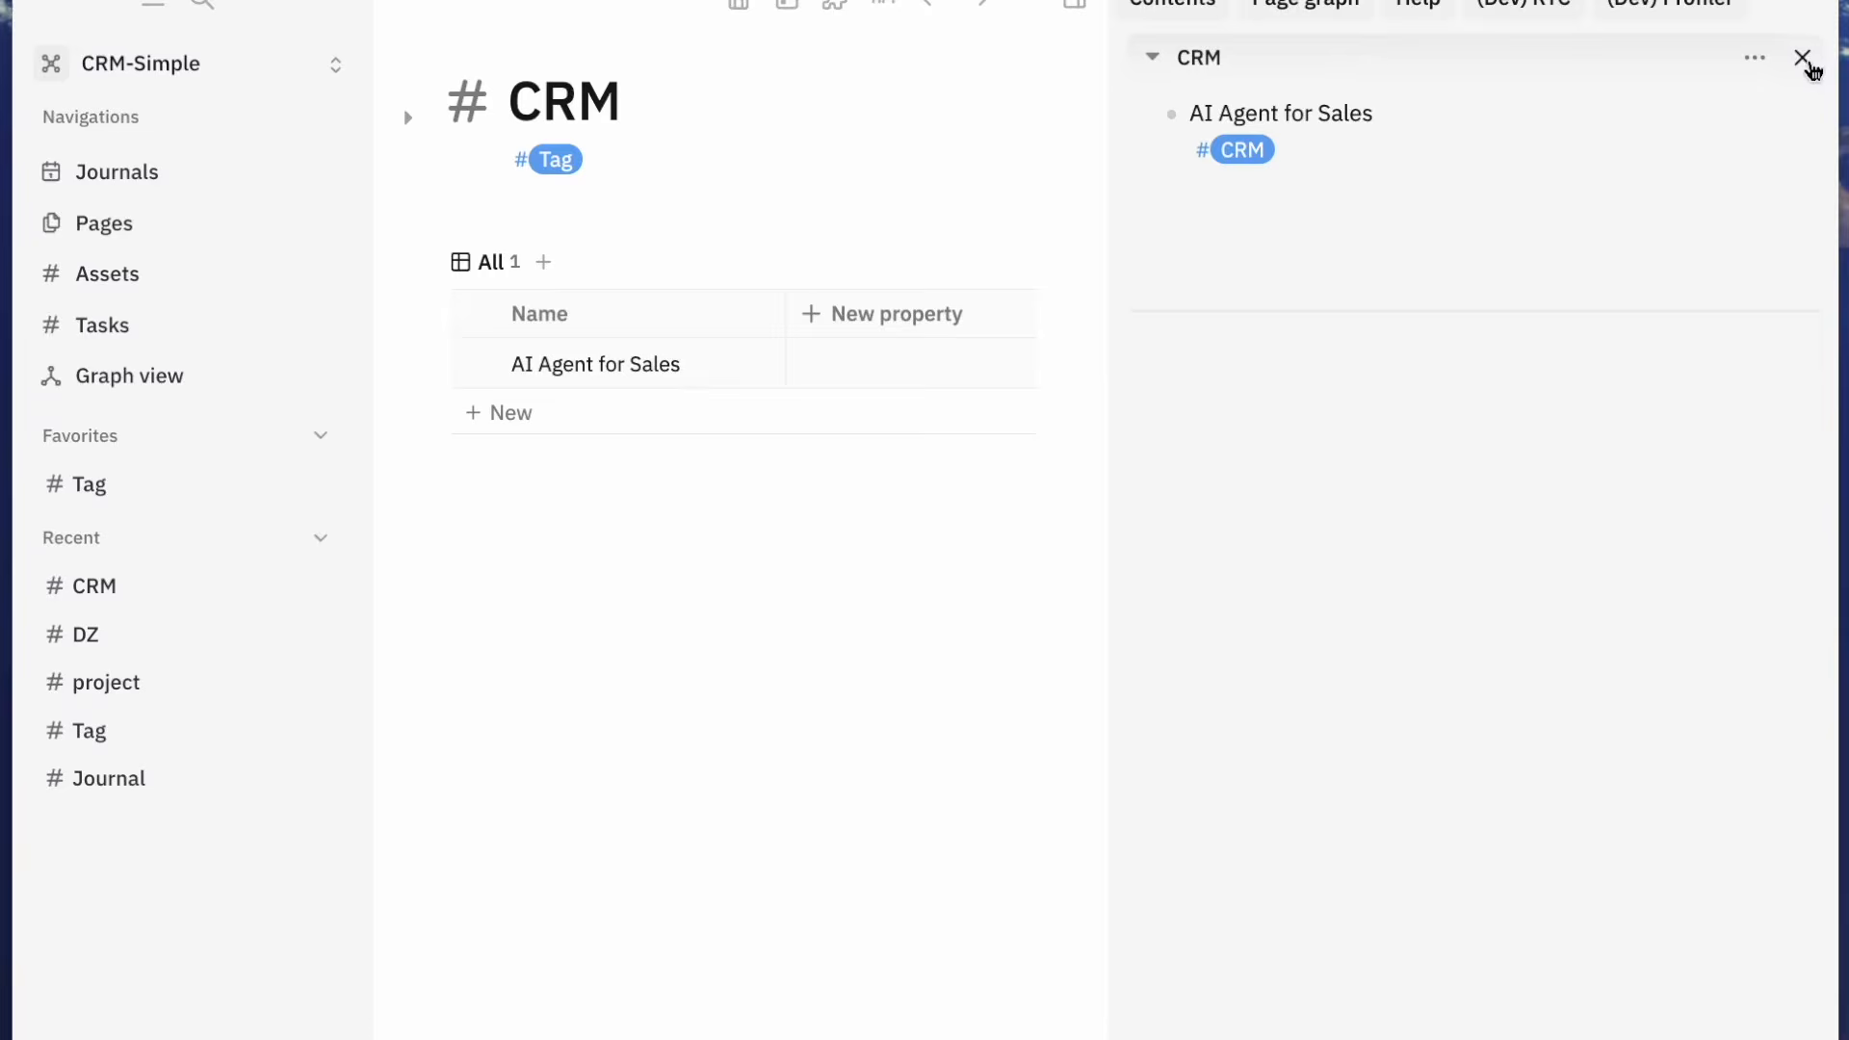
{"action": "left_click", "coordinate": [1808, 63]}
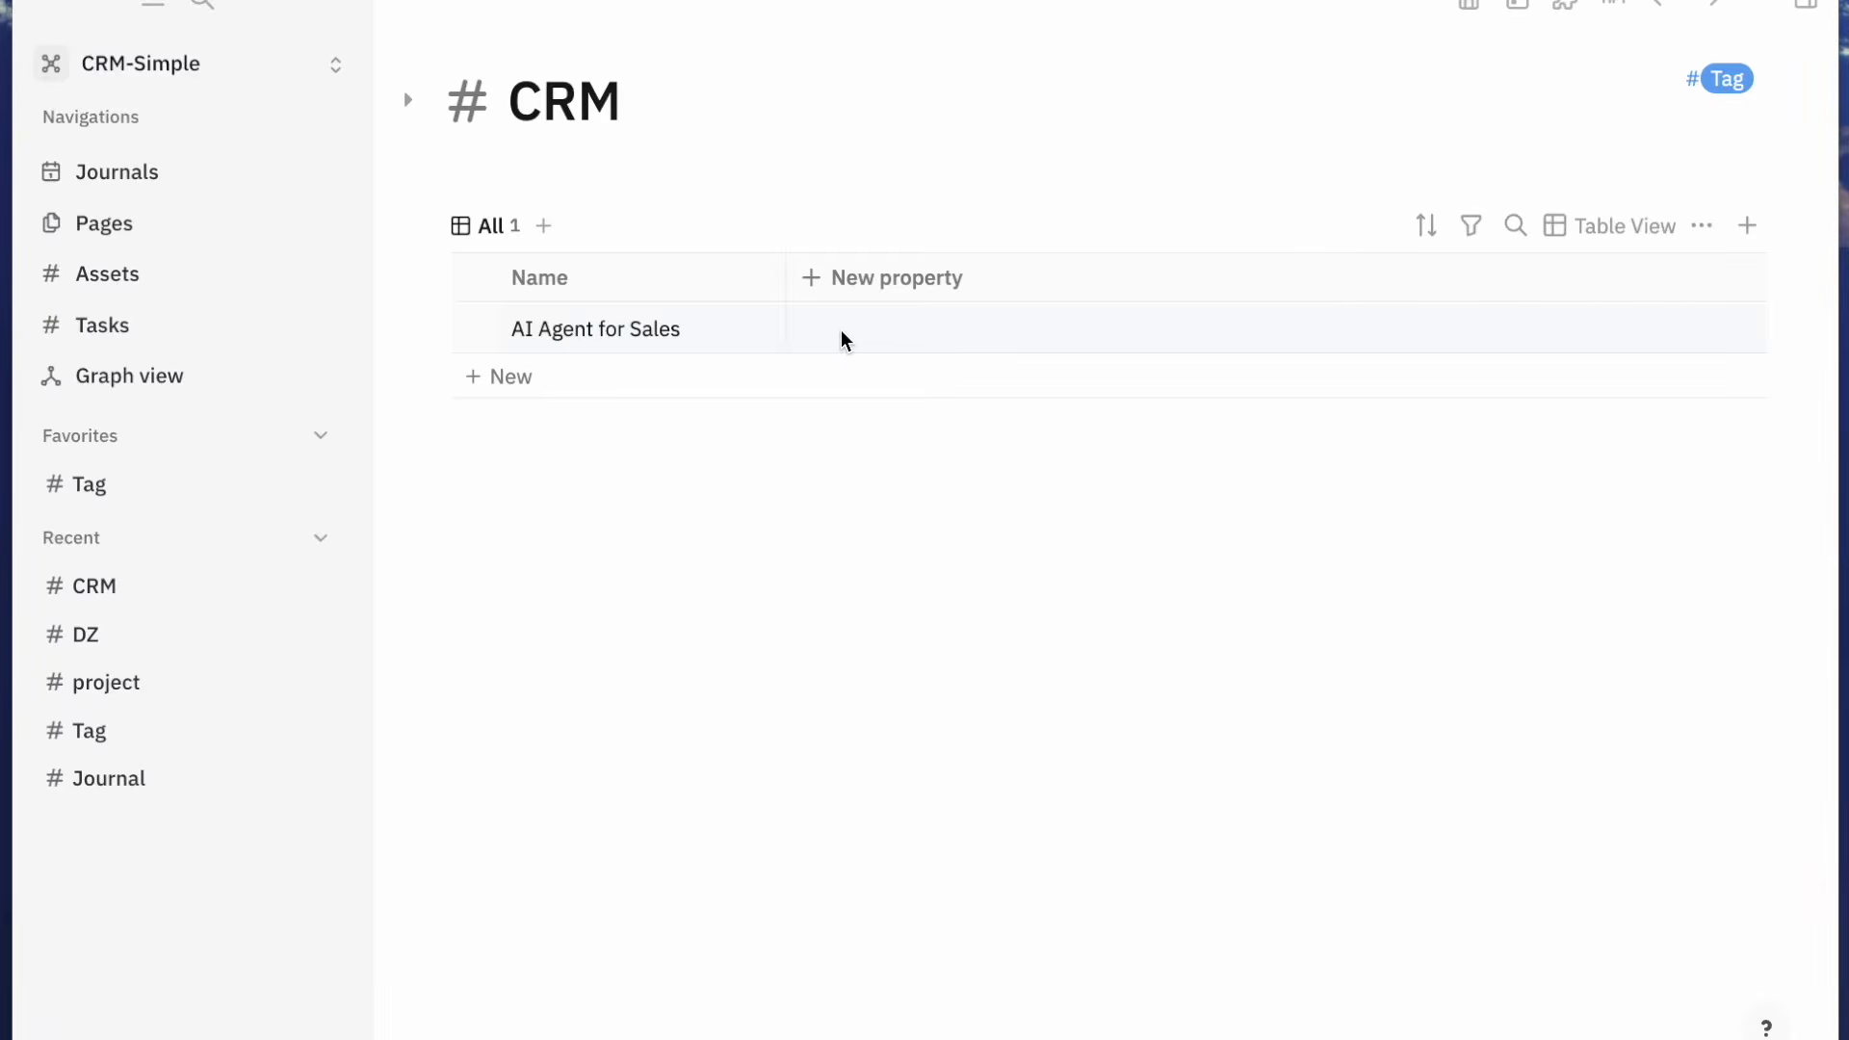
Start a new property column in the CRM table, typing 'business' as its name
{"action": "left_click", "coordinate": [850, 285]}
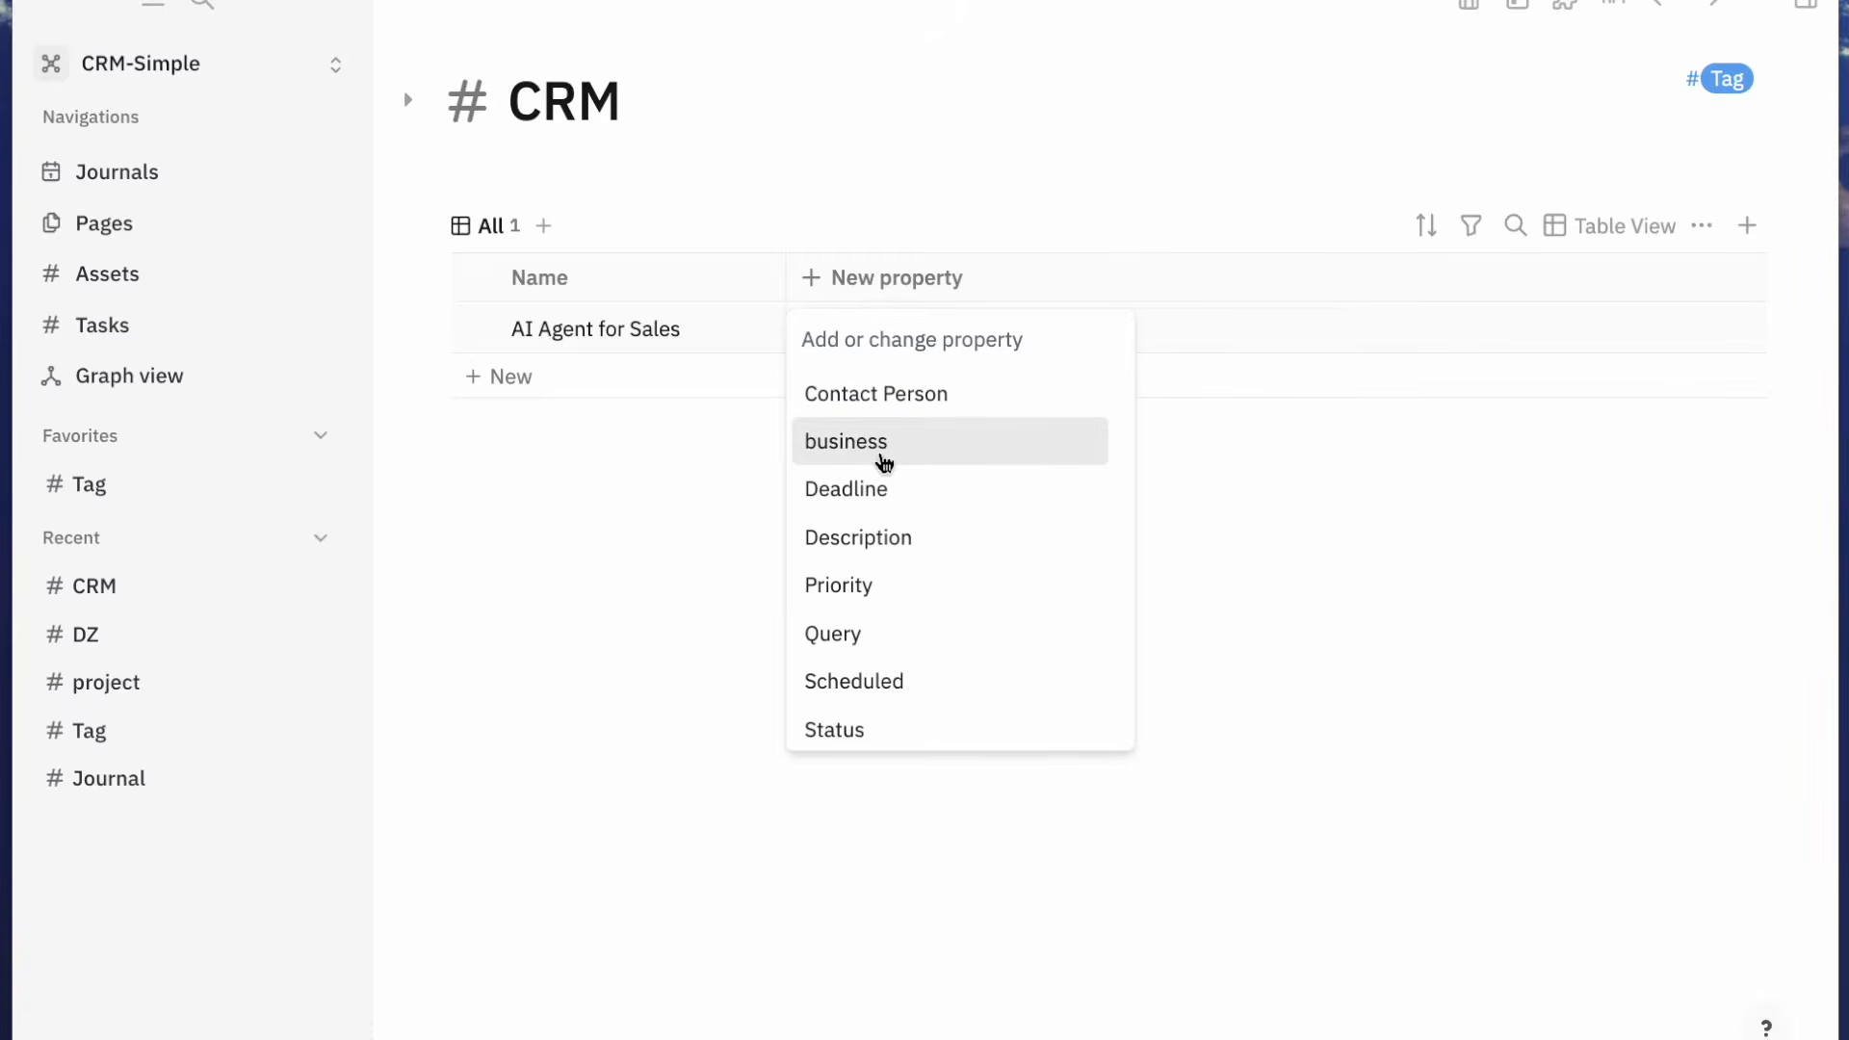
{"action": "type", "text": "busines"}
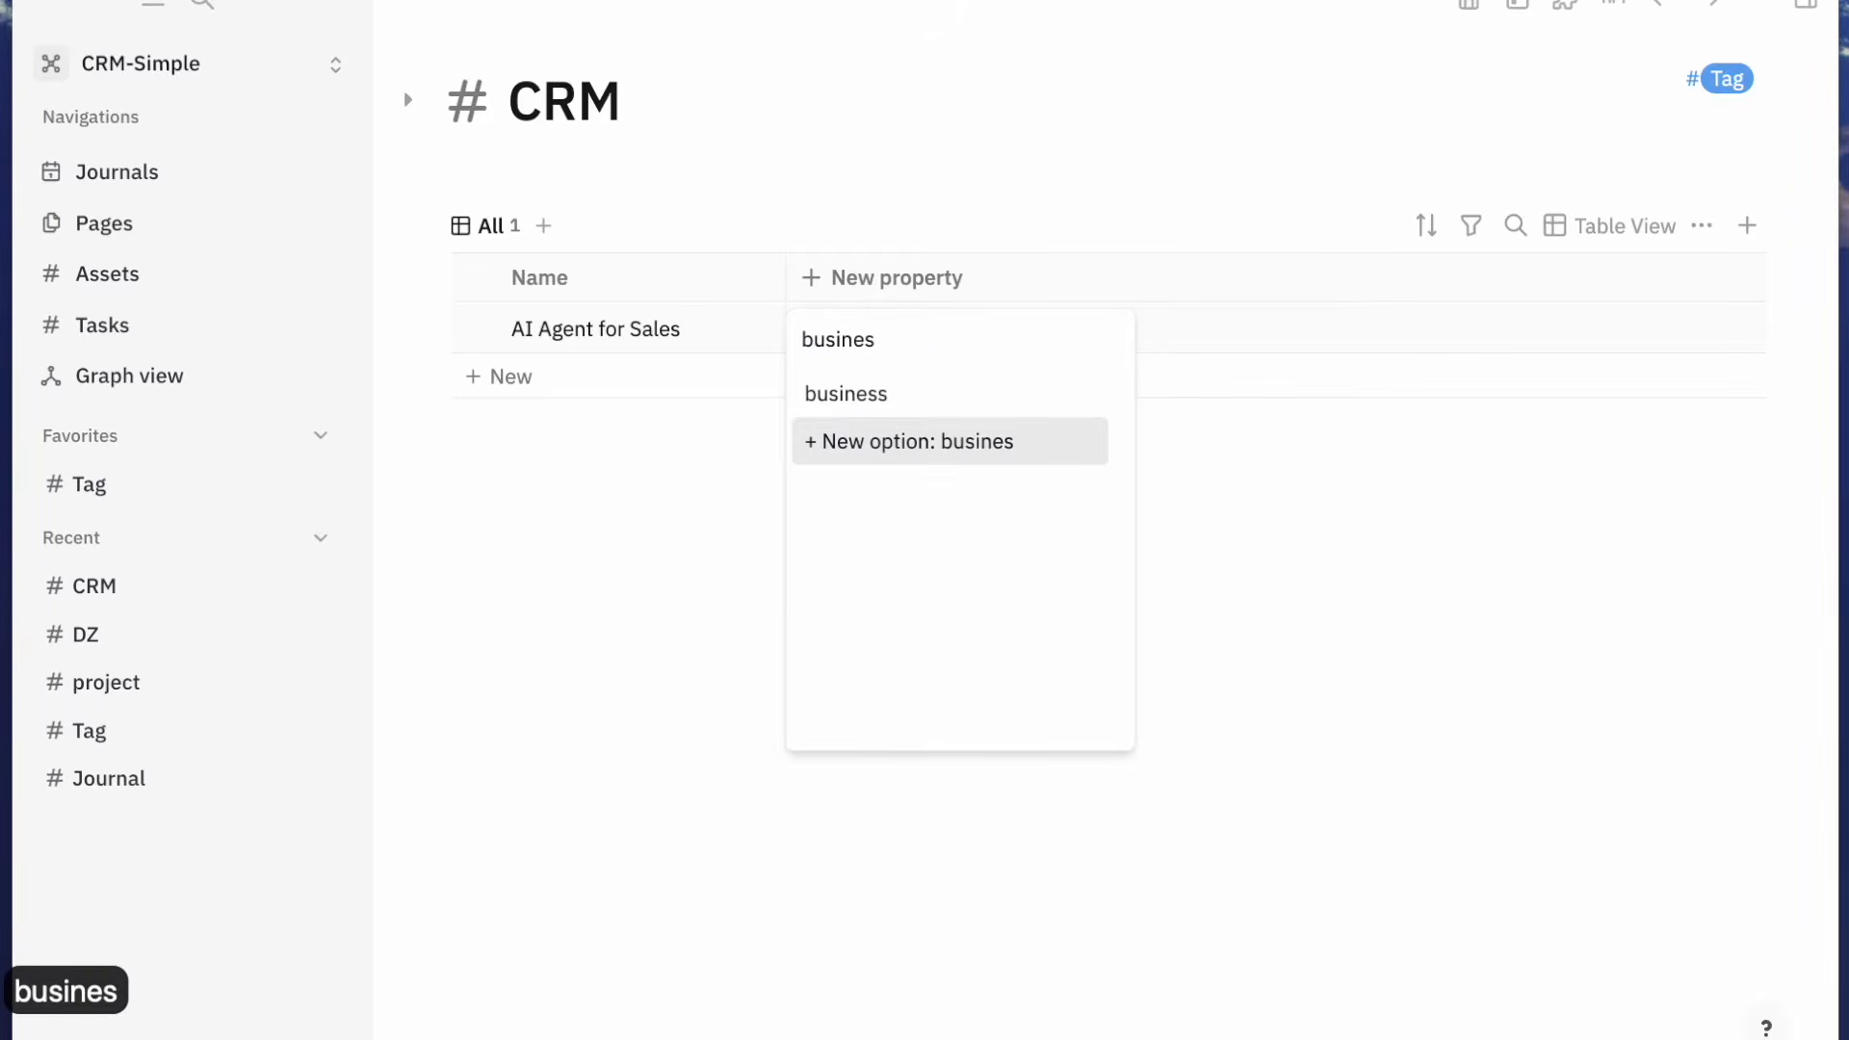
{"action": "type", "text": "s"}
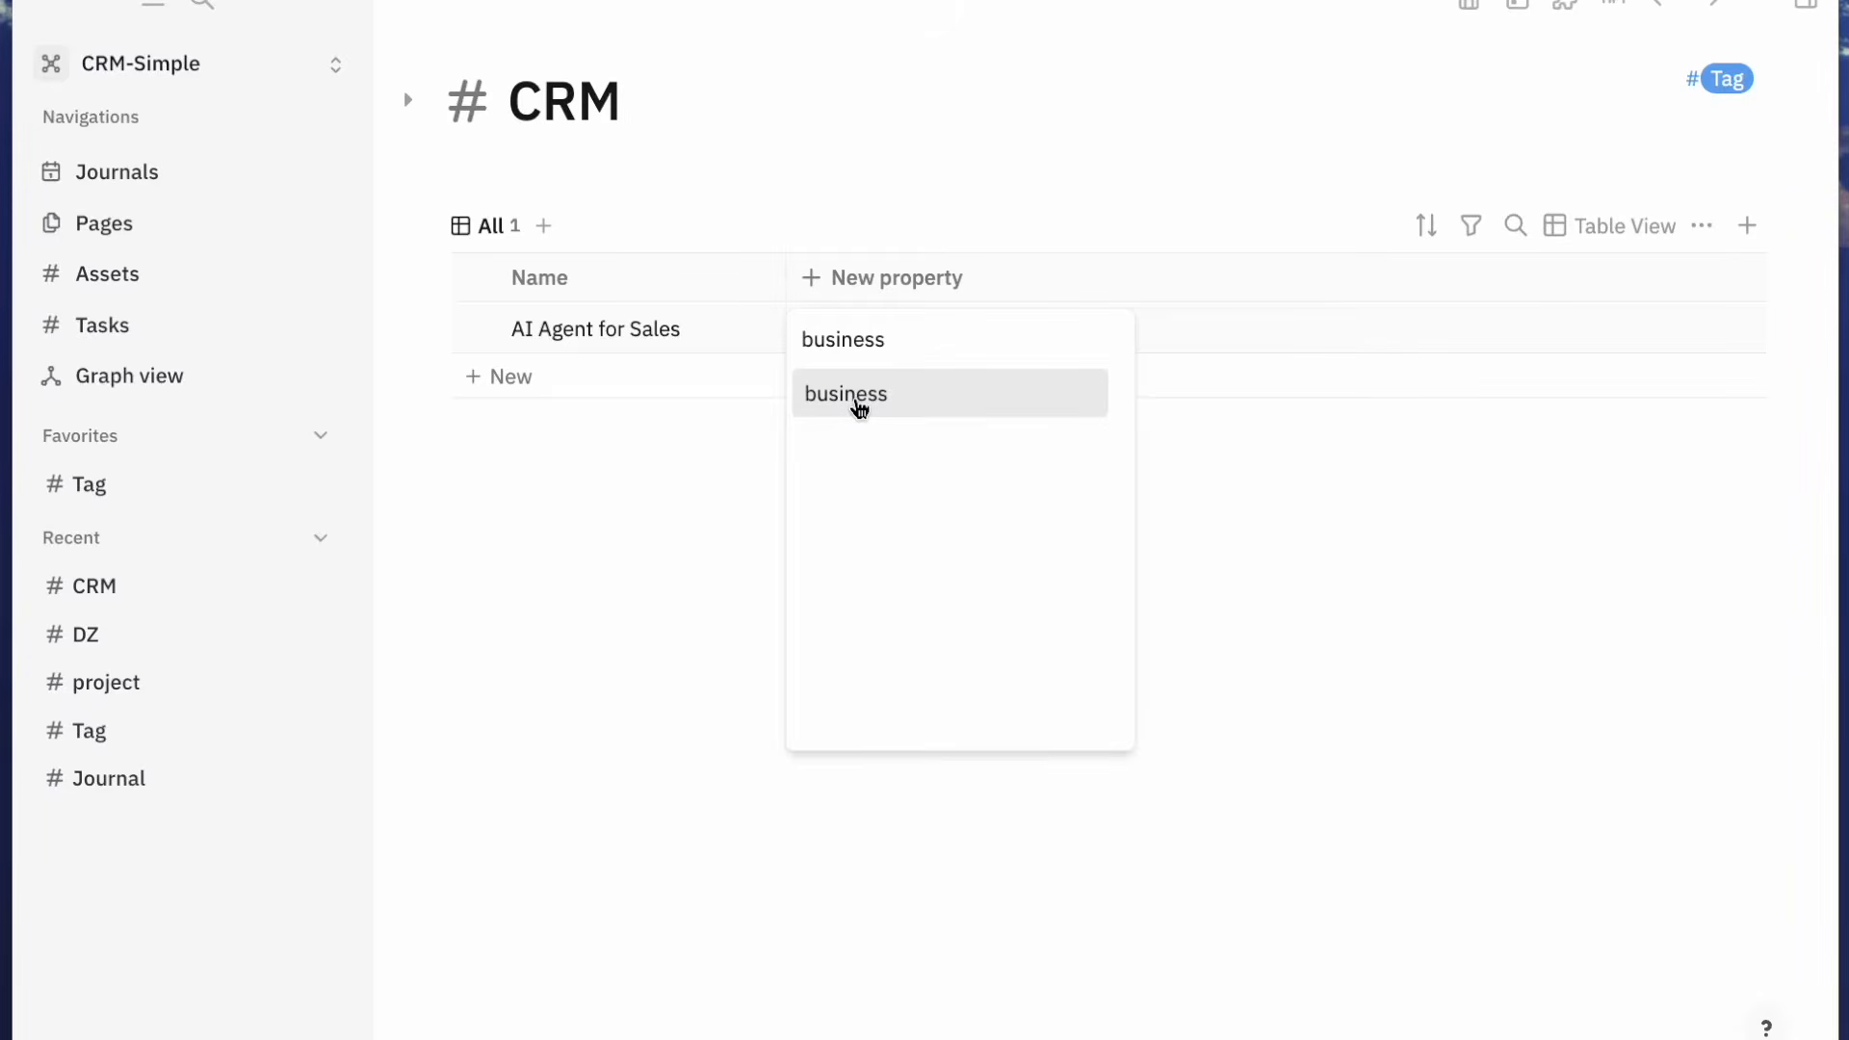
{"action": "left_click", "coordinate": [859, 408]}
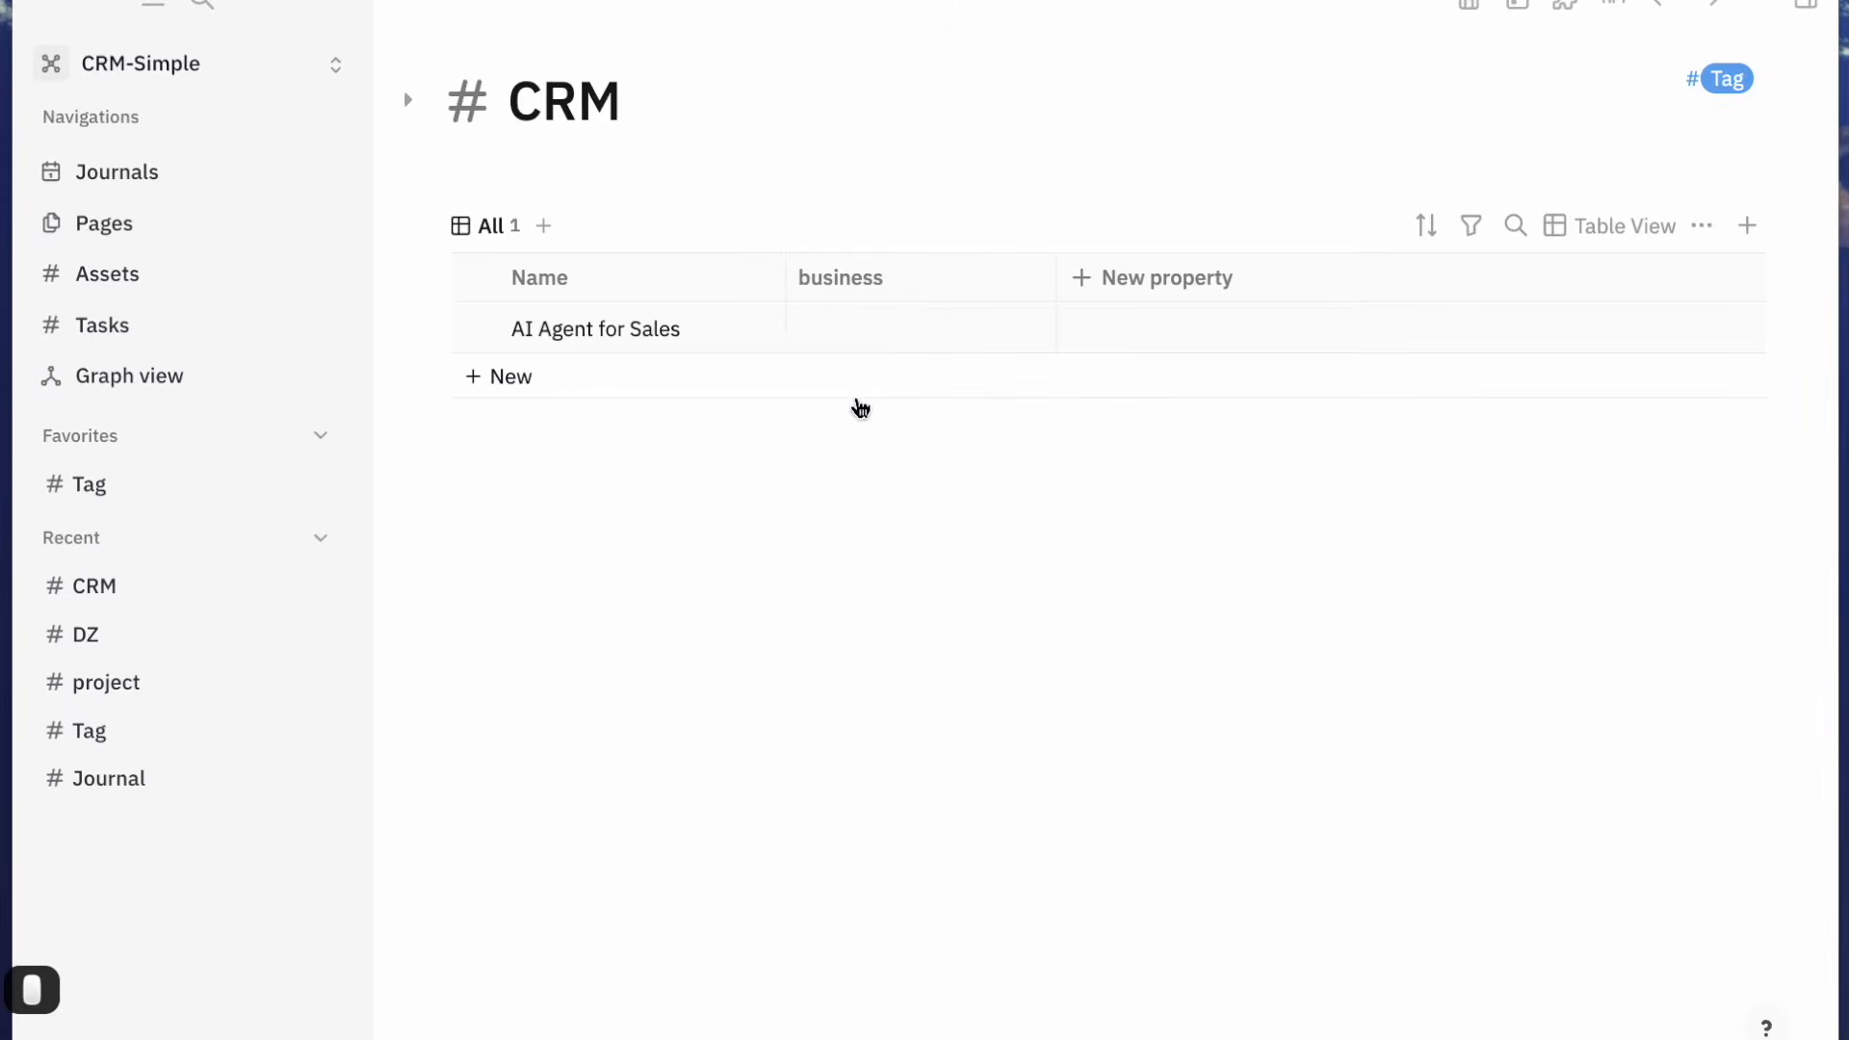
{"action": "left_click", "coordinate": [832, 283]}
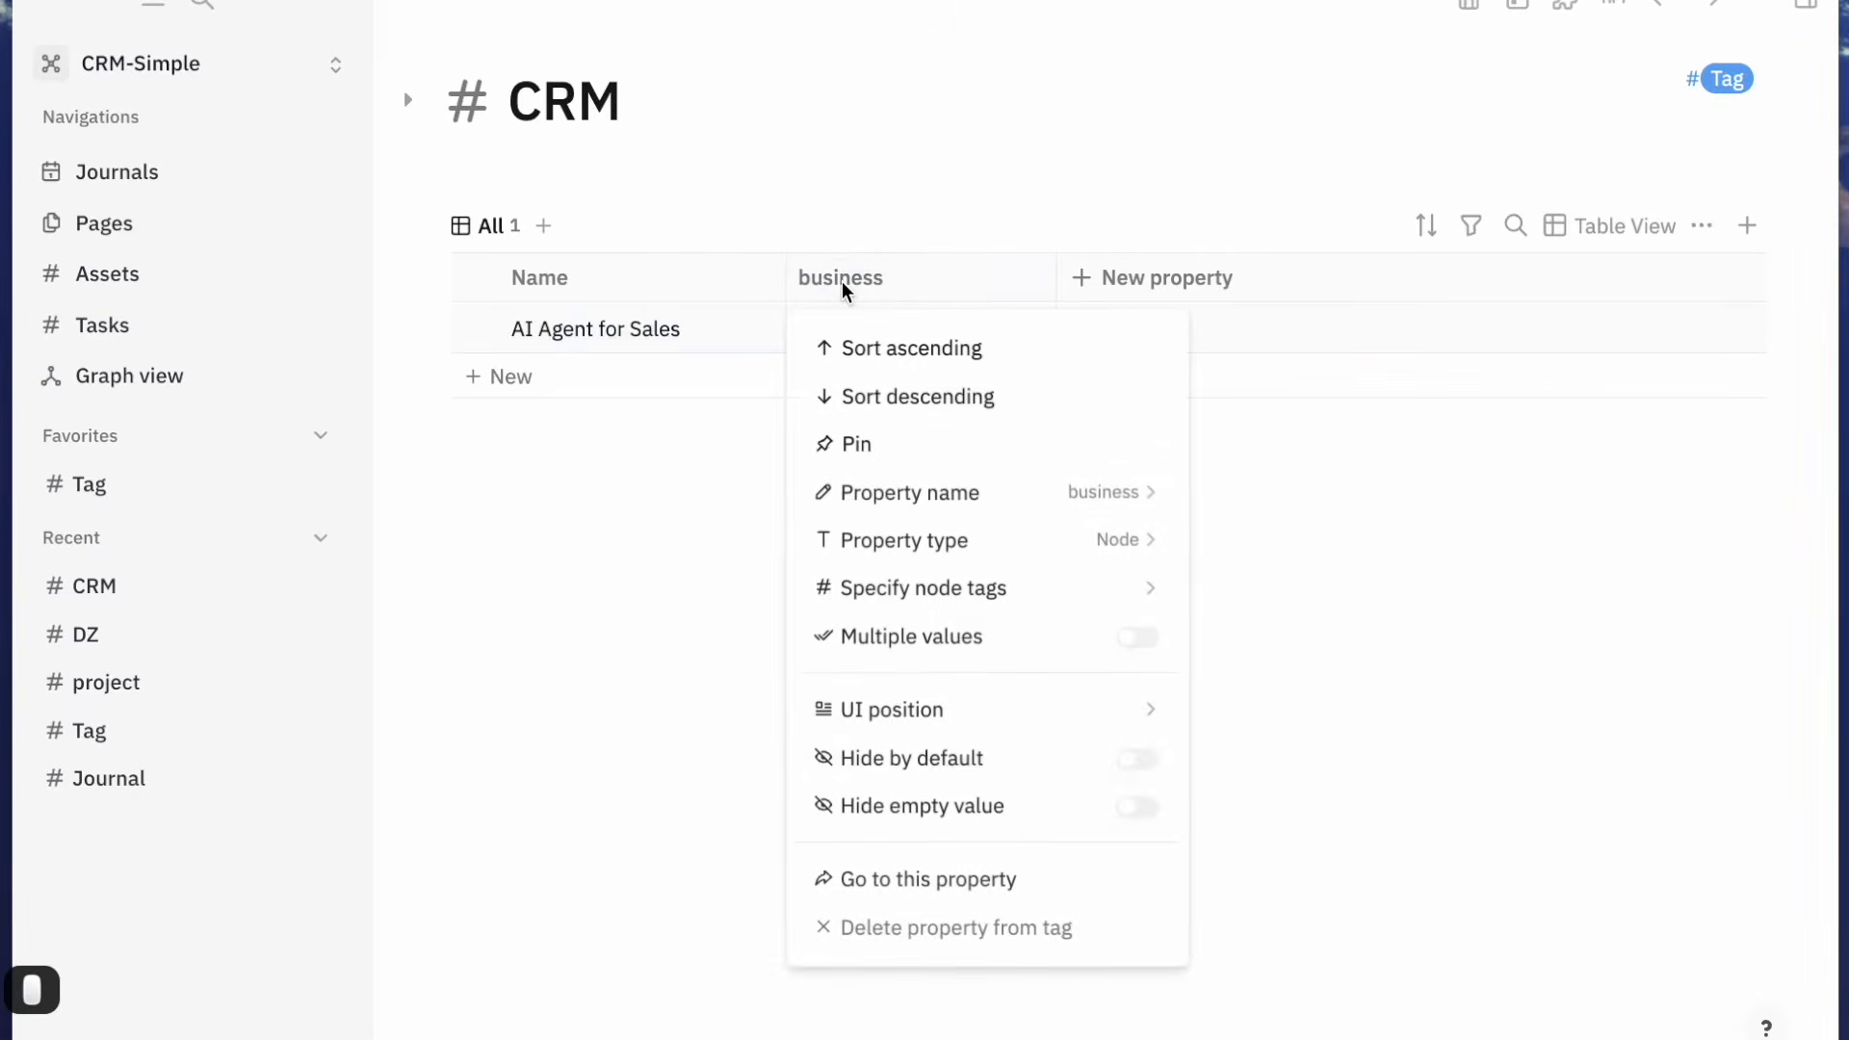
{"action": "mouse_move", "coordinate": [992, 564]}
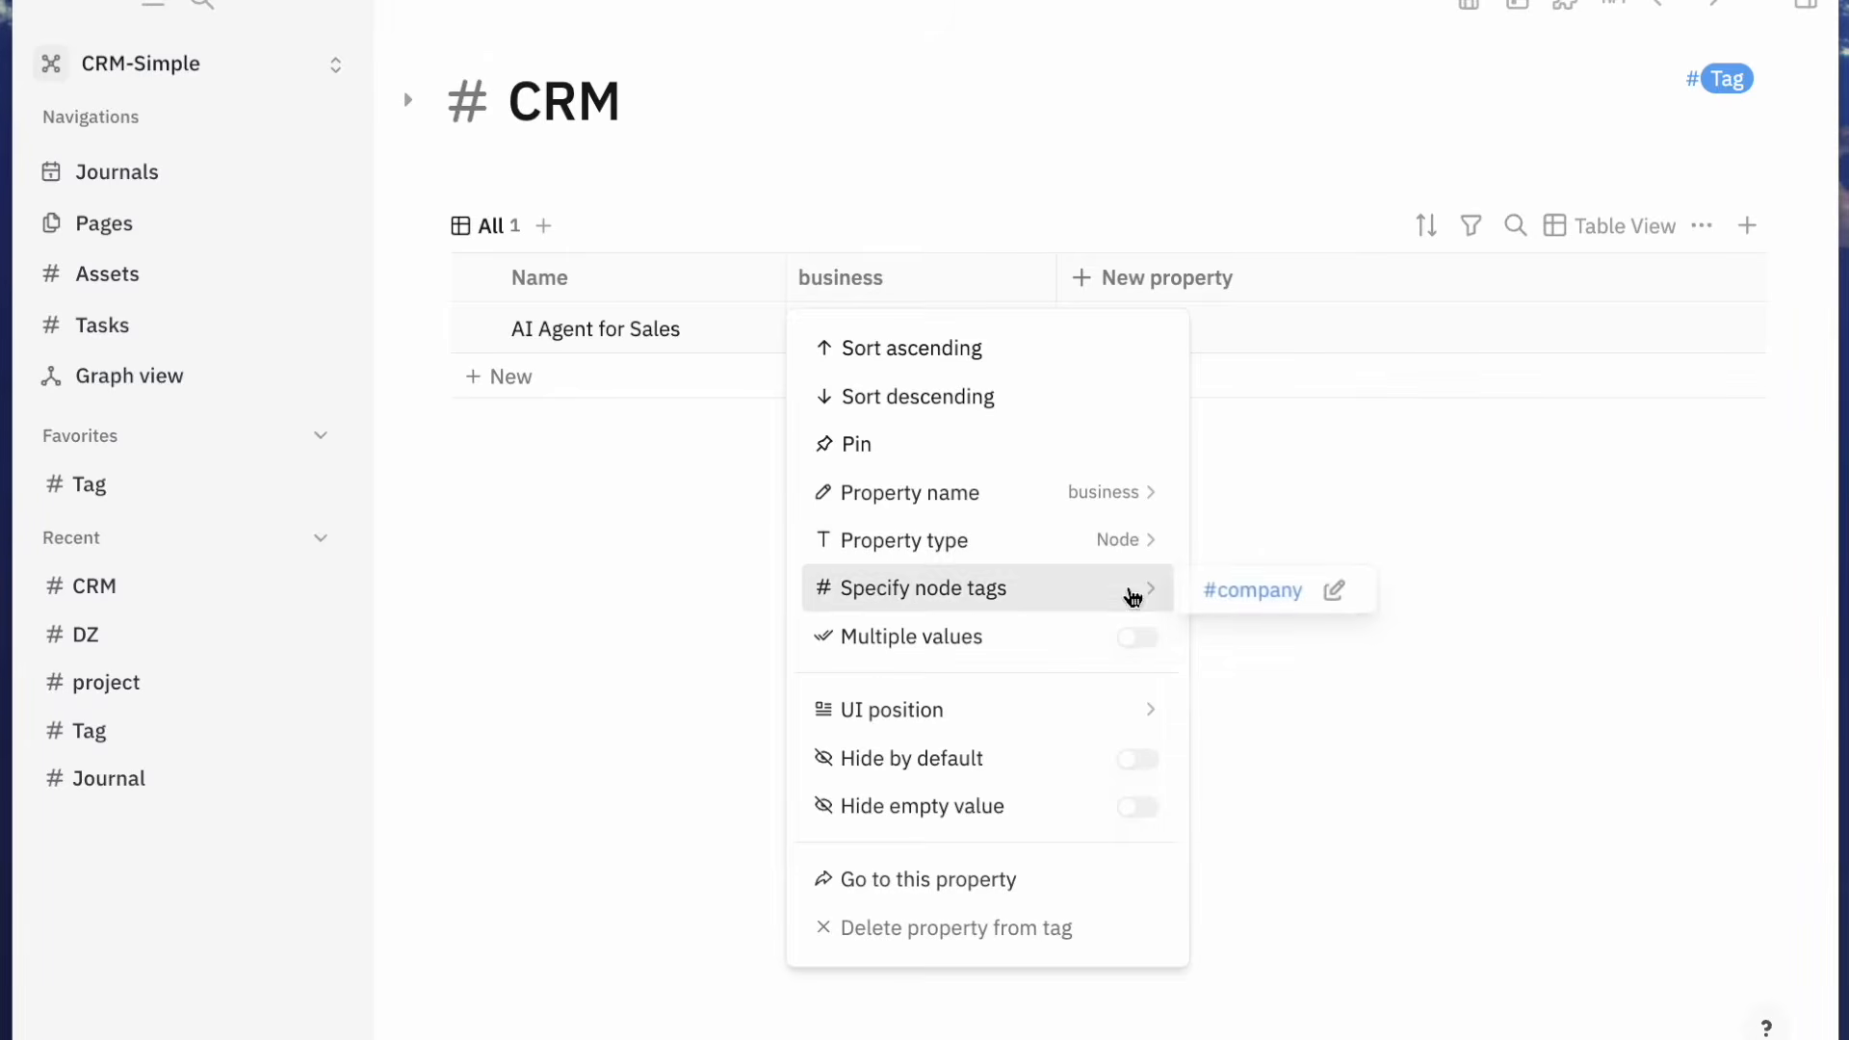
{"action": "left_click", "coordinate": [1261, 862]}
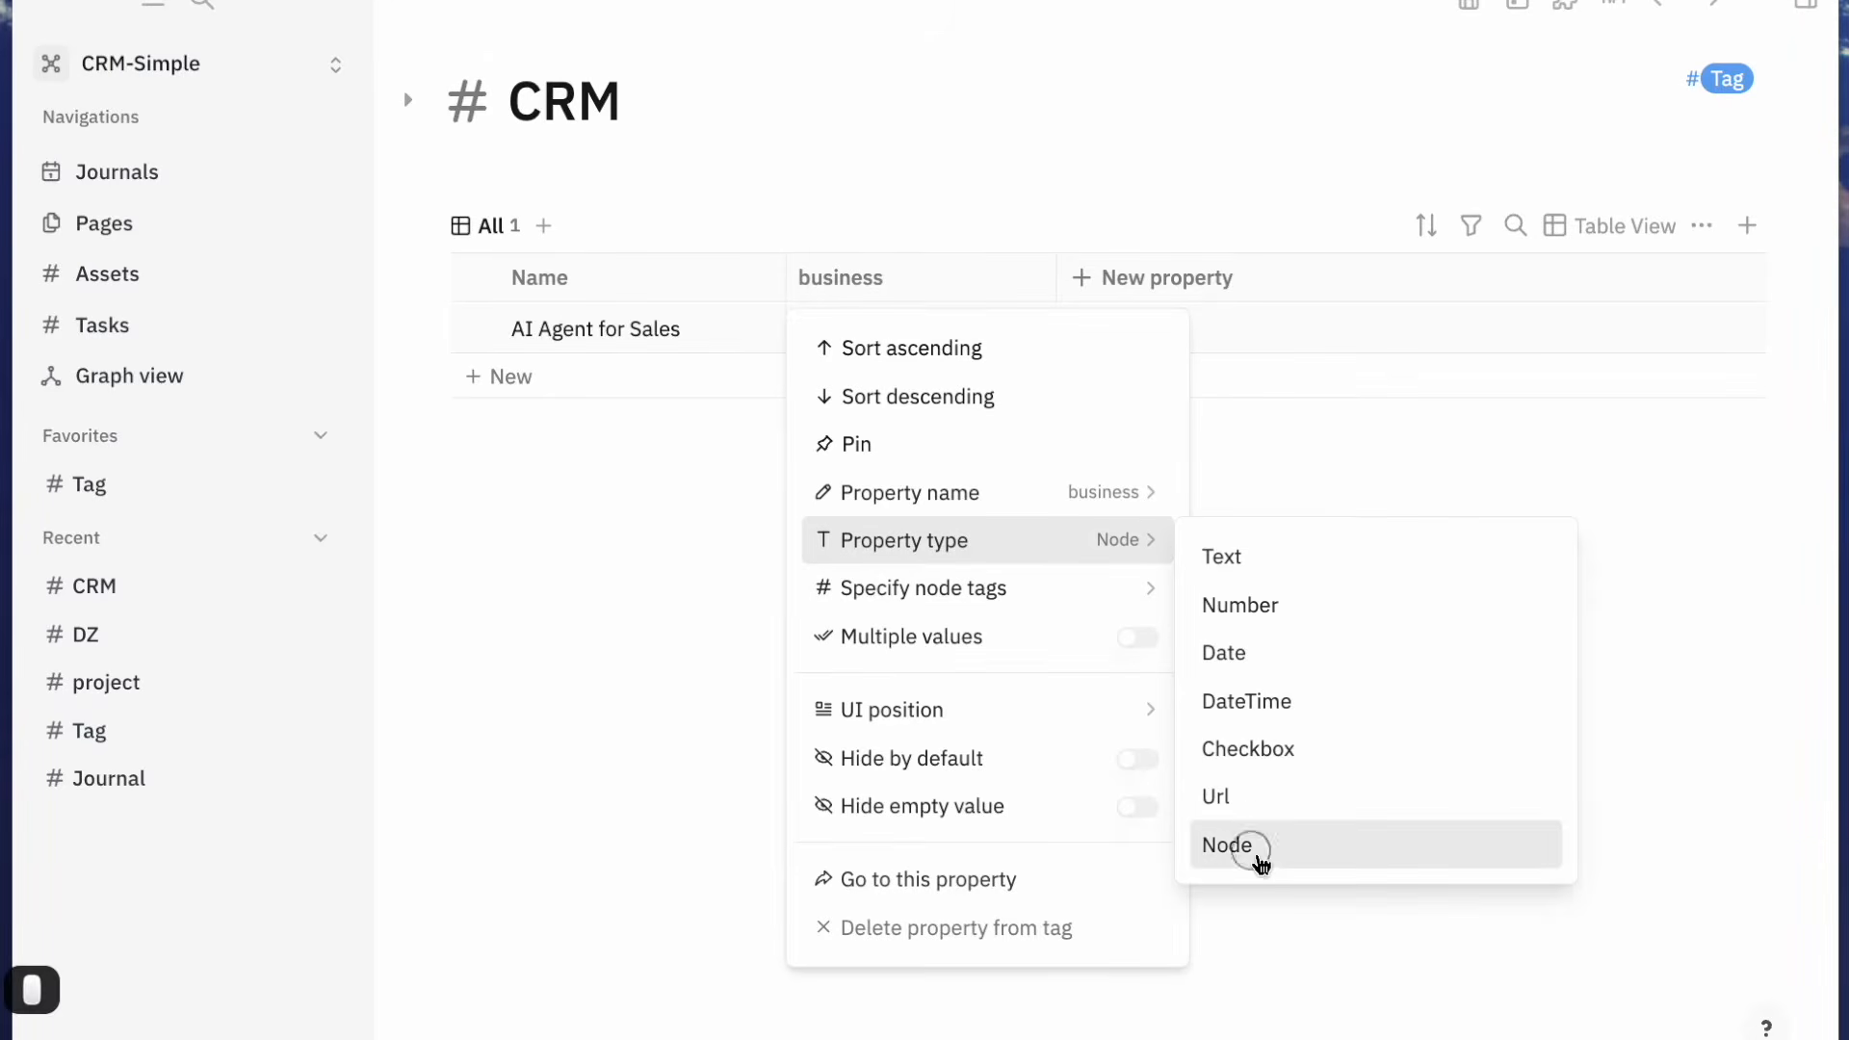
{"action": "mouse_move", "coordinate": [1125, 561]}
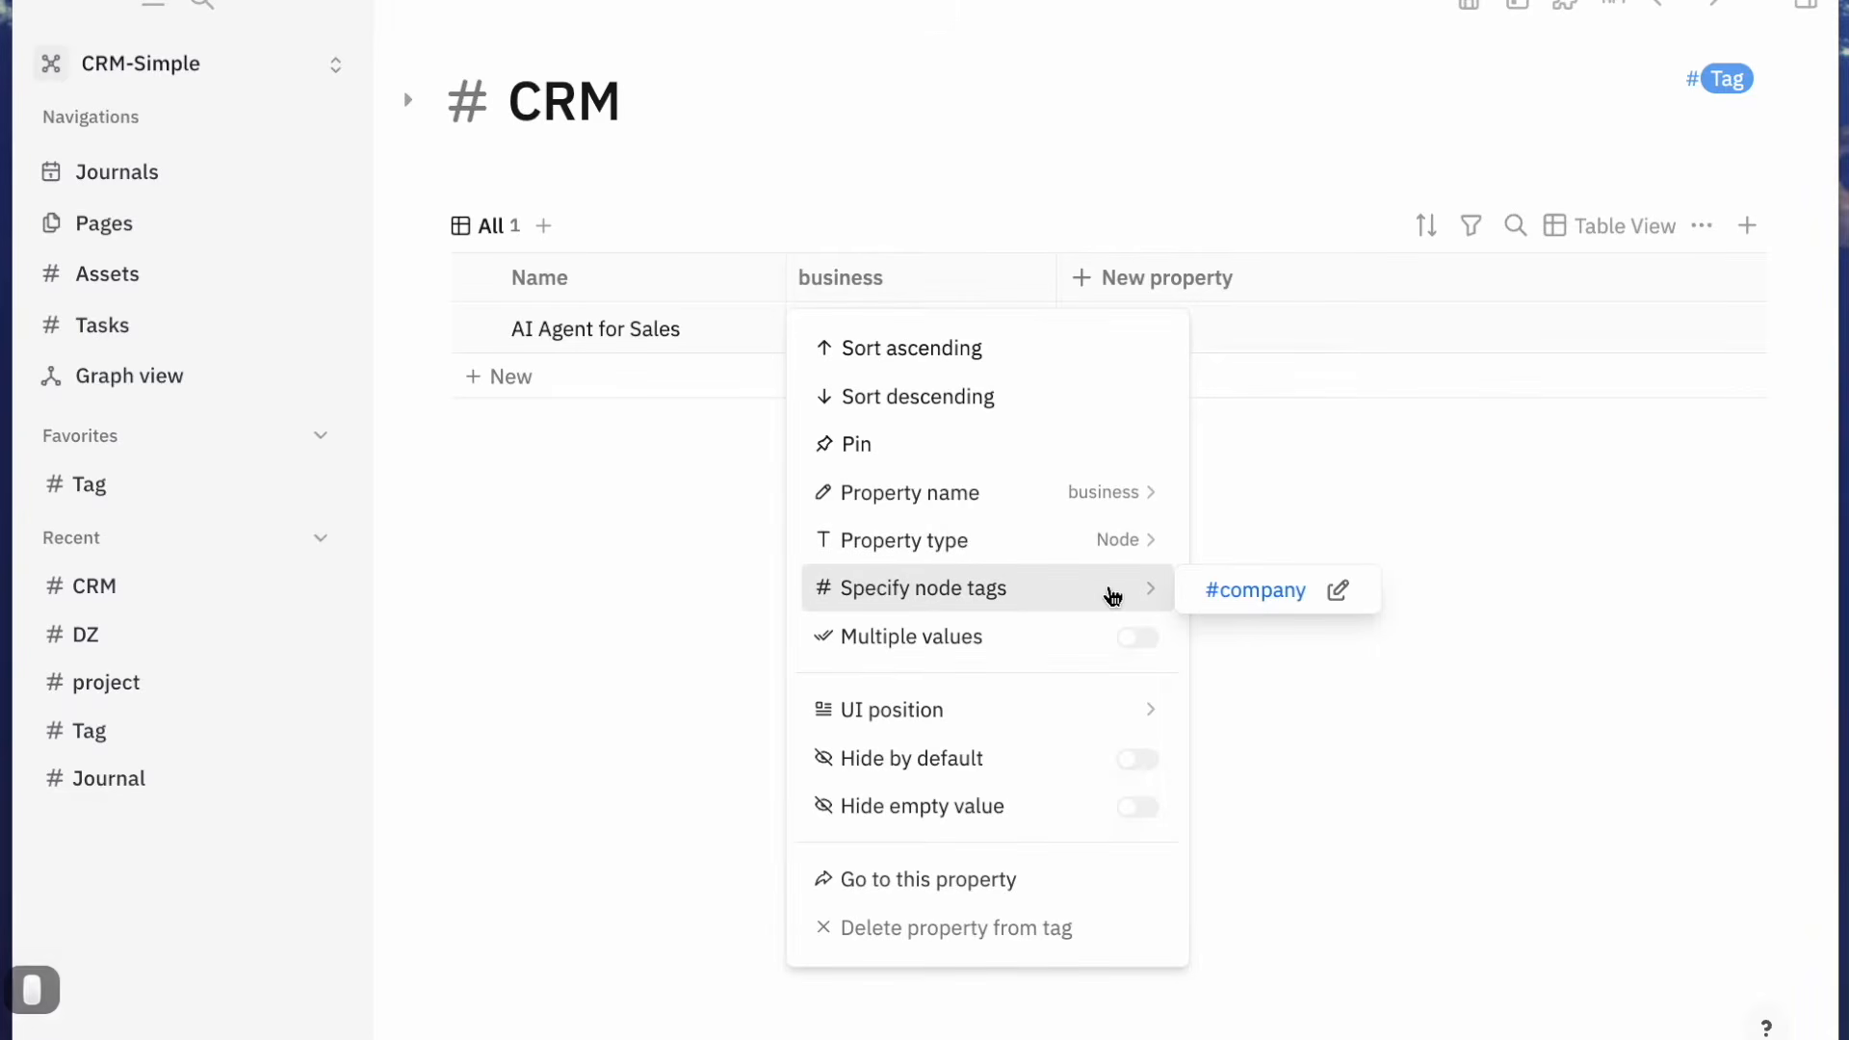
{"action": "left_click", "coordinate": [1287, 599]}
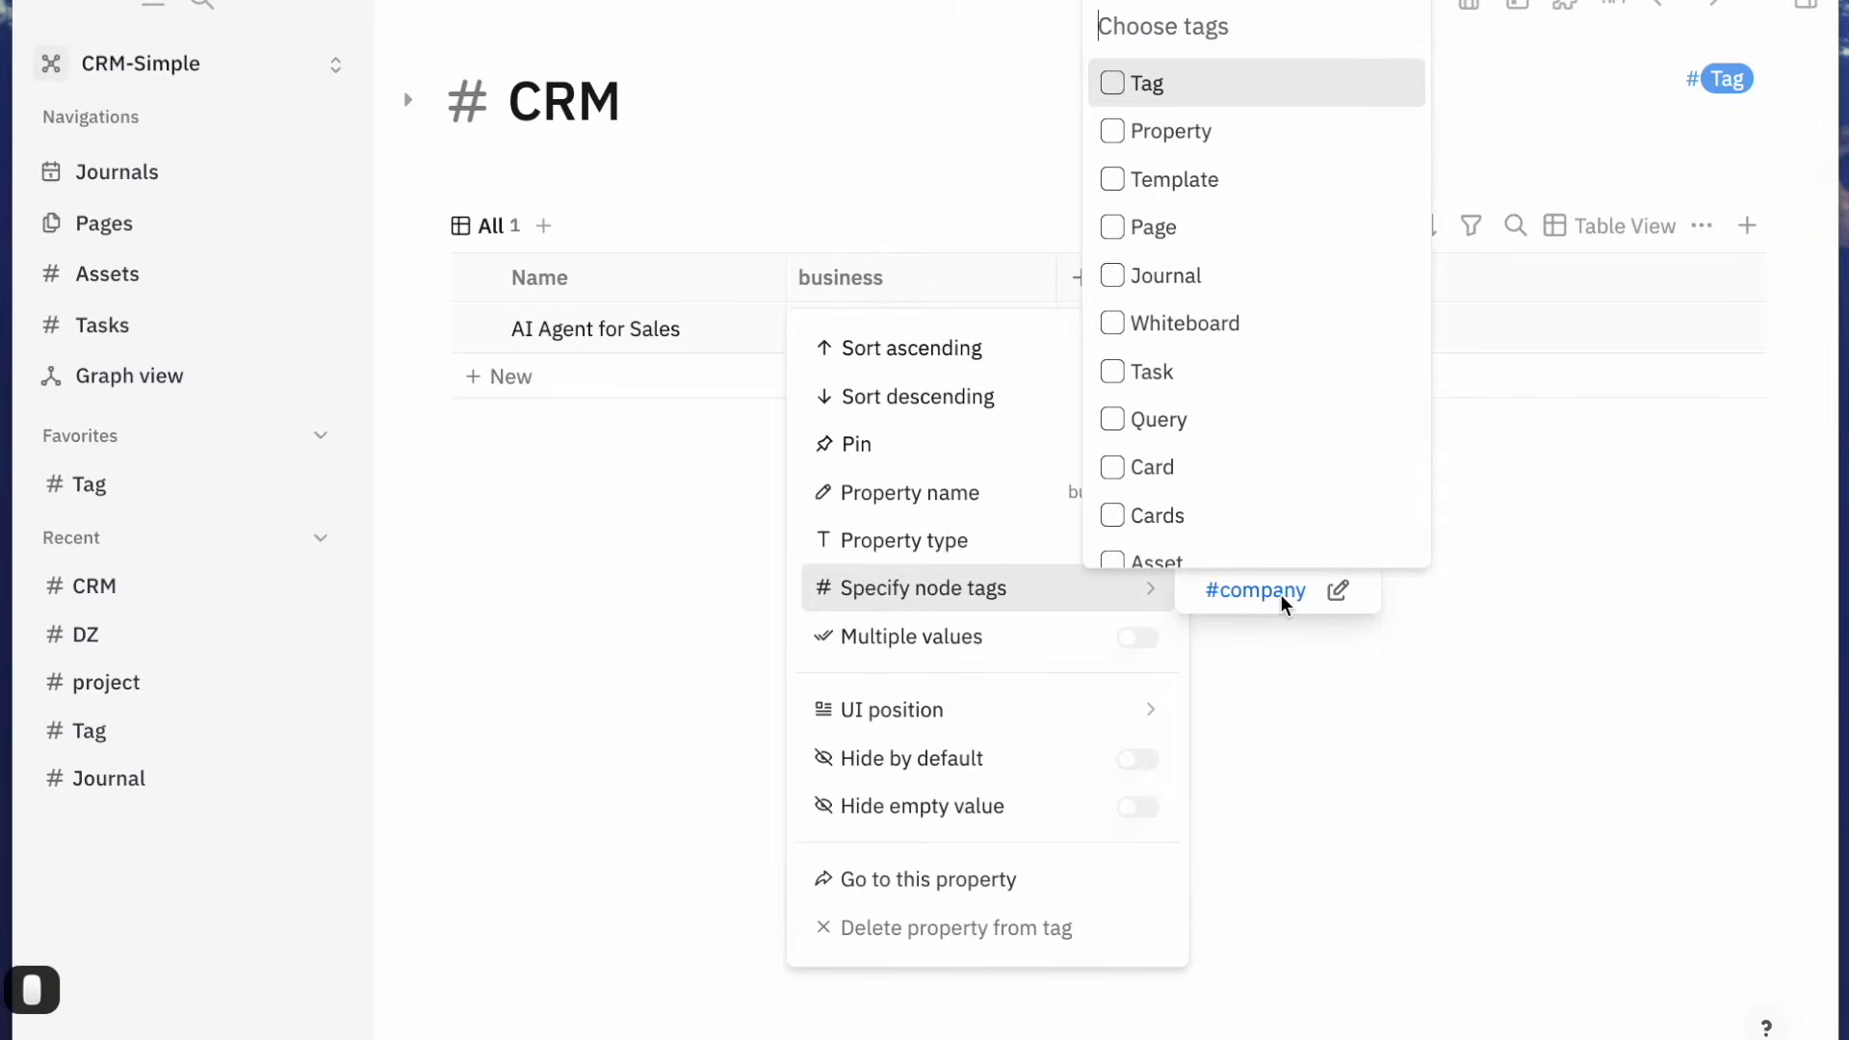
{"action": "left_click", "coordinate": [1252, 602]}
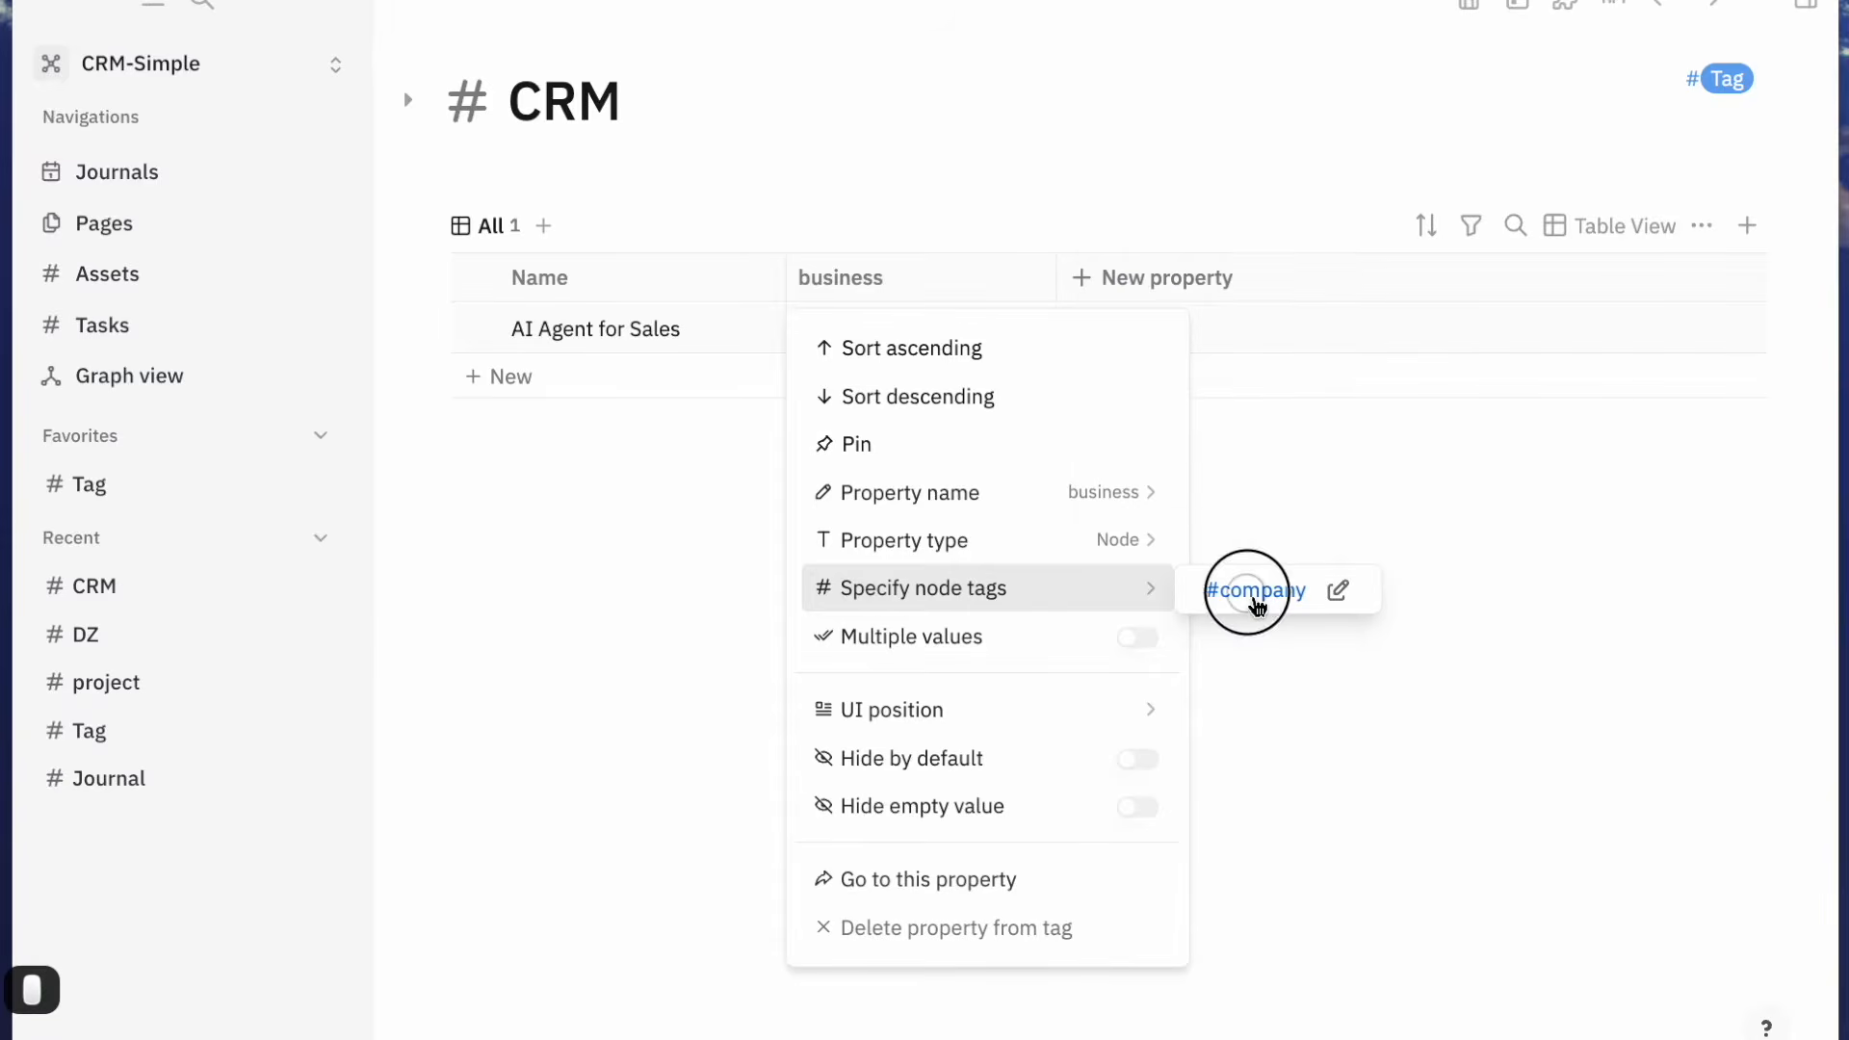
{"action": "left_click", "coordinate": [659, 535]}
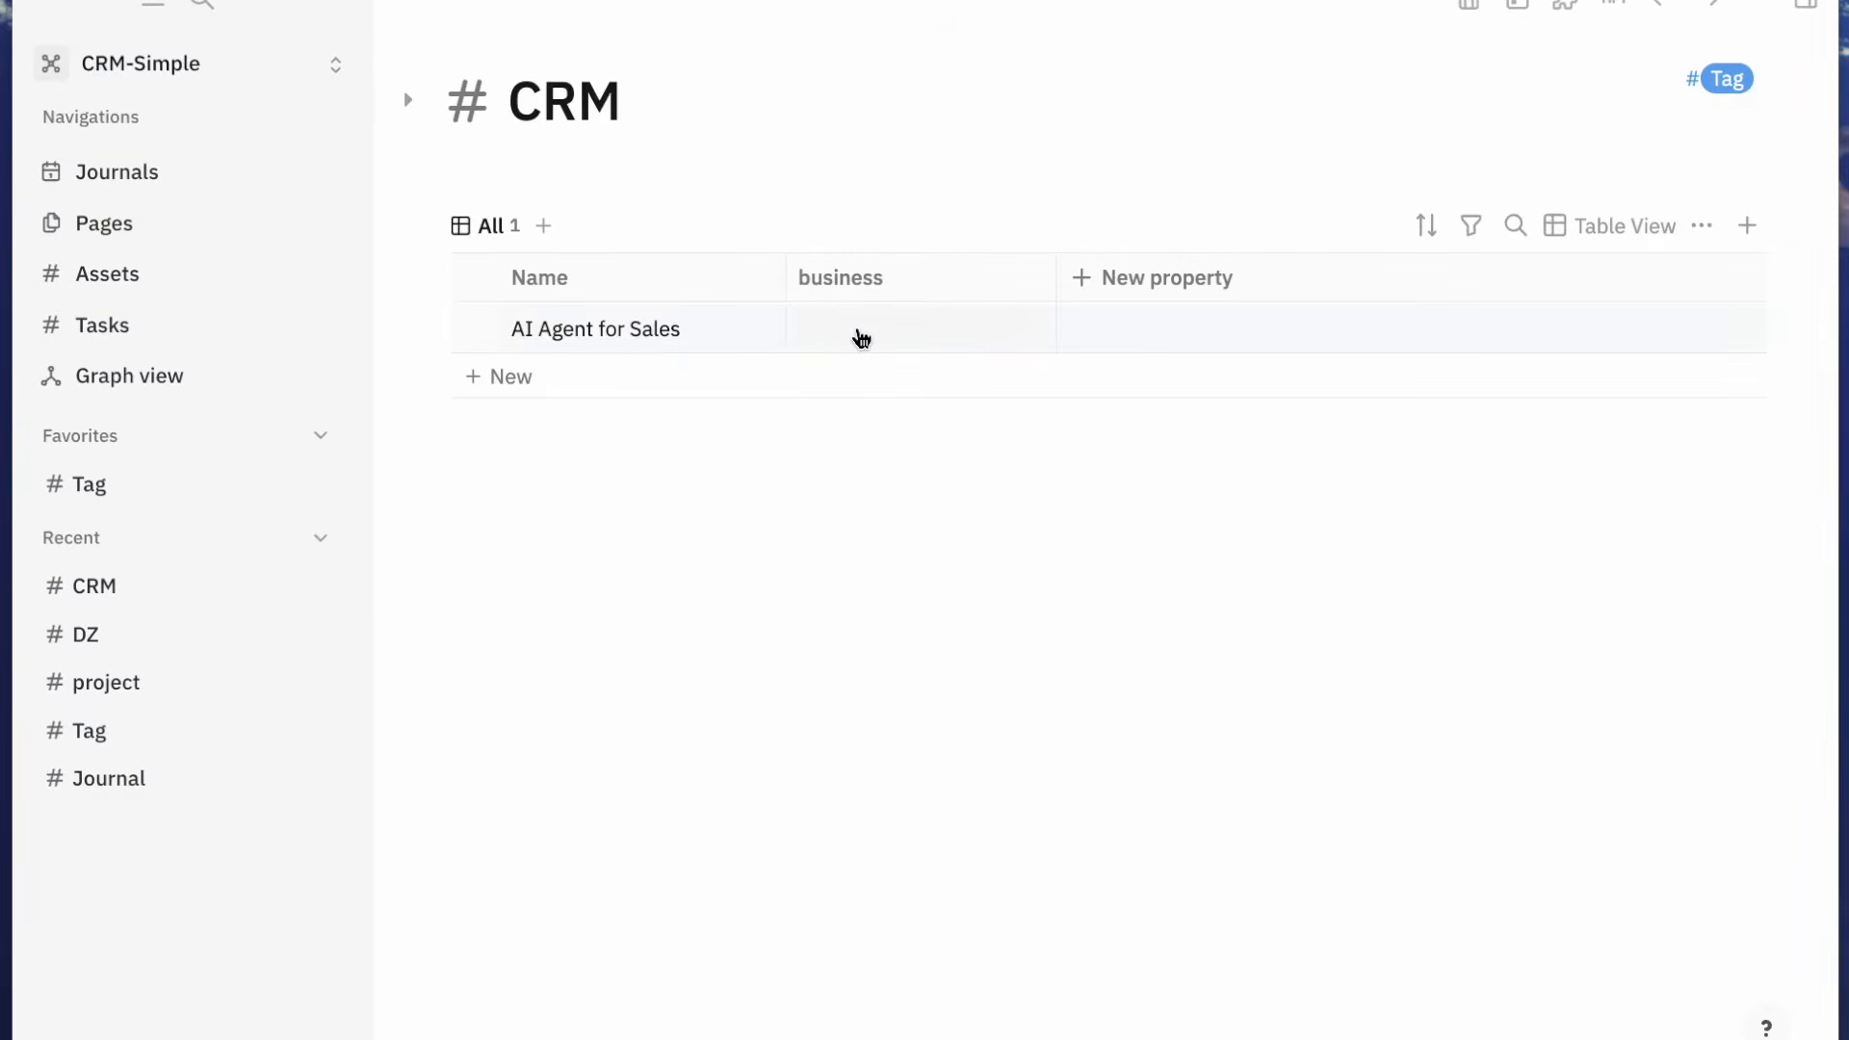
{"action": "left_click", "coordinate": [855, 336]}
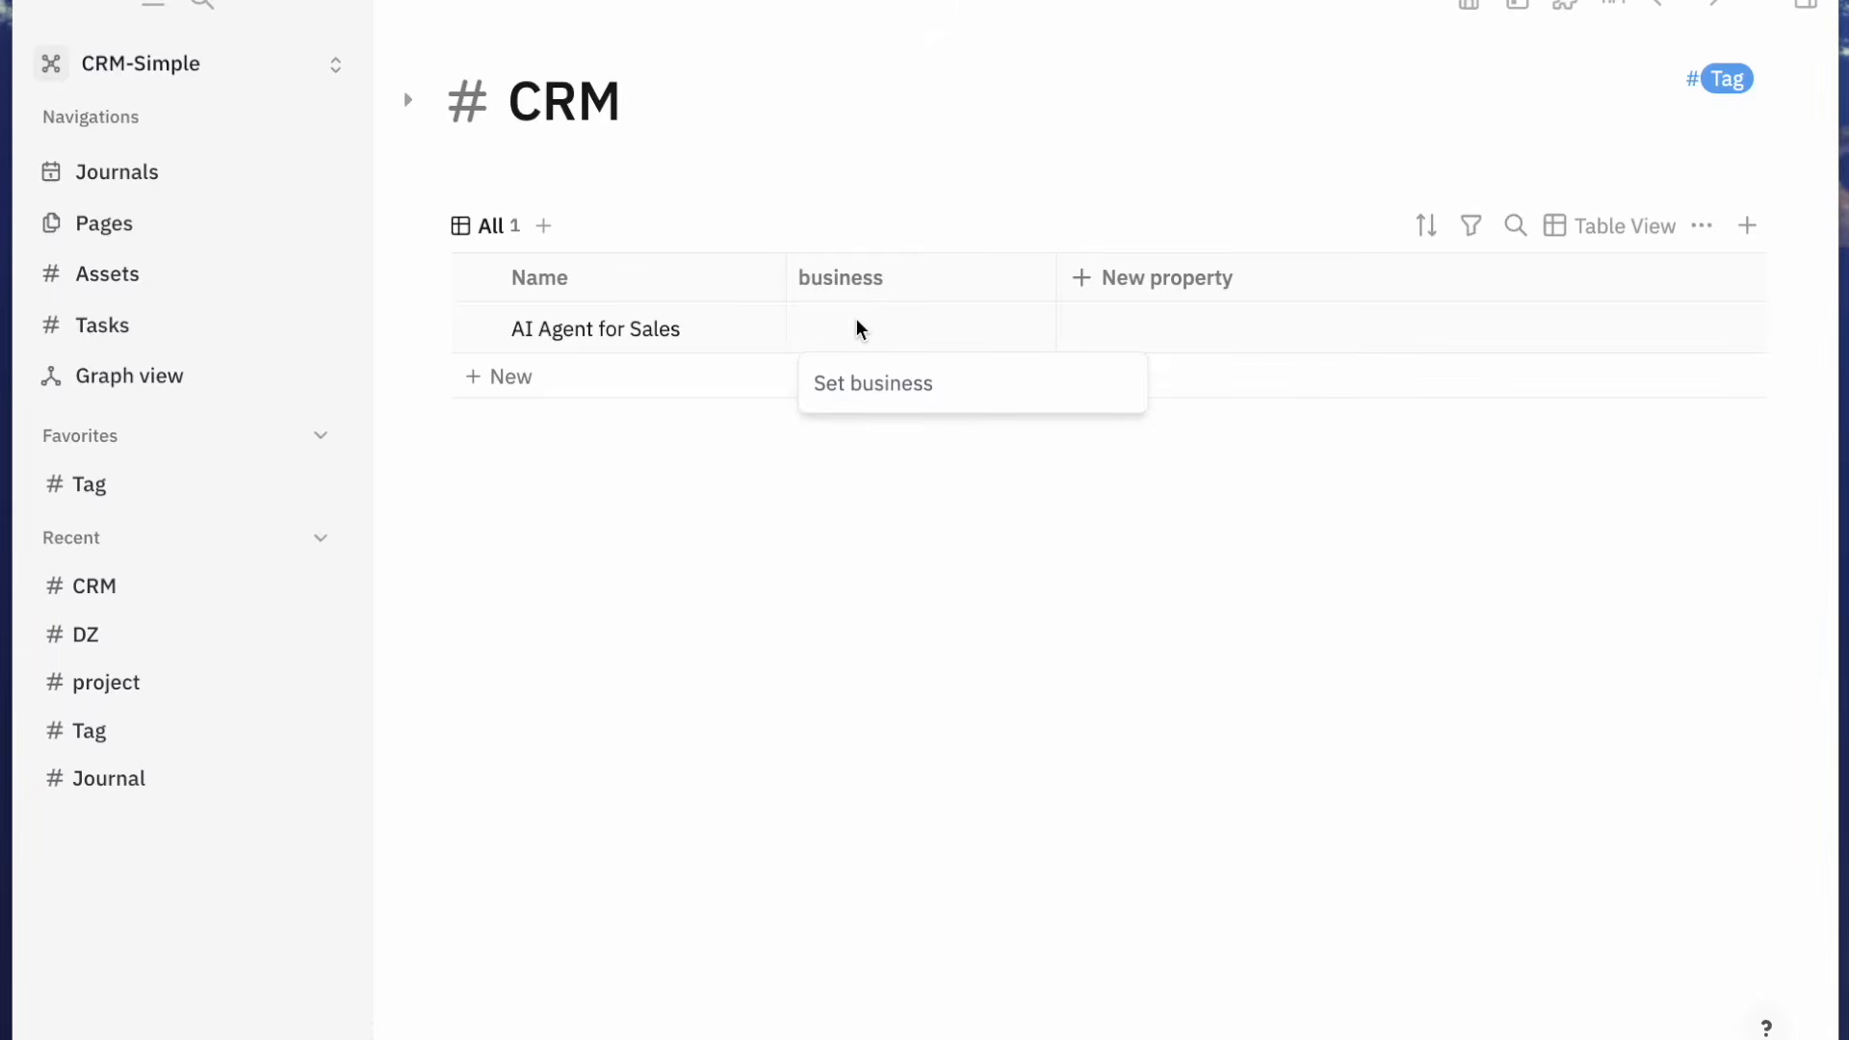
Enter 'Rob Sales Factory' as the business of the AI Agent for Sales row
{"action": "type", "text": "Rob "}
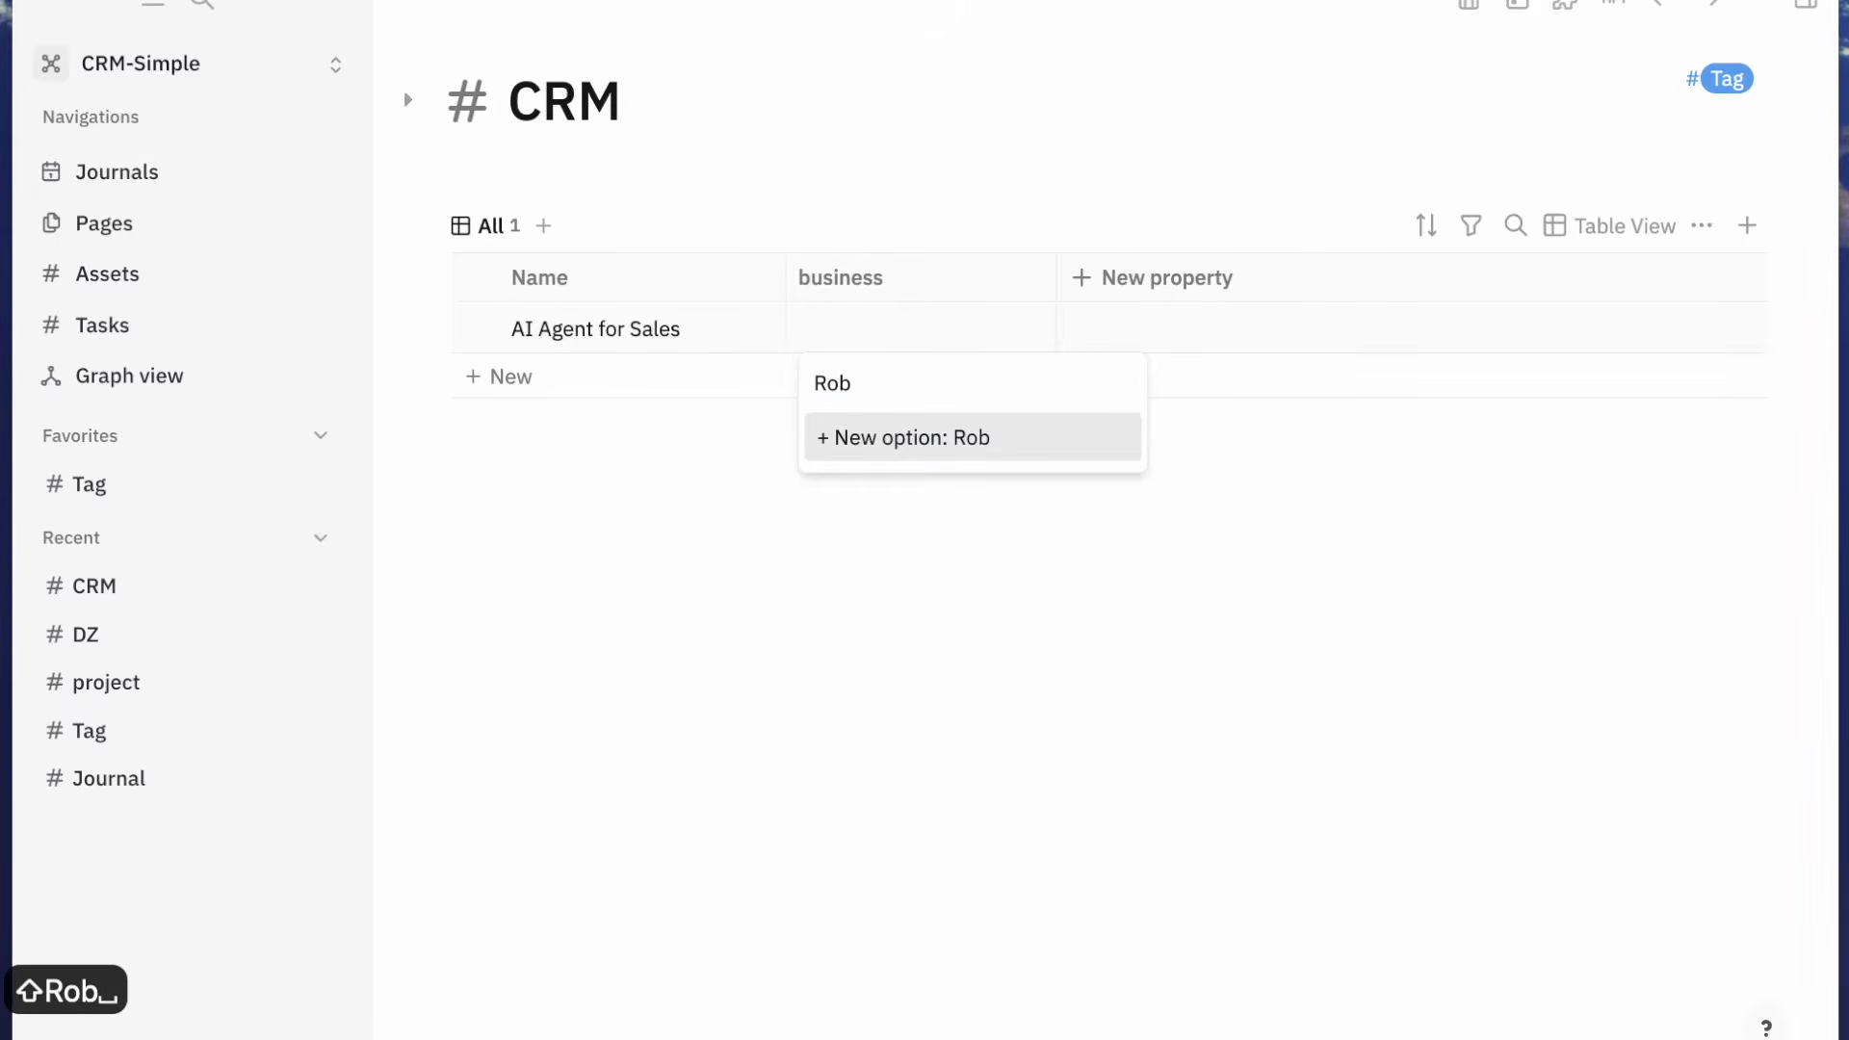
{"action": "type", "text": "Salesm"}
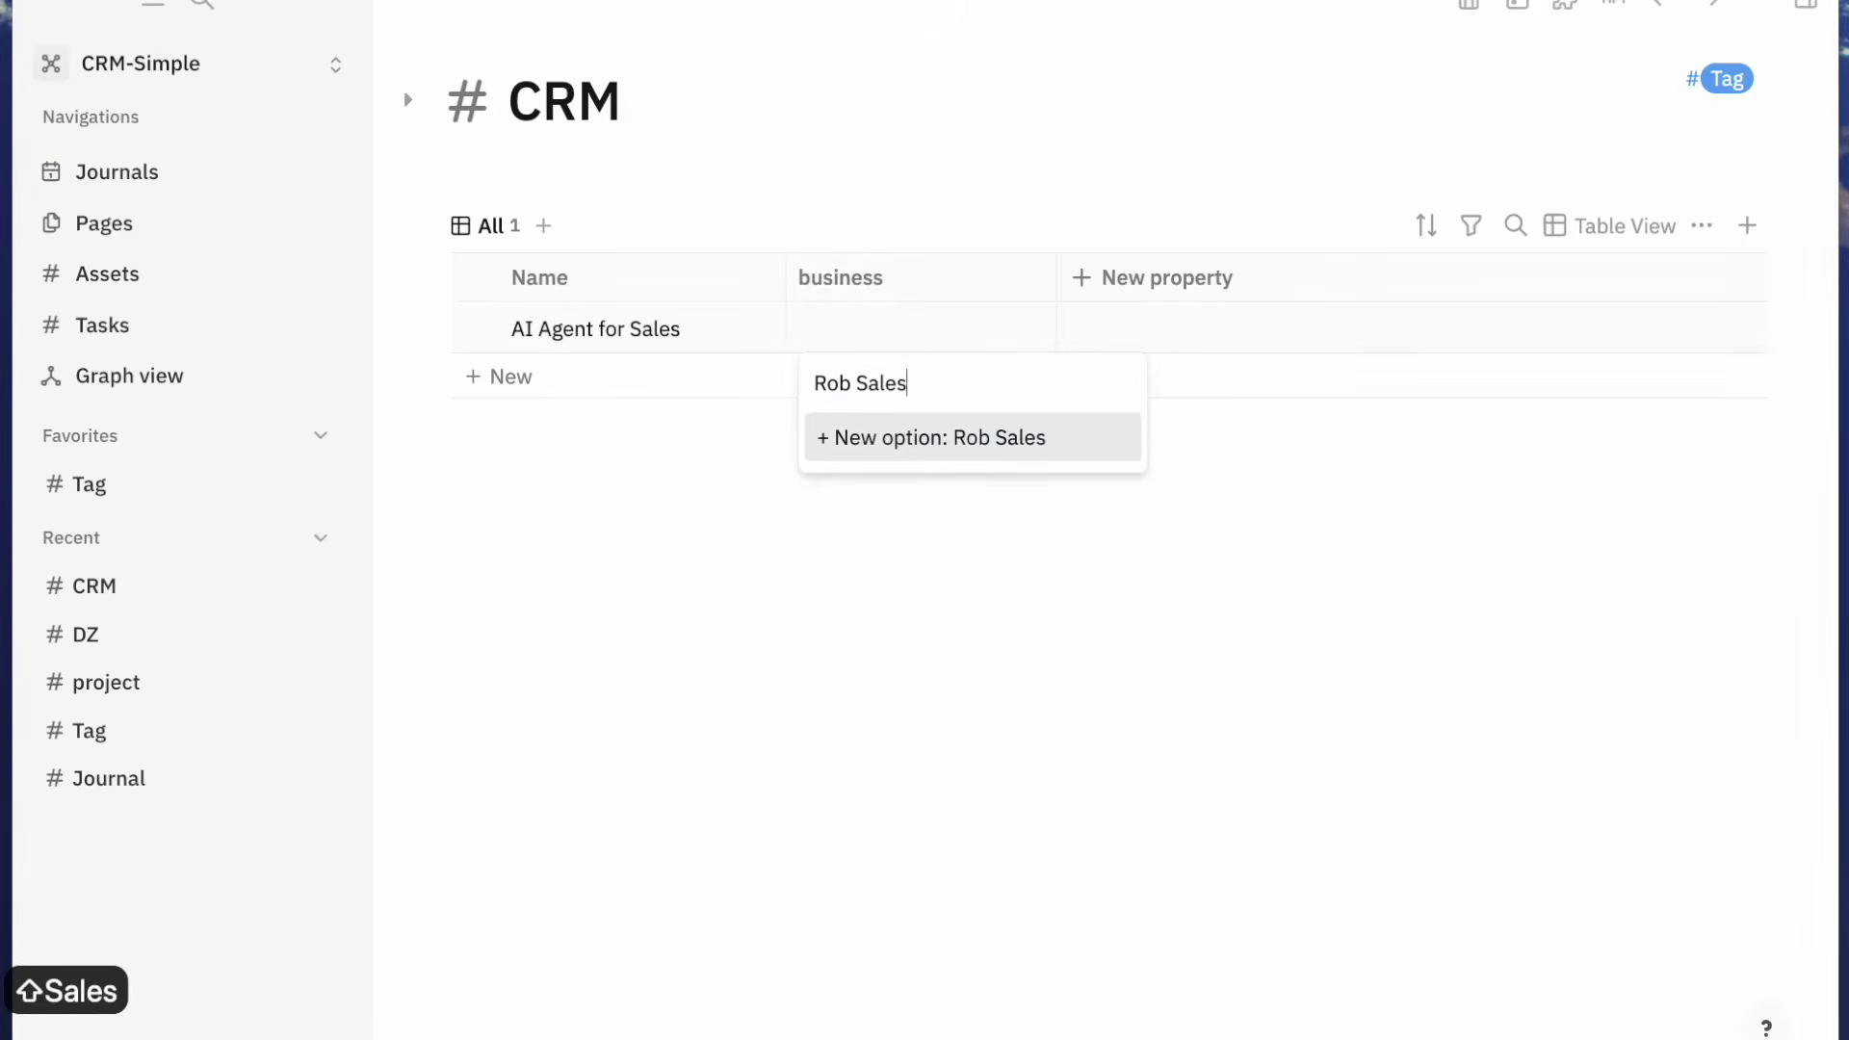
{"action": "key", "text": "BackSpace"}
{"action": "key", "text": "BackSpace"}
{"action": "type", "text": "s Facrt"}
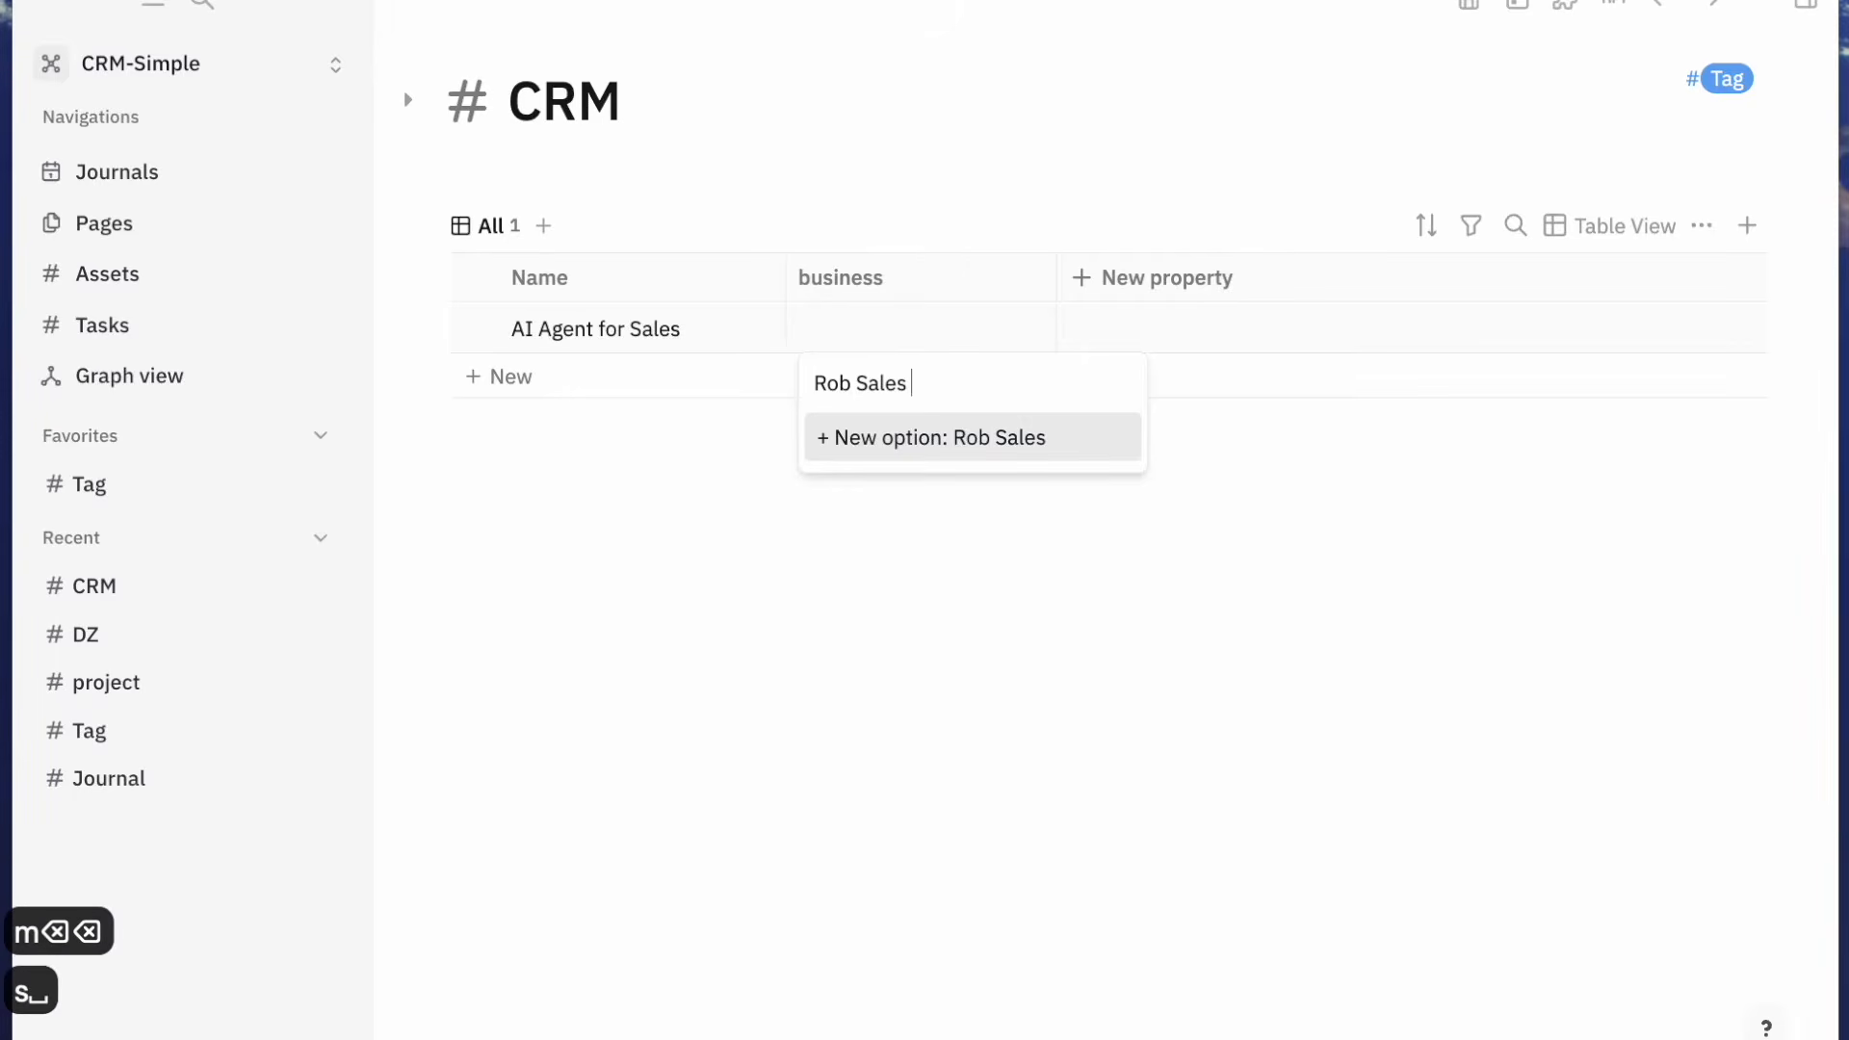
{"action": "key", "text": "BackSpace"}
{"action": "key", "text": "BackSpace"}
{"action": "type", "text": "tory"}
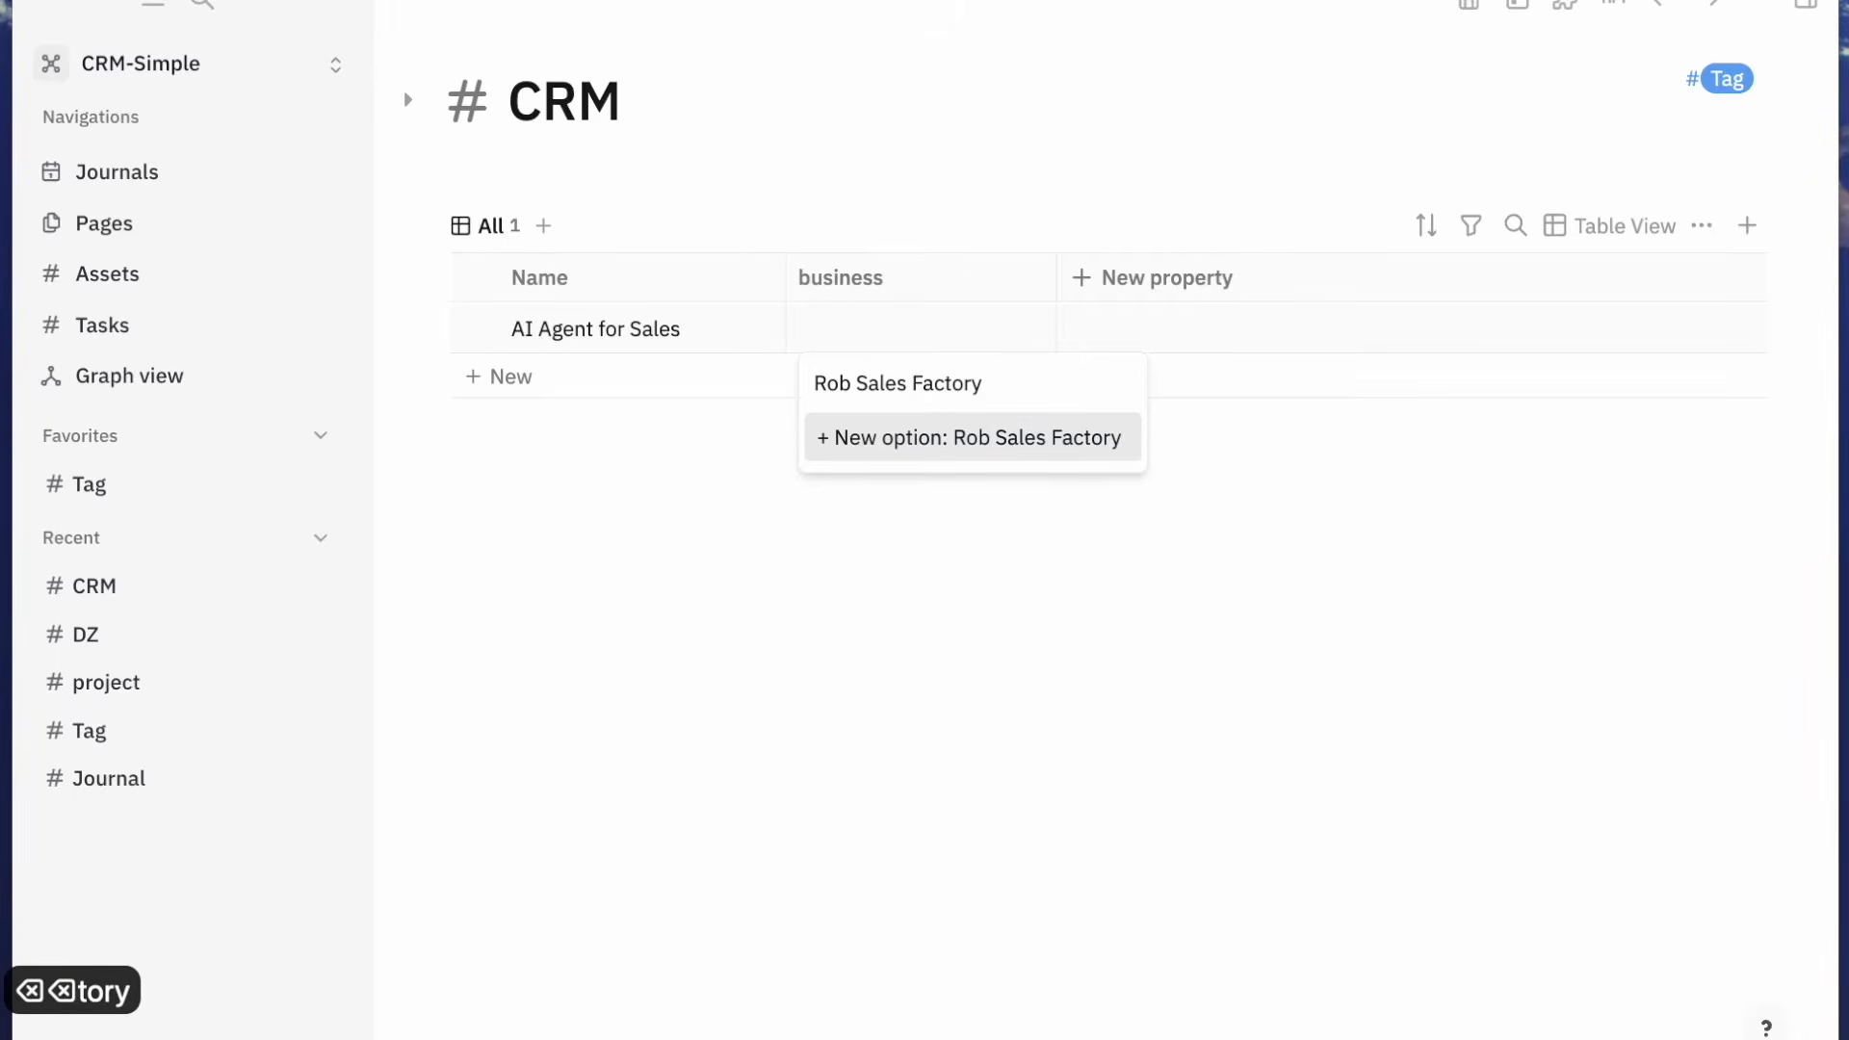
{"action": "key", "text": "Return"}
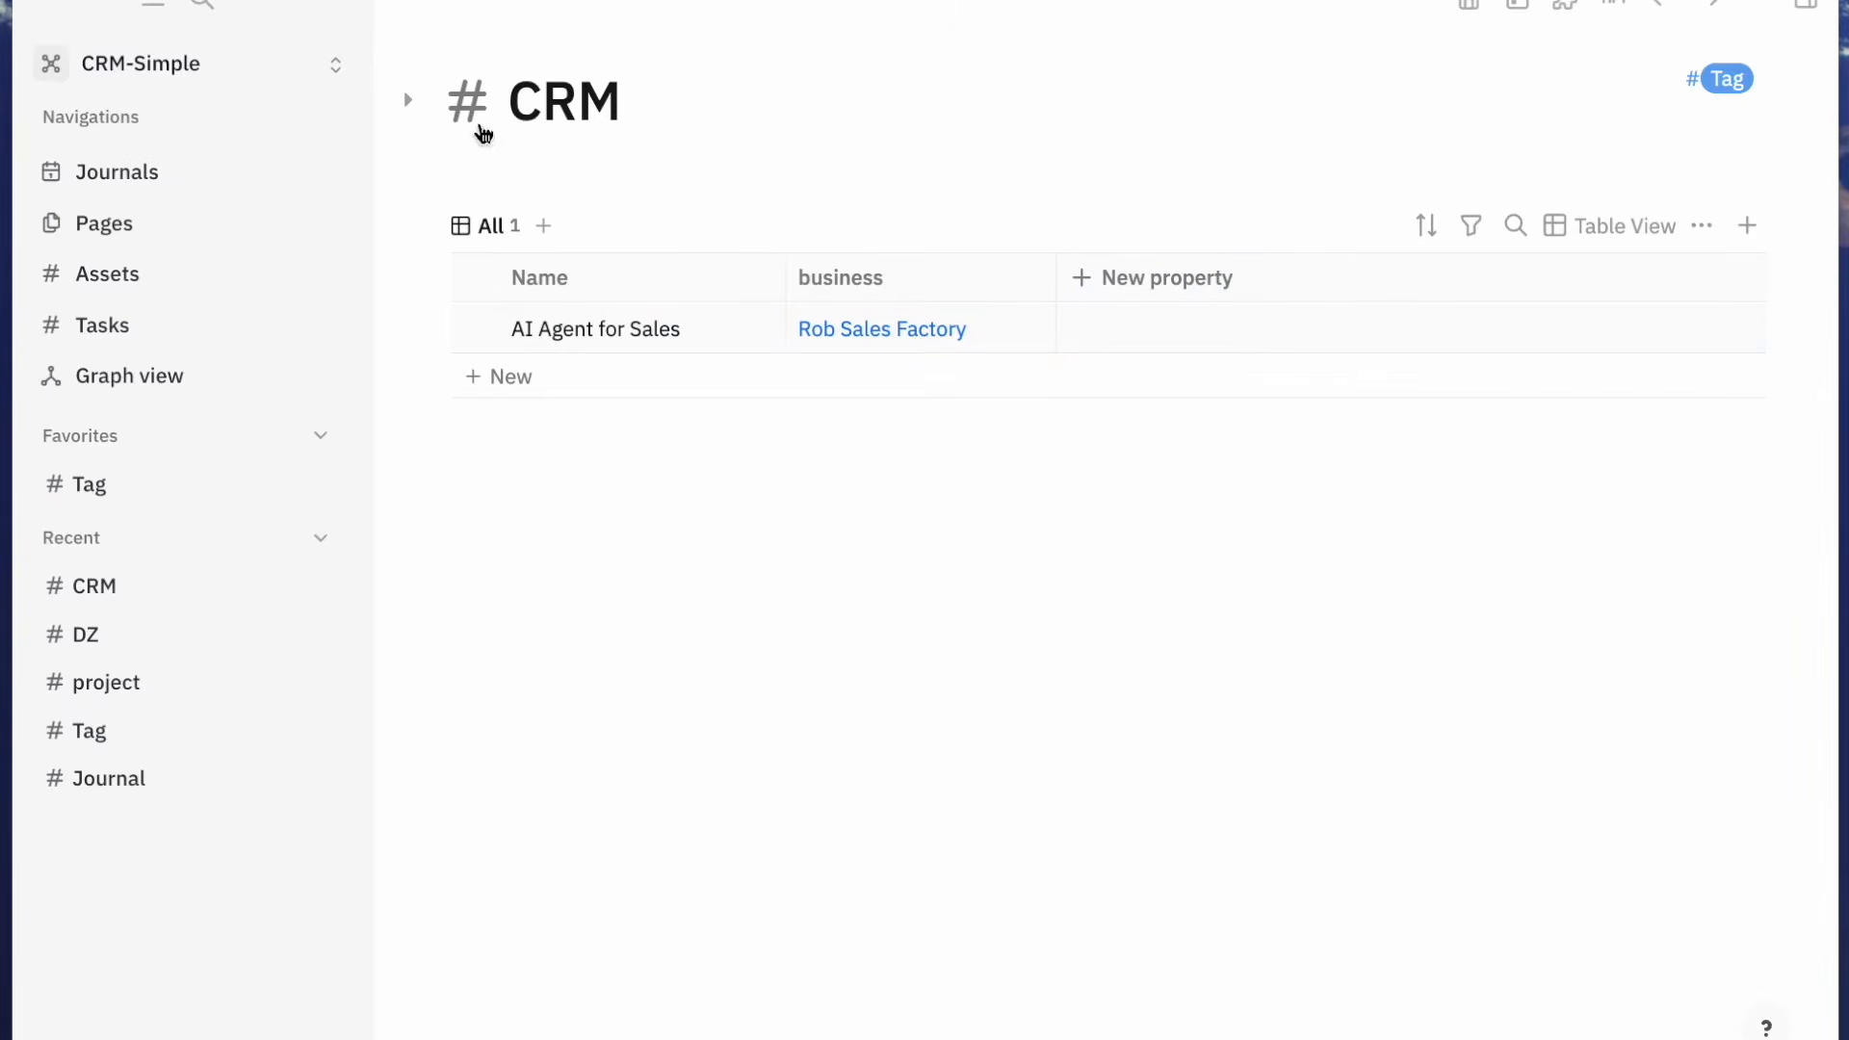
Expand the CRM tag's properties and add Contact Person as a tag property
{"action": "left_click", "coordinate": [409, 106]}
{"action": "left_click", "coordinate": [578, 354]}
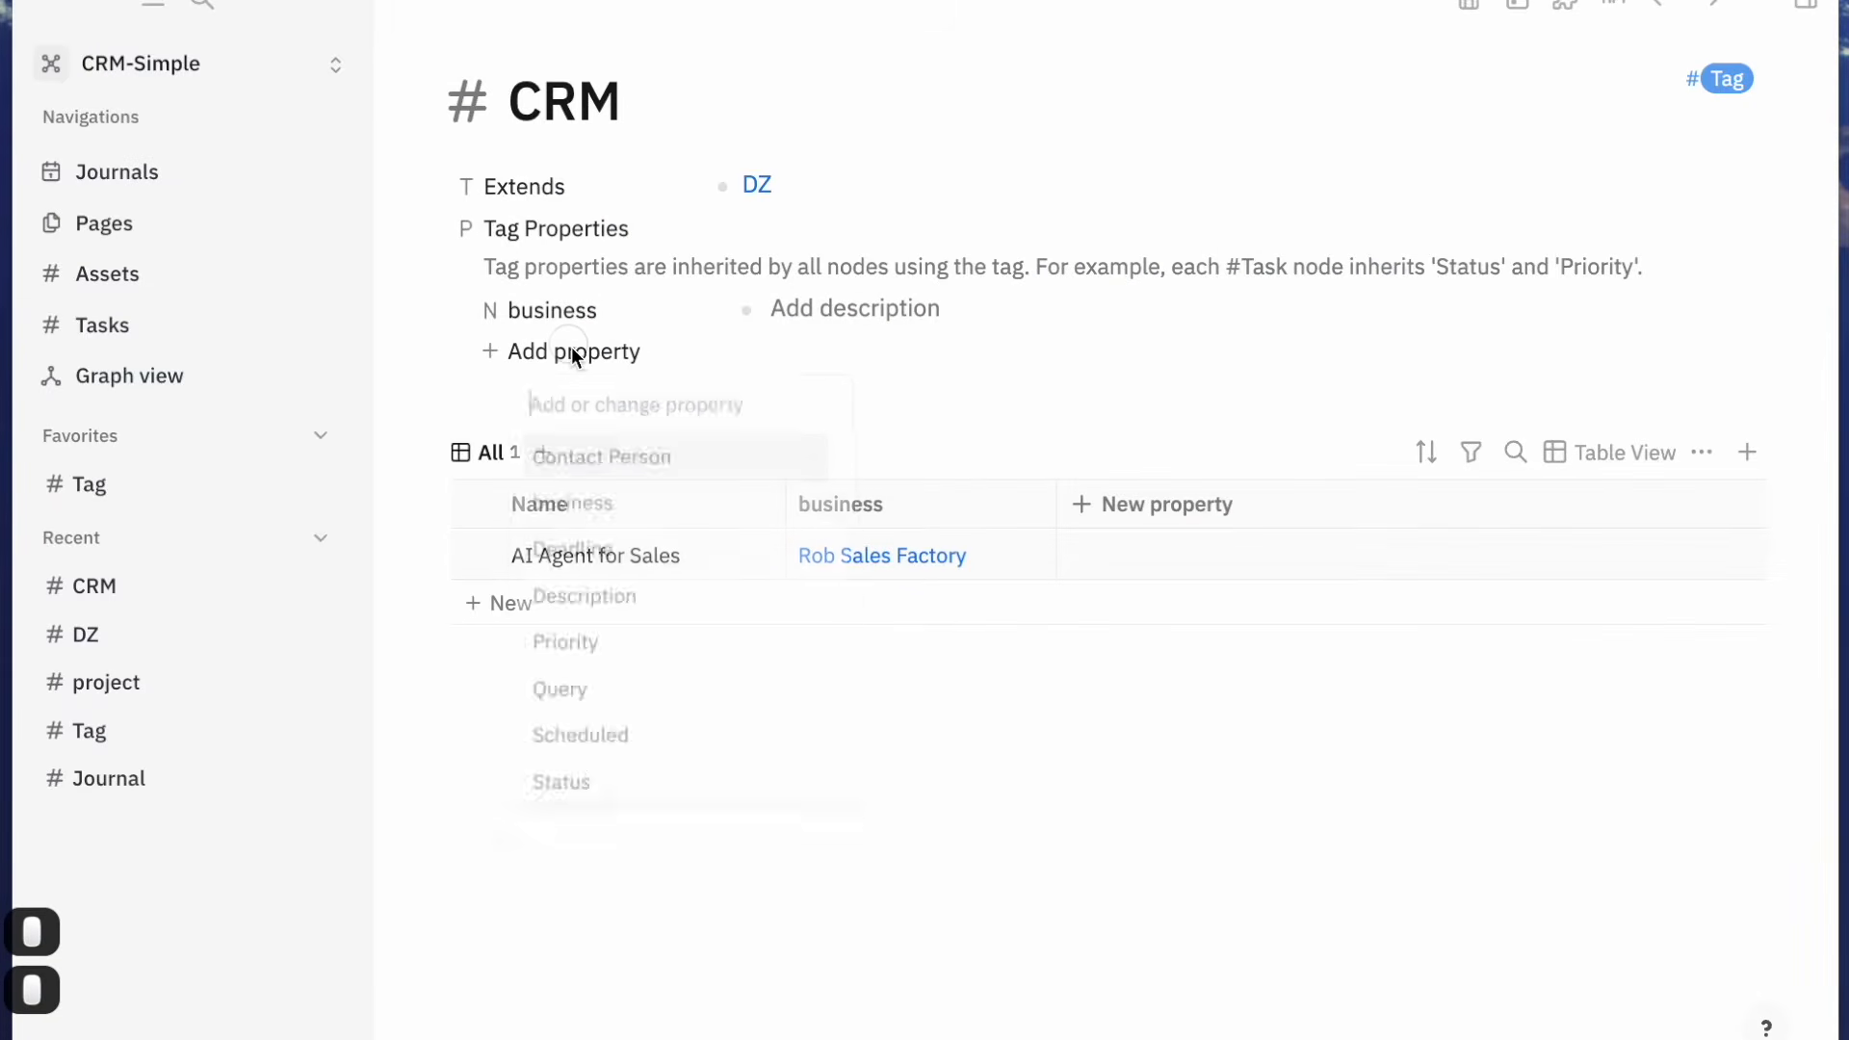
{"action": "left_click", "coordinate": [953, 390]}
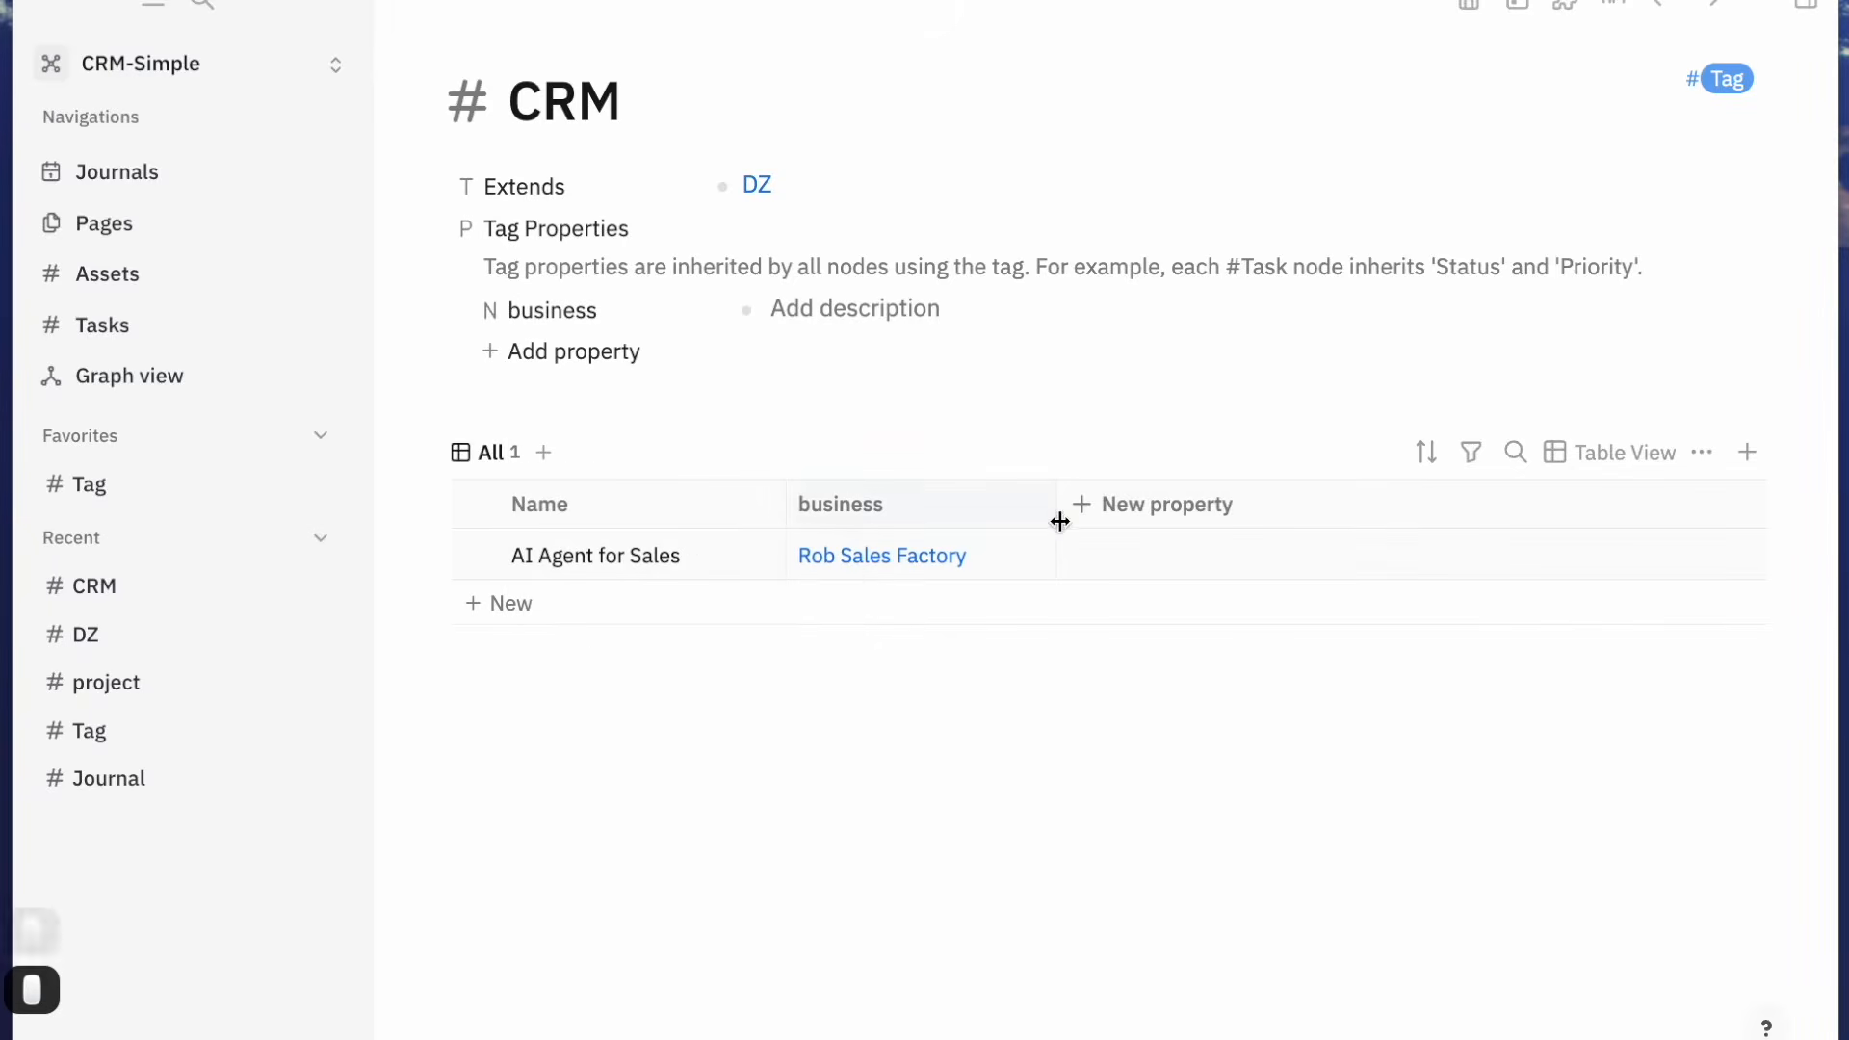
{"action": "left_click", "coordinate": [582, 360]}
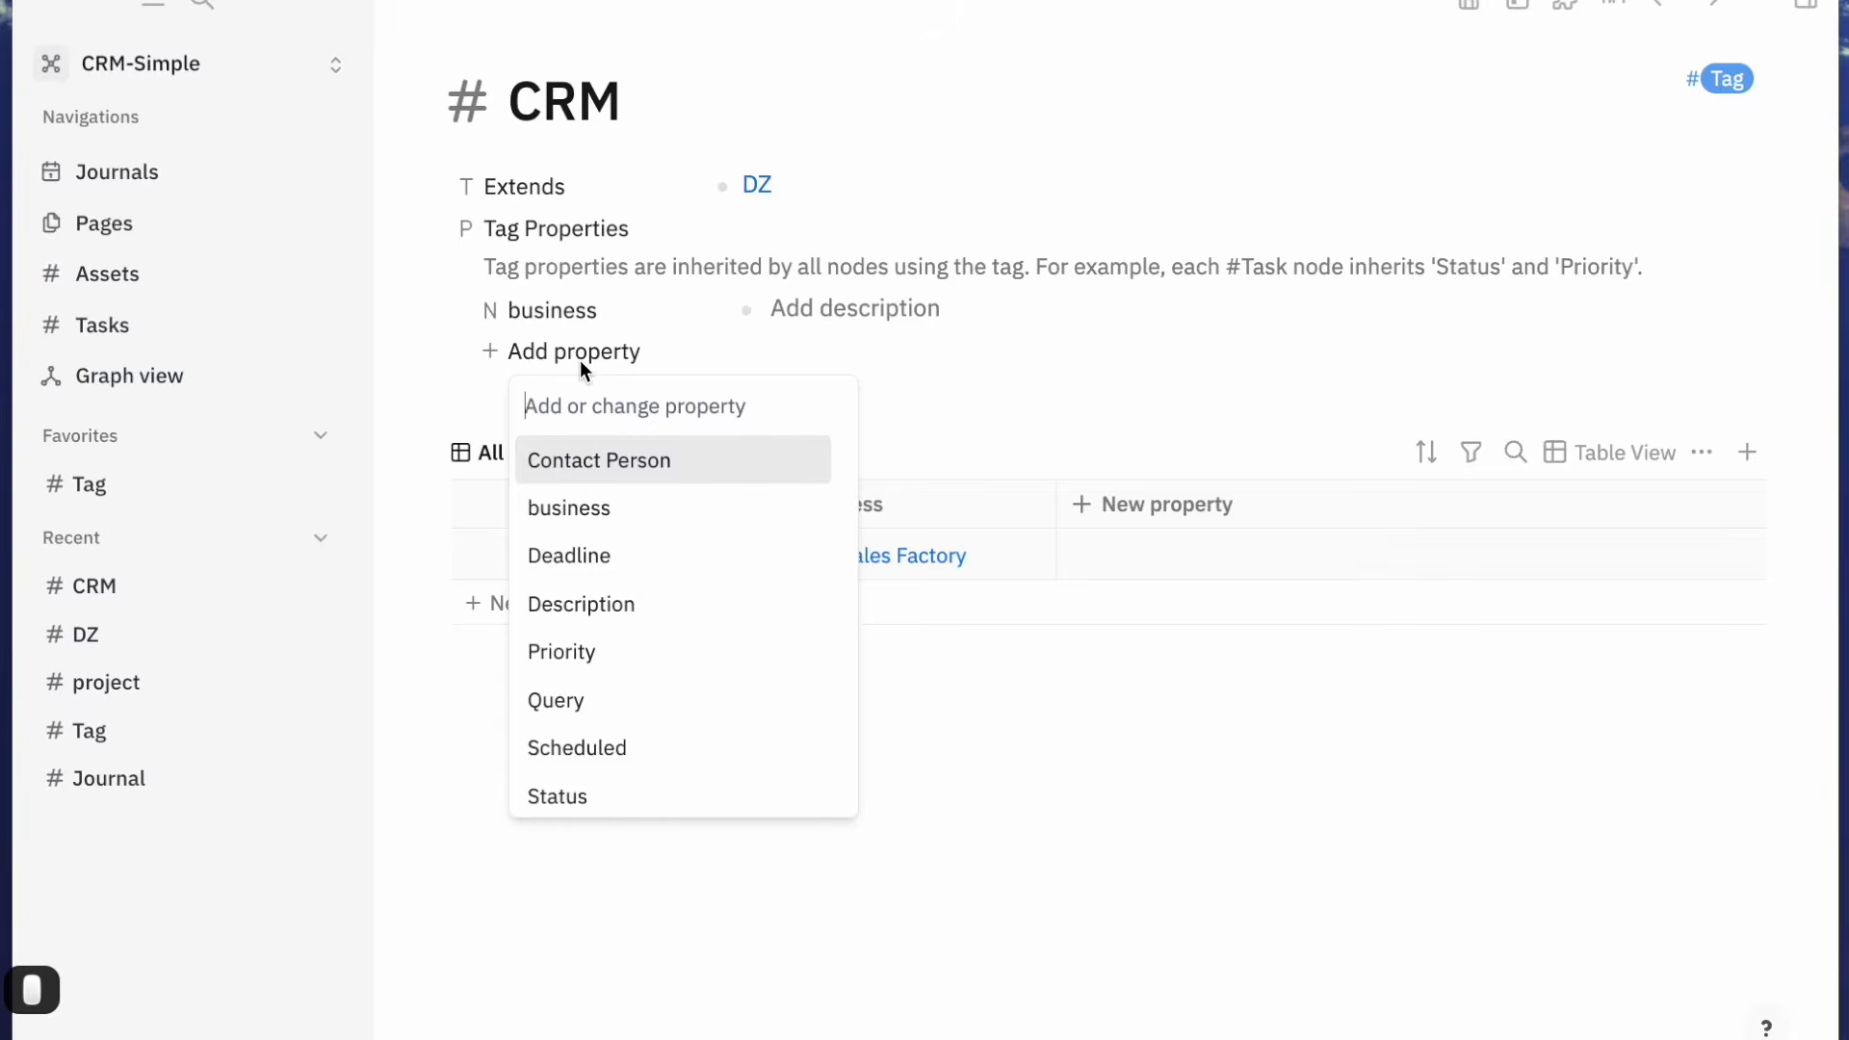
{"action": "type", "text": "Contac"}
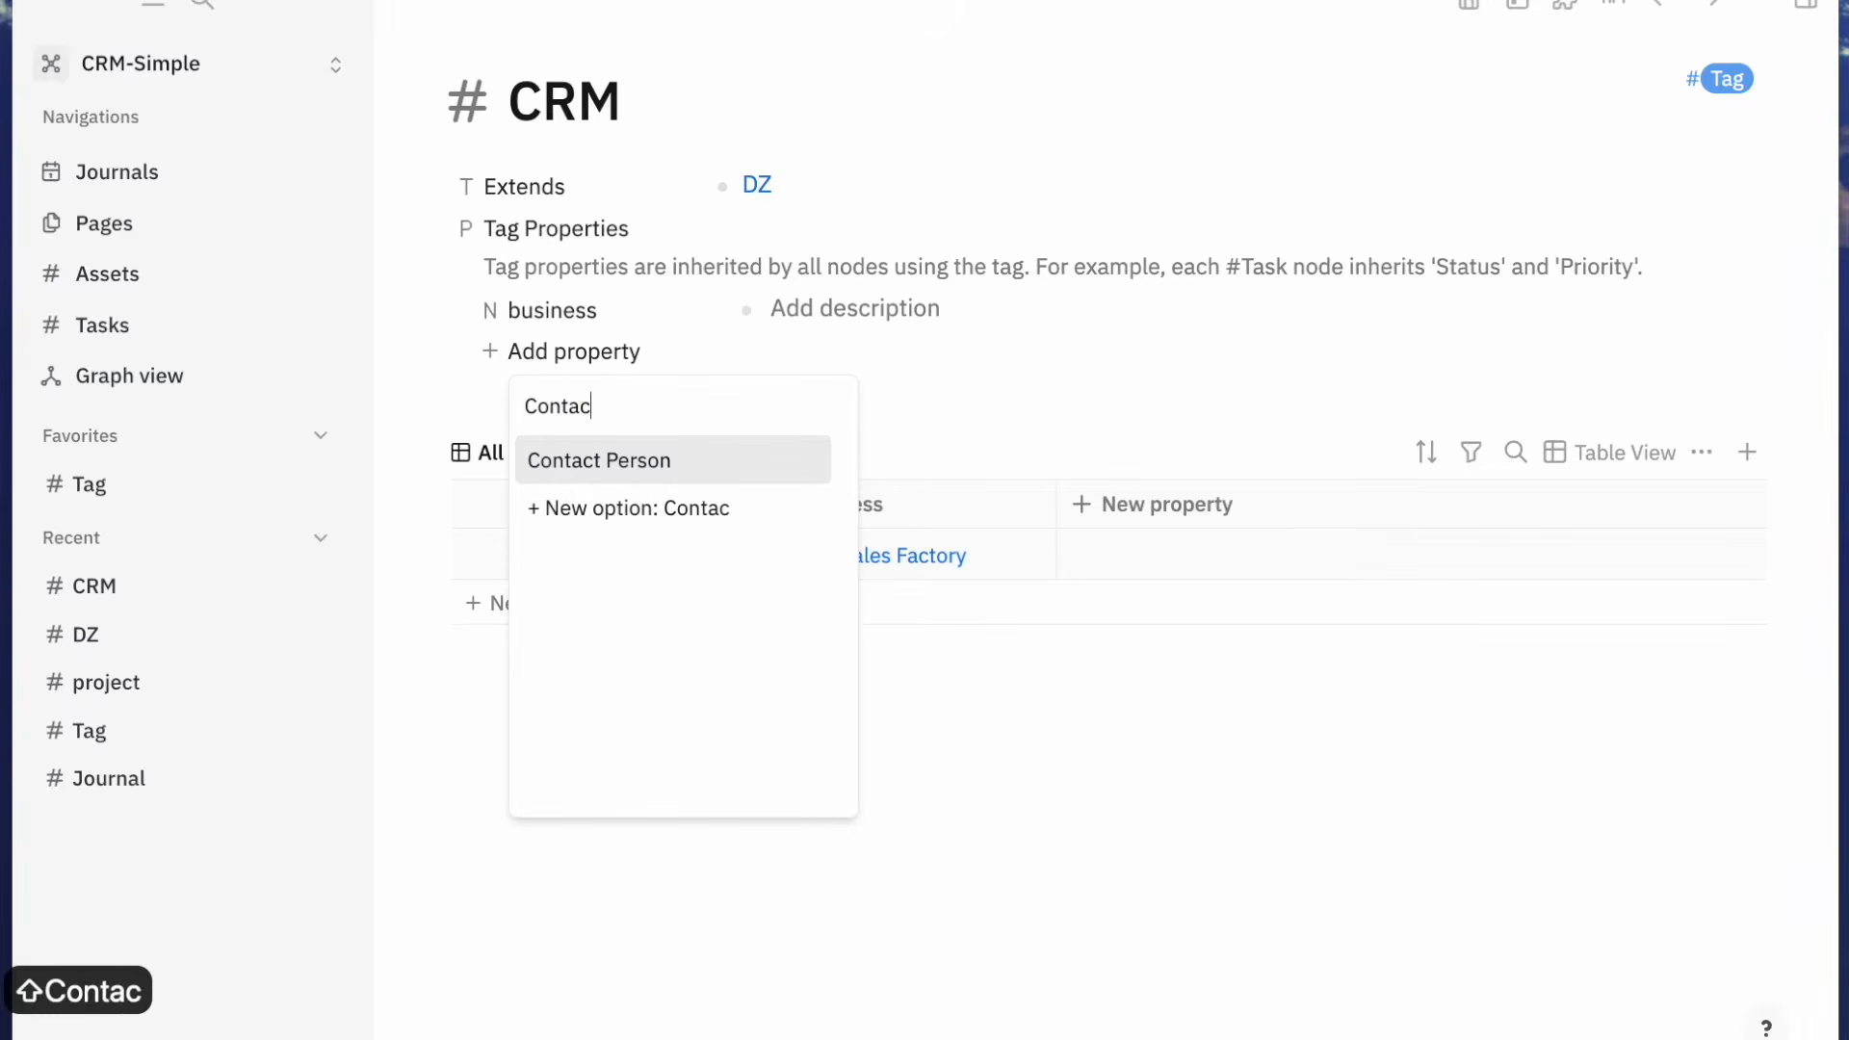
{"action": "left_click", "coordinate": [619, 459]}
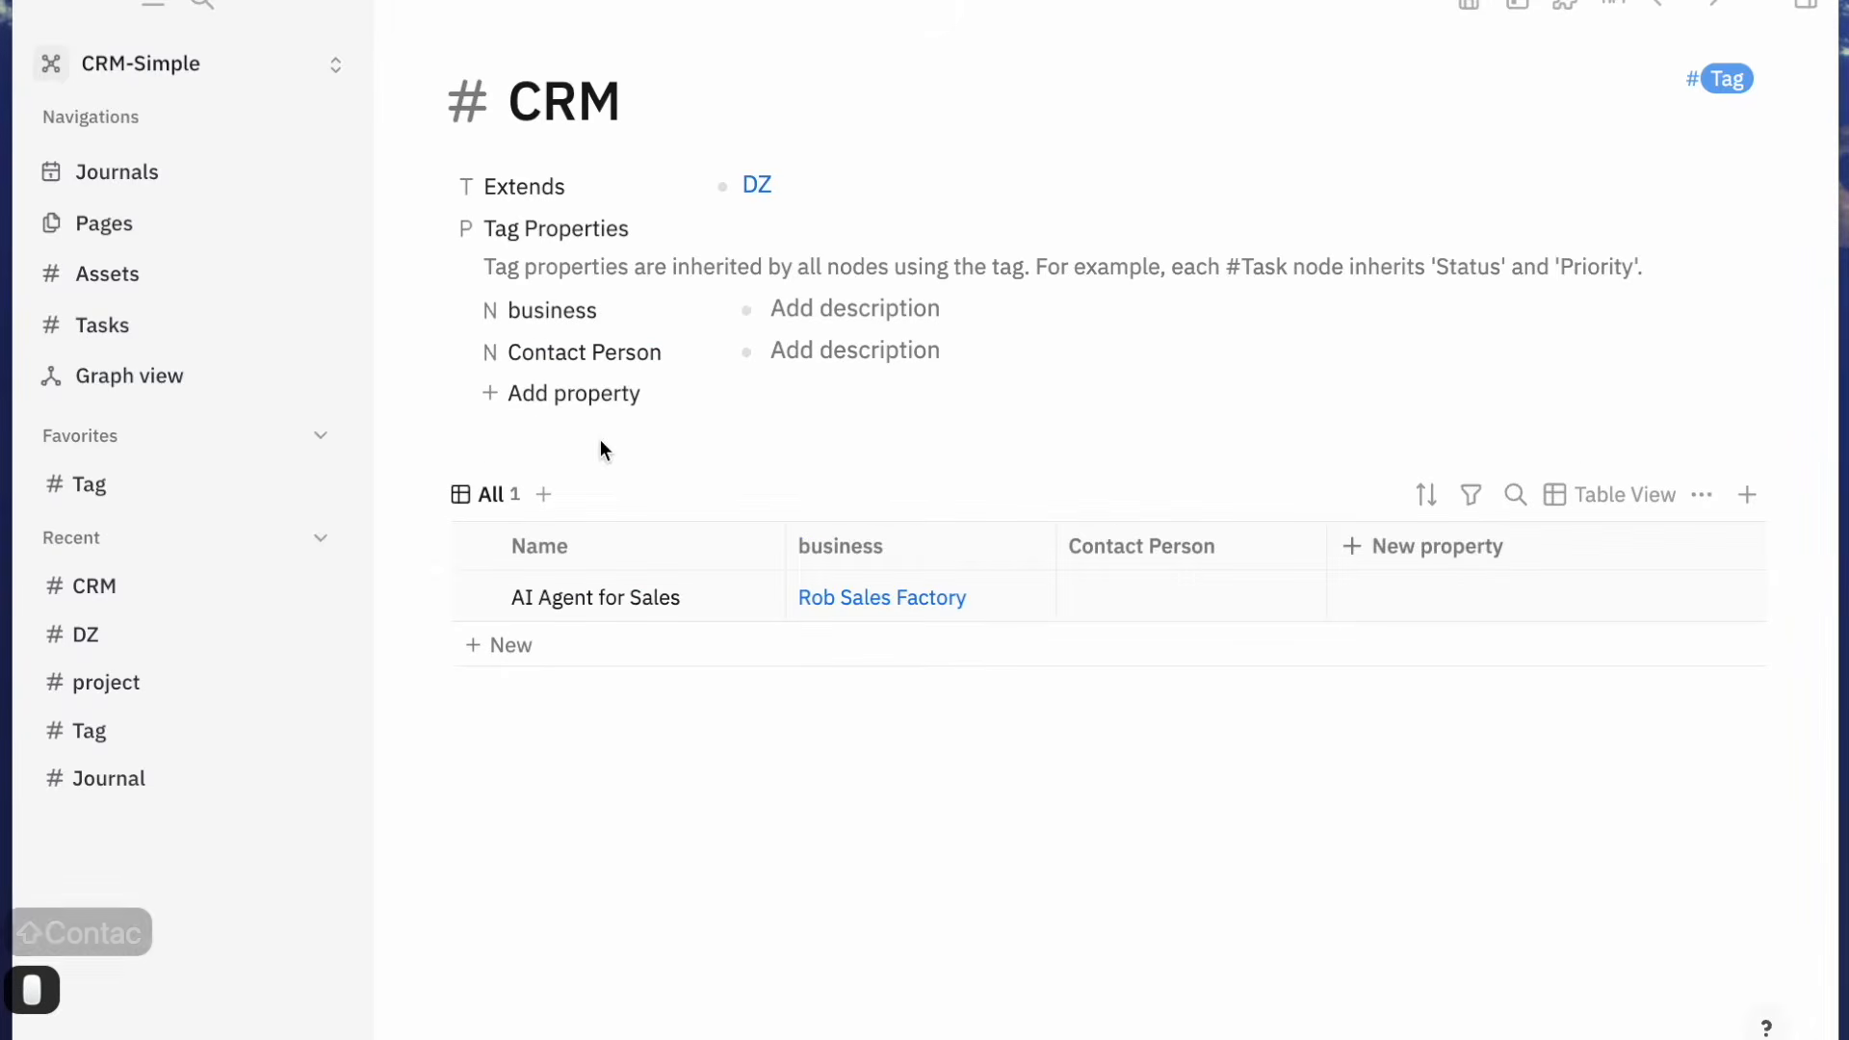
Delete the Contact Person property from the CRM tag, confirming the removal
{"action": "right_click", "coordinate": [586, 356]}
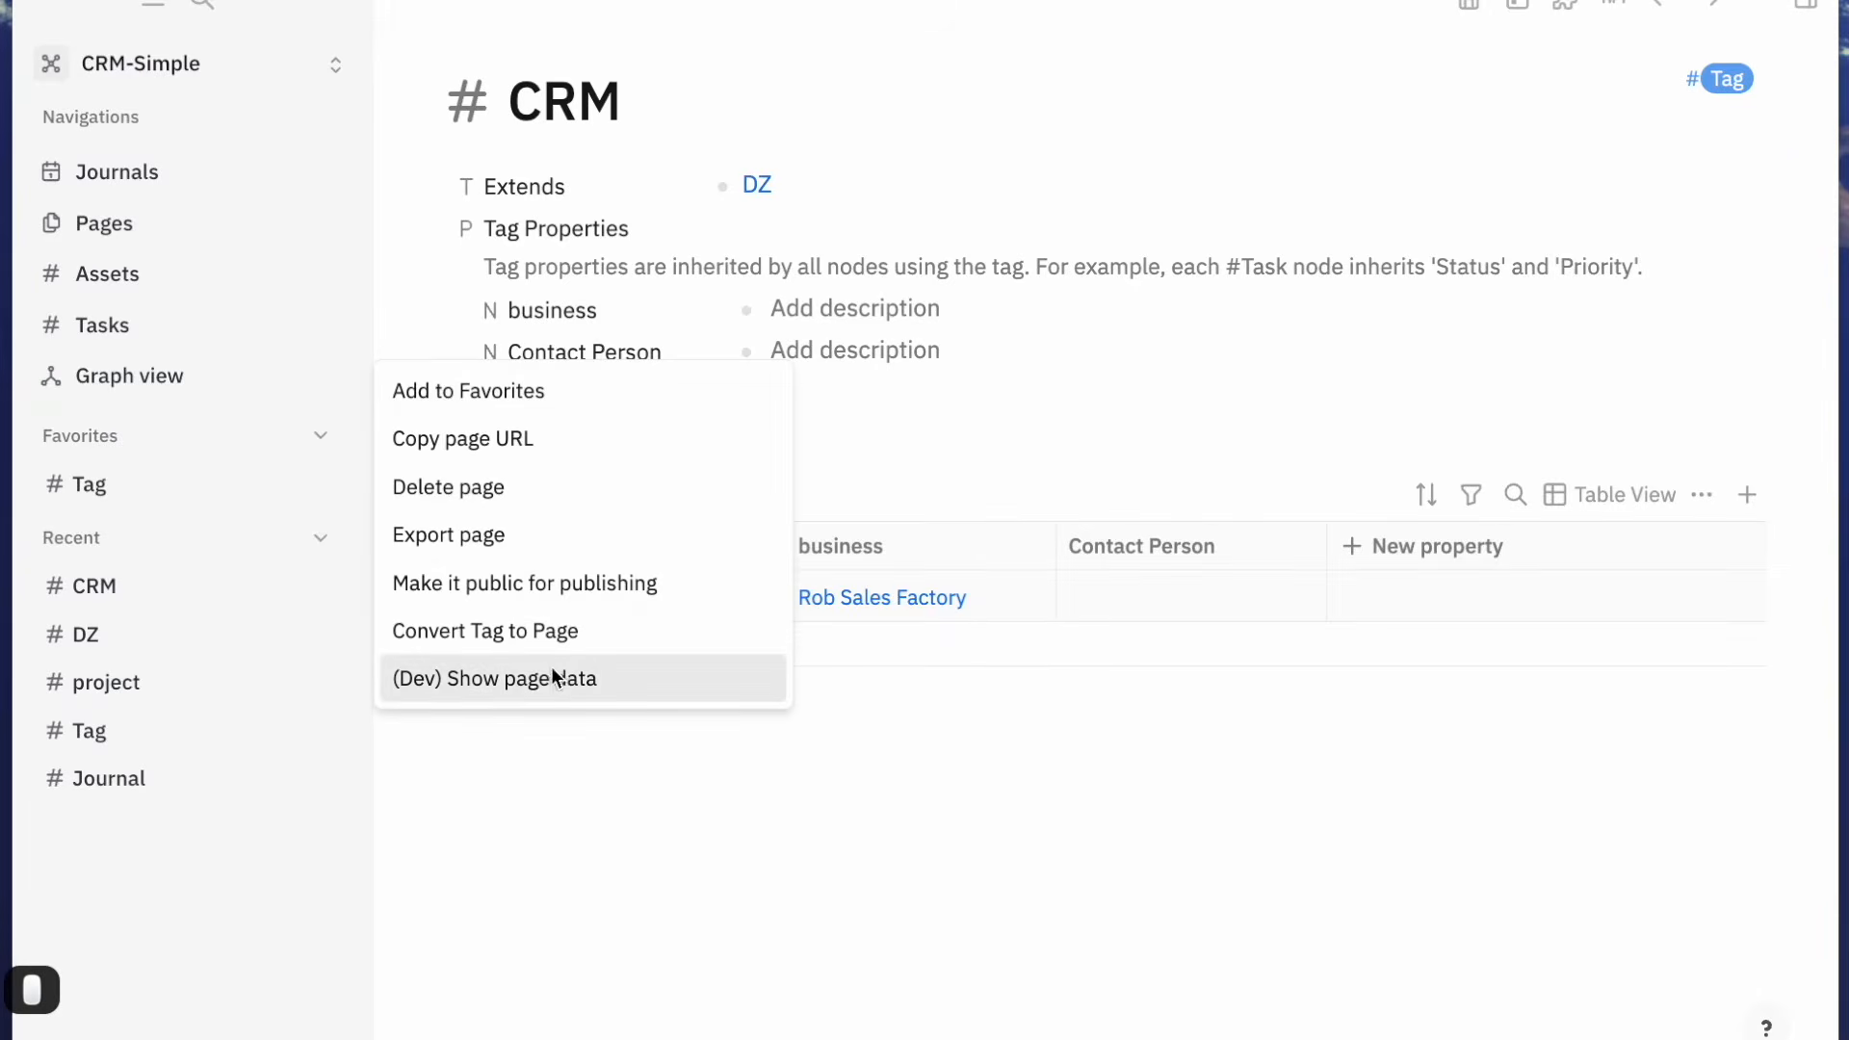
{"action": "left_click", "coordinate": [825, 409]}
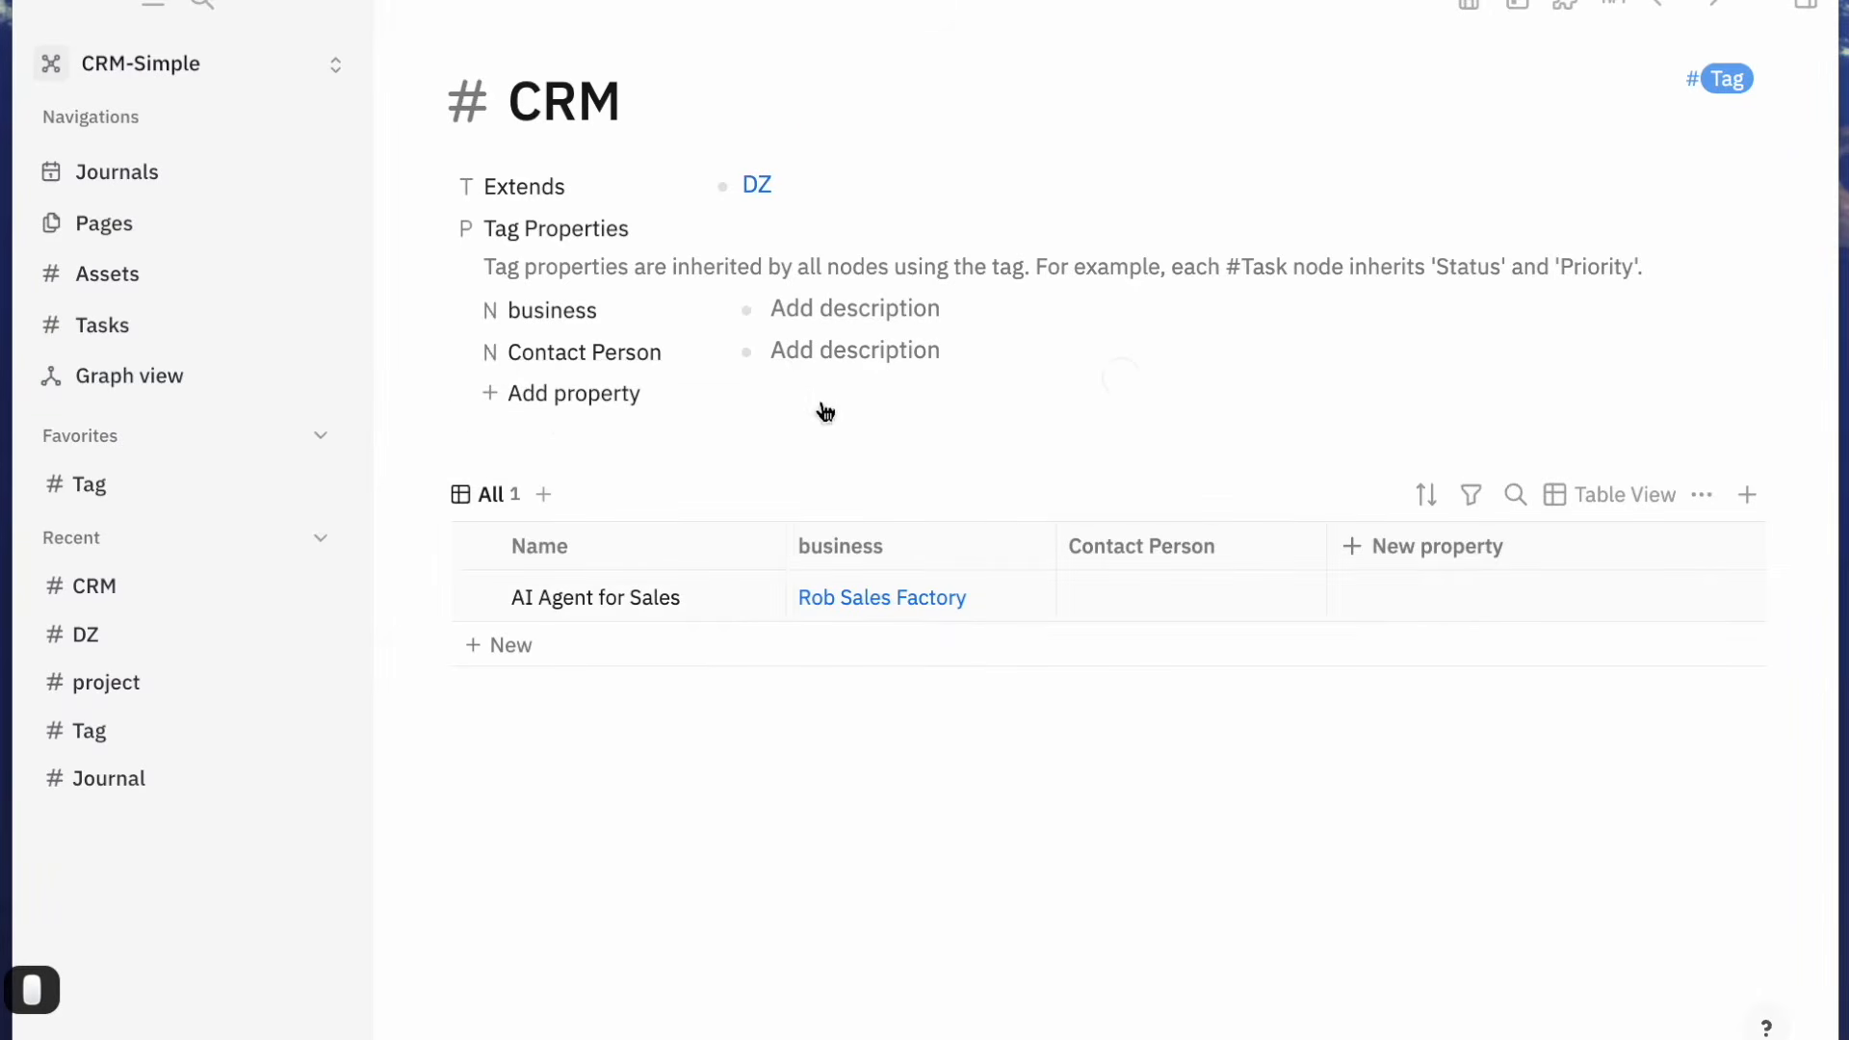
{"action": "left_click", "coordinate": [575, 354]}
{"action": "left_click", "coordinate": [672, 932]}
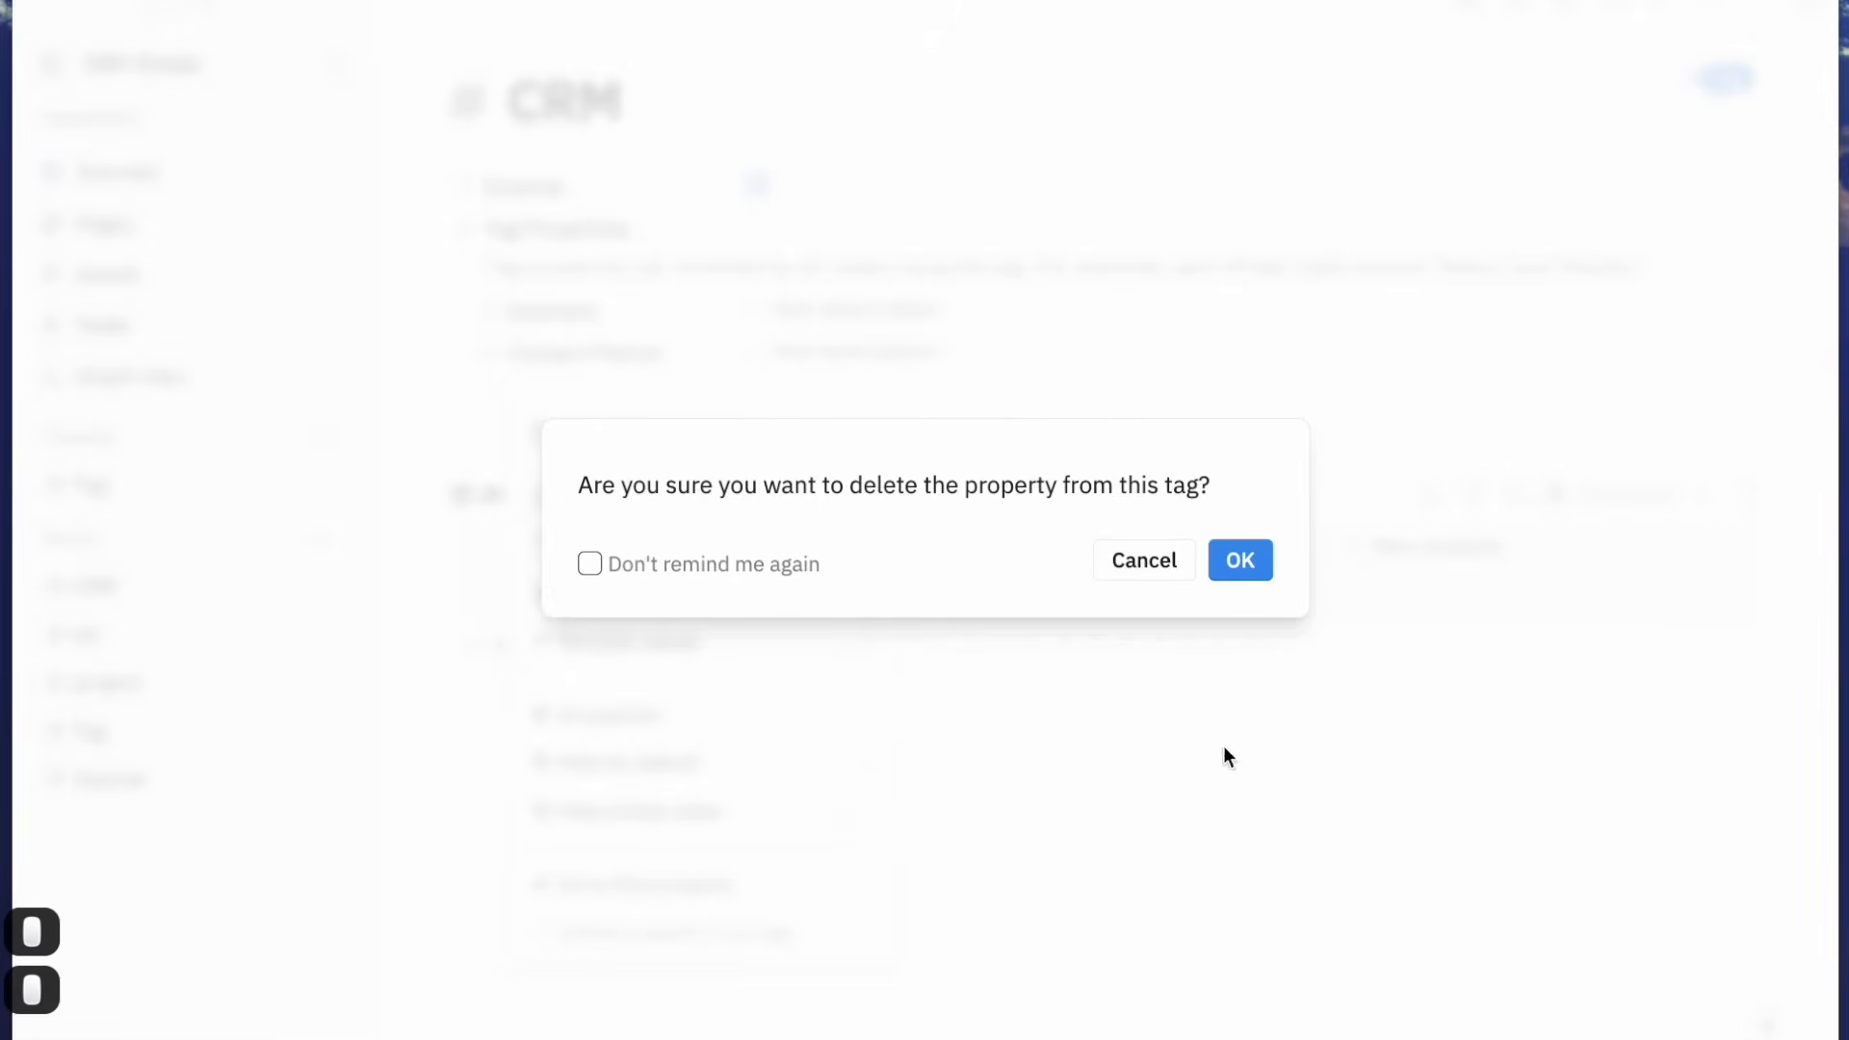
{"action": "left_click", "coordinate": [1236, 561]}
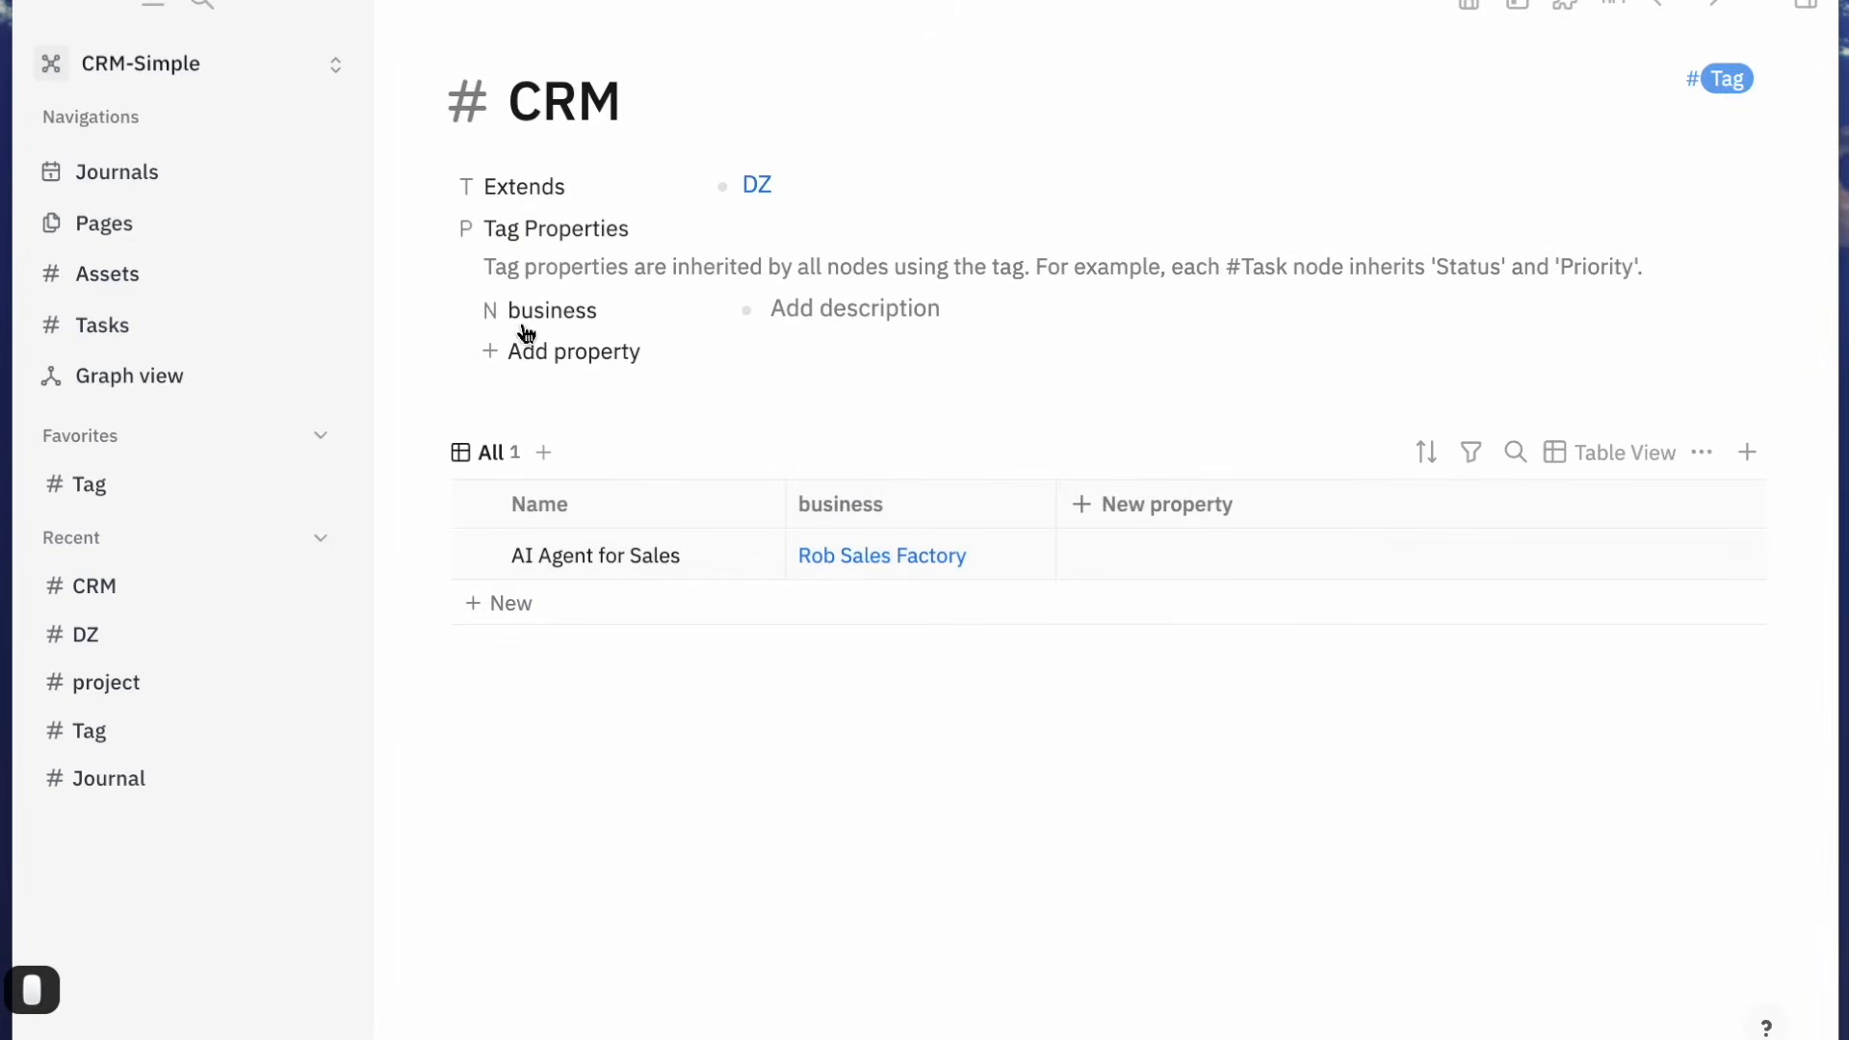
Add the existing Contact Person property back to the CRM tag and review its type settings
{"action": "left_click", "coordinate": [567, 358]}
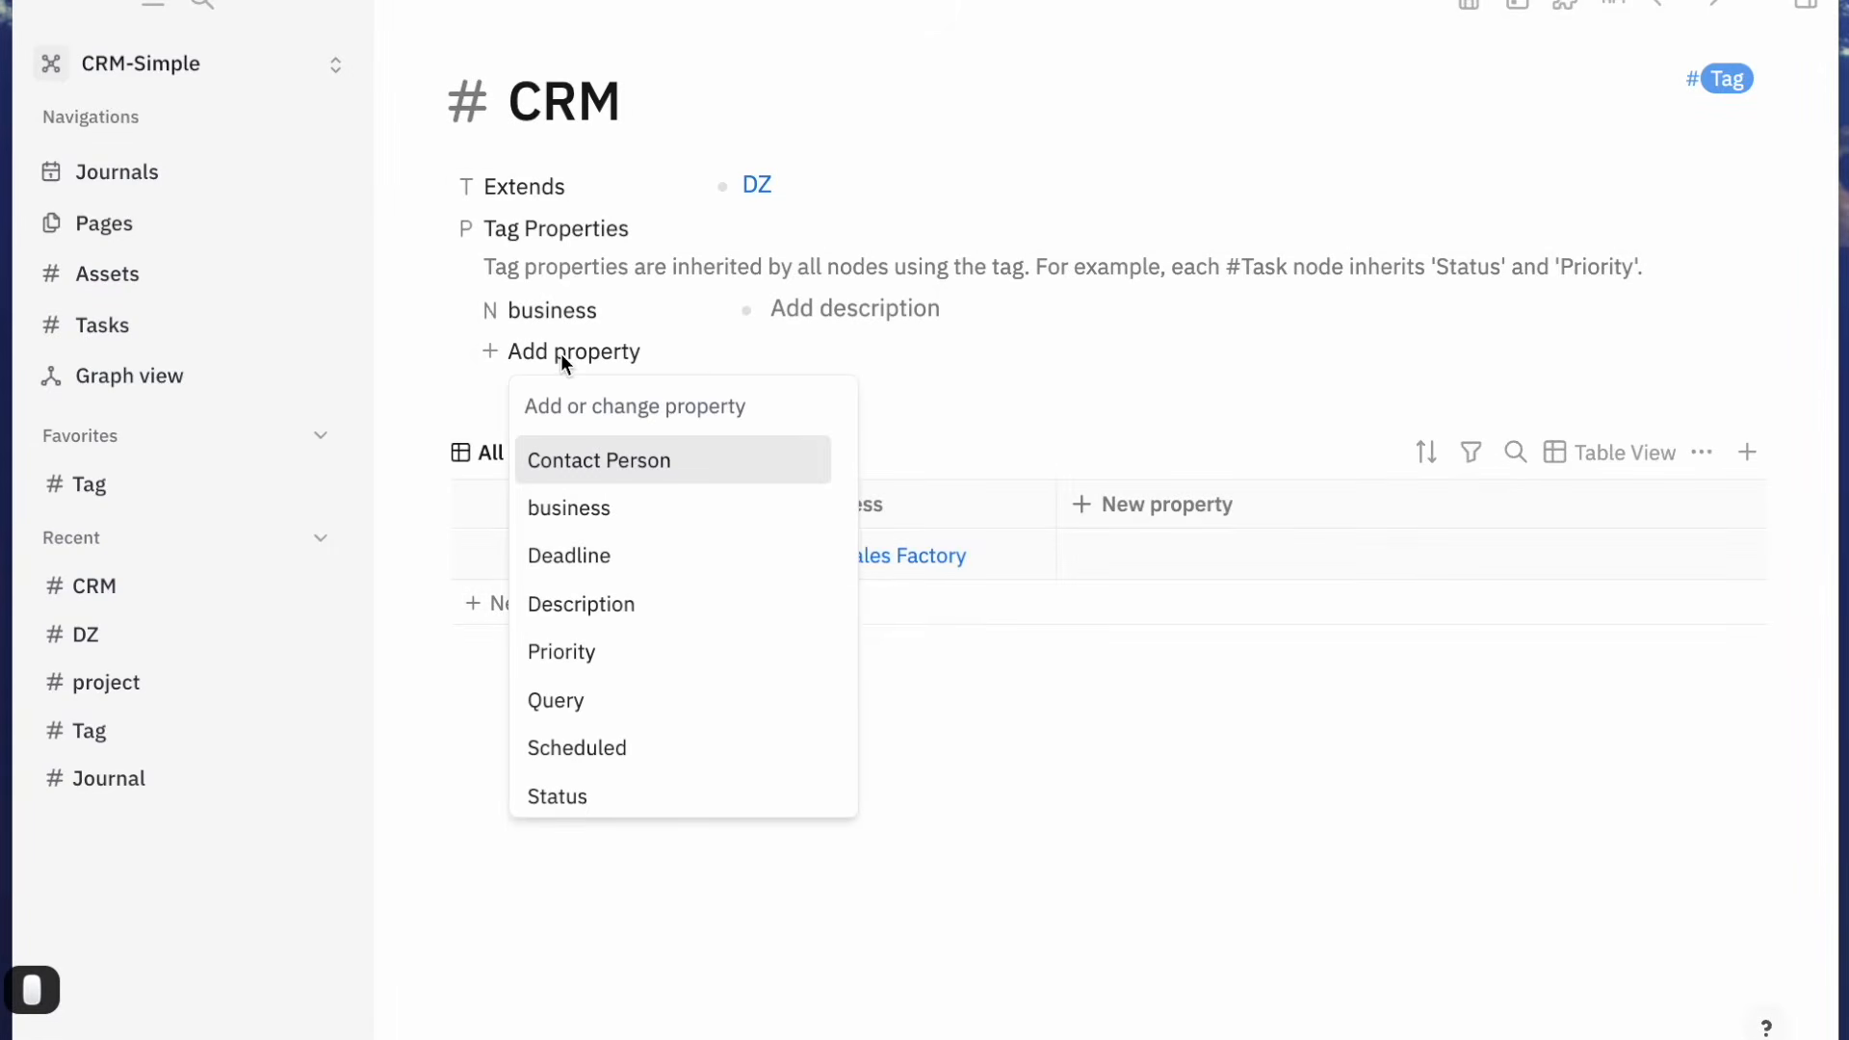
{"action": "type", "text": "Contqct"}
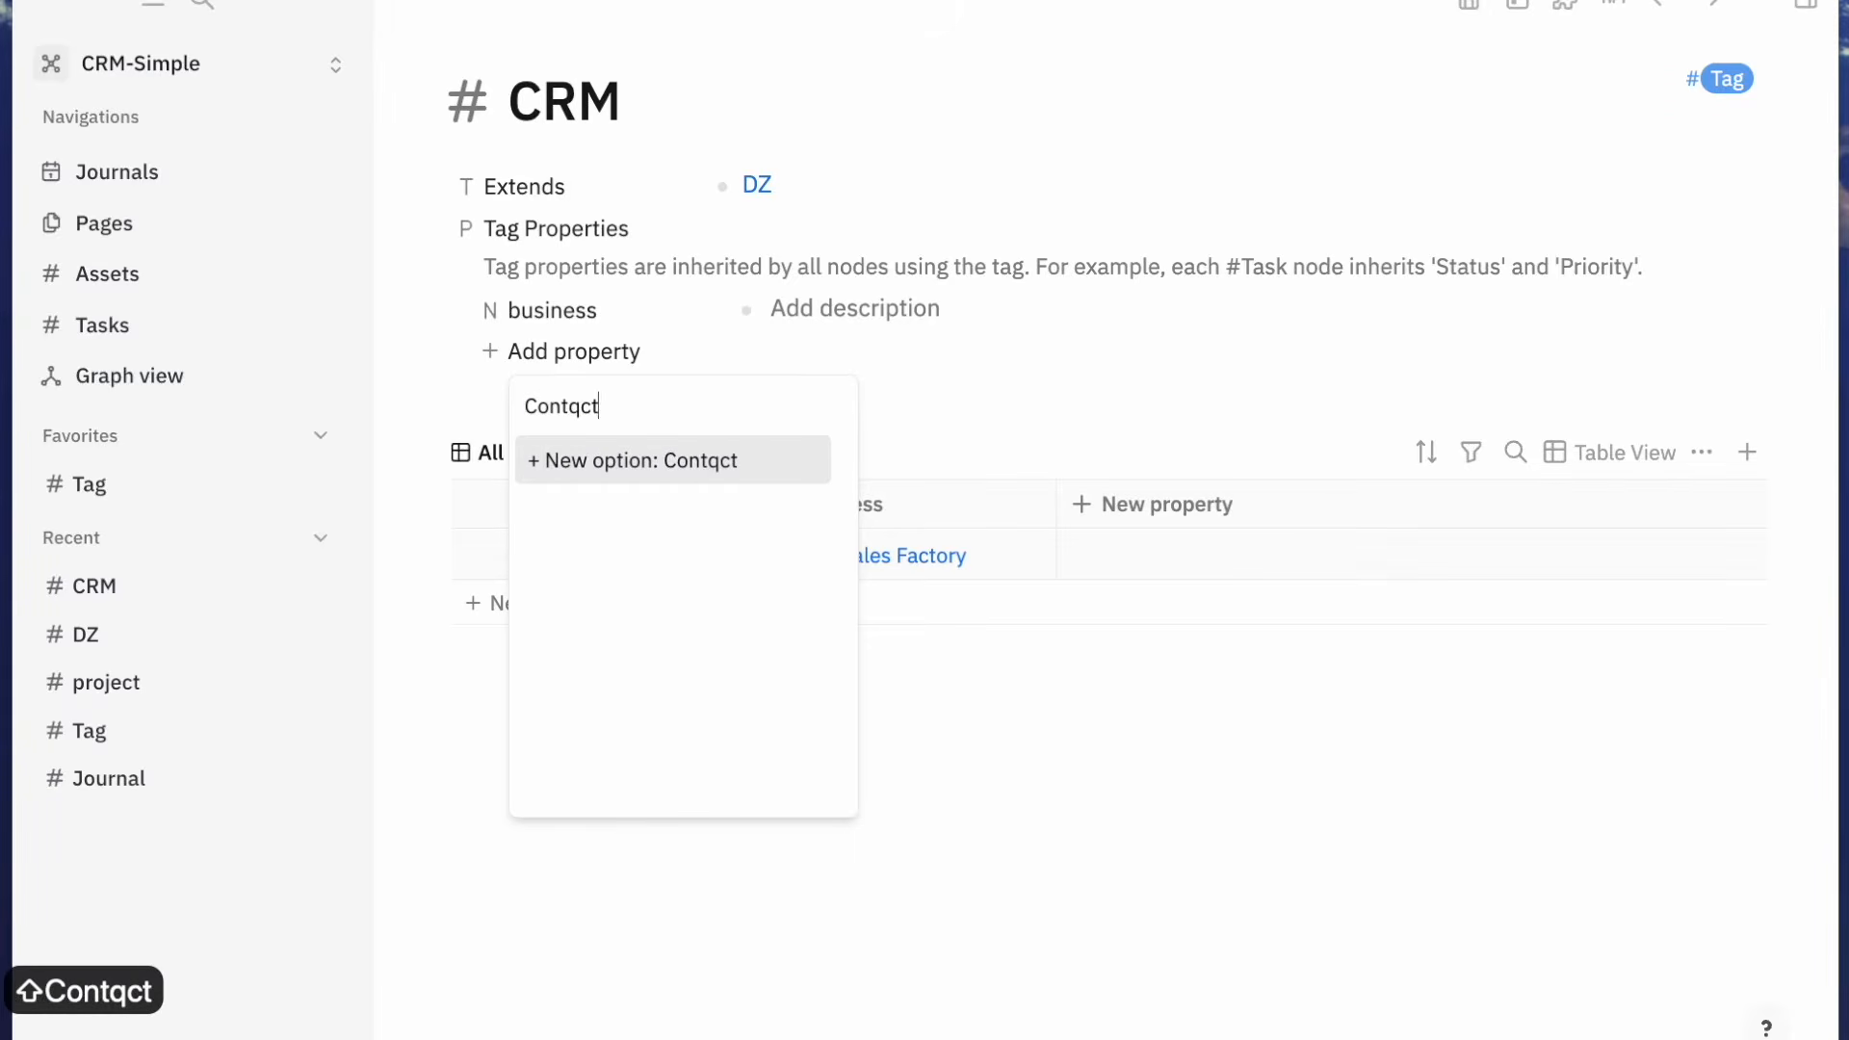
{"action": "key", "text": "BackSpace"}
{"action": "key", "text": "BackSpace"}
{"action": "key", "text": "BackSpace"}
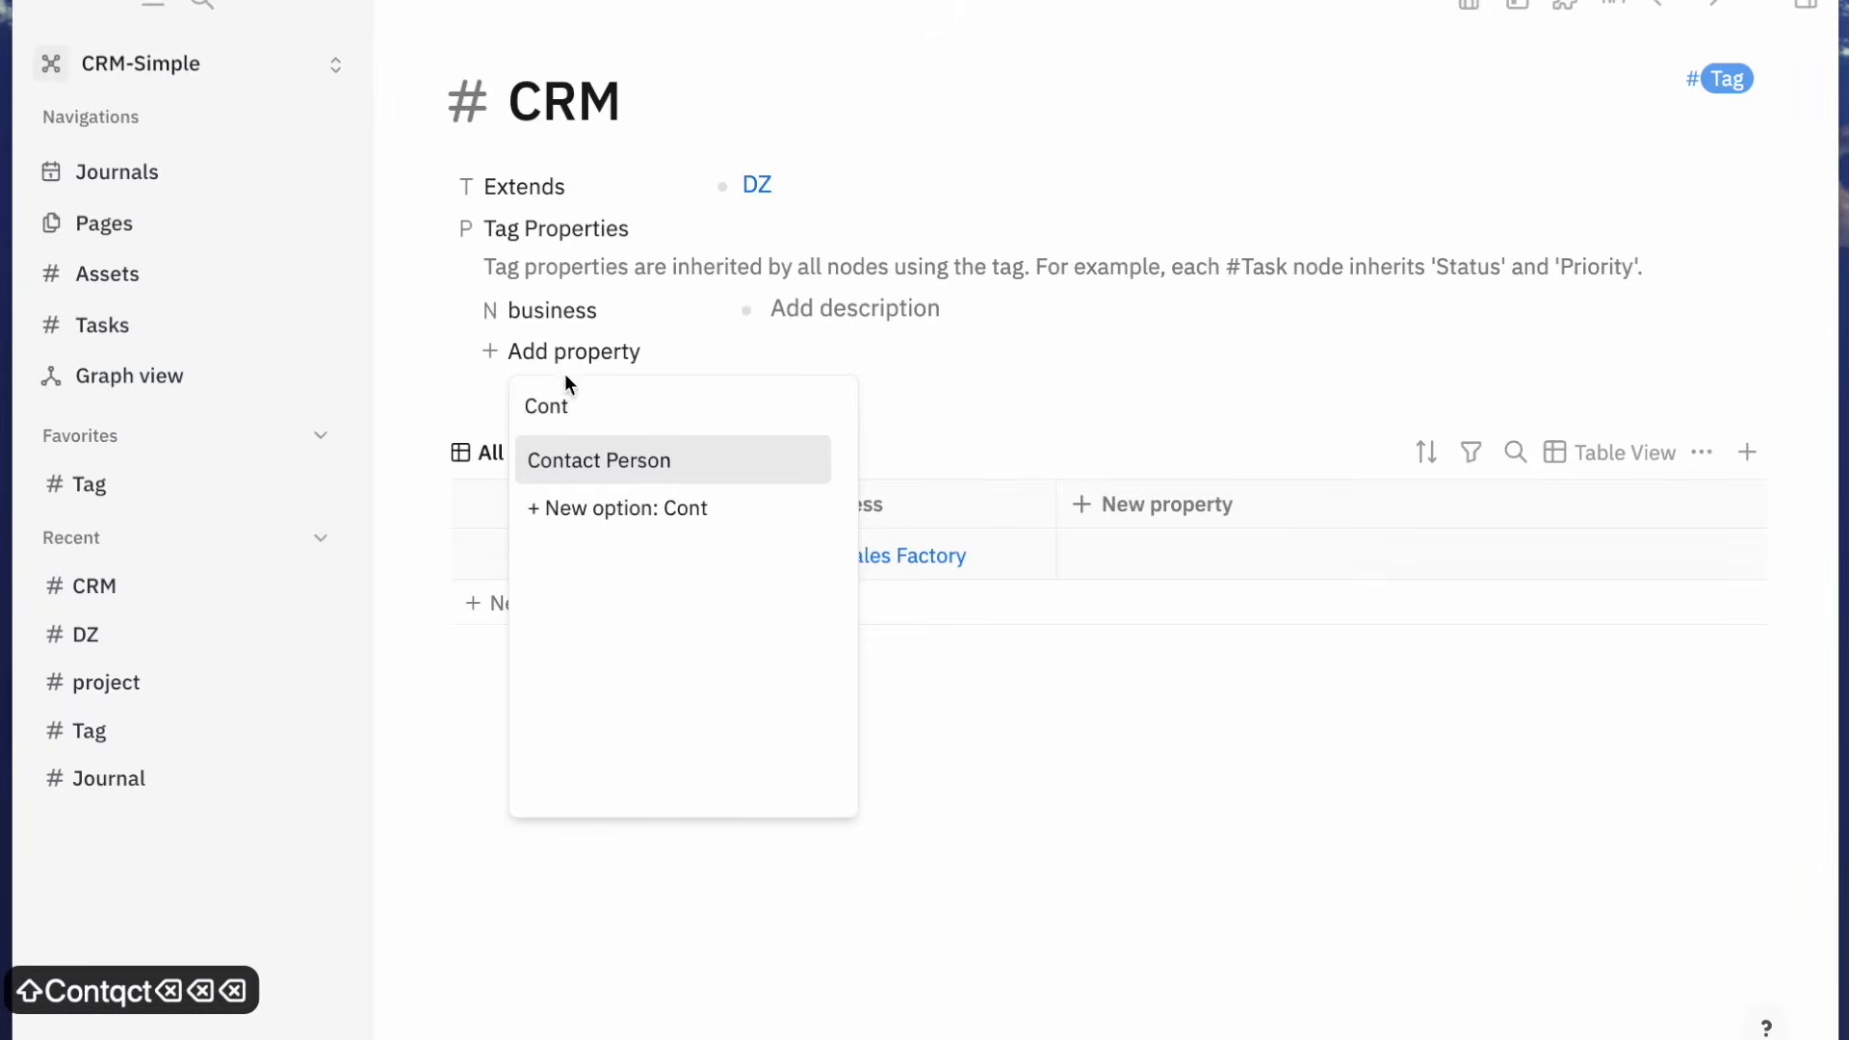
{"action": "left_click", "coordinate": [617, 468]}
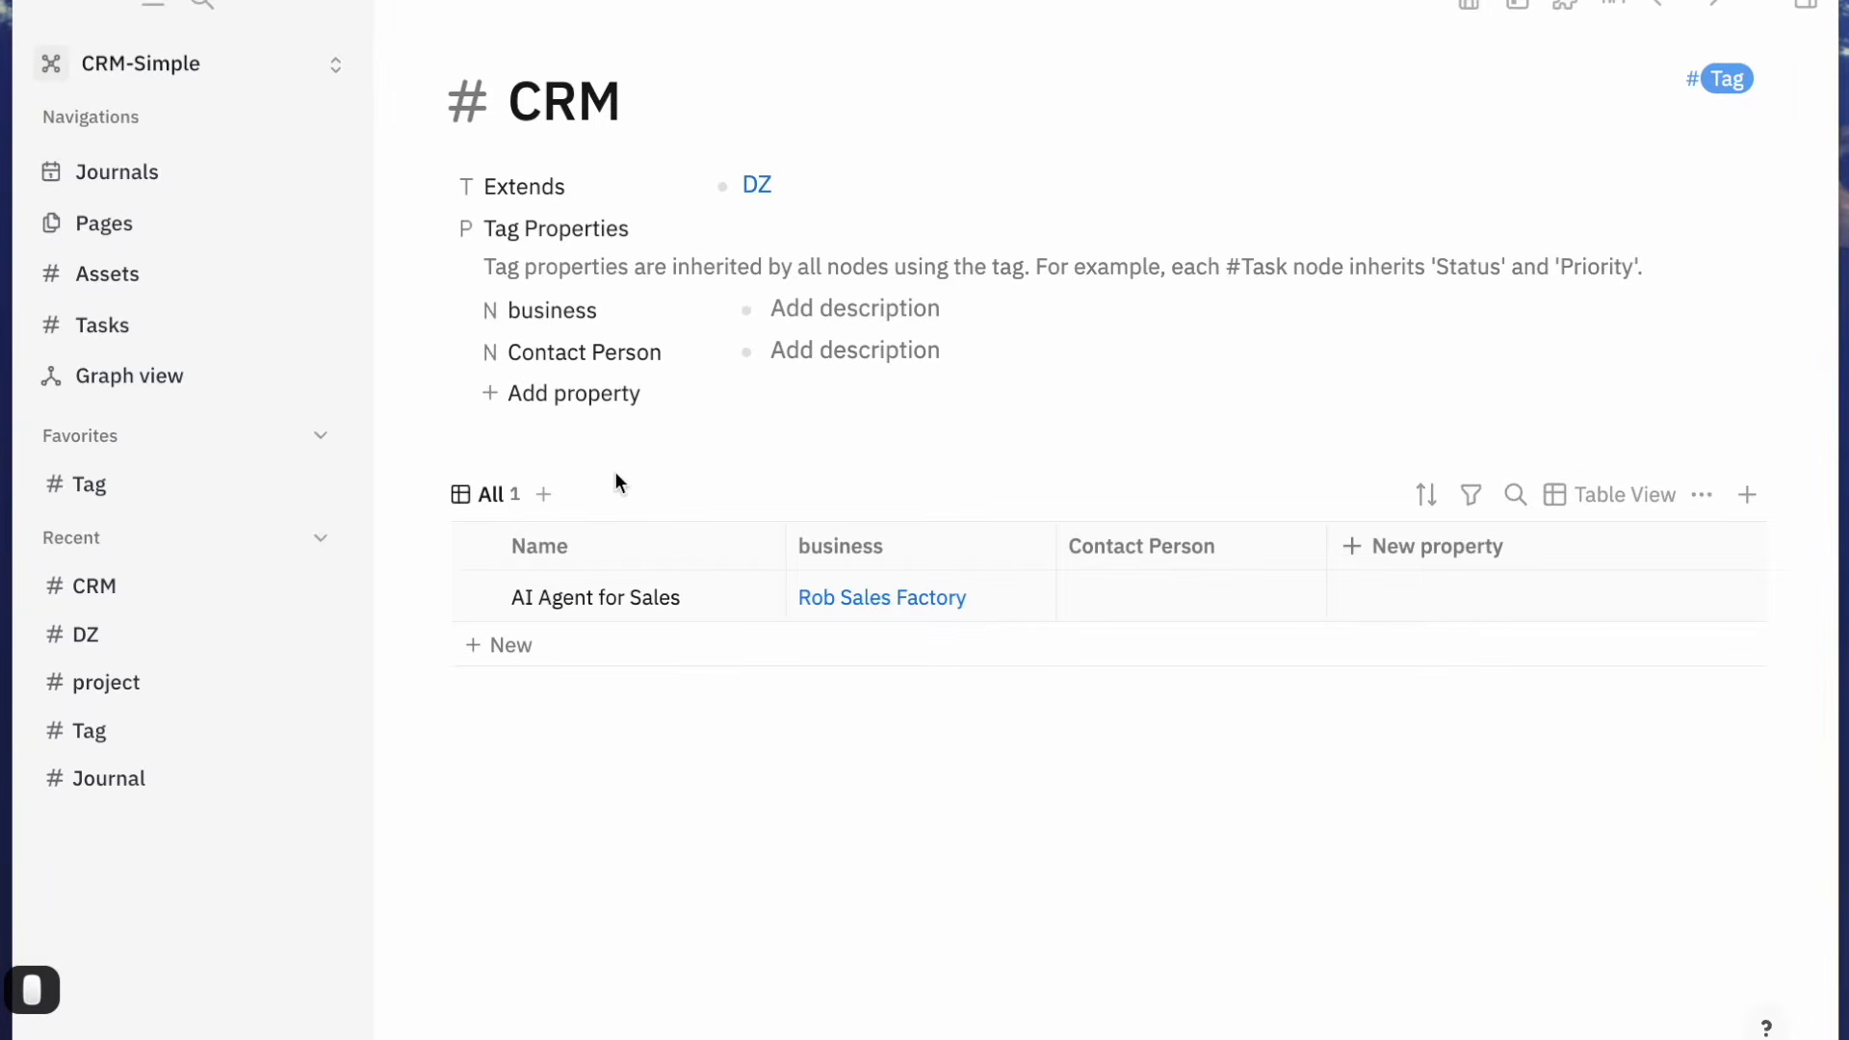
{"action": "left_click", "coordinate": [610, 357]}
{"action": "left_click", "coordinate": [817, 549]}
Limit Contact Person to nodes tagged with a newly created #Person tag
{"action": "left_click", "coordinate": [832, 590]}
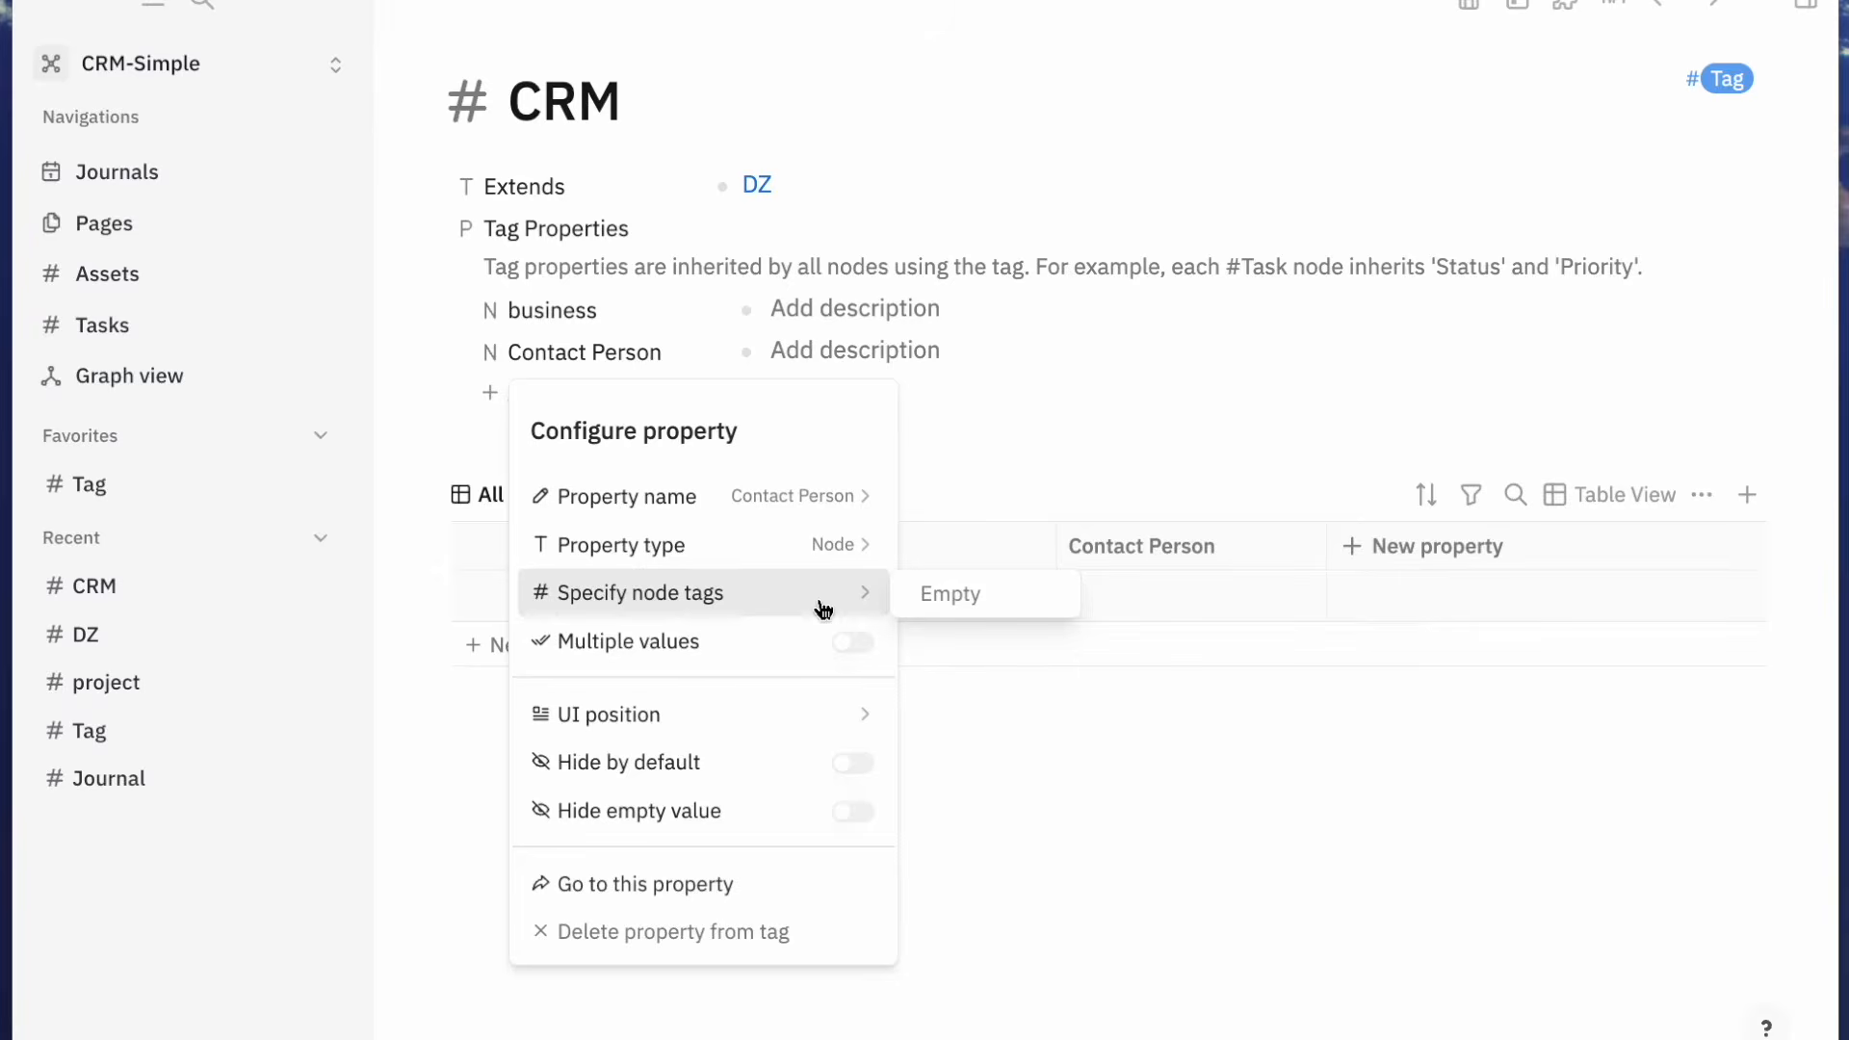
{"action": "left_click", "coordinate": [969, 611]}
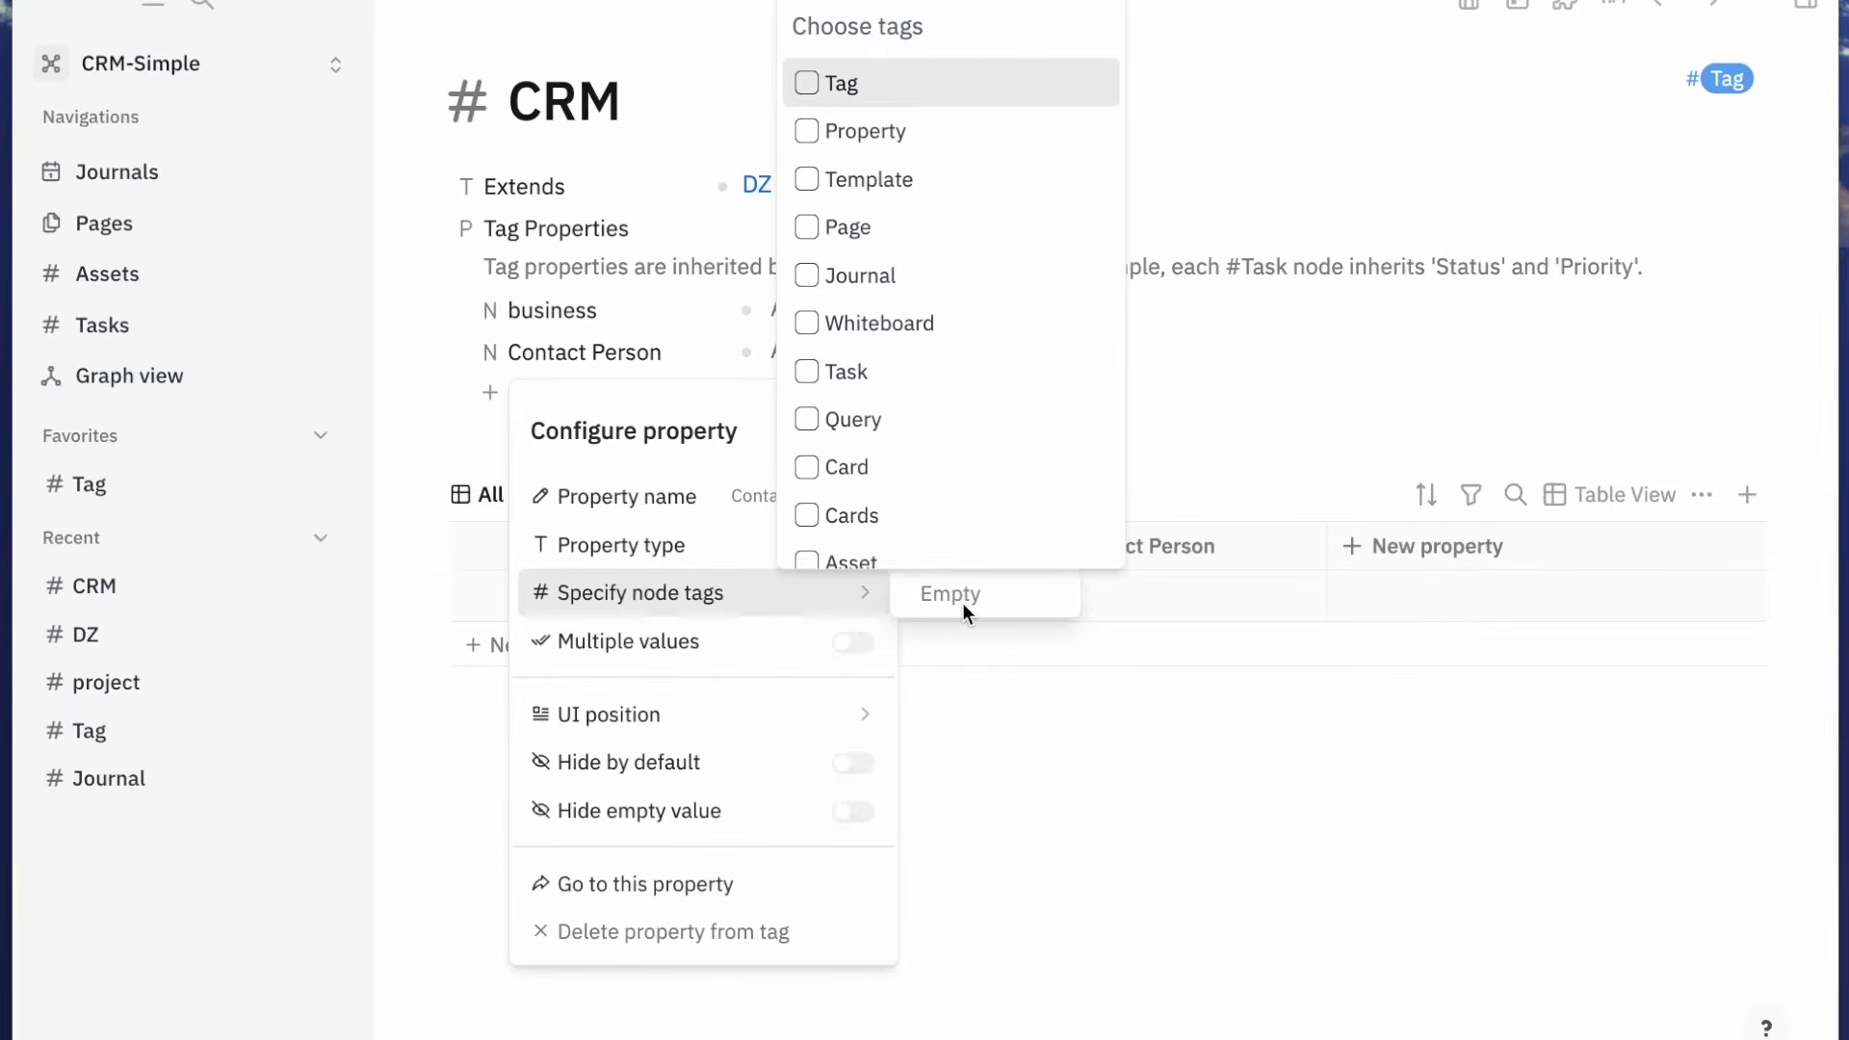
{"action": "type", "text": "Person"}
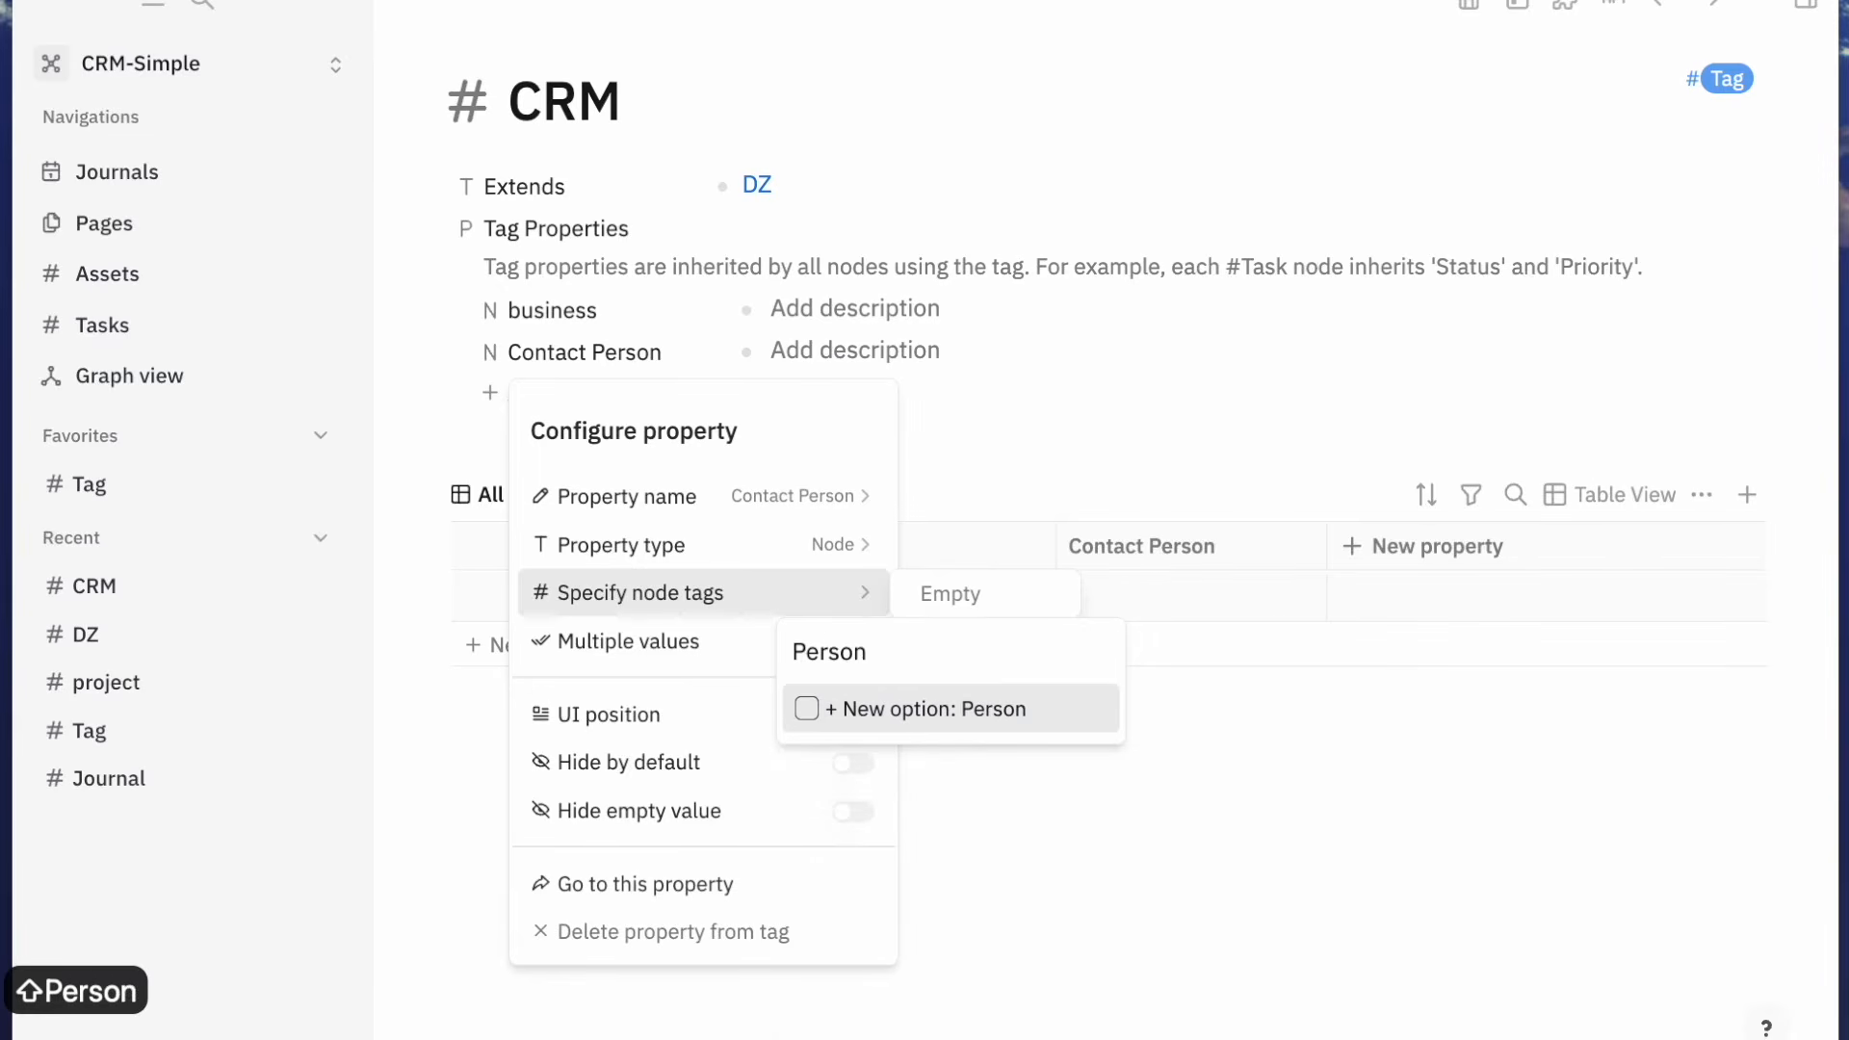
{"action": "left_click", "coordinate": [1006, 713]}
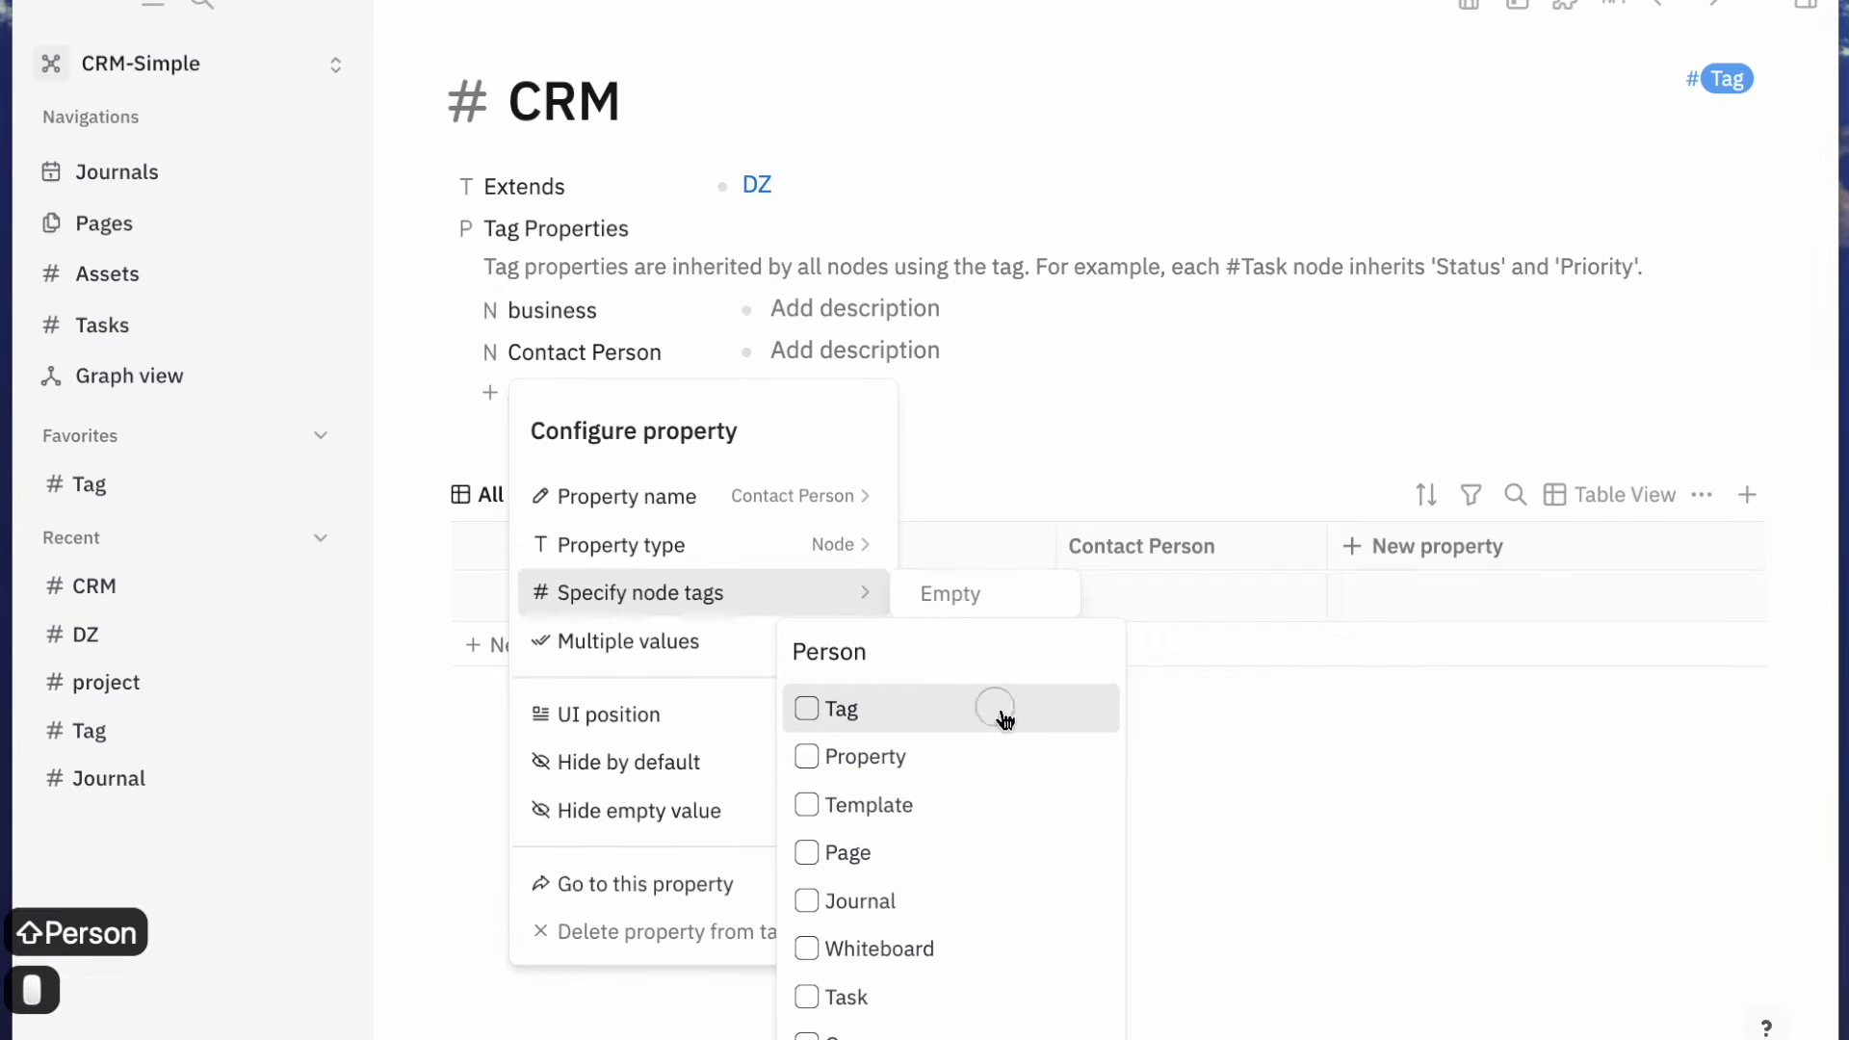
{"action": "left_click", "coordinate": [1264, 705]}
{"action": "left_click", "coordinate": [1221, 653]}
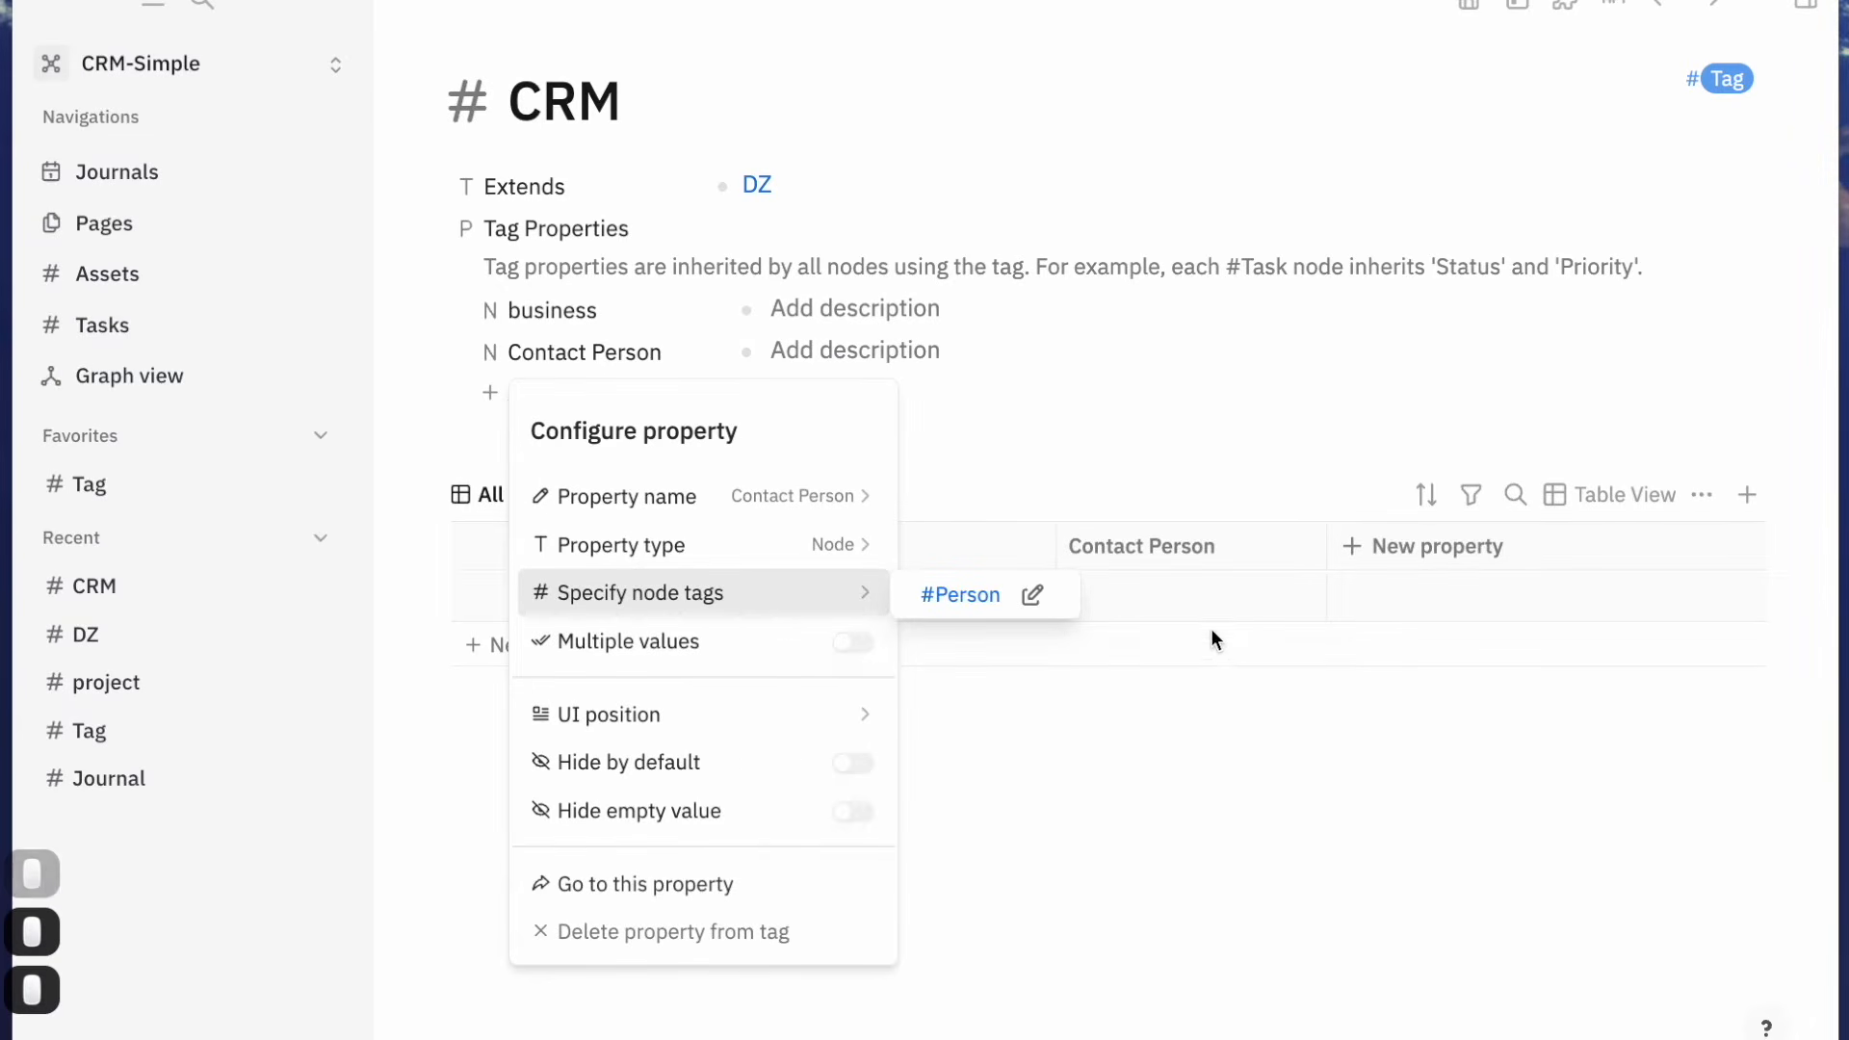
{"action": "left_click", "coordinate": [1211, 433]}
{"action": "left_click", "coordinate": [1165, 599]}
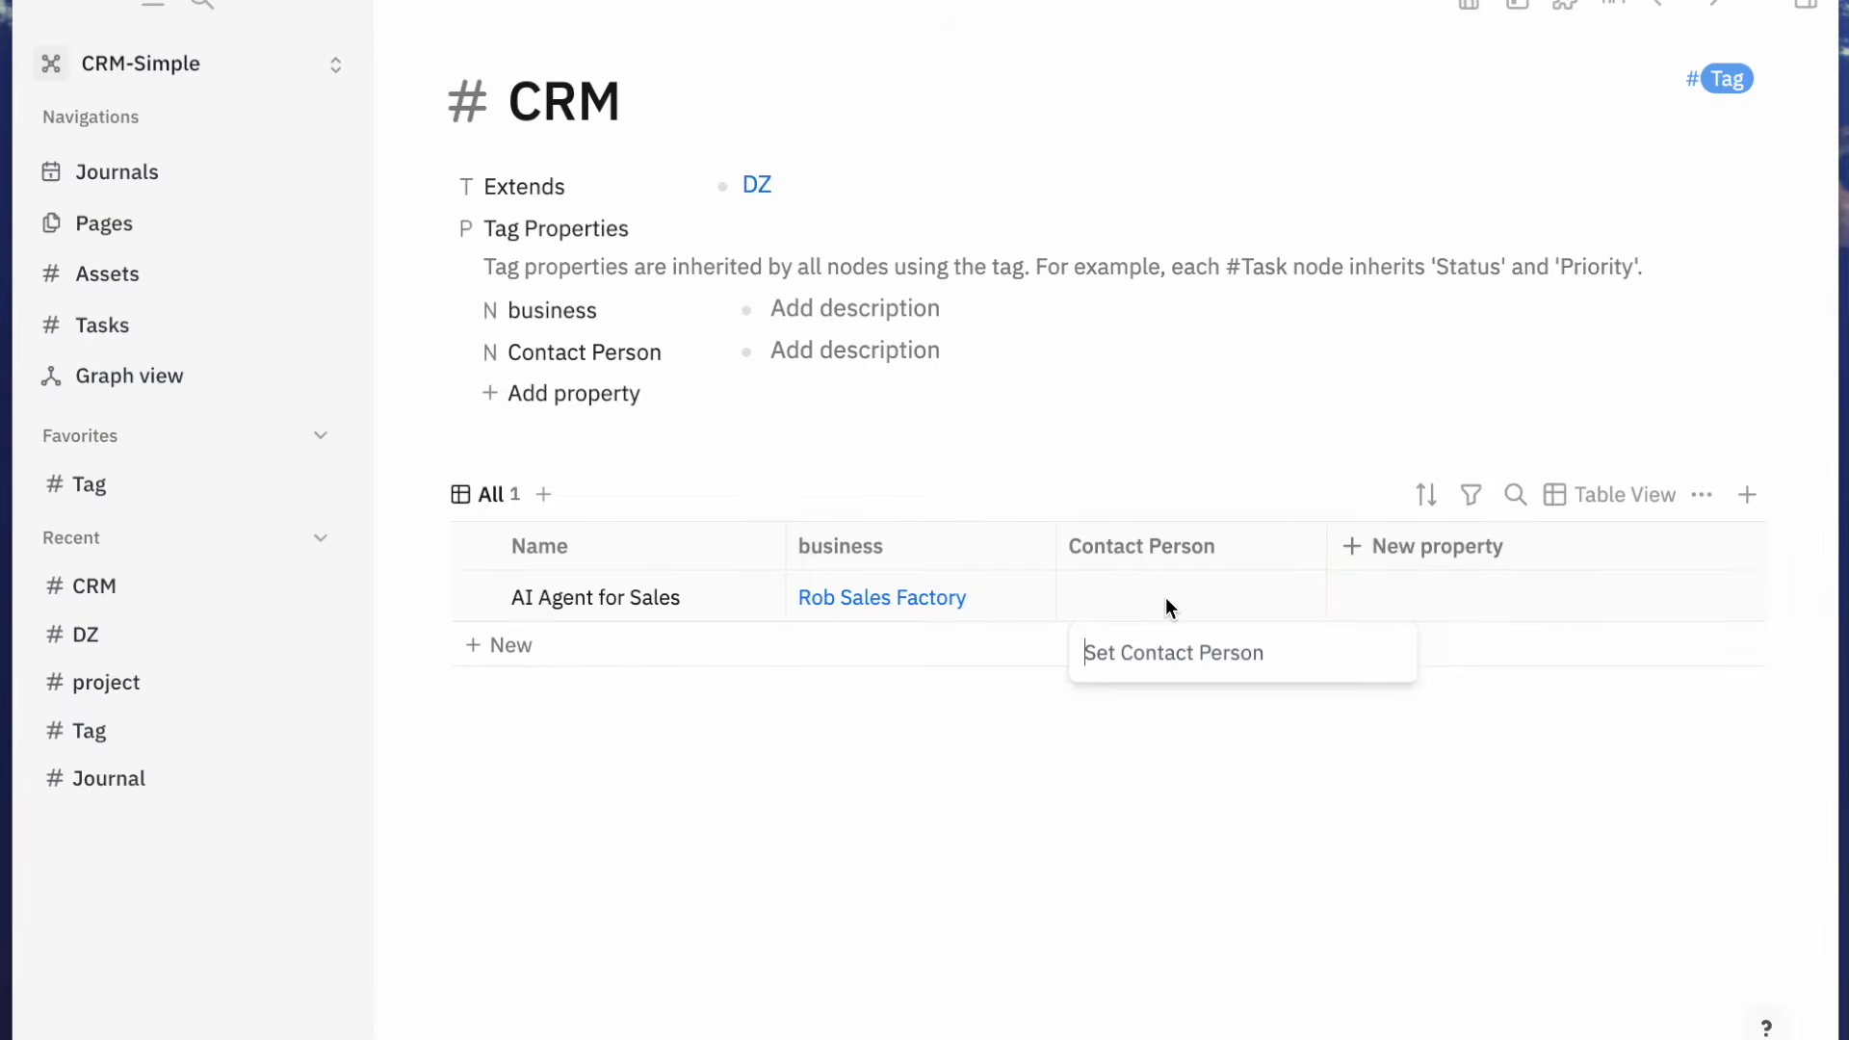
Enter the contact's full name as a new node in AI Agent for Sales' Contact Person cell
{"action": "type", "text": "Rob "}
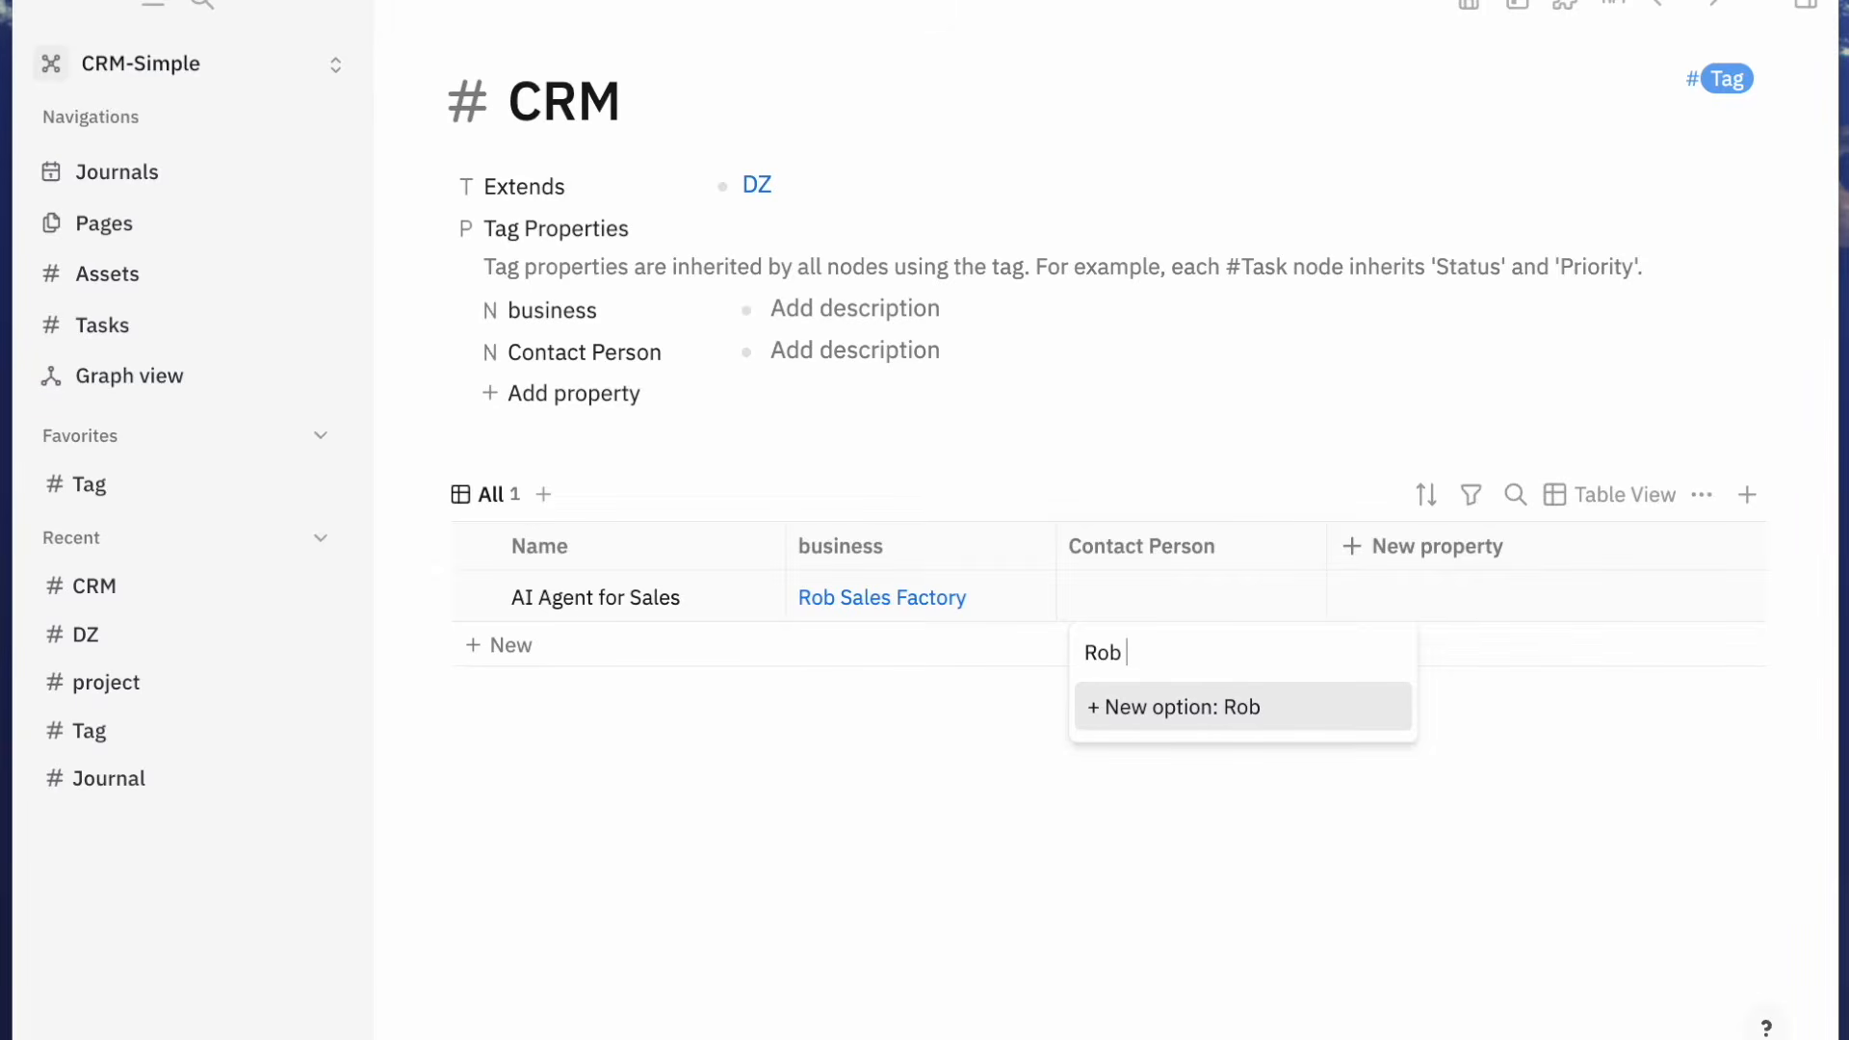
{"action": "type", "text": "J"}
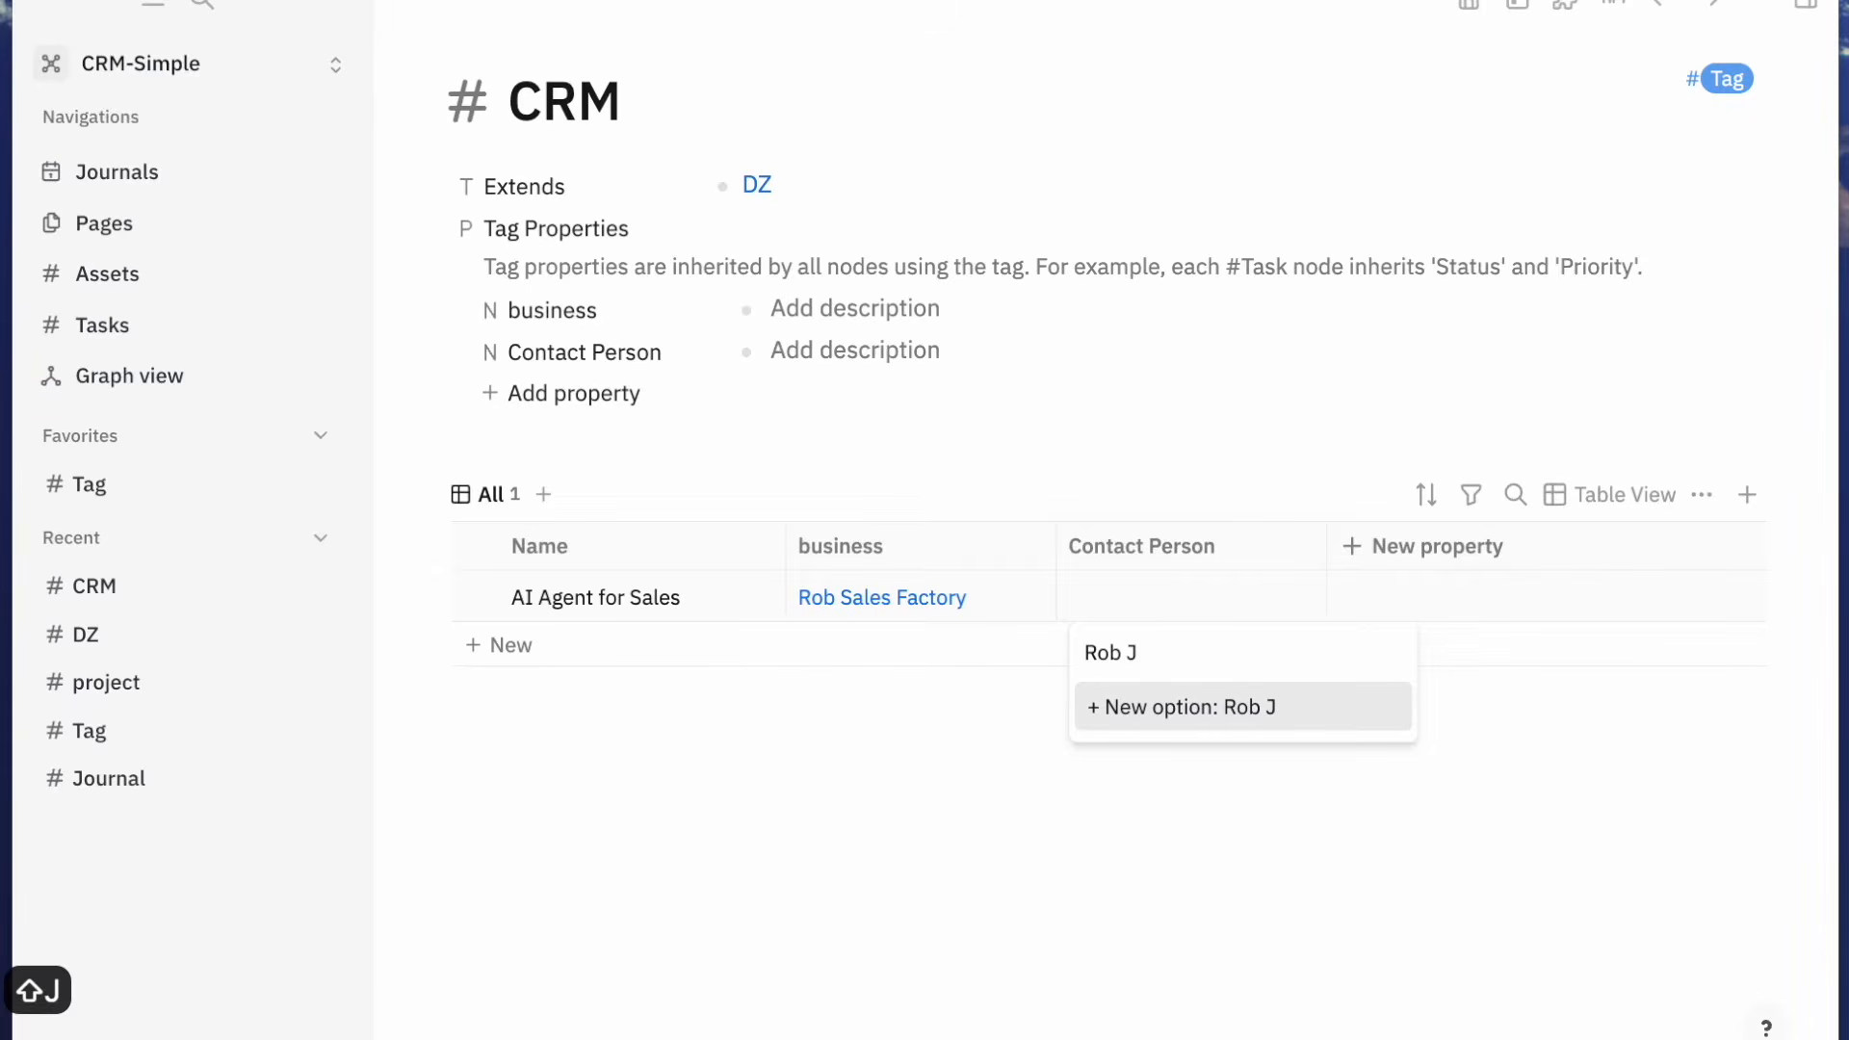
{"action": "key", "text": "BackSpace"}
{"action": "type", "text": "Davis"}
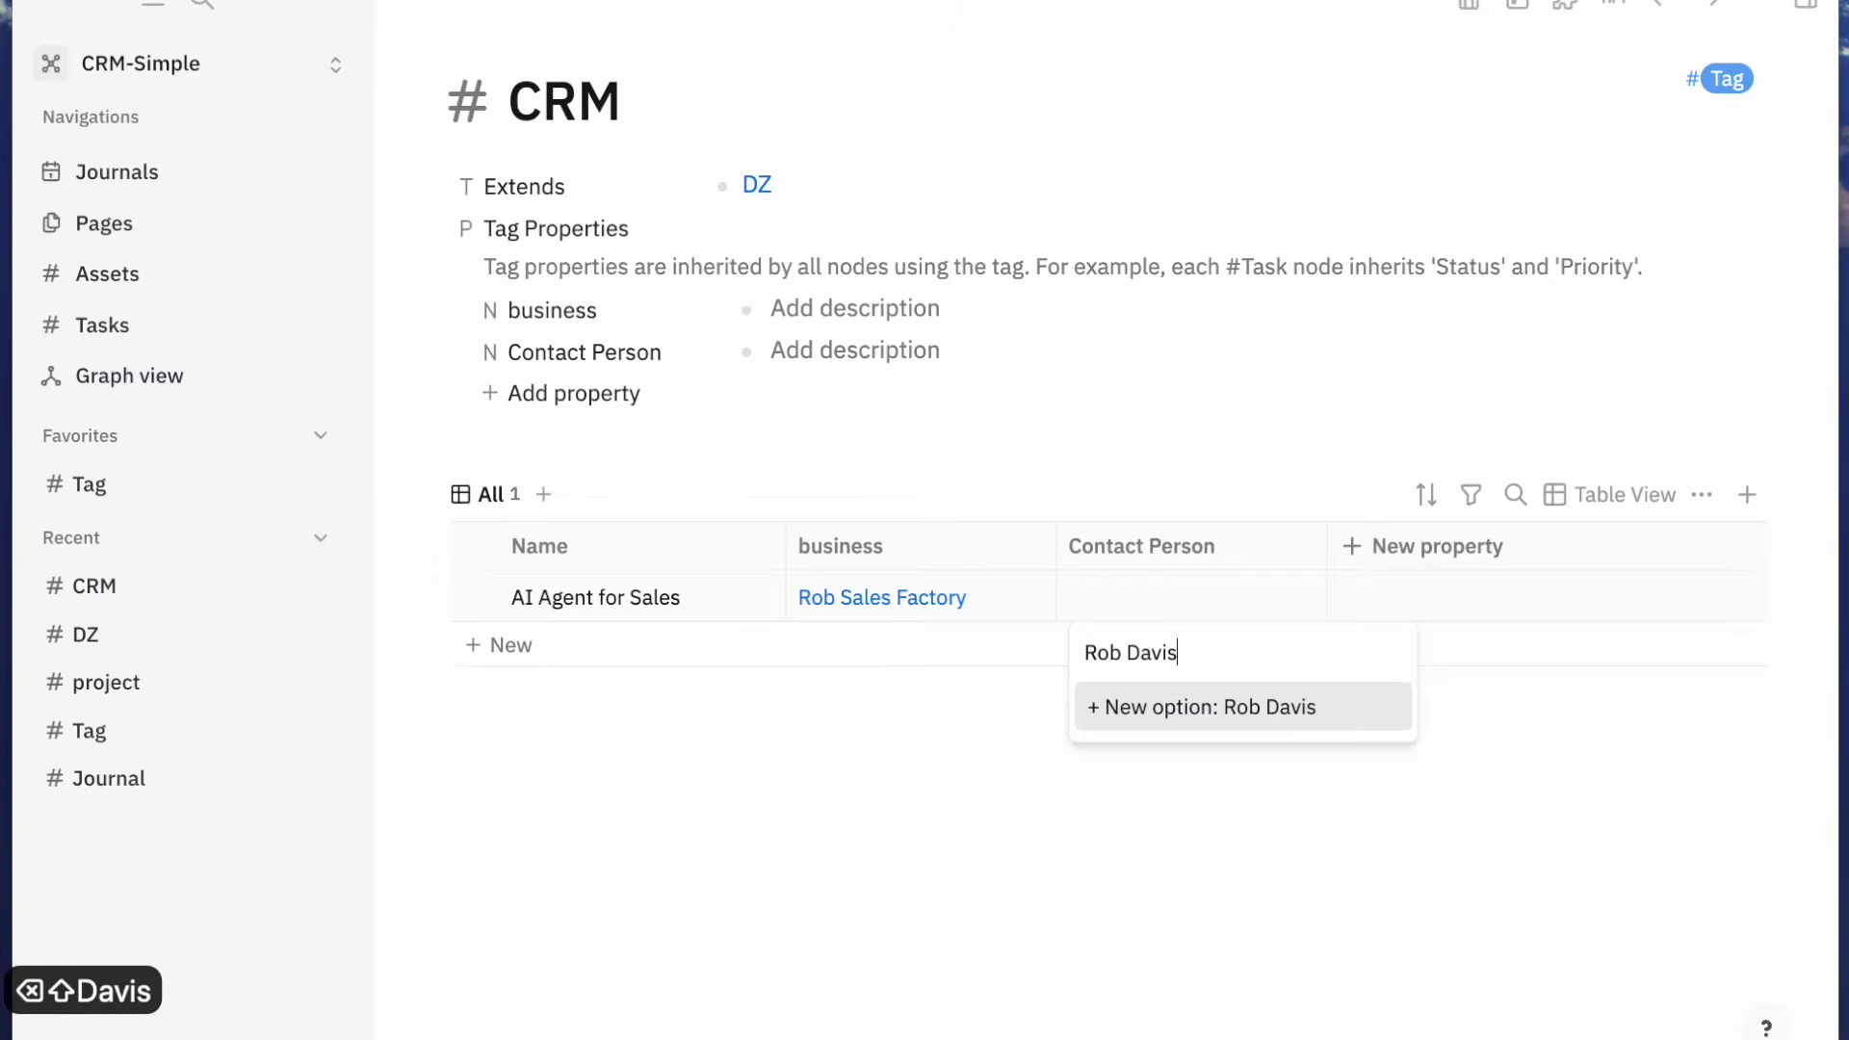
{"action": "key", "text": "Return"}
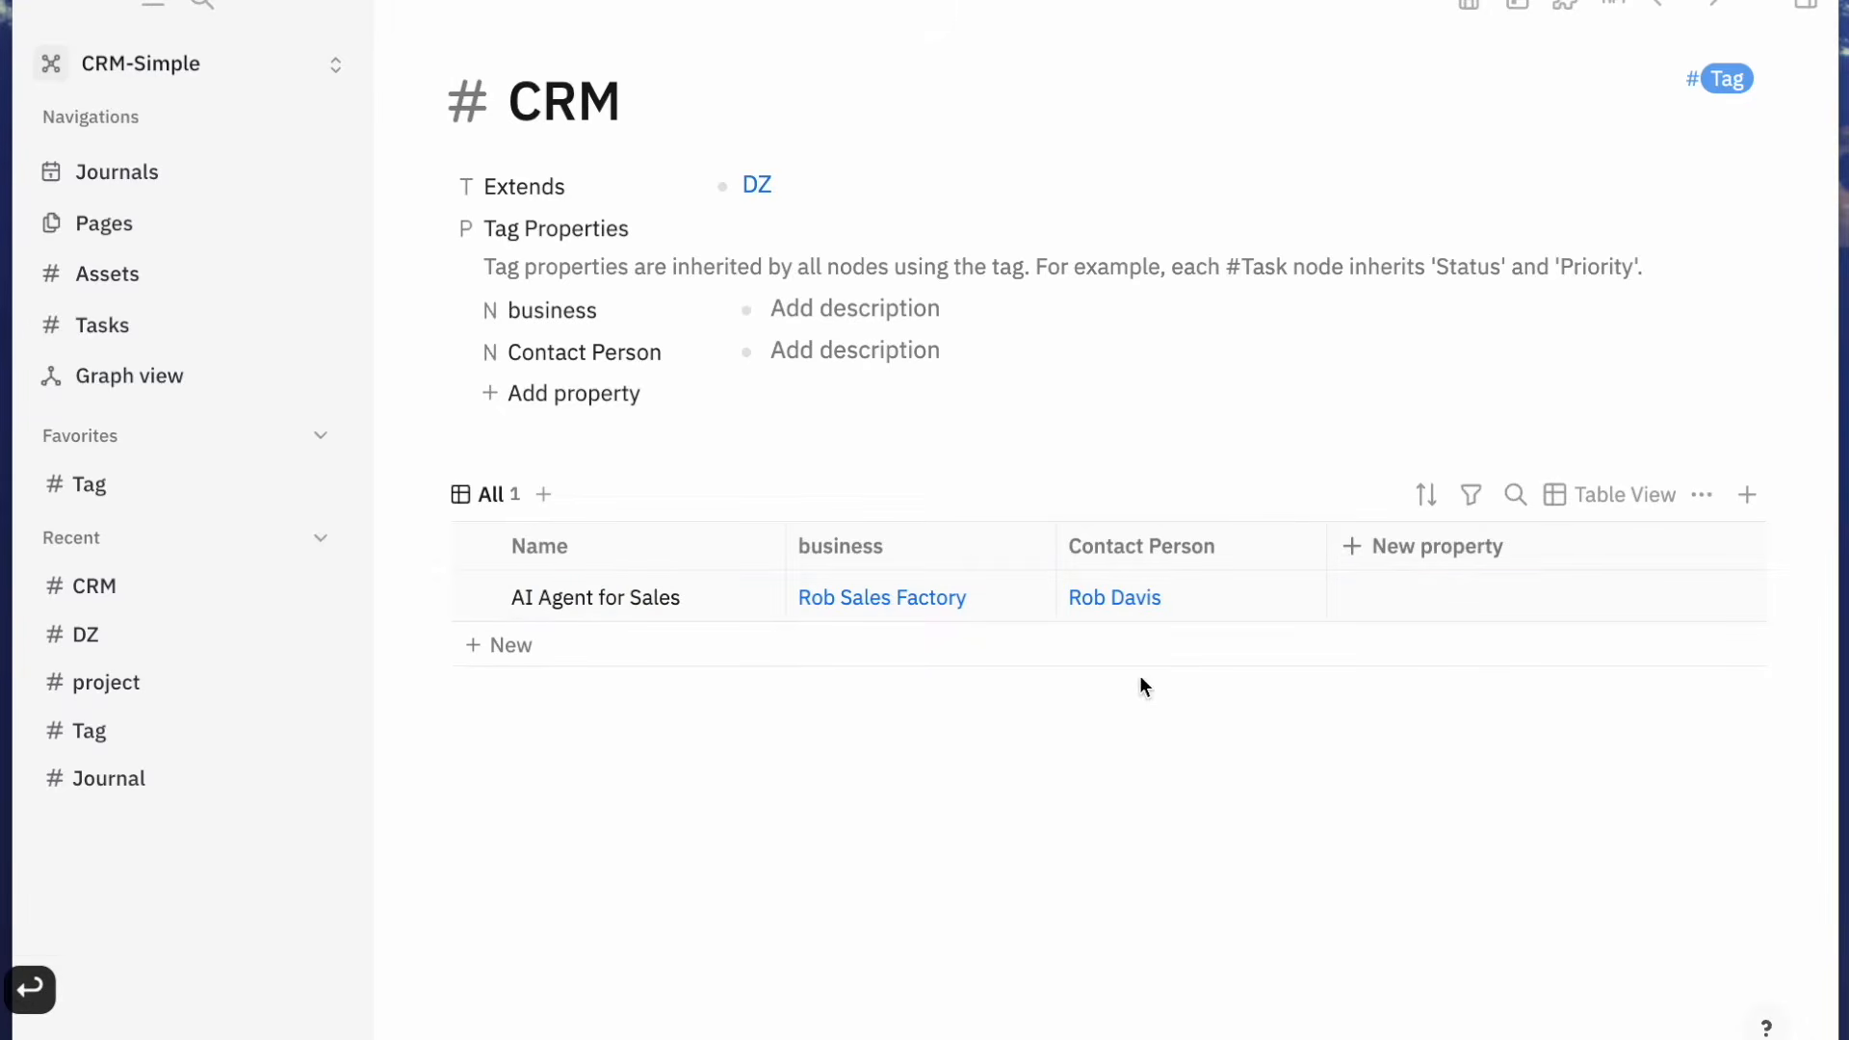
{"action": "left_click", "coordinate": [1117, 599]}
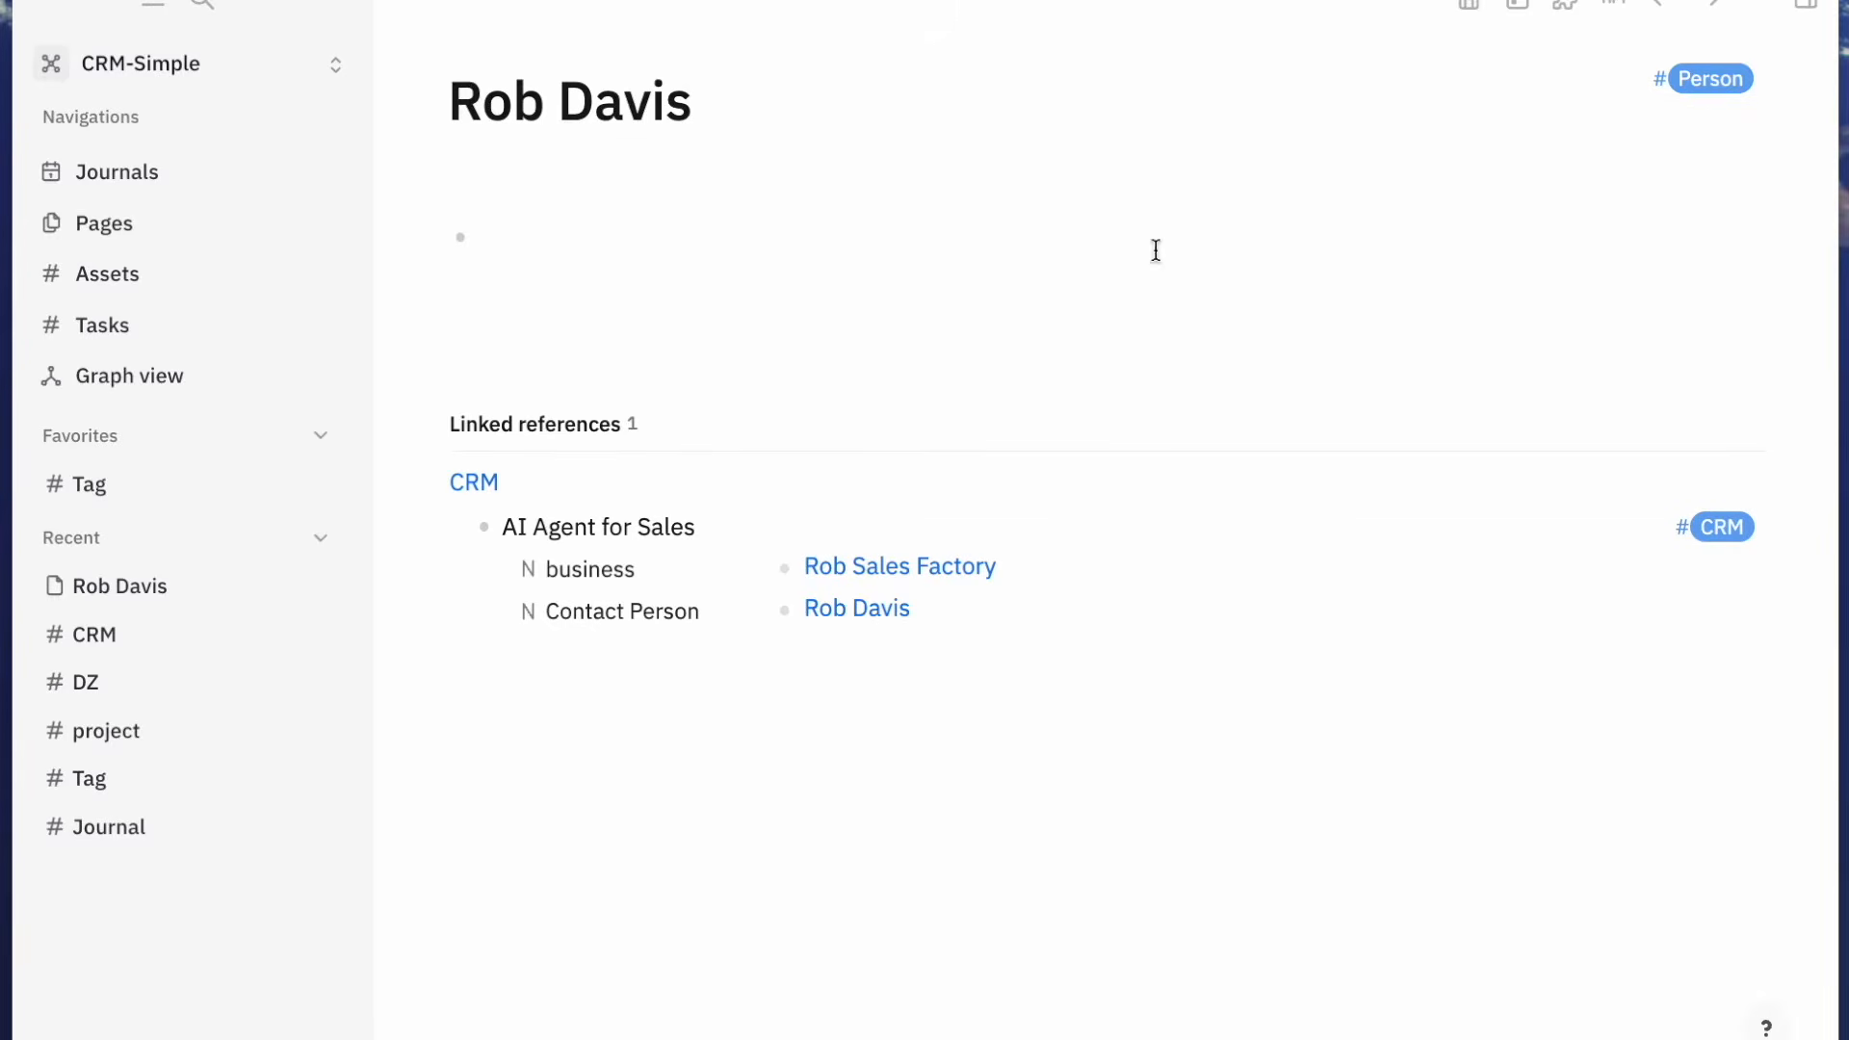
{"action": "key", "text": "super+bracketleft"}
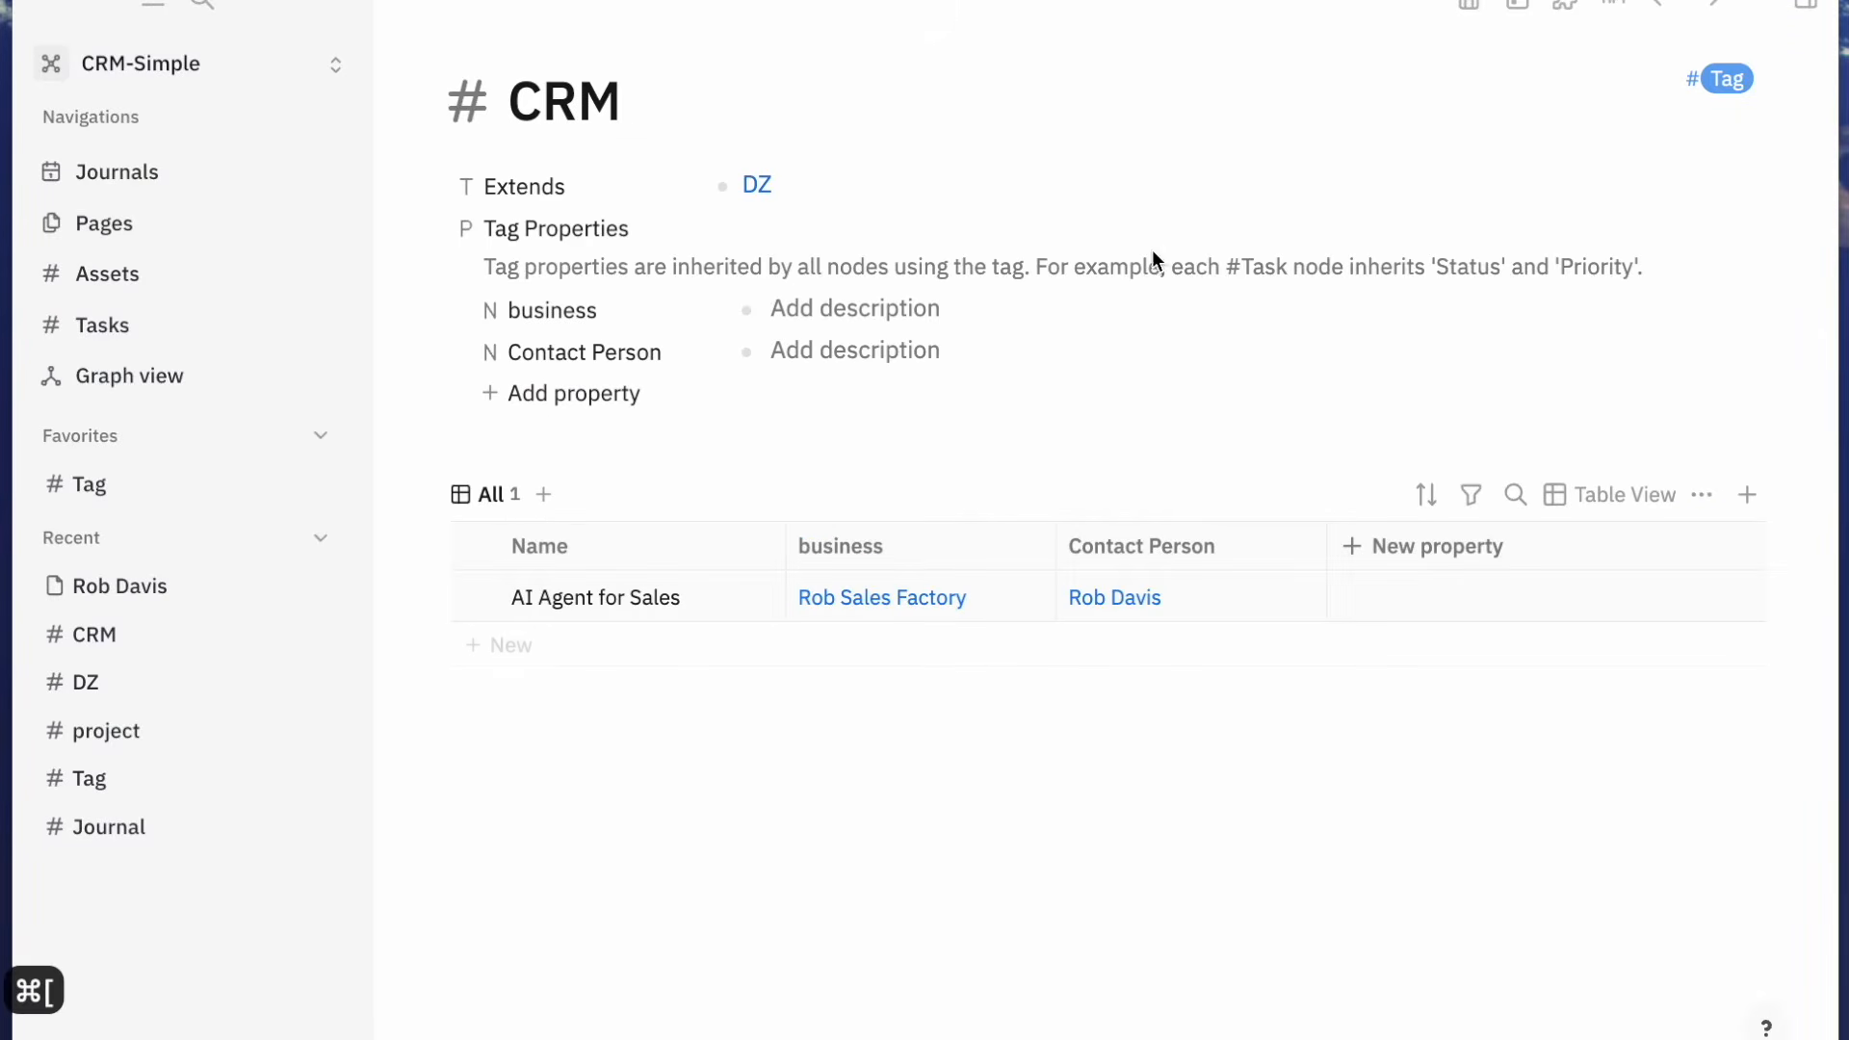
{"action": "left_click", "coordinate": [881, 607]}
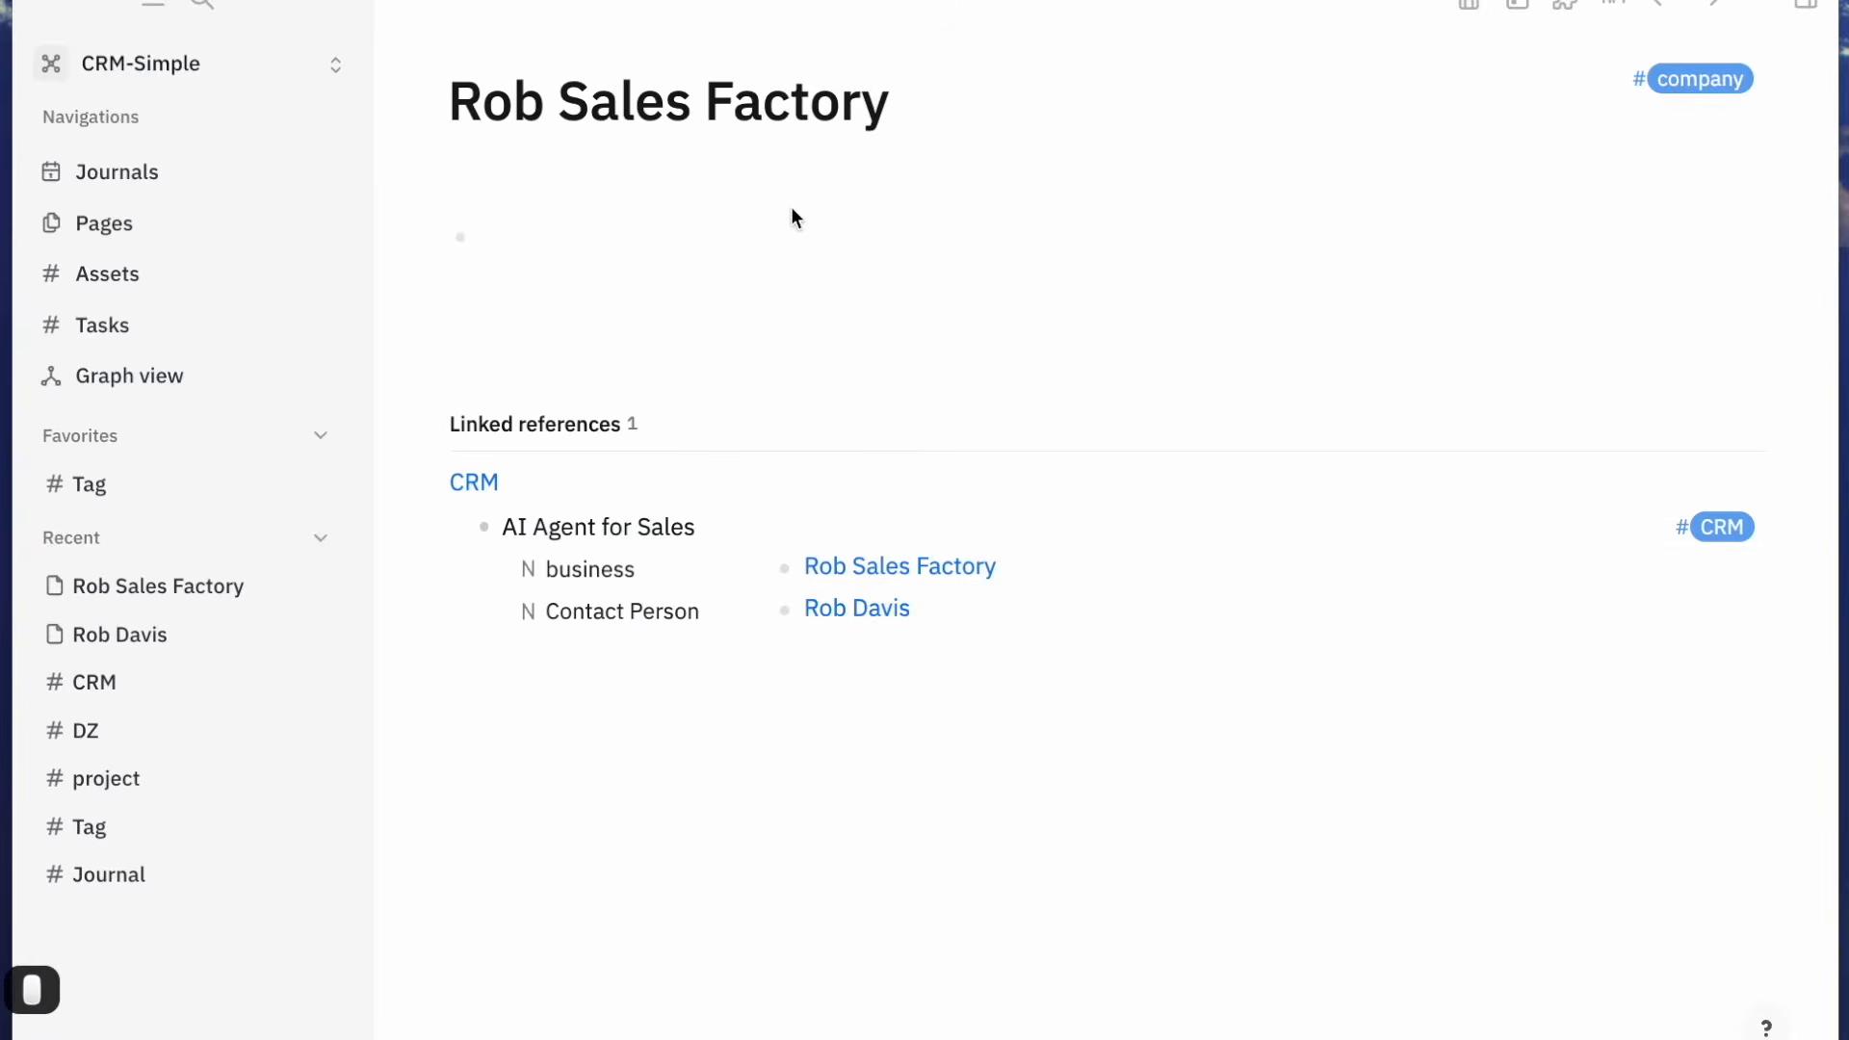
{"action": "mouse_move", "coordinate": [1702, 97]}
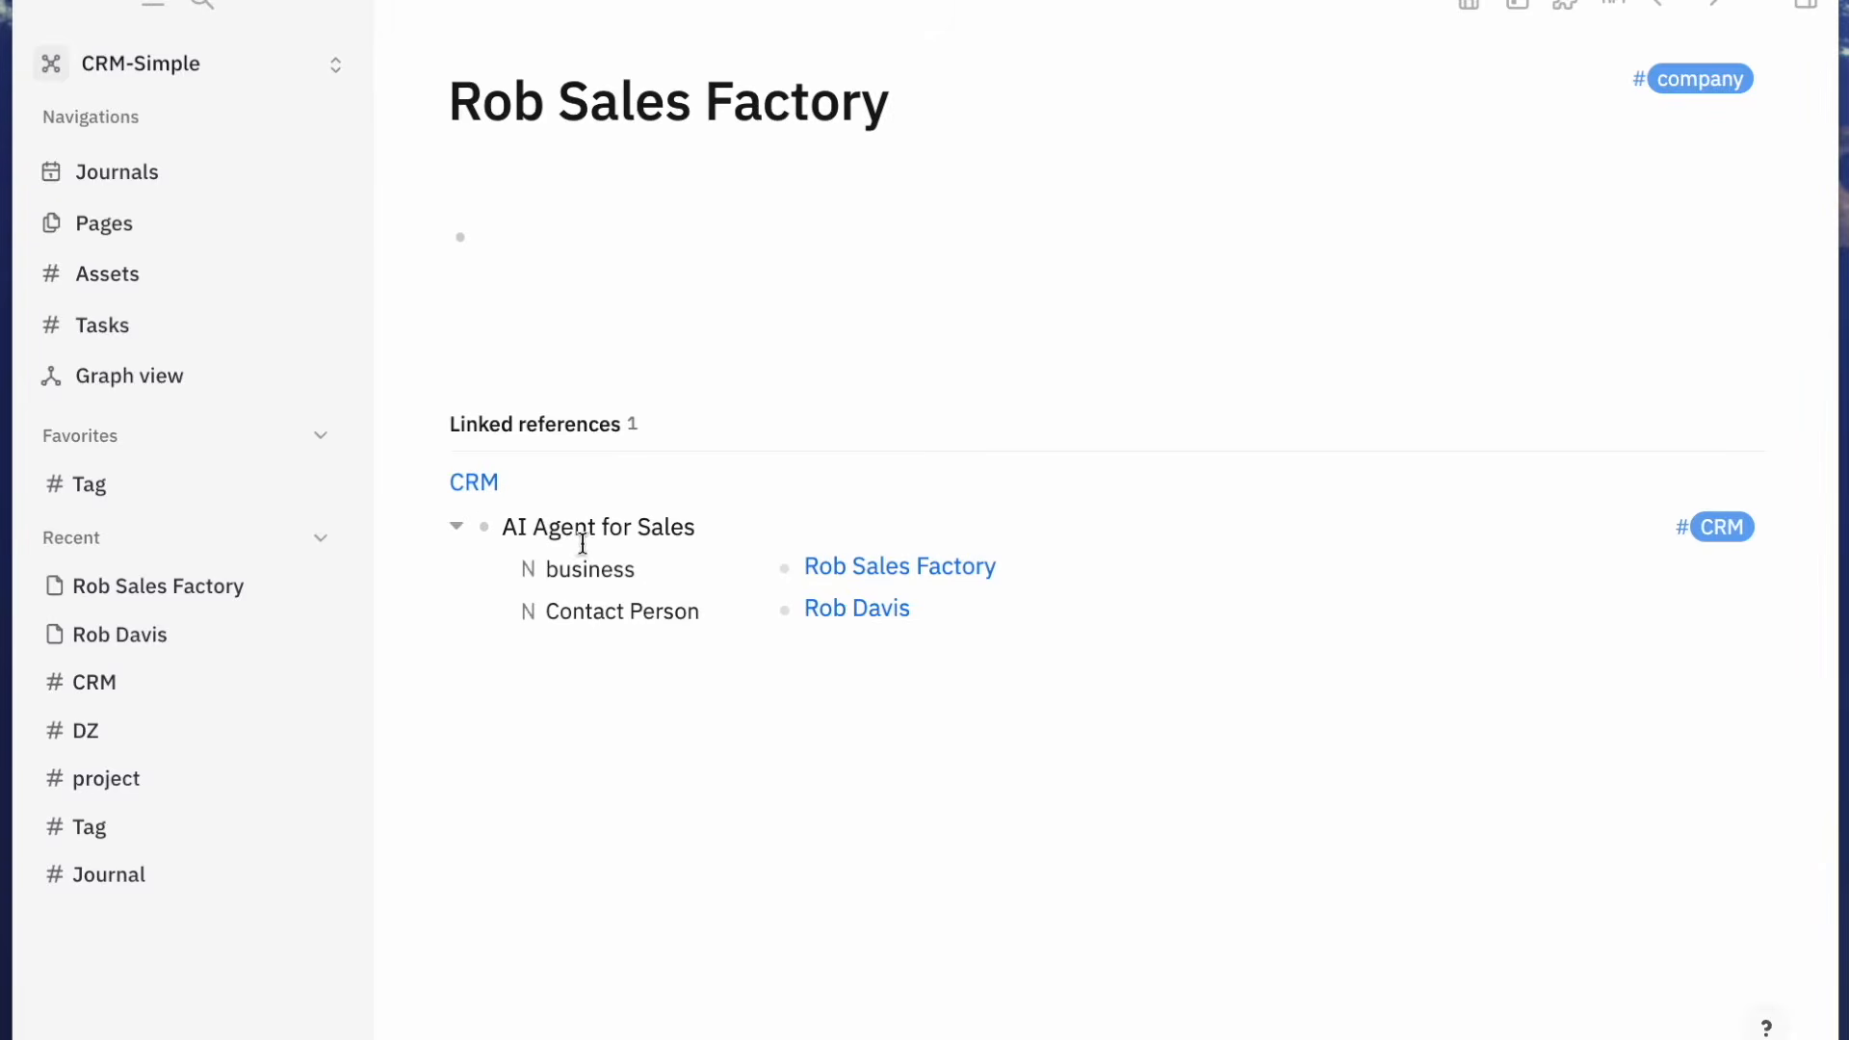
{"action": "triple_click", "coordinate": [674, 531]}
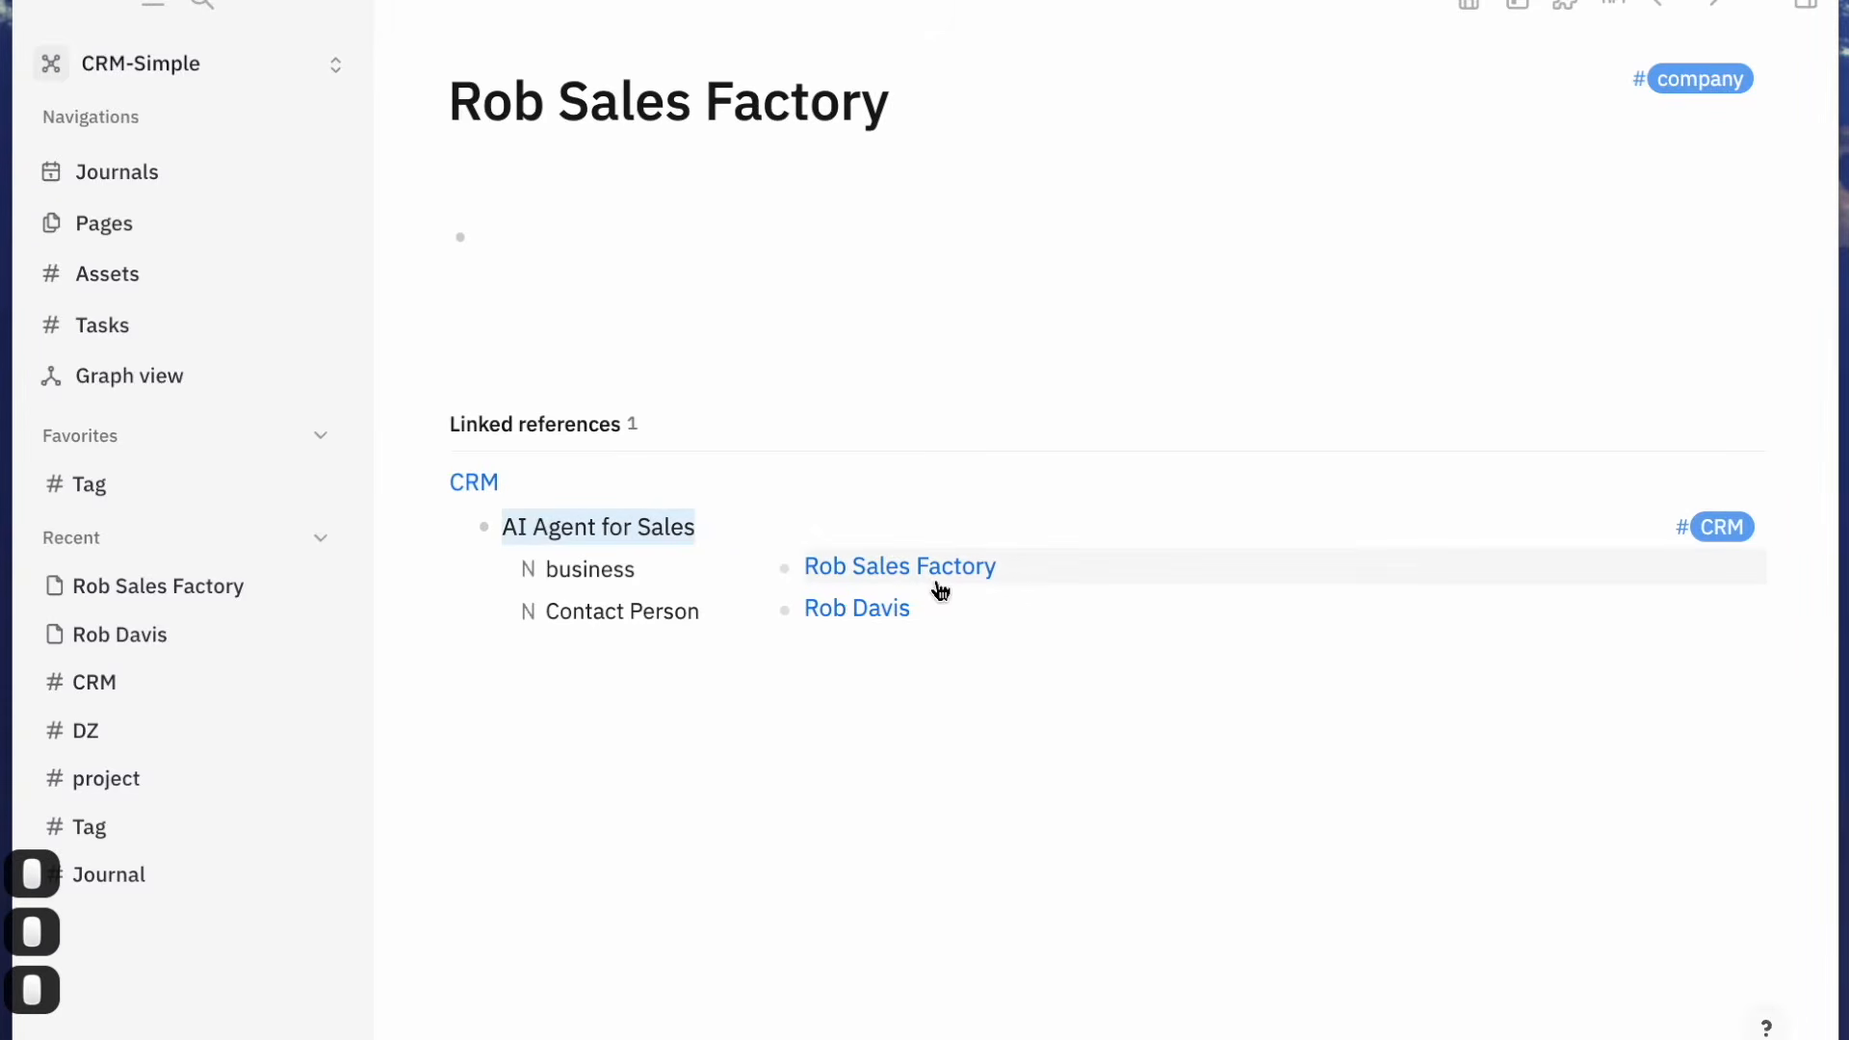
{"action": "key", "text": "super+bracketleft"}
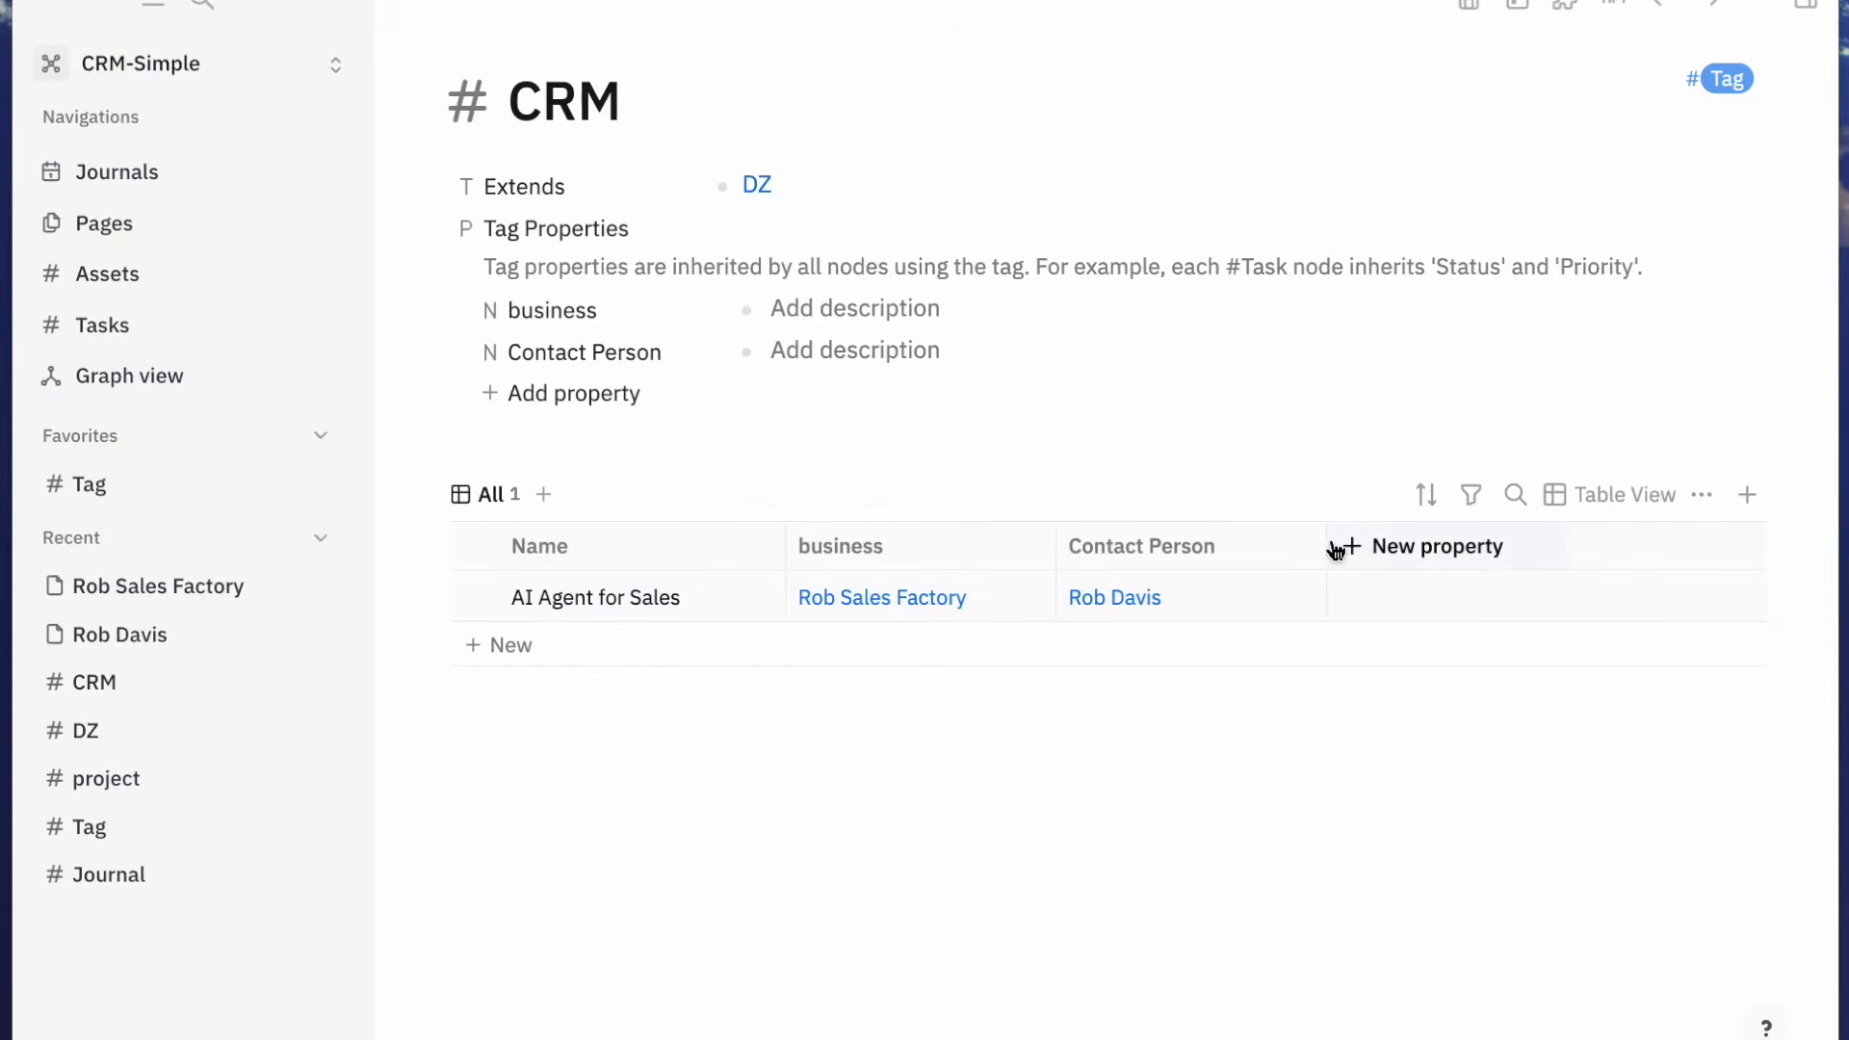
Narrow the Contact Person column and add a Number-type Estimate column to the CRM table
{"action": "left_click_drag", "start_coordinate": [1327, 540], "coordinate": [1252, 530]}
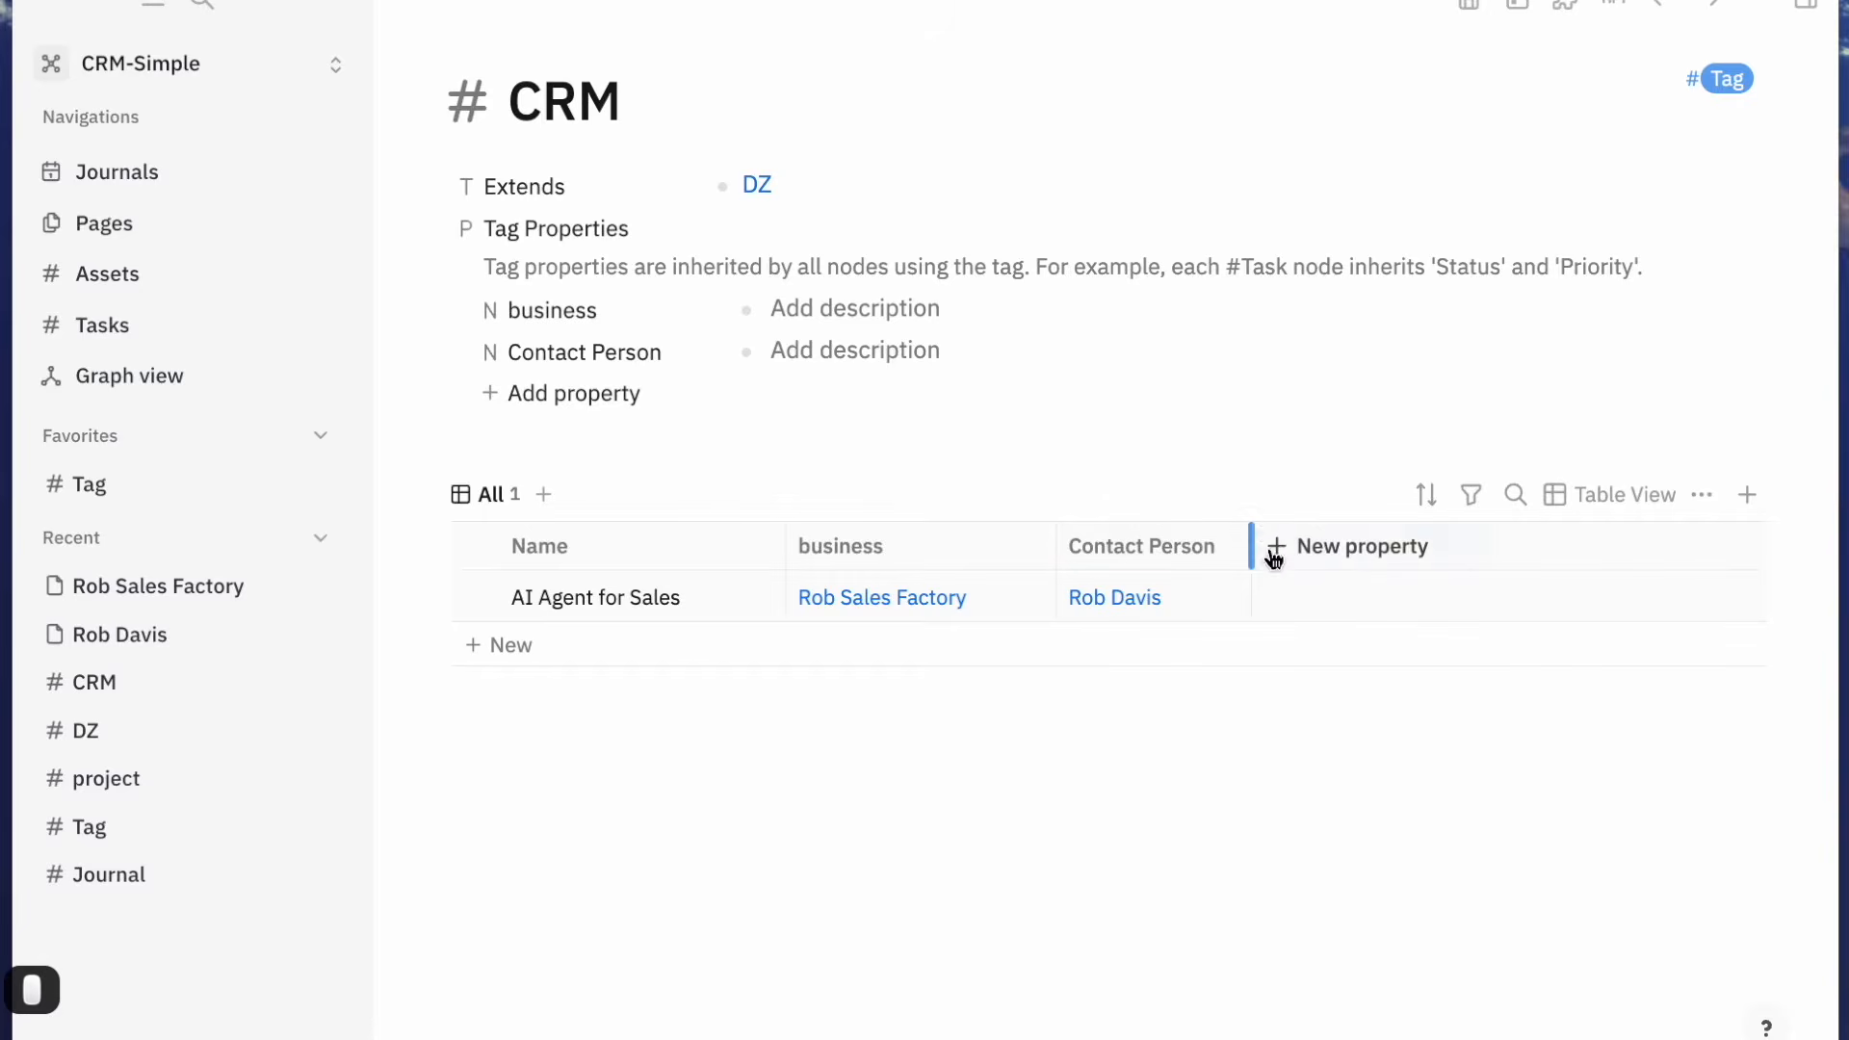
{"action": "mouse_move", "coordinate": [651, 606]}
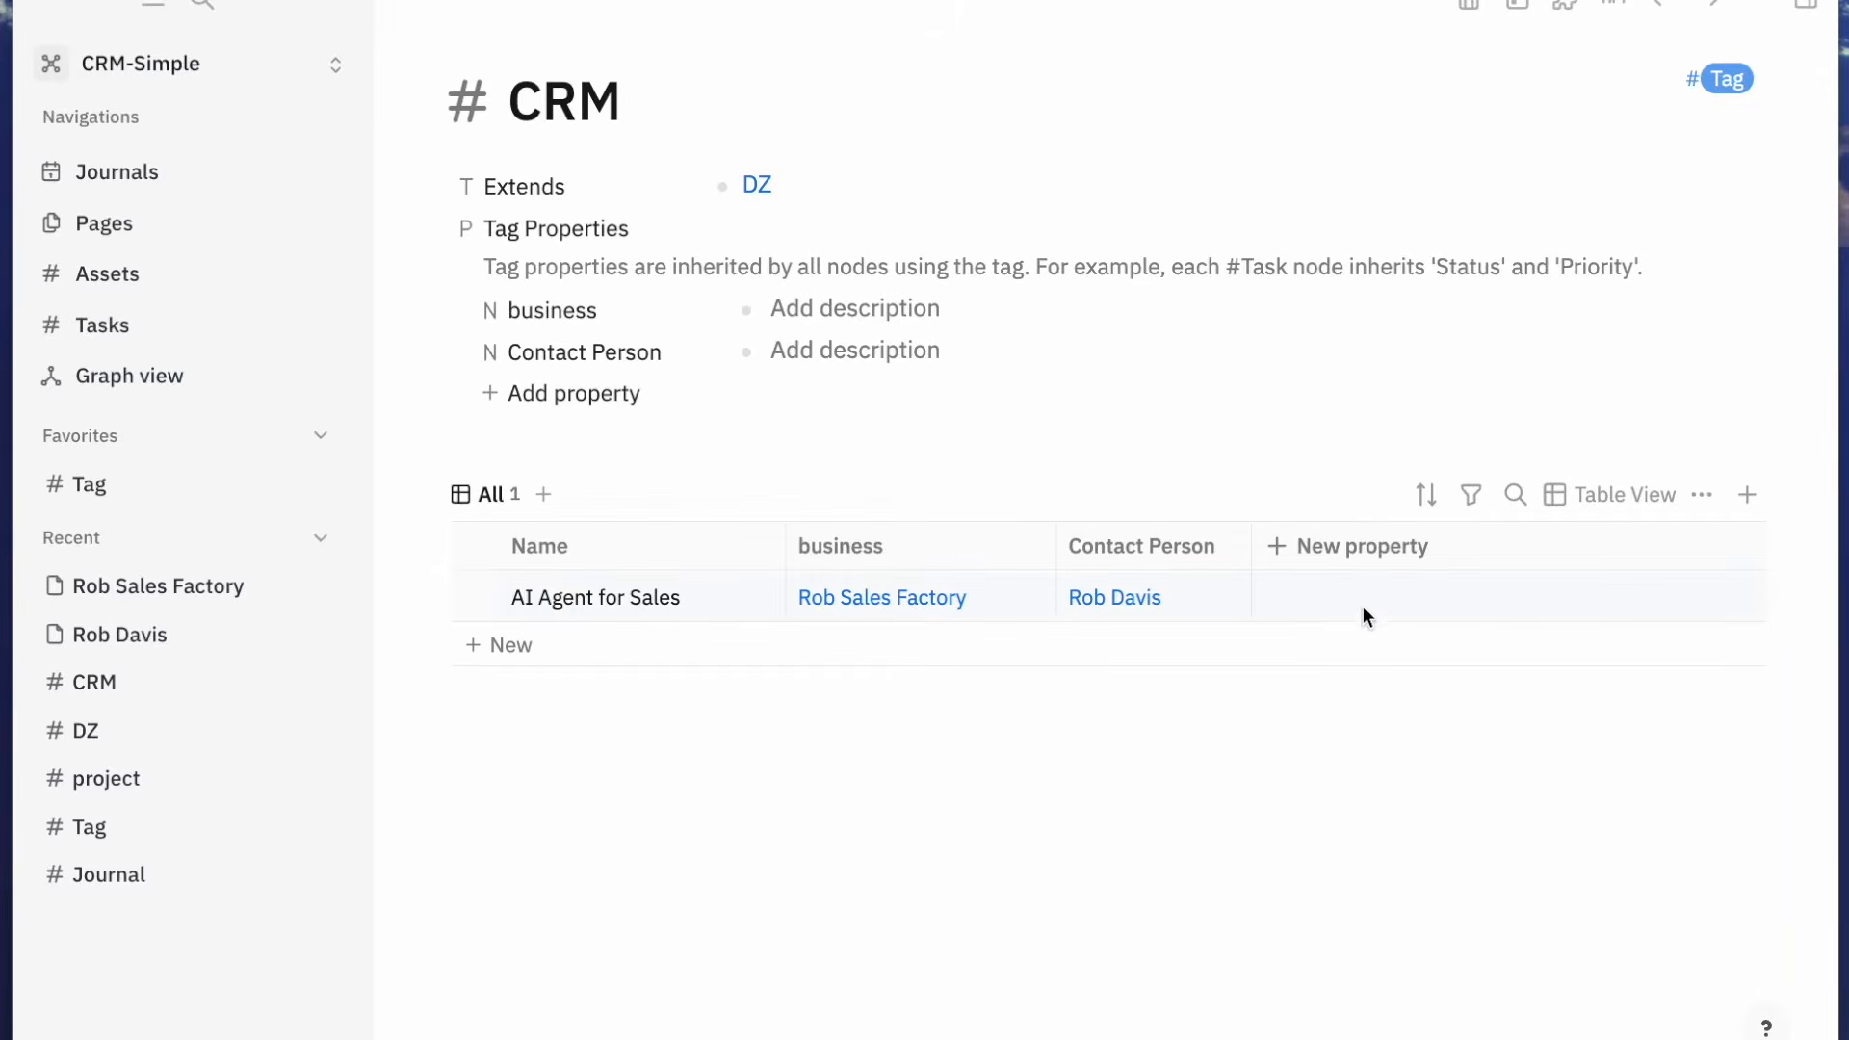
{"action": "left_click", "coordinate": [1329, 549]}
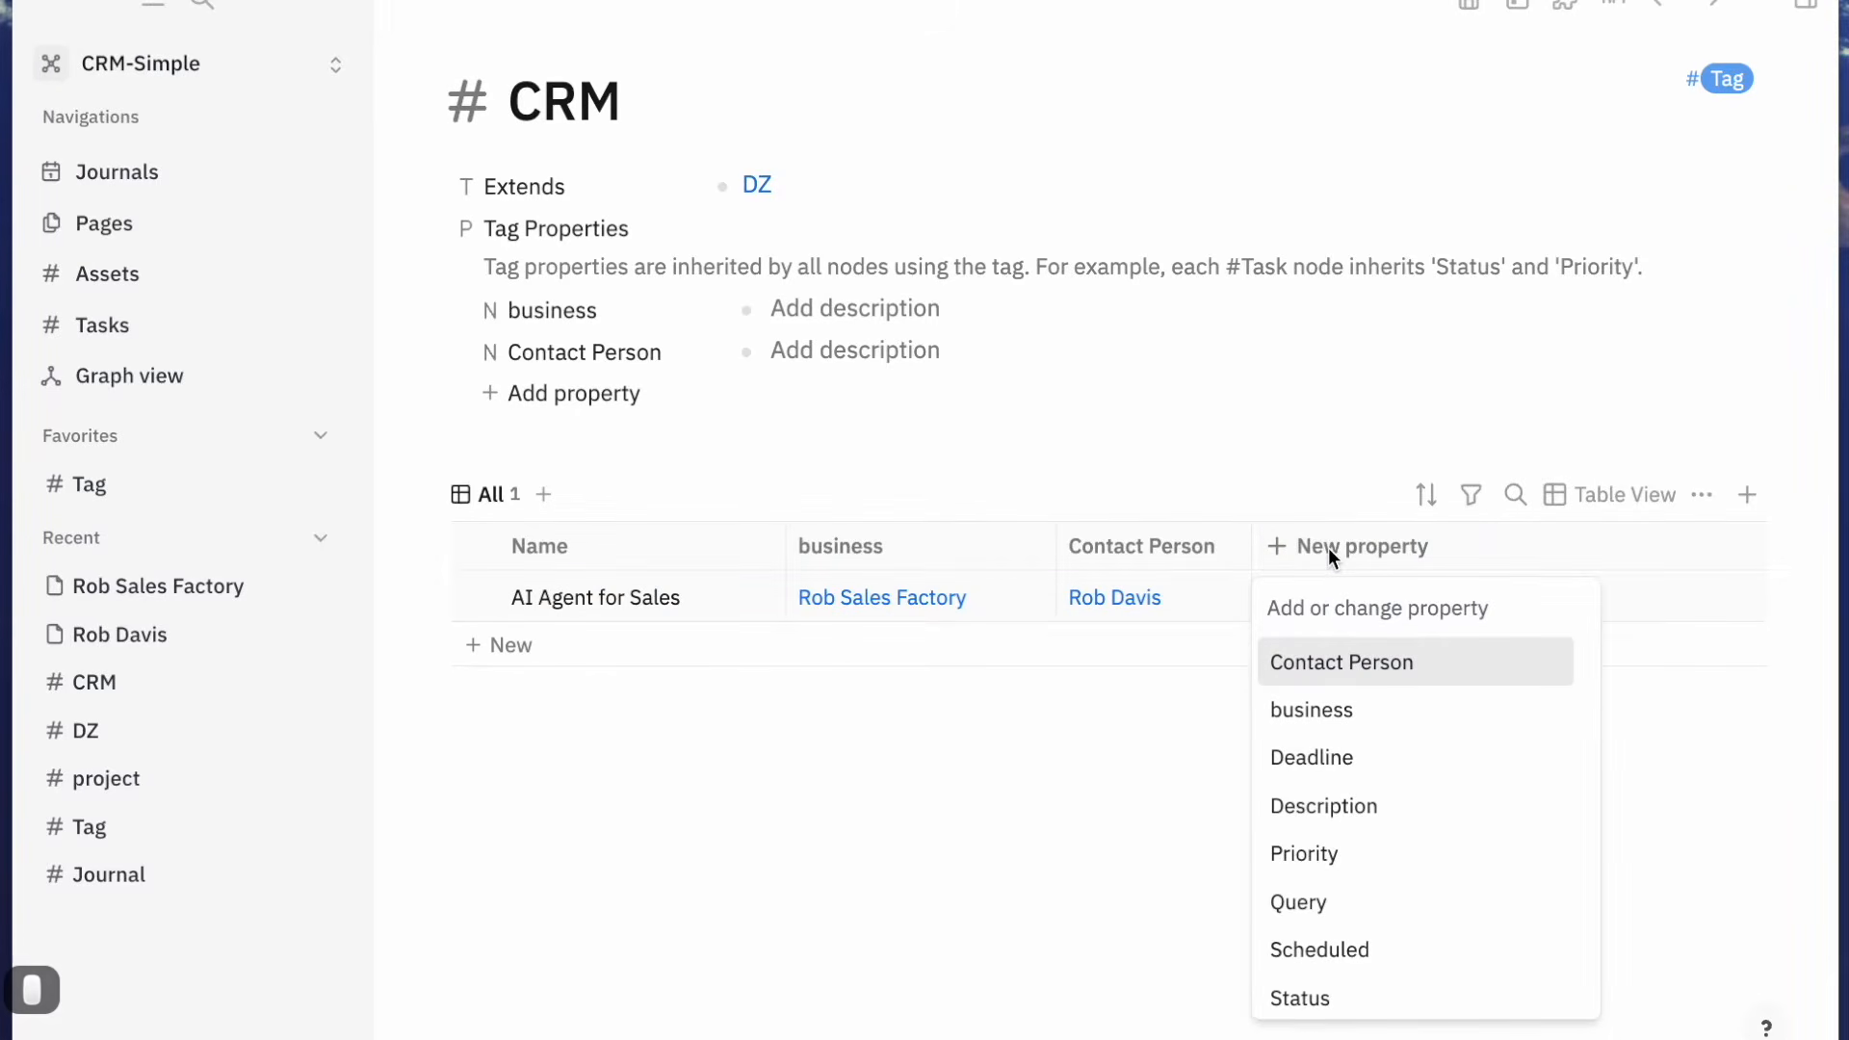
{"action": "type", "text": "Estimate"}
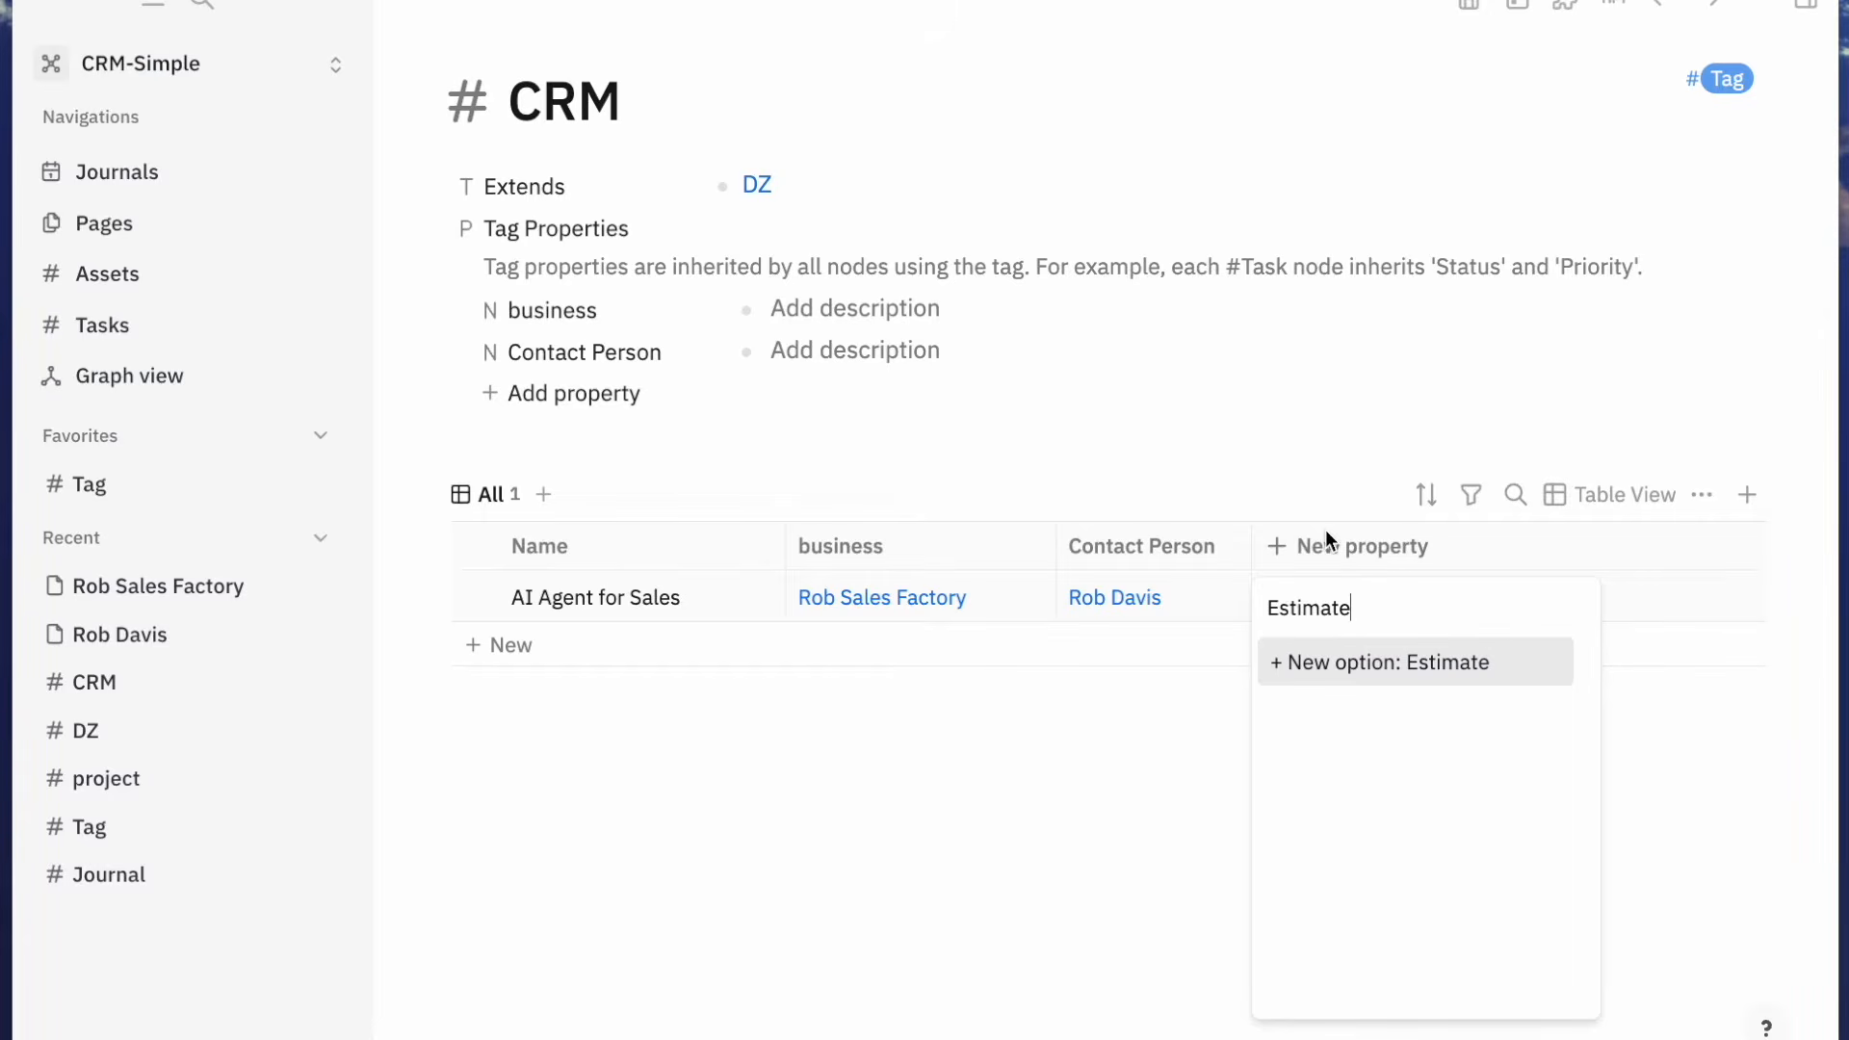
{"action": "left_click", "coordinate": [1364, 665]}
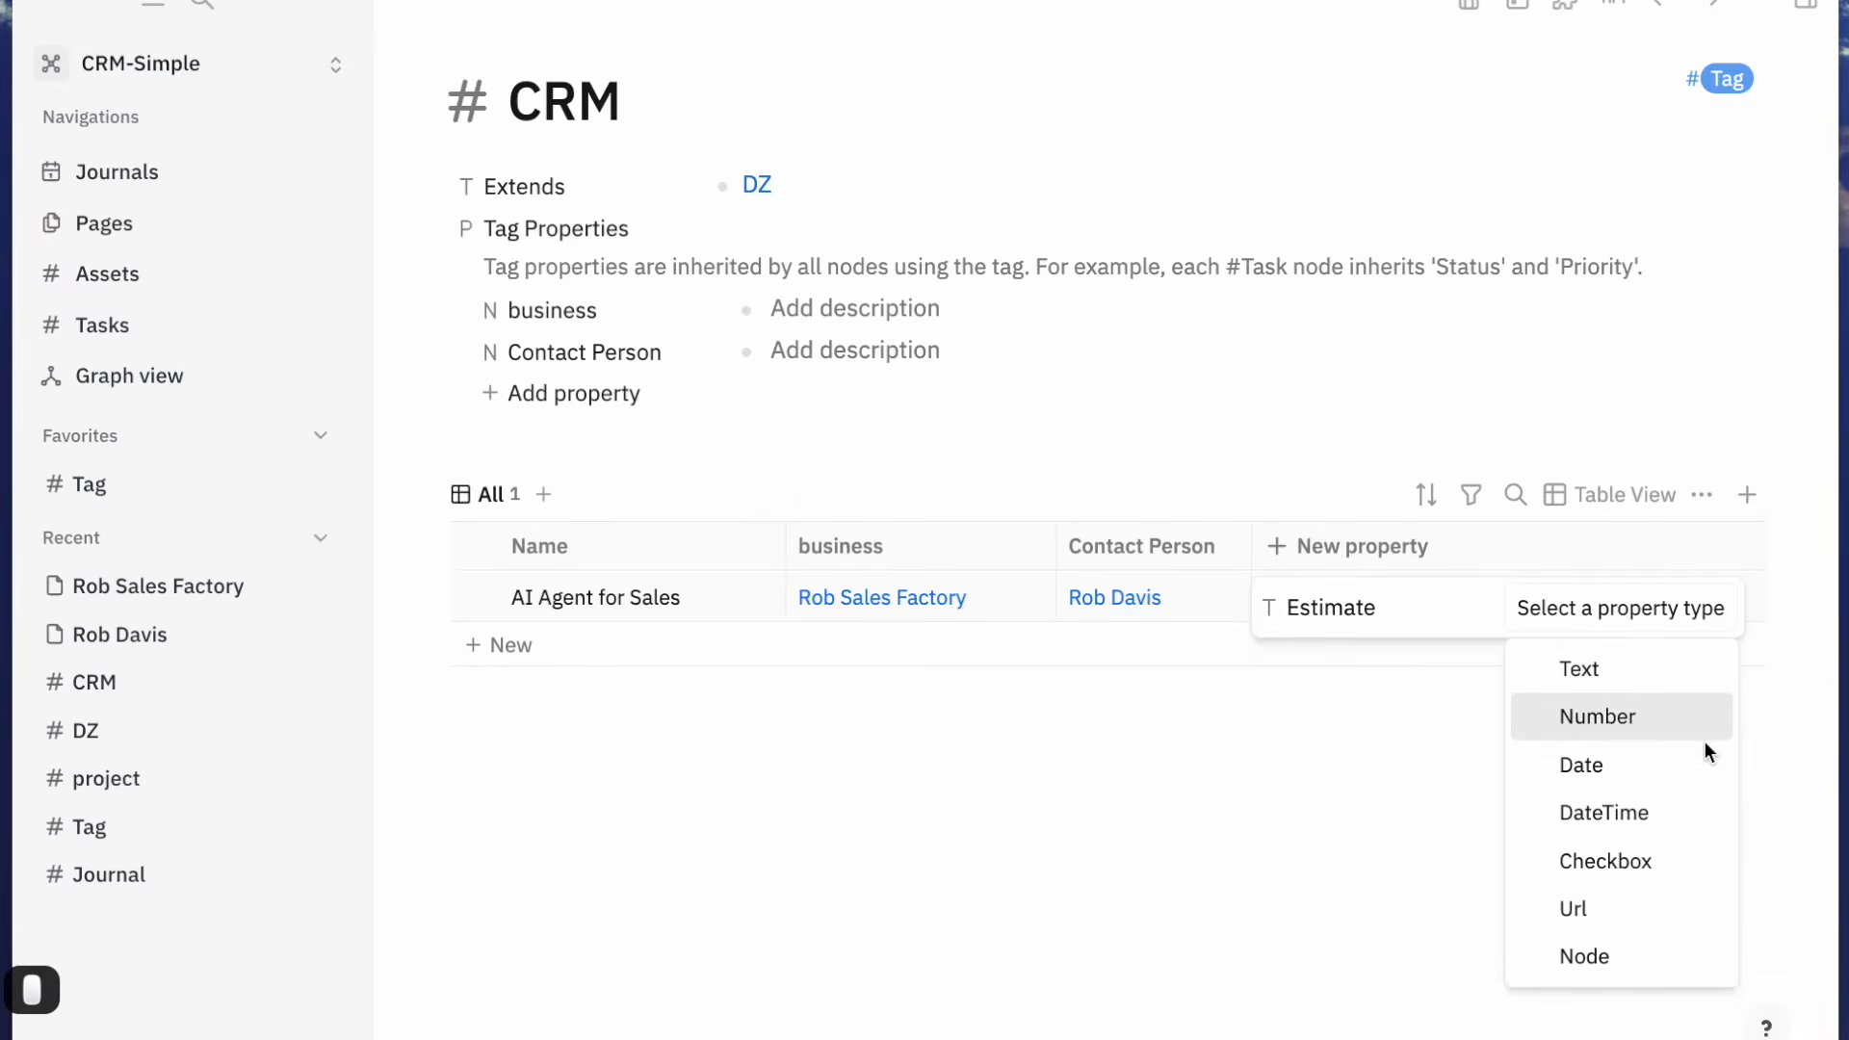
{"action": "left_click", "coordinate": [1636, 717]}
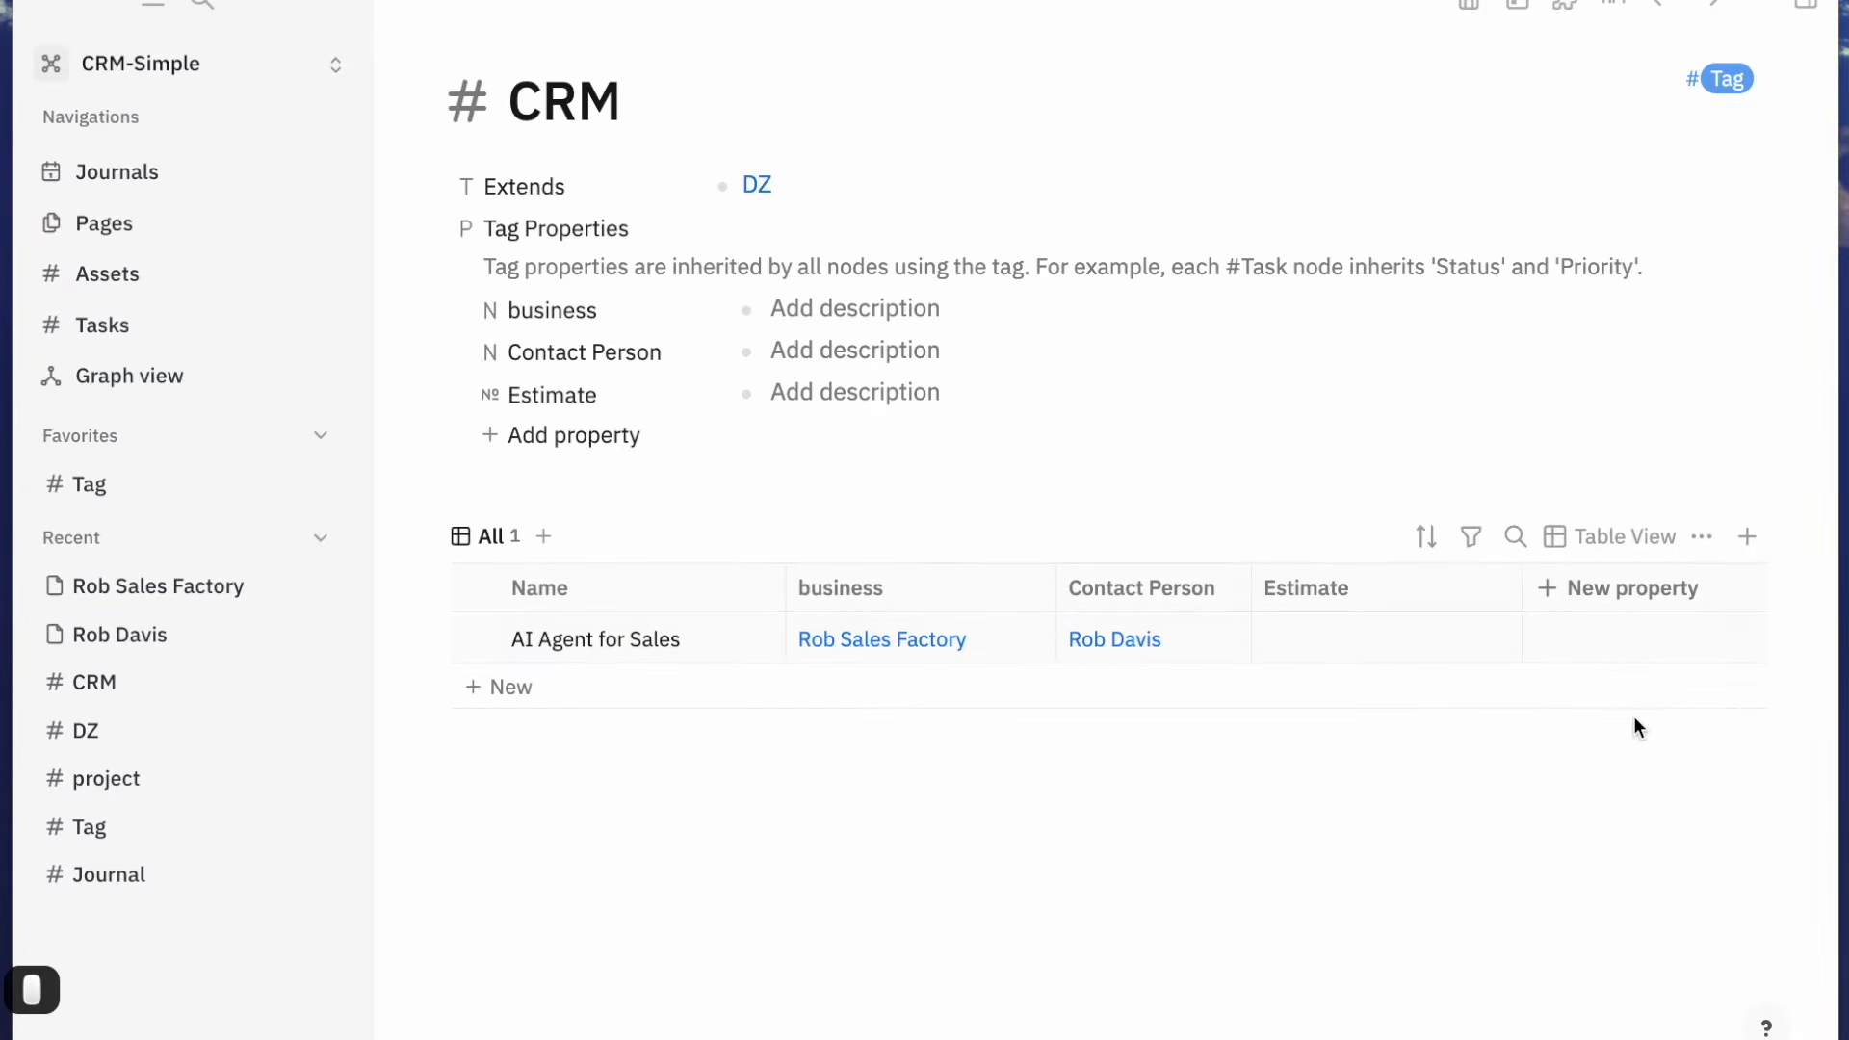
{"action": "left_click", "coordinate": [1401, 639]}
Narrow the Estimate column and briefly check the Estimate property's settings
{"action": "left_click_drag", "start_coordinate": [1519, 587], "coordinate": [1368, 587]}
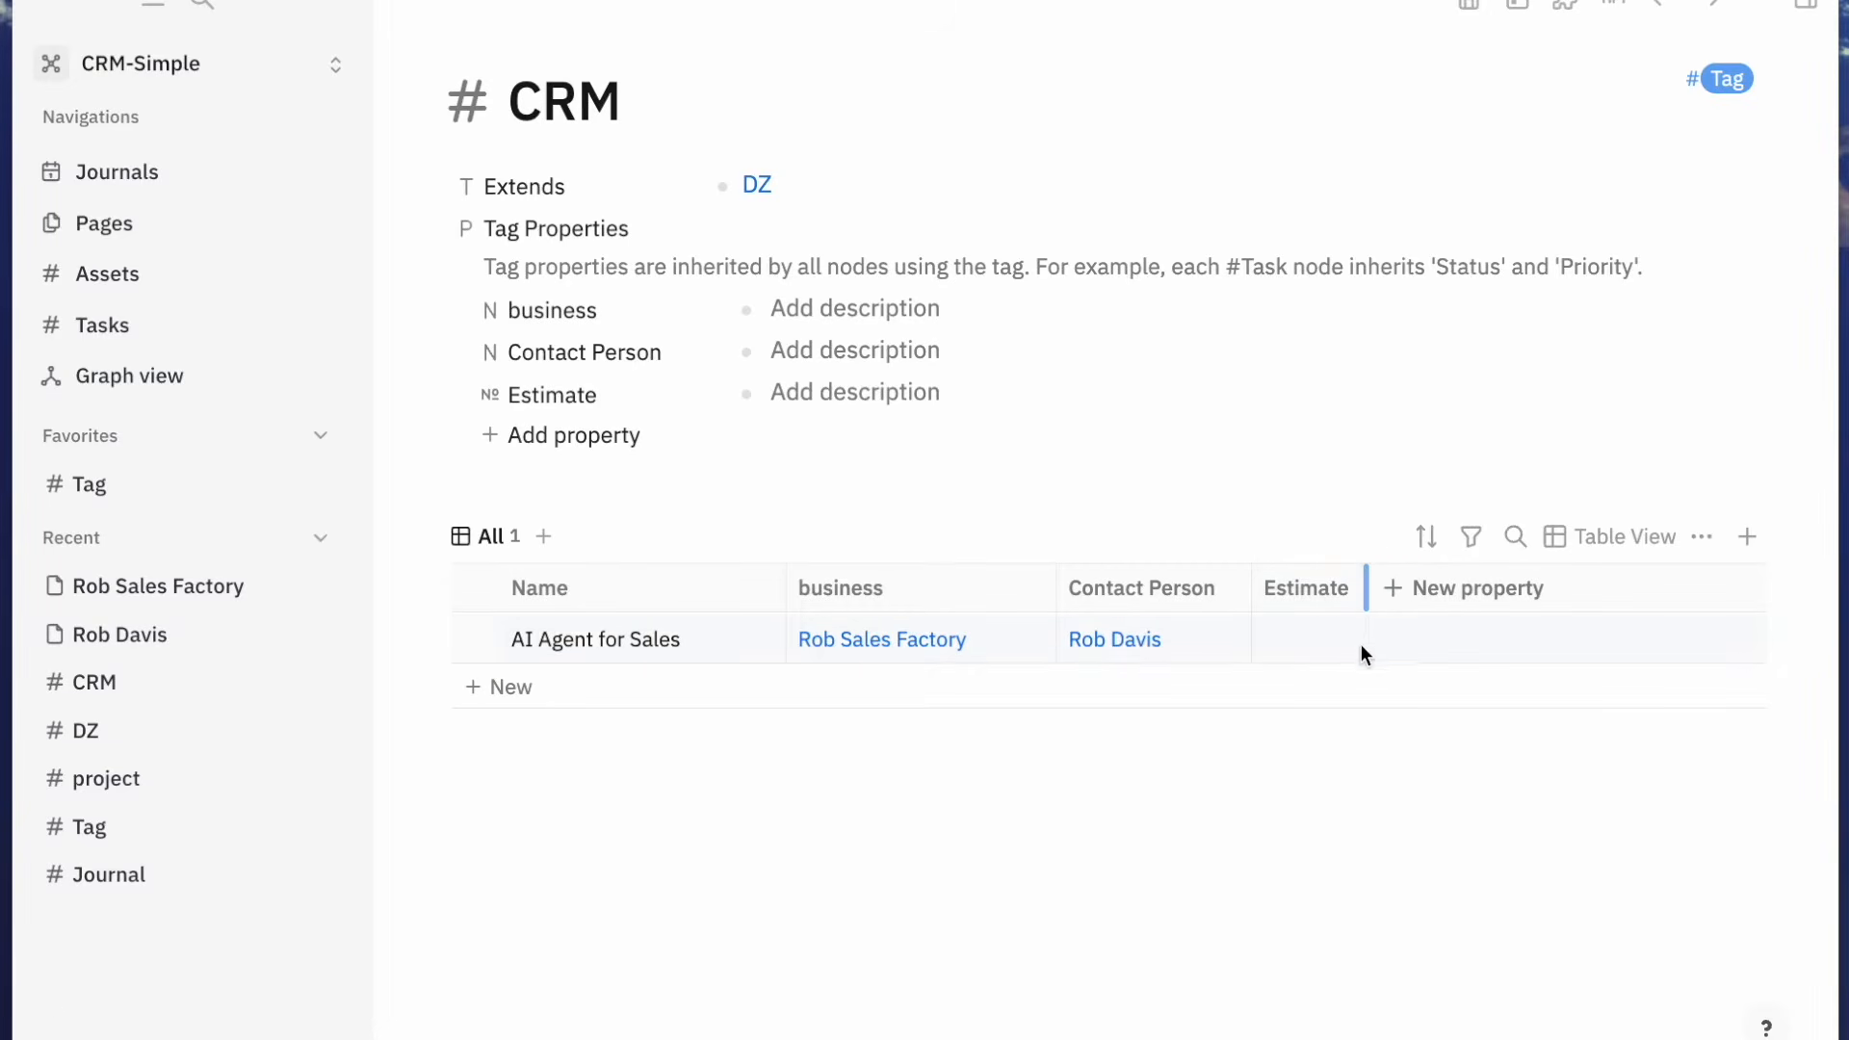
{"action": "left_click", "coordinate": [1306, 639]}
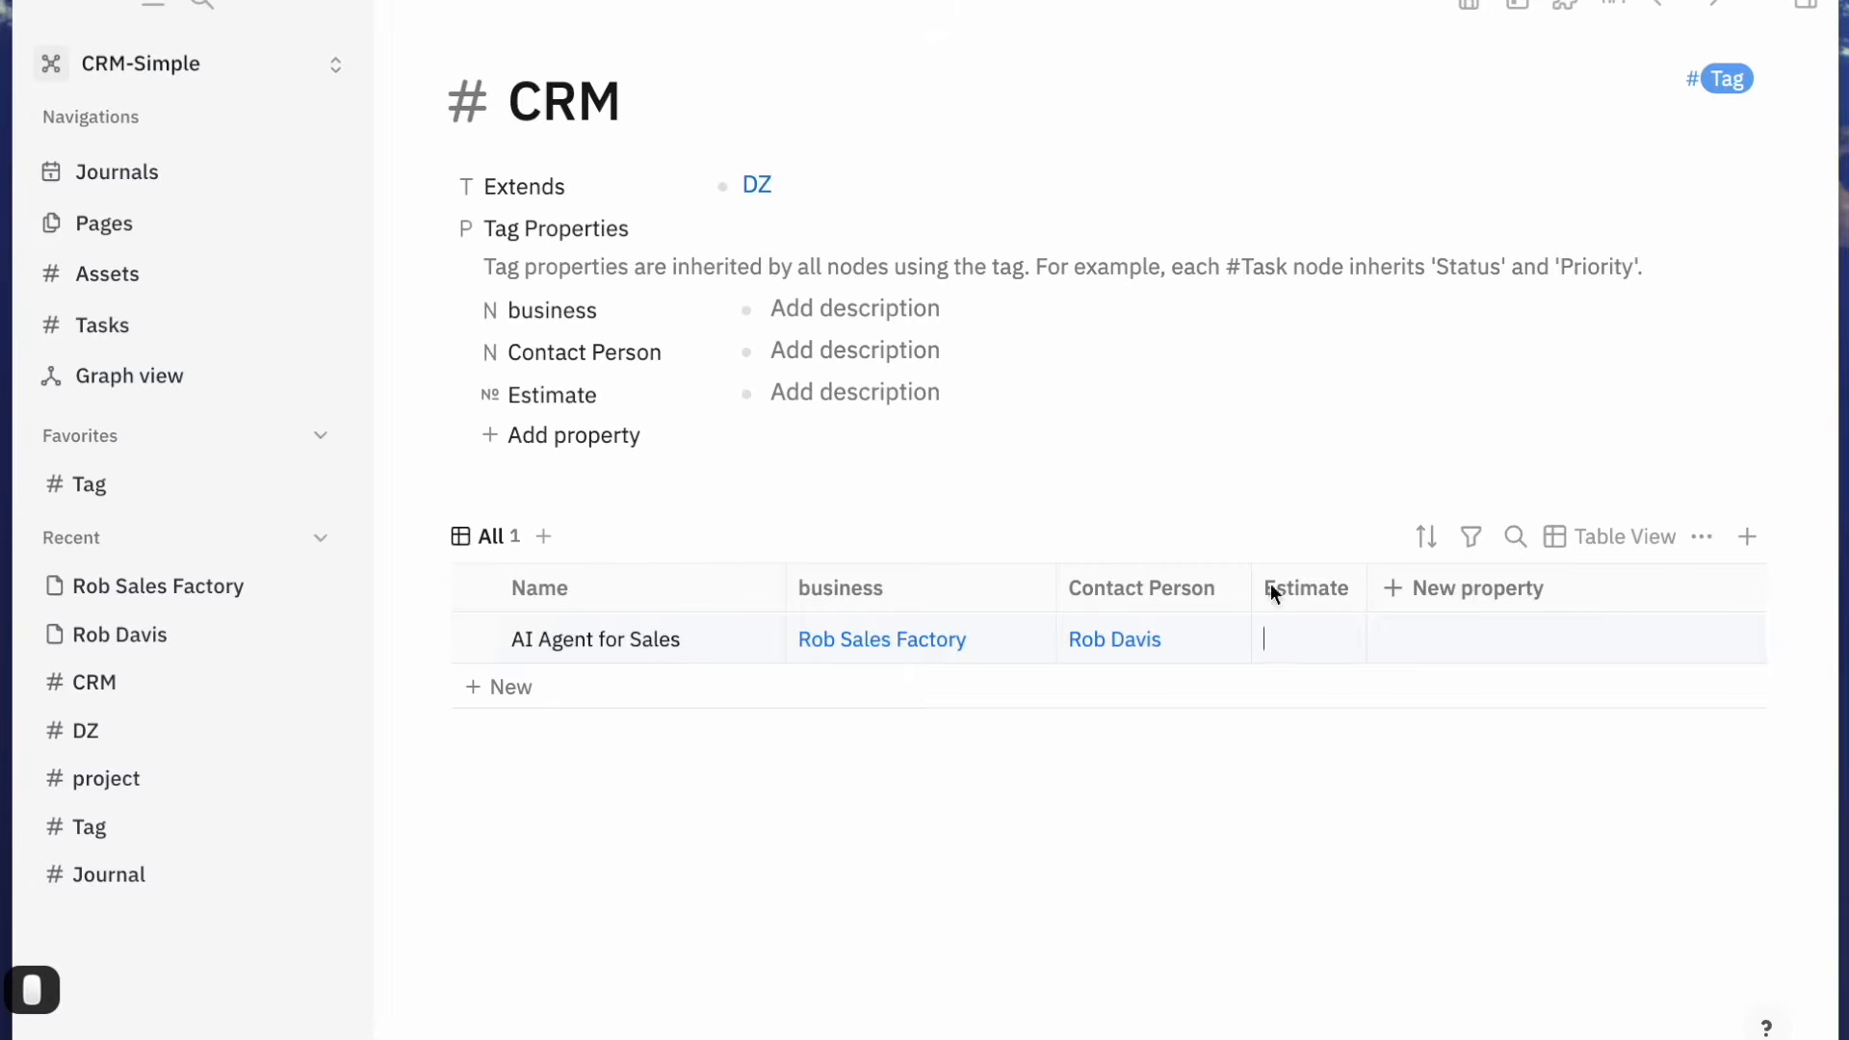
{"action": "left_click", "coordinate": [582, 401]}
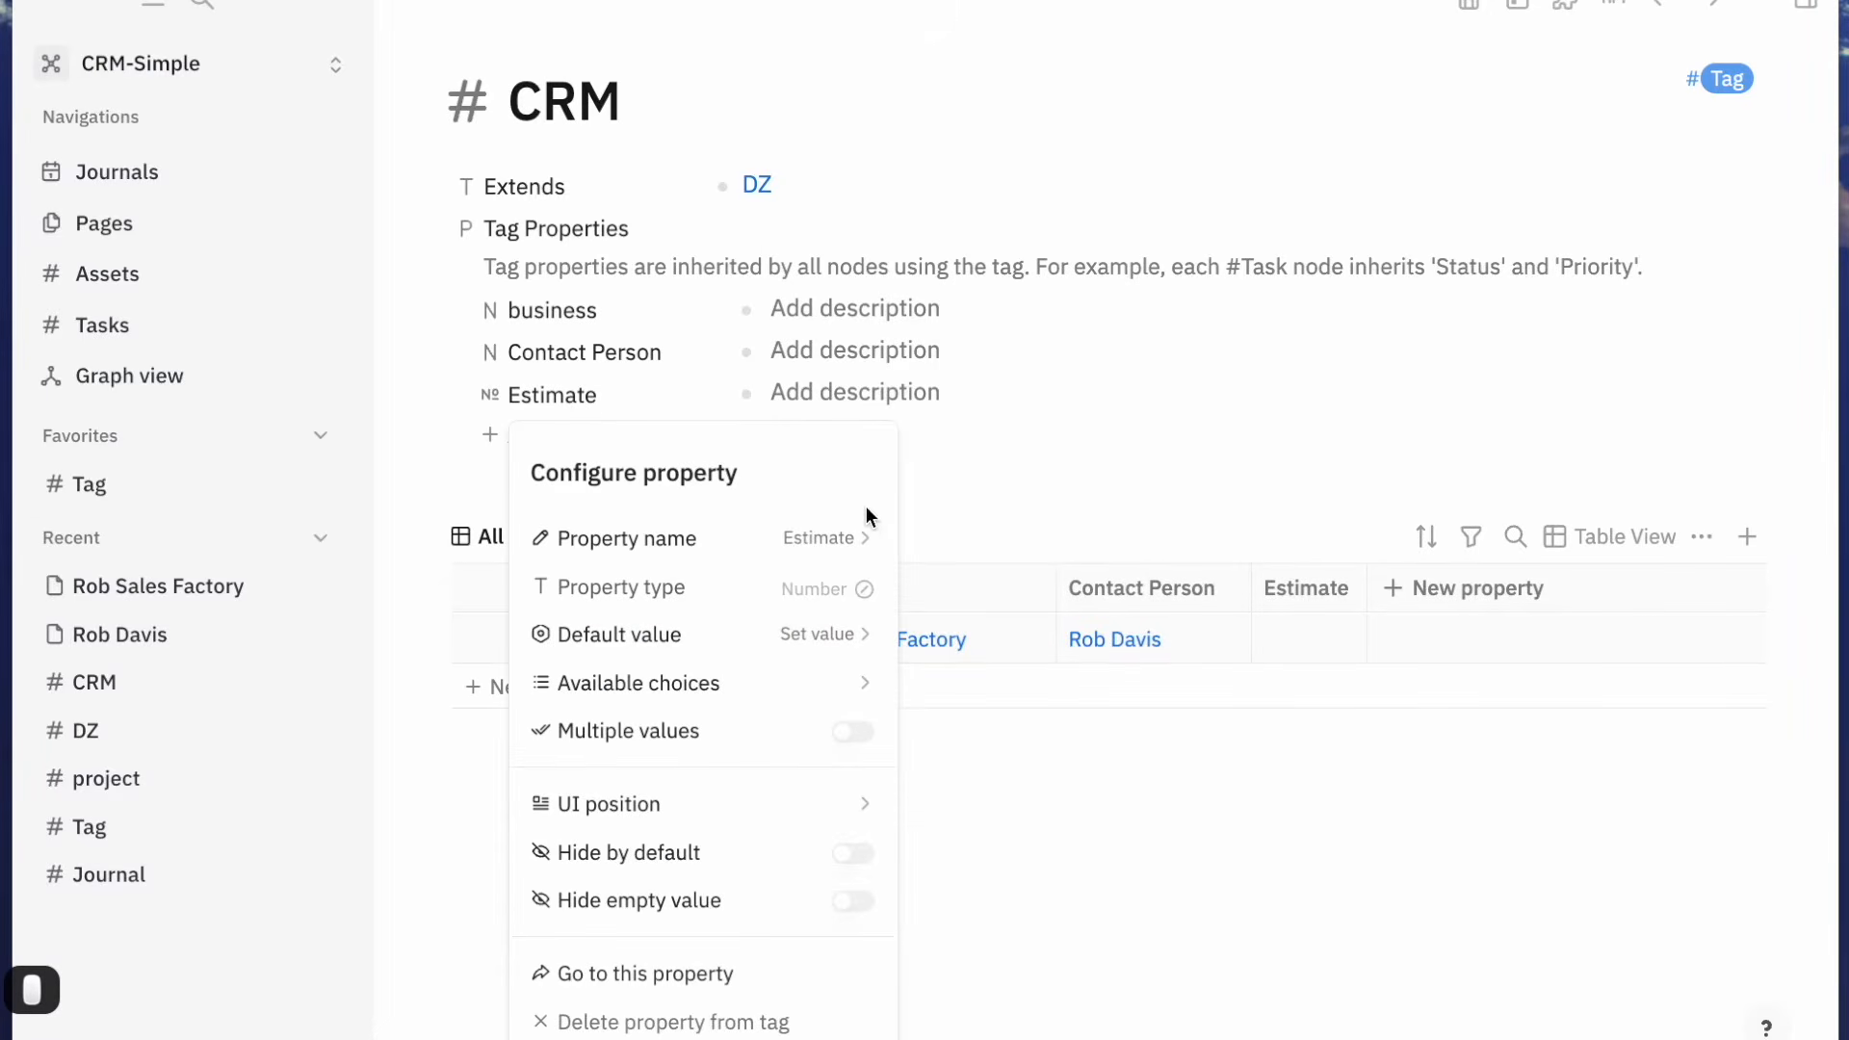
{"action": "left_click", "coordinate": [1102, 497]}
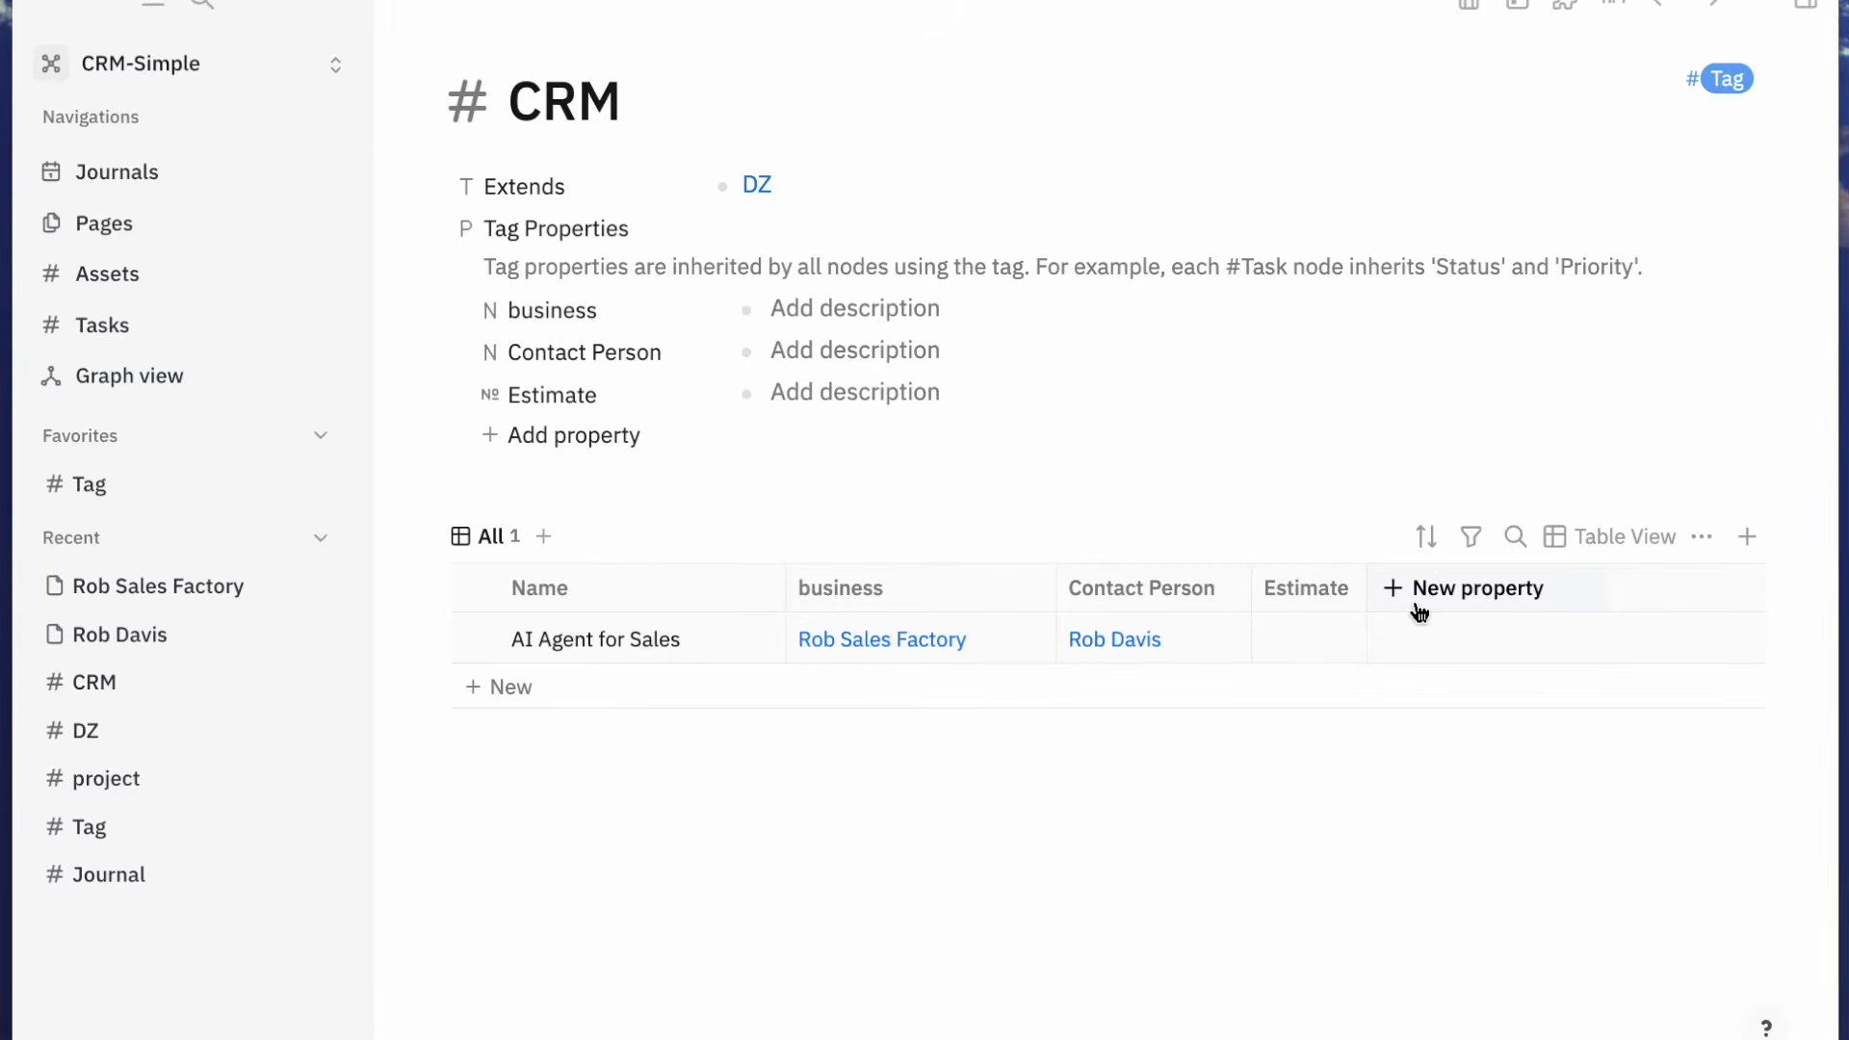
Enter an Estimate of 12000 for AI Agent for Sales and add a new empty row
{"action": "left_click", "coordinate": [1290, 641]}
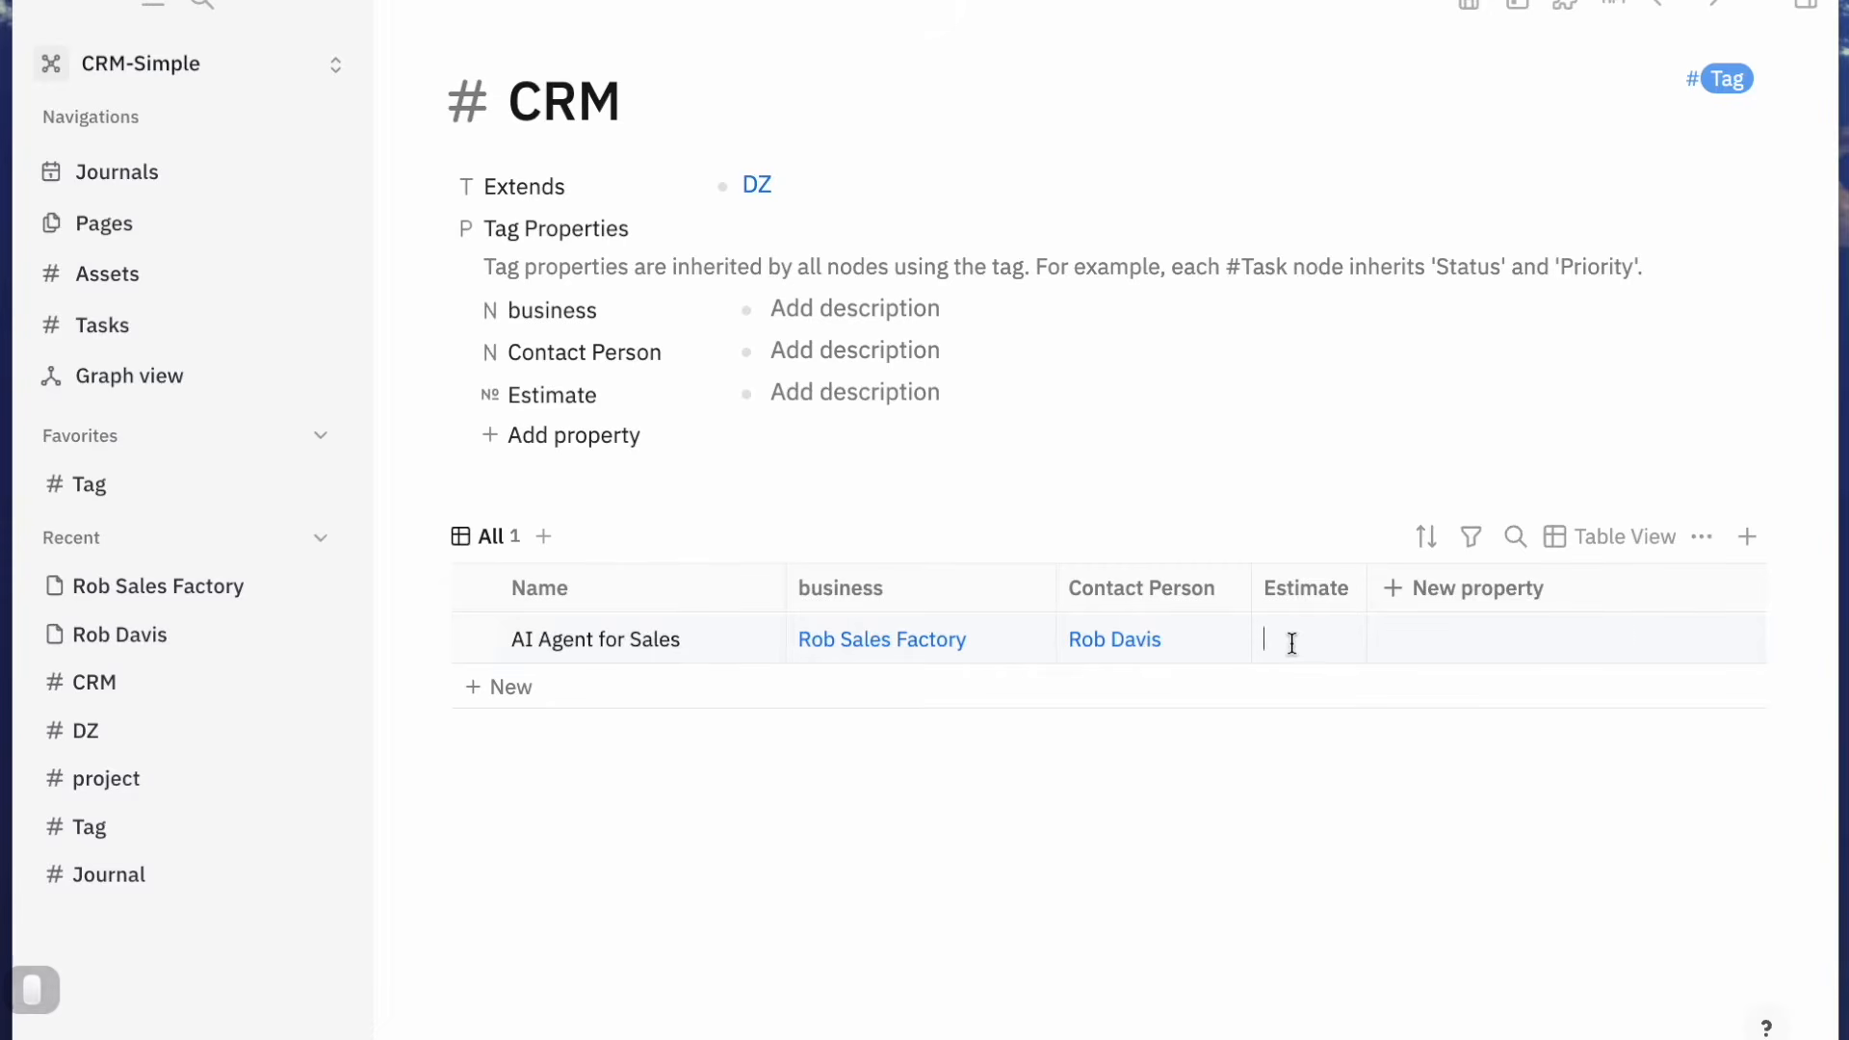
{"action": "left_click", "coordinate": [1292, 642]}
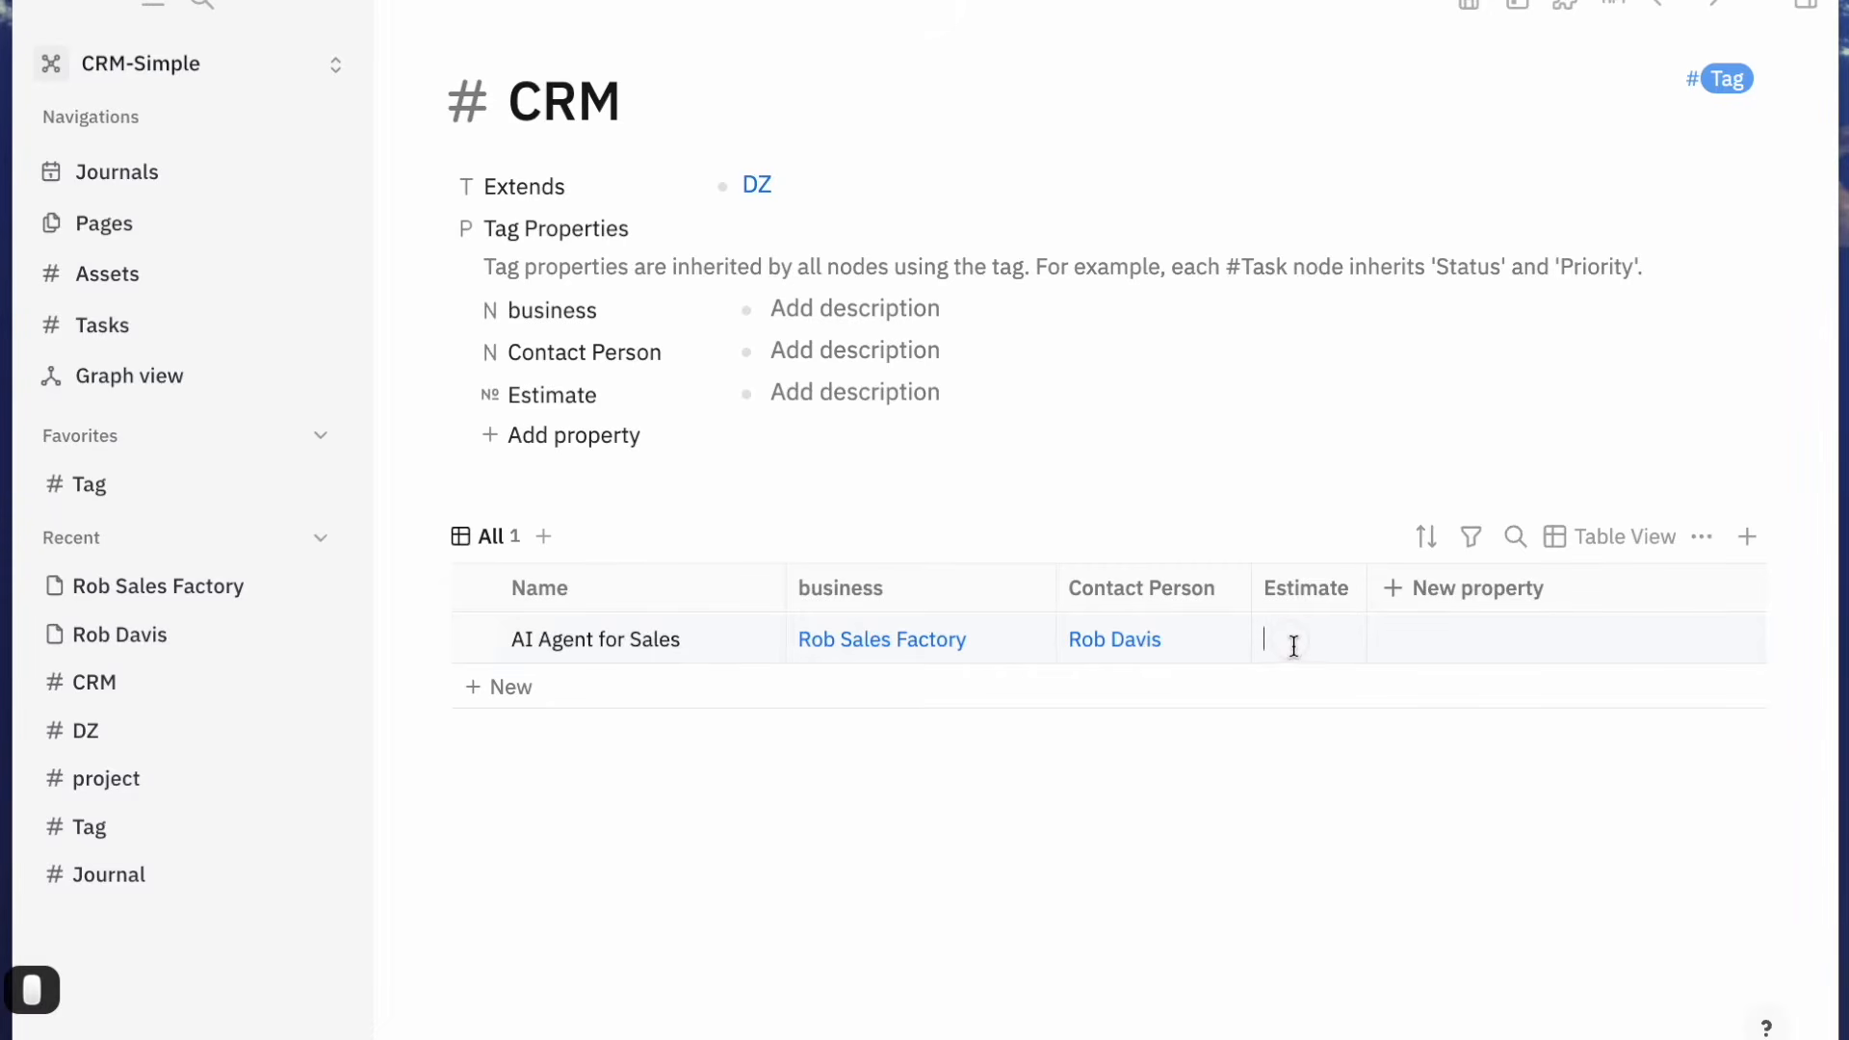
{"action": "type", "text": "12000"}
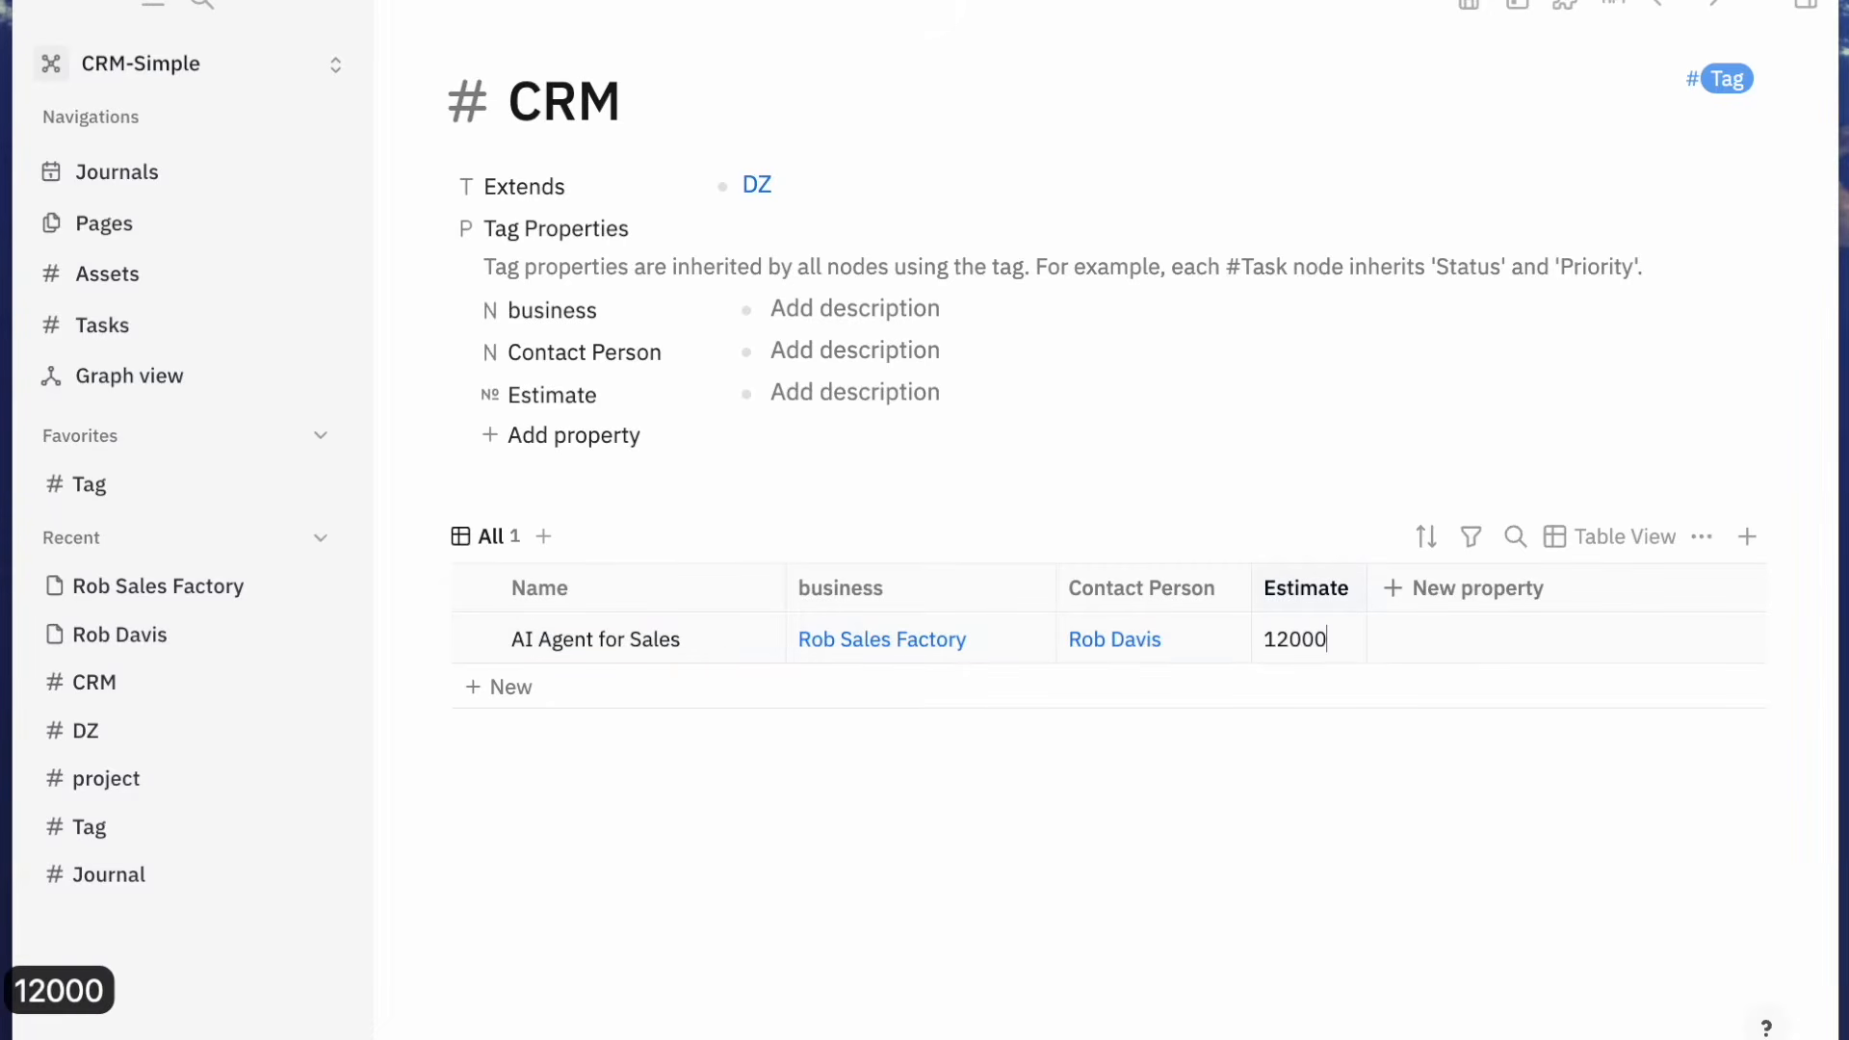
{"action": "left_click", "coordinate": [1341, 692]}
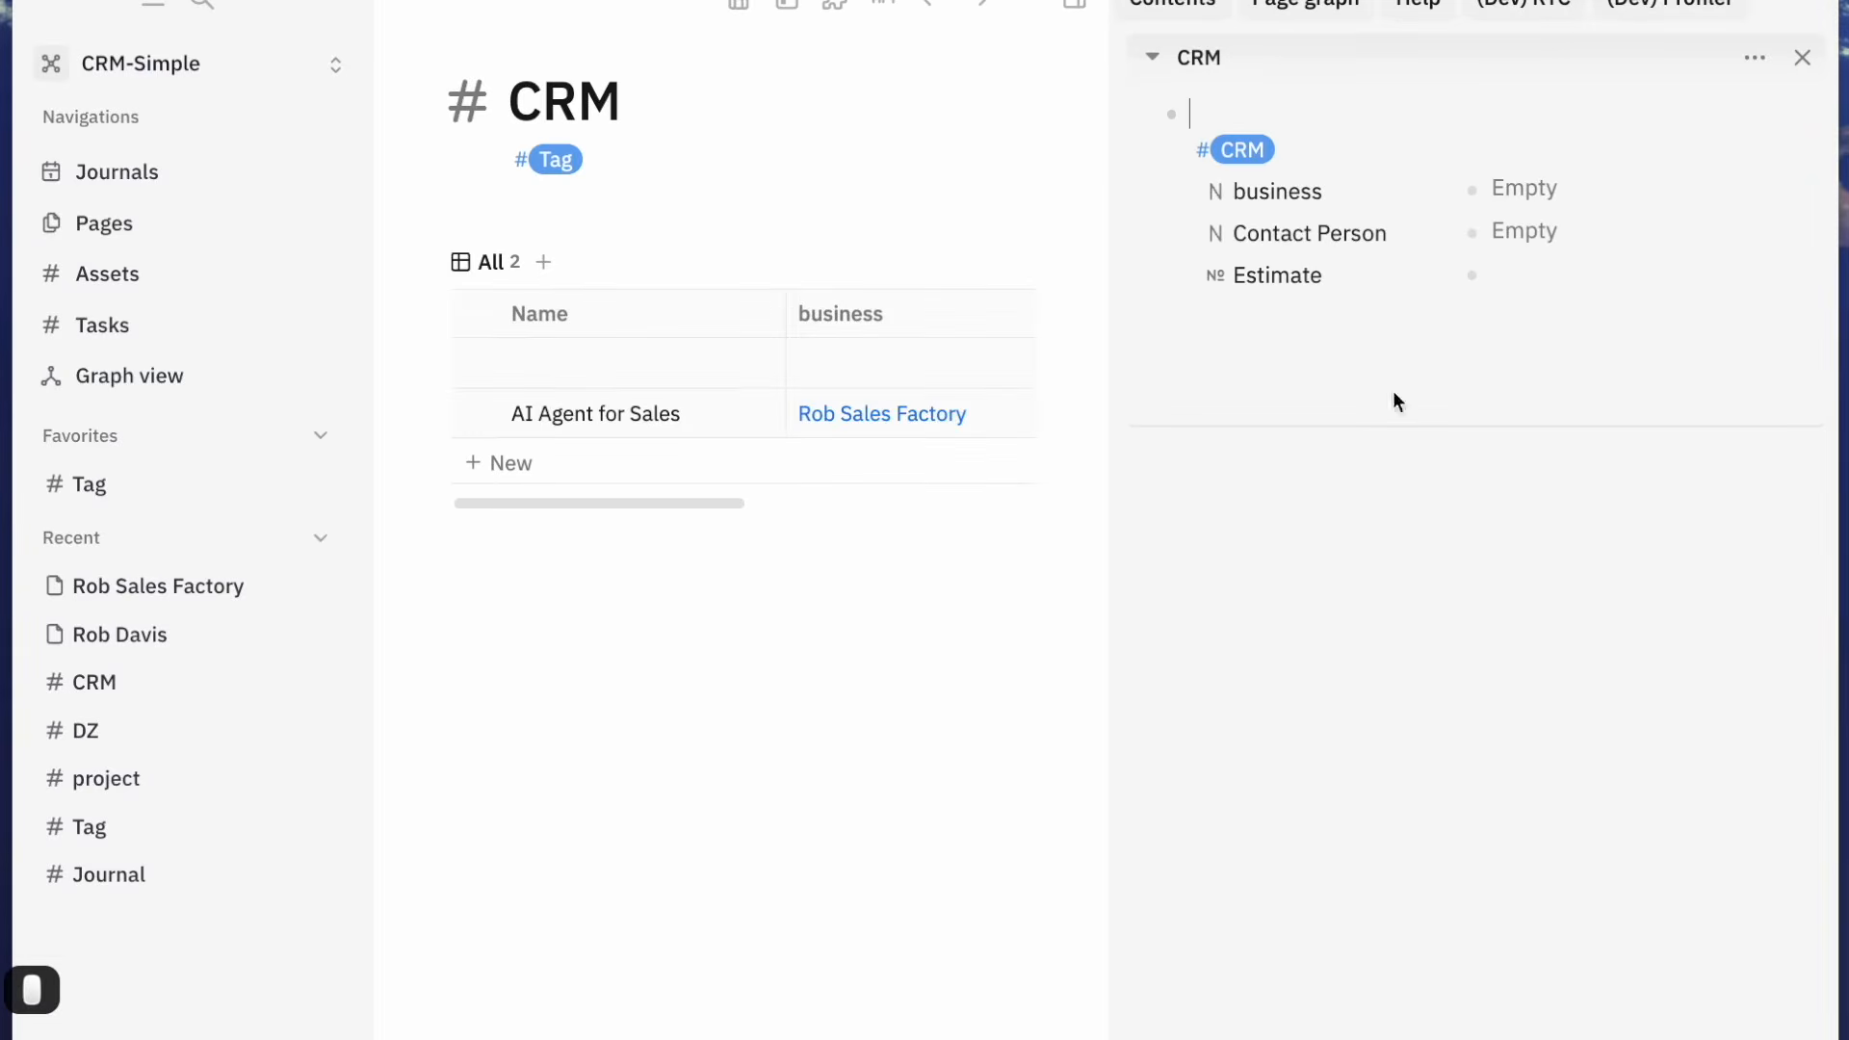
Close the right sidebar showing the new untitled #CRM row
{"action": "left_click", "coordinate": [1803, 54]}
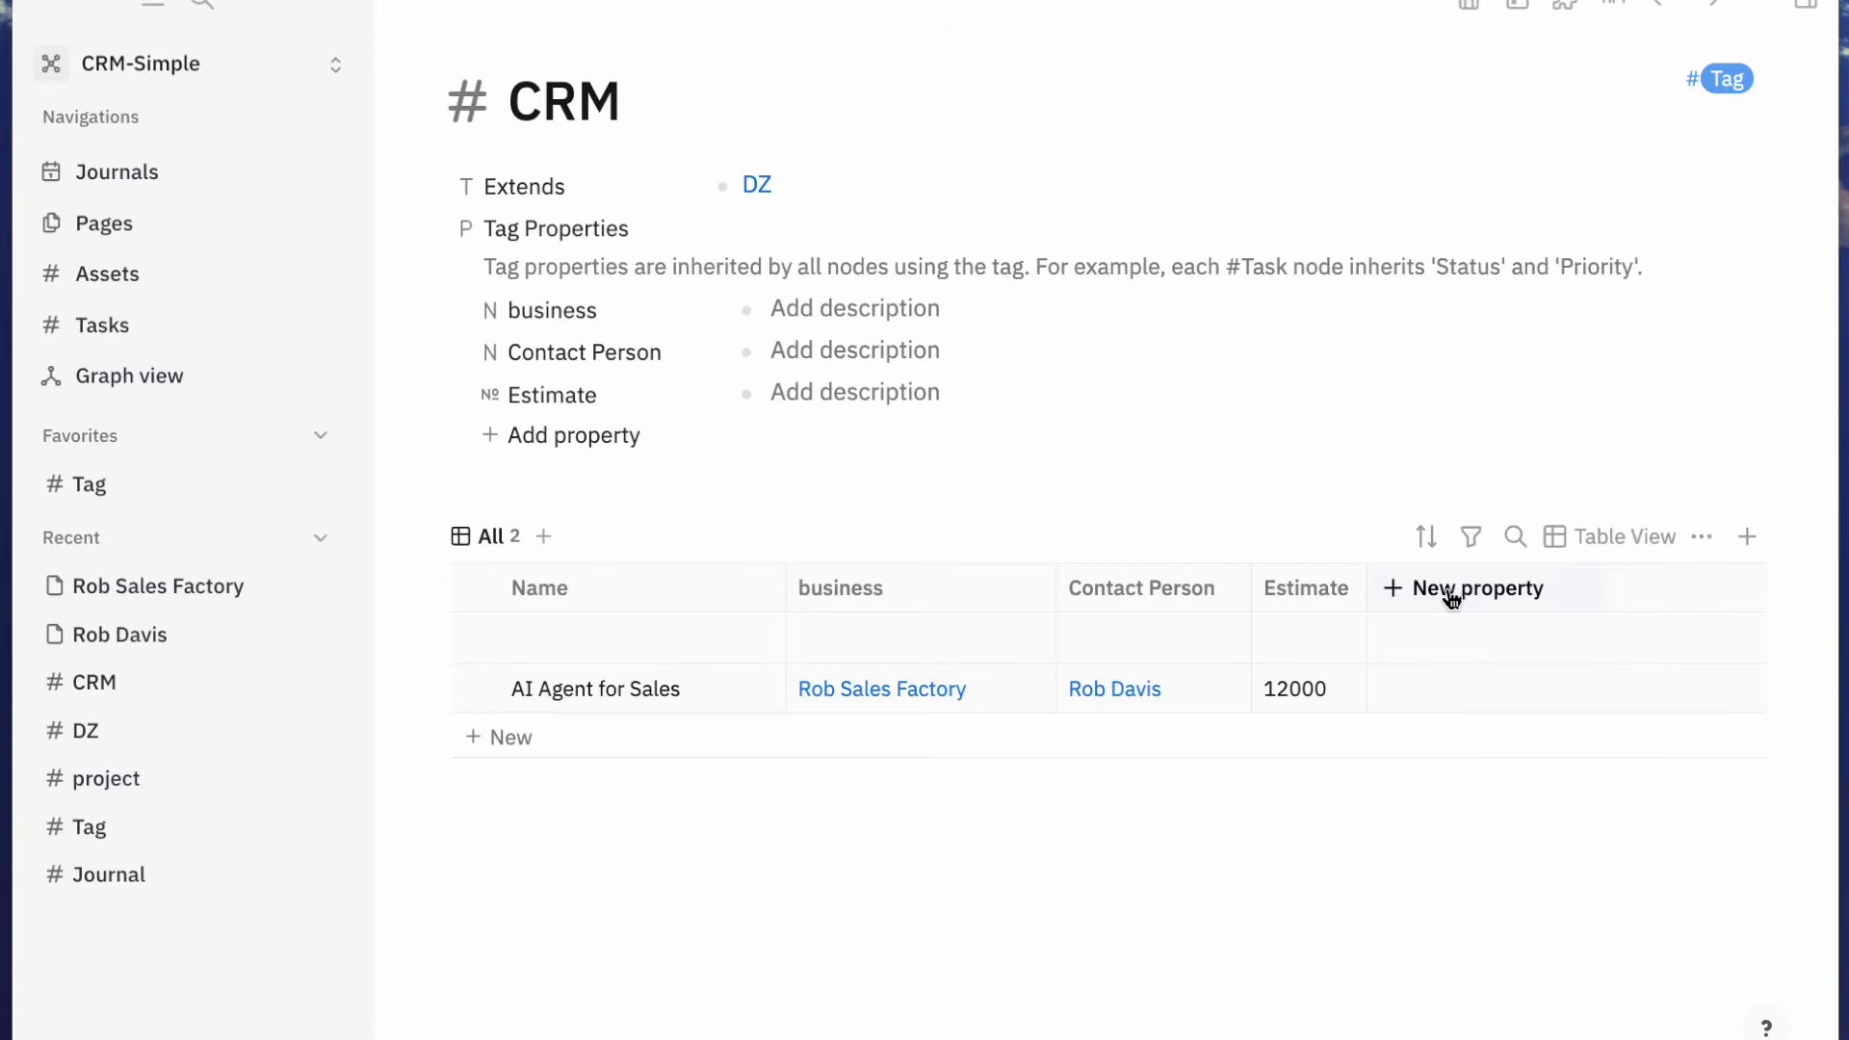
Create a Text-type property named crm-status on the CRM tag
{"action": "left_click", "coordinate": [496, 435]}
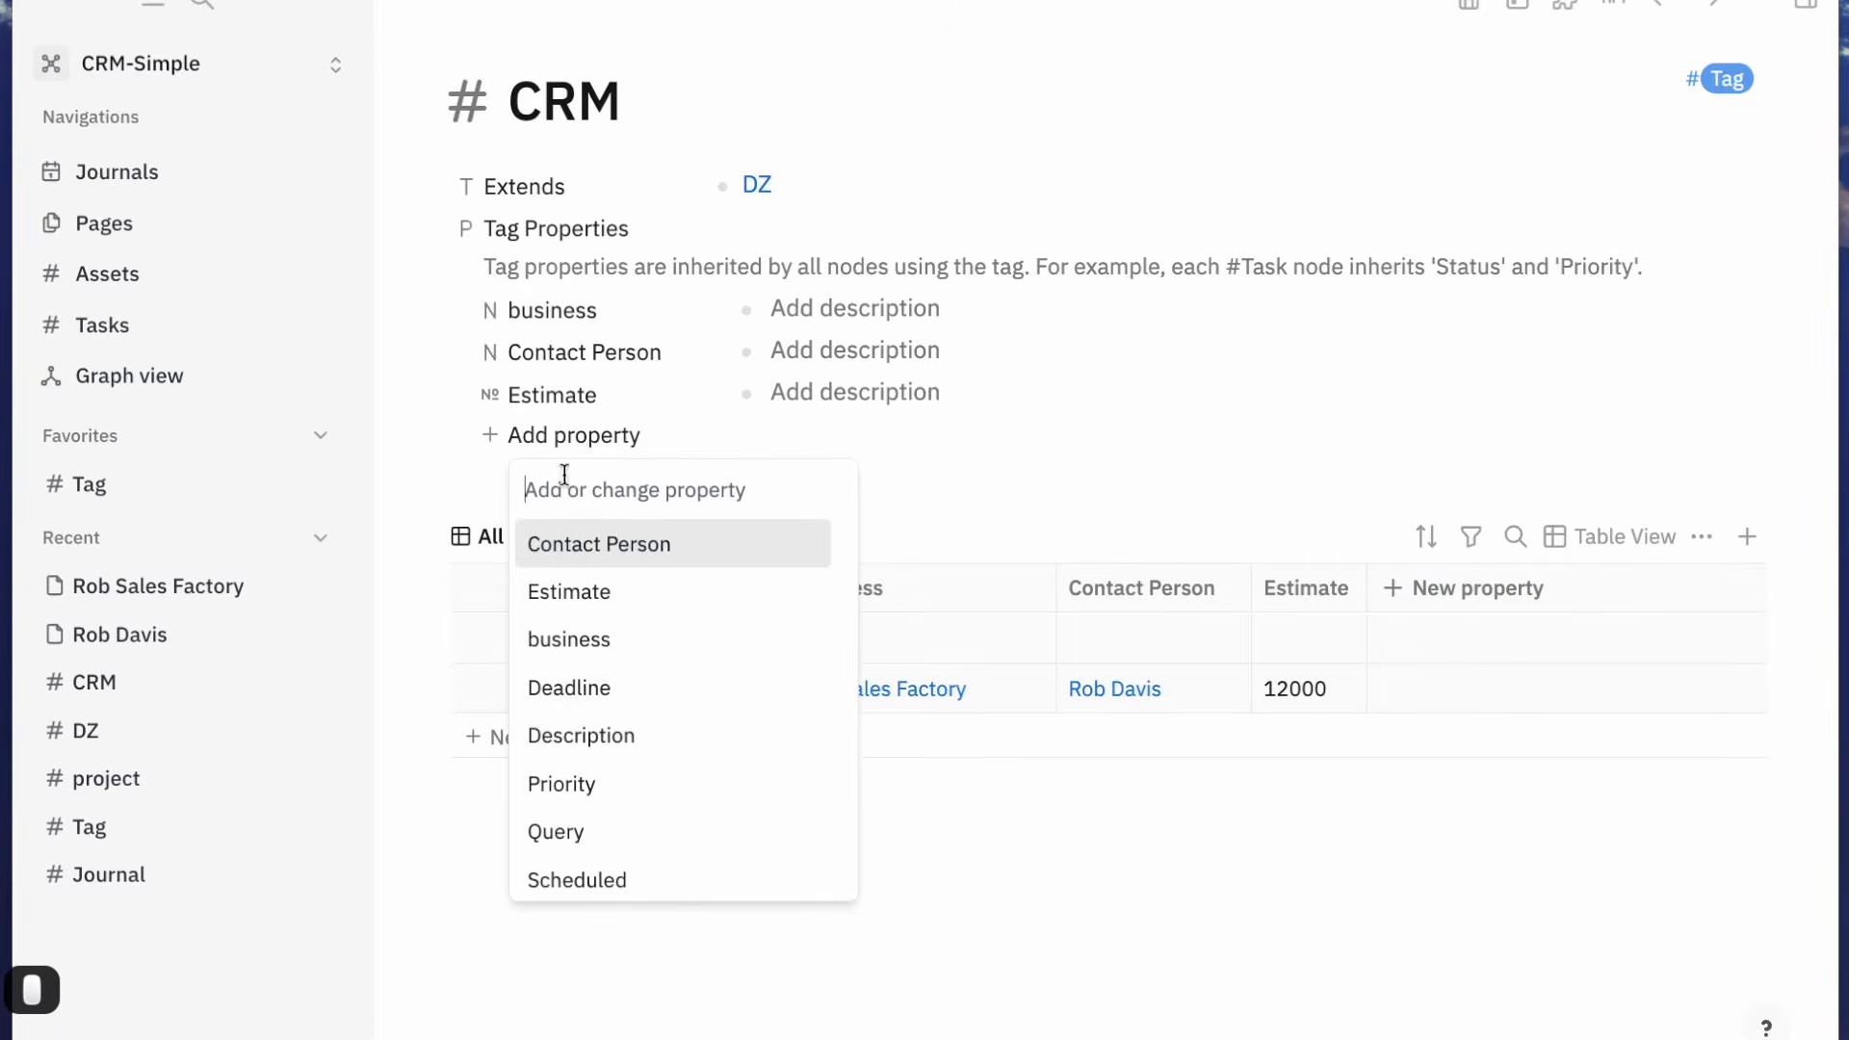
{"action": "type", "text": "cr"}
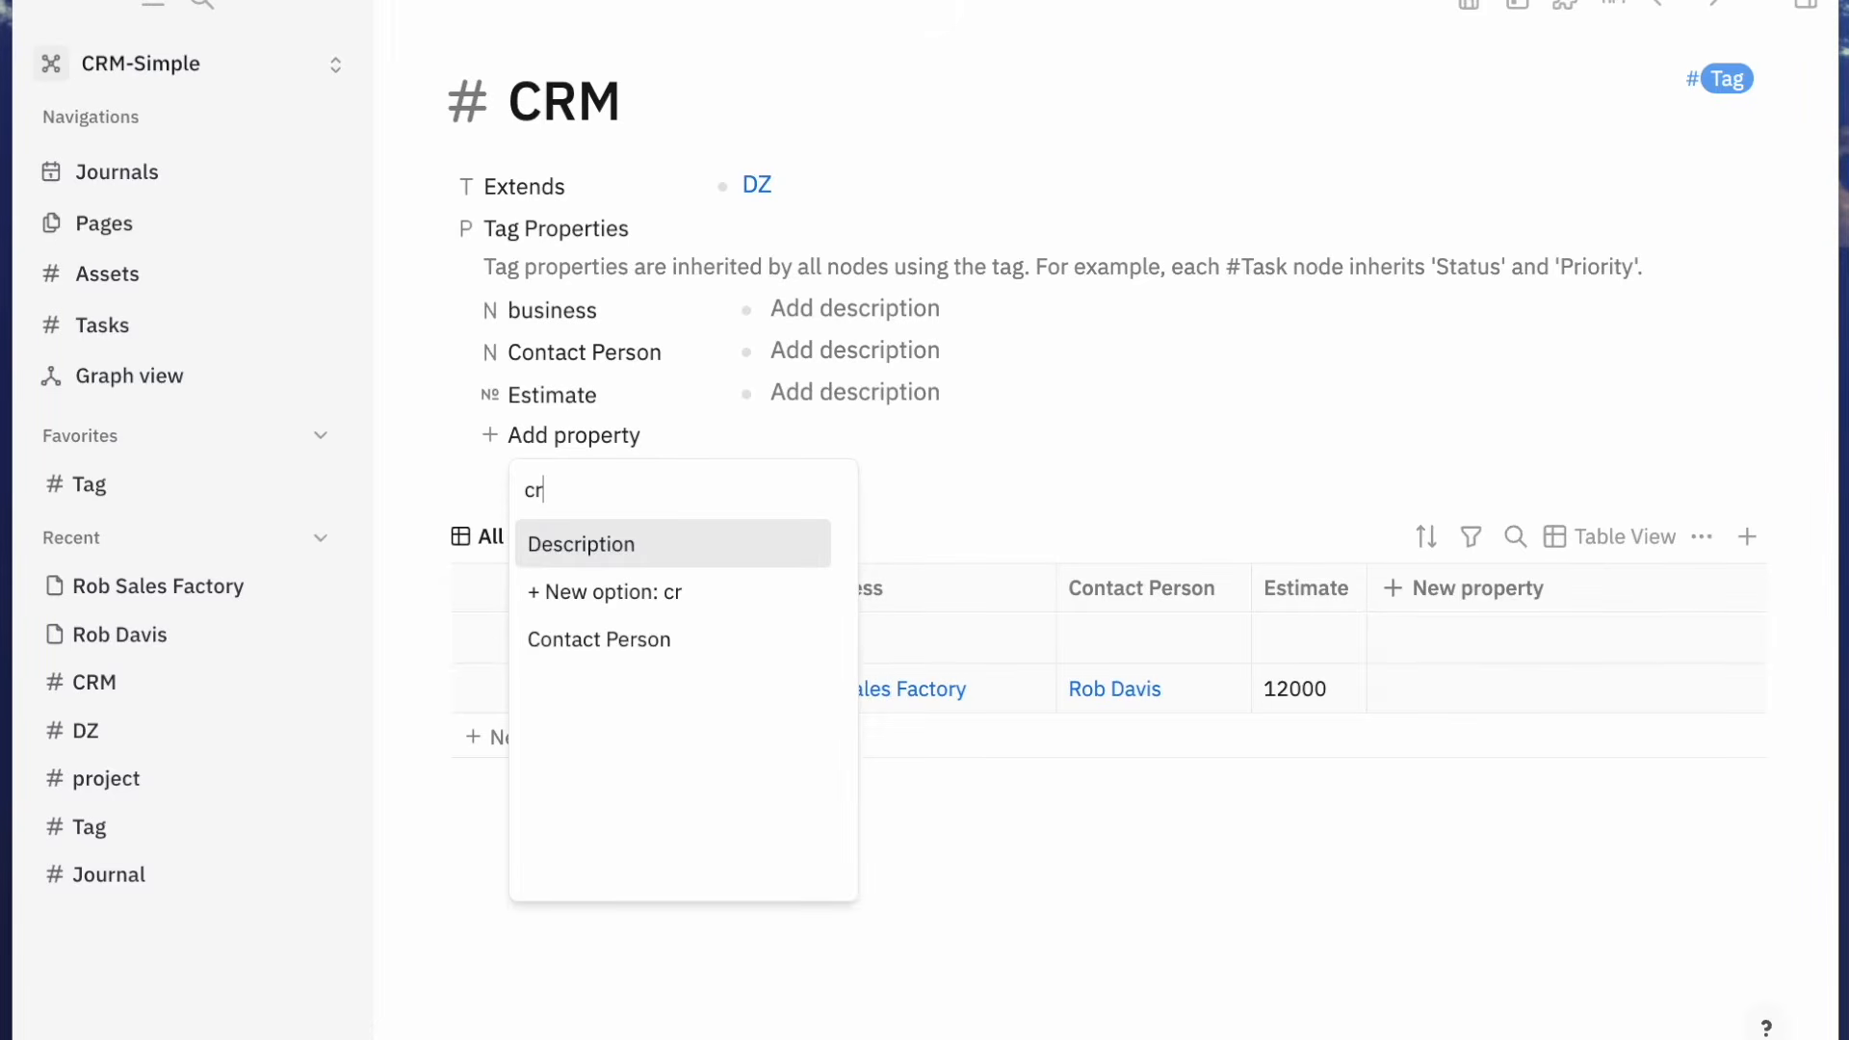
{"action": "type", "text": "m-"}
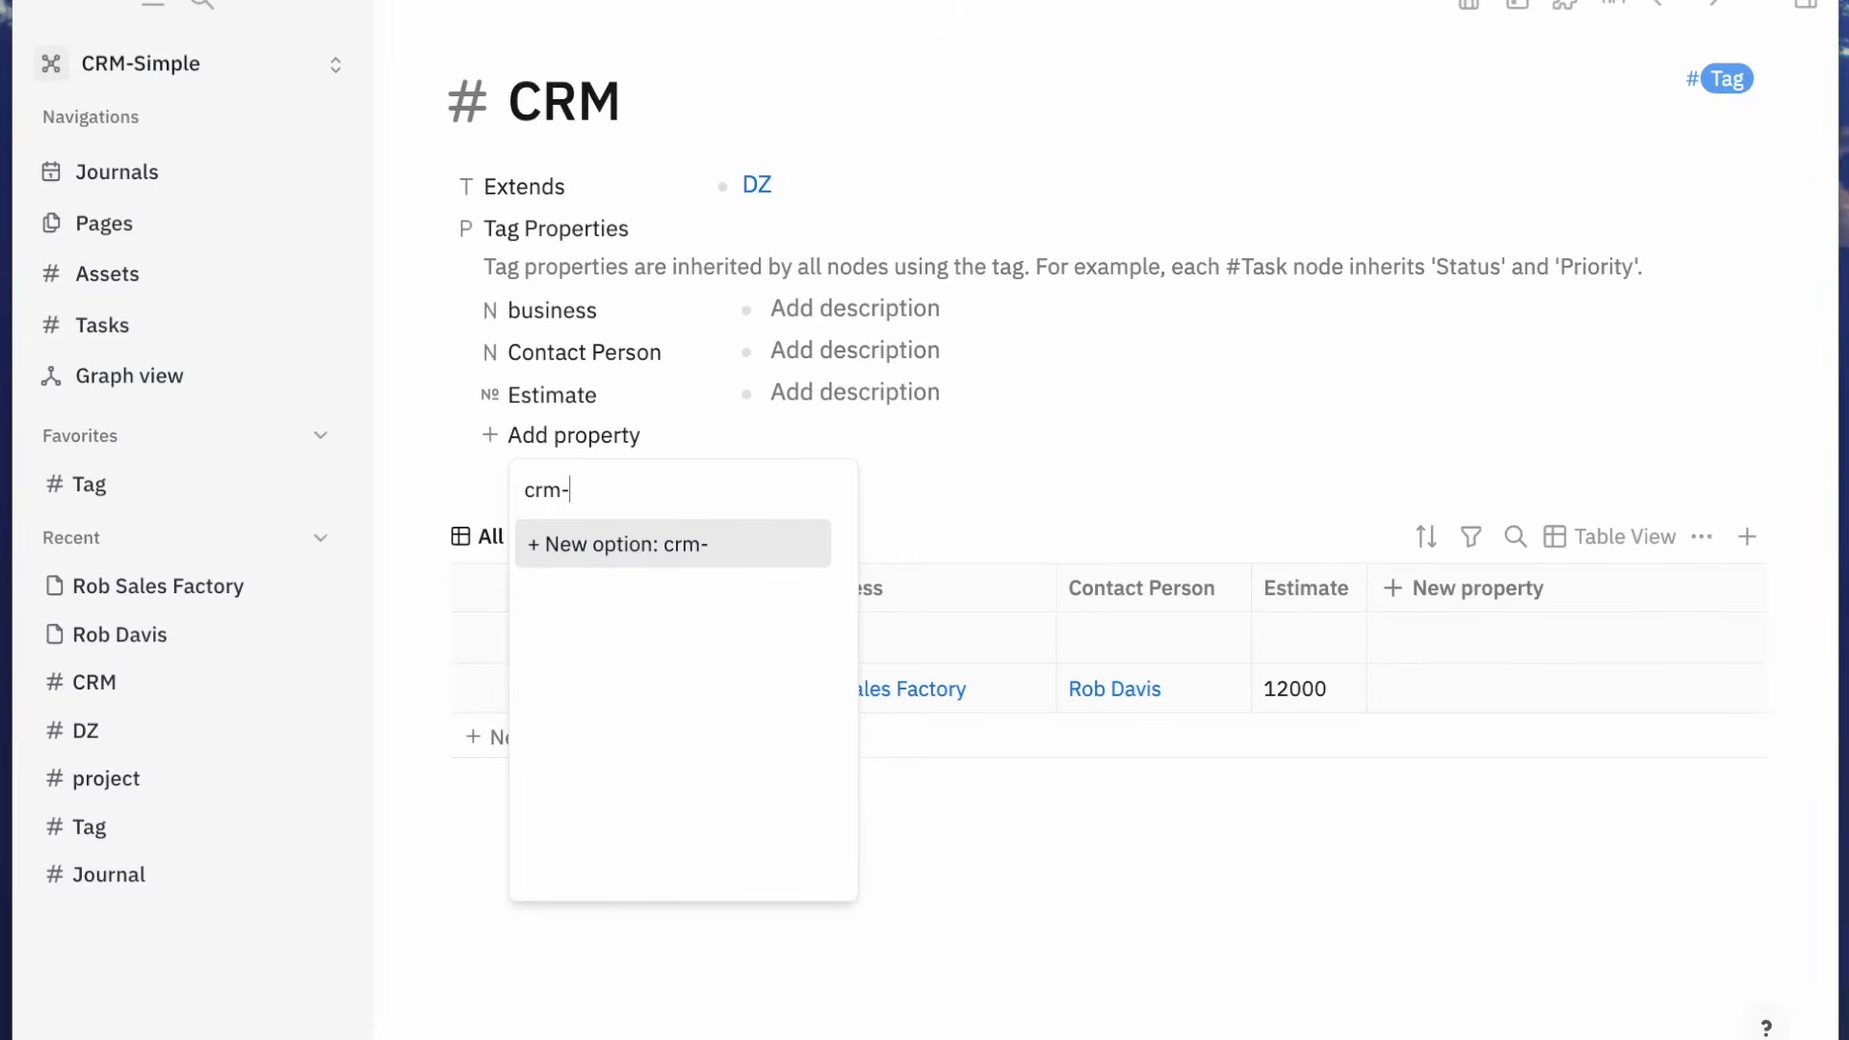
{"action": "type", "text": "stat"}
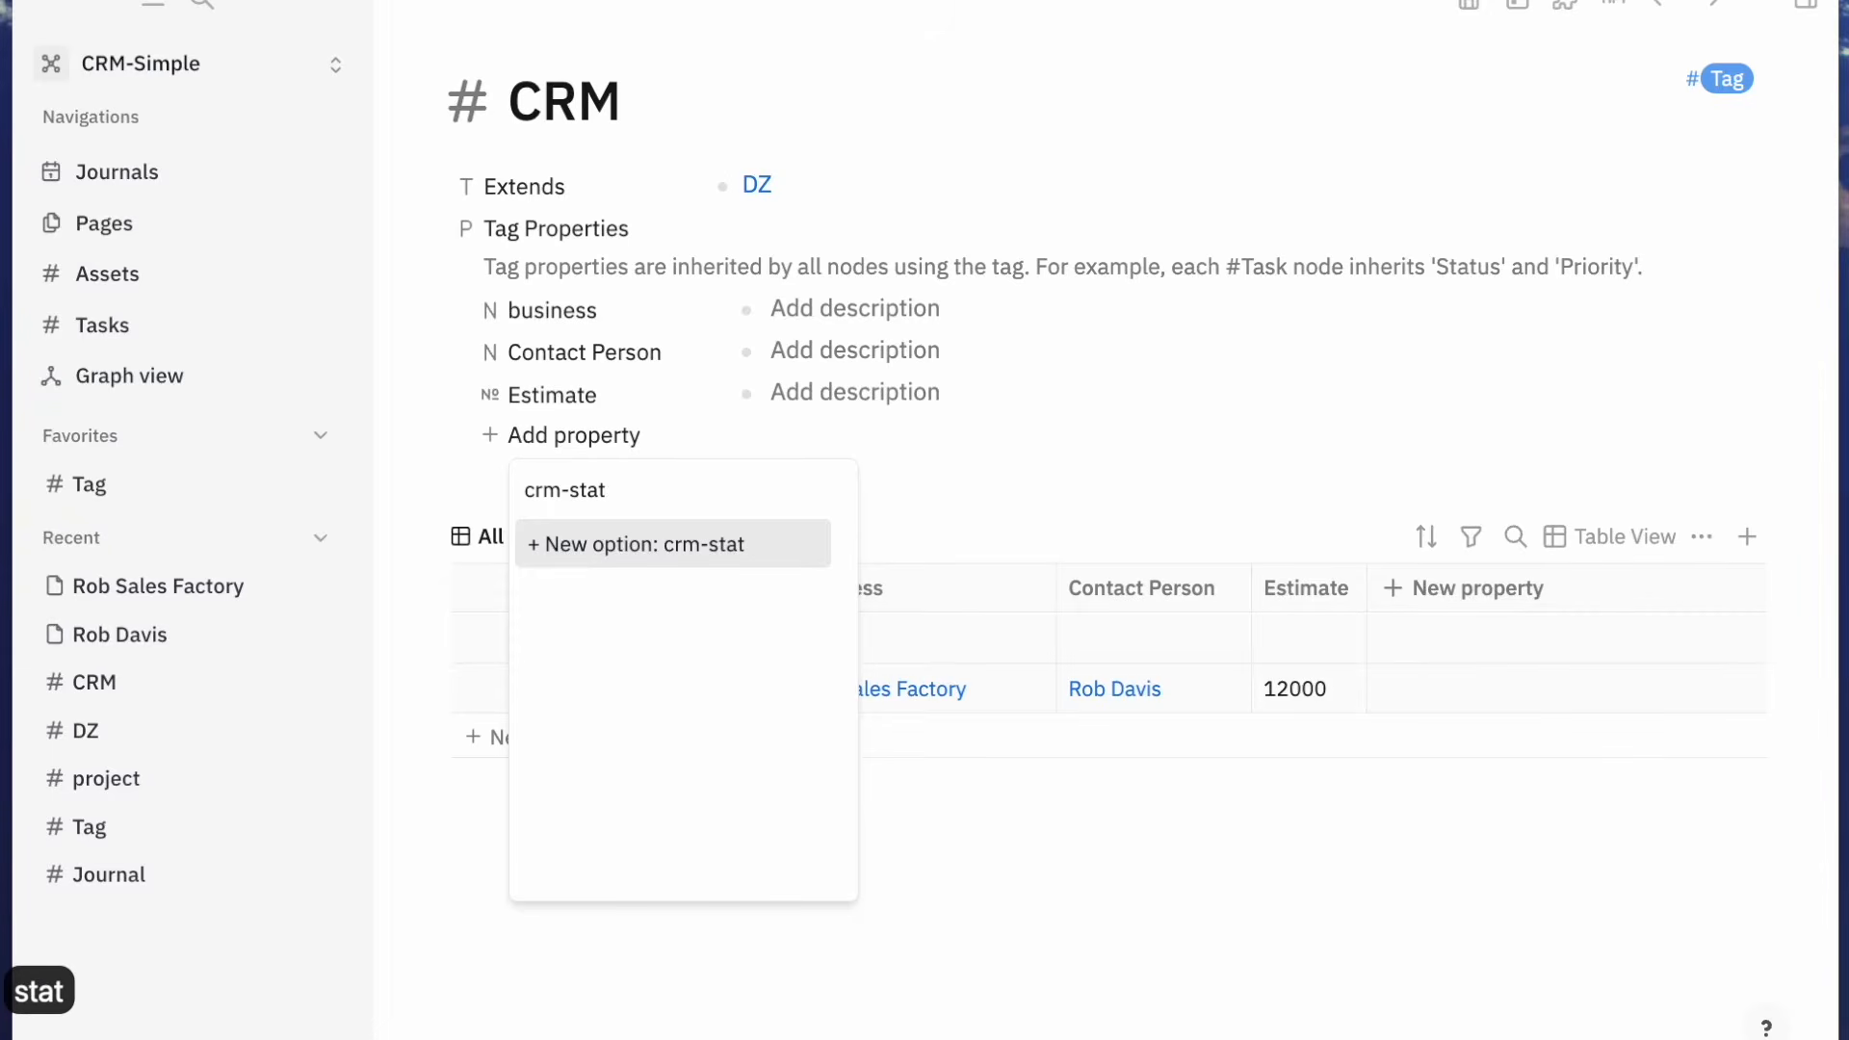
{"action": "type", "text": "us"}
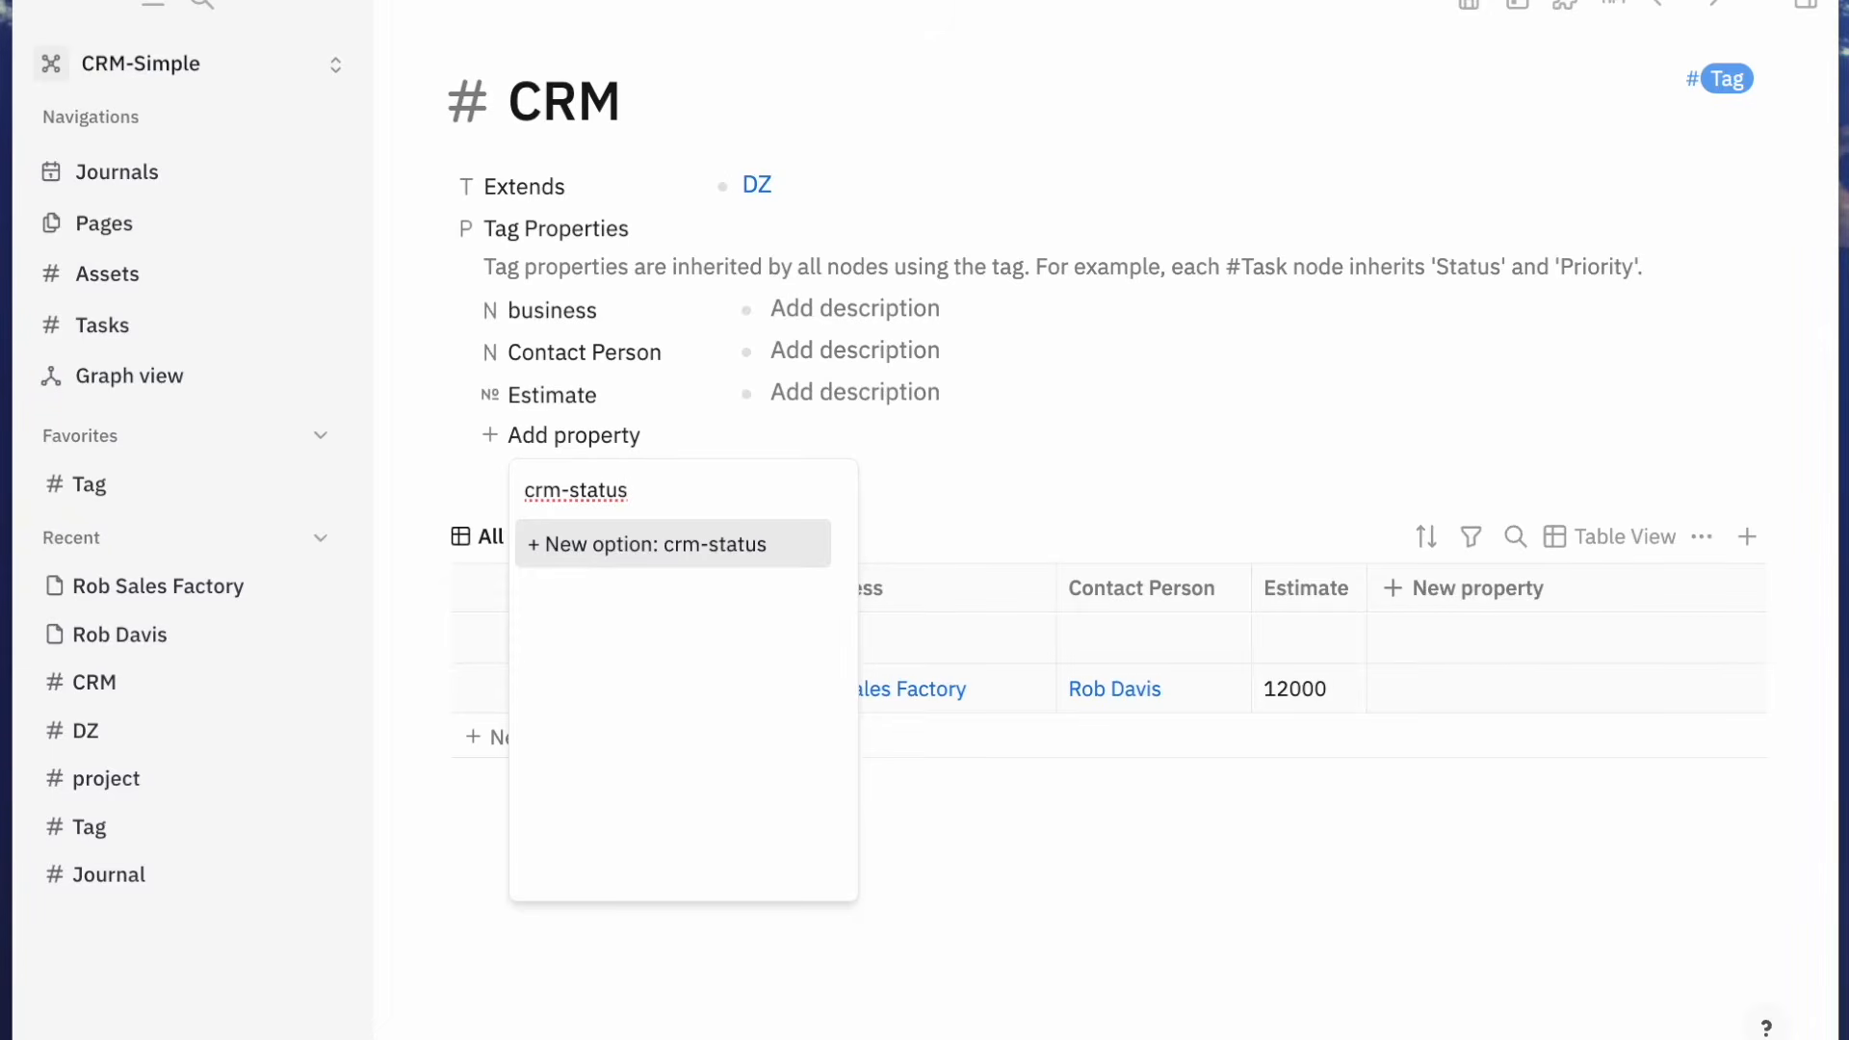
{"action": "key", "text": "Return"}
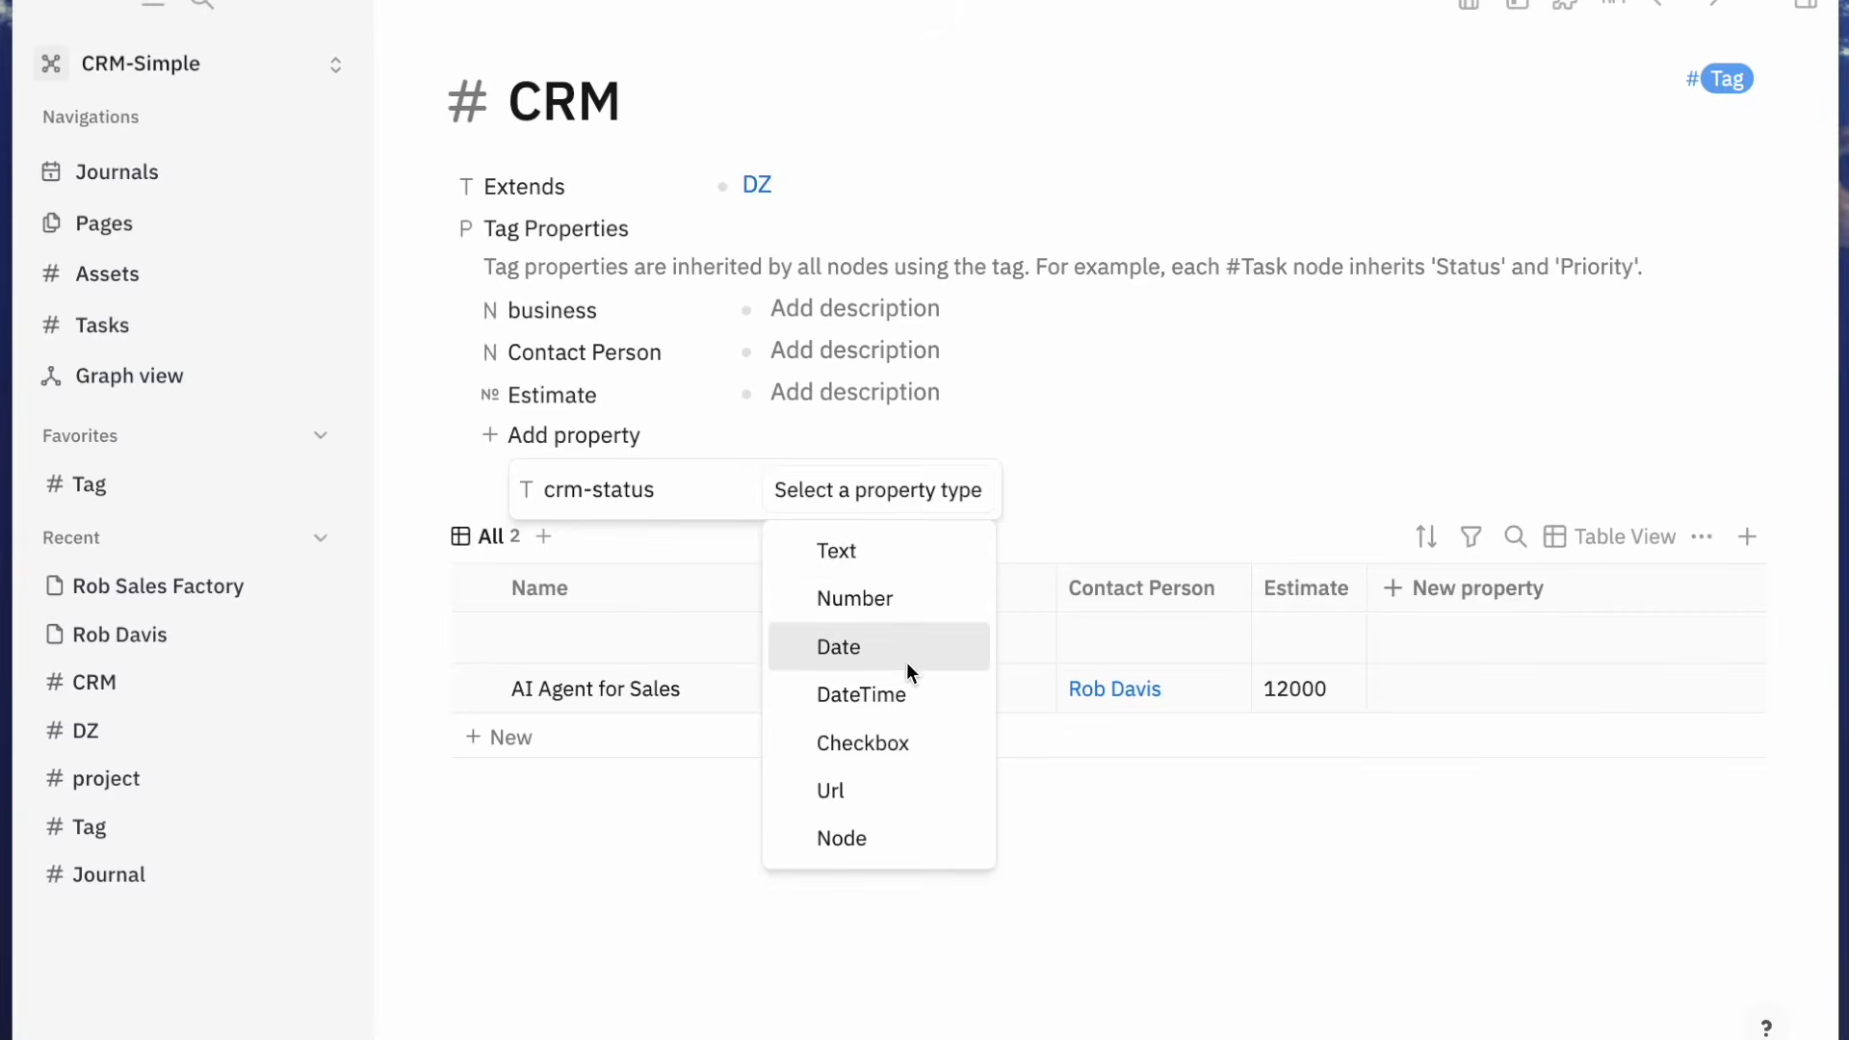
{"action": "left_click", "coordinate": [910, 556]}
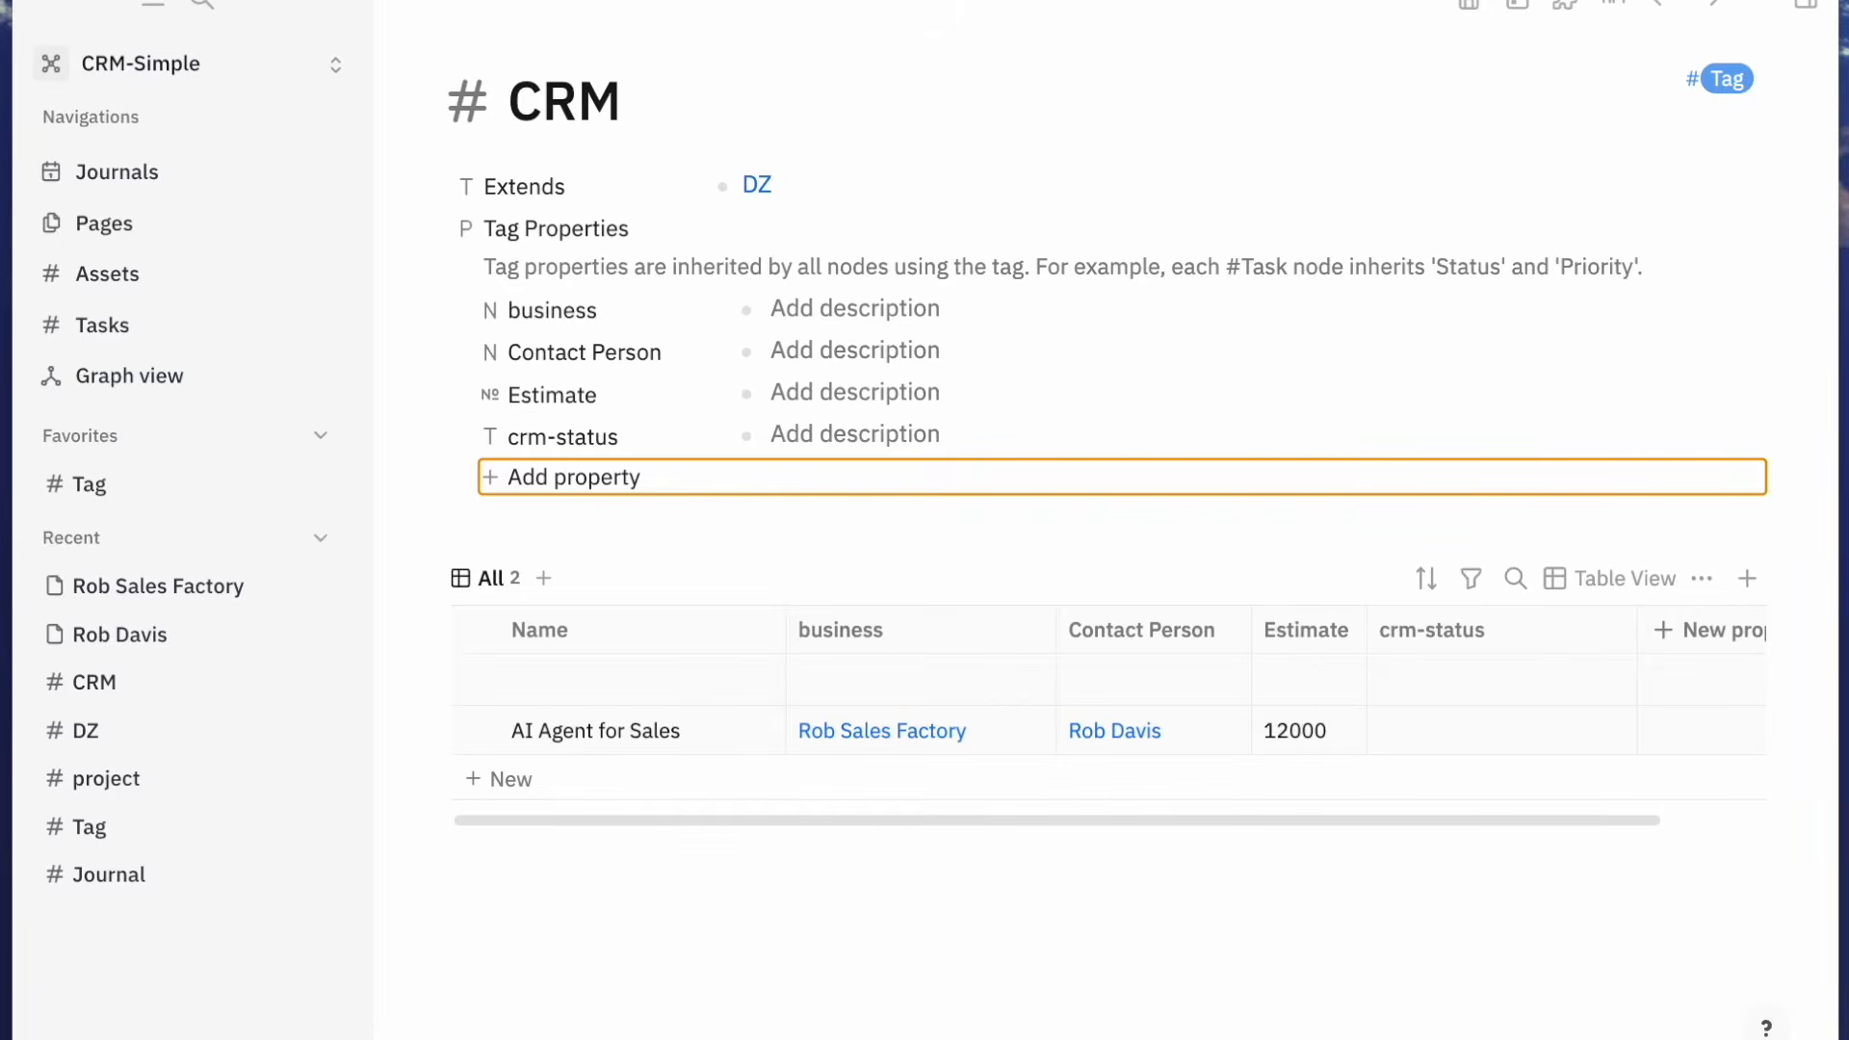
Add 'initial' and 'details' as the first crm-status choices
{"action": "left_click", "coordinate": [611, 441]}
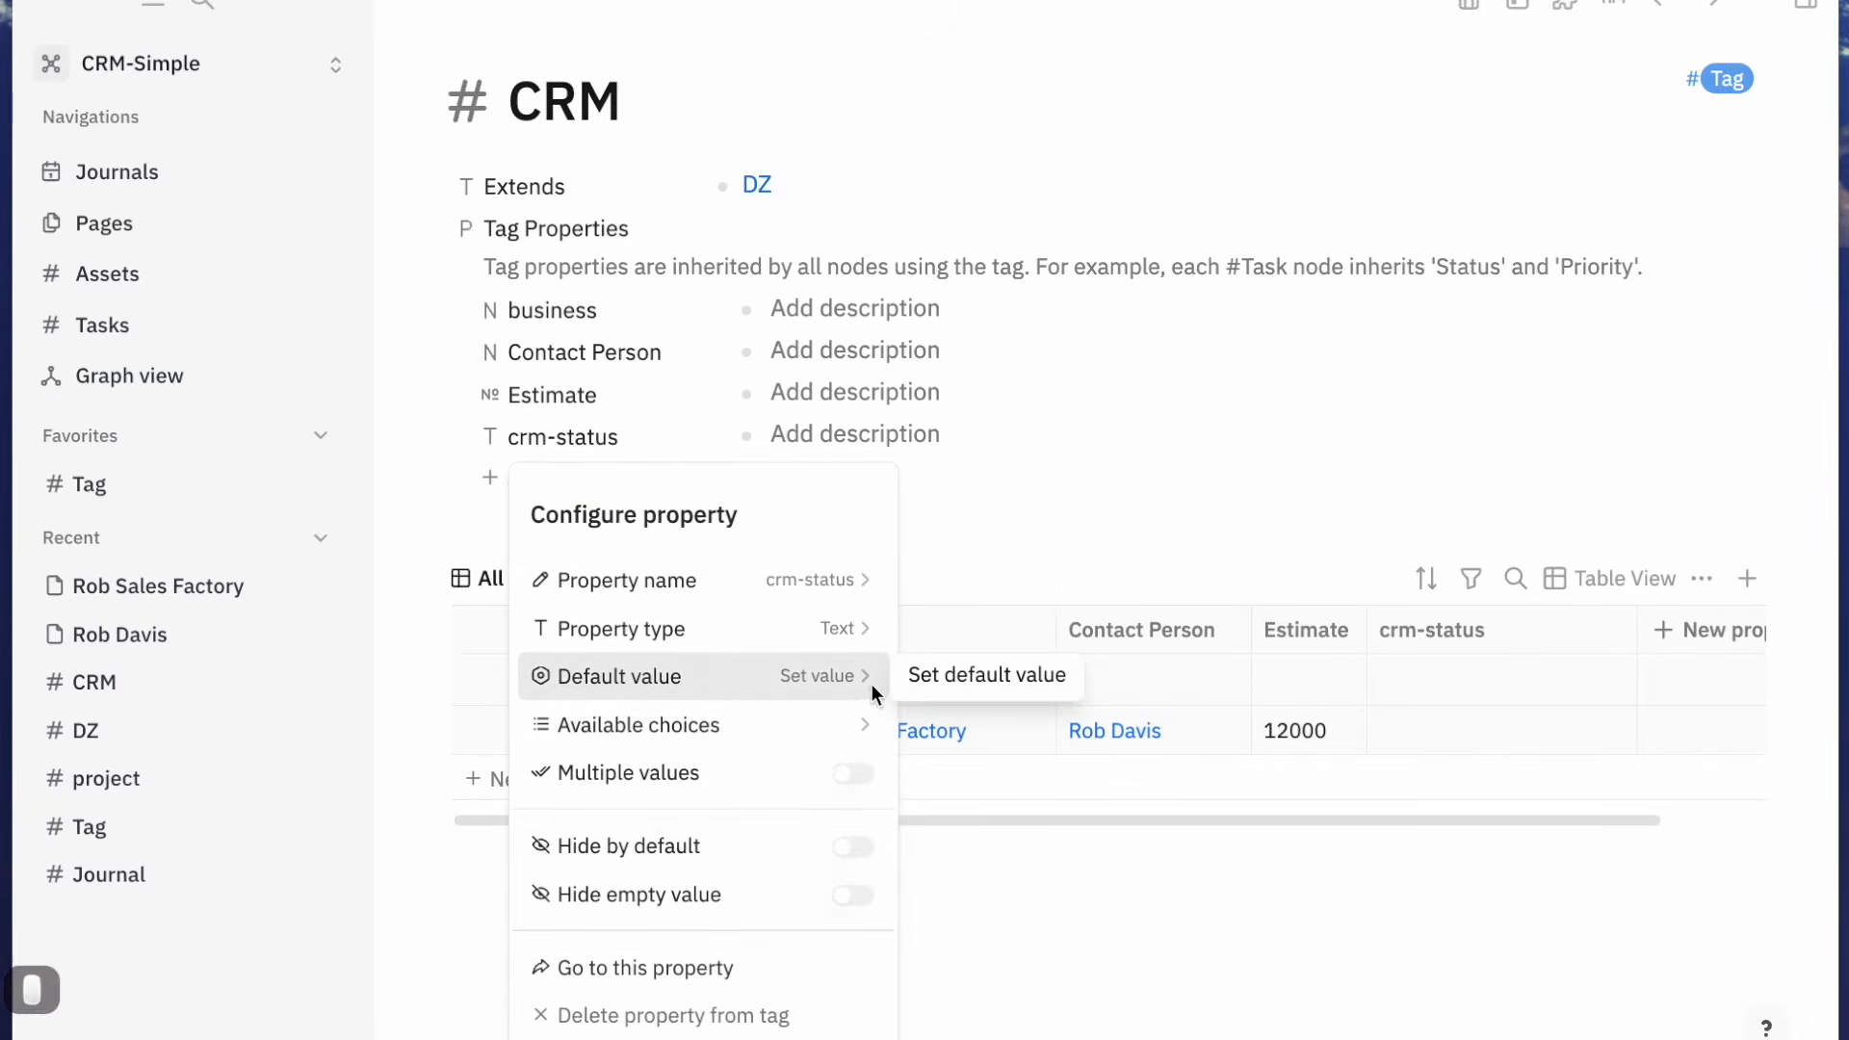
{"action": "mouse_move", "coordinate": [845, 734]}
{"action": "left_click", "coordinate": [992, 754]}
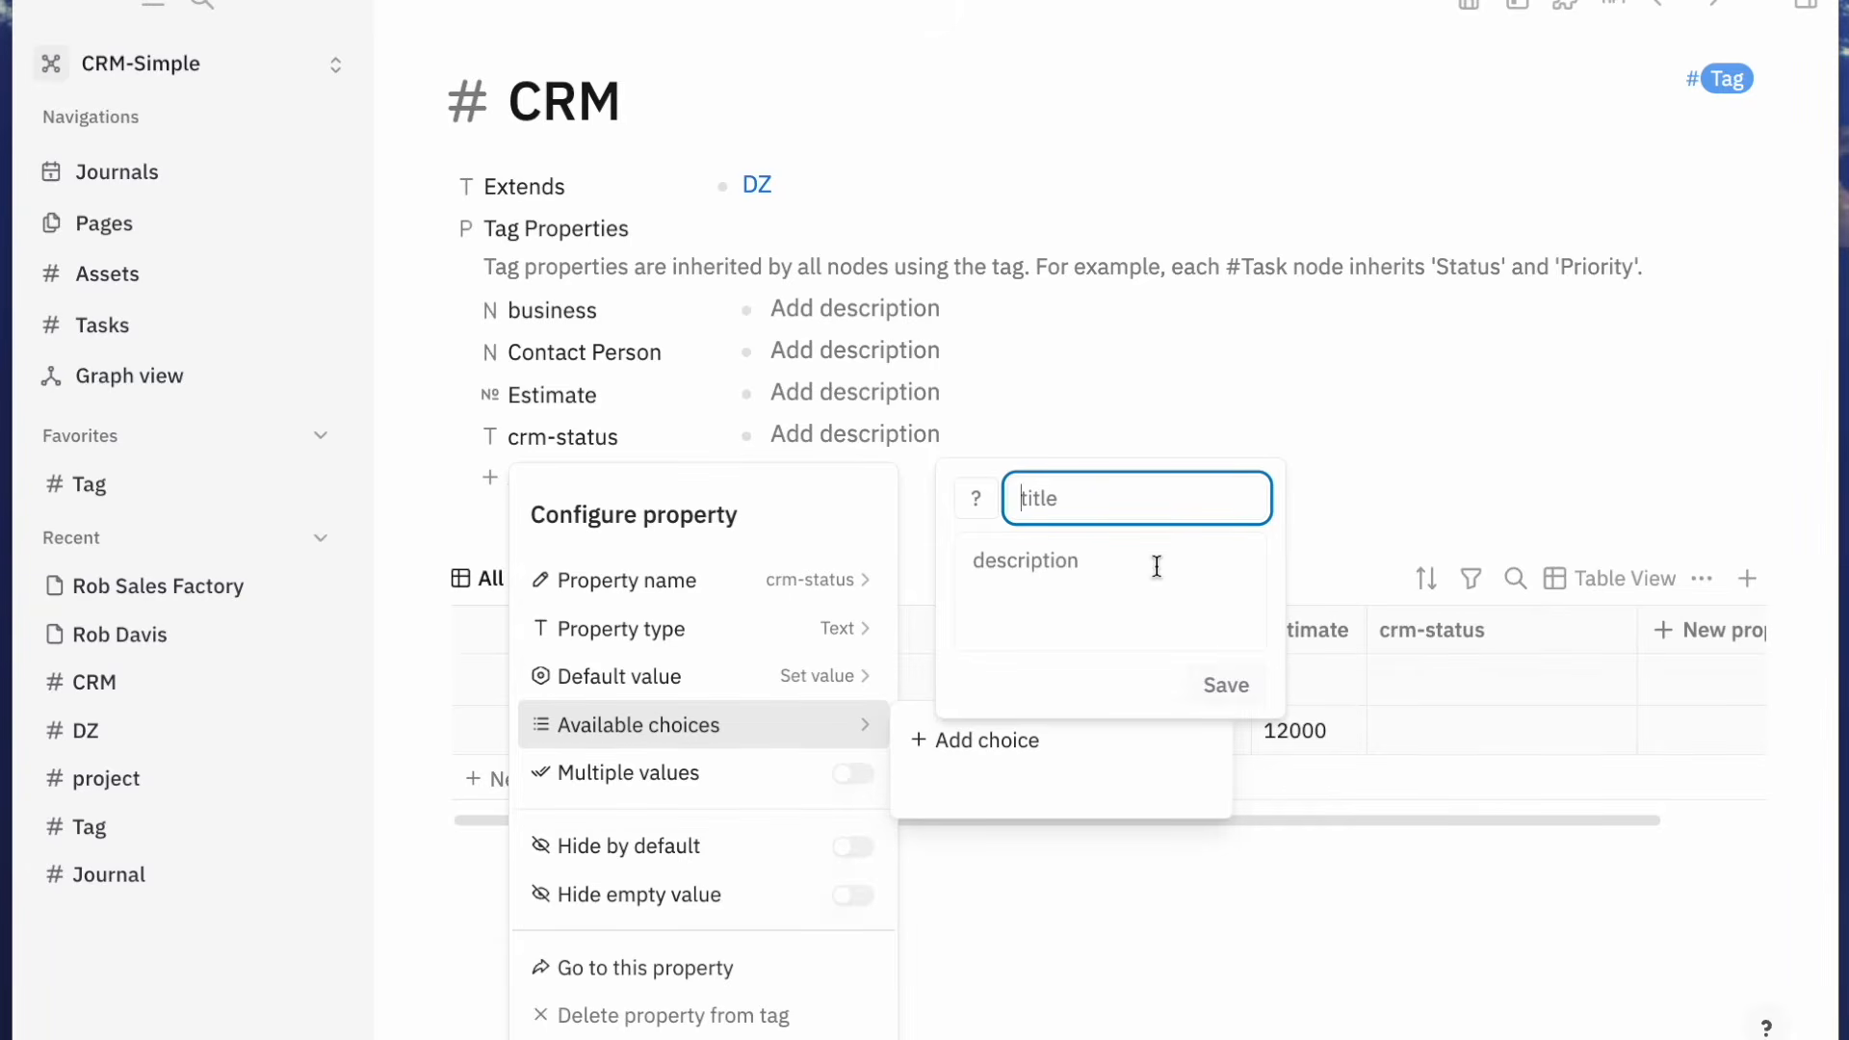
{"action": "type", "text": "u"}
{"action": "key", "text": "BackSpace"}
{"action": "type", "text": "initi"}
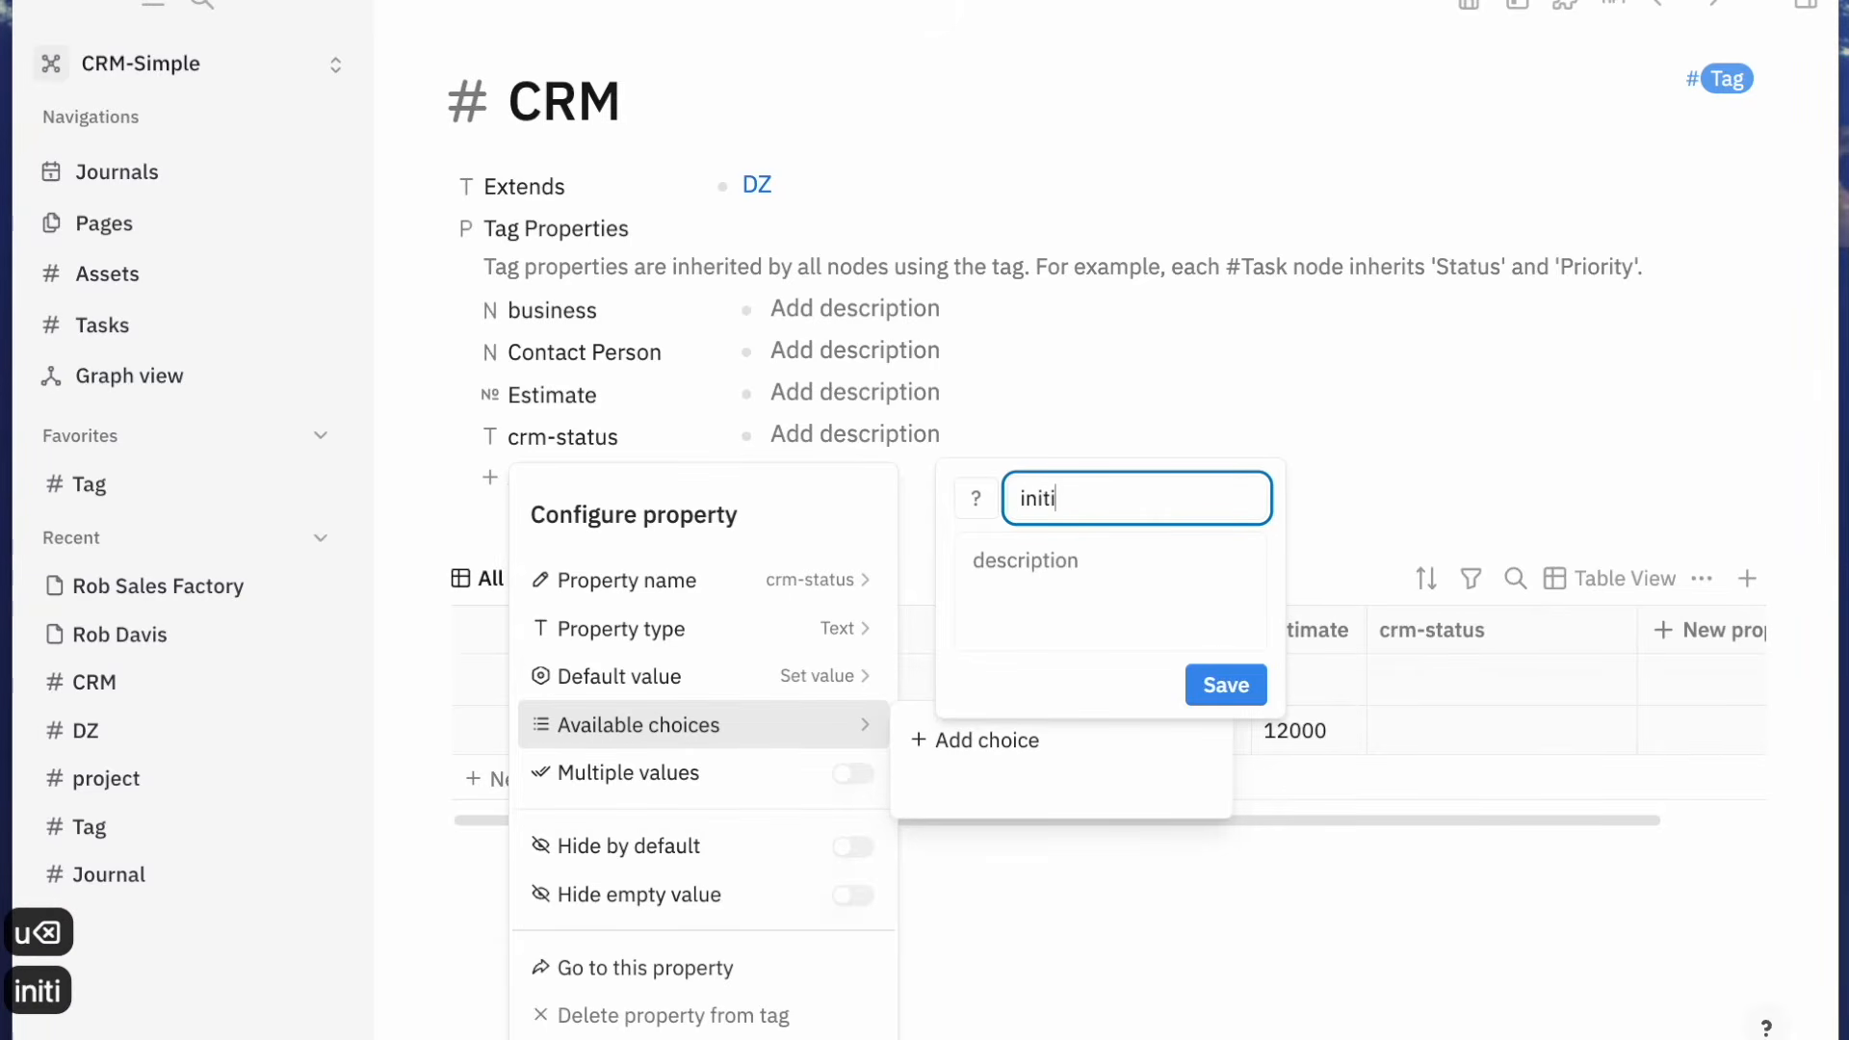
{"action": "type", "text": "al"}
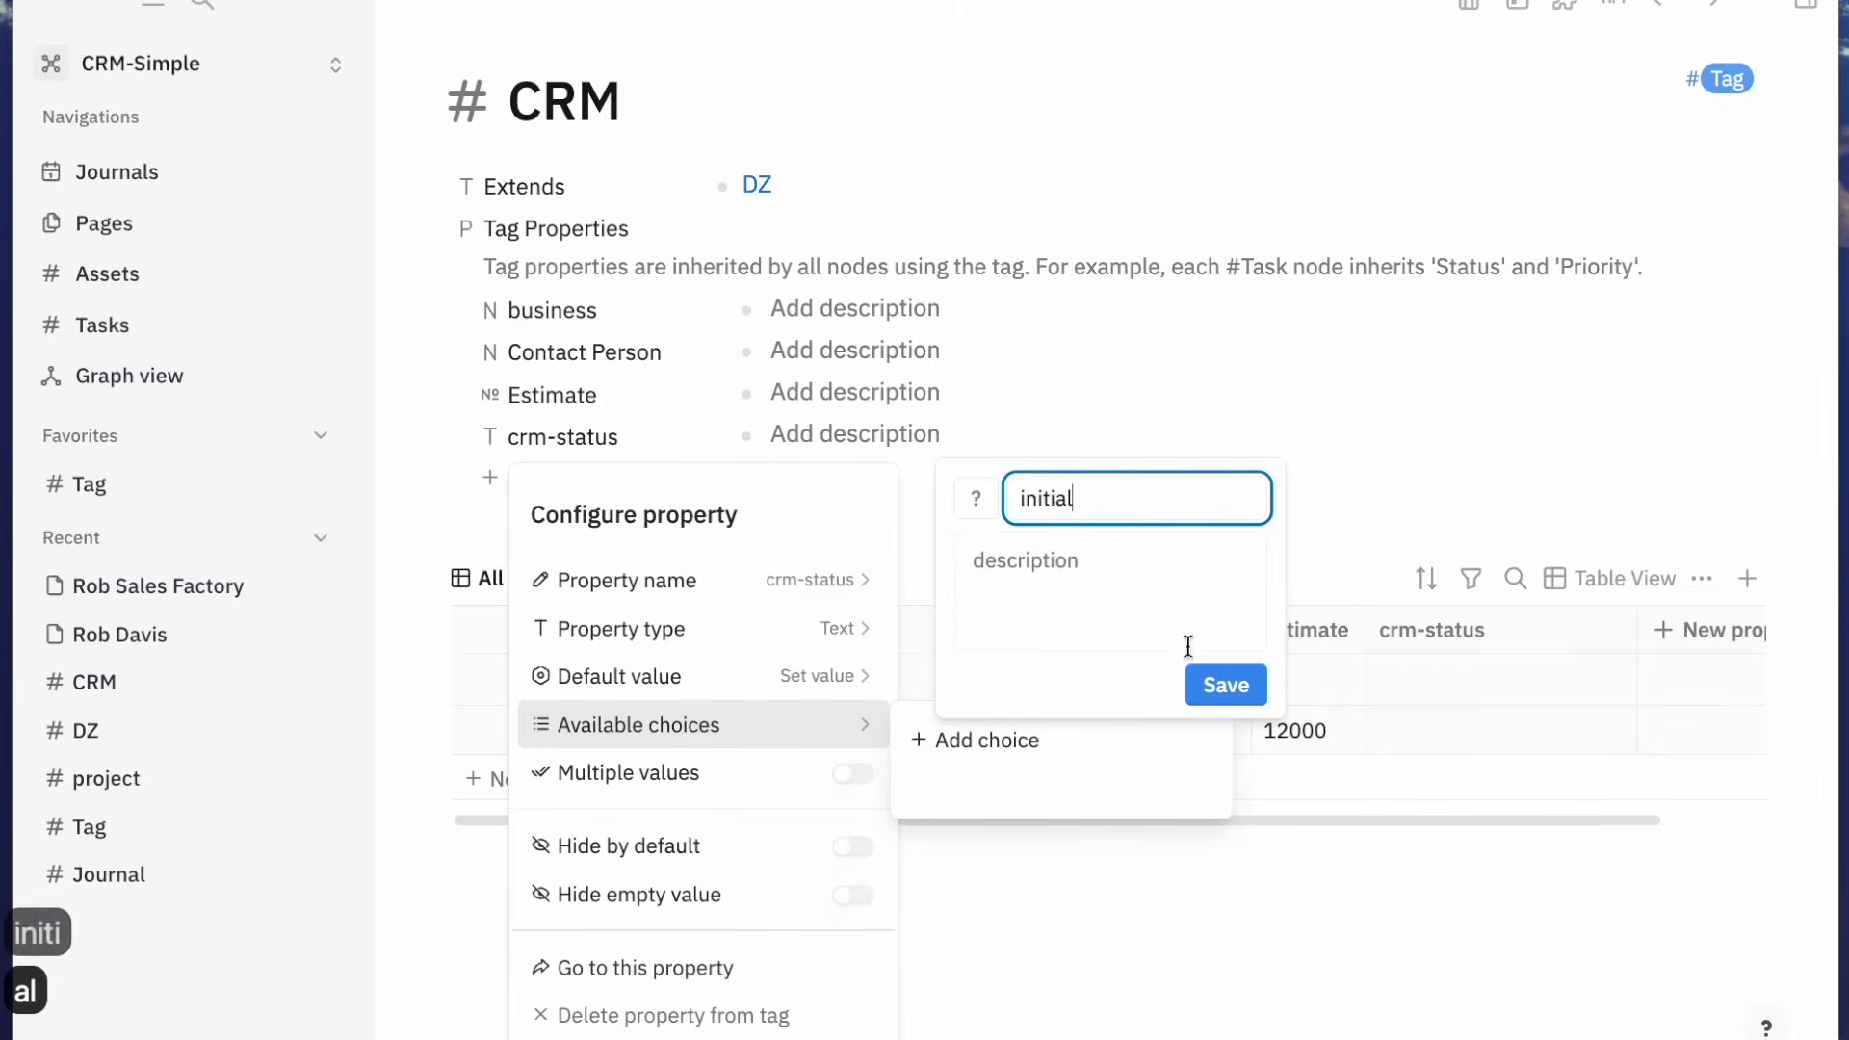
{"action": "left_click", "coordinate": [1223, 687]}
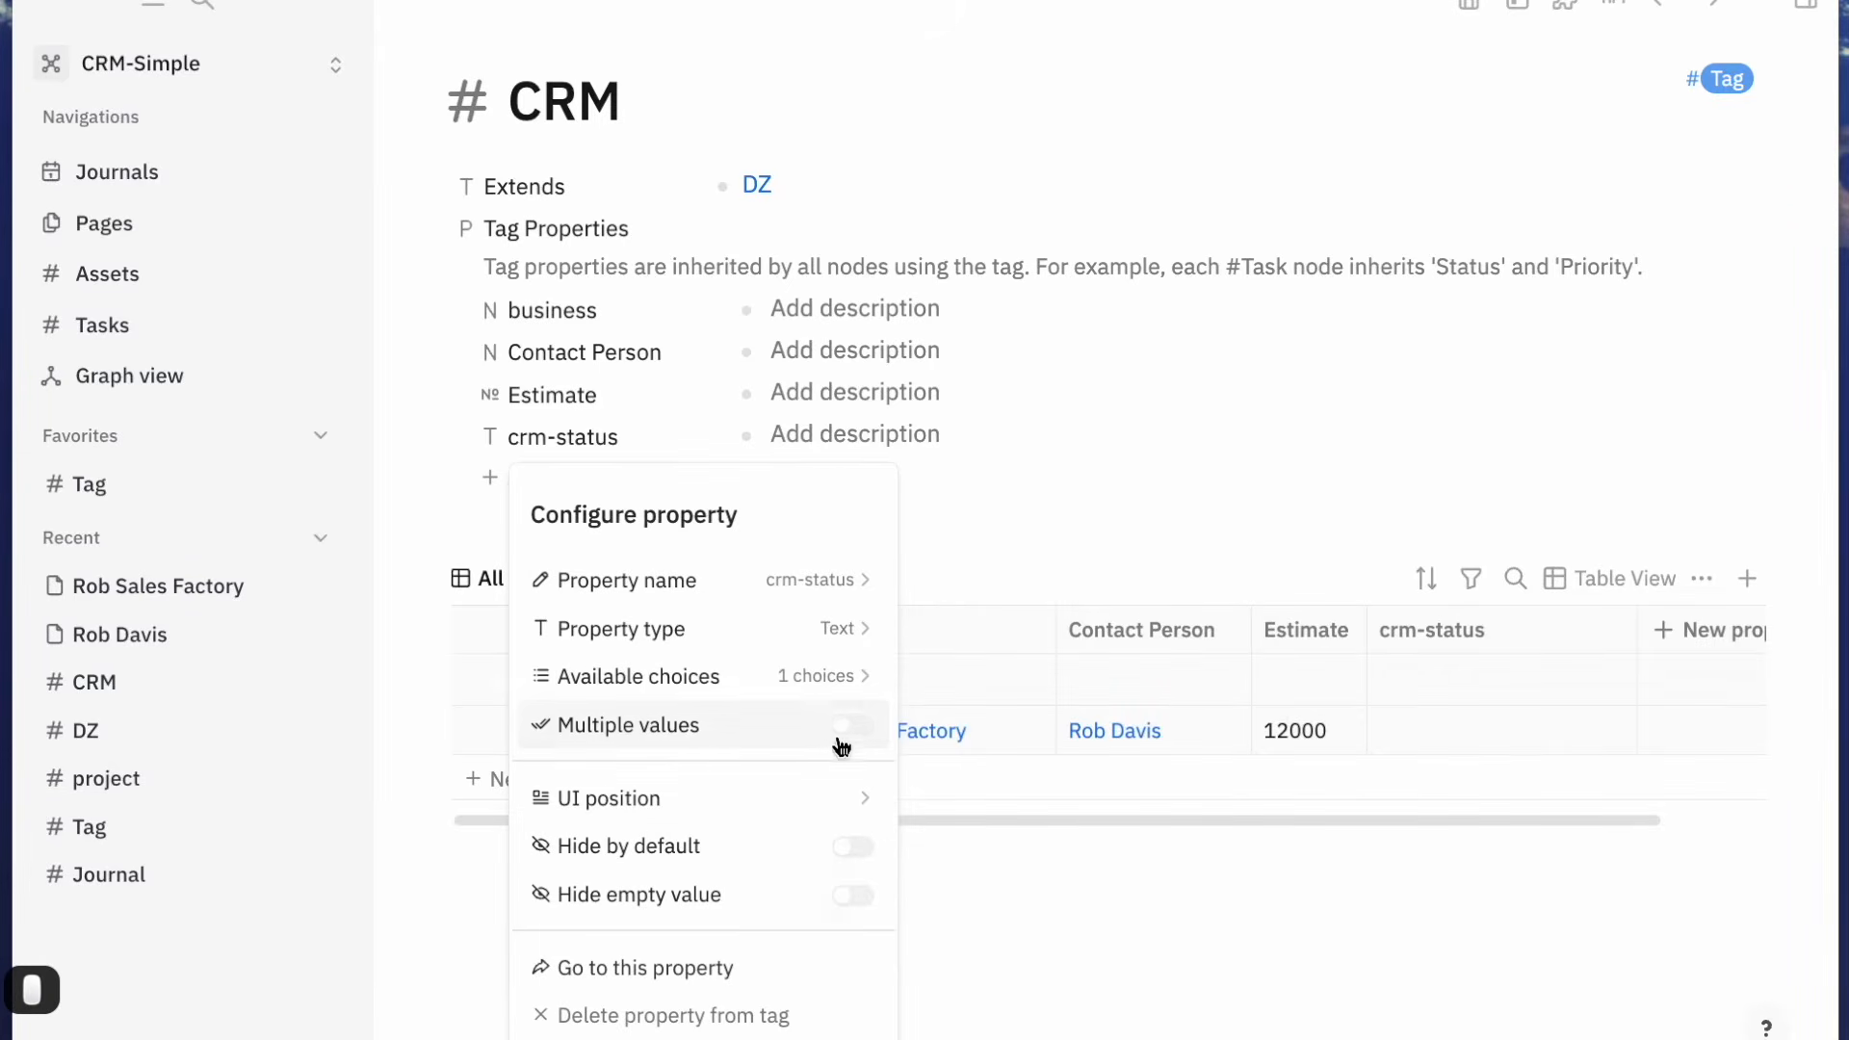
{"action": "mouse_move", "coordinate": [835, 694]}
{"action": "left_click", "coordinate": [1004, 769]}
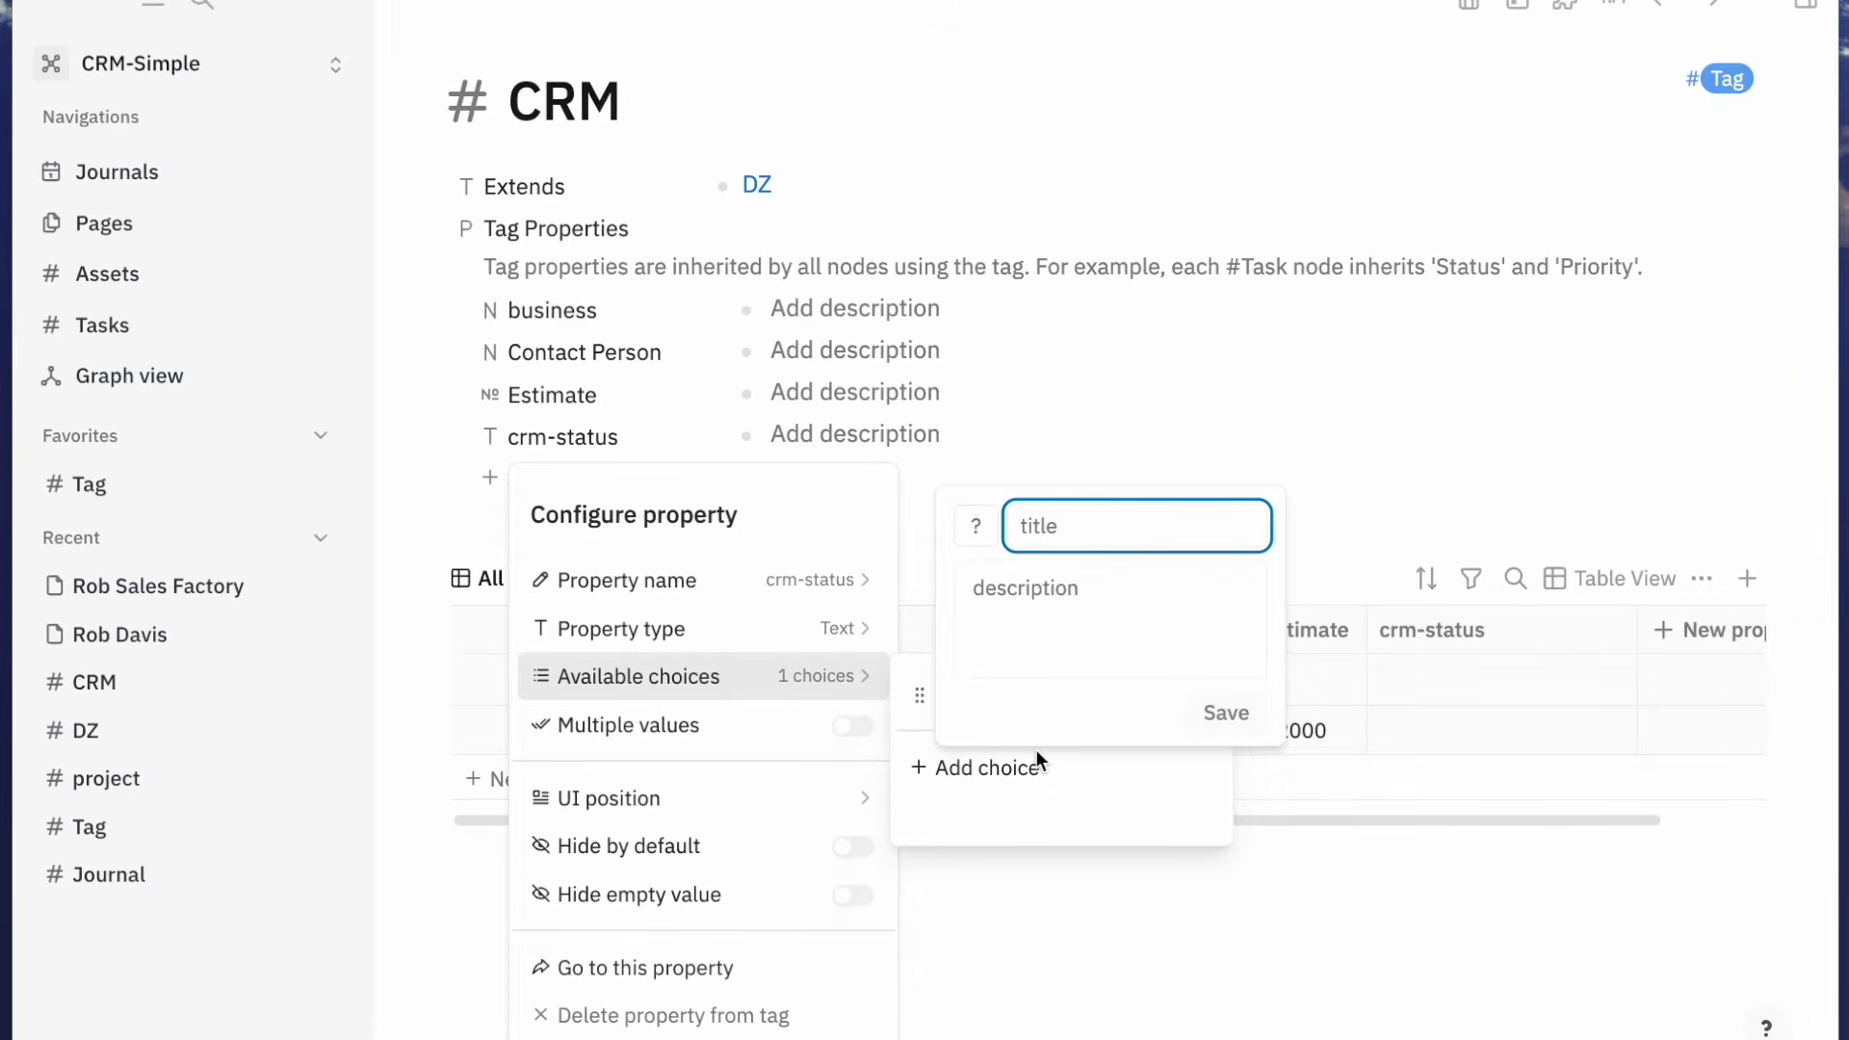
{"action": "type", "text": "details"}
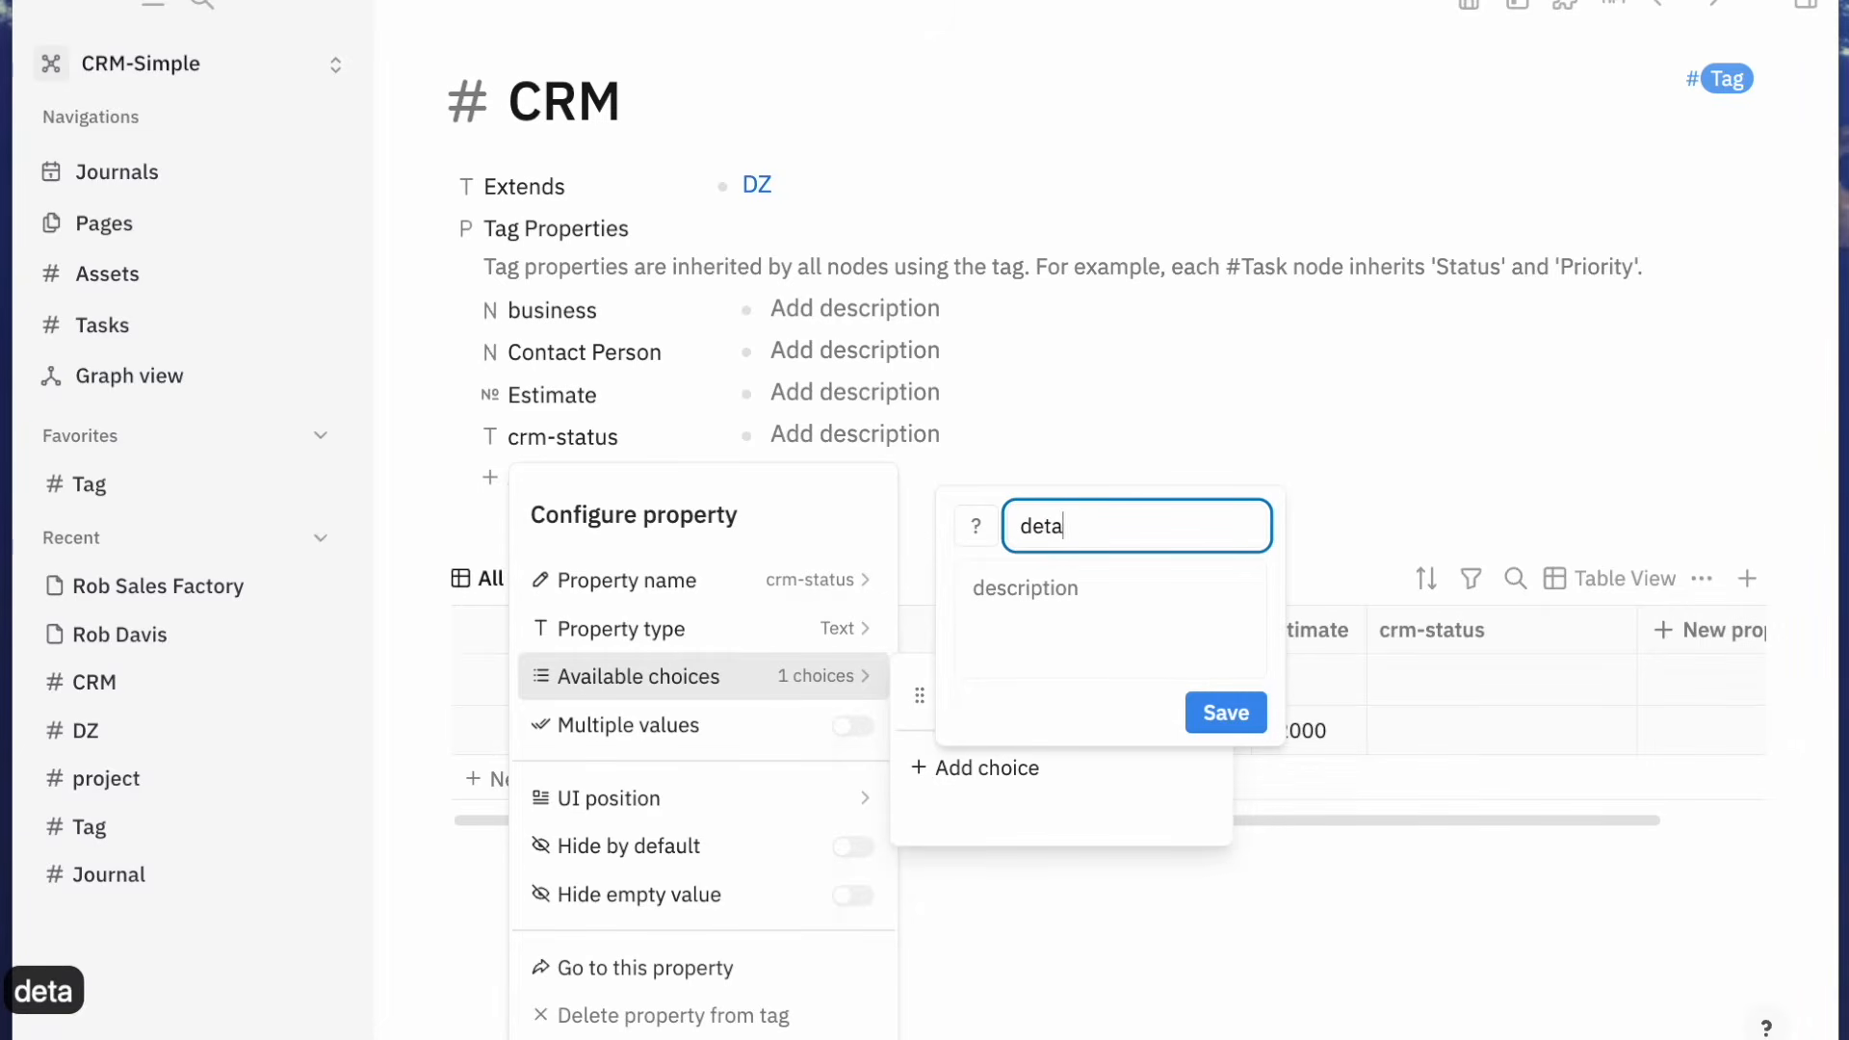
{"action": "left_click", "coordinate": [1225, 712]}
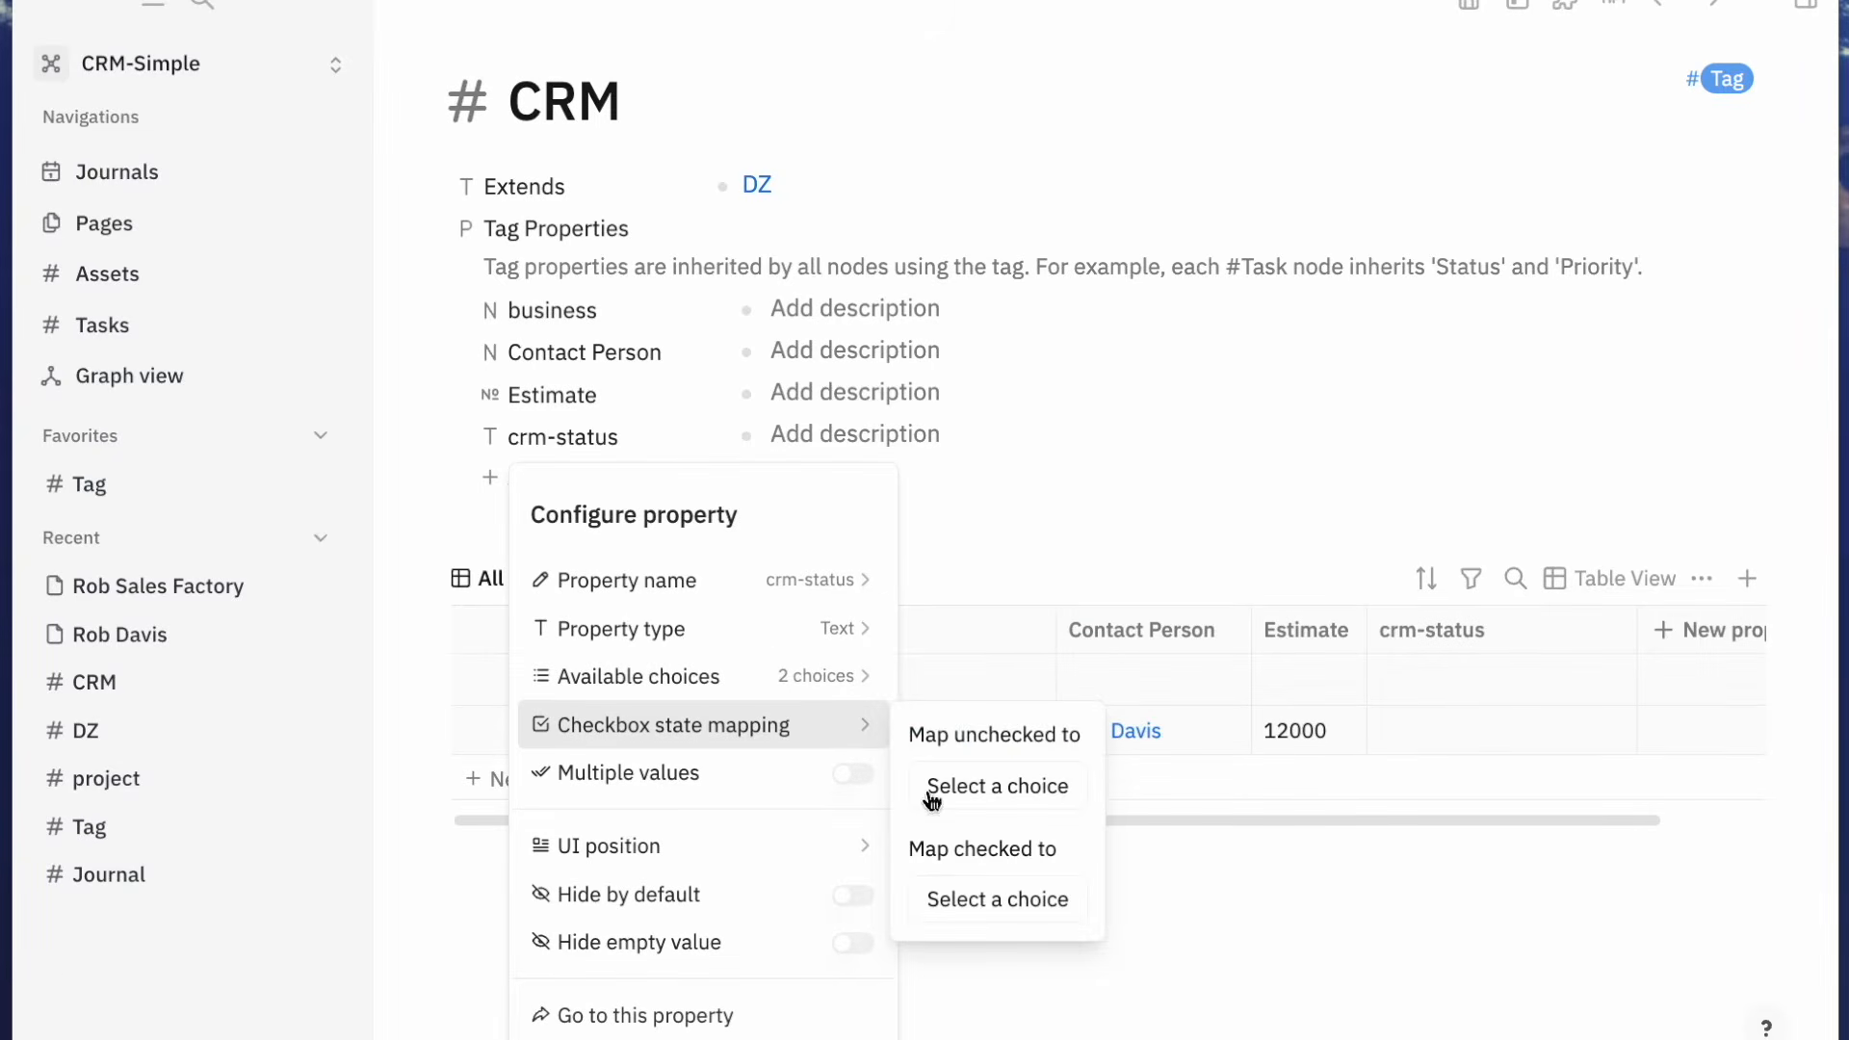
Add the choices 'follow up', 'meeting', 'signed contract' and 'declined' to crm-status
{"action": "mouse_move", "coordinate": [784, 680]}
{"action": "left_click", "coordinate": [985, 803]}
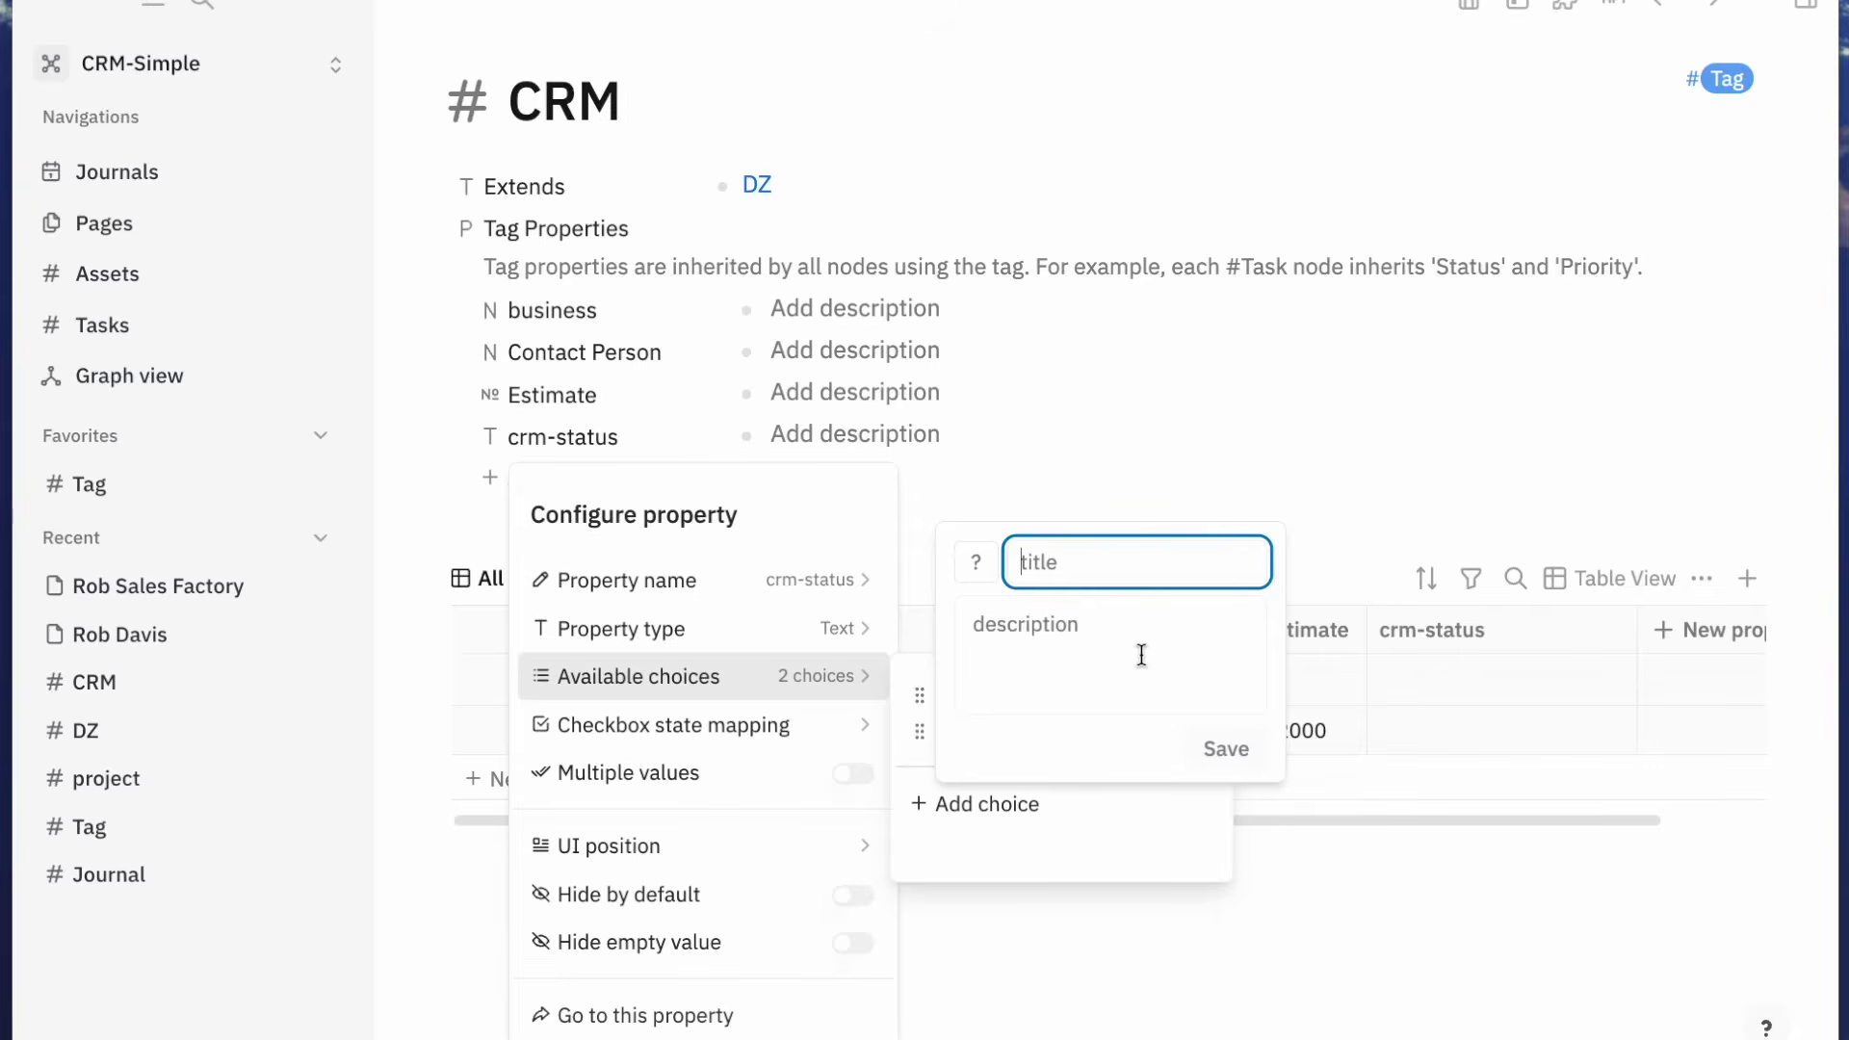
{"action": "type", "text": "foll"}
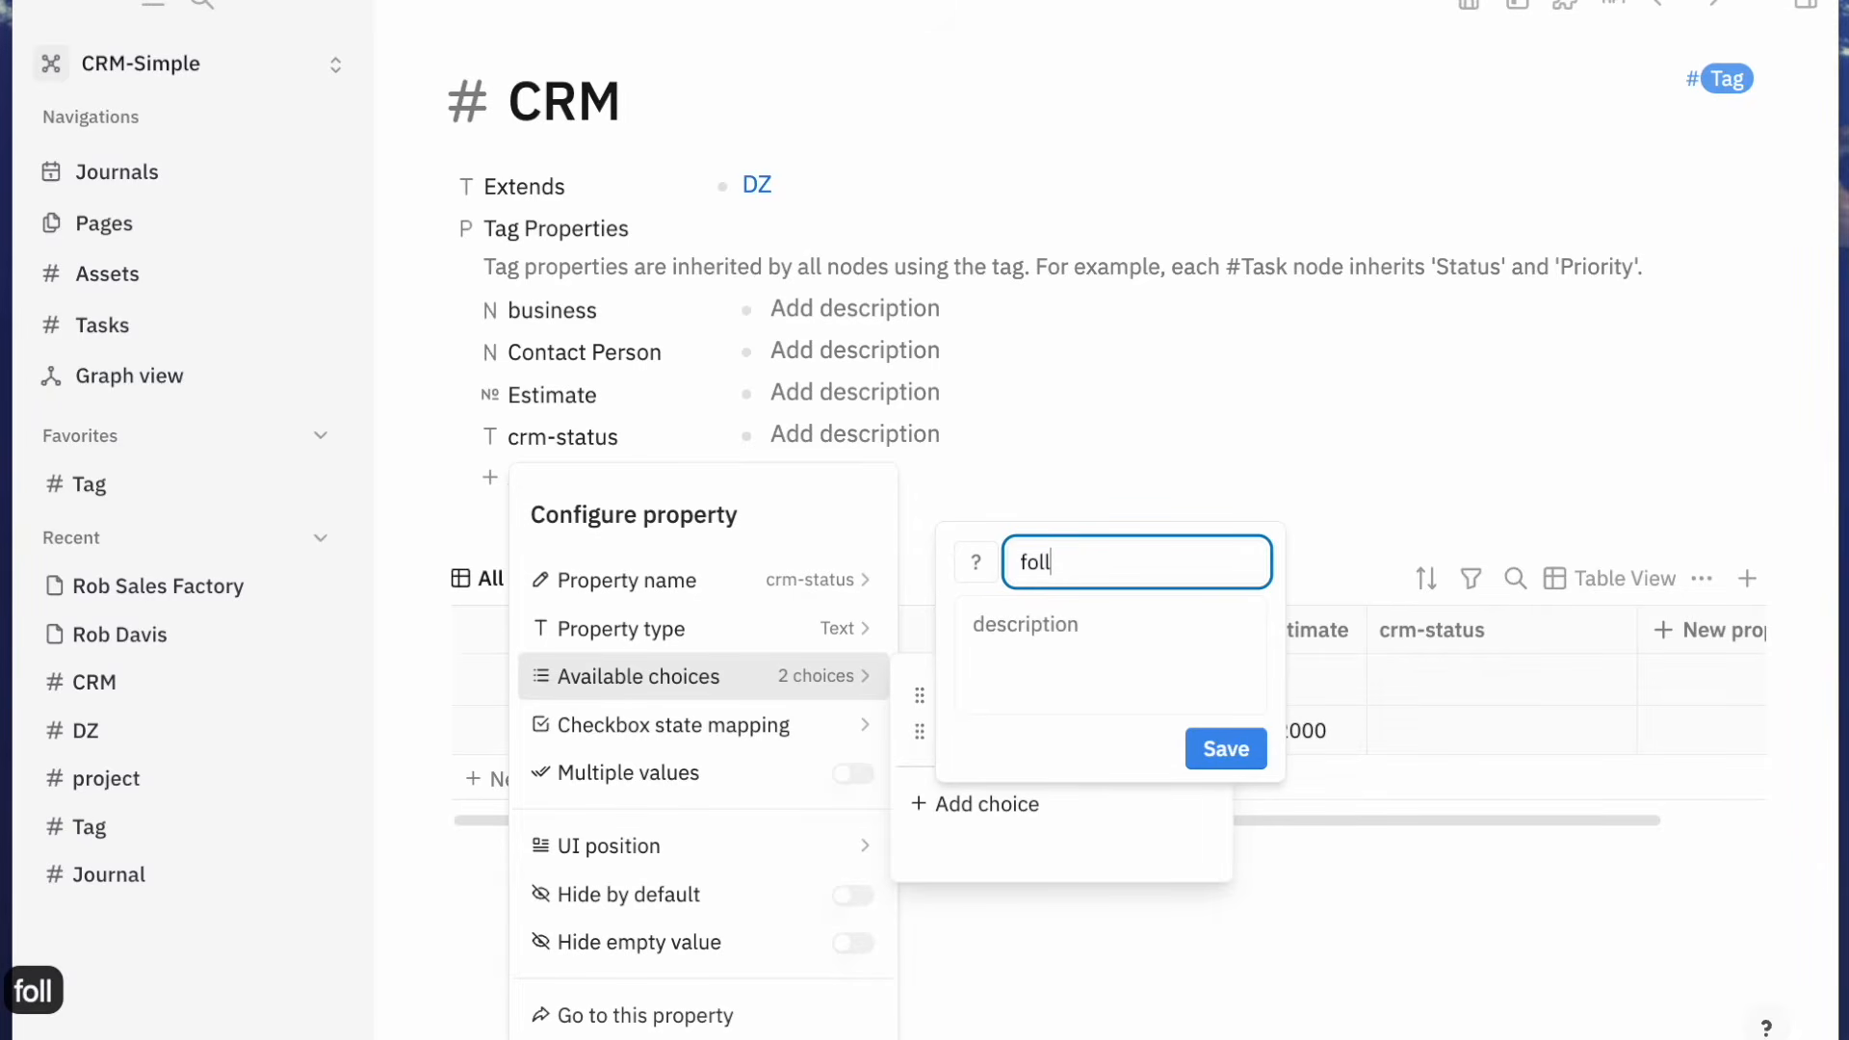
{"action": "type", "text": "ow up"}
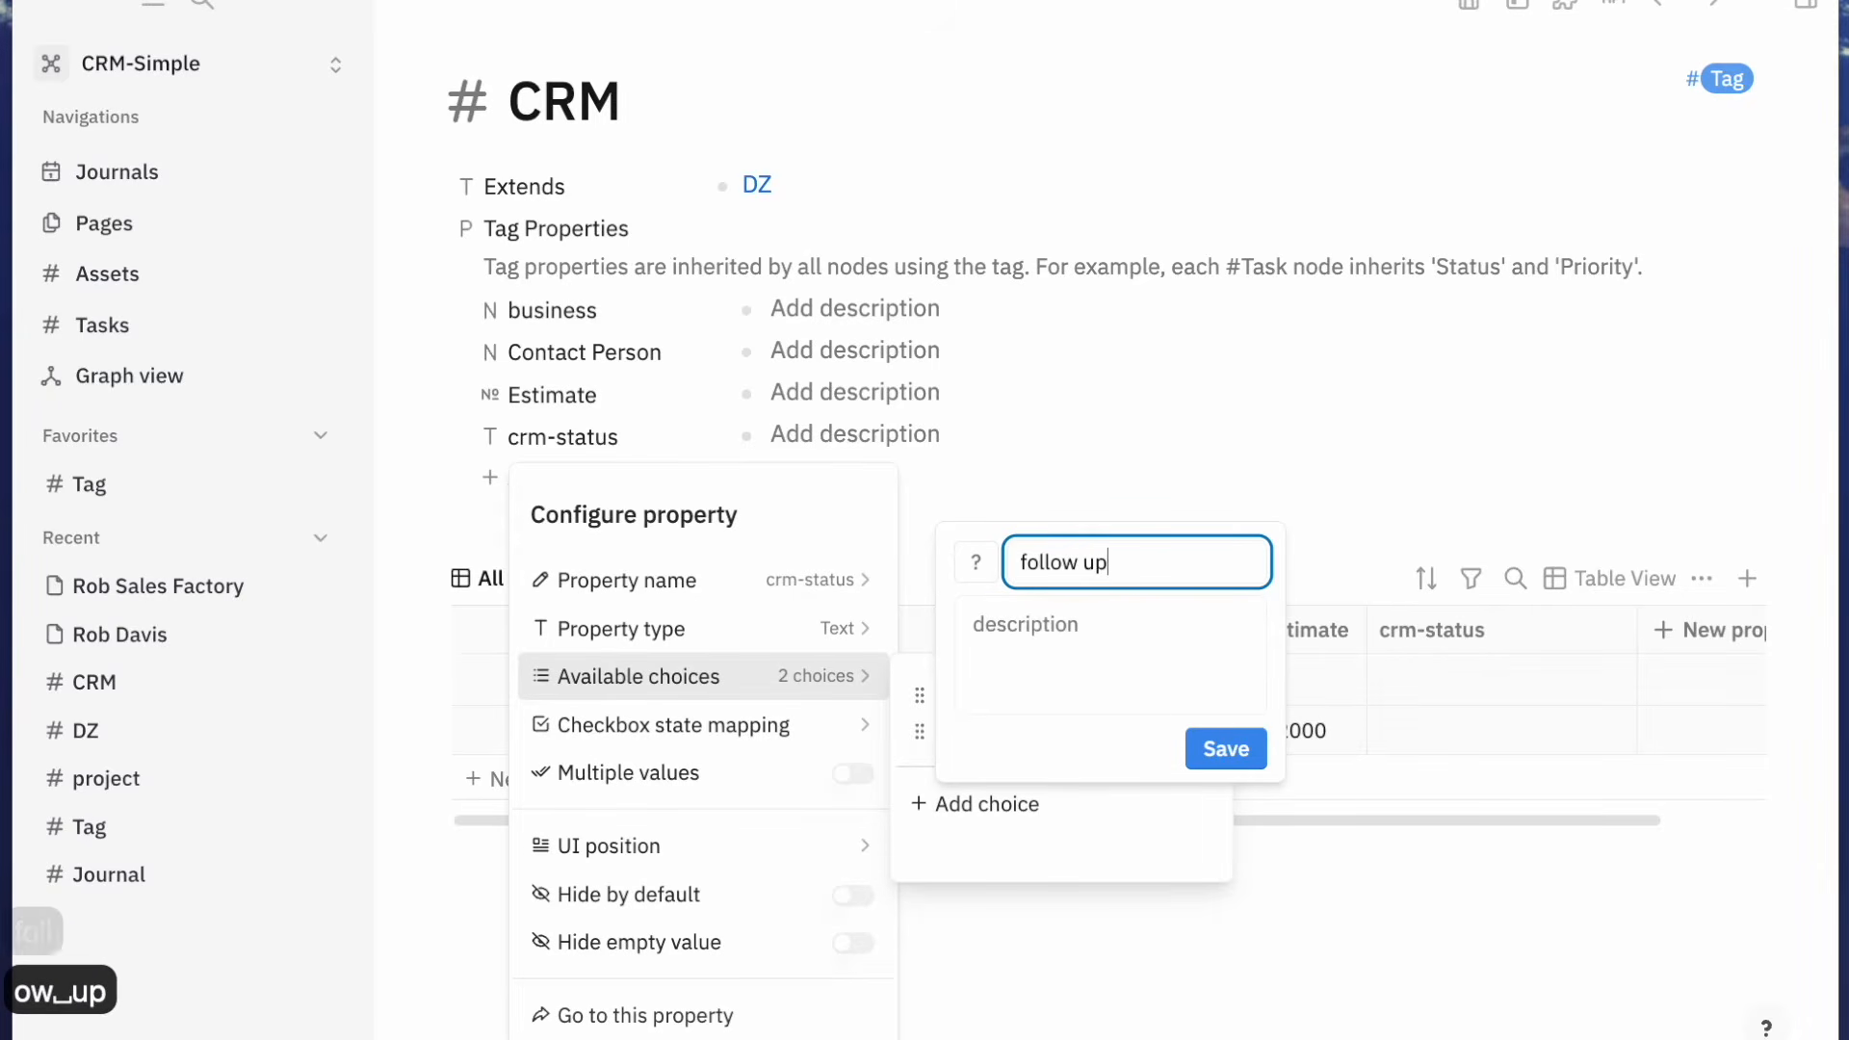
{"action": "left_click", "coordinate": [1212, 735]}
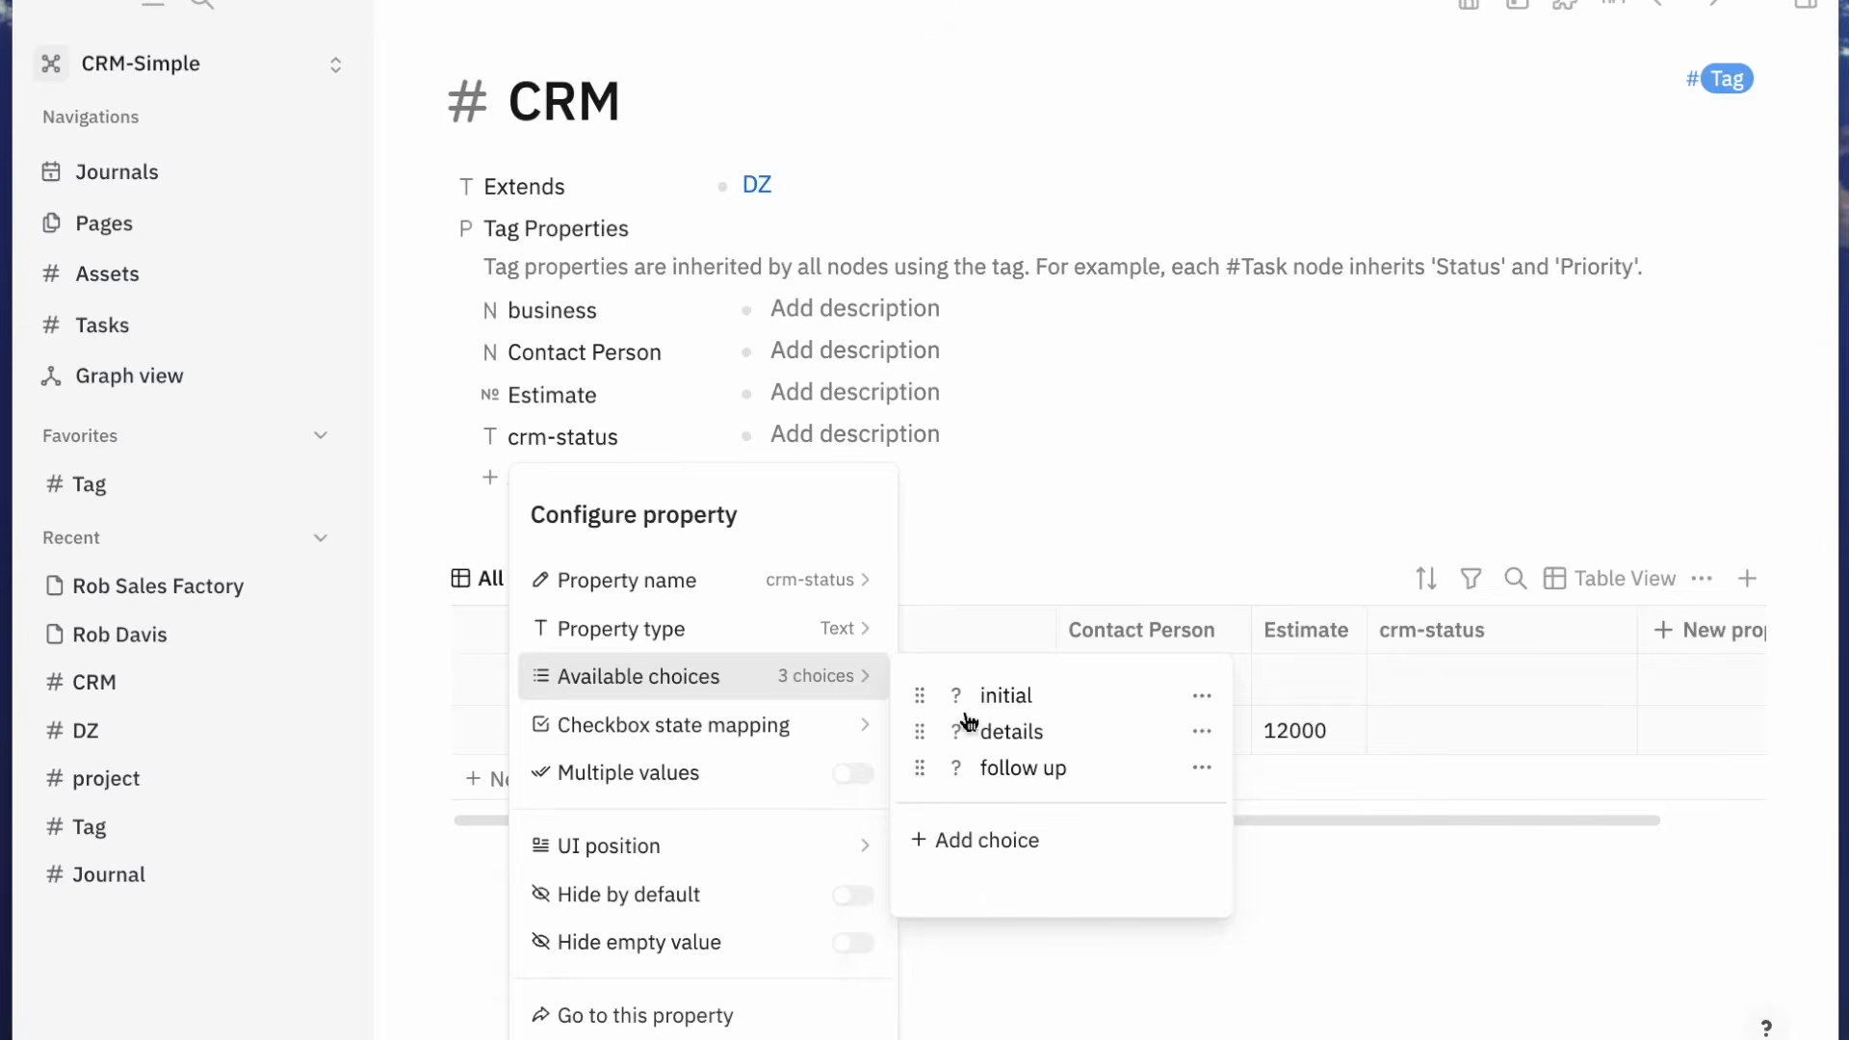
{"action": "left_click", "coordinate": [1024, 860]}
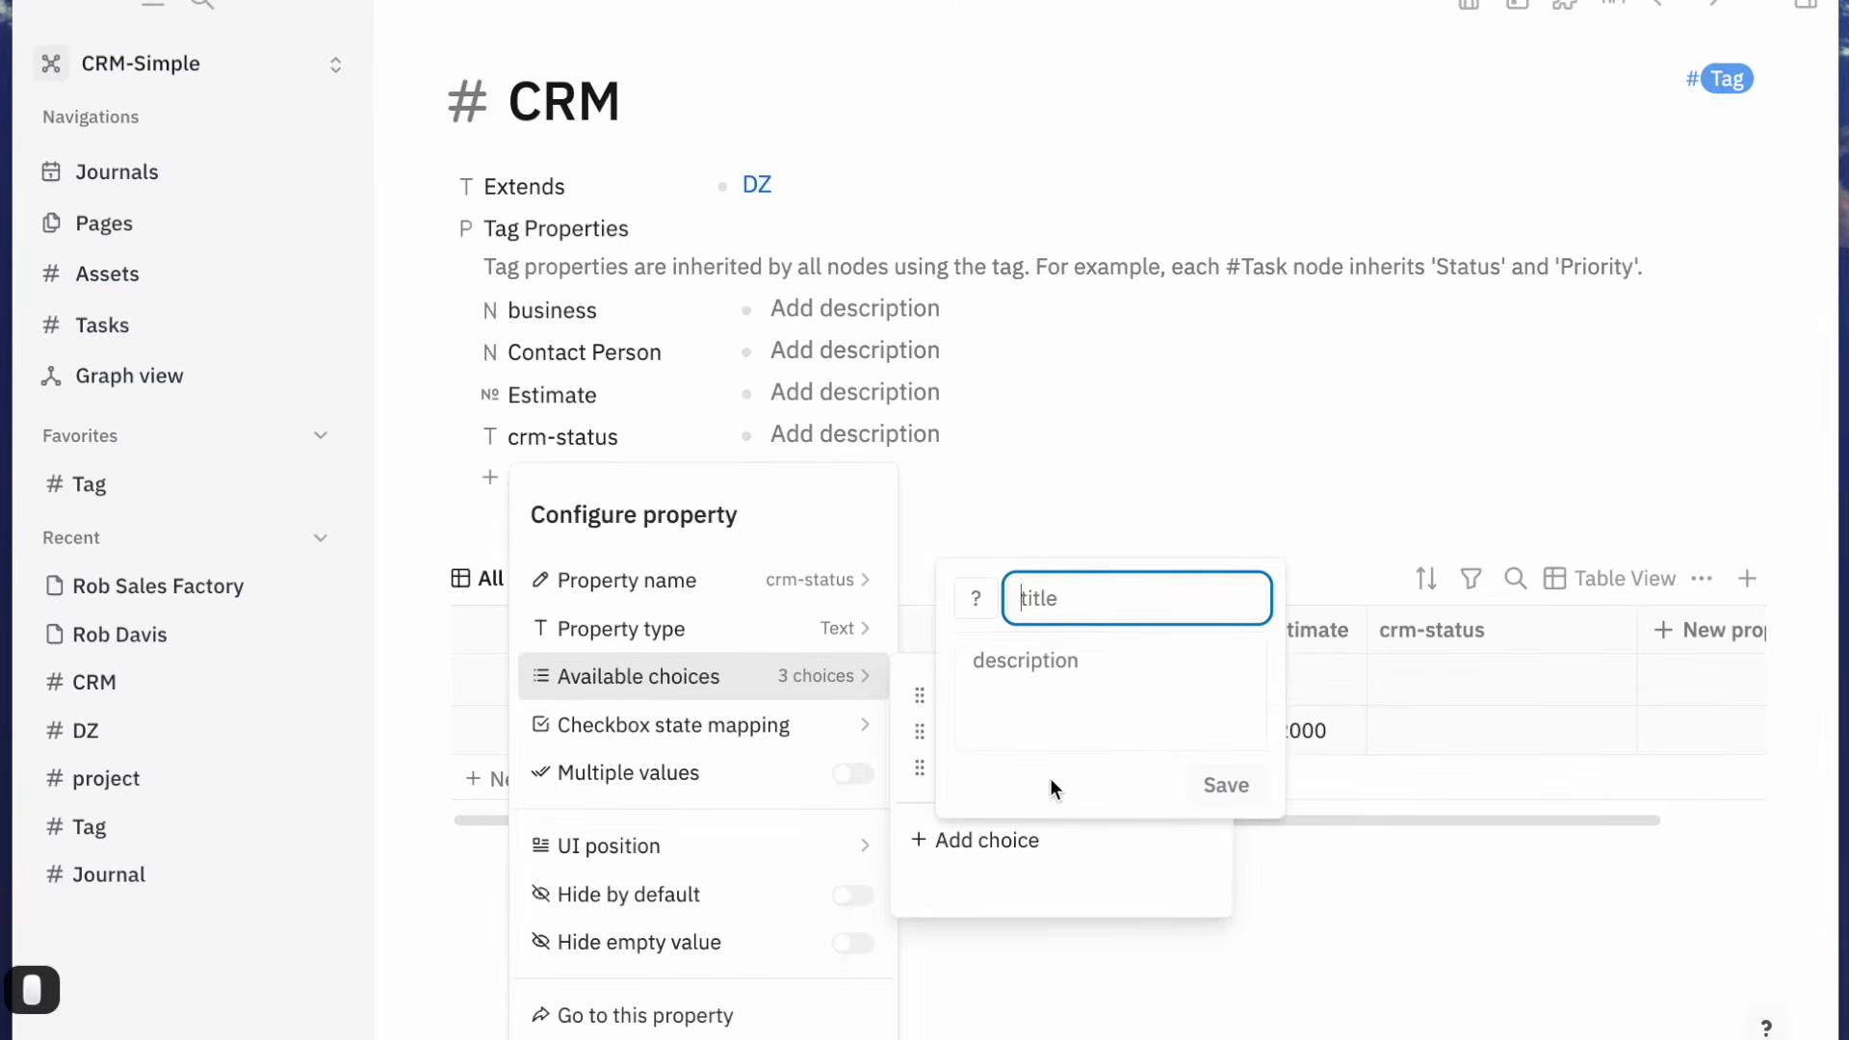
{"action": "type", "text": "meeting"}
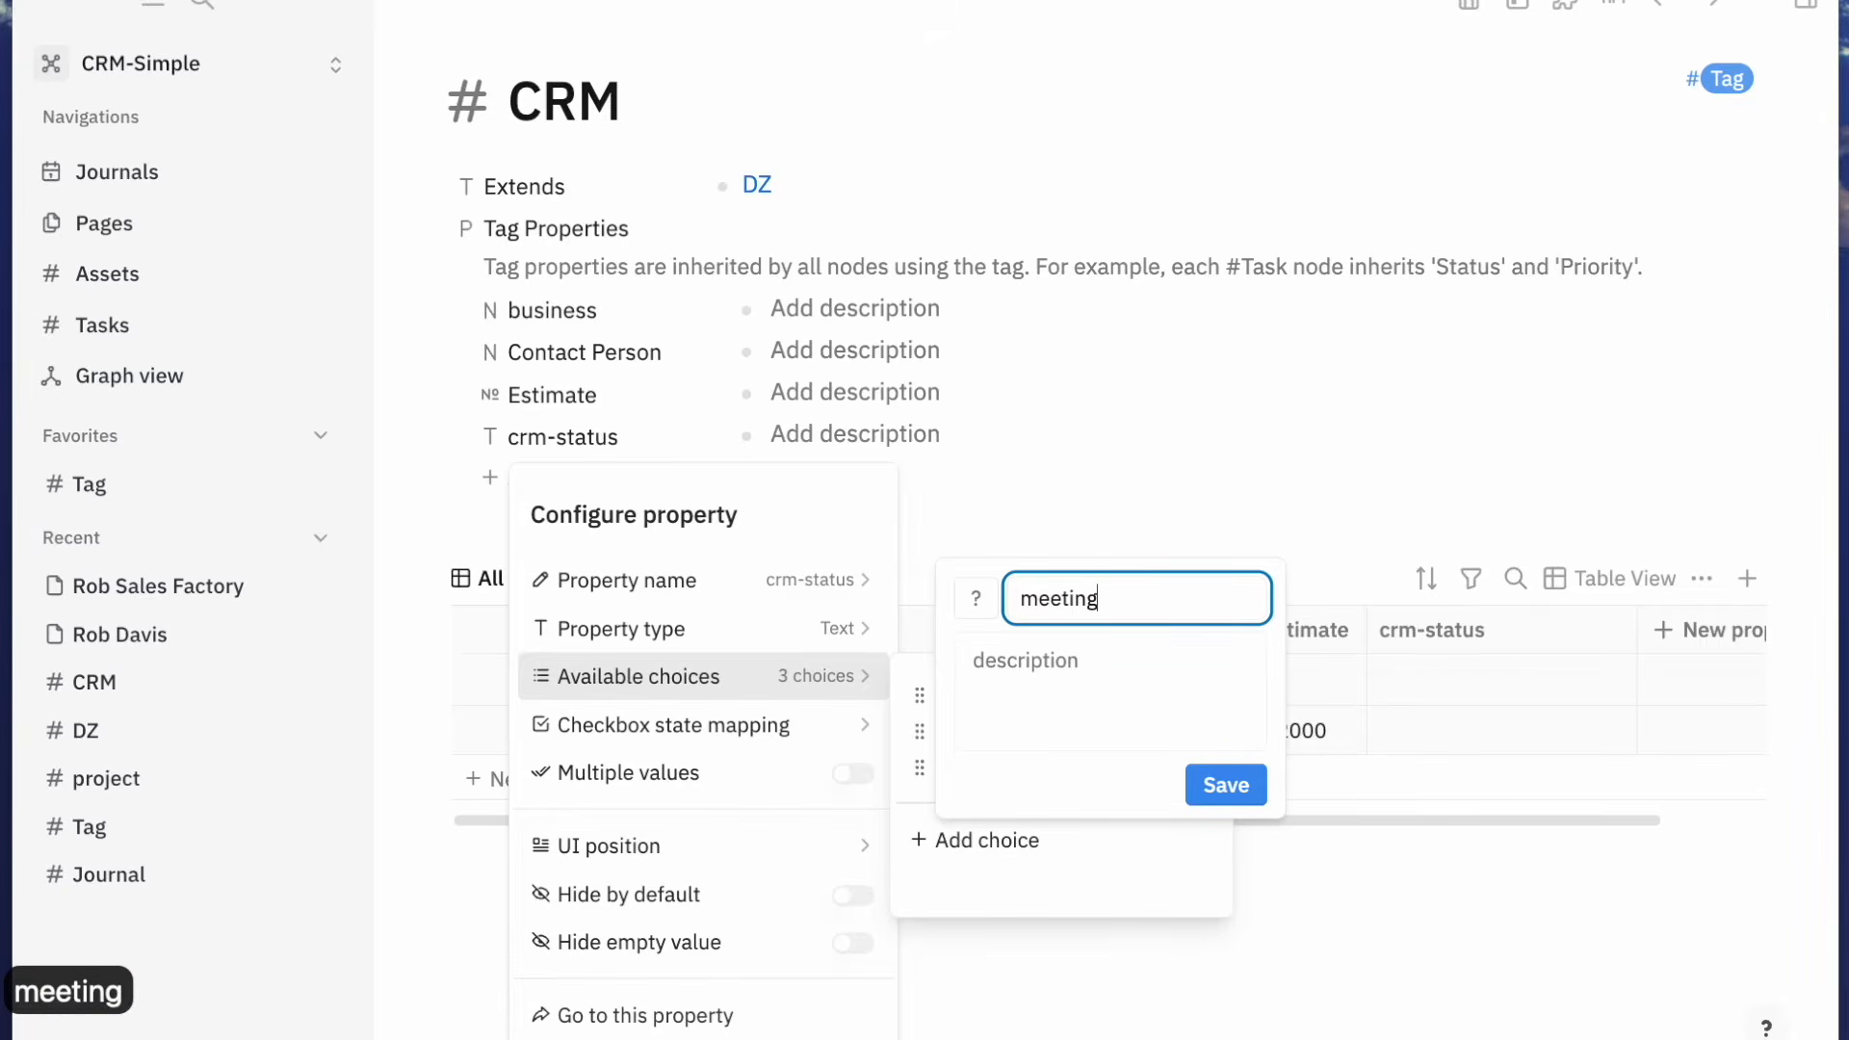
{"action": "left_click", "coordinate": [1221, 785]}
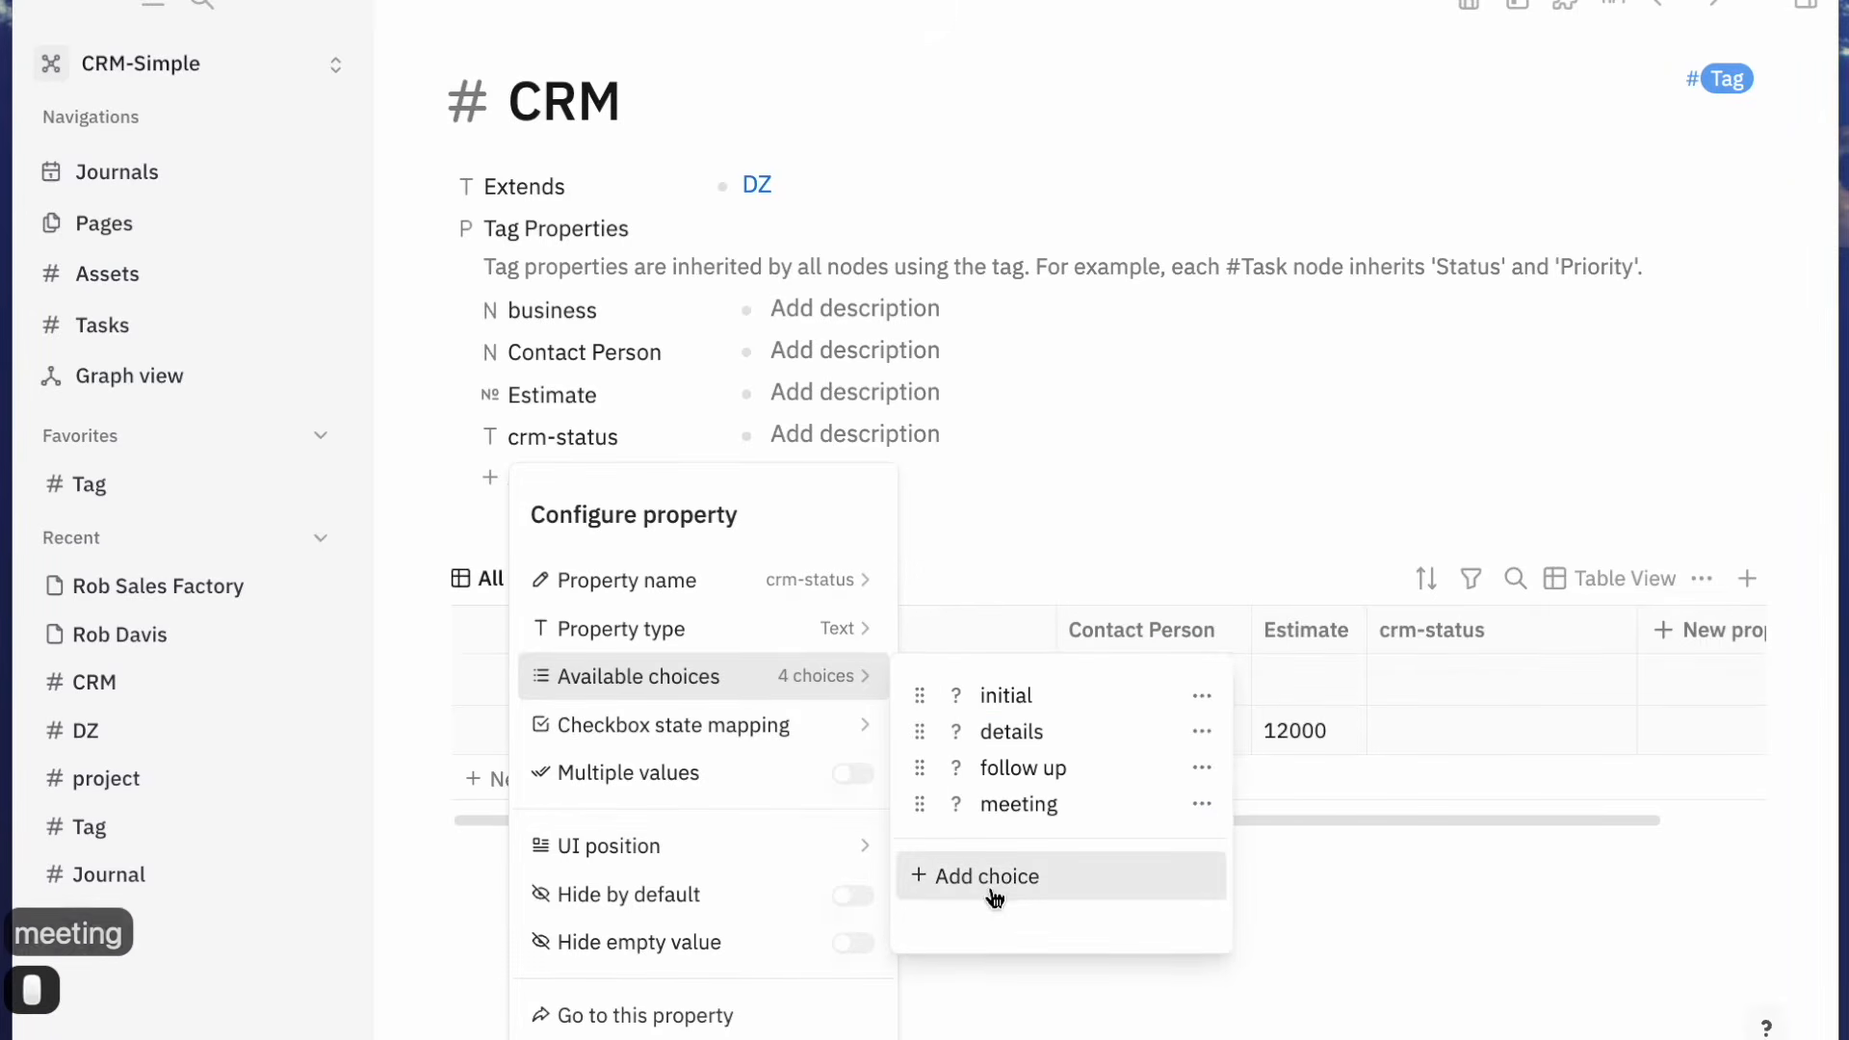
{"action": "left_click", "coordinate": [988, 888]}
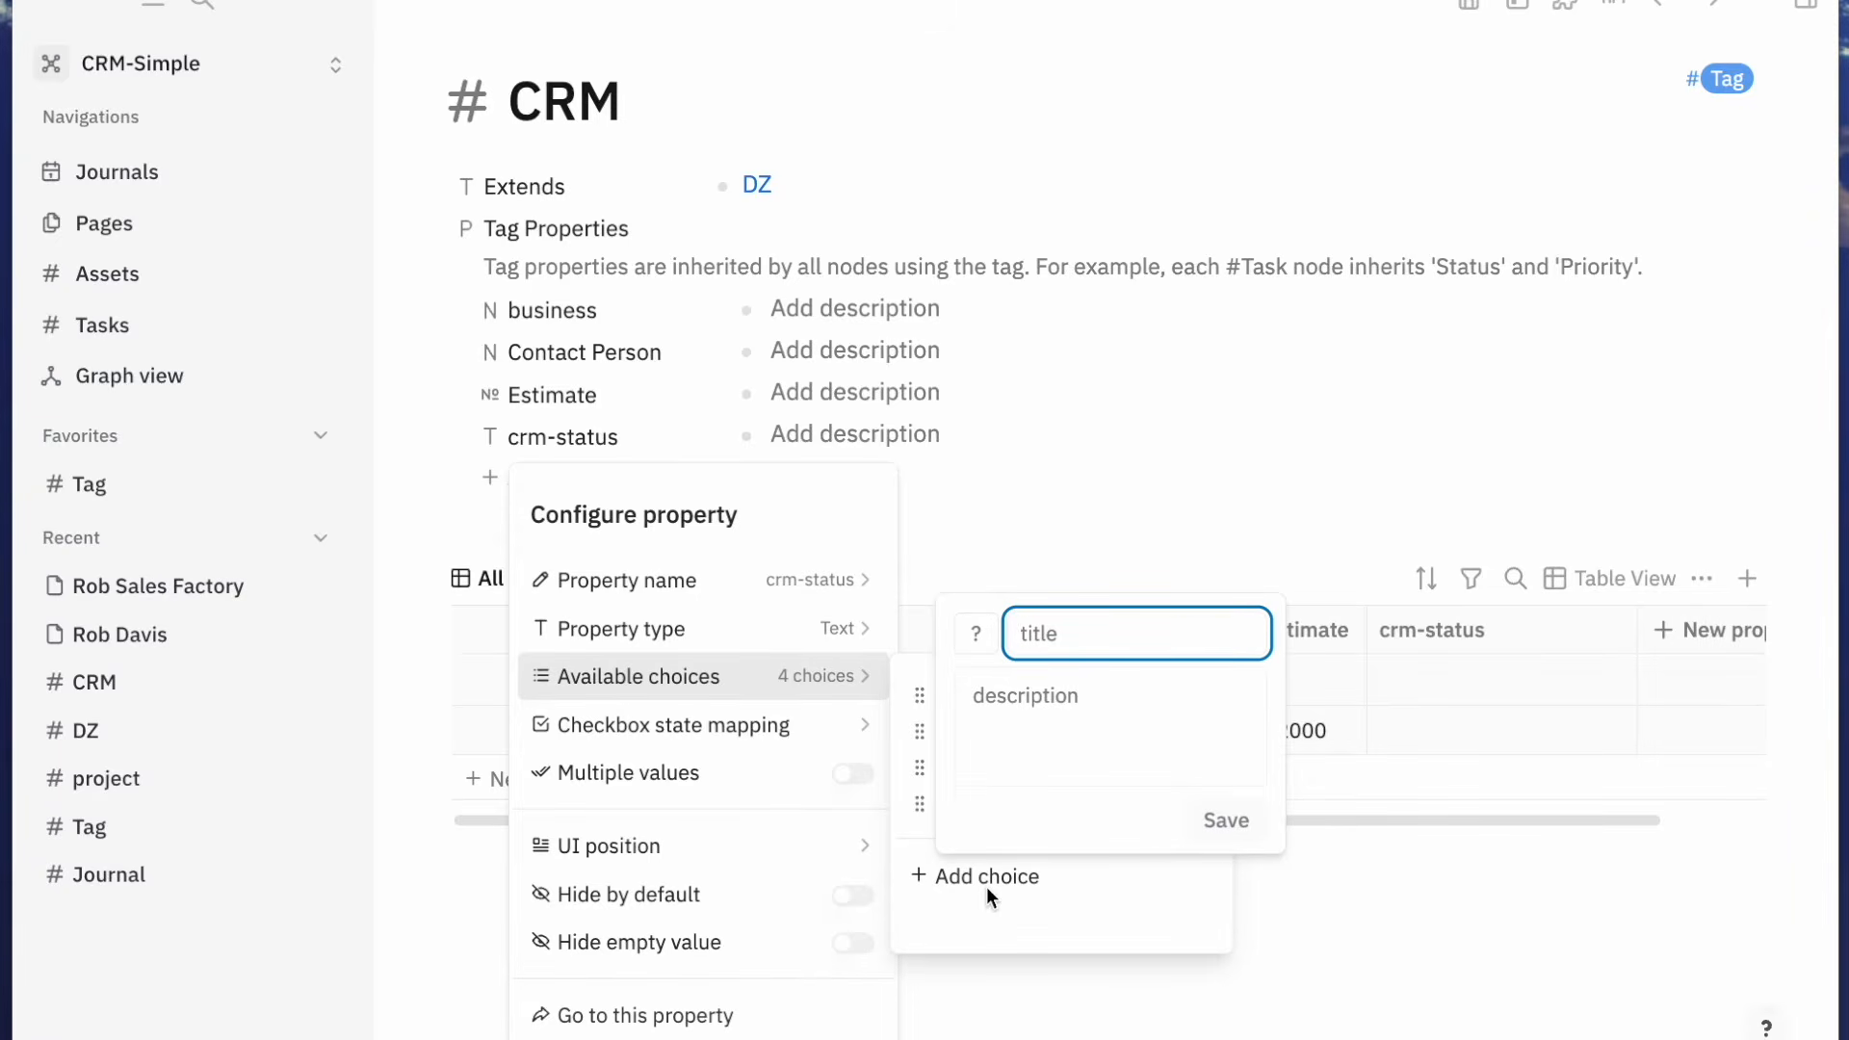
{"action": "type", "text": "signed contract"}
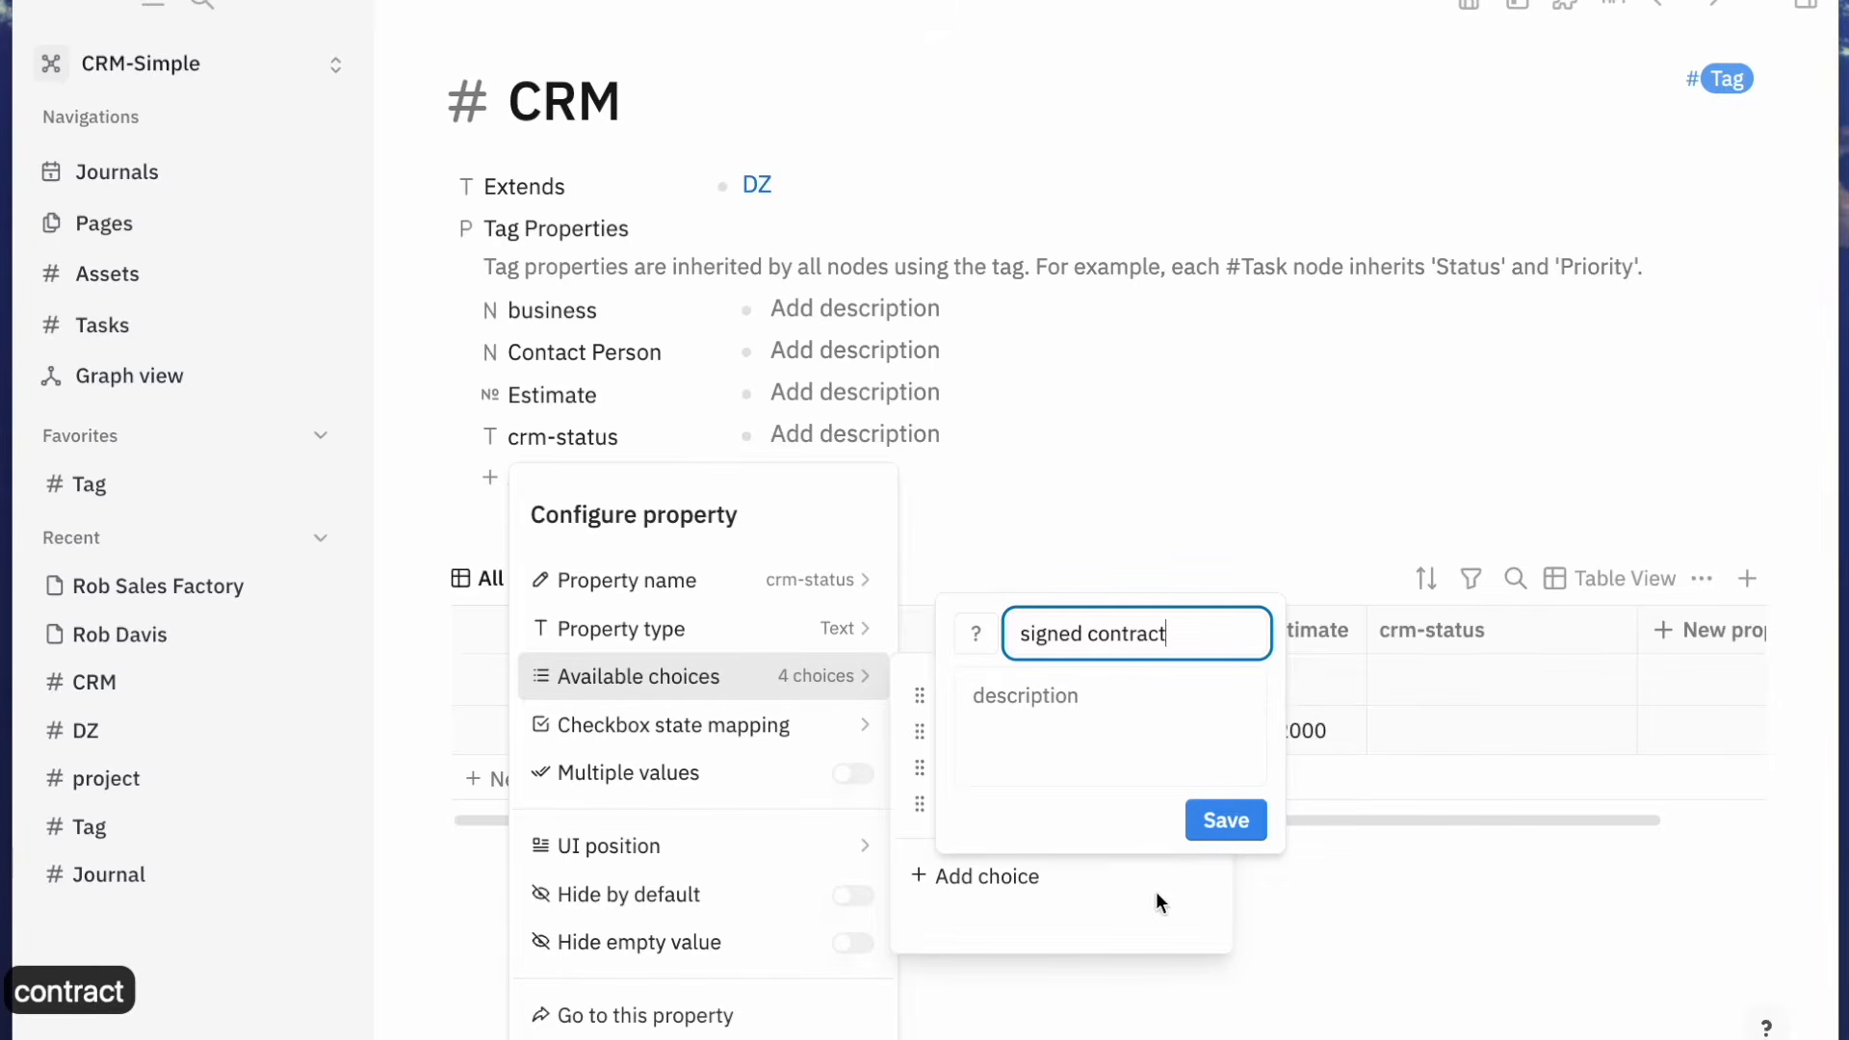
{"action": "left_click", "coordinate": [1223, 819]}
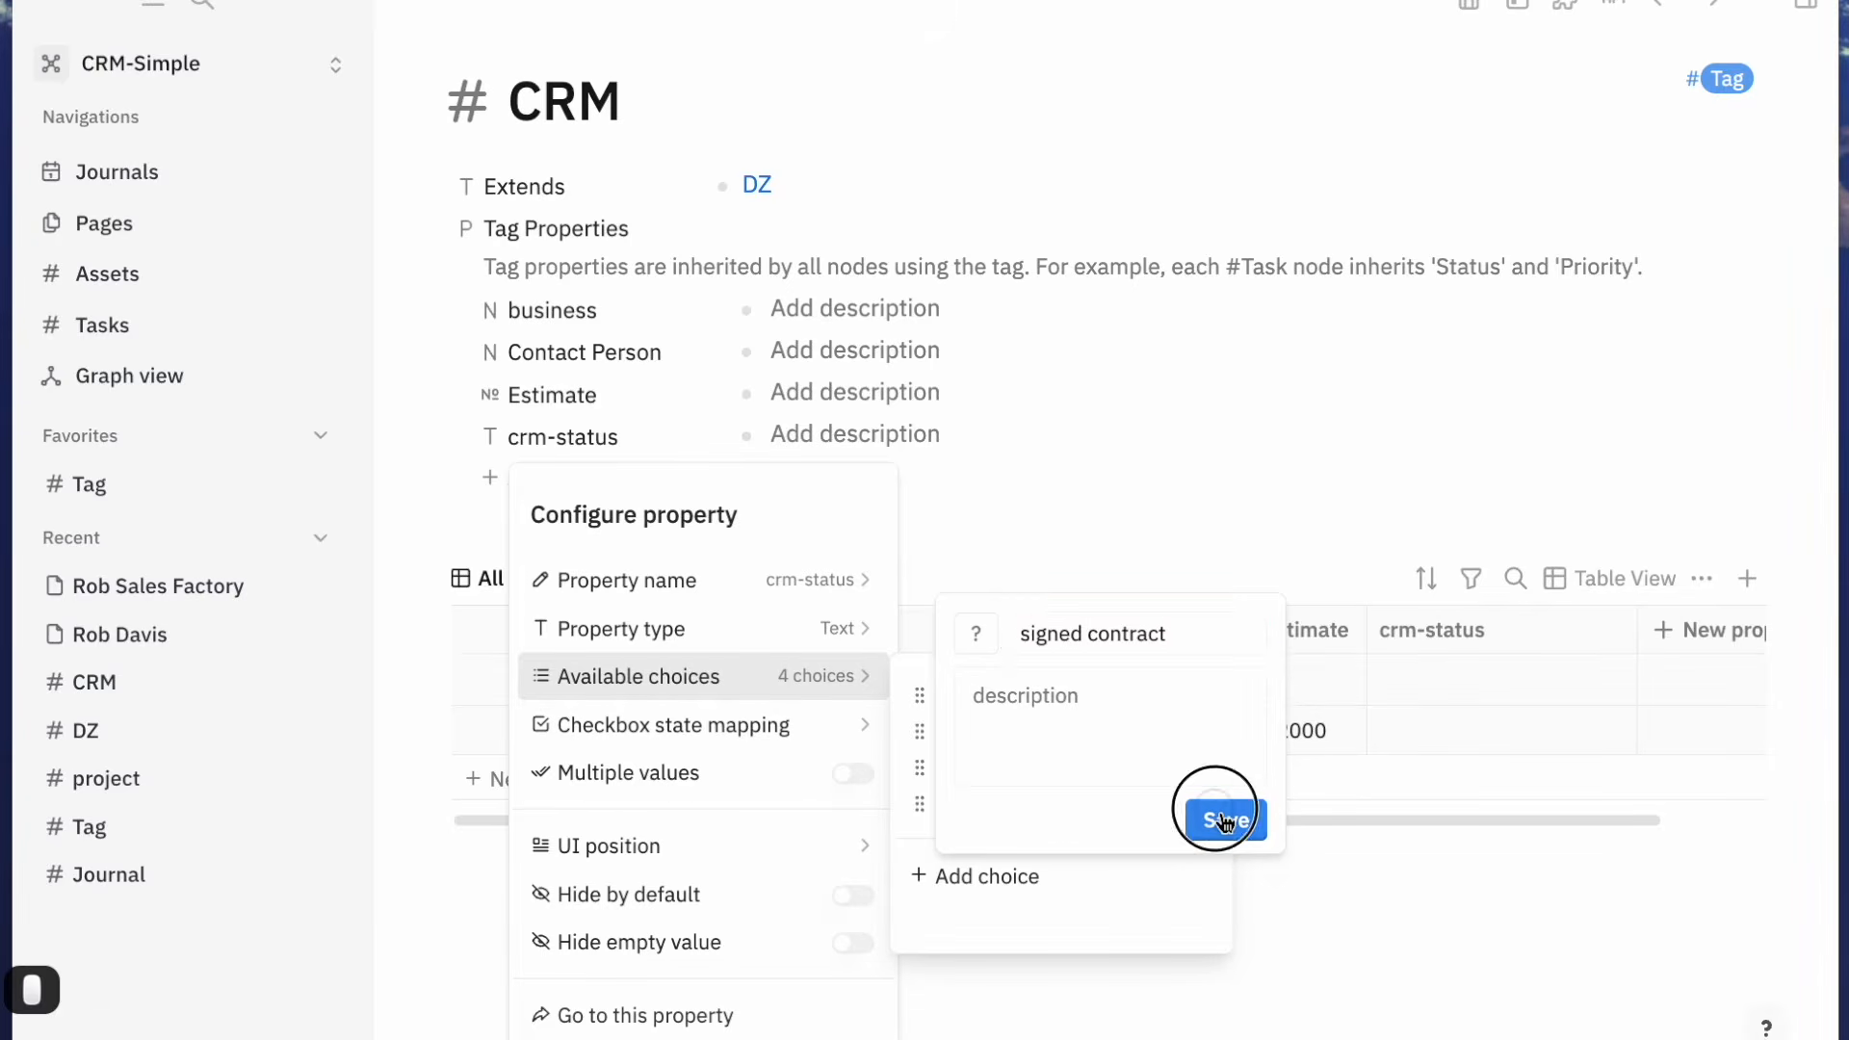
{"action": "left_click", "coordinate": [991, 914]}
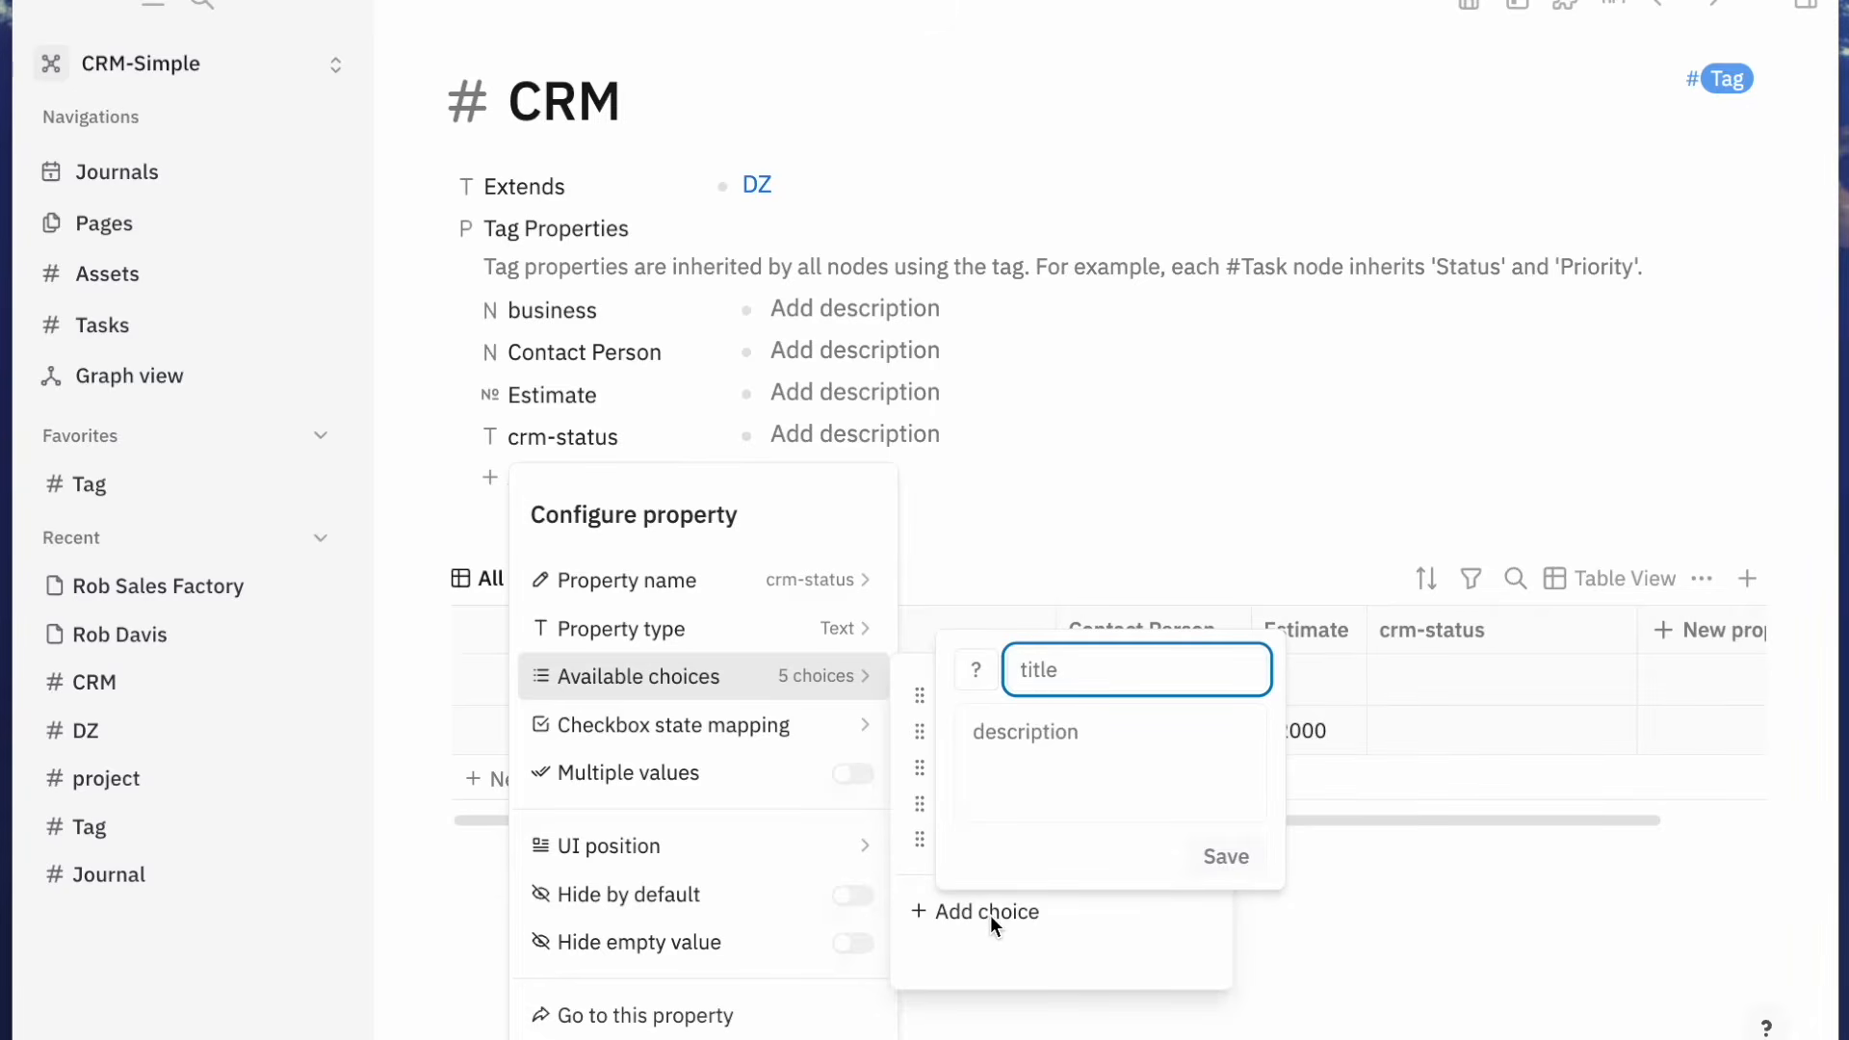
{"action": "type", "text": "de"}
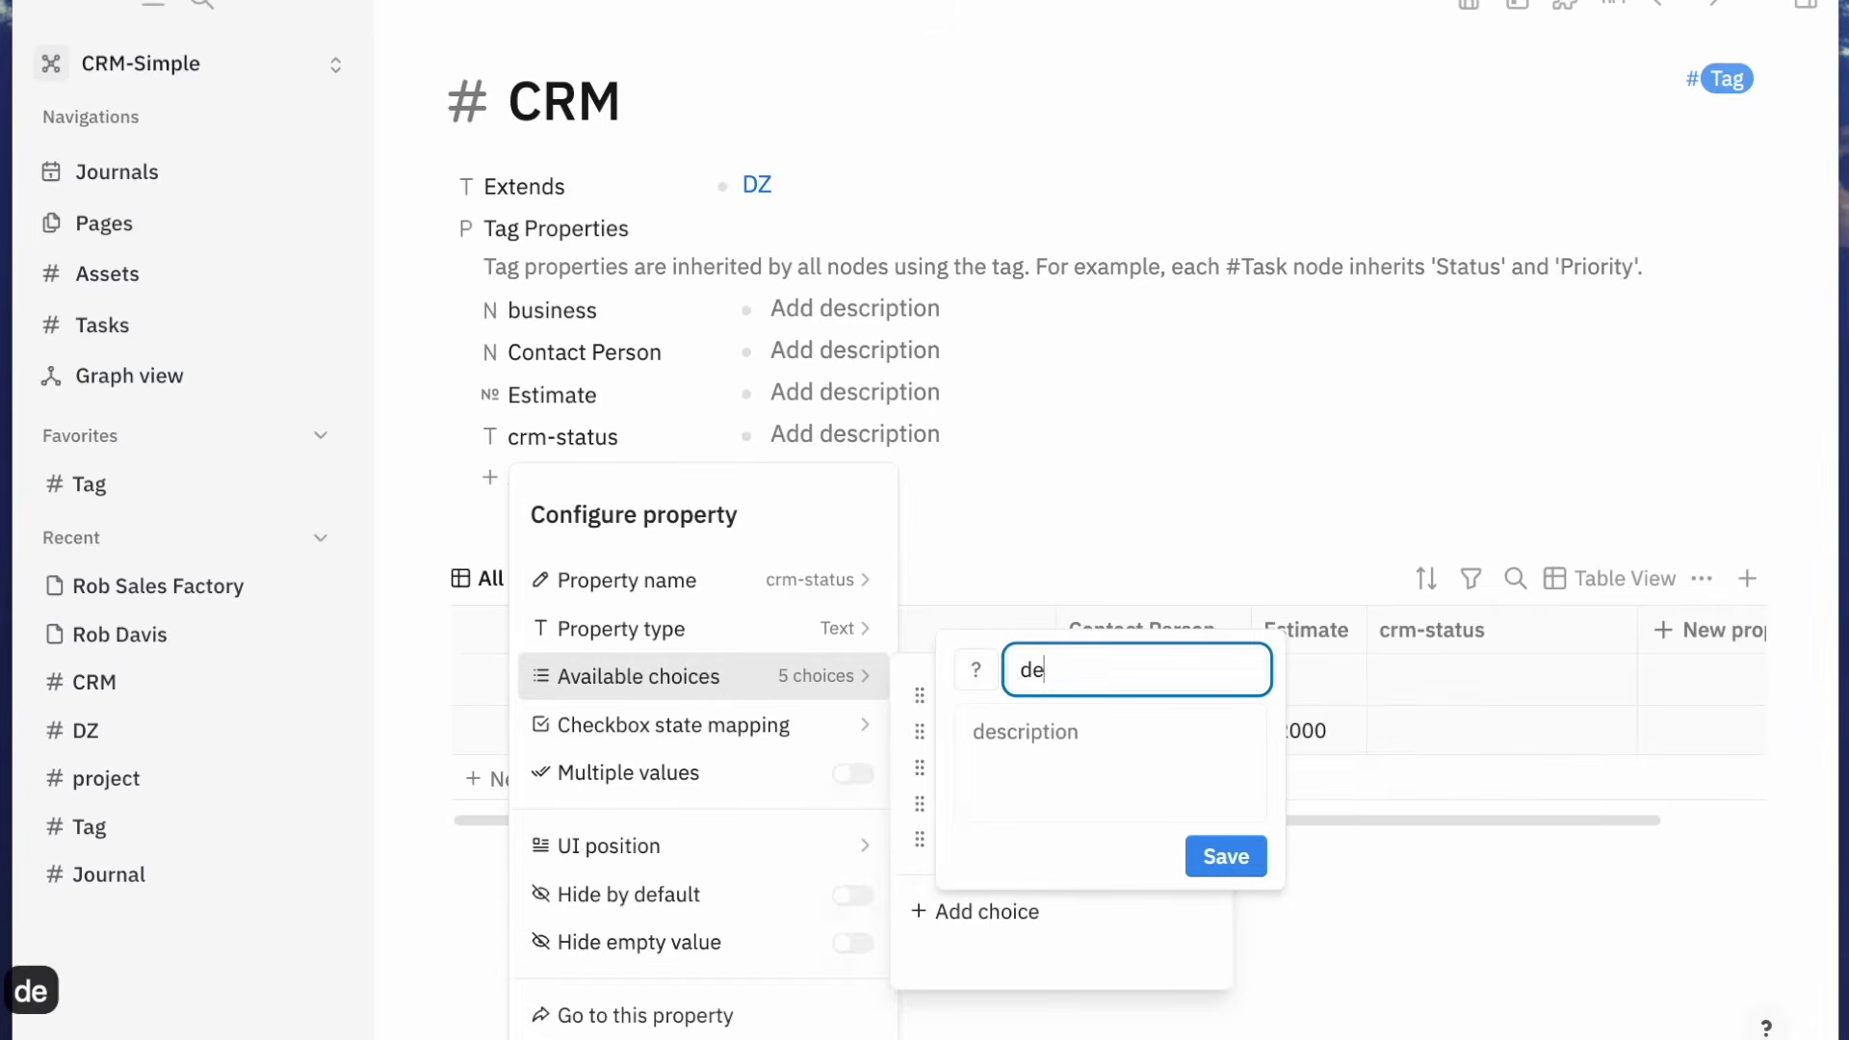
{"action": "type", "text": "clined"}
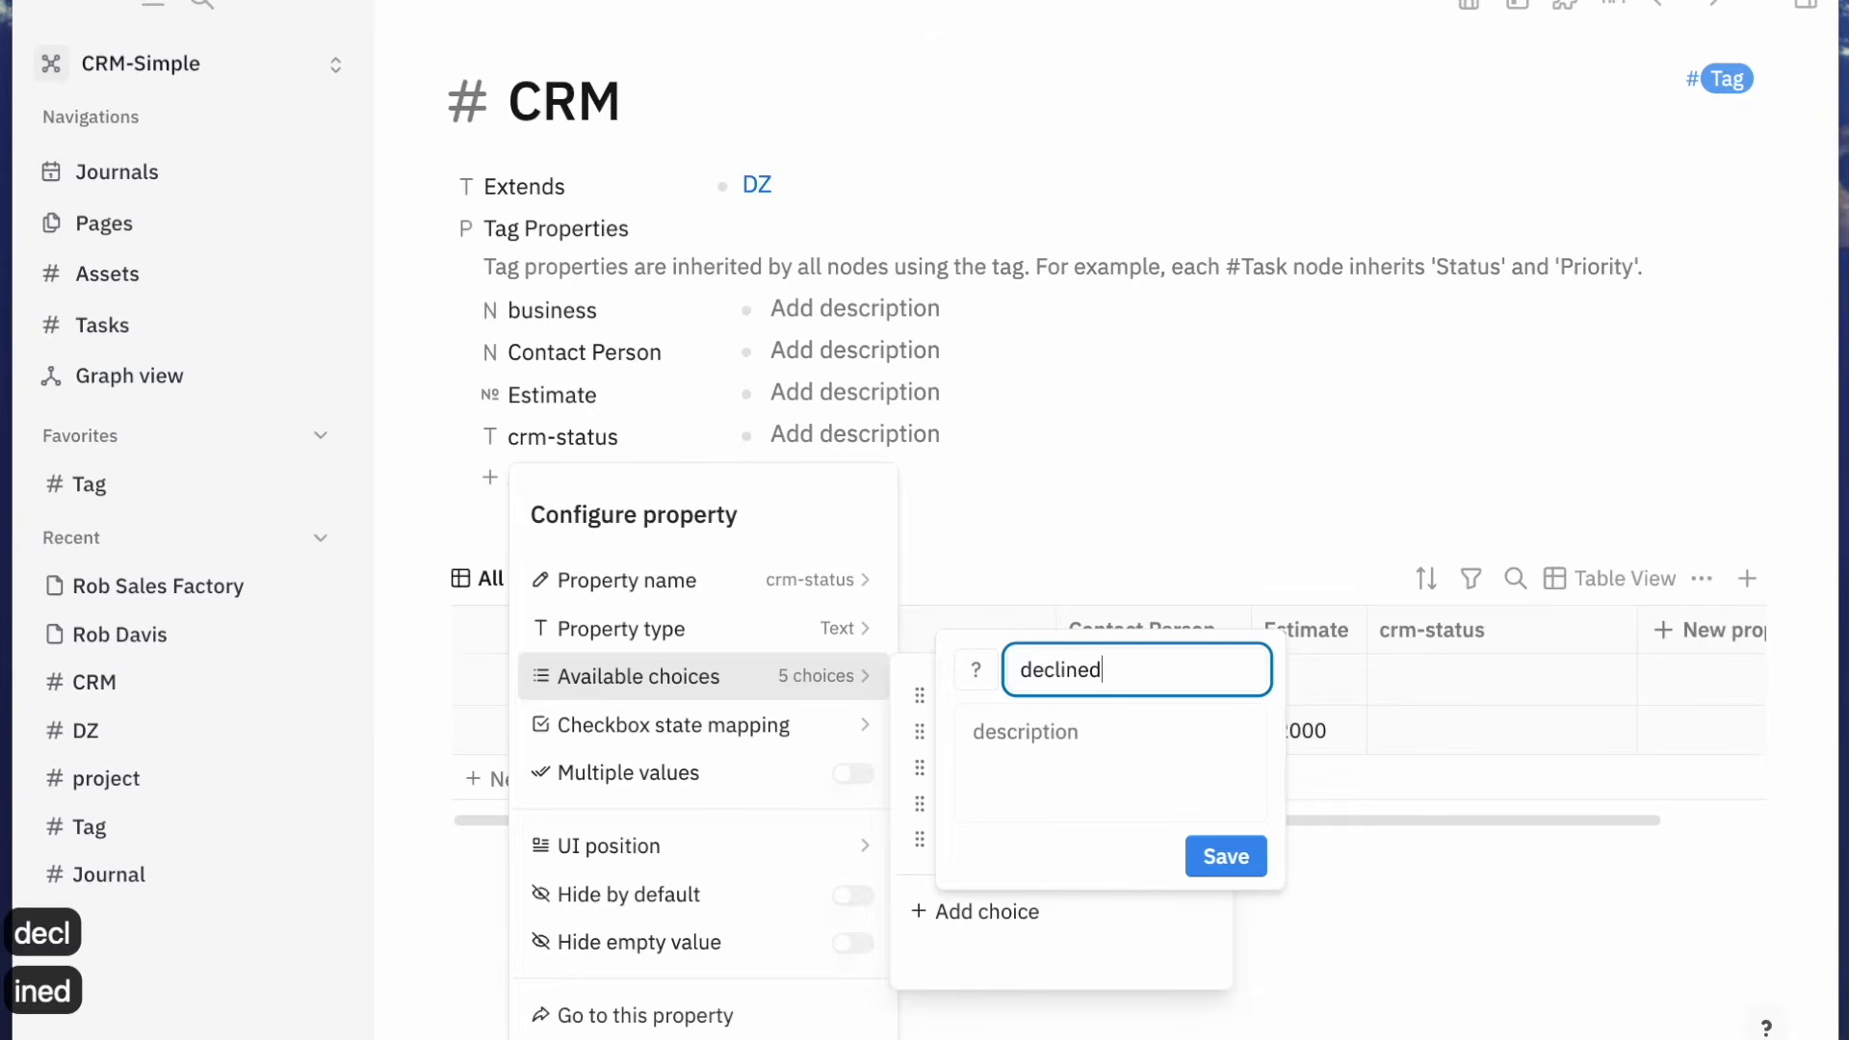
{"action": "left_click", "coordinate": [1226, 857]}
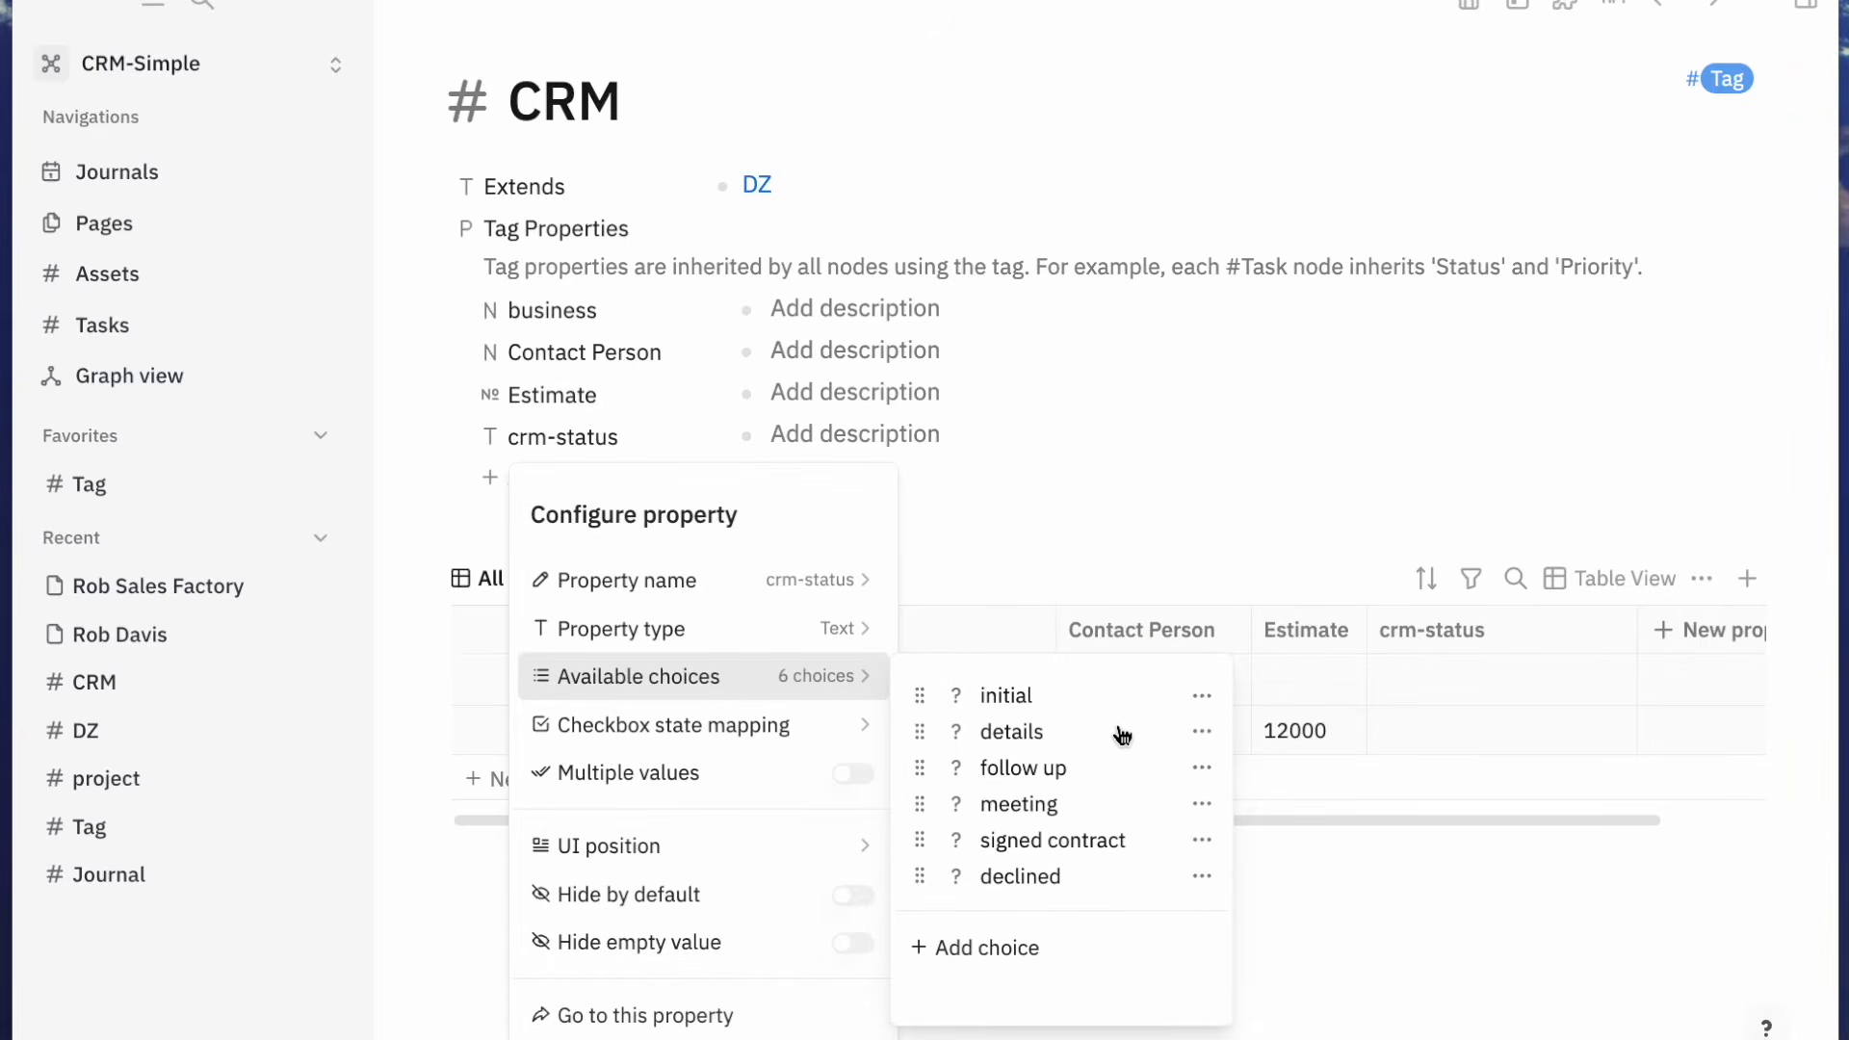
Make 'initial' the default crm-status choice and close the property settings
{"action": "left_click", "coordinate": [1203, 700]}
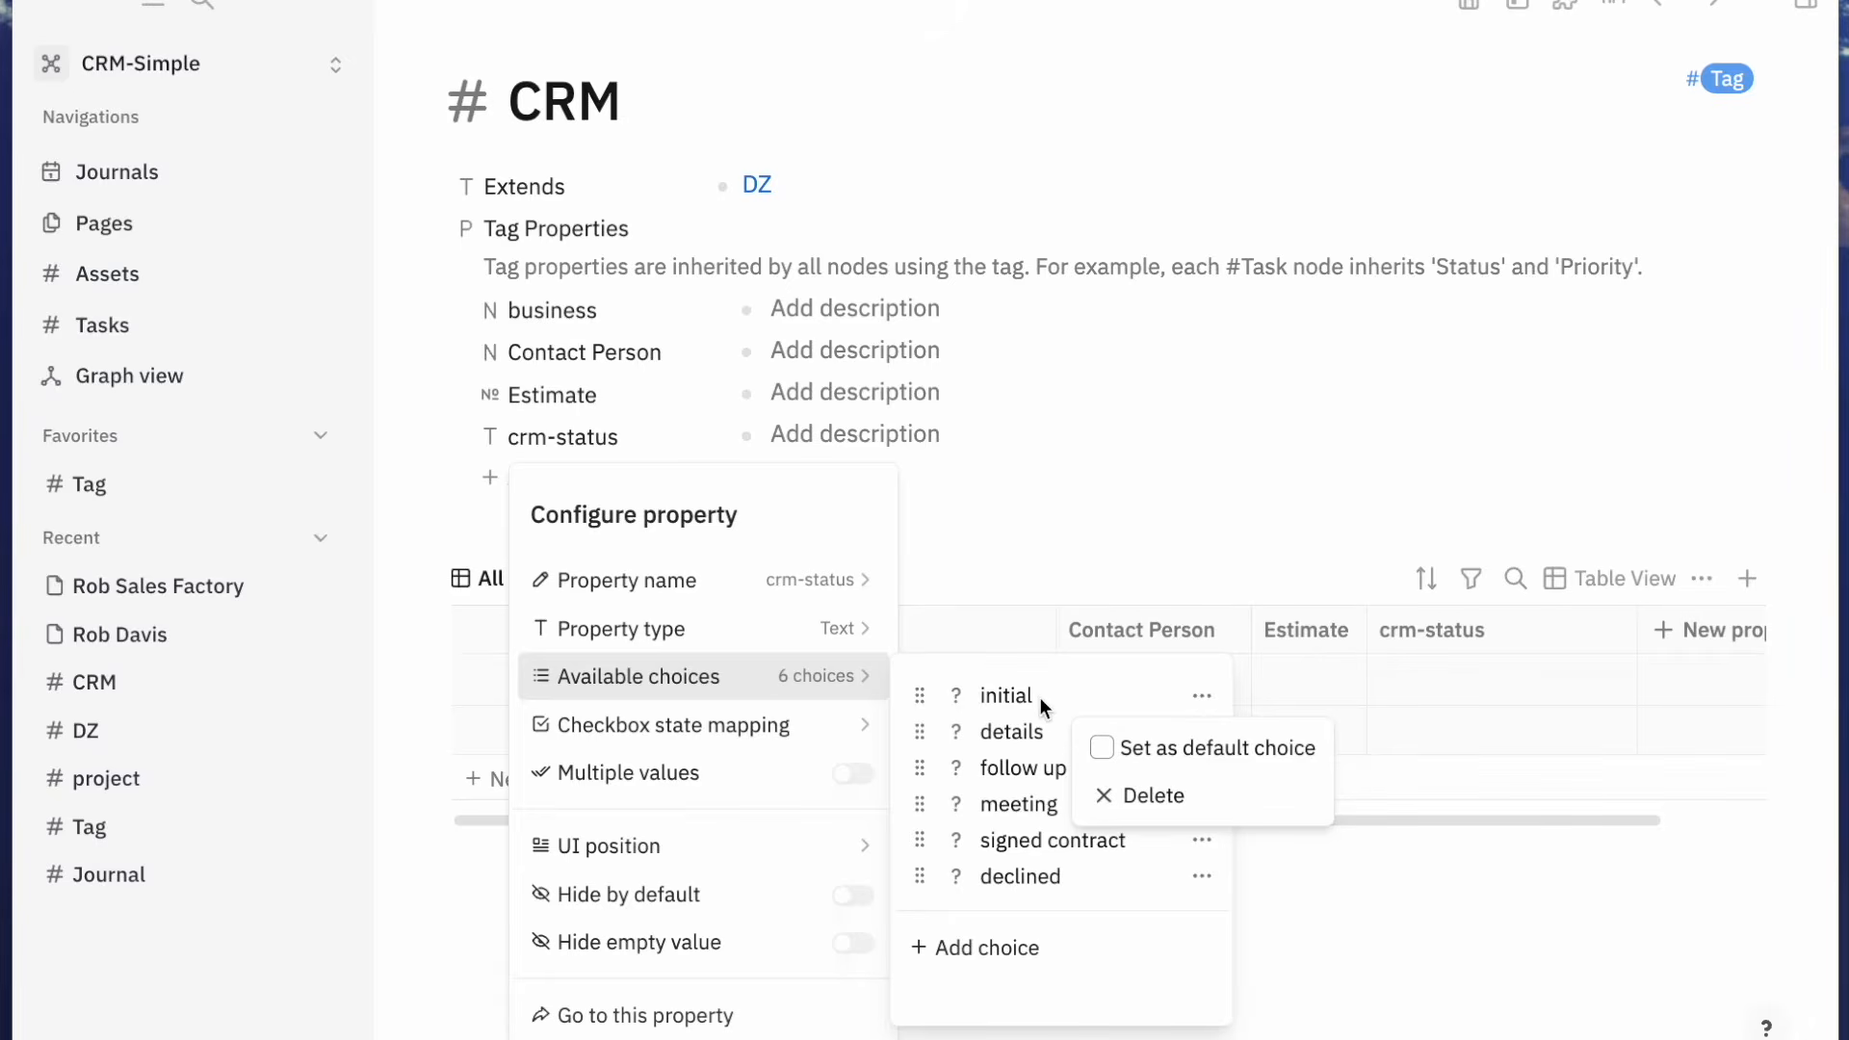
{"action": "left_click", "coordinate": [1101, 749]}
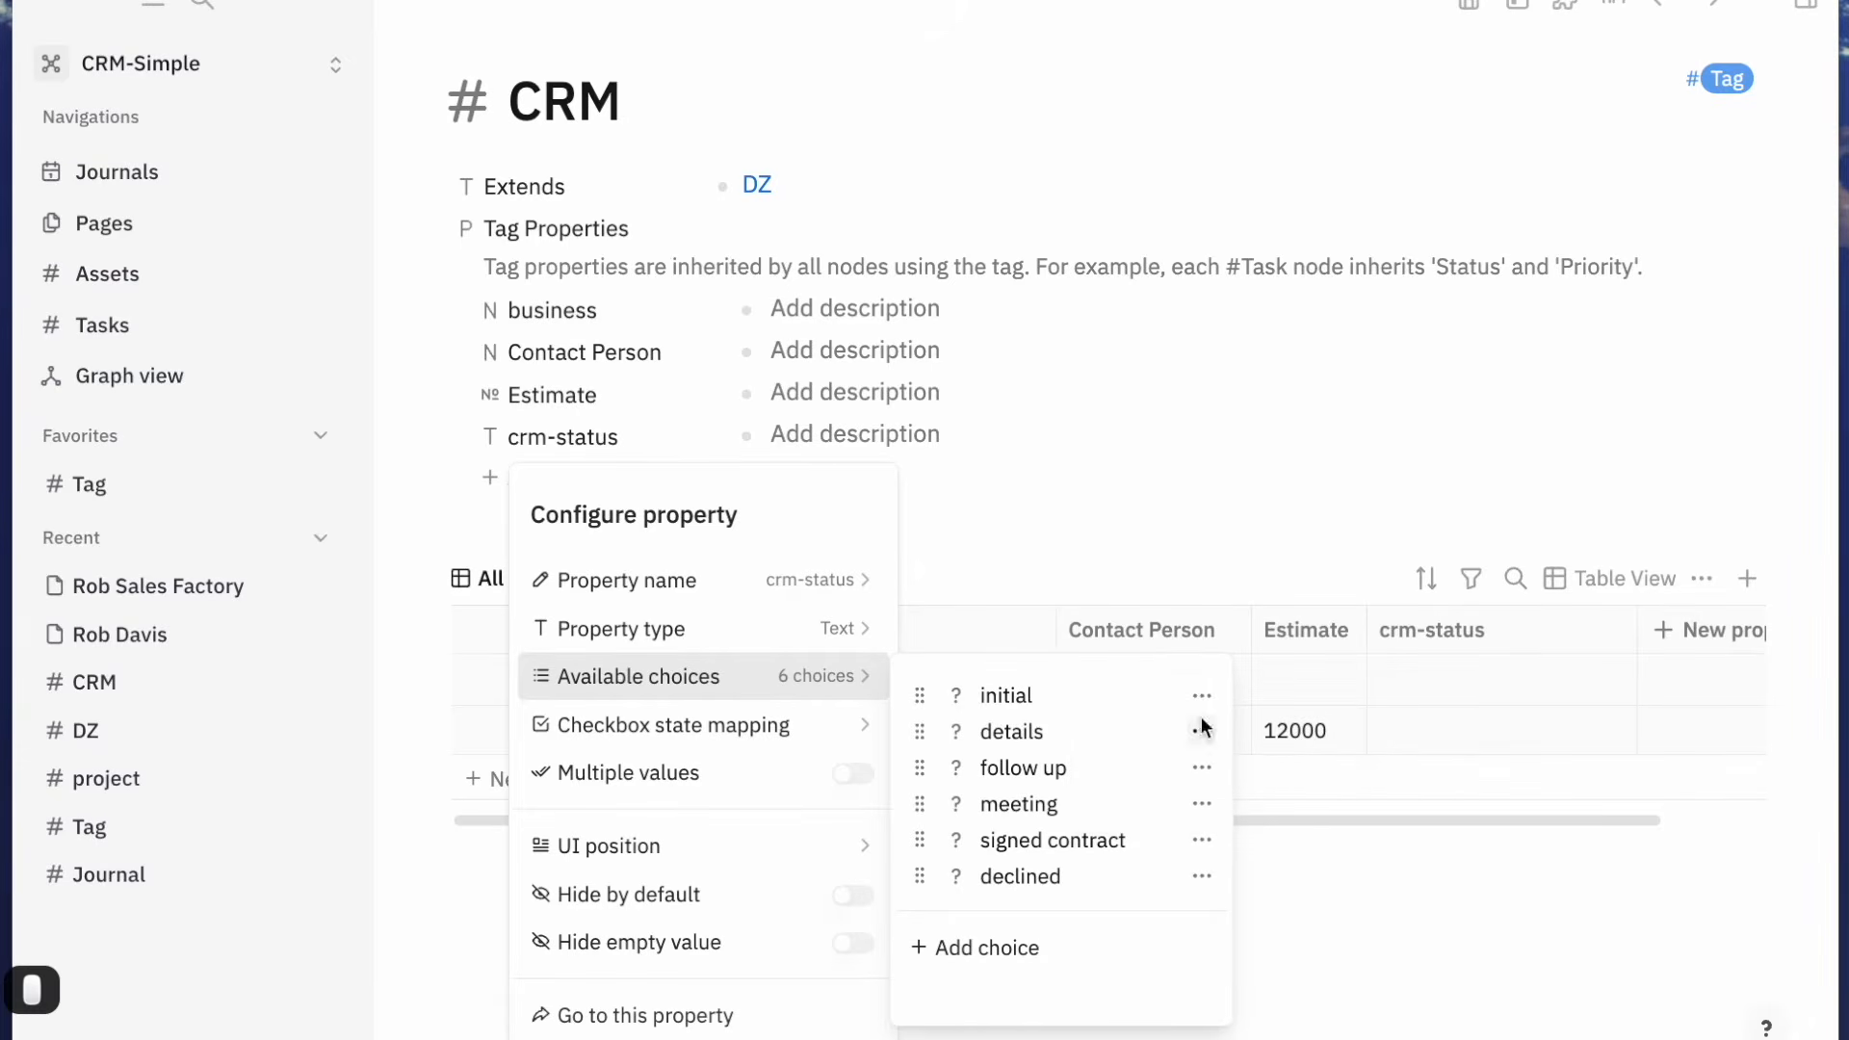
{"action": "left_click", "coordinate": [1379, 701]}
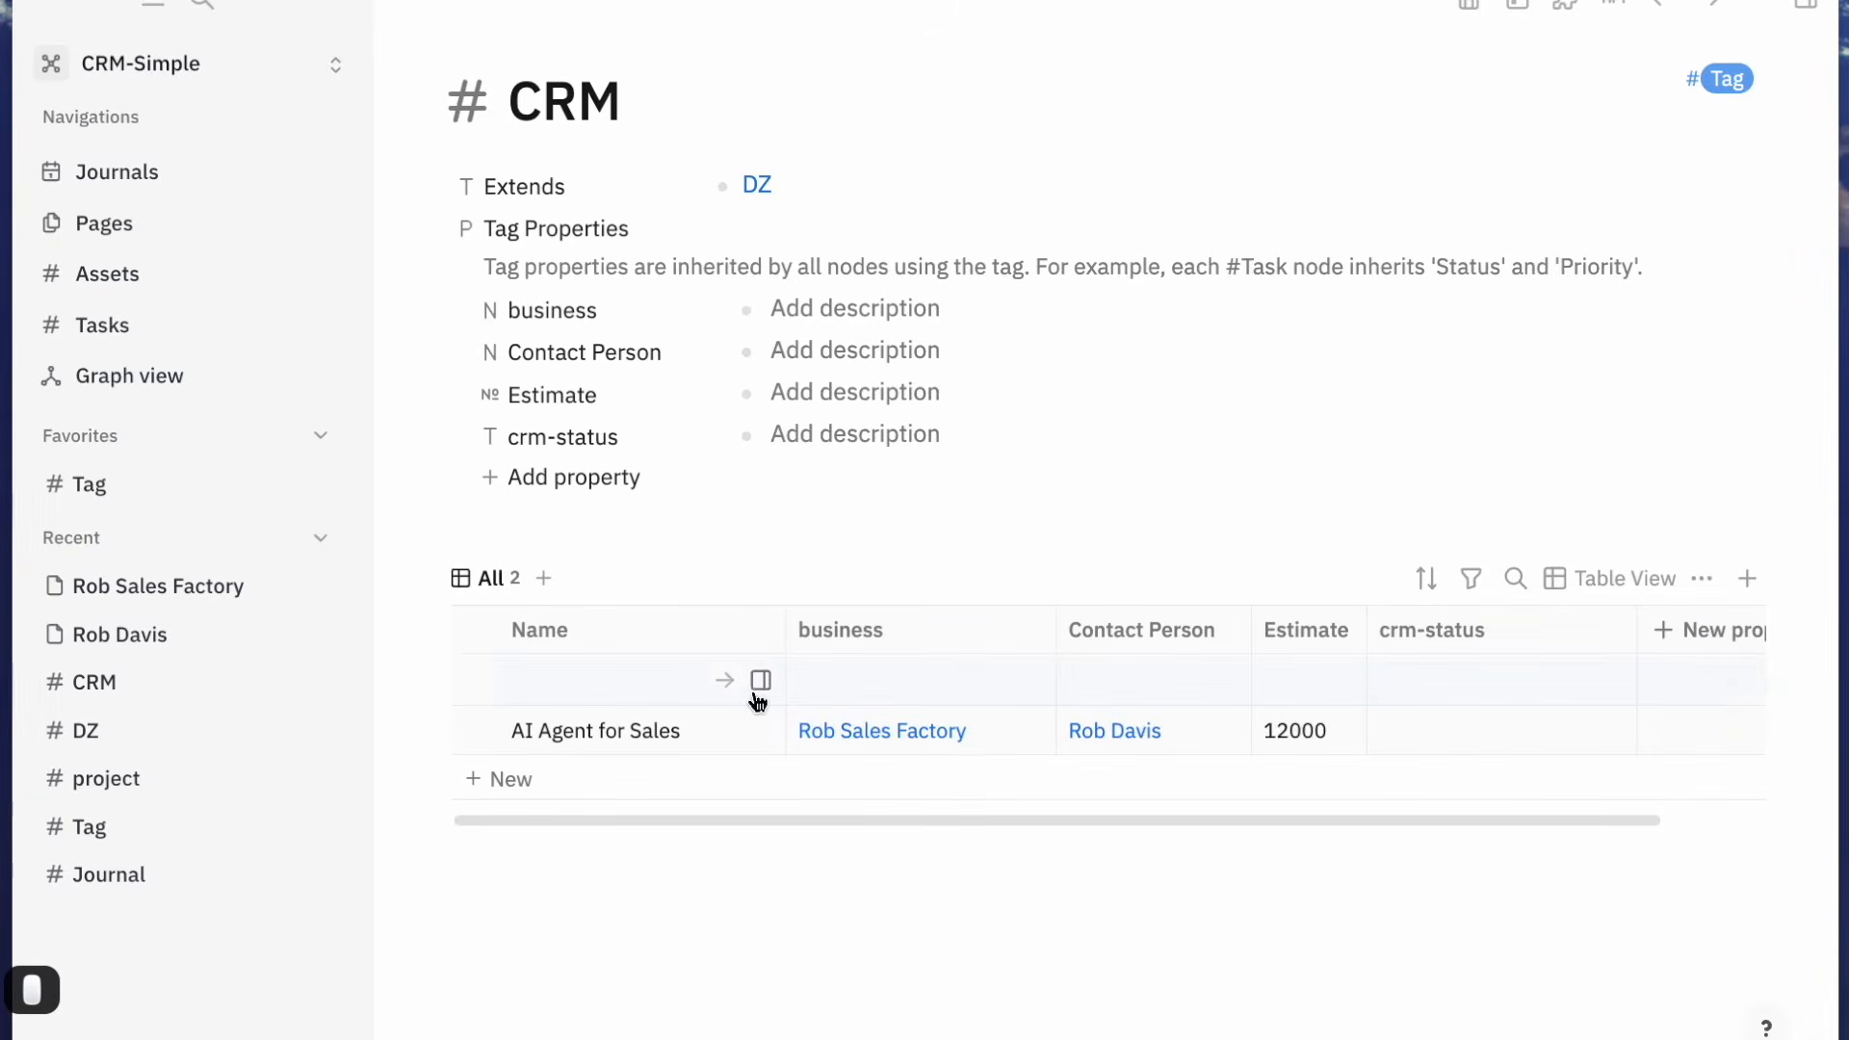
Set AI Agent for Sales crm-status to initial and add a third CRM row
{"action": "left_click", "coordinate": [1444, 737]}
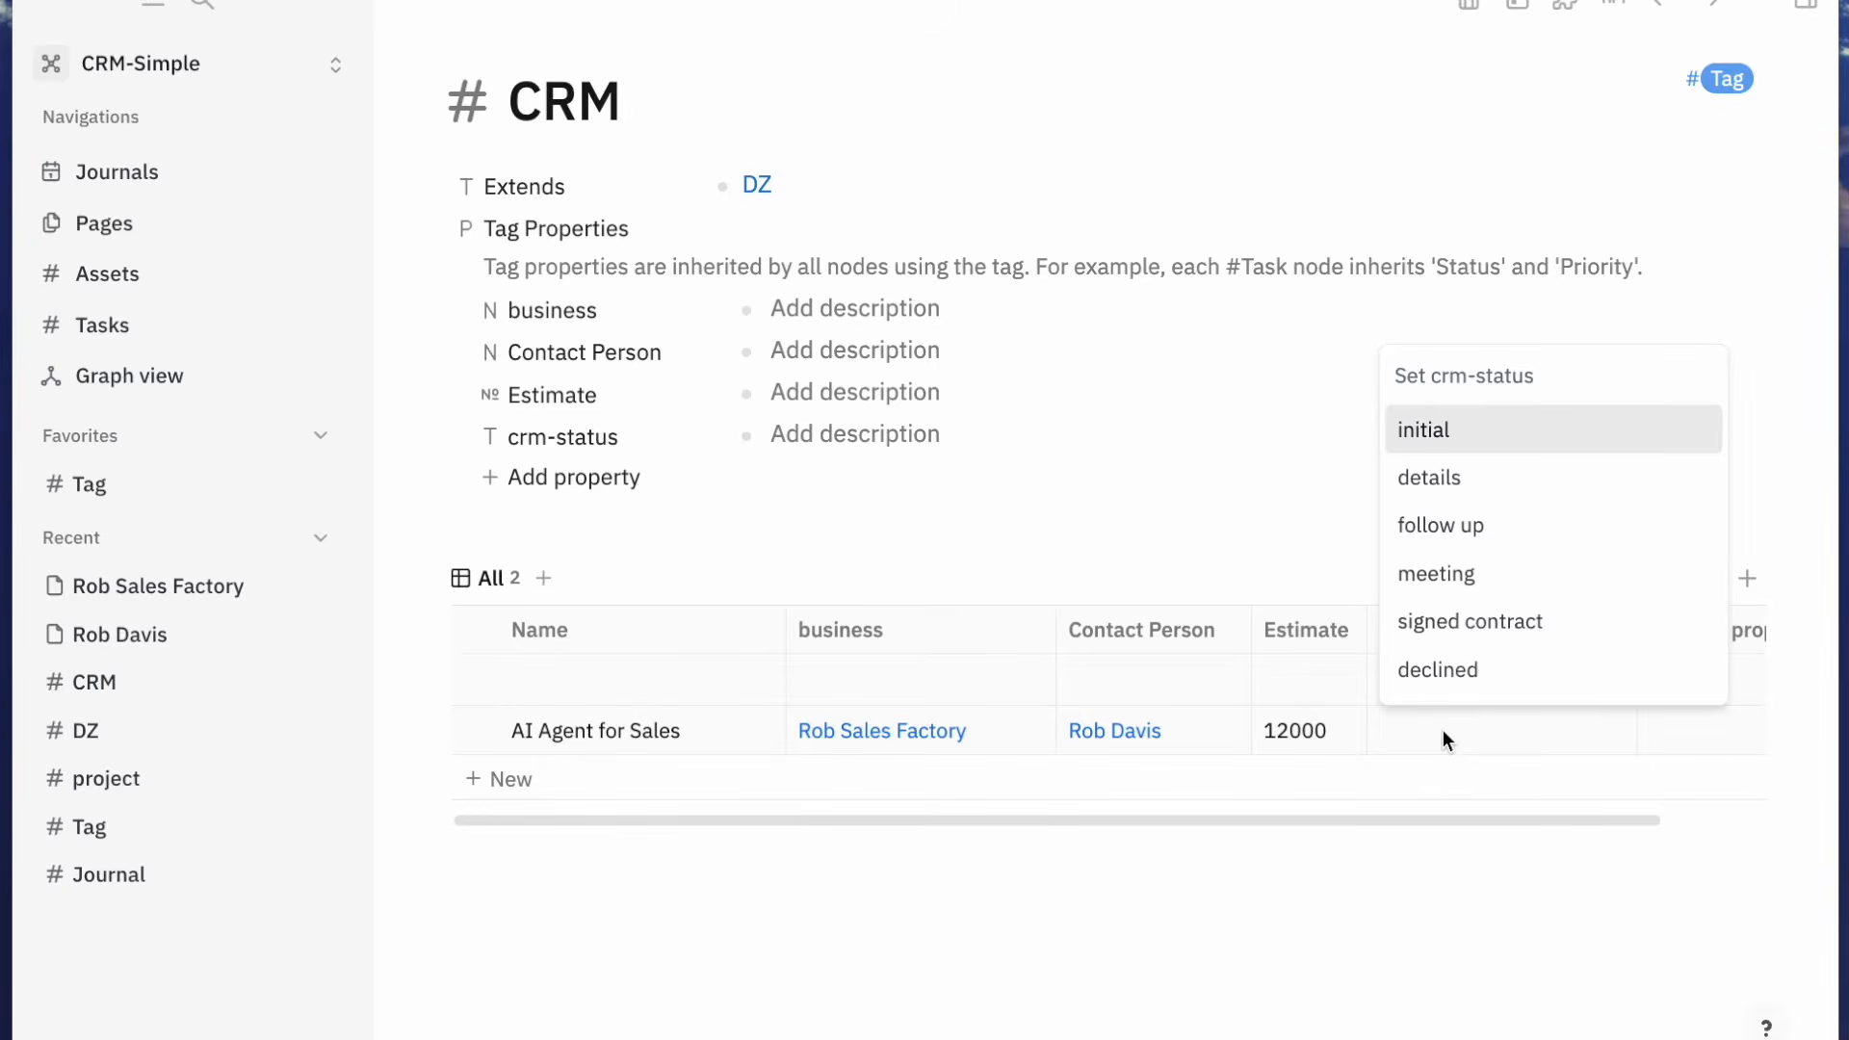
{"action": "left_click", "coordinate": [1430, 433]}
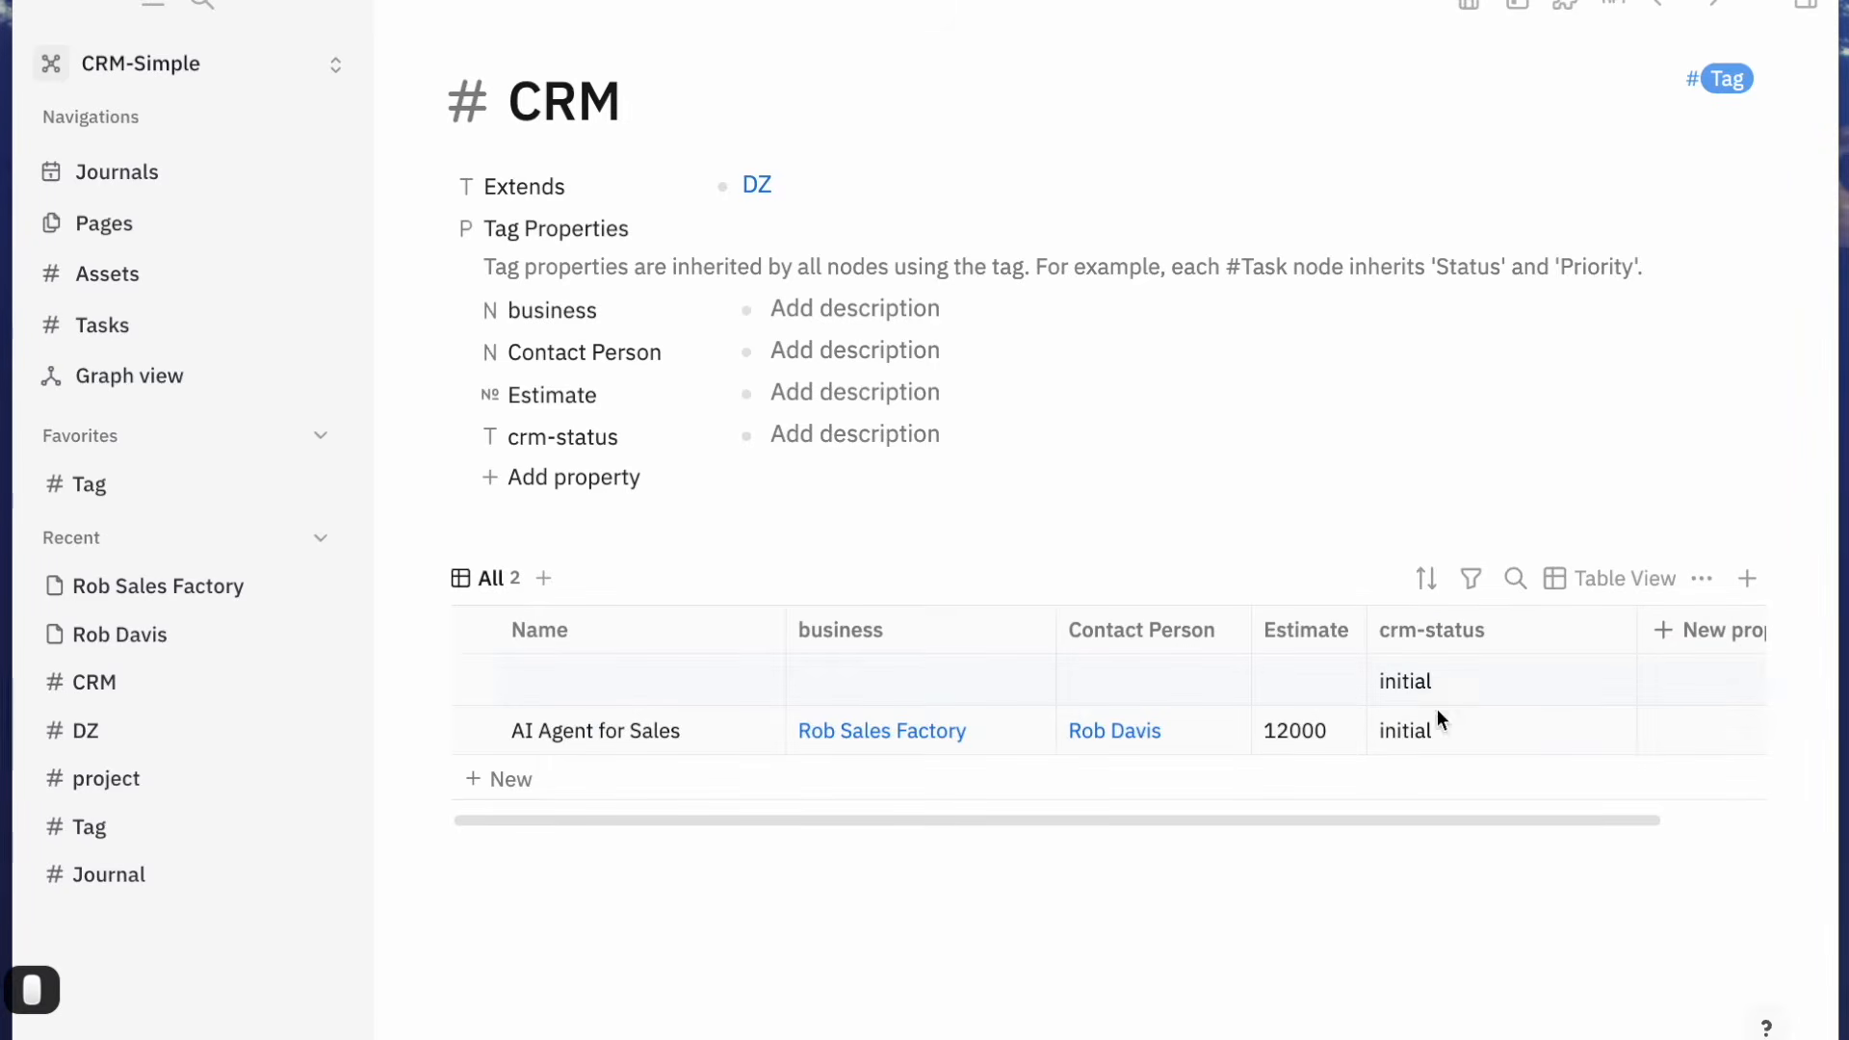
{"action": "left_click", "coordinate": [524, 779]}
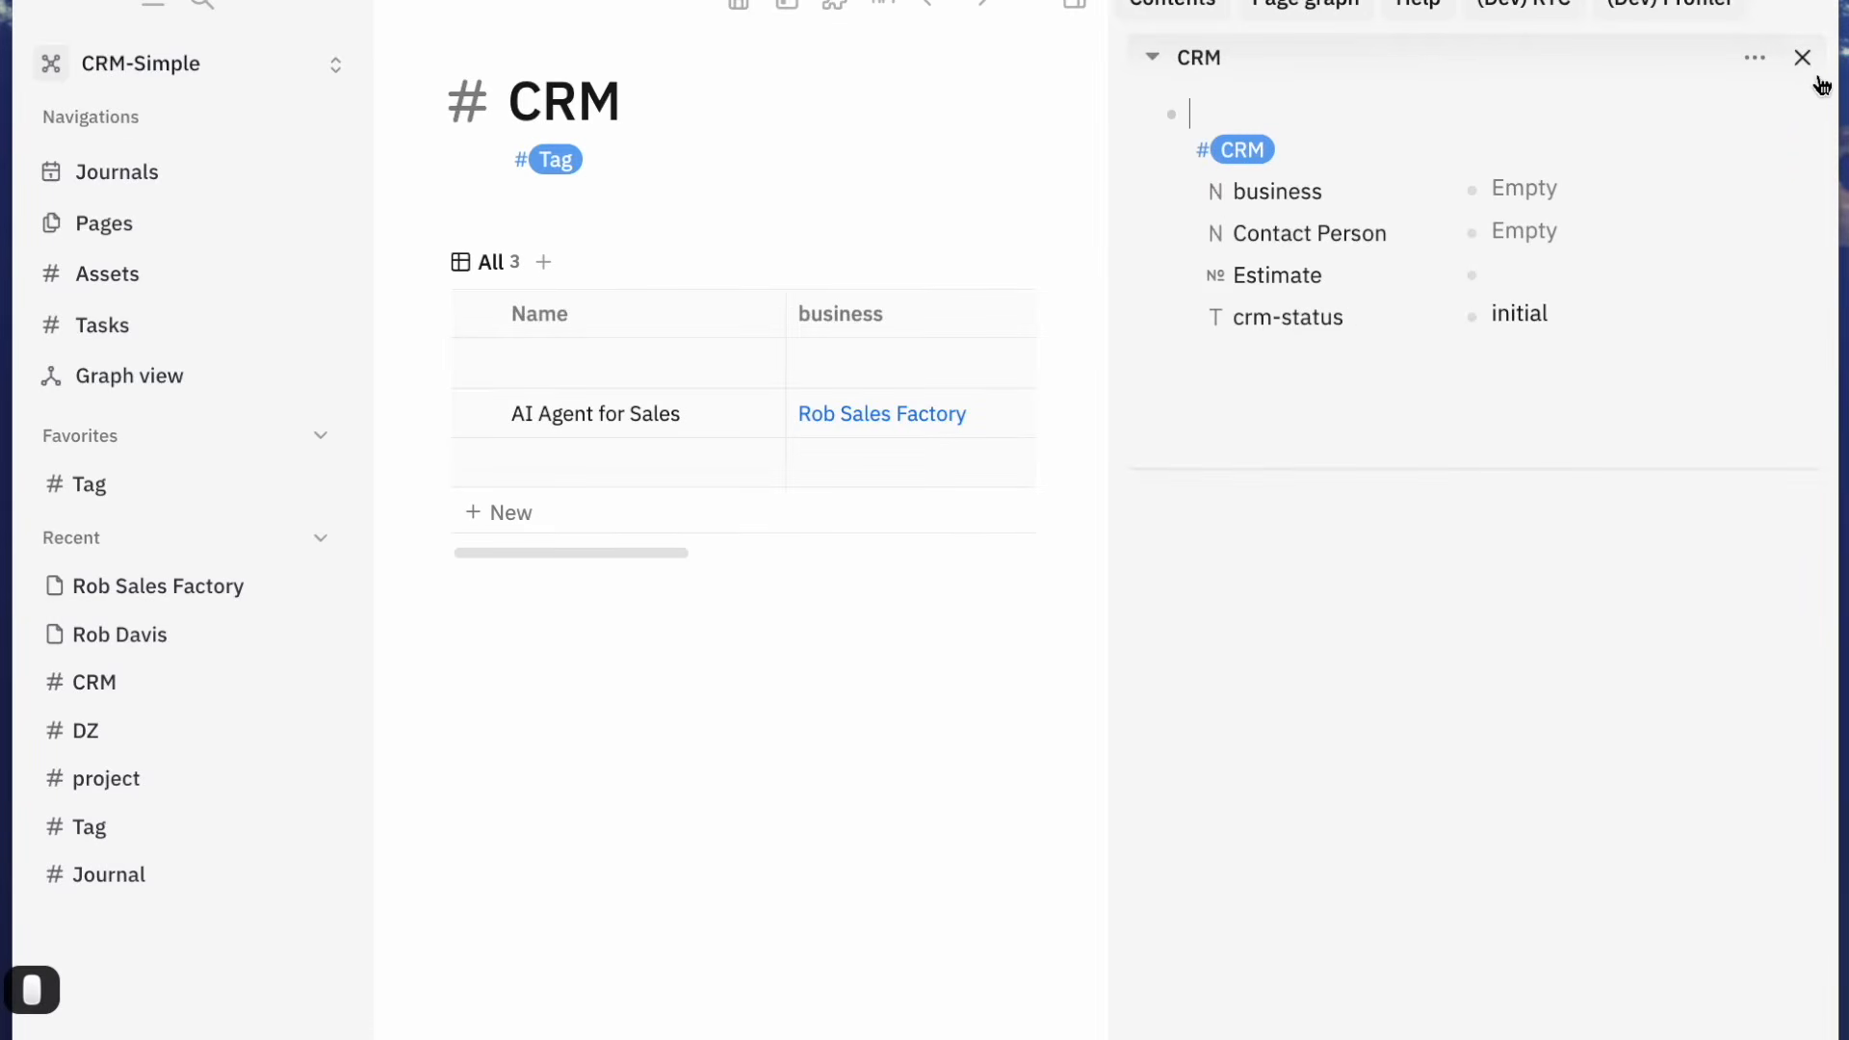
{"action": "left_click", "coordinate": [1805, 55]}
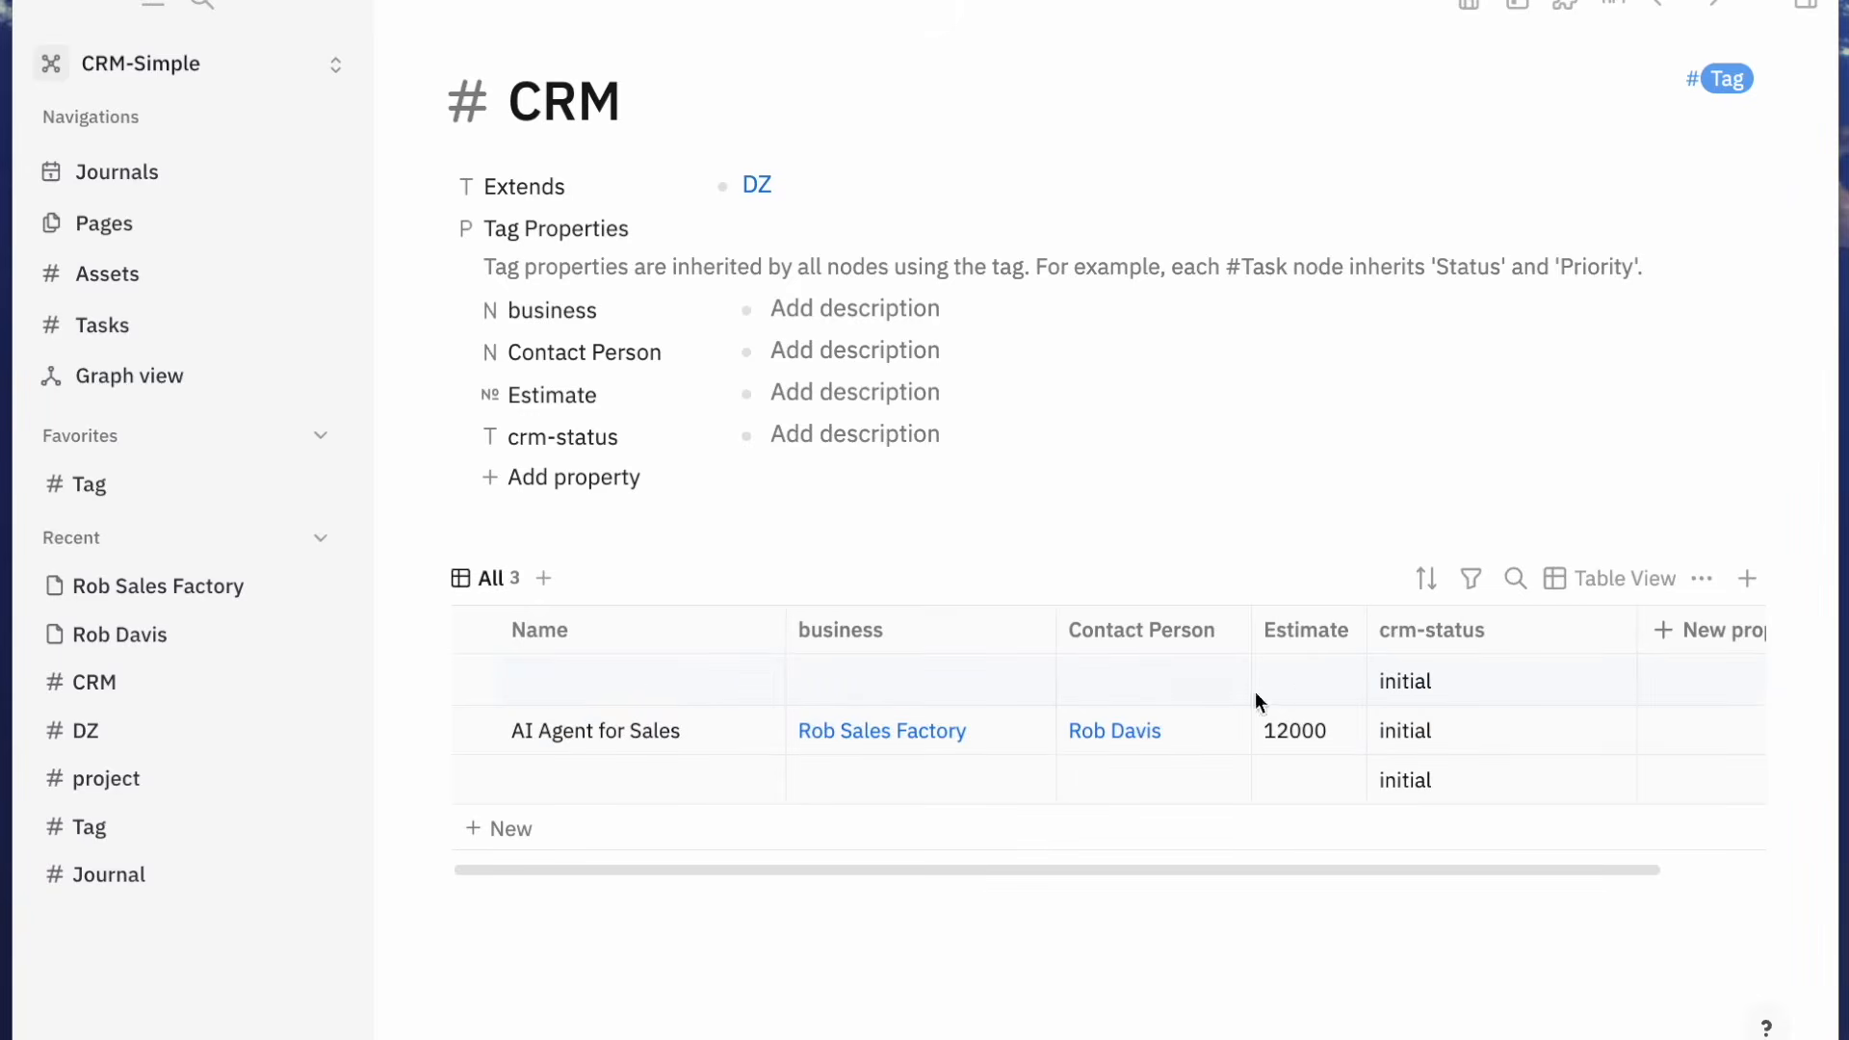
Narrow the crm-status column and check the first row's status choices without changing them
{"action": "left_click_drag", "start_coordinate": [1637, 624], "coordinate": [1510, 623]}
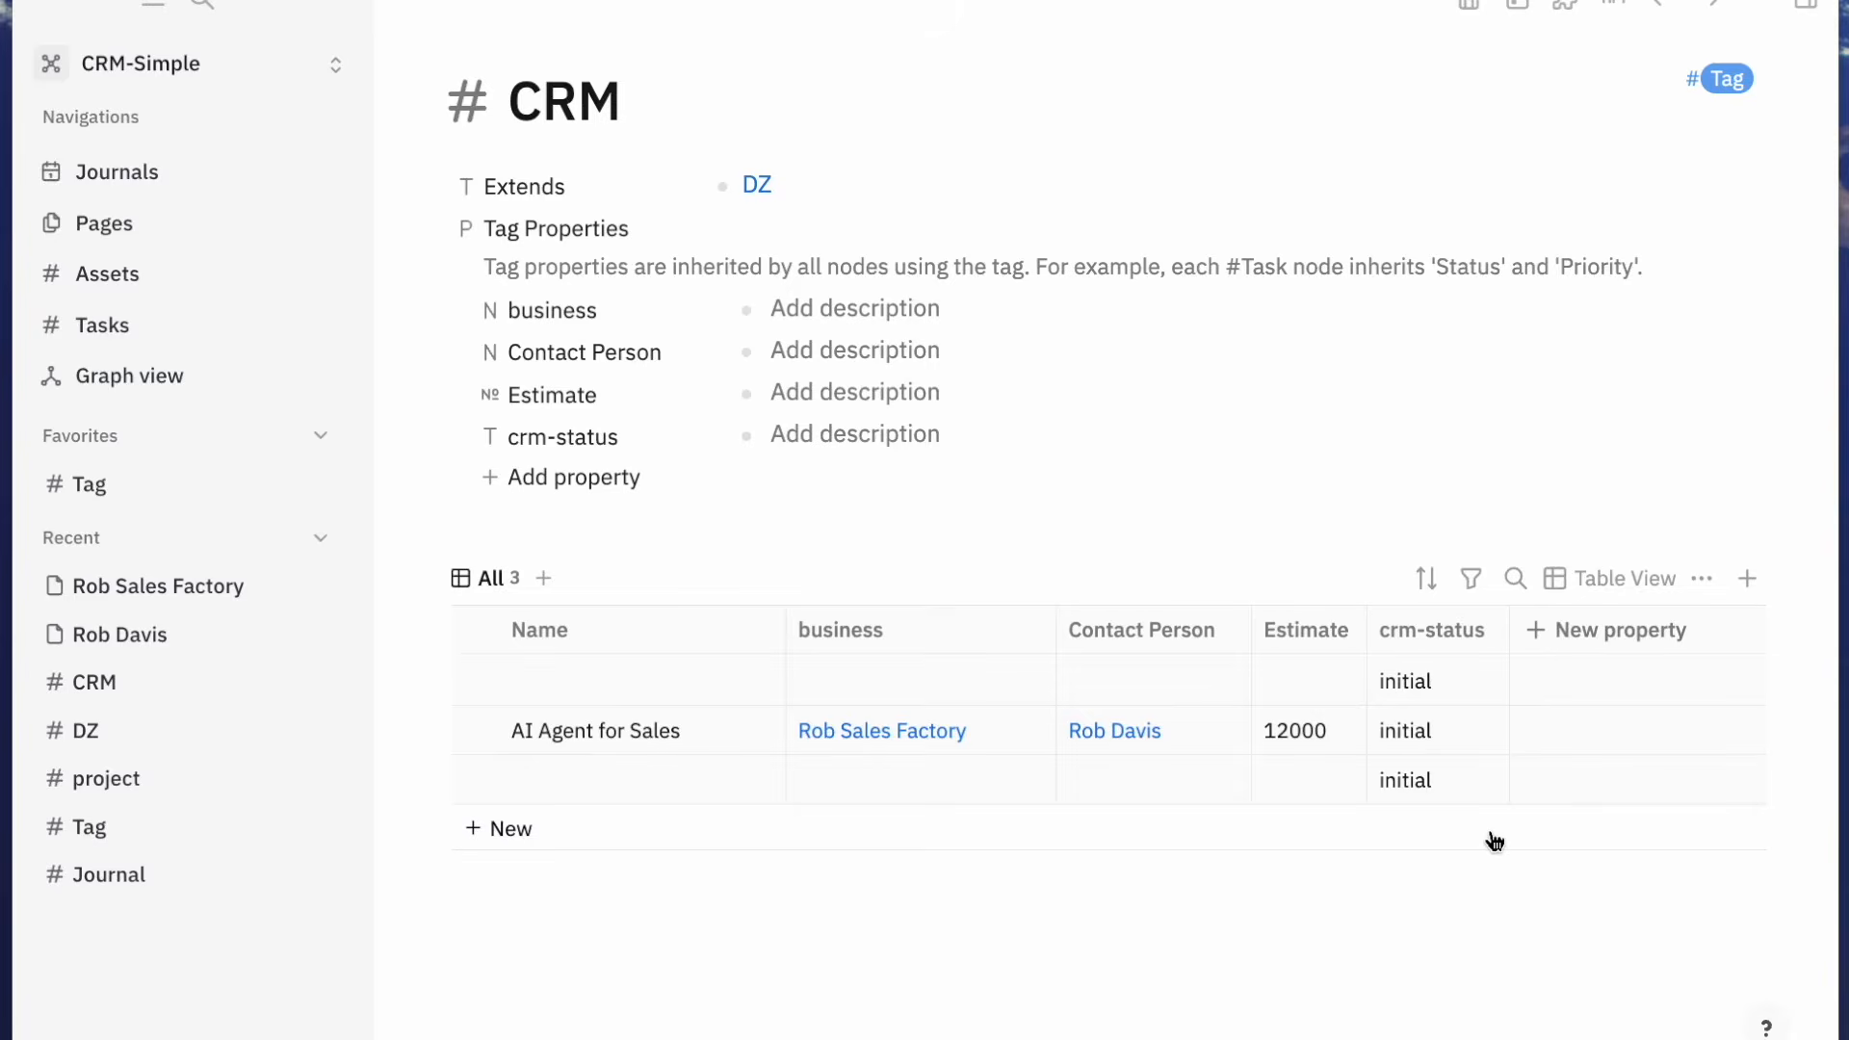
{"action": "left_click", "coordinate": [1421, 684]}
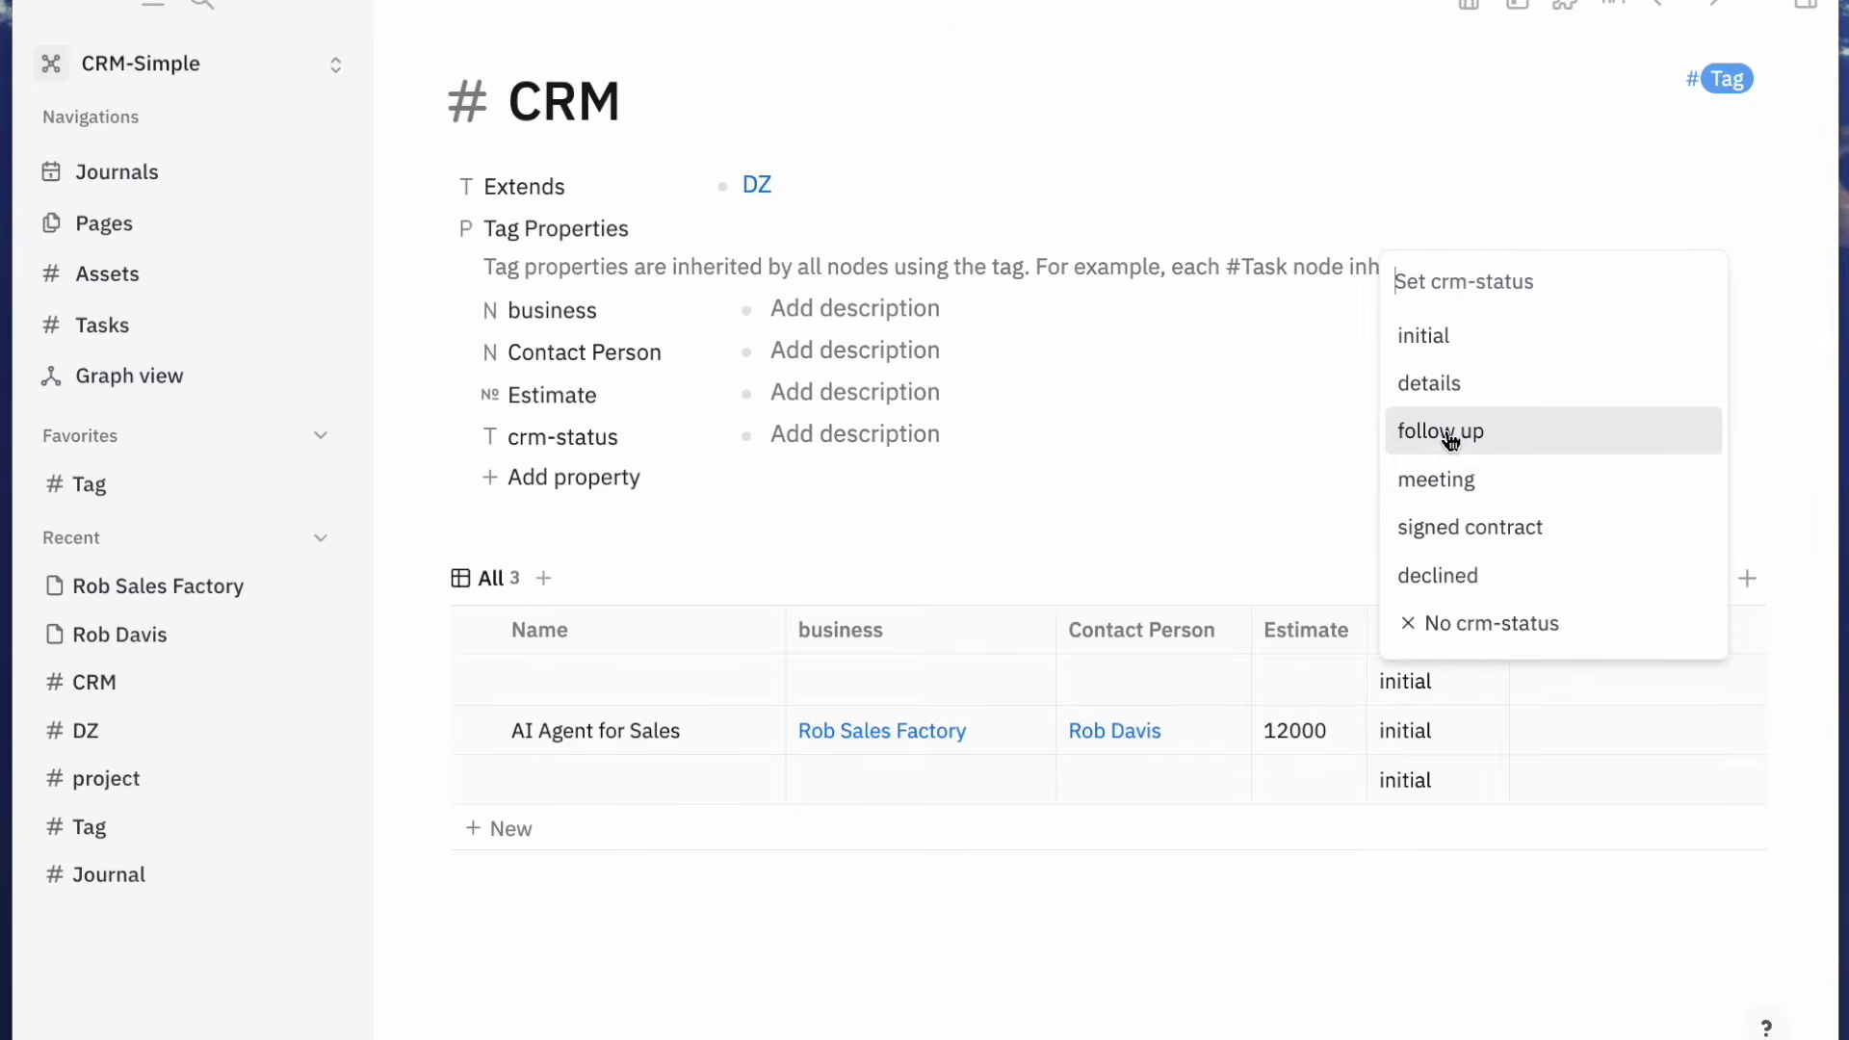
{"action": "left_click", "coordinate": [1102, 539]}
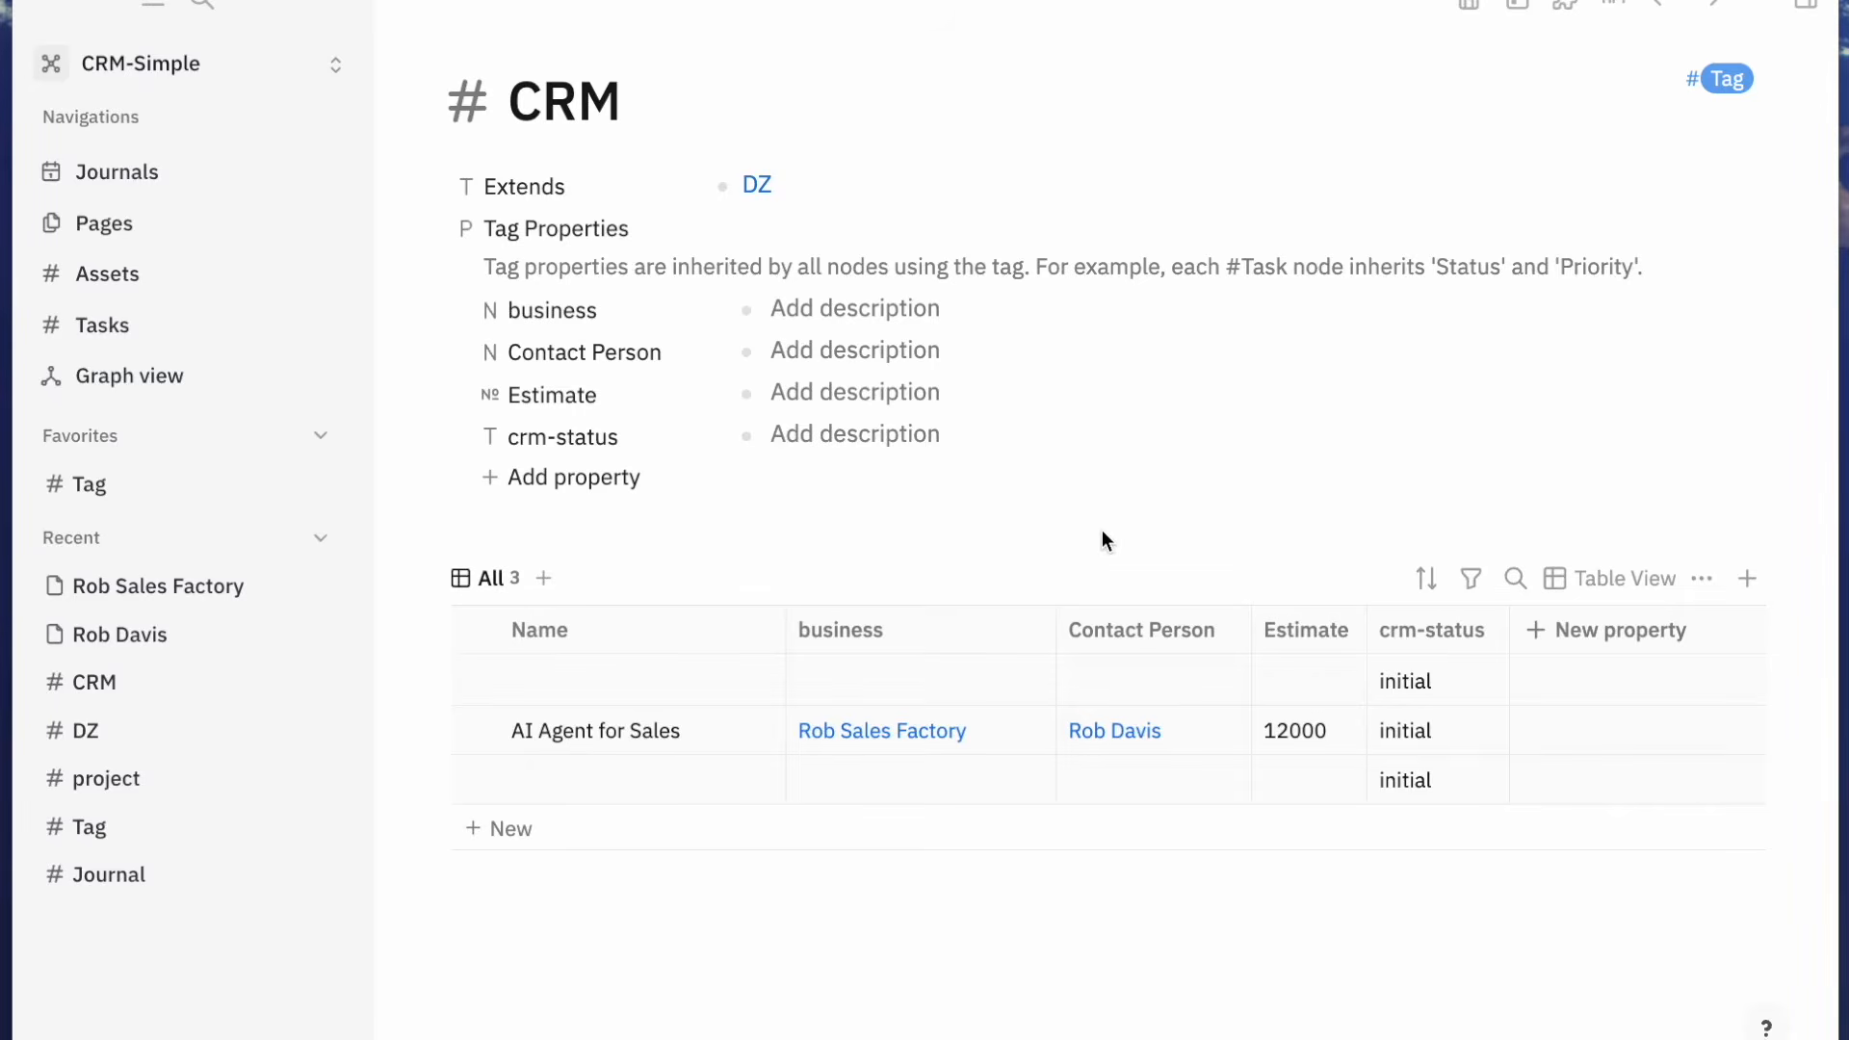
Add a Date-type Last Contact property to the CRM tag
{"action": "left_click", "coordinate": [590, 487]}
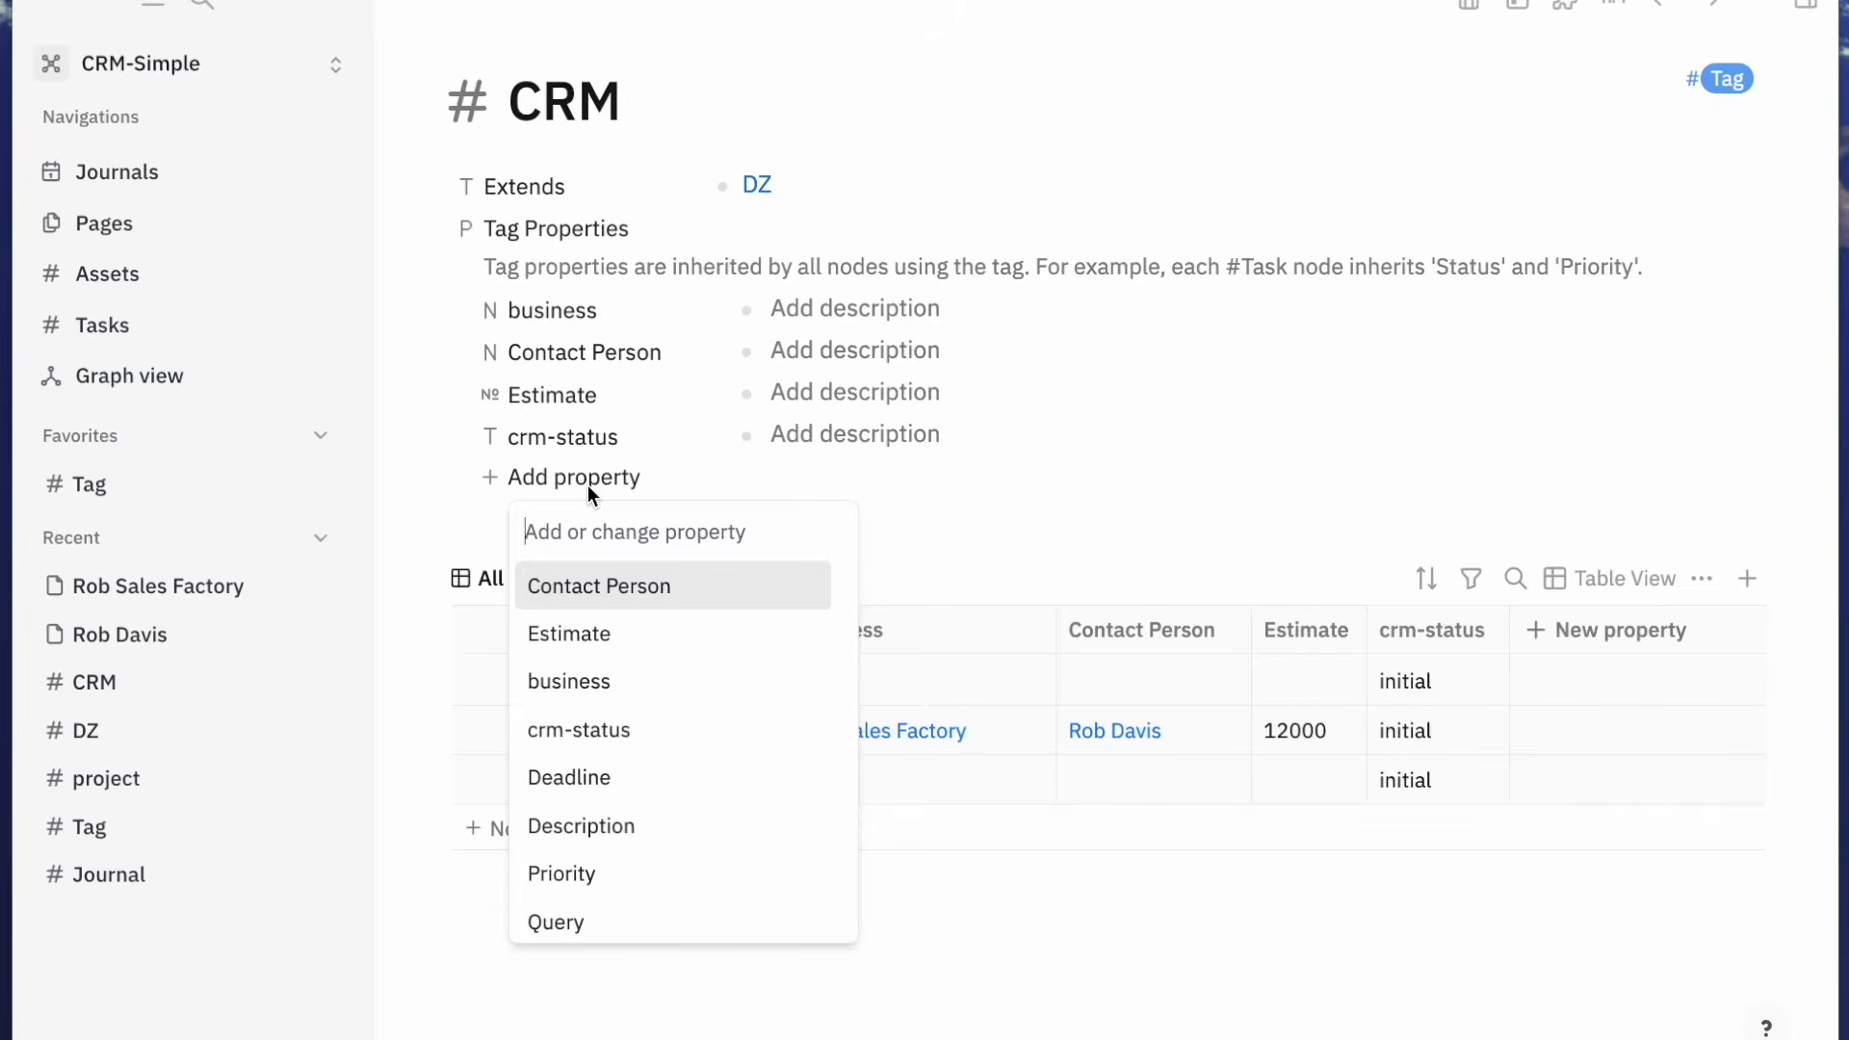
{"action": "type", "text": "Las"}
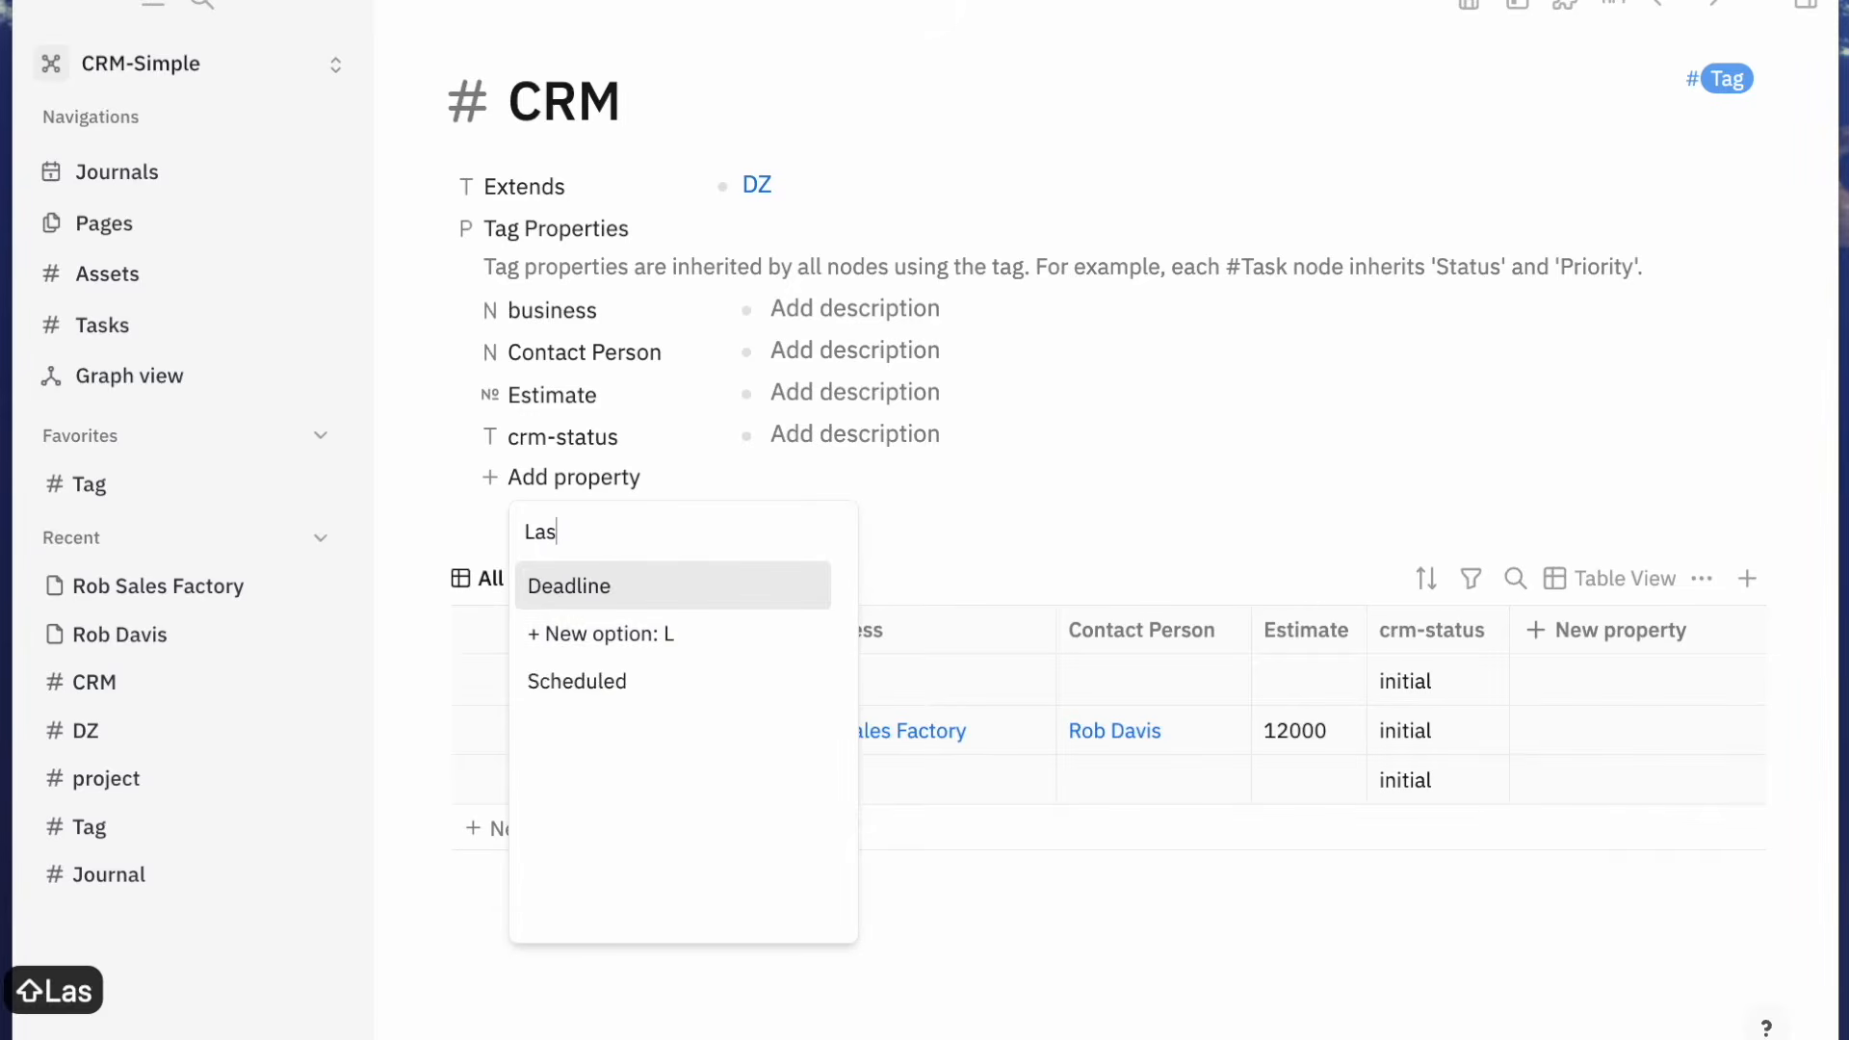
{"action": "type", "text": "t Contact"}
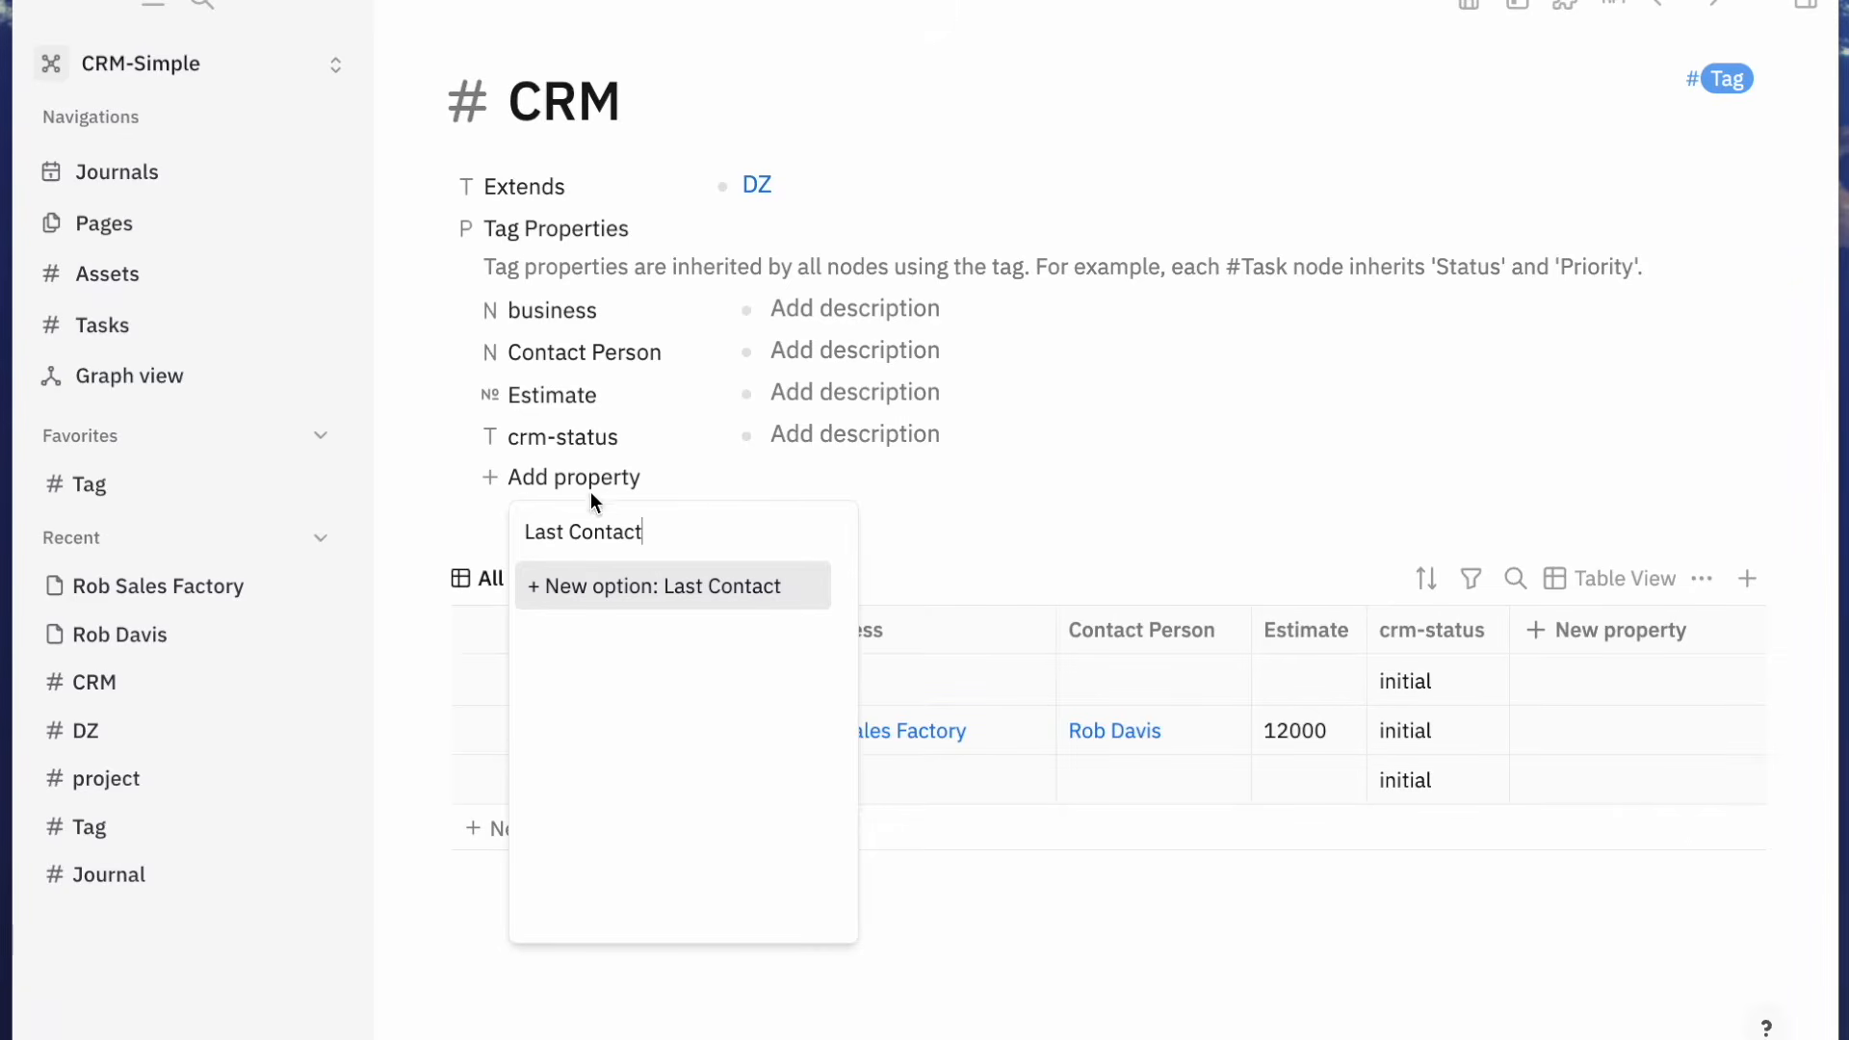
{"action": "left_click", "coordinate": [642, 590]}
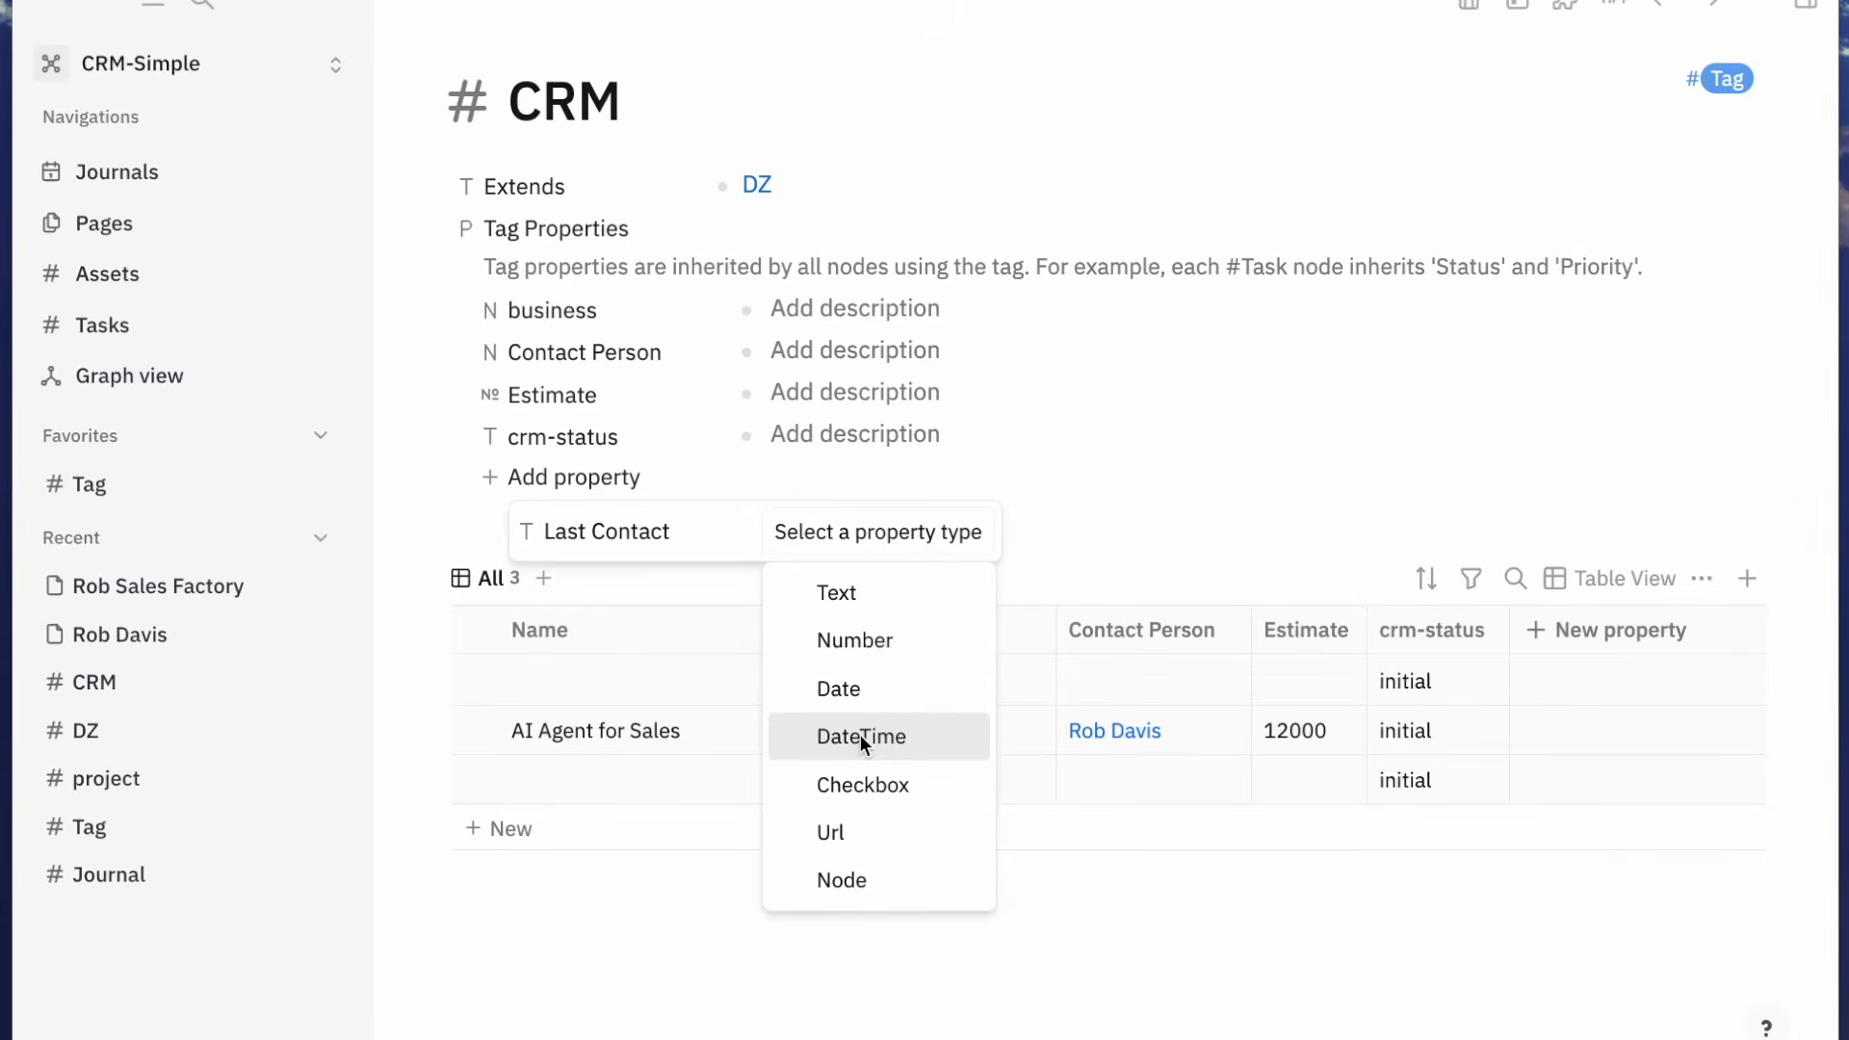
{"action": "left_click", "coordinate": [843, 688]}
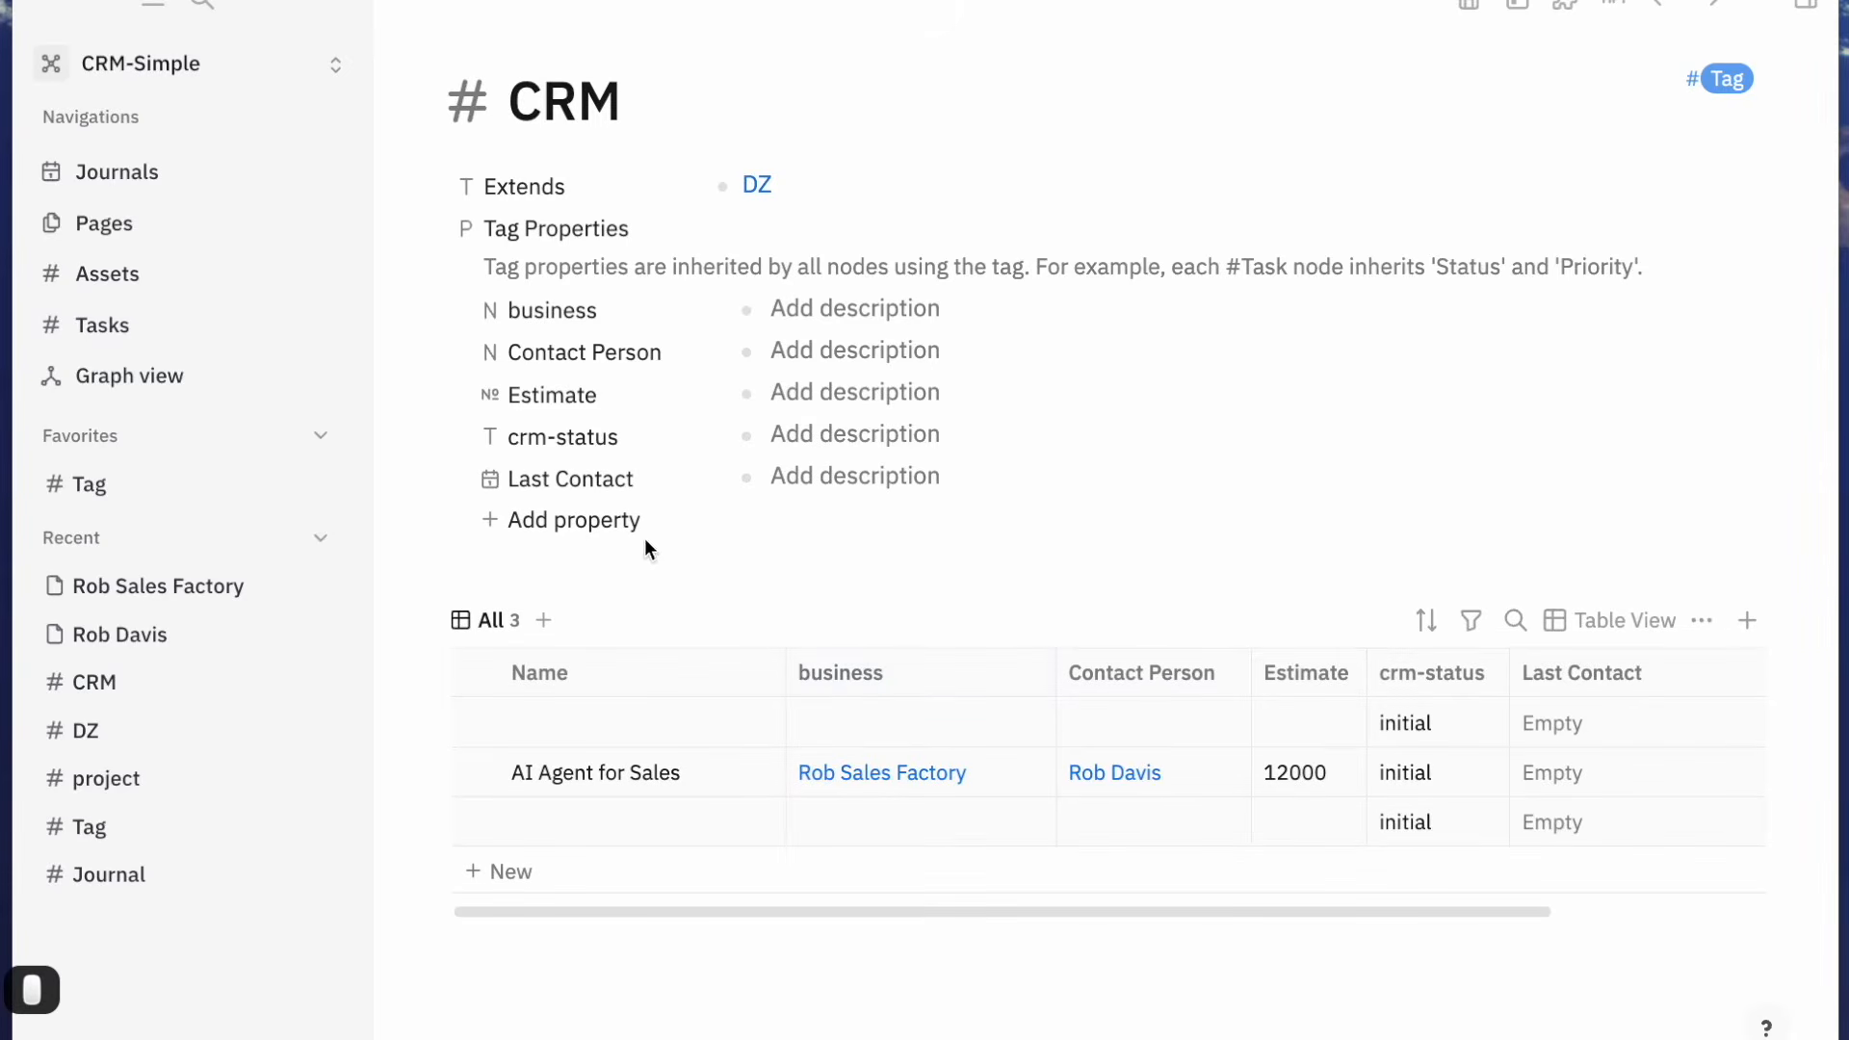
Add a Date-type First Contact property to the CRM tag
{"action": "left_click", "coordinate": [594, 526]}
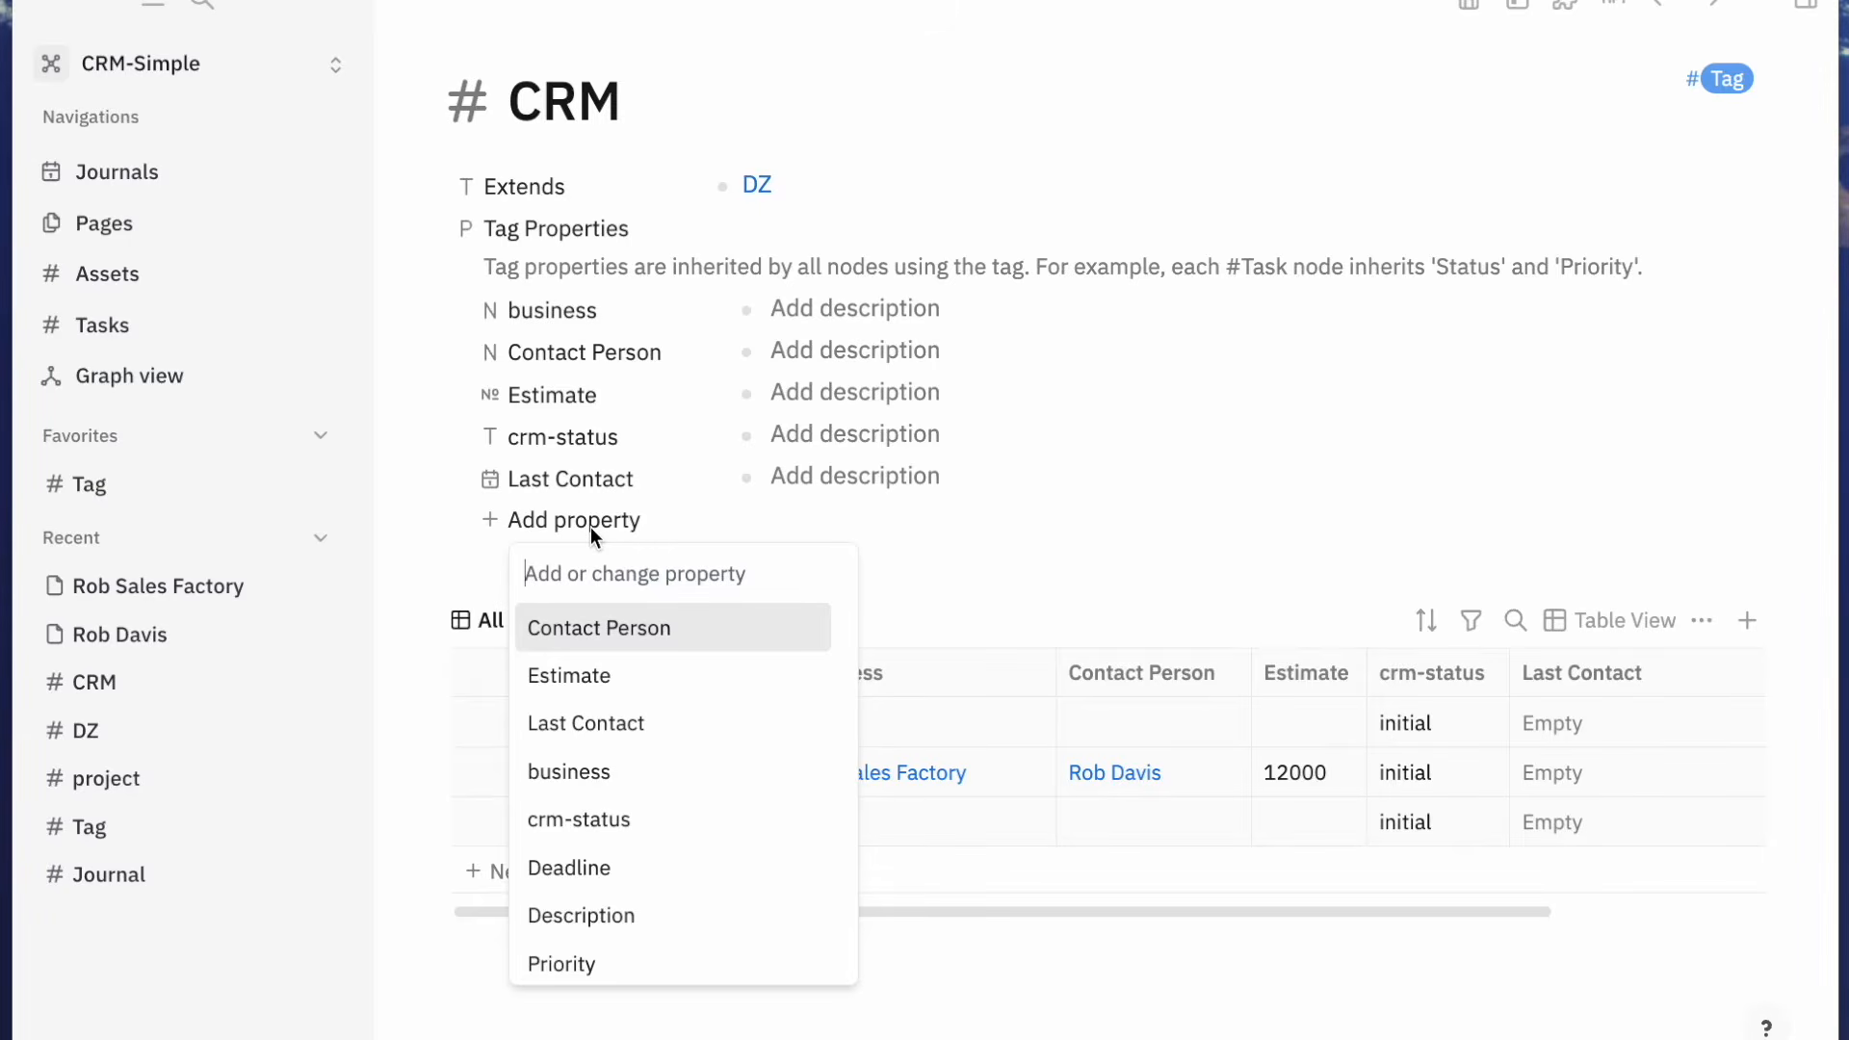
{"action": "type", "text": "First "}
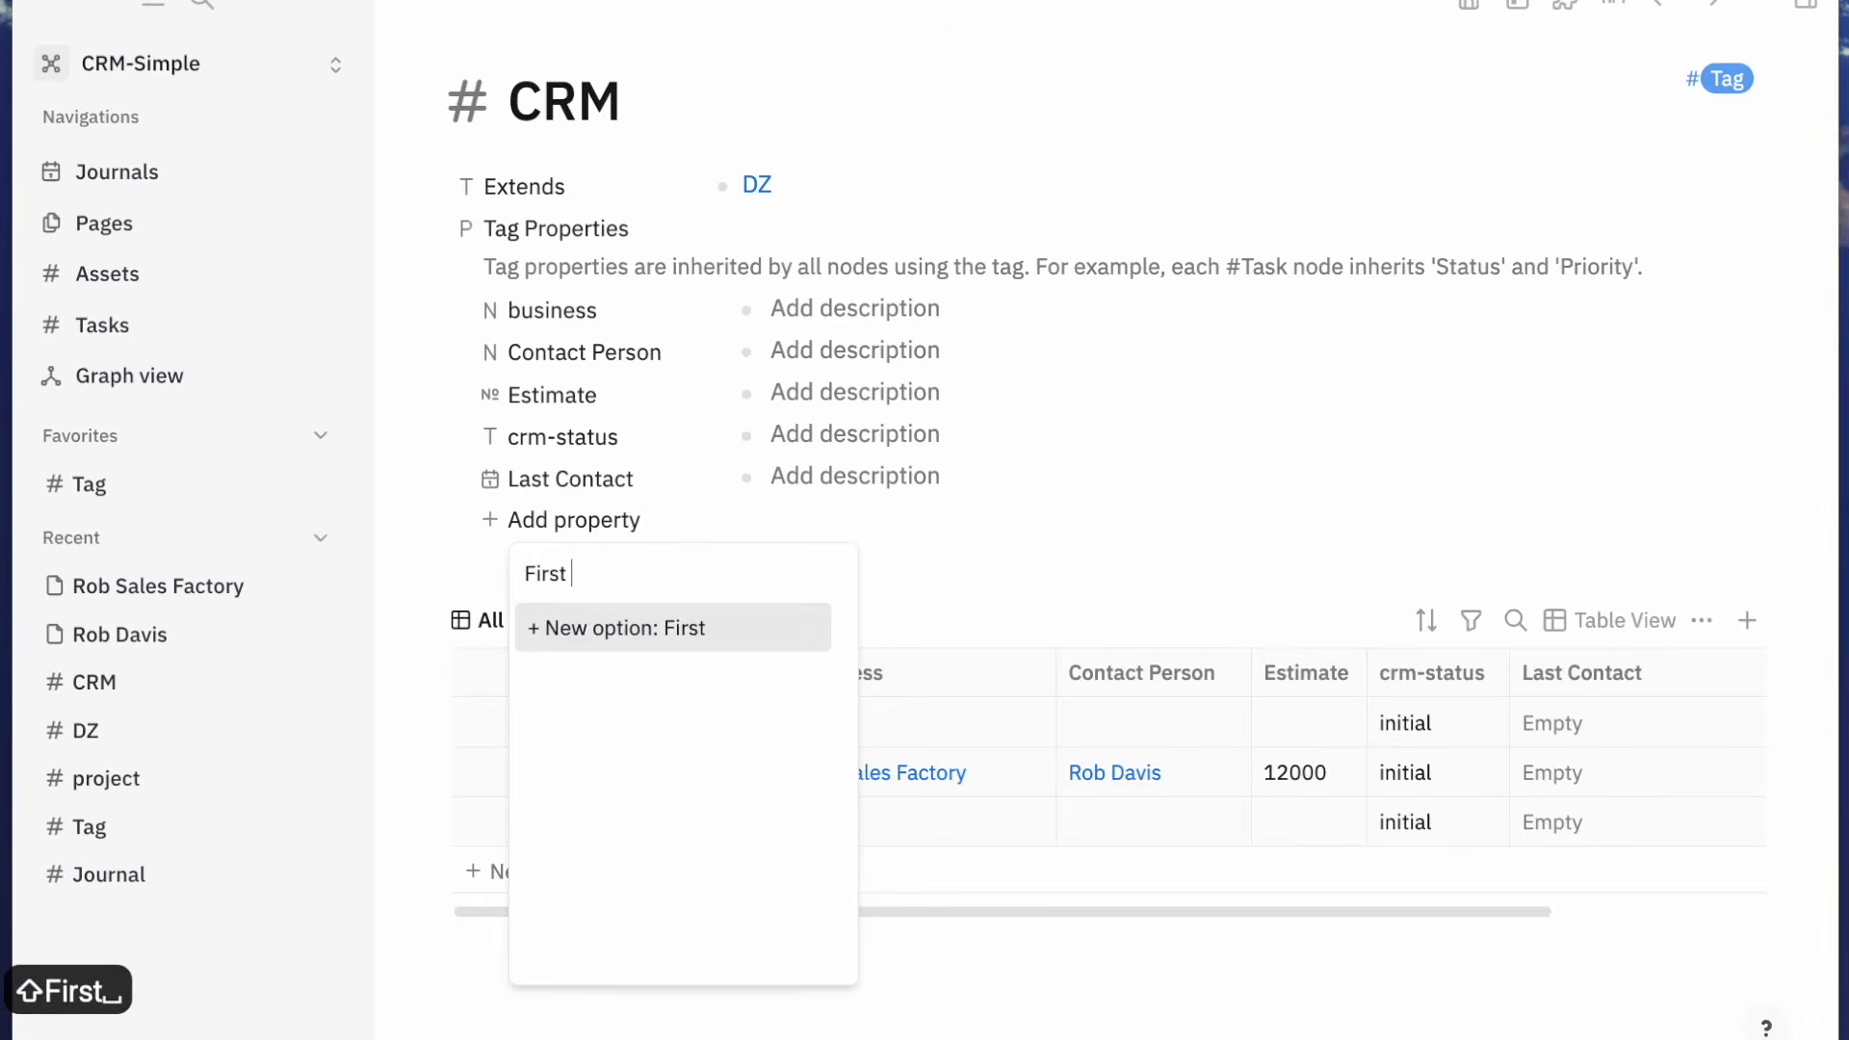
{"action": "type", "text": "Contact"}
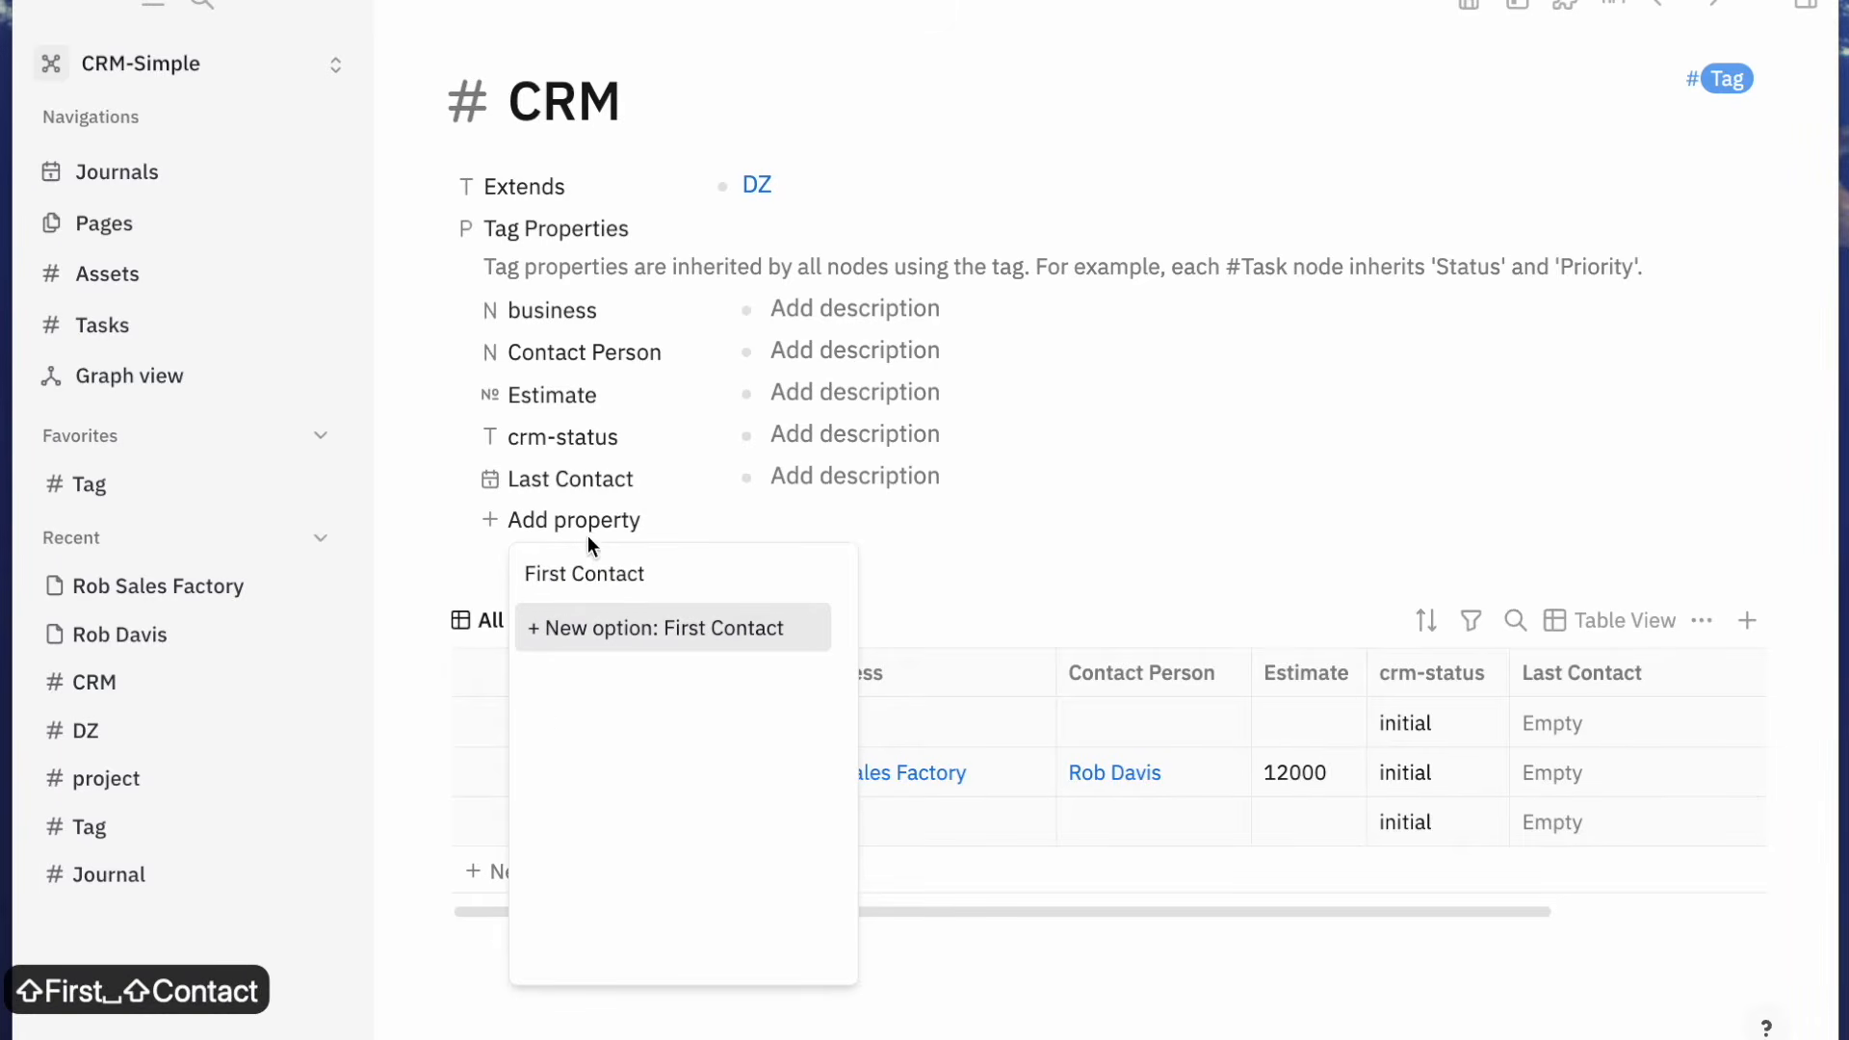
{"action": "left_click", "coordinate": [628, 627]}
{"action": "left_click", "coordinate": [909, 734]}
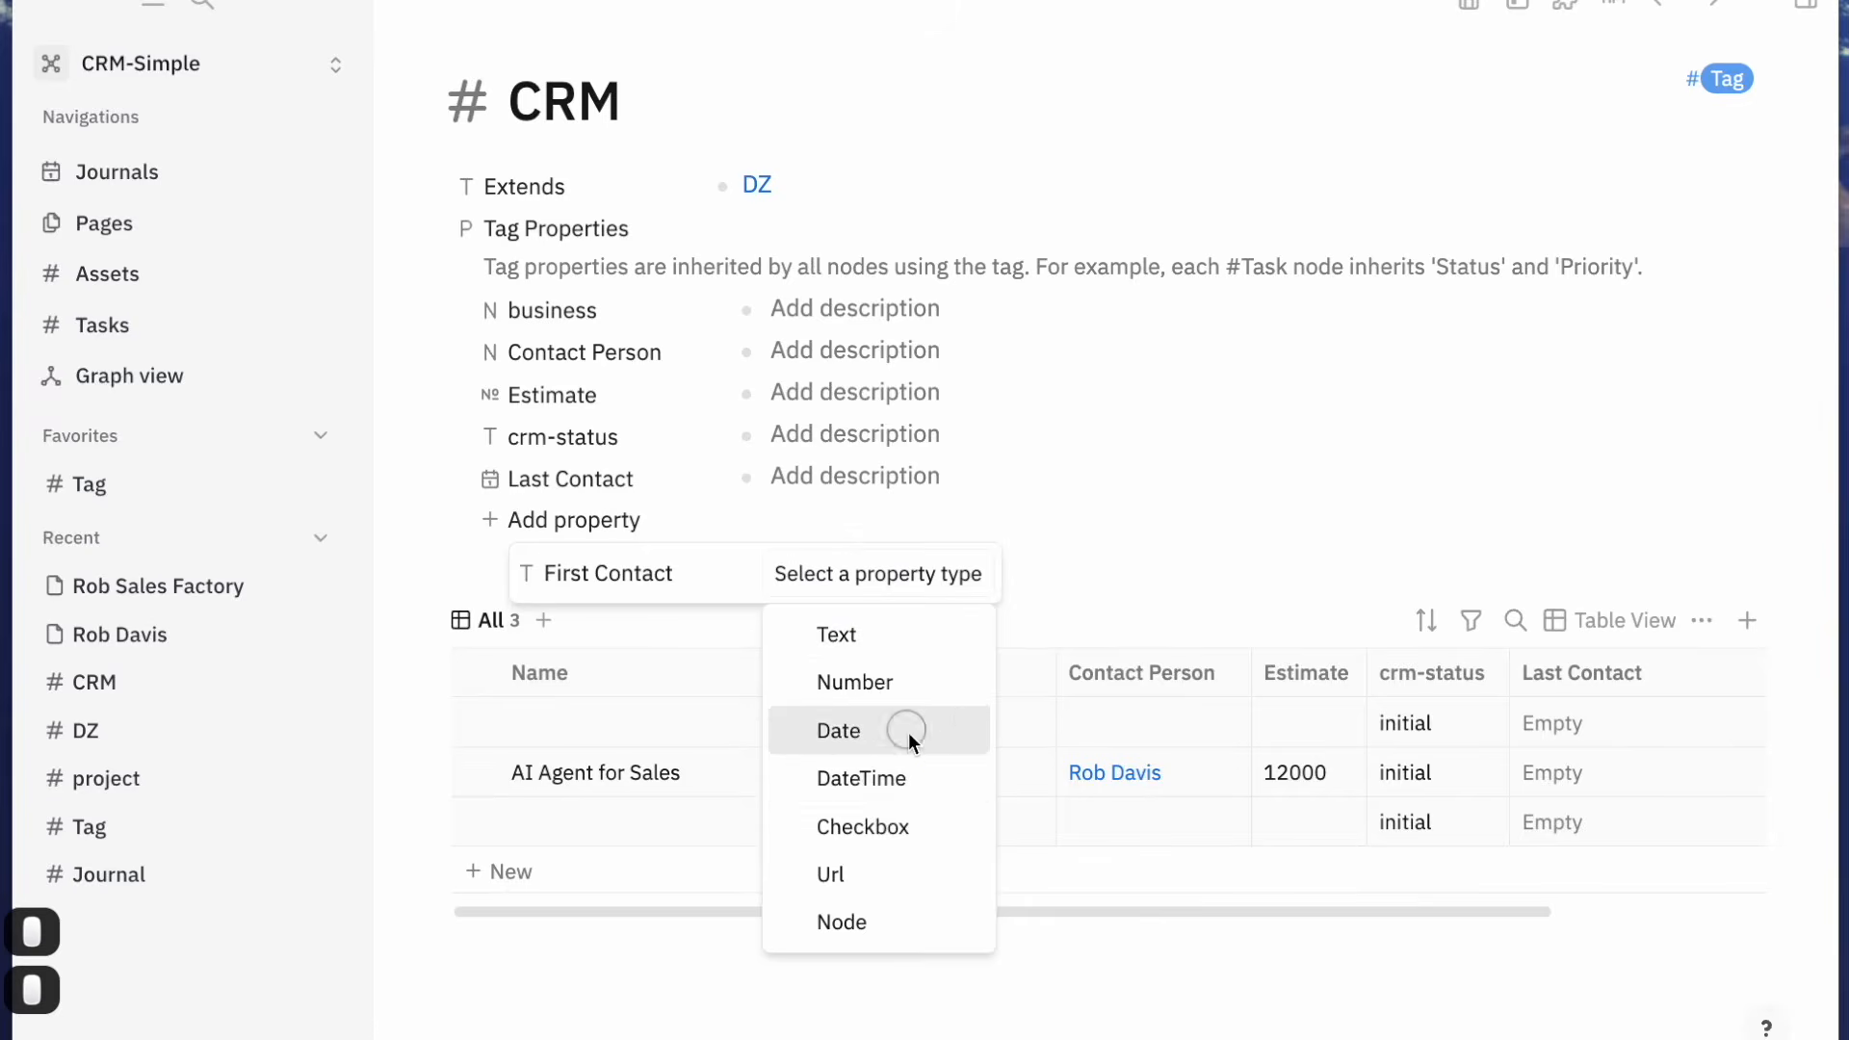
Set an initial Last Contact date of March 17, 2025 for AI Agent for Sales
{"action": "left_click", "coordinate": [1569, 830]}
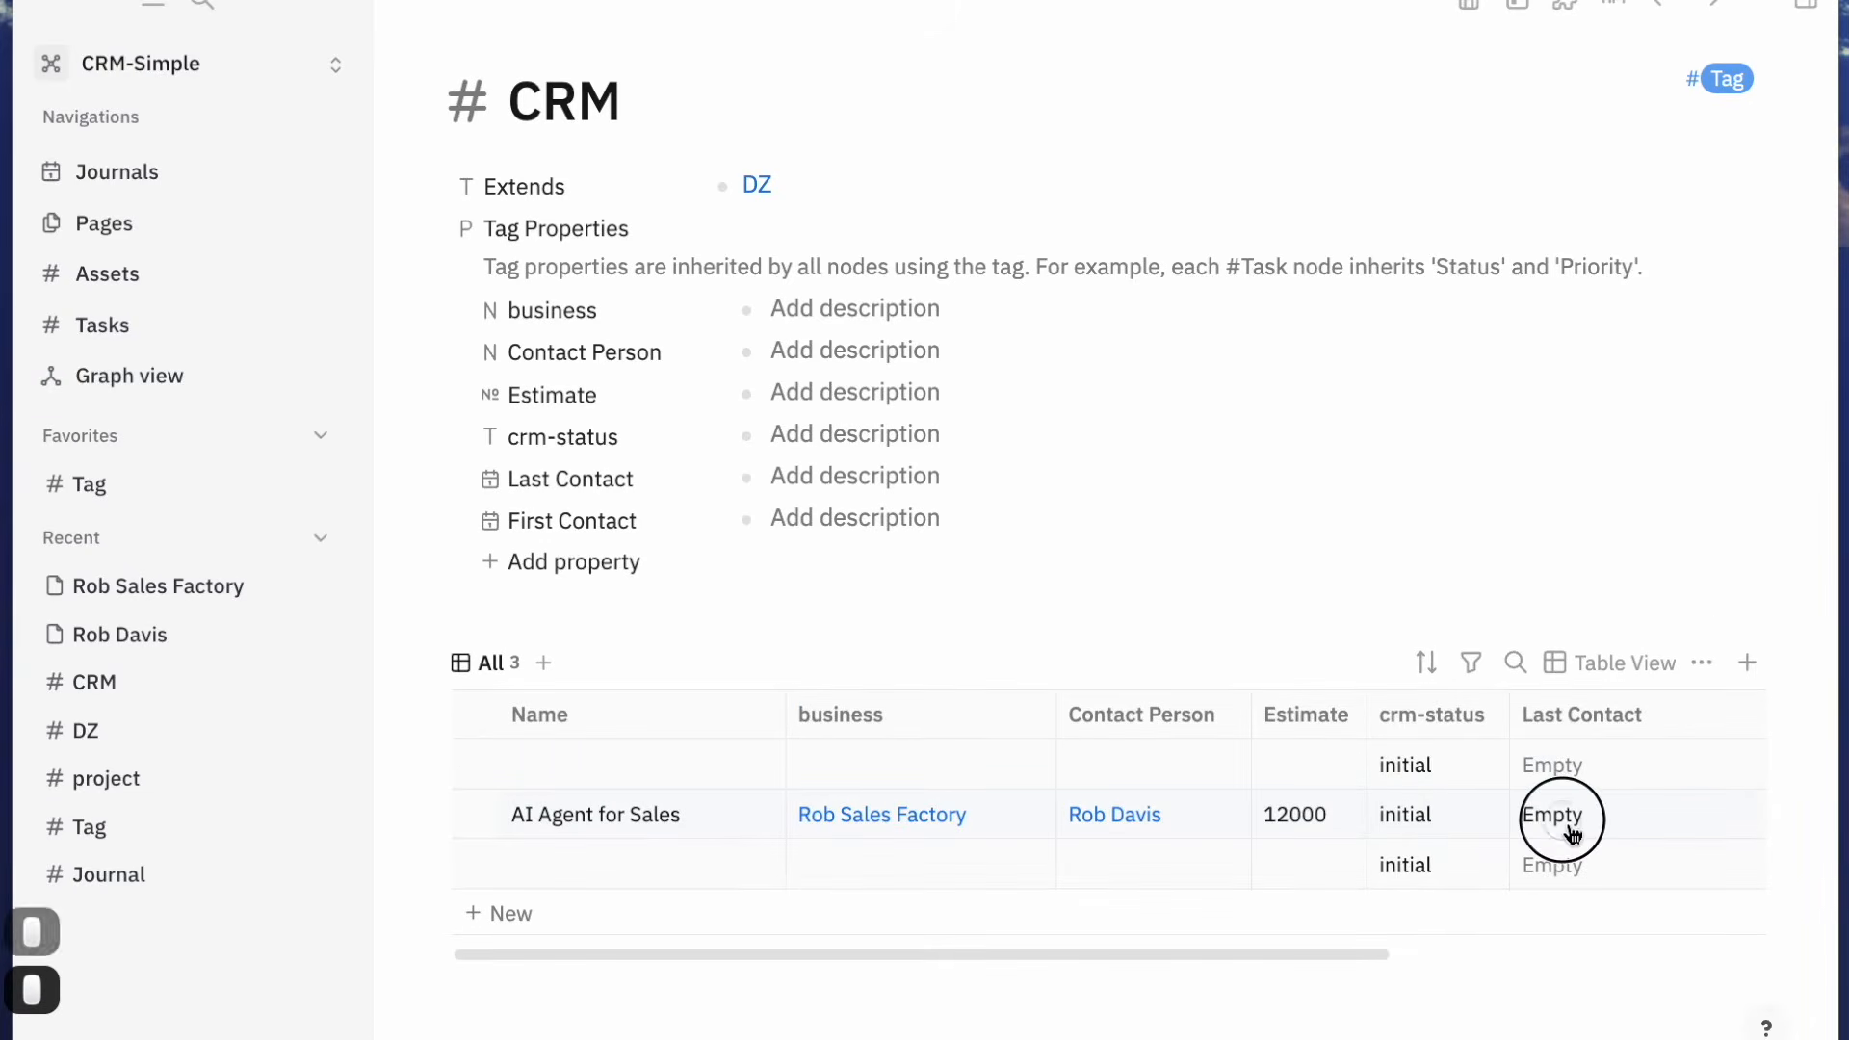
{"action": "triple_click", "coordinate": [1358, 211]}
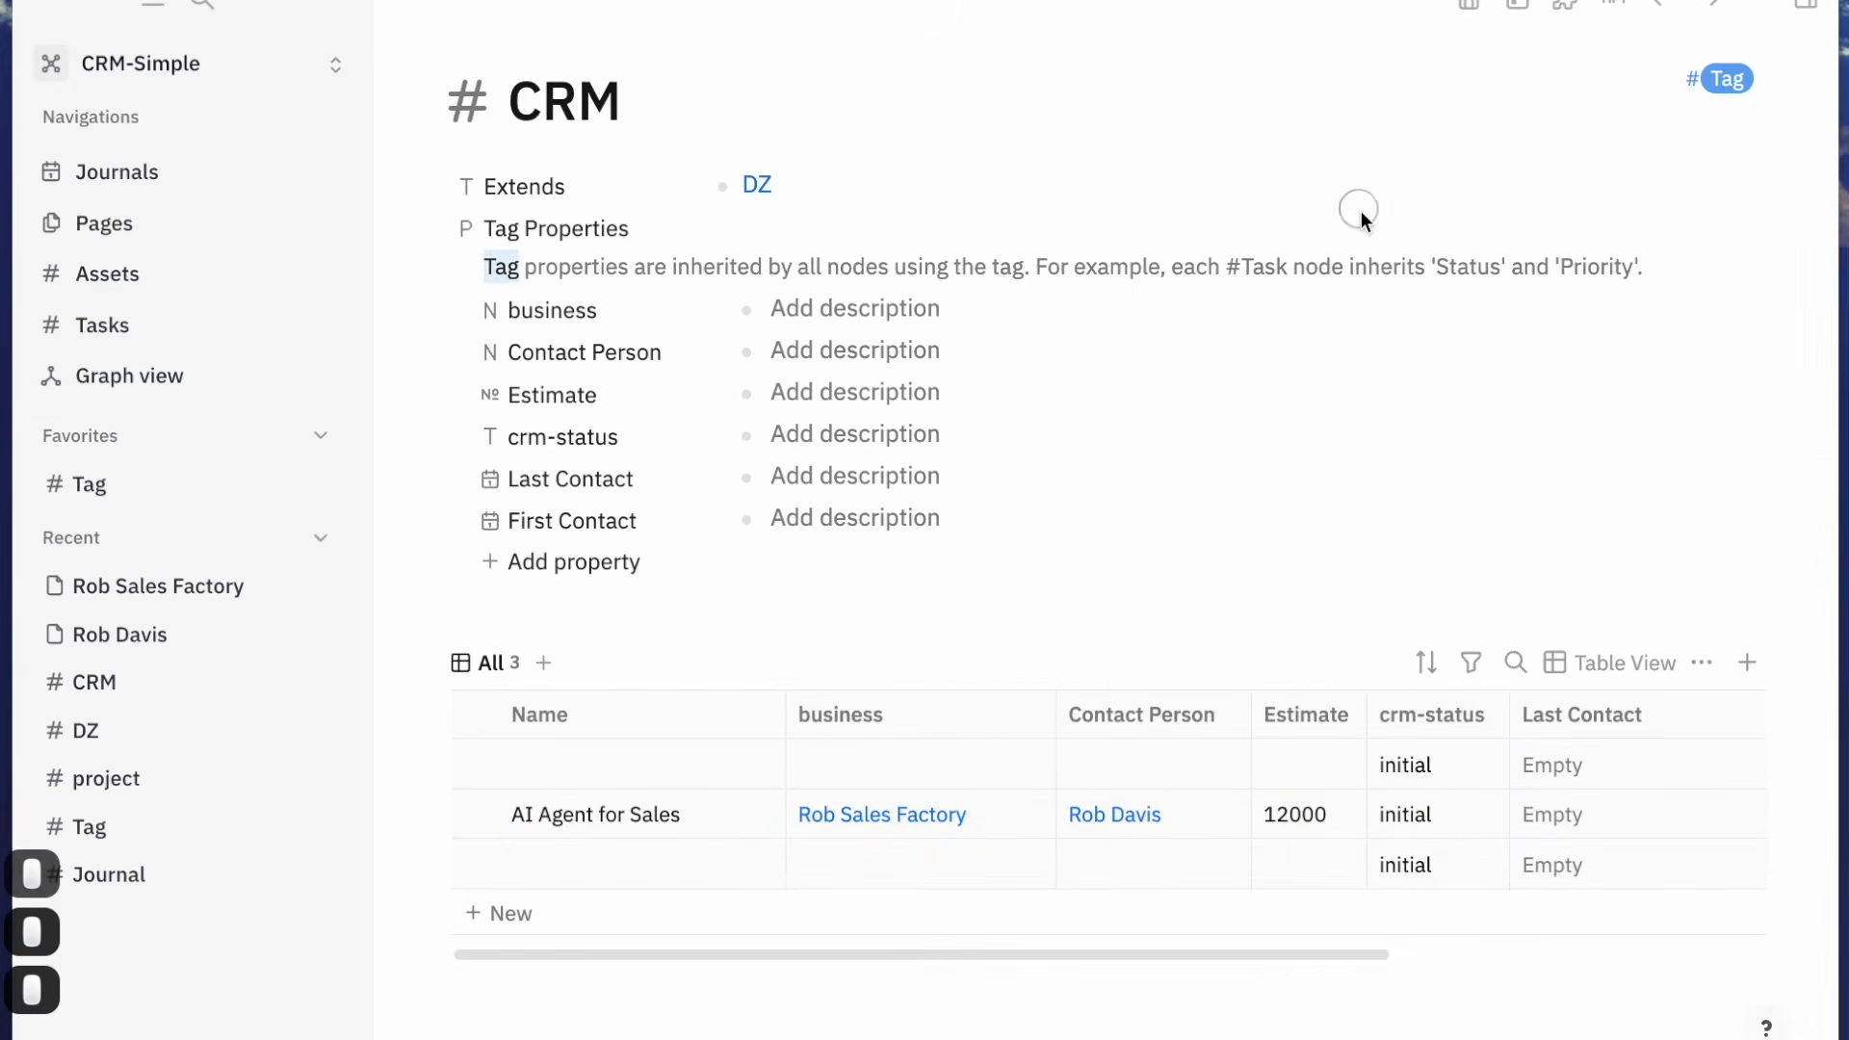
{"action": "left_click", "coordinate": [1570, 818]}
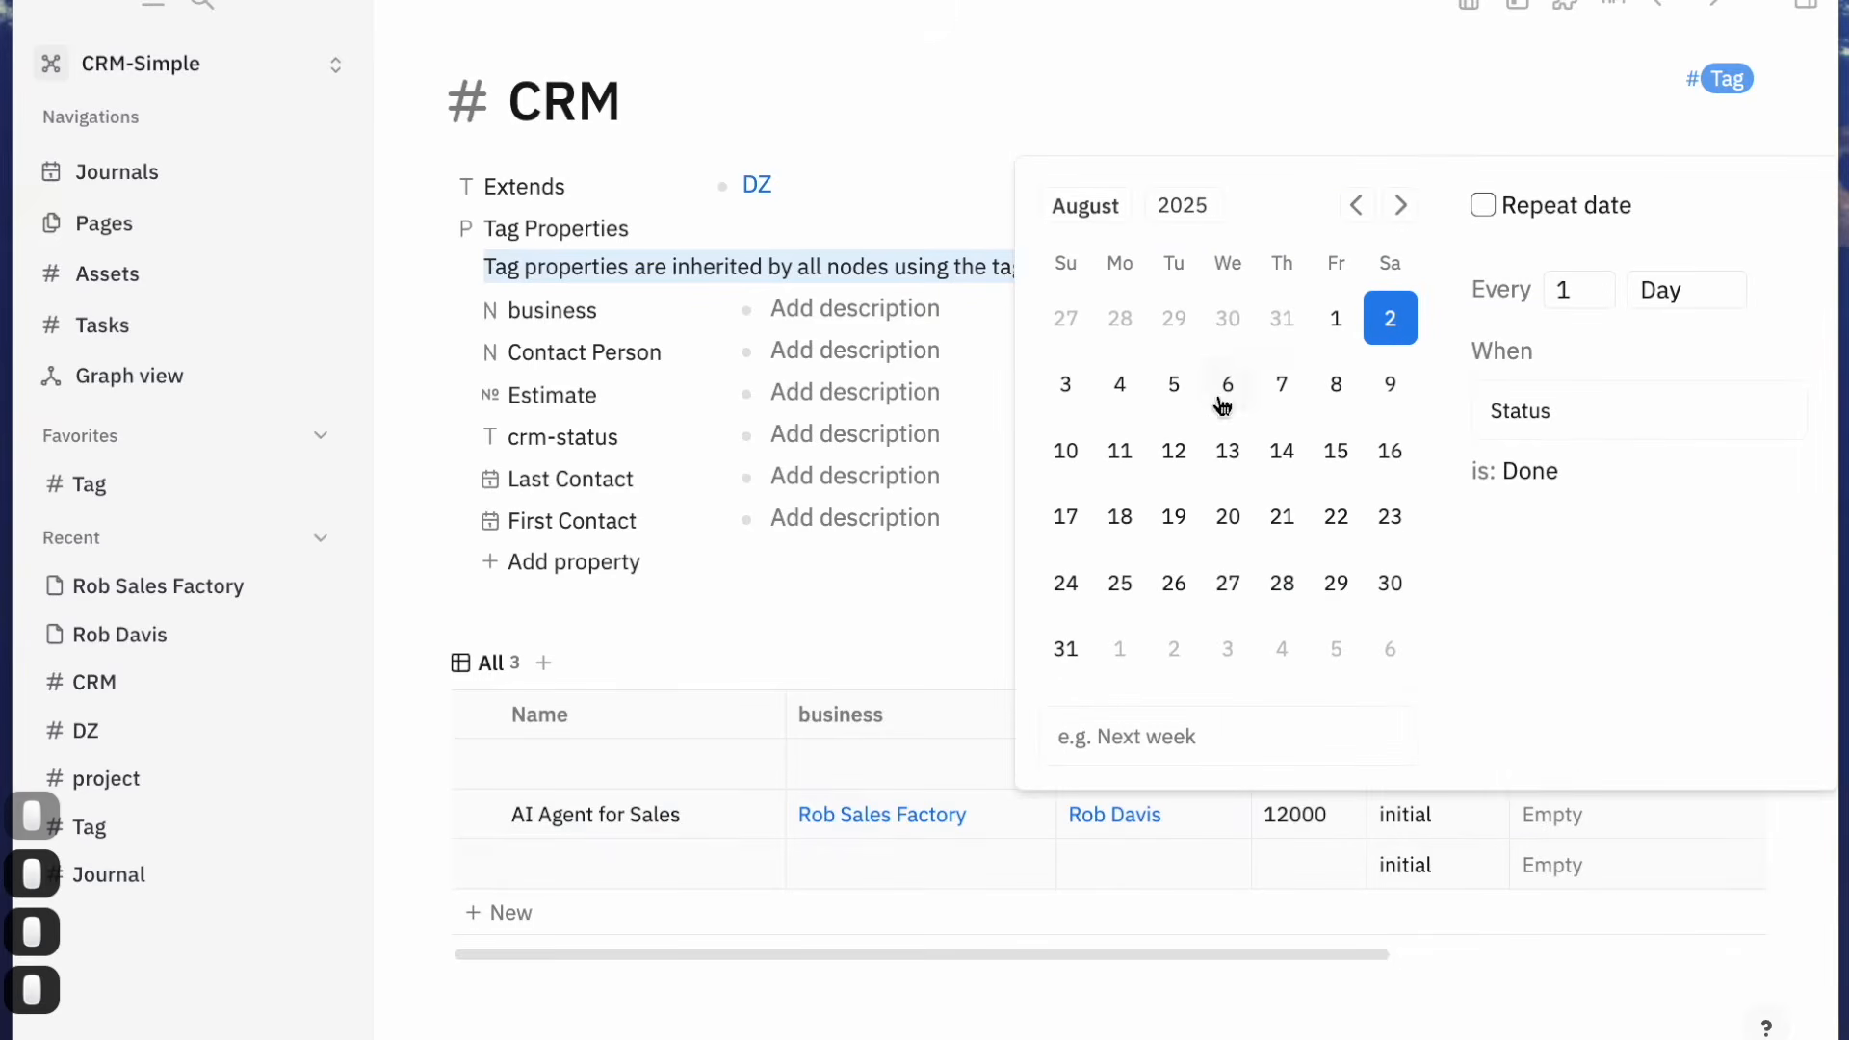
{"action": "left_click", "coordinate": [1356, 206]}
{"action": "left_click", "coordinate": [1359, 211]}
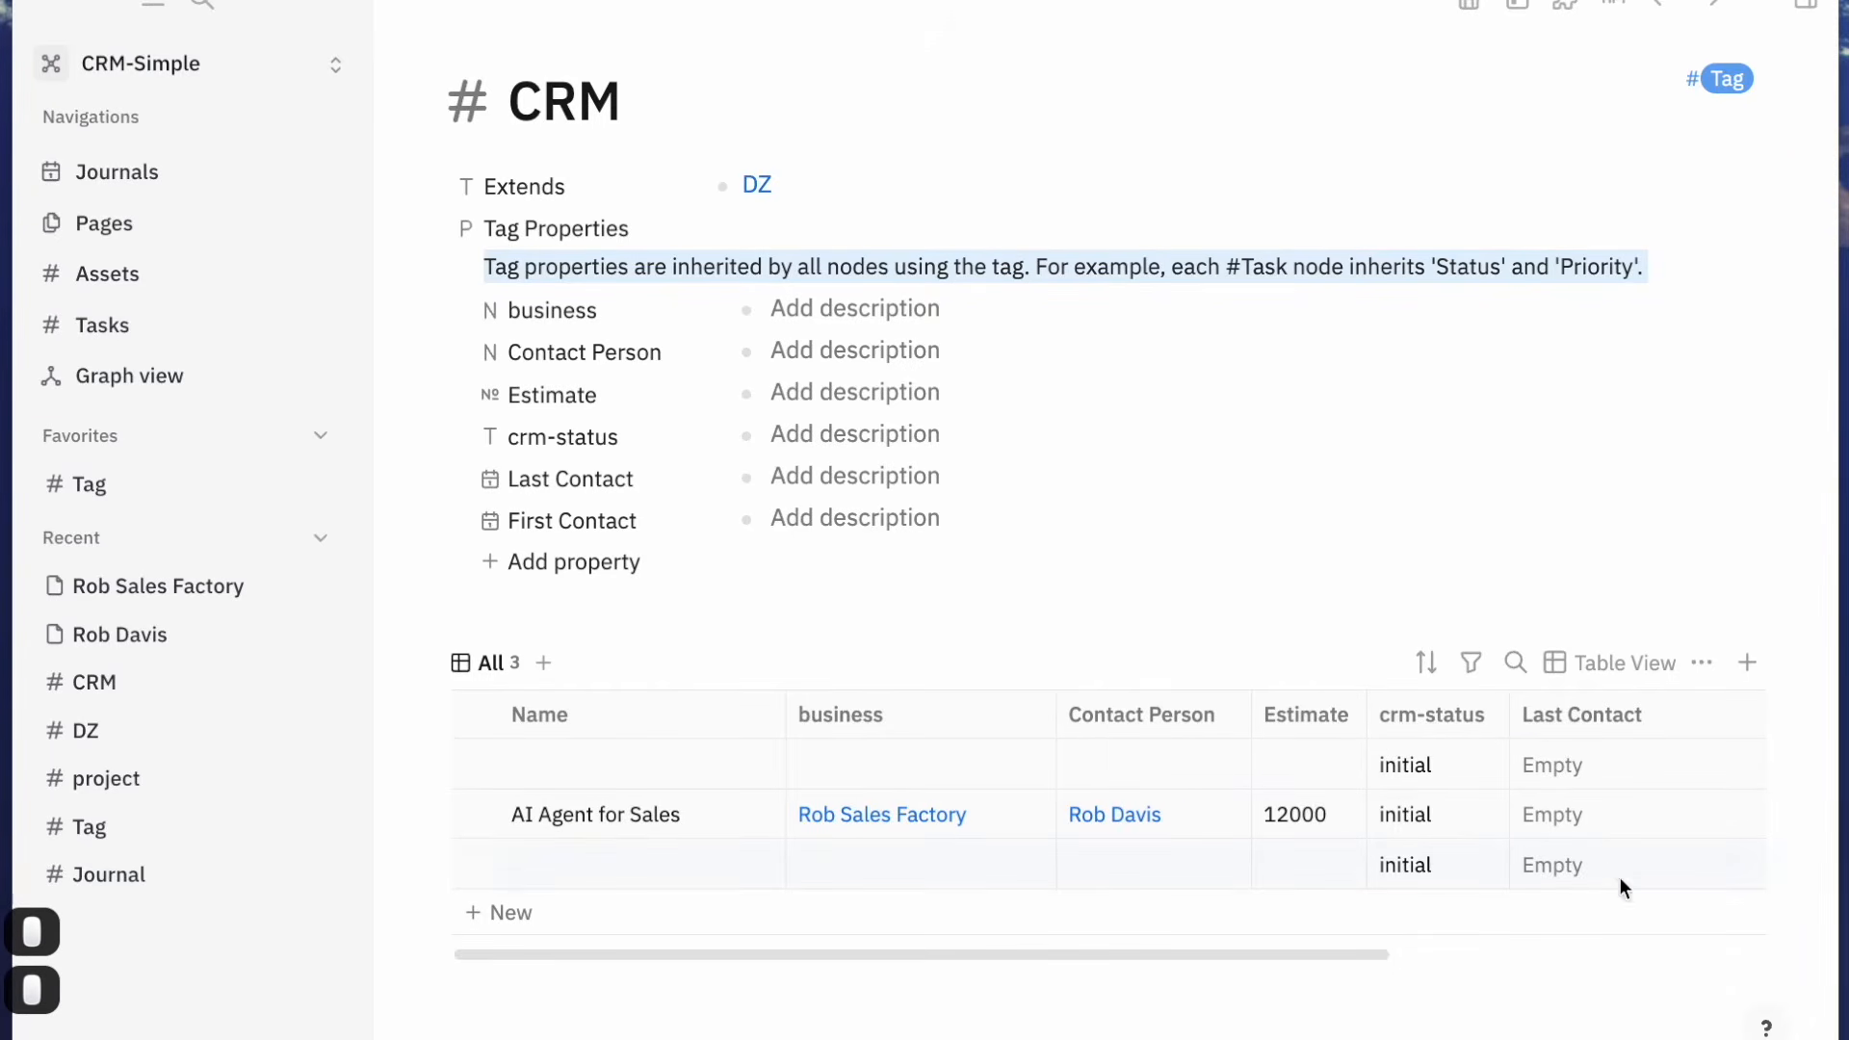
{"action": "left_click", "coordinate": [1589, 817]}
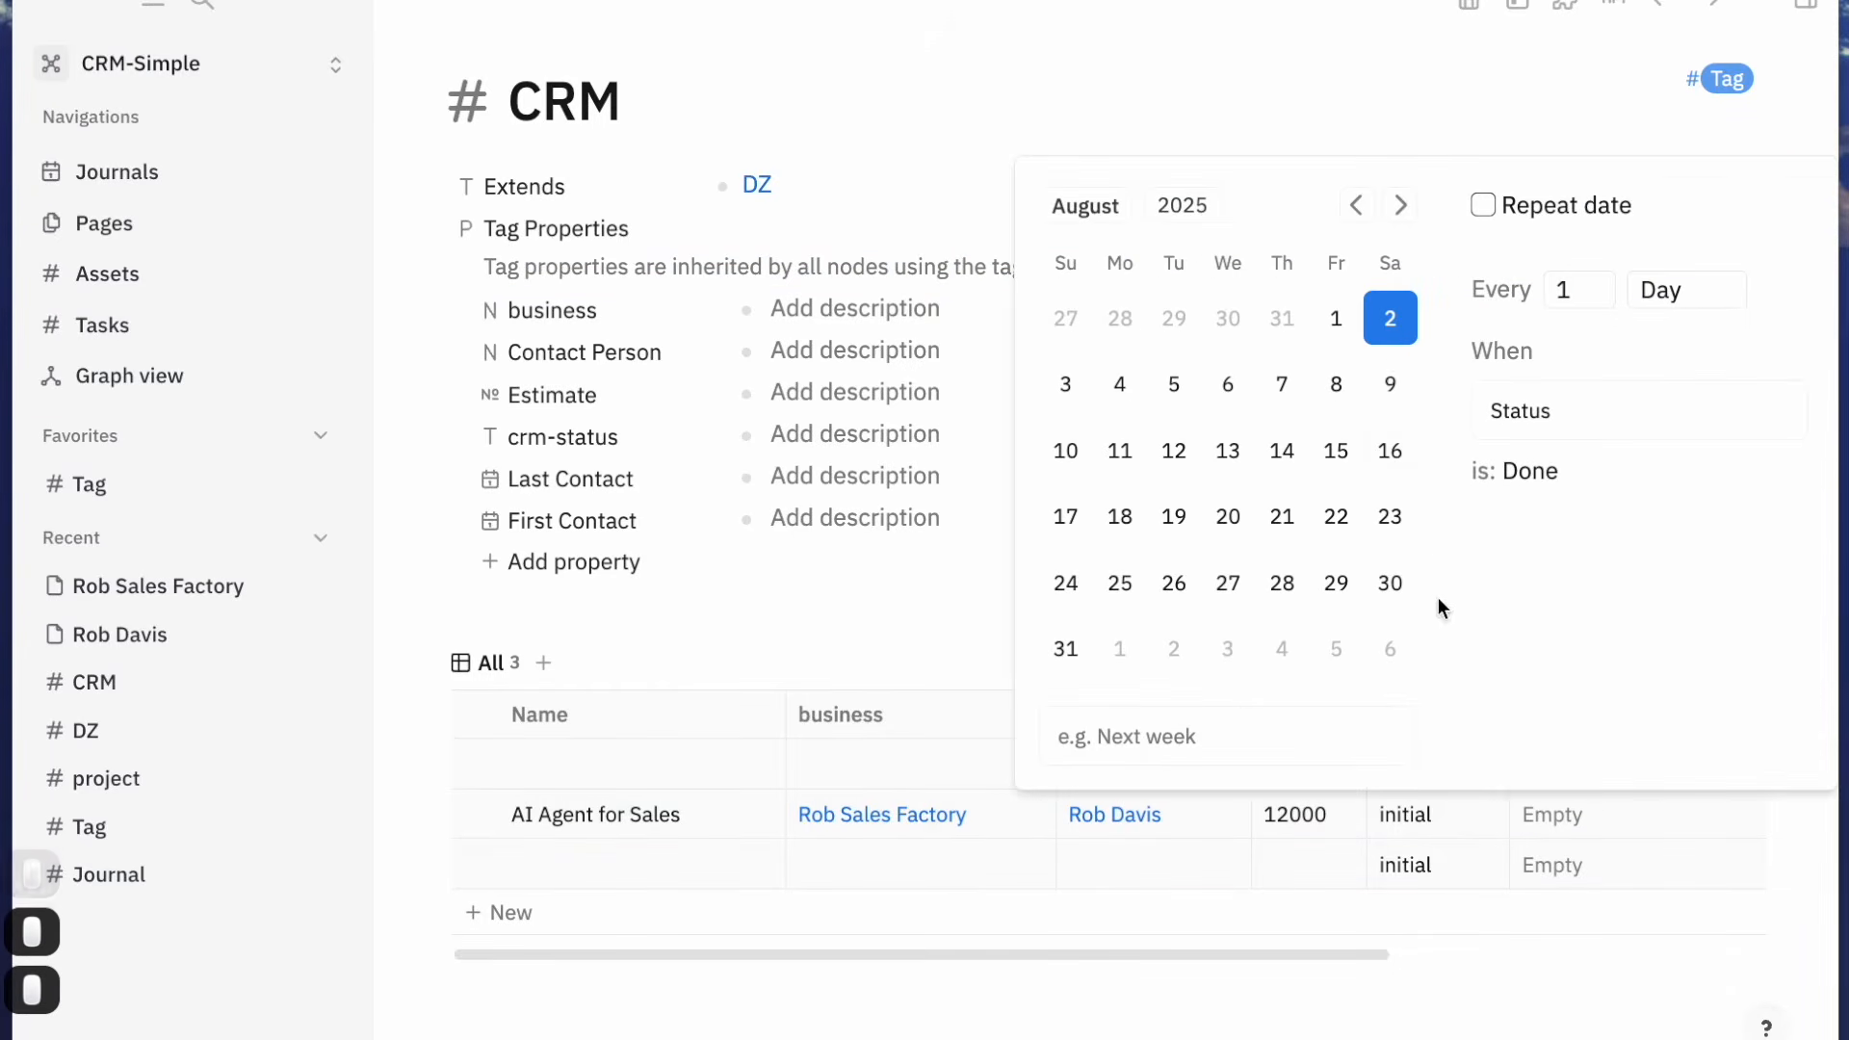
{"action": "left_click", "coordinate": [1358, 205]}
{"action": "left_click", "coordinate": [1358, 273]}
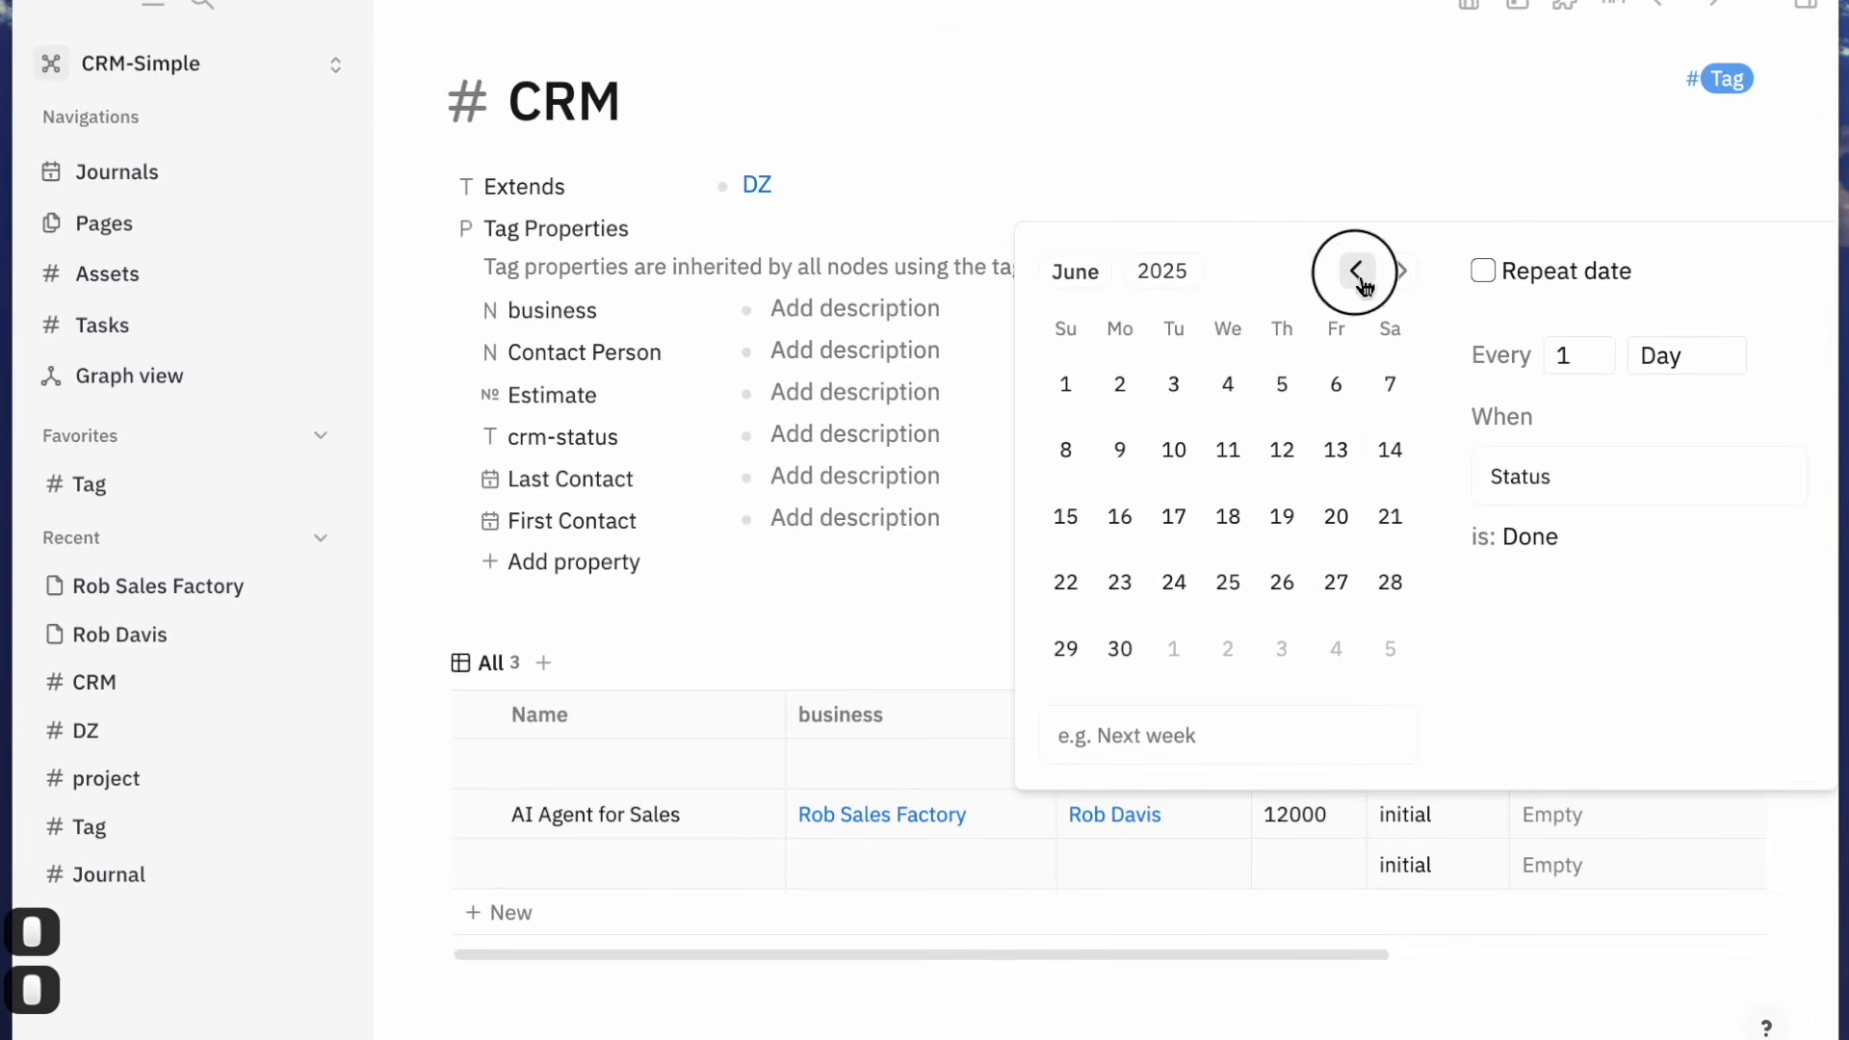
{"action": "double_click", "coordinate": [1360, 275]}
{"action": "left_click", "coordinate": [1360, 276]}
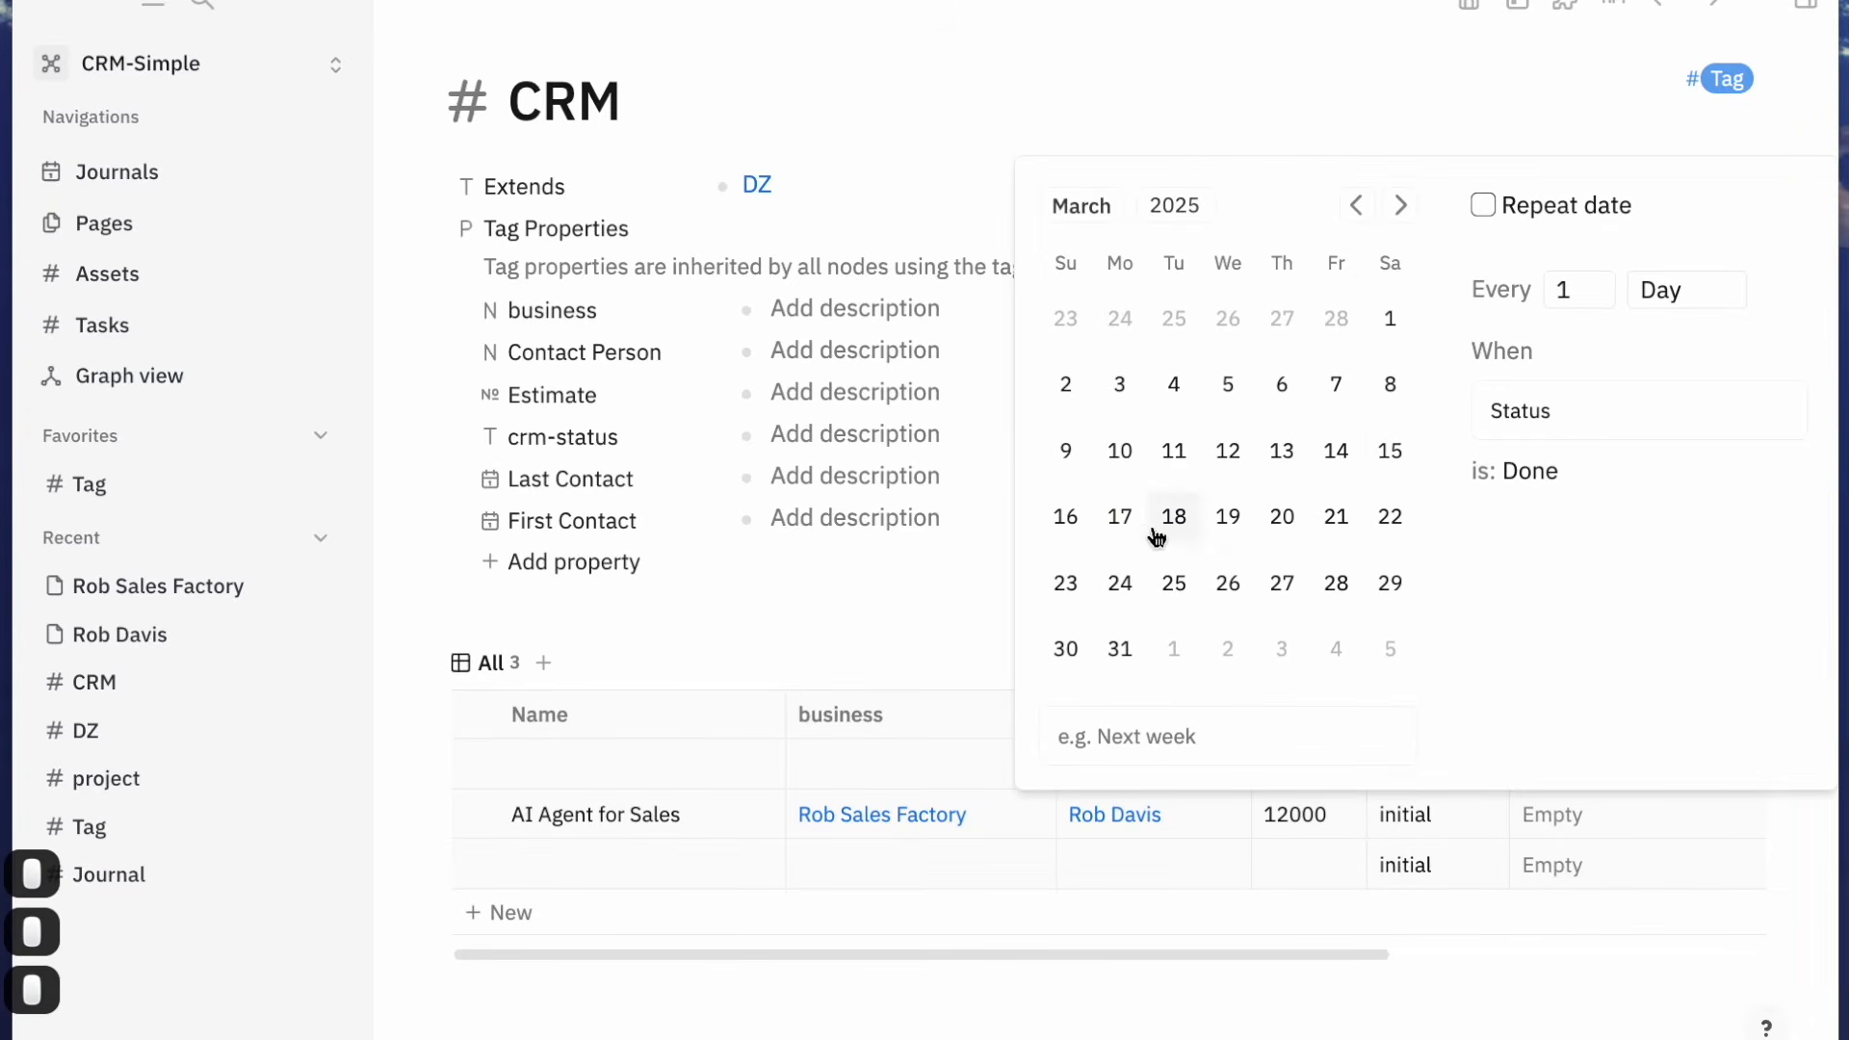
{"action": "left_click", "coordinate": [1121, 523]}
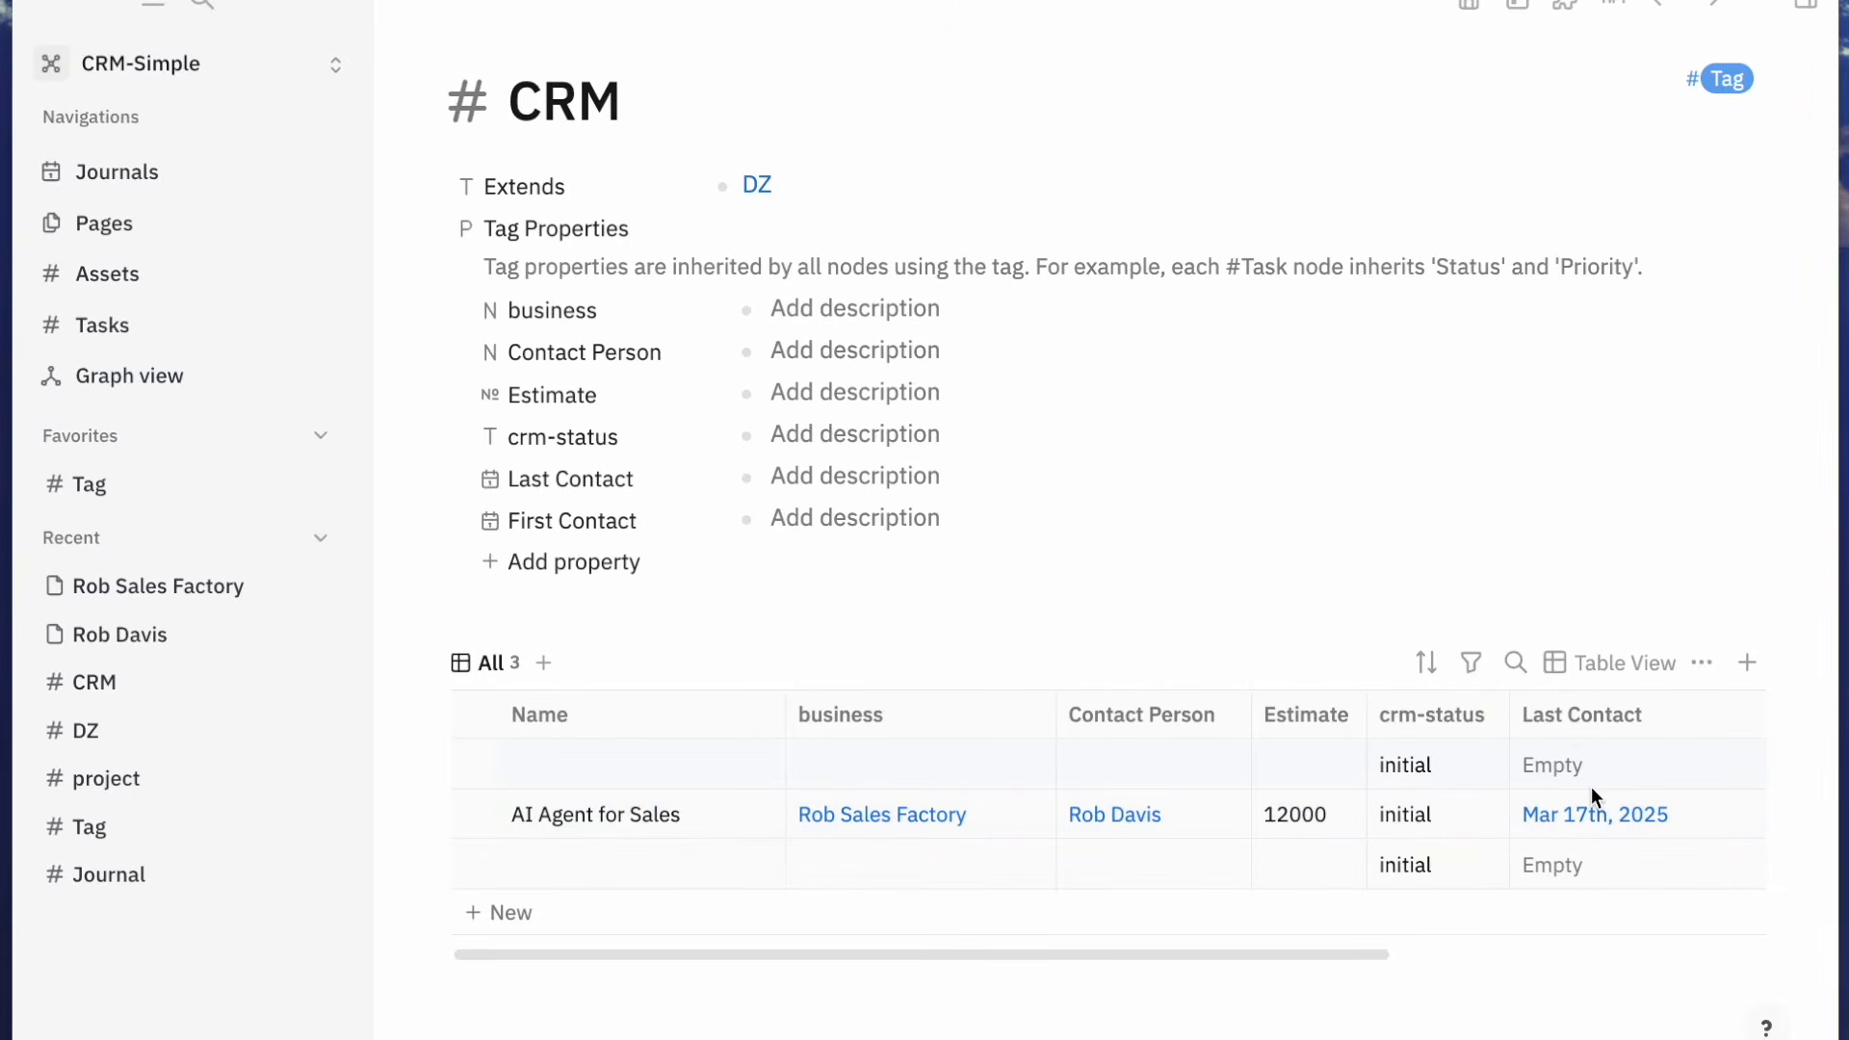
Move First Contact before Last Contact and set First Contact to May 12th, 2025
{"action": "scroll", "coordinate": [1585, 813], "scroll_direction": "right", "scroll_amount": 3}
{"action": "left_click_drag", "start_coordinate": [1577, 713], "coordinate": [1313, 712]}
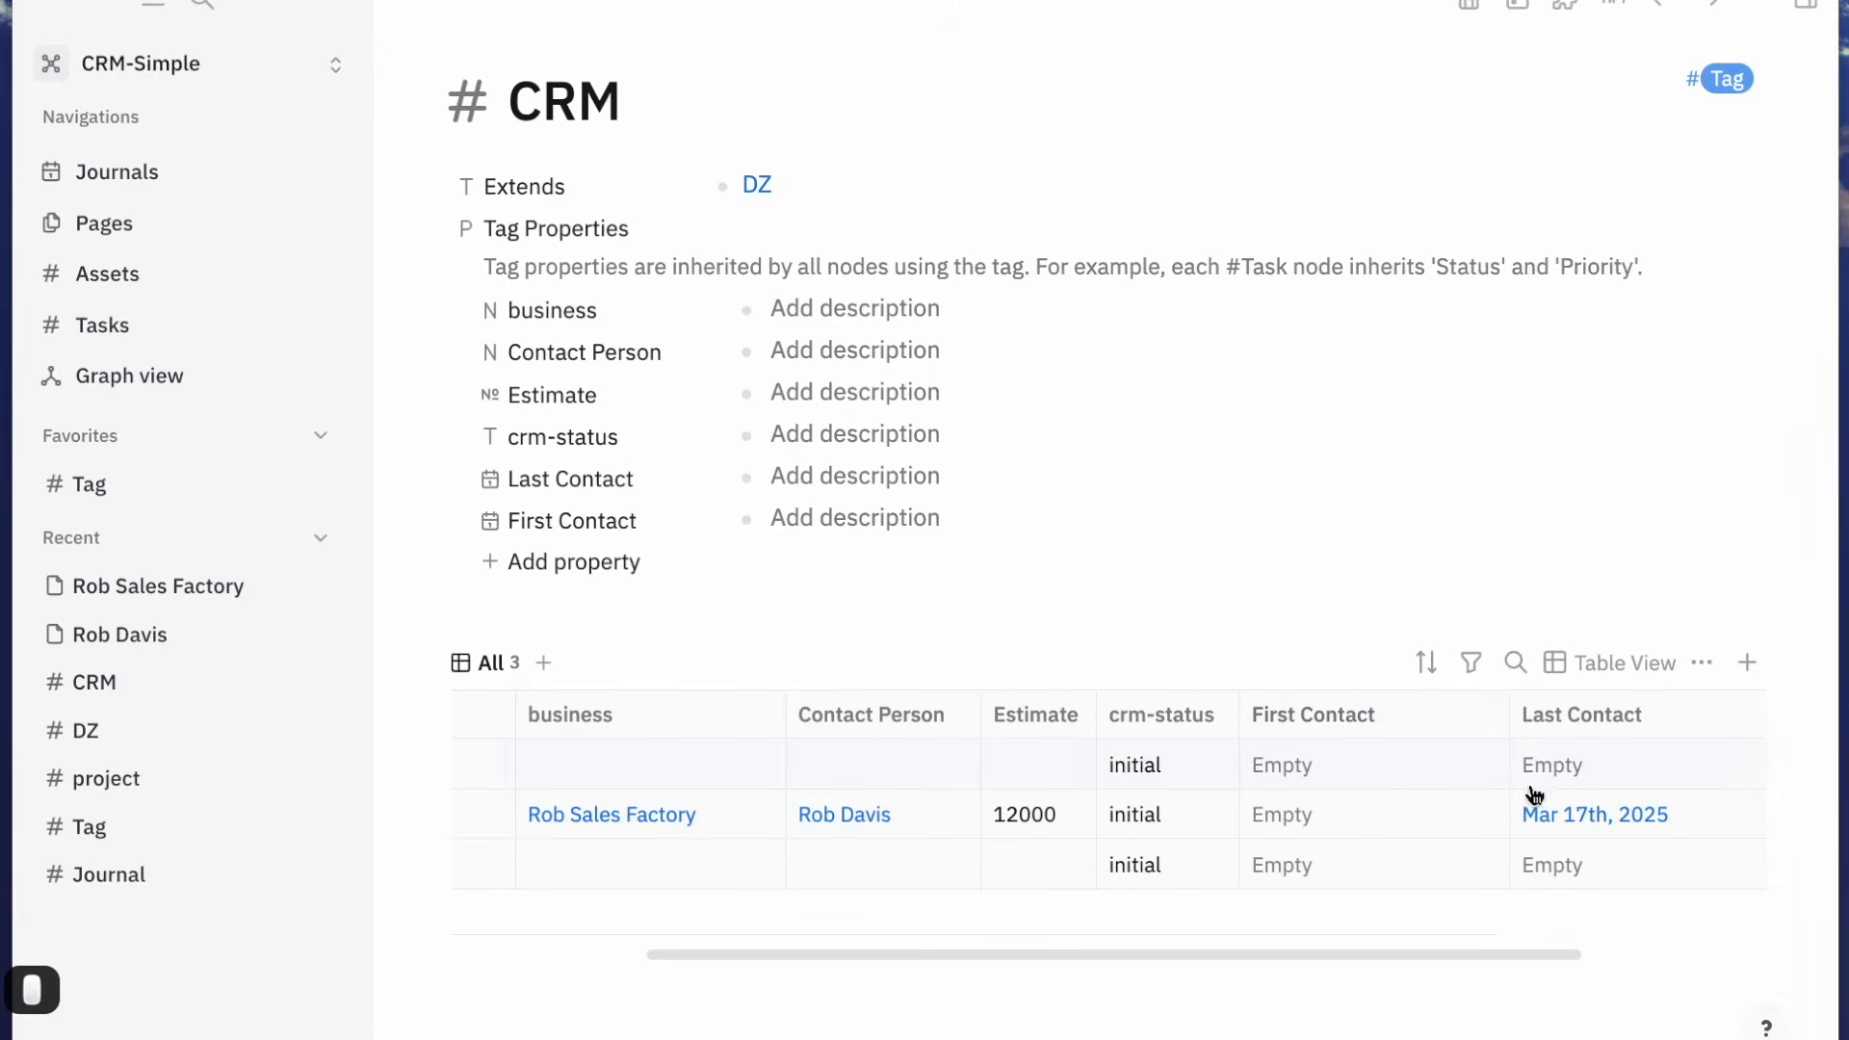
{"action": "left_click", "coordinate": [1327, 818]}
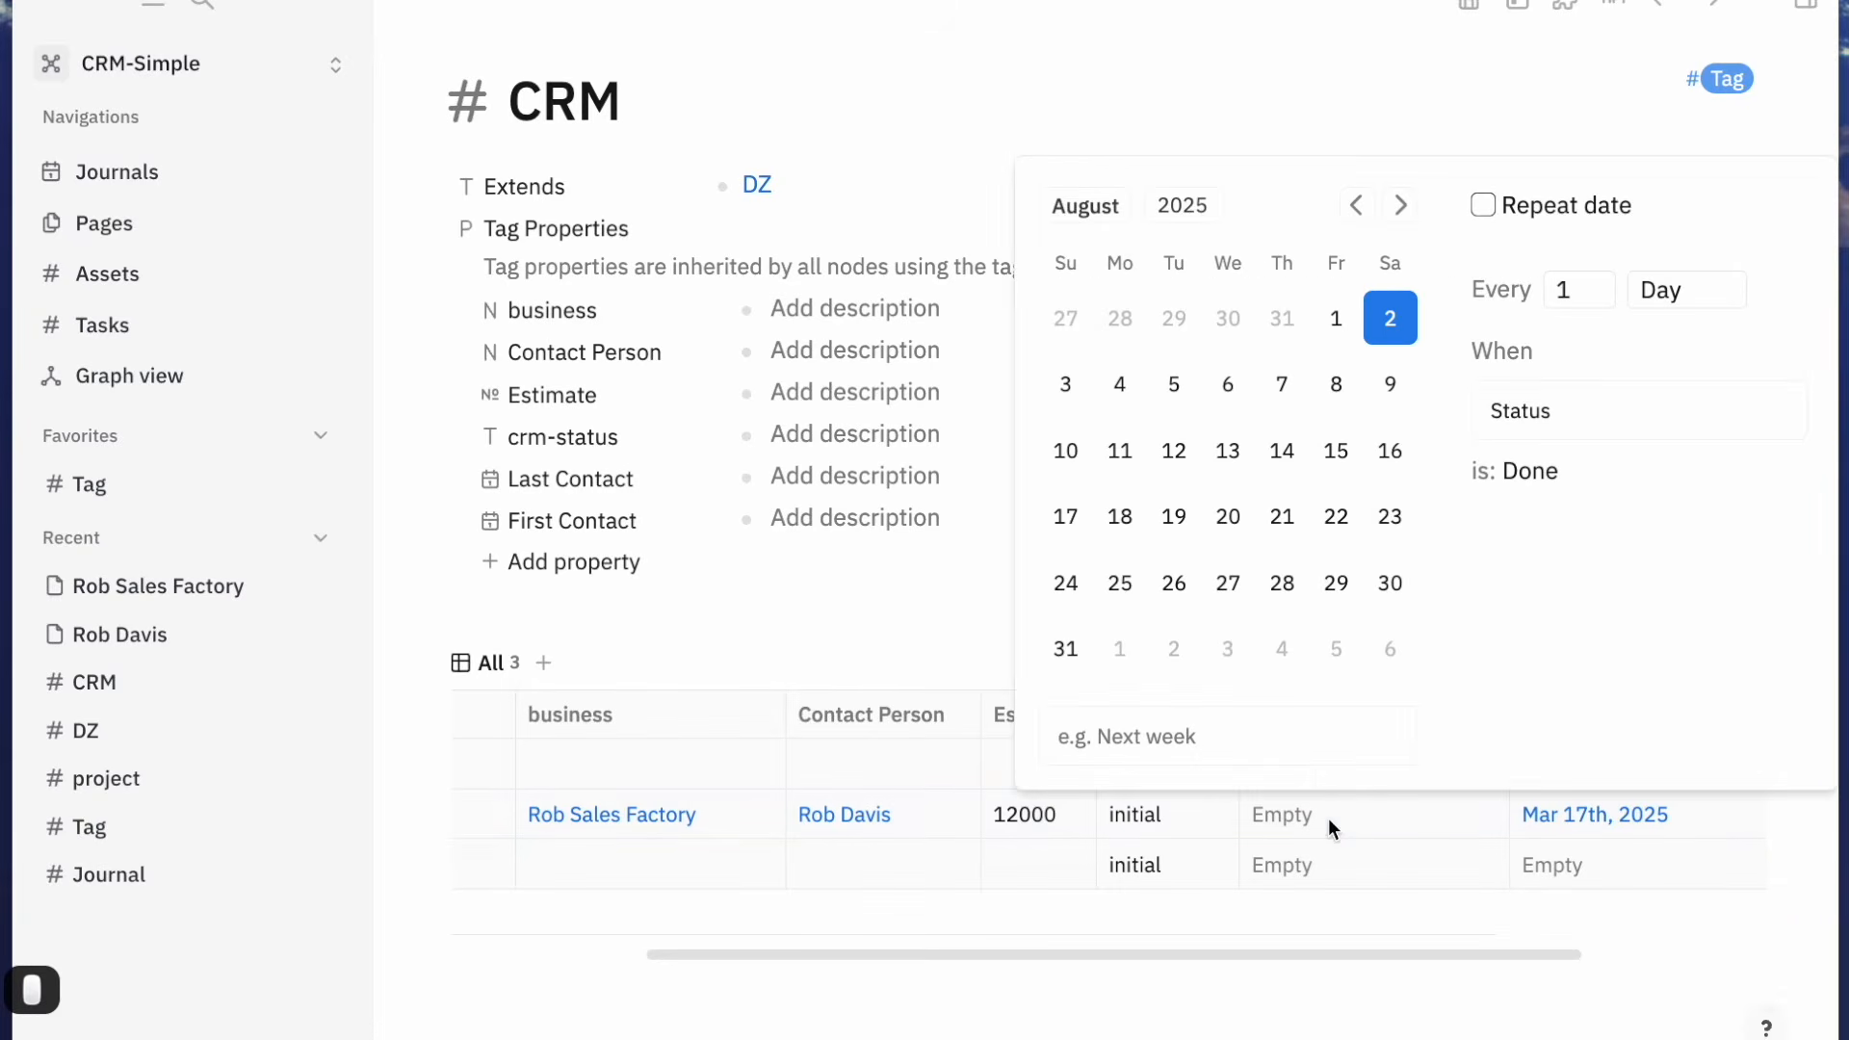
{"action": "left_click", "coordinate": [1357, 206]}
{"action": "left_click", "coordinate": [1355, 239]}
{"action": "left_click", "coordinate": [1454, 821]}
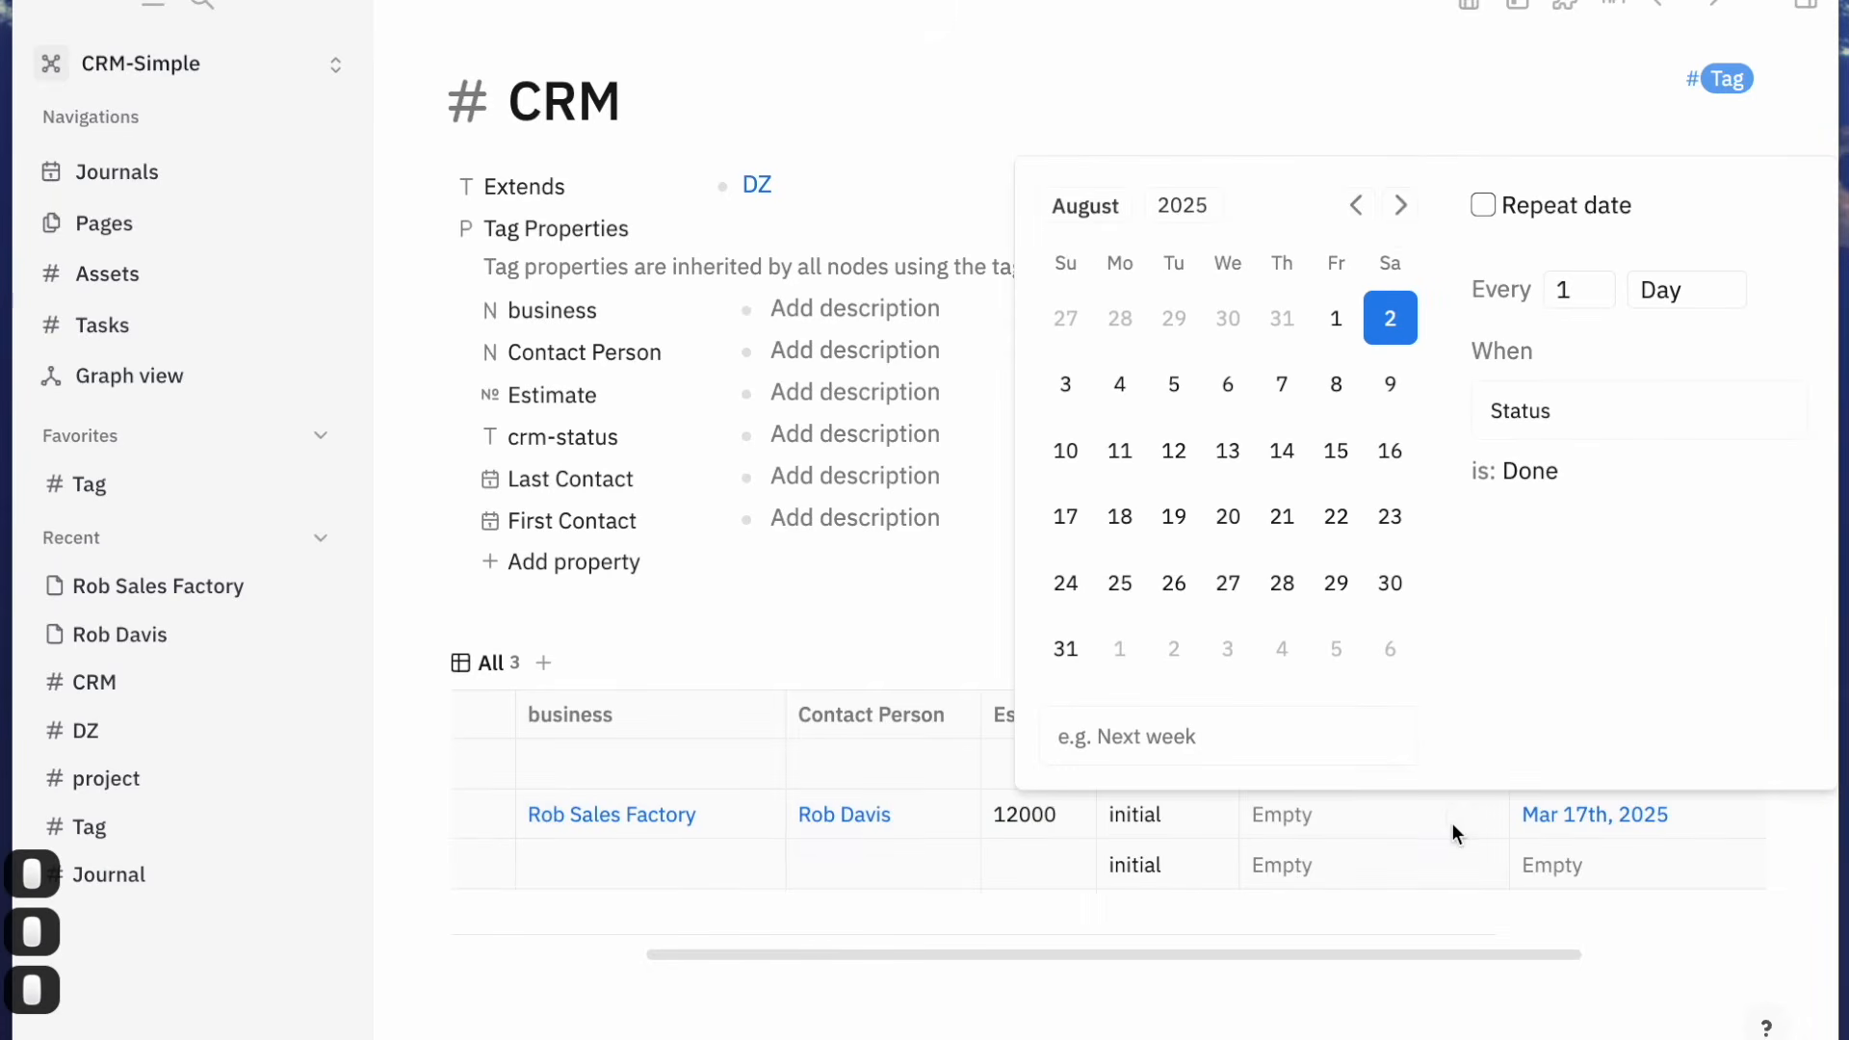
{"action": "left_click", "coordinate": [1354, 218]}
{"action": "left_click", "coordinate": [1356, 272]}
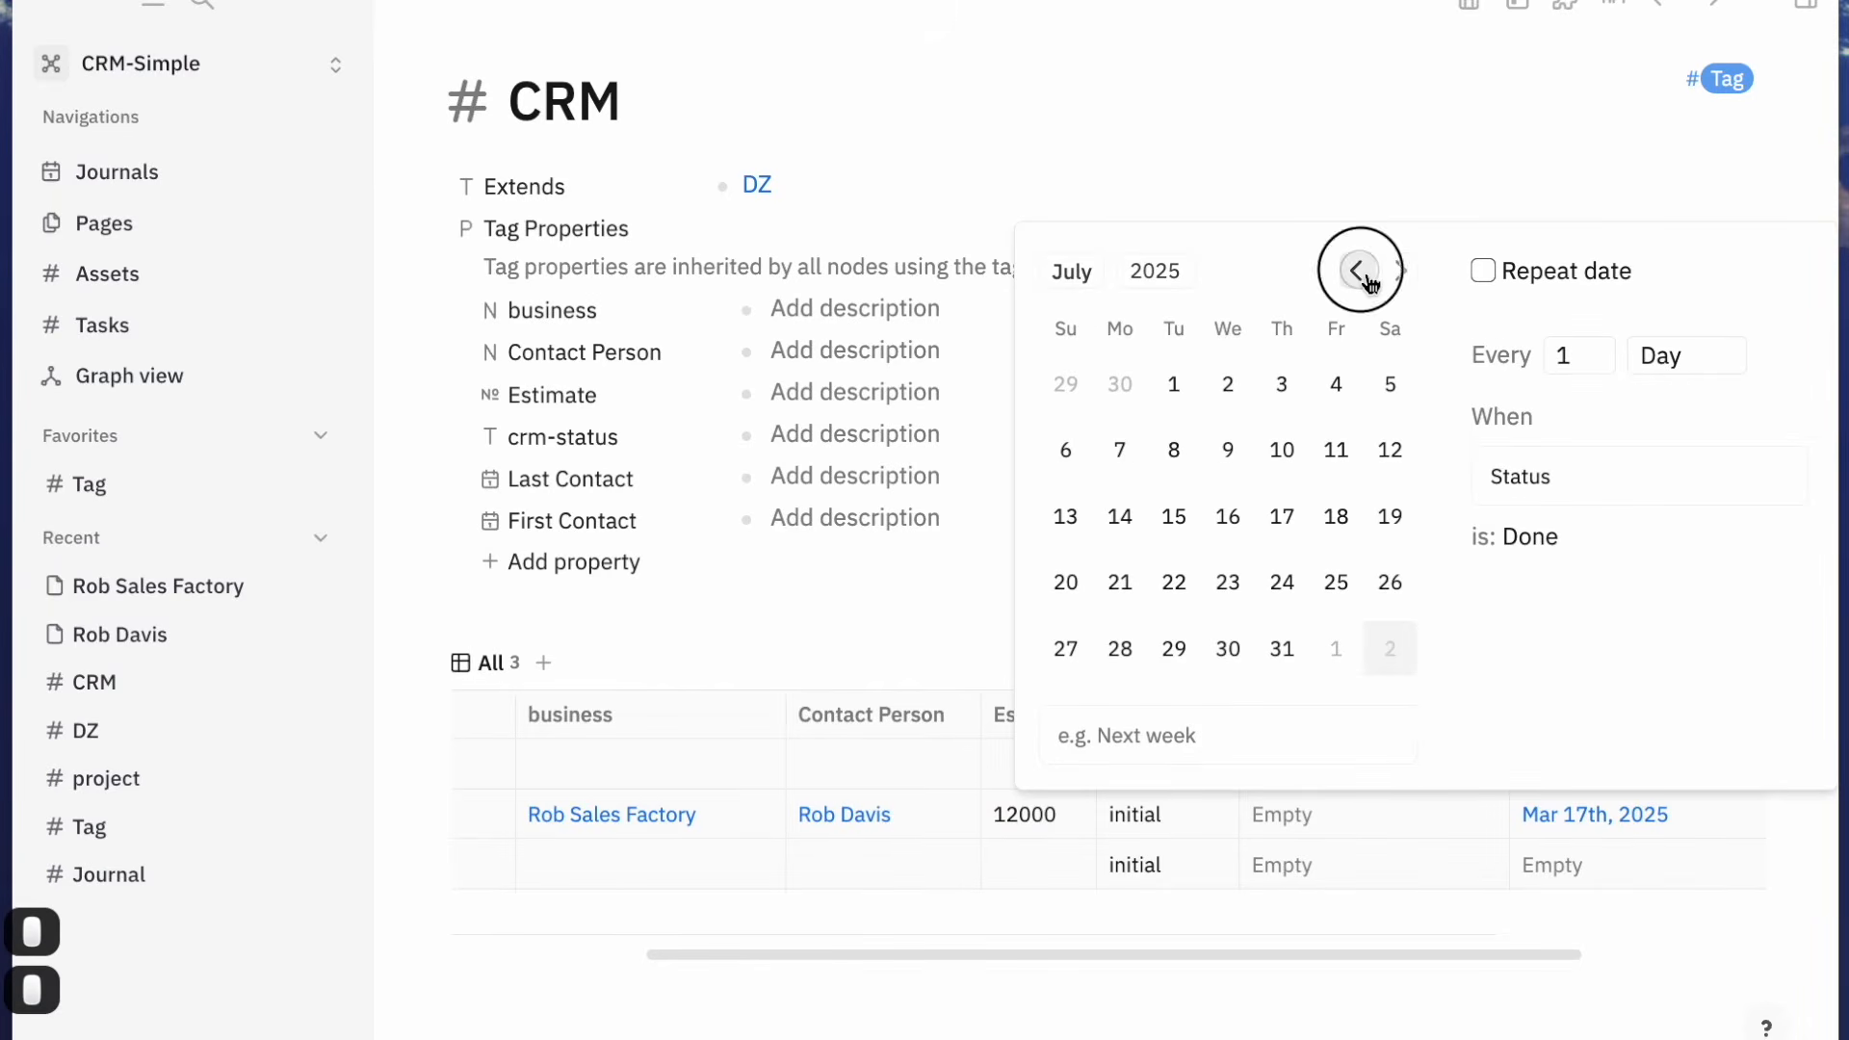
{"action": "left_click", "coordinate": [1360, 276]}
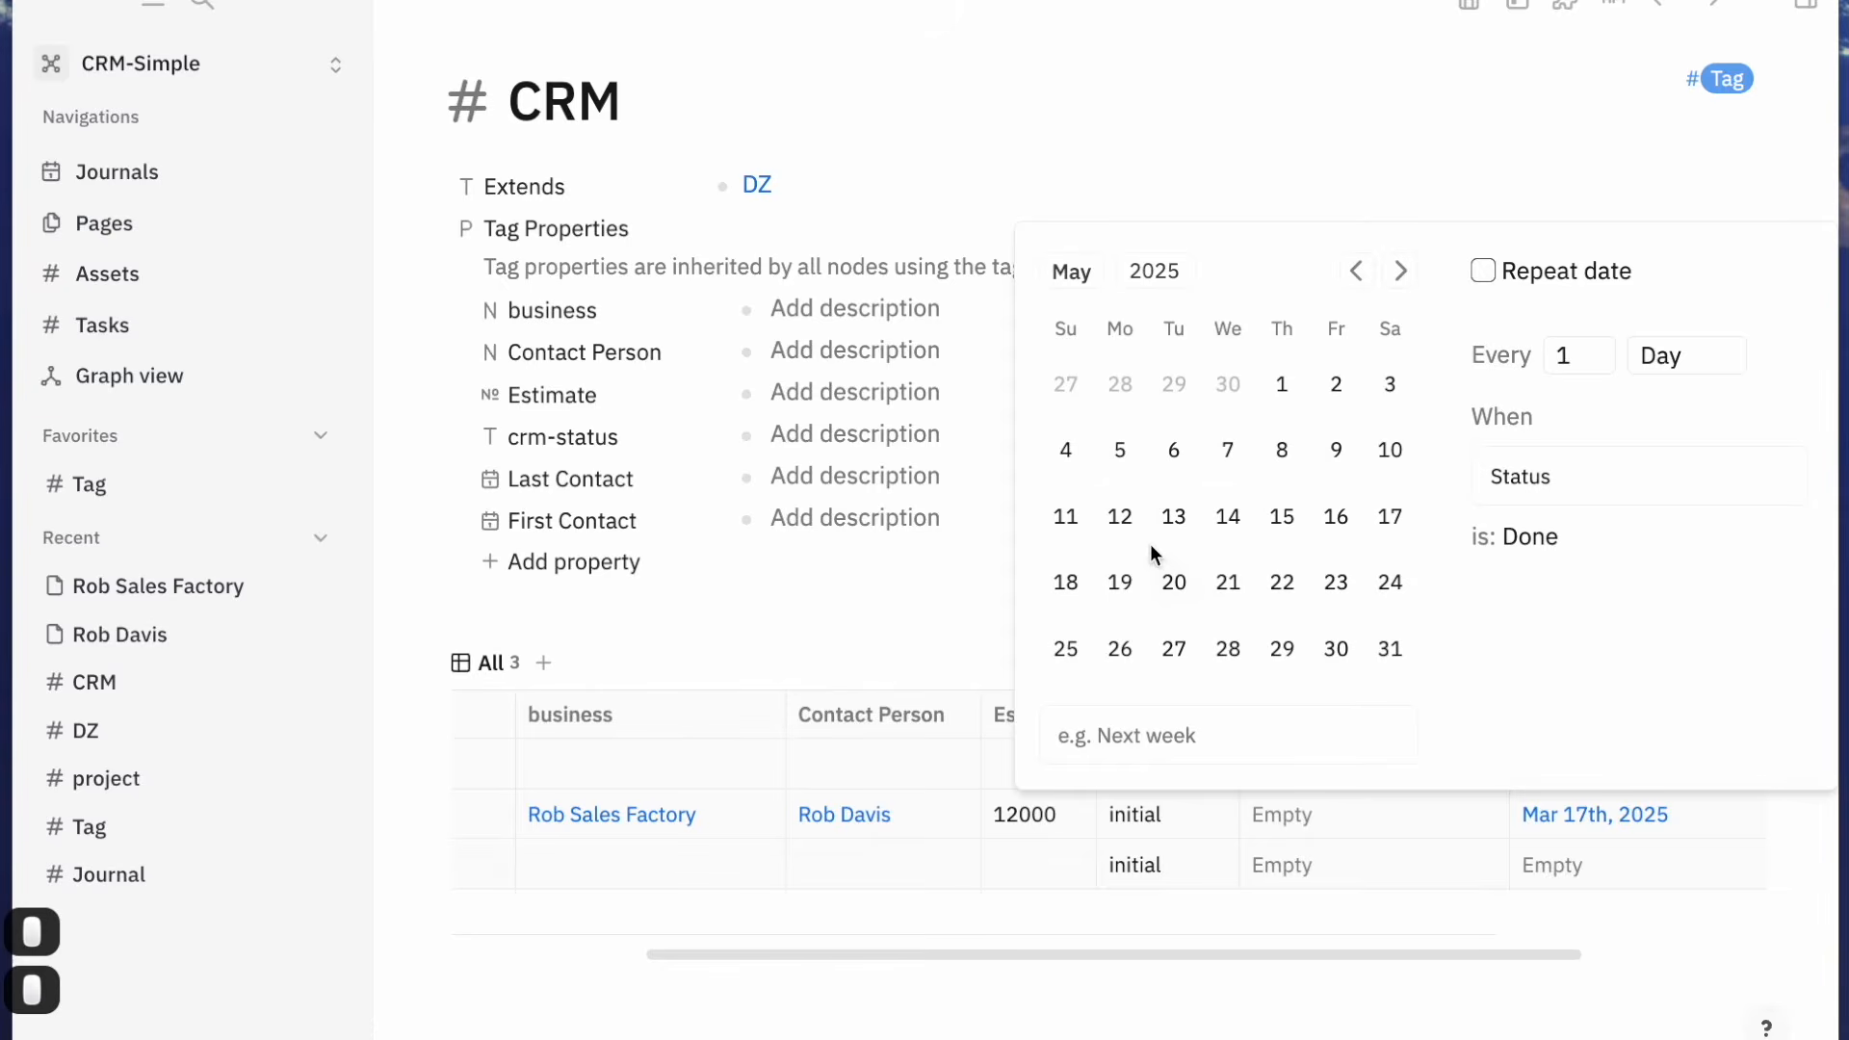
{"action": "left_click", "coordinate": [1123, 525]}
Change Last Contact to Jun 21st, 2025 and narrow the First Contact column
{"action": "left_click", "coordinate": [1701, 818]}
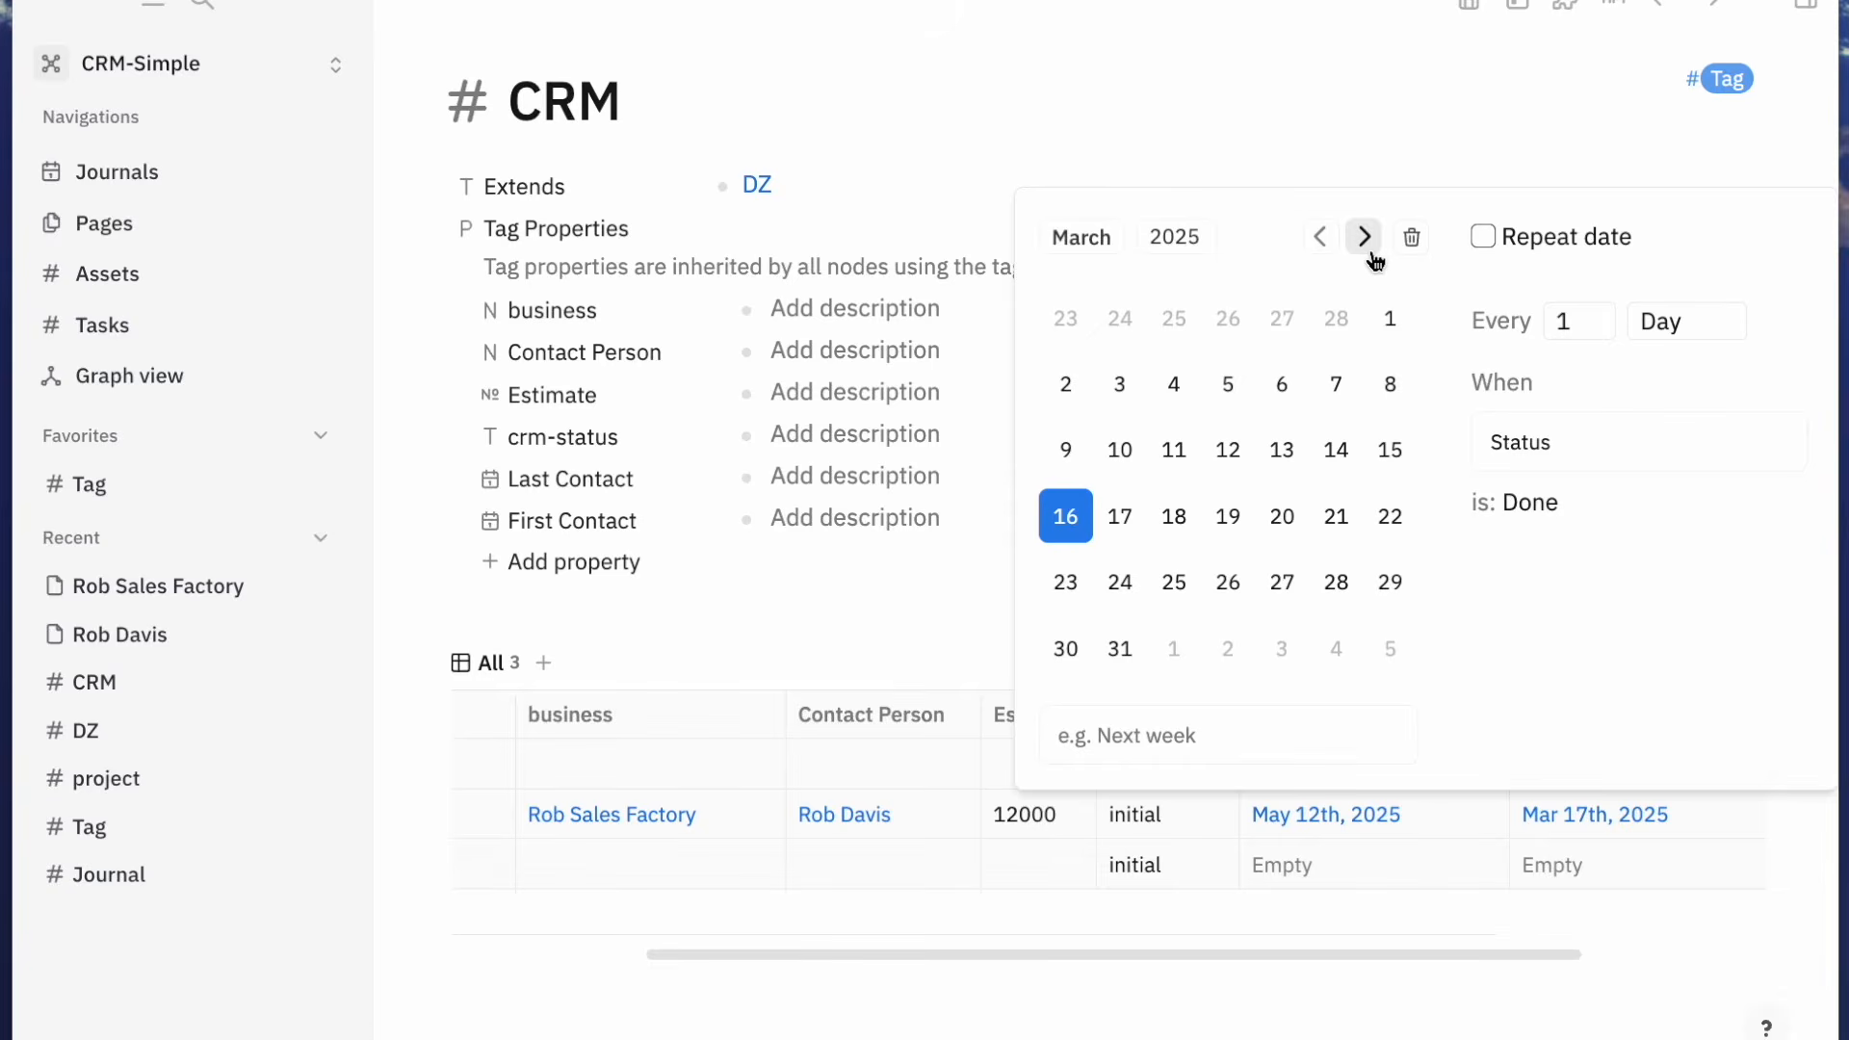
{"action": "left_click", "coordinate": [1364, 239]}
{"action": "left_click", "coordinate": [1365, 305]}
{"action": "left_click", "coordinate": [1364, 305]}
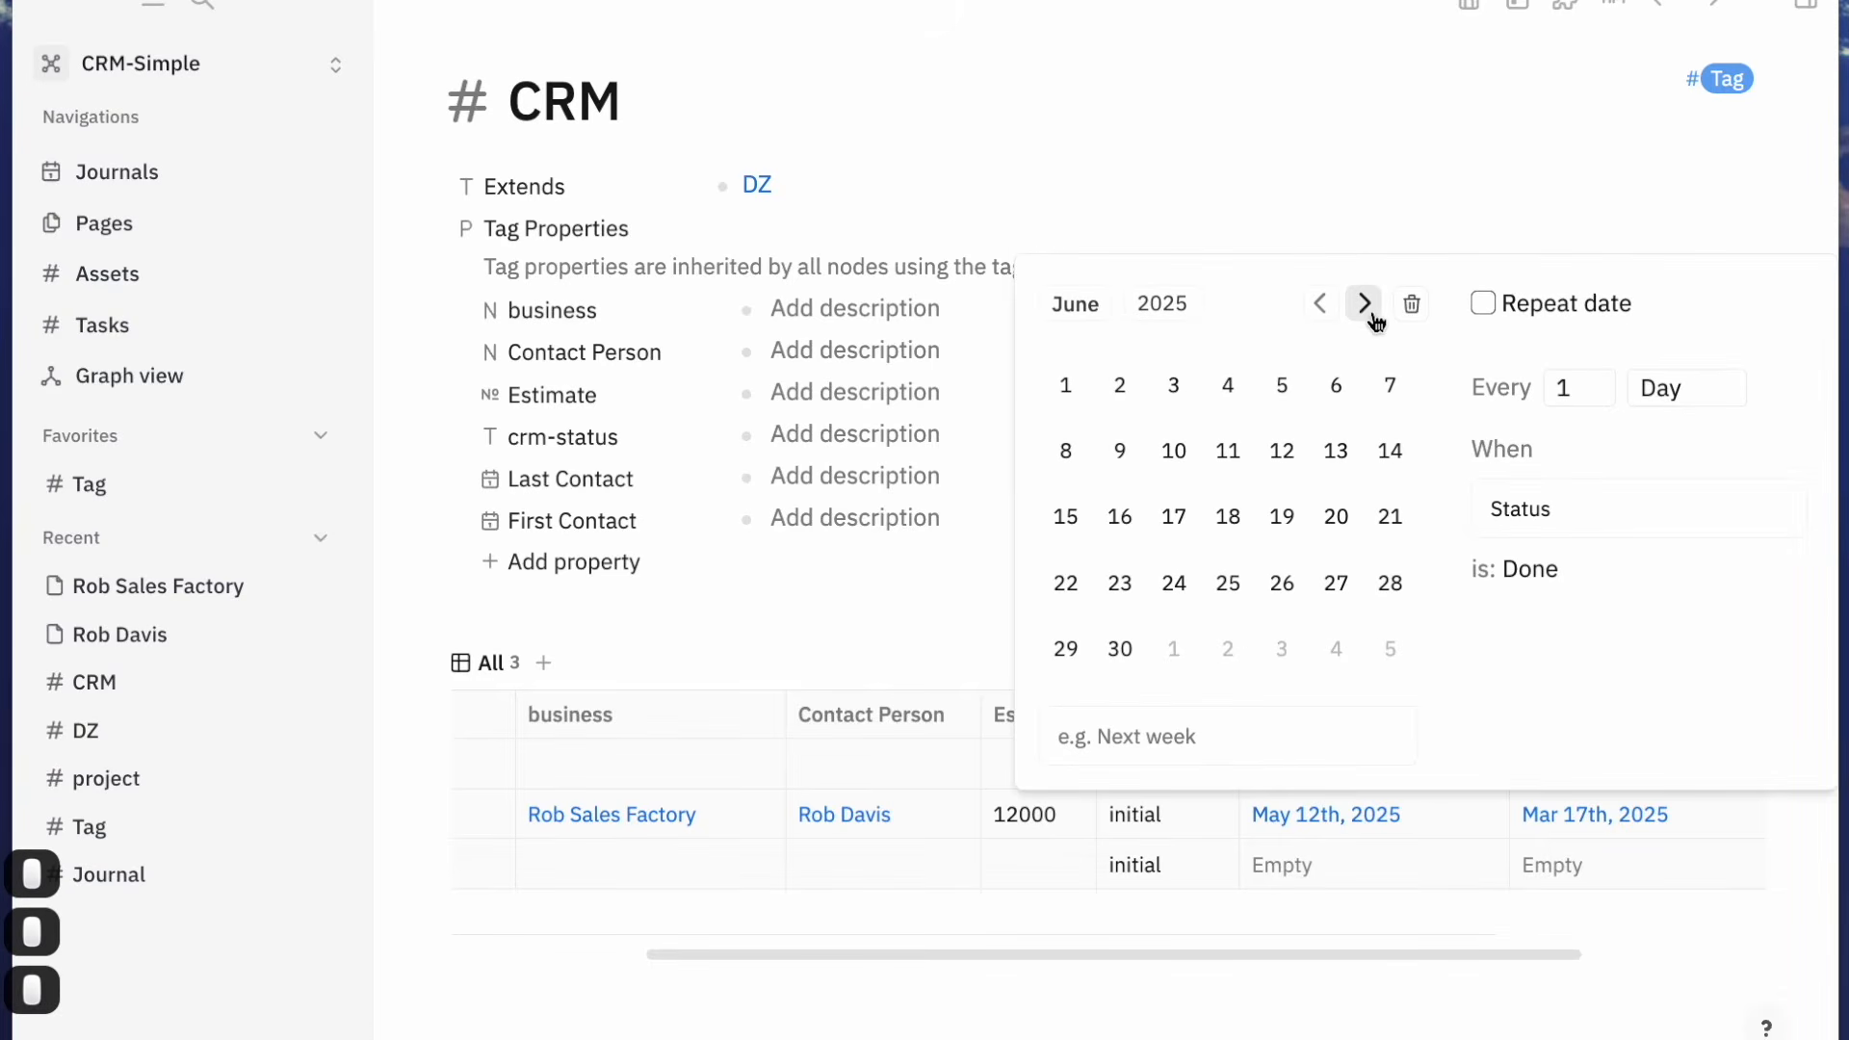
{"action": "left_click", "coordinate": [1393, 523]}
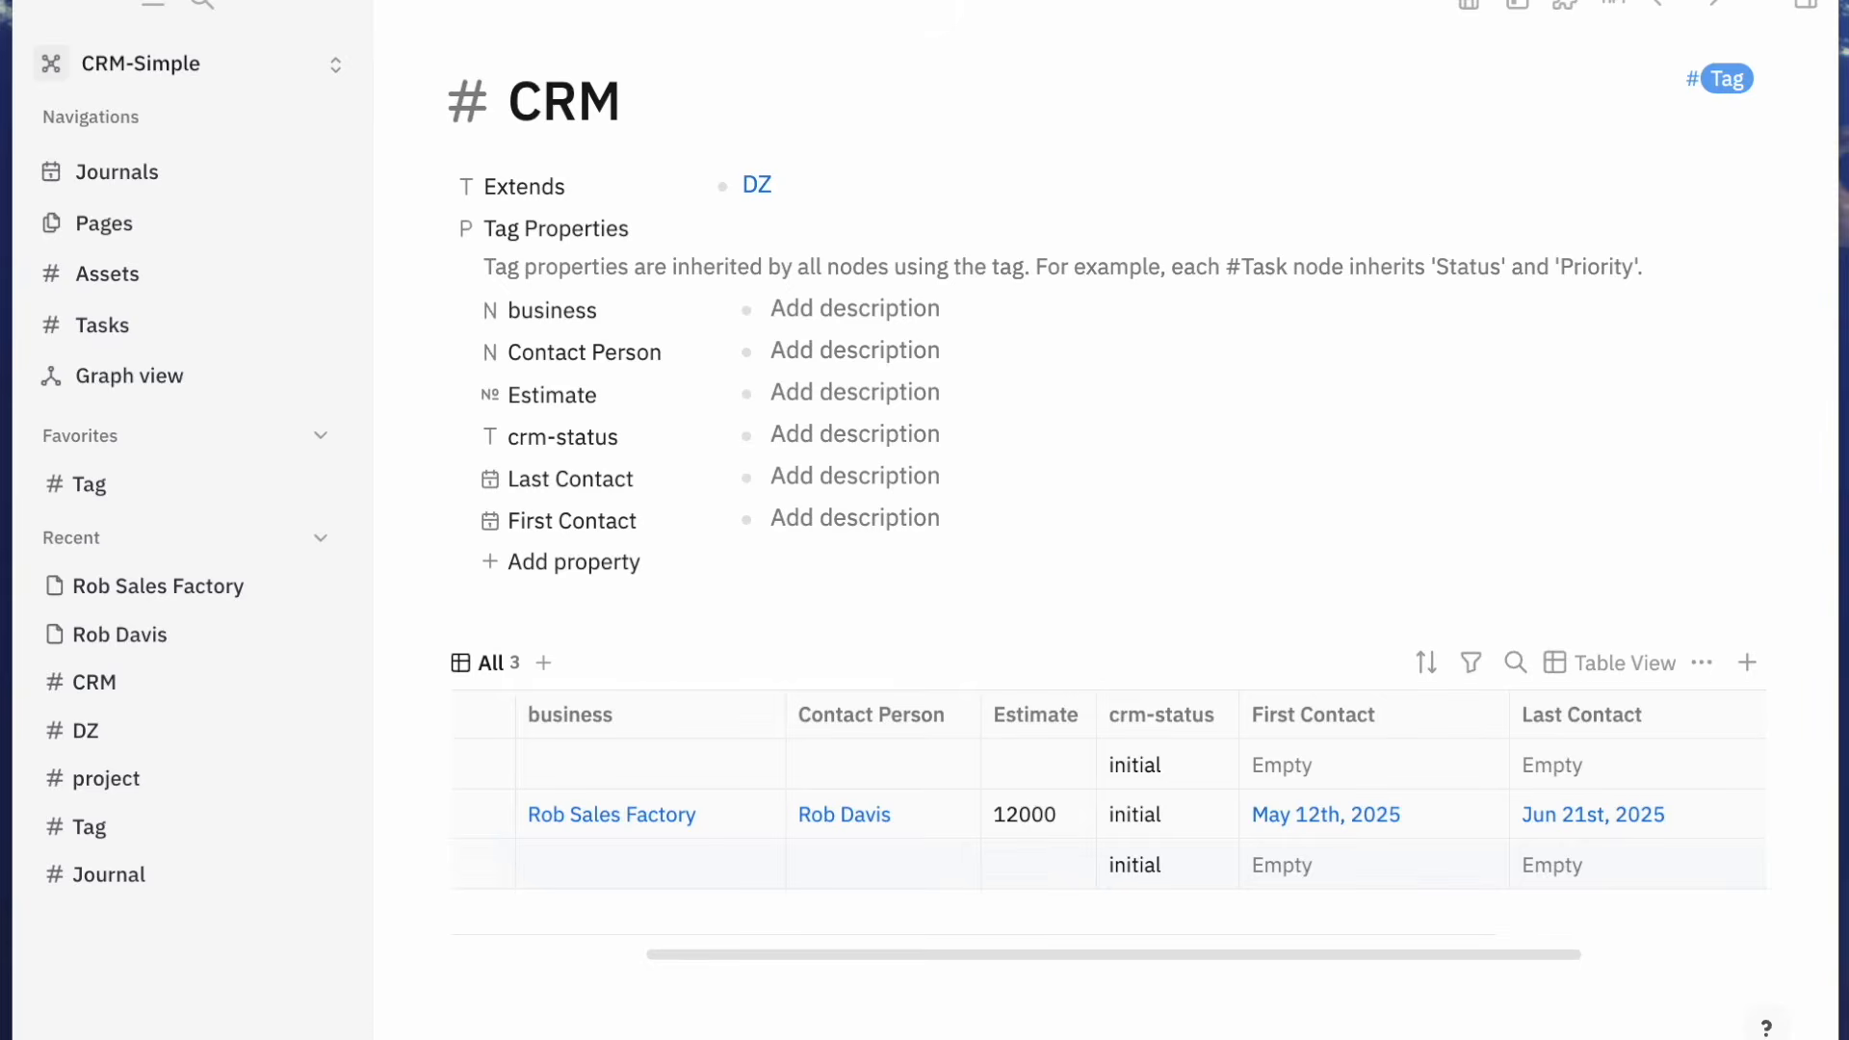
{"action": "left_click_drag", "start_coordinate": [1509, 706], "coordinate": [1423, 700]}
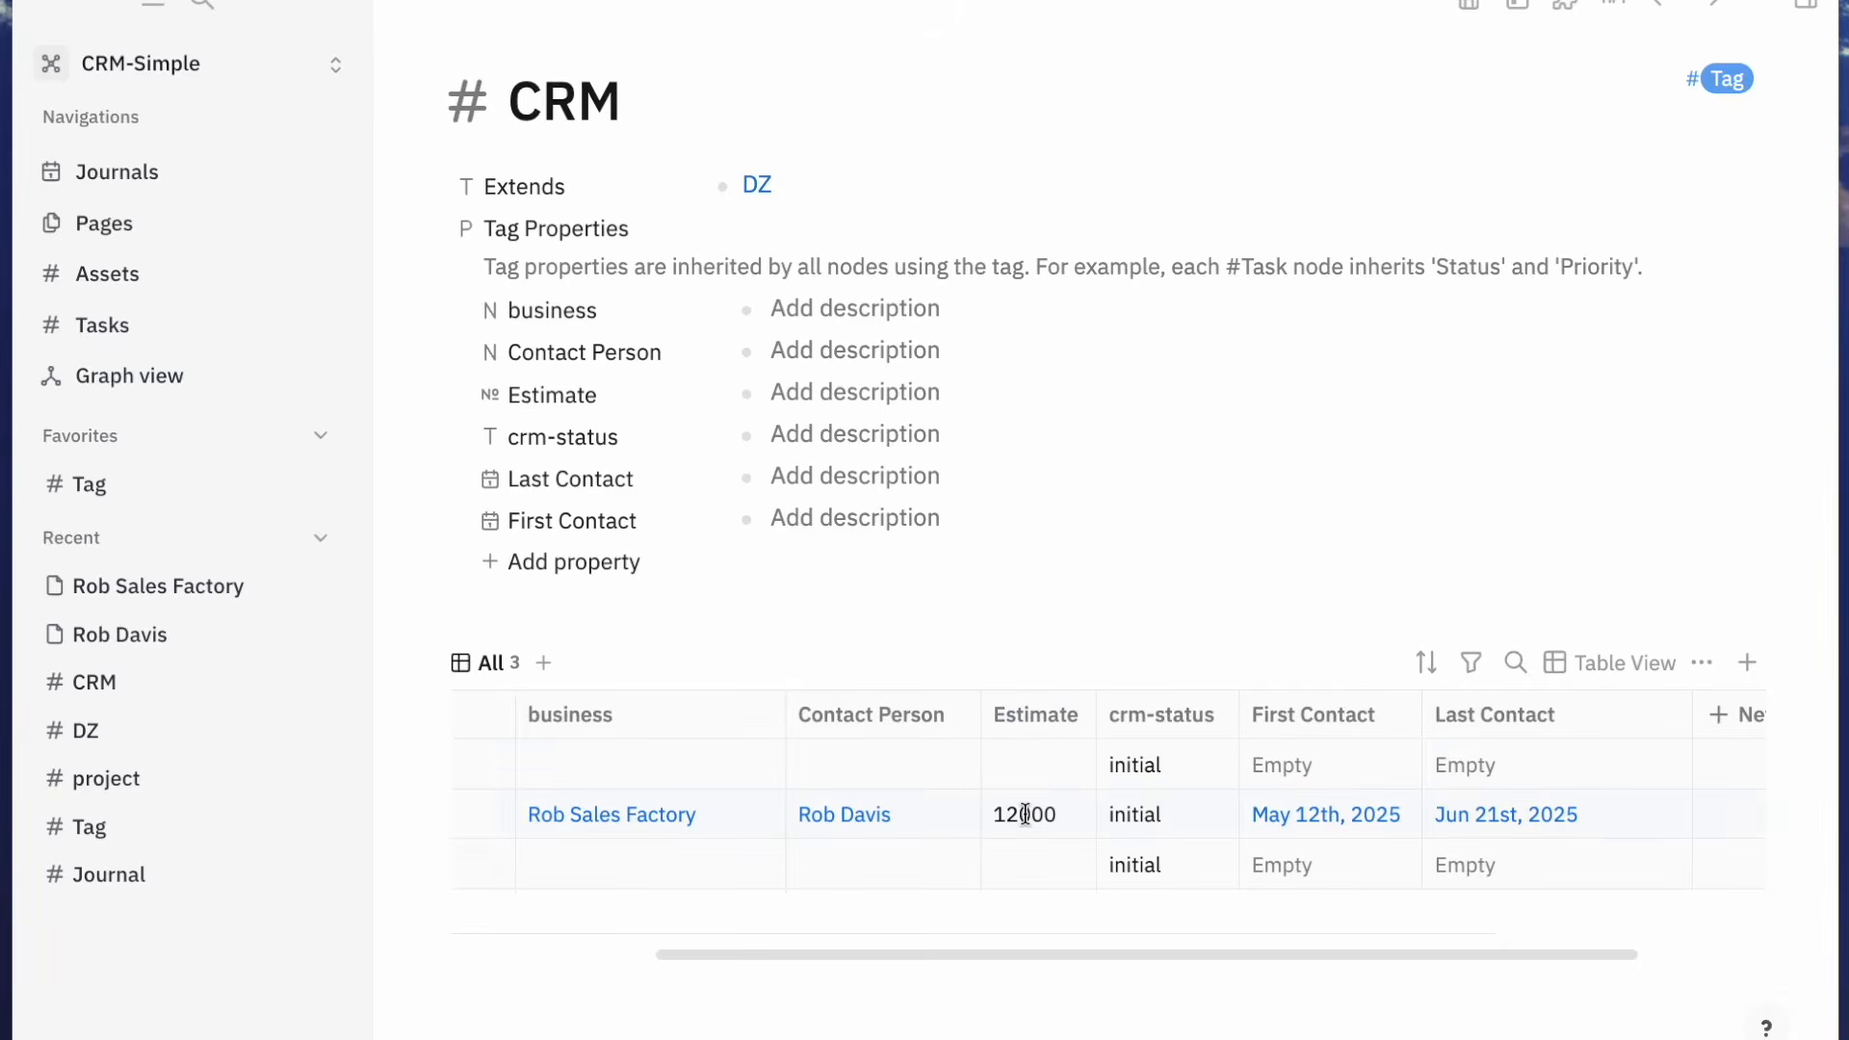
{"action": "scroll", "coordinate": [1047, 799], "scroll_direction": "left", "scroll_amount": 3}
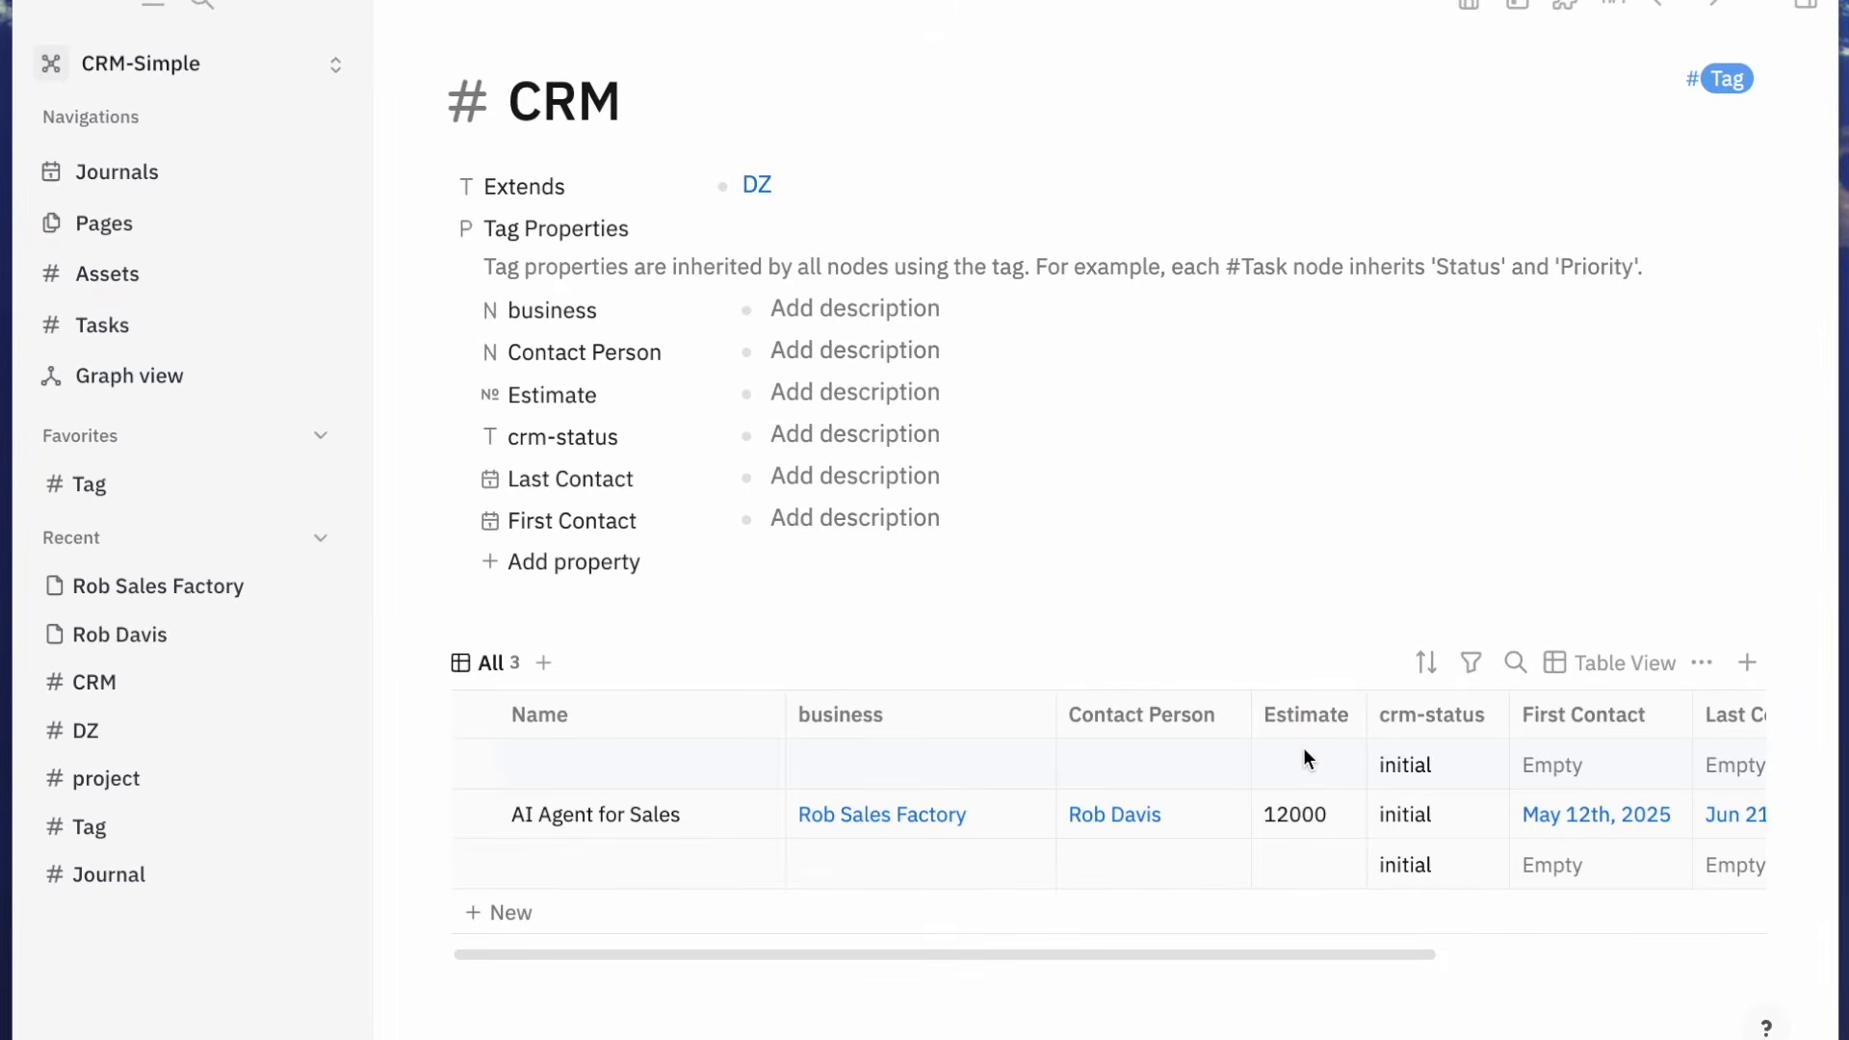
Create an Amount property of type Number on the CRM tag
{"action": "left_click", "coordinate": [591, 566]}
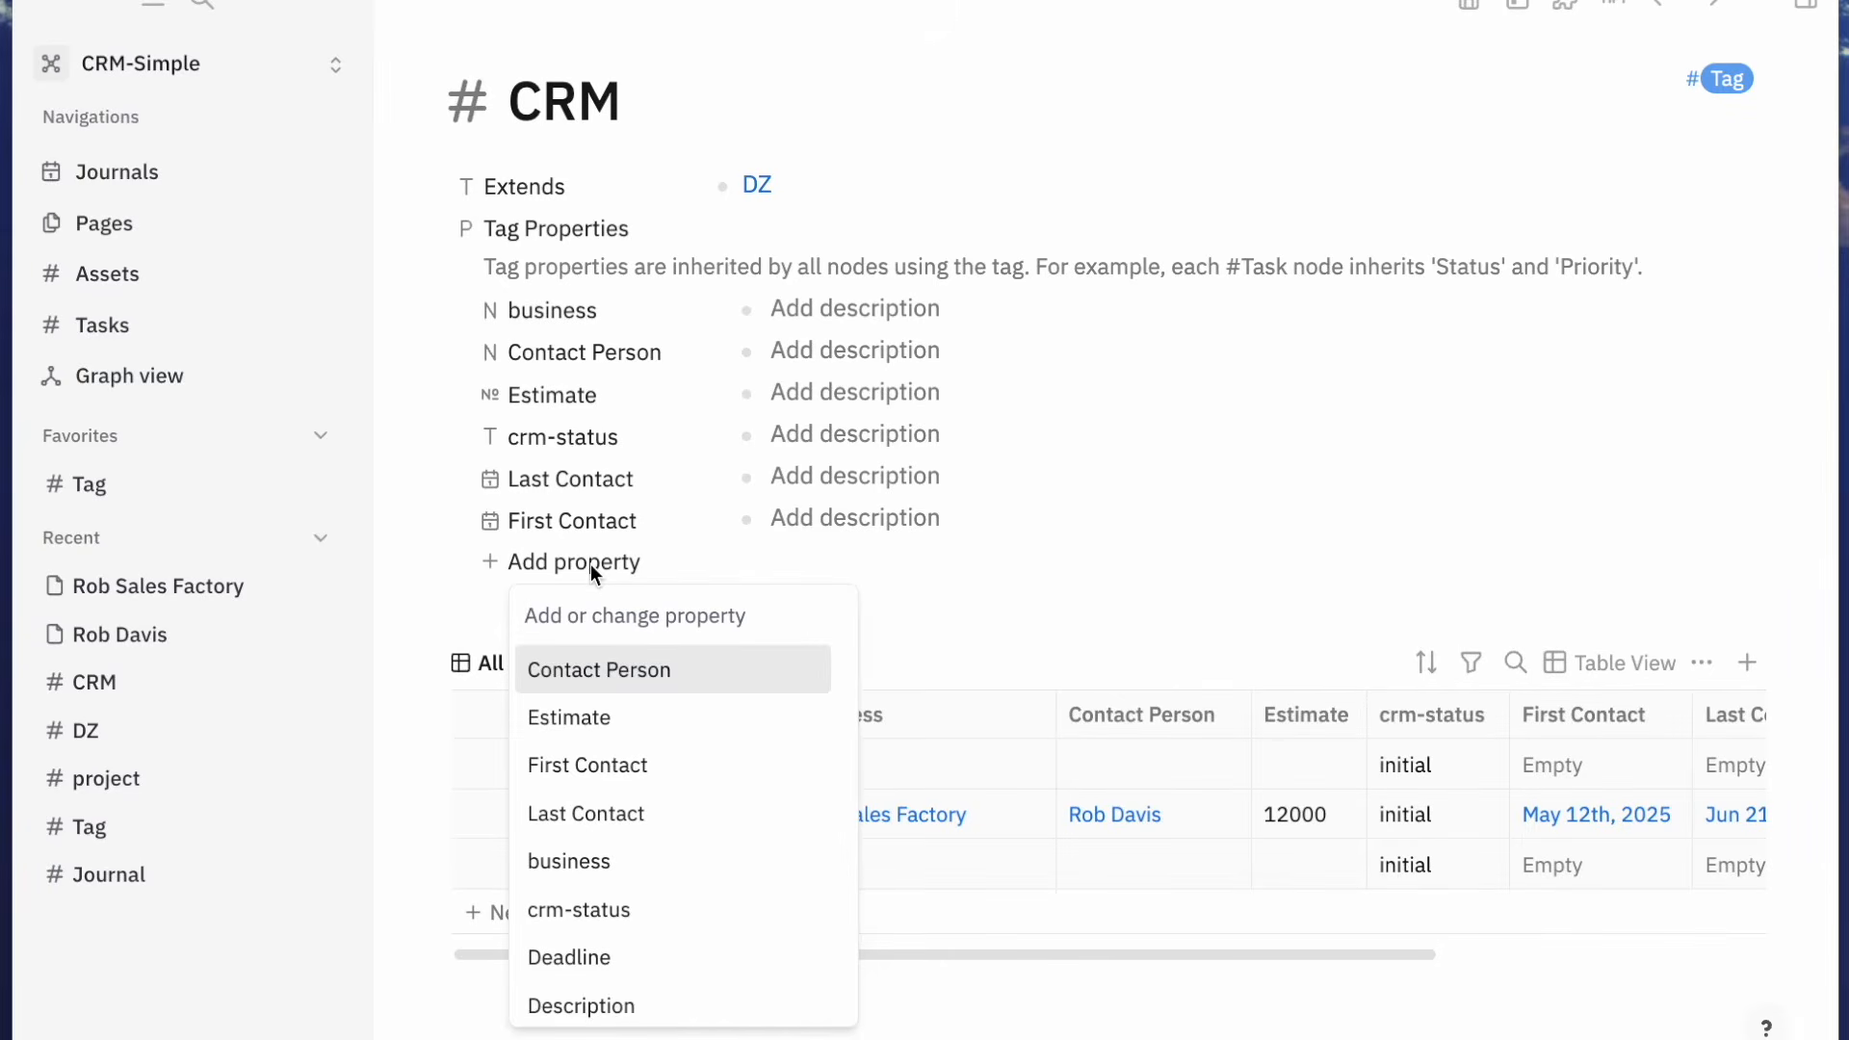
{"action": "type", "text": "Amount"}
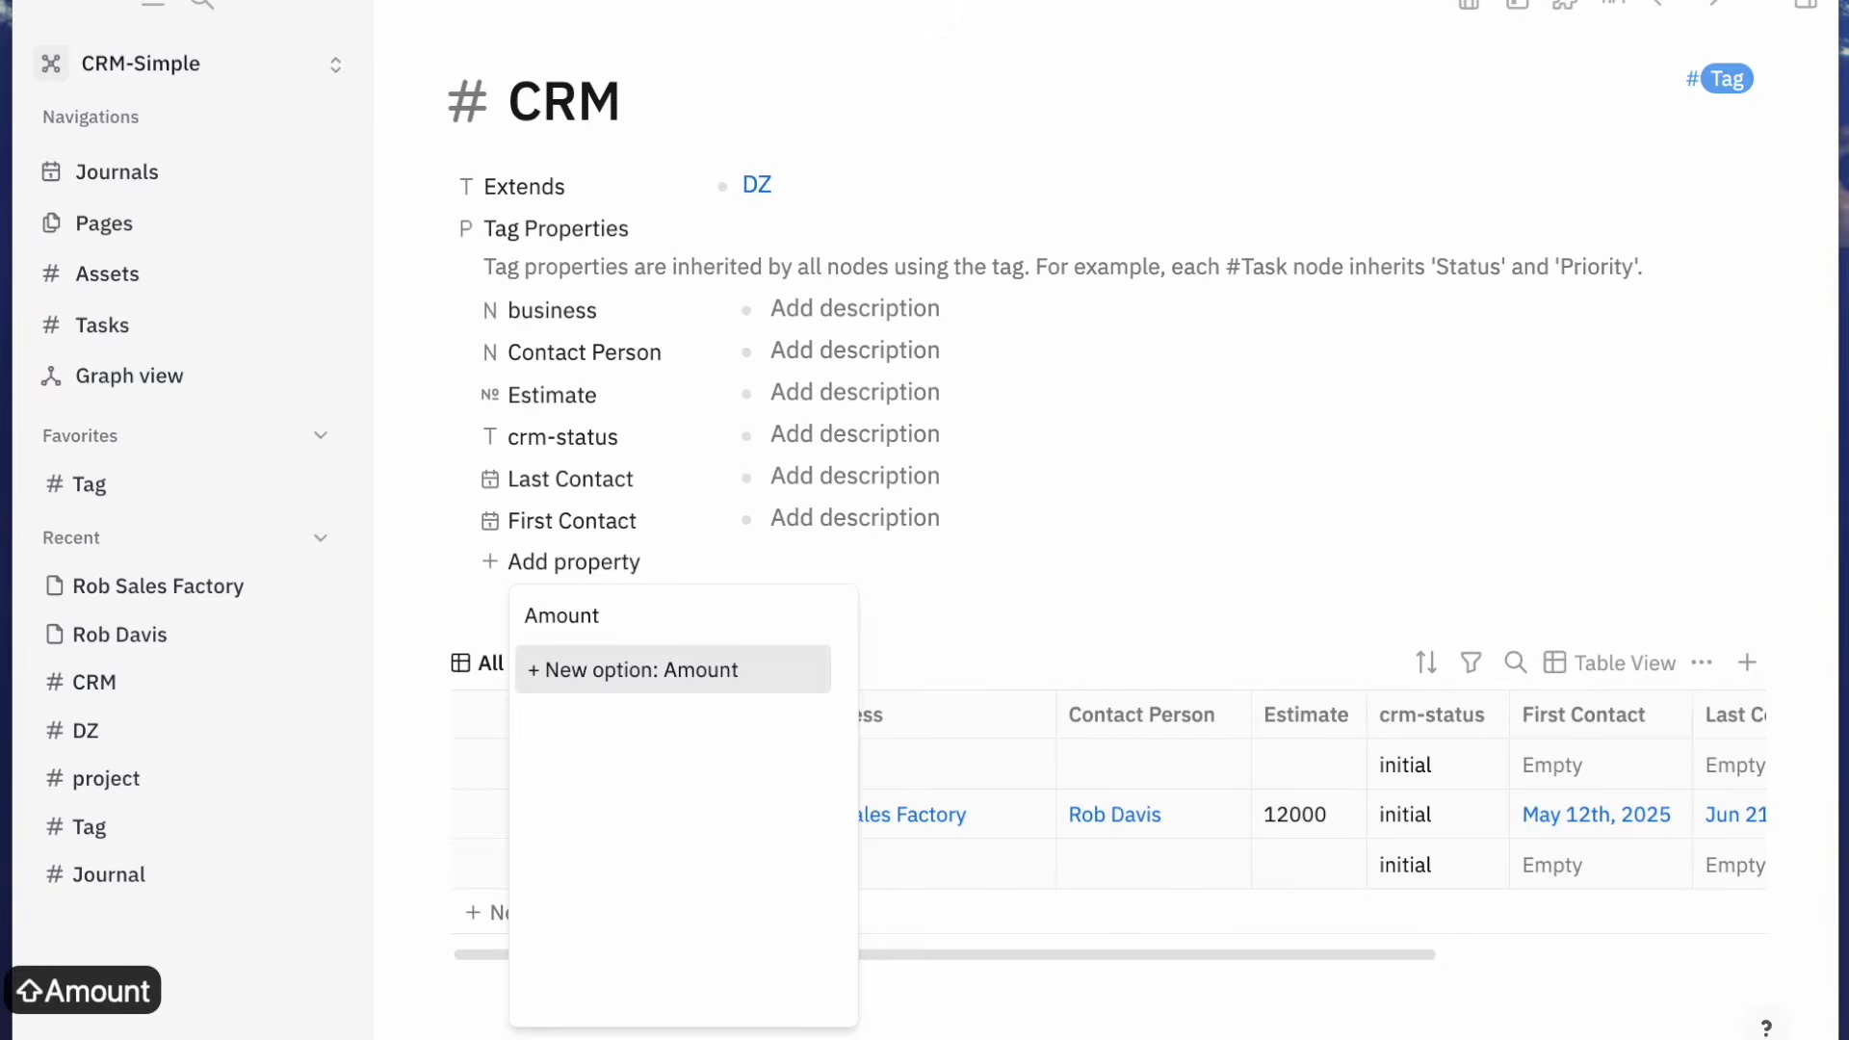
{"action": "left_click", "coordinate": [621, 677]}
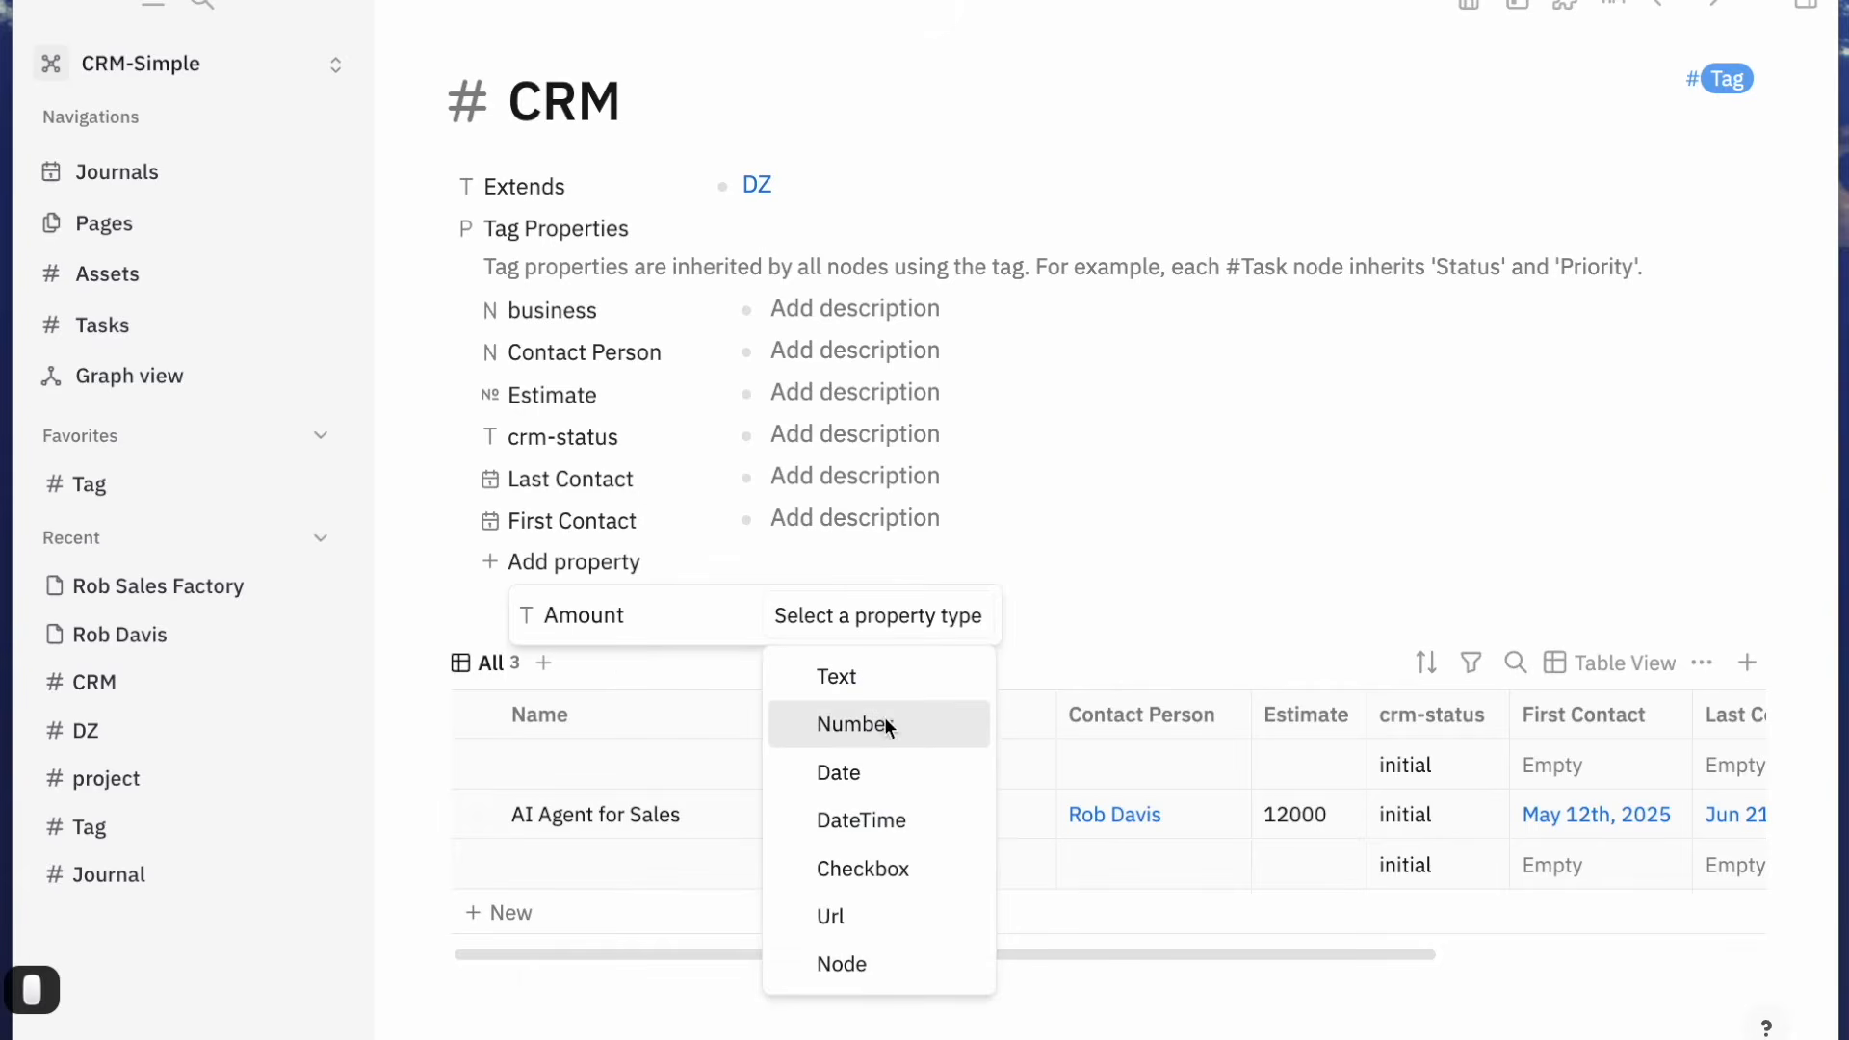
{"action": "left_click", "coordinate": [861, 726]}
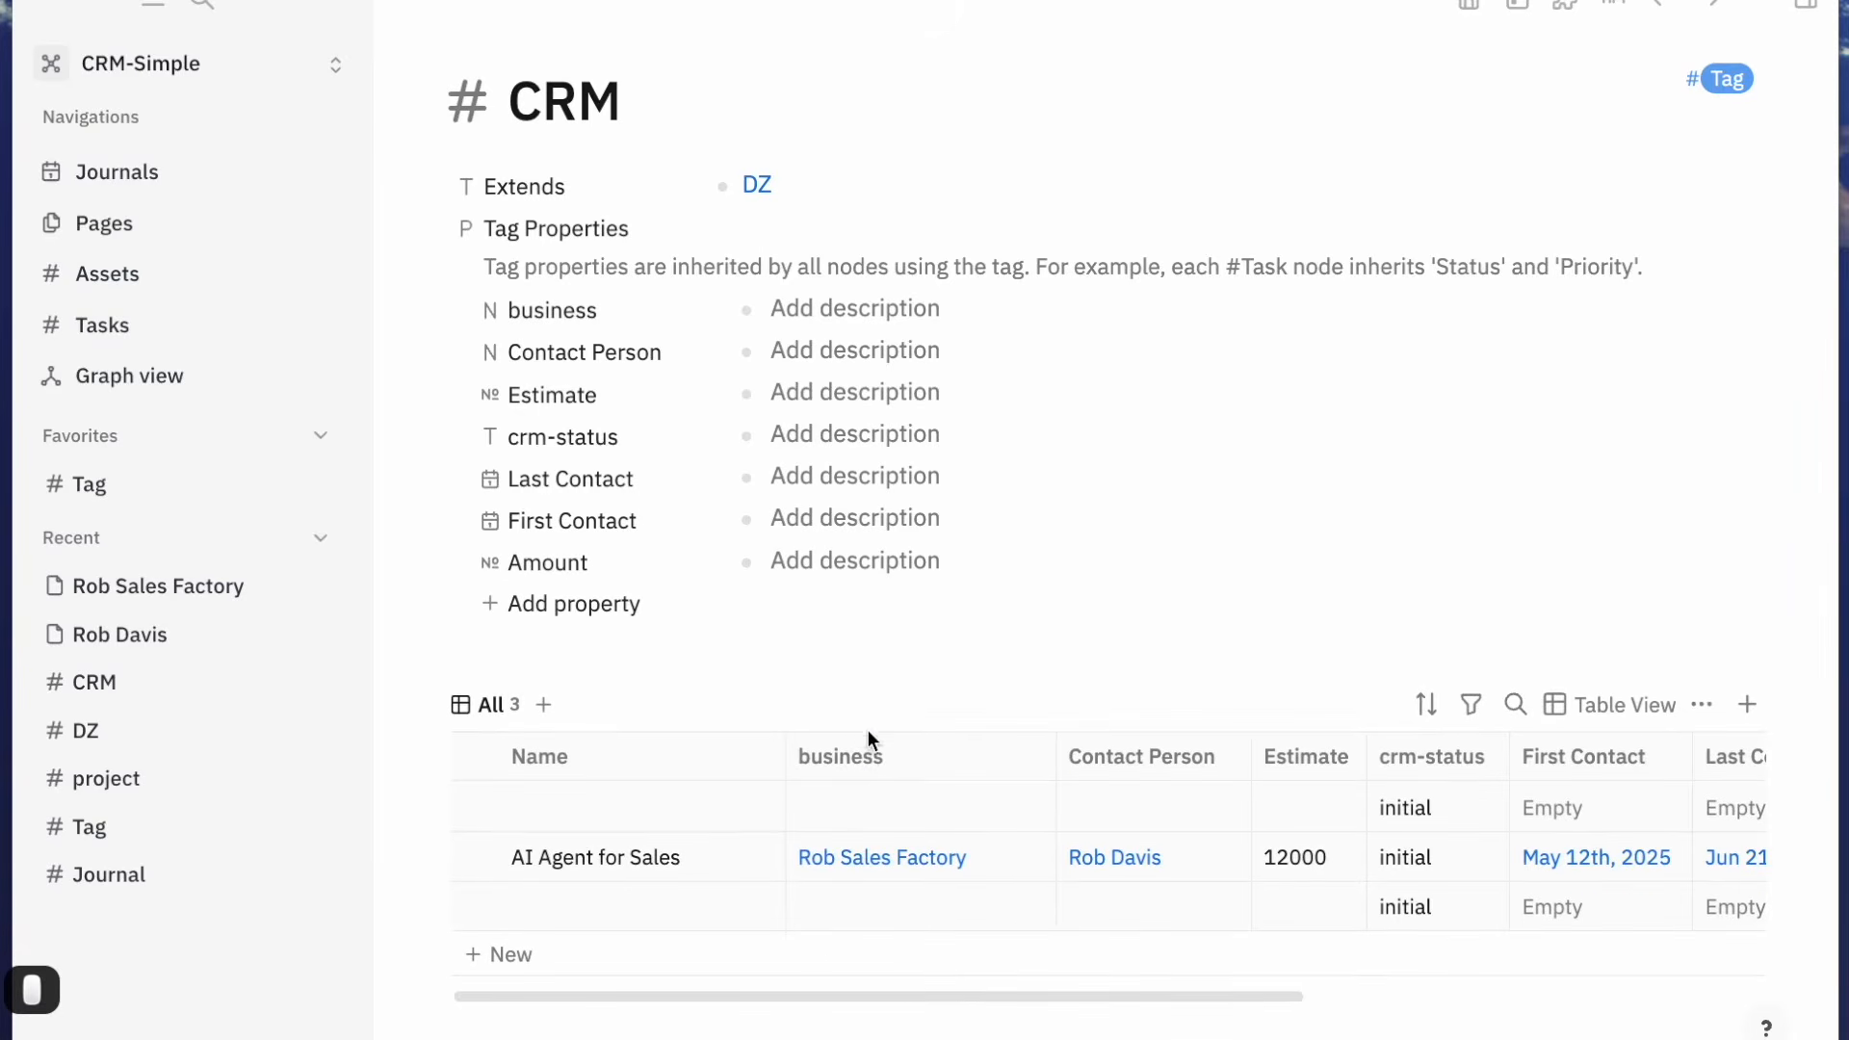
Move the Amount column beside Estimate and enter 12000 as AI Agent for Sales' Amount
{"action": "scroll", "coordinate": [1601, 768], "scroll_direction": "right", "scroll_amount": 5}
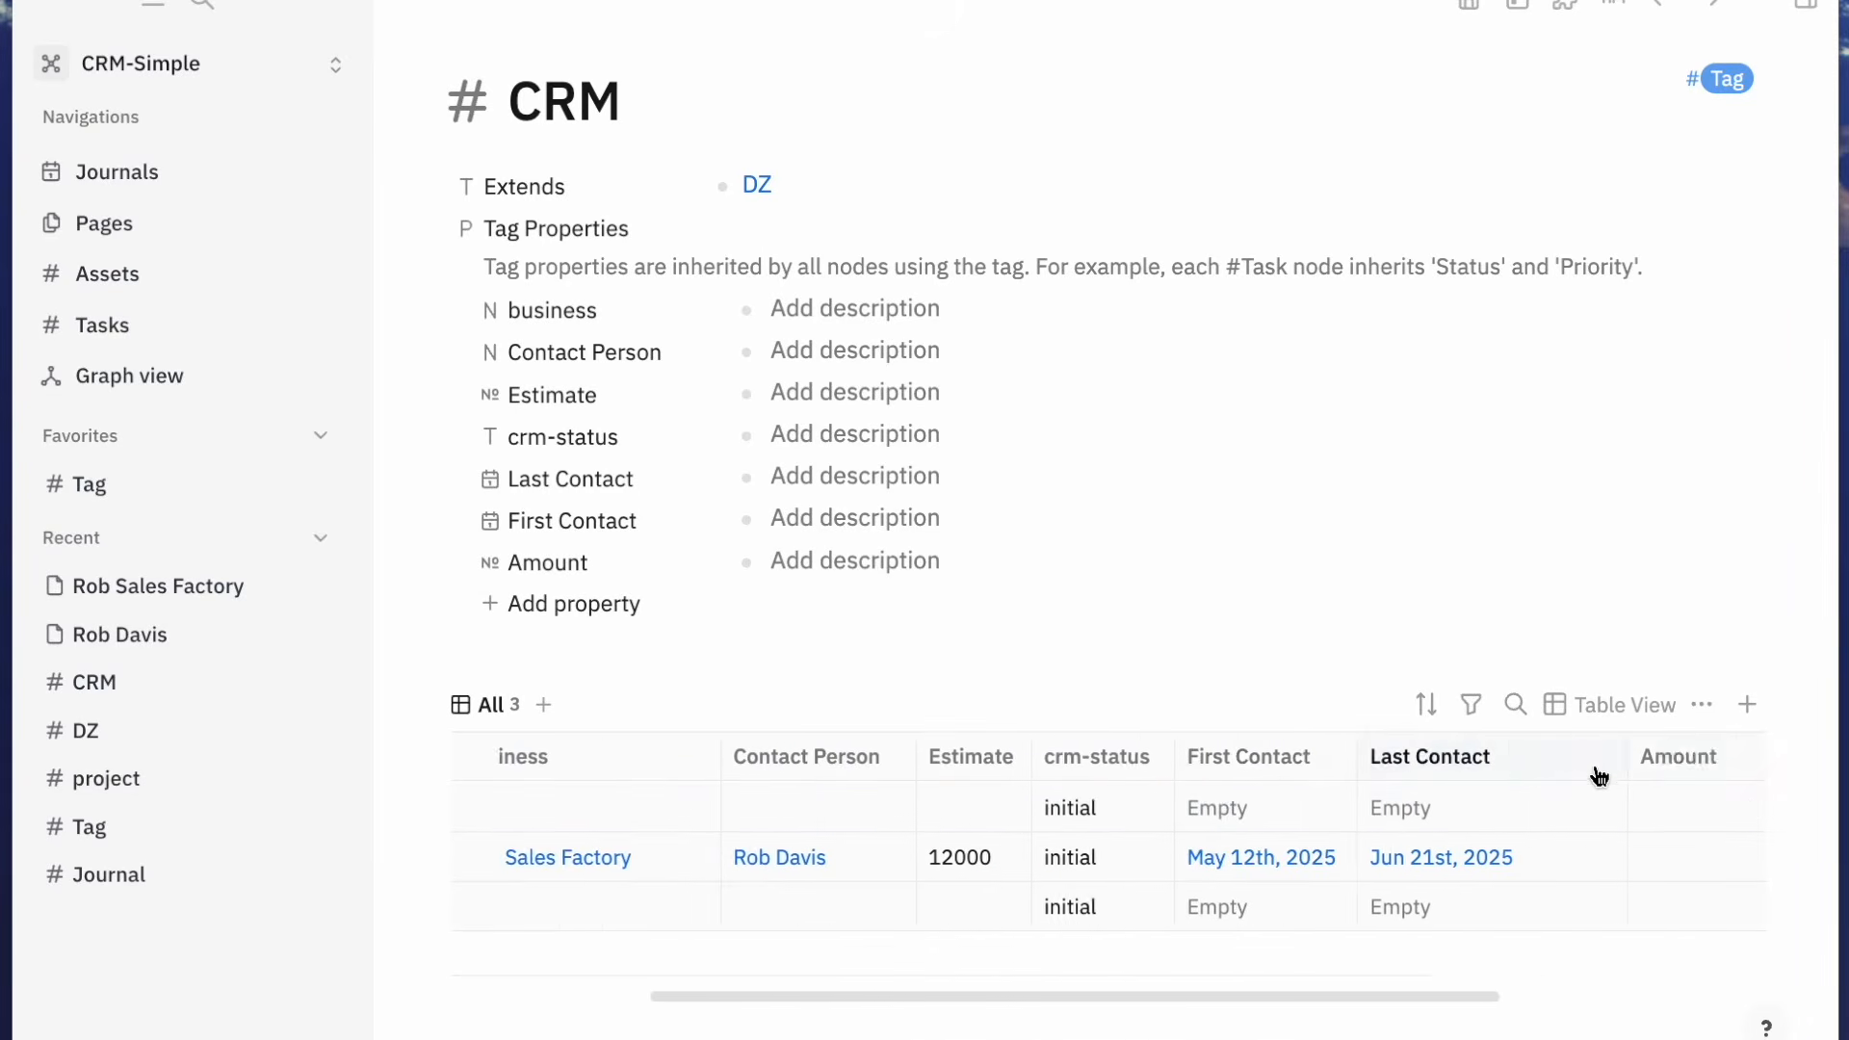
{"action": "left_click_drag", "start_coordinate": [1598, 763], "coordinate": [1011, 817]}
{"action": "scroll", "coordinate": [1011, 817], "scroll_direction": "left", "scroll_amount": 2}
{"action": "left_click", "coordinate": [1429, 862]}
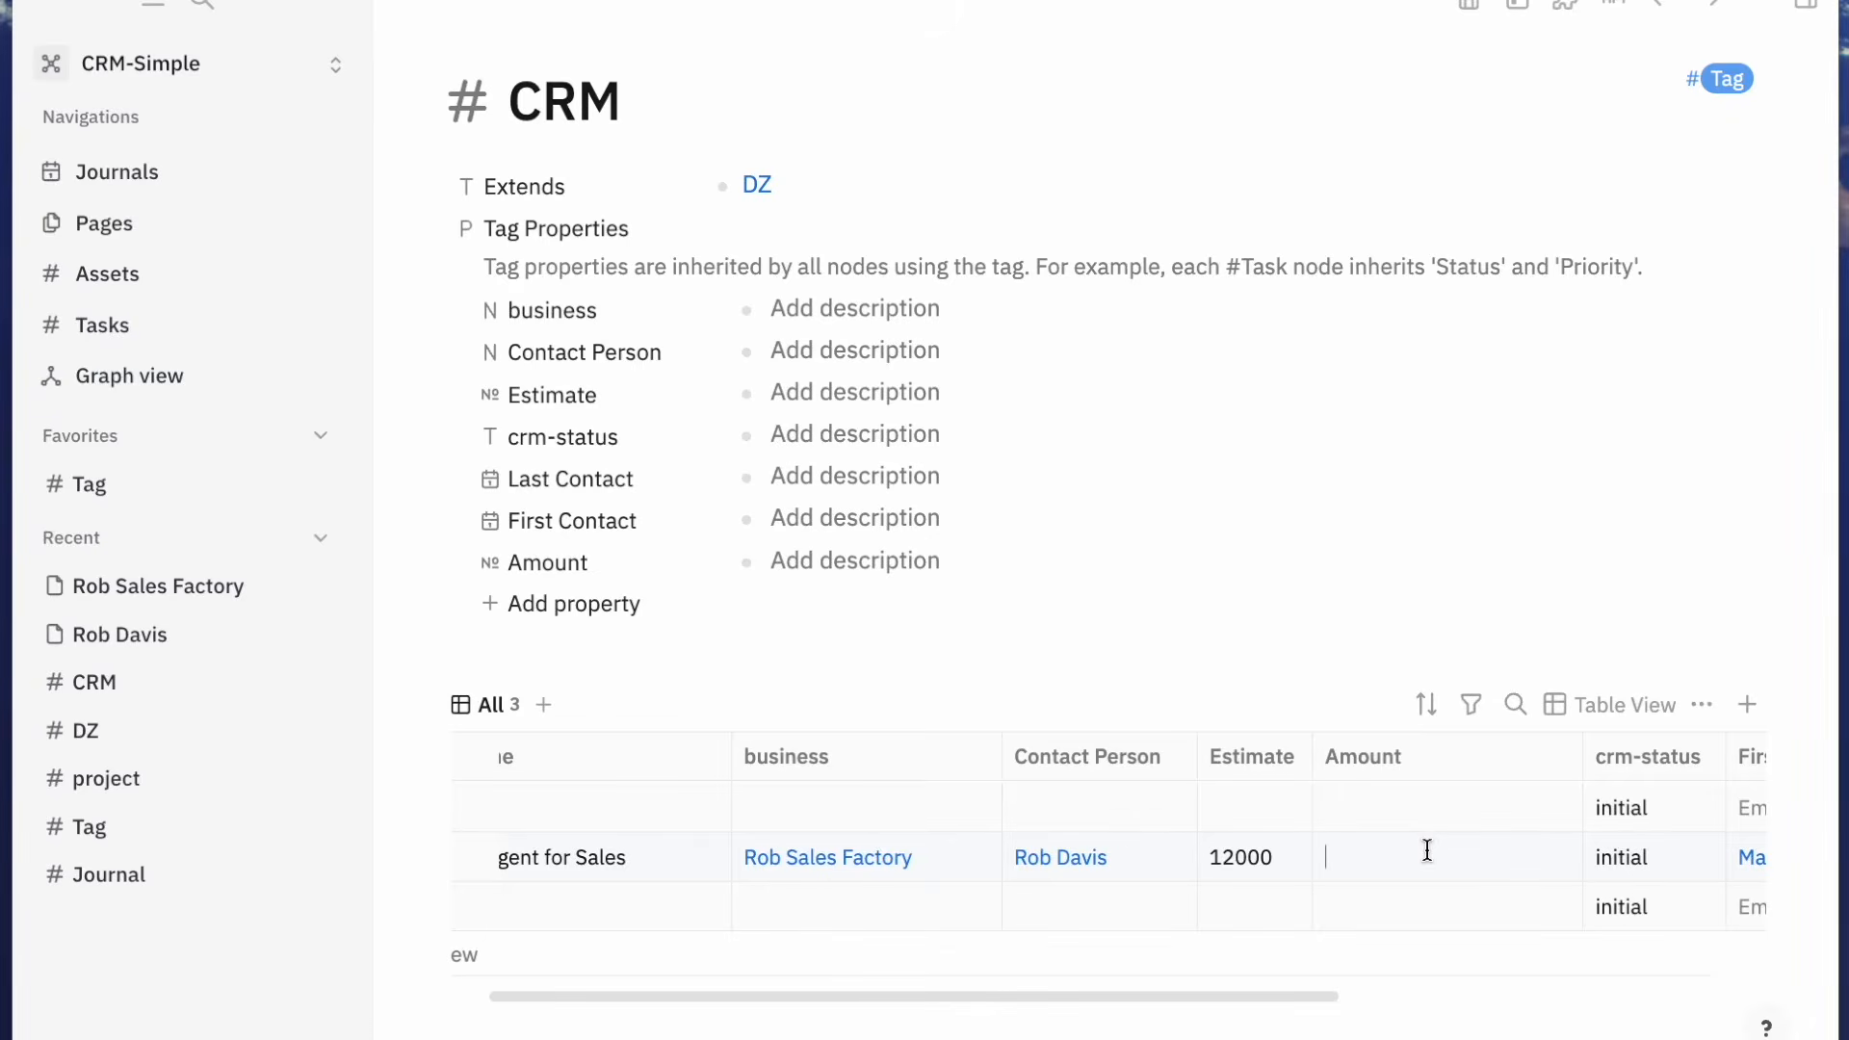
{"action": "type", "text": "12000"}
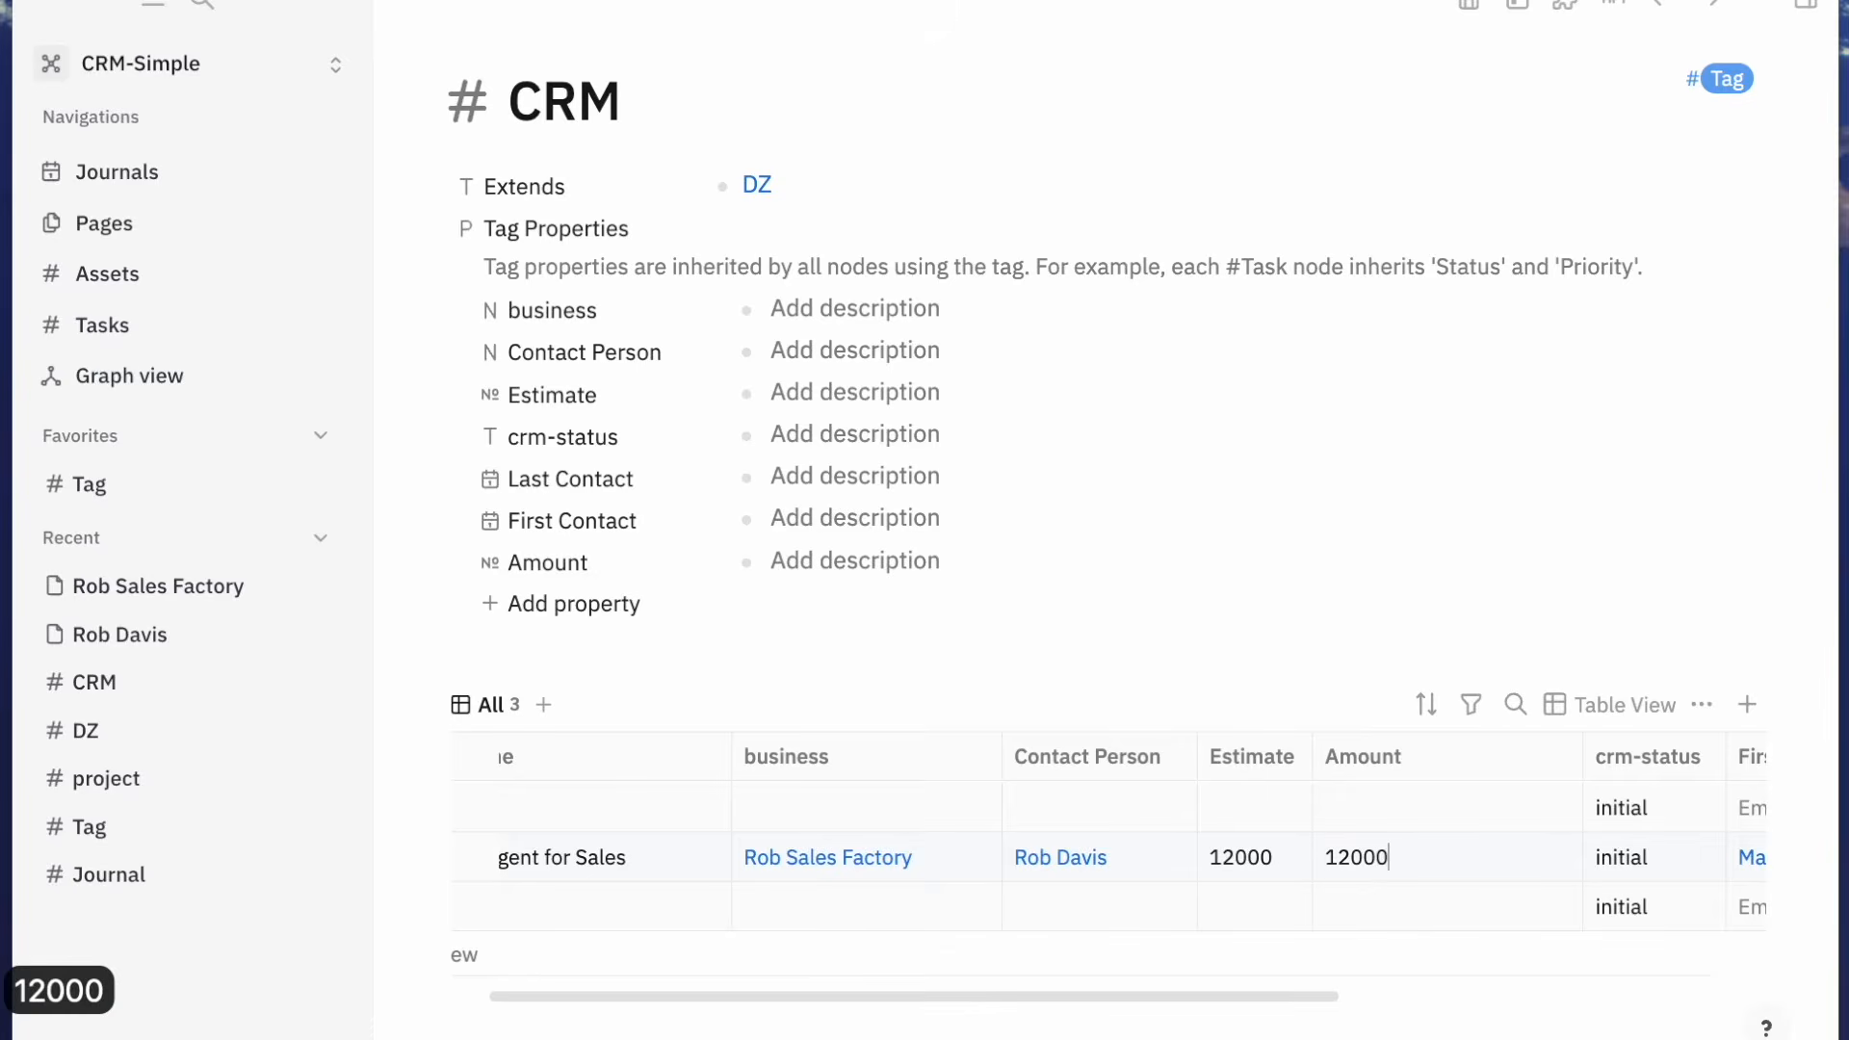
{"action": "left_click", "coordinate": [1524, 904]}
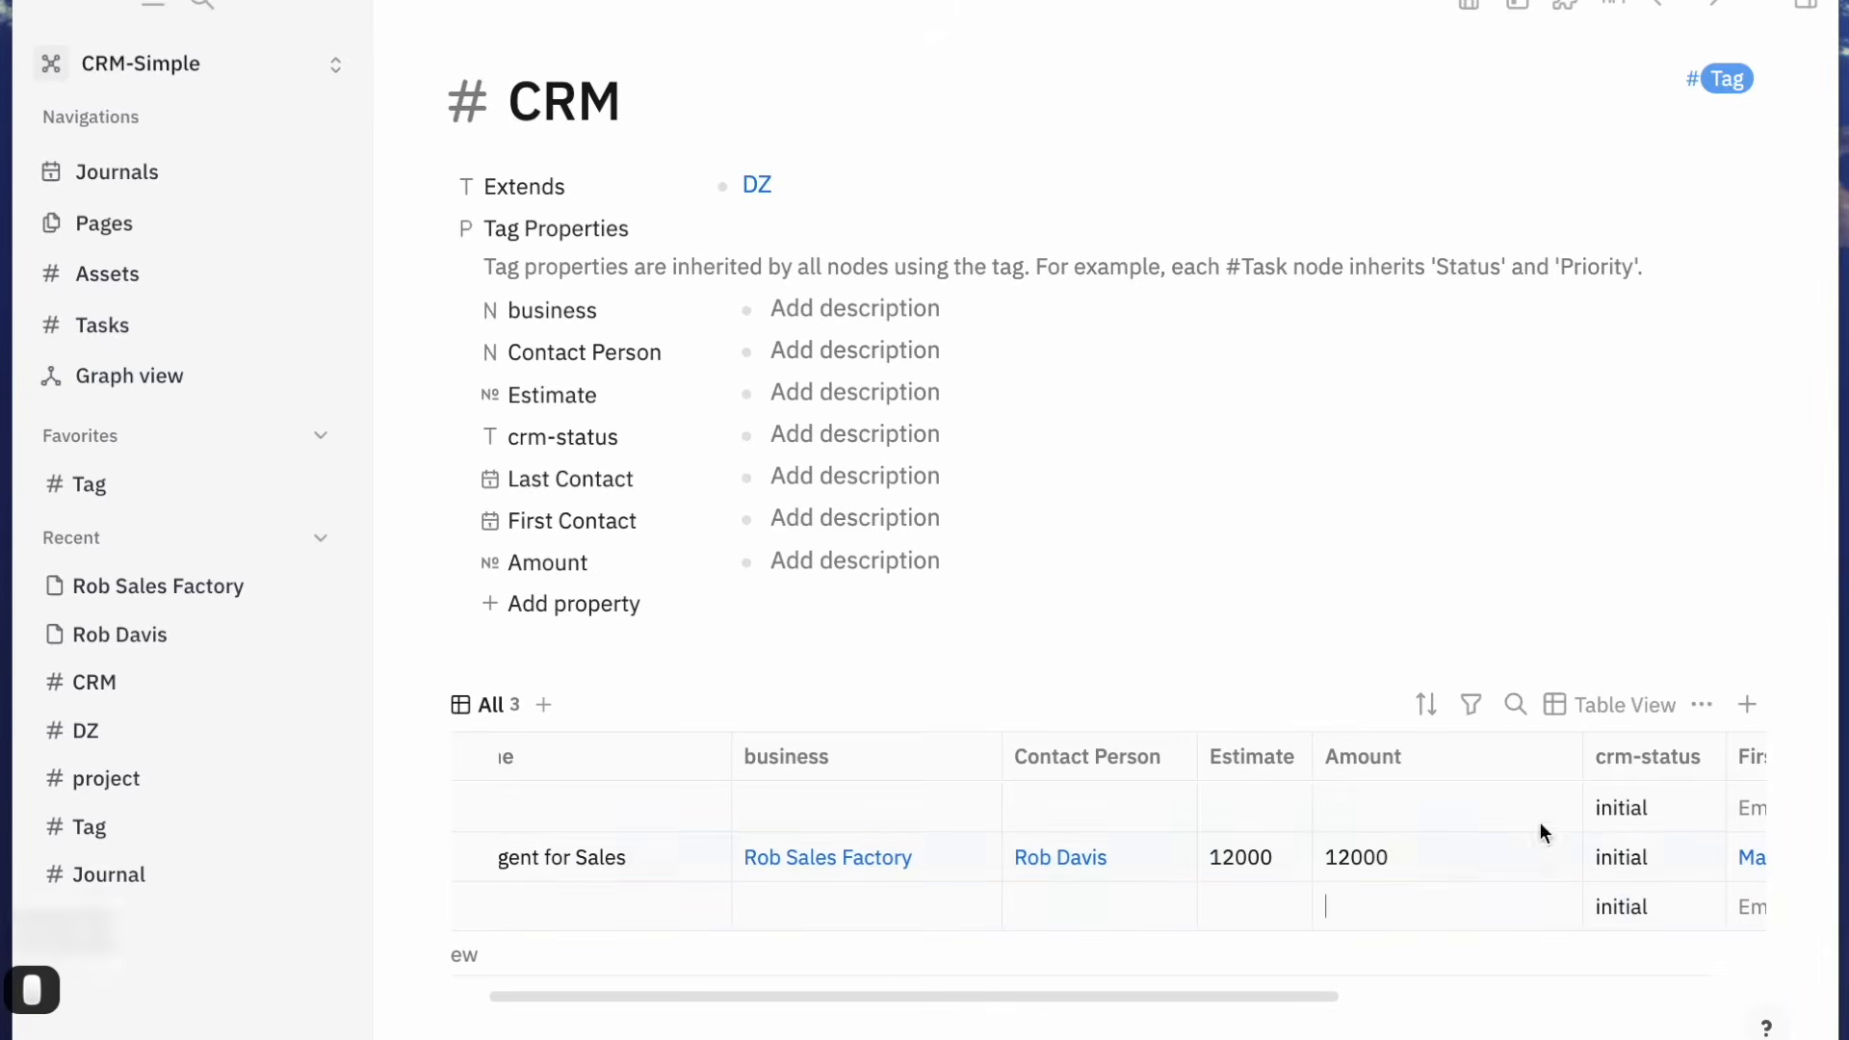
Narrow the Amount, Name and neighbouring columns of the CRM table
{"action": "left_click", "coordinate": [1589, 755]}
{"action": "left_click", "coordinate": [1586, 755]}
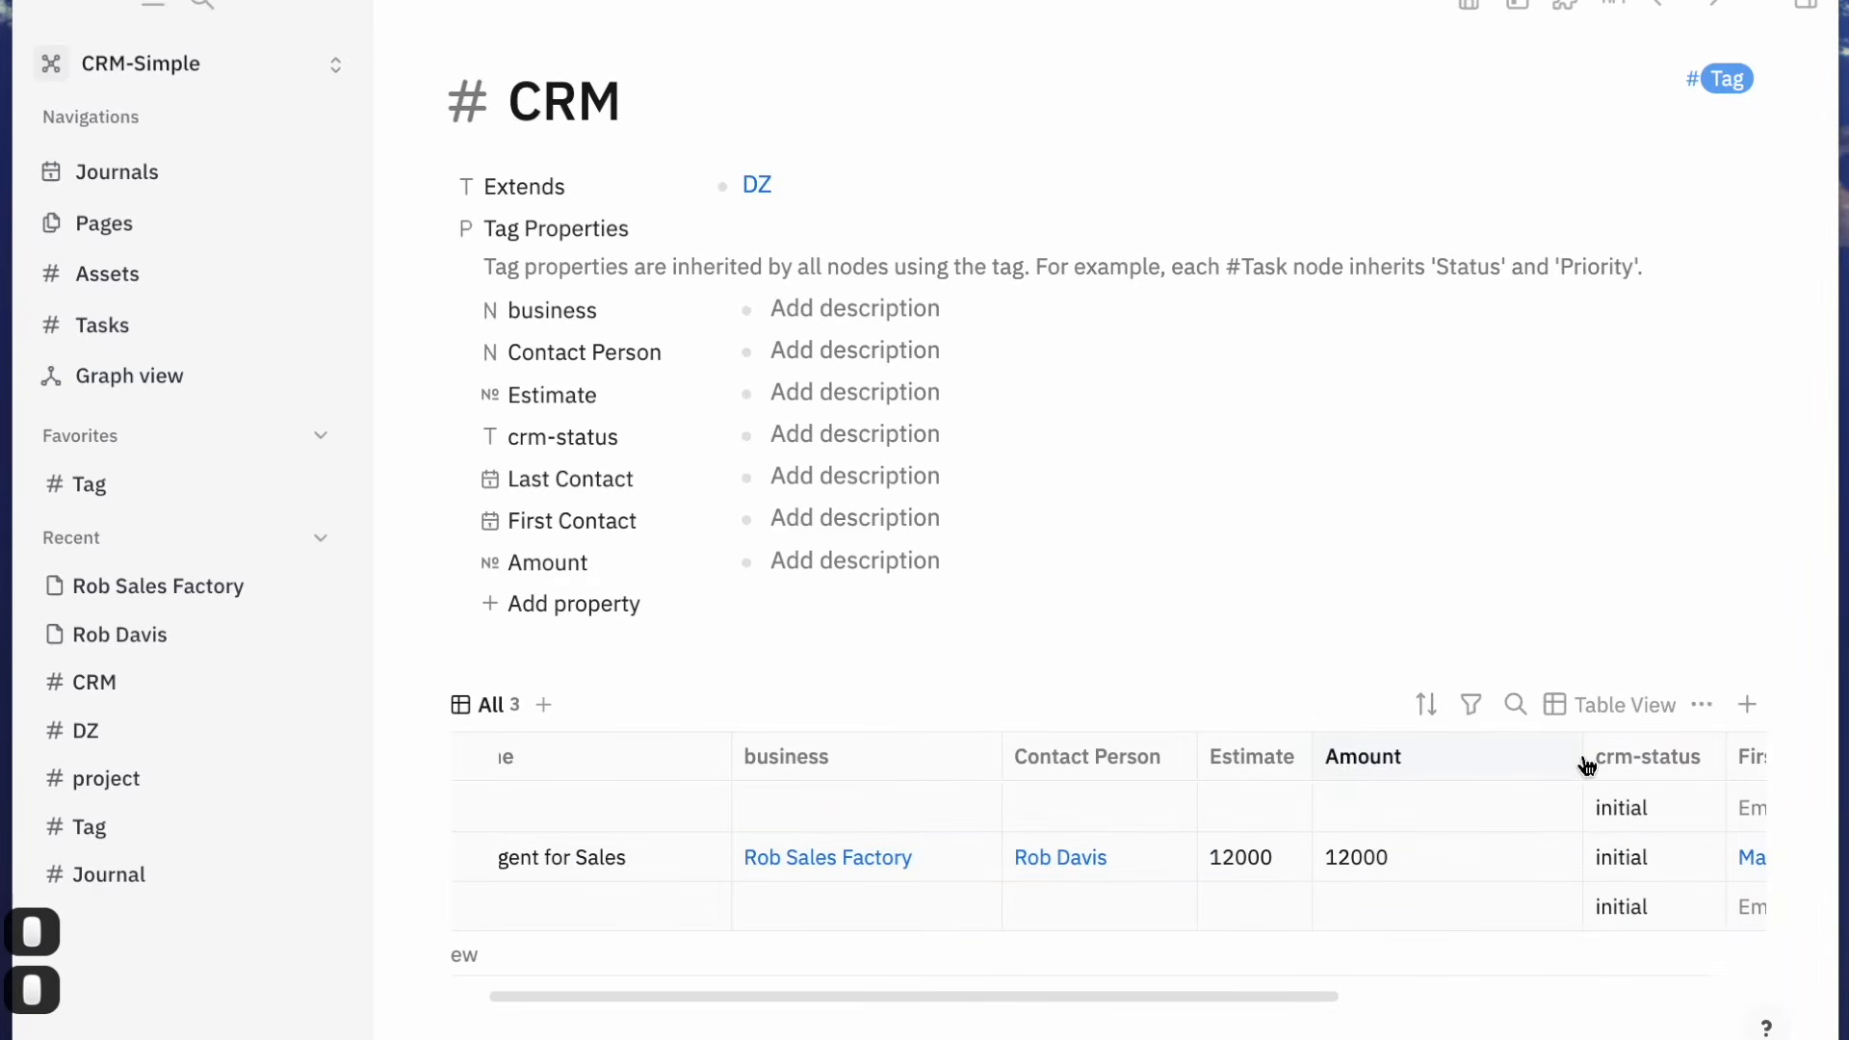
{"action": "left_click_drag", "start_coordinate": [1584, 755], "coordinate": [1424, 754]}
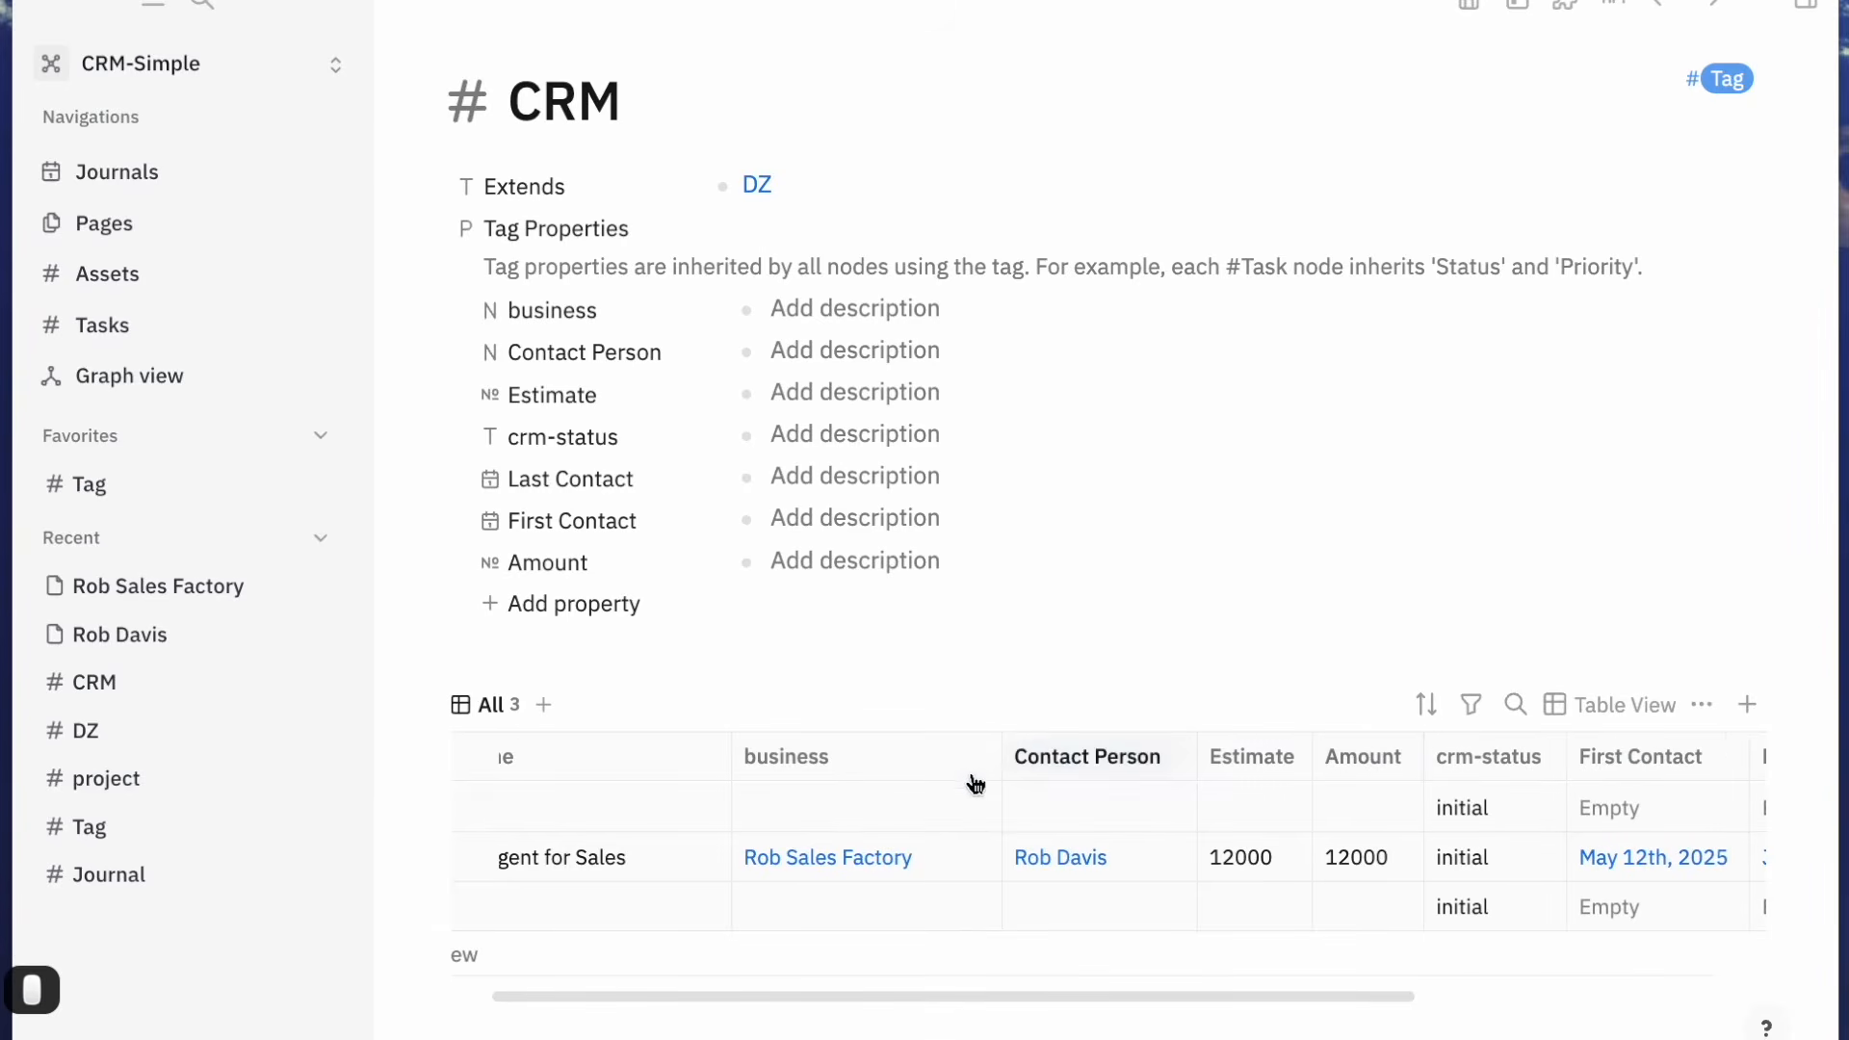
{"action": "left_click_drag", "start_coordinate": [1005, 747], "coordinate": [937, 743]}
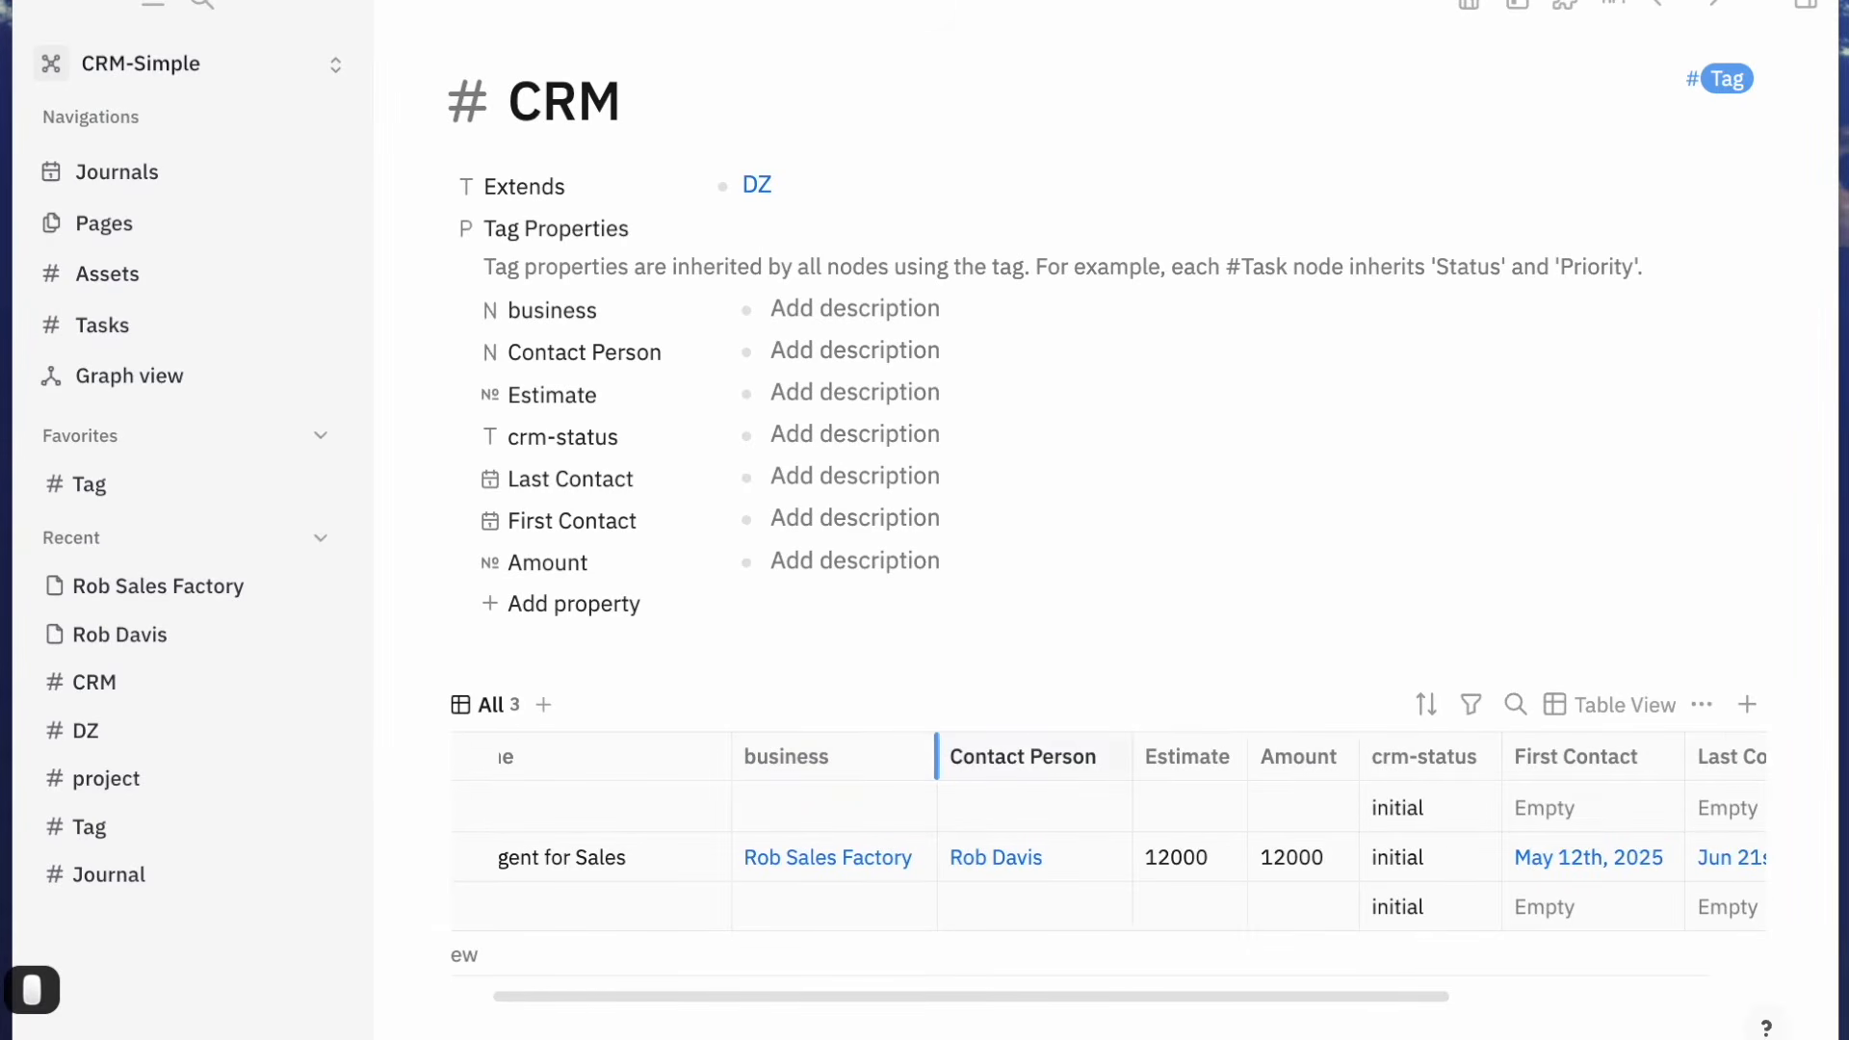
{"action": "scroll", "coordinate": [1638, 895], "scroll_direction": "right", "scroll_amount": 4}
{"action": "scroll", "coordinate": [1579, 881], "scroll_direction": "right", "scroll_amount": 4}
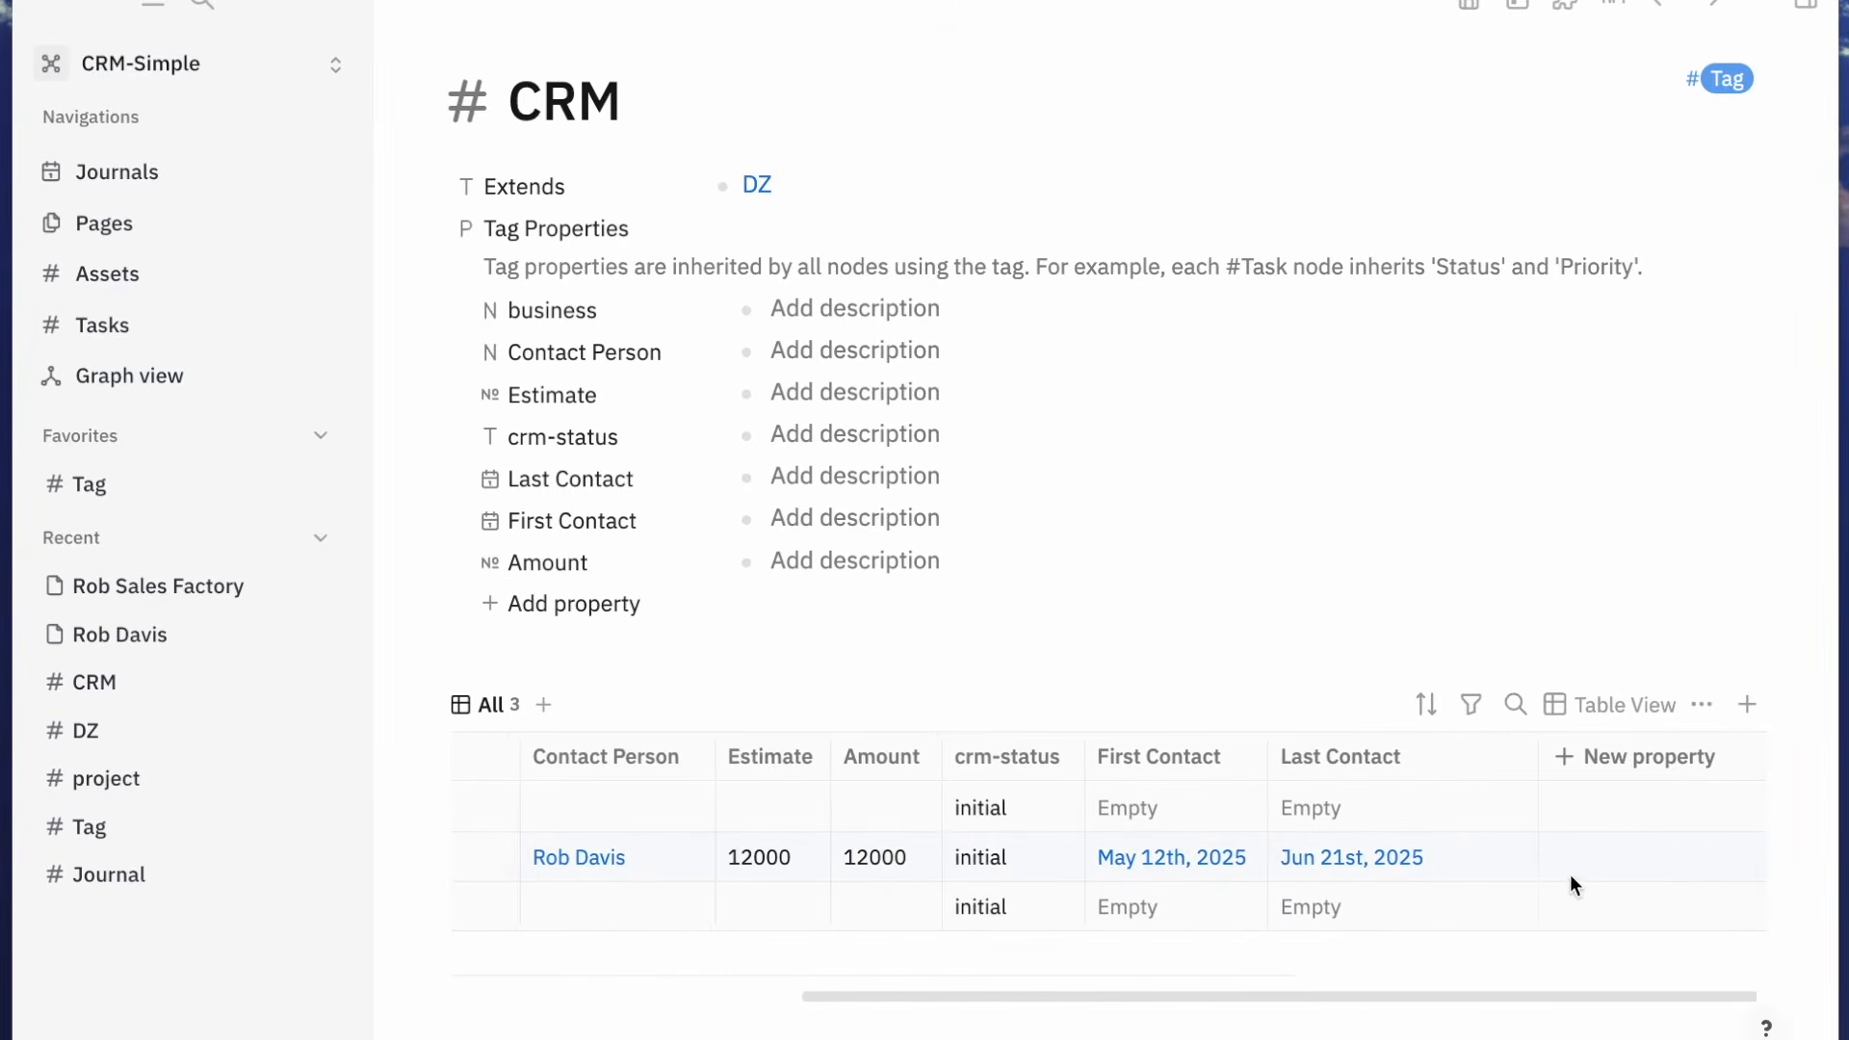
{"action": "scroll", "coordinate": [1498, 809], "scroll_direction": "left", "scroll_amount": 5}
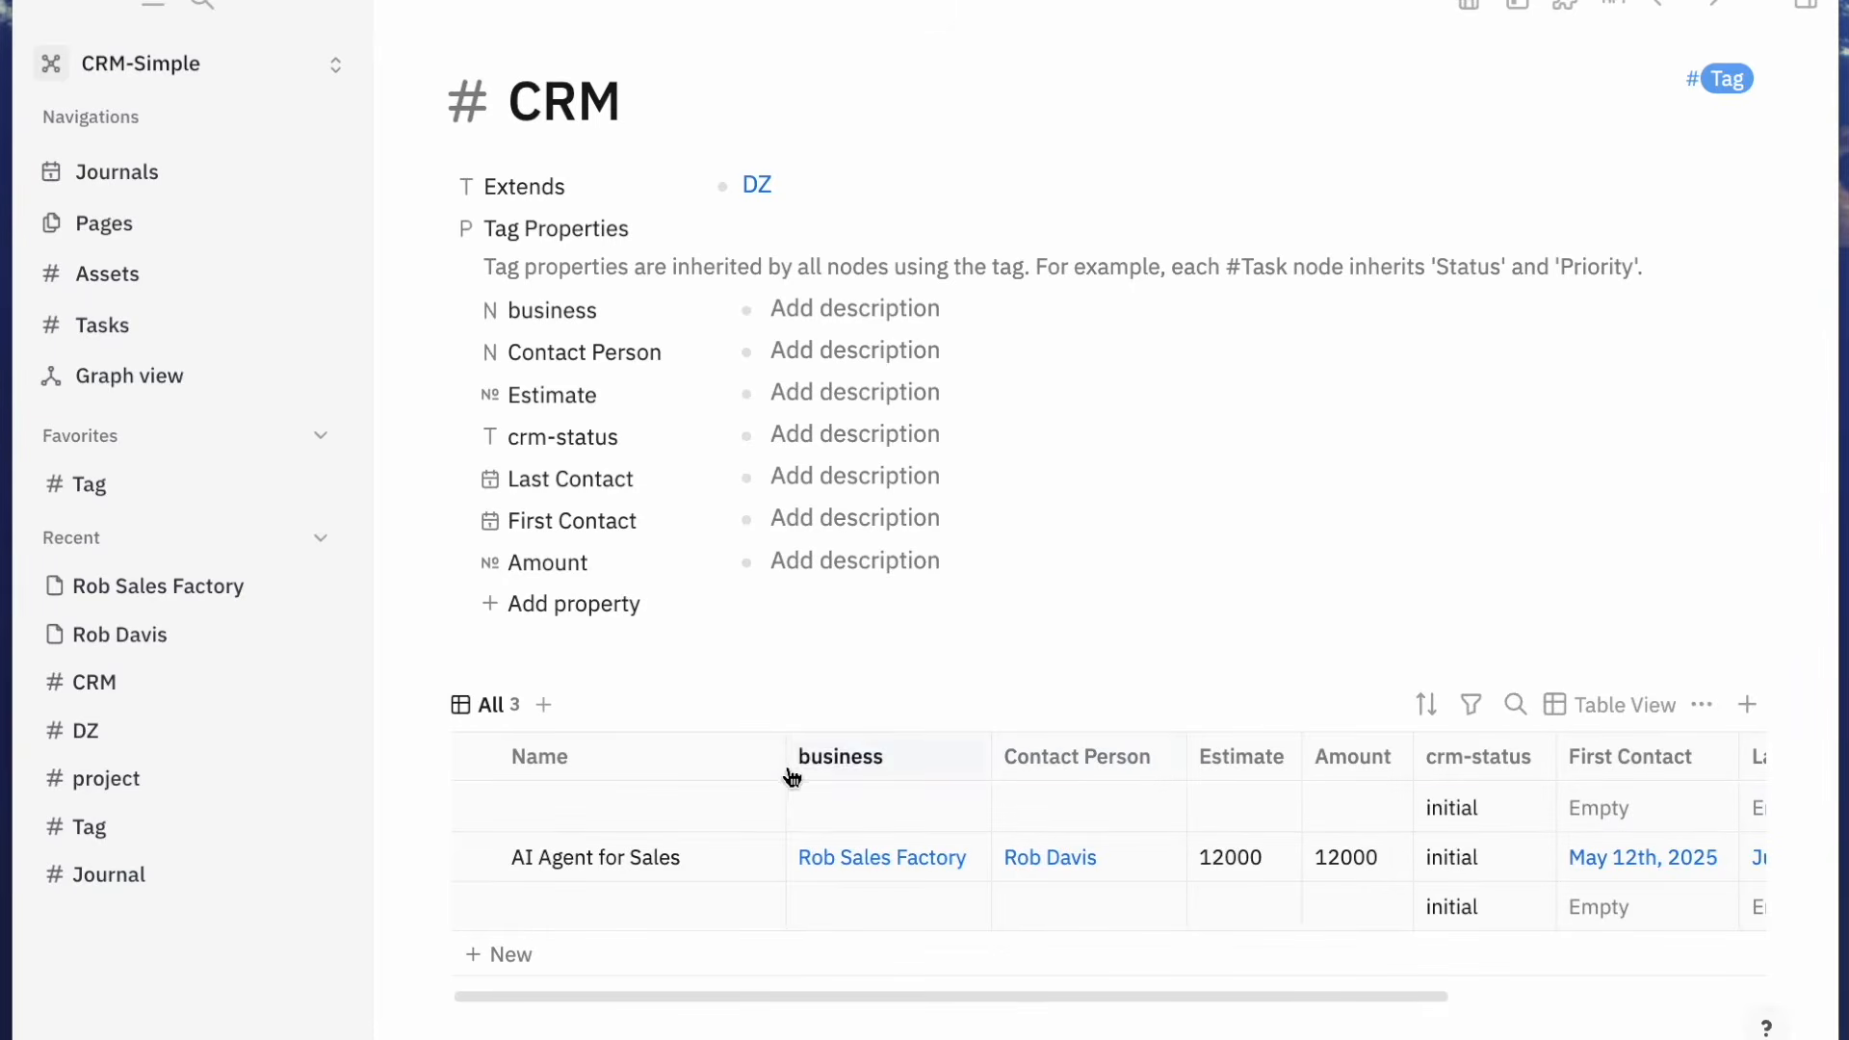
{"action": "left_click_drag", "start_coordinate": [787, 754], "coordinate": [742, 754]}
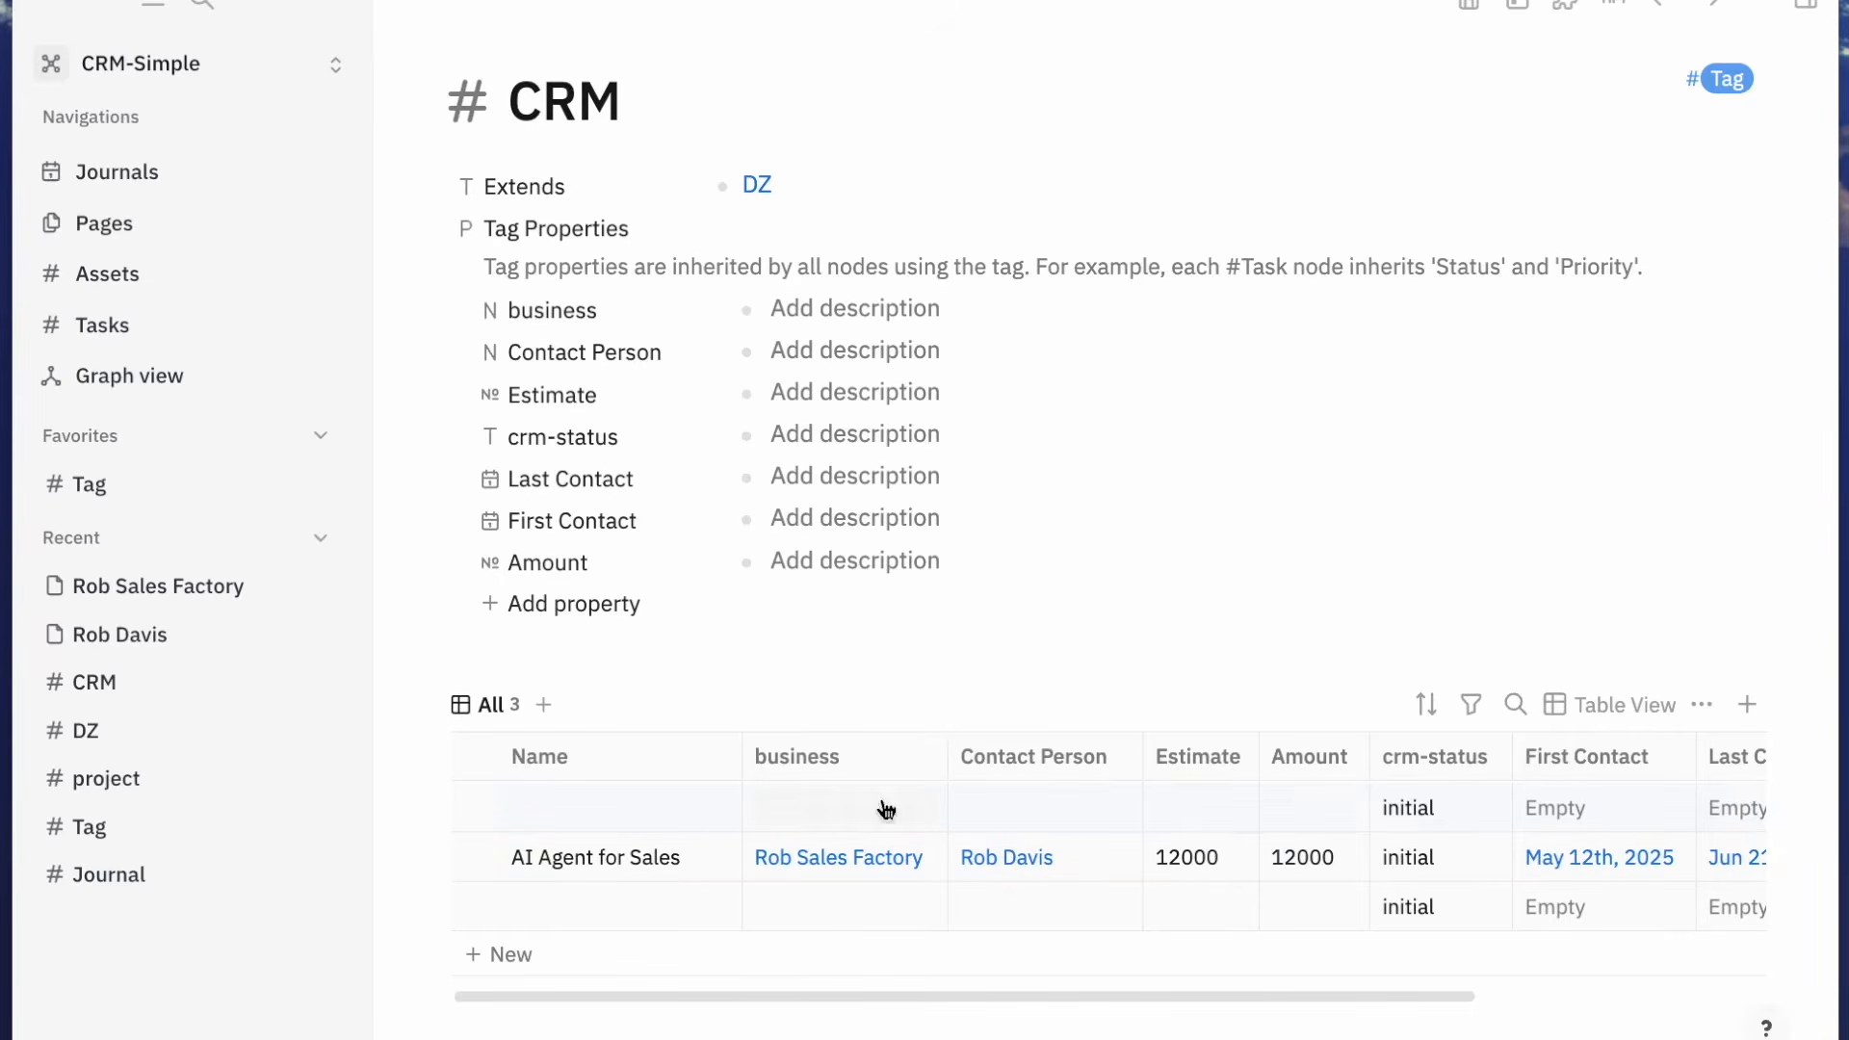
Enter 'Build a new site for brando dealership' in the empty row's Name cell and confirm it
{"action": "left_click", "coordinate": [586, 815]}
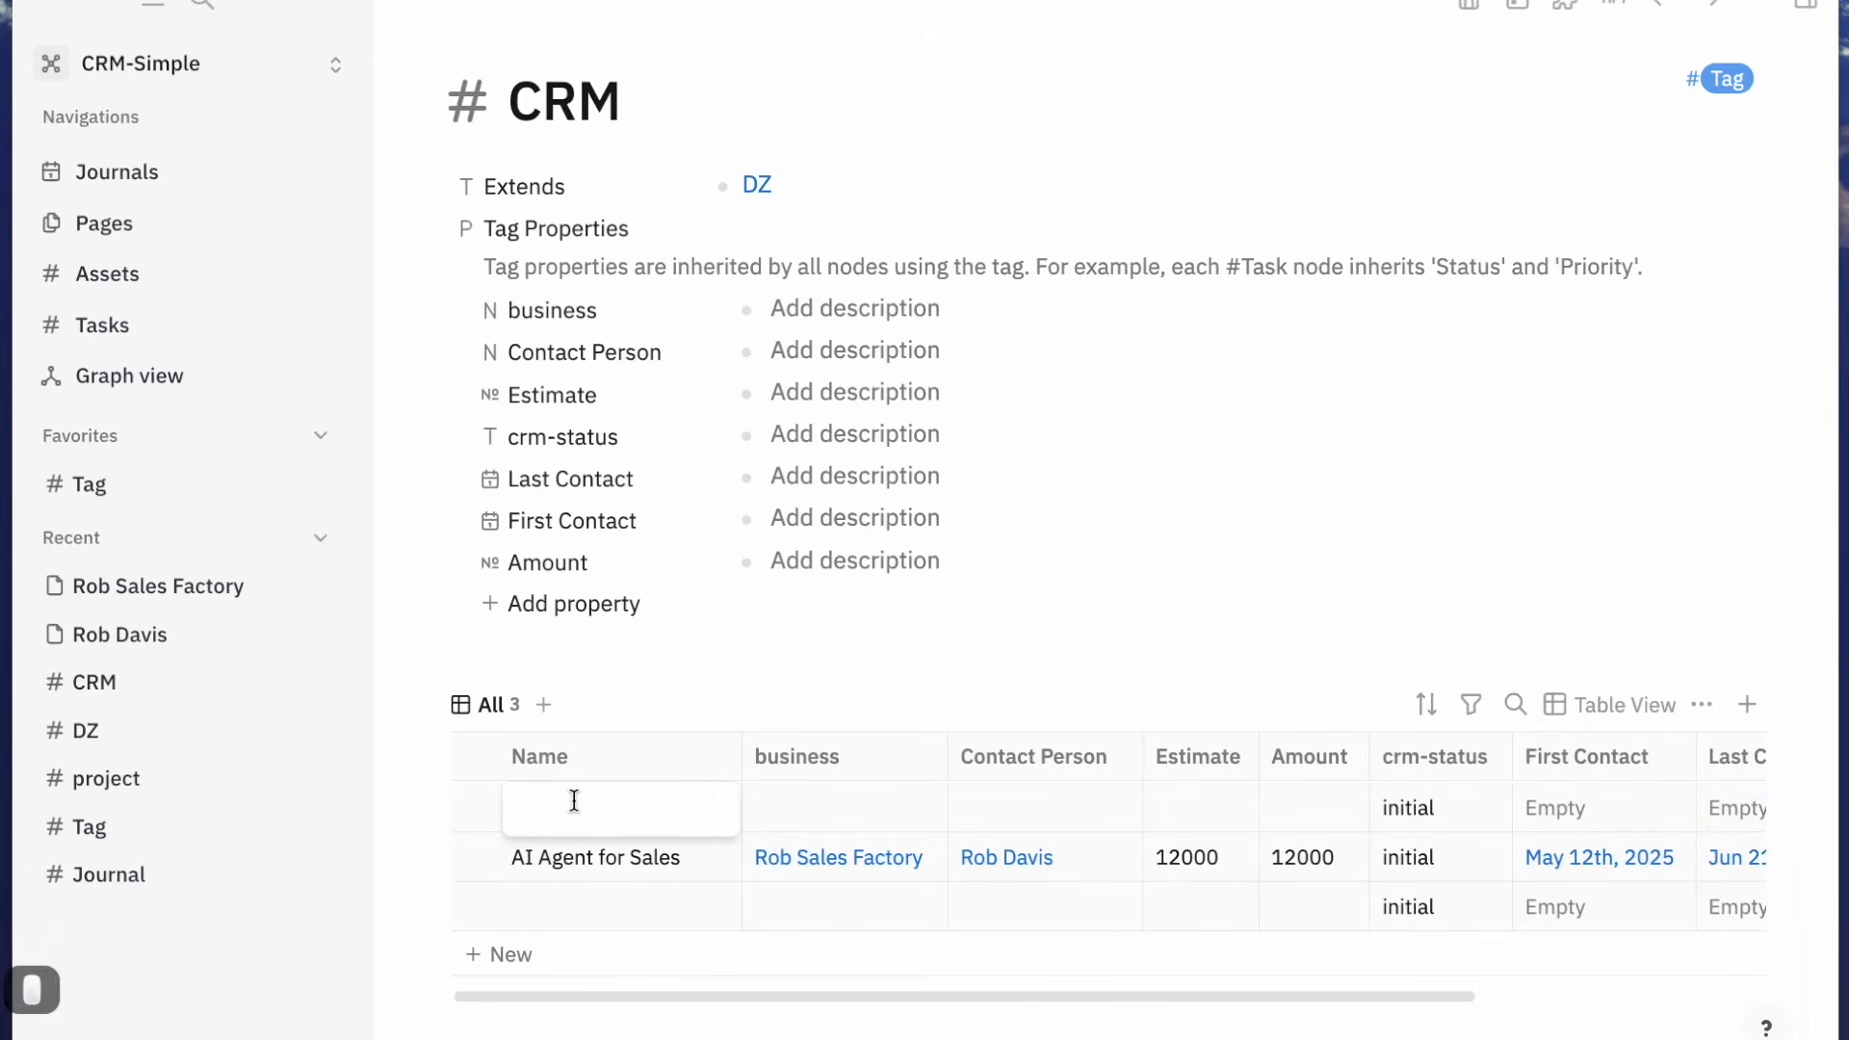
{"action": "type", "text": "New"}
{"action": "key", "text": "BackSpace"}
{"action": "key", "text": "BackSpace"}
{"action": "key", "text": "BackSpace"}
{"action": "key", "text": "BackSpace"}
{"action": "key", "text": "BackSpace"}
{"action": "type", "text": "build in"}
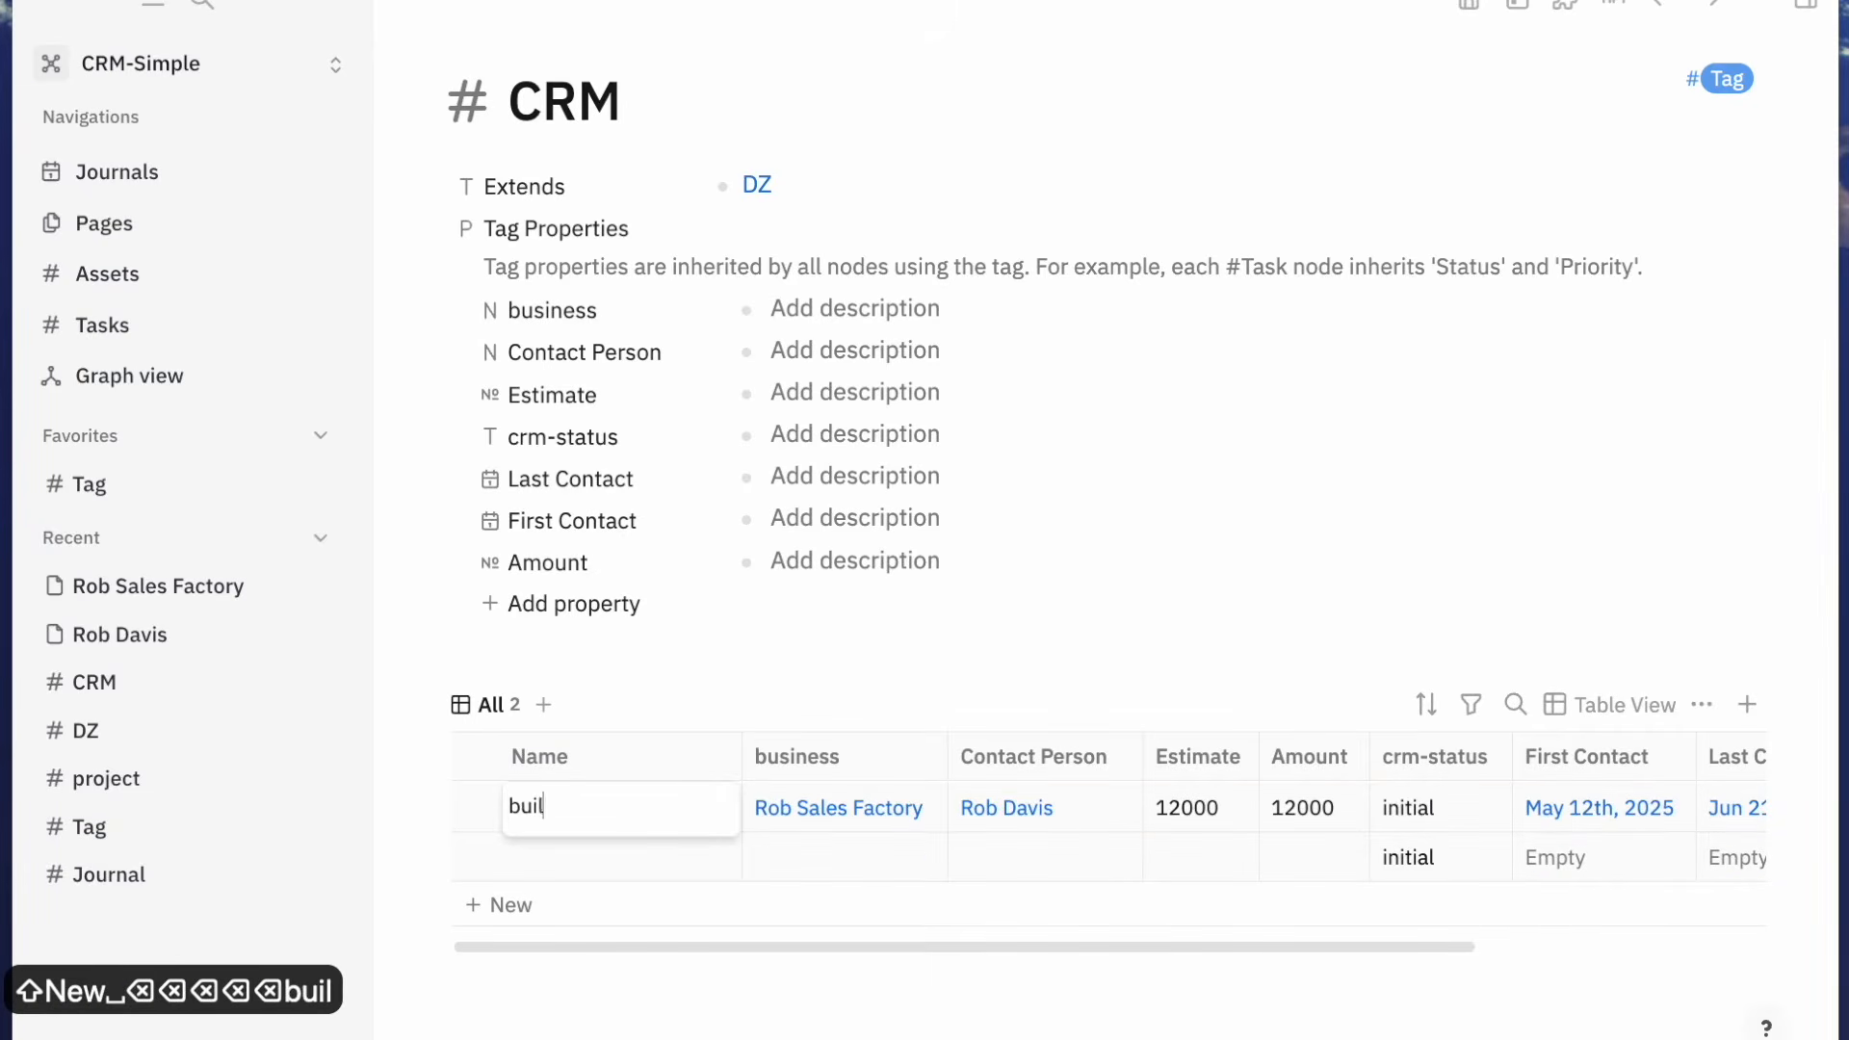
{"action": "key", "text": "BackSpace"}
{"action": "key", "text": "BackSpace"}
{"action": "key", "text": "BackSpace"}
{"action": "key", "text": "BackSpace"}
{"action": "key", "text": "BackSpace"}
{"action": "key", "text": "BackSpace"}
{"action": "key", "text": "BackSpace"}
{"action": "key", "text": "BackSpace"}
{"action": "key", "text": "BackSpace"}
{"action": "key", "text": "BackSpace"}
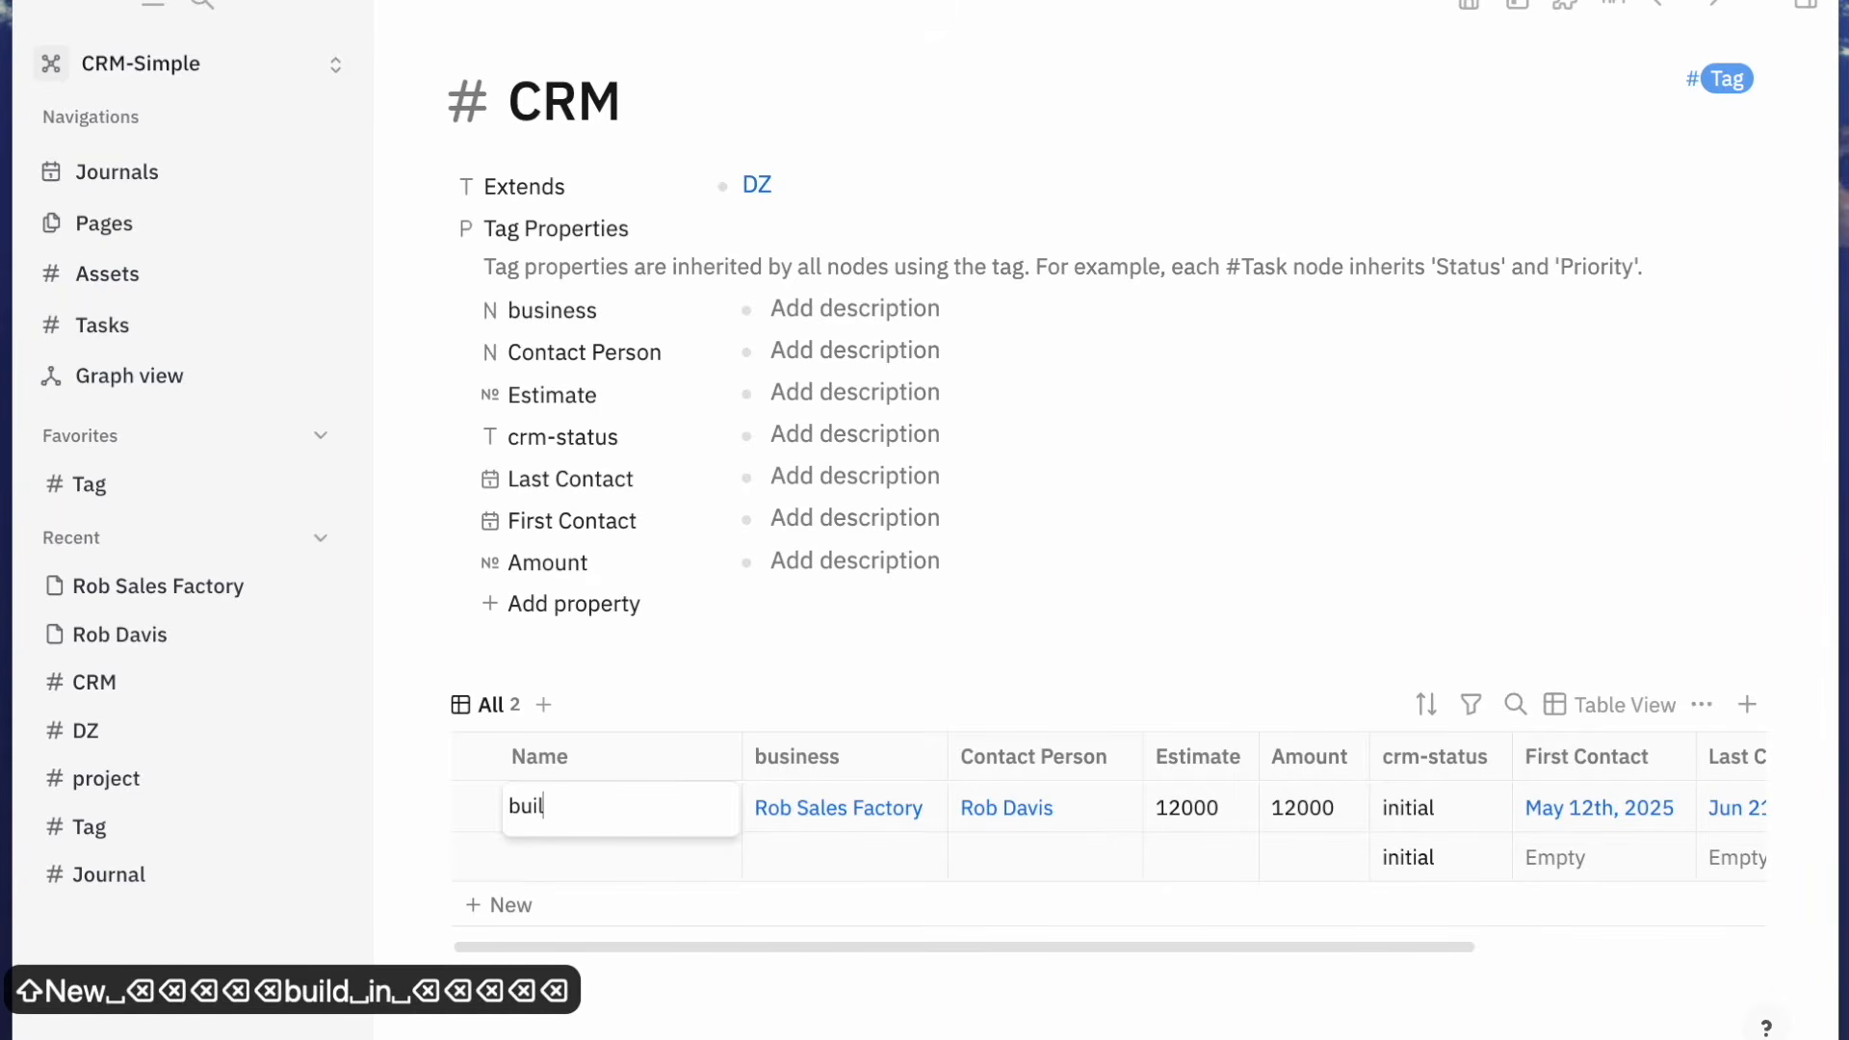
{"action": "type", "text": "Build a new "}
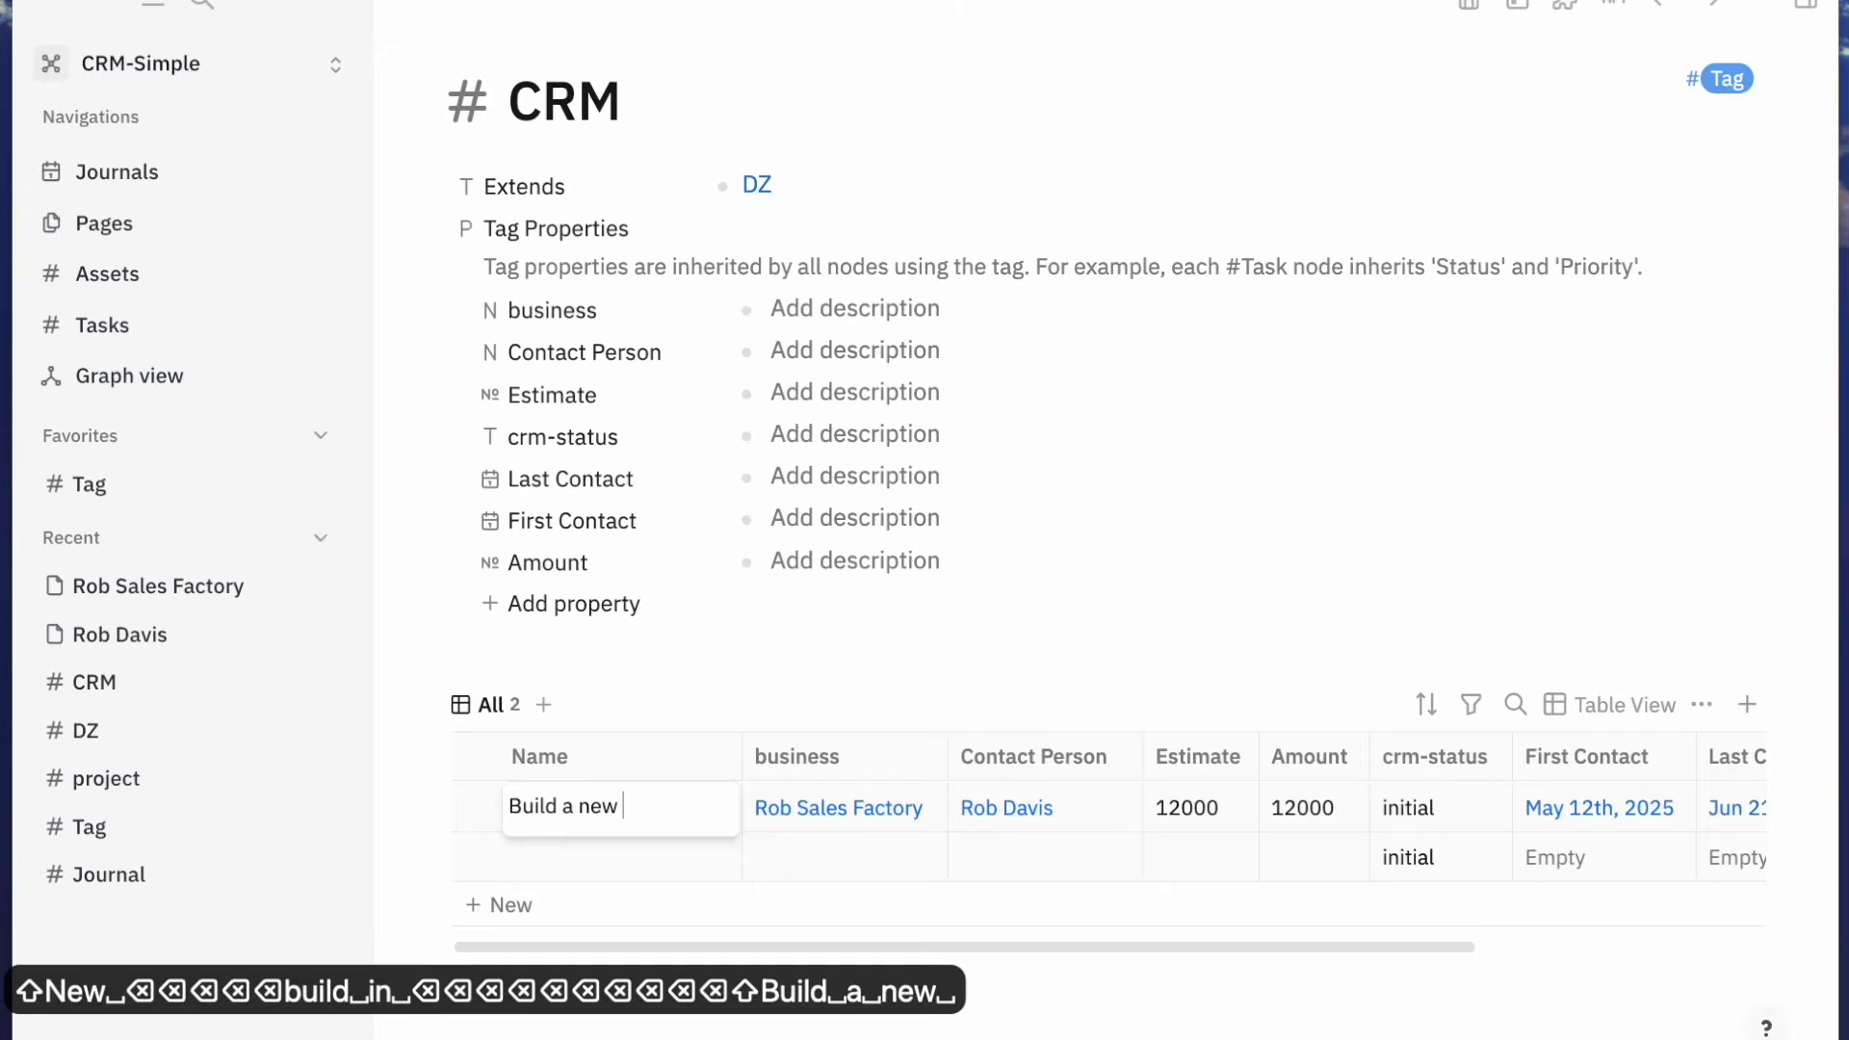
{"action": "type", "text": "site for"}
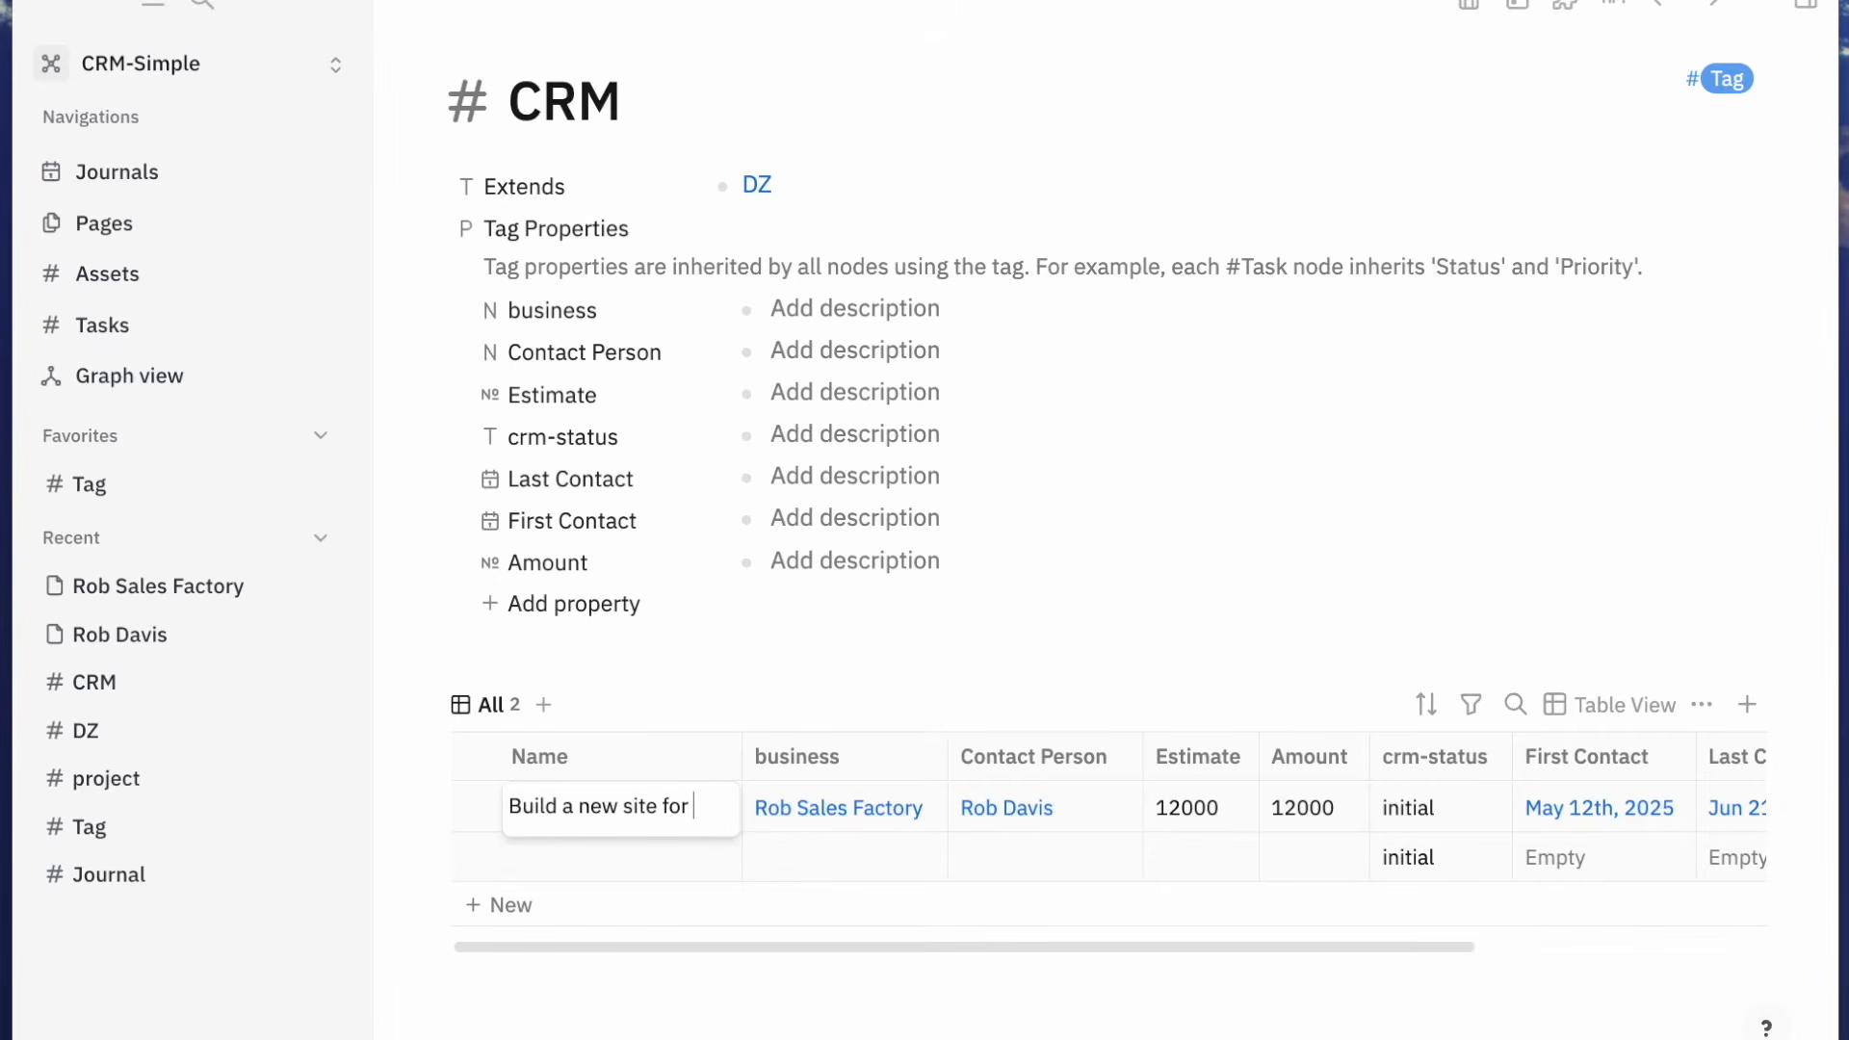
{"action": "type", "text": "brando"}
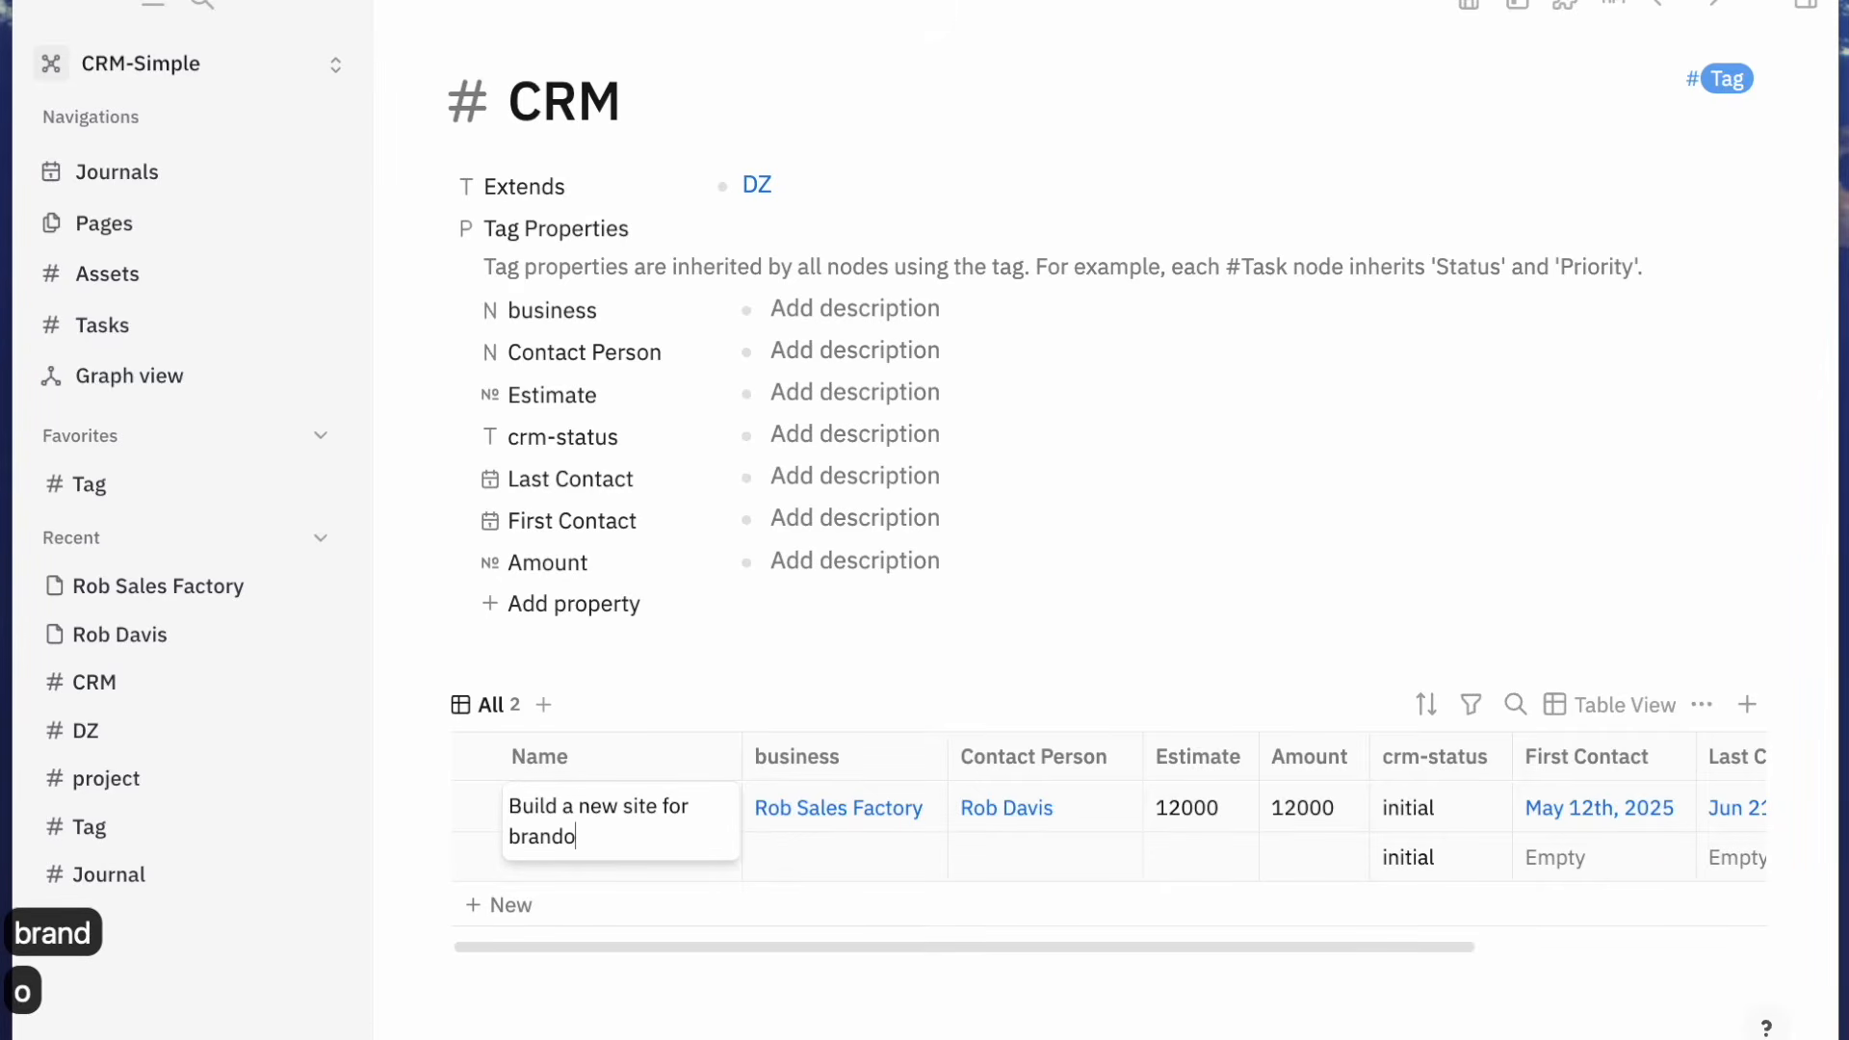
{"action": "type", "text": " deall"}
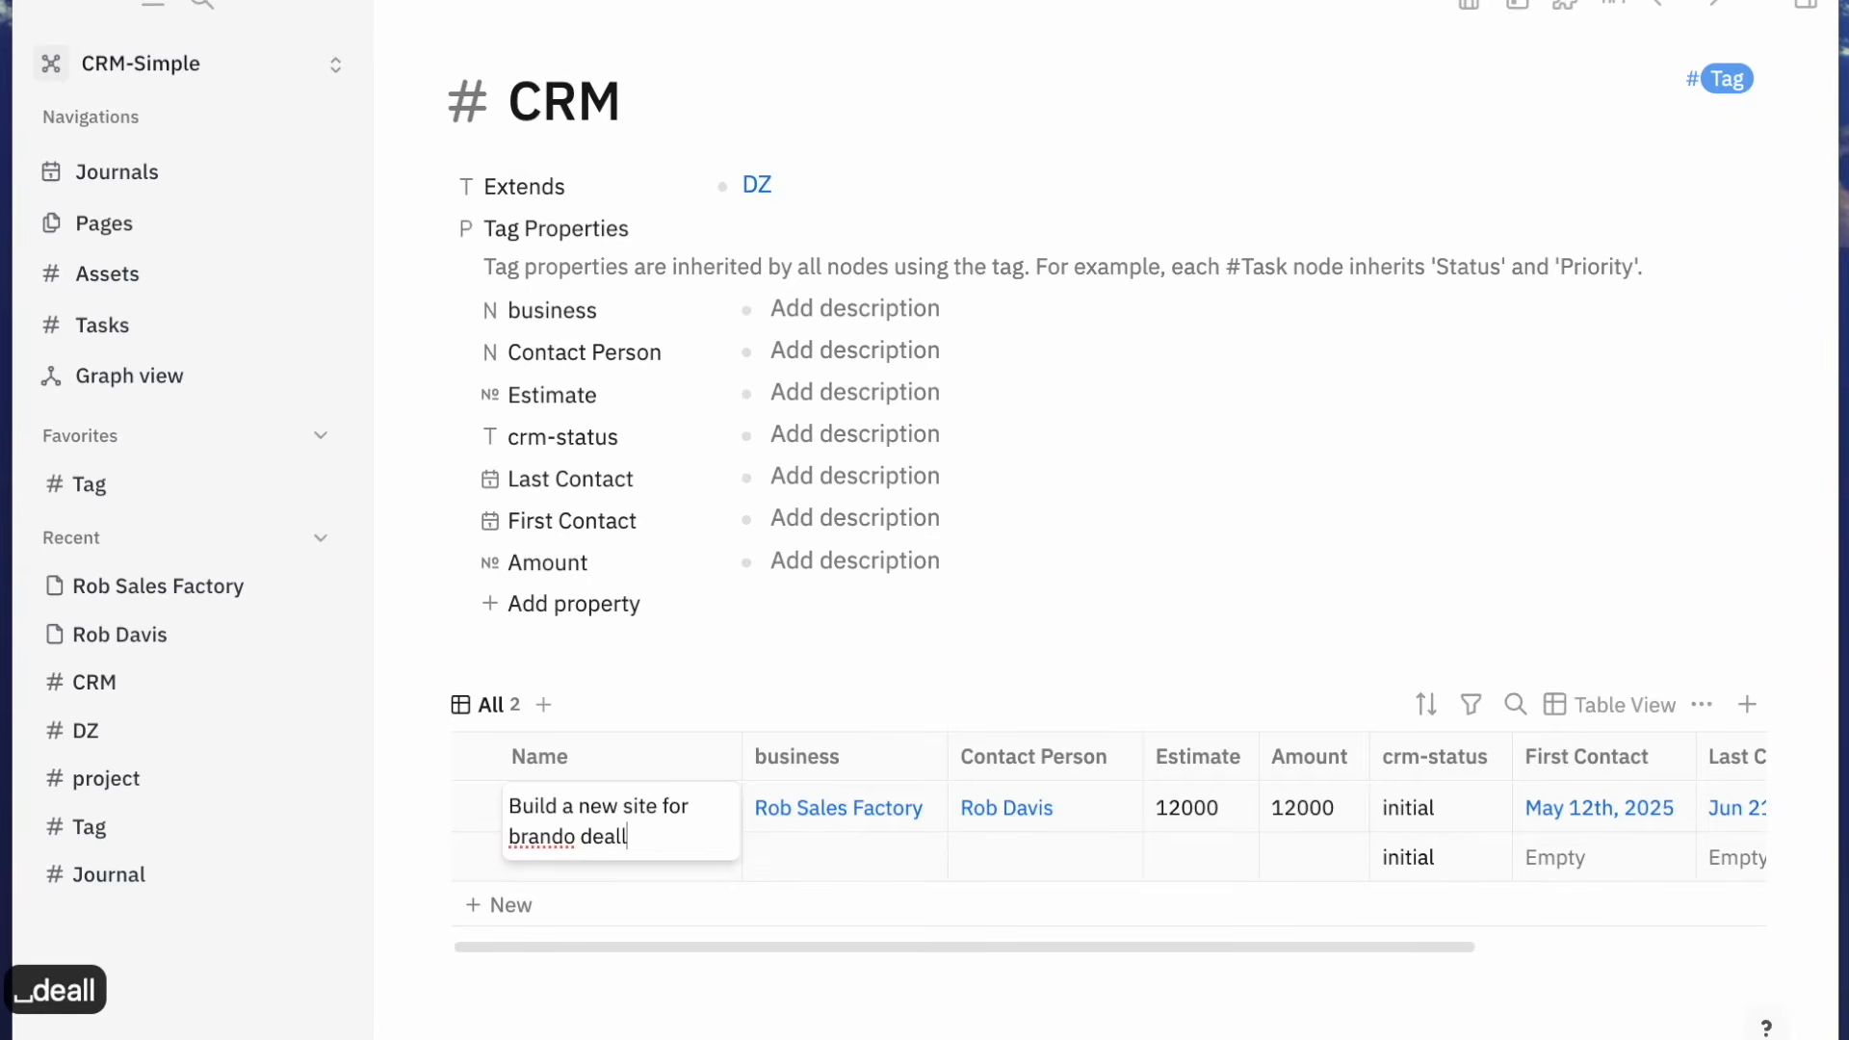
{"action": "key", "text": "BackSpace"}
{"action": "type", "text": "ership"}
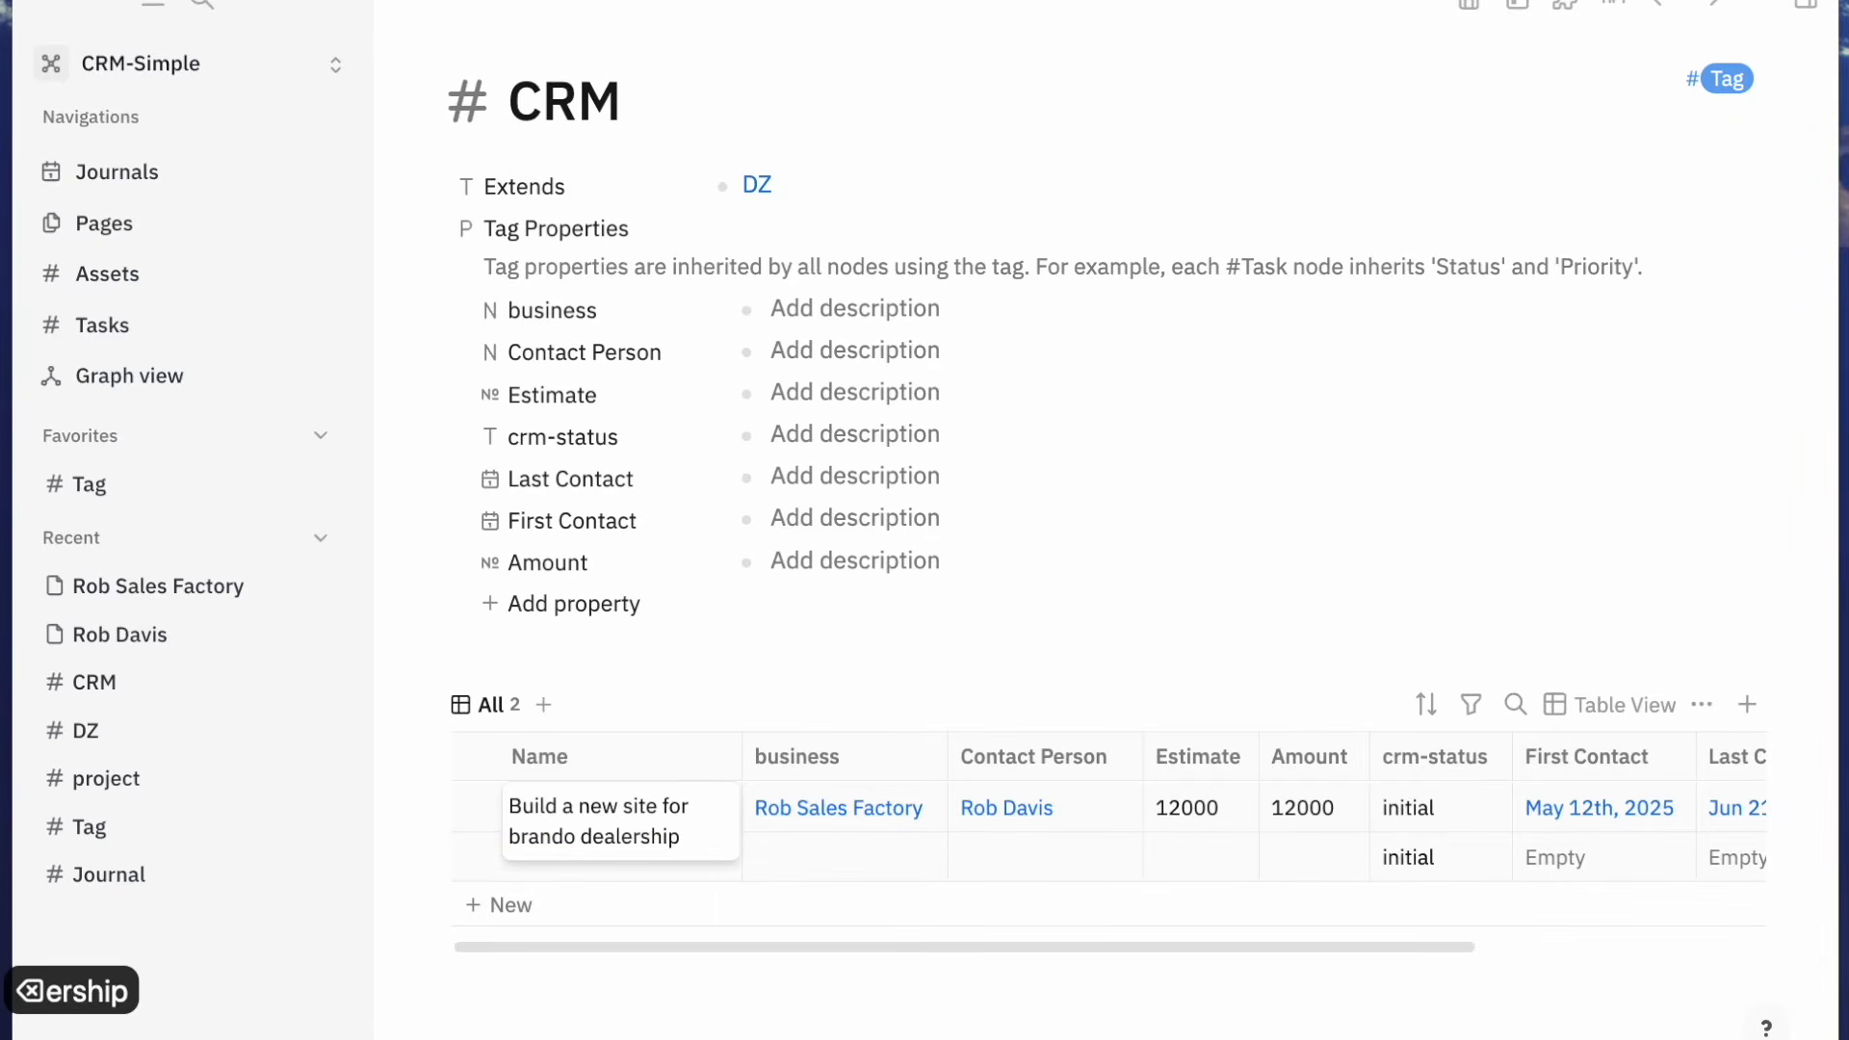
{"action": "key", "text": "Return"}
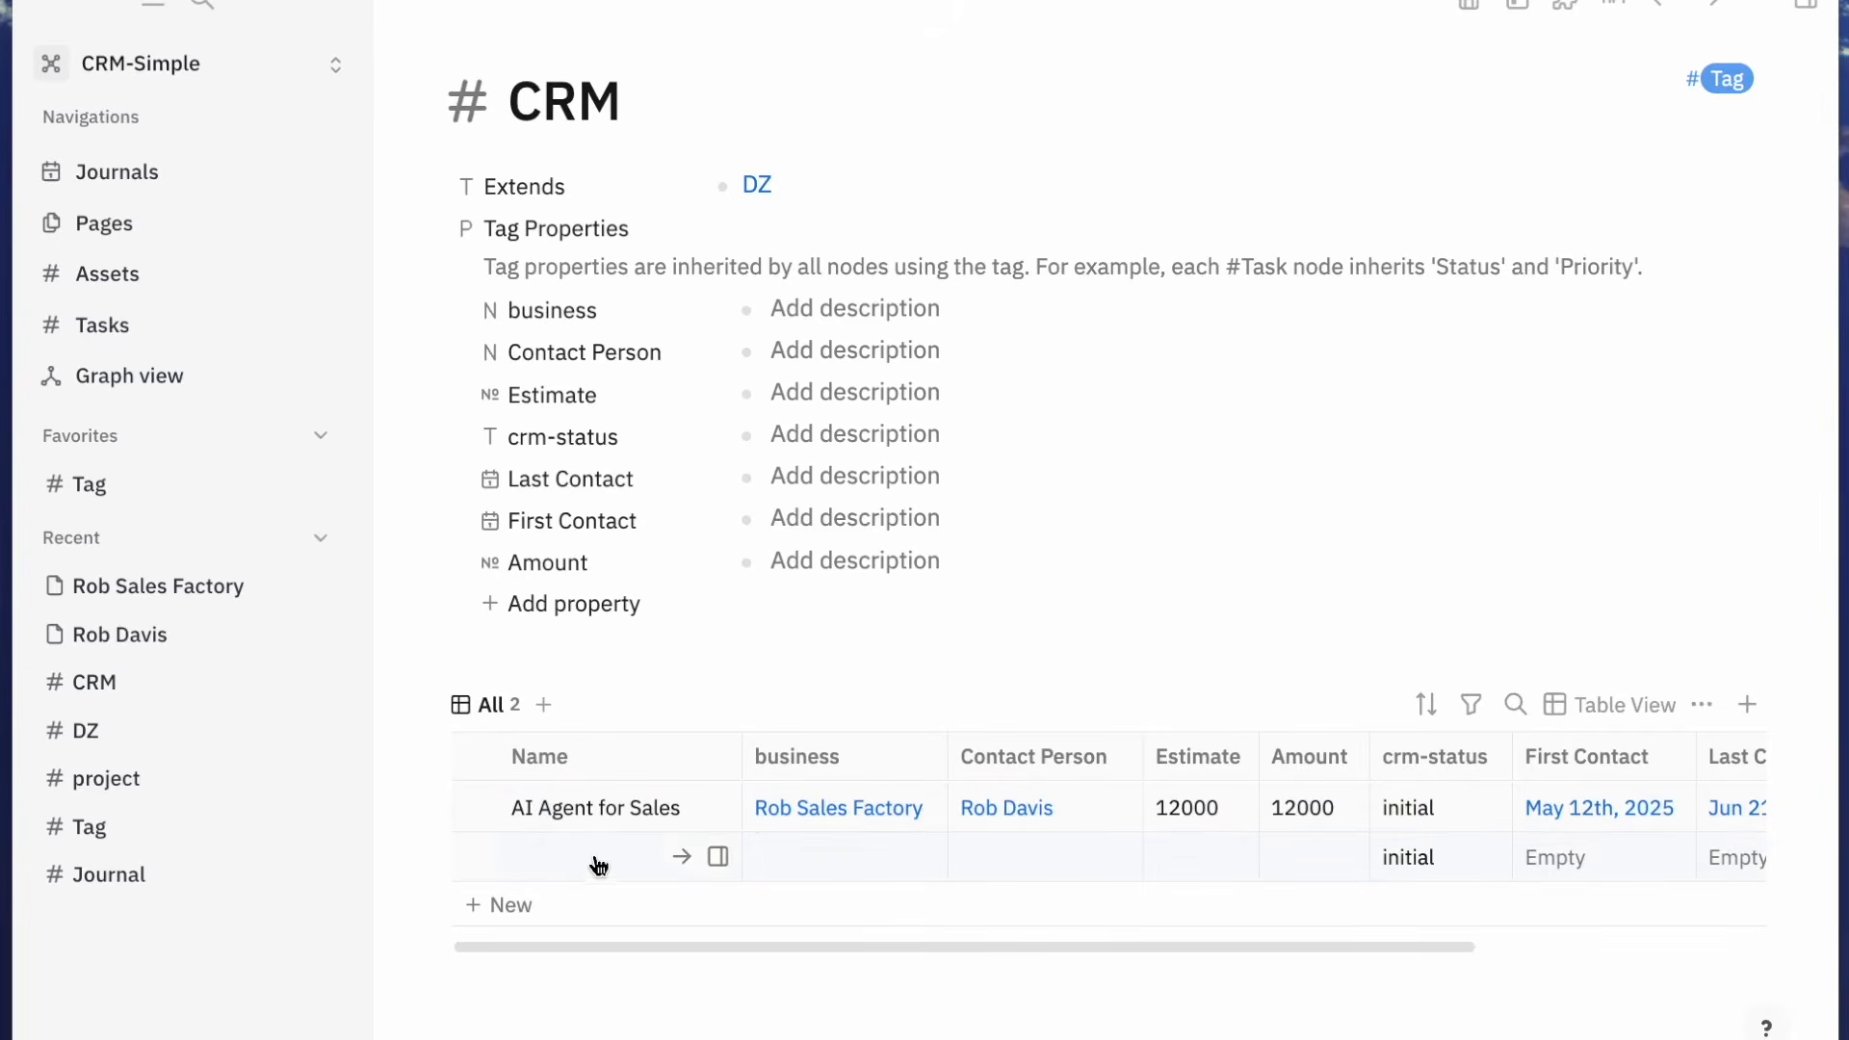
Reload the CRM tag page via back/forward navigation and select the second row's empty Name cell
{"action": "scroll", "coordinate": [595, 870], "scroll_direction": "down", "scroll_amount": 1}
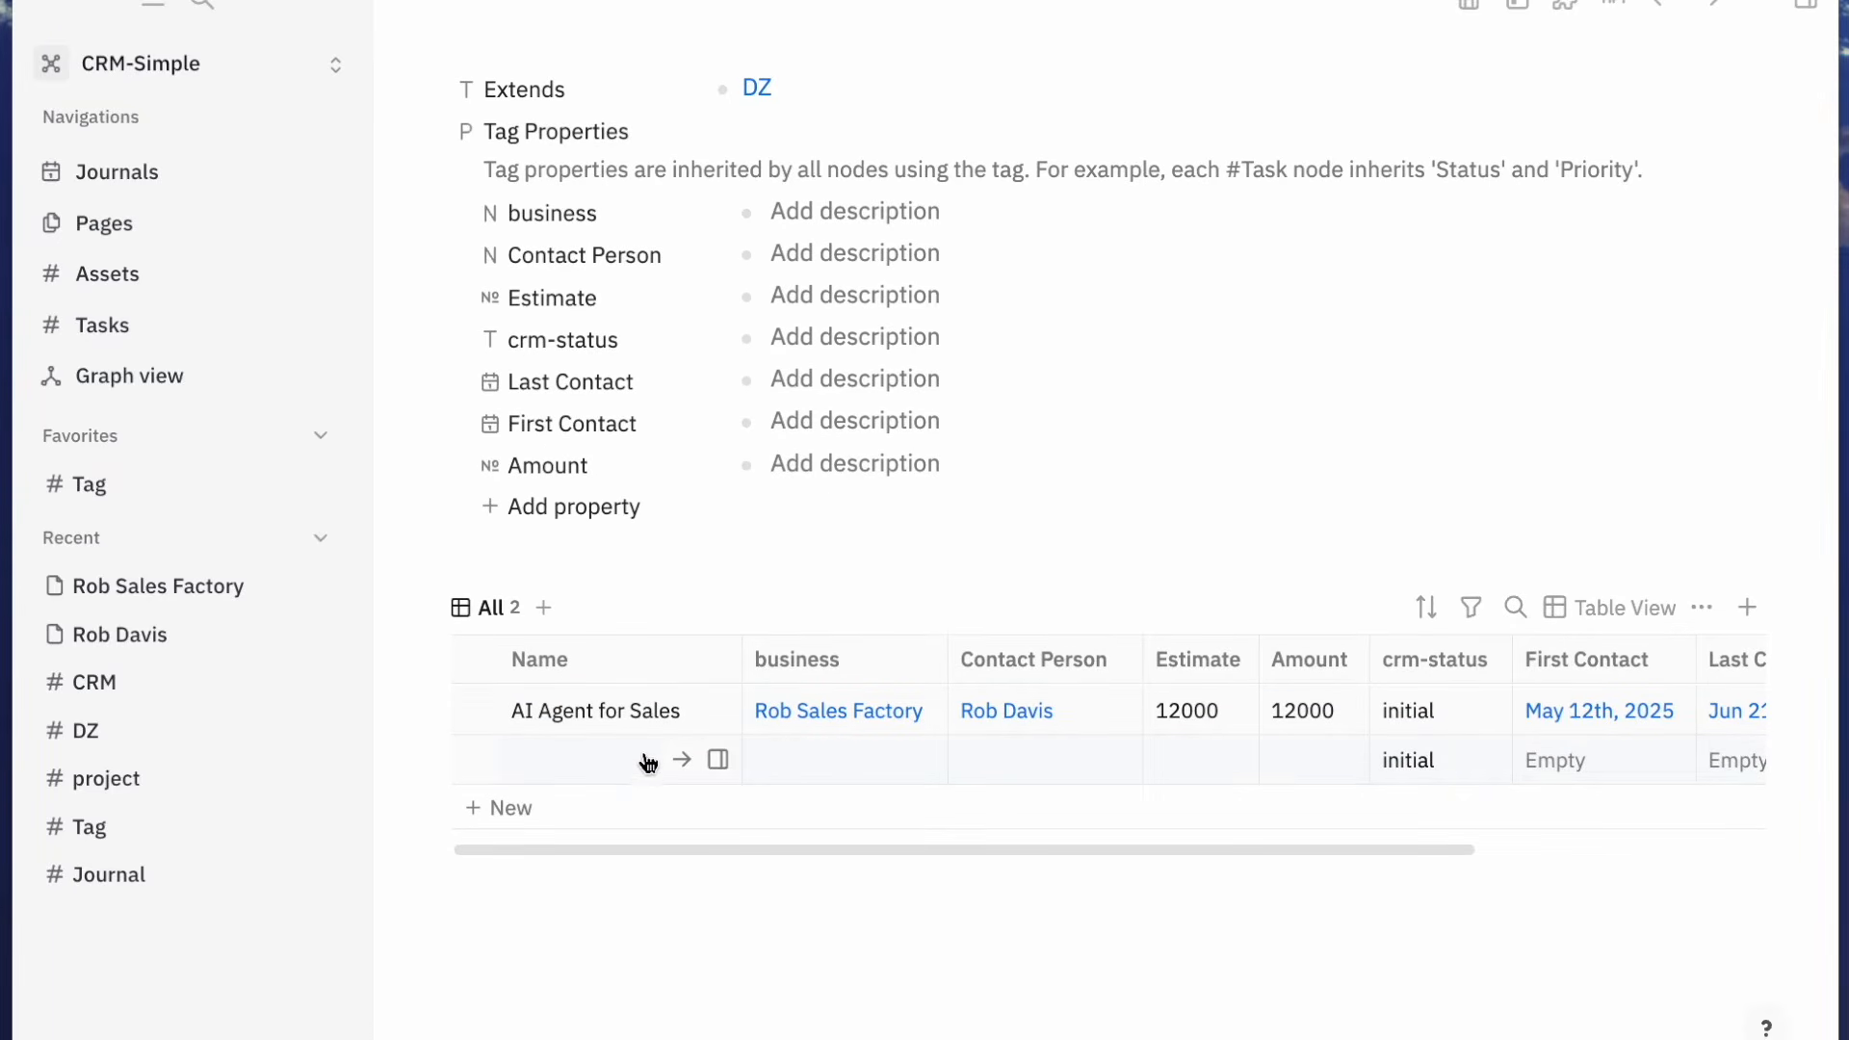
{"action": "key", "text": "super+bracketleft"}
{"action": "key", "text": "super+bracketright"}
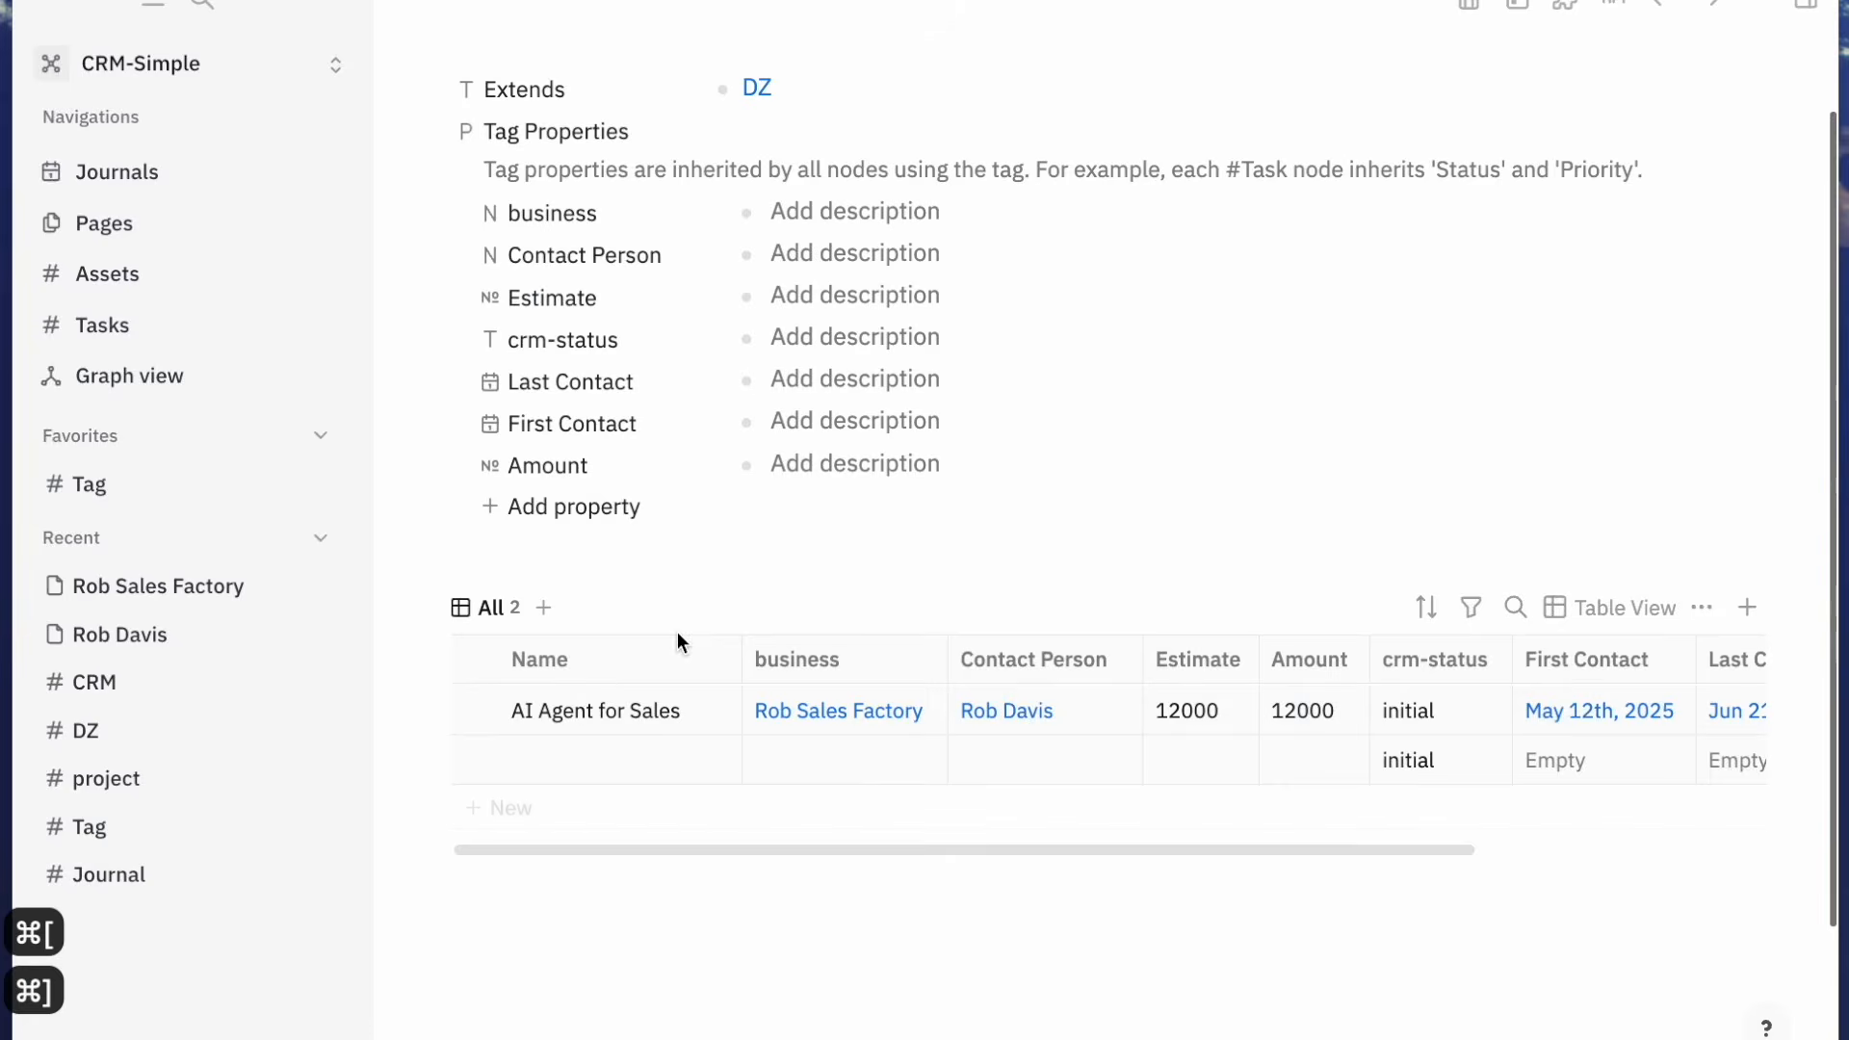
{"action": "left_click", "coordinate": [616, 765]}
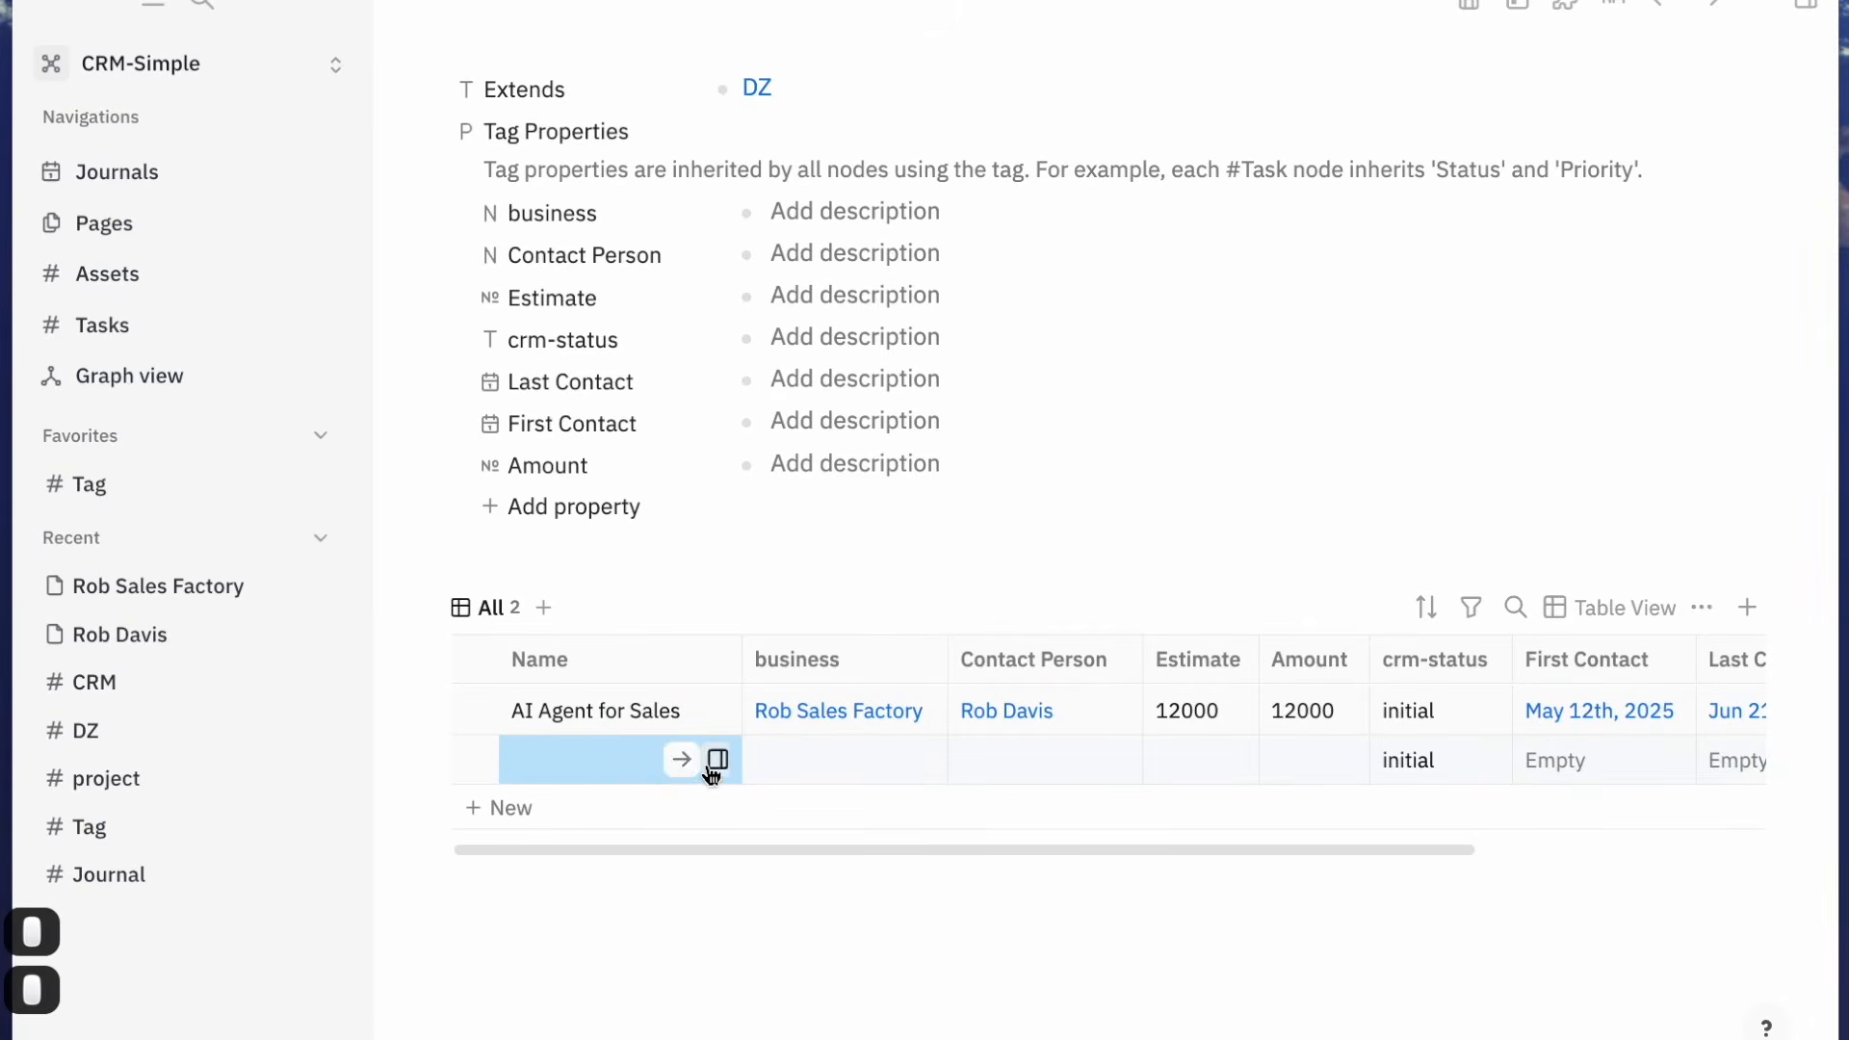
Open the second deal row in the sidebar and title it 'Build a new website for brando dealership'
{"action": "left_click", "coordinate": [718, 760]}
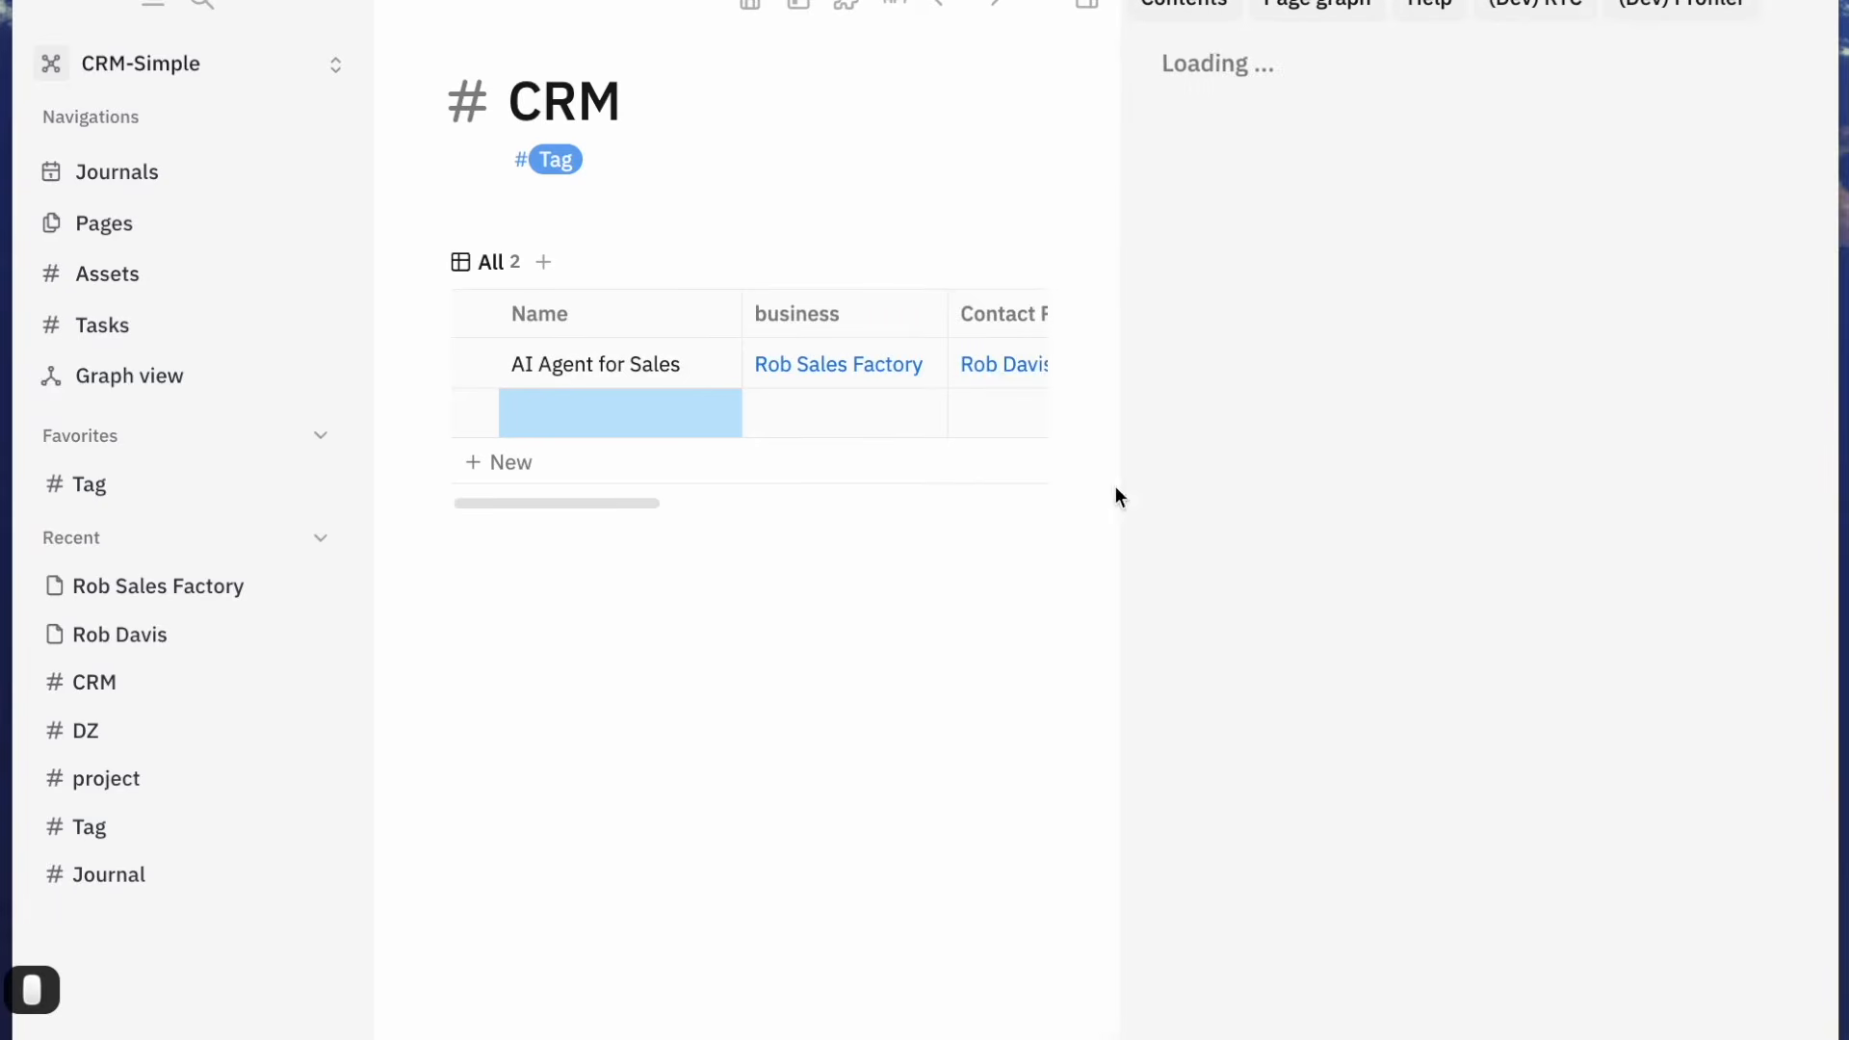
{"action": "left_click", "coordinate": [1255, 118]}
{"action": "type", "text": "Build a new "}
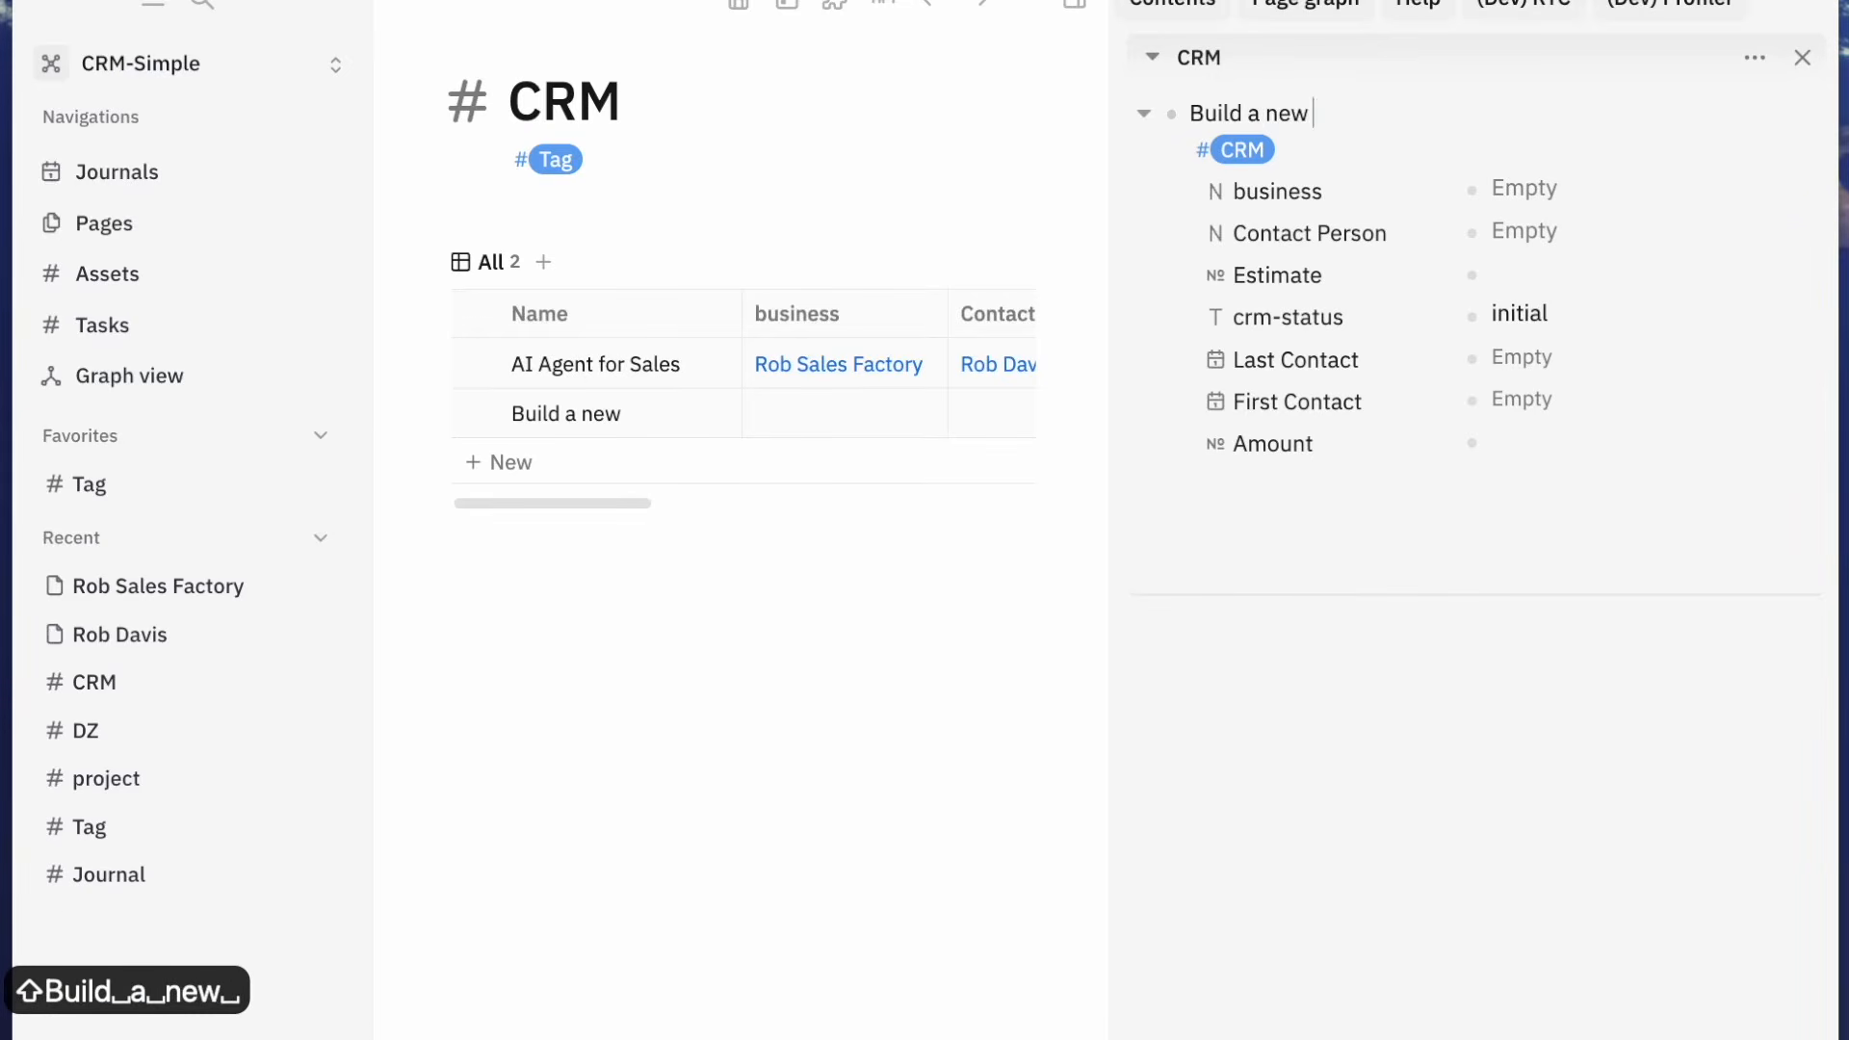
{"action": "type", "text": "website for "}
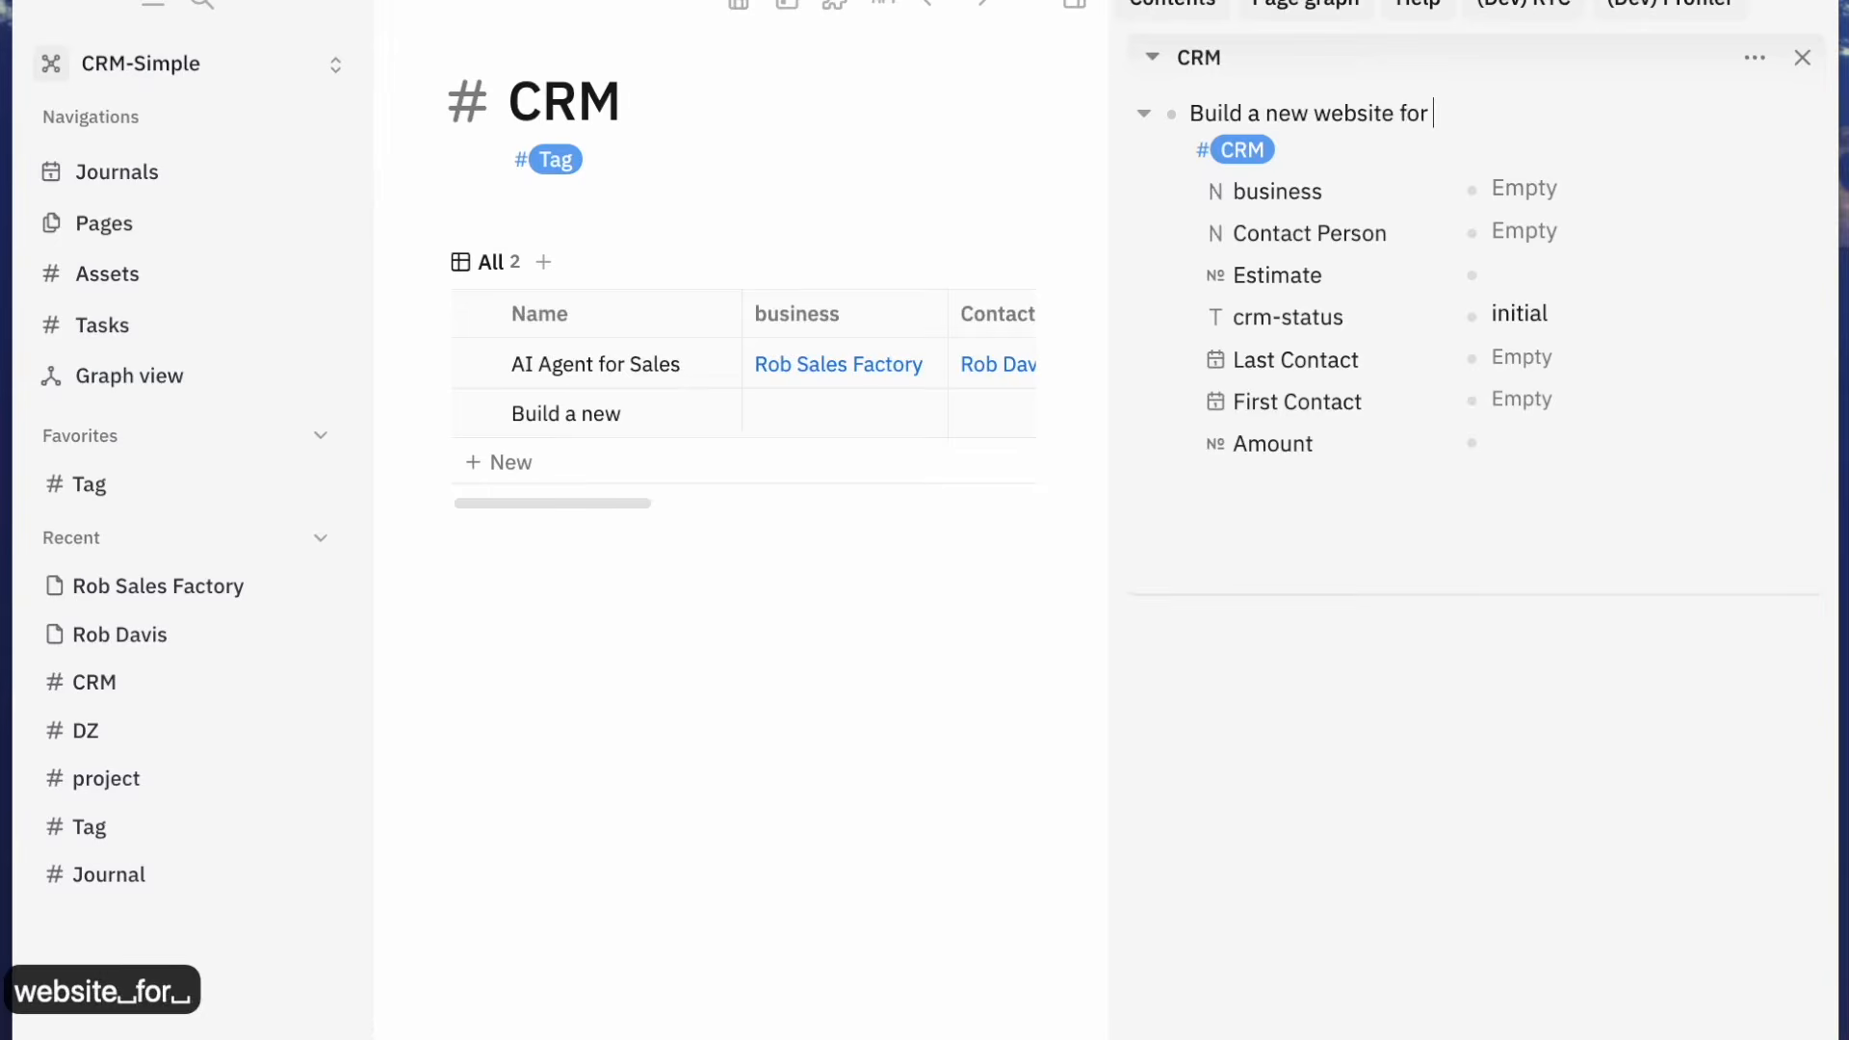
{"action": "type", "text": "brando"}
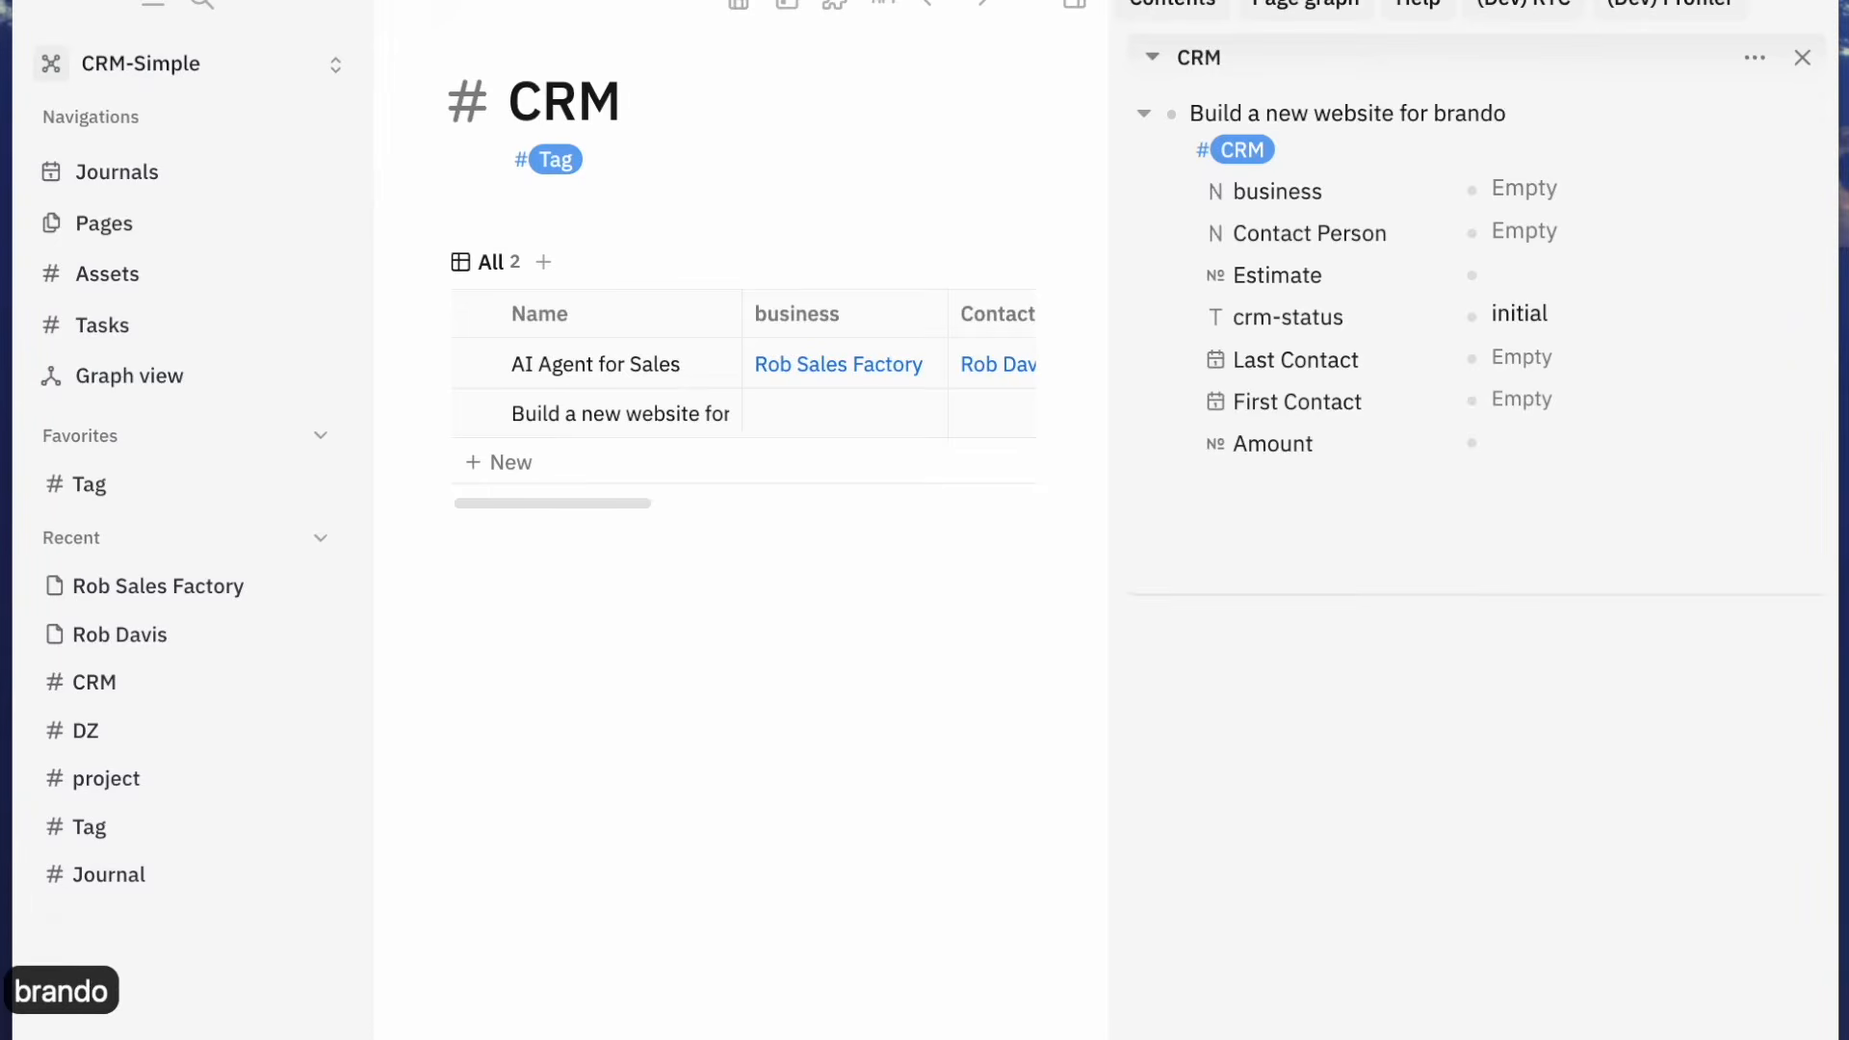
{"action": "type", "text": " dealership"}
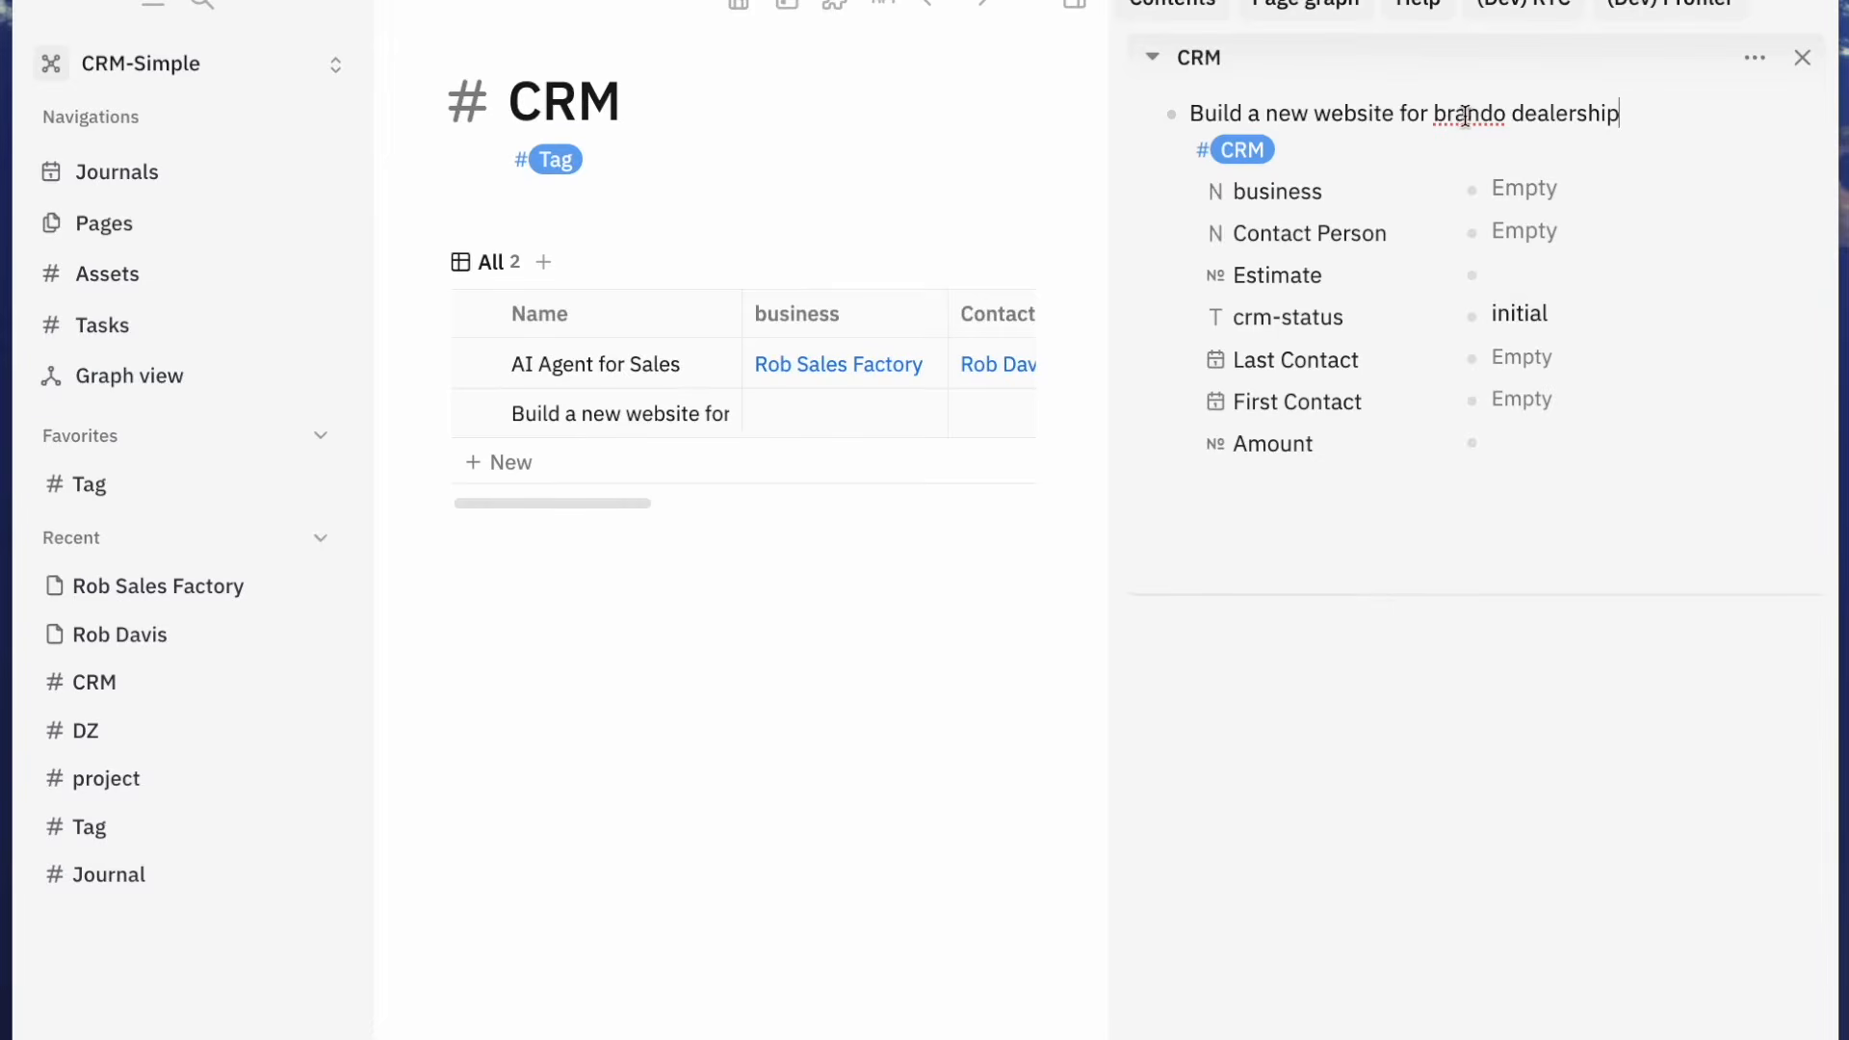
Create the new business 'Brando Dealership' for the deal and set Estimate to 800
{"action": "left_click", "coordinate": [1522, 193]}
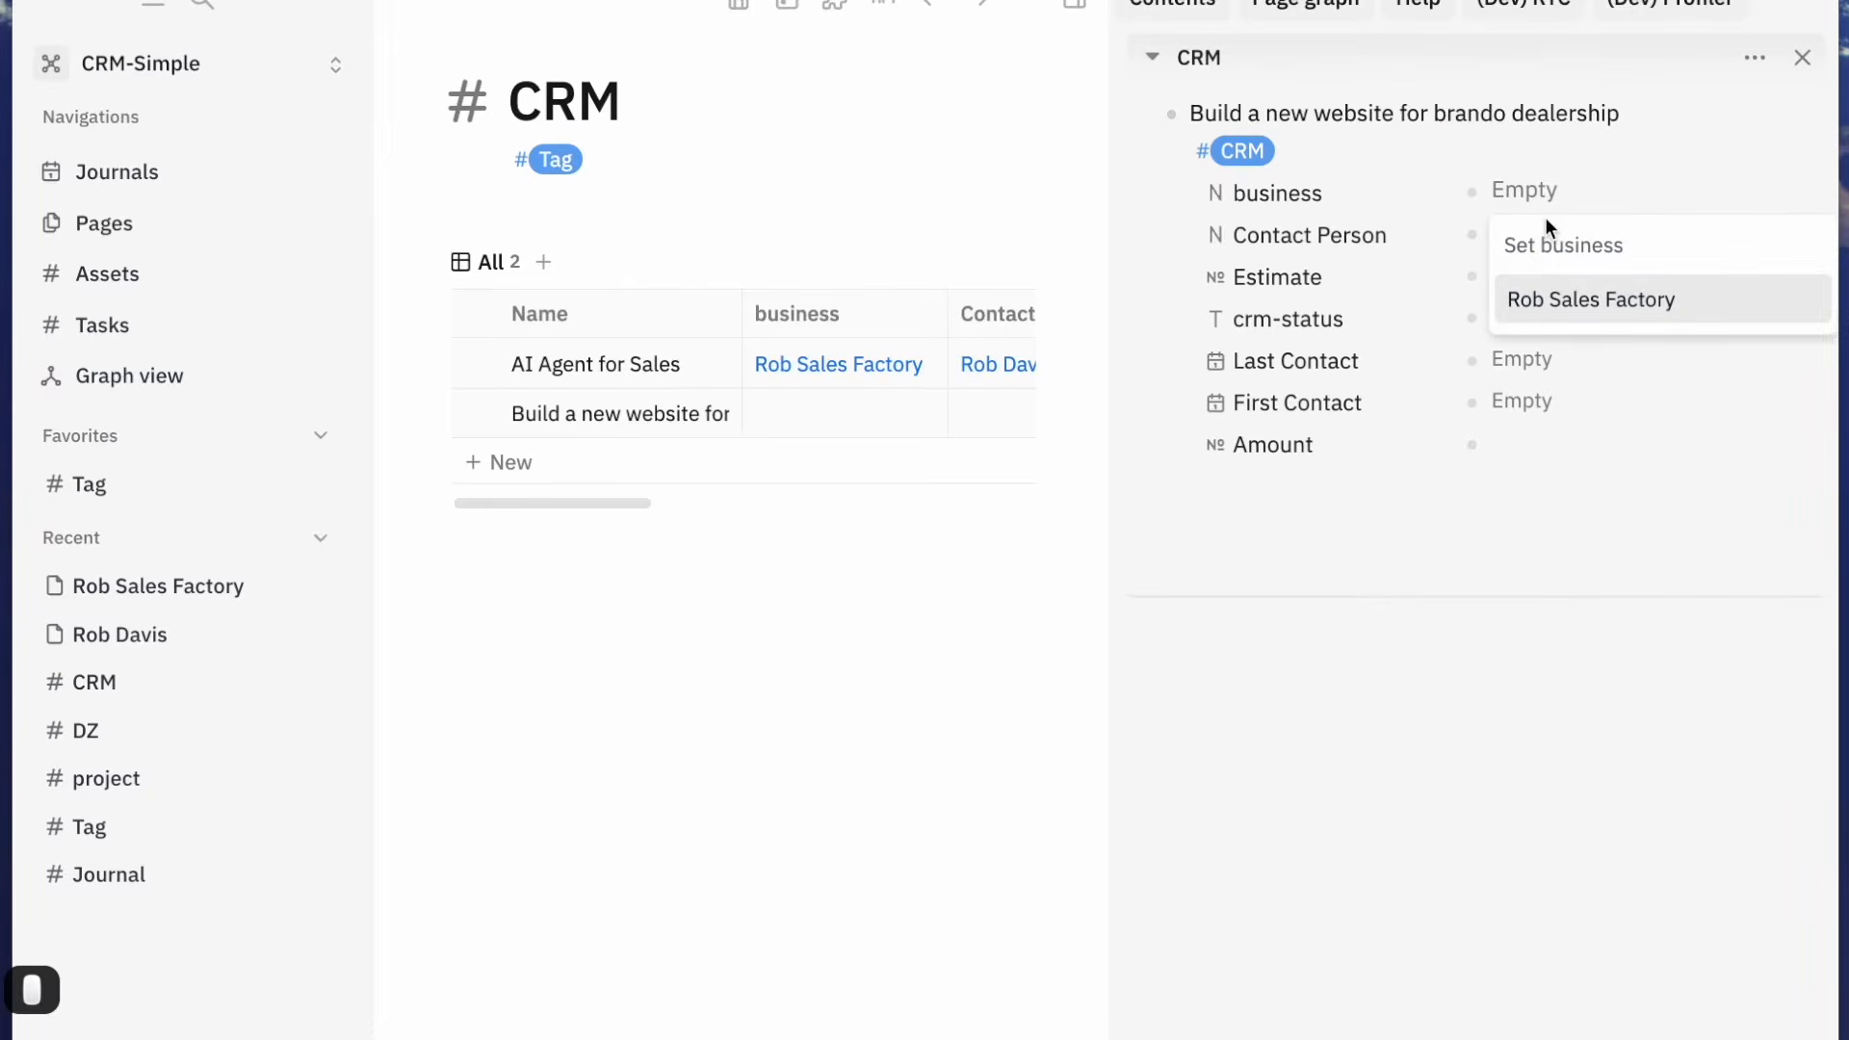
{"action": "type", "text": "Br"}
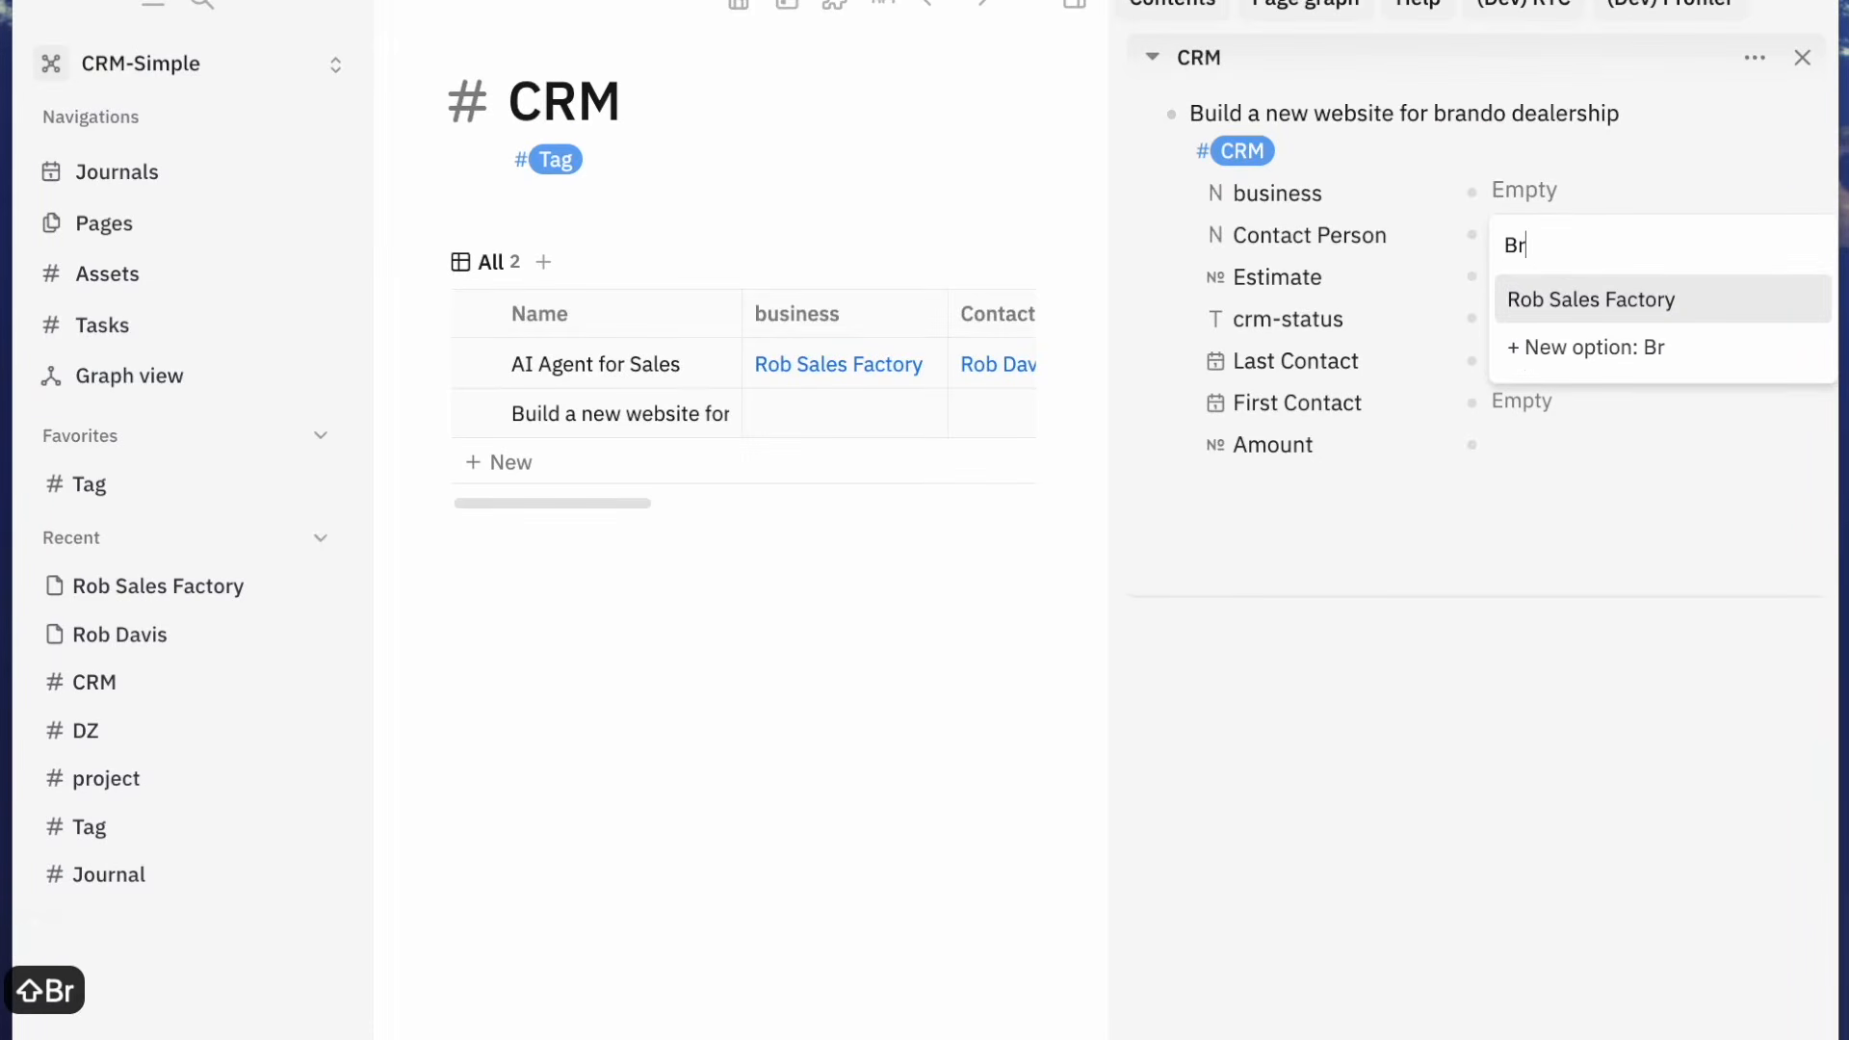
{"action": "type", "text": "ando DEal"}
{"action": "key", "text": "BackSpace"}
{"action": "key", "text": "BackSpace"}
{"action": "key", "text": "BackSpace"}
{"action": "type", "text": "ealershiop"}
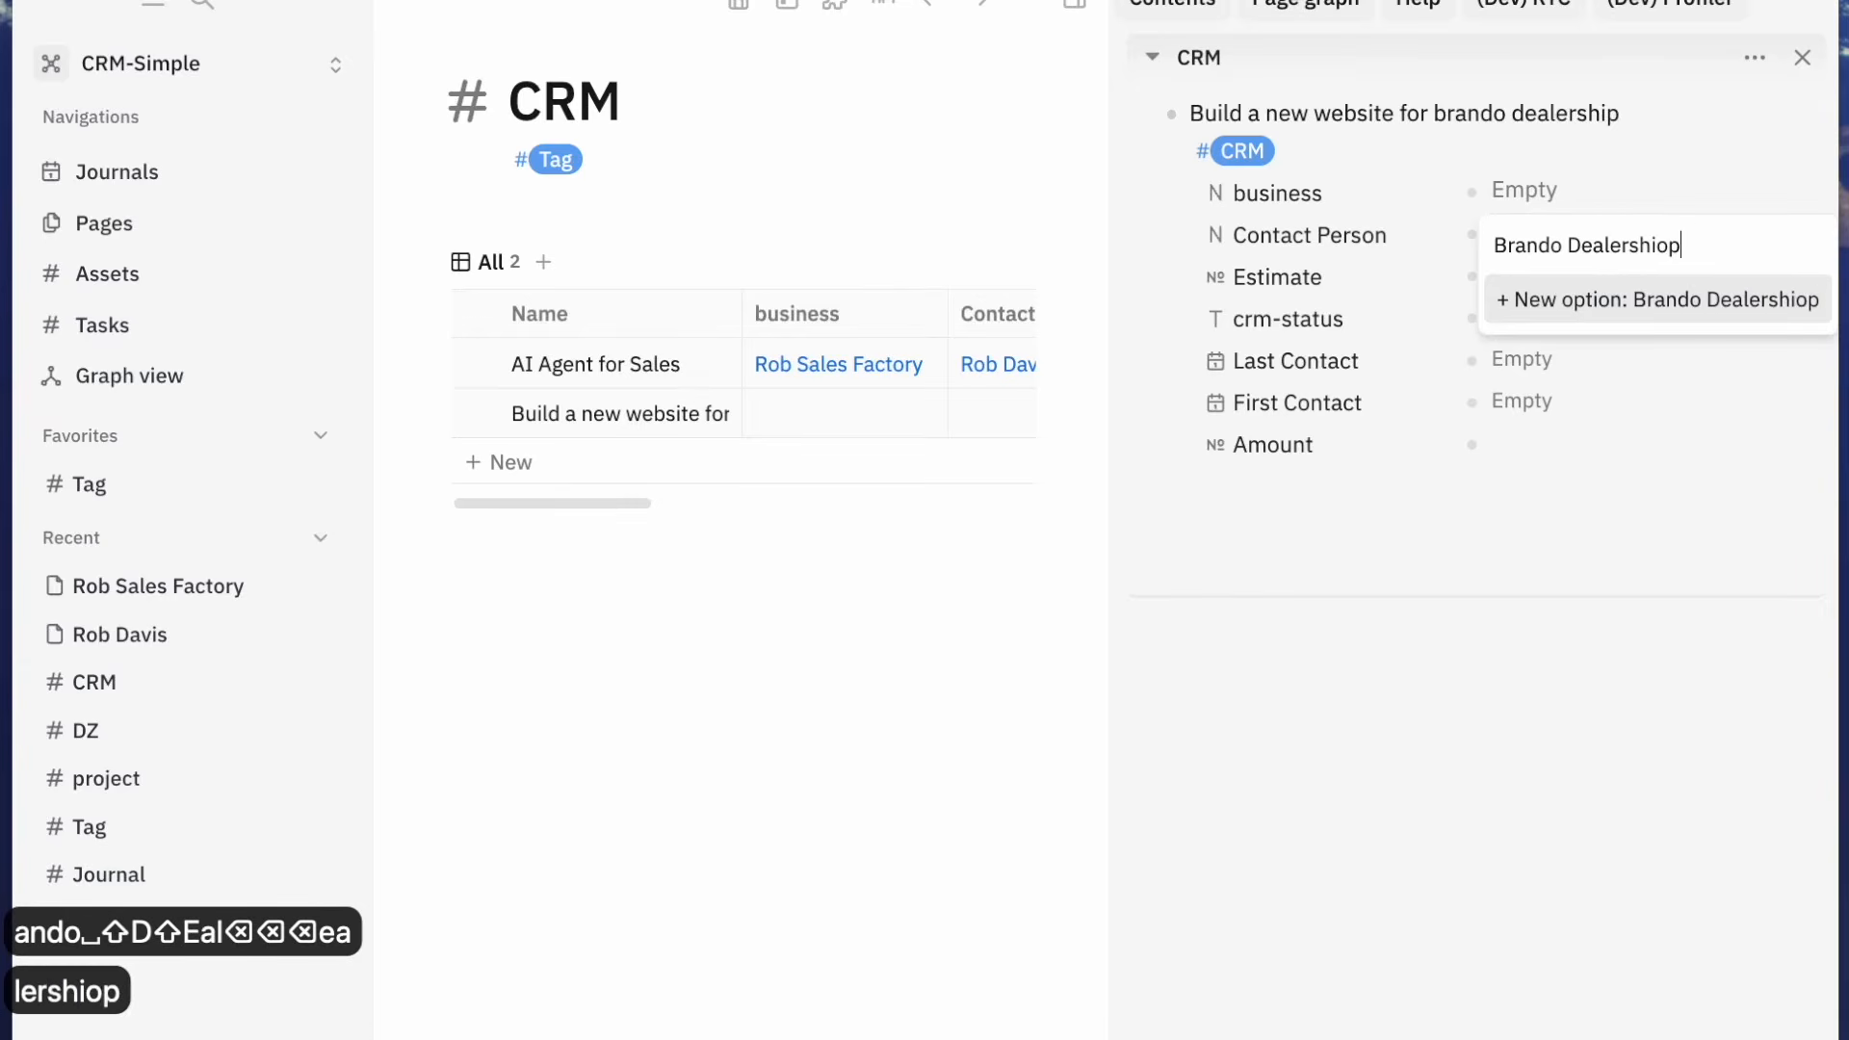
{"action": "key", "text": "BackSpace"}
{"action": "key", "text": "BackSpace"}
{"action": "type", "text": "p"}
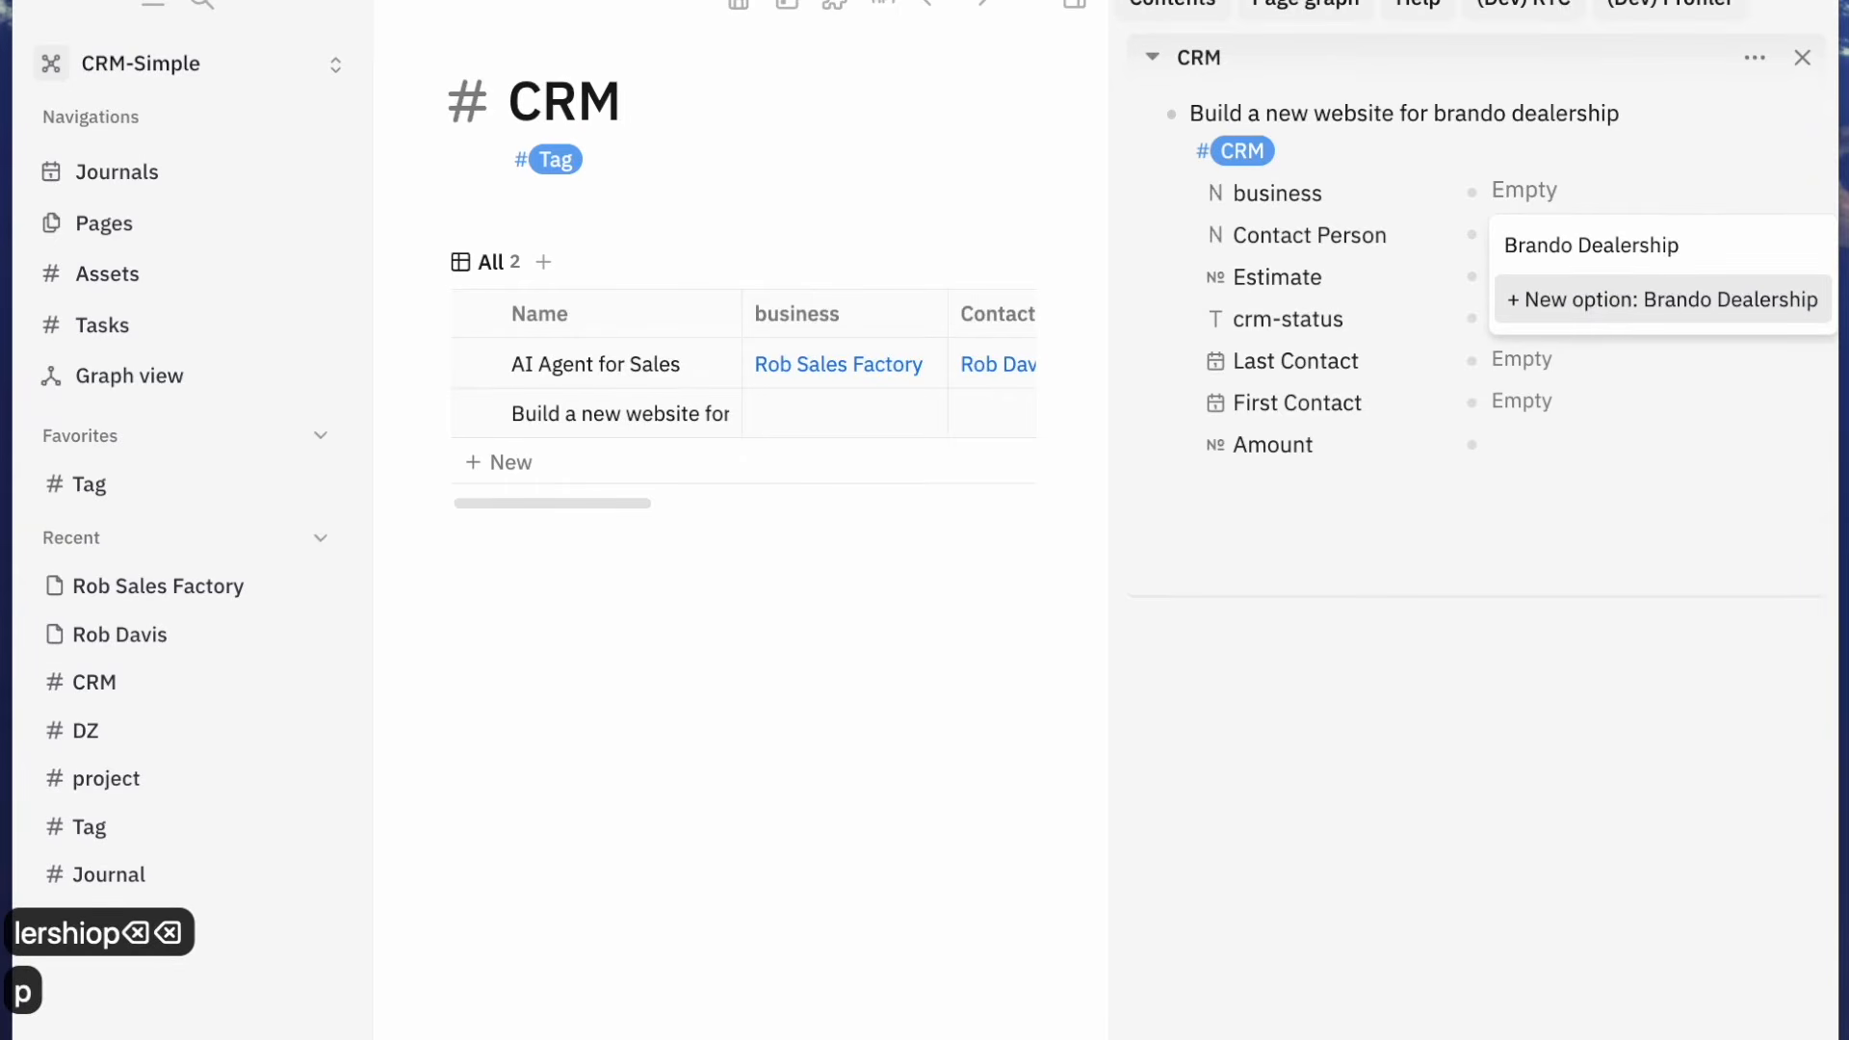
{"action": "key", "text": "Return"}
{"action": "left_click", "coordinate": [1522, 288]}
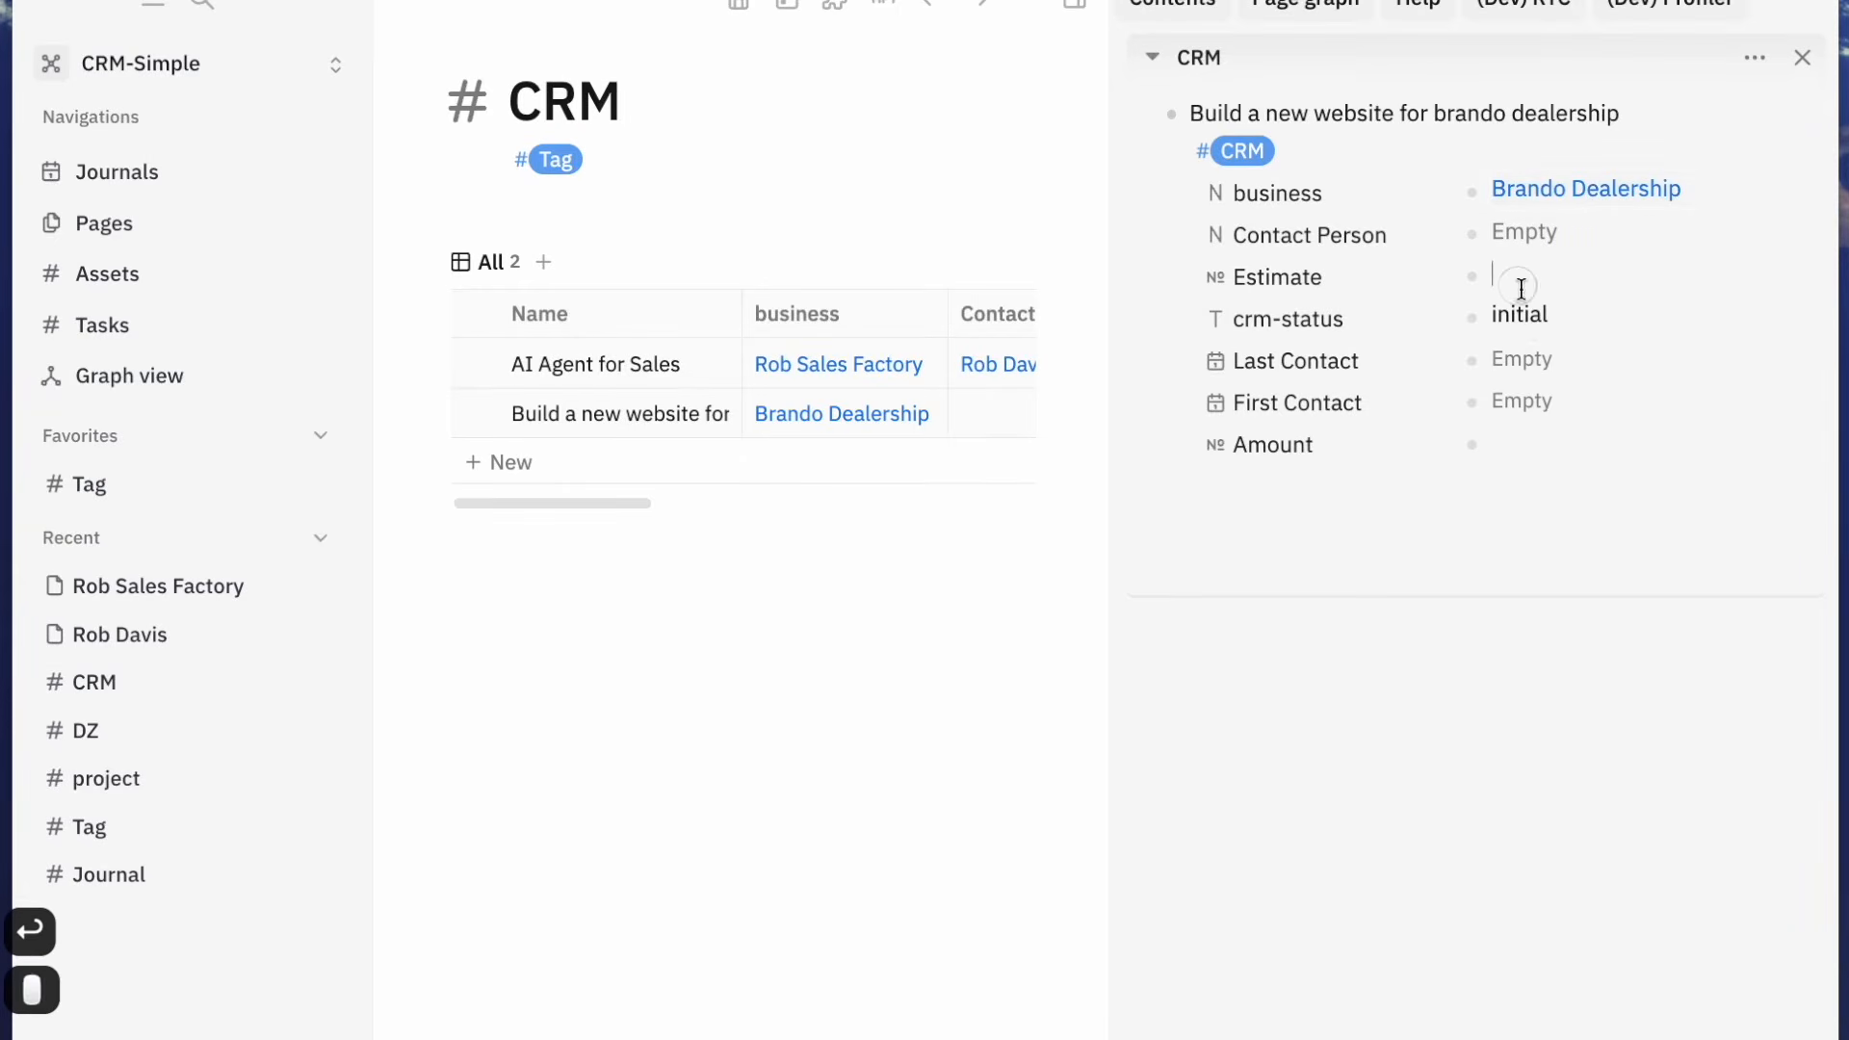
{"action": "type", "text": "800"}
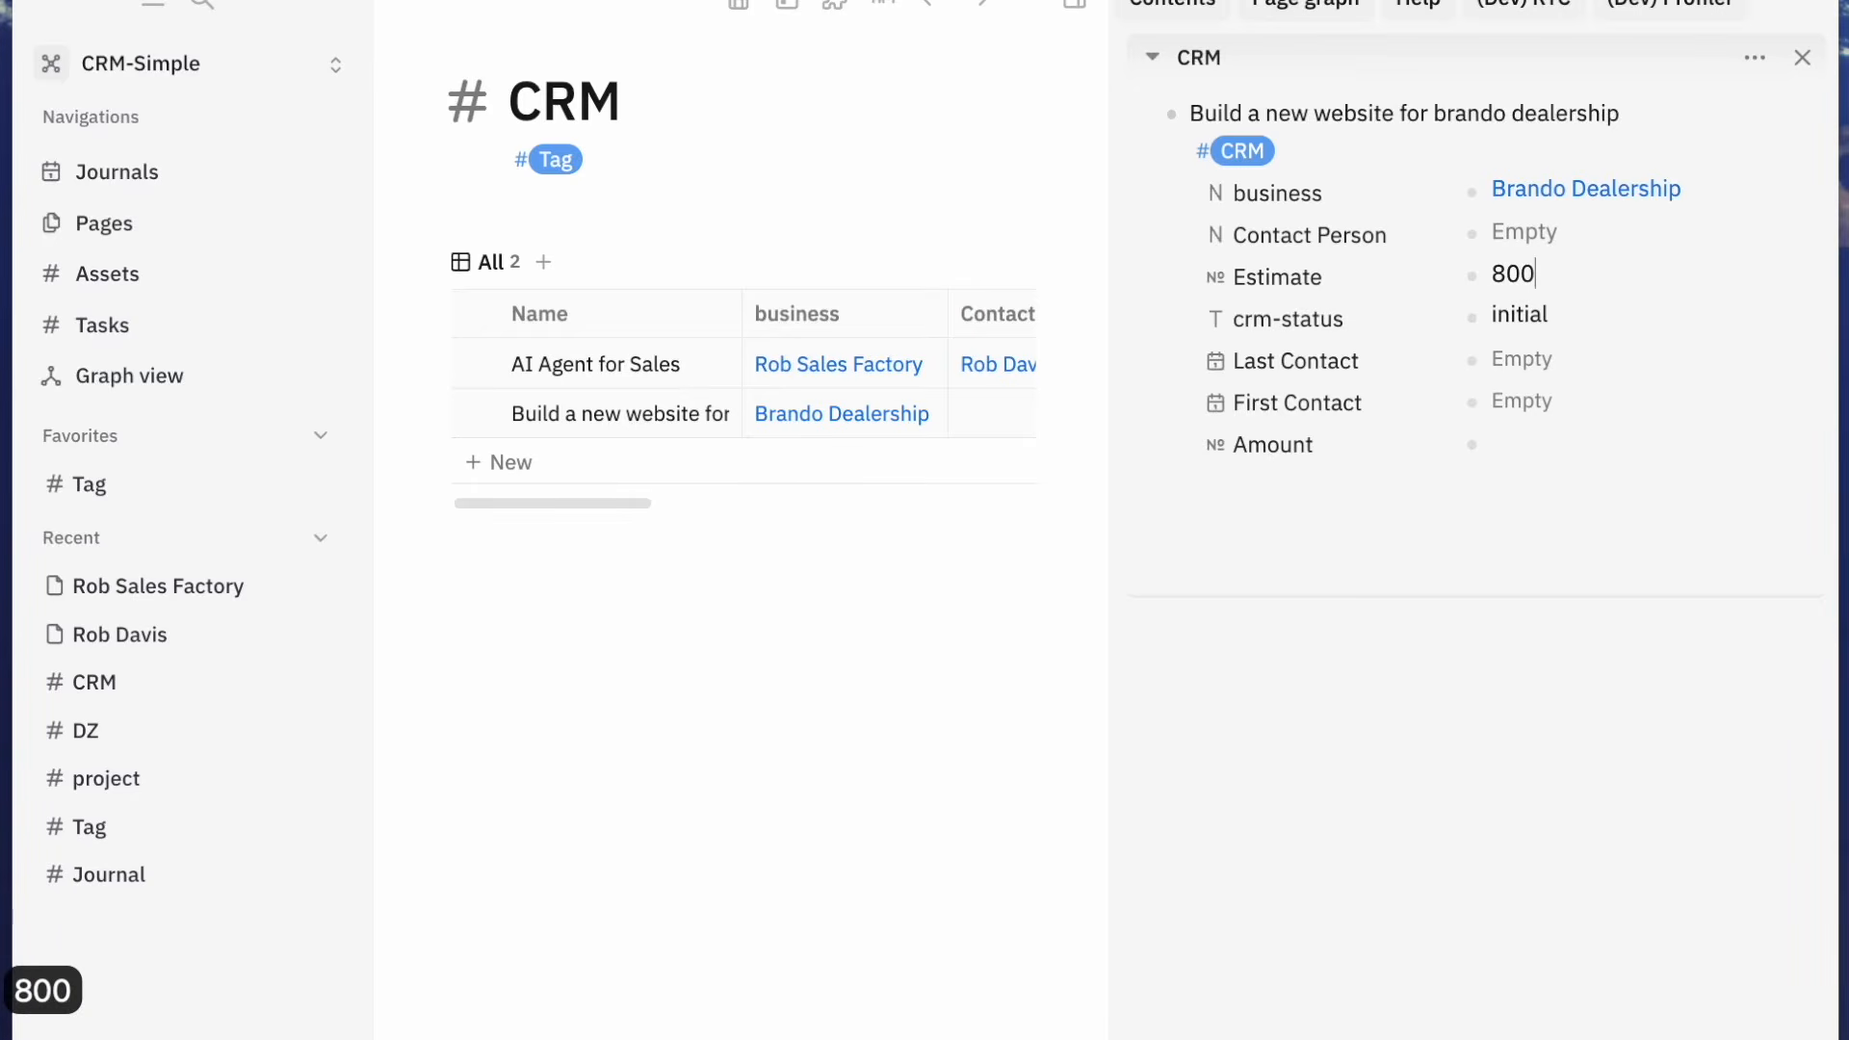
{"action": "type", "text": "0"}
{"action": "key", "text": "BackSpace"}
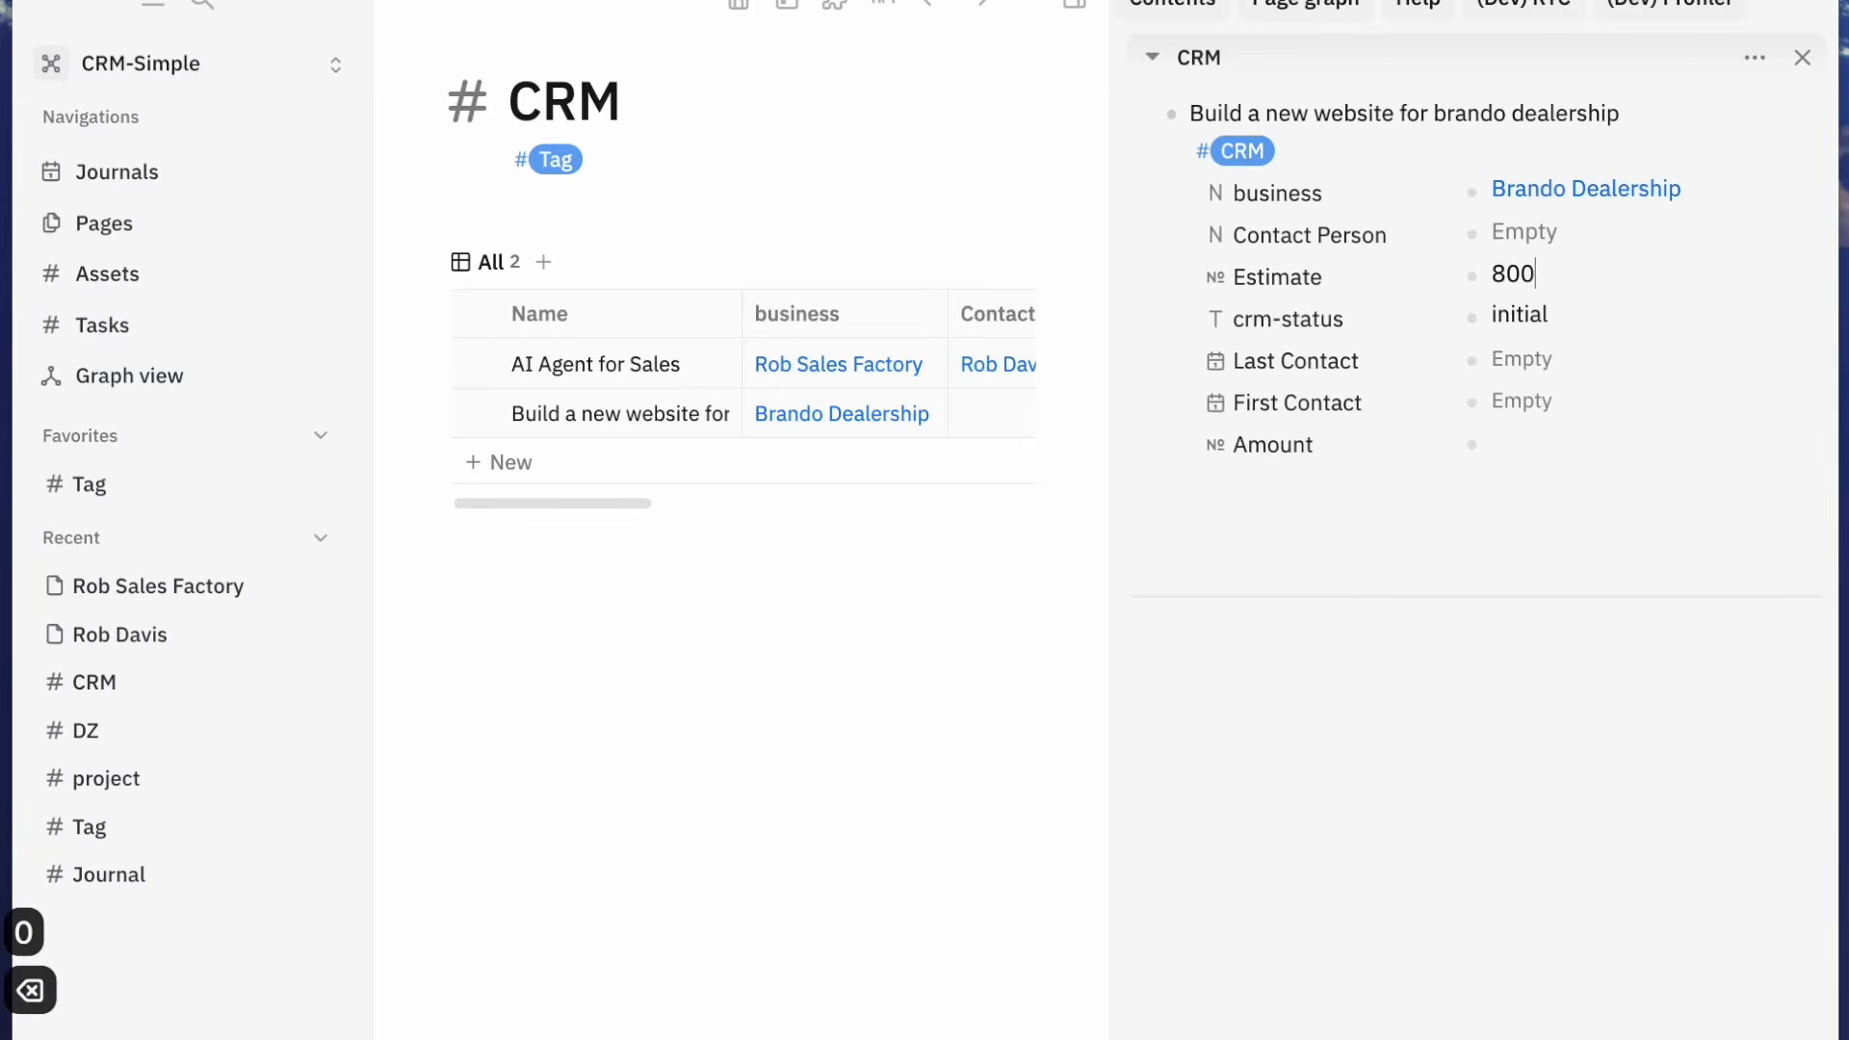
Set Last Contact to August 1st, 2025 and First Contact to July 16th, 2025
{"action": "left_click", "coordinate": [1524, 362]}
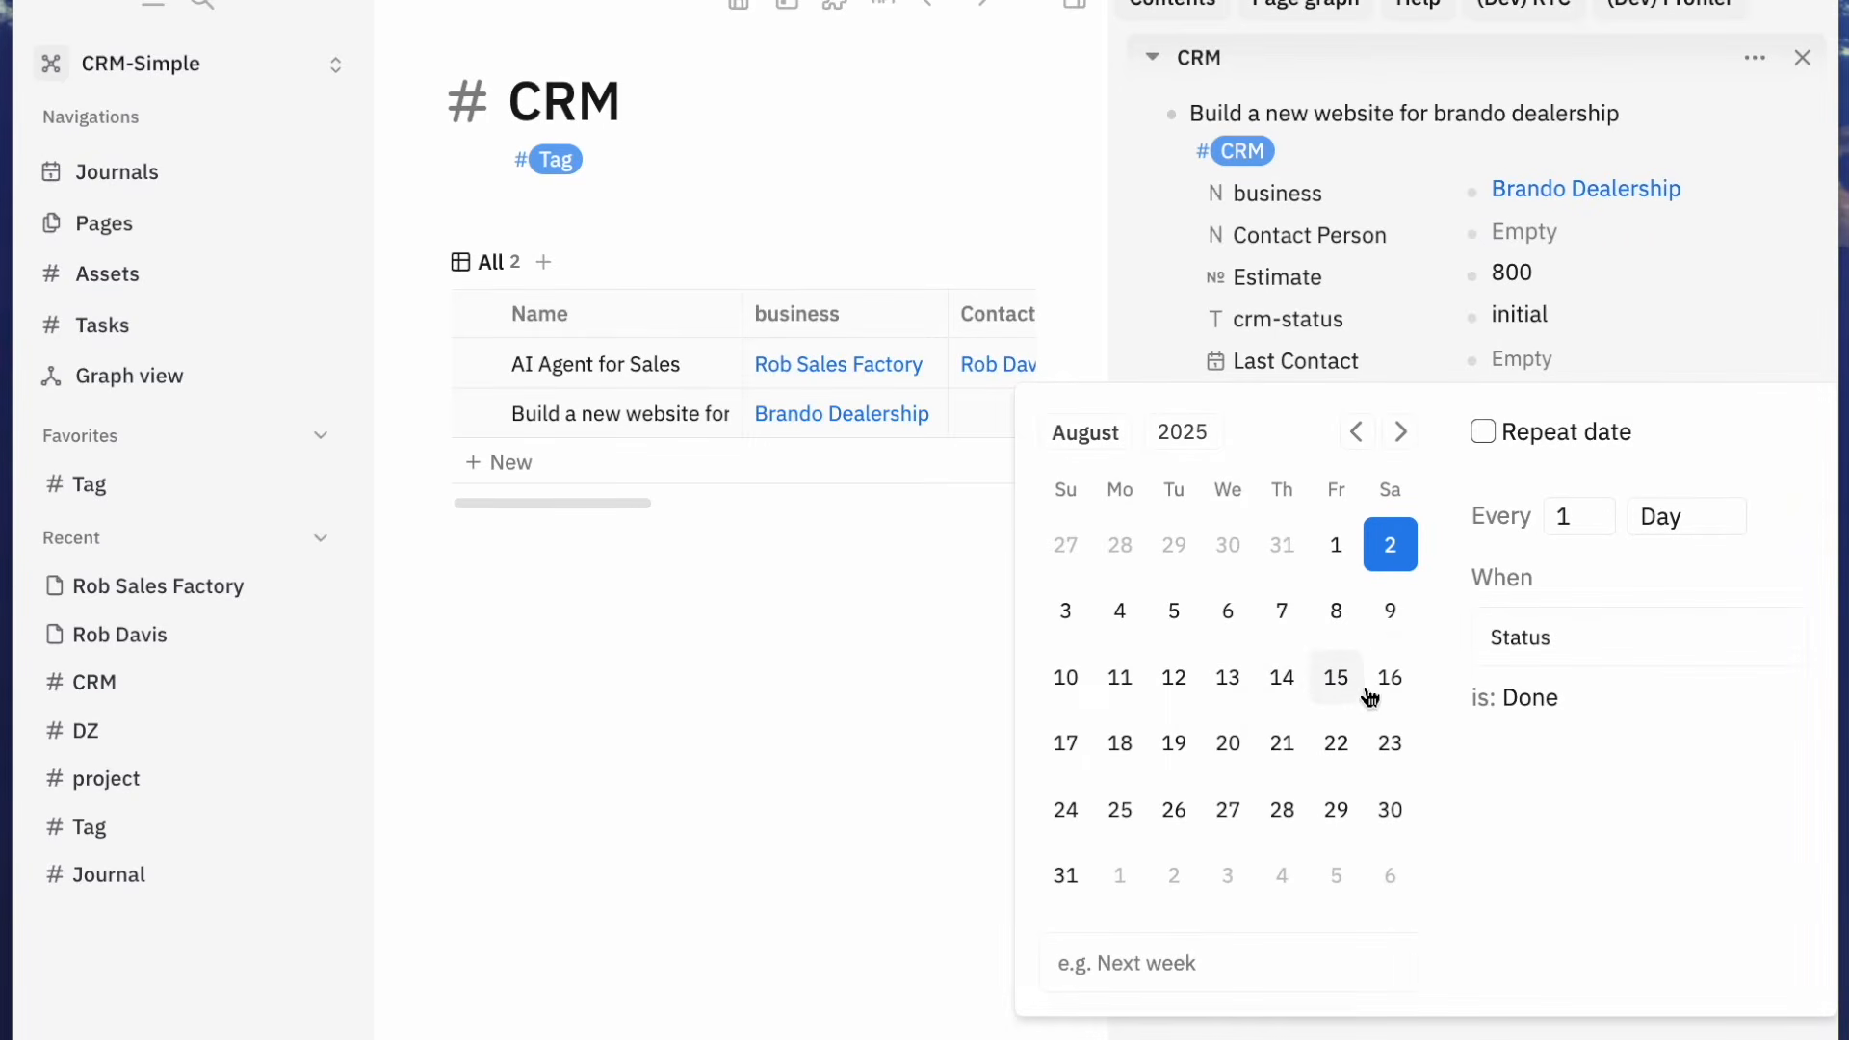
{"action": "left_click", "coordinate": [1334, 554]}
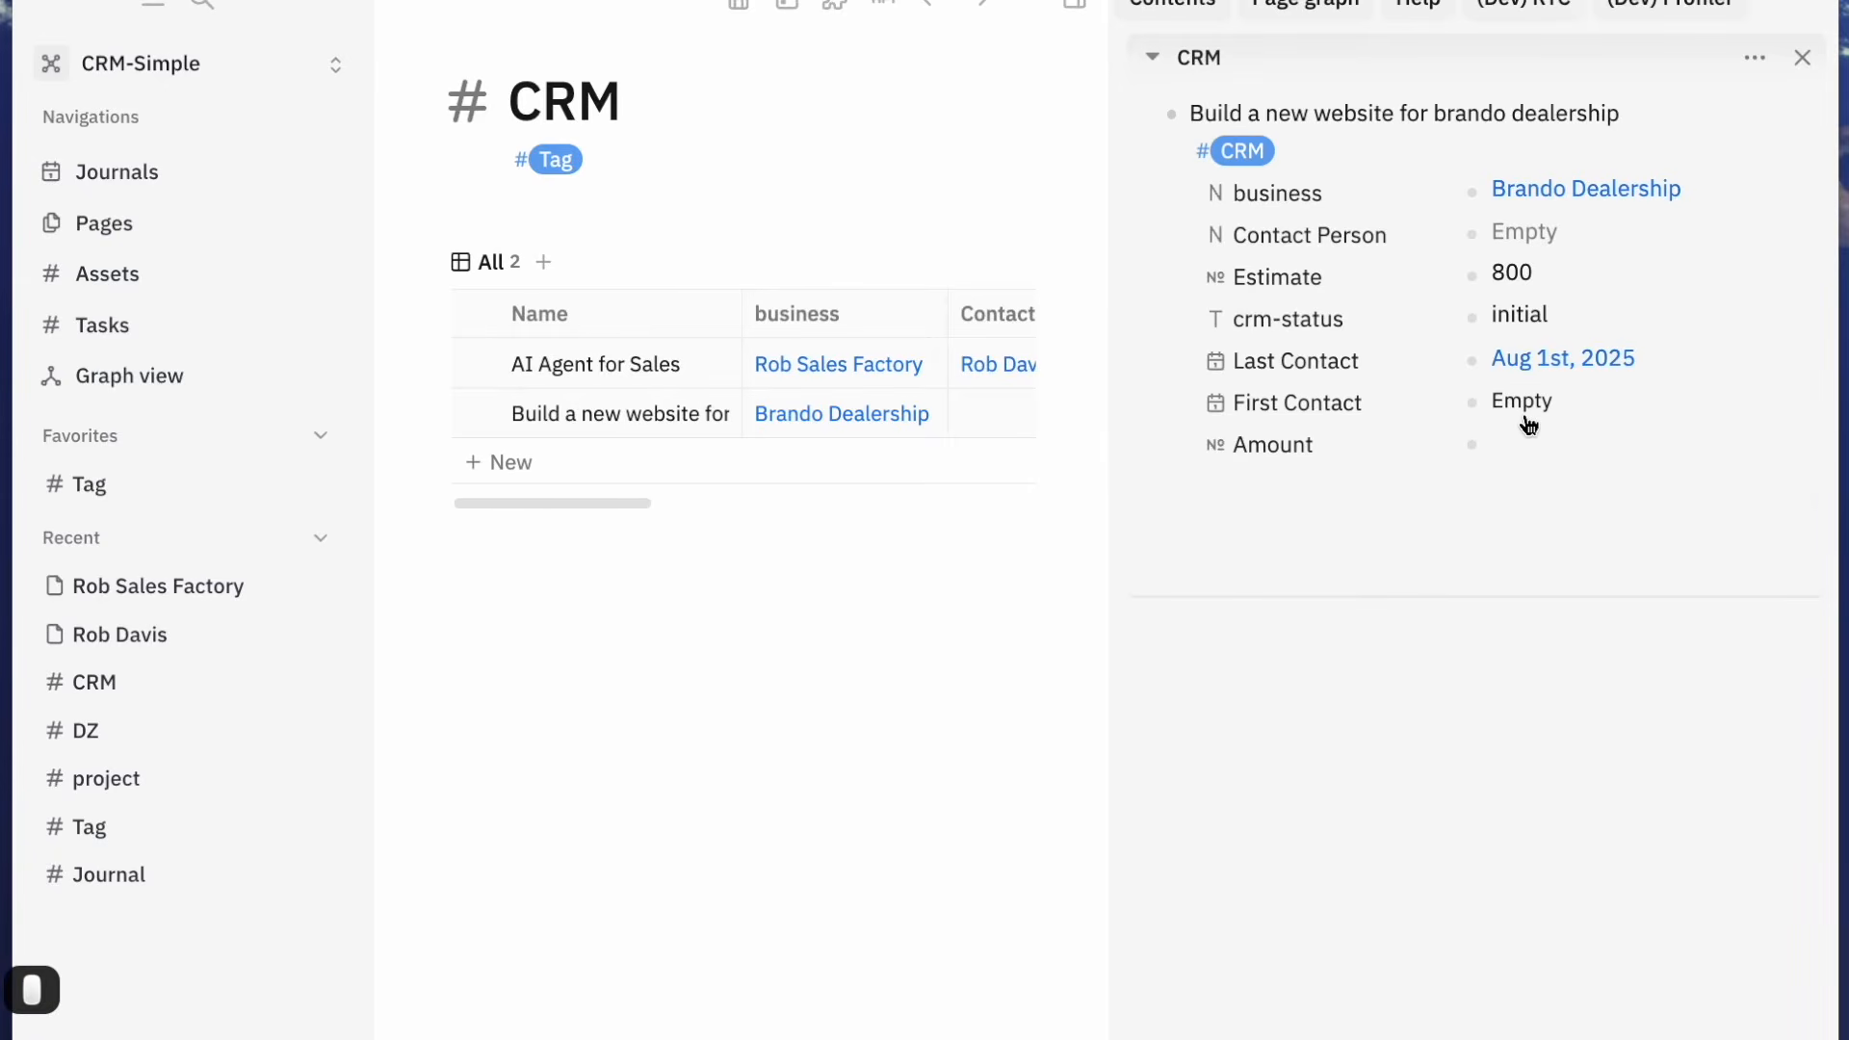
{"action": "left_click", "coordinate": [1527, 420]}
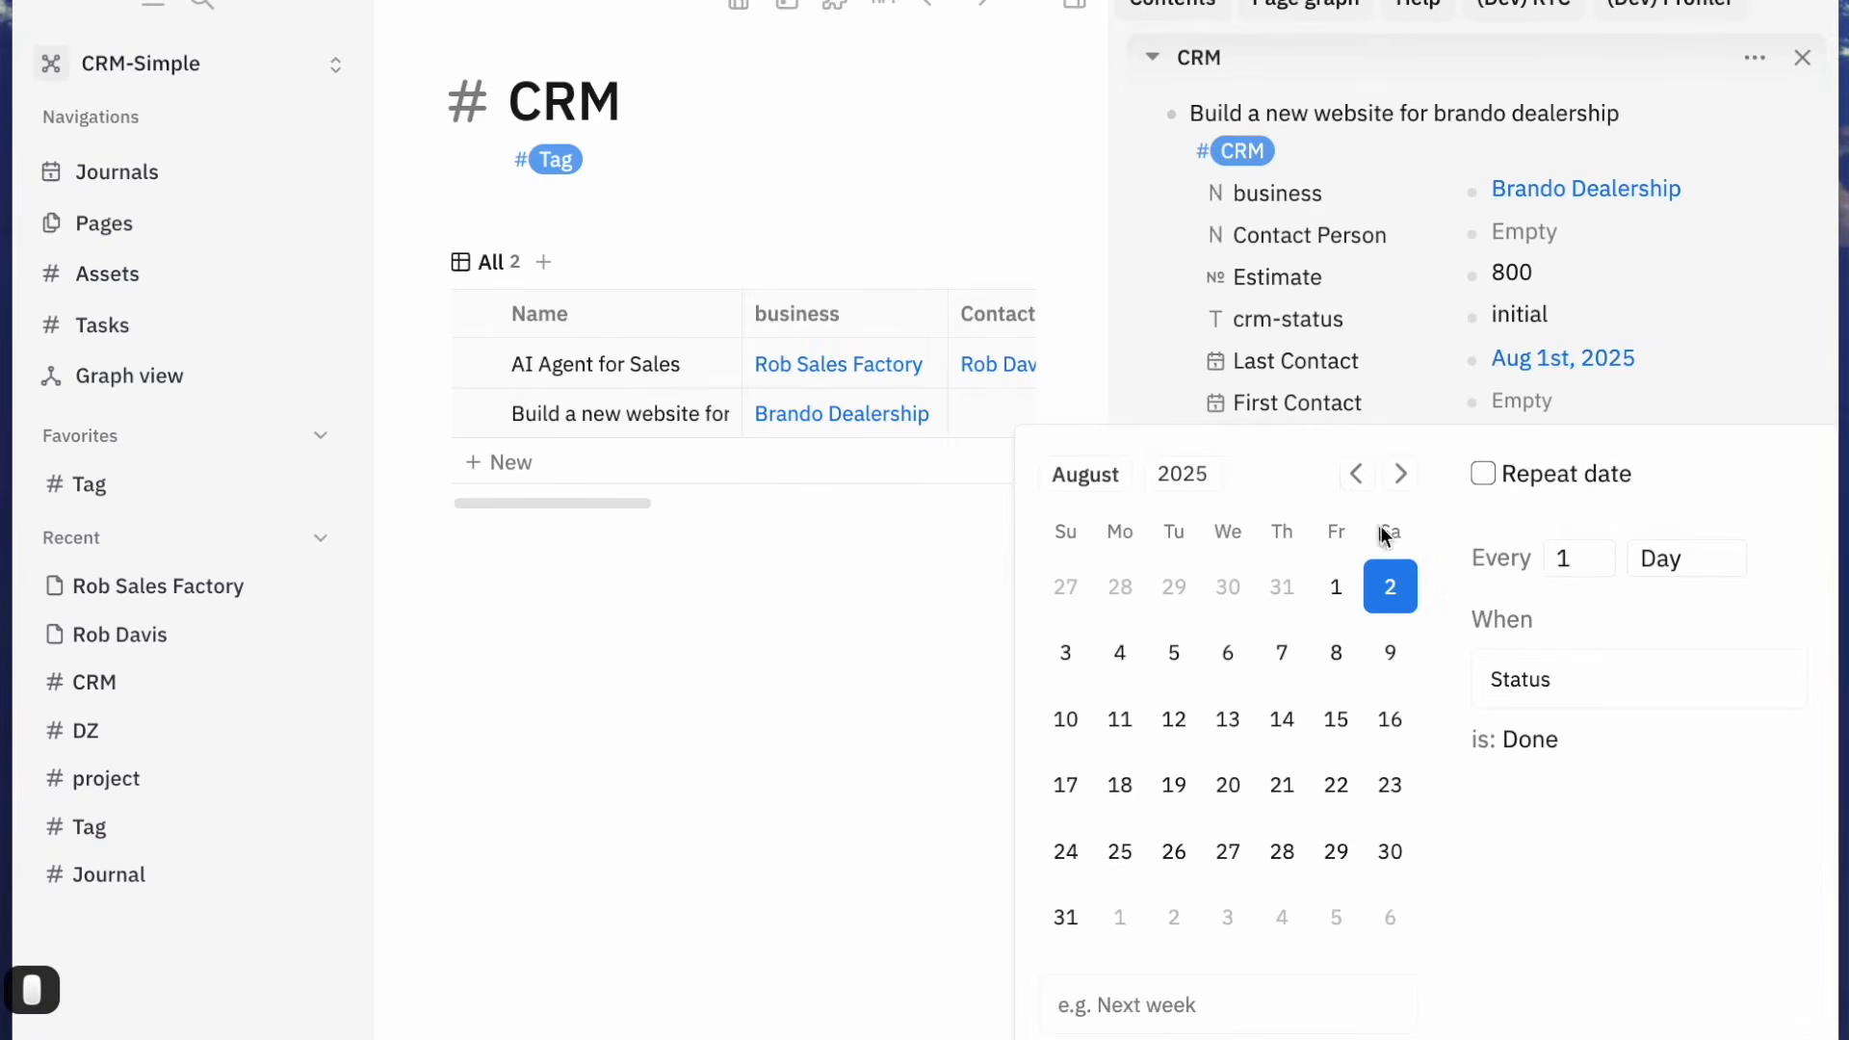
{"action": "left_click", "coordinate": [1359, 478]}
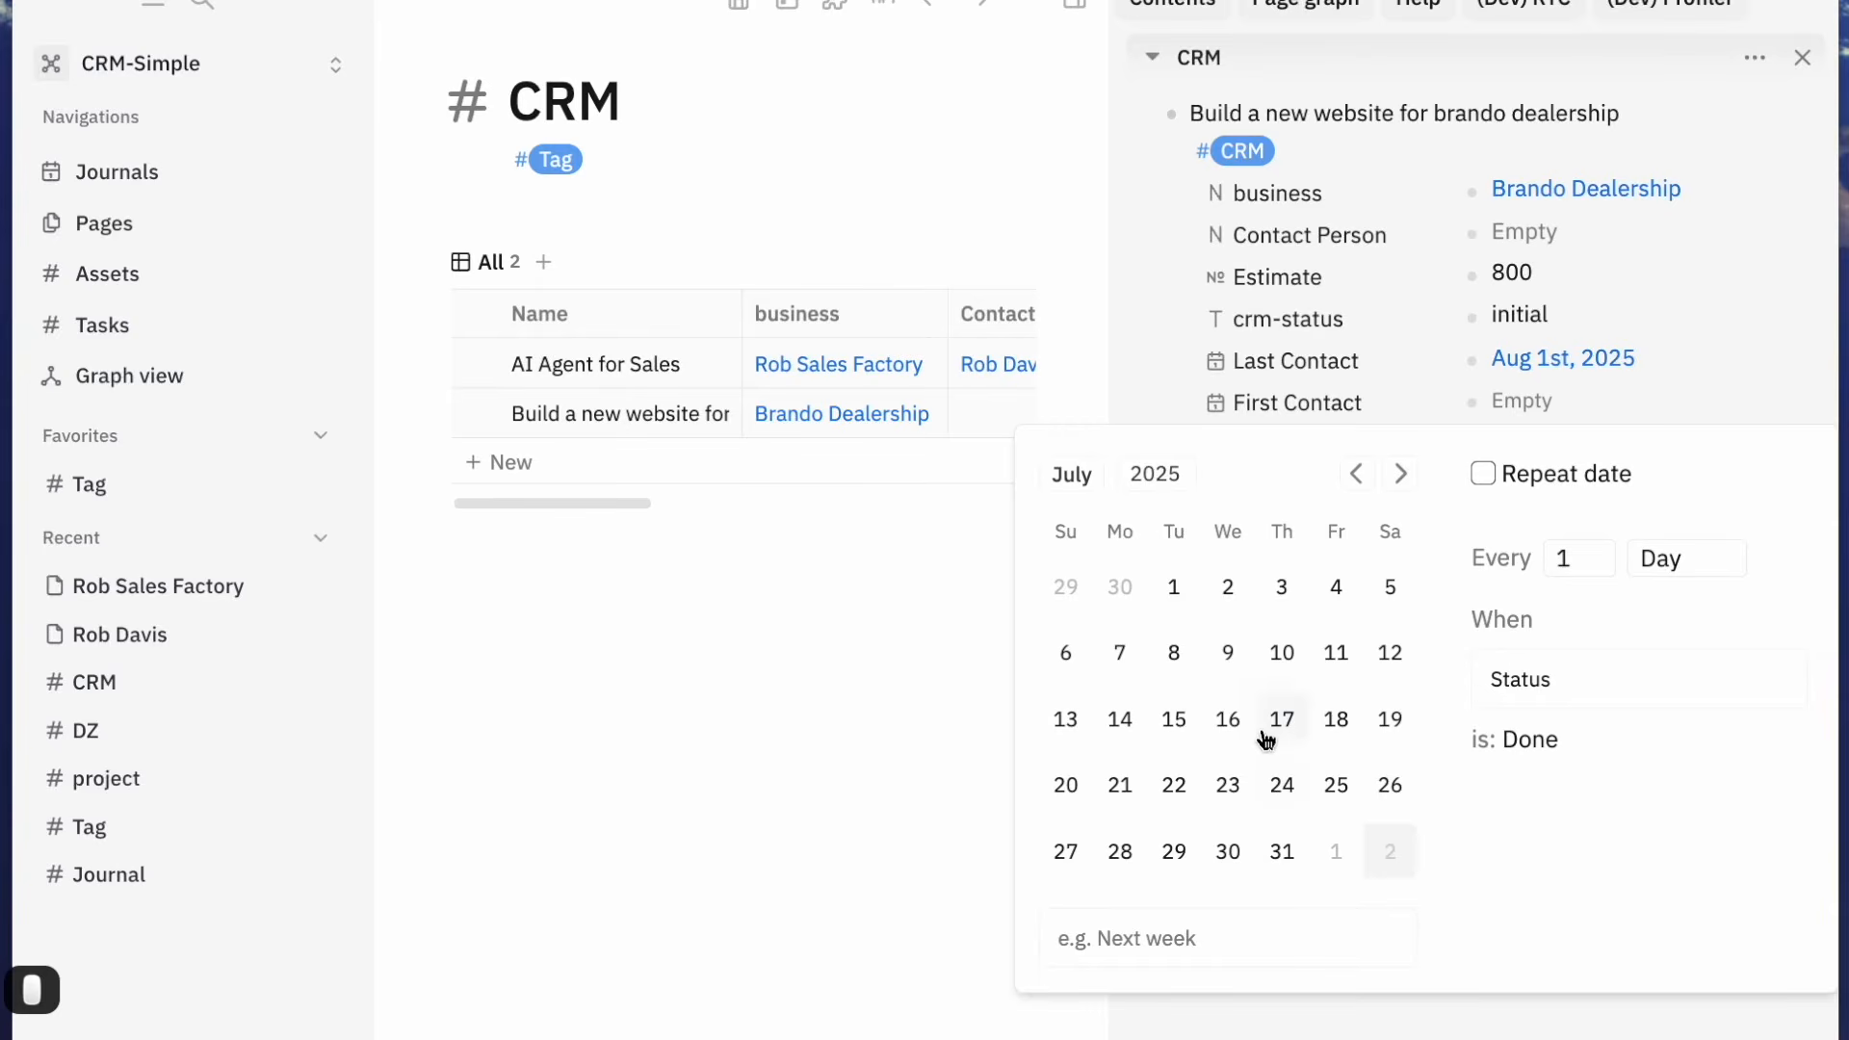
{"action": "left_click", "coordinate": [1233, 720]}
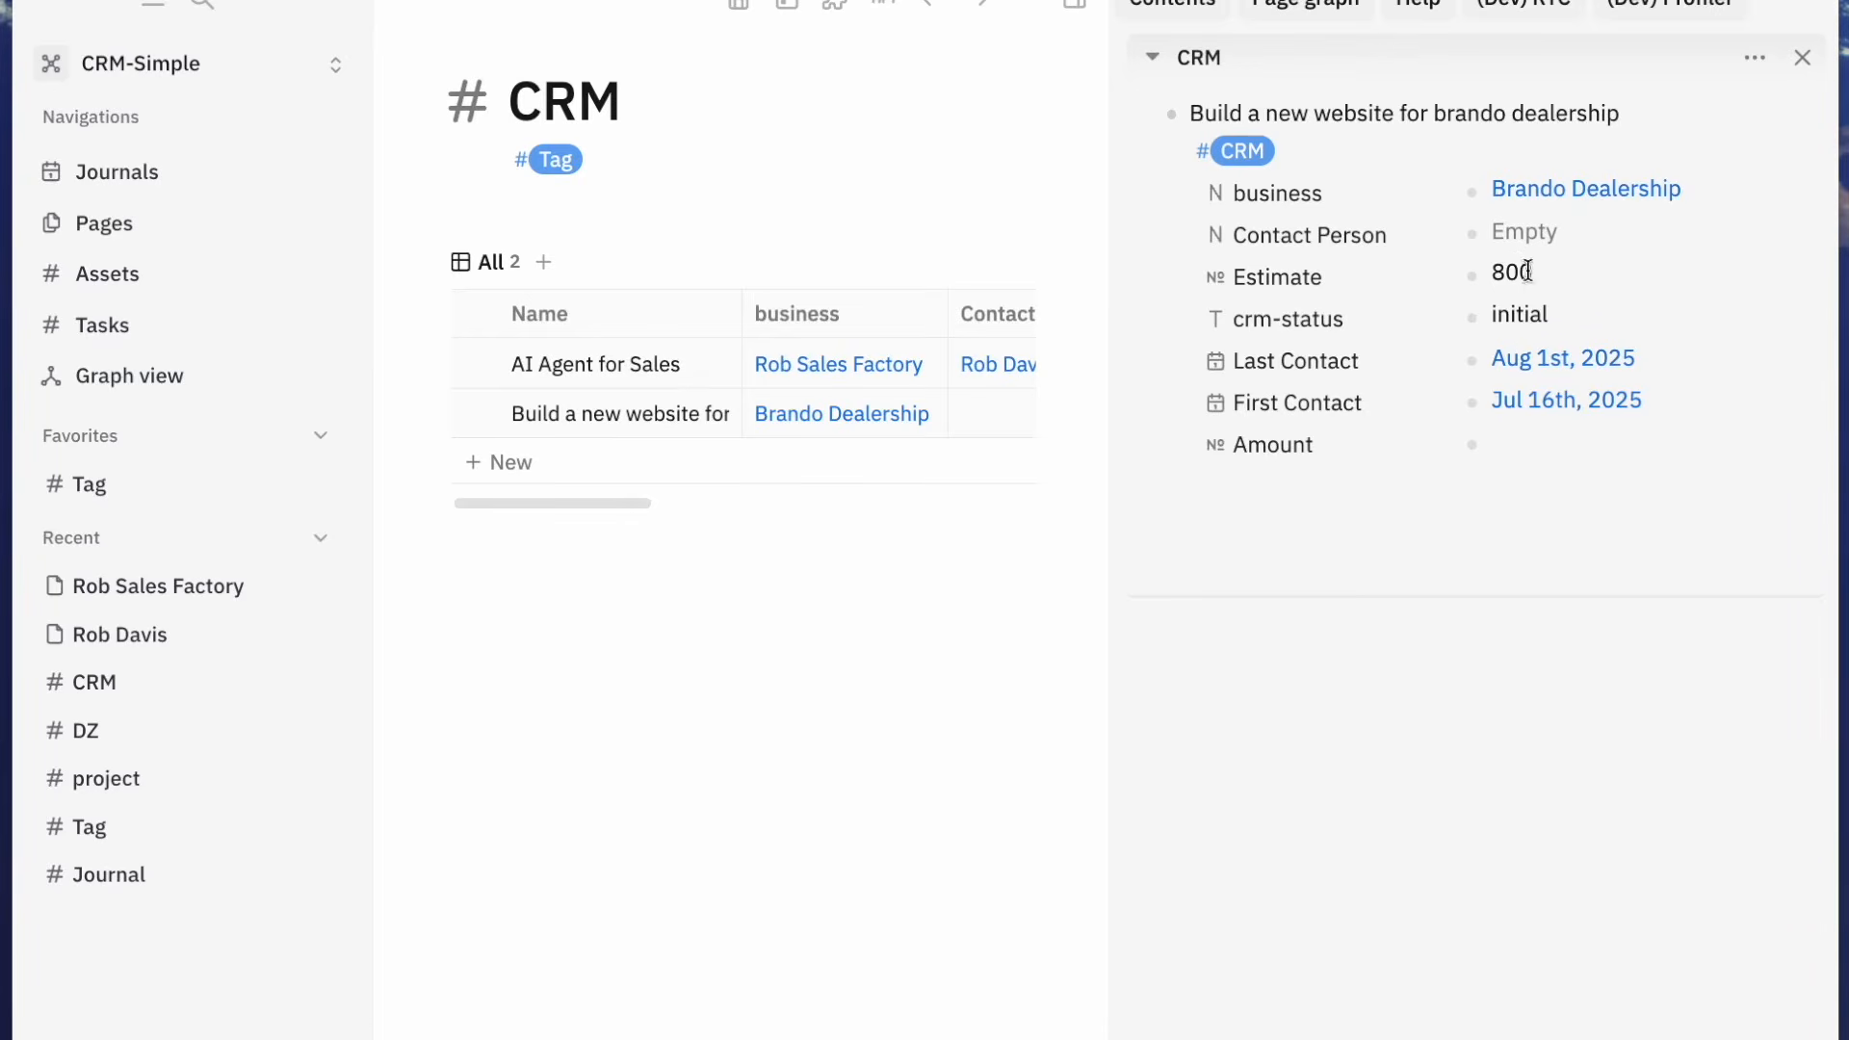
Set crm-status to signed contract and Amount to 2500
{"action": "left_click", "coordinate": [1533, 322]}
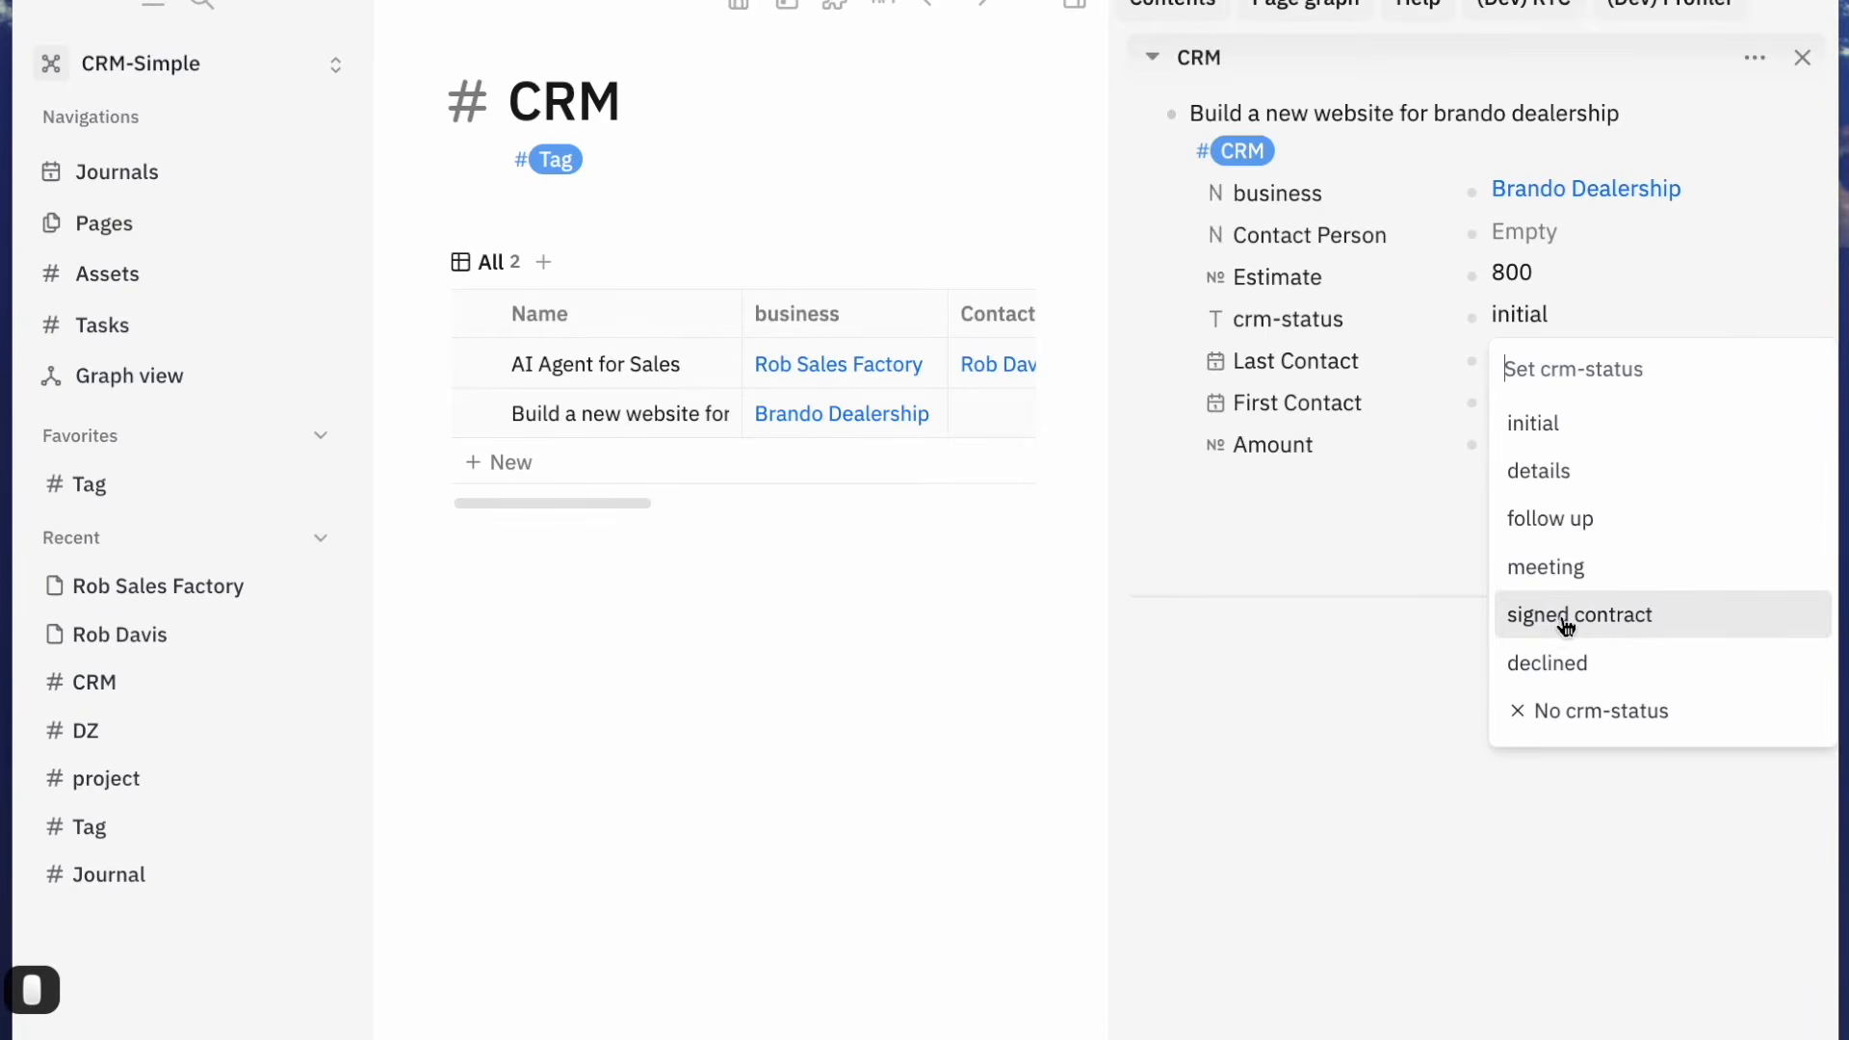
{"action": "left_click", "coordinate": [1566, 624]}
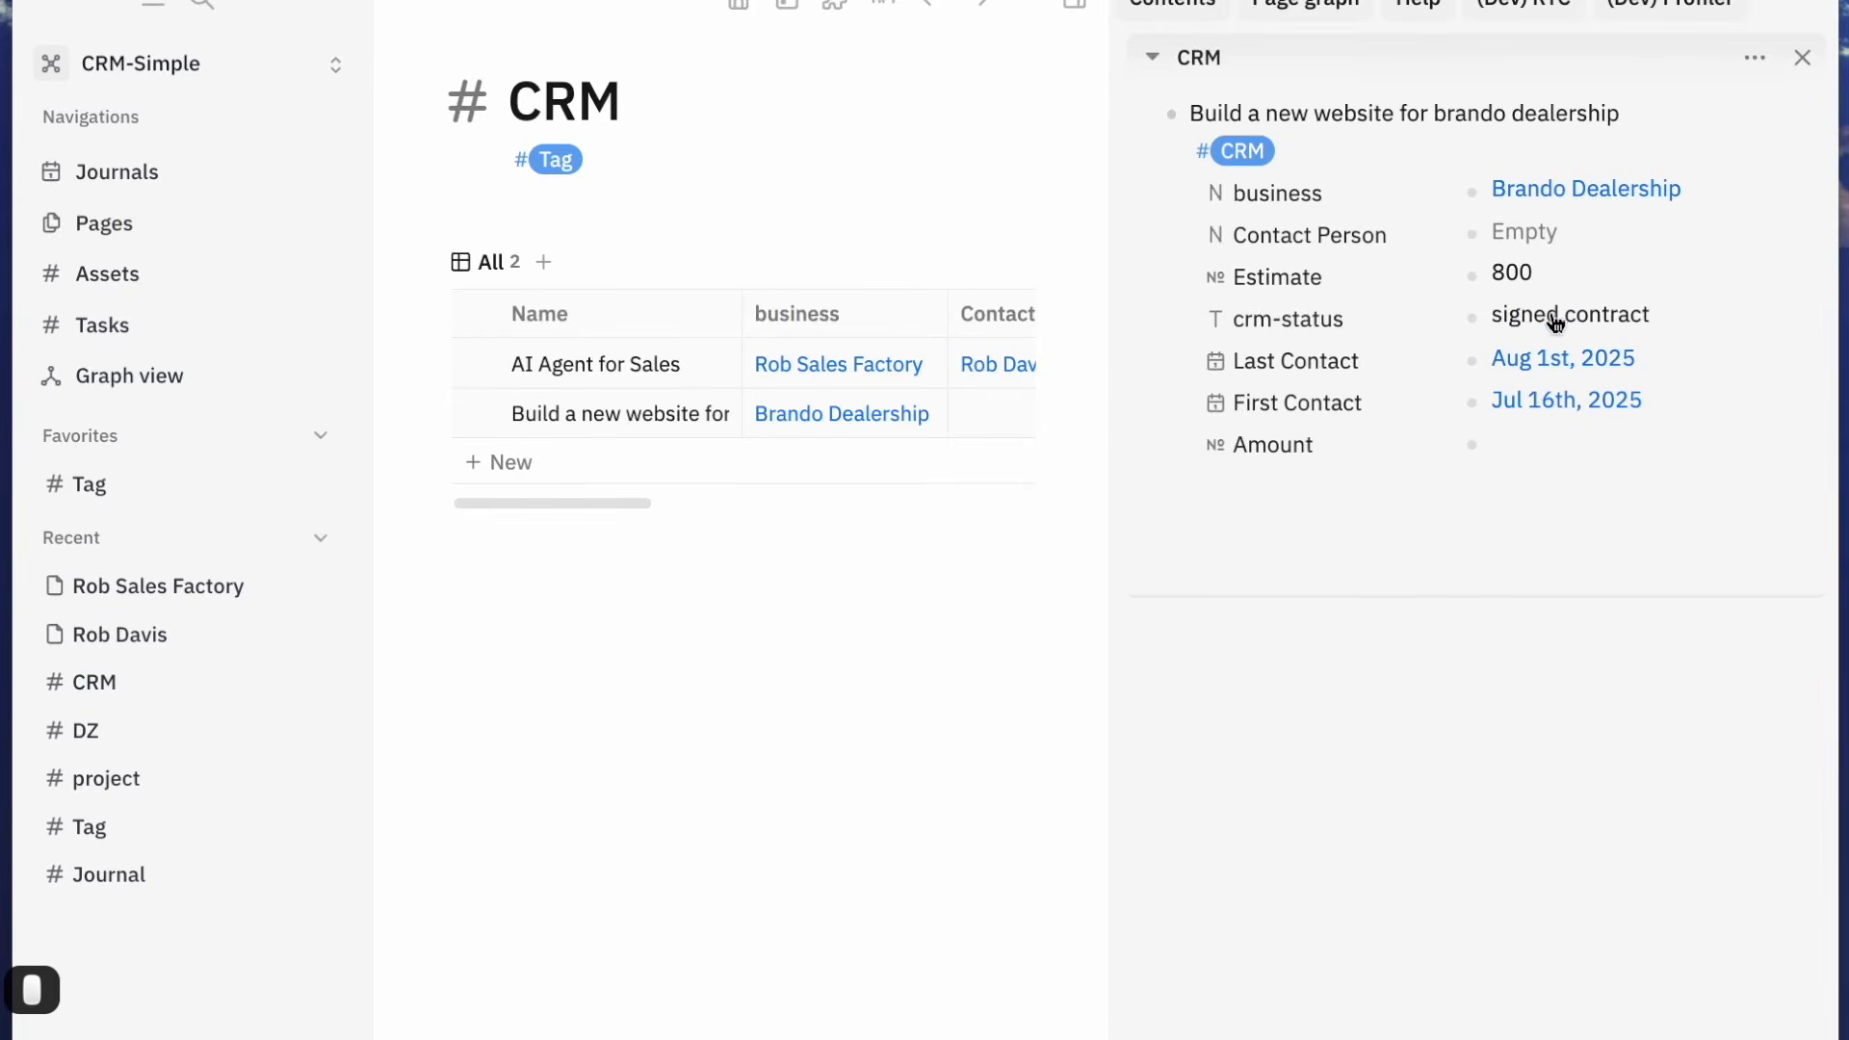
{"action": "left_click", "coordinate": [1522, 451]}
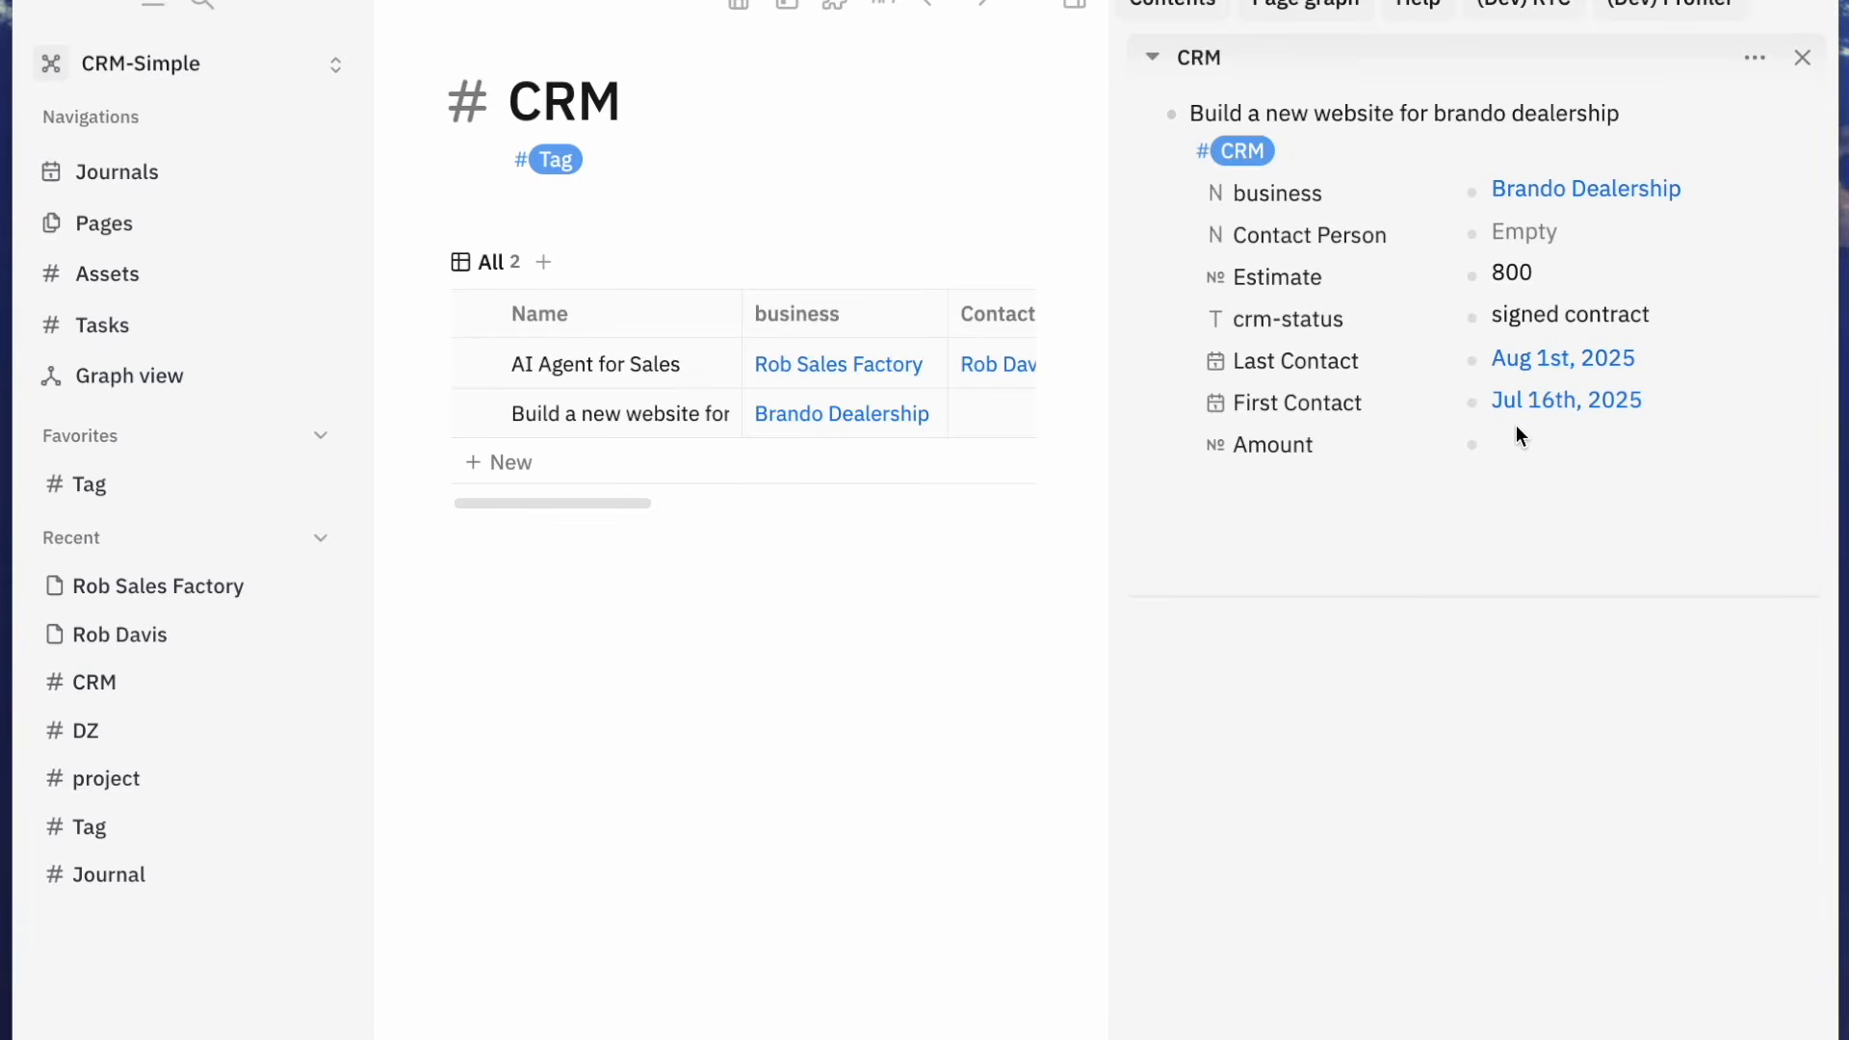
{"action": "type", "text": "2500"}
{"action": "left_click", "coordinate": [1598, 563]}
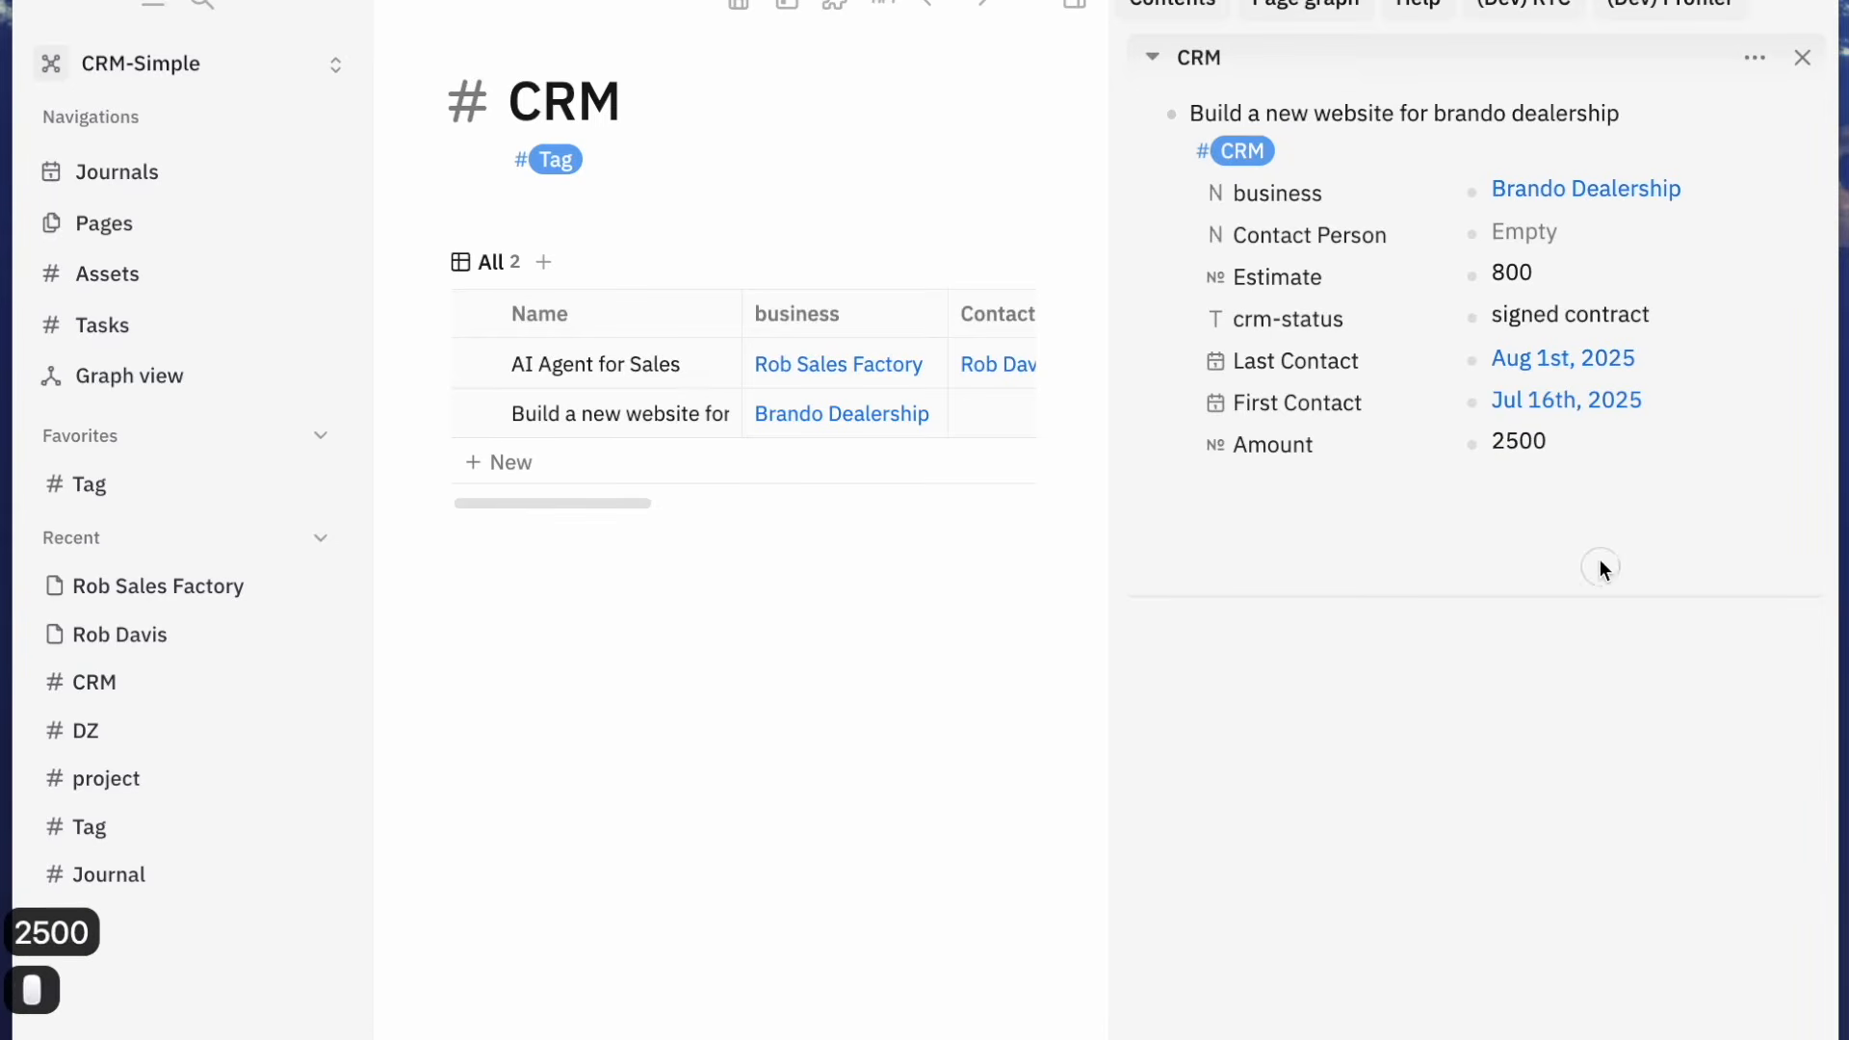
Create a new Contact Person entry for the website deal
{"action": "left_click", "coordinate": [1523, 241]}
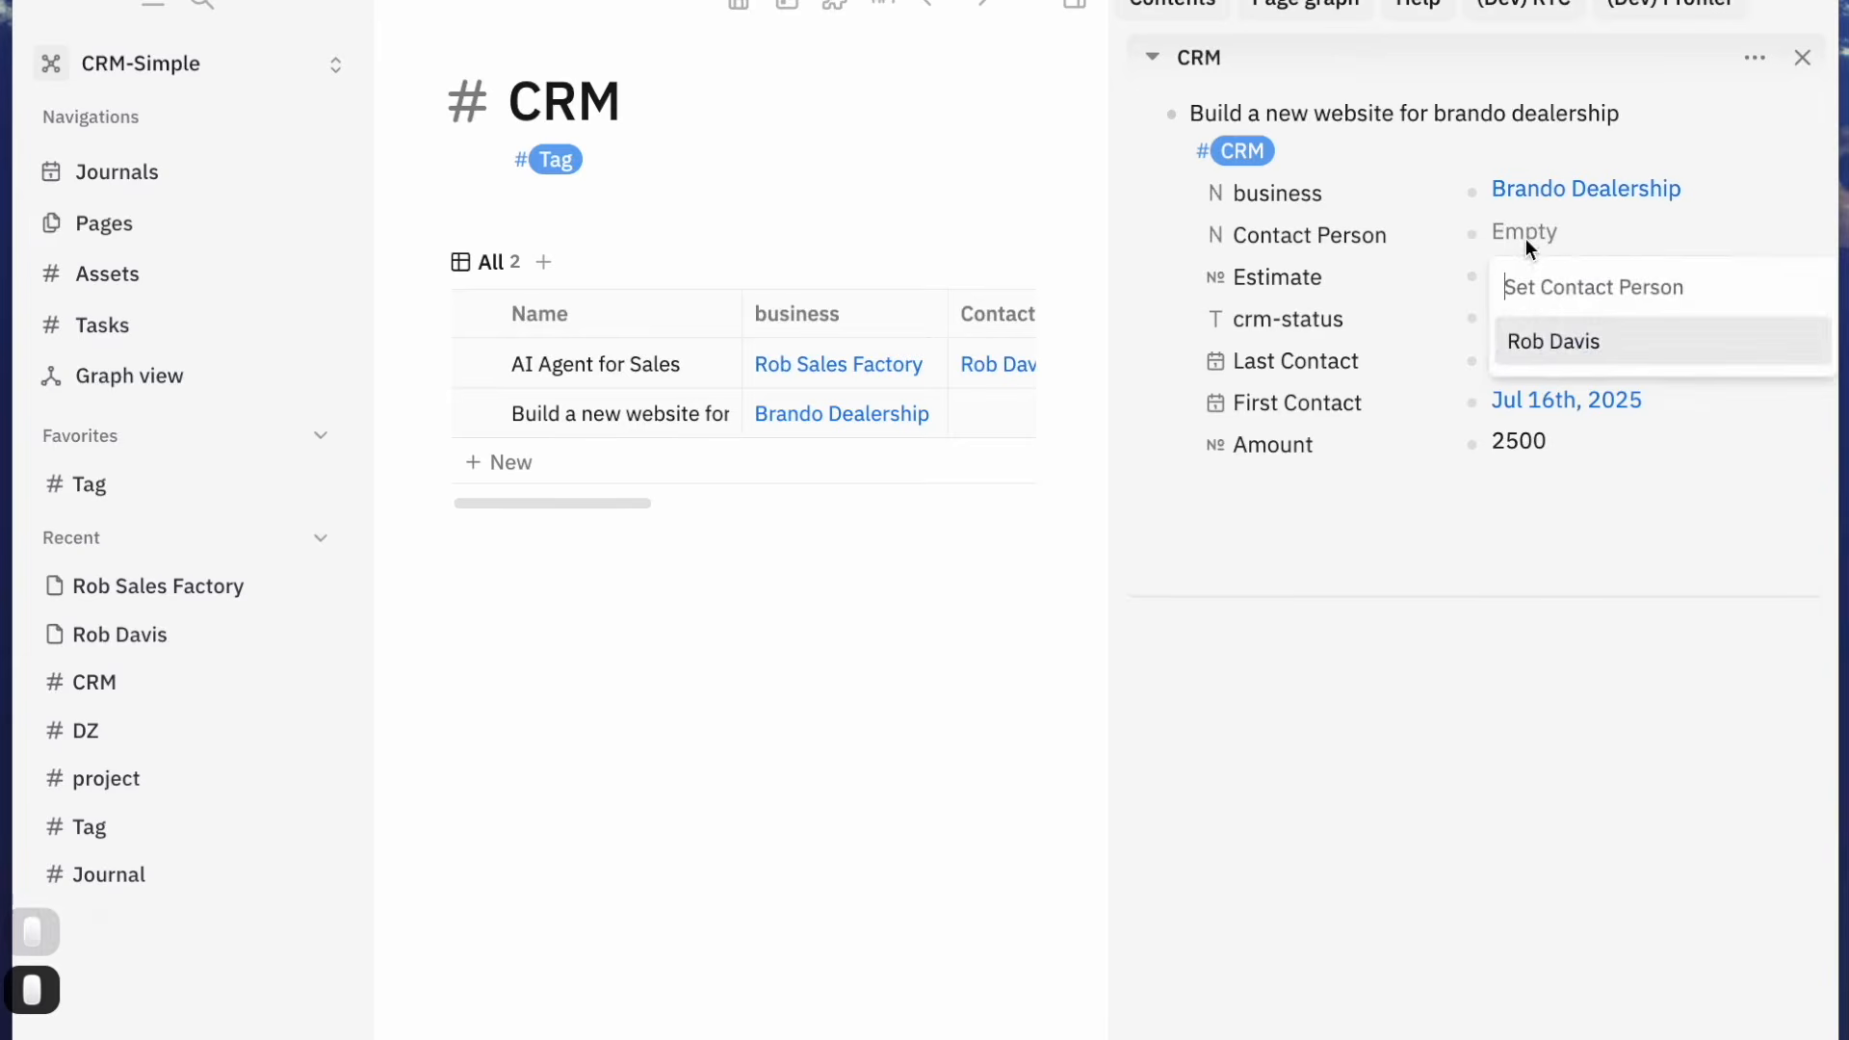
{"action": "type", "text": "BRo"}
{"action": "key", "text": "BackSpace"}
{"action": "key", "text": "BackSpace"}
{"action": "type", "text": "rando "}
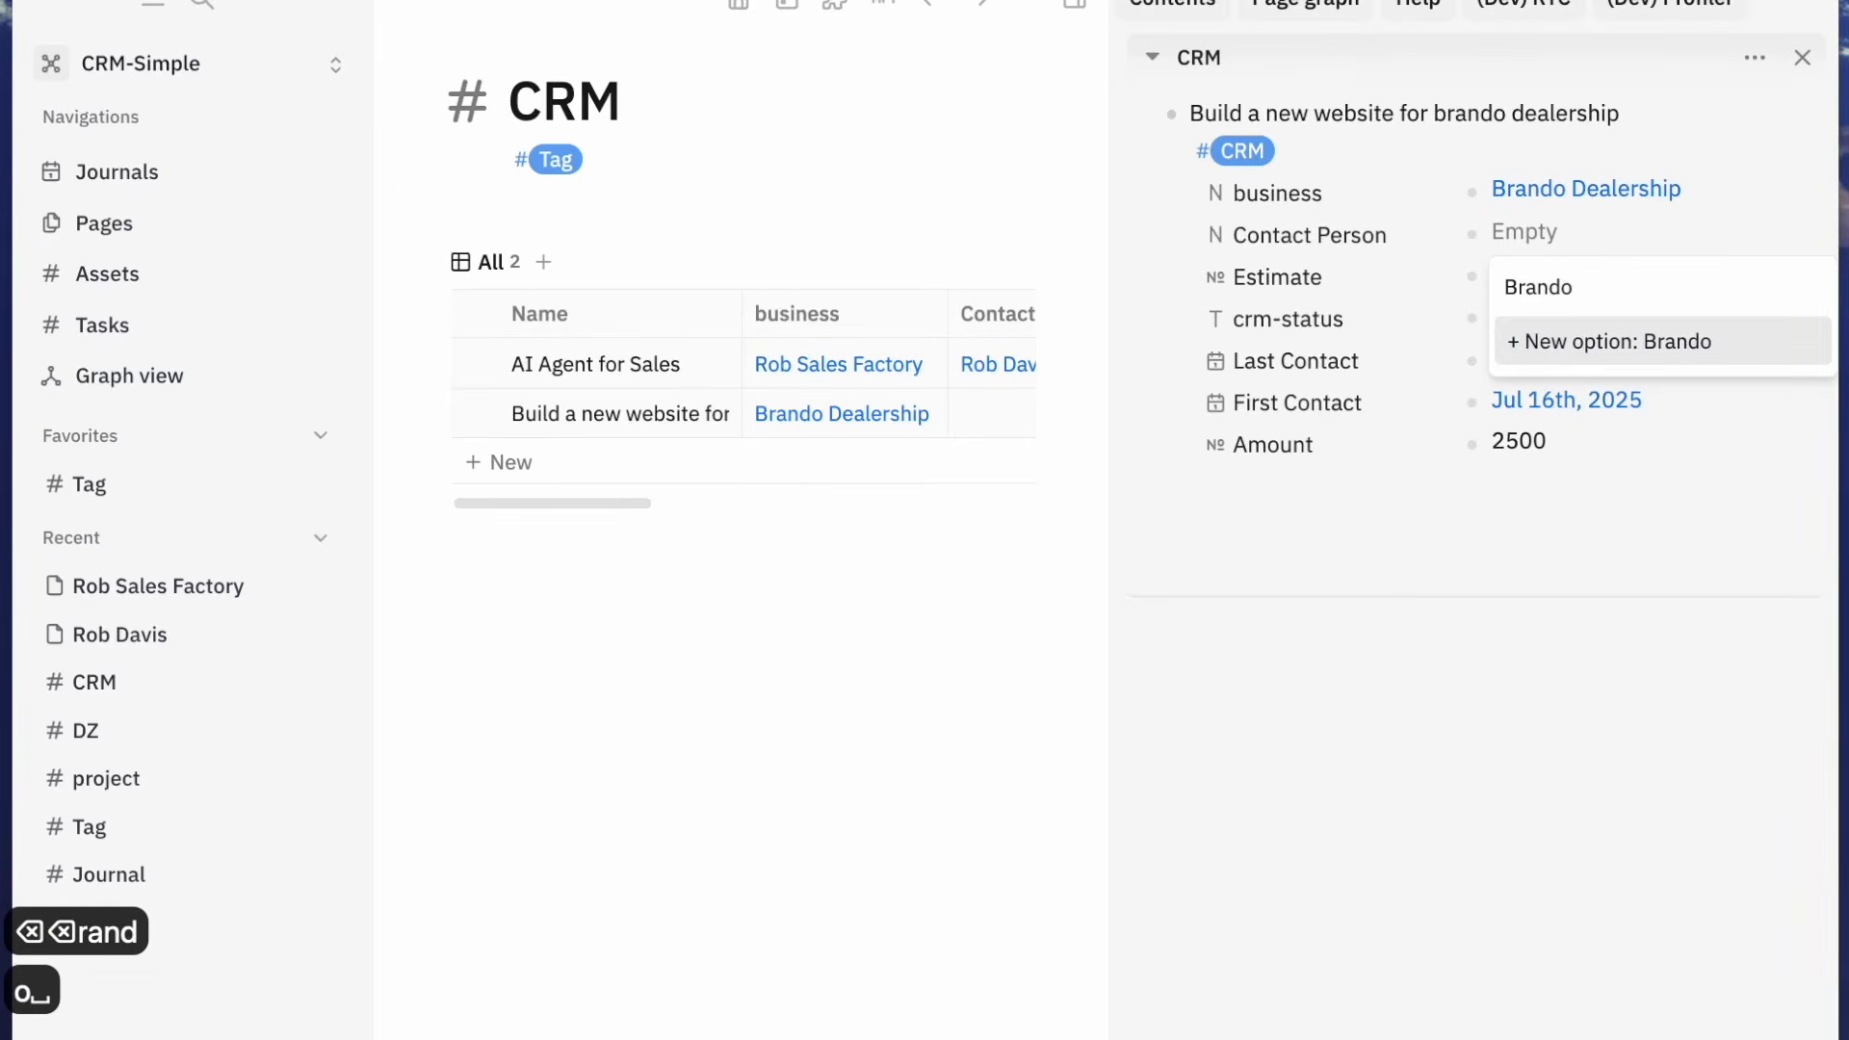
{"action": "type", "text": "S"}
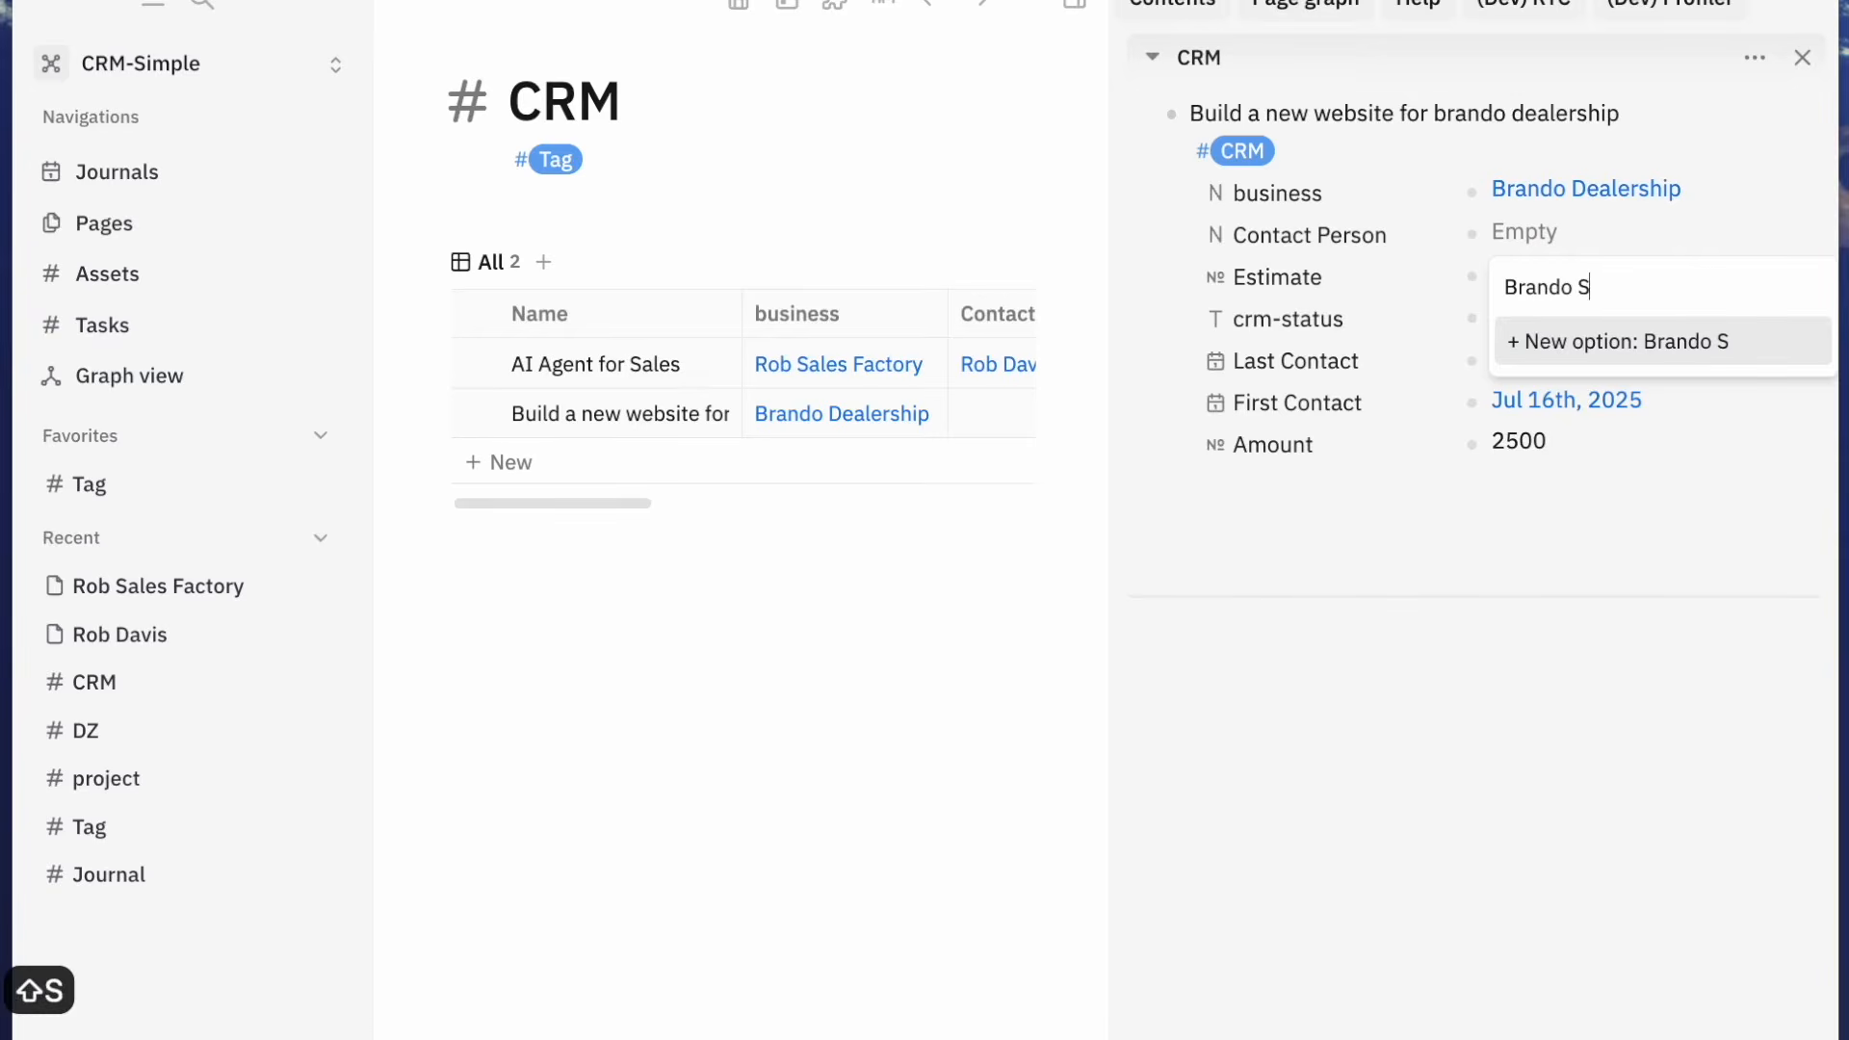
{"action": "type", "text": "teive"}
{"action": "key", "text": "BackSpace"}
{"action": "key", "text": "BackSpace"}
{"action": "key", "text": "BackSpace"}
{"action": "type", "text": "ve"}
{"action": "key", "text": "Return"}
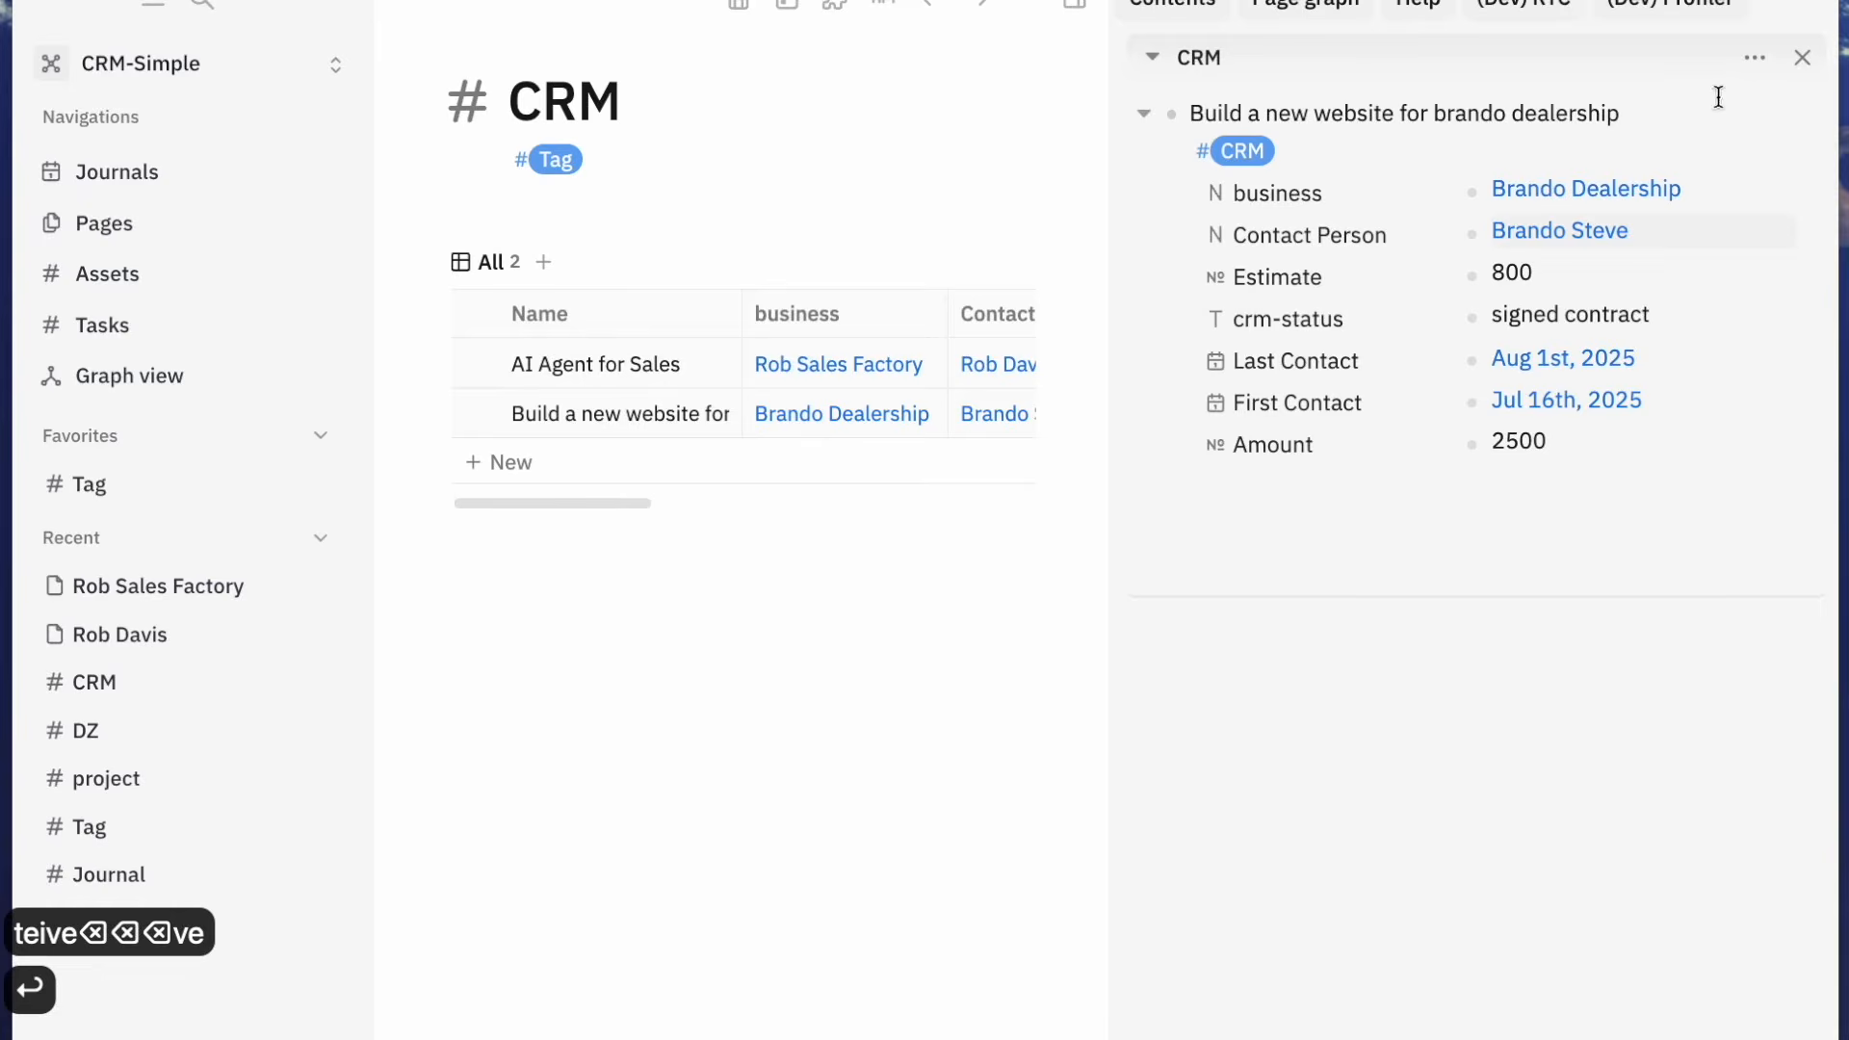
Close the deal's side panel and add a new empty row under the CRM table
{"action": "left_click", "coordinate": [1802, 57]}
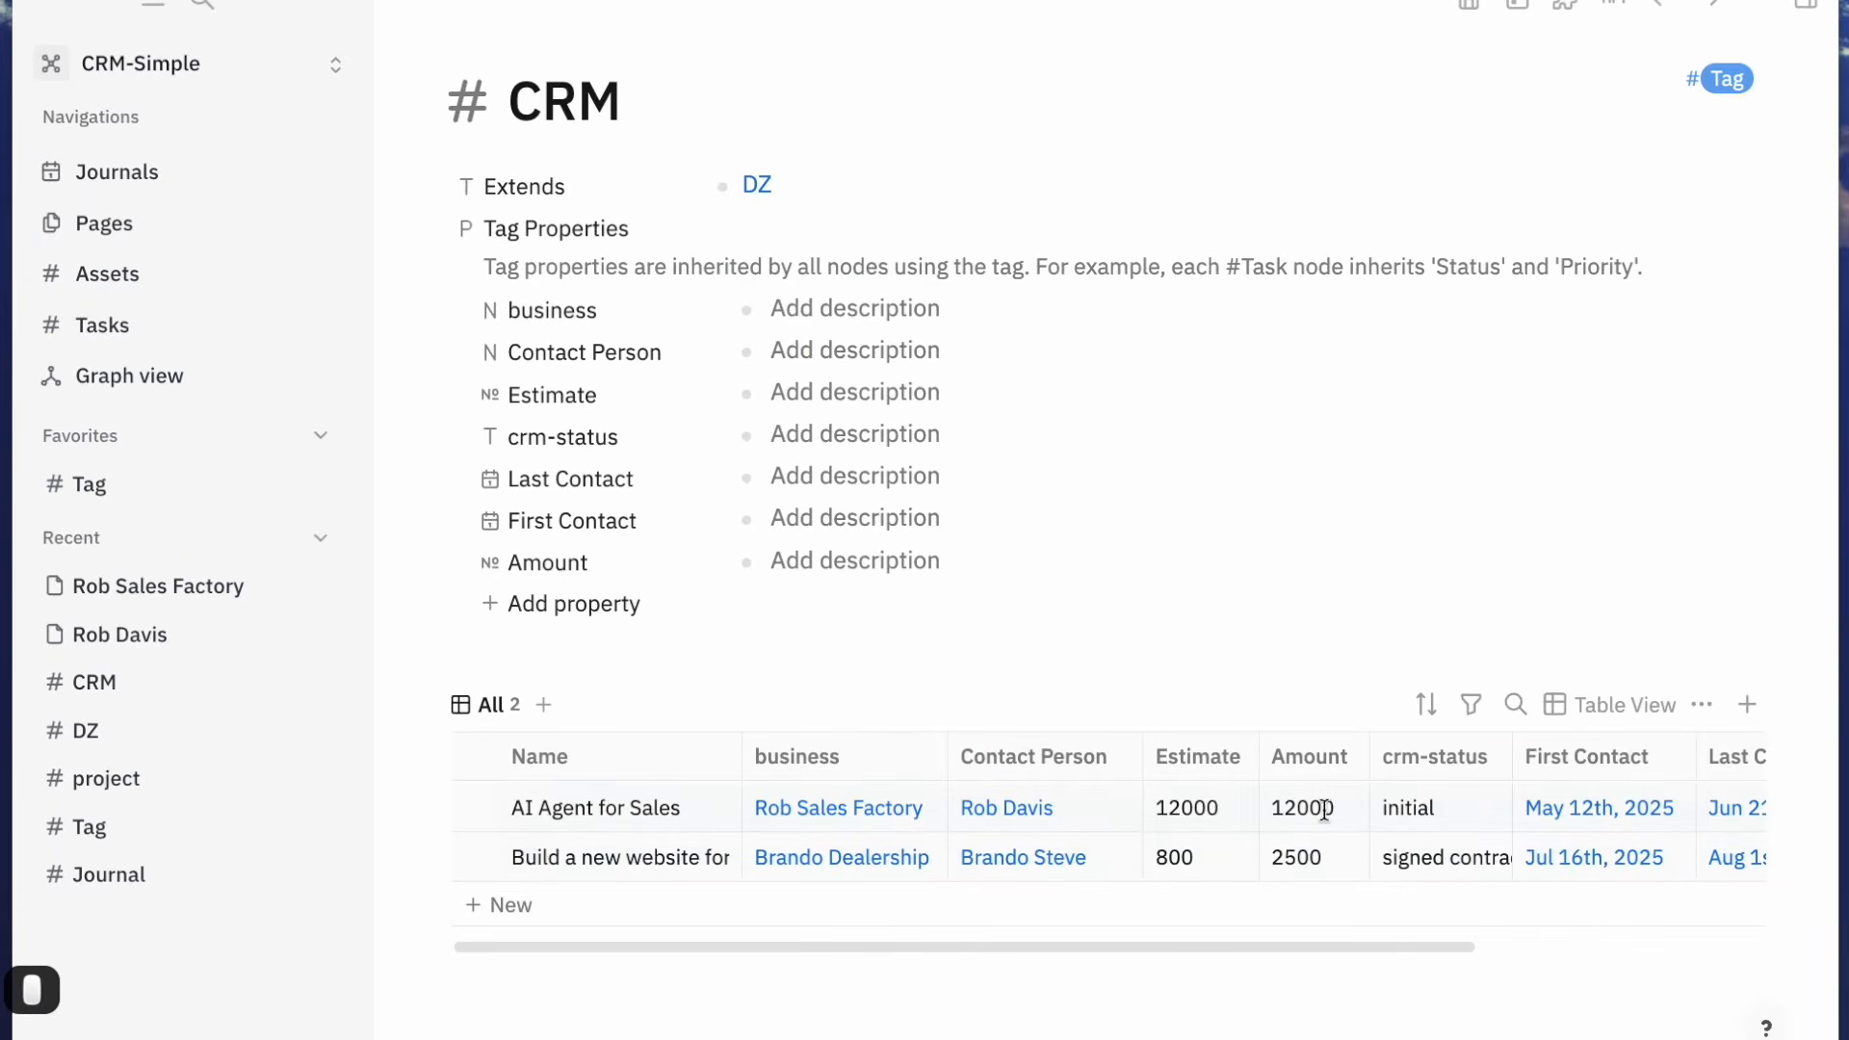
{"action": "left_click", "coordinate": [513, 900]}
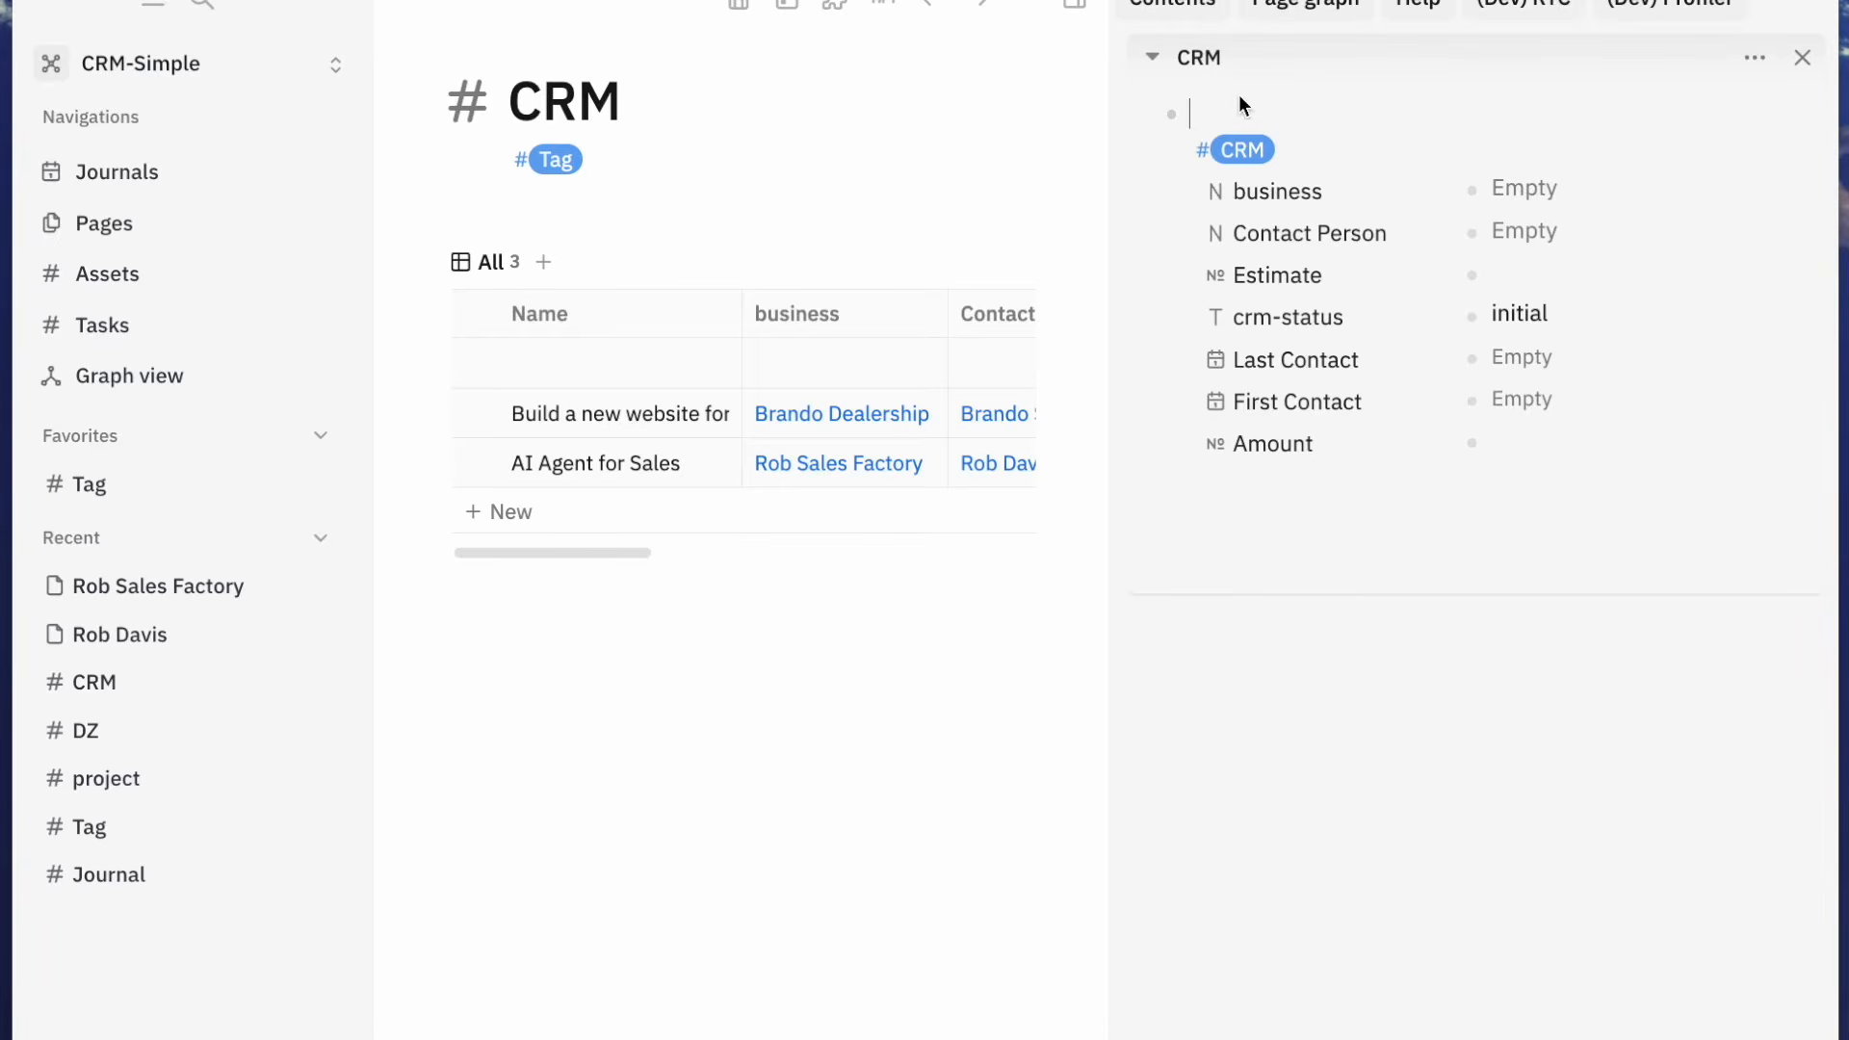
Title the third deal 'Database migration to the cloud'
{"action": "type", "text": "Databas"}
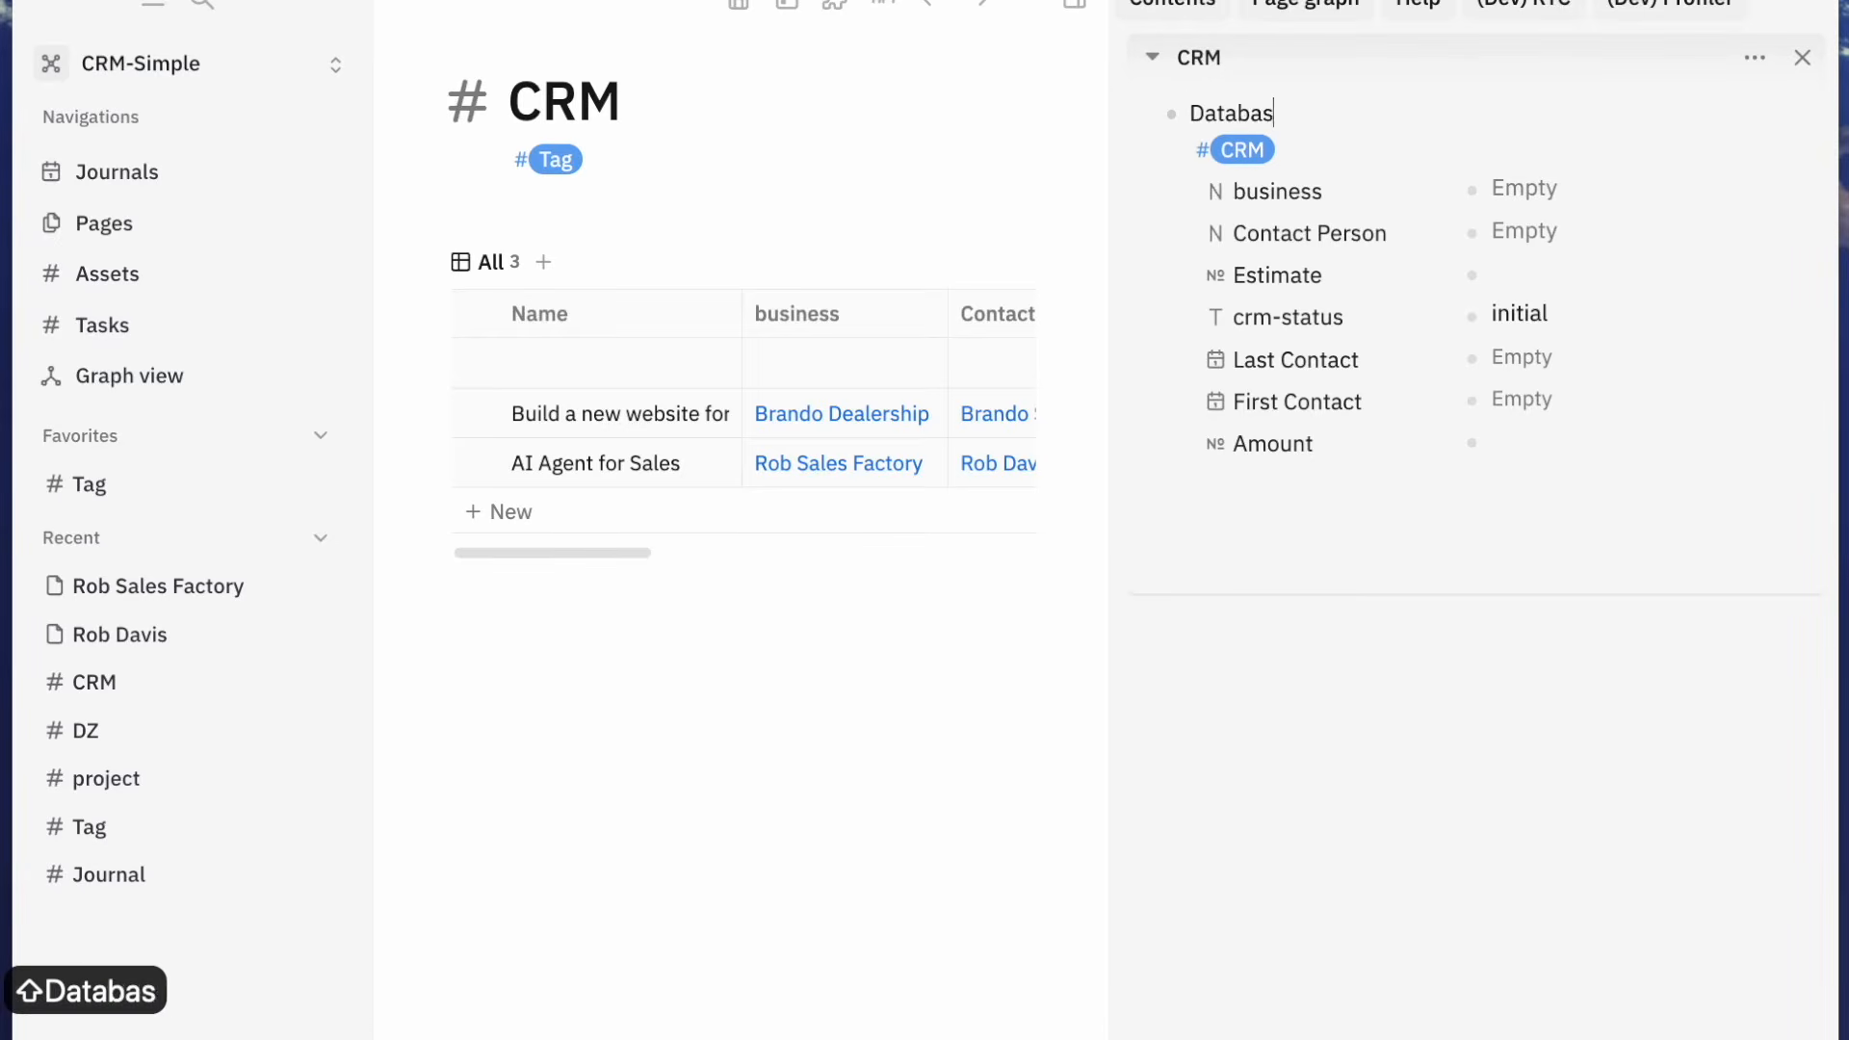
{"action": "type", "text": "e migation for"}
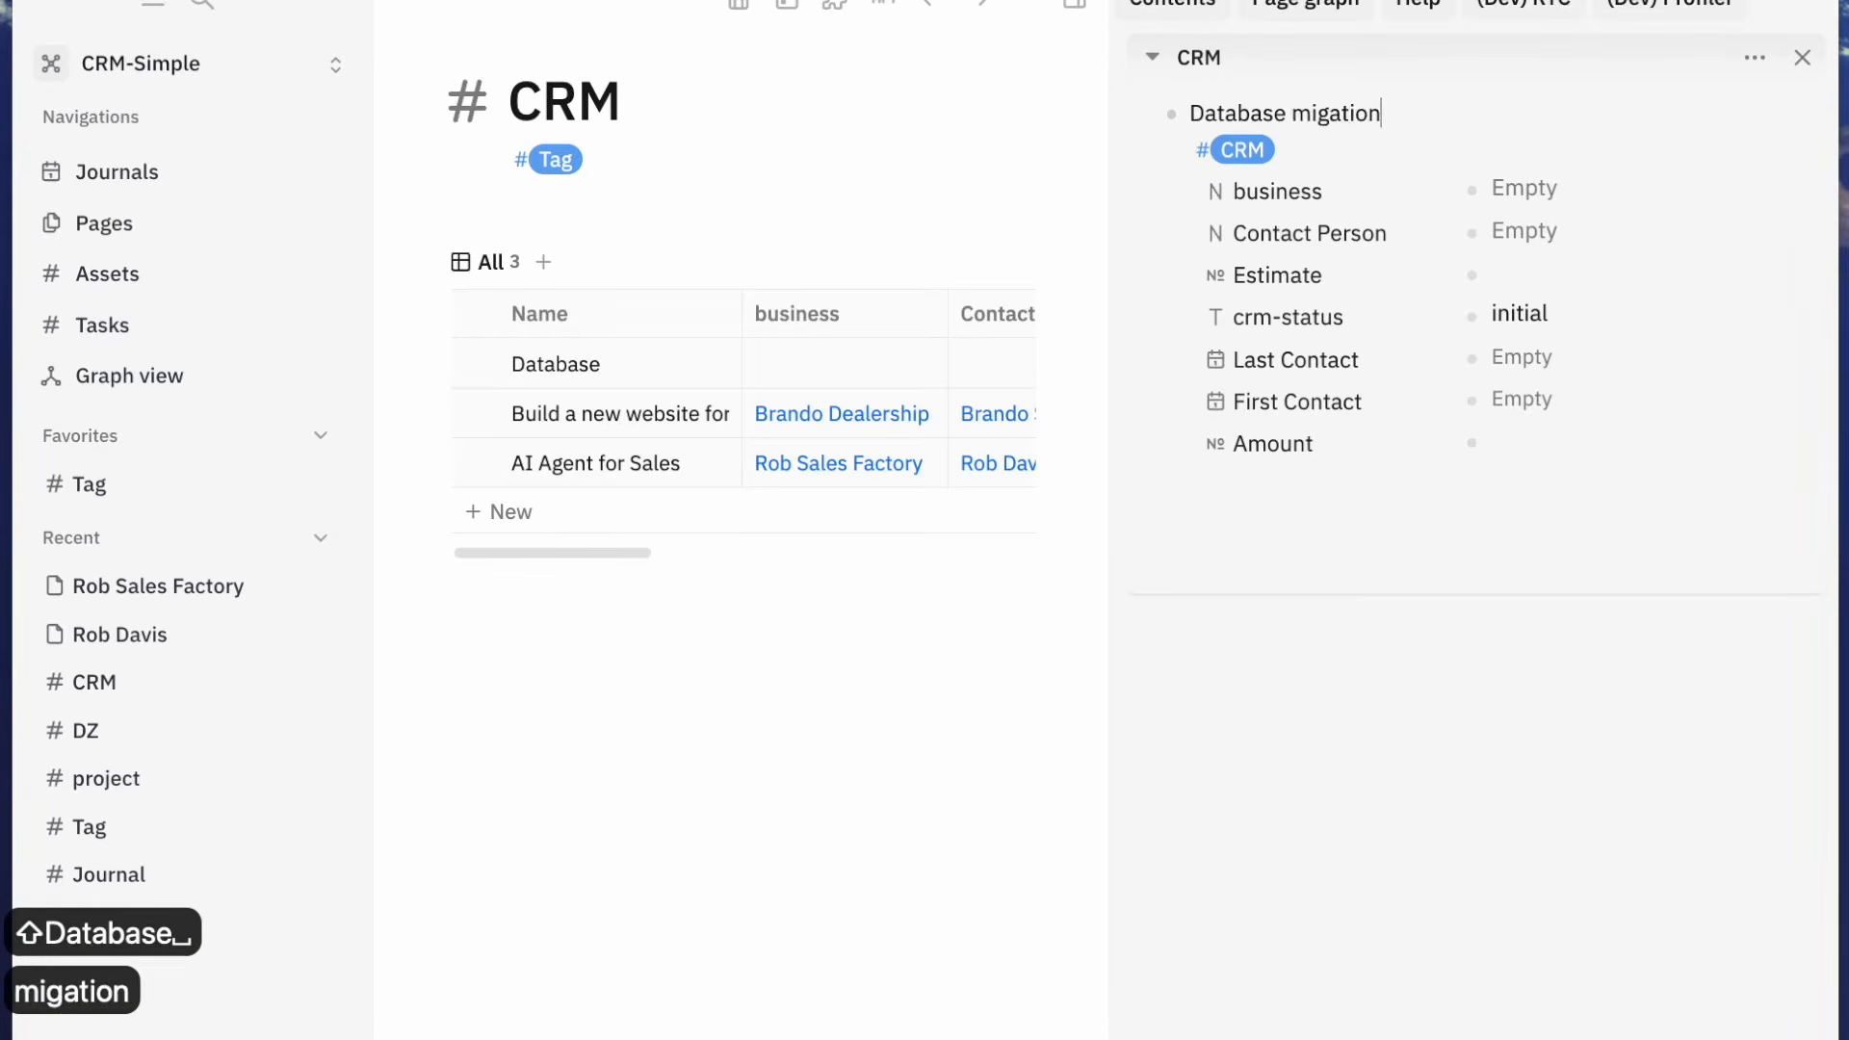
{"action": "key", "text": "BackSpace"}
{"action": "key", "text": "BackSpace"}
{"action": "key", "text": "BackSpace"}
{"action": "key", "text": "BackSpace"}
{"action": "key", "text": "BackSpace"}
{"action": "key", "text": "BackSpace"}
{"action": "key", "text": "BackSpace"}
{"action": "key", "text": "BackSpace"}
{"action": "key", "text": "BackSpace"}
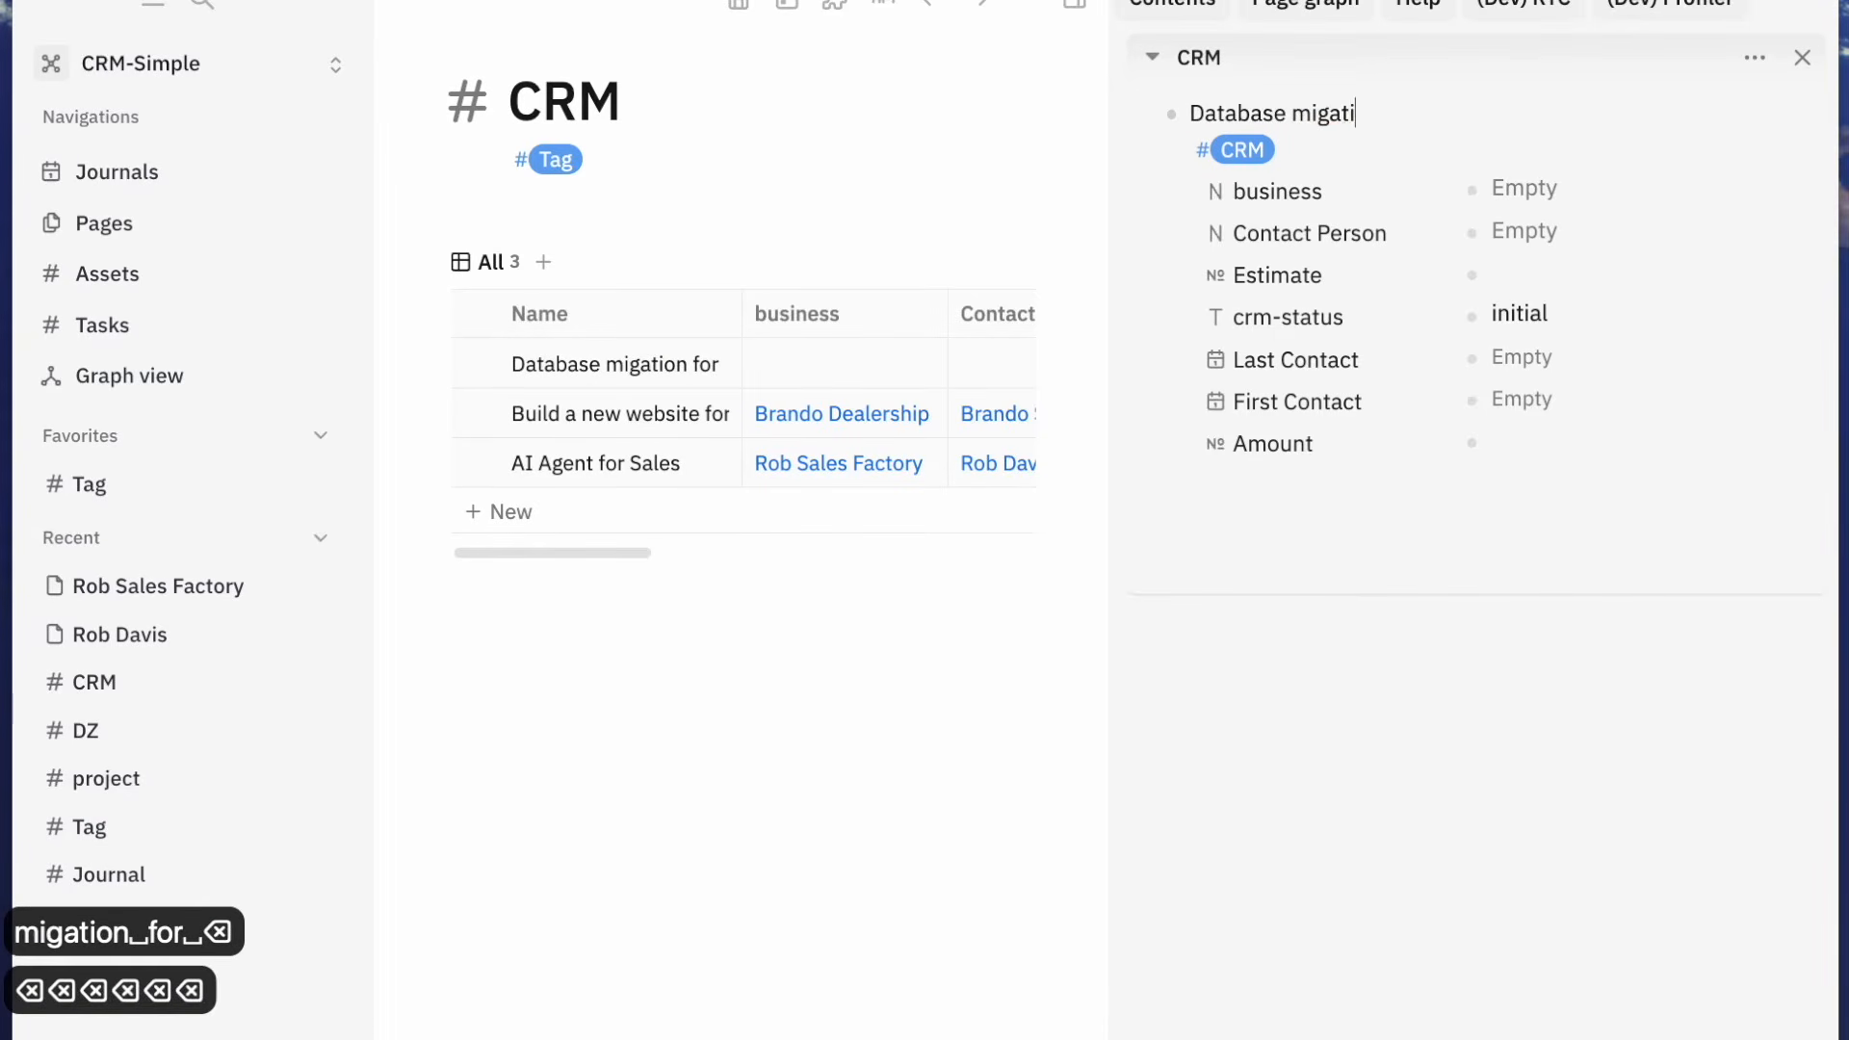
{"action": "type", "text": "rt"}
{"action": "key", "text": "BackSpace"}
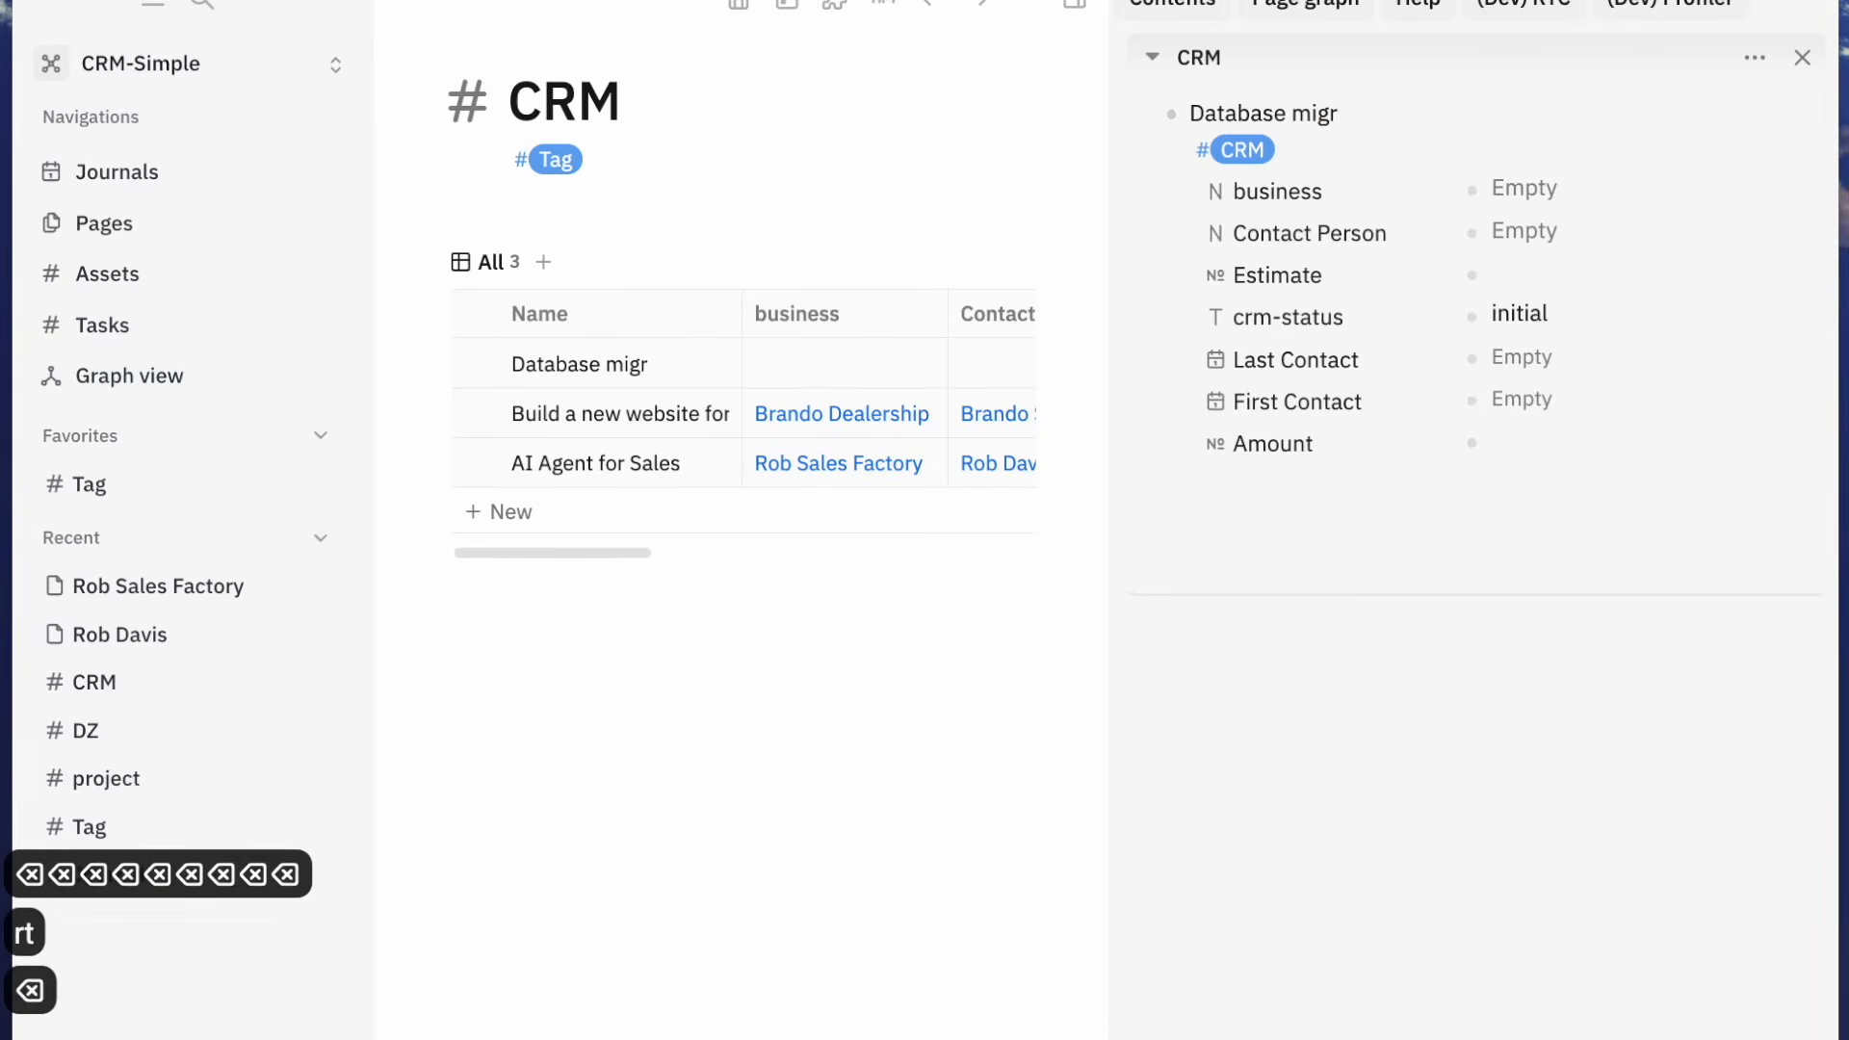
{"action": "type", "text": "ation to the cloud"}
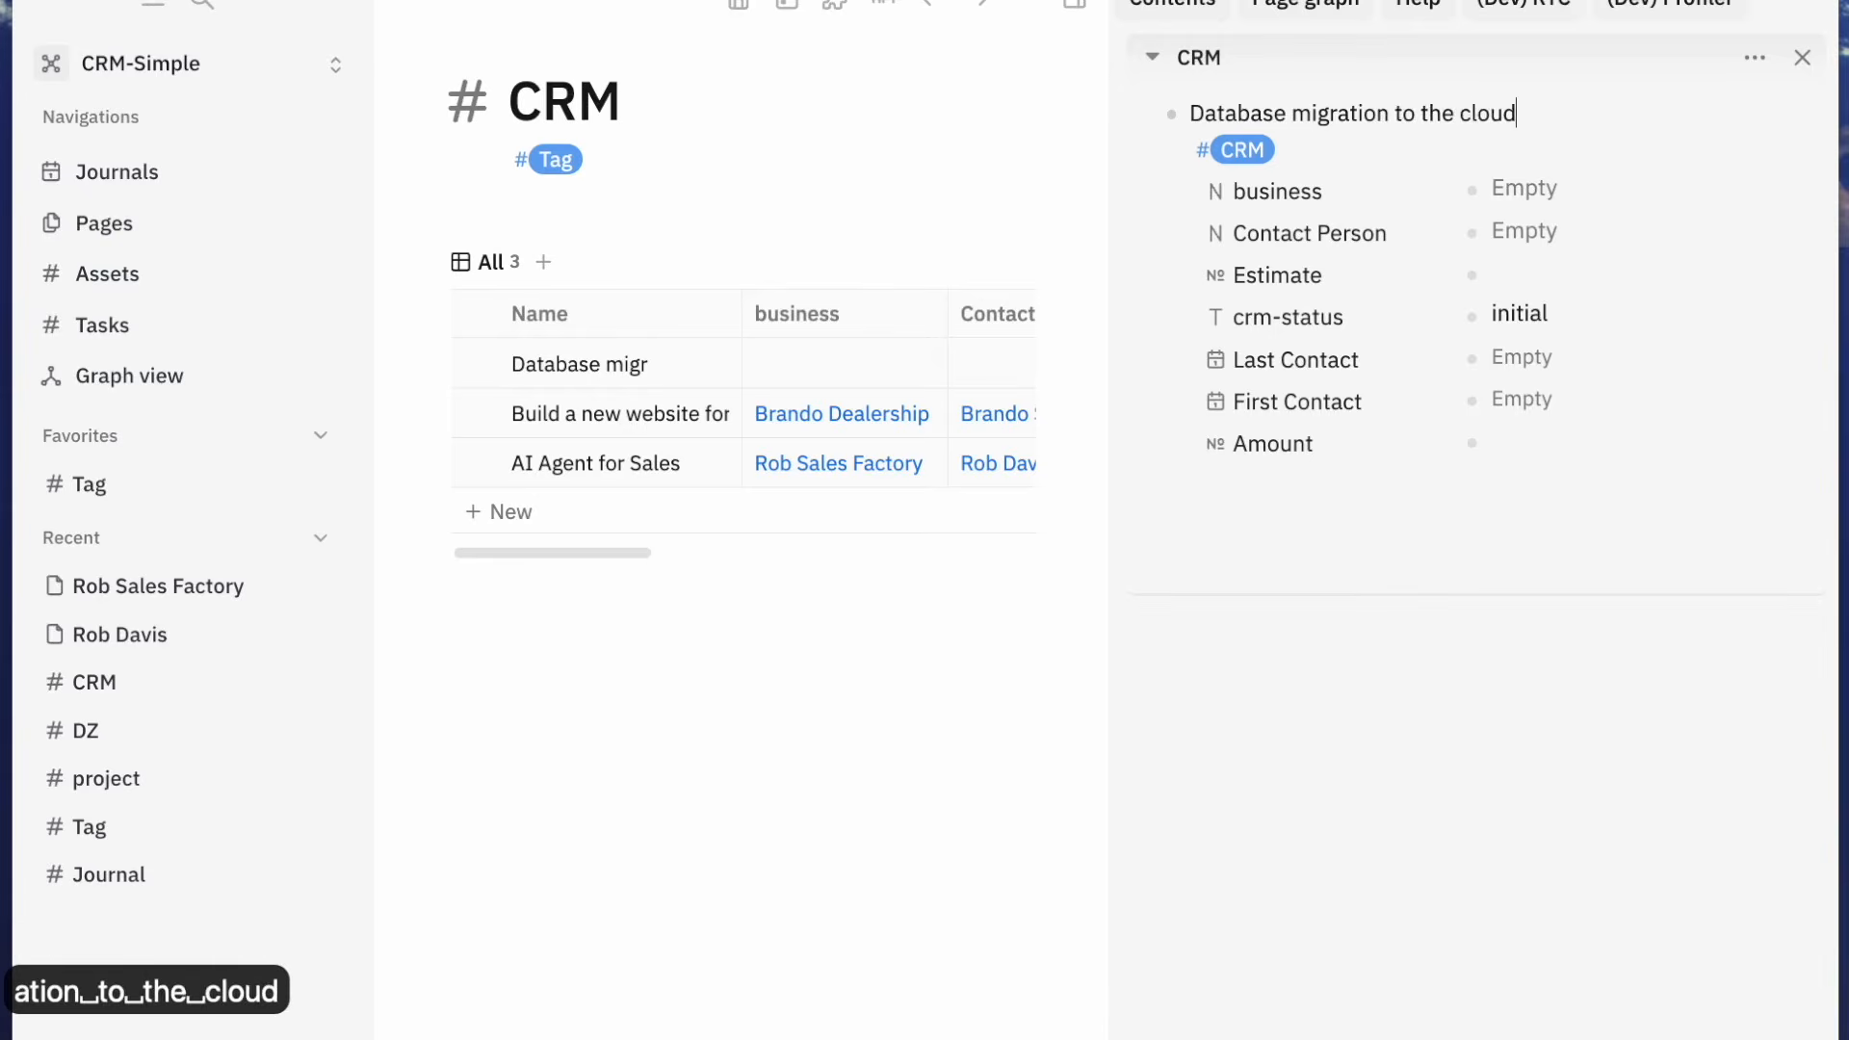
Assign a newly created investment business and contact person, and set Estimate to 4500
{"action": "left_click", "coordinate": [1515, 193]}
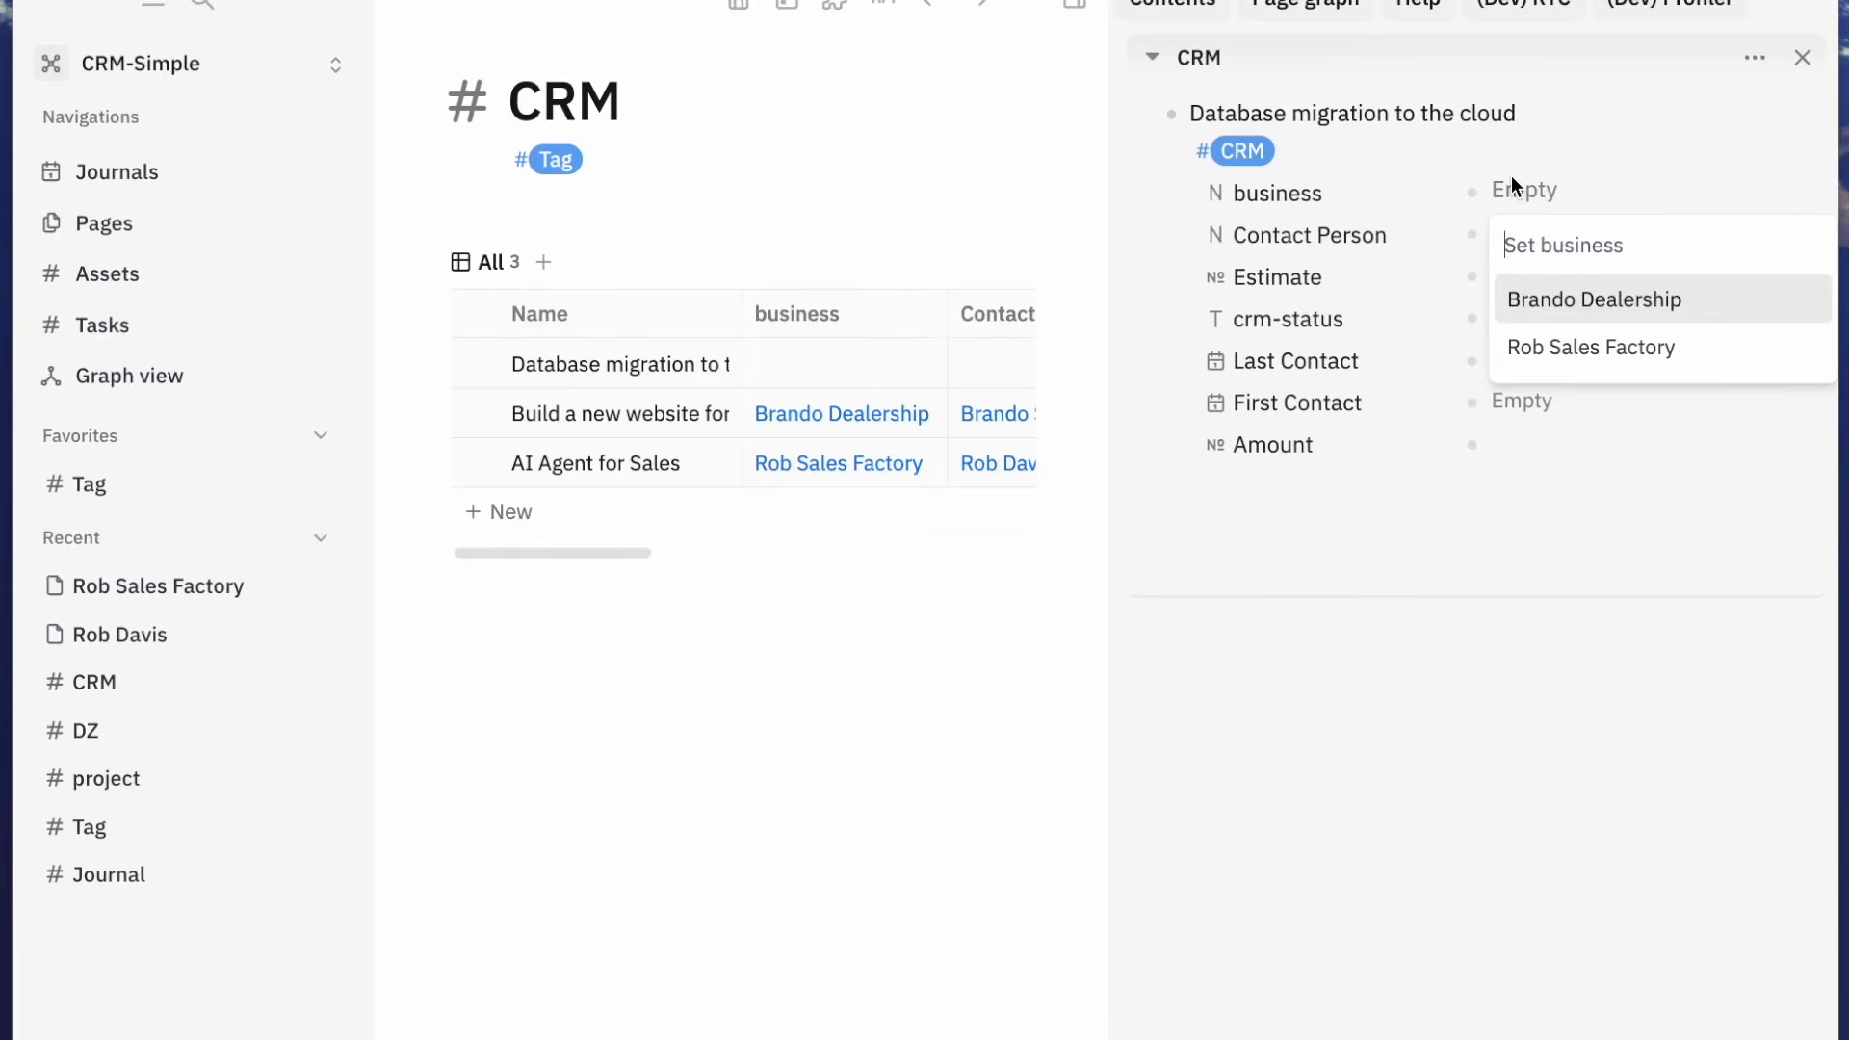
{"action": "type", "text": "Don"}
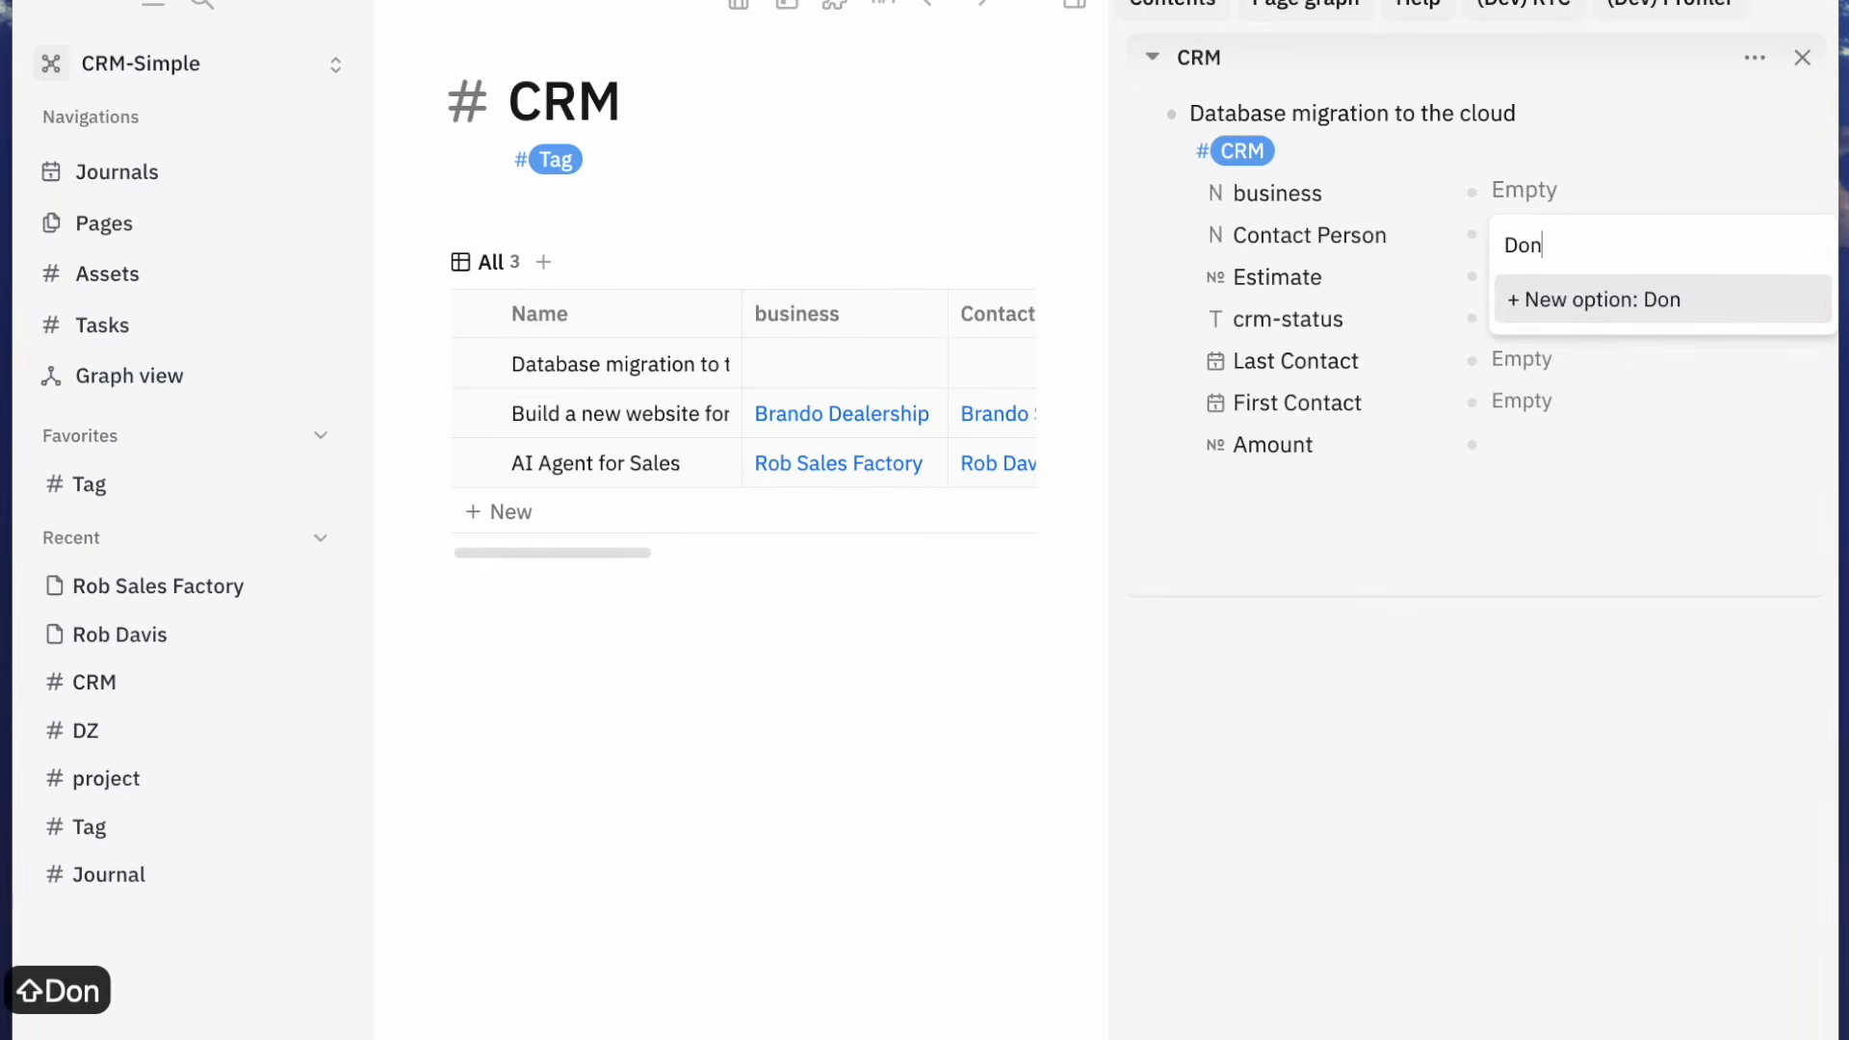
{"action": "type", "text": " Dav"}
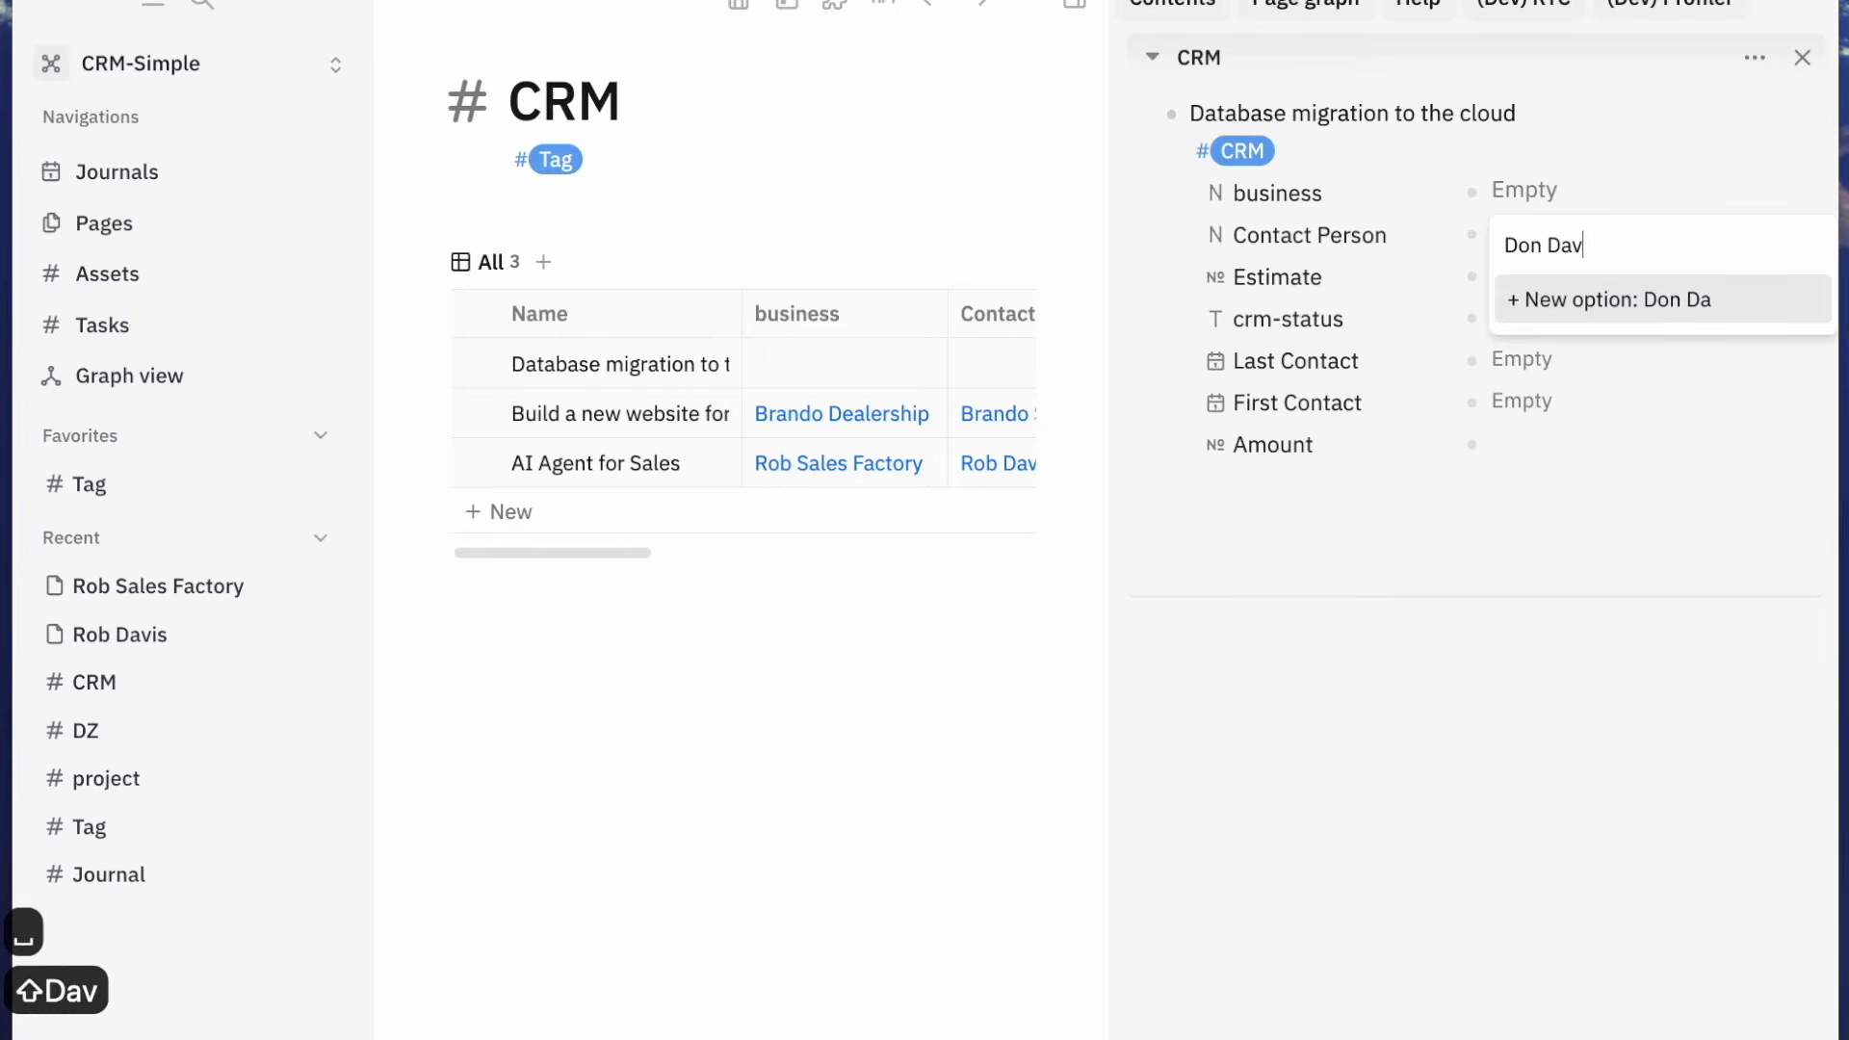
{"action": "type", "text": "is Investment"}
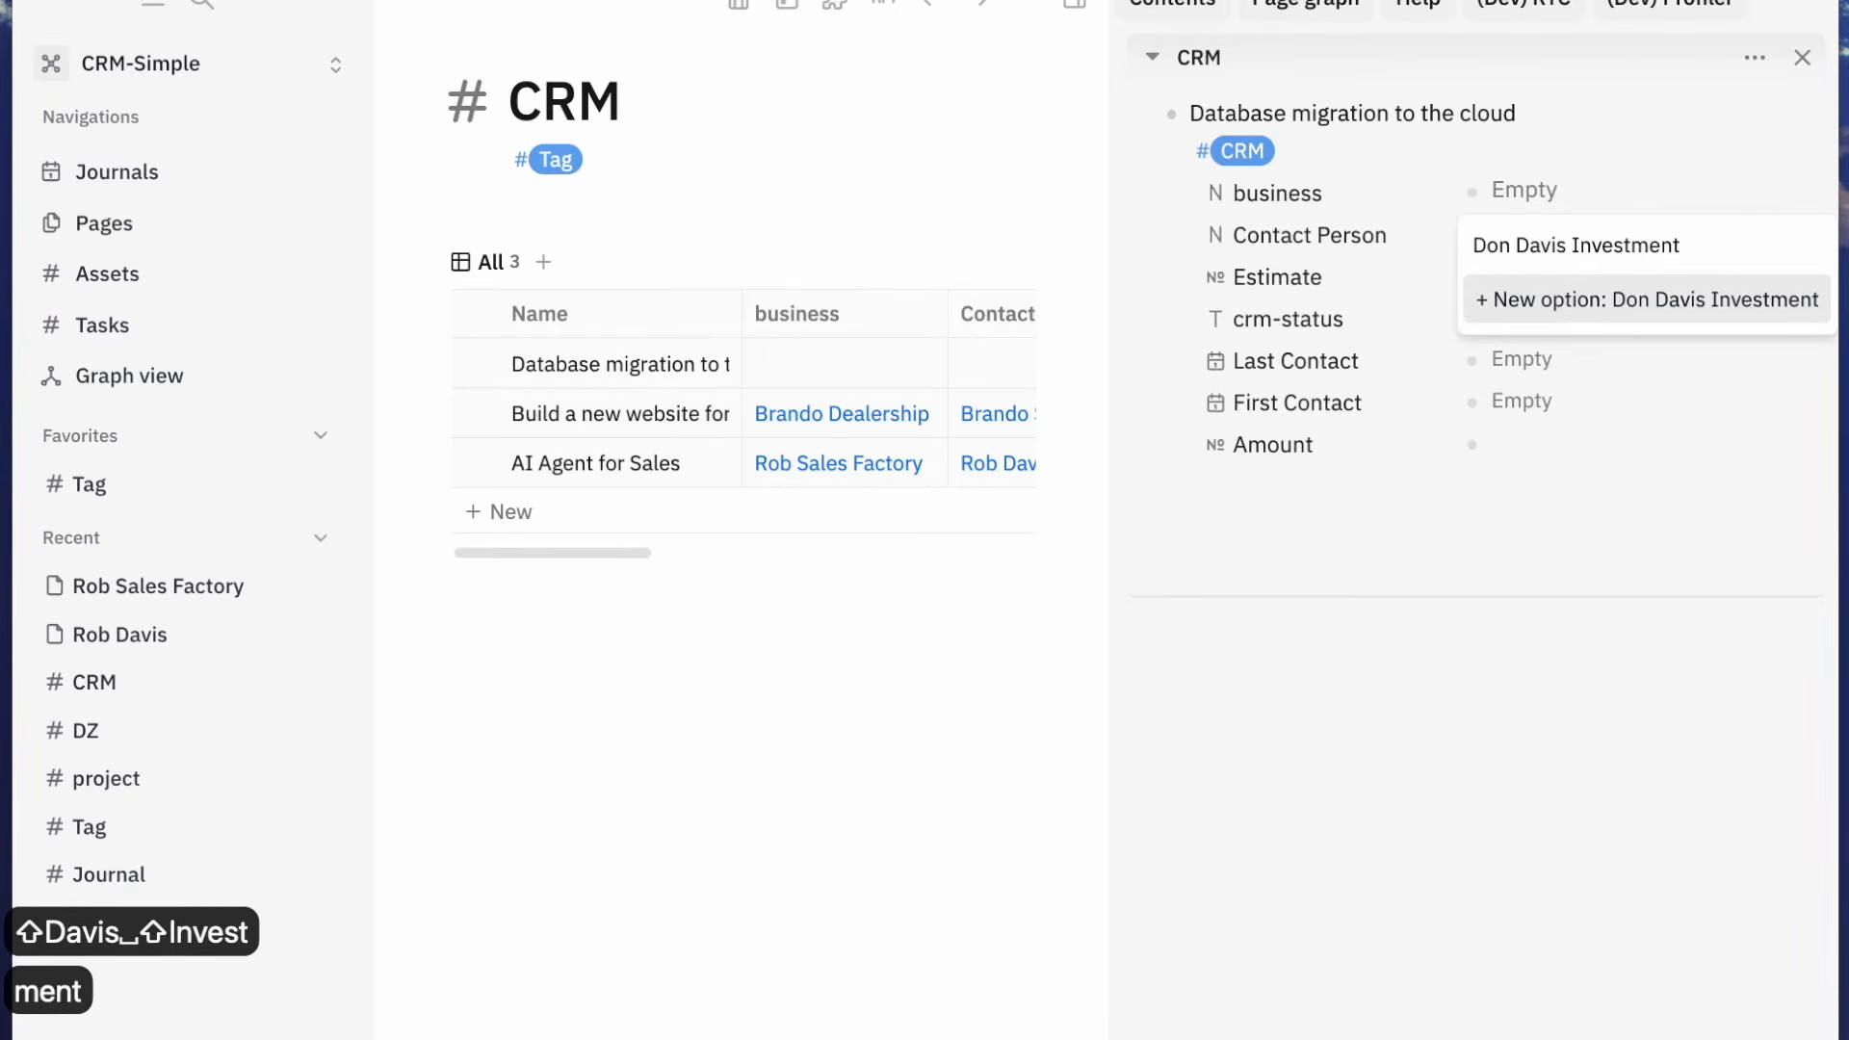
{"action": "key", "text": "Return"}
{"action": "left_click", "coordinate": [1546, 235]}
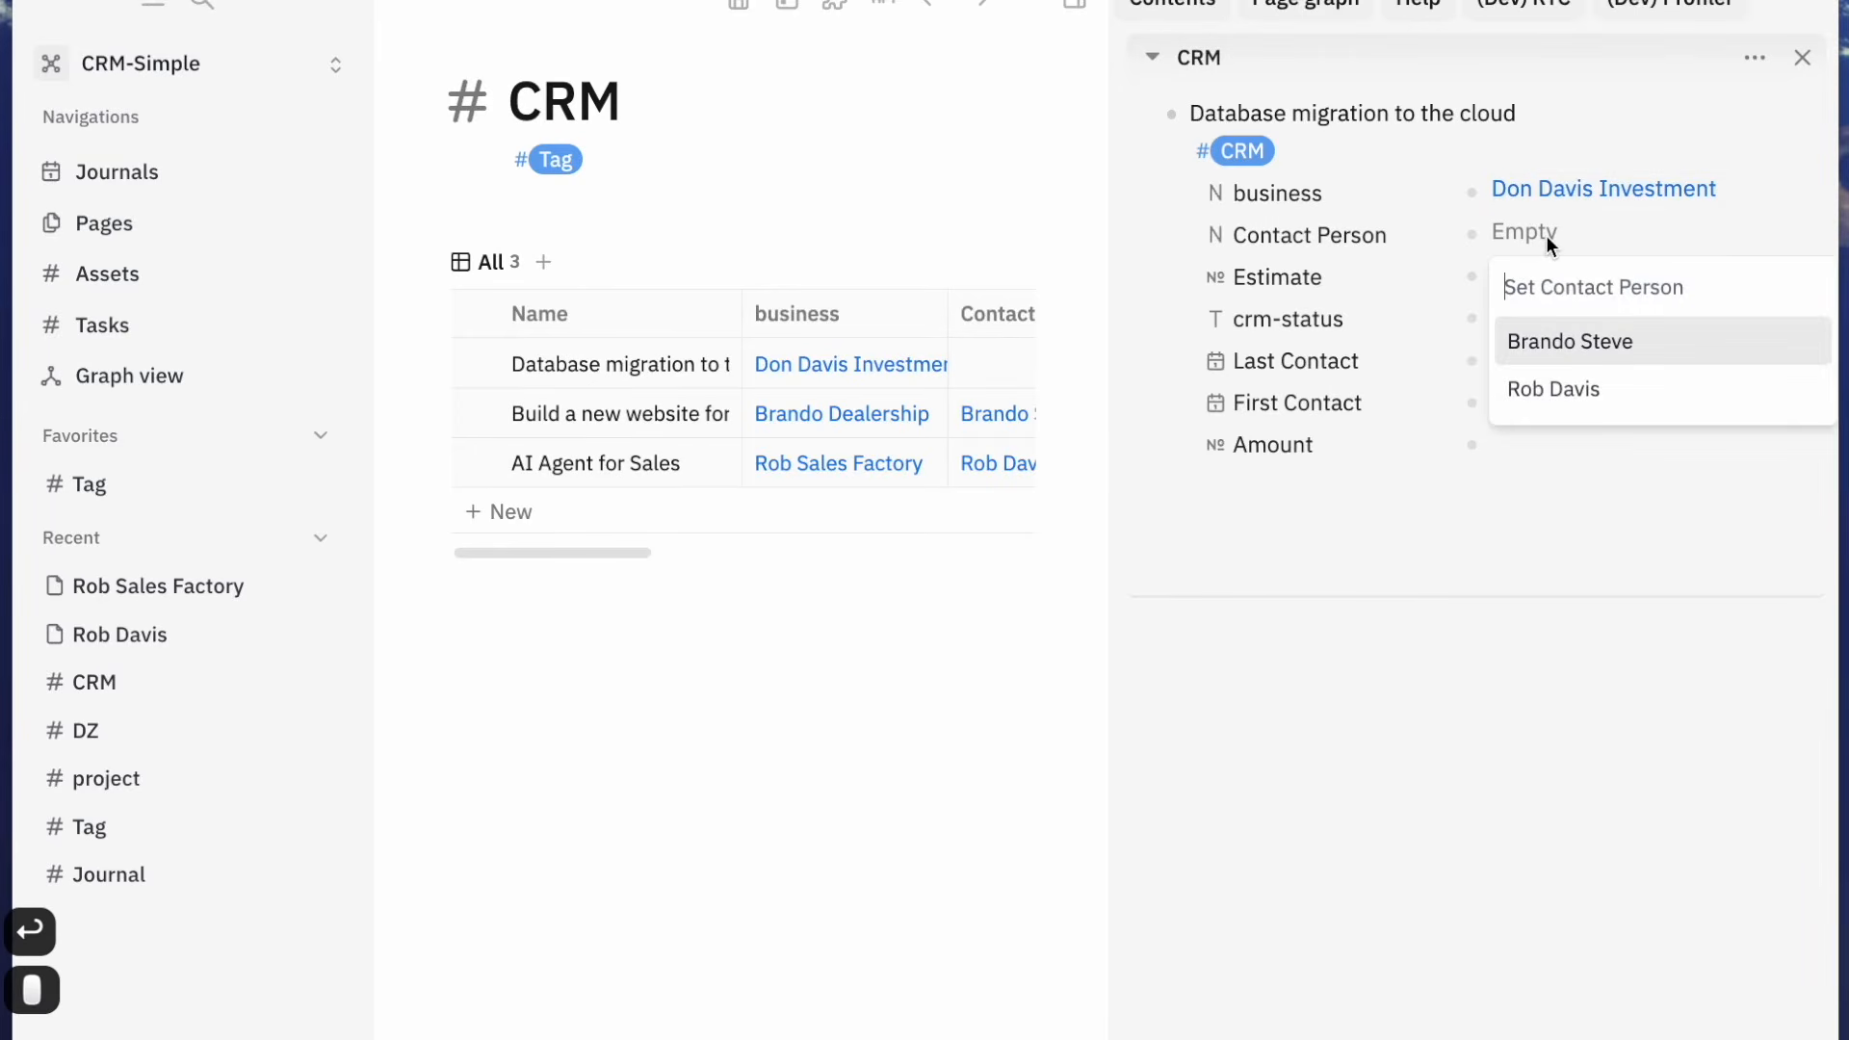
{"action": "type", "text": "Don Davis"}
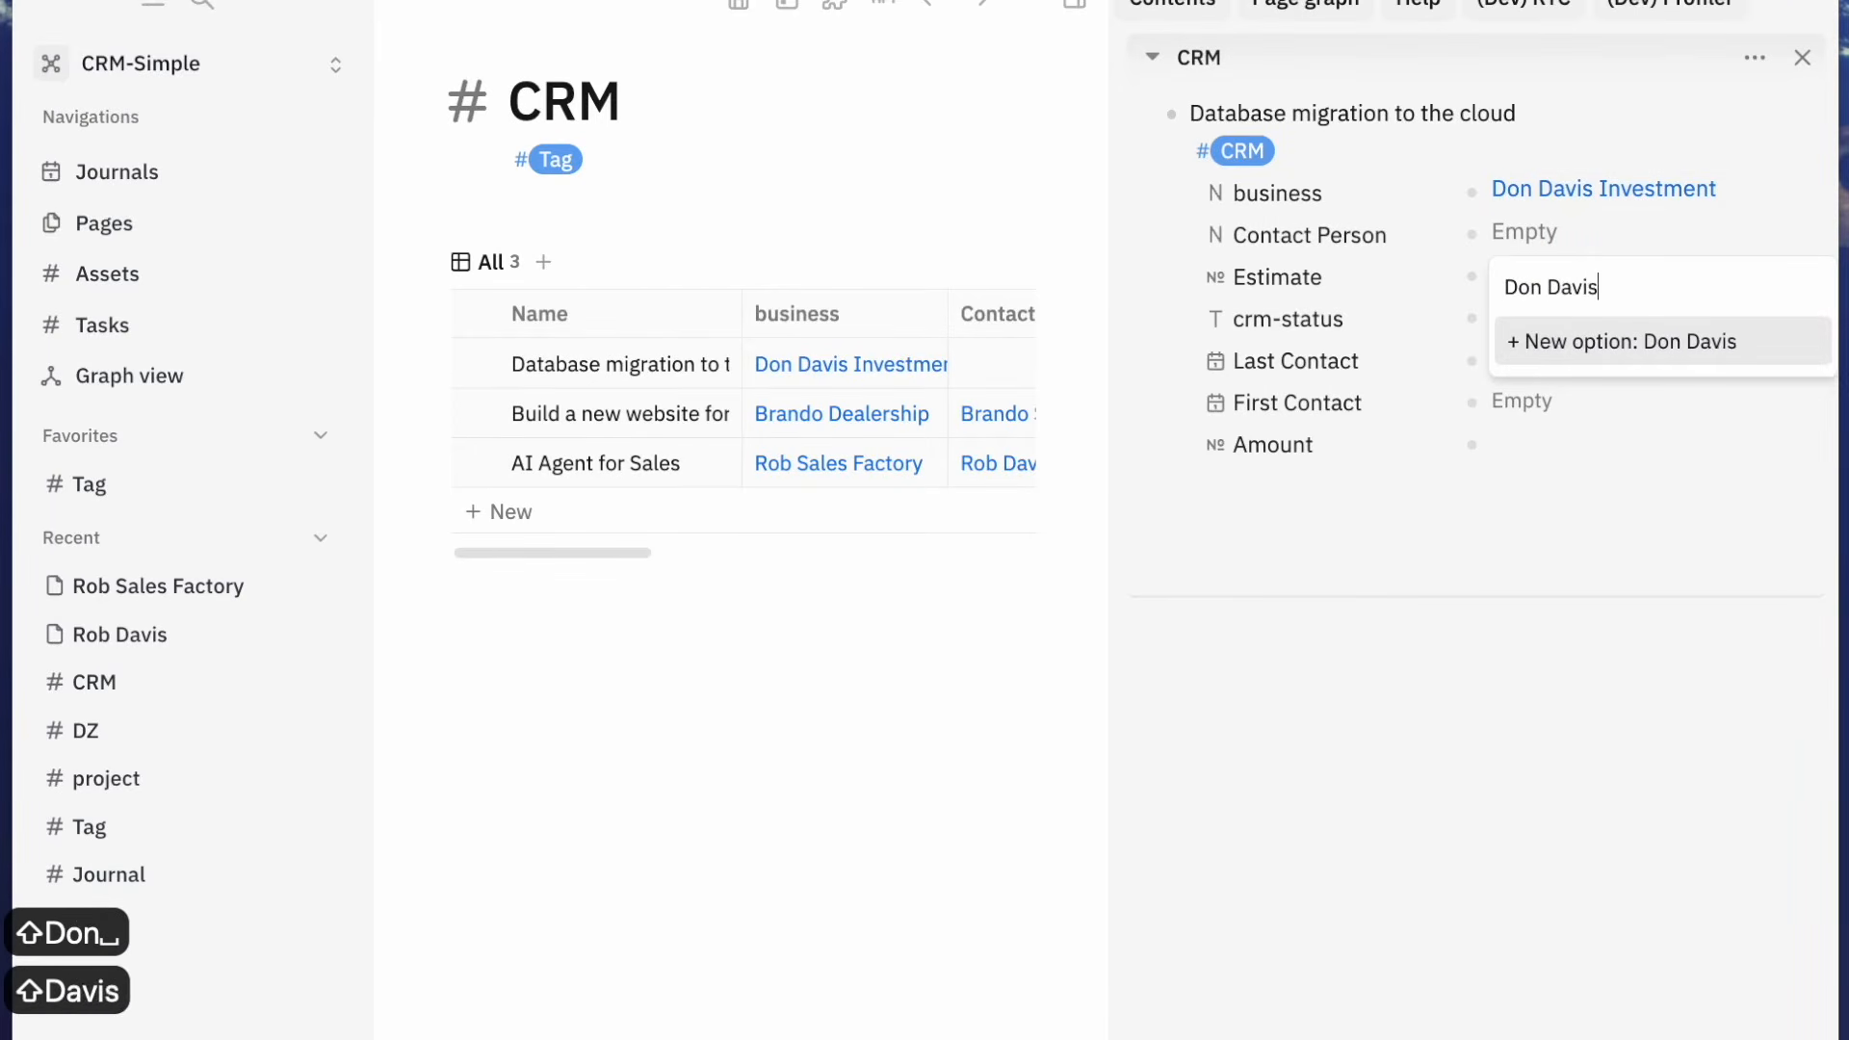
{"action": "key", "text": "Return"}
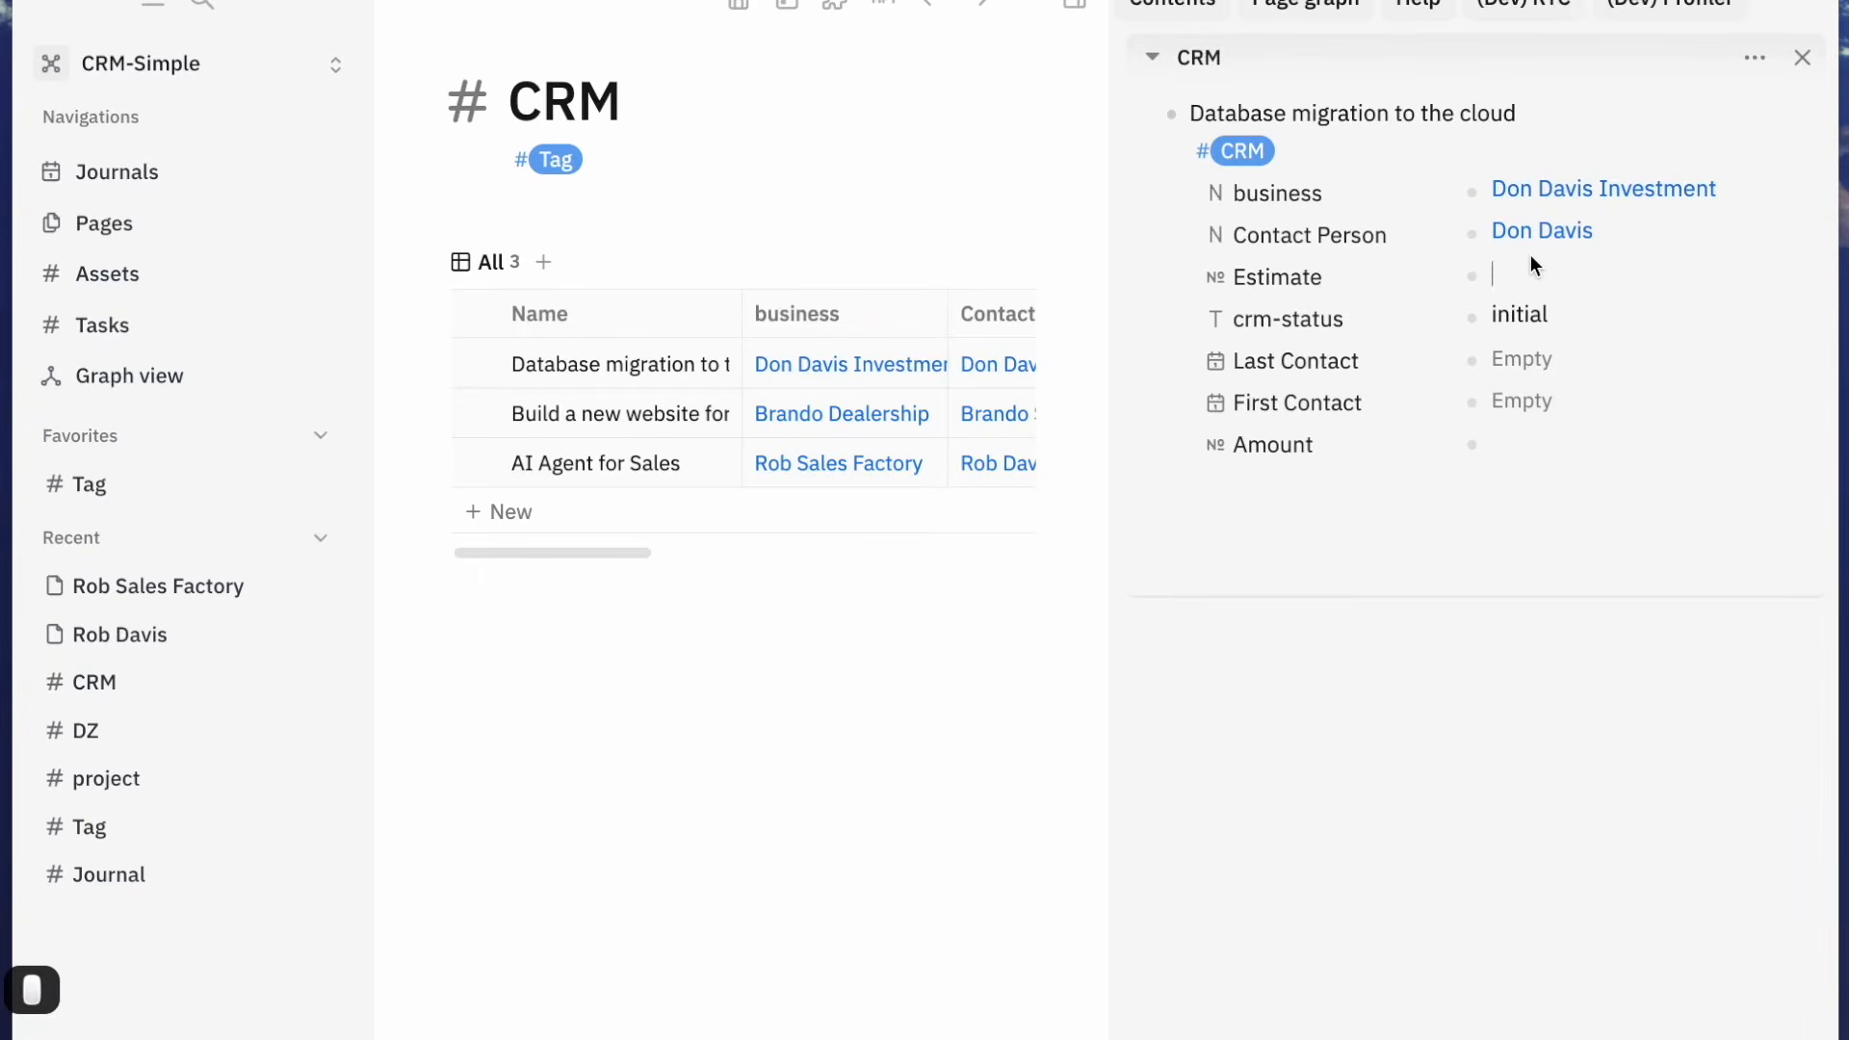
{"action": "type", "text": "4500"}
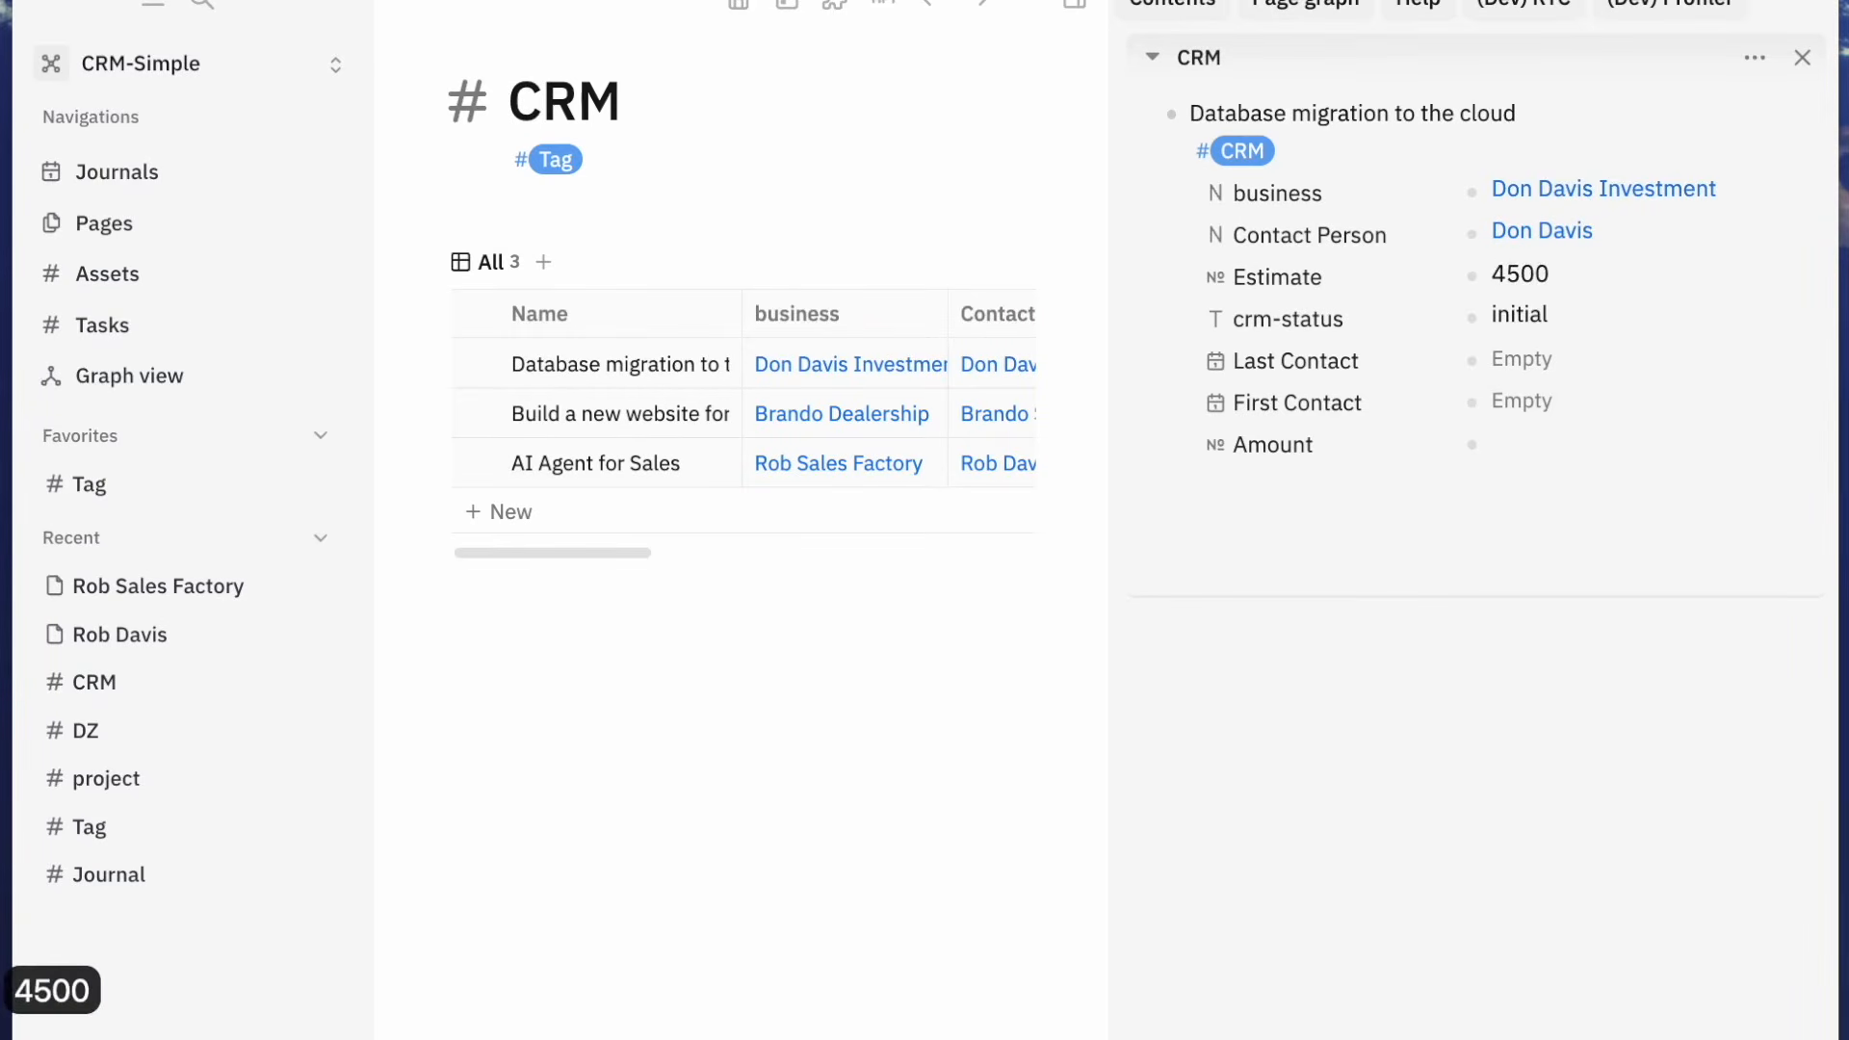
{"action": "key", "text": "Return"}
Set Last Contact to June 5, 2025, First Contact to February 5, 2025, and Amount 0
{"action": "left_click", "coordinate": [1546, 357]}
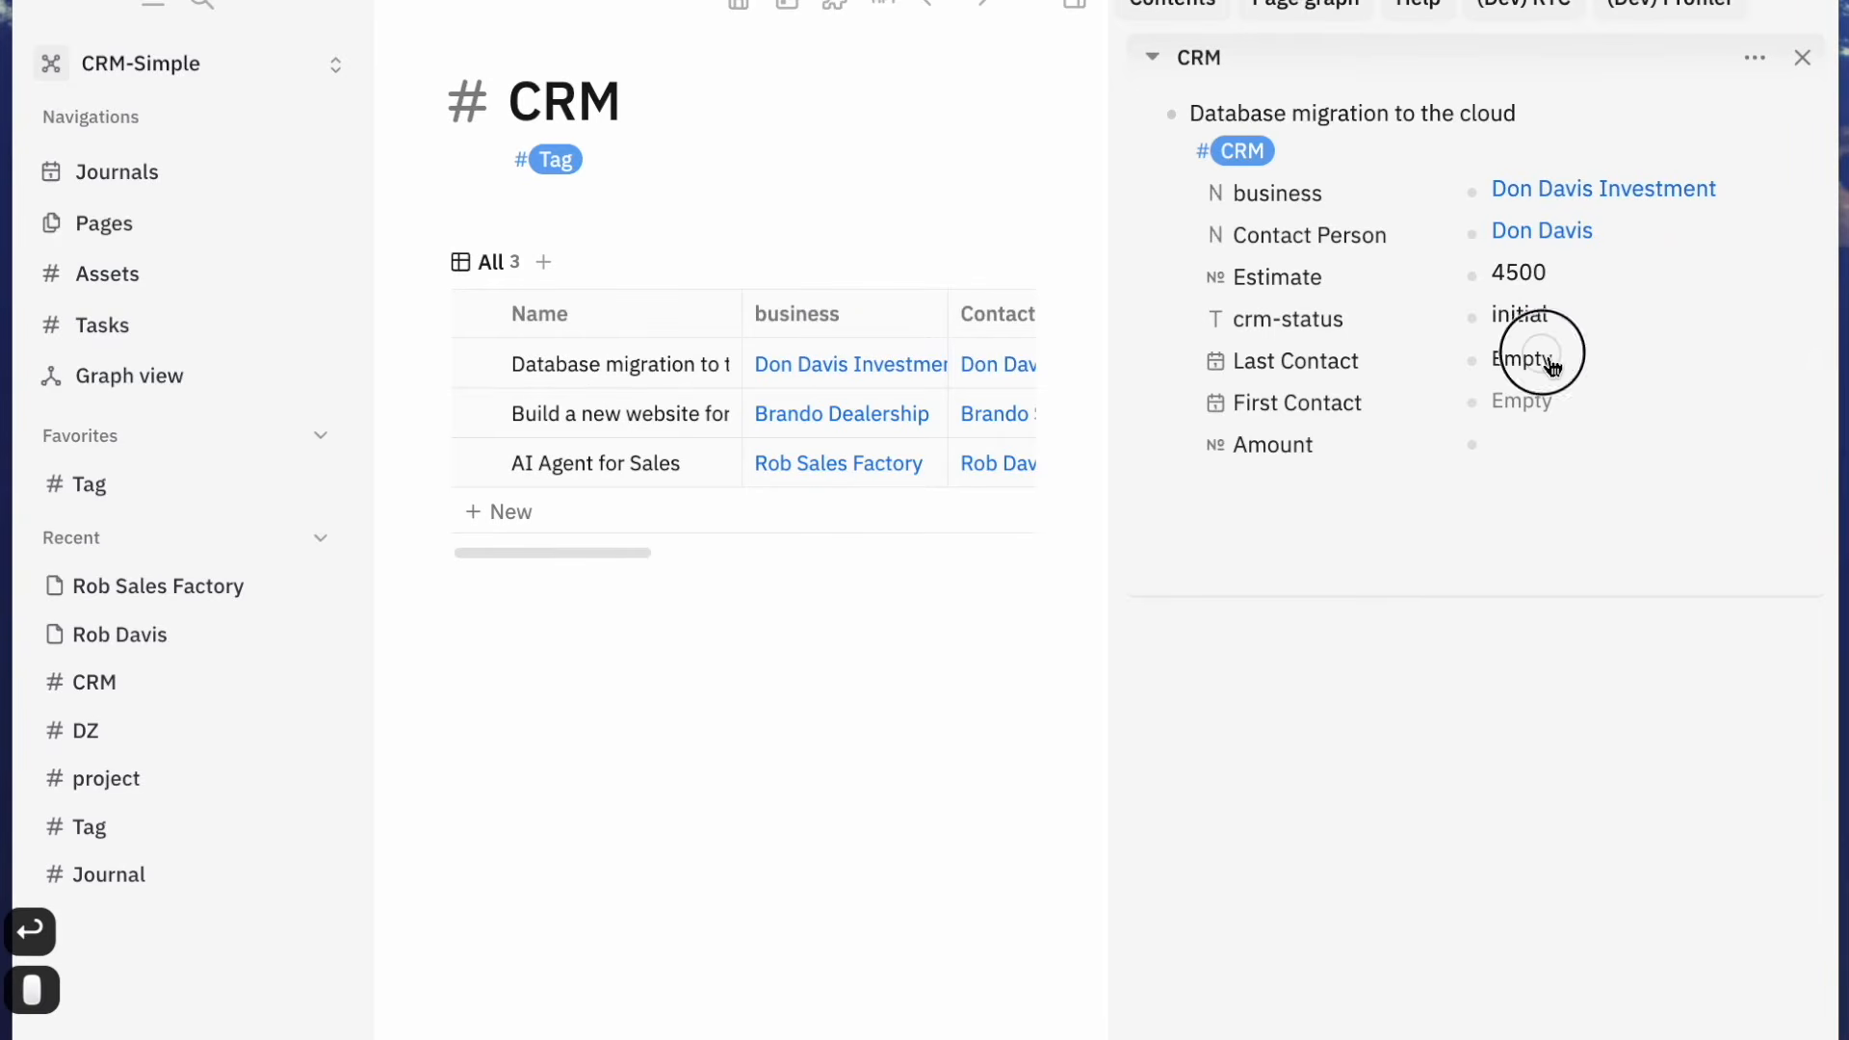
{"action": "left_click", "coordinate": [1358, 434]}
{"action": "left_click", "coordinate": [1357, 433]}
{"action": "left_click", "coordinate": [1282, 546]}
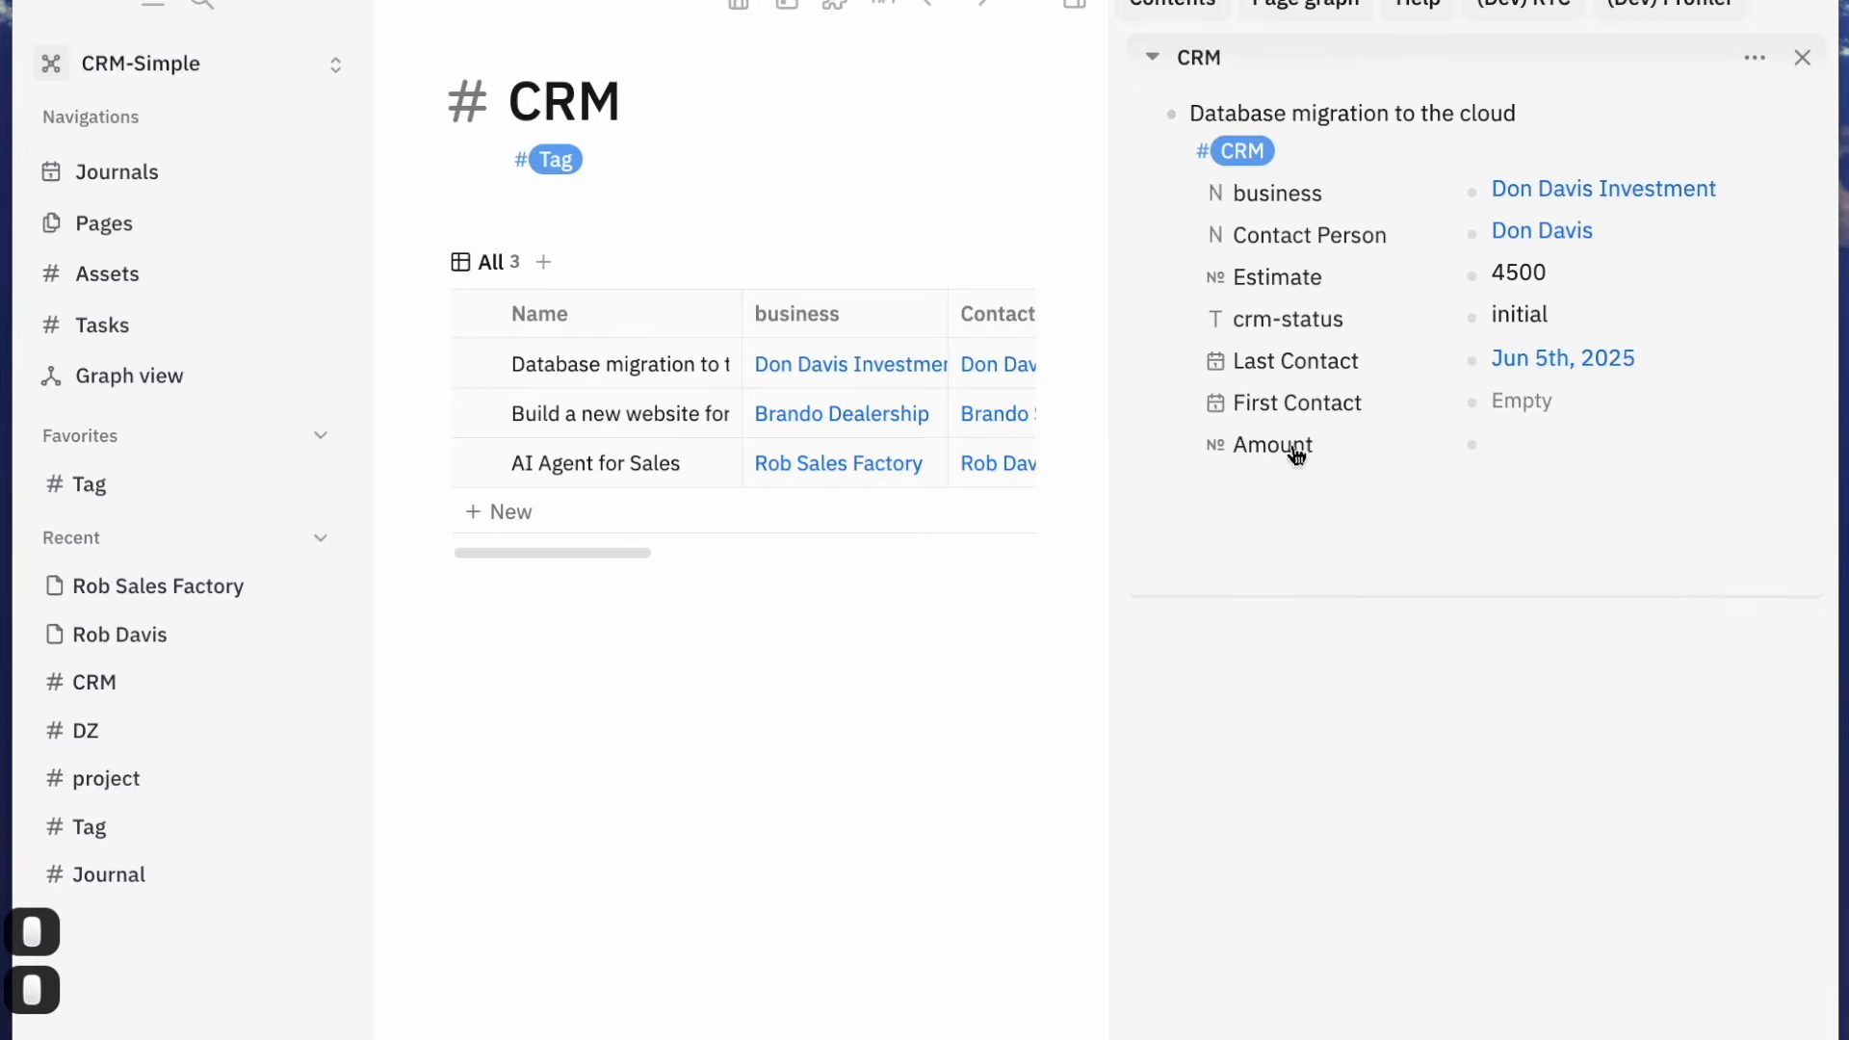
{"action": "left_click", "coordinate": [1528, 404]}
{"action": "left_click", "coordinate": [1356, 473]}
{"action": "left_click", "coordinate": [1356, 473]}
{"action": "left_click", "coordinate": [1355, 474]}
{"action": "left_click", "coordinate": [1355, 474]}
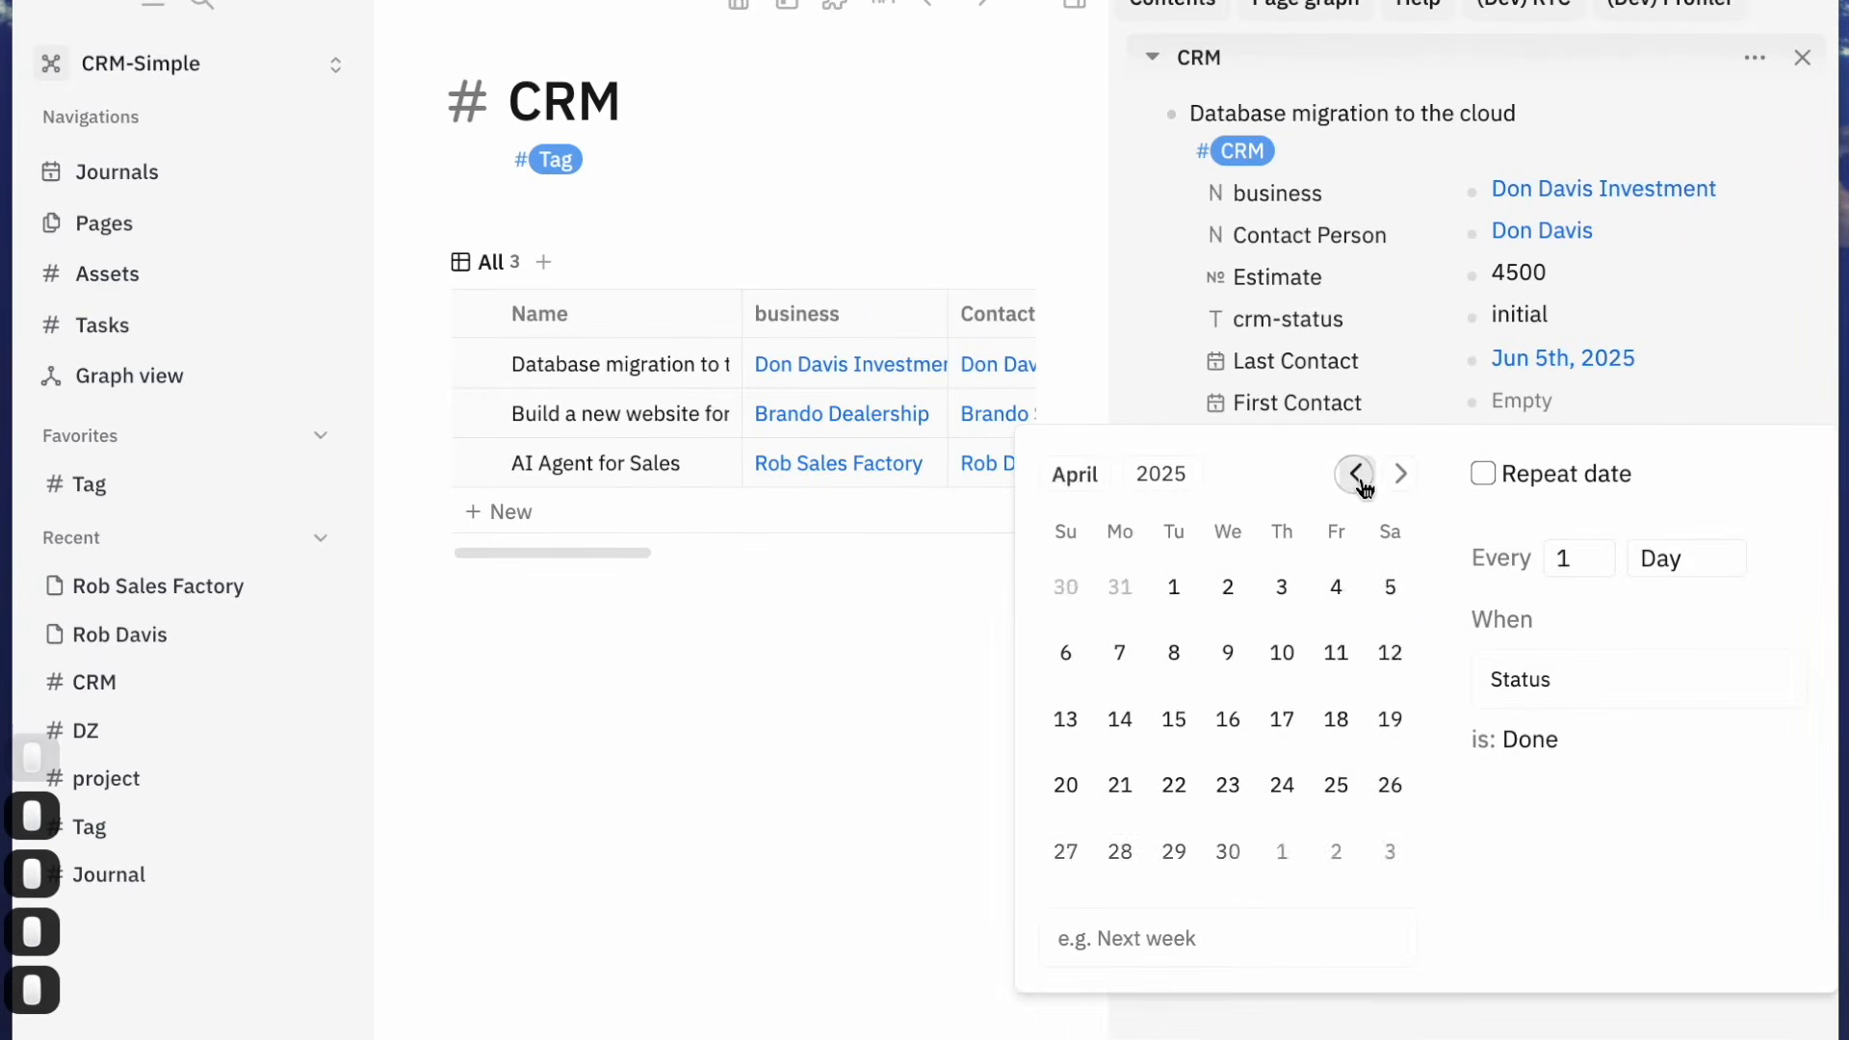
{"action": "left_click", "coordinate": [1356, 474]}
{"action": "left_click", "coordinate": [1356, 474]}
{"action": "left_click", "coordinate": [1229, 654]}
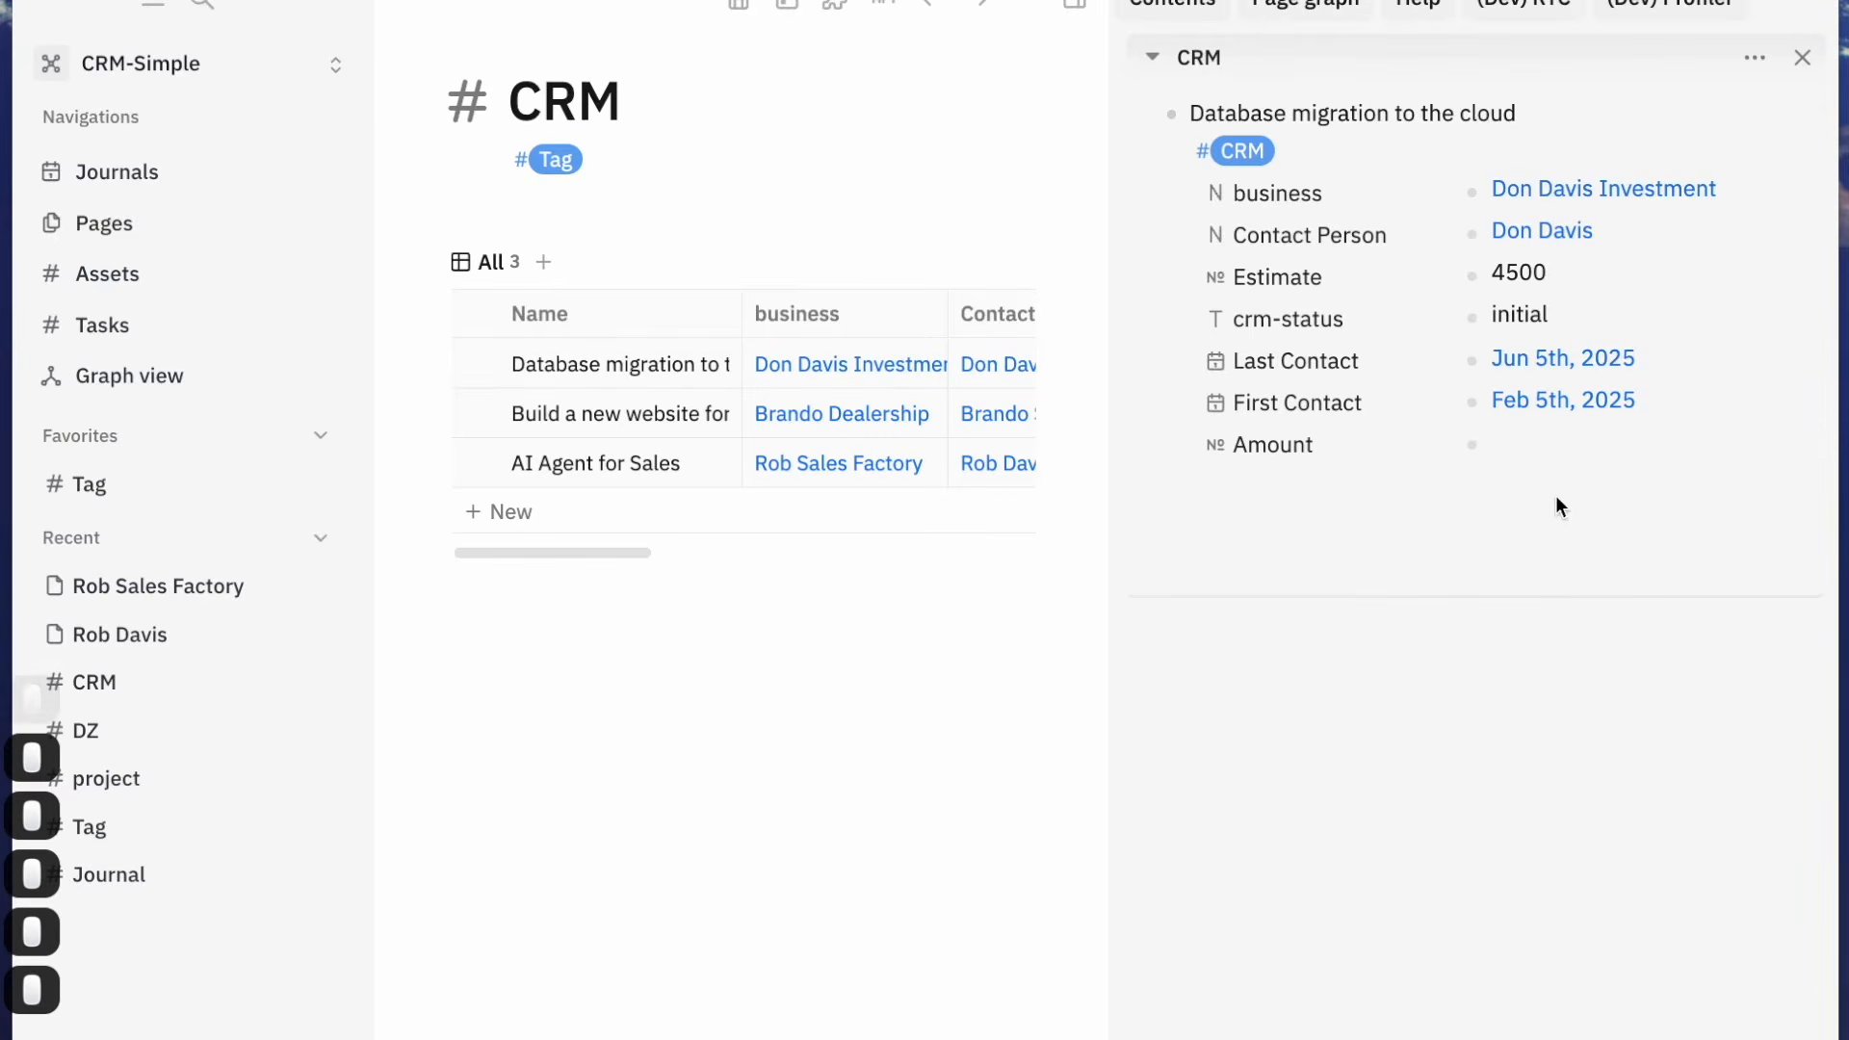
{"action": "left_click", "coordinate": [1529, 446]}
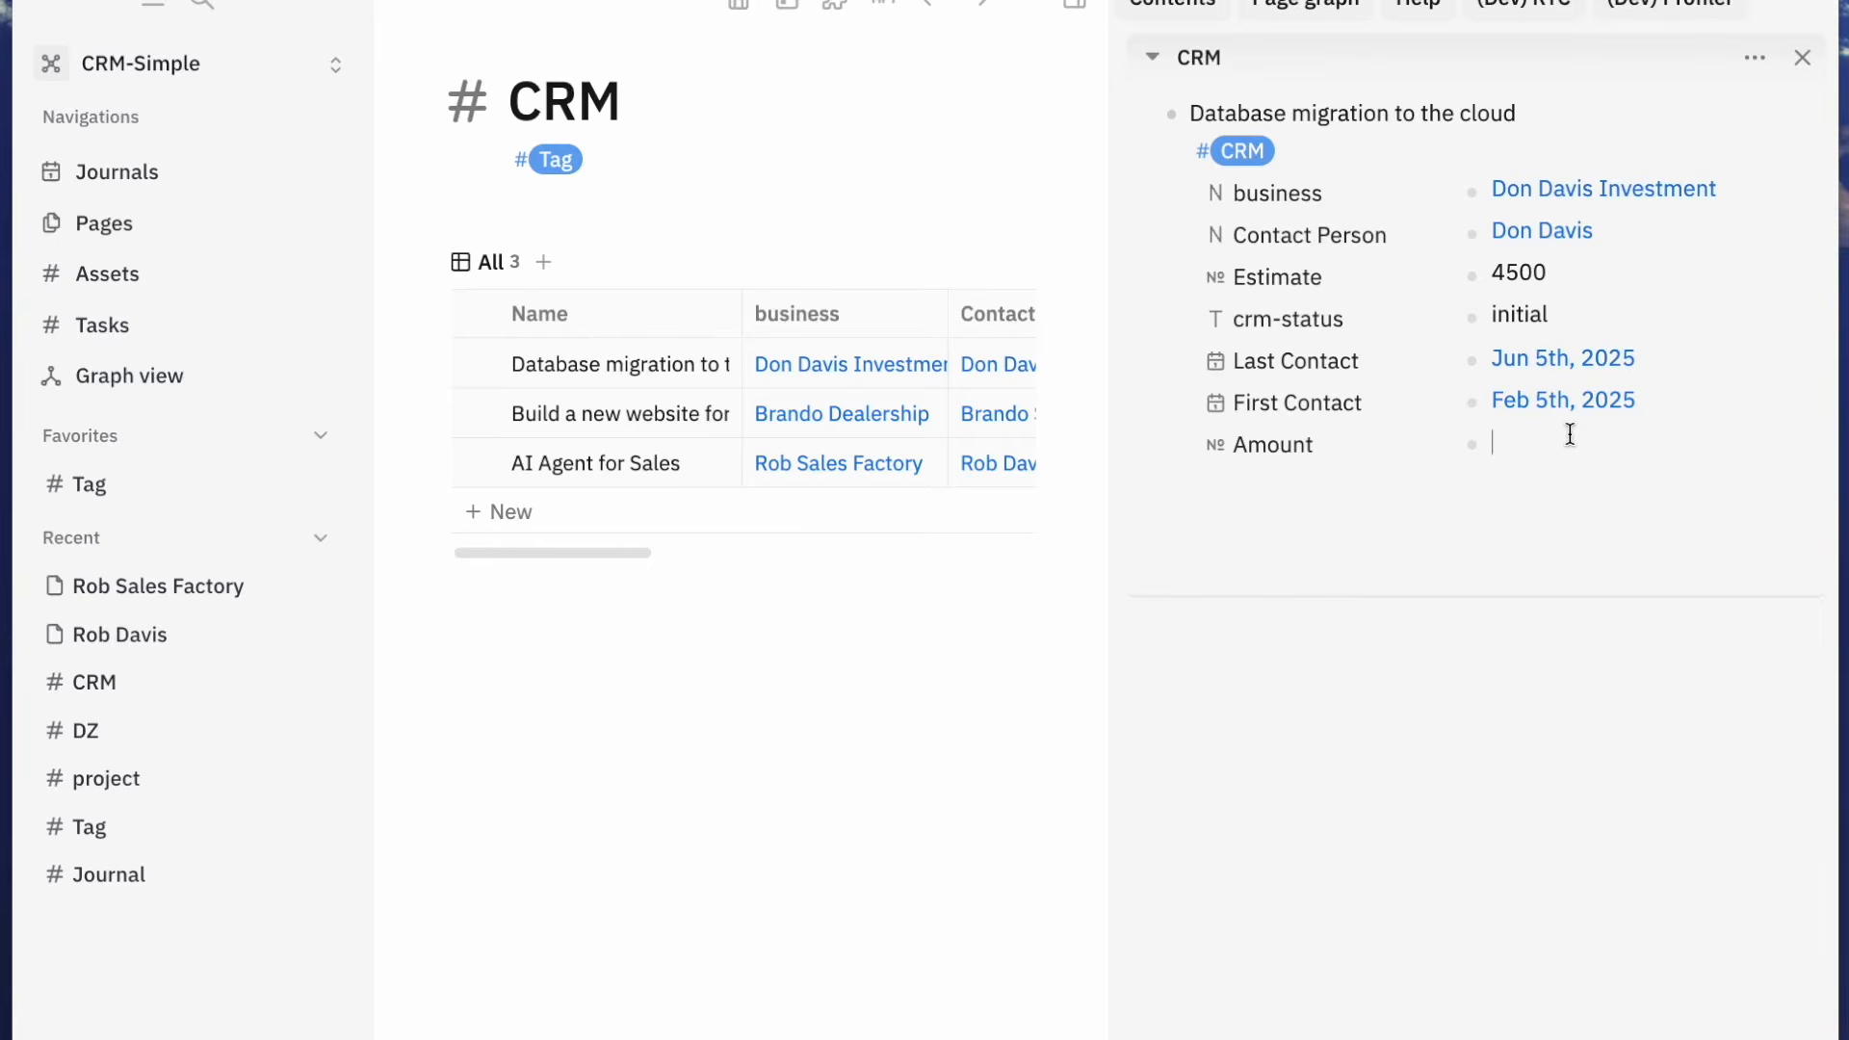
{"action": "type", "text": "0"}
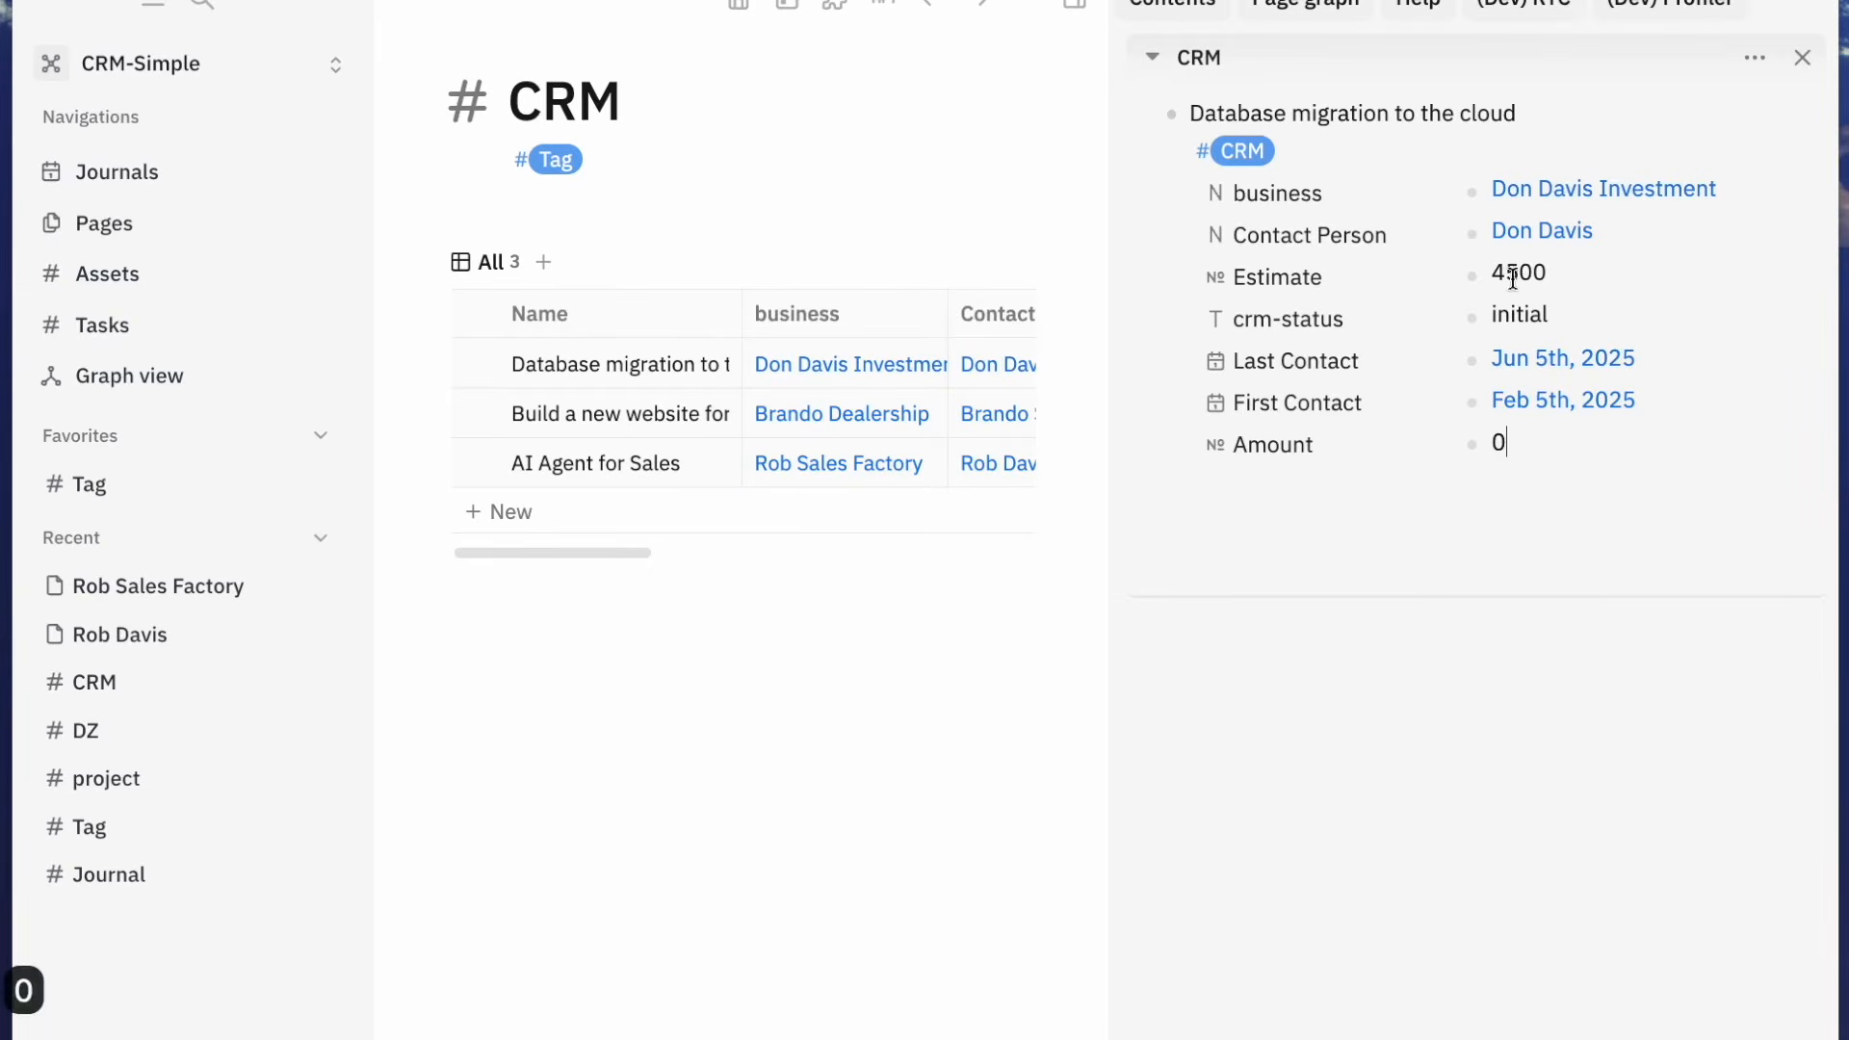
{"action": "left_click", "coordinate": [1802, 58]}
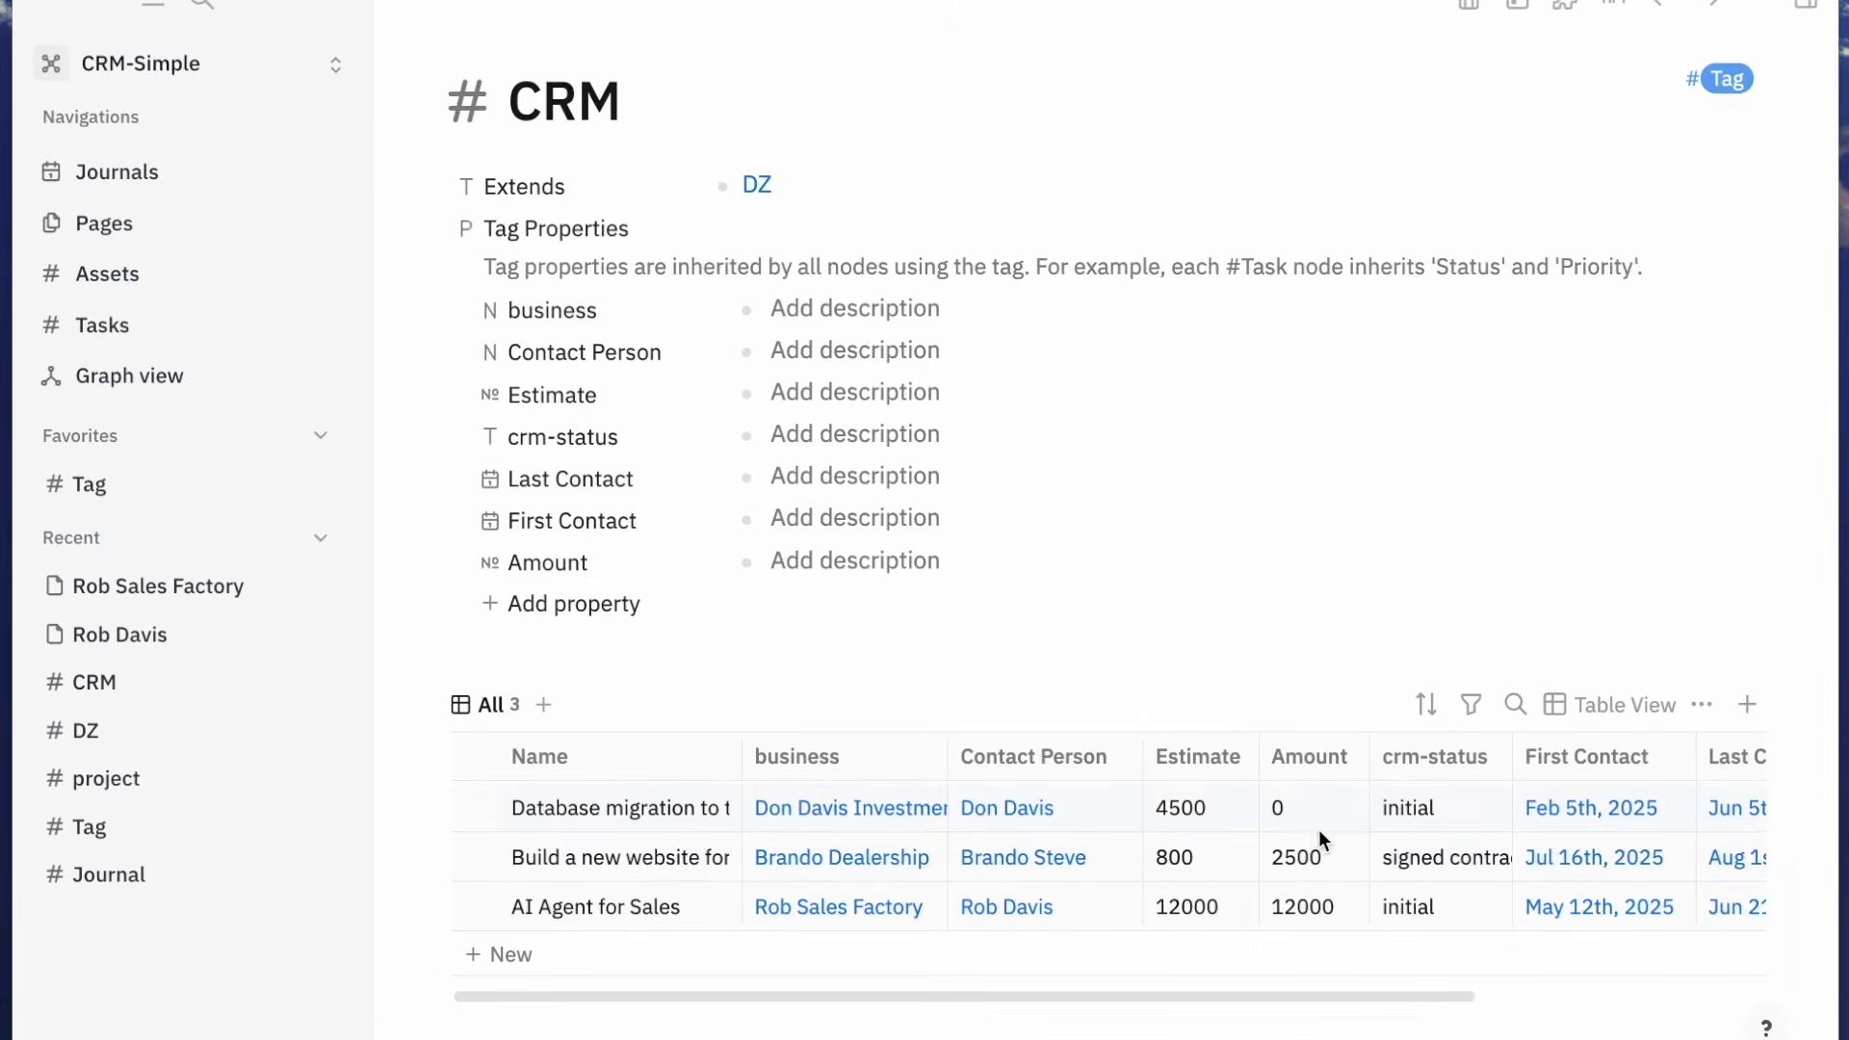
Change the AI Agent for Sales deal's status to 'follow up' and open the new contact's page
{"action": "left_click", "coordinate": [1425, 912]}
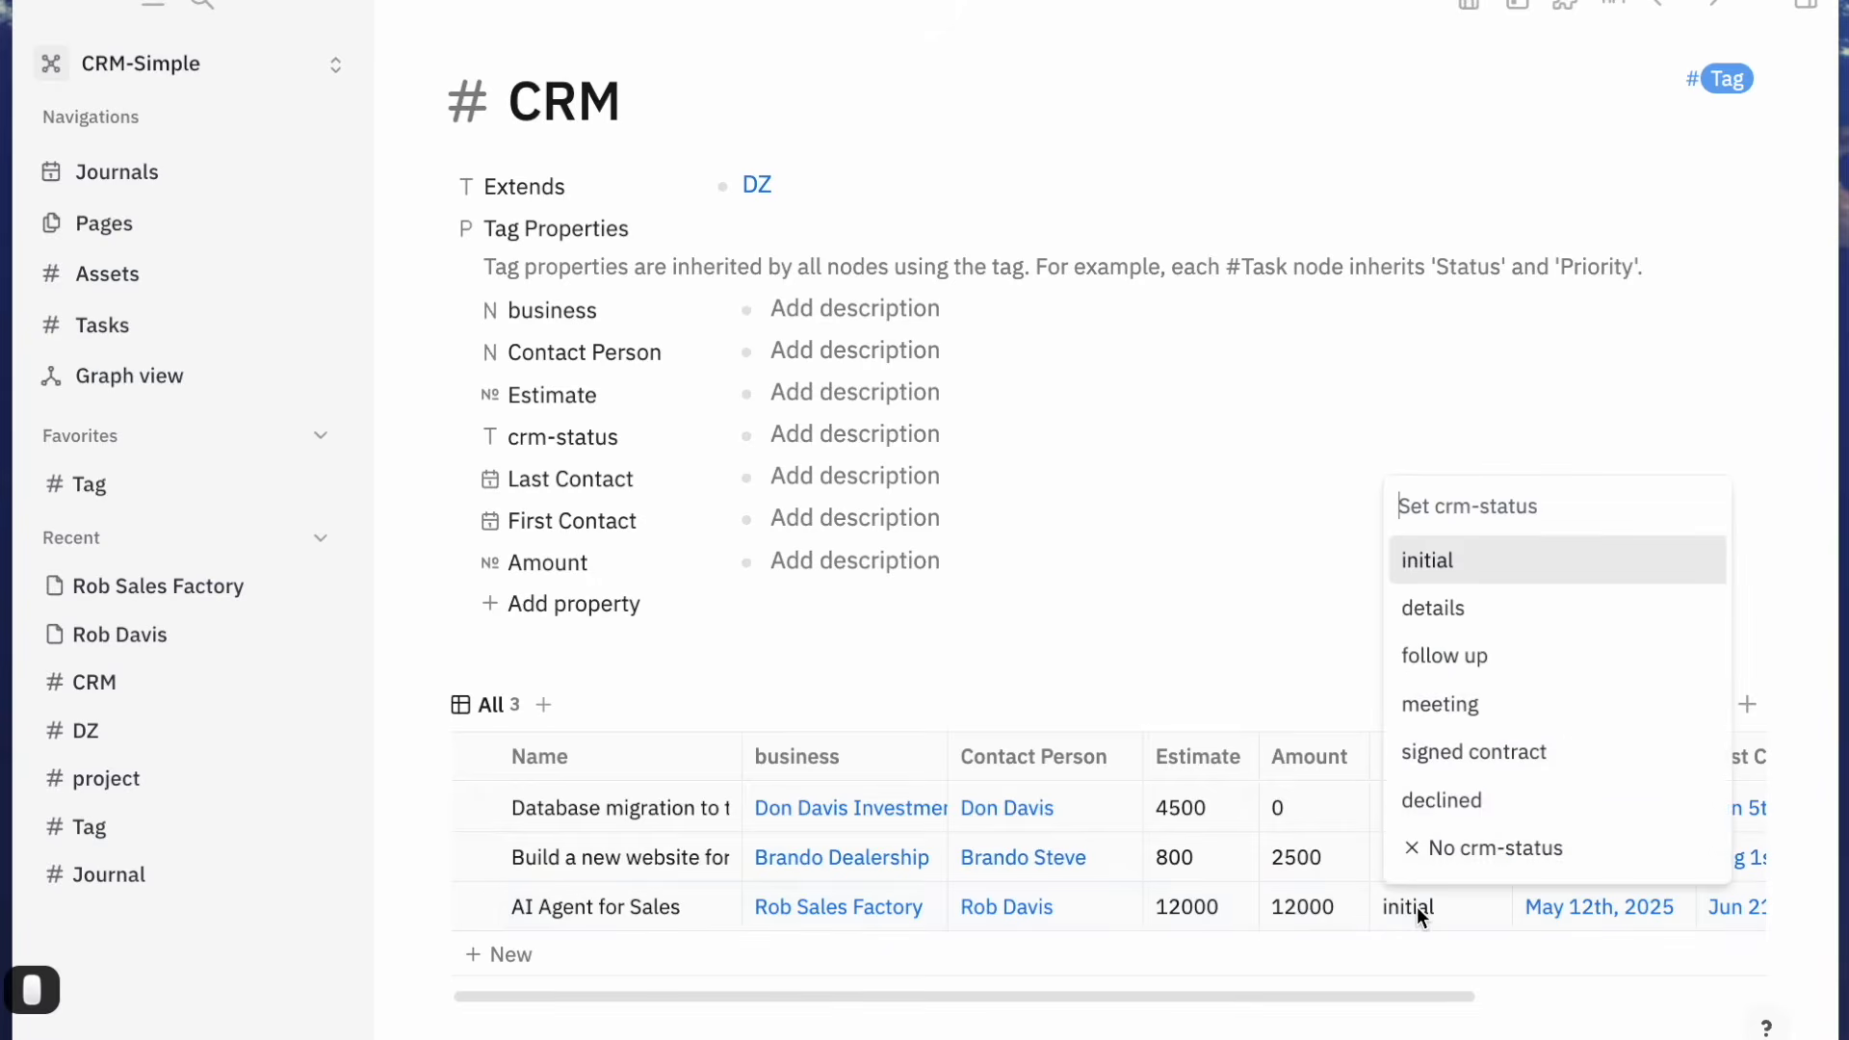
{"action": "left_click", "coordinate": [1447, 664]}
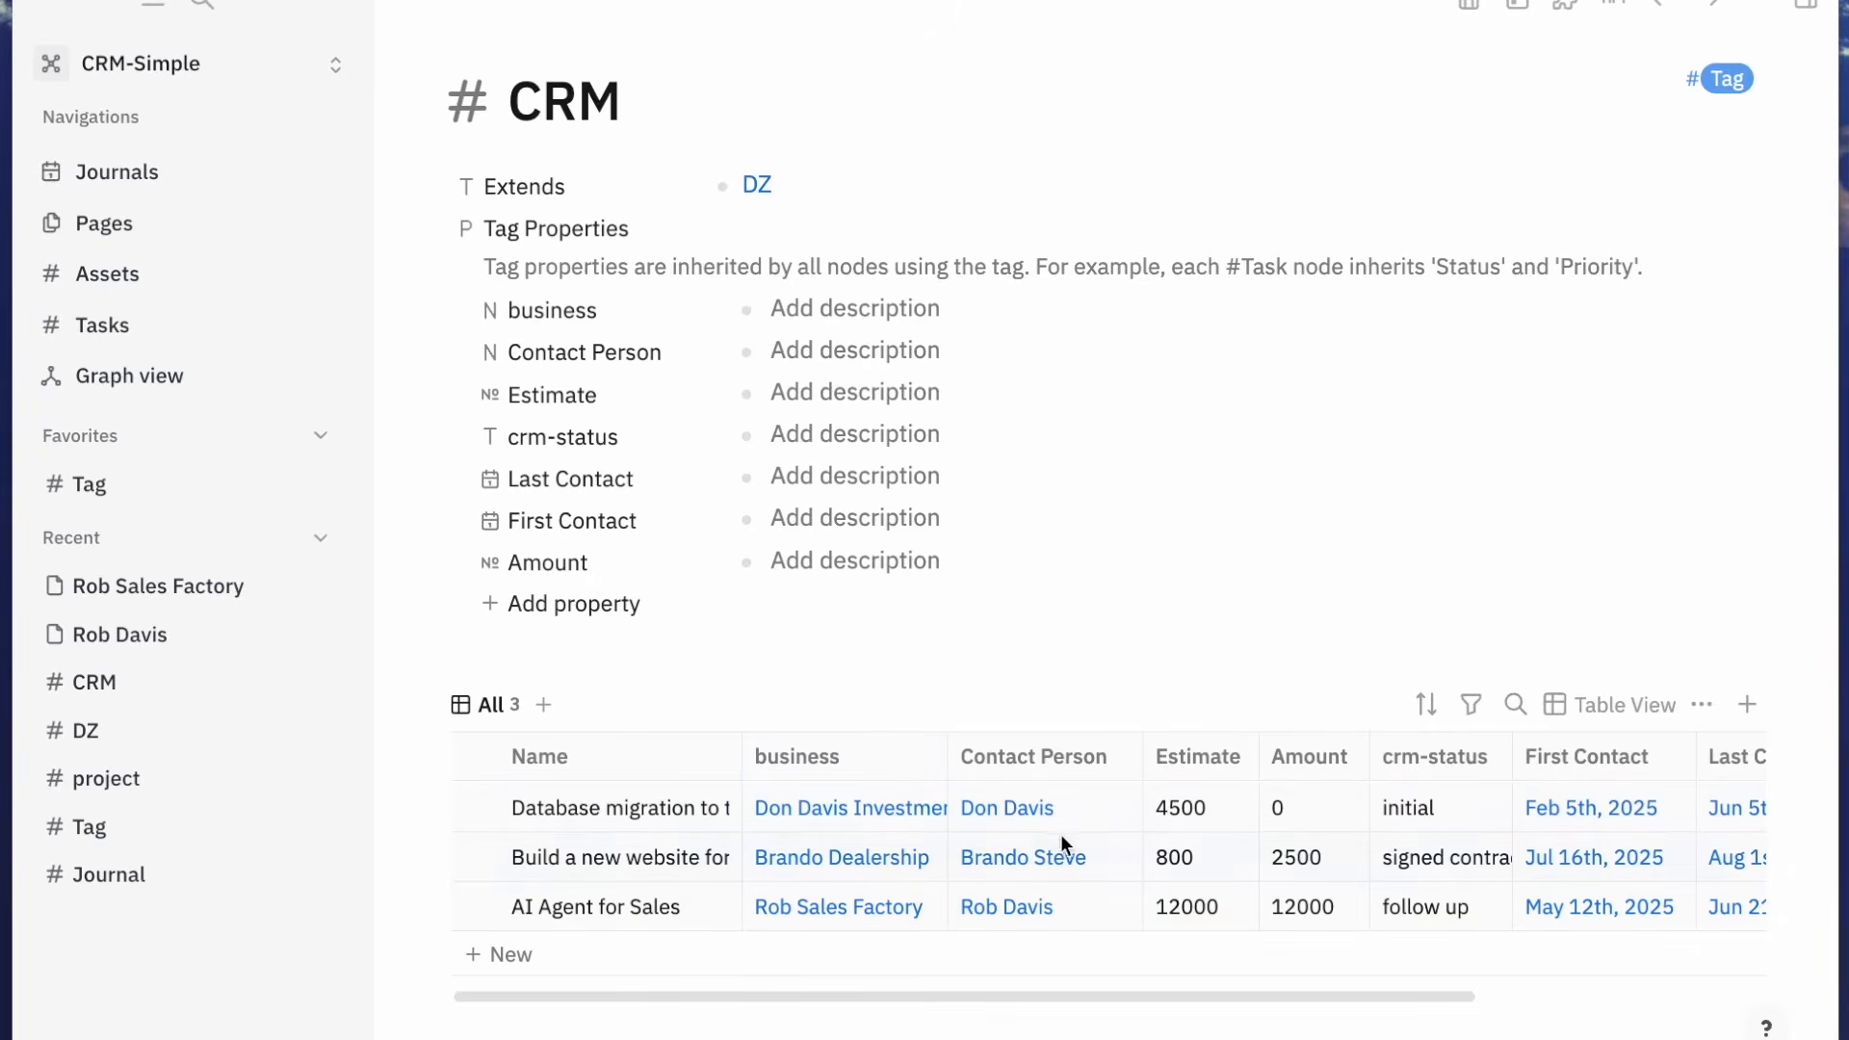
{"action": "left_click", "coordinate": [1026, 819]}
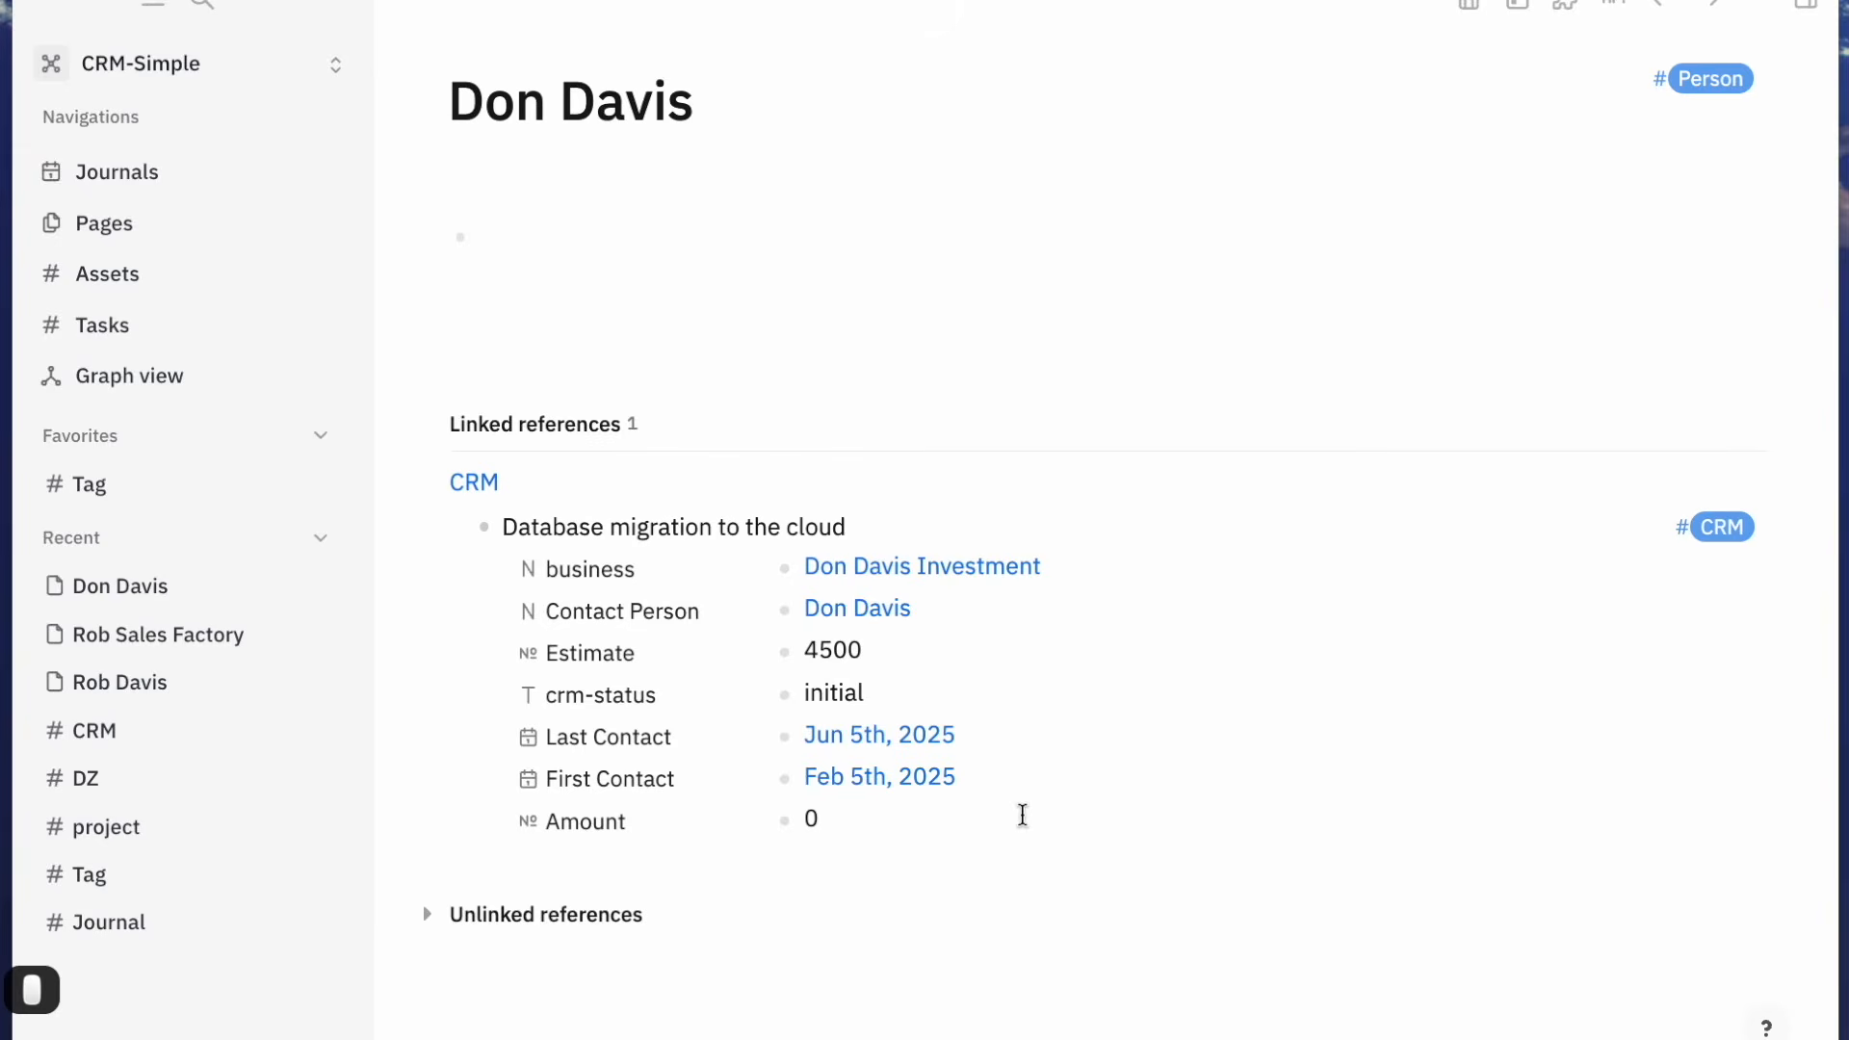
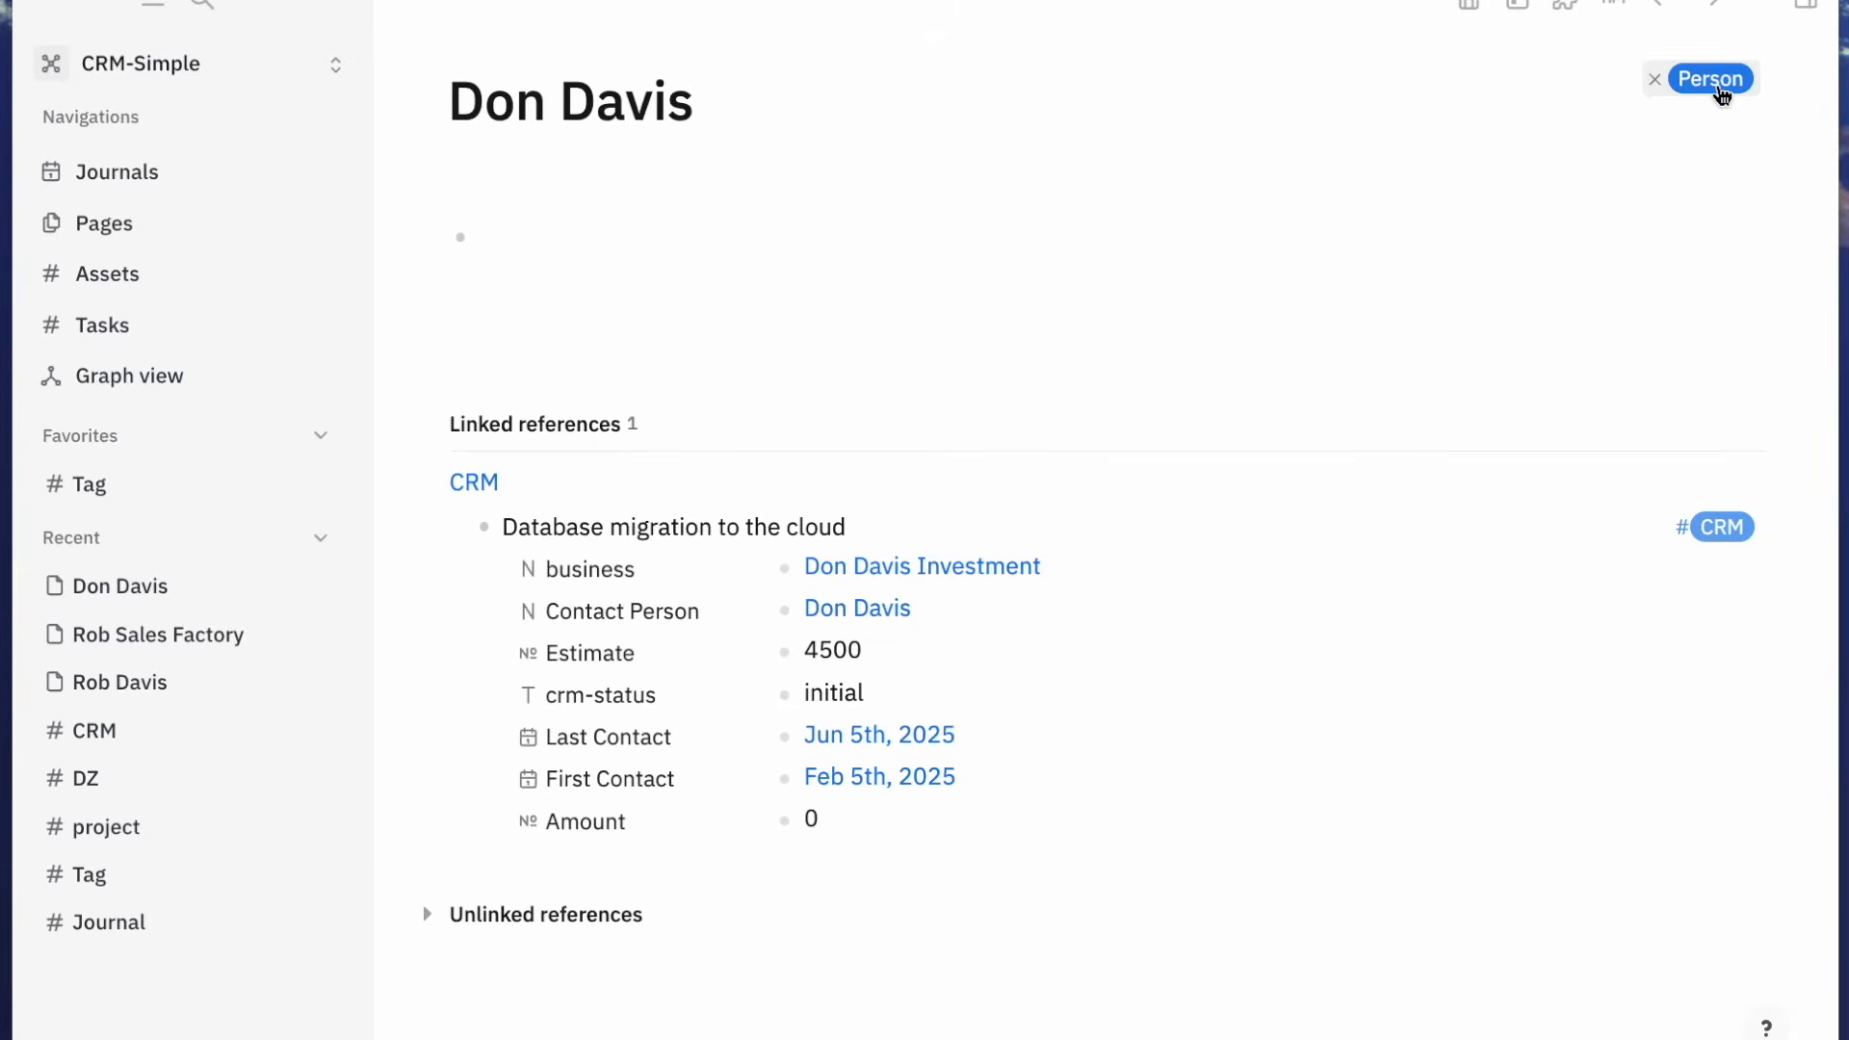
Open the Person tag and add a Text-type email property to it
{"action": "left_click", "coordinate": [1713, 81]}
{"action": "left_click", "coordinate": [409, 114]}
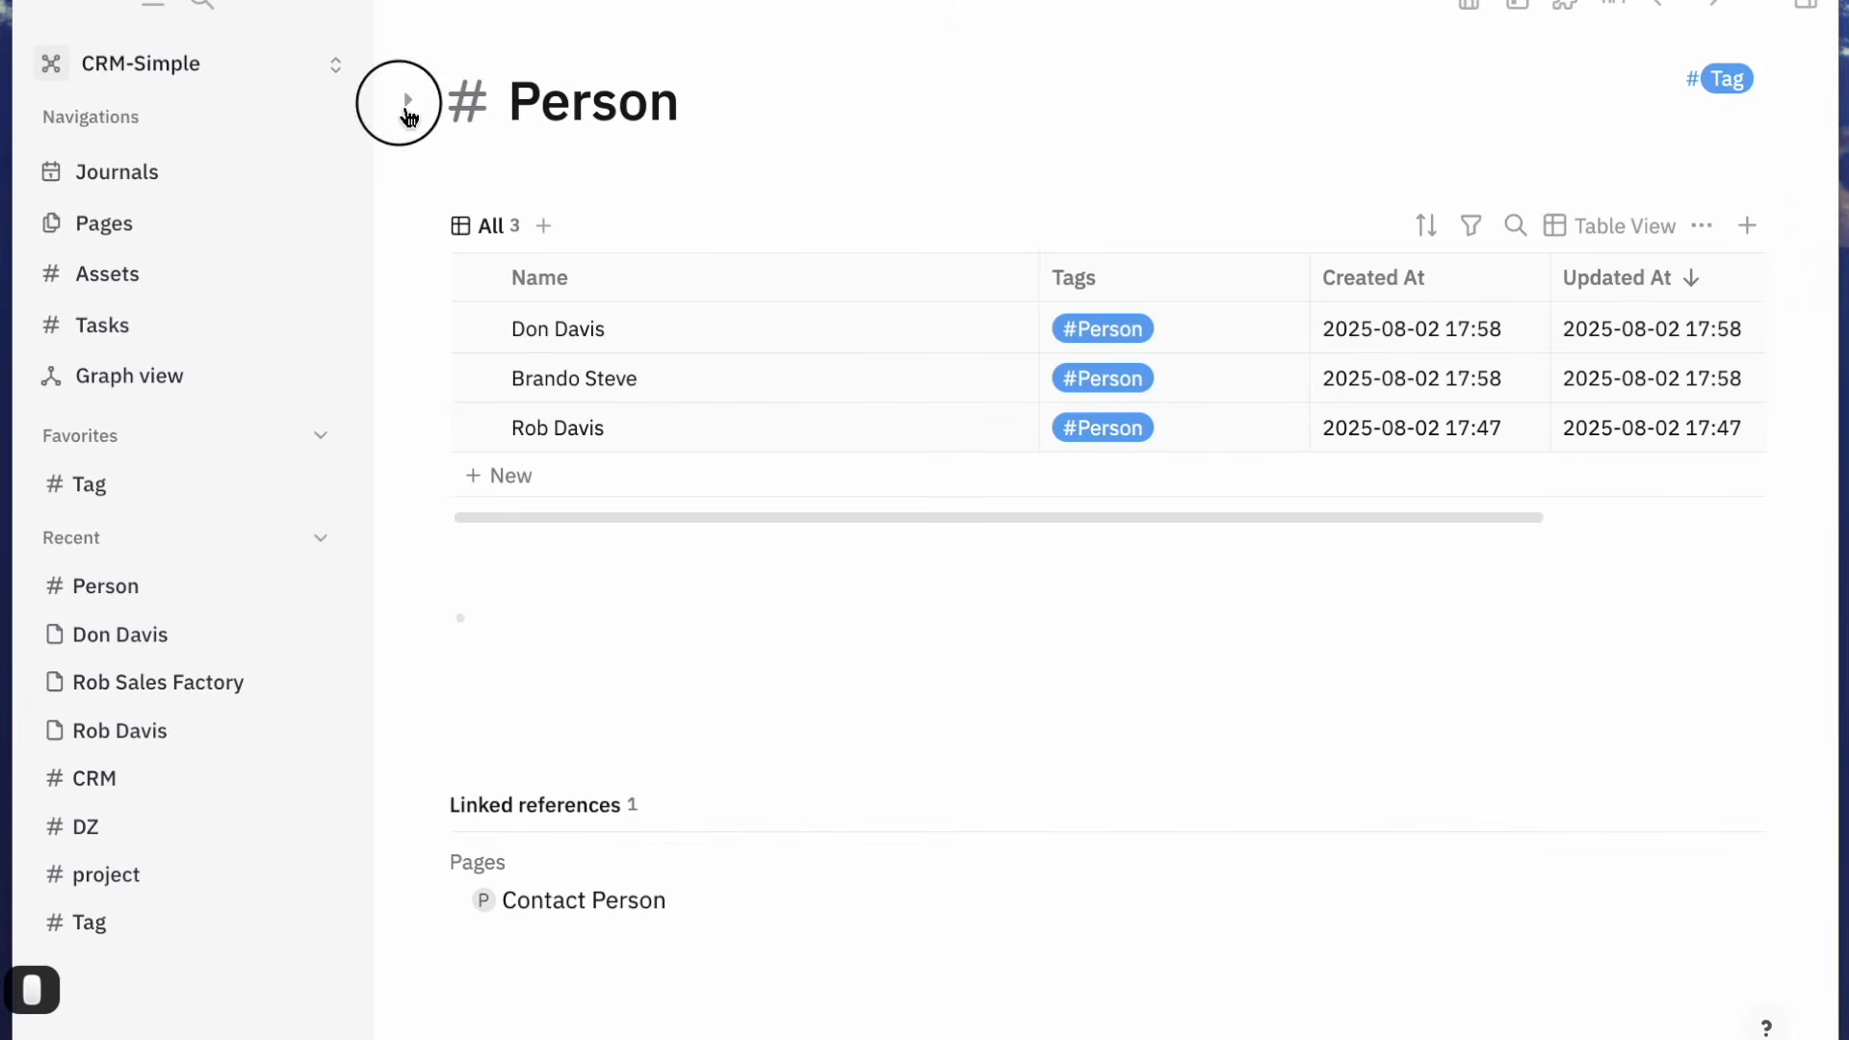
{"action": "left_click", "coordinate": [585, 318]}
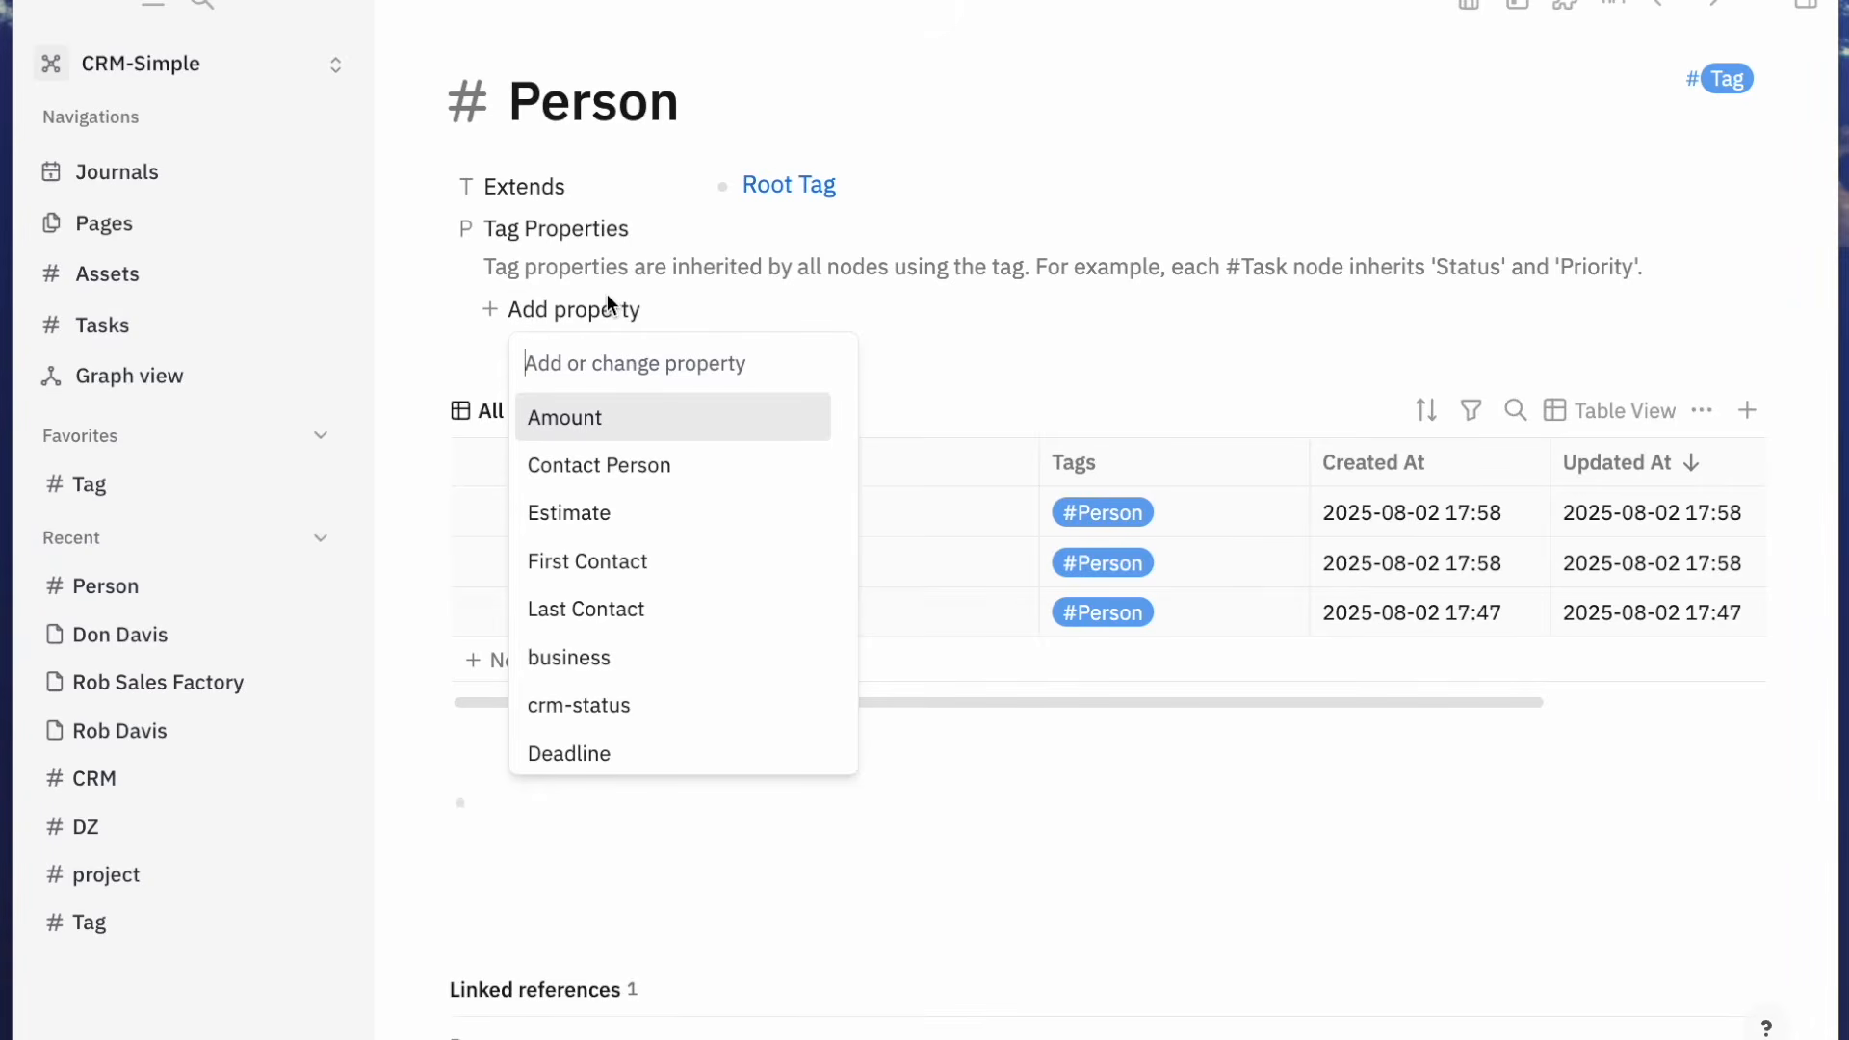
{"action": "type", "text": "email"}
{"action": "key", "text": "Return"}
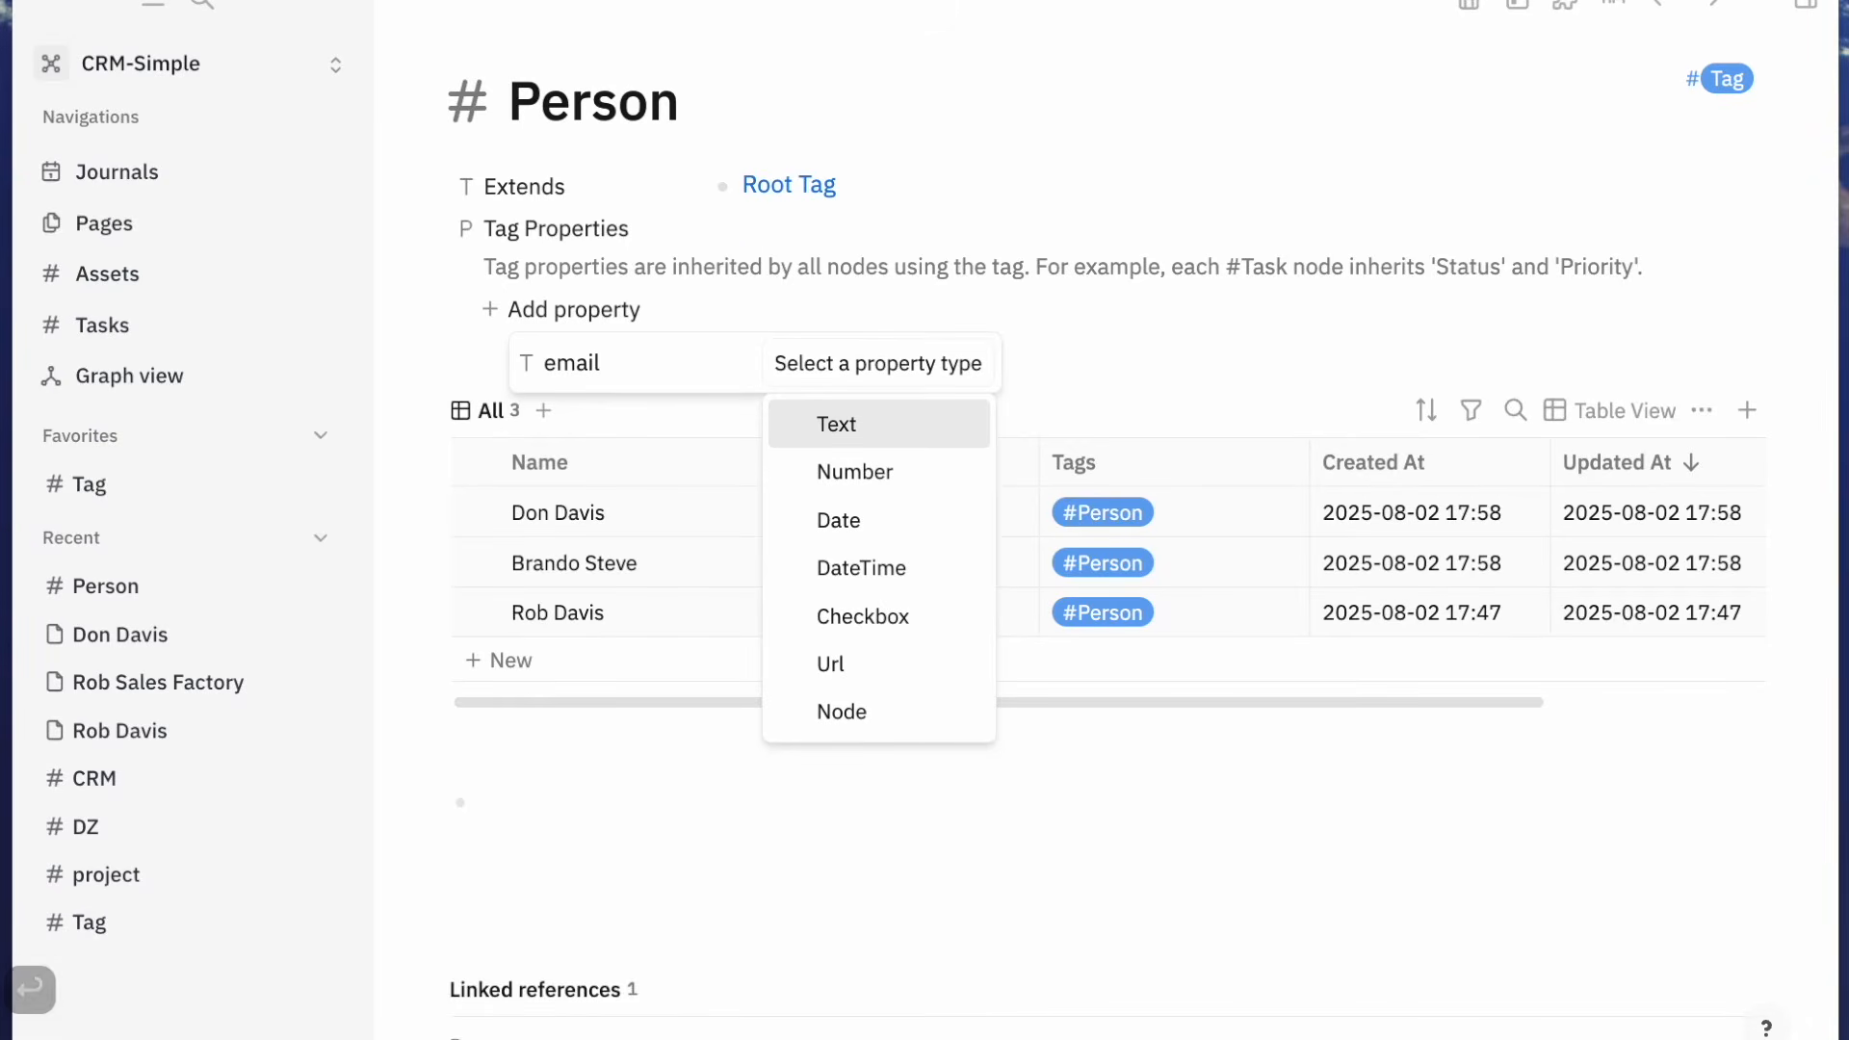
{"action": "key", "text": "Return"}
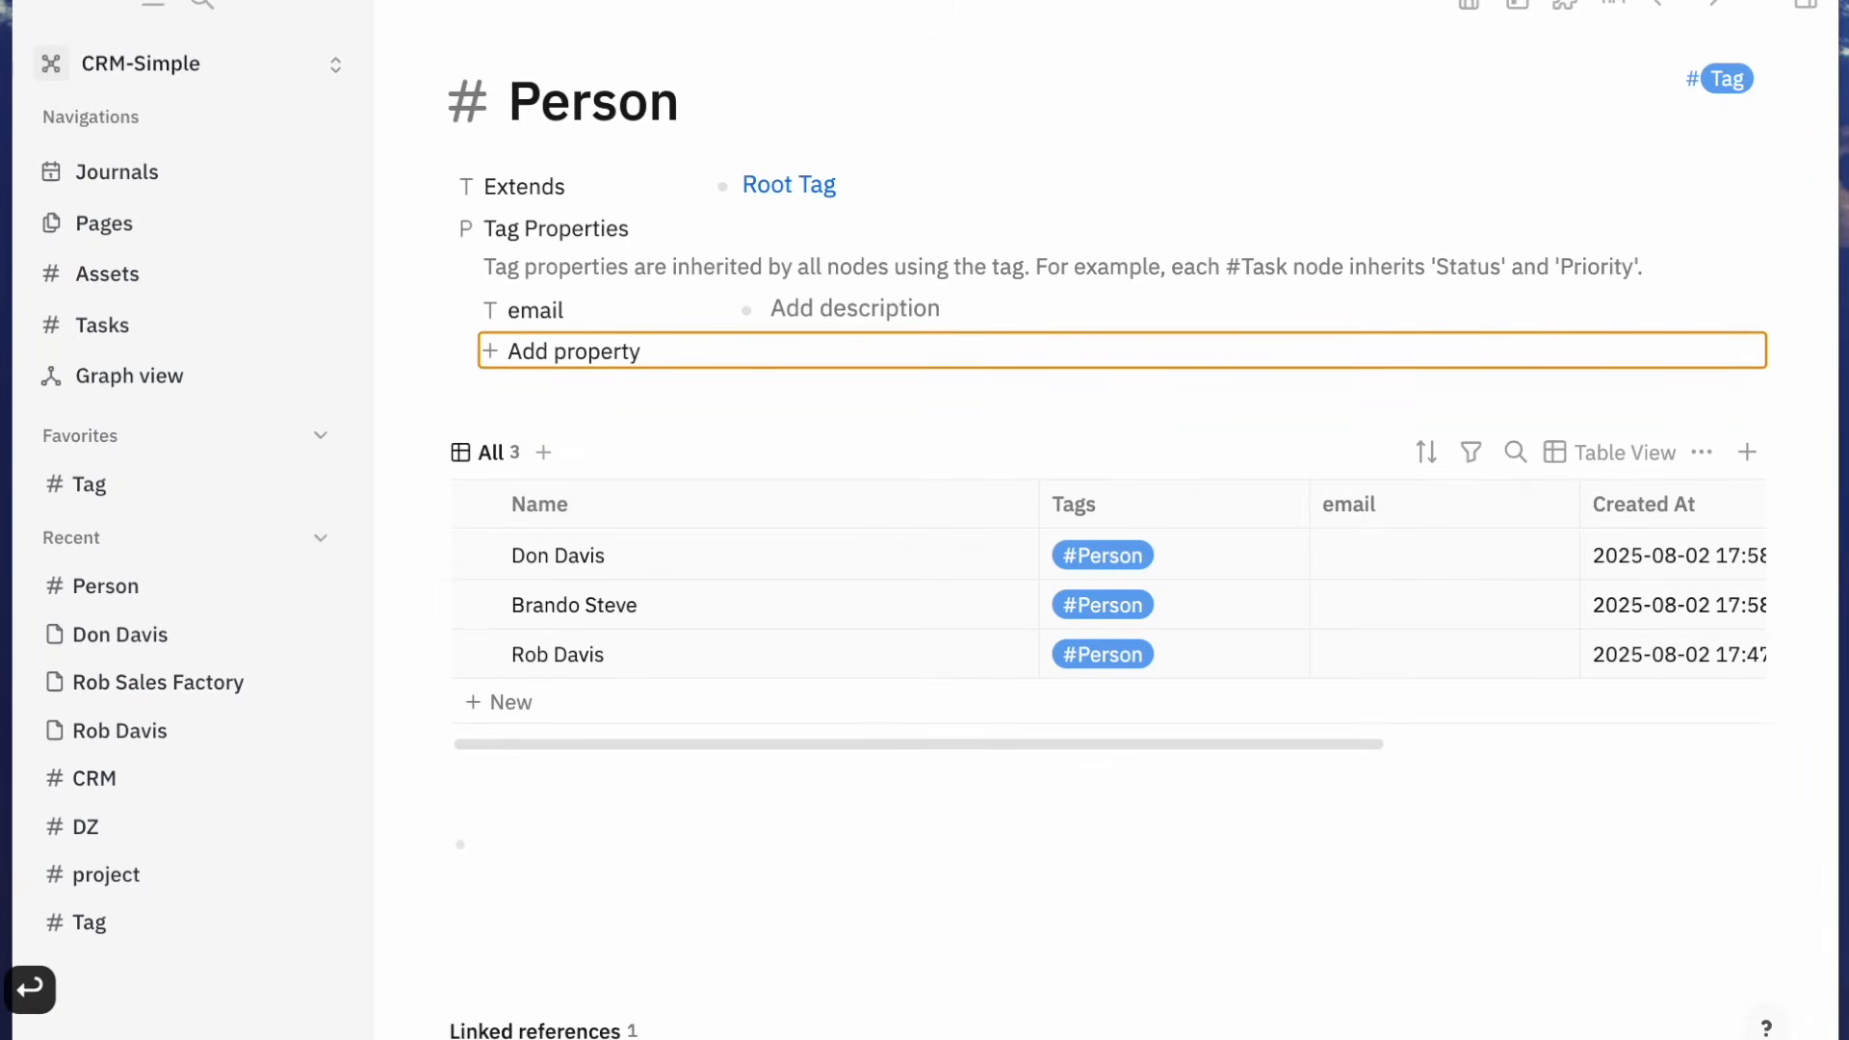
Add a second Text-type property named phone to the Person tag
{"action": "left_click", "coordinate": [580, 357]}
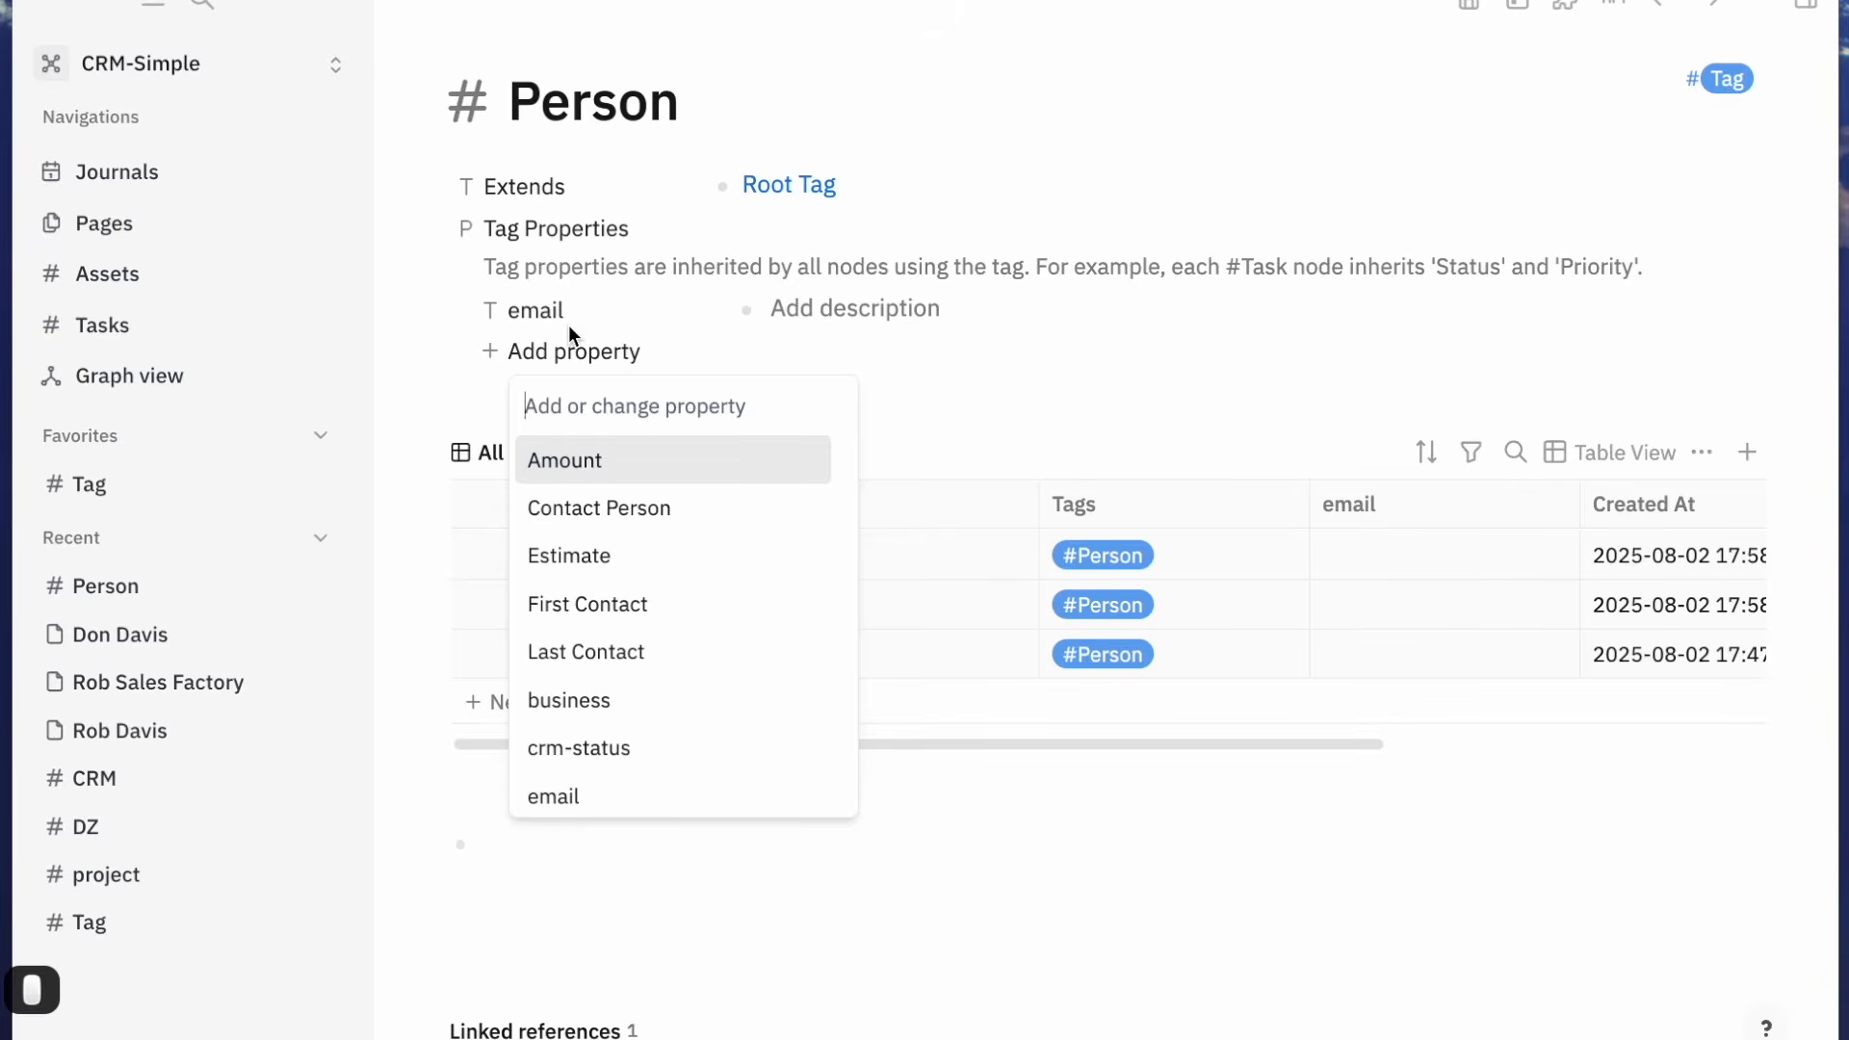
{"action": "type", "text": "phone"}
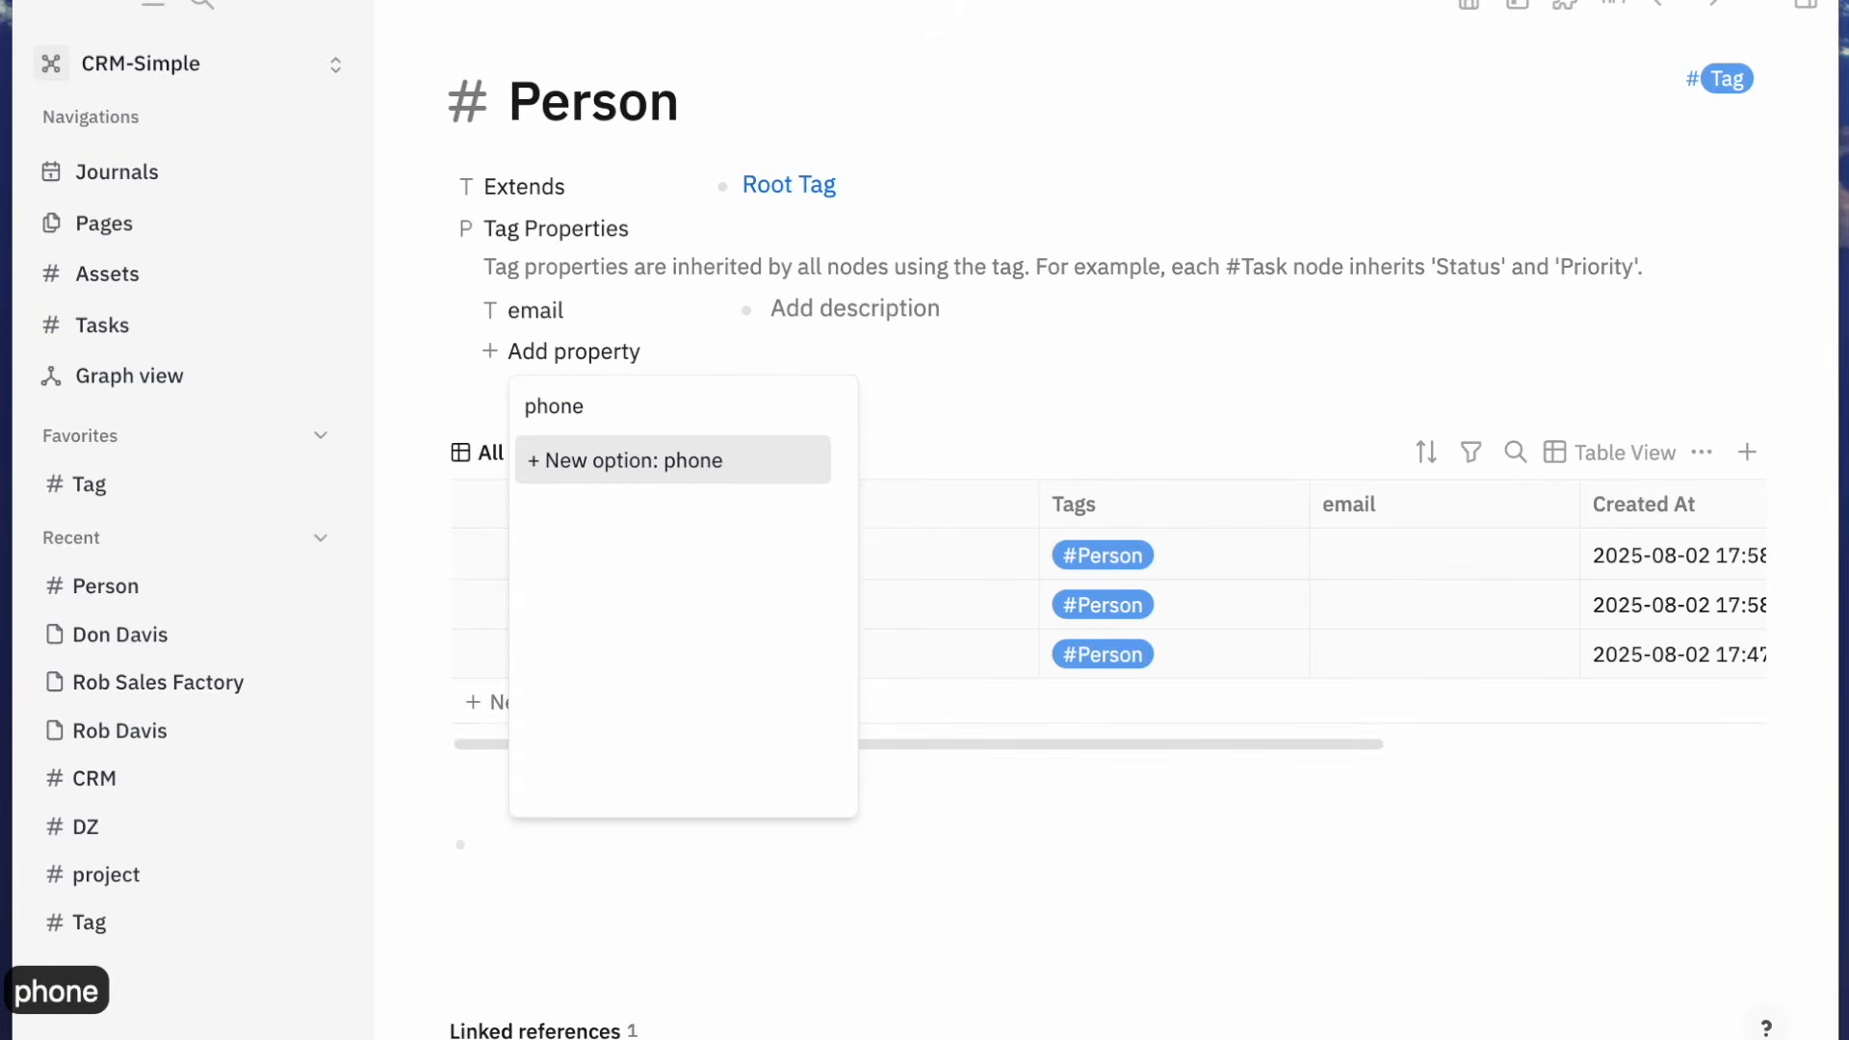
{"action": "key", "text": "Return"}
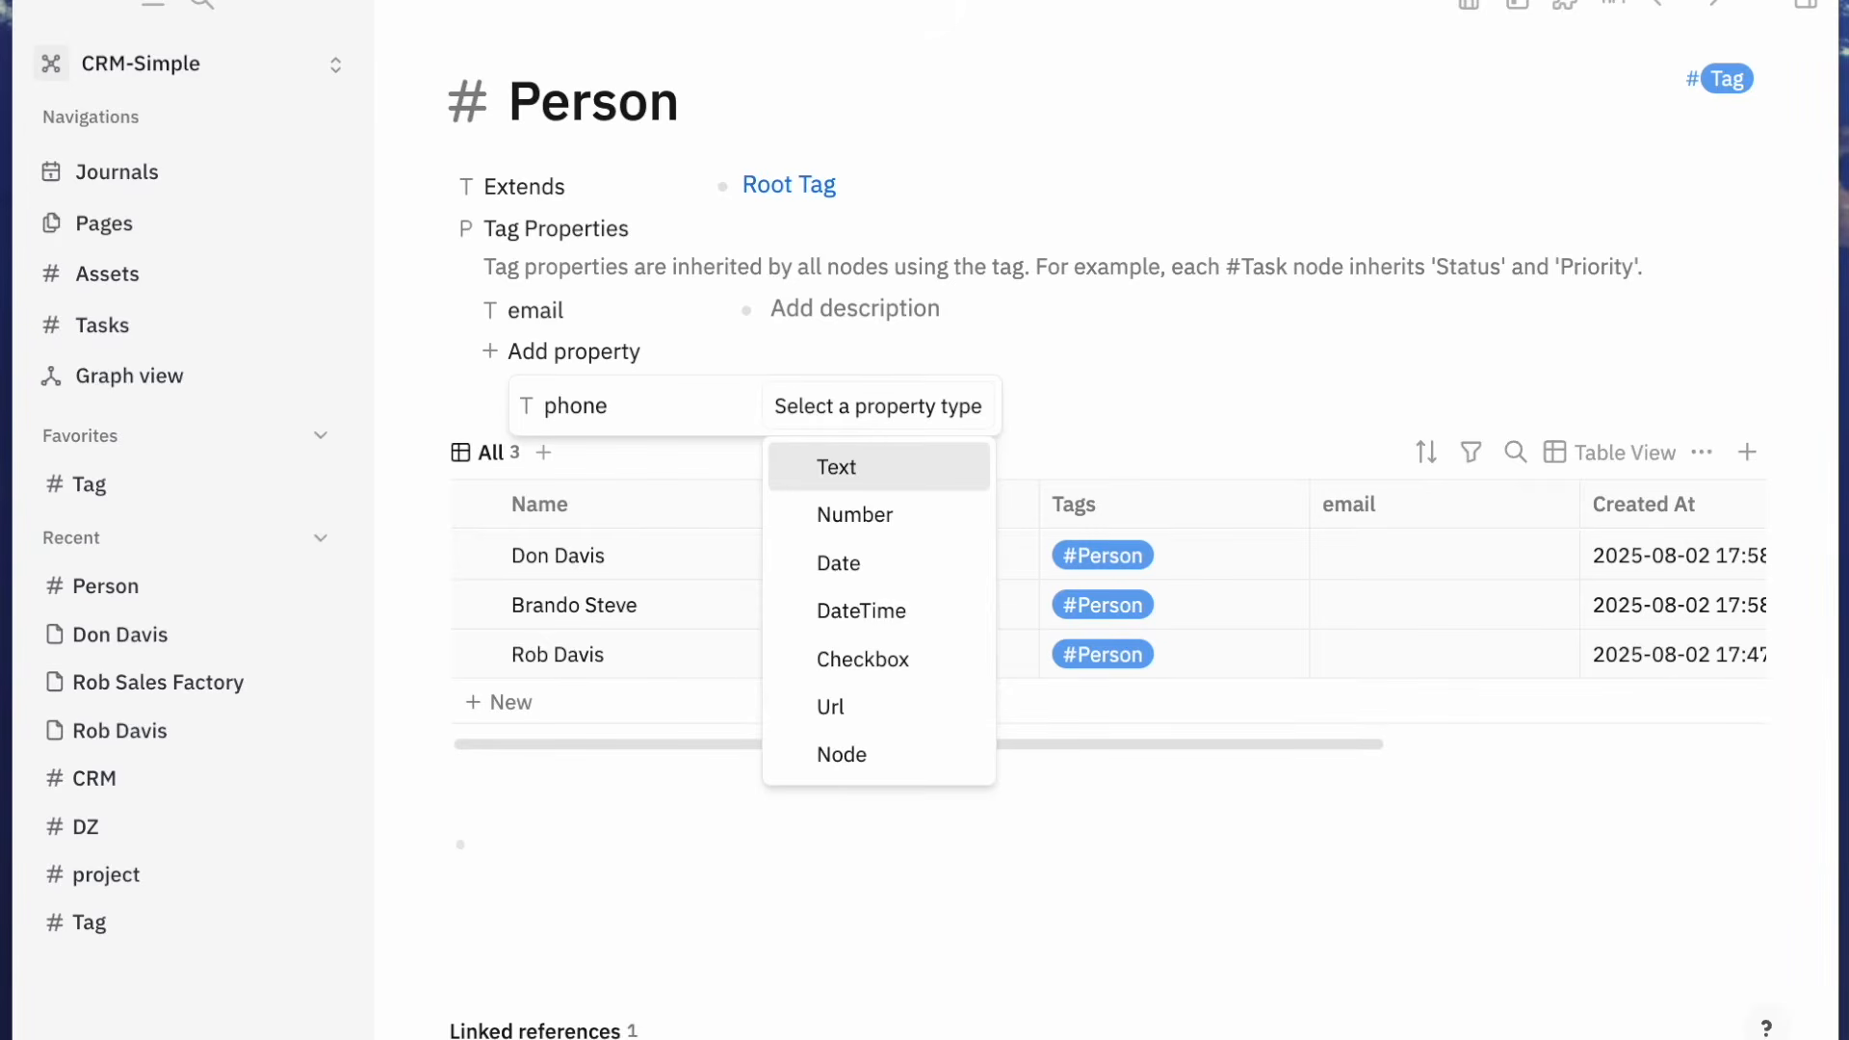
{"action": "key", "text": "Return"}
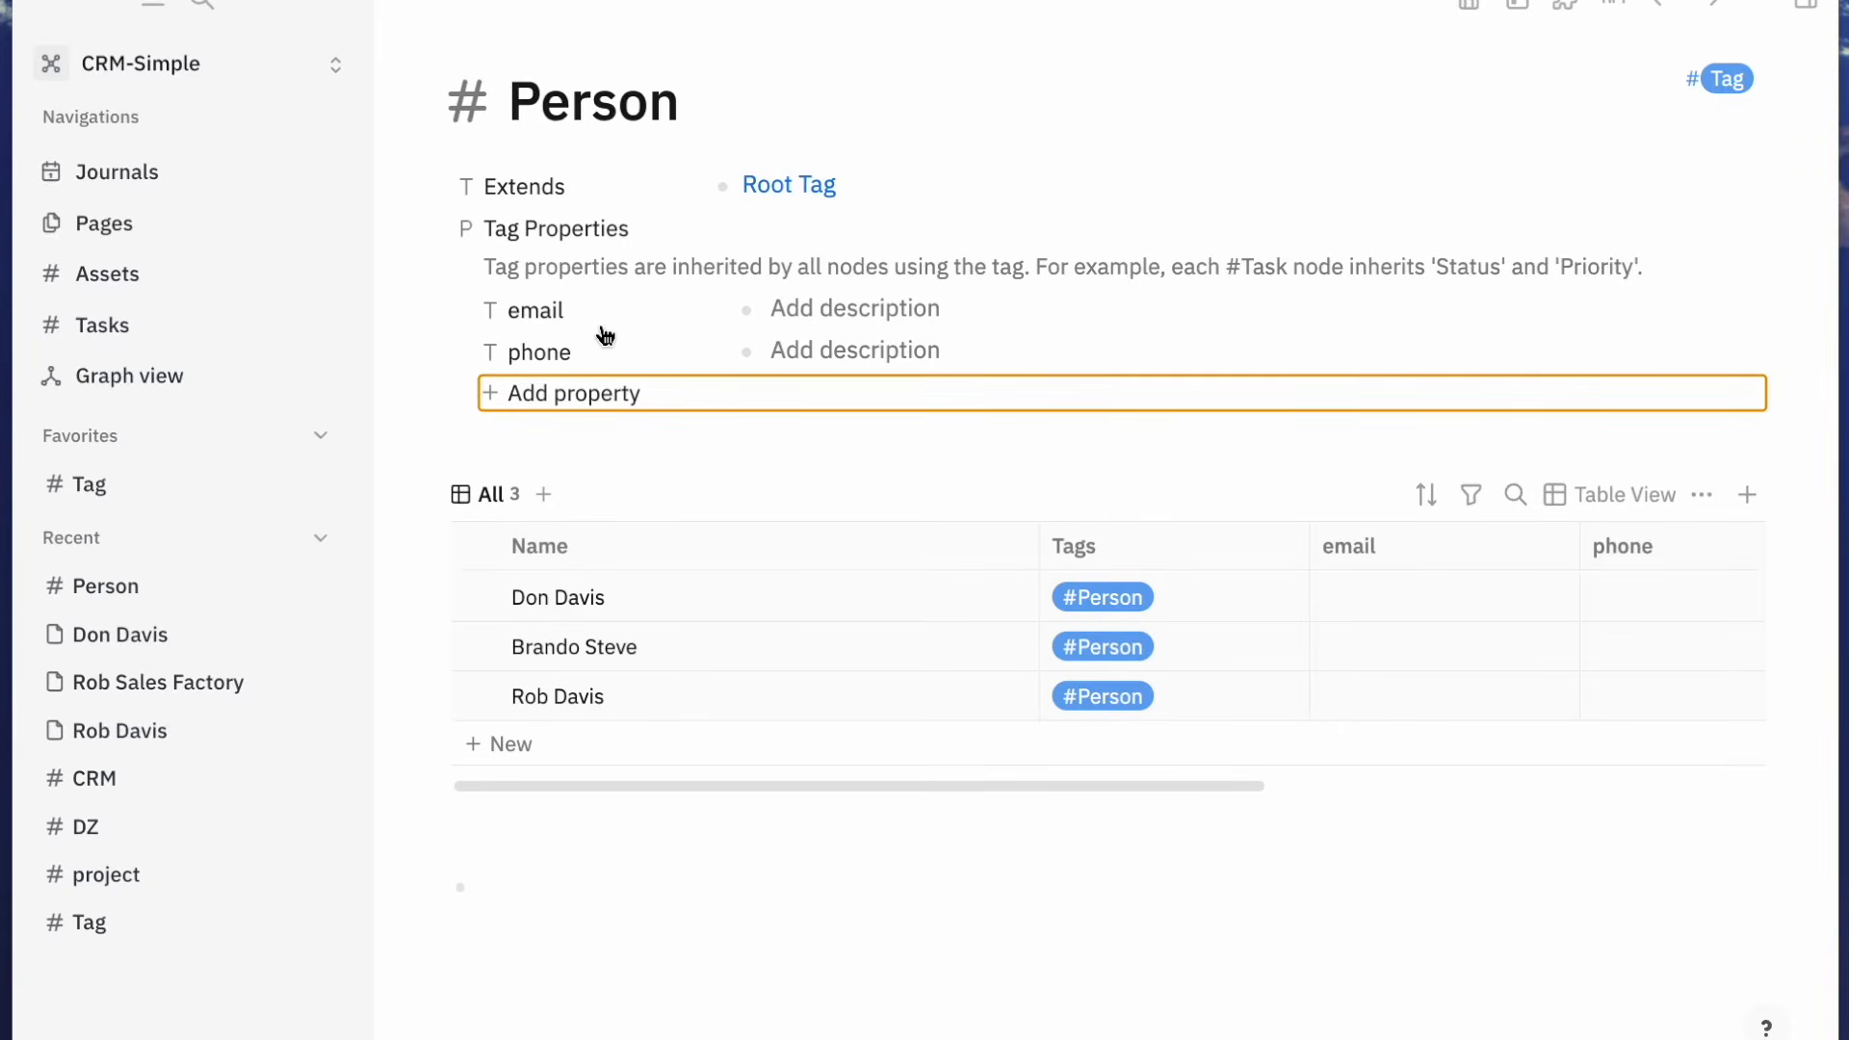
Add a Node-type company property to Person, limited to nodes tagged company
{"action": "left_click", "coordinate": [559, 407]}
{"action": "type", "text": "c"}
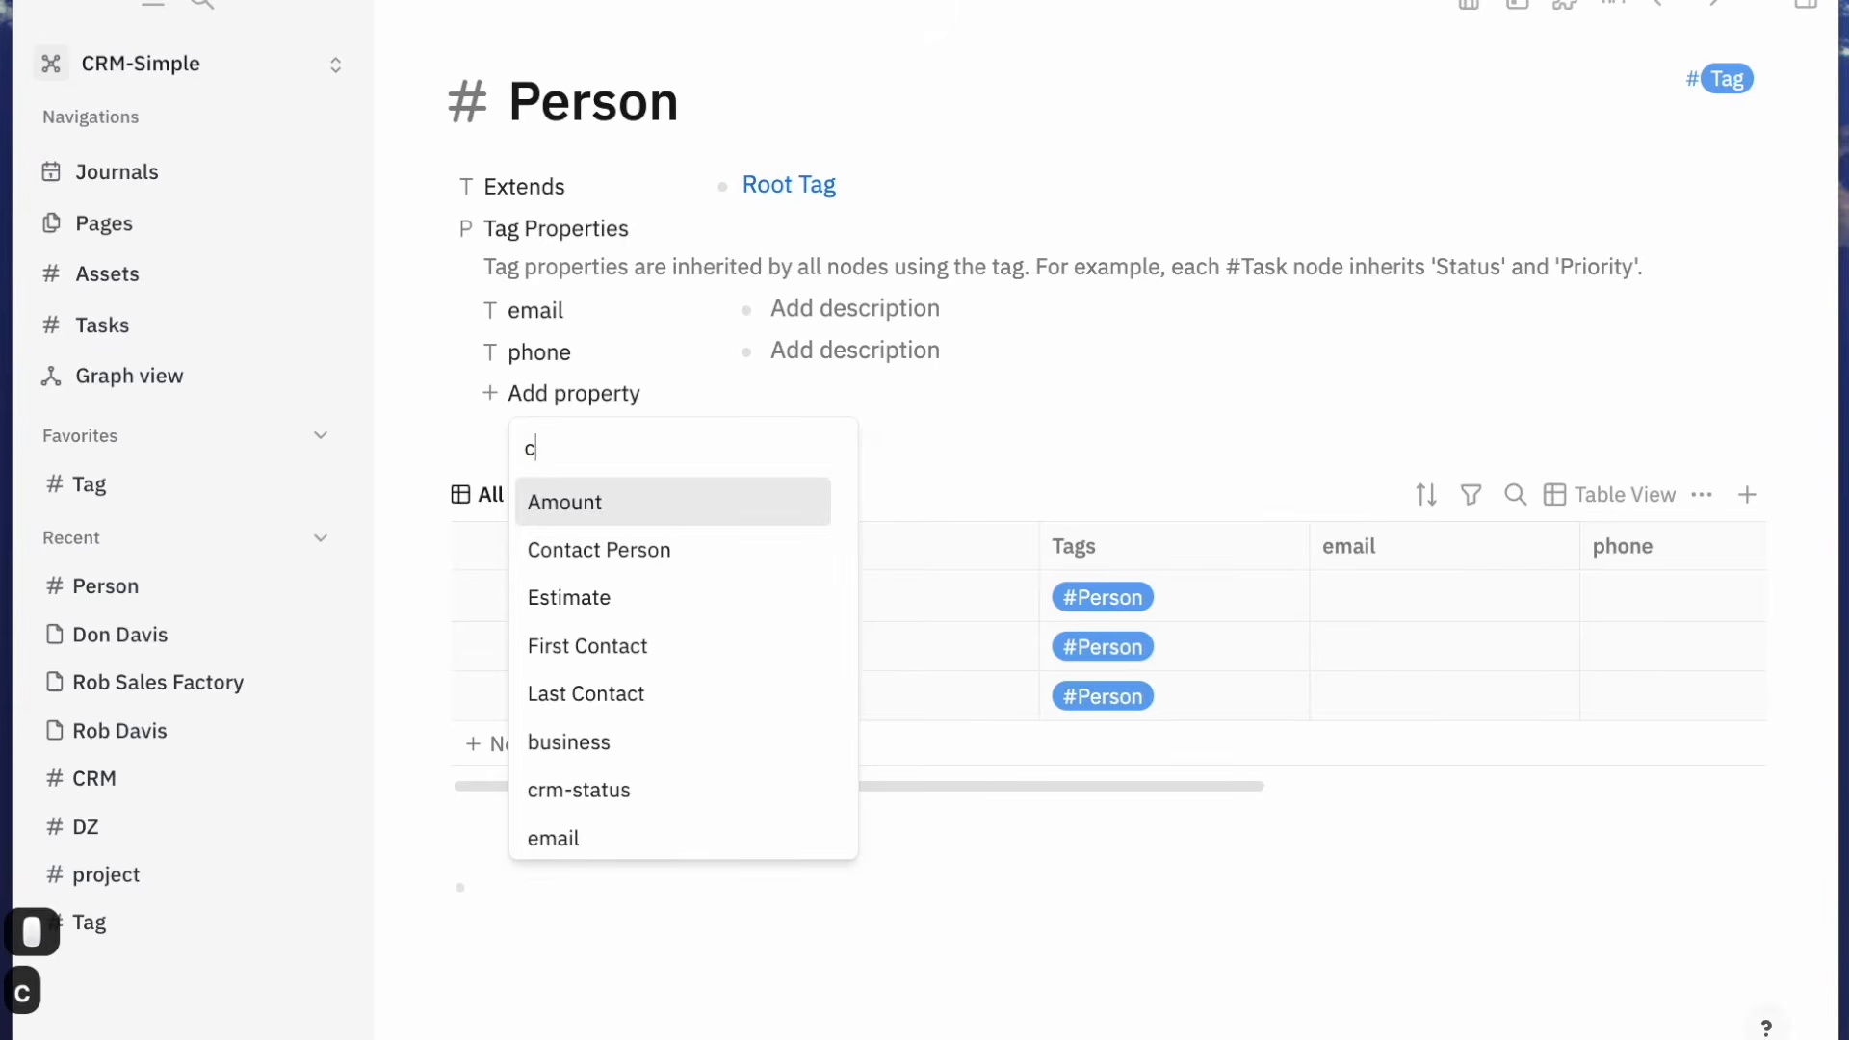
{"action": "type", "text": "ompanu"}
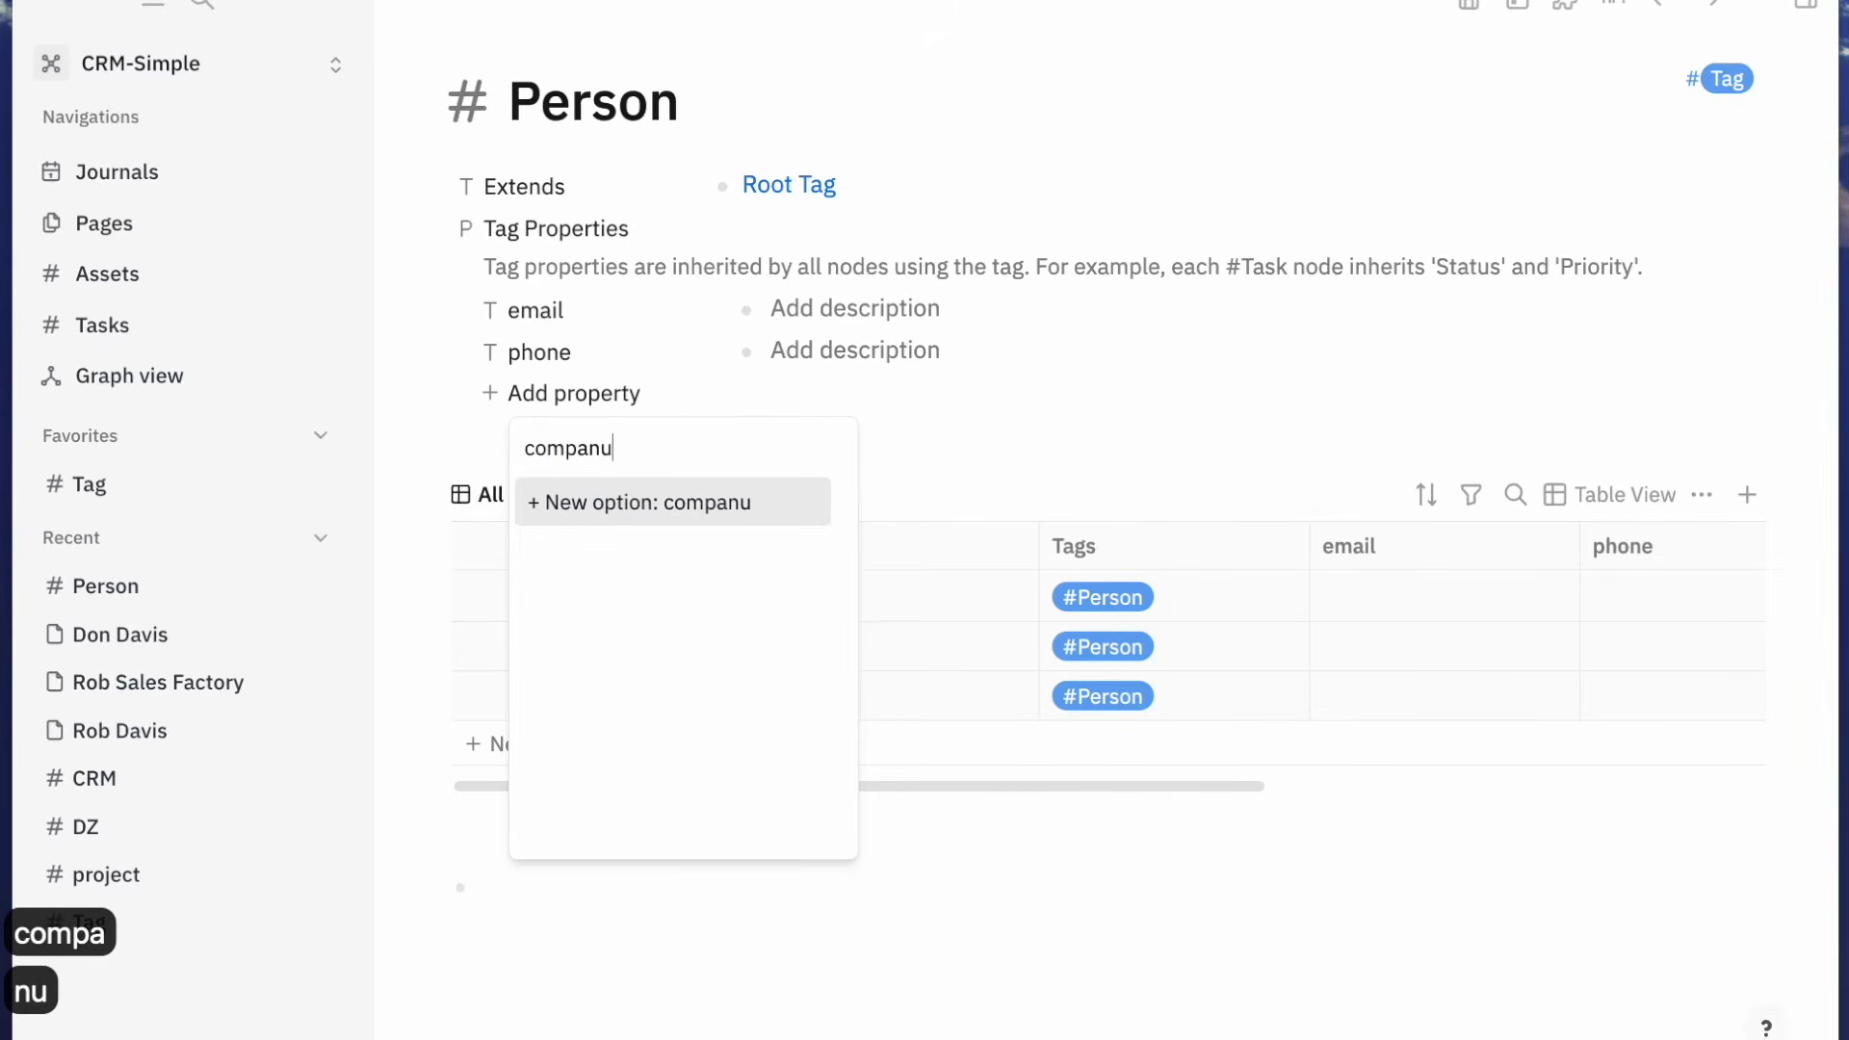
{"action": "key", "text": "BackSpace"}
{"action": "type", "text": "y"}
{"action": "key", "text": "Return"}
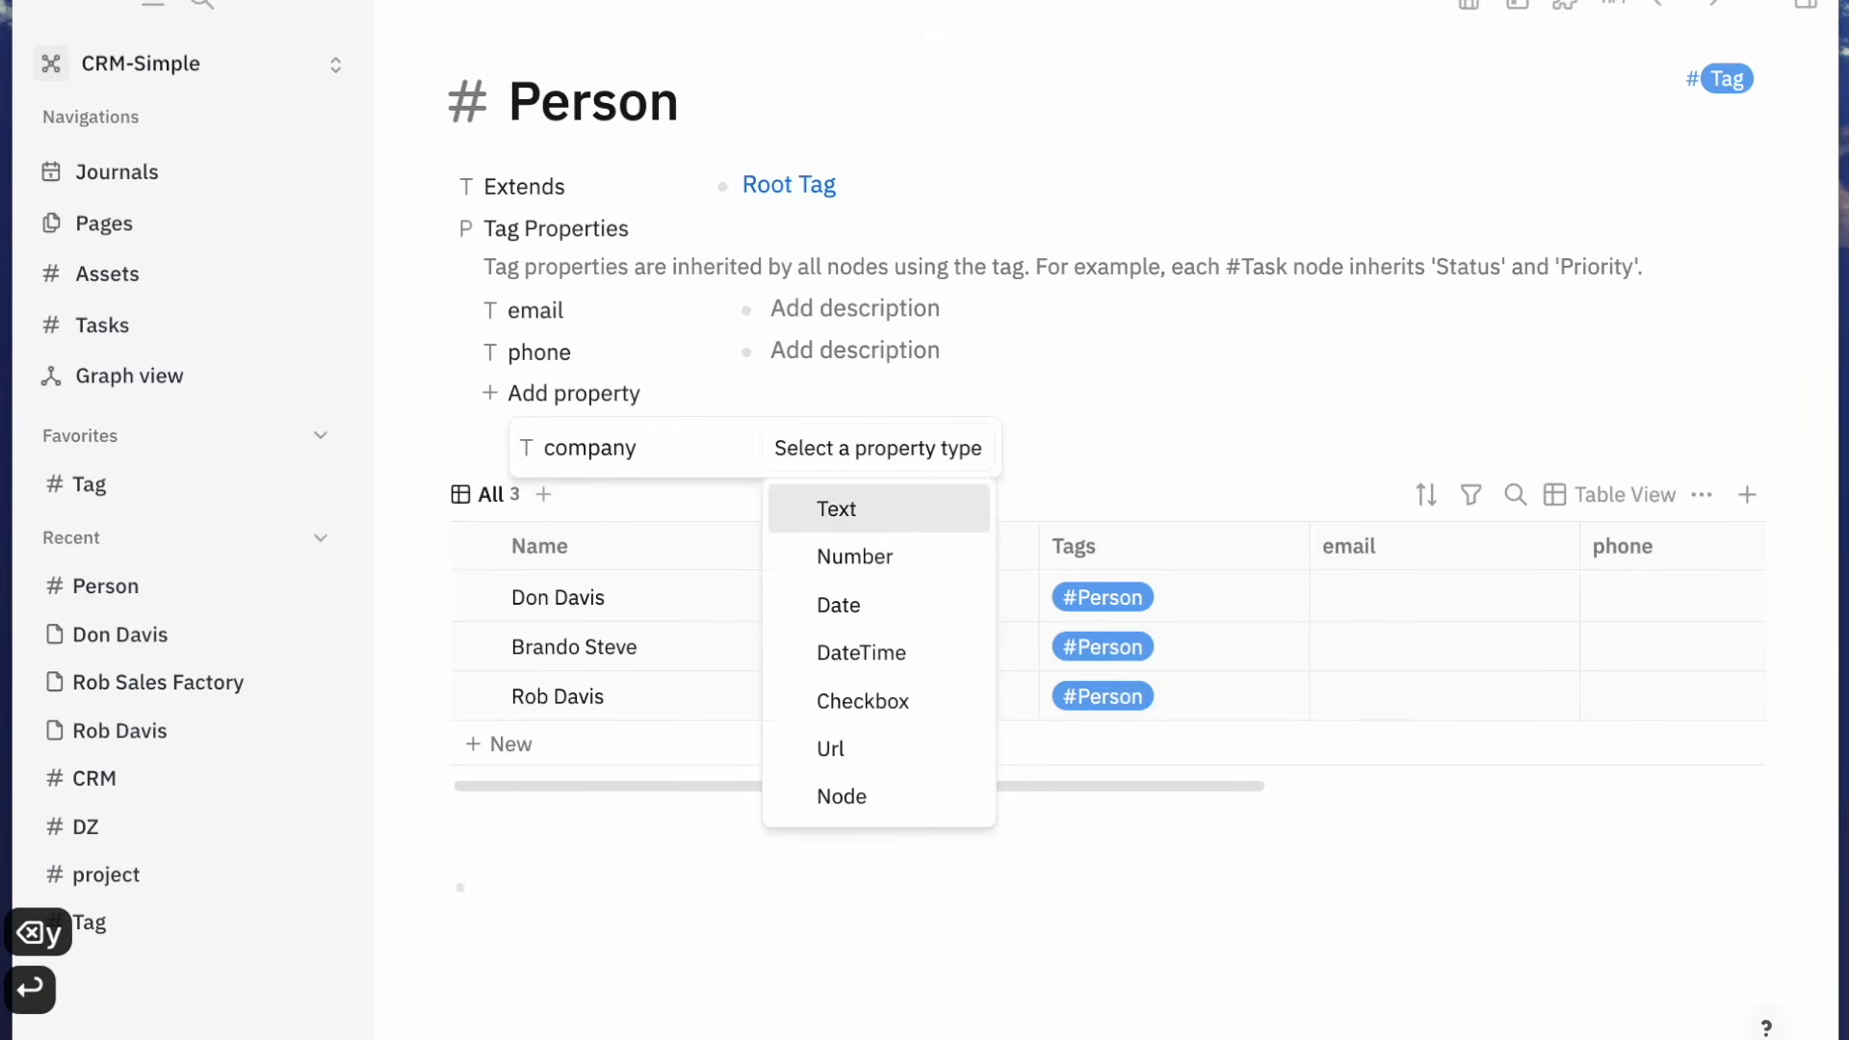
{"action": "left_click", "coordinate": [852, 803]}
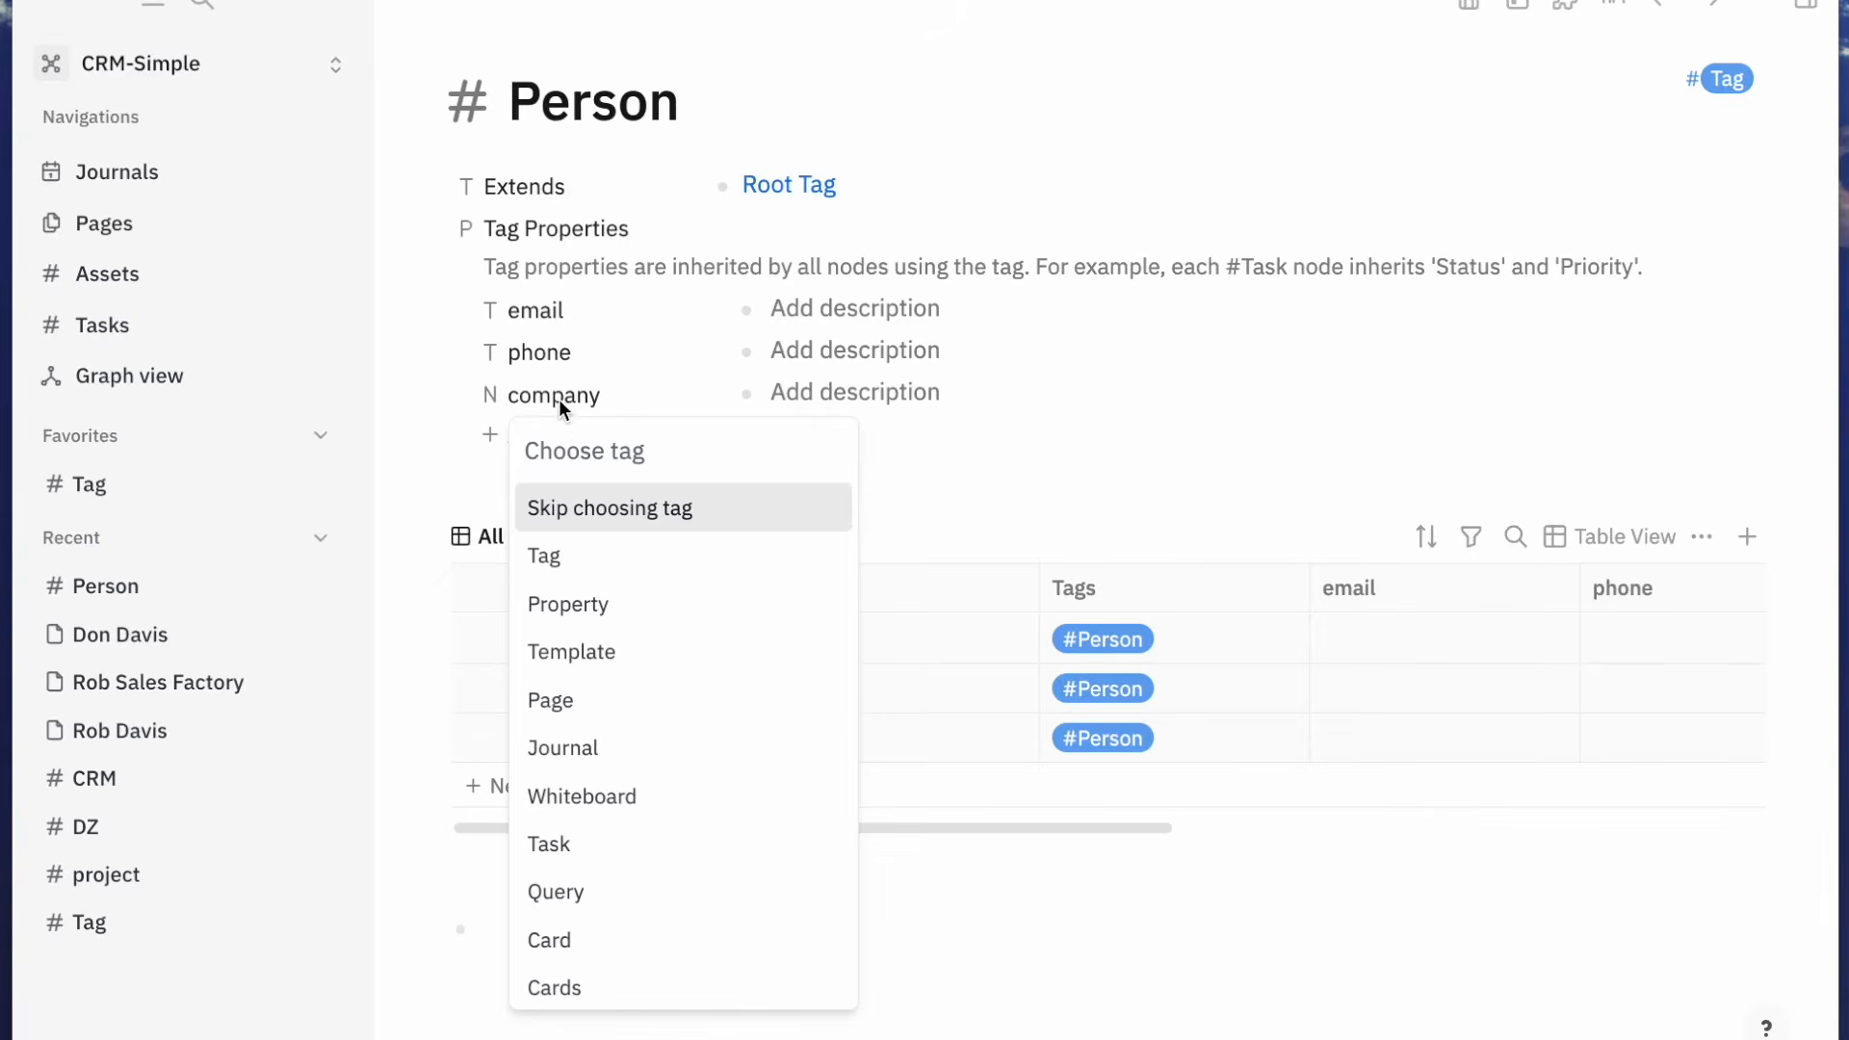
{"action": "type", "text": "comp"}
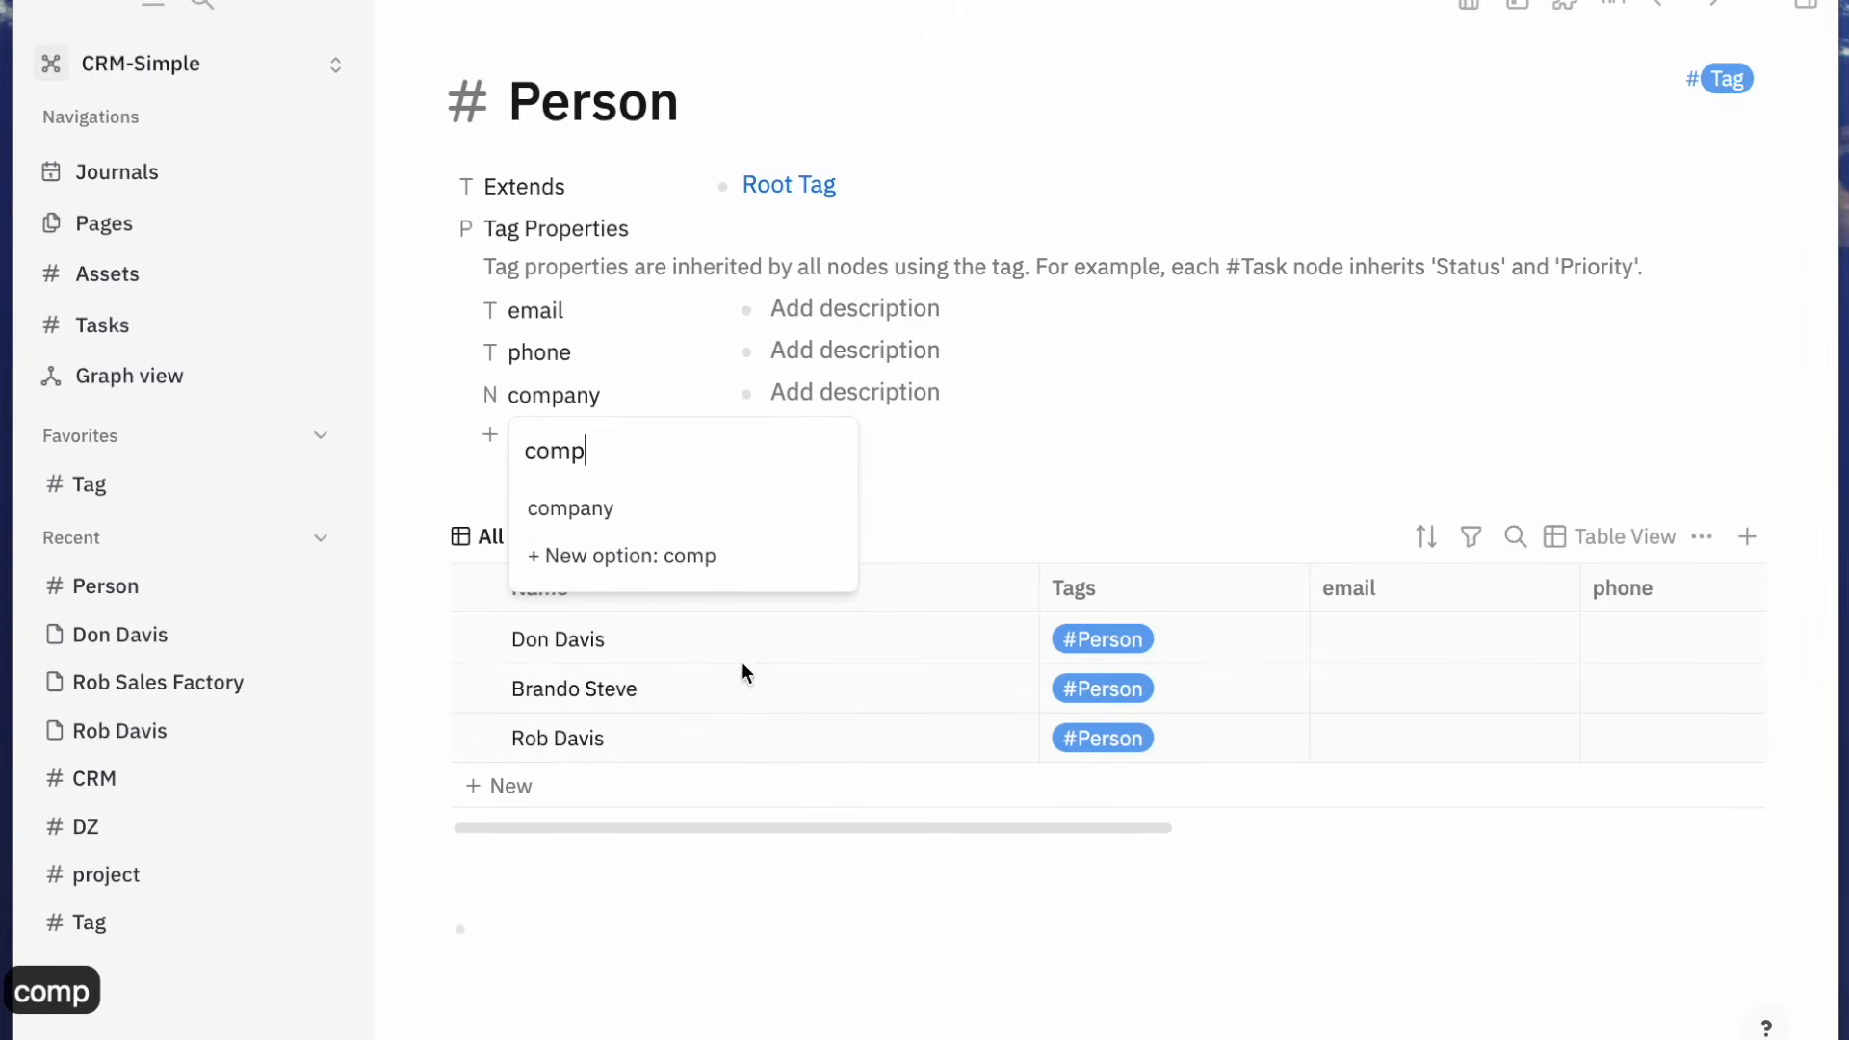
{"action": "left_click", "coordinate": [609, 516]}
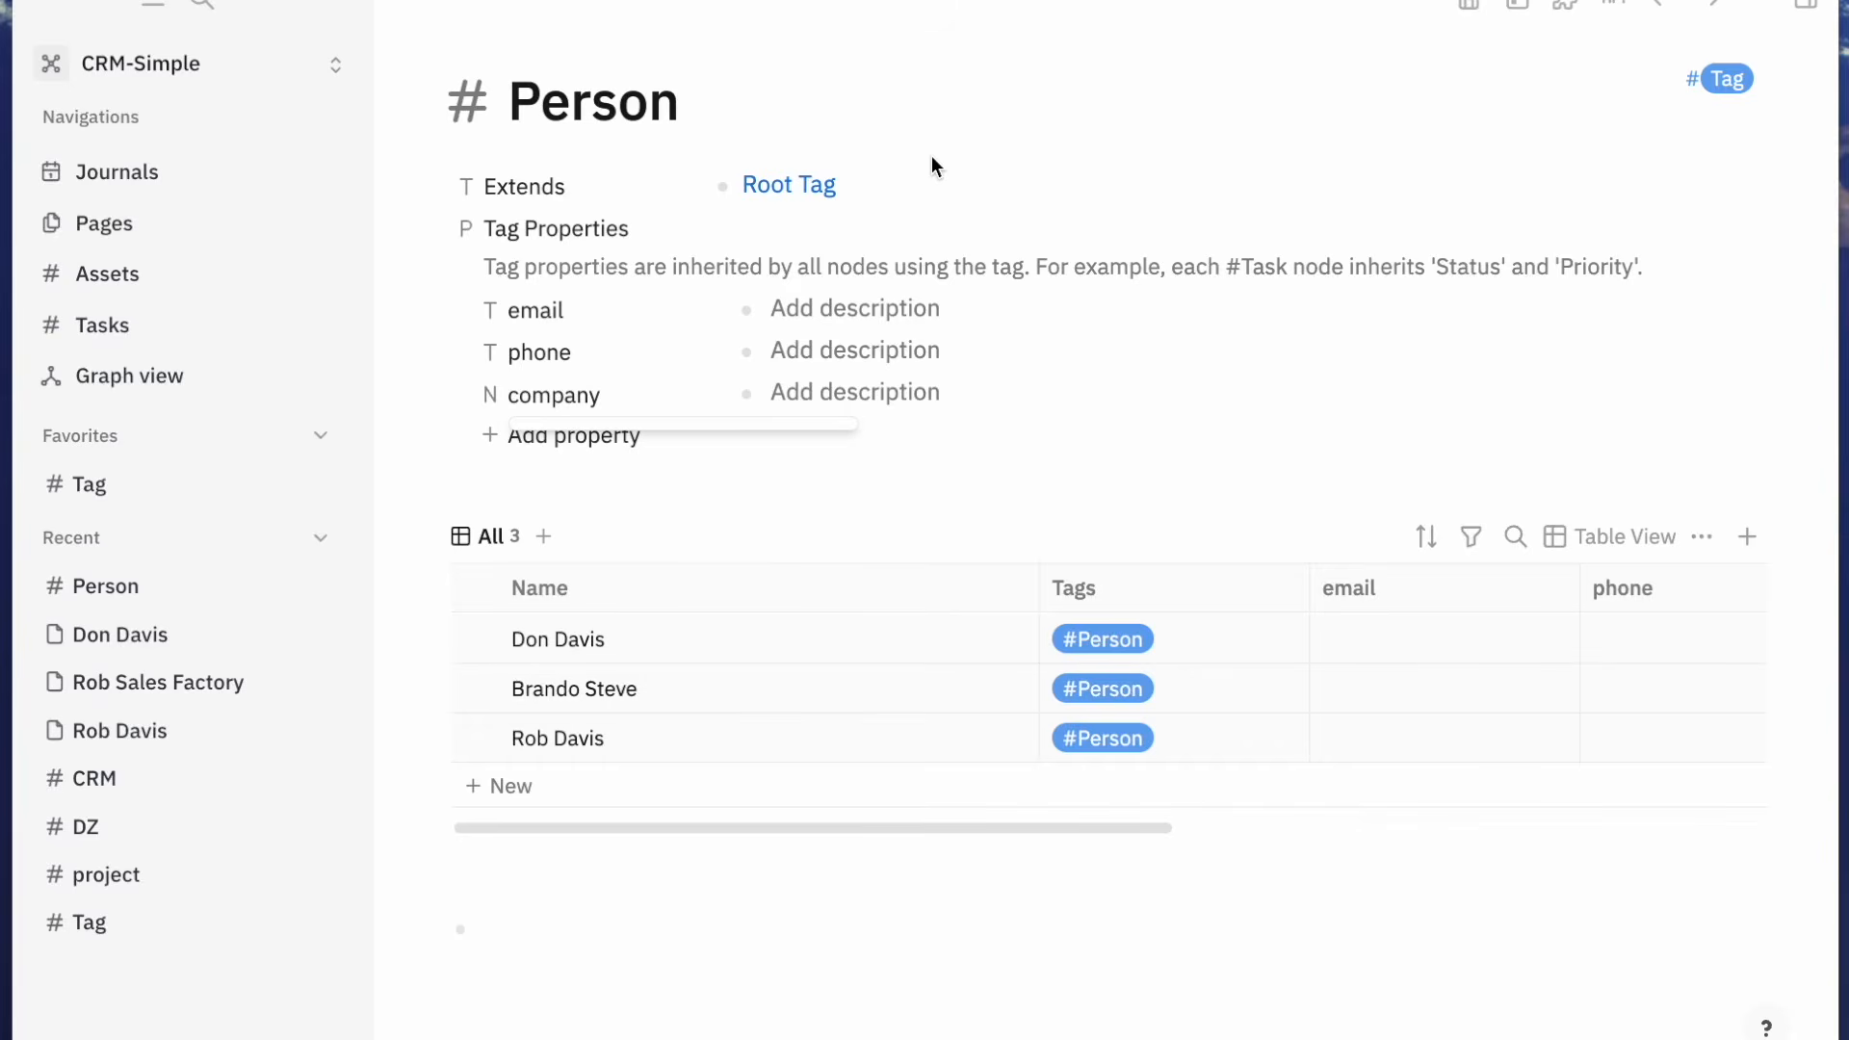
Create a new tag named #contact from the search palette
{"action": "key", "text": "super+k"}
{"action": "type", "text": "#contact"}
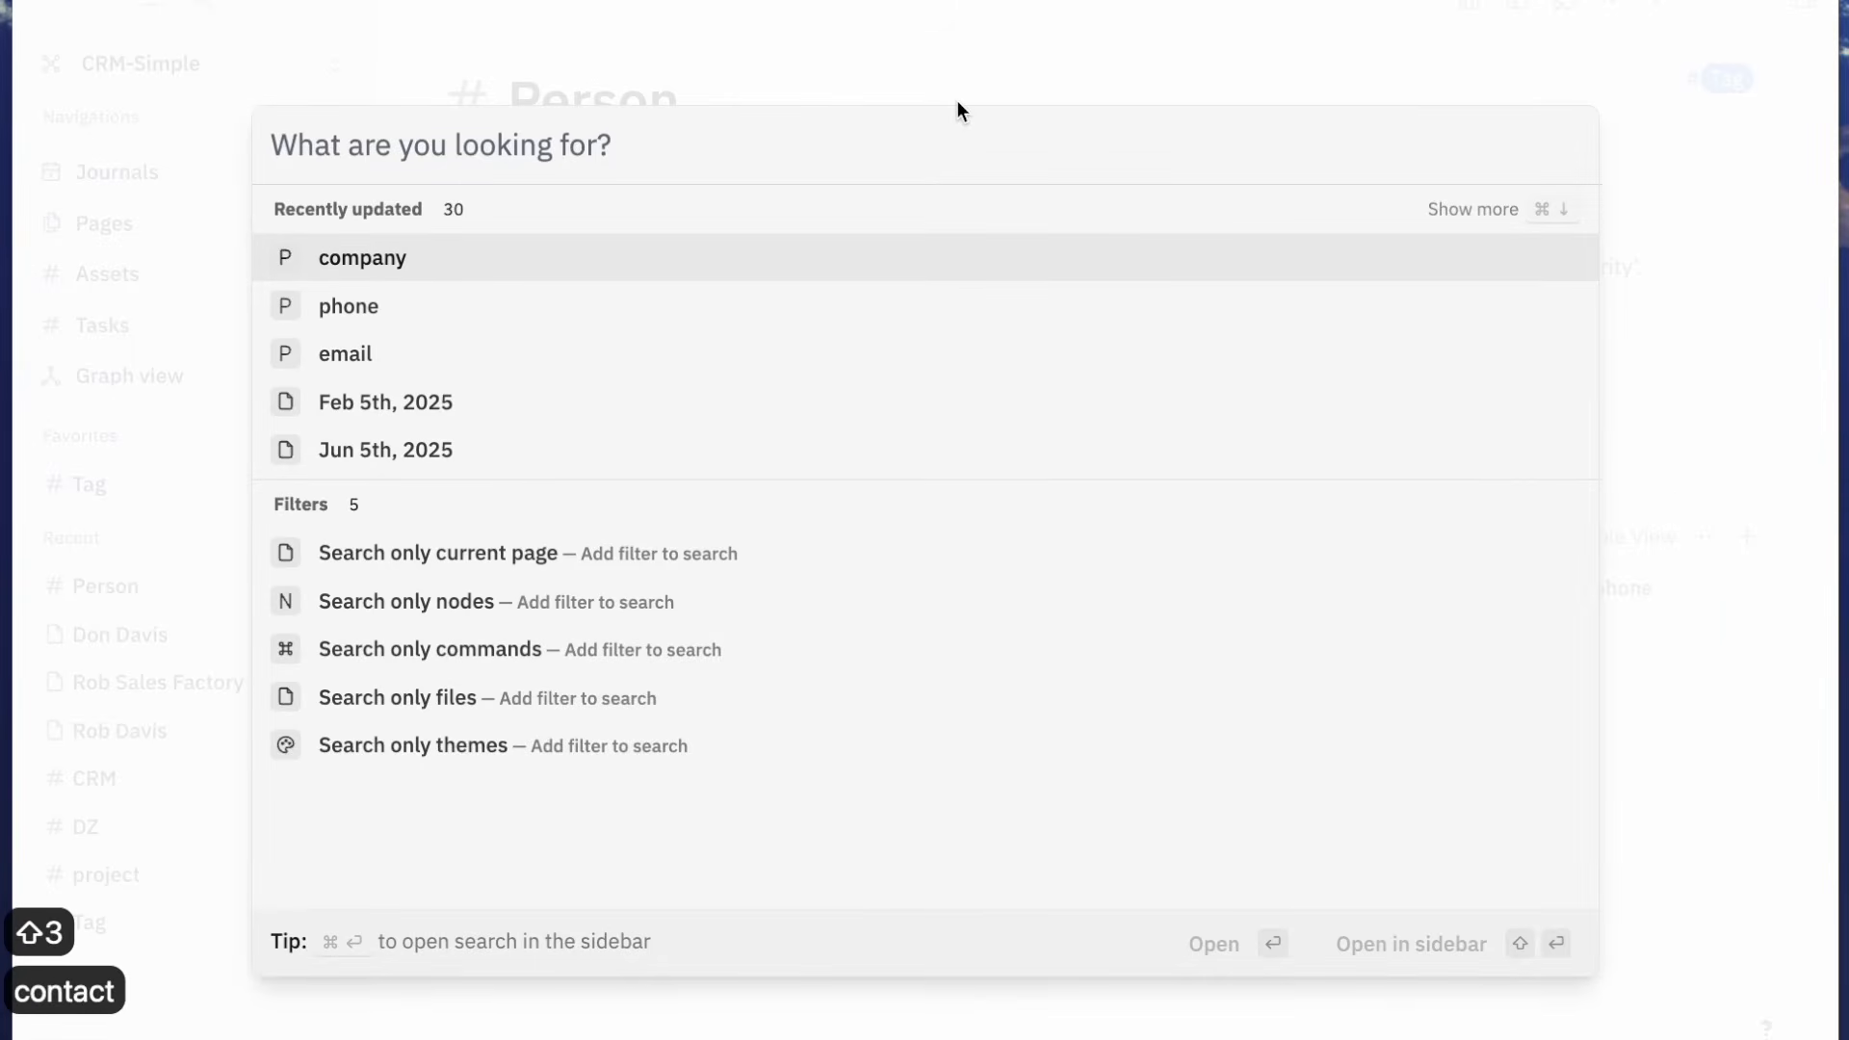
{"action": "left_click", "coordinate": [923, 161]}
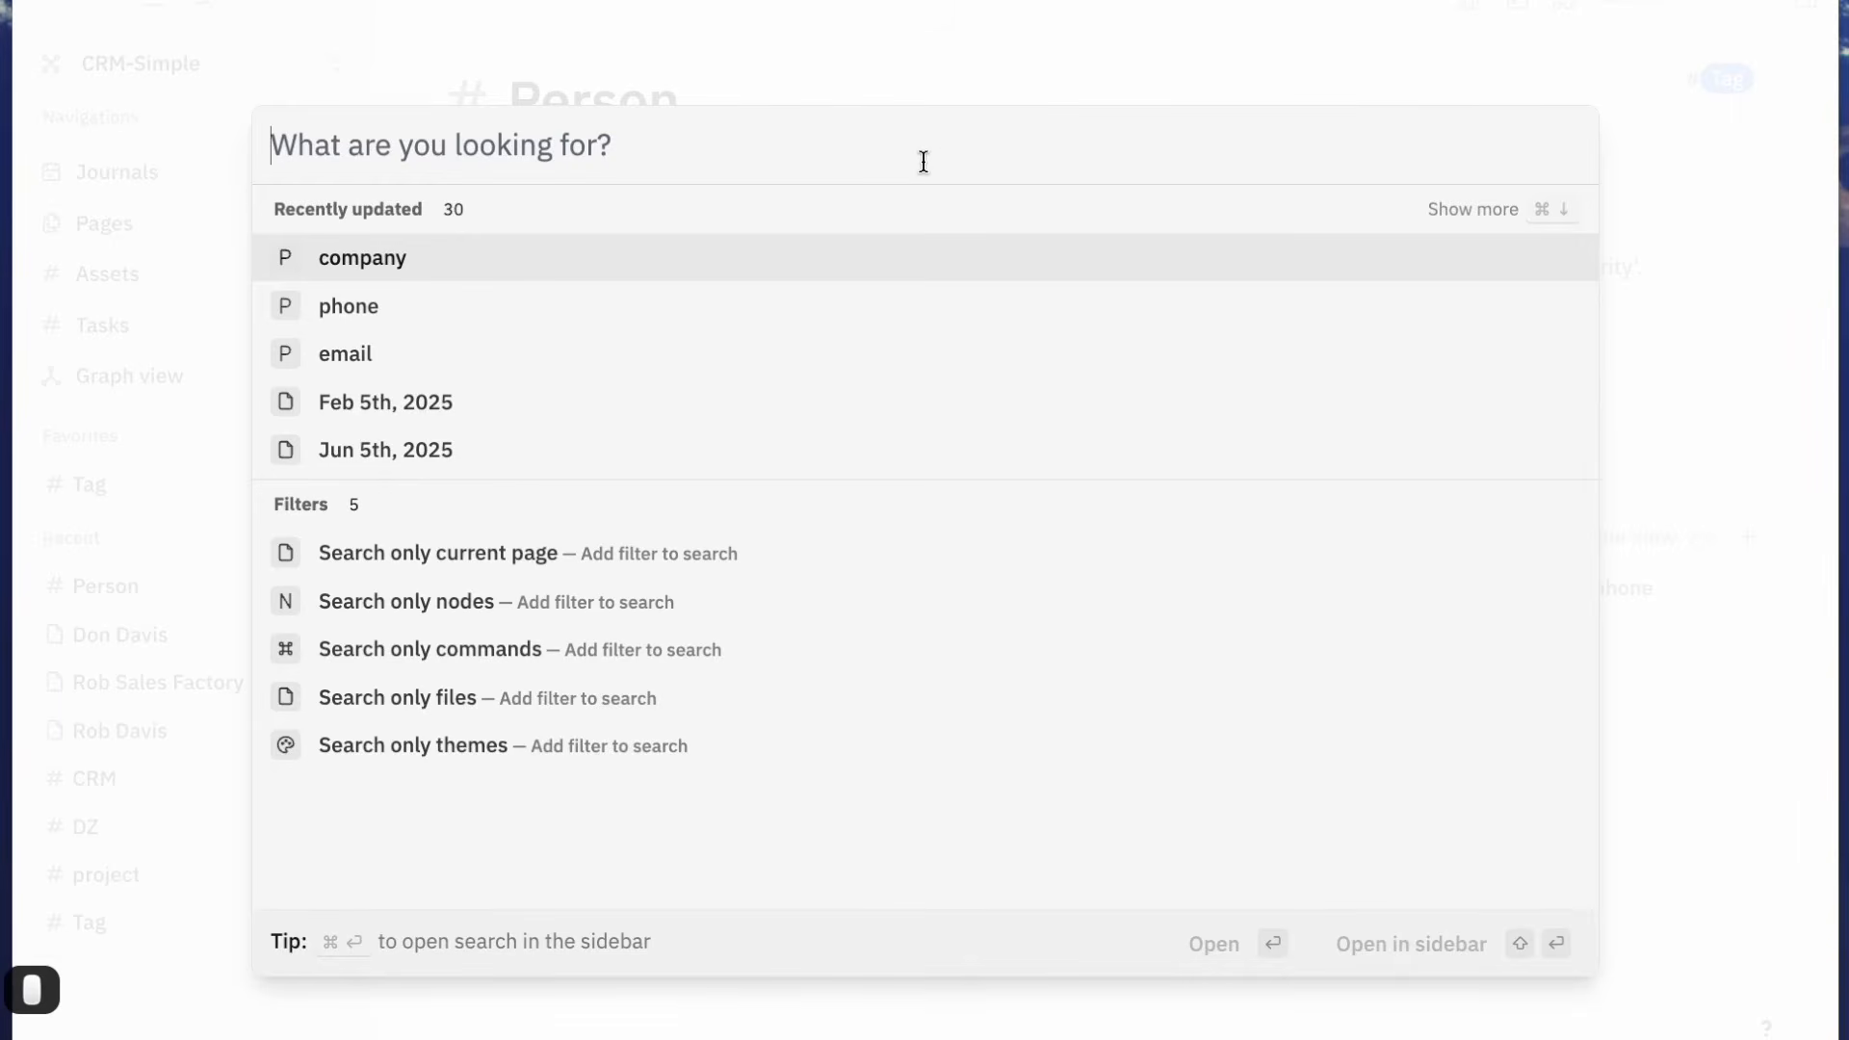
{"action": "type", "text": "#contact"}
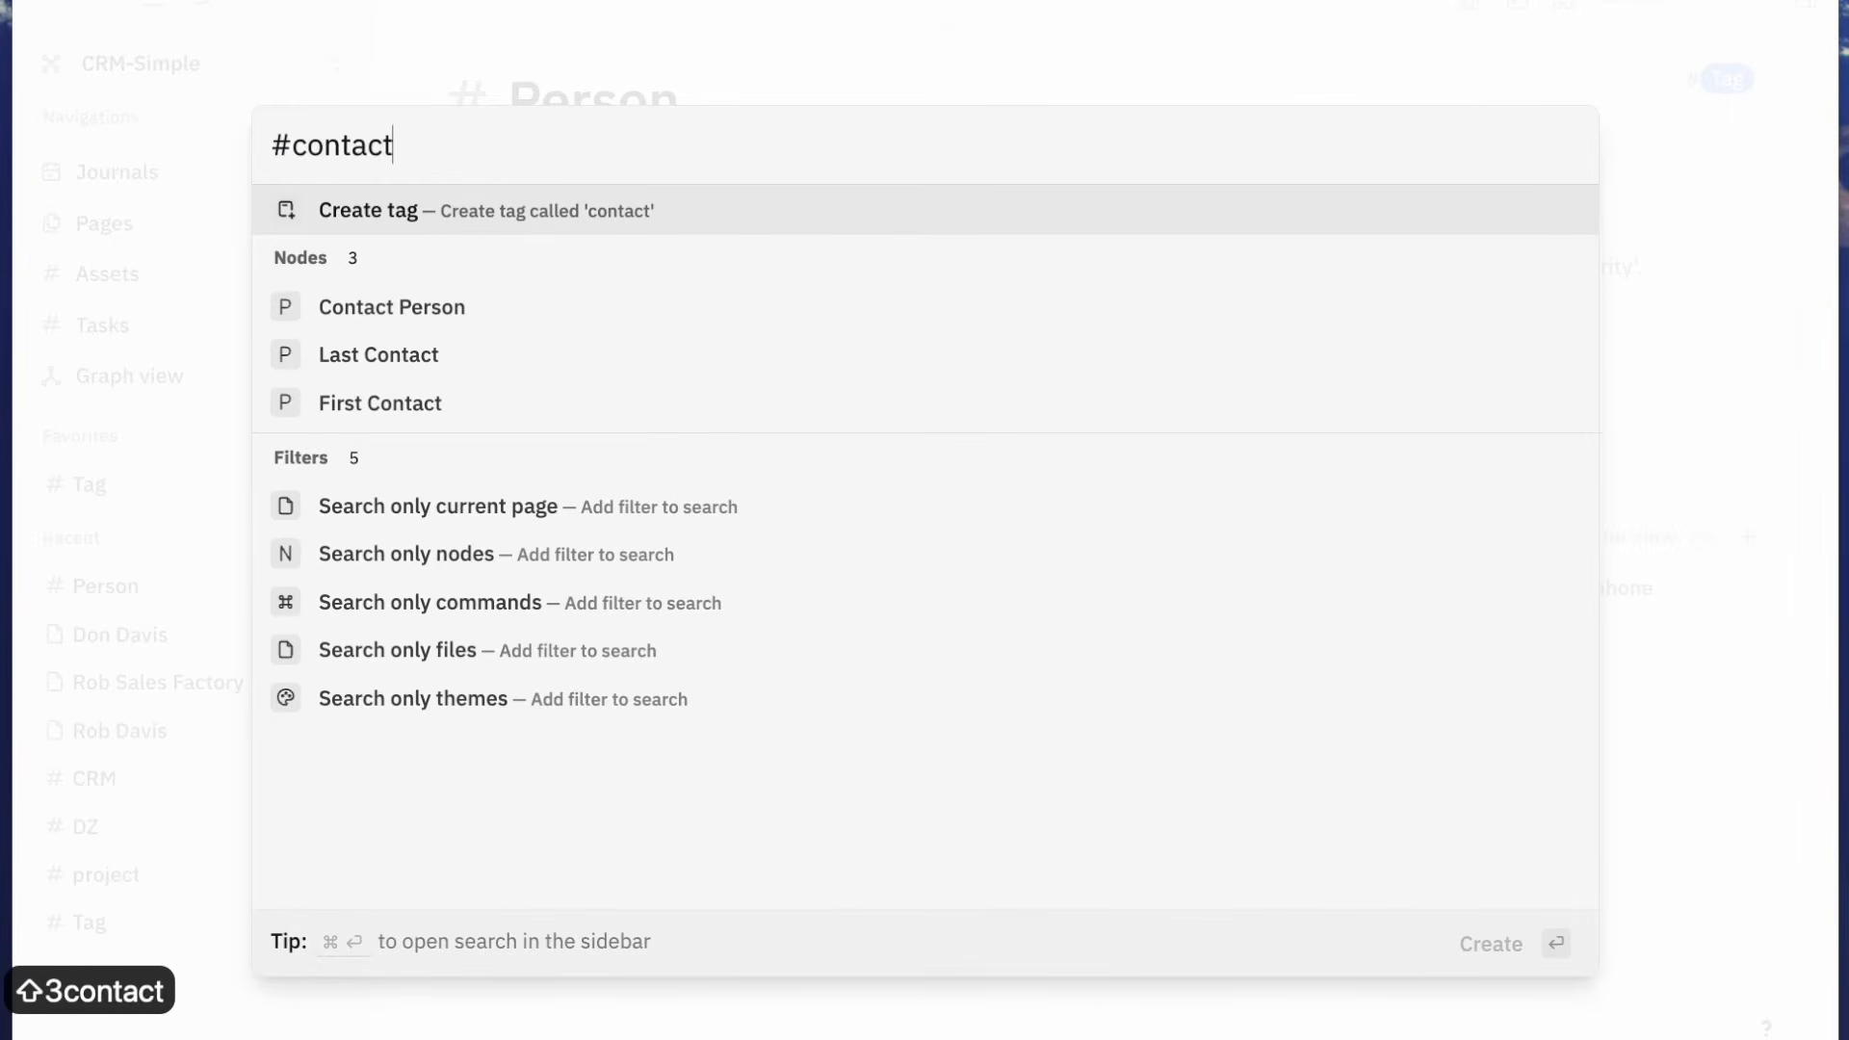
{"action": "key", "text": "Return"}
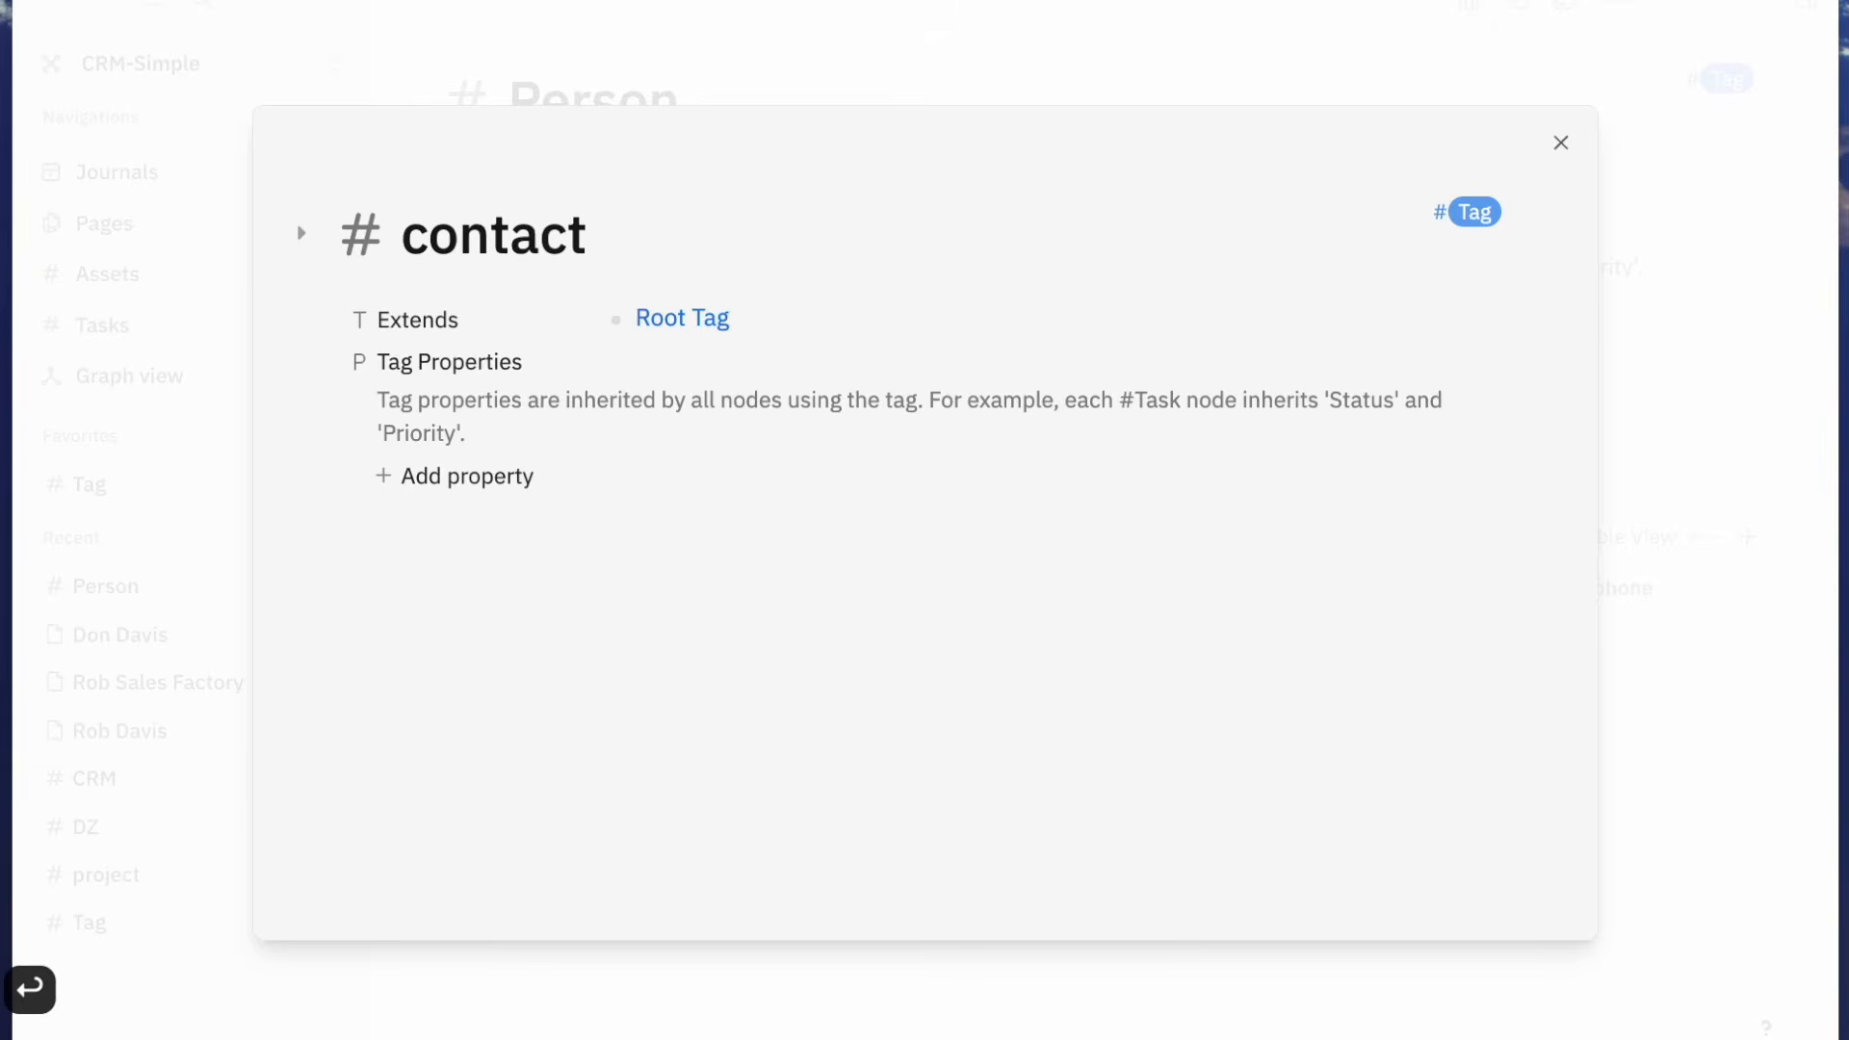
Set the contact tag to extend Person and close the parent tag list
{"action": "left_click", "coordinate": [800, 335]}
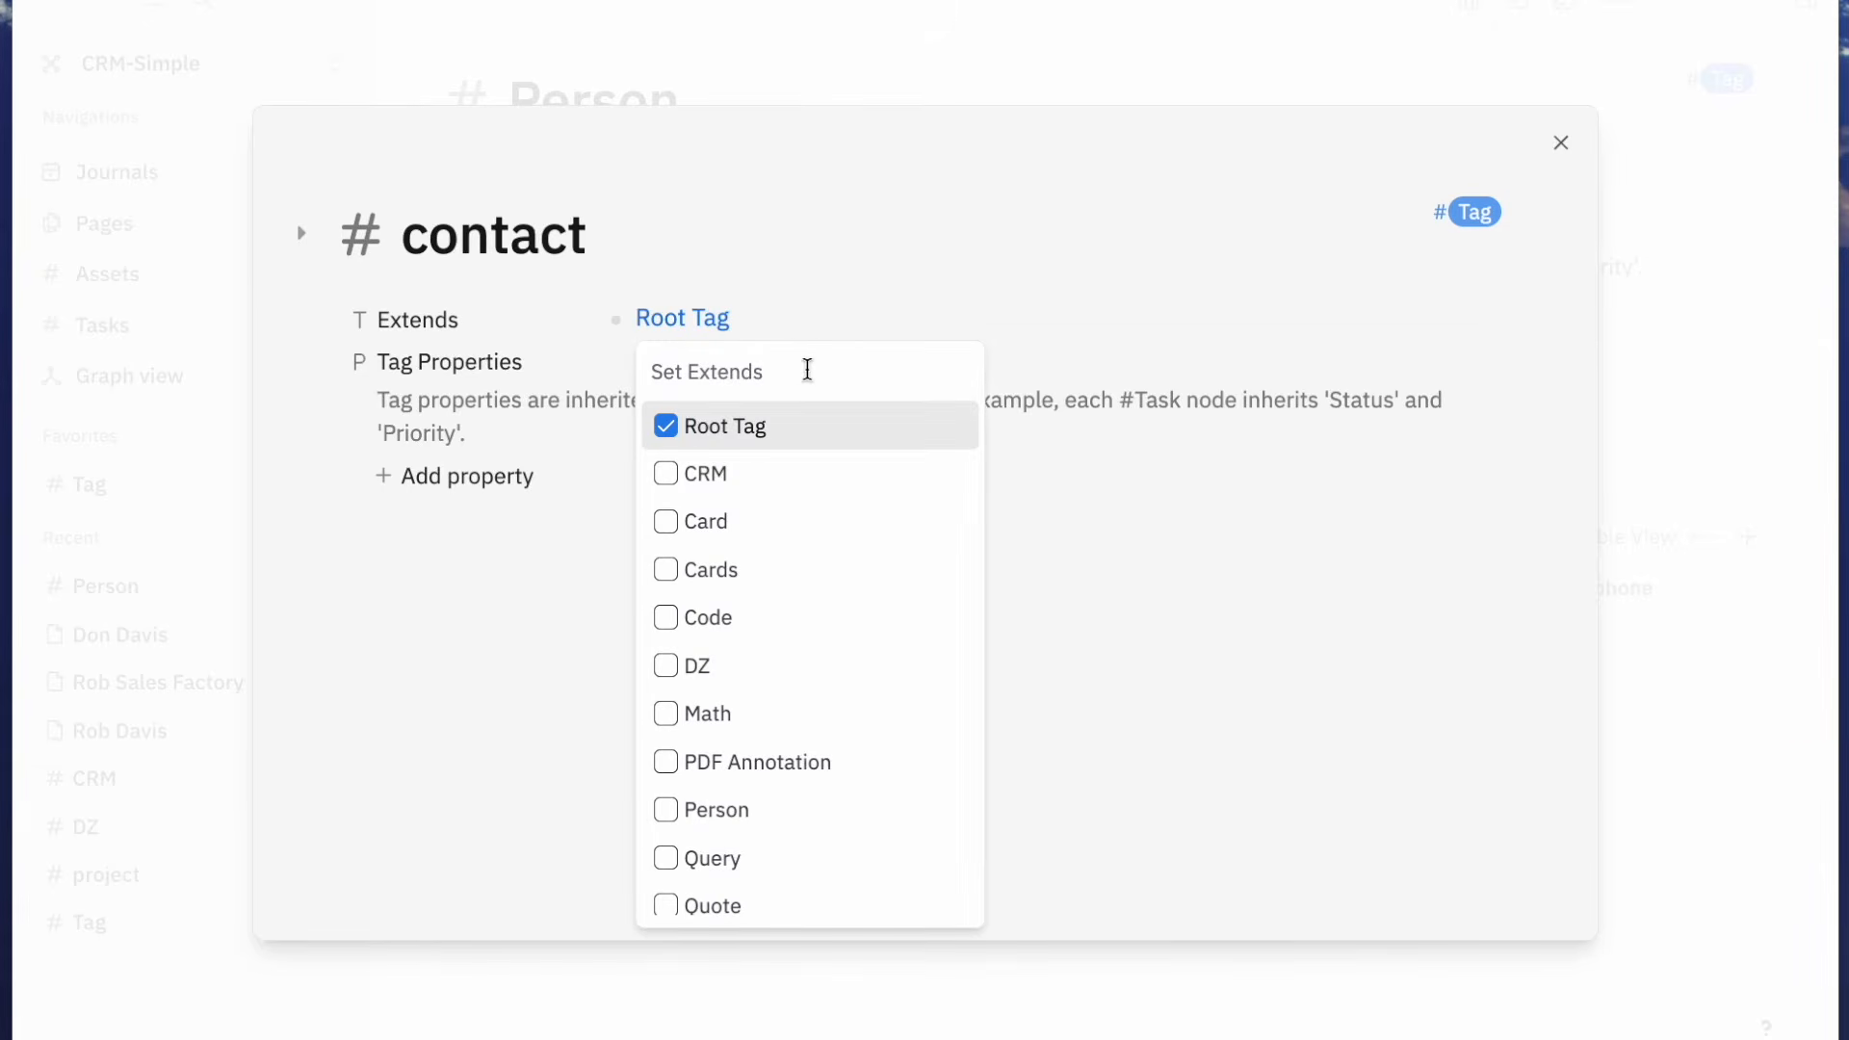
{"action": "type", "text": "person"}
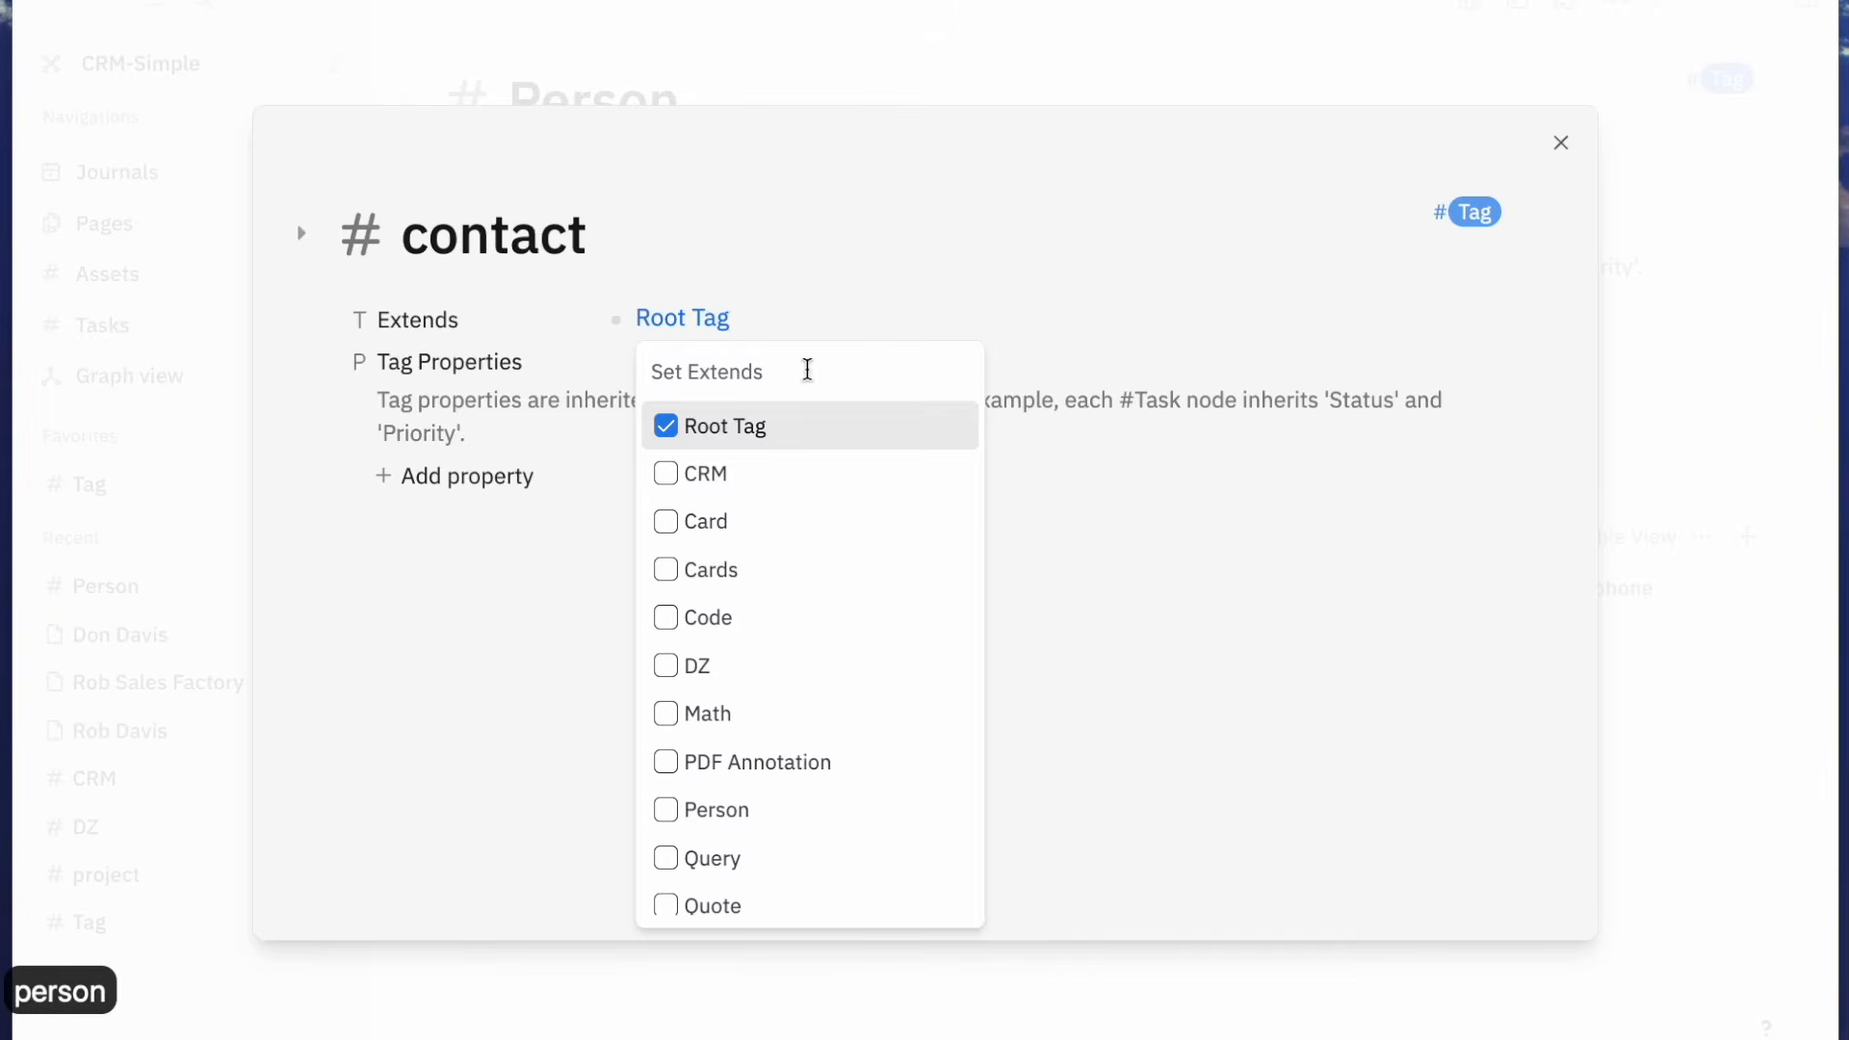
{"action": "left_click", "coordinate": [785, 377]}
{"action": "type", "text": "ope"}
{"action": "key", "text": "BackSpace"}
{"action": "key", "text": "BackSpace"}
{"action": "key", "text": "BackSpace"}
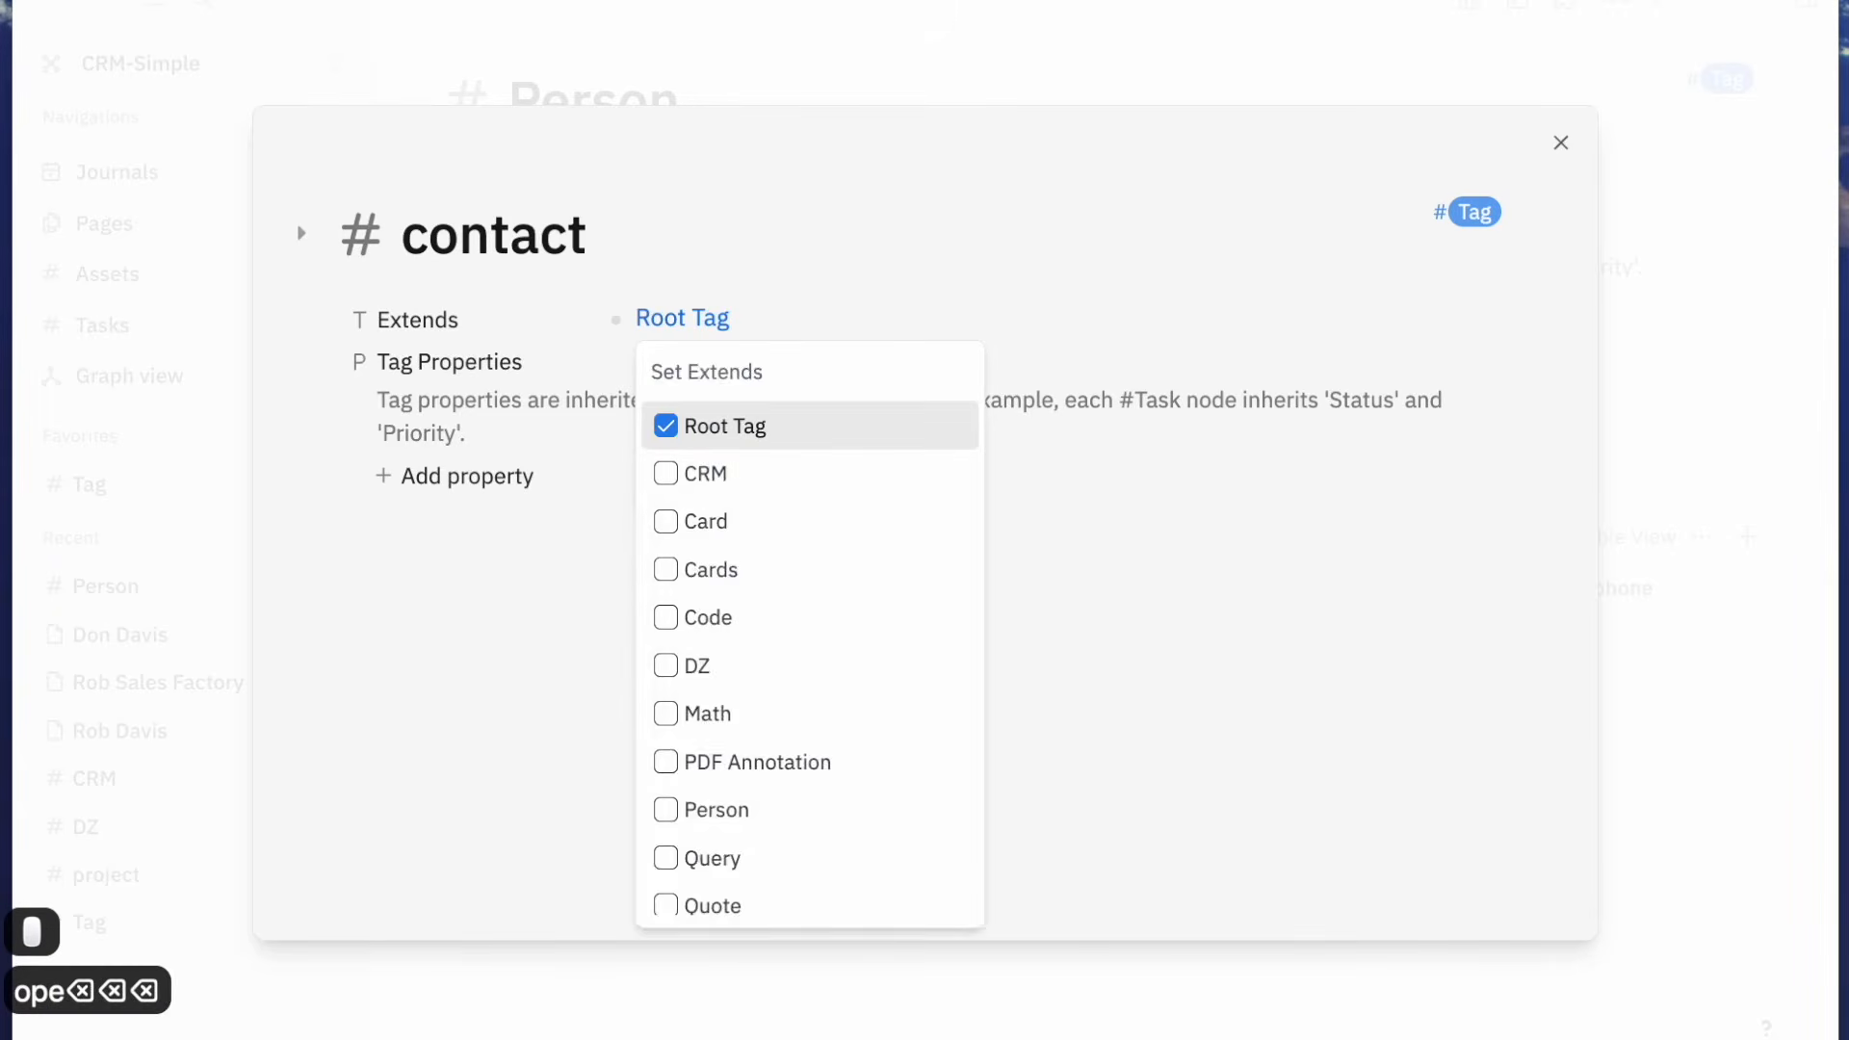
{"action": "type", "text": "person"}
{"action": "left_click", "coordinate": [714, 426]}
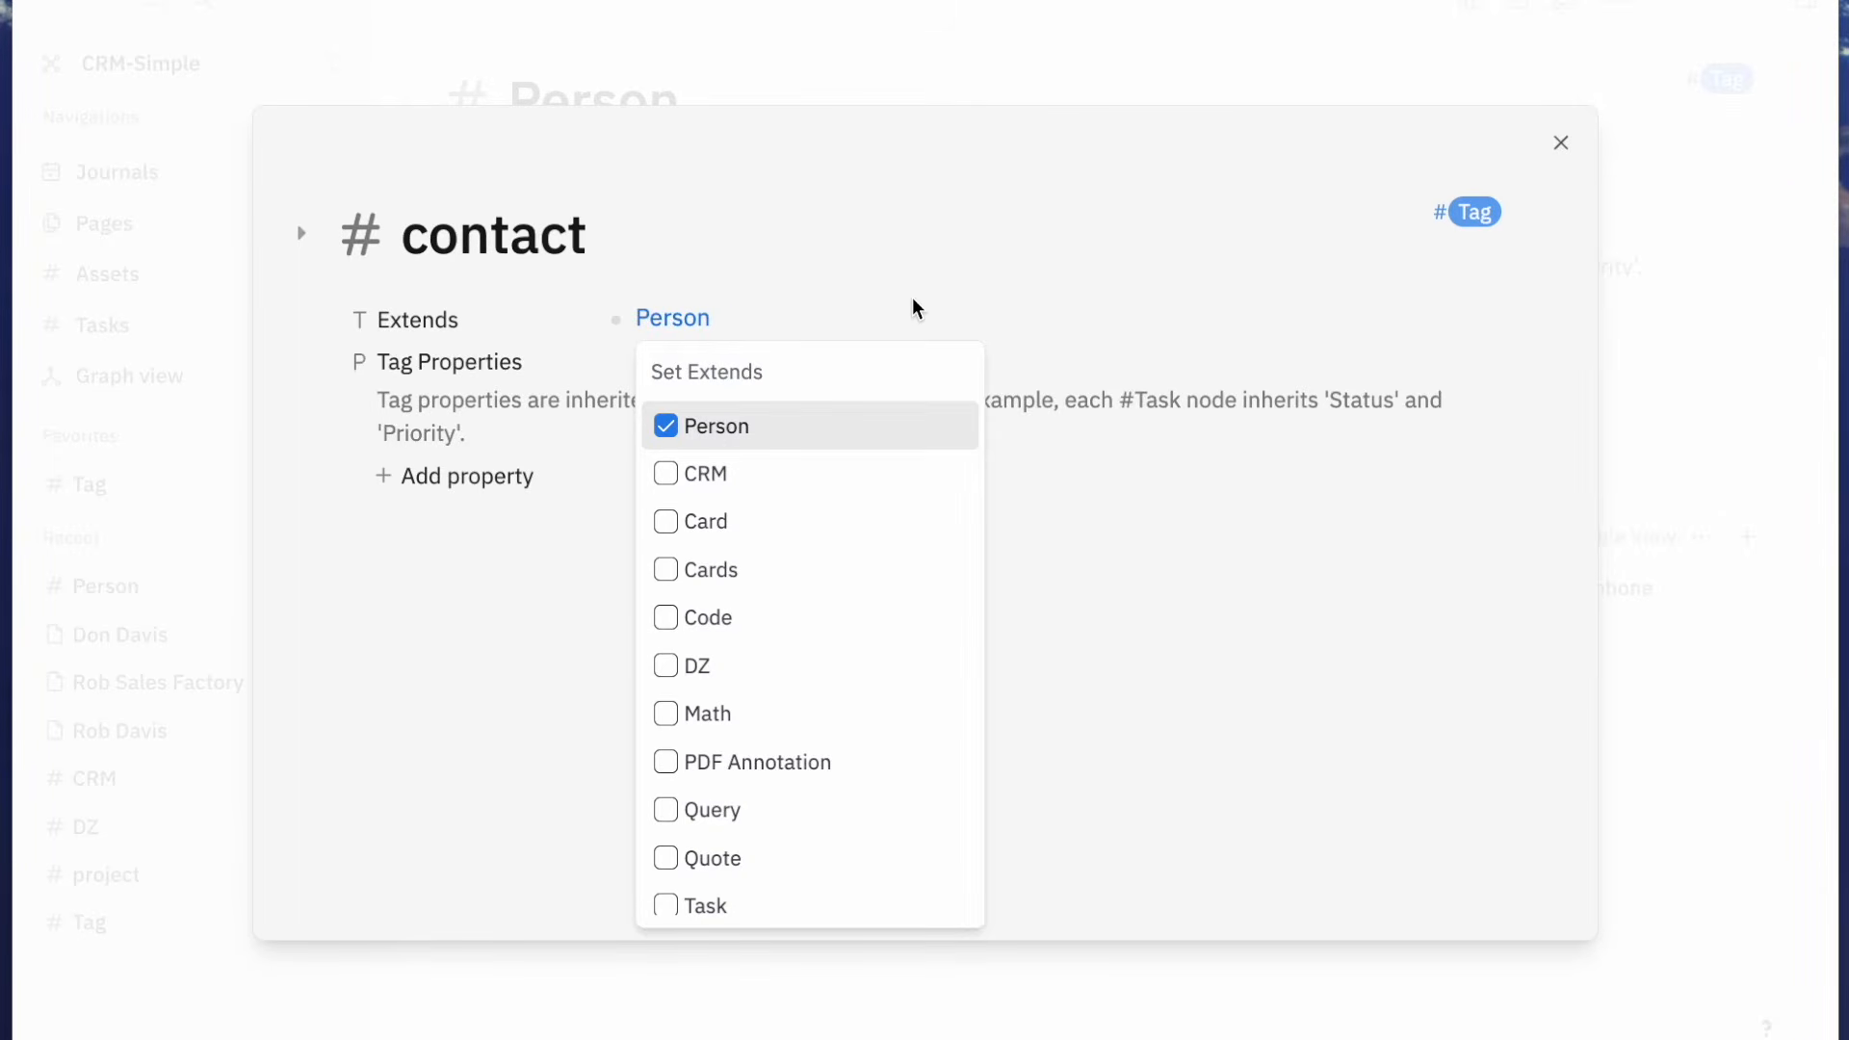
{"action": "left_click", "coordinate": [914, 300]}
{"action": "left_click", "coordinate": [706, 315]}
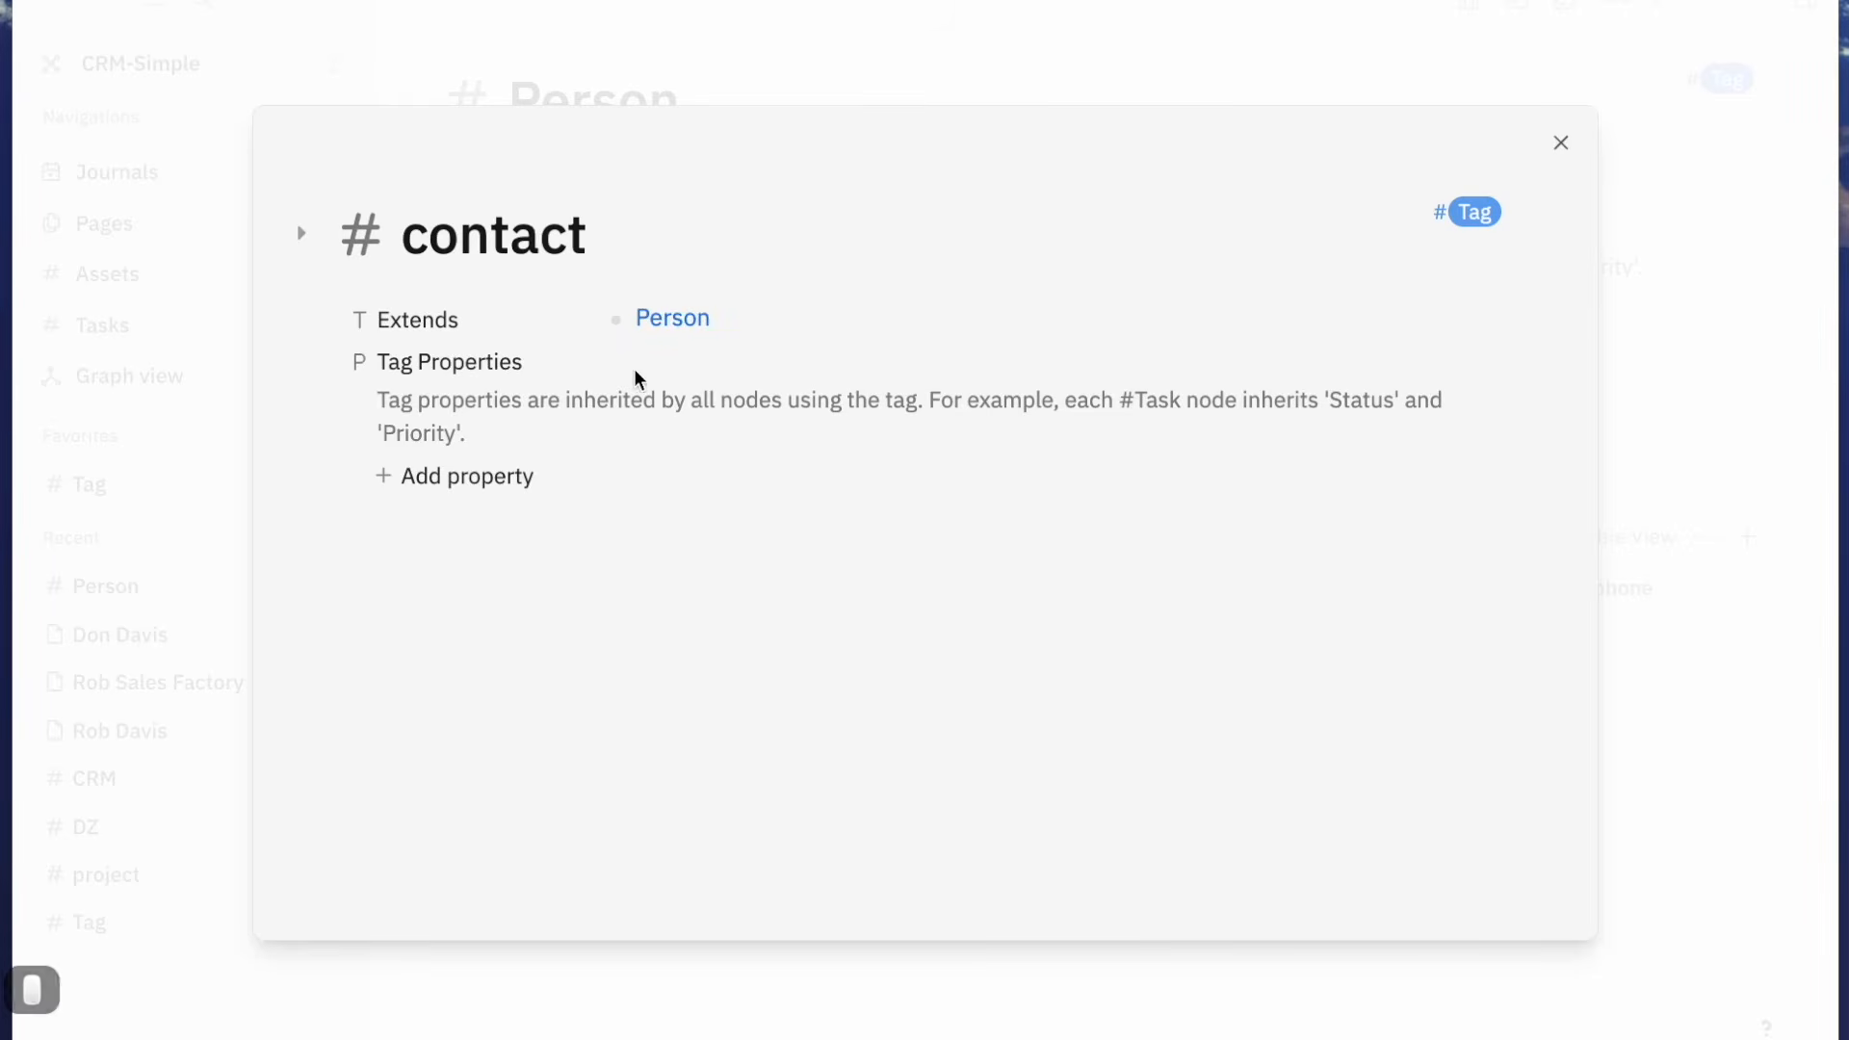
{"action": "mouse_move", "coordinate": [524, 248]}
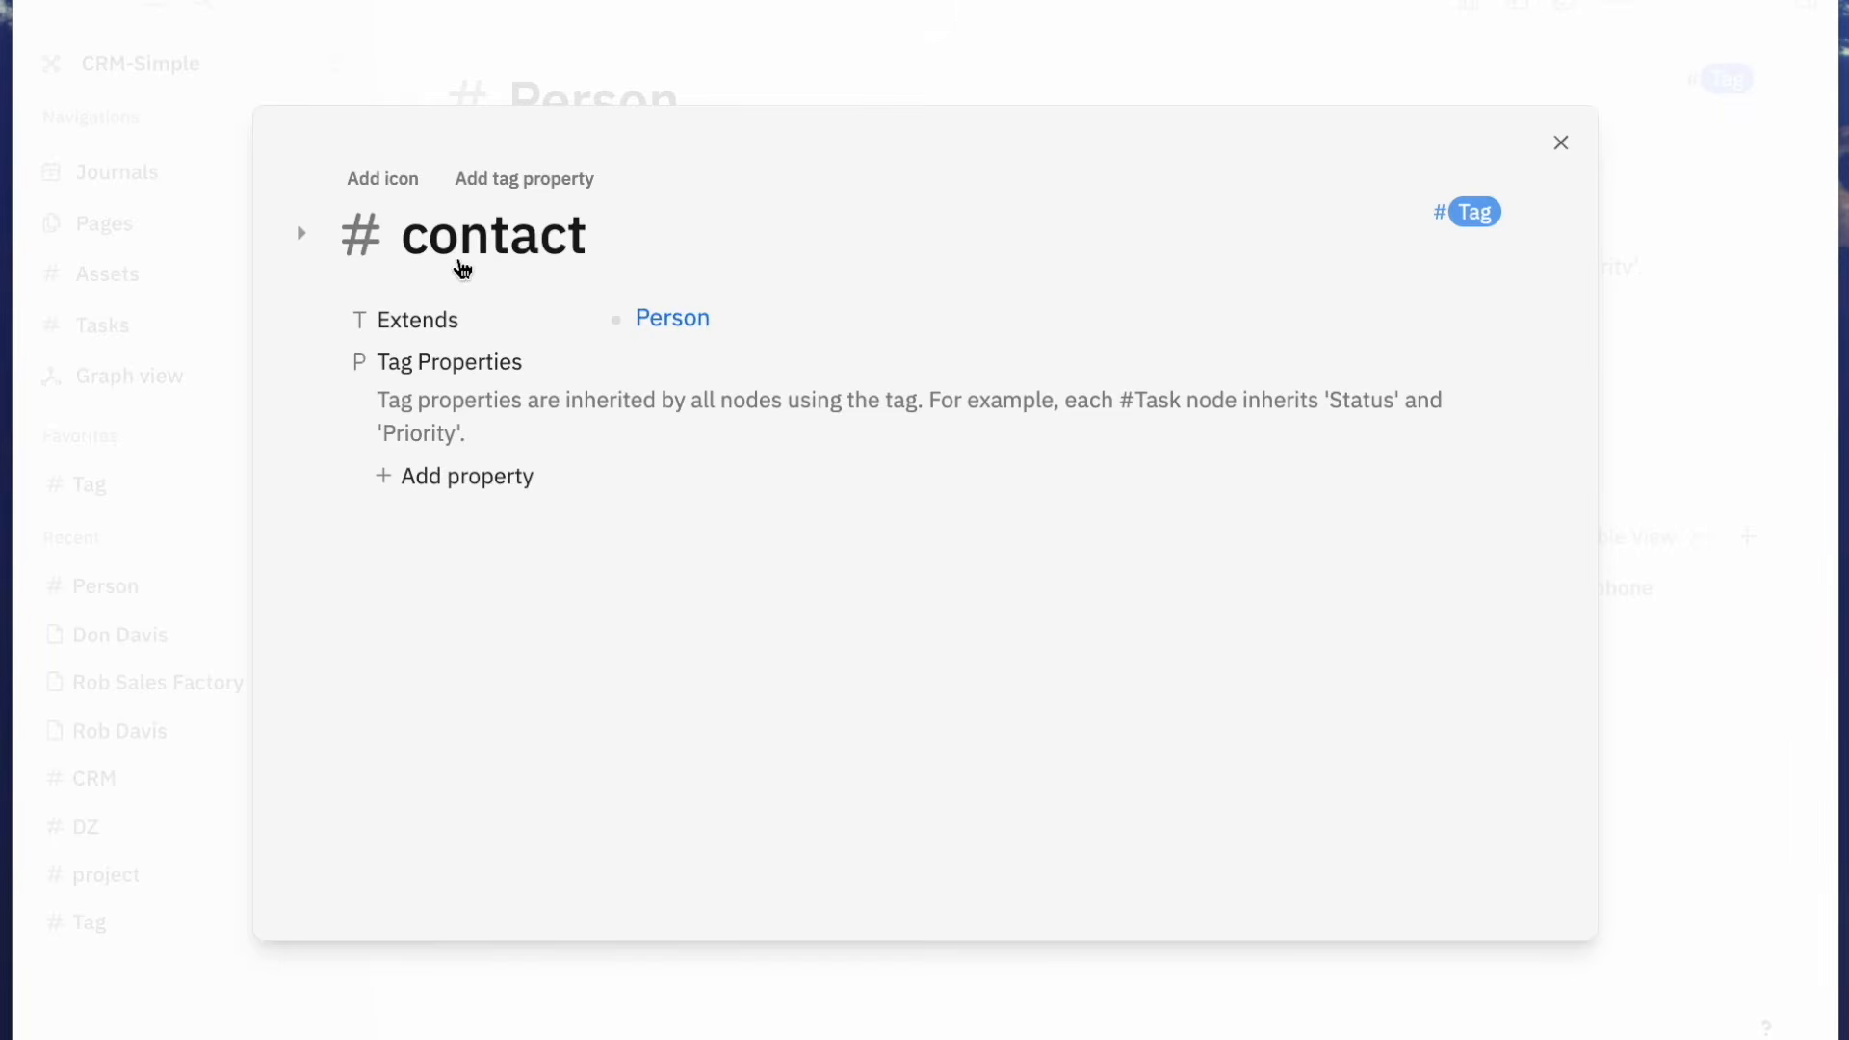
Allow contact-tagged nodes as values of the CRM tag's Contact Person property
{"action": "left_click", "coordinate": [1300, 88]}
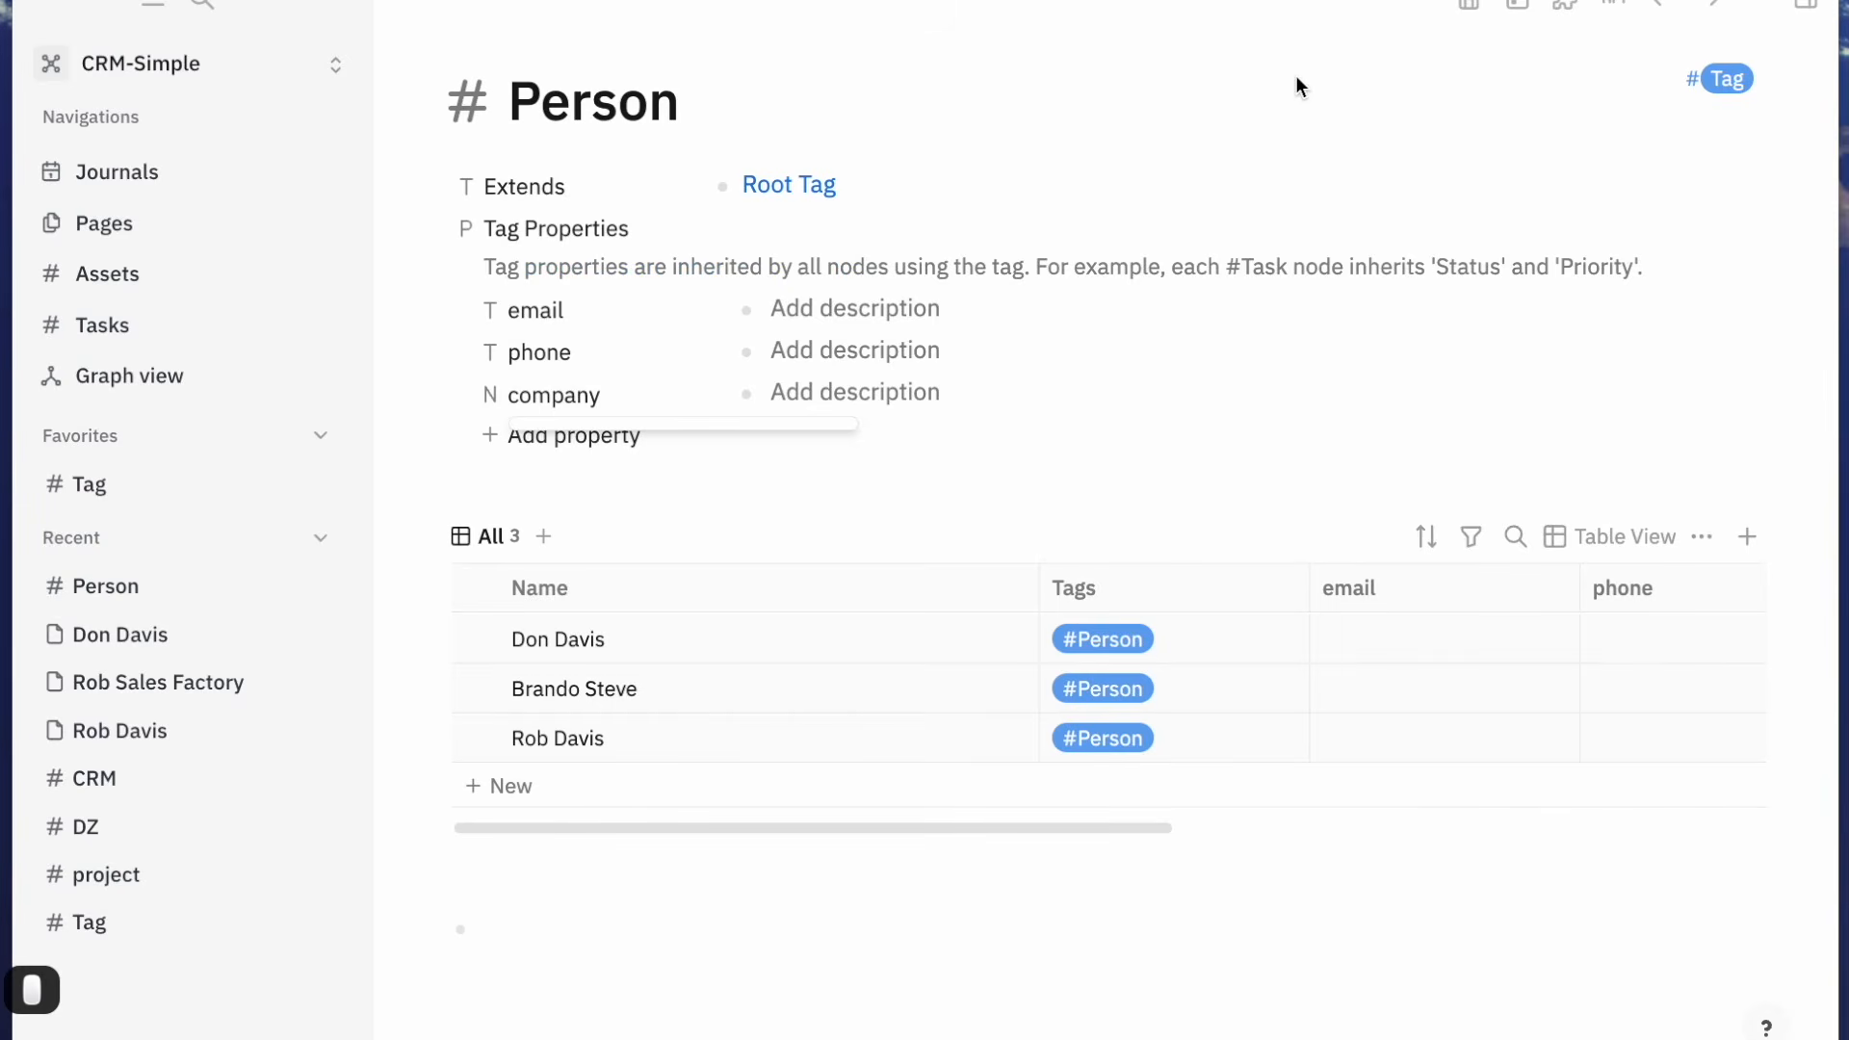
{"action": "key", "text": "super+bracketleft"}
{"action": "key", "text": "super+bracketleft"}
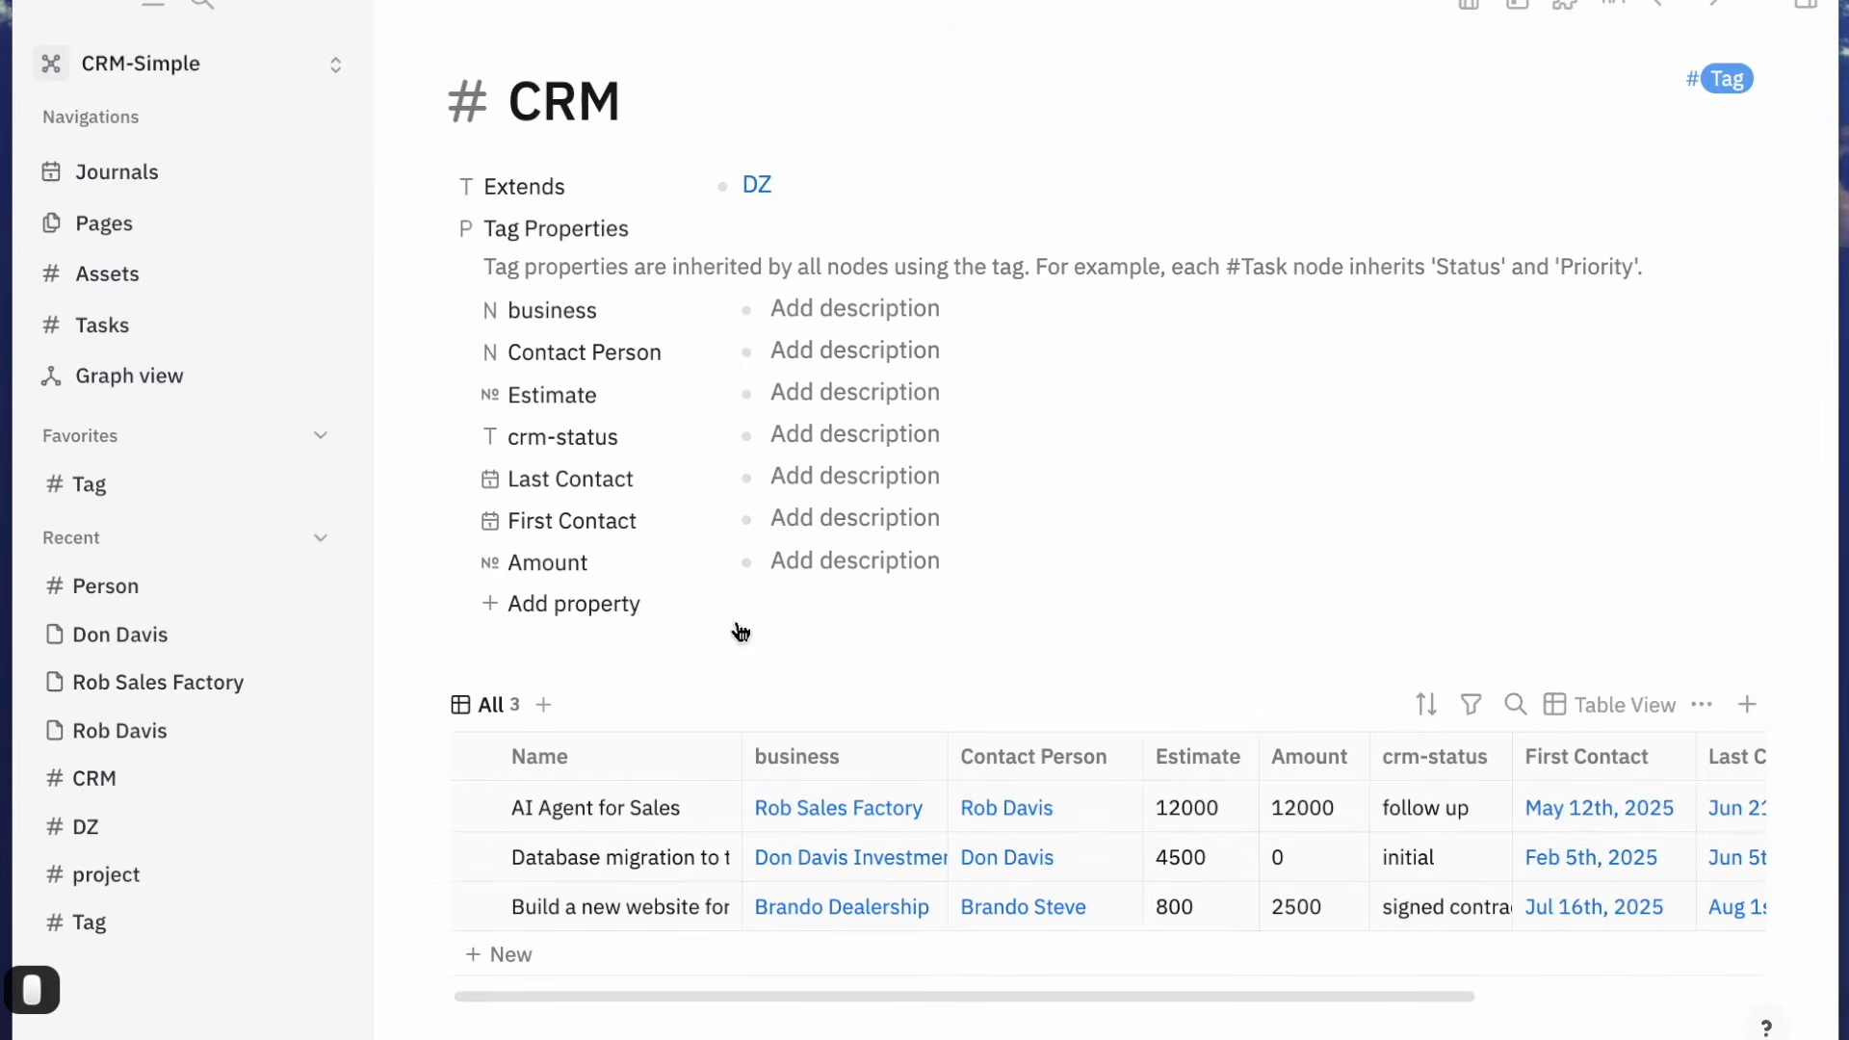
{"action": "left_click", "coordinate": [561, 356]}
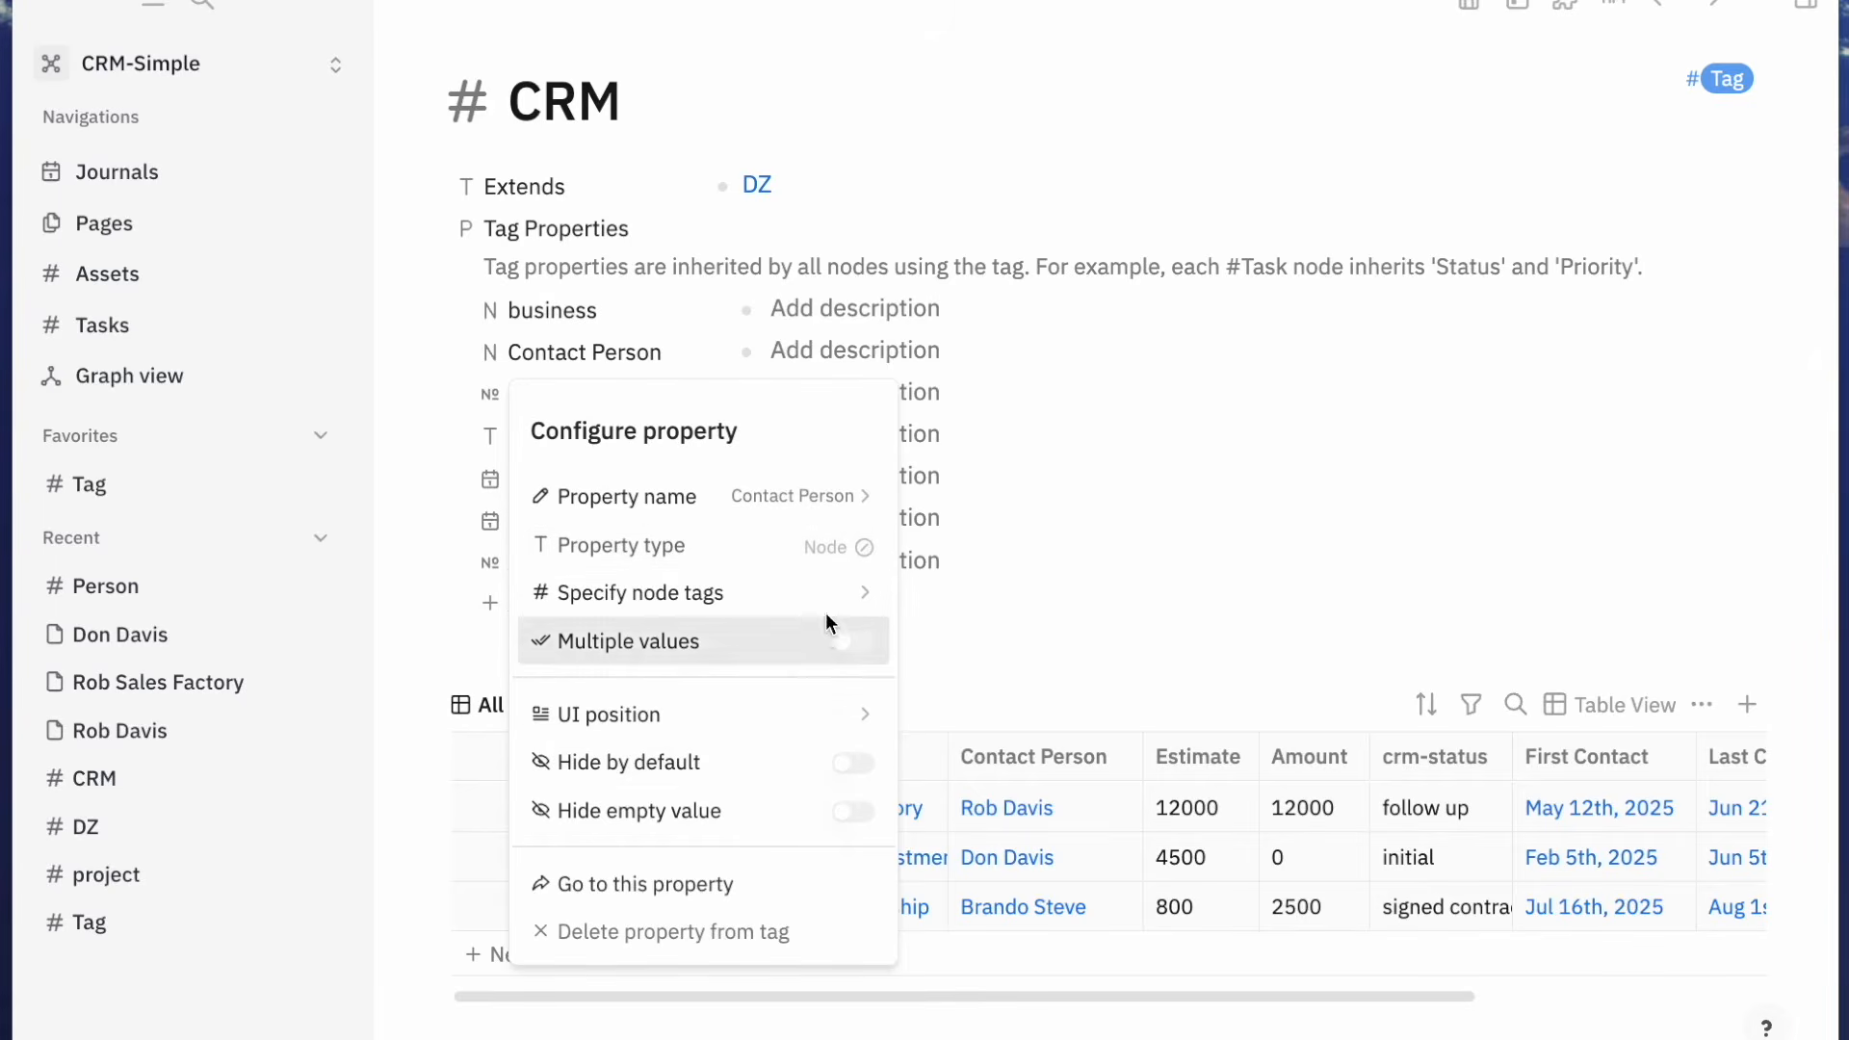
{"action": "mouse_move", "coordinate": [830, 597]}
{"action": "left_click", "coordinate": [1035, 599]}
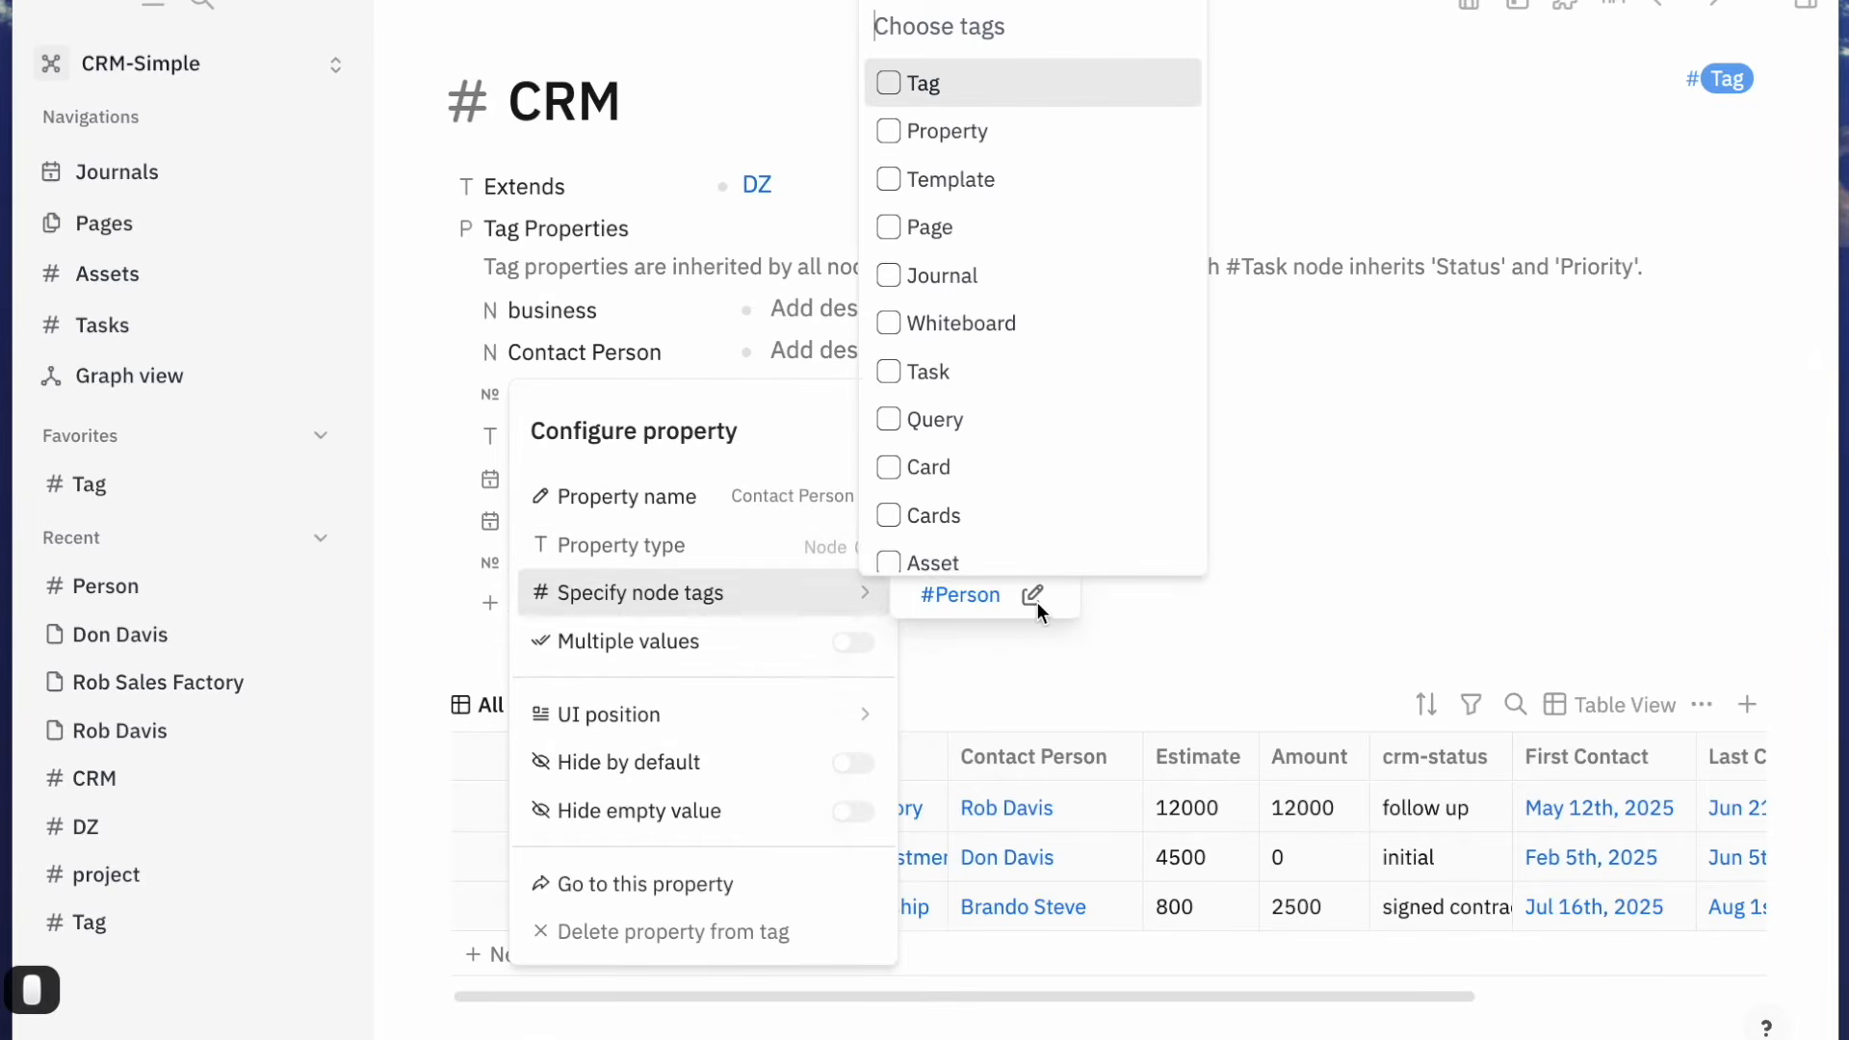
{"action": "type", "text": "contact"}
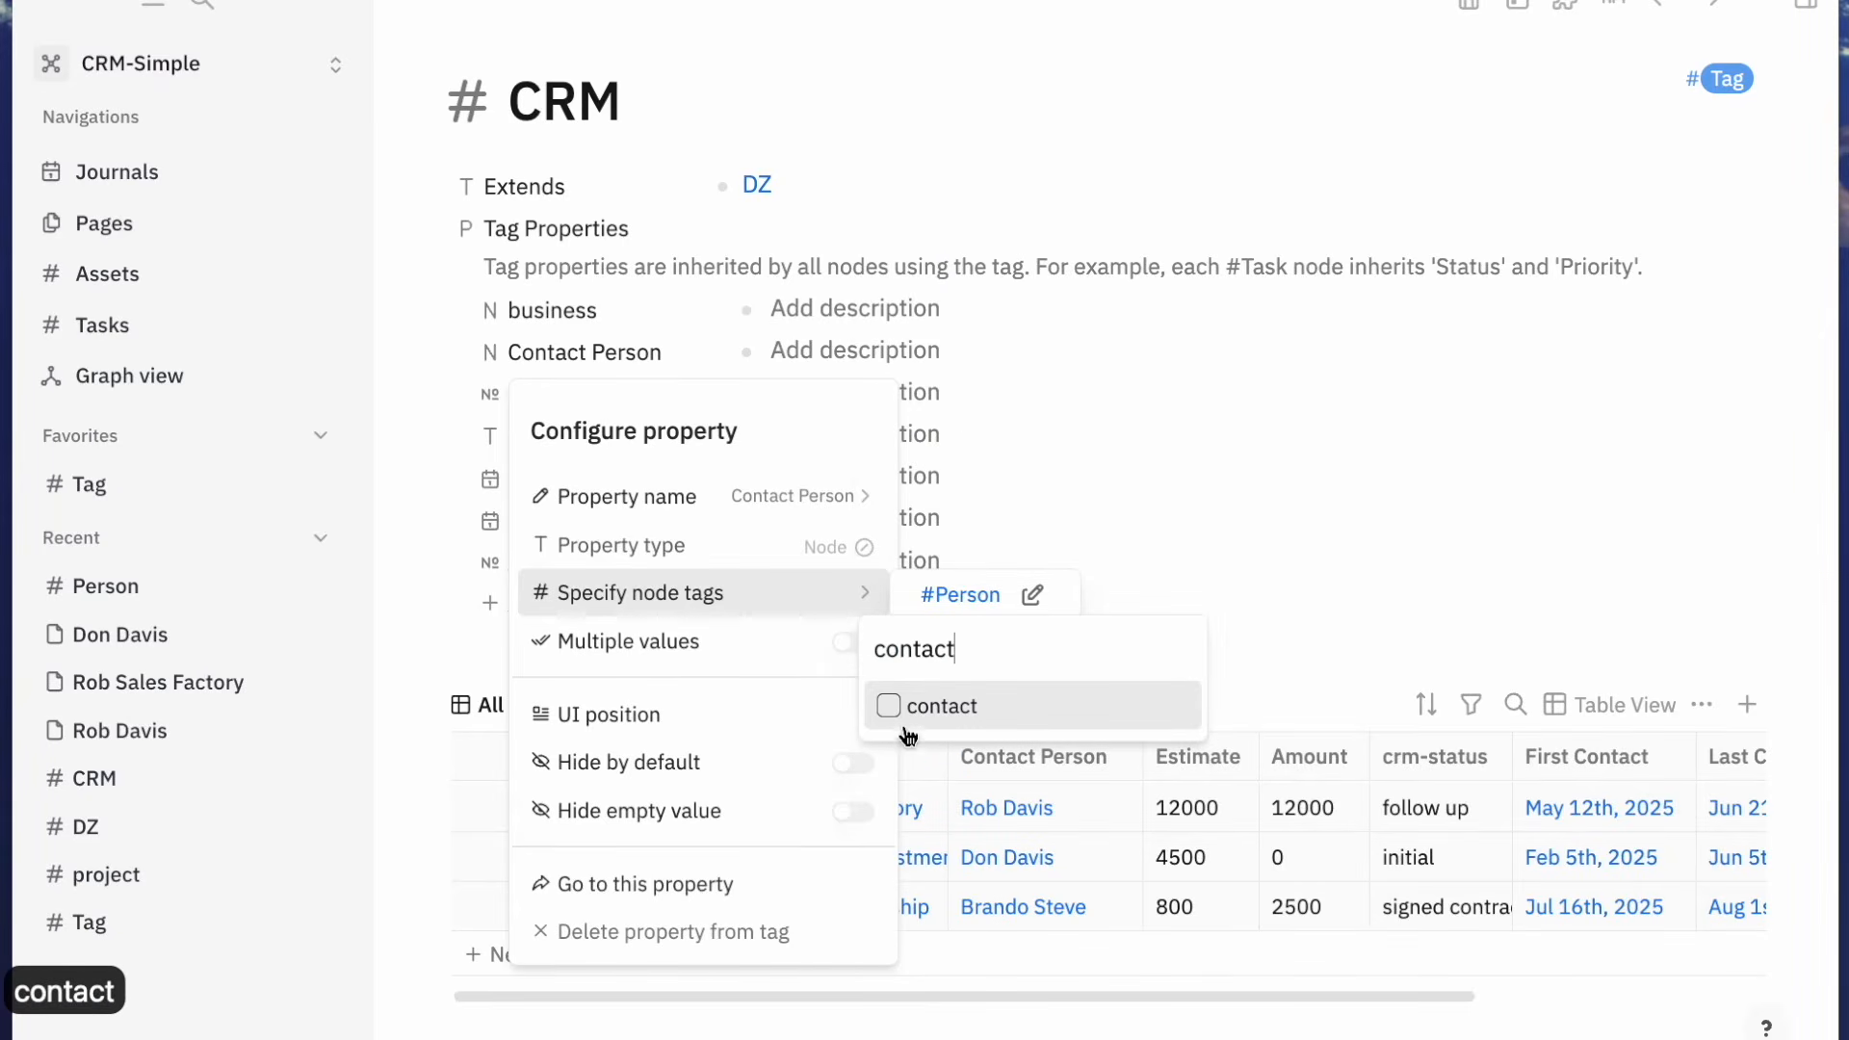
{"action": "left_click", "coordinate": [908, 732]}
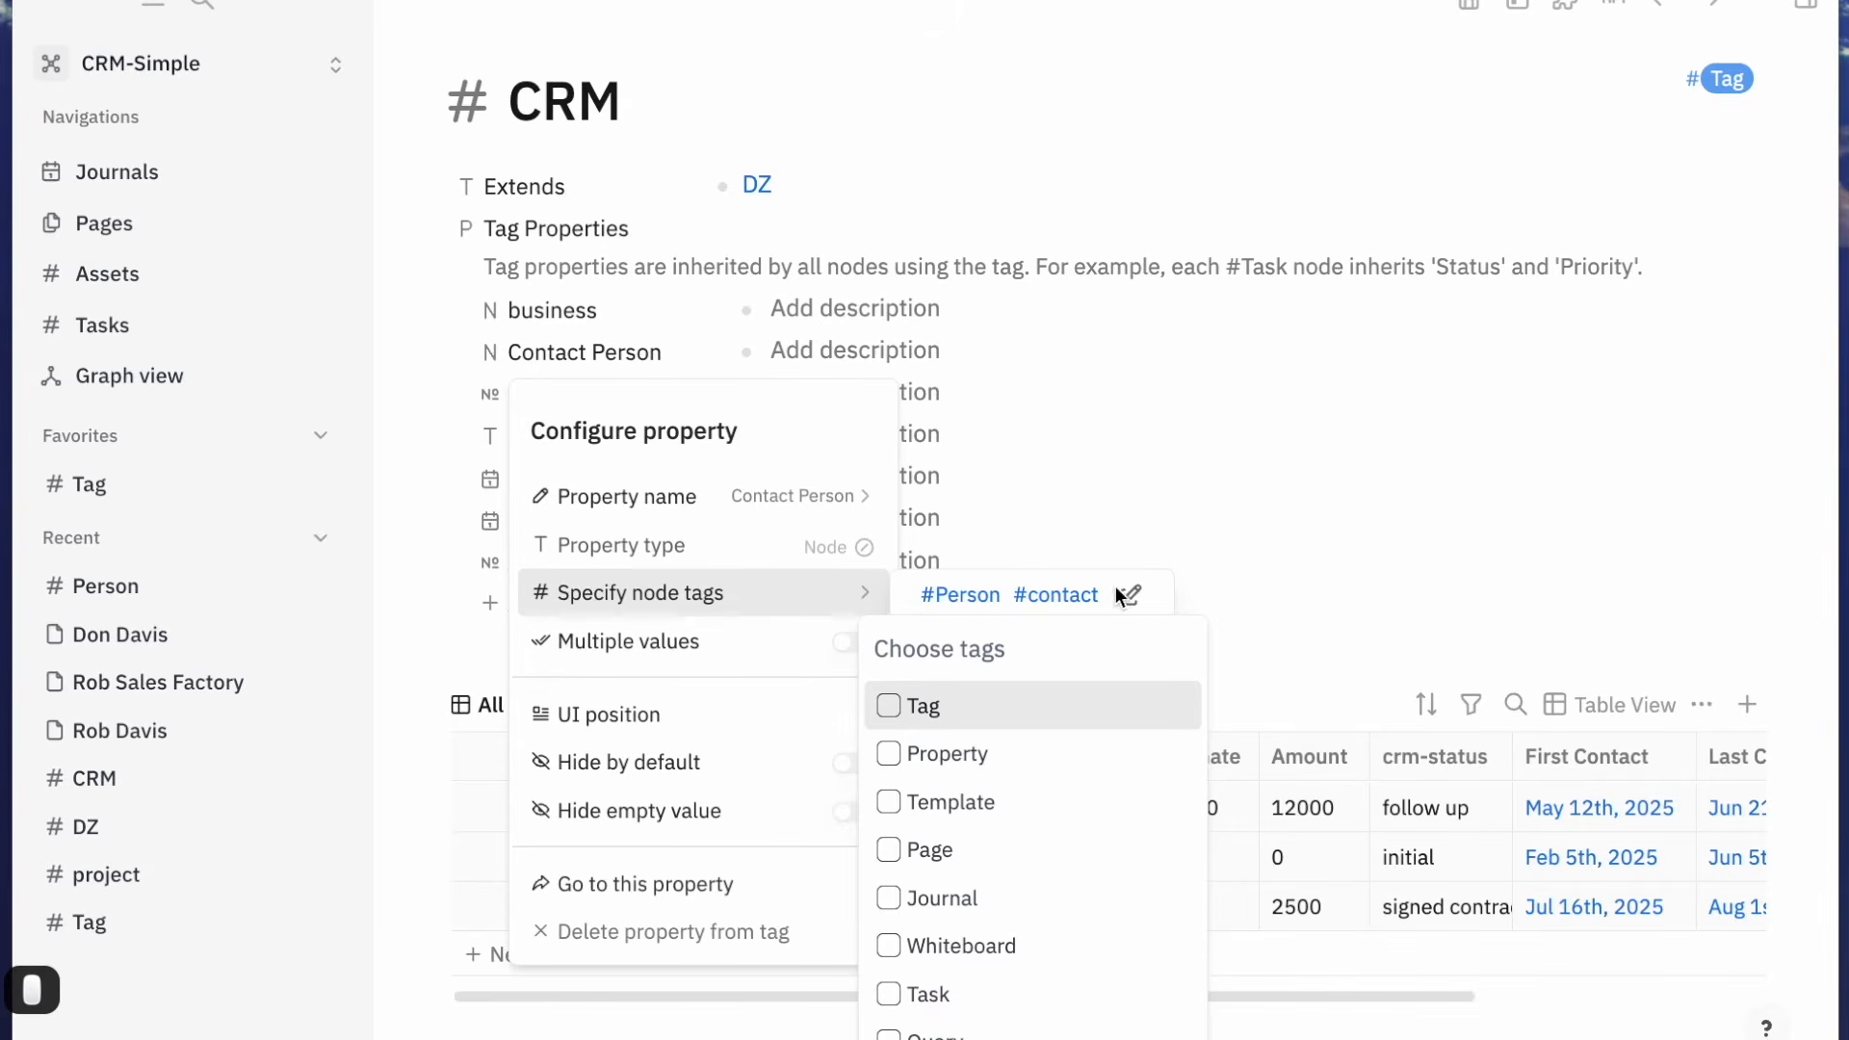
Remove Person from Contact Person's allowed tags and close the configuration
{"action": "scroll", "coordinate": [1053, 747], "scroll_direction": "down", "scroll_amount": 2}
{"action": "scroll", "coordinate": [1053, 747], "scroll_direction": "up", "scroll_amount": 2}
{"action": "scroll", "coordinate": [1022, 816], "scroll_direction": "down", "scroll_amount": 5}
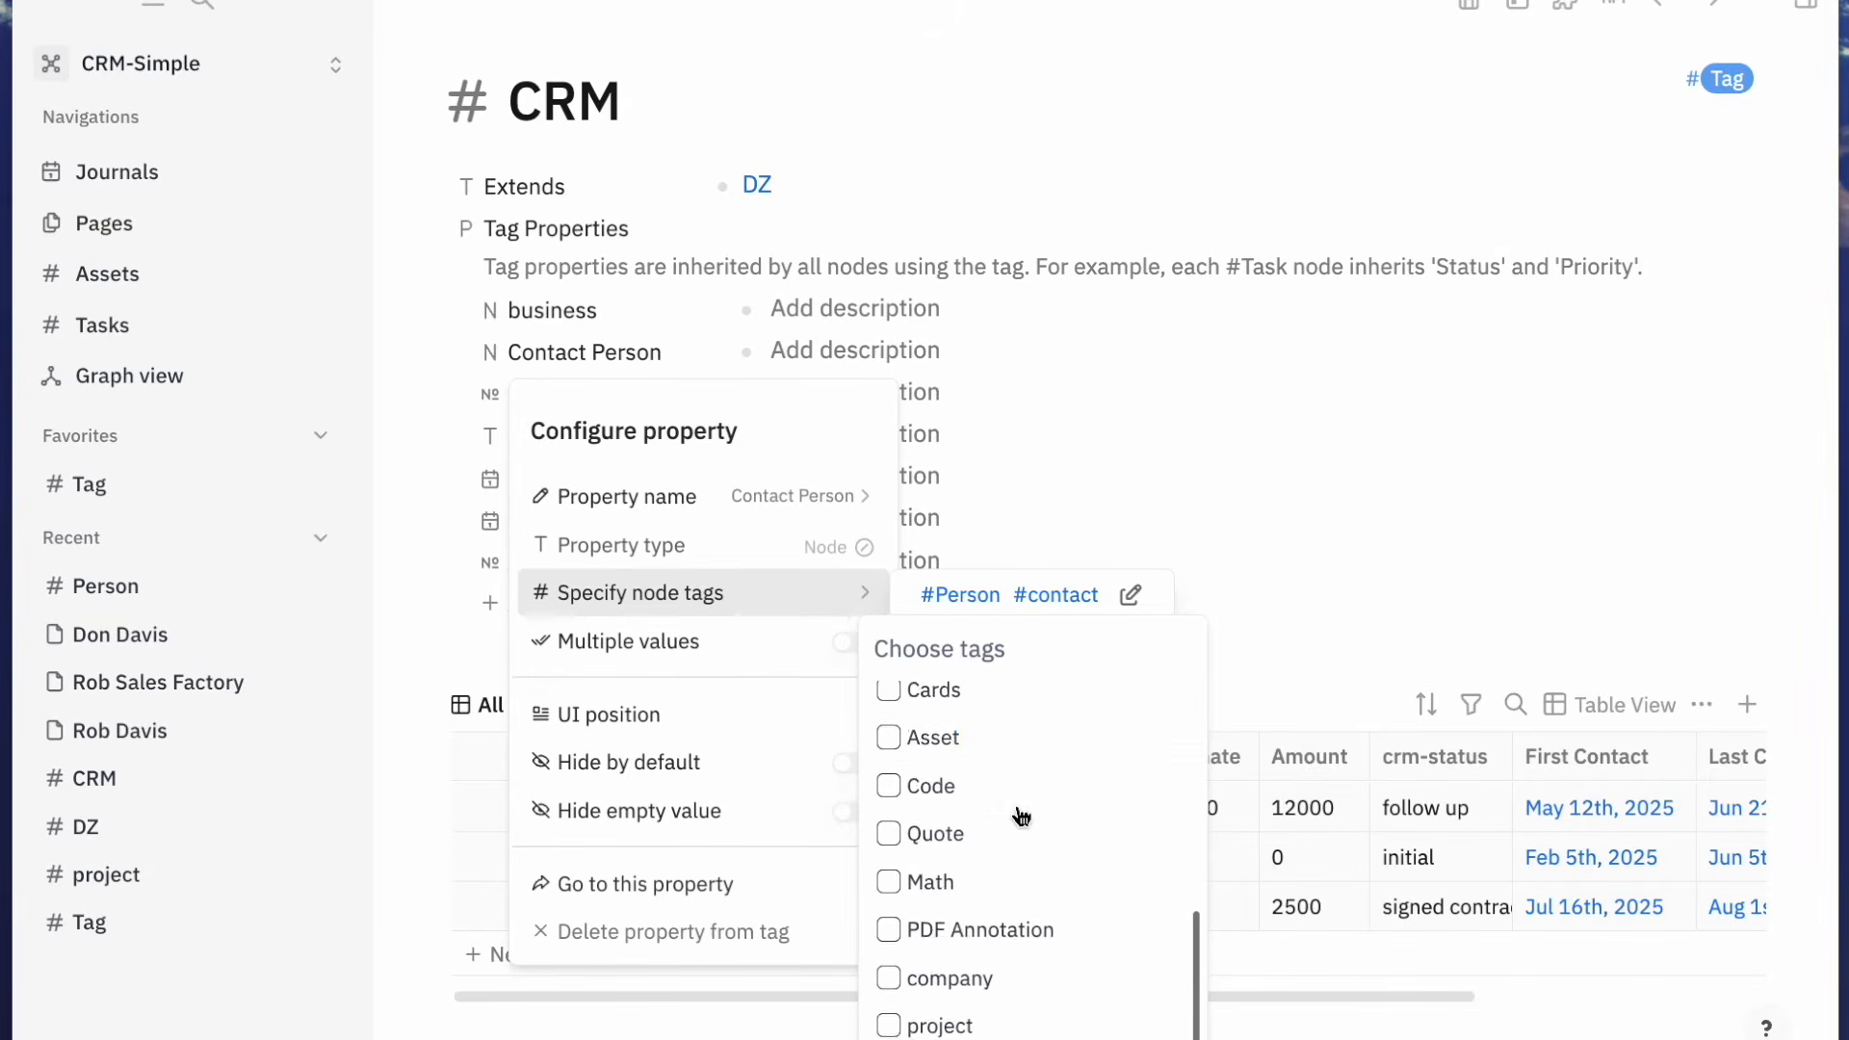
{"action": "scroll", "coordinate": [1022, 816], "scroll_direction": "down", "scroll_amount": 4}
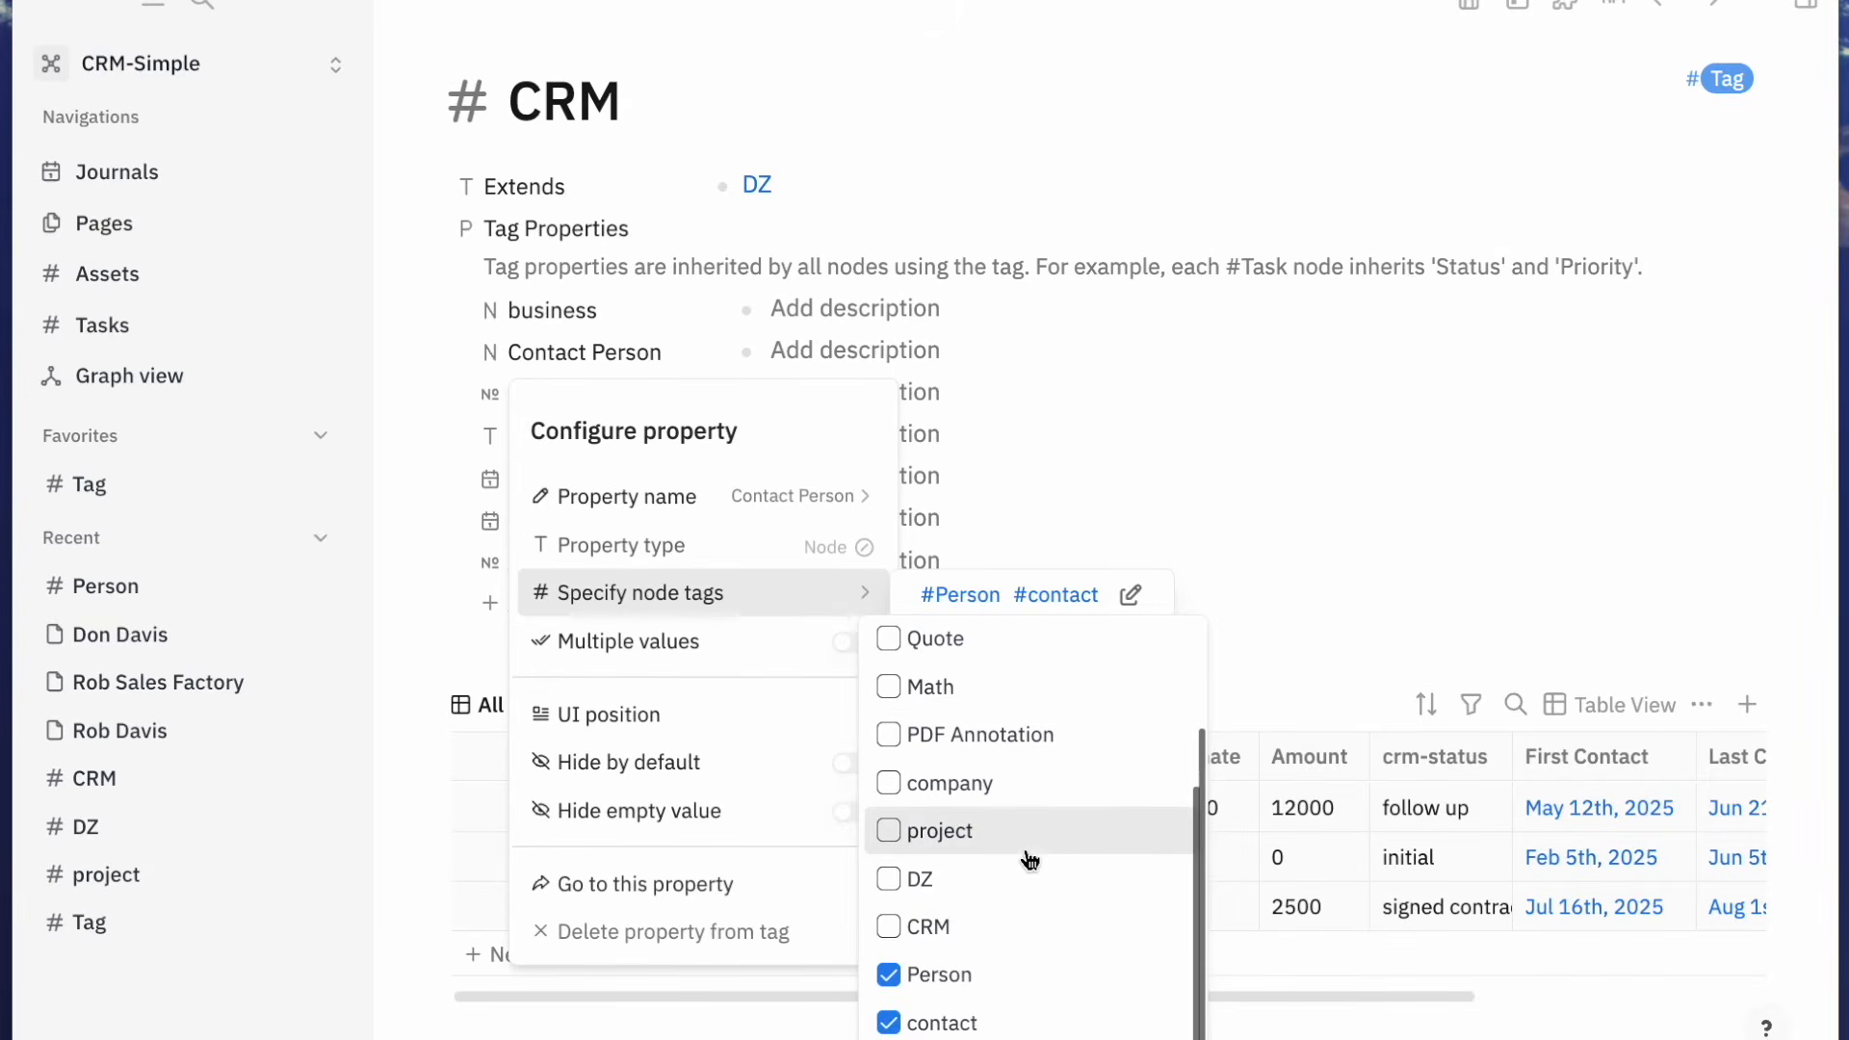
{"action": "left_click", "coordinate": [889, 976]}
{"action": "left_click", "coordinate": [1251, 519]}
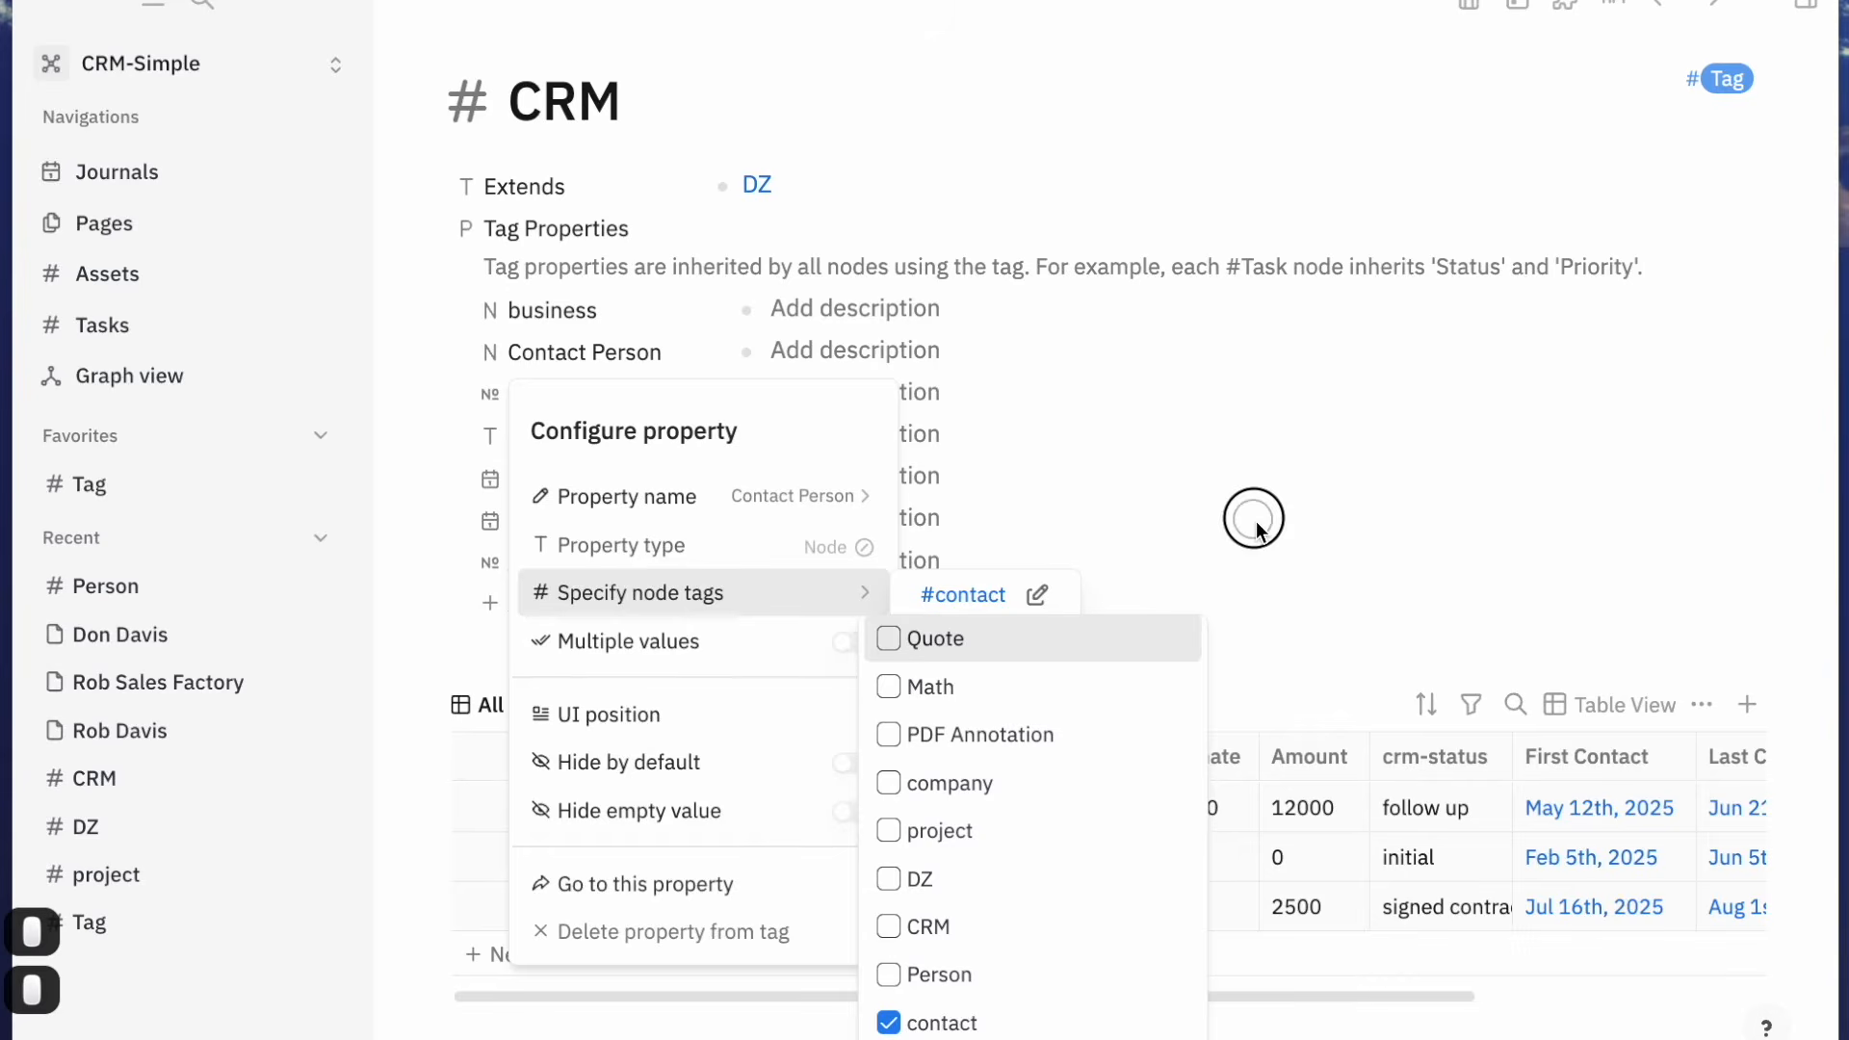
{"action": "left_click", "coordinate": [1240, 501]}
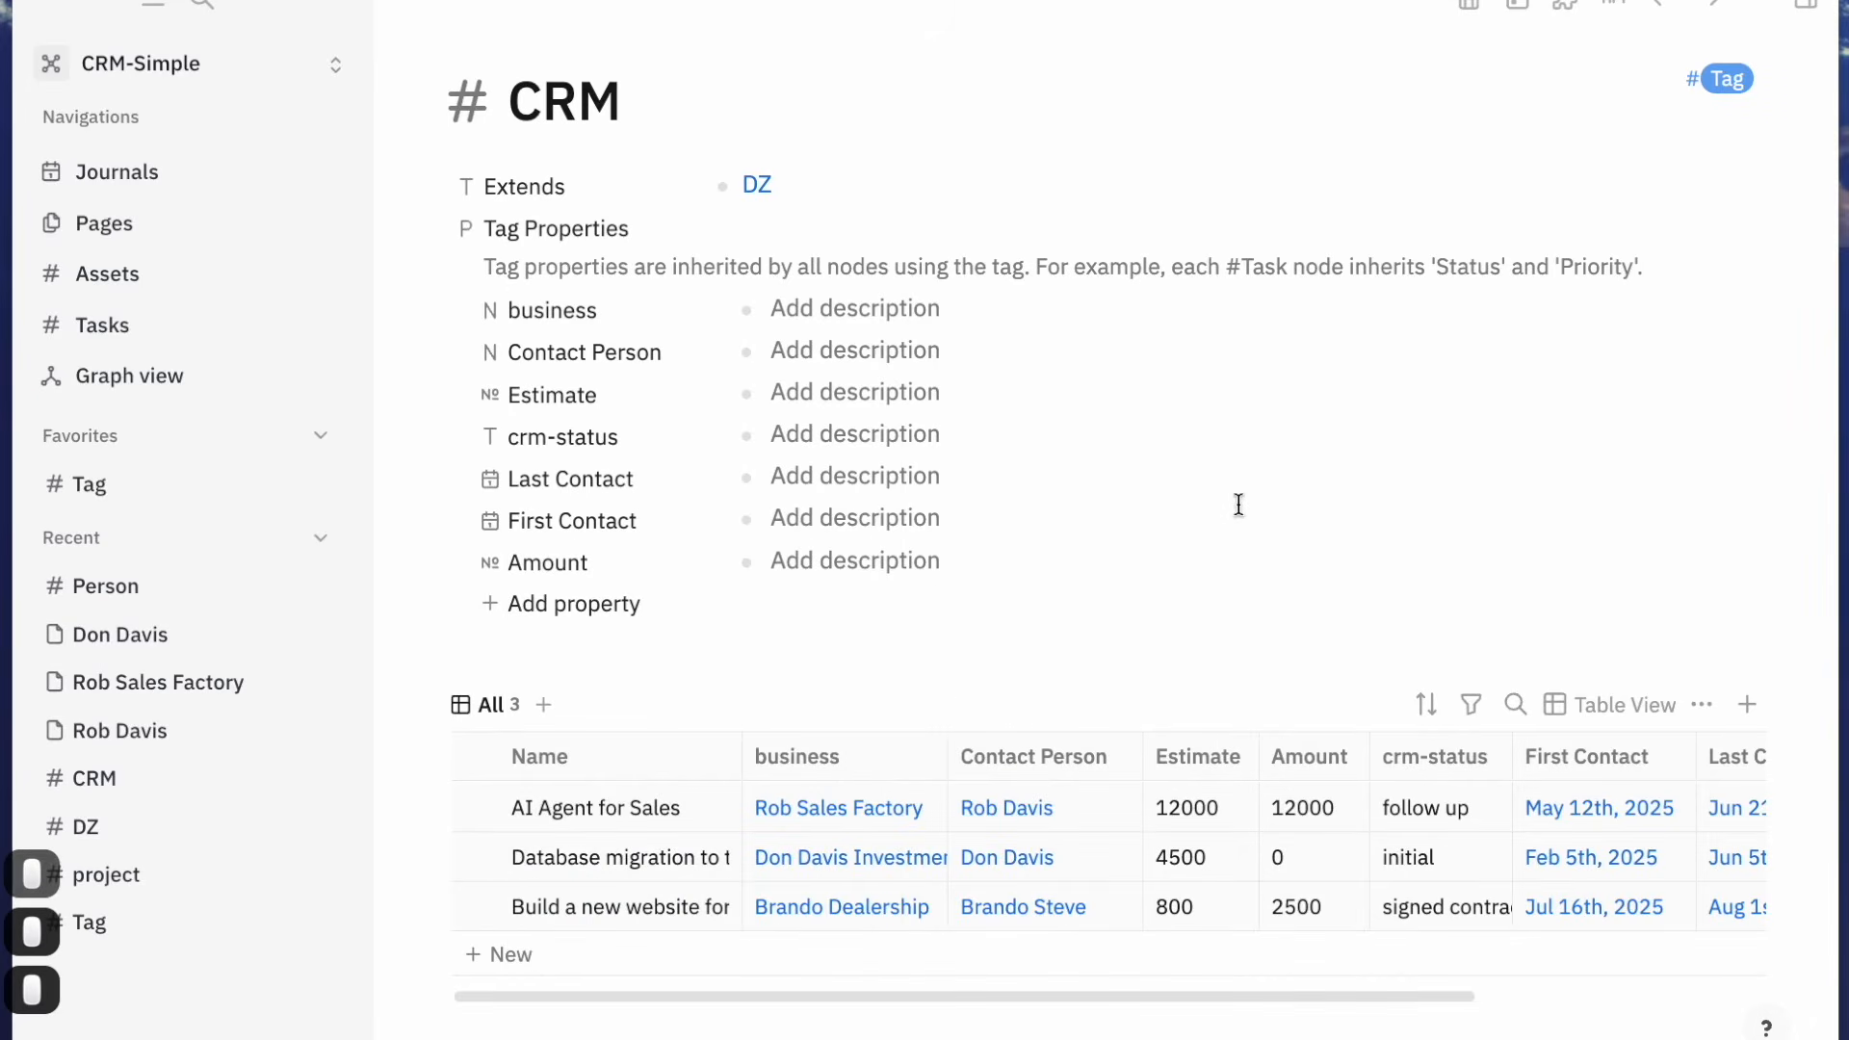
{"action": "left_click", "coordinate": [149, 592]}
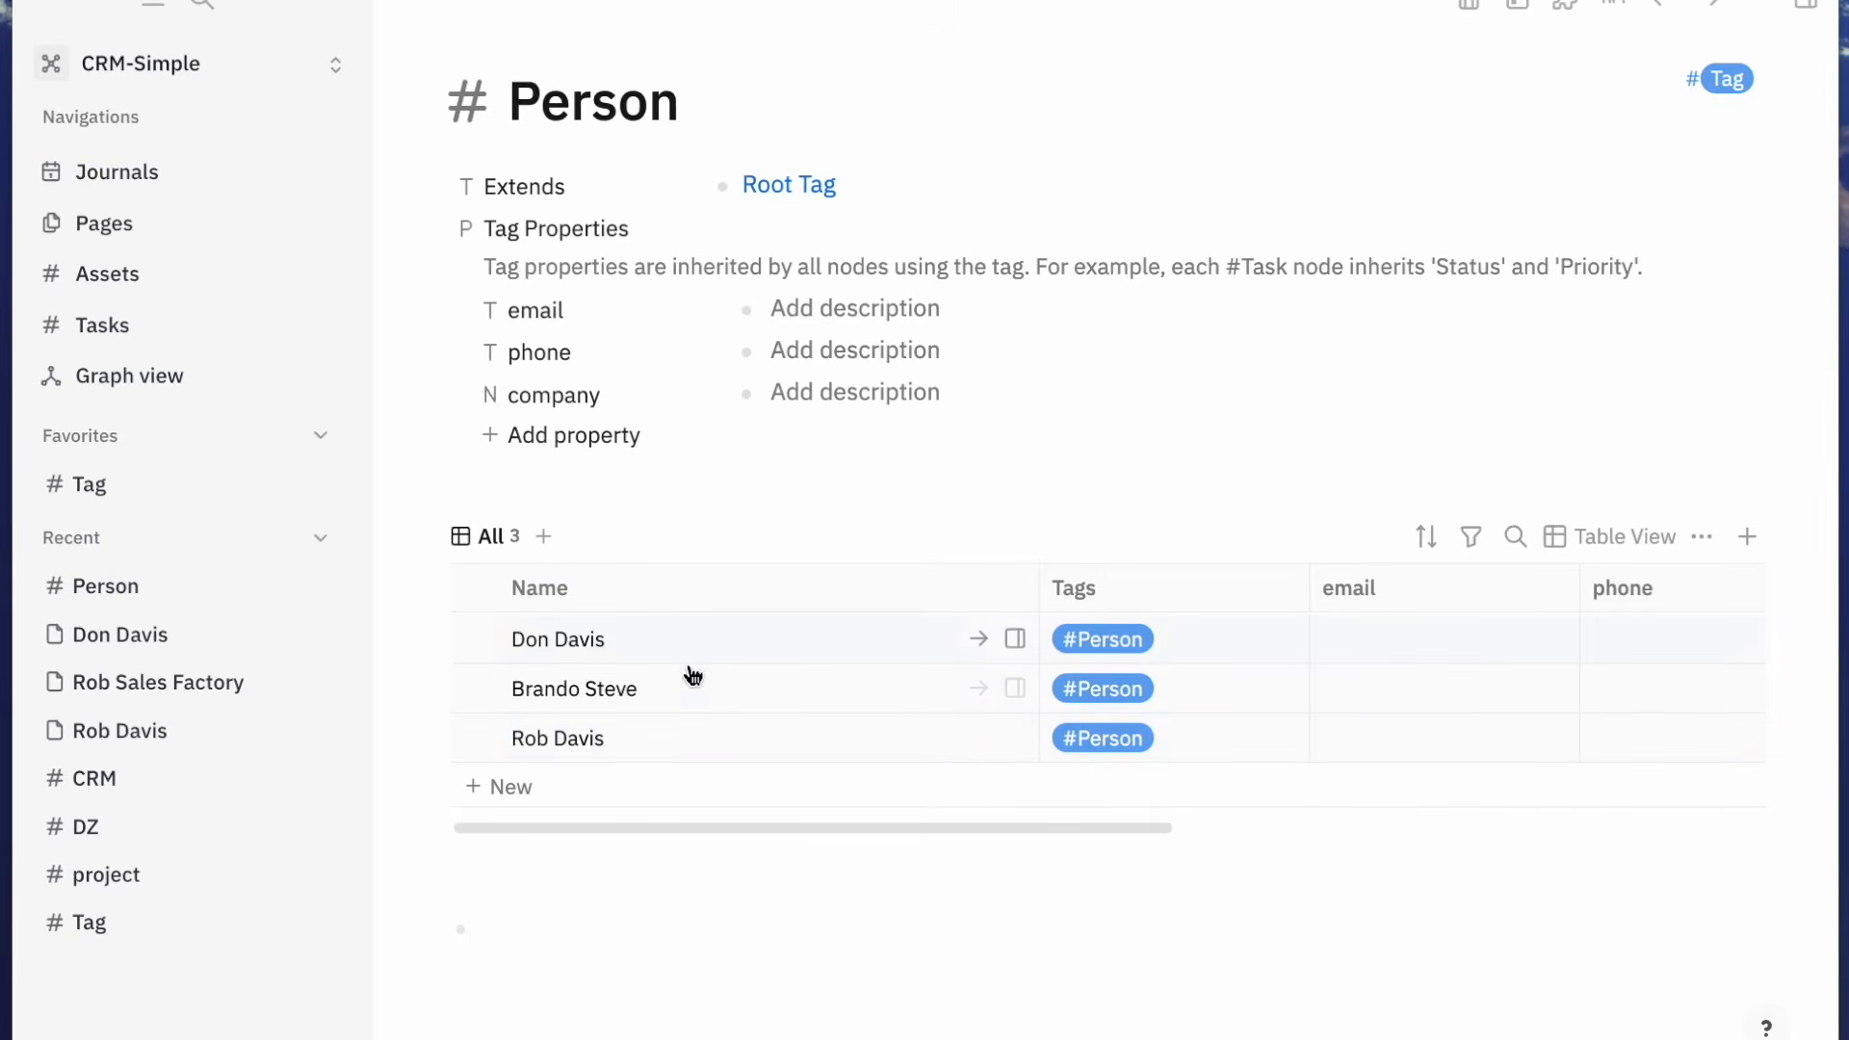
Confirm the contact tag table is empty, then select all three people in the Person table
{"action": "key", "text": "super+bracketleft"}
{"action": "key", "text": "super+bracketleft"}
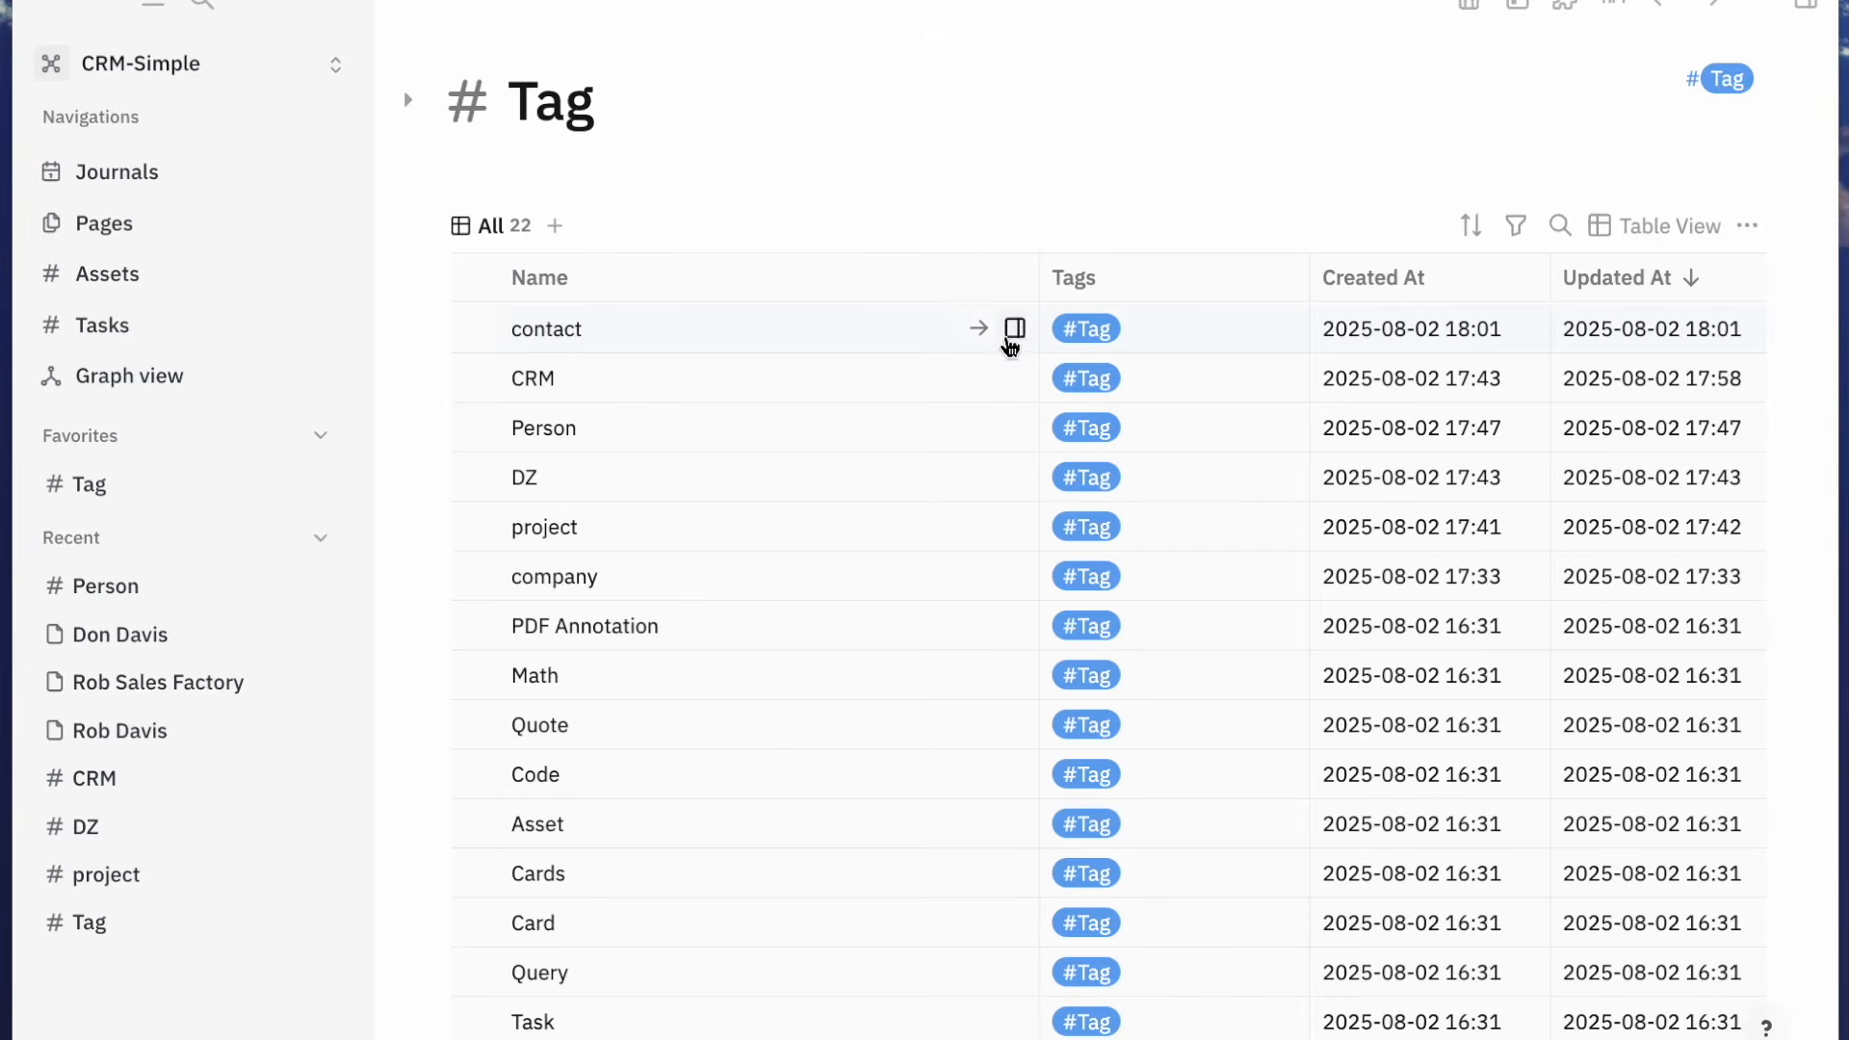
{"action": "left_click", "coordinate": [982, 332]}
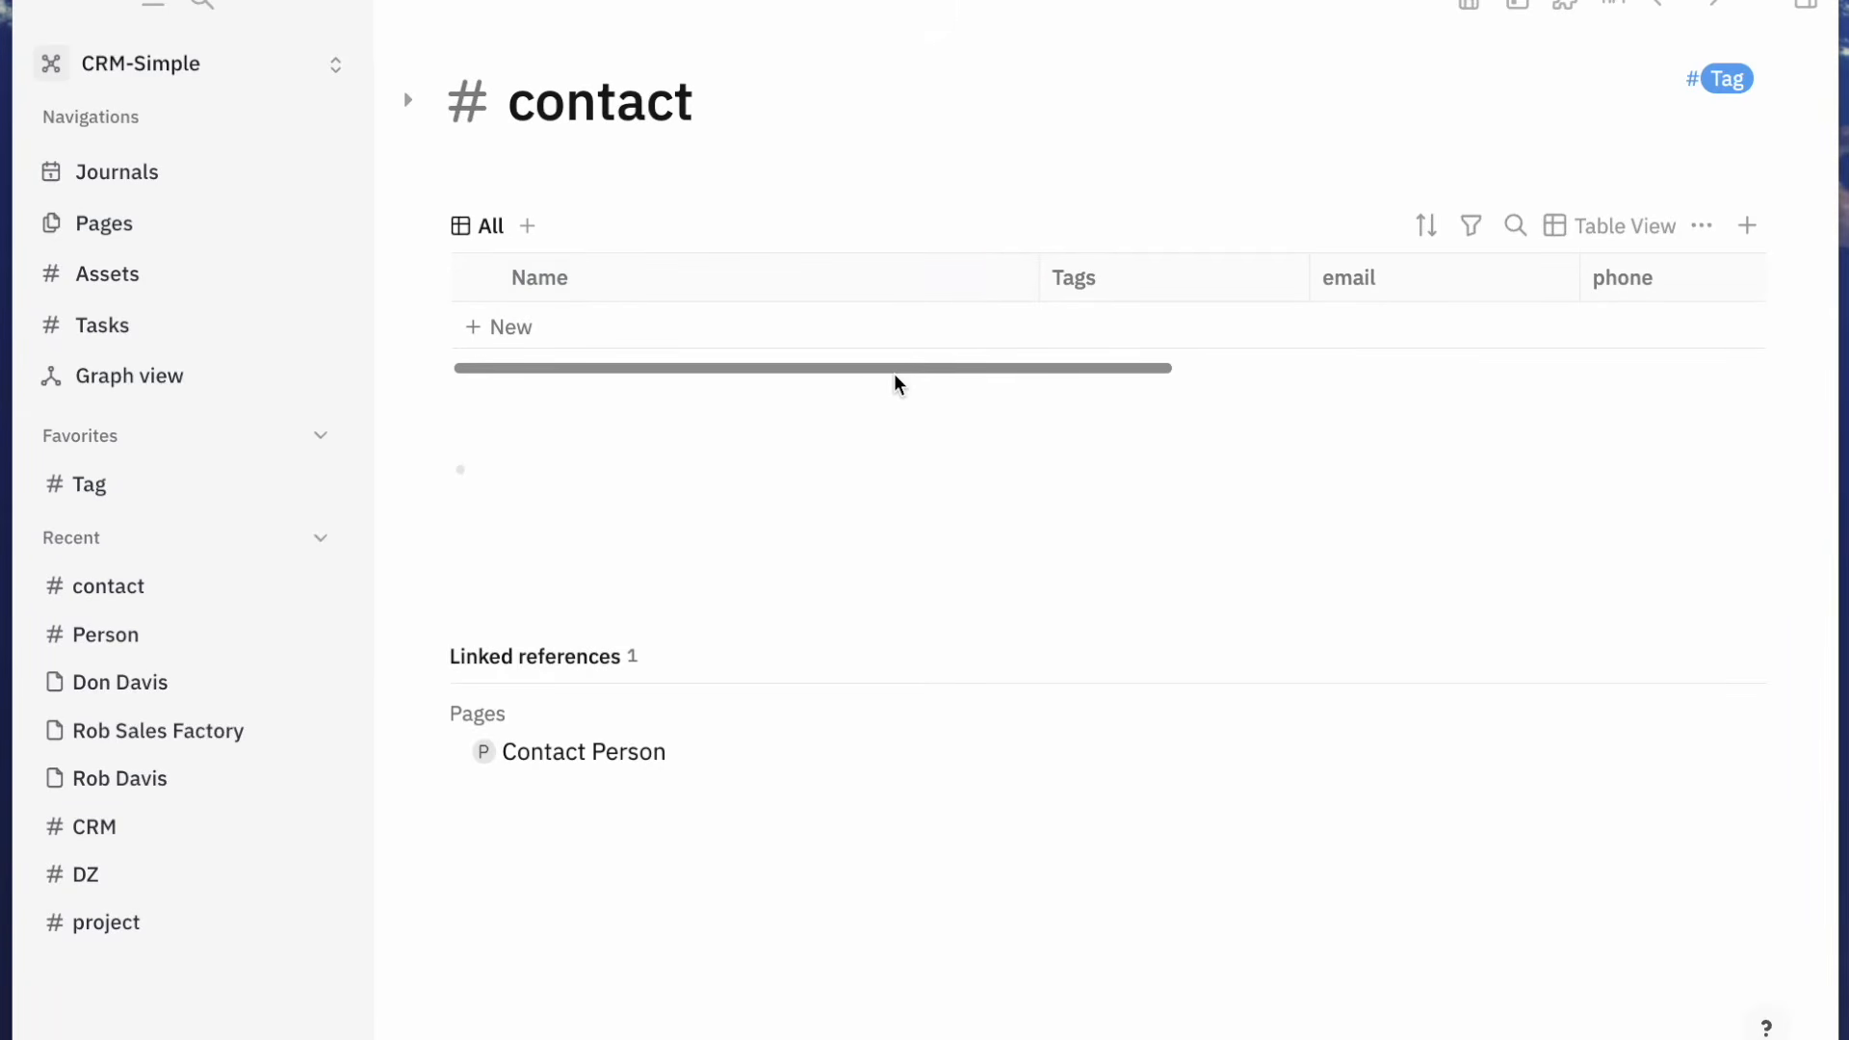
{"action": "key", "text": "super+bracketright"}
{"action": "key", "text": "super+bracketleft"}
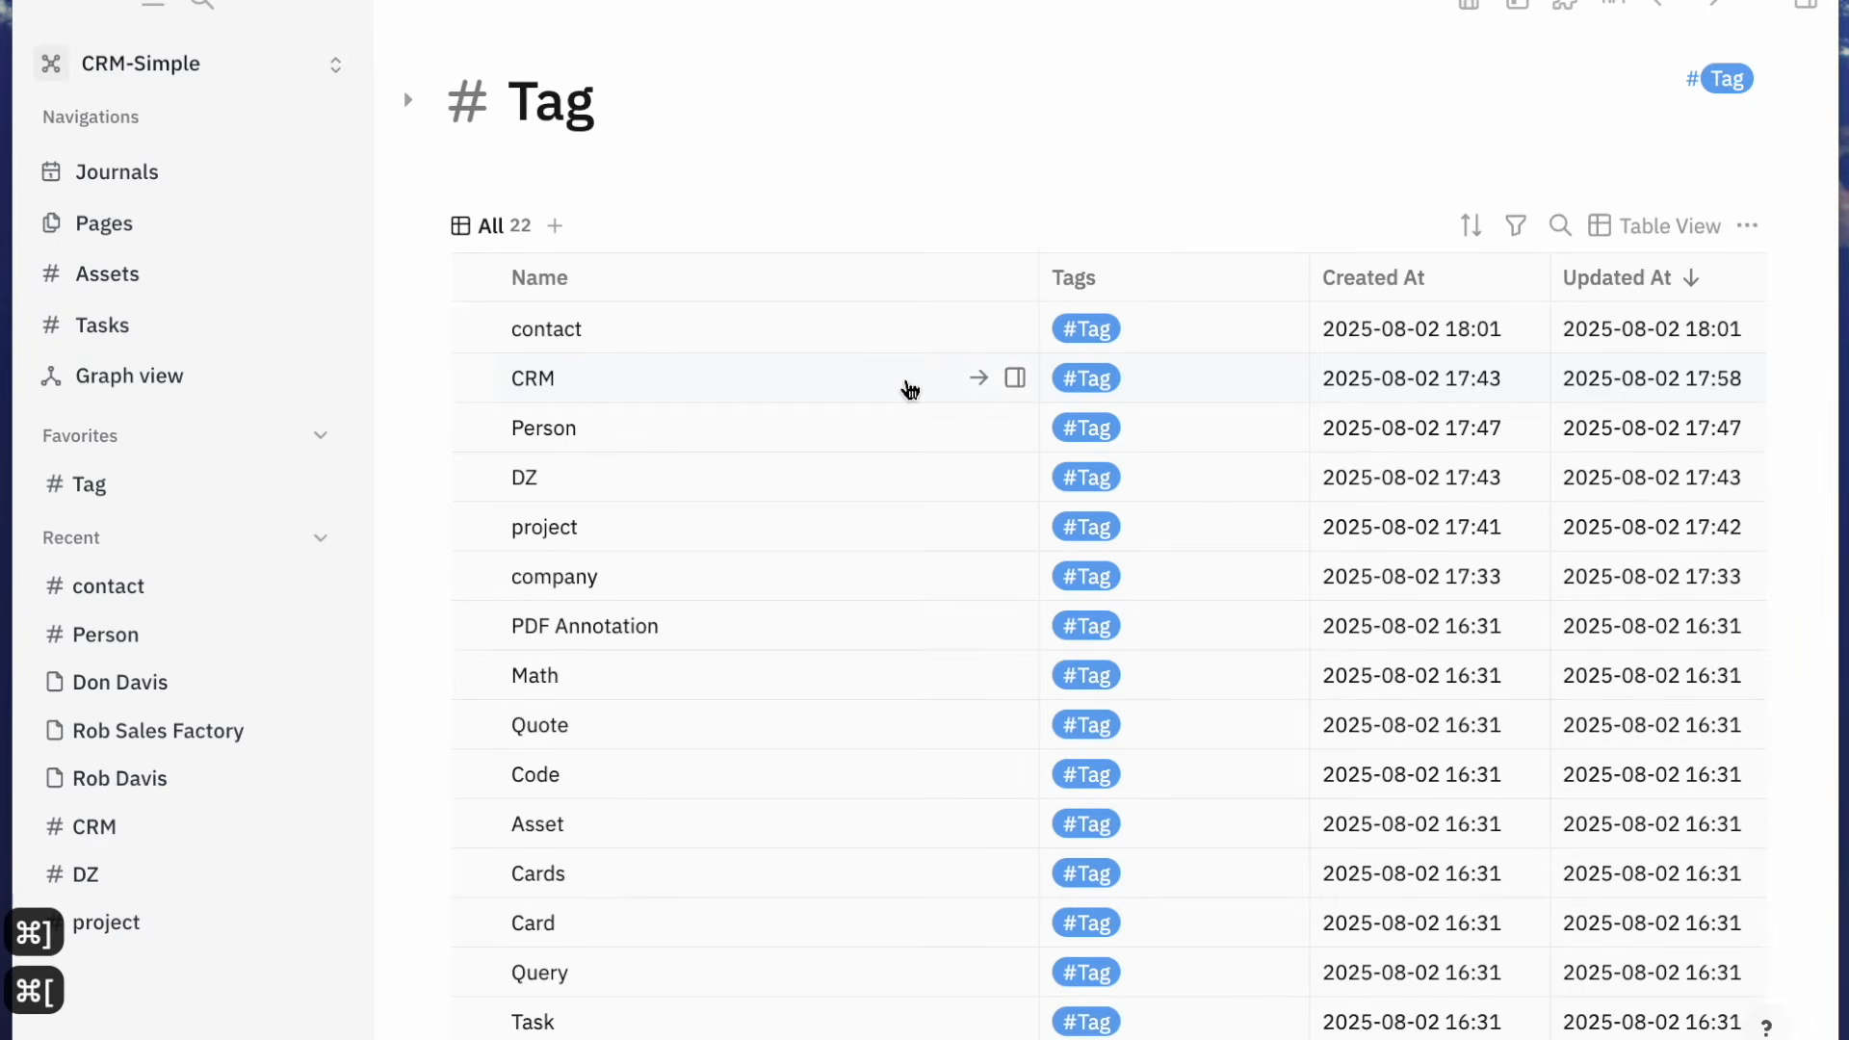
{"action": "key", "text": "super+bracketright"}
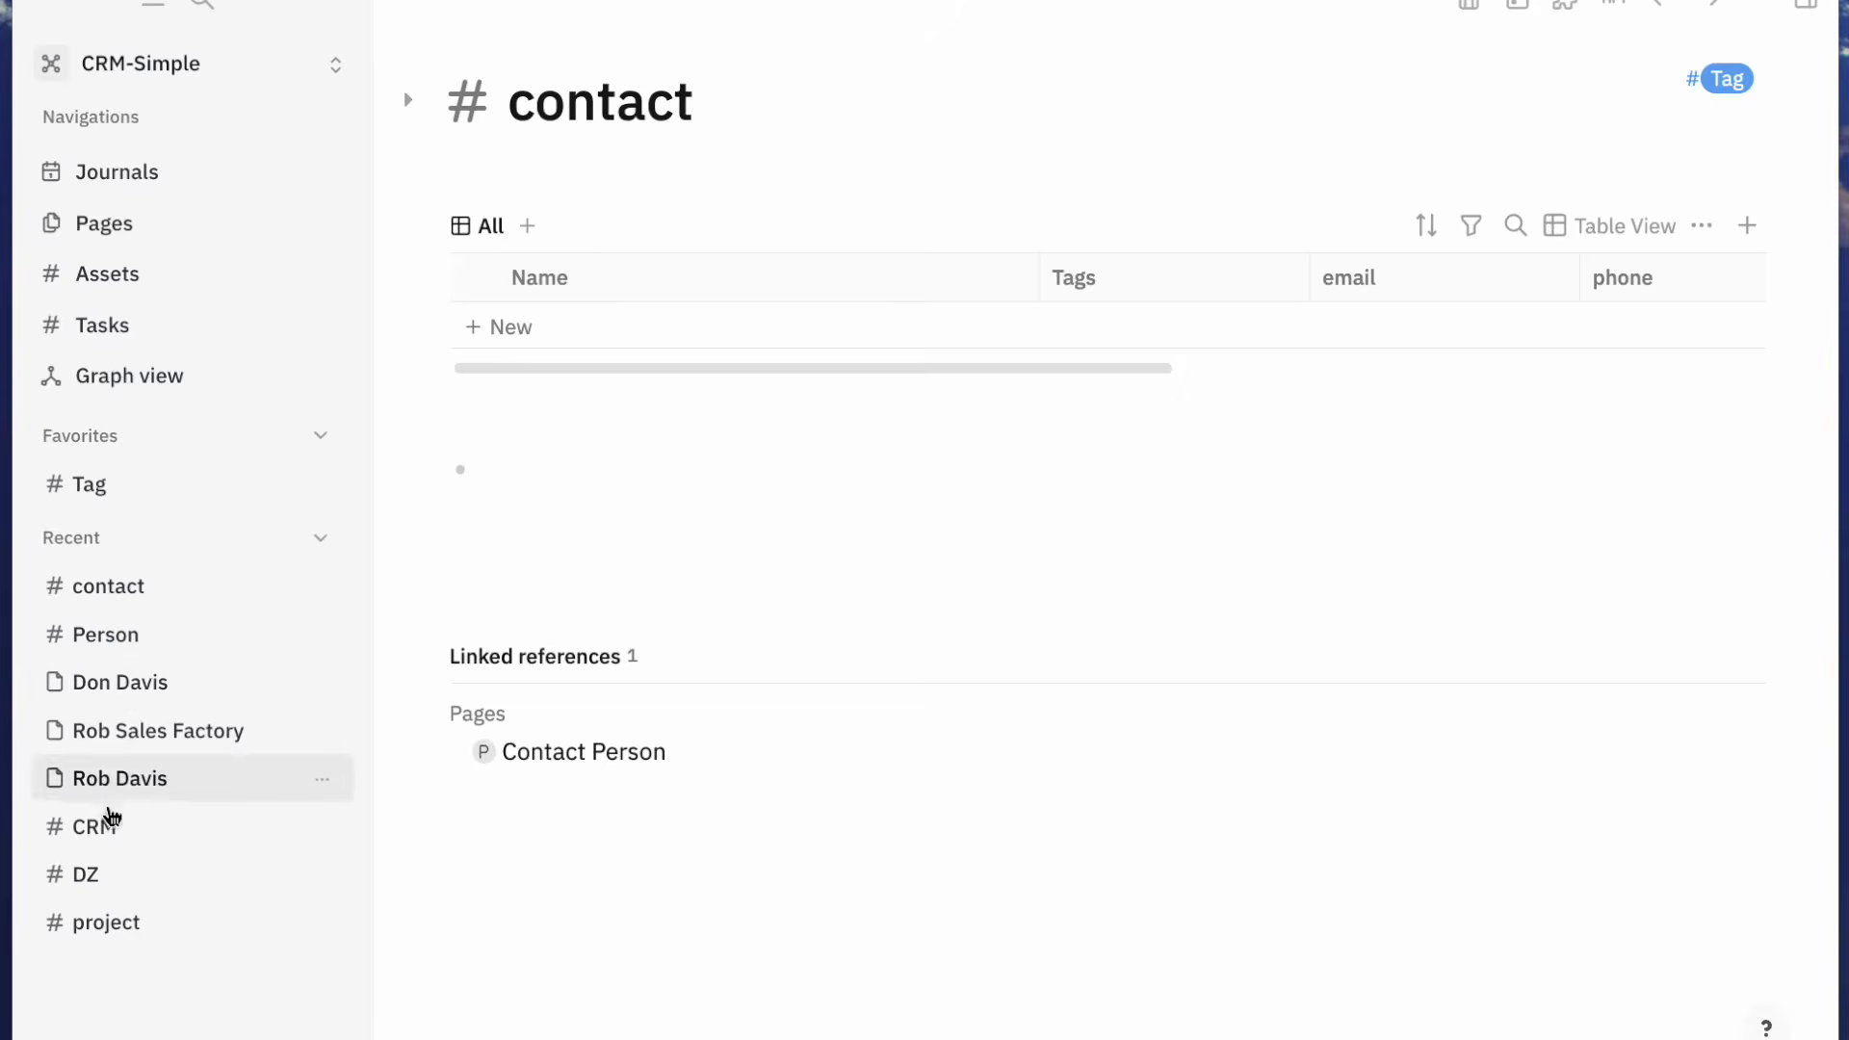
{"action": "left_click", "coordinate": [110, 832]}
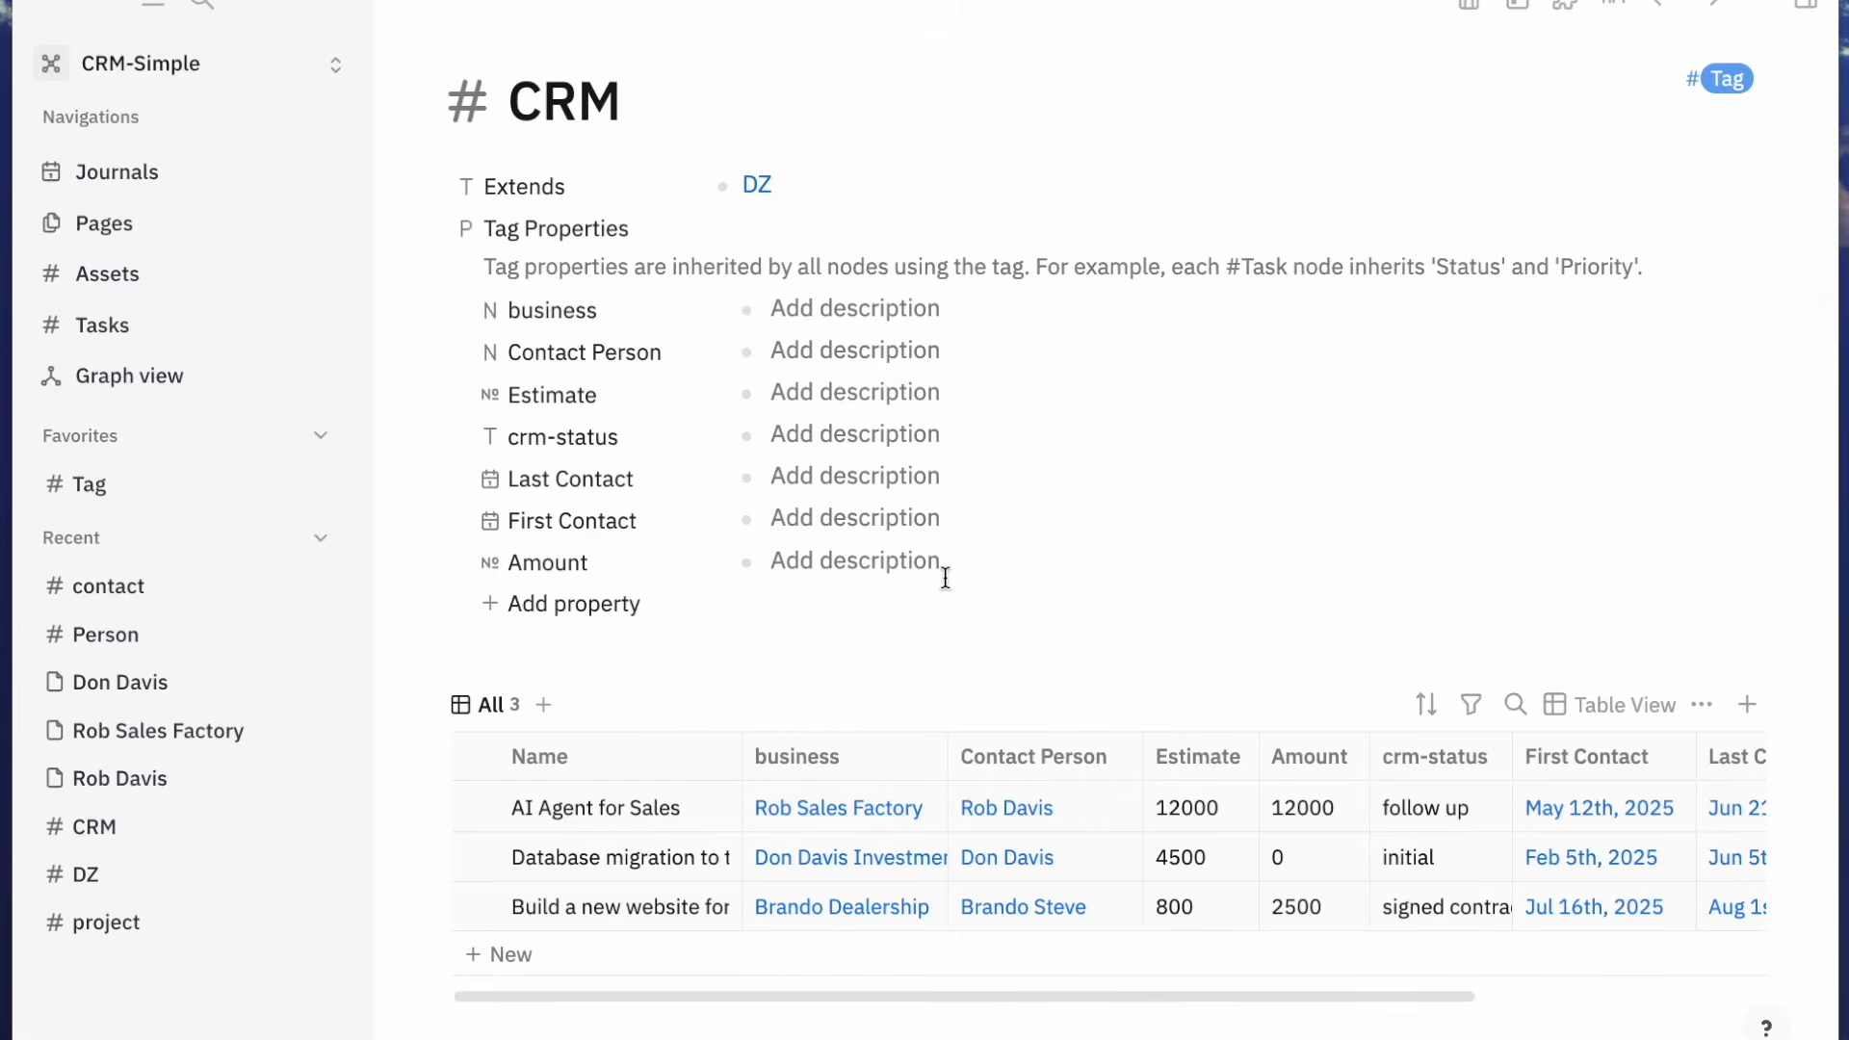
{"action": "key", "text": "super+bracketleft"}
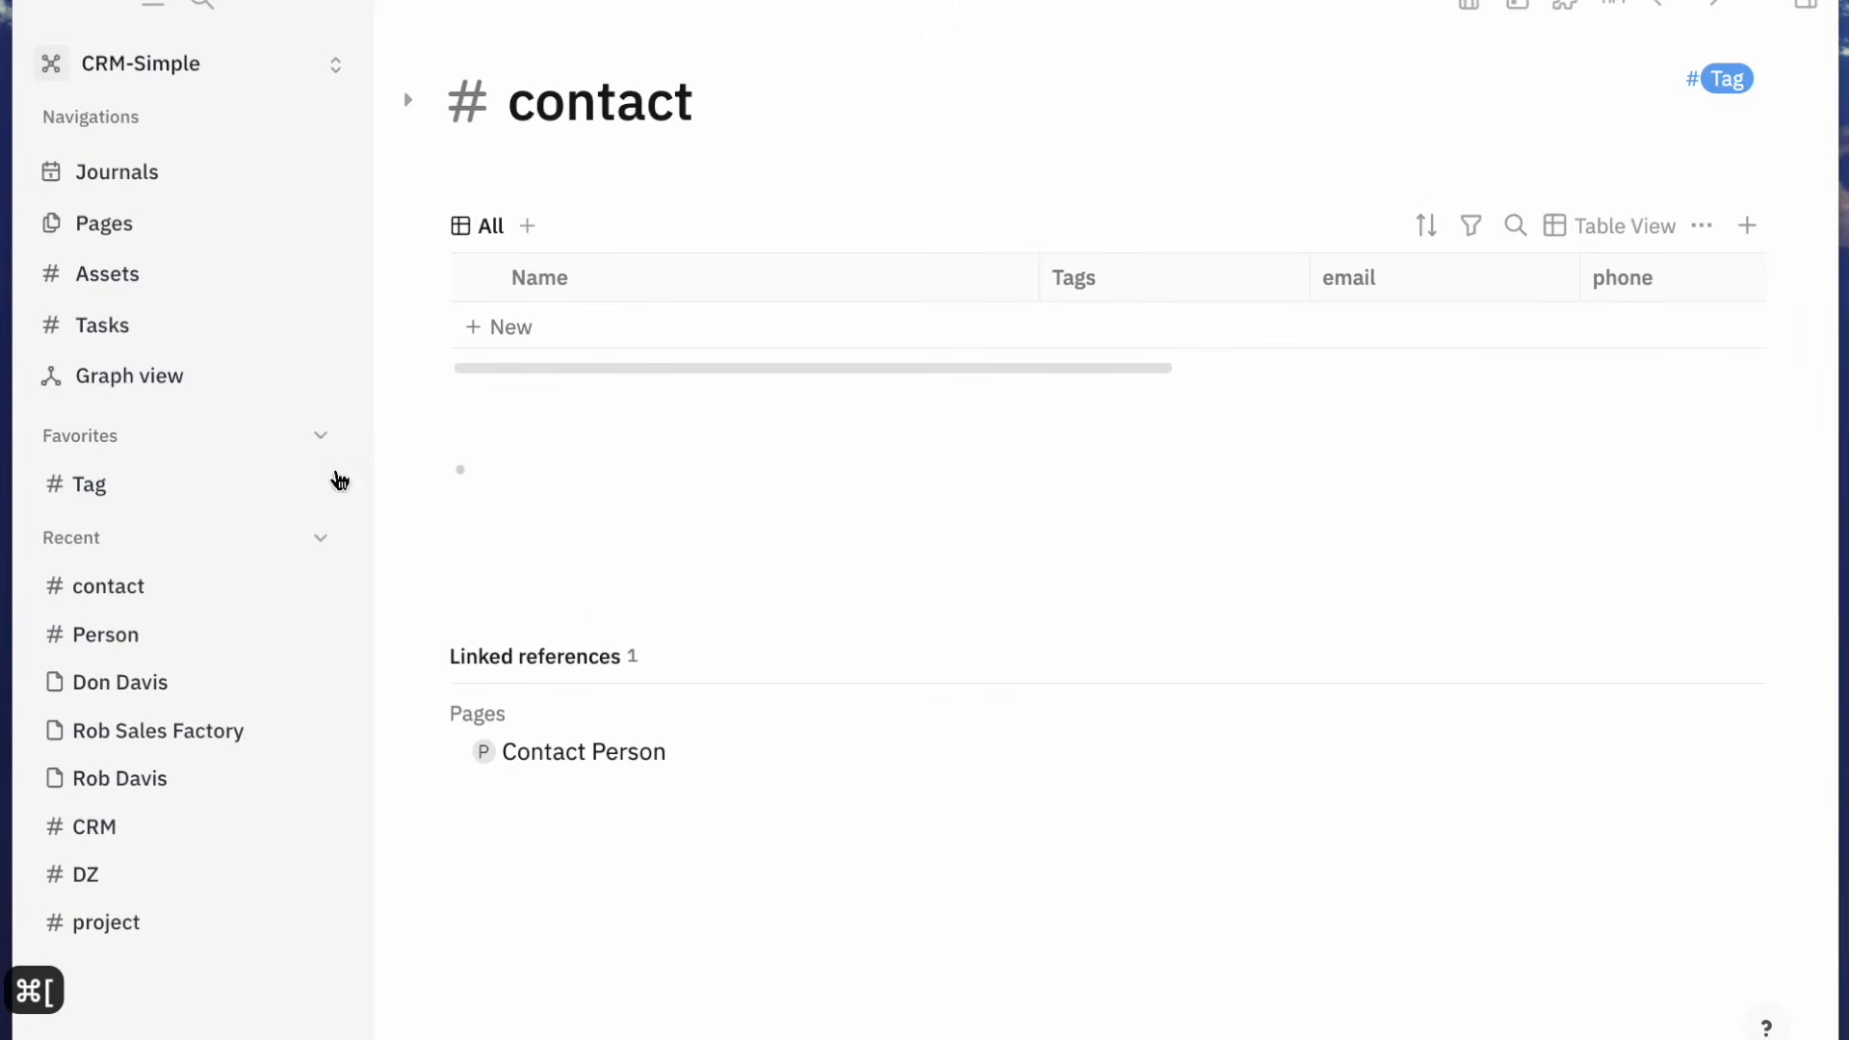
{"action": "left_click", "coordinate": [149, 645]}
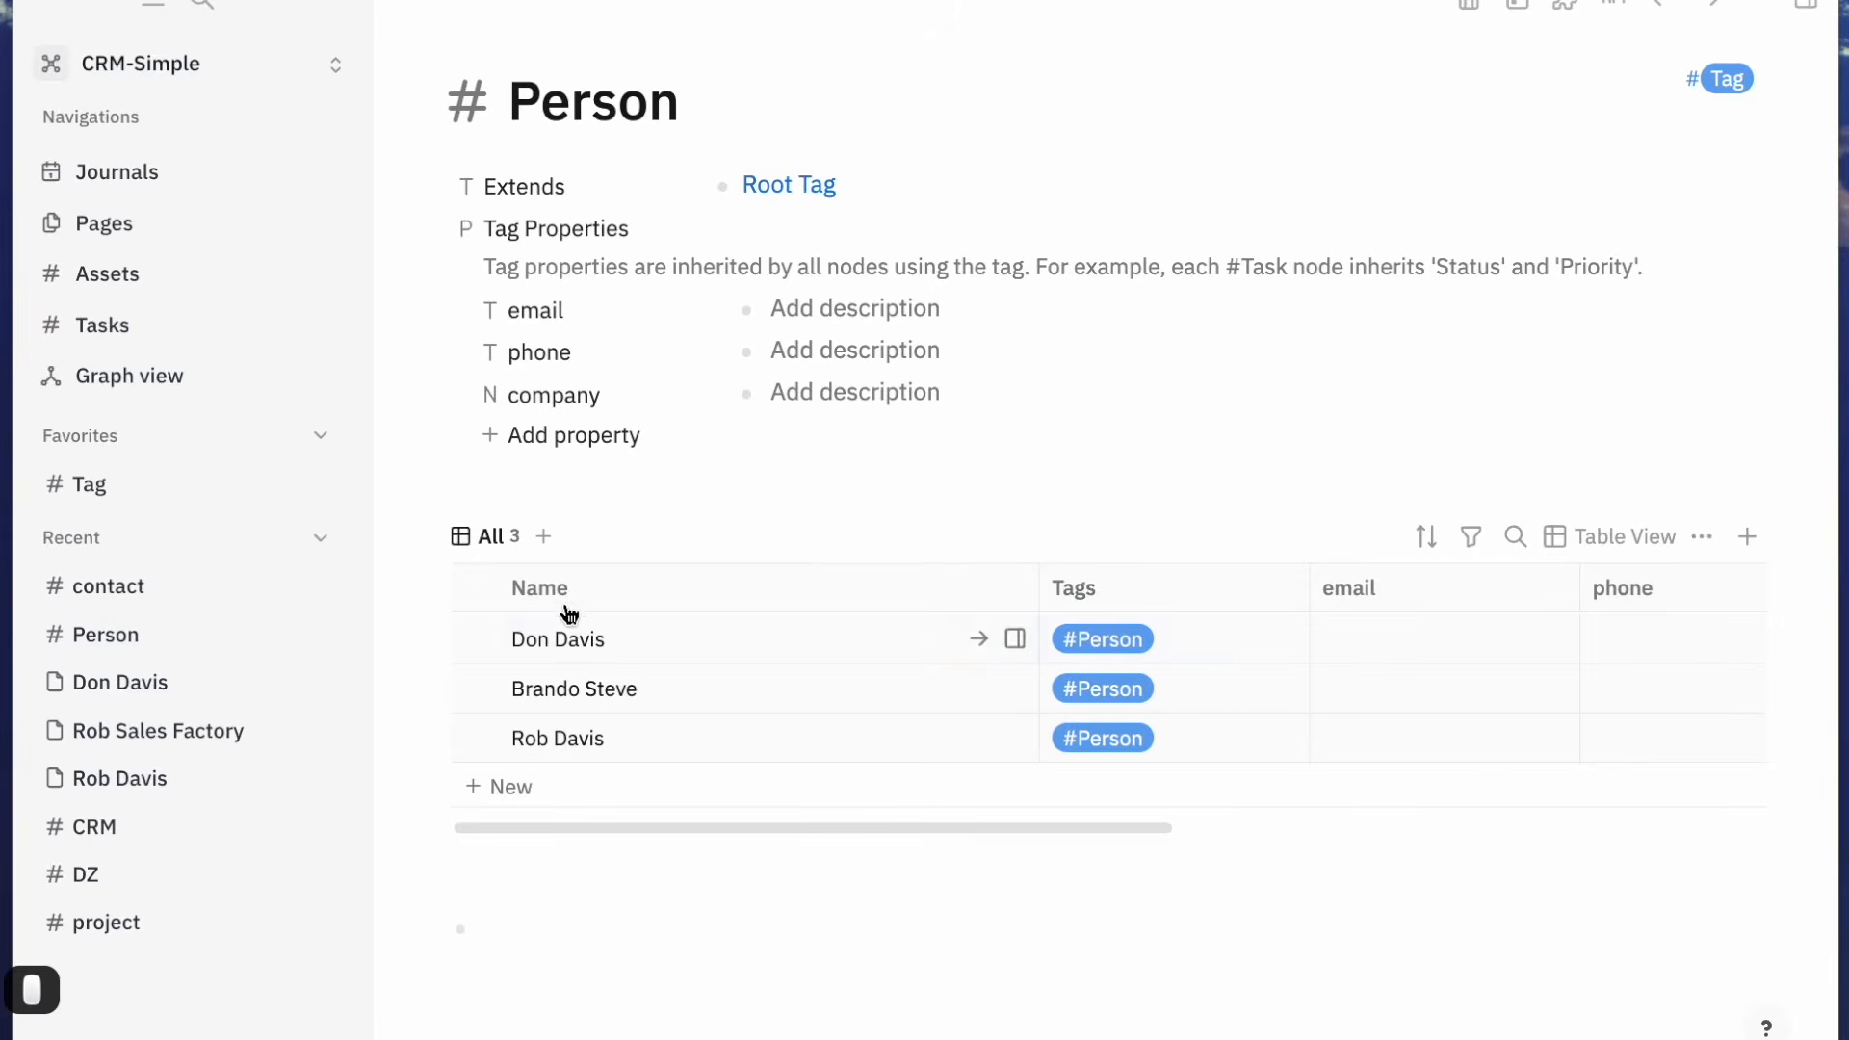
{"action": "left_click", "coordinate": [476, 588]}
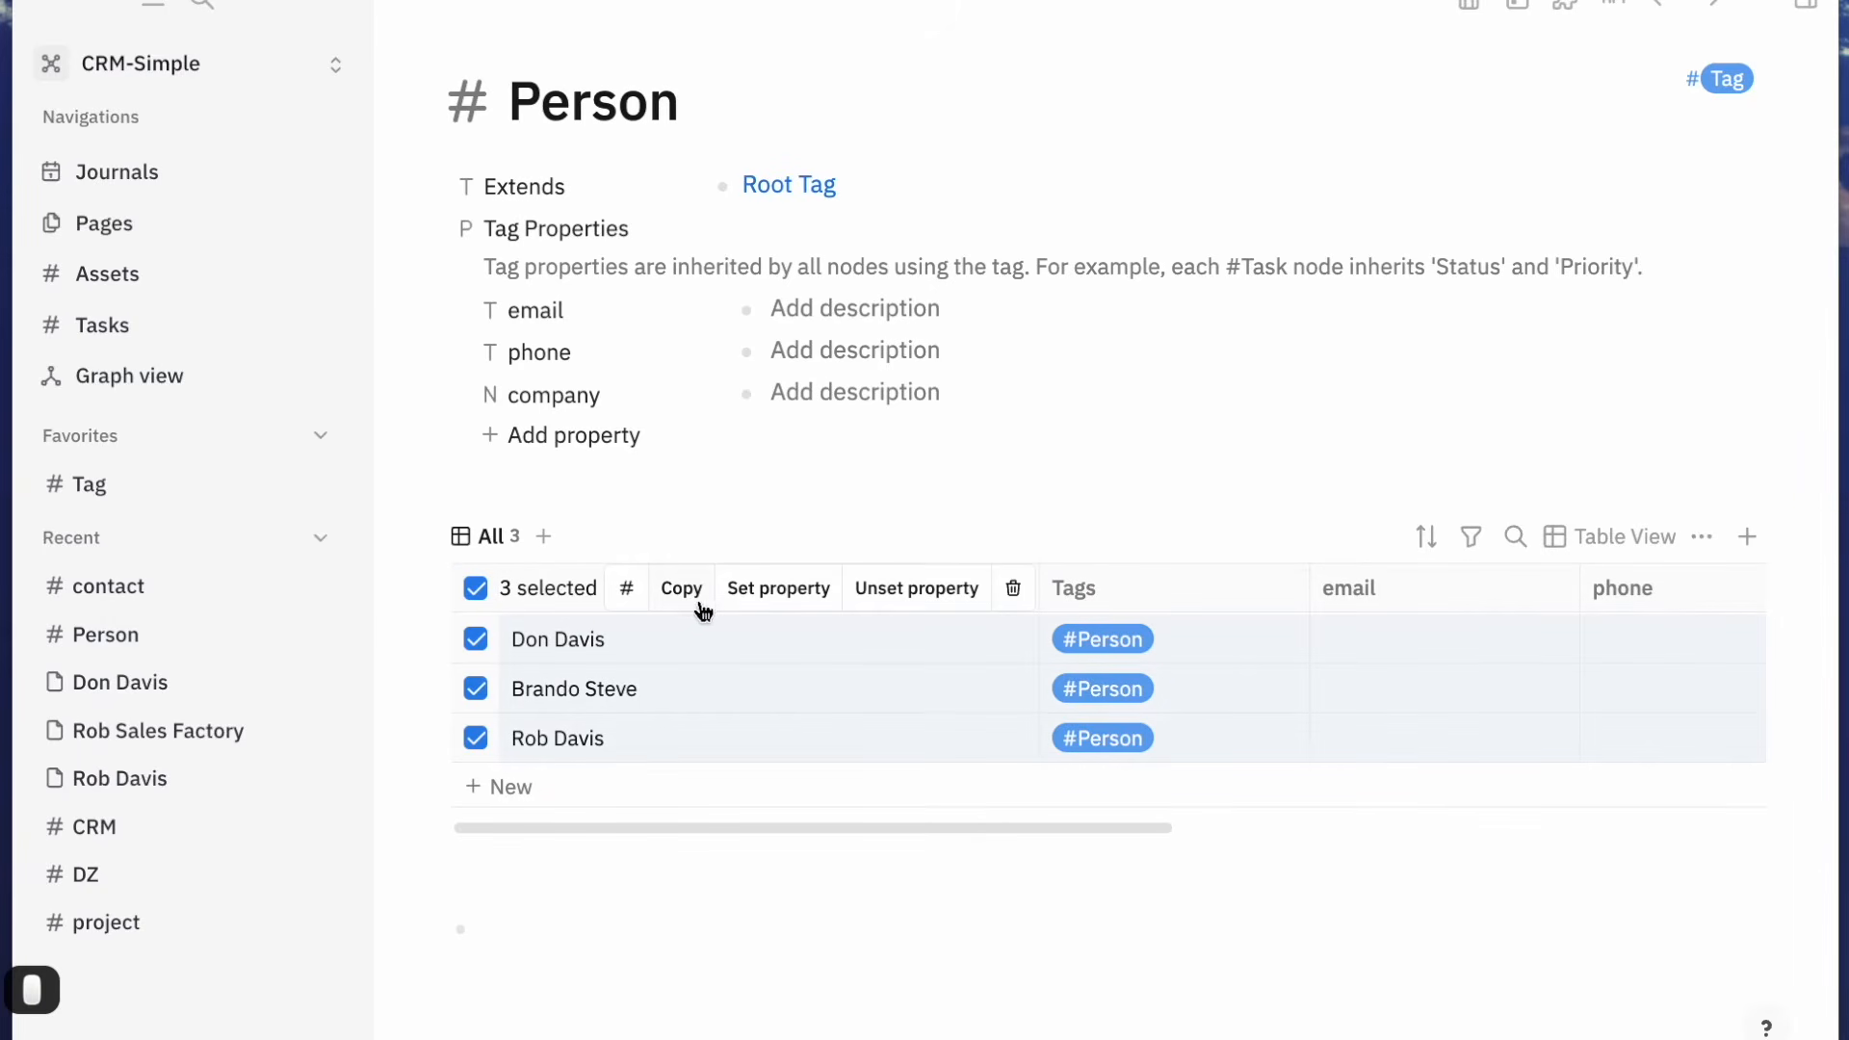
Bulk-retag the three selected people from Person to contact and view the contact tag page
{"action": "left_click", "coordinate": [627, 589]}
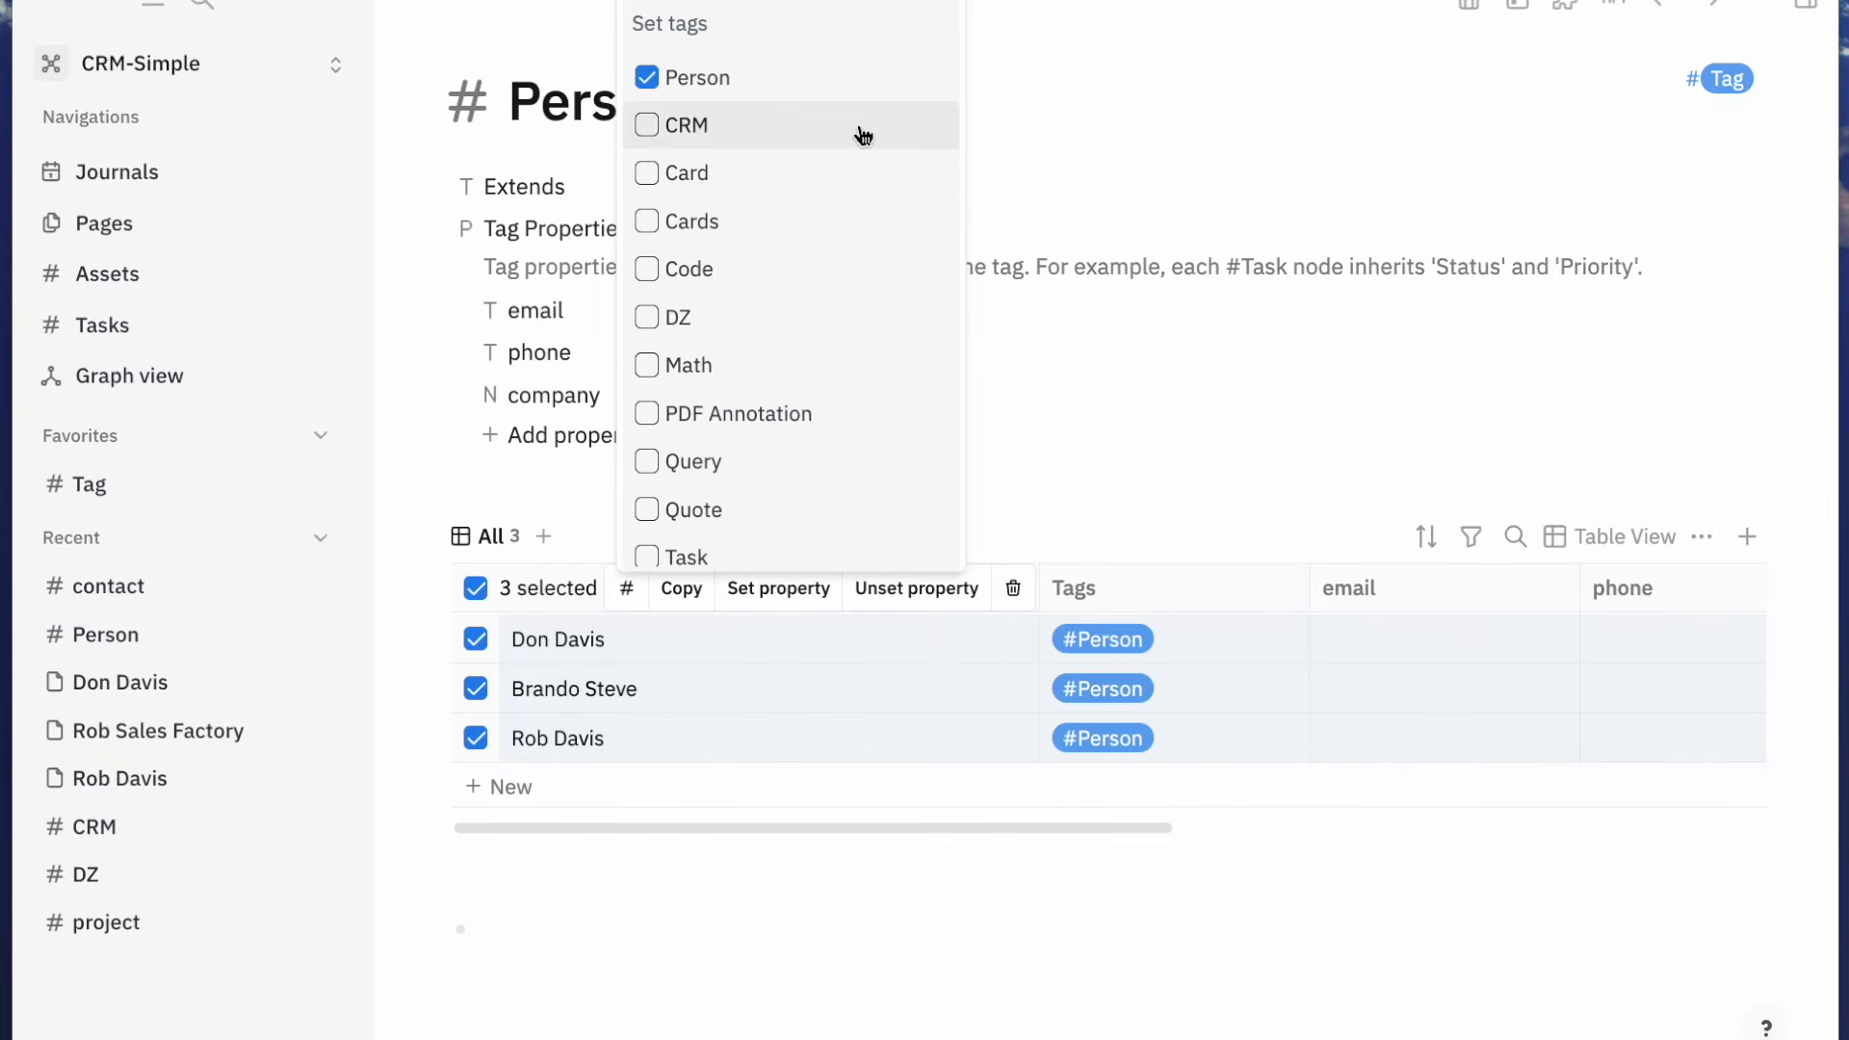
{"action": "type", "text": "contact"}
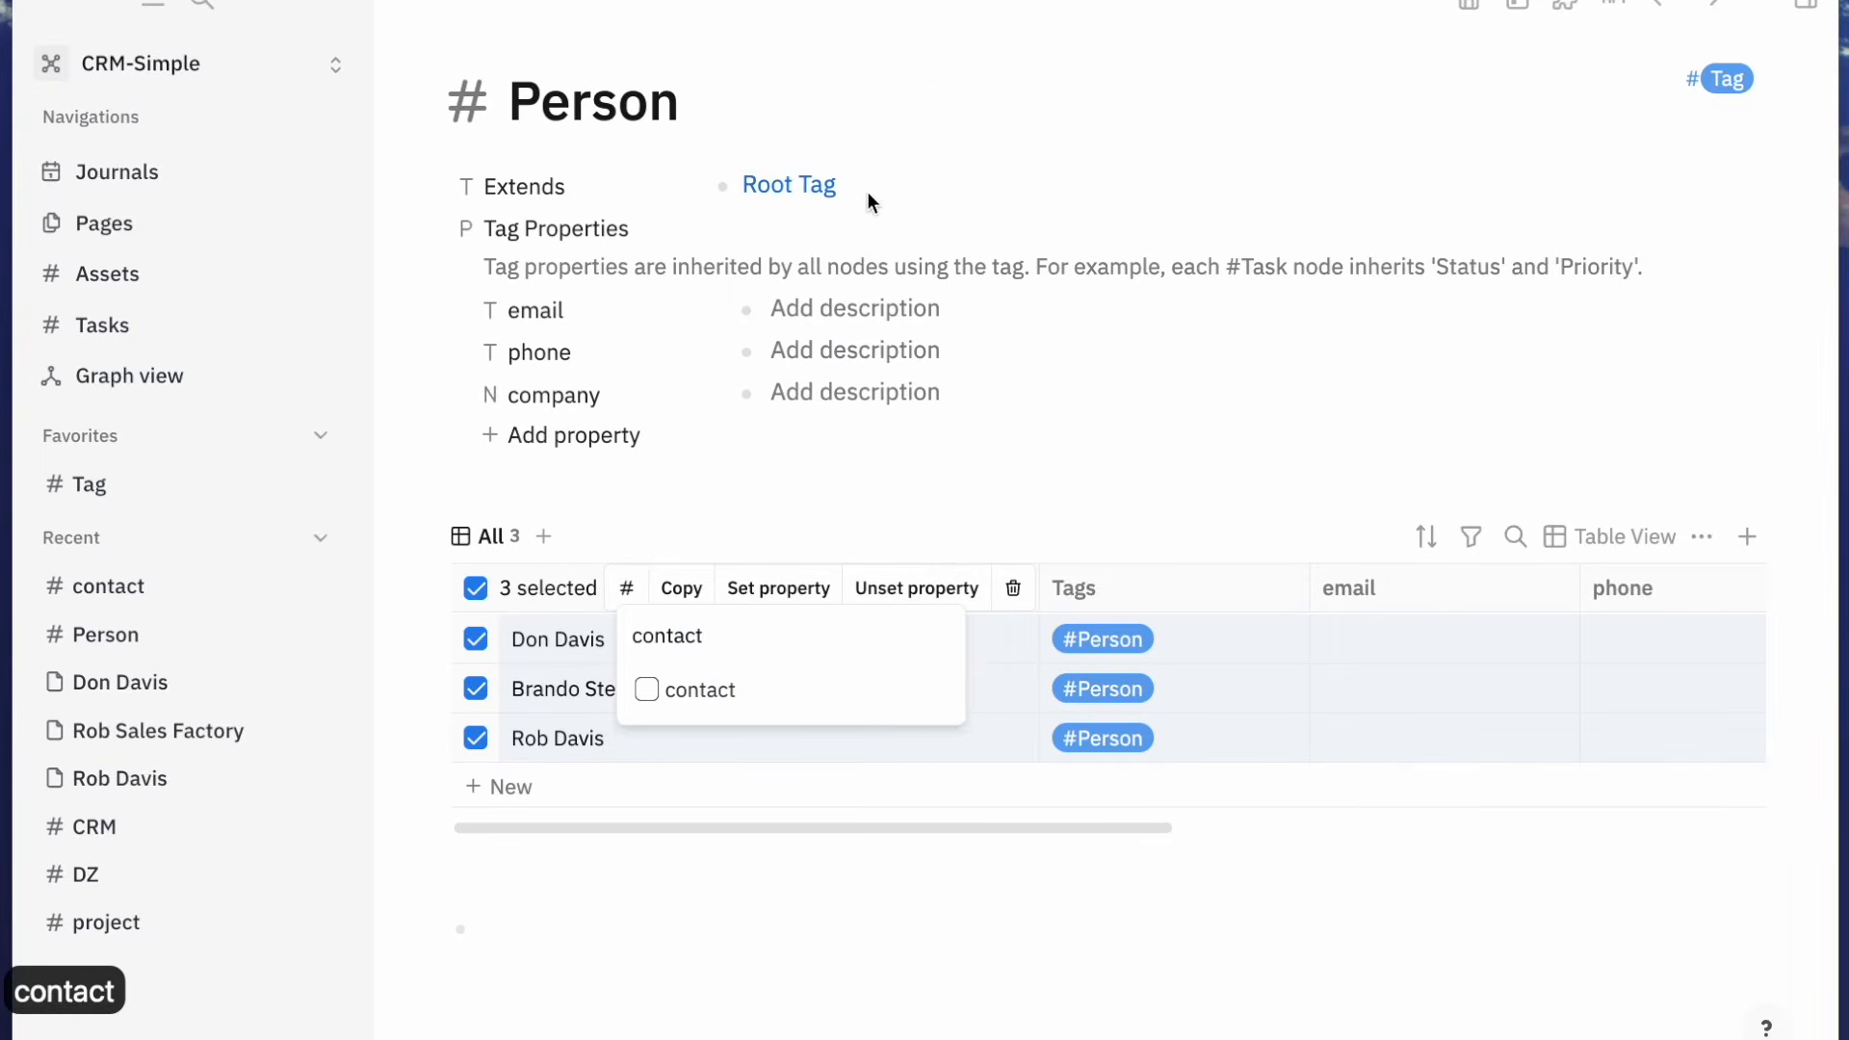
{"action": "left_click", "coordinate": [689, 693]}
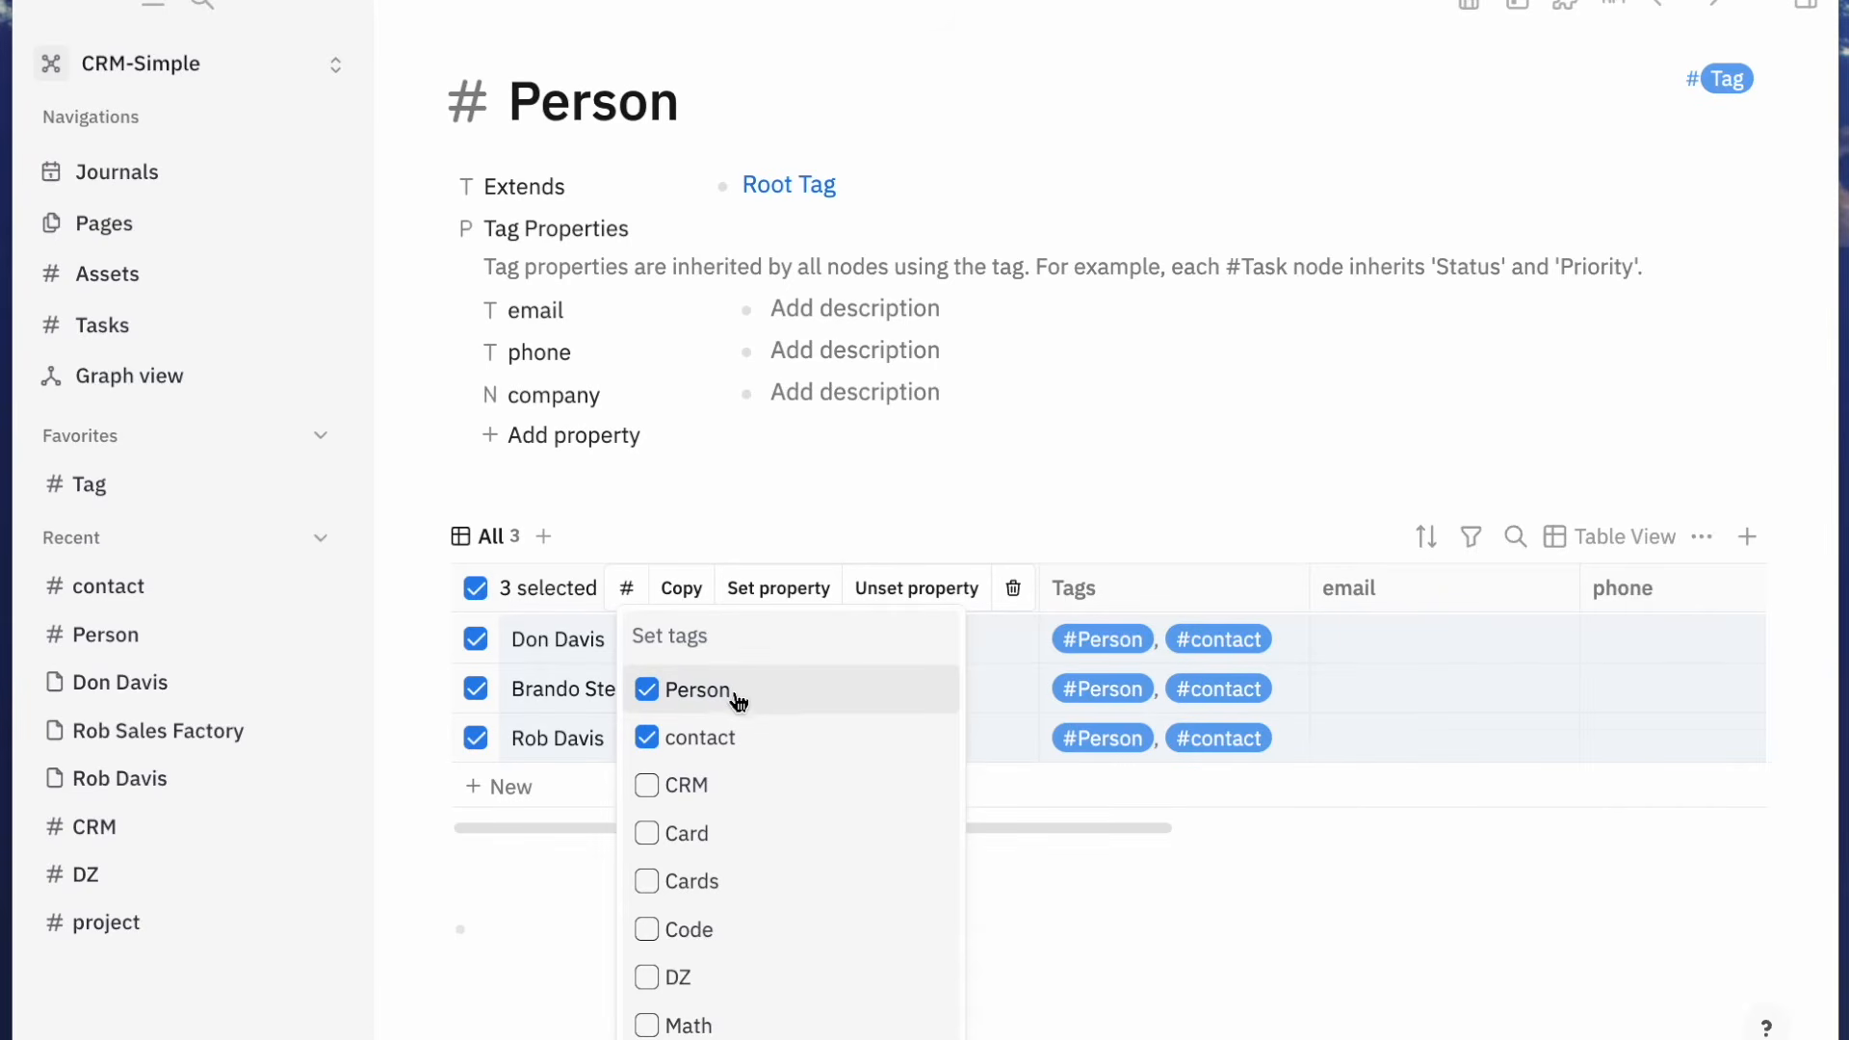
{"action": "left_click", "coordinate": [656, 701]}
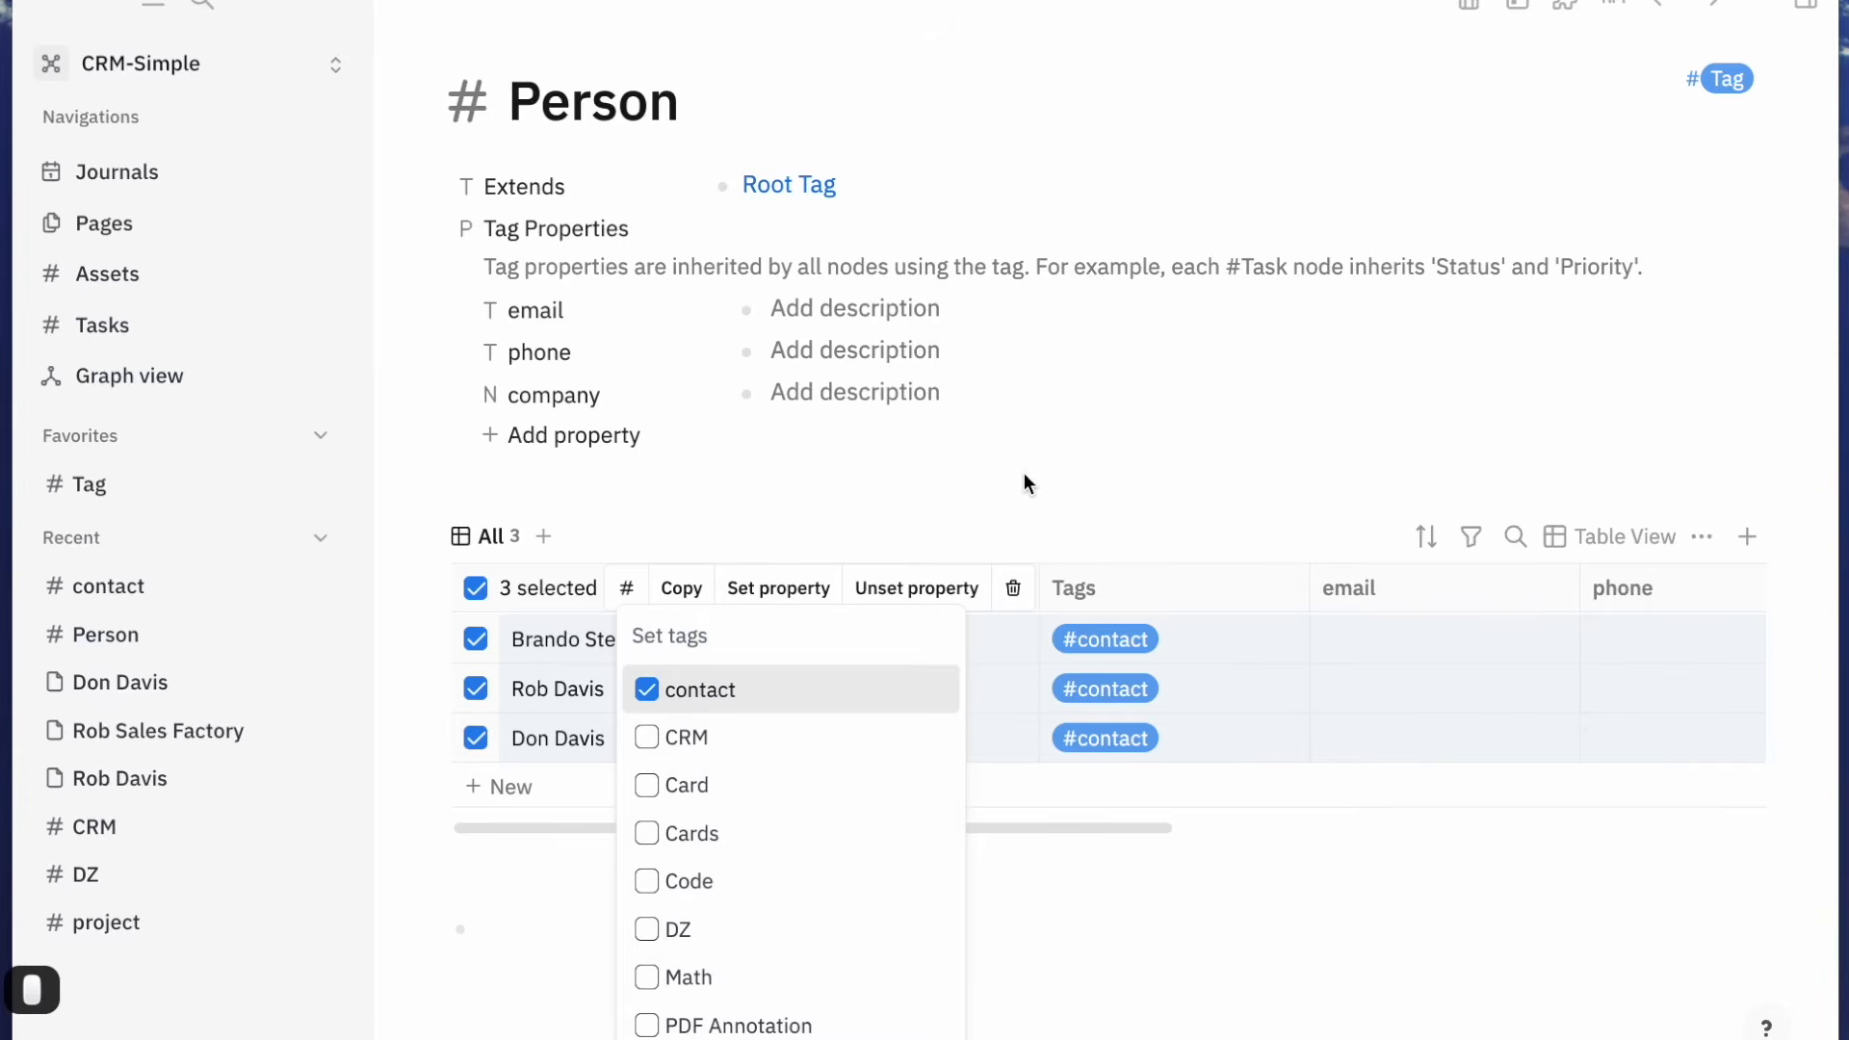
{"action": "left_click", "coordinate": [1021, 438]}
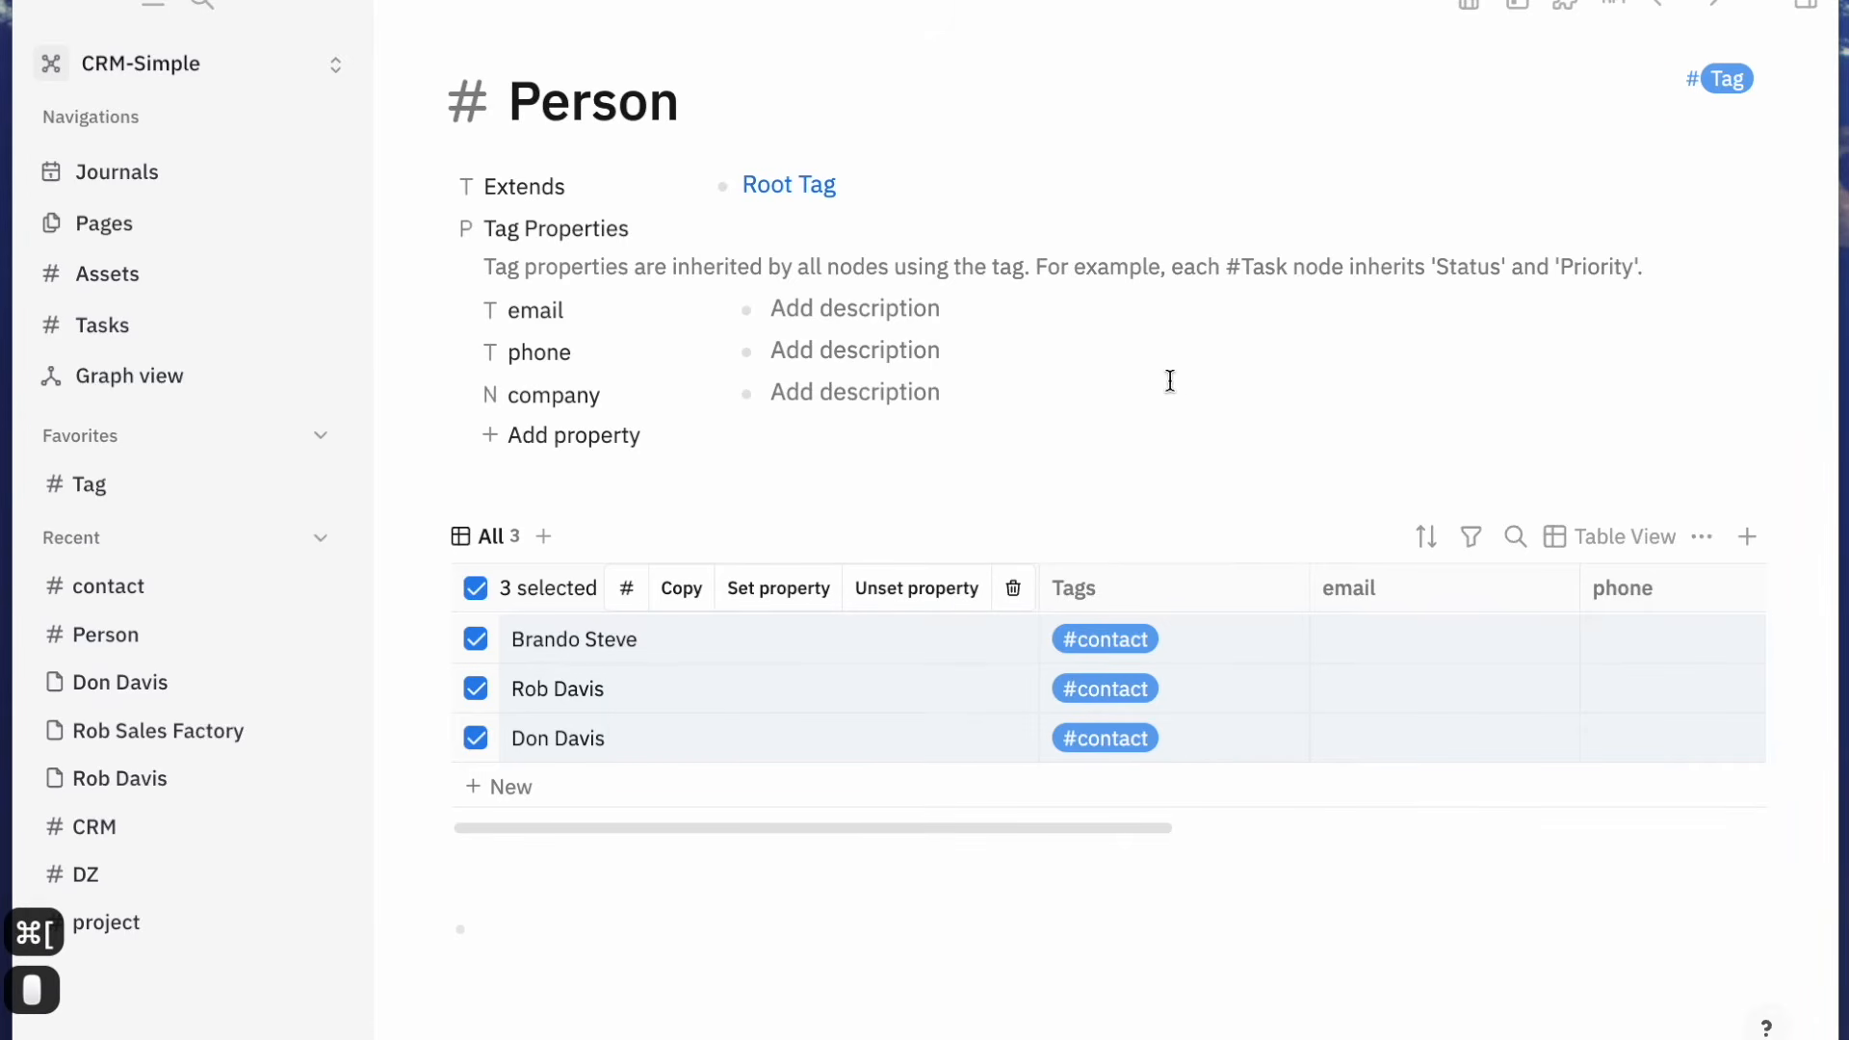
{"action": "left_click", "coordinate": [121, 605]}
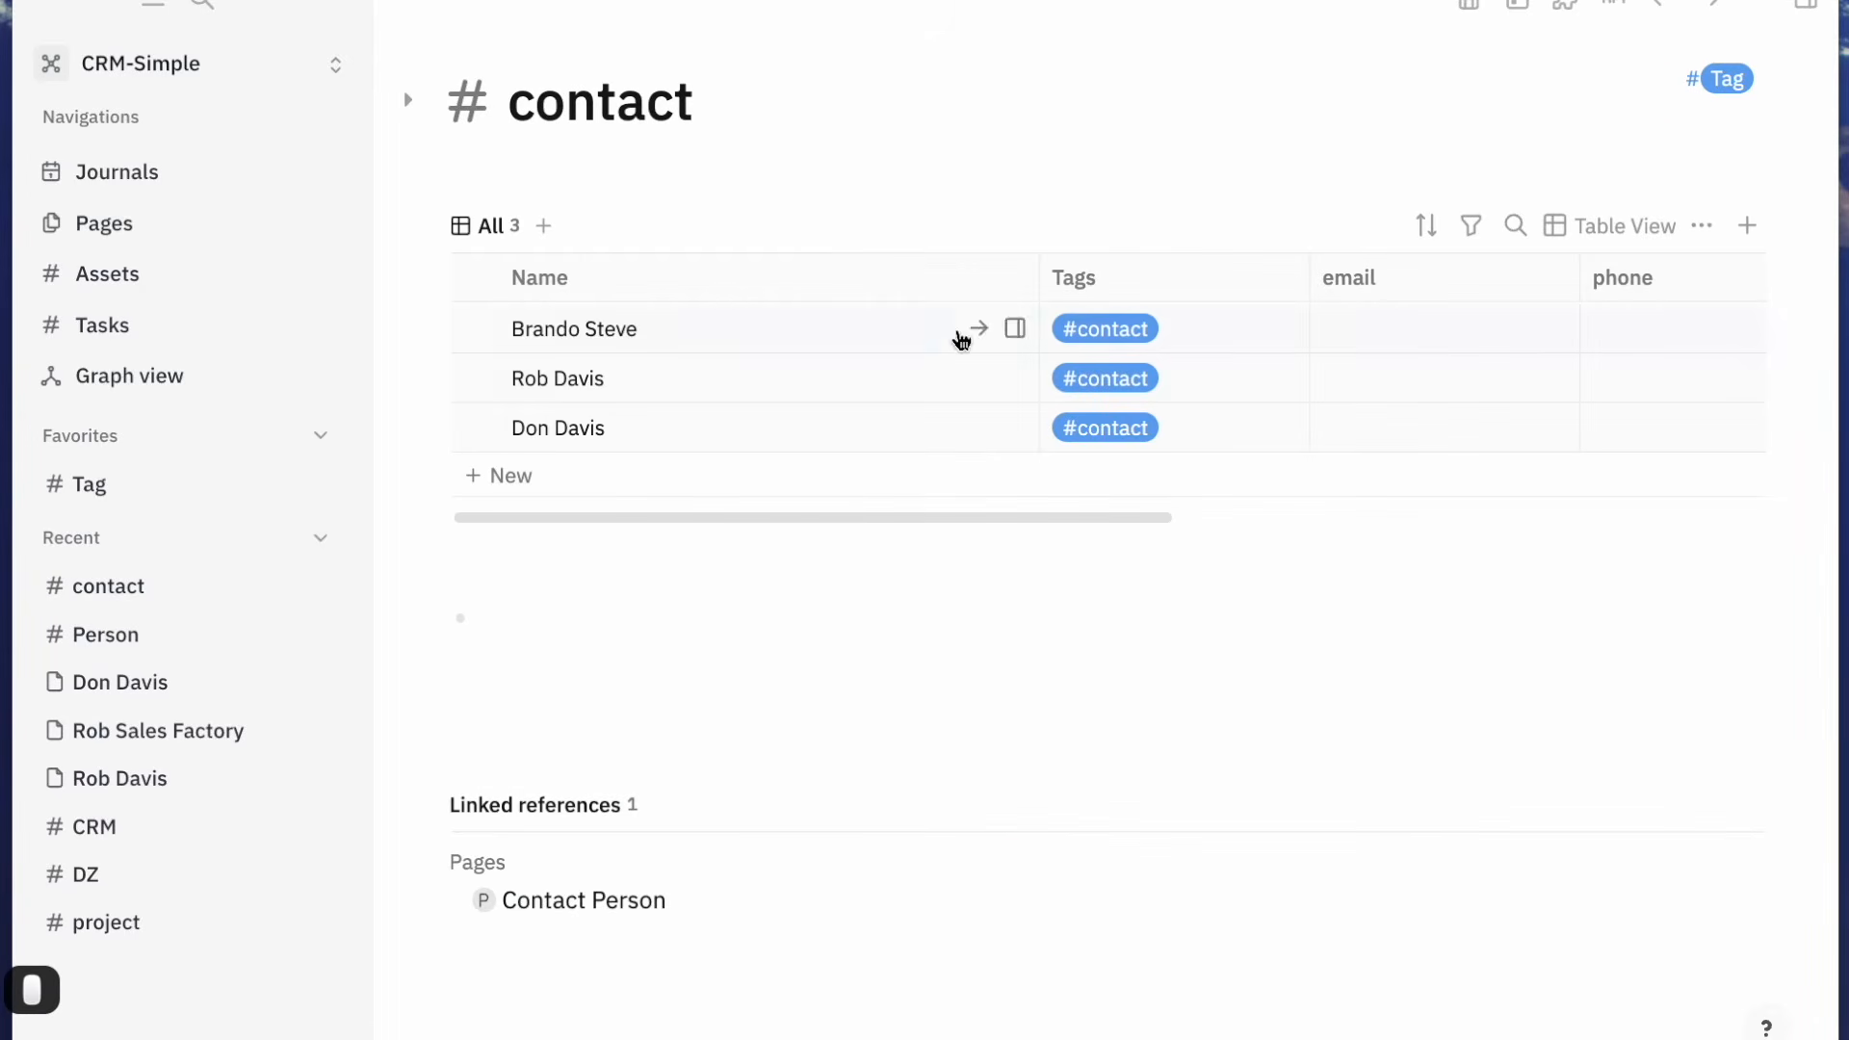
Go to the Aug 2nd, 2025 journal and start an empty block below the CRM outline
{"action": "left_click", "coordinate": [165, 636]}
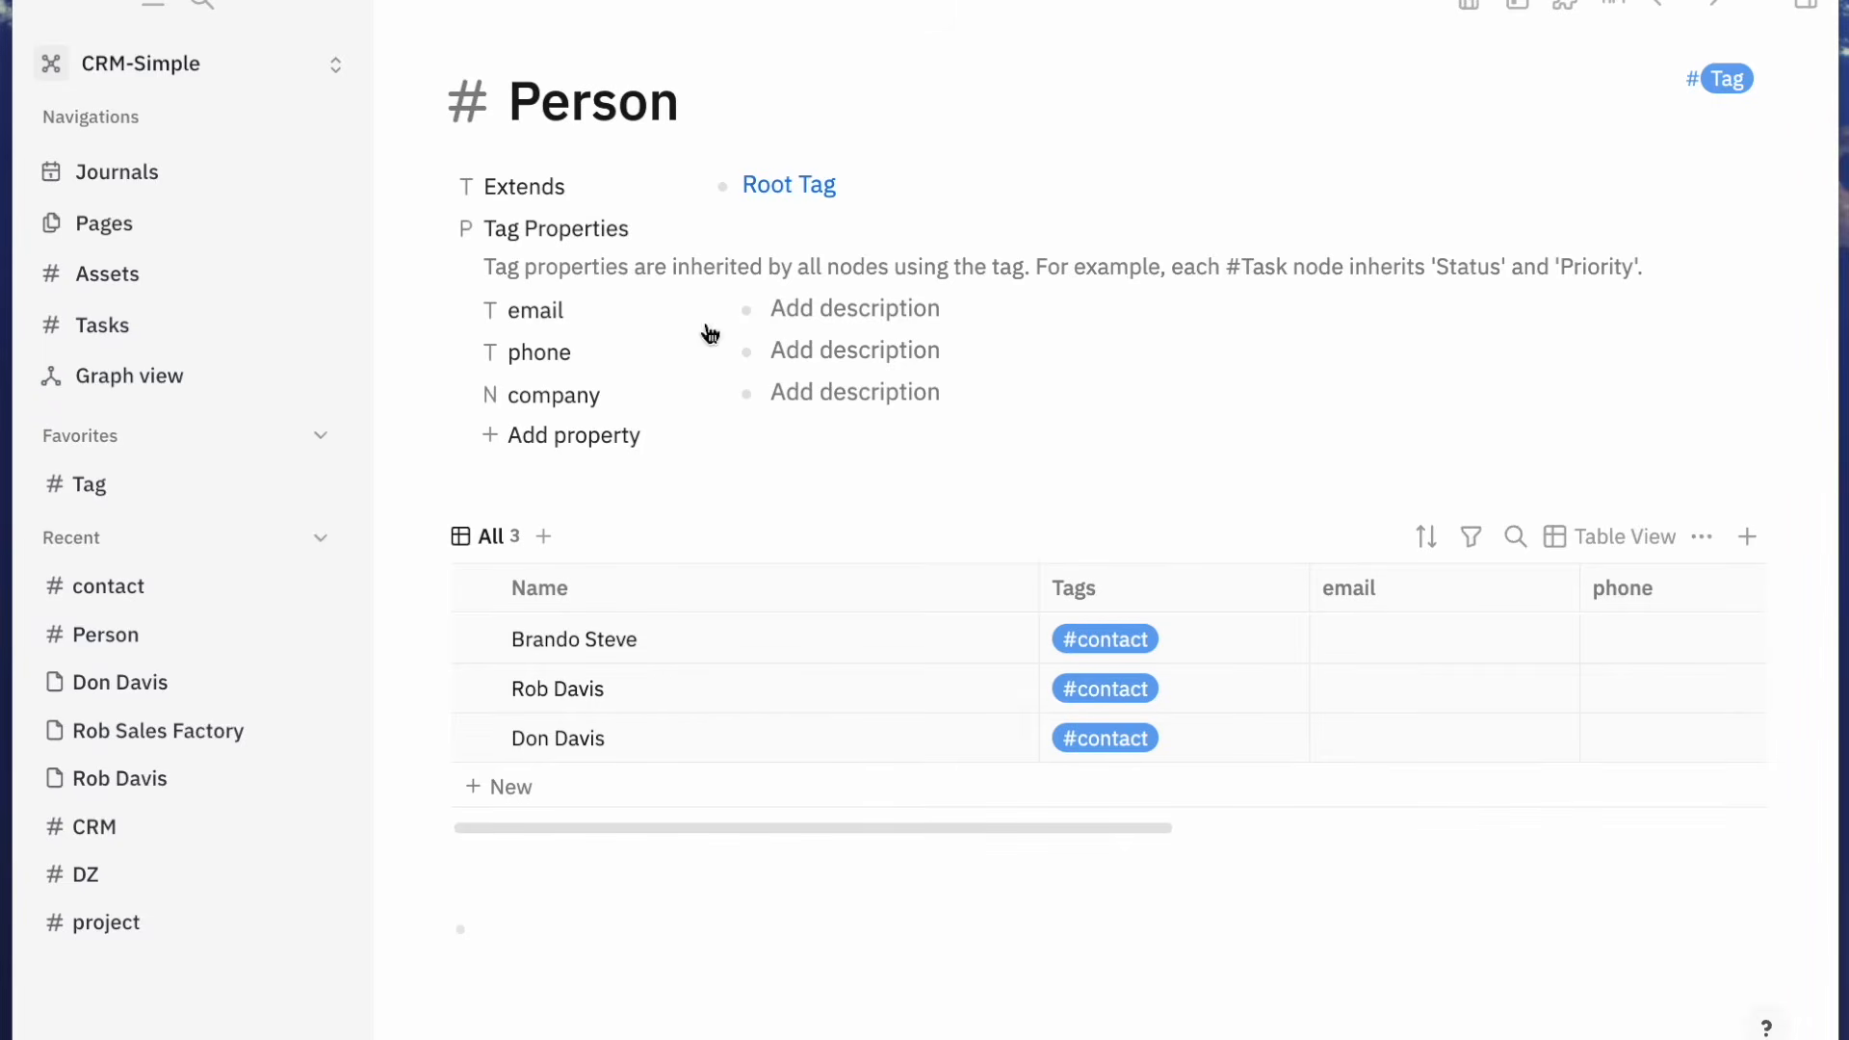
{"action": "left_click", "coordinate": [172, 190]}
{"action": "left_click", "coordinate": [644, 830]}
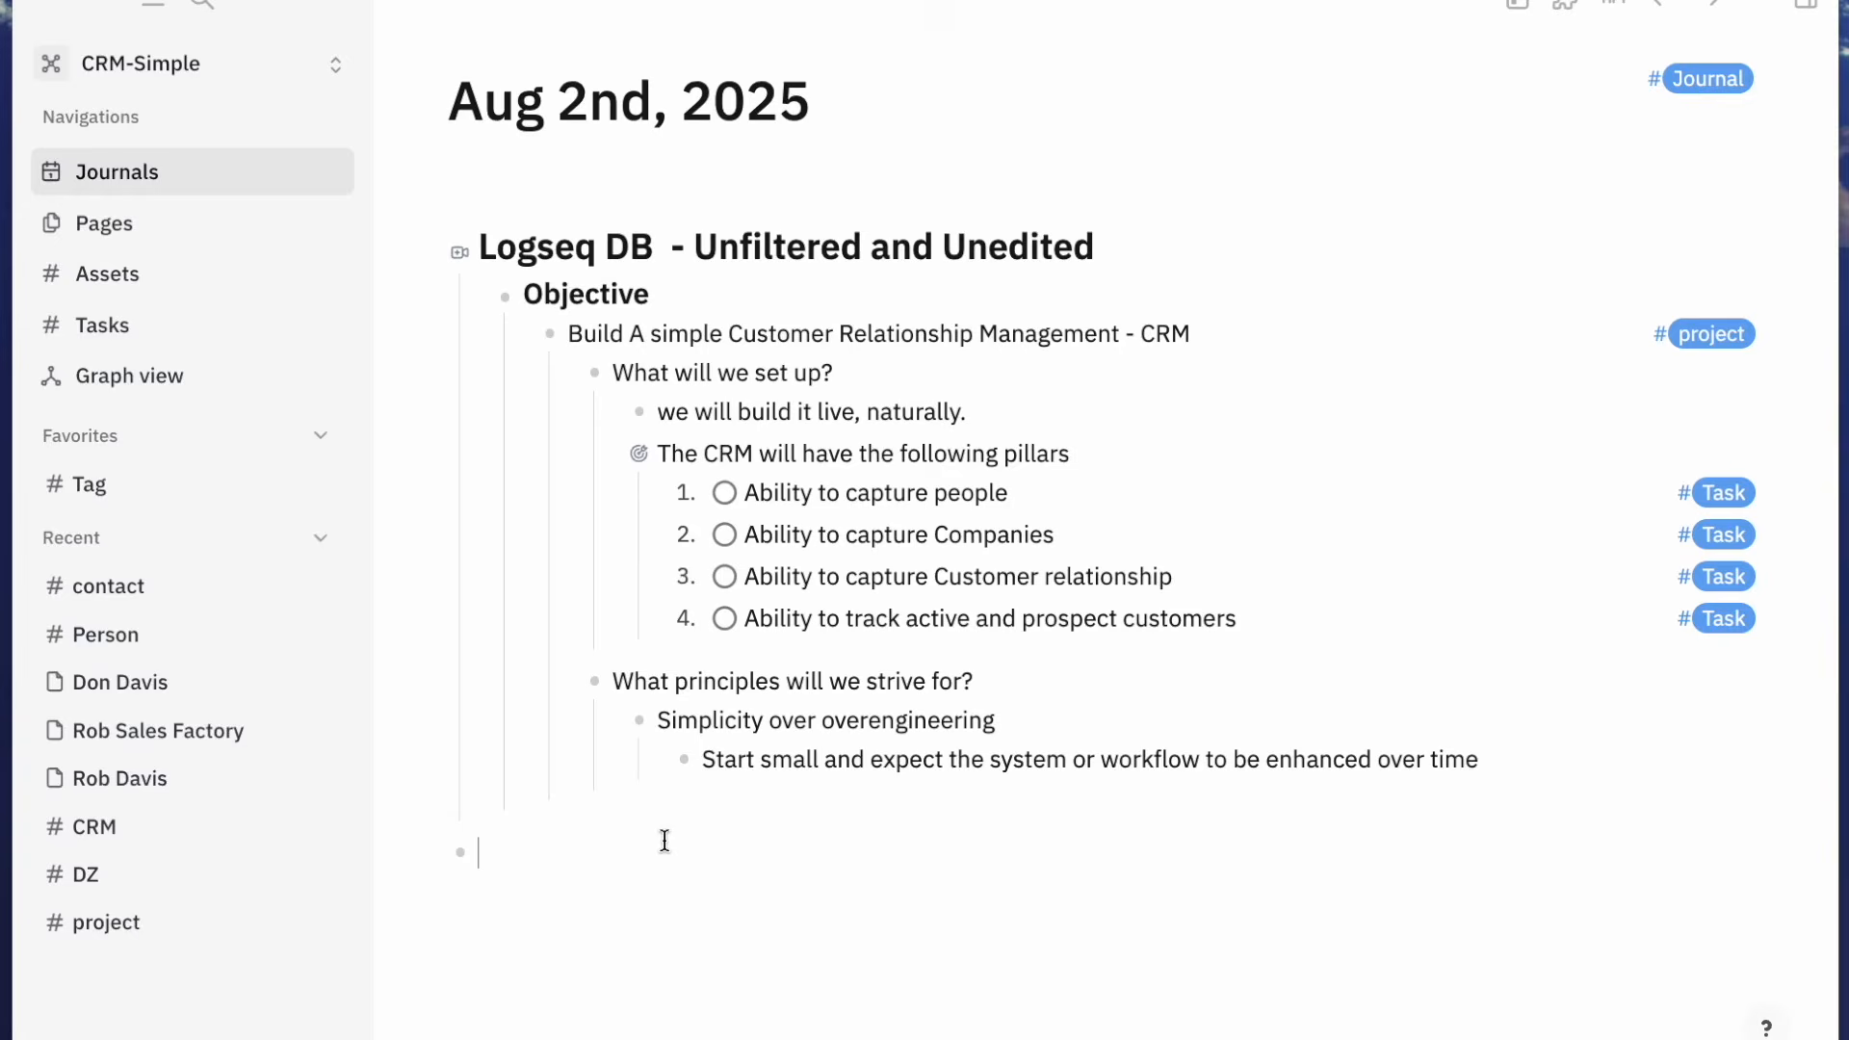
Create a new page for a person, tagged #person
{"action": "key", "text": "super+k"}
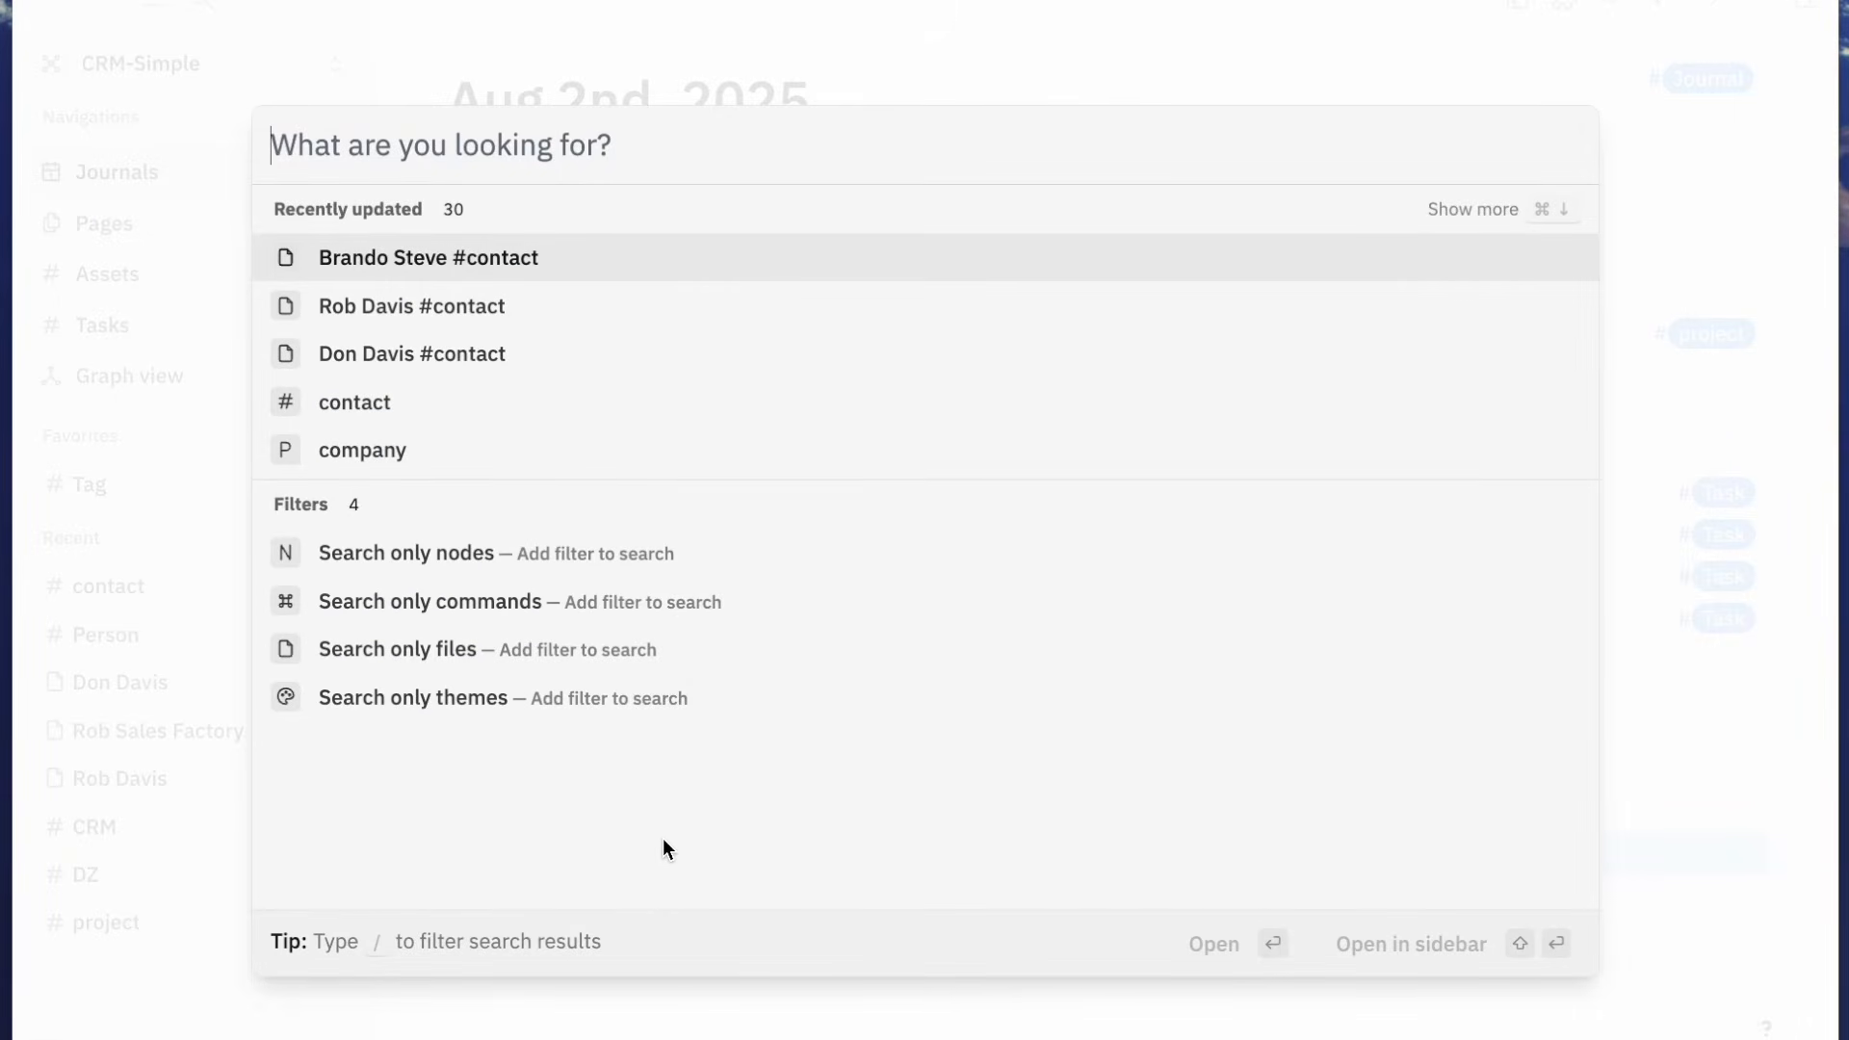
{"action": "type", "text": "Steve "}
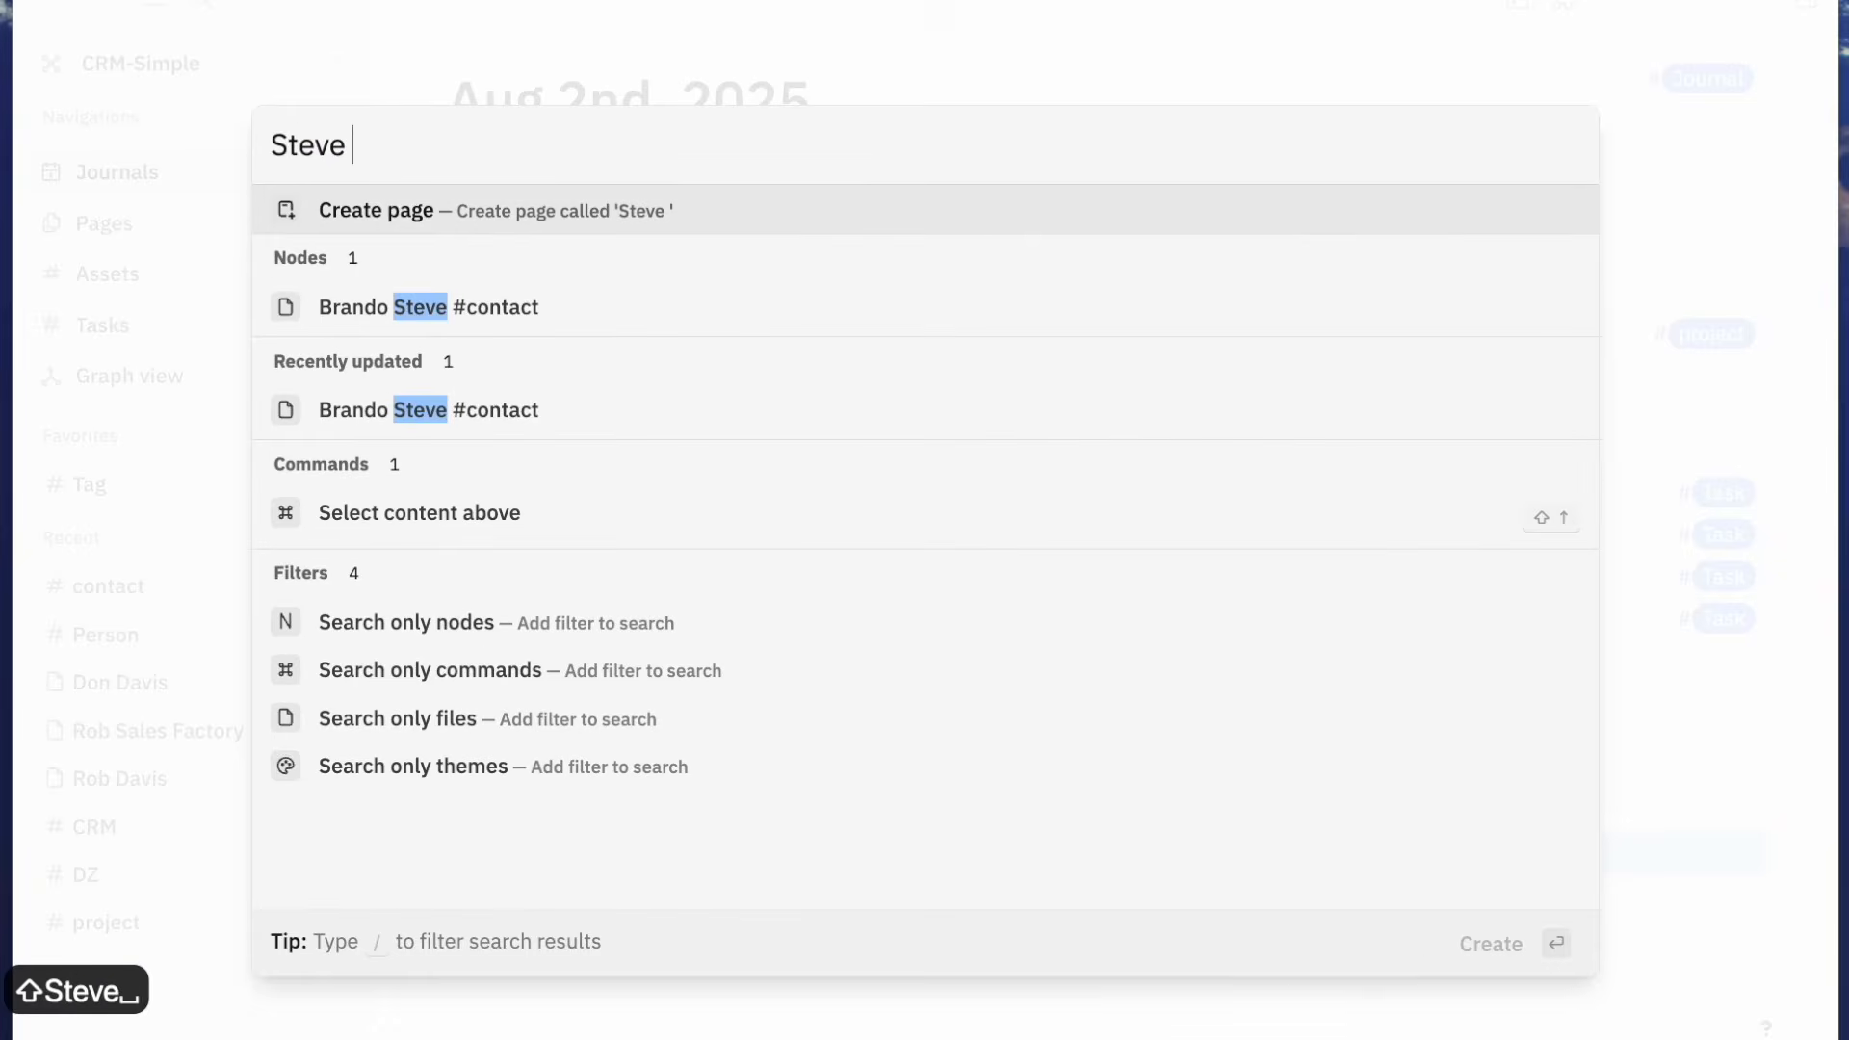
{"action": "type", "text": "Jobs"}
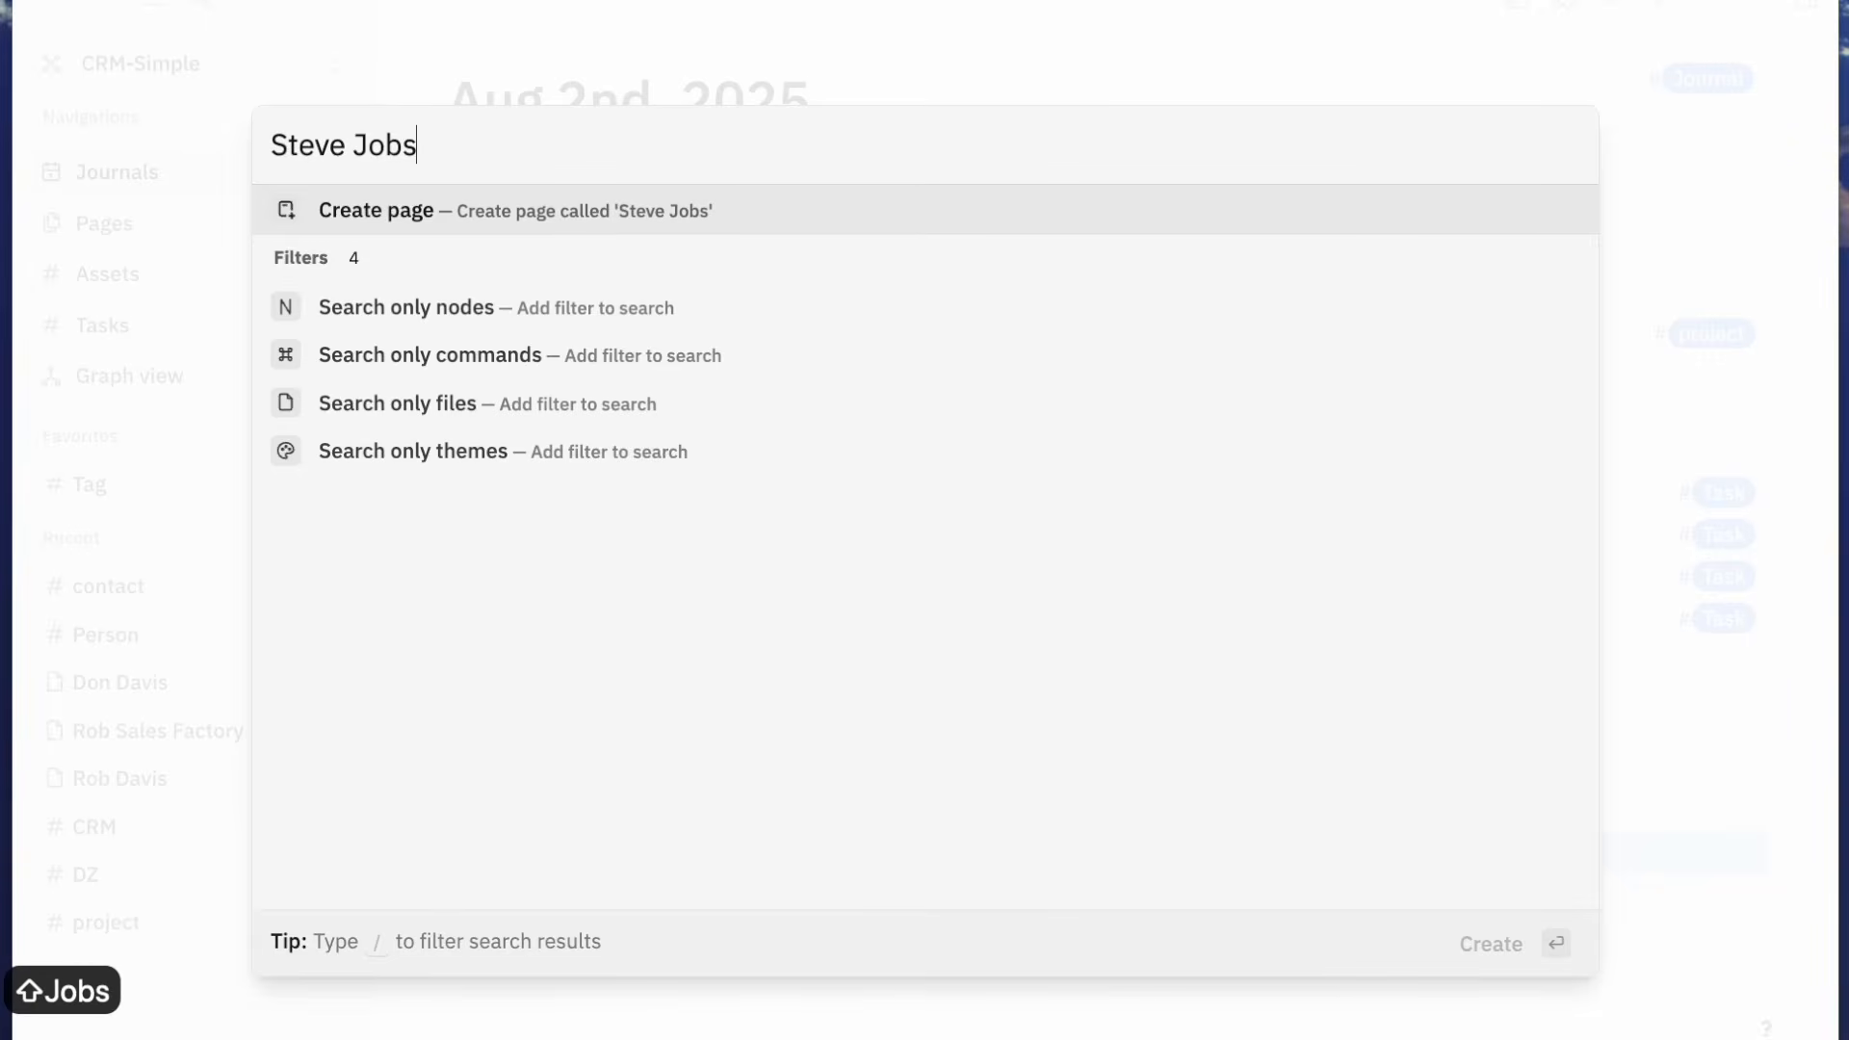
{"action": "type", "text": " #per"}
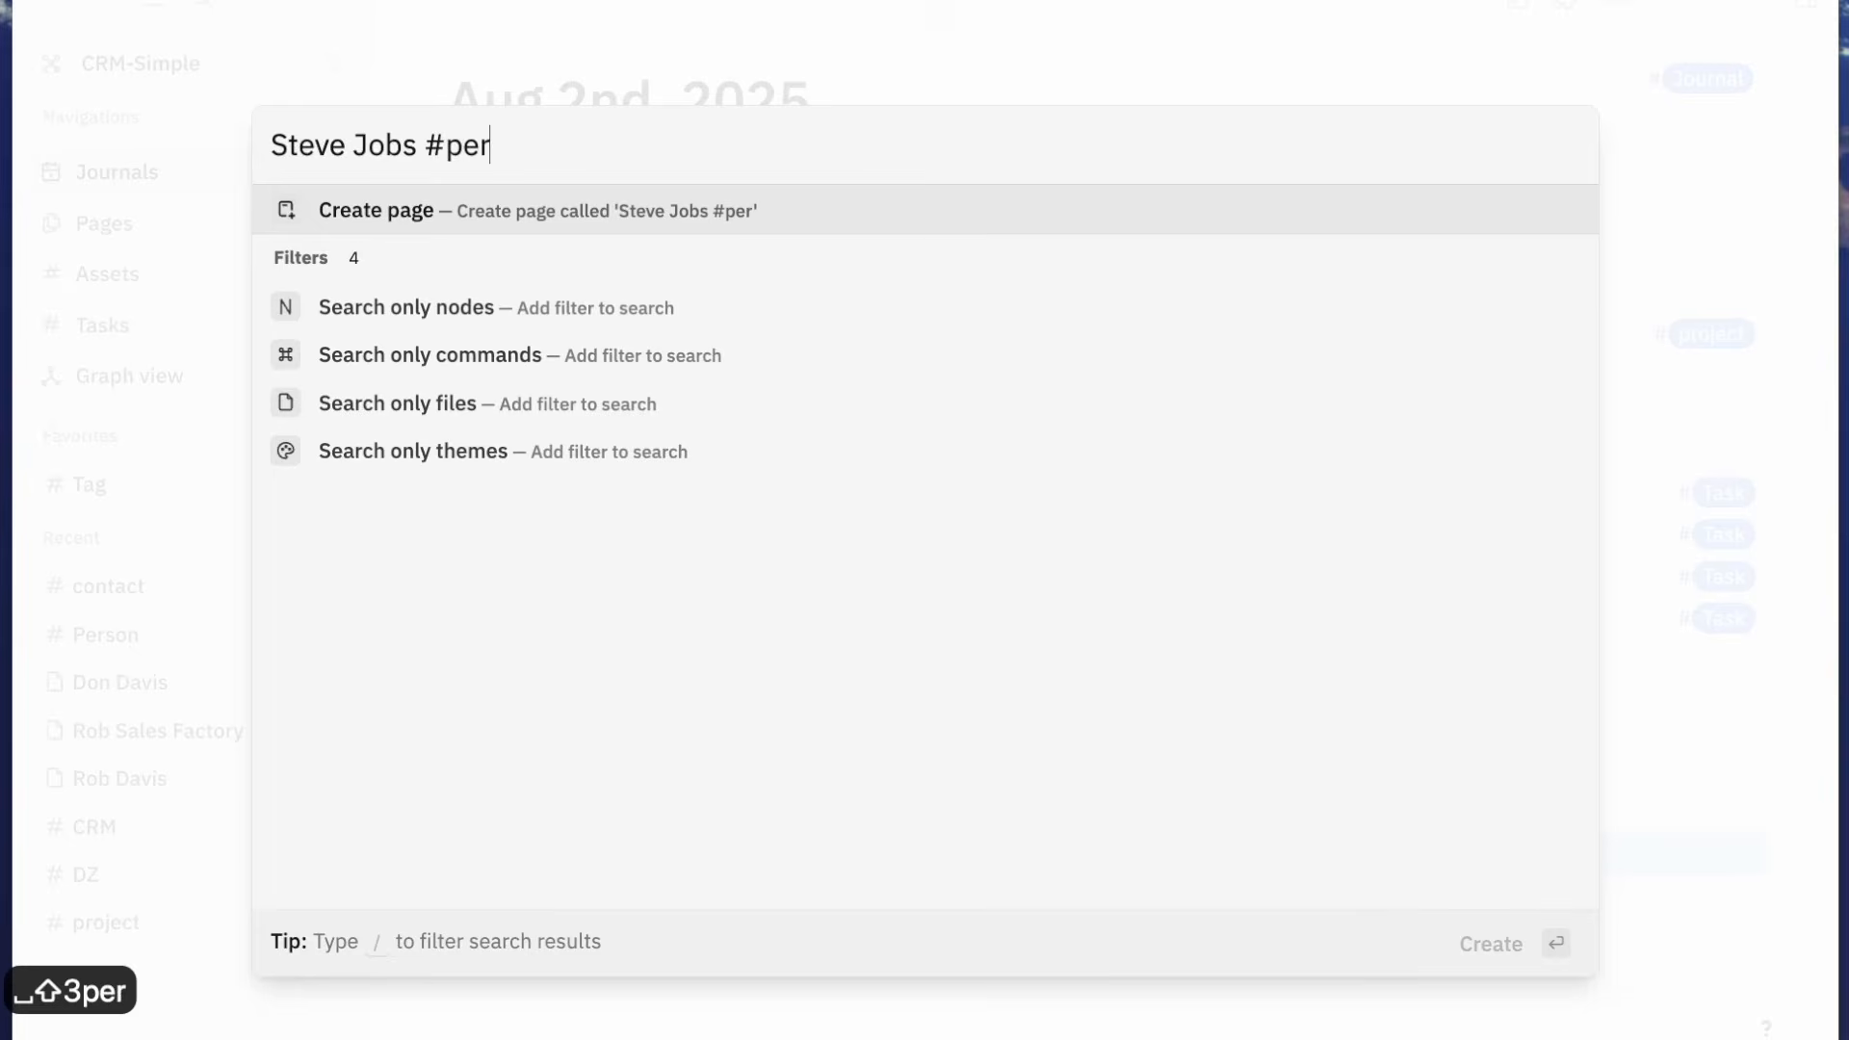
{"action": "type", "text": "son"}
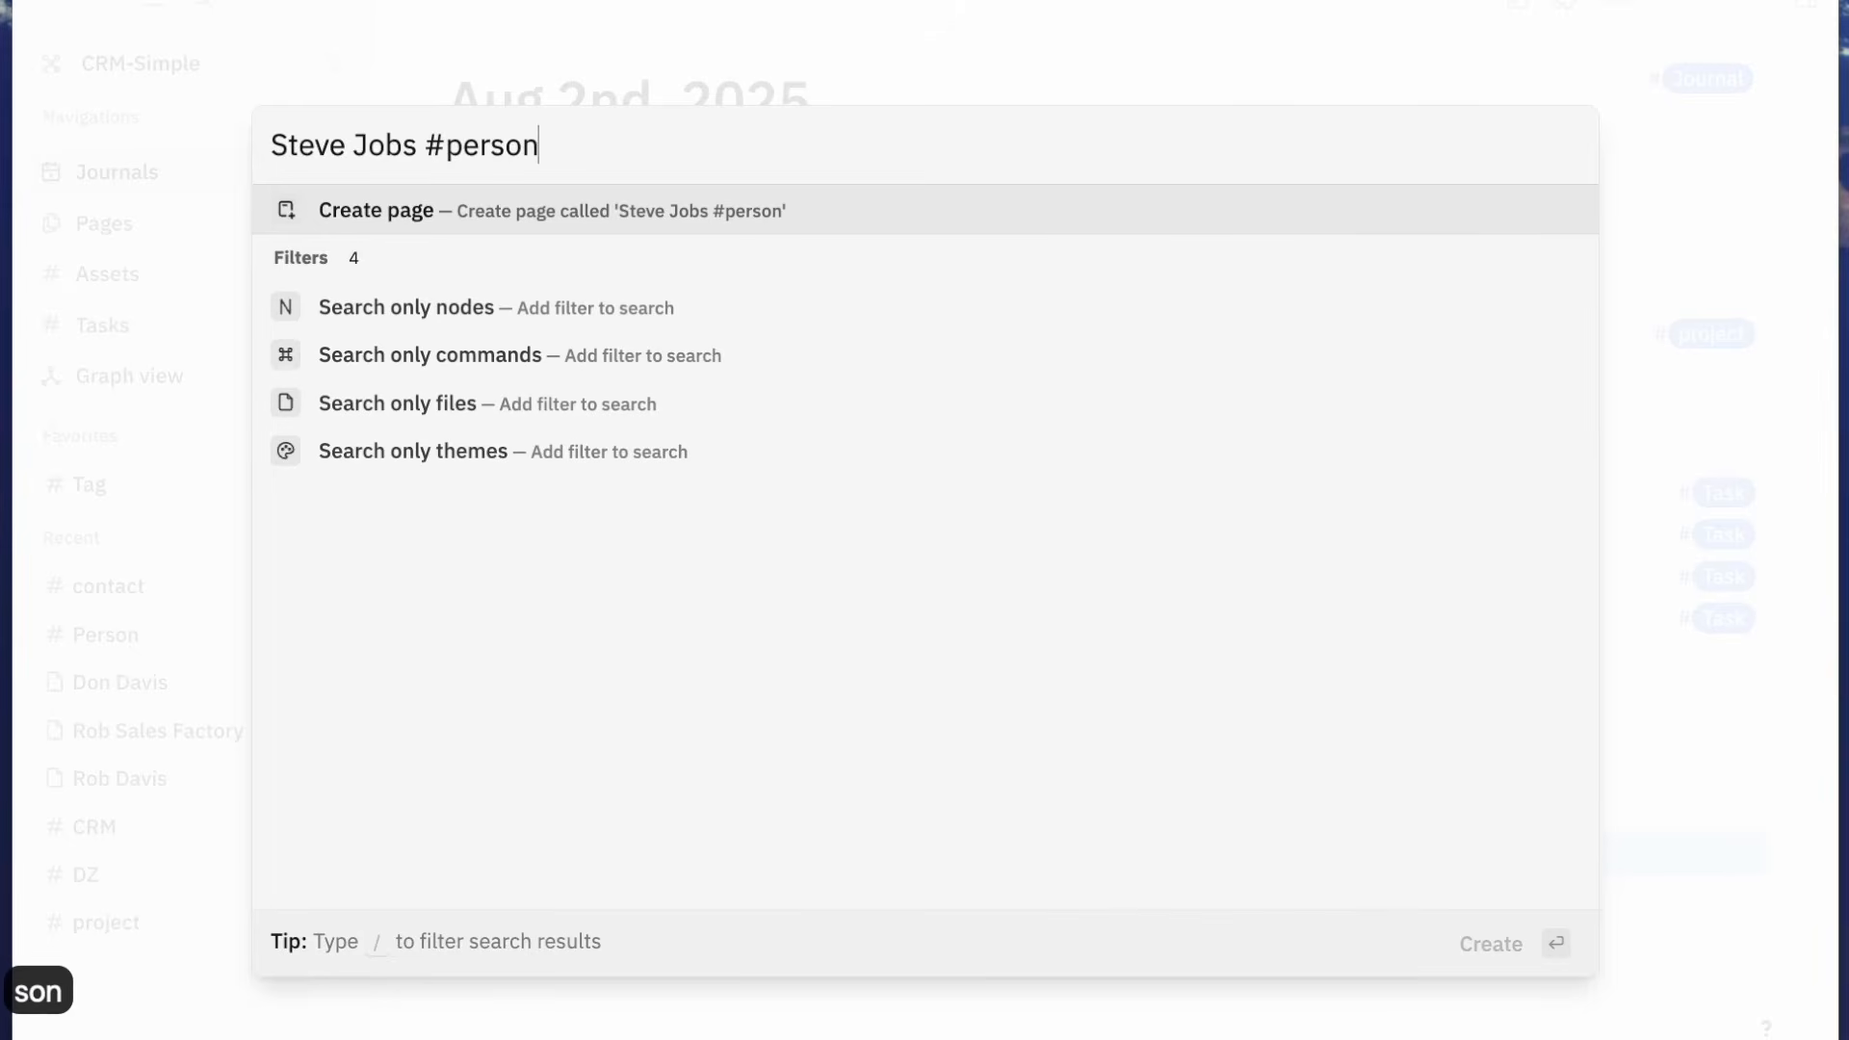
{"action": "key", "text": "Return"}
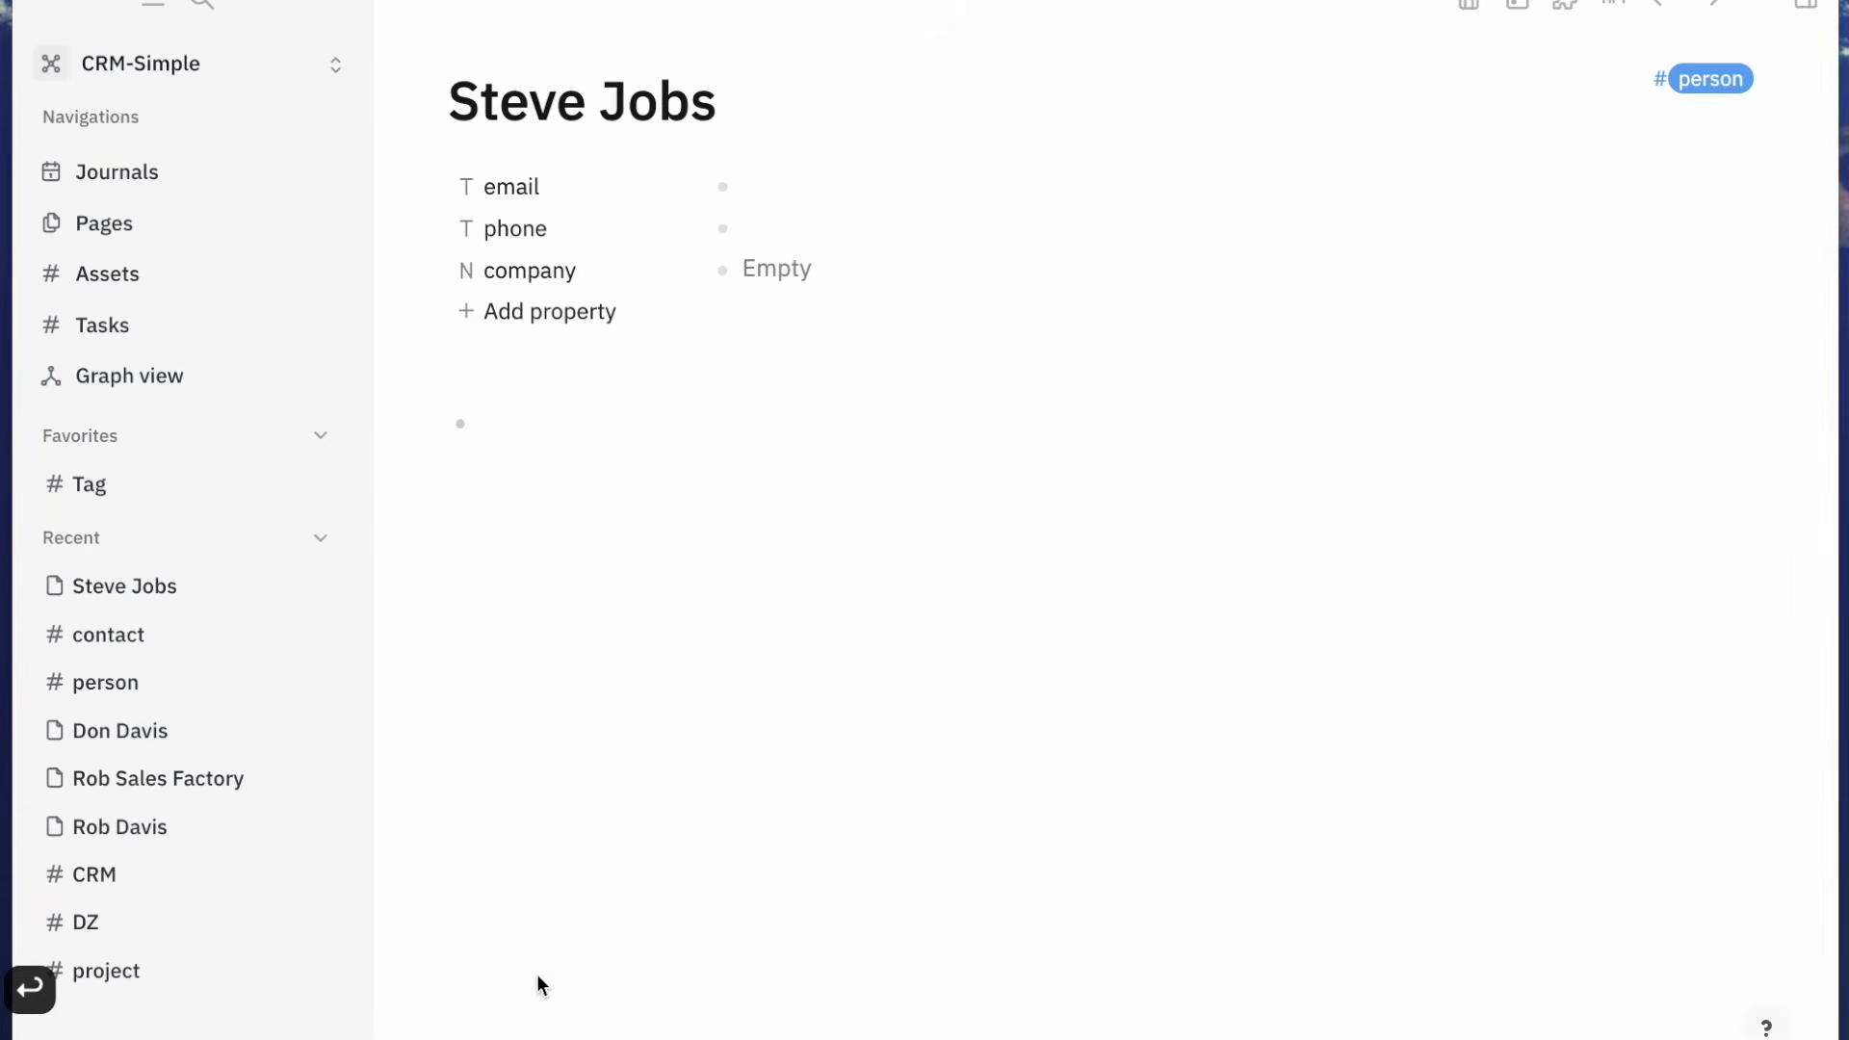
Review the person and contact tag pages, then open the CRM tag page
{"action": "key", "text": "super+bracketleft"}
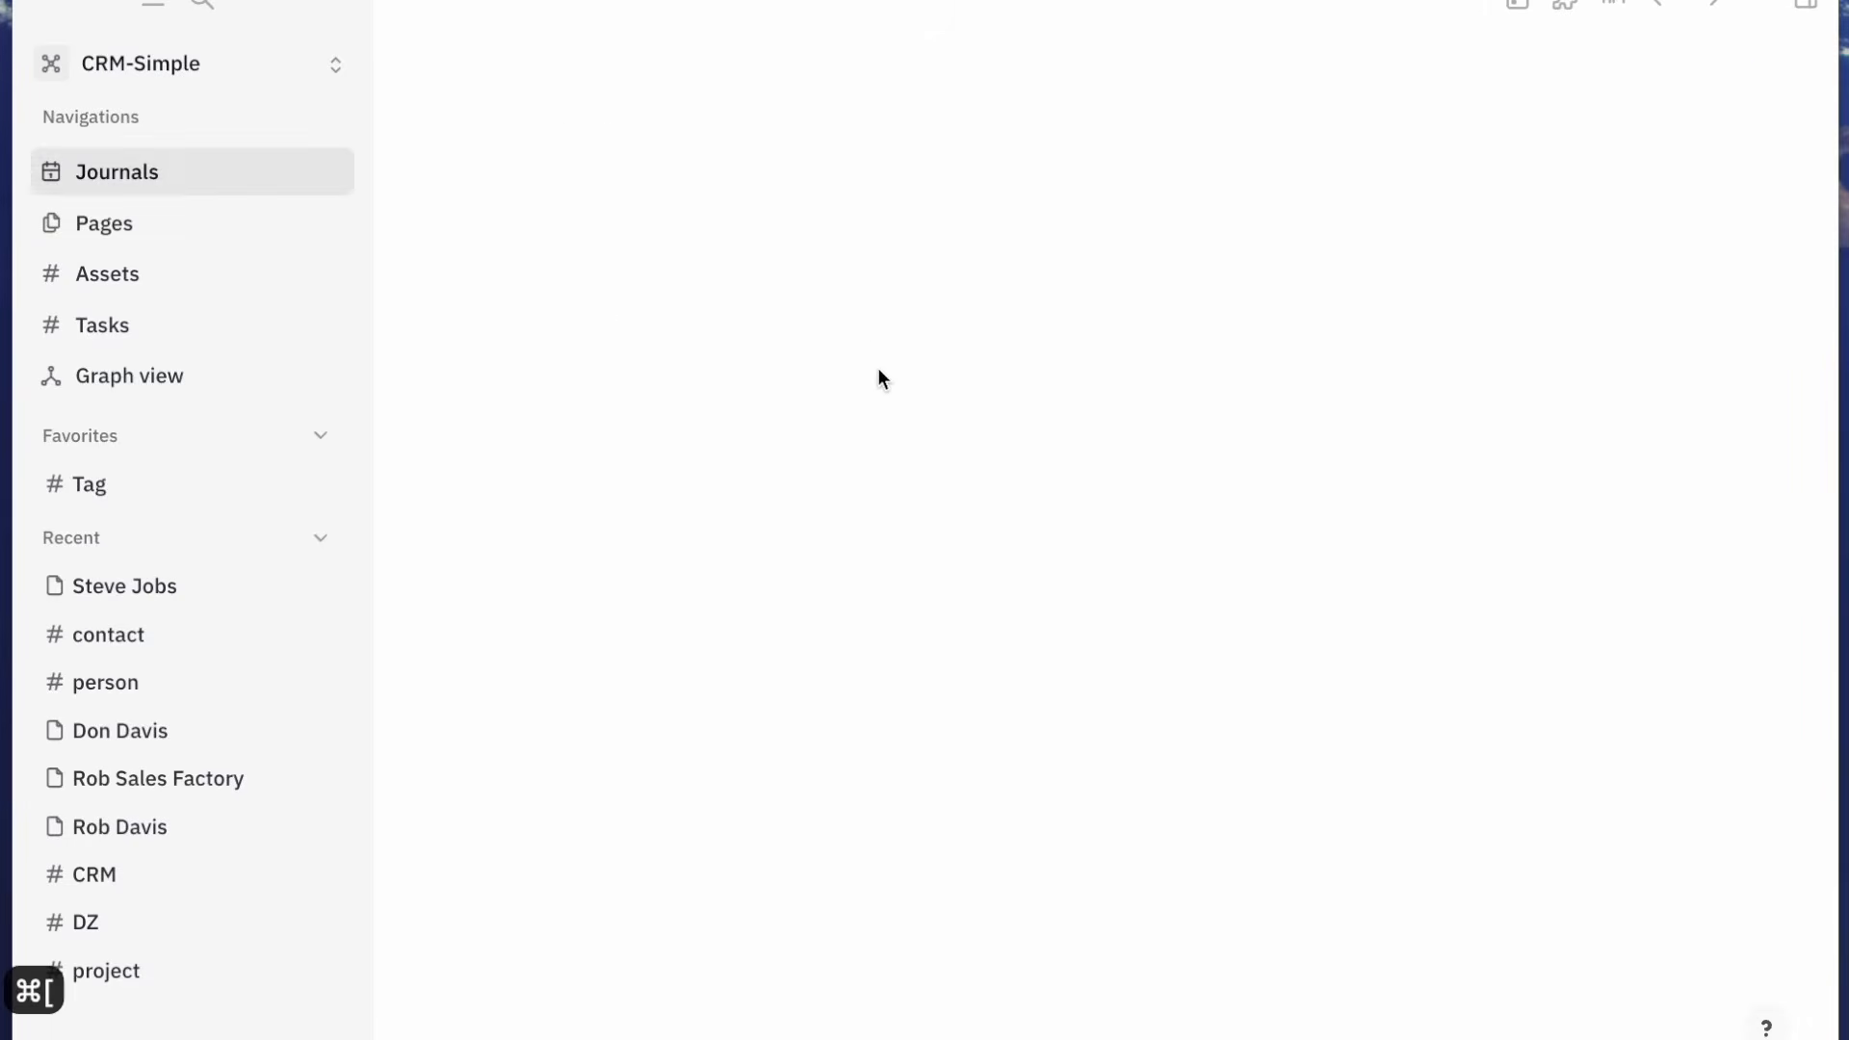
{"action": "left_click", "coordinate": [123, 686]}
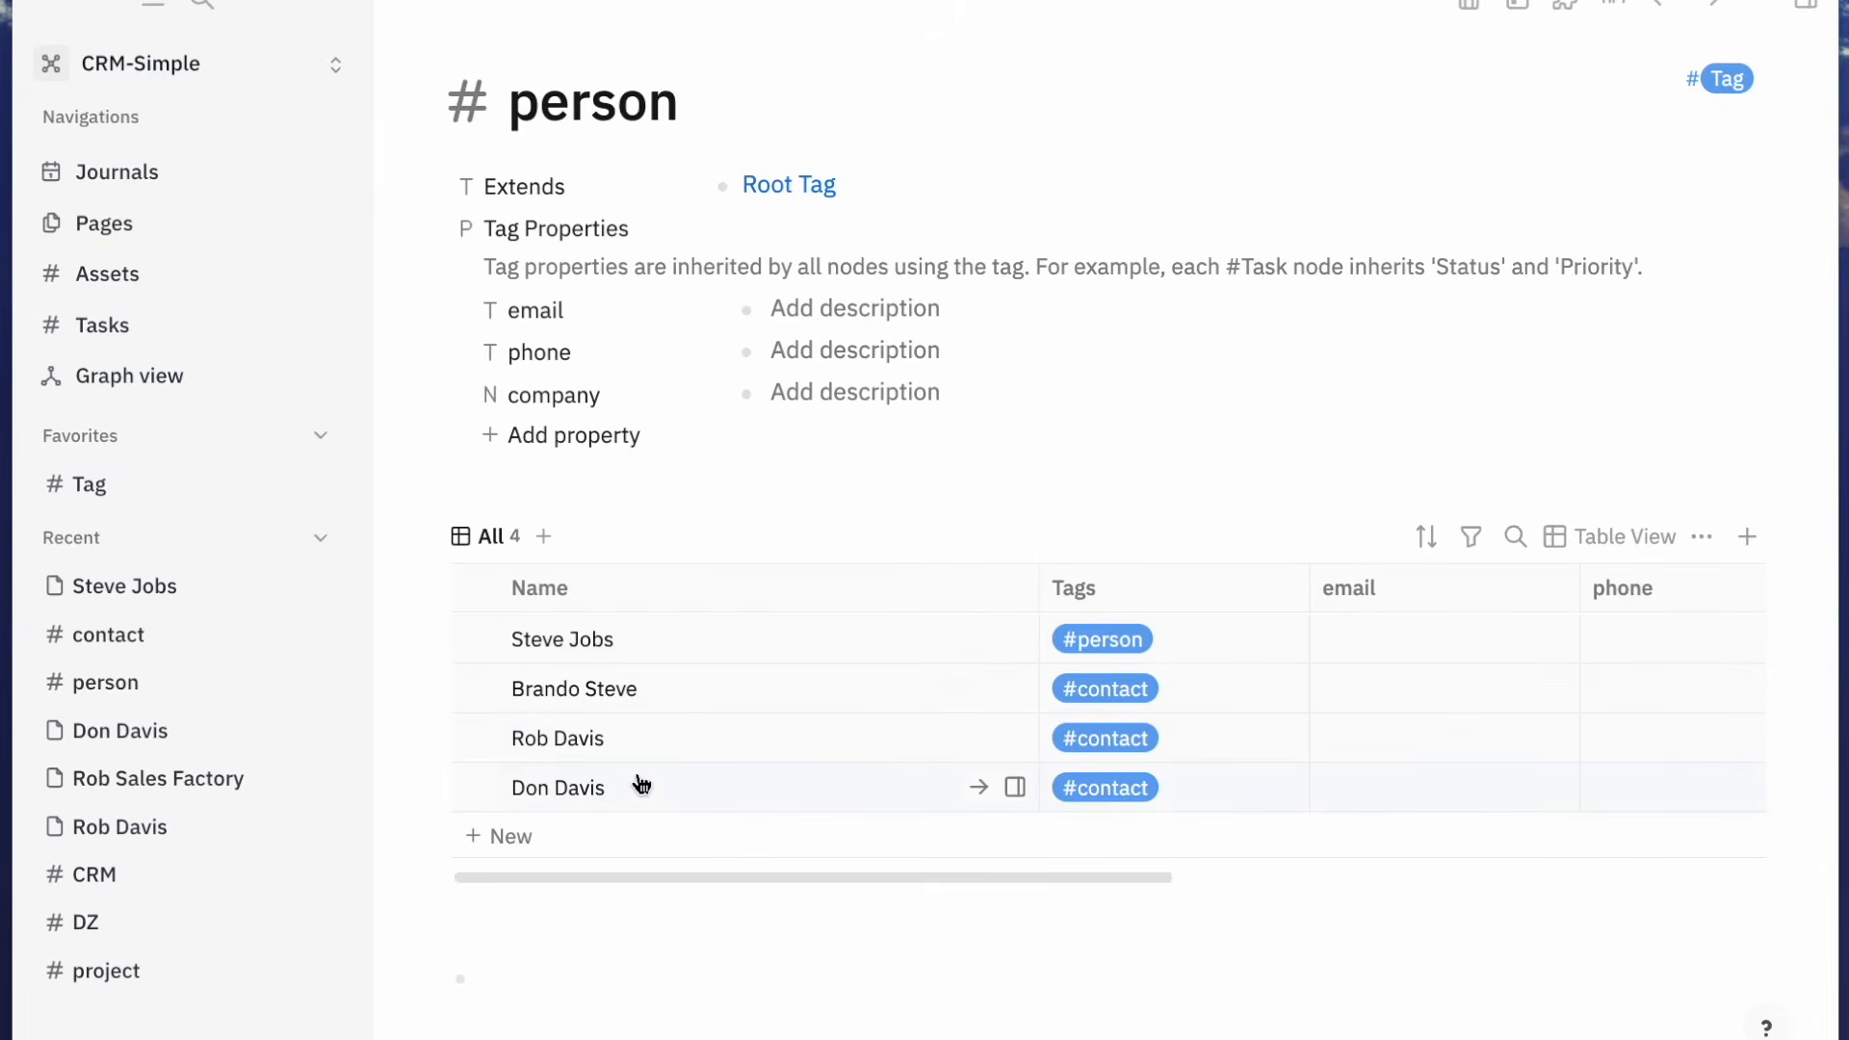
{"action": "left_click", "coordinate": [165, 635]}
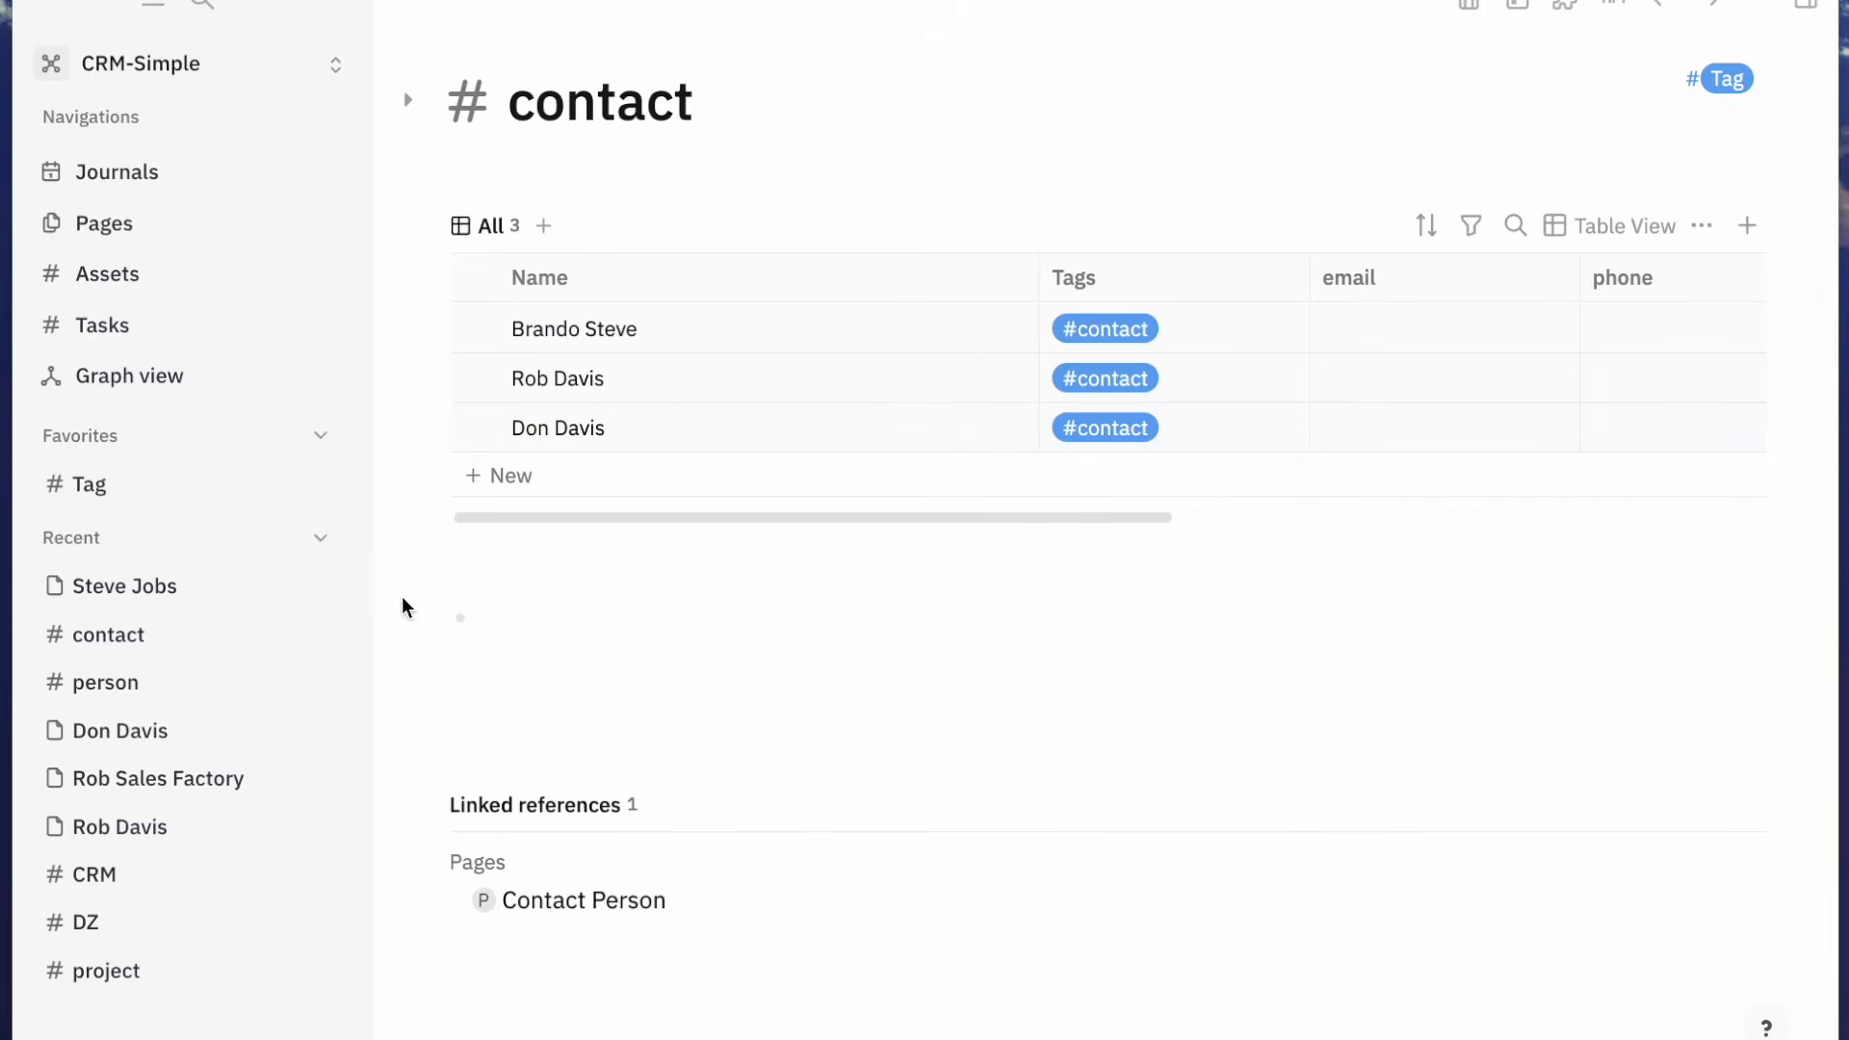
{"action": "left_click", "coordinate": [116, 874]}
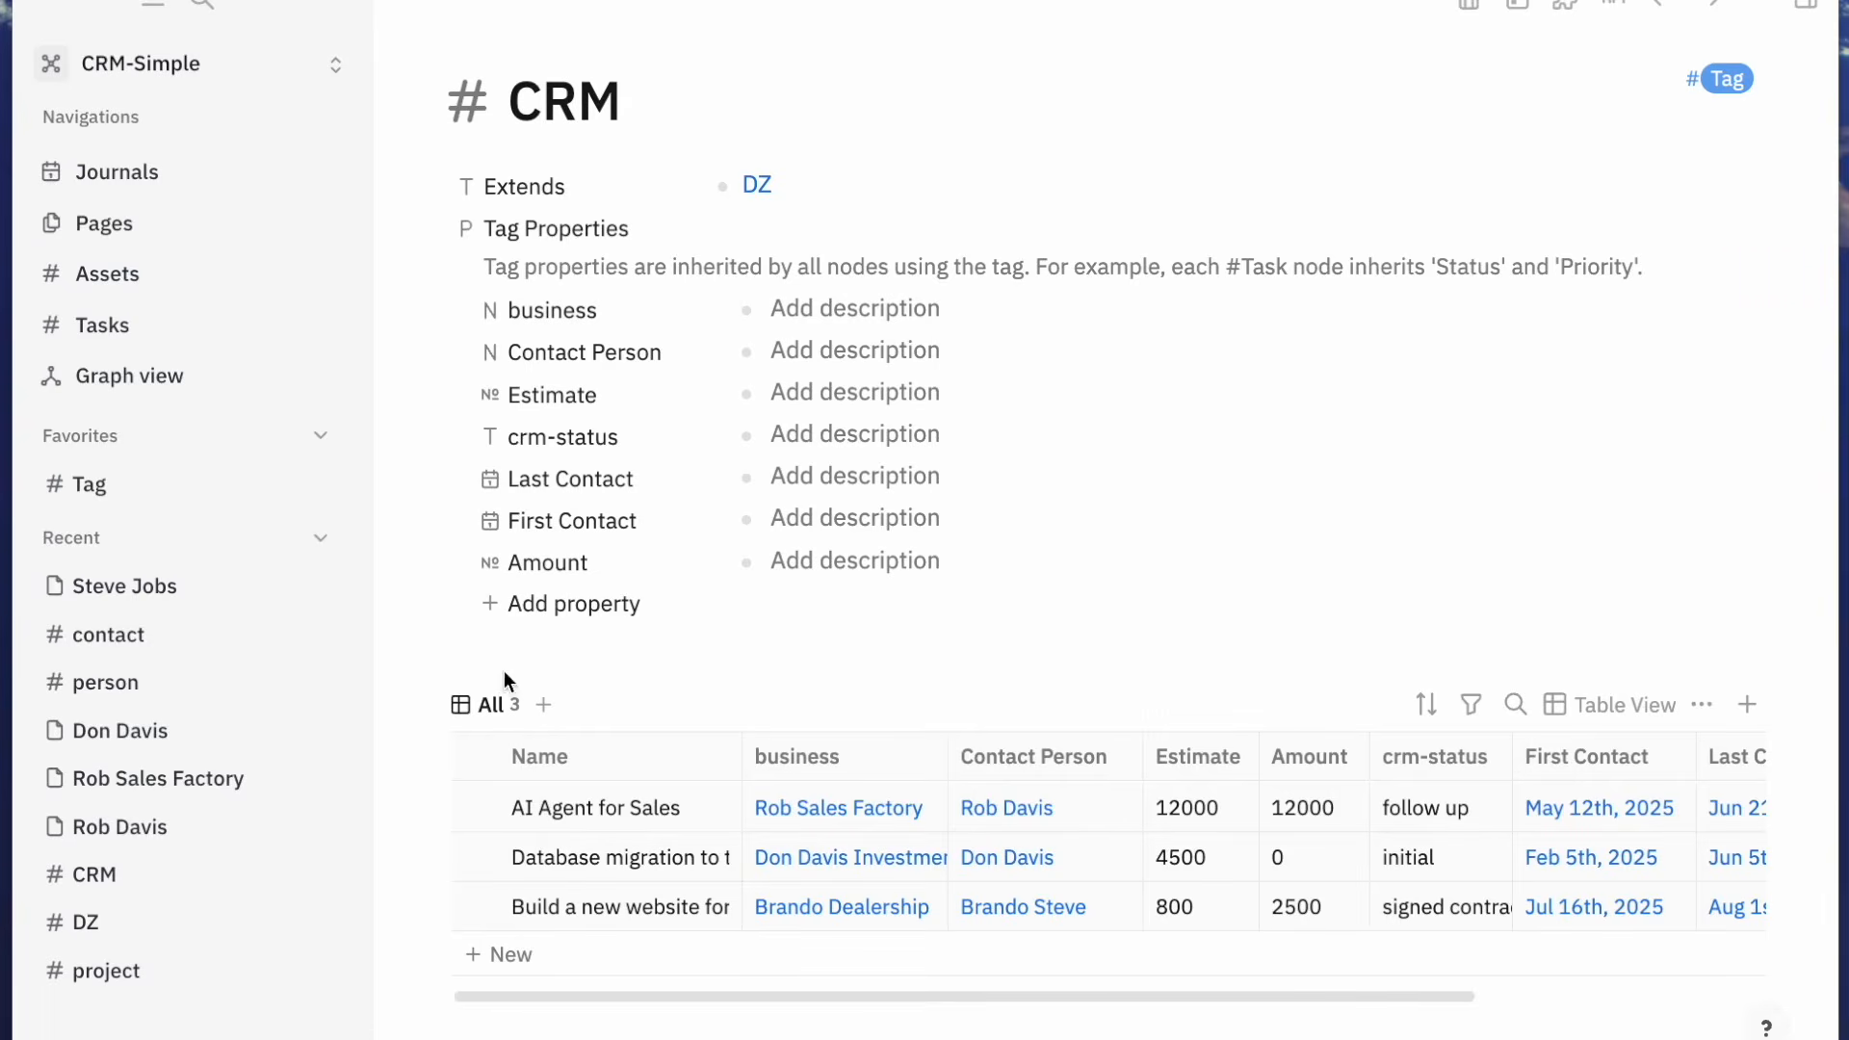
Add CRM to the contact tag's Extends list and review the resulting CRM tag page
{"action": "left_click", "coordinate": [137, 881]}
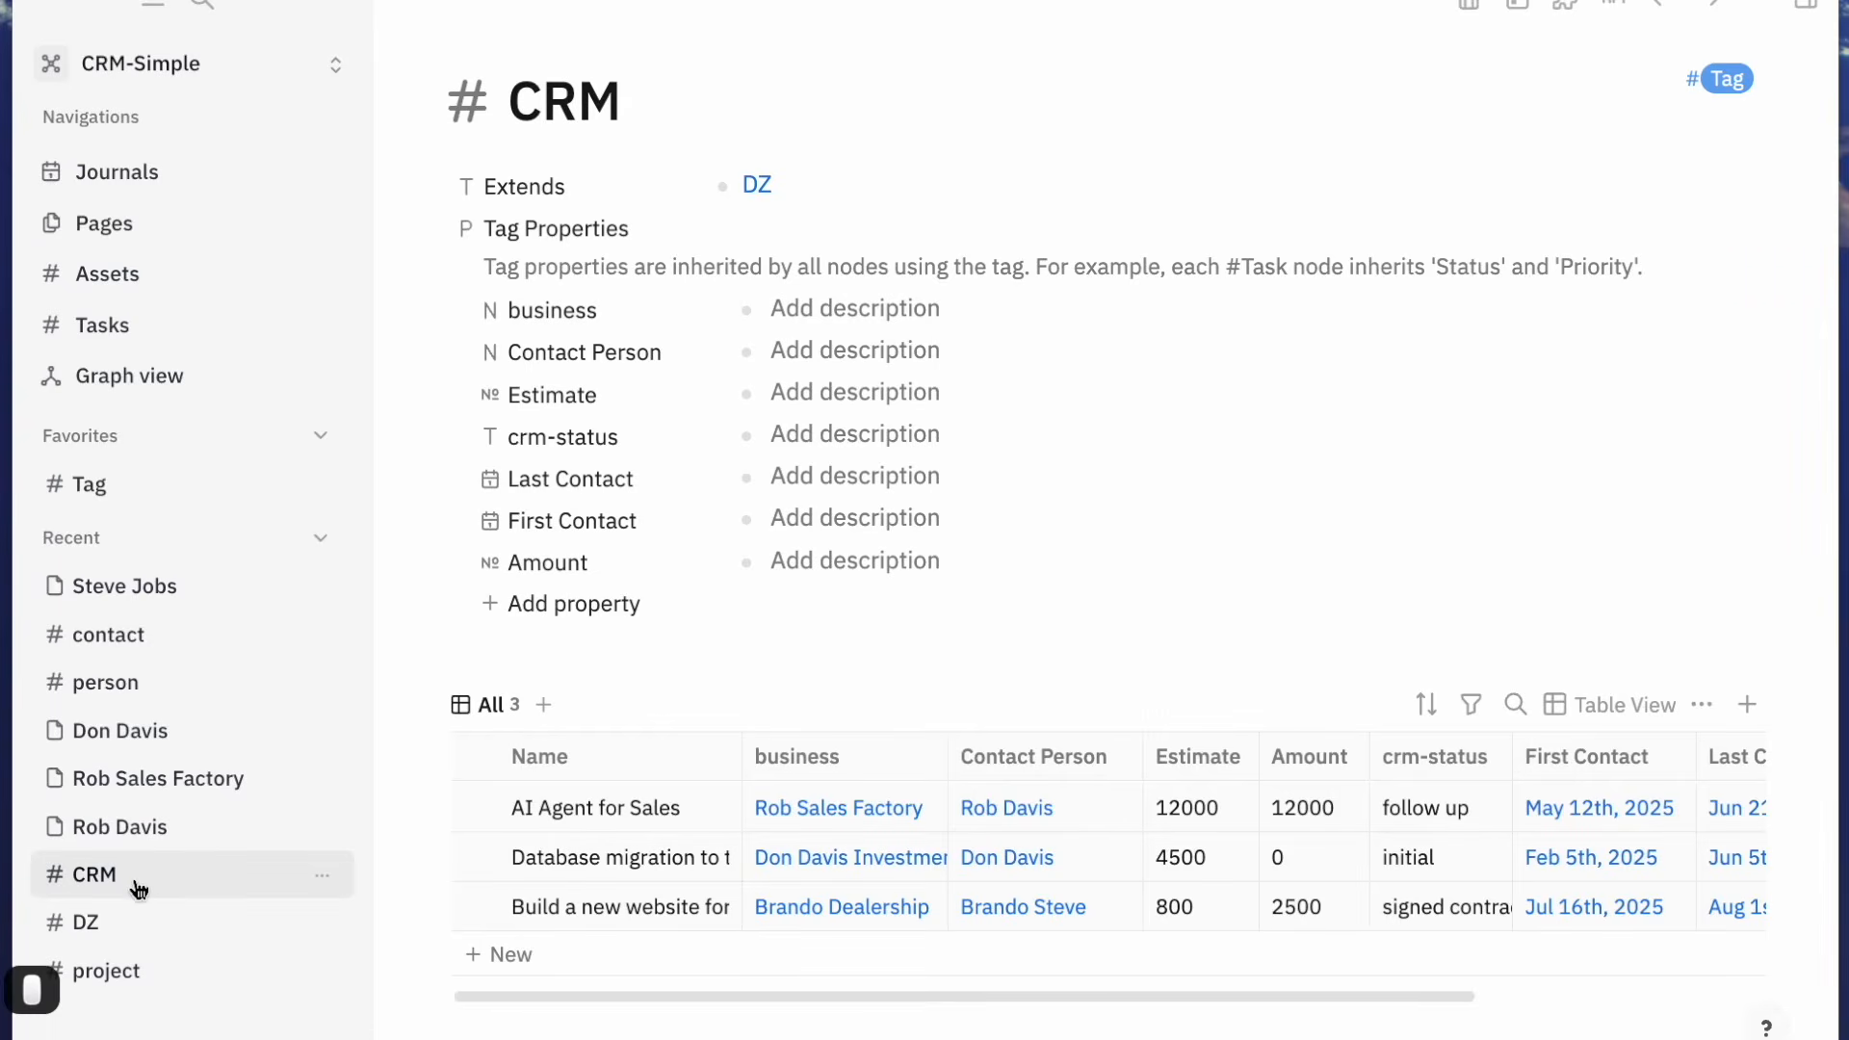
{"action": "mouse_move", "coordinate": [588, 135]}
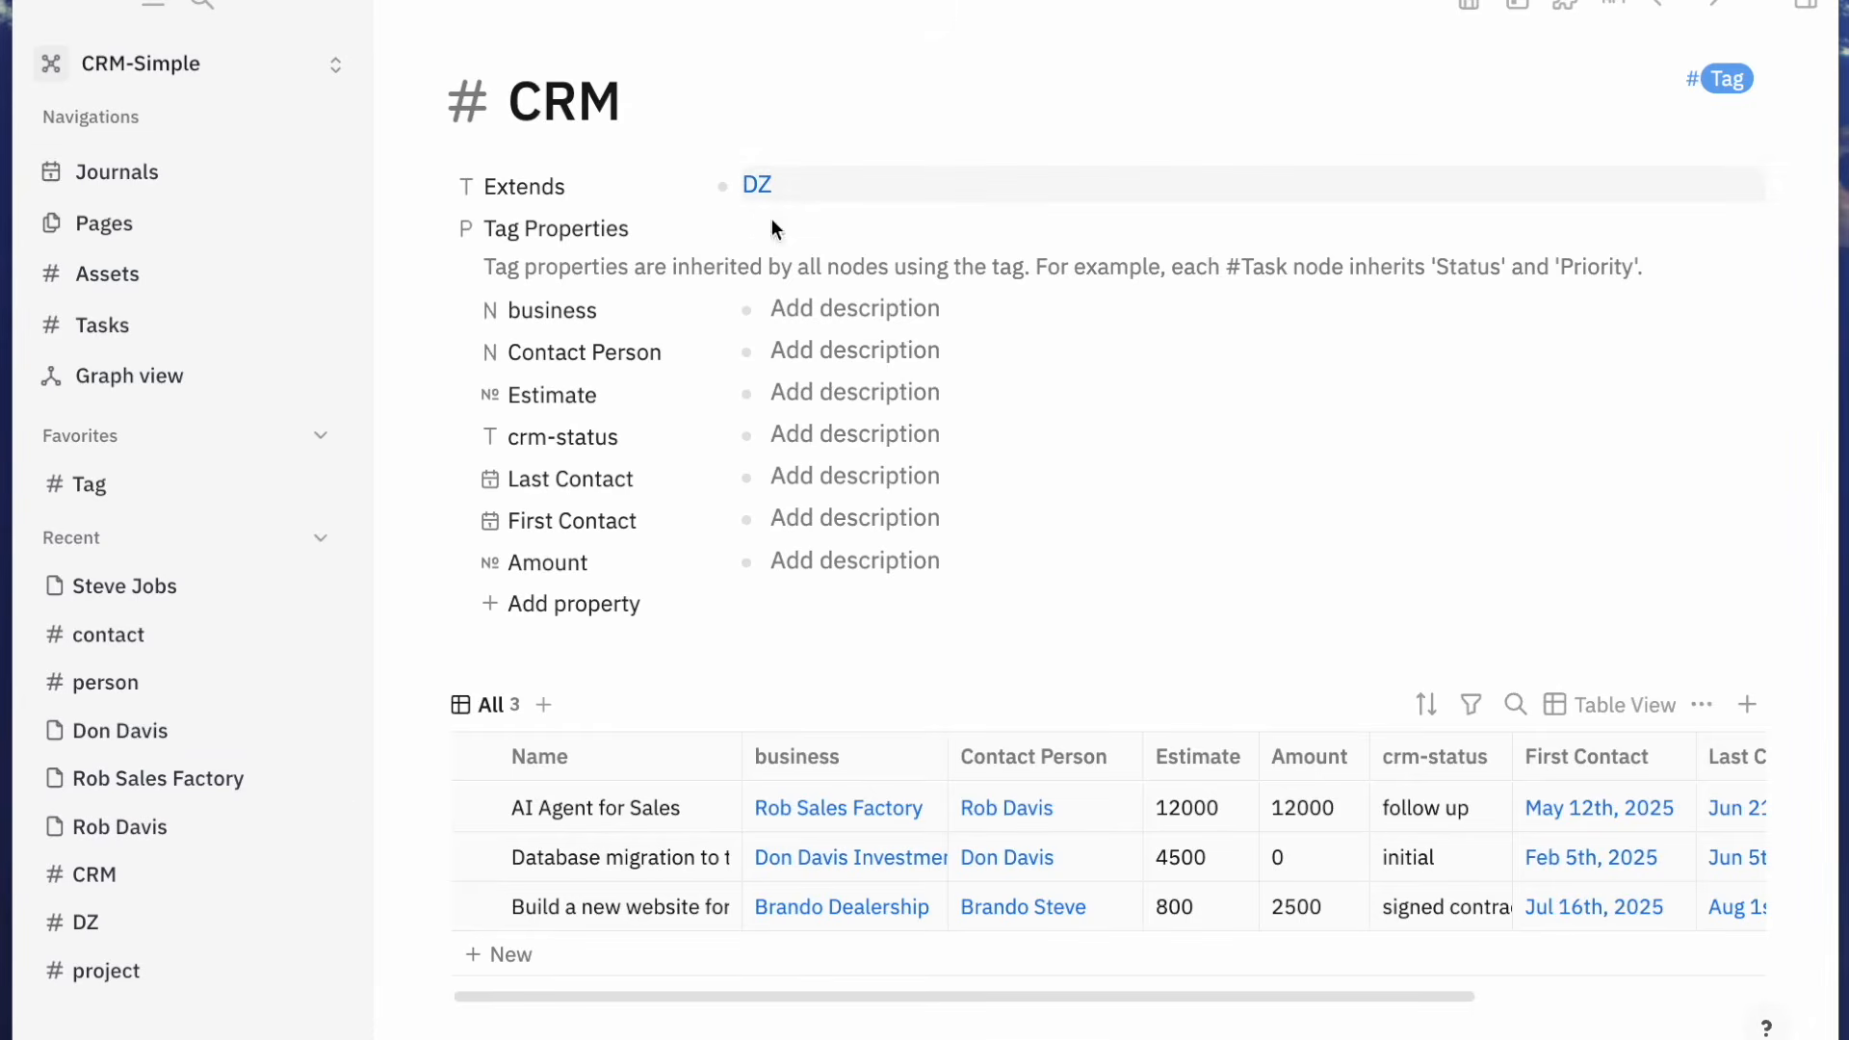
{"action": "left_click", "coordinate": [116, 635]}
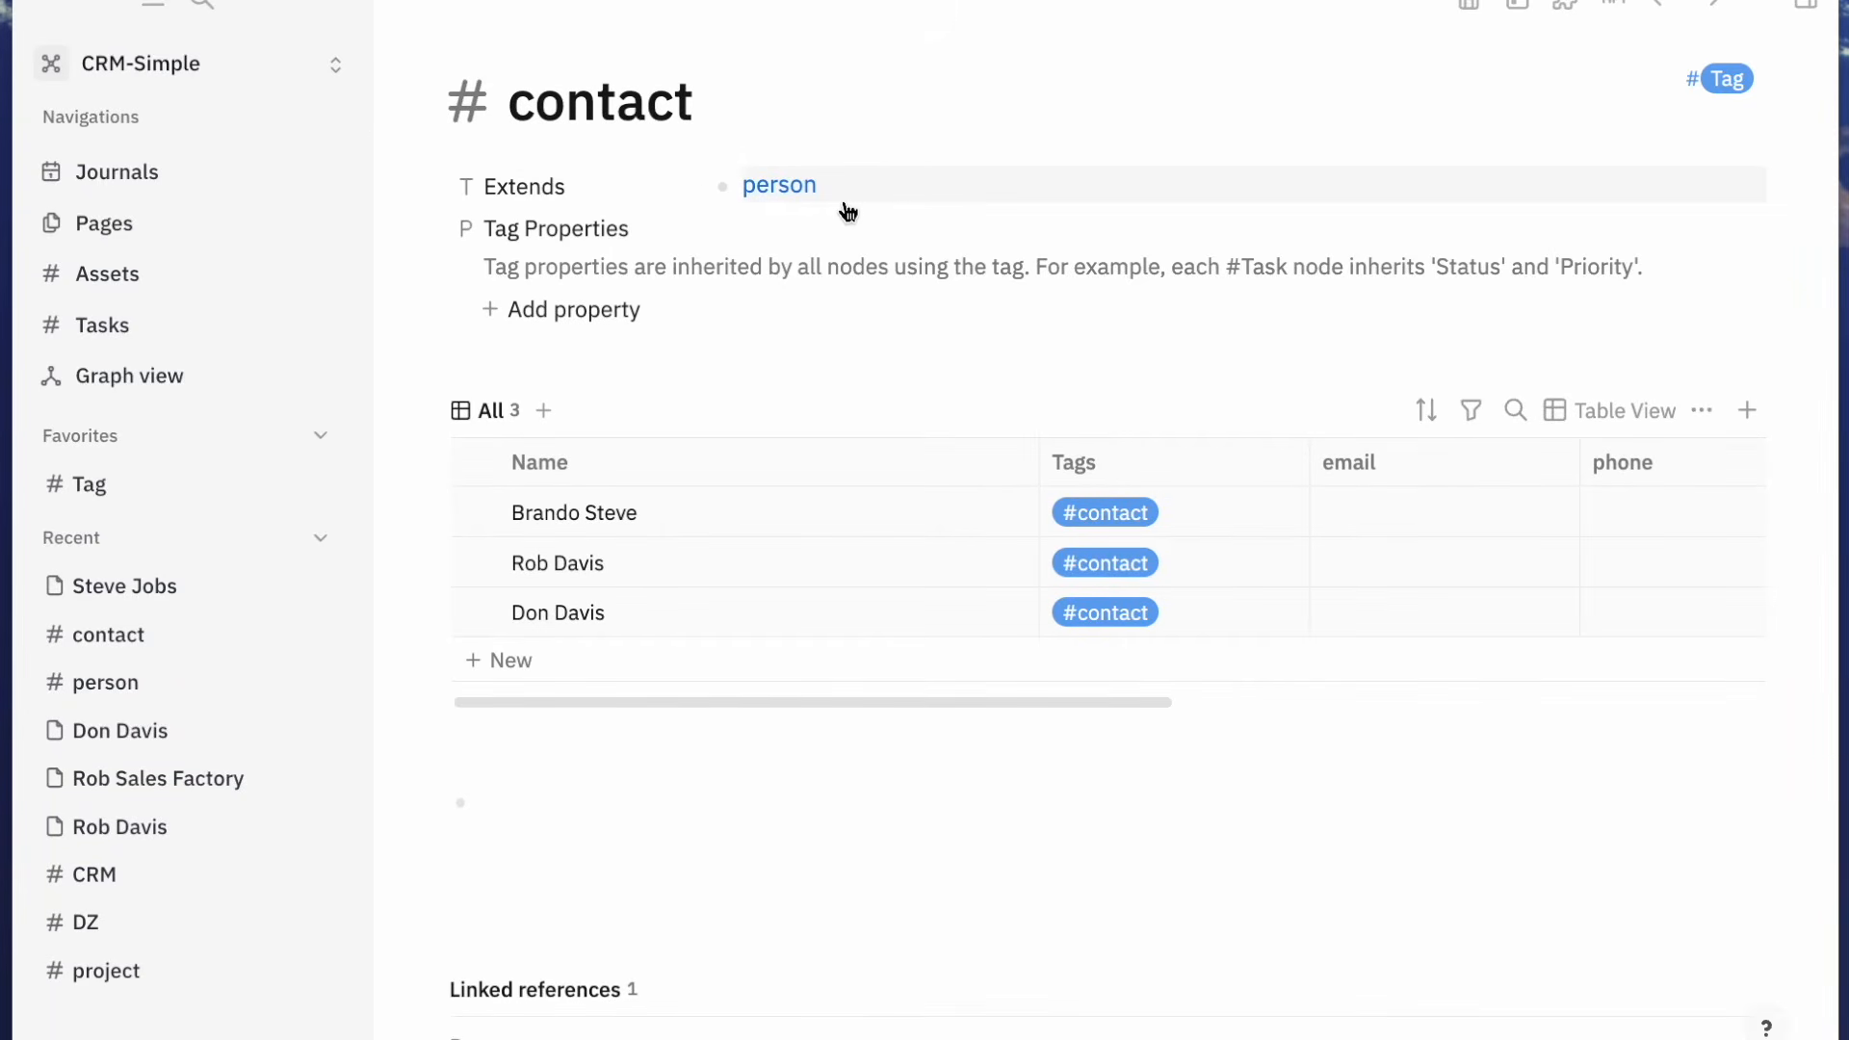
{"action": "left_click", "coordinate": [978, 201]}
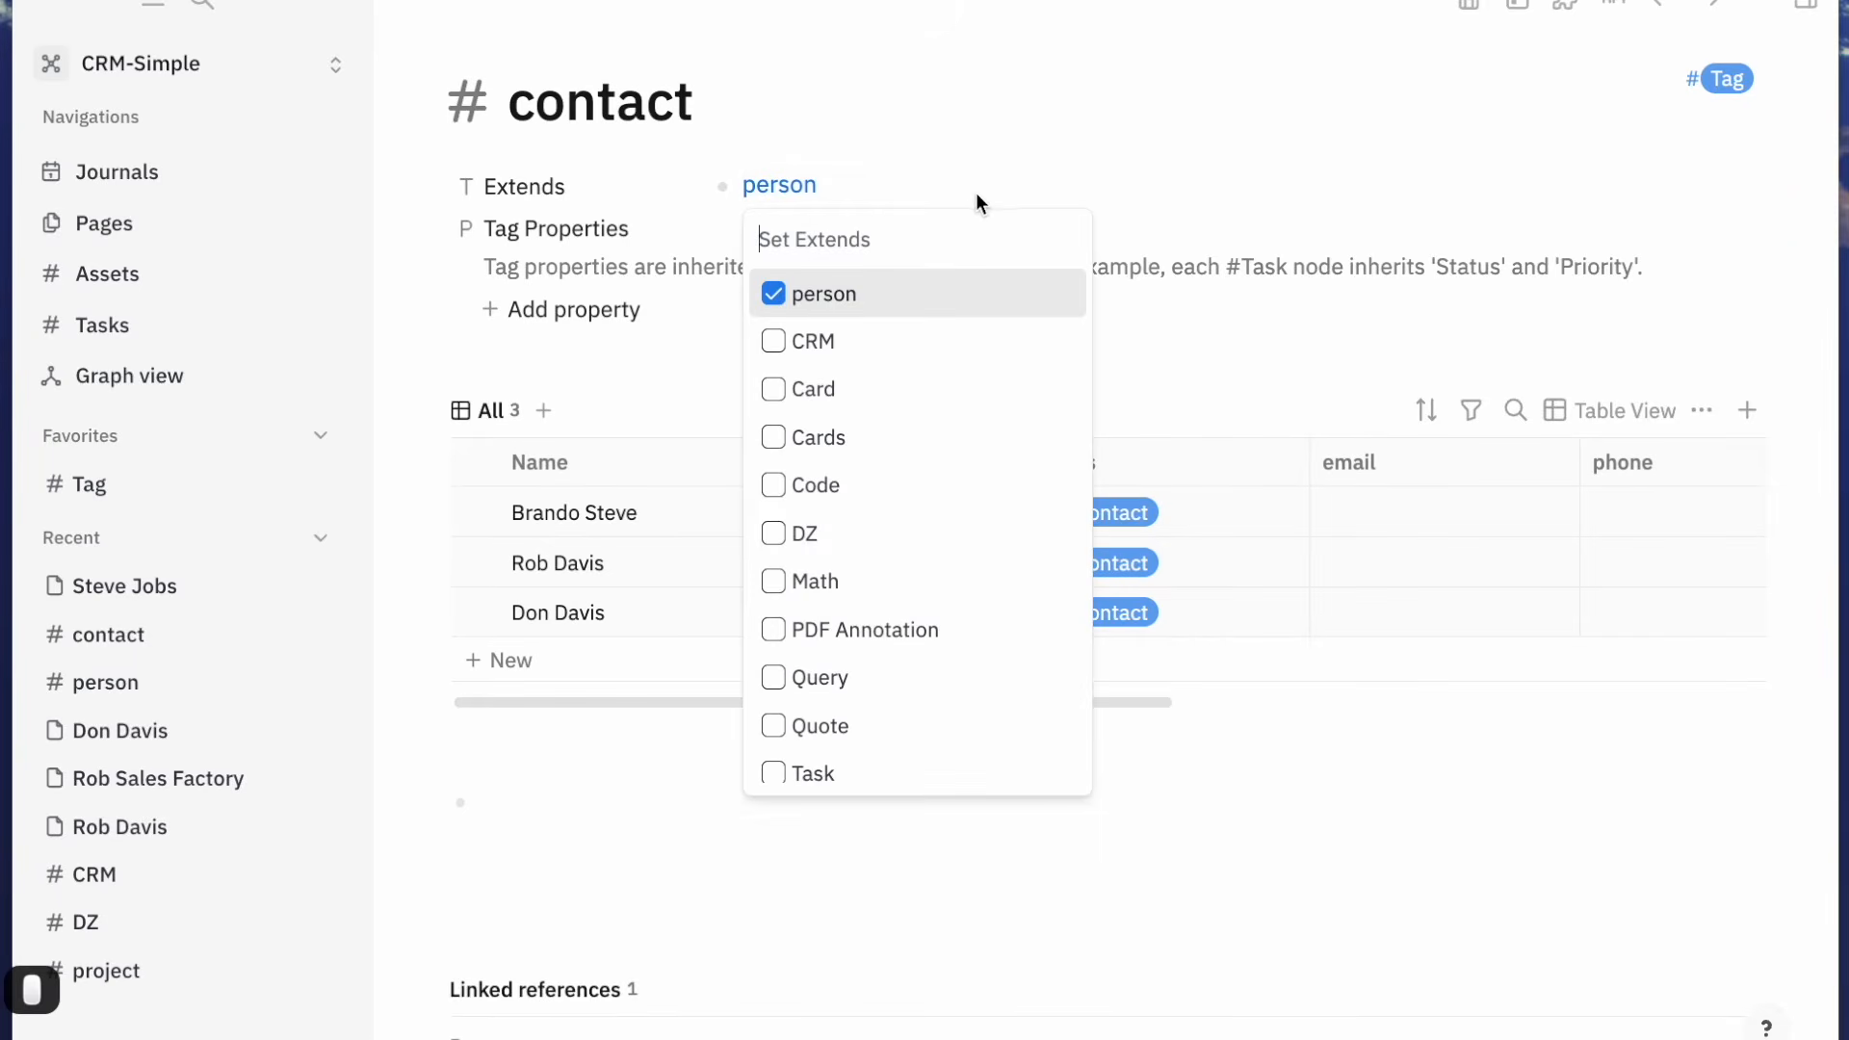
{"action": "left_click", "coordinate": [775, 347]}
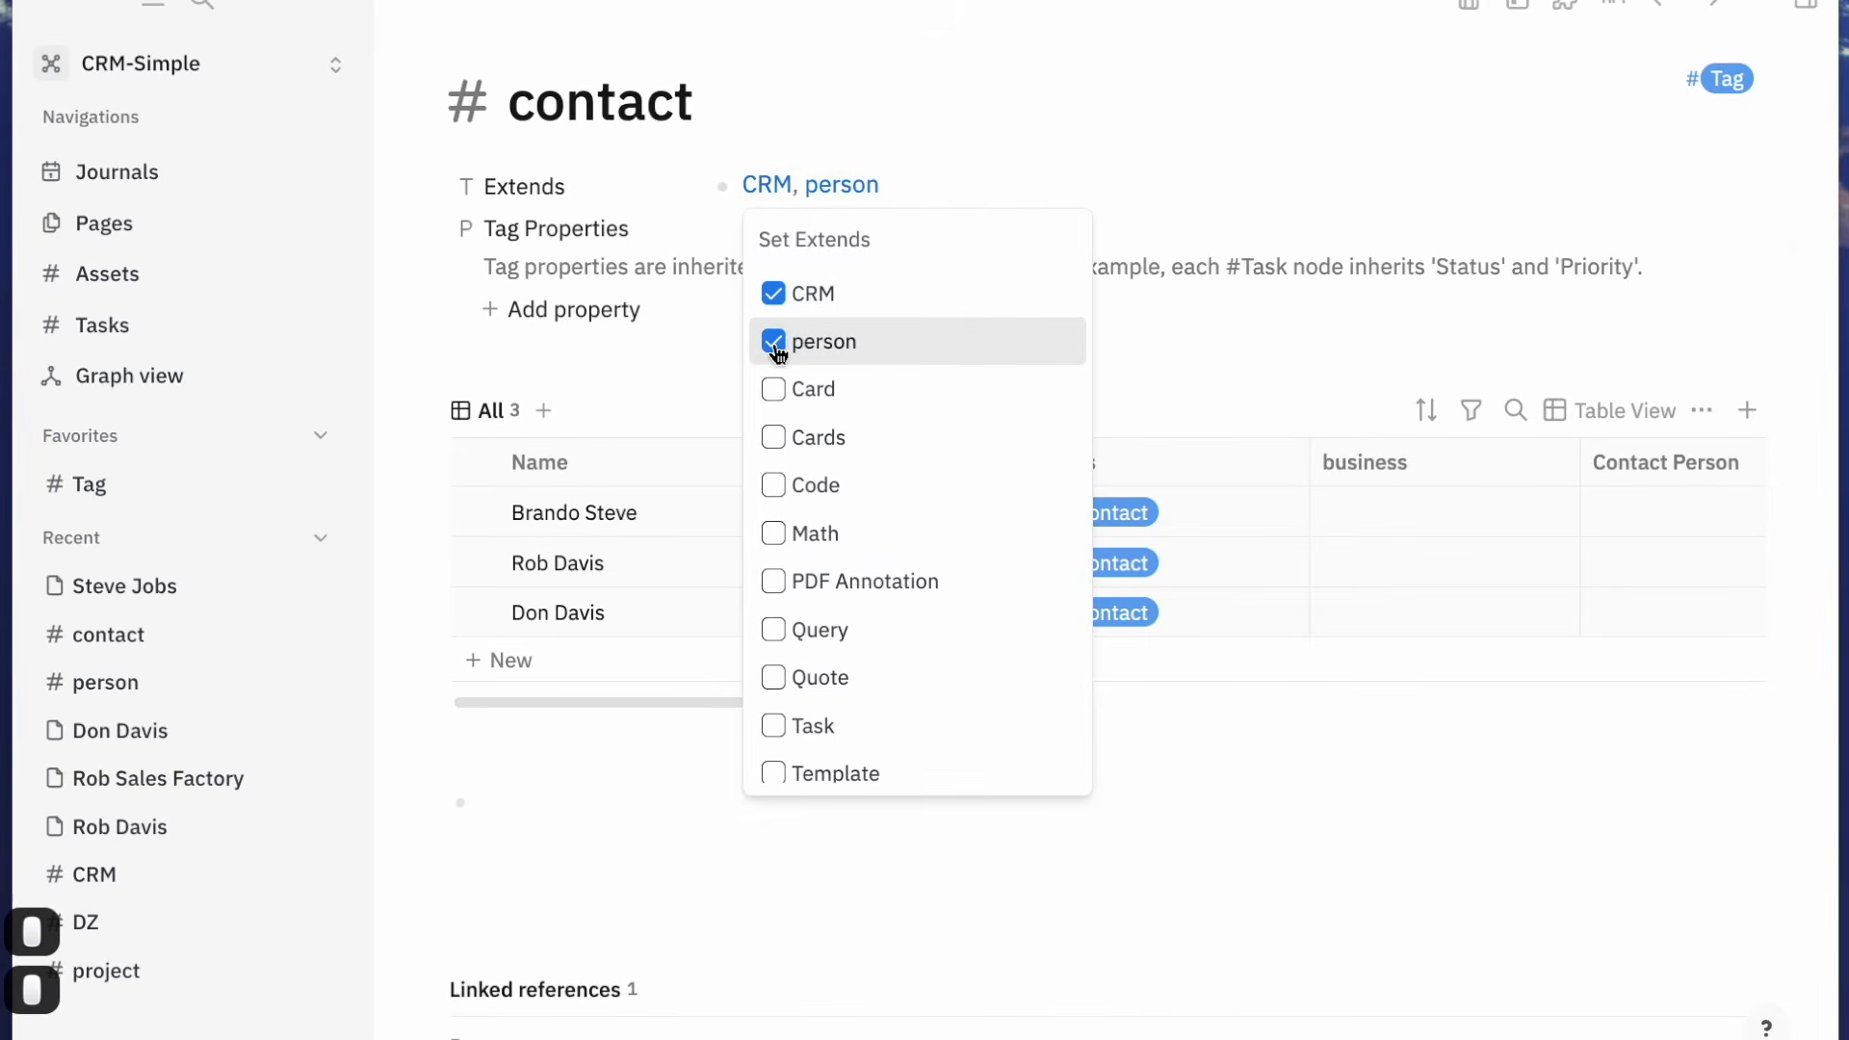
{"action": "left_click", "coordinate": [910, 189]}
{"action": "left_click", "coordinate": [768, 188]}
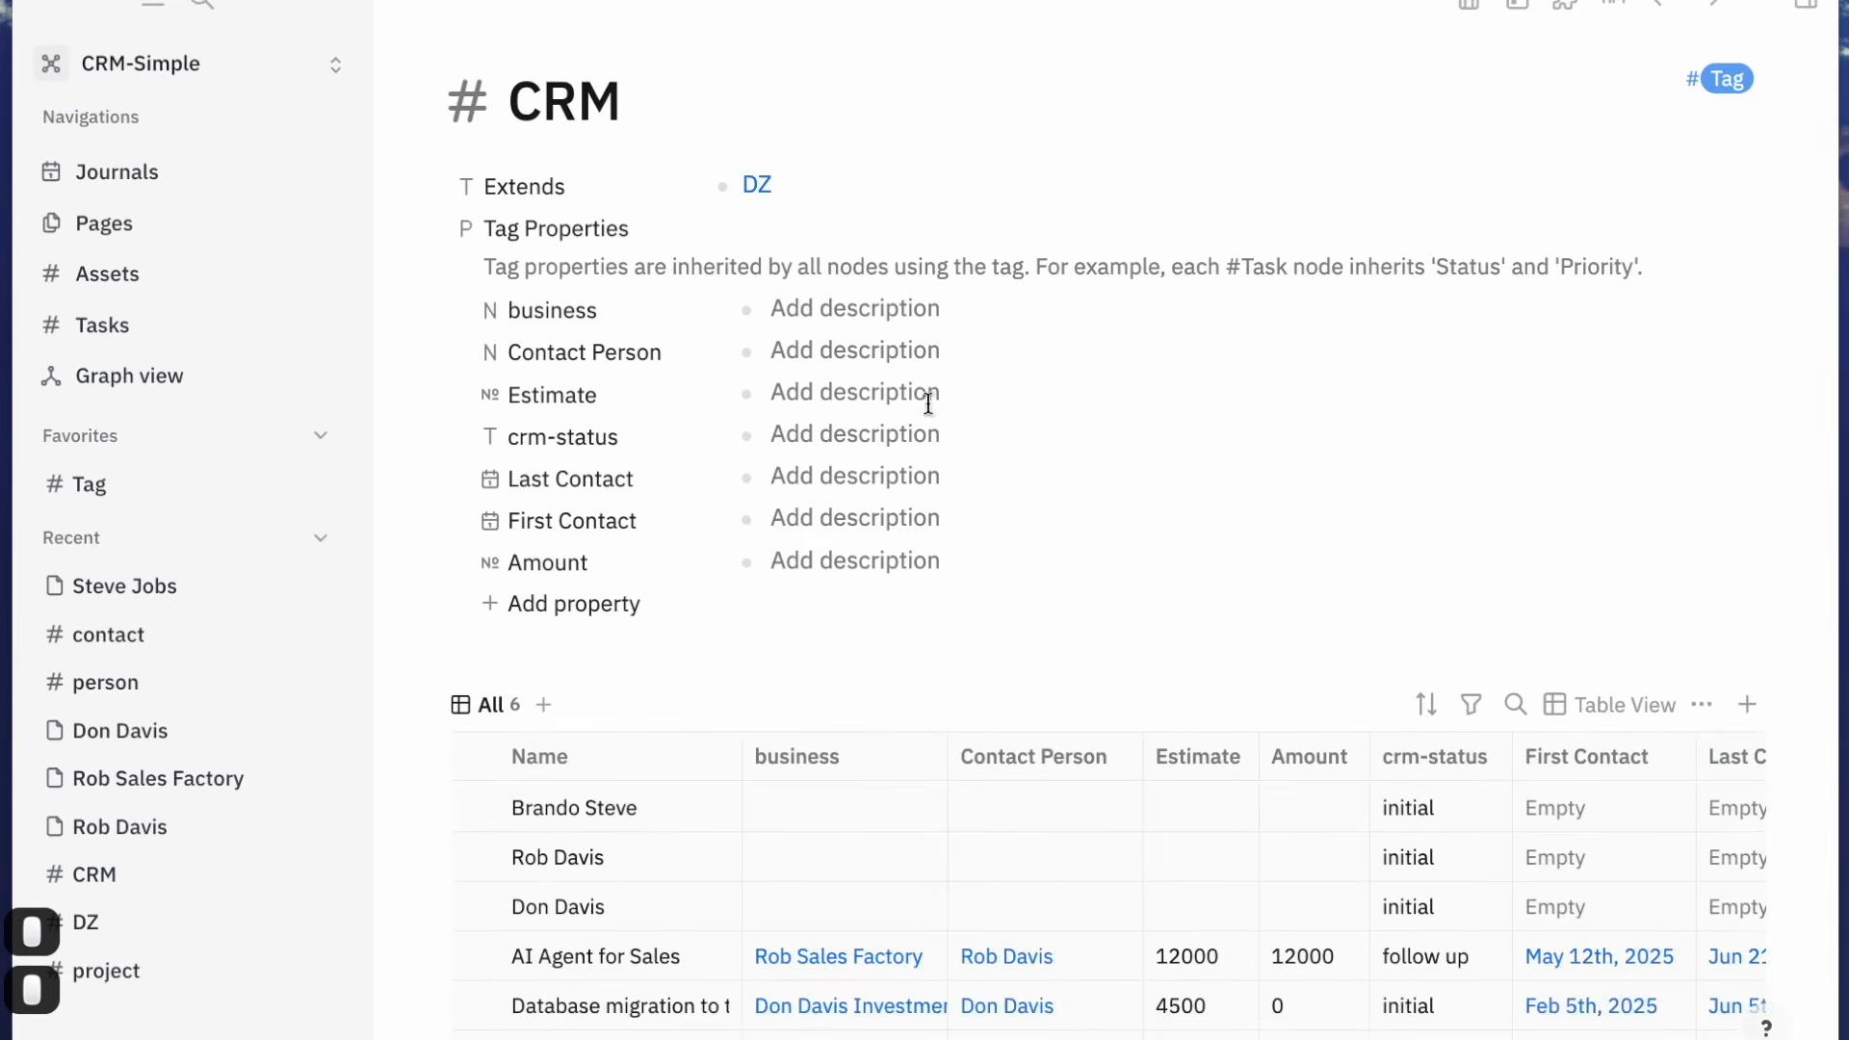
{"action": "scroll", "coordinate": [928, 403], "scroll_direction": "down", "scroll_amount": 8}
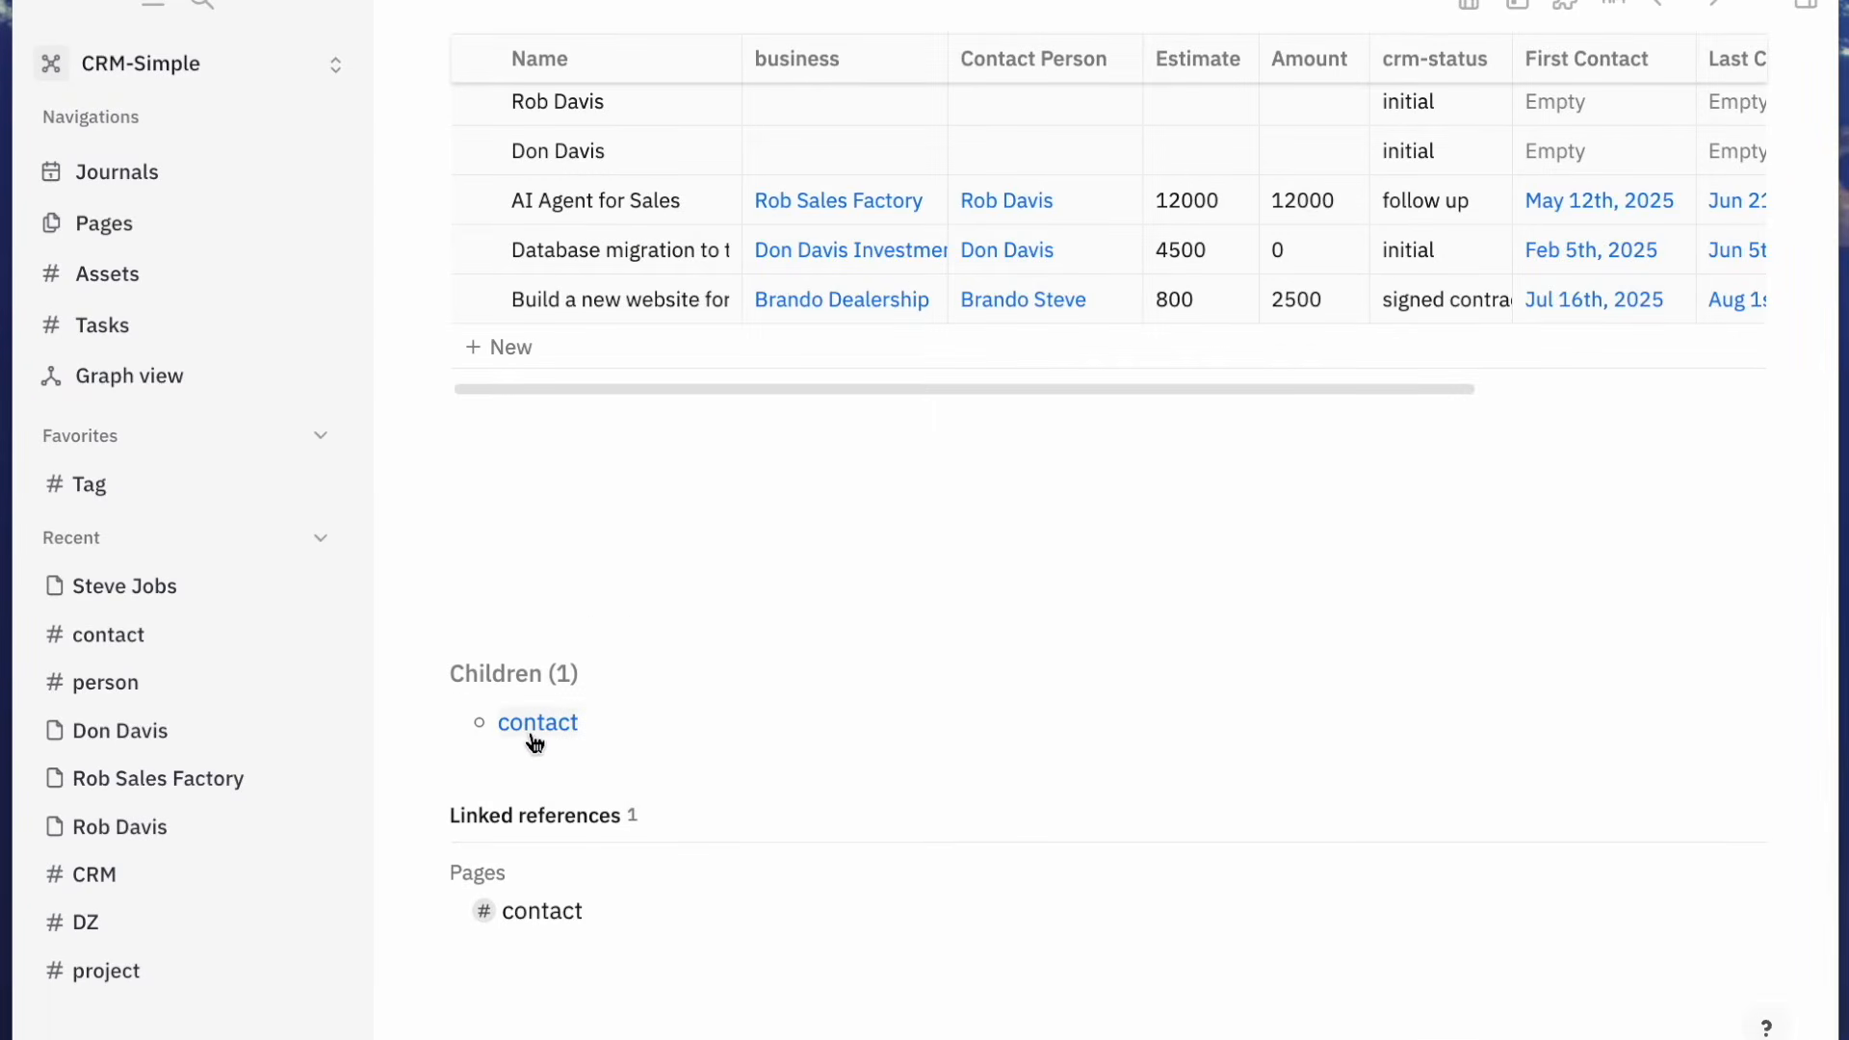
{"action": "scroll", "coordinate": [1369, 487], "scroll_direction": "up", "scroll_amount": 8}
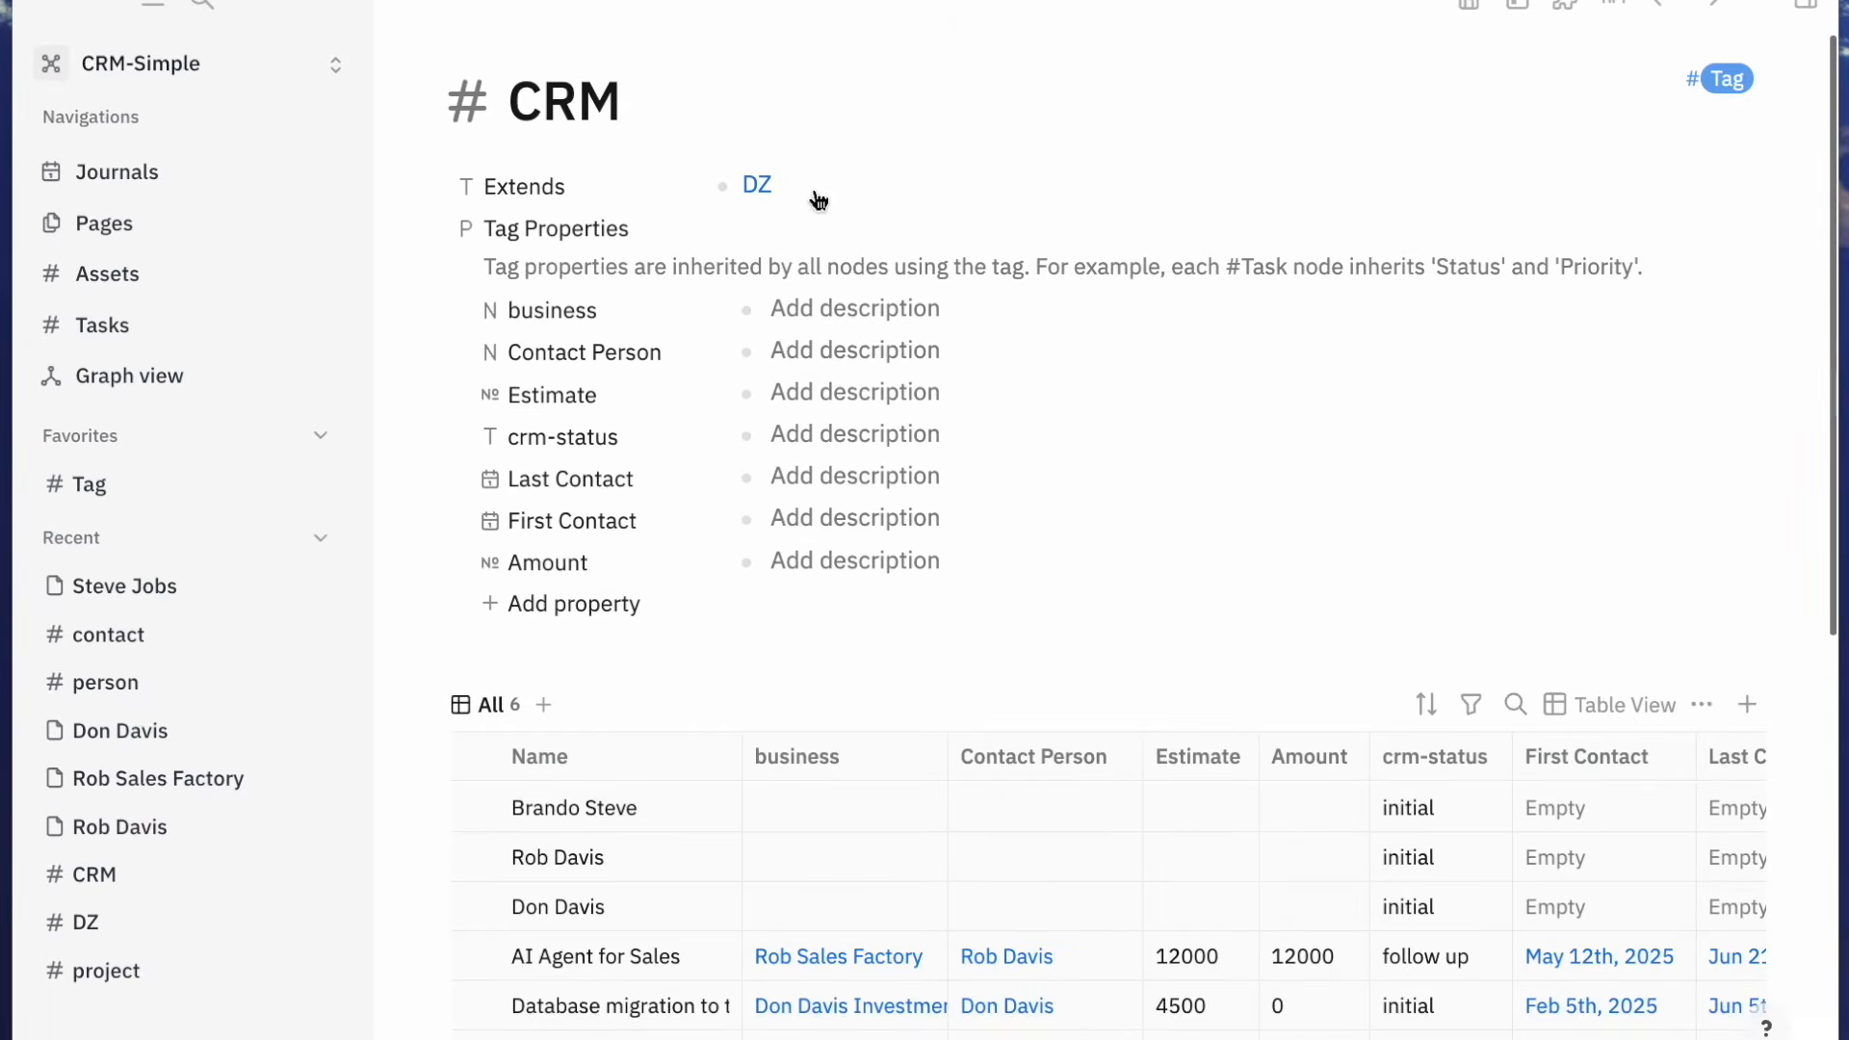
{"action": "key", "text": "super+bracketleft"}
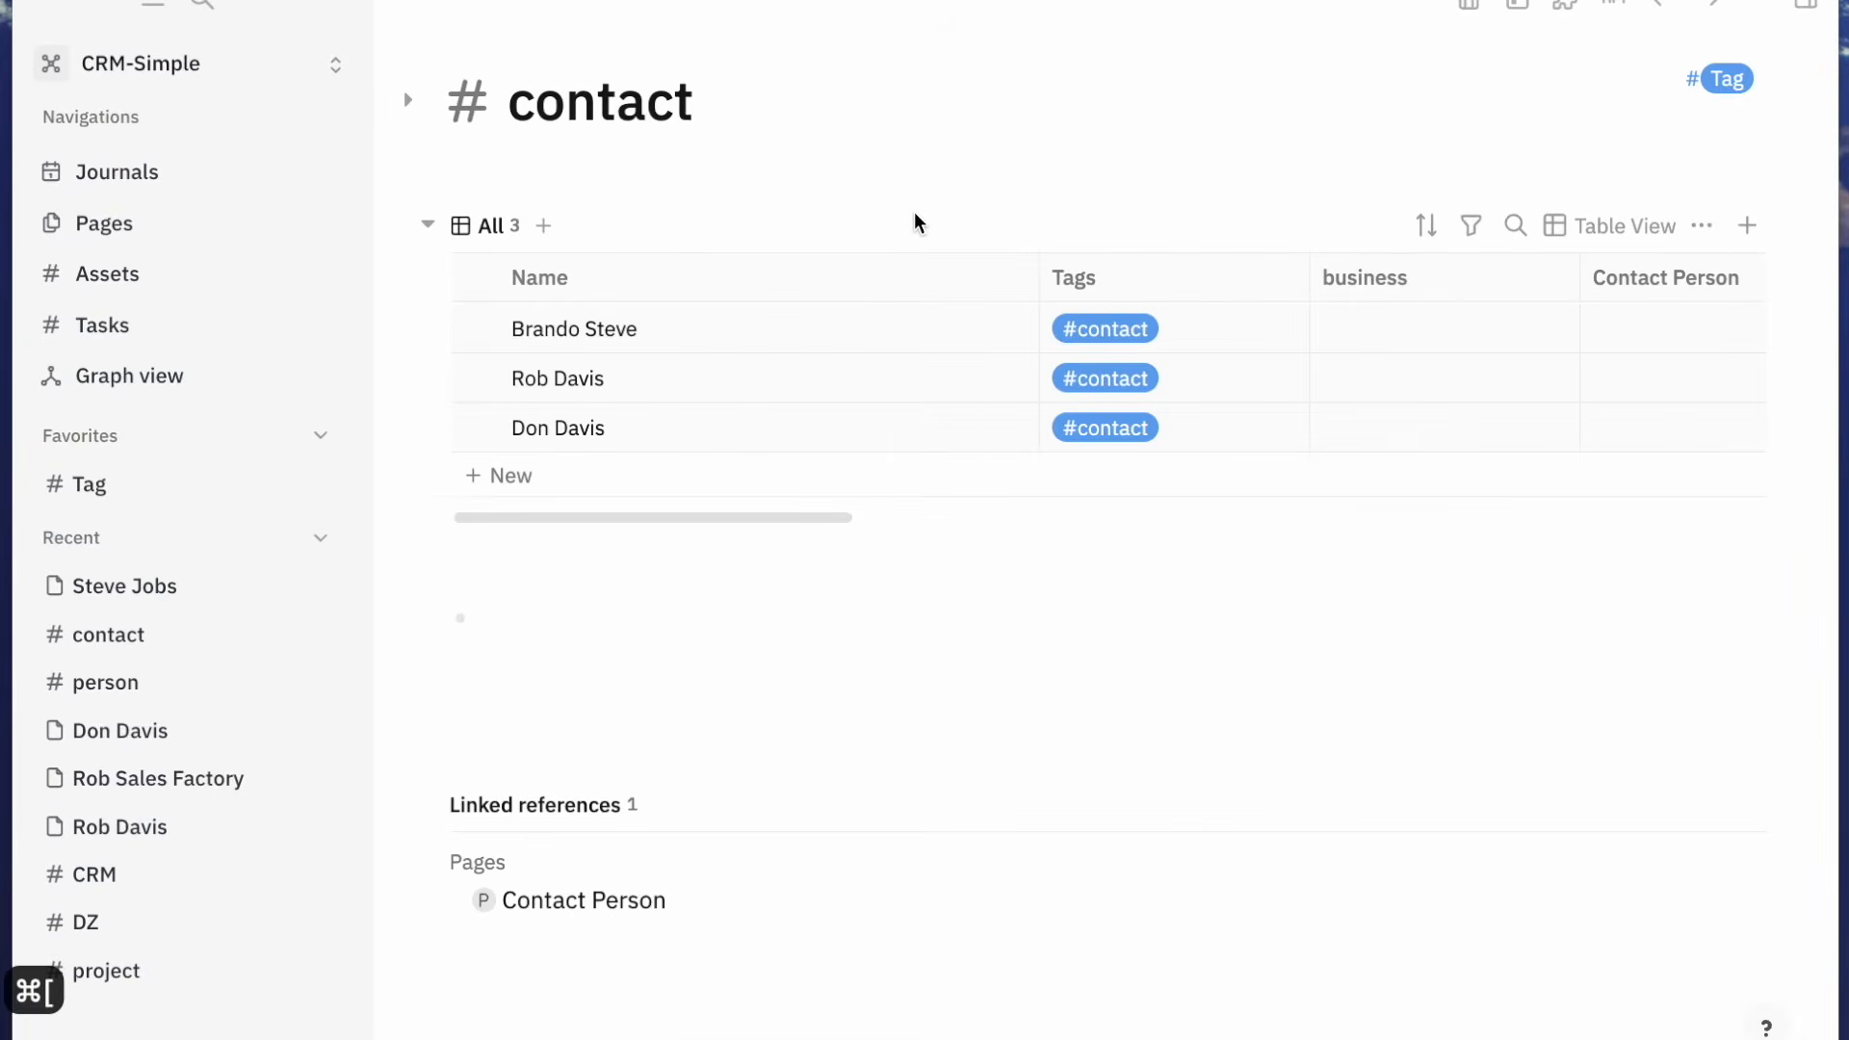
{"action": "key", "text": "super+bracketright"}
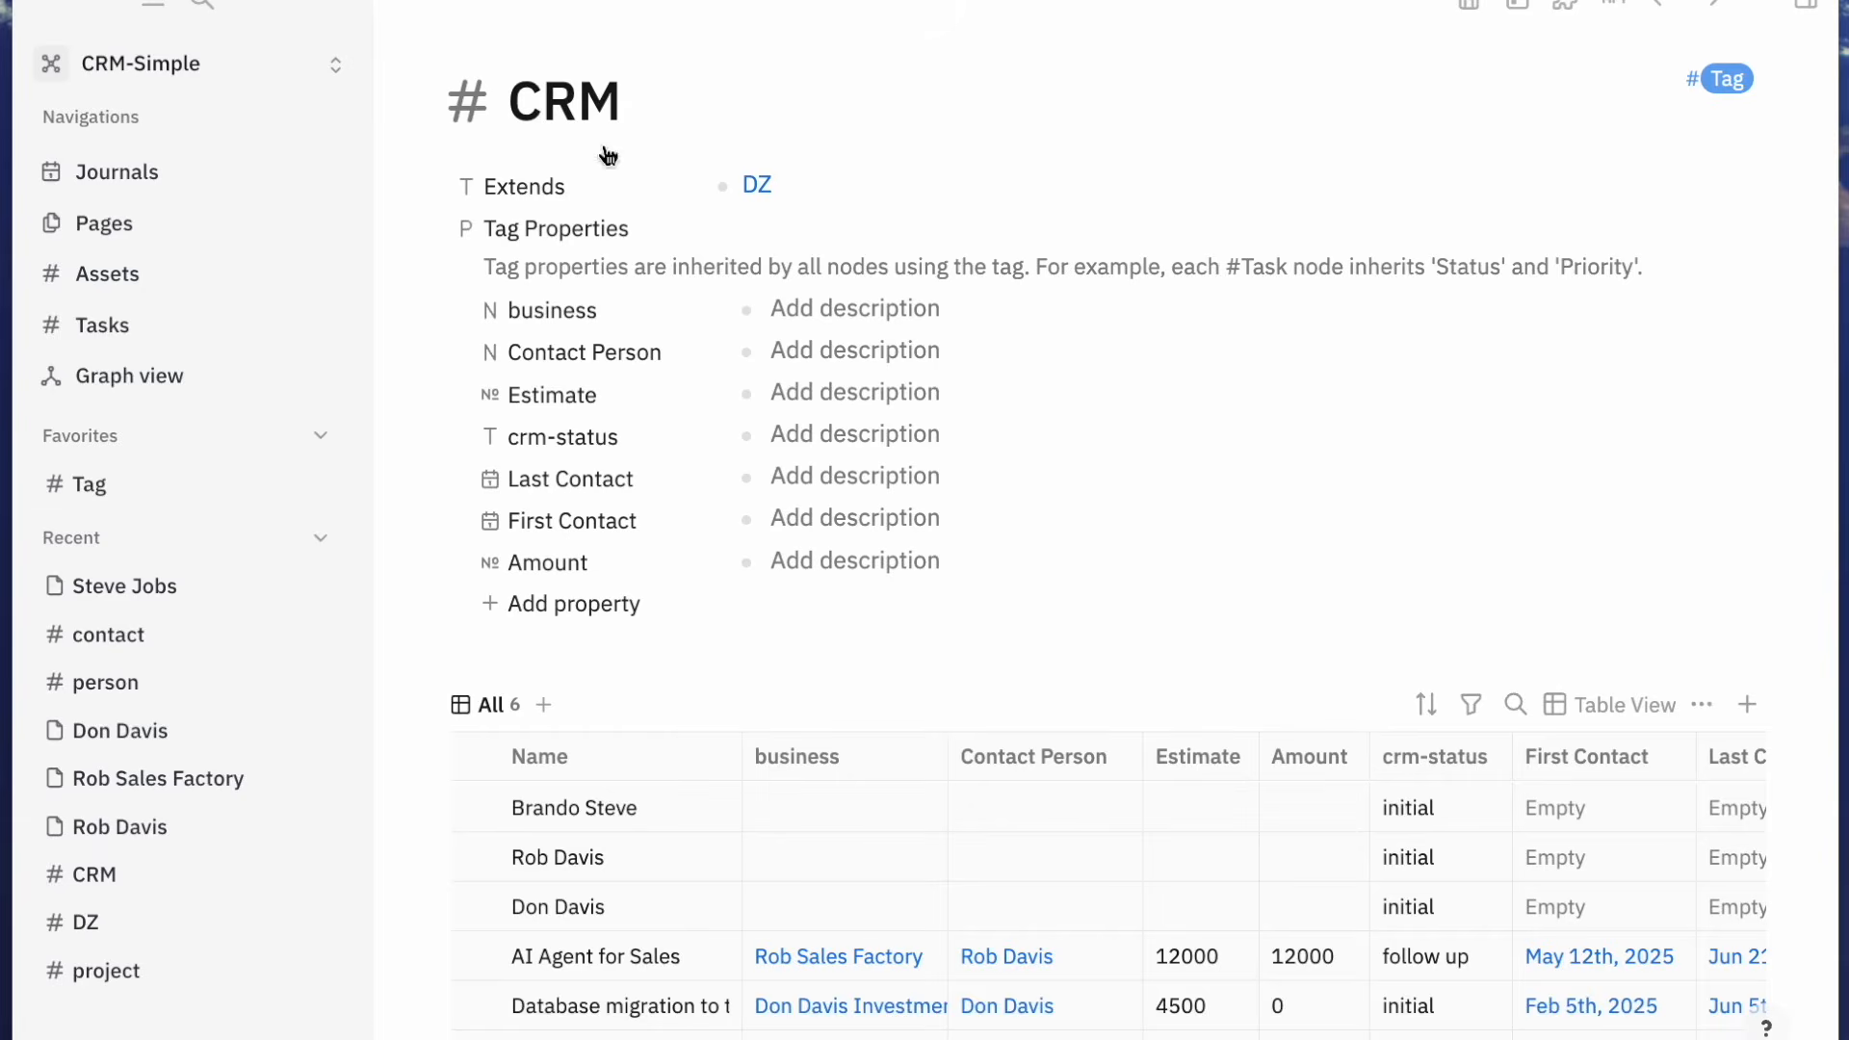
Swap CRM for DZ in contact's Extends list and view the DZ tag table
{"action": "left_click", "coordinate": [108, 636]}
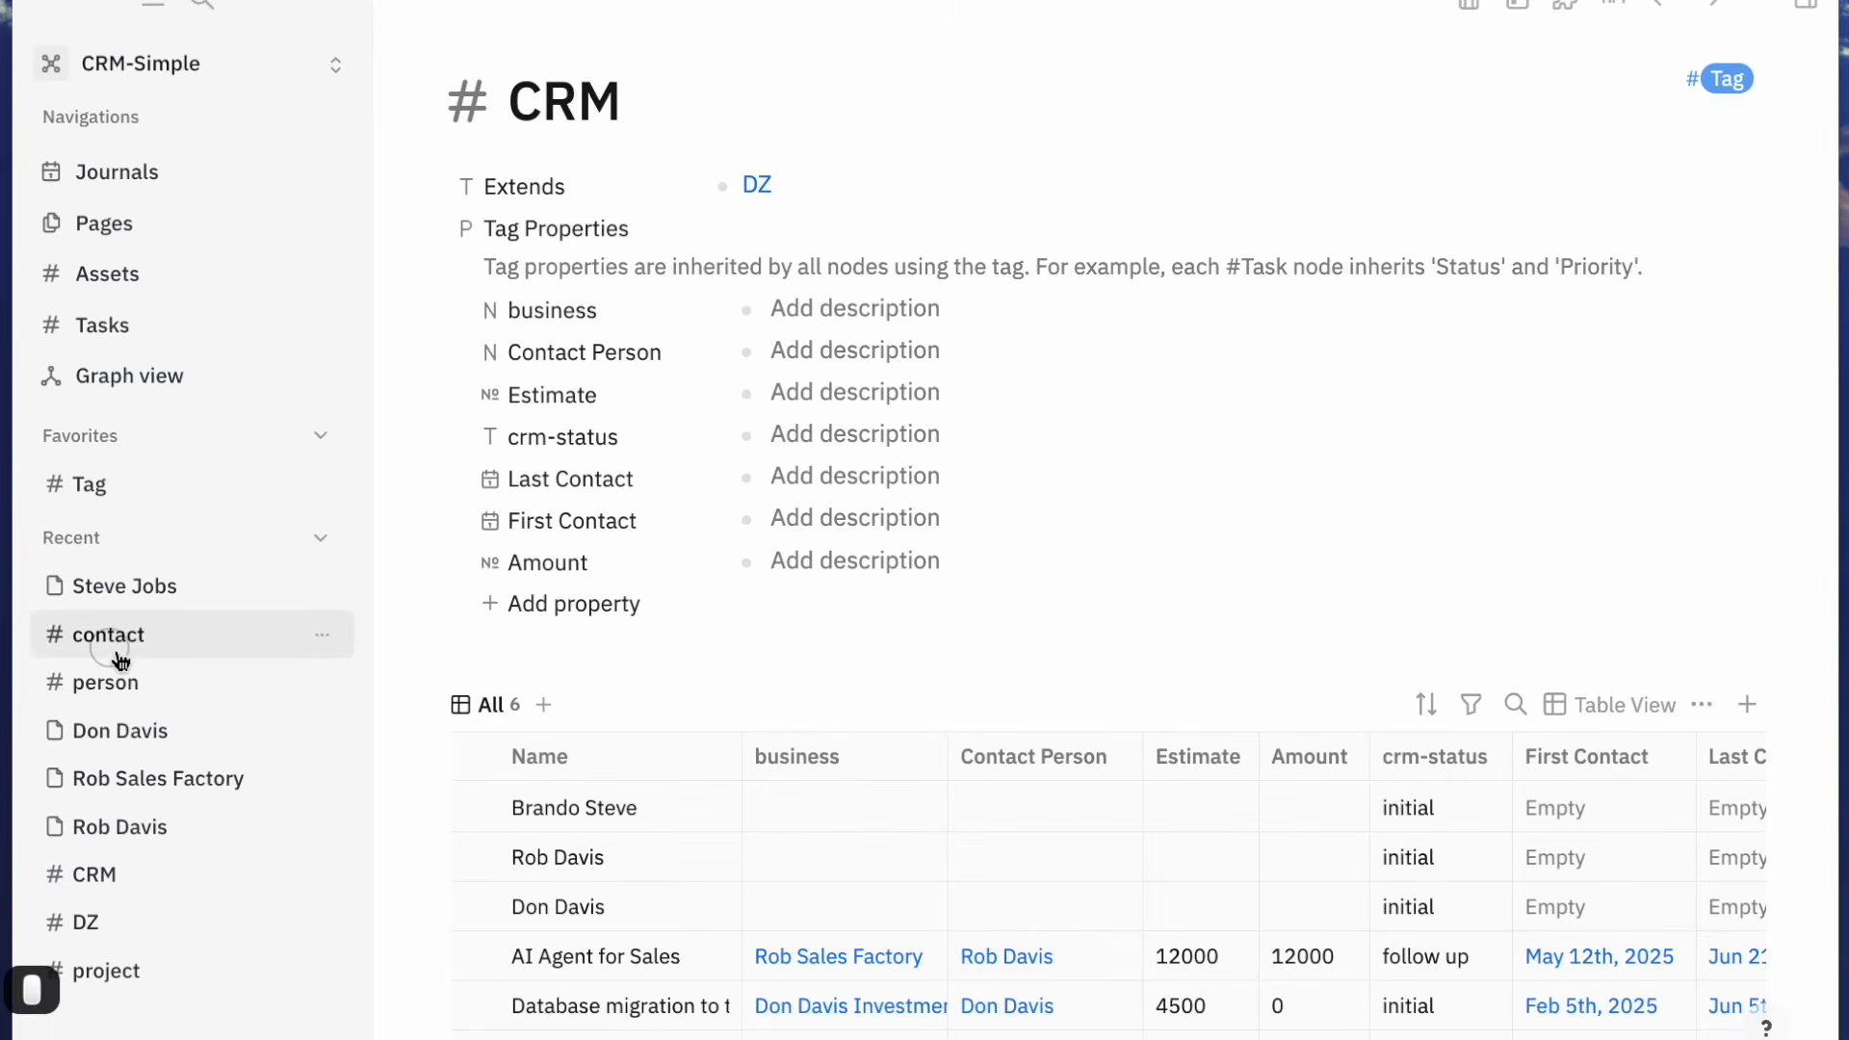
{"action": "left_click", "coordinate": [410, 103]}
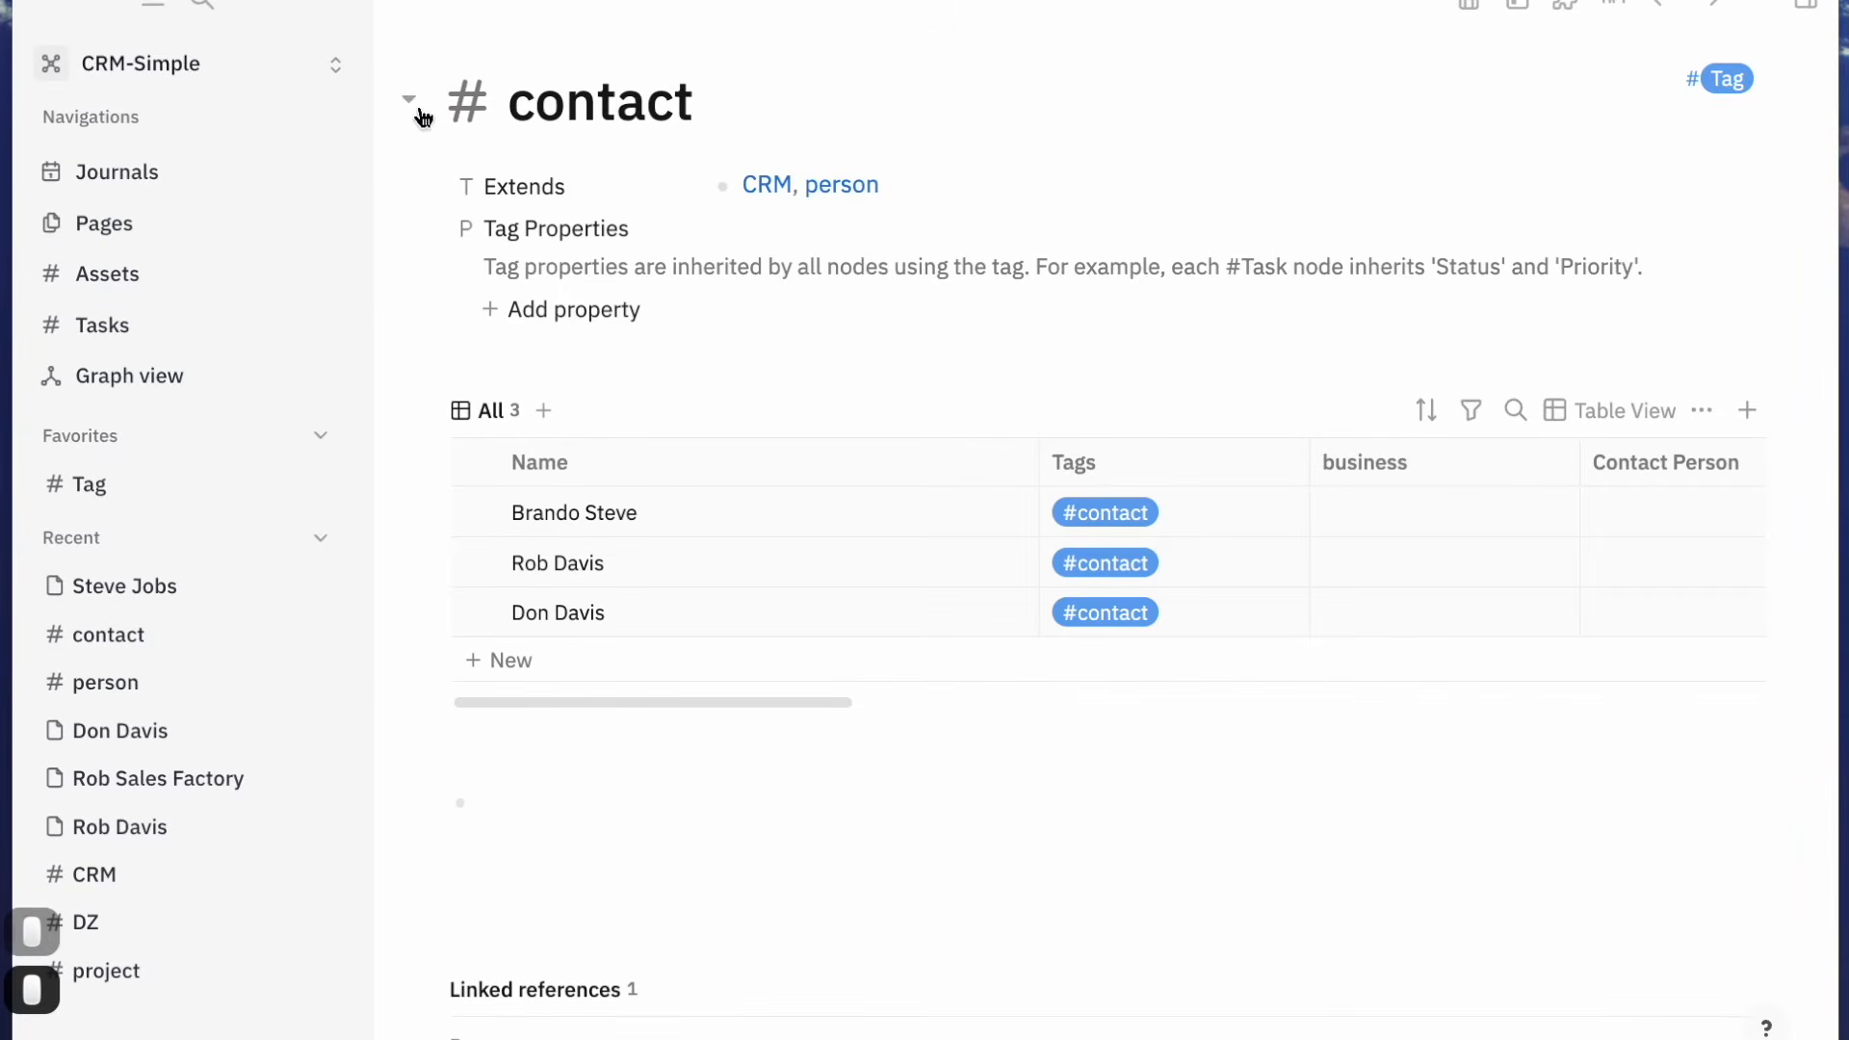
{"action": "left_click", "coordinate": [963, 203]}
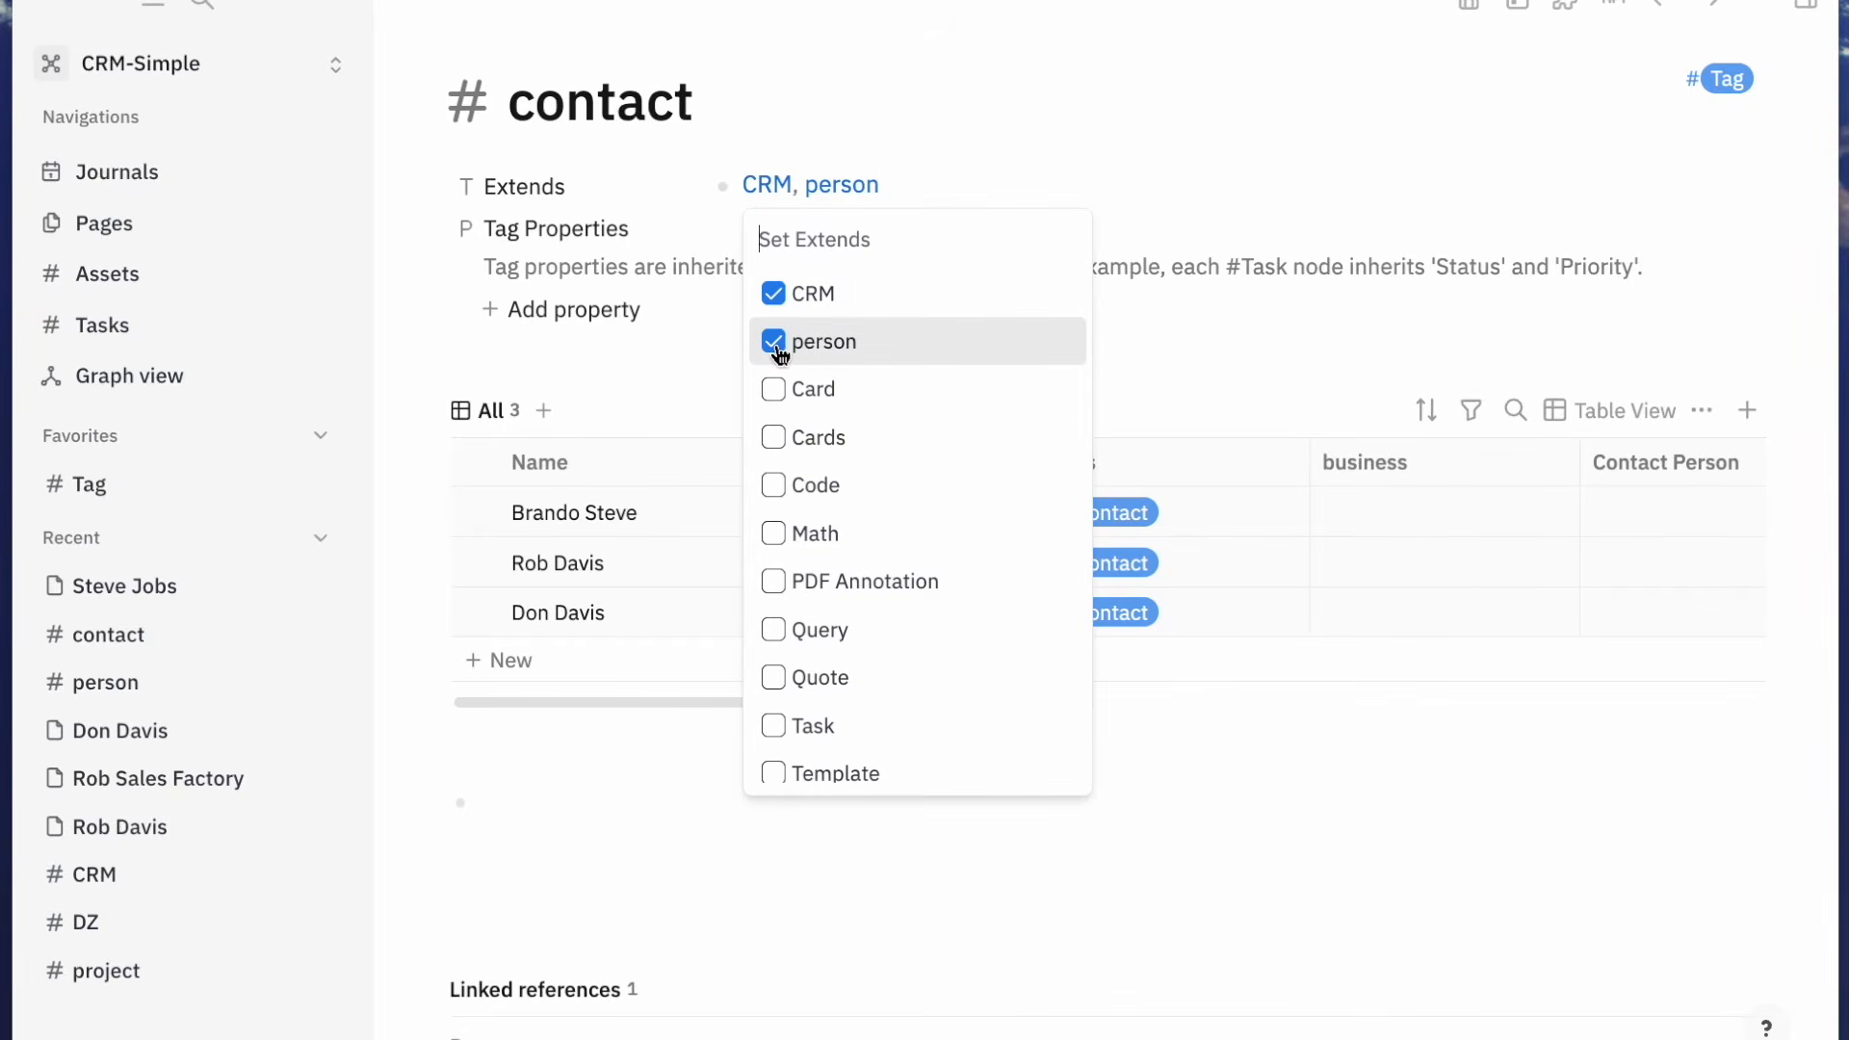
{"action": "left_click", "coordinate": [775, 295]}
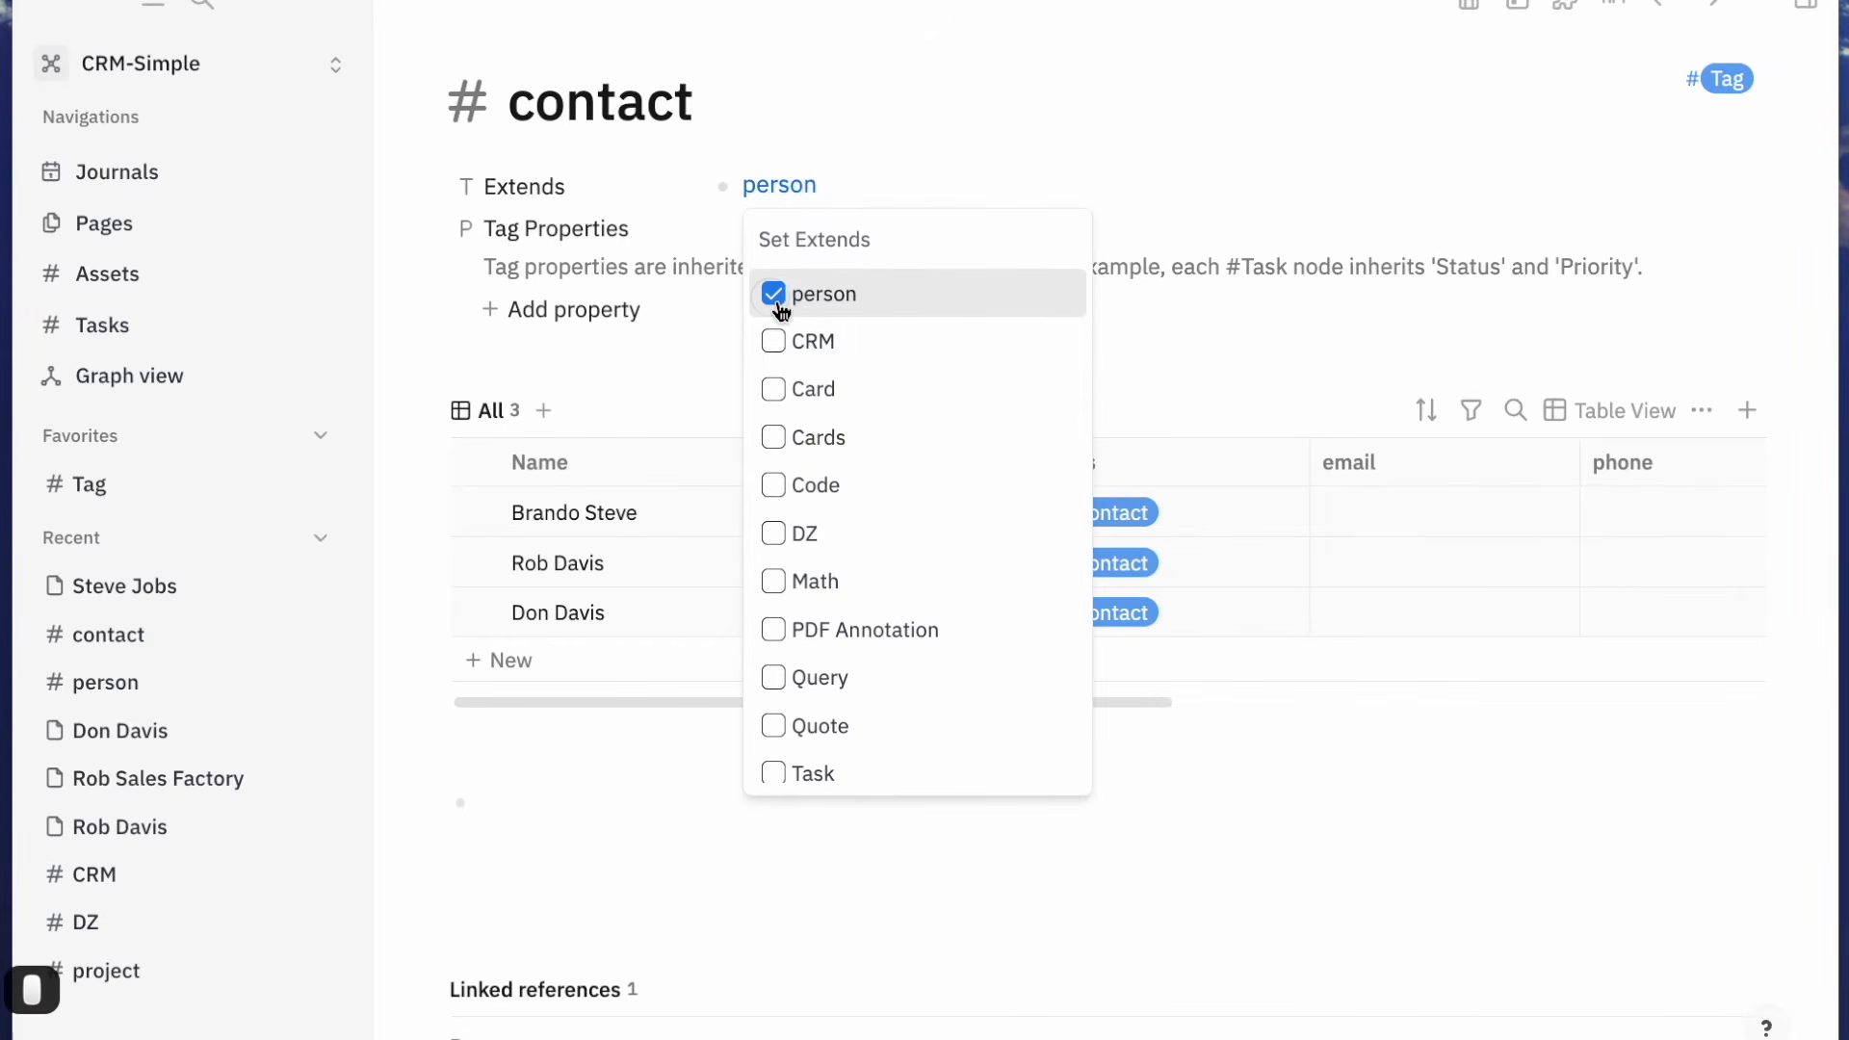
{"action": "left_click", "coordinate": [790, 537]}
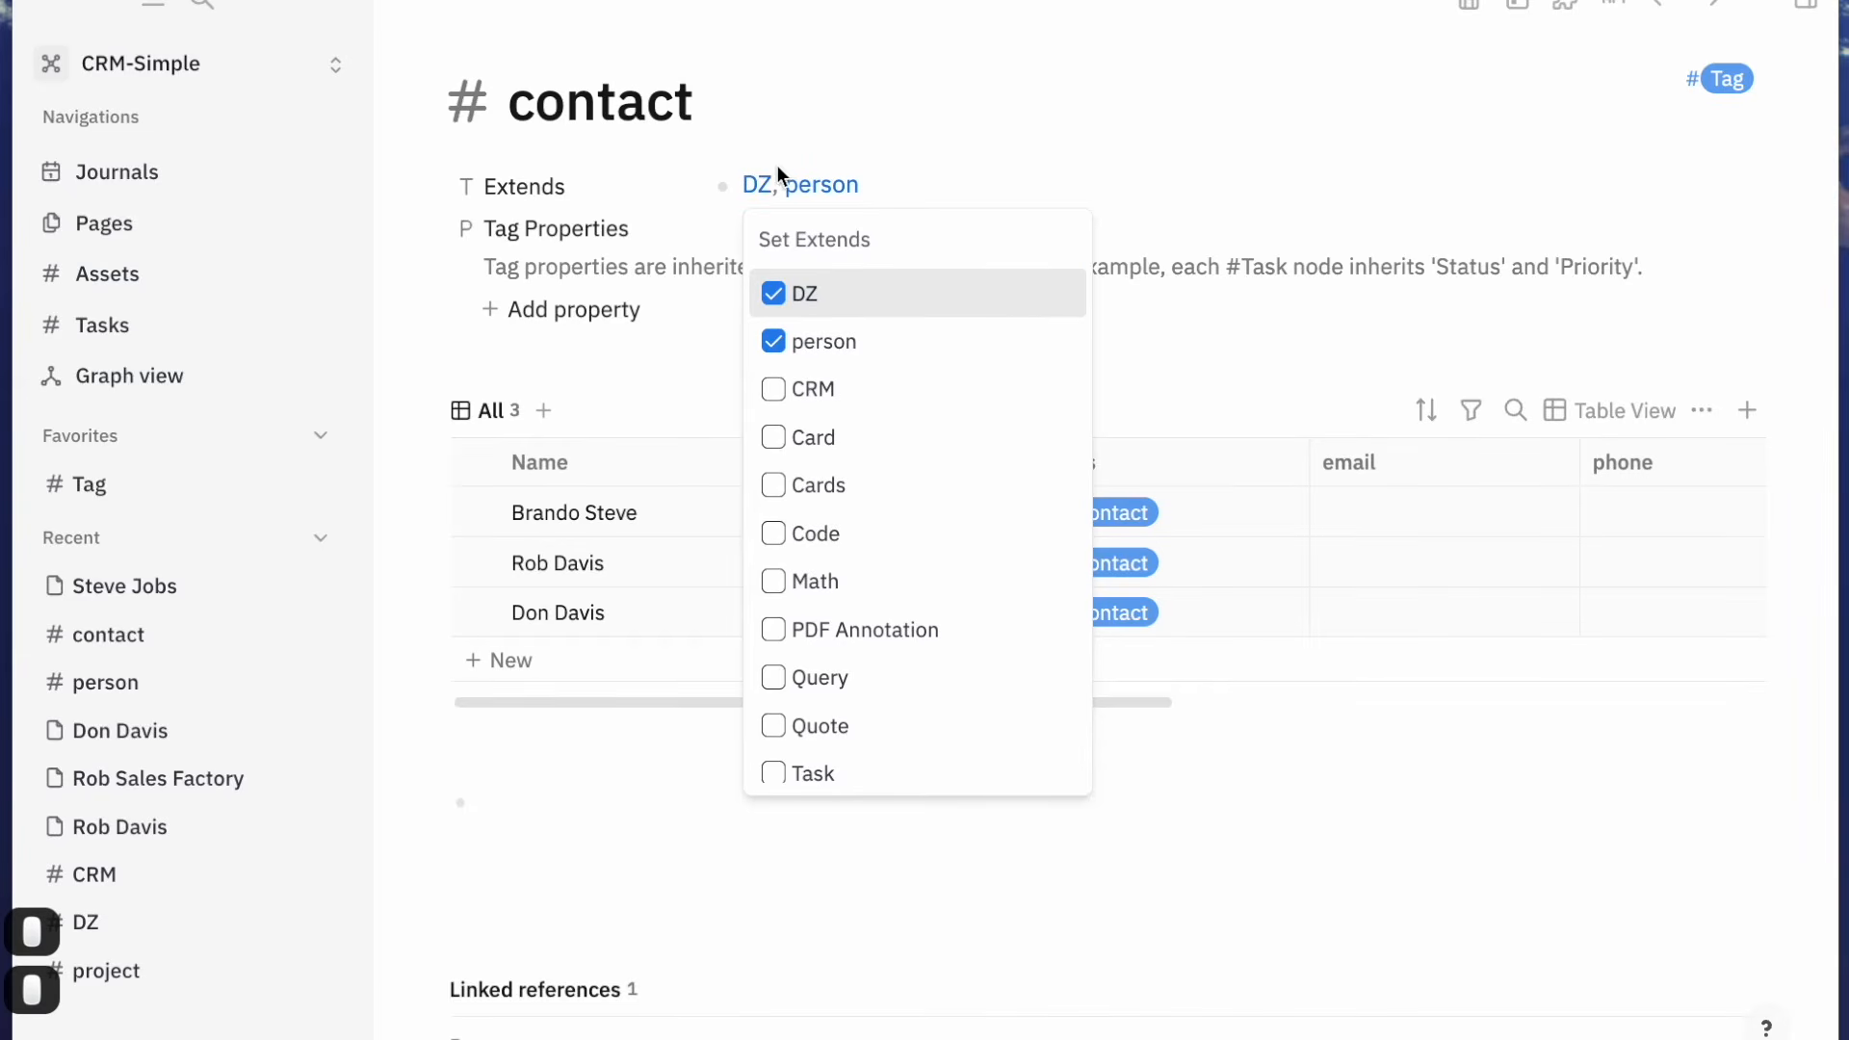
{"action": "left_click", "coordinate": [756, 183]}
{"action": "left_click", "coordinate": [761, 185]}
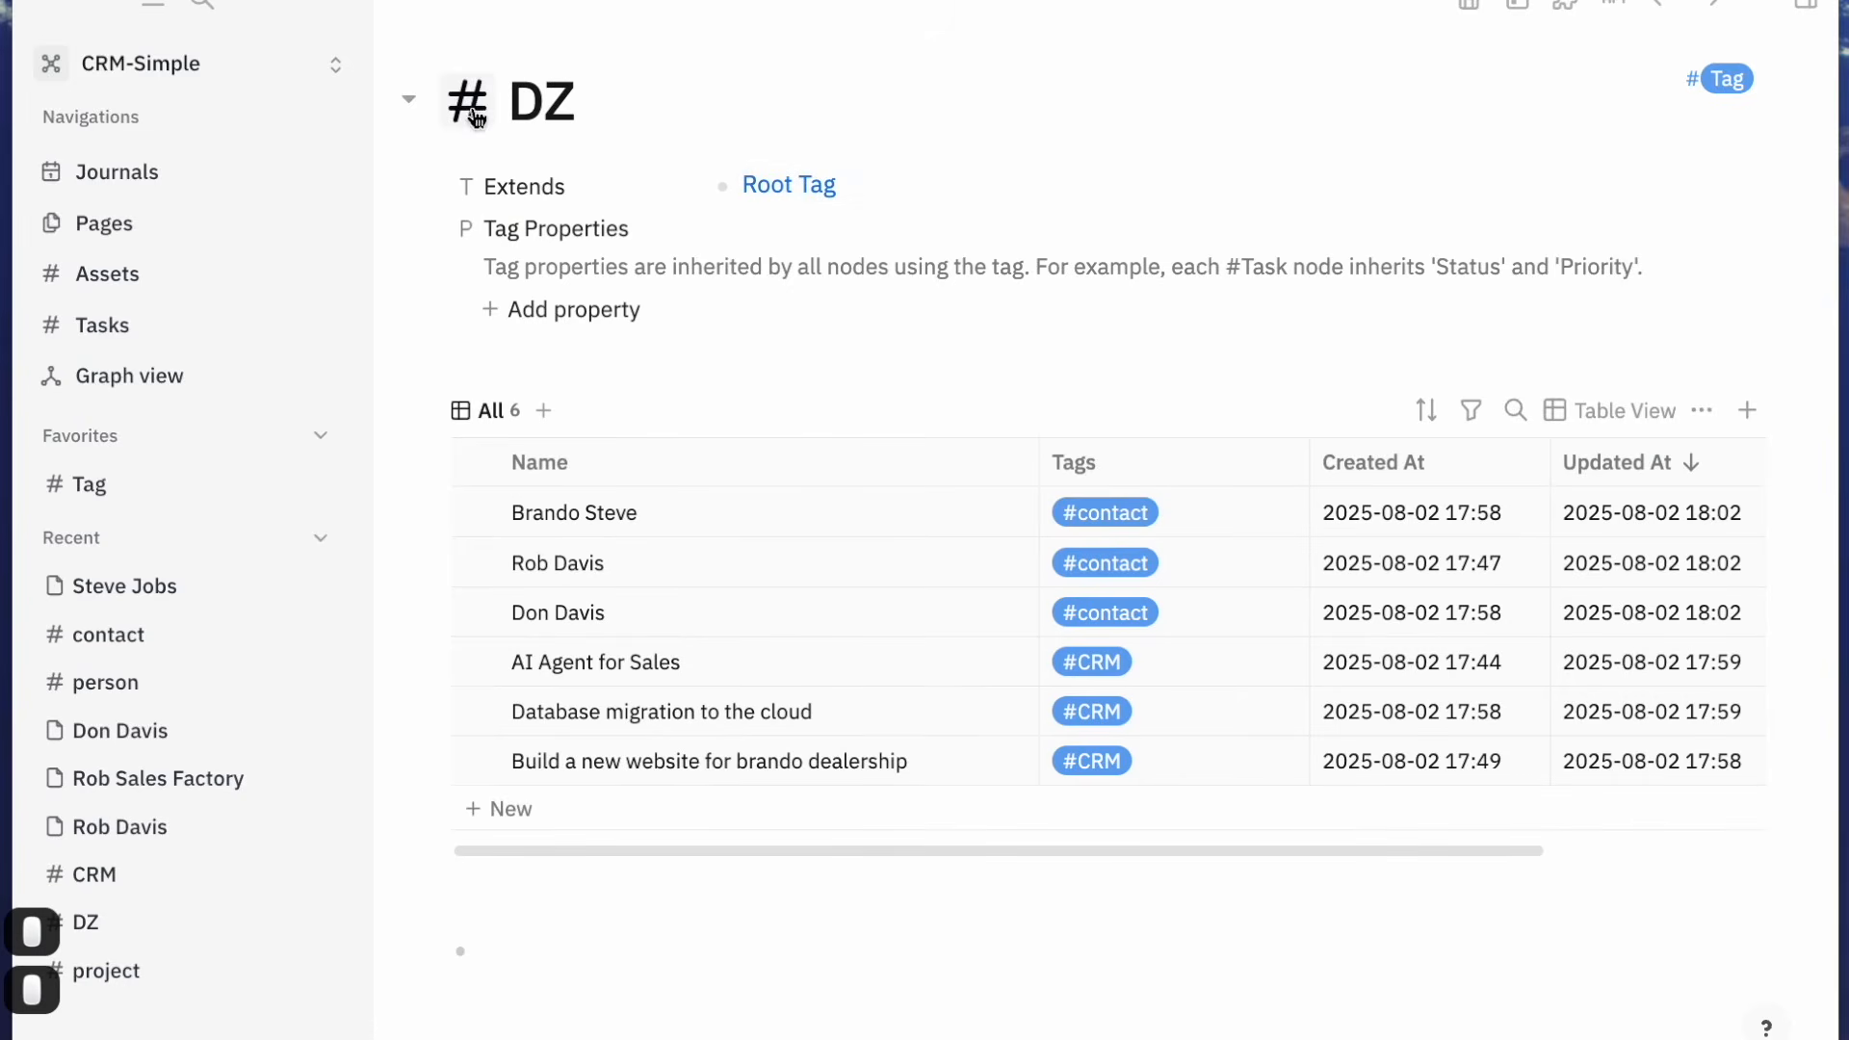
{"action": "scroll", "coordinate": [776, 627], "scroll_direction": "down", "scroll_amount": 5}
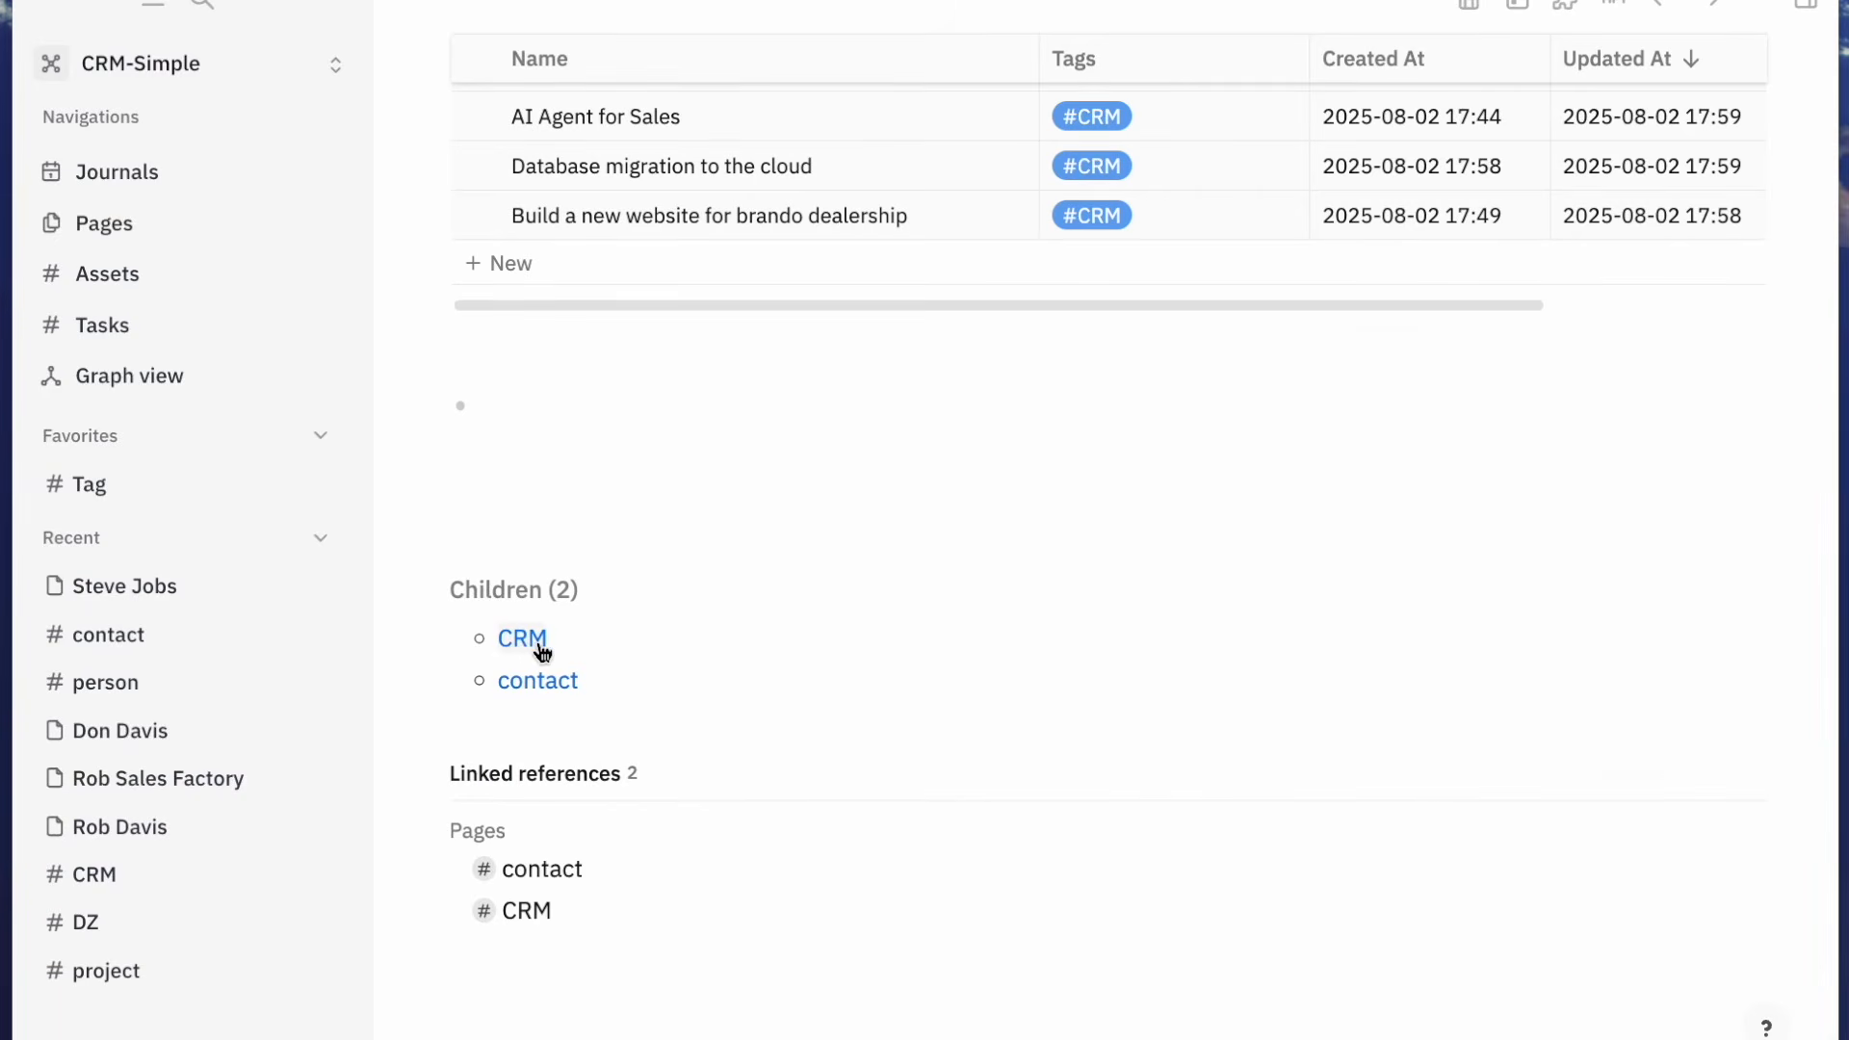
{"action": "scroll", "coordinate": [776, 613], "scroll_direction": "up", "scroll_amount": 5}
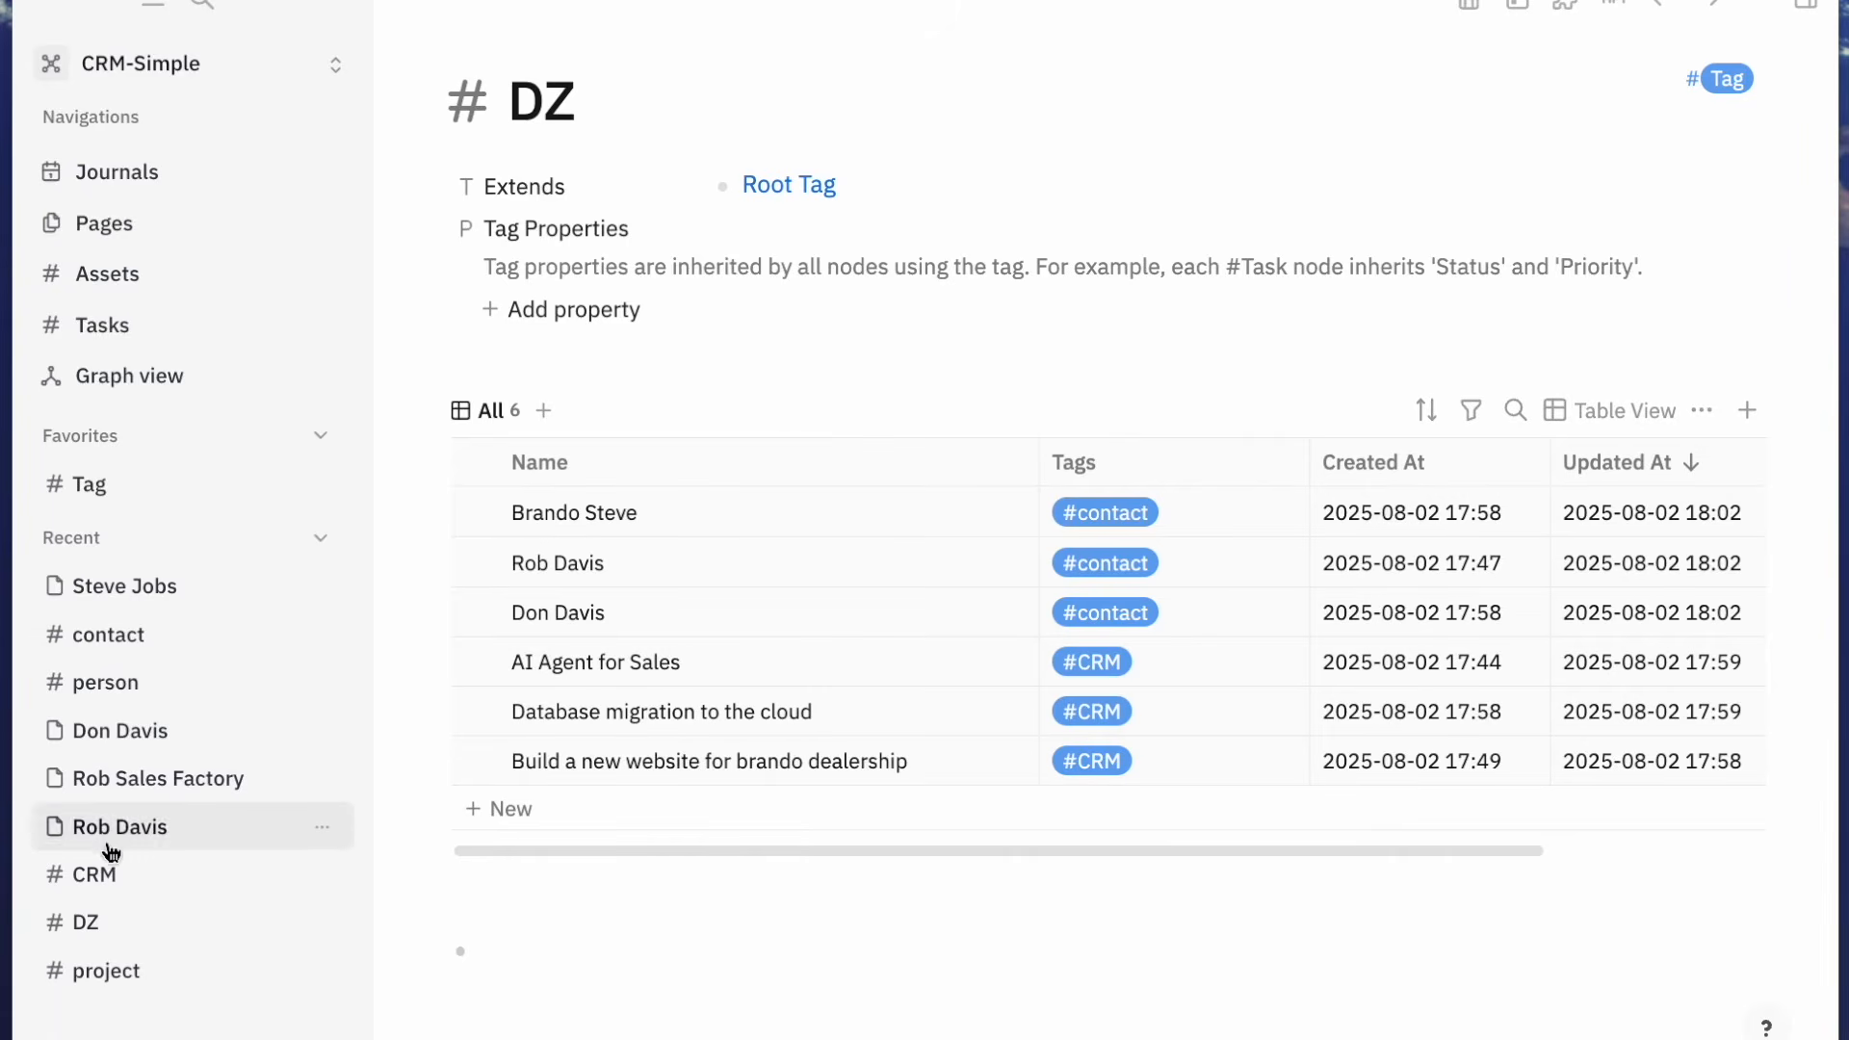
{"action": "left_click", "coordinate": [108, 878]}
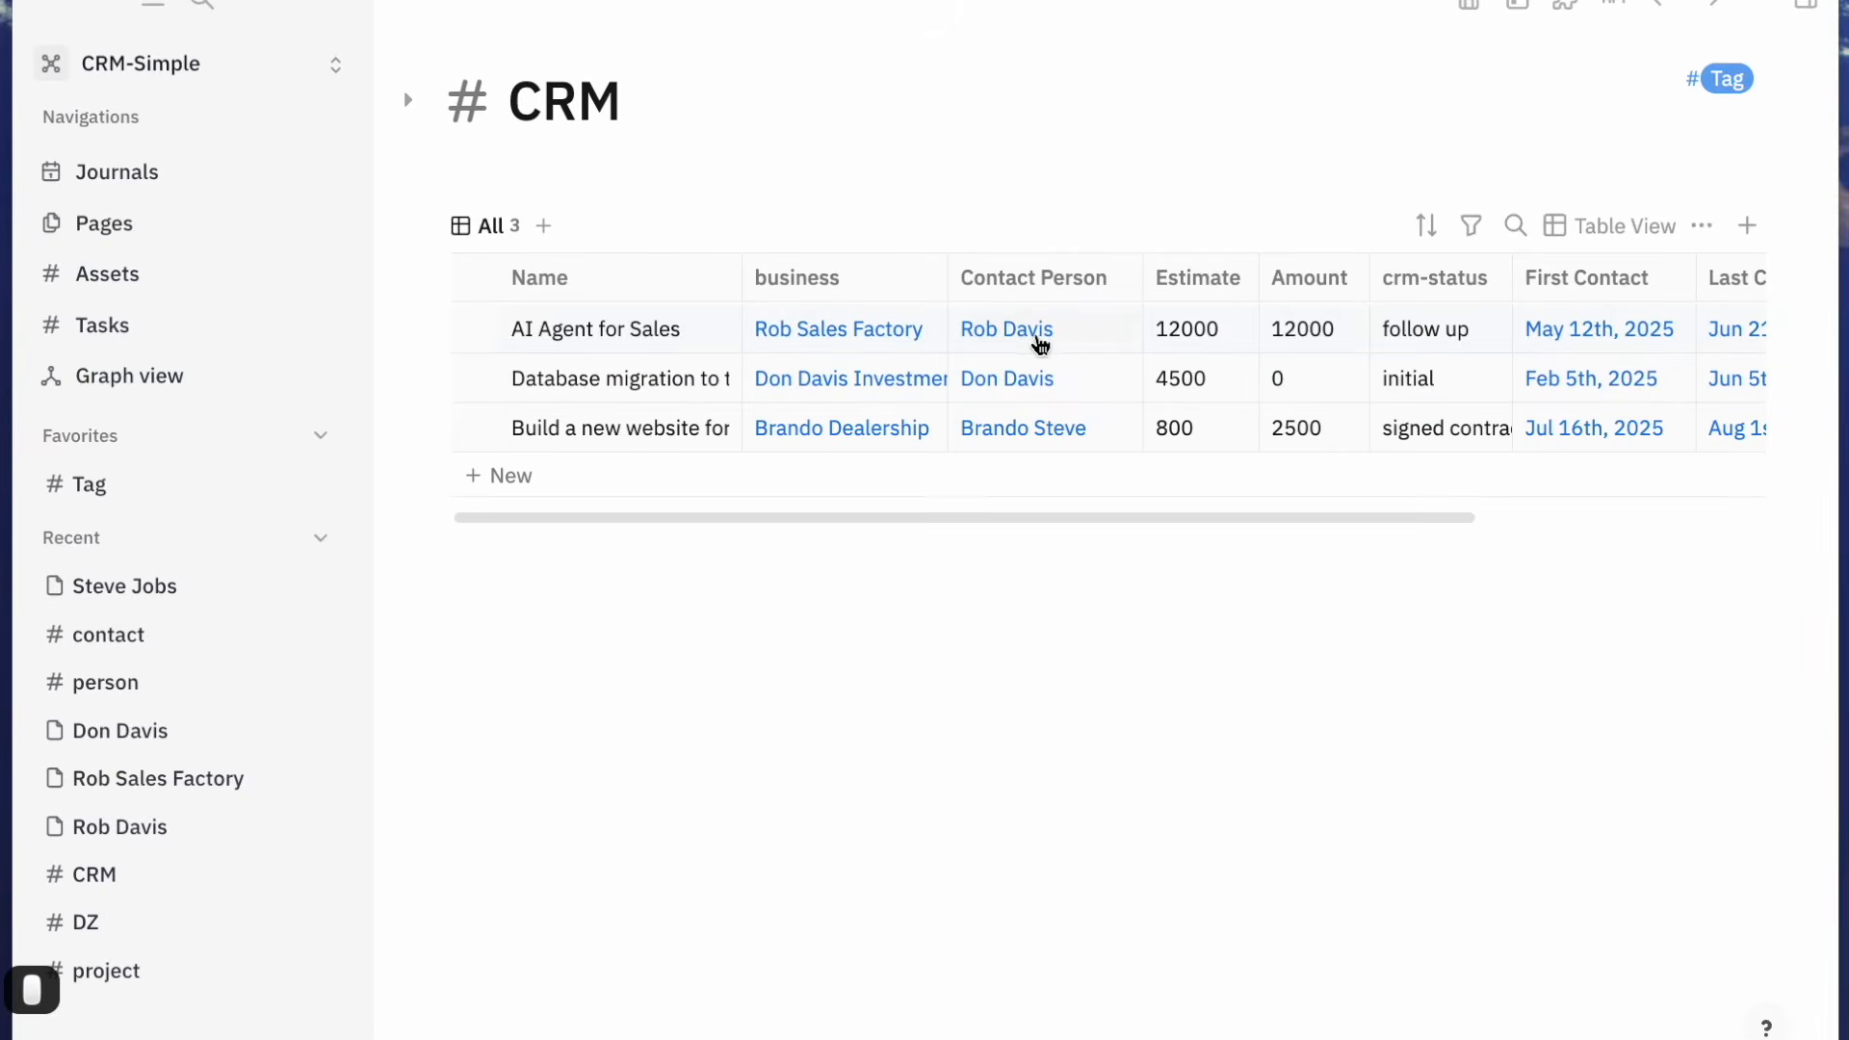
{"action": "left_click", "coordinate": [1038, 334]}
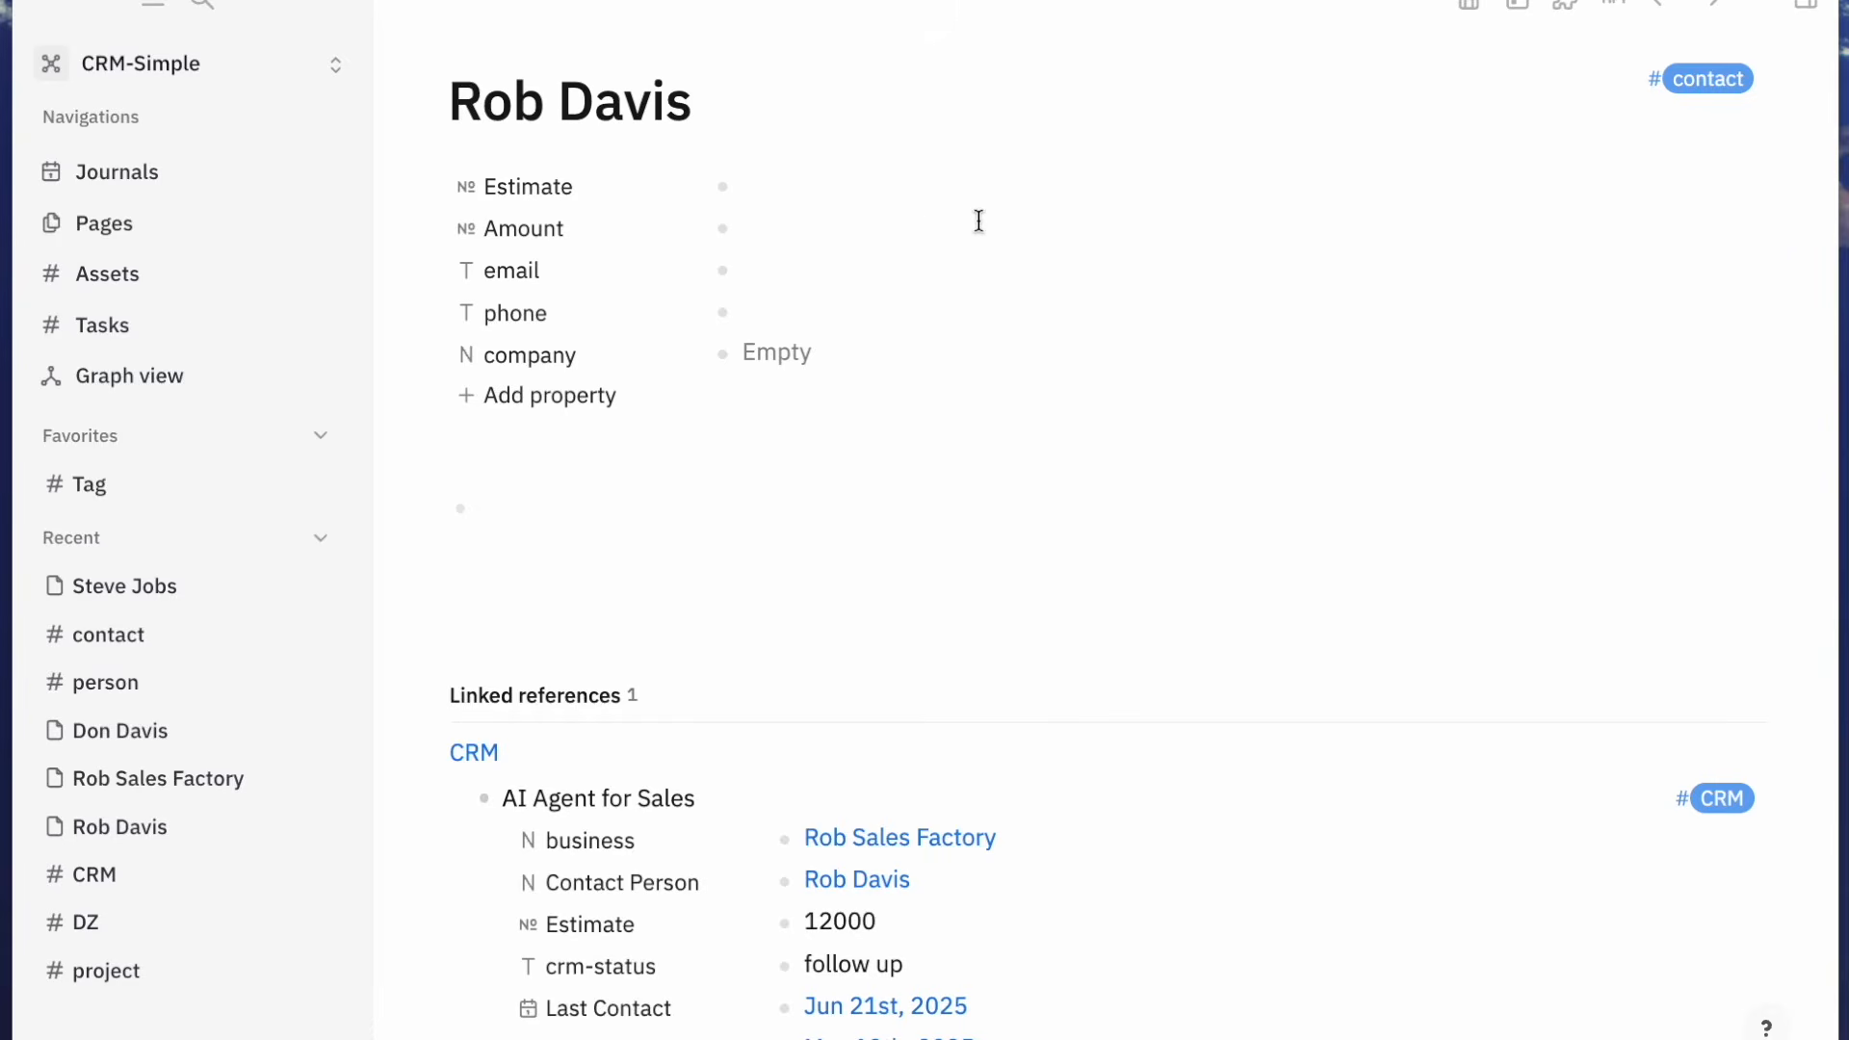
{"action": "key", "text": "super+bracketright"}
{"action": "key", "text": "super+bracketleft"}
{"action": "key", "text": "super+bracketleft"}
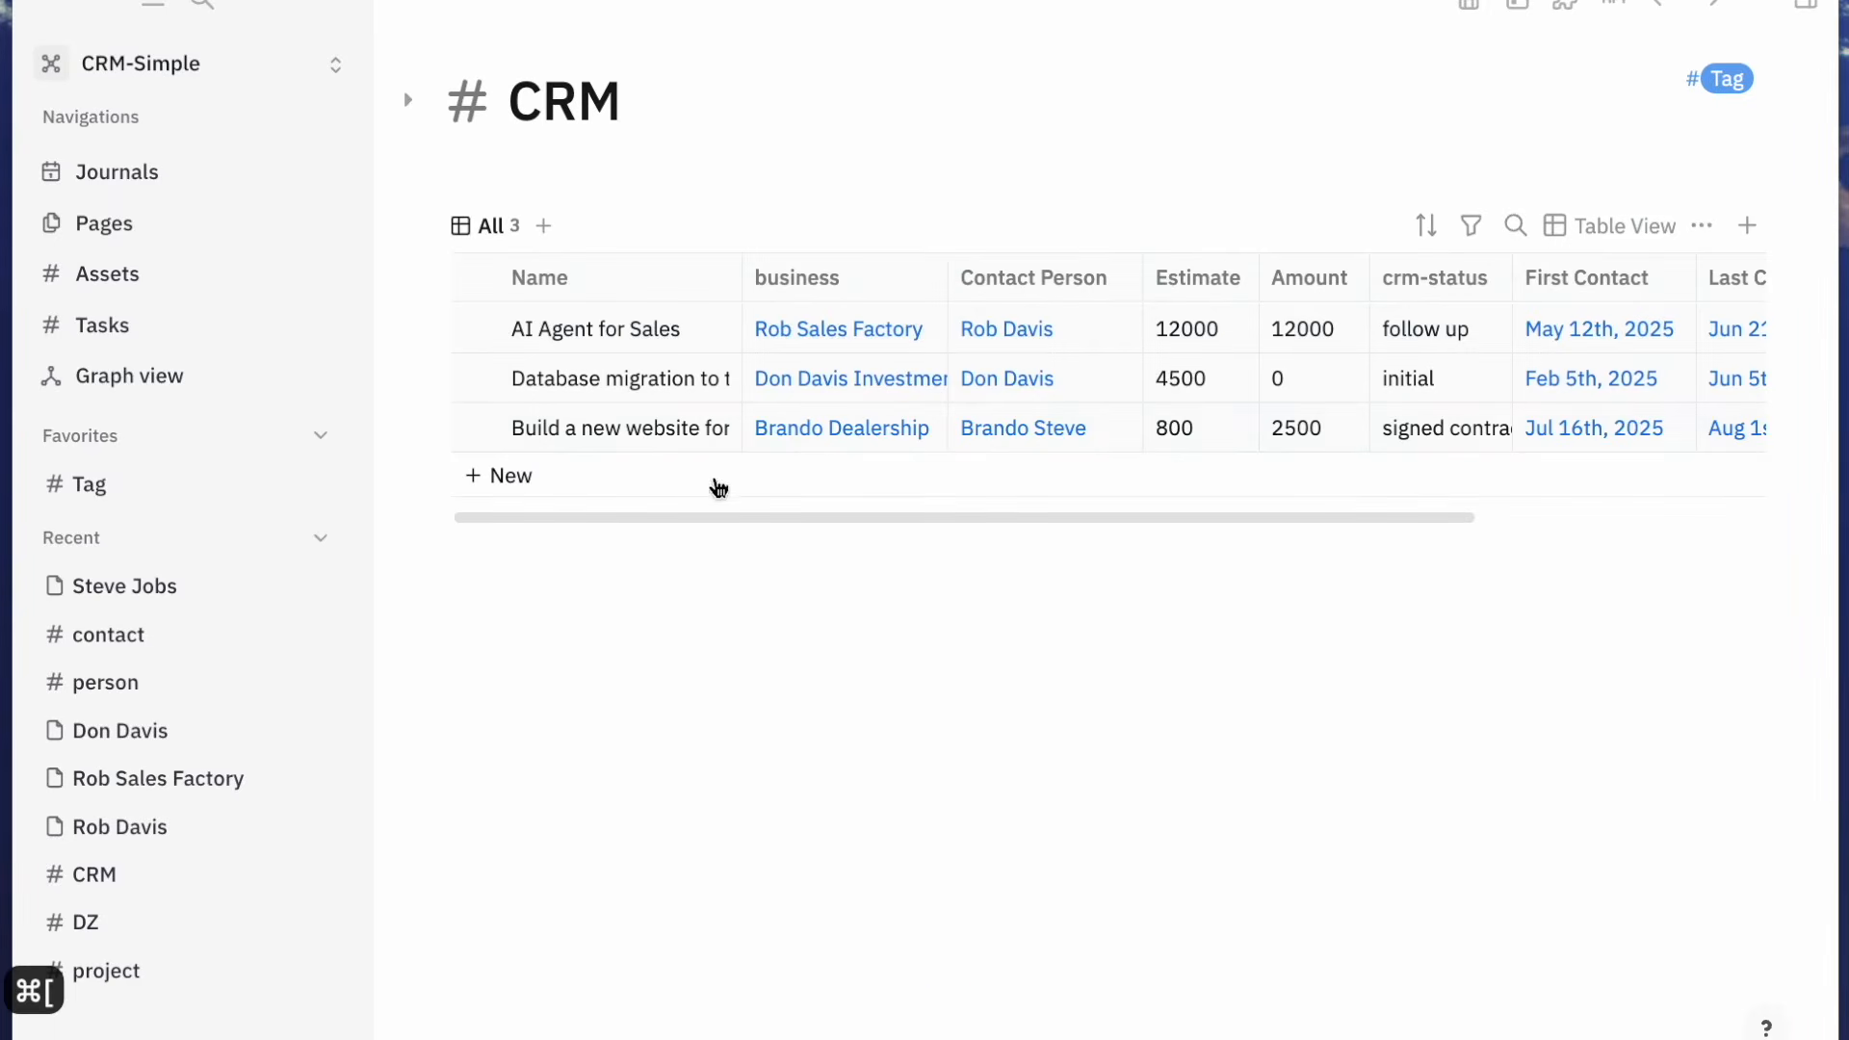
{"action": "left_click", "coordinate": [408, 101]}
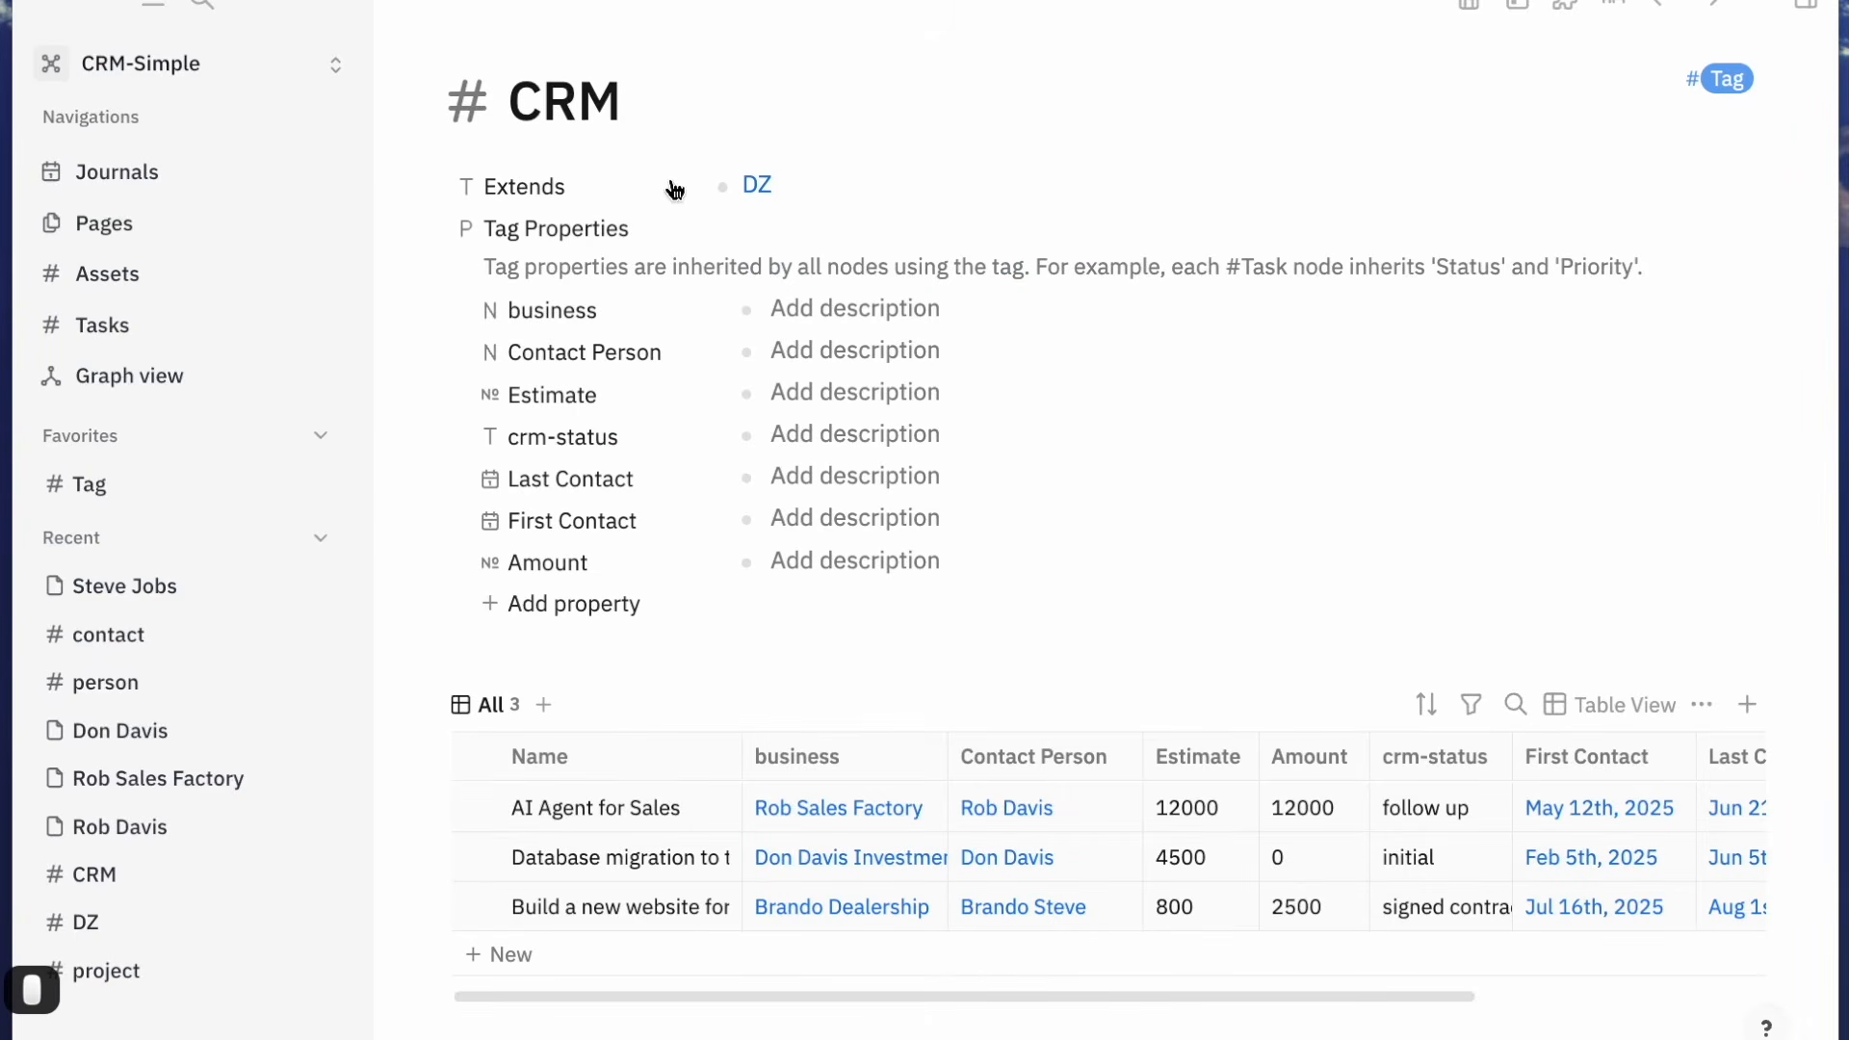
{"action": "scroll", "coordinate": [581, 853], "scroll_direction": "down", "scroll_amount": 3}
{"action": "left_click", "coordinate": [104, 888]}
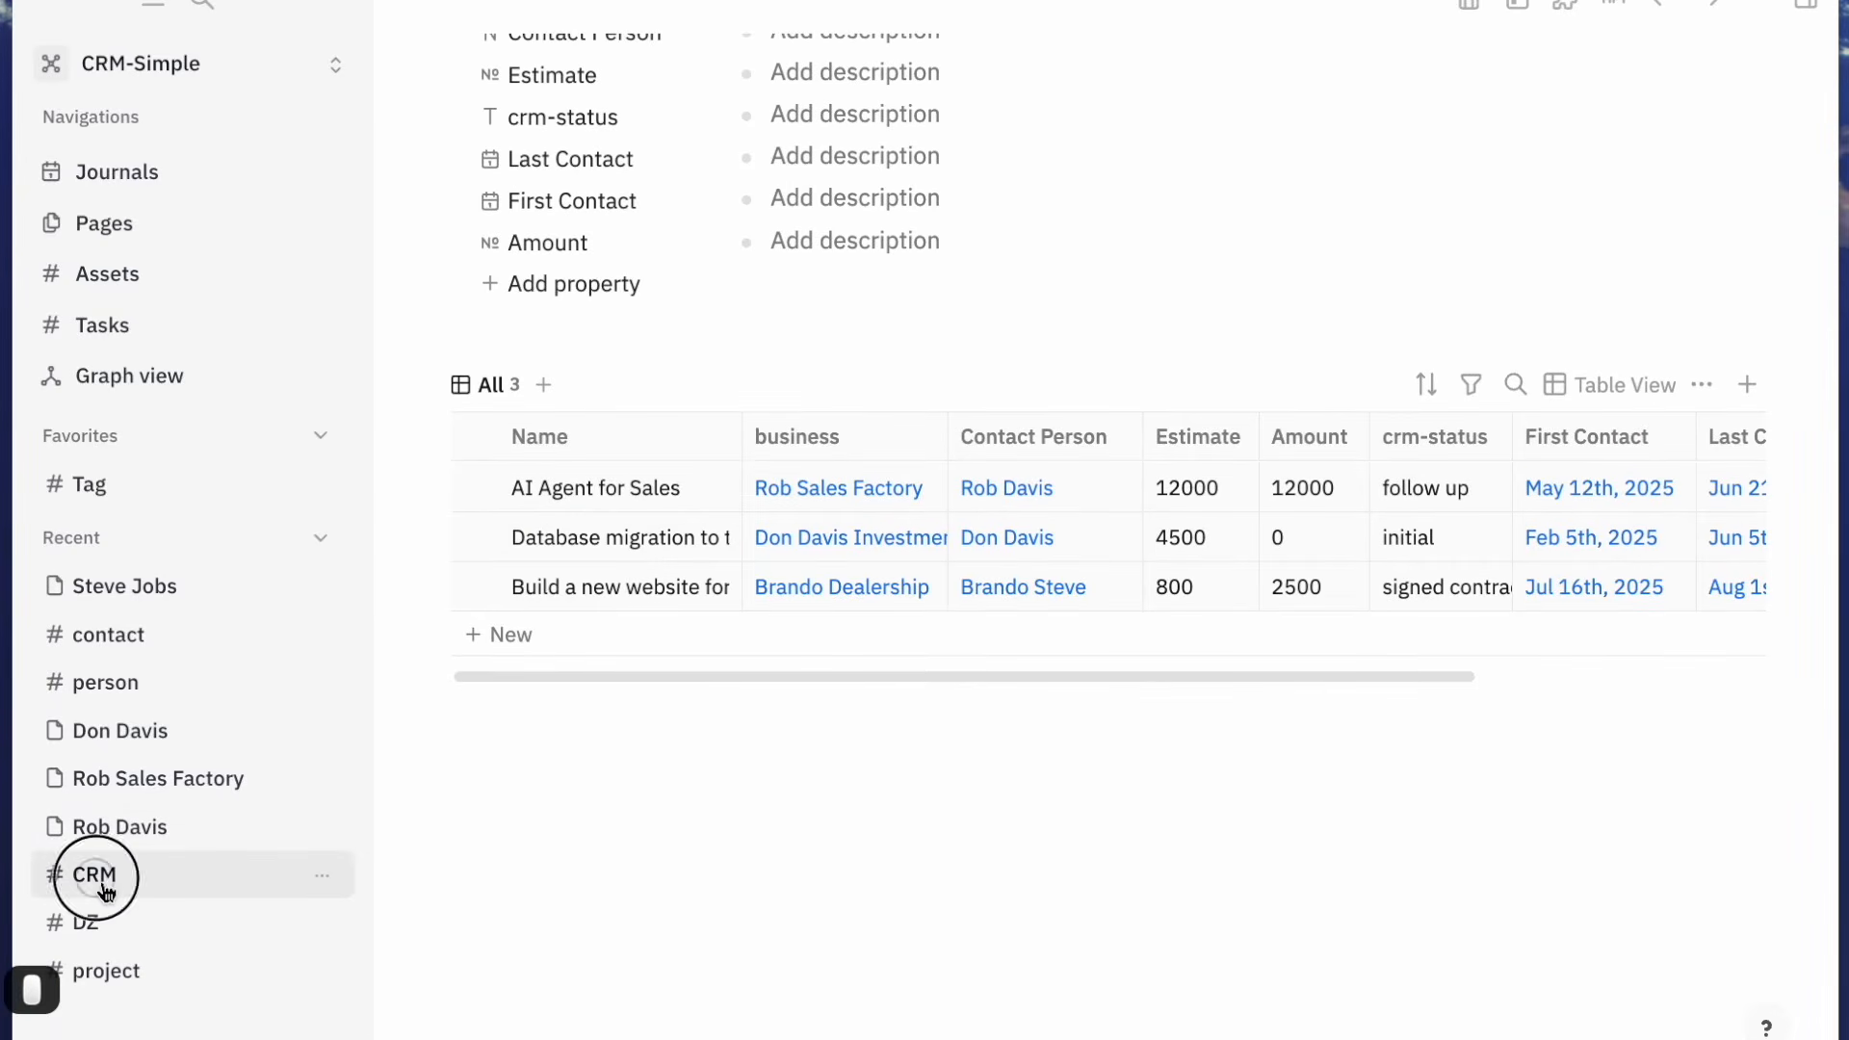
{"action": "left_click", "coordinate": [114, 888]}
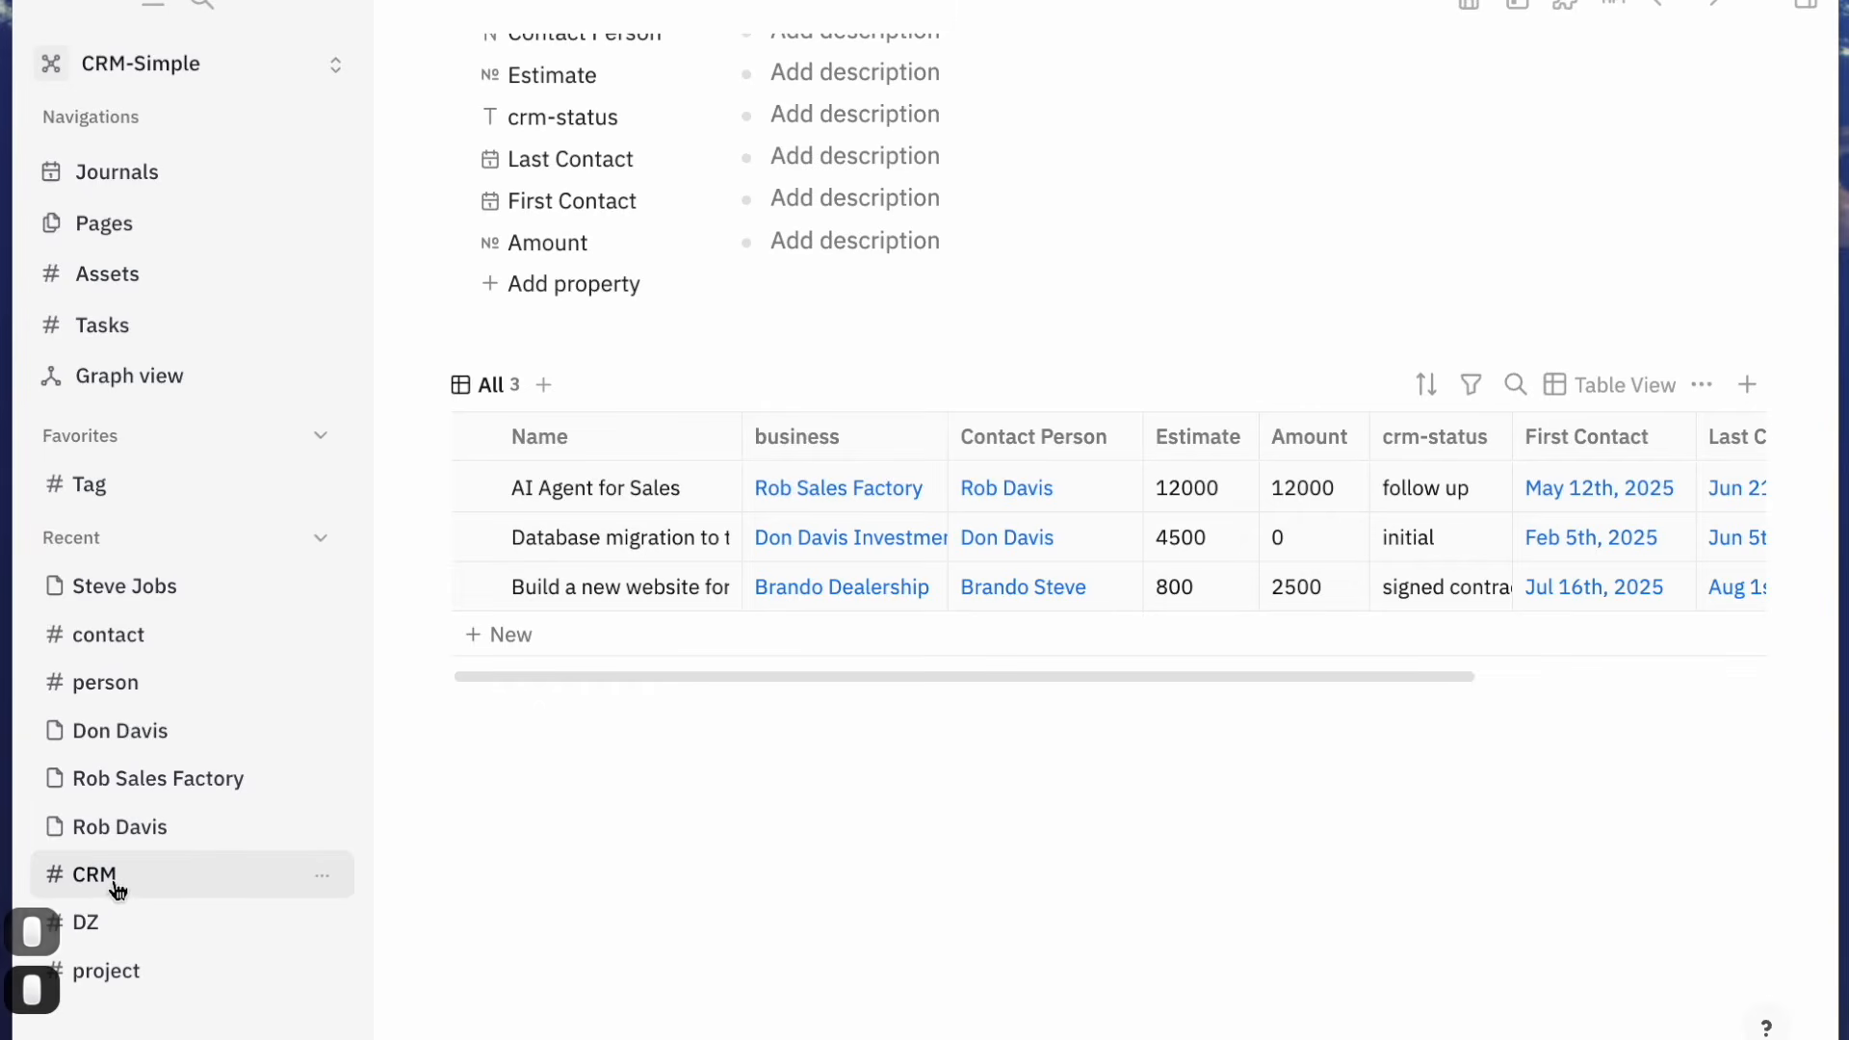
{"action": "left_click", "coordinate": [113, 927]}
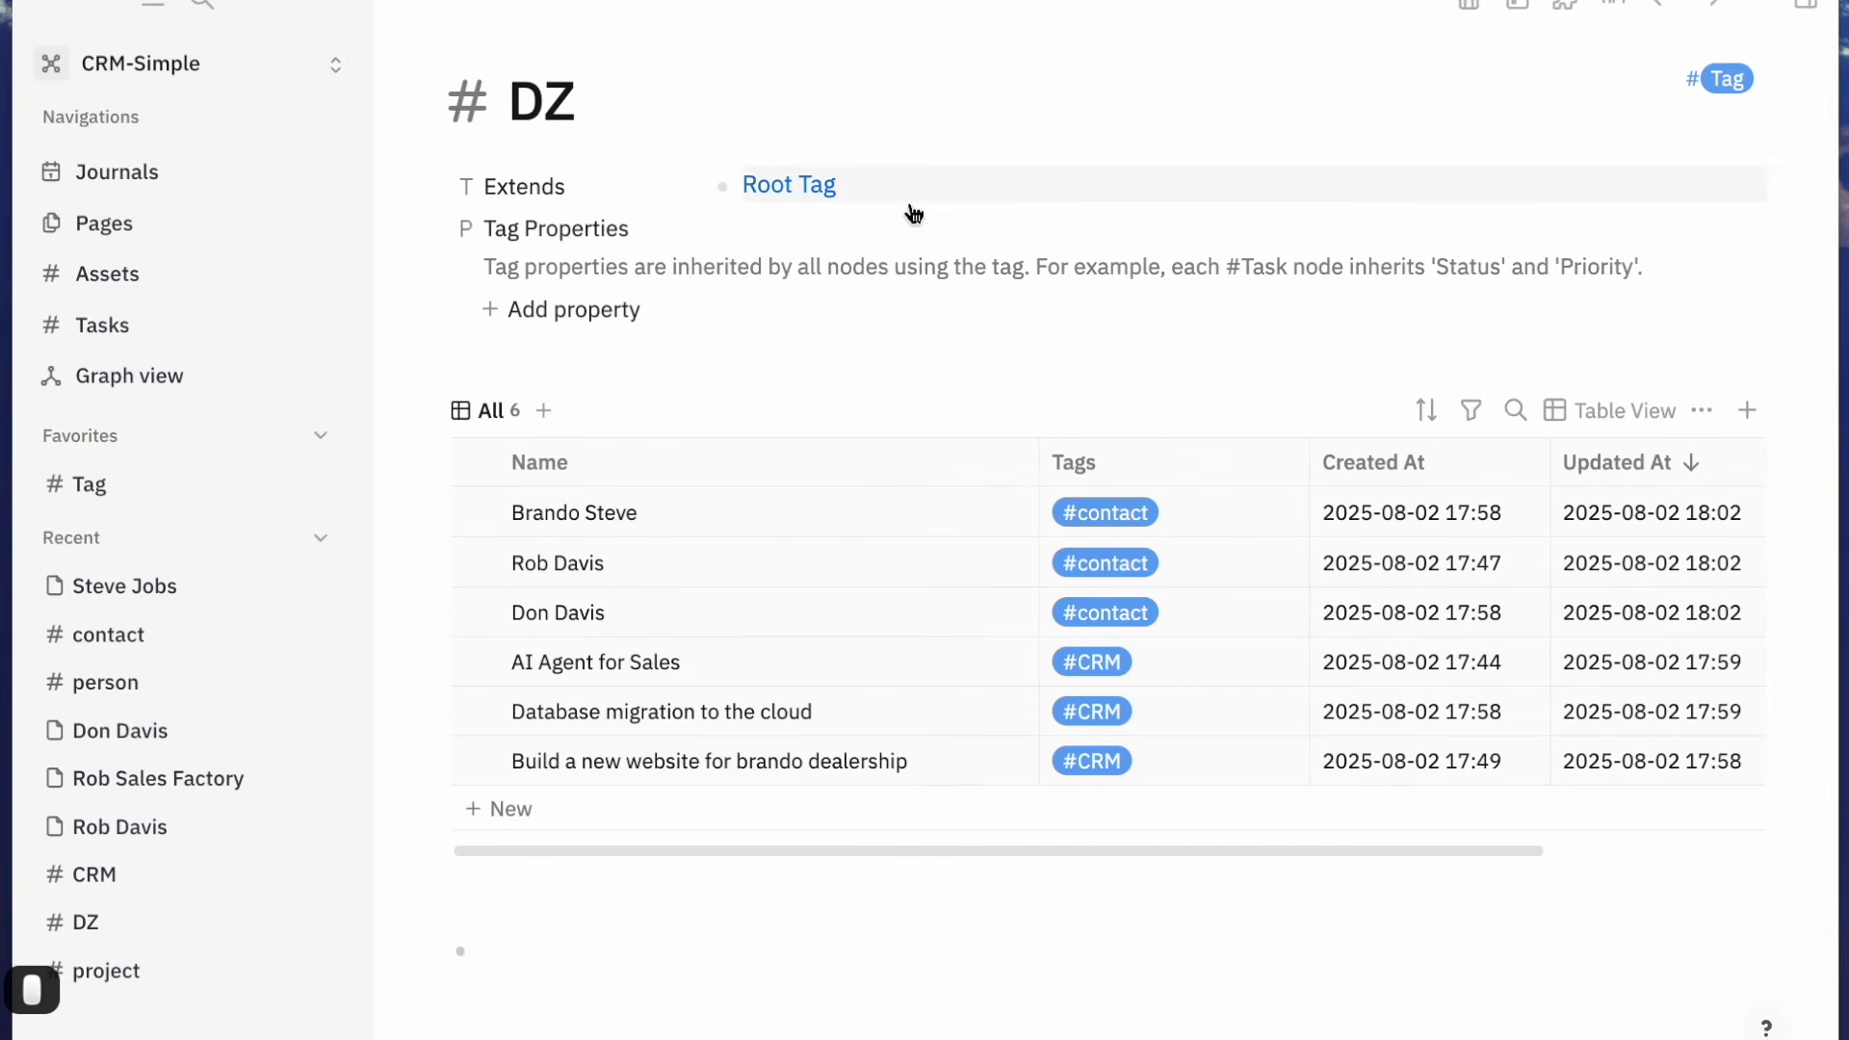
Open the contact tag from DZ's children, expand its settings, then return to DZ
{"action": "scroll", "coordinate": [907, 884], "scroll_direction": "down", "scroll_amount": 5}
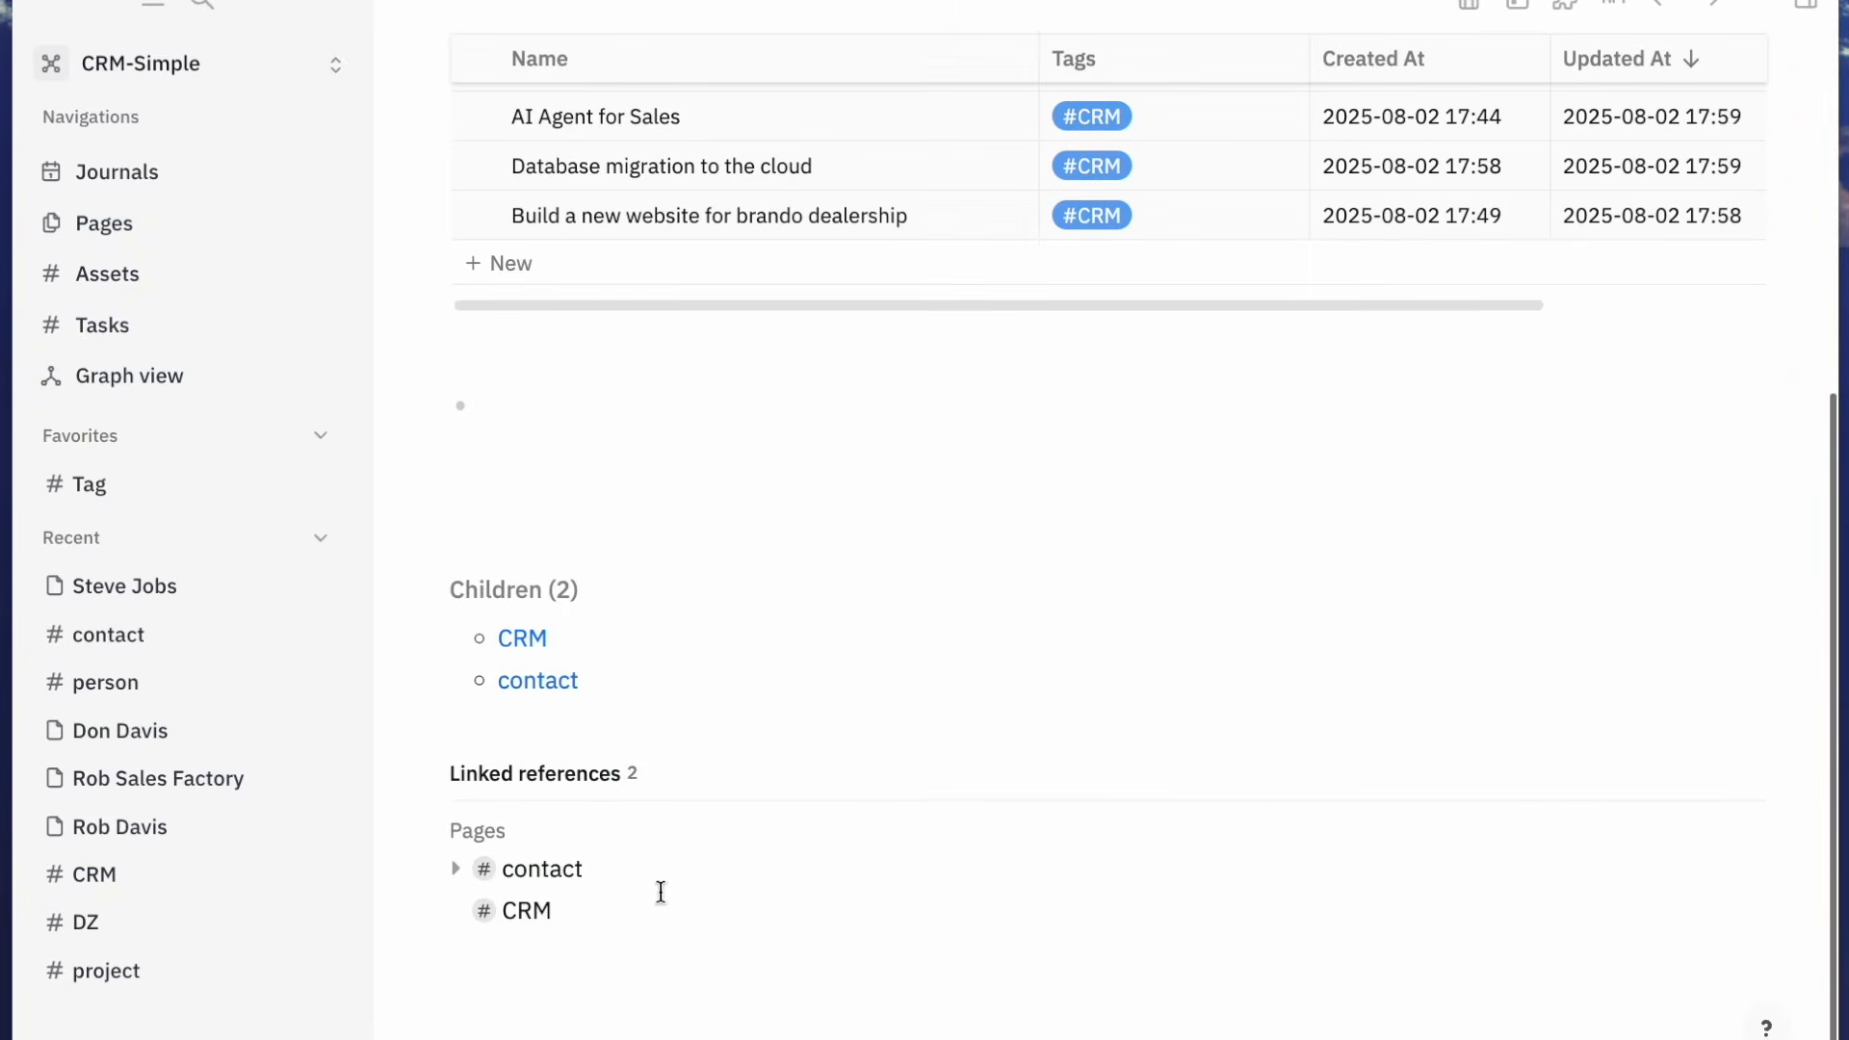
{"action": "left_click", "coordinate": [526, 686]}
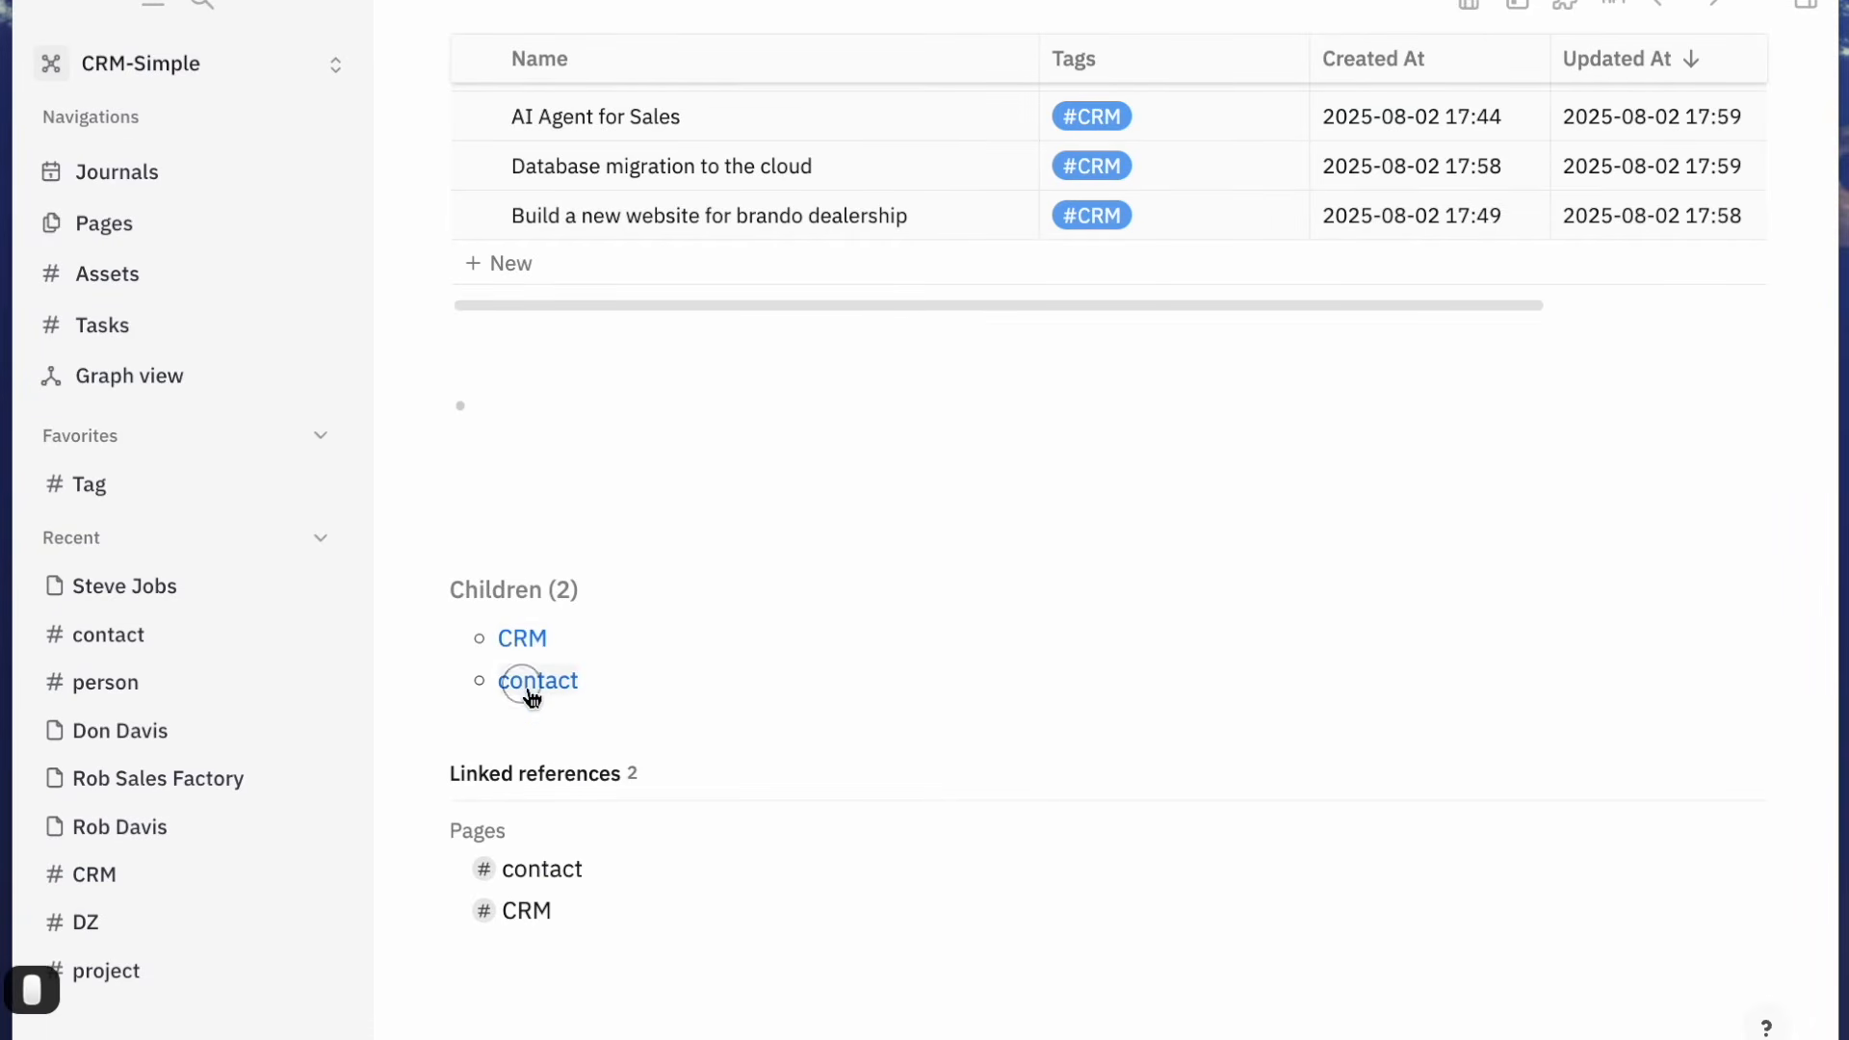
{"action": "left_click", "coordinate": [429, 107]}
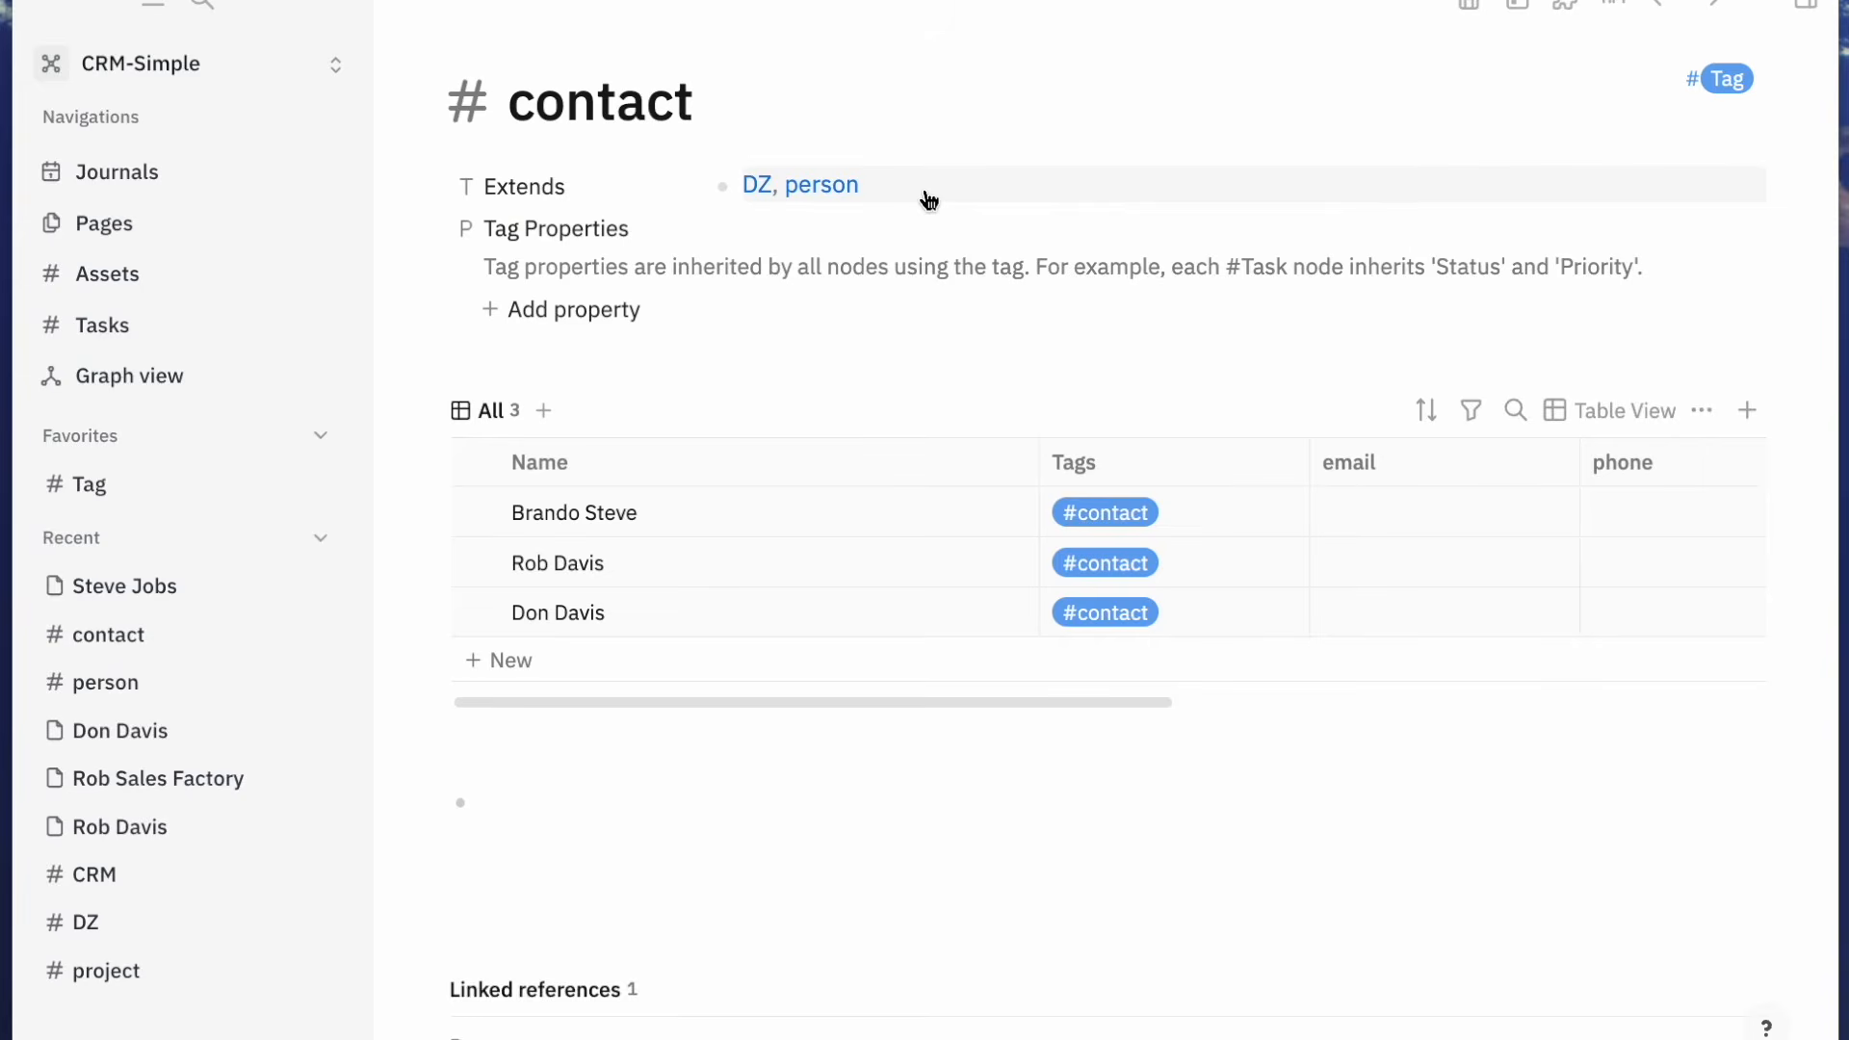
{"action": "key", "text": "super+bracketleft"}
Open the CRM tag from DZ's children and expand its seven-property tag settings
{"action": "left_click", "coordinate": [511, 755]}
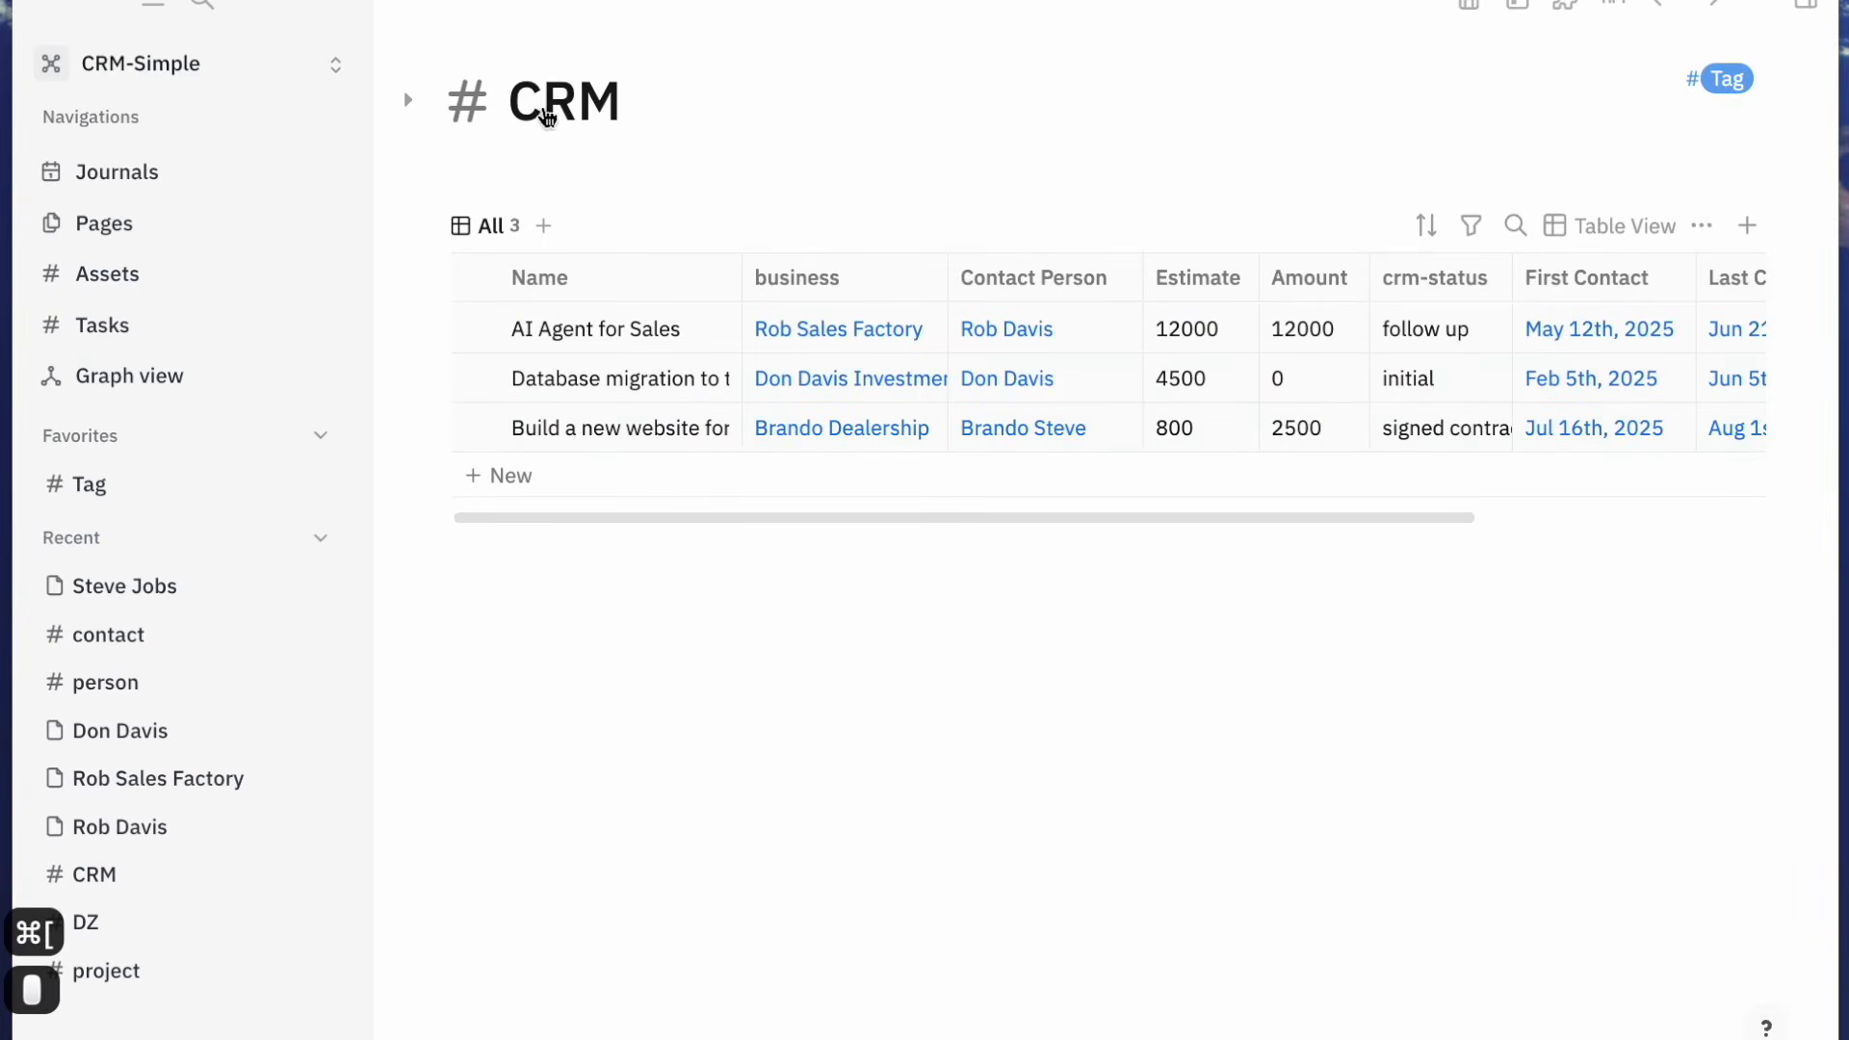
{"action": "left_click", "coordinate": [408, 100]}
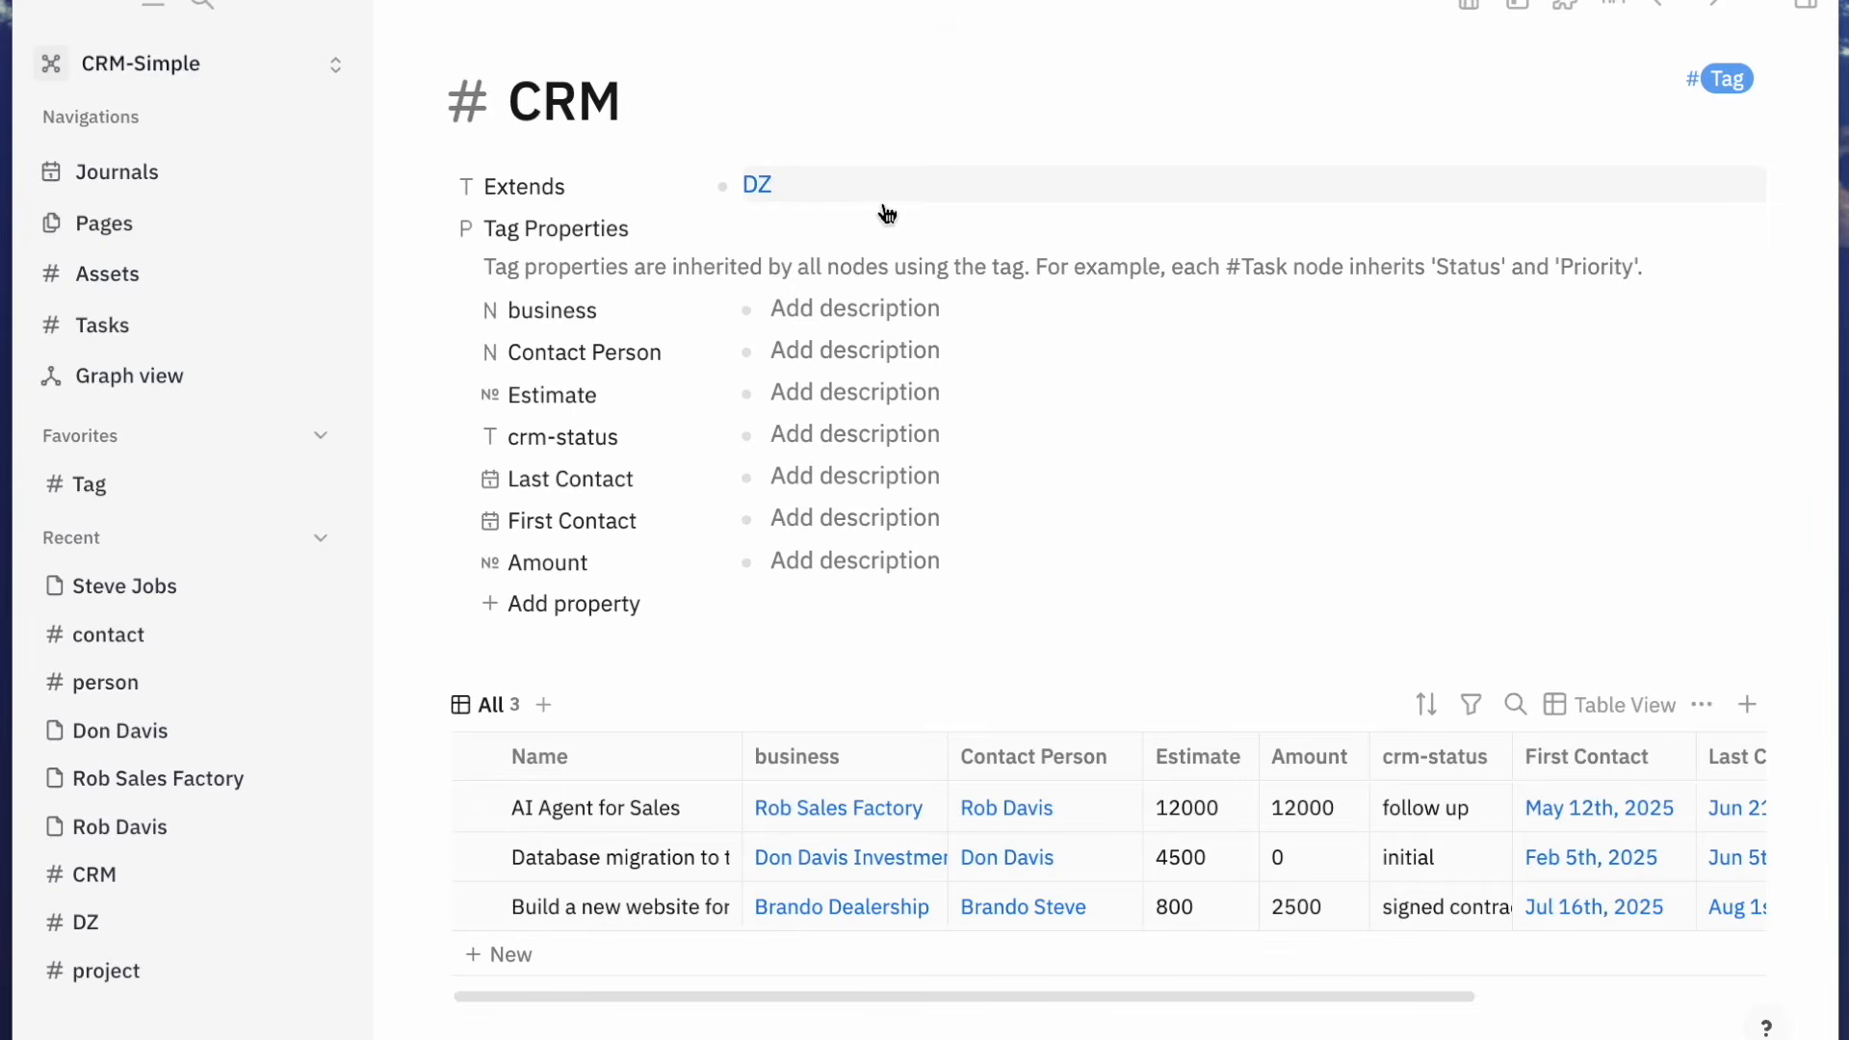
{"action": "key", "text": "super+bracketleft"}
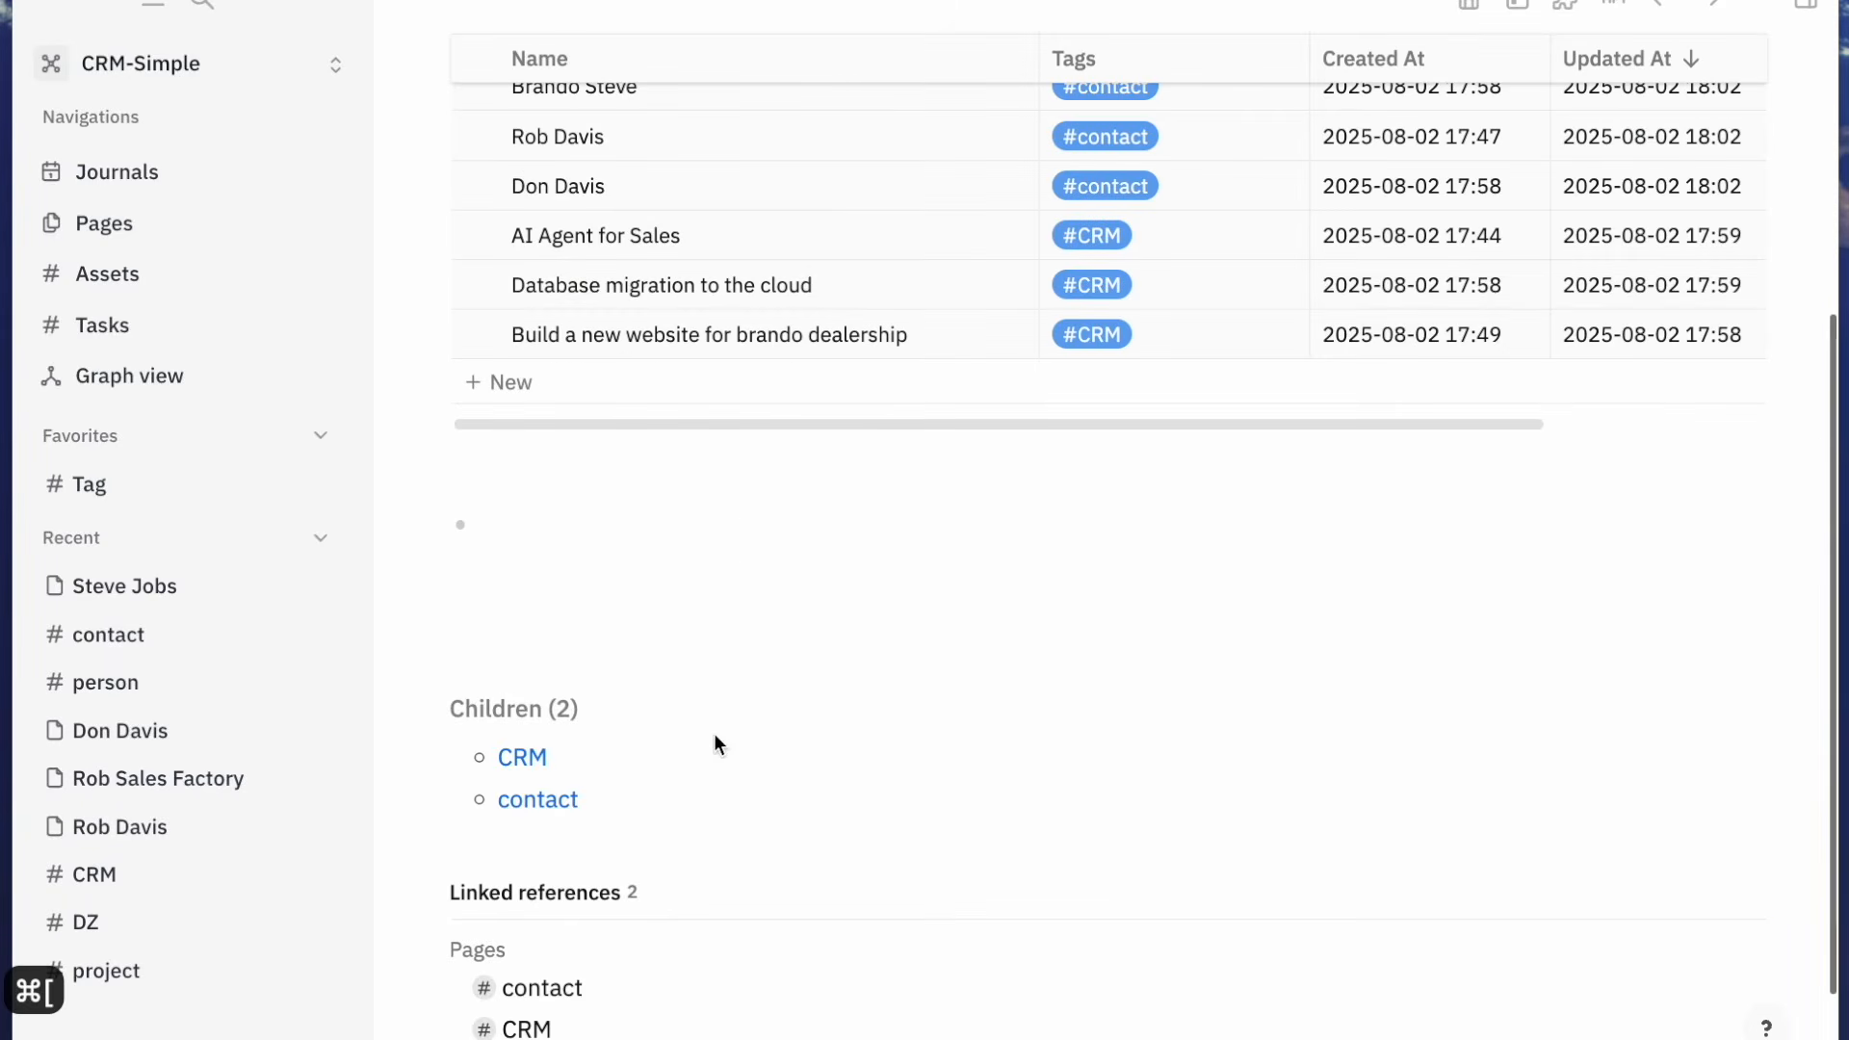
{"action": "left_click", "coordinate": [523, 761]}
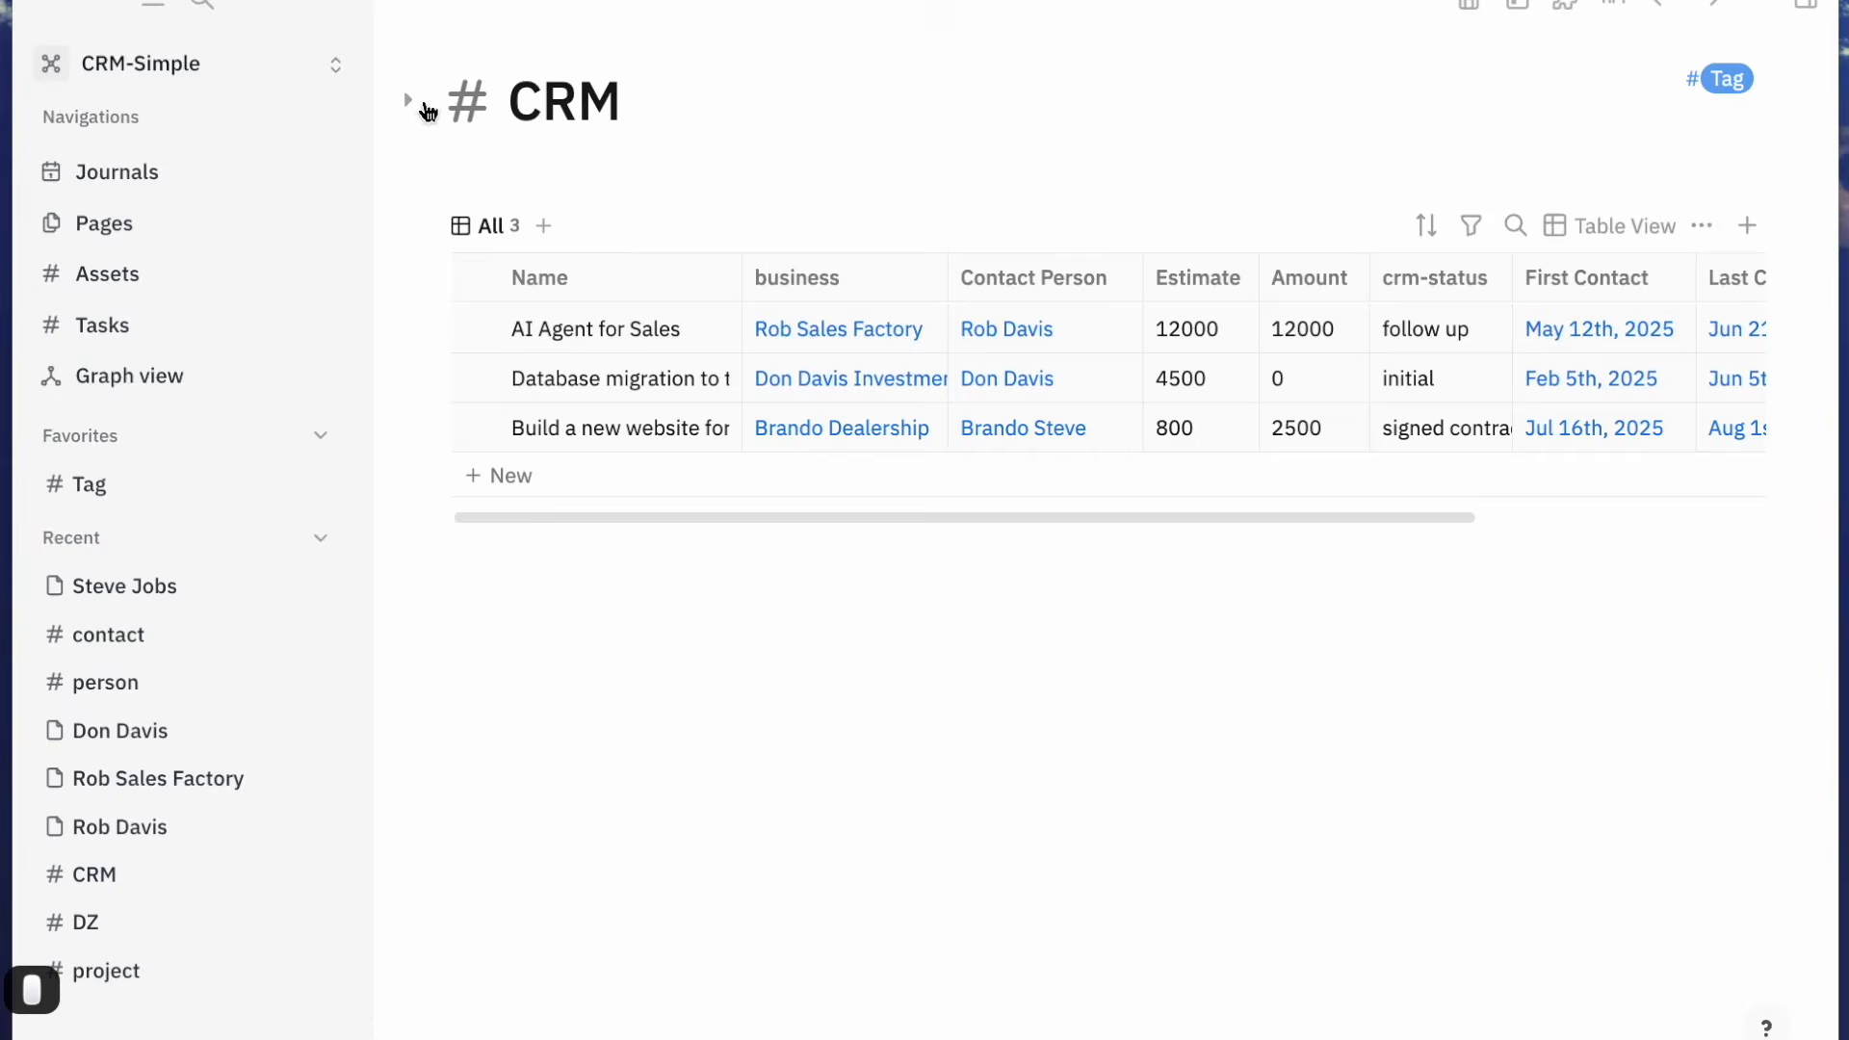
{"action": "left_click", "coordinate": [408, 100]}
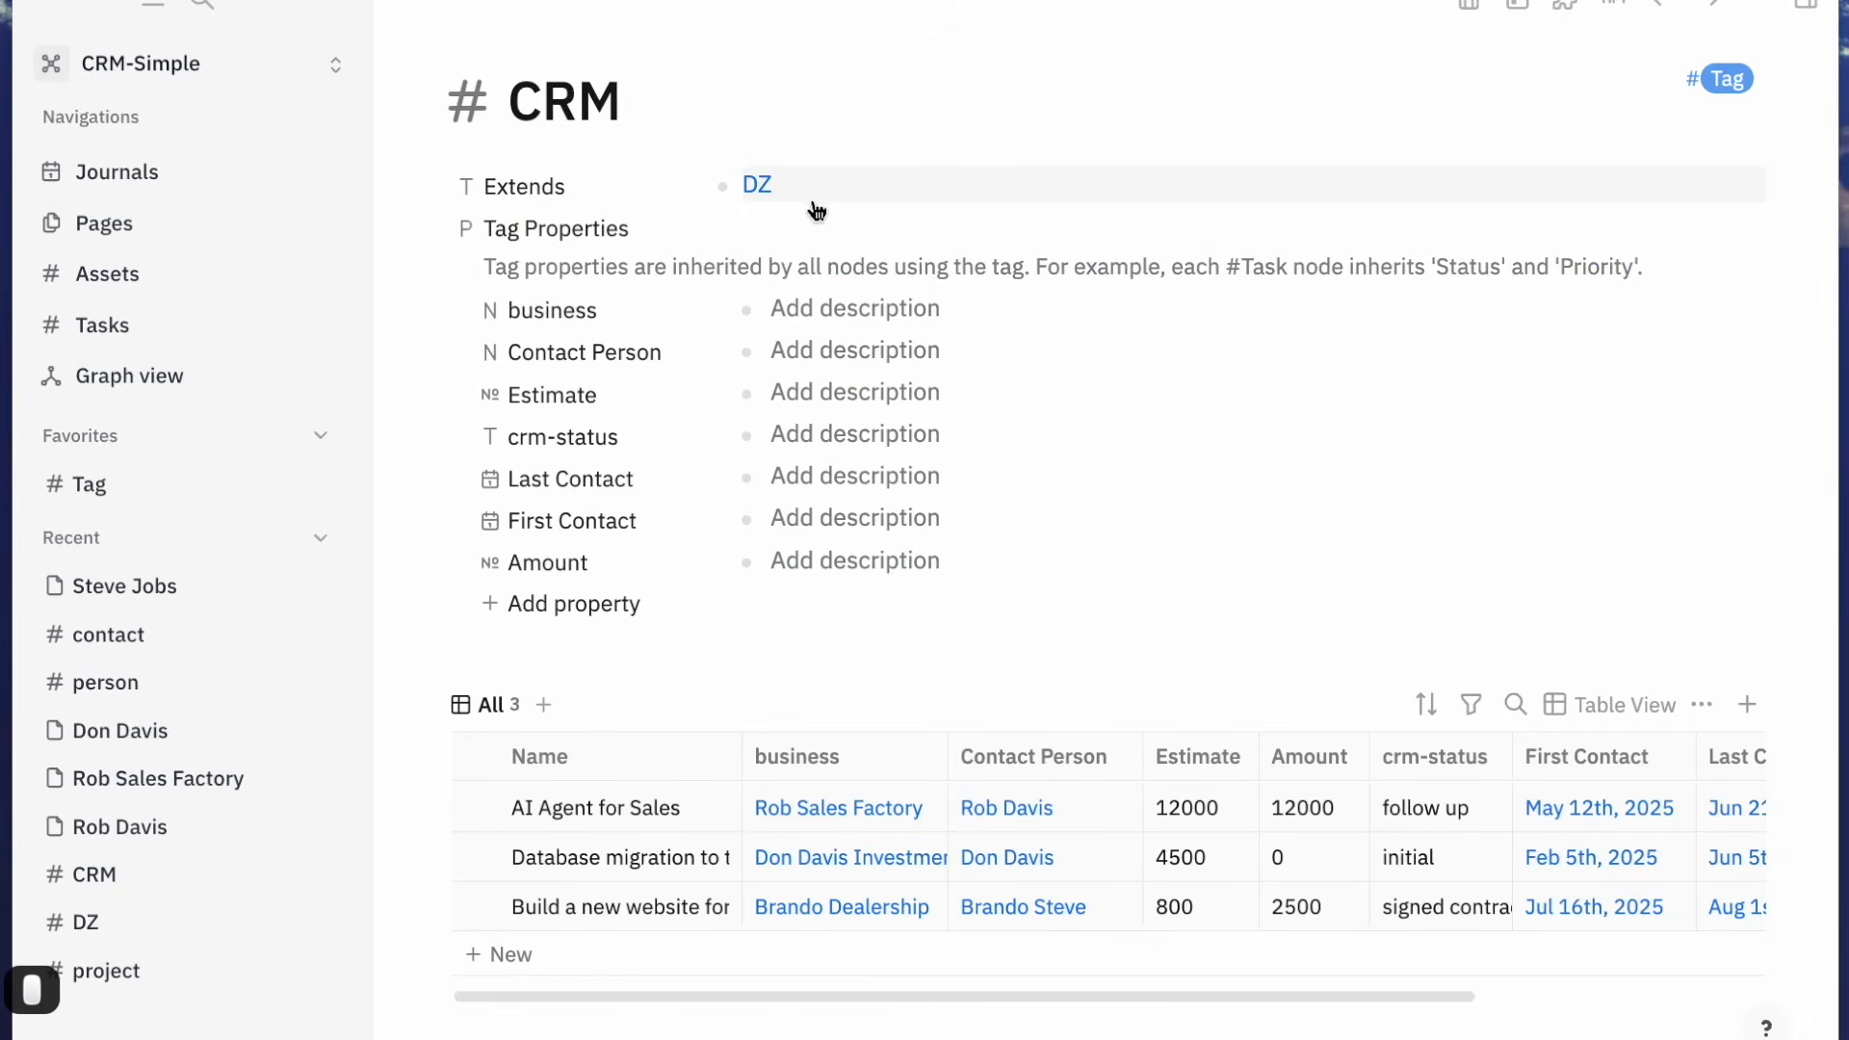
{"action": "key", "text": "super+bracketleft"}
Uncheck DZ in the contact tag's Extends list so it extends only person
{"action": "left_click", "coordinate": [533, 807]}
{"action": "left_click", "coordinate": [408, 100]}
{"action": "left_click", "coordinate": [918, 193]}
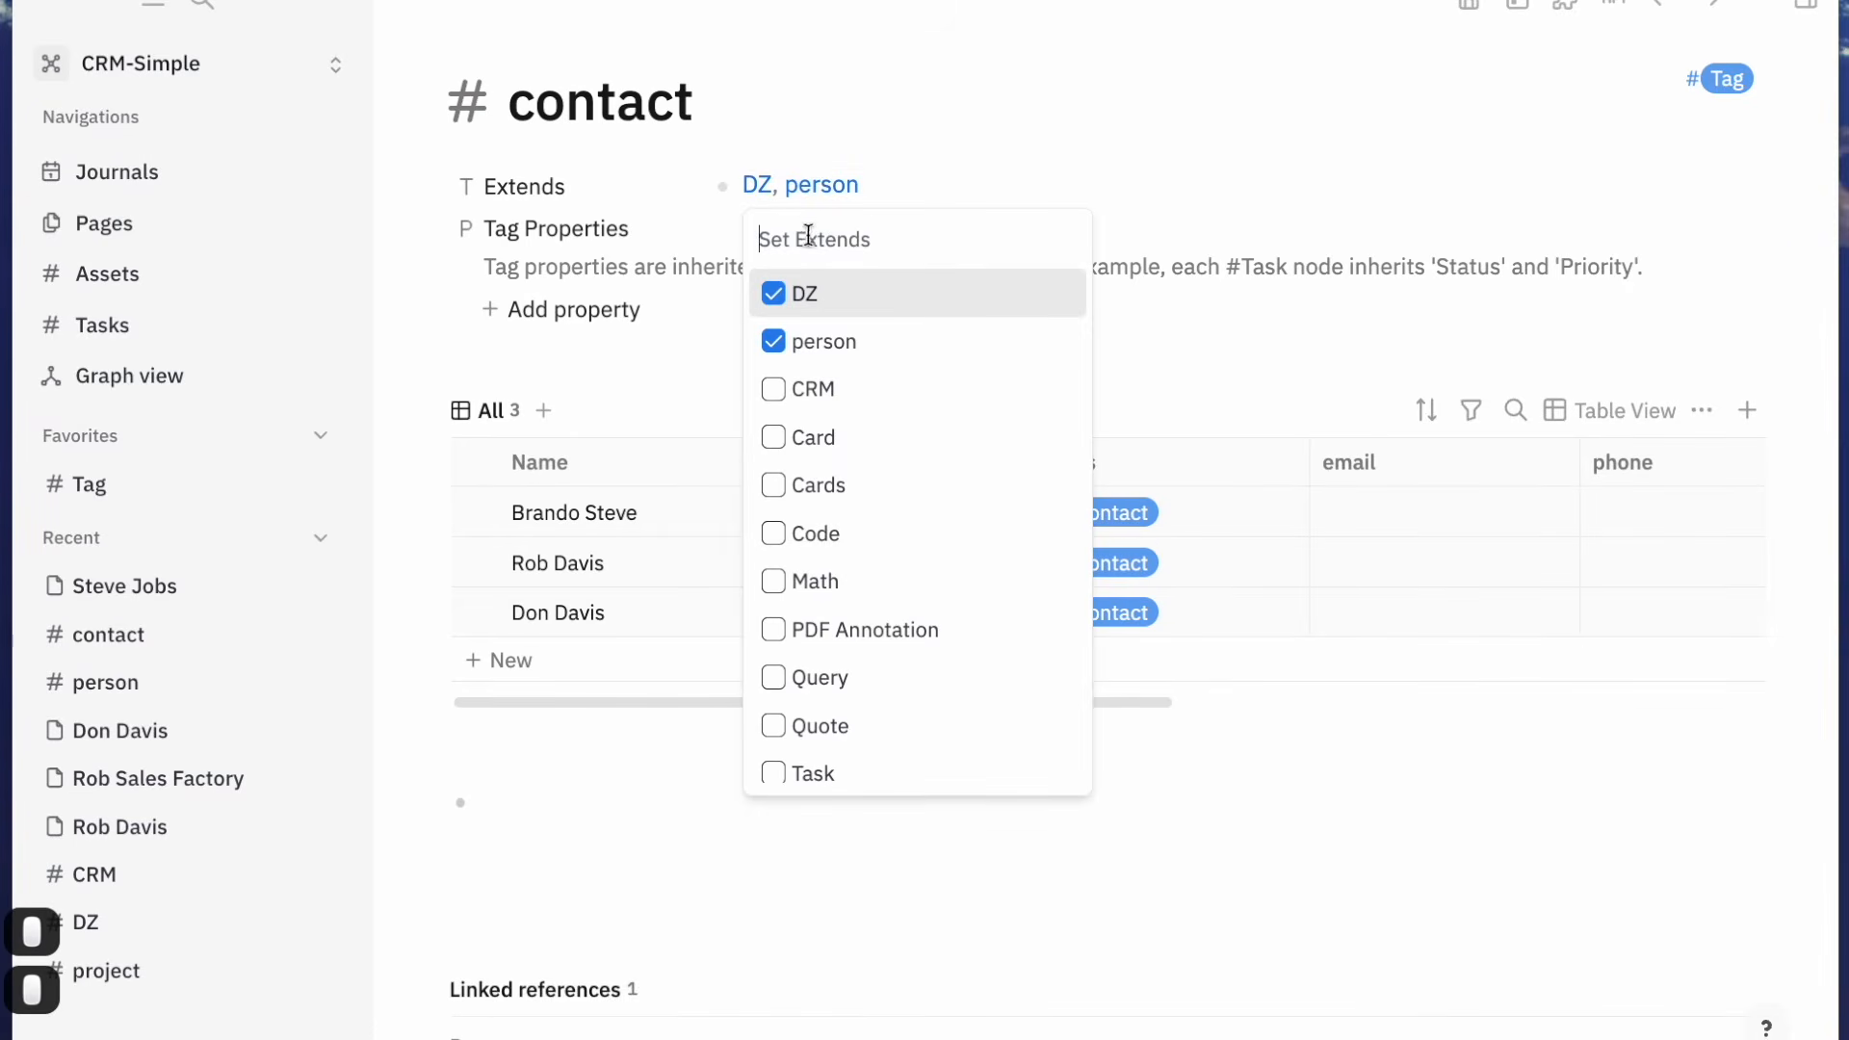
{"action": "left_click", "coordinate": [775, 295]}
{"action": "left_click", "coordinate": [1078, 191]}
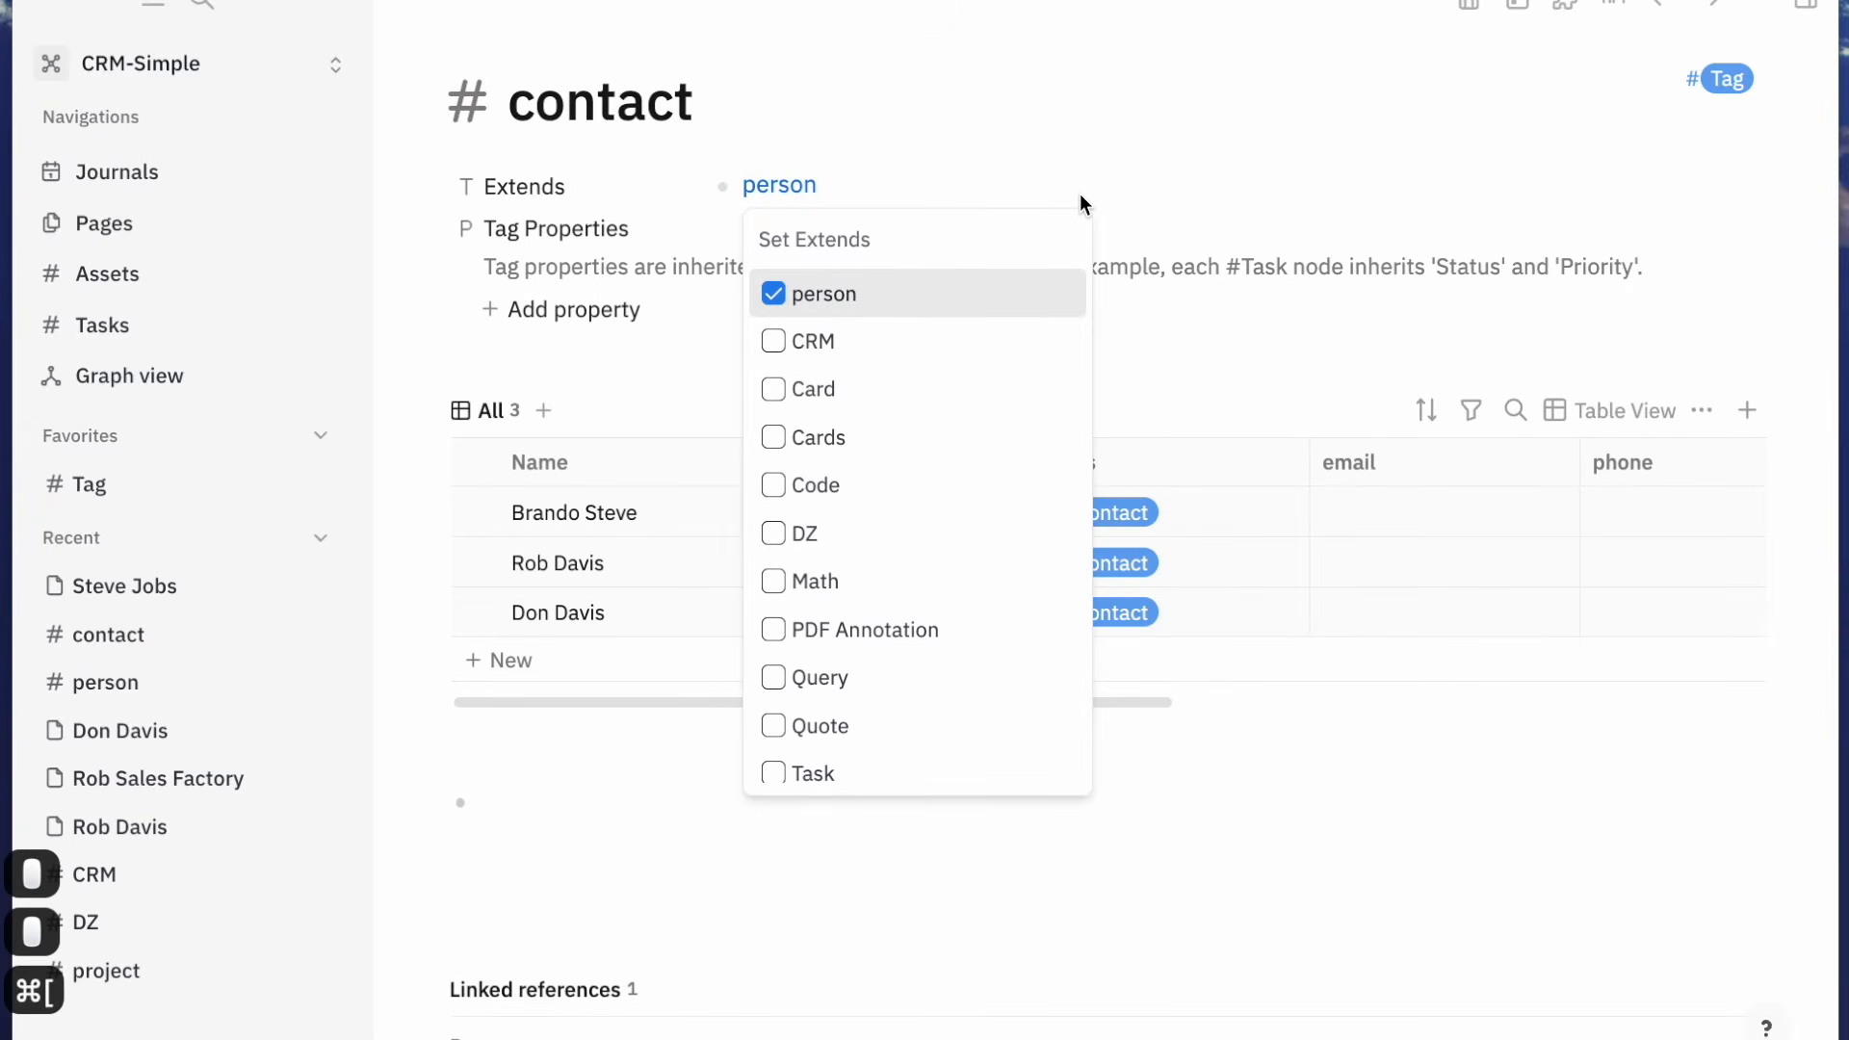
{"action": "key", "text": "super+bracketleft"}
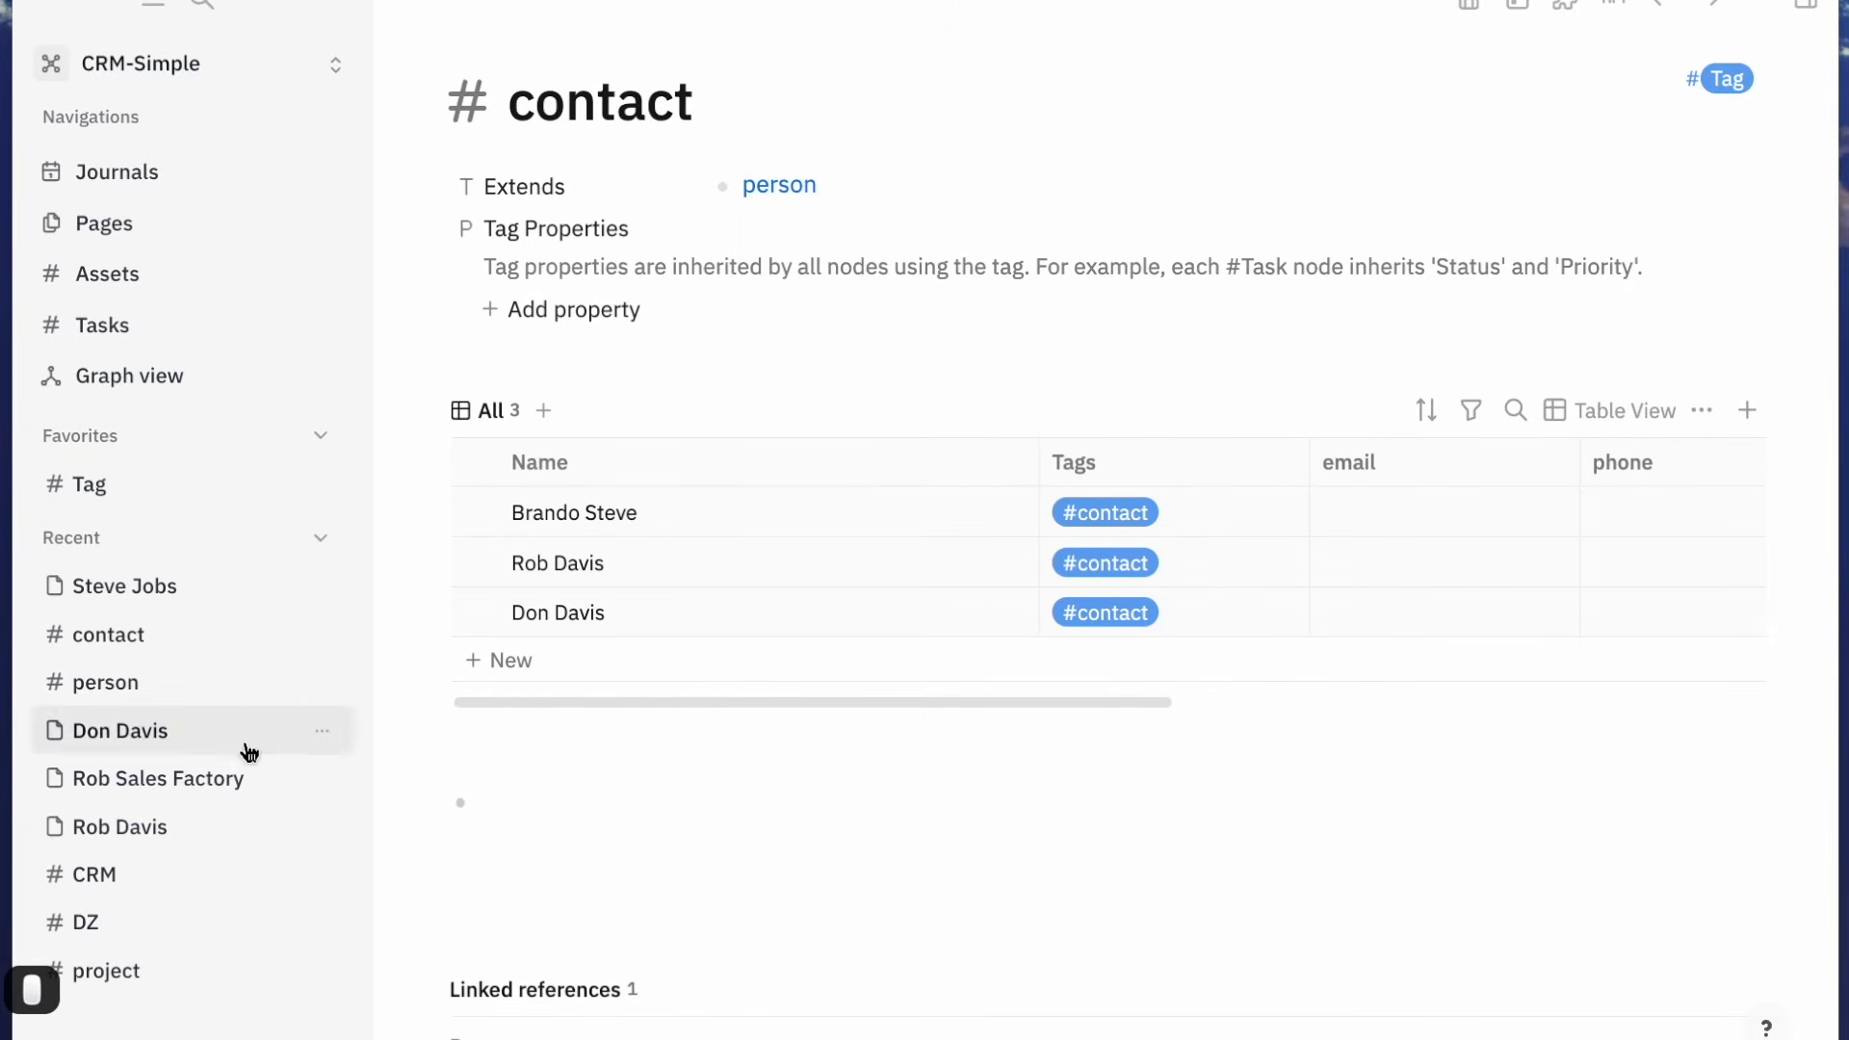
Open CRM from Recent and move Estimate below email on the AI Agent for Sales contact
{"action": "left_click", "coordinate": [106, 879]}
{"action": "left_click", "coordinate": [1012, 332]}
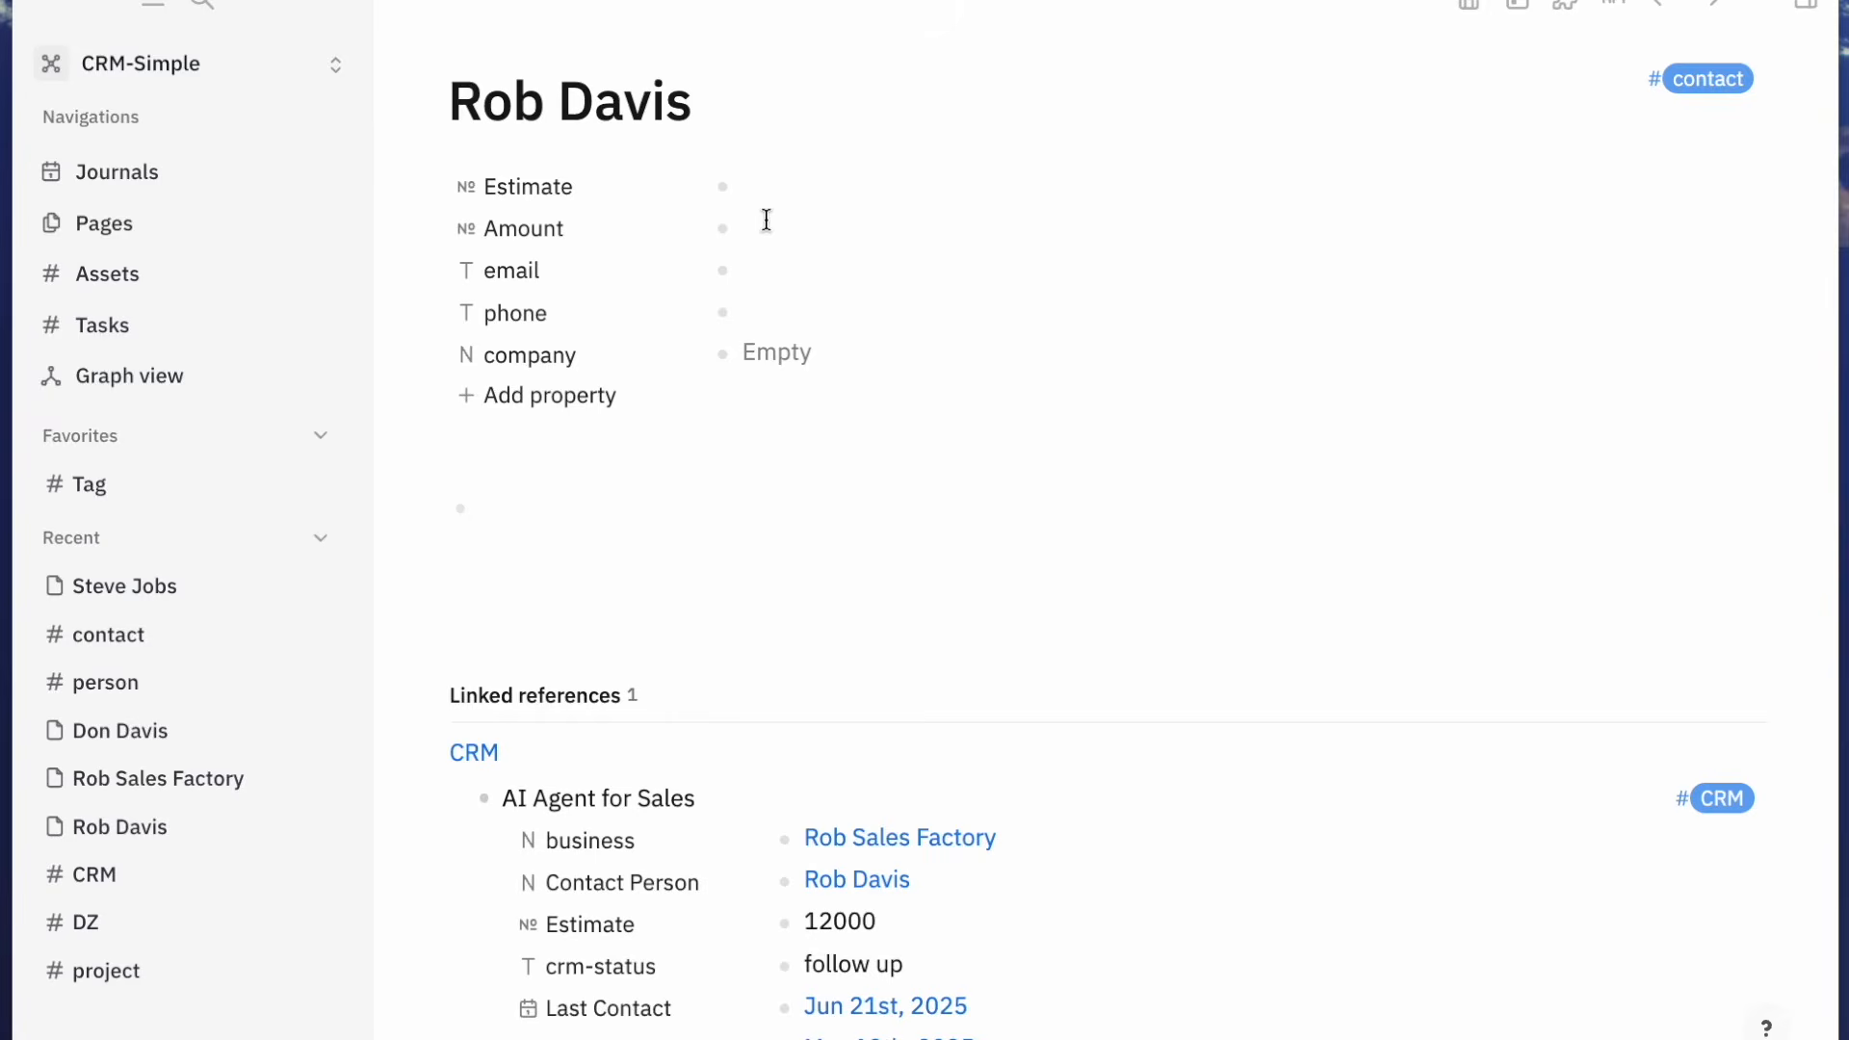
{"action": "left_click_drag", "start_coordinate": [574, 193], "coordinate": [544, 250]}
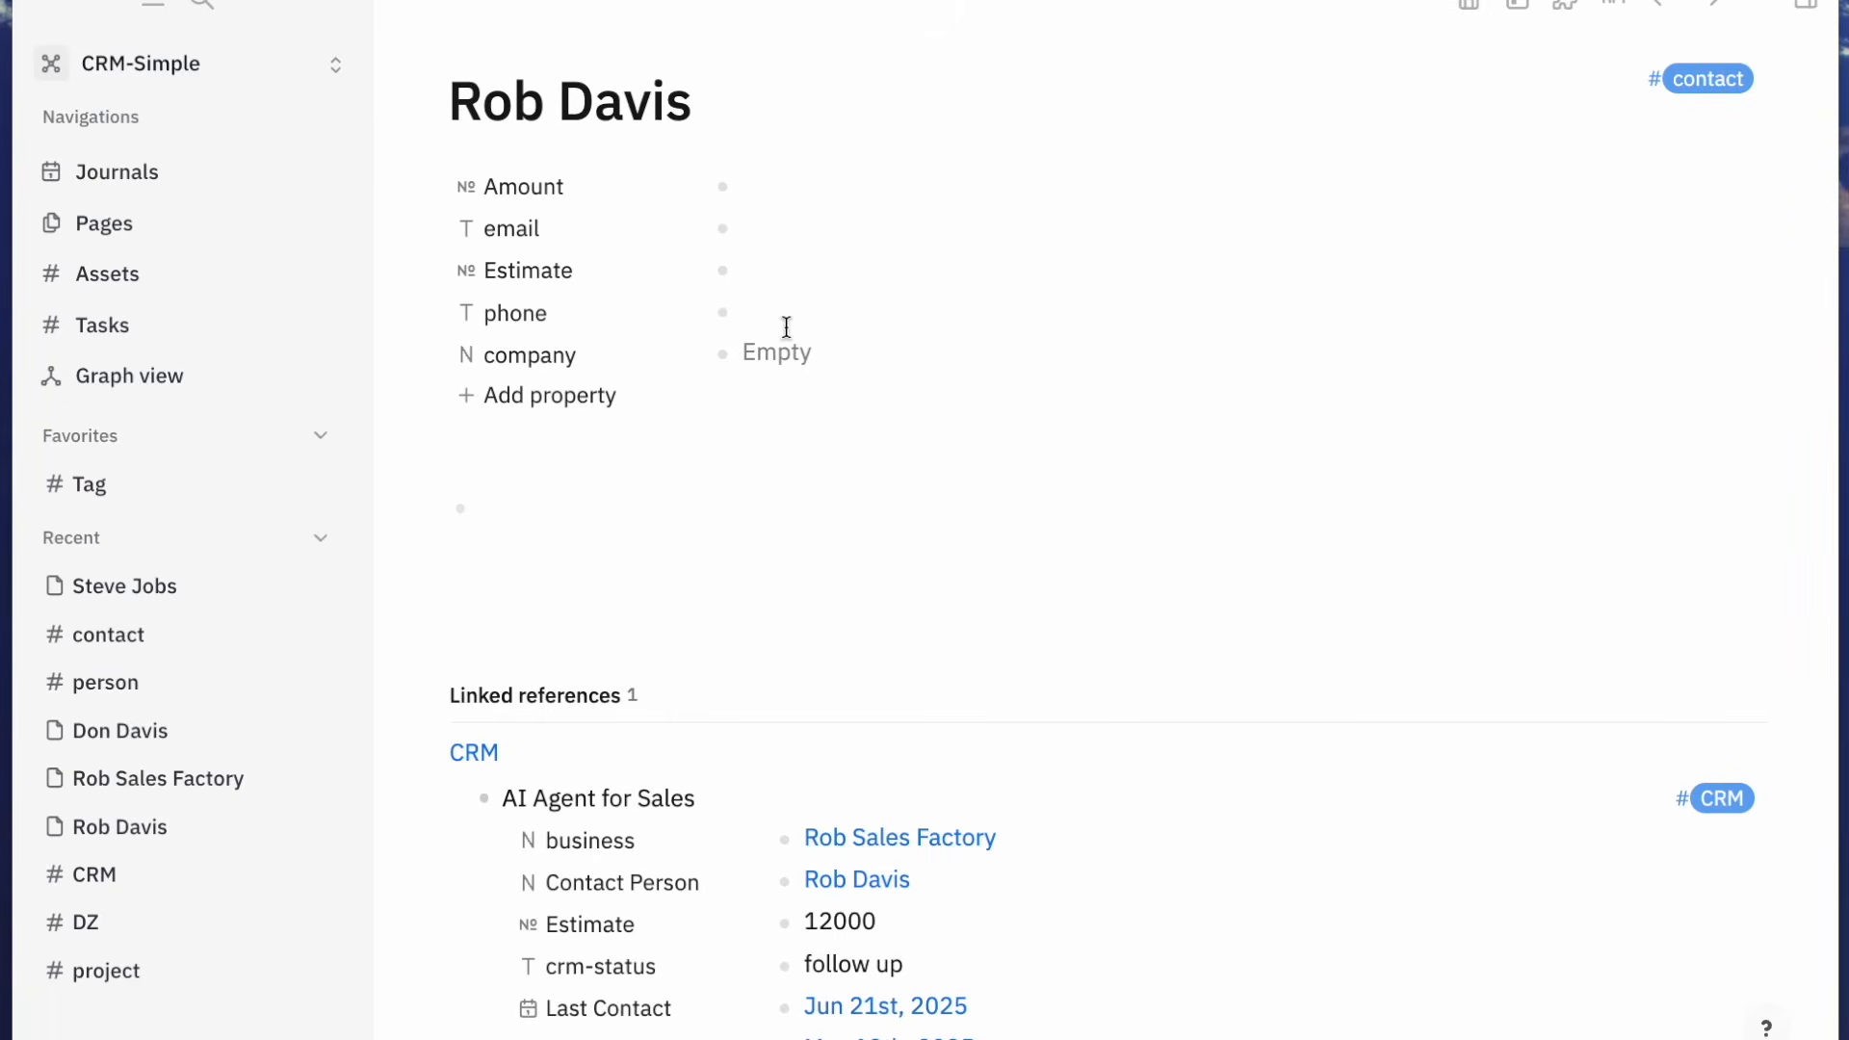
Back on the CRM table, show the tag properties and open the website deal's contact page
{"action": "key", "text": "super+bracketleft"}
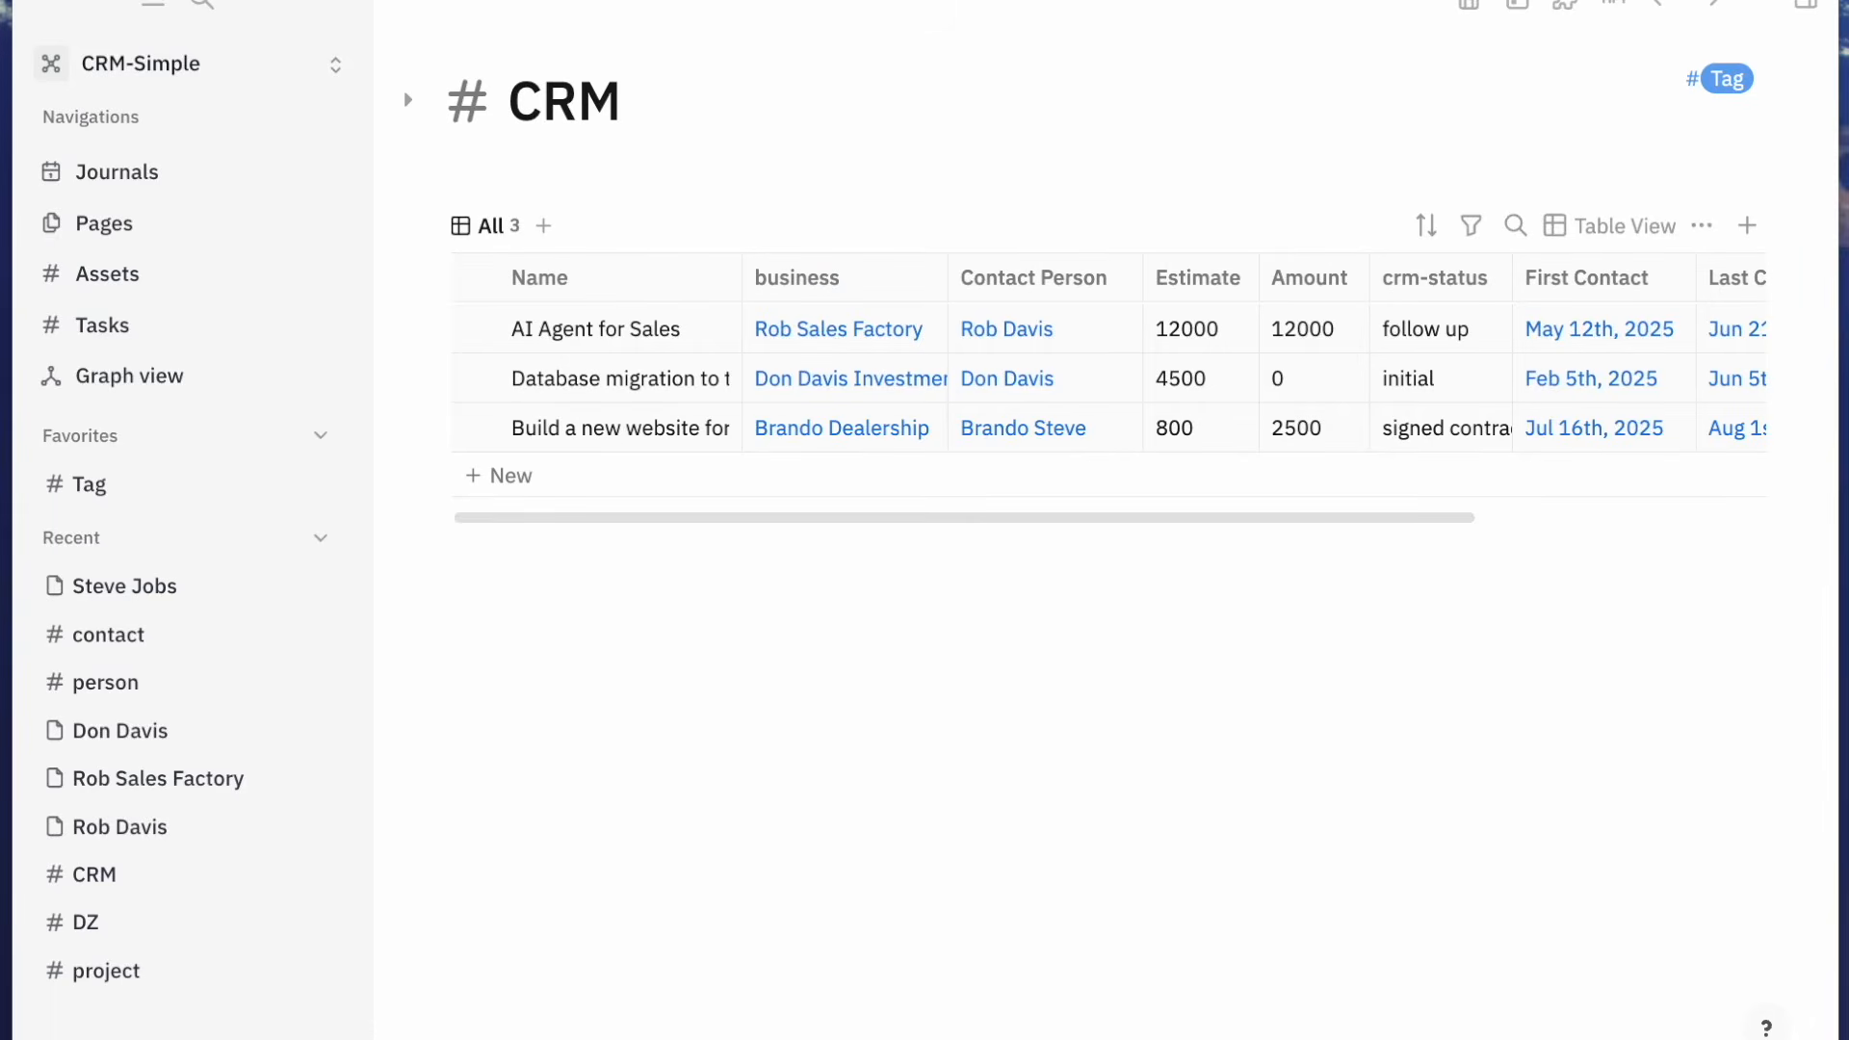
{"action": "left_click", "coordinate": [409, 99]}
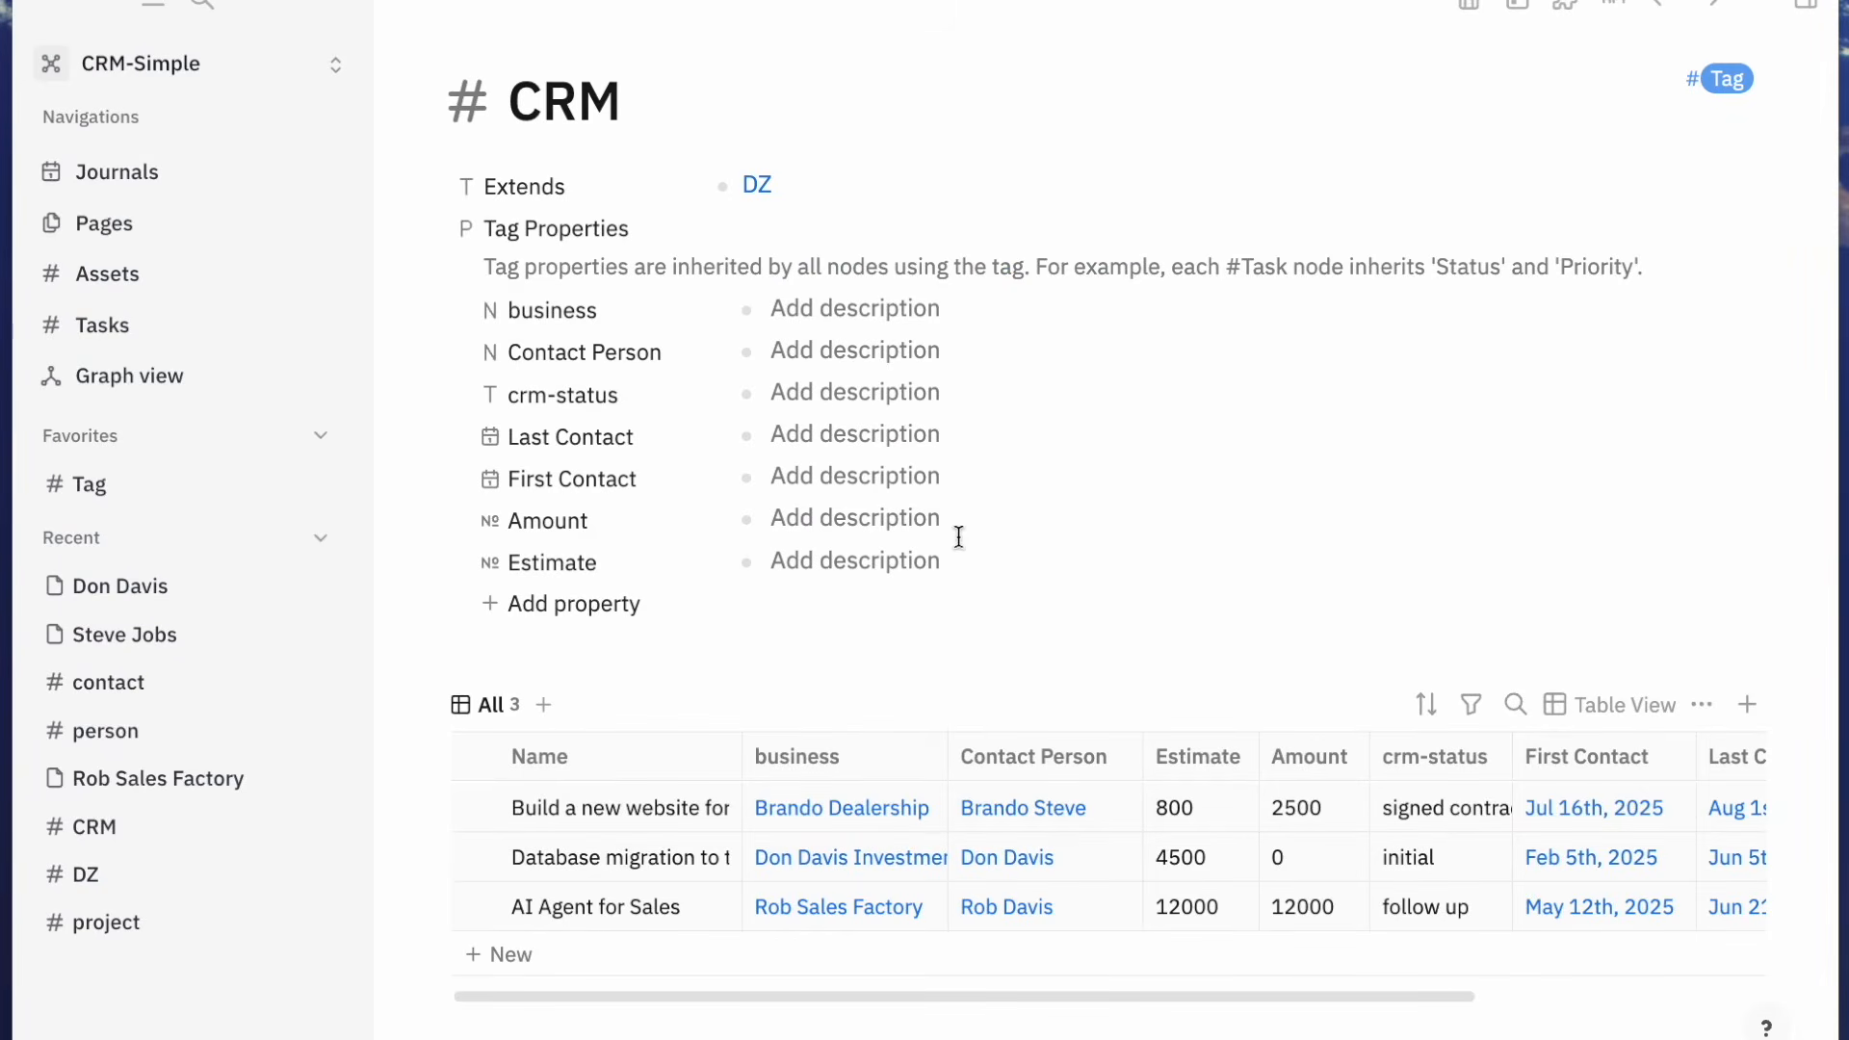
{"action": "left_click", "coordinate": [1032, 812]}
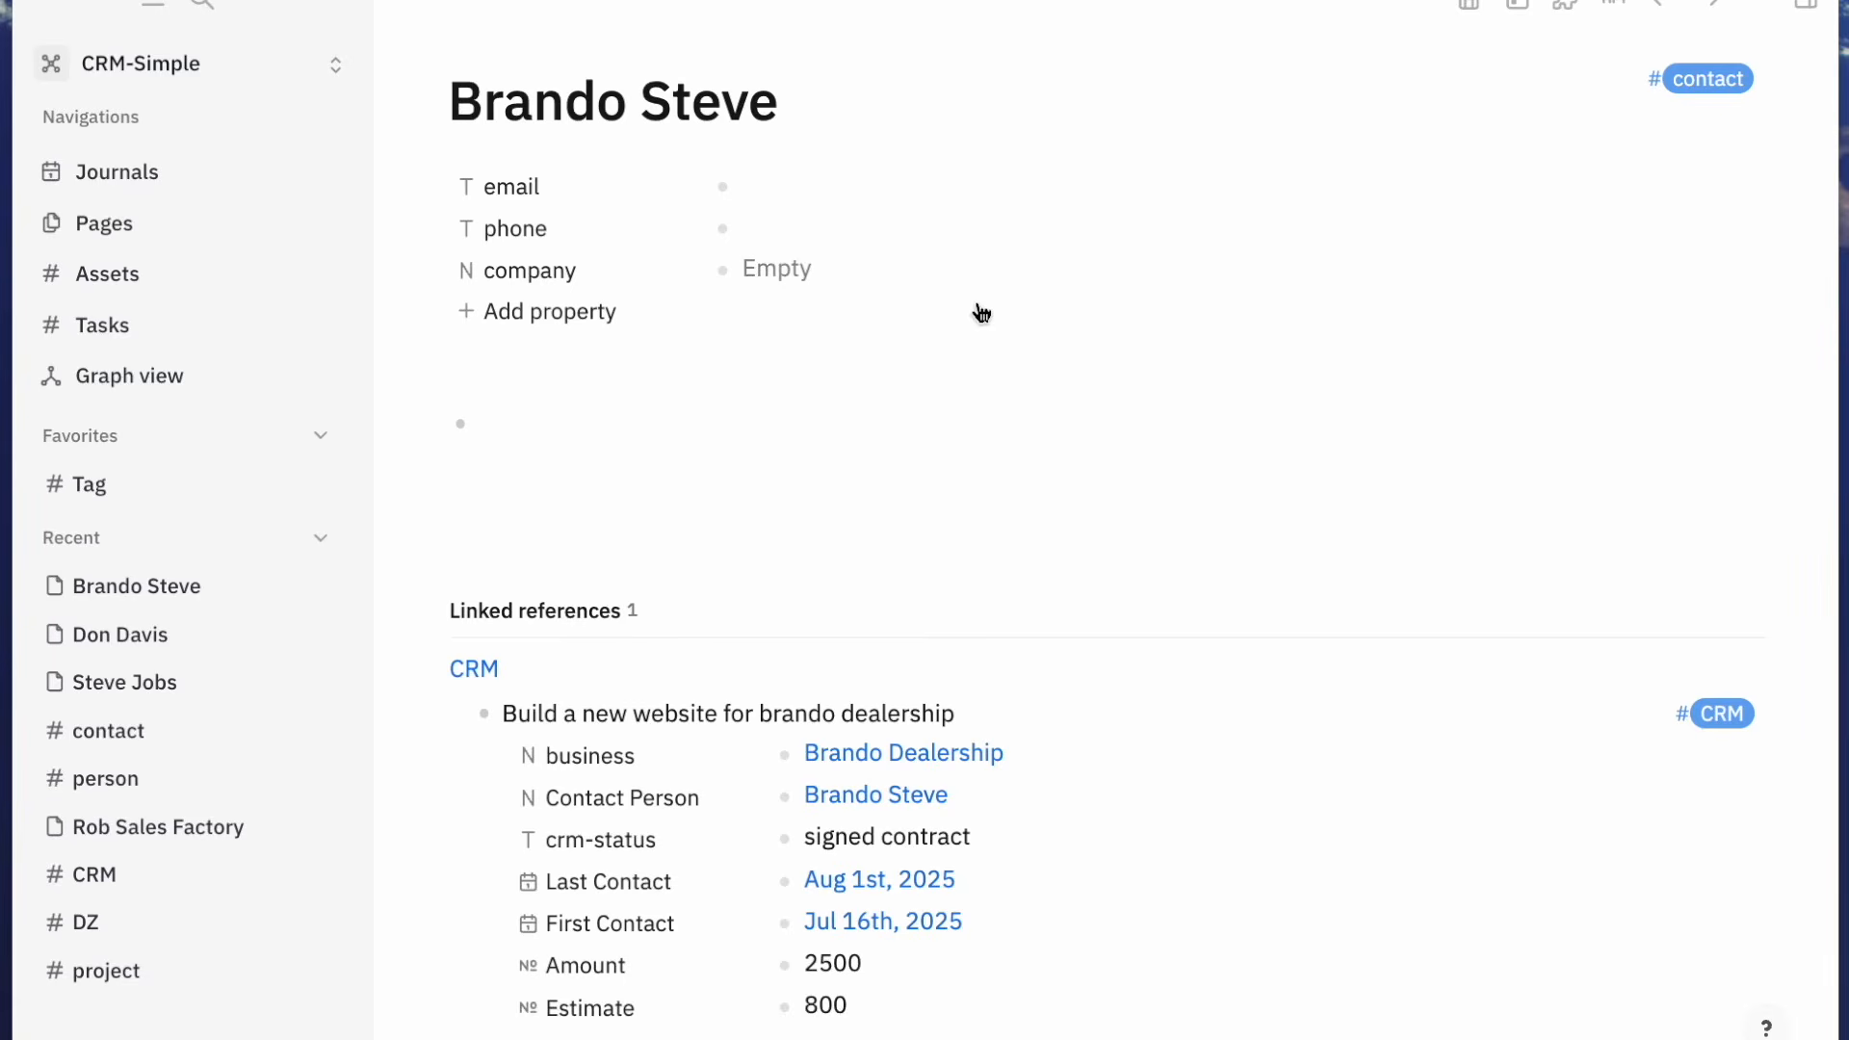
Collapse the CRM tag properties, open the website deal's contact, and bring up its company choices
{"action": "key", "text": "super+bracketleft"}
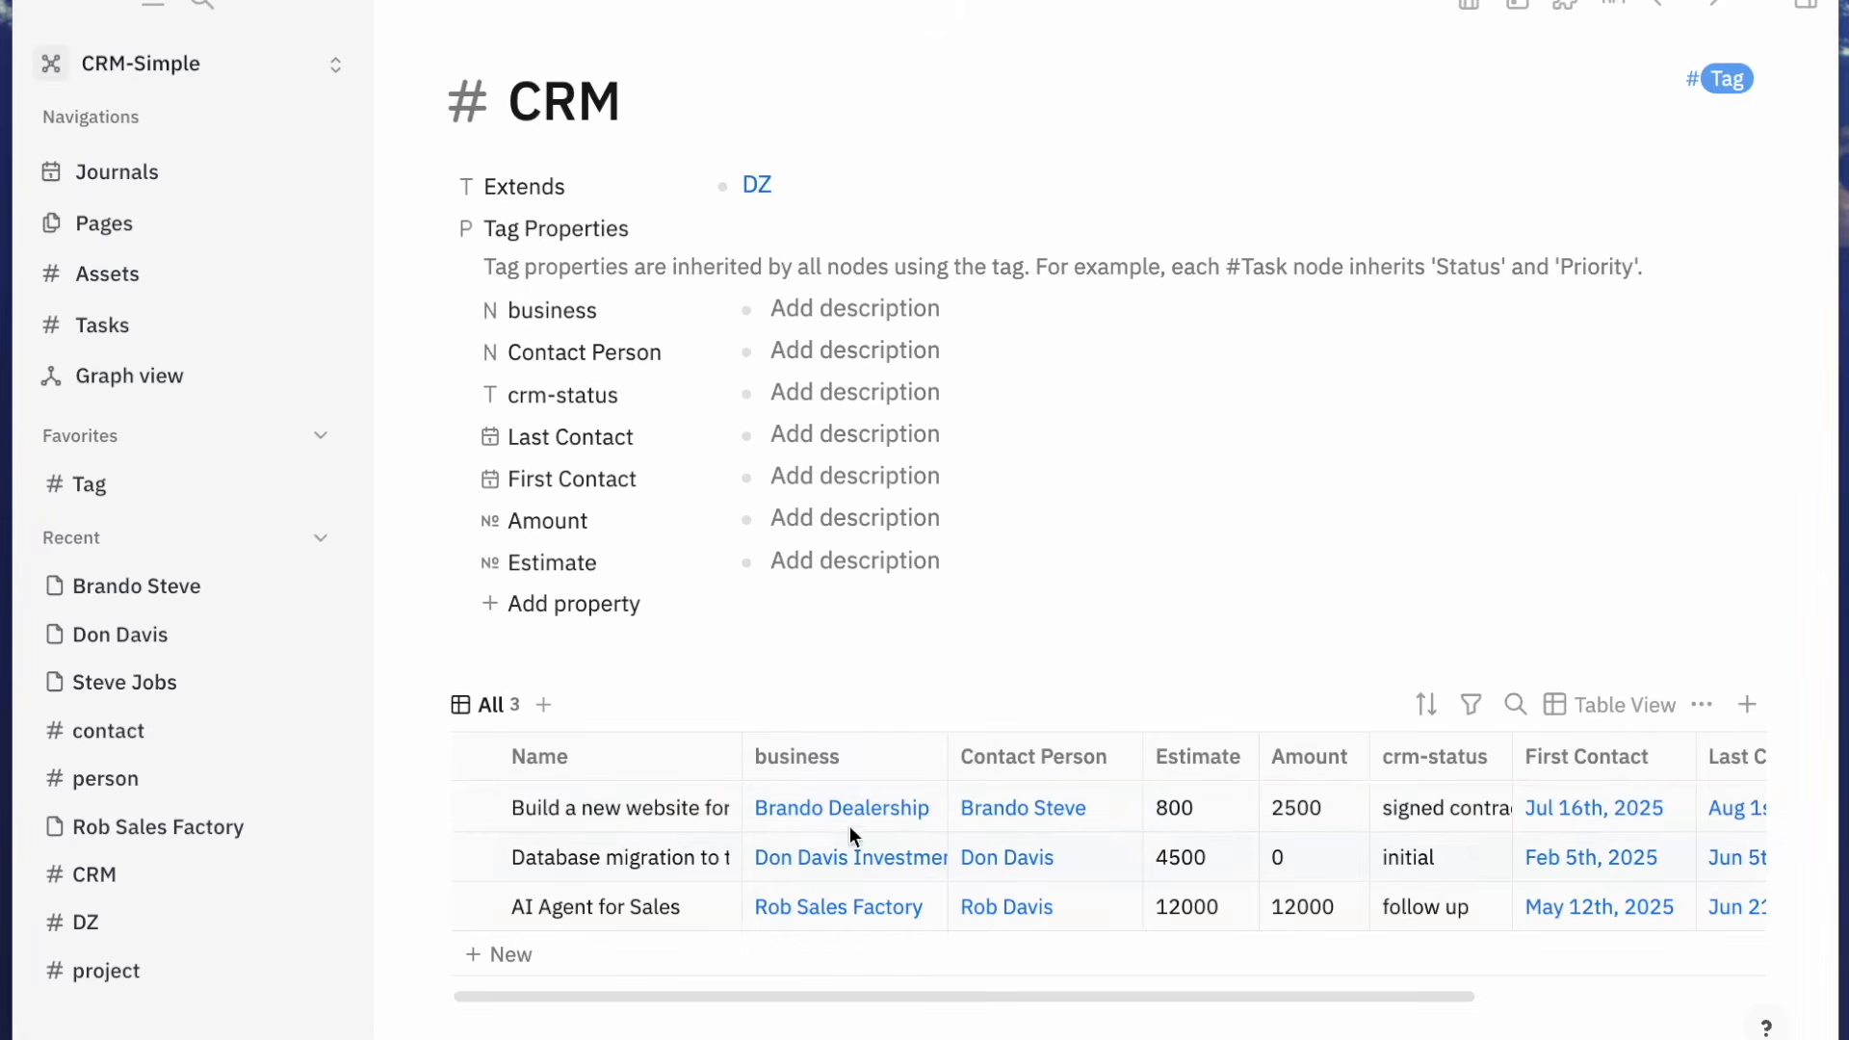
{"action": "left_click", "coordinate": [451, 92]}
{"action": "left_click", "coordinate": [408, 99]}
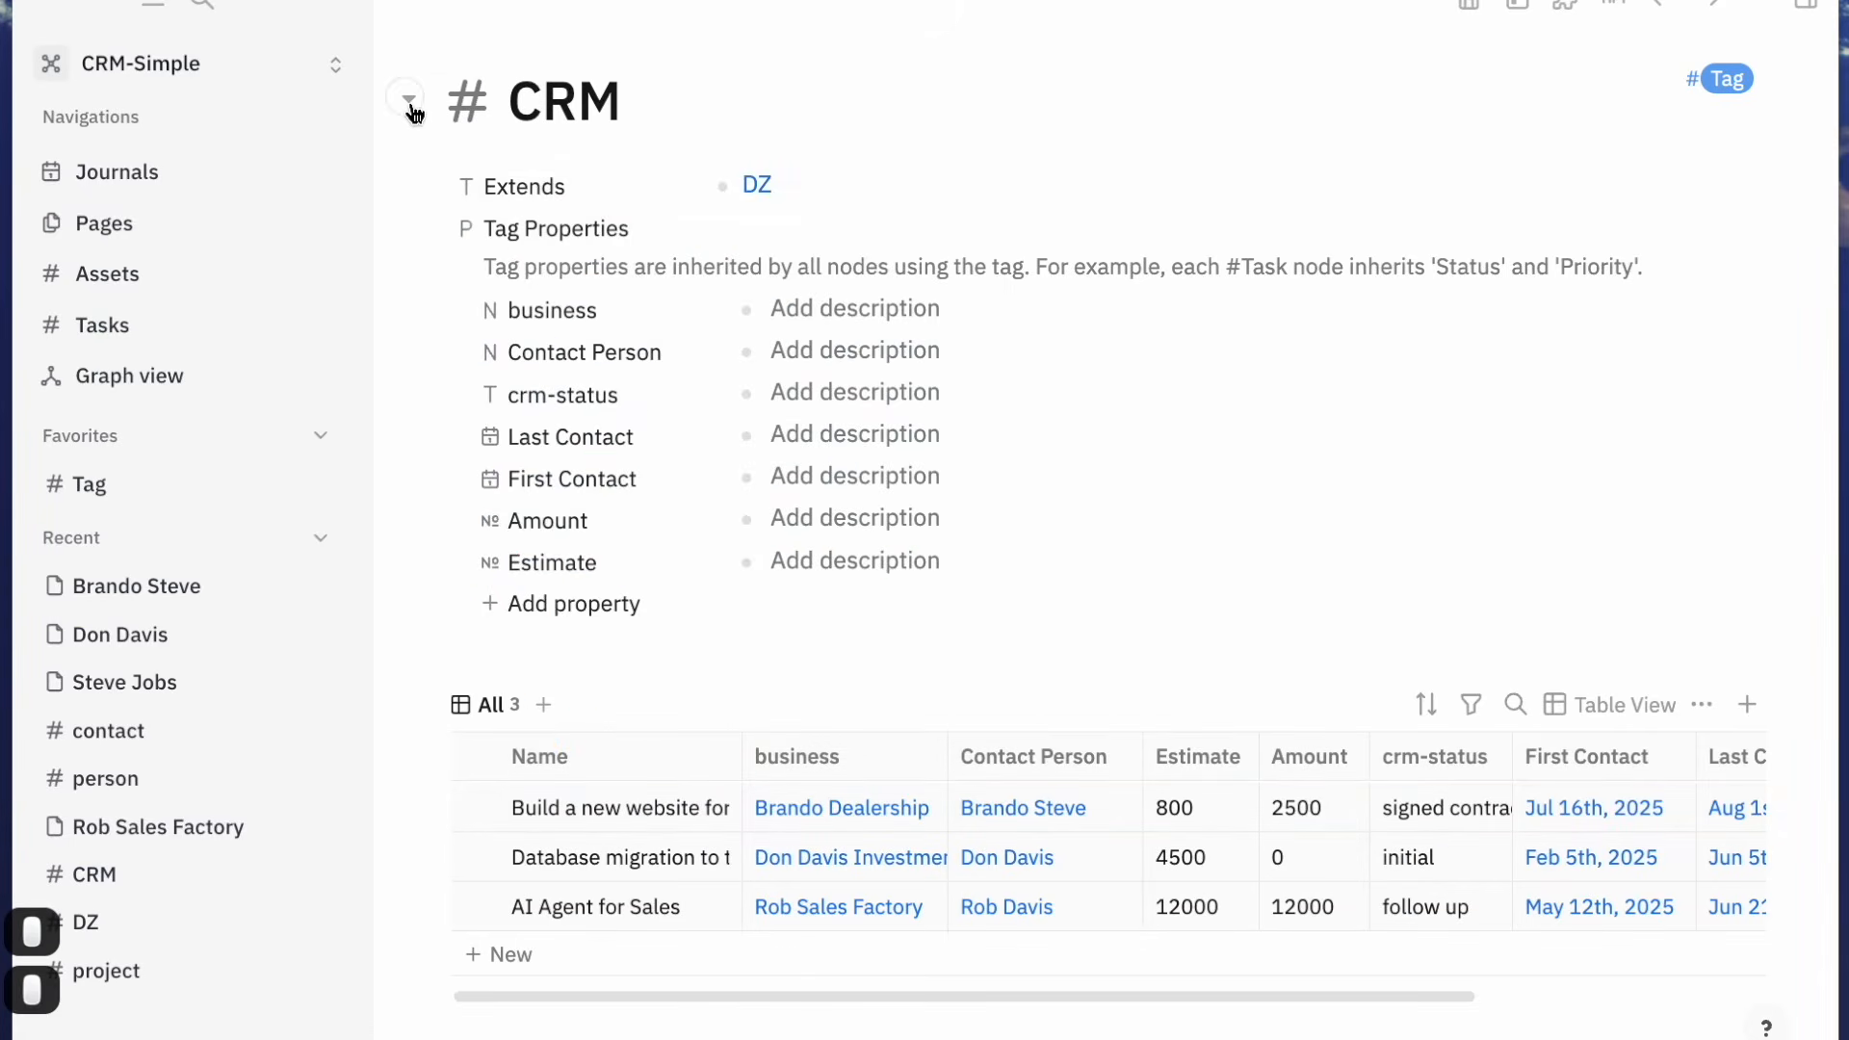
{"action": "left_click", "coordinate": [408, 99]}
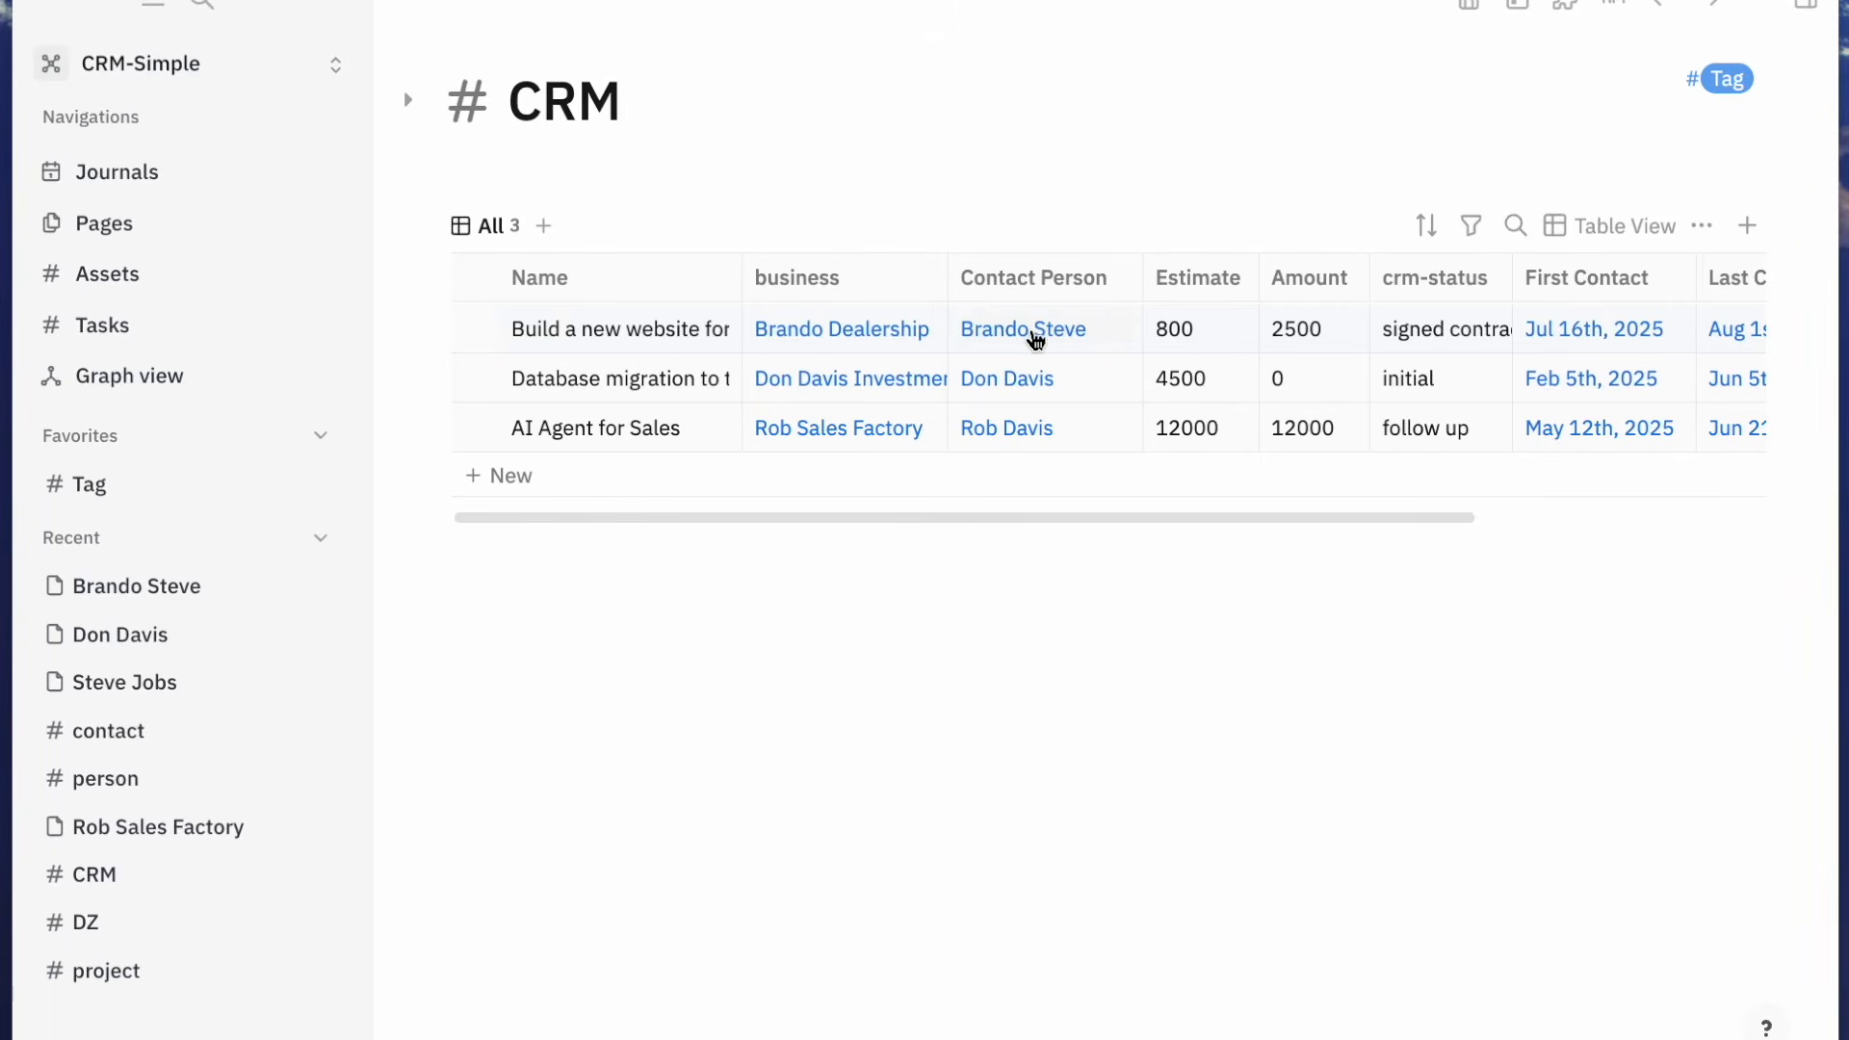
{"action": "left_click", "coordinate": [1035, 340]}
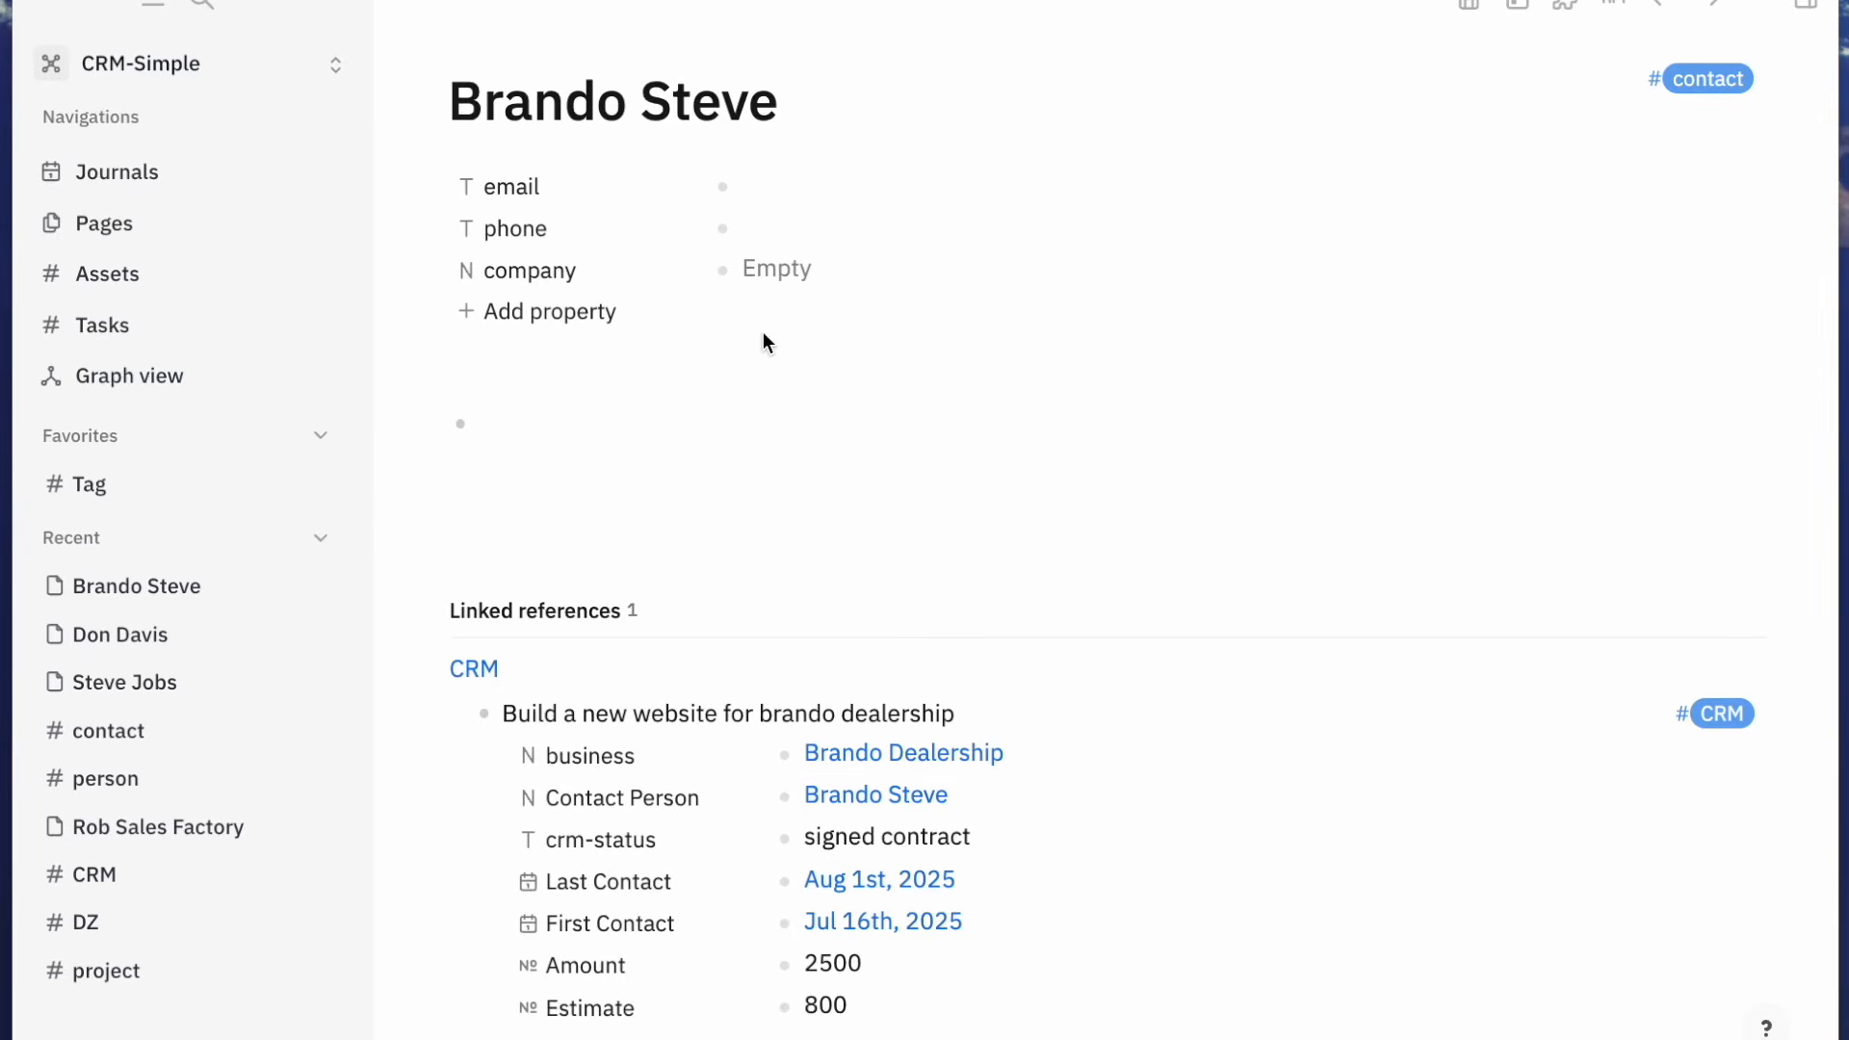
{"action": "left_click", "coordinate": [776, 270]}
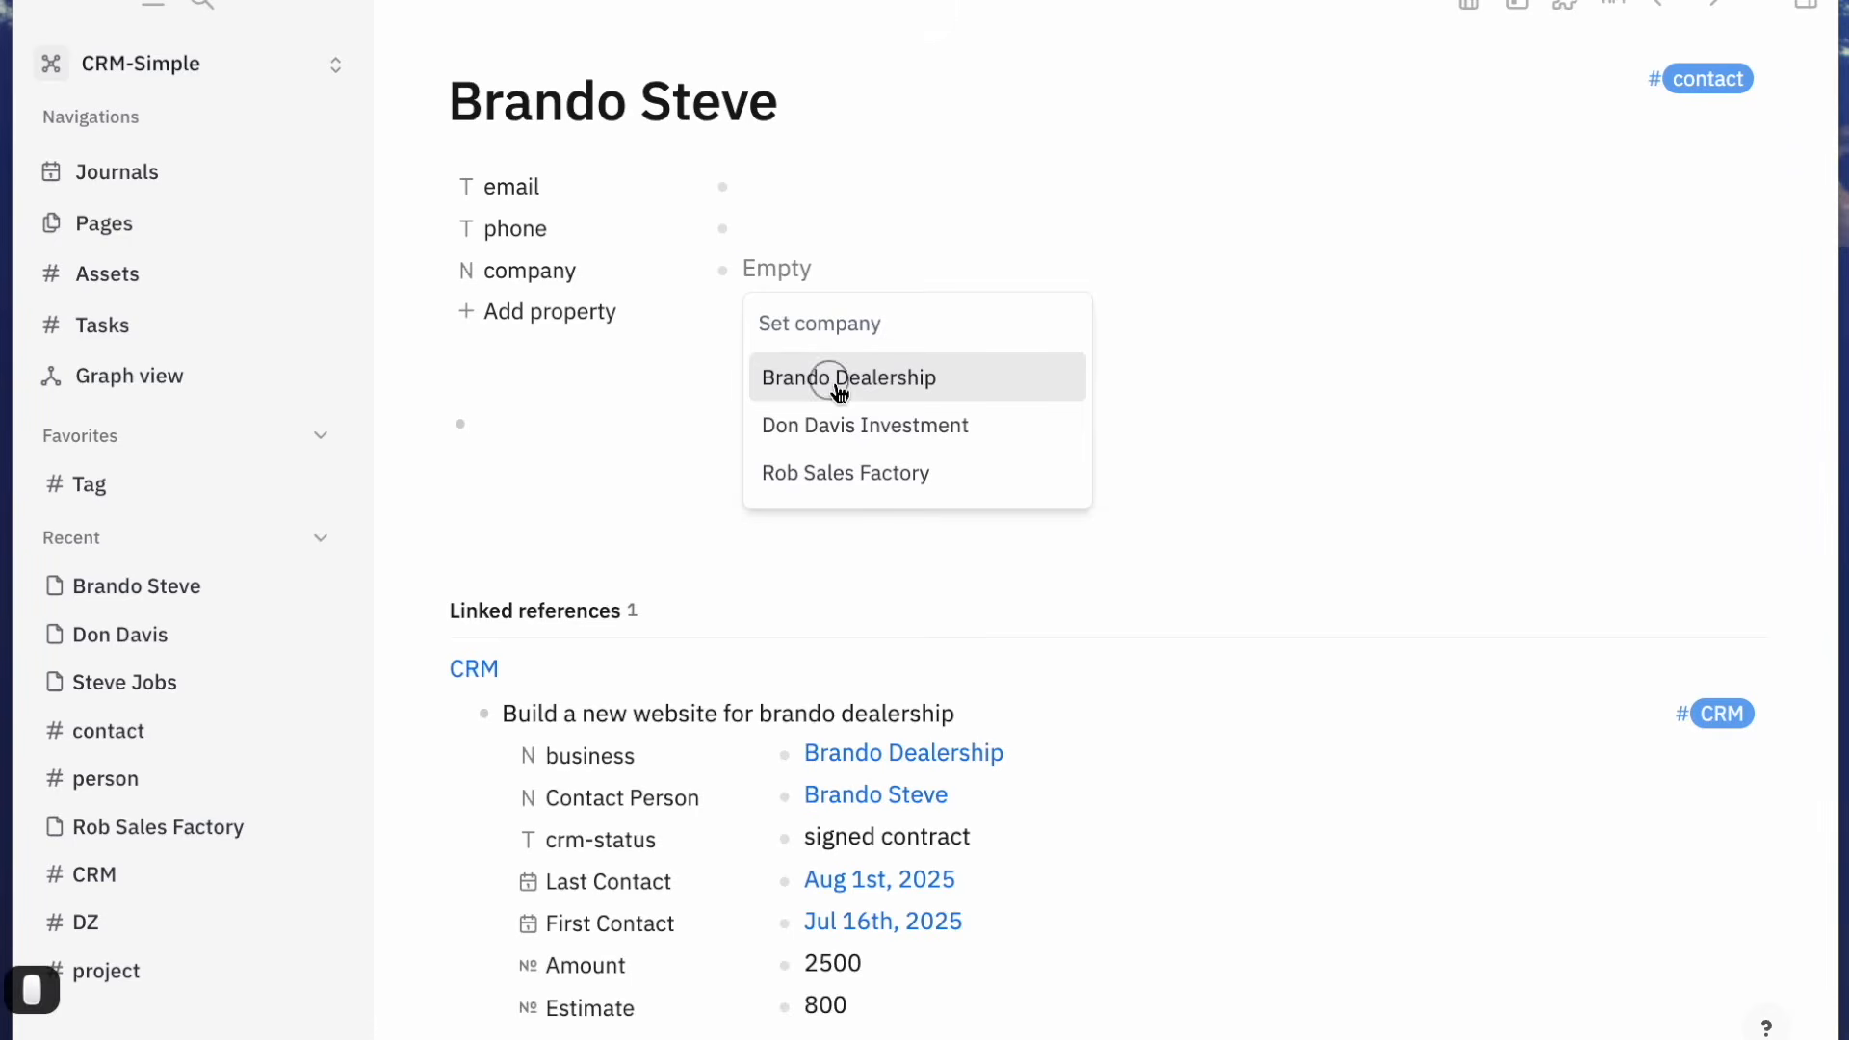
Assign Brando Dealership, the investment company and the sales factory as the three contacts' companies
{"action": "left_click", "coordinate": [840, 385]}
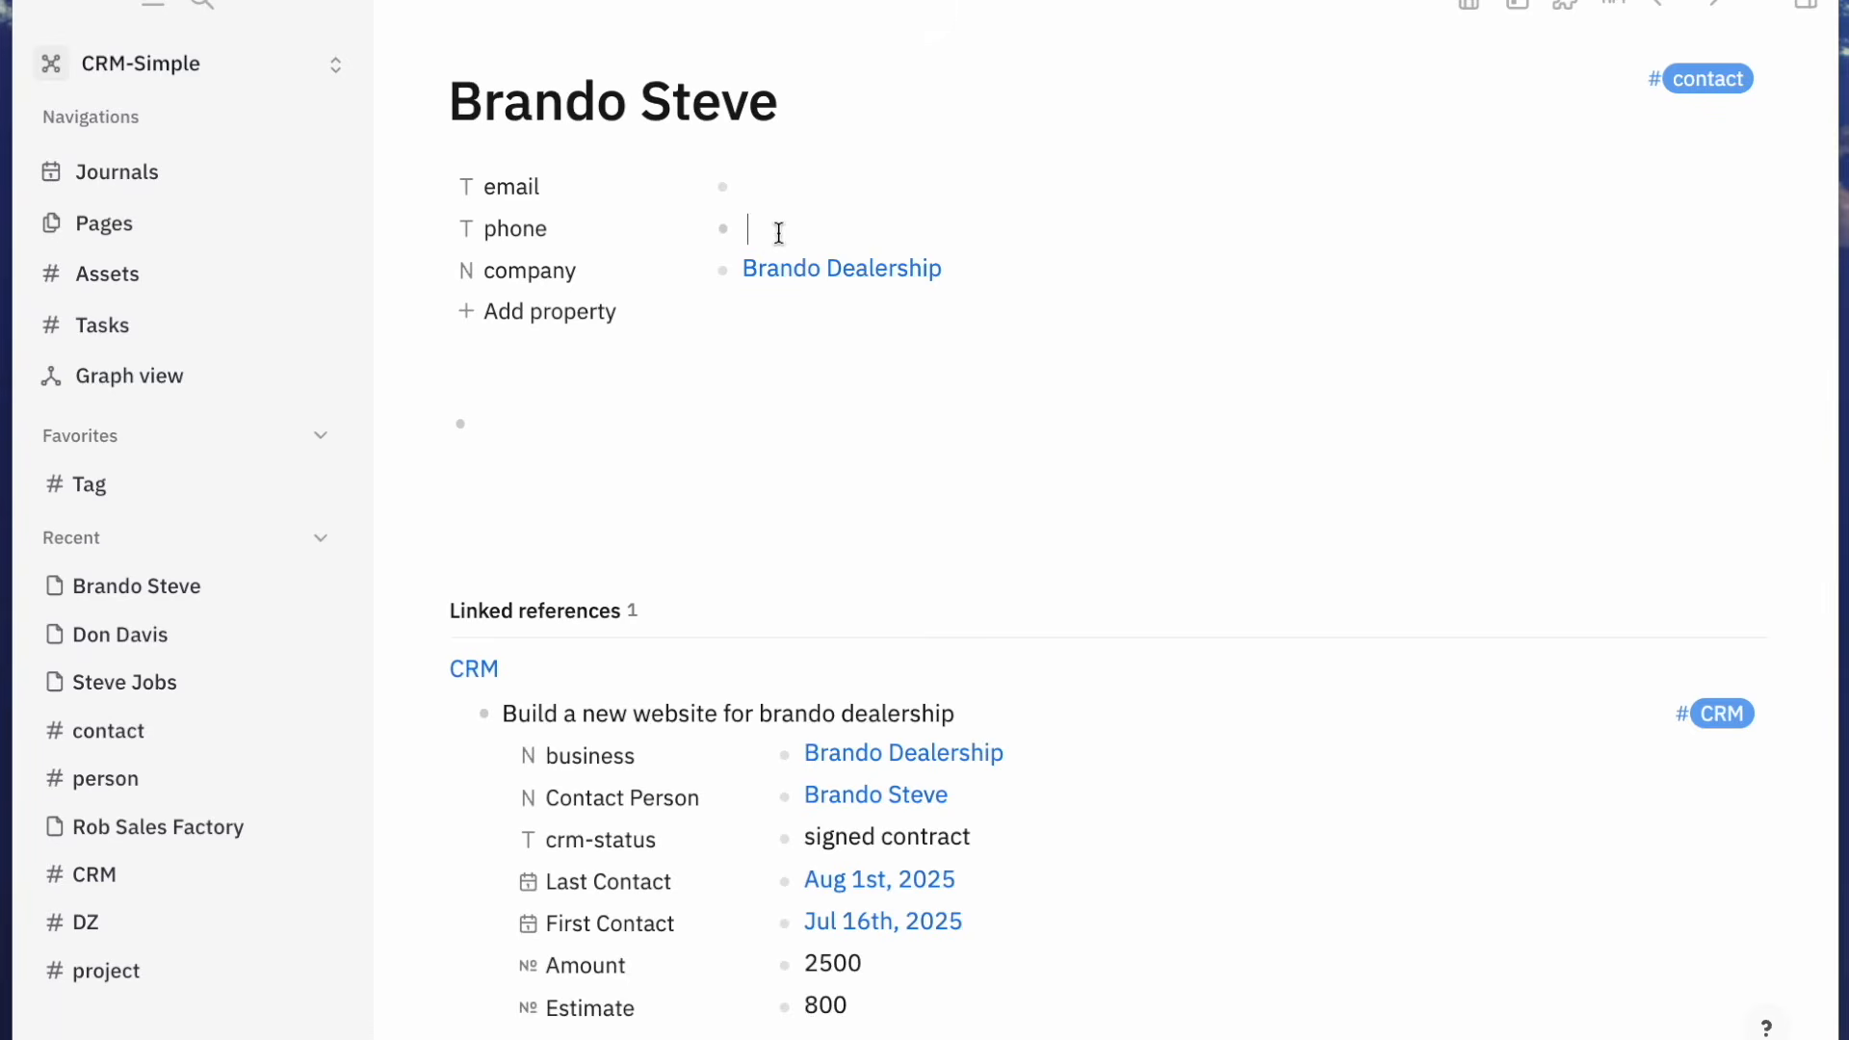
{"action": "left_click", "coordinate": [781, 192]}
{"action": "key", "text": "super+bracketleft"}
{"action": "left_click", "coordinate": [999, 385]}
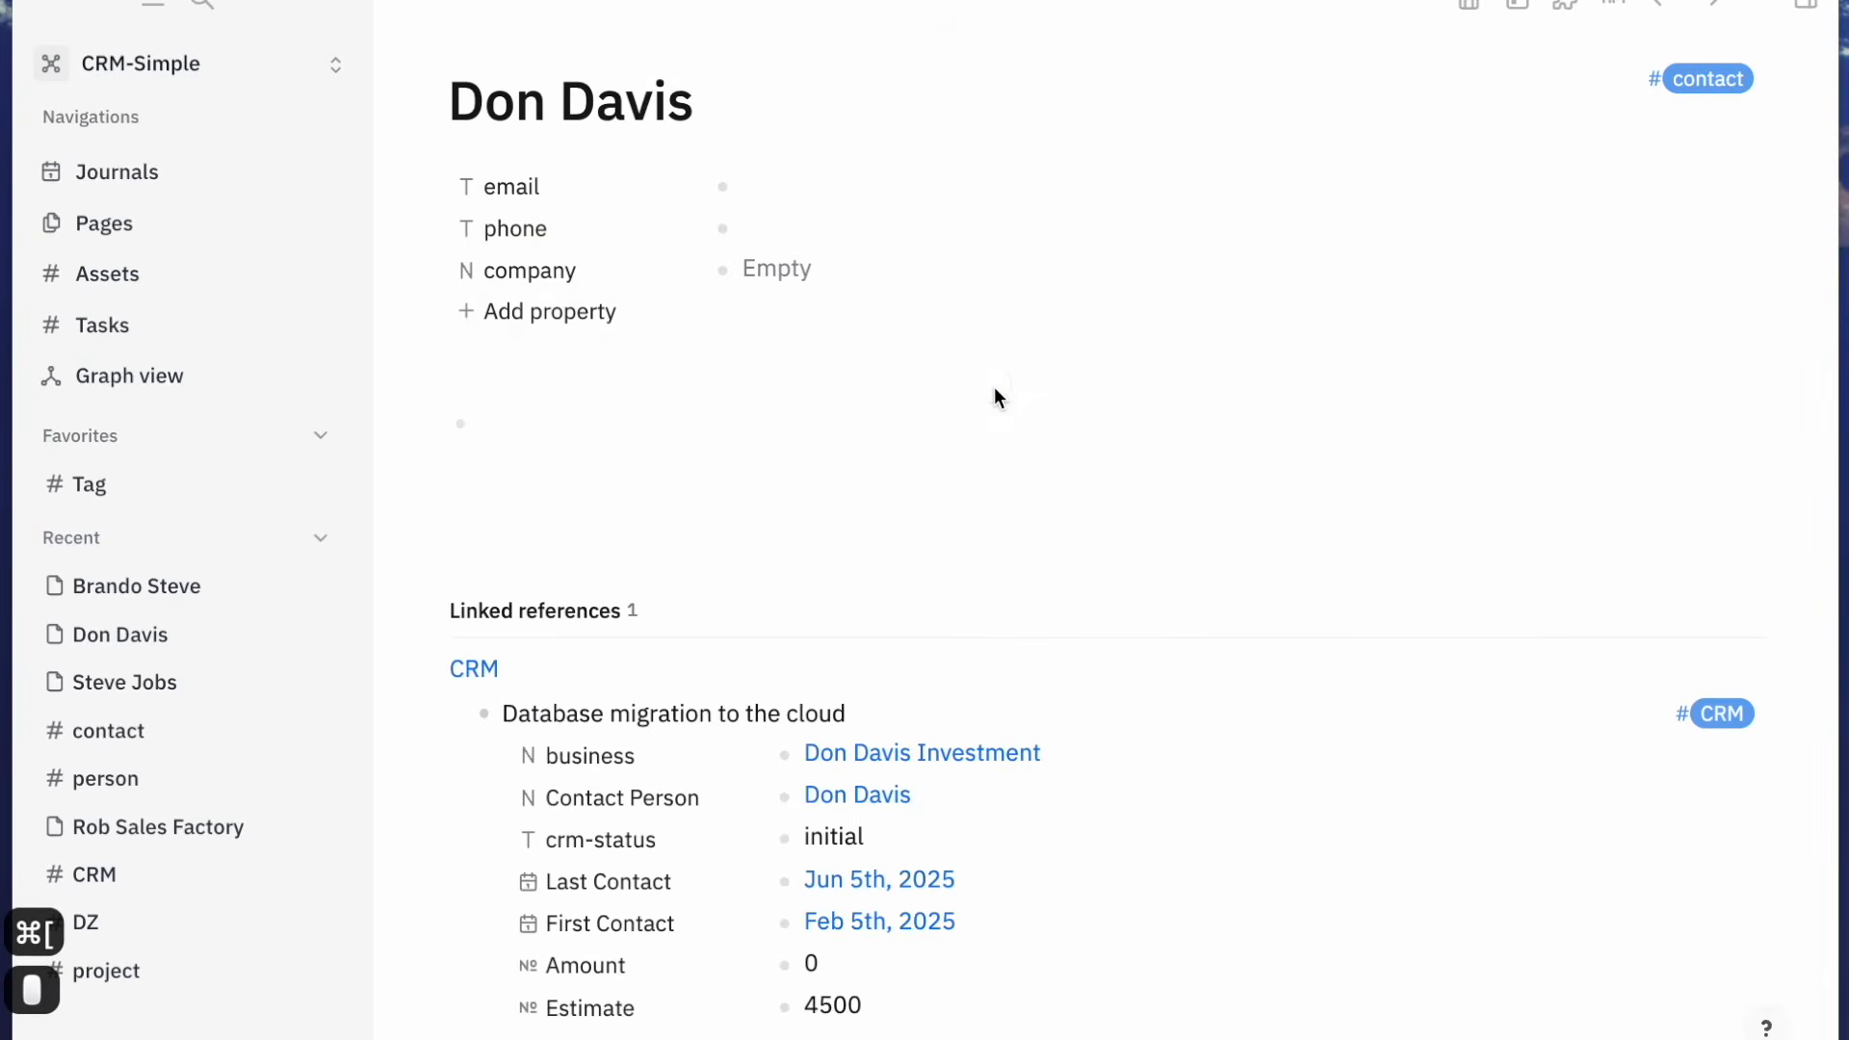
{"action": "left_click", "coordinate": [776, 269]}
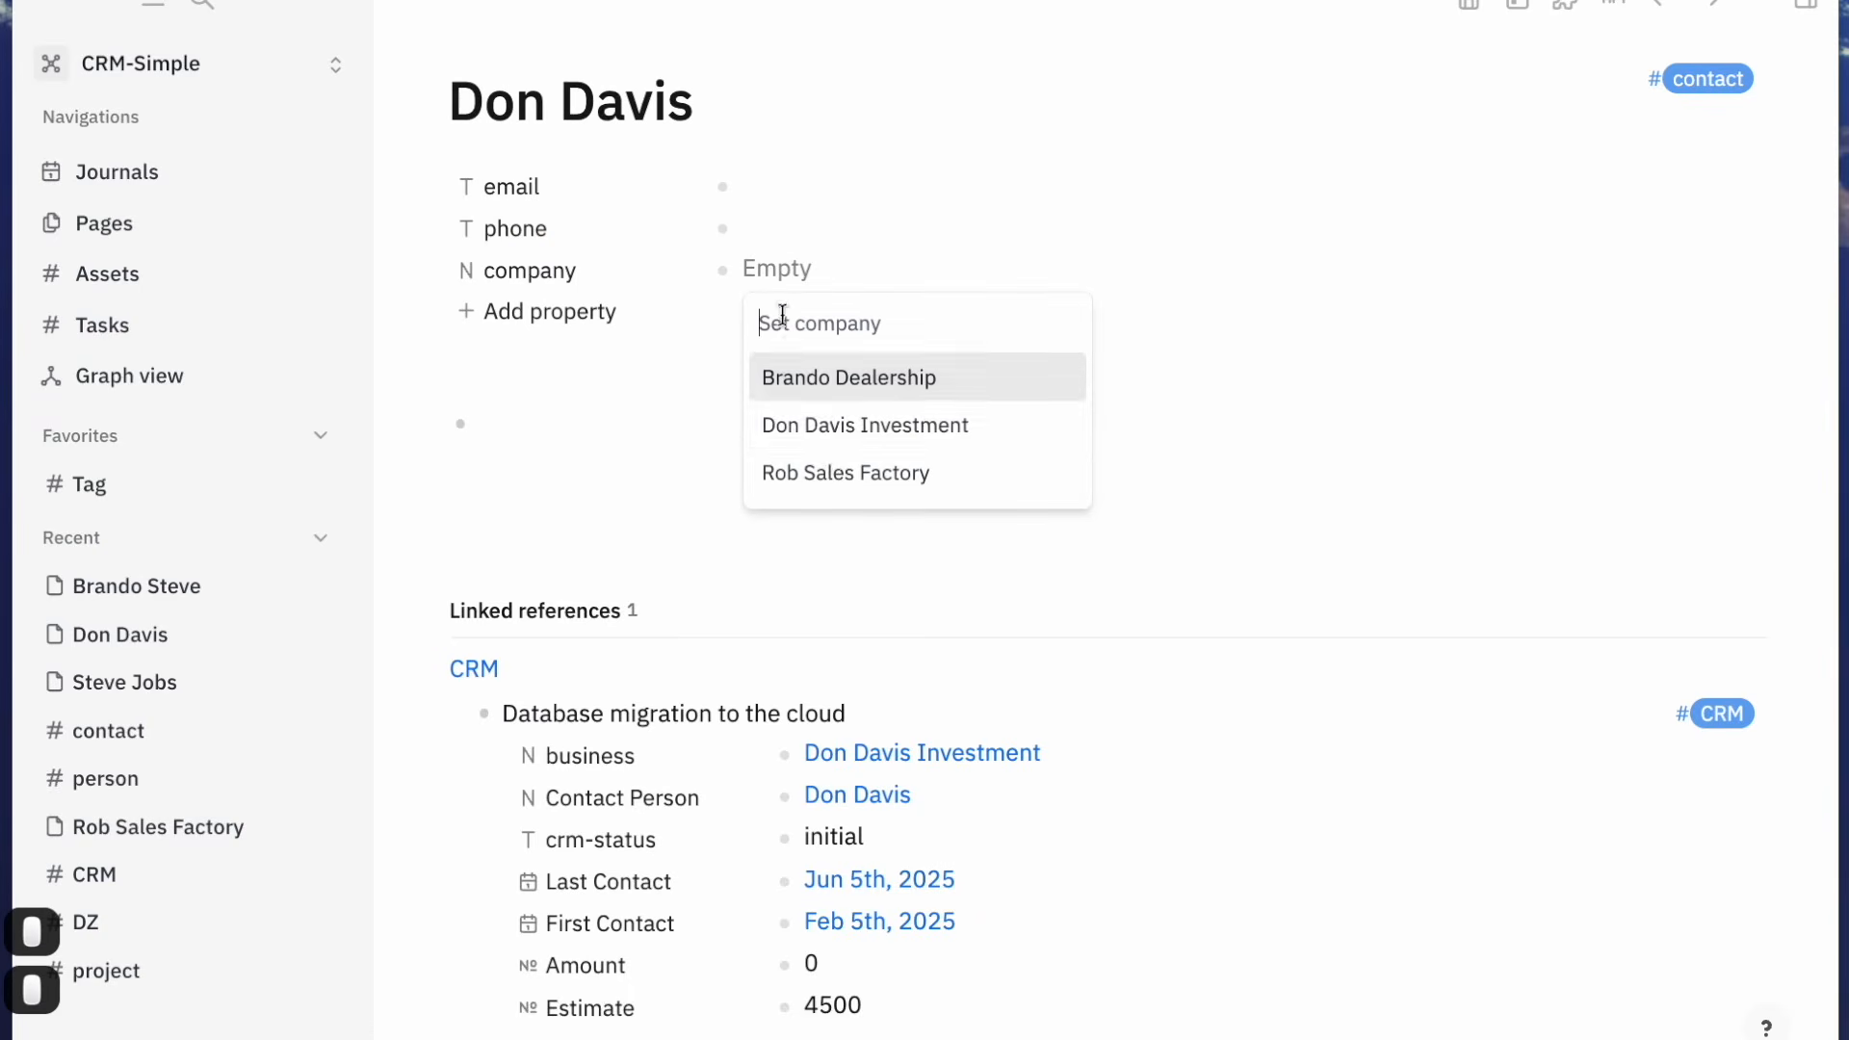
{"action": "left_click", "coordinate": [829, 424]}
{"action": "key", "text": "super+bracketleft"}
{"action": "left_click", "coordinate": [1008, 431]}
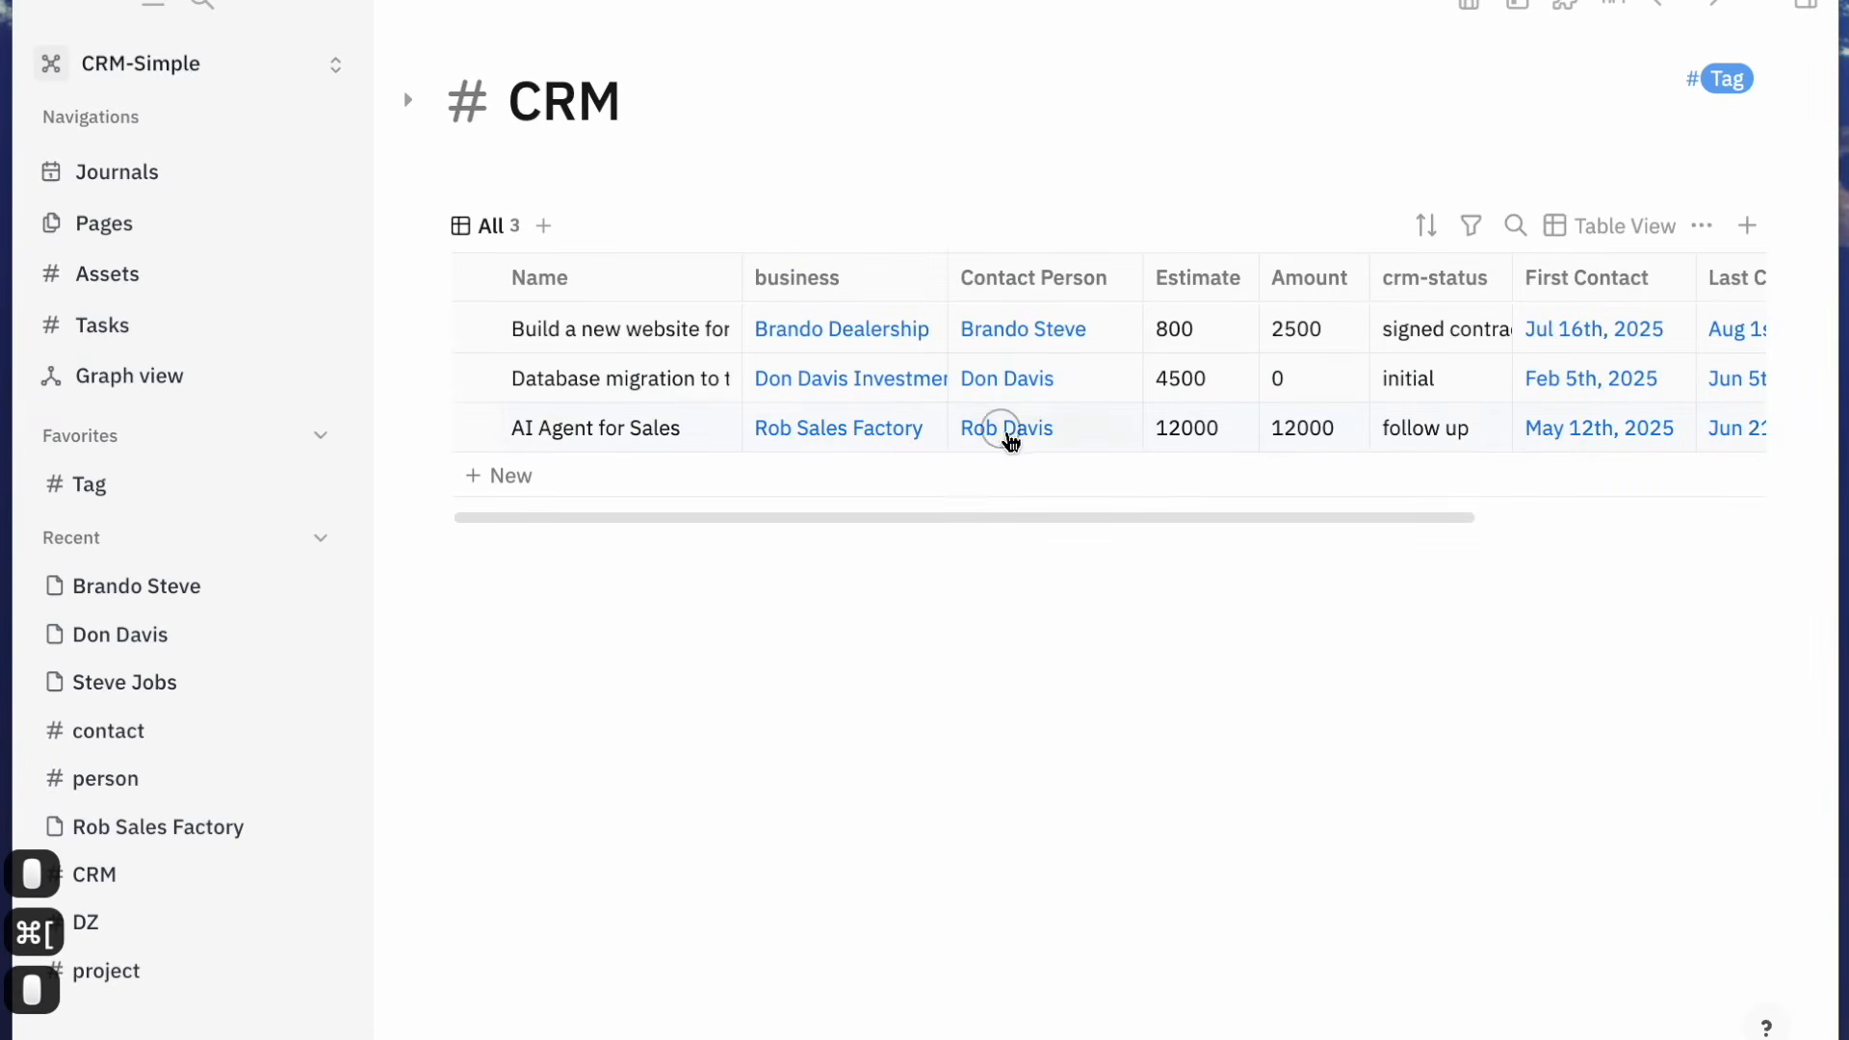
{"action": "left_click", "coordinate": [776, 270]}
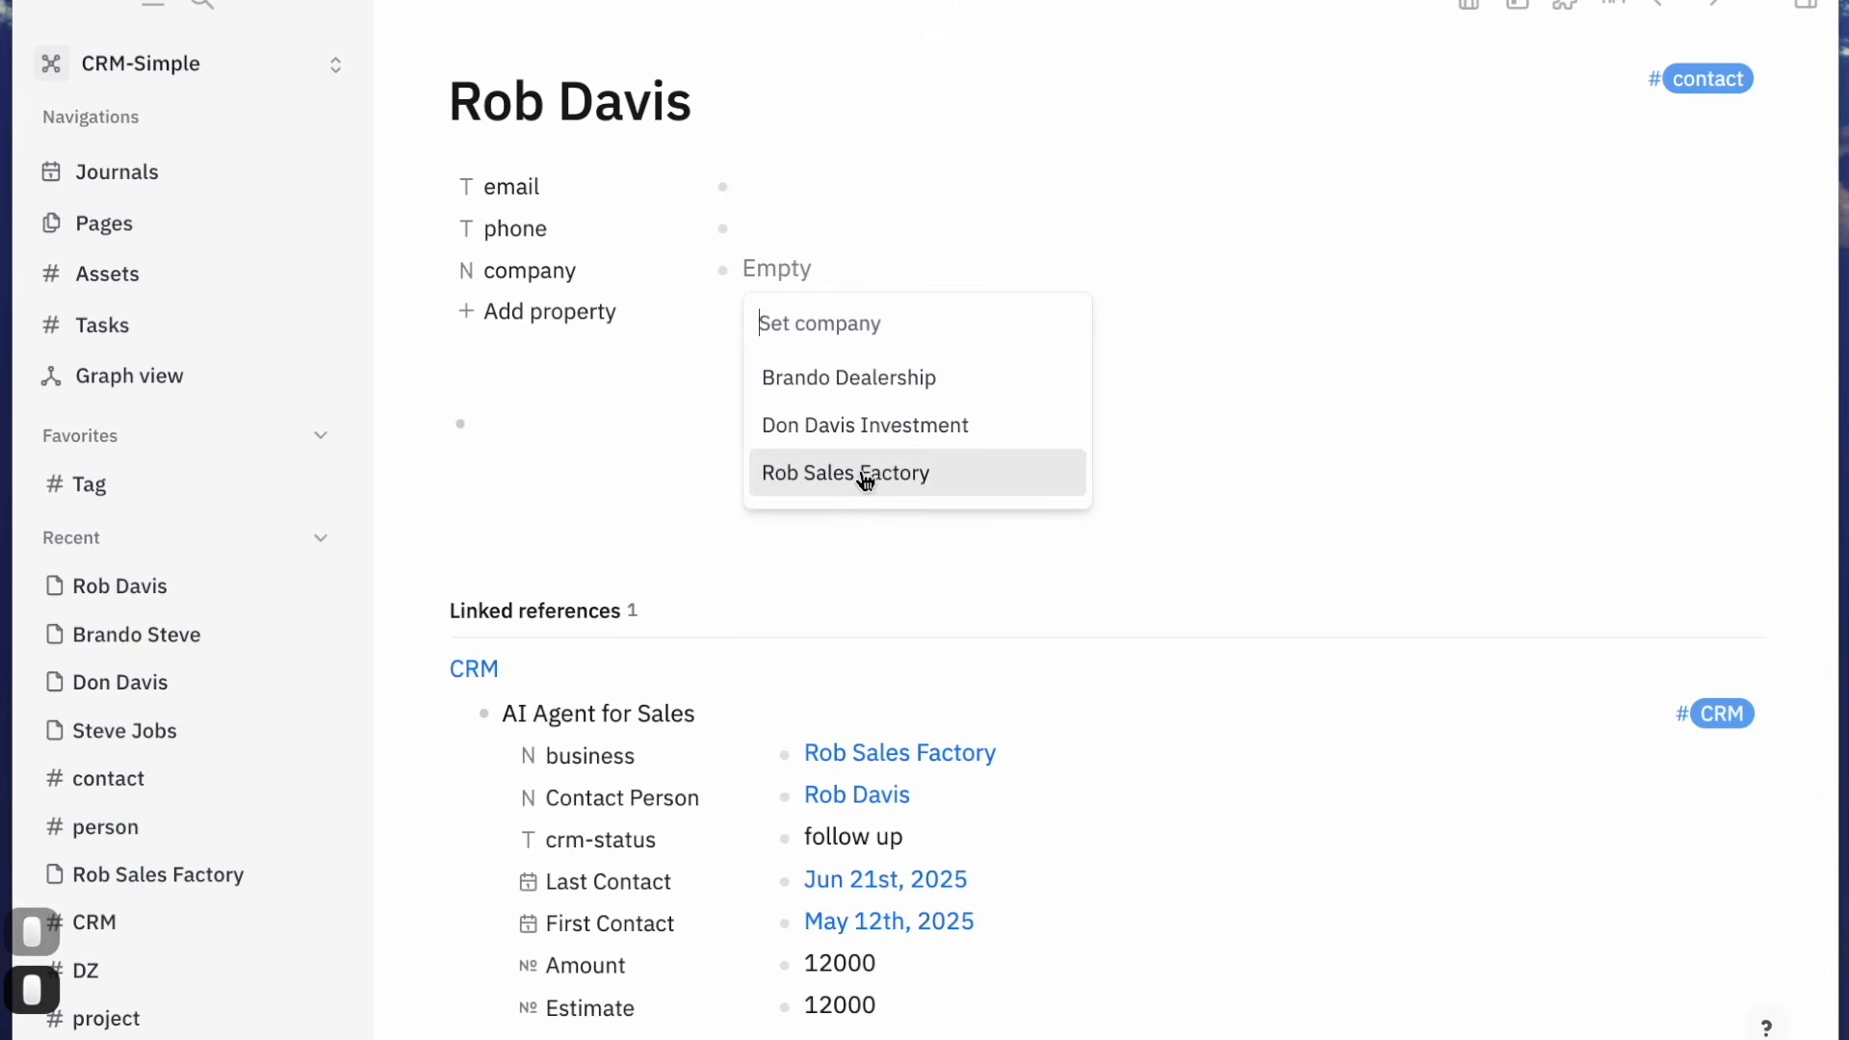
{"action": "left_click", "coordinate": [863, 477]}
{"action": "key", "text": "super+bracketleft"}
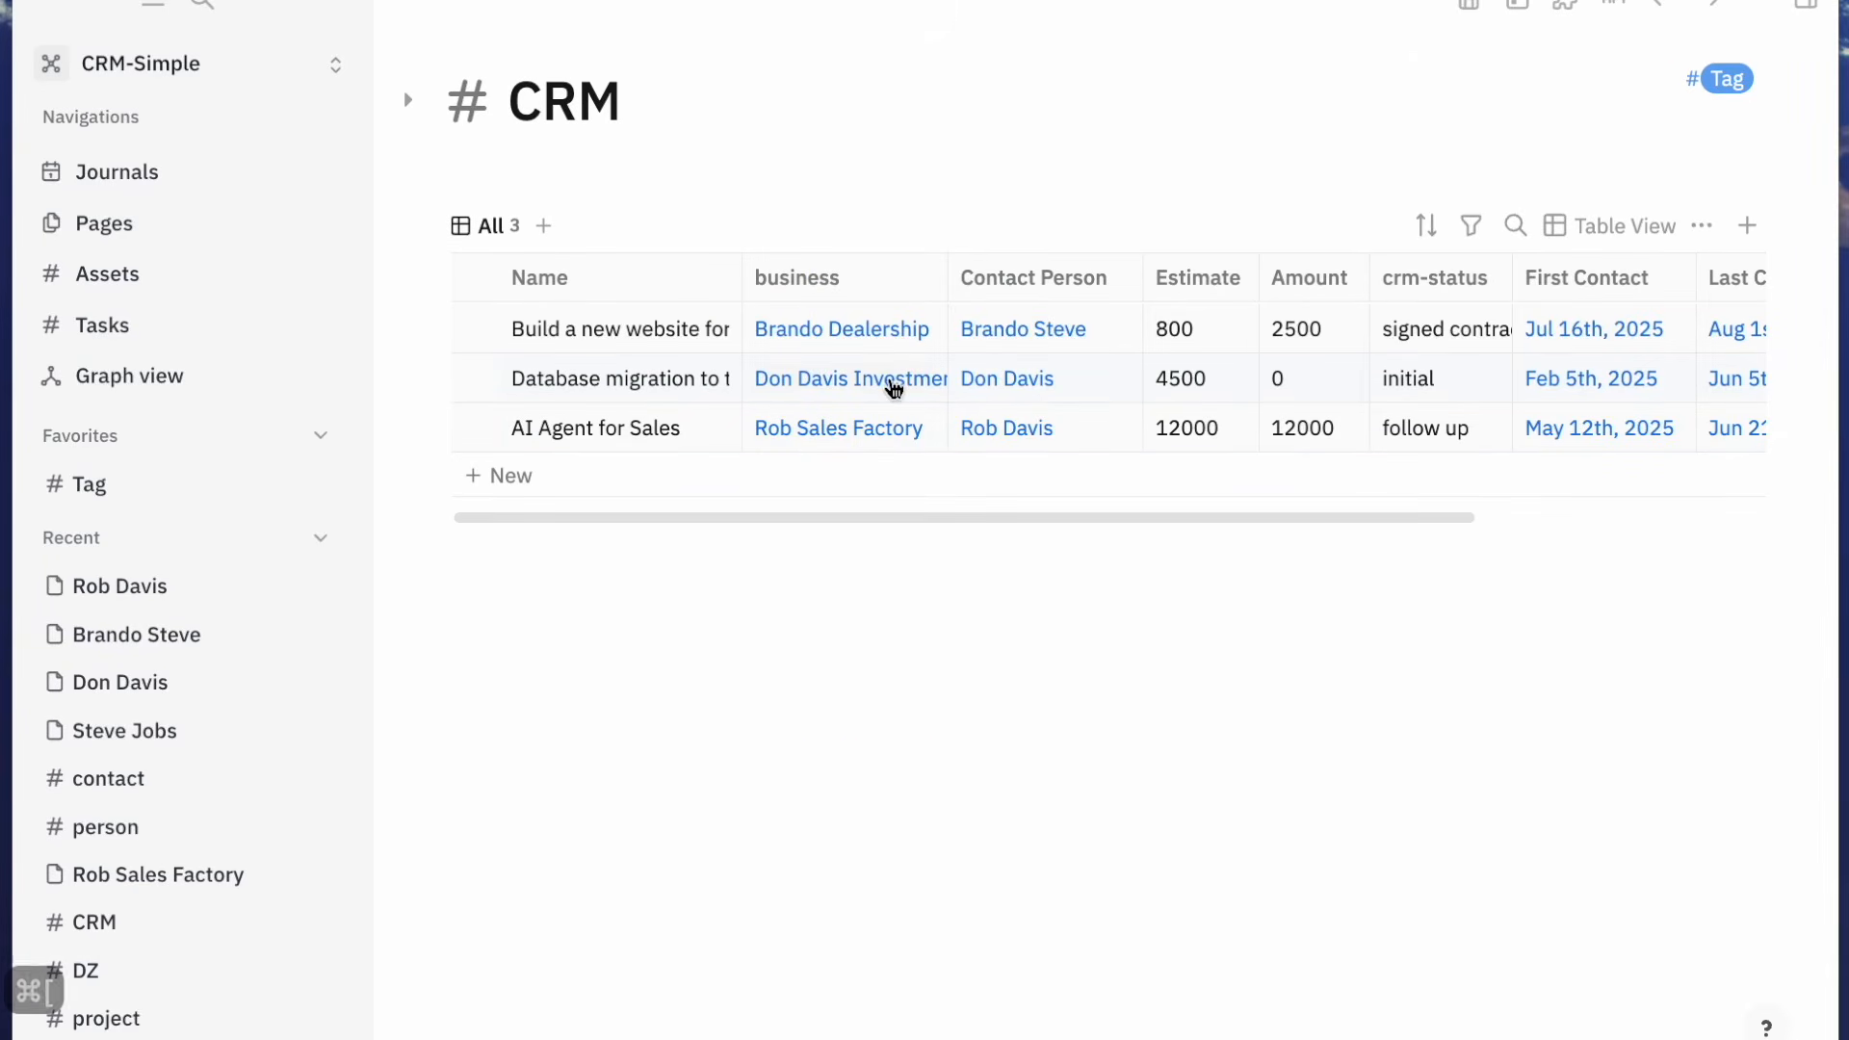
Add a Url-type 'website' property to the company tag and narrow the Name and Tags columns
{"action": "left_click", "coordinate": [867, 339]}
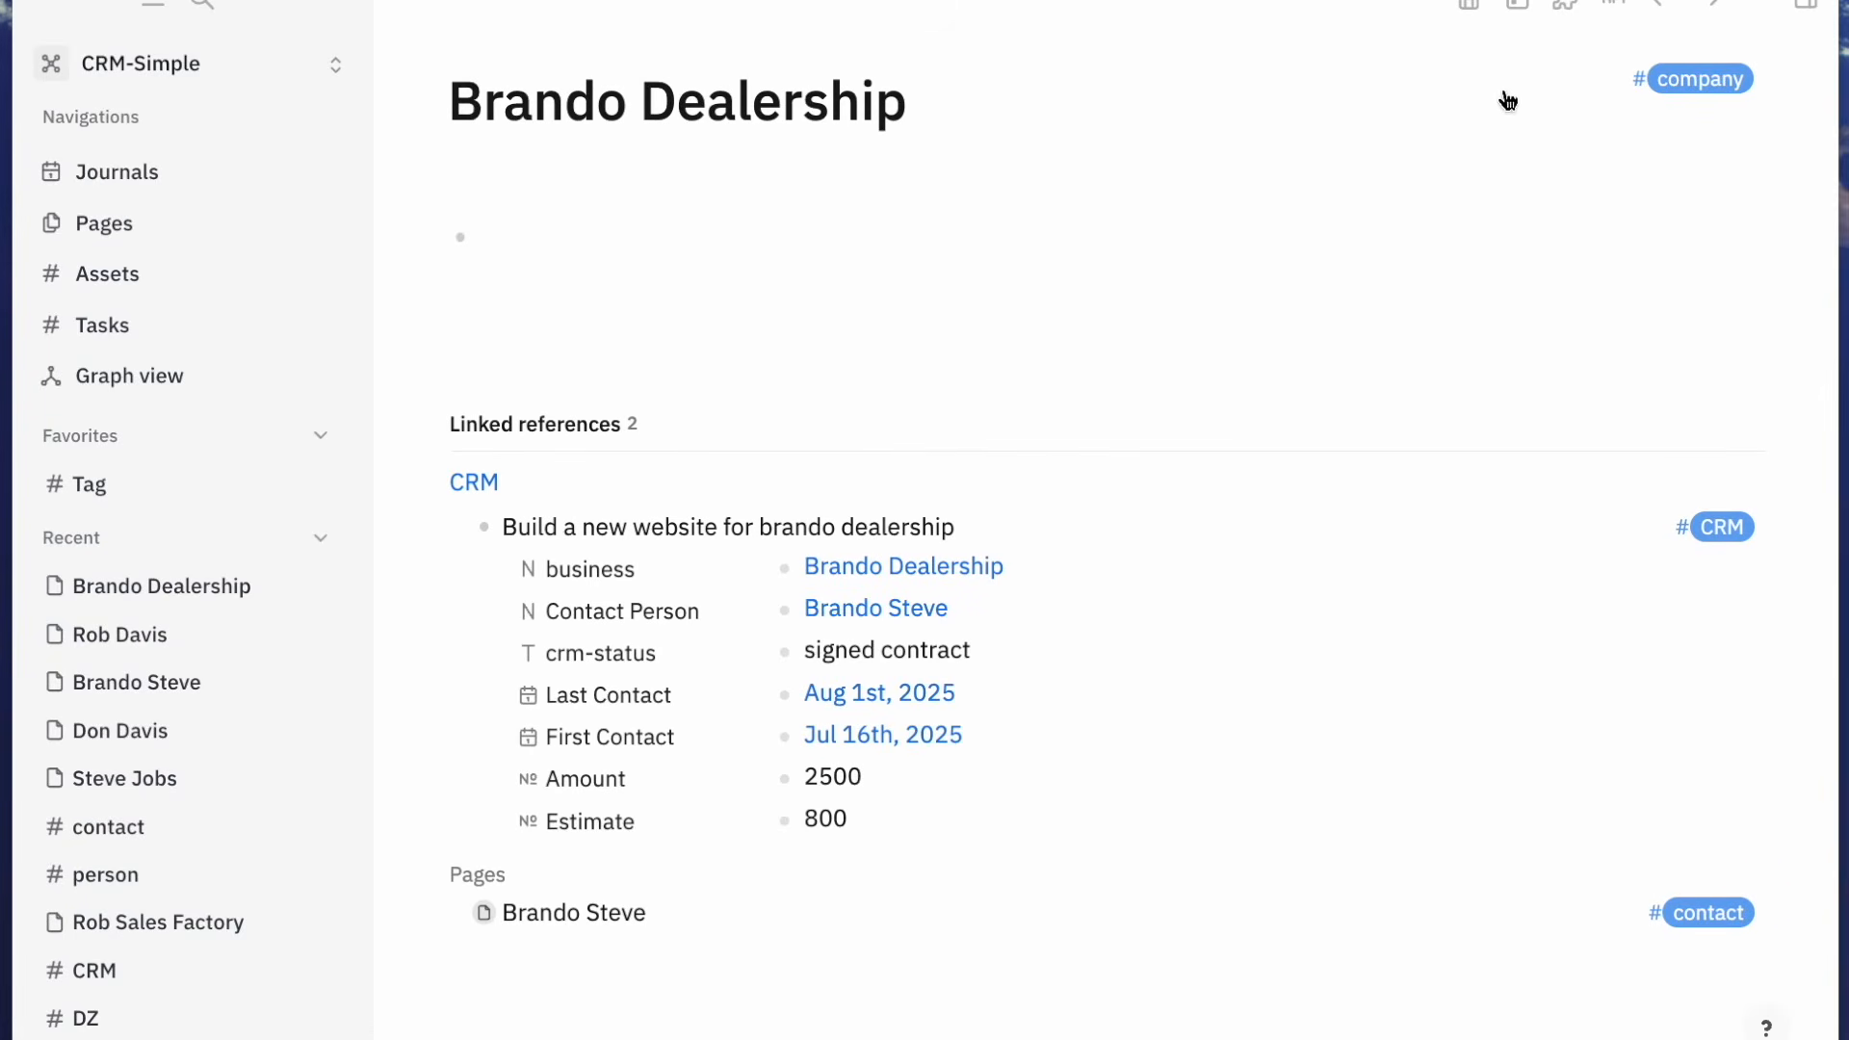
{"action": "left_click", "coordinate": [1706, 85]}
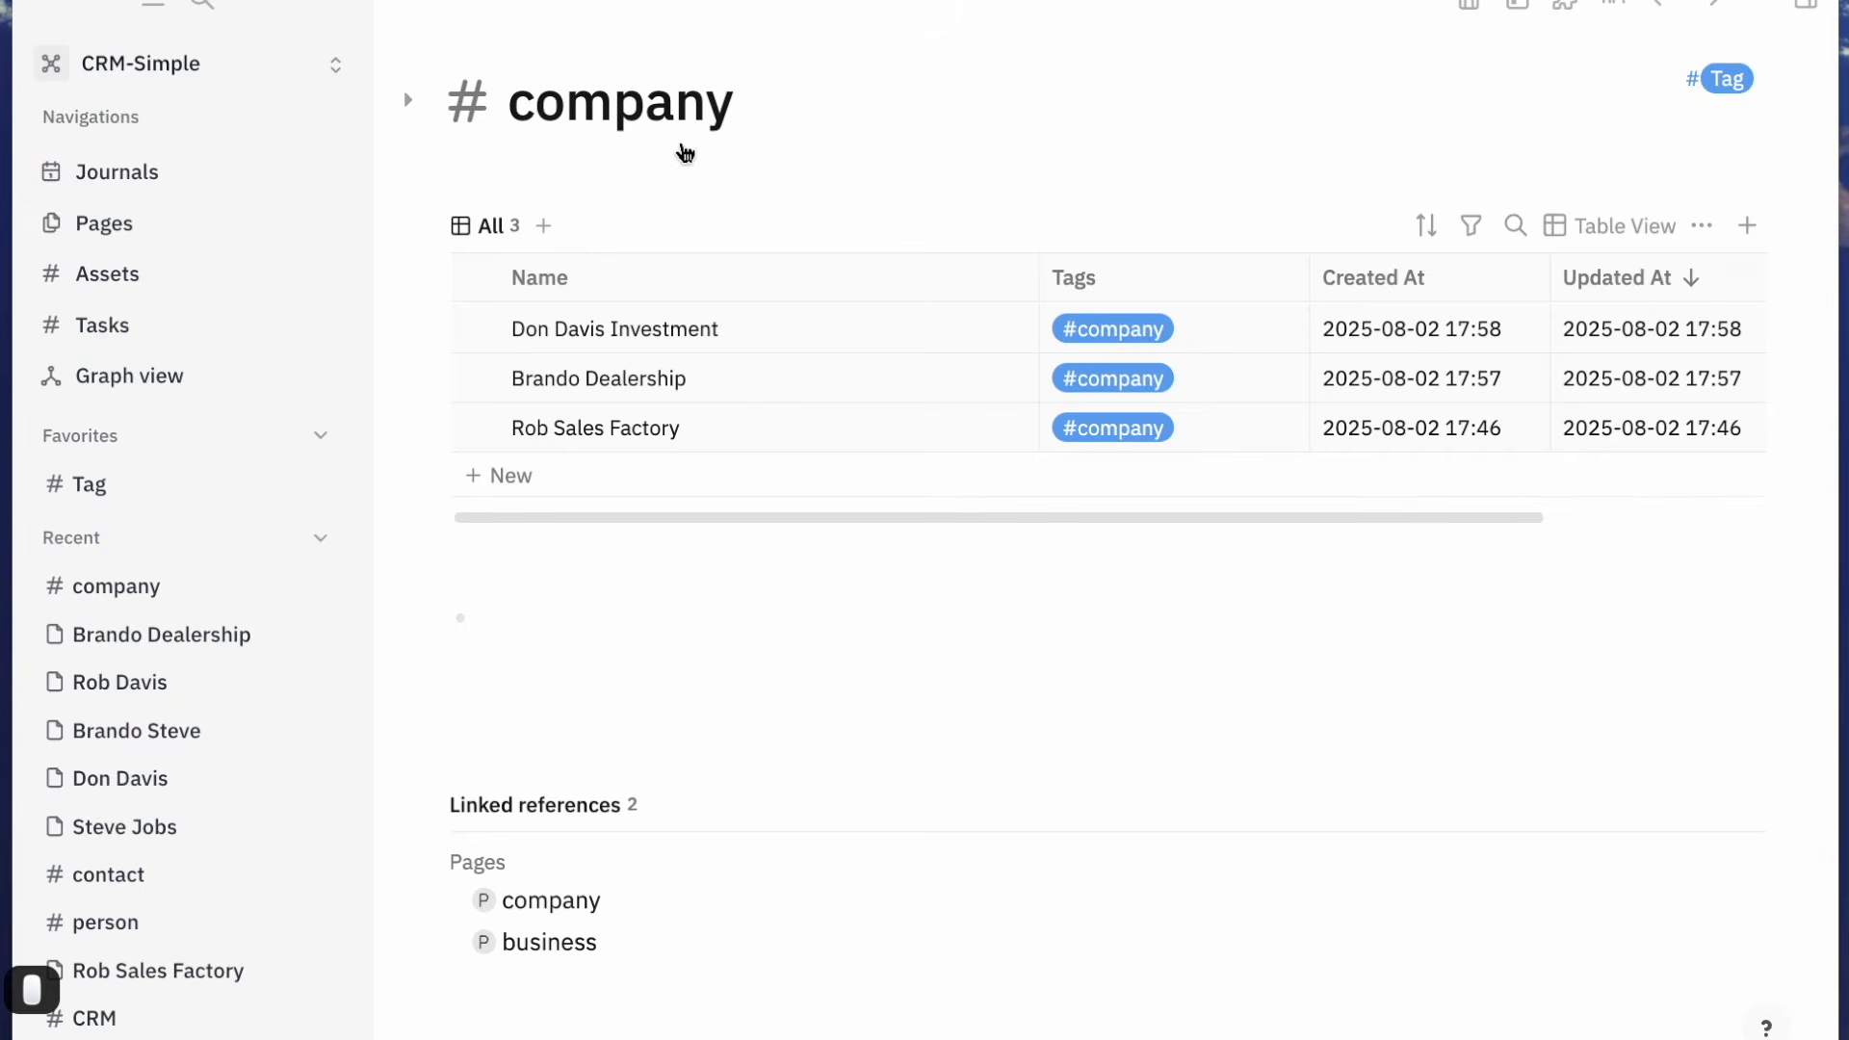
{"action": "left_click", "coordinate": [408, 101]}
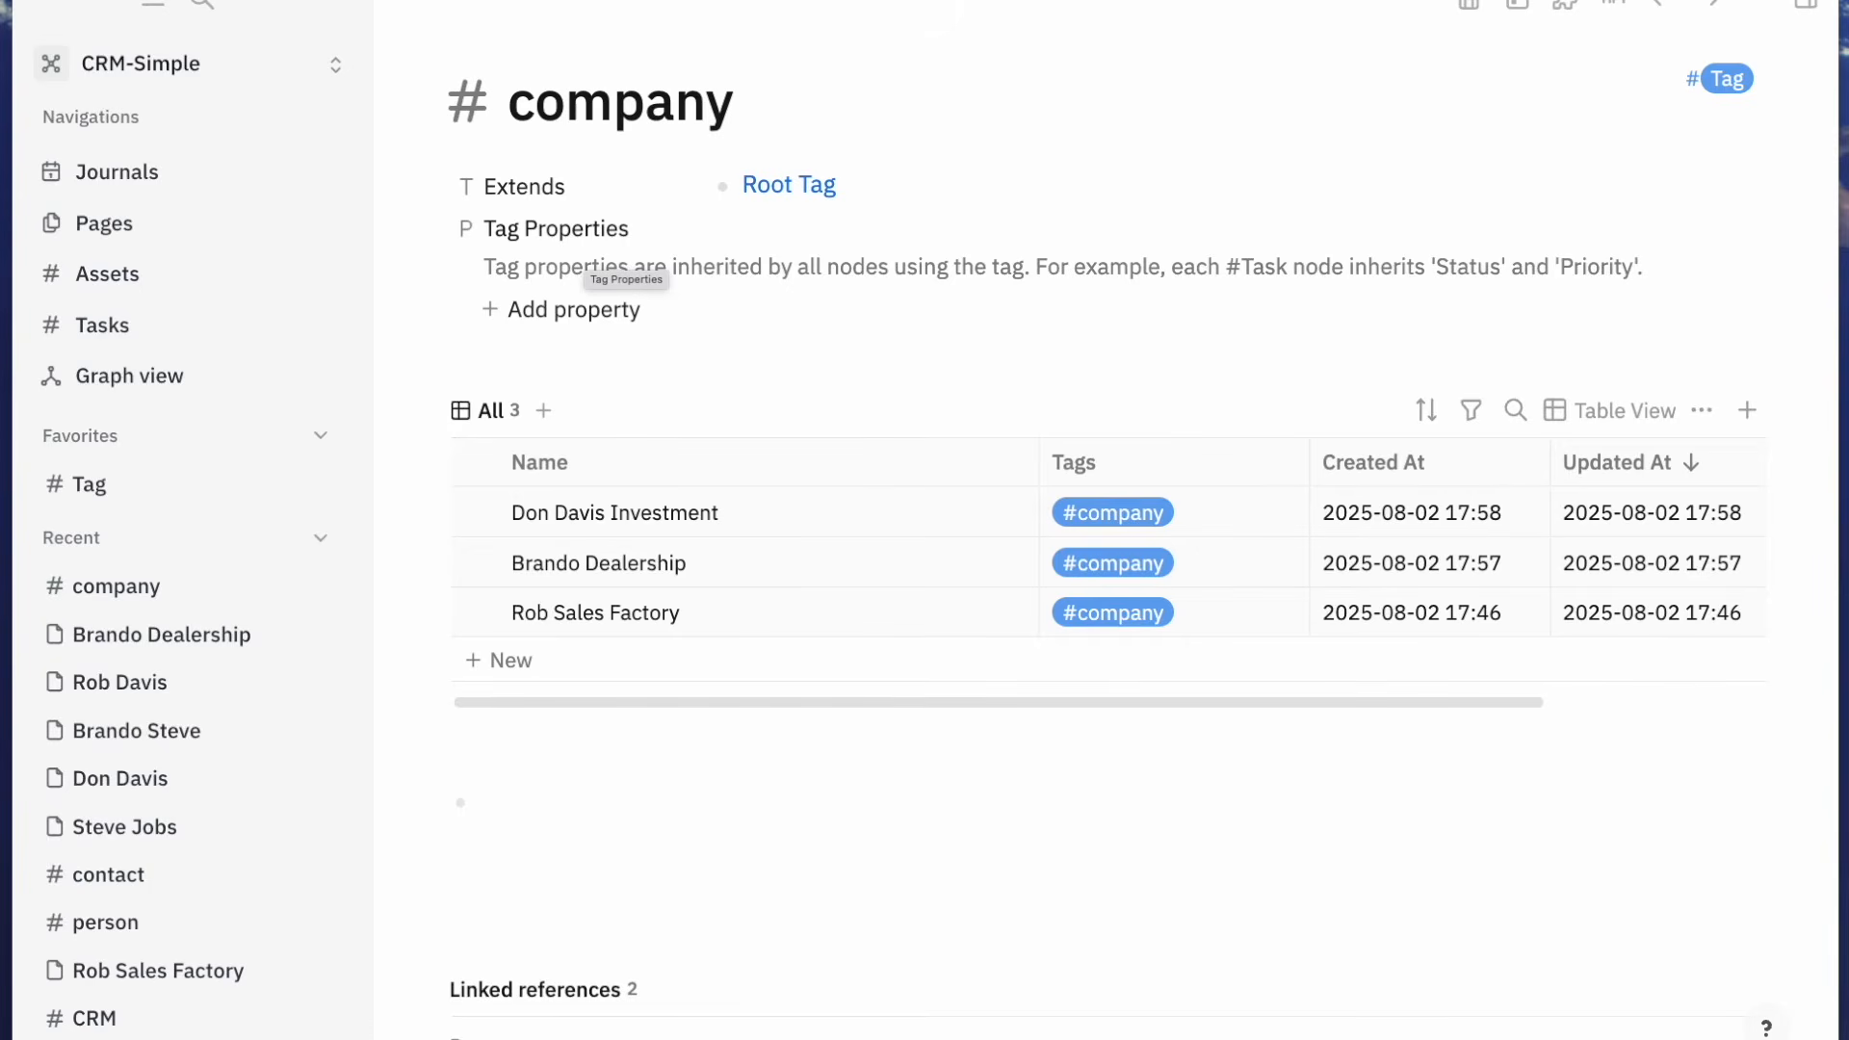
{"action": "left_click", "coordinate": [568, 309]}
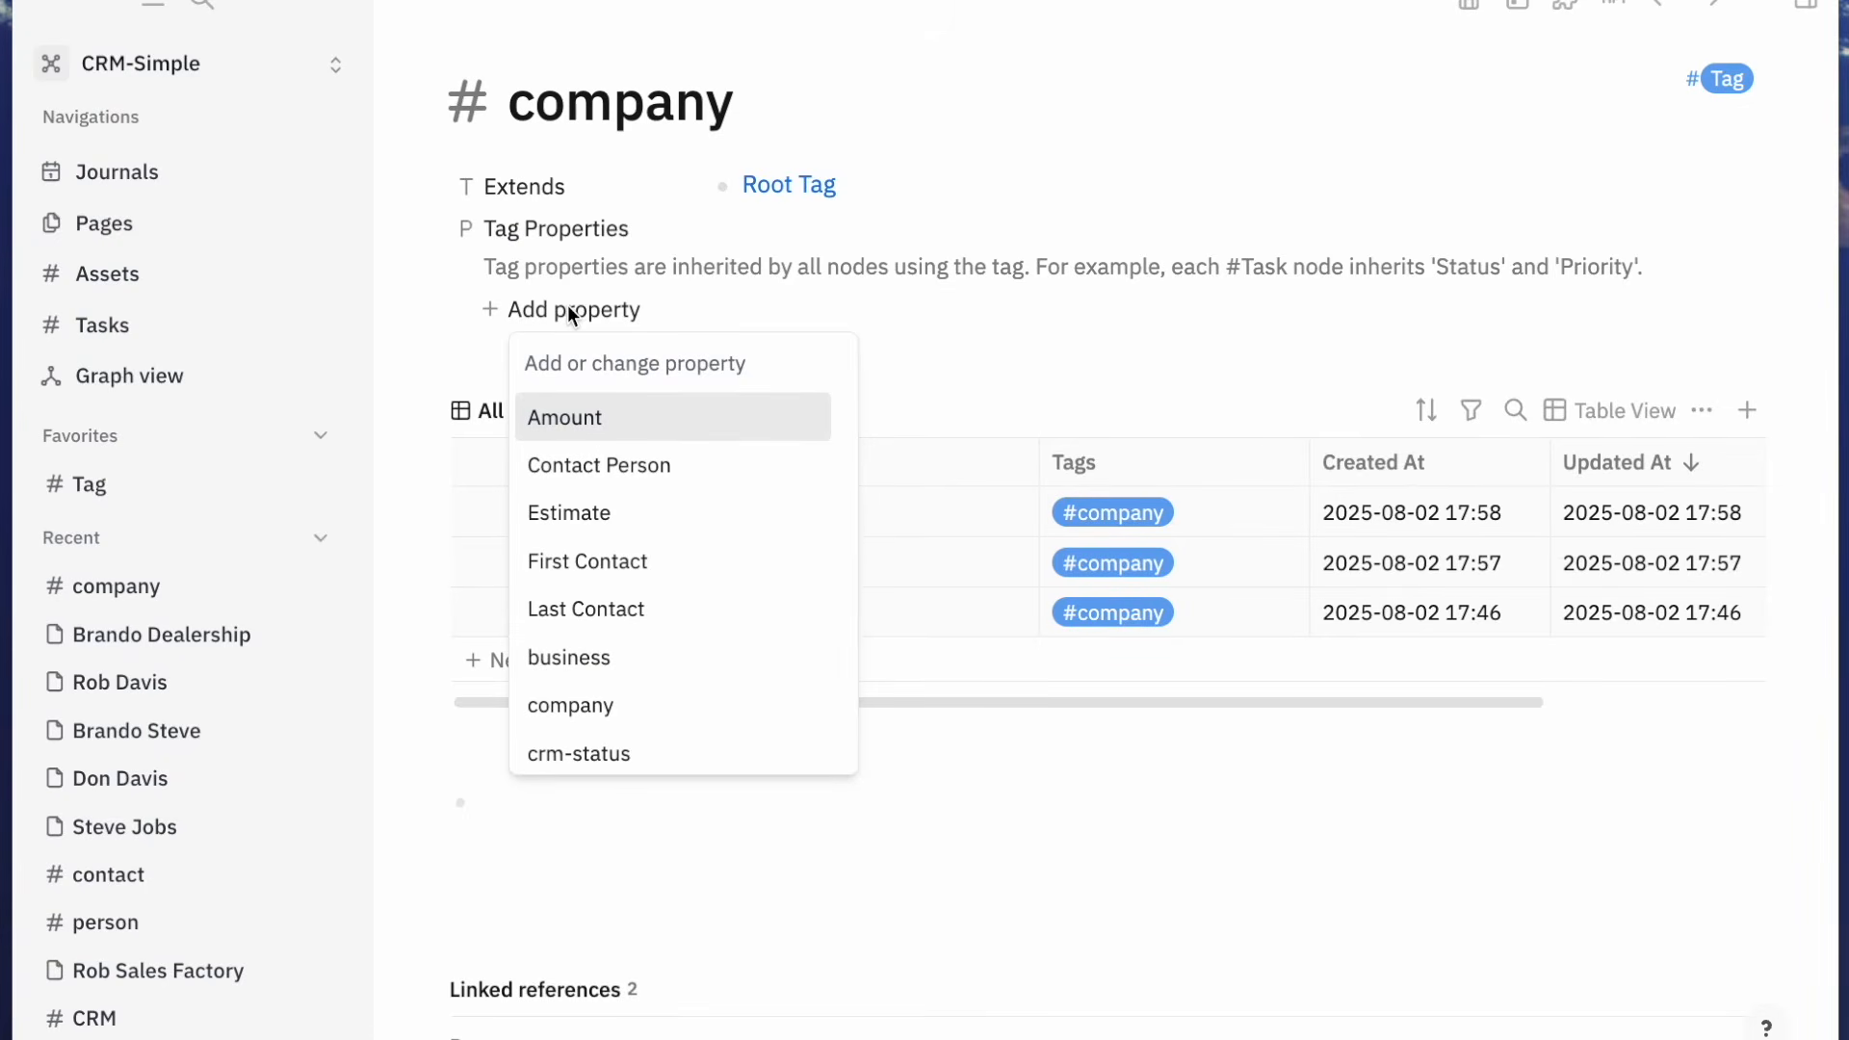
{"action": "type", "text": "website"}
{"action": "key", "text": "Return"}
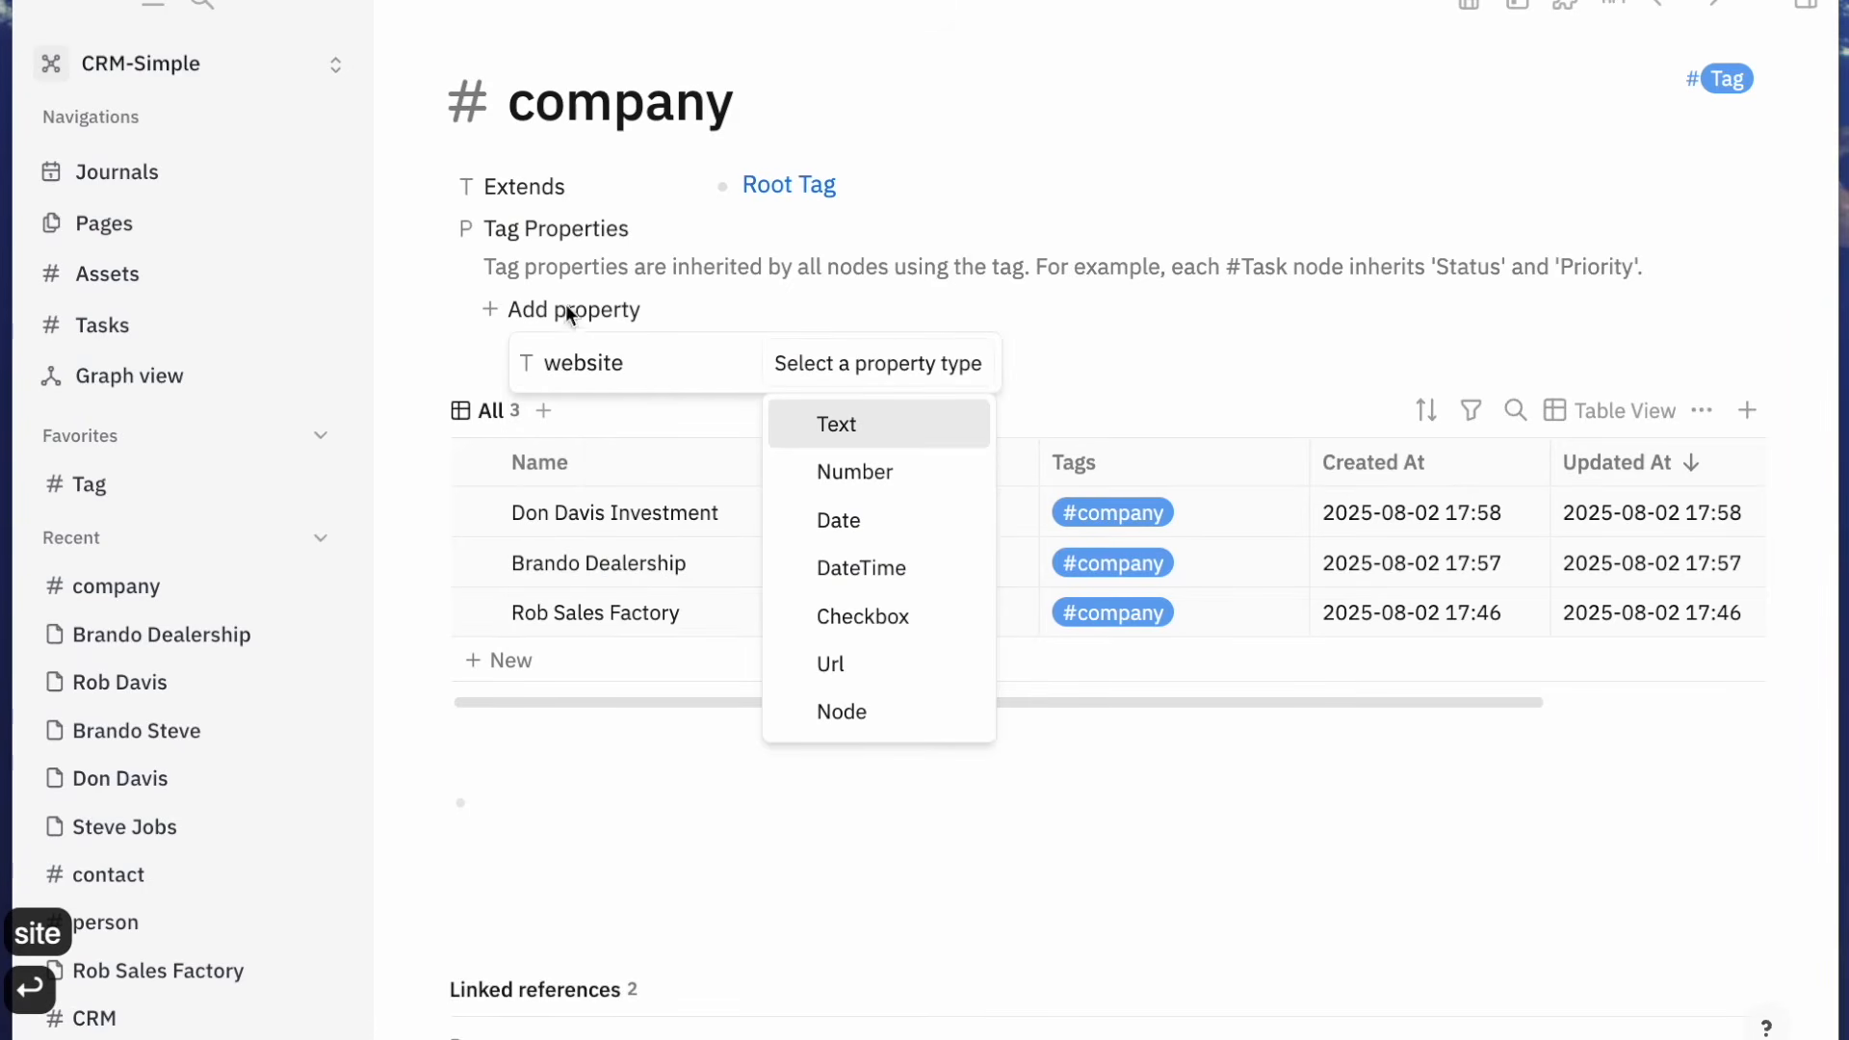
{"action": "left_click", "coordinate": [863, 666]}
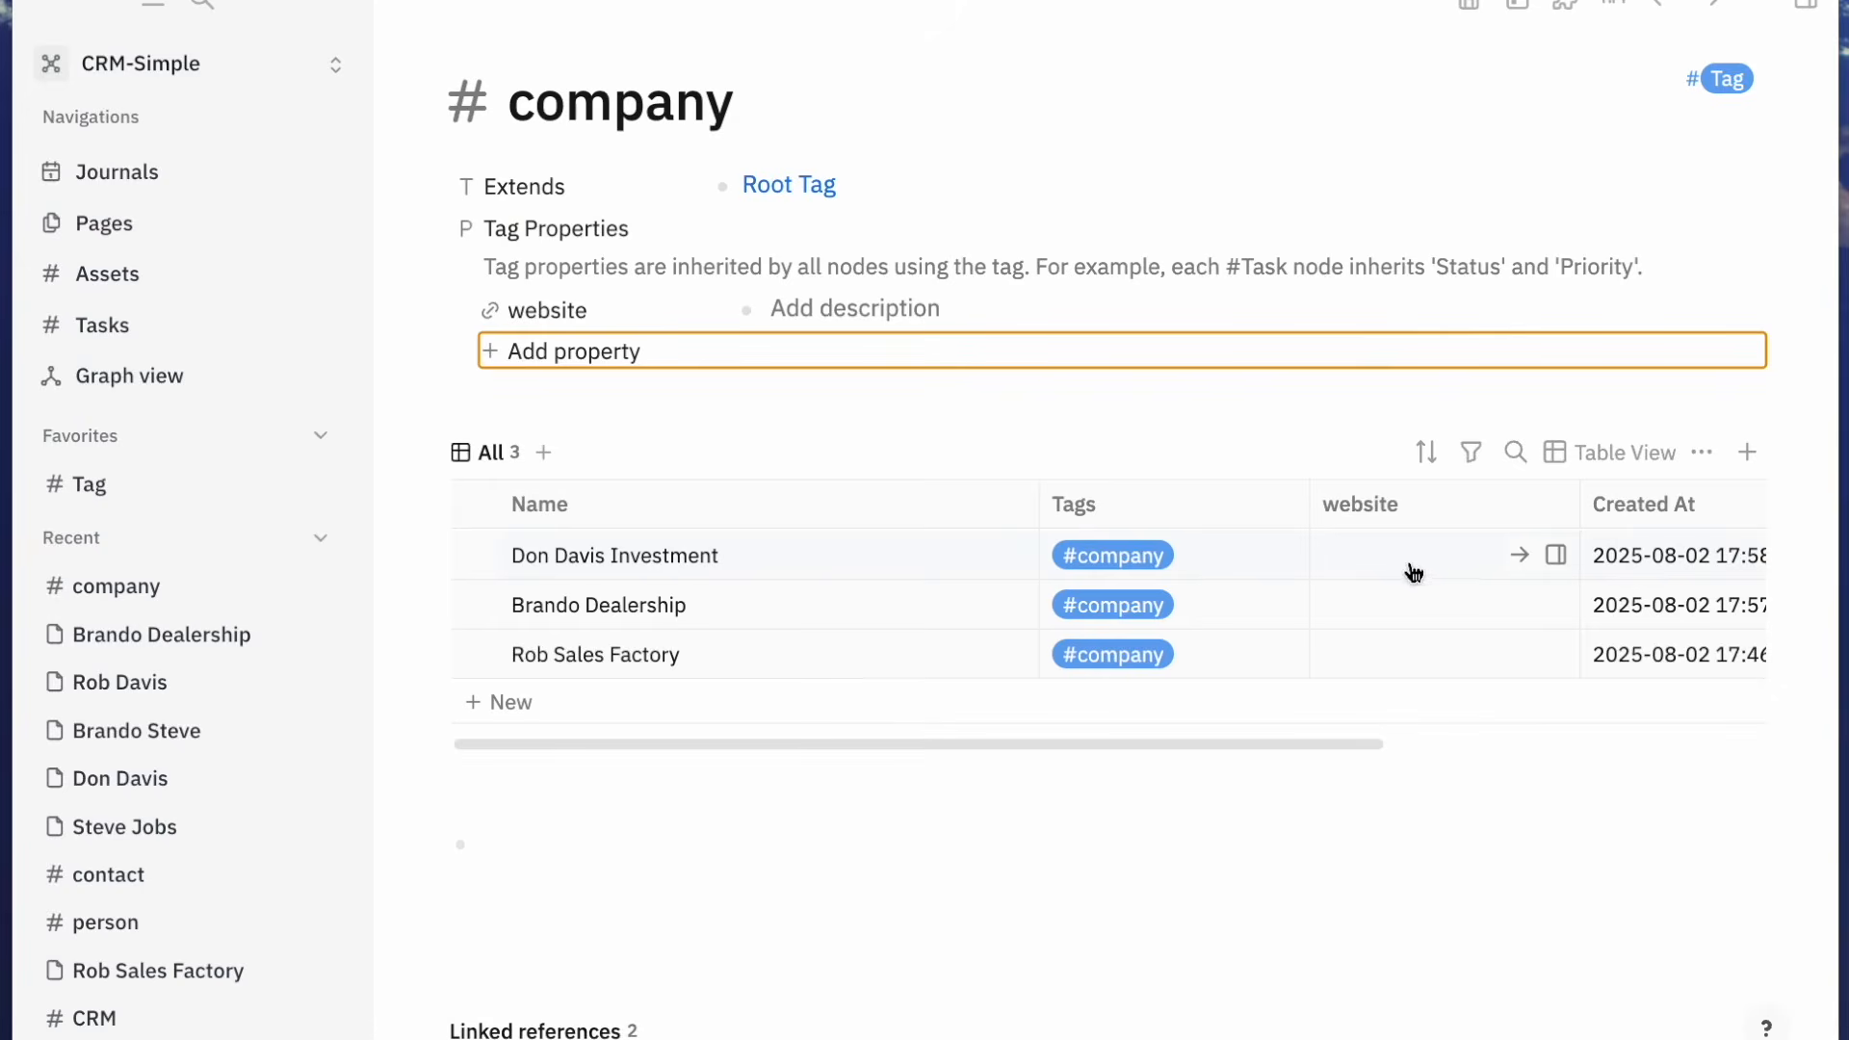
{"action": "left_click_drag", "start_coordinate": [1041, 495], "coordinate": [812, 486]}
{"action": "left_click_drag", "start_coordinate": [1081, 495], "coordinate": [980, 487]}
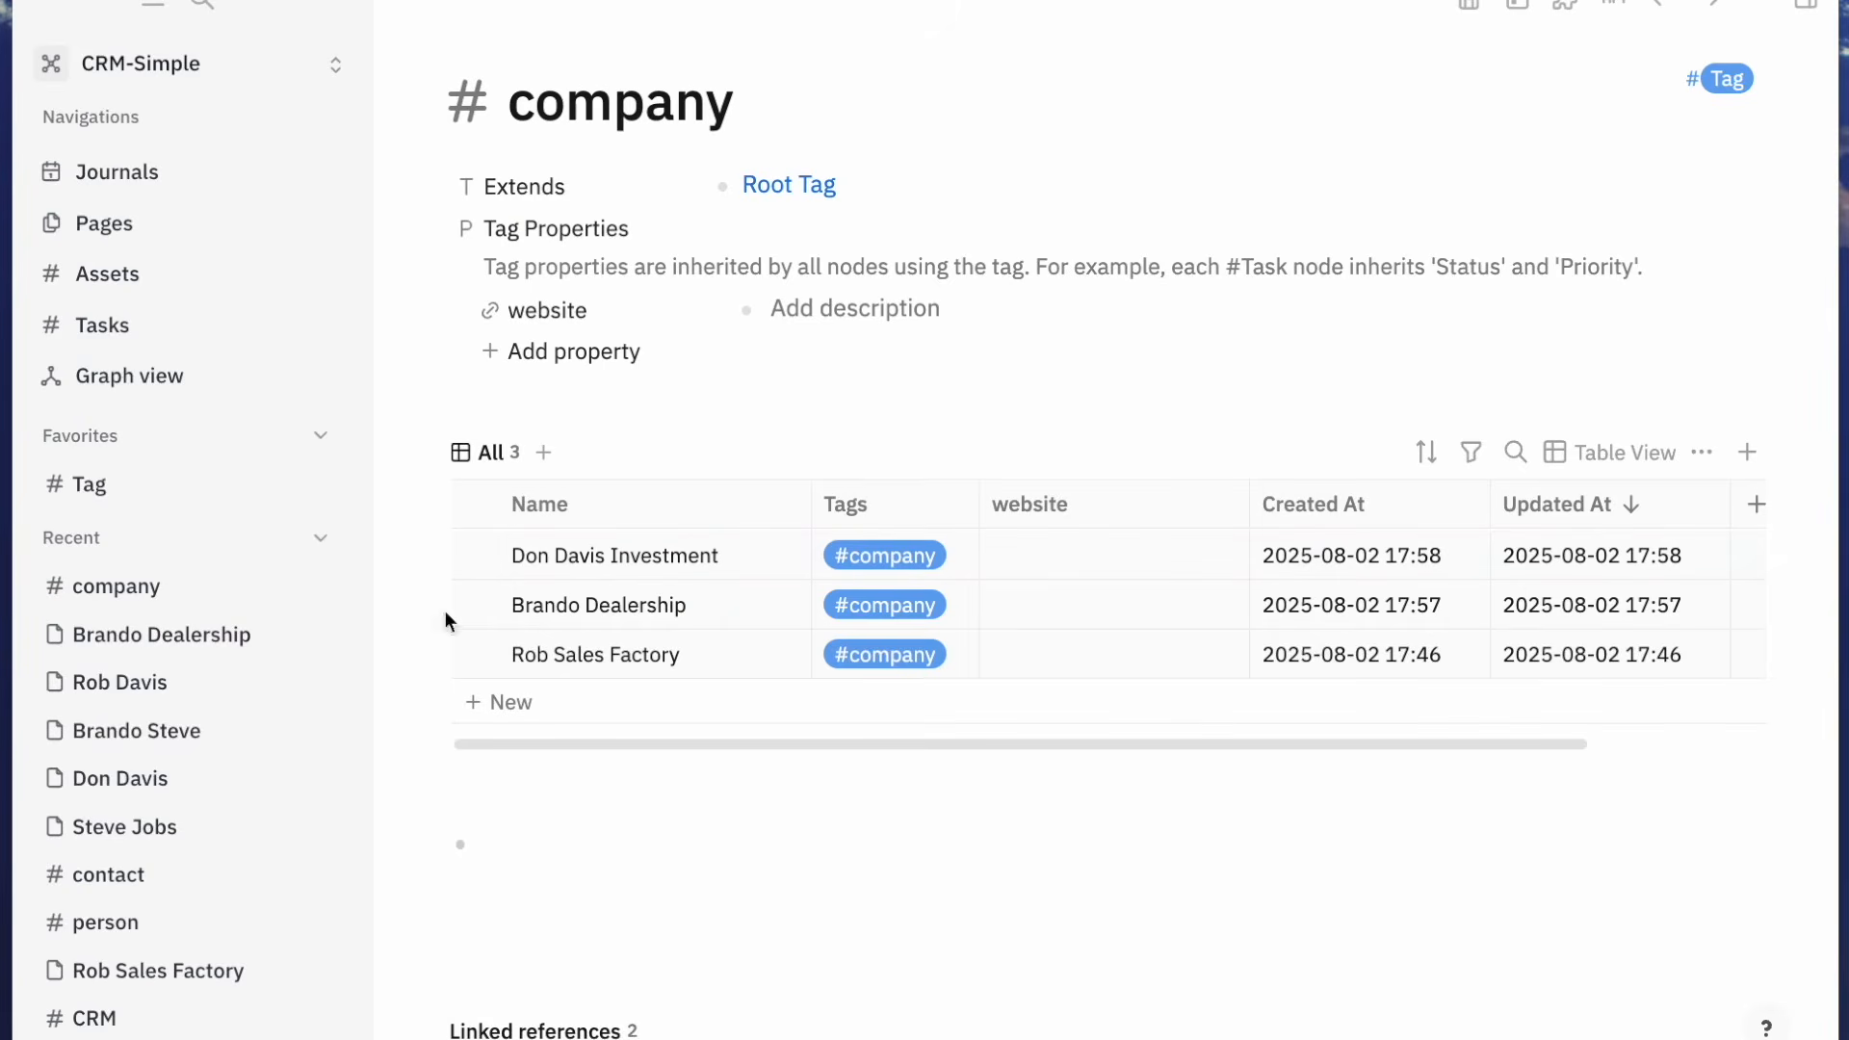
Show the ID column in the company table via Columns visibility
{"action": "mouse_move", "coordinate": [1249, 659]}
{"action": "left_click", "coordinate": [1703, 452]}
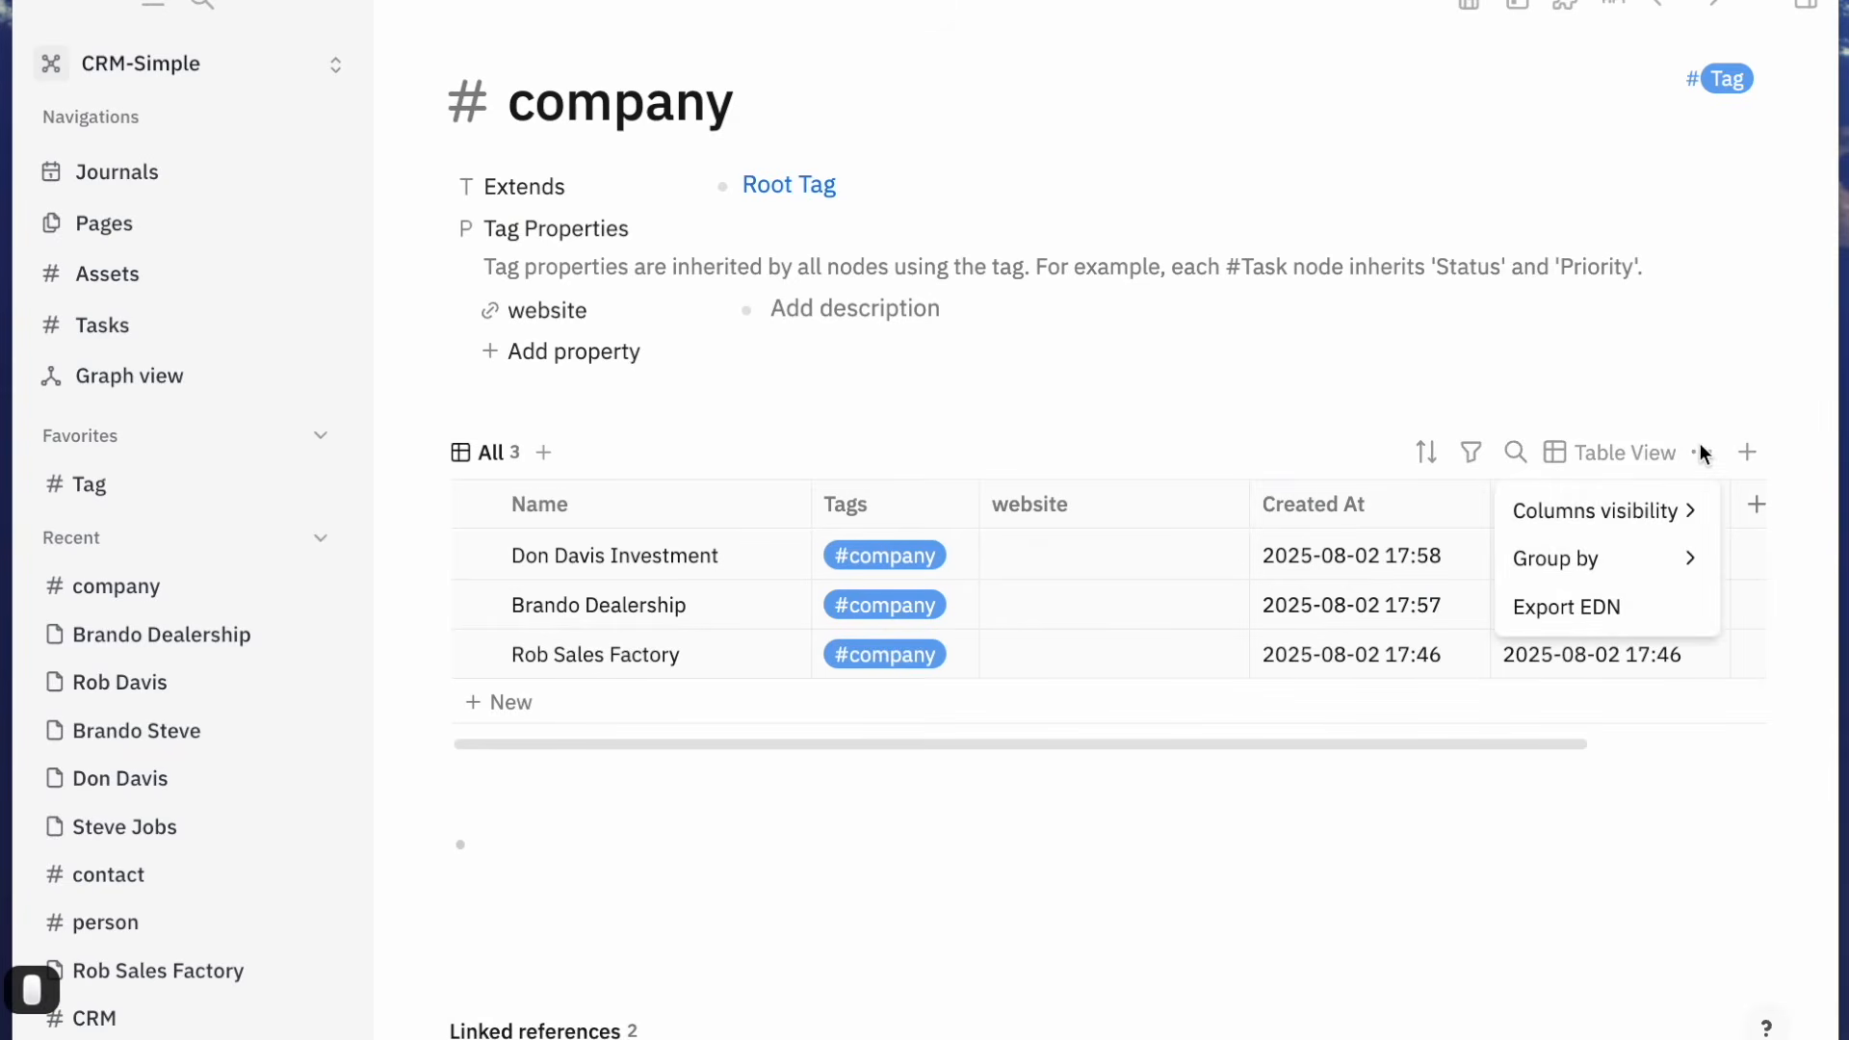
{"action": "mouse_move", "coordinate": [1684, 512]}
{"action": "left_click", "coordinate": [1393, 525]}
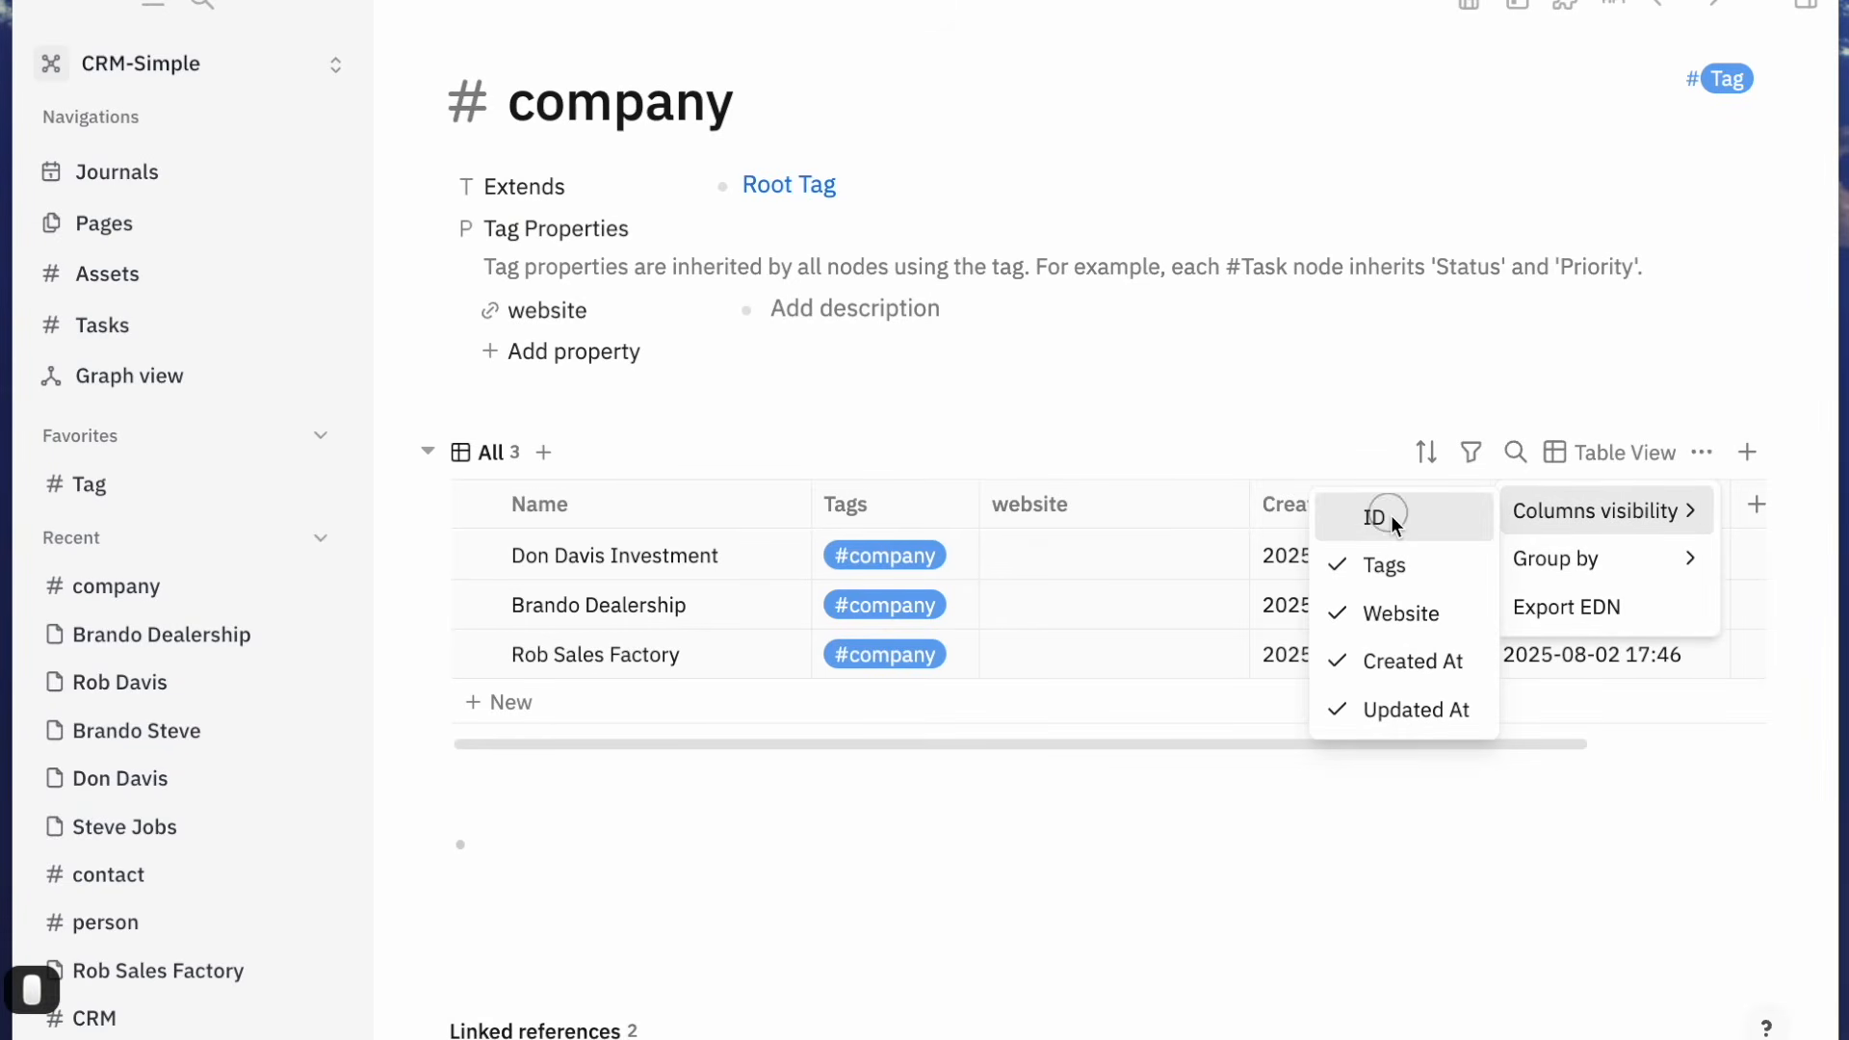
{"action": "left_click", "coordinate": [646, 471]}
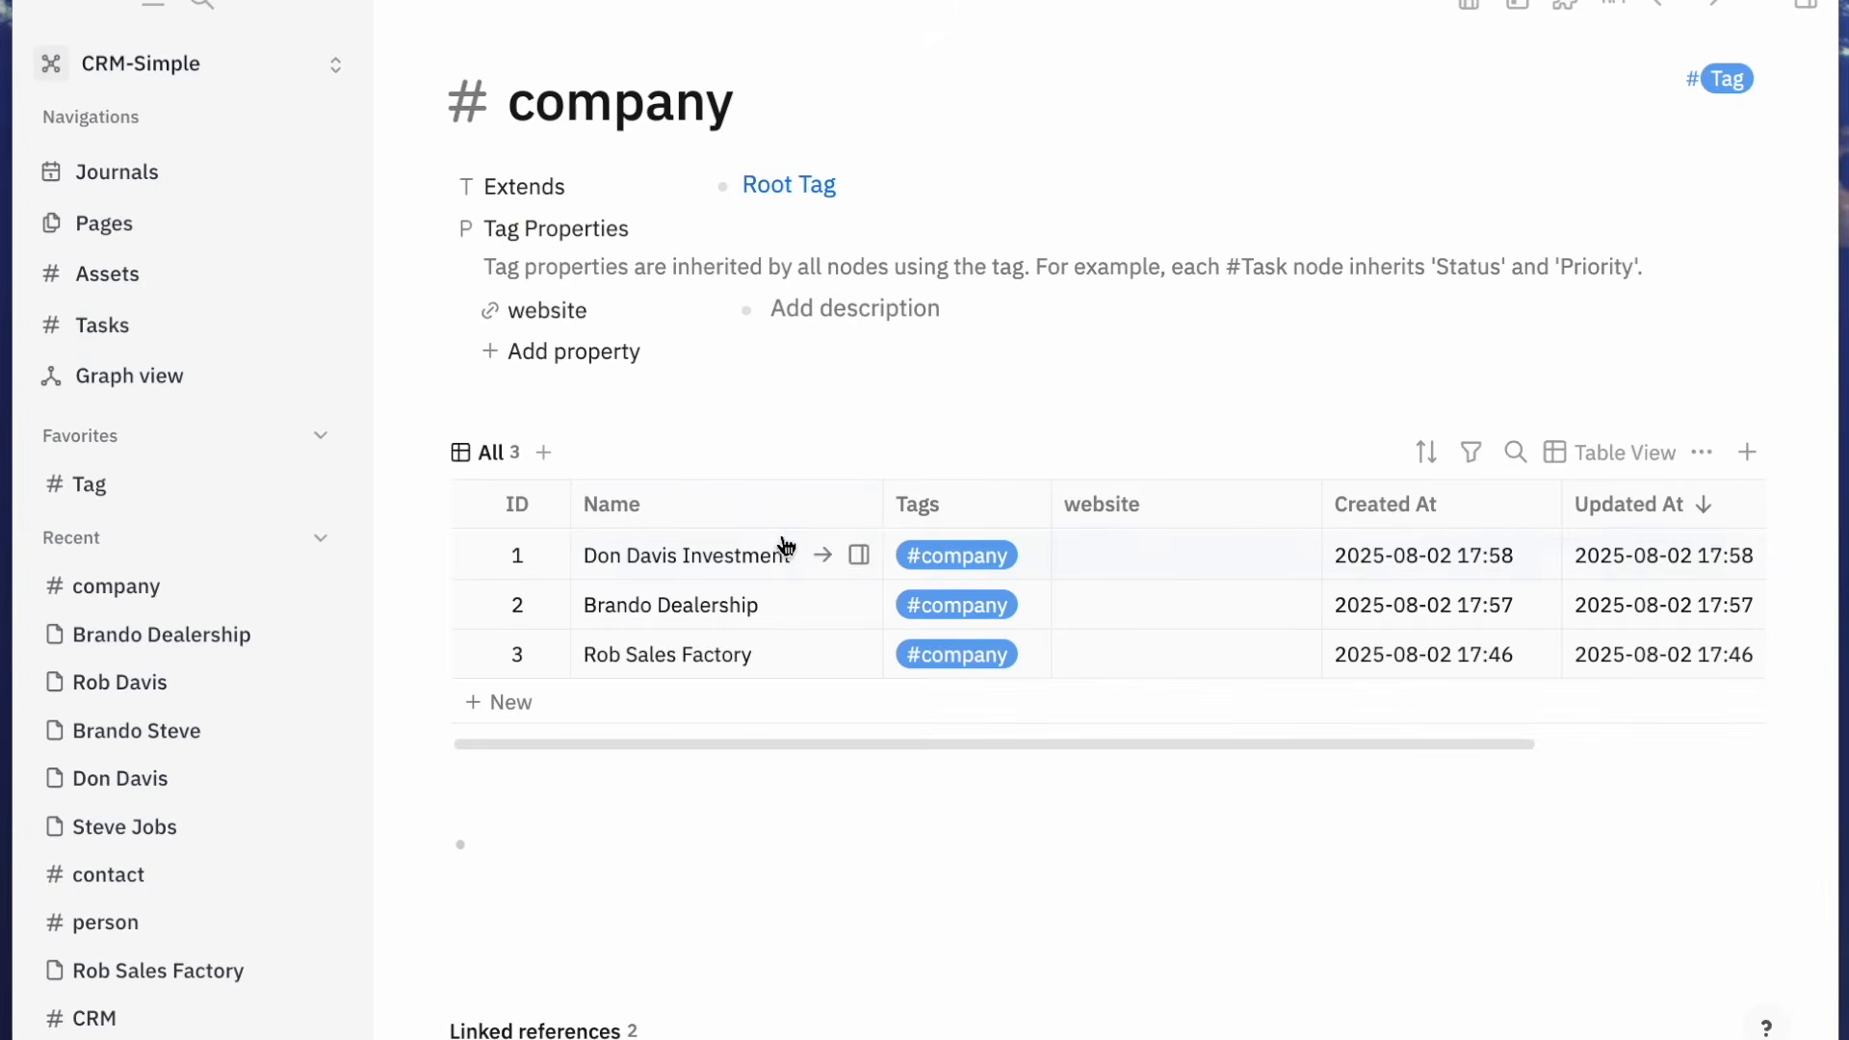
Sort the company table rows by Name ascending
{"action": "left_click", "coordinate": [828, 520]}
{"action": "left_click", "coordinate": [753, 576]}
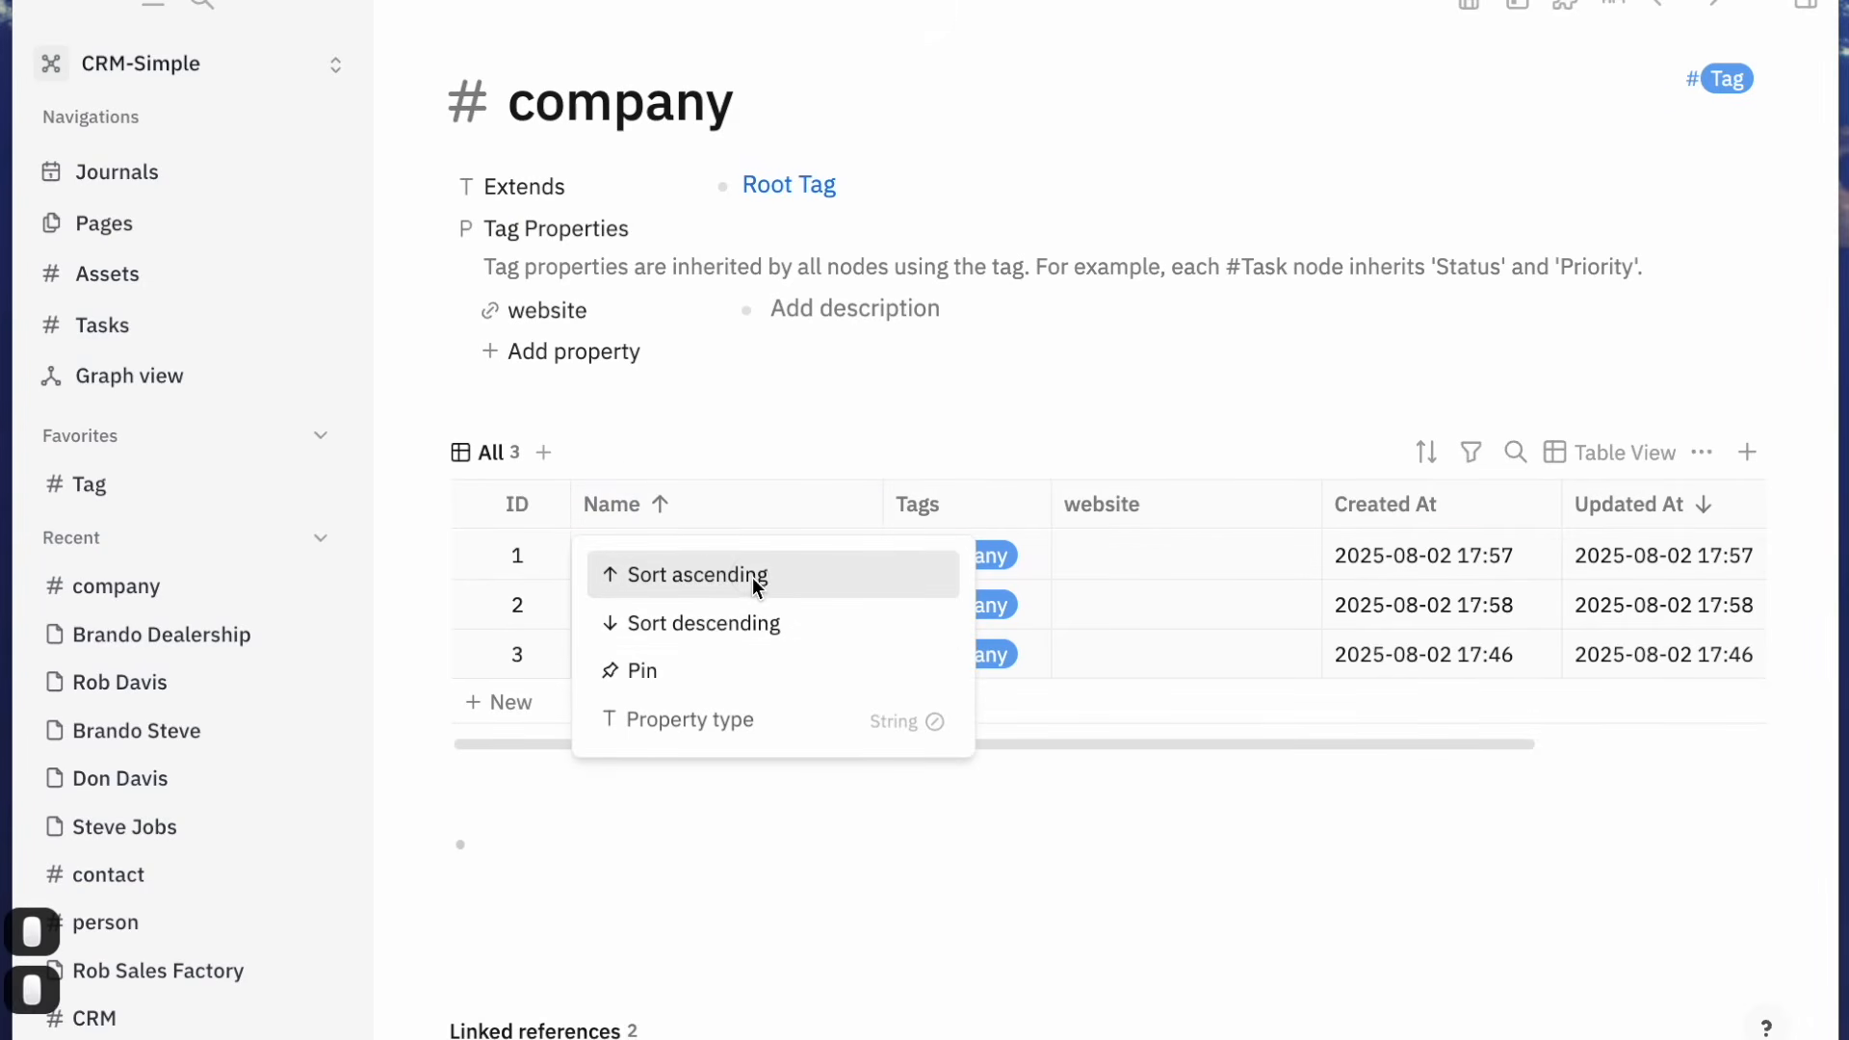
{"action": "left_click", "coordinate": [719, 466]}
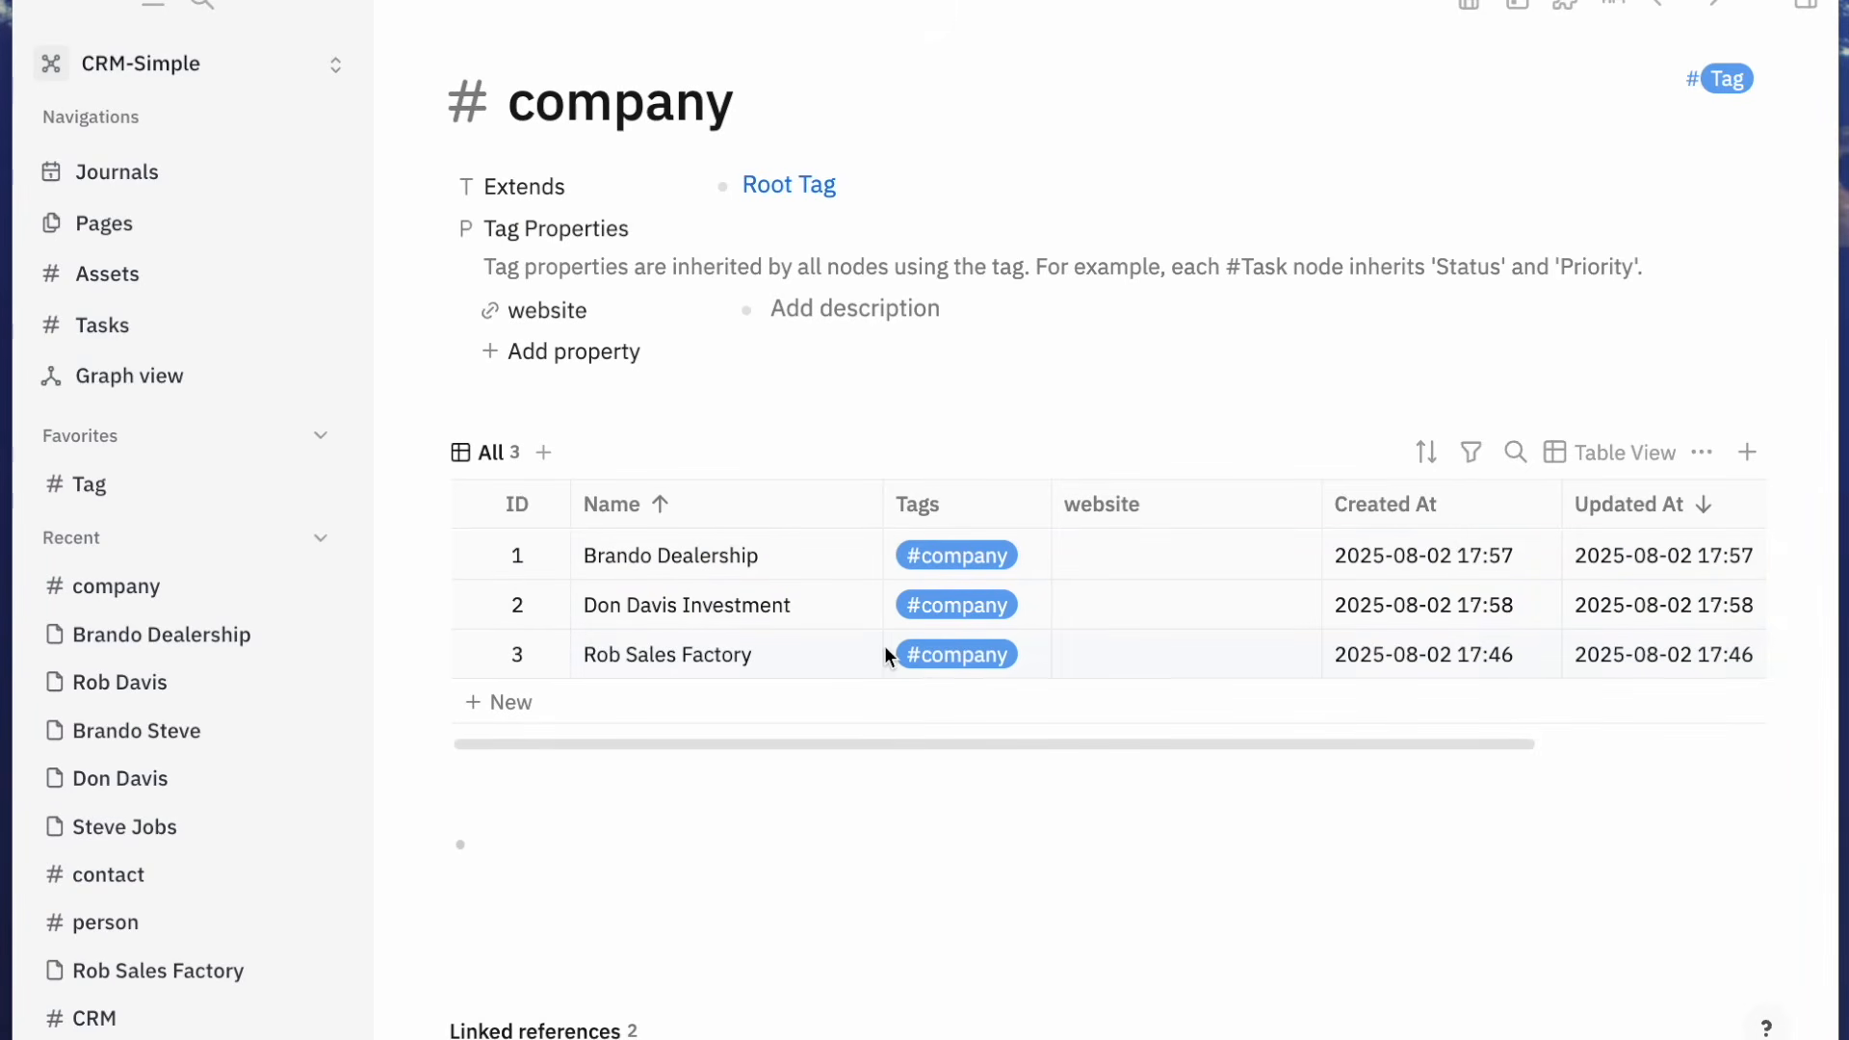
Return to the CRM table page and reopen the left navigation sidebar
{"action": "key", "text": "super+bracketleft"}
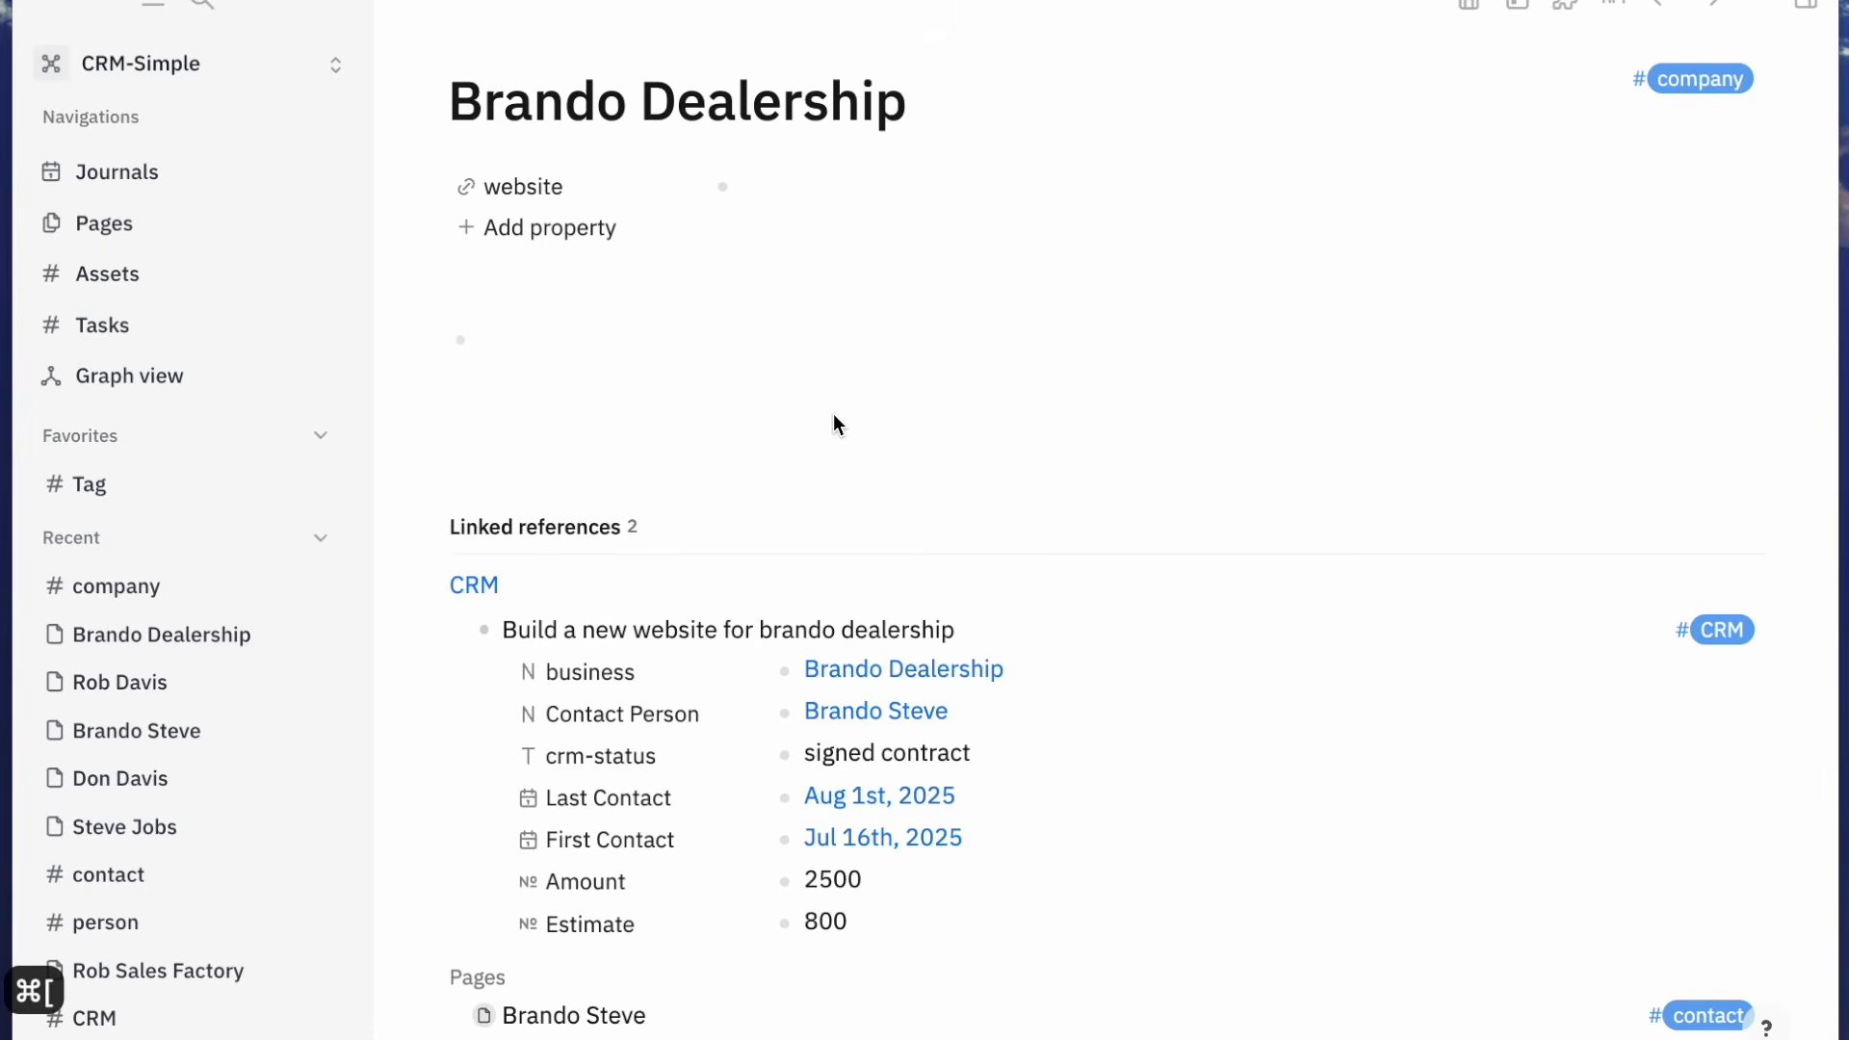
{"action": "key", "text": "super+bracketleft"}
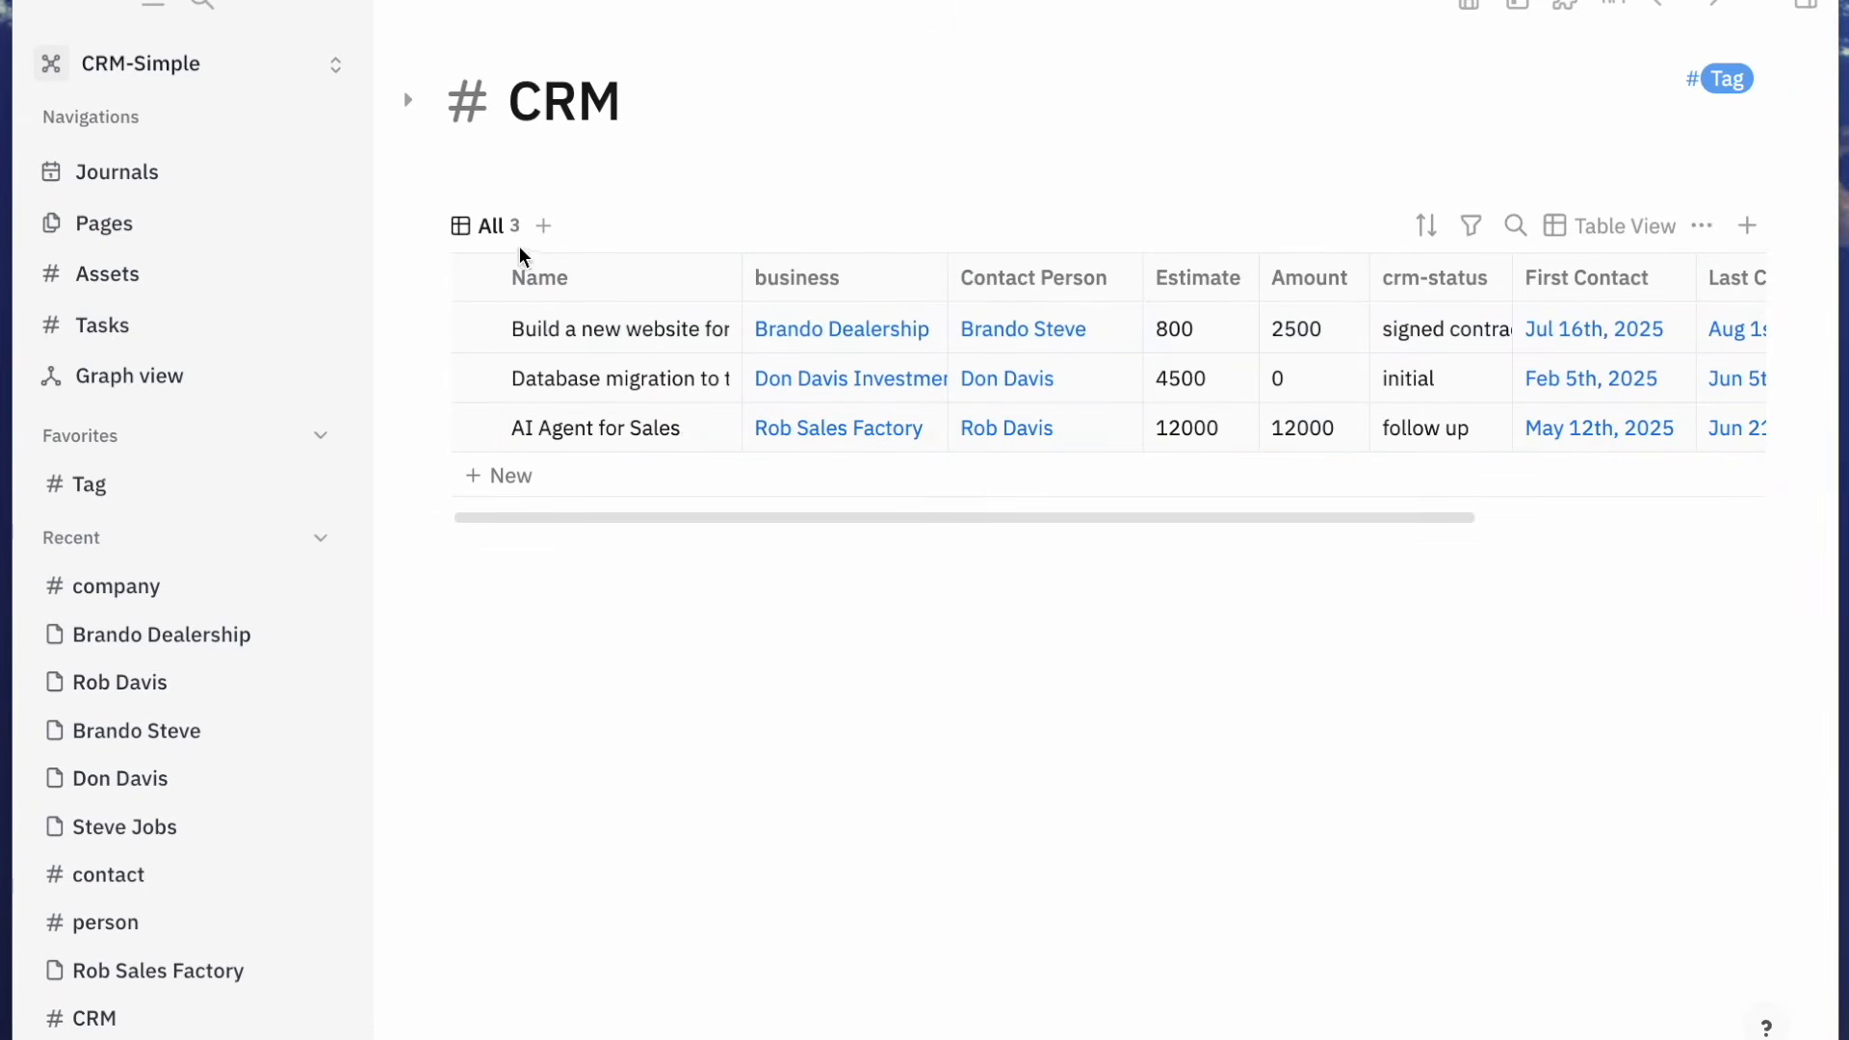
{"action": "left_click_drag", "start_coordinate": [1059, 525], "coordinate": [870, 537]}
{"action": "left_click", "coordinate": [154, 8]}
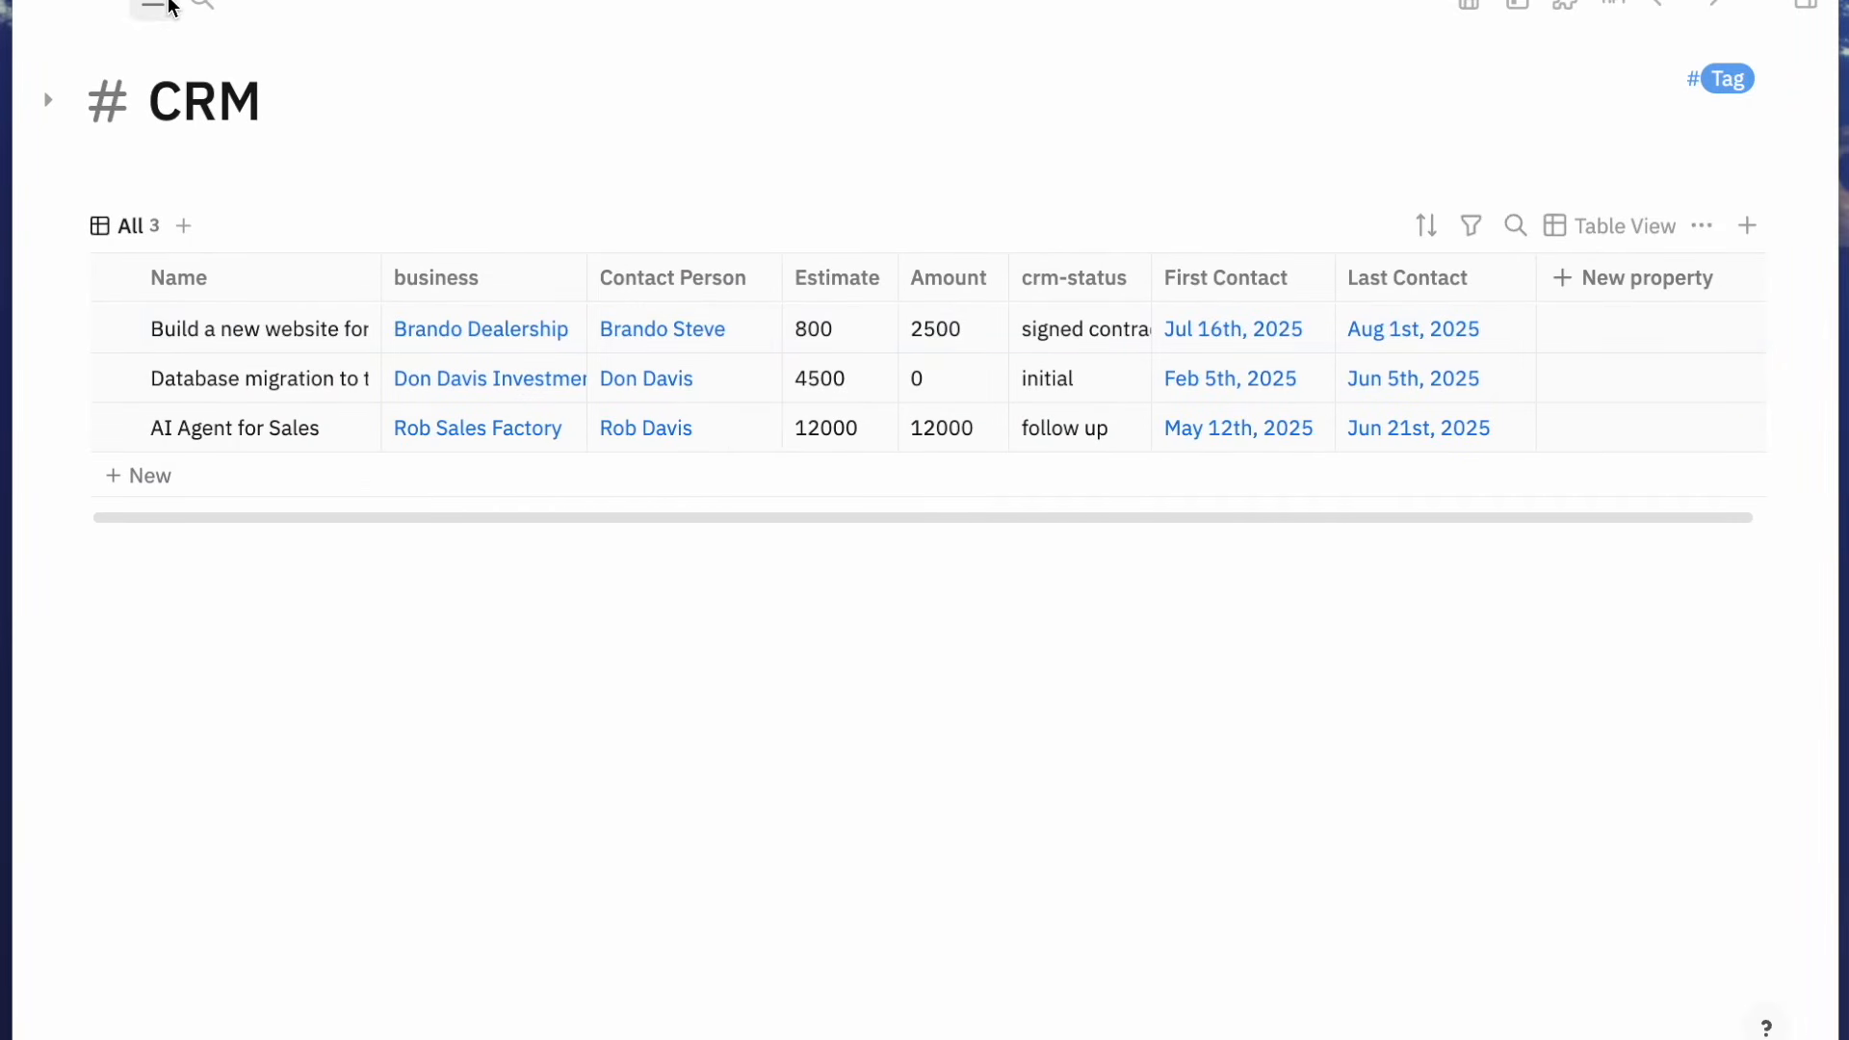
{"action": "left_click", "coordinate": [154, 6]}
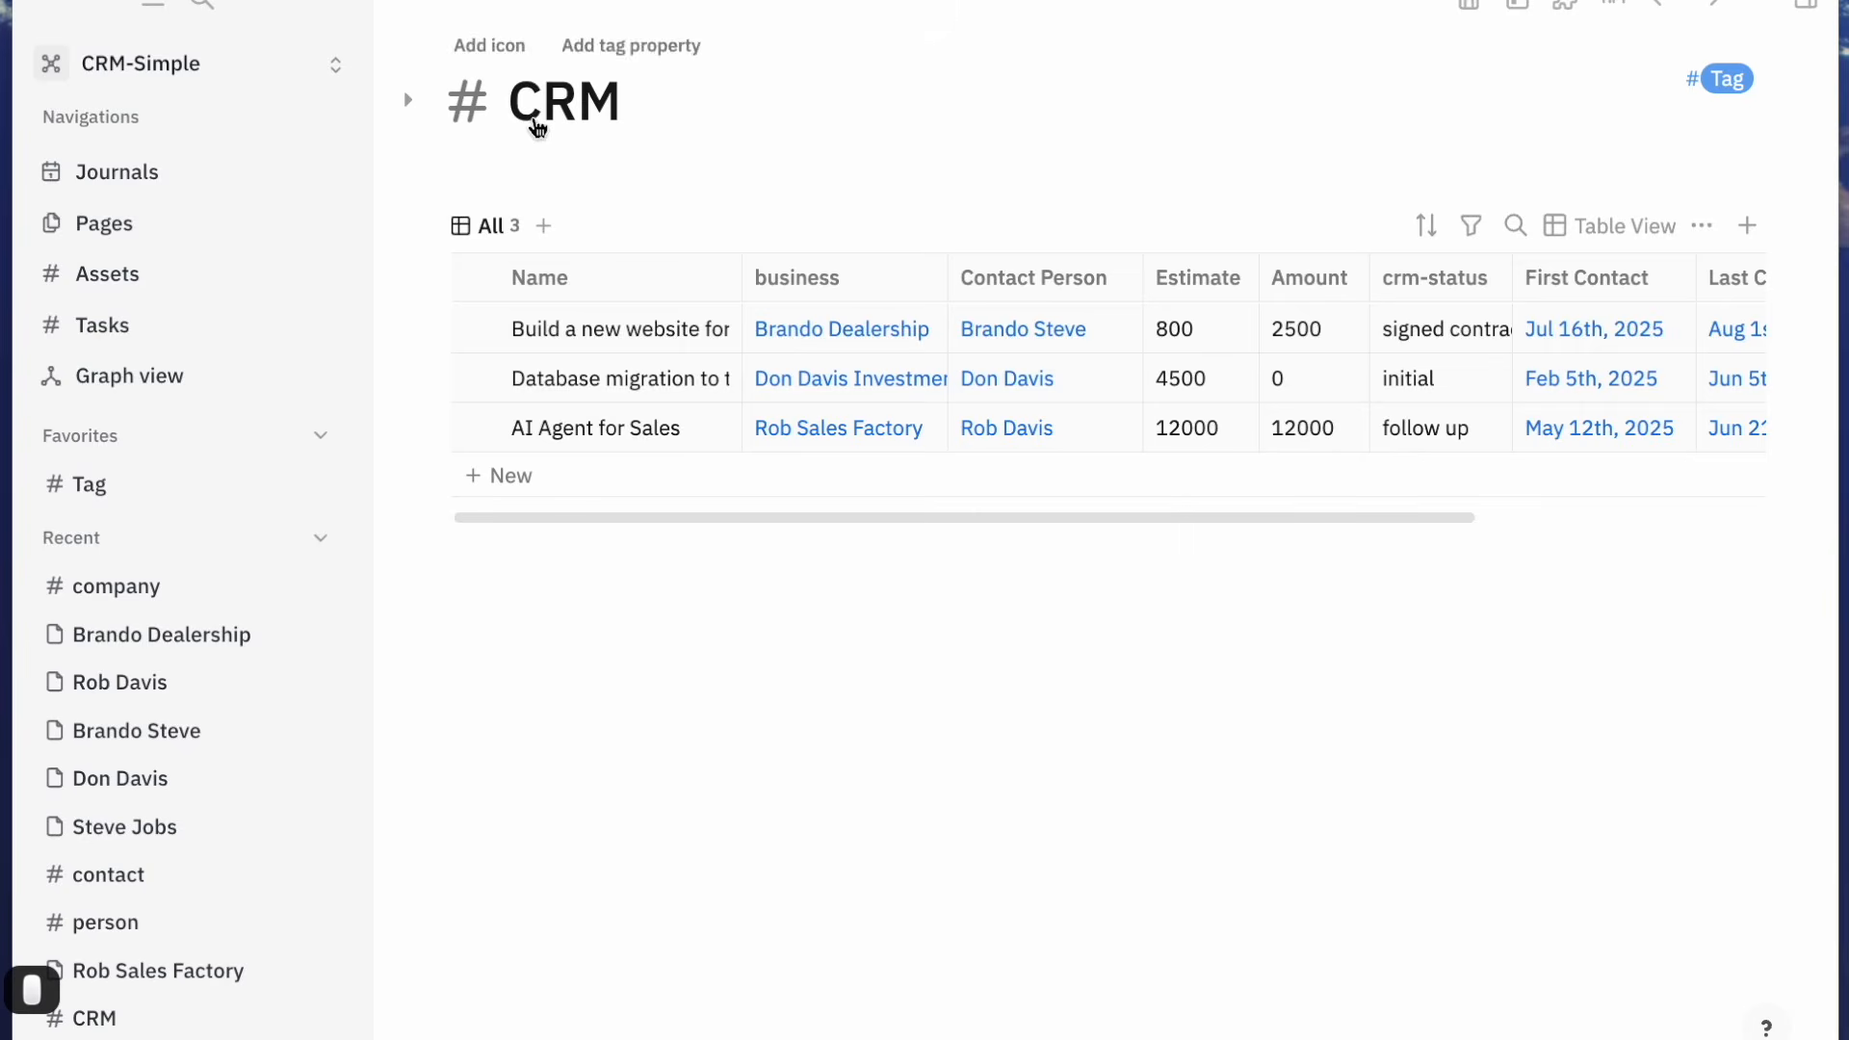
Add the CRM page to Favorites, open it from there, and collapse the sidebar
{"action": "right_click", "coordinate": [528, 121]}
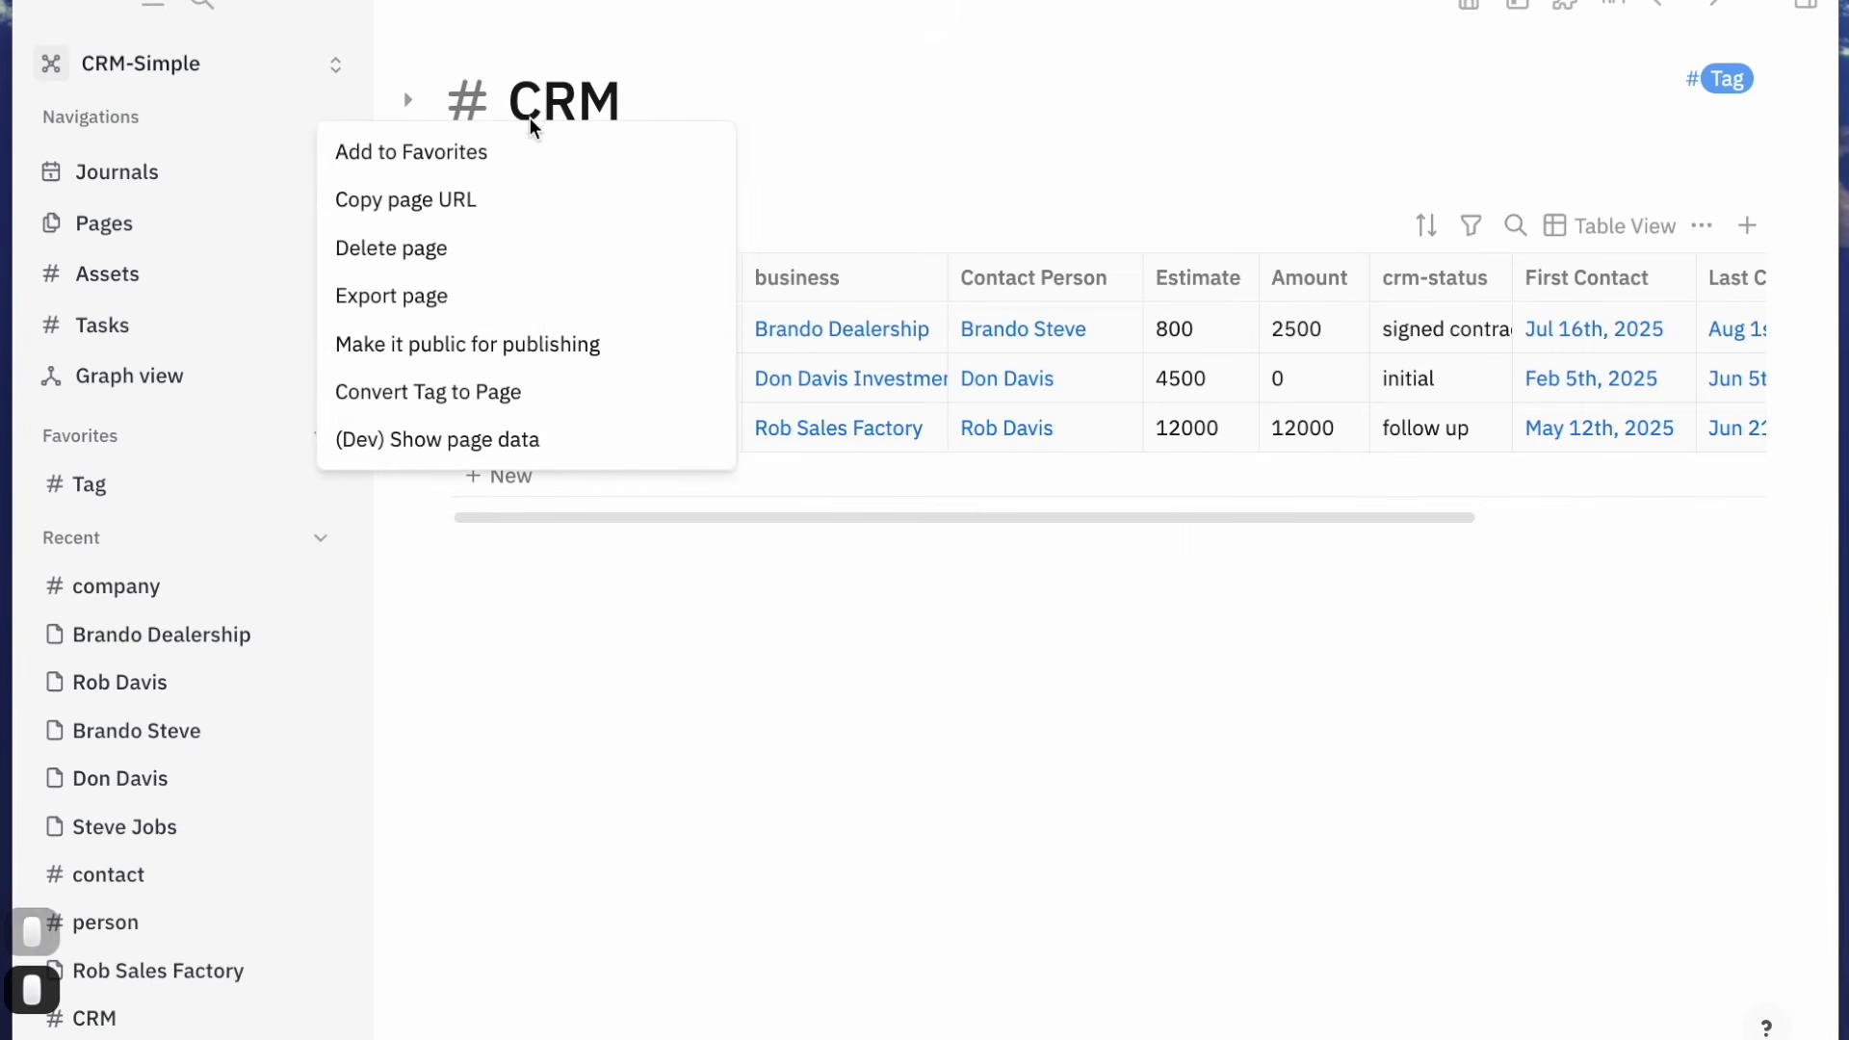
{"action": "left_click", "coordinate": [489, 159]}
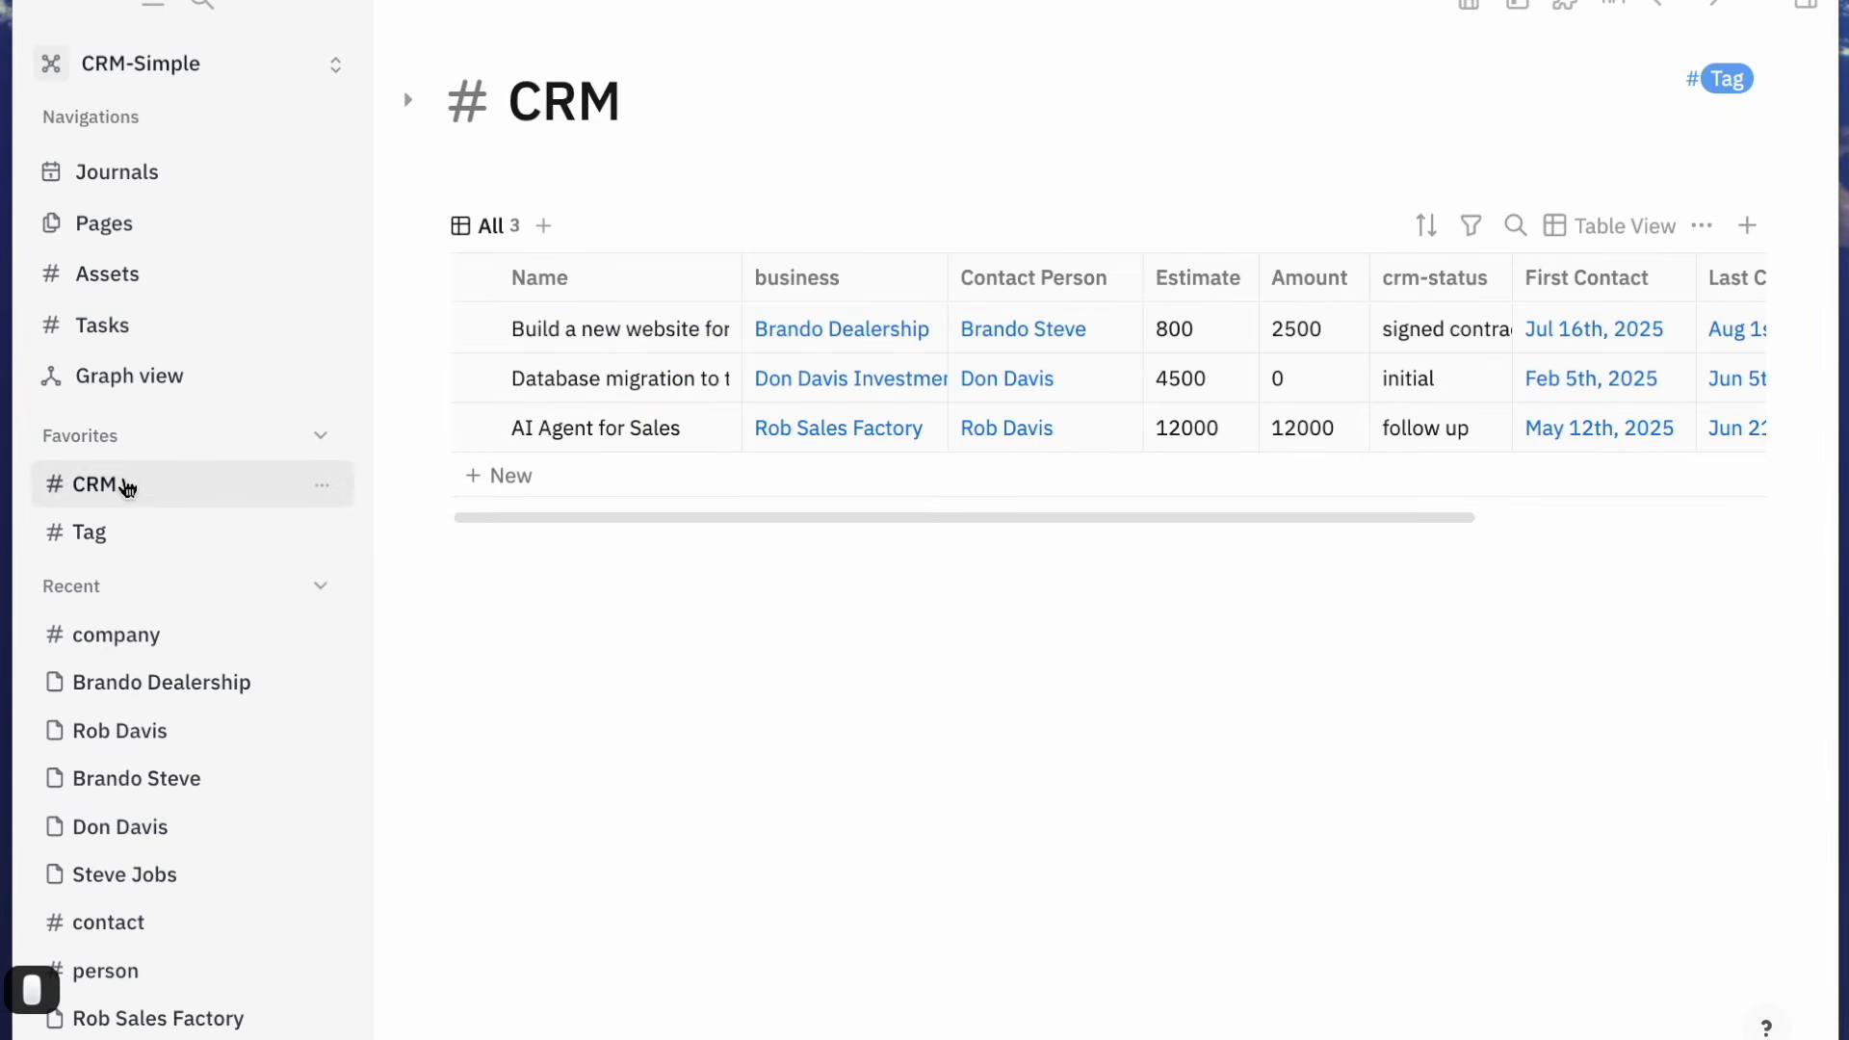
{"action": "left_click", "coordinate": [114, 483]}
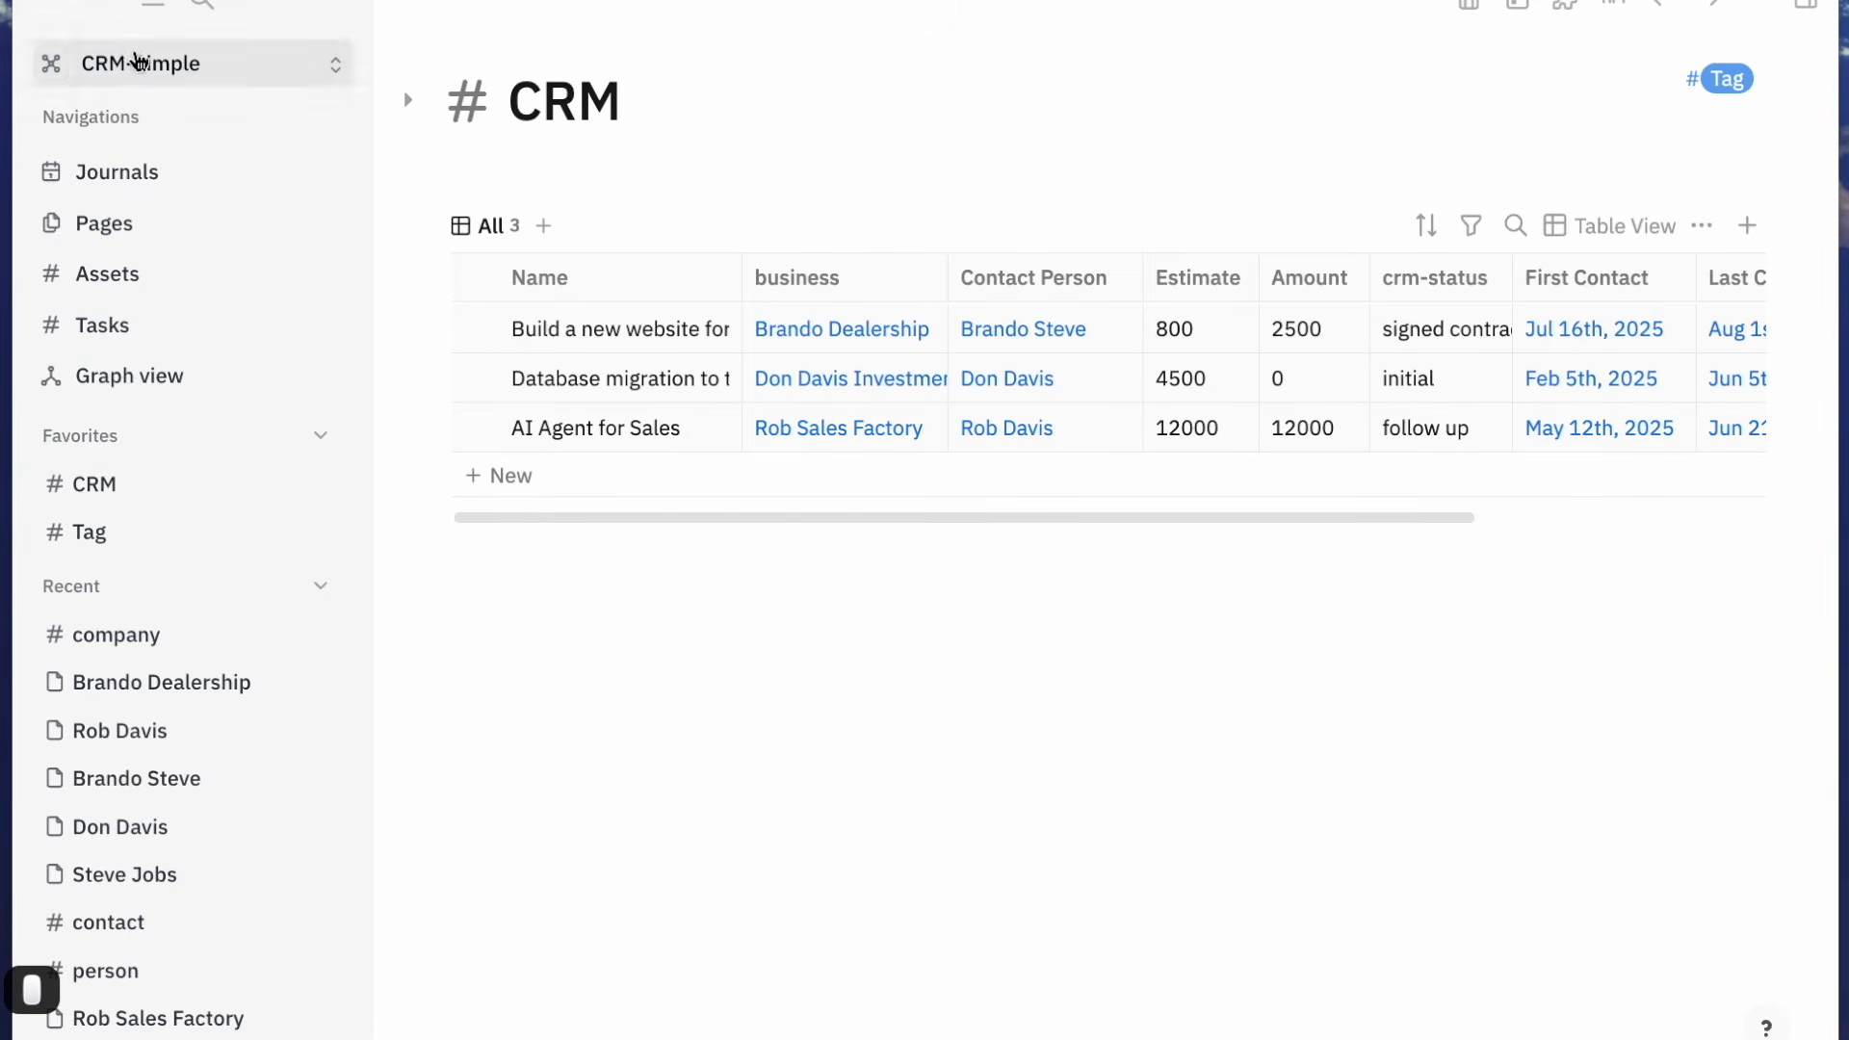
{"action": "left_click", "coordinate": [150, 8]}
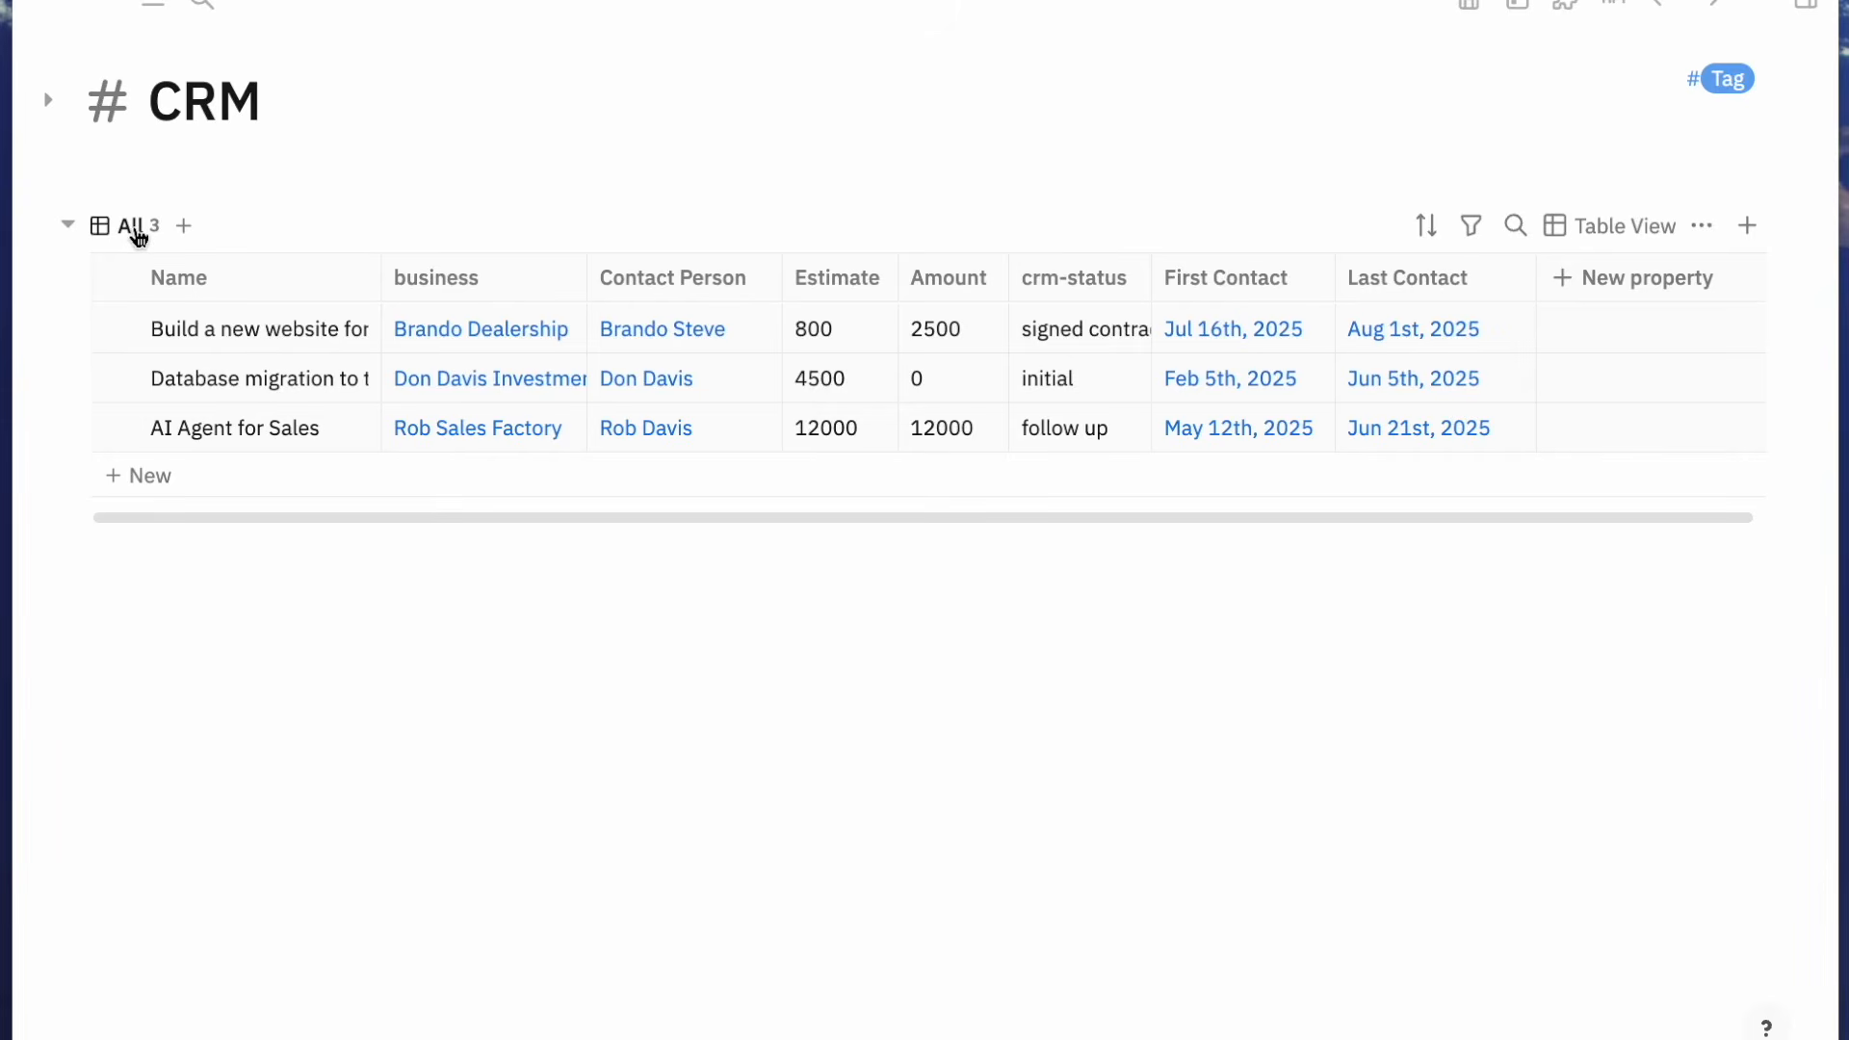
Add a new table view beside All on the CRM page and rename it 'Clients'
{"action": "left_click", "coordinate": [136, 232]}
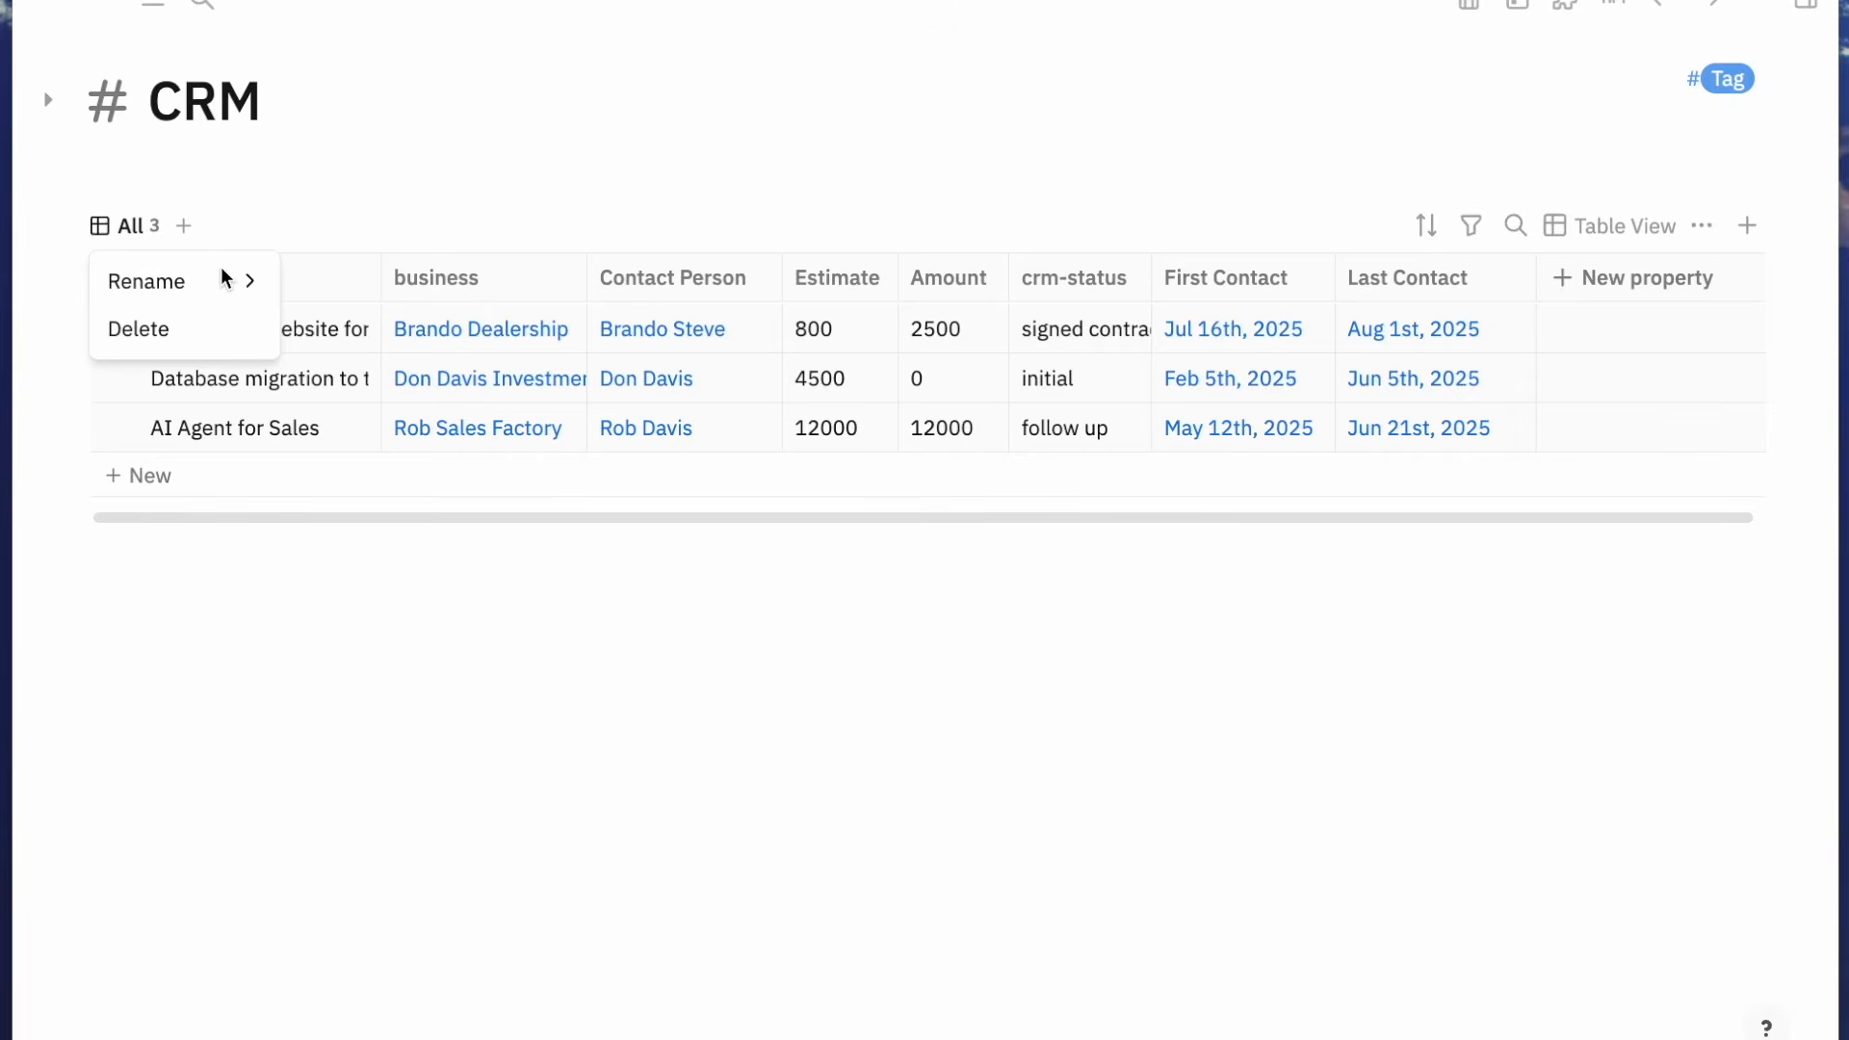
{"action": "mouse_move", "coordinate": [188, 292]}
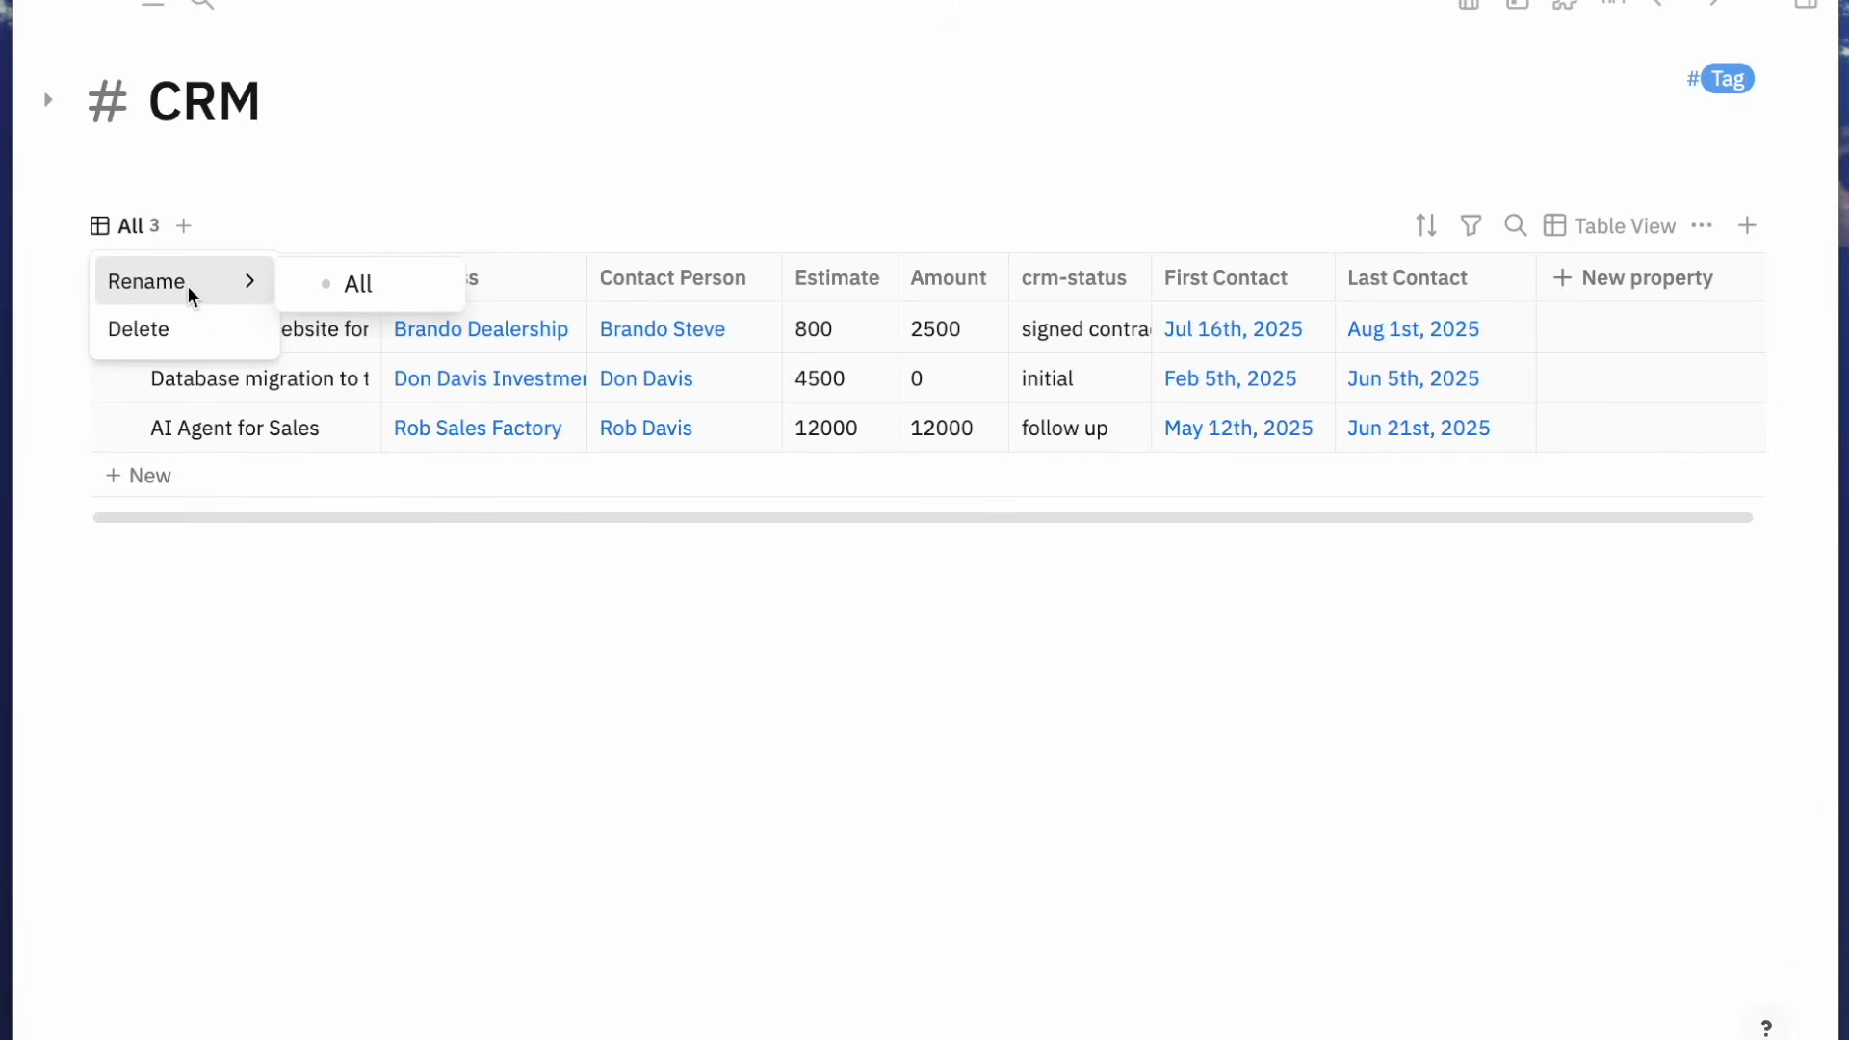
{"action": "left_click", "coordinate": [309, 235]}
{"action": "left_click", "coordinate": [183, 225]}
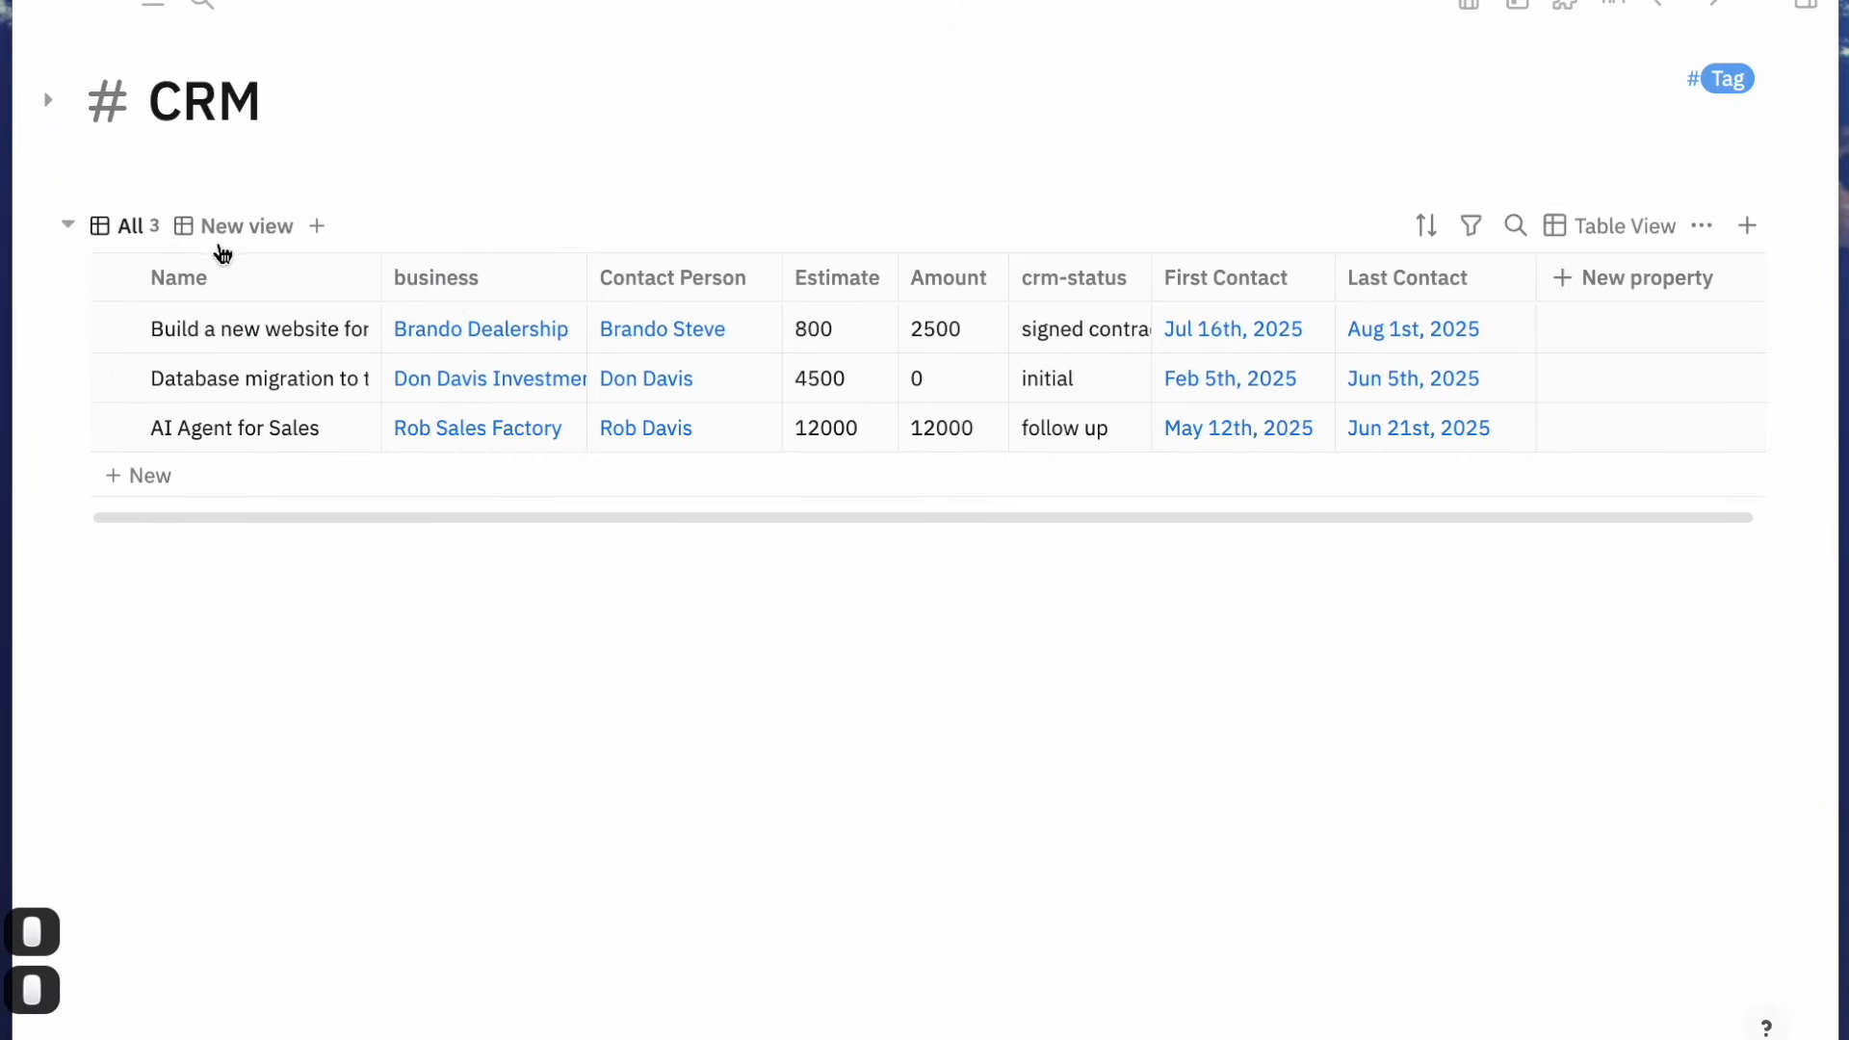
{"action": "left_click", "coordinate": [258, 231]}
{"action": "left_click", "coordinate": [256, 231]}
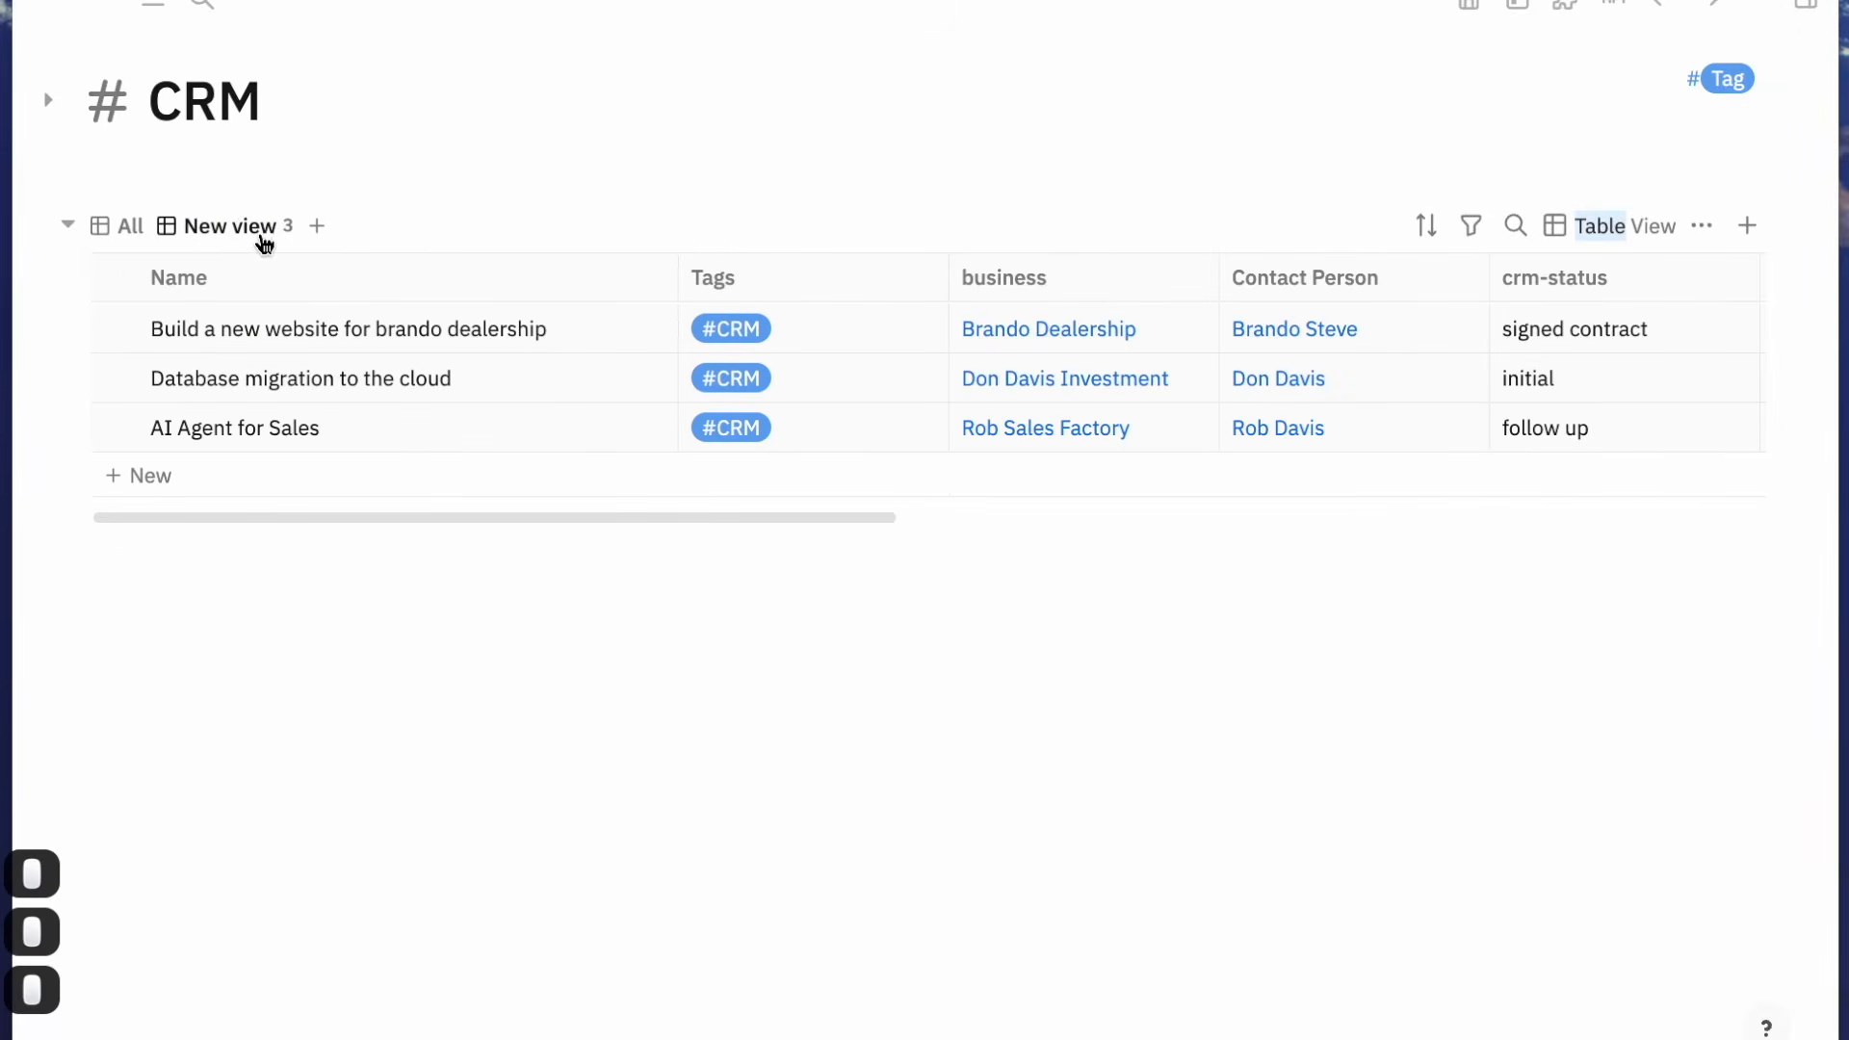
{"action": "mouse_move", "coordinate": [288, 286]}
{"action": "type", "text": "Clients"}
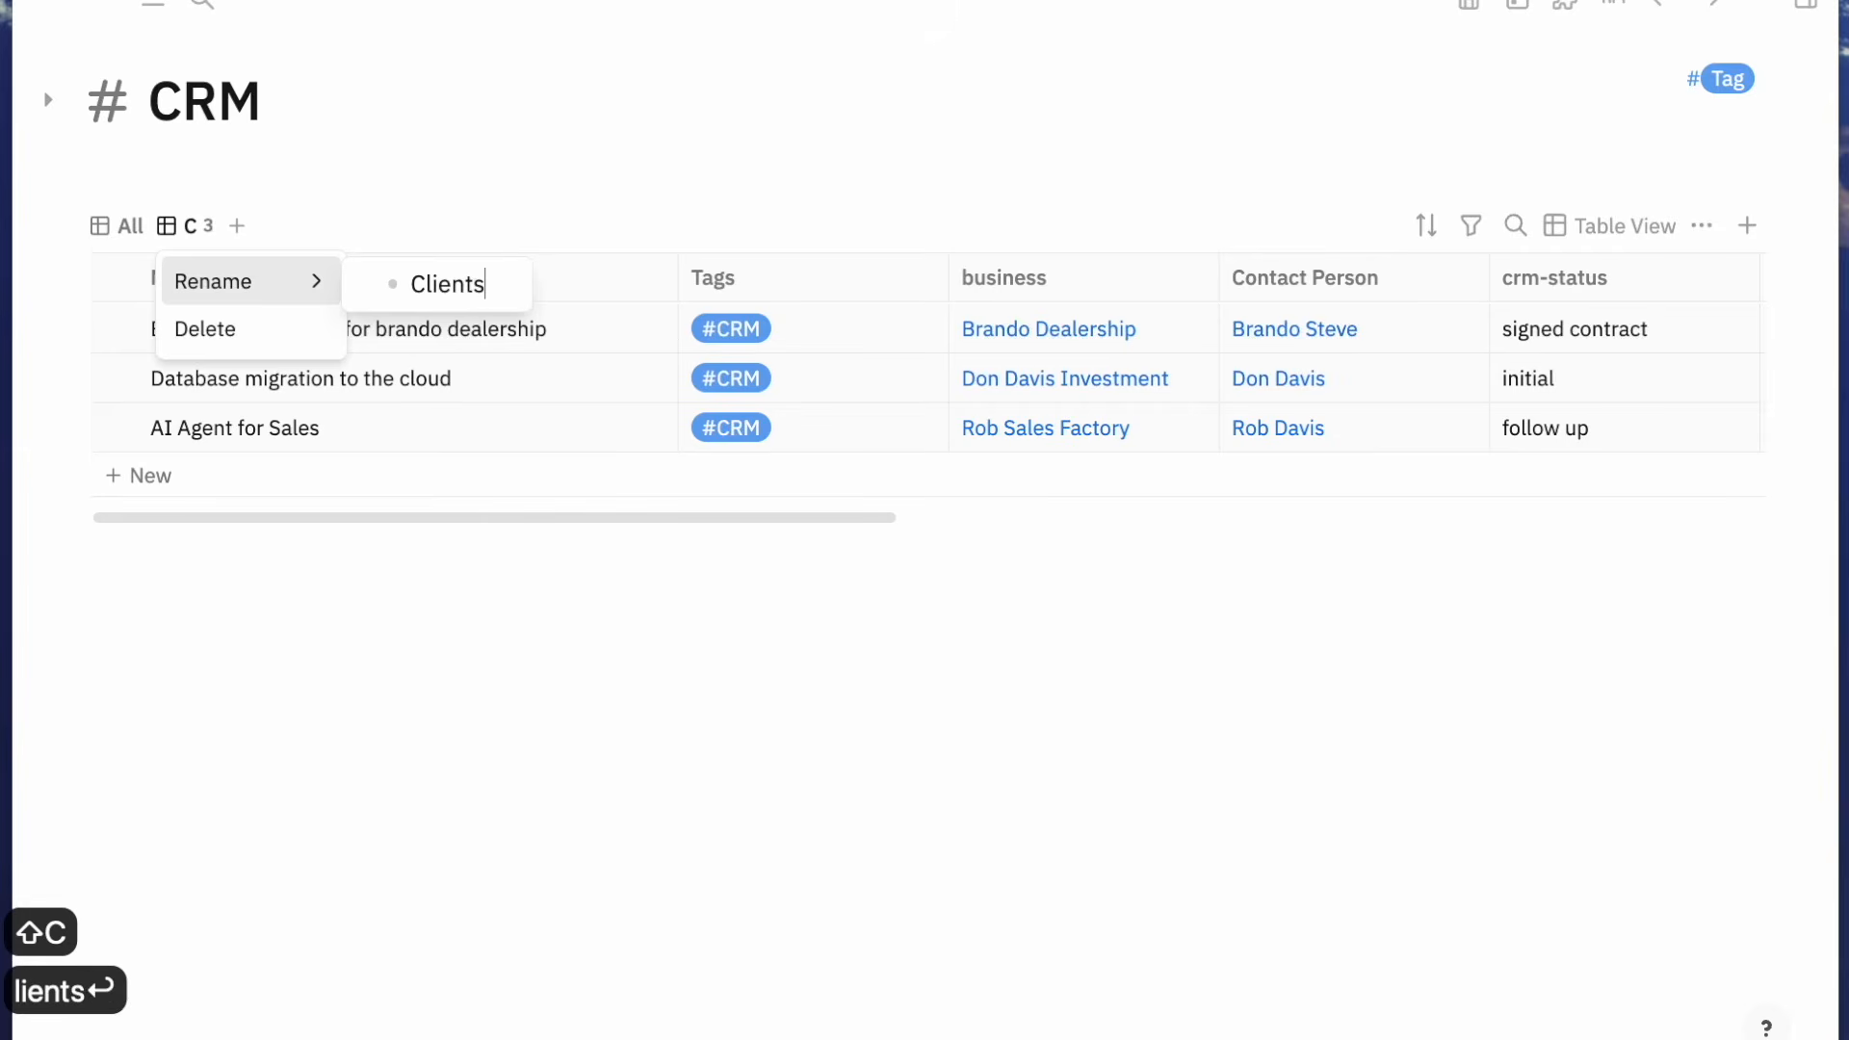
{"action": "key", "text": "Return"}
{"action": "left_click", "coordinate": [429, 144]}
{"action": "left_click", "coordinate": [233, 237]}
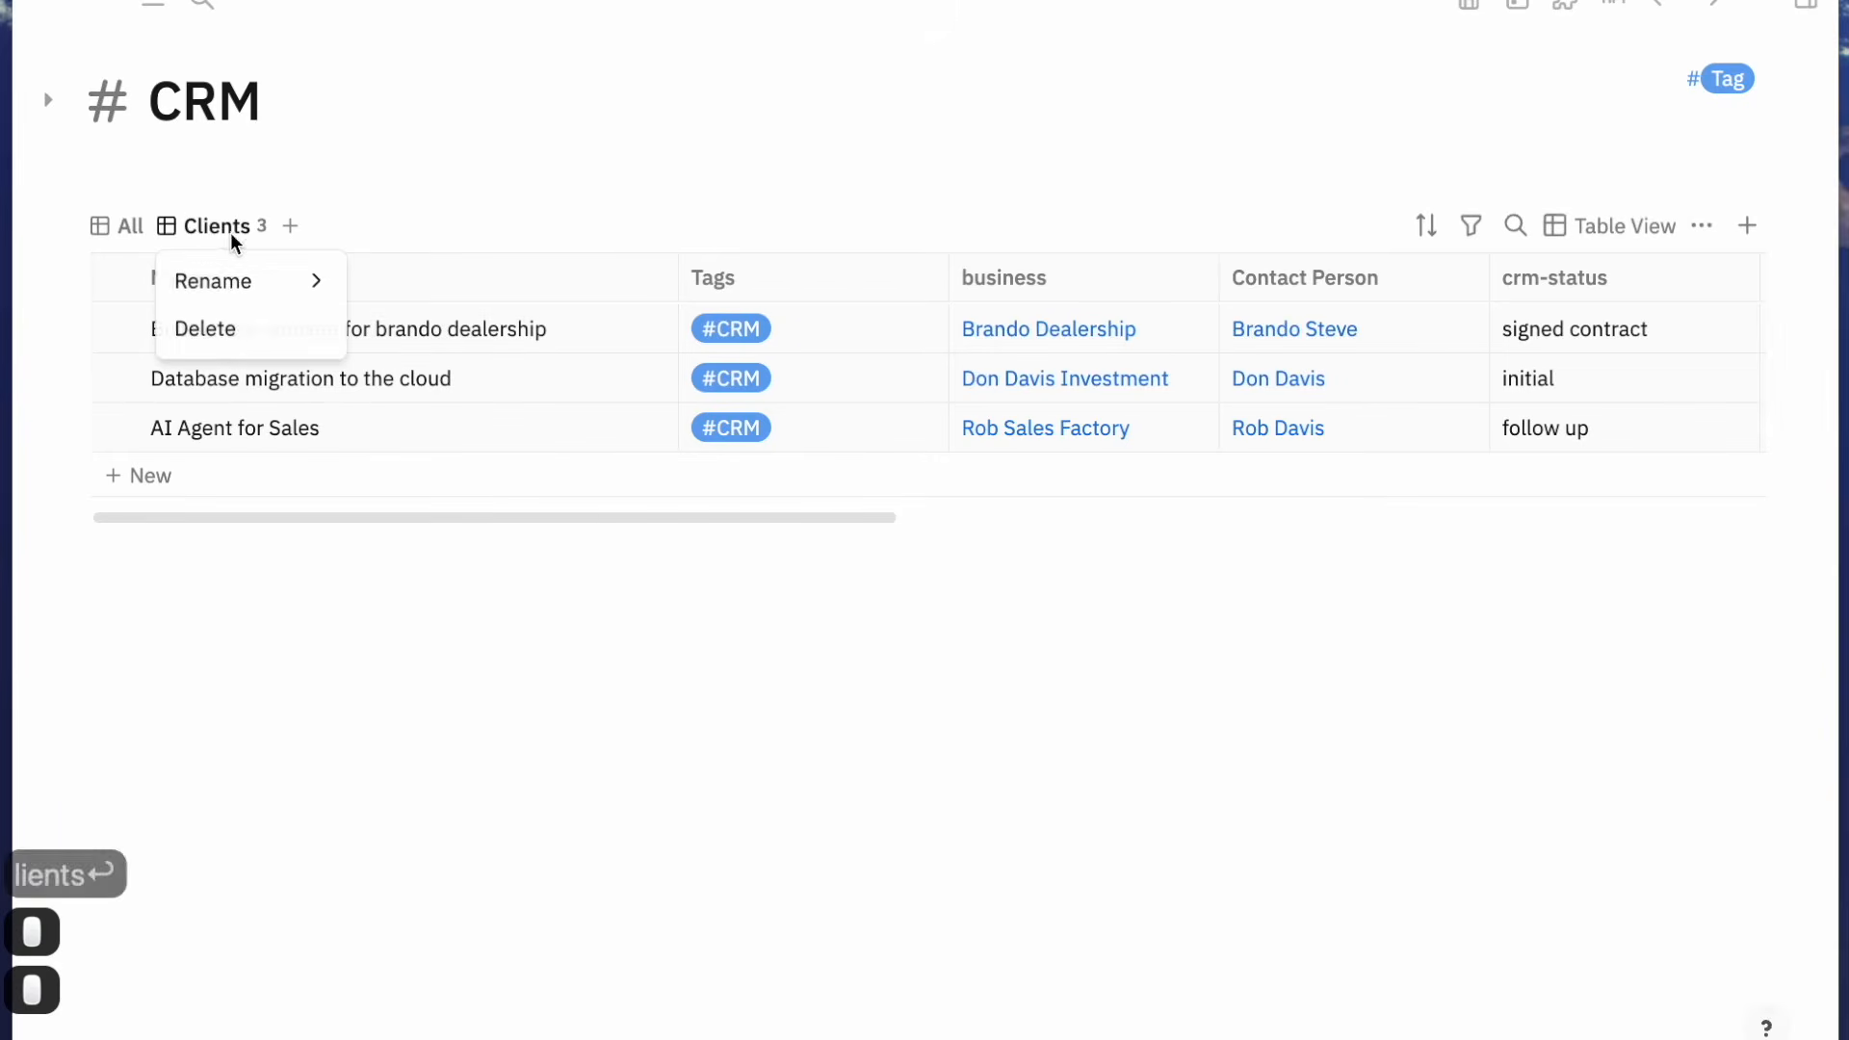
{"action": "left_click", "coordinate": [1015, 235]}
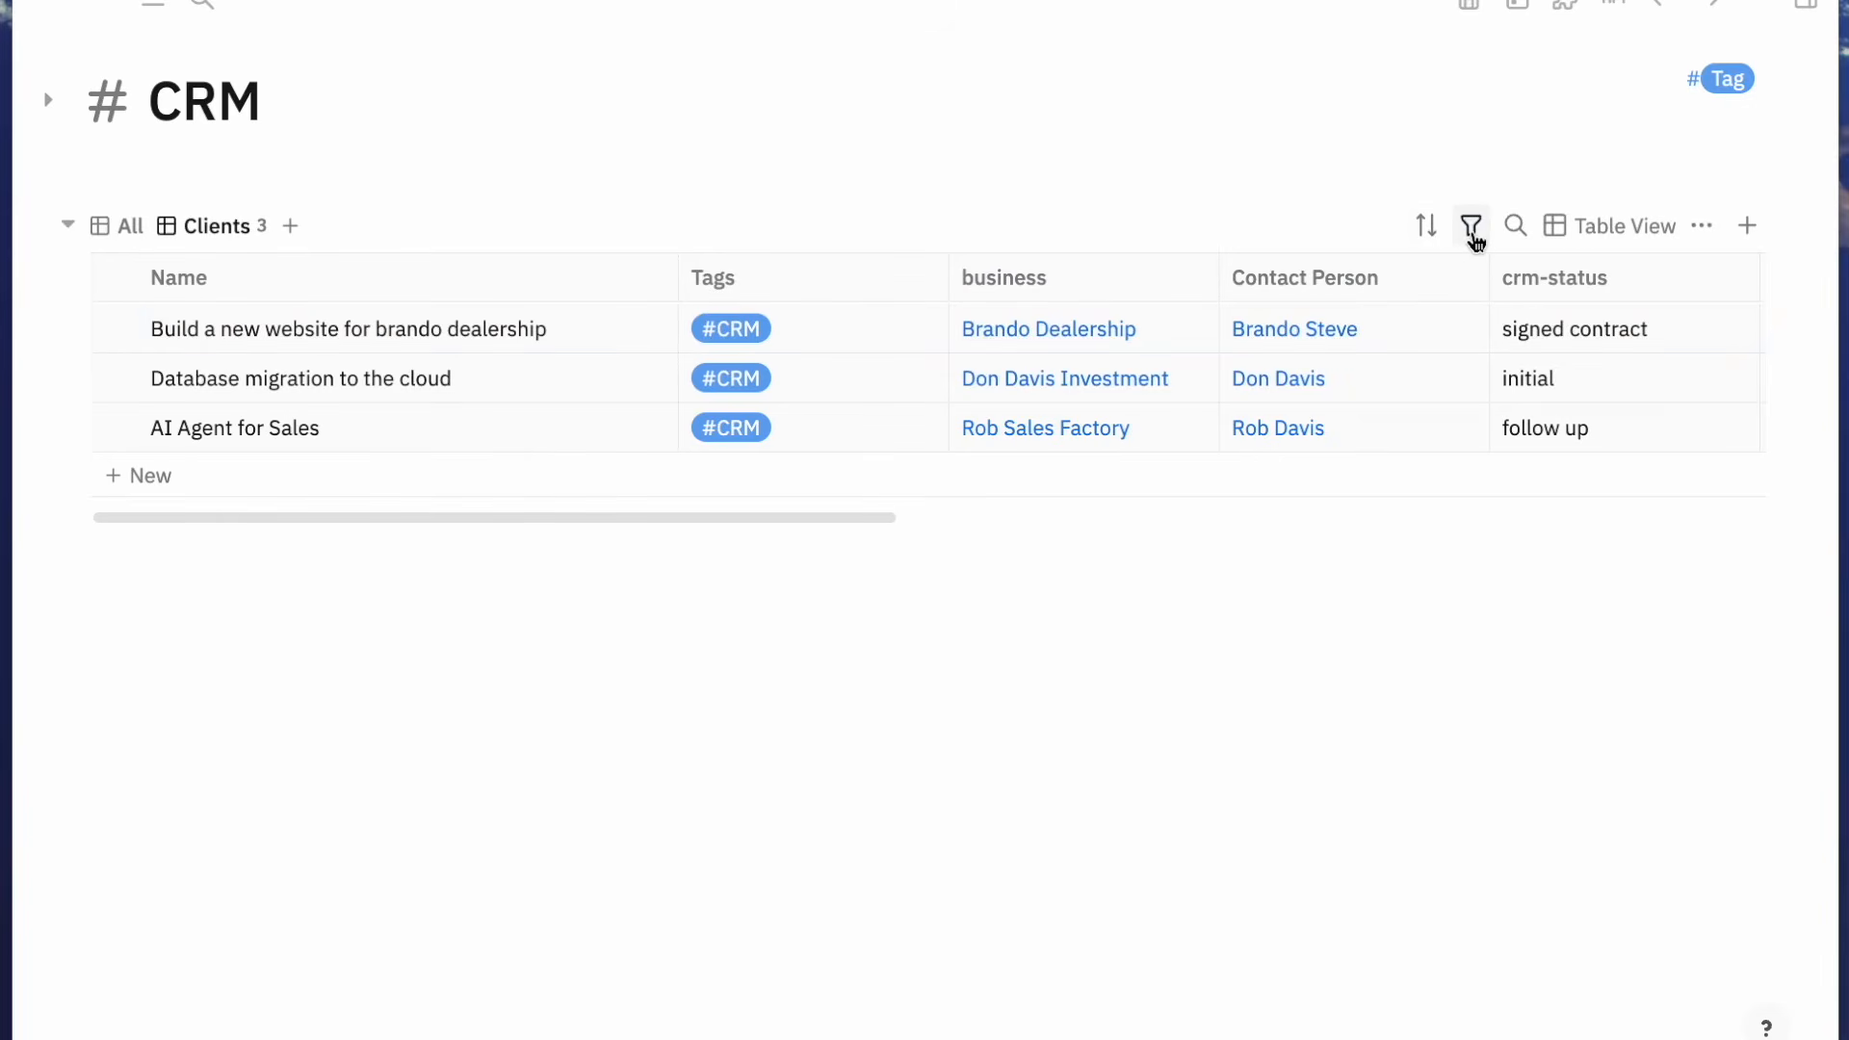
Filter the Clients view to crm-status 'signed contract' so only the website deal remains
{"action": "left_click", "coordinate": [1472, 227]}
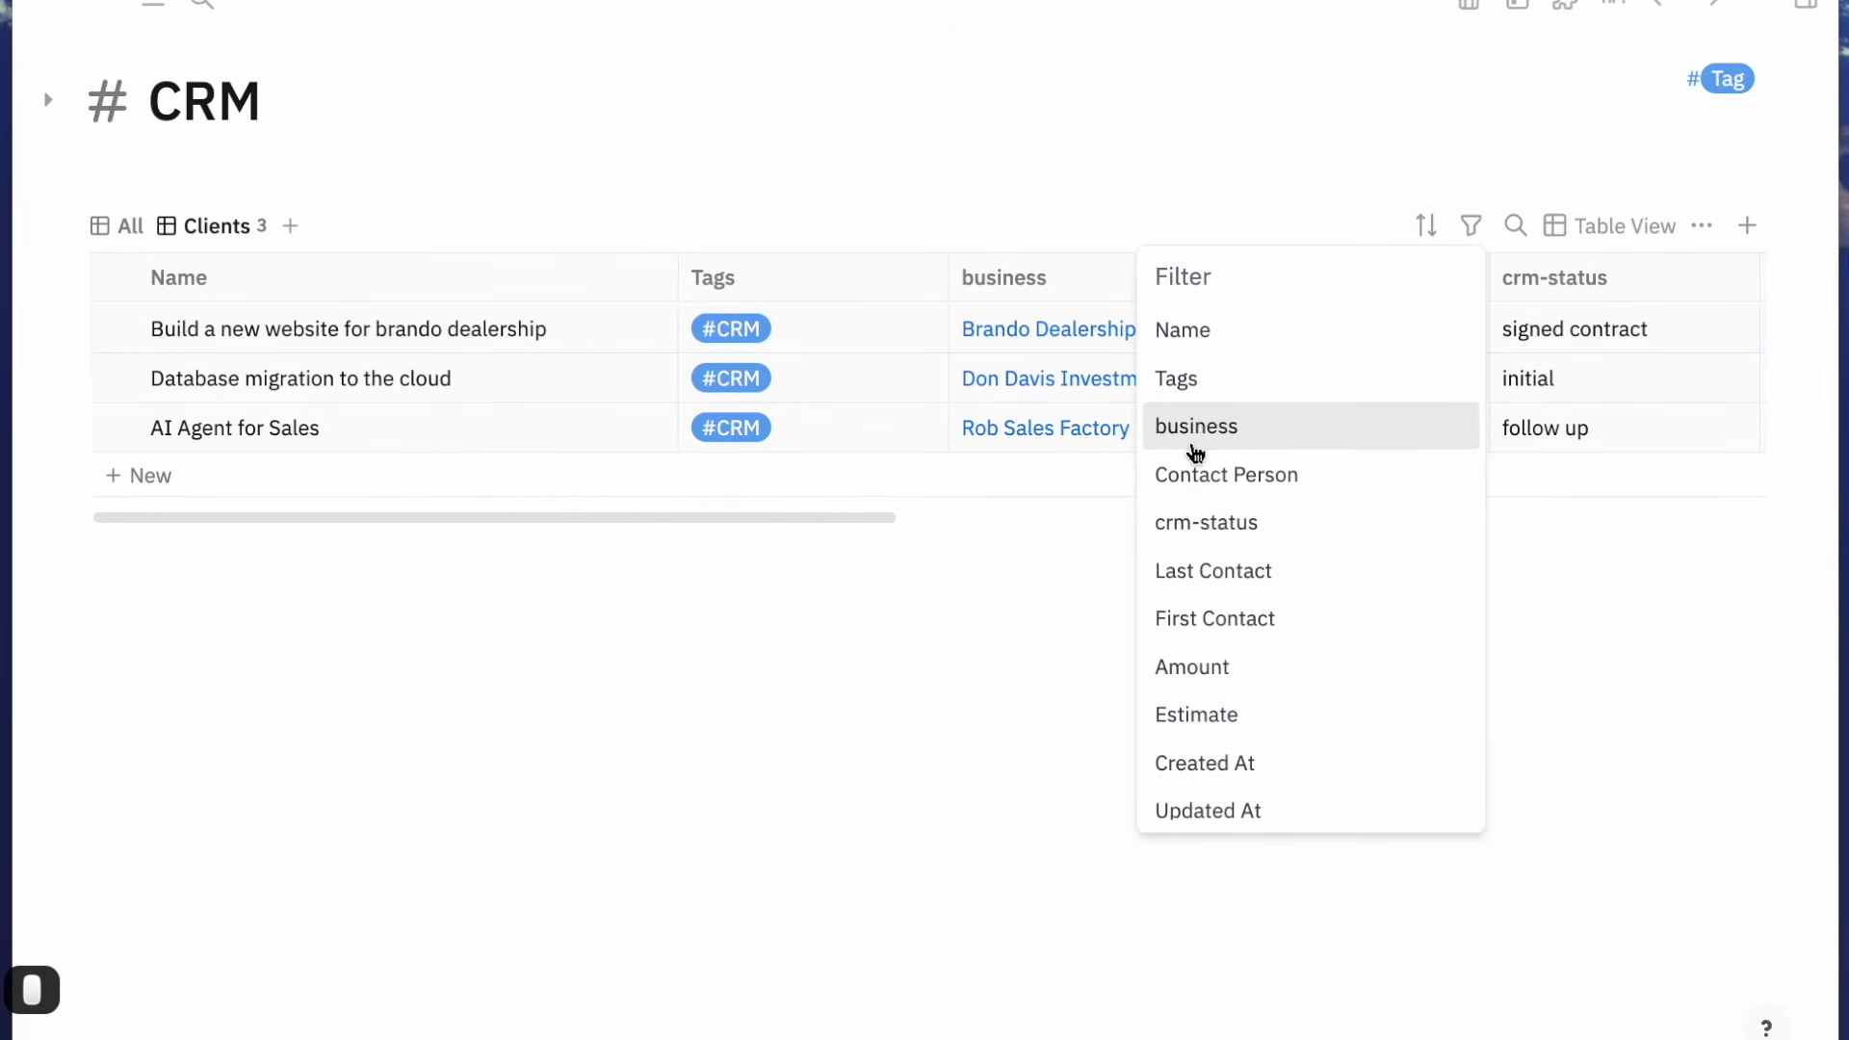
{"action": "left_click", "coordinate": [1223, 523]}
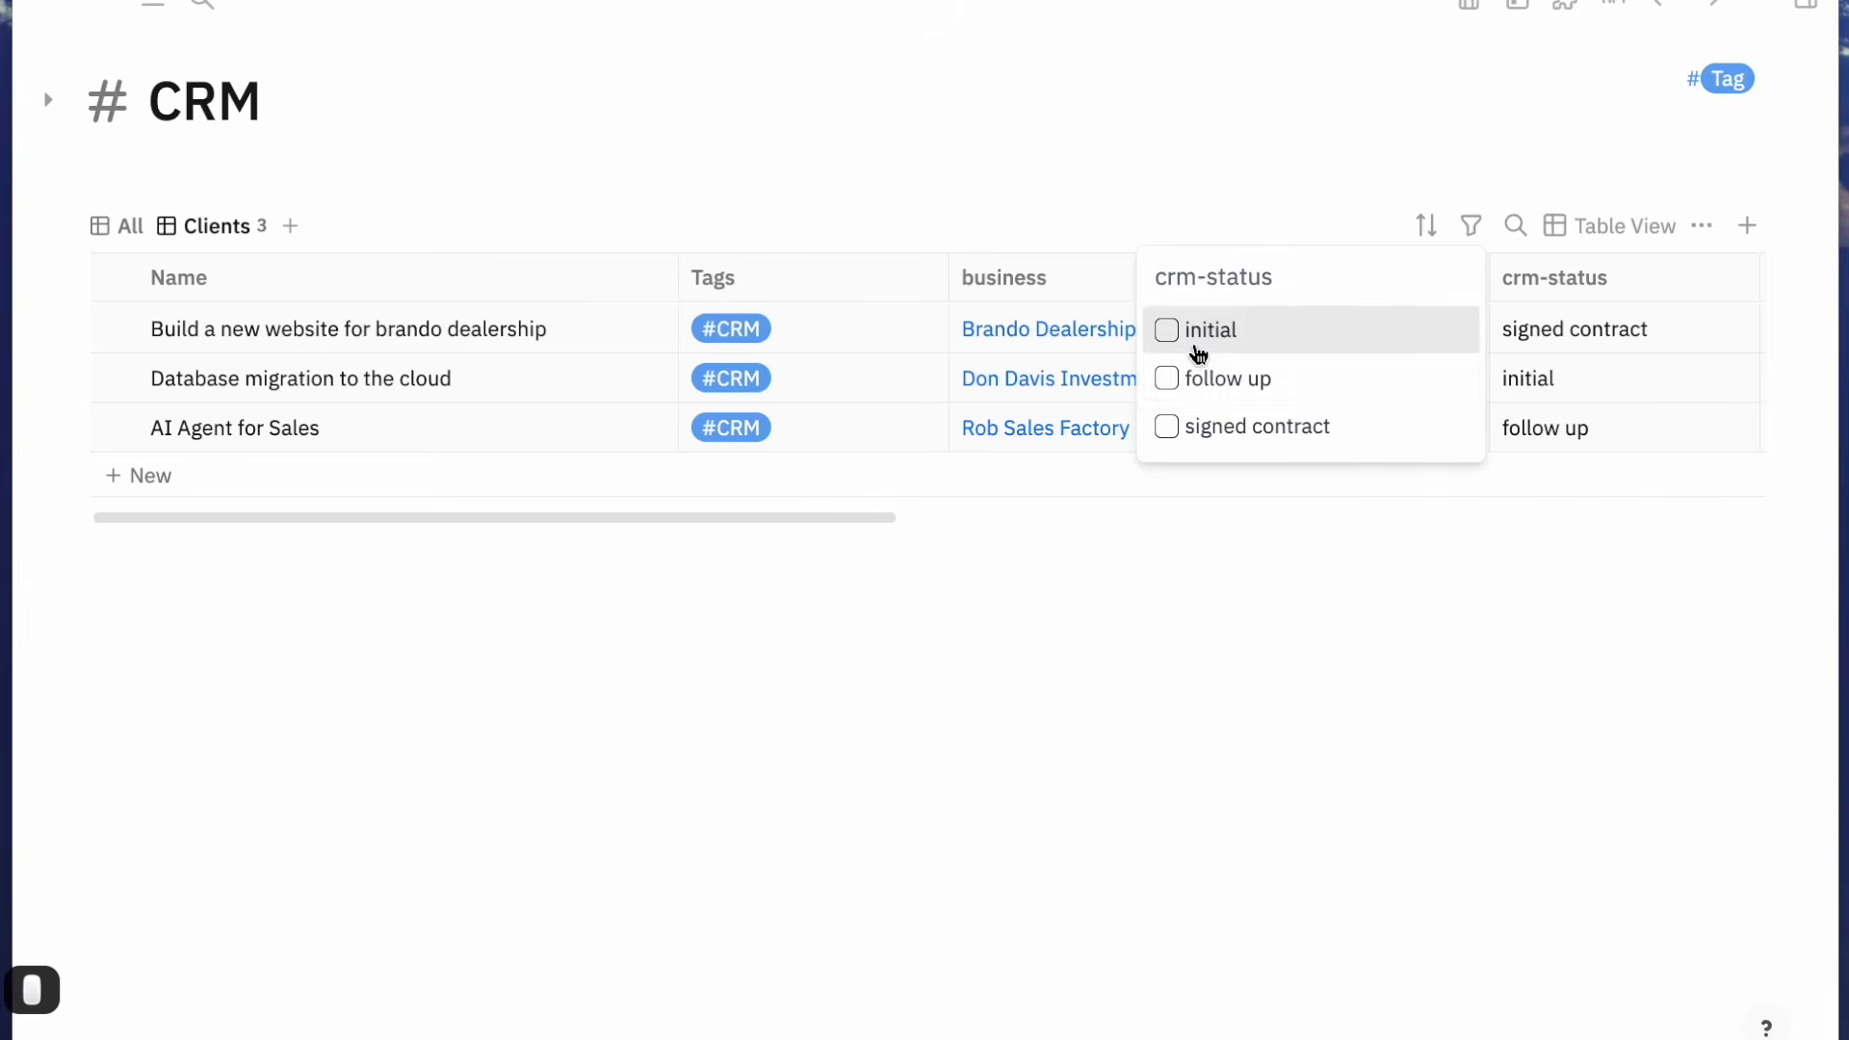
{"action": "left_click", "coordinate": [1176, 427]}
{"action": "left_click", "coordinate": [845, 237]}
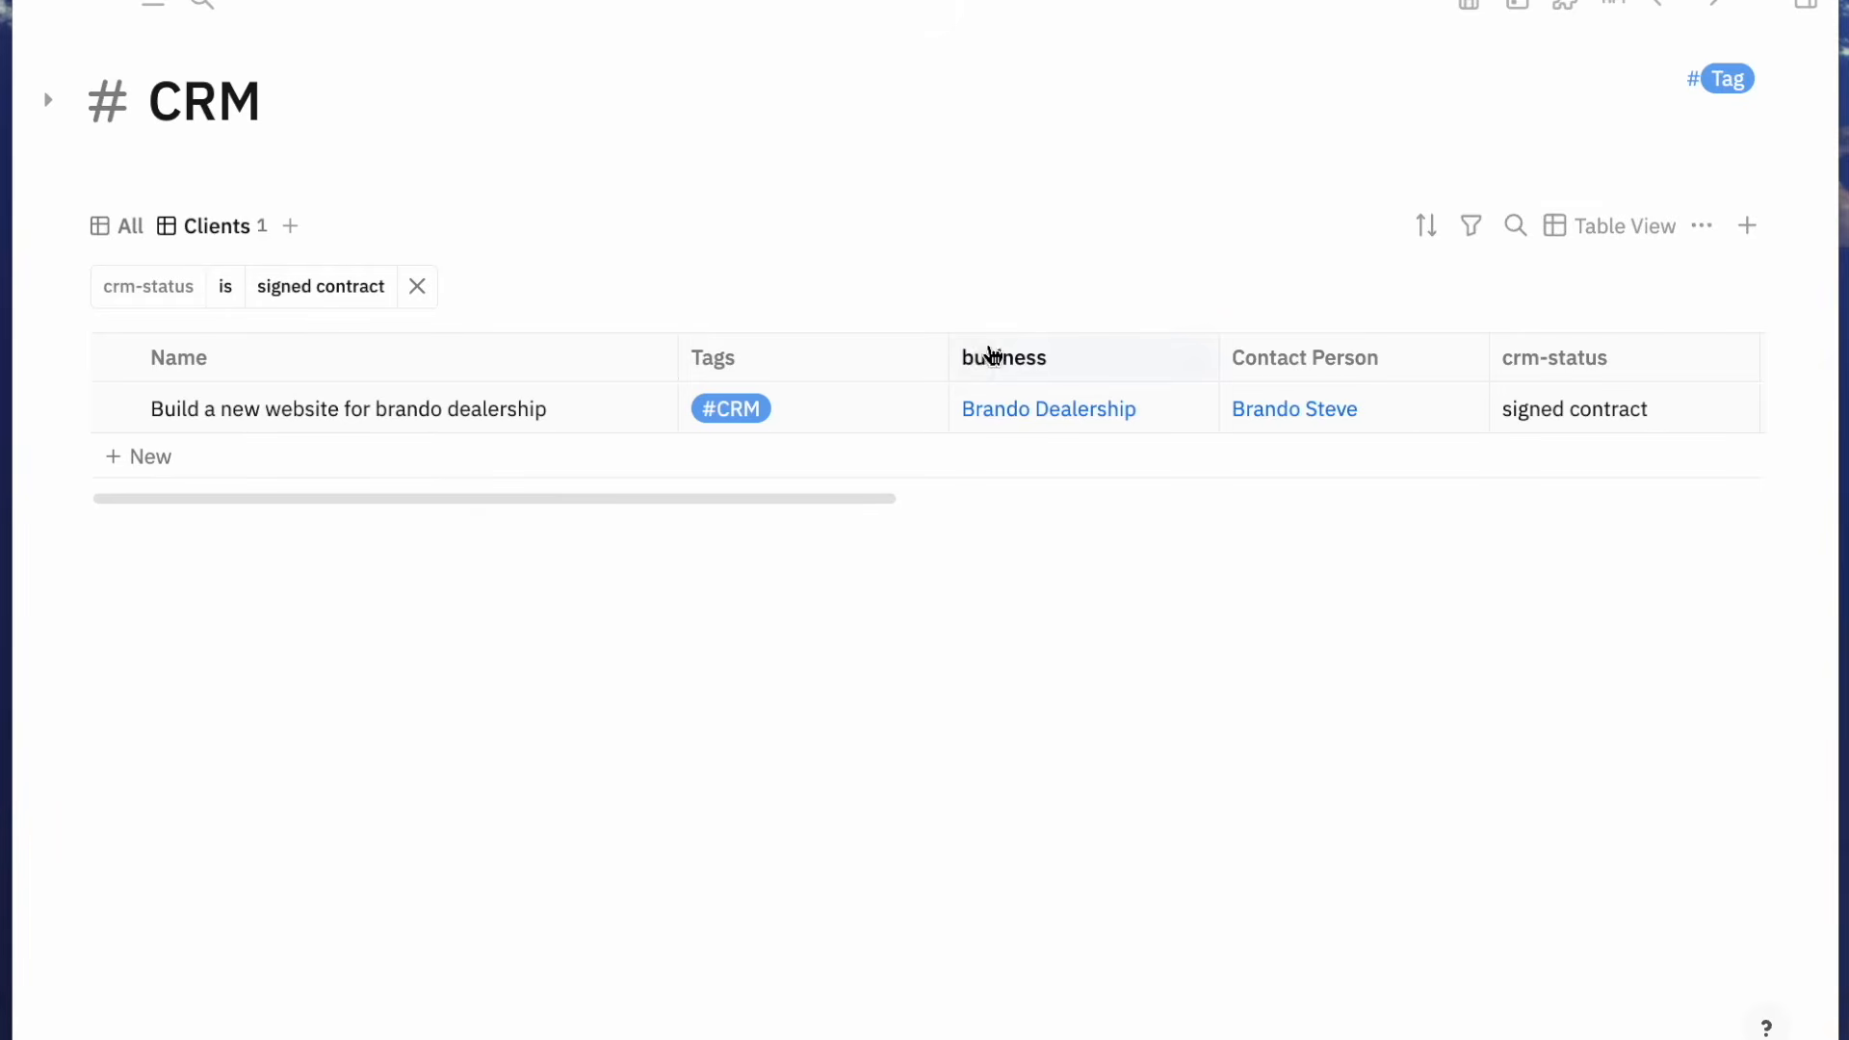
Narrow the Tags column of the Clients table
{"action": "left_click_drag", "start_coordinate": [950, 348], "coordinate": [795, 361]}
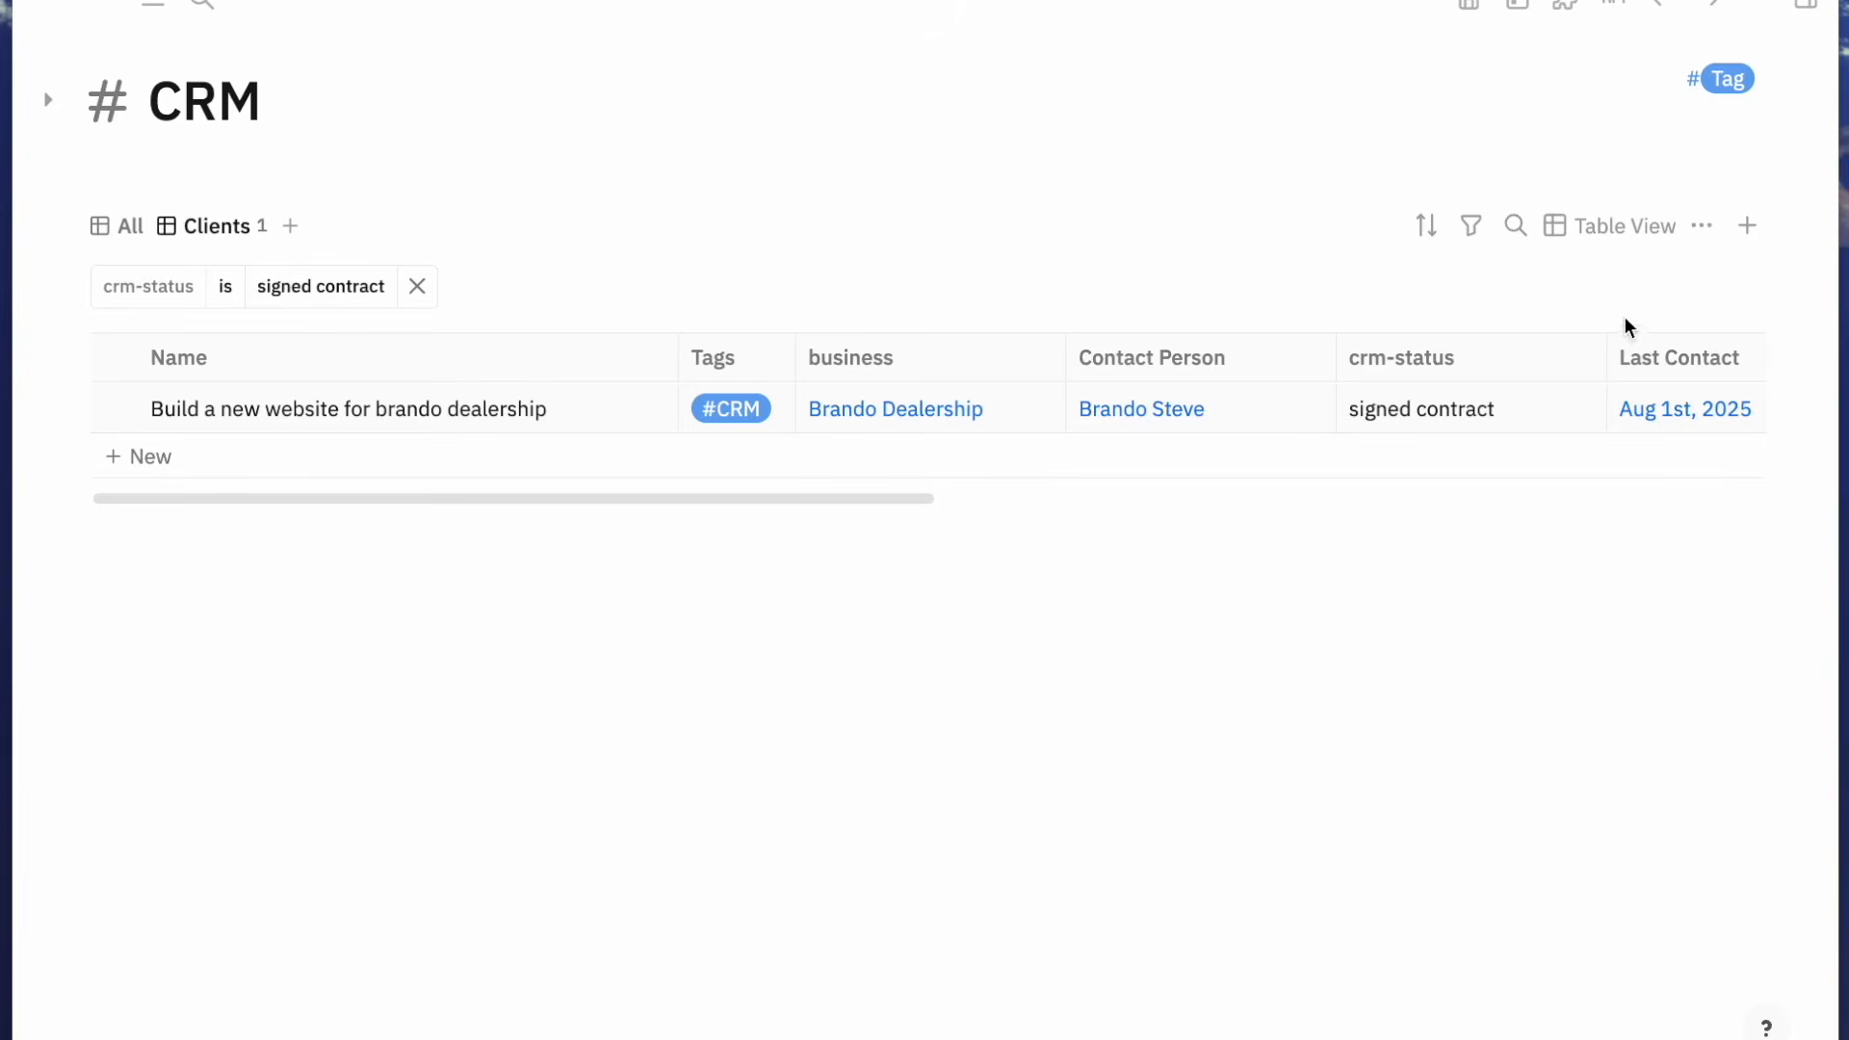
{"action": "left_click", "coordinate": [1702, 227]}
{"action": "mouse_move", "coordinate": [1671, 336]}
{"action": "mouse_move", "coordinate": [1634, 302]}
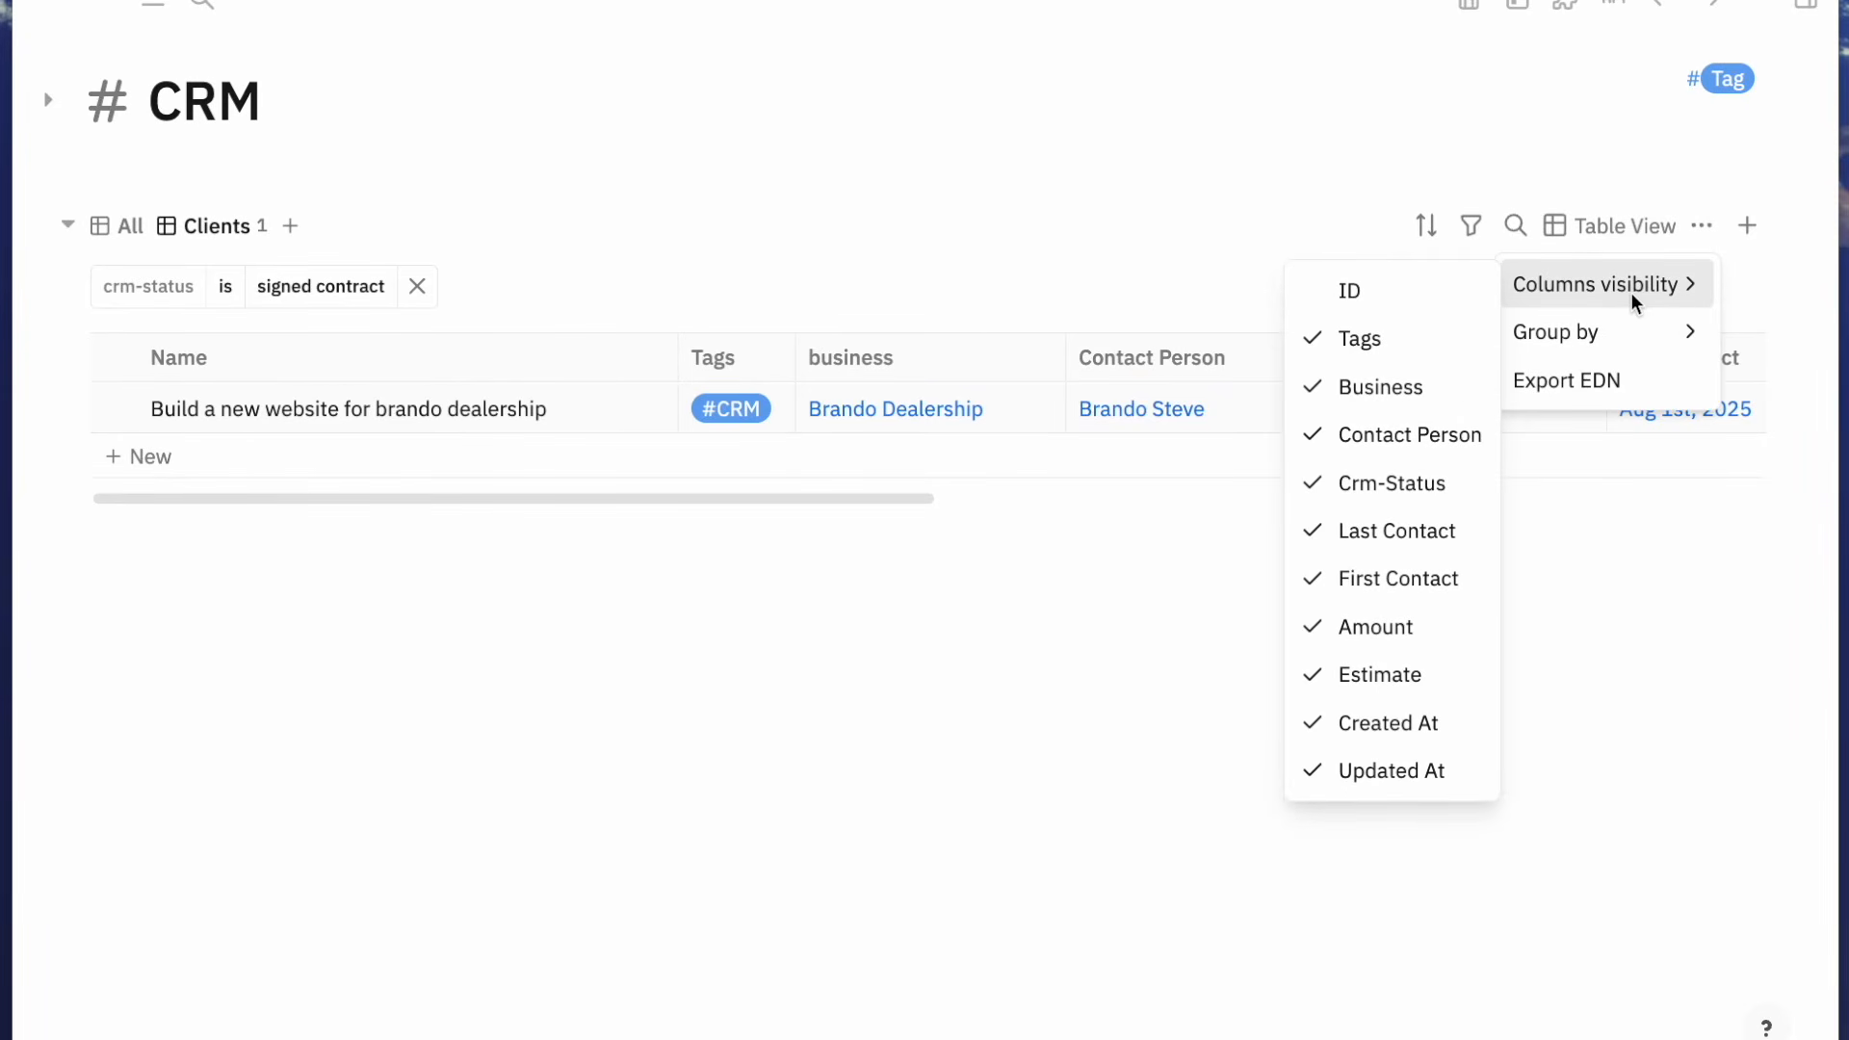
Untick Updated At, Created At, Estimate, Amount and Tags under Columns visibility for Clients
{"action": "left_click", "coordinate": [1345, 768]}
{"action": "left_click", "coordinate": [1343, 724]}
{"action": "left_click", "coordinate": [1343, 684]}
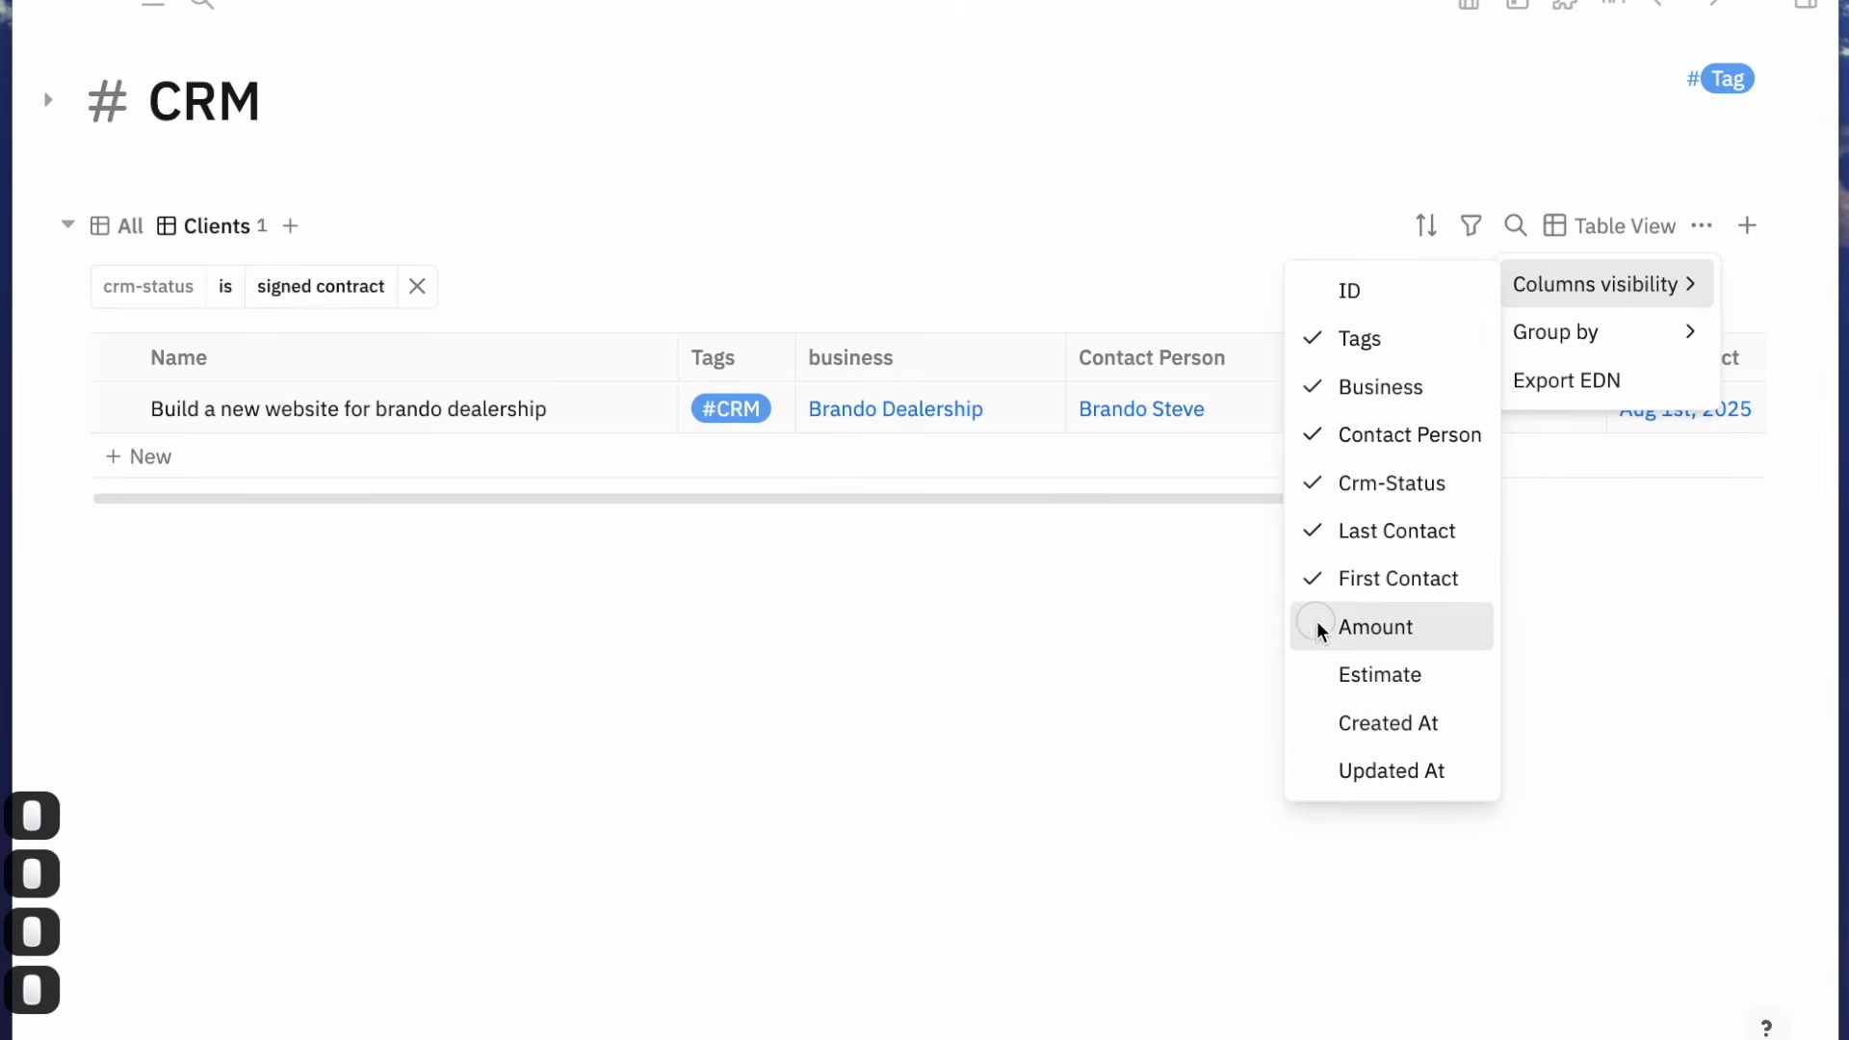
{"action": "left_click", "coordinate": [1315, 627]}
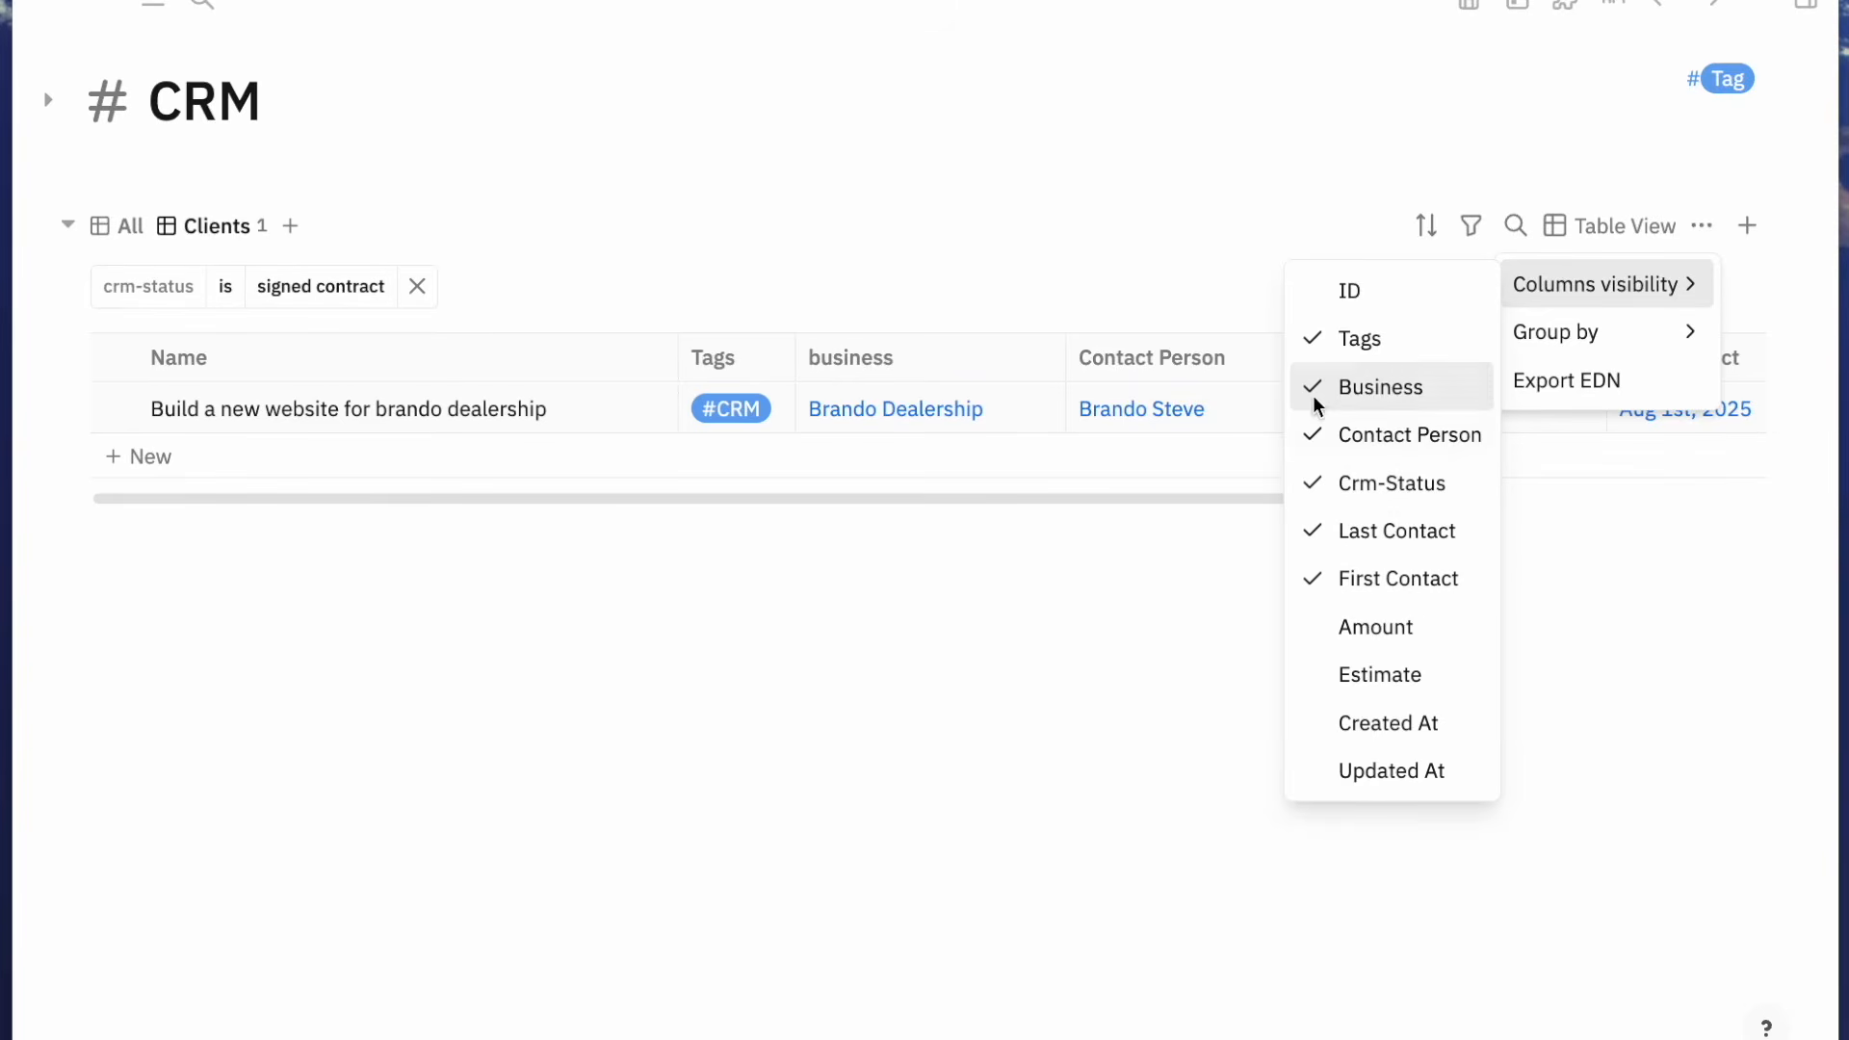
{"action": "left_click", "coordinate": [1314, 344]}
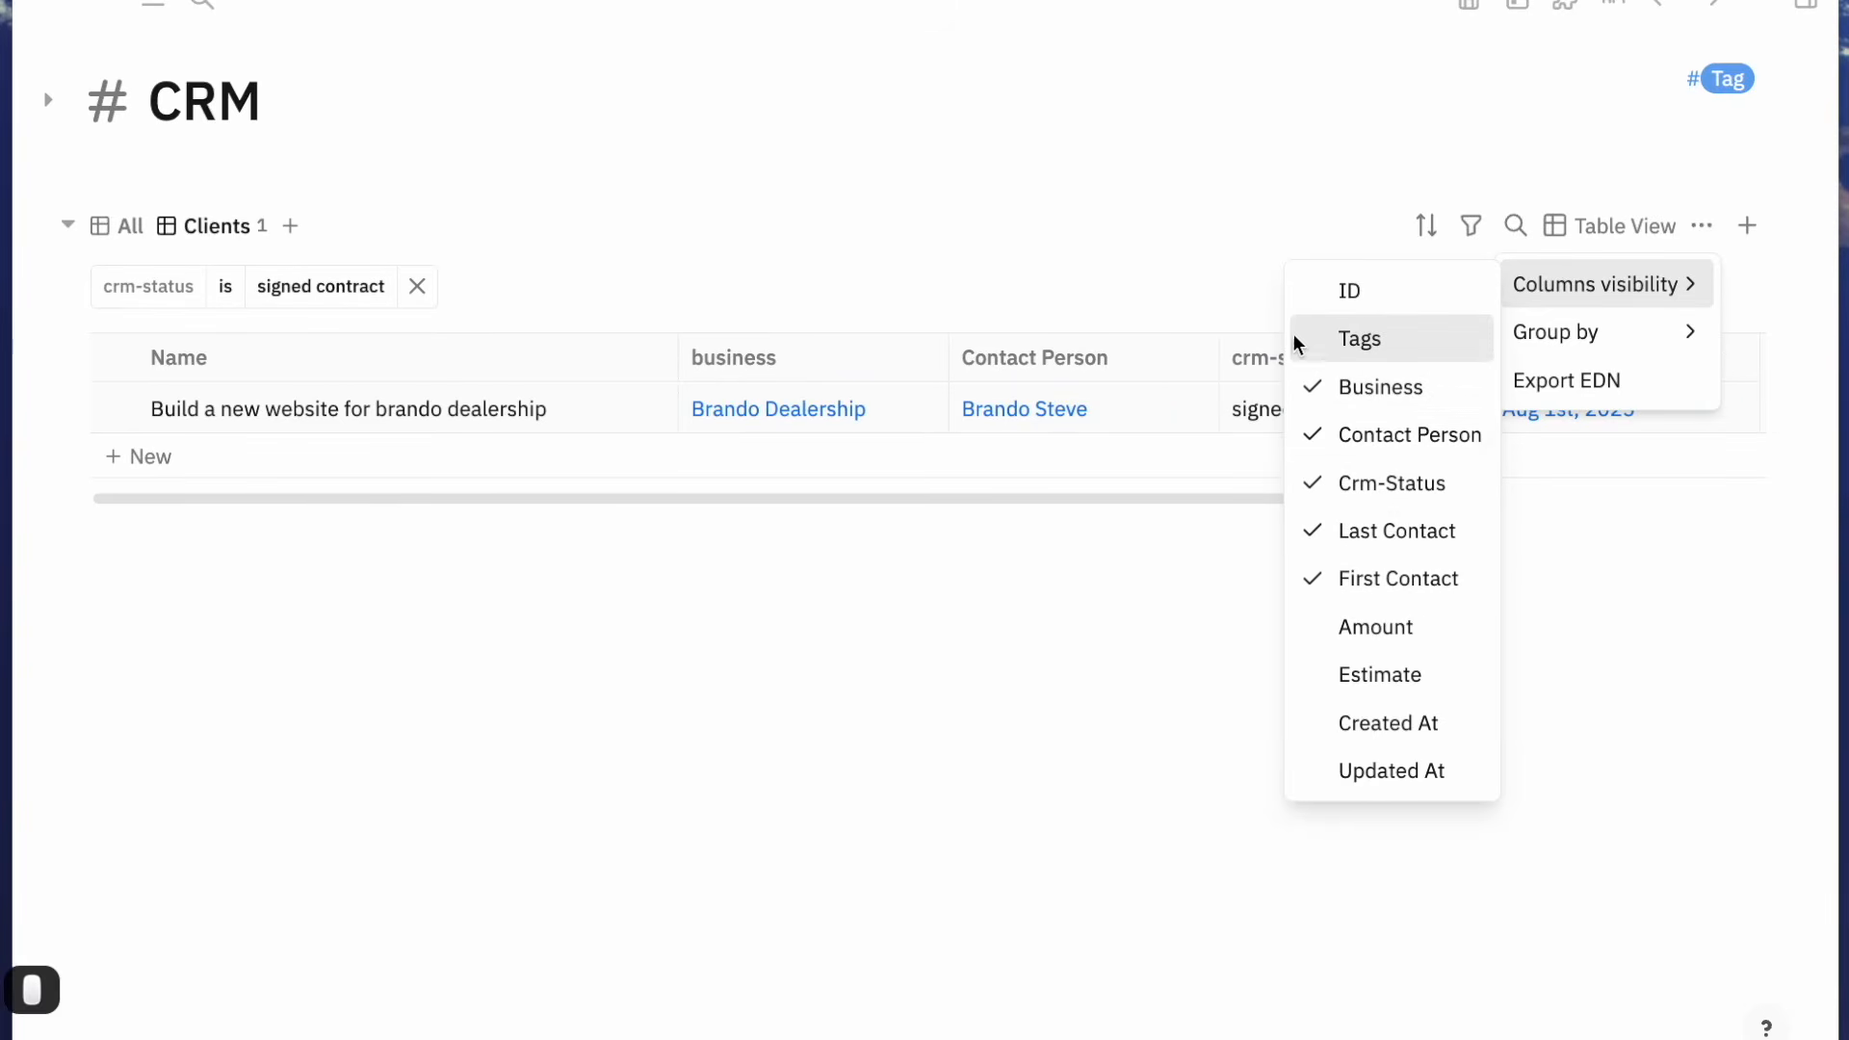
{"action": "left_click", "coordinate": [1154, 236]}
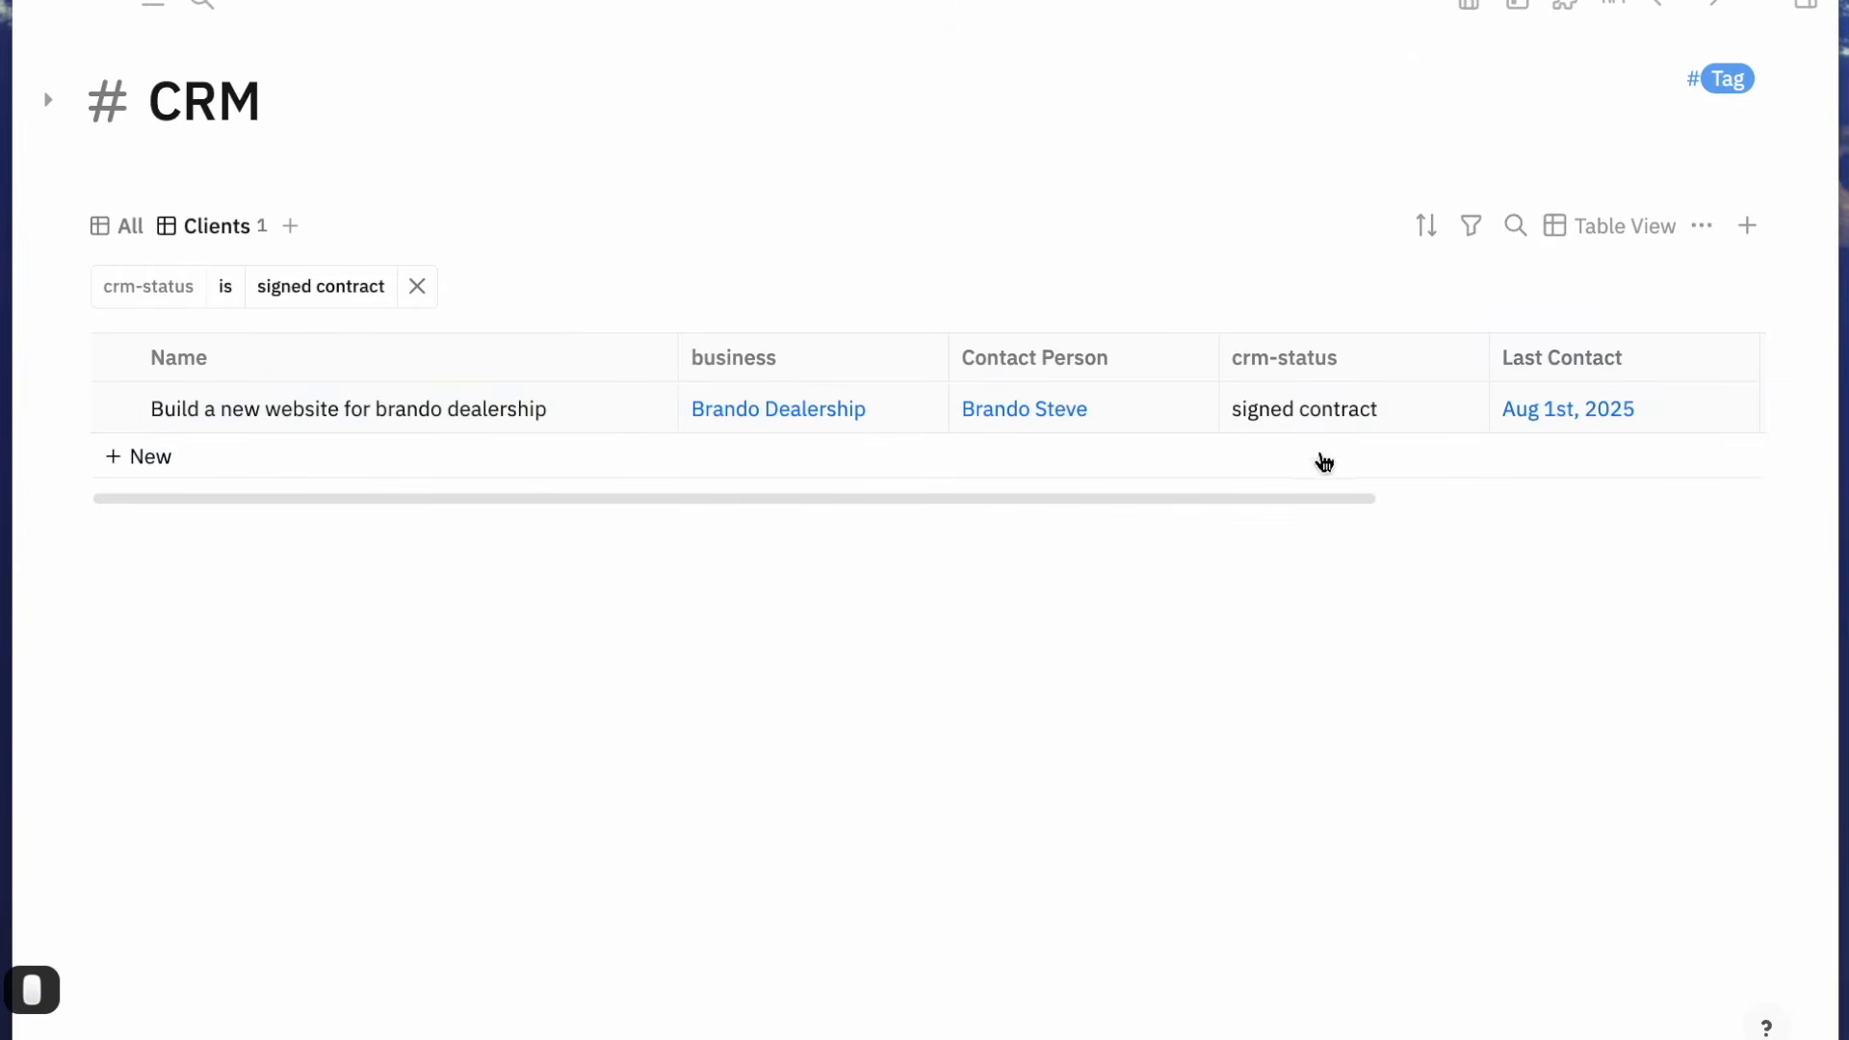
{"action": "left_click", "coordinate": [1291, 499]}
Scroll across the Clients table's columns, then add a new table view after the Clients tab
{"action": "left_click_drag", "start_coordinate": [1291, 499], "coordinate": [1739, 520]}
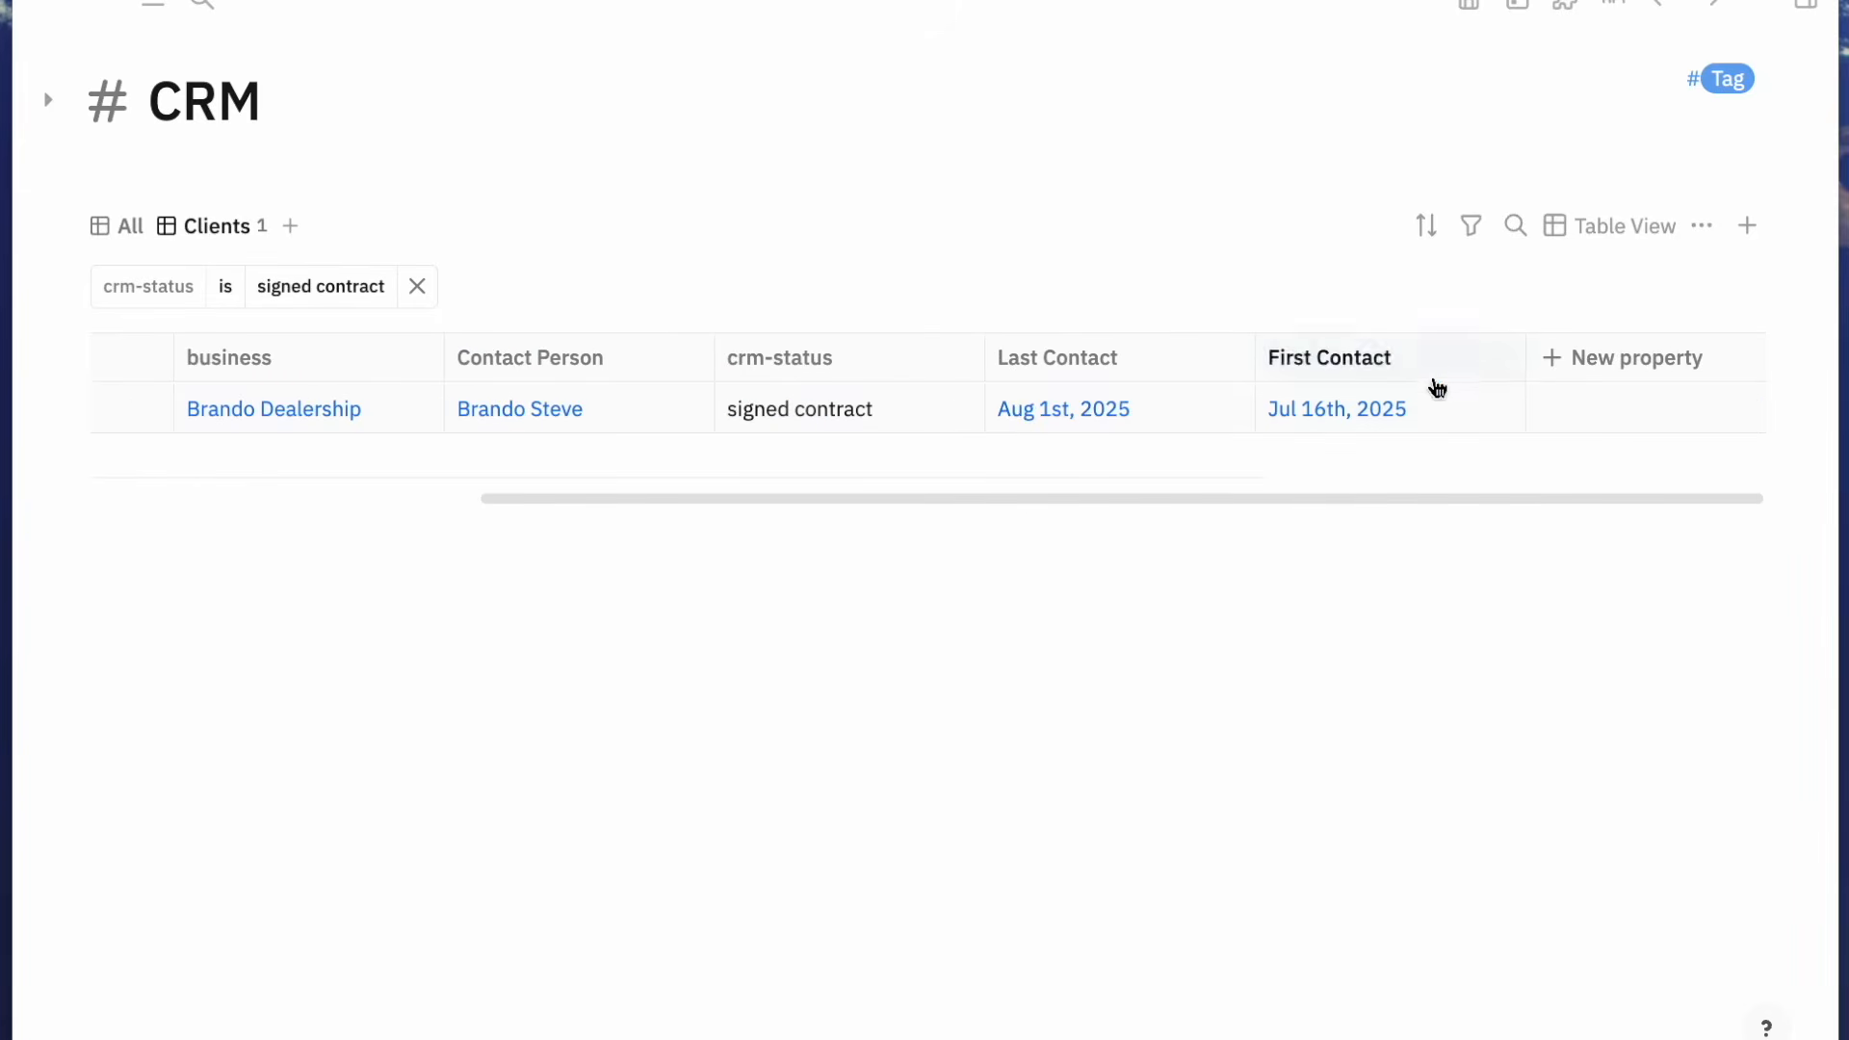
{"action": "left_click_drag", "start_coordinate": [1326, 501], "coordinate": [1406, 483]}
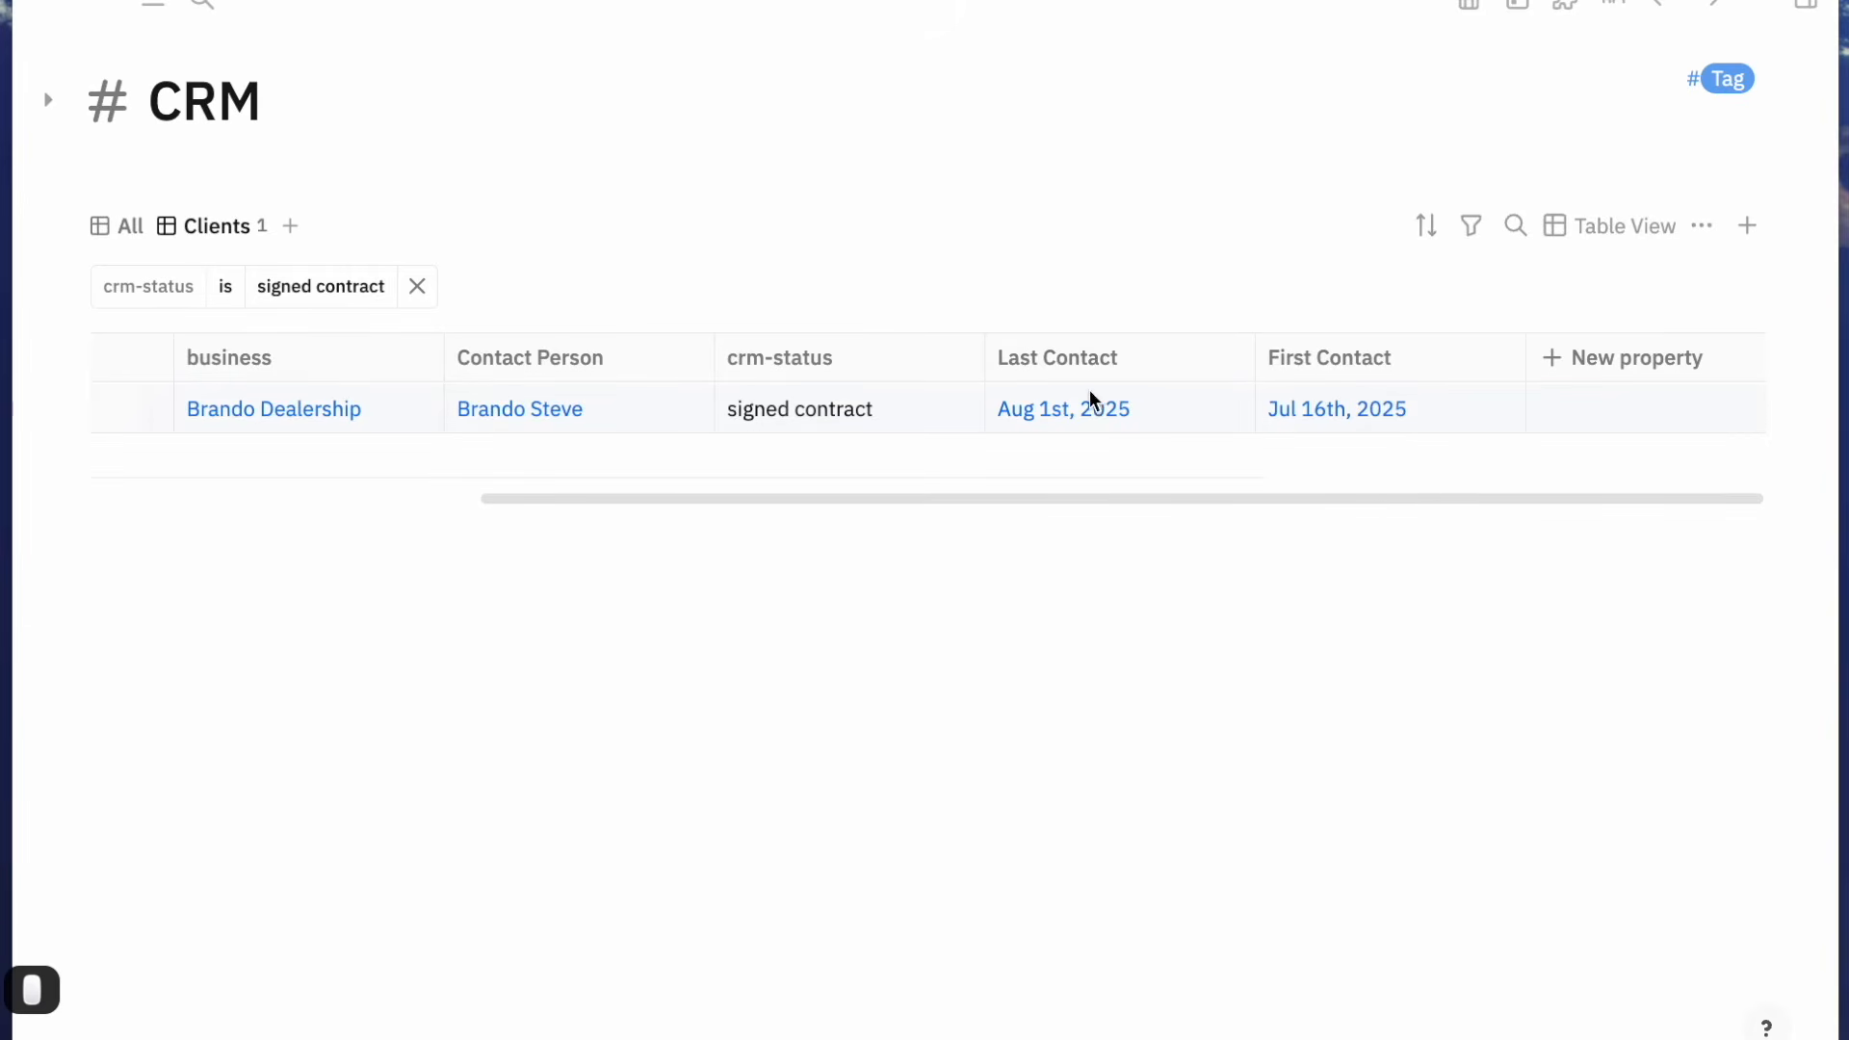
{"action": "left_click_drag", "start_coordinate": [1156, 509], "coordinate": [753, 520]}
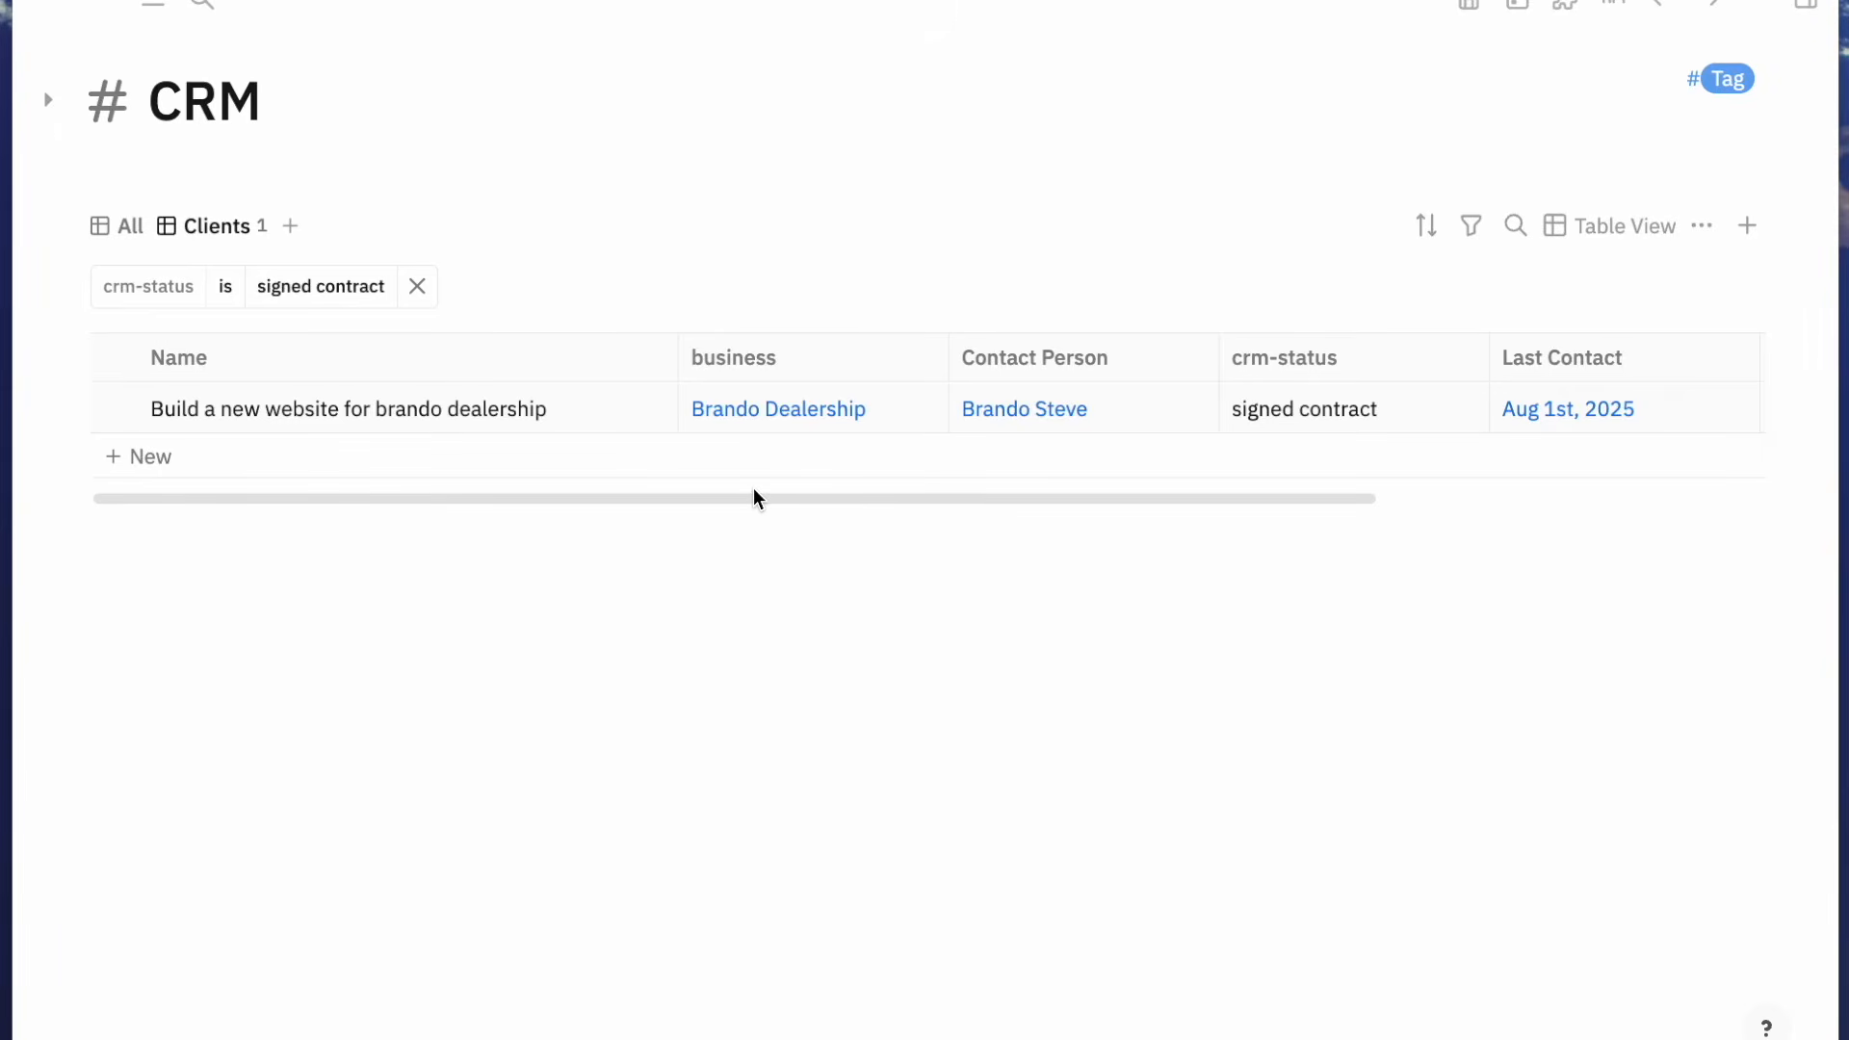
{"action": "left_click_drag", "start_coordinate": [783, 499], "coordinate": [1373, 496]}
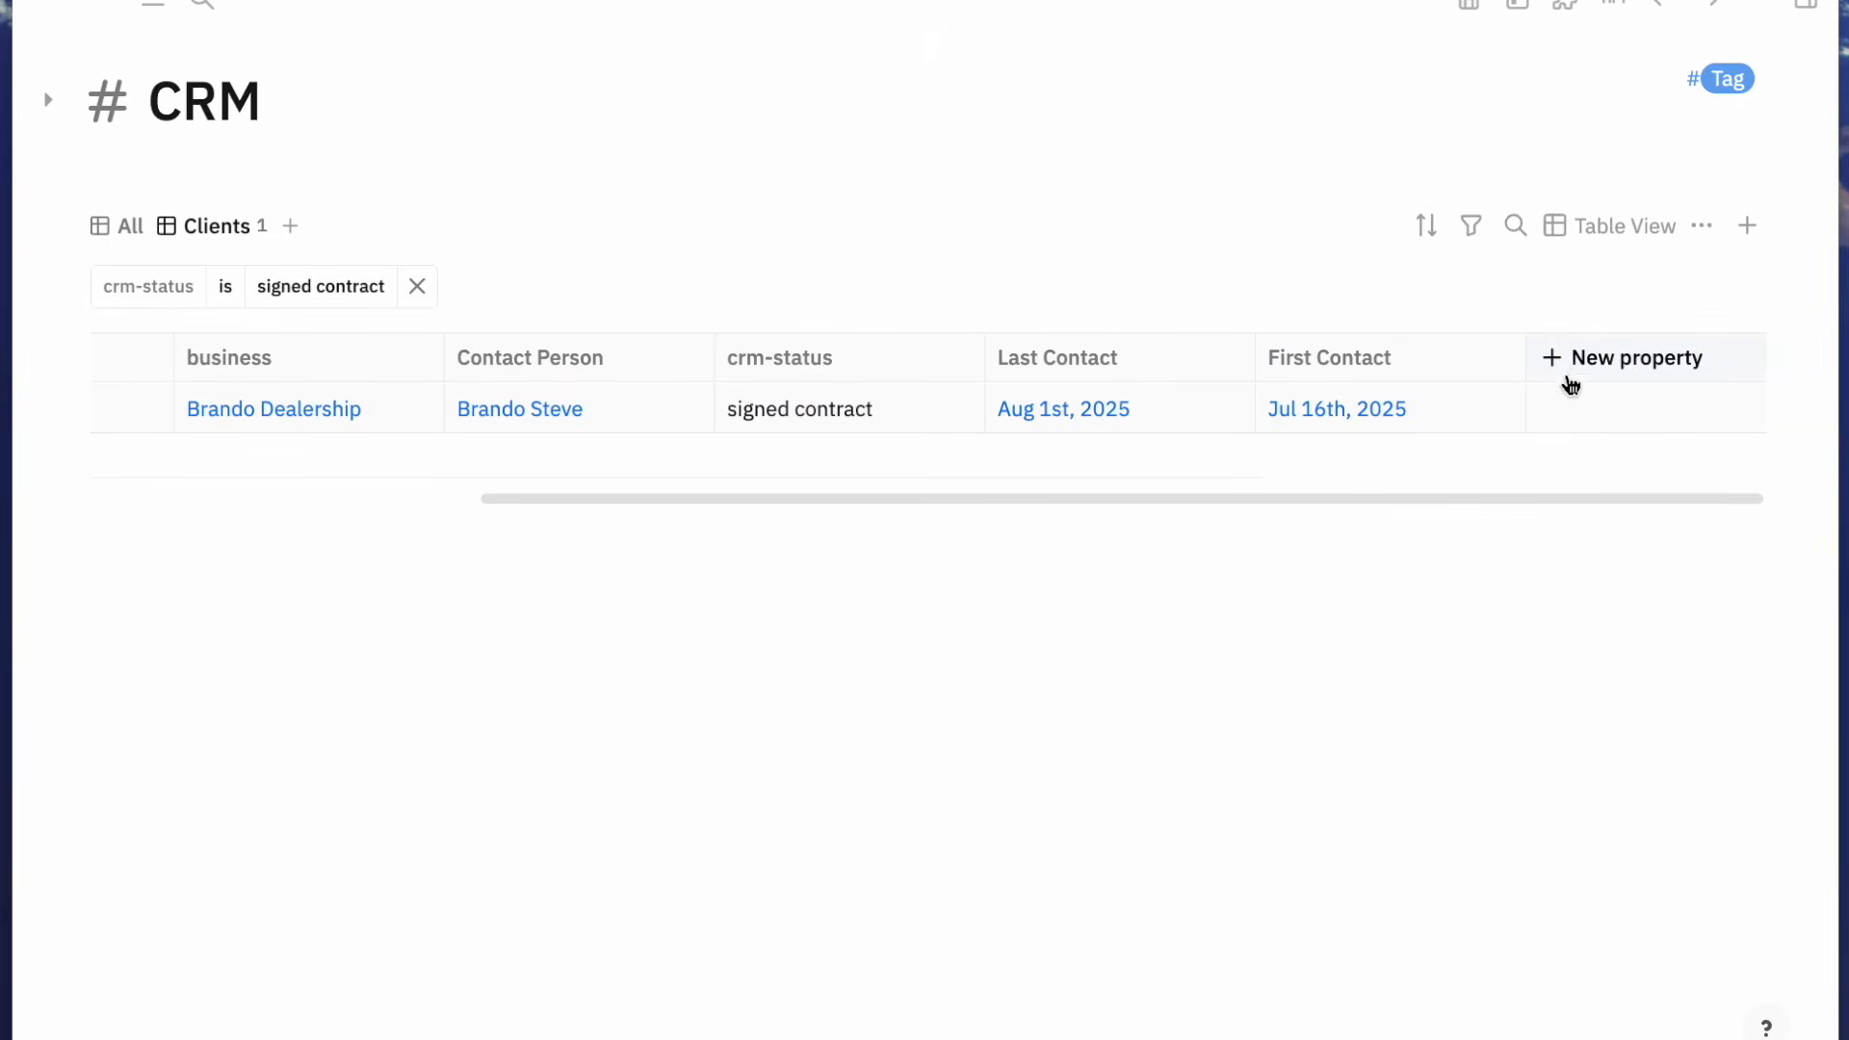
{"action": "left_click_drag", "start_coordinate": [1342, 501], "coordinate": [841, 529]}
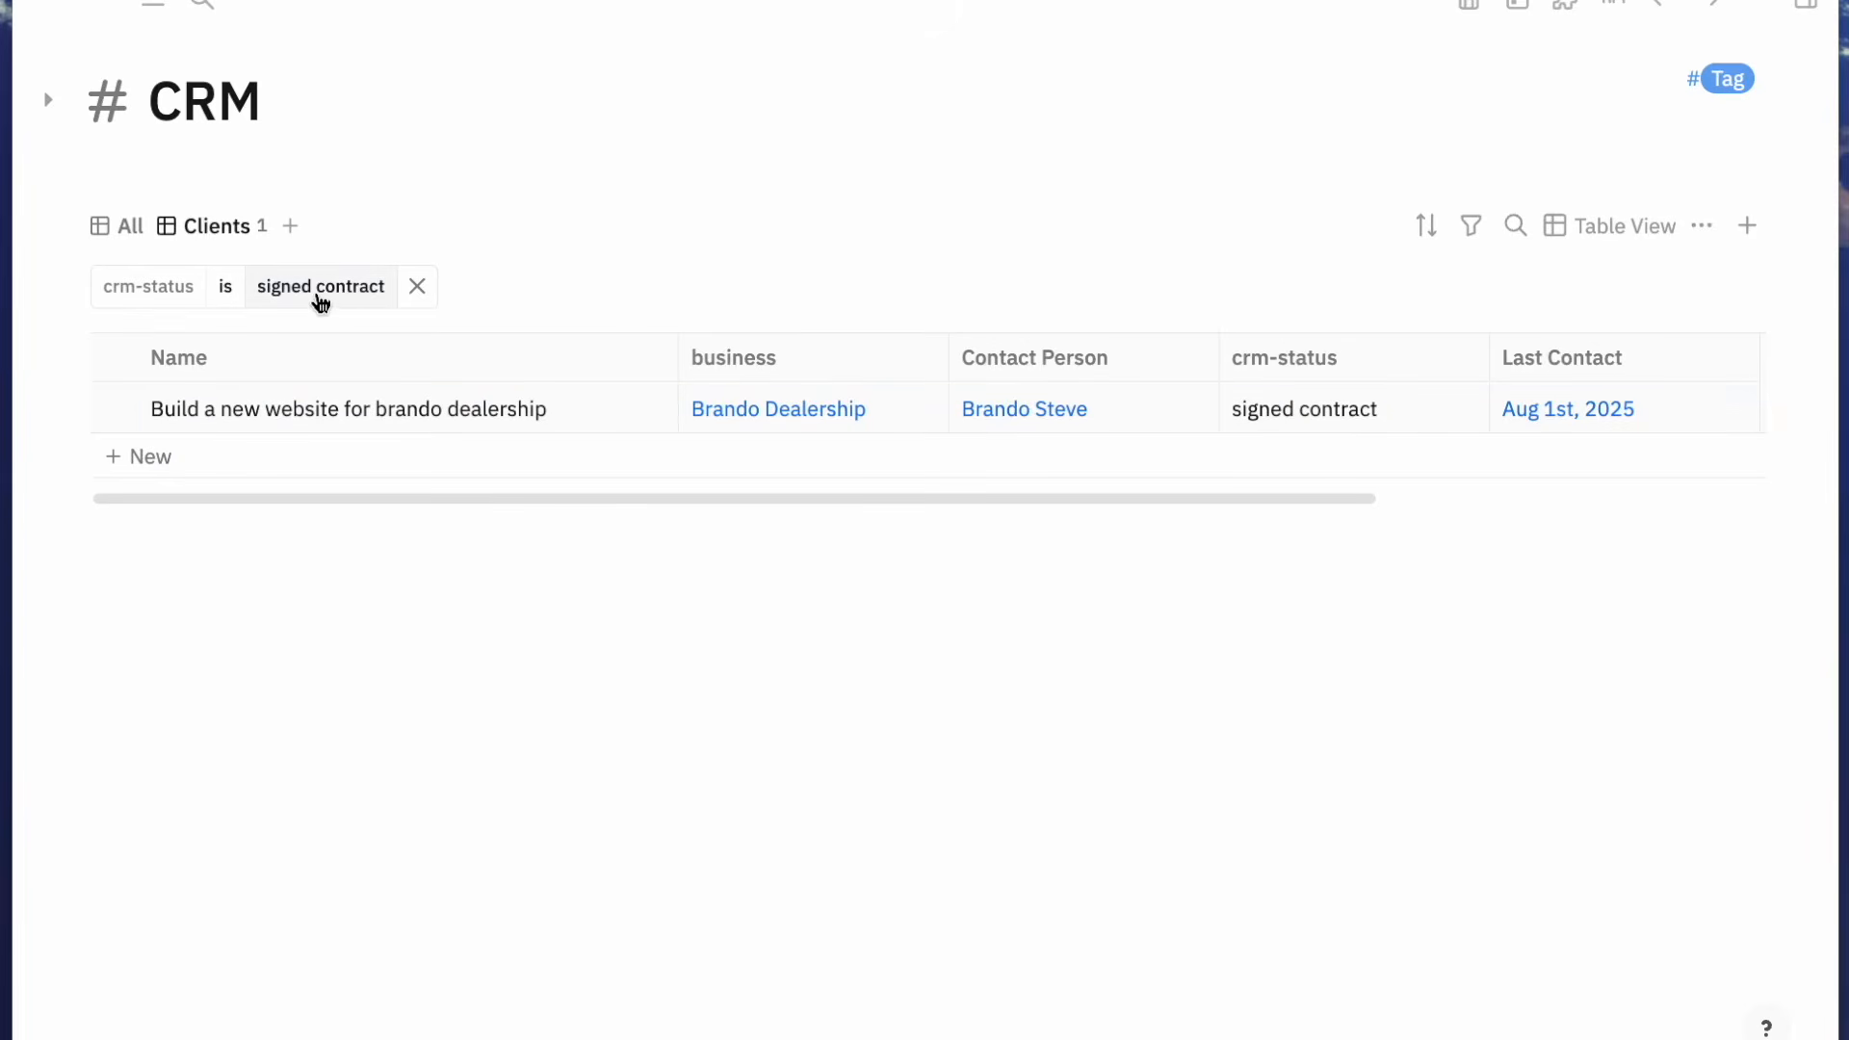
{"action": "left_click", "coordinate": [289, 227]}
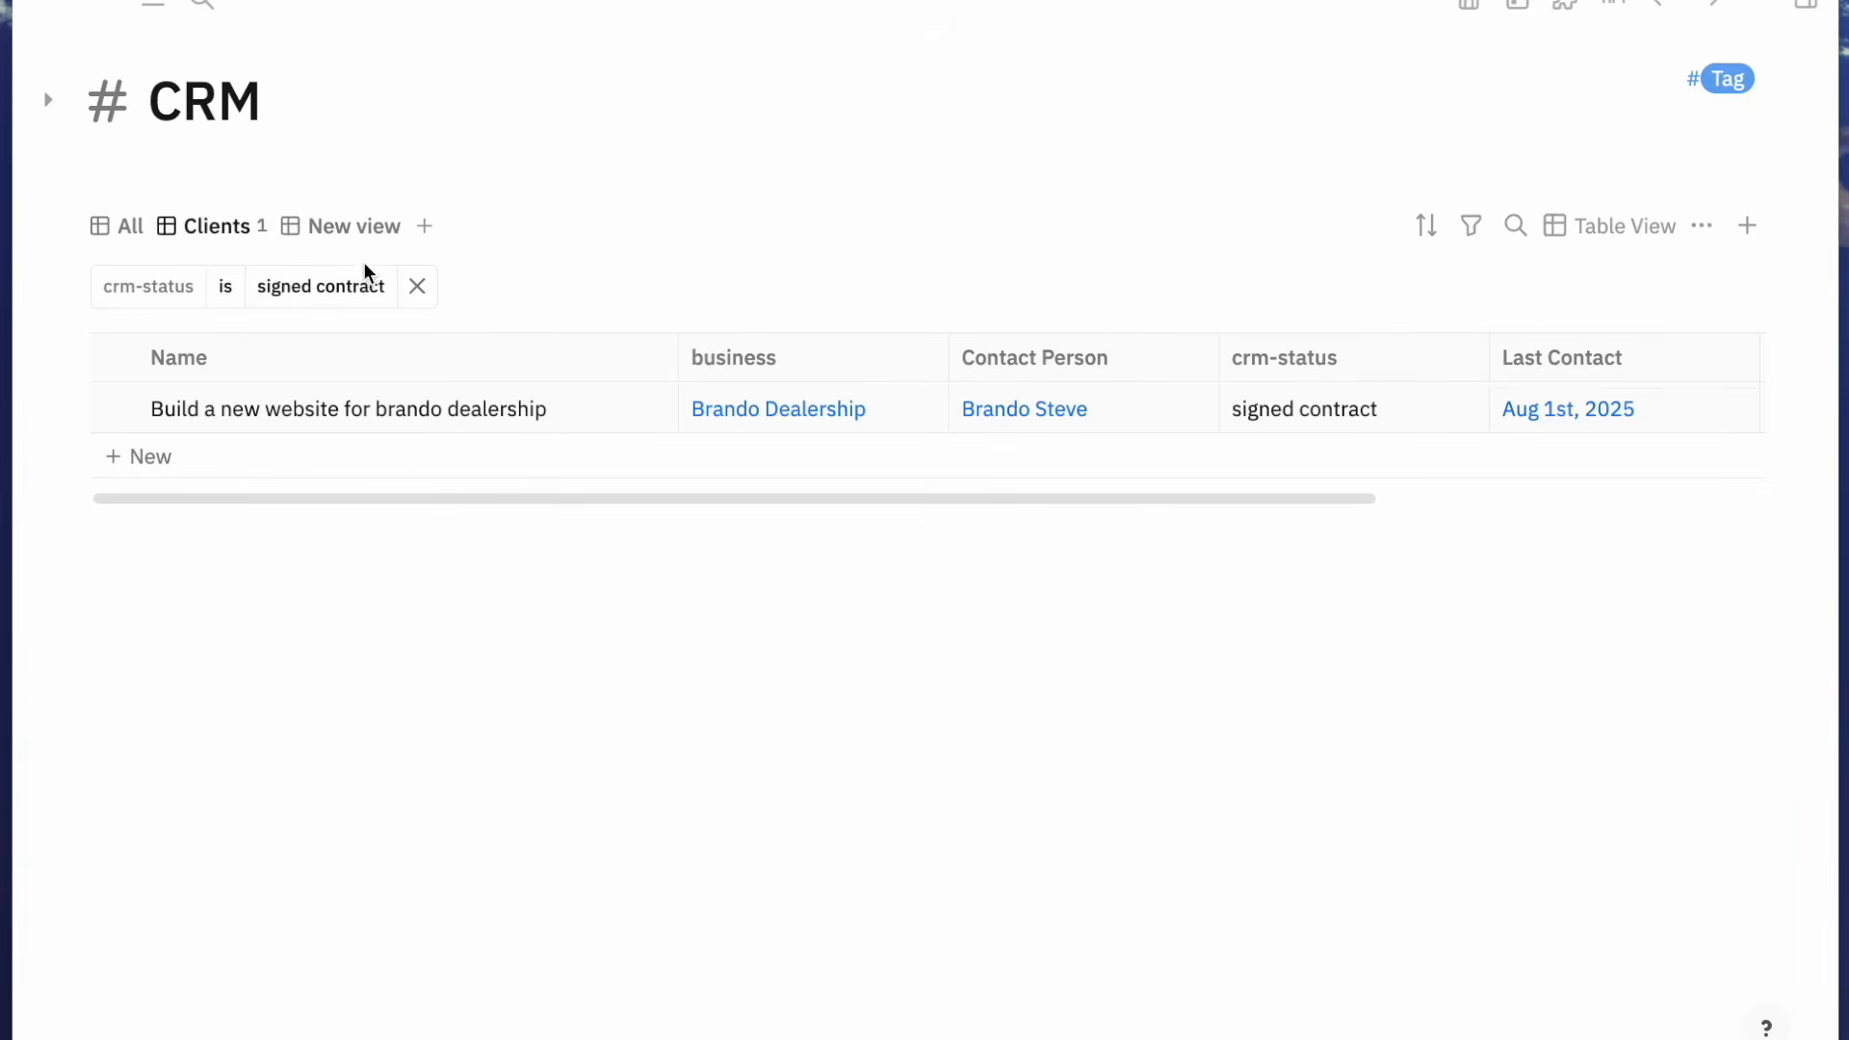
Rename the newly added 'New view' tab to 'Prospect'
{"action": "left_click", "coordinate": [365, 236]}
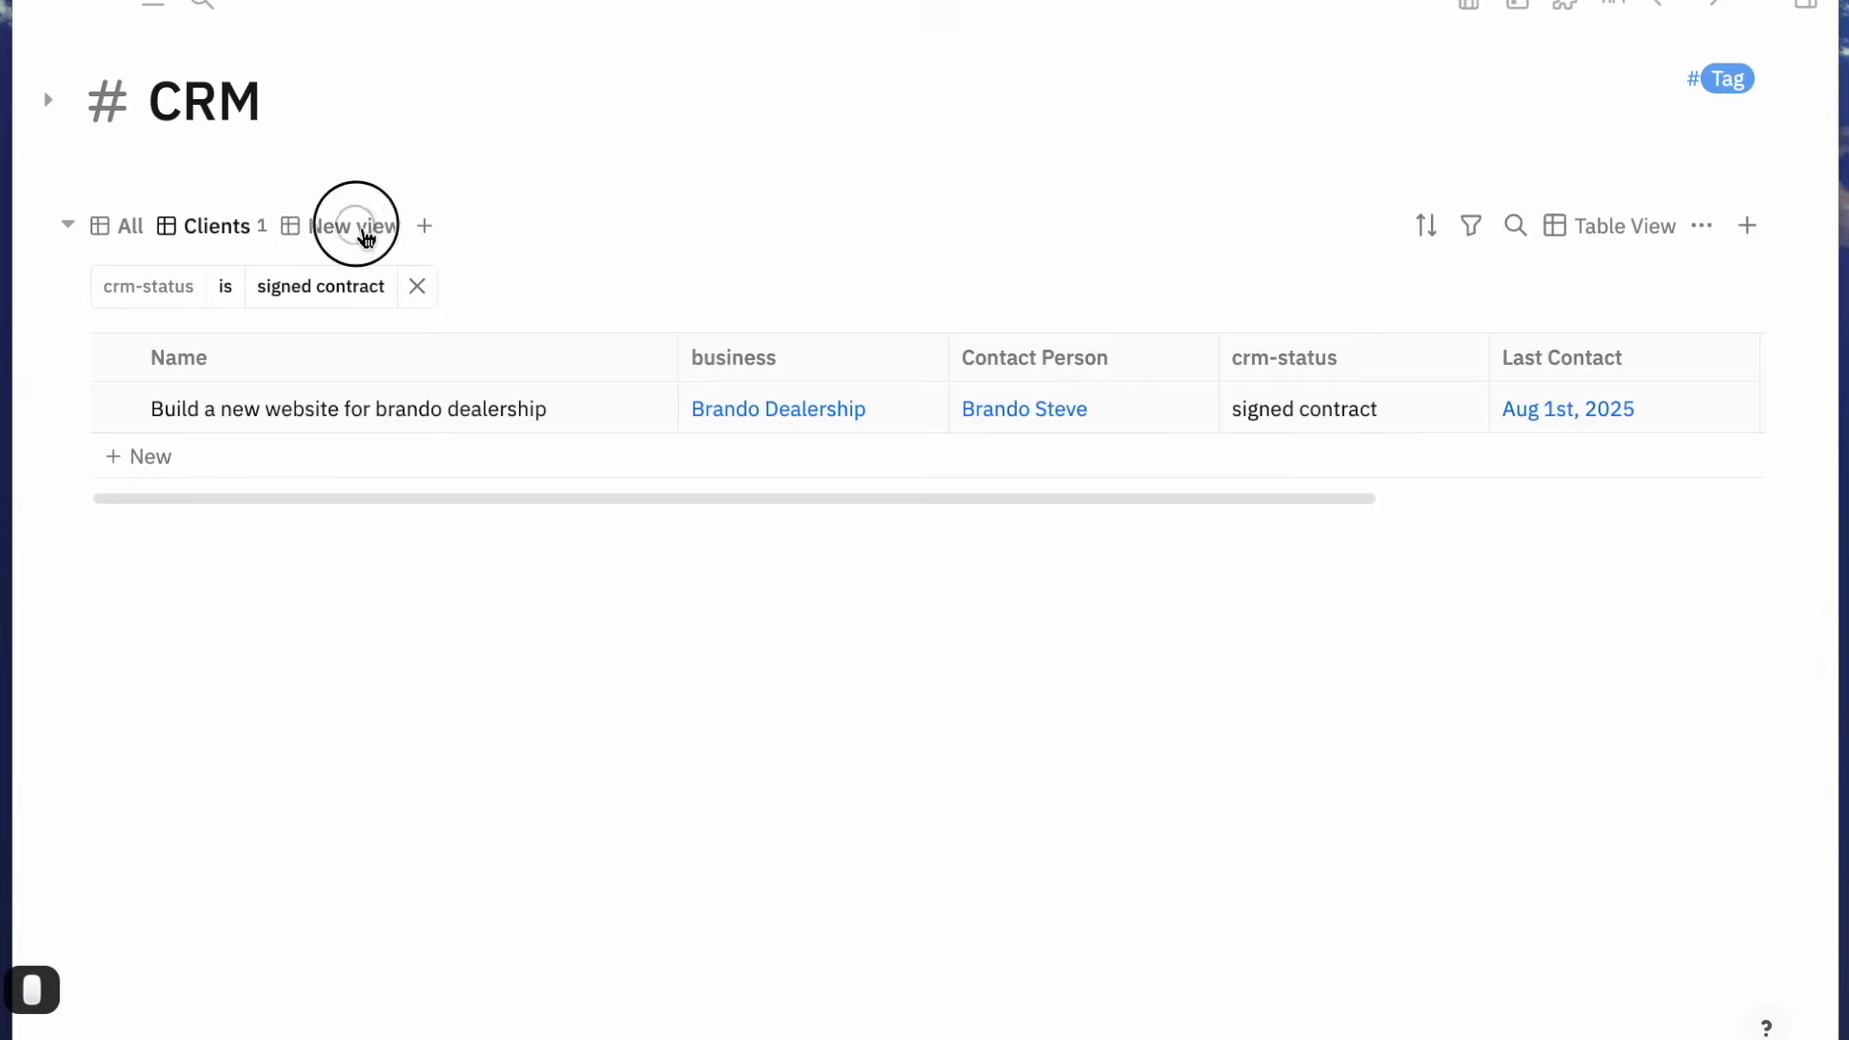
{"action": "double_click", "coordinate": [365, 236]}
{"action": "left_click", "coordinate": [365, 236]}
{"action": "mouse_move", "coordinate": [386, 281]}
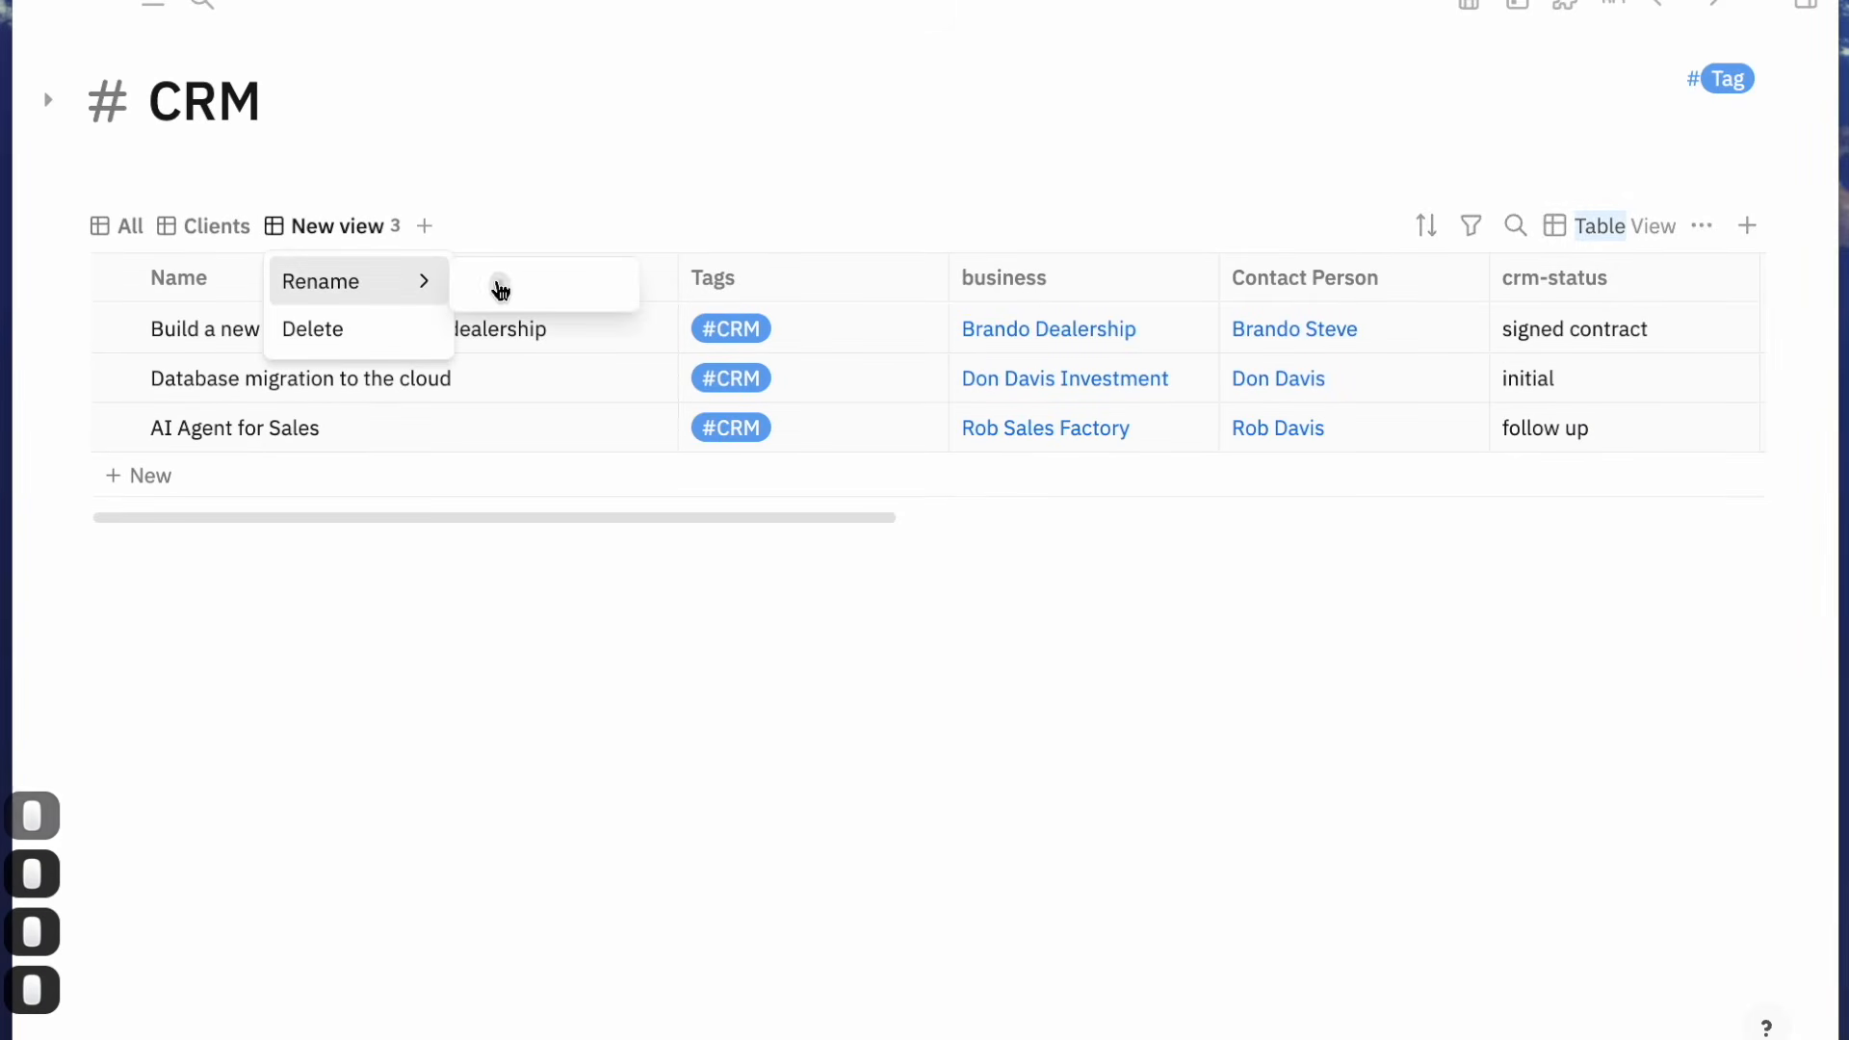
{"action": "left_click", "coordinate": [541, 281]}
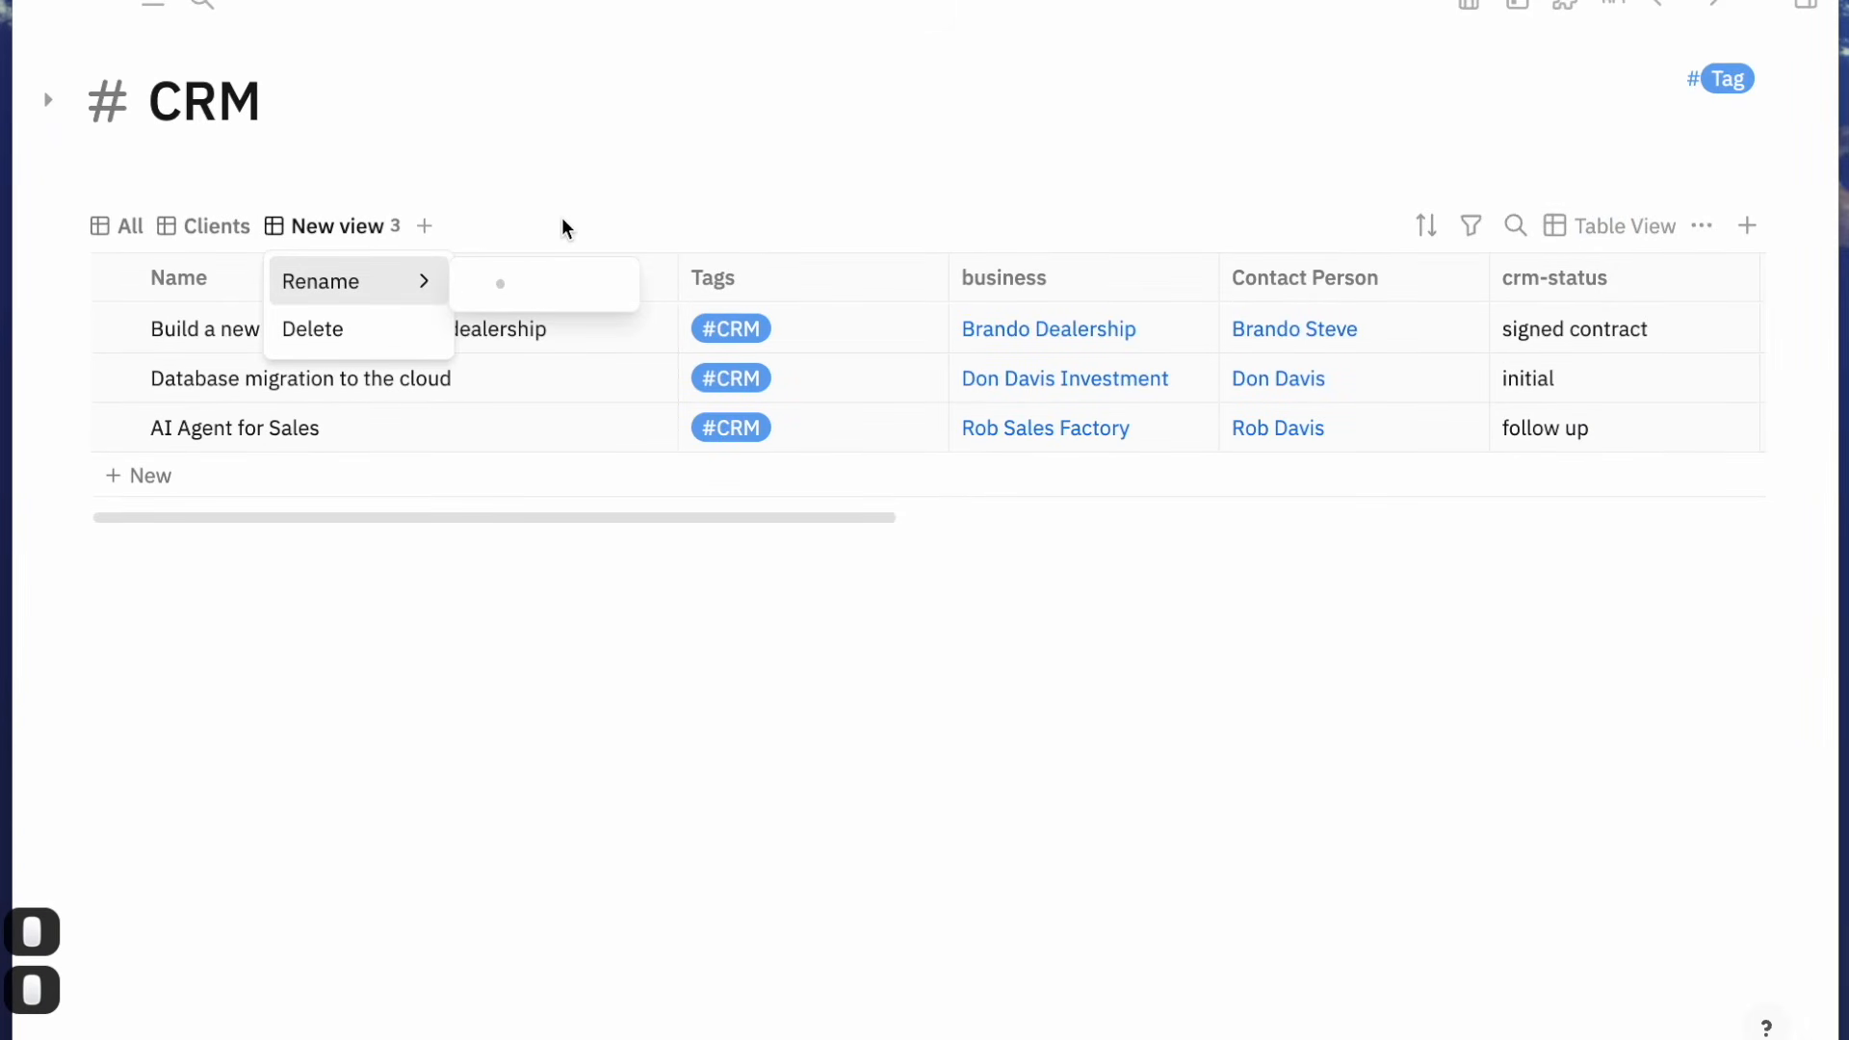
{"action": "type", "text": "Propsp"}
{"action": "key", "text": "BackSpace"}
{"action": "key", "text": "BackSpace"}
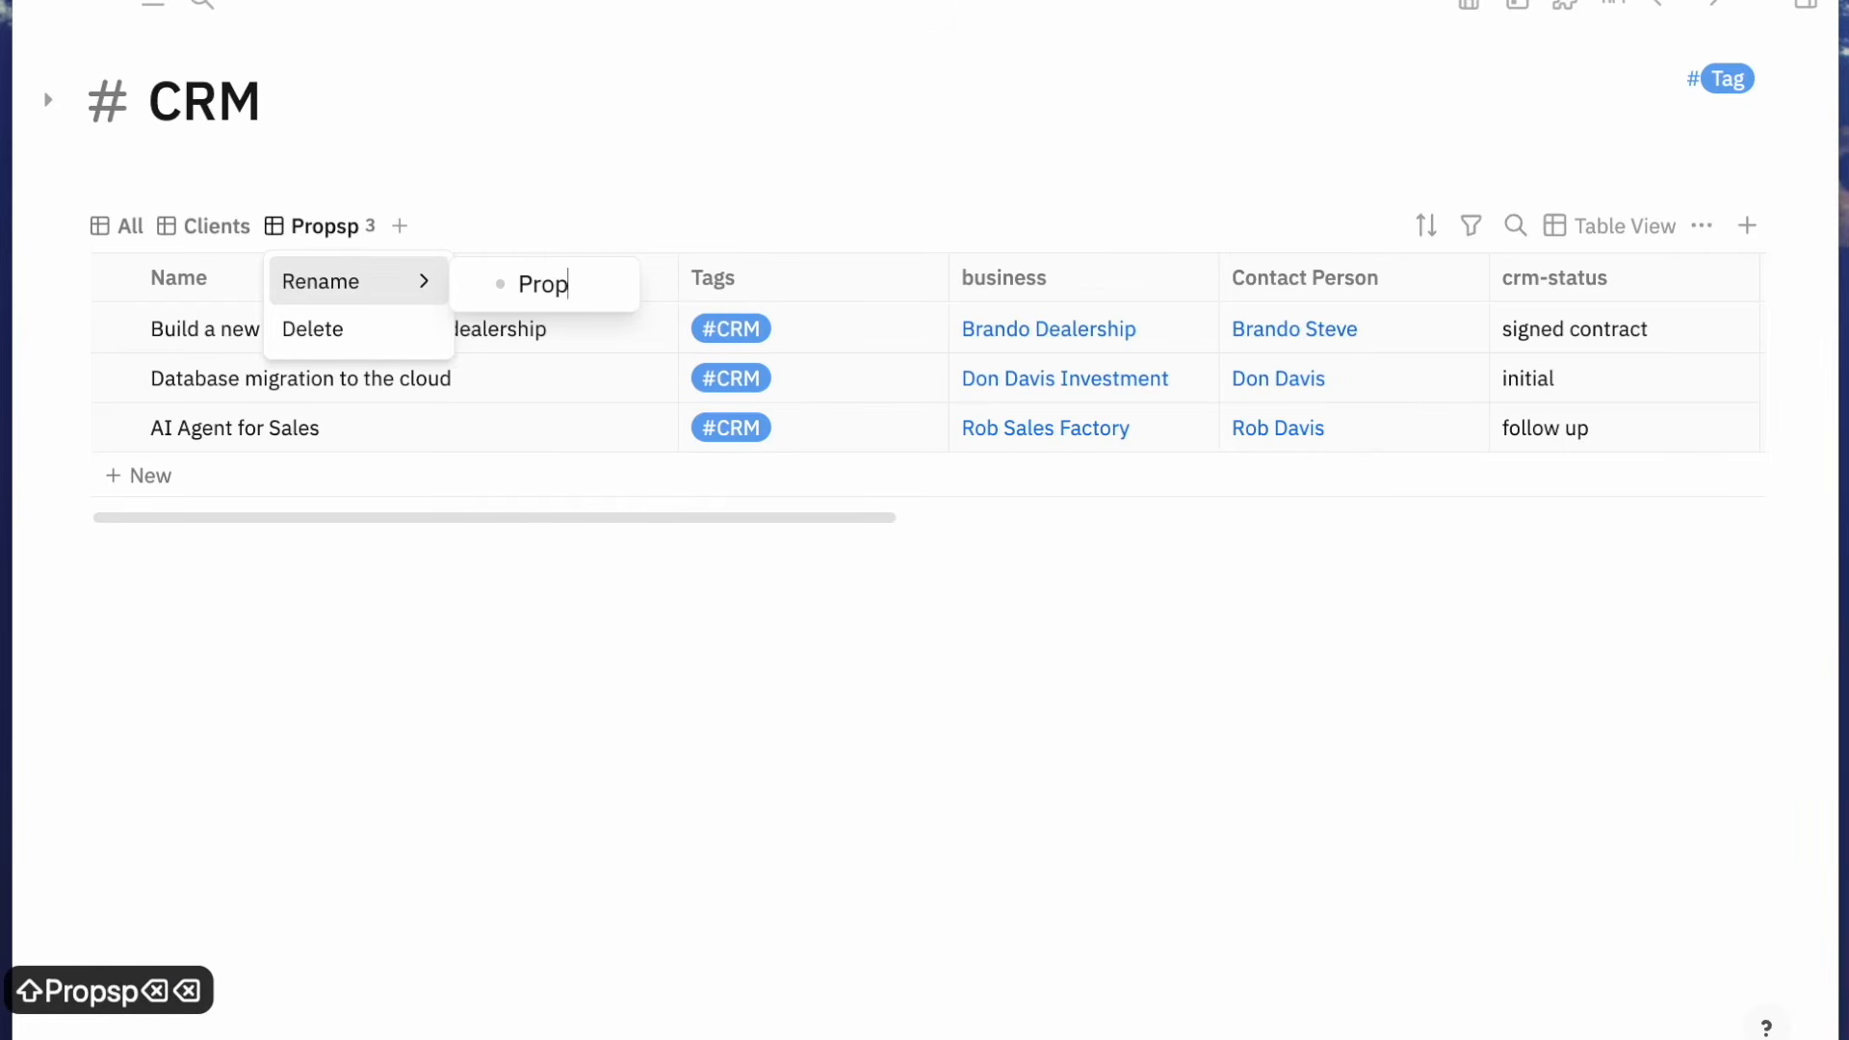
{"action": "key", "text": "BackSpace"}
{"action": "type", "text": "spect"}
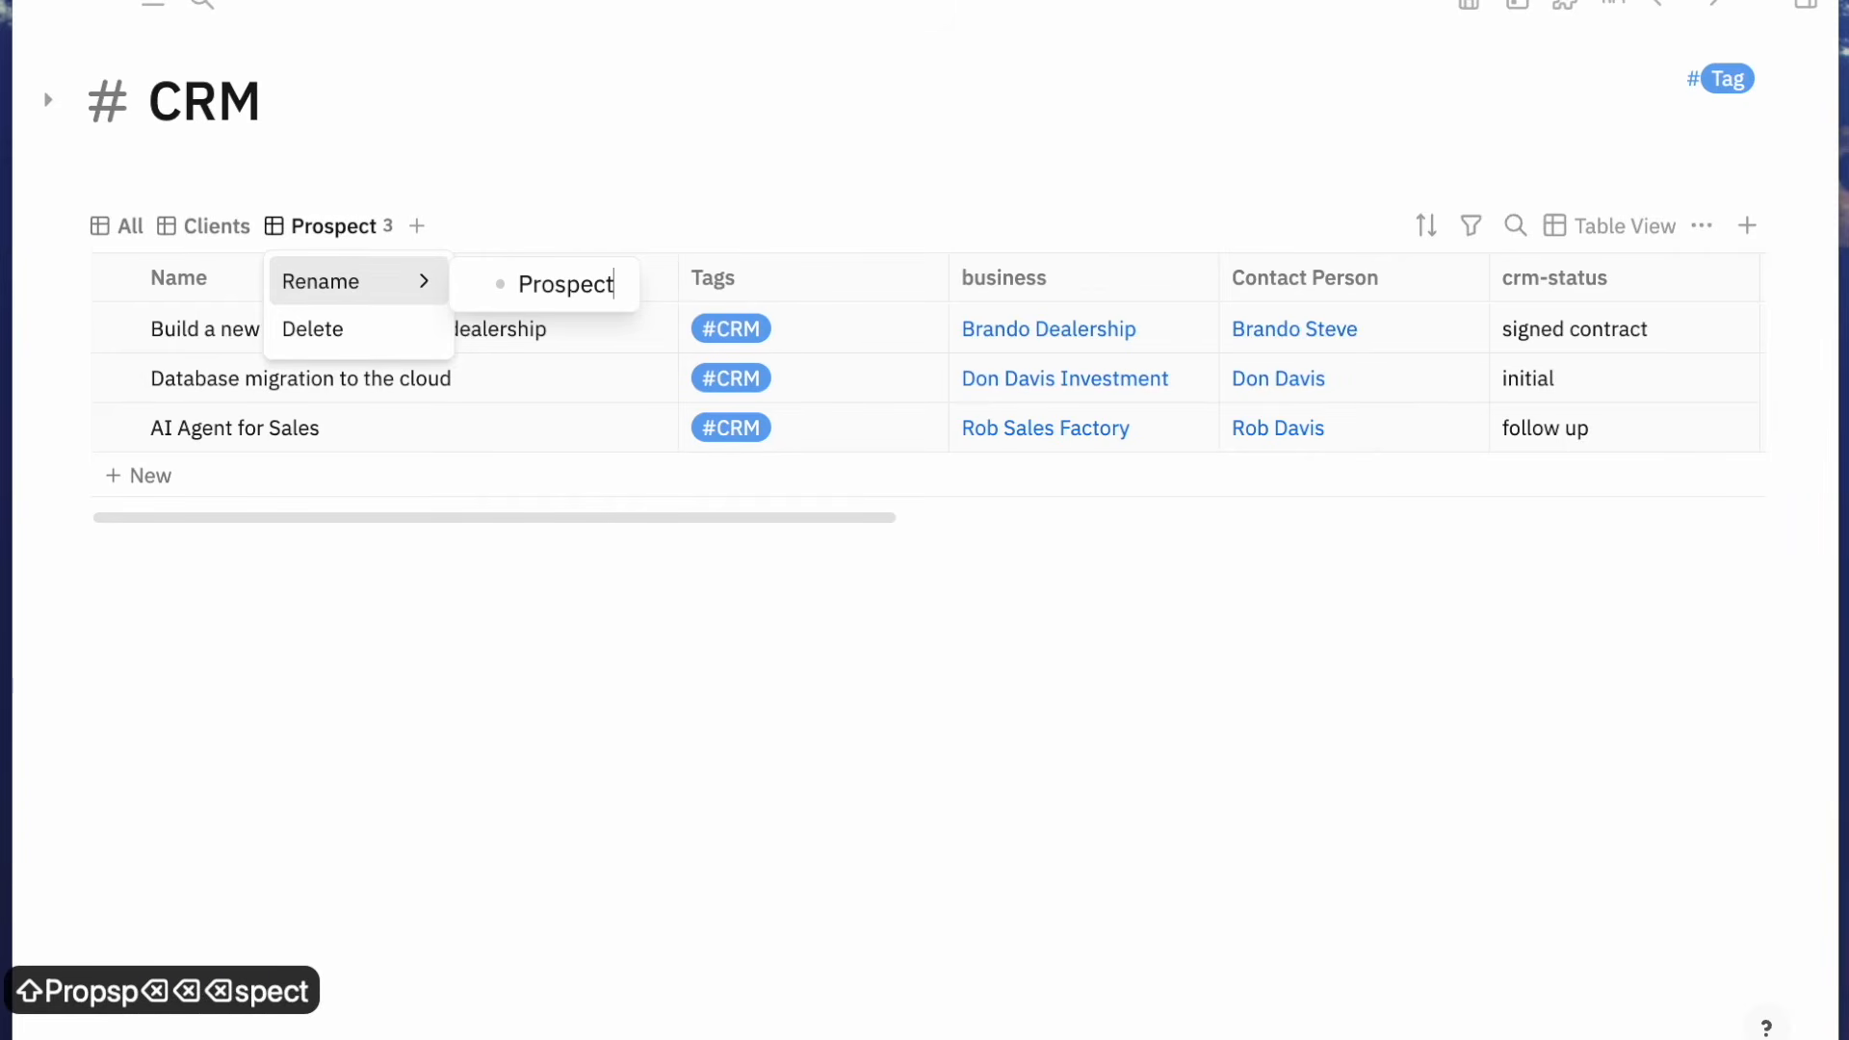
{"action": "key", "text": "Return"}
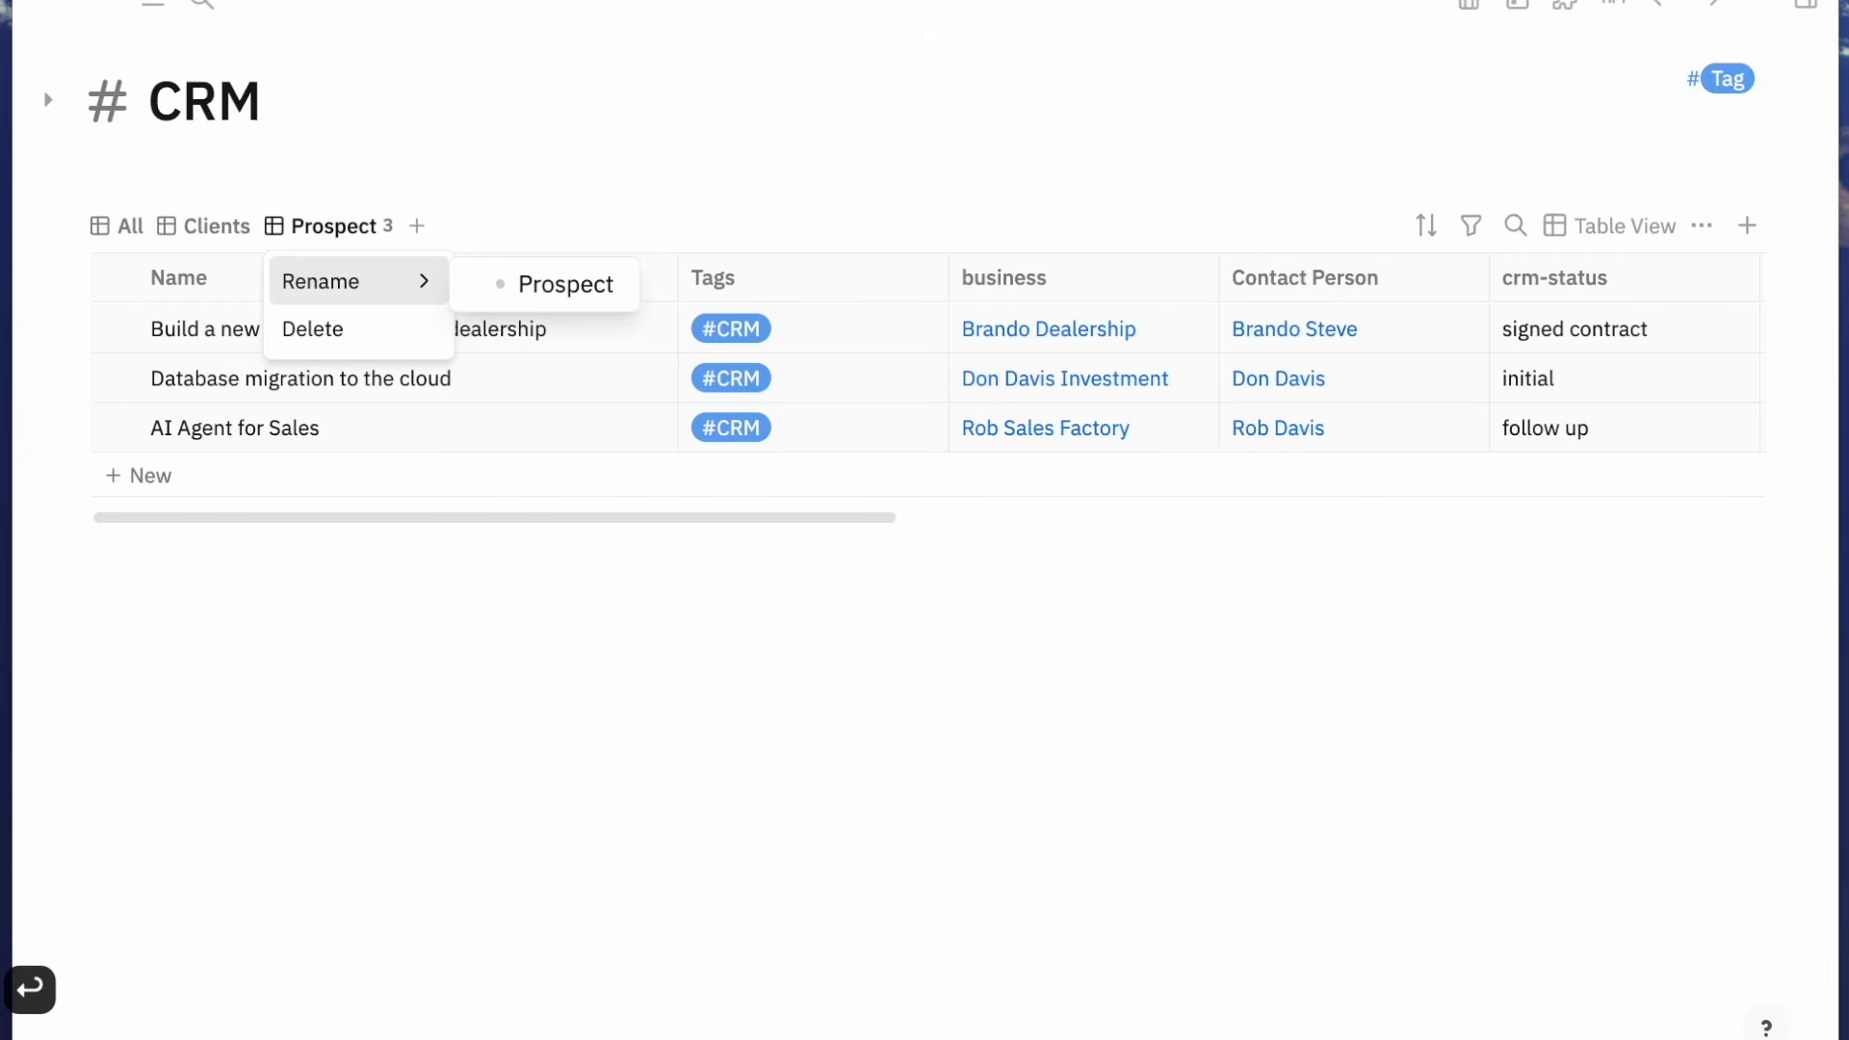
{"action": "left_click", "coordinate": [587, 236]}
{"action": "left_click", "coordinate": [318, 223]}
{"action": "left_click", "coordinate": [1349, 549]}
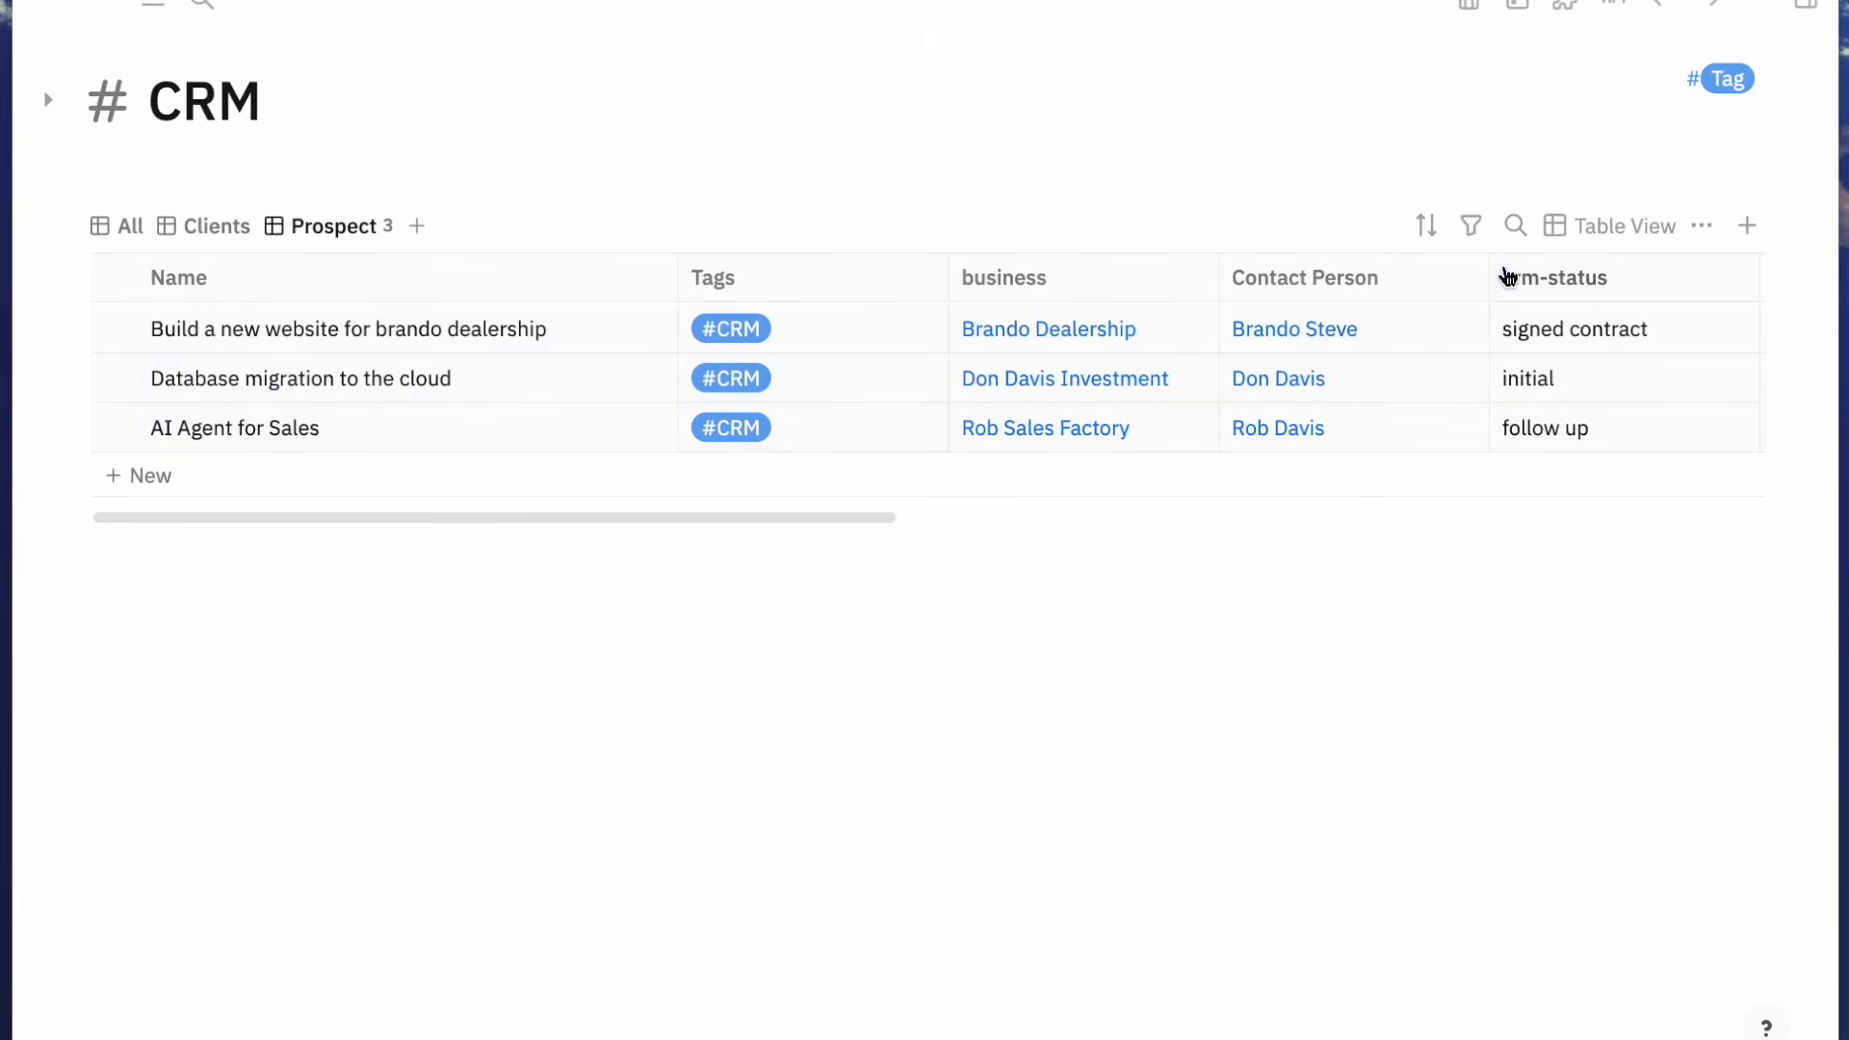
Add a crm-status filter set to 'follow up', leaving only the AI Agent for Sales deal
{"action": "left_click", "coordinate": [1475, 229]}
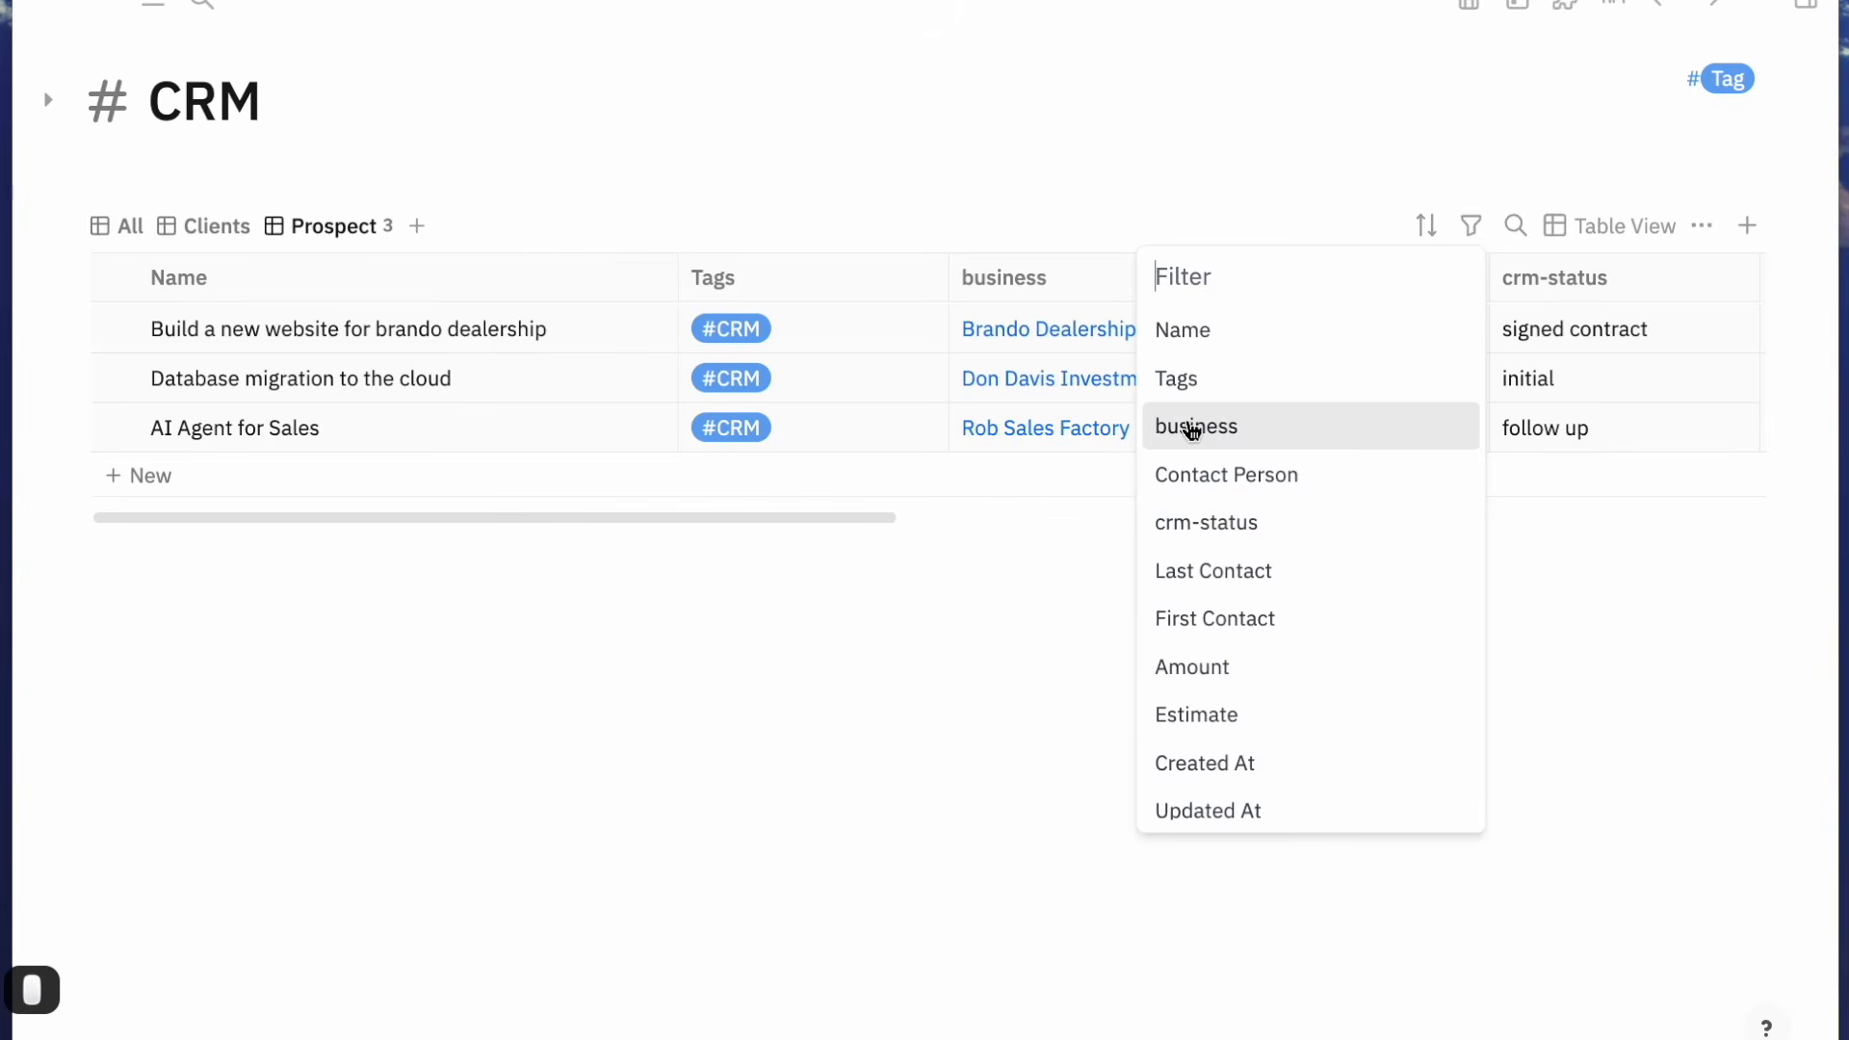
{"action": "left_click", "coordinate": [1204, 524]}
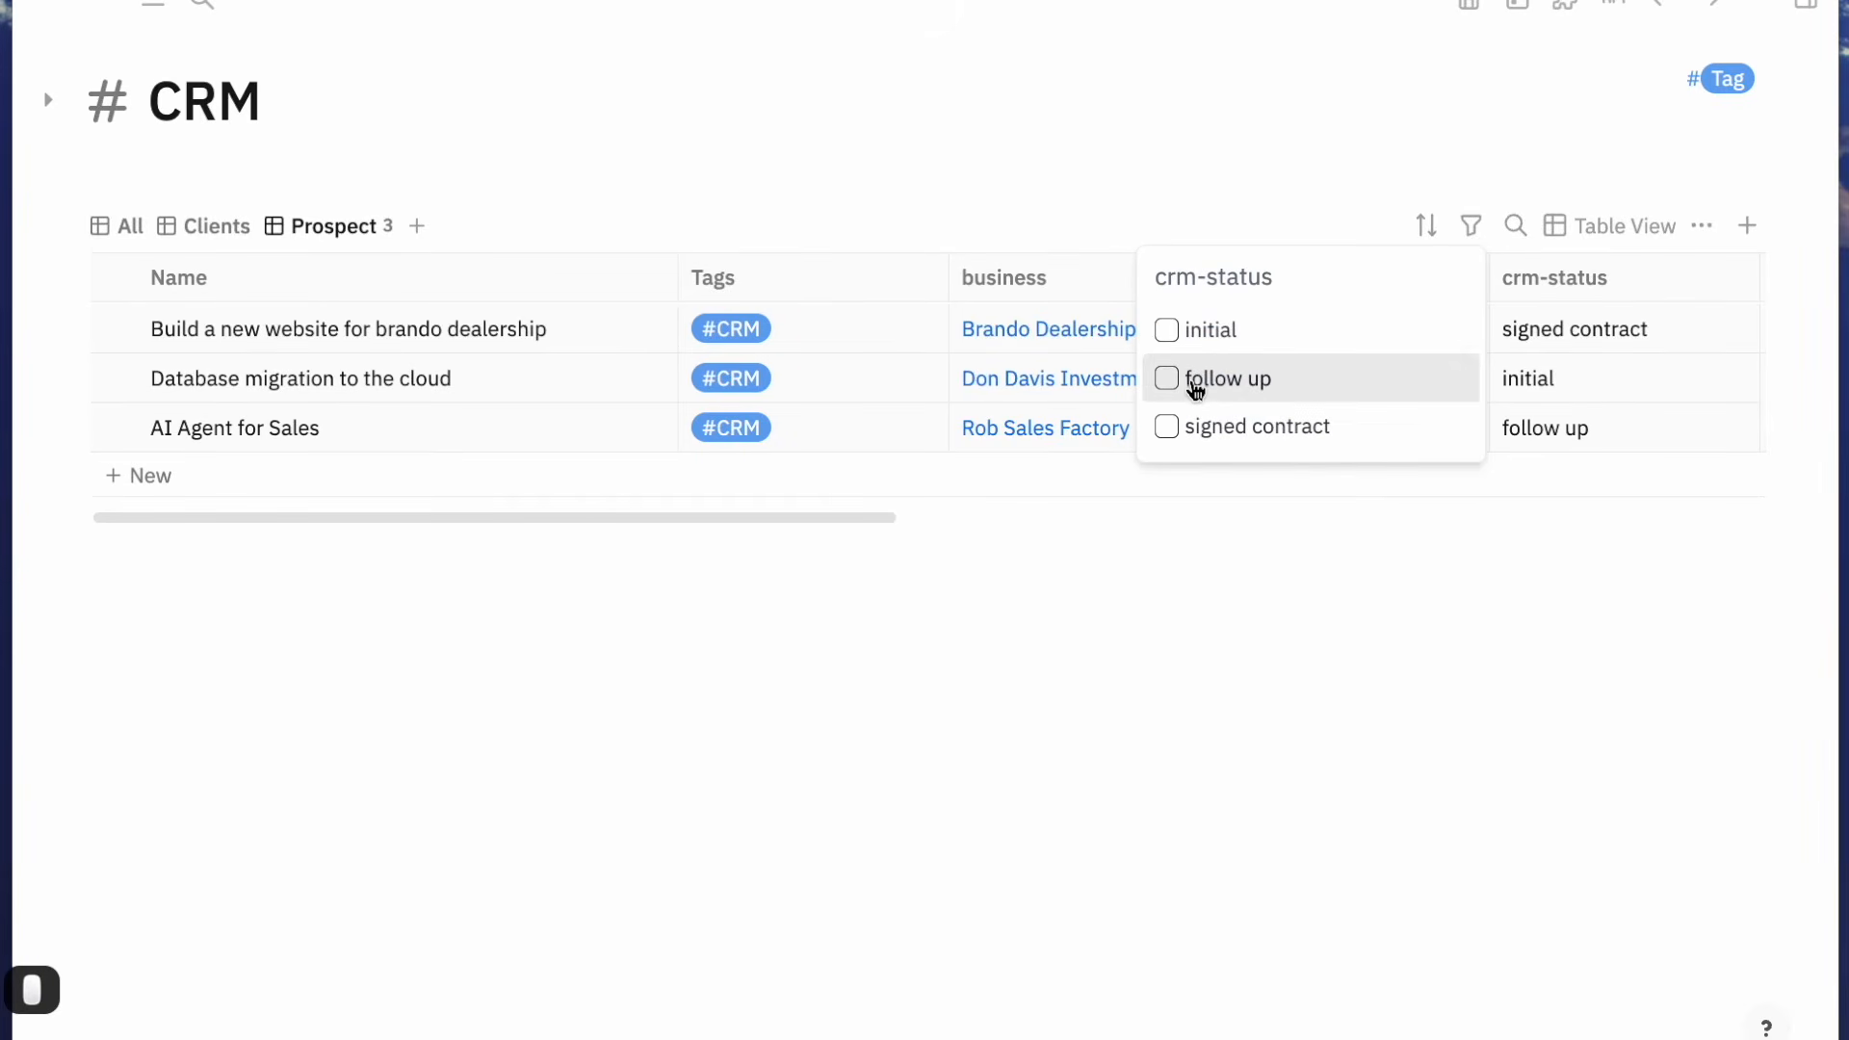
{"action": "left_click", "coordinate": [1166, 378]}
{"action": "left_click", "coordinate": [544, 120]}
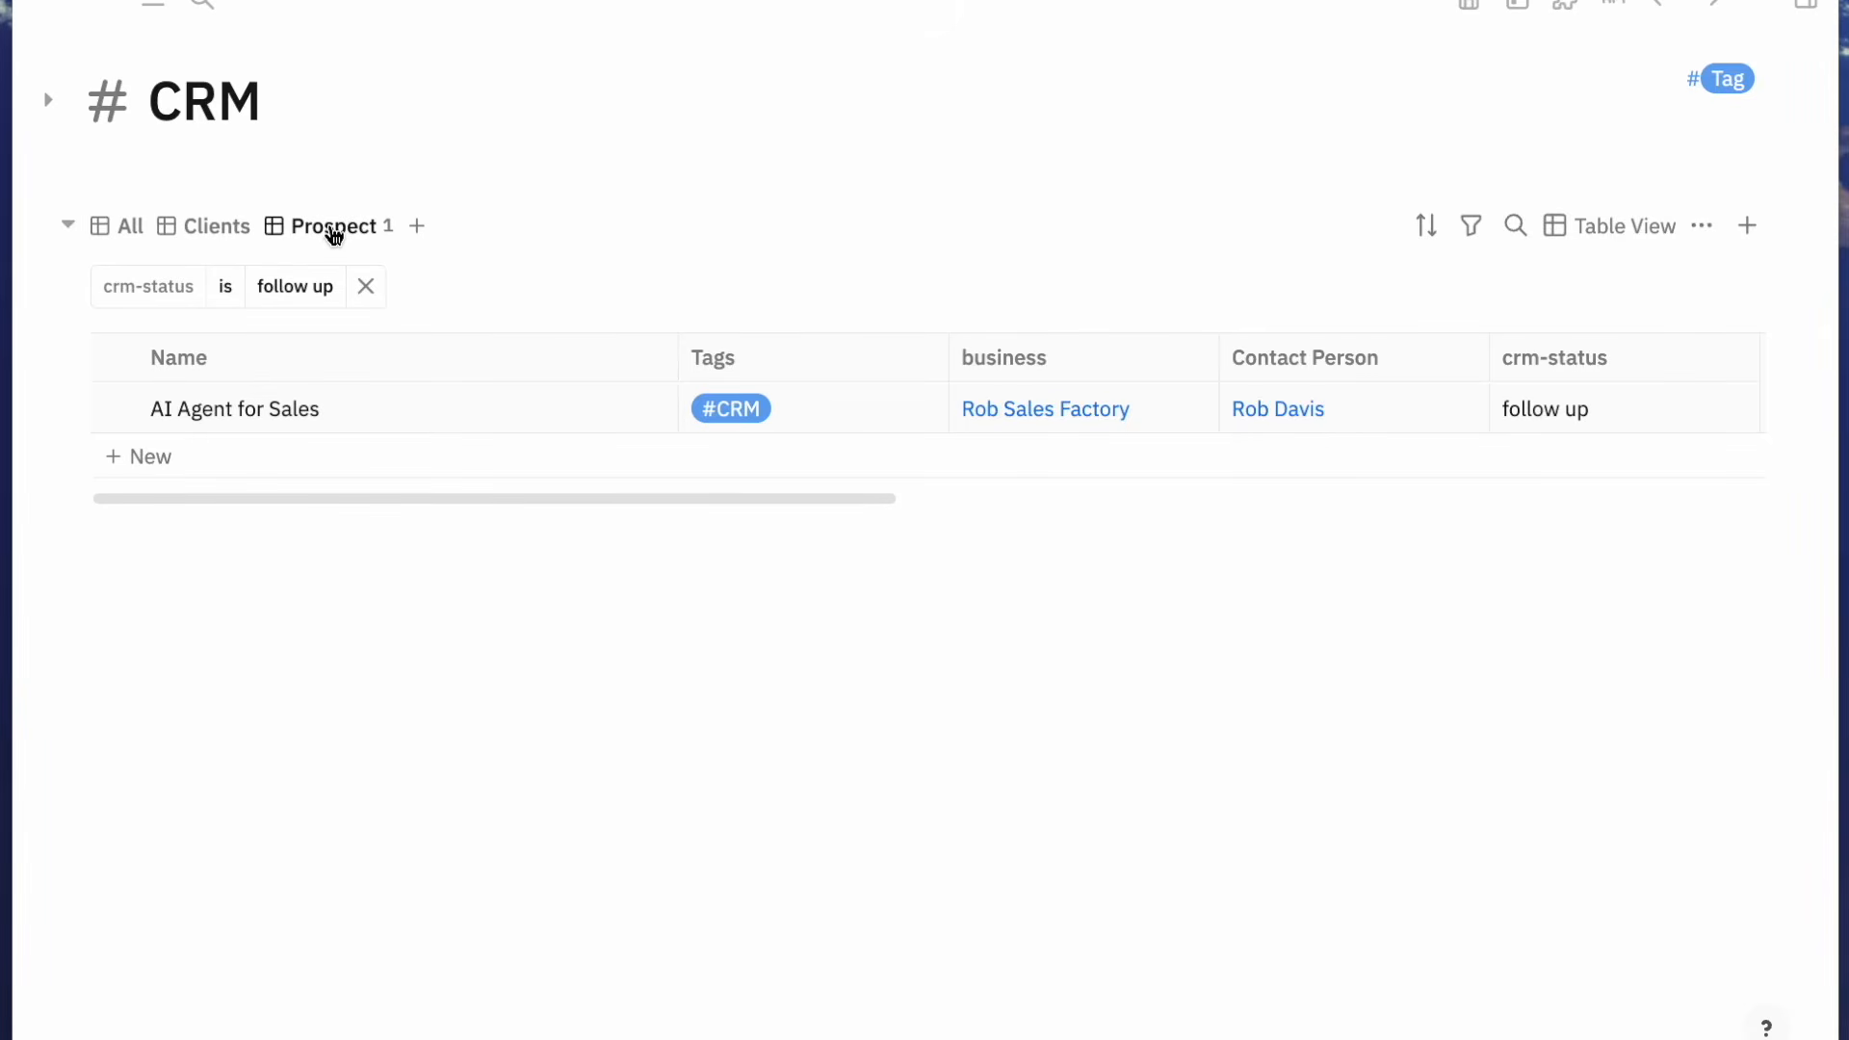
{"action": "right_click", "coordinate": [351, 235]}
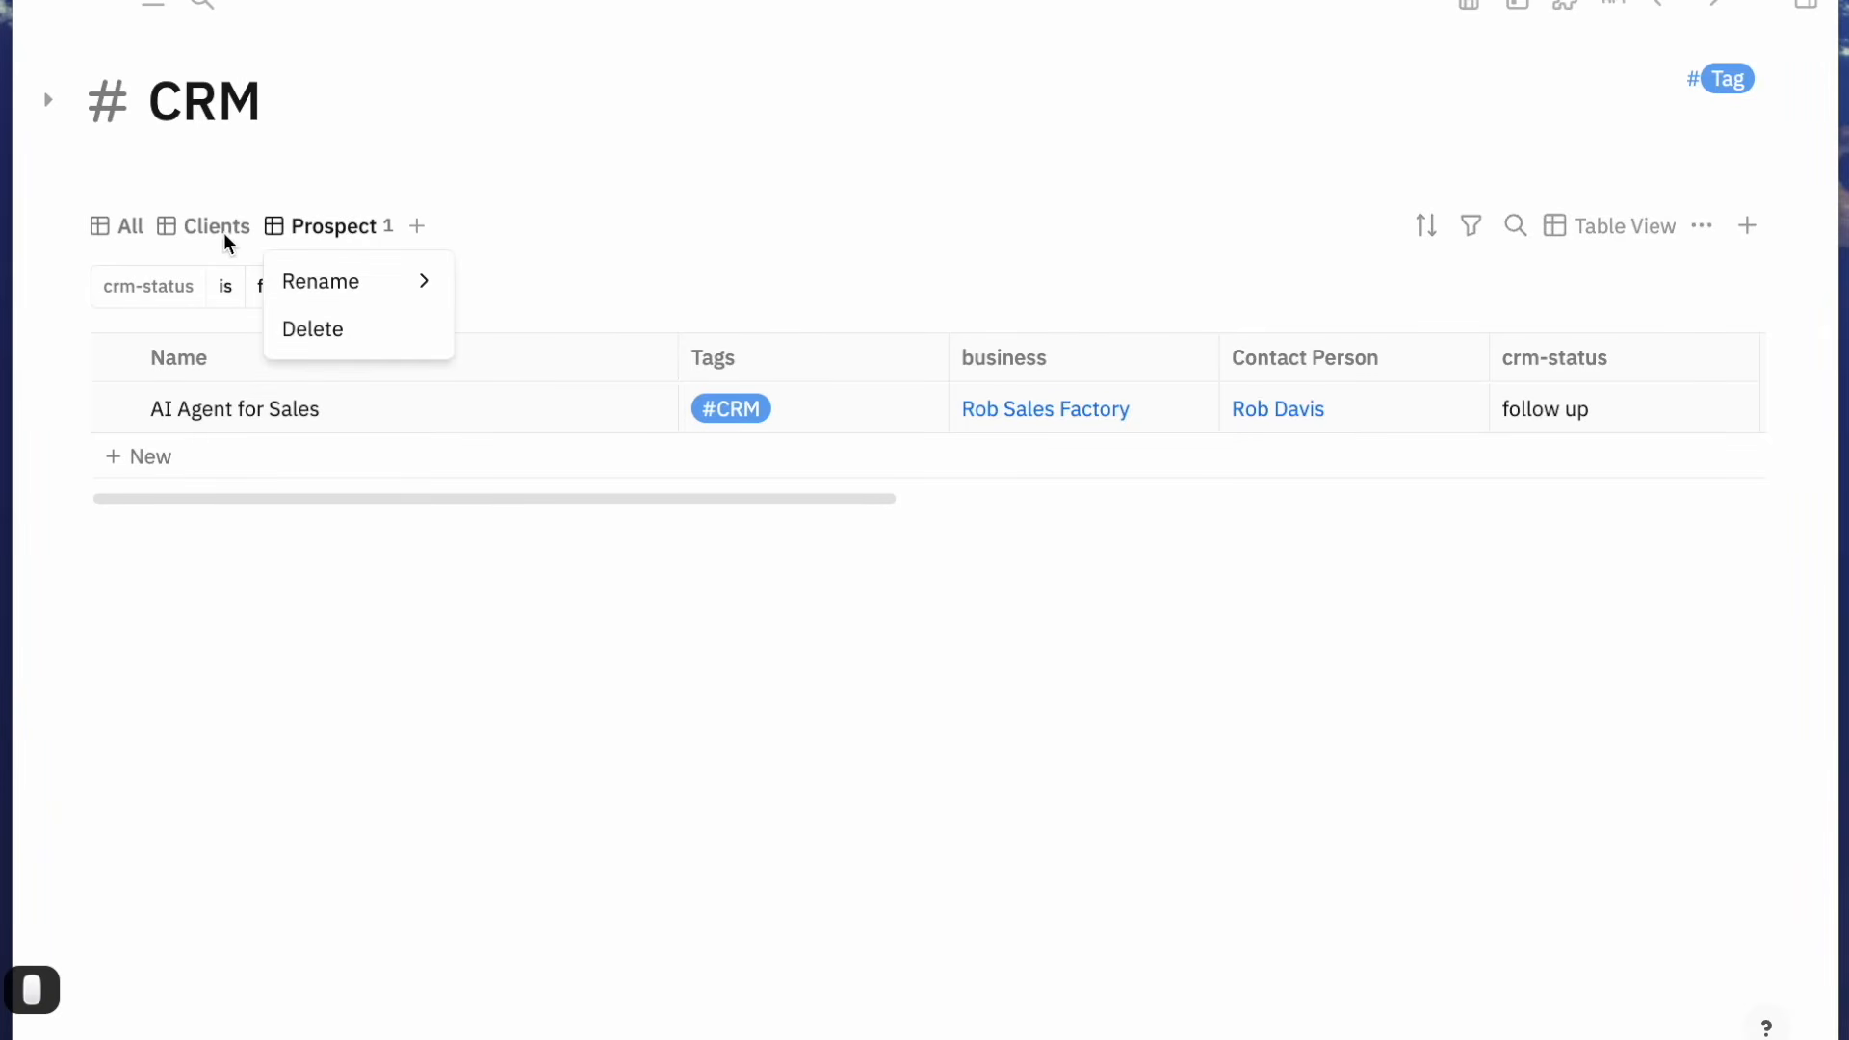
{"action": "left_click", "coordinate": [227, 237]}
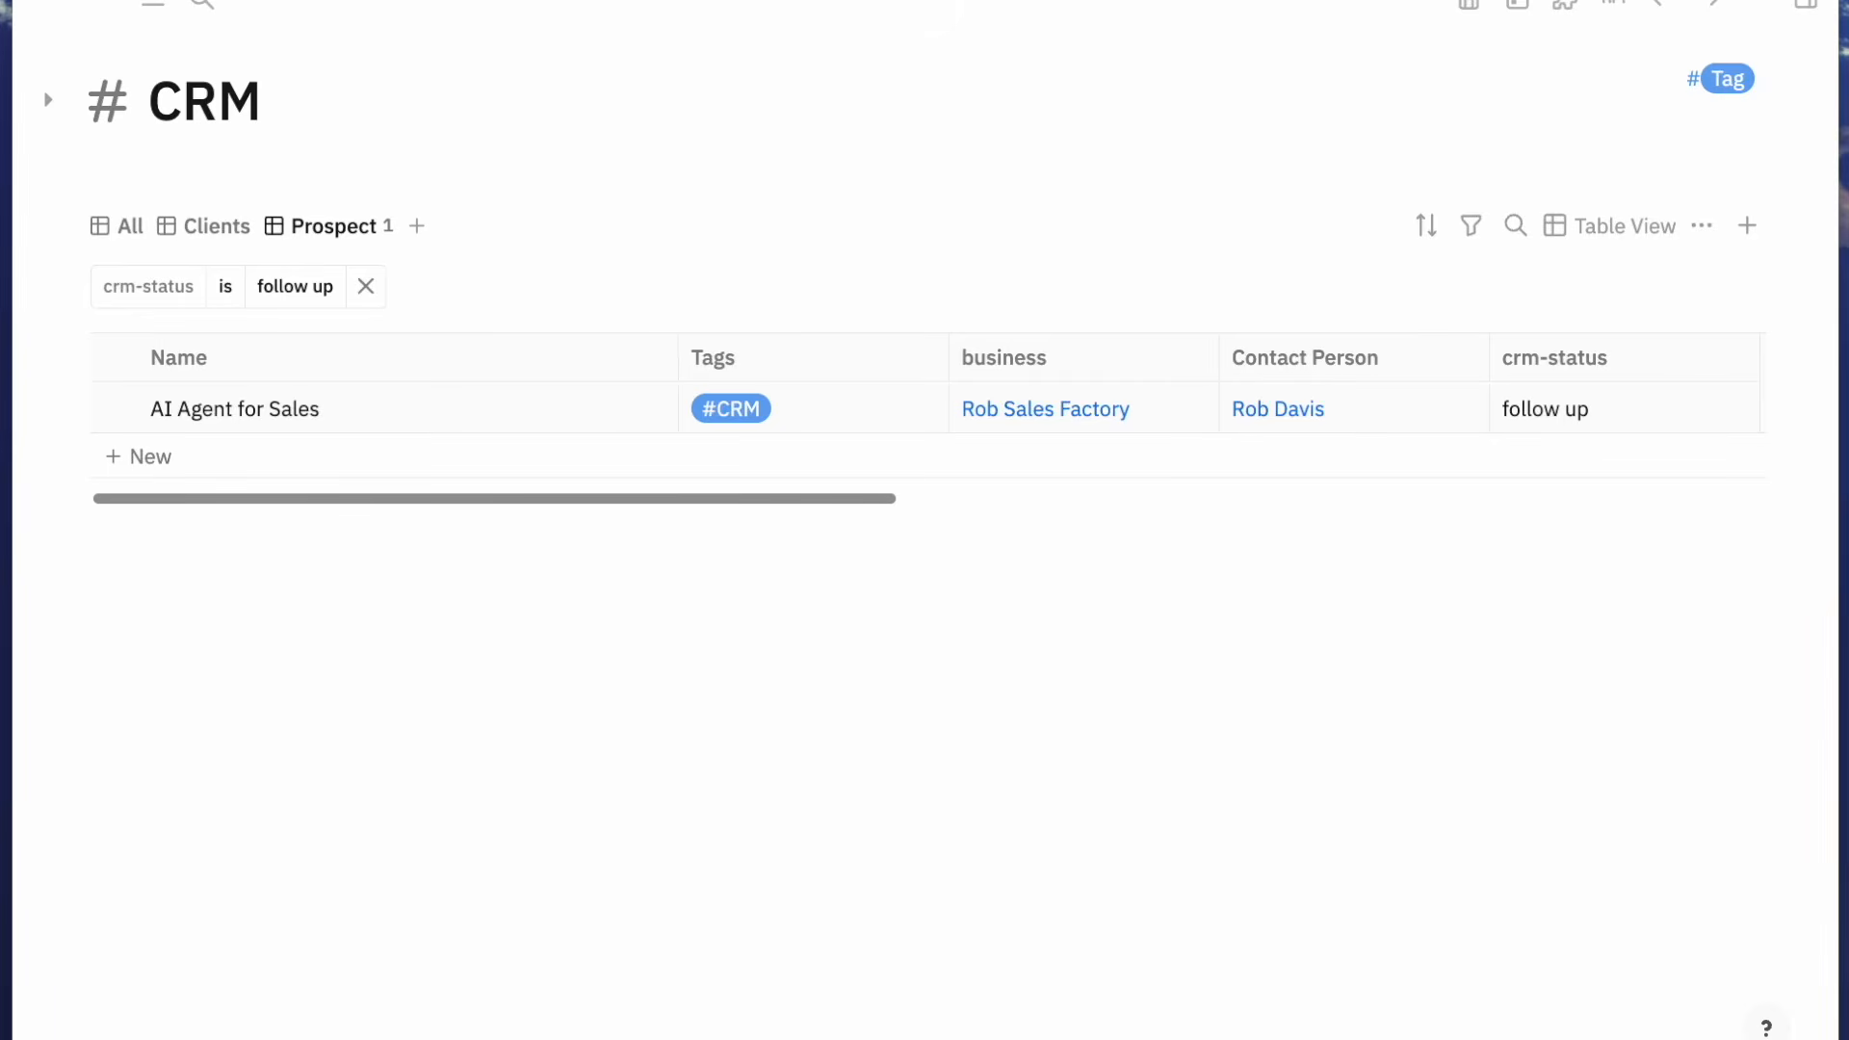
Add an empty block beneath the table, then change the Prospect tab's name to 'Leads'
{"action": "left_click", "coordinate": [572, 605]}
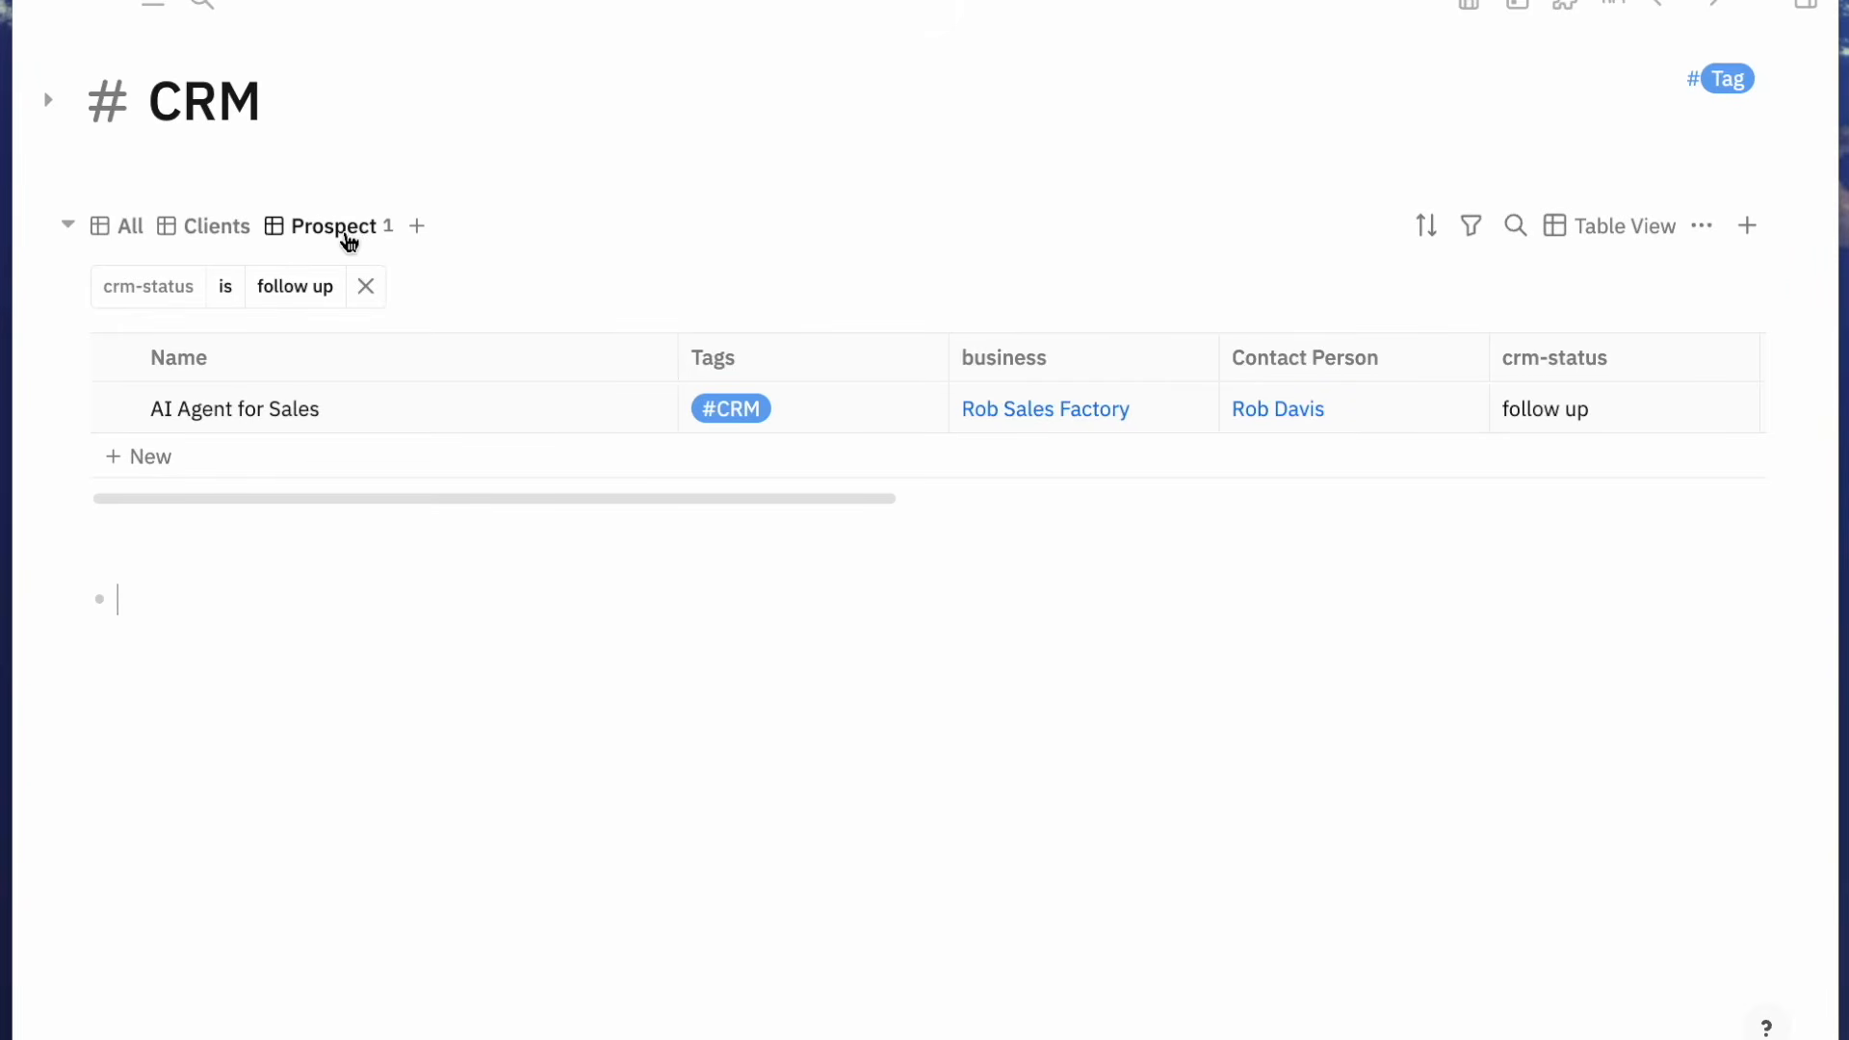
{"action": "left_click", "coordinate": [348, 242]}
{"action": "mouse_move", "coordinate": [353, 280]}
{"action": "triple_click", "coordinate": [543, 284]}
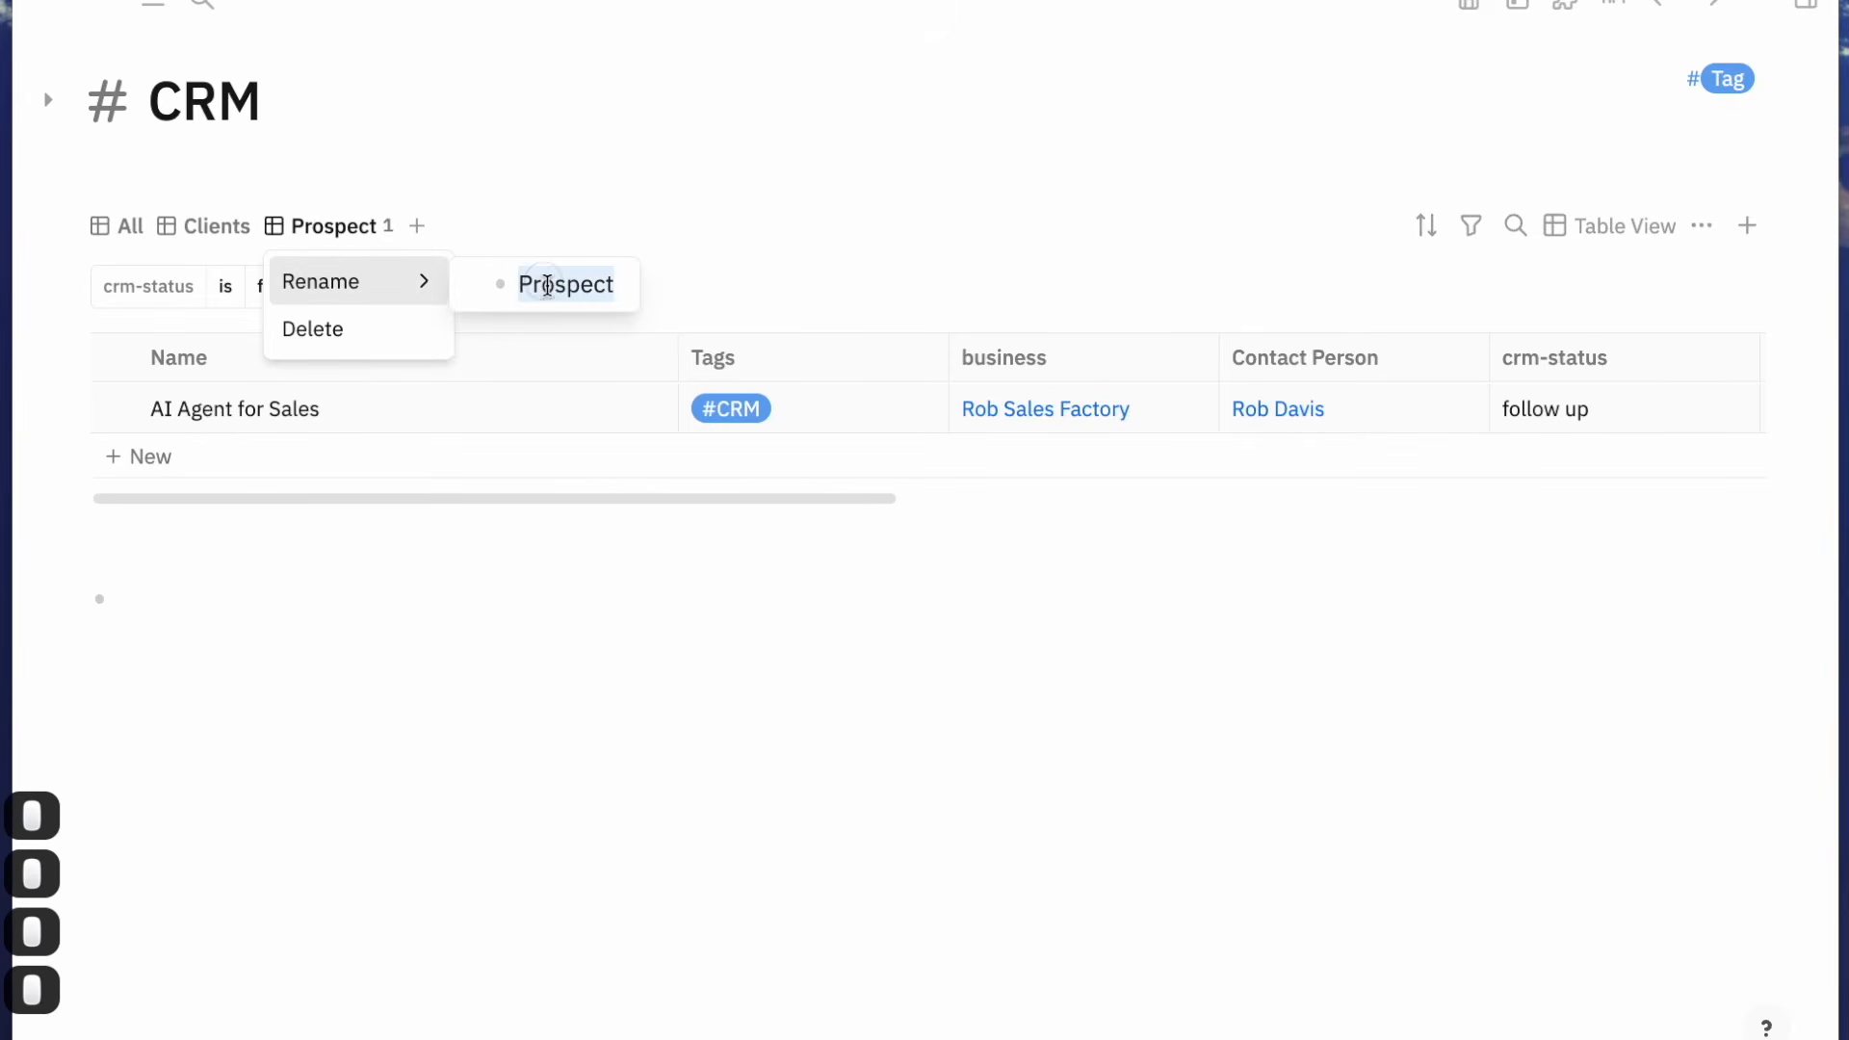
{"action": "type", "text": "Leads"}
{"action": "key", "text": "Return"}
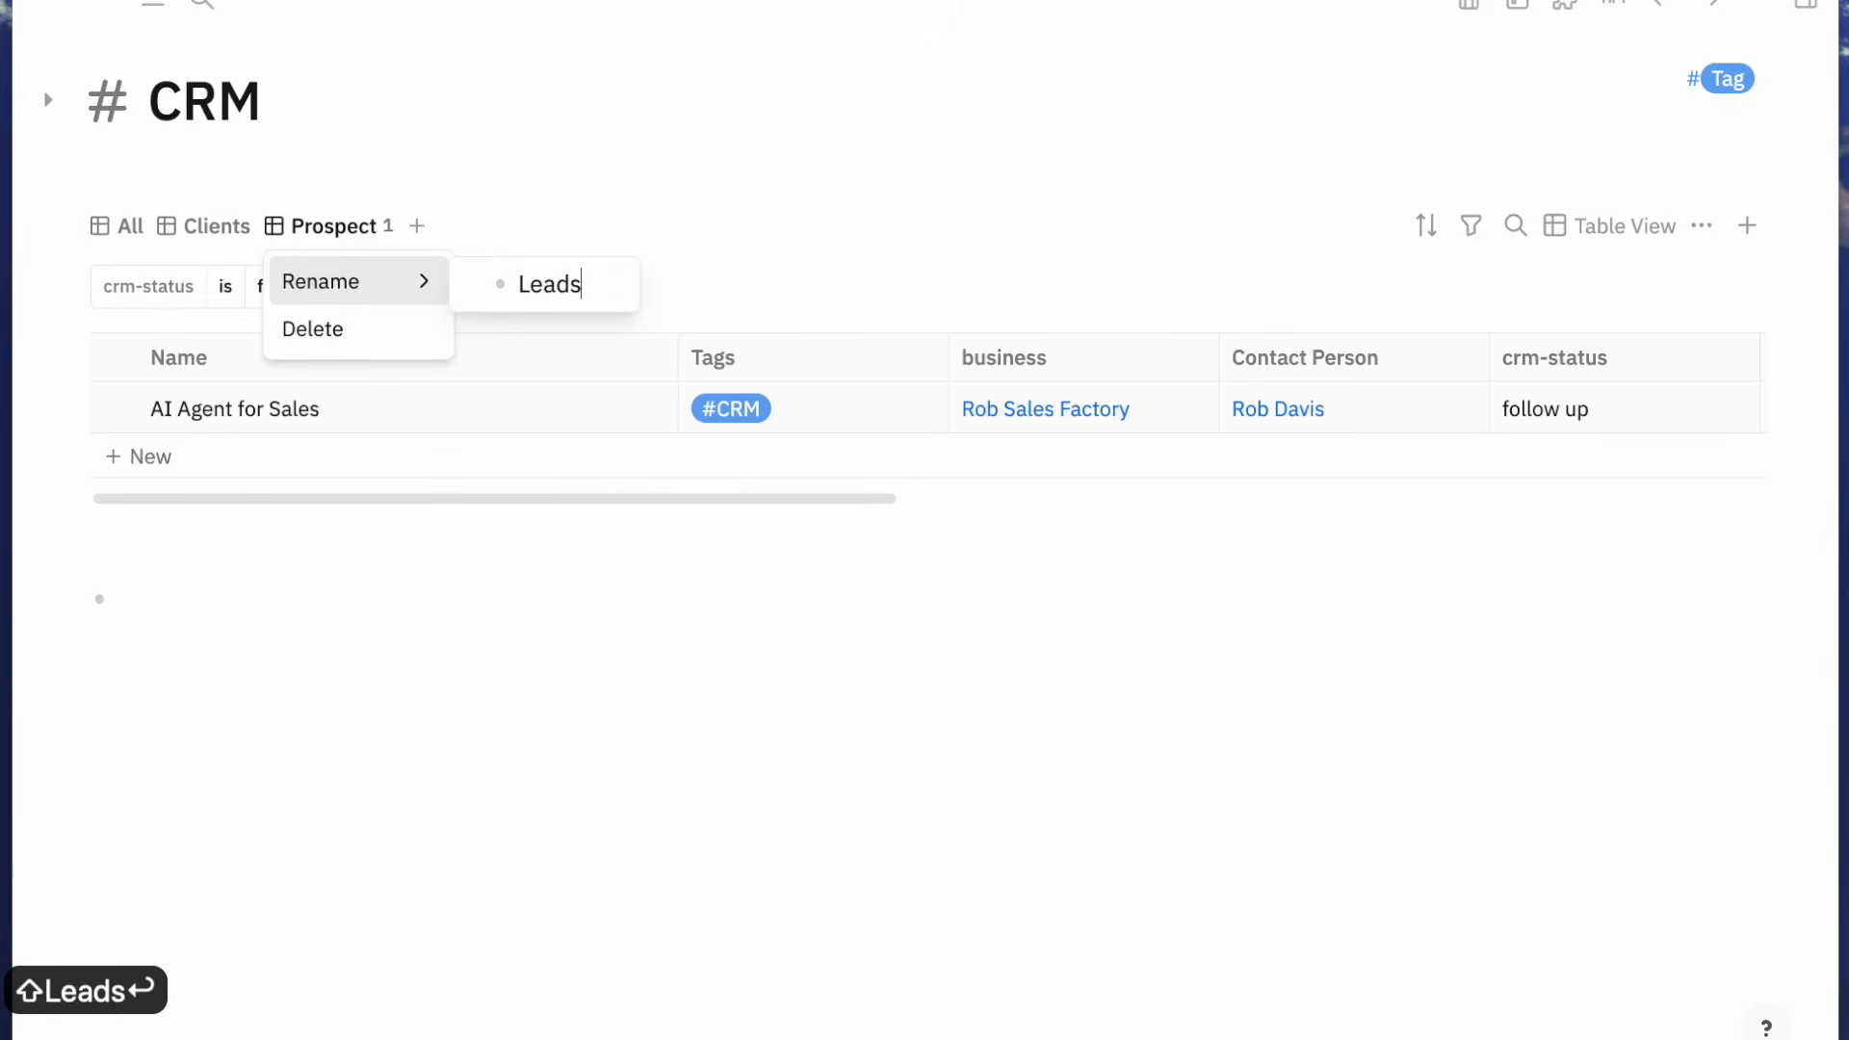
{"action": "left_click", "coordinate": [700, 120]}
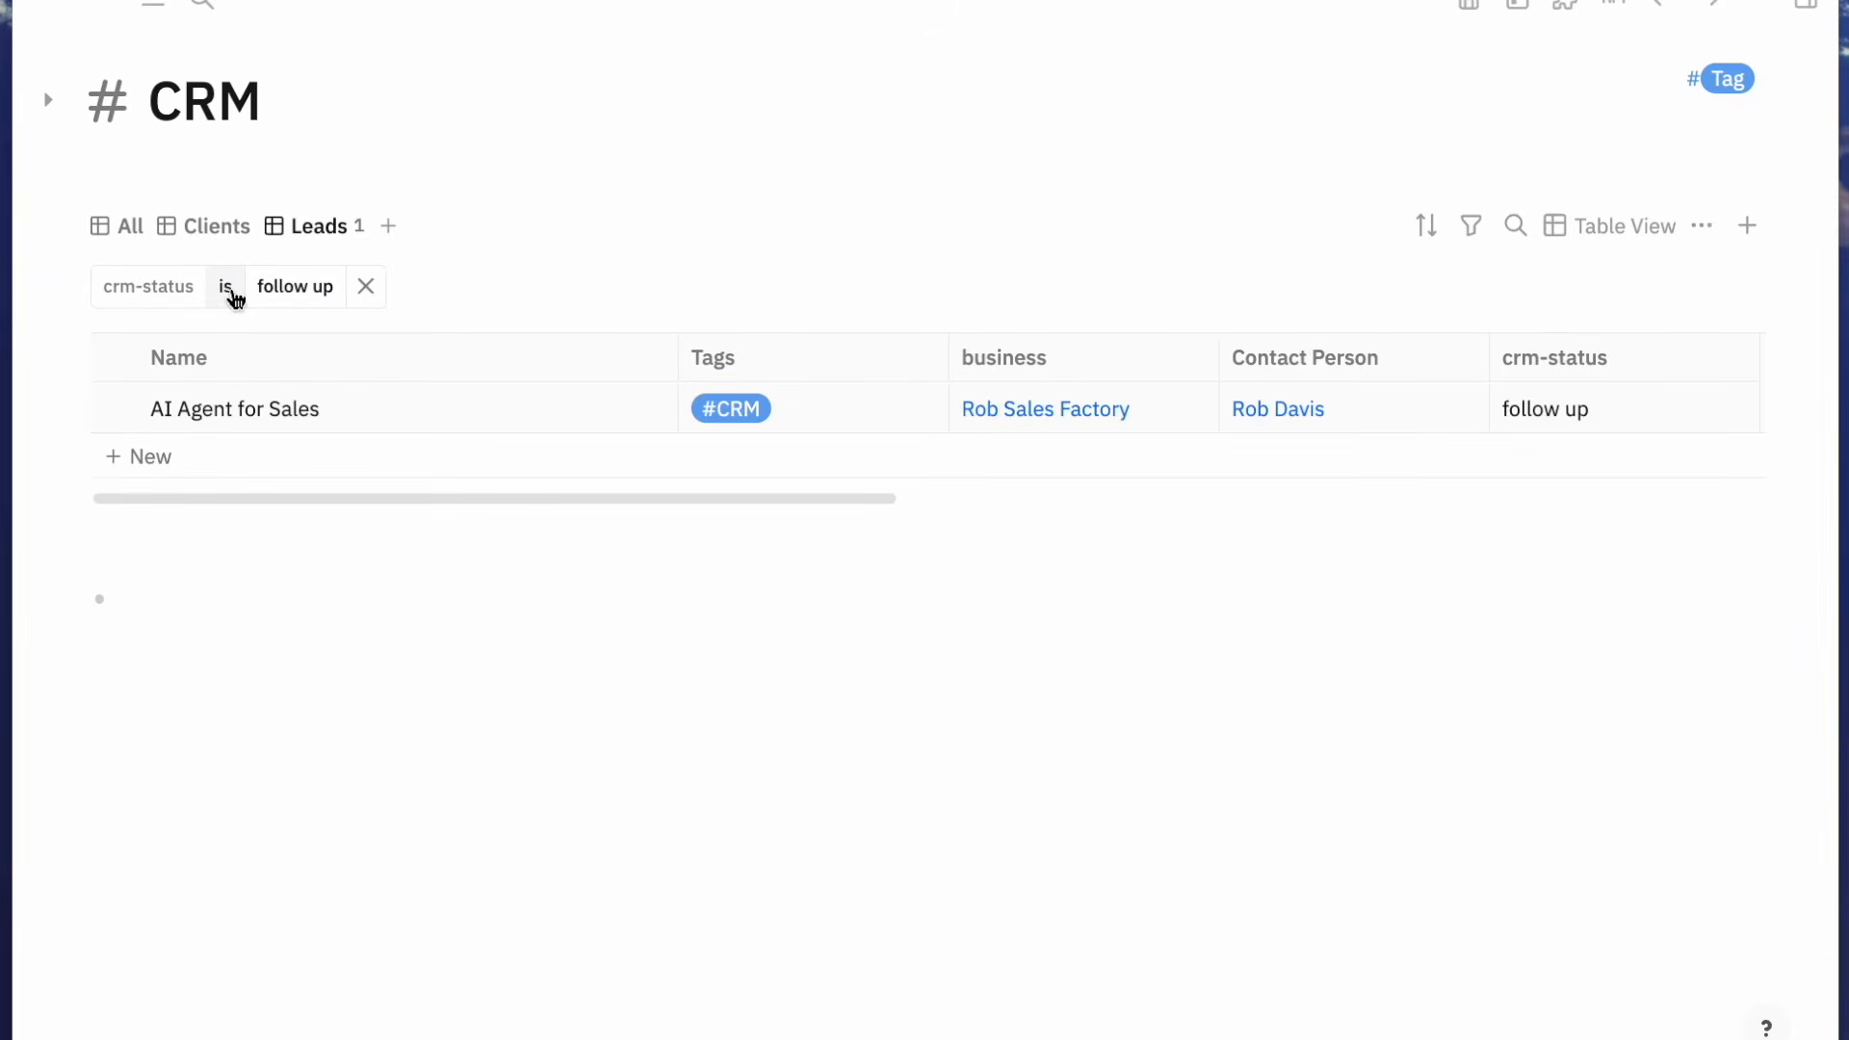
{"action": "left_click", "coordinate": [227, 287]}
Change the Leads filter to crm-status 'is not' signed contract, removing follow up
{"action": "left_click", "coordinate": [251, 395]}
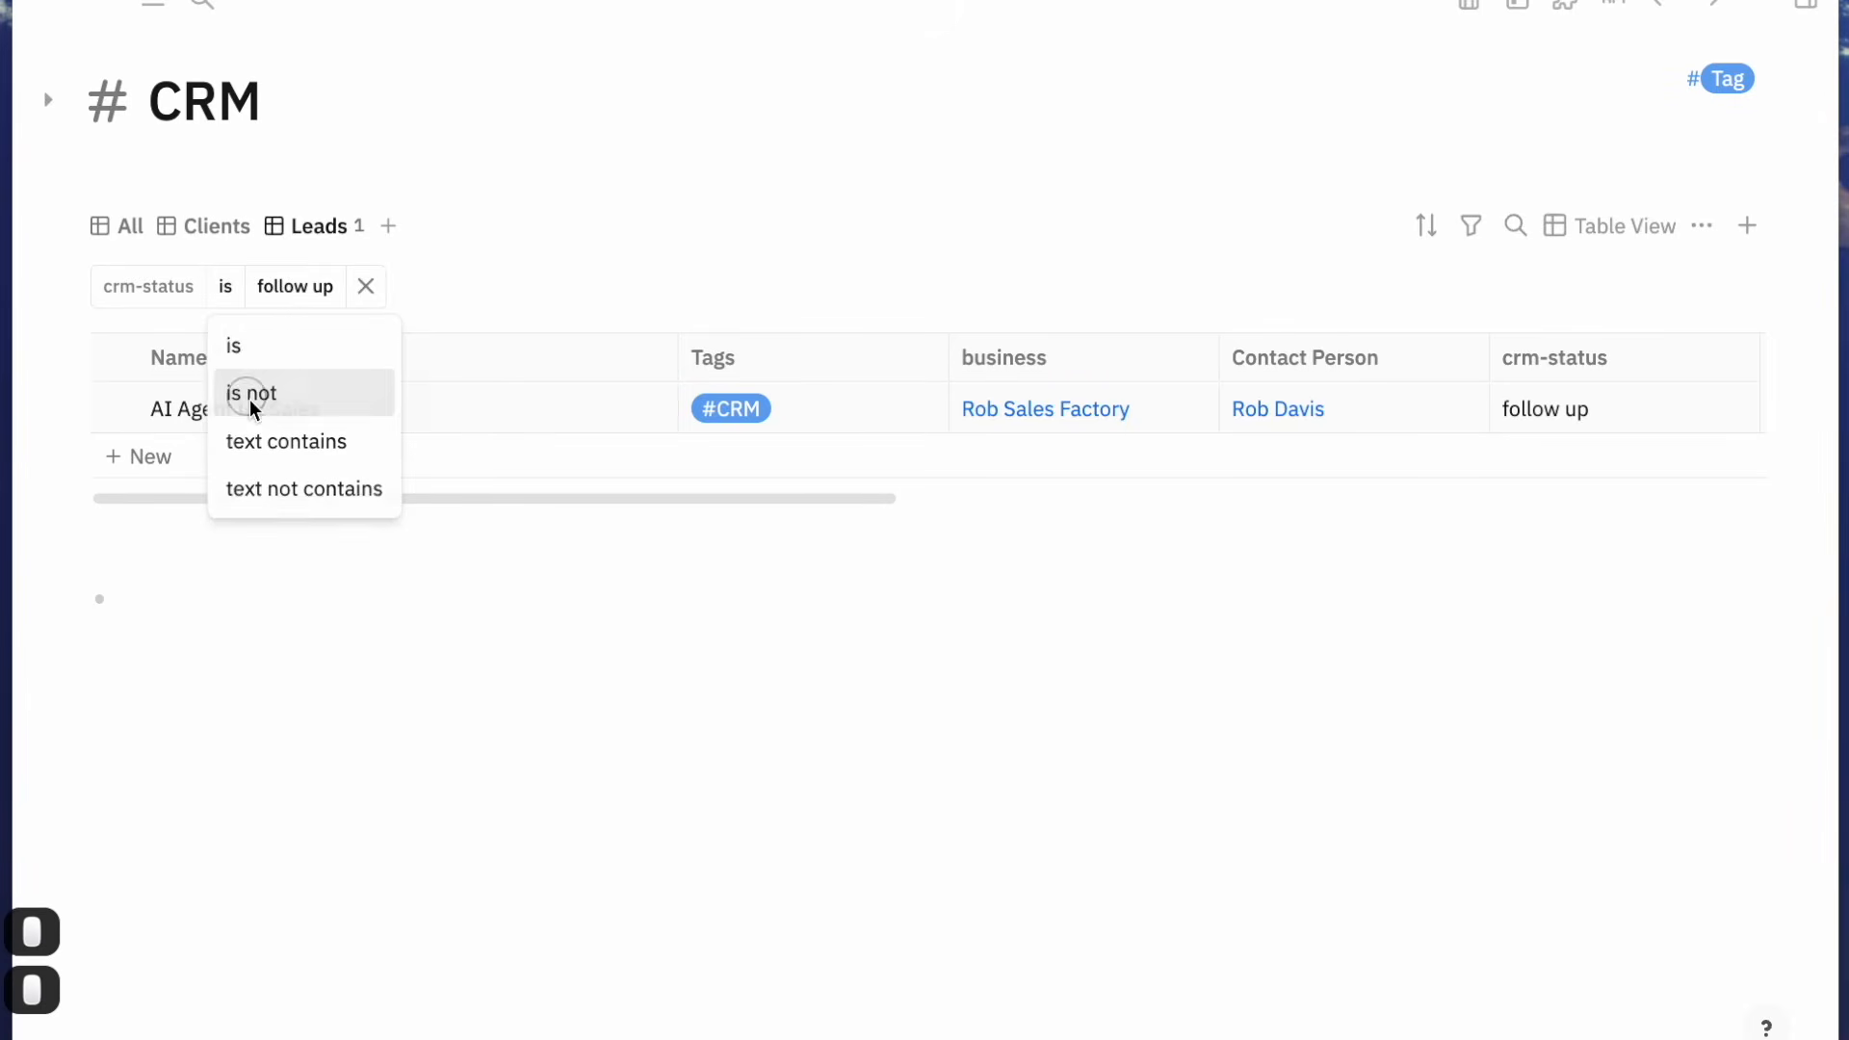
{"action": "left_click", "coordinate": [329, 306]}
{"action": "left_click", "coordinate": [323, 489]}
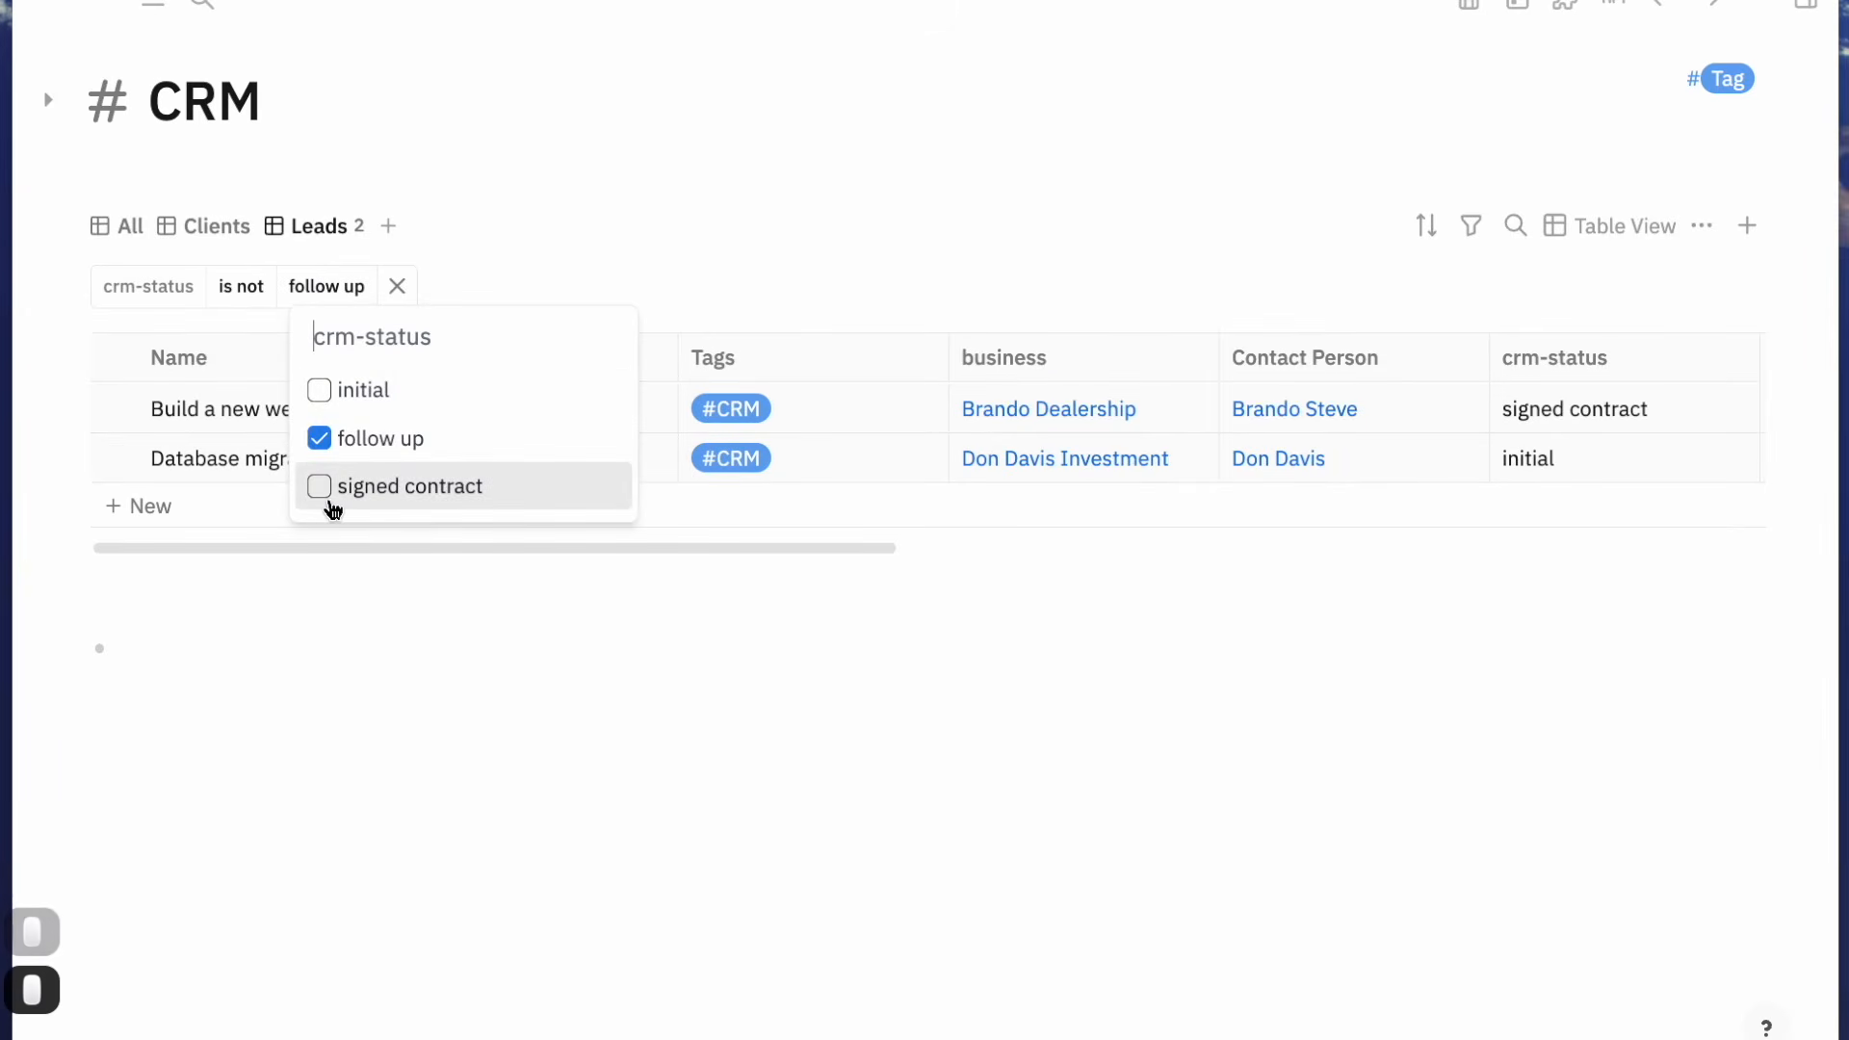
{"action": "left_click", "coordinate": [322, 457]}
{"action": "left_click", "coordinate": [900, 219]}
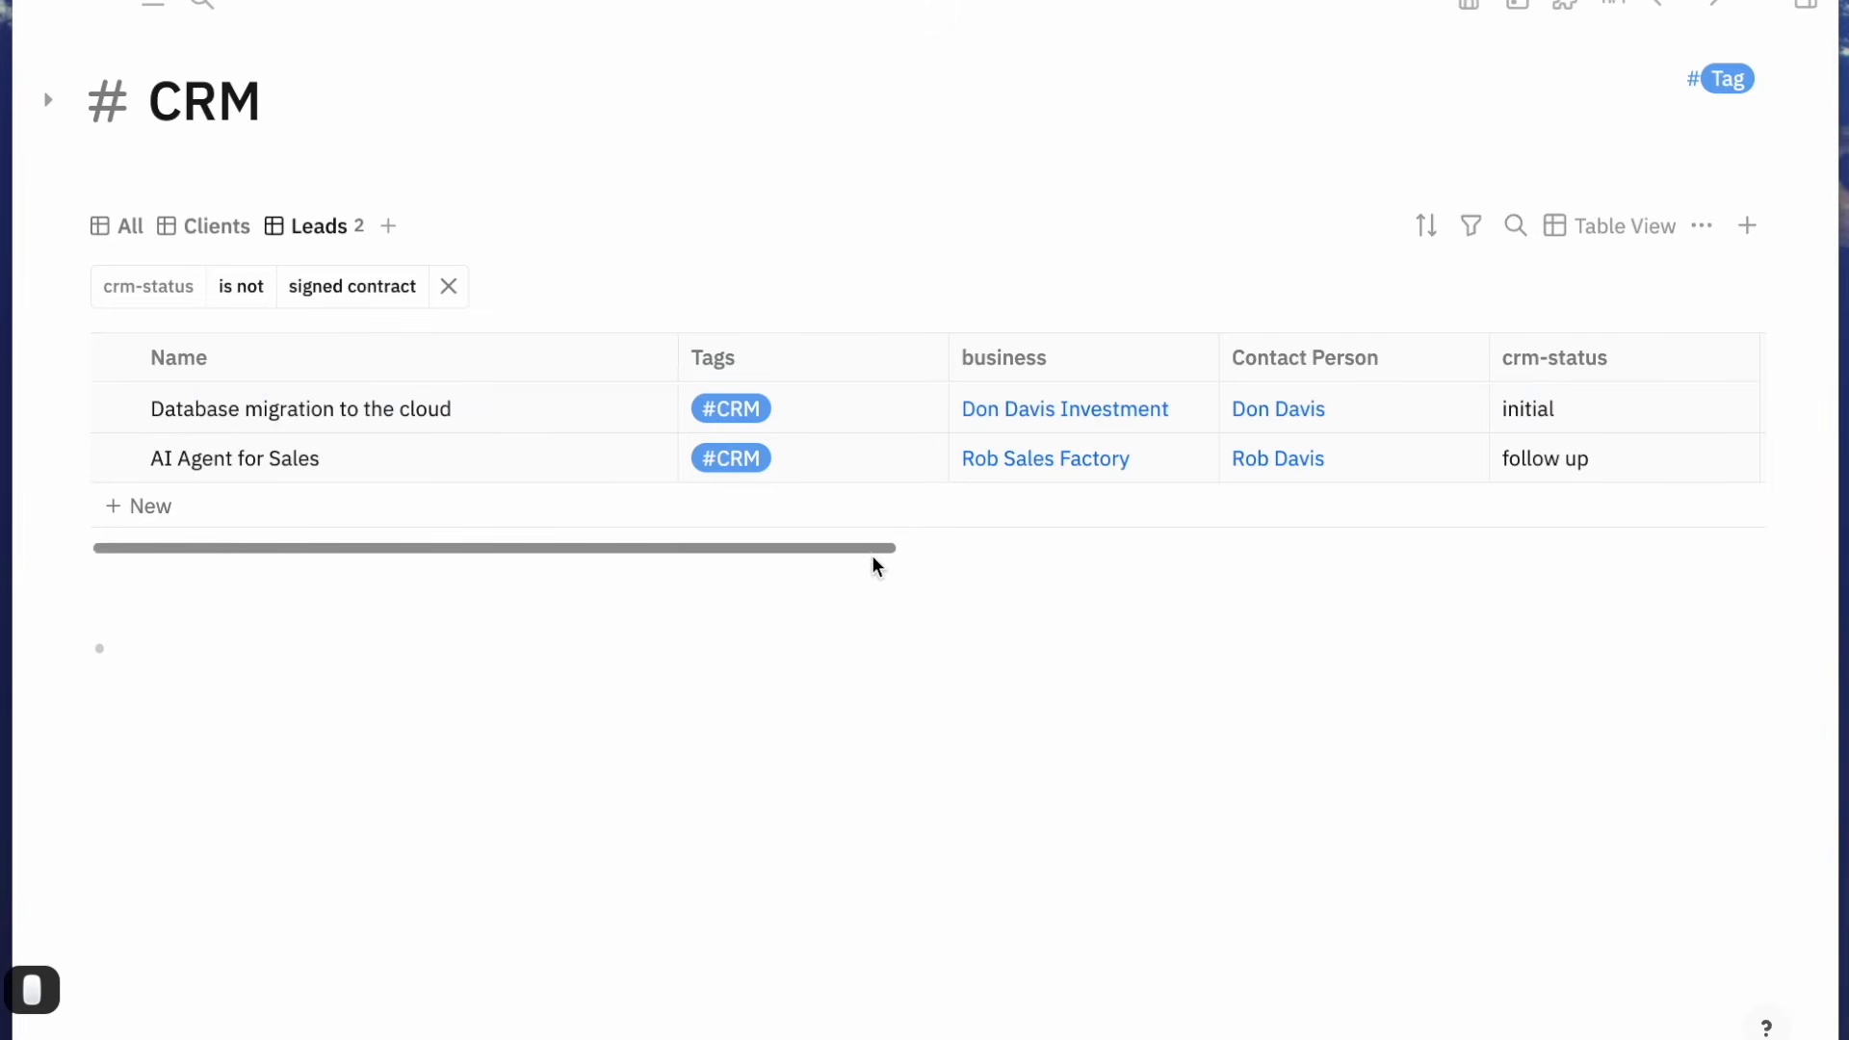
Uncheck Updated At, Created At and Tags under Columns visibility for the Leads table
{"action": "left_click", "coordinate": [1701, 227]}
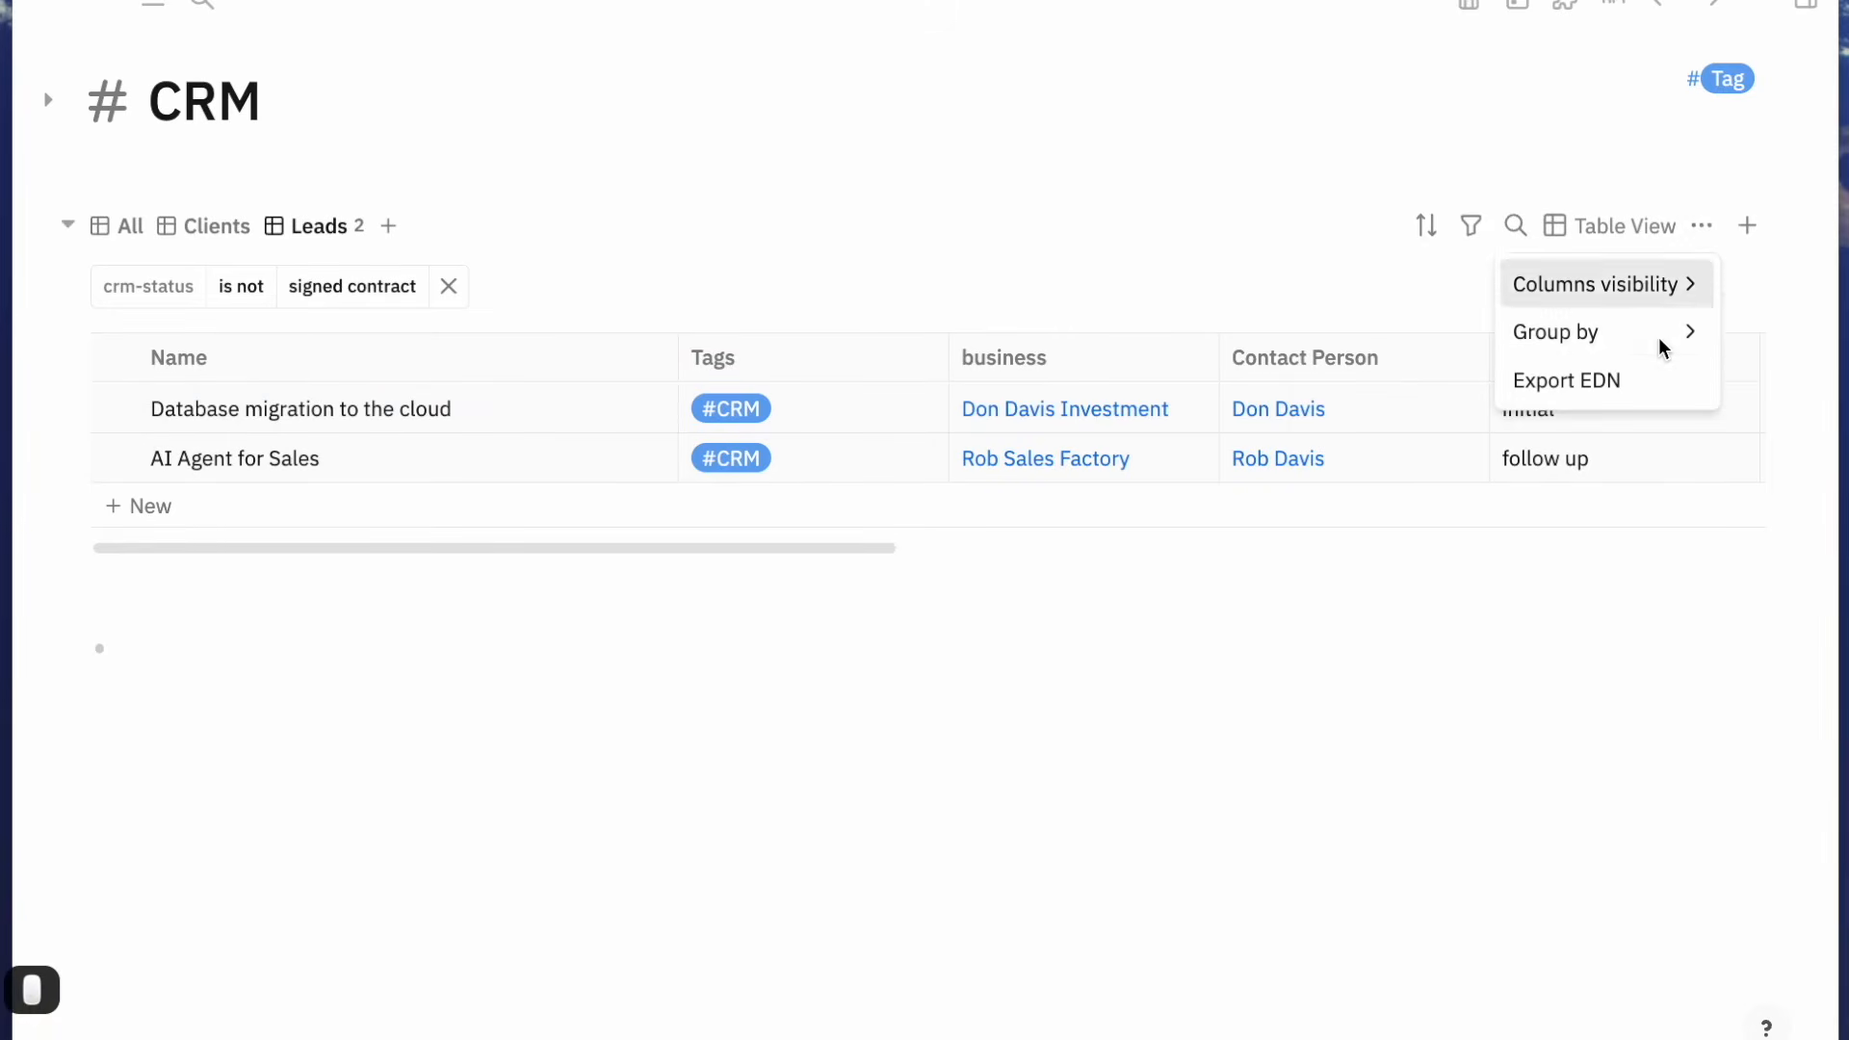
{"action": "mouse_move", "coordinate": [1652, 303]}
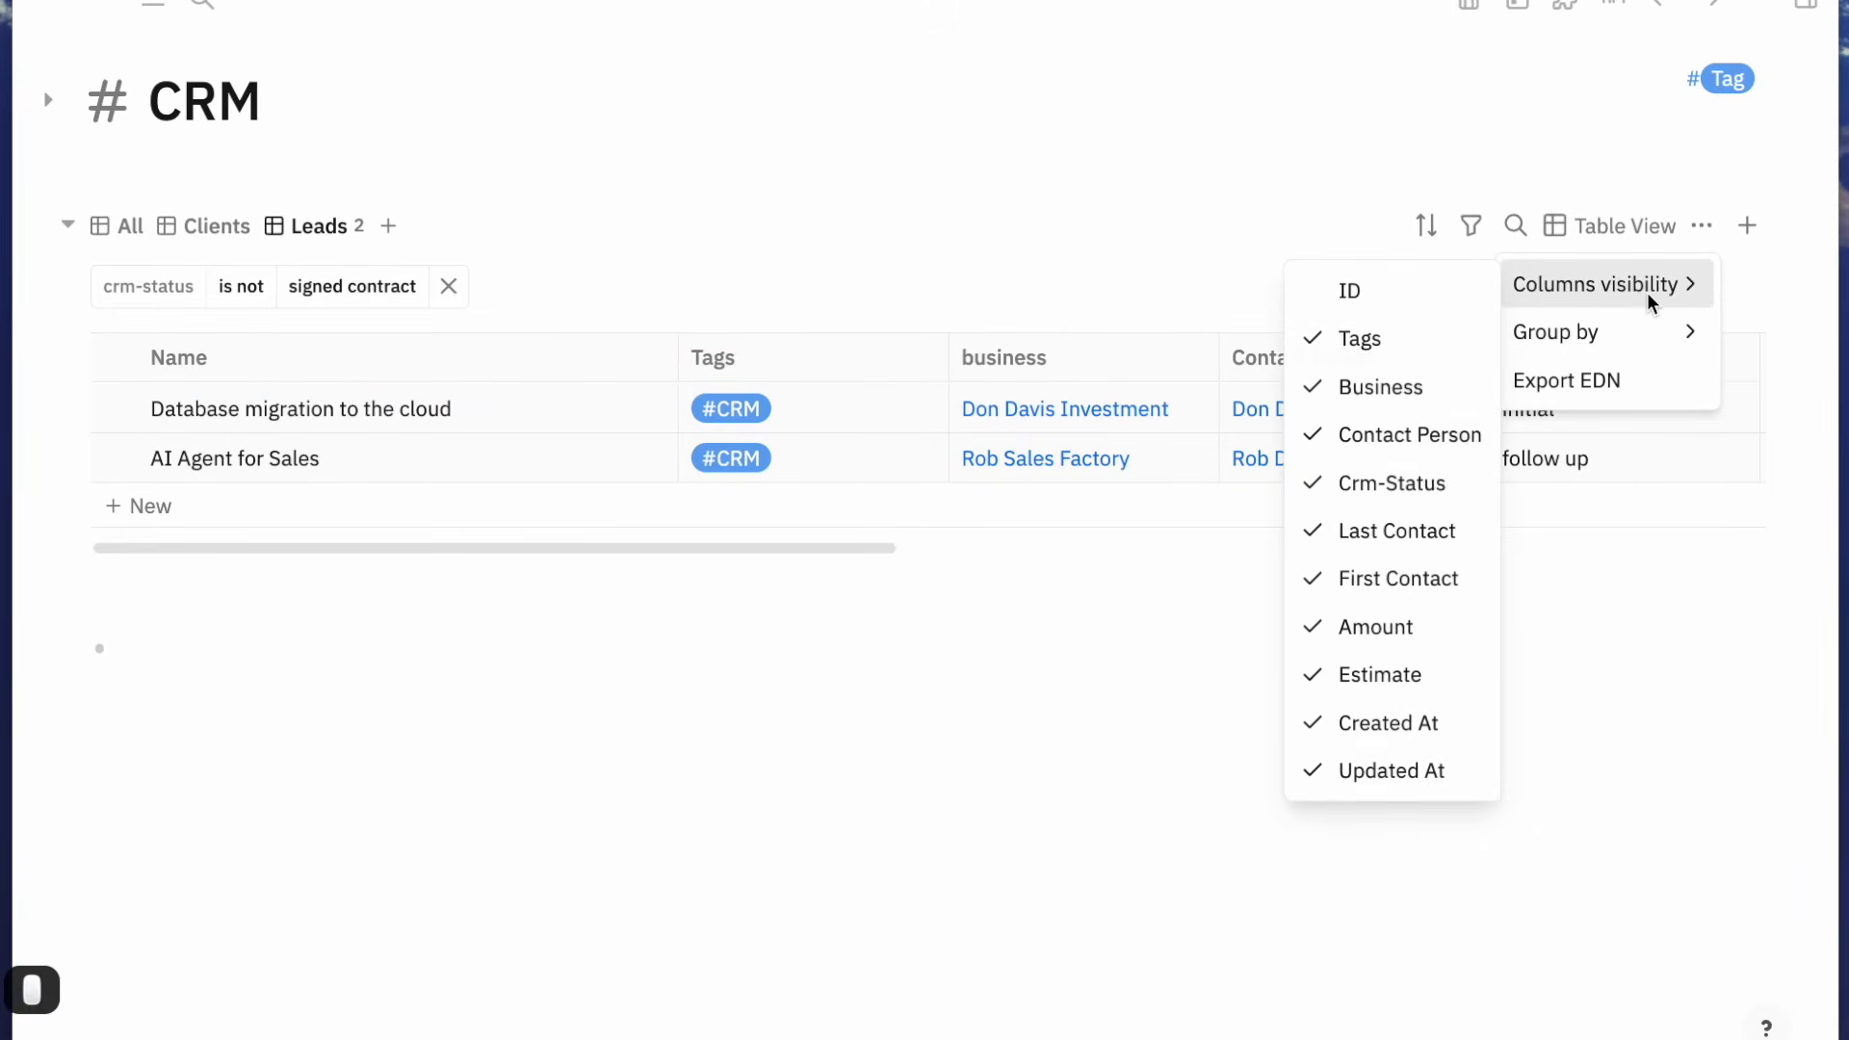
{"action": "left_click", "coordinate": [1368, 783]}
{"action": "left_click", "coordinate": [1357, 717]}
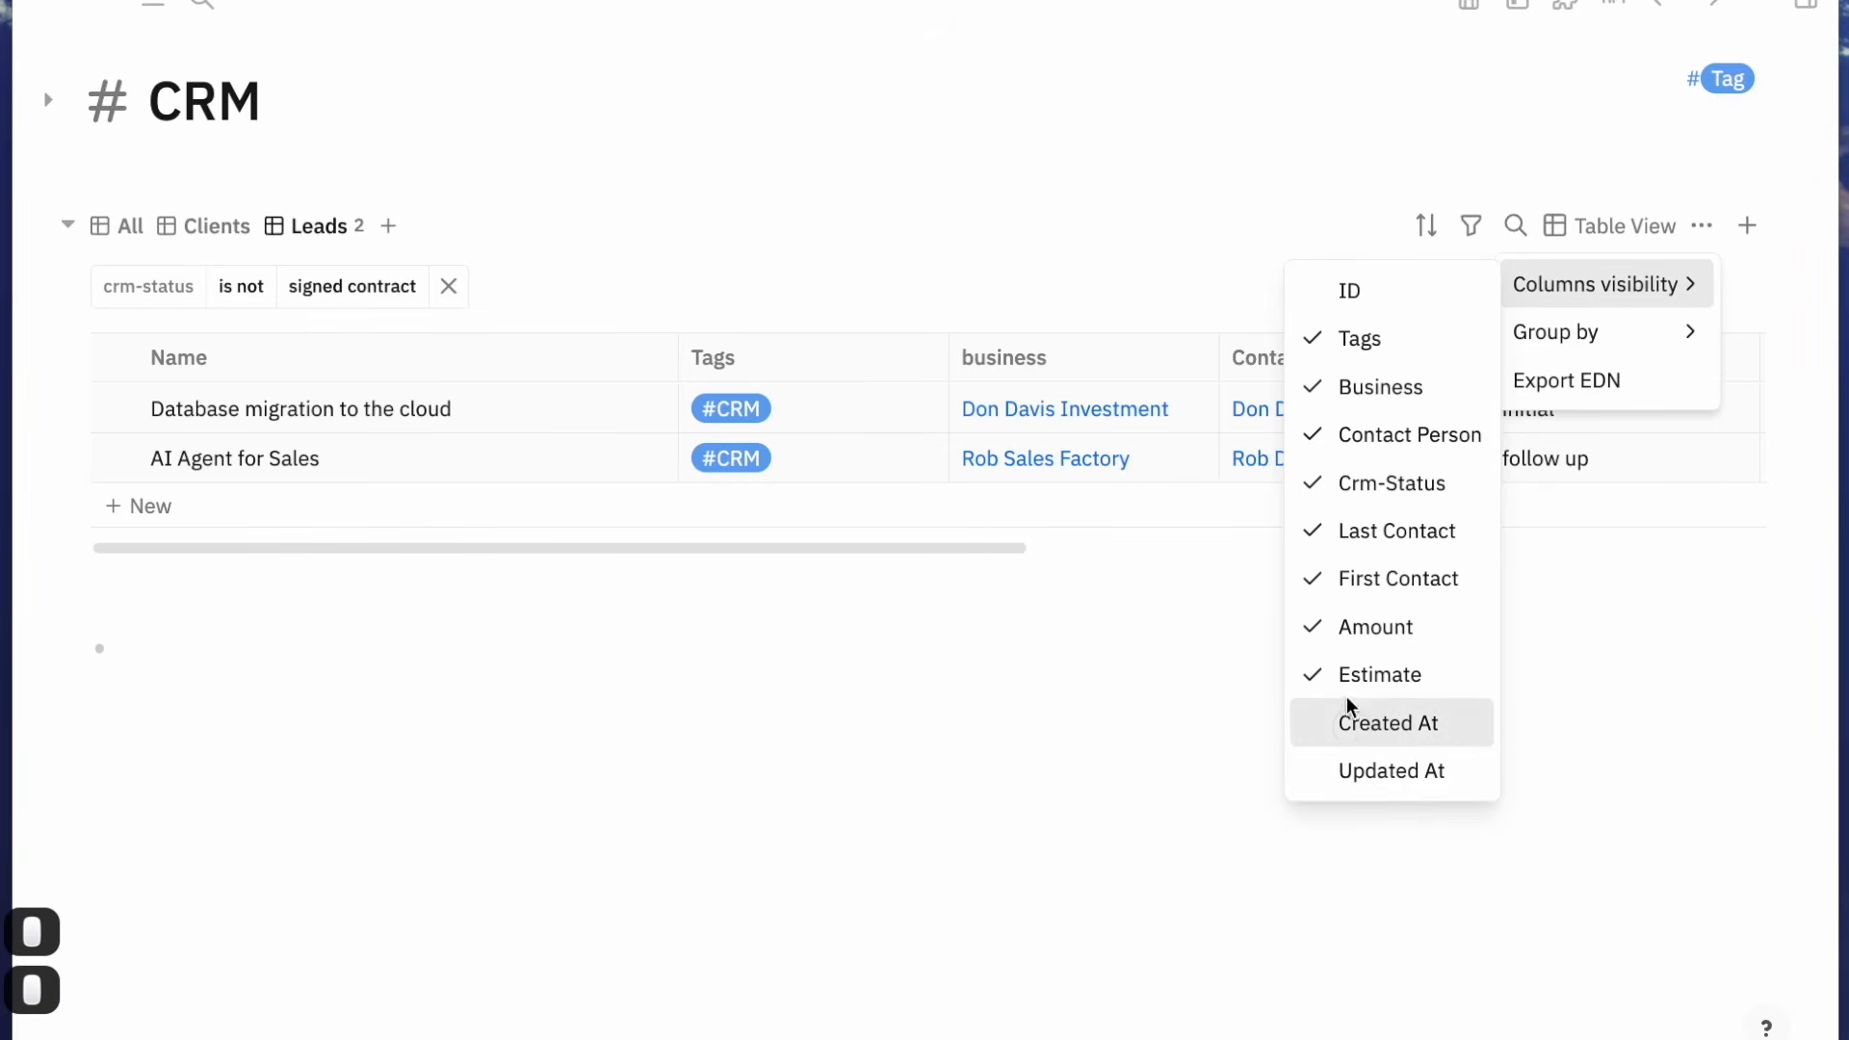
{"action": "left_click", "coordinate": [1307, 338]}
{"action": "left_click", "coordinate": [1133, 262]}
Drag the Name, crm-status, Last Contact, First Contact, Amount and Estimate column borders narrower
{"action": "left_click_drag", "start_coordinate": [1217, 352], "coordinate": [1127, 358]}
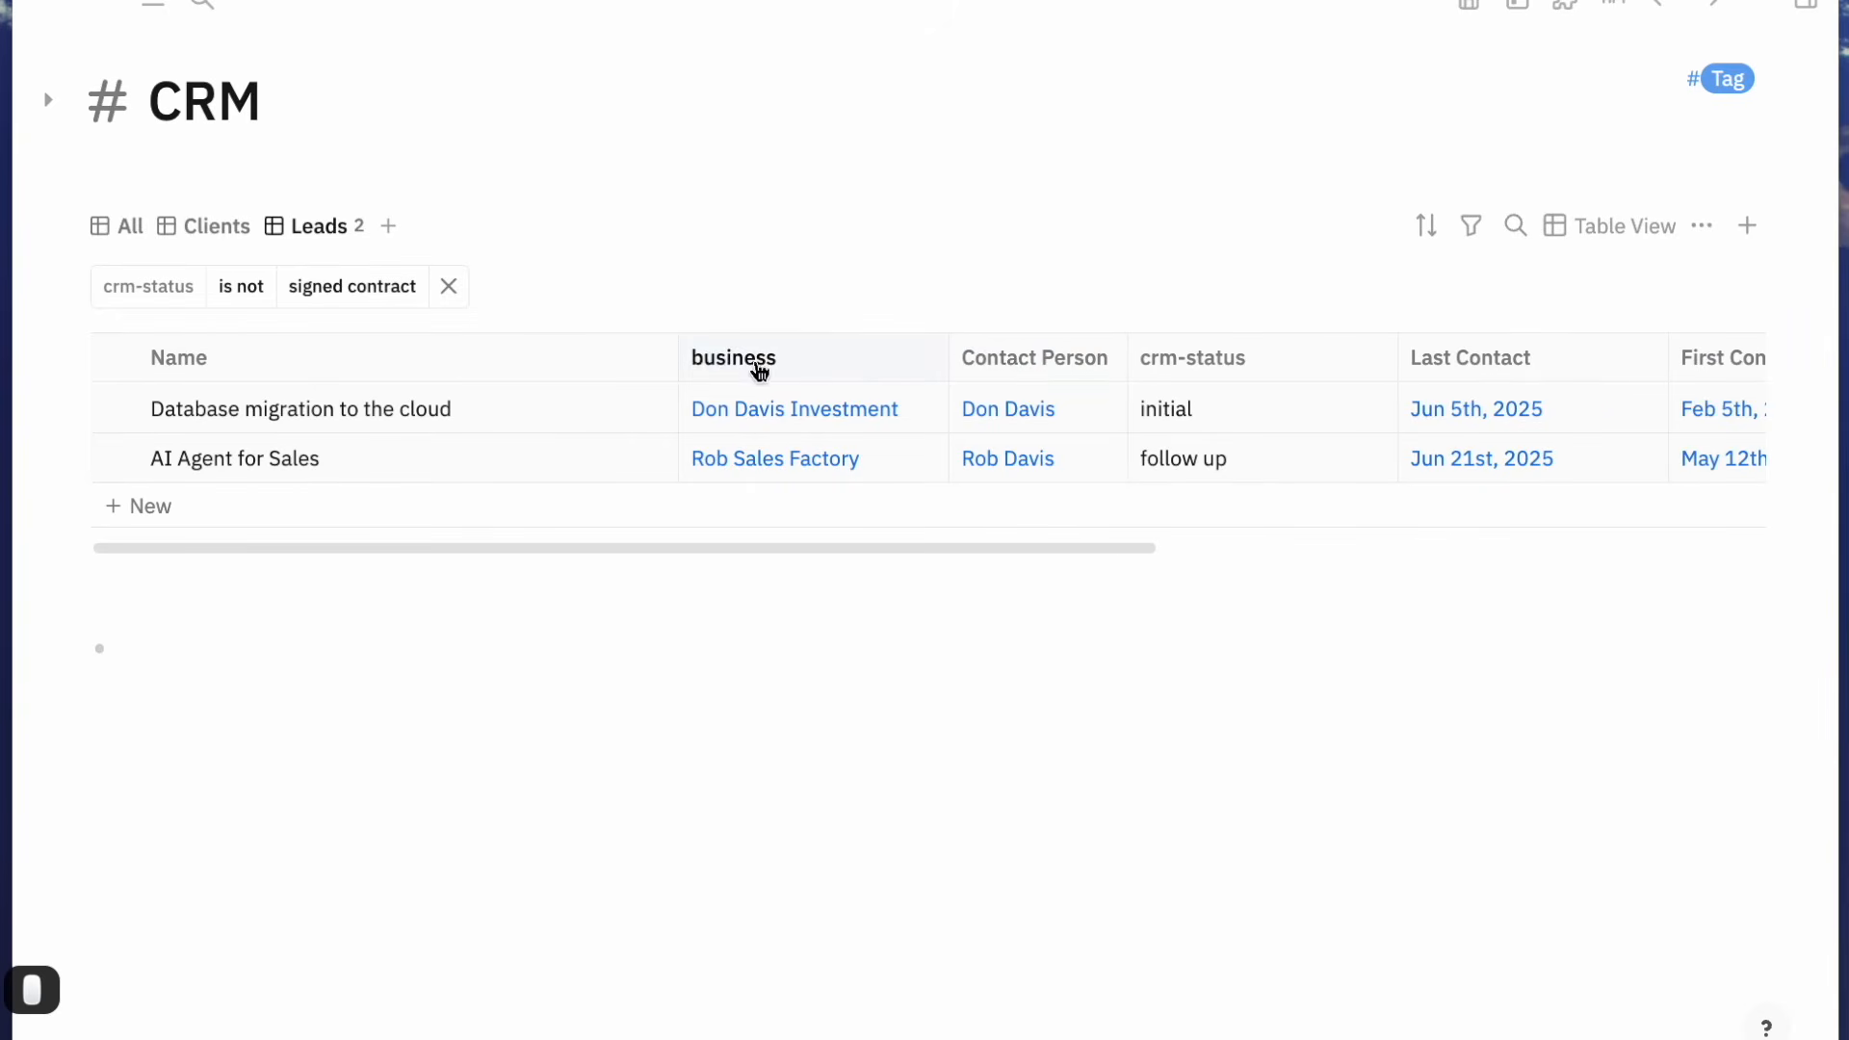
{"action": "left_click_drag", "start_coordinate": [678, 344], "coordinate": [495, 361]}
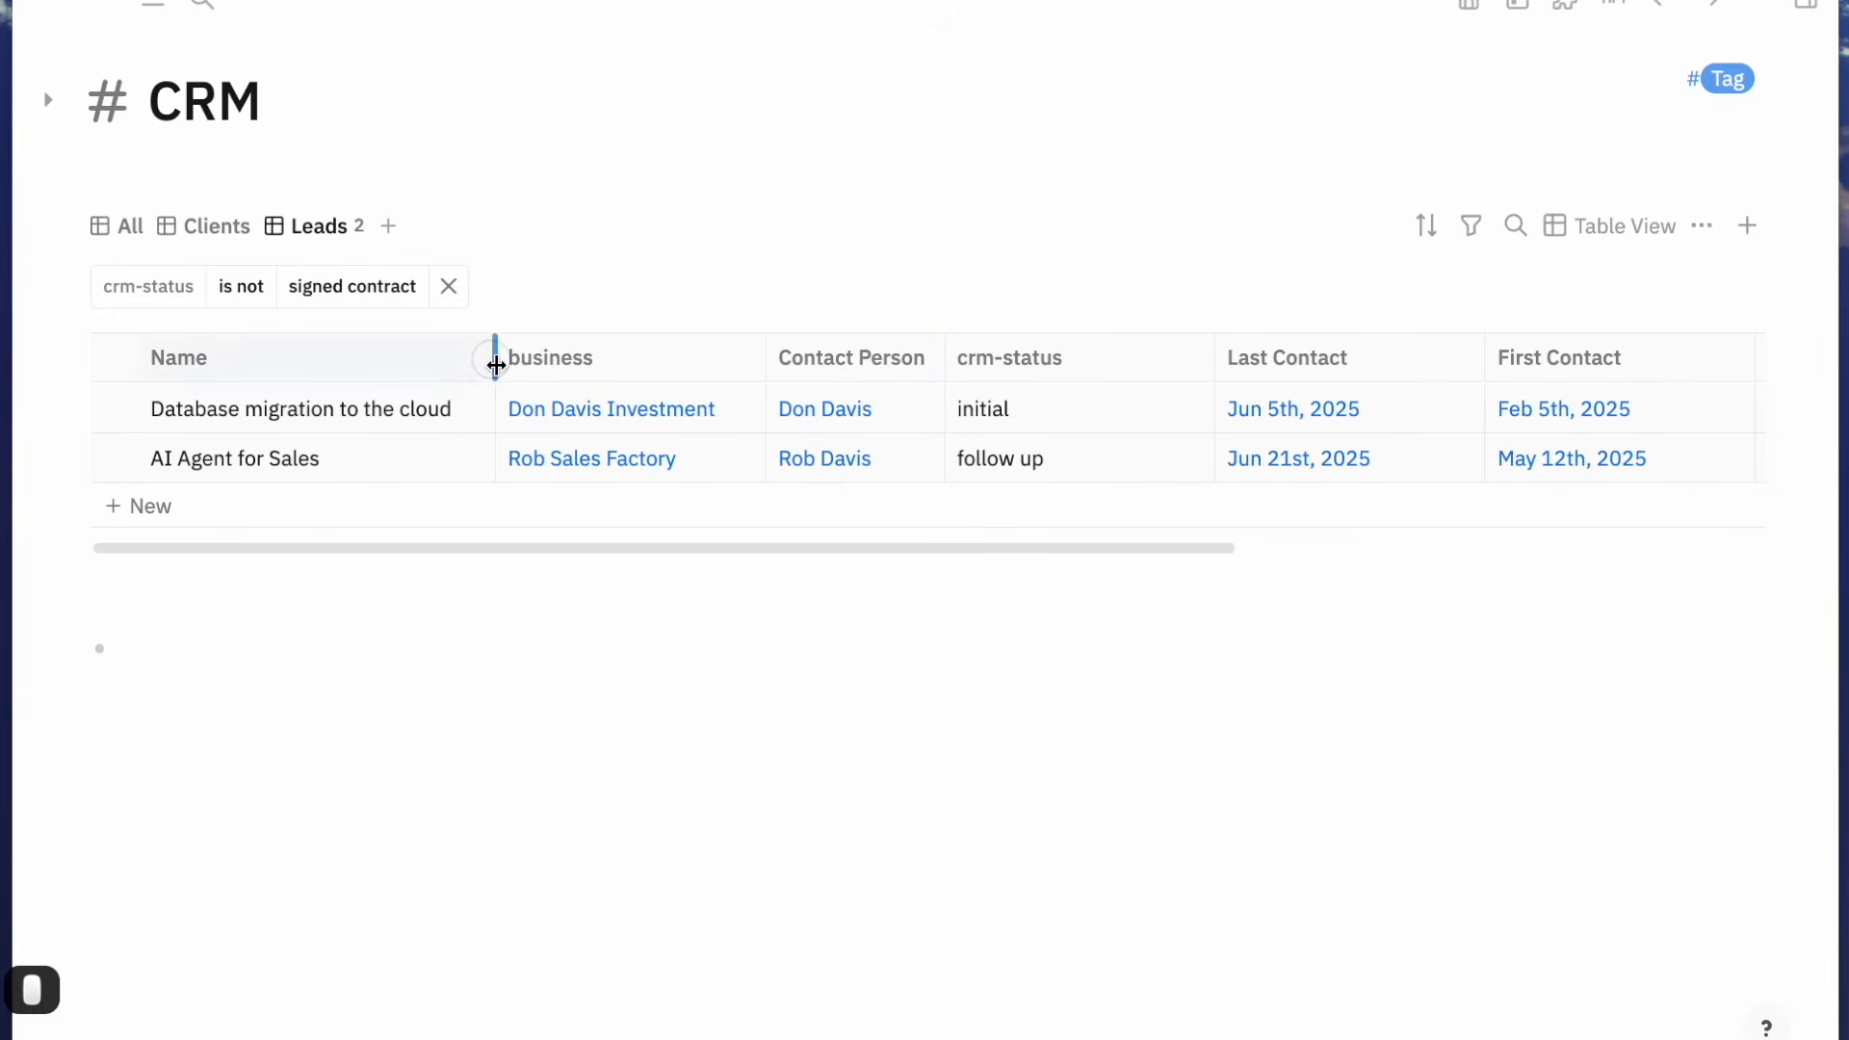
{"action": "left_click_drag", "start_coordinate": [1218, 360], "coordinate": [1102, 346]}
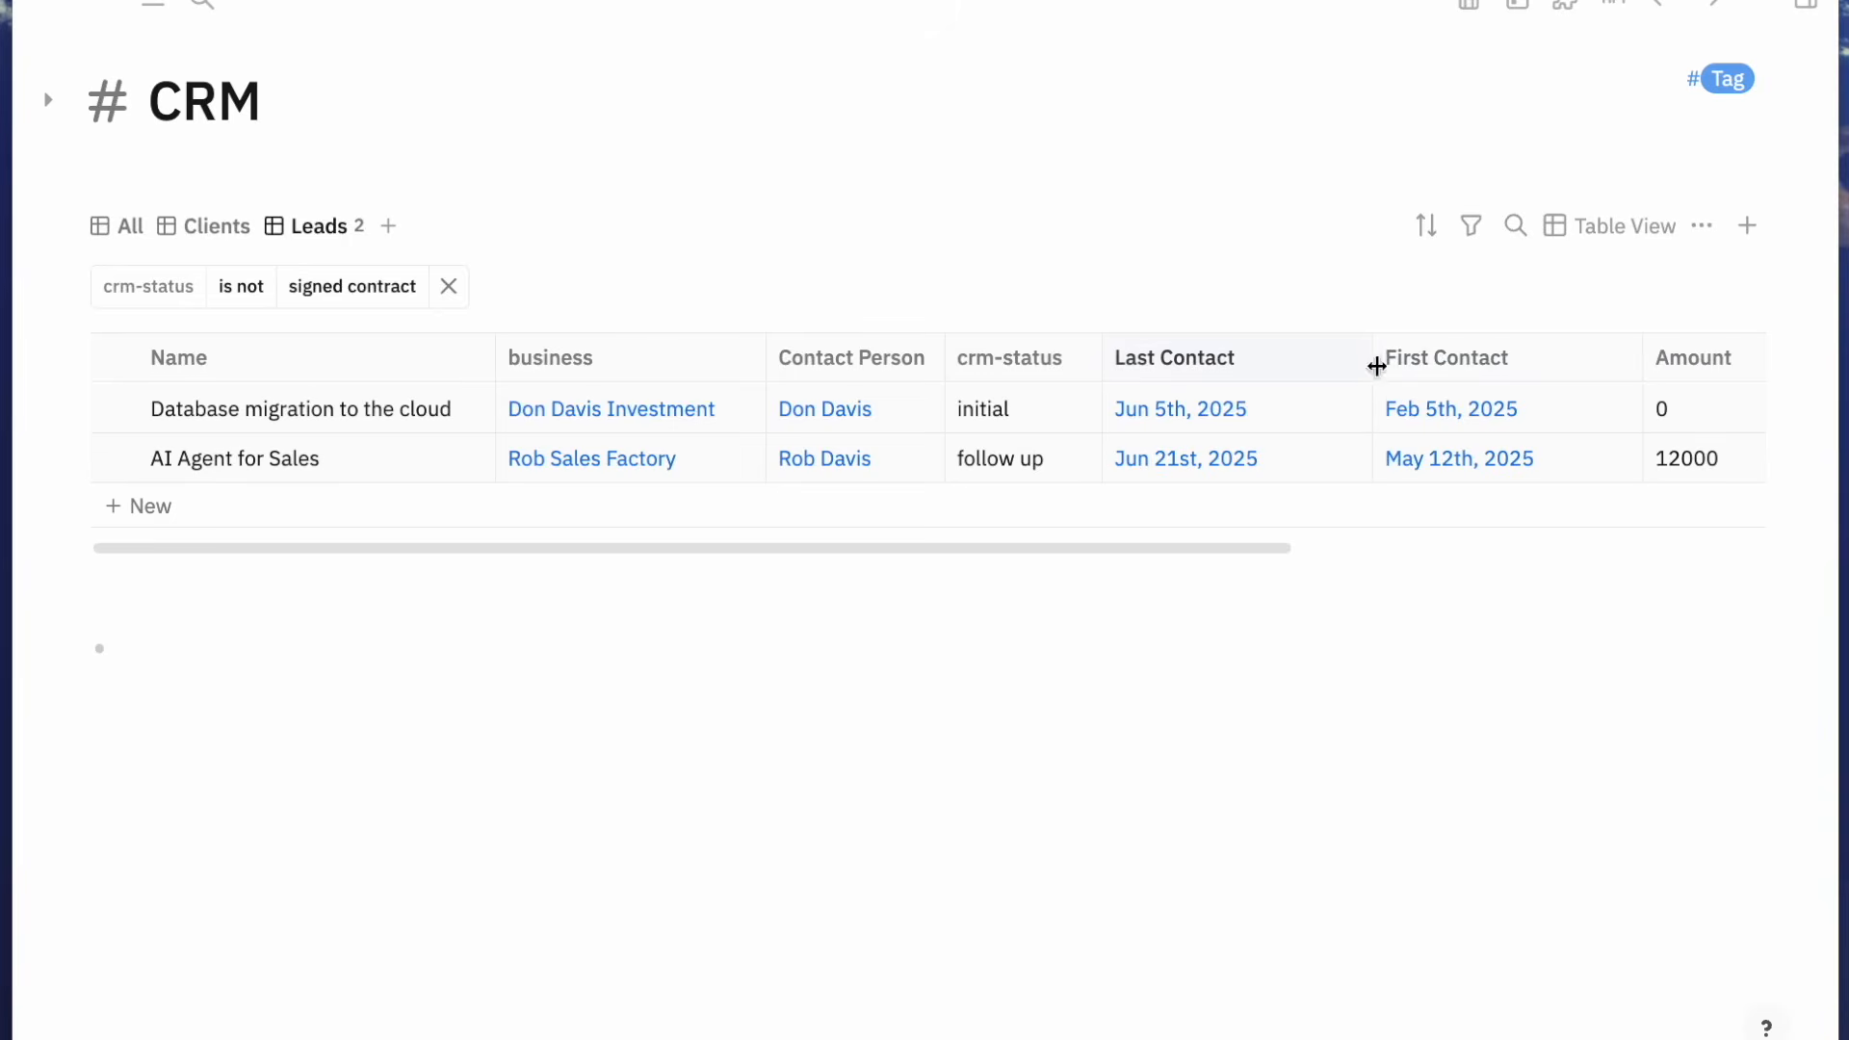
{"action": "left_click_drag", "start_coordinate": [1374, 358], "coordinate": [1277, 349]}
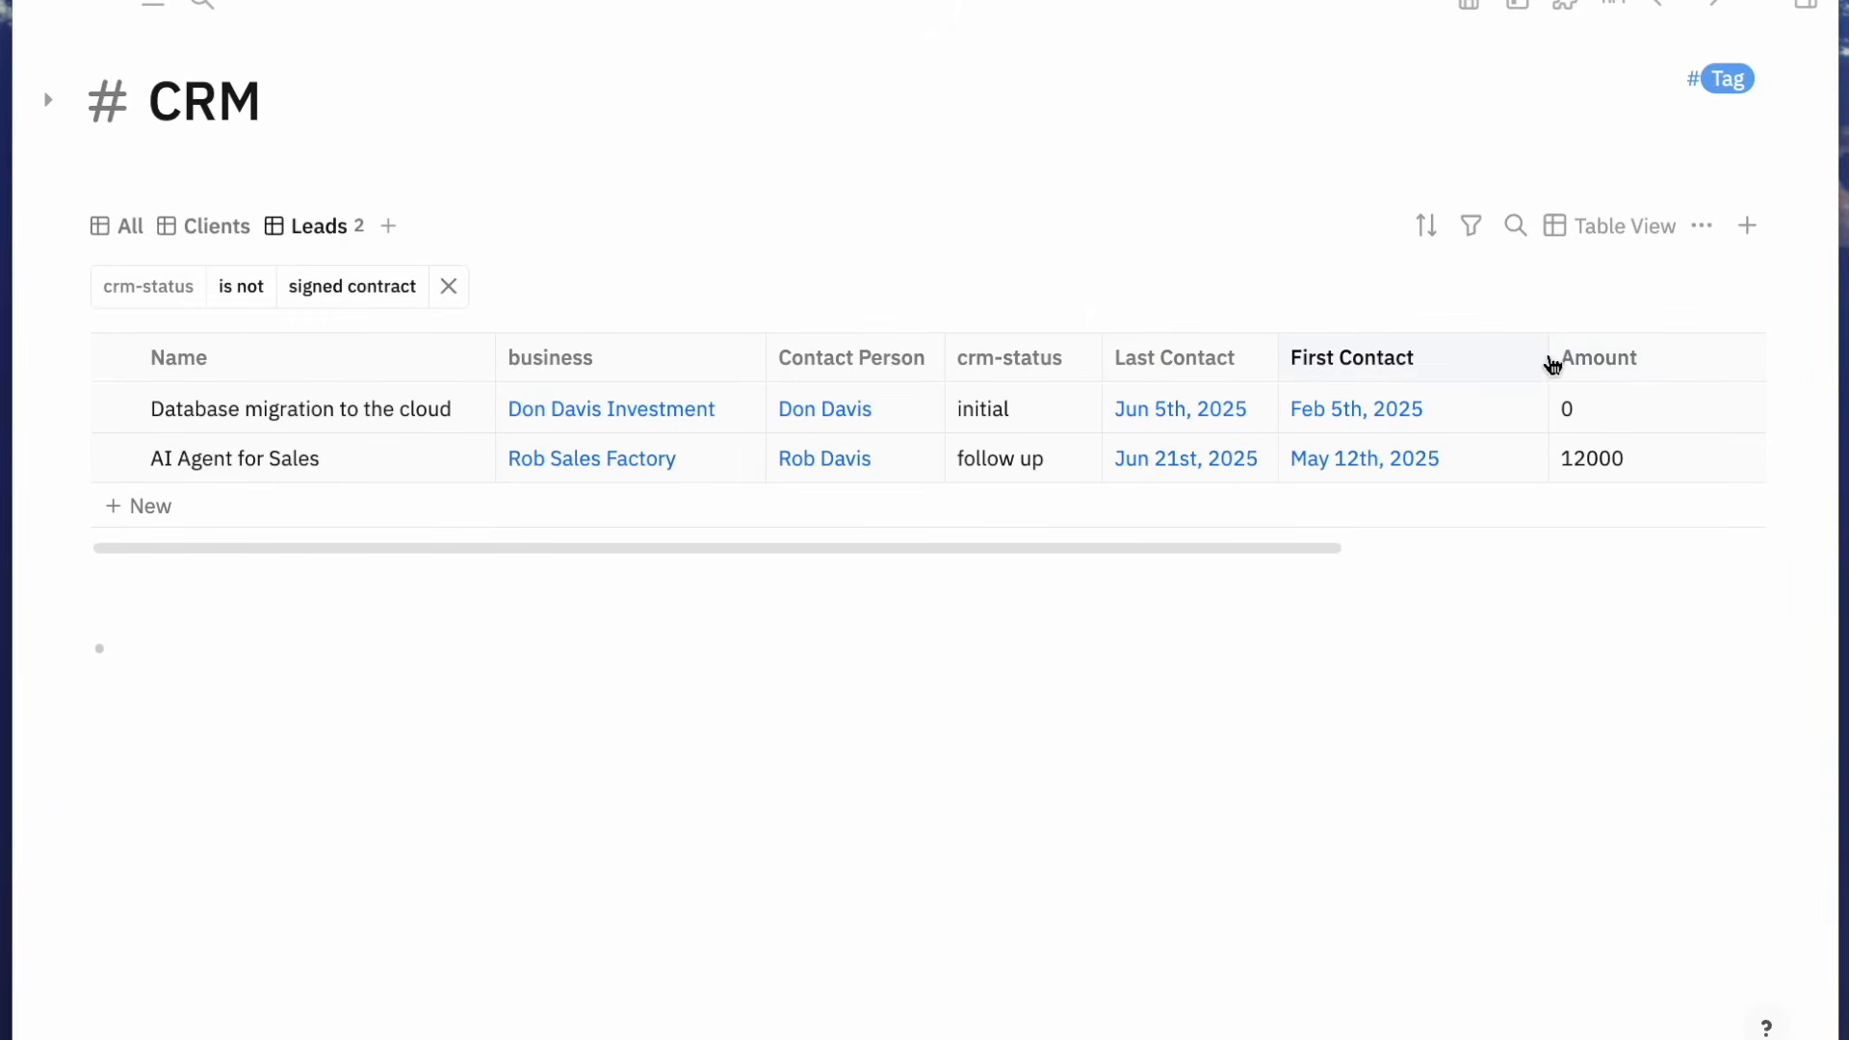
{"action": "left_click_drag", "start_coordinate": [1551, 358], "coordinate": [1456, 356]}
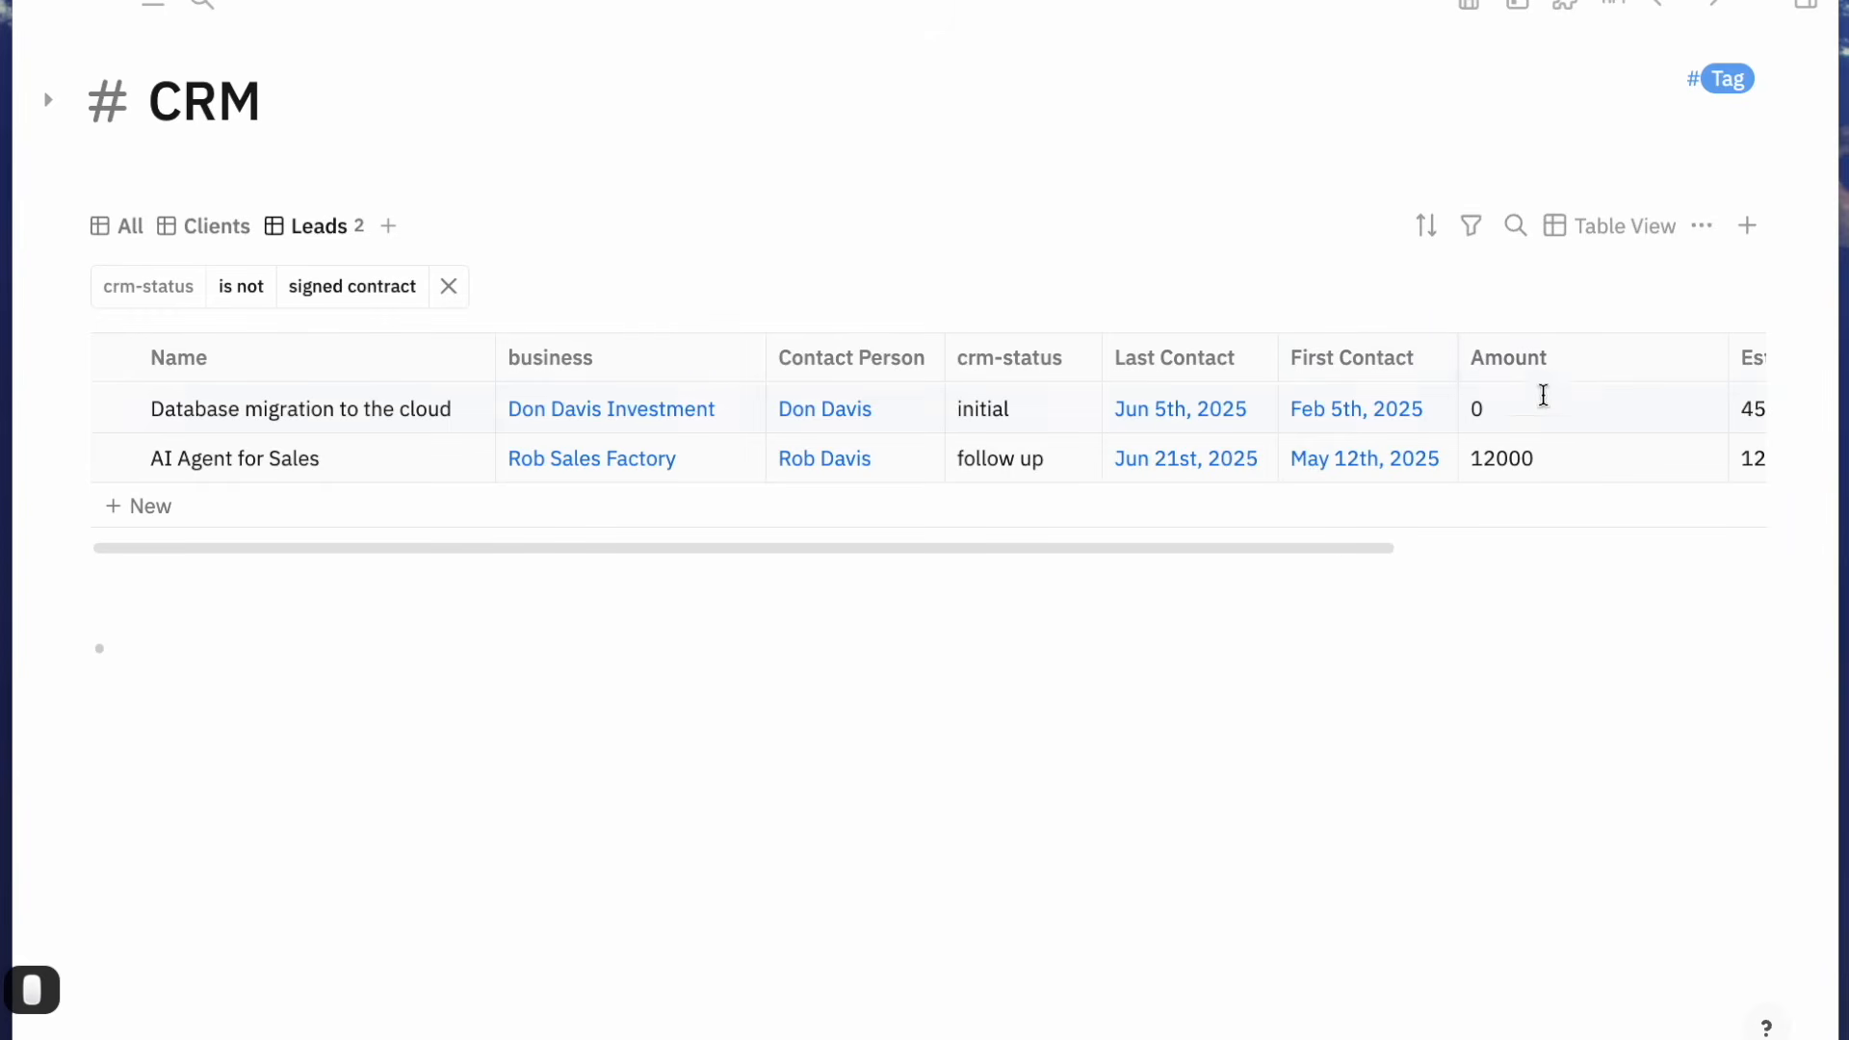
{"action": "left_click_drag", "start_coordinate": [1729, 349], "coordinate": [1570, 356]}
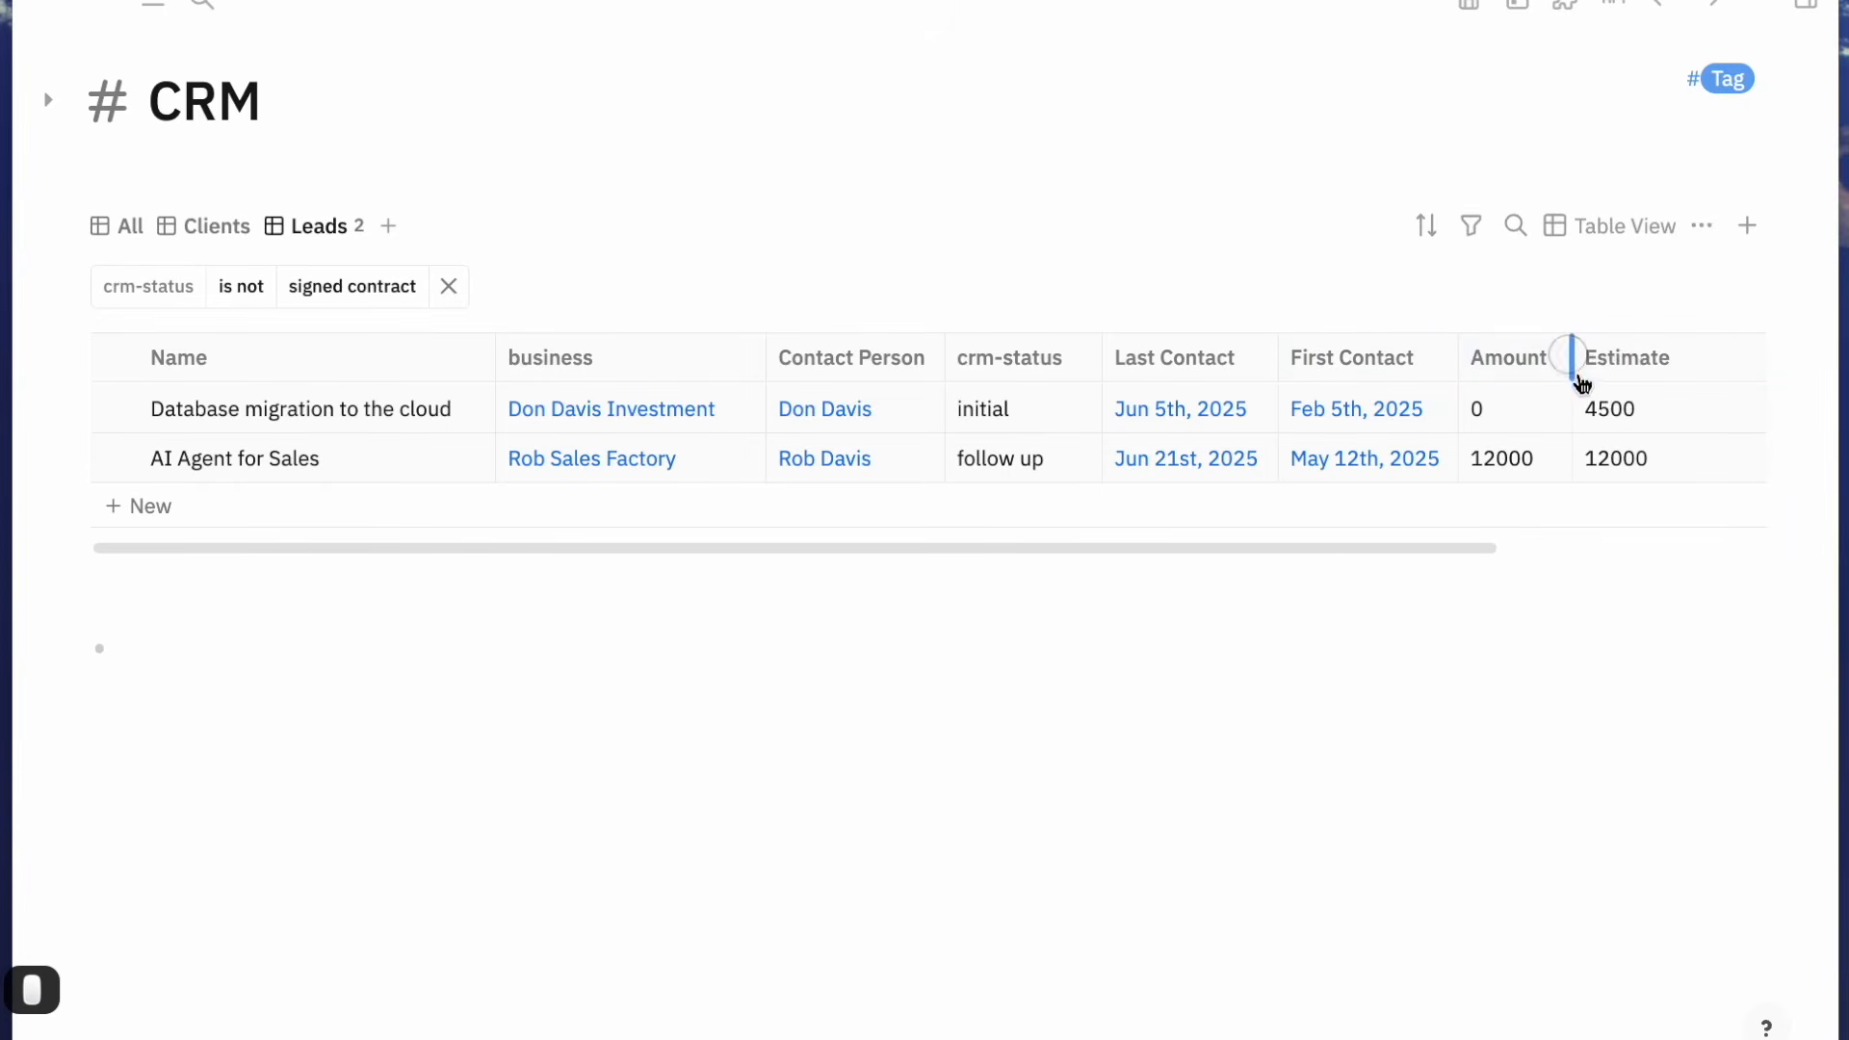
{"action": "scroll", "coordinate": [1721, 373], "scroll_direction": "right", "scroll_amount": 3}
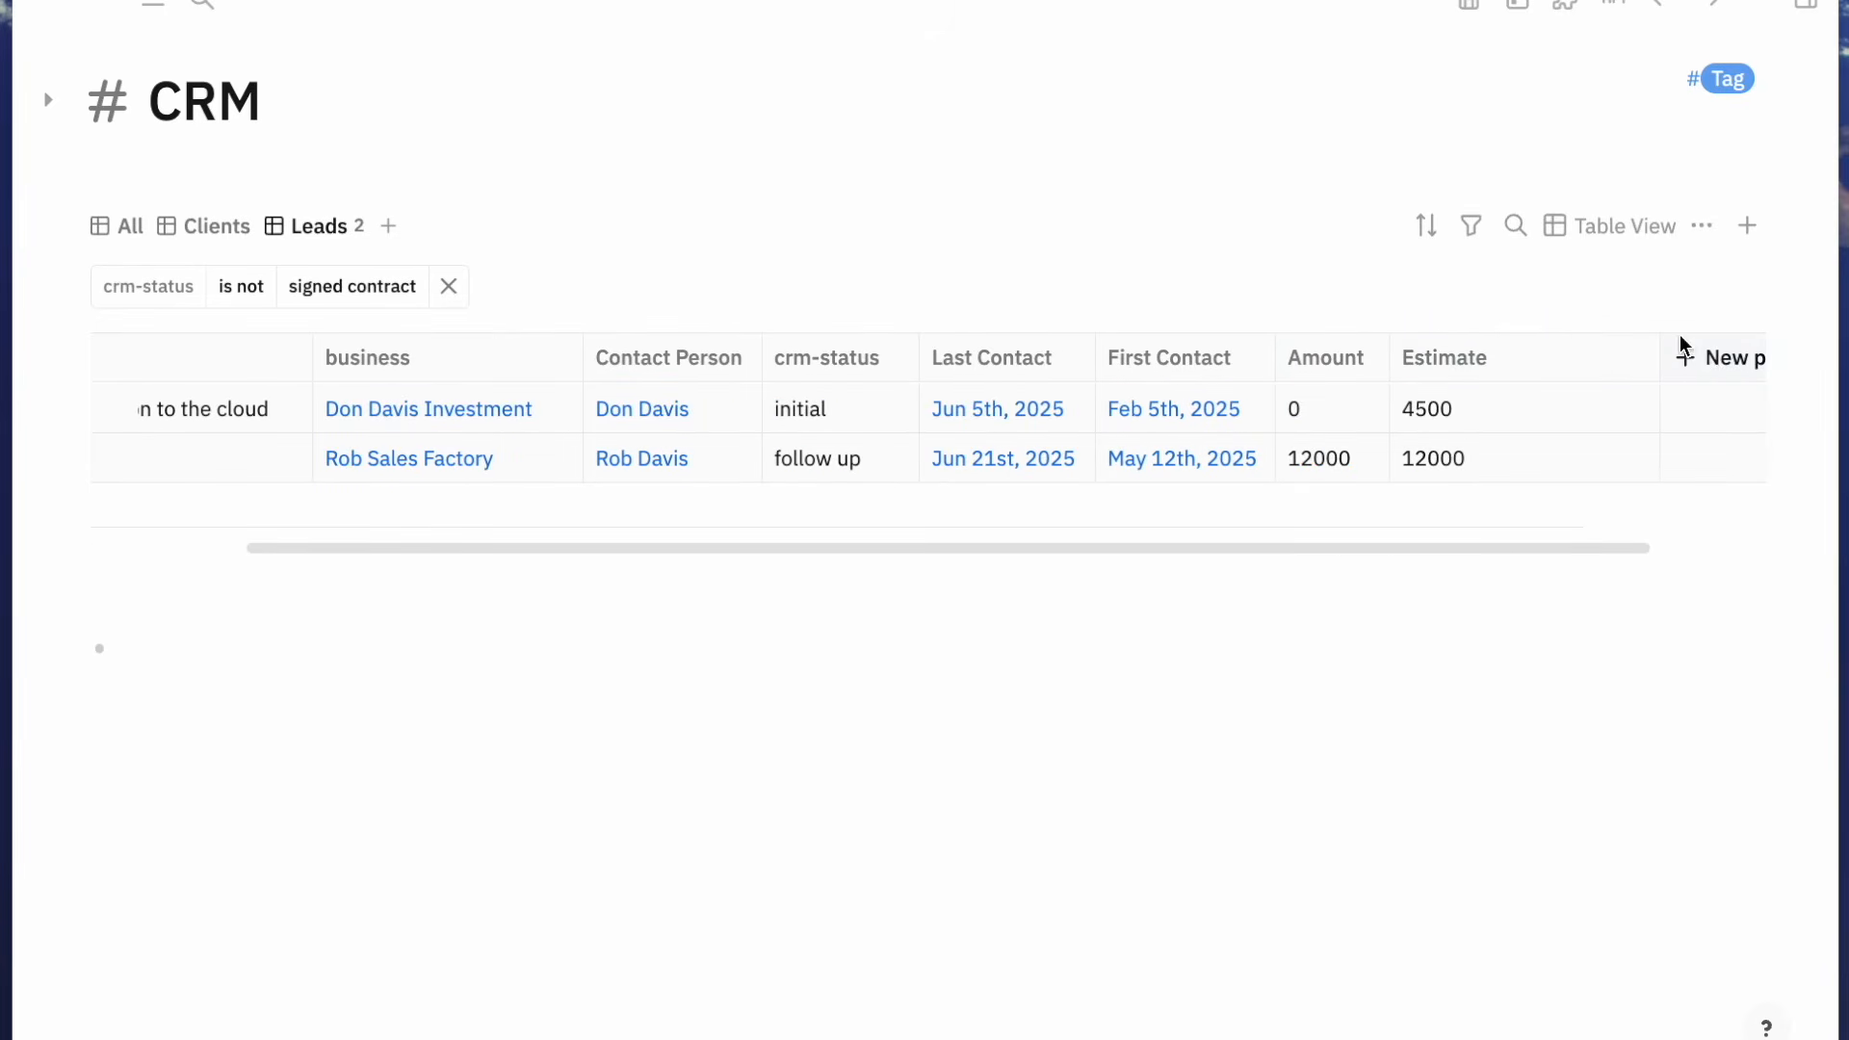
{"action": "left_click_drag", "start_coordinate": [1659, 350], "coordinate": [1515, 352]}
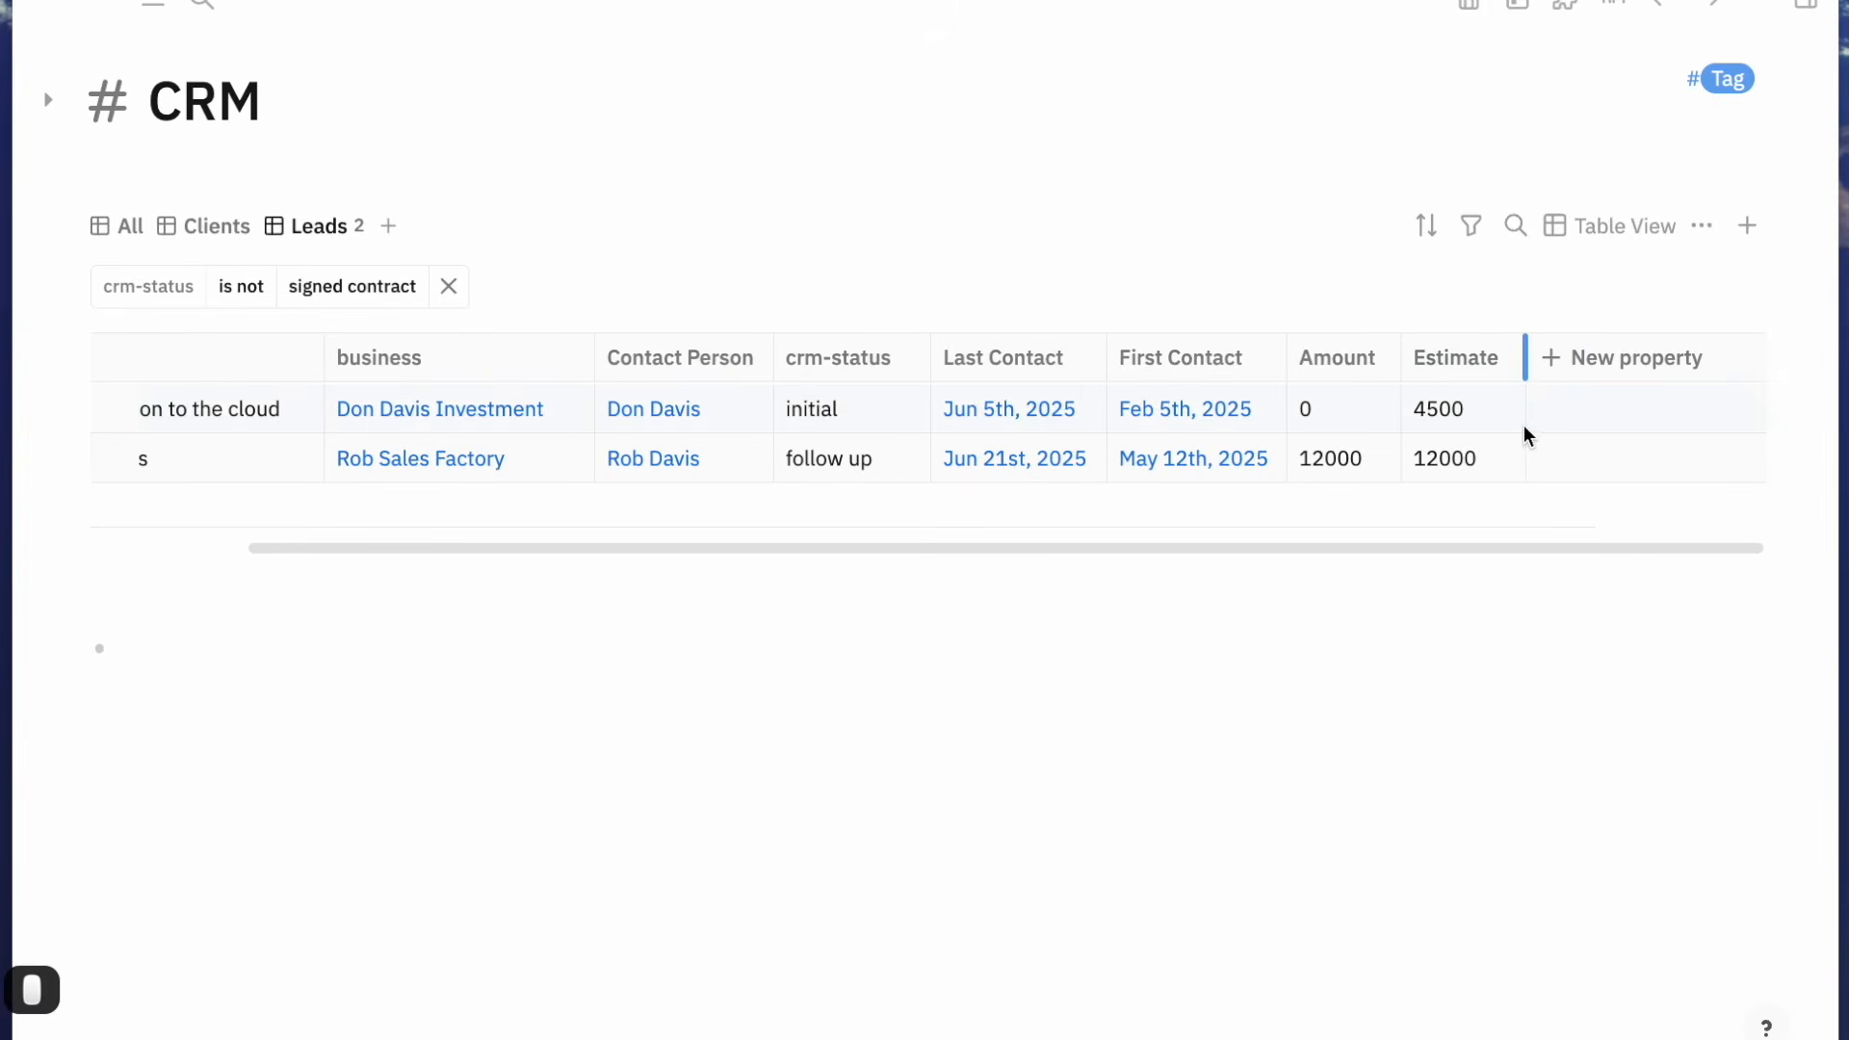
{"action": "scroll", "coordinate": [1524, 435], "scroll_direction": "left", "scroll_amount": 3}
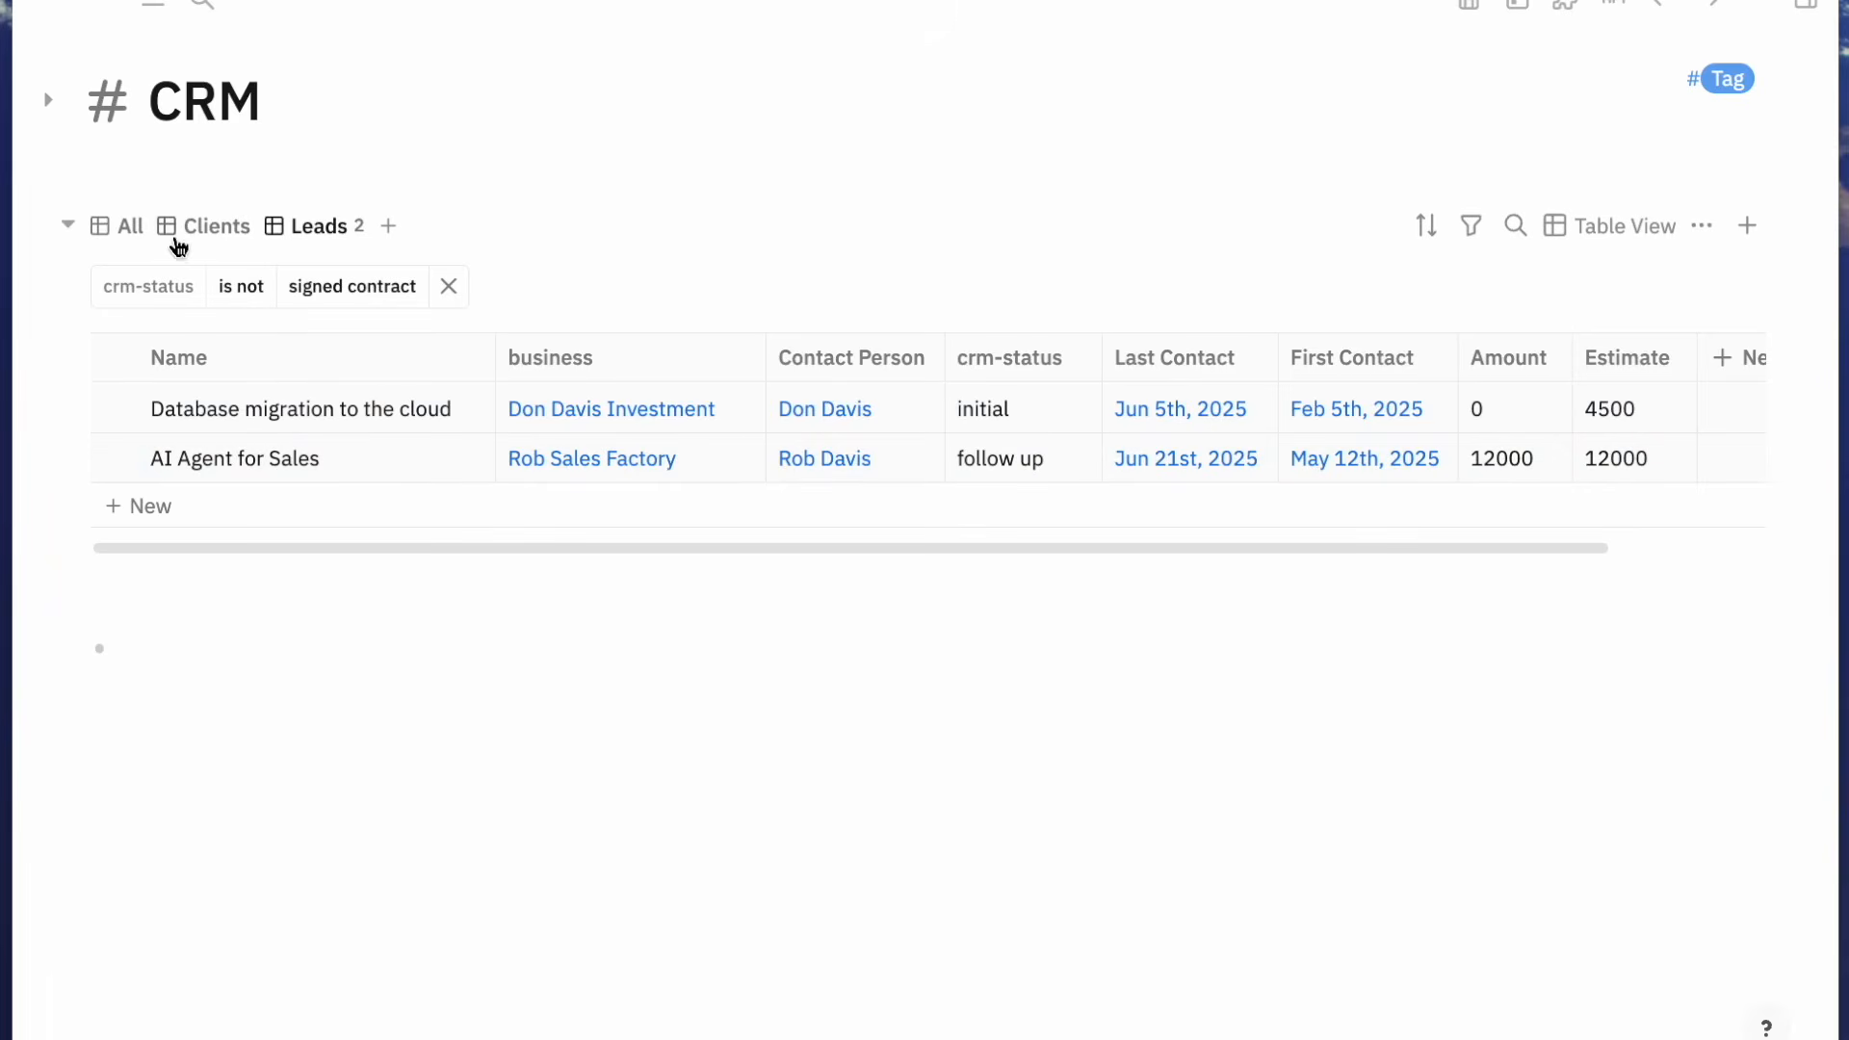
{"action": "left_click", "coordinate": [206, 231]}
{"action": "left_click", "coordinate": [321, 236]}
{"action": "left_click", "coordinate": [125, 231]}
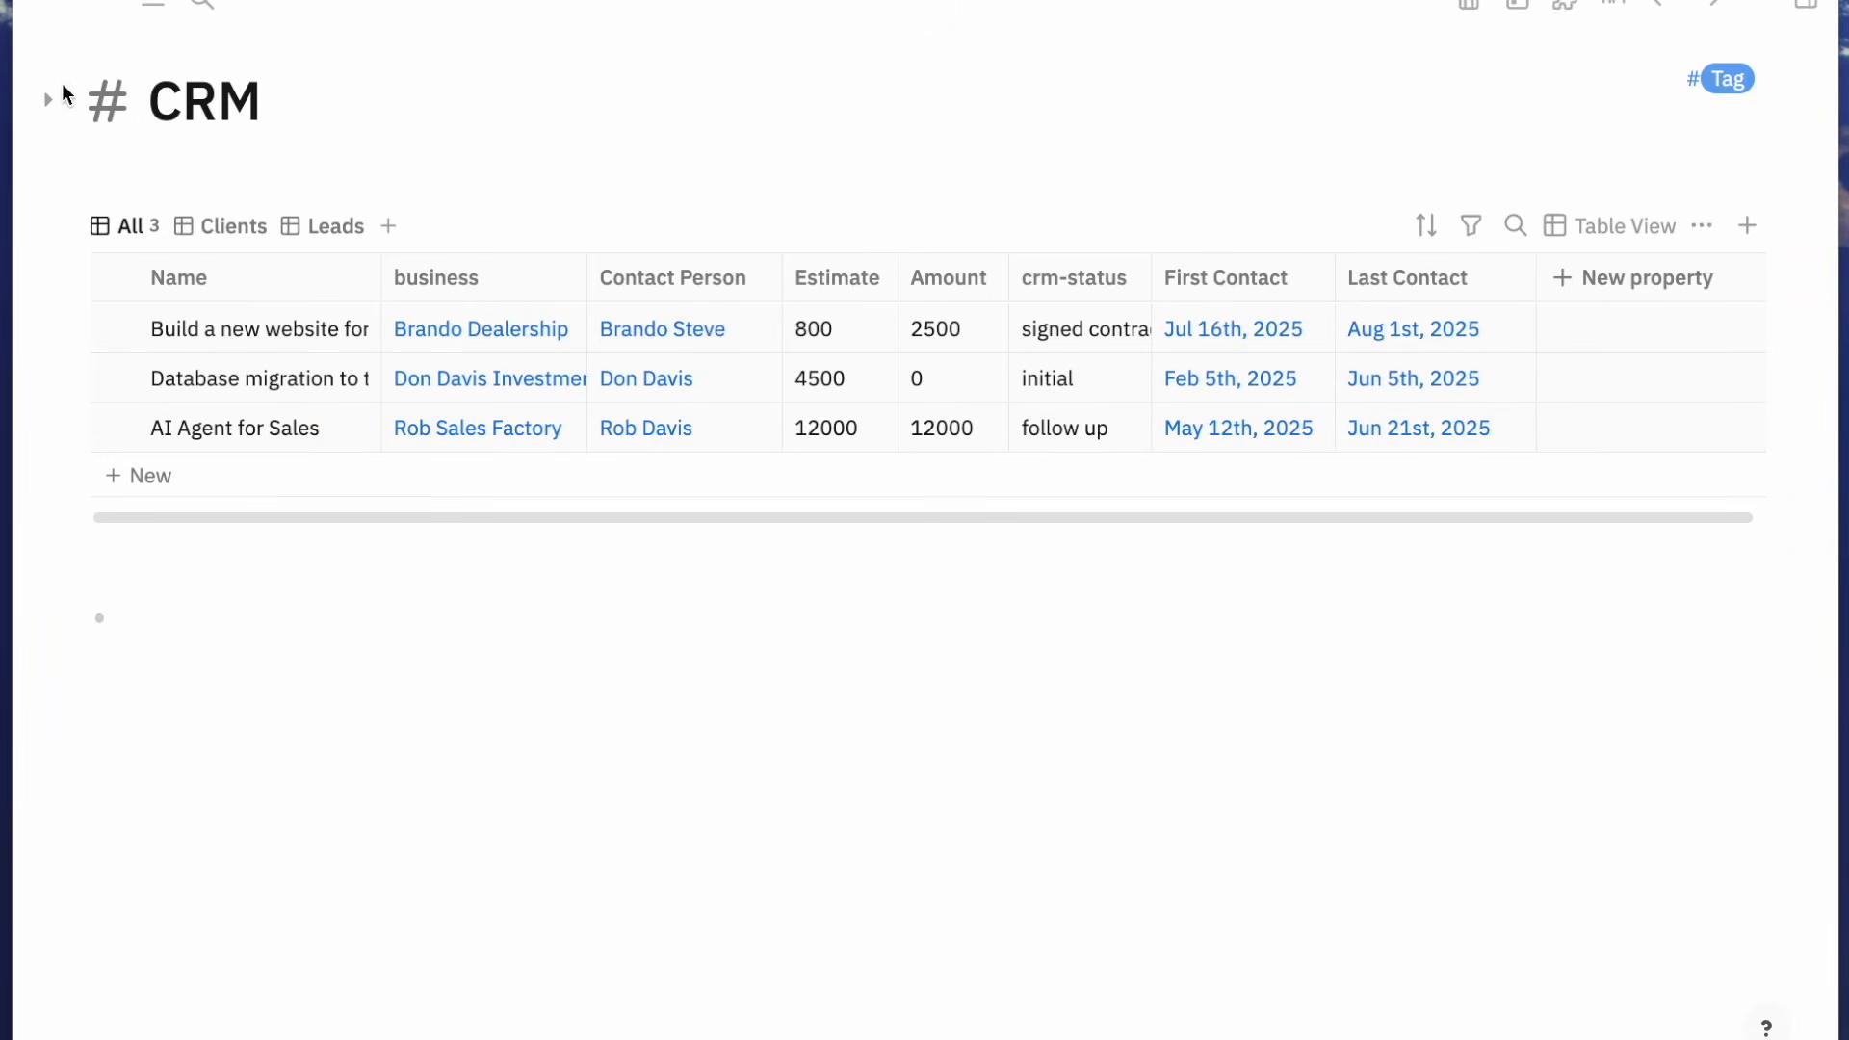
{"action": "mouse_move", "coordinate": [116, 63]}
{"action": "left_click", "coordinate": [236, 239]}
{"action": "left_click", "coordinate": [338, 229]}
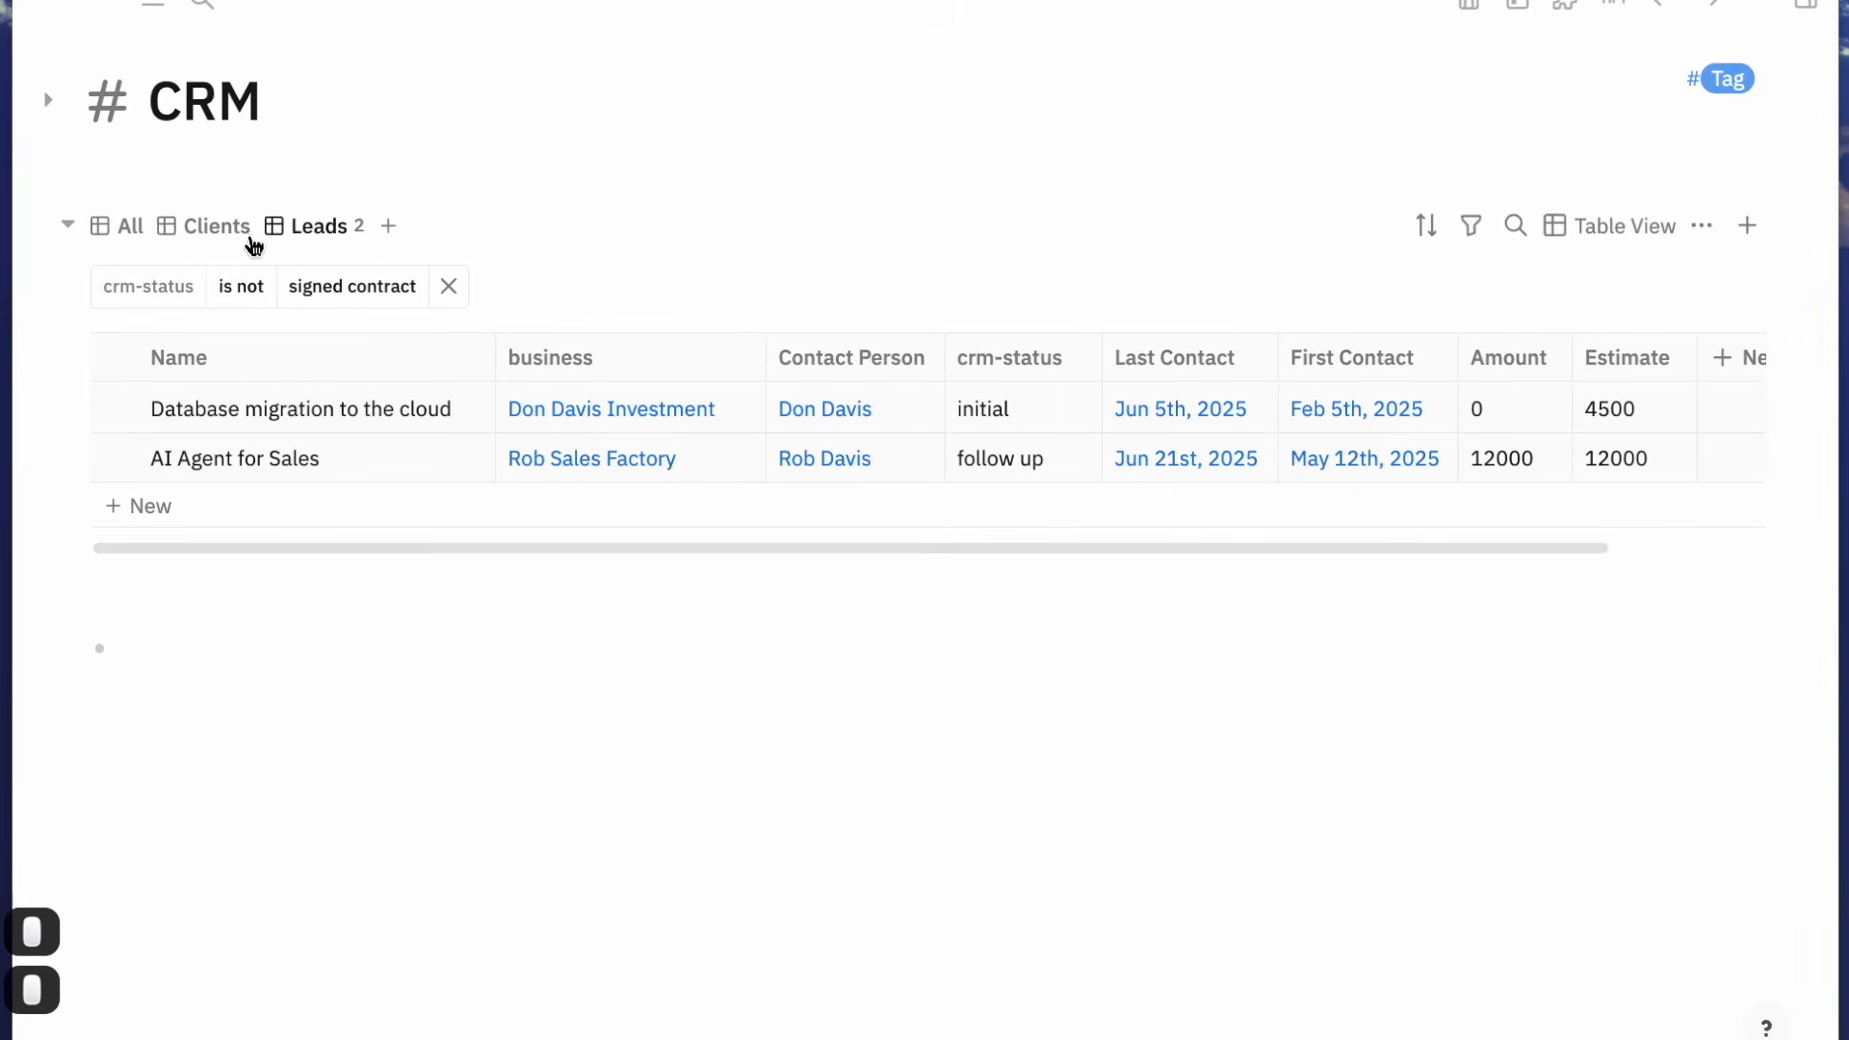
{"action": "left_click", "coordinate": [217, 229]}
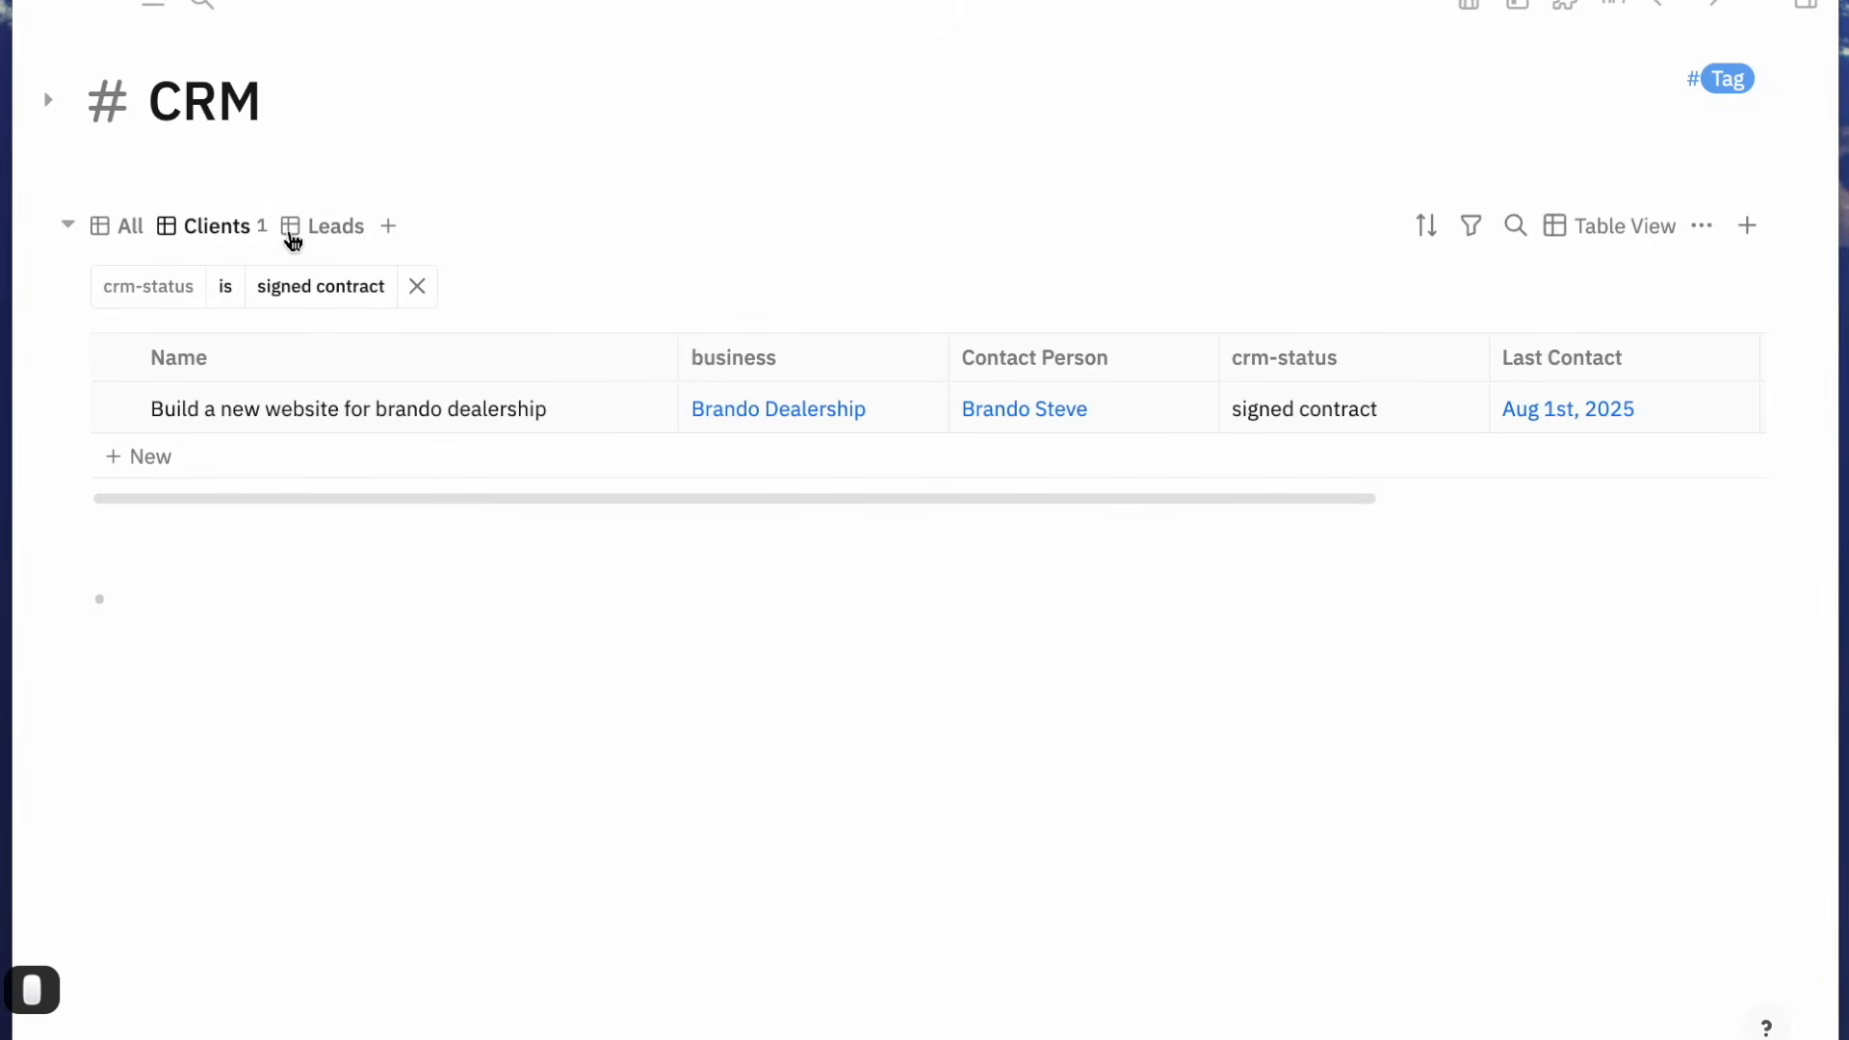
{"action": "left_click", "coordinate": [345, 231]}
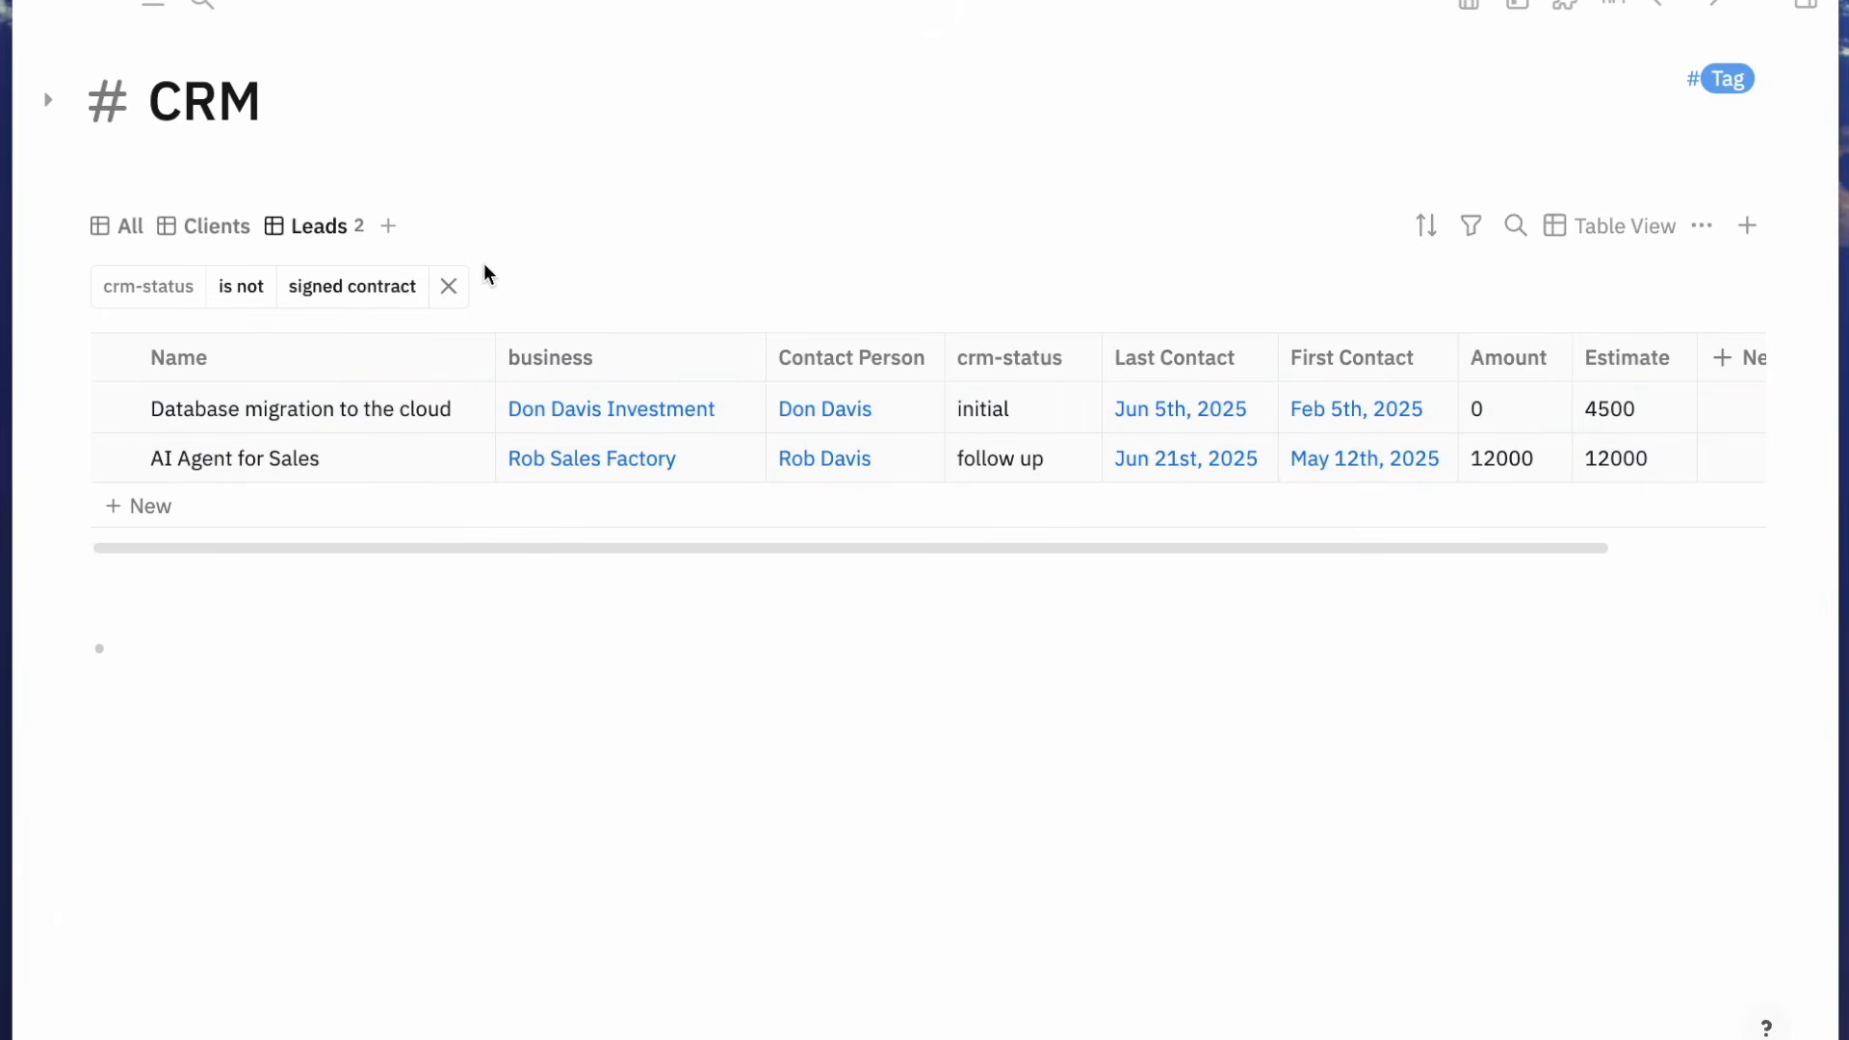
Create the page 'CRM Dashboard' from the Cmd+K search palette
{"action": "left_click", "coordinate": [154, 4]}
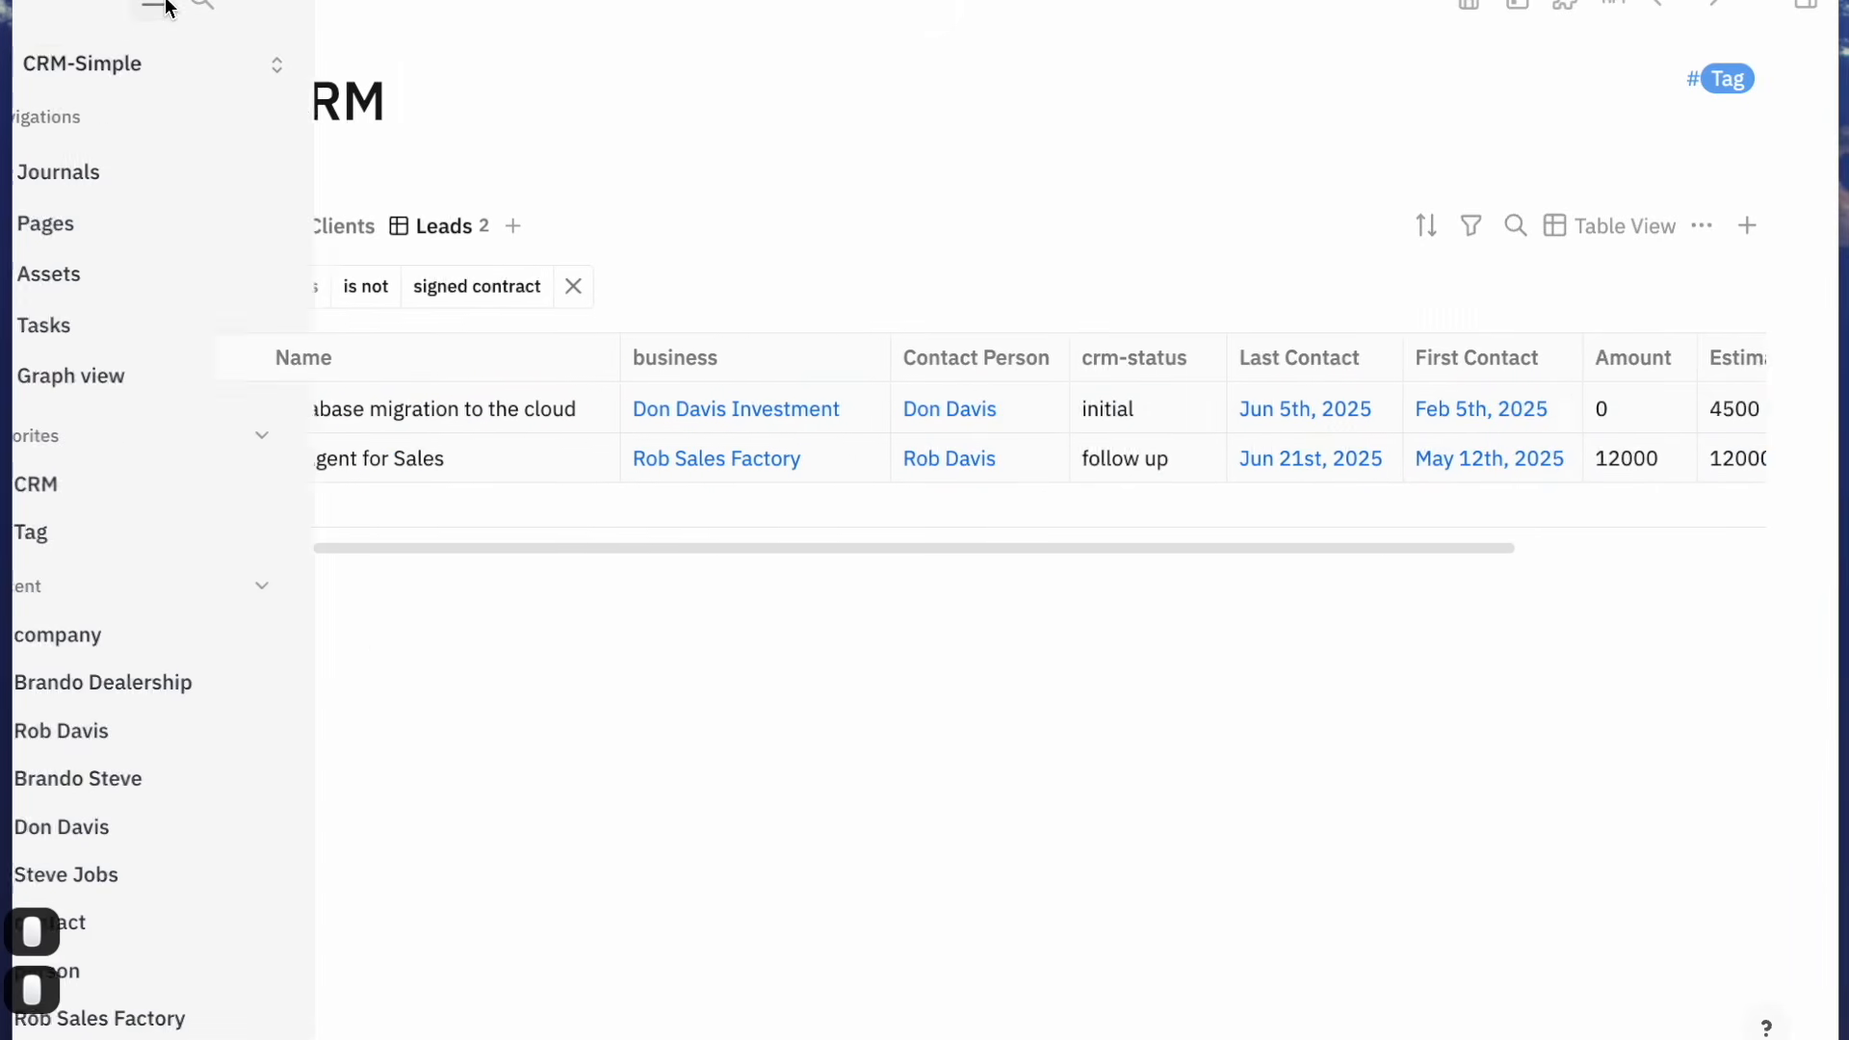
{"action": "left_click", "coordinate": [879, 953]}
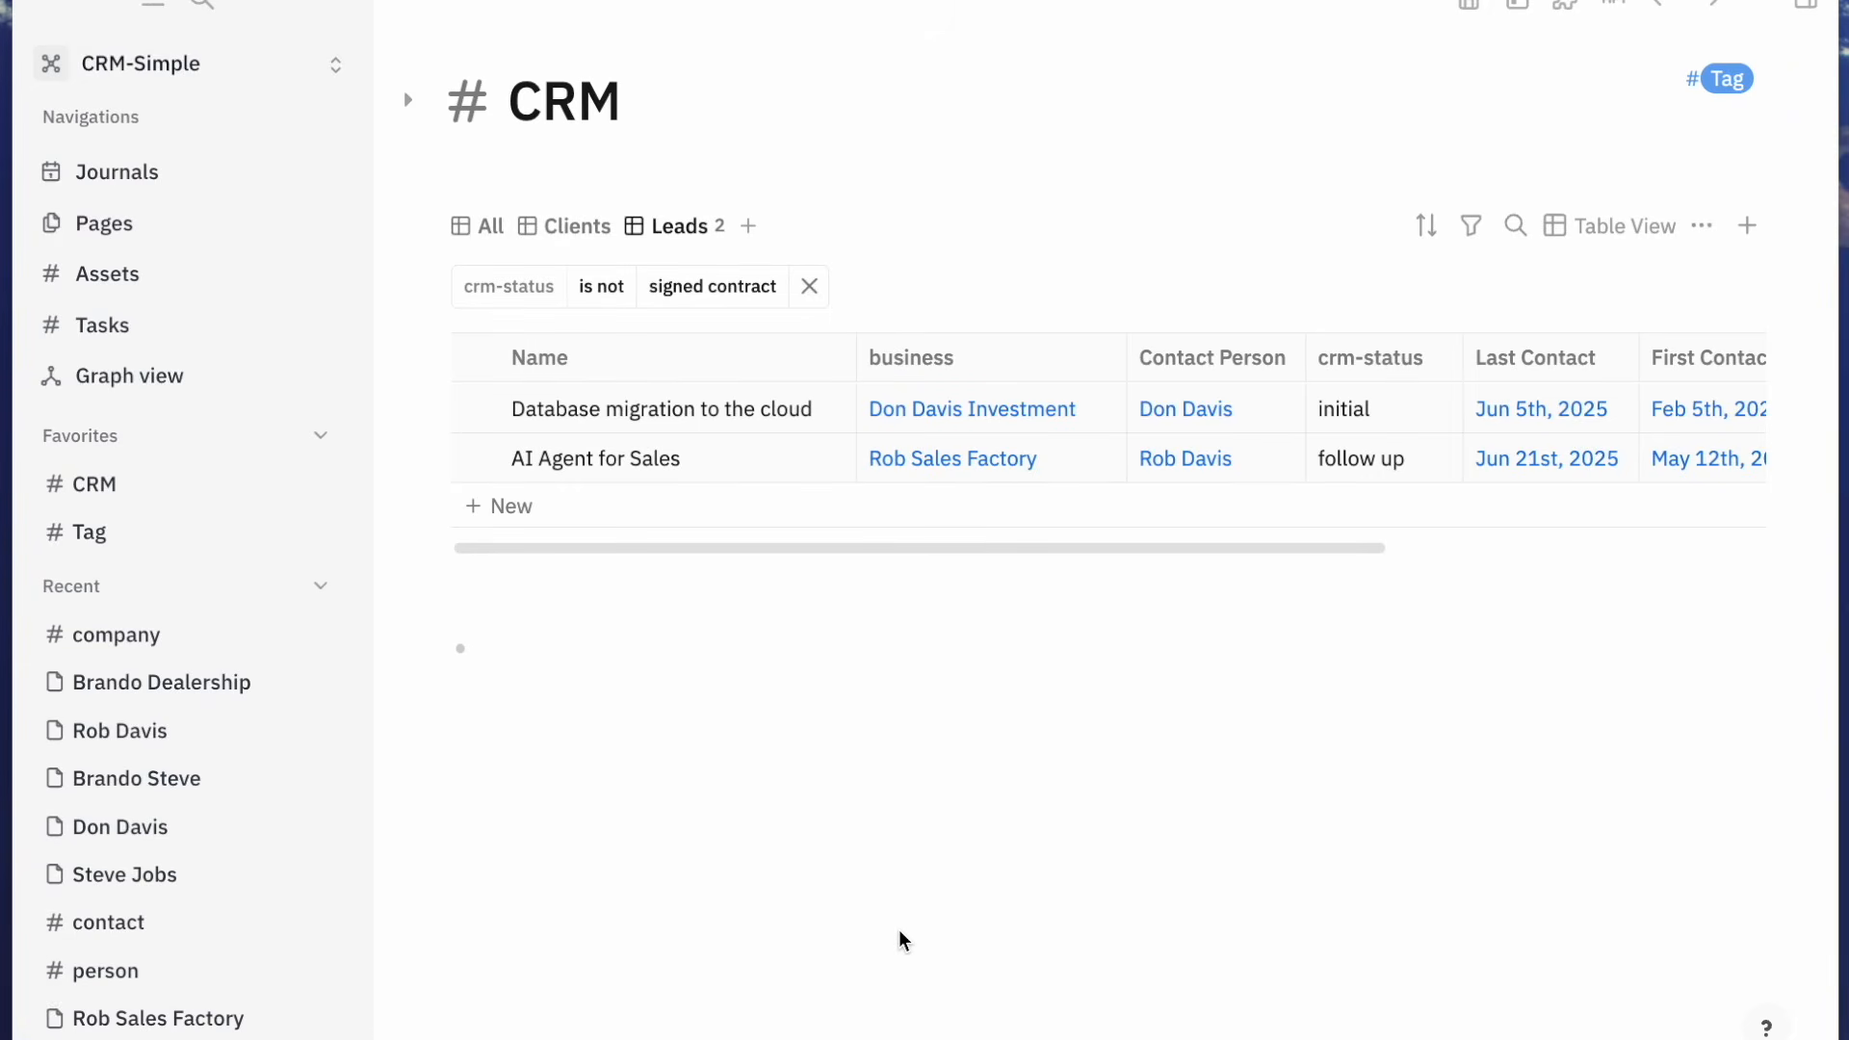
{"action": "key", "text": "super+k"}
{"action": "type", "text": "CRAM"}
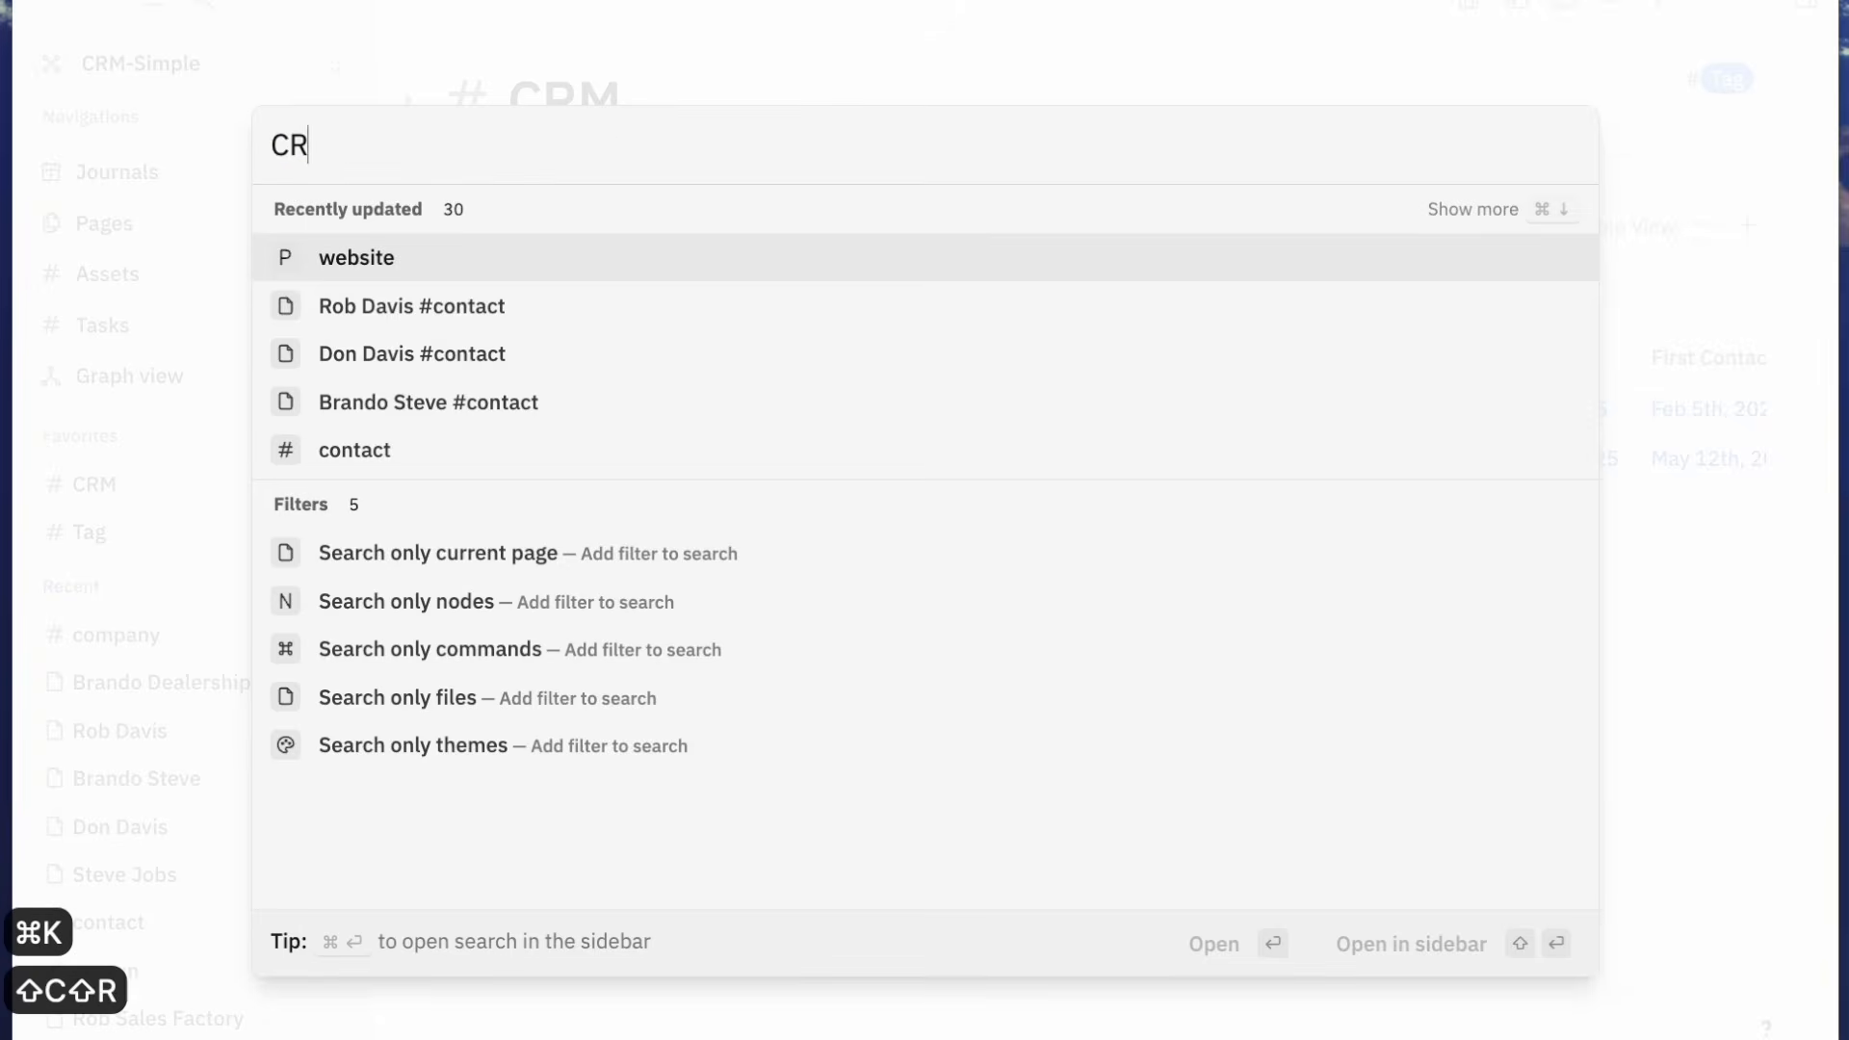
{"action": "key", "text": "BackSpace"}
{"action": "key", "text": "BackSpace"}
{"action": "key", "text": "BackSpace"}
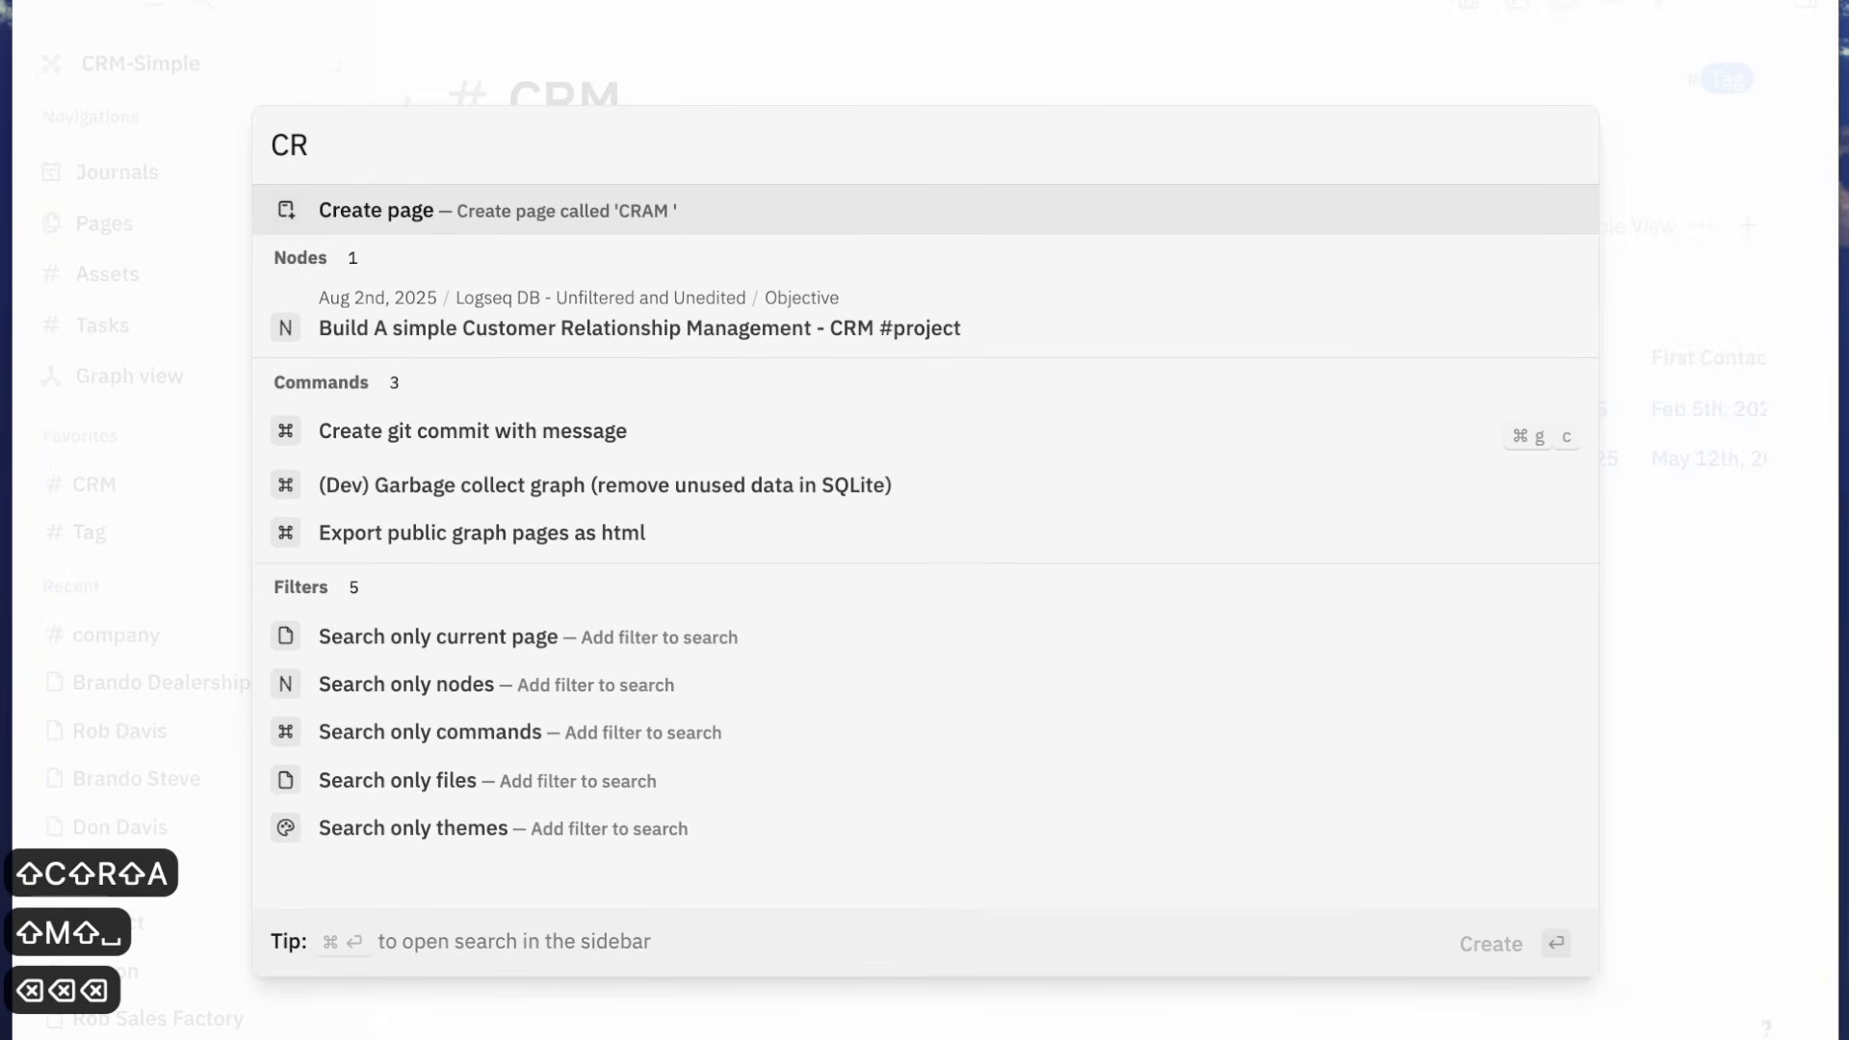
{"action": "type", "text": "M Das"}
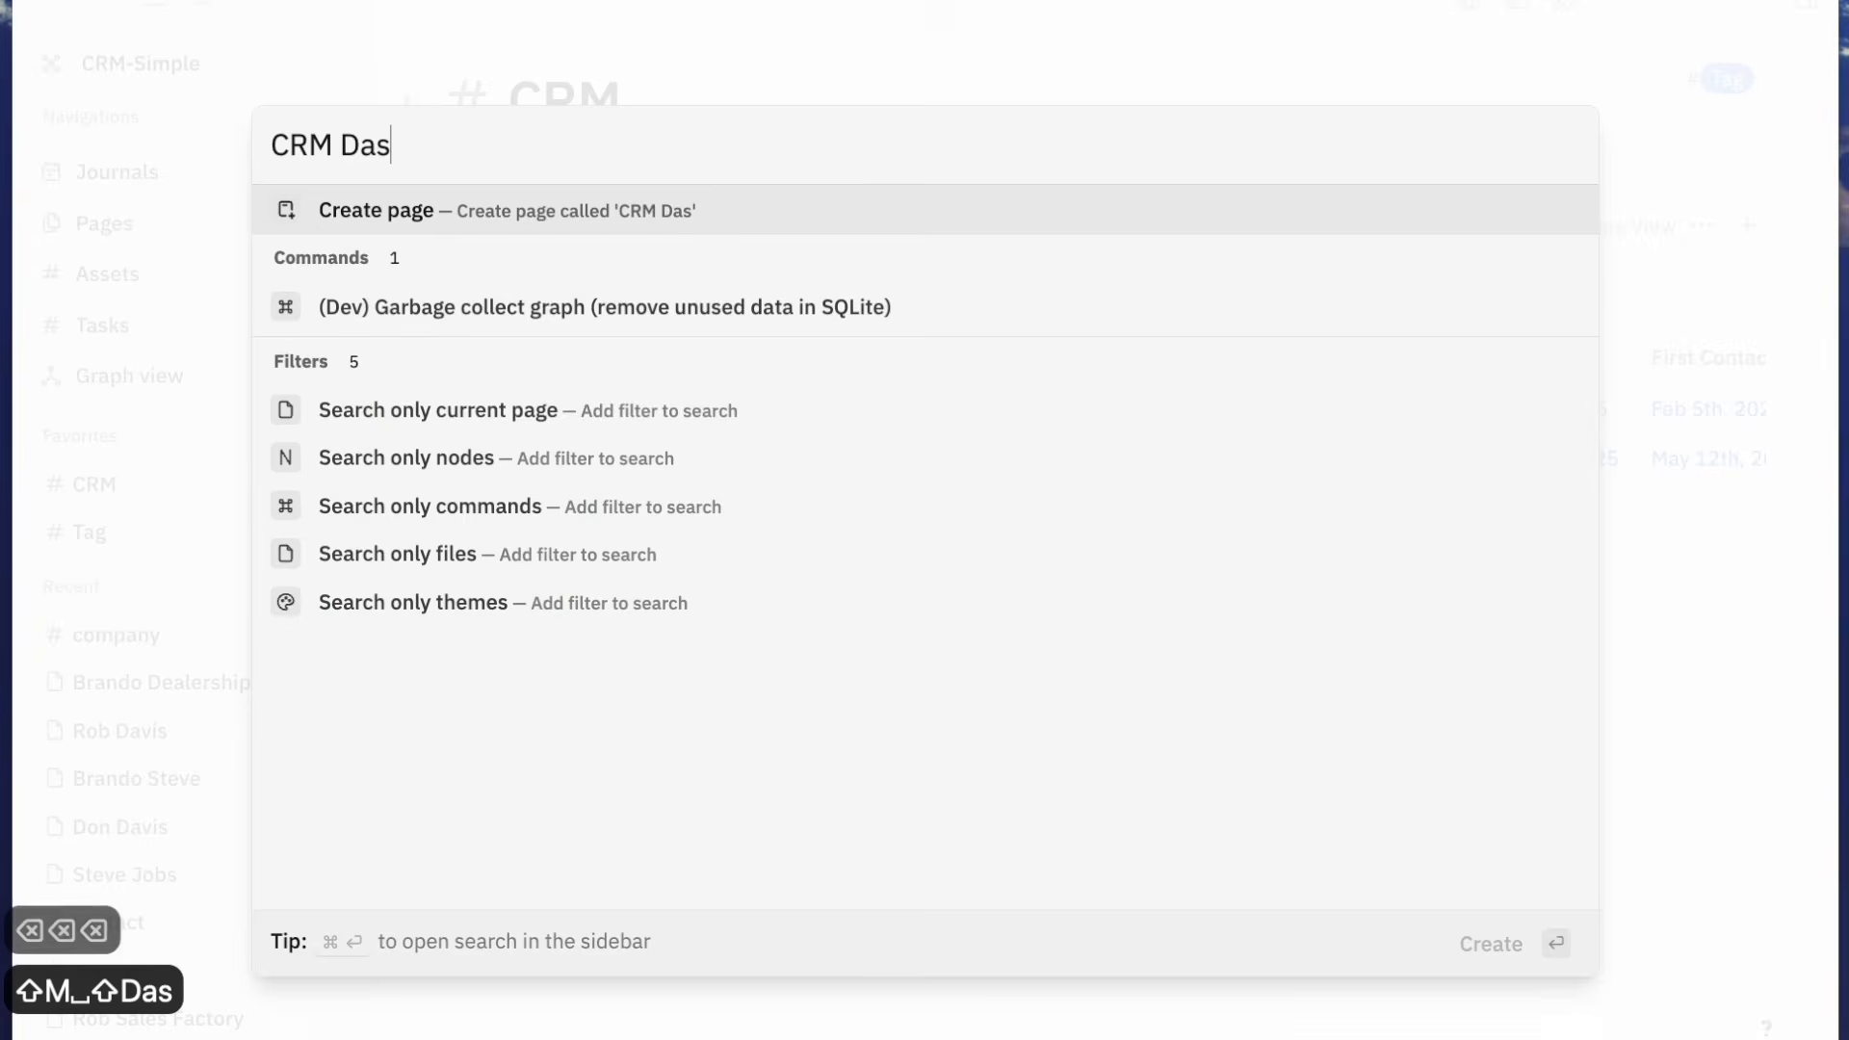
{"action": "type", "text": "hboard"}
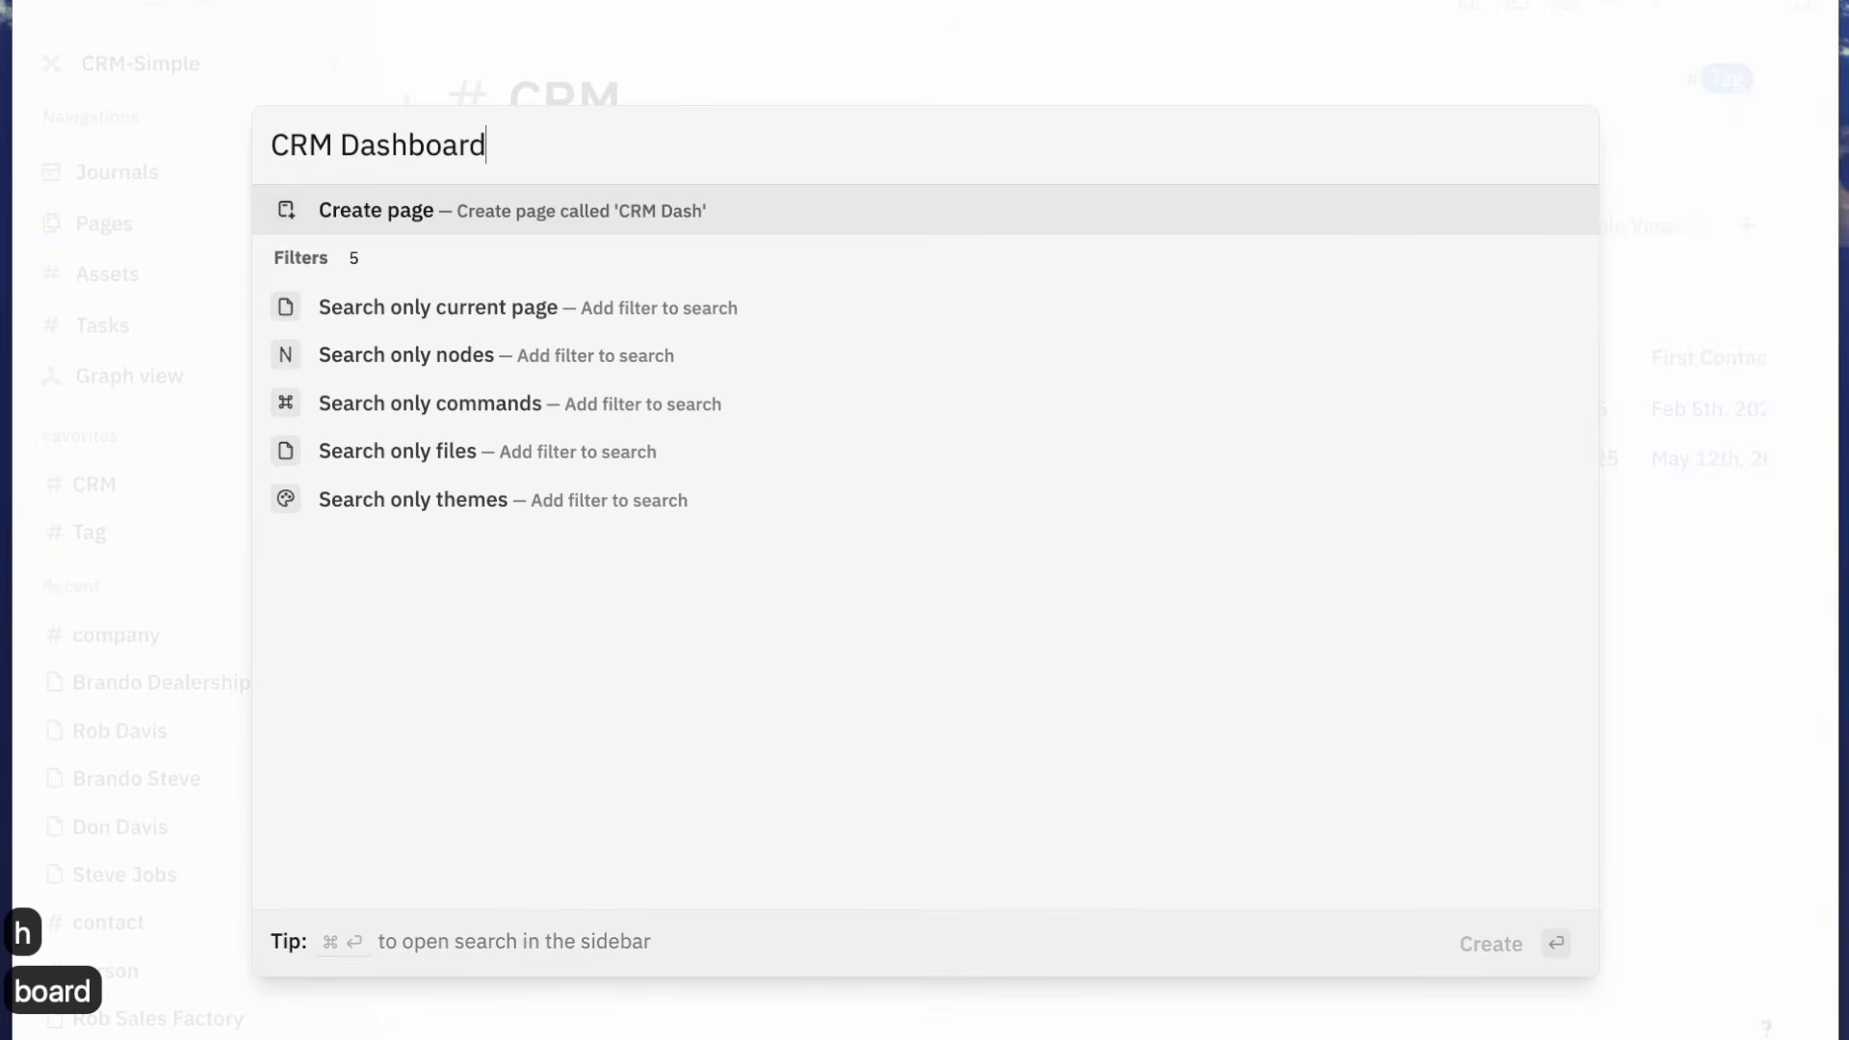
{"action": "key", "text": "Return"}
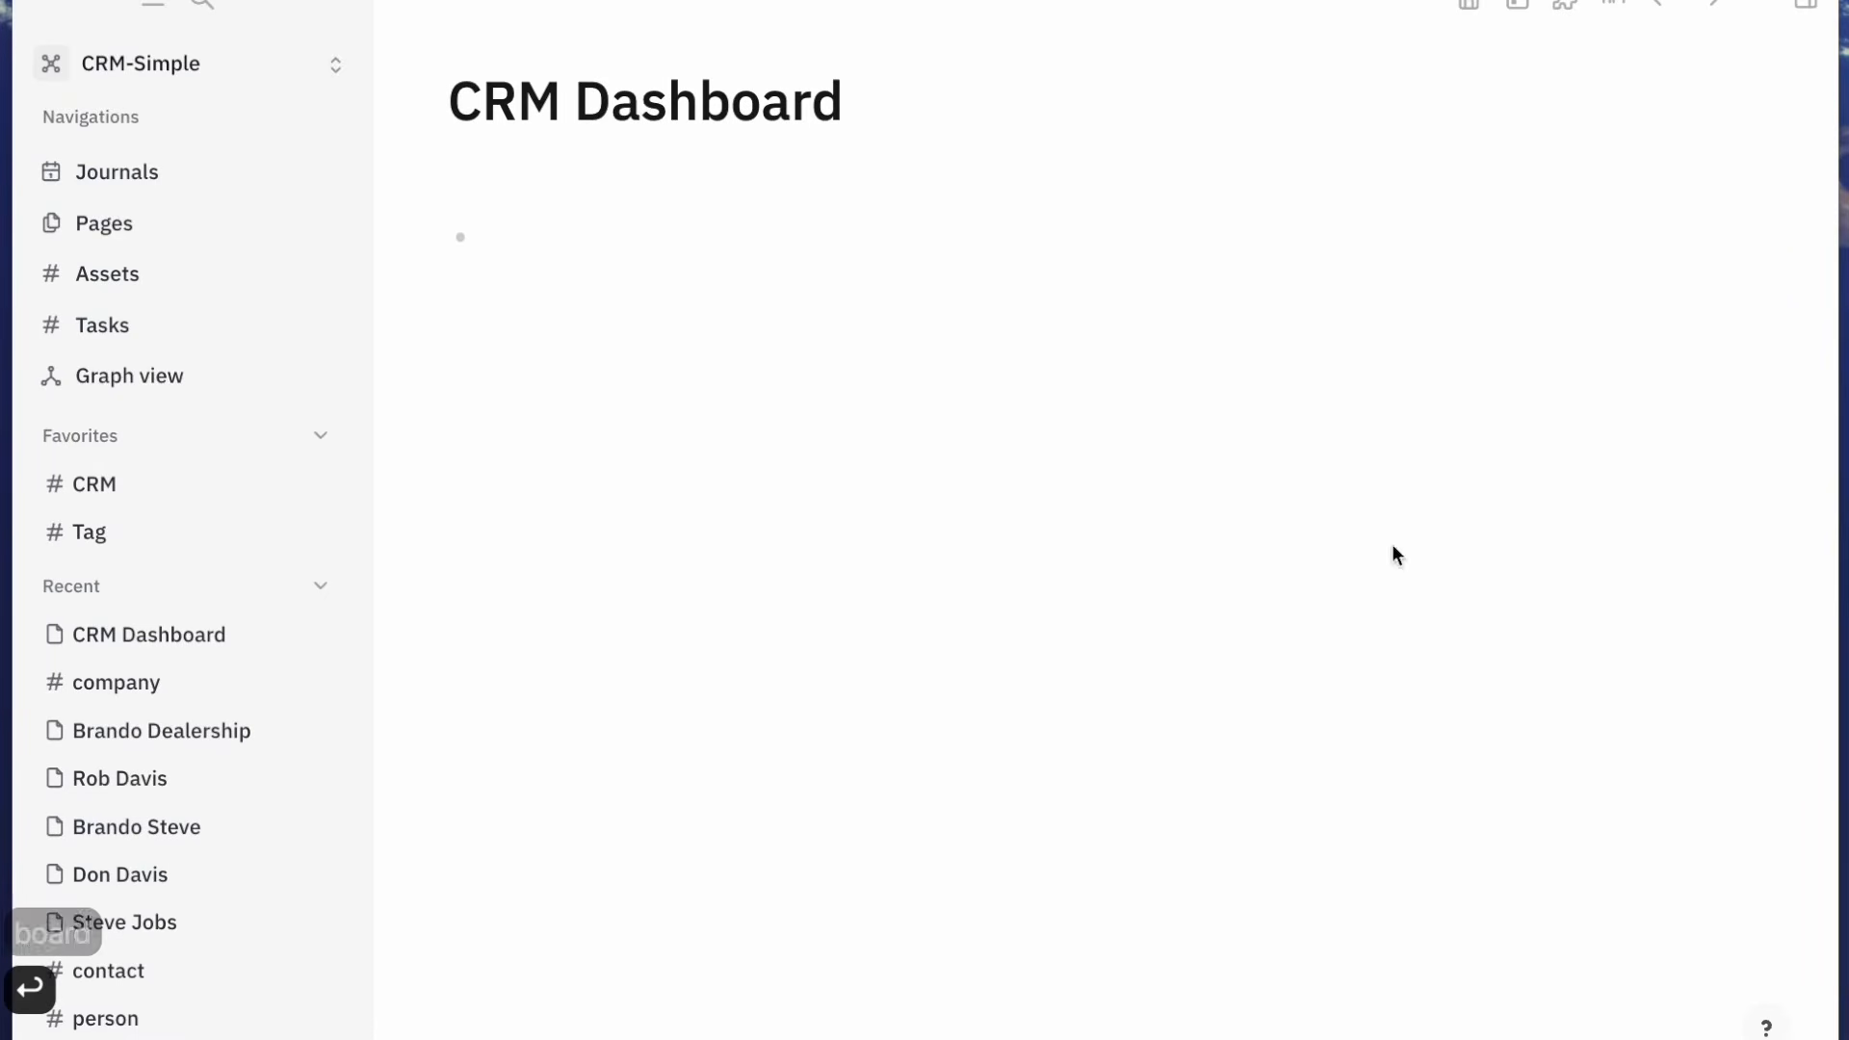
Pin the CRM Dashboard page to Favorites and place the caret in its first empty bullet
{"action": "right_click", "coordinate": [584, 118]}
{"action": "left_click", "coordinate": [568, 156]}
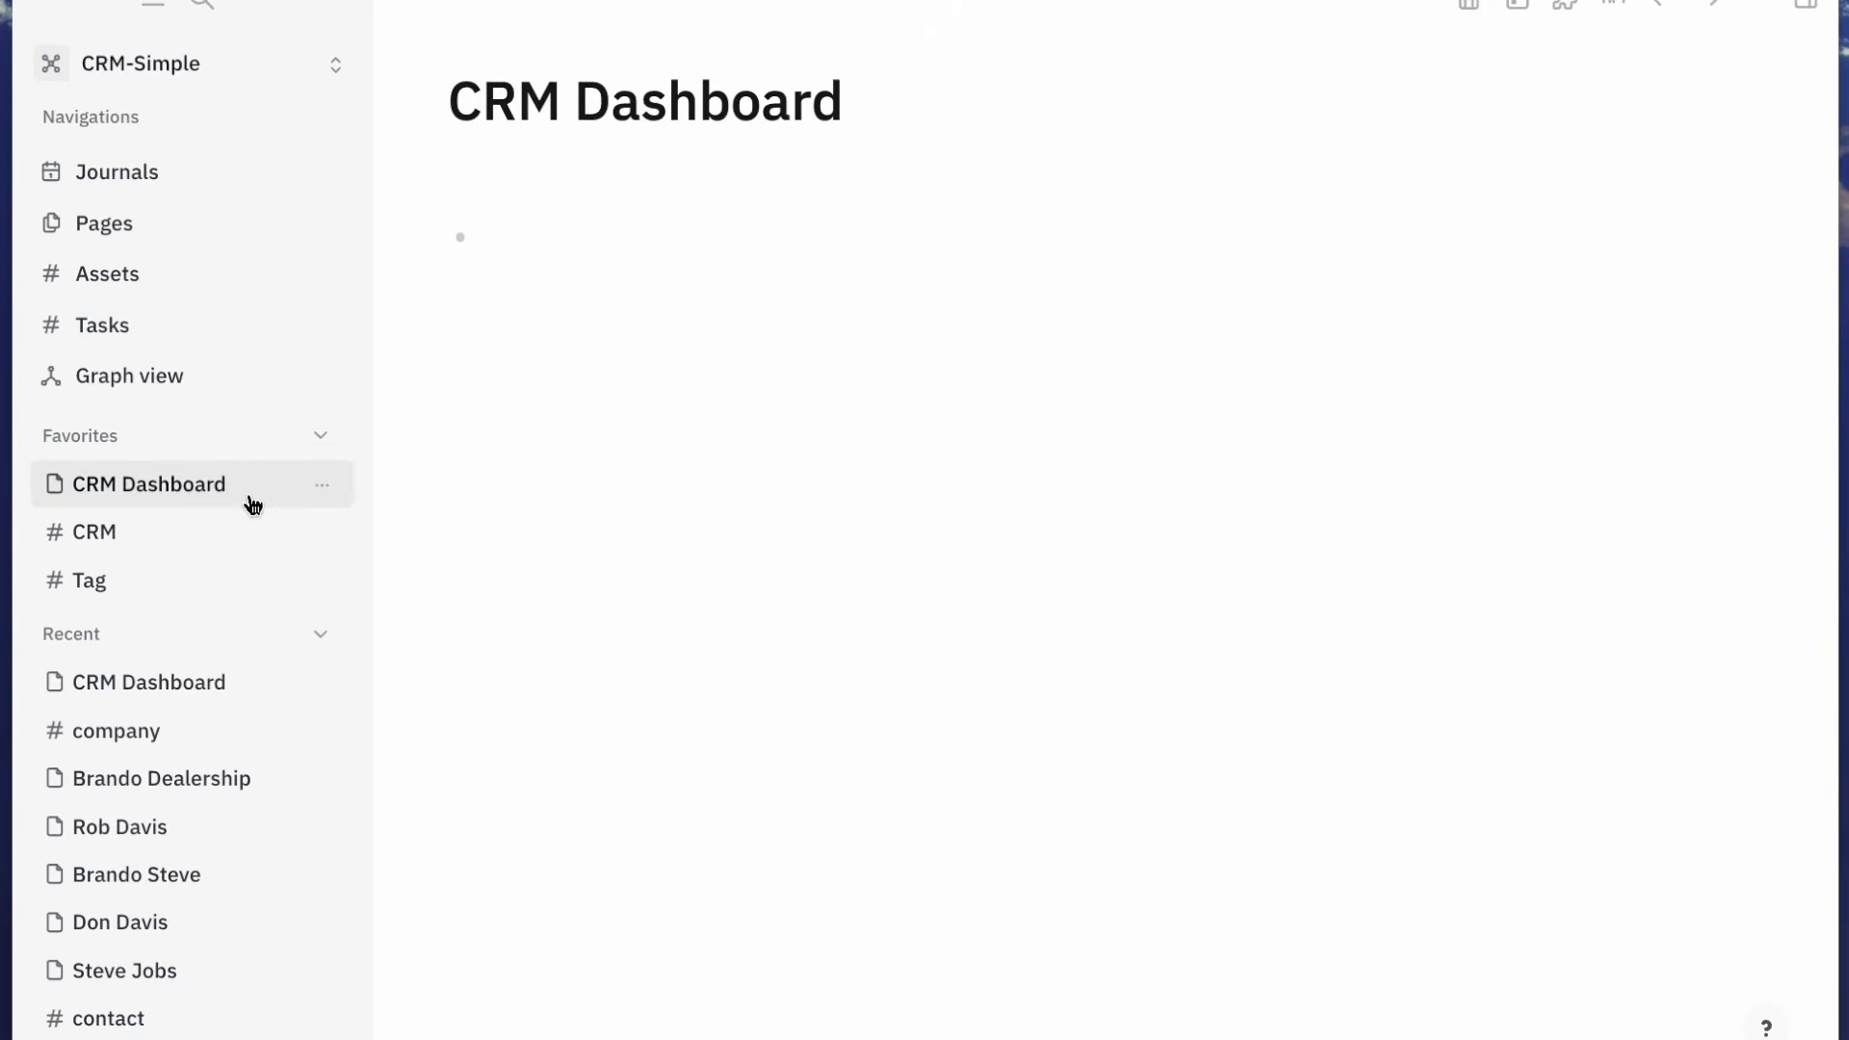
{"action": "left_click", "coordinate": [653, 265]}
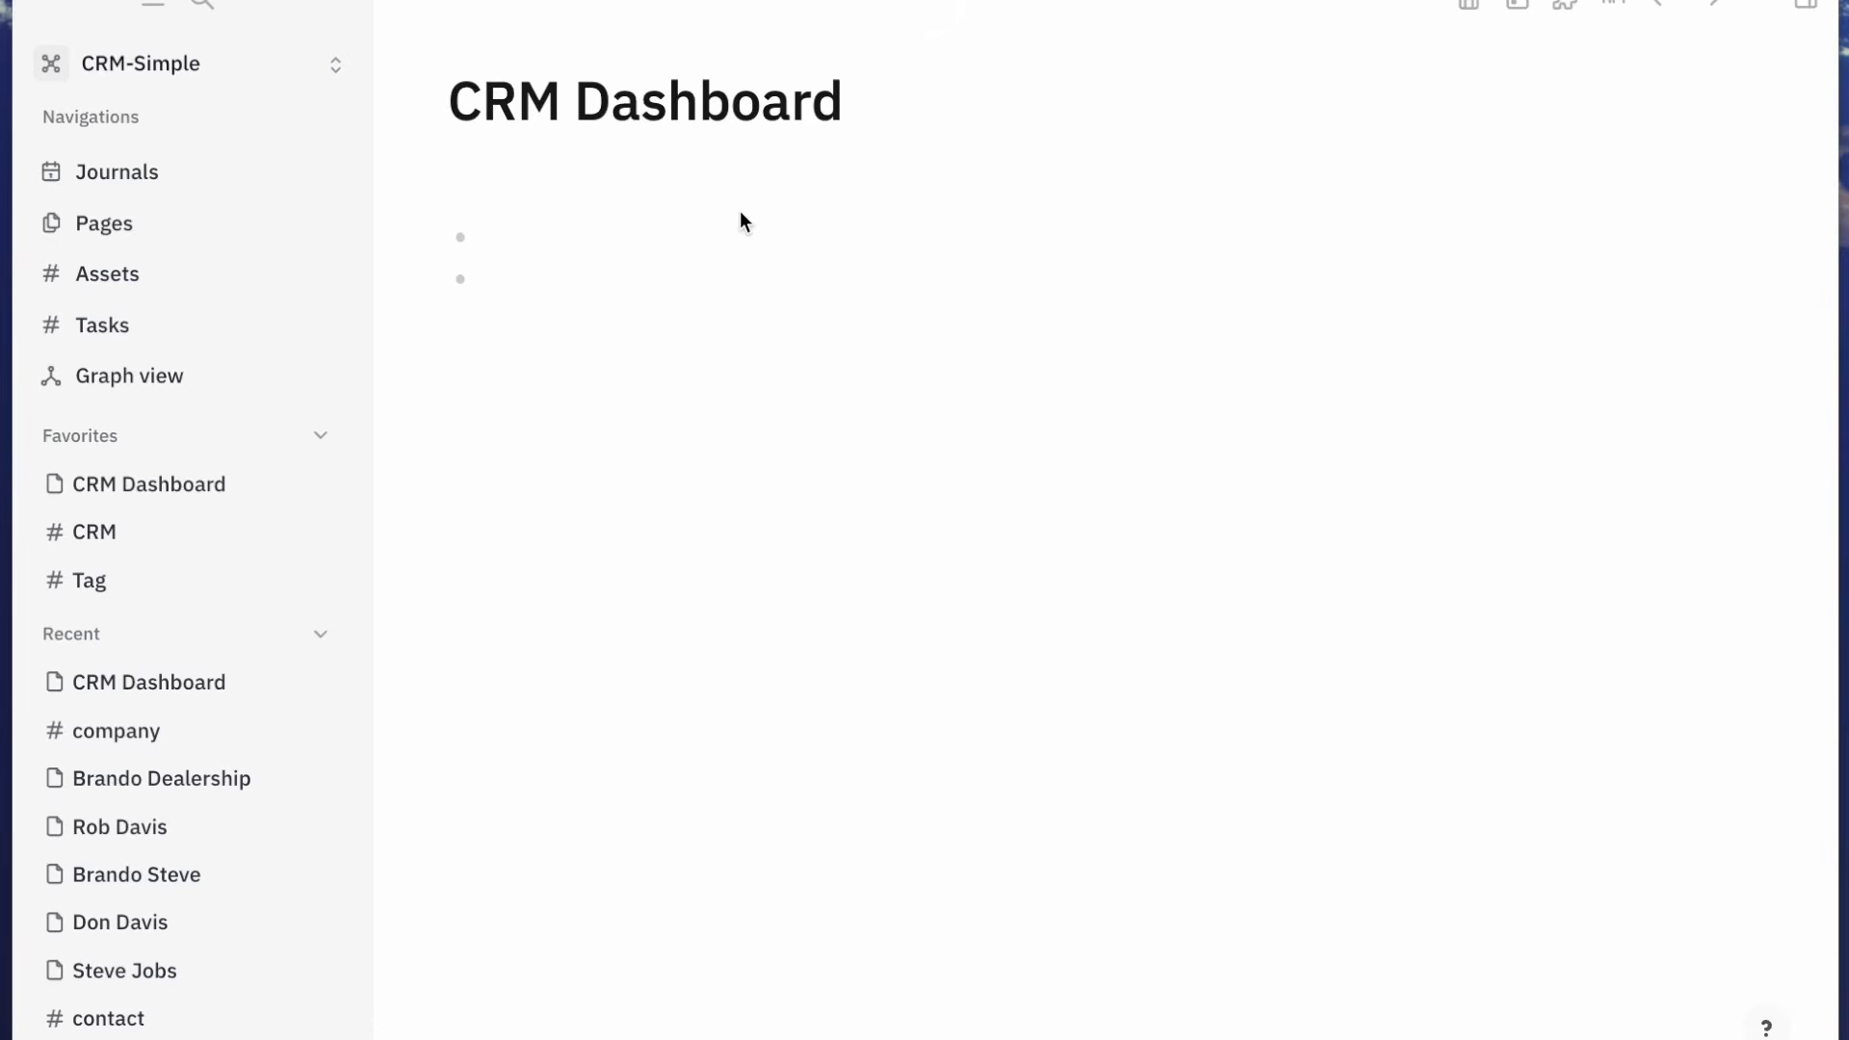
{"action": "left_click", "coordinate": [561, 229]}
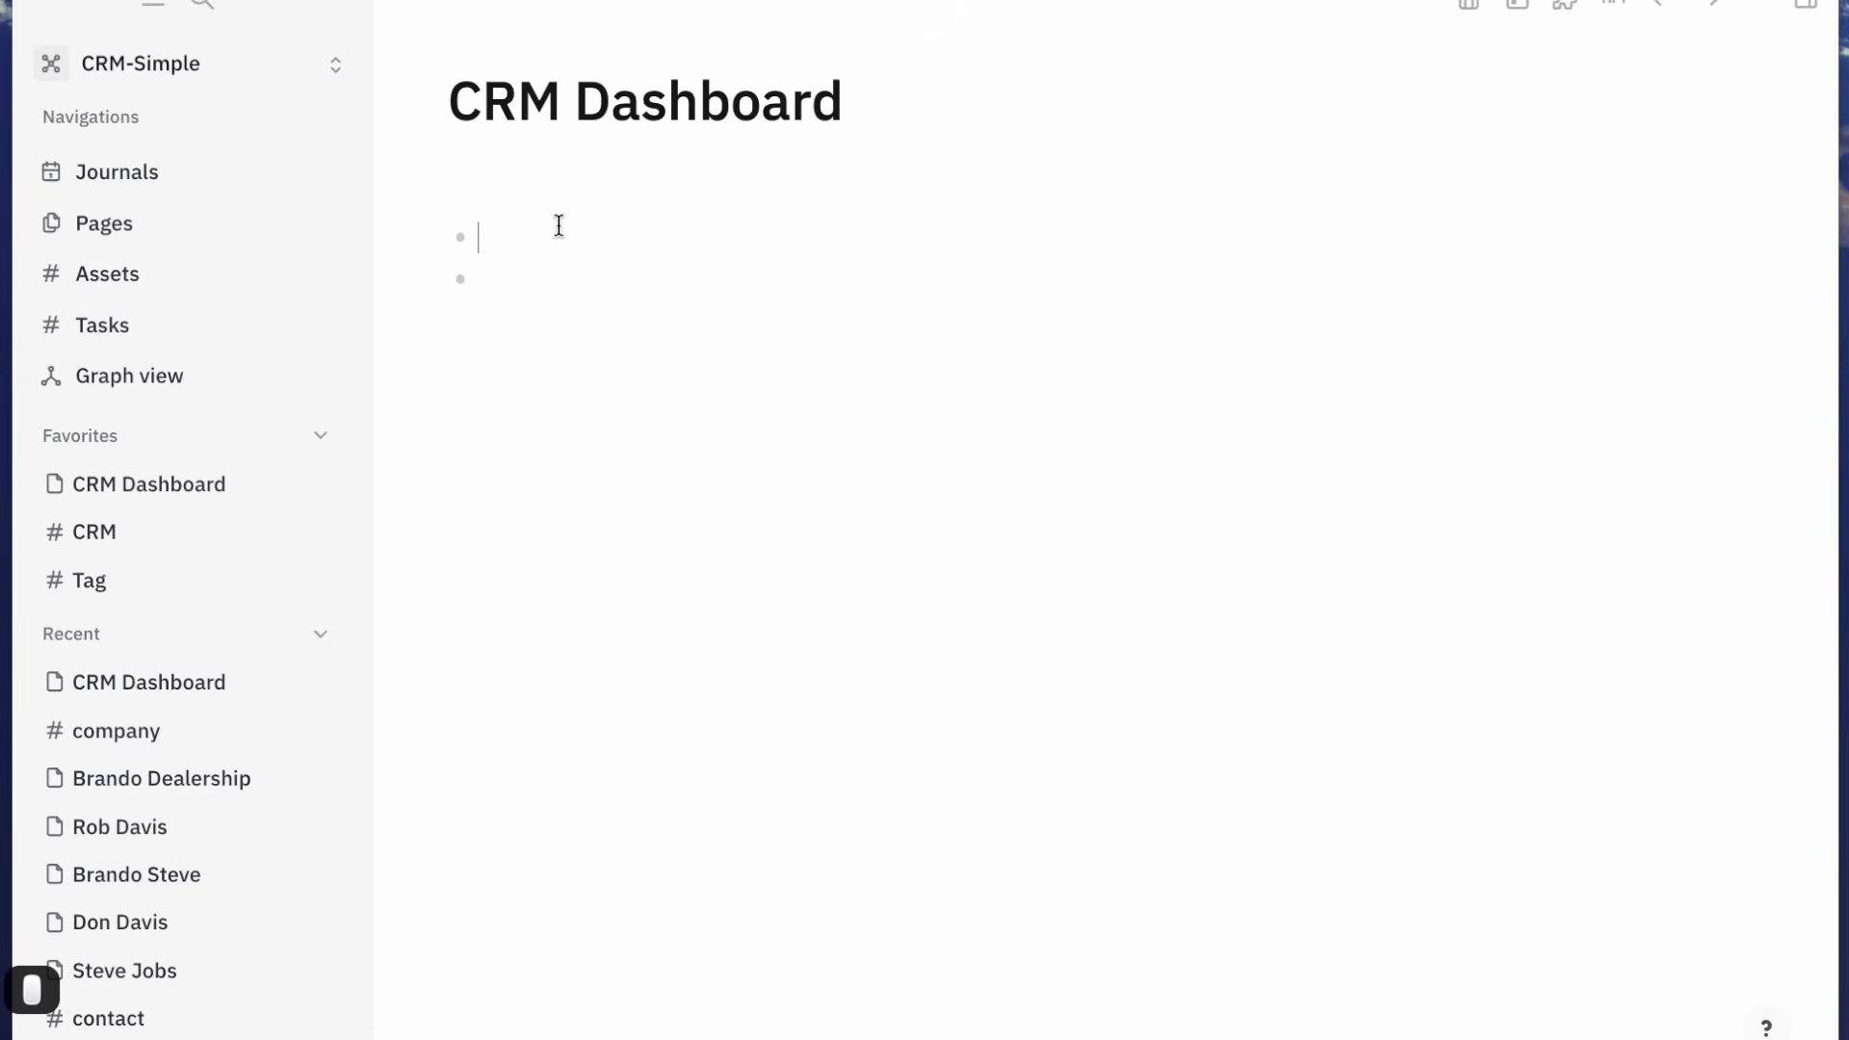
Insert a /query block and filter it to items tagged CRM
{"action": "type", "text": "/quer"}
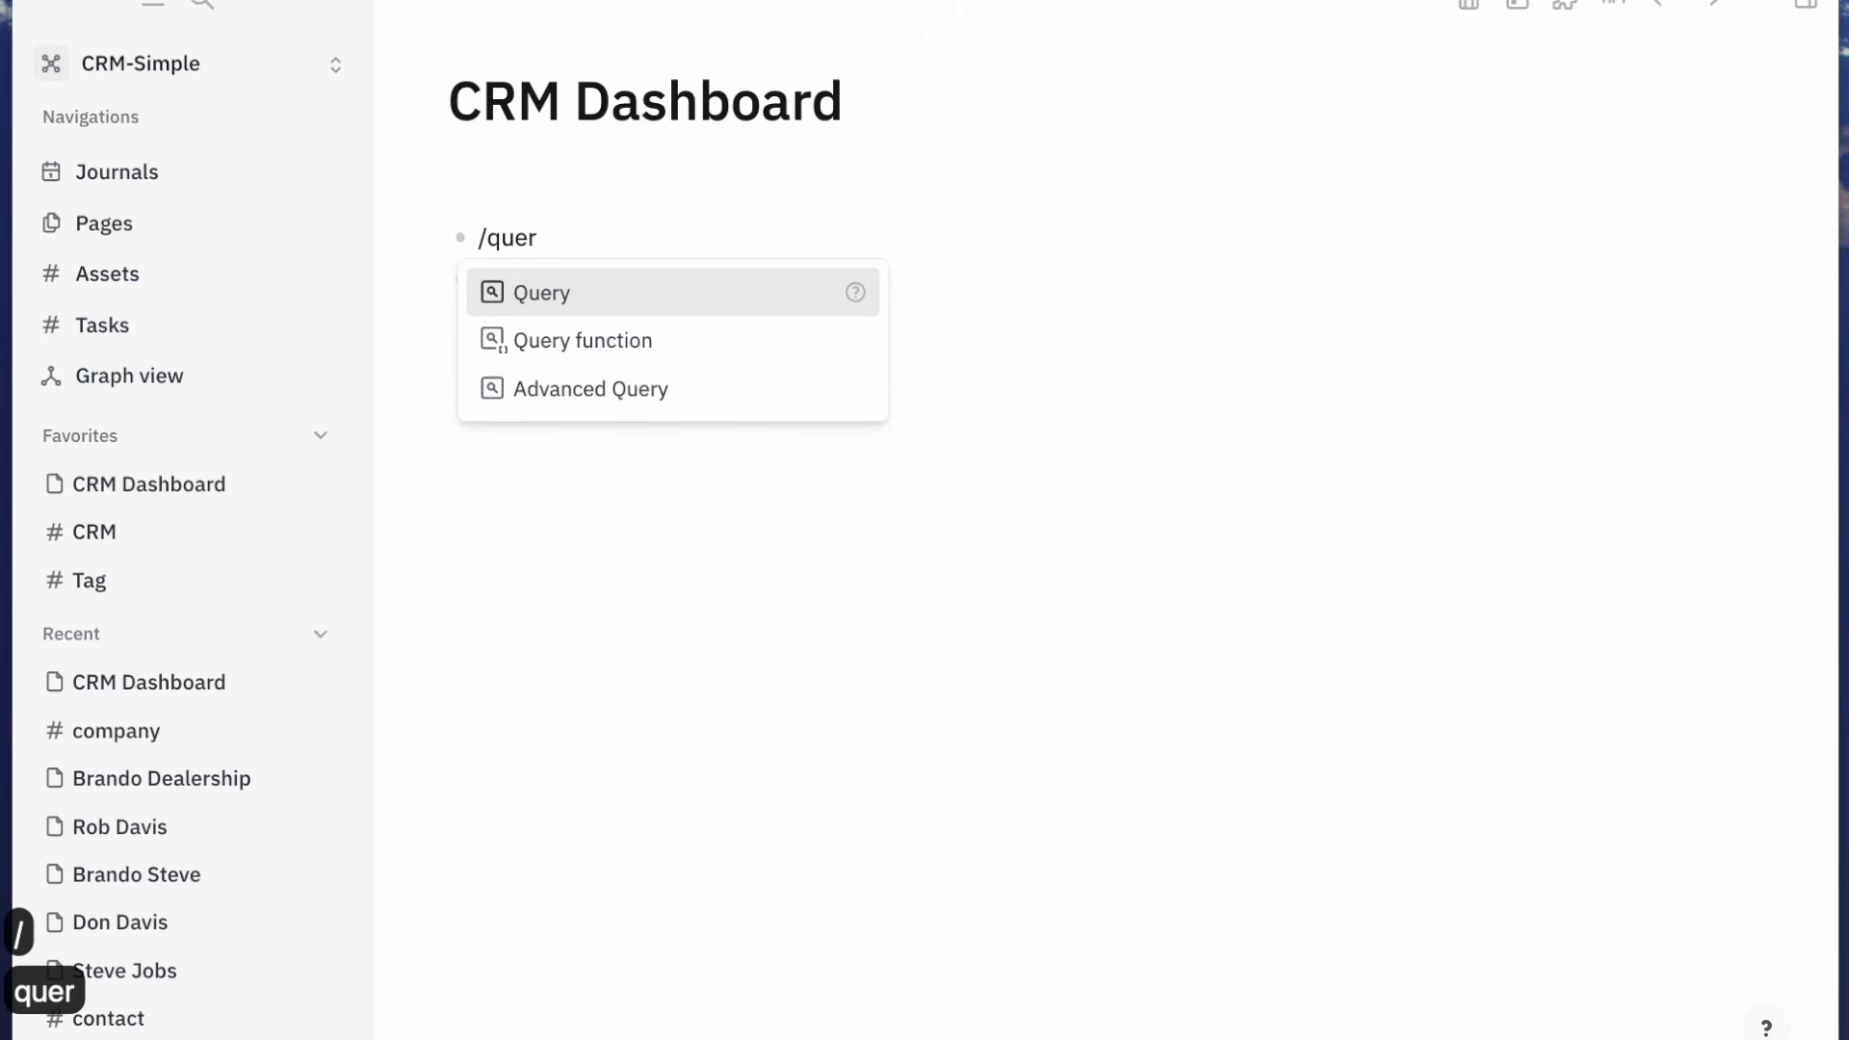
{"action": "key", "text": "Return"}
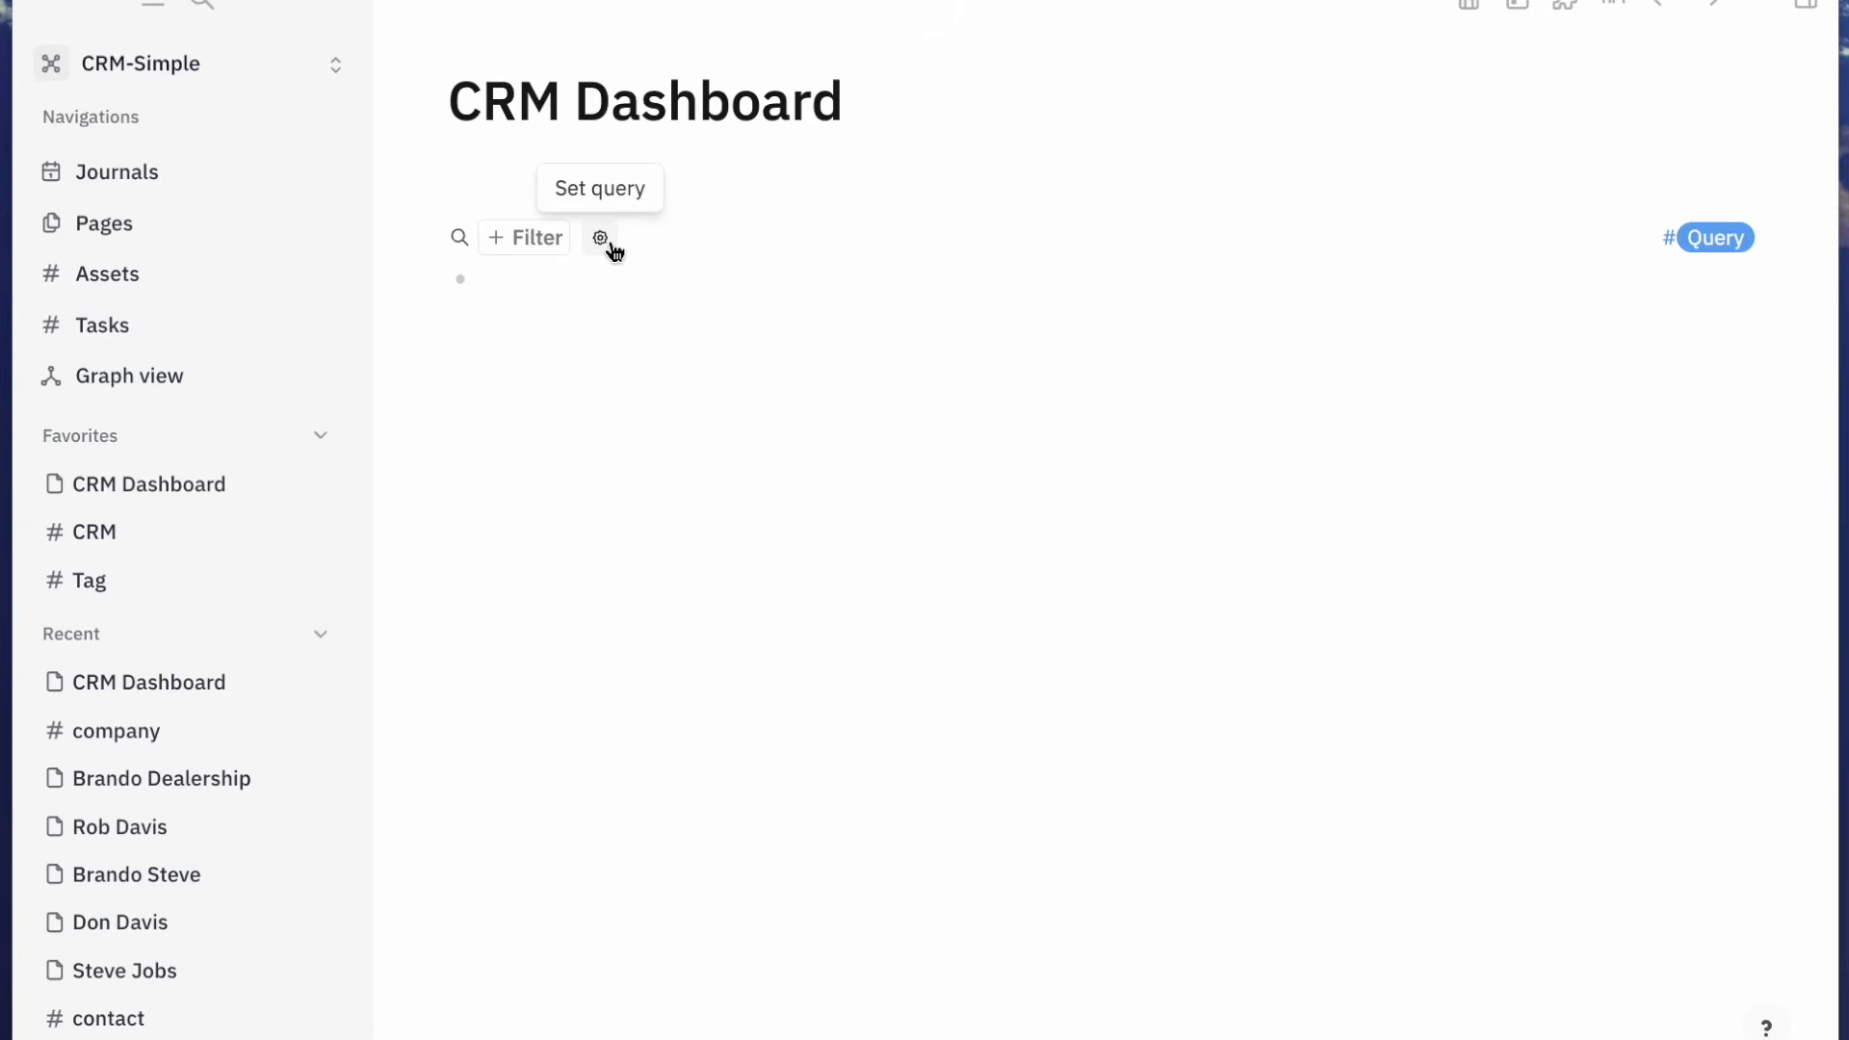
{"action": "left_click", "coordinate": [602, 239]}
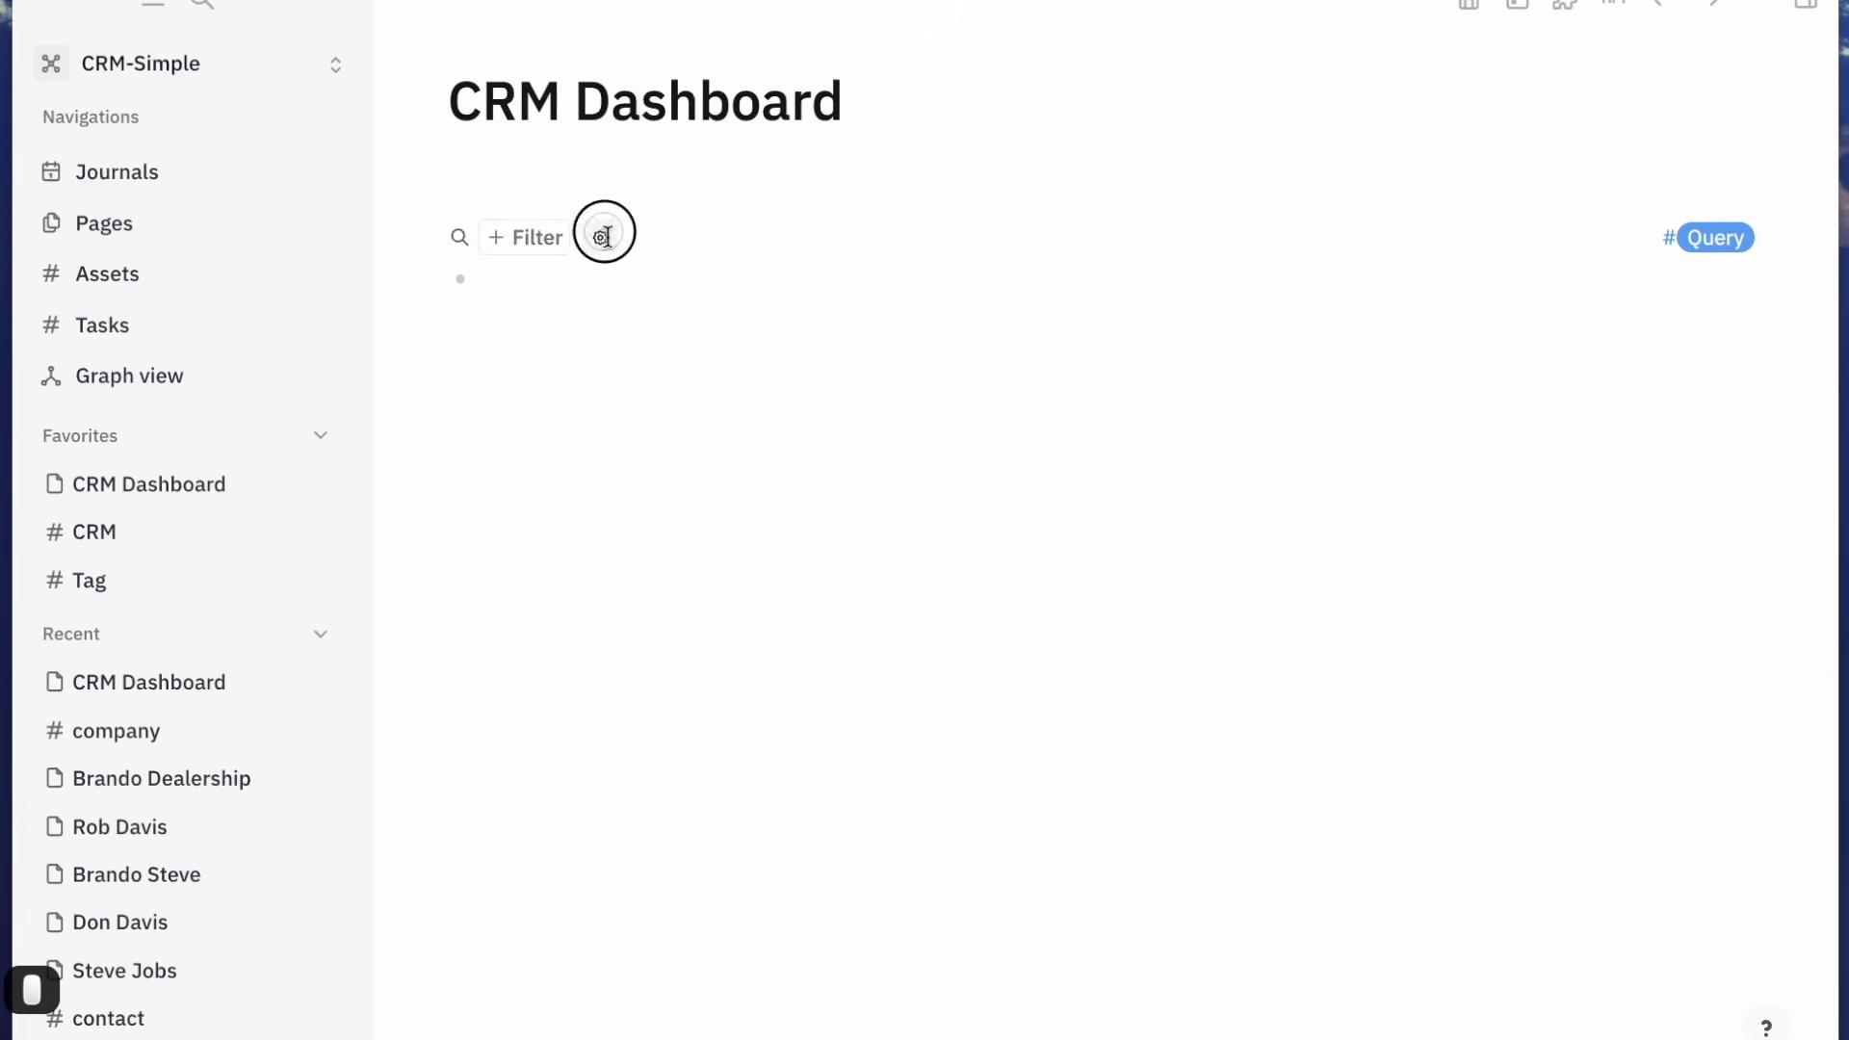
{"action": "left_click", "coordinate": [568, 334]}
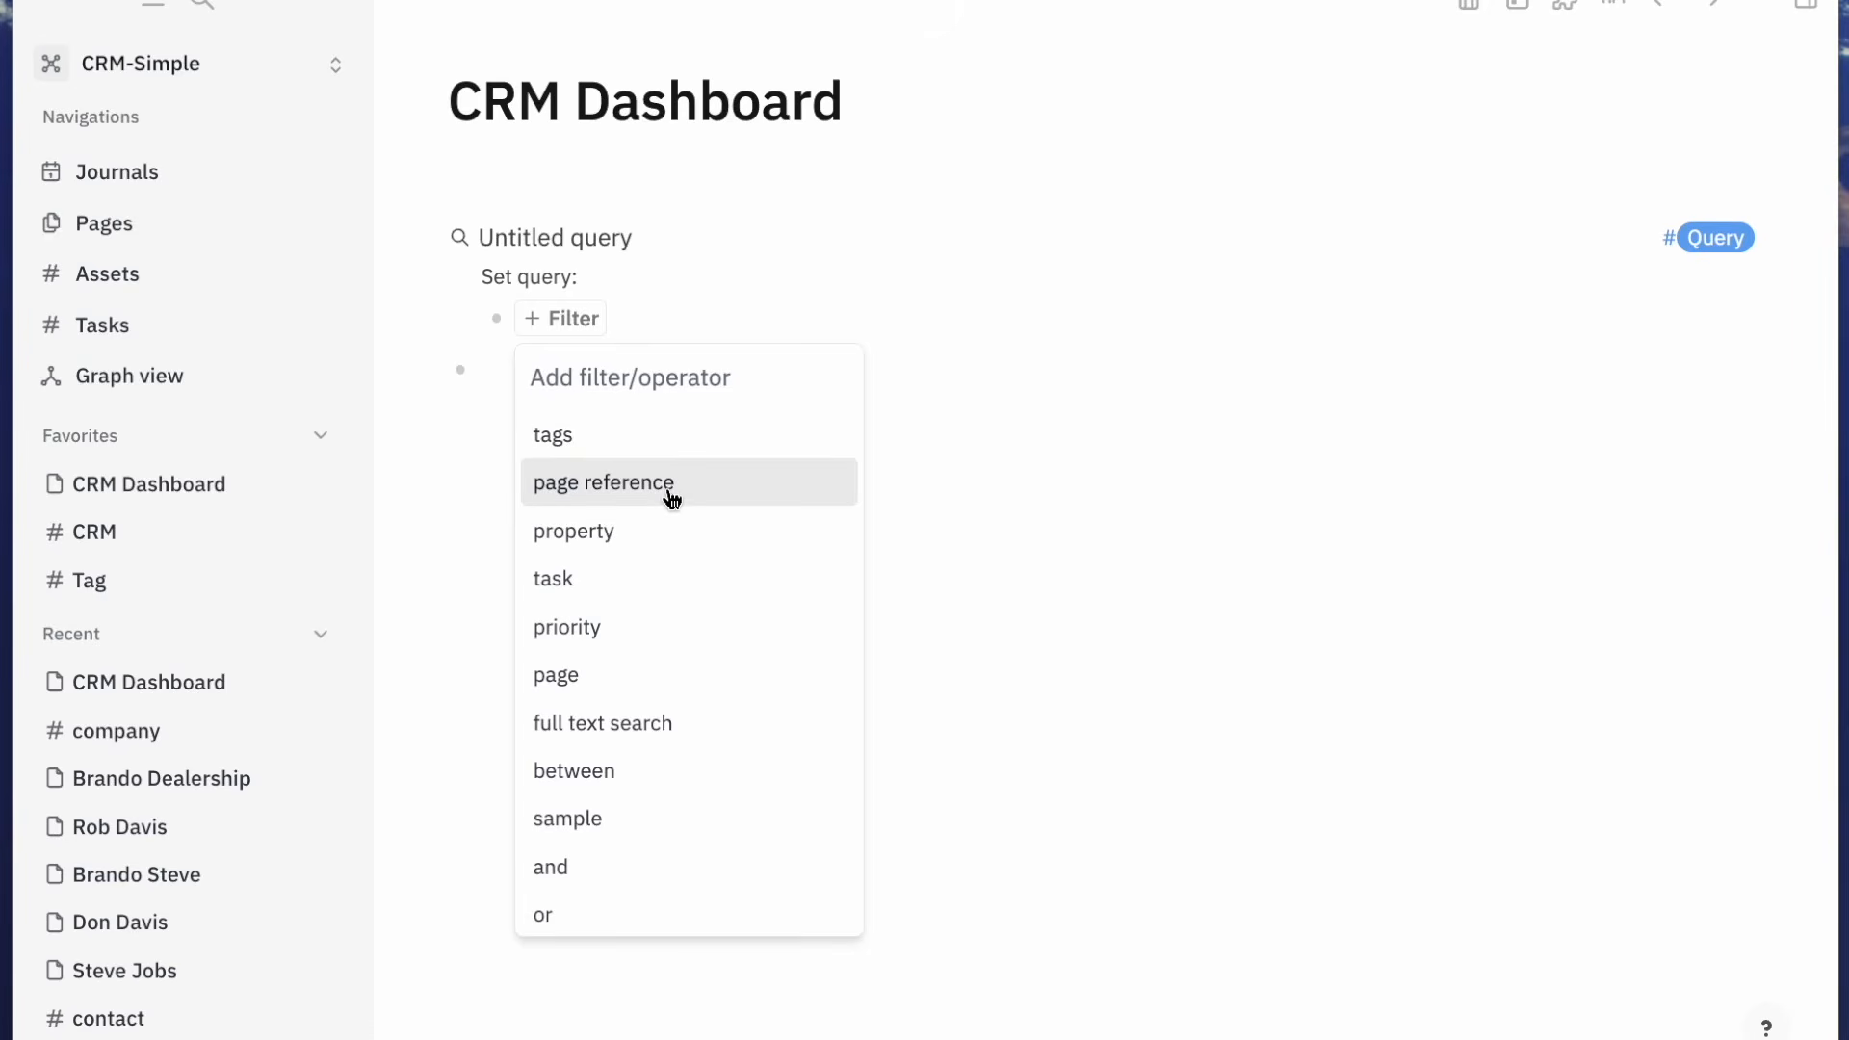
{"action": "left_click", "coordinate": [672, 452]}
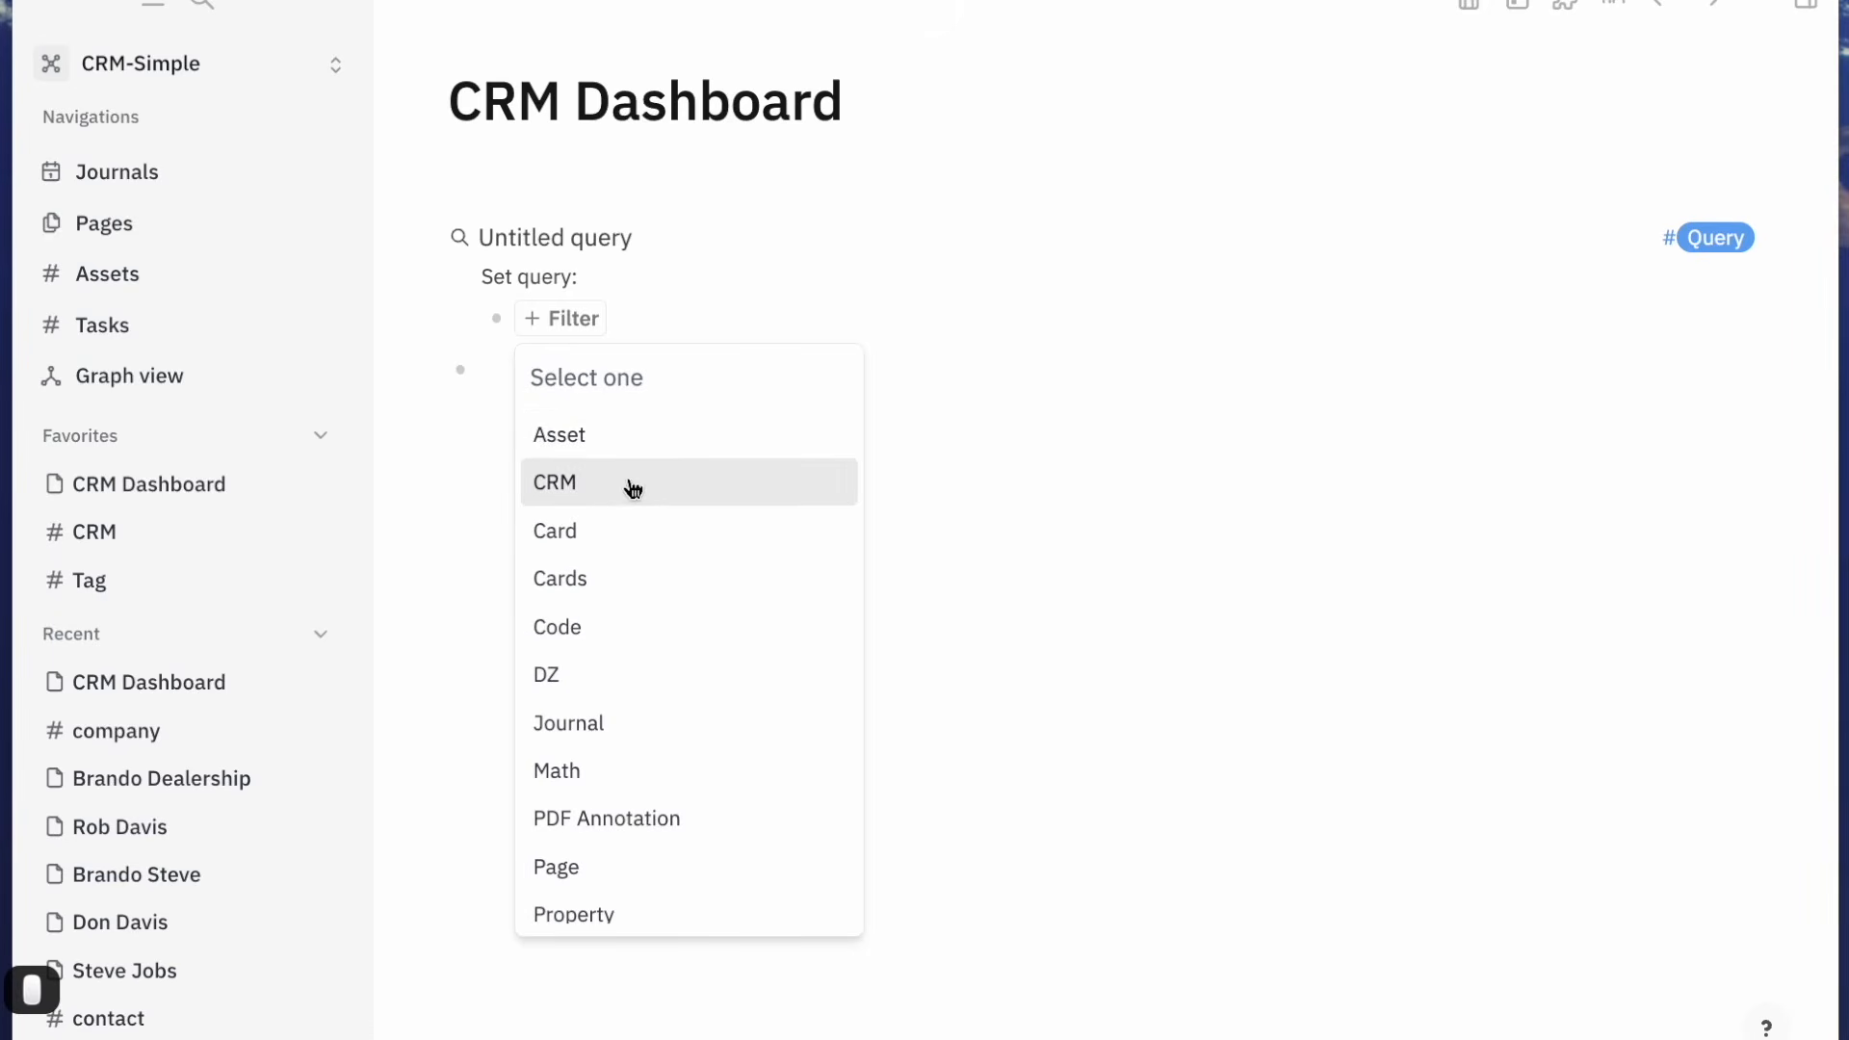
{"action": "left_click", "coordinate": [633, 489]}
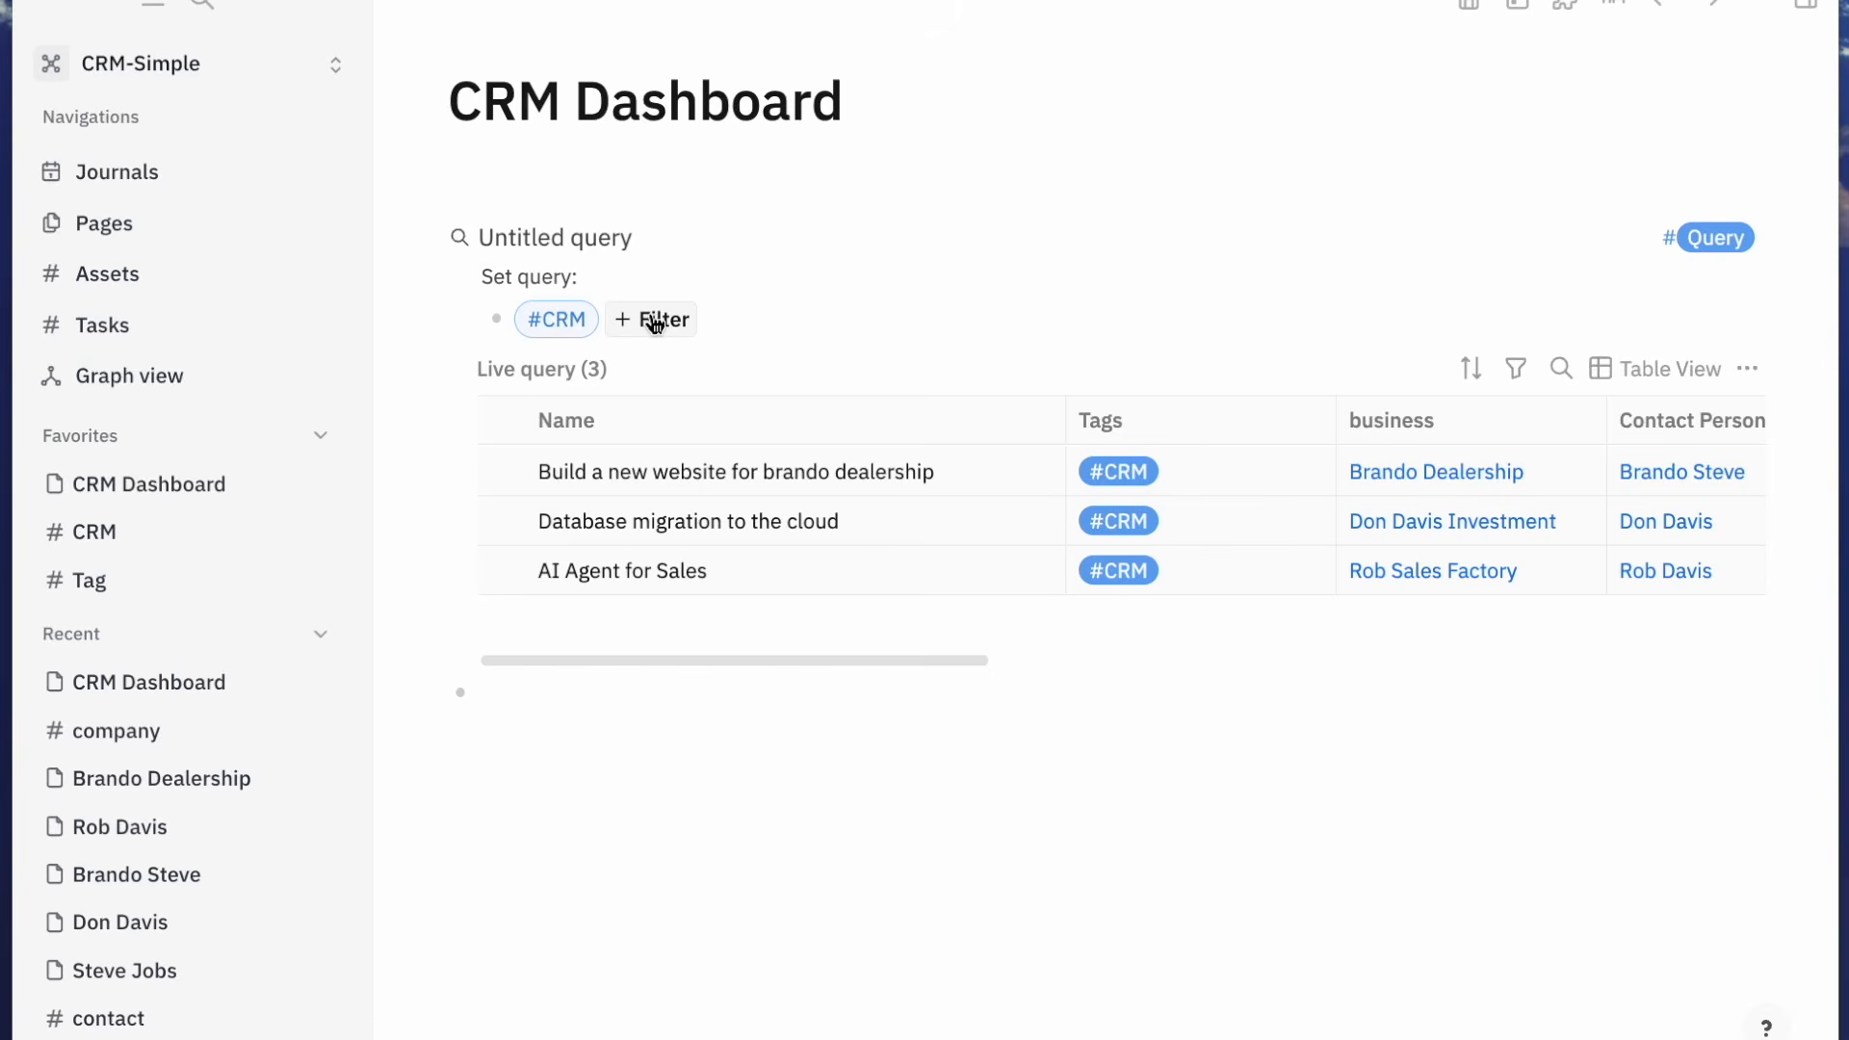
Add a property filter requiring crm-status to be signed contract
{"action": "left_click", "coordinate": [661, 323]}
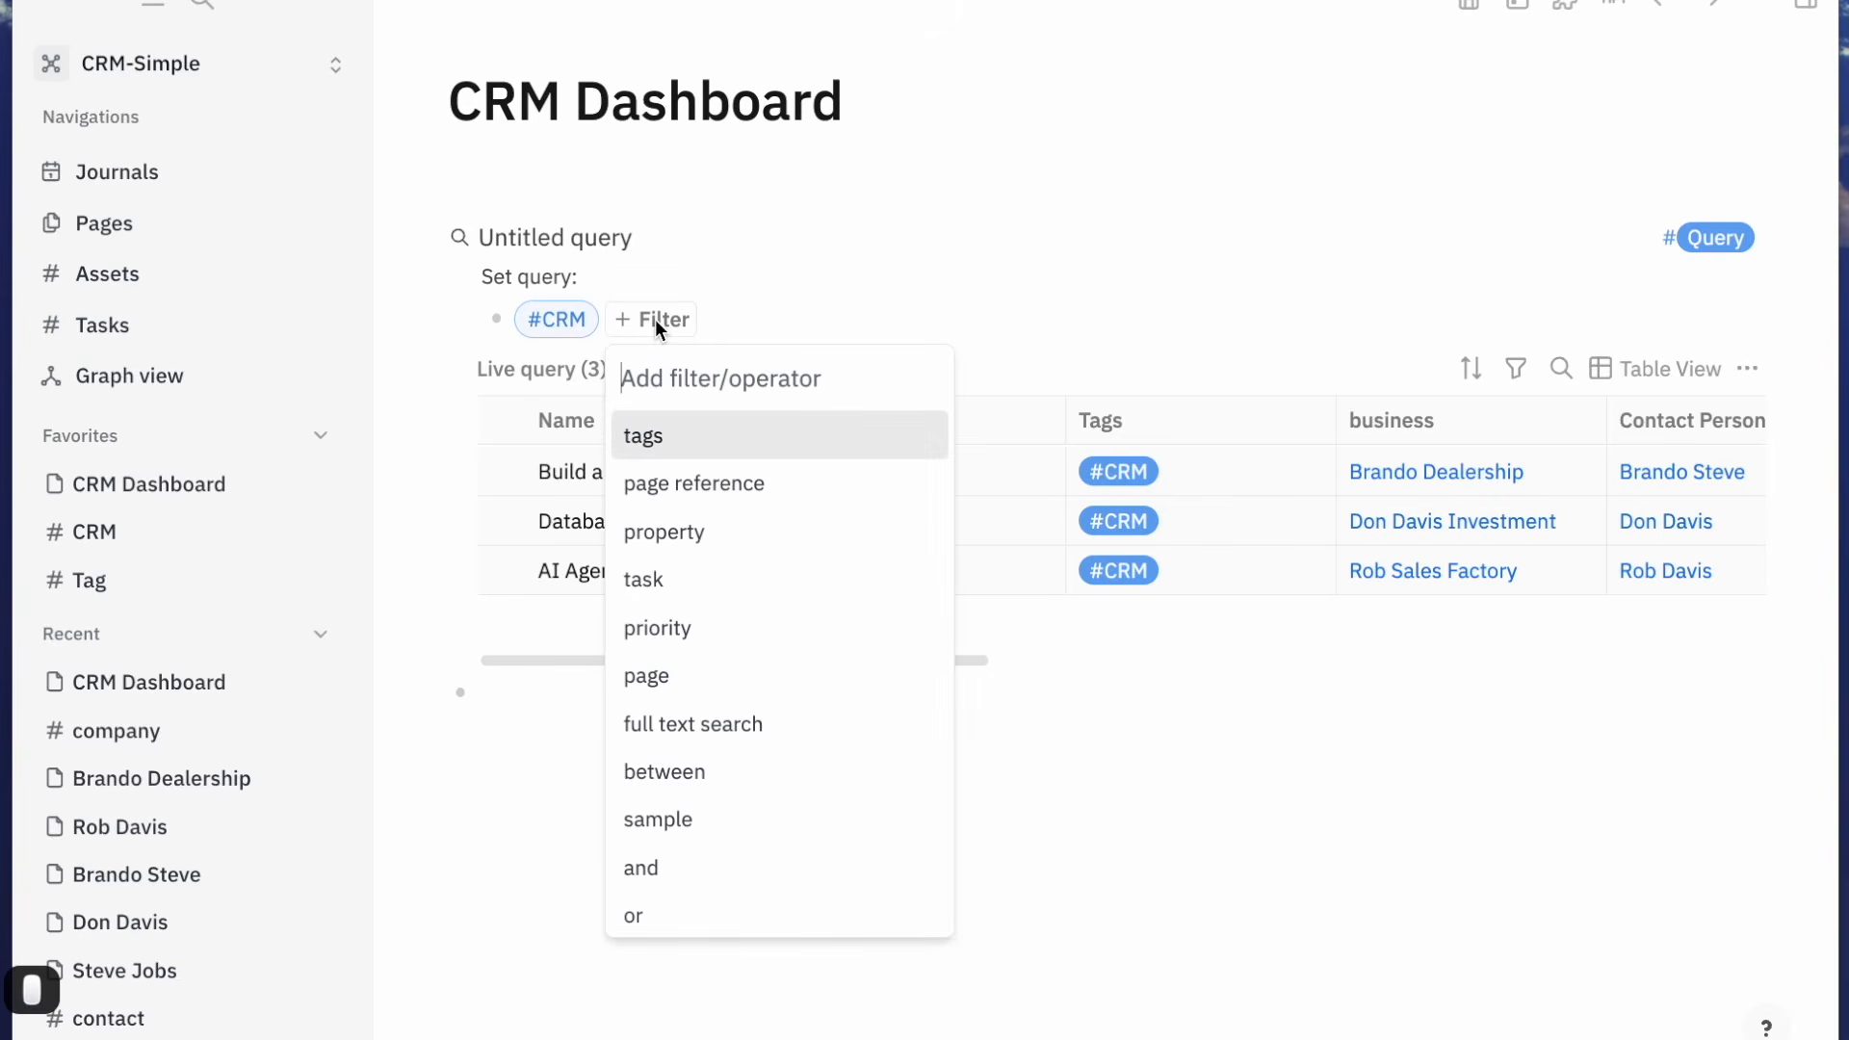
{"action": "left_click", "coordinate": [693, 530]}
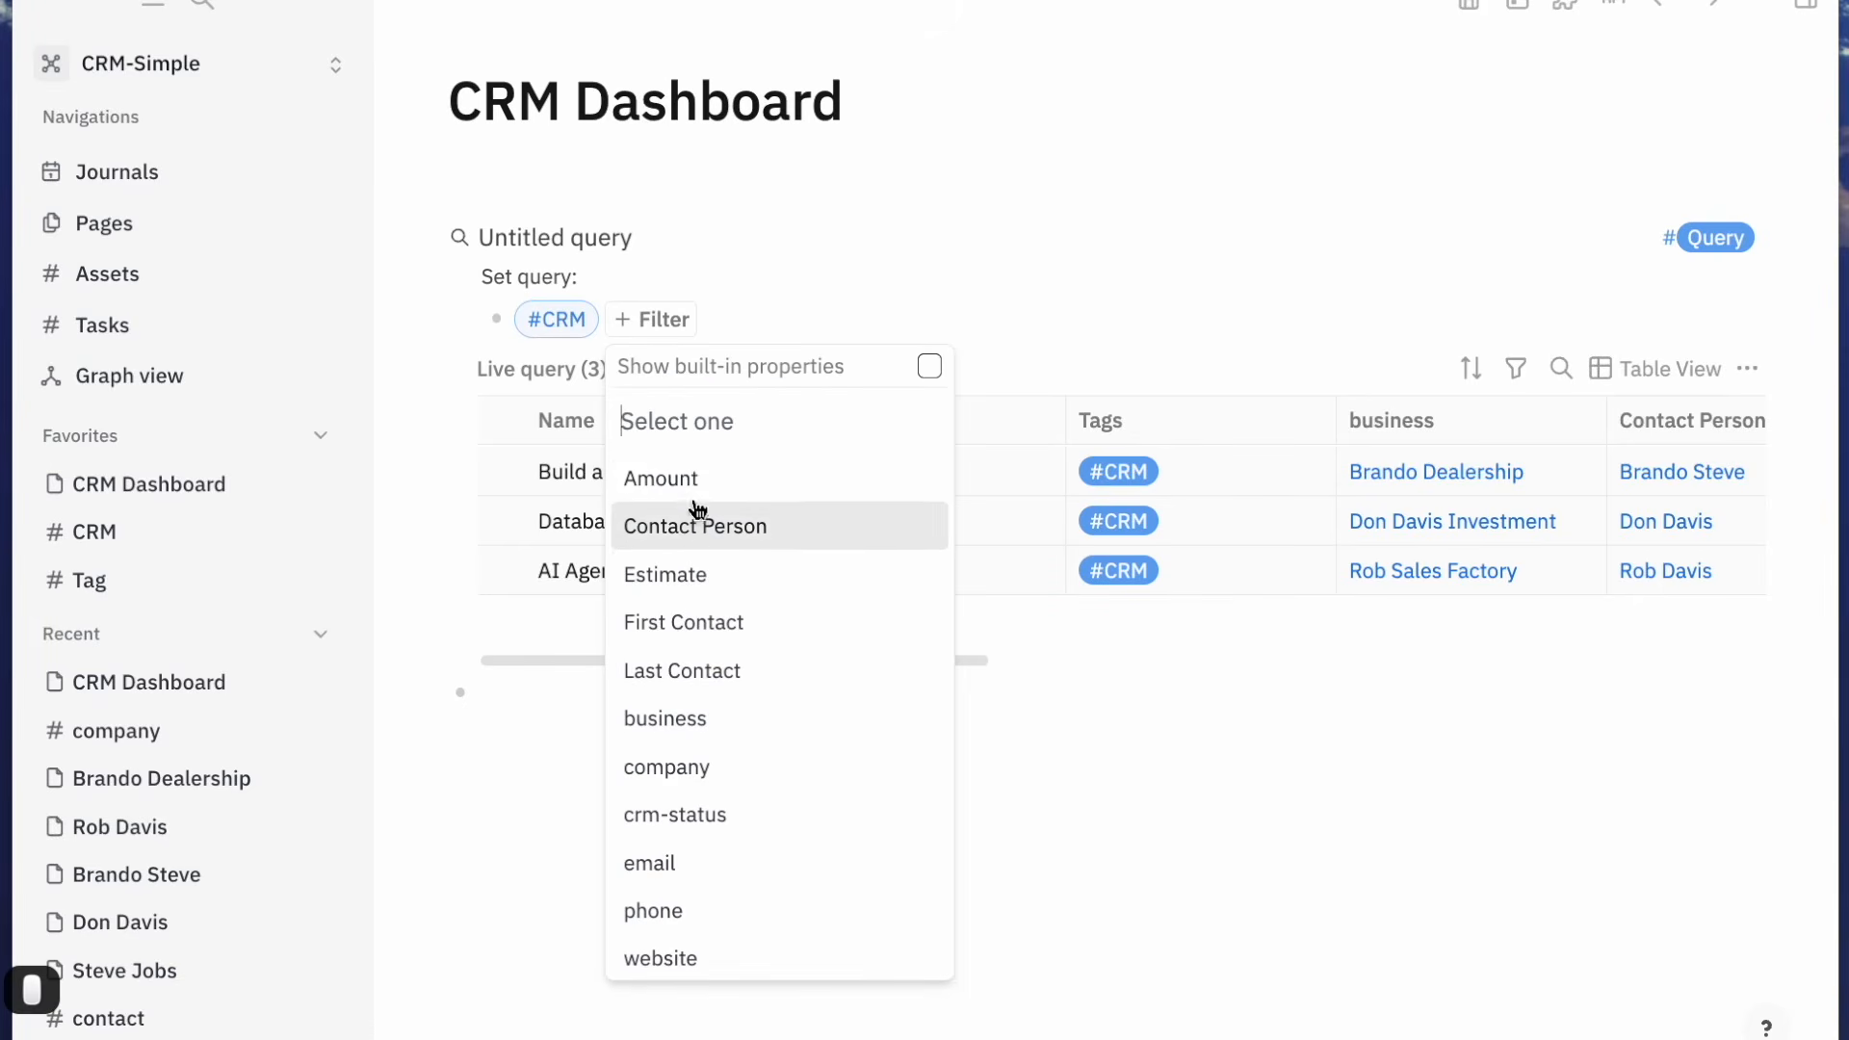
{"action": "left_click", "coordinate": [701, 817]}
{"action": "left_click", "coordinate": [687, 581]}
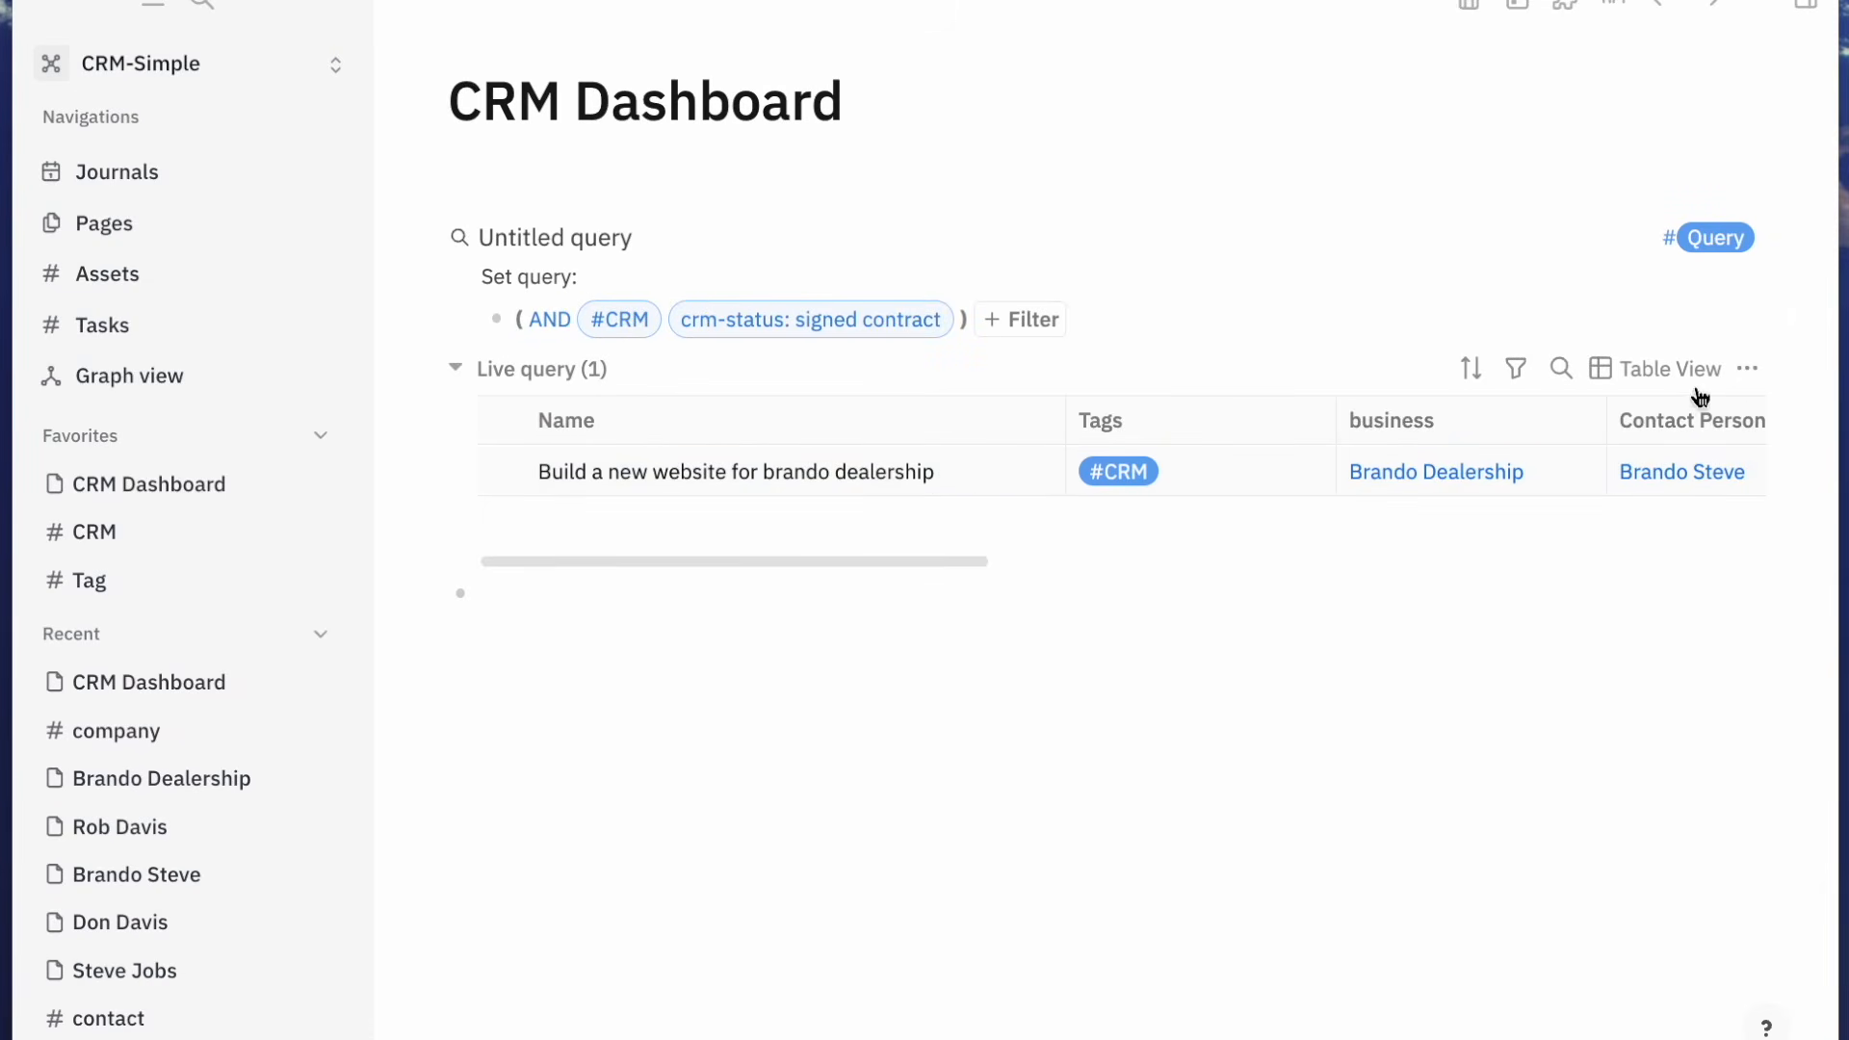
Hide the Updated At, Created At, Estimate, Amount and Tags columns of the query table
{"action": "left_click", "coordinate": [1747, 368]}
{"action": "mouse_move", "coordinate": [1655, 435]}
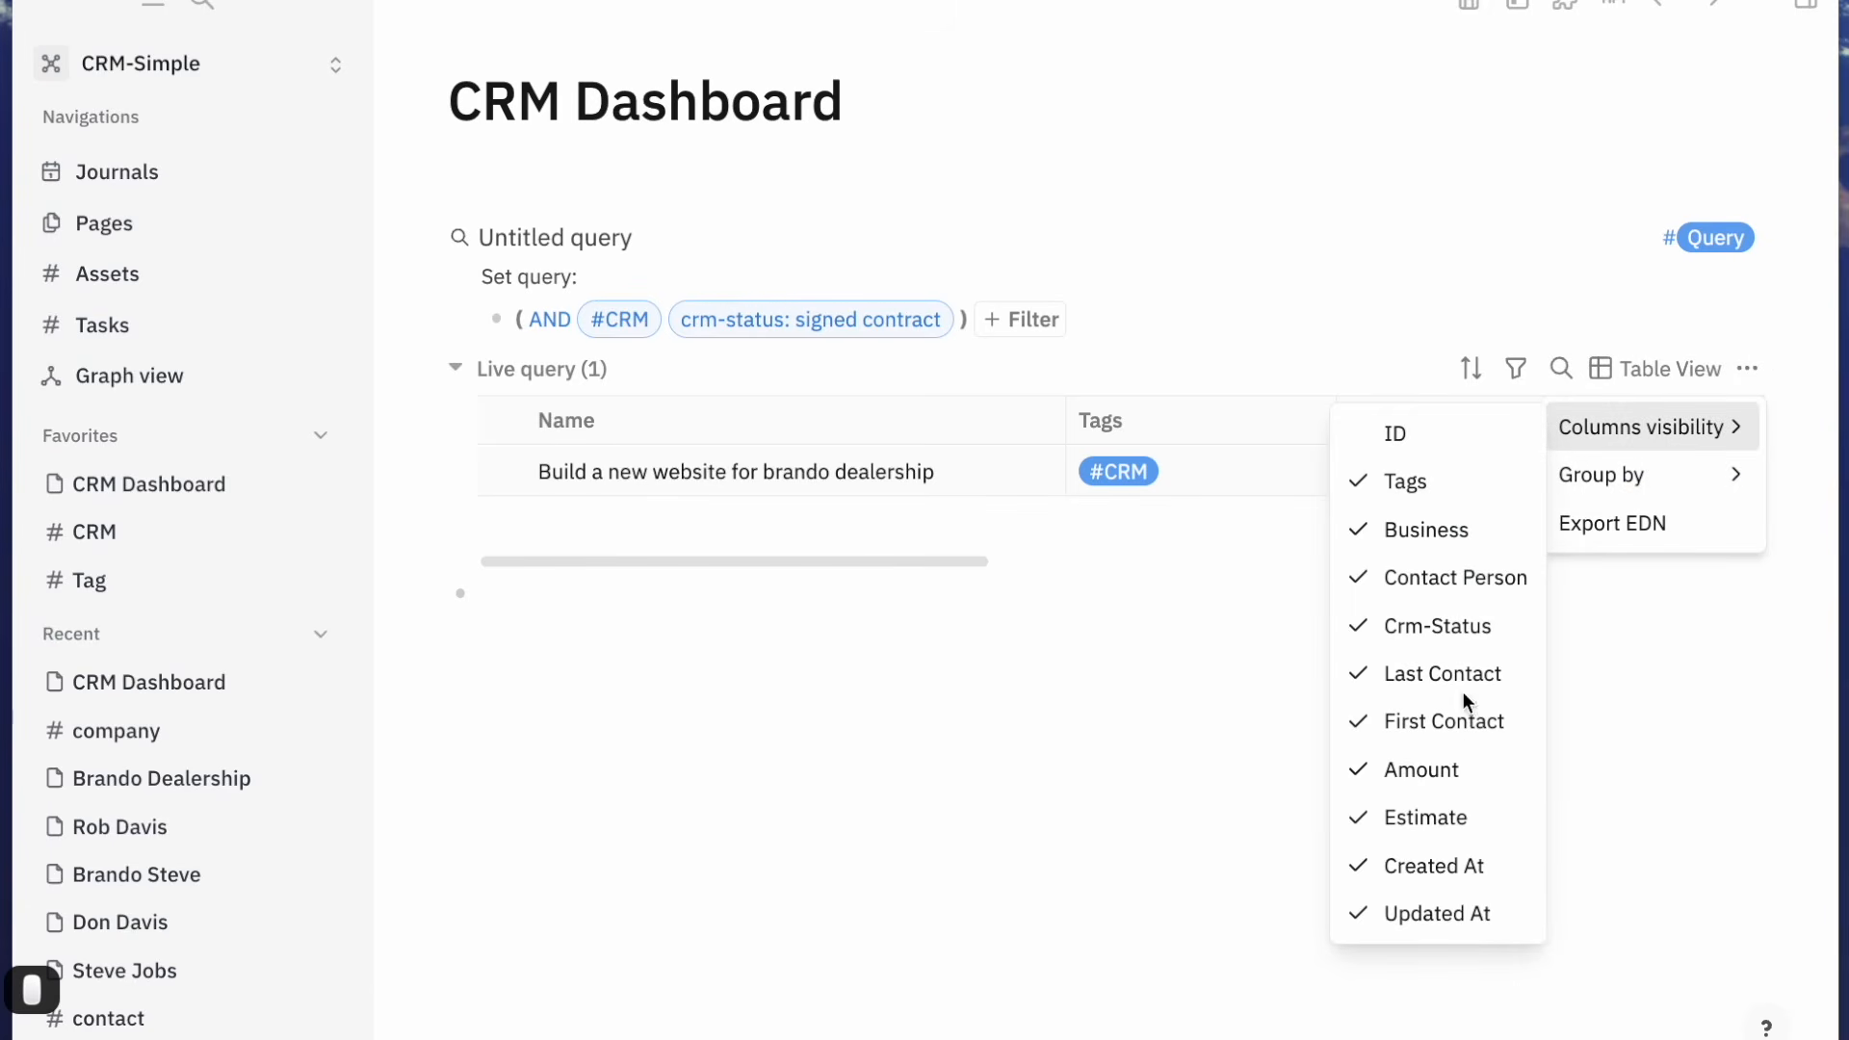
{"action": "left_click", "coordinate": [1436, 915]}
{"action": "left_click", "coordinate": [1425, 866]}
{"action": "left_click", "coordinate": [1413, 817]}
{"action": "left_click", "coordinate": [1412, 770]}
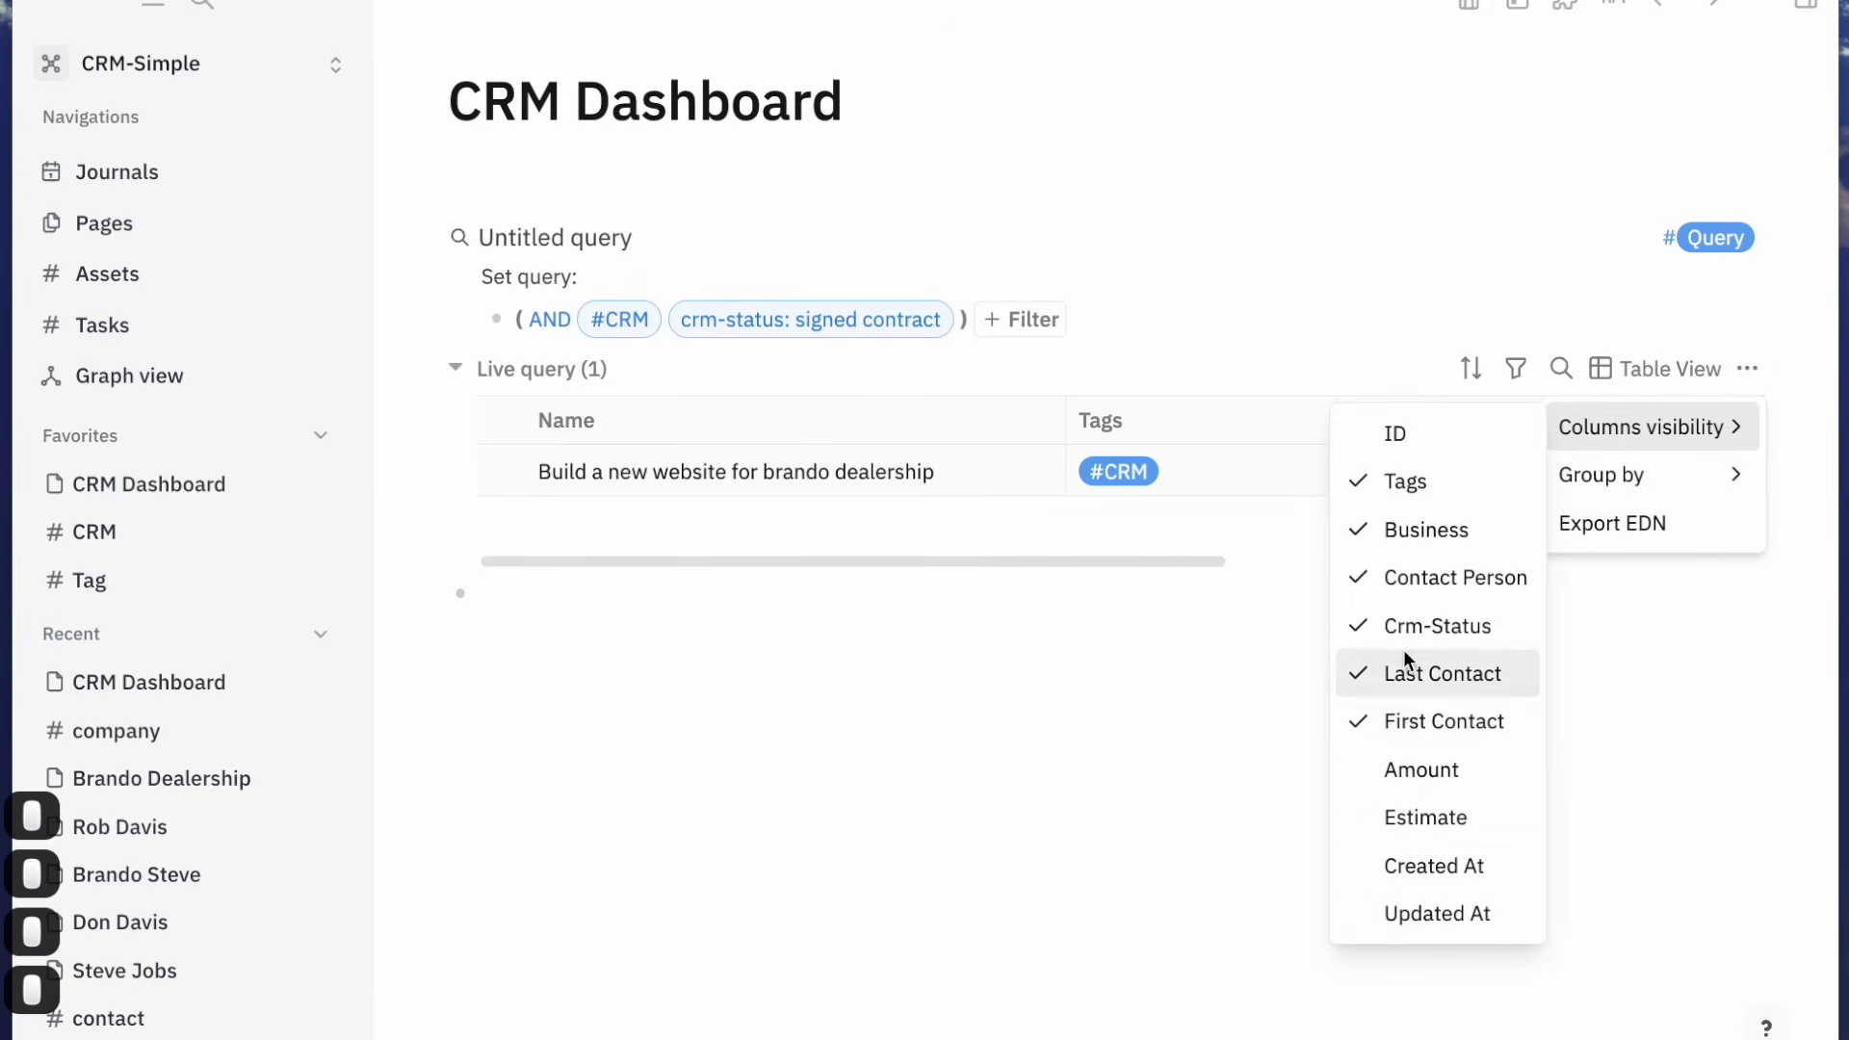
{"action": "left_click", "coordinate": [1383, 487]}
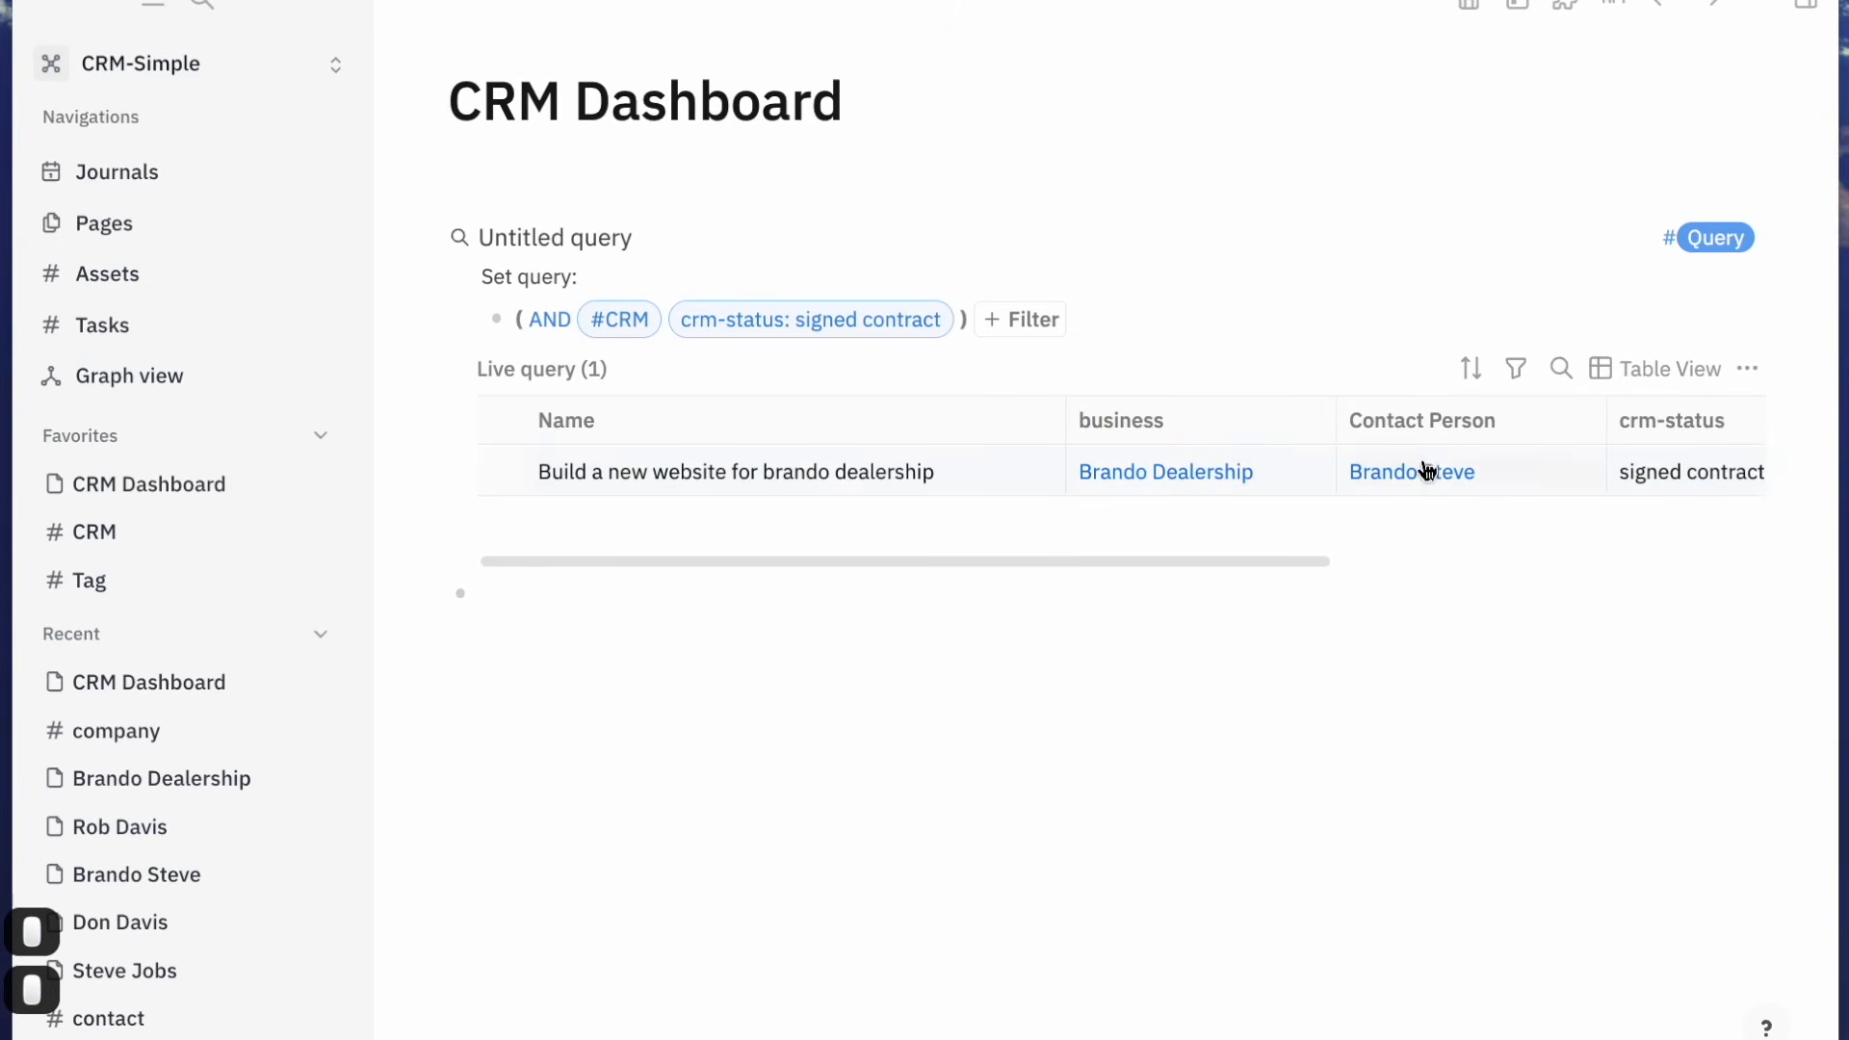
{"action": "left_click", "coordinate": [1761, 378]}
{"action": "mouse_move", "coordinate": [1673, 428]}
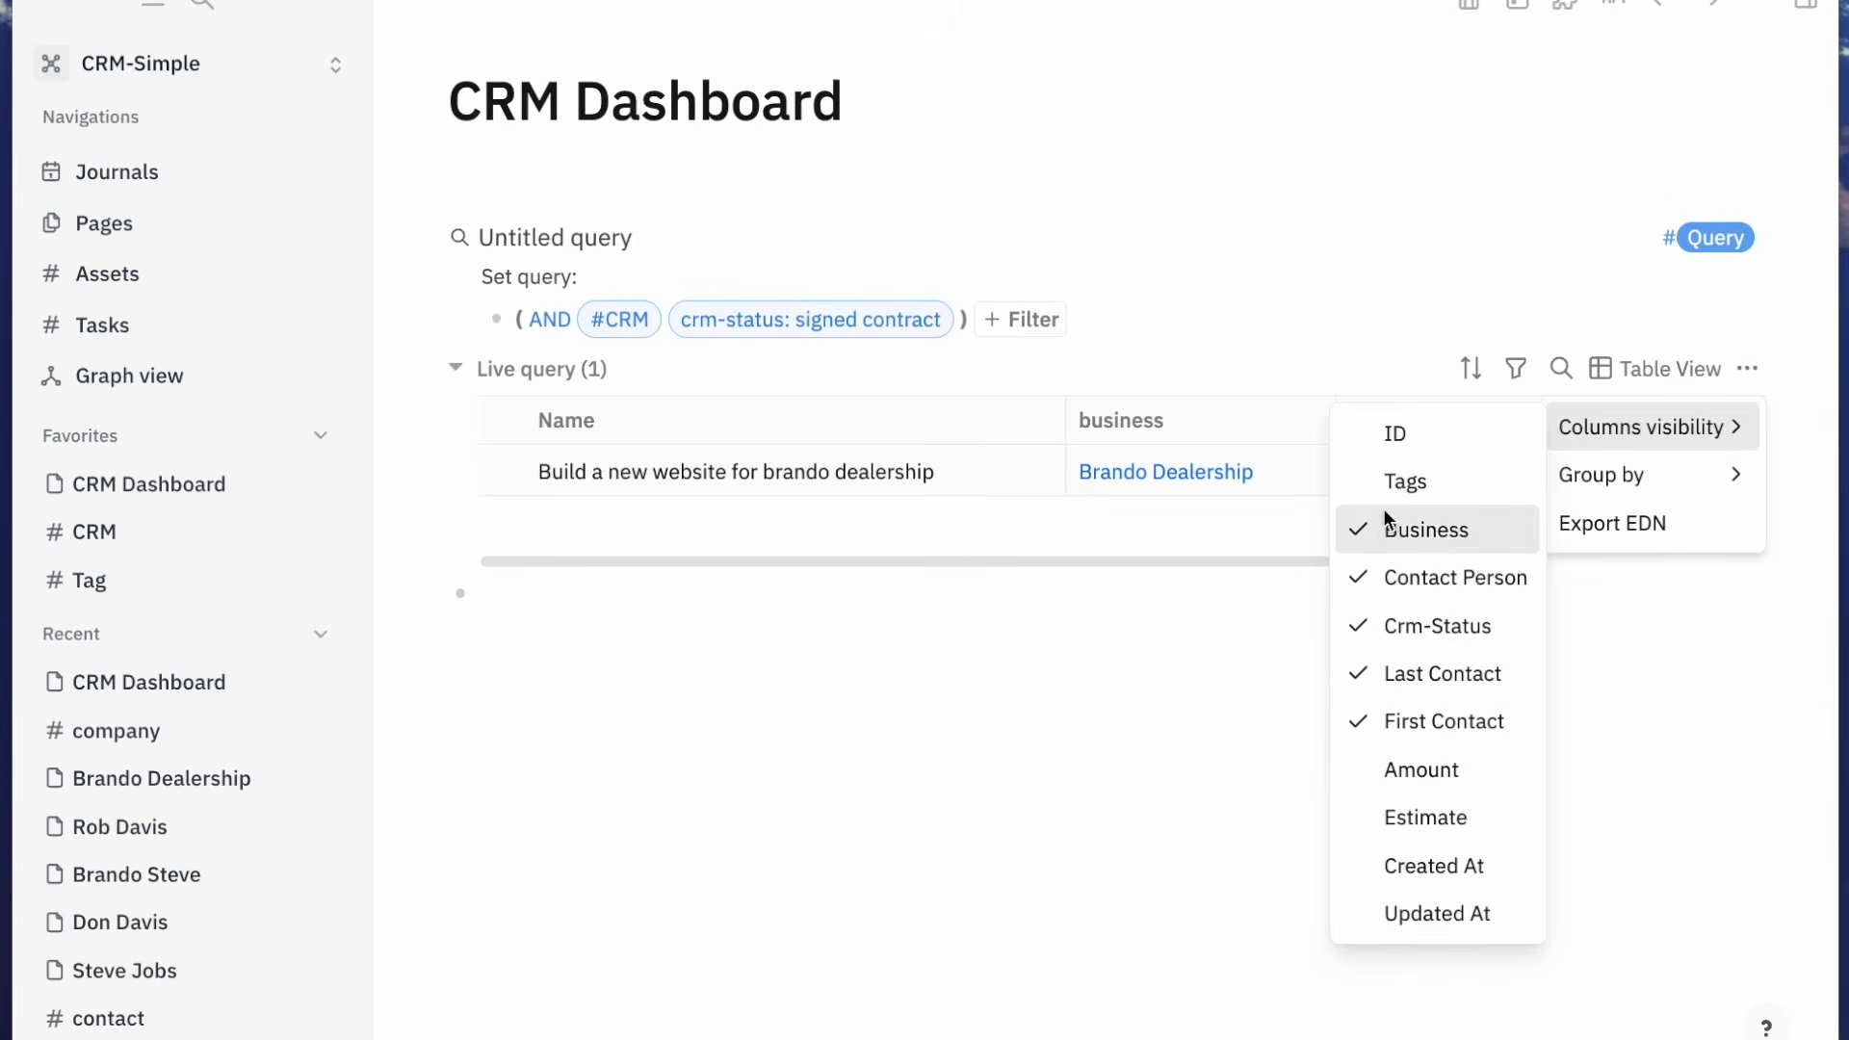
{"action": "left_click", "coordinate": [1011, 565]}
Drag the Name column narrower in the query table
{"action": "left_click_drag", "start_coordinate": [1069, 411], "coordinate": [971, 417]}
{"action": "left_click", "coordinate": [1247, 422]}
{"action": "left_click", "coordinate": [936, 718]}
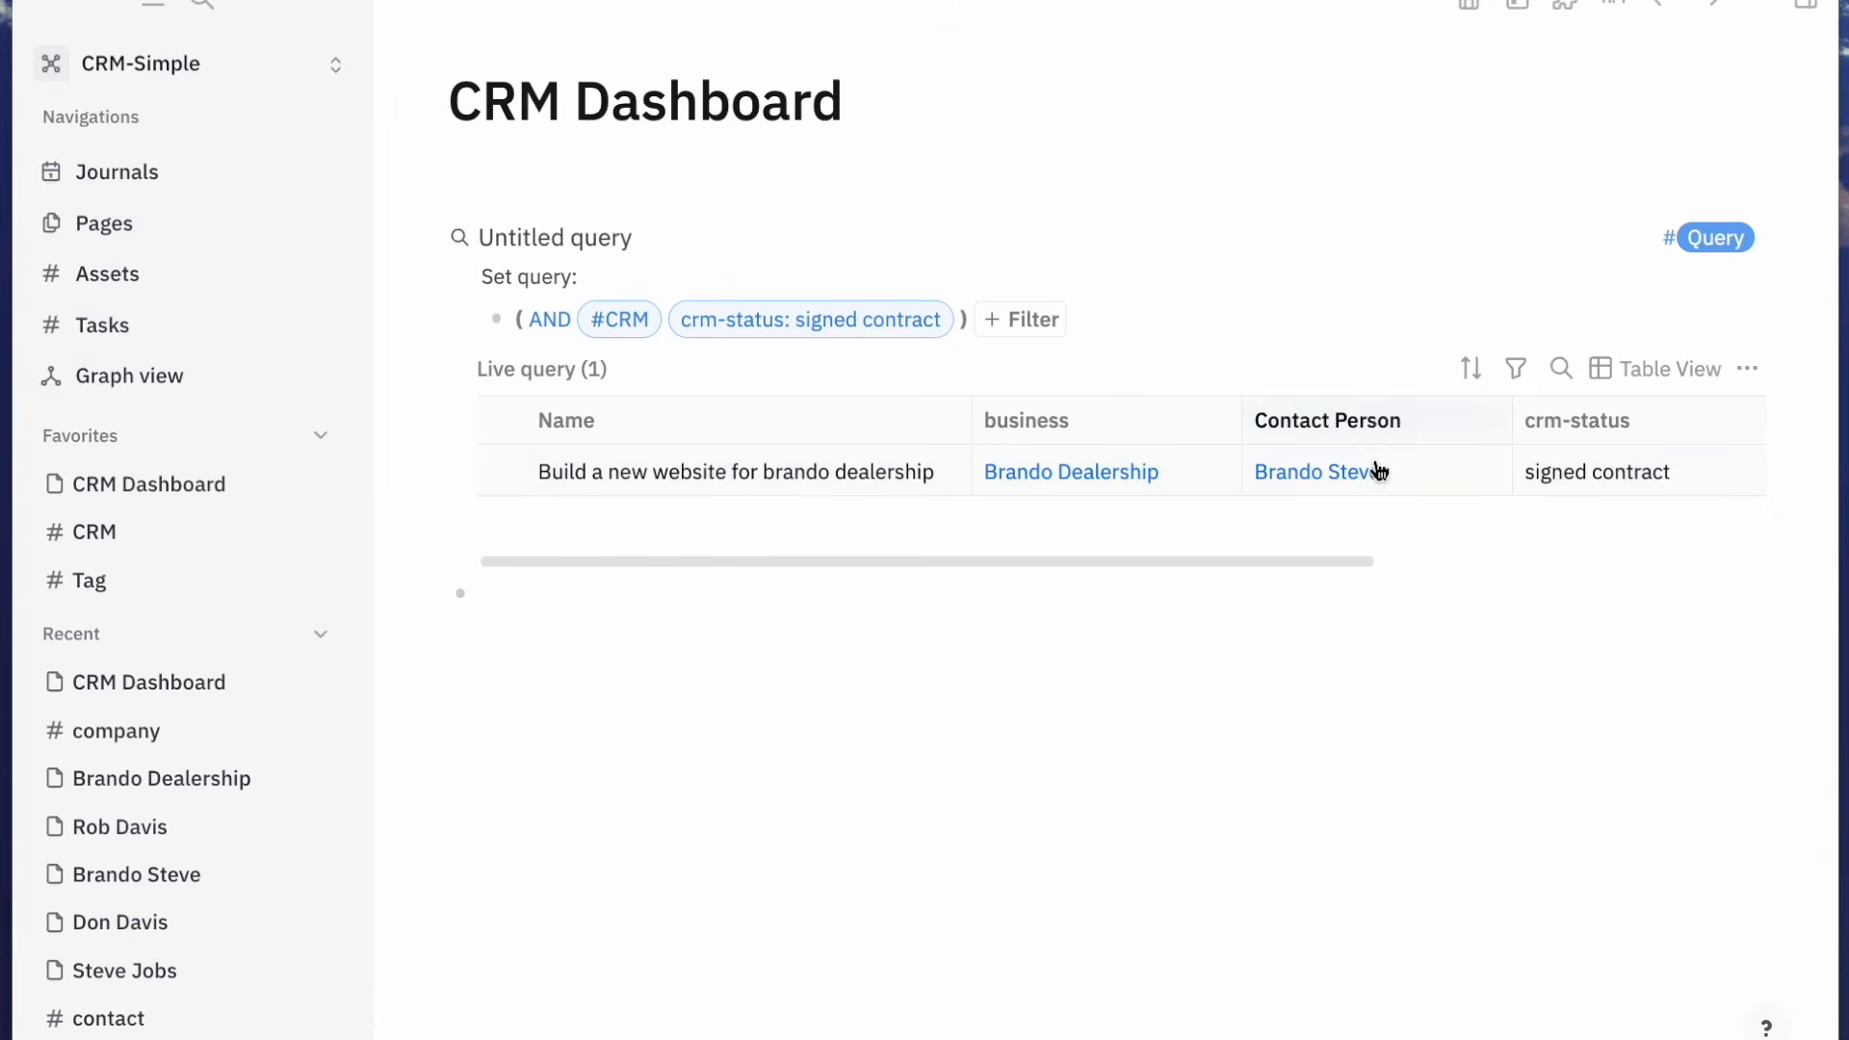
{"action": "left_click", "coordinate": [589, 237]}
Title the query 'Clients', correcting the mistyped capital L
{"action": "type", "text": "C"}
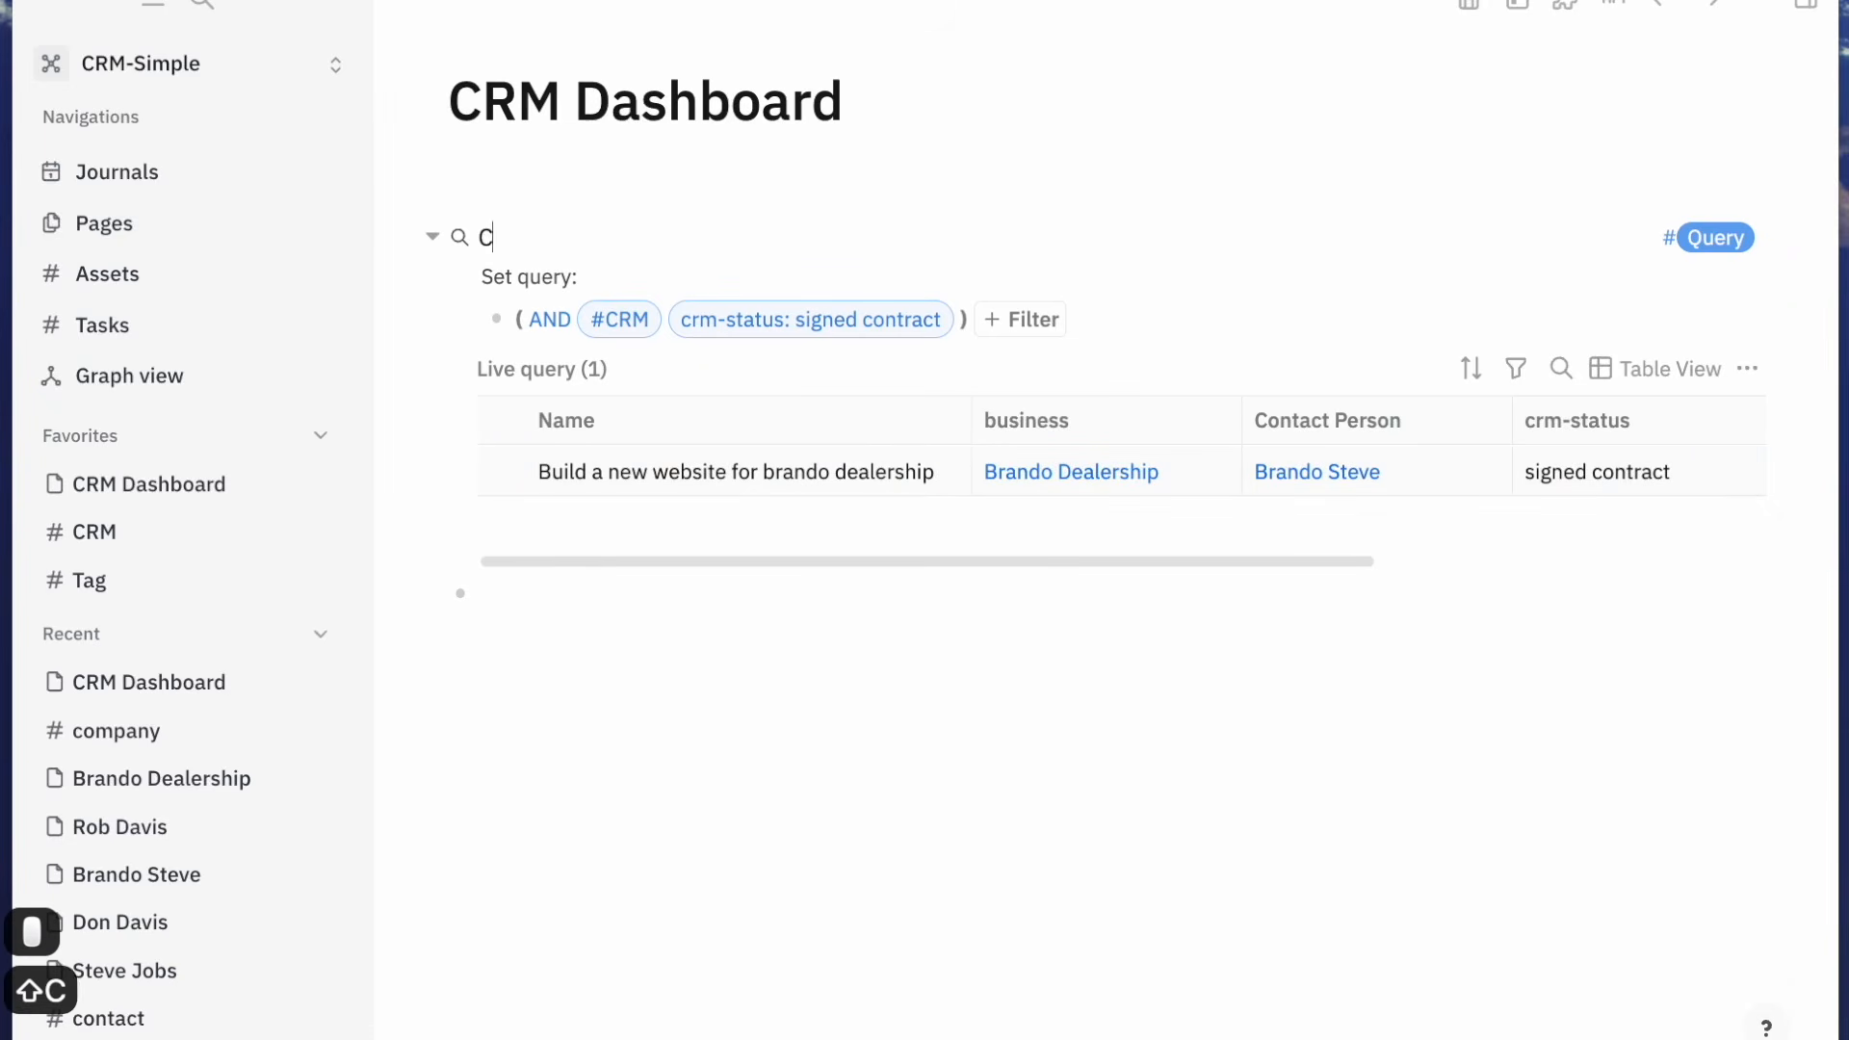
{"action": "type", "text": "Lients"}
{"action": "key", "text": "Left"}
{"action": "key", "text": "Left"}
{"action": "key", "text": "Left"}
{"action": "key", "text": "super+Left"}
{"action": "key", "text": "Right"}
{"action": "key", "text": "Right"}
{"action": "key", "text": "BackSpace"}
{"action": "type", "text": "l"}
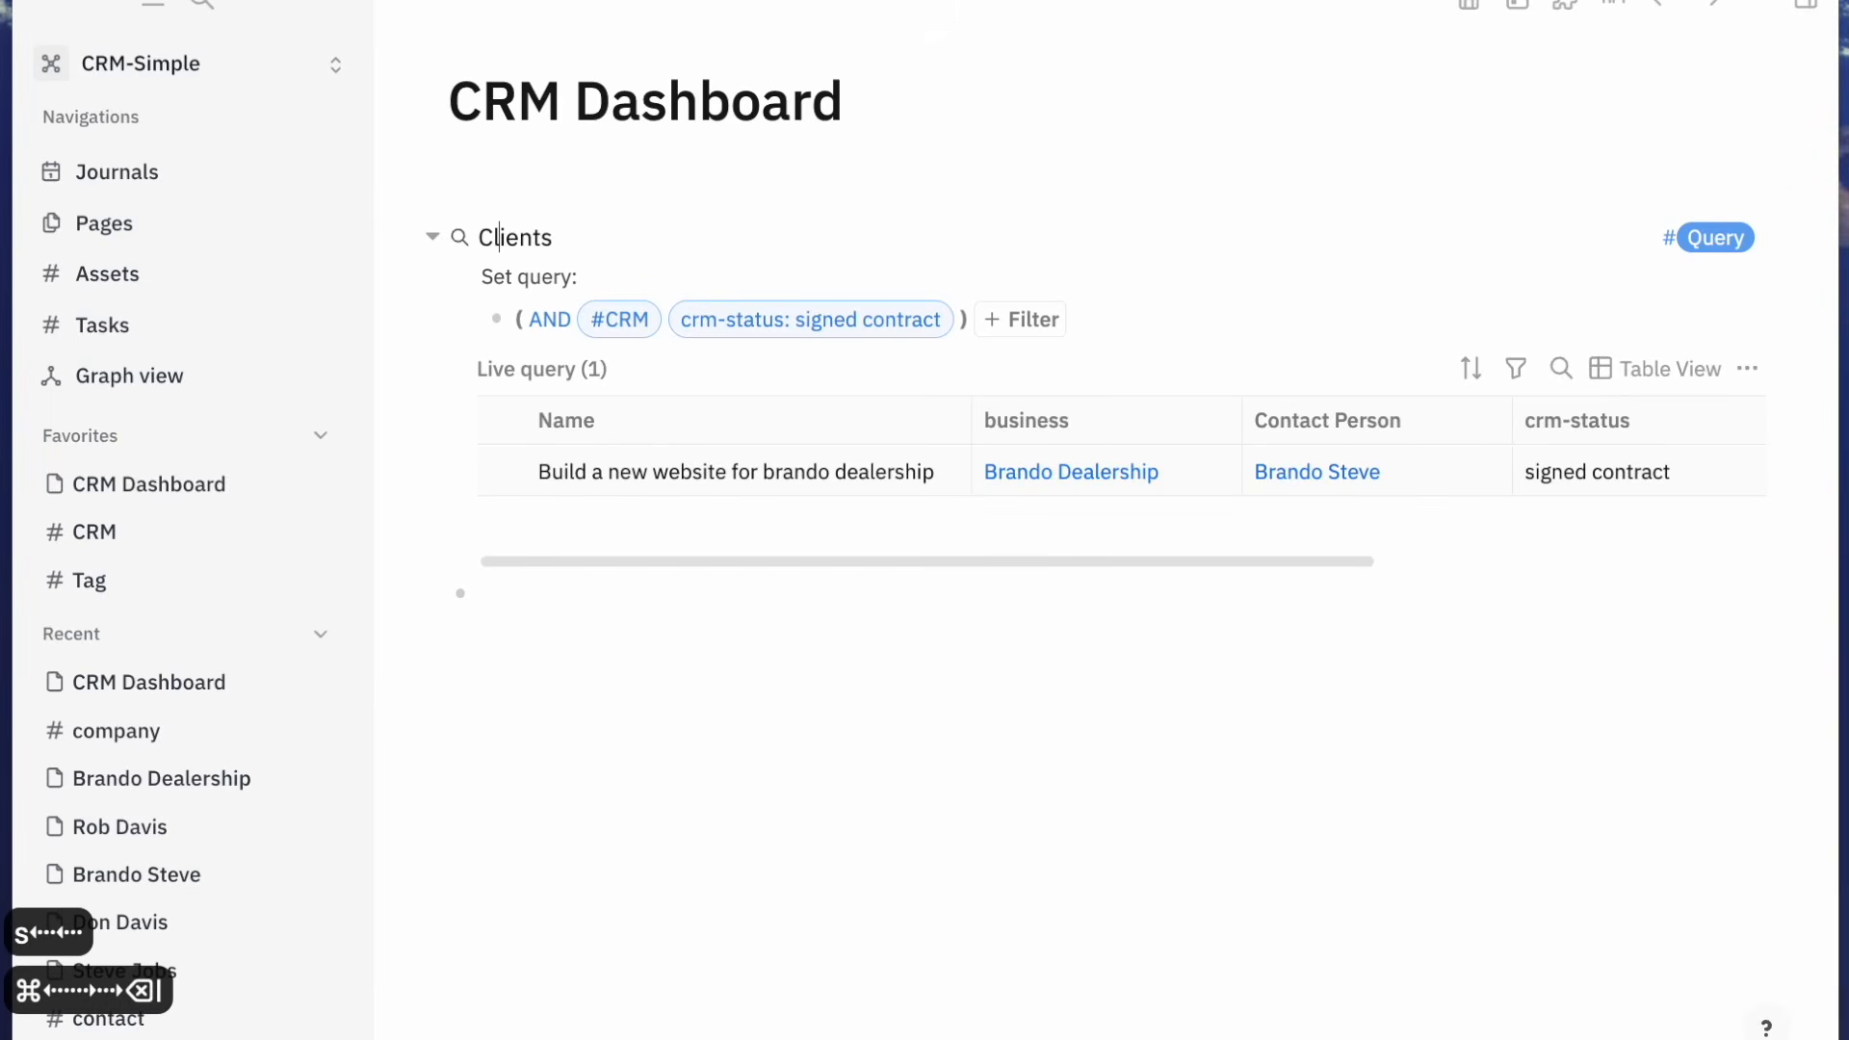
Make the title a '## Clients' heading and hide the query definition
{"action": "left_click", "coordinate": [597, 247]}
{"action": "left_click", "coordinate": [509, 236]}
{"action": "key", "text": "super+Left"}
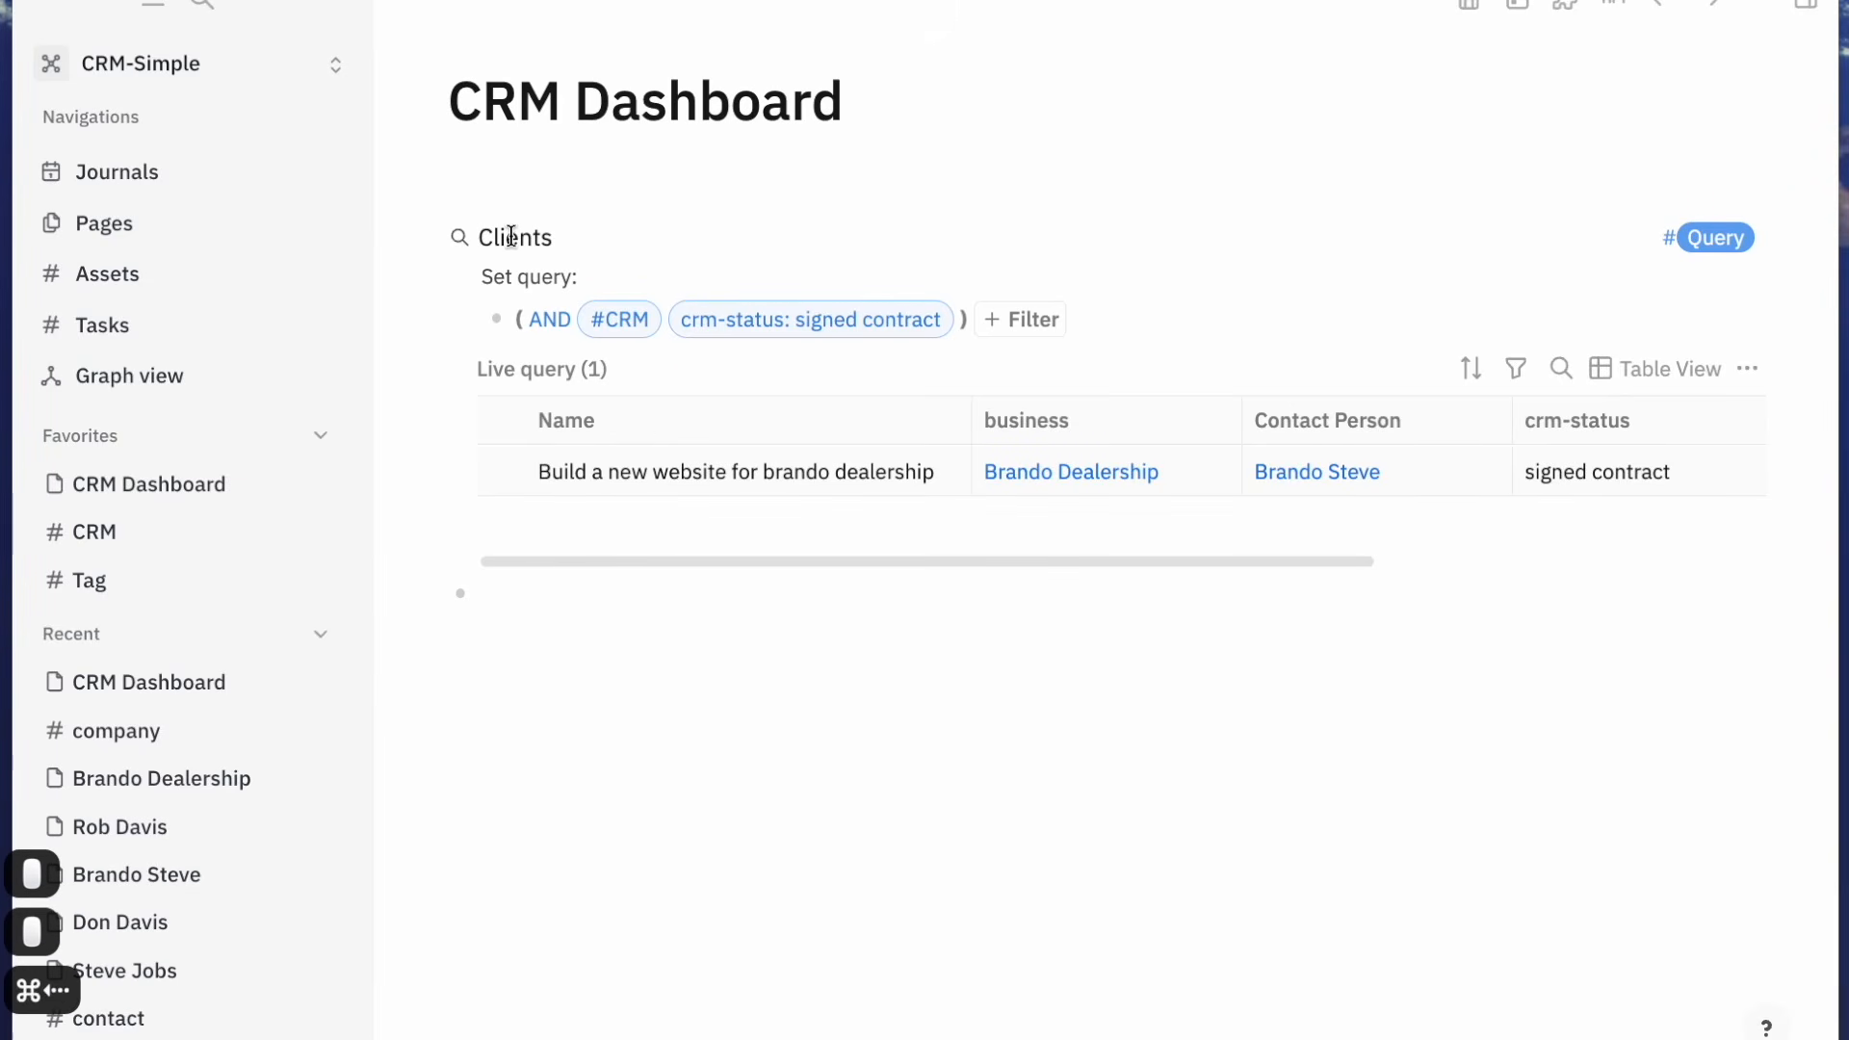
{"action": "type", "text": "##"}
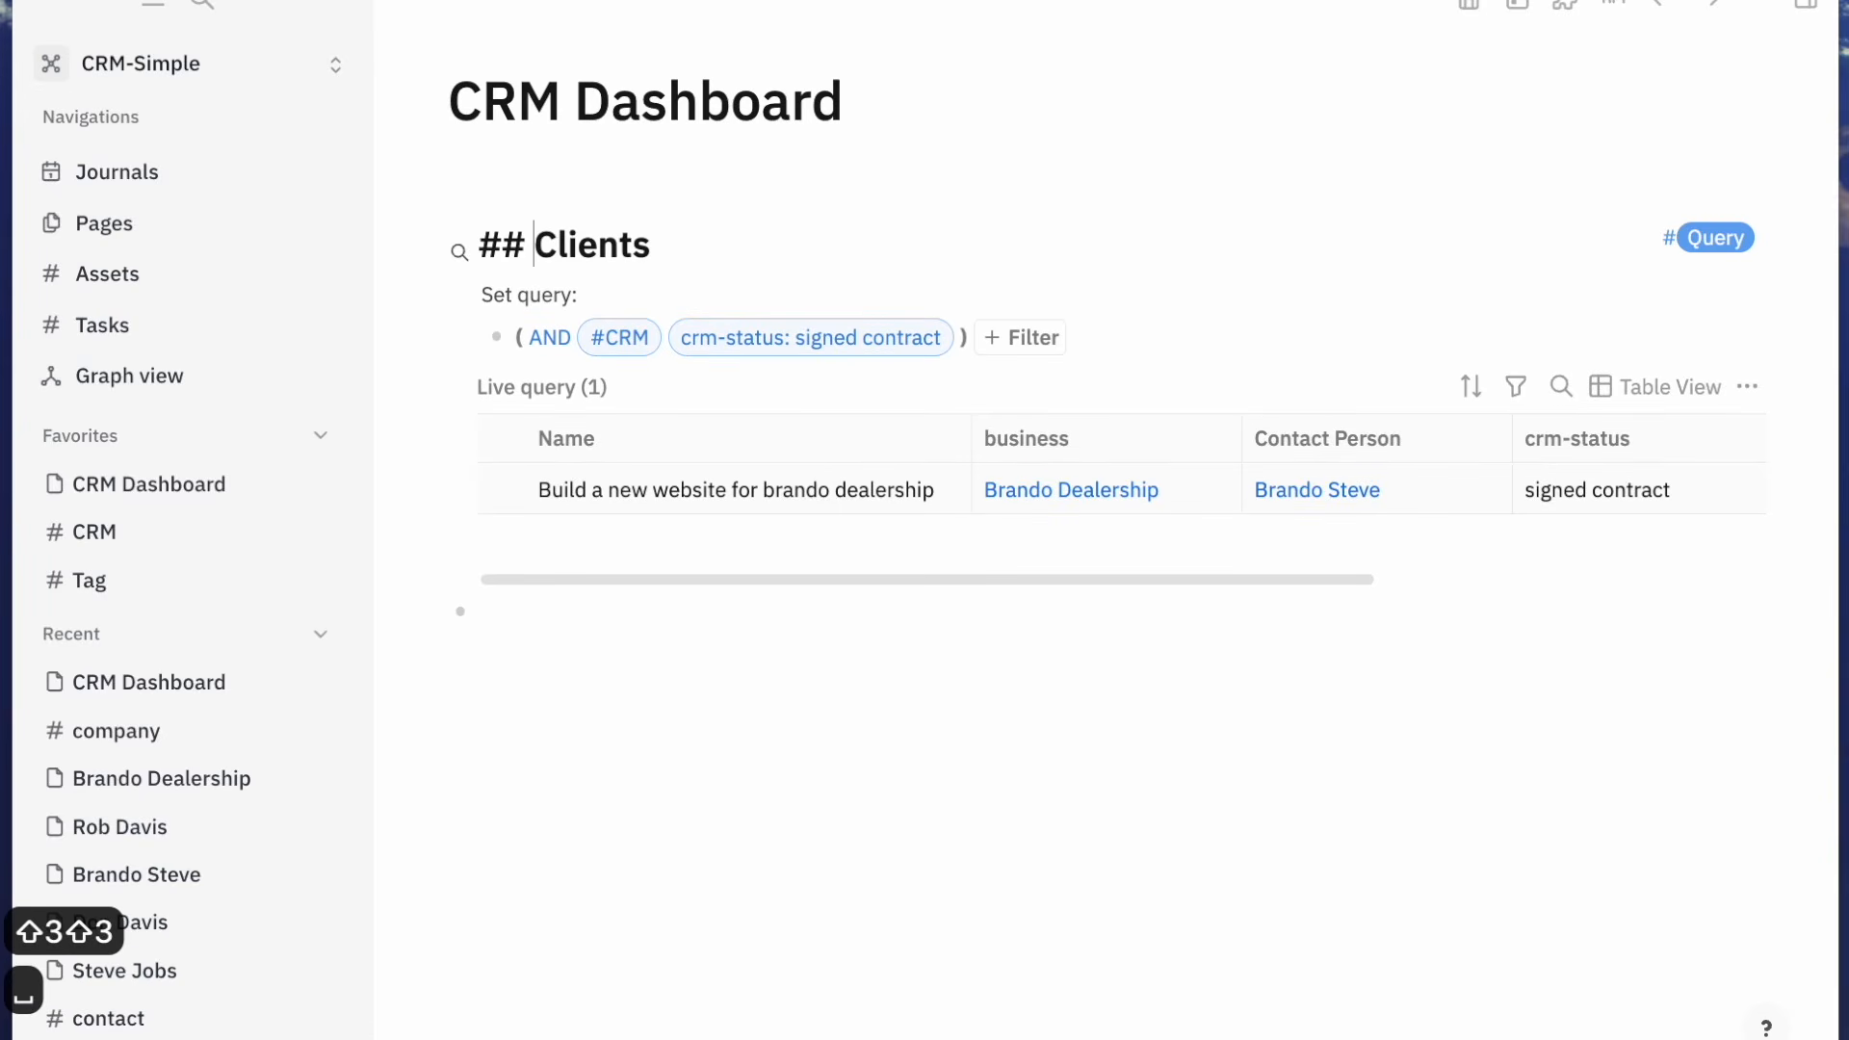
{"action": "left_click", "coordinate": [799, 218]}
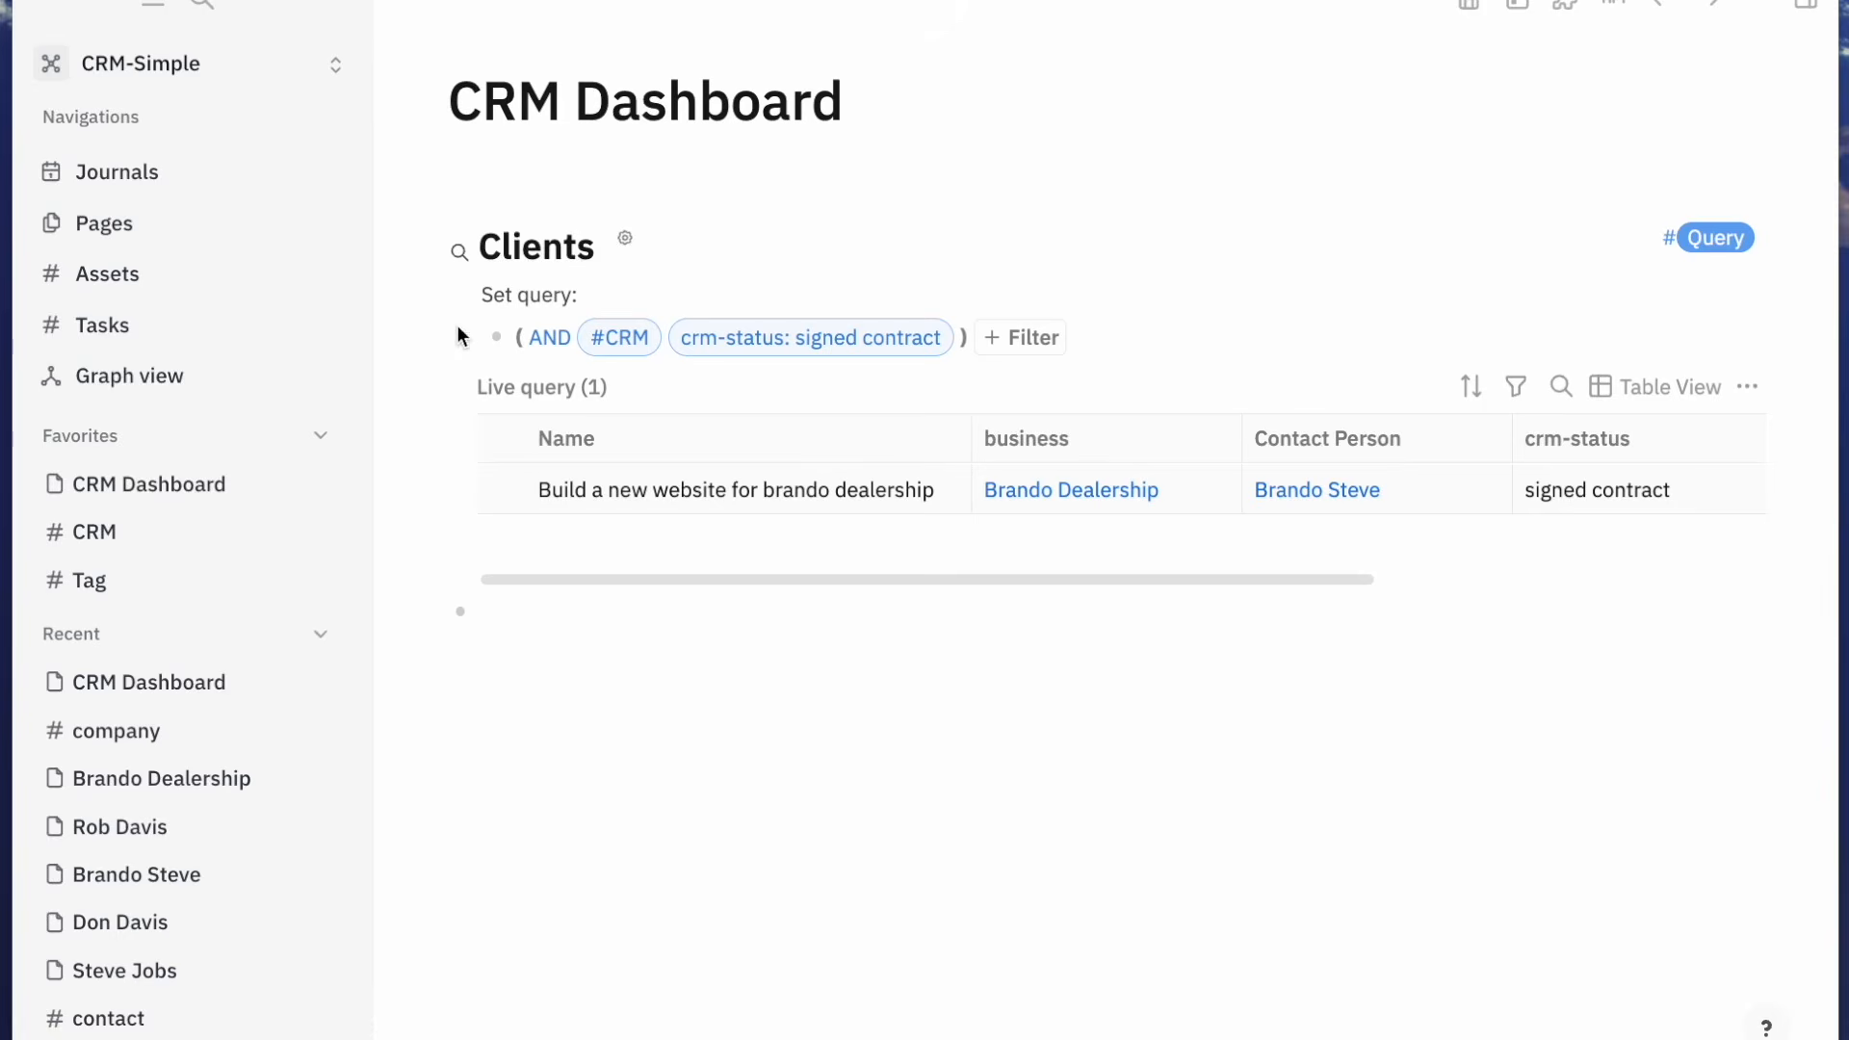
{"action": "left_click", "coordinate": [627, 241]}
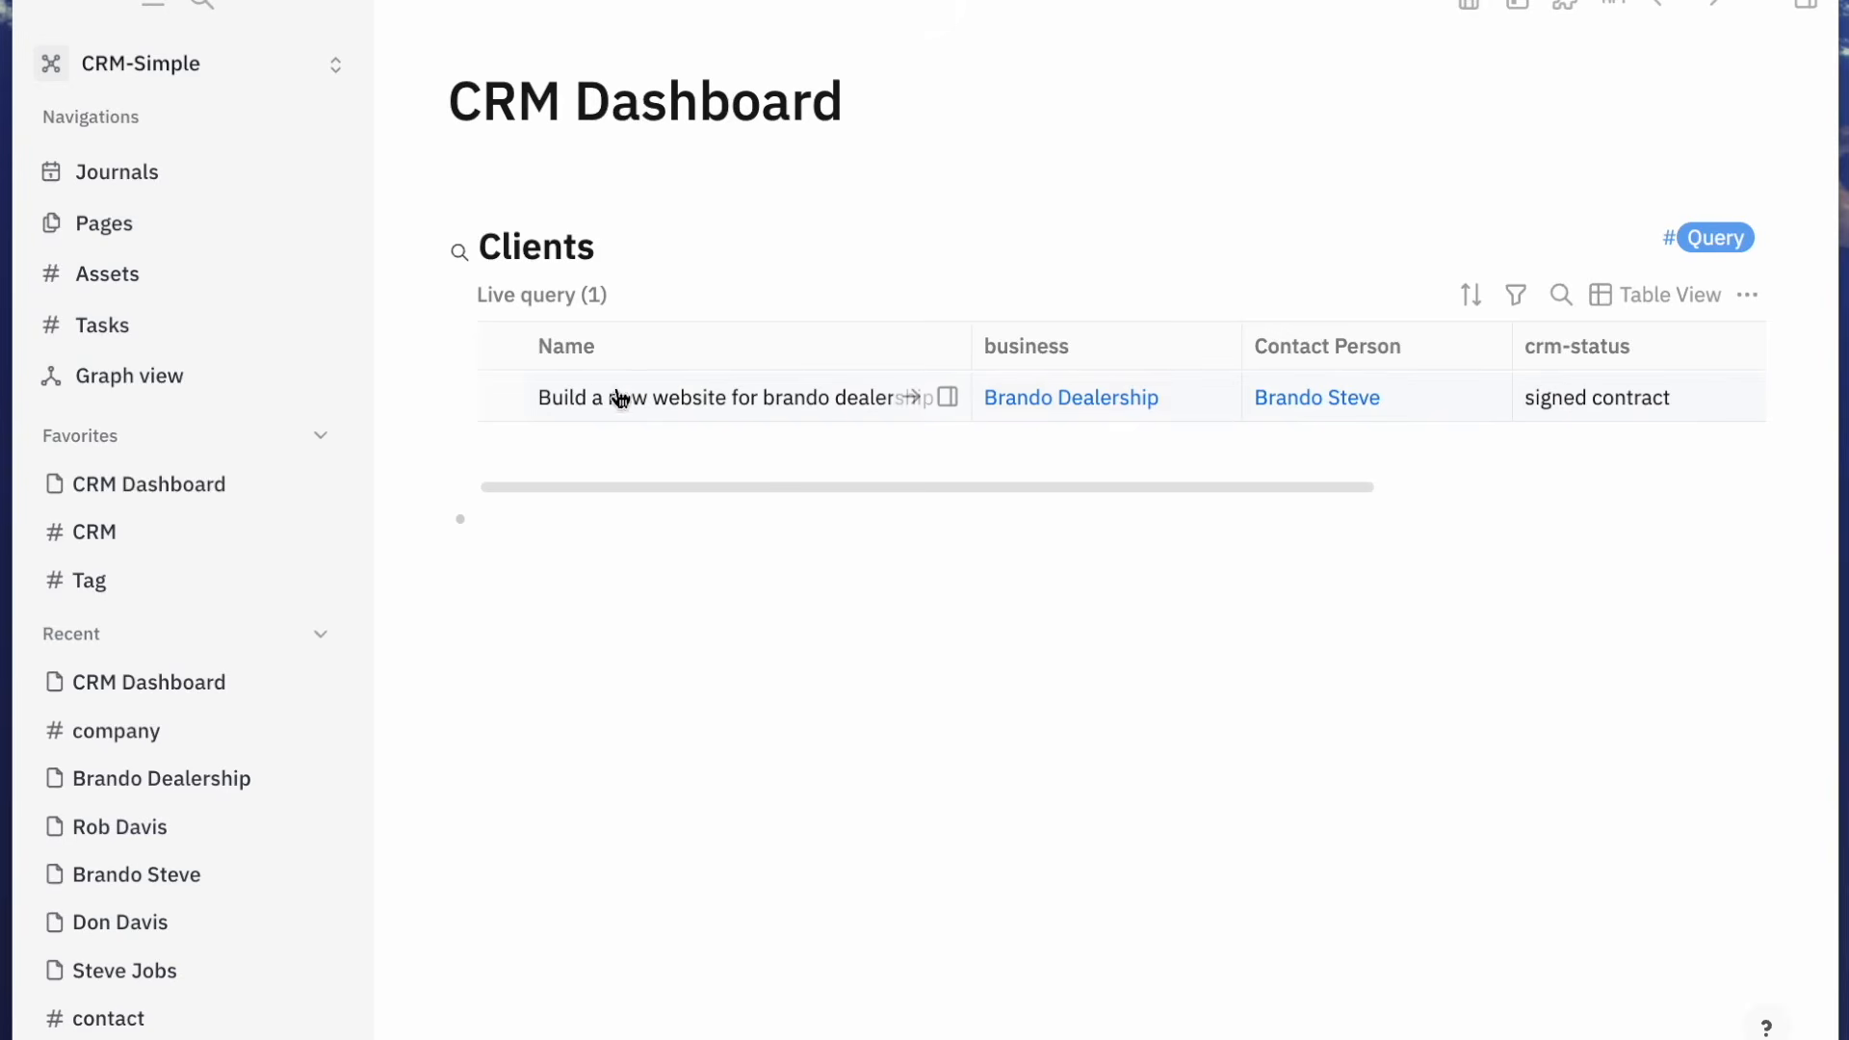
{"action": "left_click", "coordinate": [512, 510]}
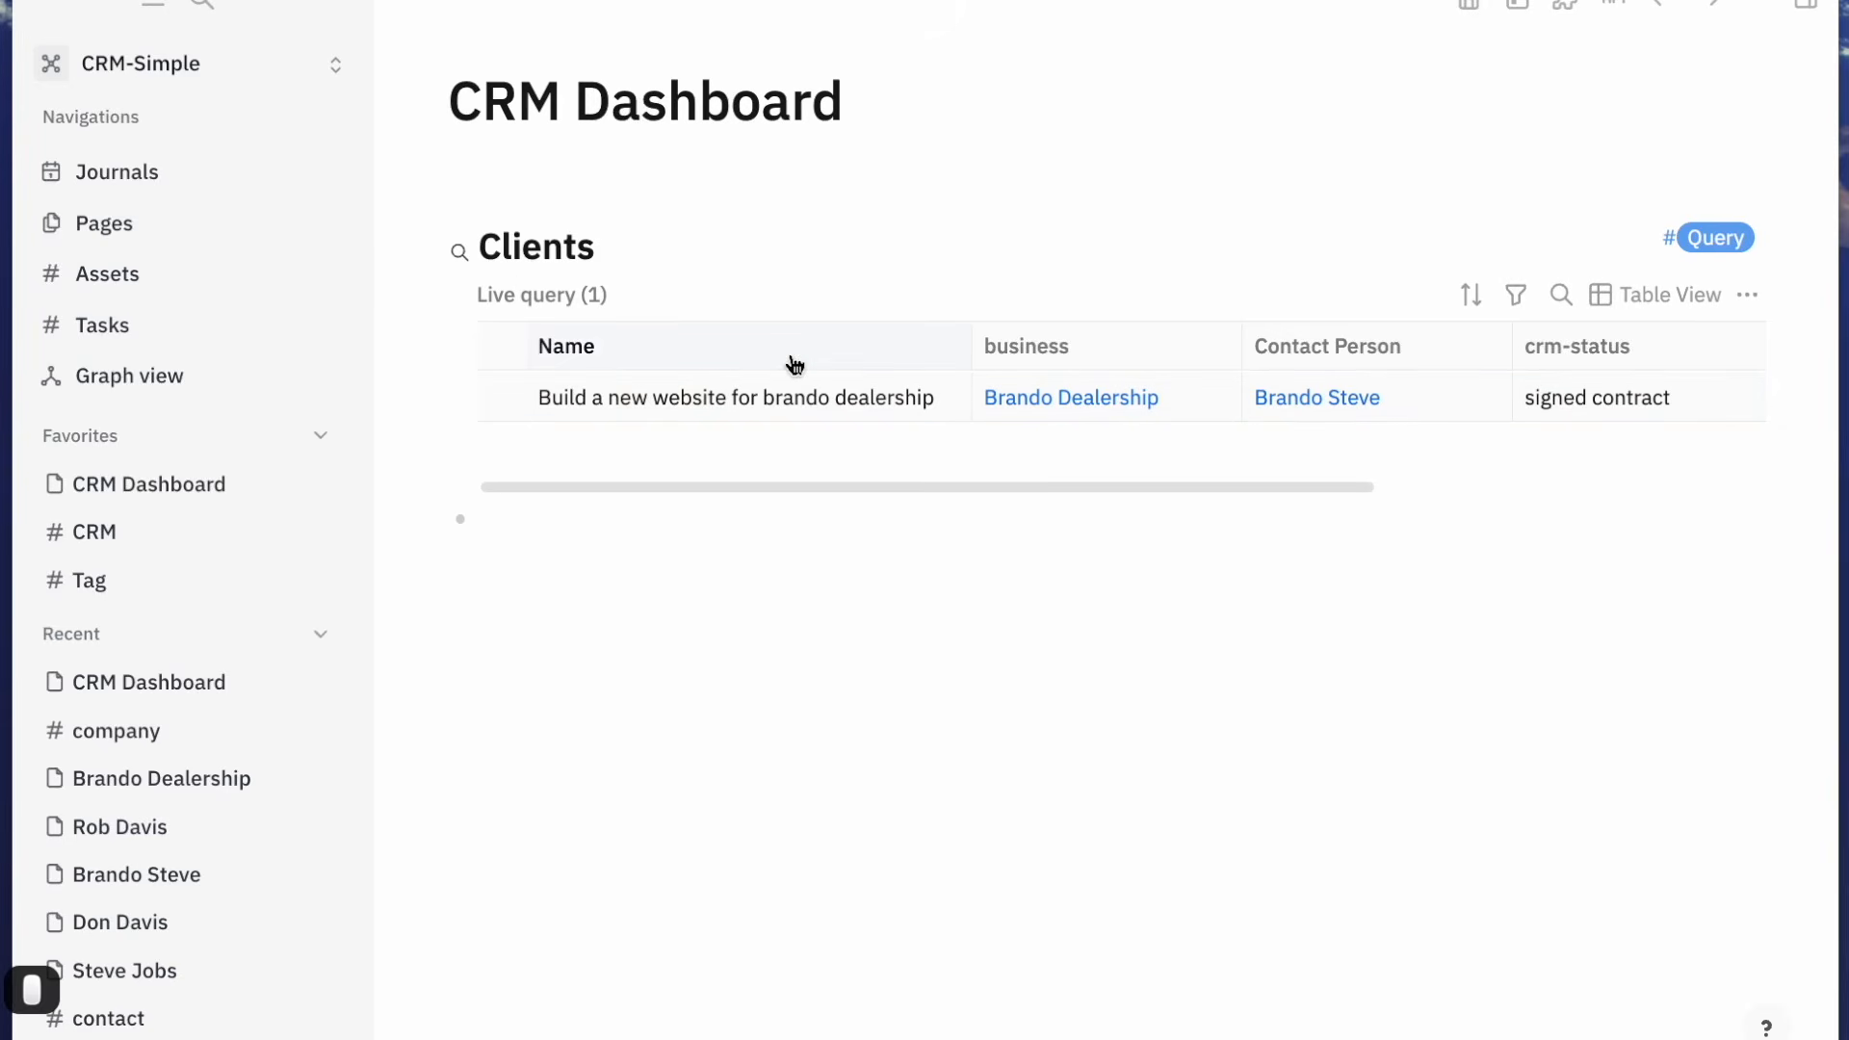
Insert a second query block below Clients filtered to items tagged CRM
{"action": "key", "text": "Return"}
{"action": "type", "text": "/quer"}
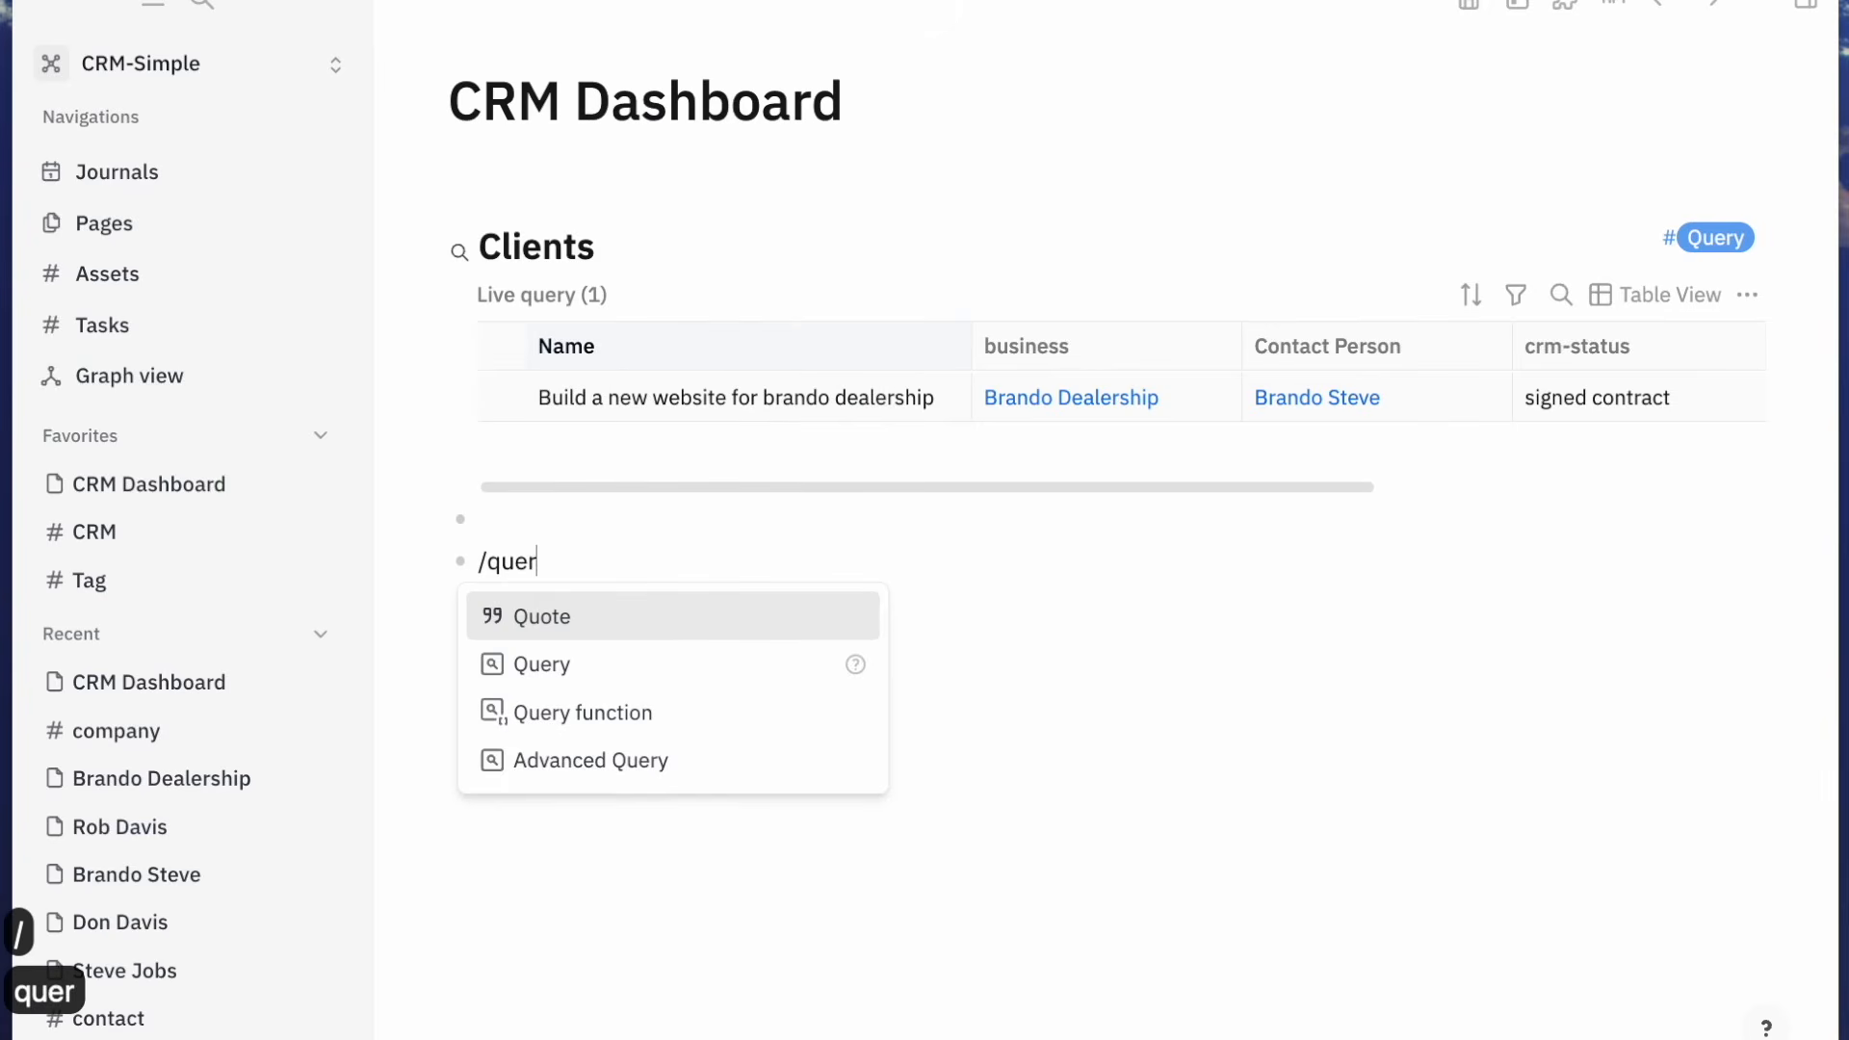
{"action": "key", "text": "Return"}
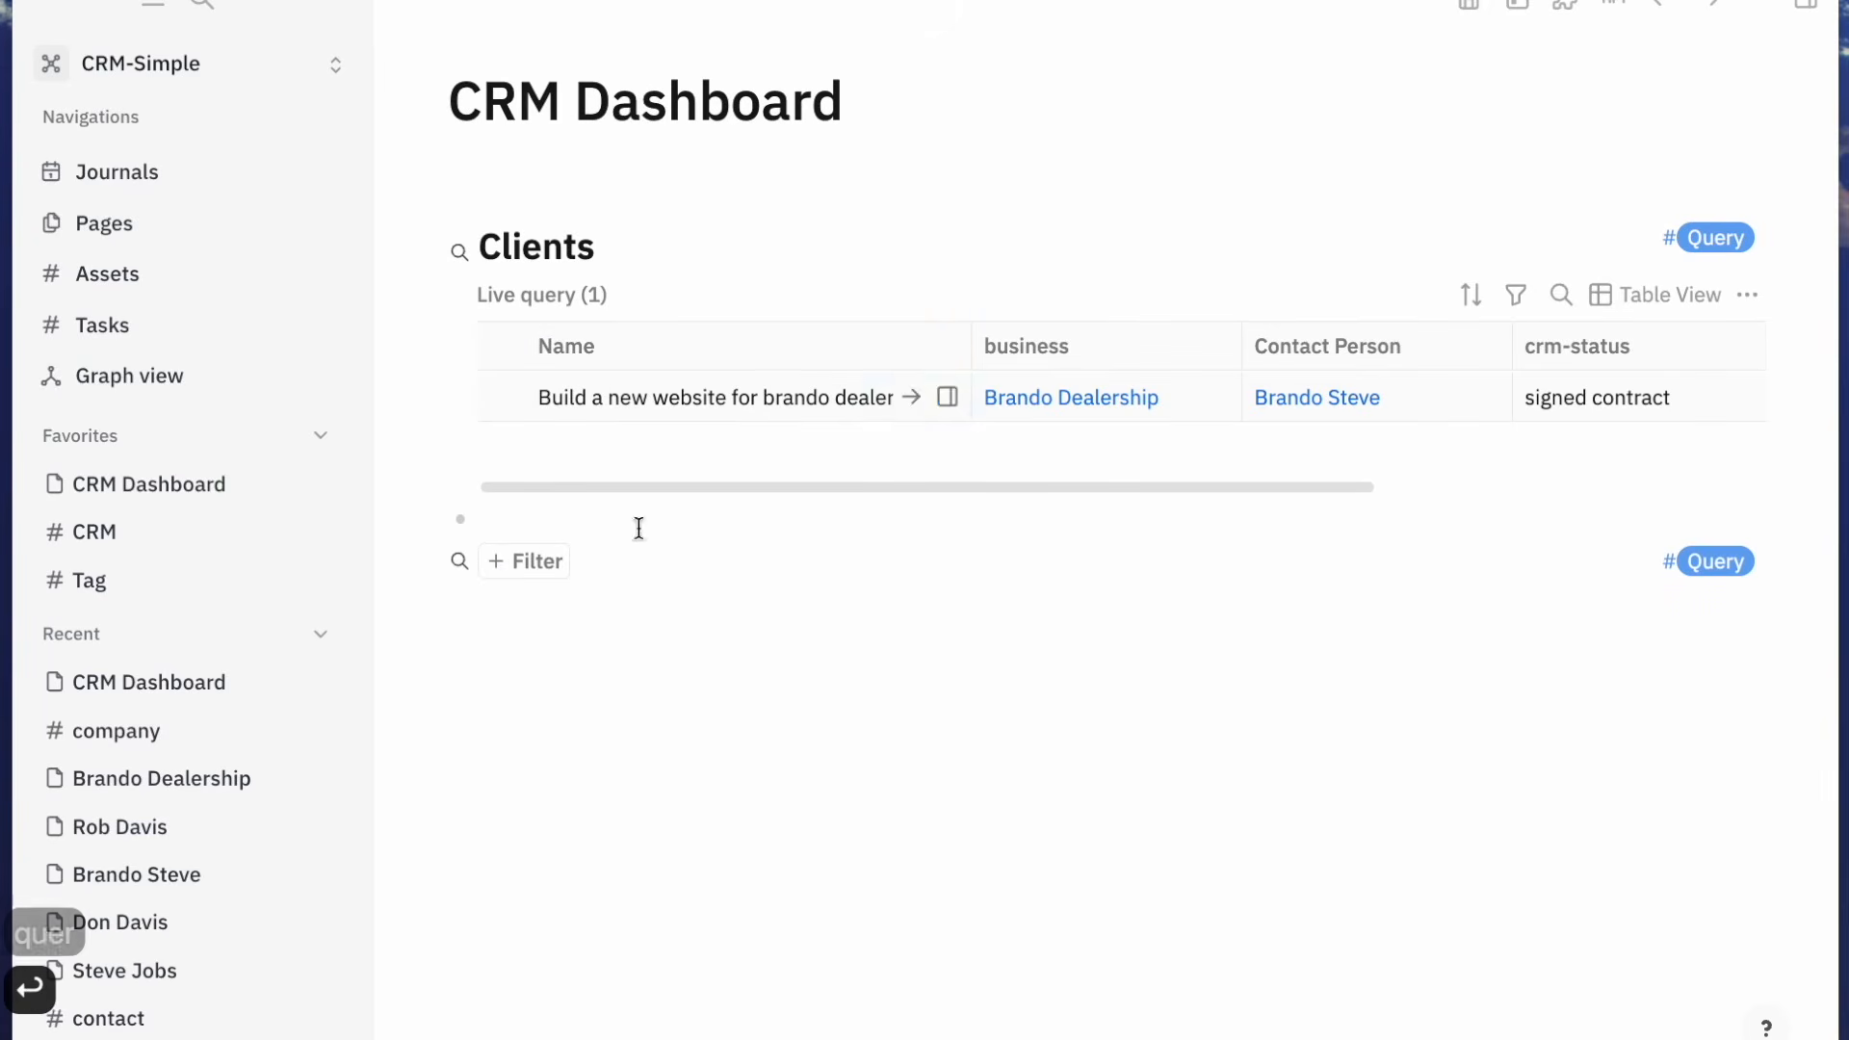
{"action": "left_click", "coordinate": [584, 568]}
{"action": "left_click", "coordinate": [589, 642]}
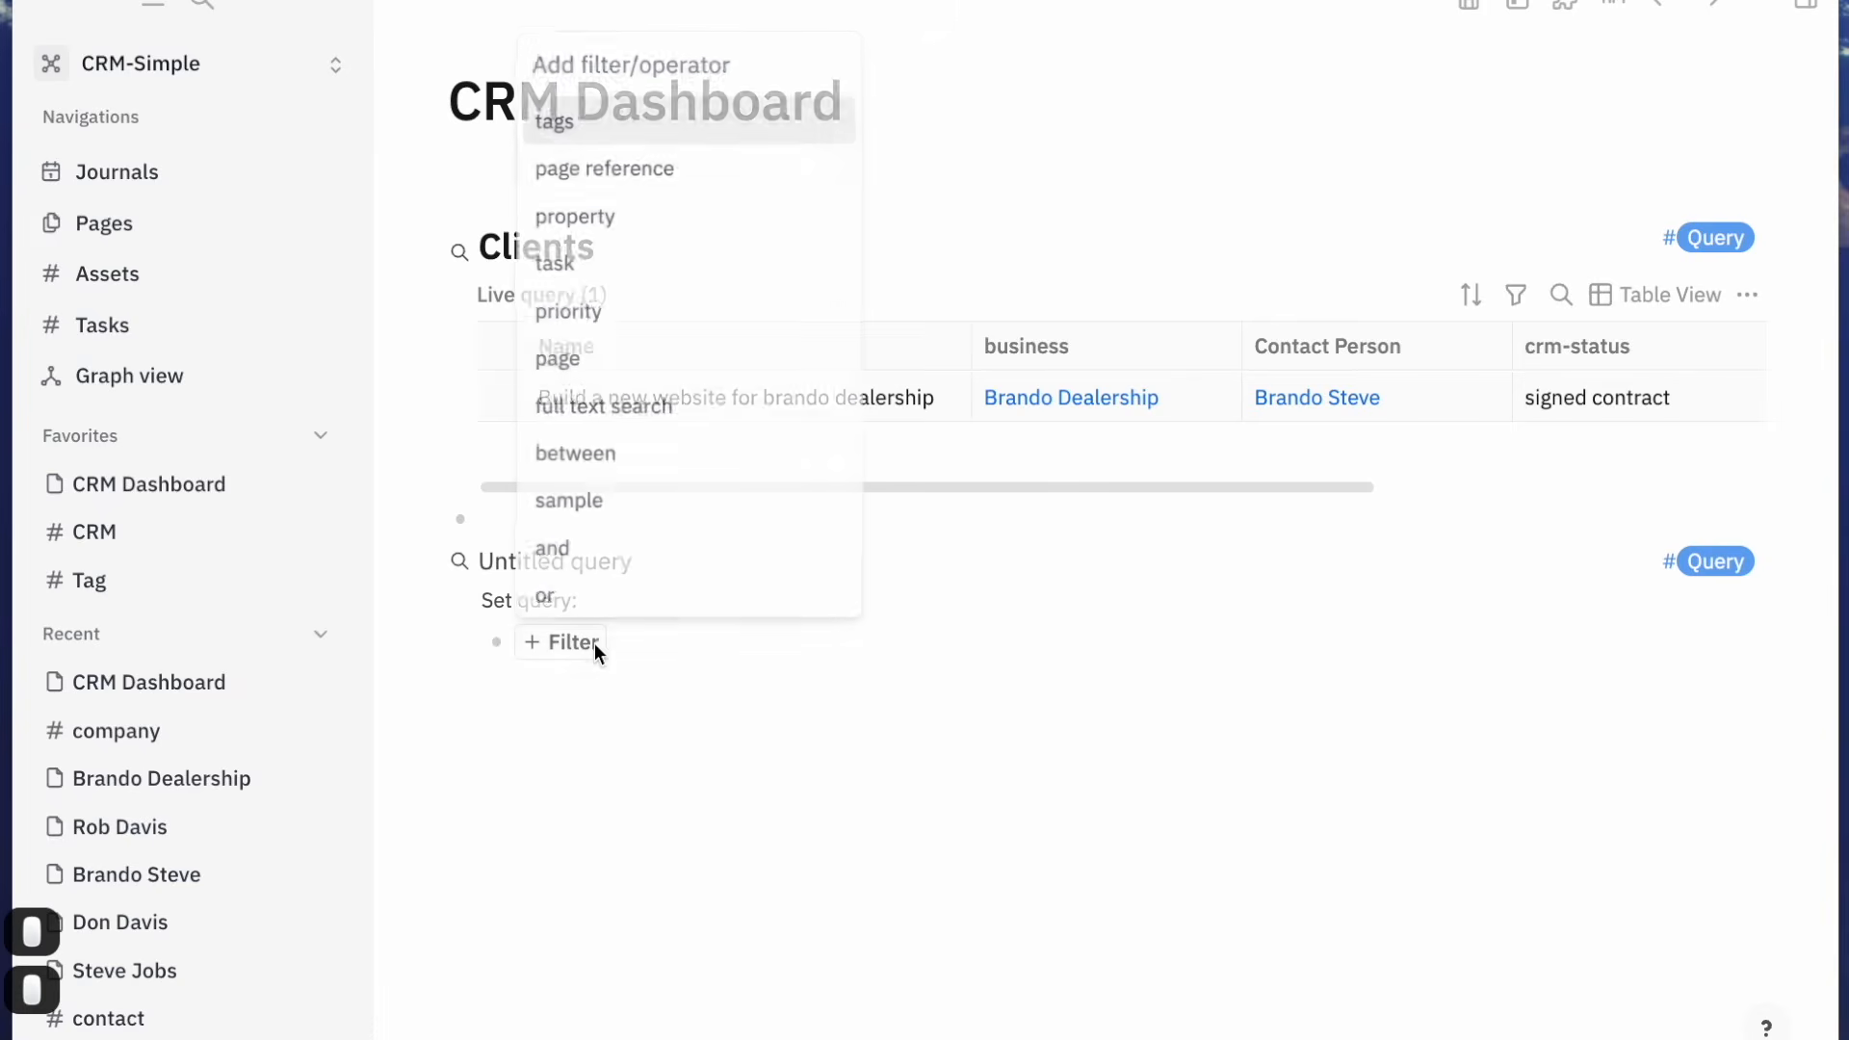
{"action": "left_click", "coordinate": [626, 140]}
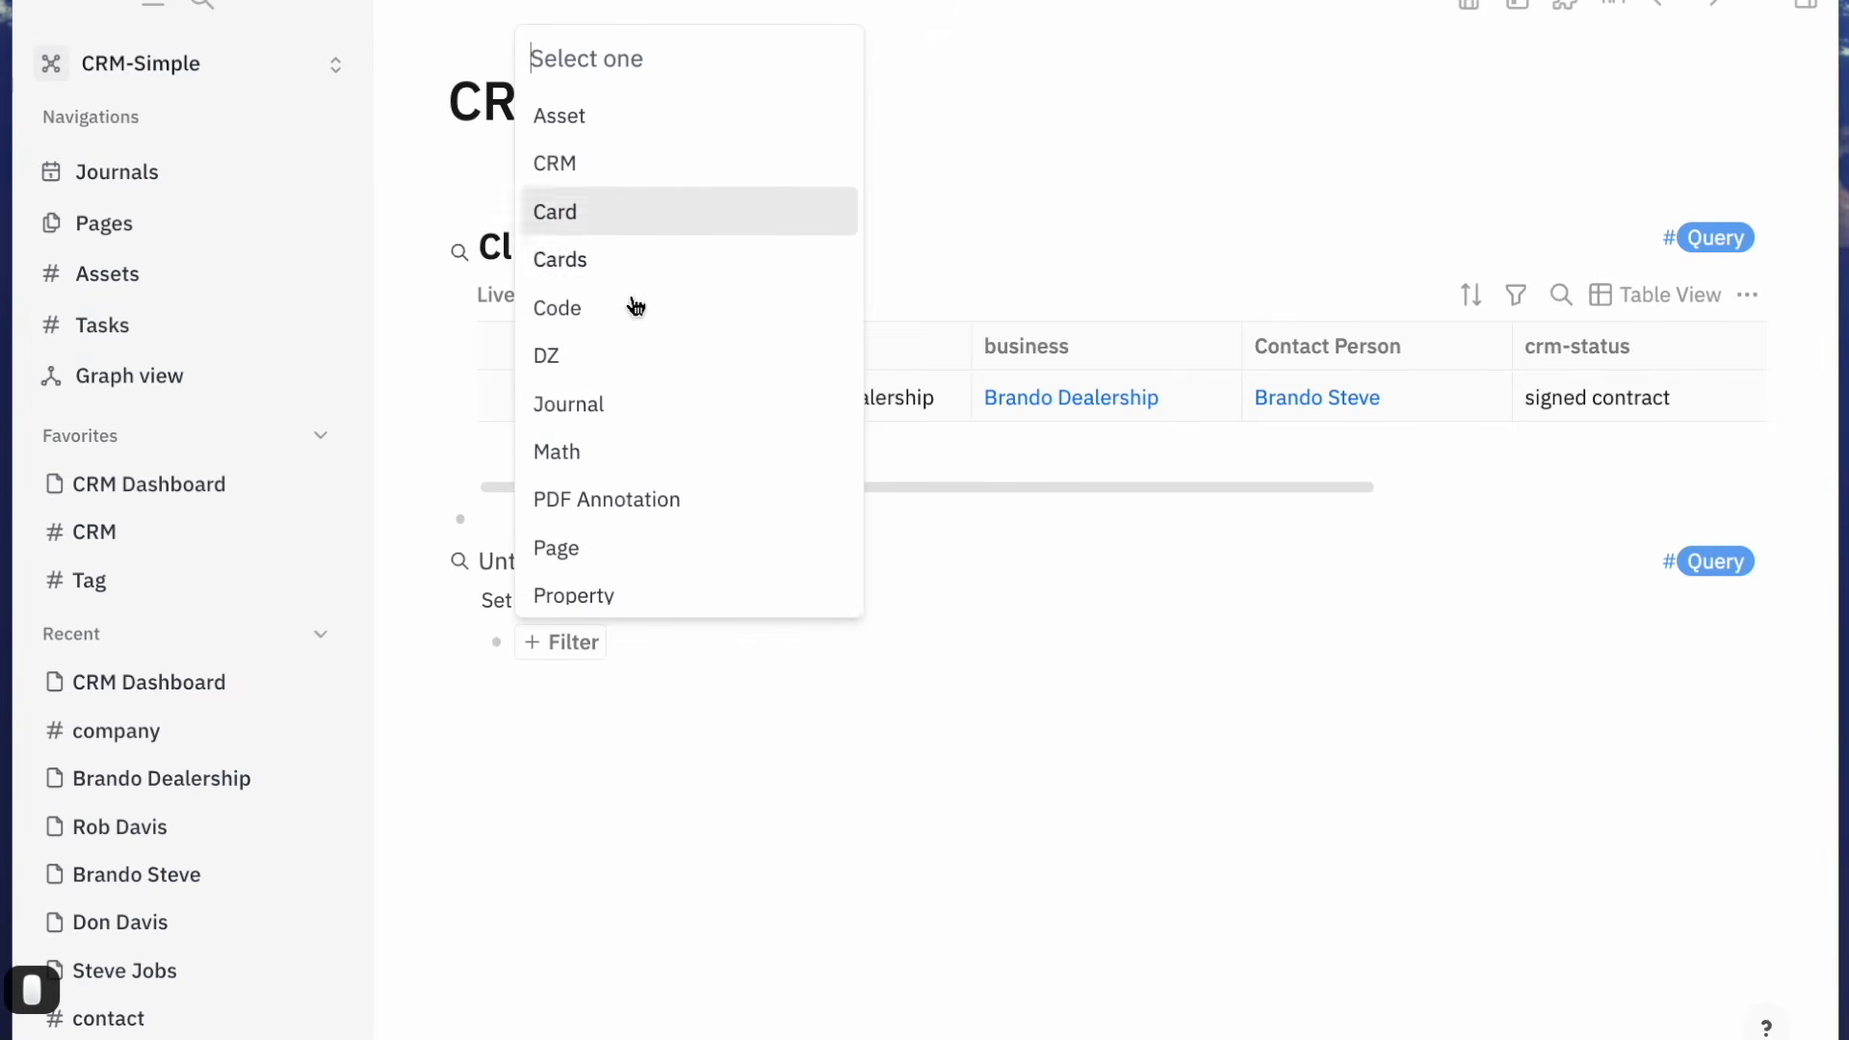
{"action": "left_click", "coordinate": [566, 164]}
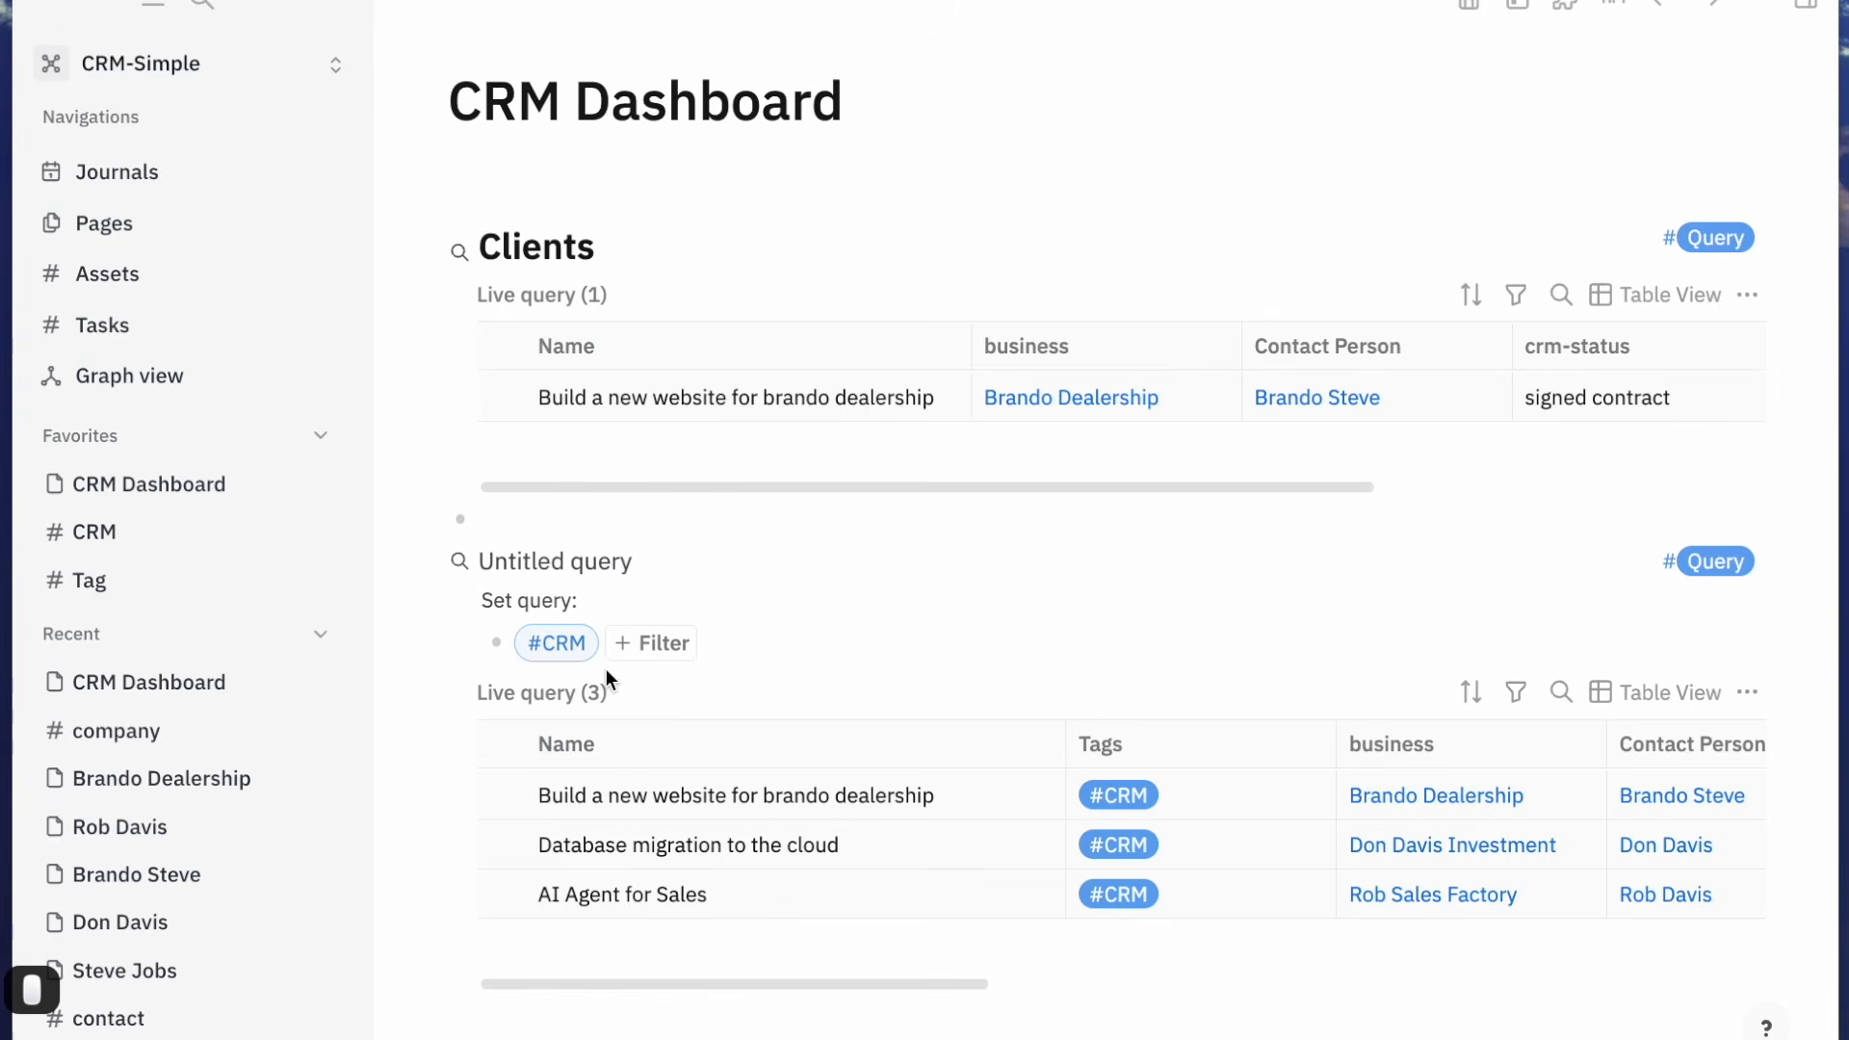
Add a crm-status filter for signed contract and invert it with NOT
{"action": "left_click", "coordinate": [653, 646]}
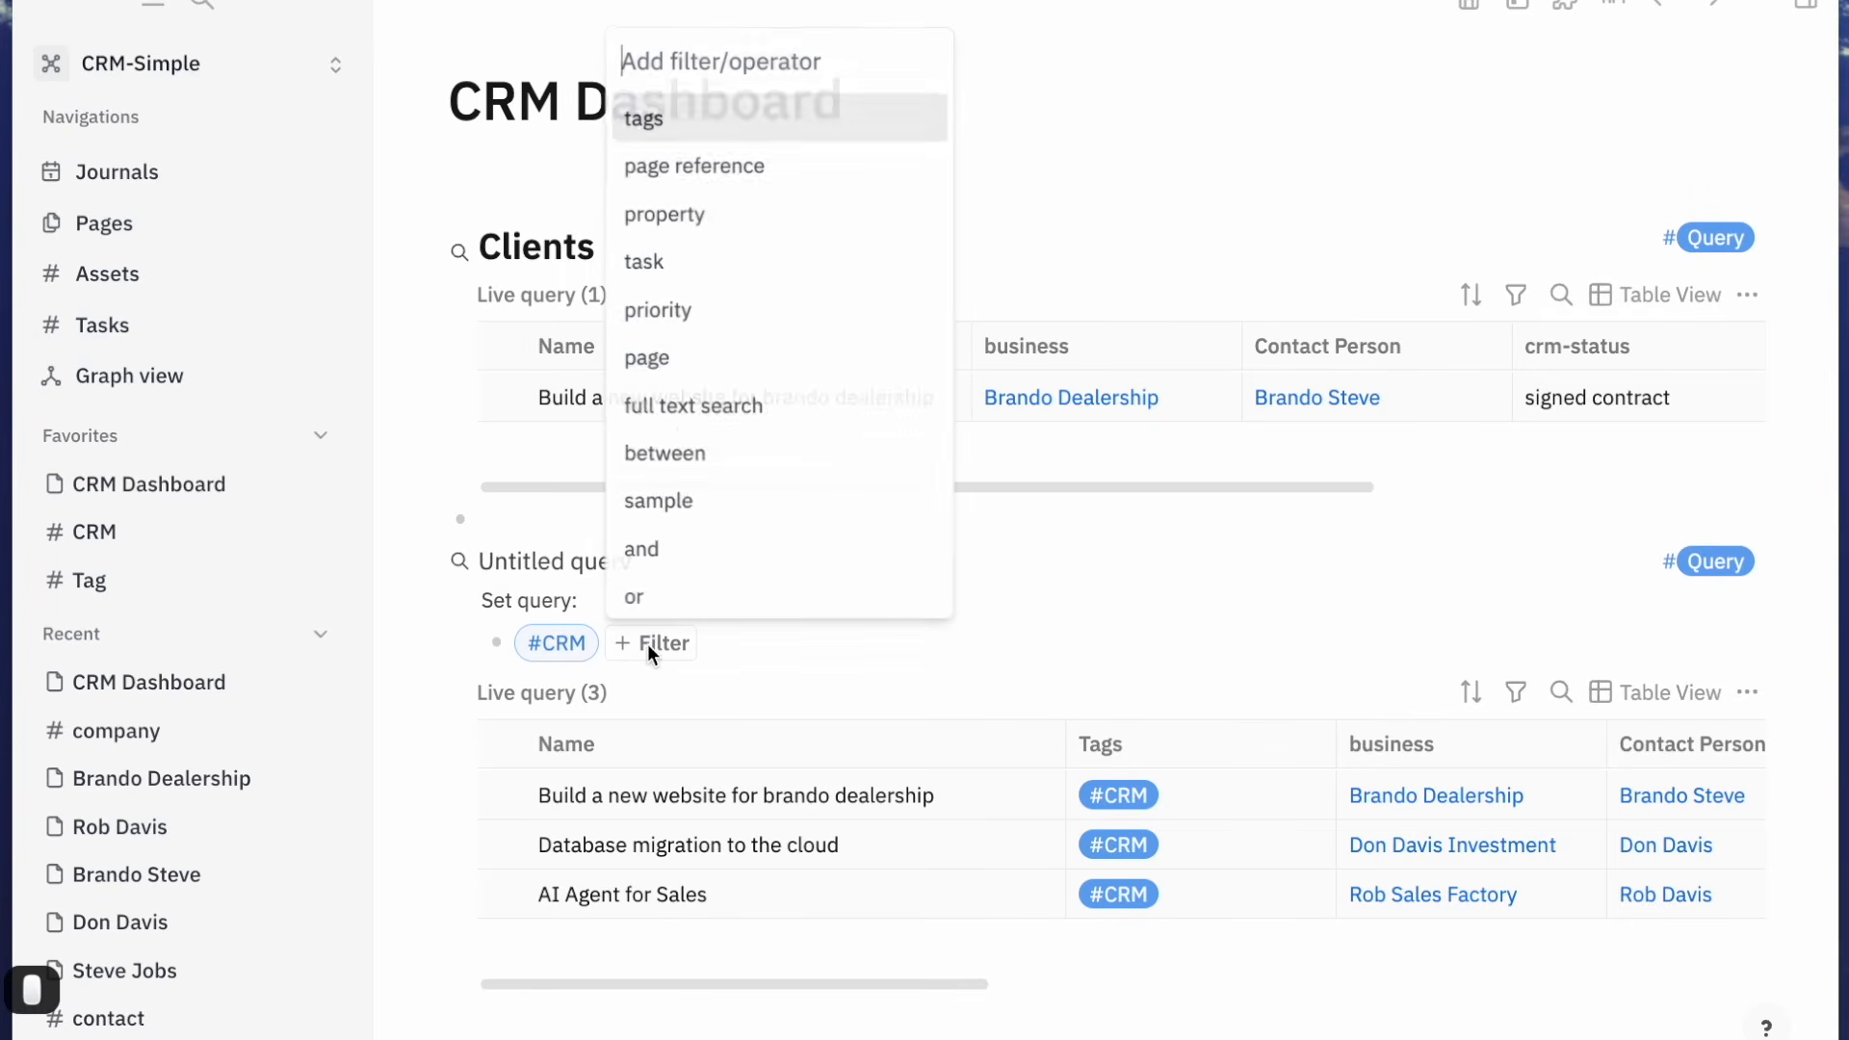
{"action": "left_click", "coordinate": [669, 210]}
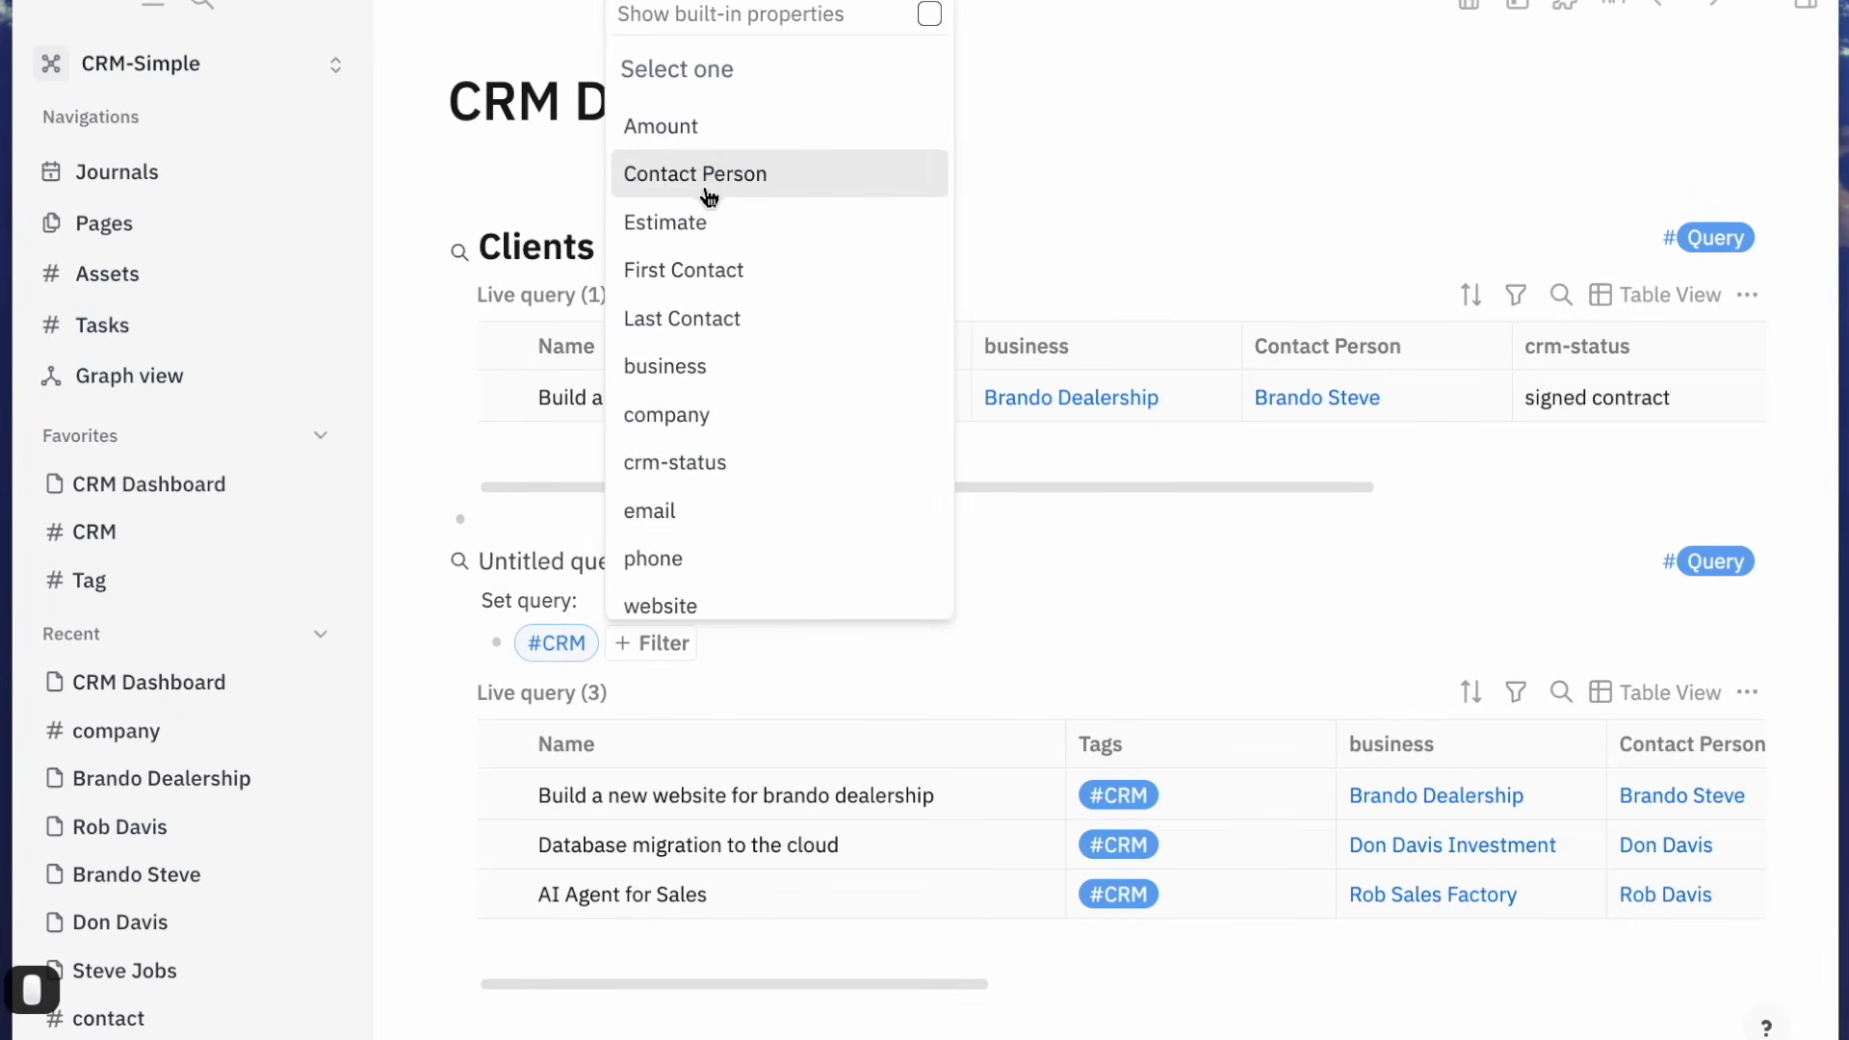
{"action": "left_click", "coordinate": [674, 464]}
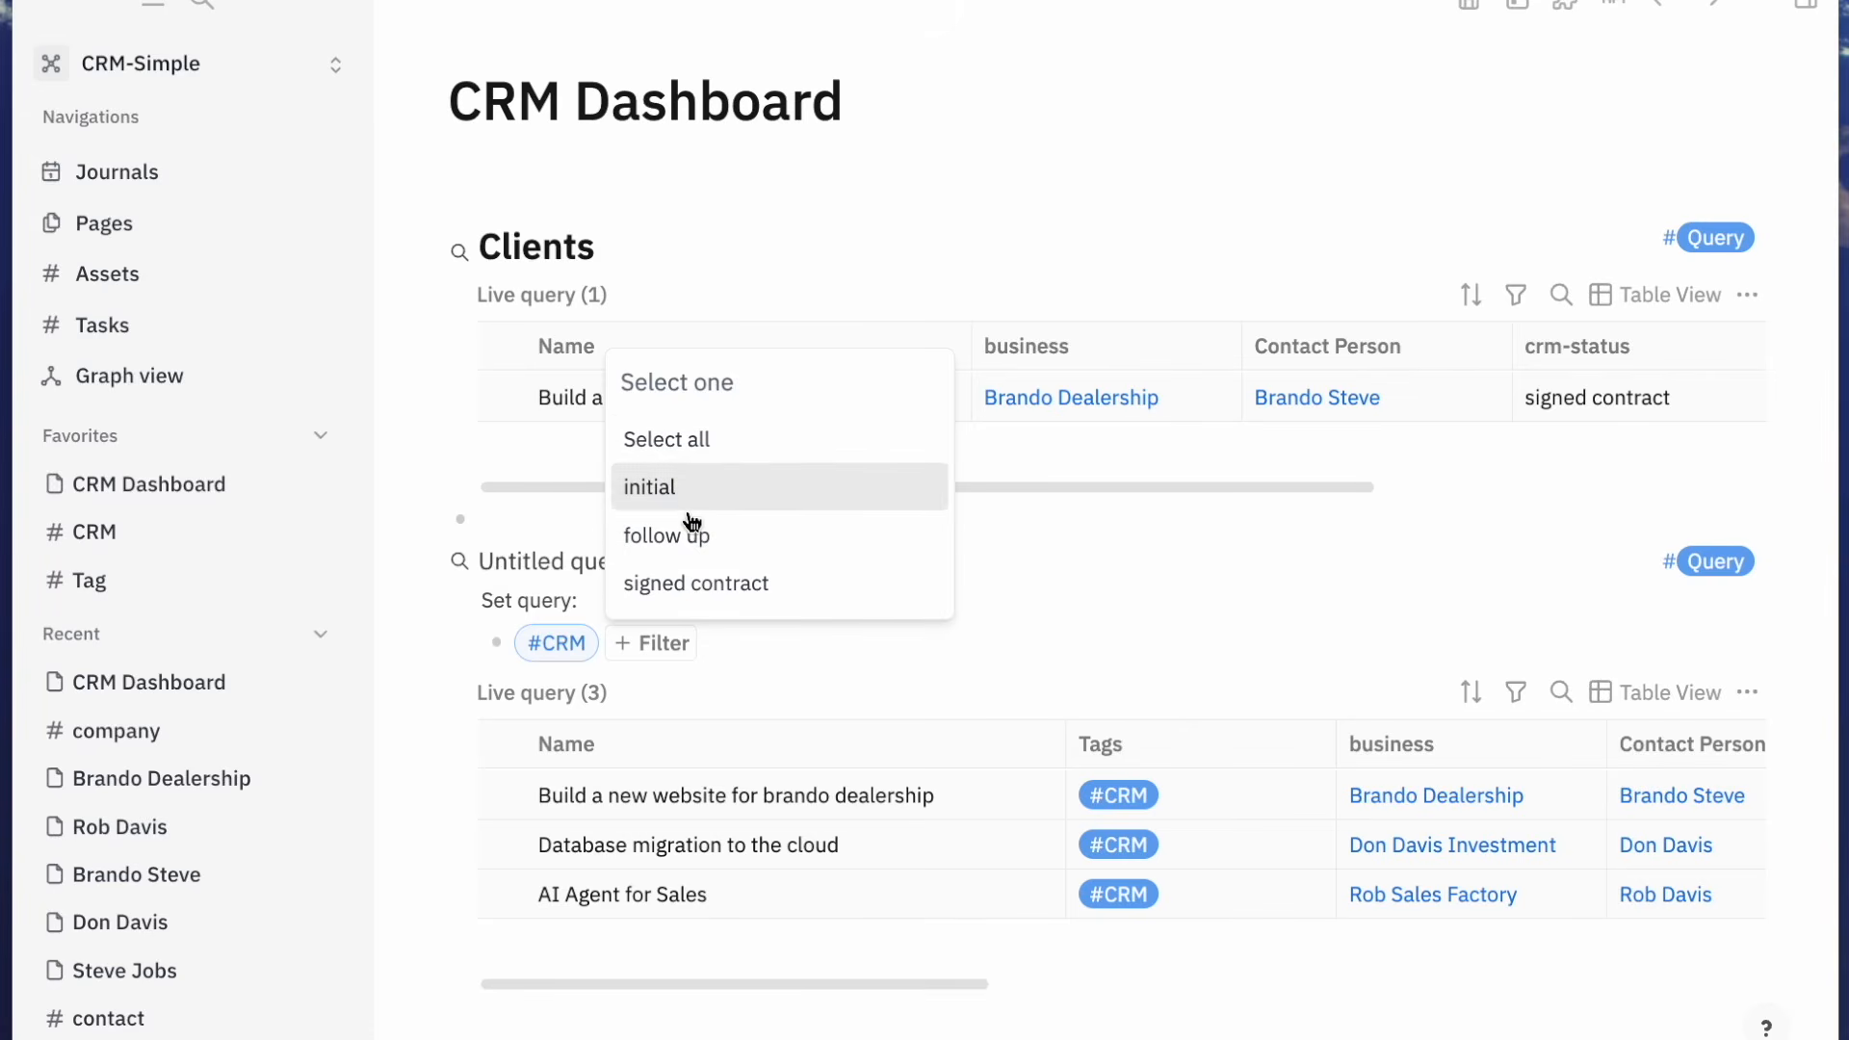
{"action": "left_click", "coordinate": [697, 595]}
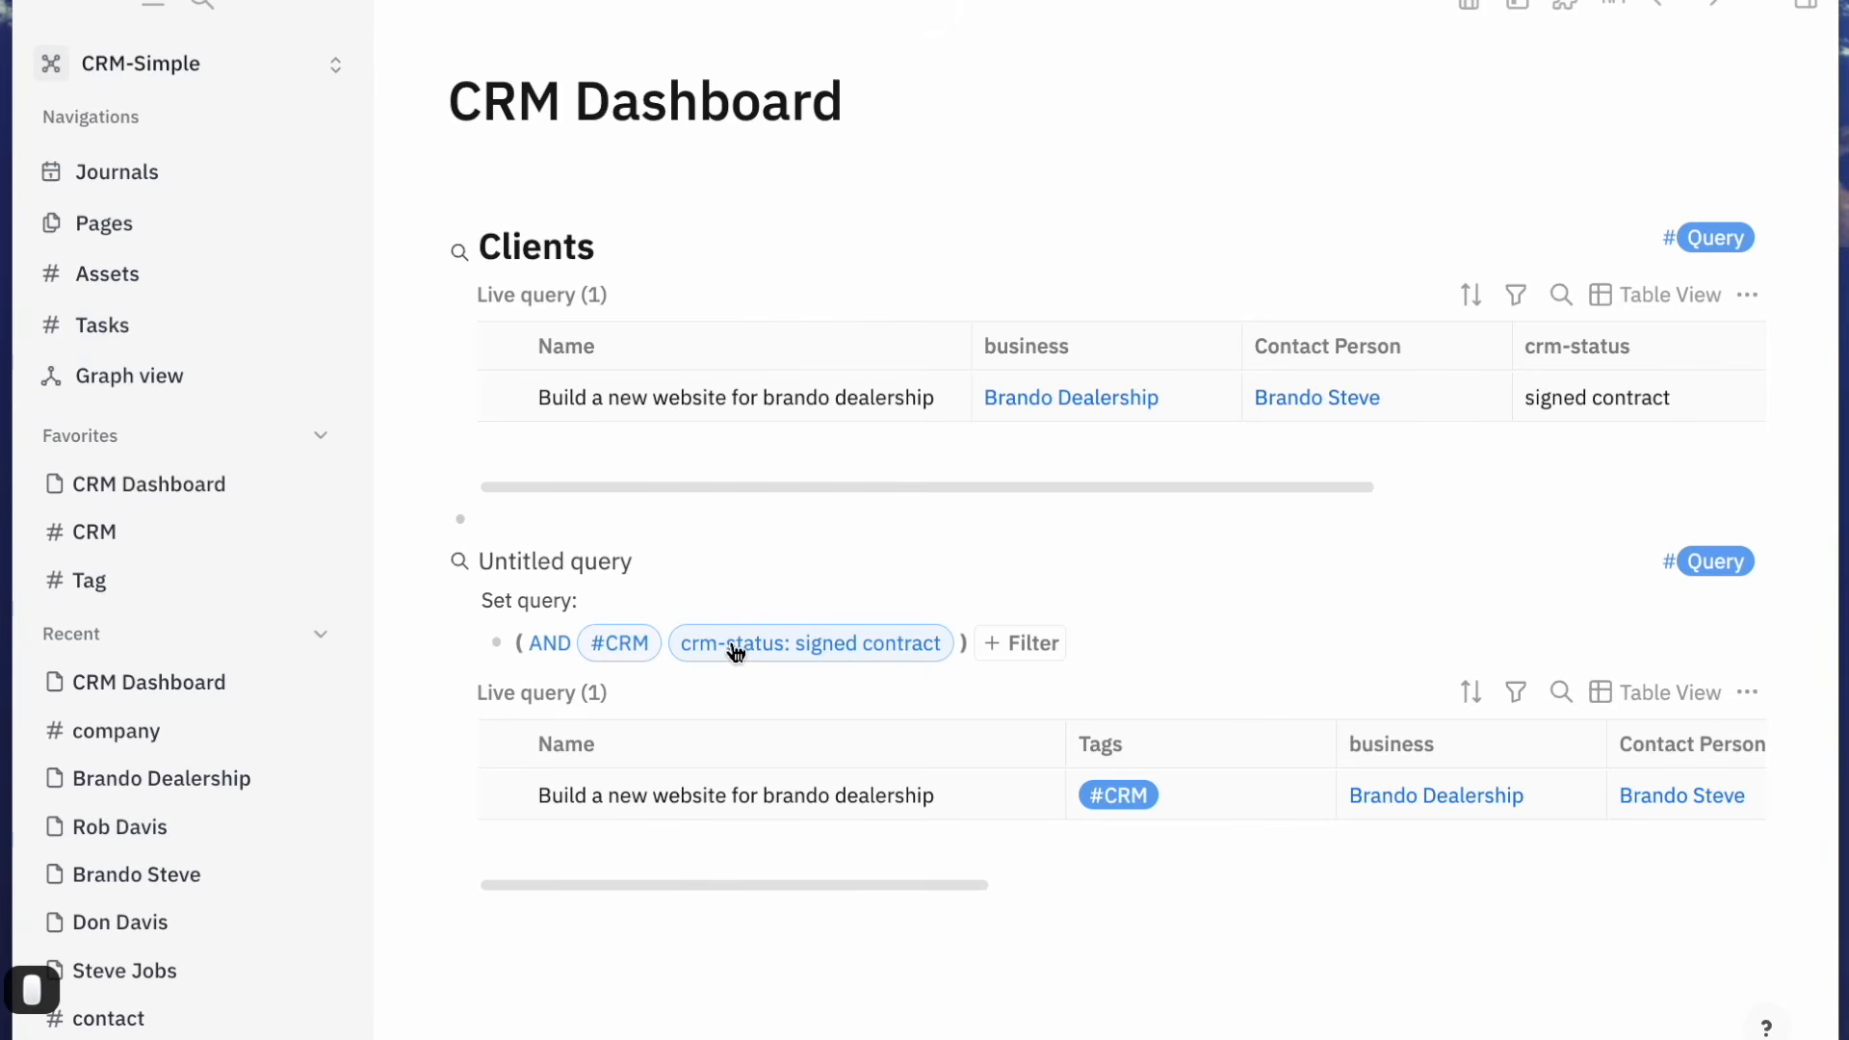
{"action": "left_click", "coordinate": [735, 653]}
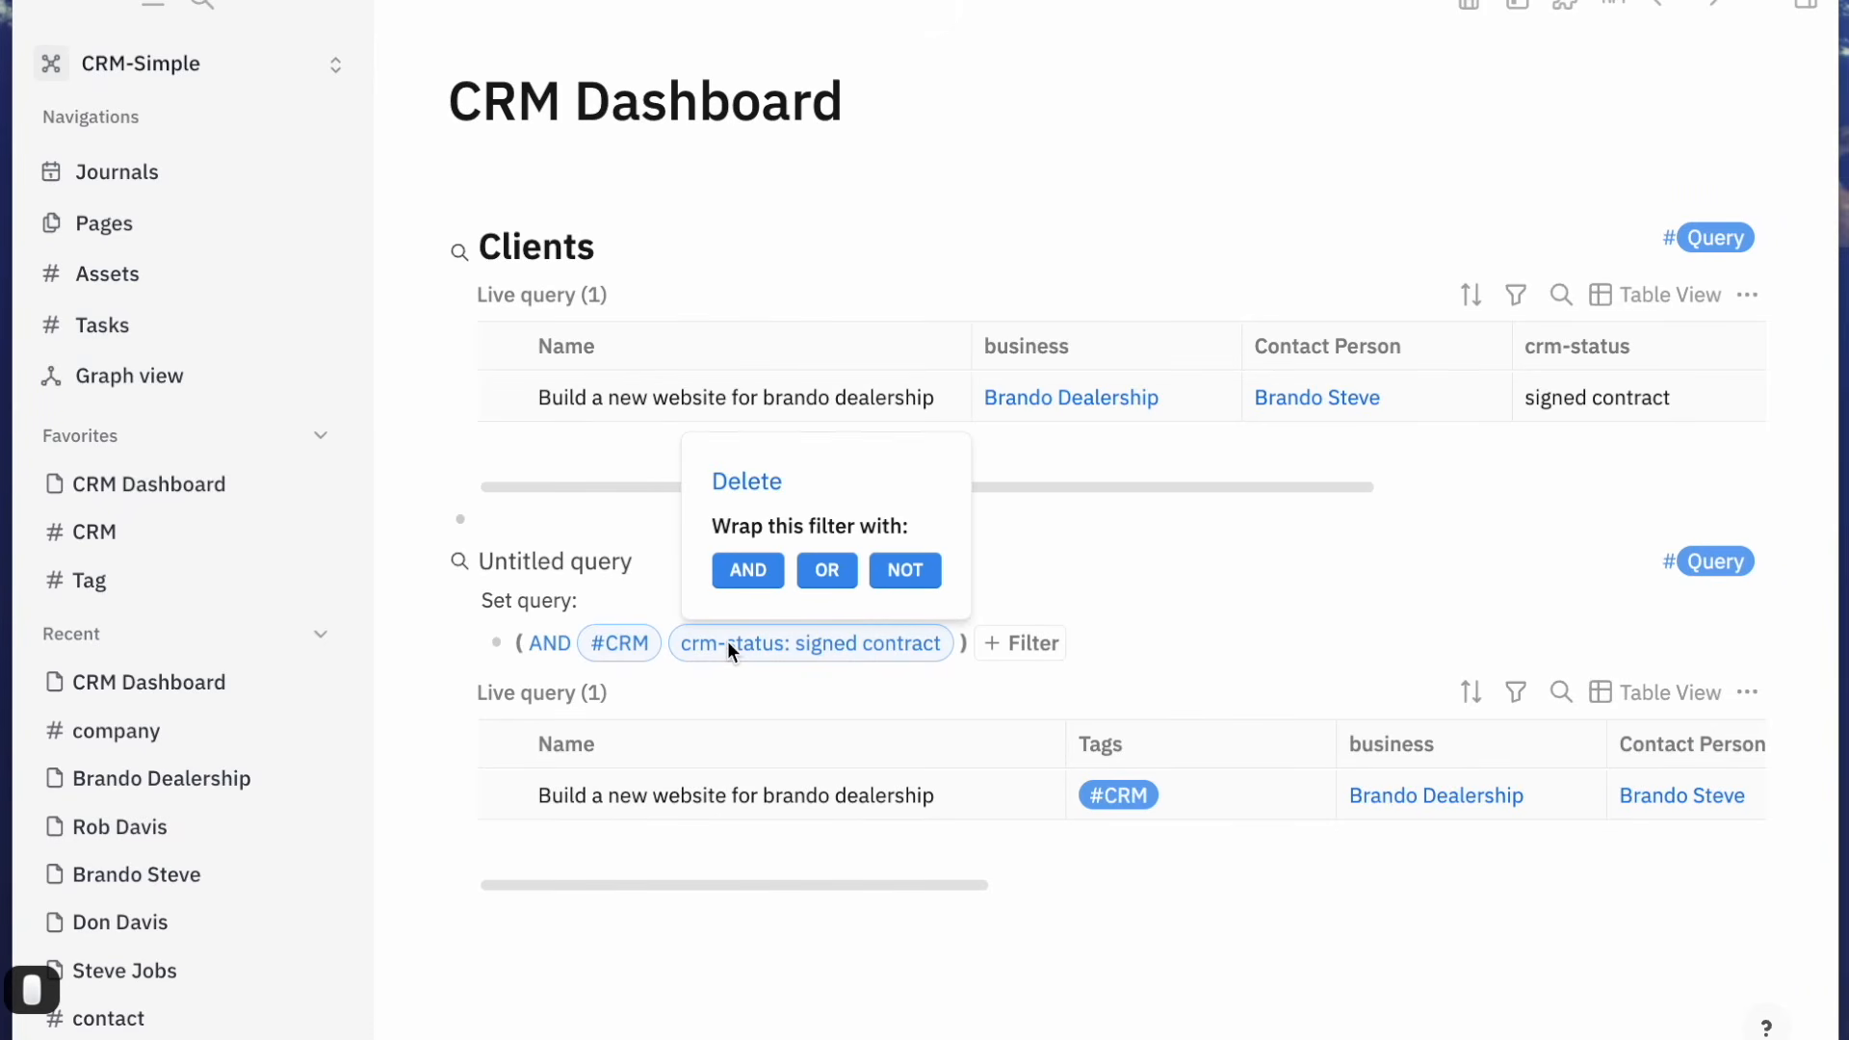
{"action": "left_click", "coordinate": [904, 572]}
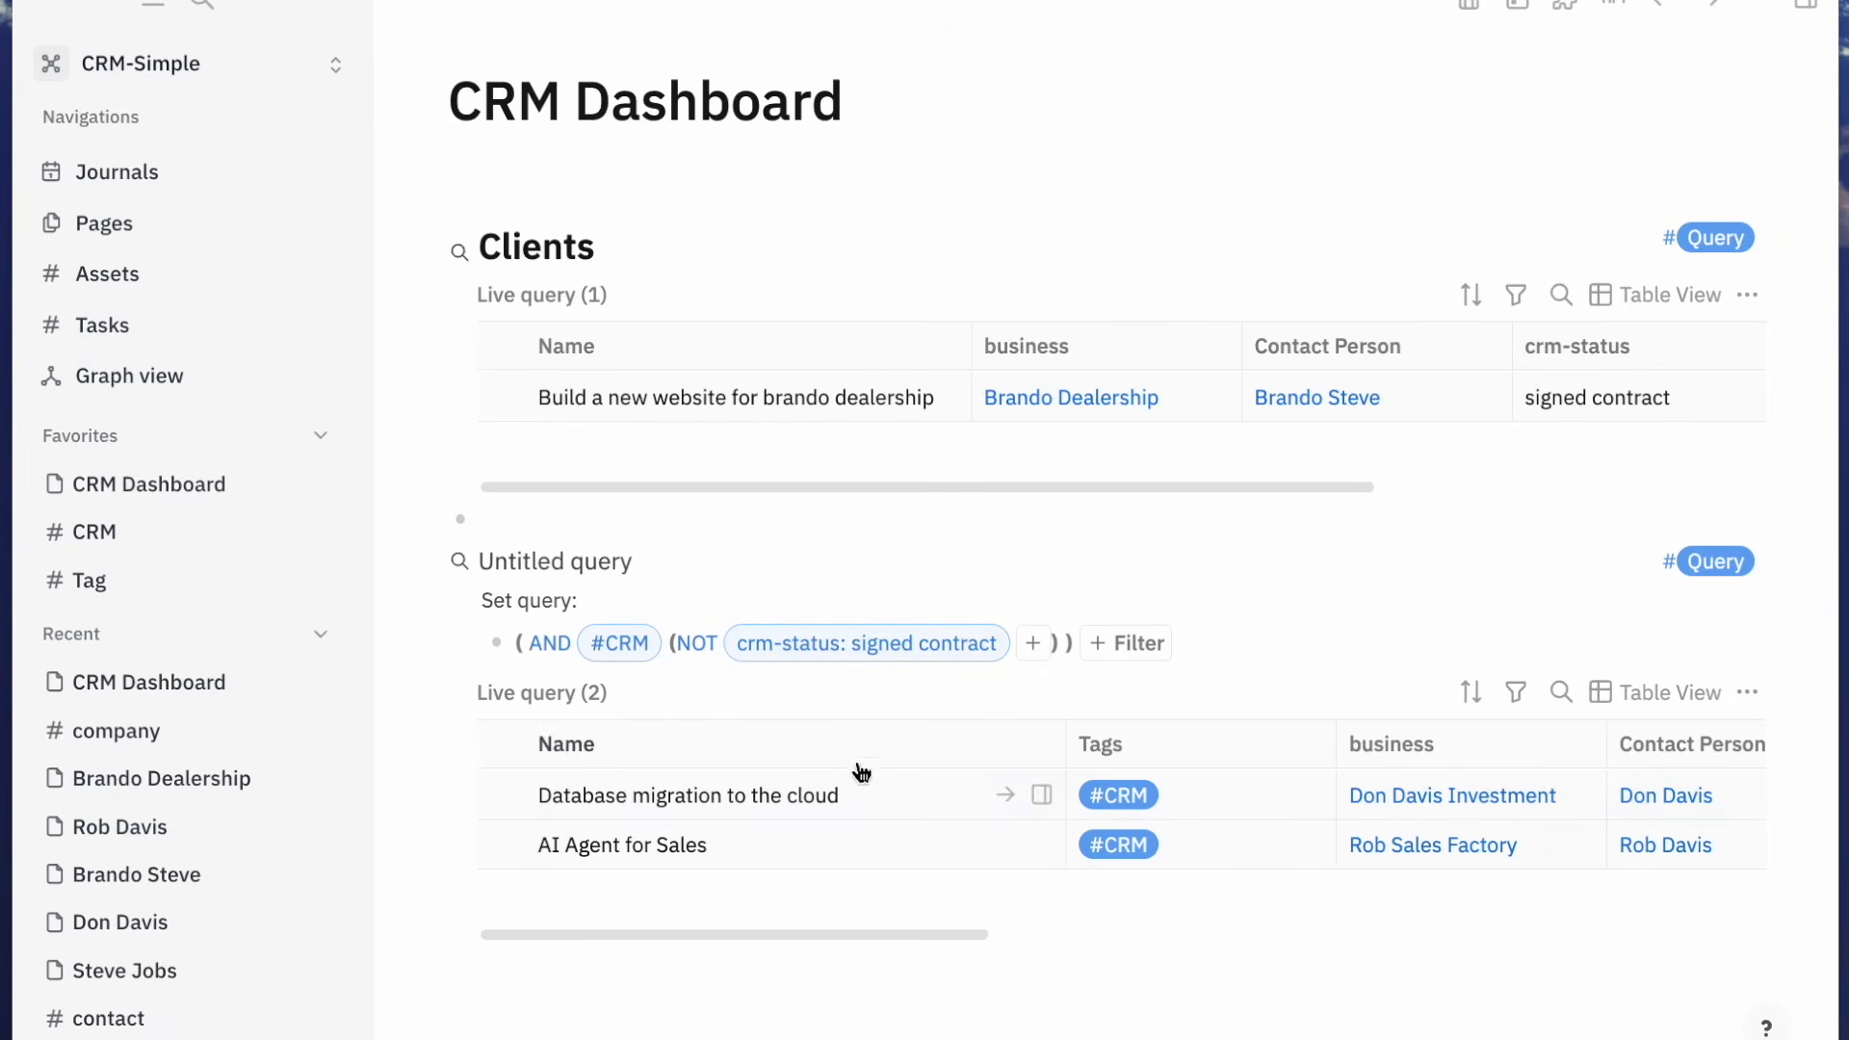
{"action": "left_click", "coordinate": [544, 563]}
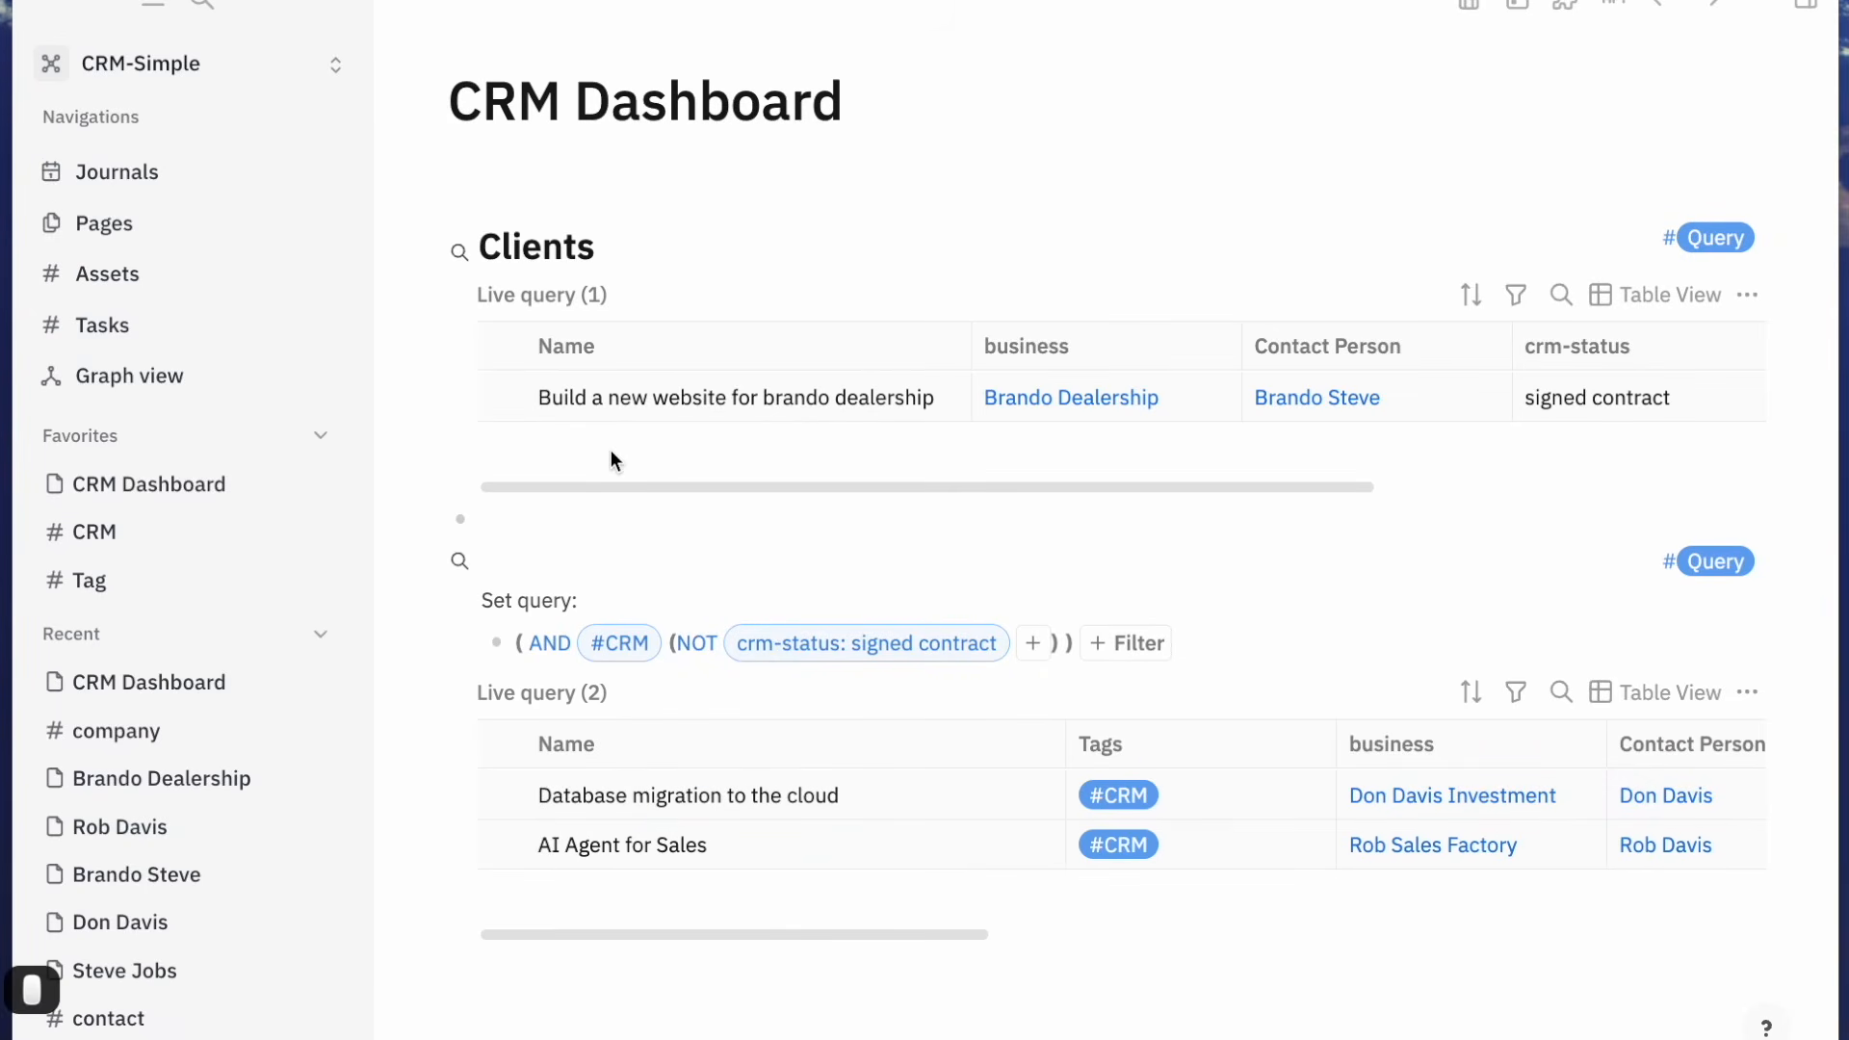
Title the second query '## Leads' and hide its query definition
{"action": "type", "text": "Leader"}
{"action": "key", "text": "BackSpace"}
{"action": "key", "text": "BackSpace"}
{"action": "type", "text": "s"}
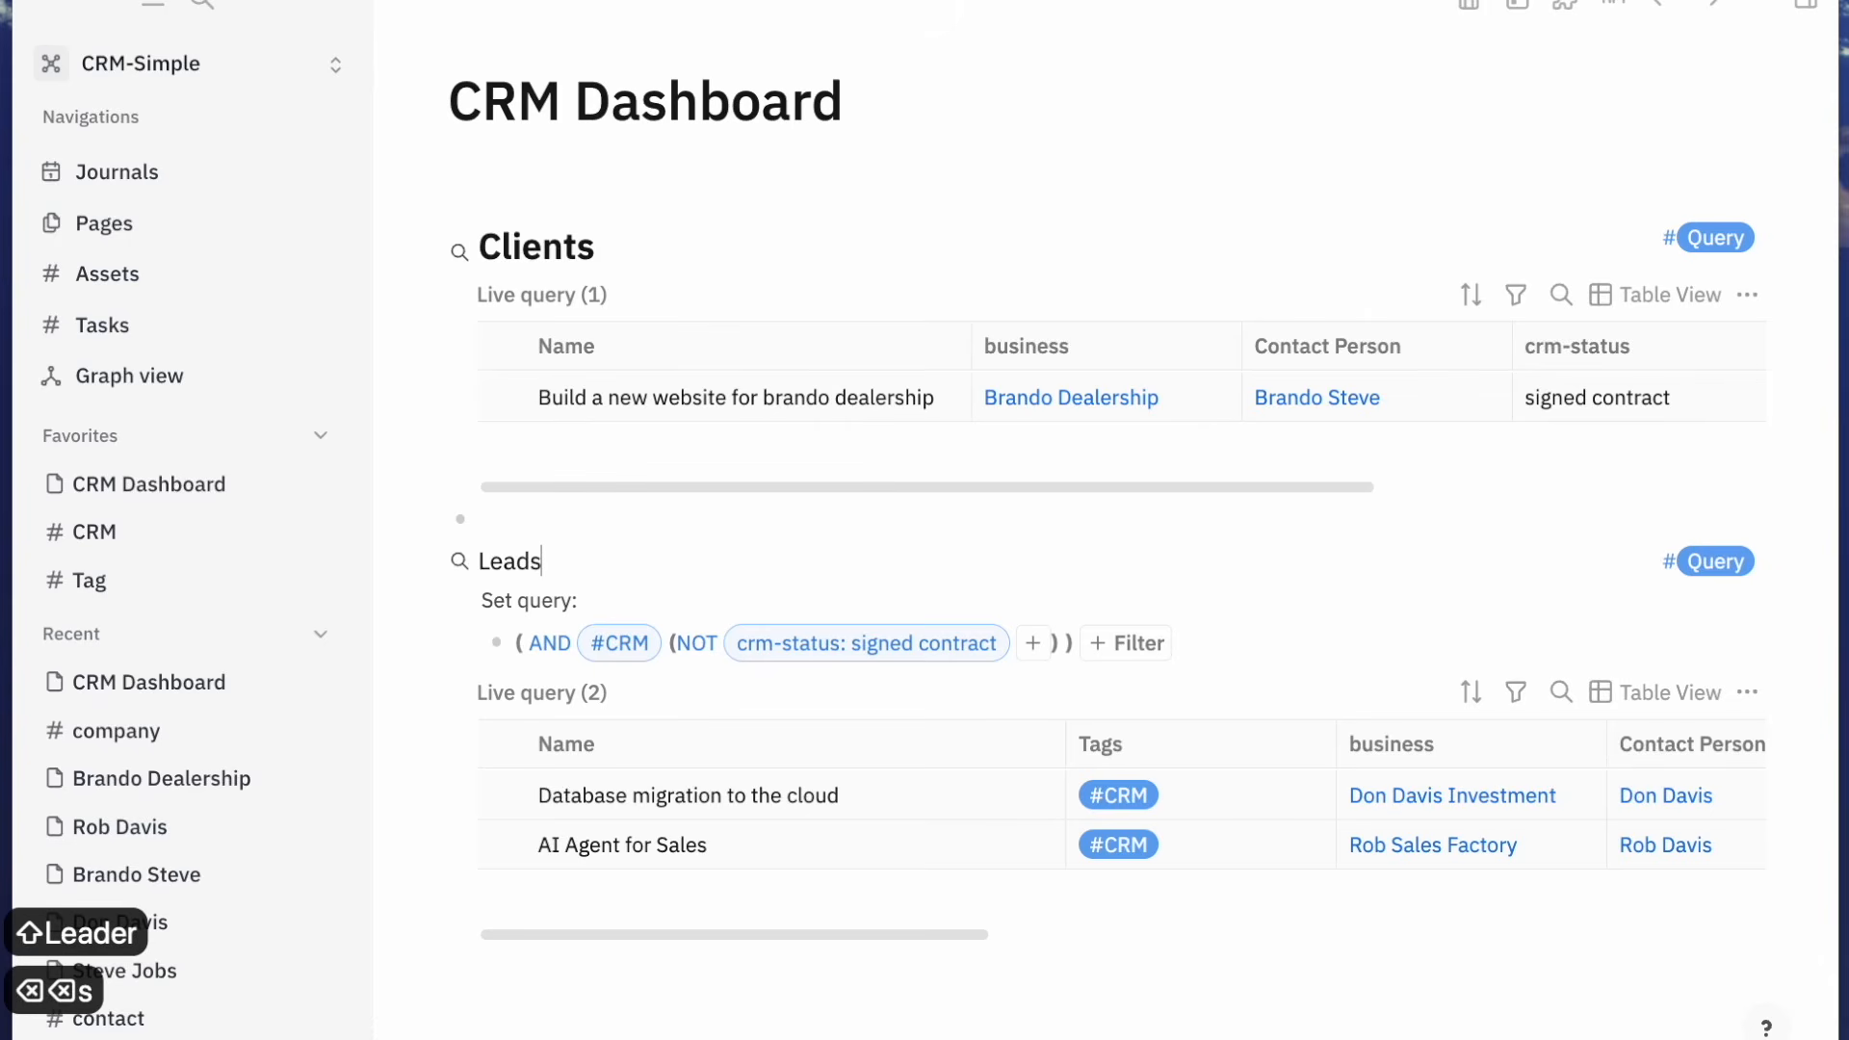
{"action": "key", "text": "super+Left"}
{"action": "type", "text": "##"}
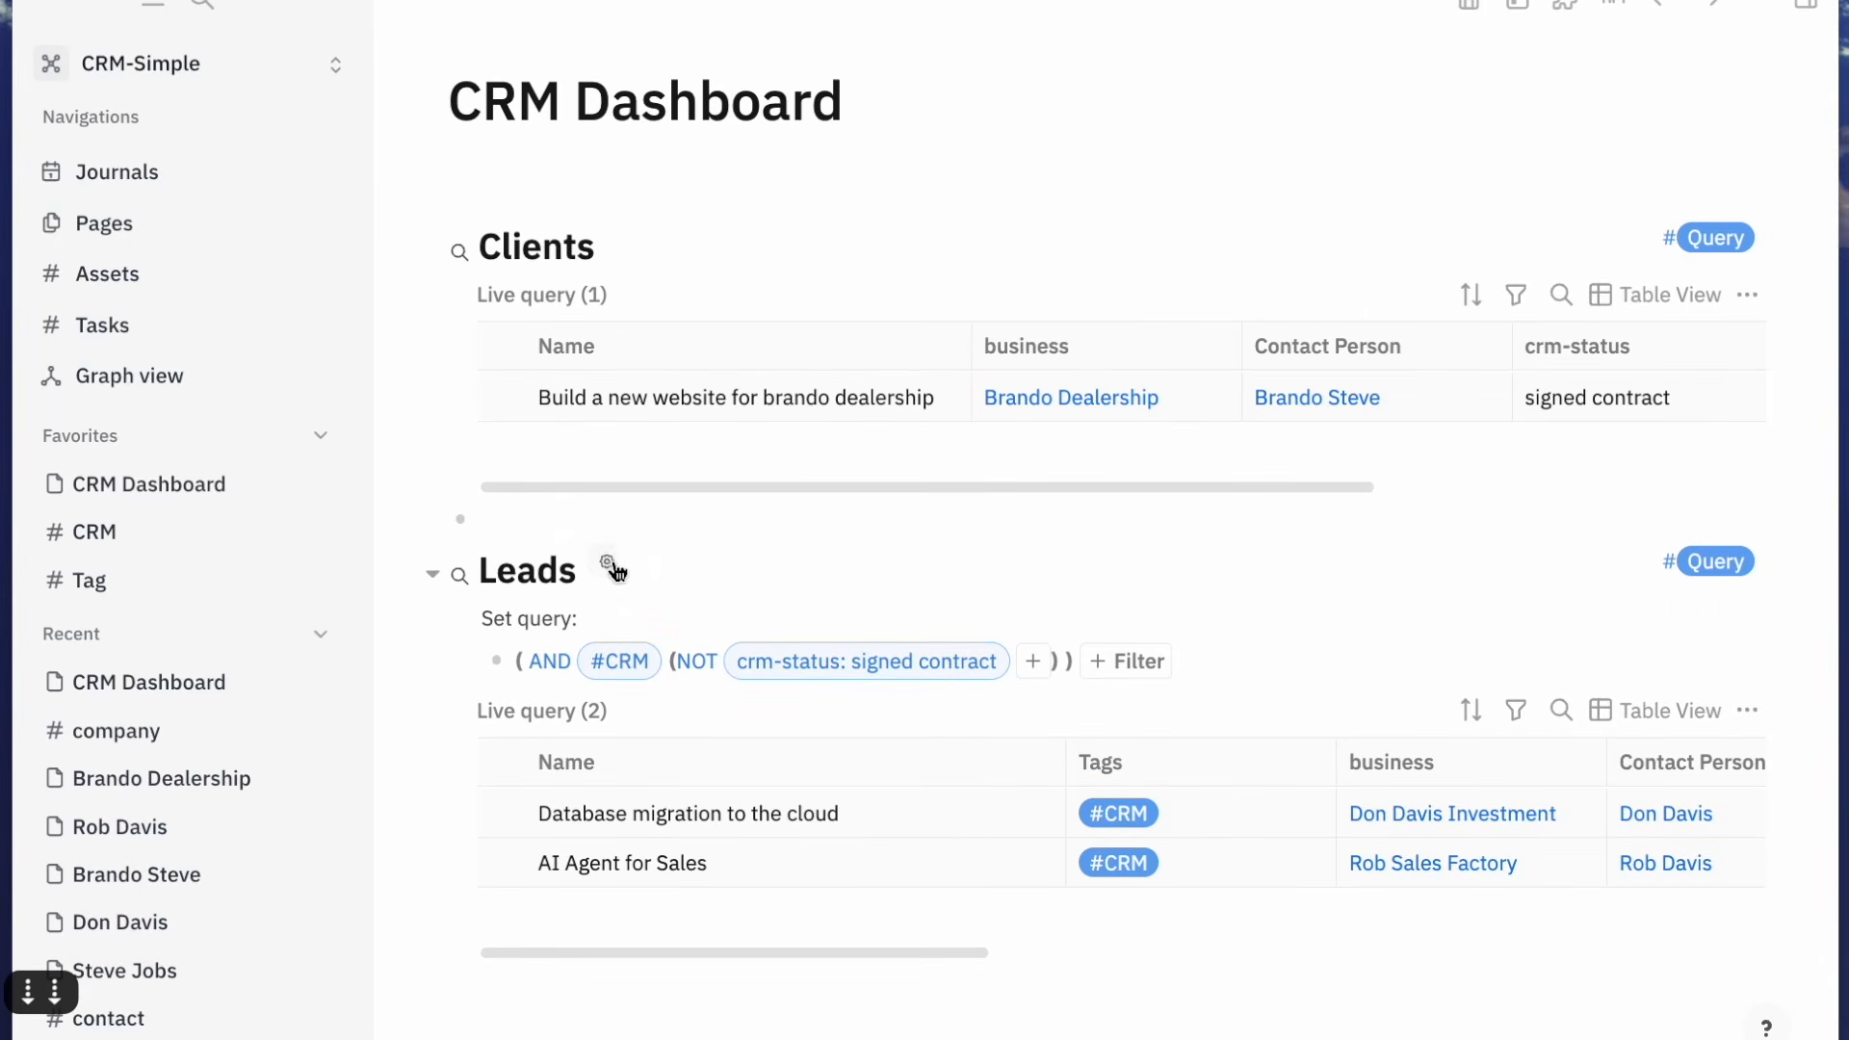
{"action": "left_click", "coordinate": [607, 561]}
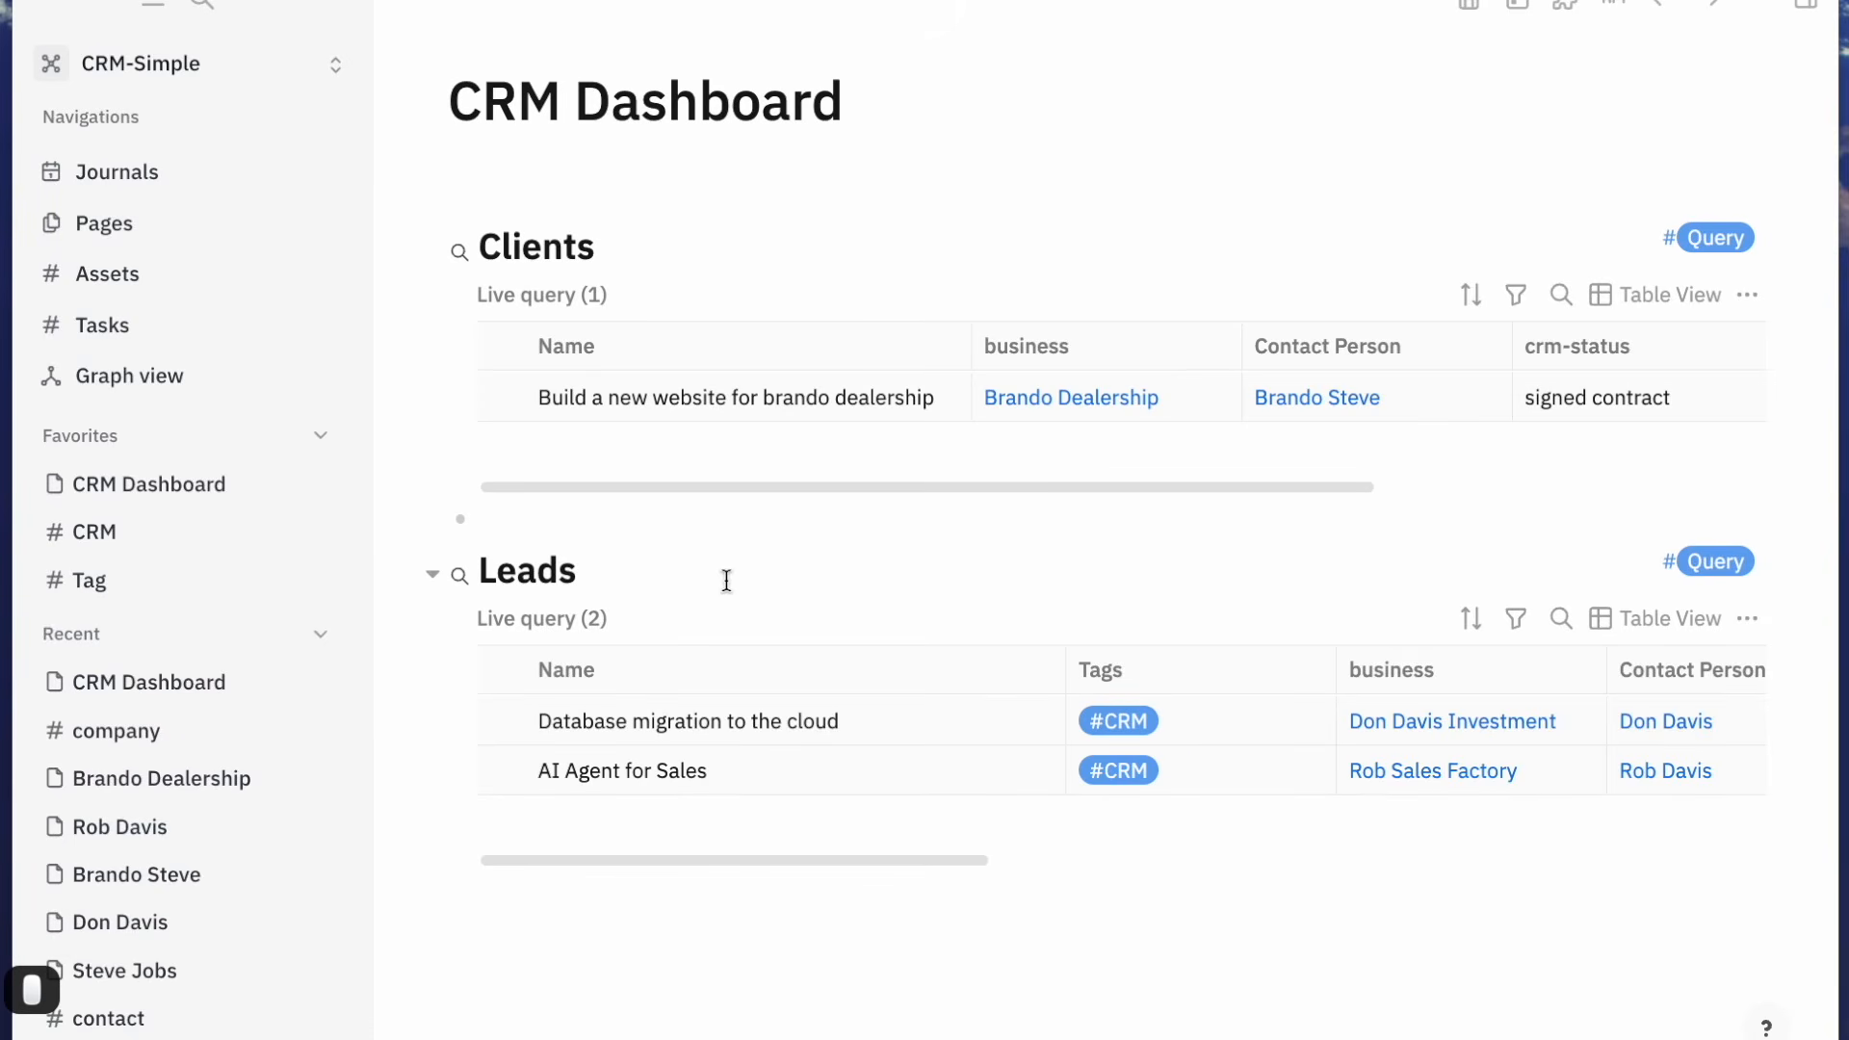
Hide the Updated At, Created At and Amount columns in the Leads table
{"action": "left_click", "coordinate": [1768, 626]}
{"action": "mouse_move", "coordinate": [1637, 677]}
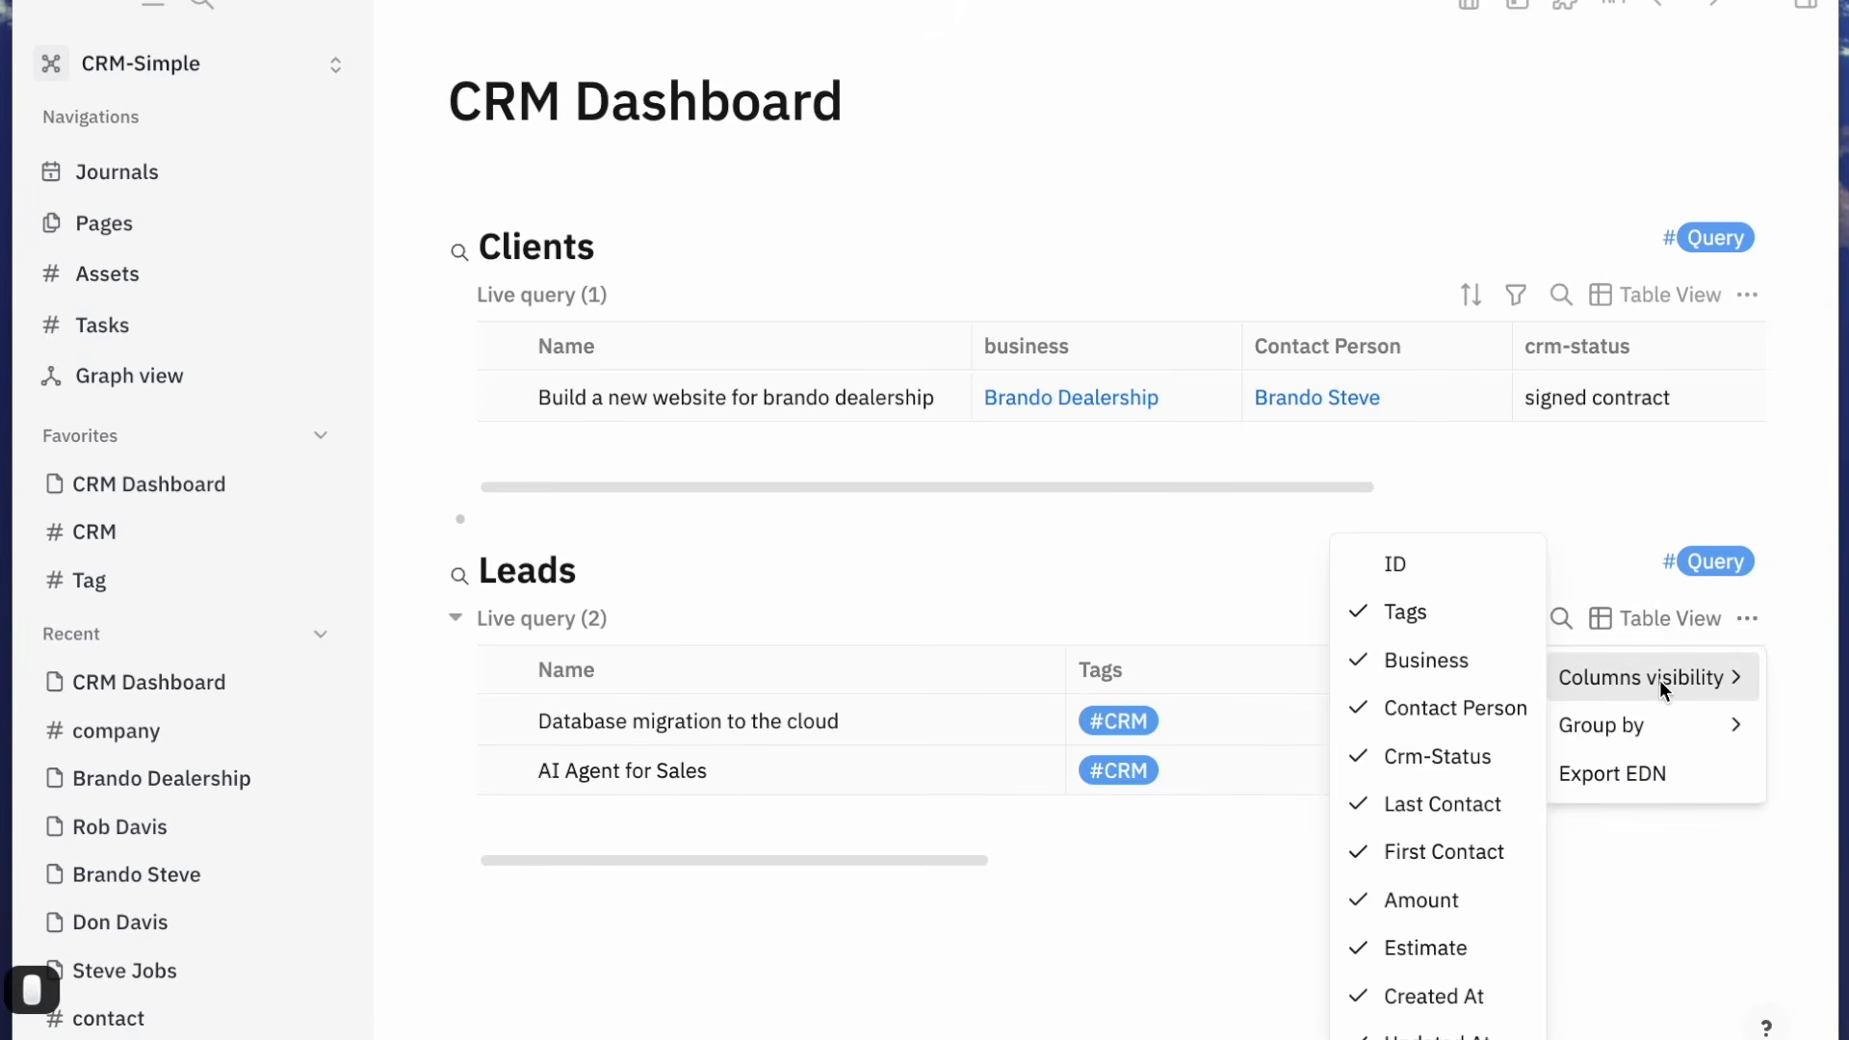
{"action": "left_click", "coordinate": [1414, 1026]}
{"action": "left_click", "coordinate": [1408, 996]}
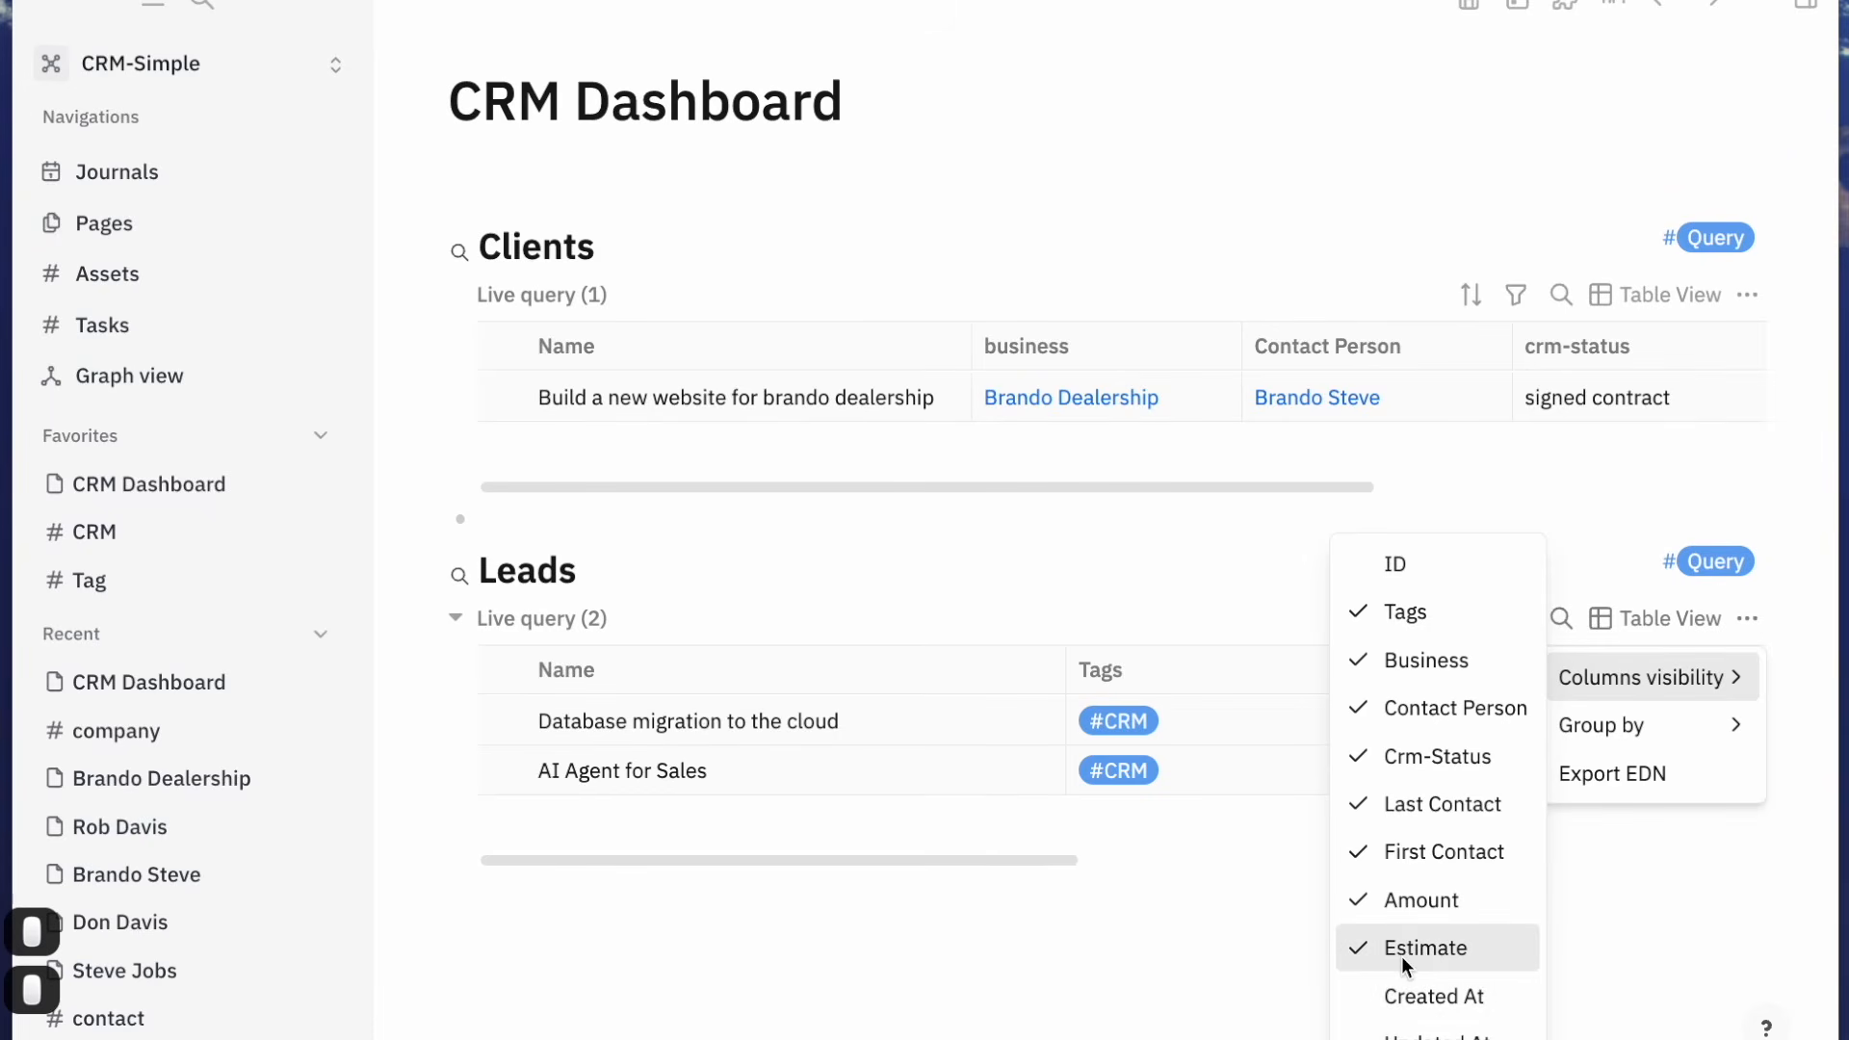
{"action": "left_click", "coordinate": [1408, 900]}
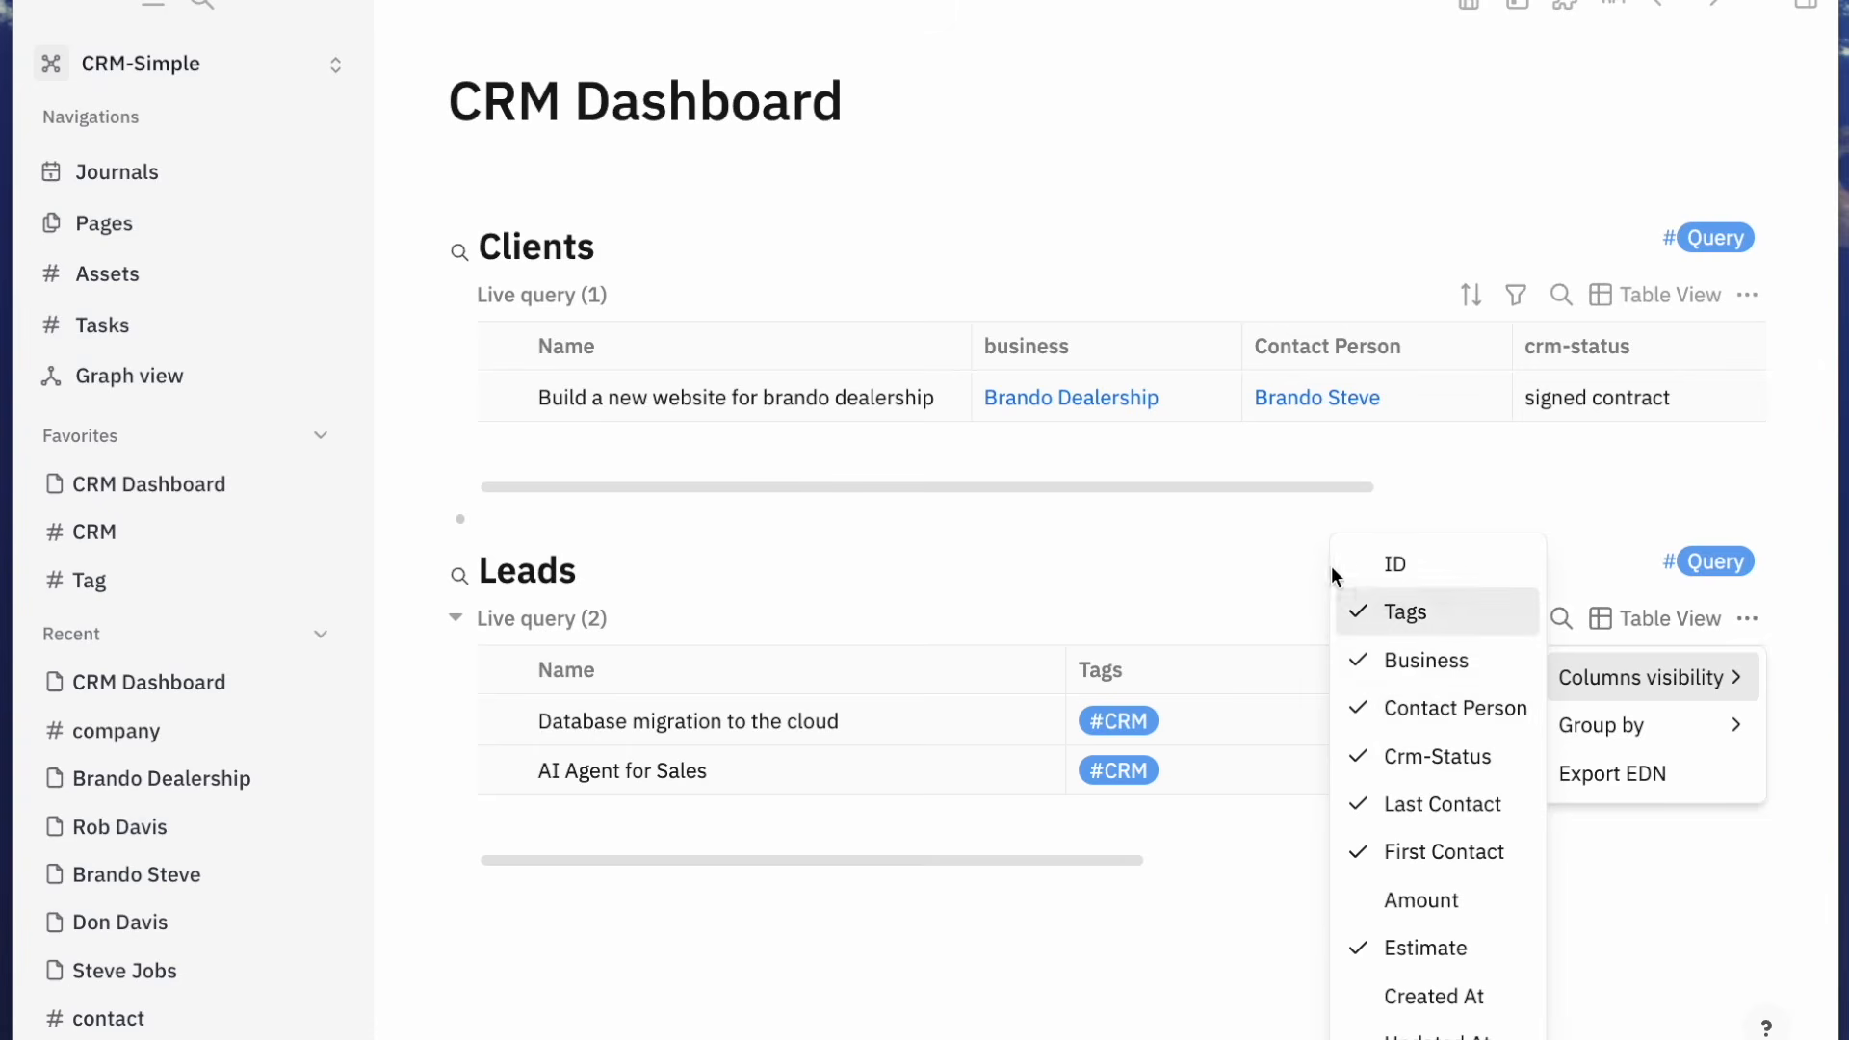
{"action": "left_click", "coordinate": [1239, 547]}
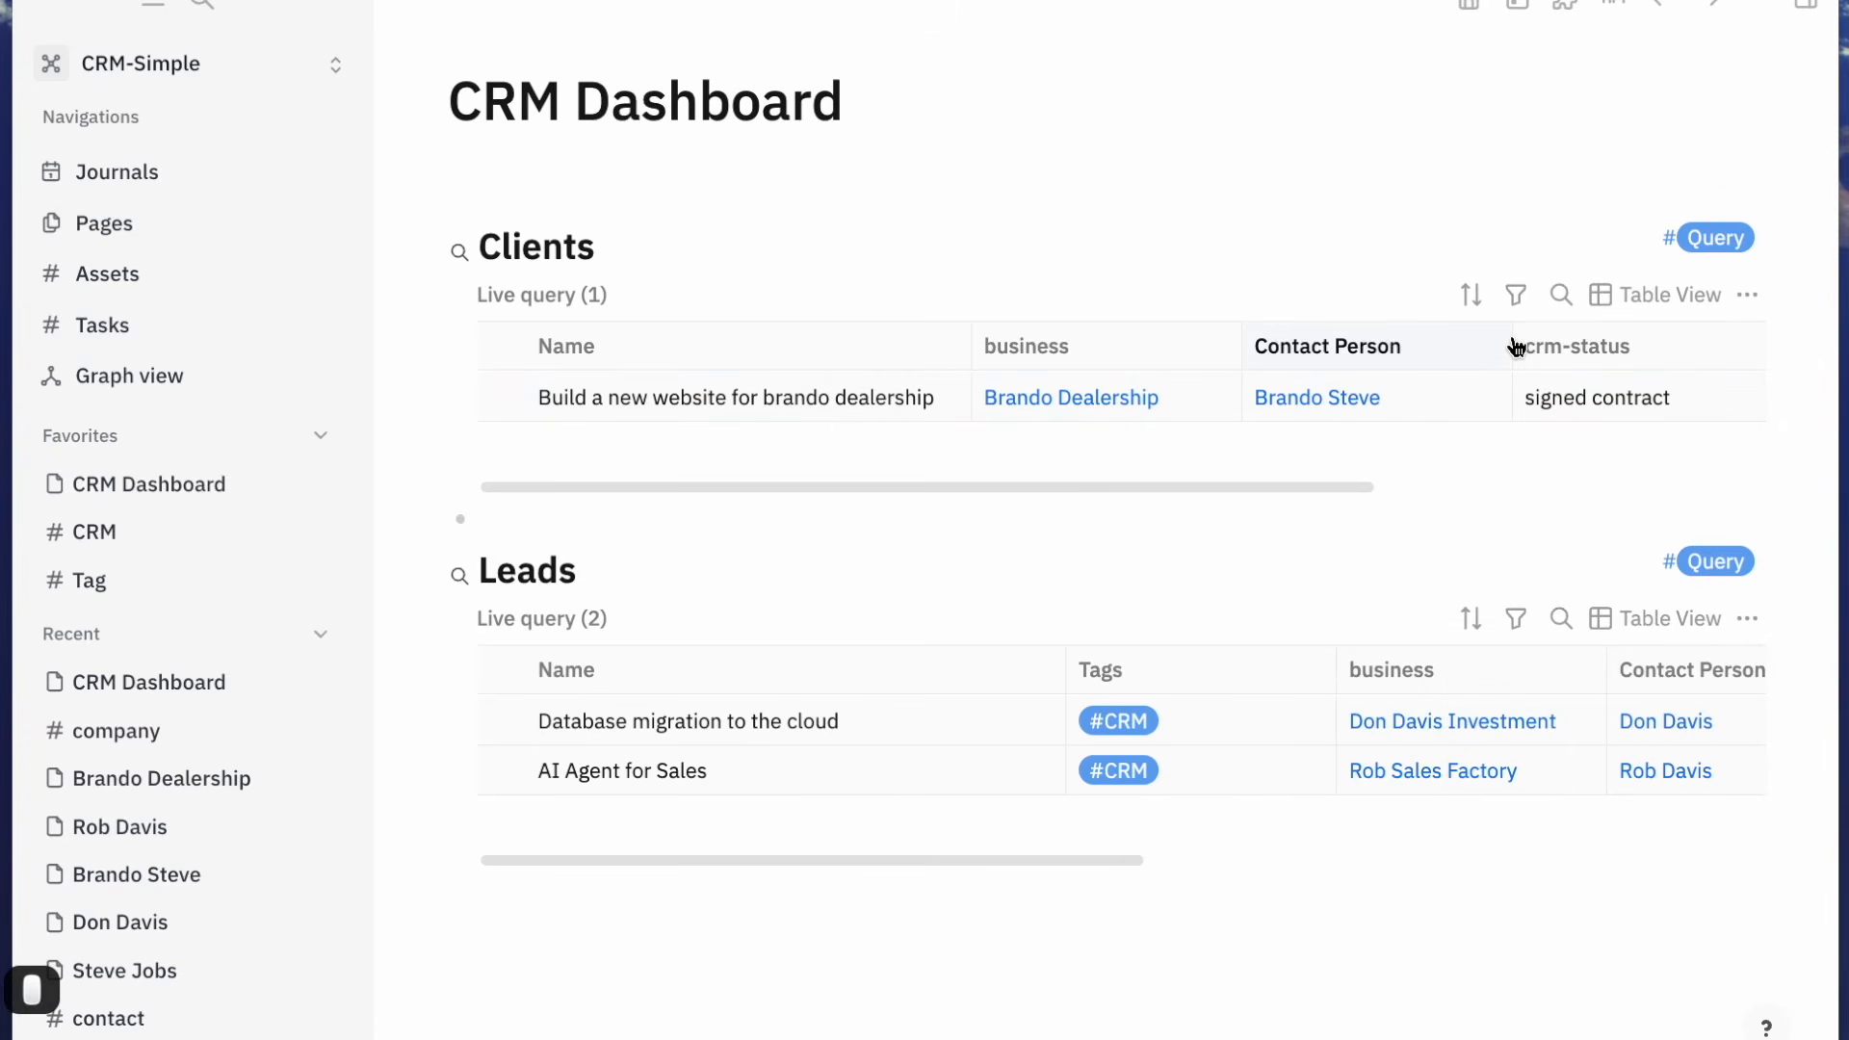
Narrow the Clients table's Contact Person and business columns and show its Amount column
{"action": "left_click_drag", "start_coordinate": [1515, 347], "coordinate": [1432, 347]}
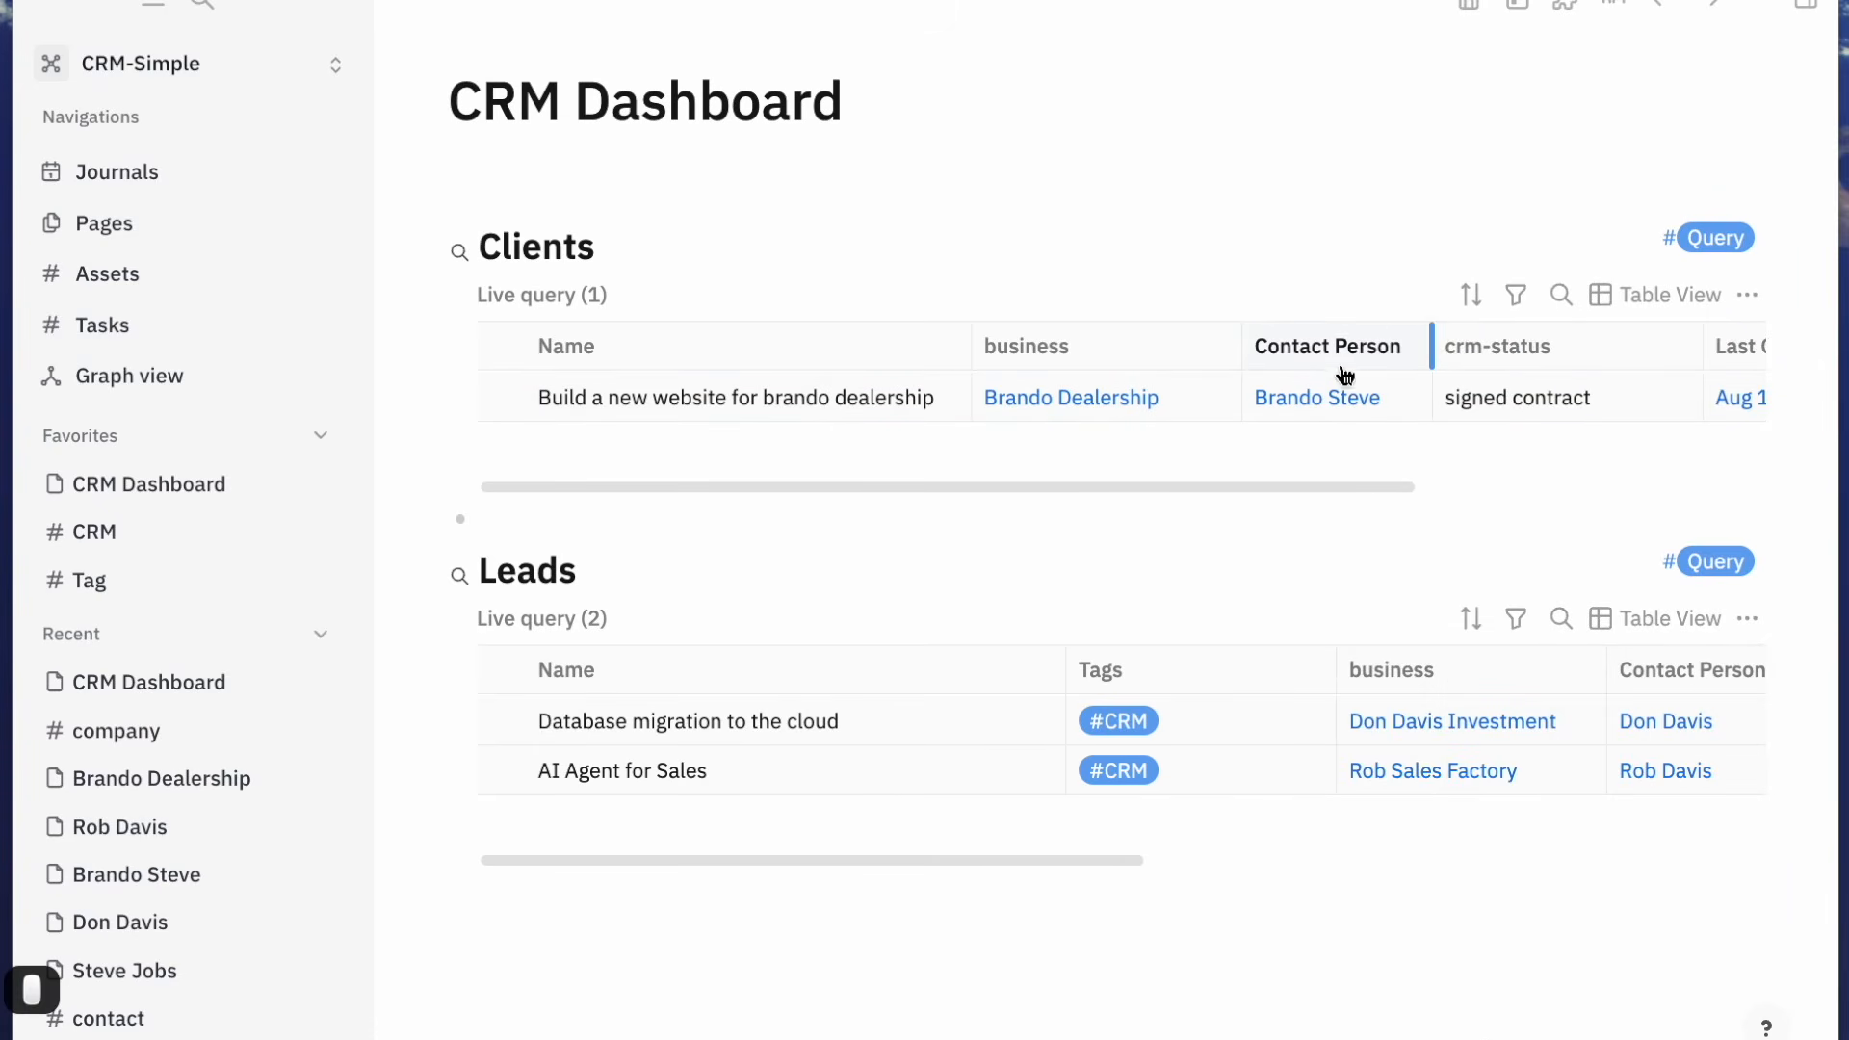
{"action": "left_click_drag", "start_coordinate": [1242, 333], "coordinate": [1032, 346]}
{"action": "scroll", "coordinate": [1541, 481], "scroll_direction": "right", "scroll_amount": 5}
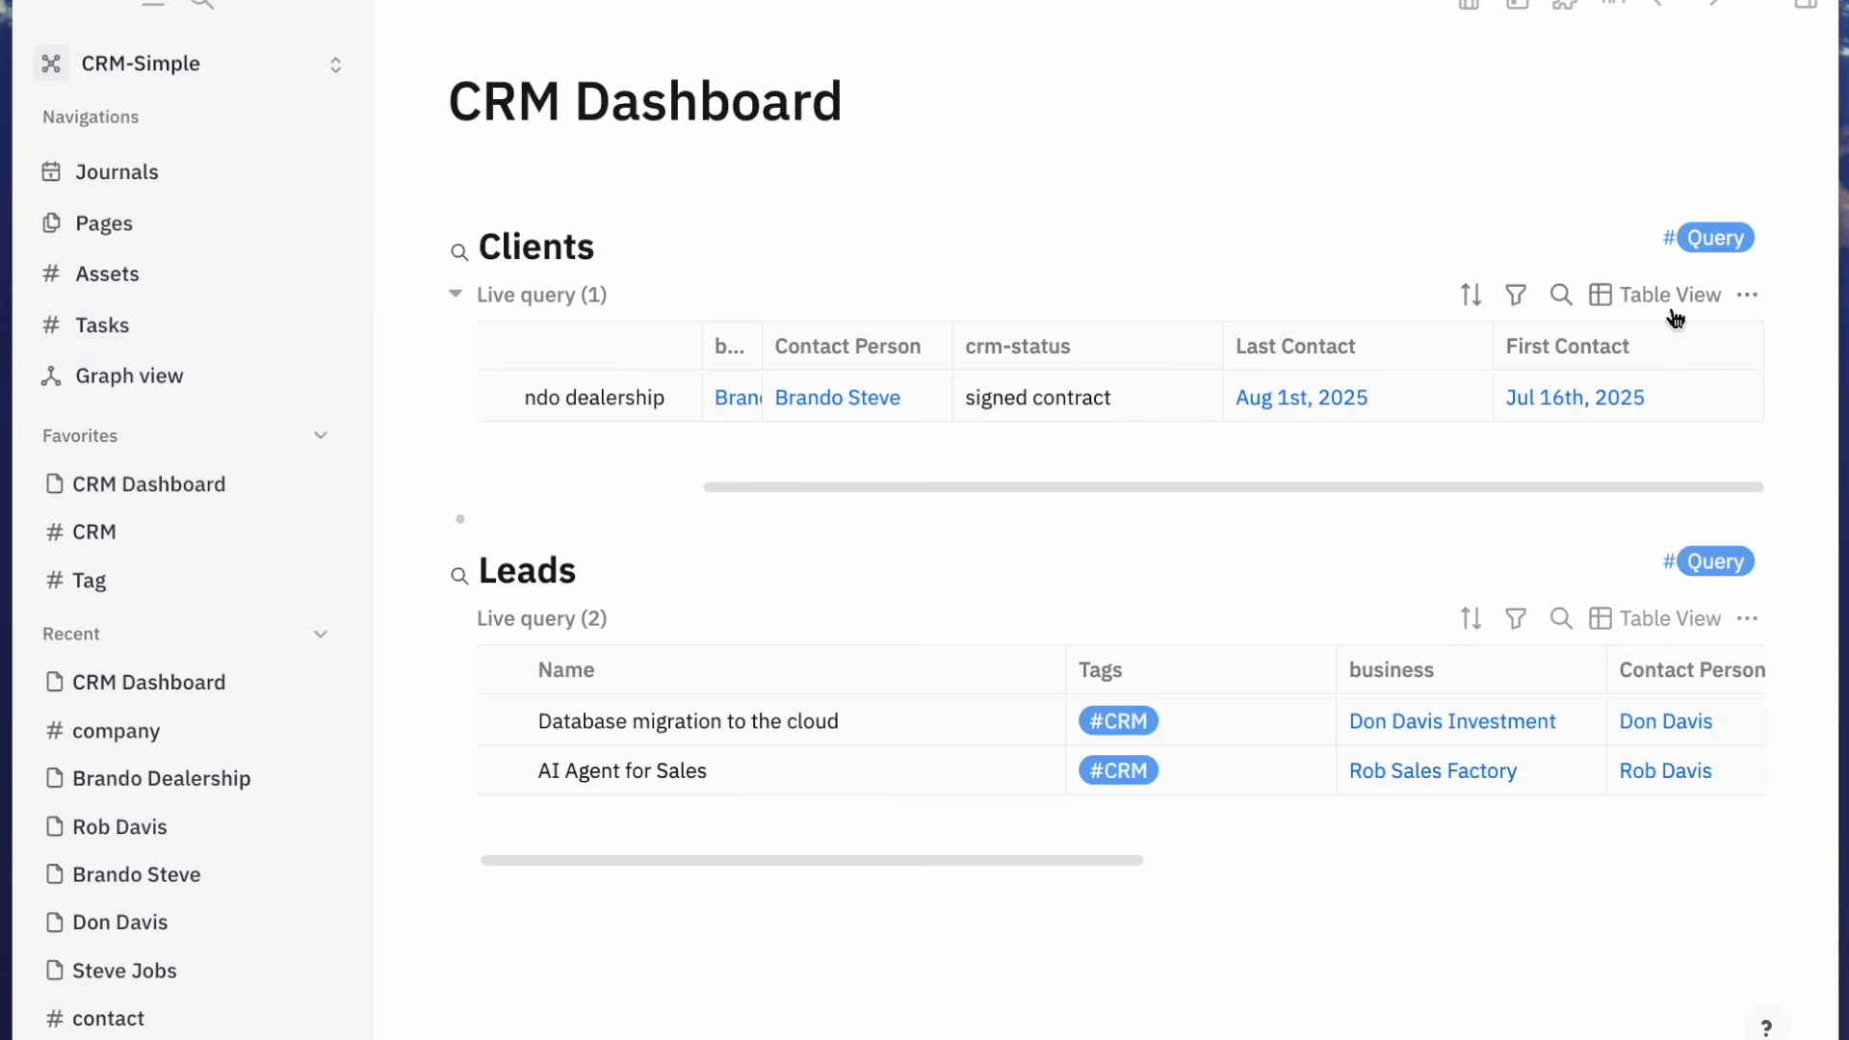
{"action": "left_click", "coordinate": [1747, 300]}
{"action": "mouse_move", "coordinate": [1698, 376]}
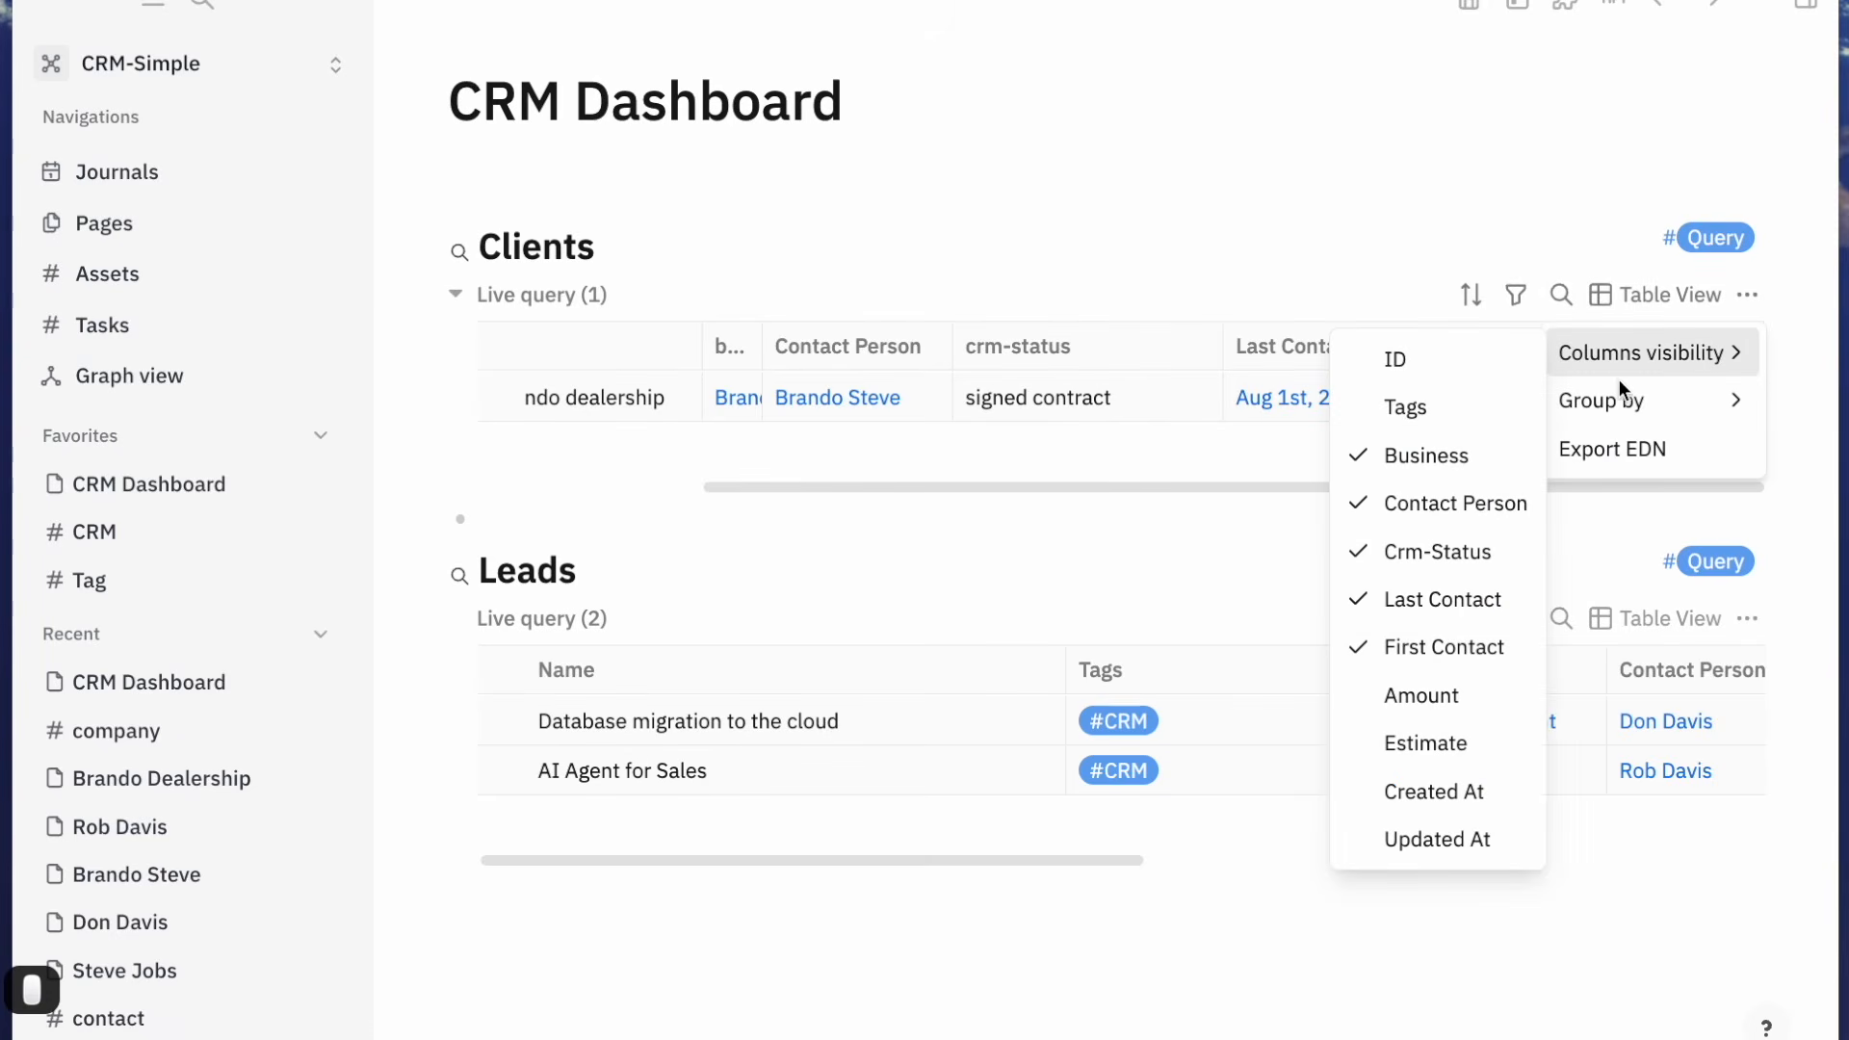
{"action": "left_click", "coordinate": [1447, 706]}
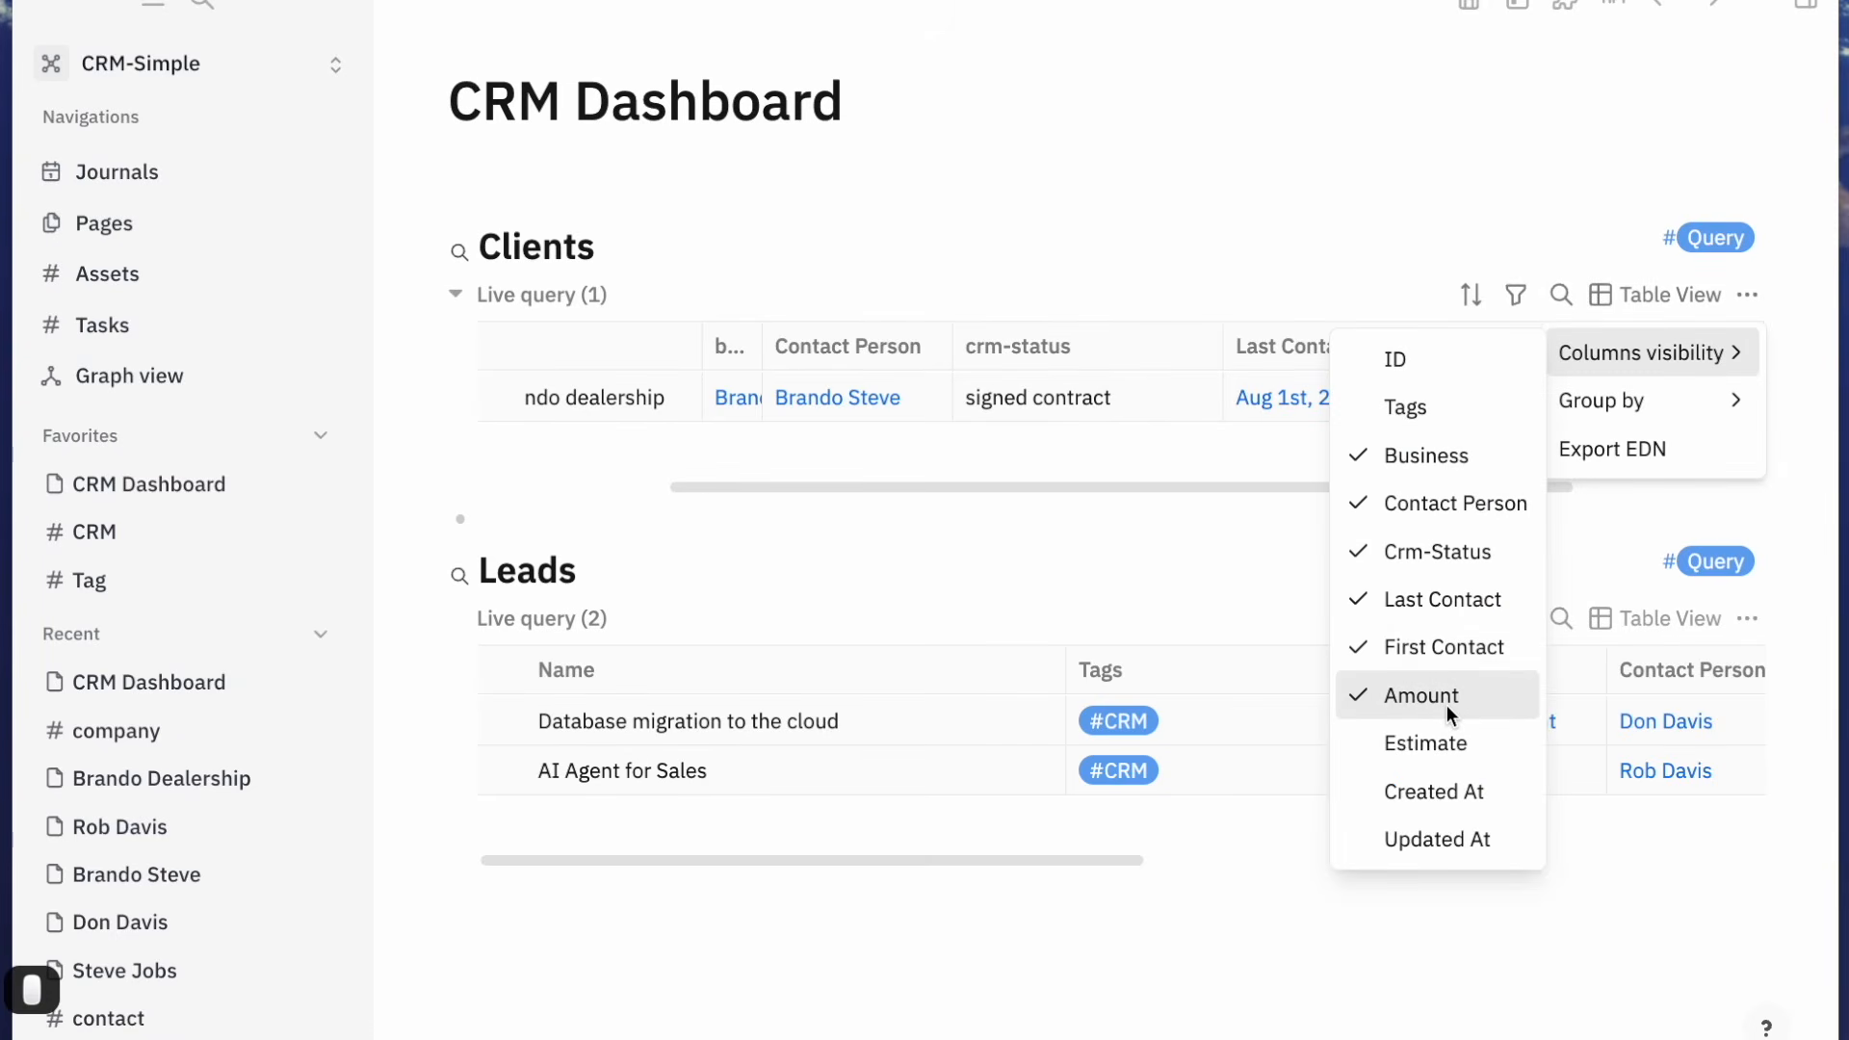
{"action": "left_click", "coordinate": [992, 617]}
{"action": "left_click_drag", "start_coordinate": [1528, 488], "coordinate": [1718, 488]}
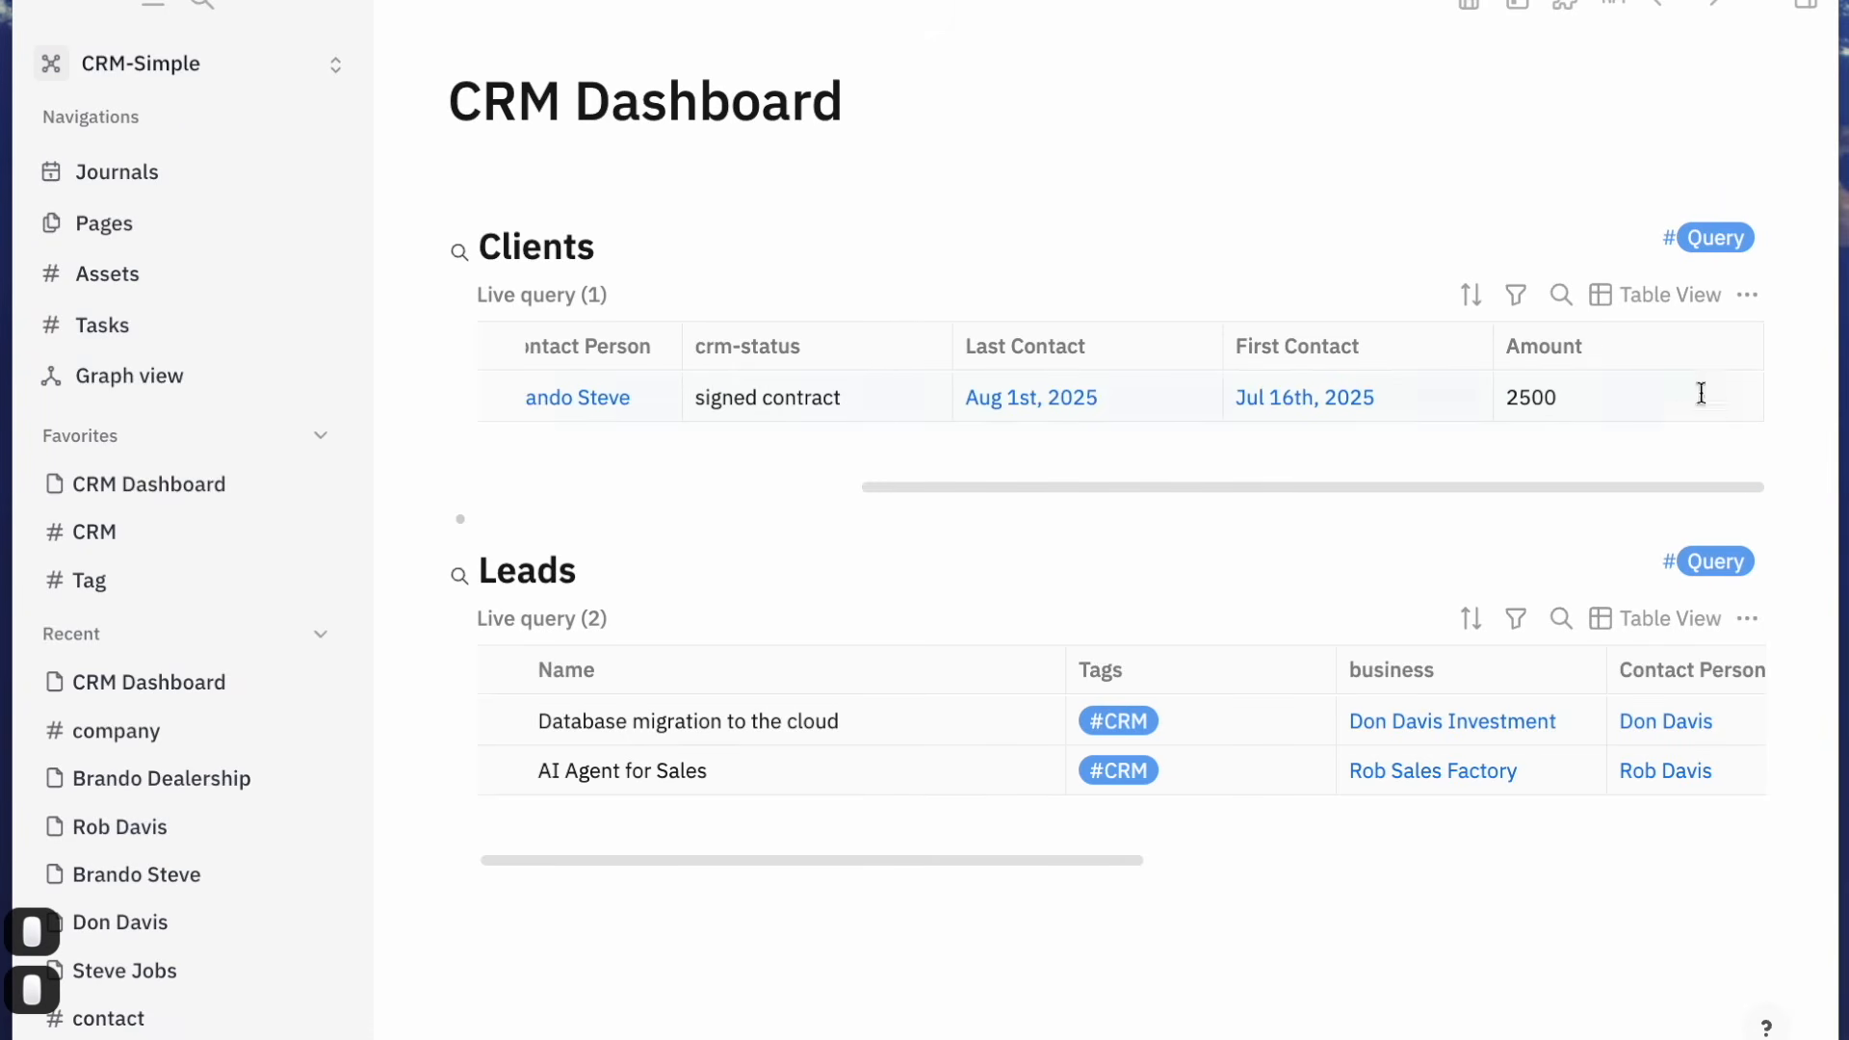
Hide the First Contact and Last Contact columns in the Clients table
{"action": "left_click", "coordinate": [1748, 295]}
{"action": "mouse_move", "coordinate": [1714, 371]}
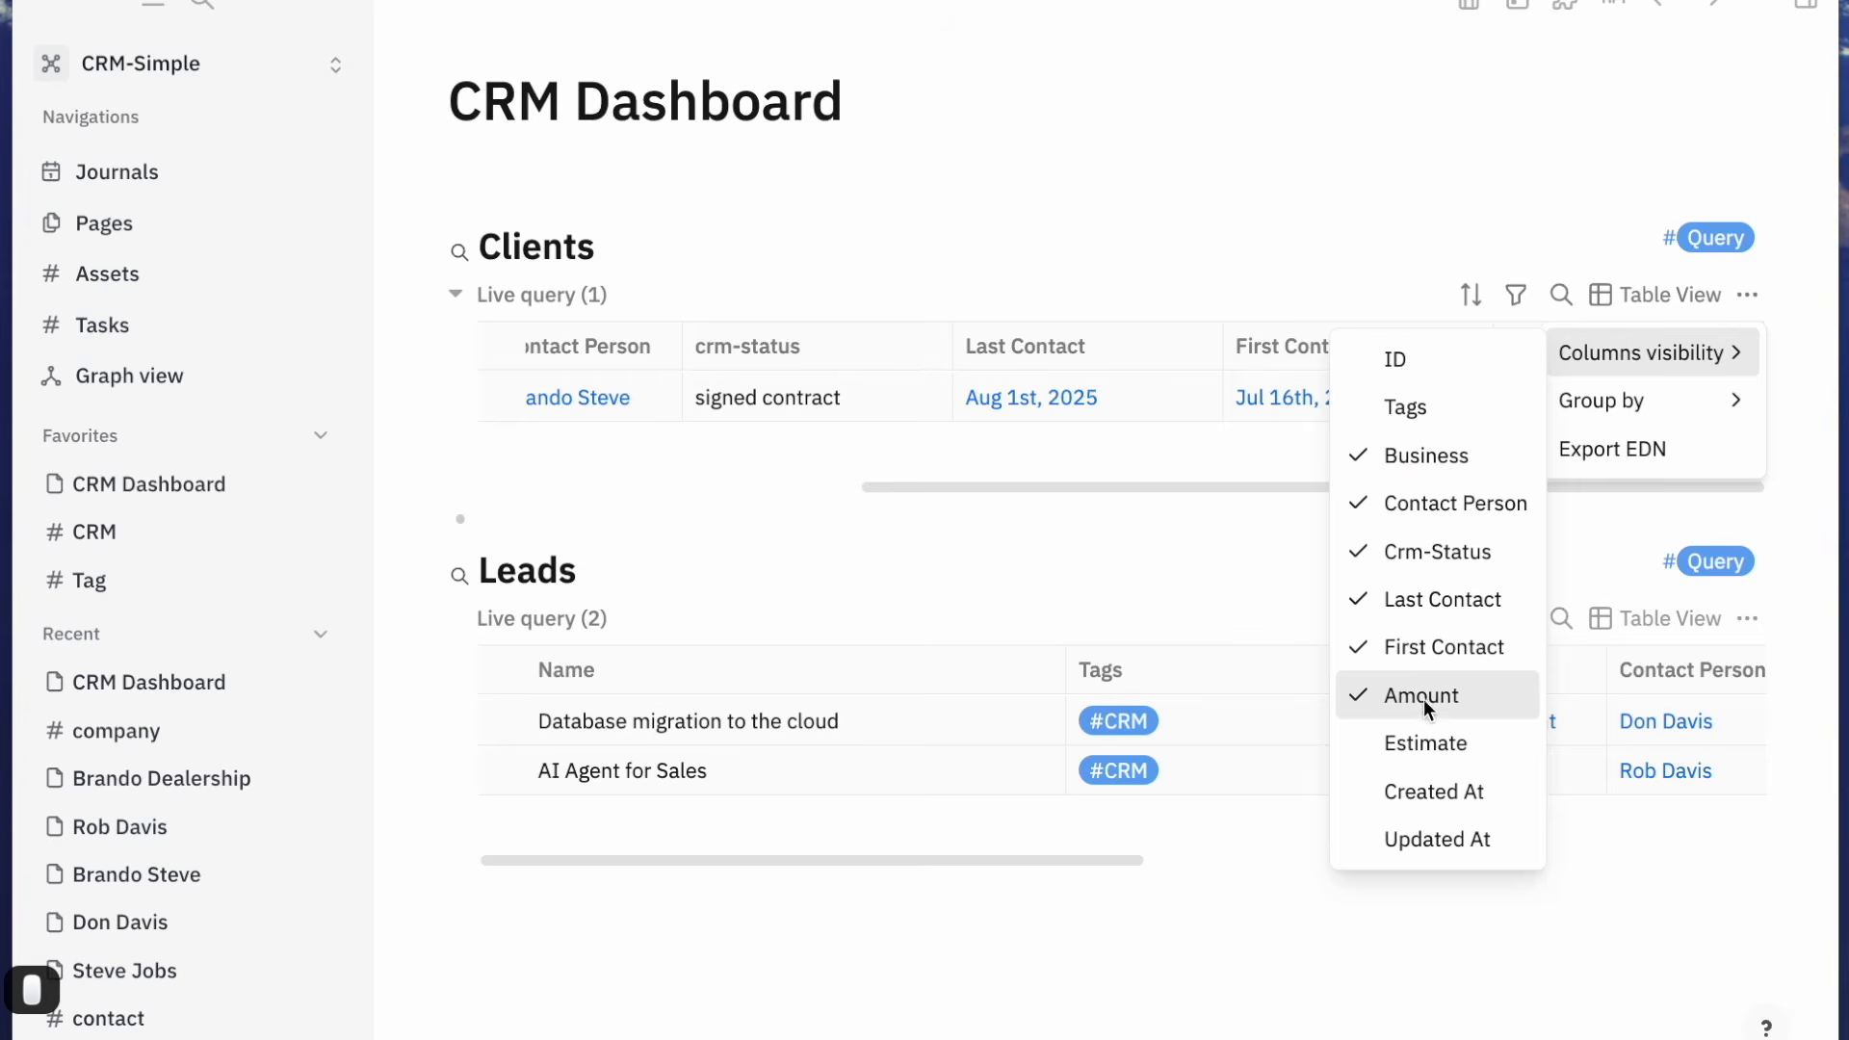
{"action": "left_click", "coordinate": [1402, 652]}
{"action": "left_click", "coordinate": [1390, 597]}
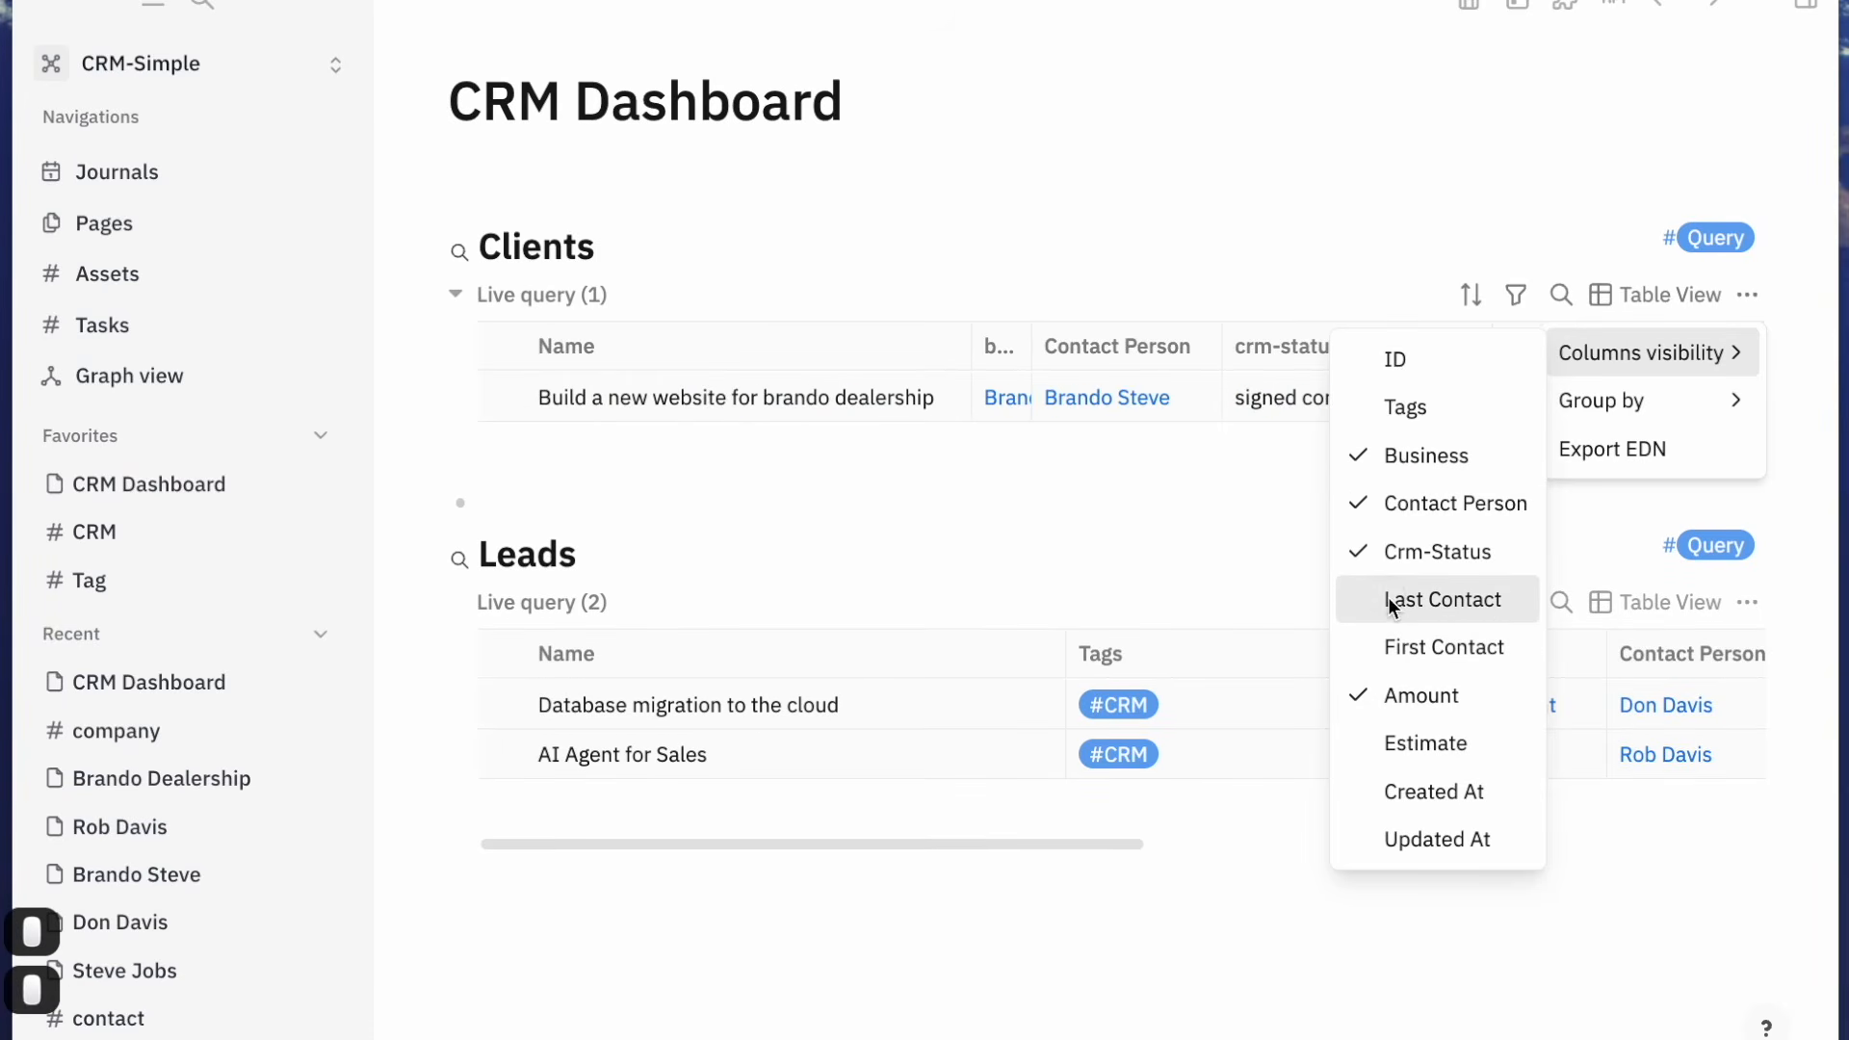
{"action": "left_click", "coordinate": [1262, 516]}
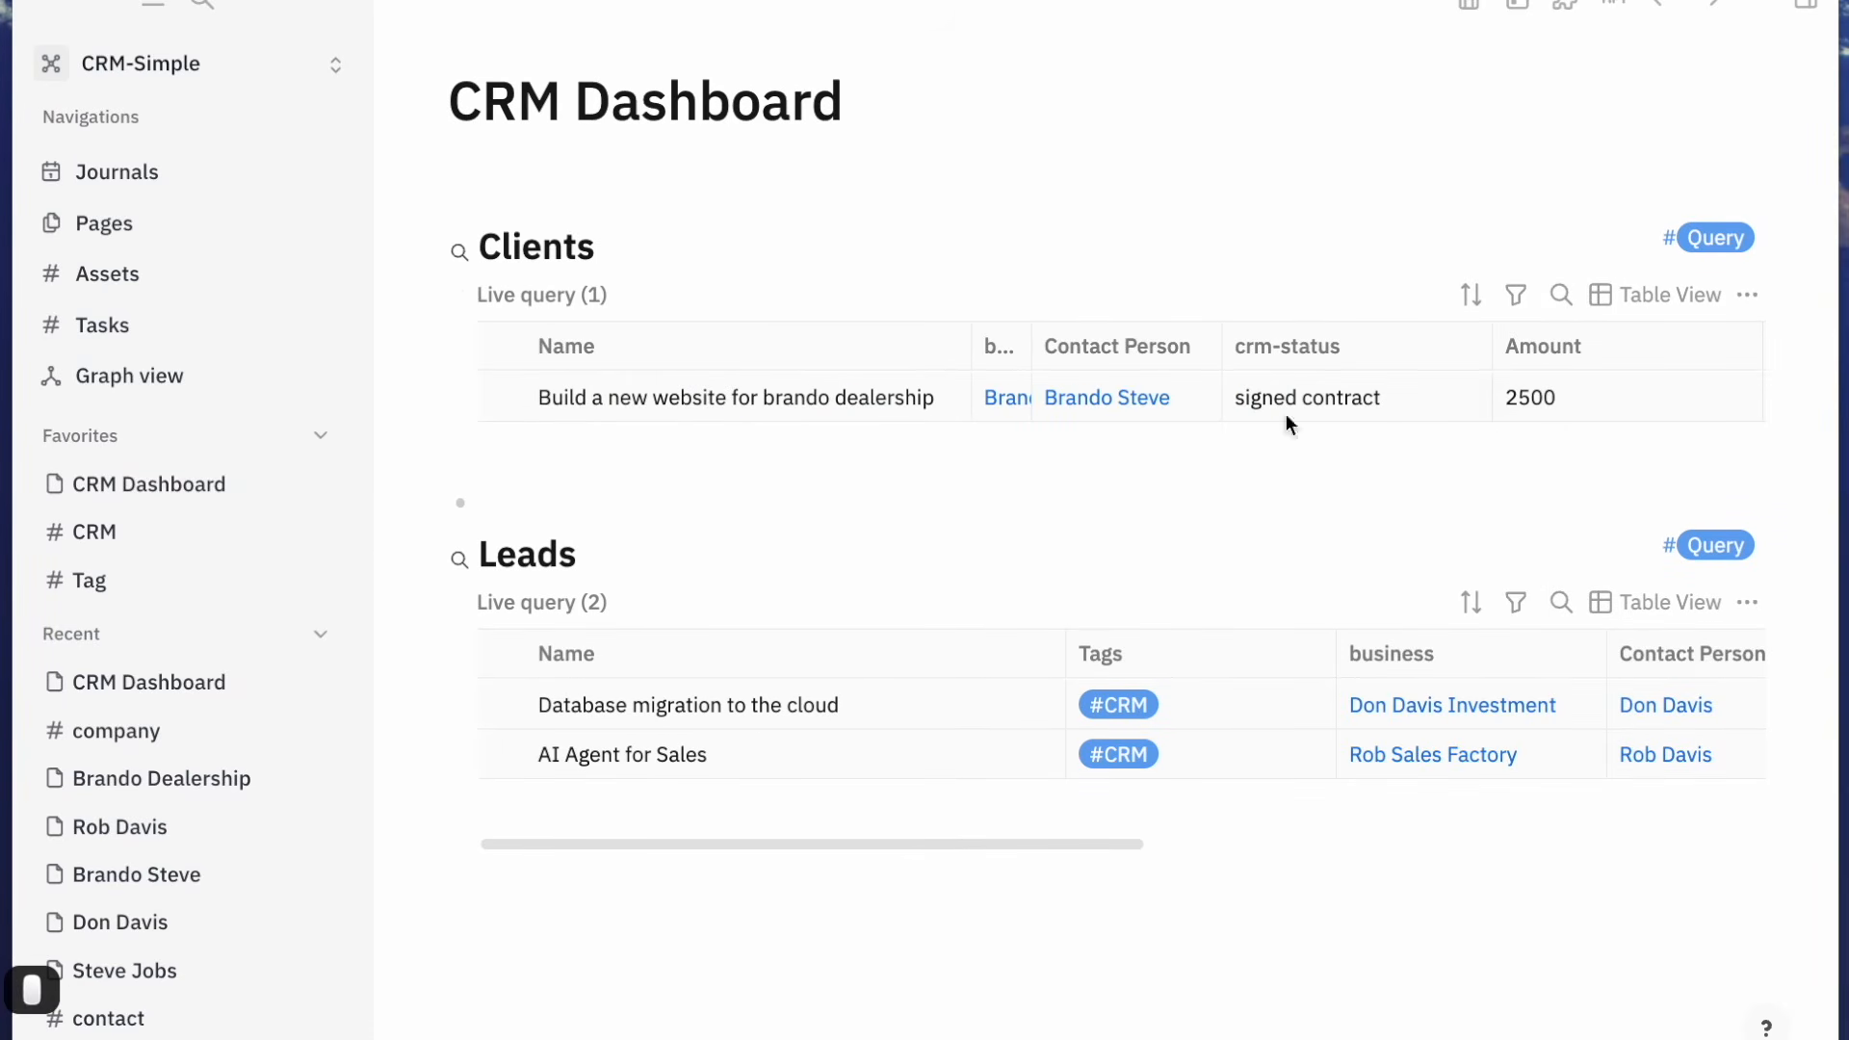
{"action": "left_click_drag", "start_coordinate": [1031, 344], "coordinate": [1101, 347]}
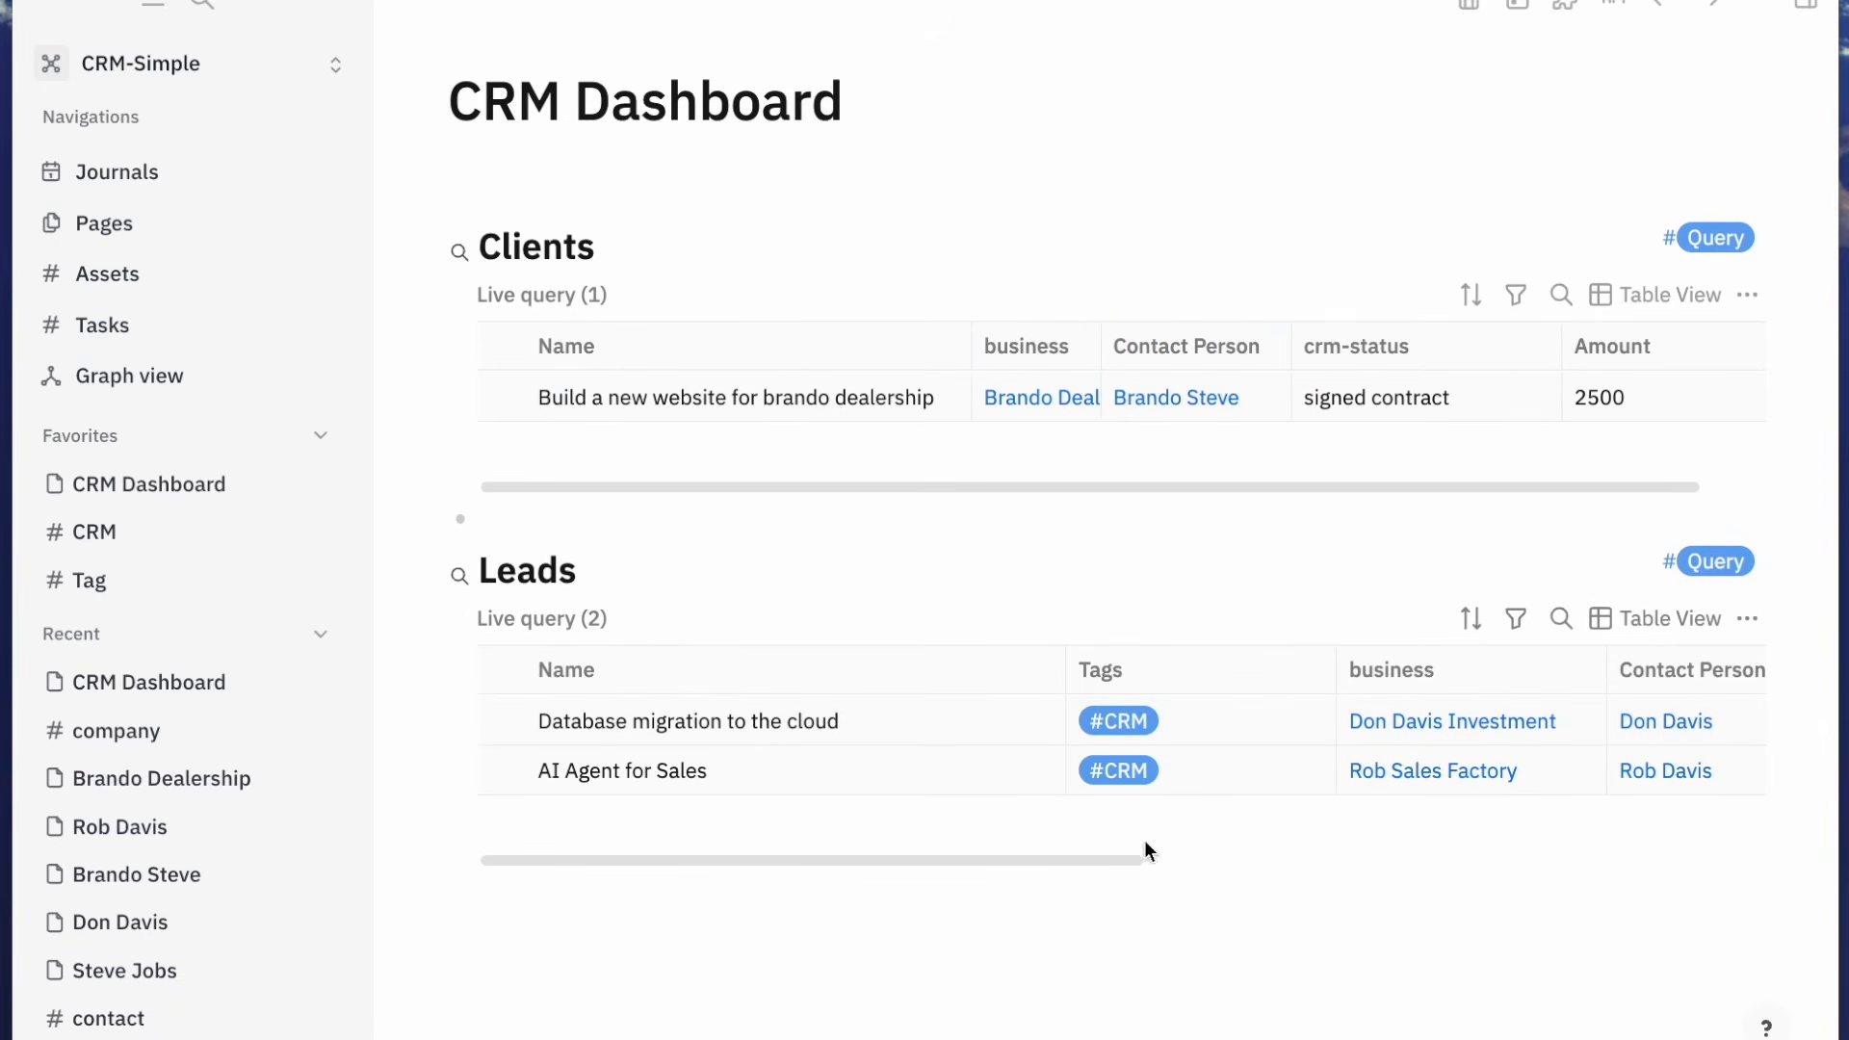
In the Leads table, hide Tags and show Amount, keeping crm-status visible
{"action": "left_click", "coordinate": [1751, 617]}
{"action": "mouse_move", "coordinate": [1587, 692]}
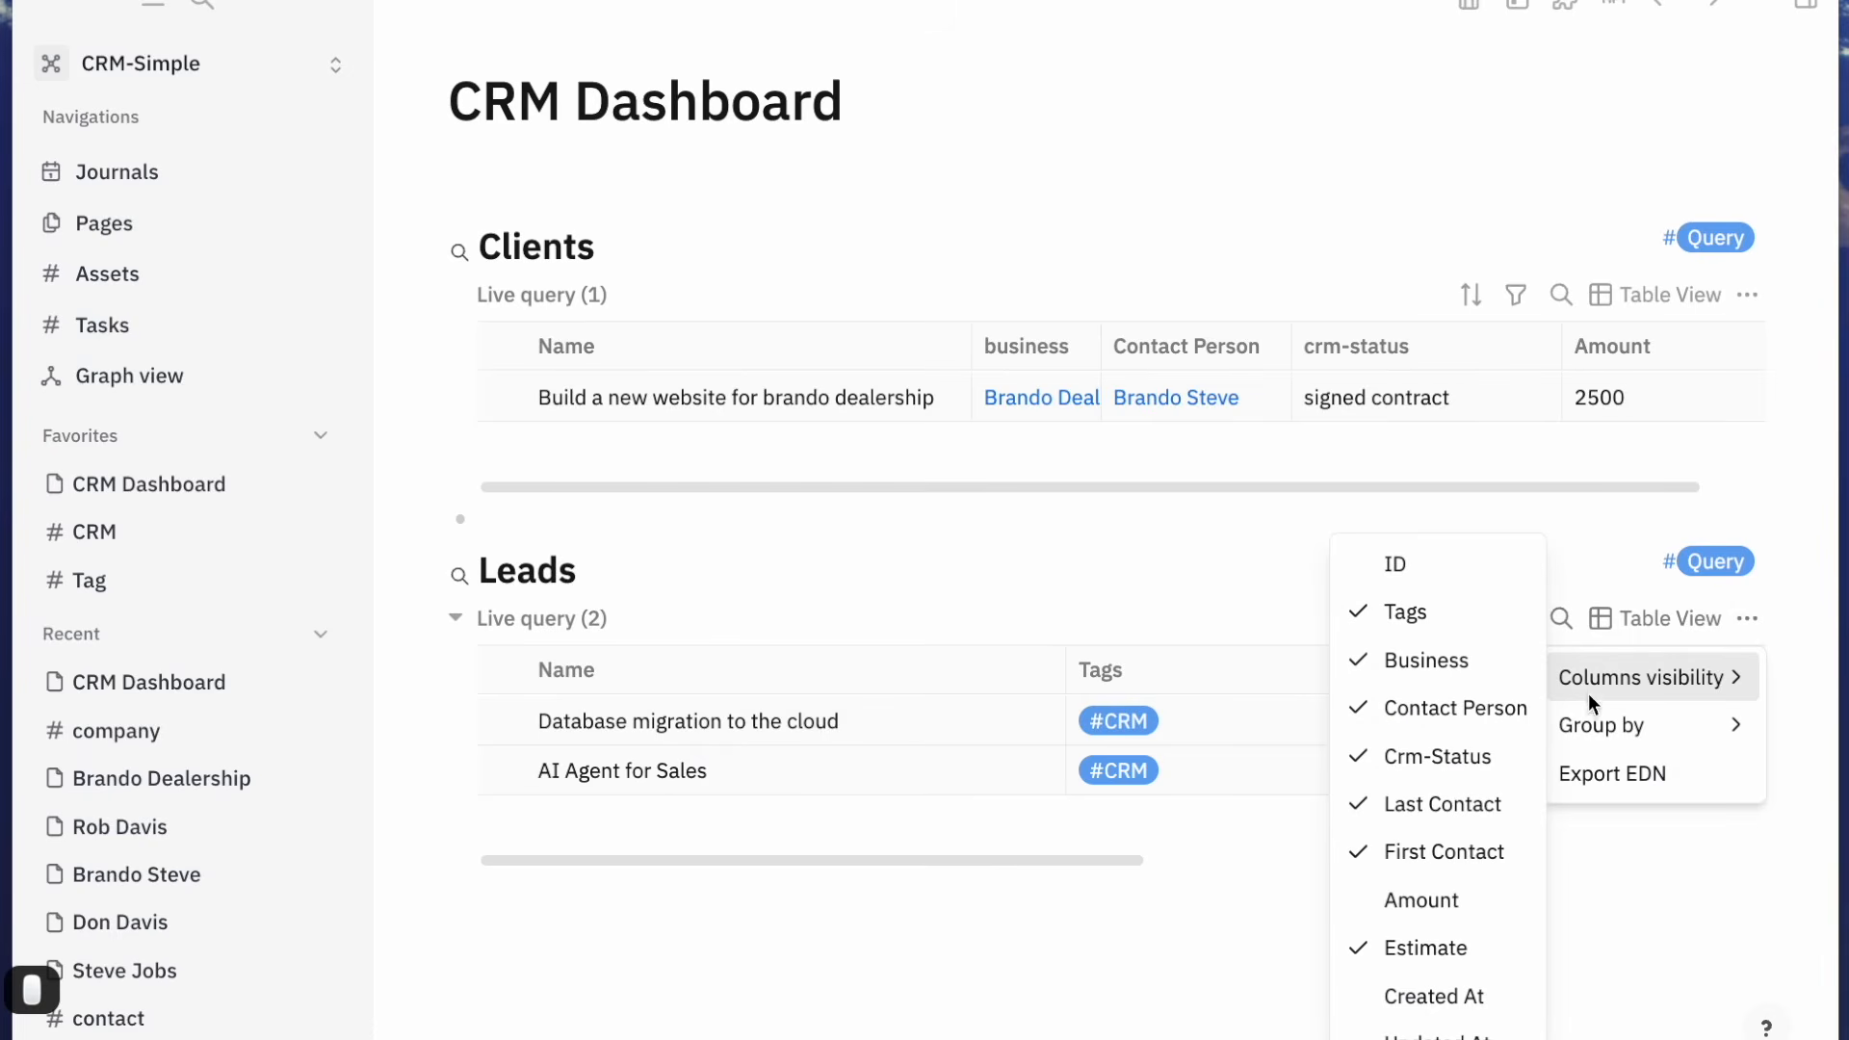
{"action": "left_click", "coordinate": [1380, 619]}
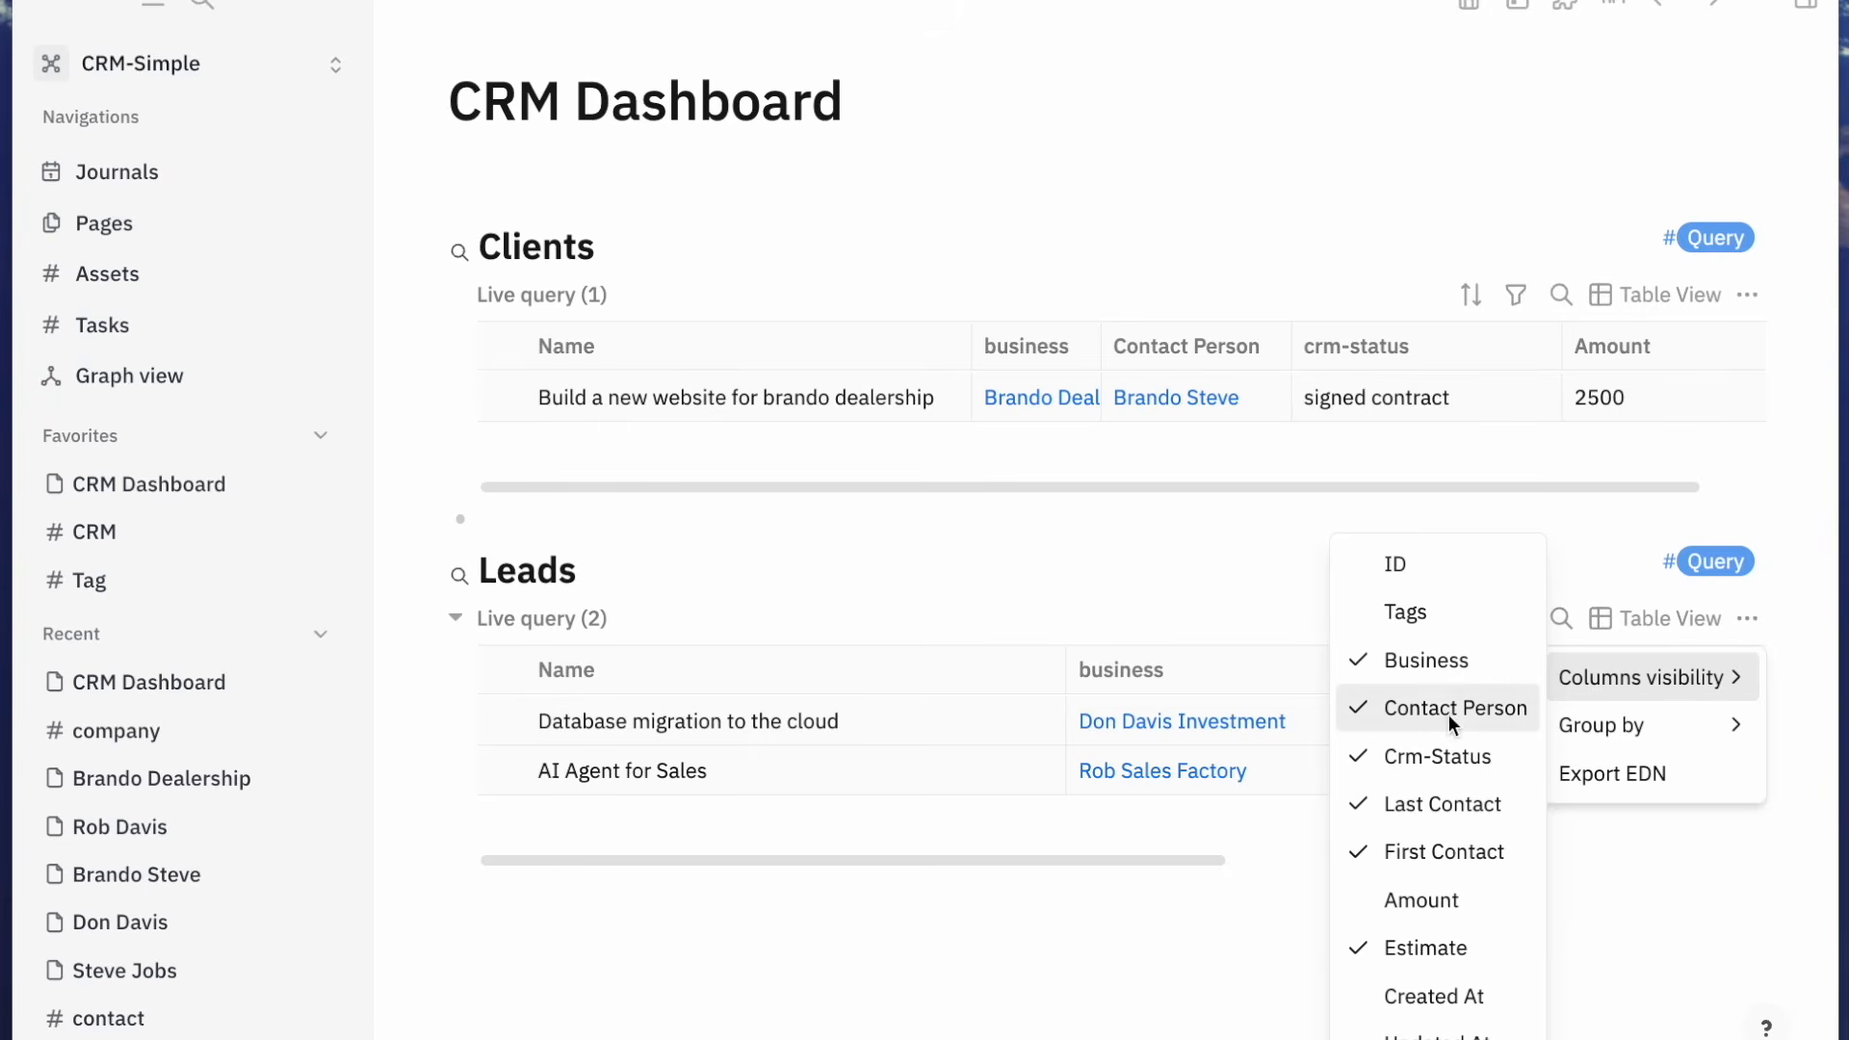
{"action": "left_click", "coordinate": [1420, 759]}
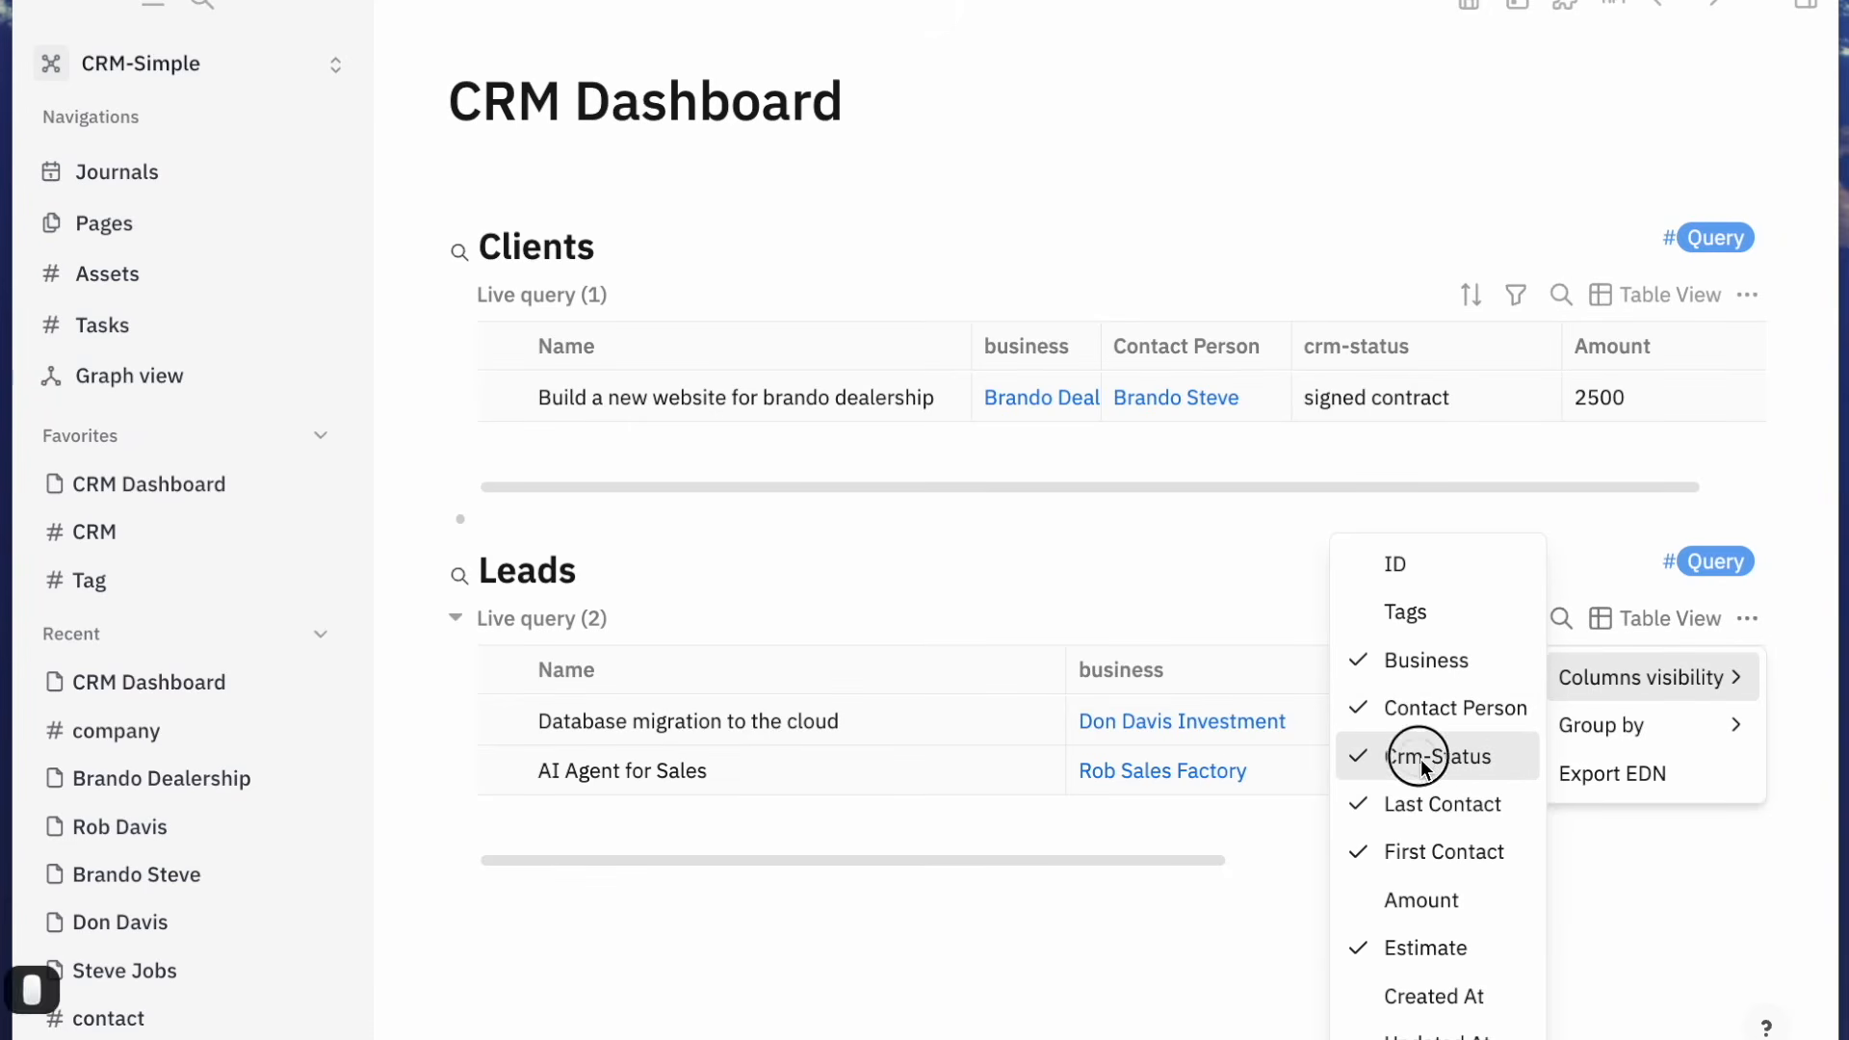
{"action": "left_click", "coordinate": [1420, 759]}
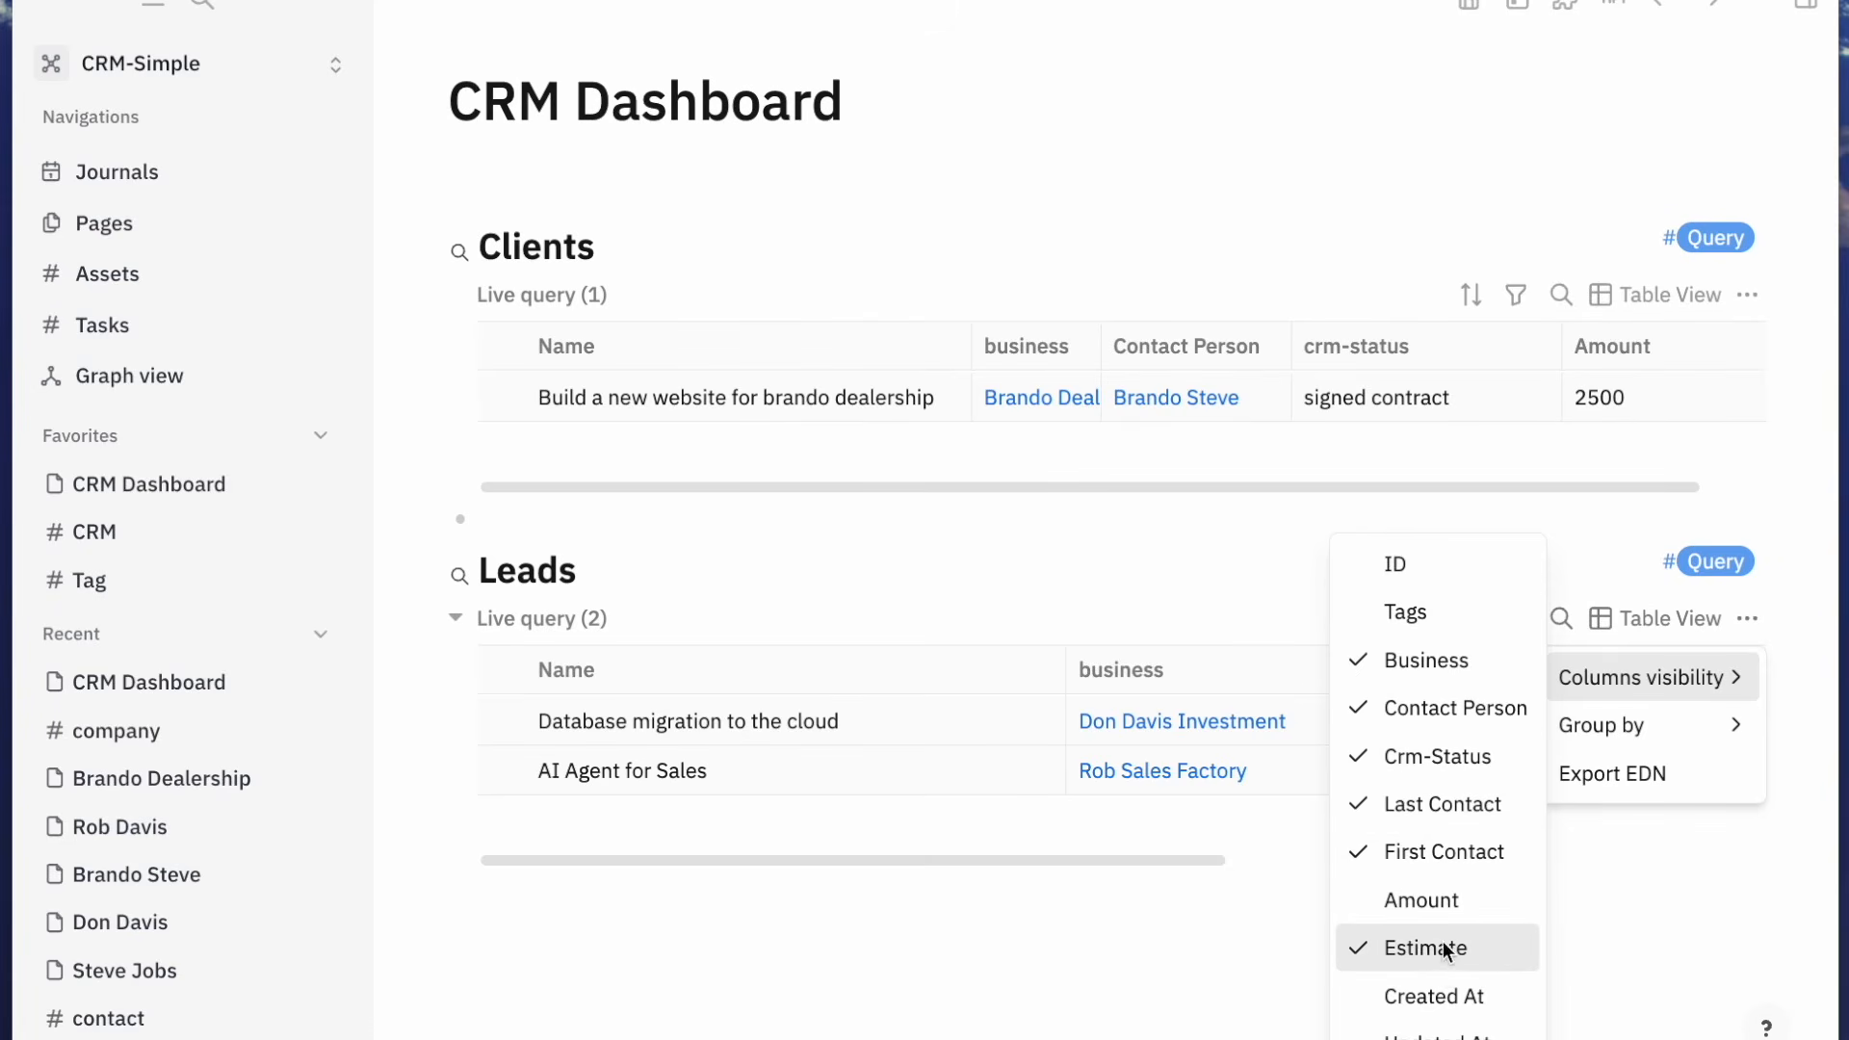
{"action": "left_click", "coordinate": [1411, 905]}
{"action": "left_click", "coordinate": [1286, 632]}
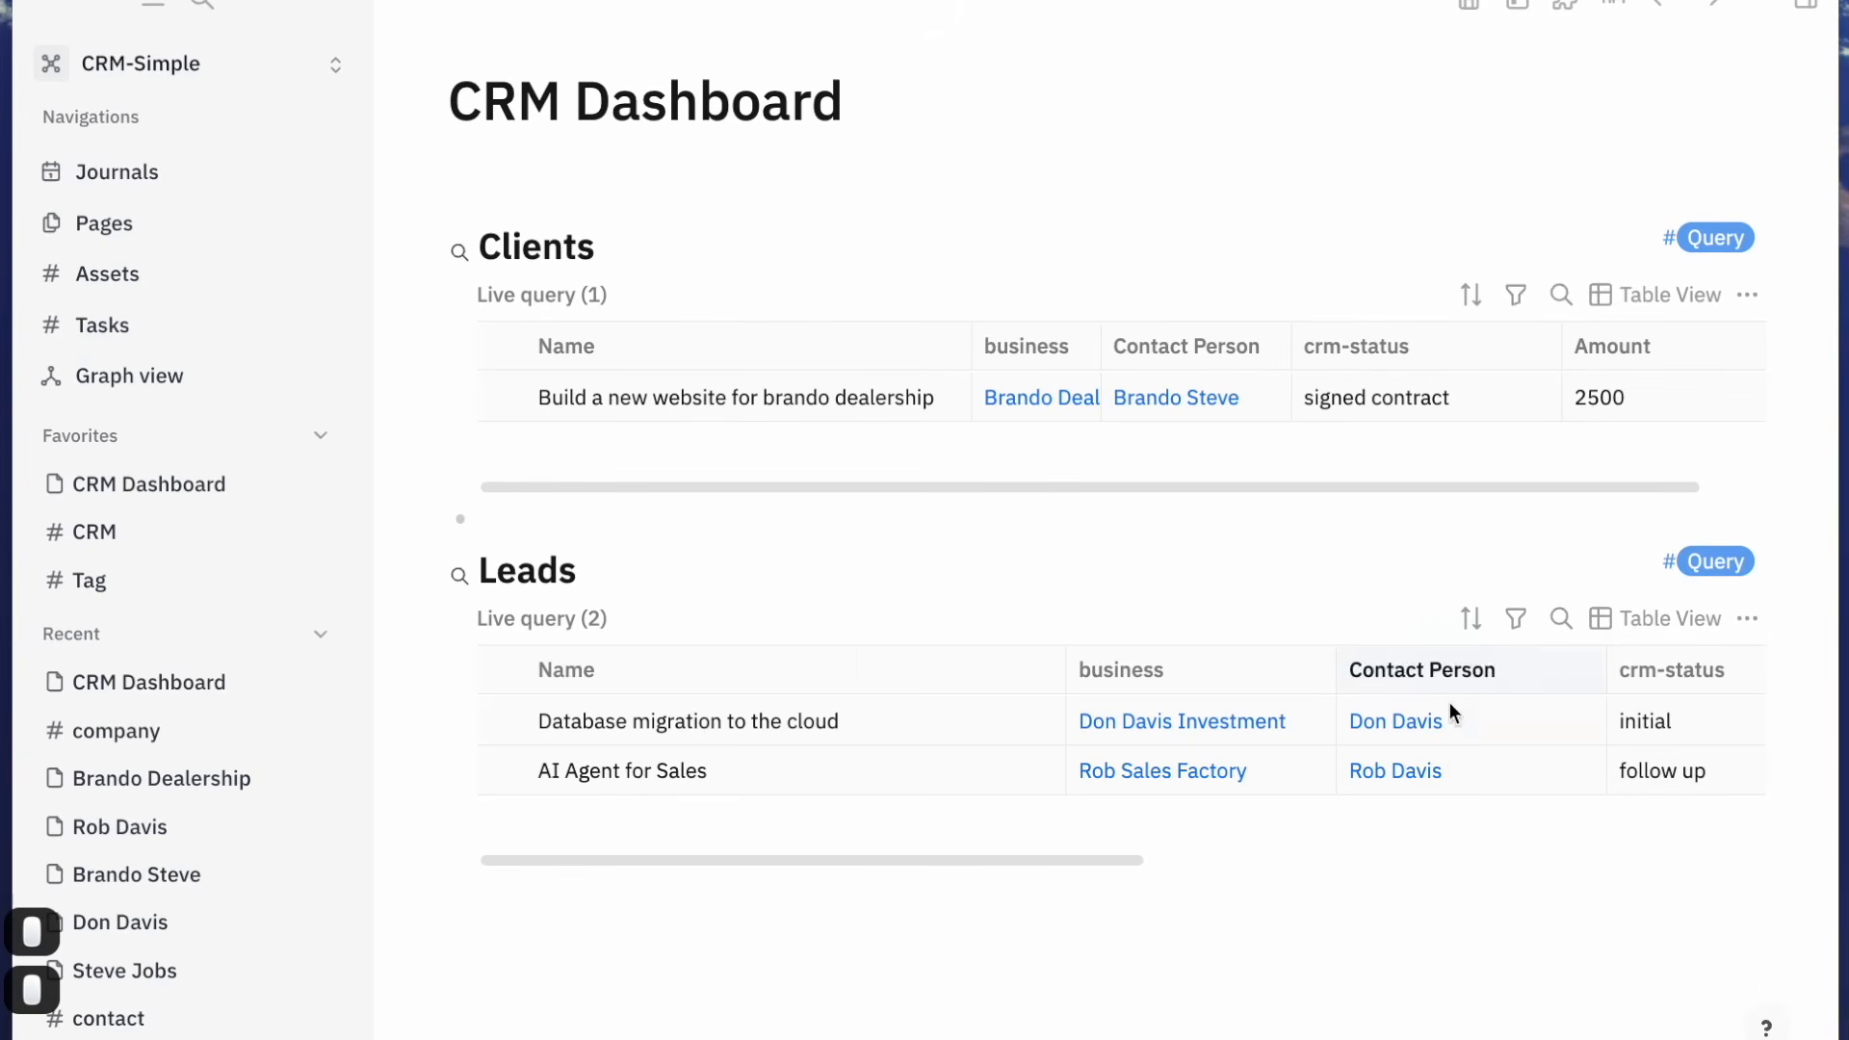
{"action": "scroll", "coordinate": [1453, 718], "scroll_direction": "right", "scroll_amount": 10}
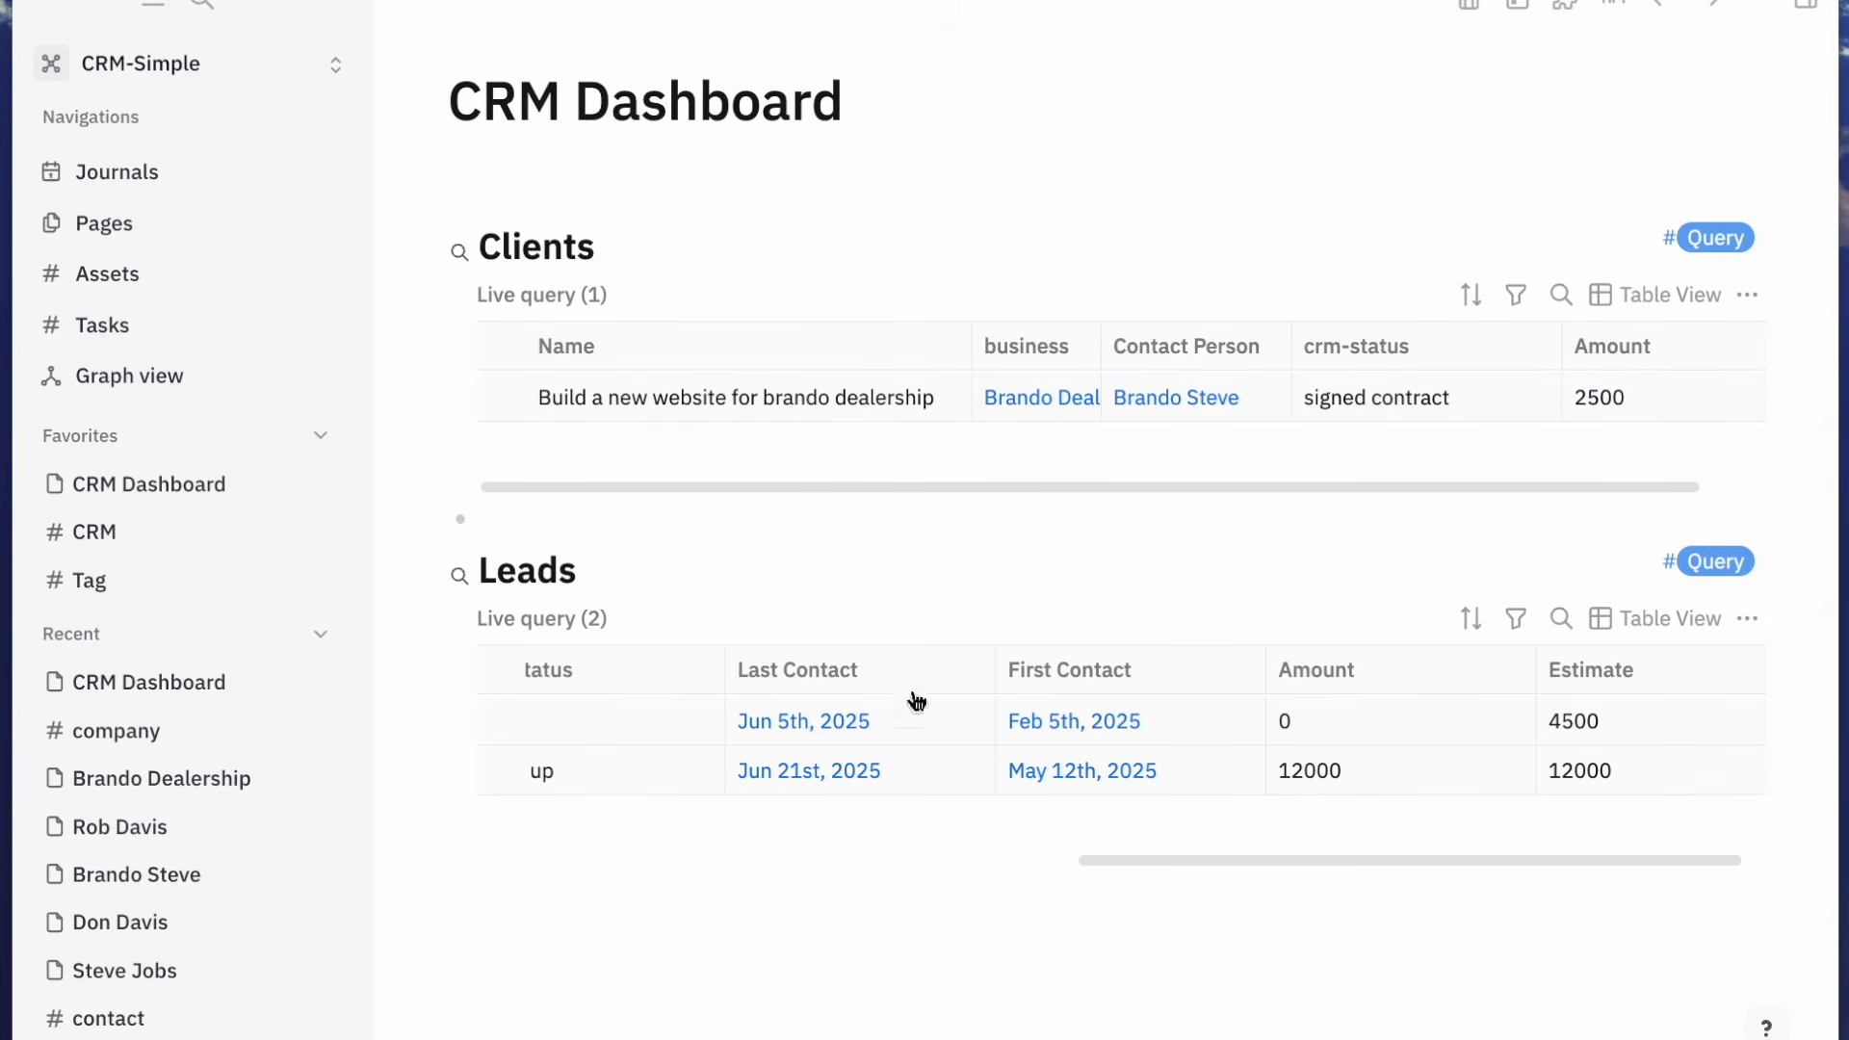
Briefly view the CRM tag page, then return to the CRM Dashboard
{"action": "scroll", "coordinate": [694, 747], "scroll_direction": "left", "scroll_amount": 10}
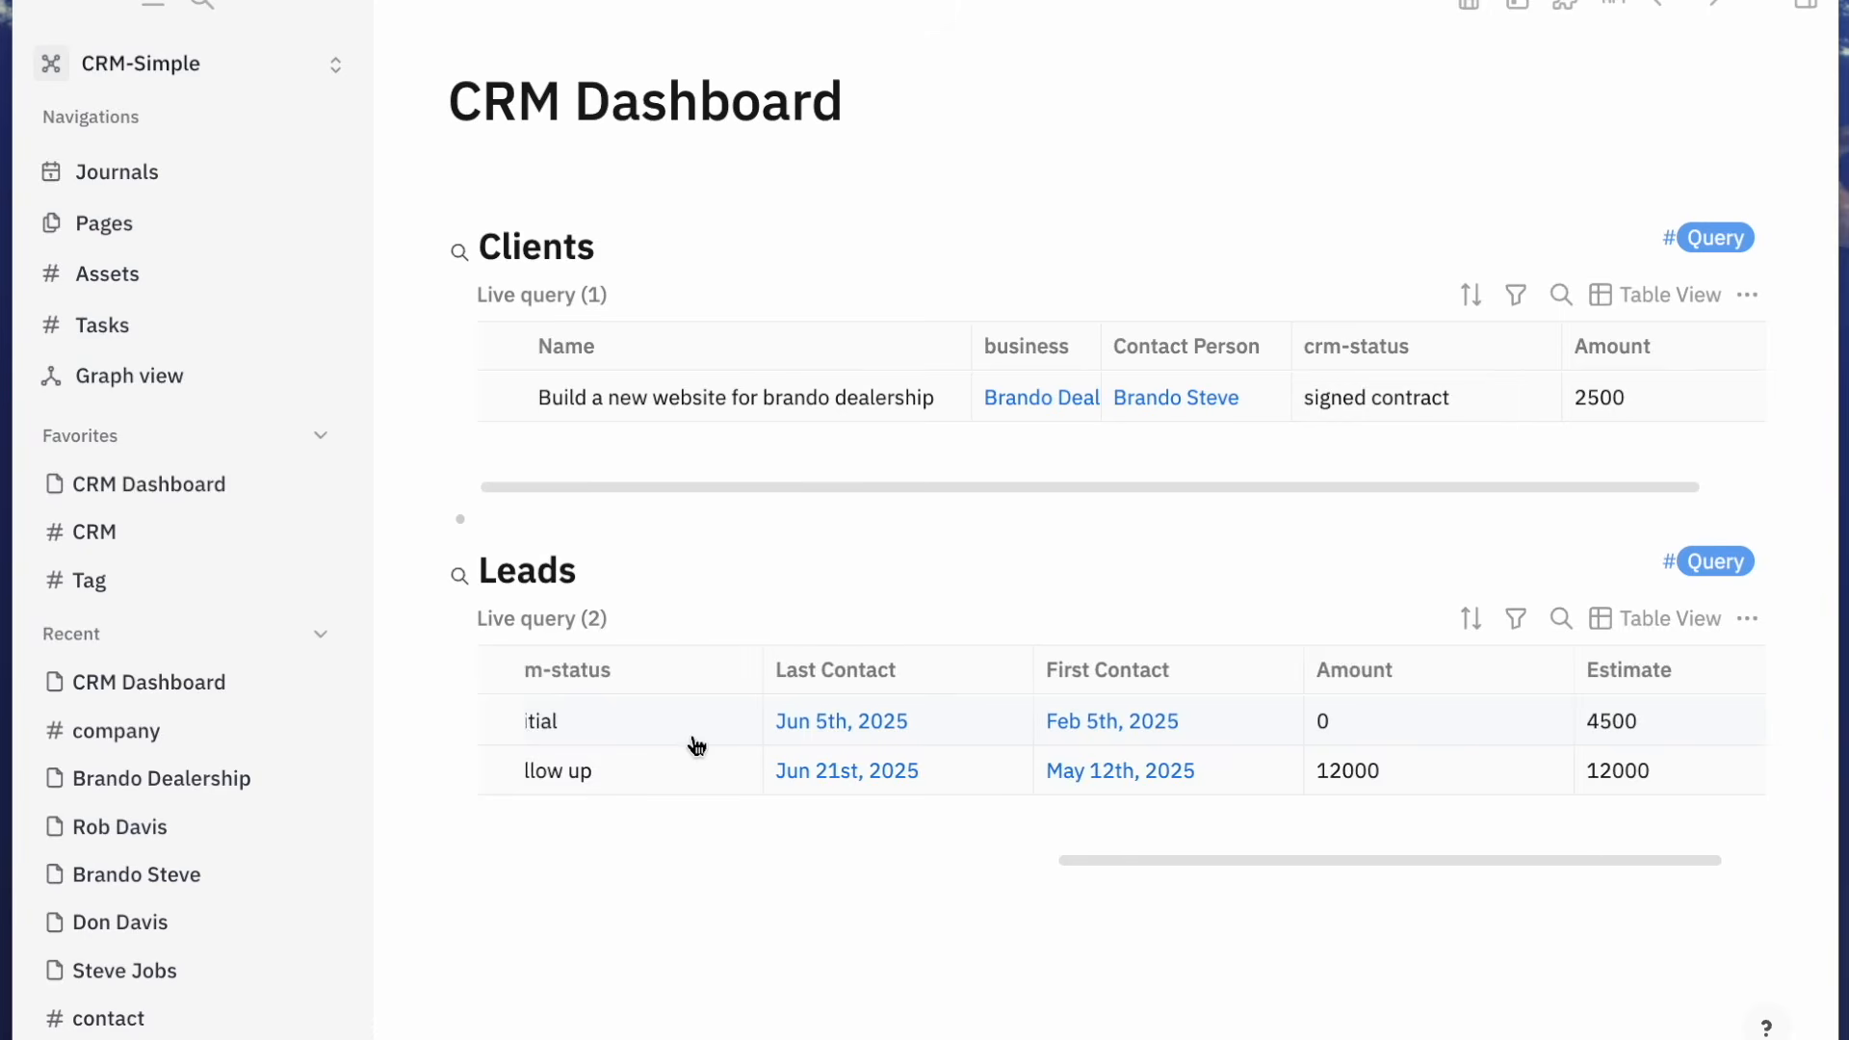
{"action": "scroll", "coordinate": [679, 754], "scroll_direction": "left", "scroll_amount": 3}
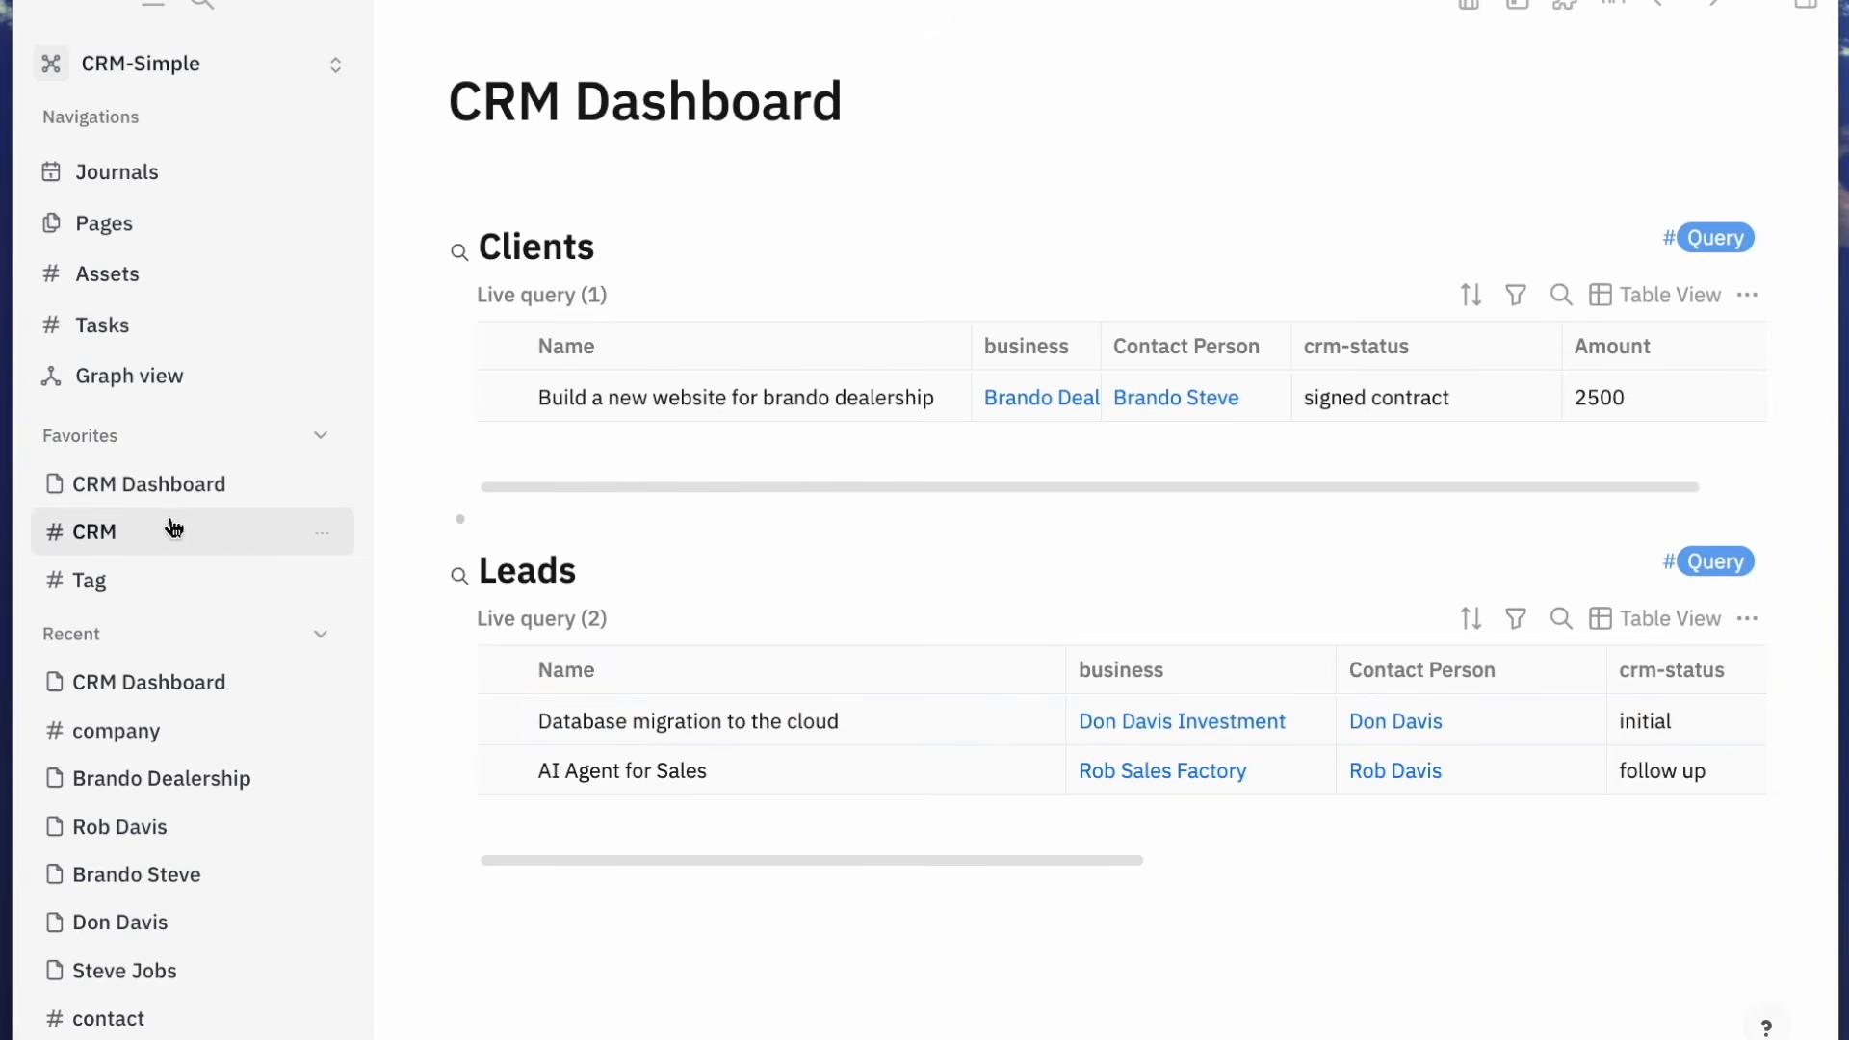
{"action": "left_click", "coordinate": [106, 545]}
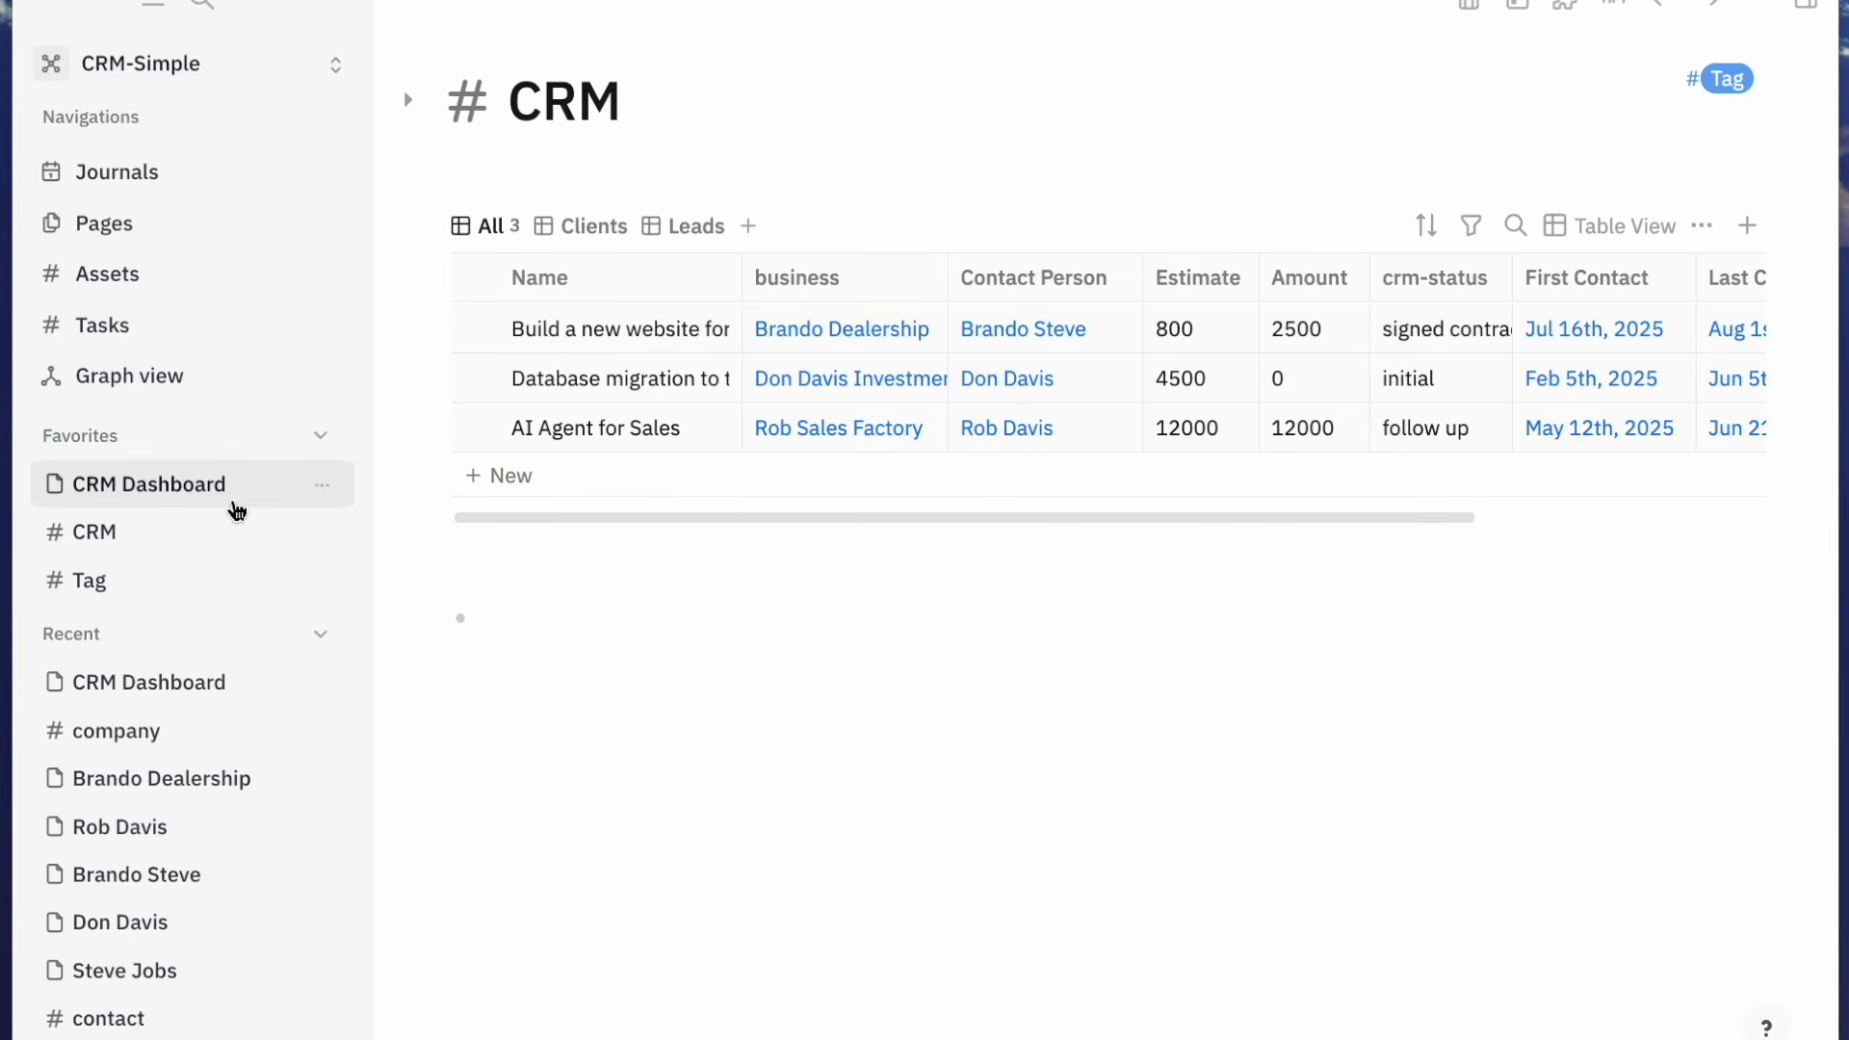
{"action": "left_click", "coordinate": [186, 498]}
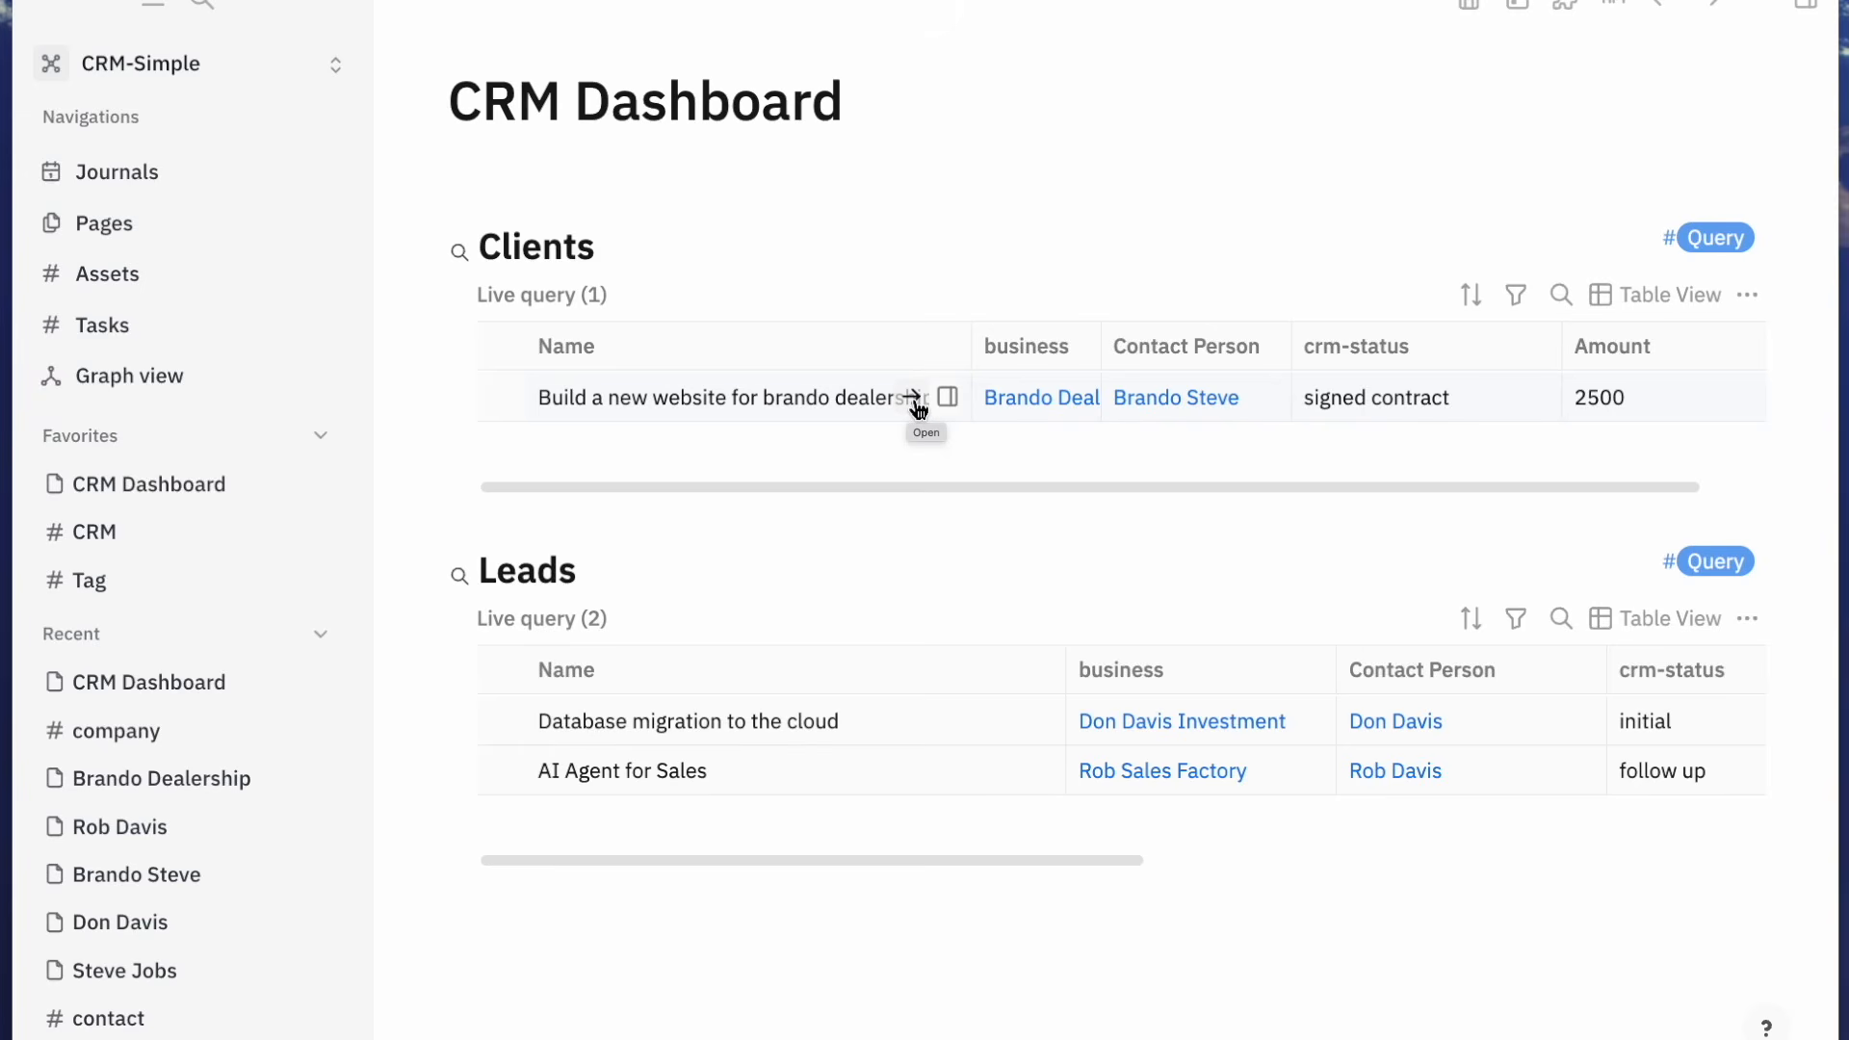
Open the brando dealership website deal on its own page and add a block below its properties
{"action": "left_click", "coordinate": [912, 397]}
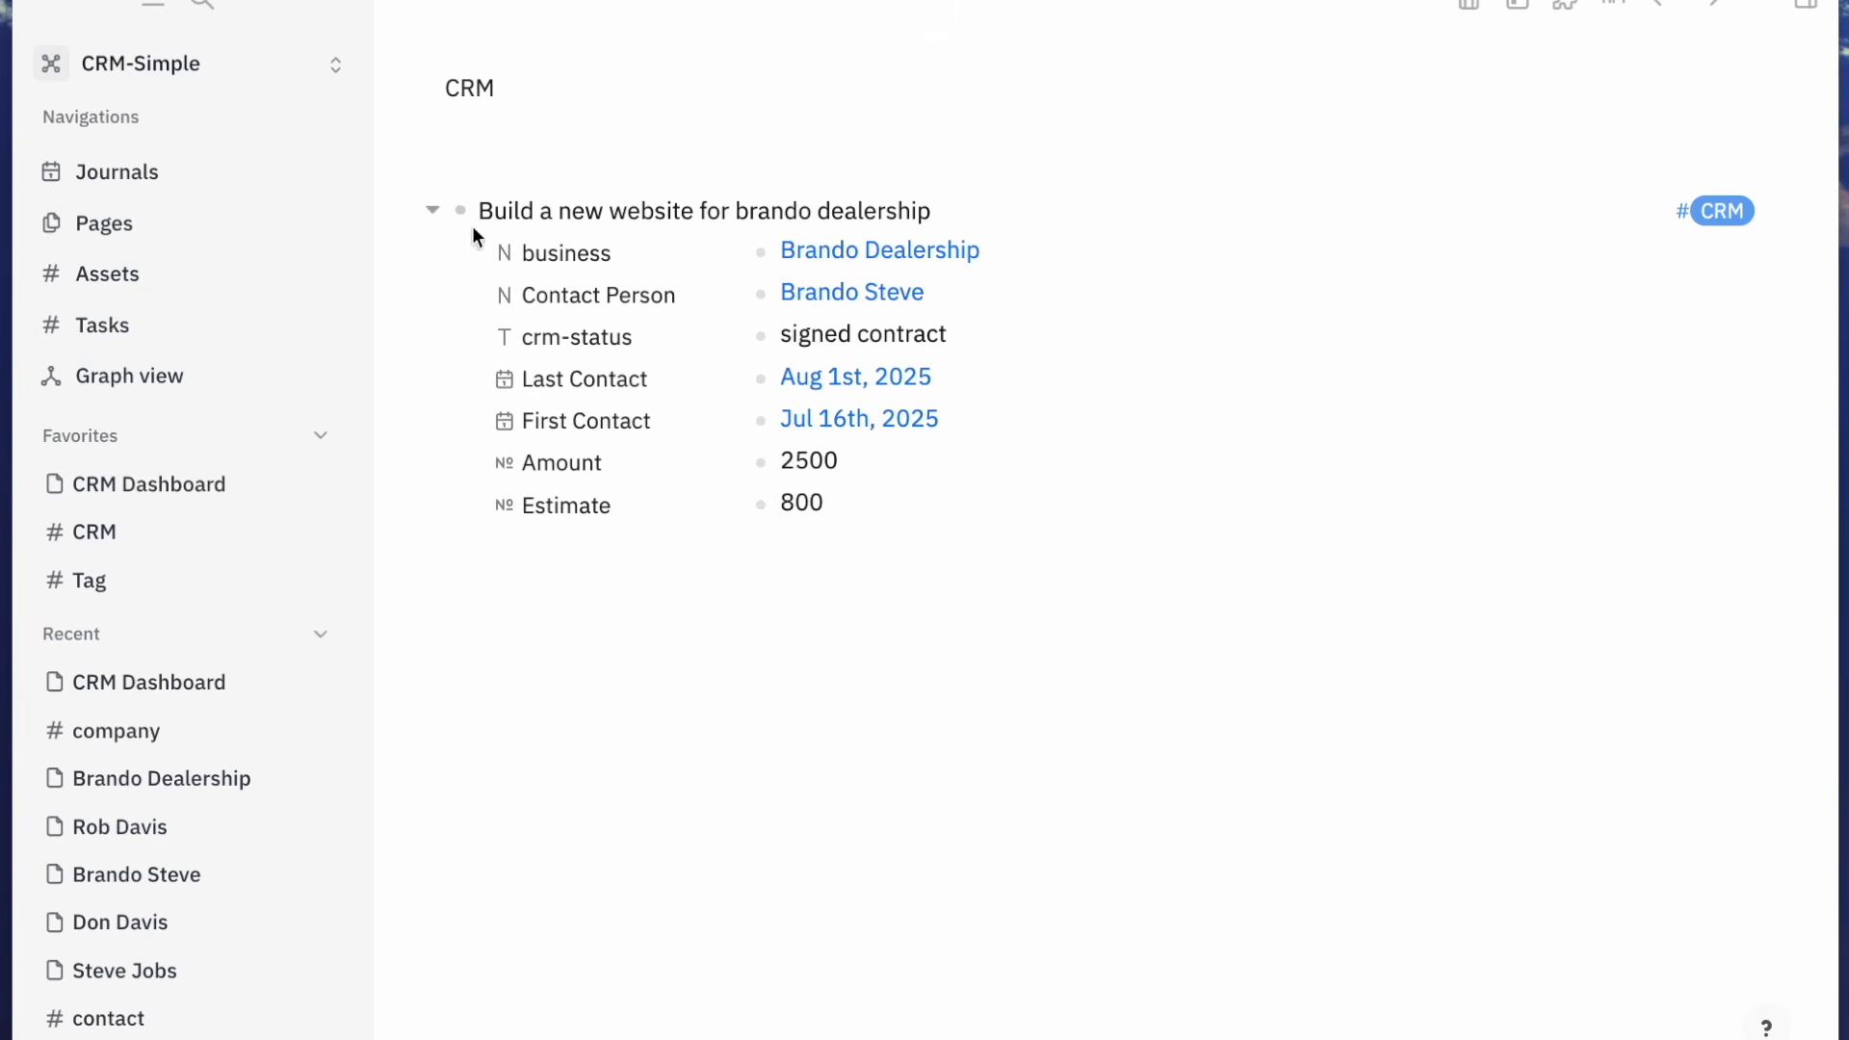
{"action": "triple_click", "coordinate": [508, 220]}
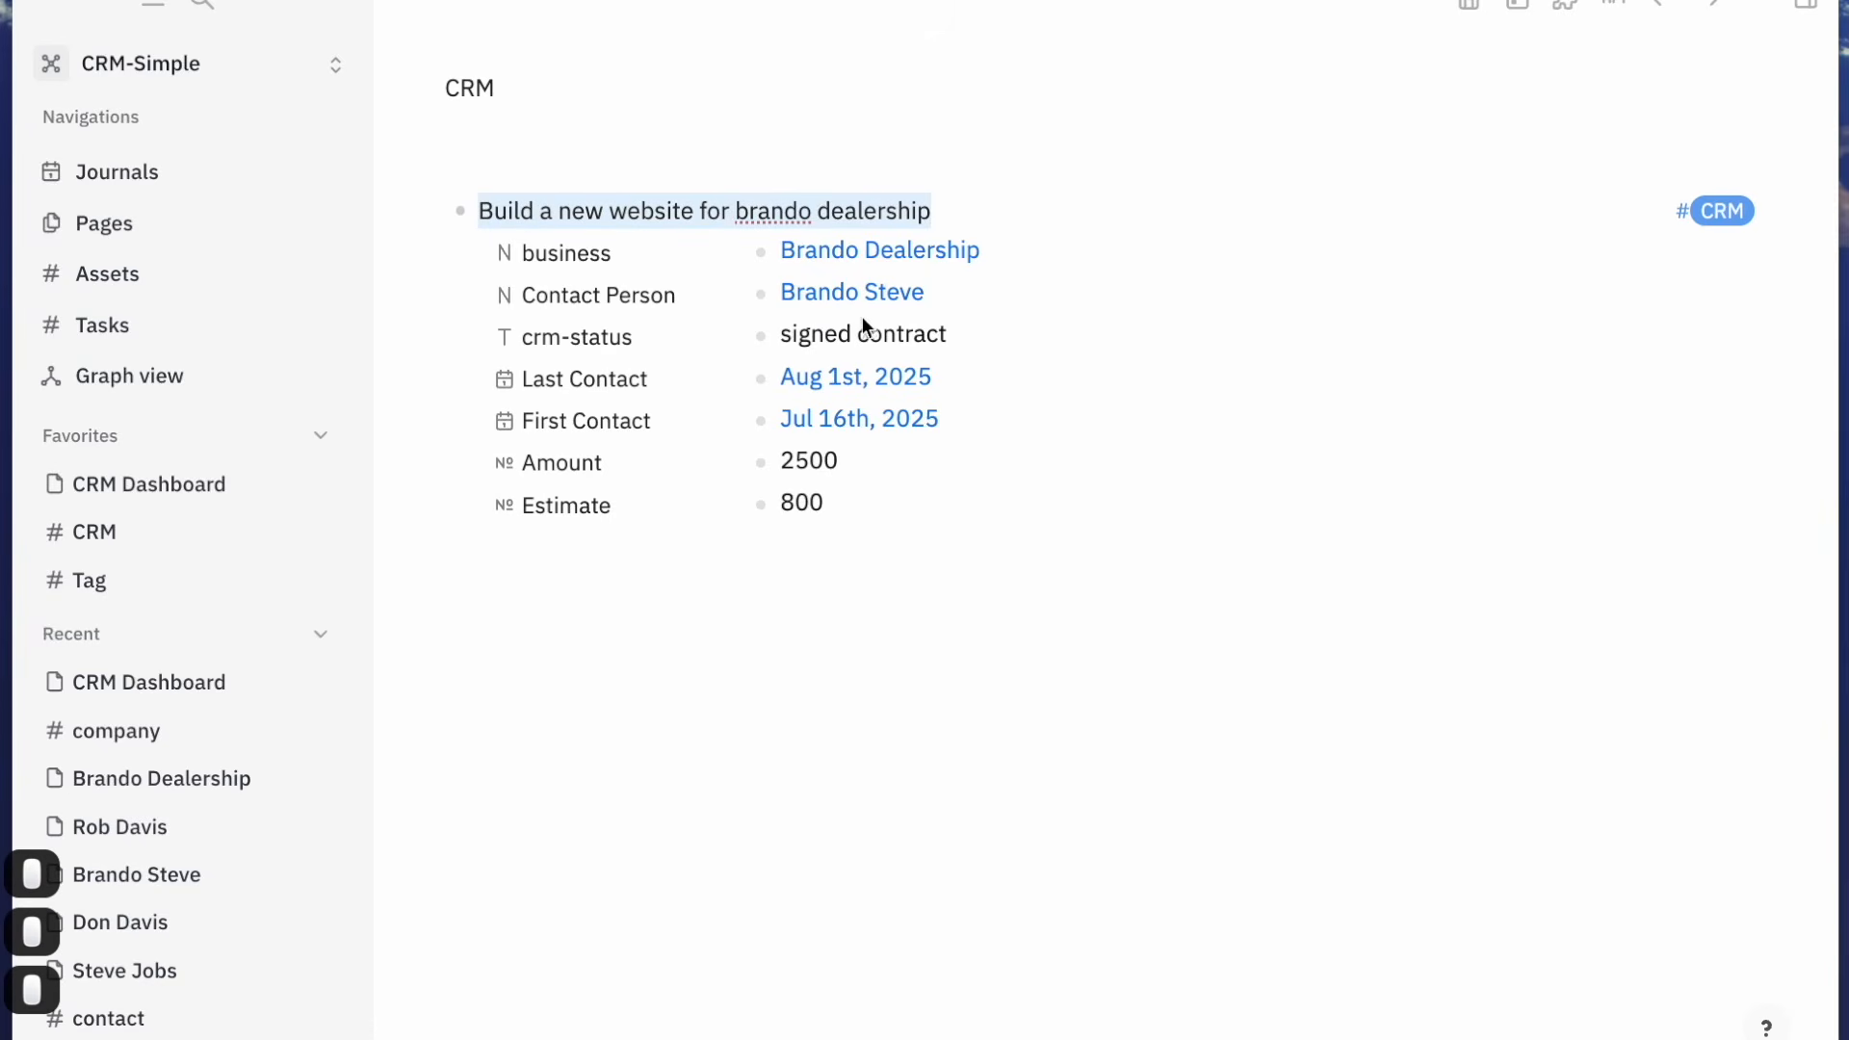
{"action": "left_click", "coordinate": [530, 537]}
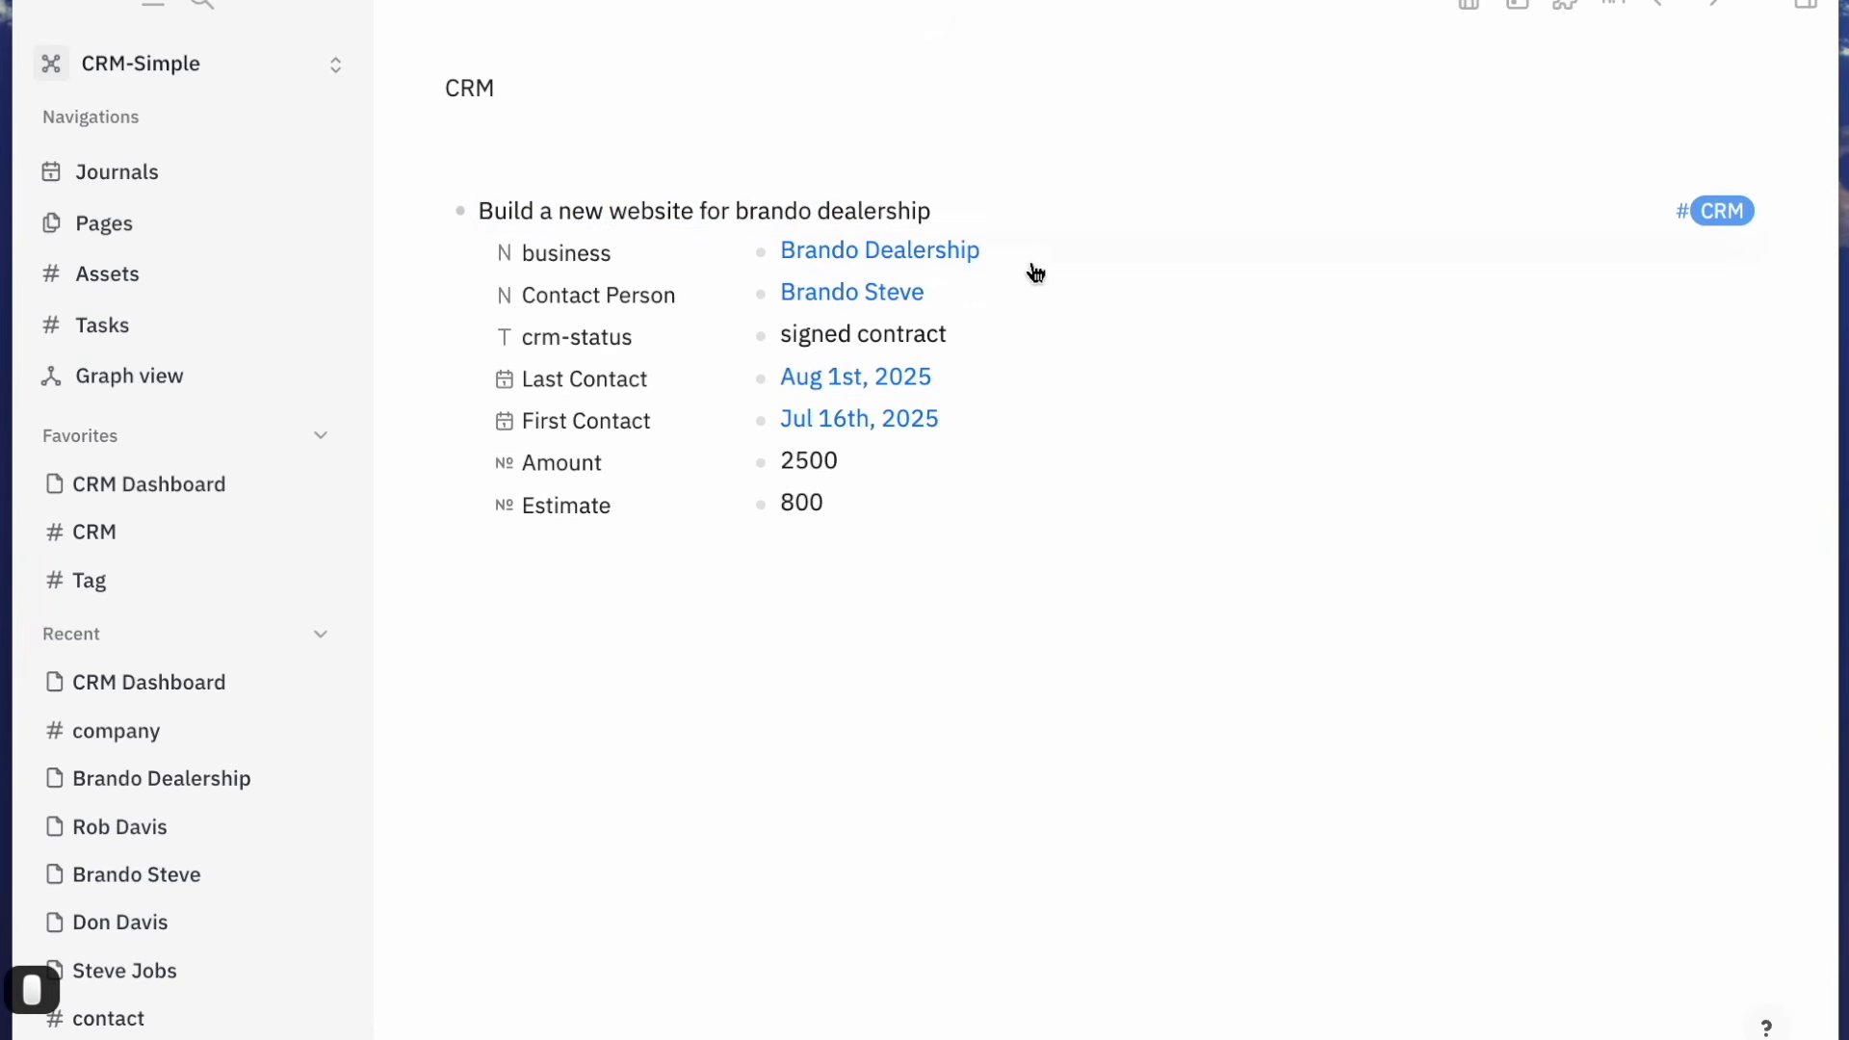
{"action": "left_click", "coordinate": [989, 210]}
{"action": "key", "text": "Return"}
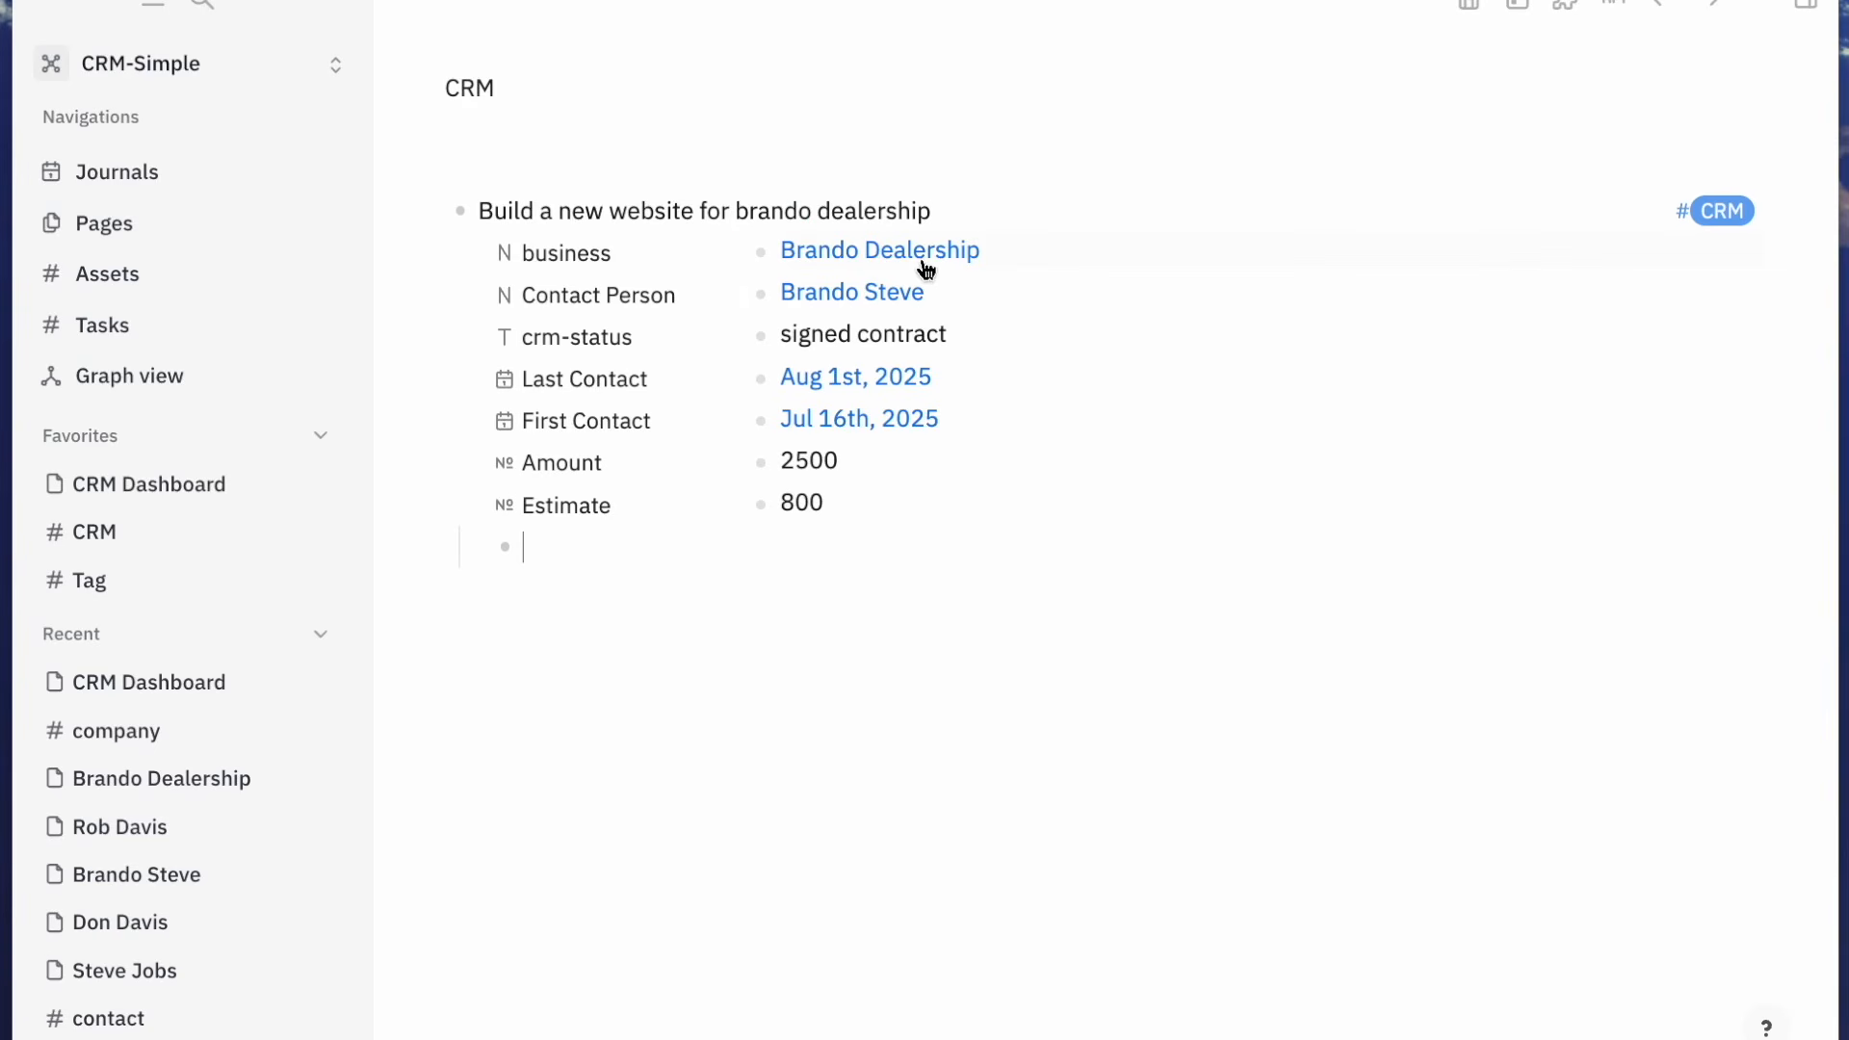
{"action": "left_click", "coordinate": [591, 543]}
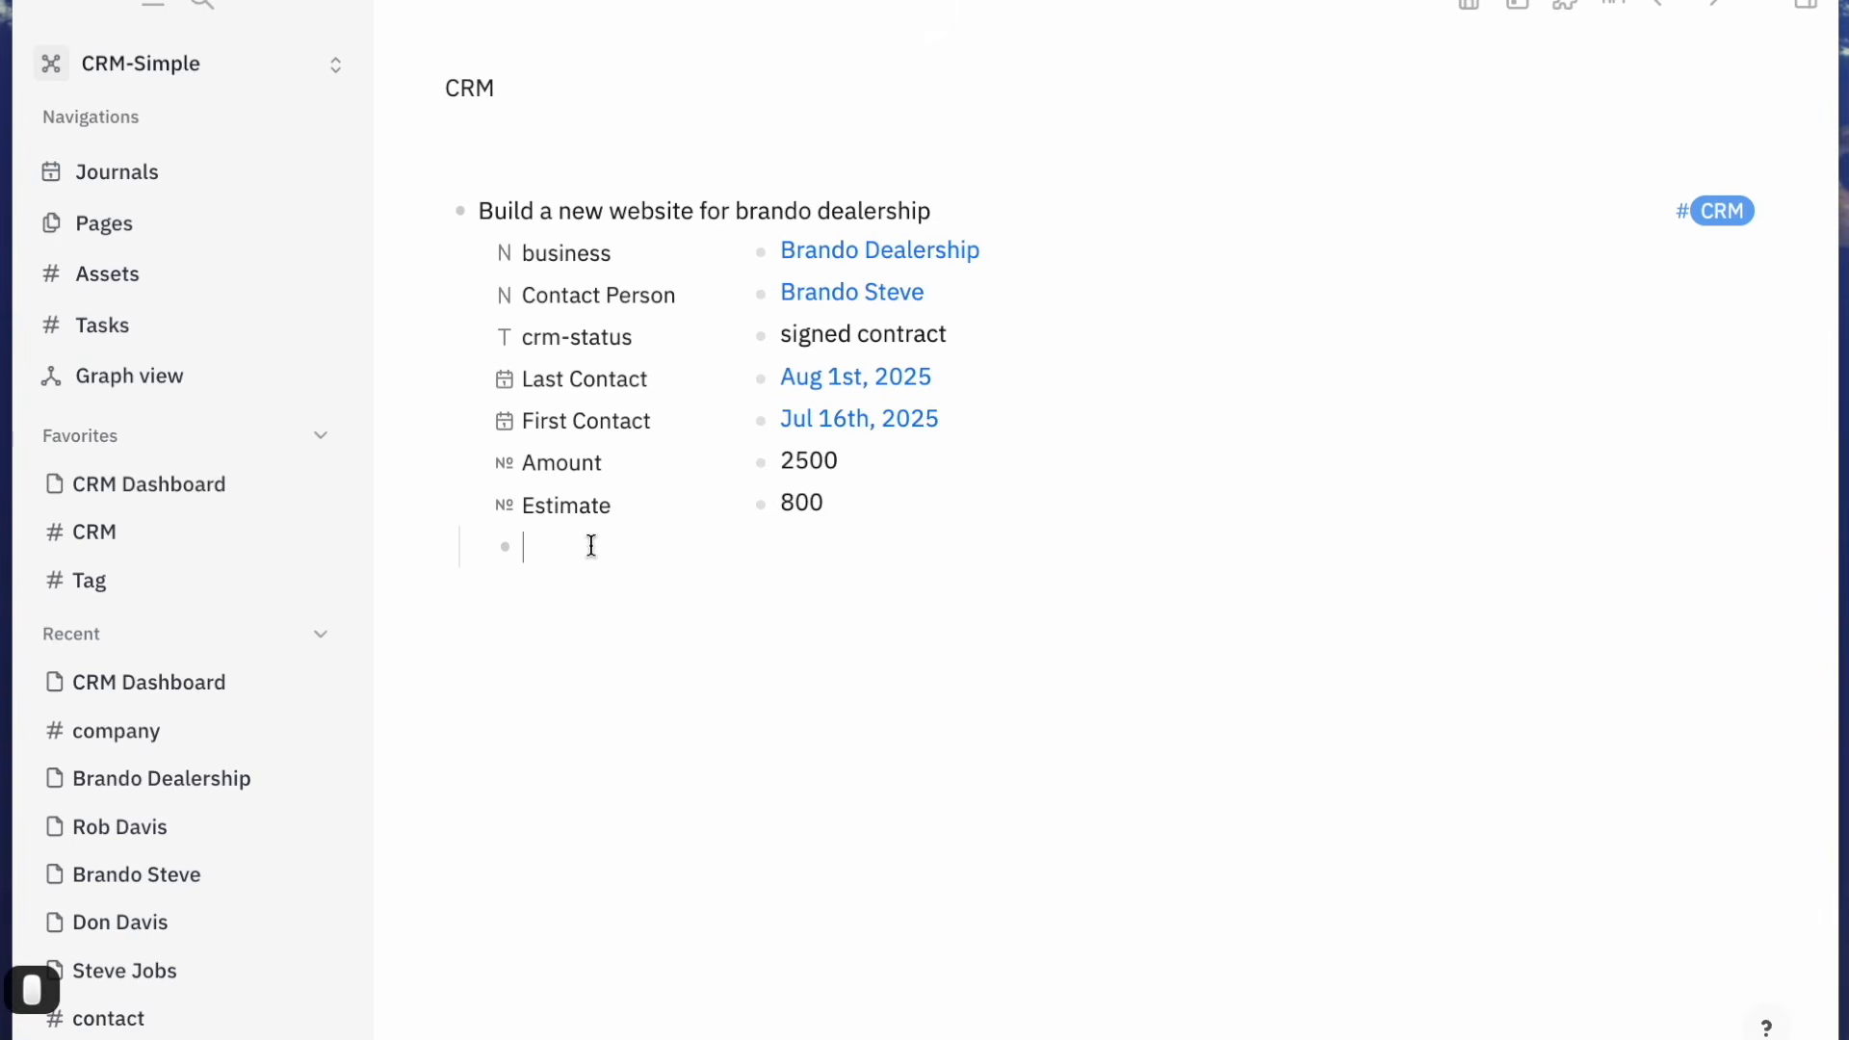
{"action": "left_click", "coordinate": [582, 549]}
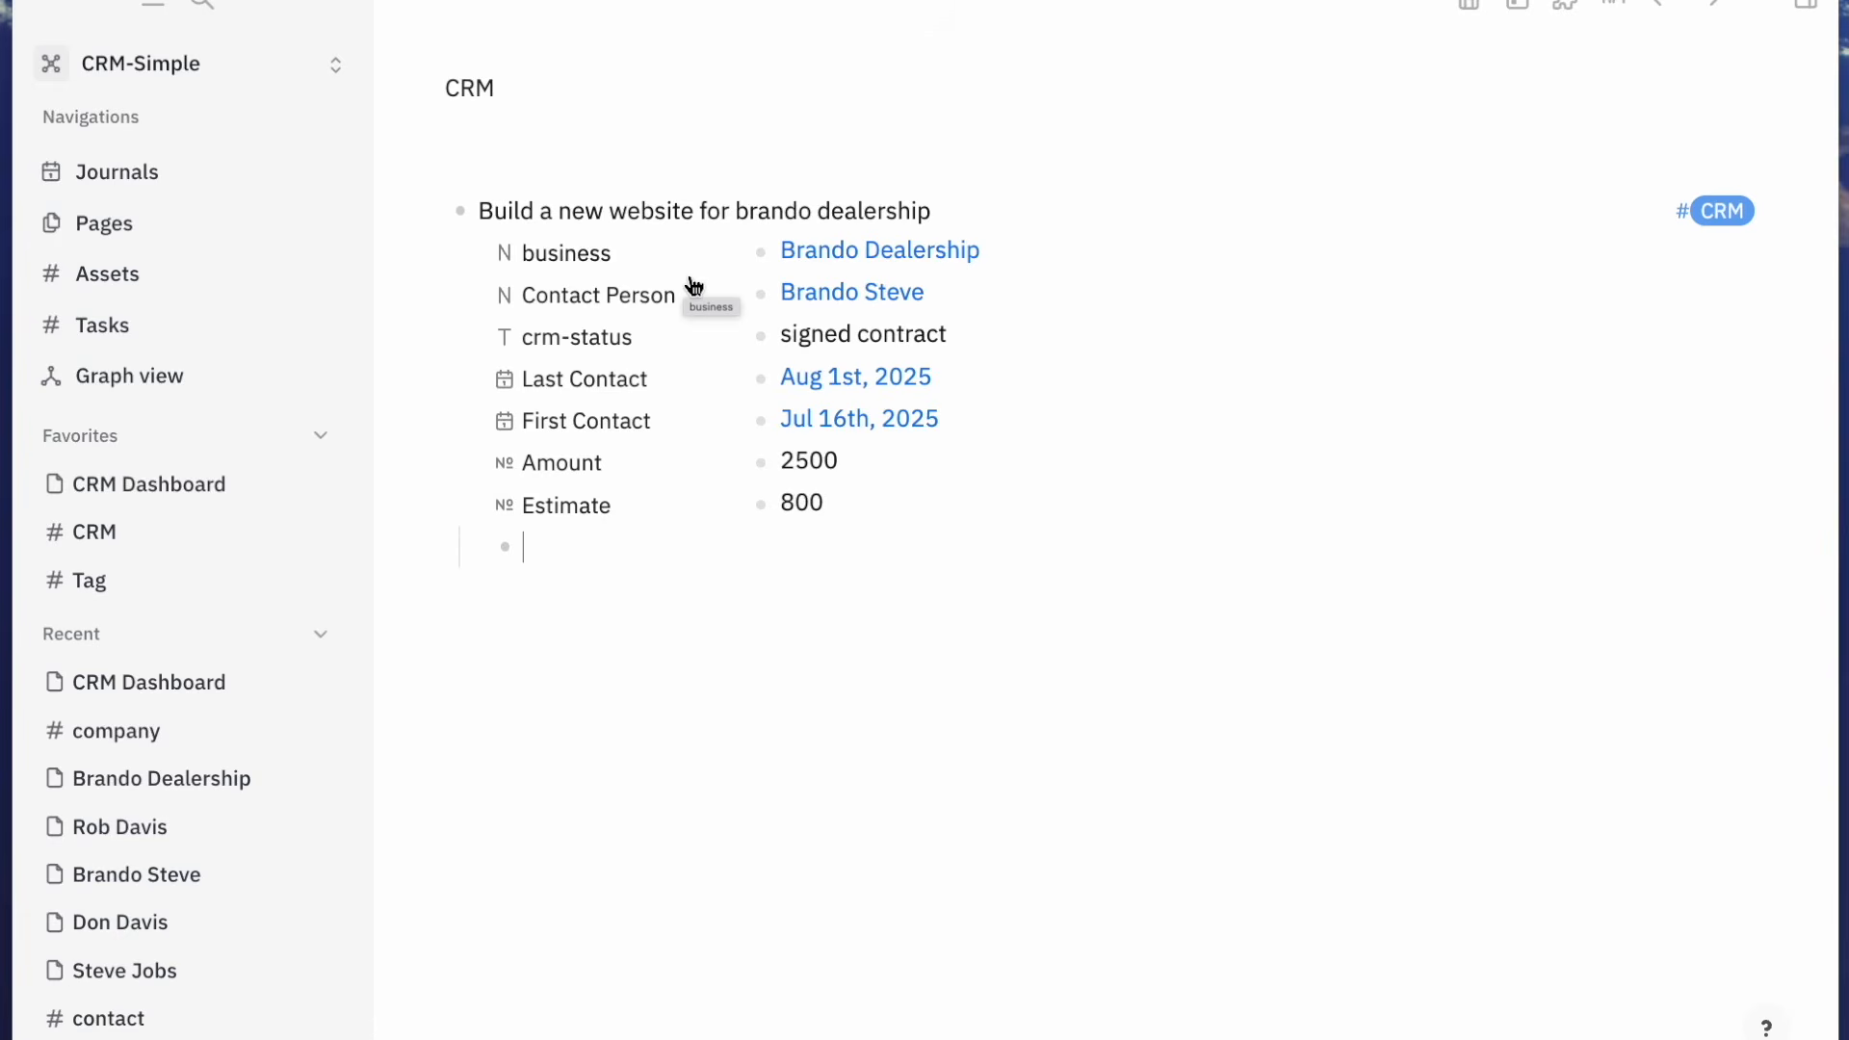
Write 'Specification document' in the new block and nest an empty block beneath it
{"action": "type", "text": "Specidfi"}
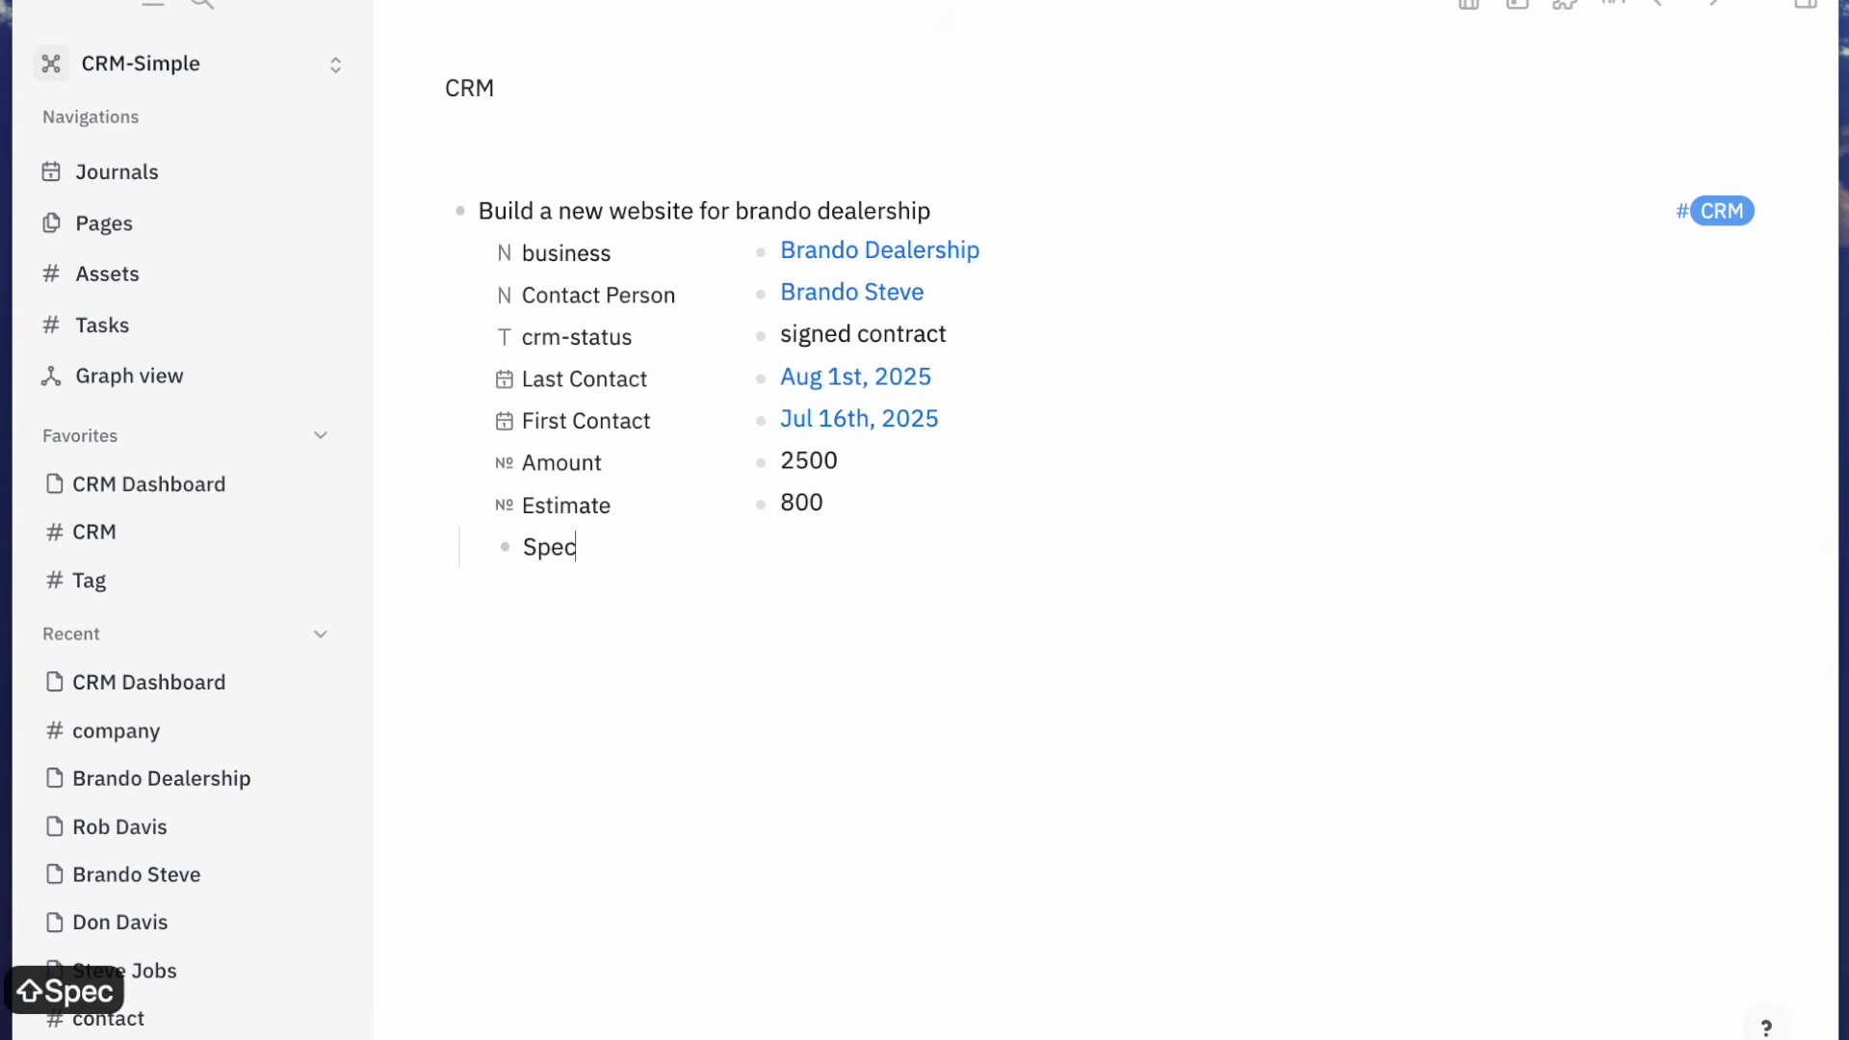
{"action": "key", "text": "BackSpace"}
{"action": "key", "text": "BackSpace"}
{"action": "key", "text": "BackSpace"}
{"action": "type", "text": "cation"}
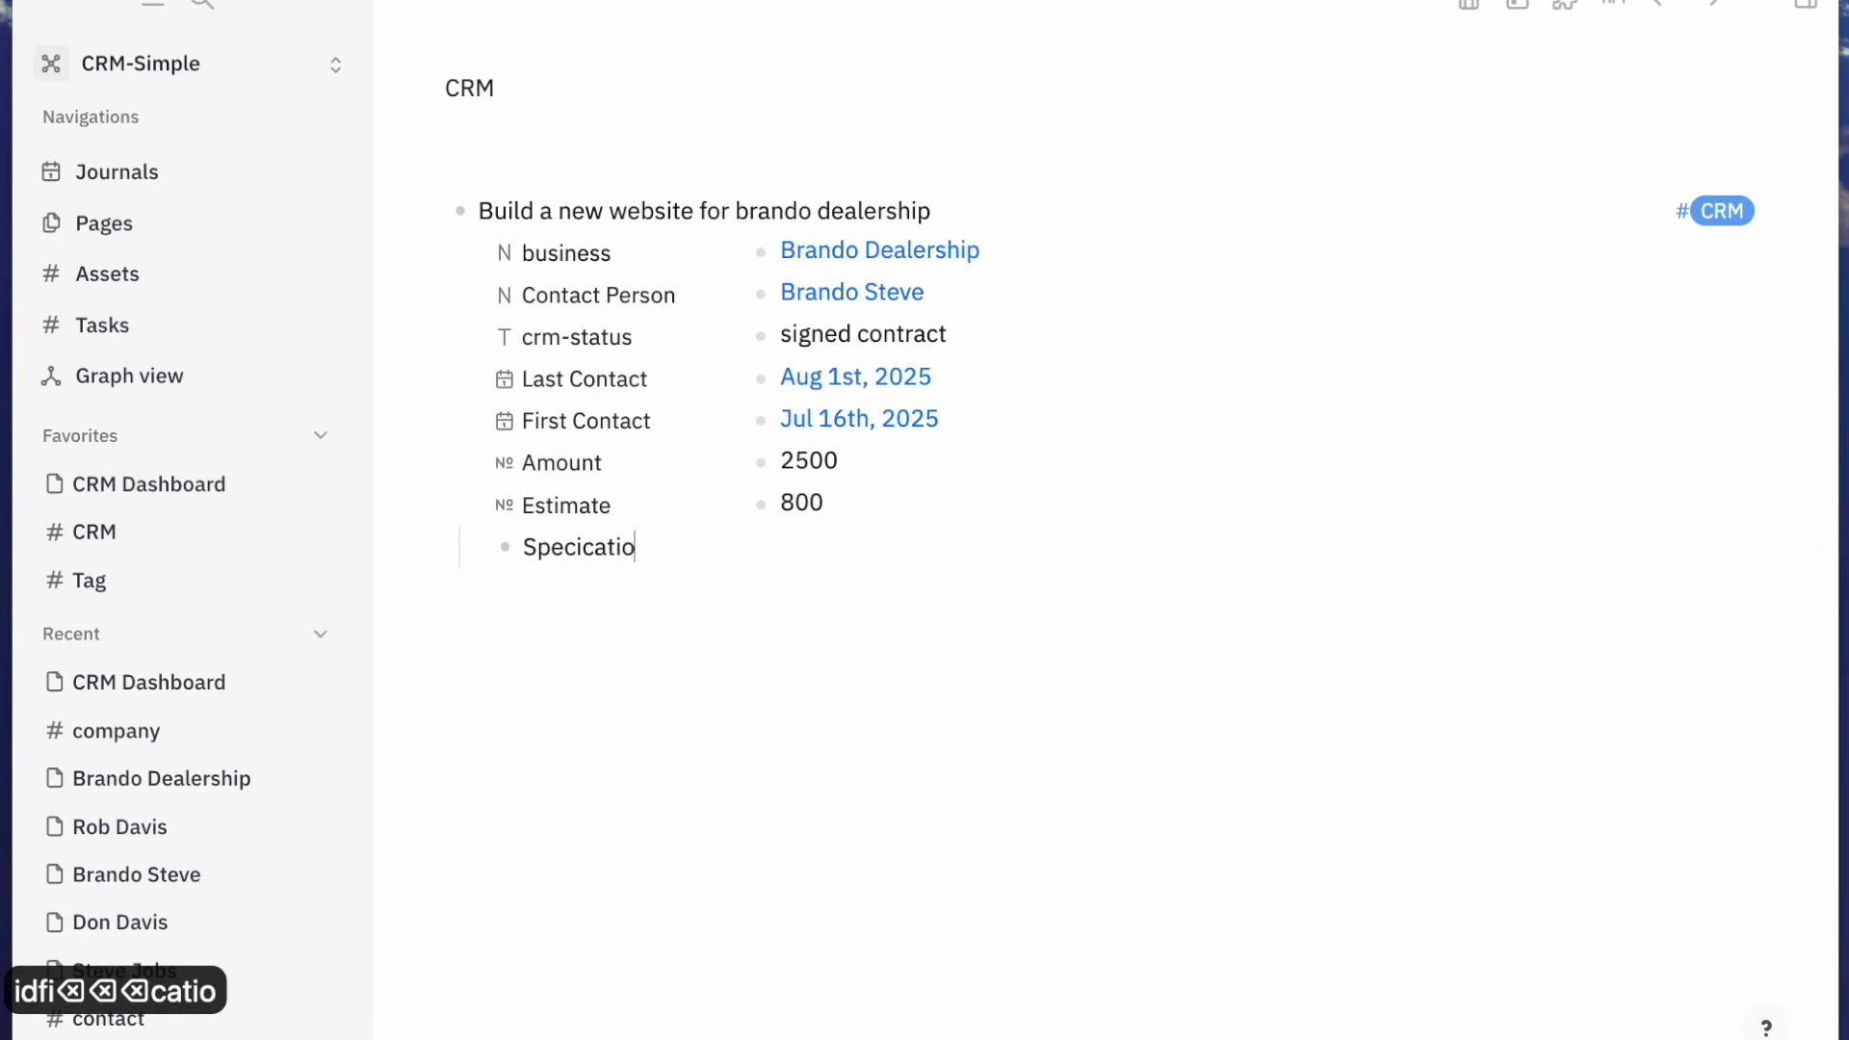
{"action": "key", "text": "BackSpace"}
{"action": "key", "text": "BackSpace"}
{"action": "key", "text": "BackSpace"}
{"action": "key", "text": "BackSpace"}
{"action": "key", "text": "BackSpace"}
{"action": "key", "text": "BackSpace"}
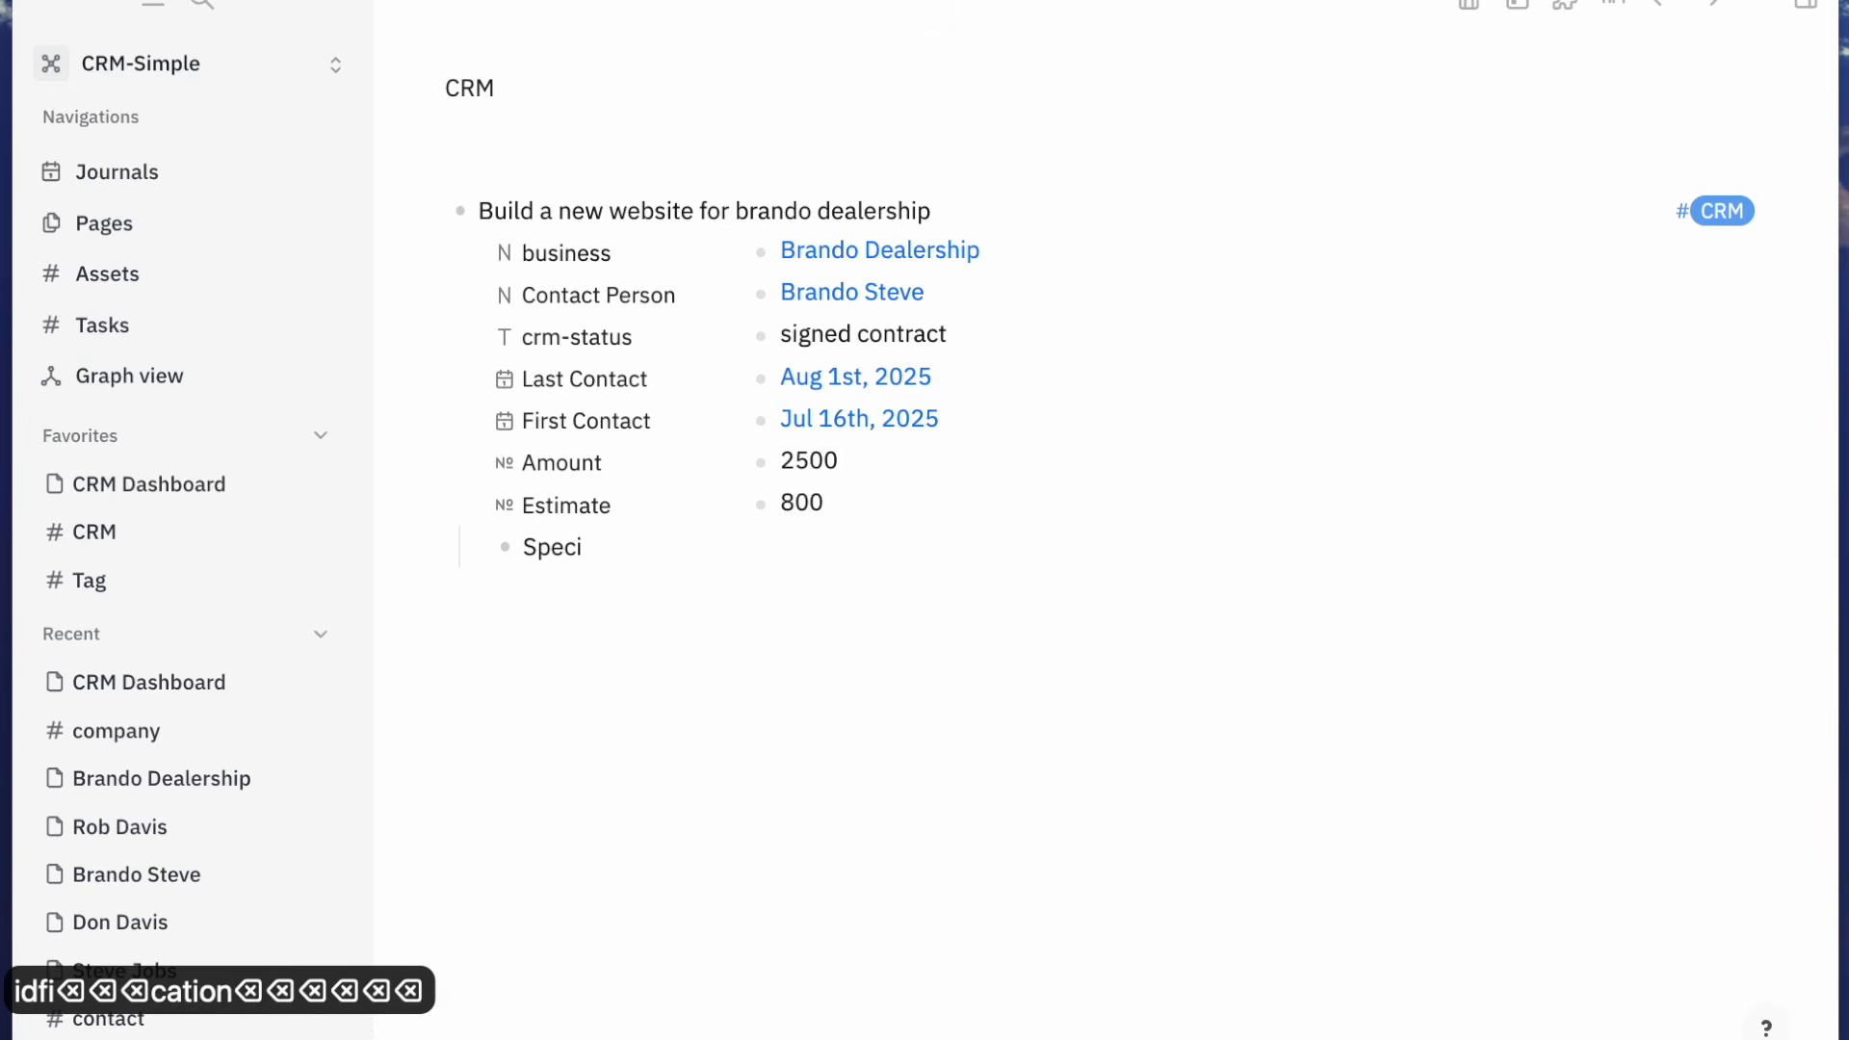
{"action": "key", "text": "BackSpace"}
{"action": "type", "text": "ifica"}
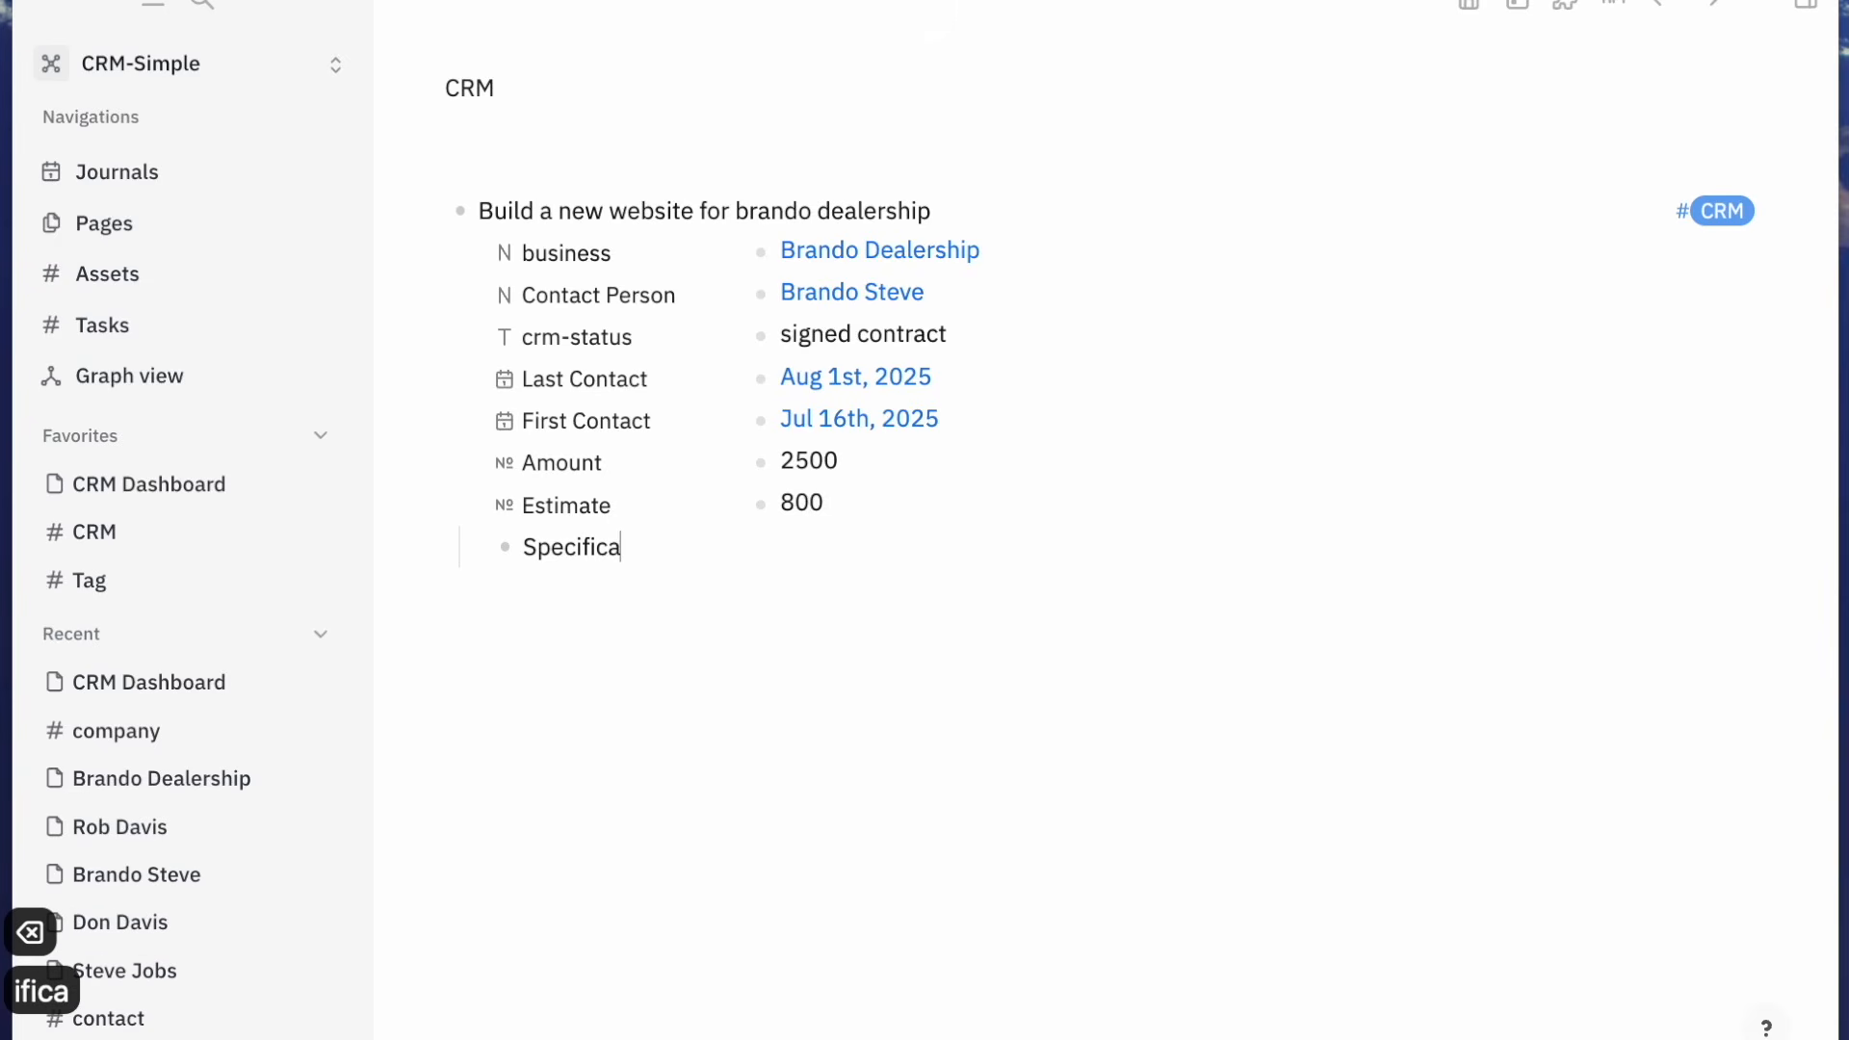
{"action": "type", "text": "tion document"}
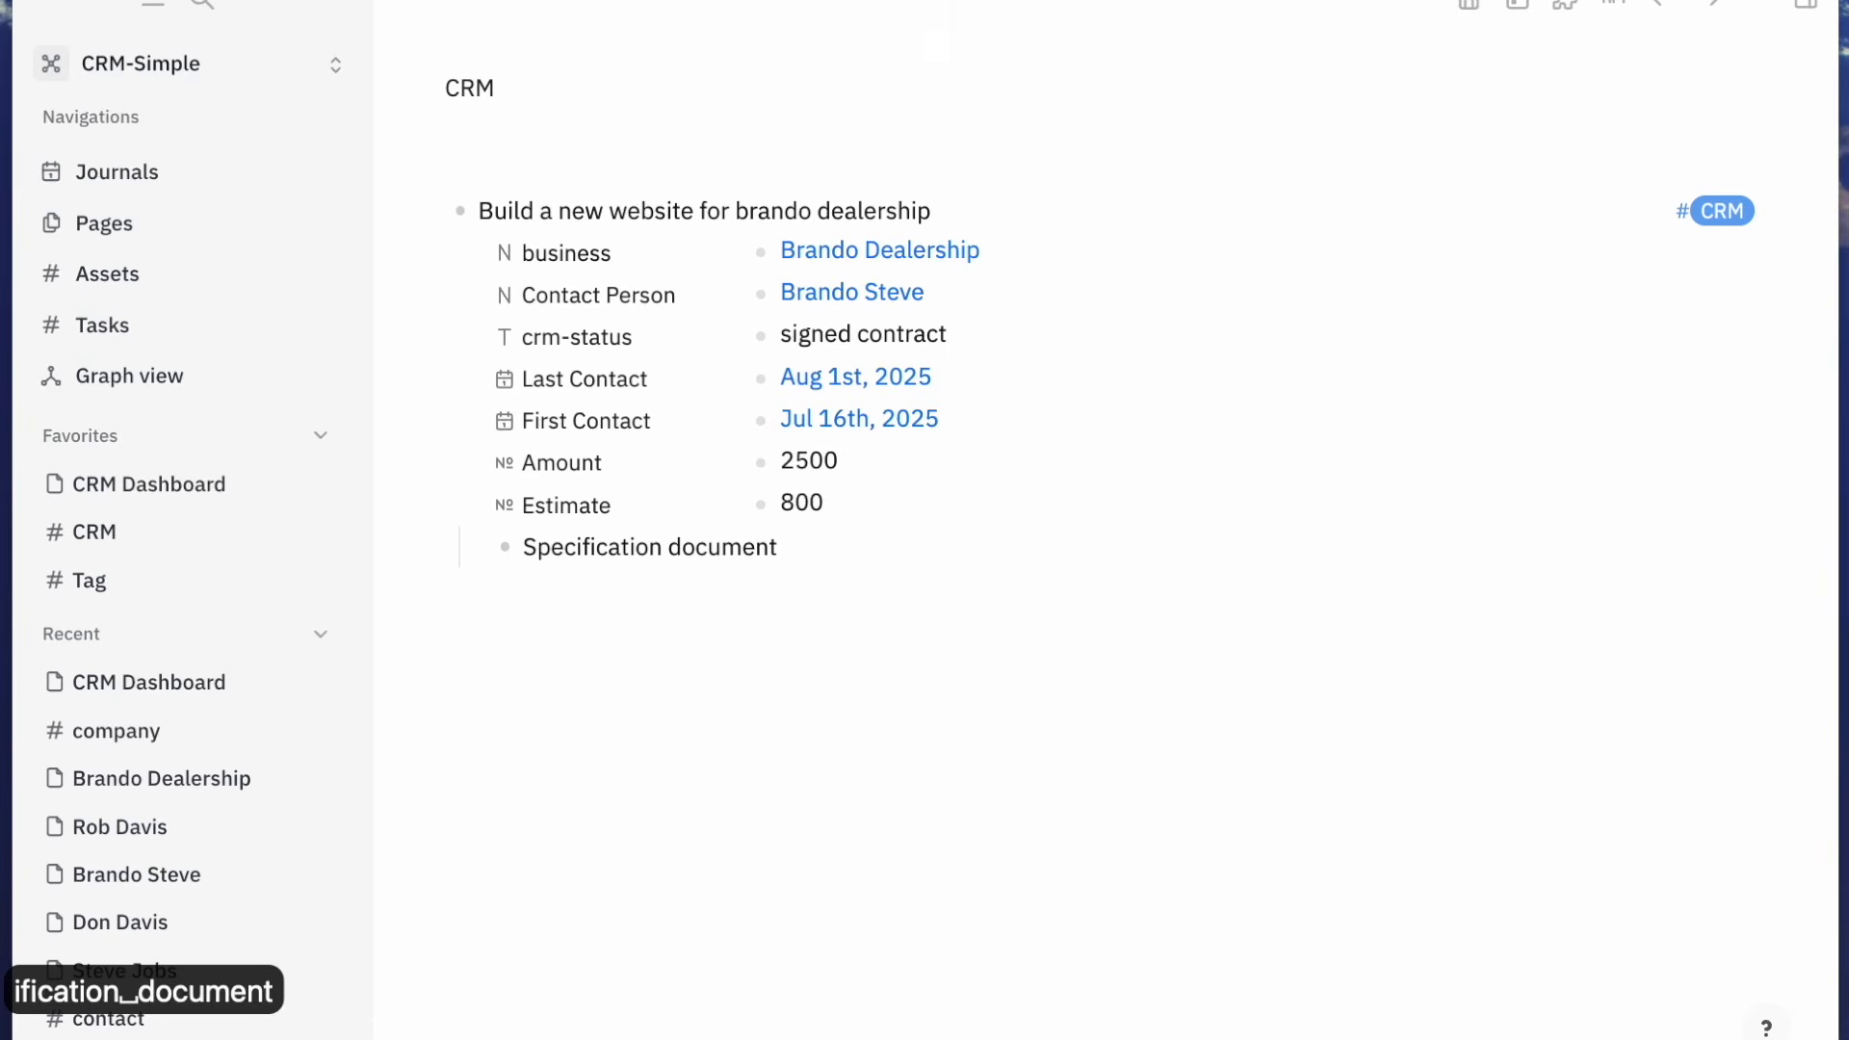
{"action": "key", "text": "Return"}
{"action": "key", "text": "BackSpace"}
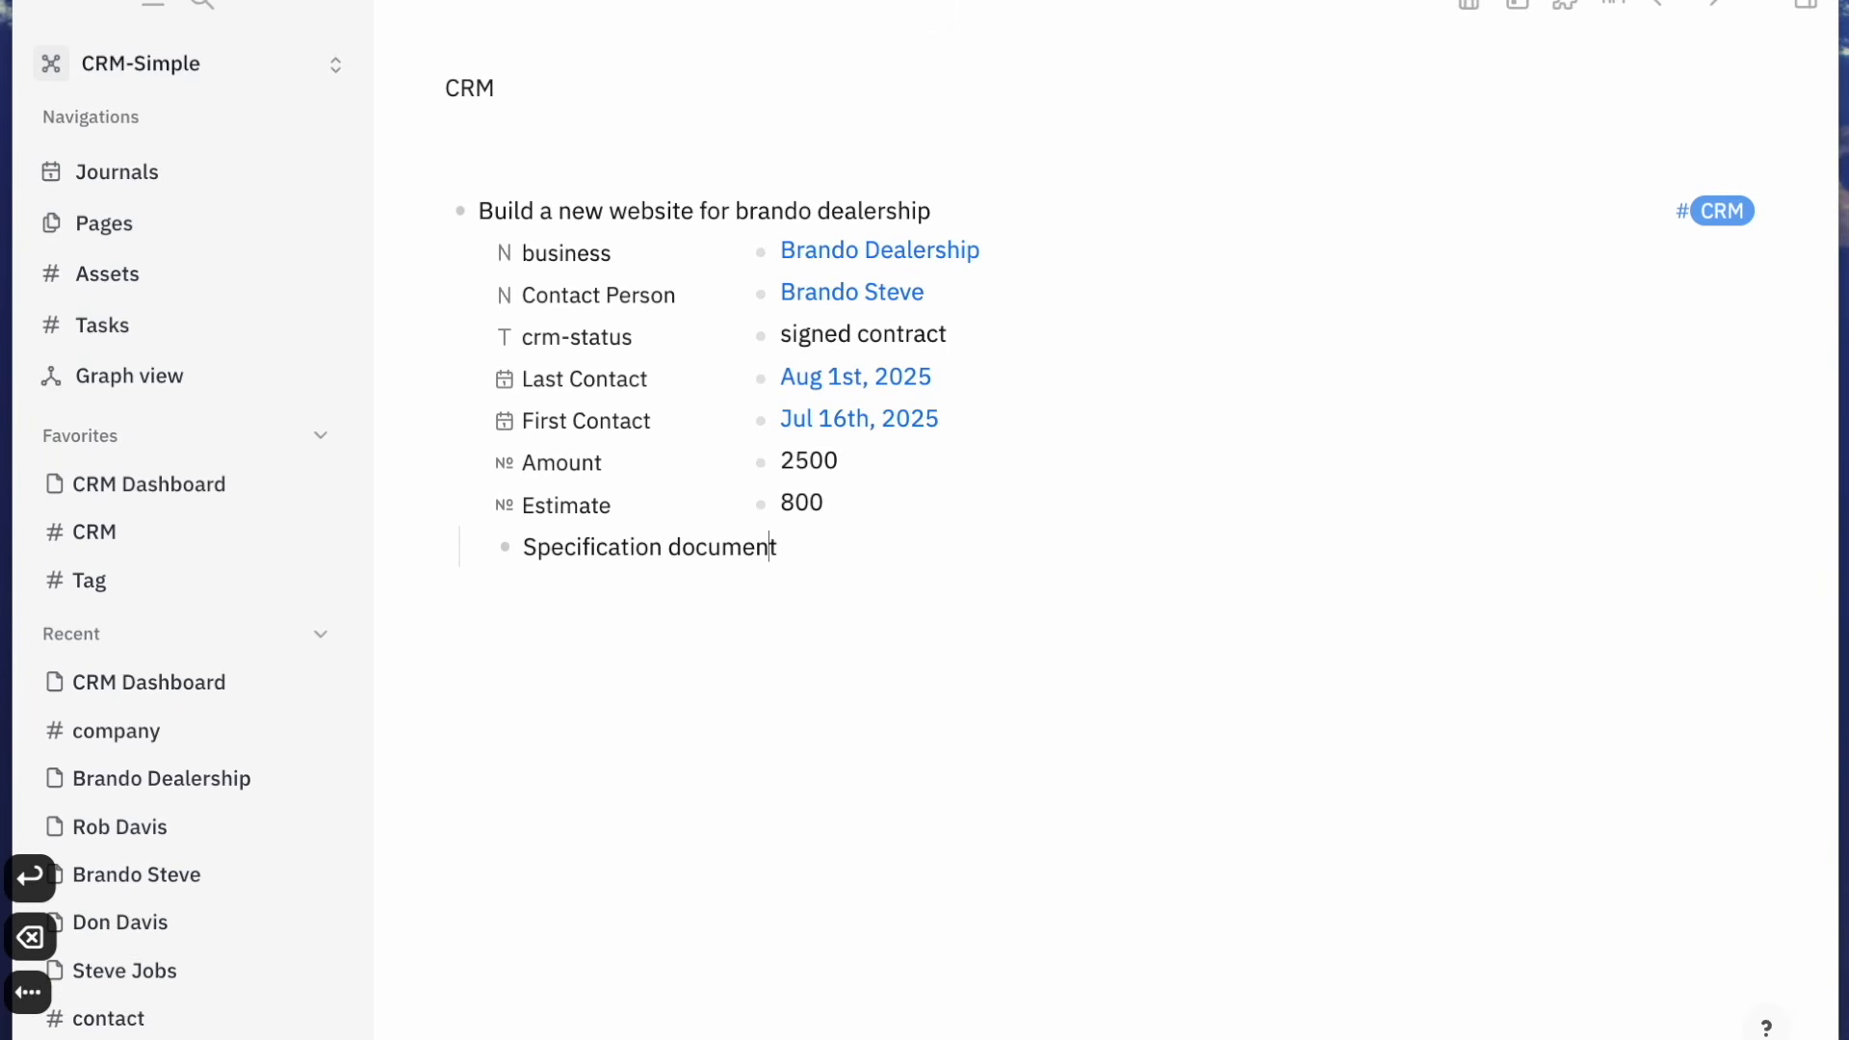
{"action": "key", "text": "Return"}
{"action": "key", "text": "Tab"}
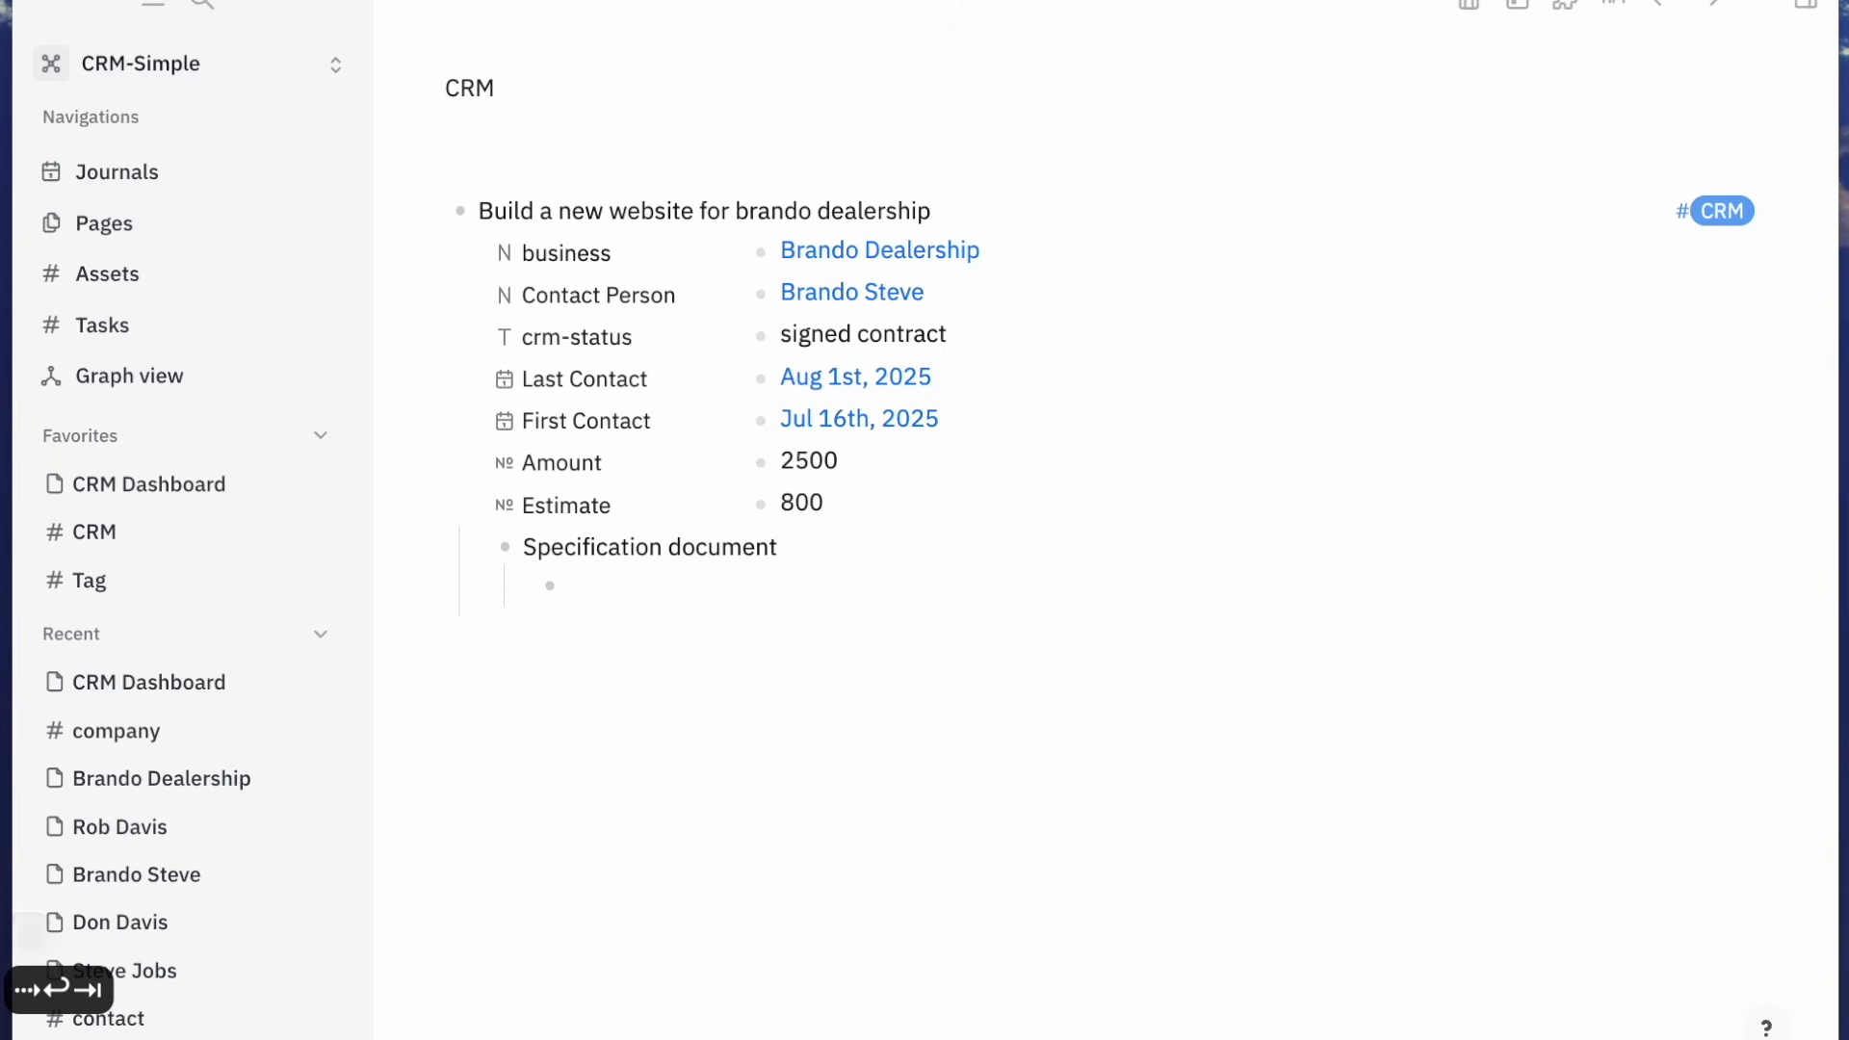
Change the block's text from 'Specification document' to 'Specification requirement'
{"action": "left_click", "coordinate": [632, 561]}
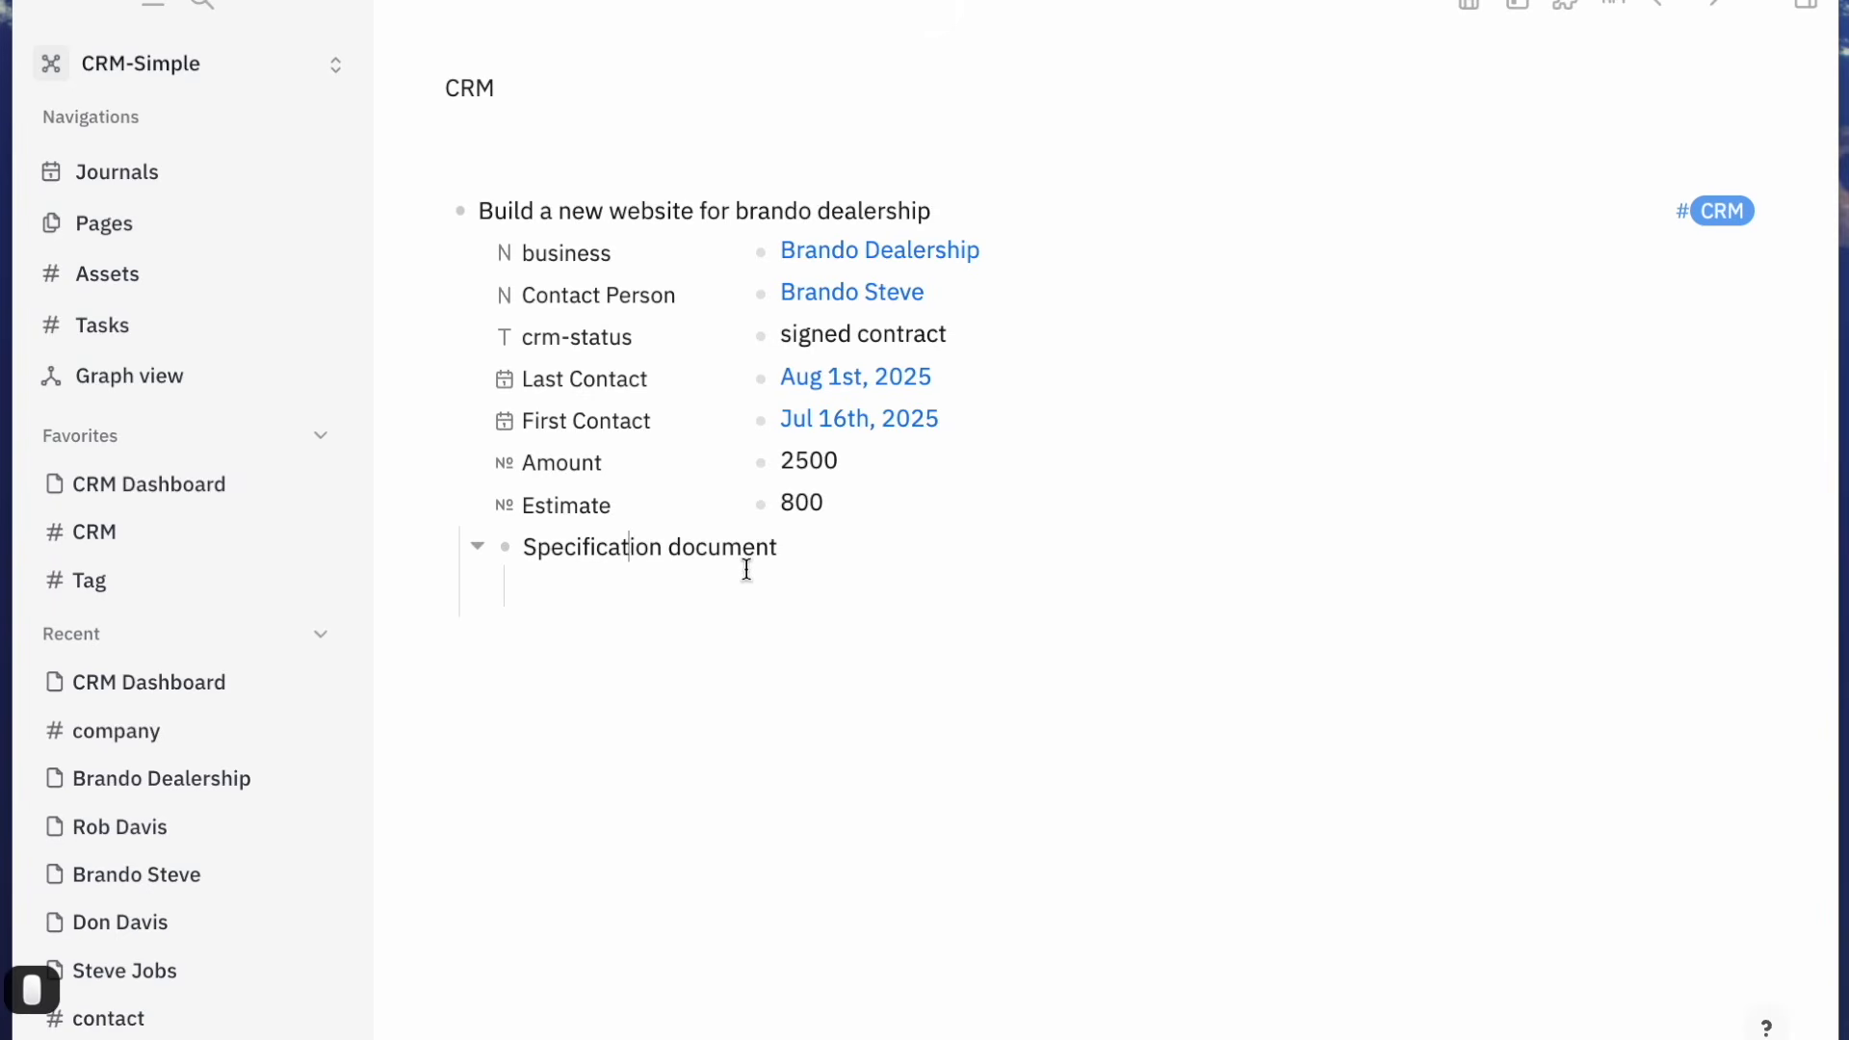
{"action": "double_click", "coordinate": [747, 559]}
{"action": "type", "text": "requirement"}
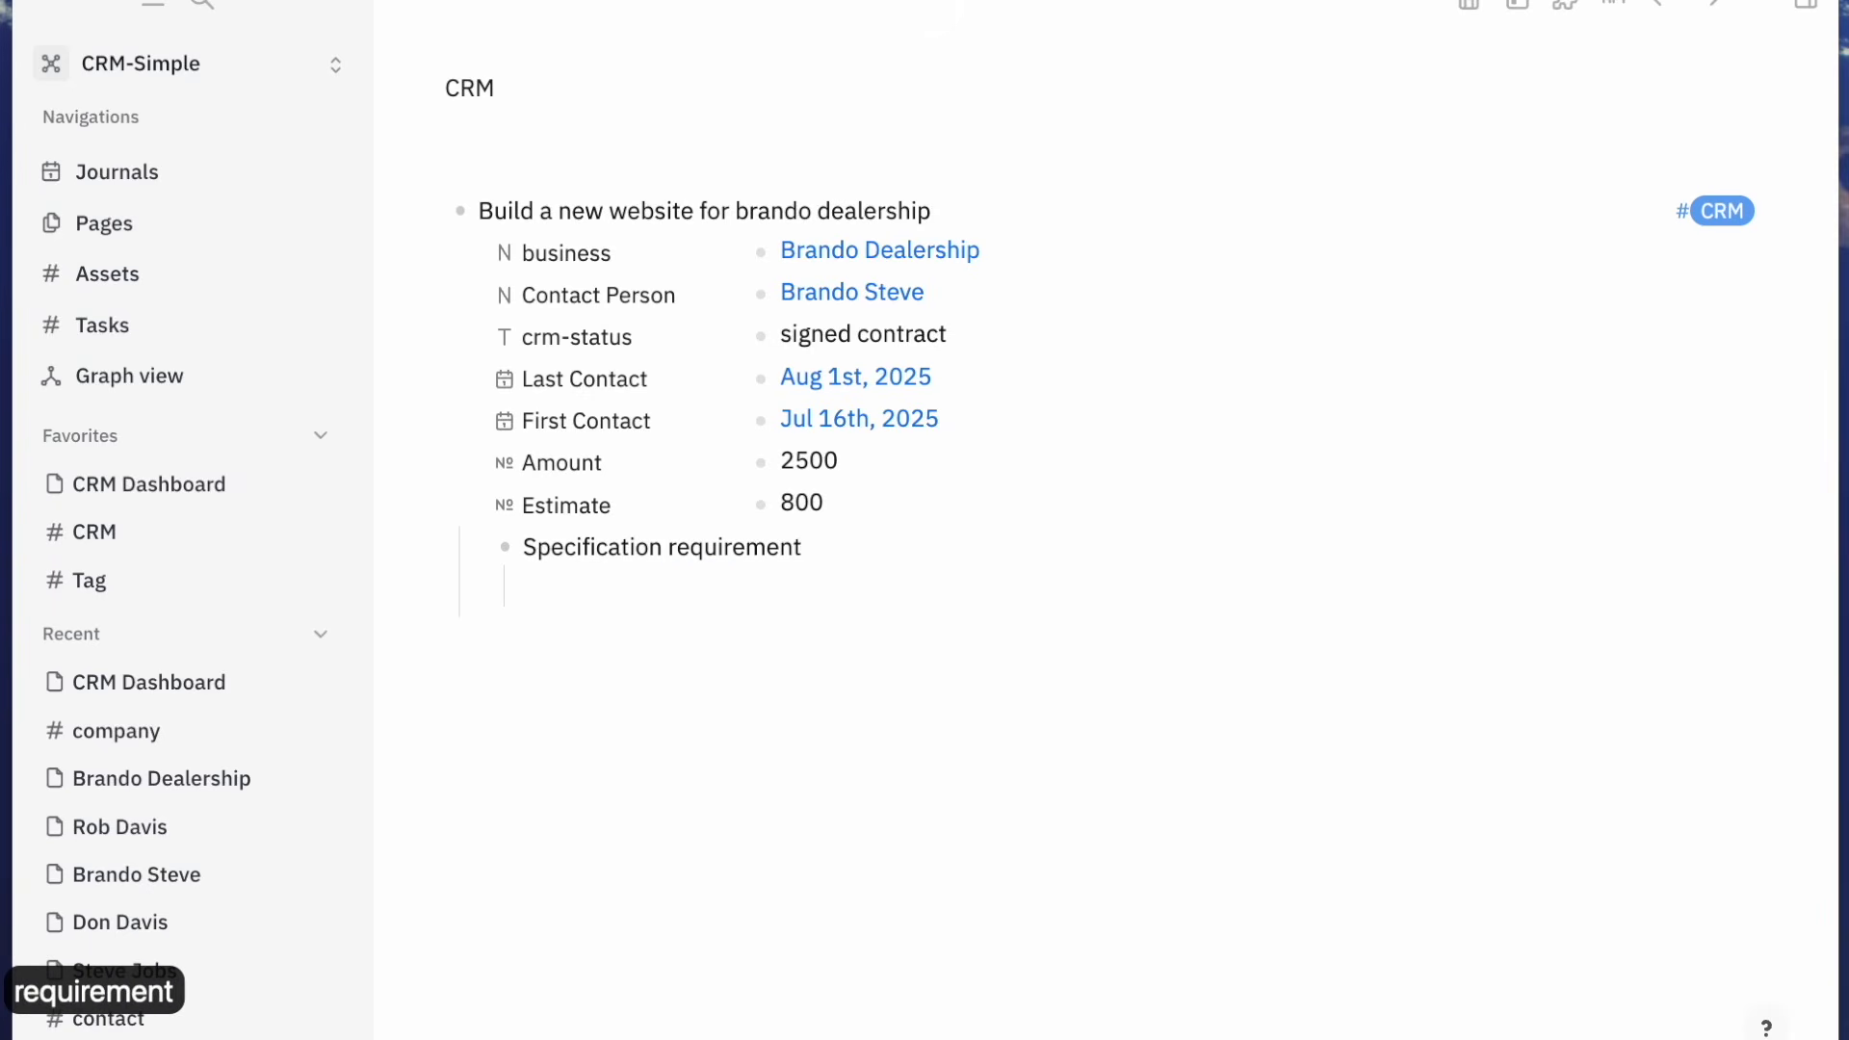
{"action": "key", "text": "shift+super+Left"}
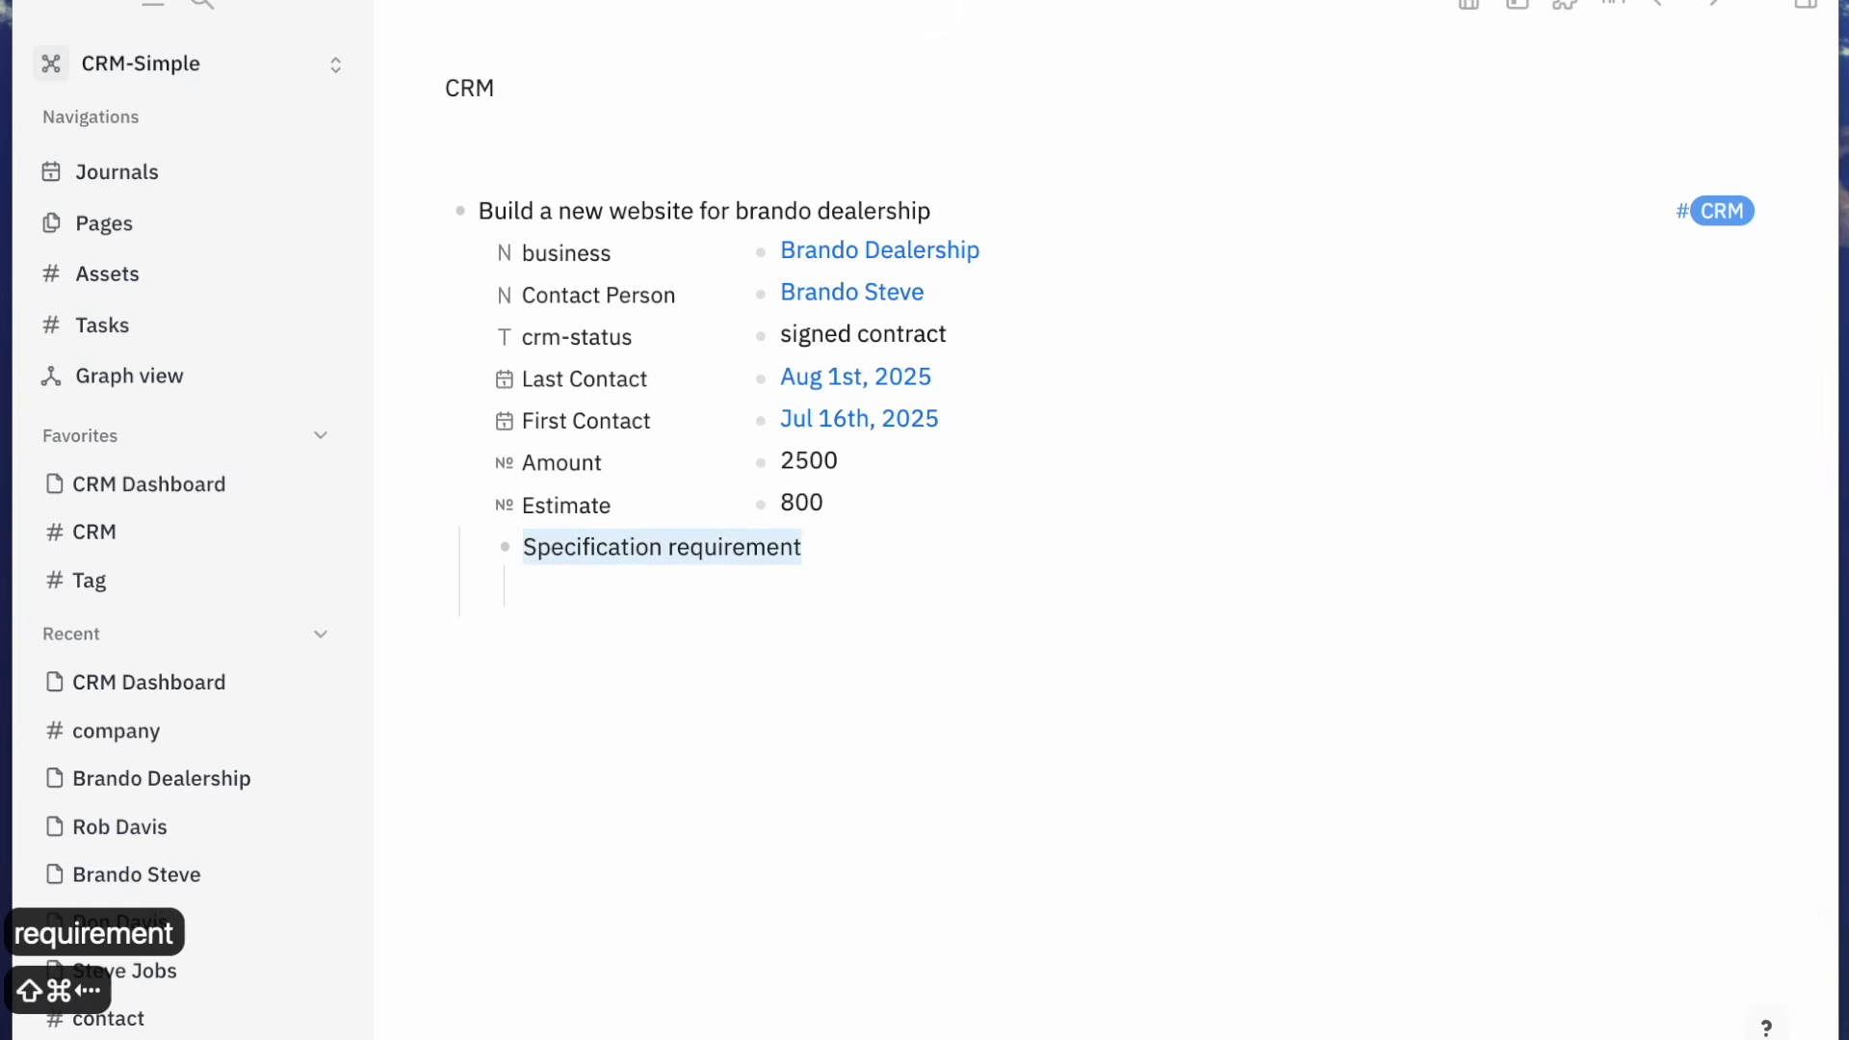
{"action": "key", "text": "Right"}
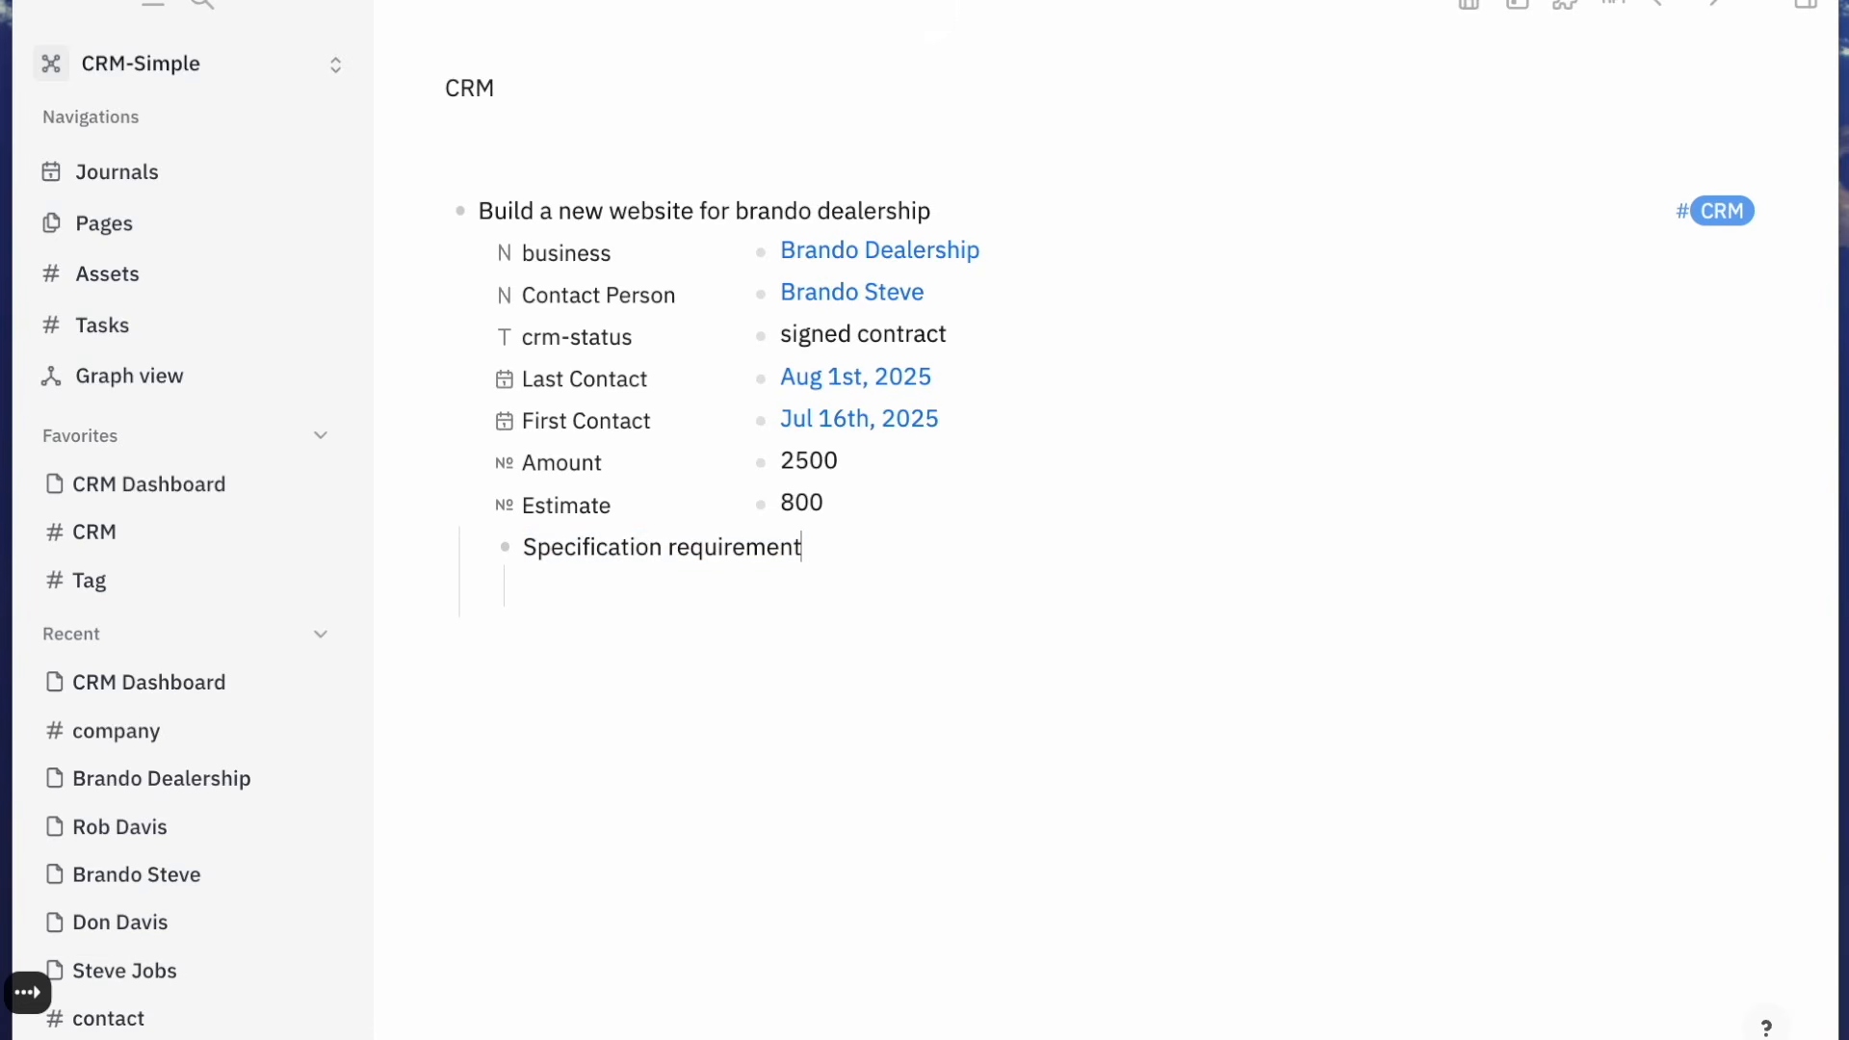
{"action": "key", "text": "shift+super+Left"}
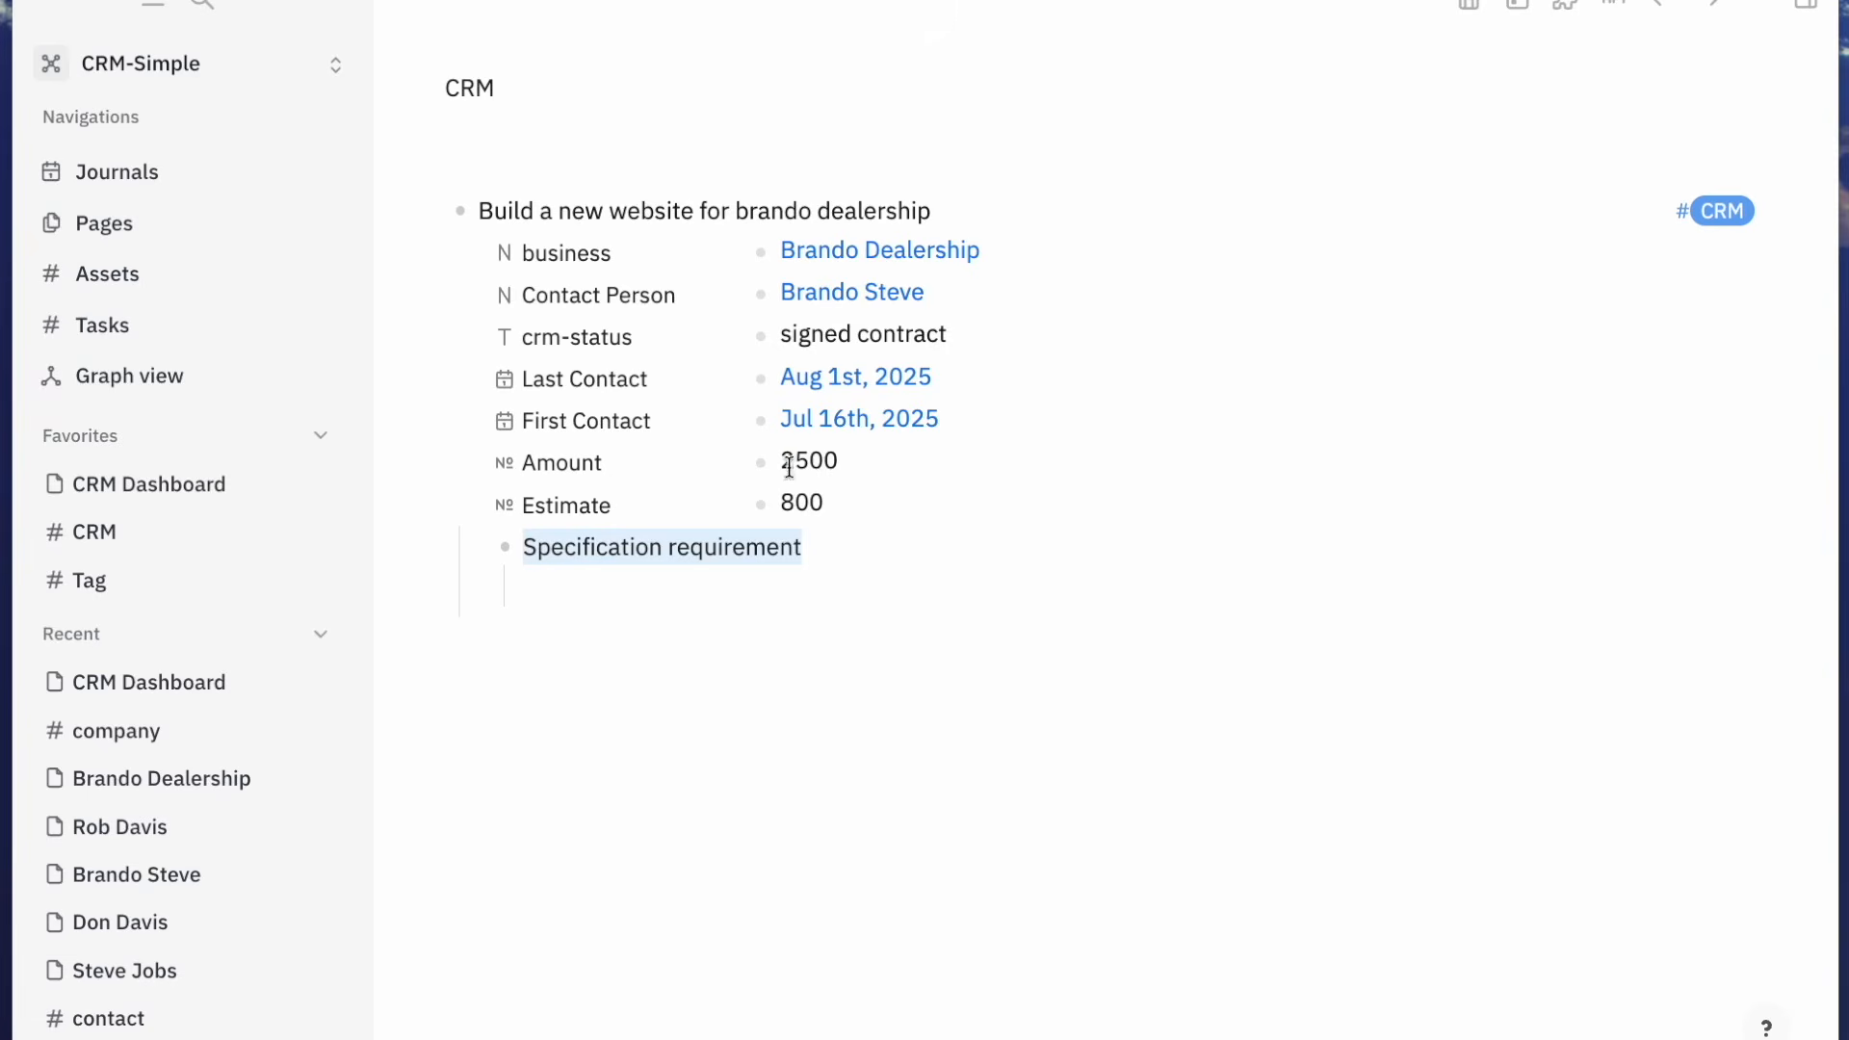
{"action": "left_click", "coordinate": [734, 559]}
{"action": "triple_click", "coordinate": [712, 559]}
{"action": "left_click", "coordinate": [468, 215]}
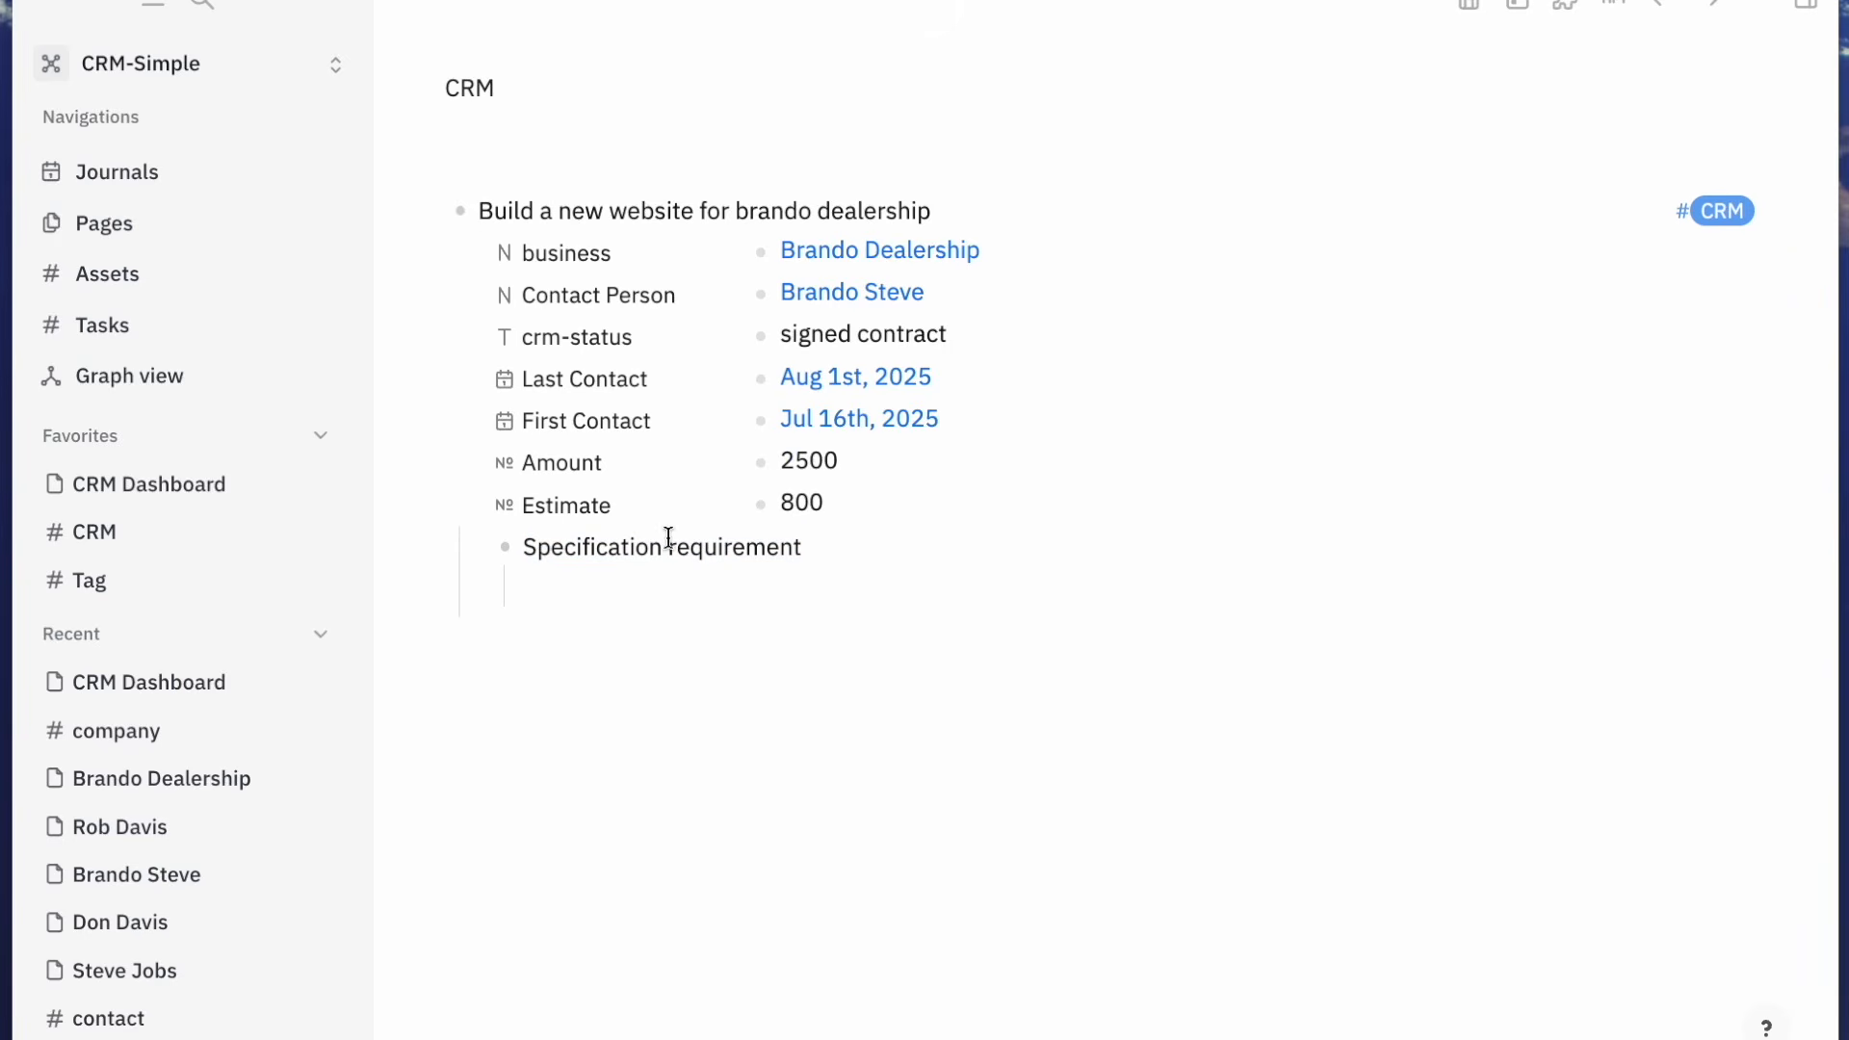
Go back to the CRM Dashboard, then search '#template' and open the Template tag page
{"action": "key", "text": "super+bracketleft"}
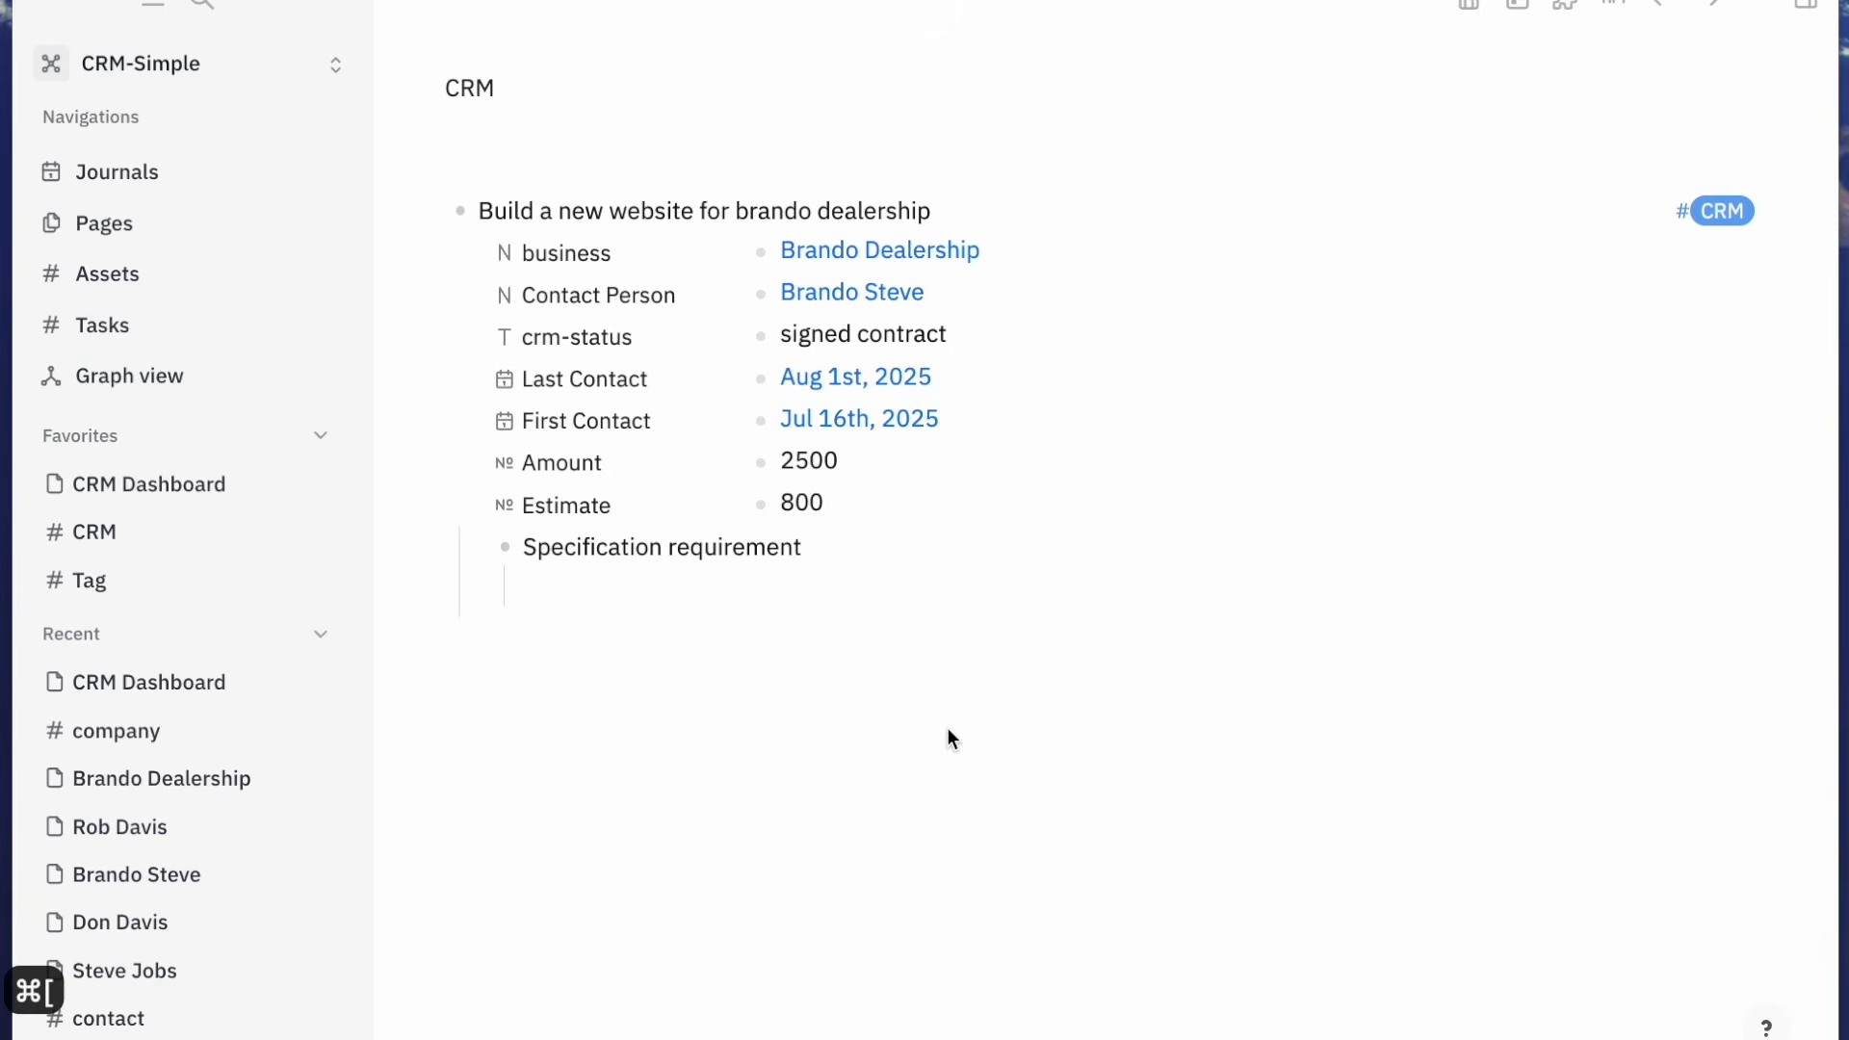
{"action": "left_click", "coordinate": [861, 633]}
{"action": "key", "text": "super+bracketleft"}
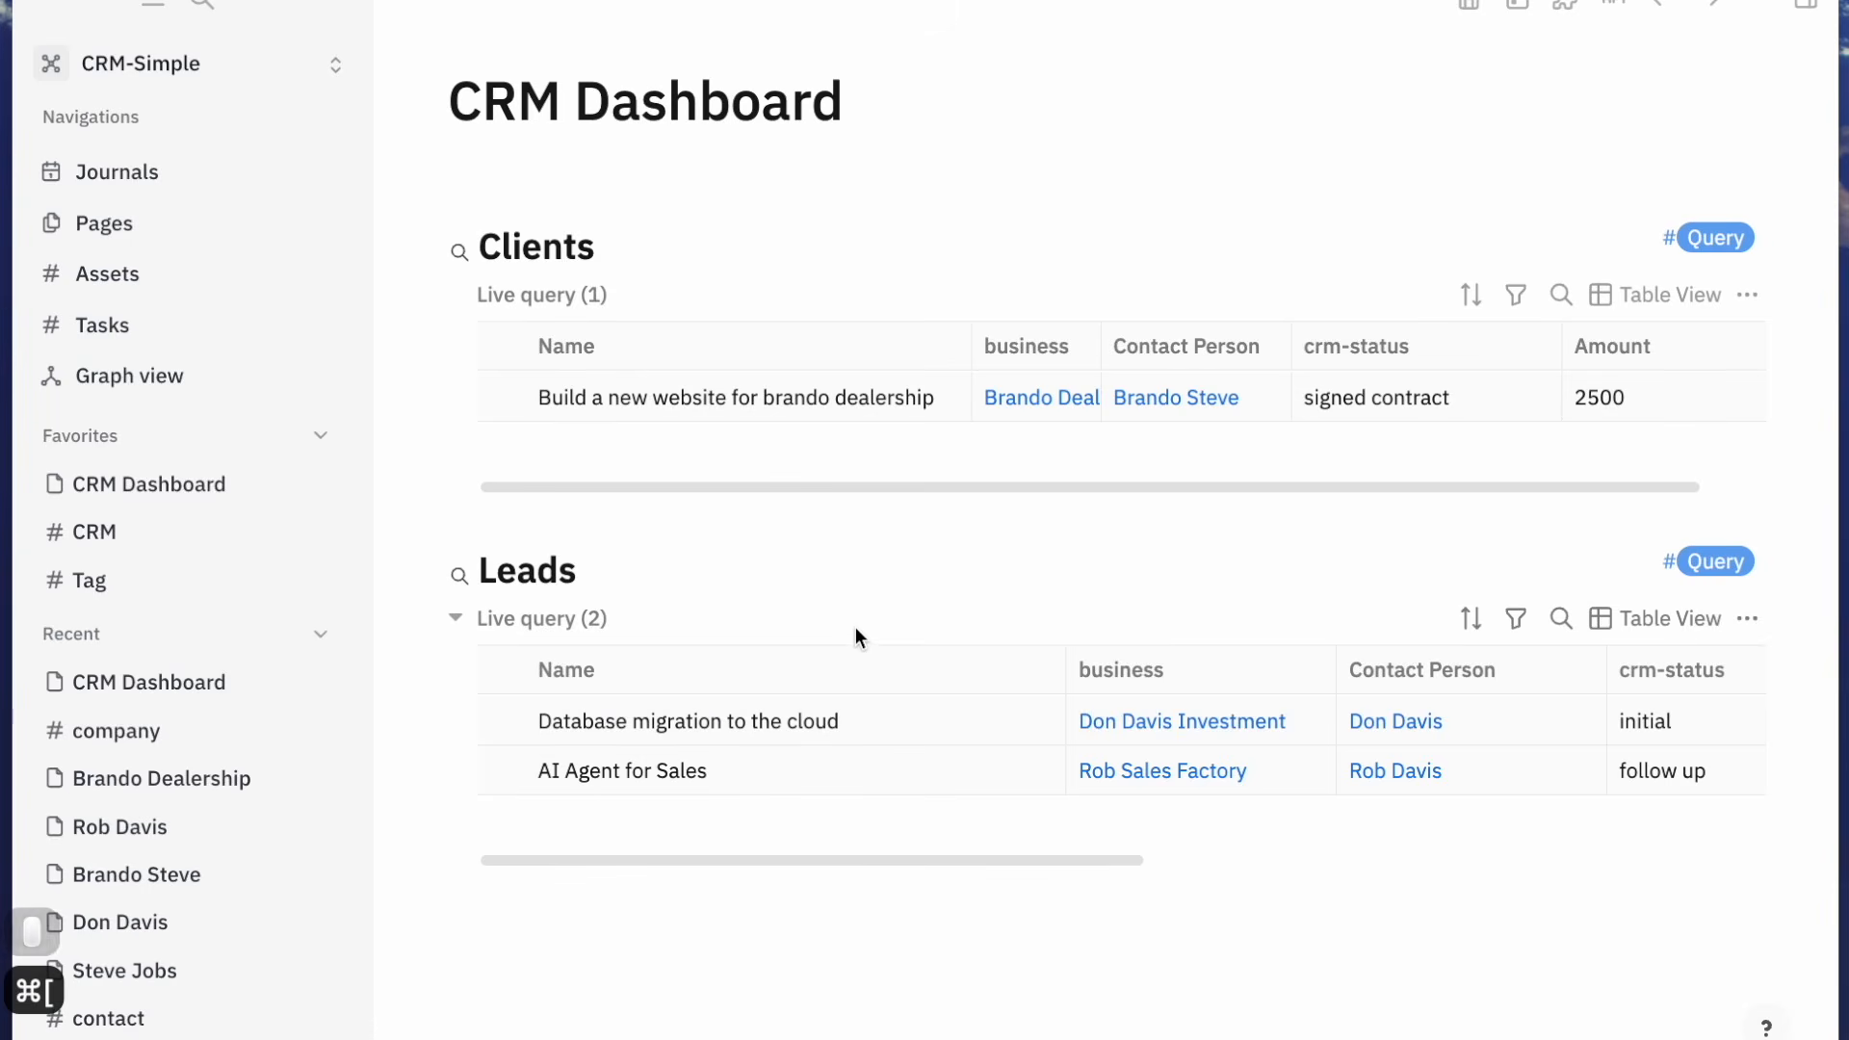
{"action": "key", "text": "super+k"}
{"action": "type", "text": "#template"}
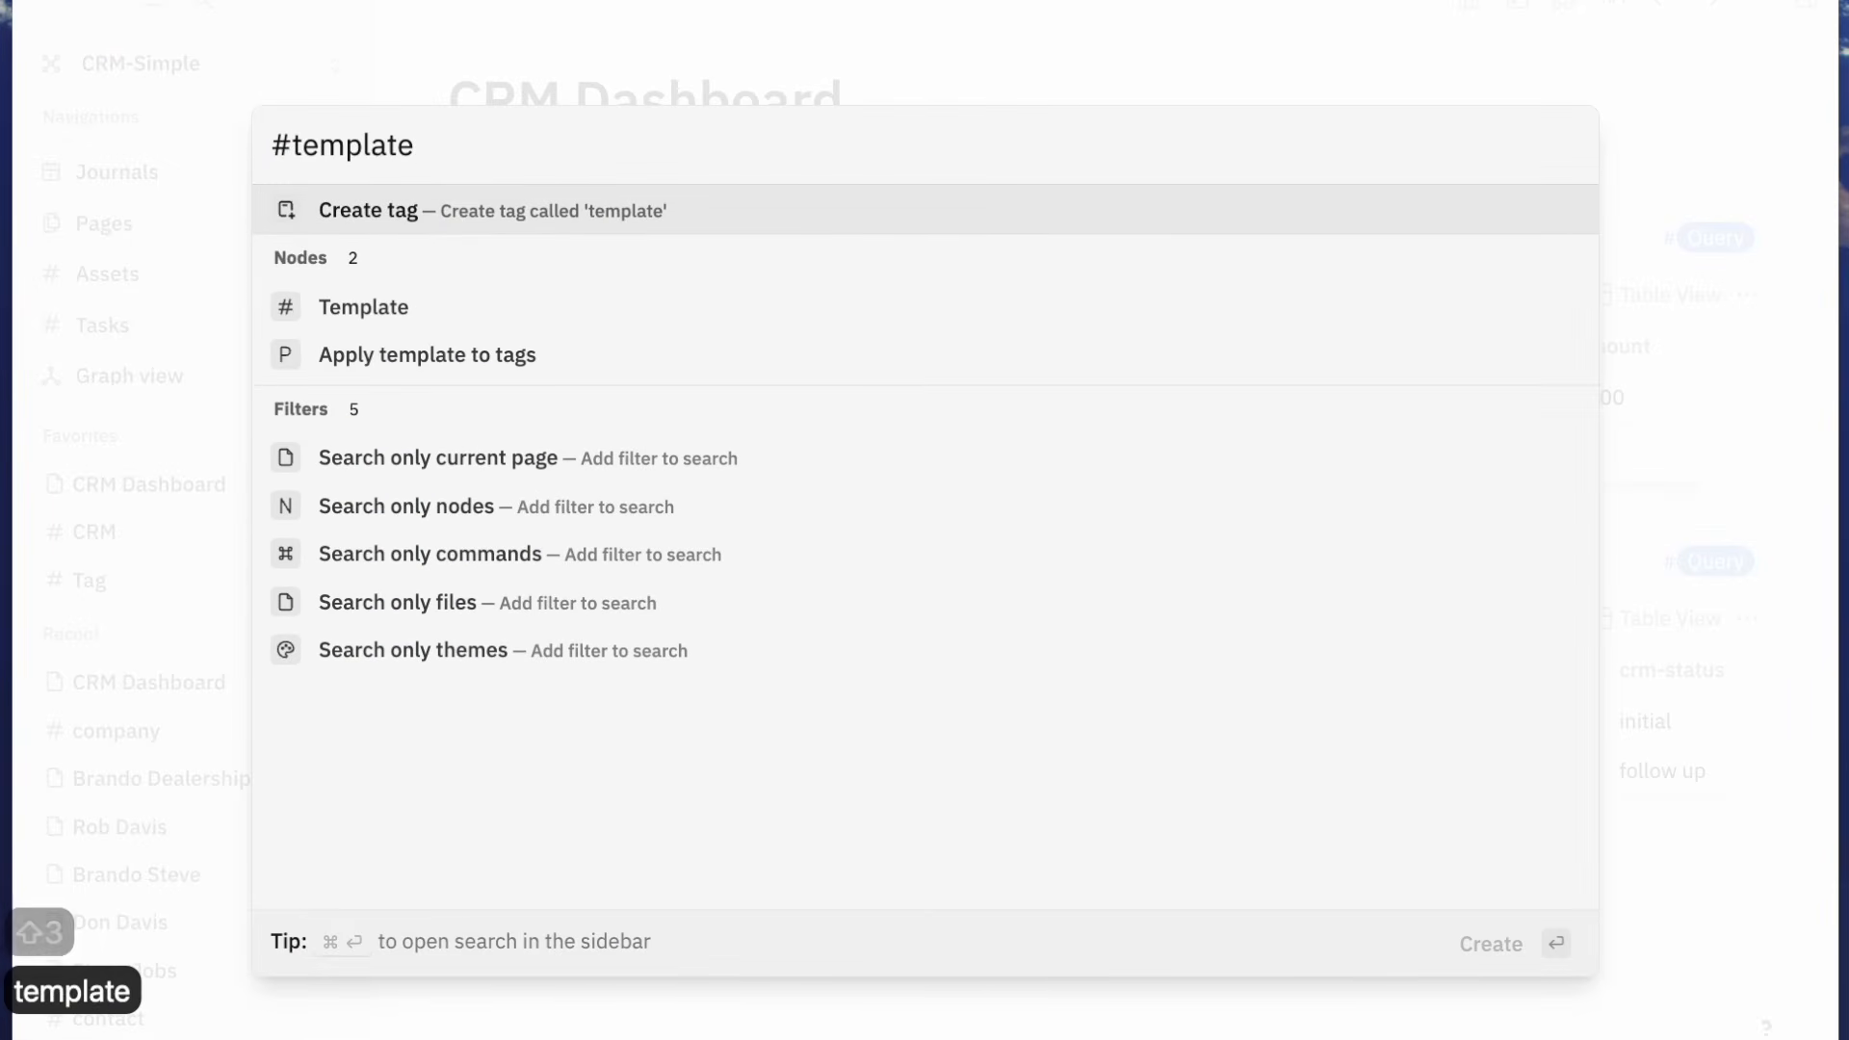
{"action": "key", "text": "Down"}
{"action": "key", "text": "Down"}
{"action": "key", "text": "Up"}
{"action": "key", "text": "Return"}
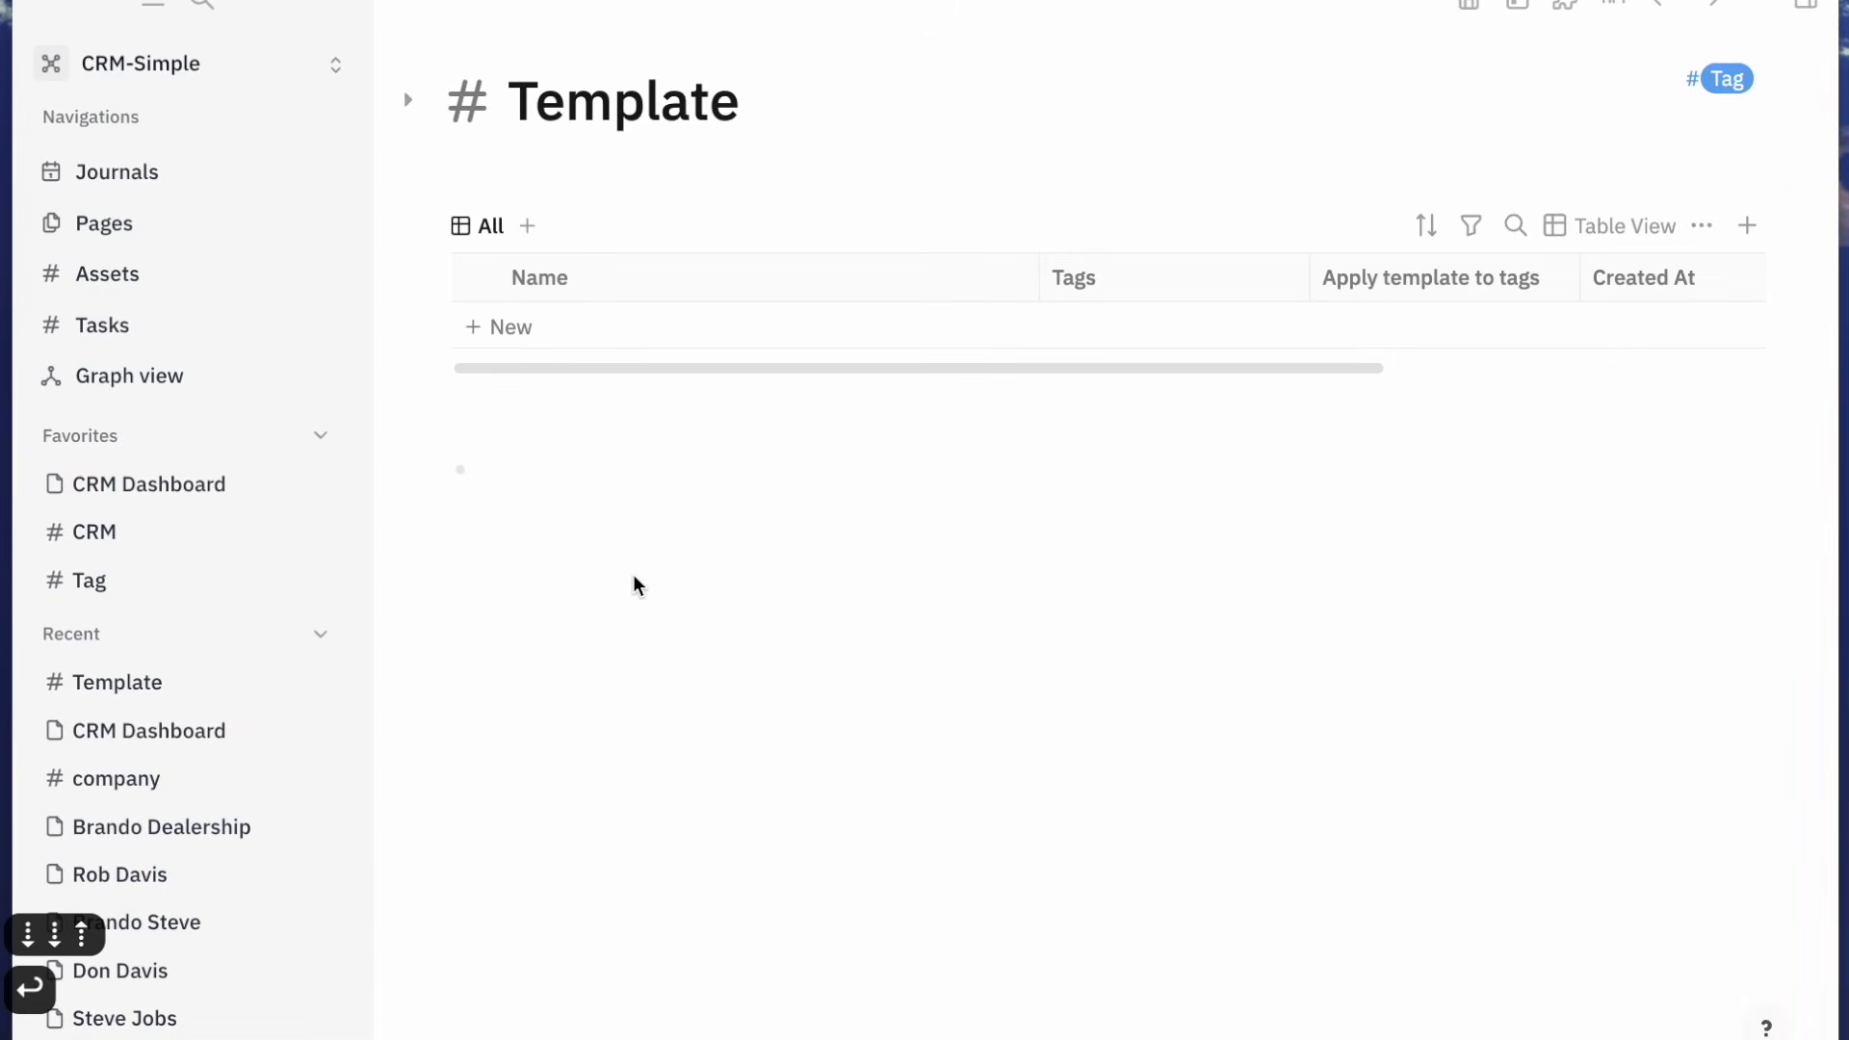
Add a new Template row titled 'template: crm template'
{"action": "left_click", "coordinate": [619, 322]}
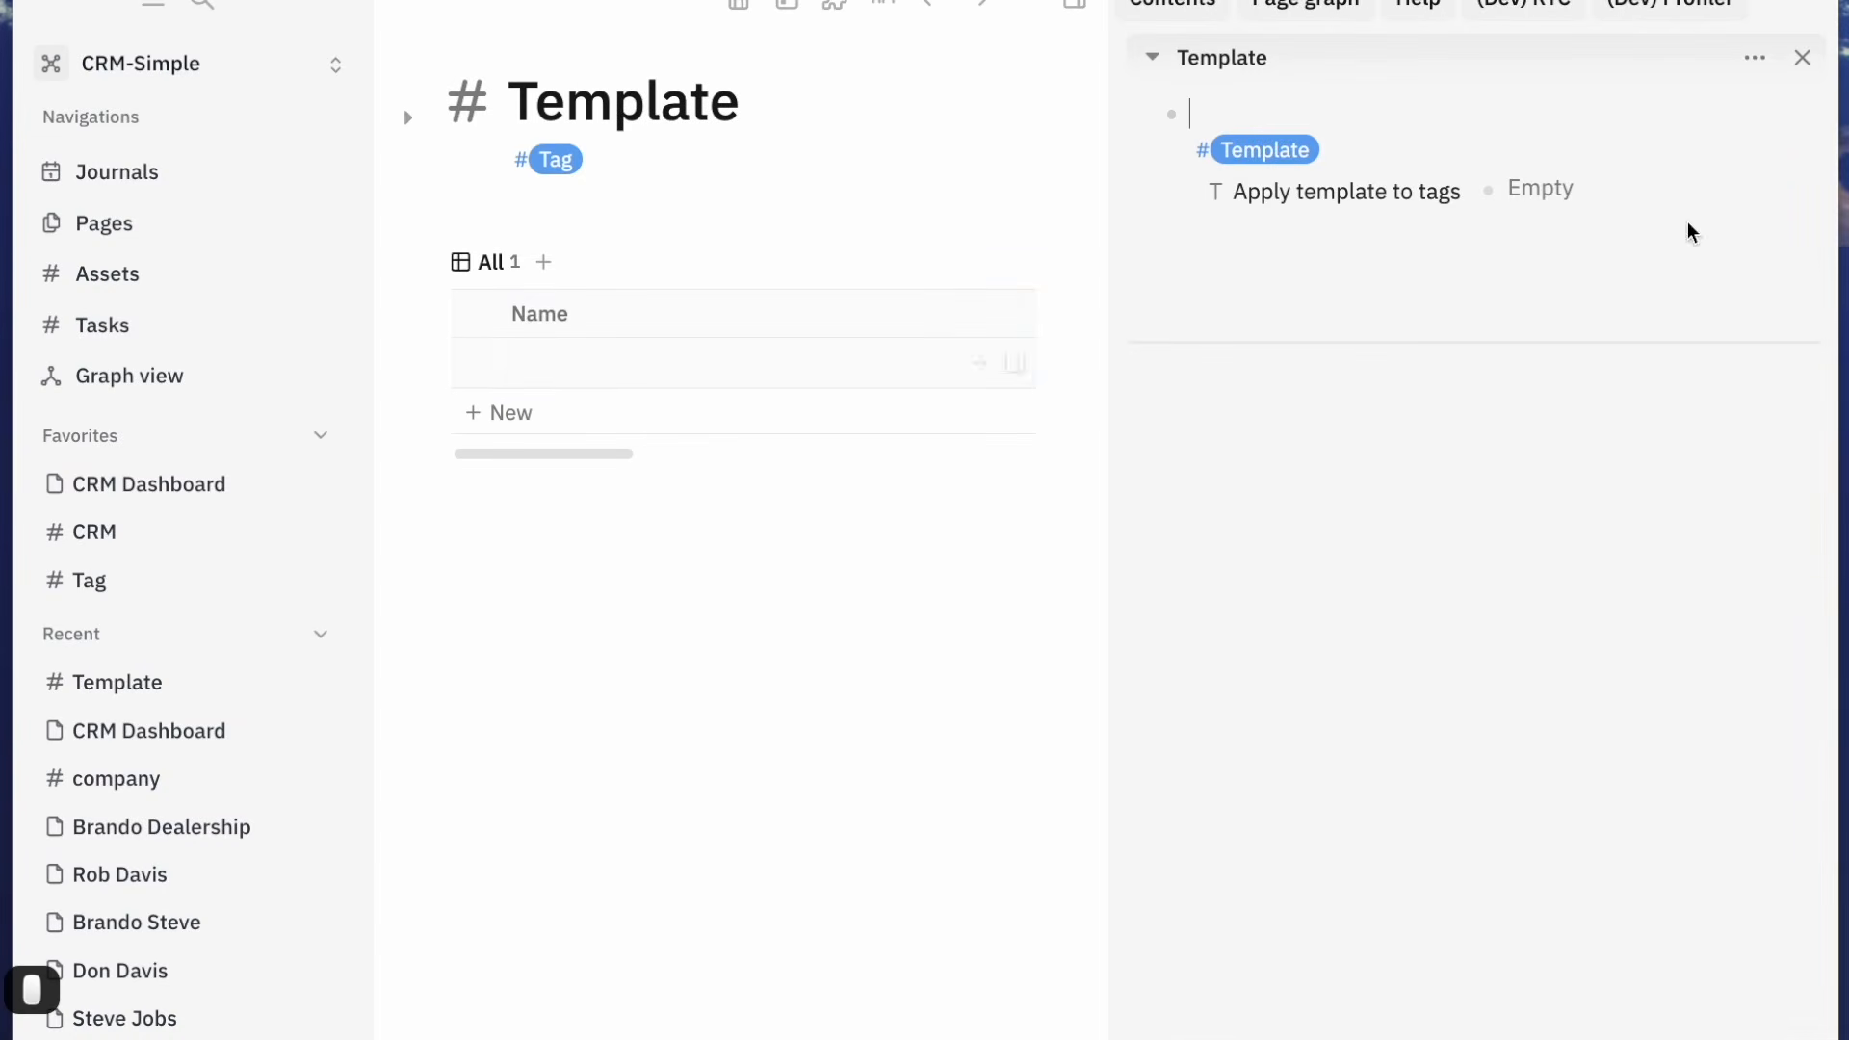
{"action": "type", "text": "template: "}
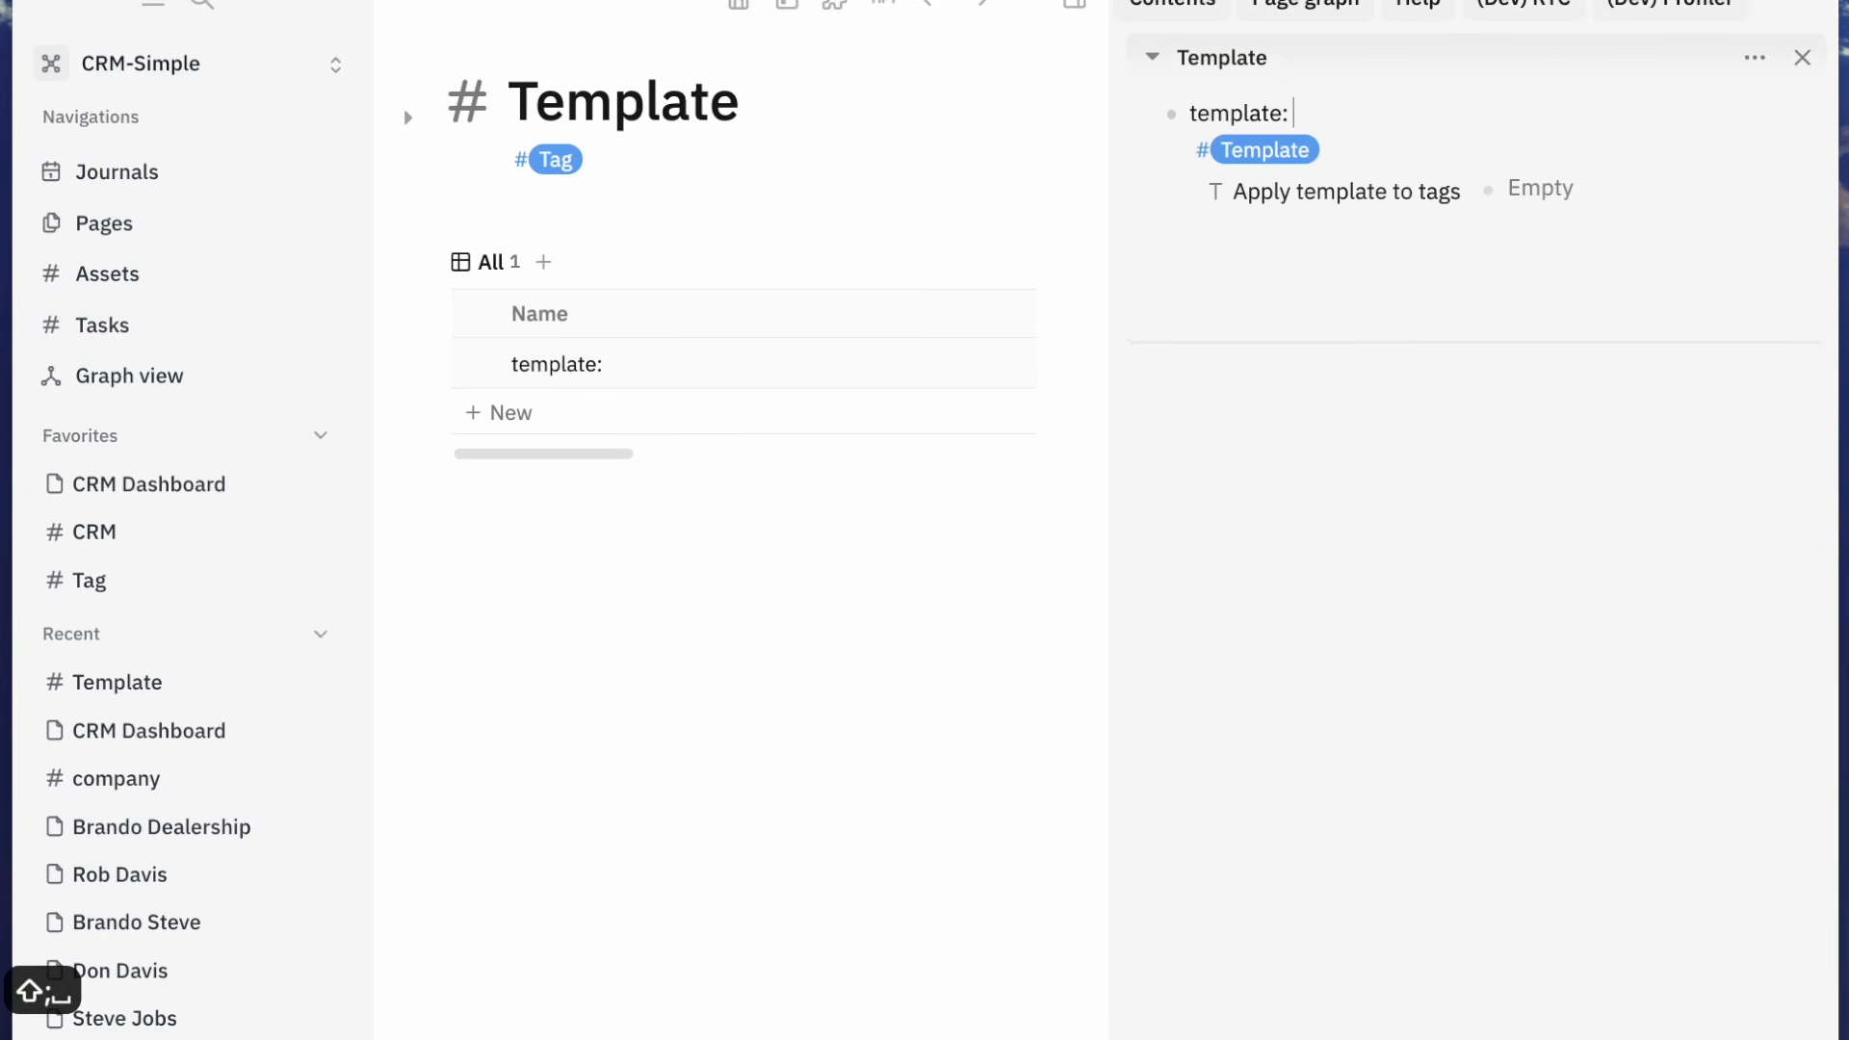
{"action": "type", "text": "Crm"}
{"action": "key", "text": "BackSpace"}
{"action": "key", "text": "BackSpace"}
{"action": "key", "text": "BackSpace"}
{"action": "type", "text": "cr"}
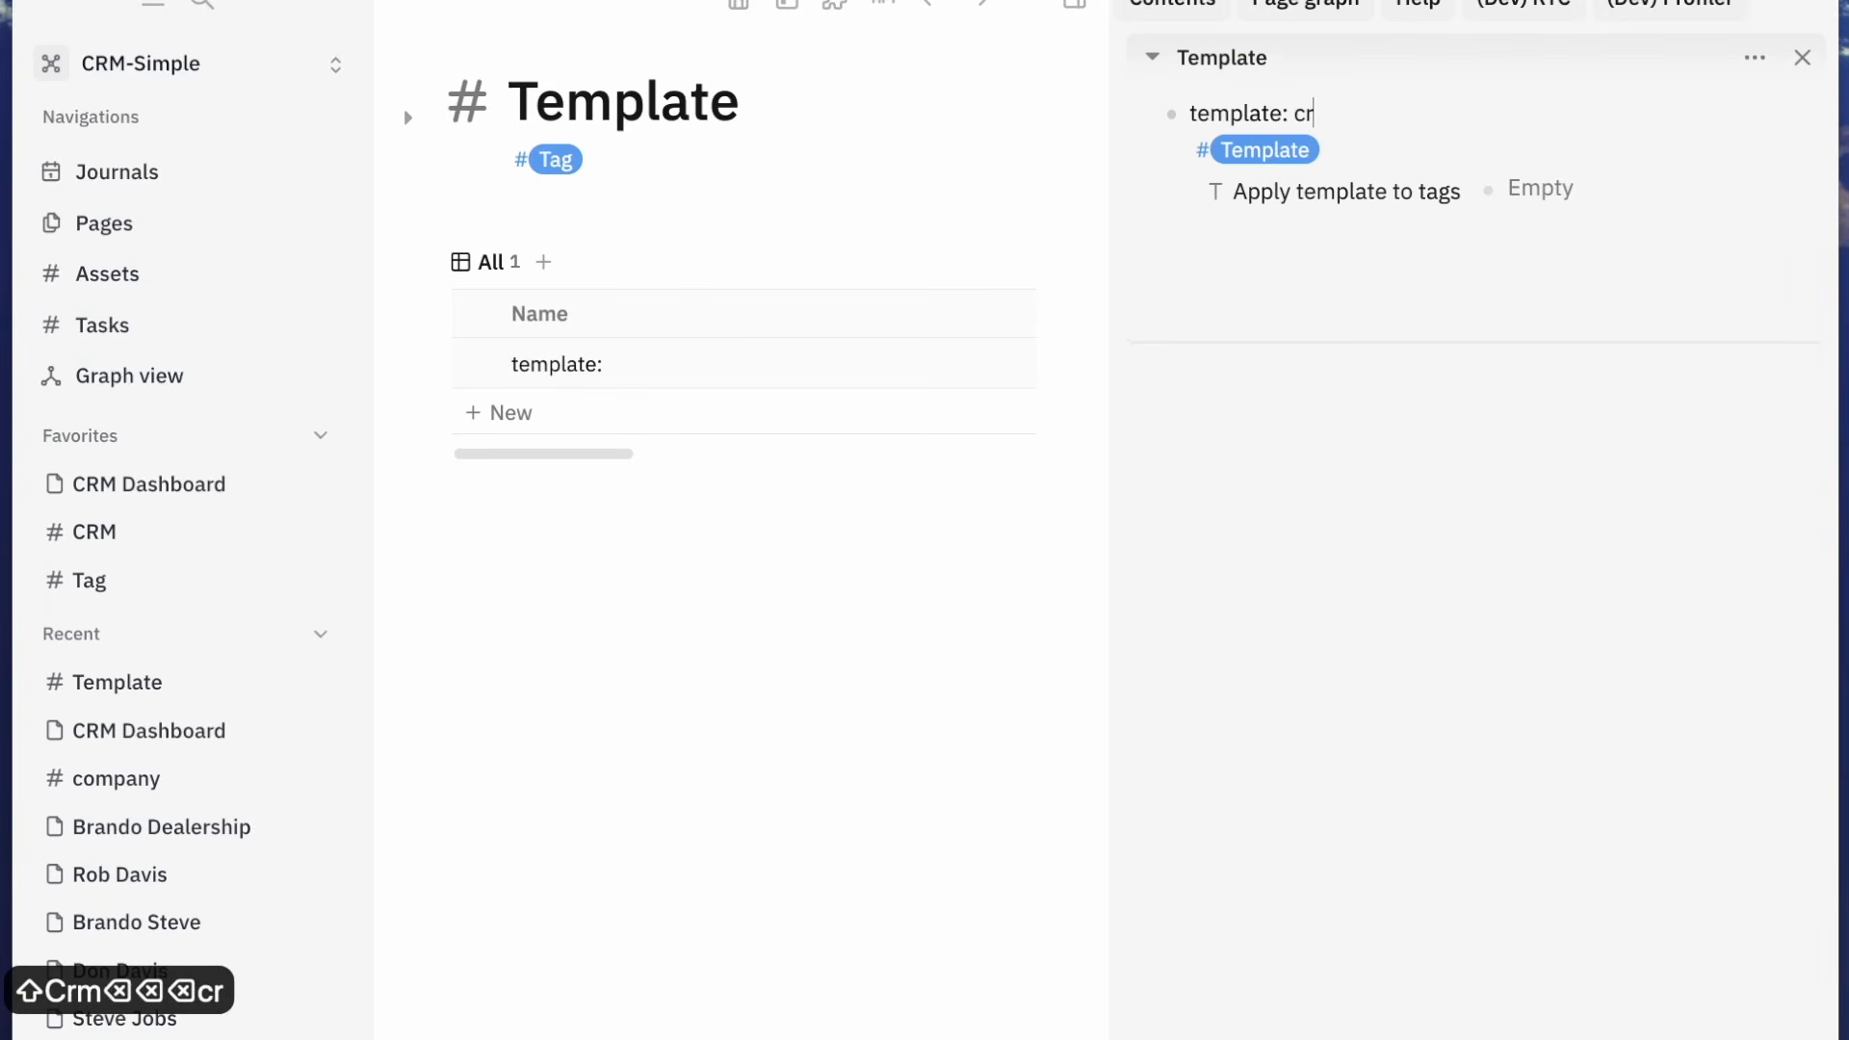
{"action": "type", "text": "m temante"}
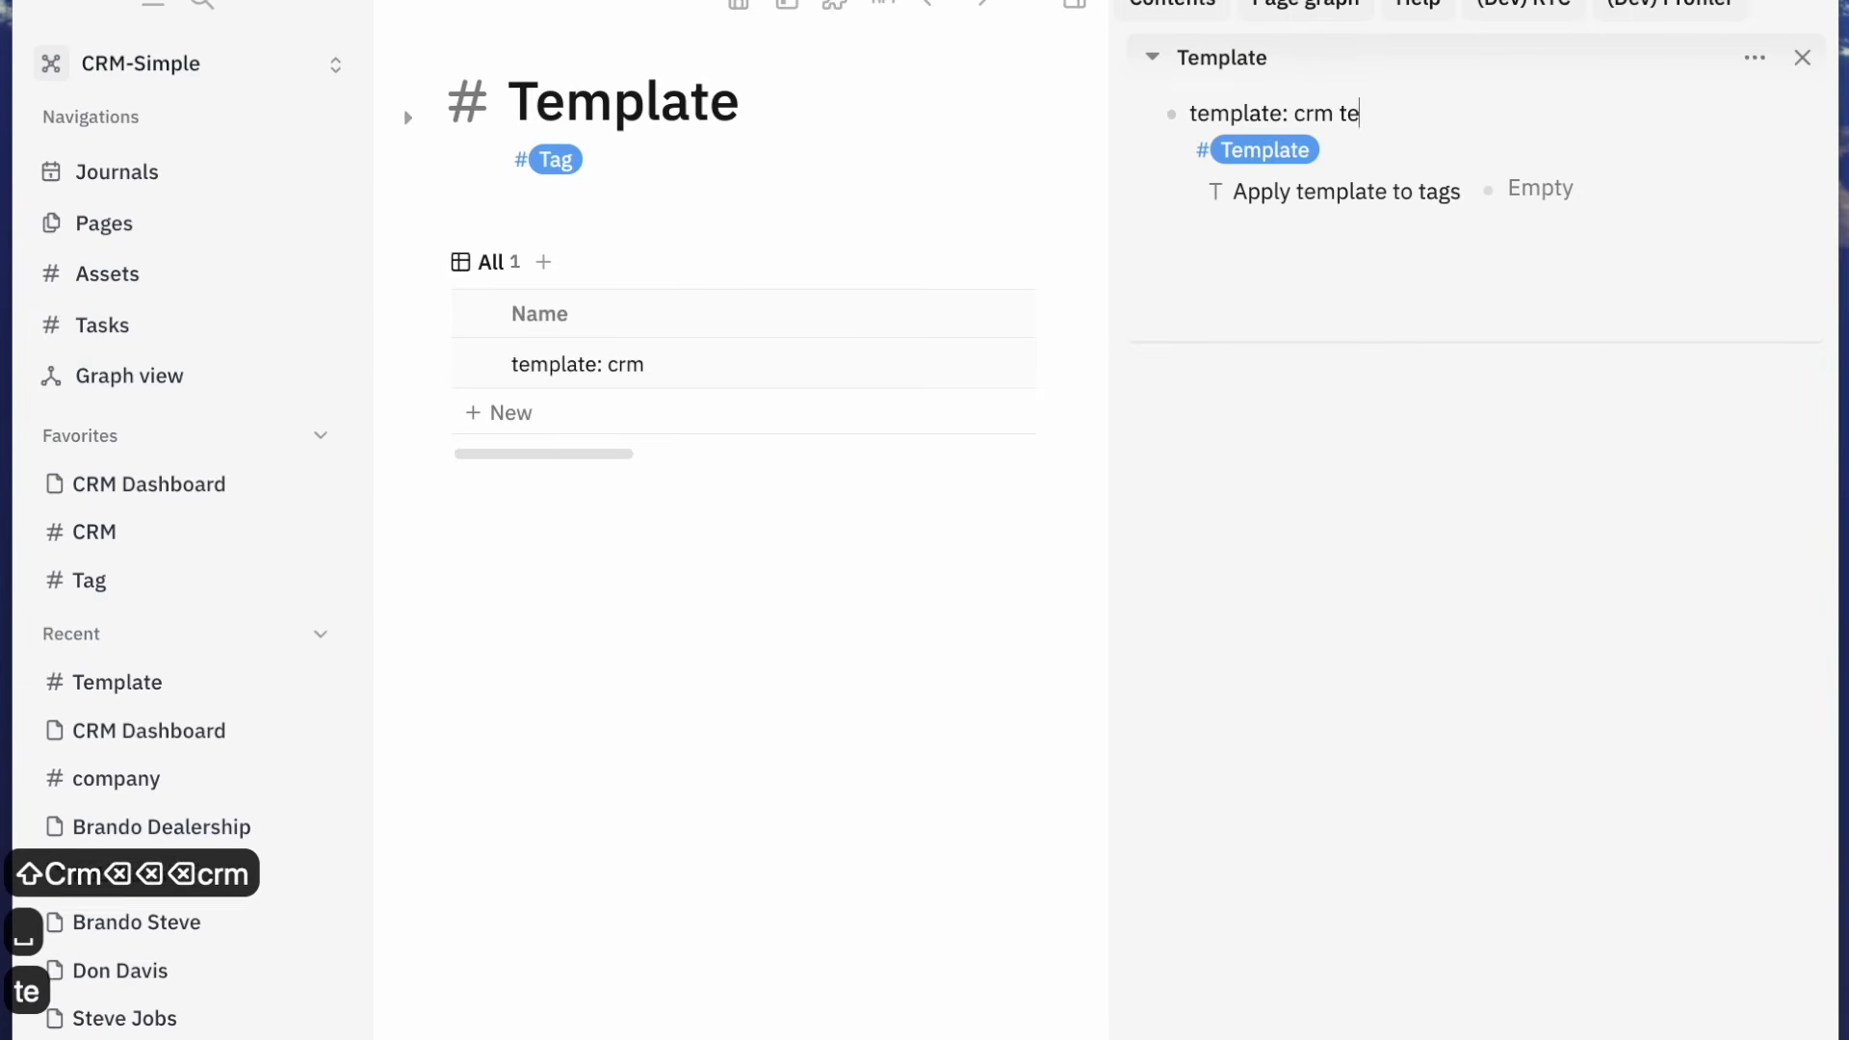
{"action": "key", "text": "BackSpace"}
{"action": "key", "text": "BackSpace"}
{"action": "key", "text": "BackSpace"}
{"action": "key", "text": "BackSpace"}
{"action": "type", "text": "plate"}
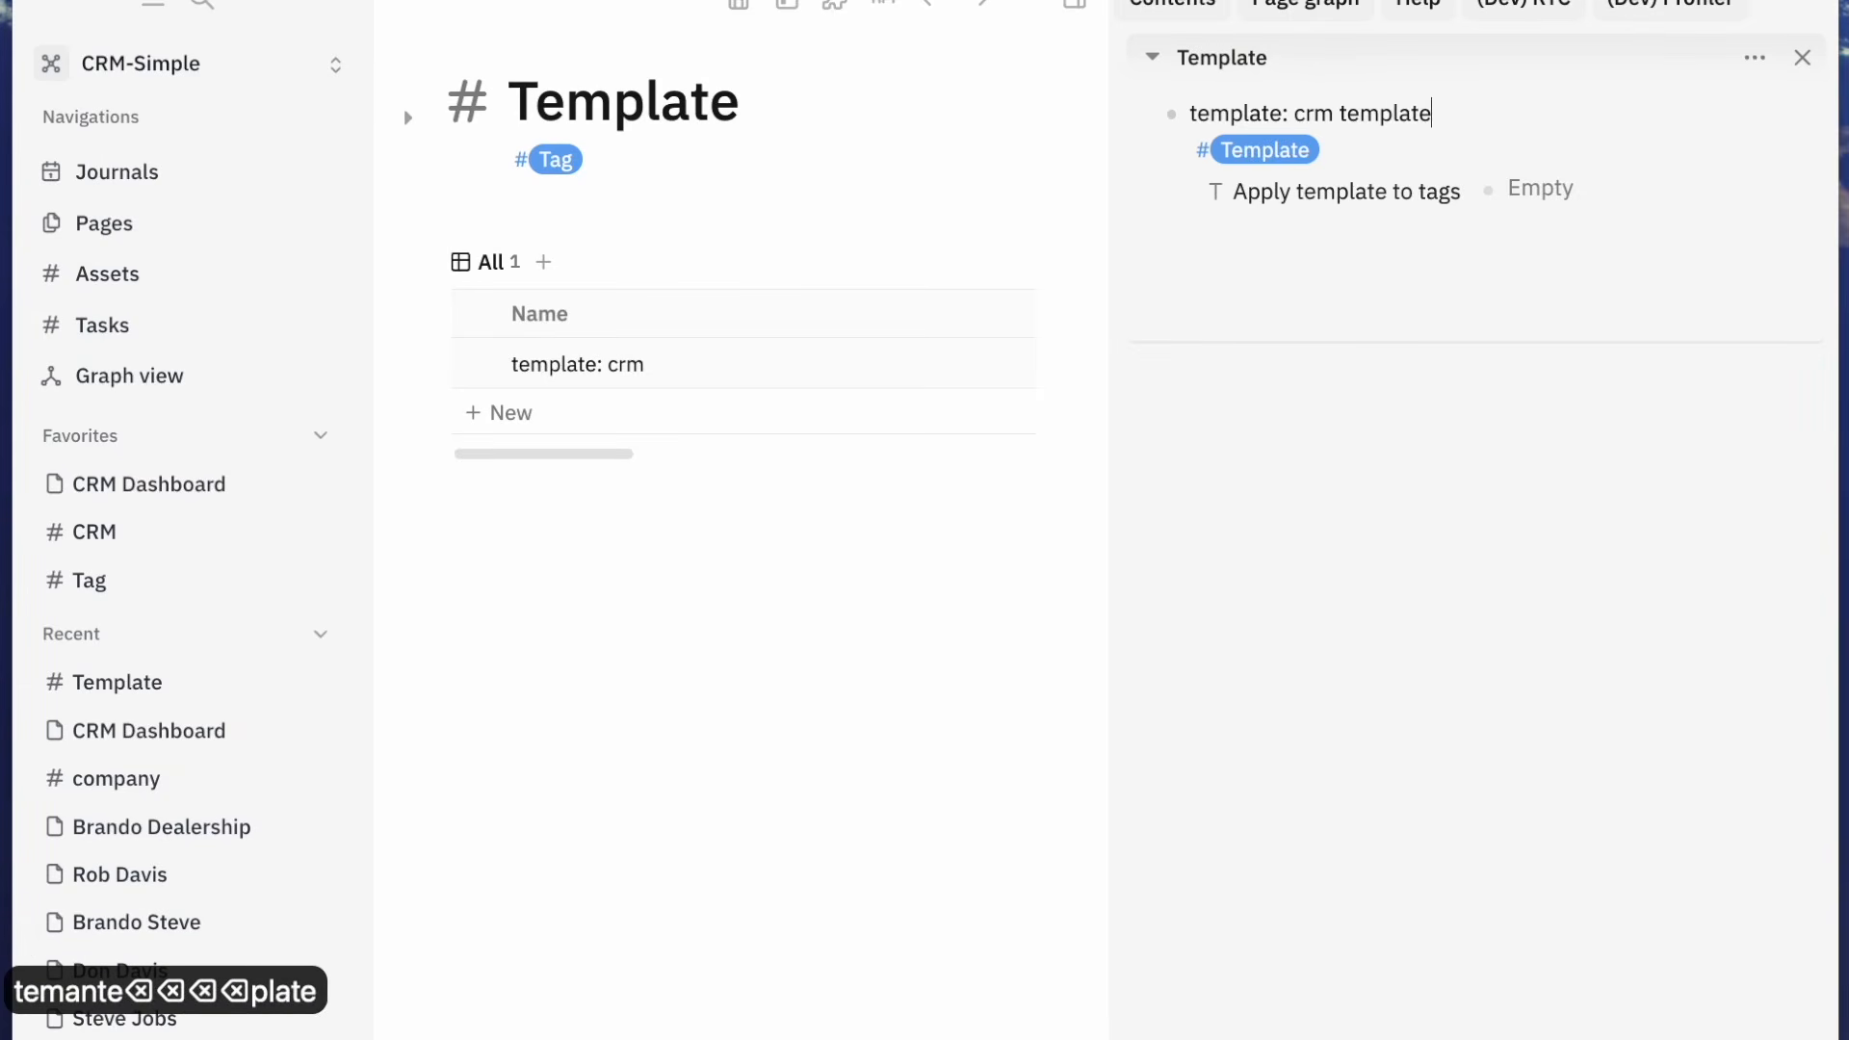
Set the template's Apply template to tags property to CRM and start a child block
{"action": "left_click", "coordinate": [1544, 192]}
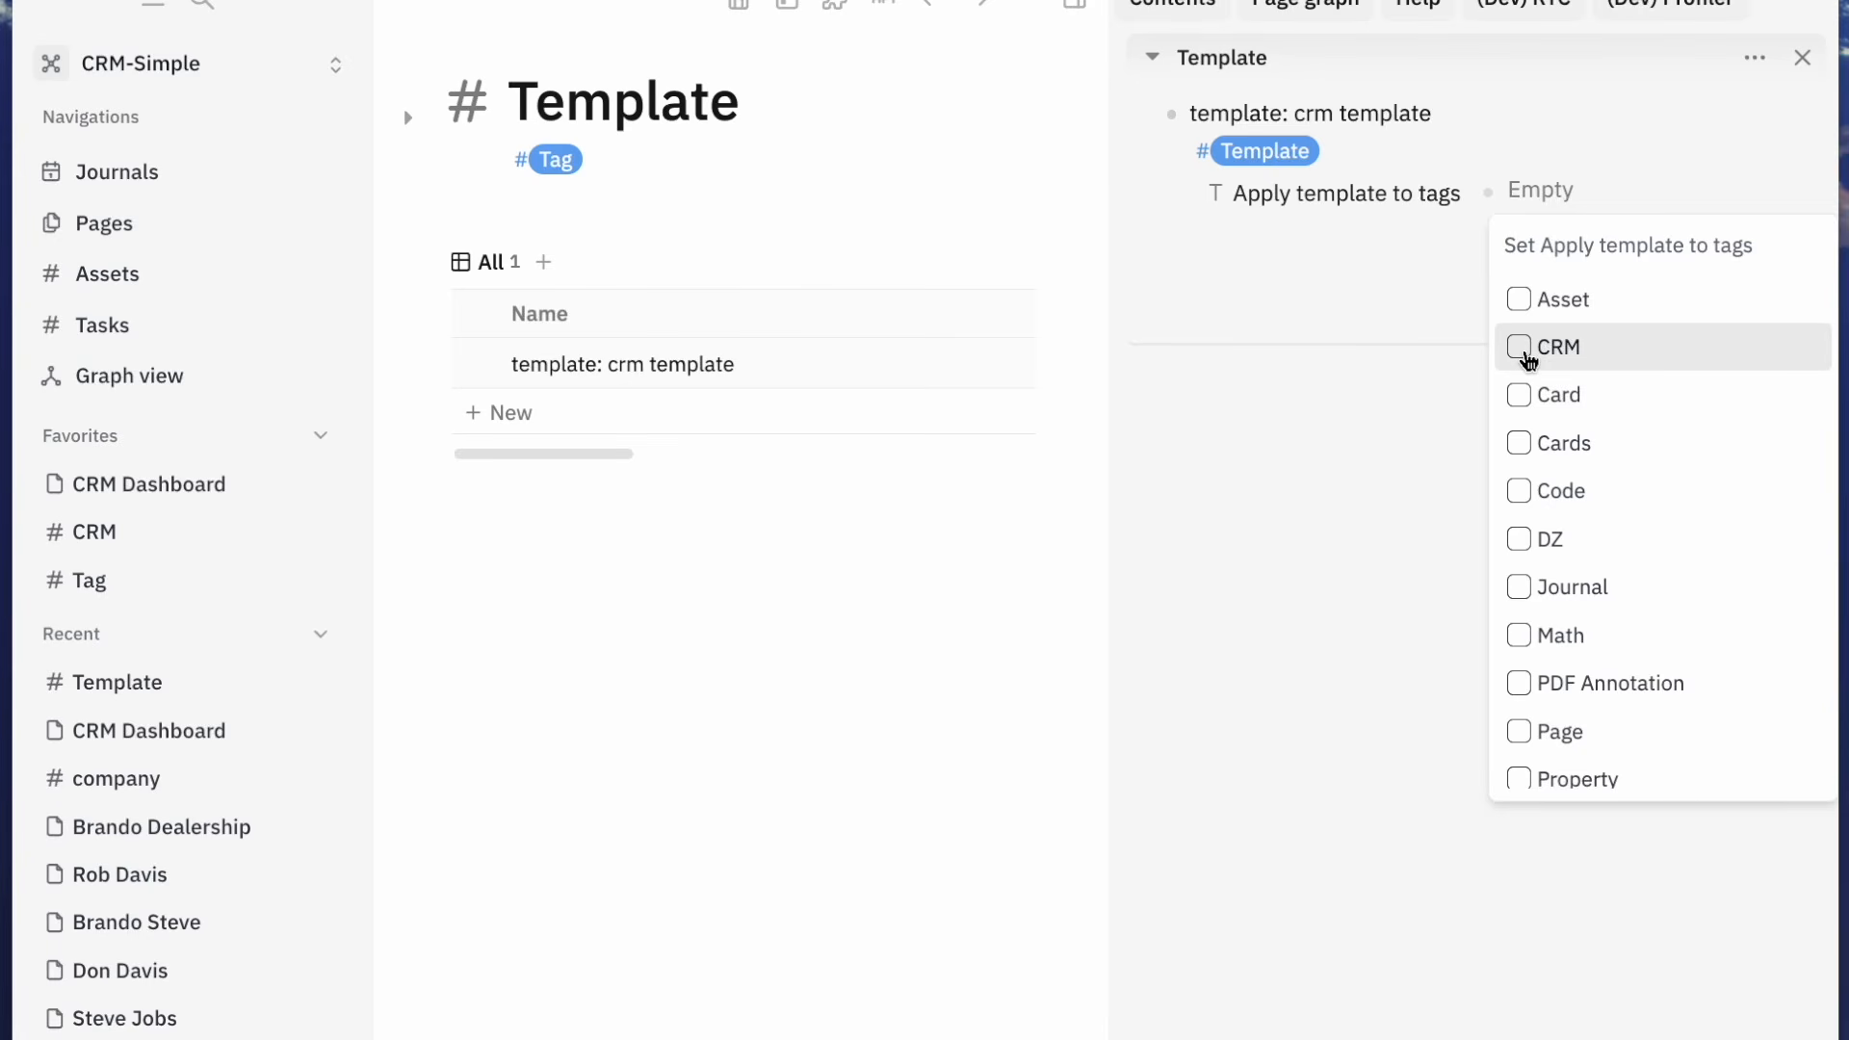
{"action": "left_click", "coordinate": [1527, 355]}
{"action": "left_click", "coordinate": [1349, 245]}
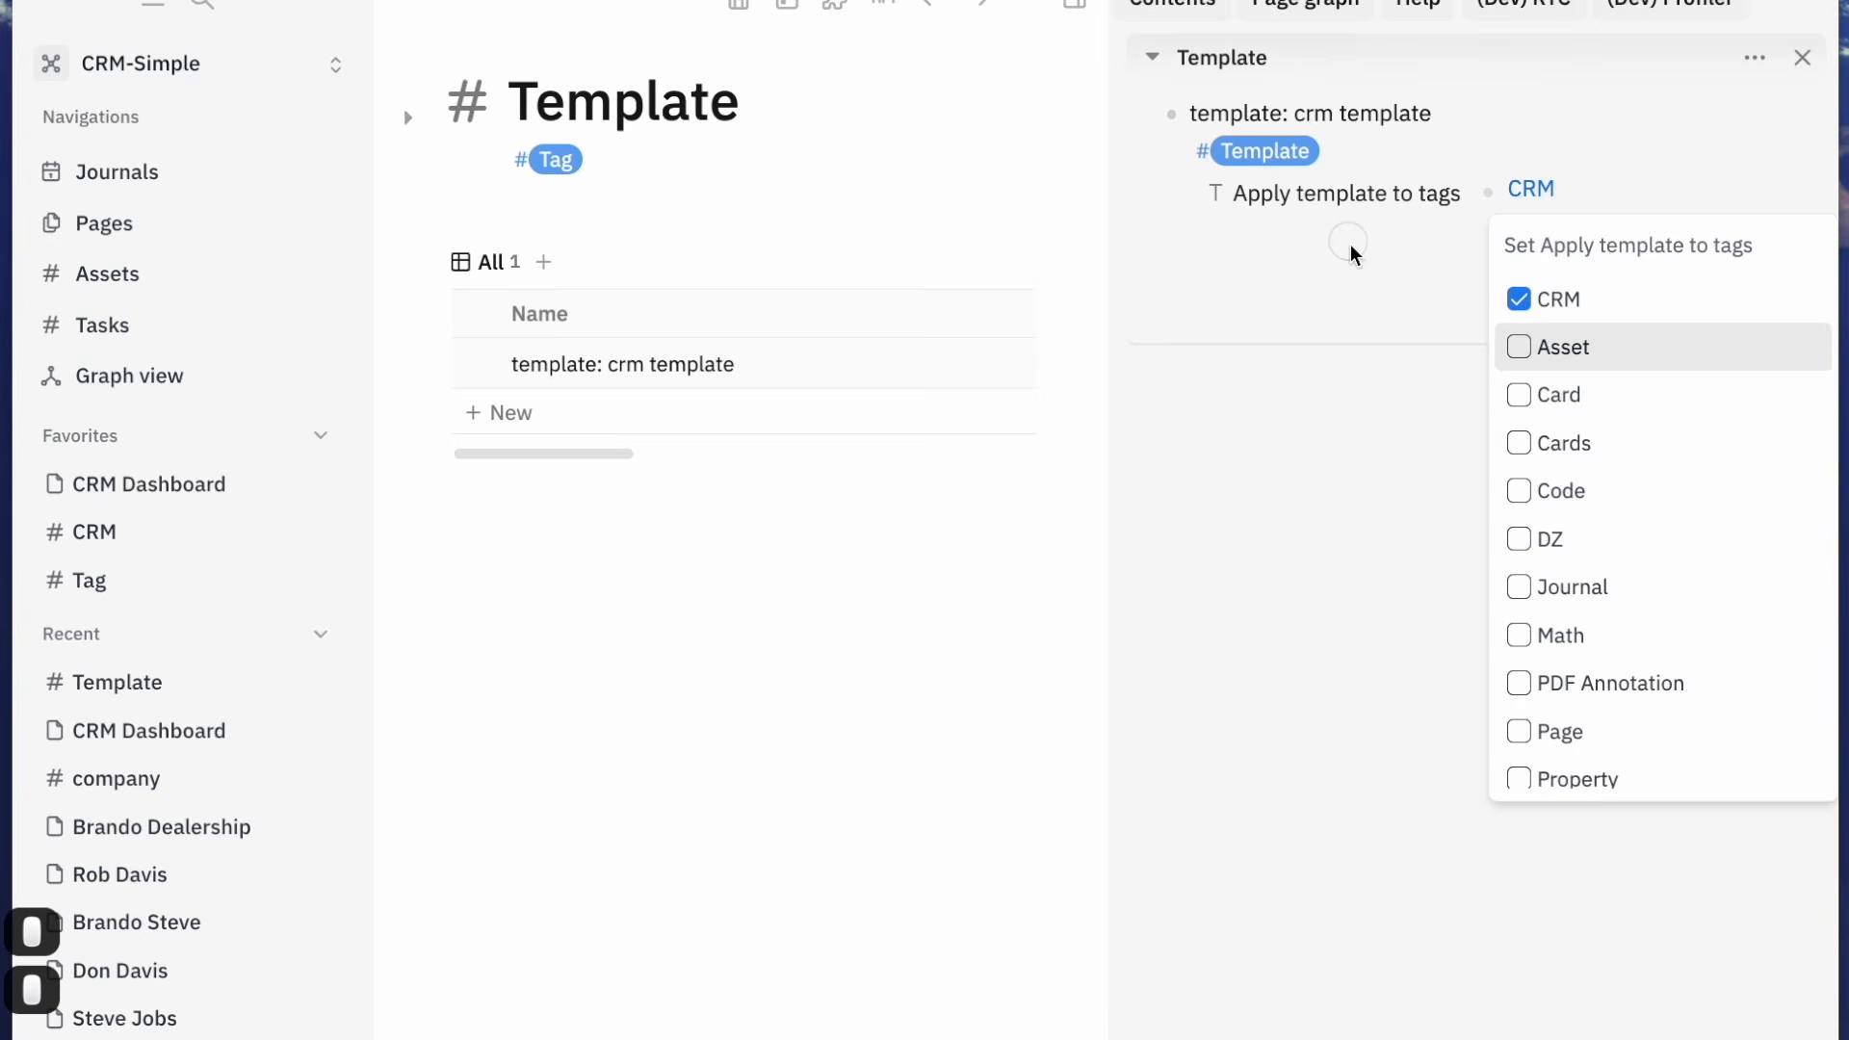
{"action": "left_click", "coordinate": [1351, 239]}
{"action": "left_click", "coordinate": [1461, 110]}
{"action": "key", "text": "Return"}
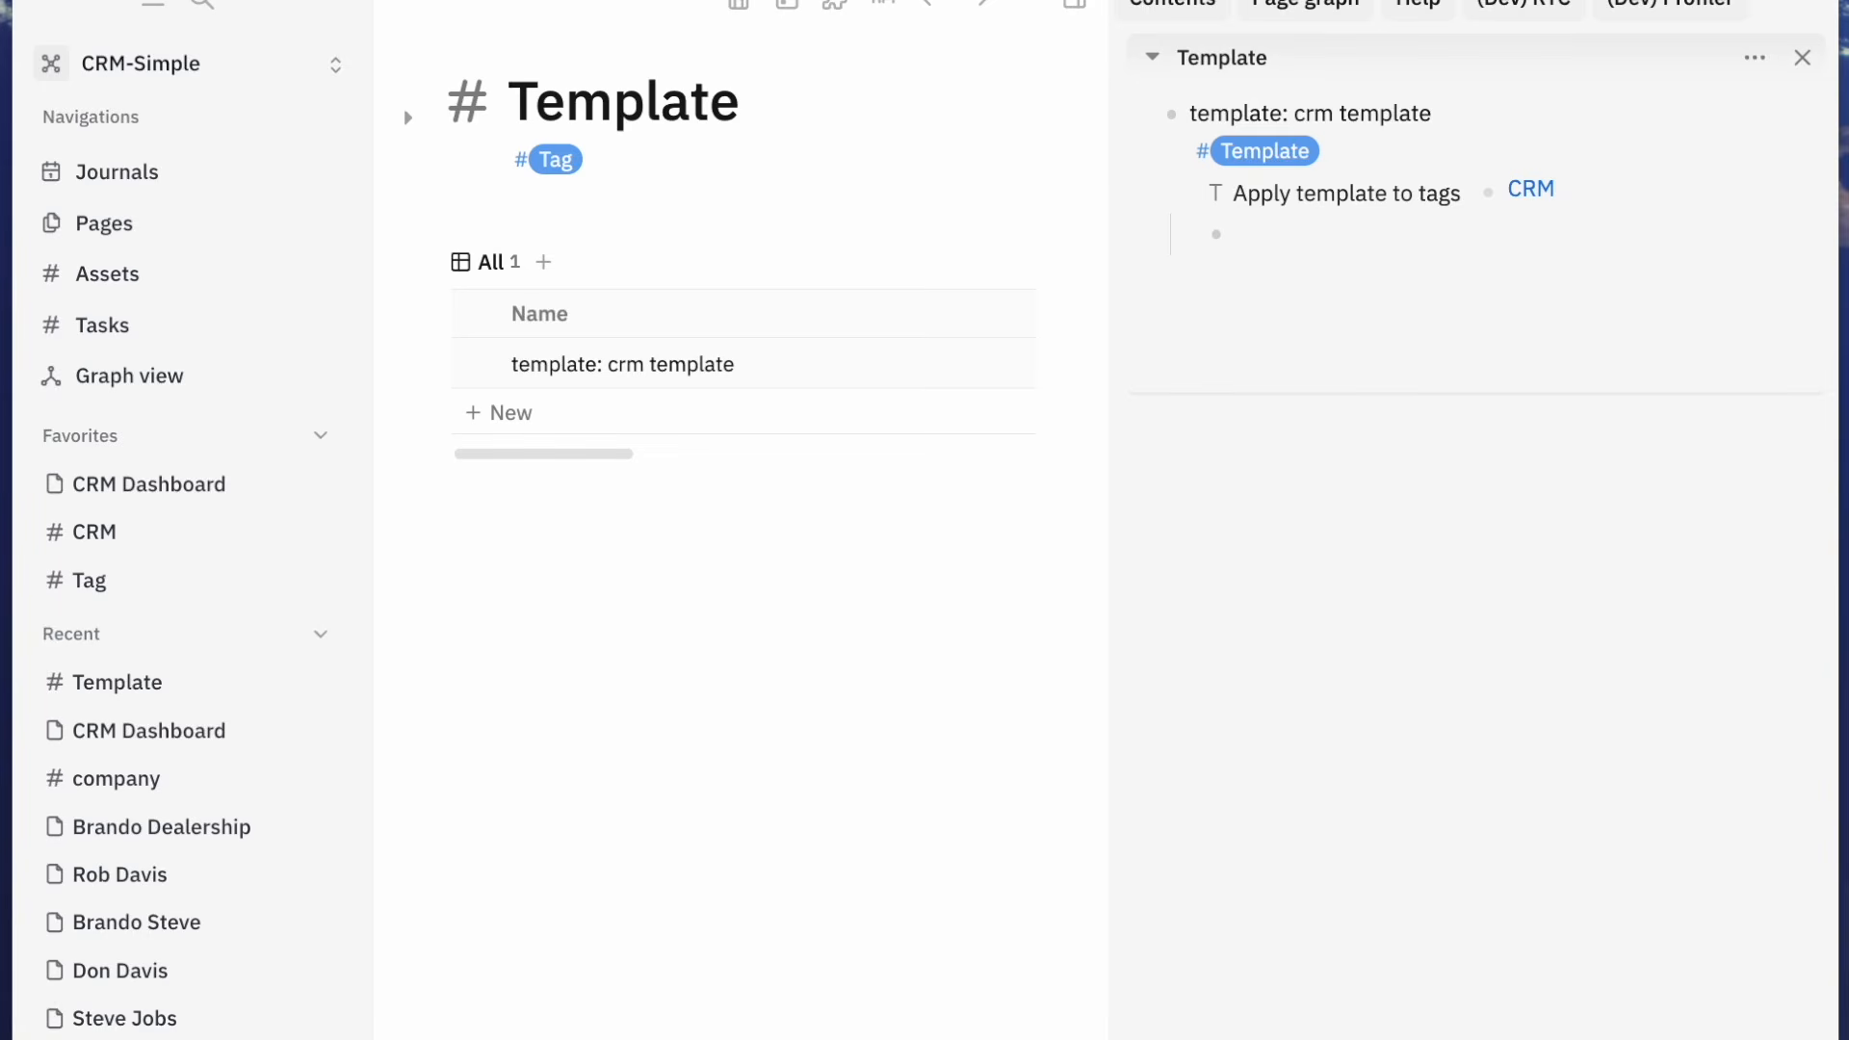
Add child blocks Scoping, Legal, Pricing Discussion and Notes to the crm template
{"action": "type", "text": "Scoping"}
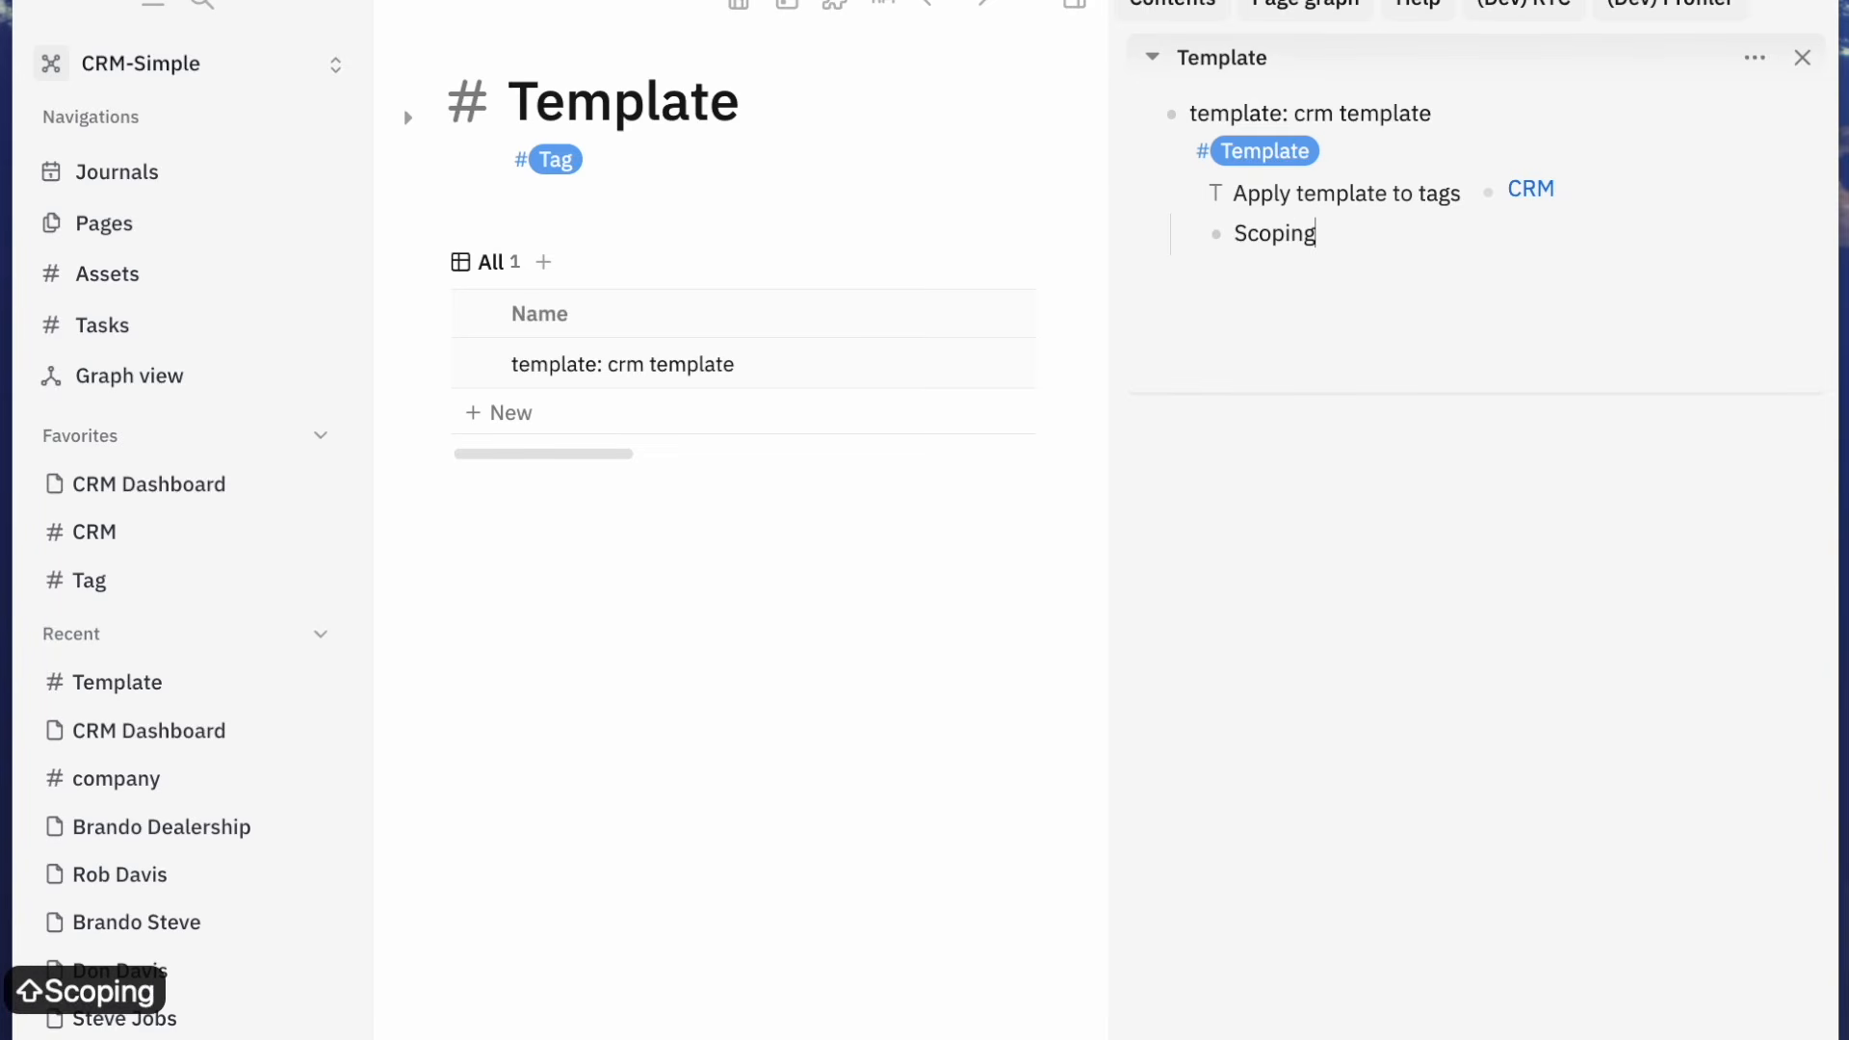
{"action": "key", "text": "Return"}
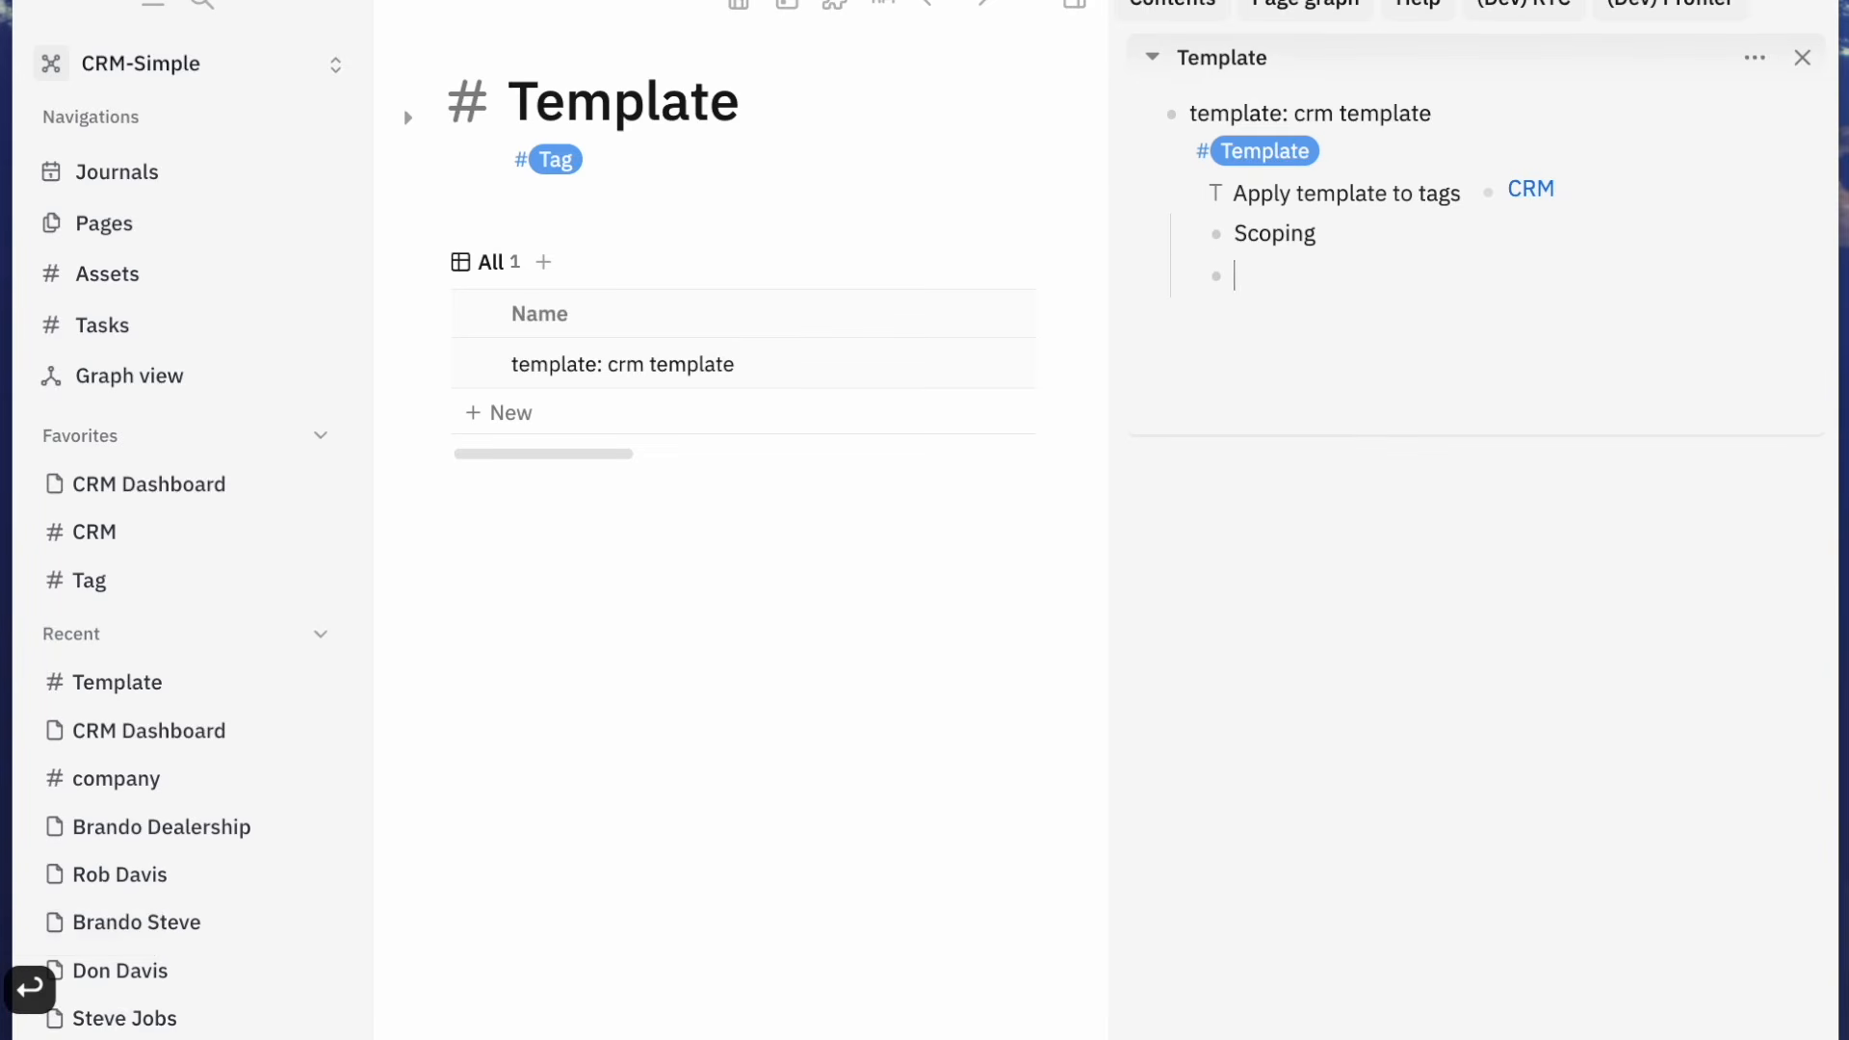
{"action": "type", "text": "Legal"}
{"action": "key", "text": "Return"}
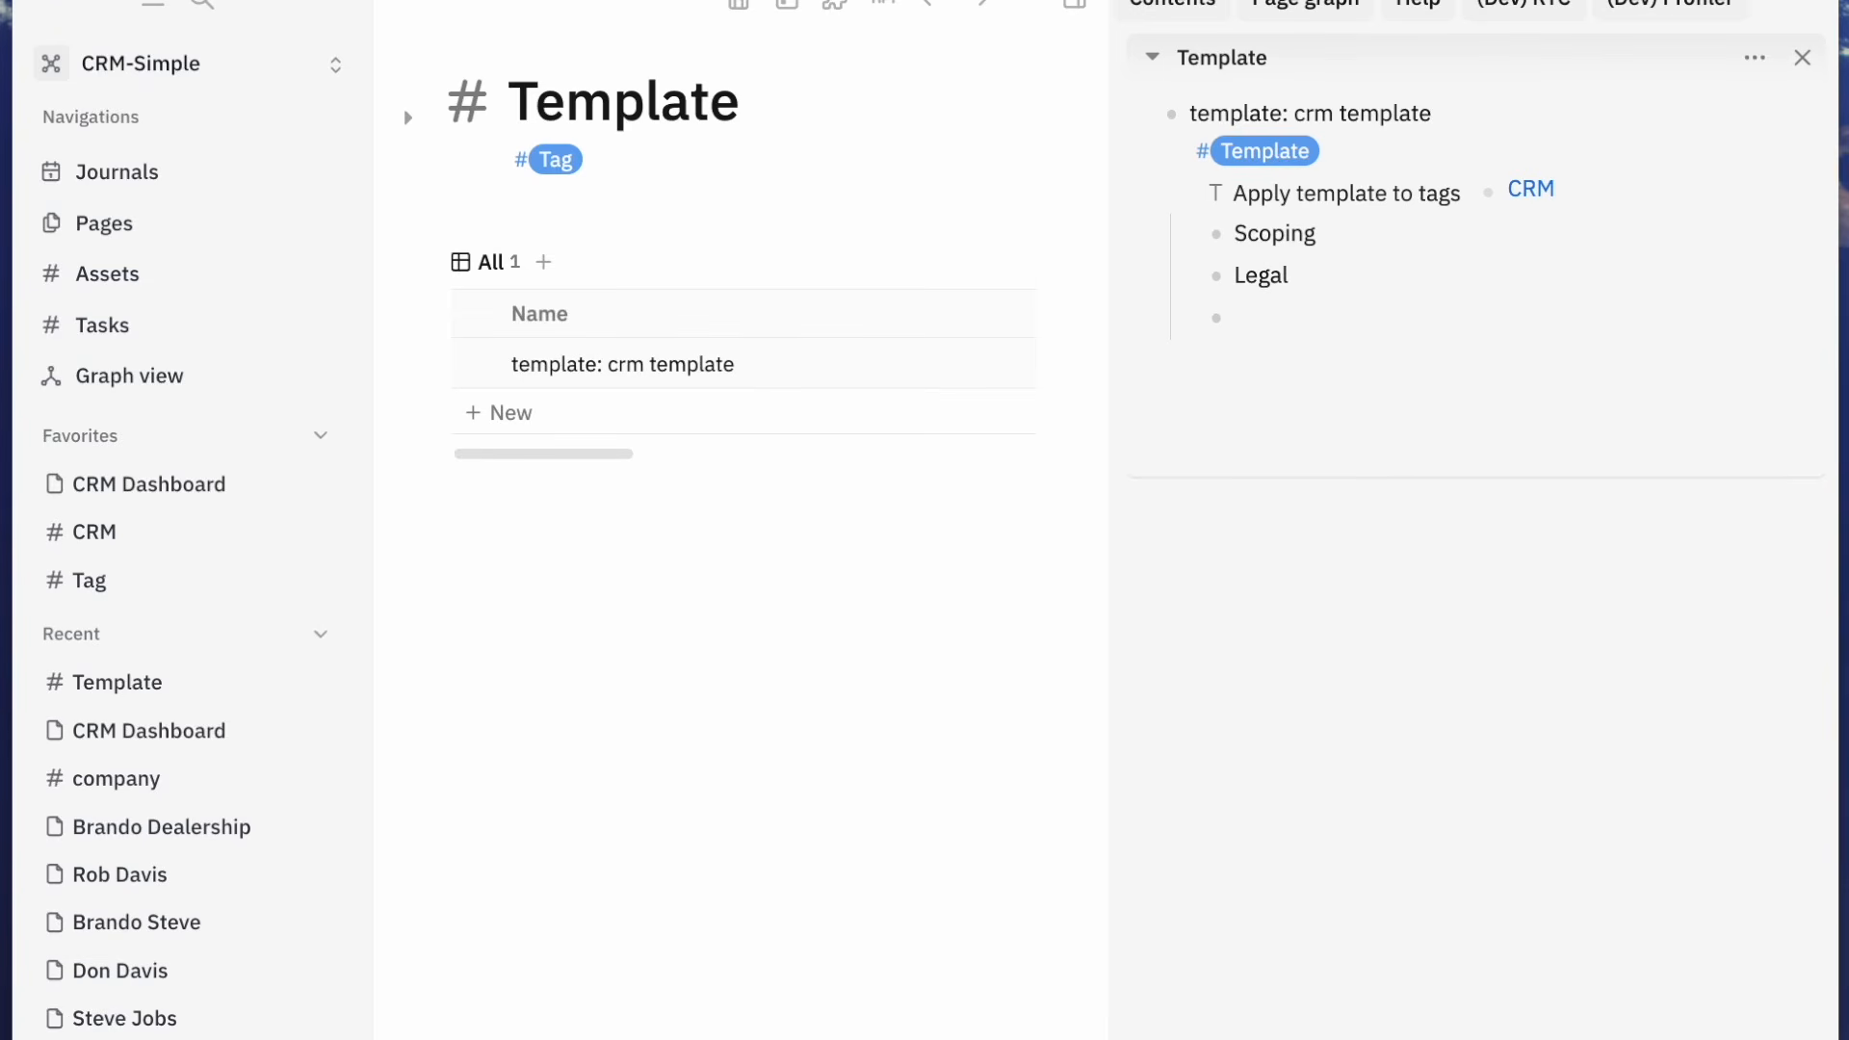
{"action": "type", "text": "Pricing"}
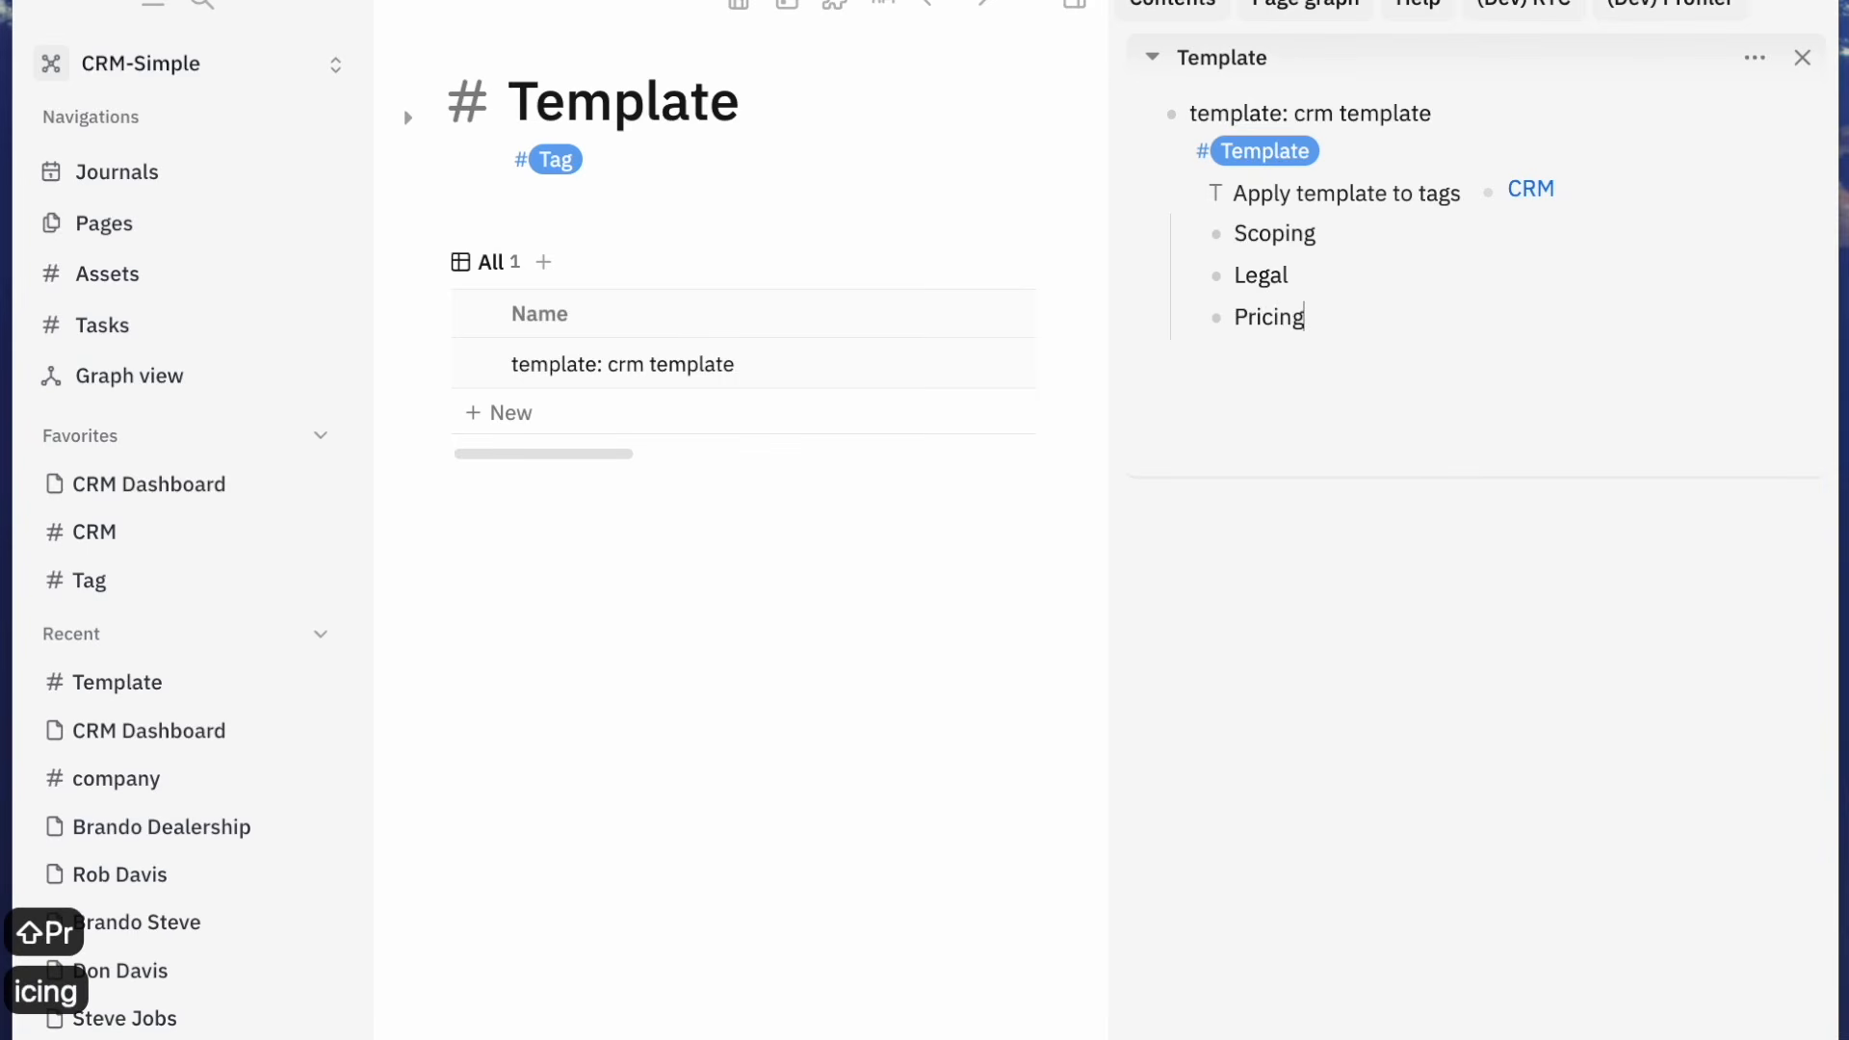
{"action": "type", "text": " Discussion"}
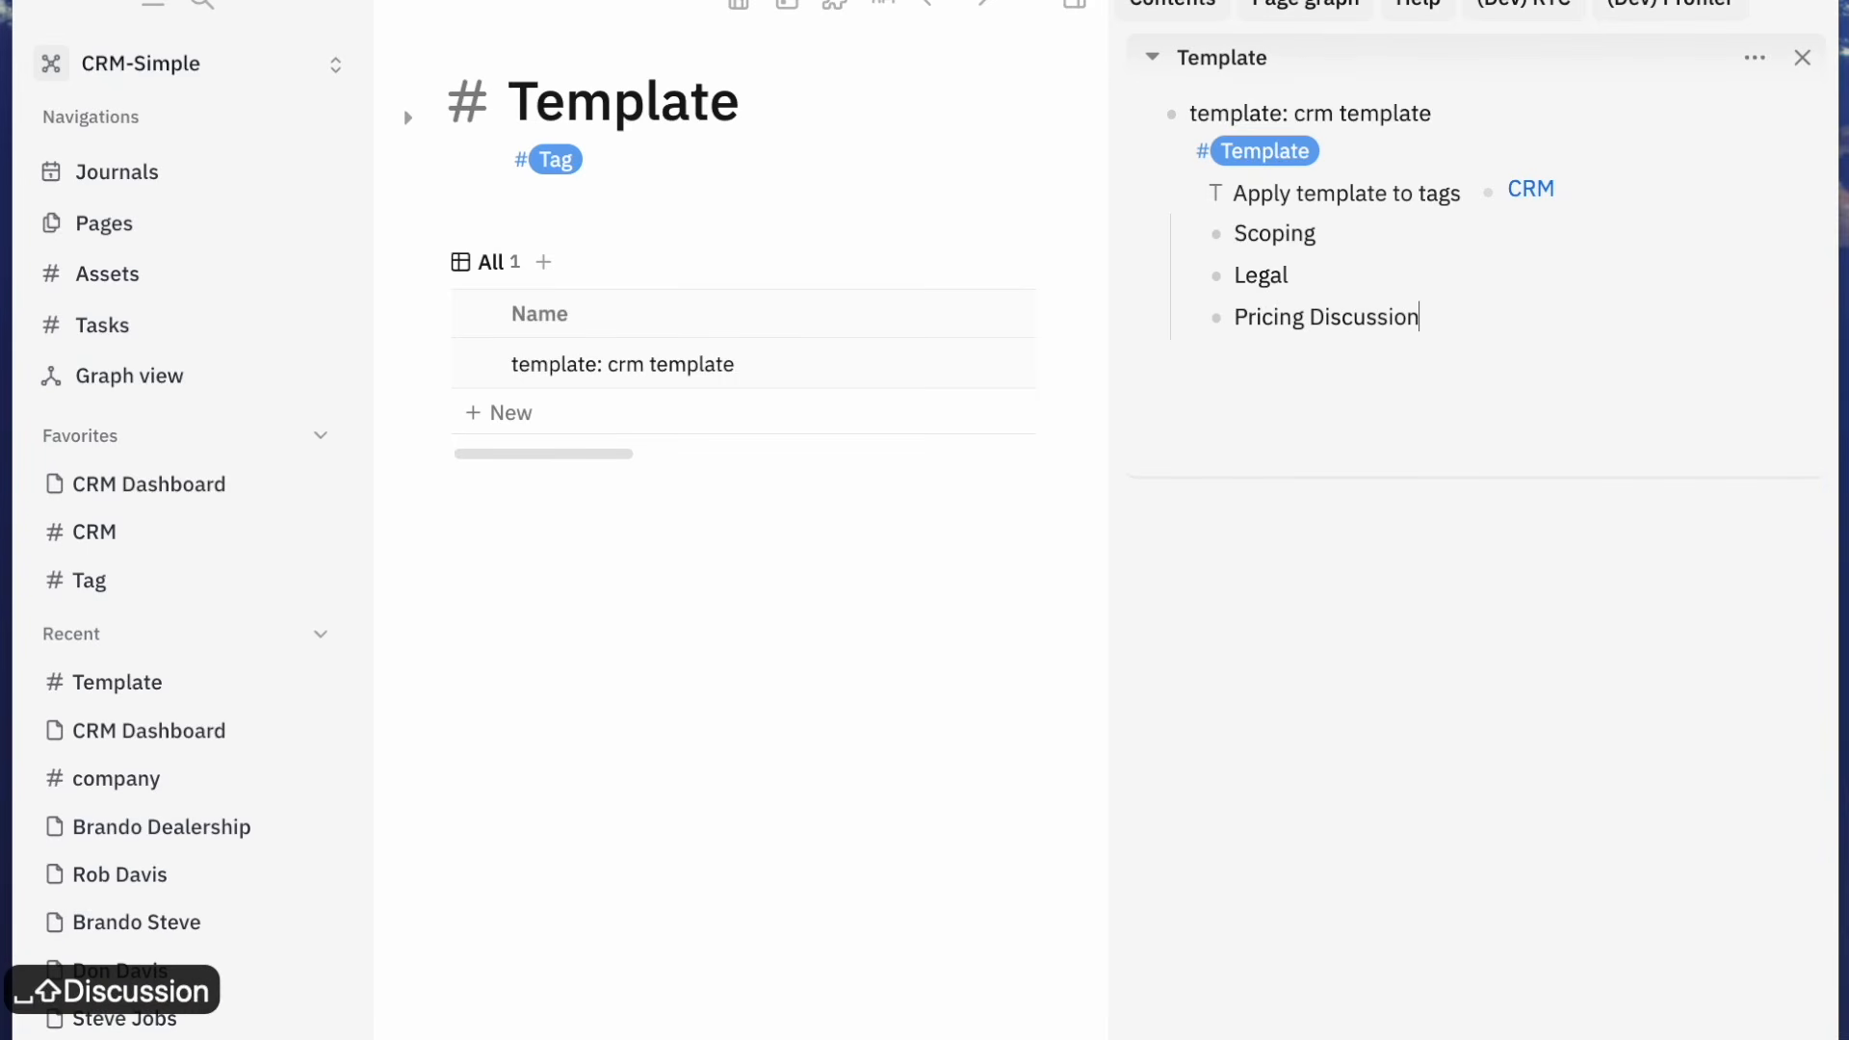
{"action": "key", "text": "Return"}
{"action": "type", "text": "Notes"}
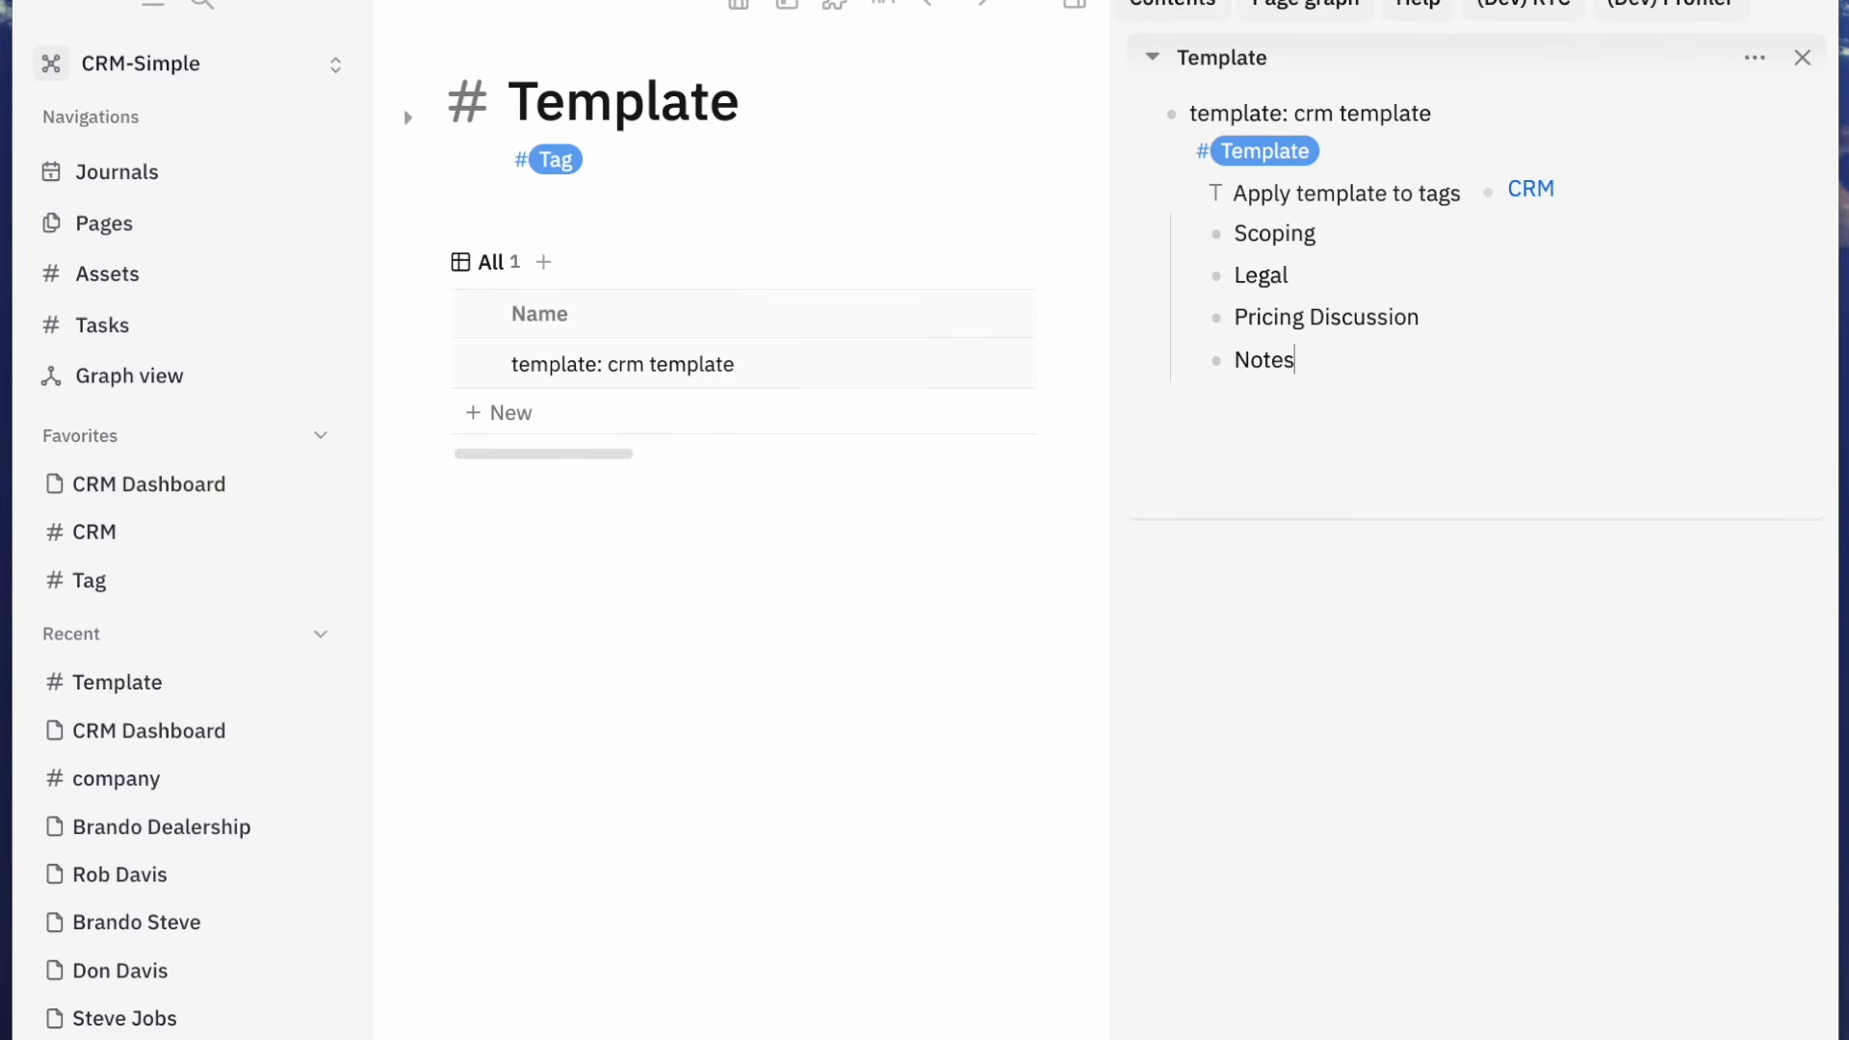
Undo an accidental indent of Pricing Discussion and tidy the template's list lines
{"action": "key", "text": "Up"}
{"action": "key", "text": "Tab"}
{"action": "key", "text": "super+z"}
{"action": "key", "text": "super+x"}
{"action": "key", "text": "Up"}
{"action": "key", "text": "Up"}
{"action": "key", "text": "super+Right"}
{"action": "key", "text": "Return"}
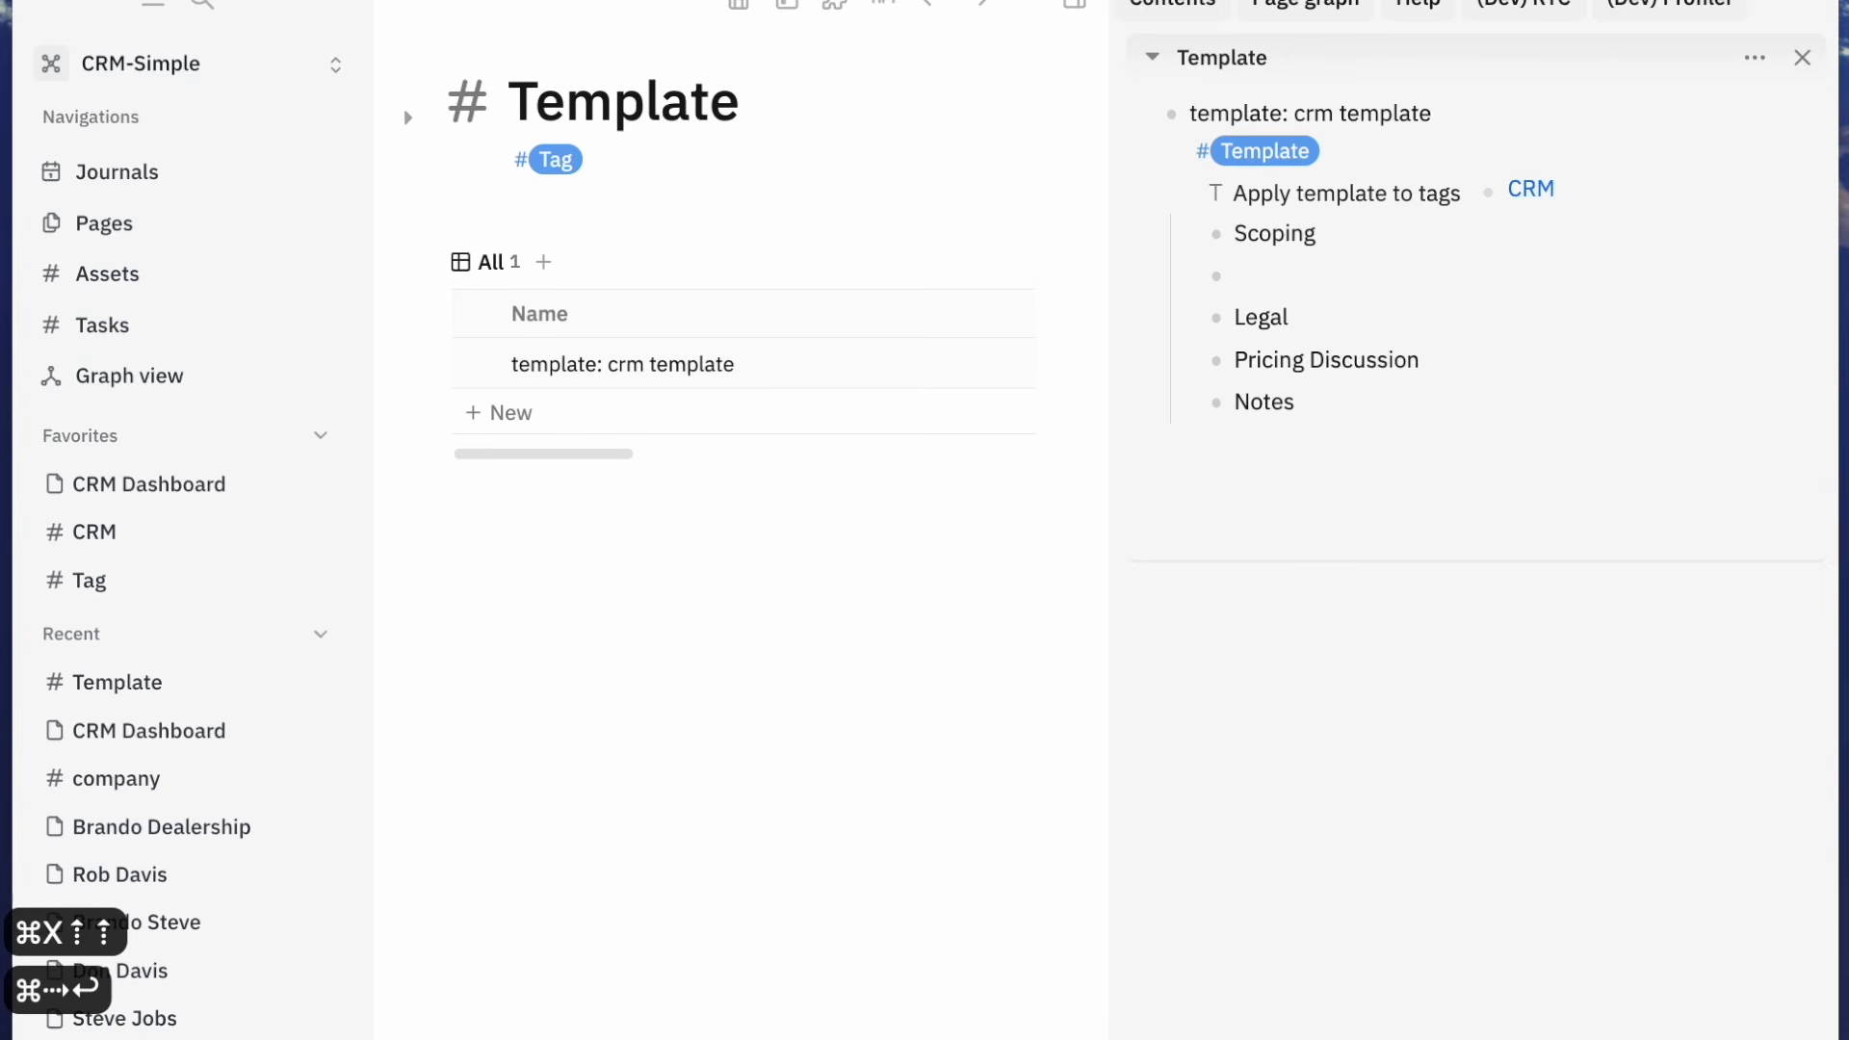
{"action": "key", "text": "Tab"}
Turn the four items into a numbered list, then close the sidebar and open CRM
{"action": "key", "text": "Up"}
{"action": "key", "text": "shift+Down"}
{"action": "key", "text": "shift+Down"}
{"action": "key", "text": "shift+Down"}
{"action": "key", "text": "shift+Down"}
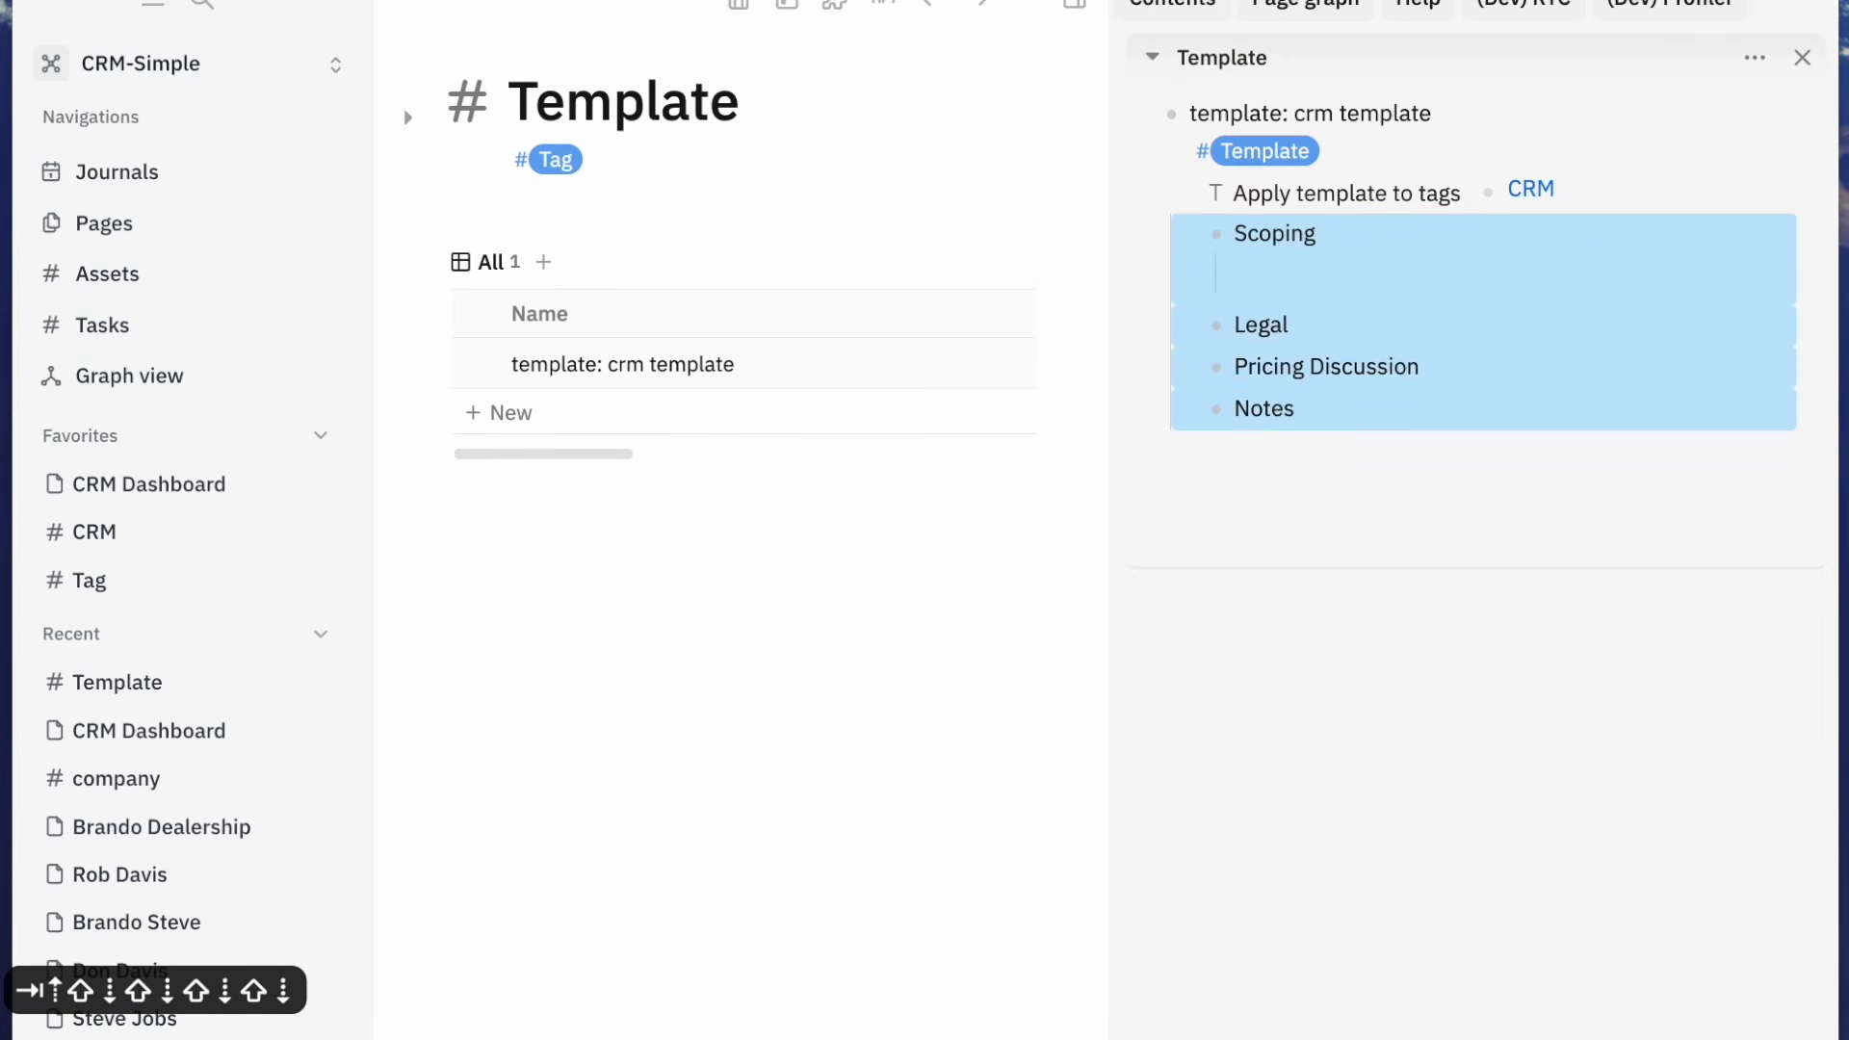
{"action": "key", "text": "super+k"}
{"action": "type", "text": "numnb"}
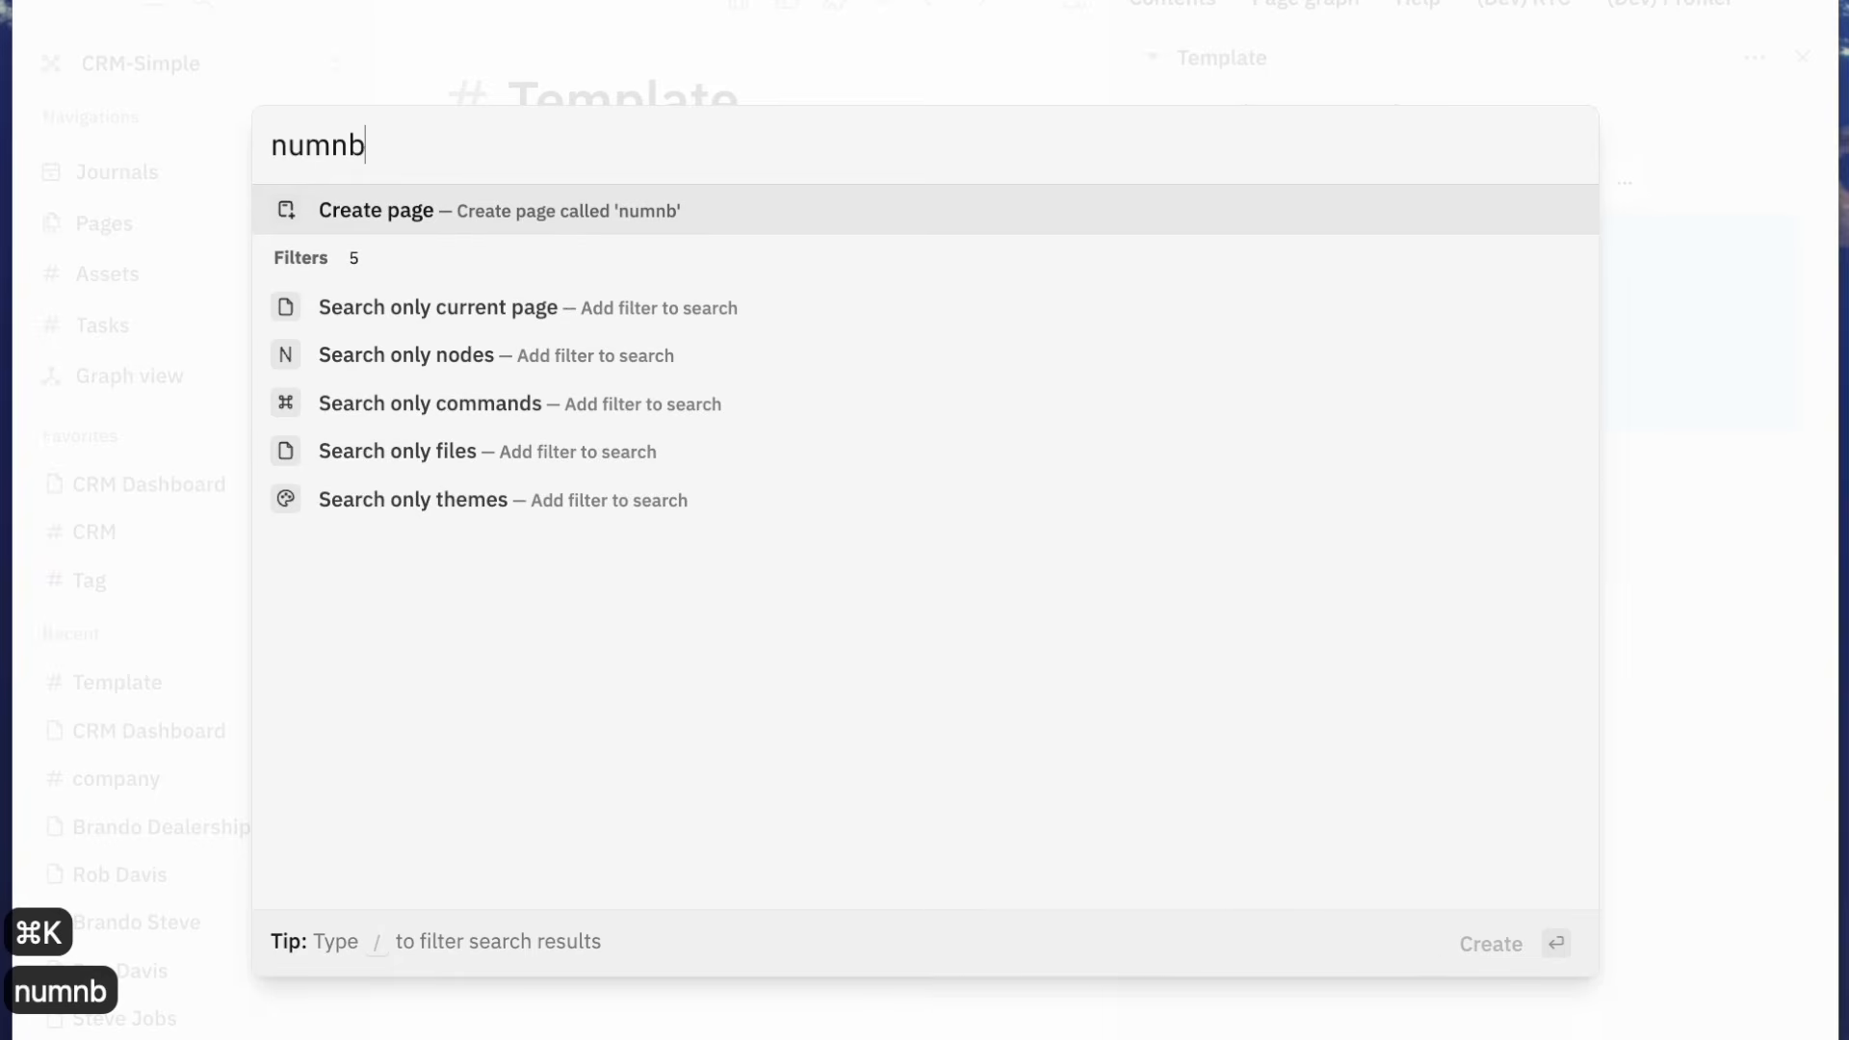
{"action": "key", "text": "BackSpace"}
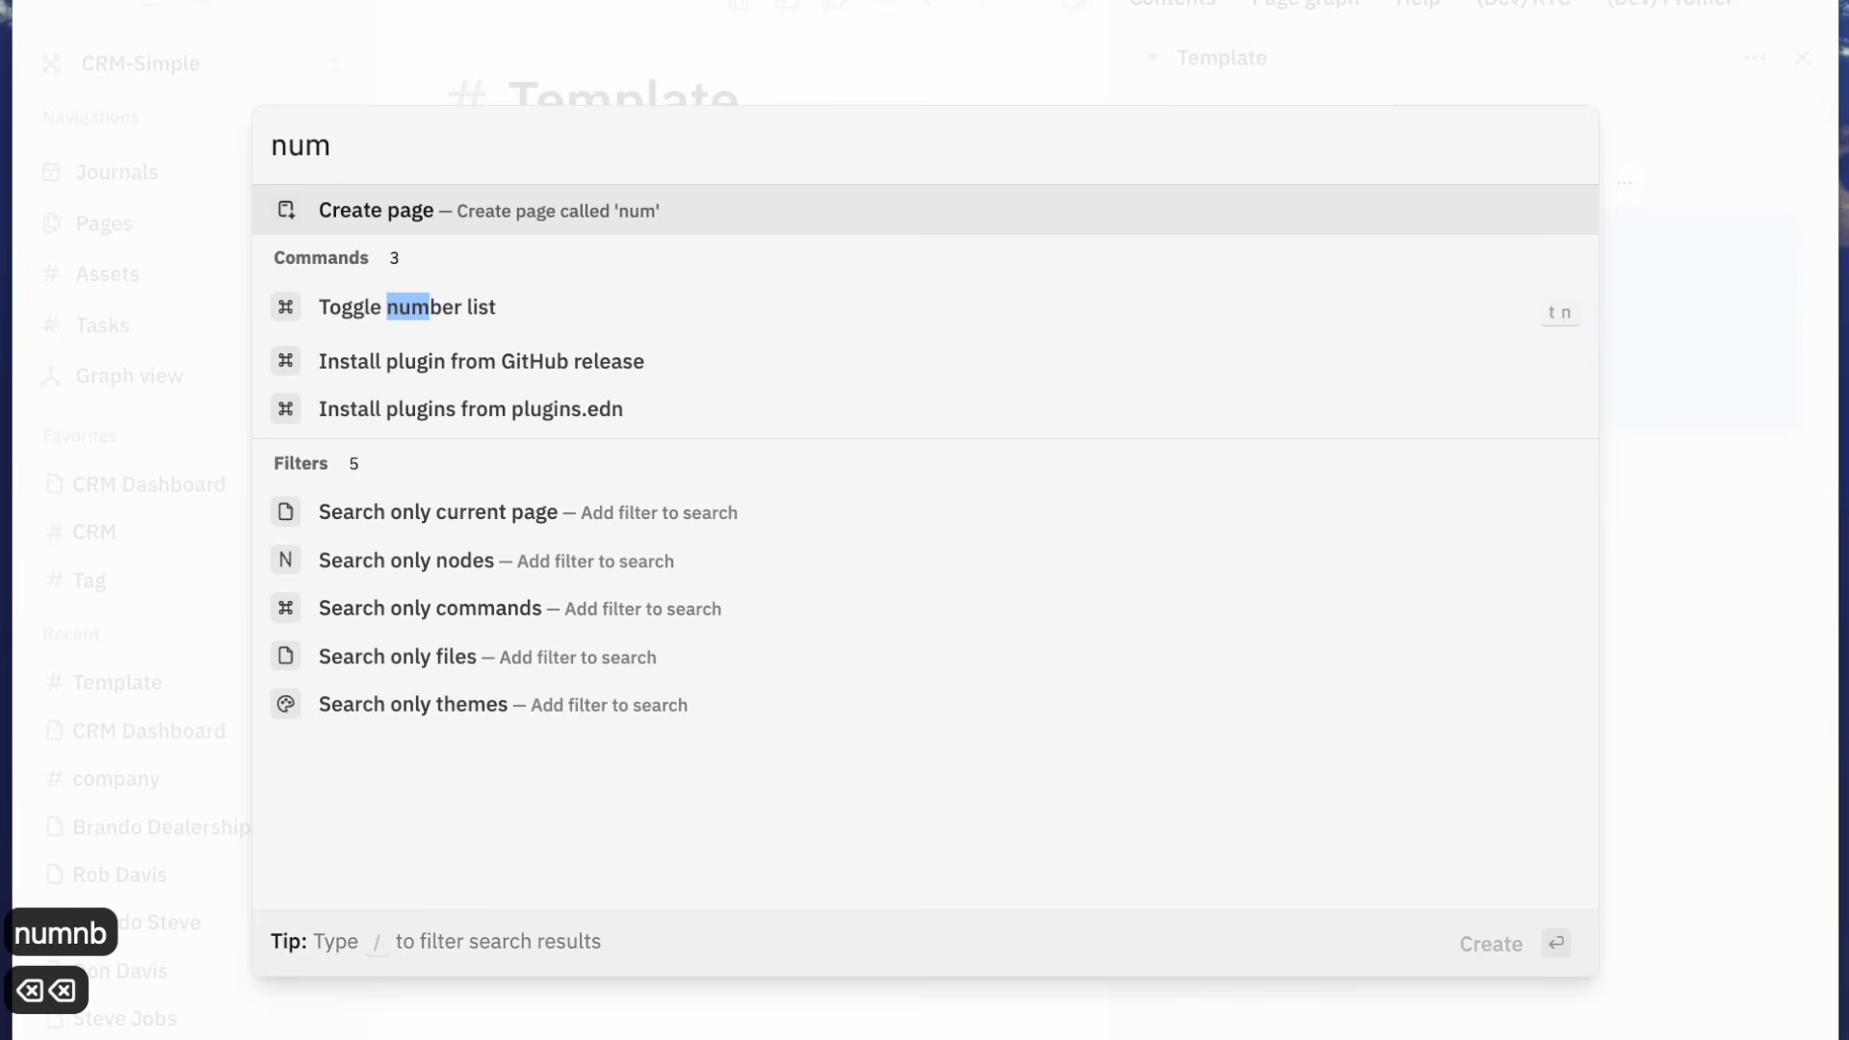
{"action": "key", "text": "Down"}
{"action": "key", "text": "Return"}
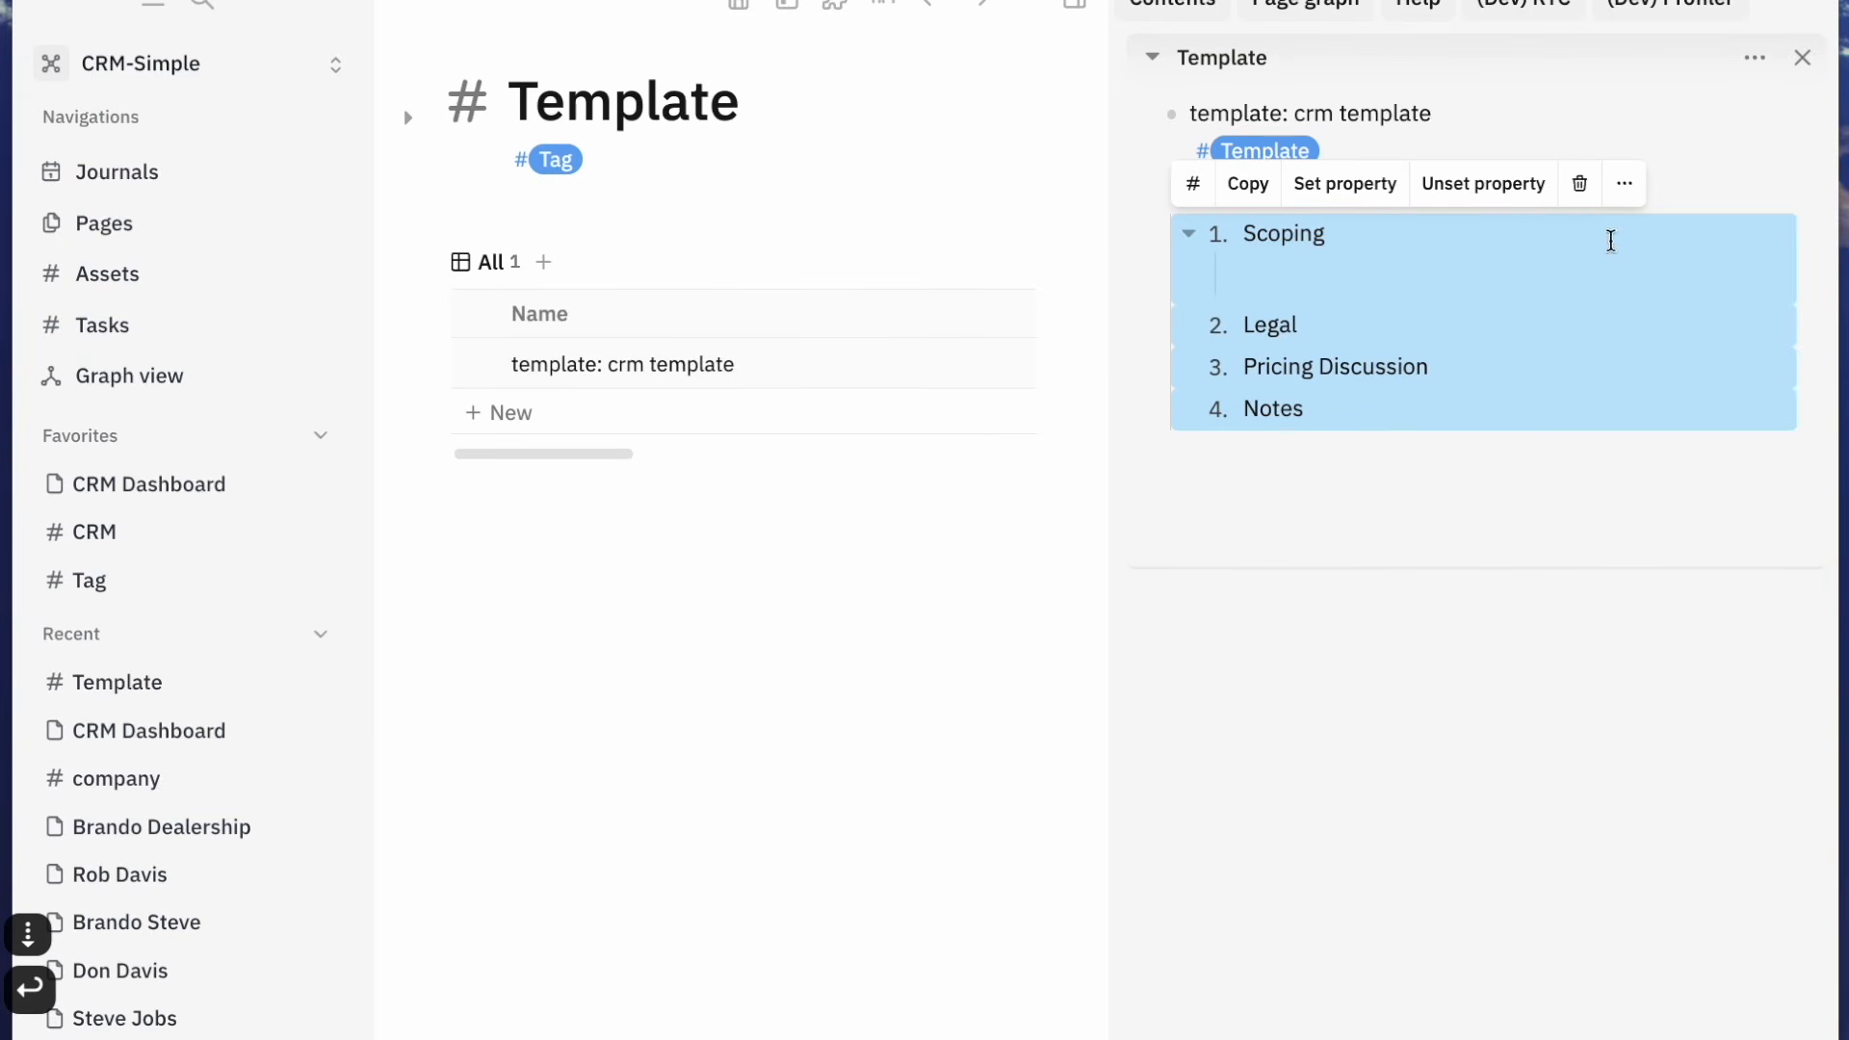
{"action": "left_click", "coordinate": [1799, 60]}
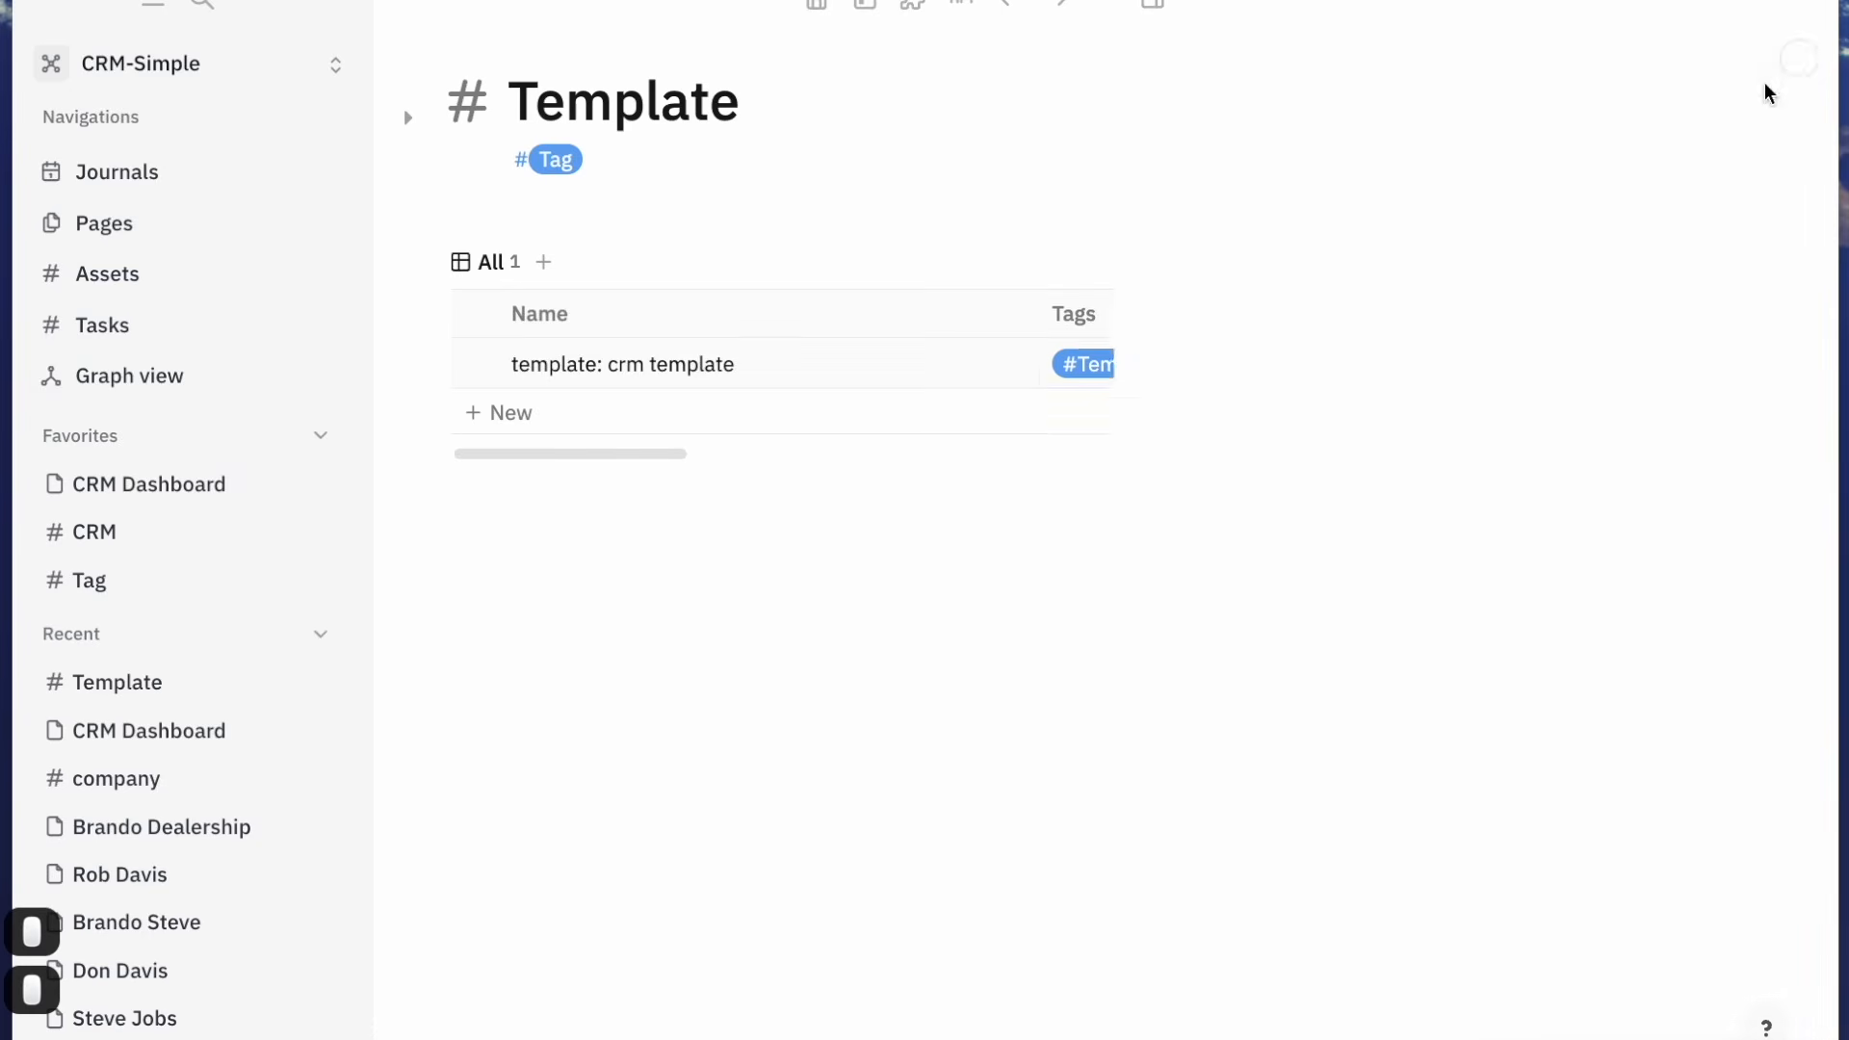
{"action": "left_click", "coordinate": [135, 529]}
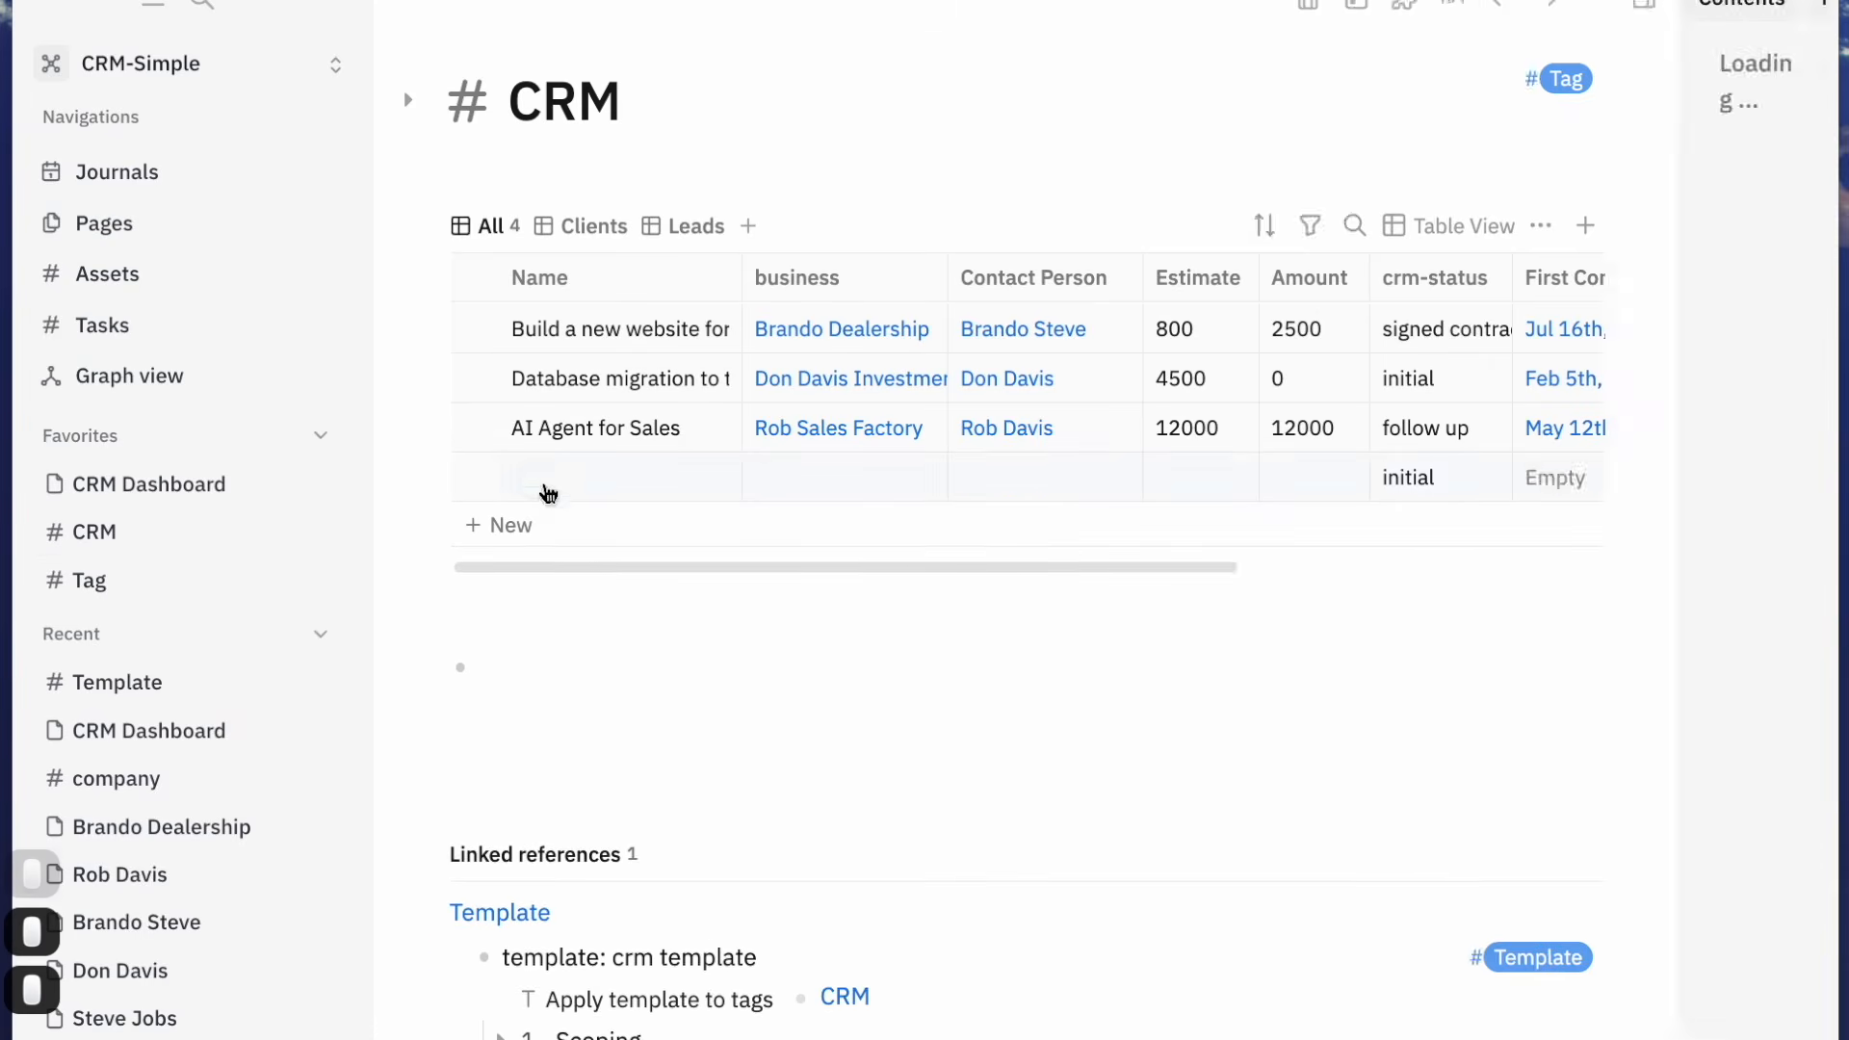
Create a new CRM entry titled 'Create a new Demo Search Engine'
{"action": "left_click", "coordinate": [548, 494]}
{"action": "left_click", "coordinate": [1585, 115]}
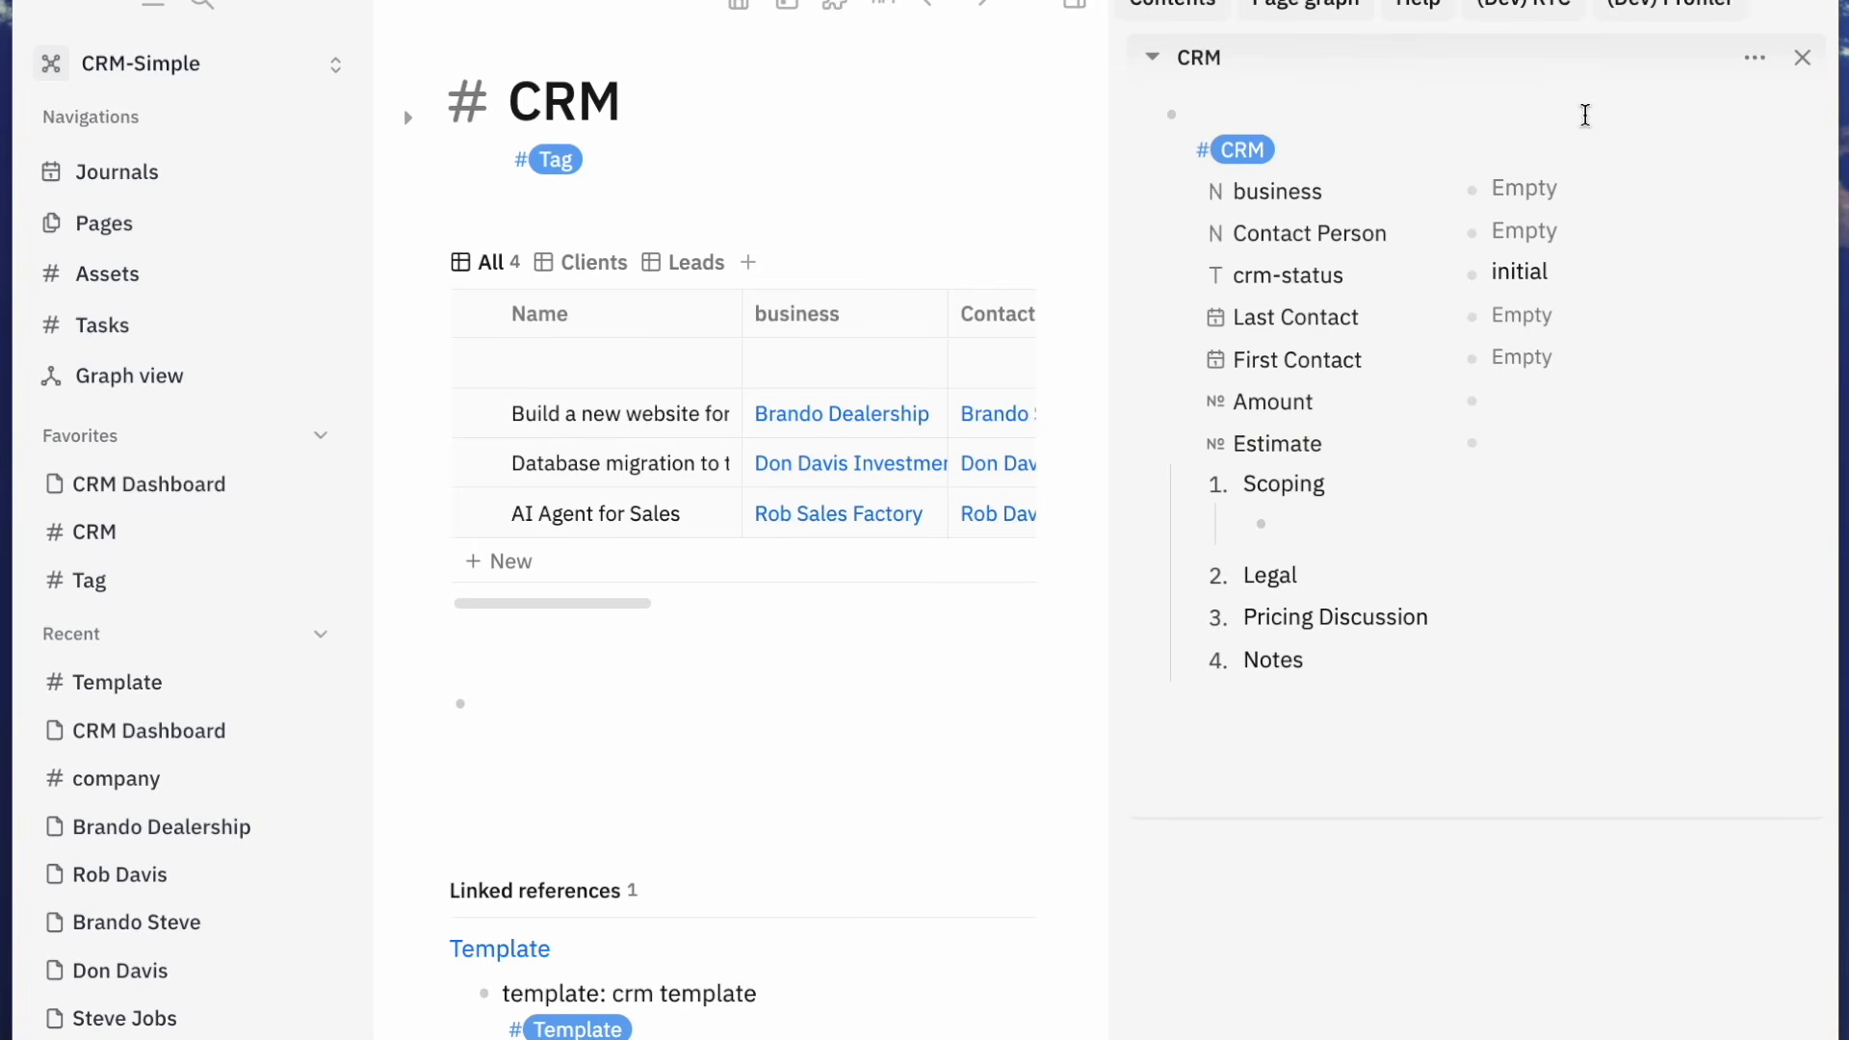
{"action": "type", "text": "Create a new "}
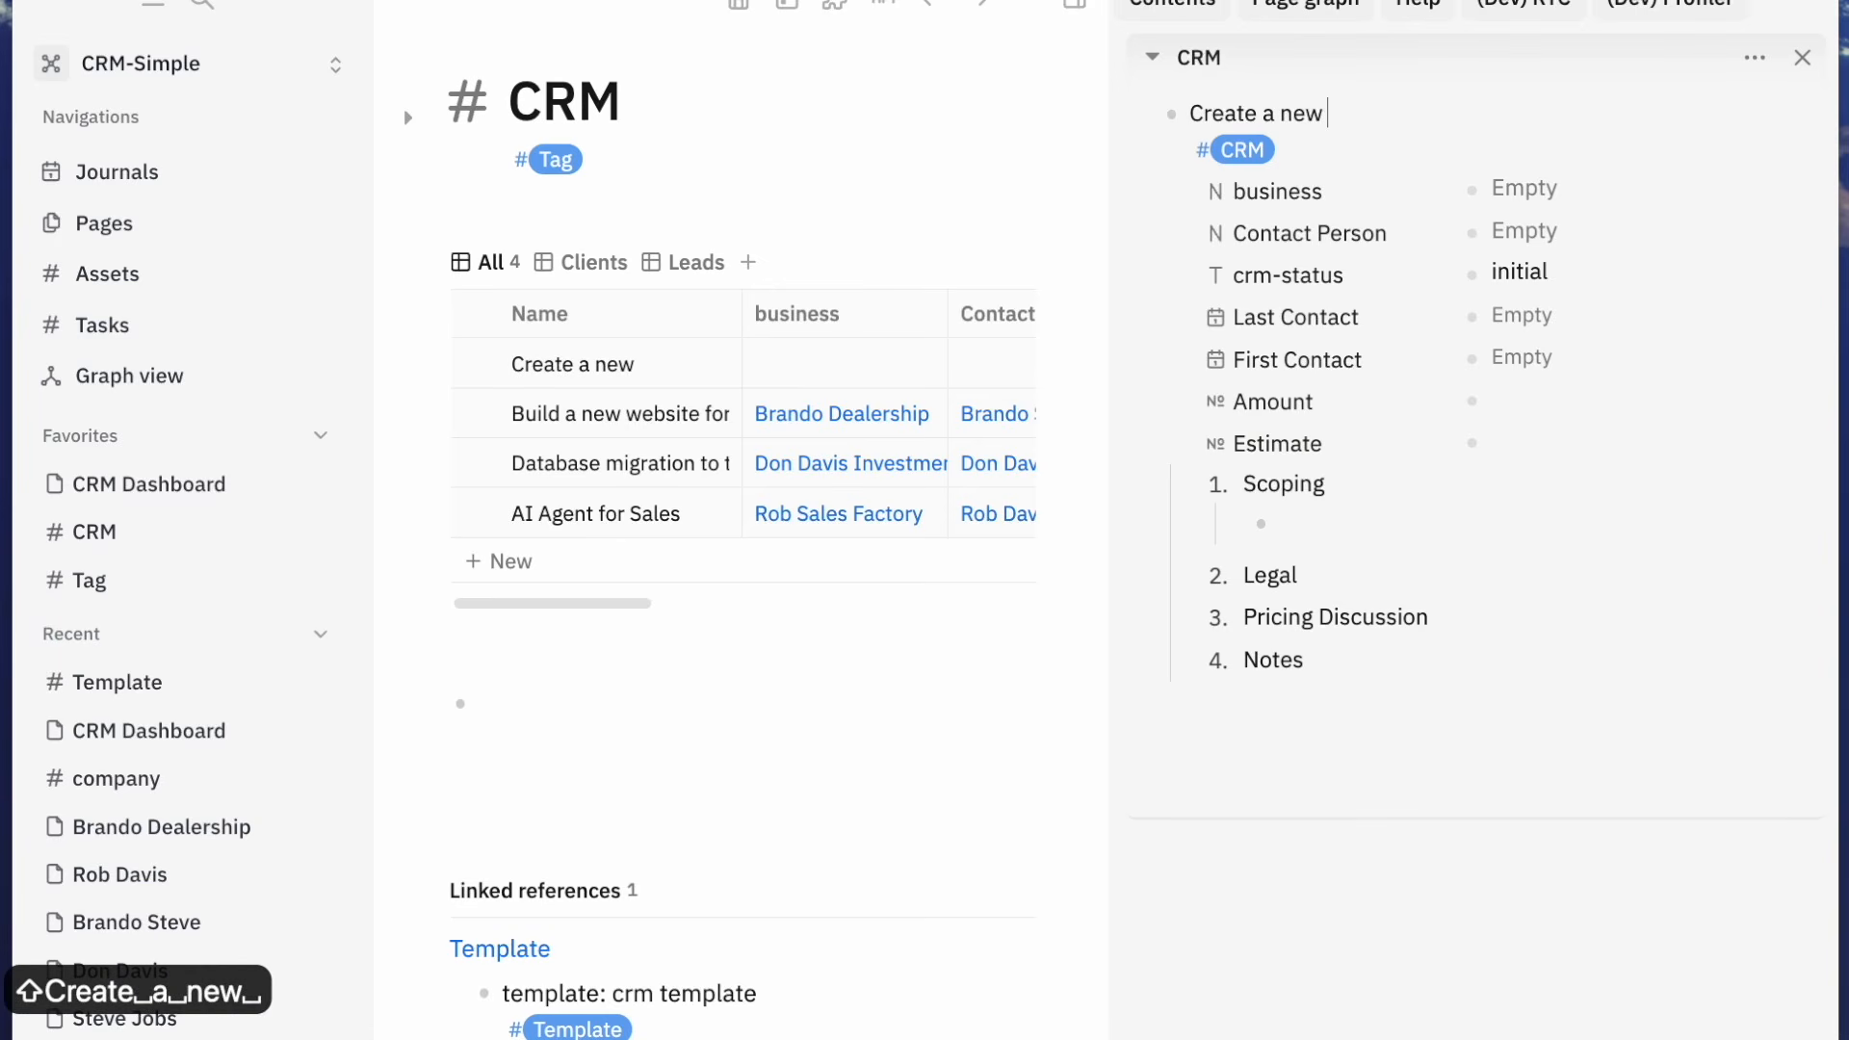
{"action": "type", "text": "Demo"}
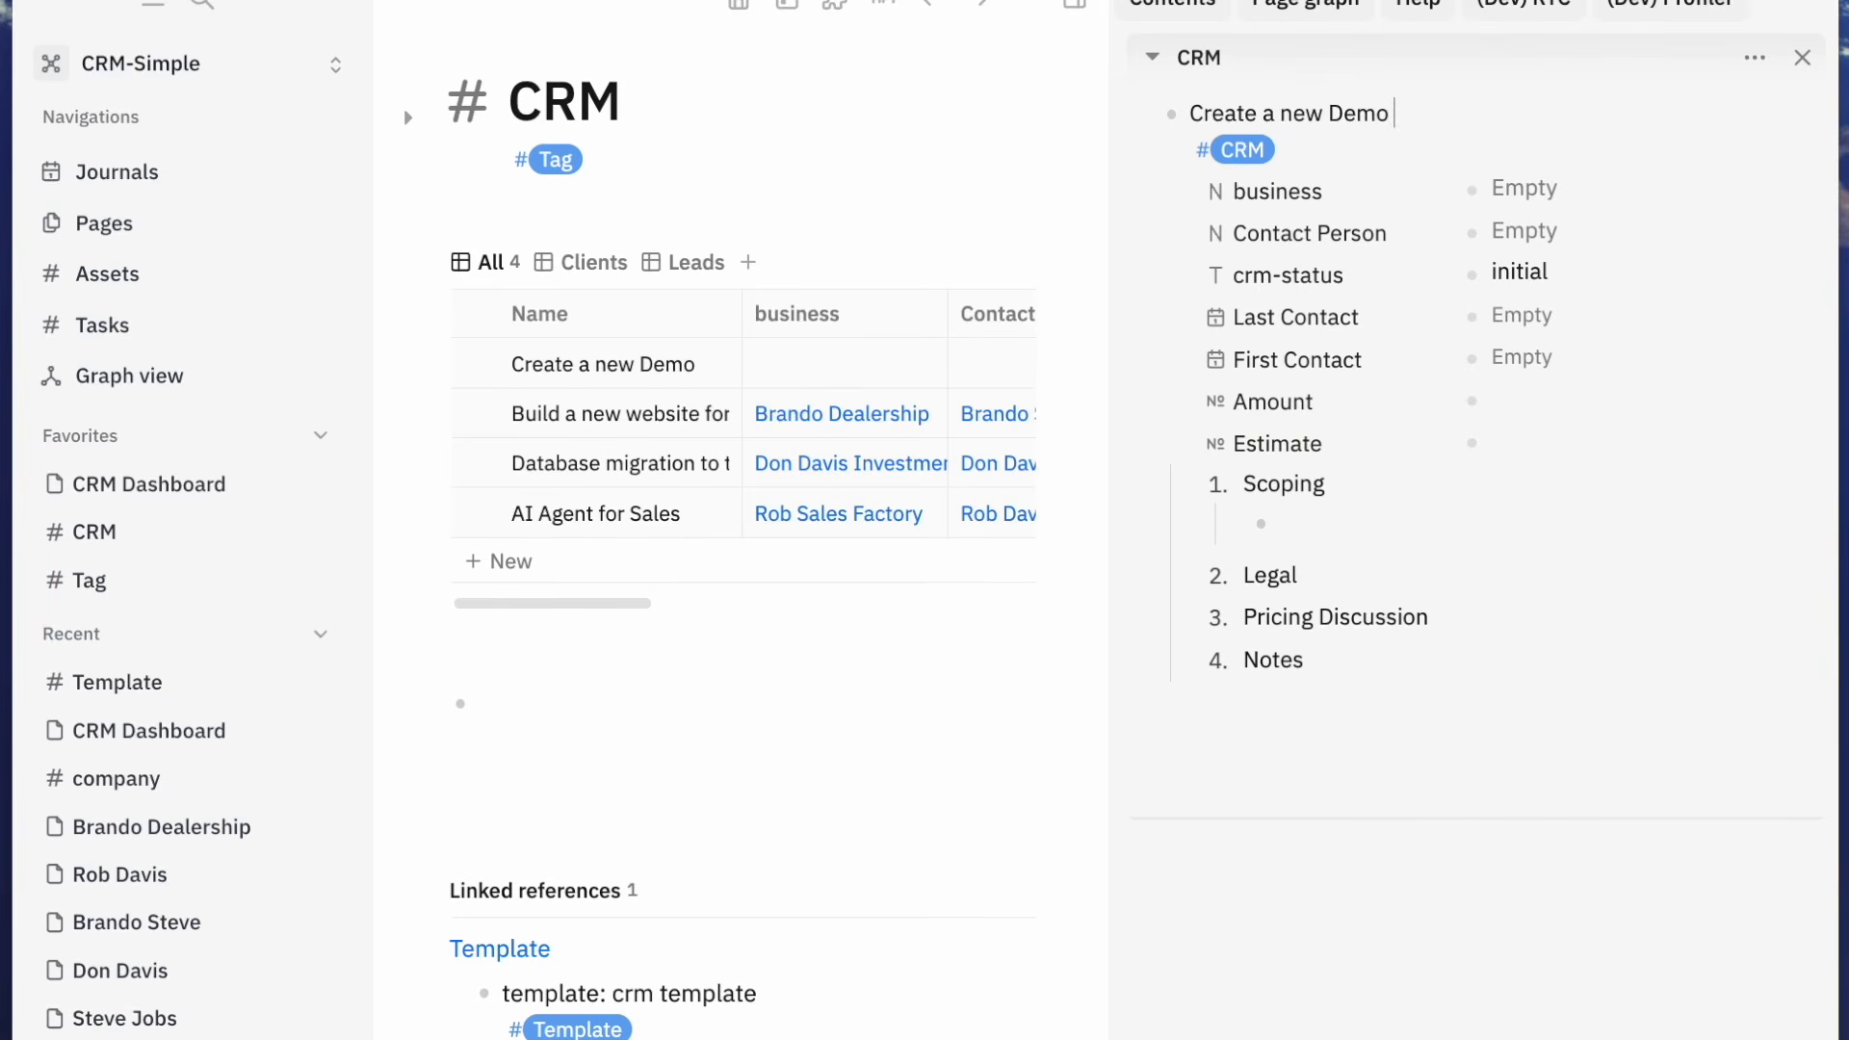
{"action": "type", "text": " Search"}
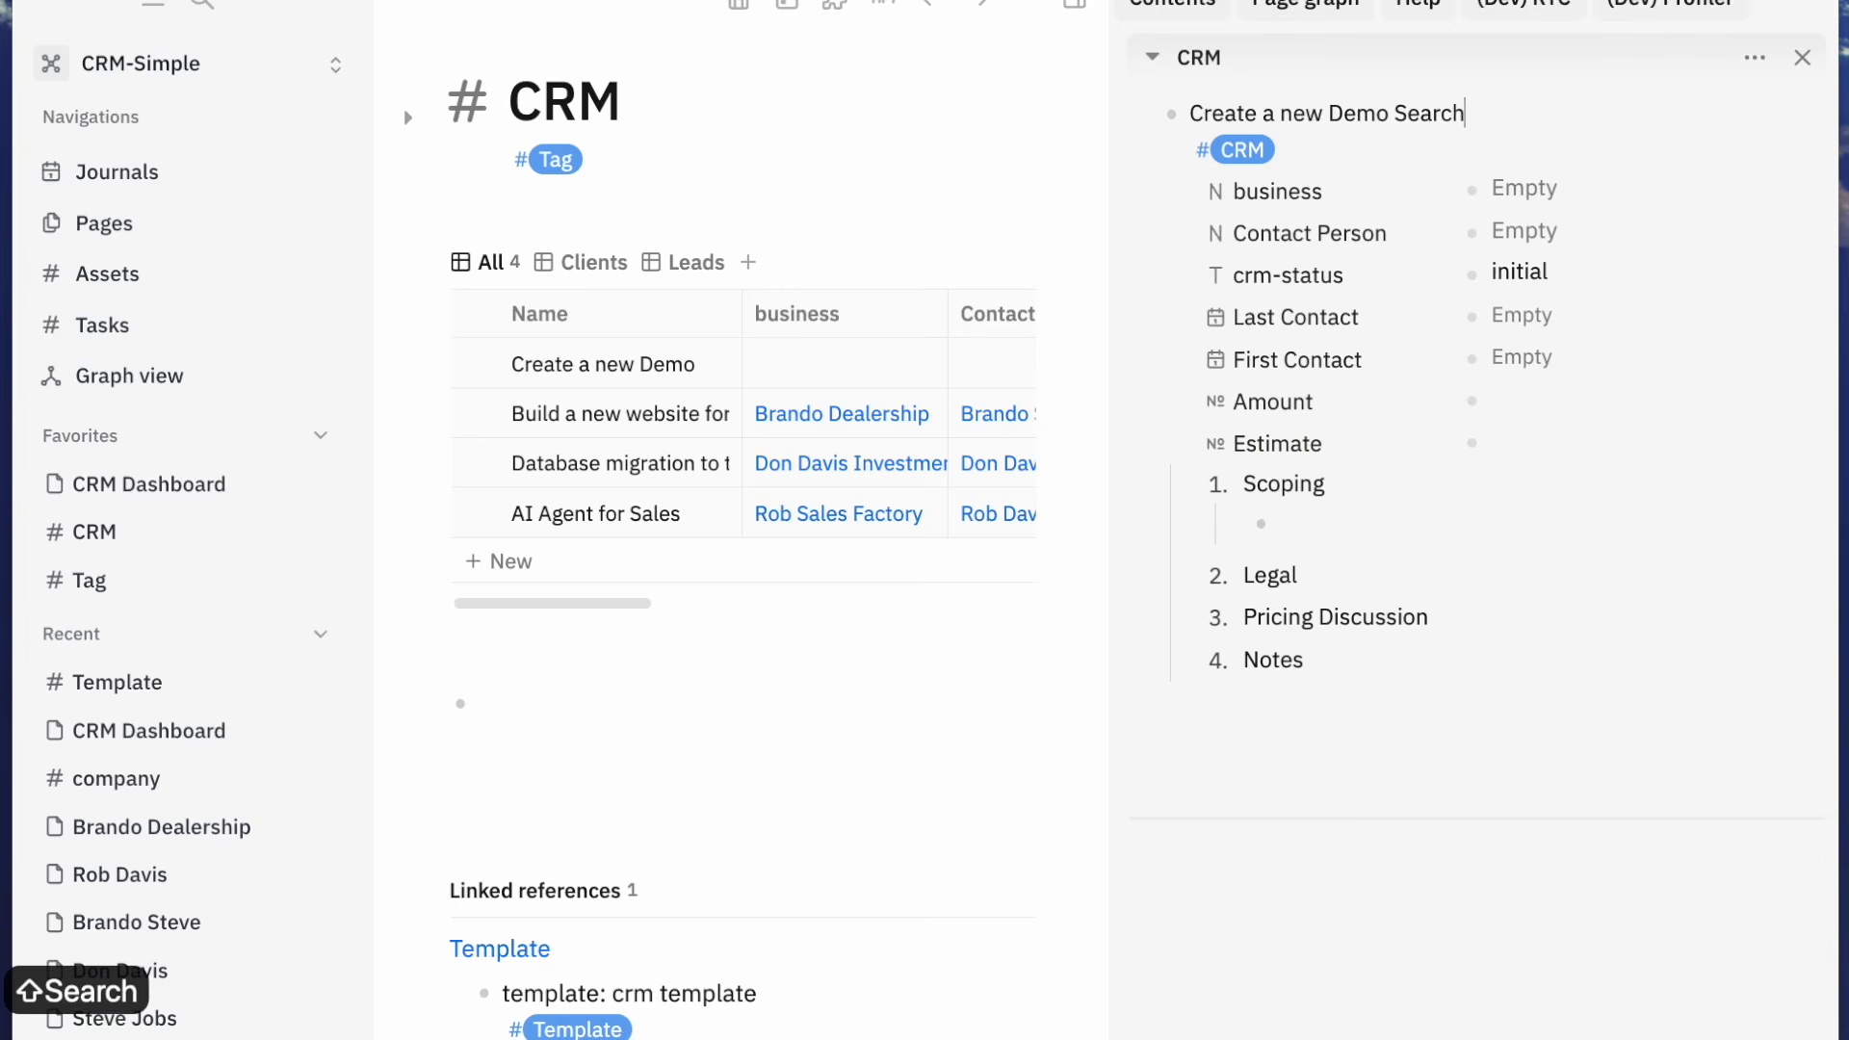
{"action": "type", "text": " Engienr"}
{"action": "key", "text": "BackSpace"}
{"action": "key", "text": "BackSpace"}
{"action": "key", "text": "BackSpace"}
{"action": "type", "text": "ne"}
{"action": "key", "text": "Left"}
{"action": "key", "text": "Left"}
{"action": "key", "text": "Left"}
{"action": "key", "text": "Left"}
{"action": "key", "text": "Left"}
{"action": "key", "text": "Left"}
{"action": "key", "text": "Left"}
{"action": "key", "text": "Left"}
{"action": "key", "text": "Left"}
{"action": "key", "text": "Left"}
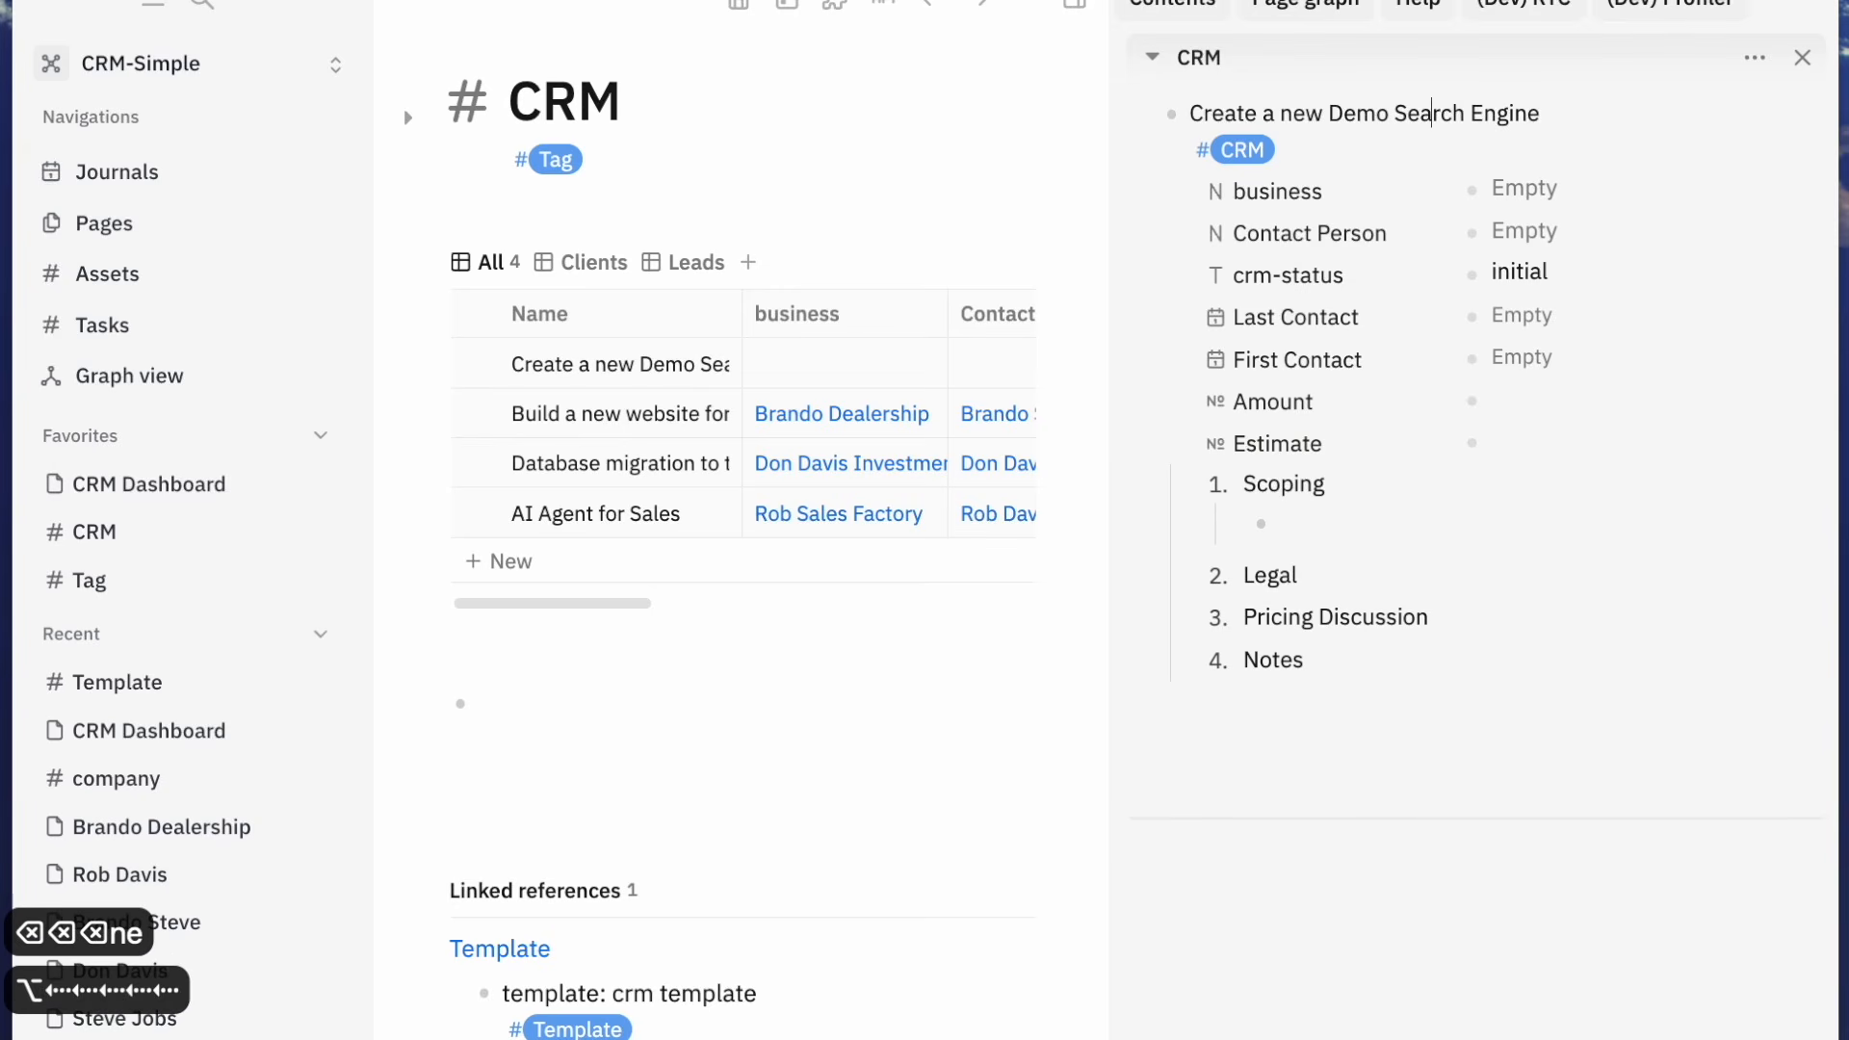
{"action": "left_click", "coordinate": [1607, 431]}
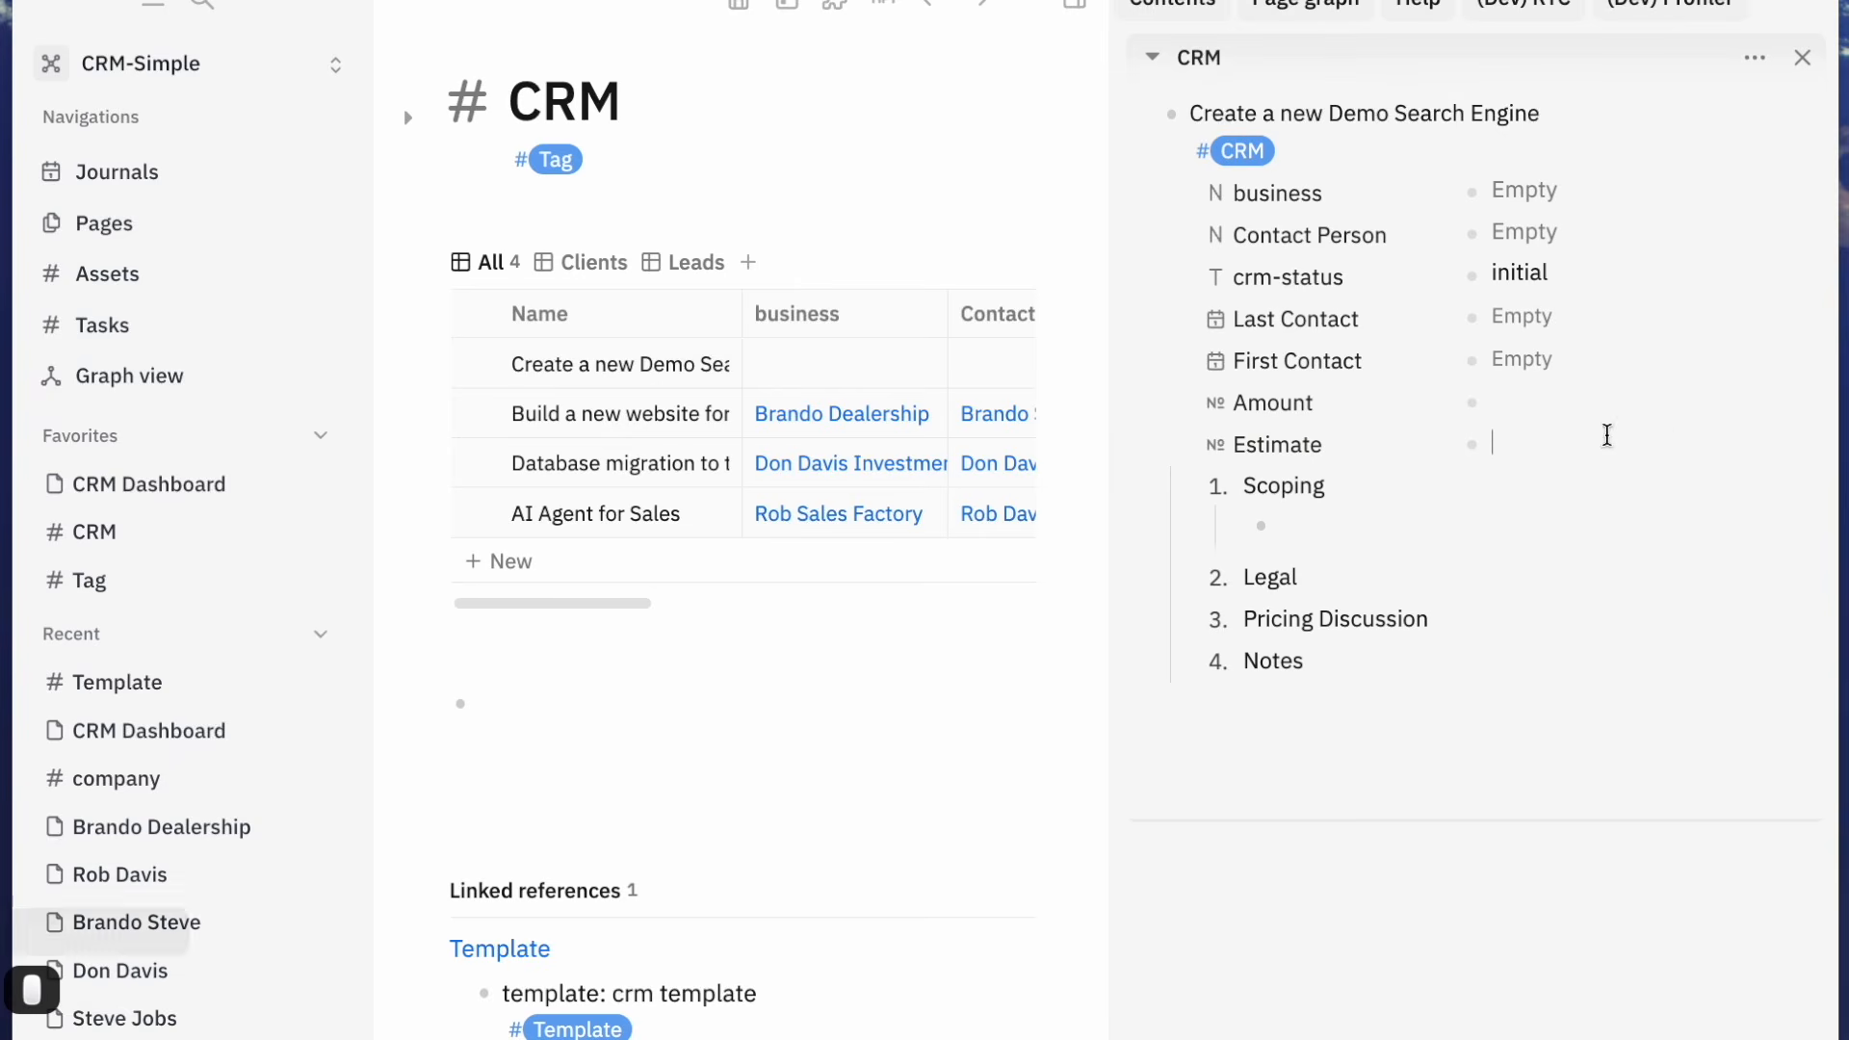
Review the new entry's four numbered template sections, then close the CRM side panel
{"action": "triple_click", "coordinate": [1306, 112]}
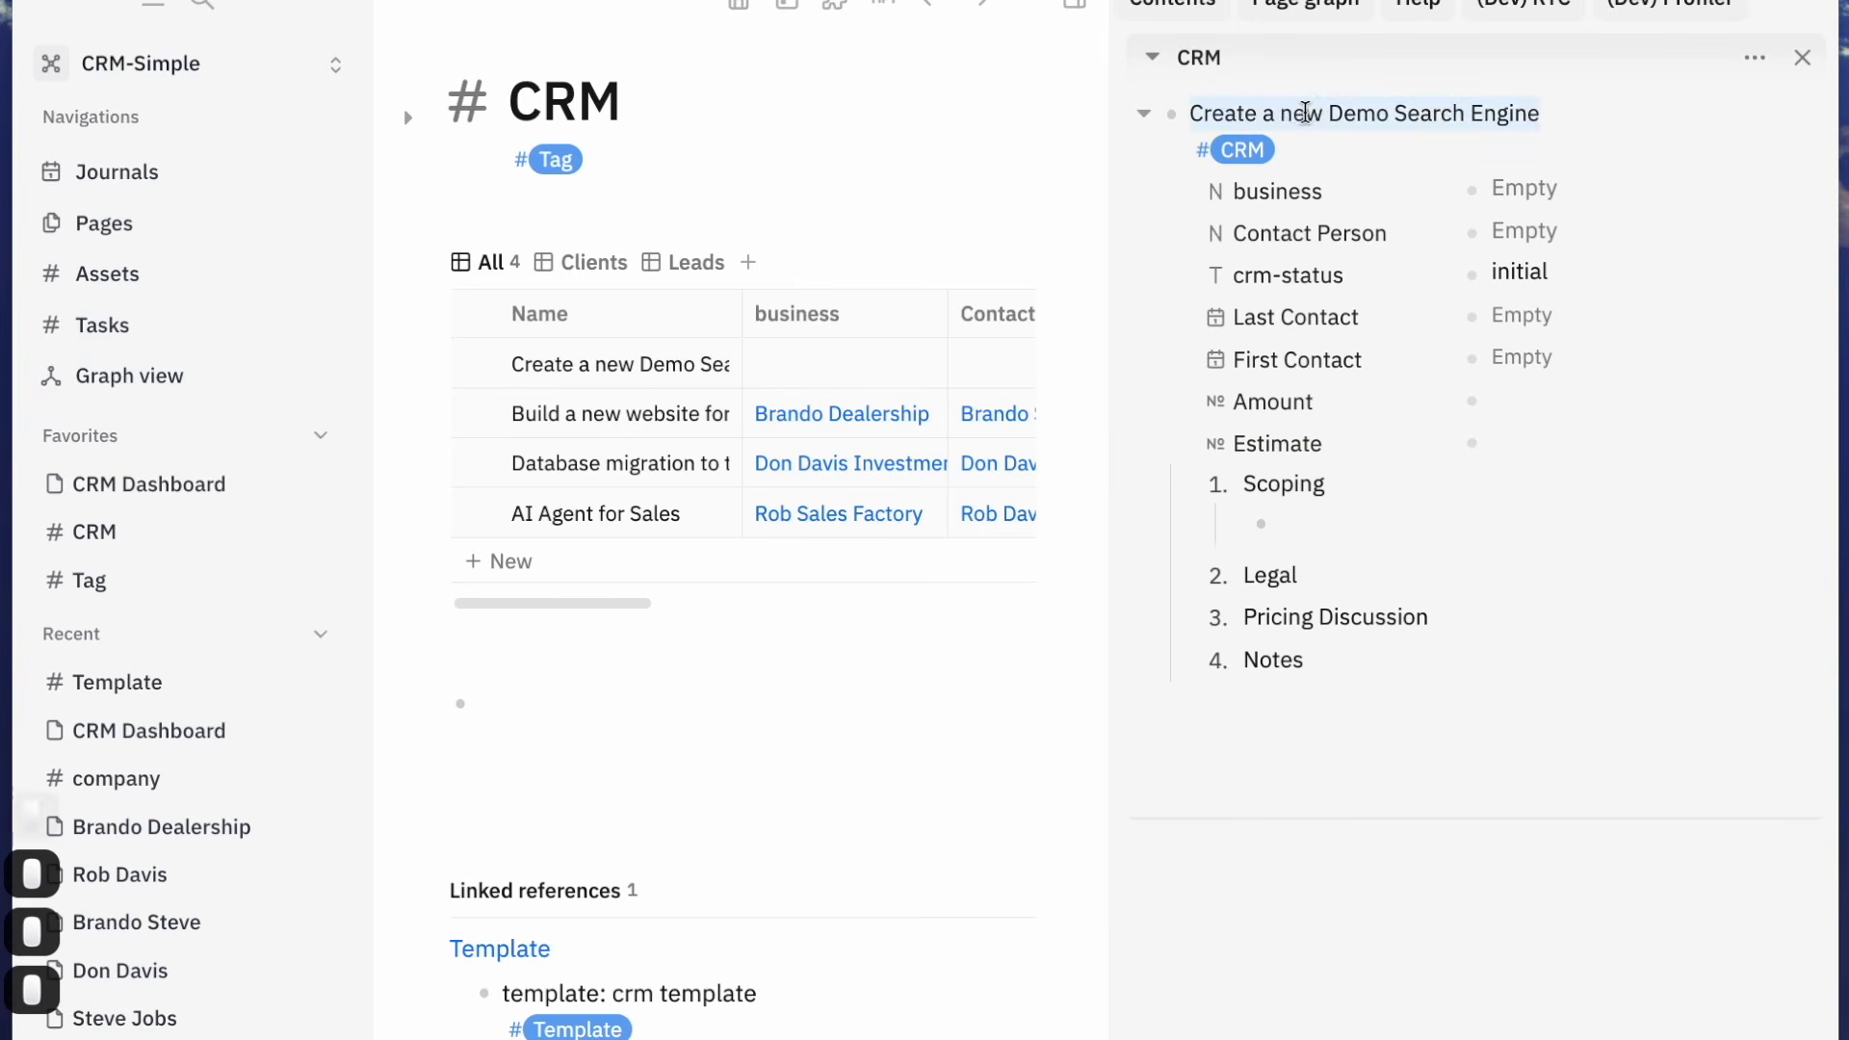
{"action": "left_click", "coordinate": [1285, 484]}
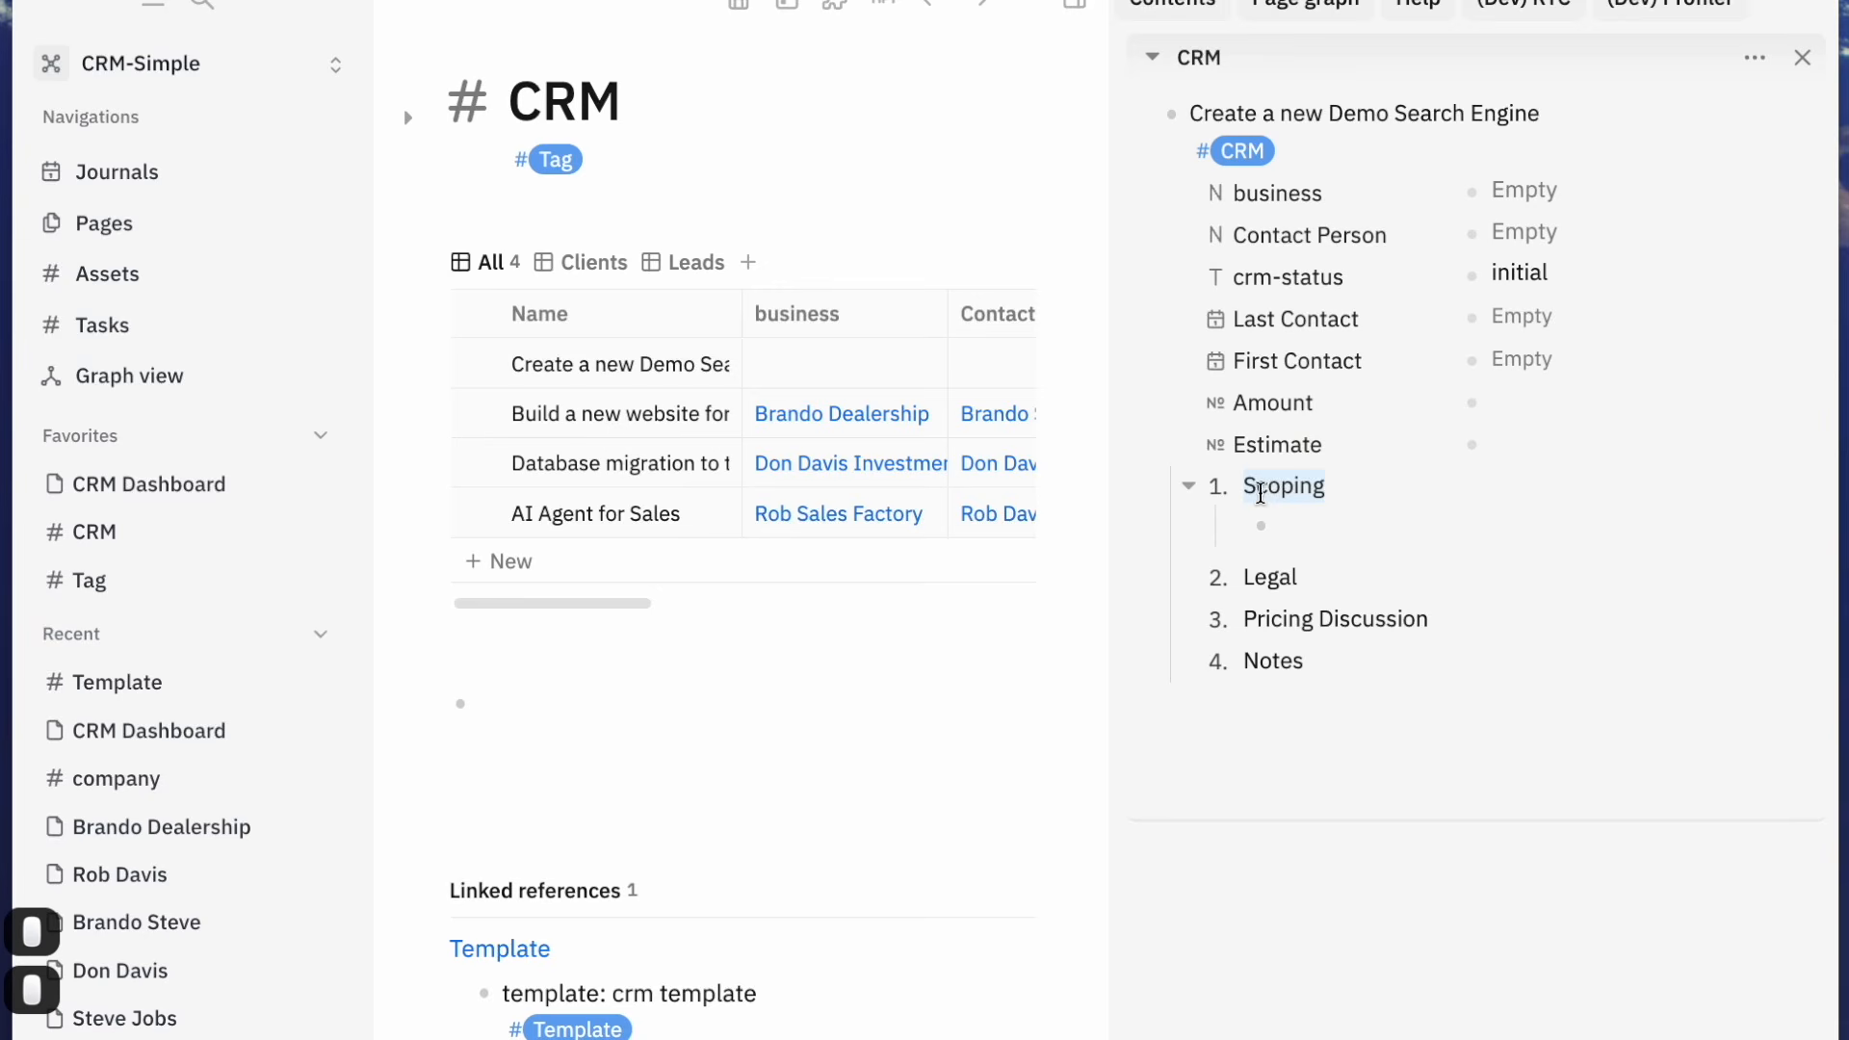
{"action": "left_click", "coordinate": [1245, 487]}
{"action": "left_click_drag", "start_coordinate": [1245, 489], "coordinate": [1295, 664]}
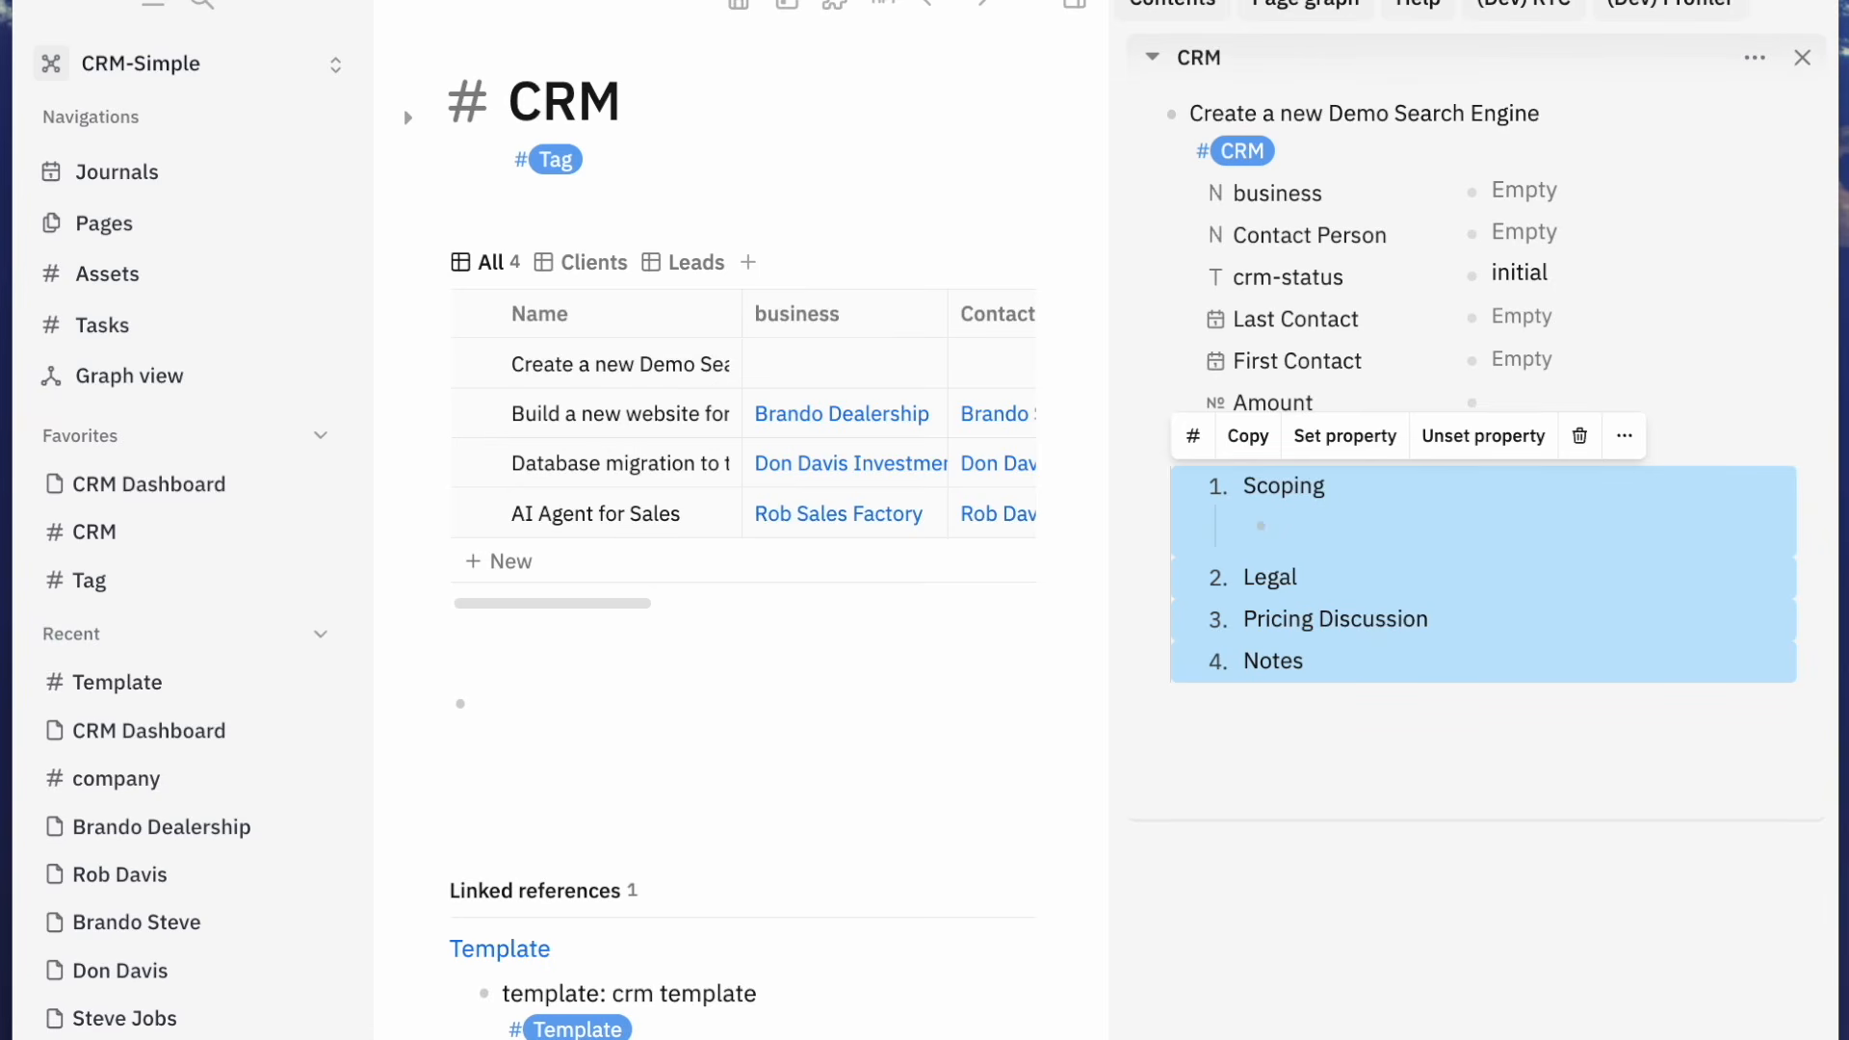
{"action": "left_click", "coordinate": [1293, 528]}
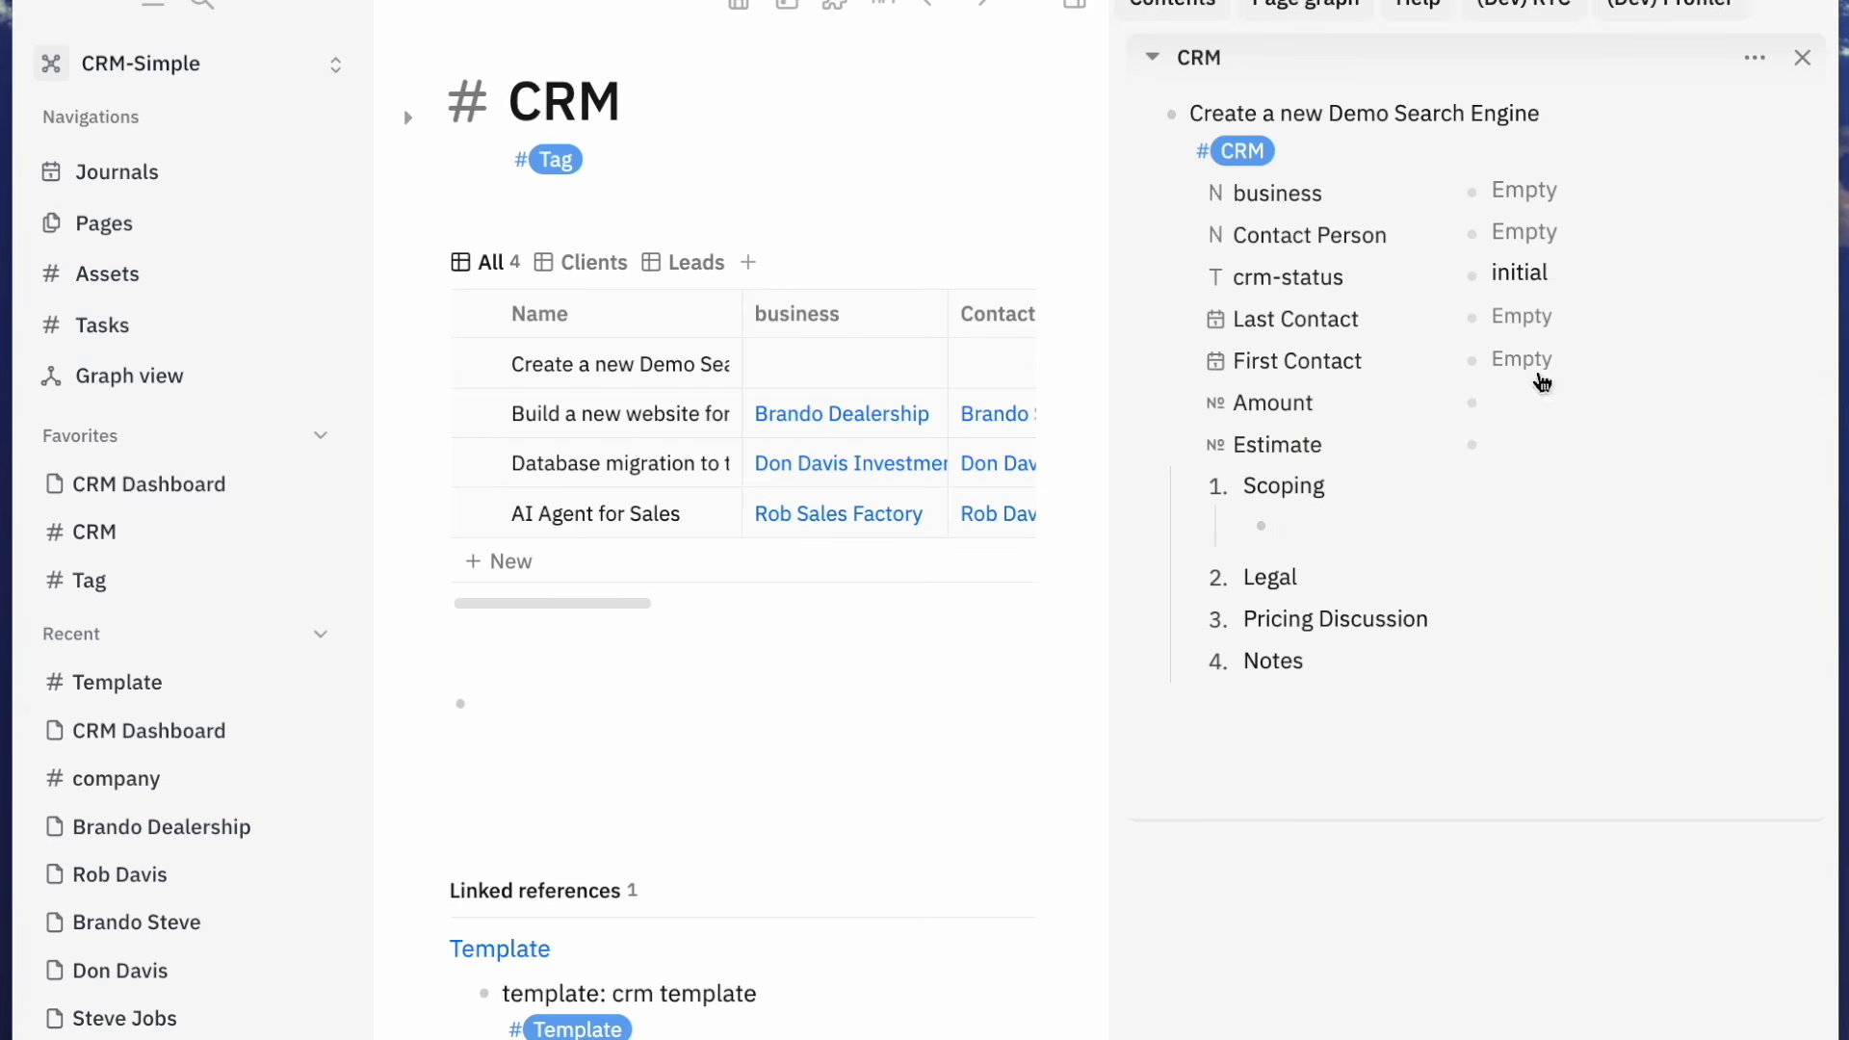
{"action": "left_click", "coordinate": [1801, 58]}
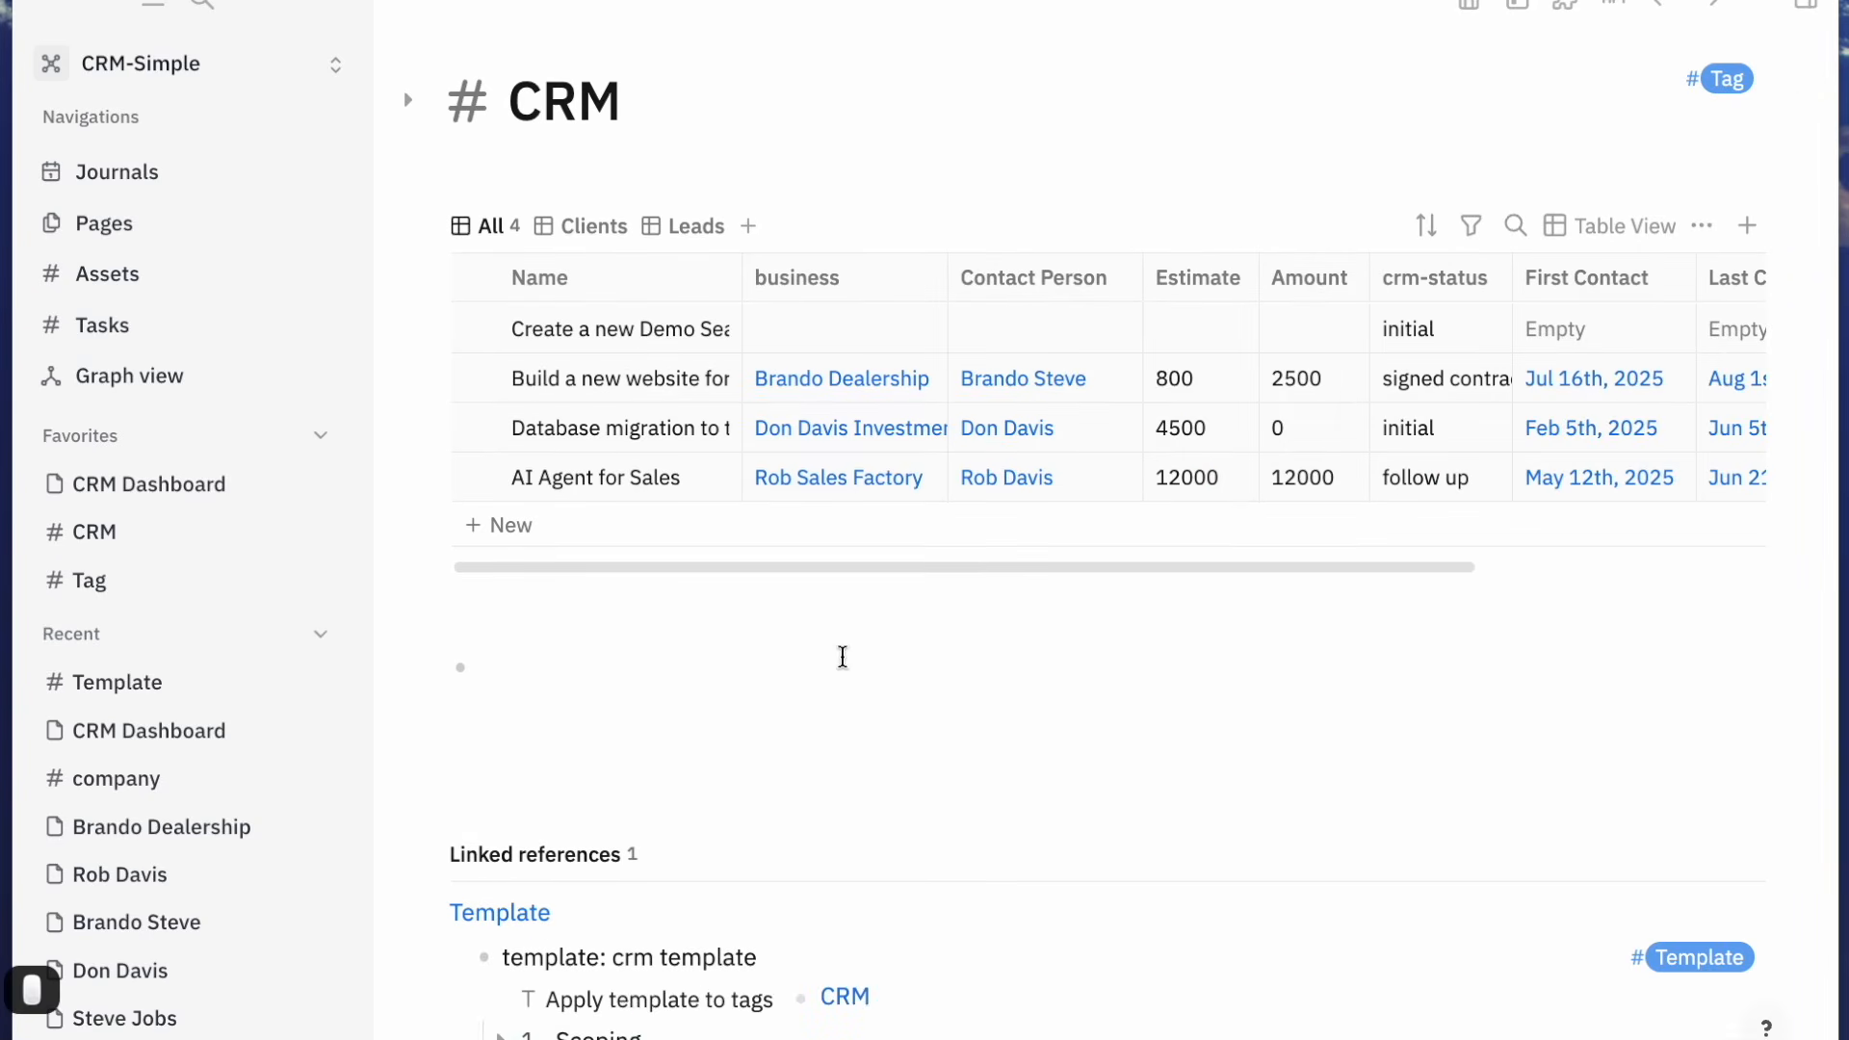
Scroll the CRM table back up and switch to the Aug 2nd, 2025 journal
{"action": "scroll", "coordinate": [832, 696], "scroll_direction": "down", "scroll_amount": 3}
{"action": "scroll", "coordinate": [830, 693], "scroll_direction": "up", "scroll_amount": 3}
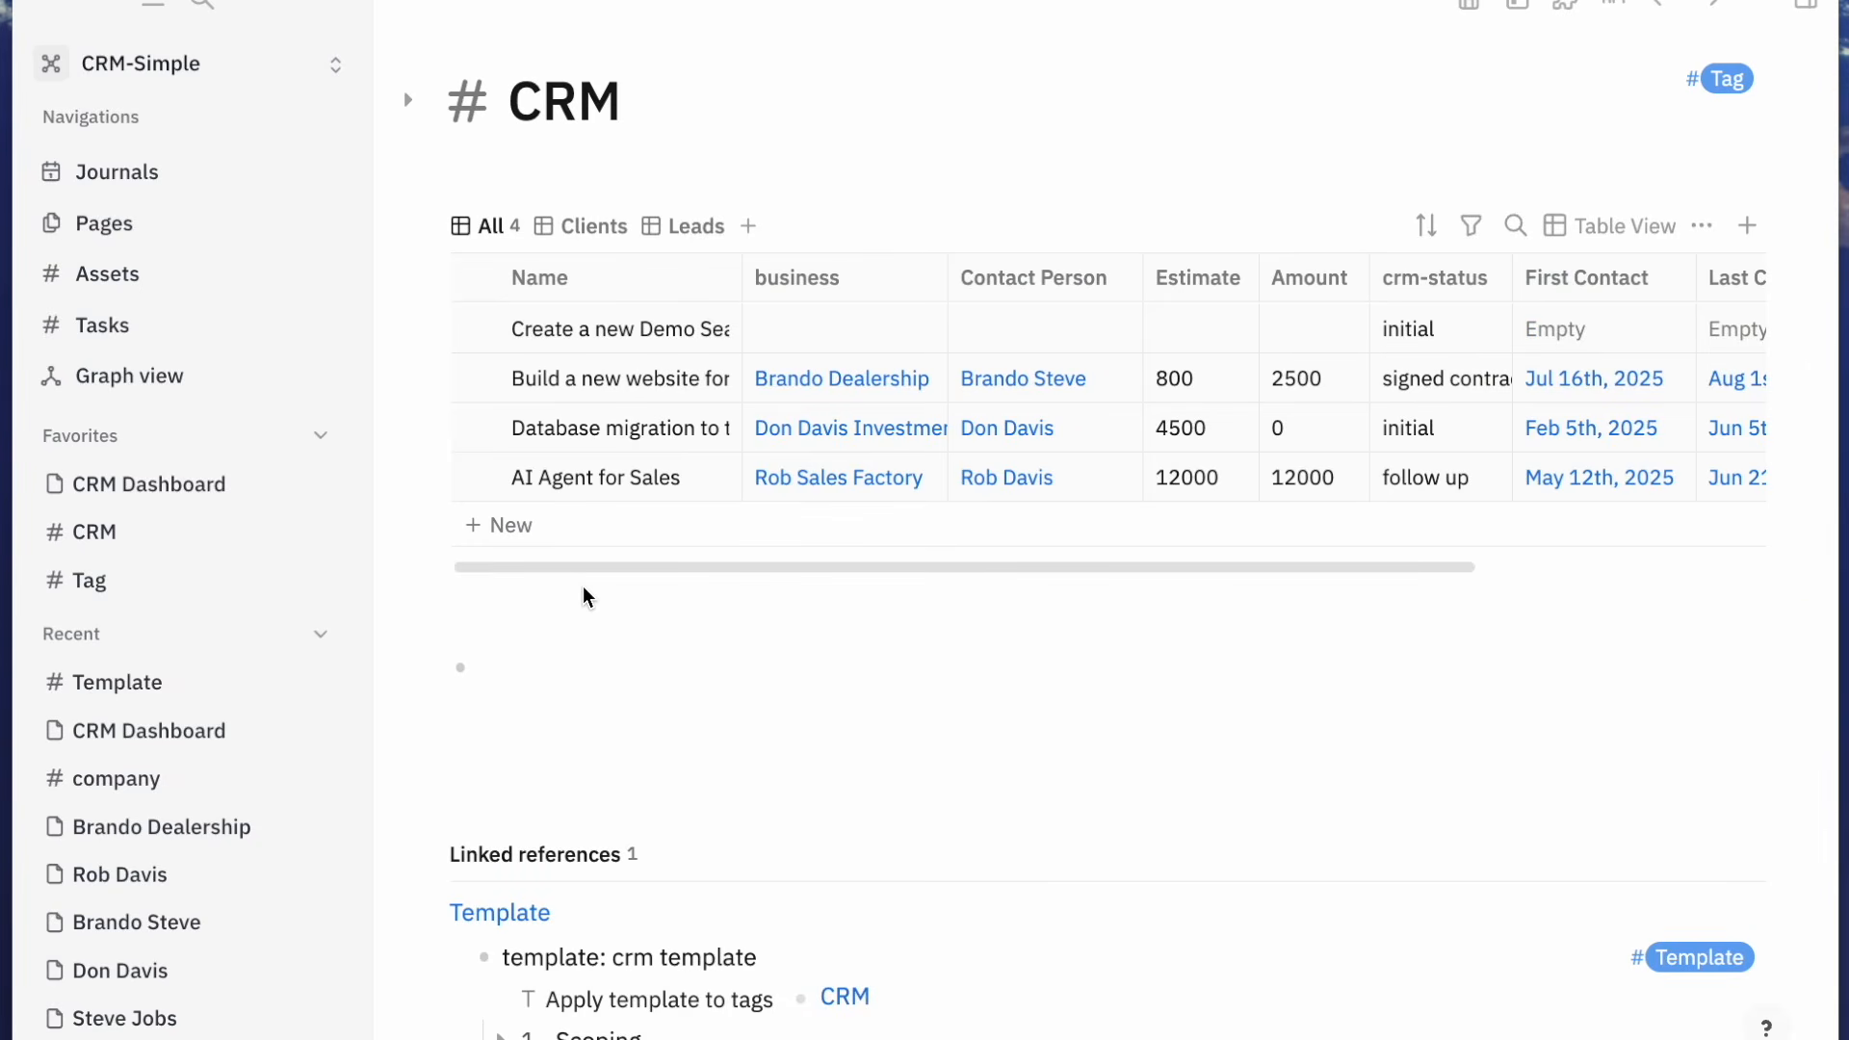
{"action": "left_click", "coordinate": [169, 183]}
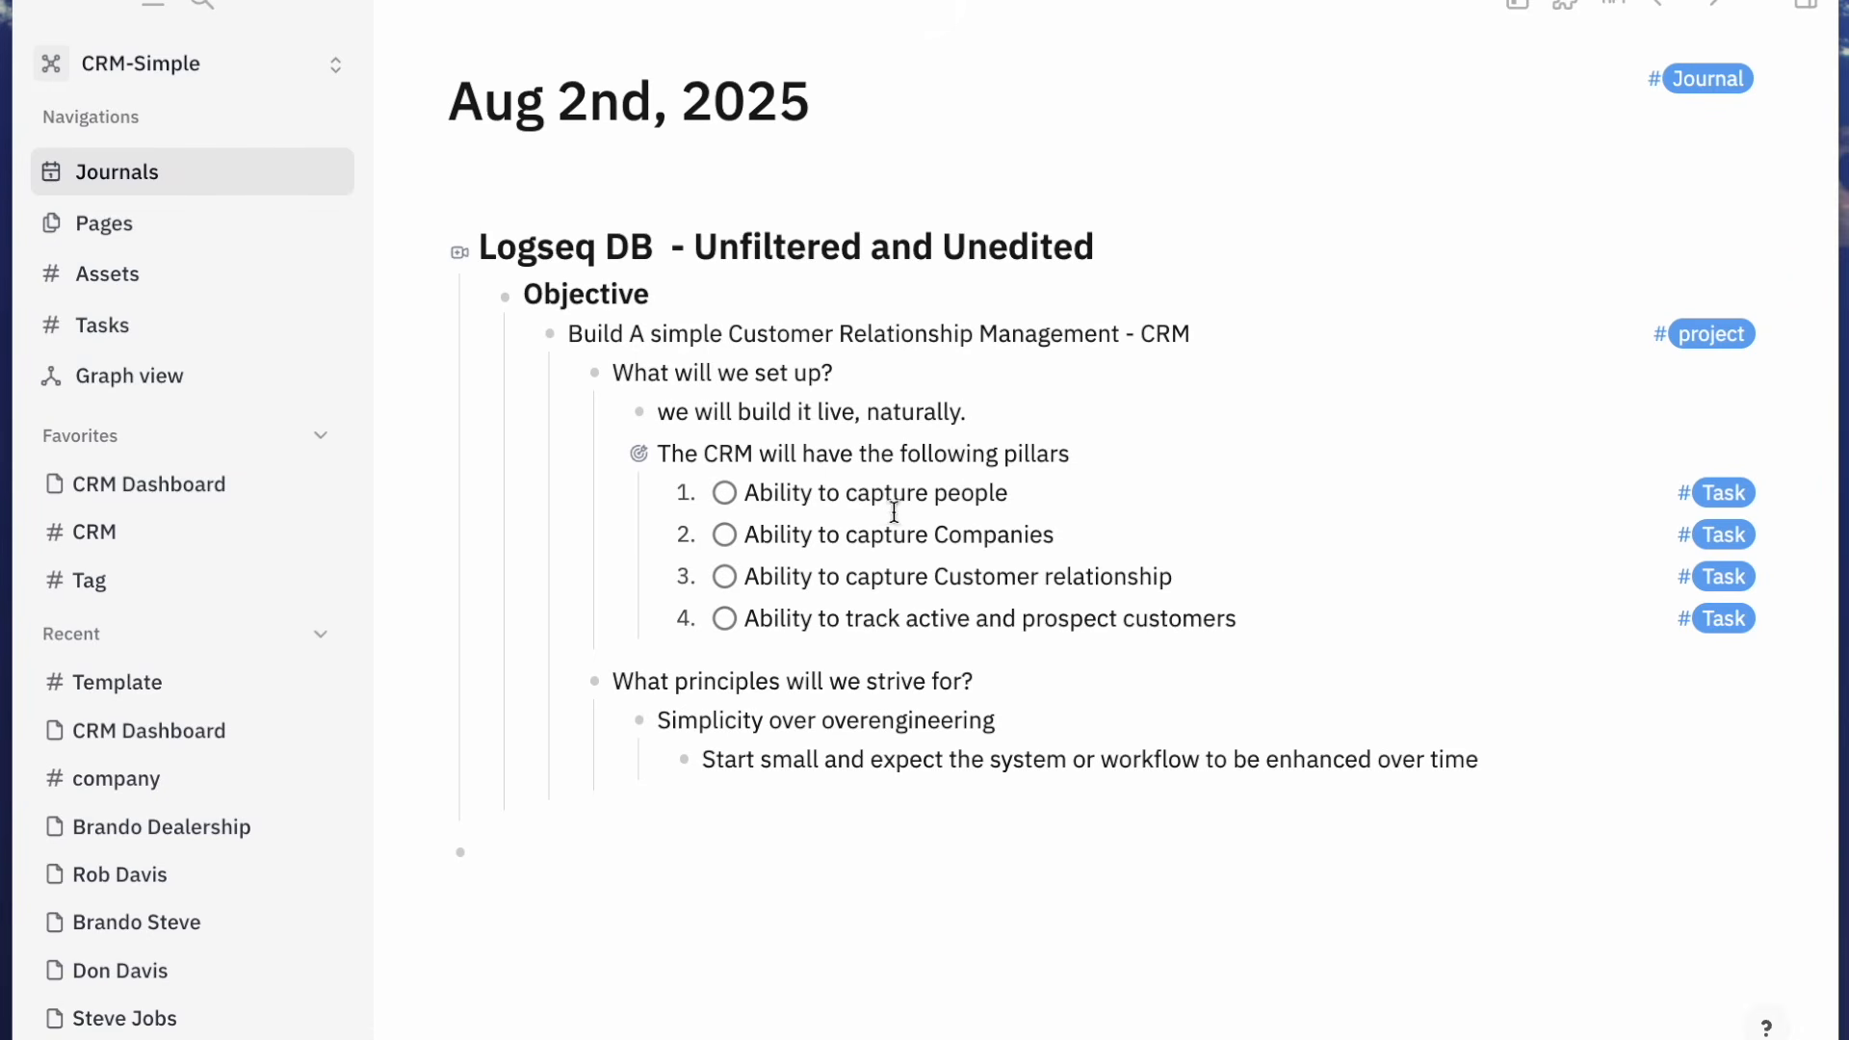
Set each of the four numbered CRM pillar tasks to Done, then return to the CRM Dashboard
{"action": "left_click", "coordinate": [732, 494]}
{"action": "left_click", "coordinate": [785, 794]}
{"action": "left_click", "coordinate": [857, 536]}
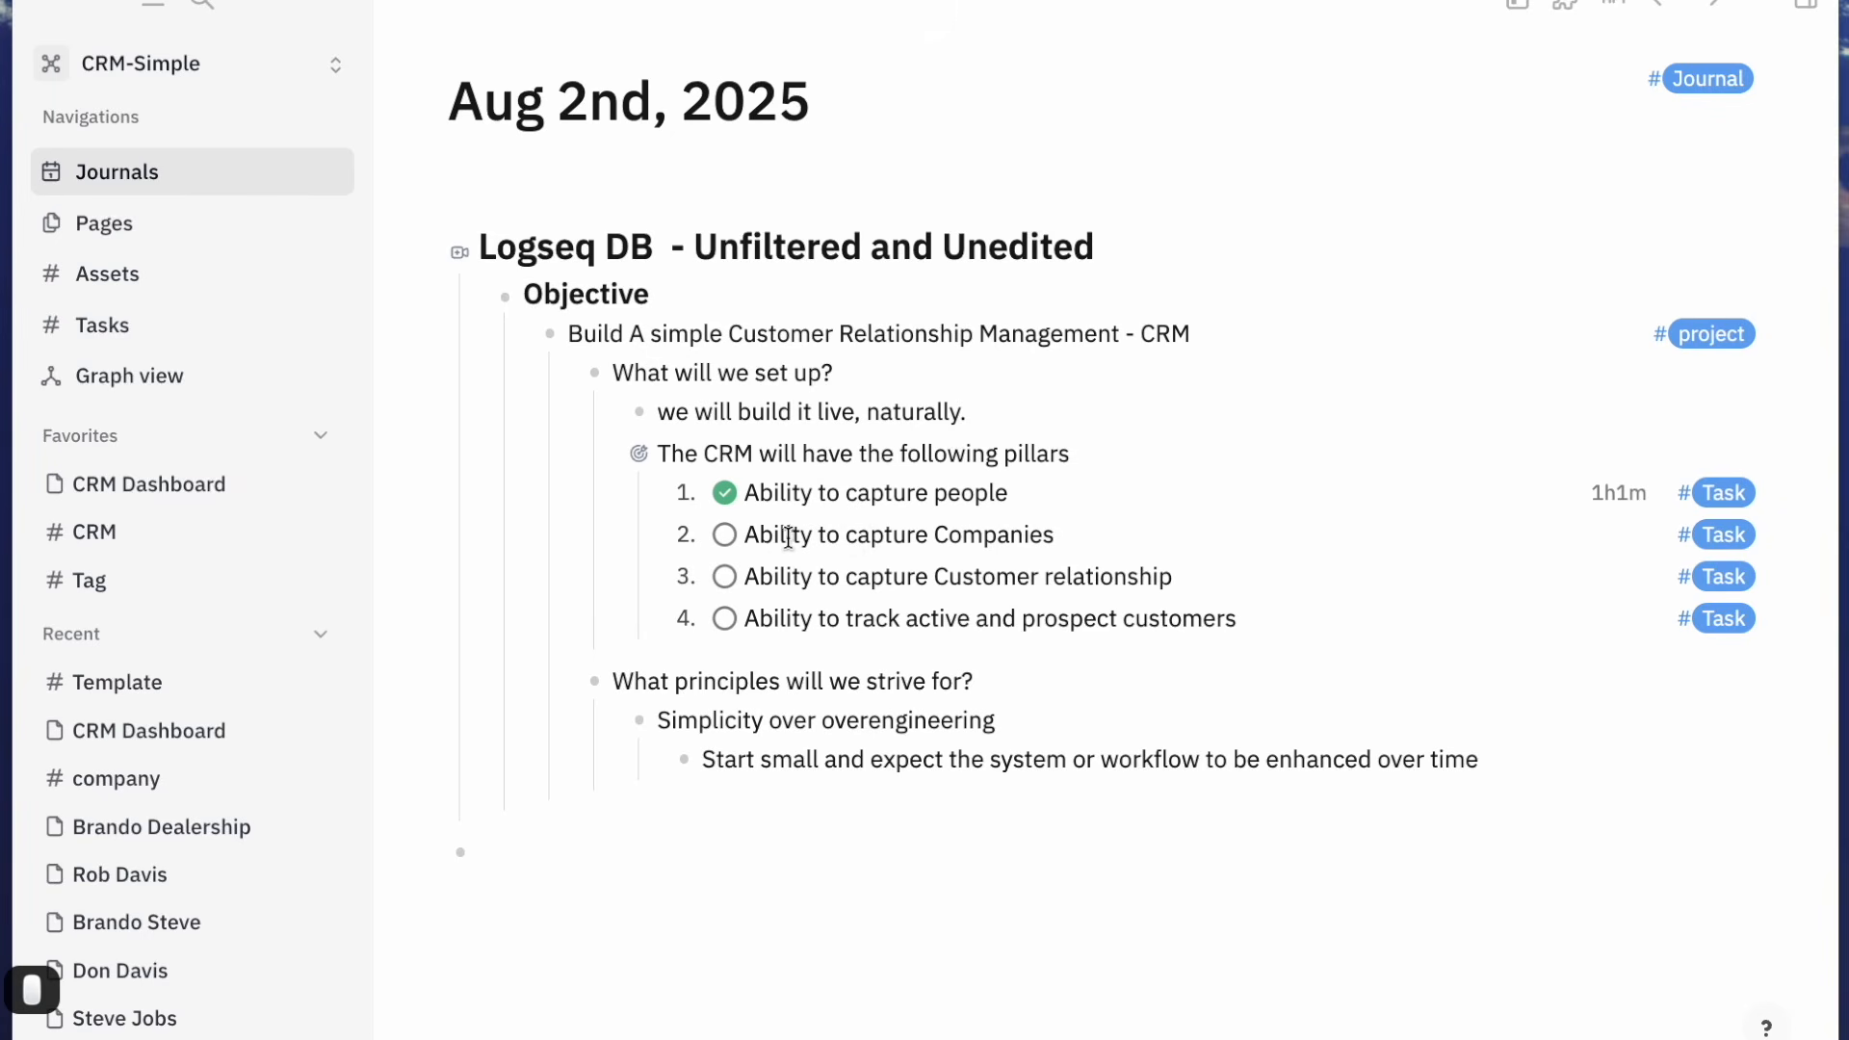
{"action": "left_click", "coordinate": [812, 535]}
{"action": "left_click", "coordinate": [724, 534]}
{"action": "left_click", "coordinate": [784, 836]}
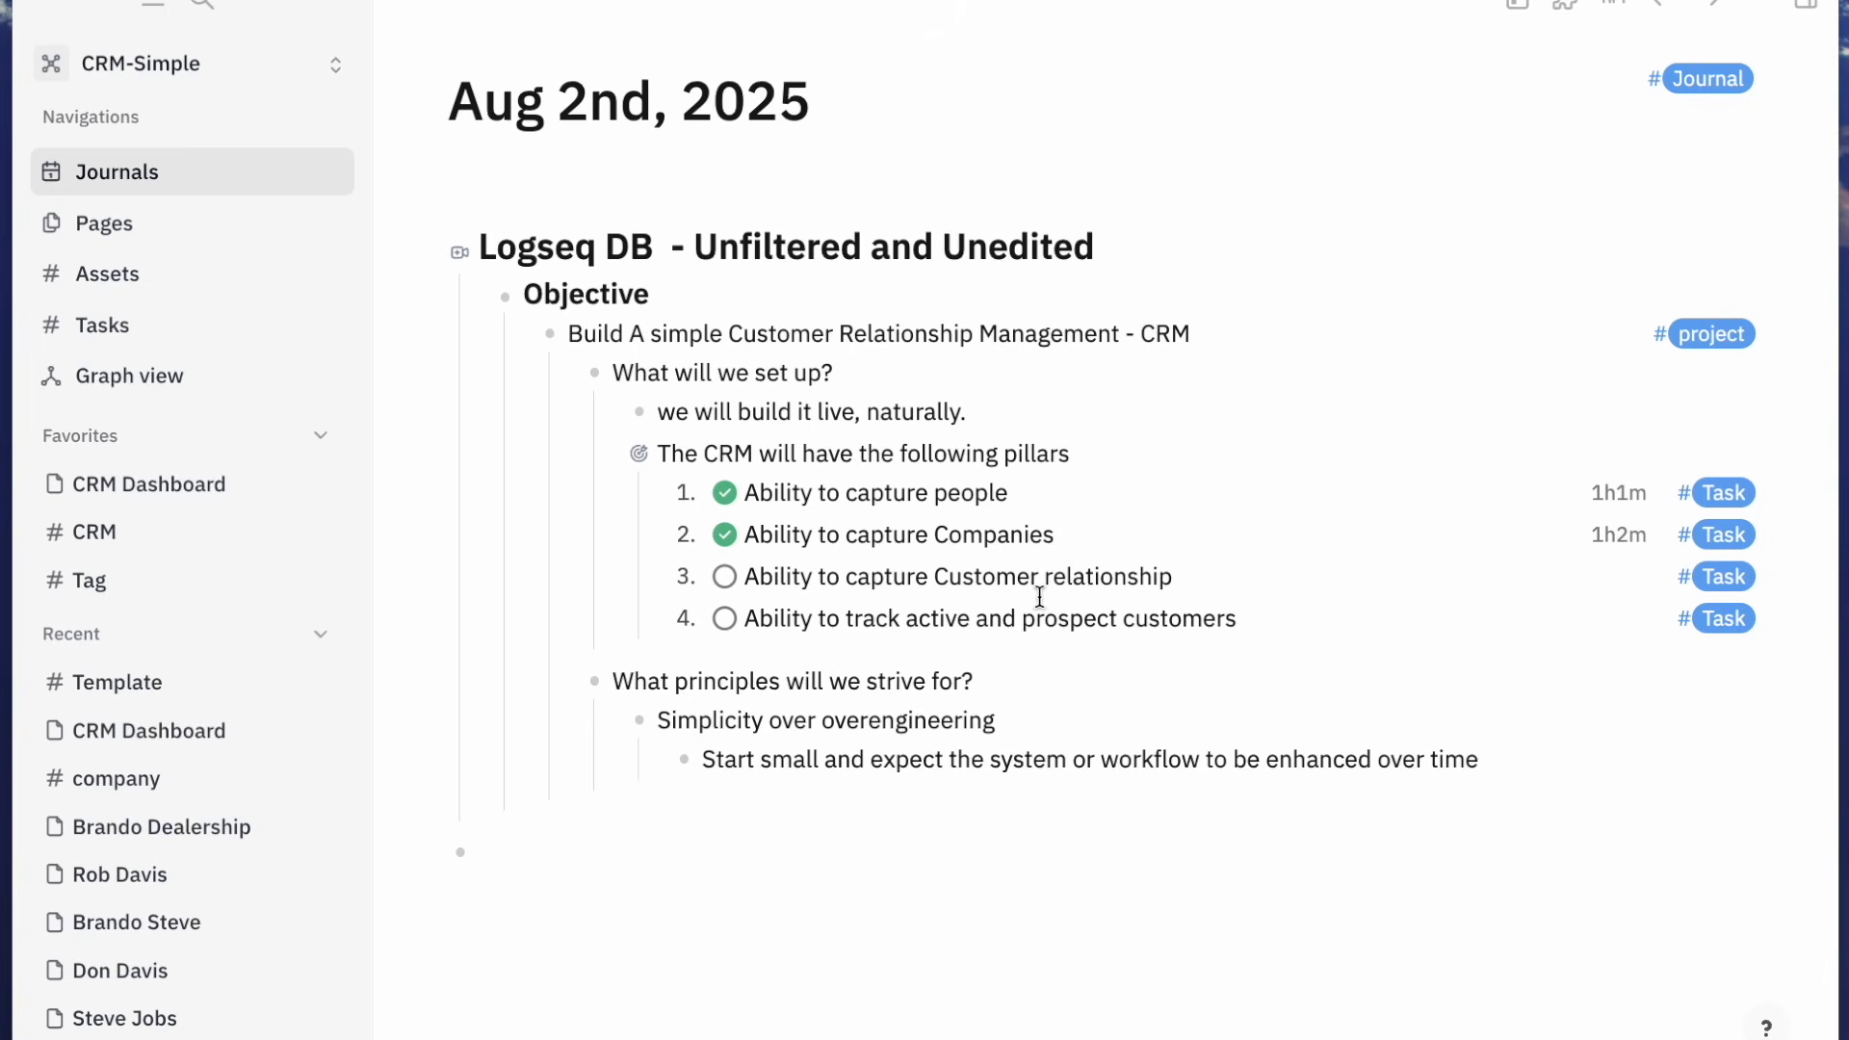
{"action": "left_click", "coordinate": [724, 575]}
{"action": "left_click", "coordinate": [773, 873]}
{"action": "left_click", "coordinate": [724, 619]}
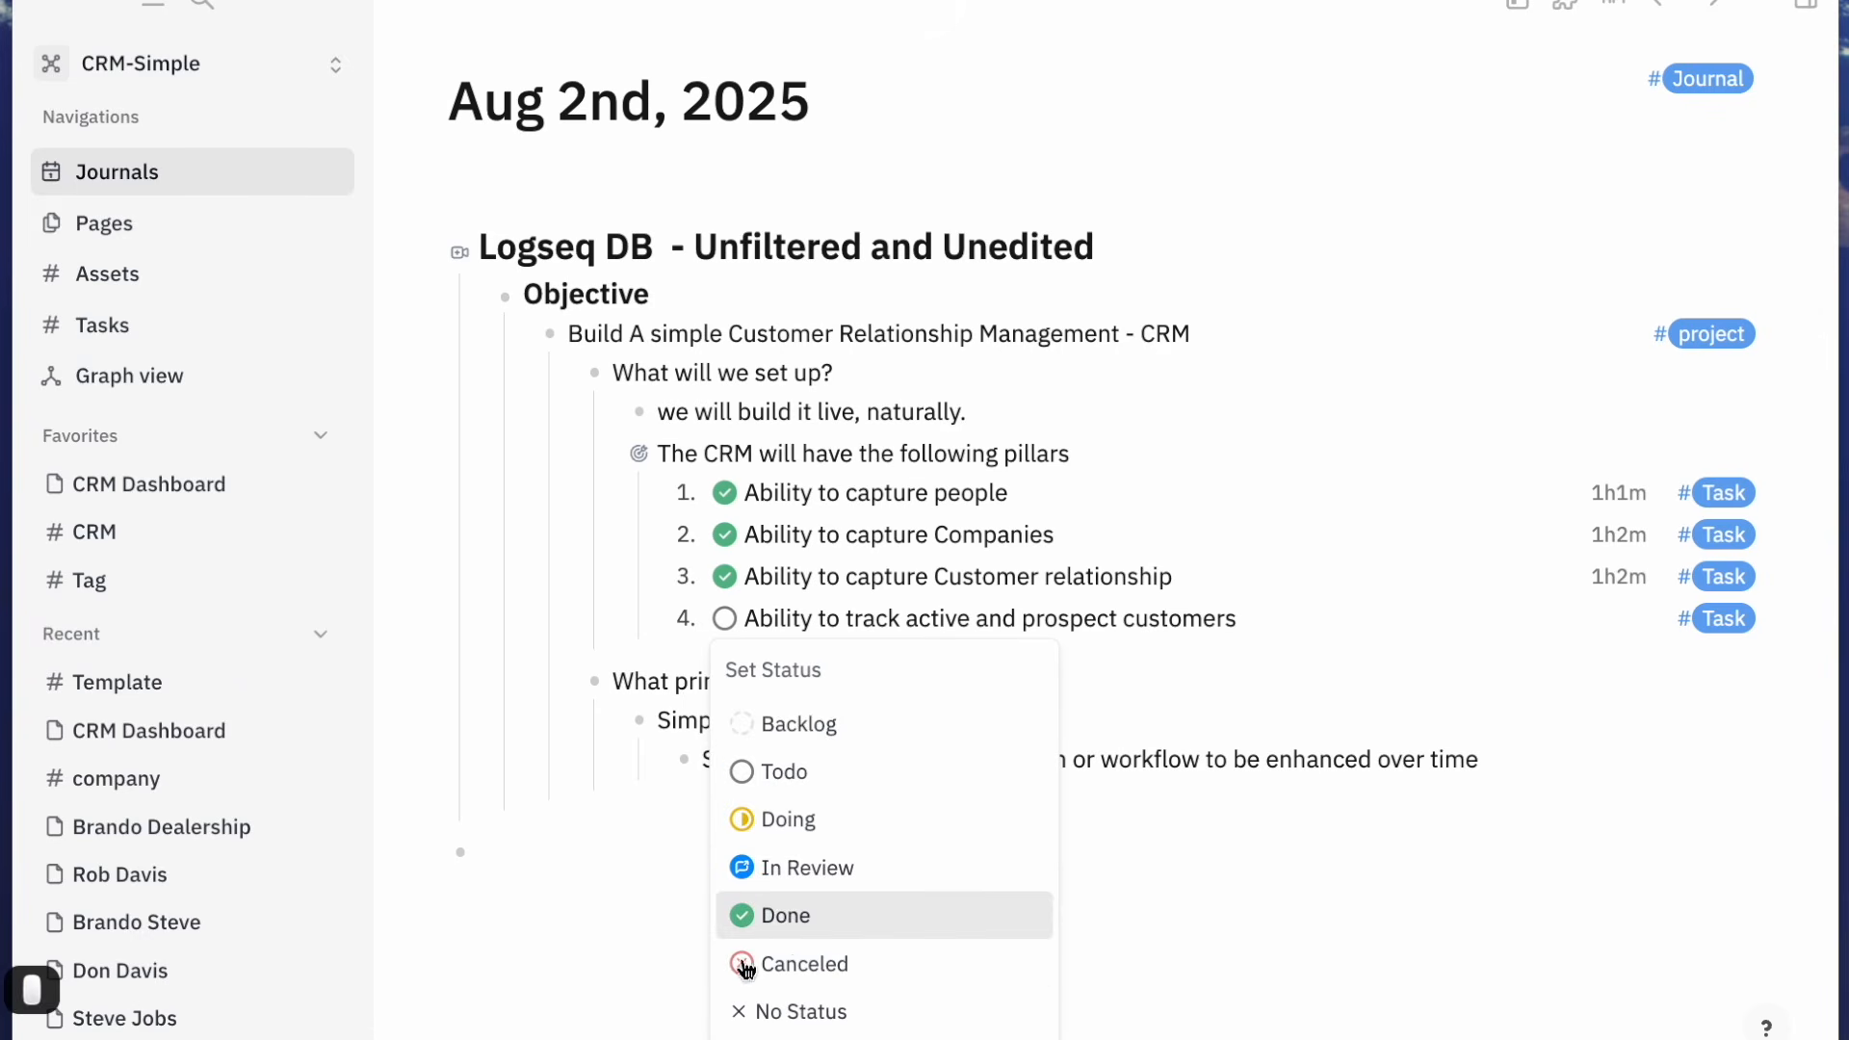
{"action": "left_click", "coordinate": [767, 916]}
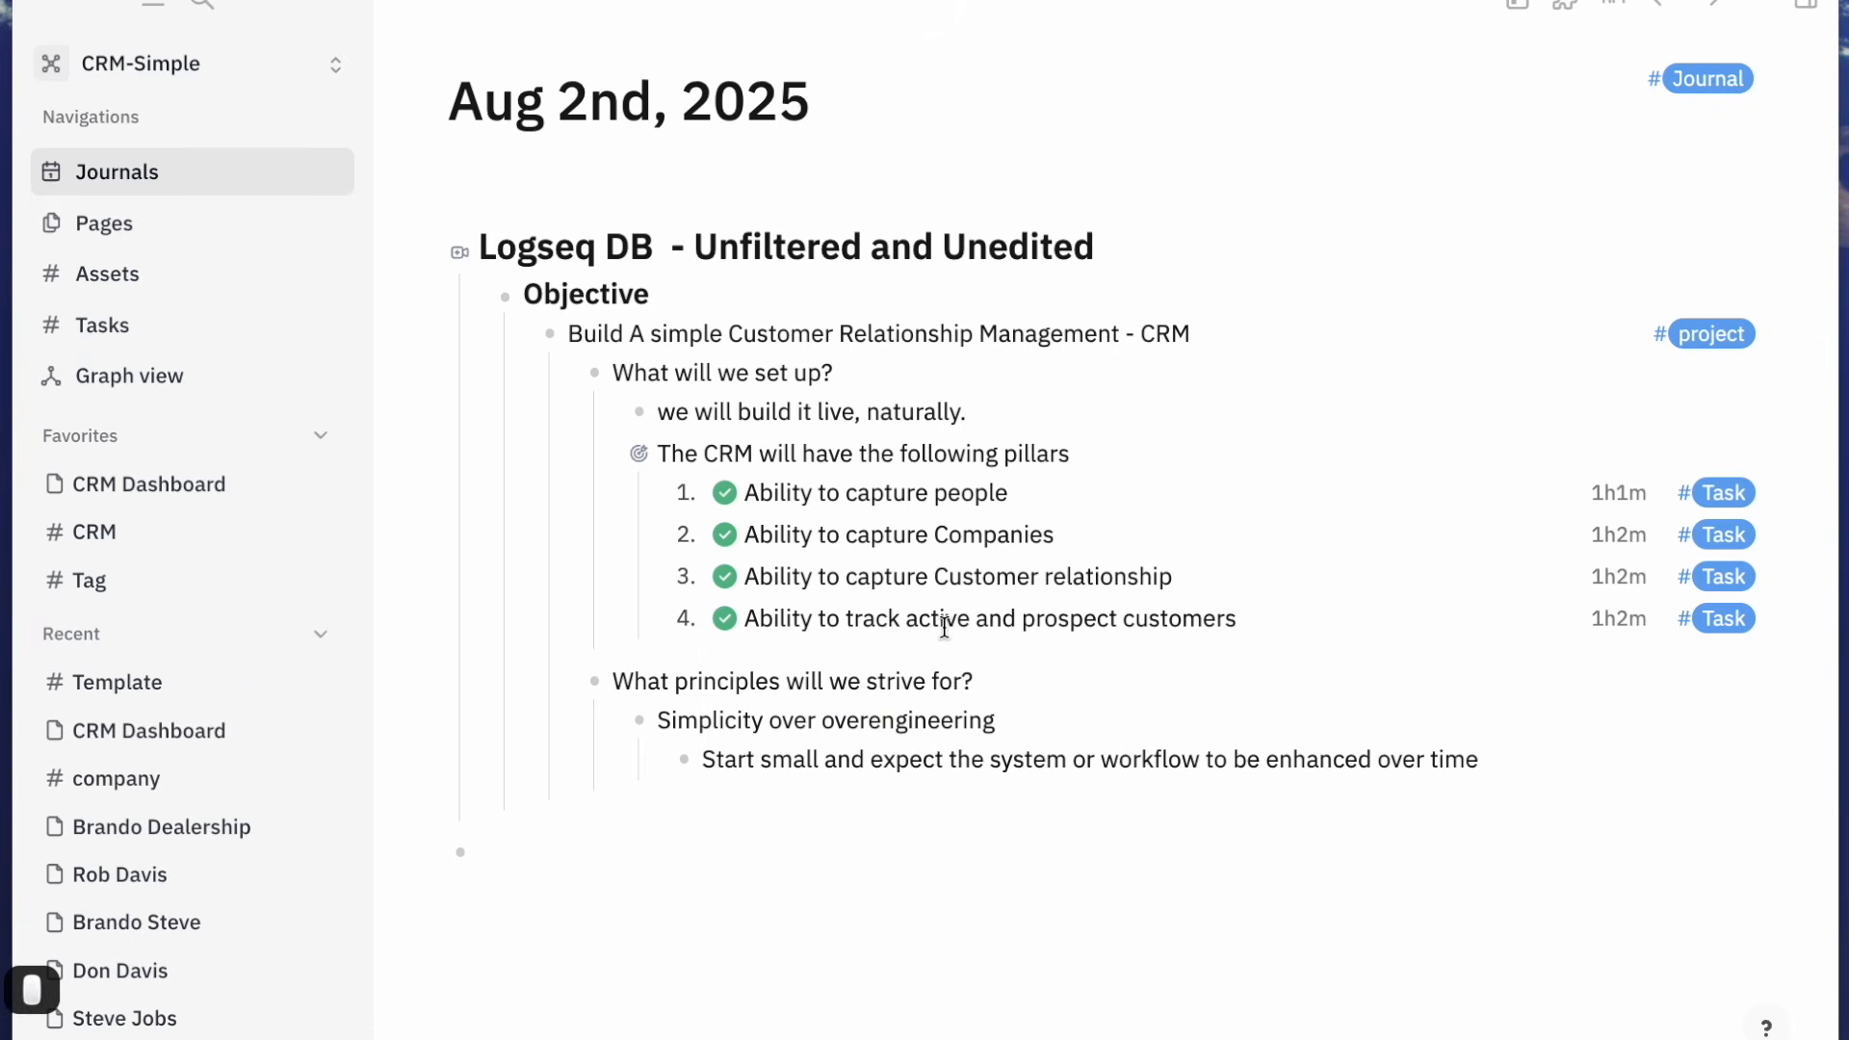
{"action": "left_click", "coordinate": [245, 485]}
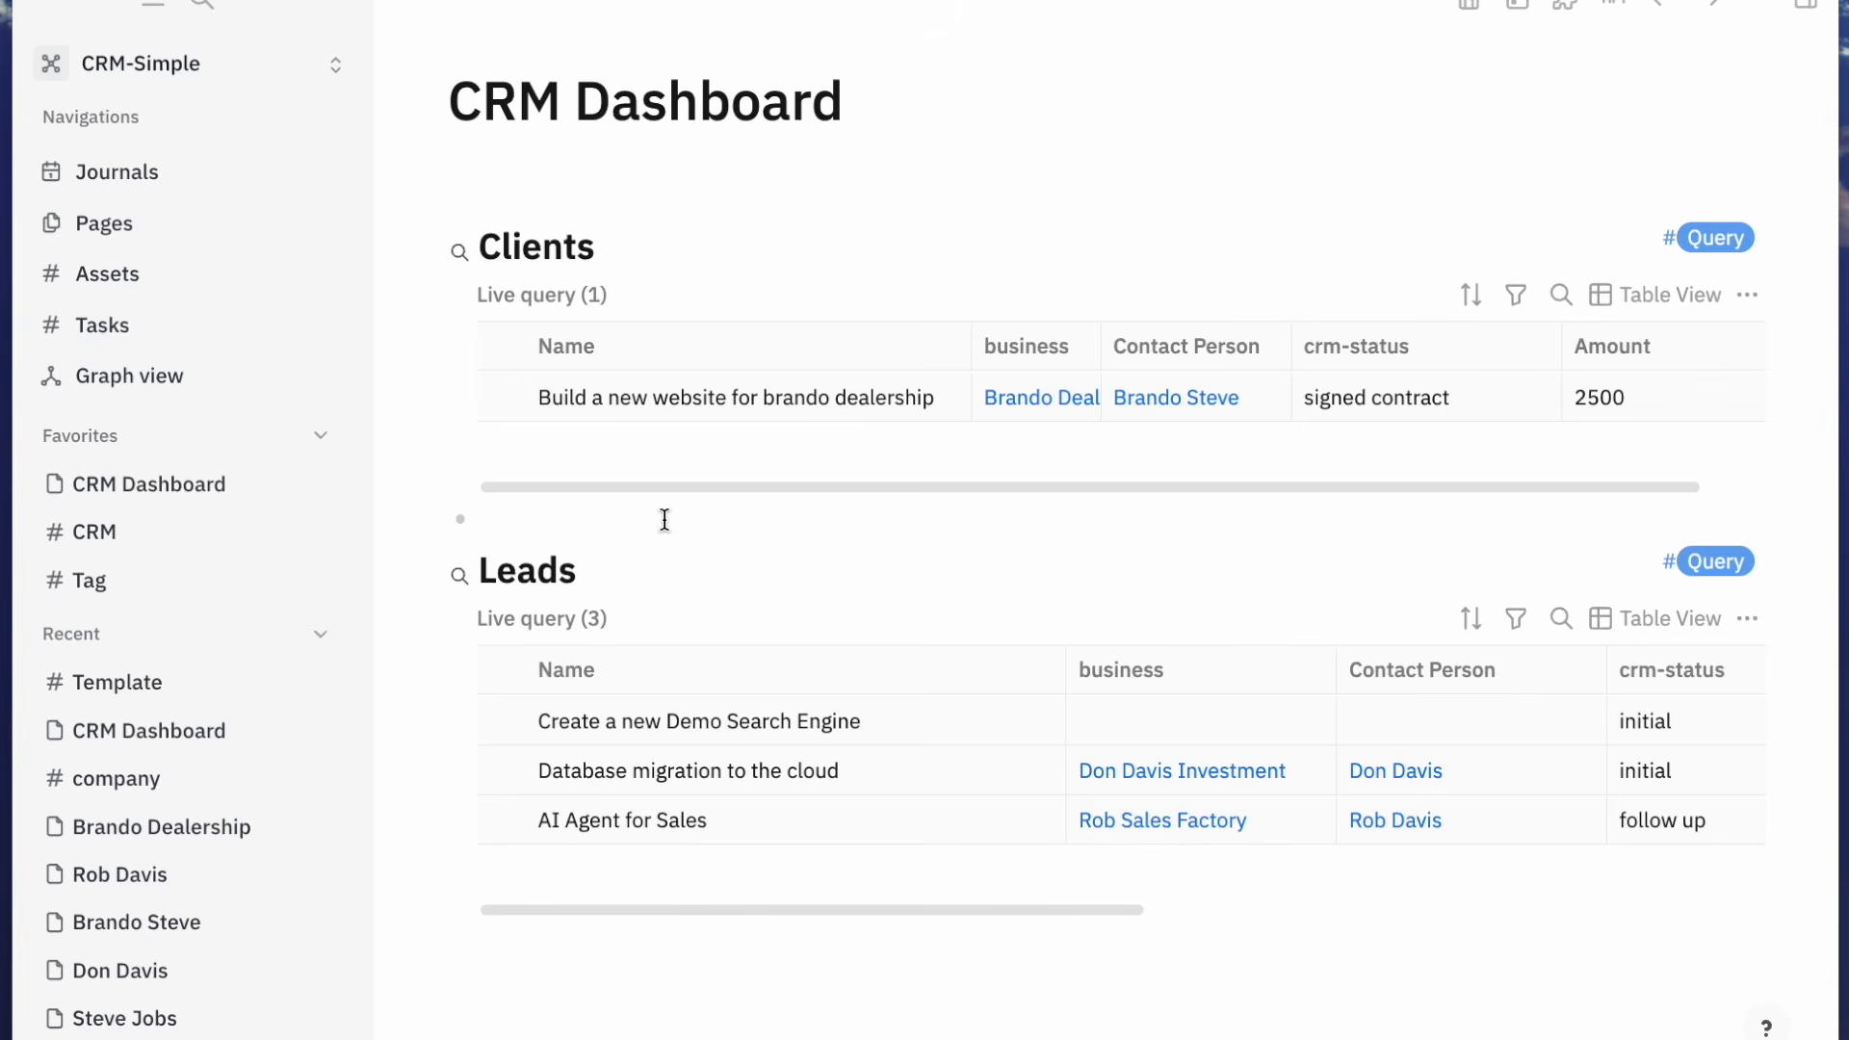
Indent the empty block below the Clients query and drag the crm-status column narrower
{"action": "scroll", "coordinate": [663, 516], "scroll_direction": "down", "scroll_amount": 1}
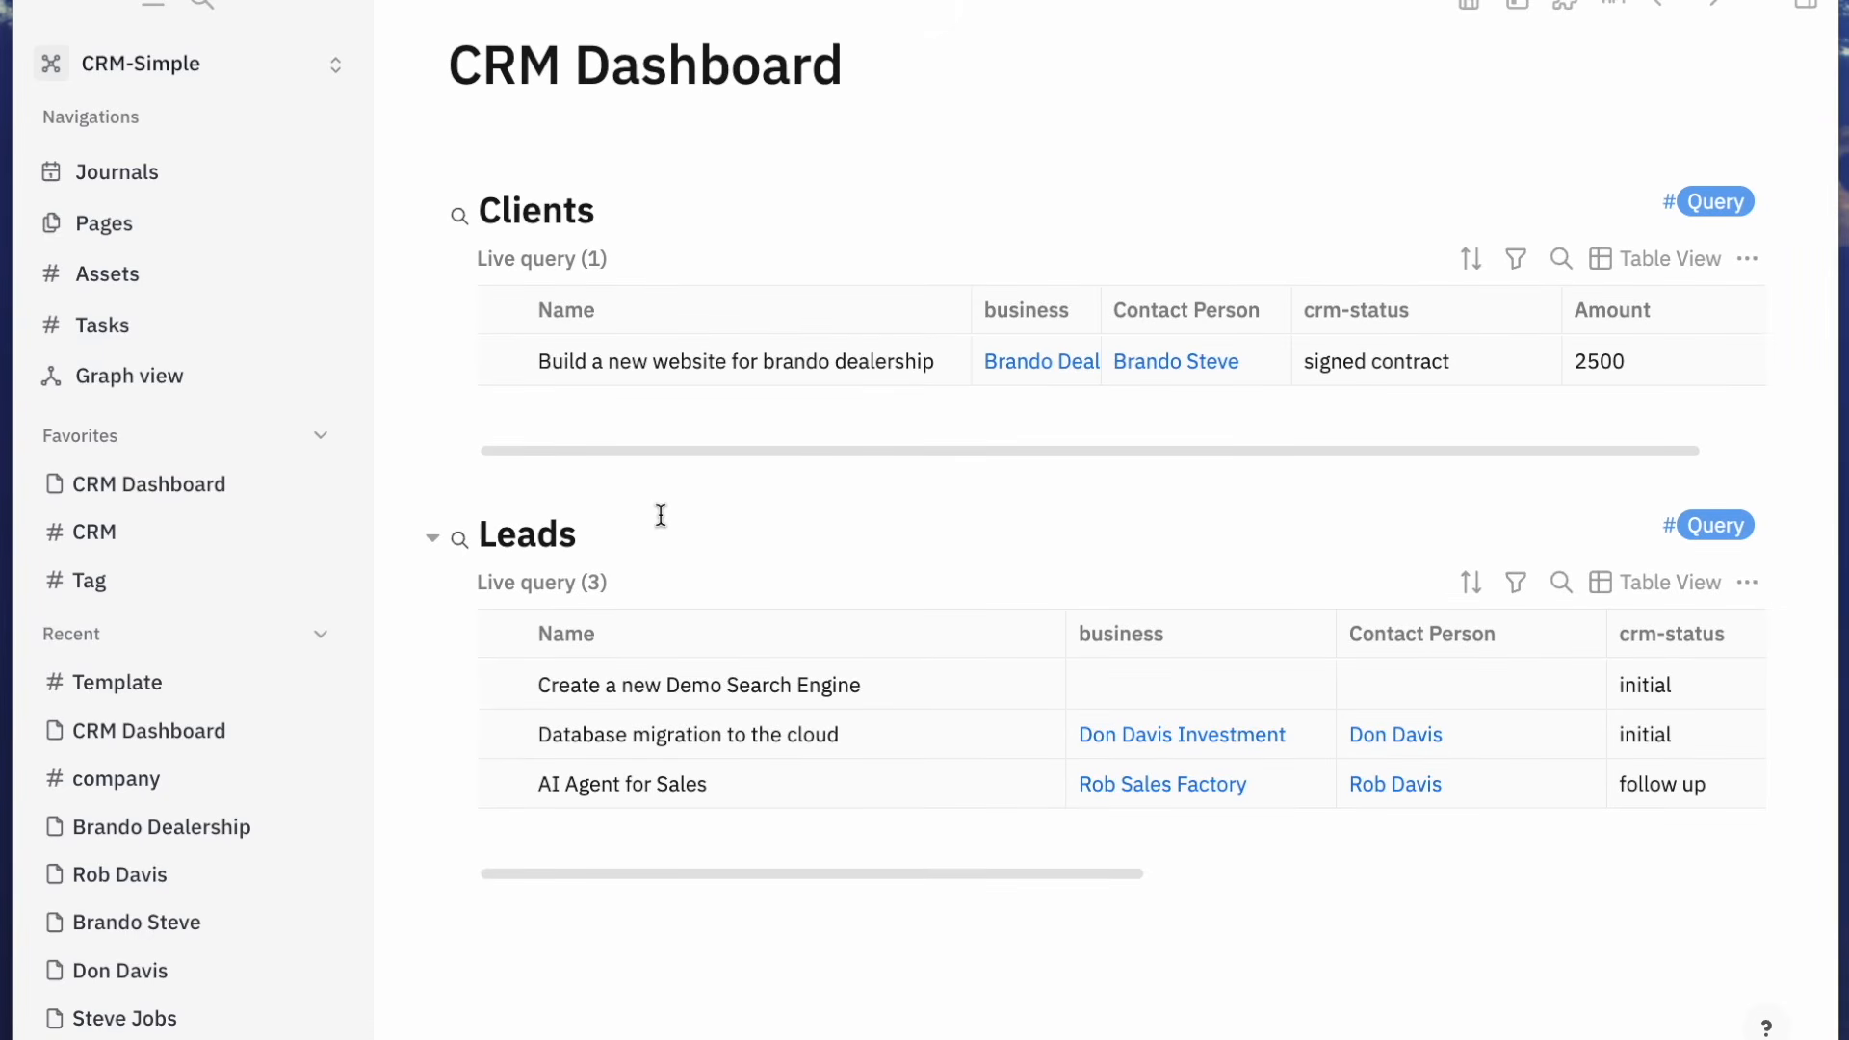
{"action": "left_click", "coordinate": [595, 480]}
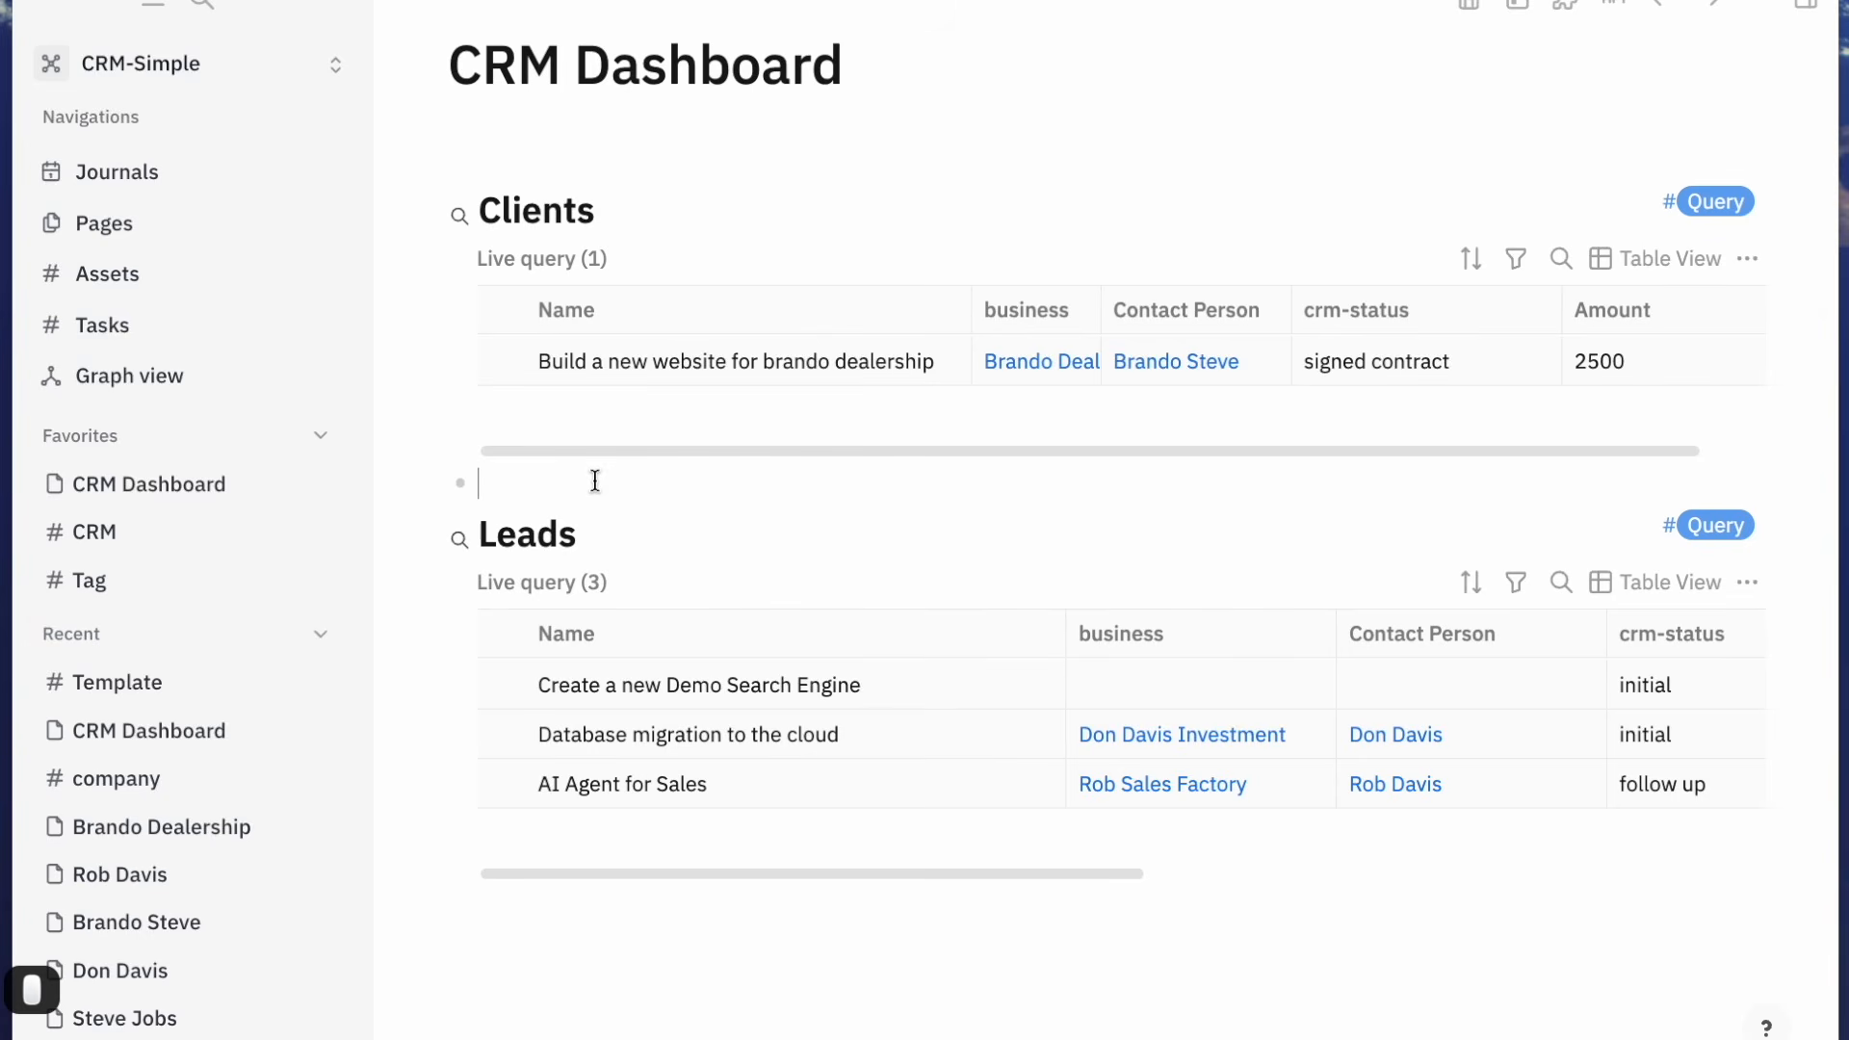
{"action": "key", "text": "Tab"}
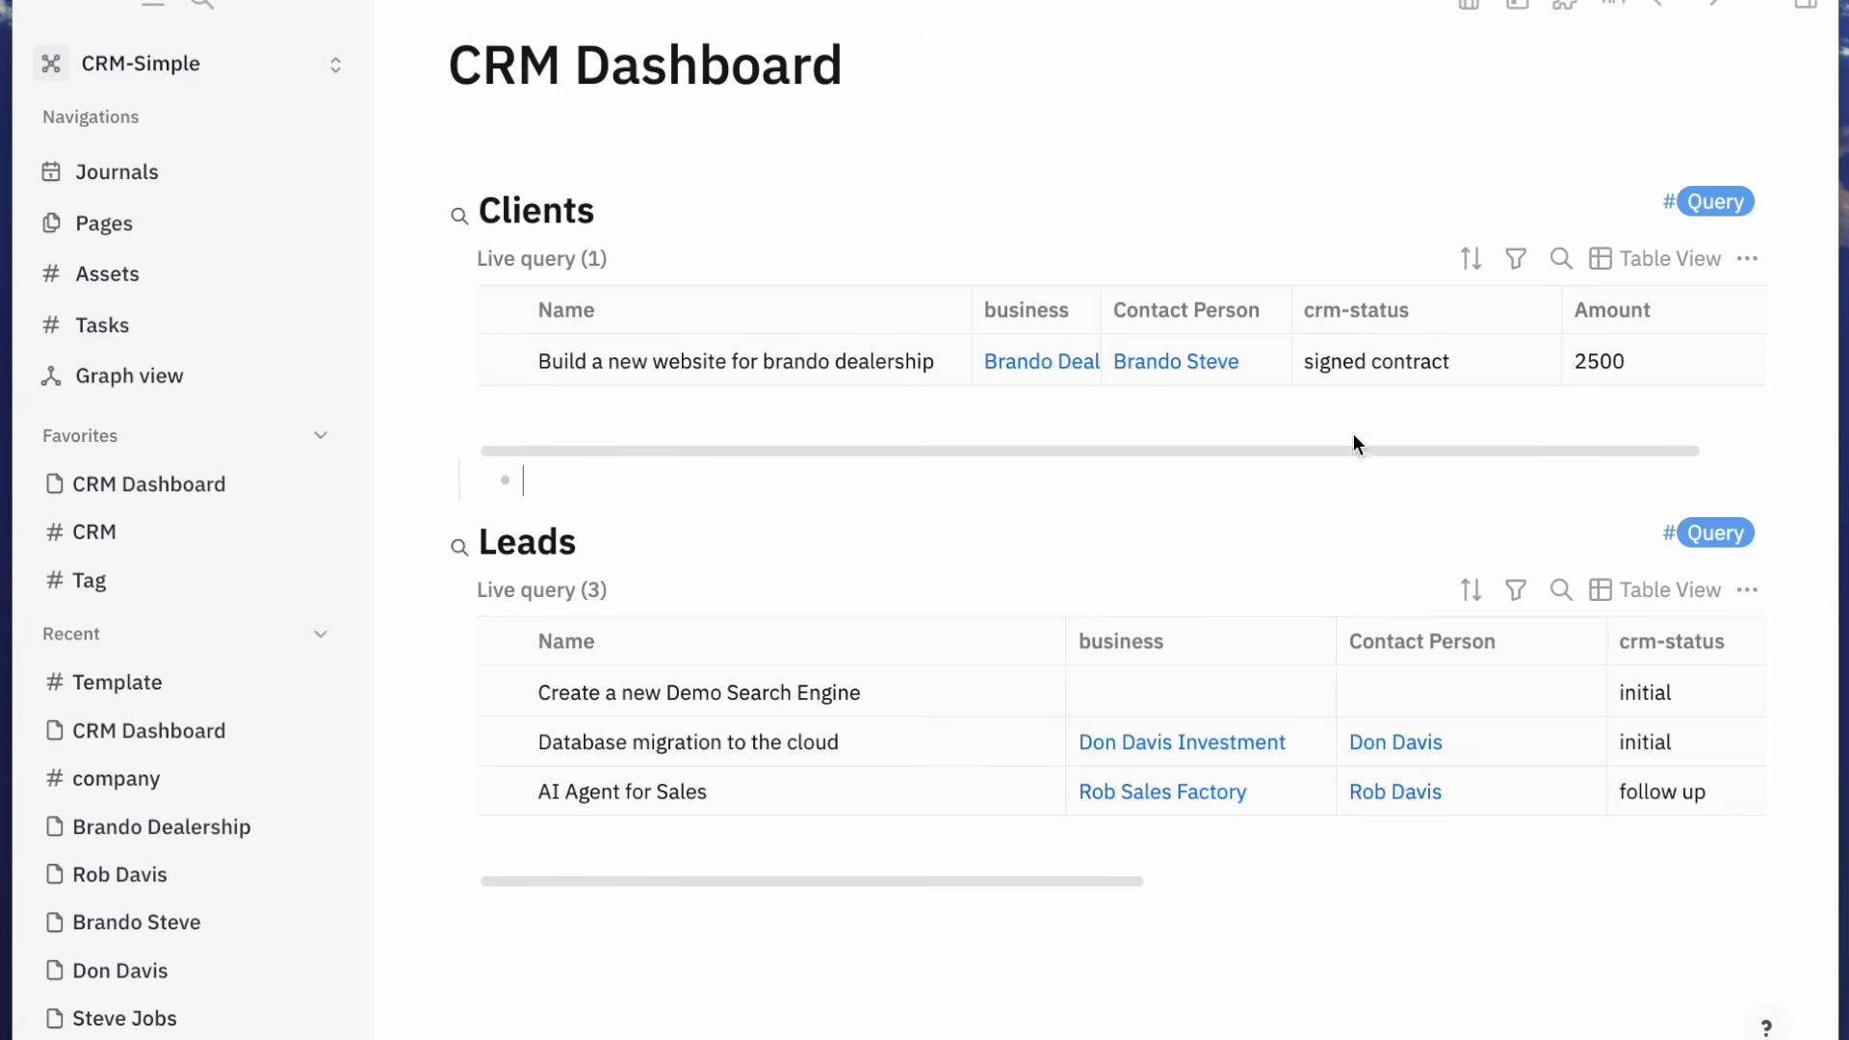
{"action": "left_click", "coordinate": [1561, 303]}
{"action": "left_click_drag", "start_coordinate": [1561, 303], "coordinate": [1490, 300]}
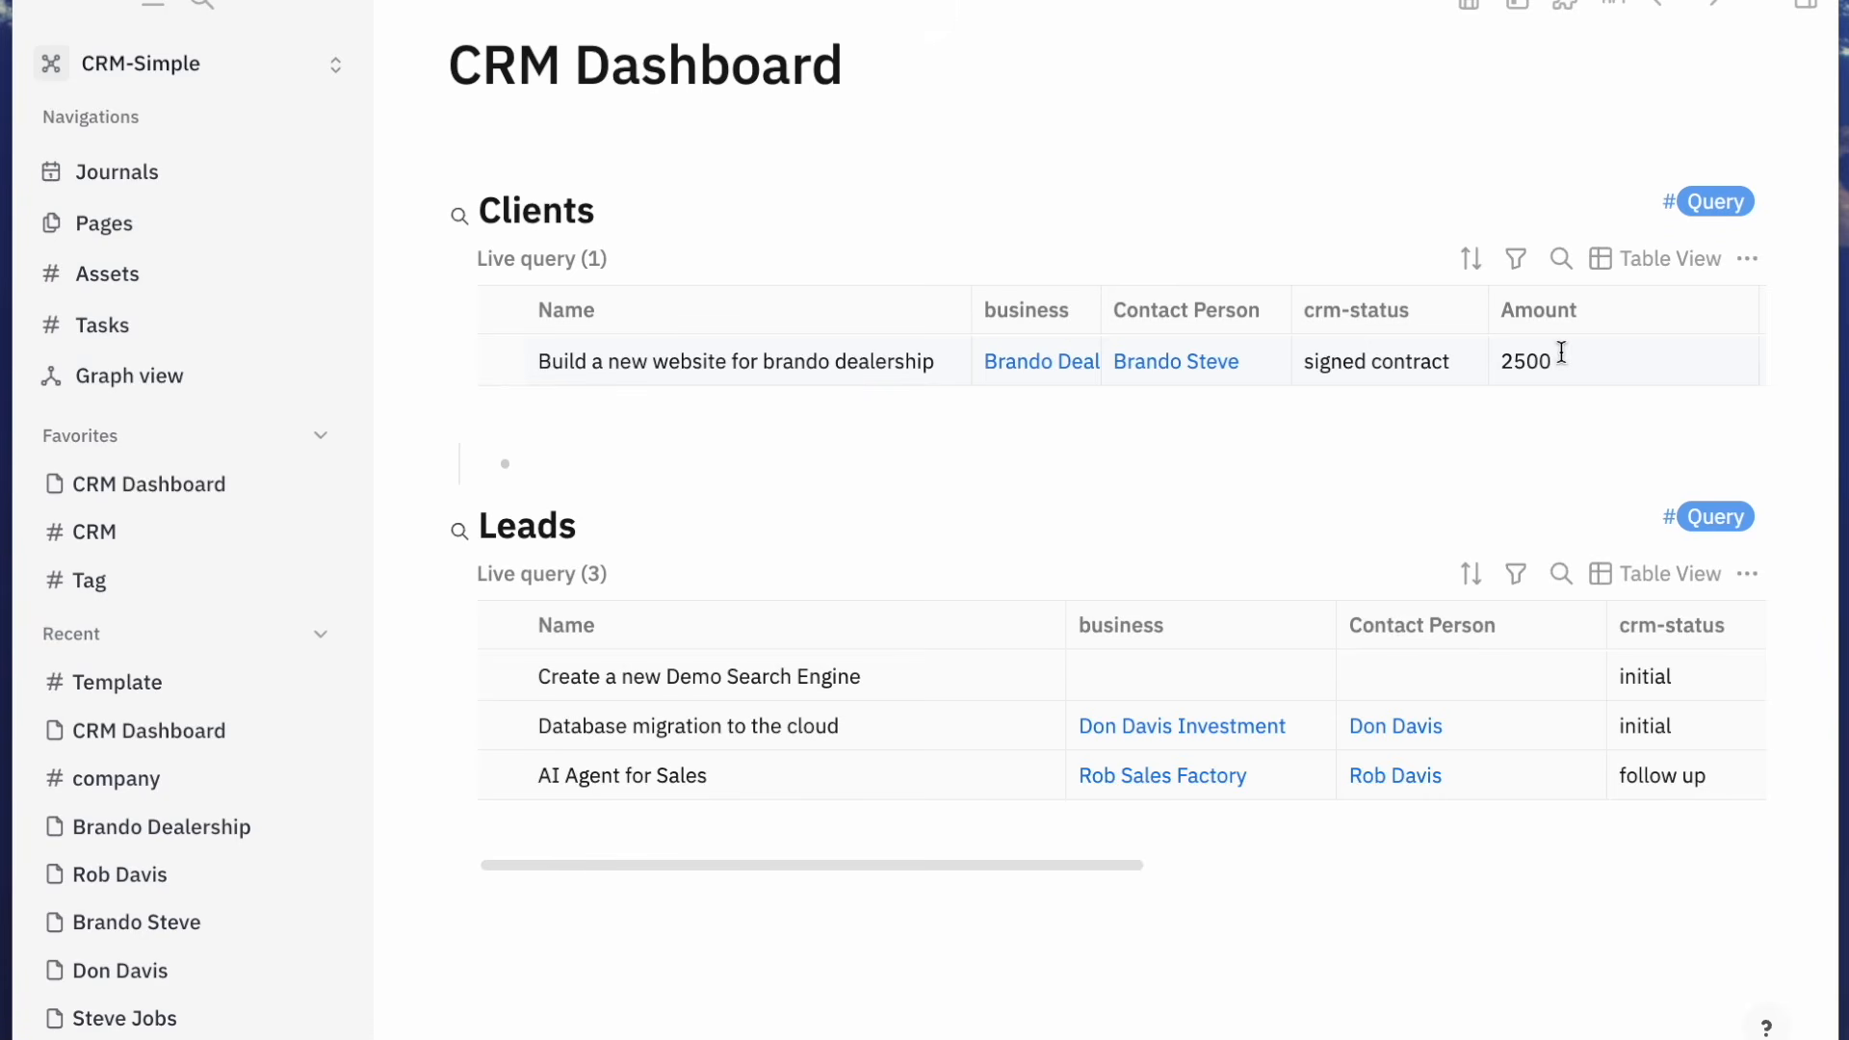
{"action": "left_click", "coordinate": [604, 468]}
{"action": "mouse_move", "coordinate": [778, 391]}
Enter {{function (sum)}} in the block under the Clients query and let it render
{"action": "type", "text": "{{"}
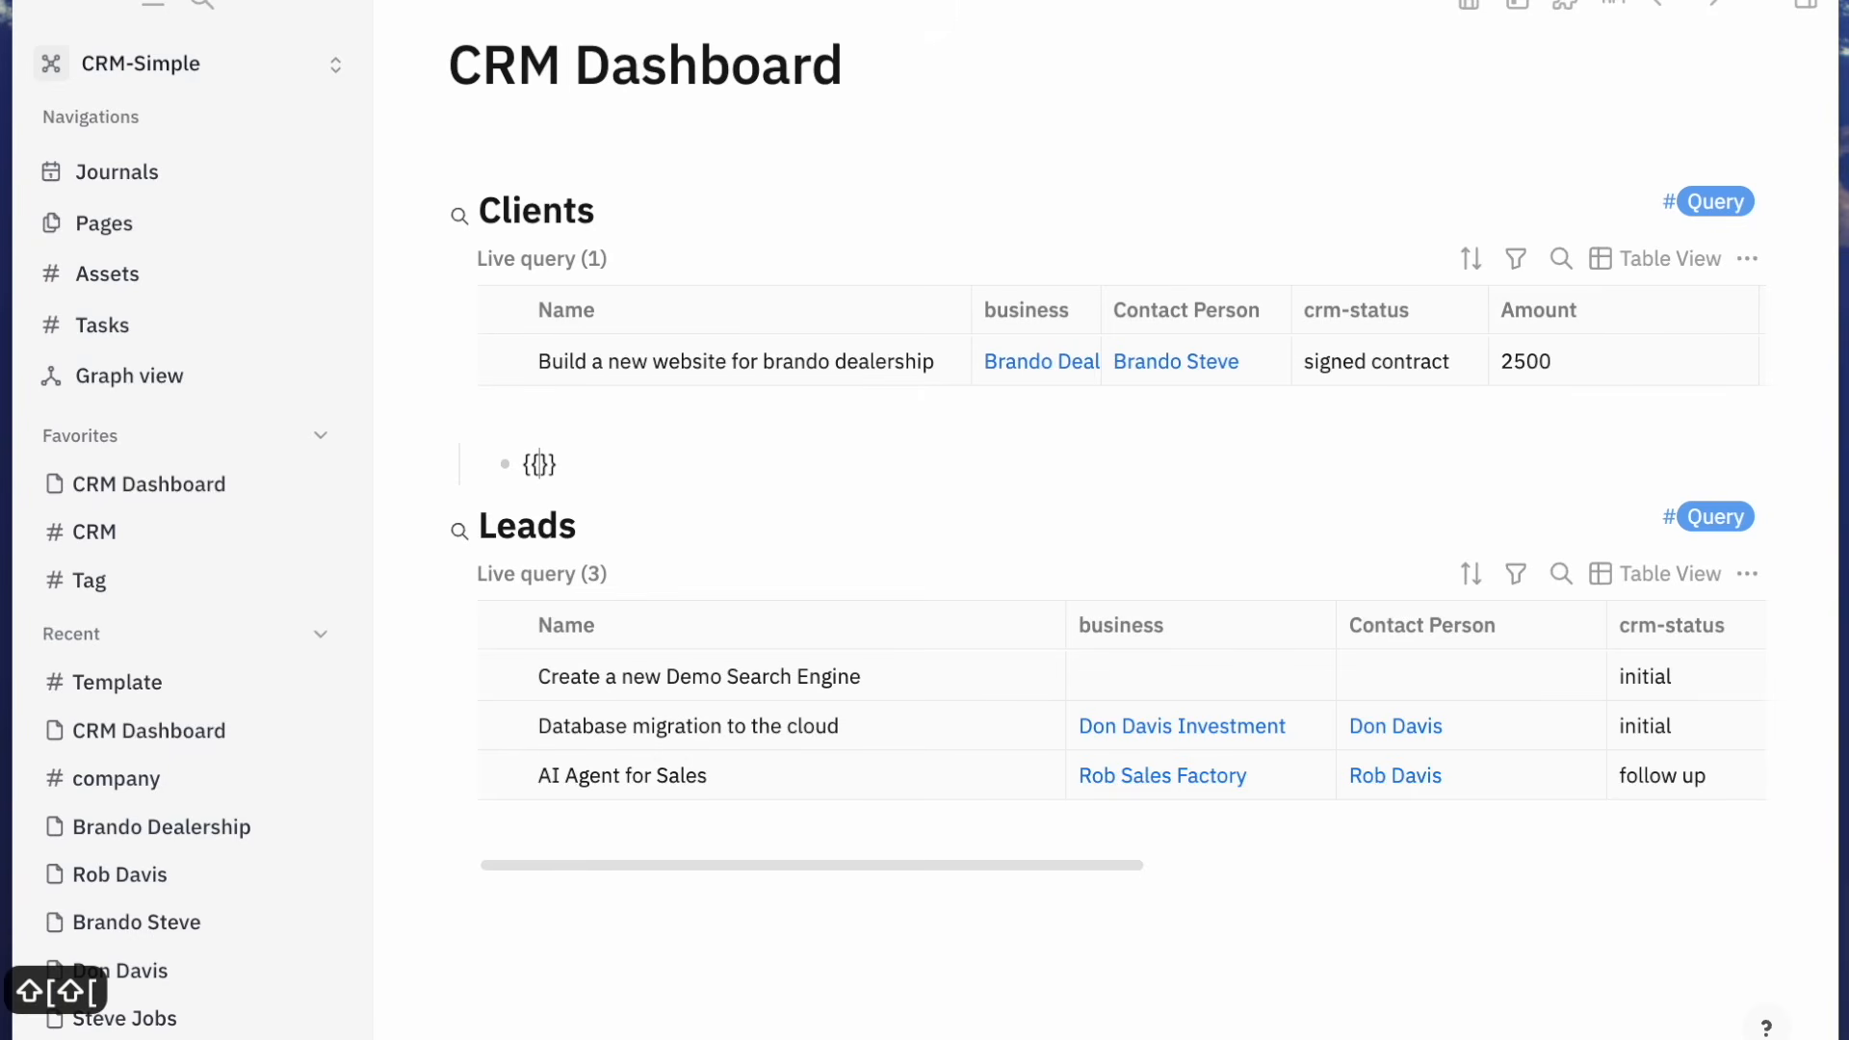
{"action": "type", "text": "function"}
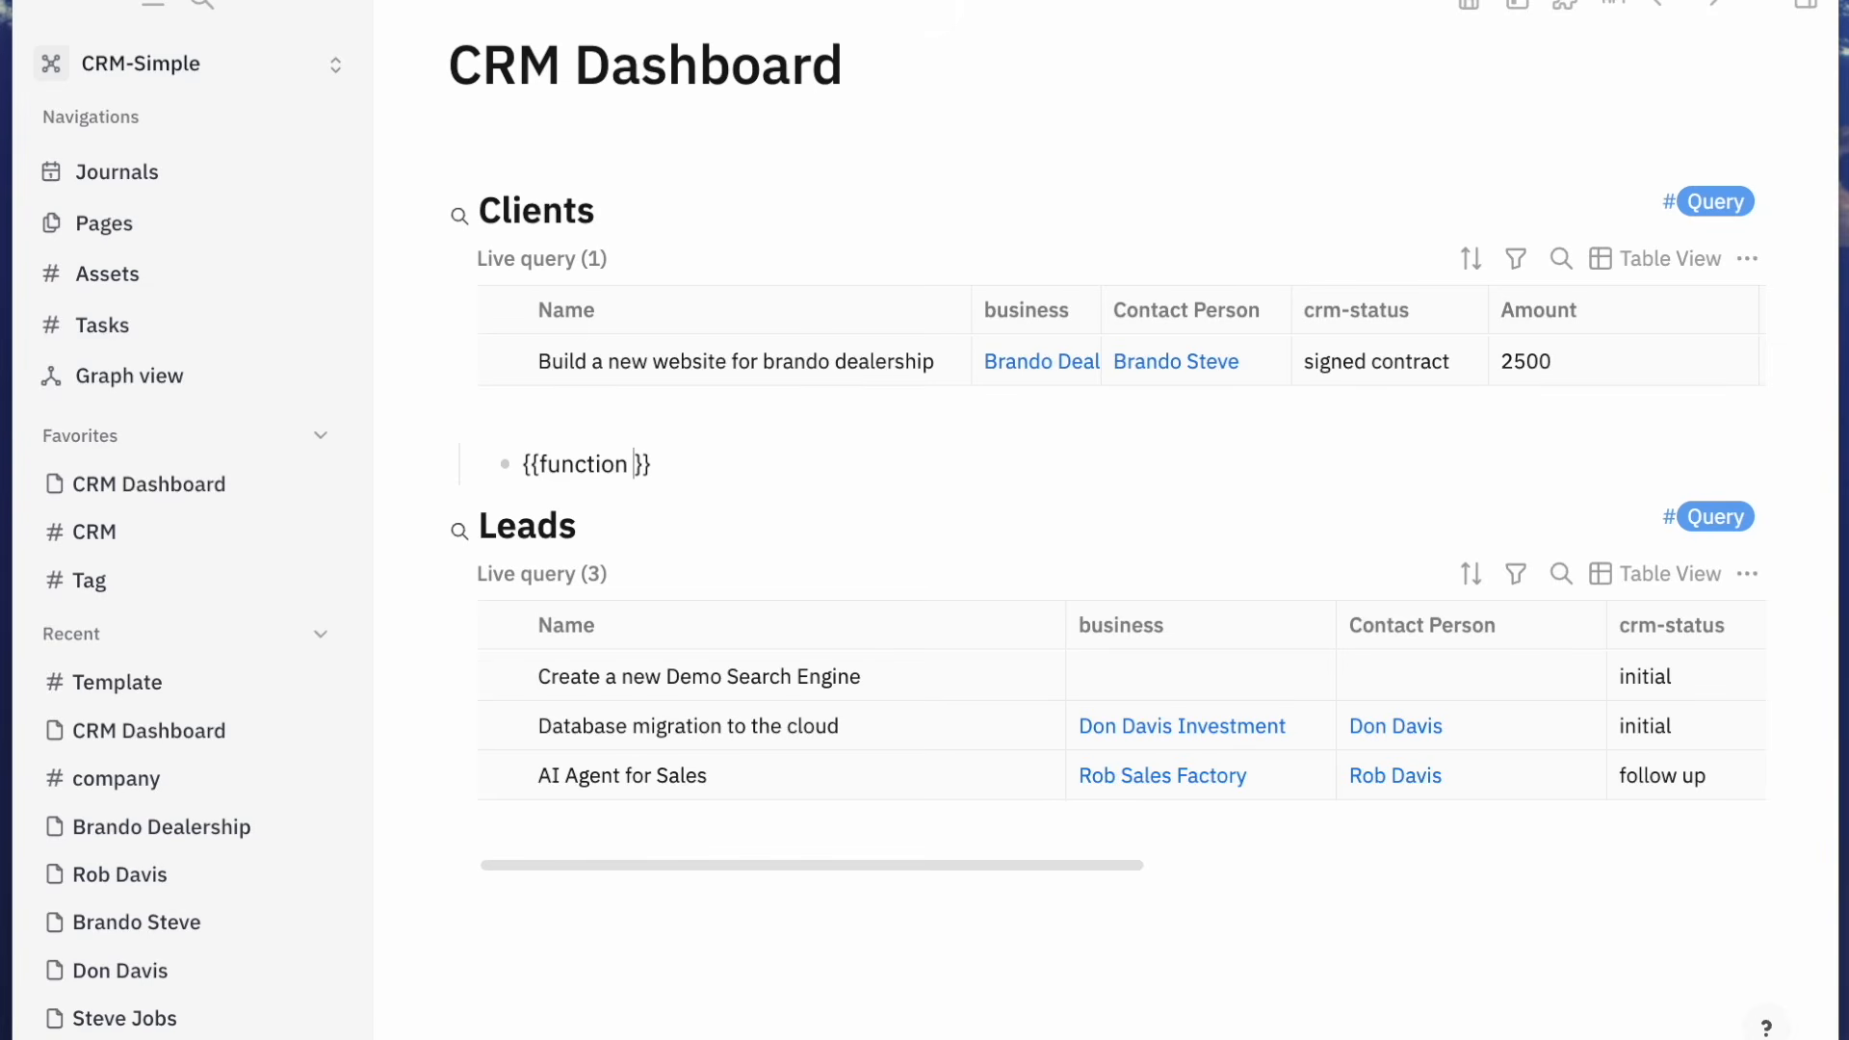
{"action": "type", "text": "()"}
{"action": "key", "text": "Left"}
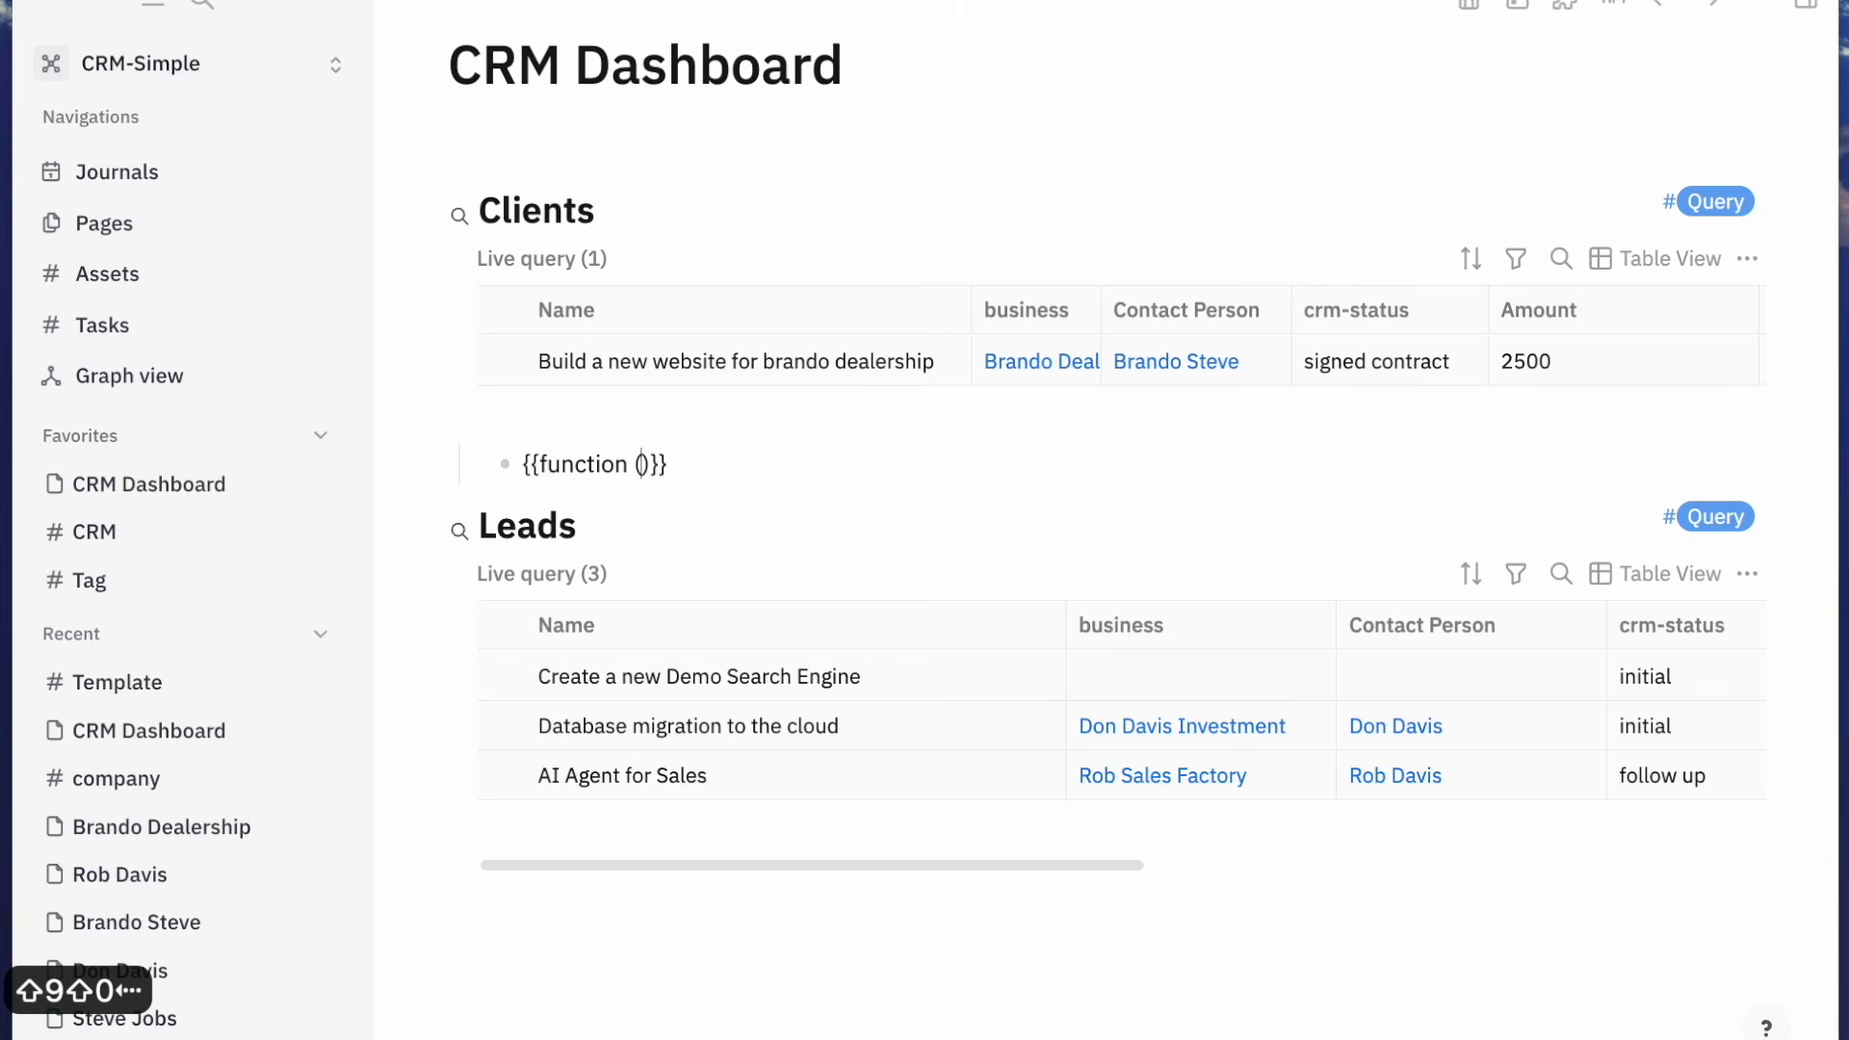
{"action": "type", "text": "sum"}
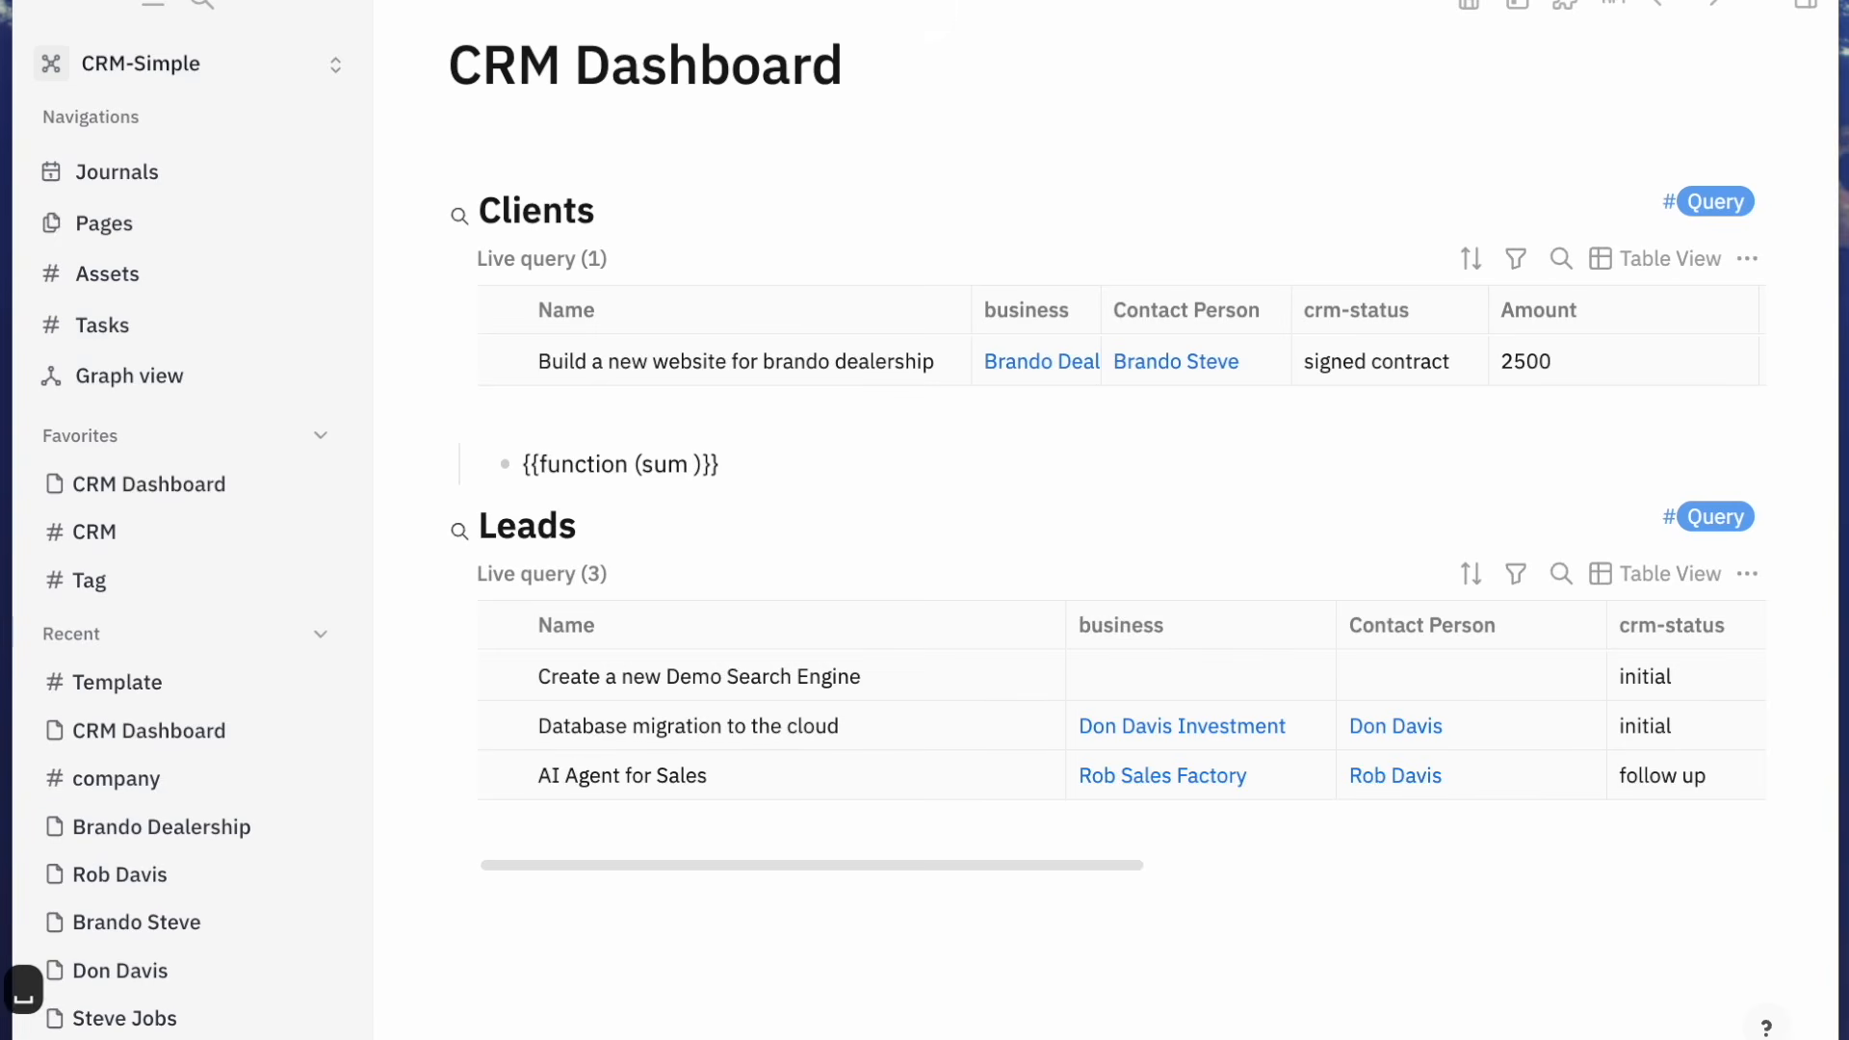
{"action": "scroll", "coordinate": [645, 468], "scroll_direction": "up", "scroll_amount": 1}
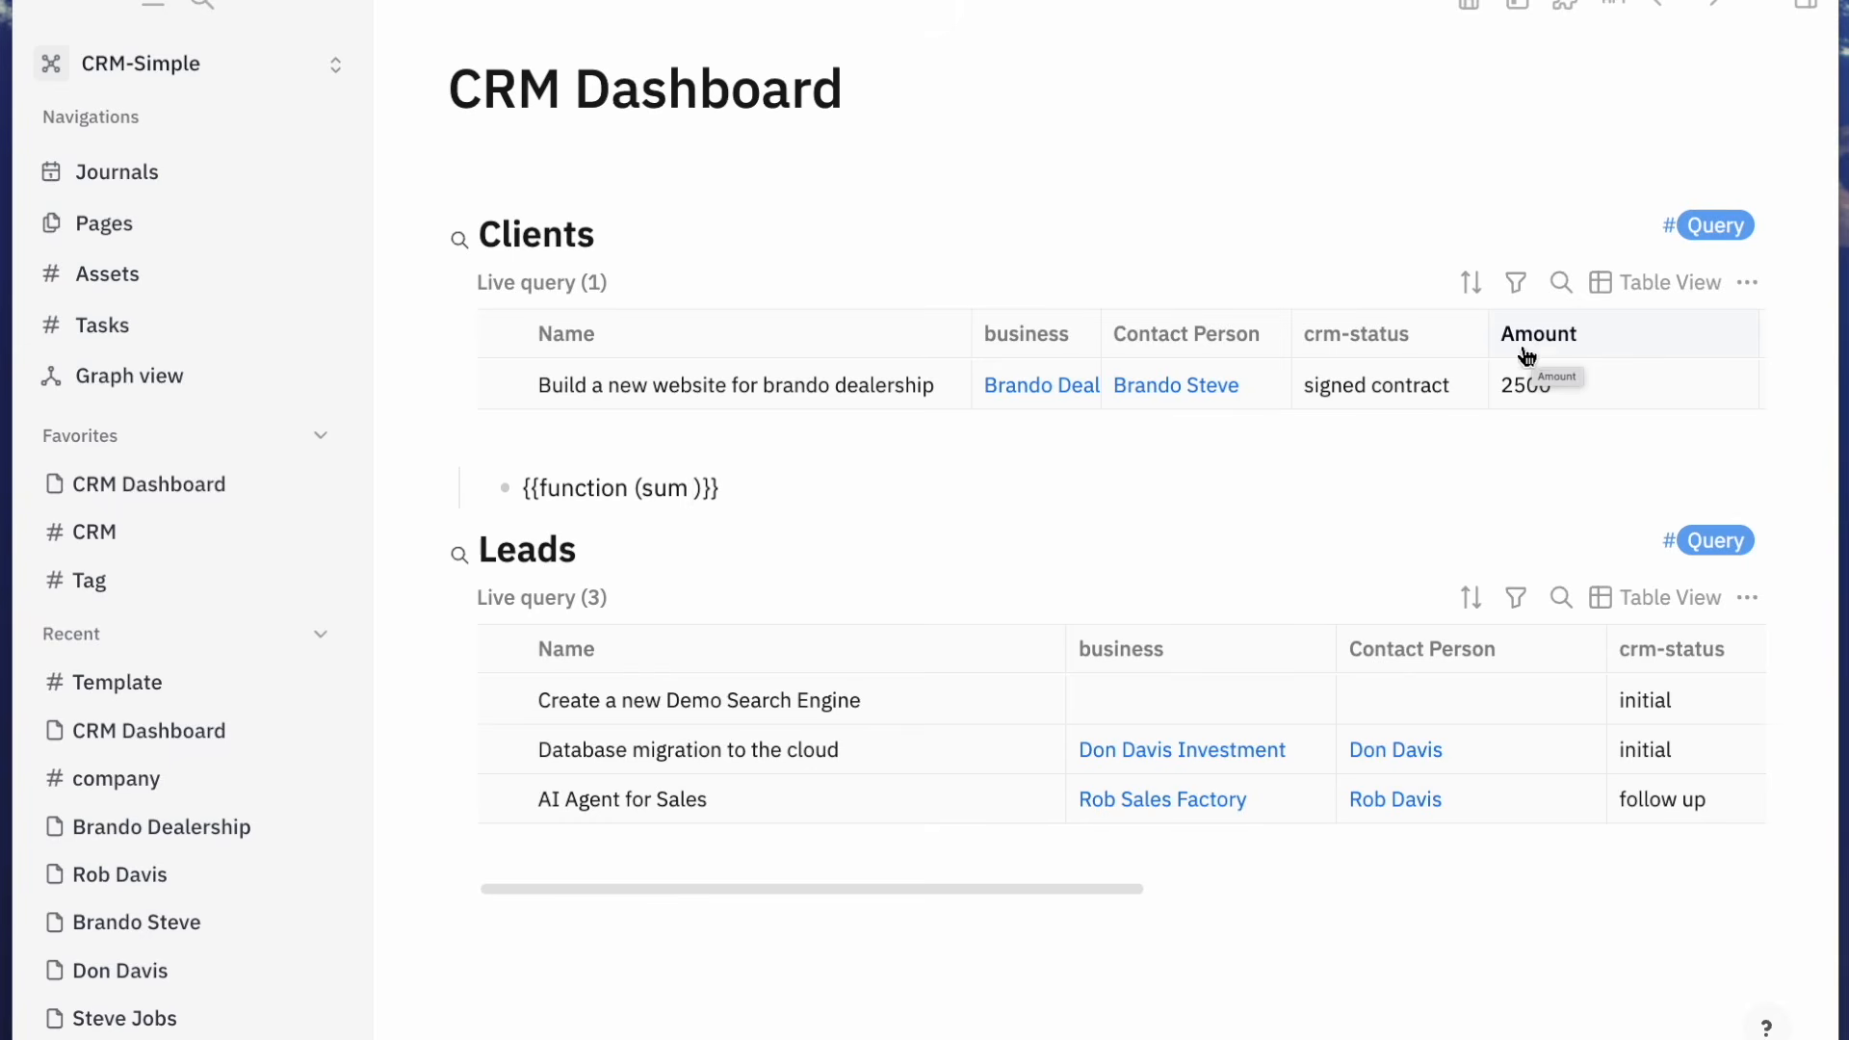
{"action": "left_click", "coordinate": [925, 457]}
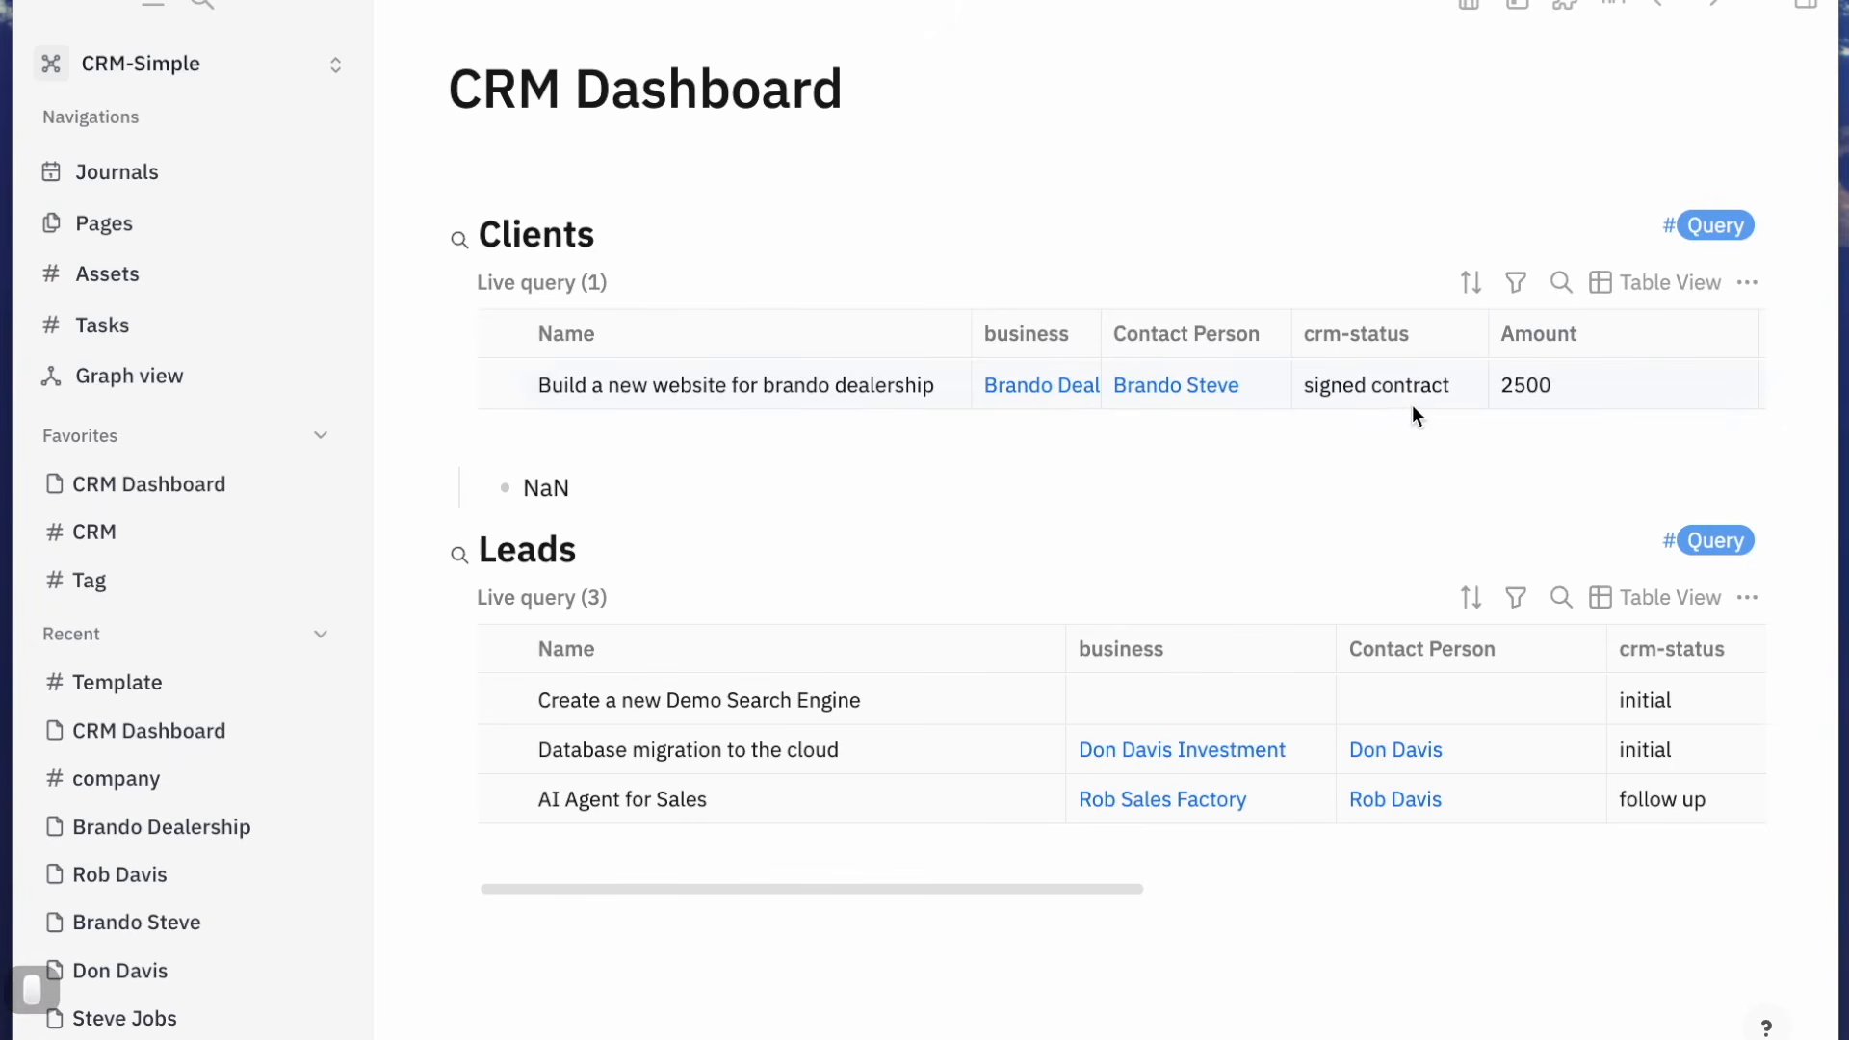
Look at the Amount column's options, then go to the CRM tag page
{"action": "left_click", "coordinate": [1560, 345]}
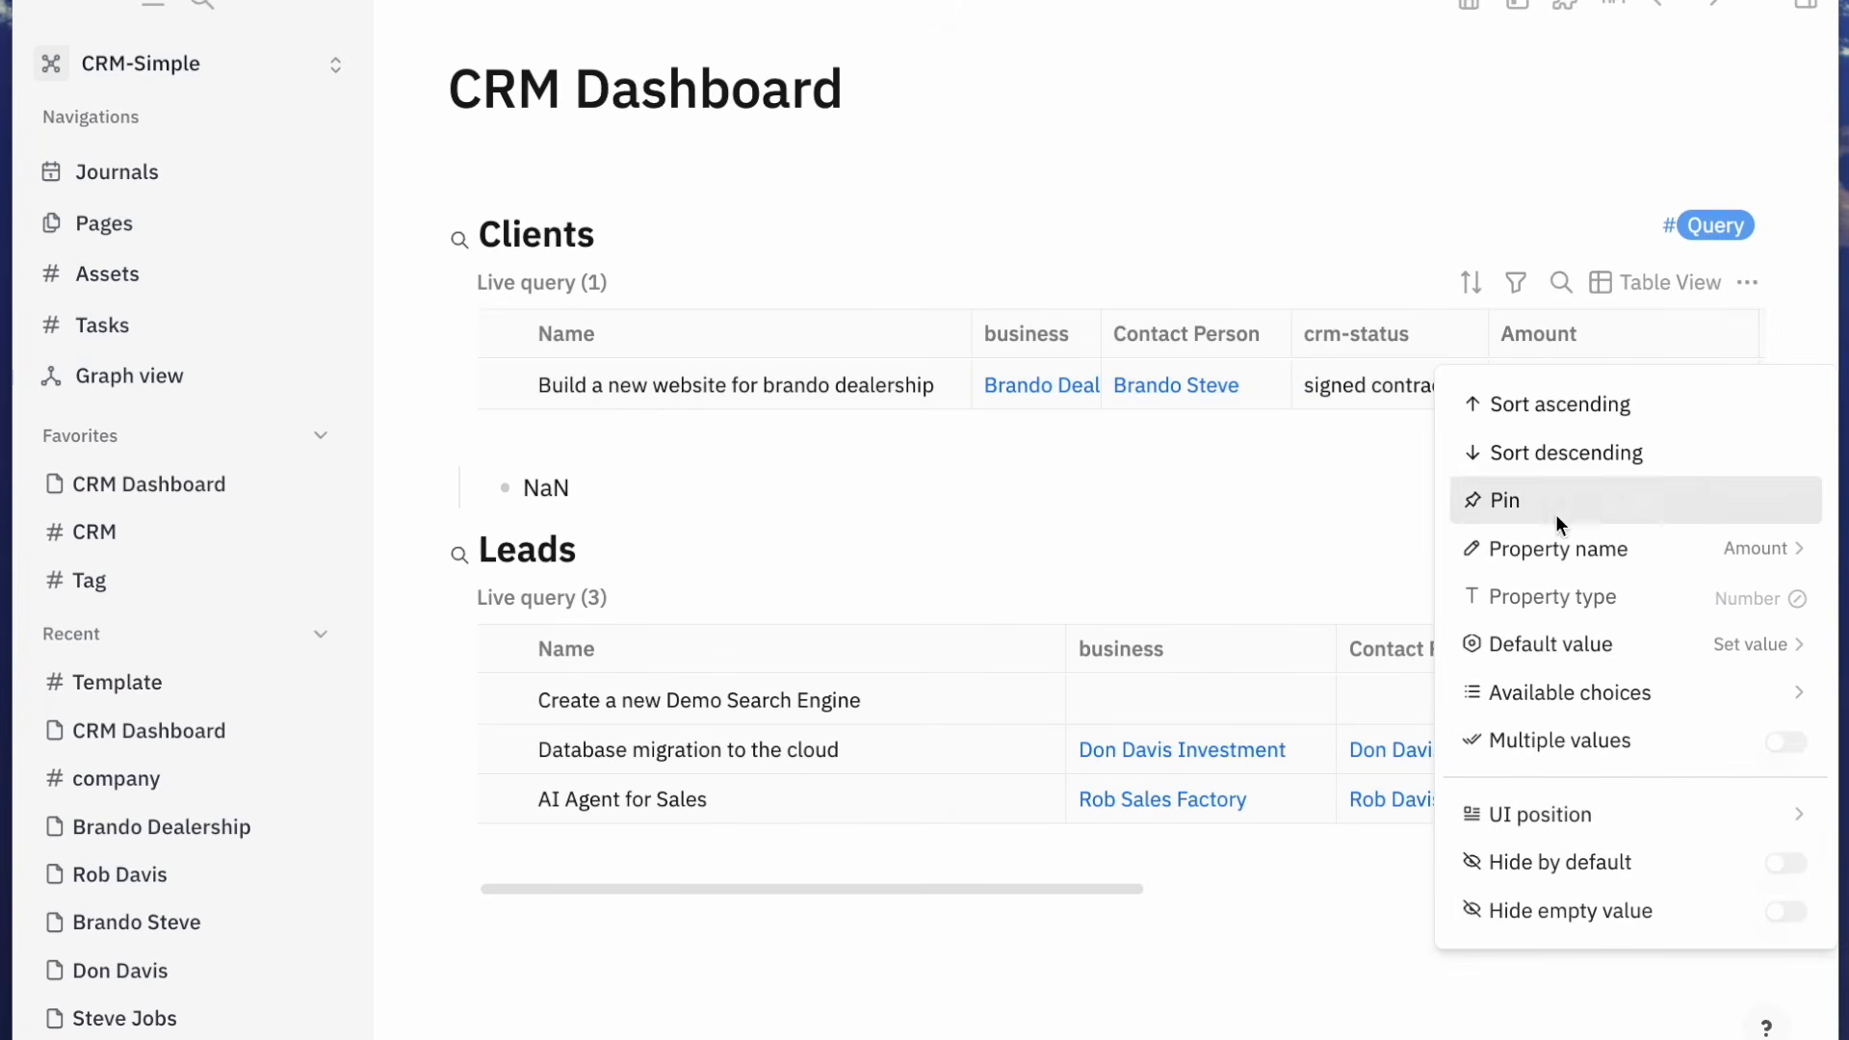
{"action": "left_click", "coordinate": [1149, 529]}
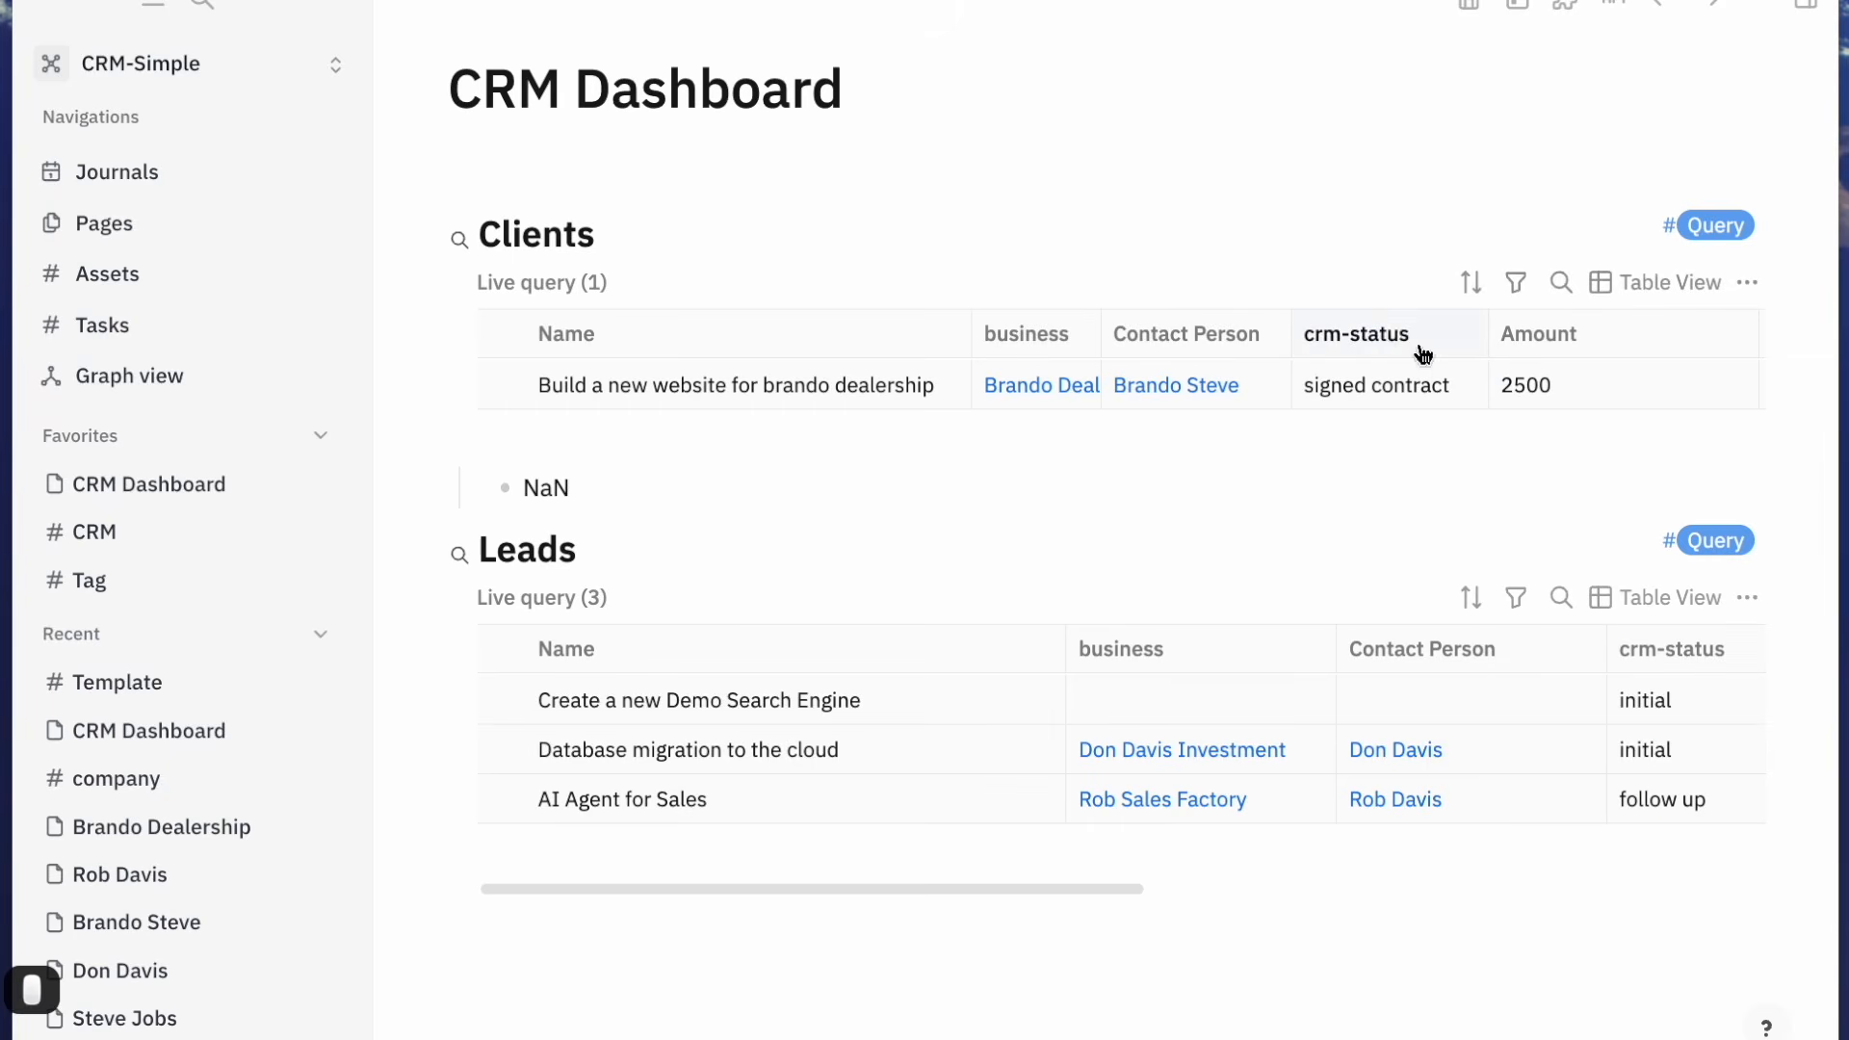
{"action": "left_click", "coordinate": [124, 532]}
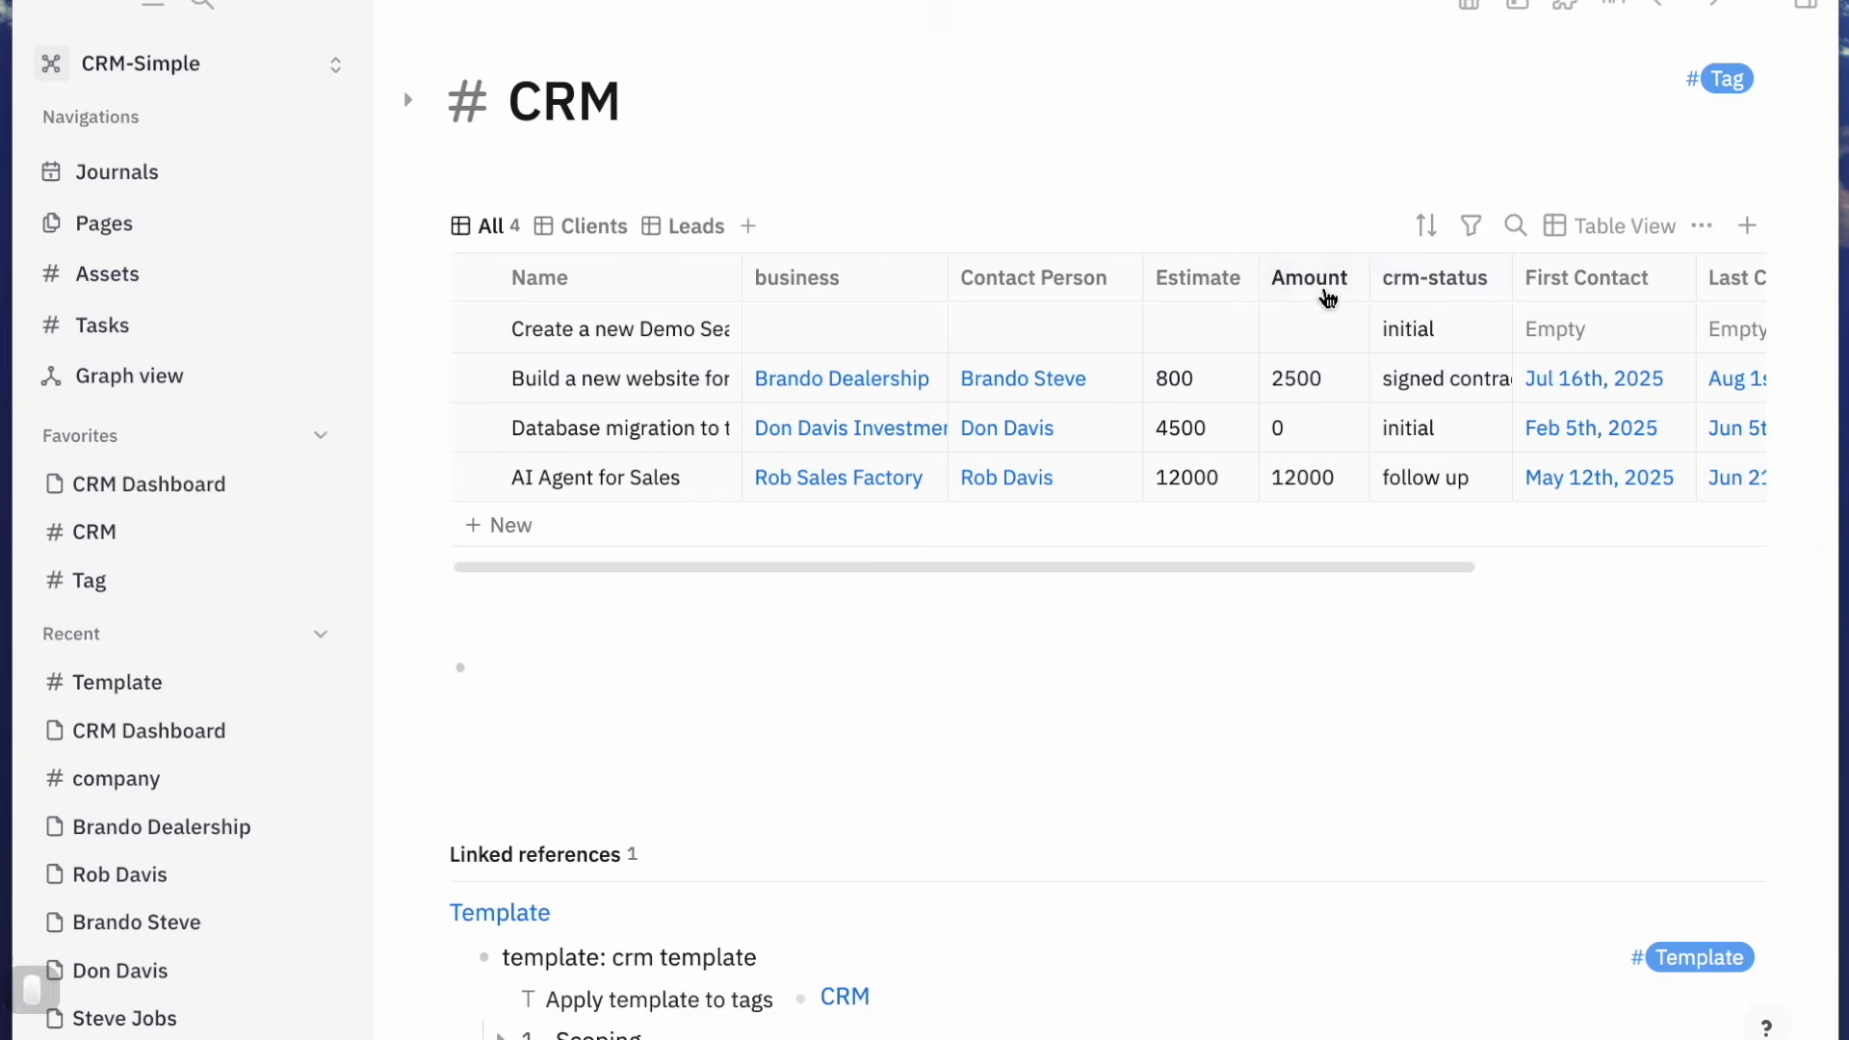
Go to the Amount property's page and display its raw page data
{"action": "left_click", "coordinate": [1310, 289]}
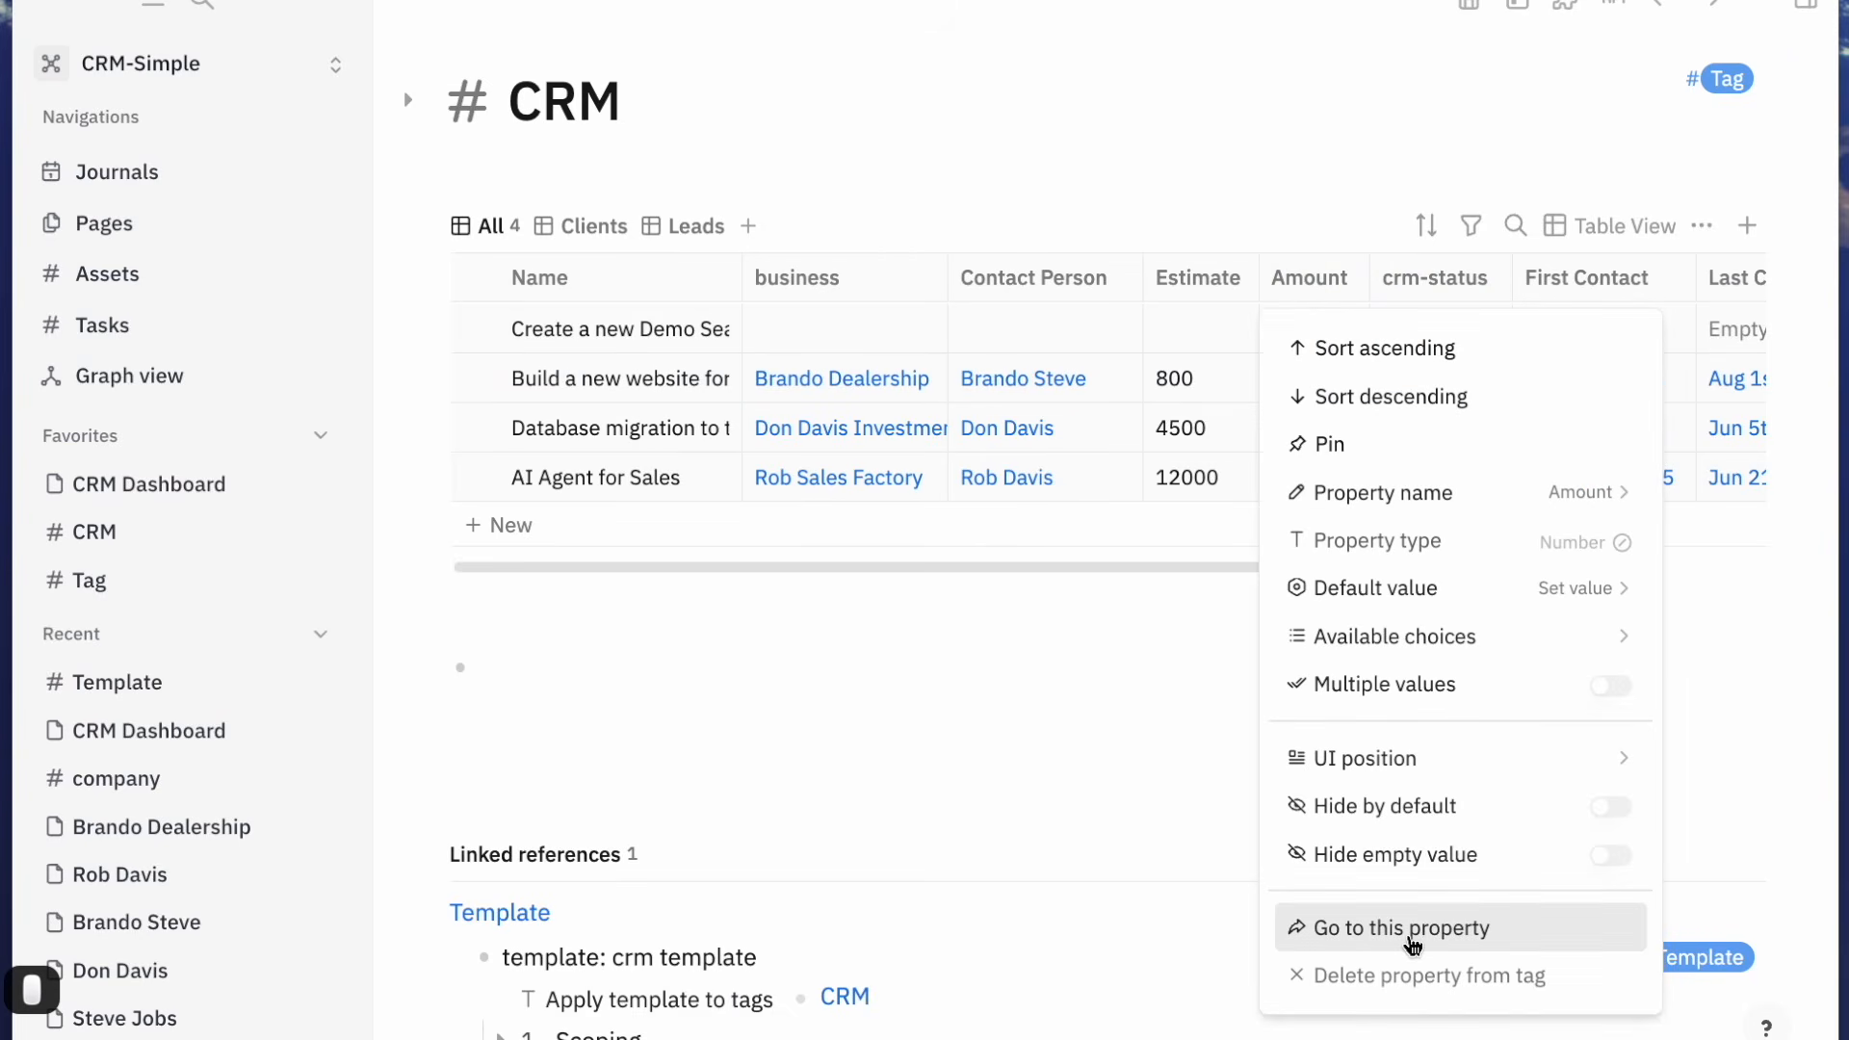
{"action": "left_click", "coordinate": [1412, 933]}
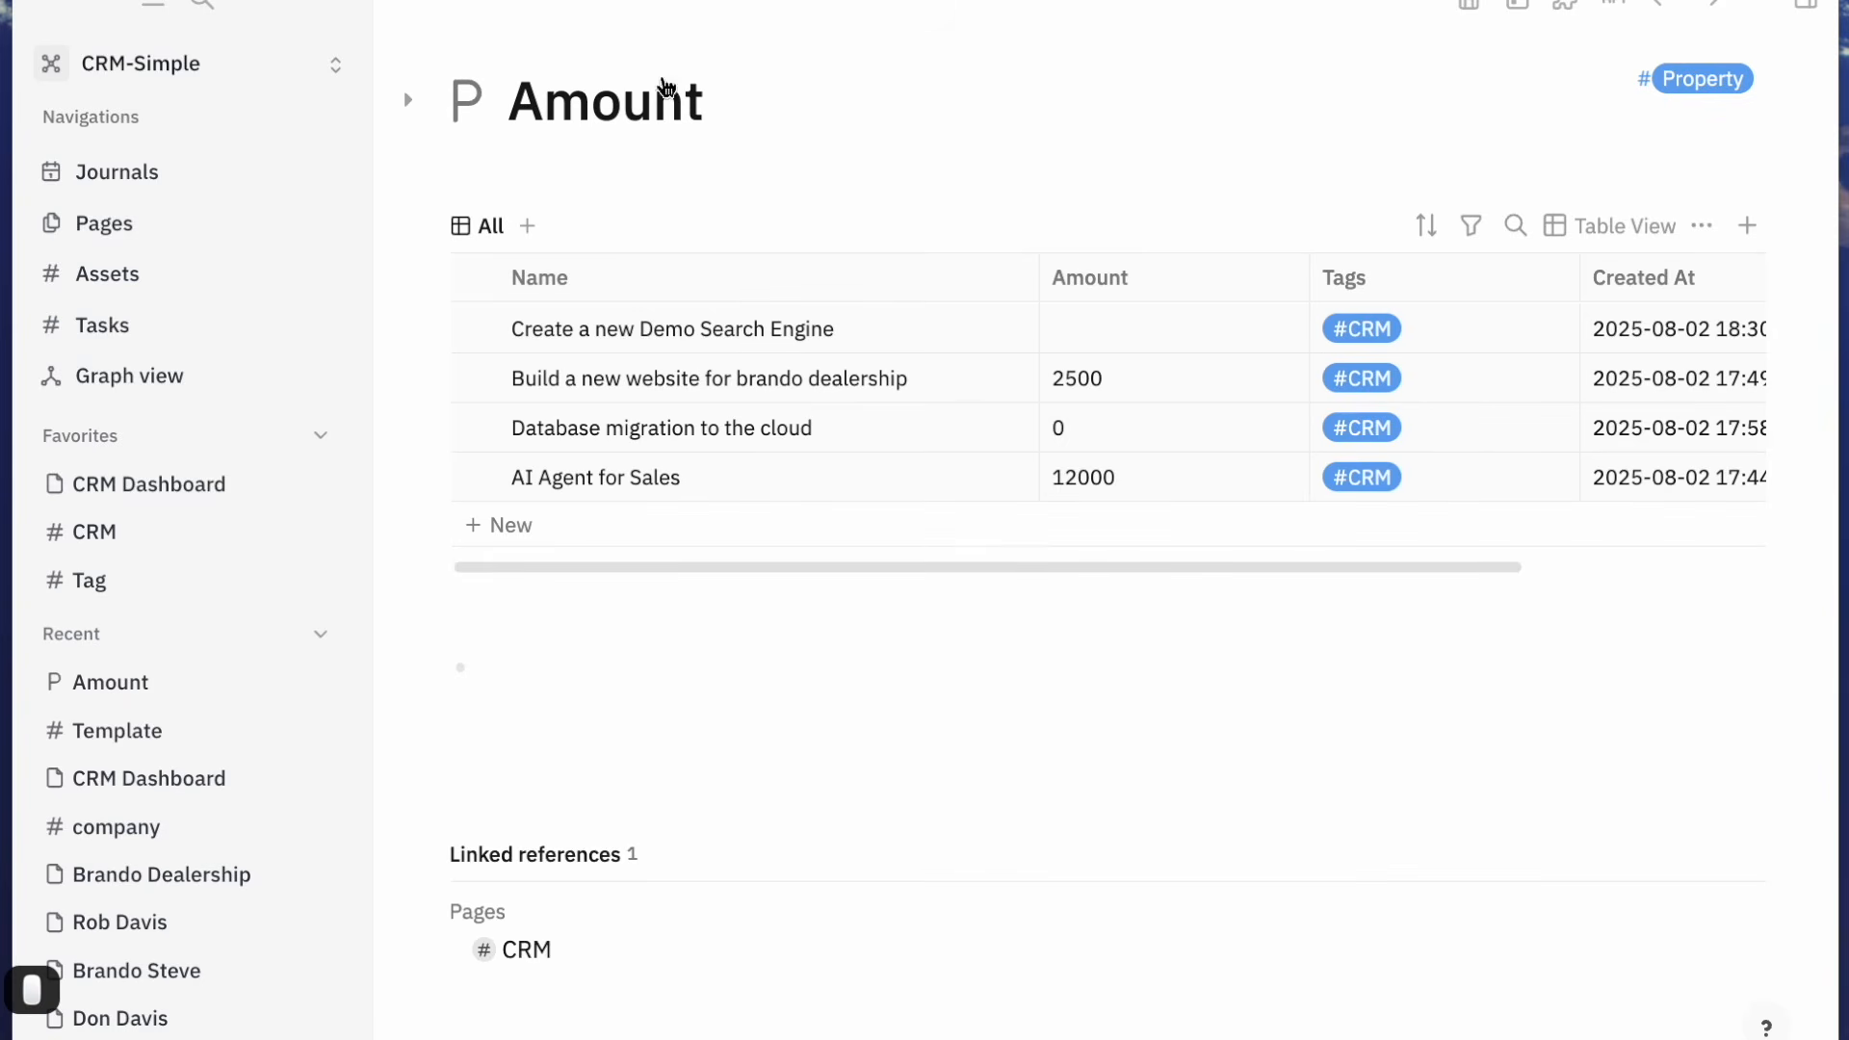
{"action": "right_click", "coordinate": [611, 128]}
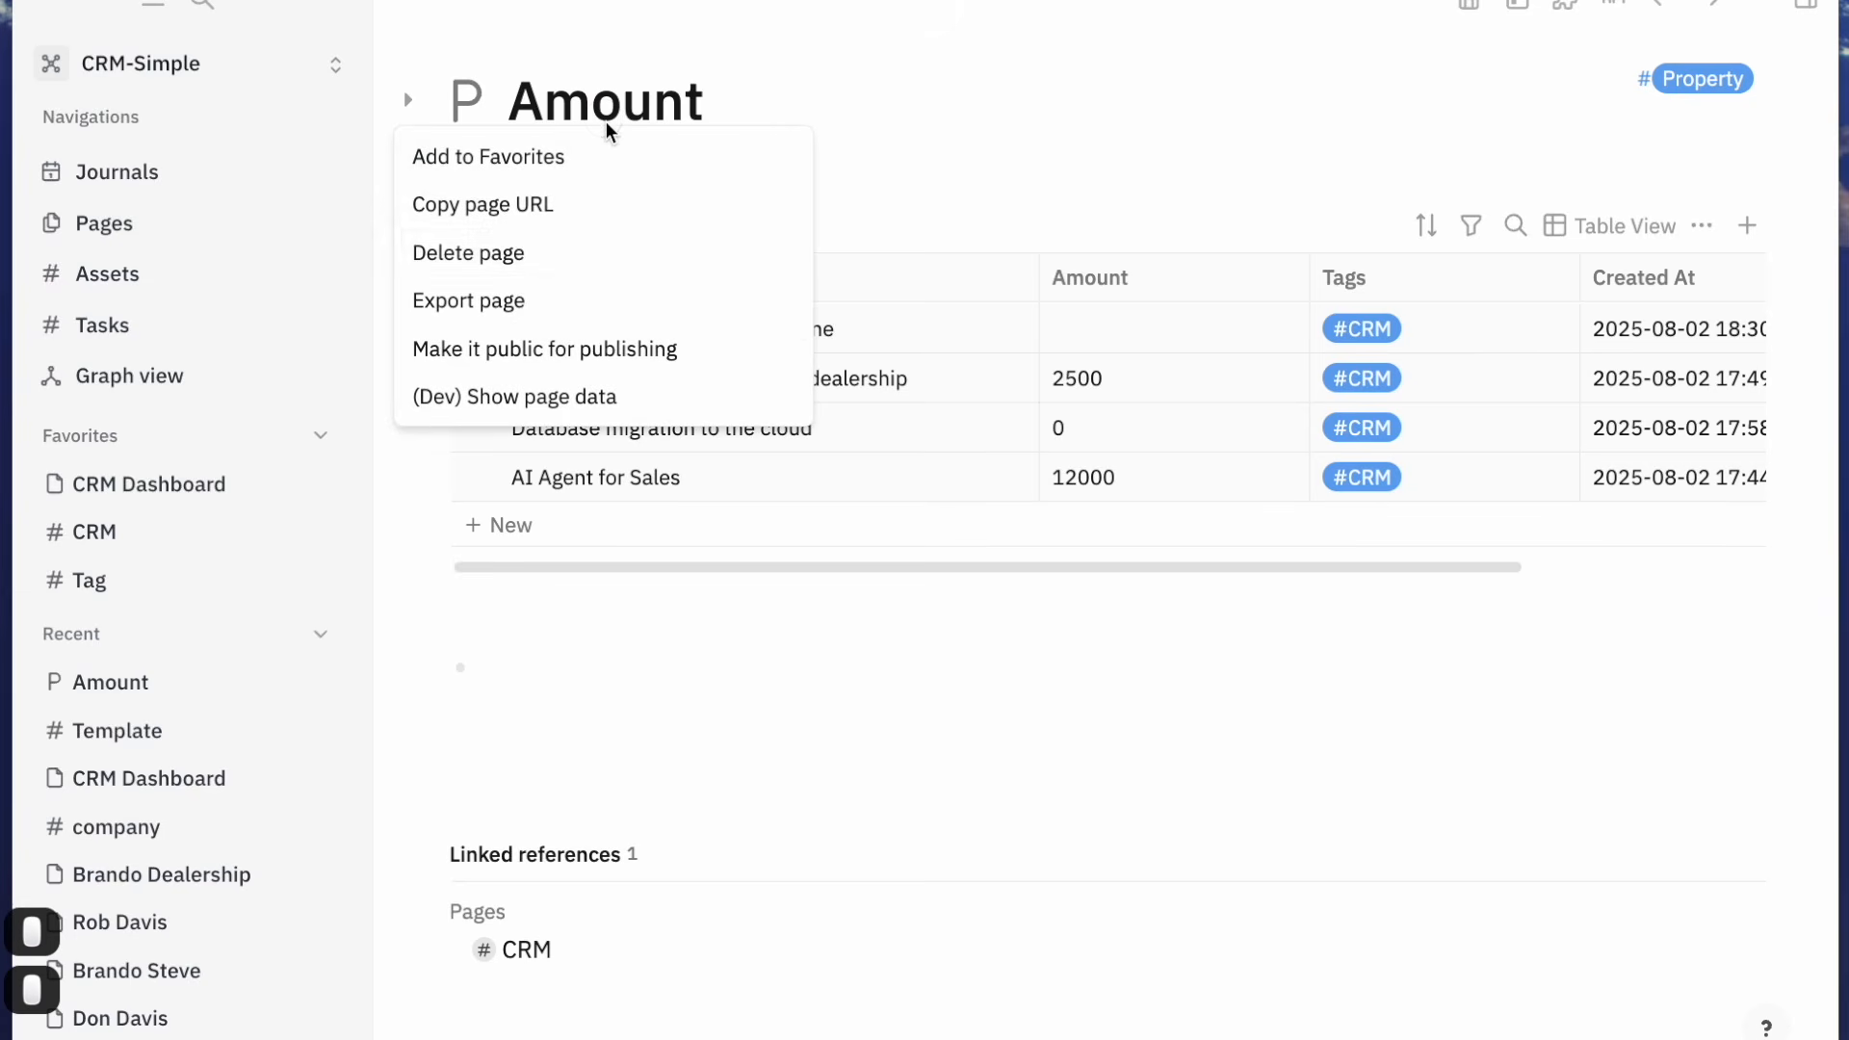
{"action": "left_click", "coordinate": [575, 408]}
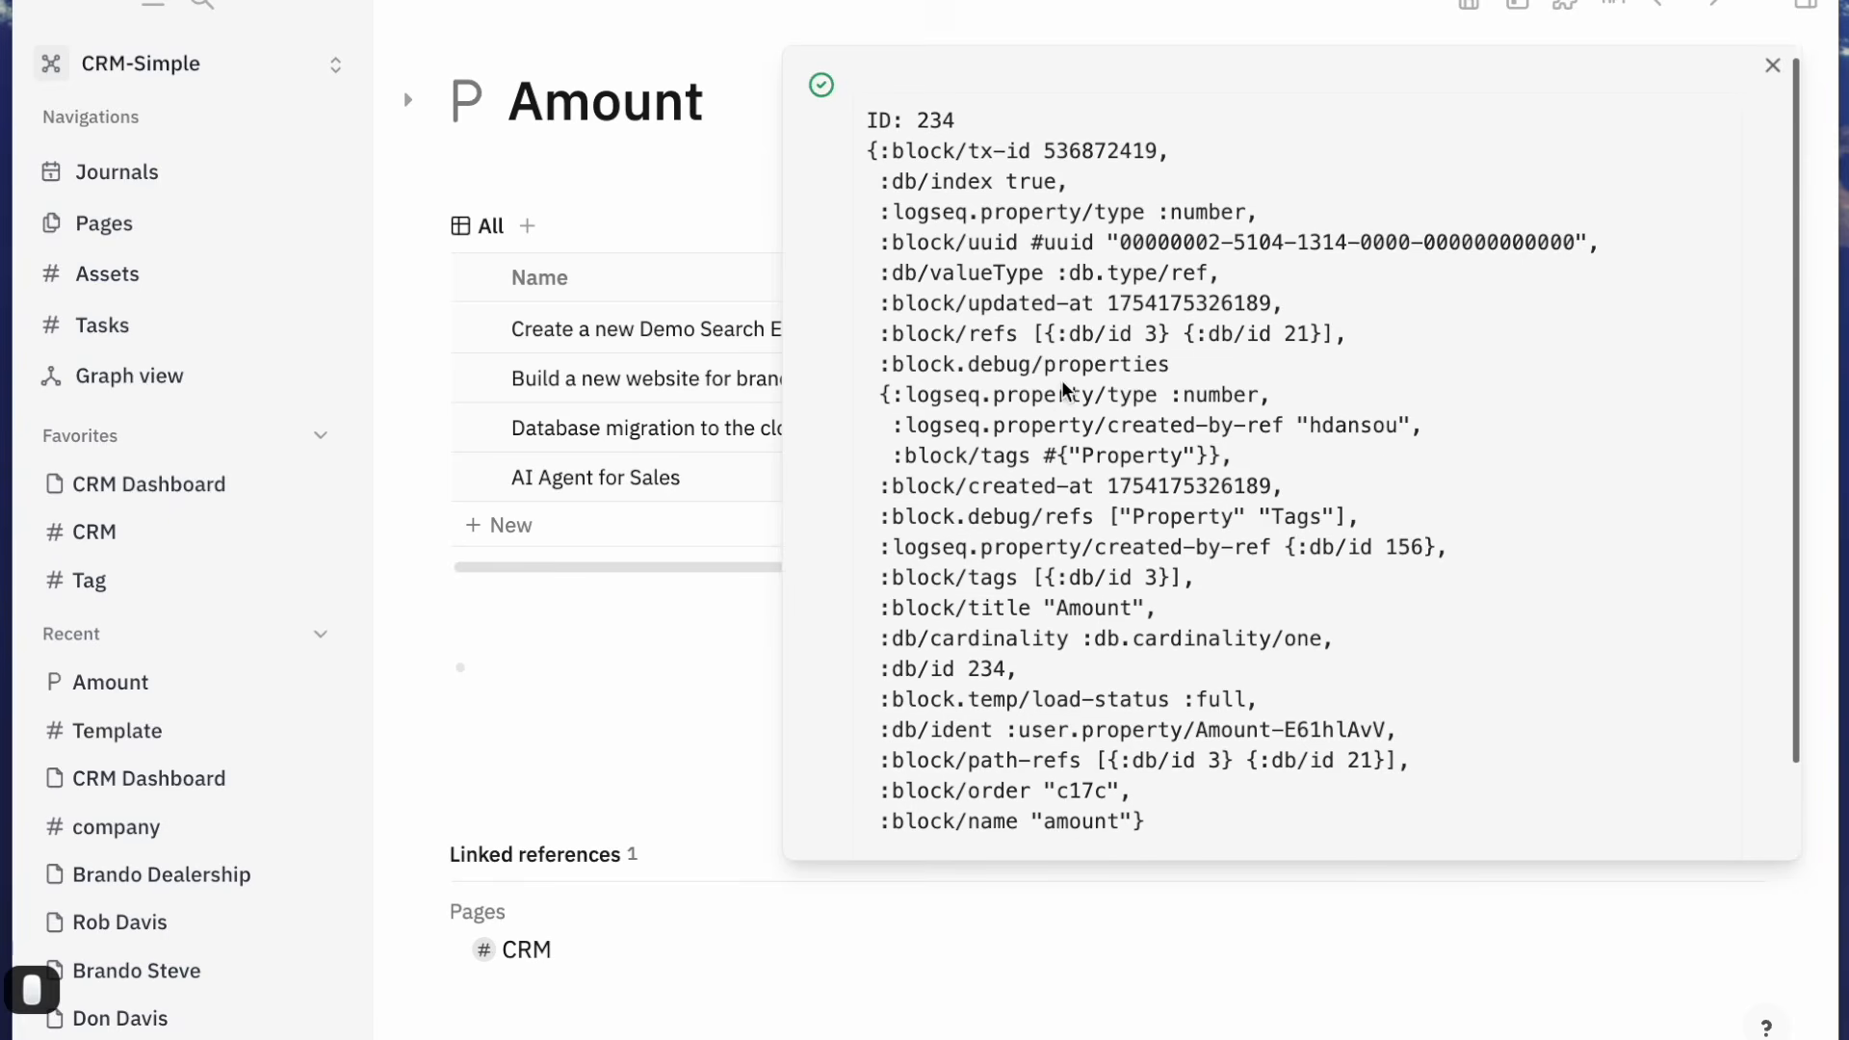
{"action": "scroll", "coordinate": [1064, 382], "scroll_direction": "down", "scroll_amount": 1}
{"action": "scroll", "coordinate": [1062, 407], "scroll_direction": "up", "scroll_amount": 1}
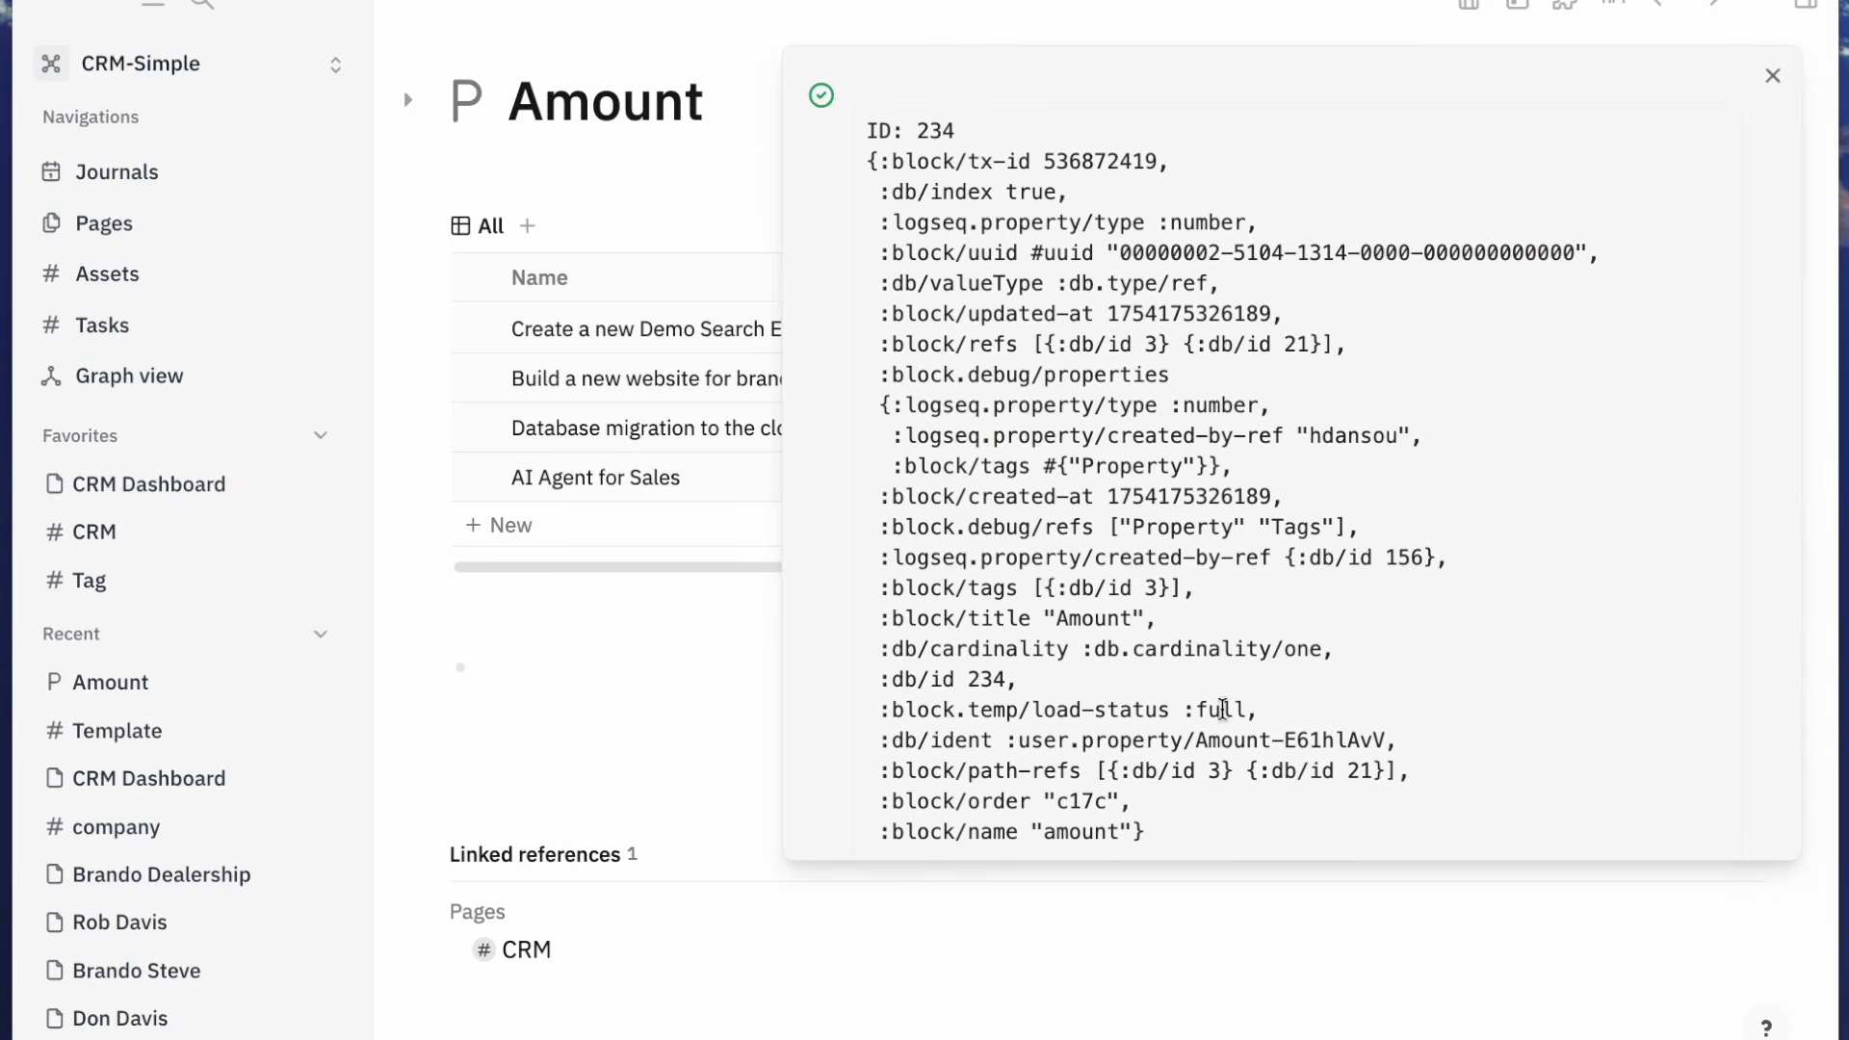
Copy the identifier :user.property/Amount-E61hlAvV from the page data
{"action": "left_click_drag", "start_coordinate": [1009, 745], "coordinate": [1390, 744]}
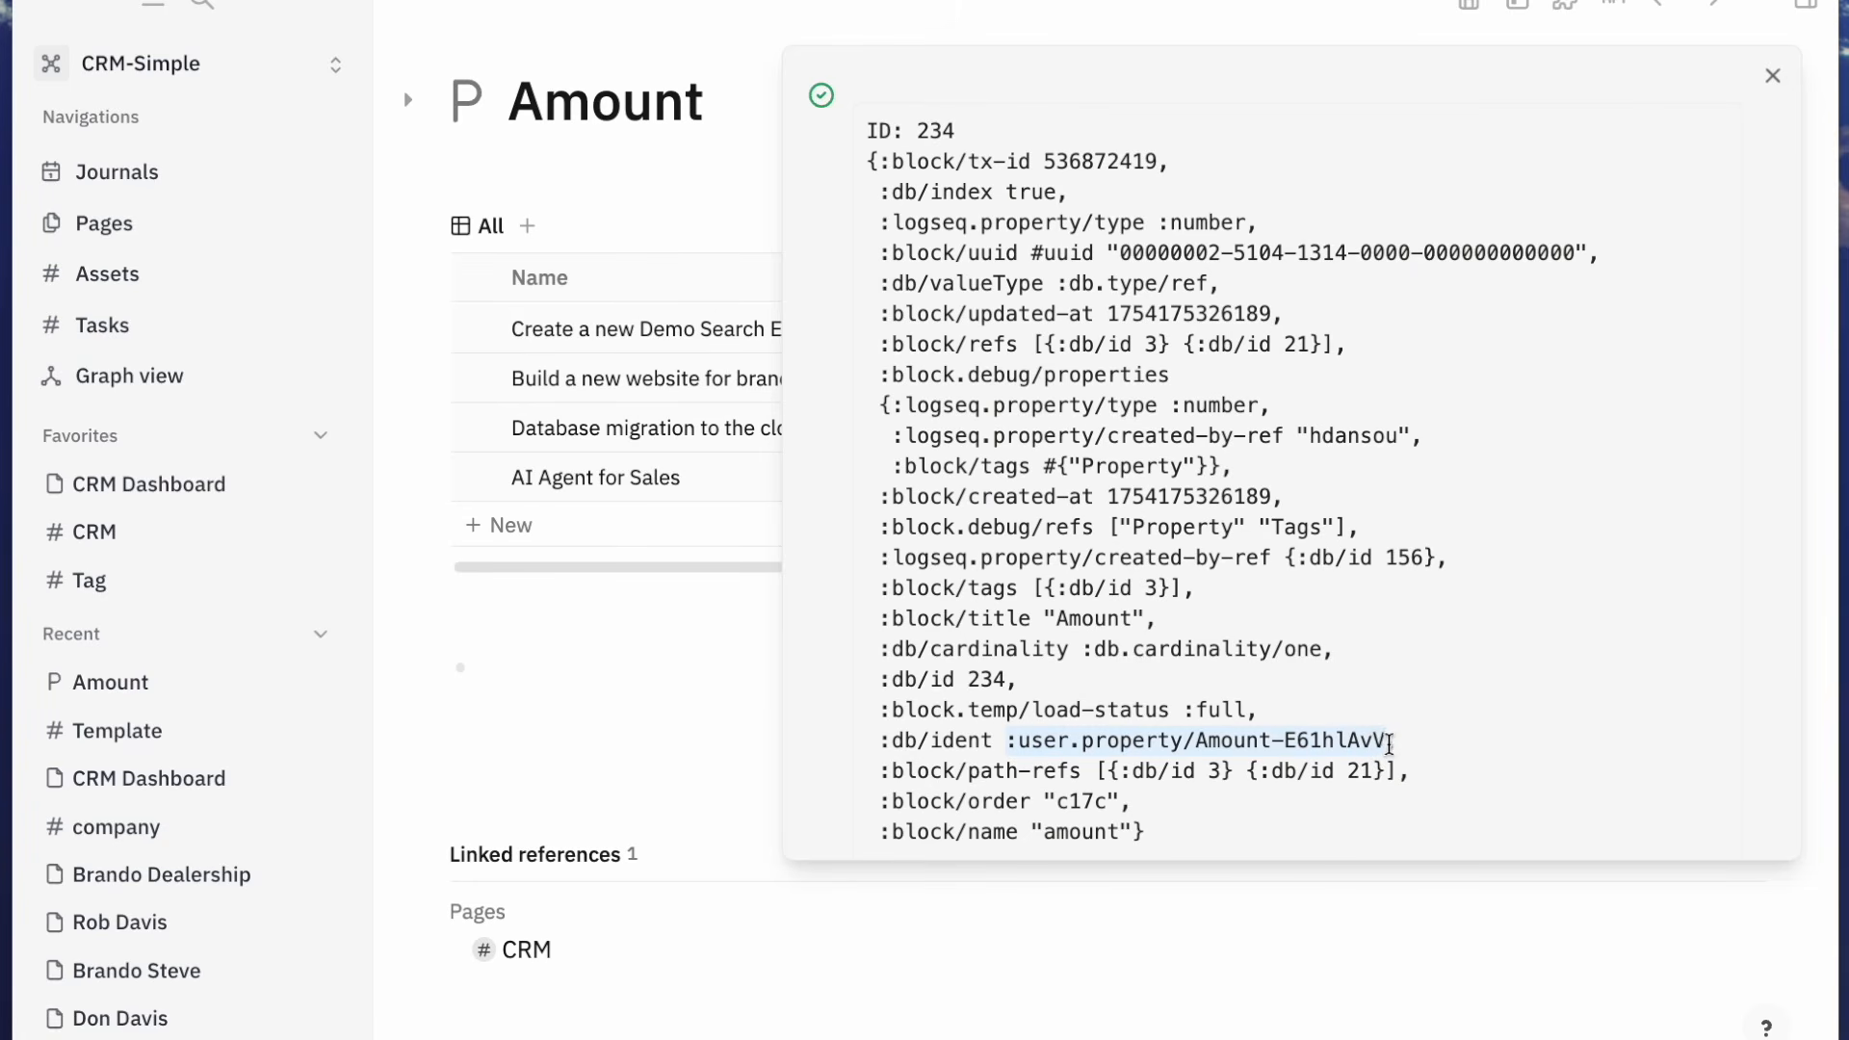
{"action": "key", "text": "super+c"}
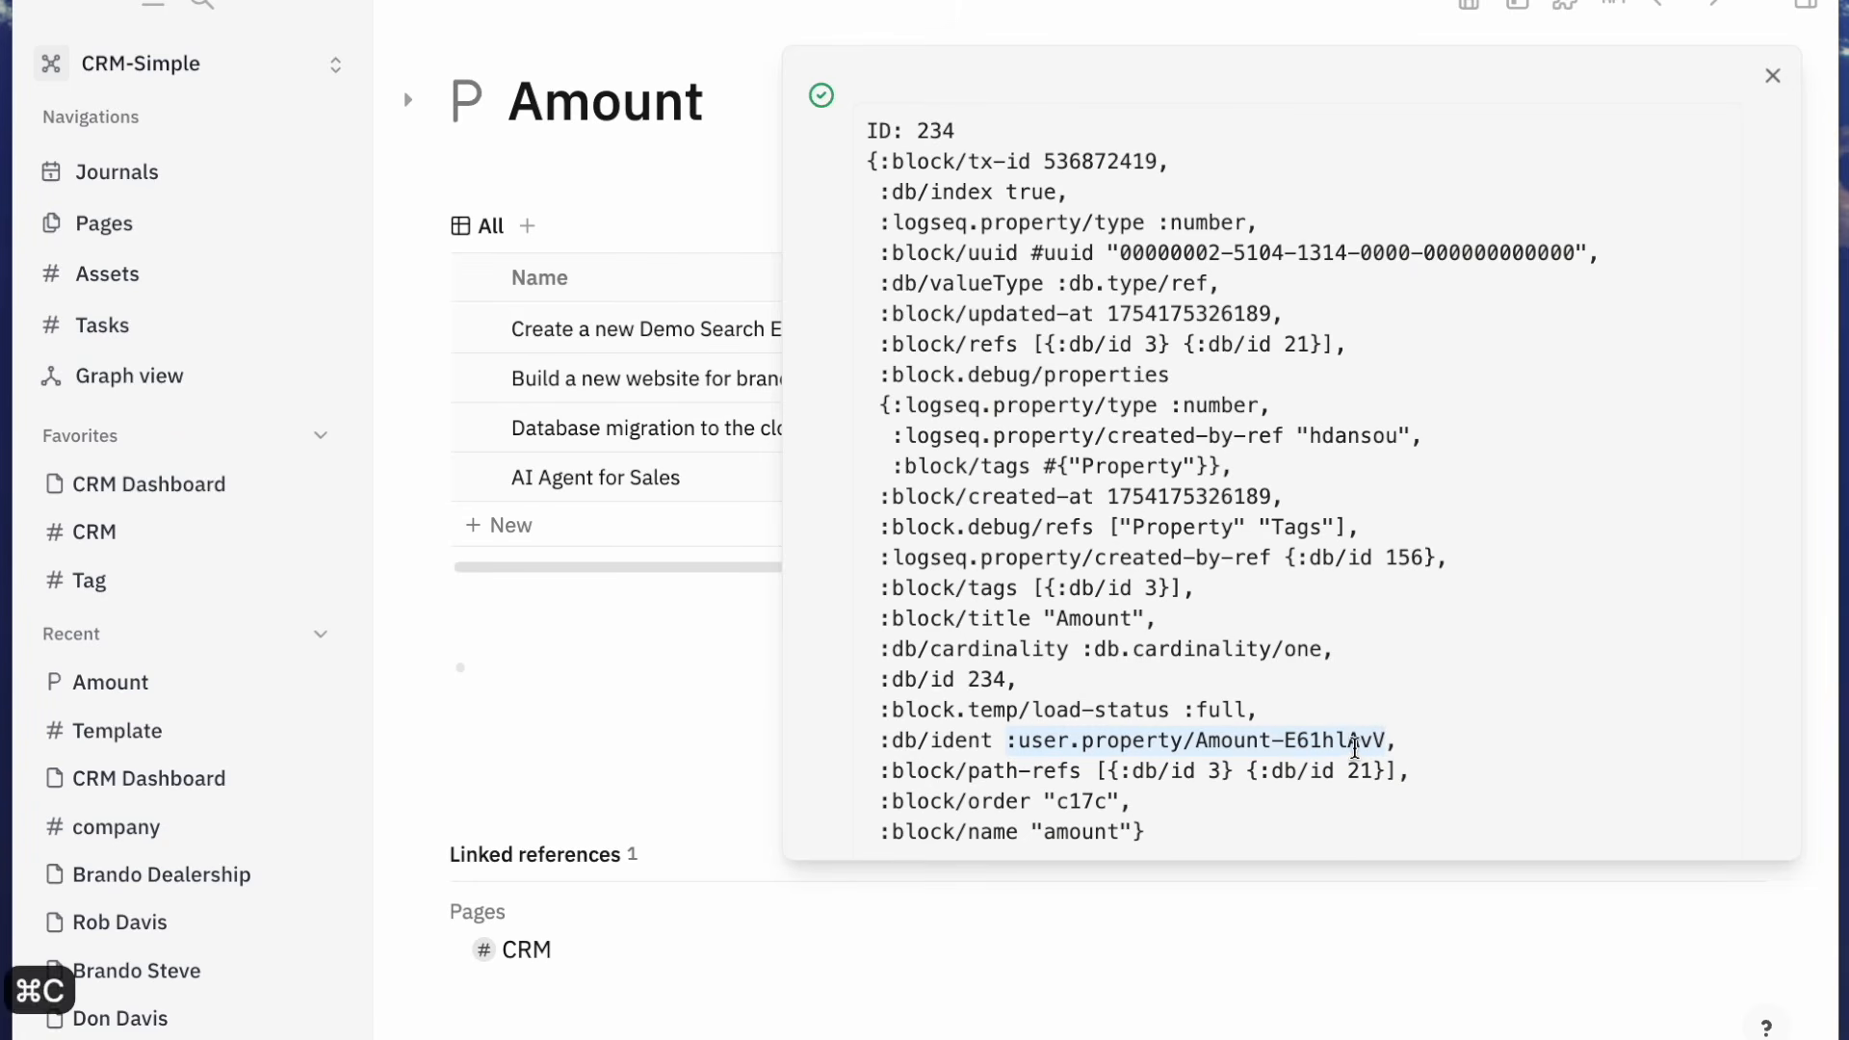
{"action": "left_click", "coordinate": [594, 677]}
Go to the CRM Dashboard page and dismiss the Amount block data view
{"action": "left_click", "coordinate": [576, 688]}
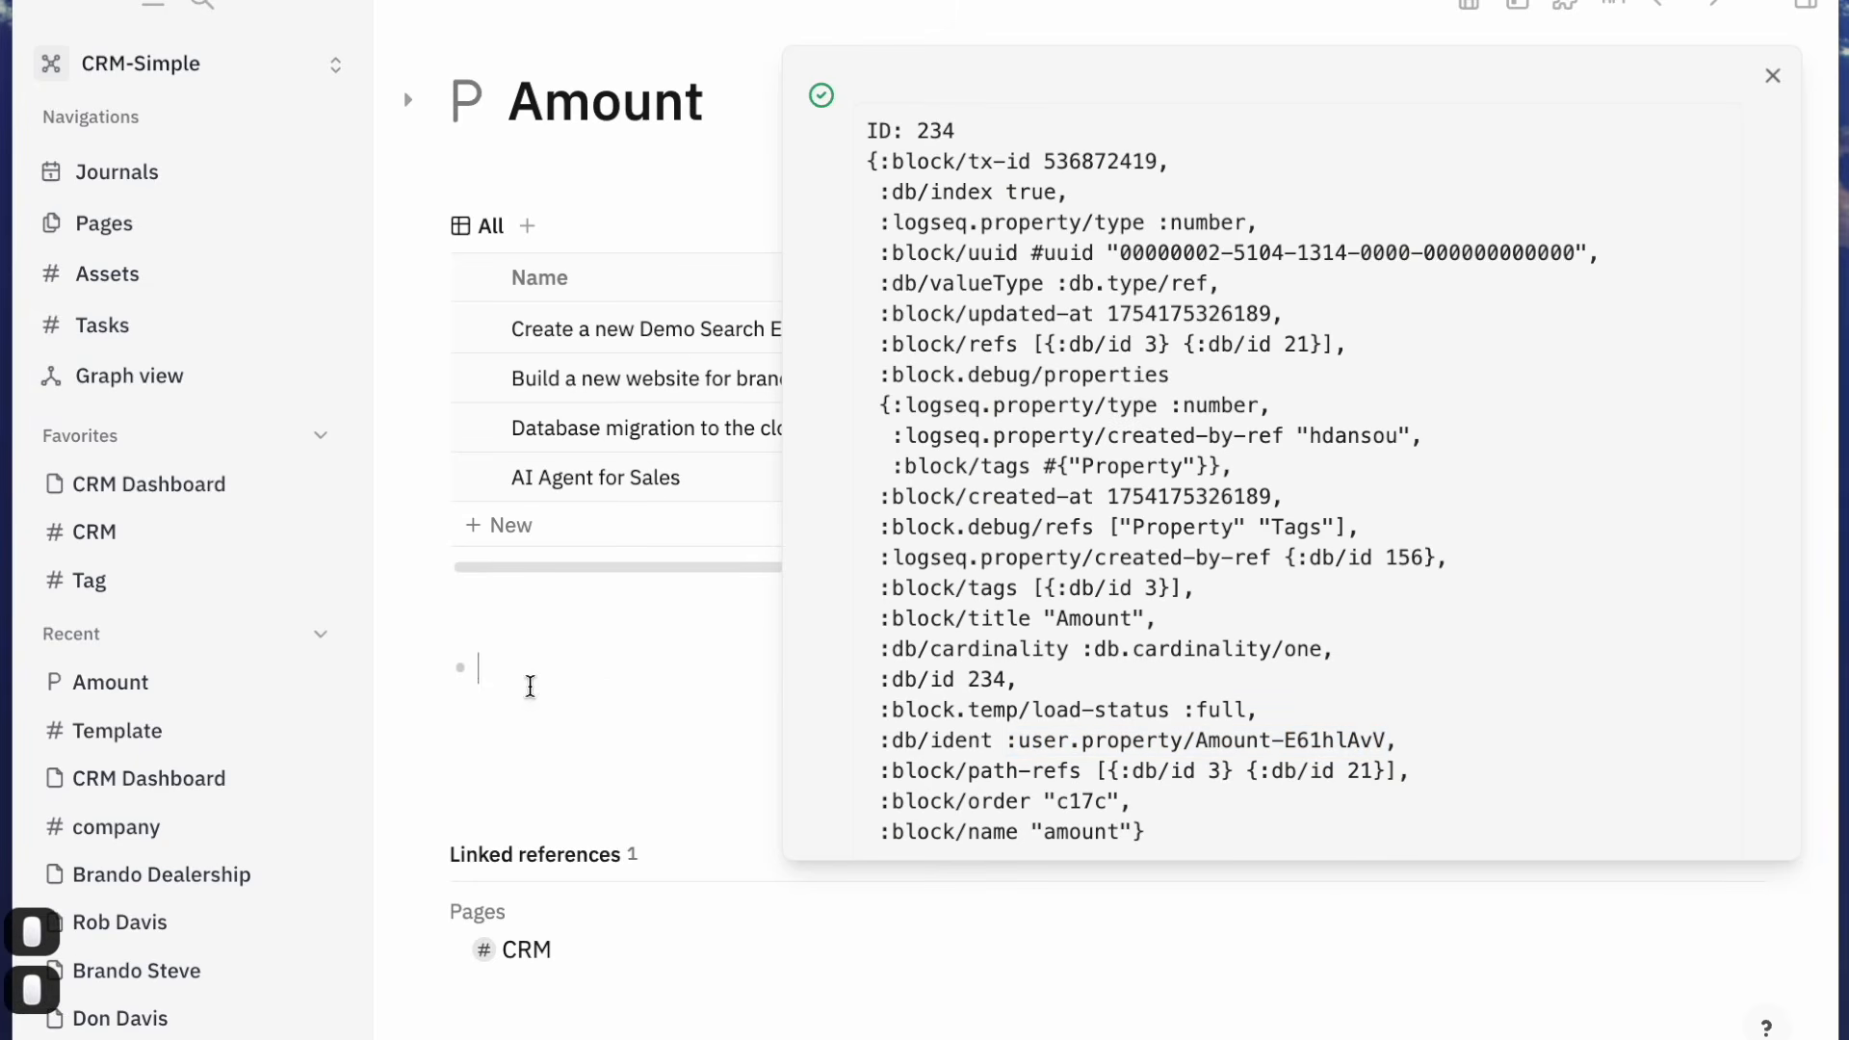
{"action": "left_click", "coordinate": [229, 775]}
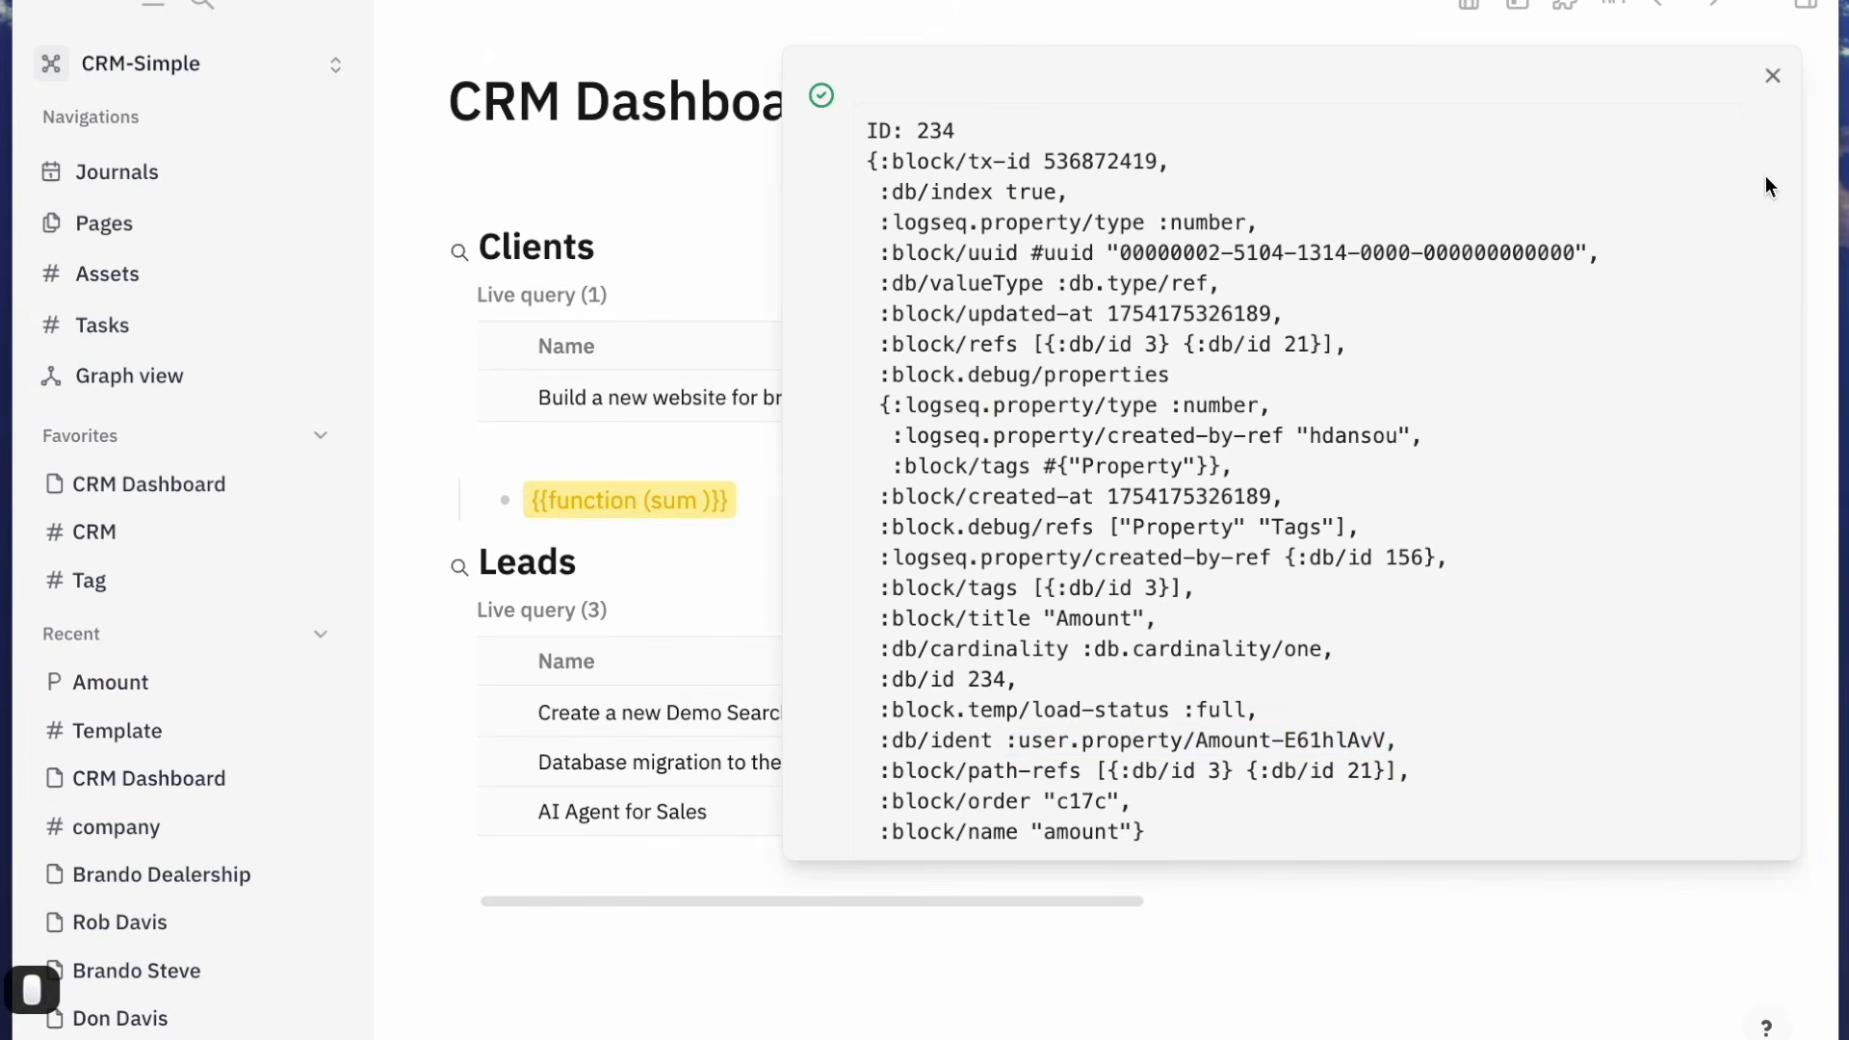
{"action": "left_click", "coordinate": [1775, 75]}
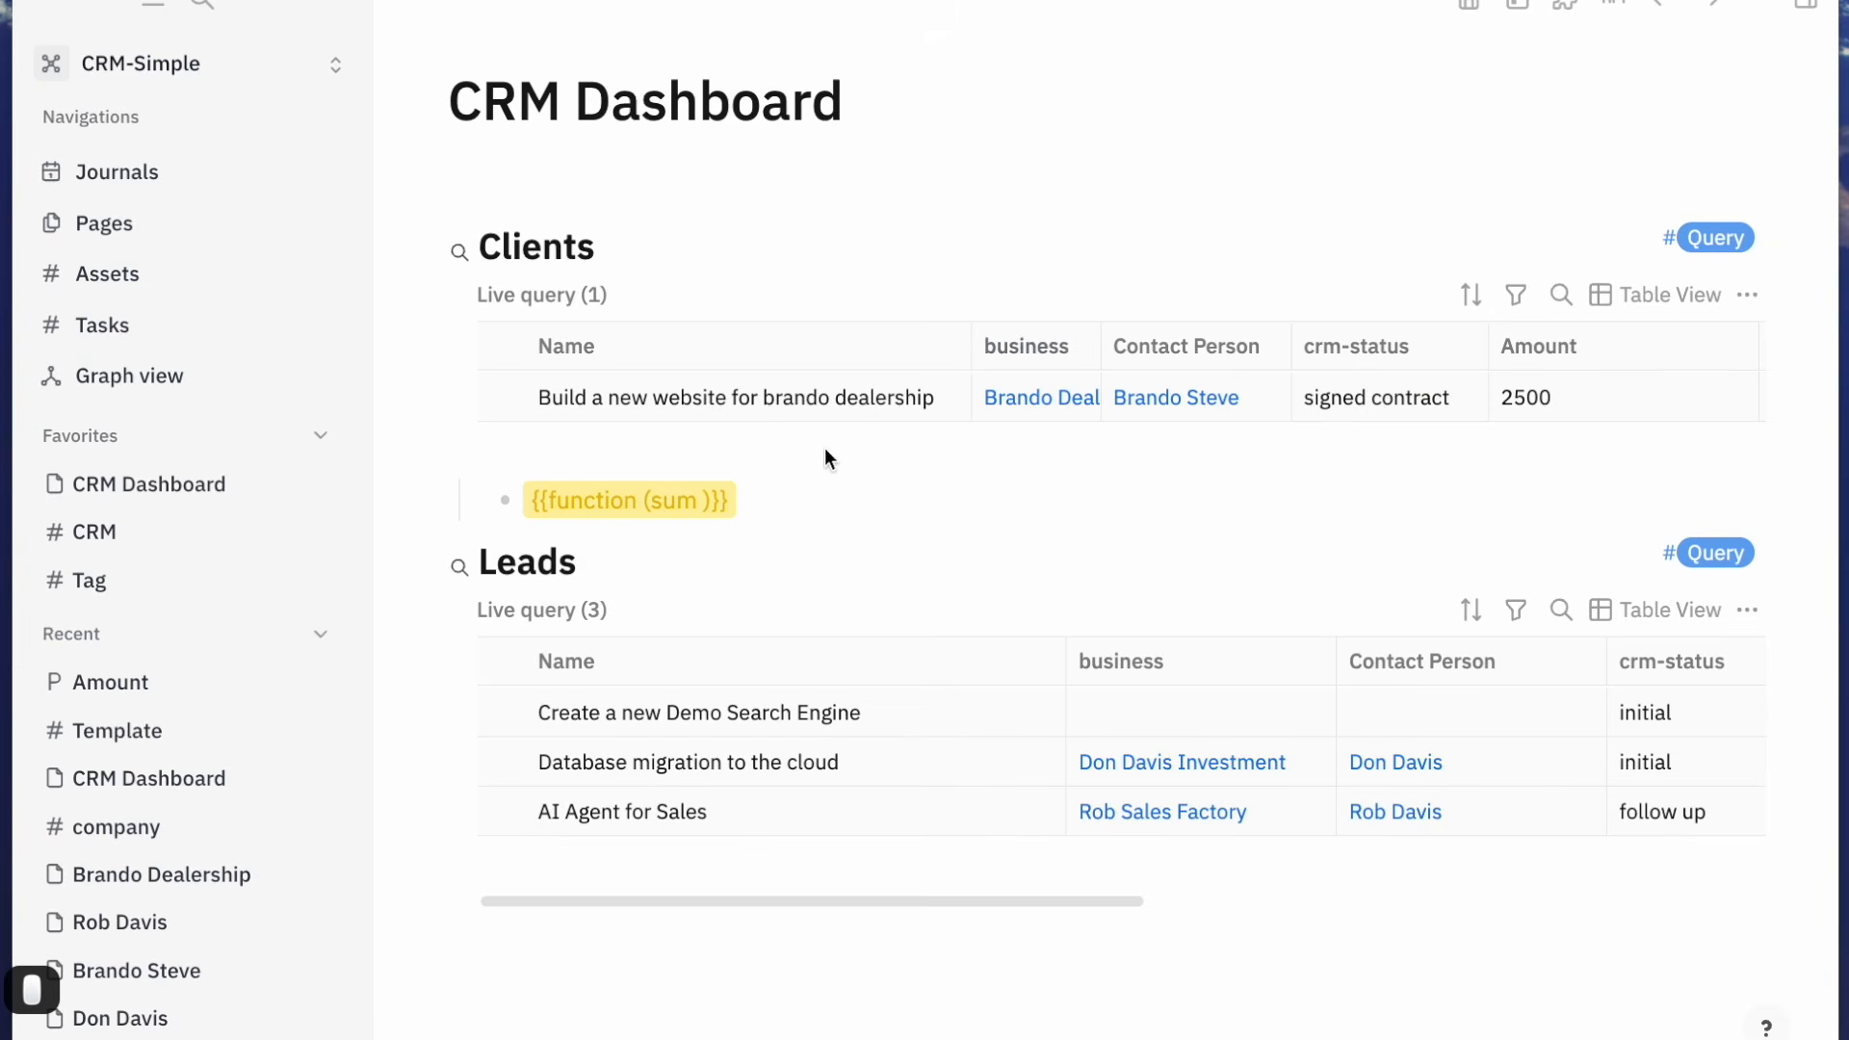
Paste the Amount property ident into the sum function and strip out the backtick fences
{"action": "left_click", "coordinate": [712, 499]}
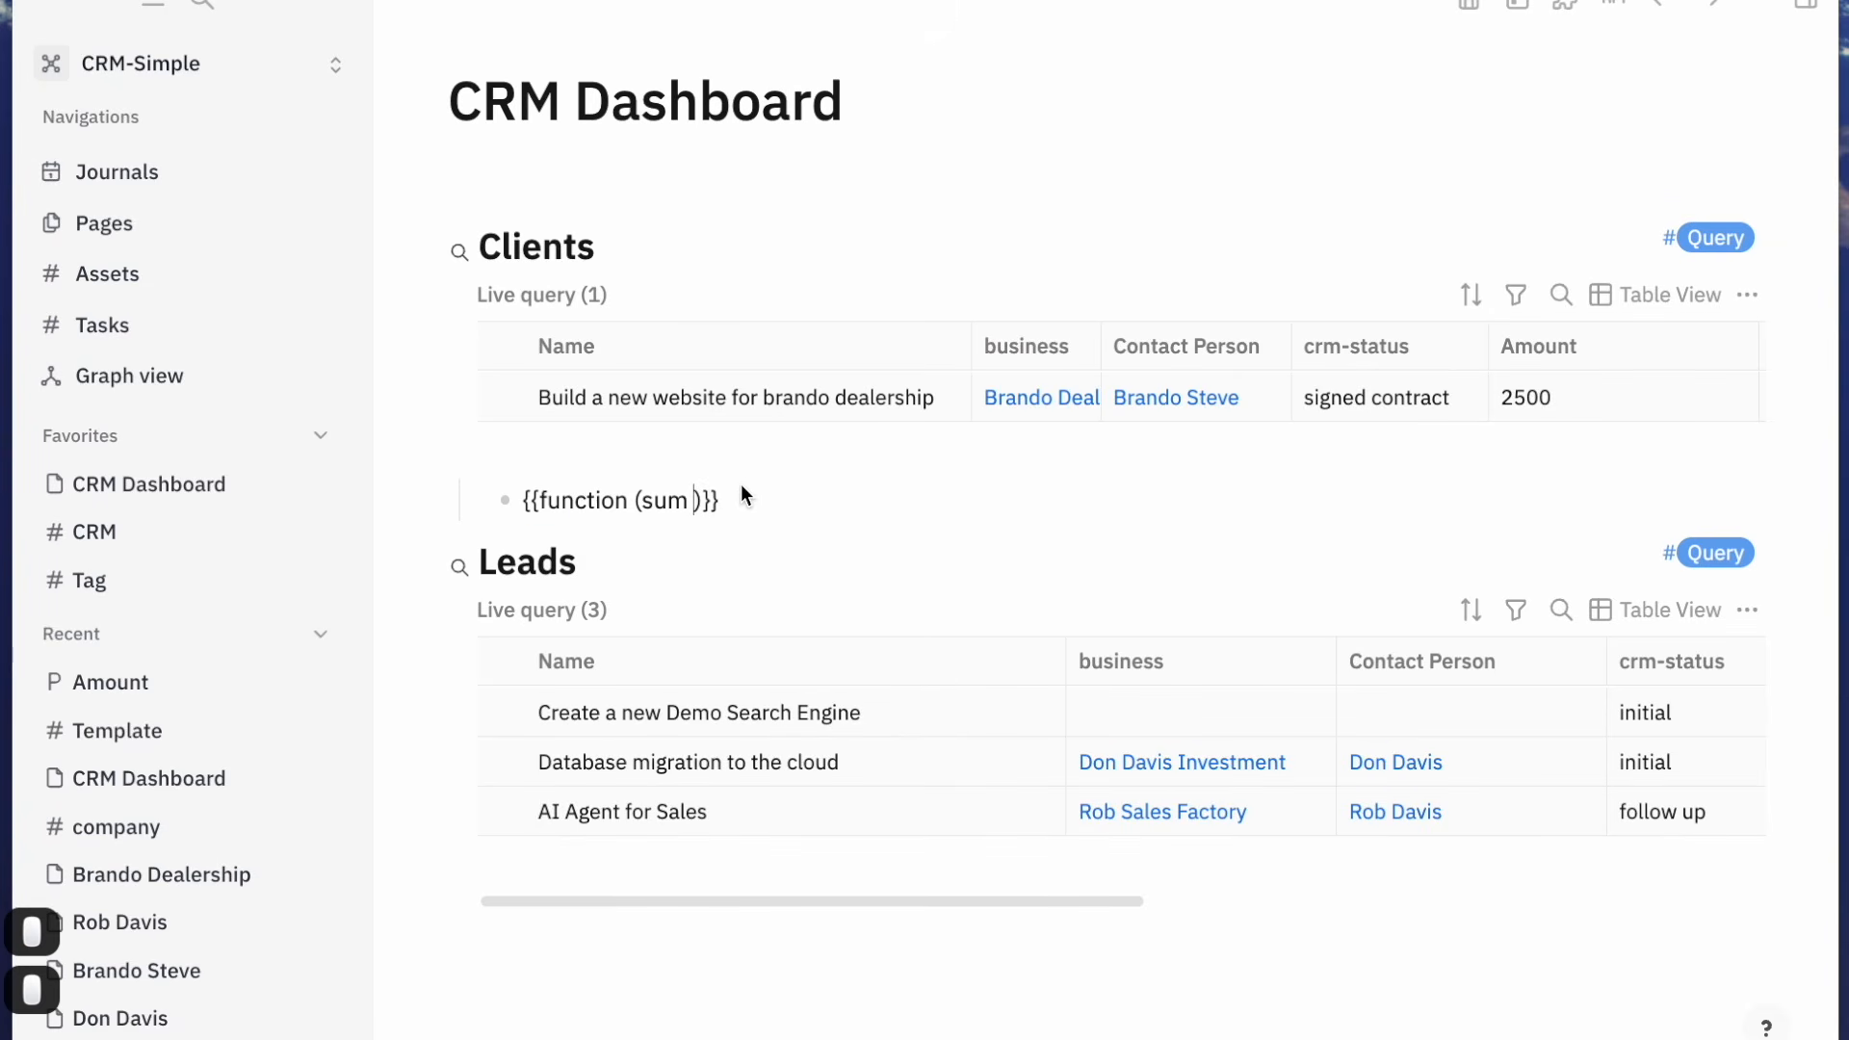
{"action": "key", "text": "super+v"}
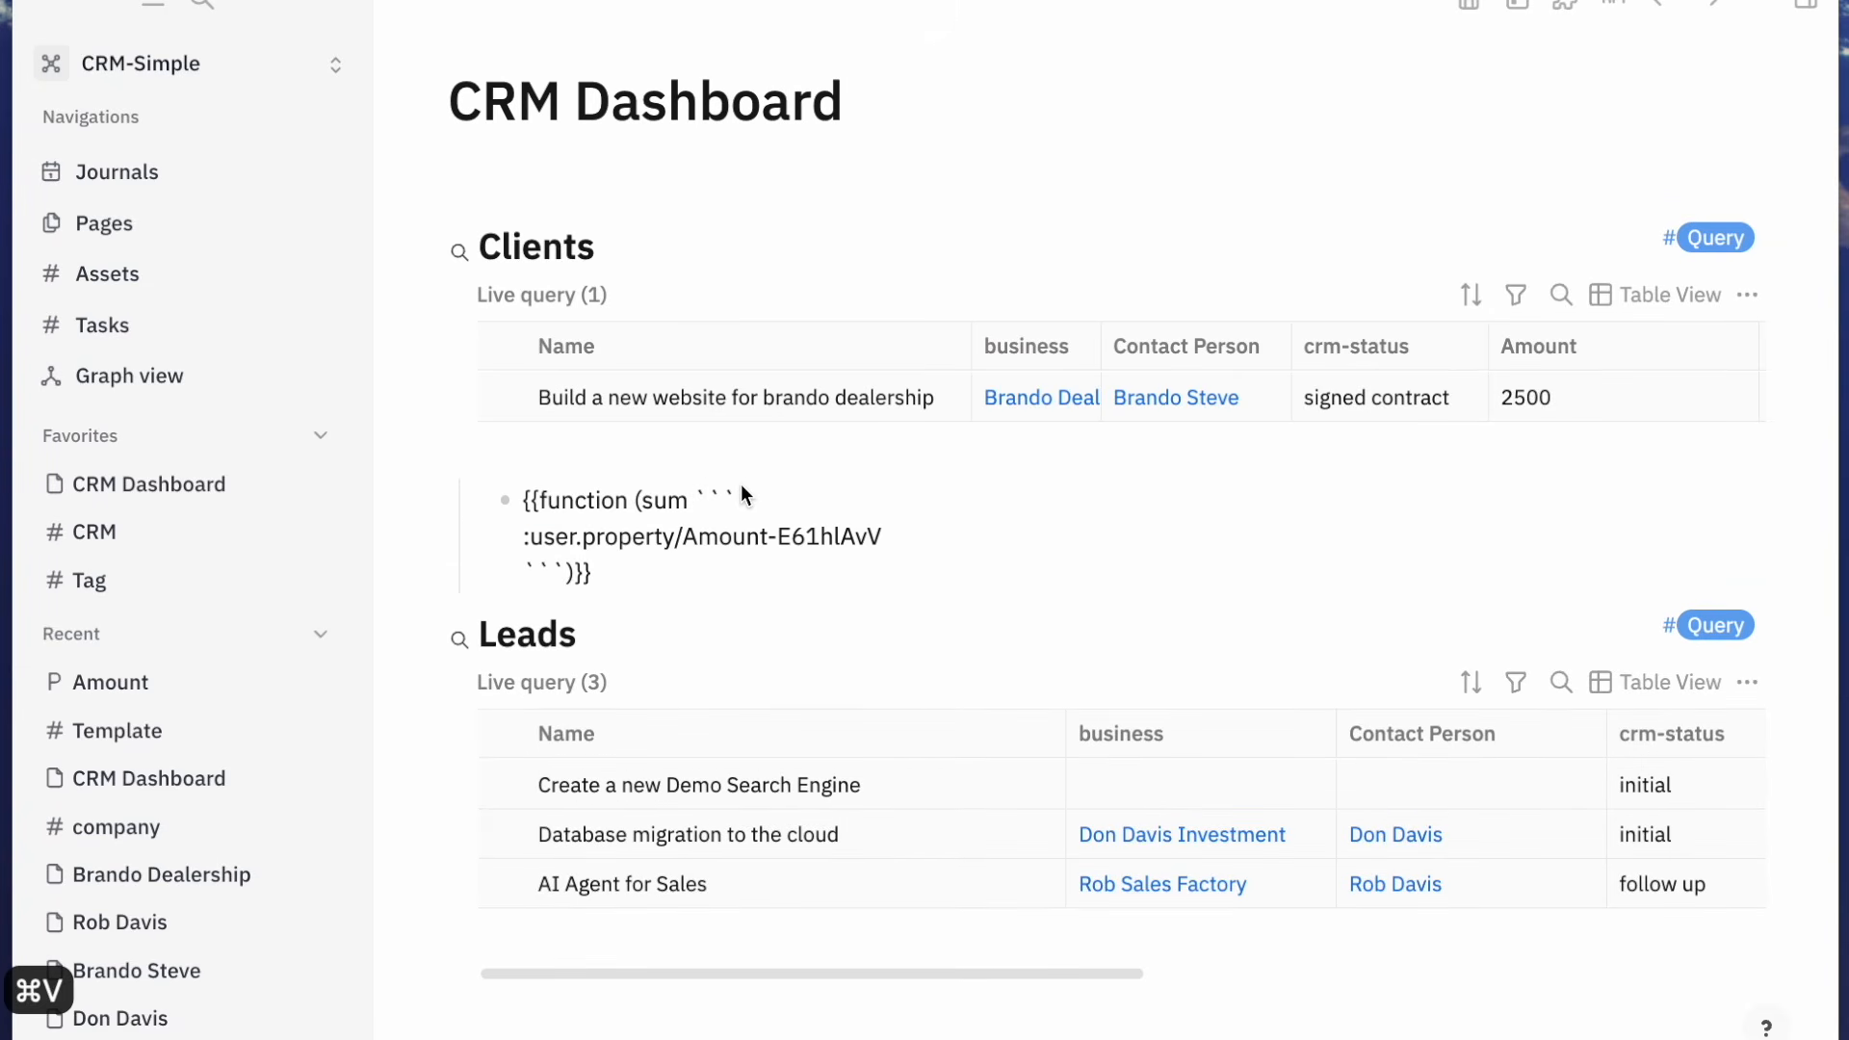
{"action": "key", "text": "shift+super+Left"}
{"action": "key", "text": "BackSpace"}
{"action": "key", "text": "BackSpace"}
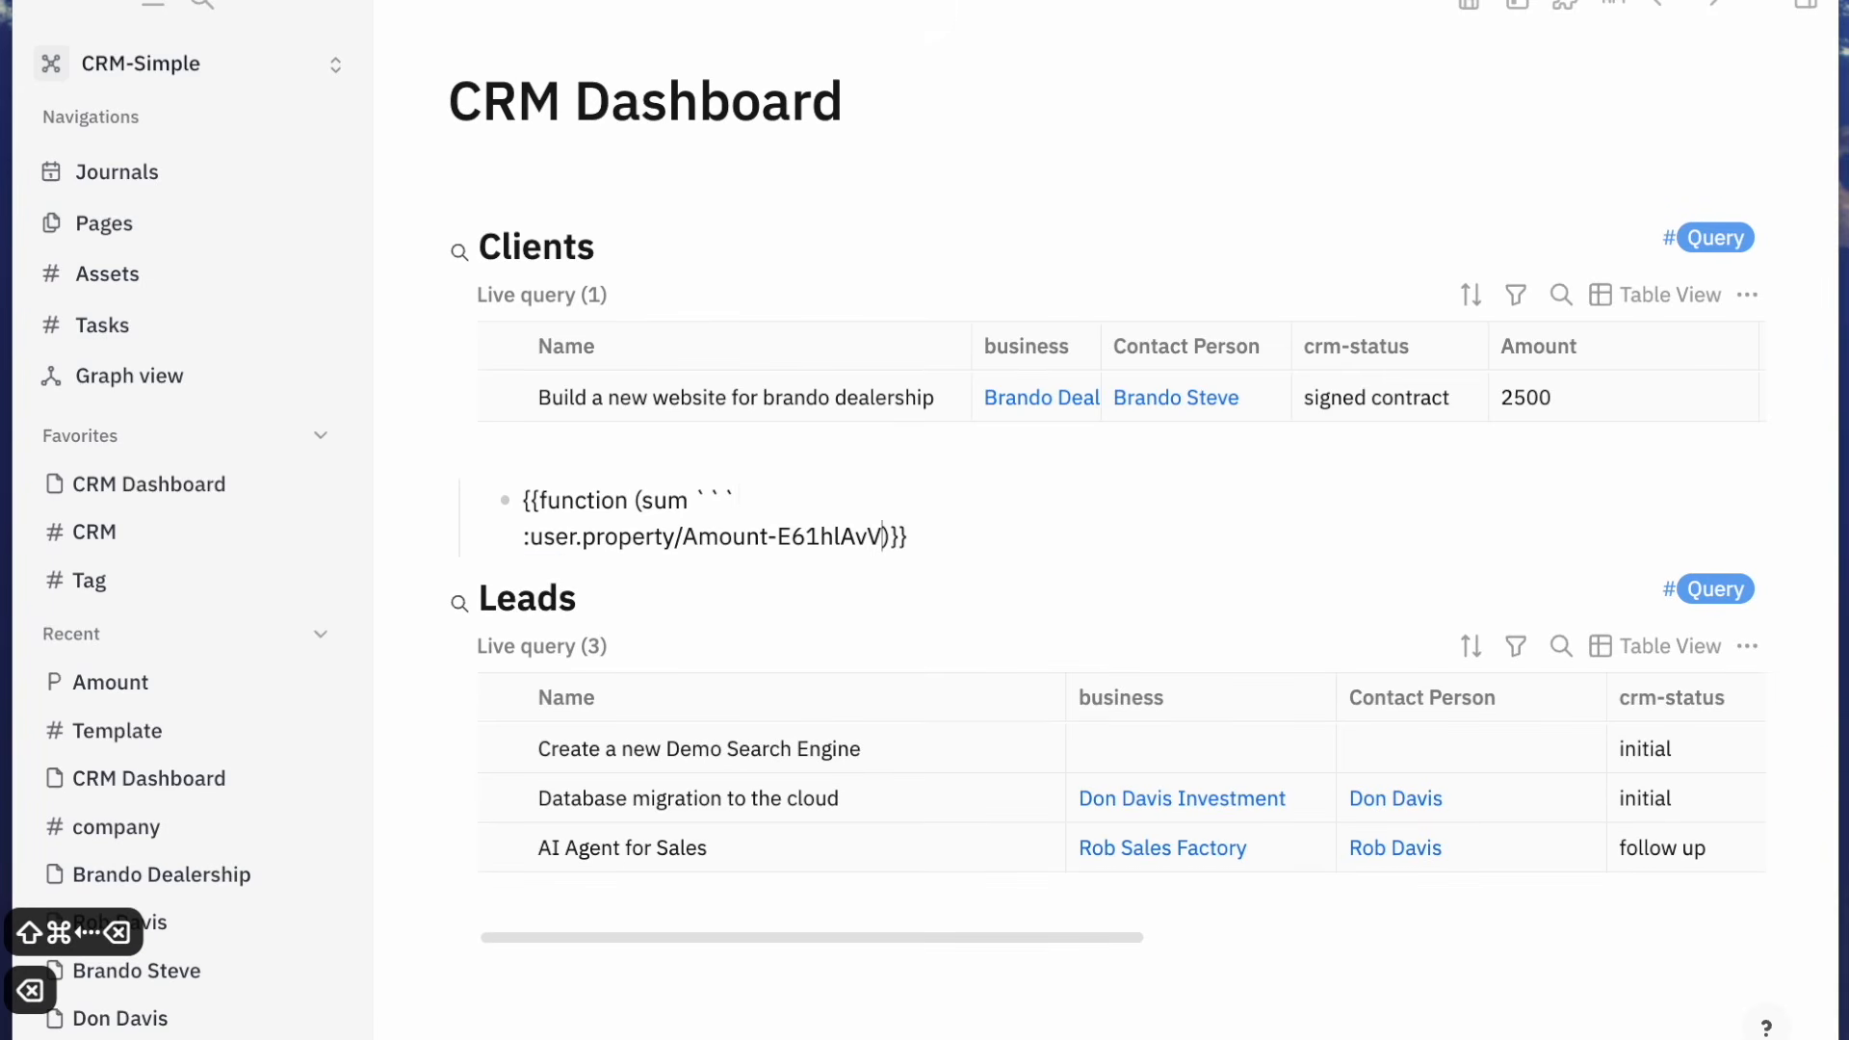
{"action": "key", "text": "super+Left"}
{"action": "key", "text": "BackSpace"}
{"action": "key", "text": "BackSpace"}
{"action": "key", "text": "BackSpace"}
{"action": "key", "text": "BackSpace"}
{"action": "key", "text": "Down"}
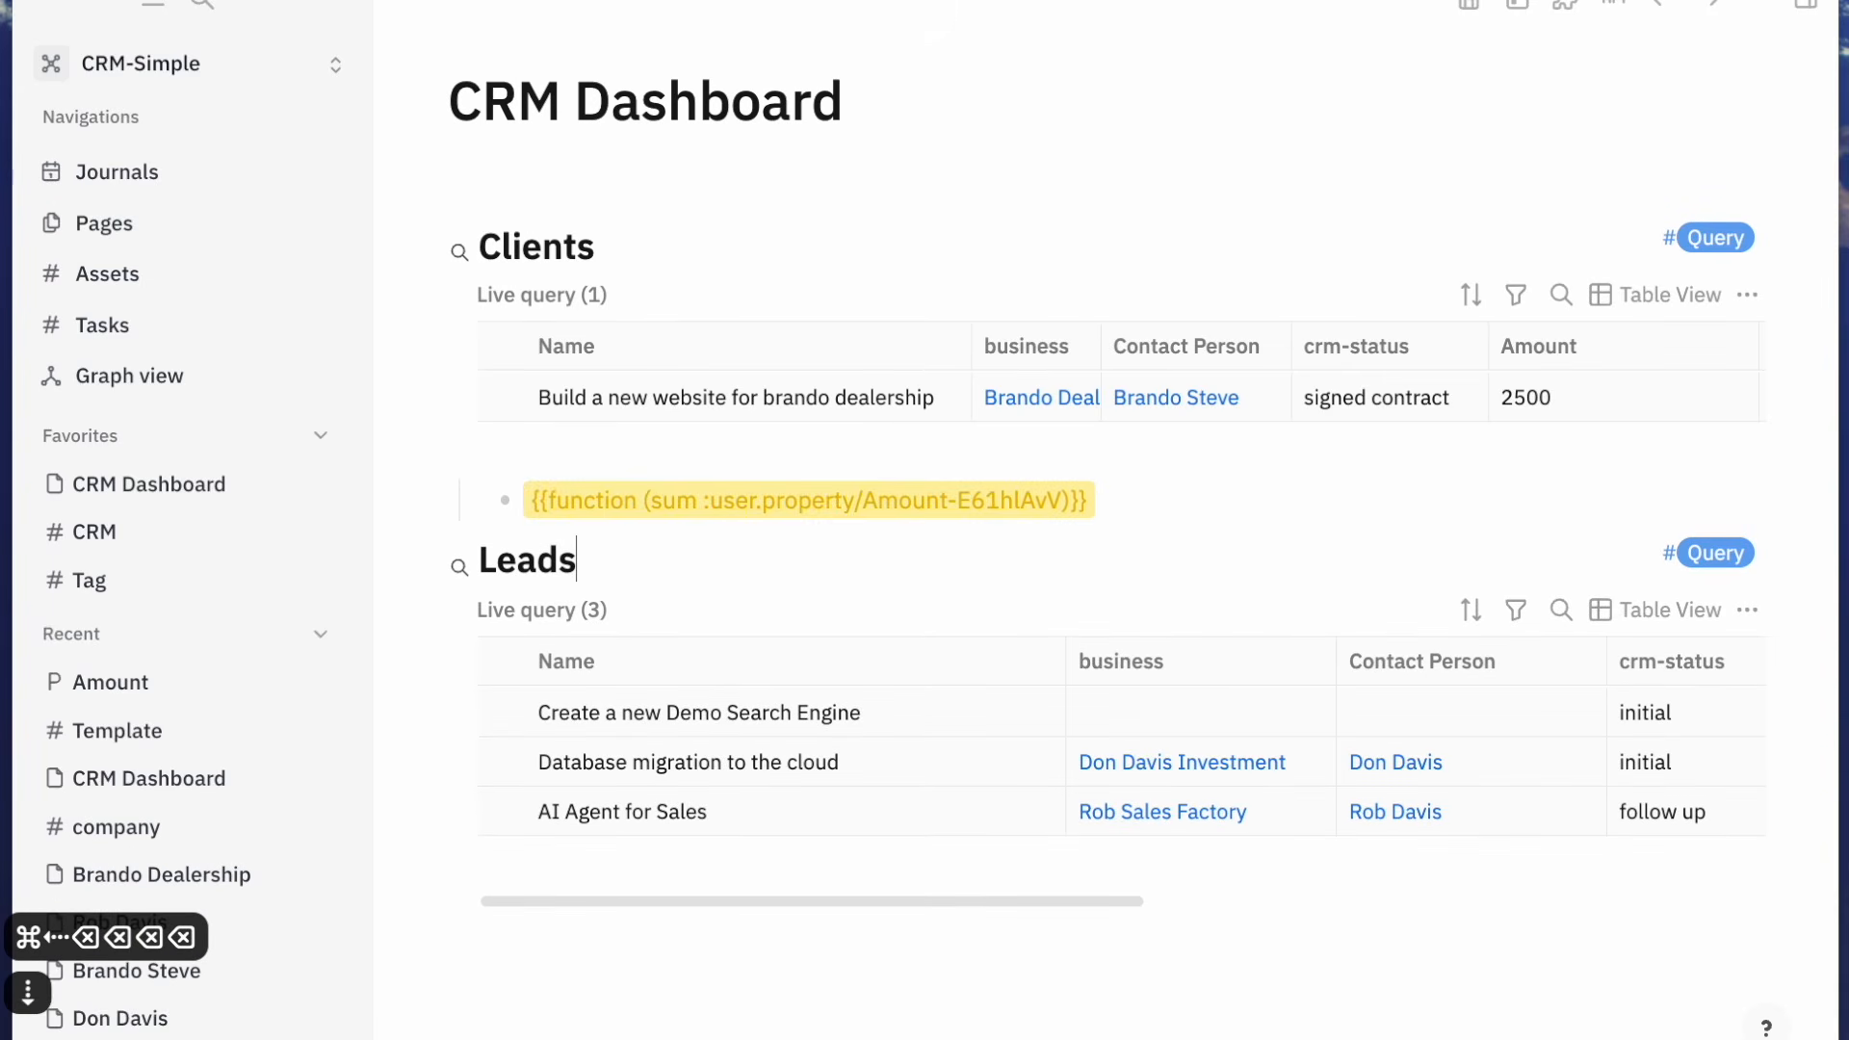
Tidy the blocks around the function so it renders 2500, with an empty block below
{"action": "key", "text": "Up"}
{"action": "key", "text": "Right"}
{"action": "key", "text": "Right"}
{"action": "key", "text": "Right"}
{"action": "key", "text": "Right"}
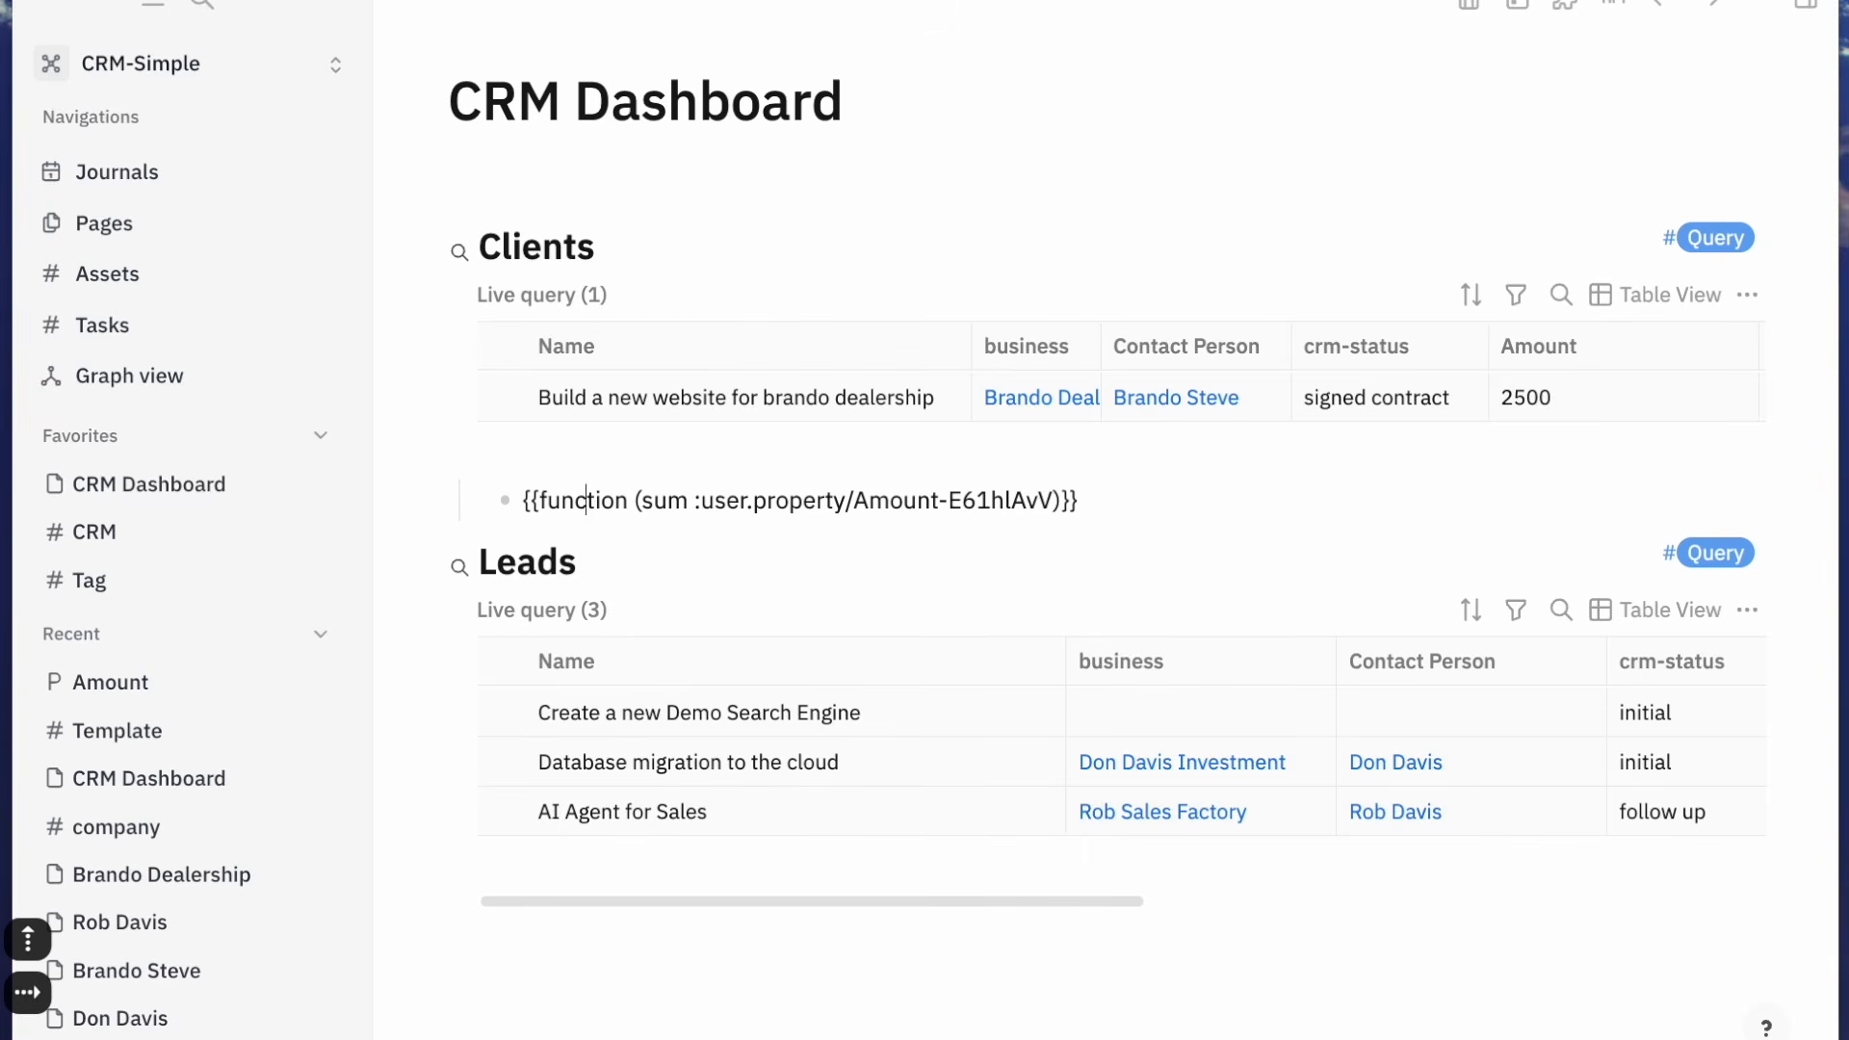
{"action": "key", "text": "Right"}
{"action": "key", "text": "Right"}
{"action": "key", "text": "super+Right"}
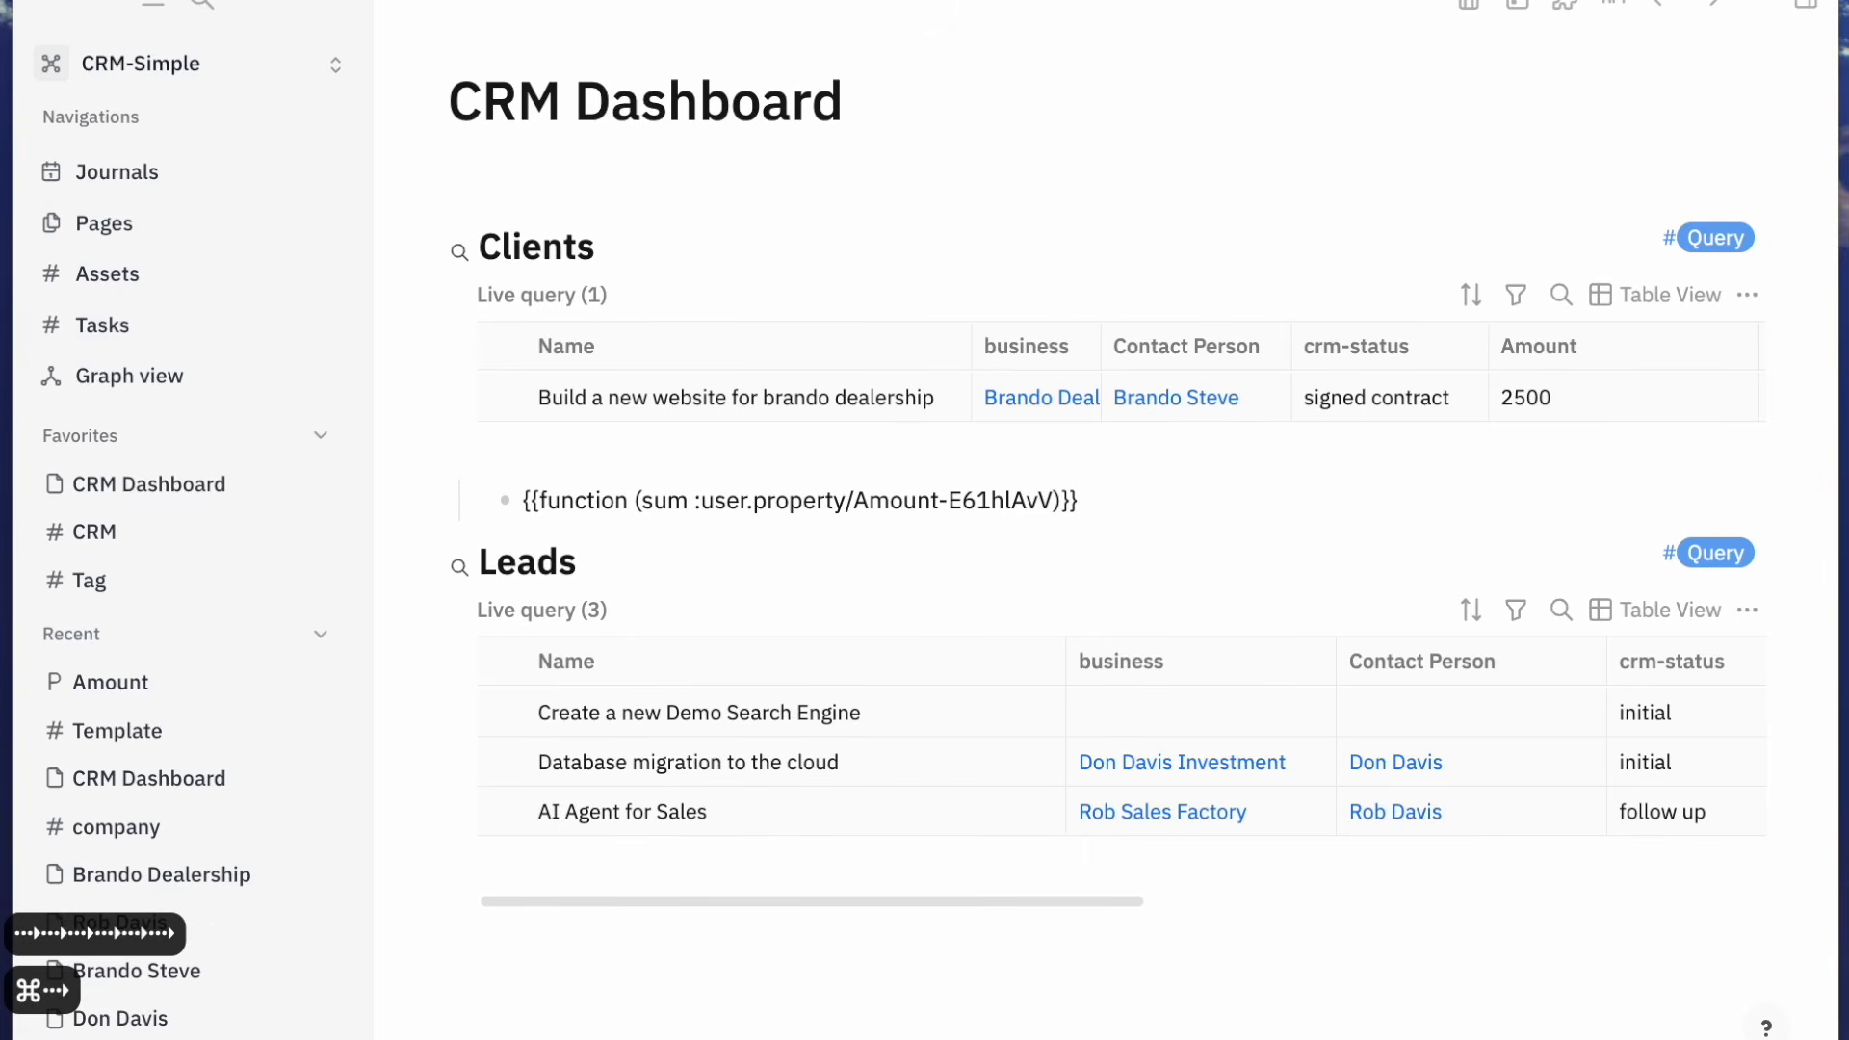
{"action": "key", "text": "super+Left"}
{"action": "key", "text": "Return"}
{"action": "key", "text": "Up"}
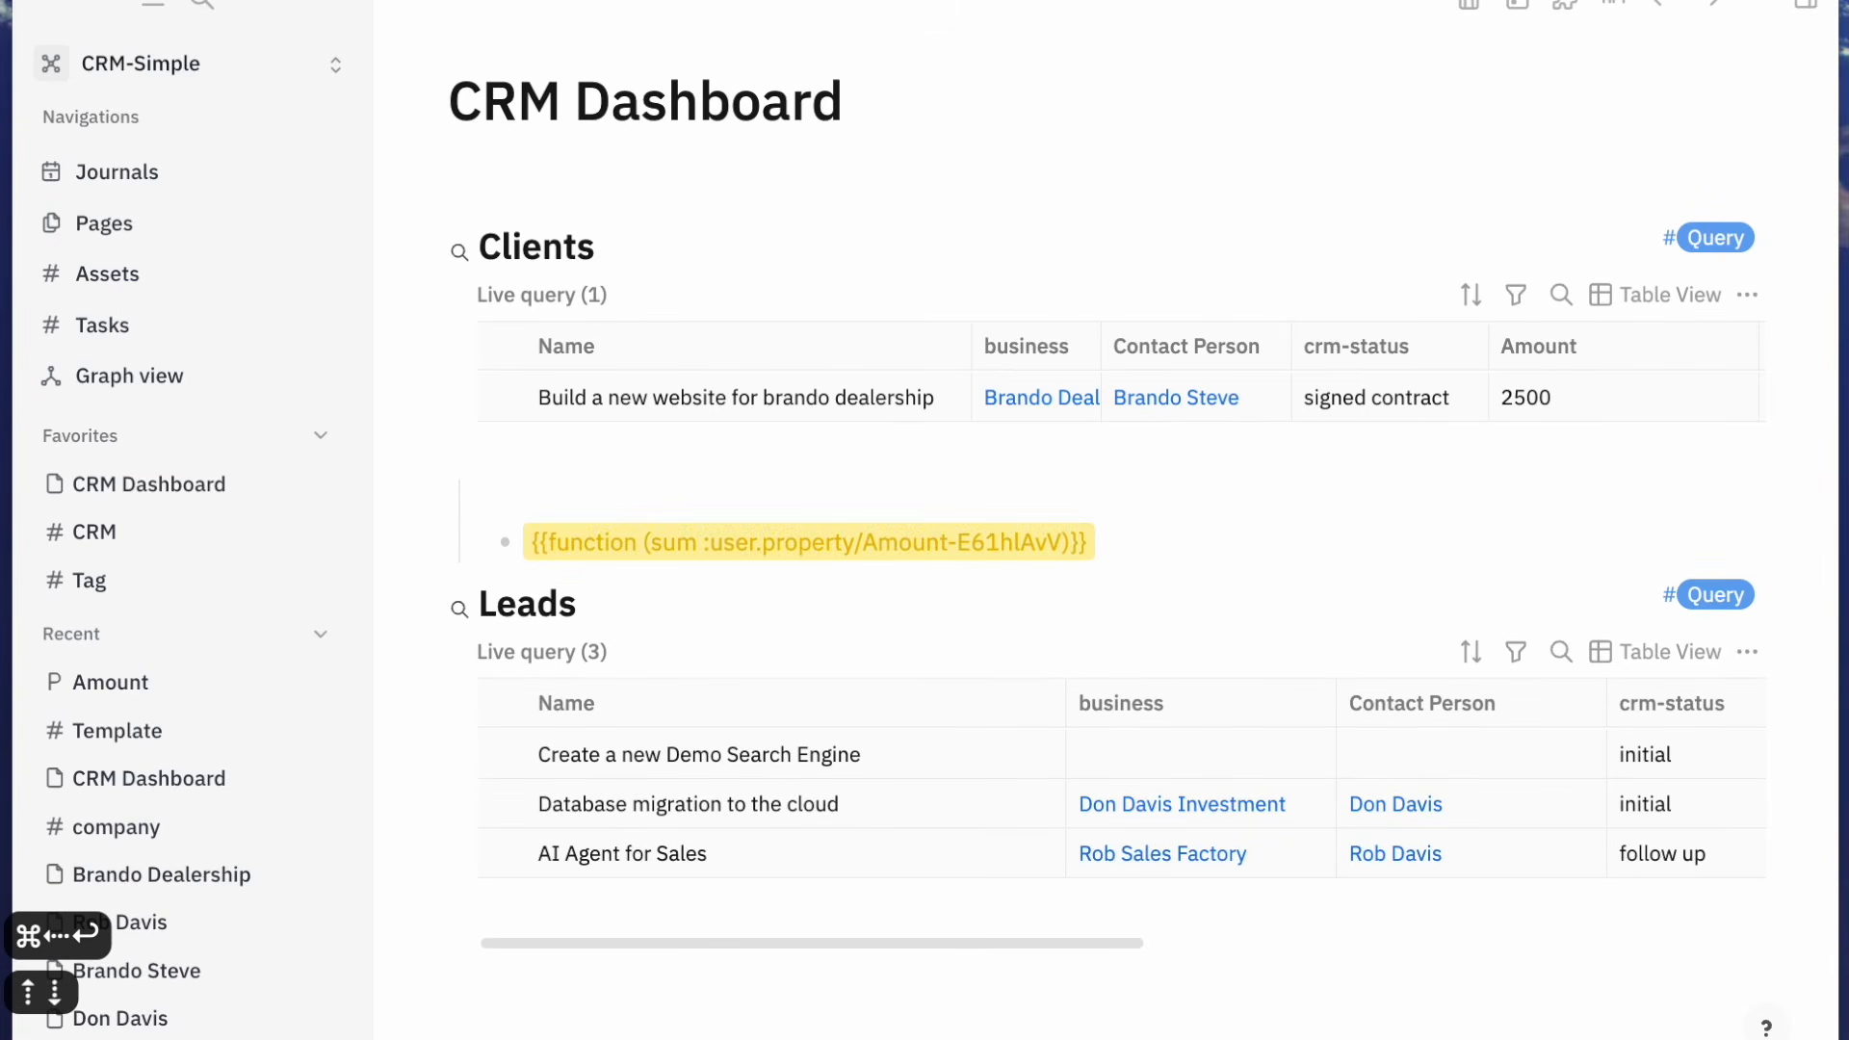
{"action": "left_click", "coordinate": [909, 532]}
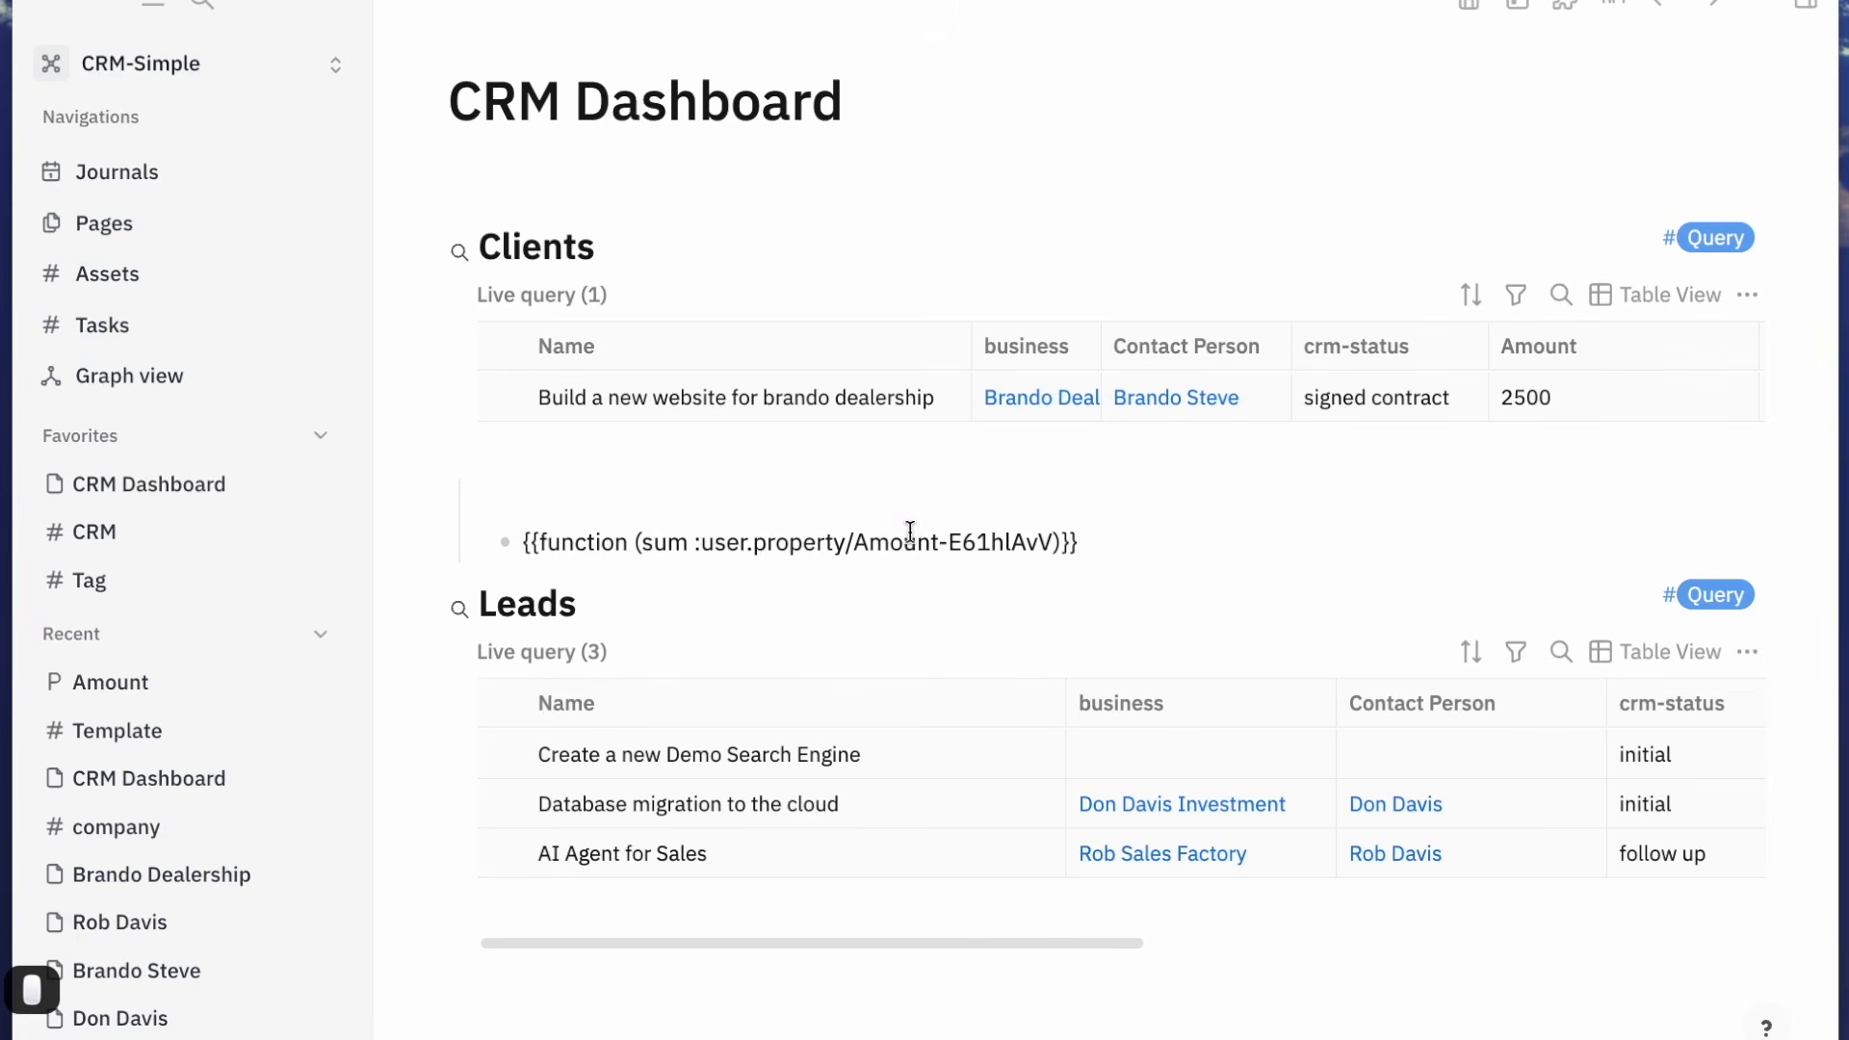
{"action": "key", "text": "BackSpace"}
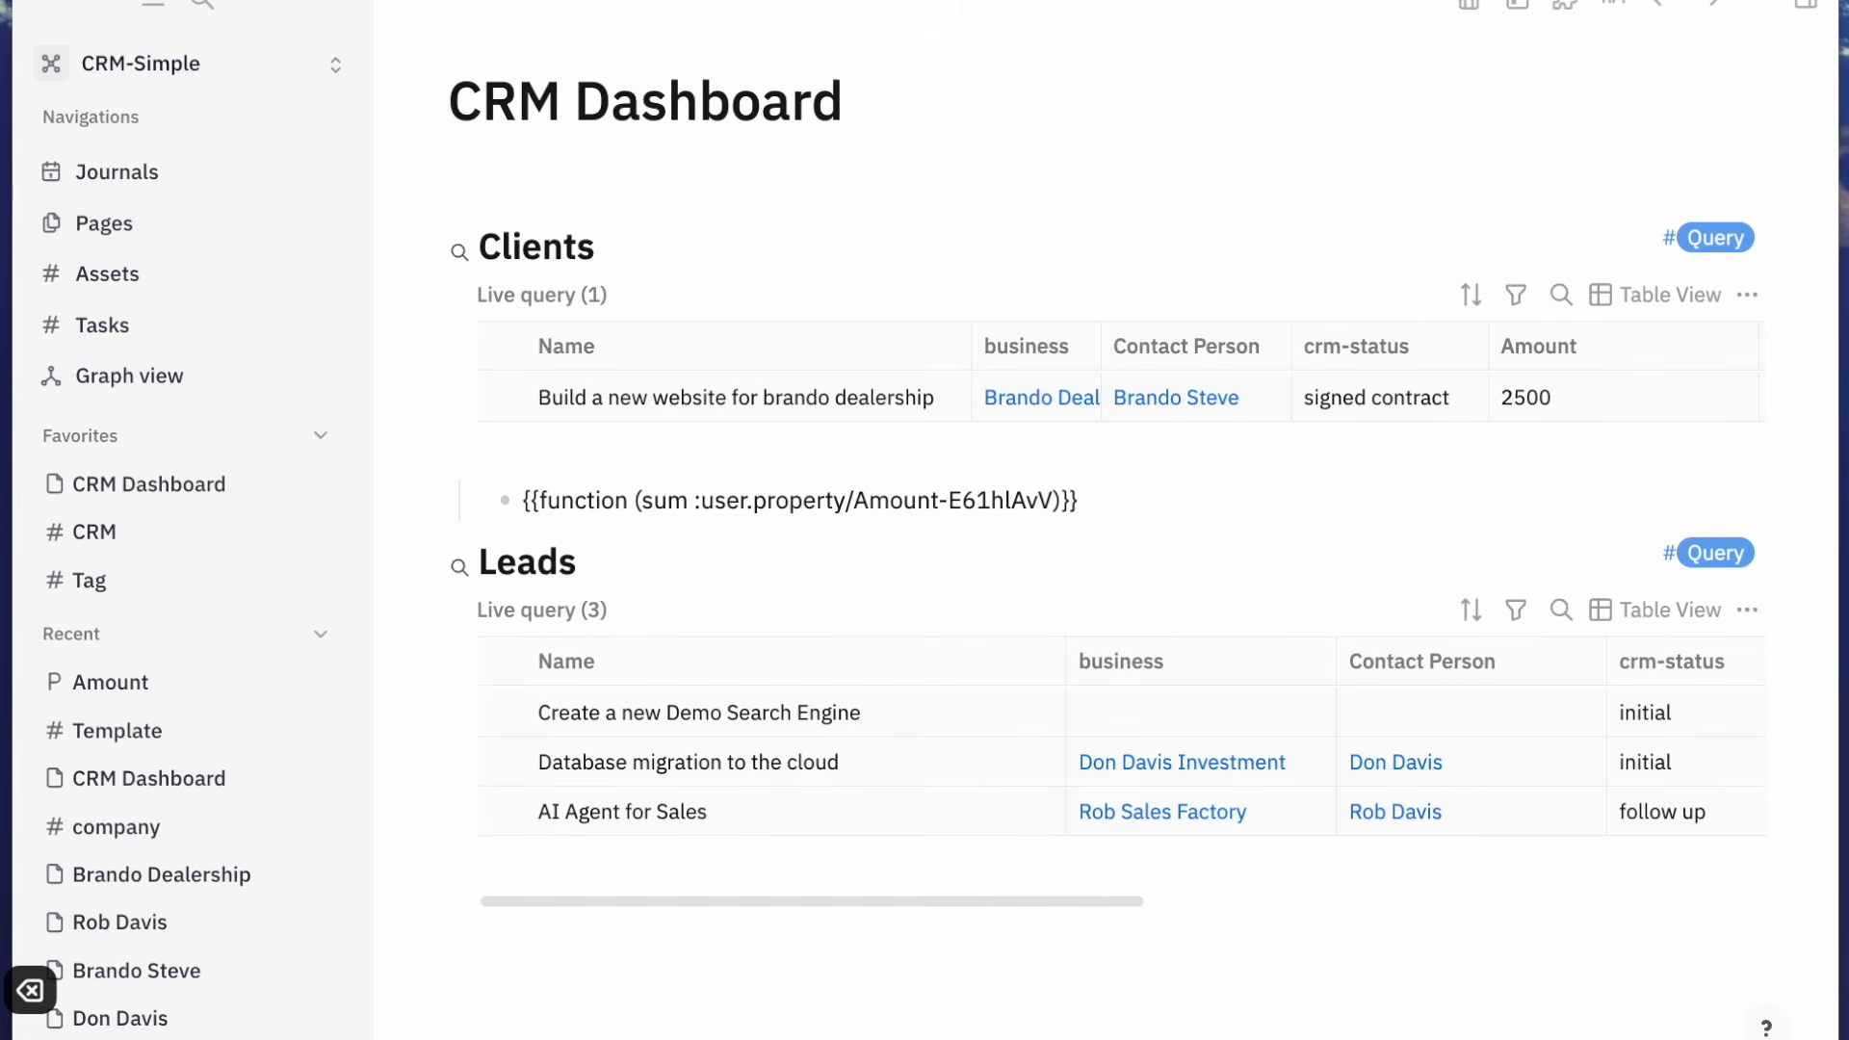
{"action": "key", "text": "super+Right"}
{"action": "key", "text": "Return"}
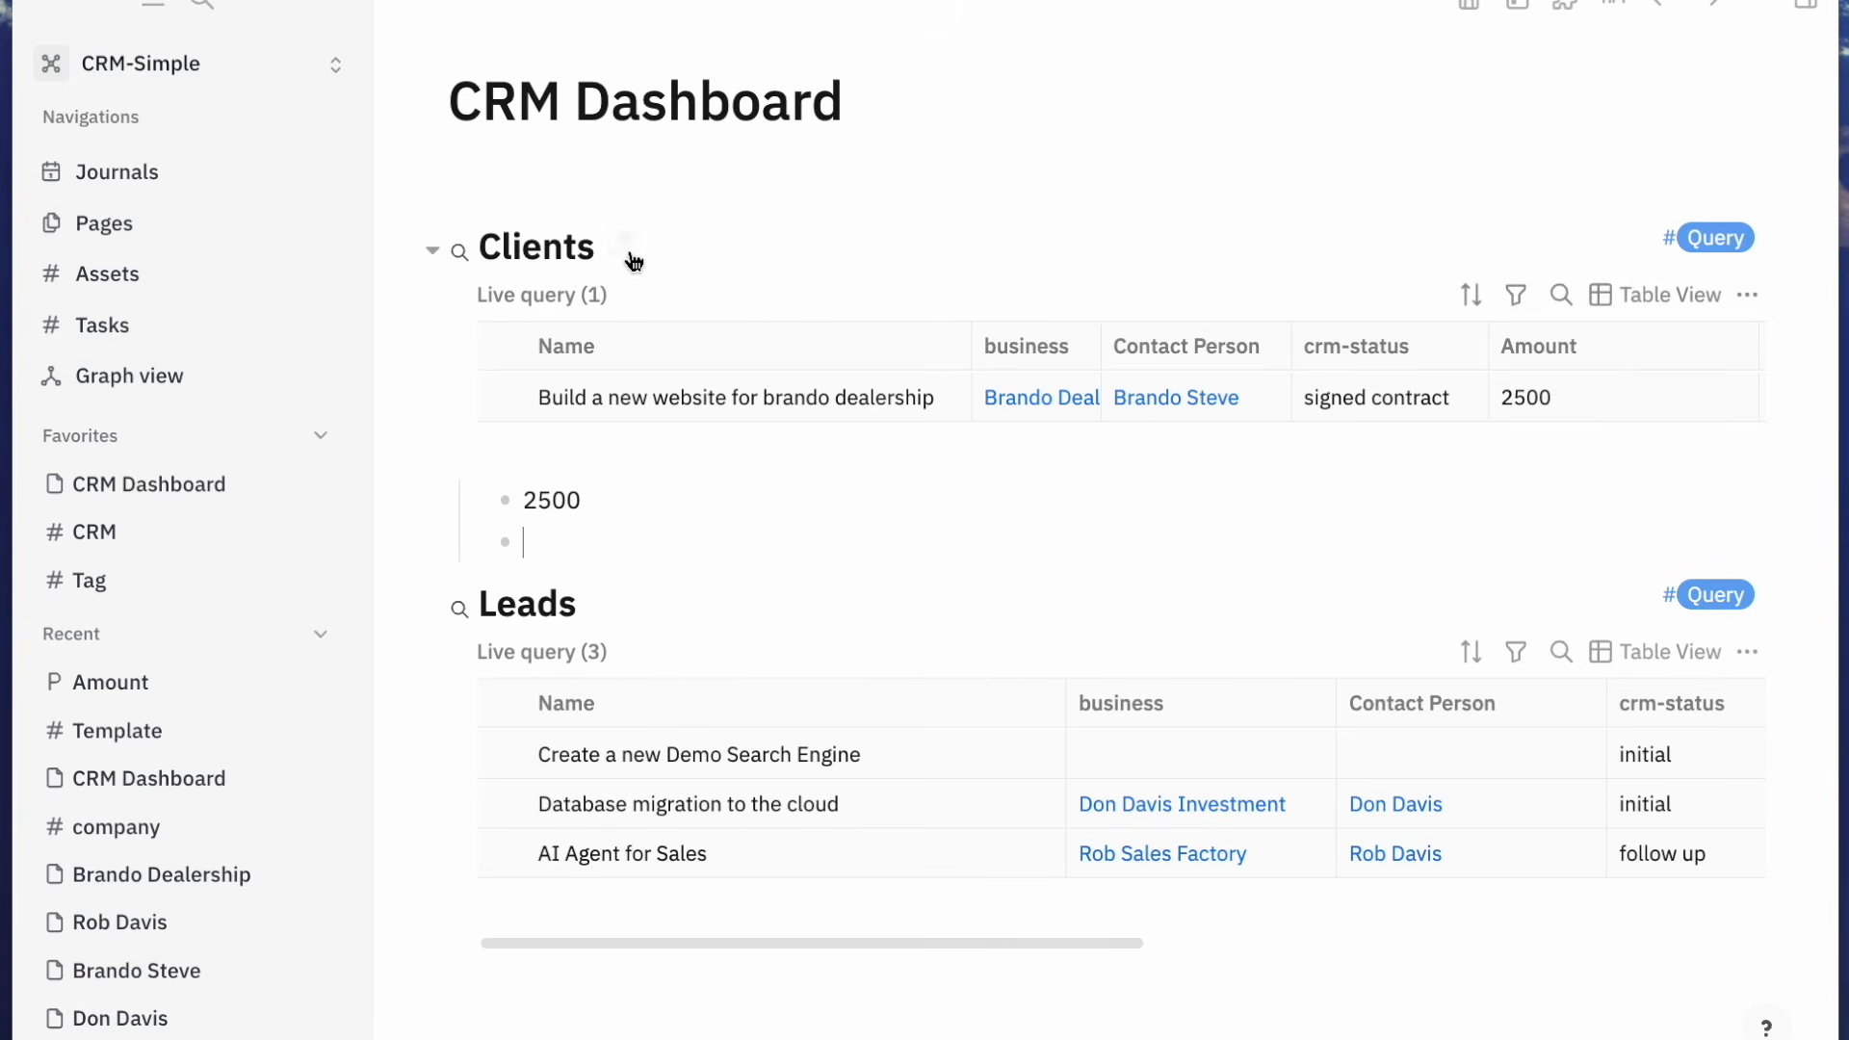
Try negating the Clients query's crm-status filter with NOT, then unwrap it again
{"action": "left_click", "coordinate": [624, 236]}
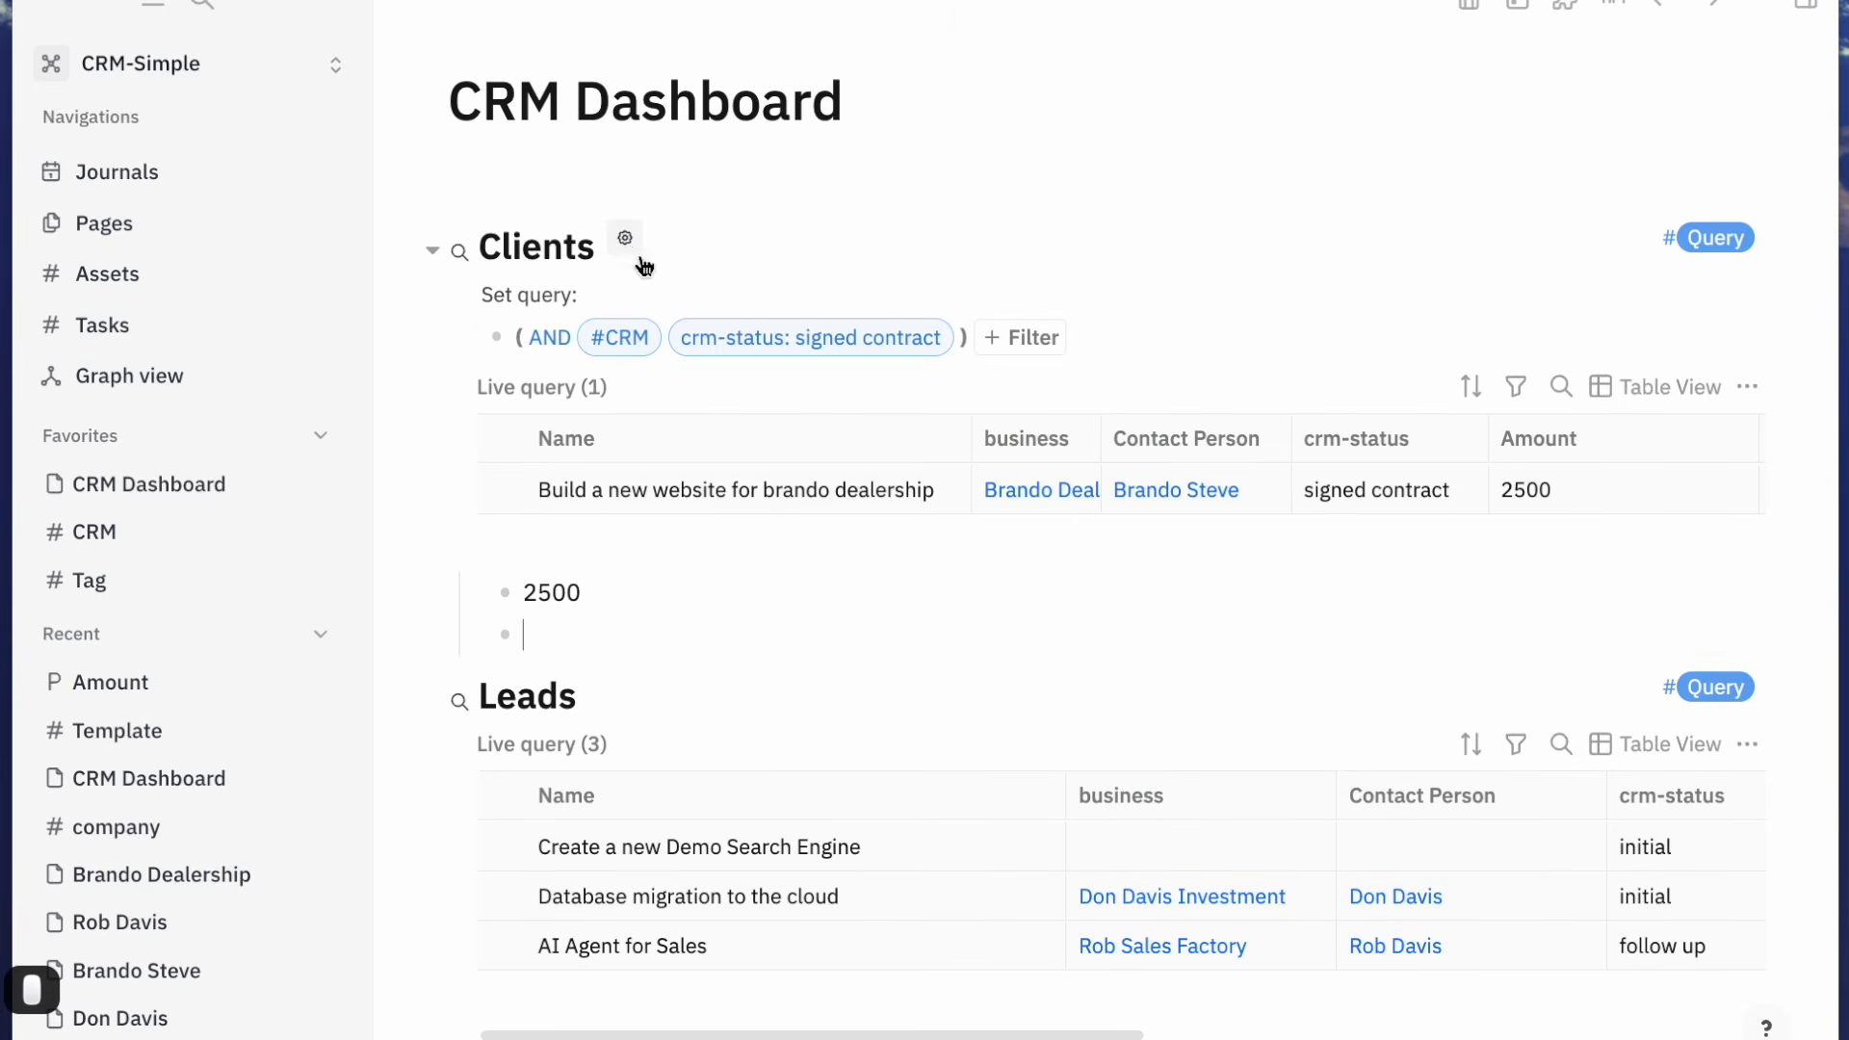
{"action": "left_click", "coordinate": [802, 339]}
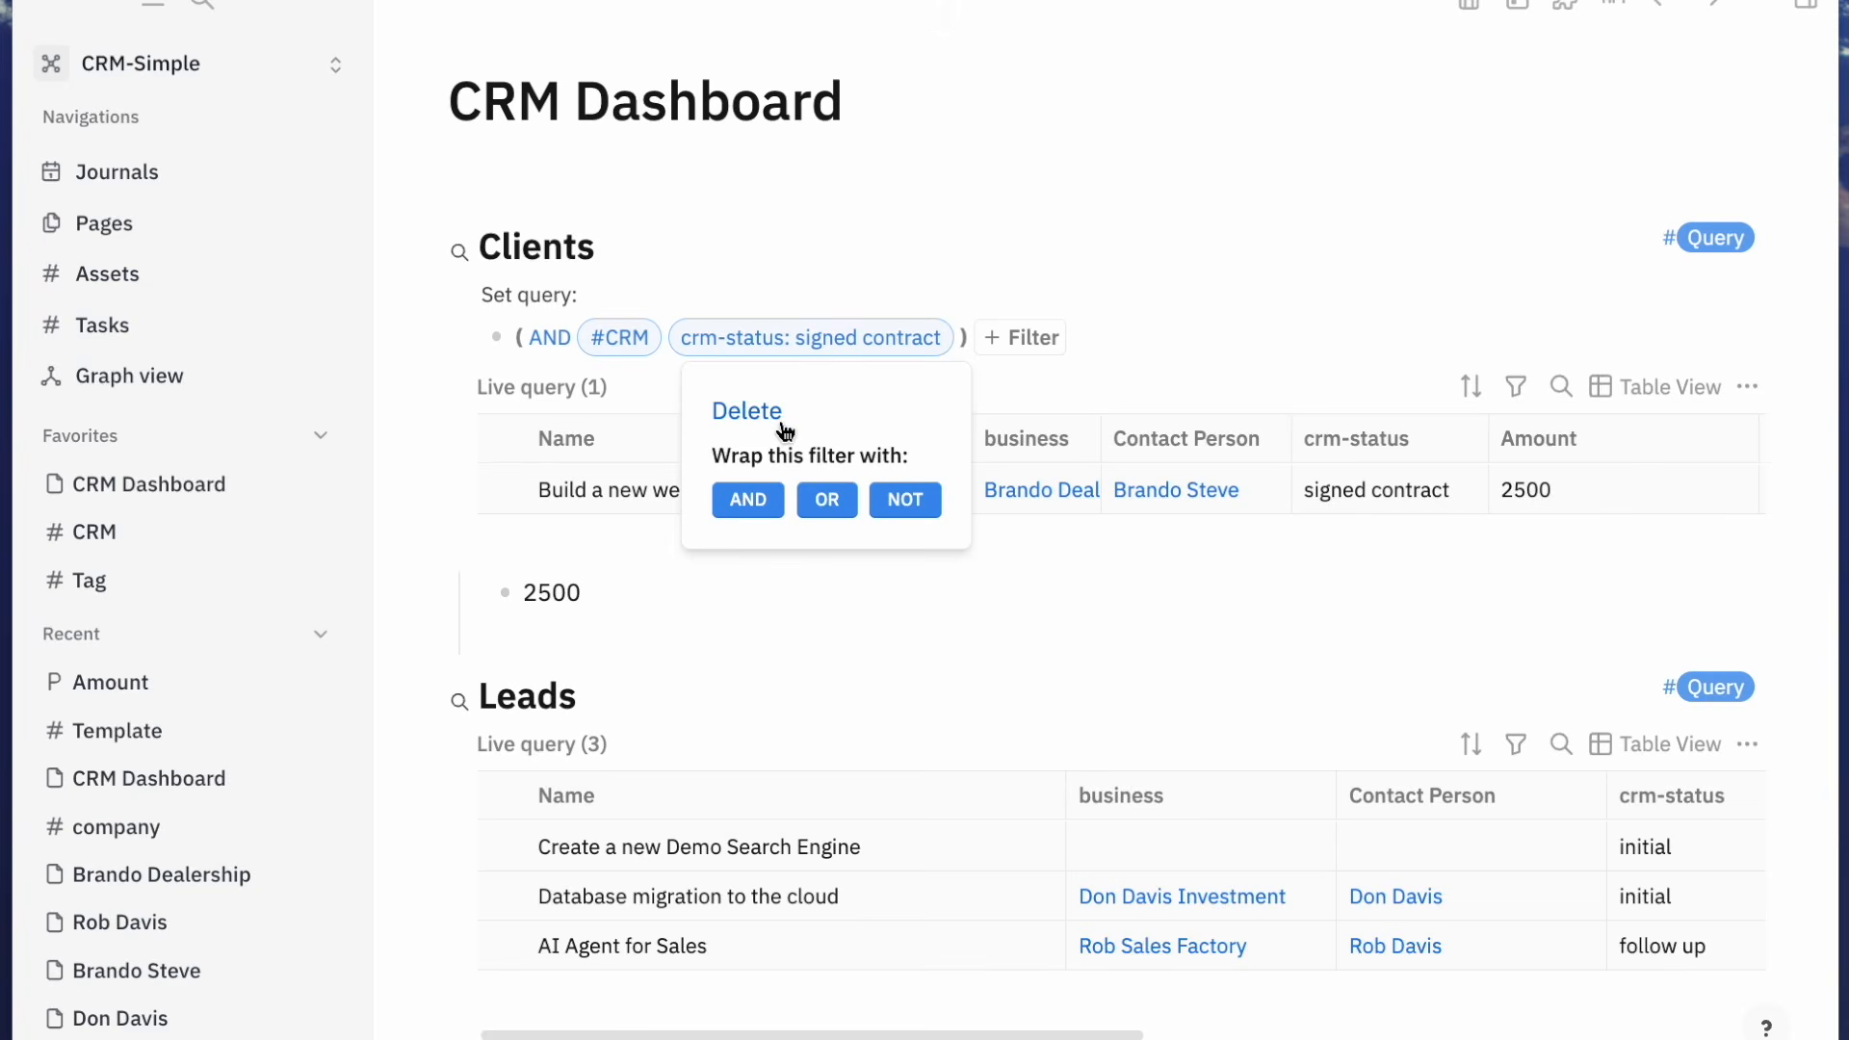
{"action": "left_click", "coordinate": [911, 506]}
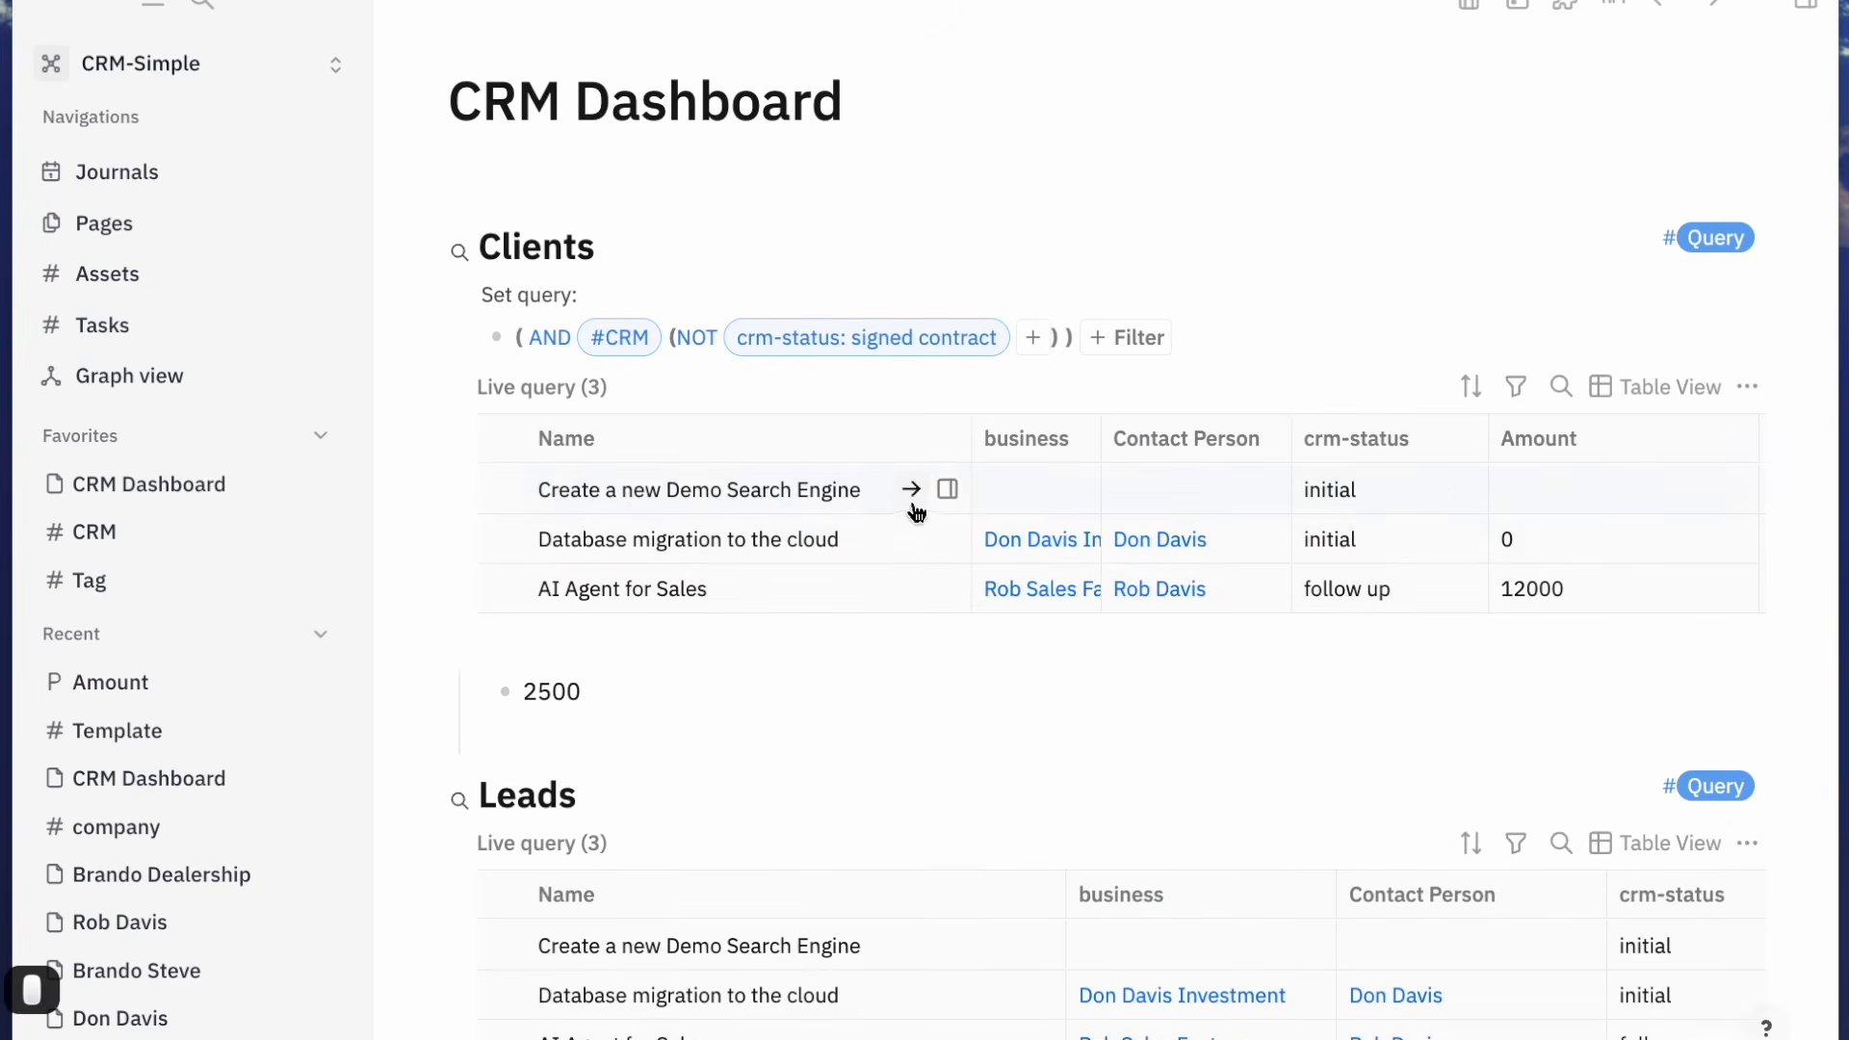
{"action": "left_click", "coordinate": [1531, 542]}
{"action": "left_click", "coordinate": [1547, 493]}
{"action": "left_click", "coordinate": [709, 345]}
{"action": "left_click", "coordinate": [774, 470]}
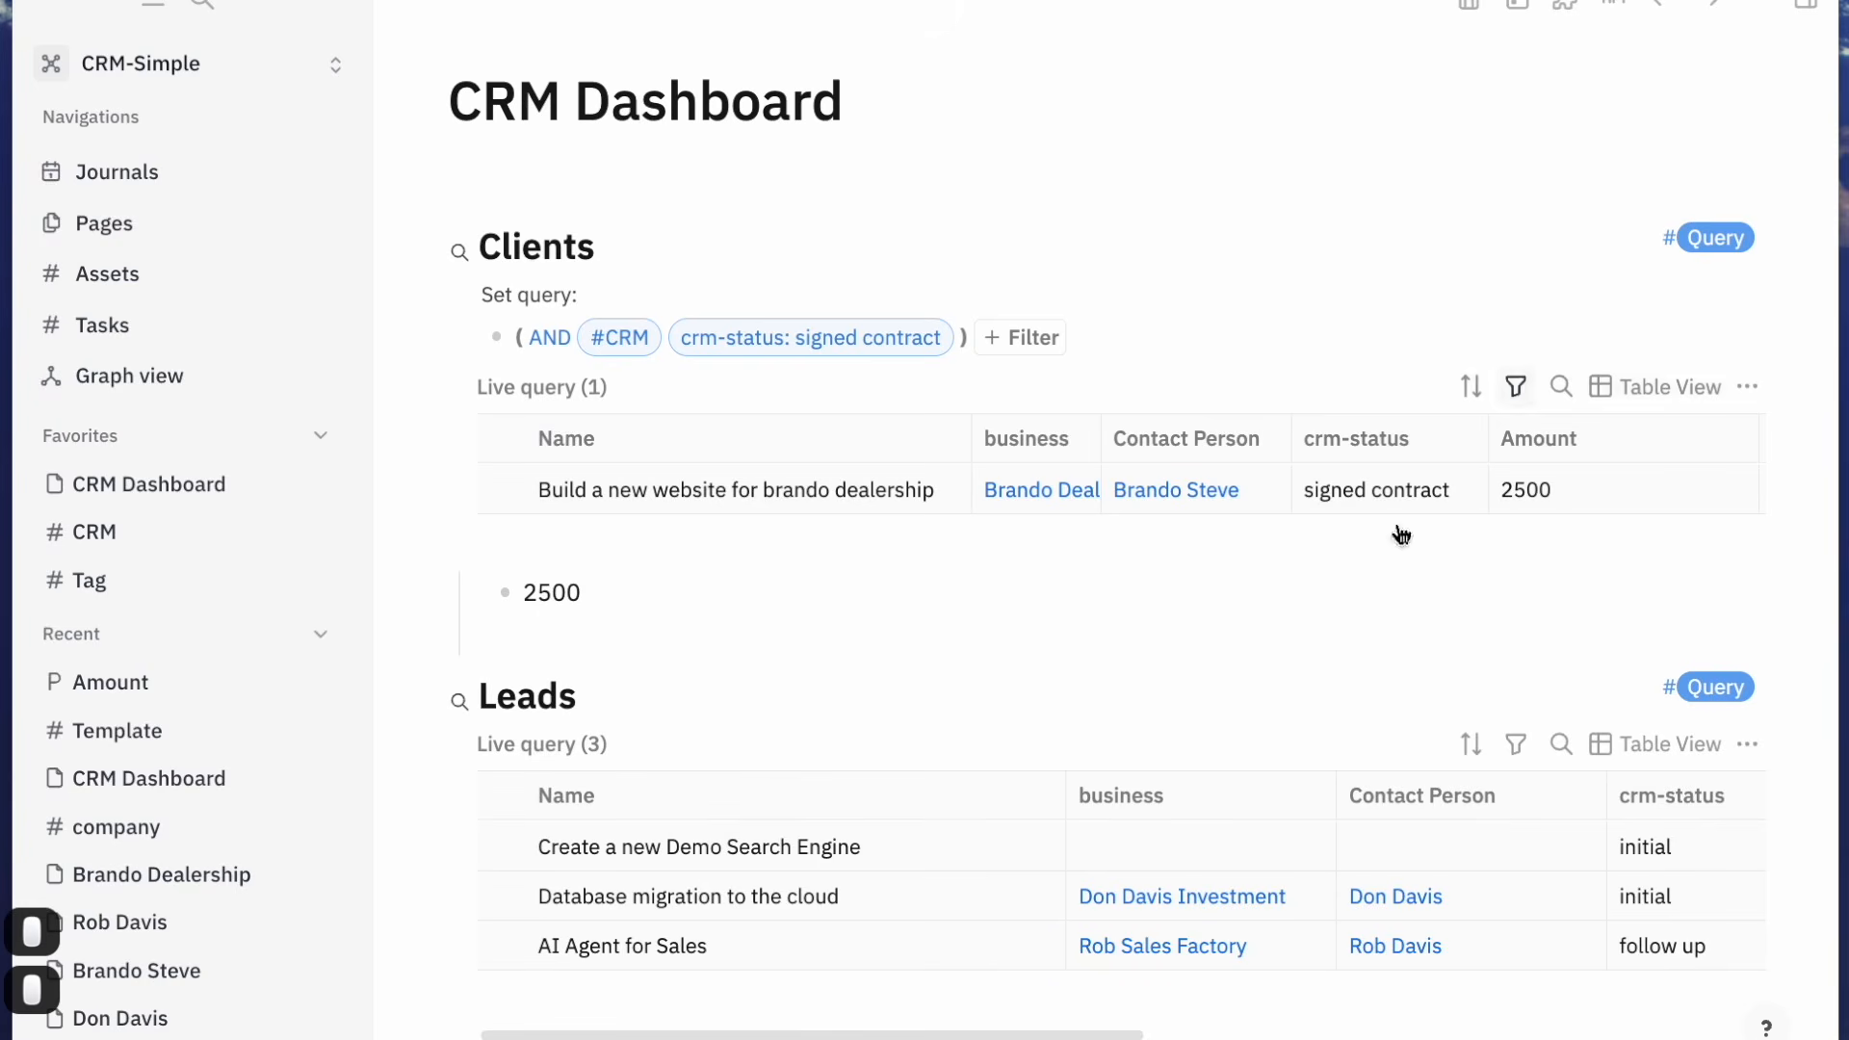
Set the Demo Search Engine lead to signed contract with an Amount of 4500
{"action": "scroll", "coordinate": [1439, 857], "scroll_direction": "right", "scroll_amount": 5}
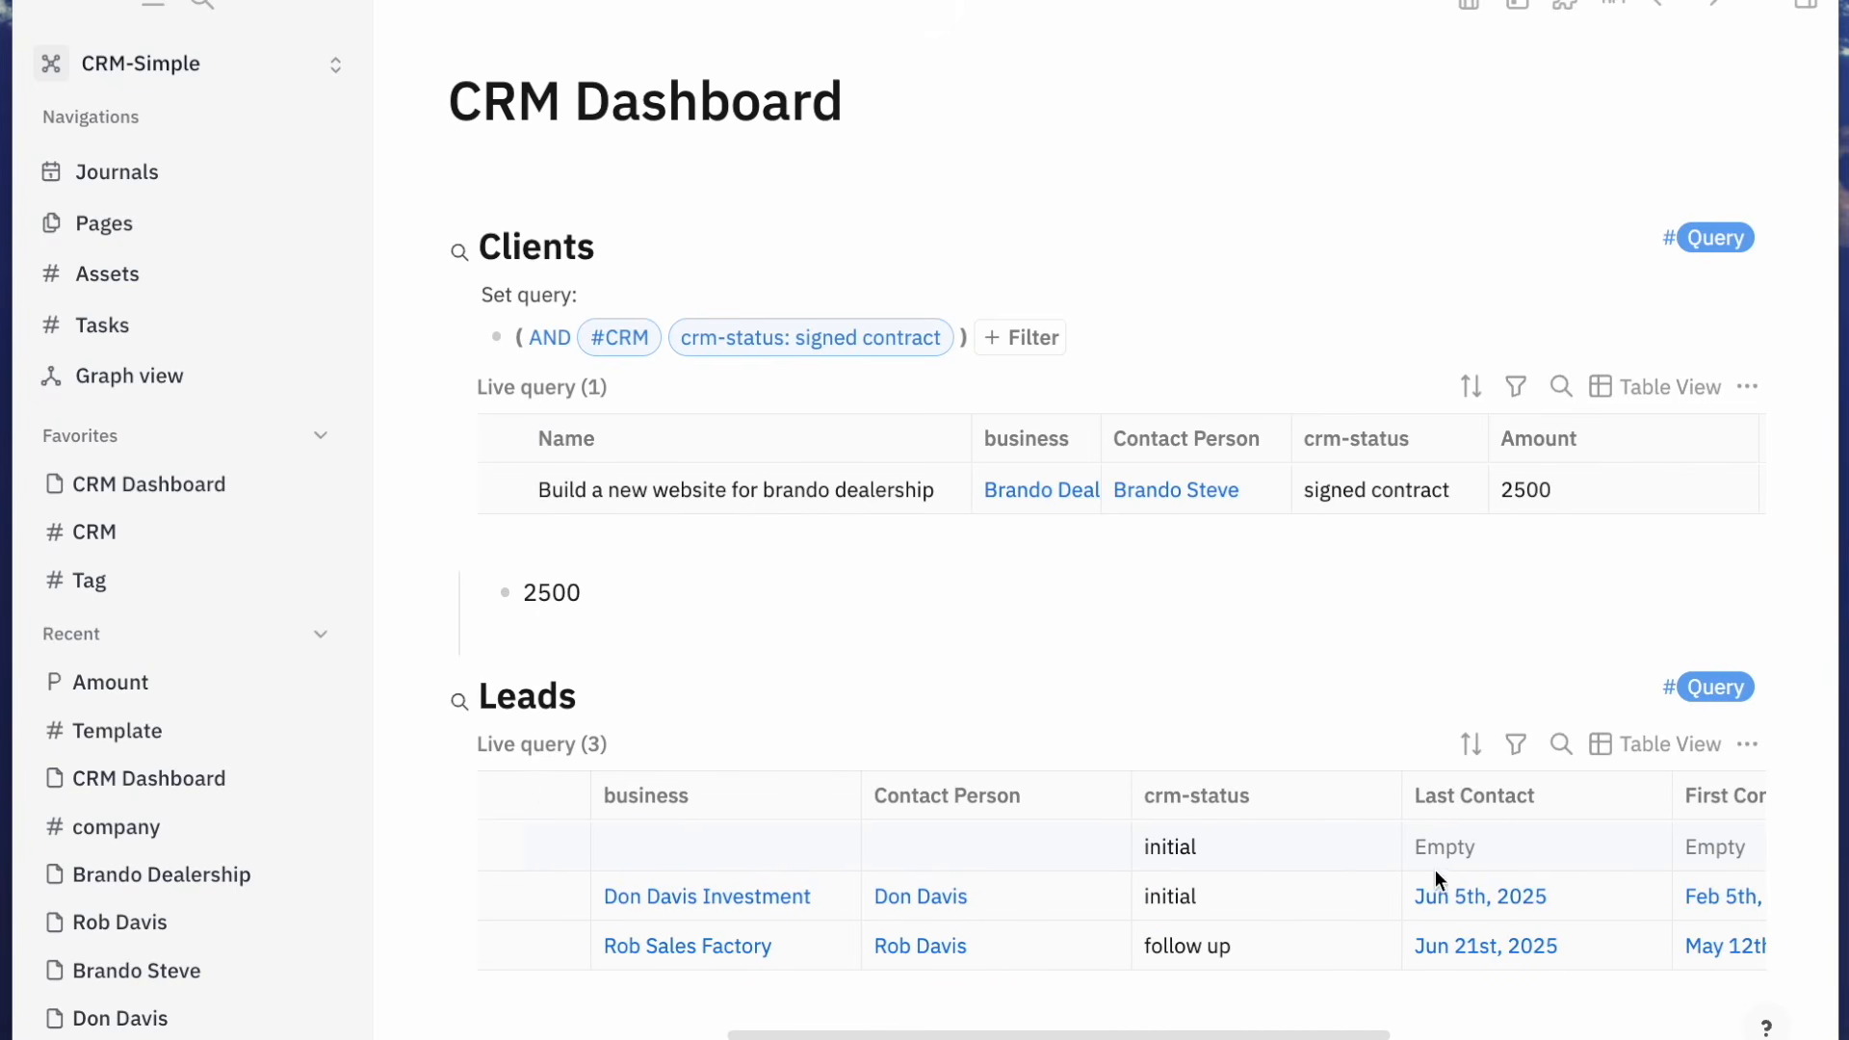
{"action": "left_click", "coordinate": [1191, 849]}
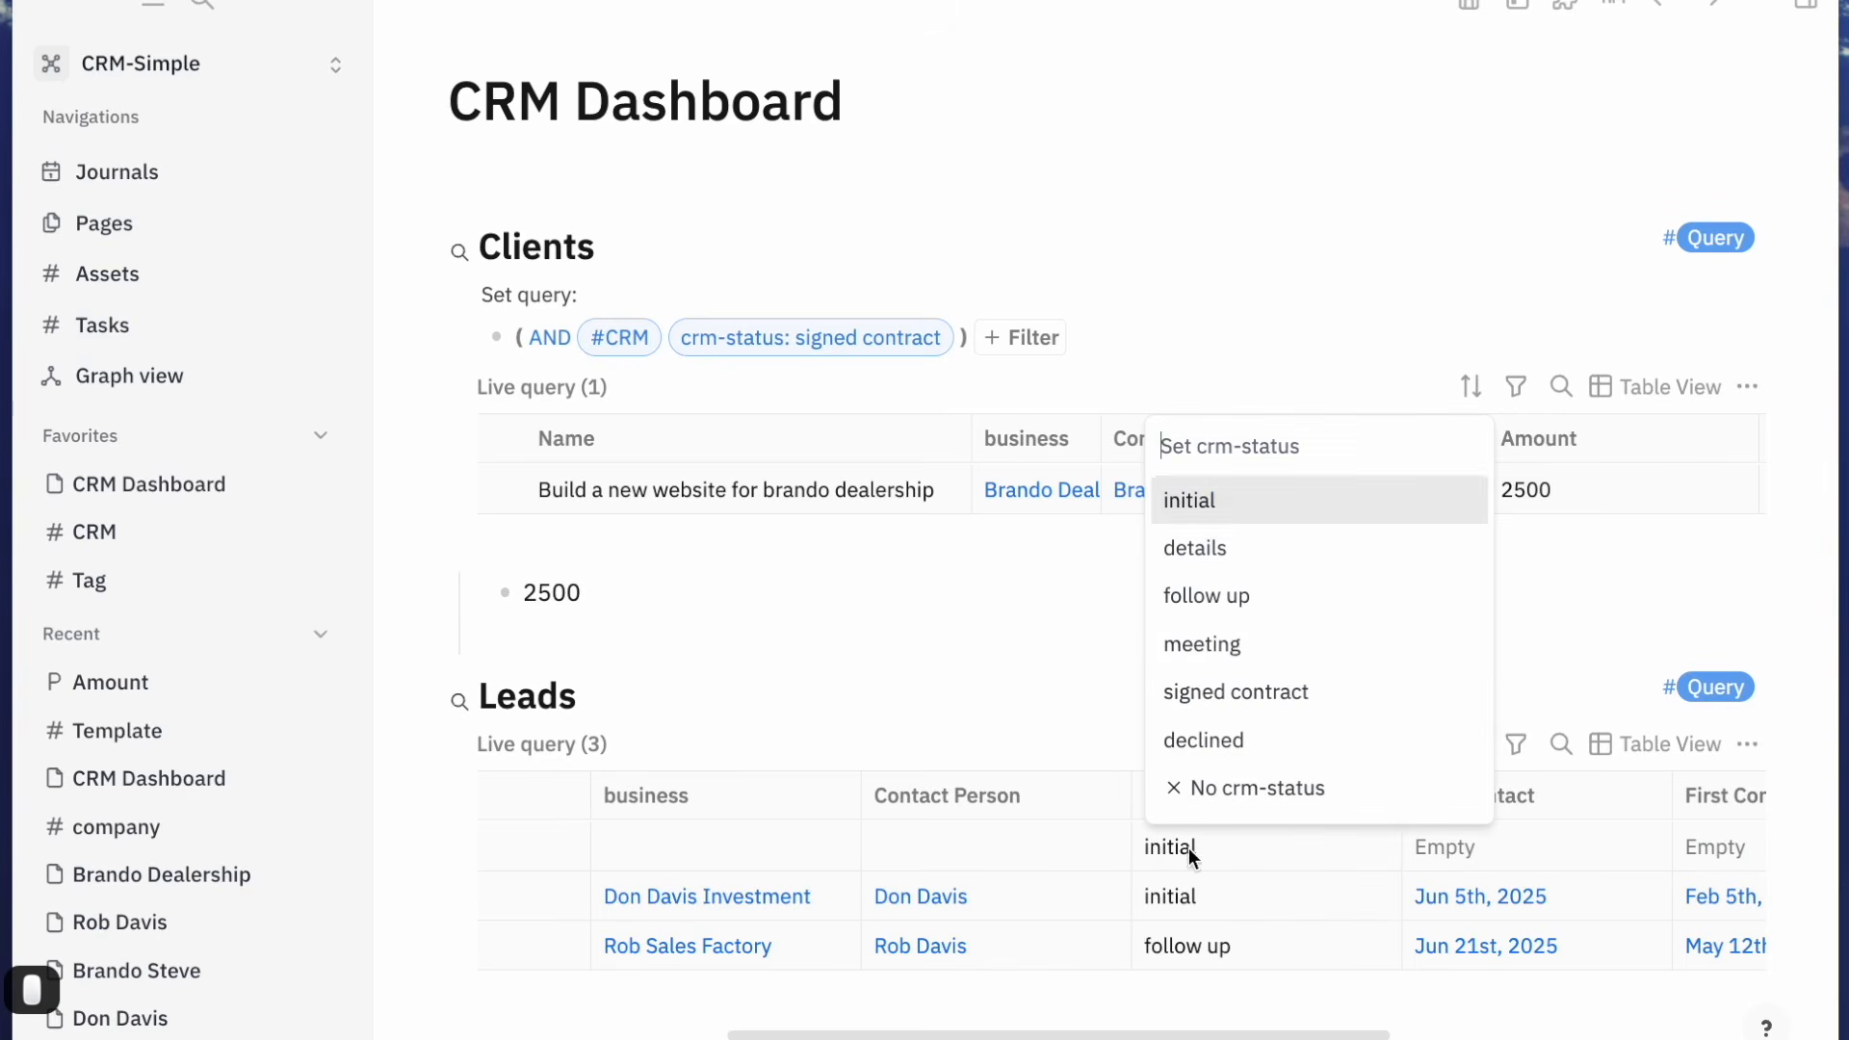
{"action": "left_click", "coordinate": [1231, 694]}
{"action": "left_click", "coordinate": [1521, 498]}
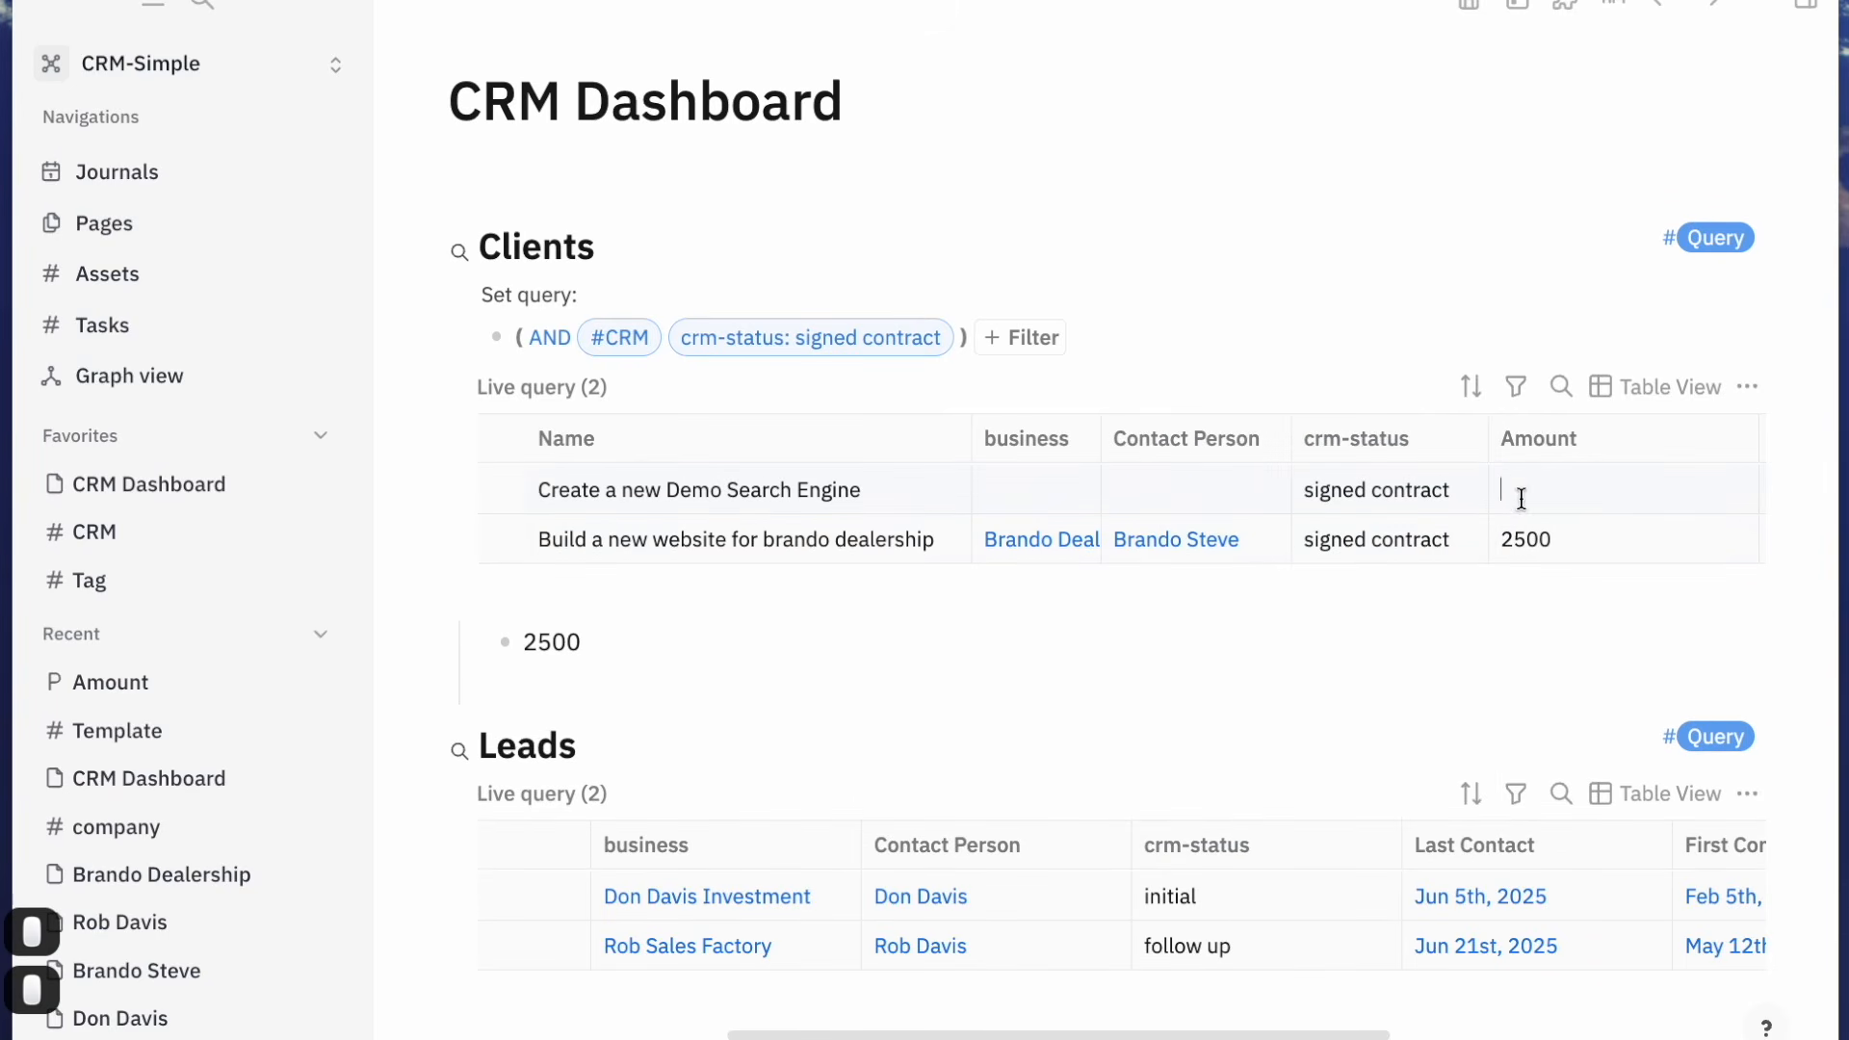
{"action": "type", "text": "4500"}
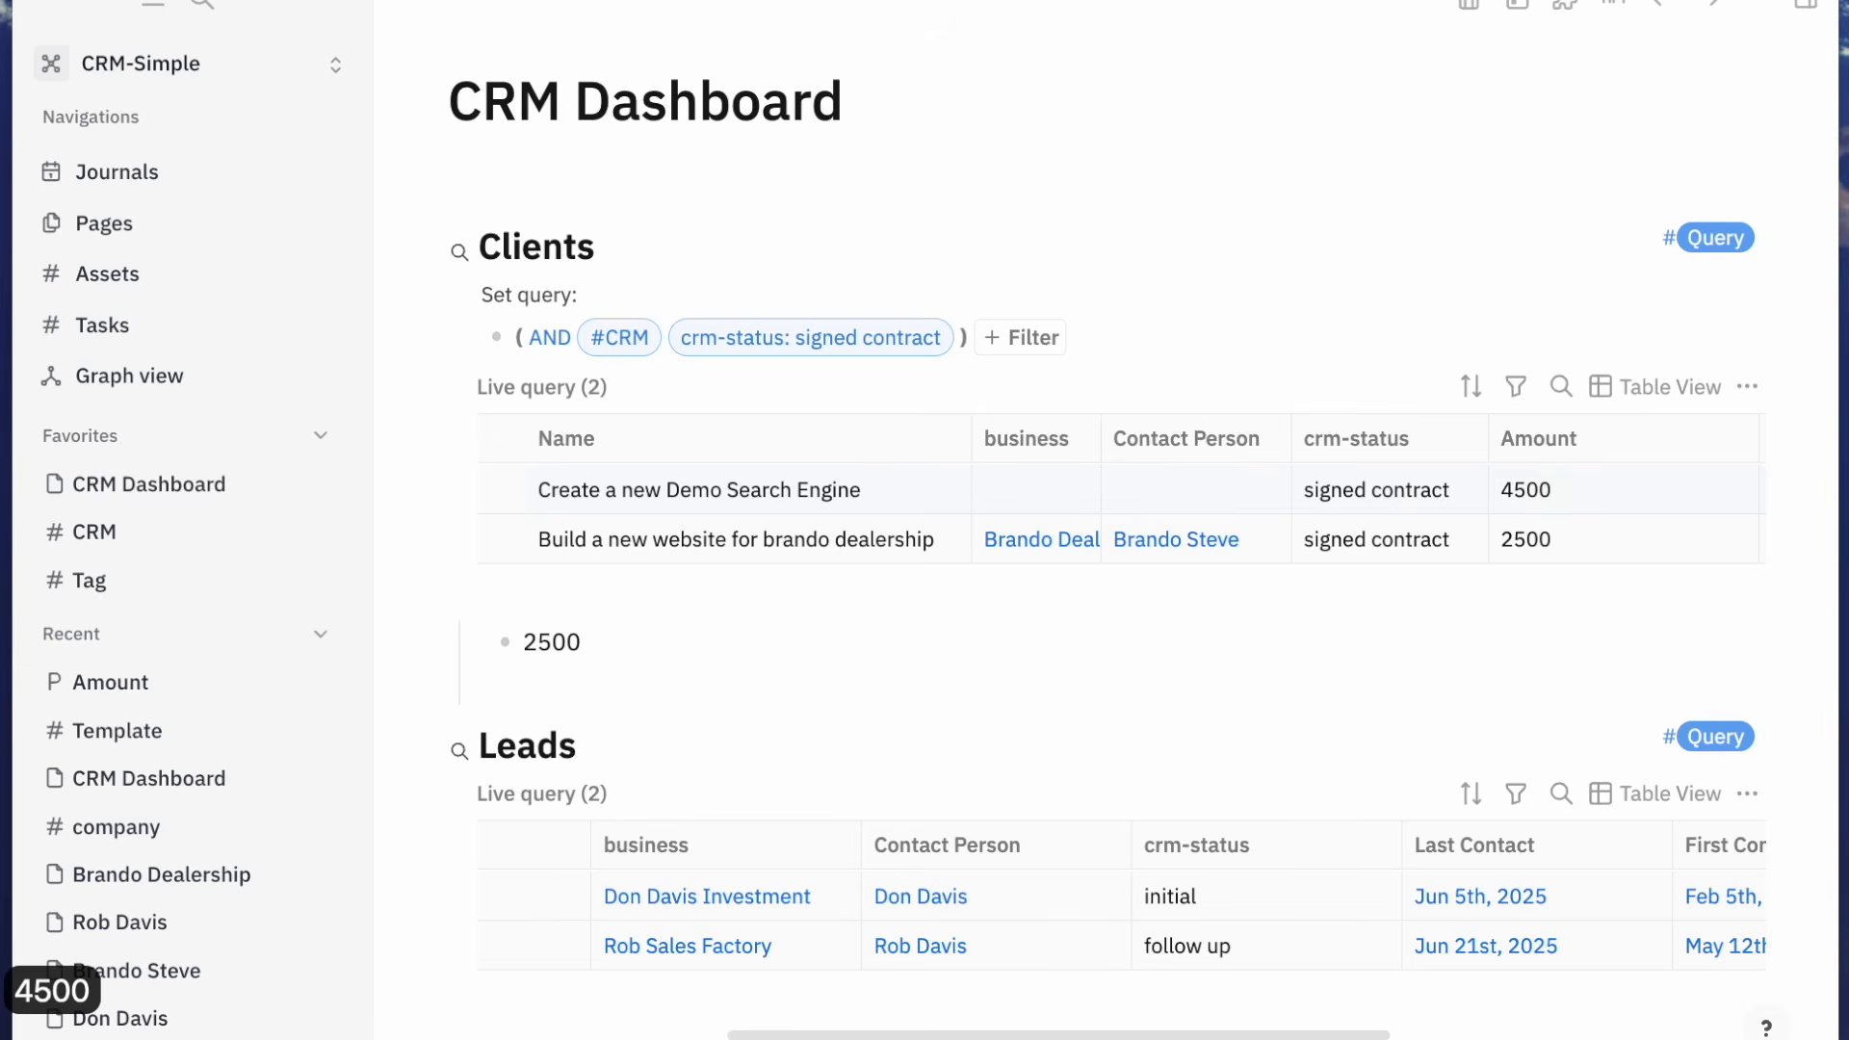
{"action": "left_click", "coordinate": [1456, 603]}
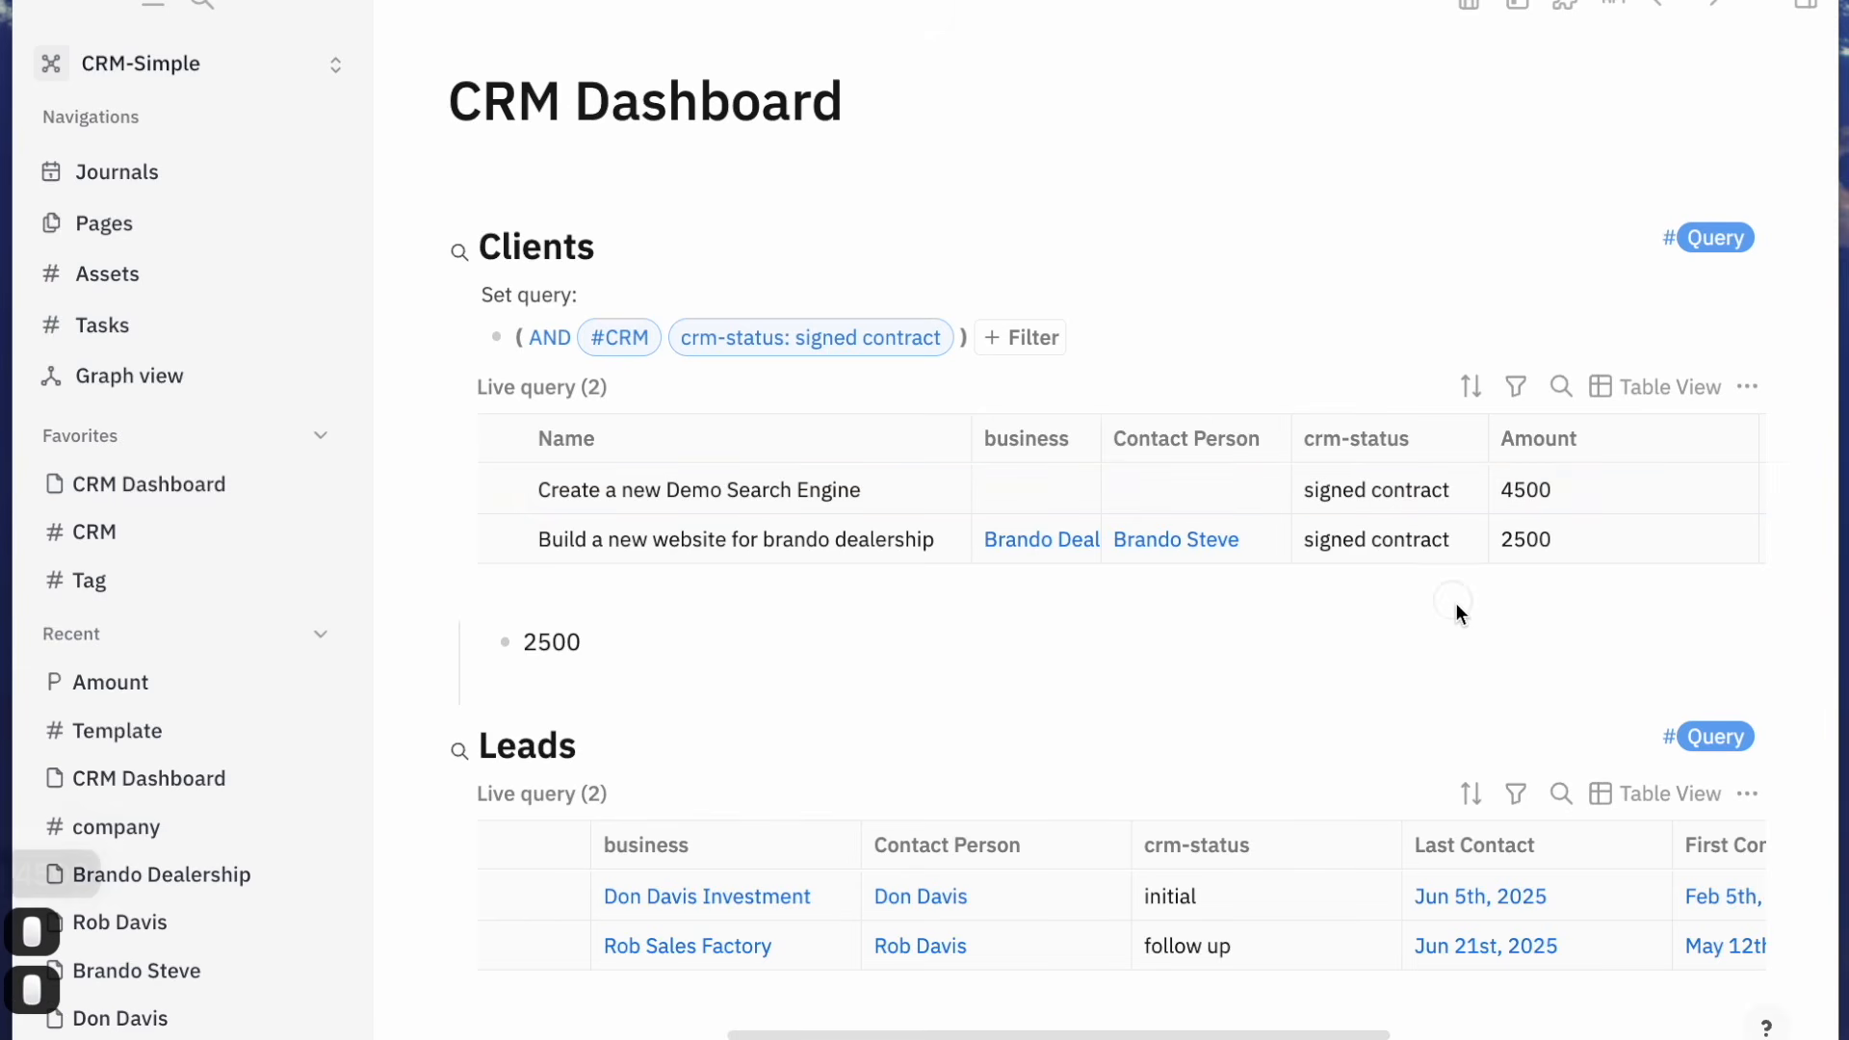
{"action": "left_click", "coordinate": [835, 658]}
{"action": "left_click", "coordinate": [854, 702]}
Refresh the sum block so it recalculates to 7000, removing the extra empty block
{"action": "left_click", "coordinate": [639, 644]}
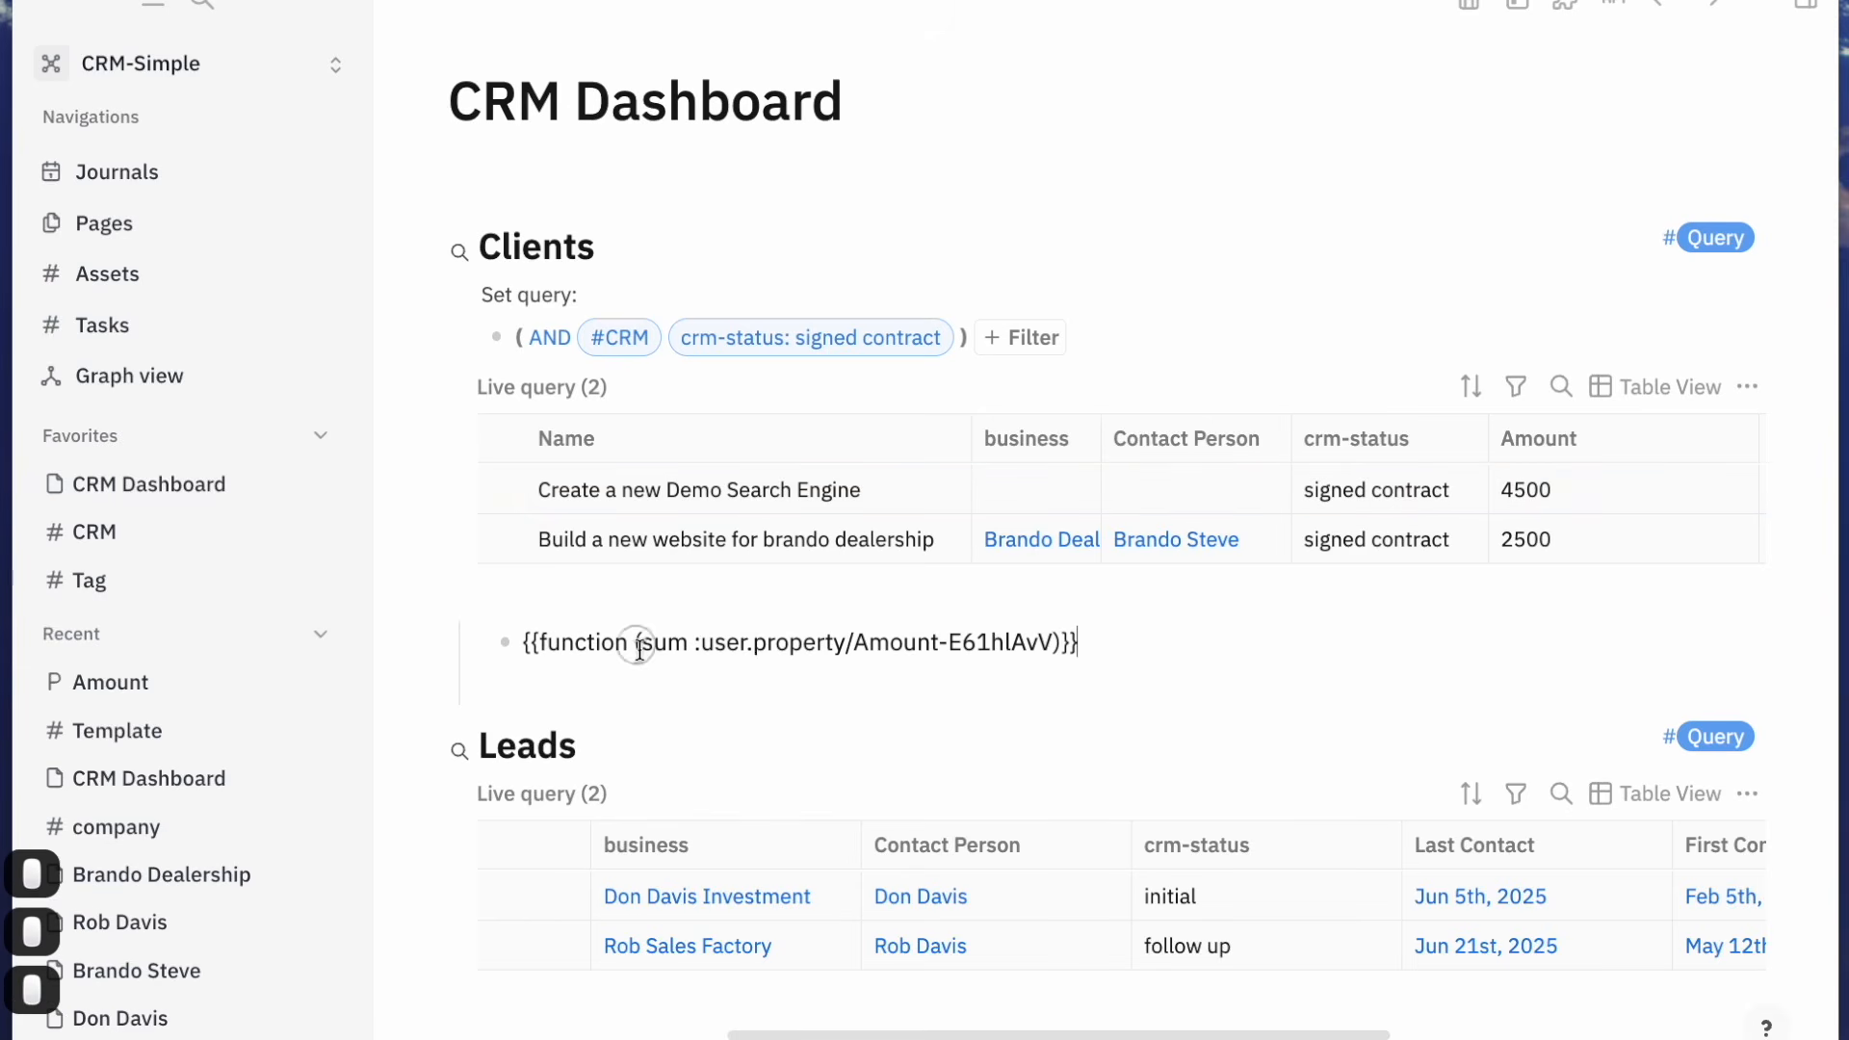
{"action": "key", "text": "Return"}
{"action": "key", "text": "Up"}
{"action": "key", "text": "Return"}
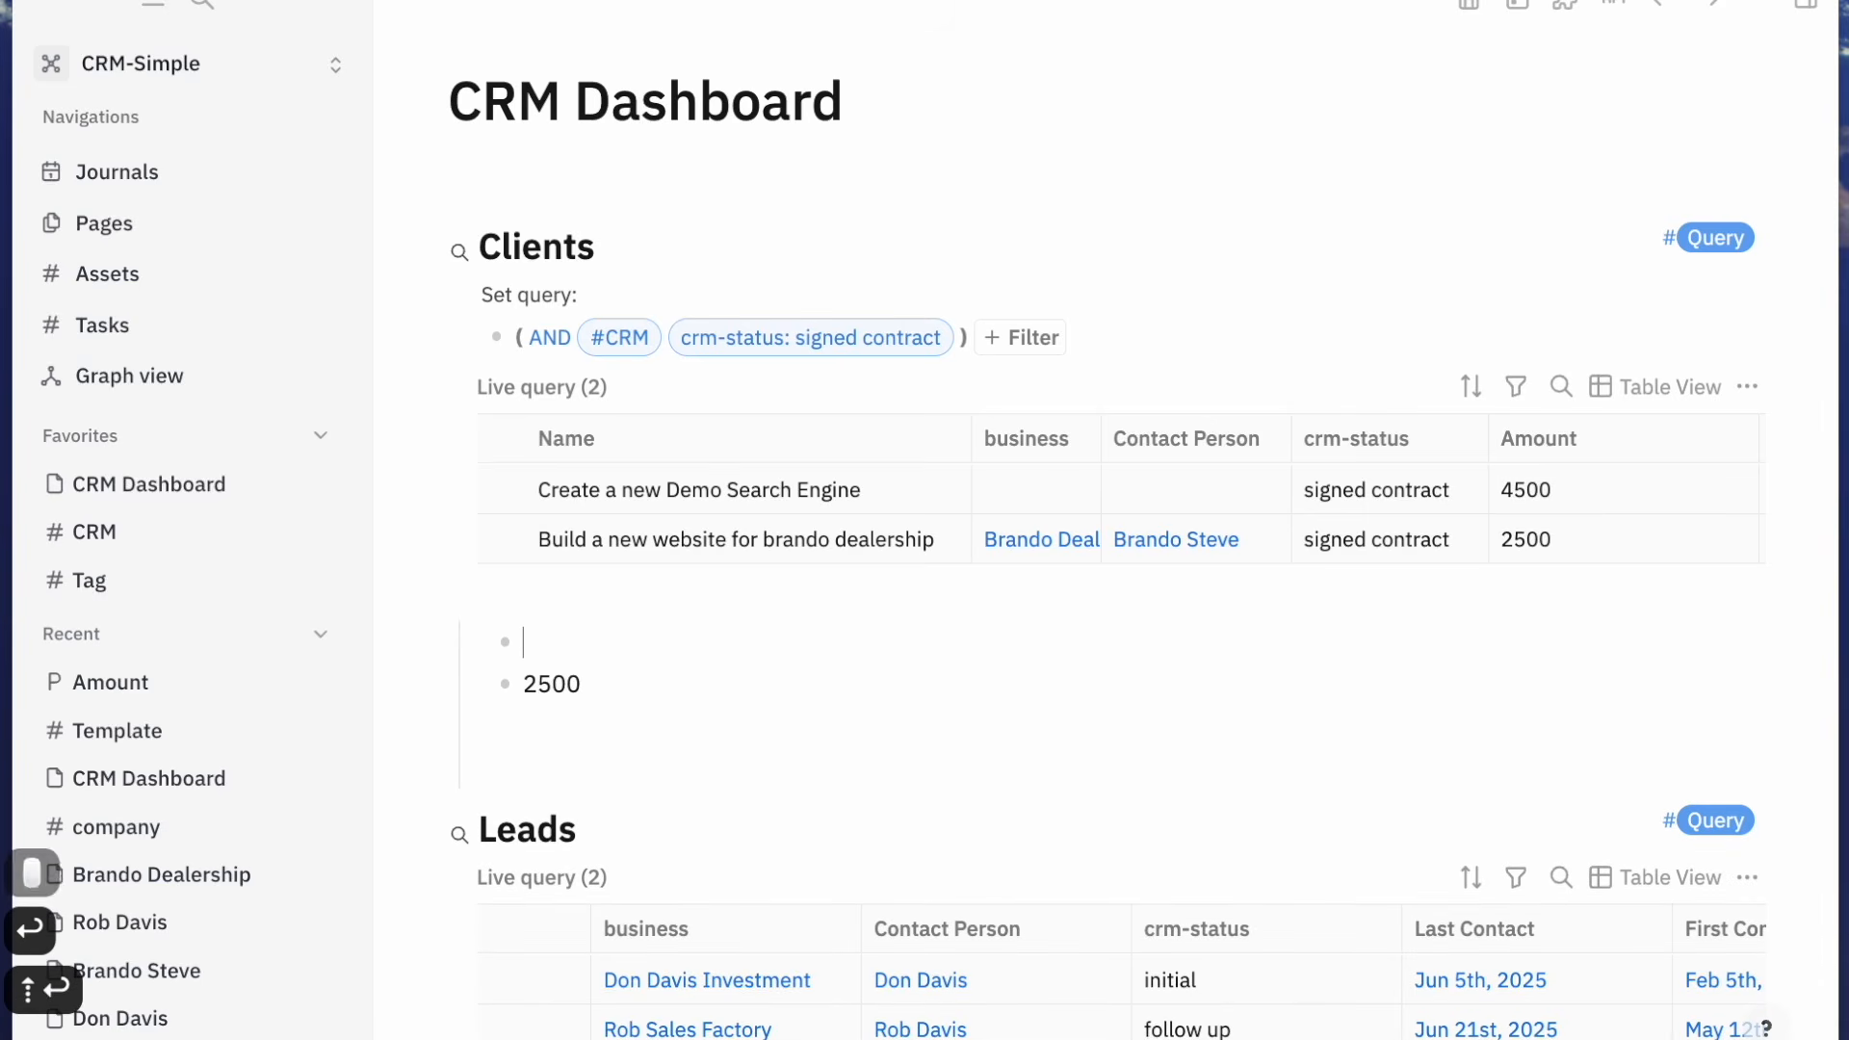
{"action": "key", "text": "Down"}
{"action": "key", "text": "BackSpace"}
{"action": "key", "text": "Down"}
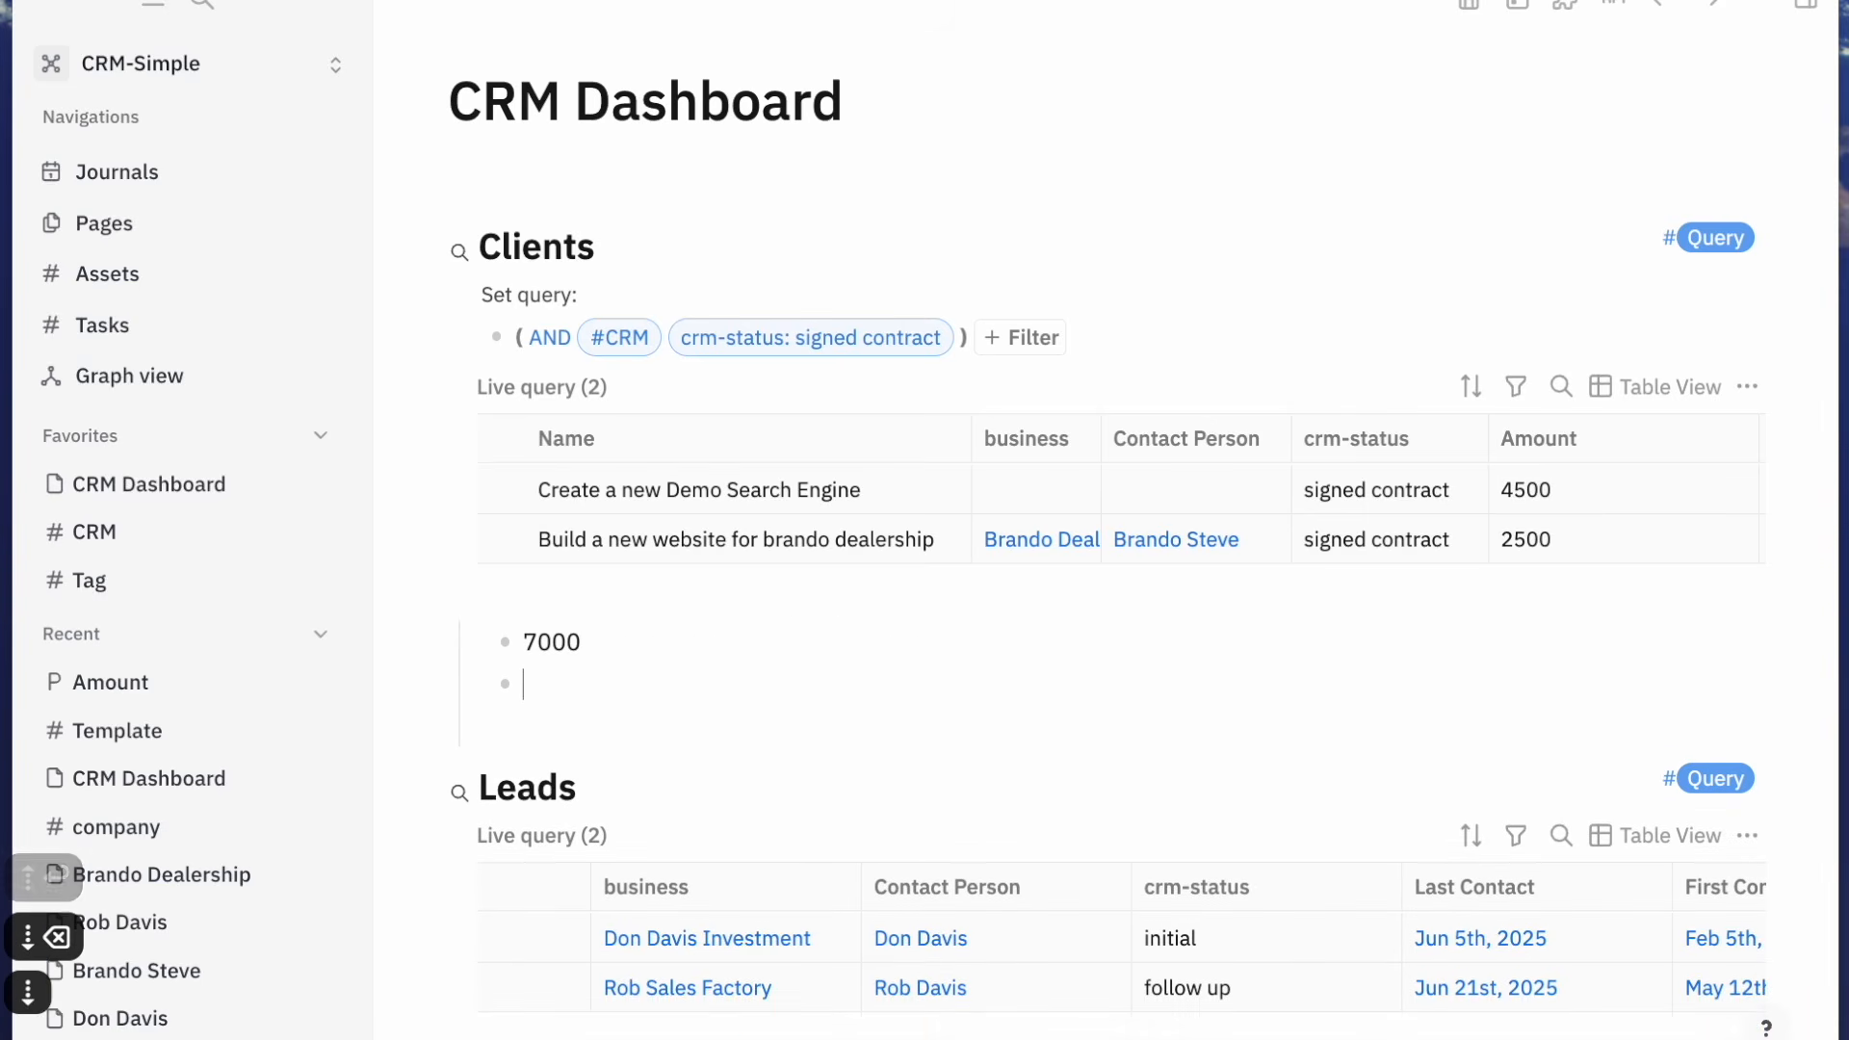
{"action": "left_click", "coordinate": [533, 644]}
{"action": "left_click", "coordinate": [536, 668]}
{"action": "left_click", "coordinate": [546, 645]}
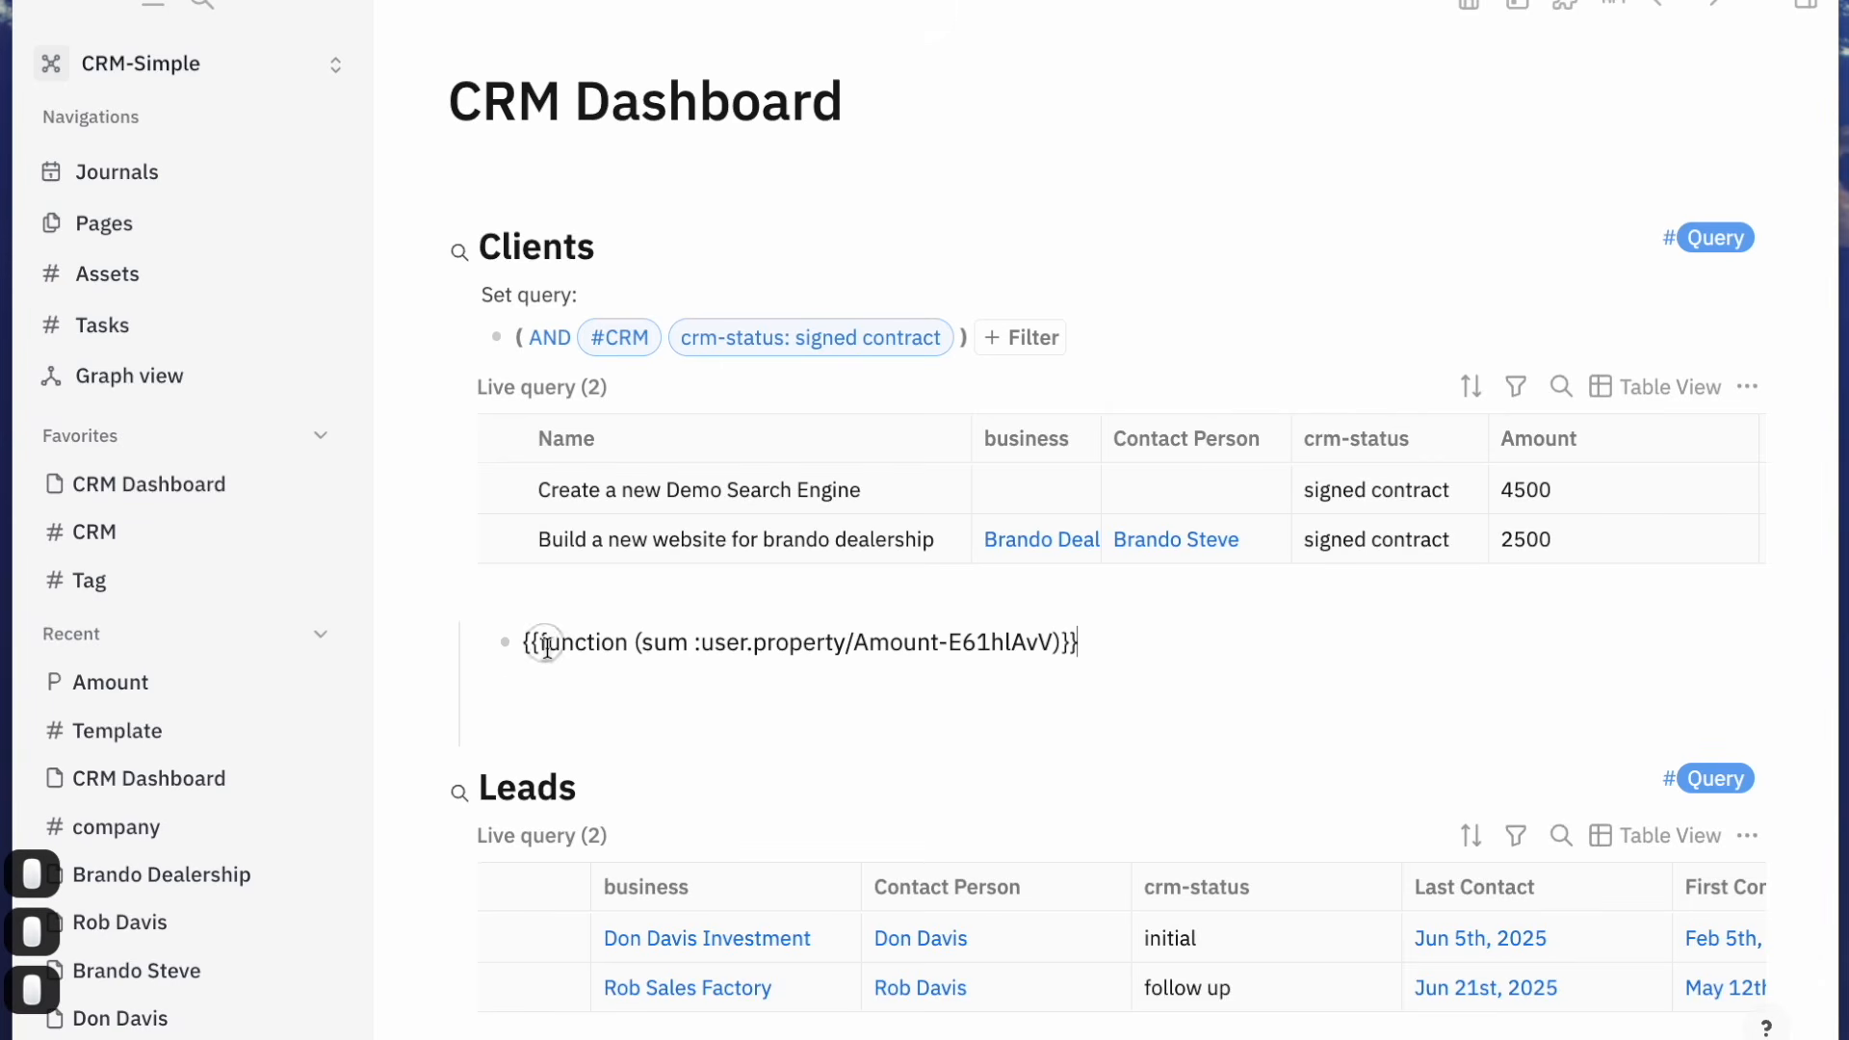
{"action": "left_click", "coordinate": [552, 688]}
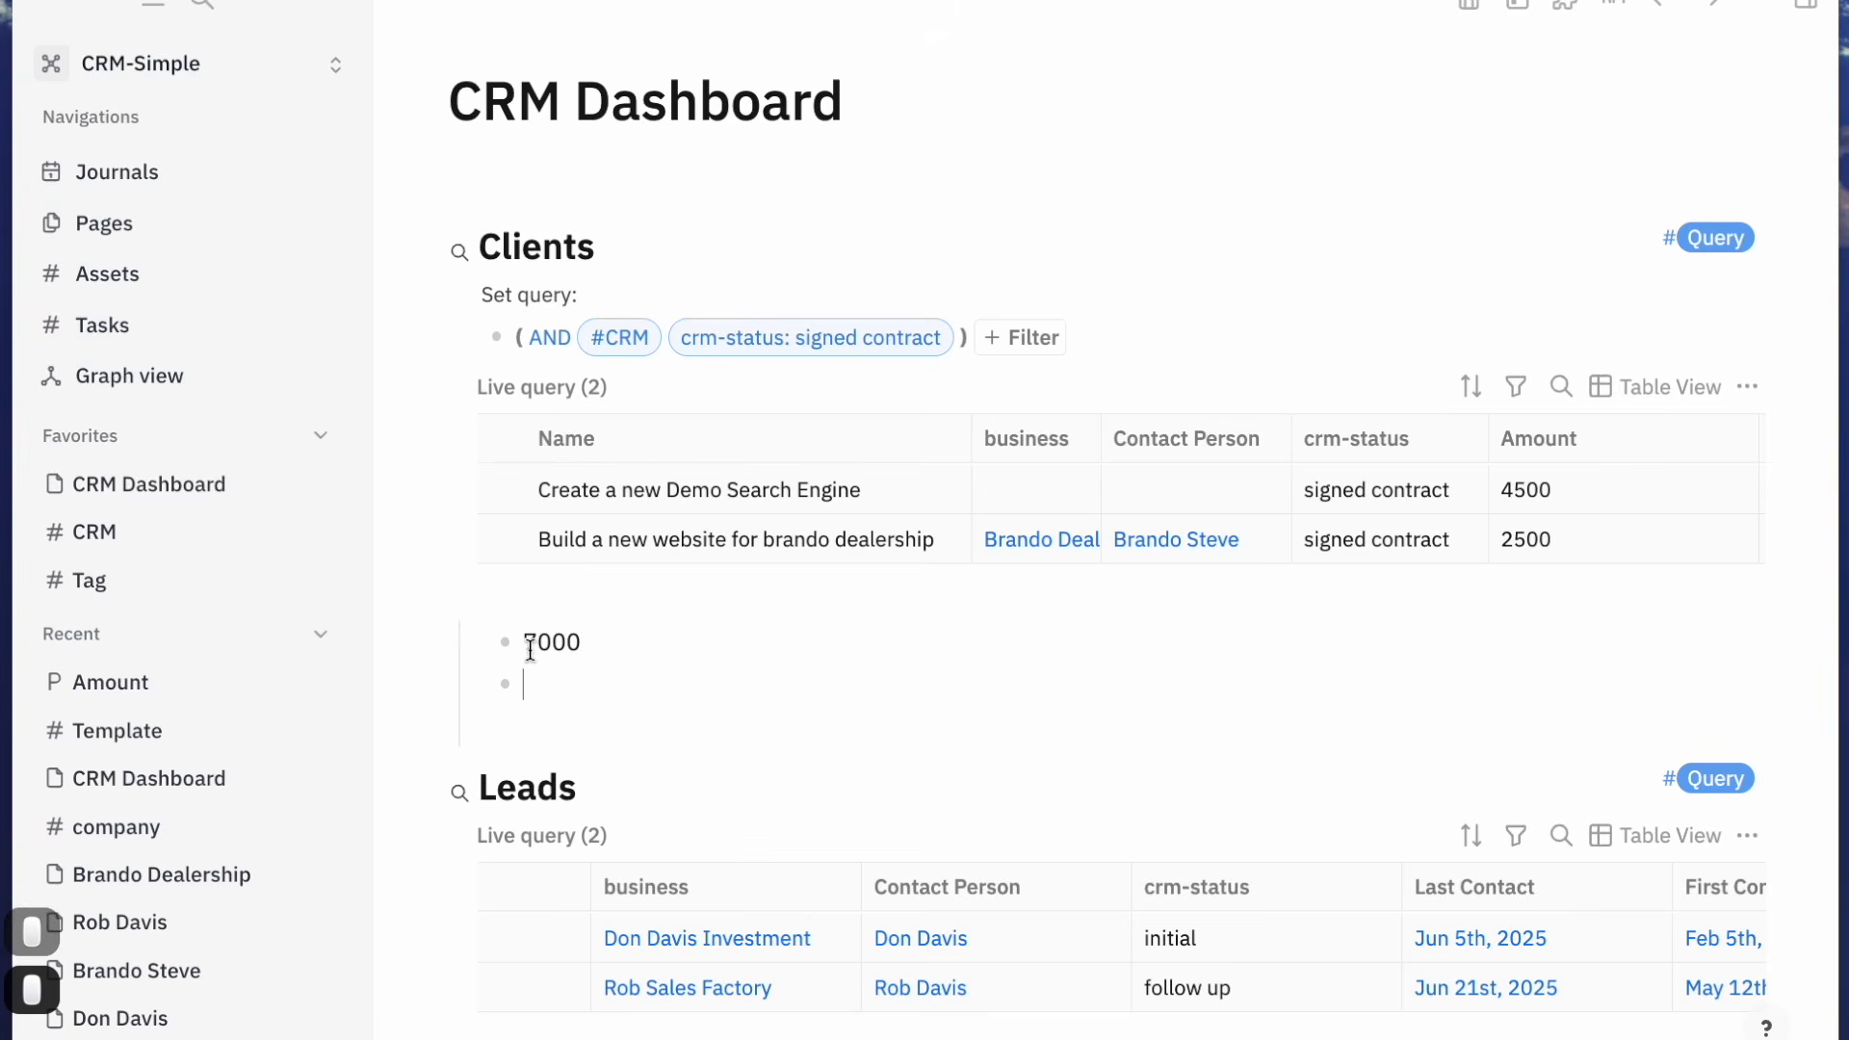
Prefix the sum with 'Total Amount: ' and a '$' so it reads $7000
{"action": "key", "text": "BackSpace"}
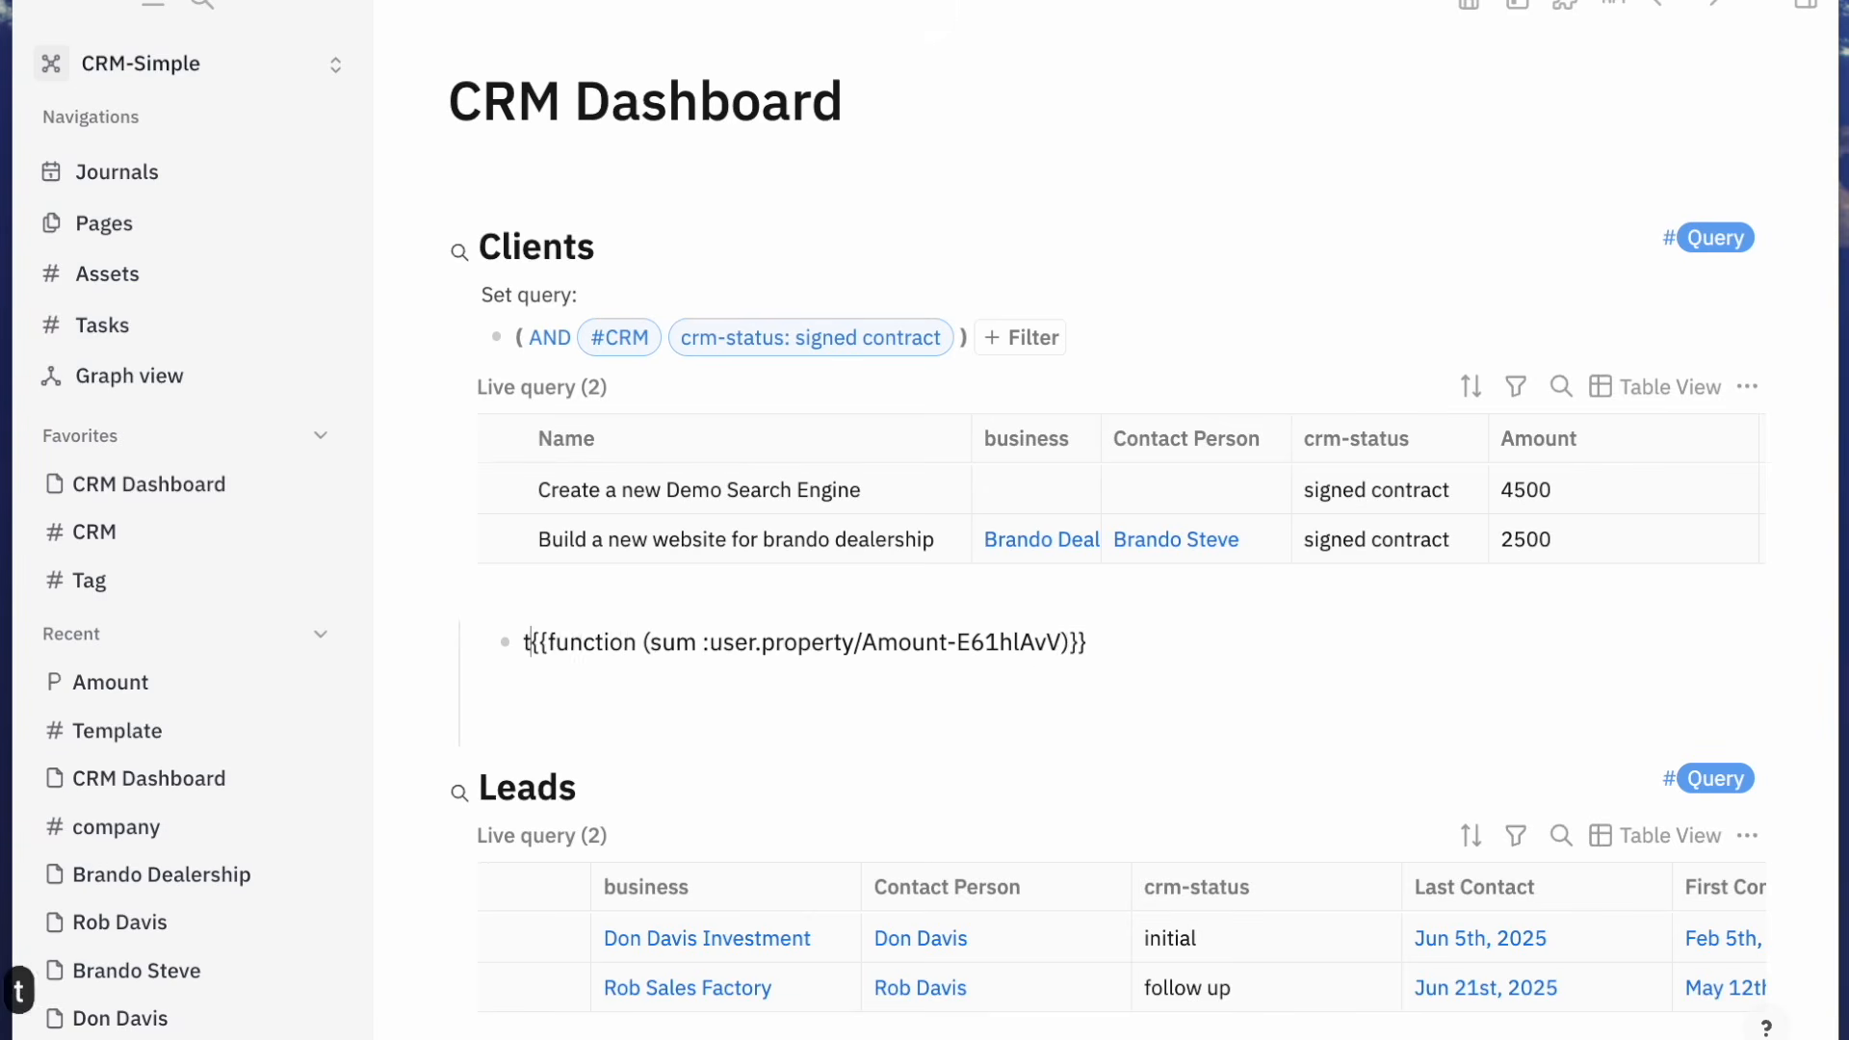
{"action": "type", "text": "totlal"}
{"action": "key", "text": "BackSpace"}
{"action": "key", "text": "BackSpace"}
{"action": "key", "text": "BackSpace"}
{"action": "key", "text": "BackSpace"}
{"action": "key", "text": "BackSpace"}
{"action": "key", "text": "BackSpace"}
{"action": "key", "text": "BackSpace"}
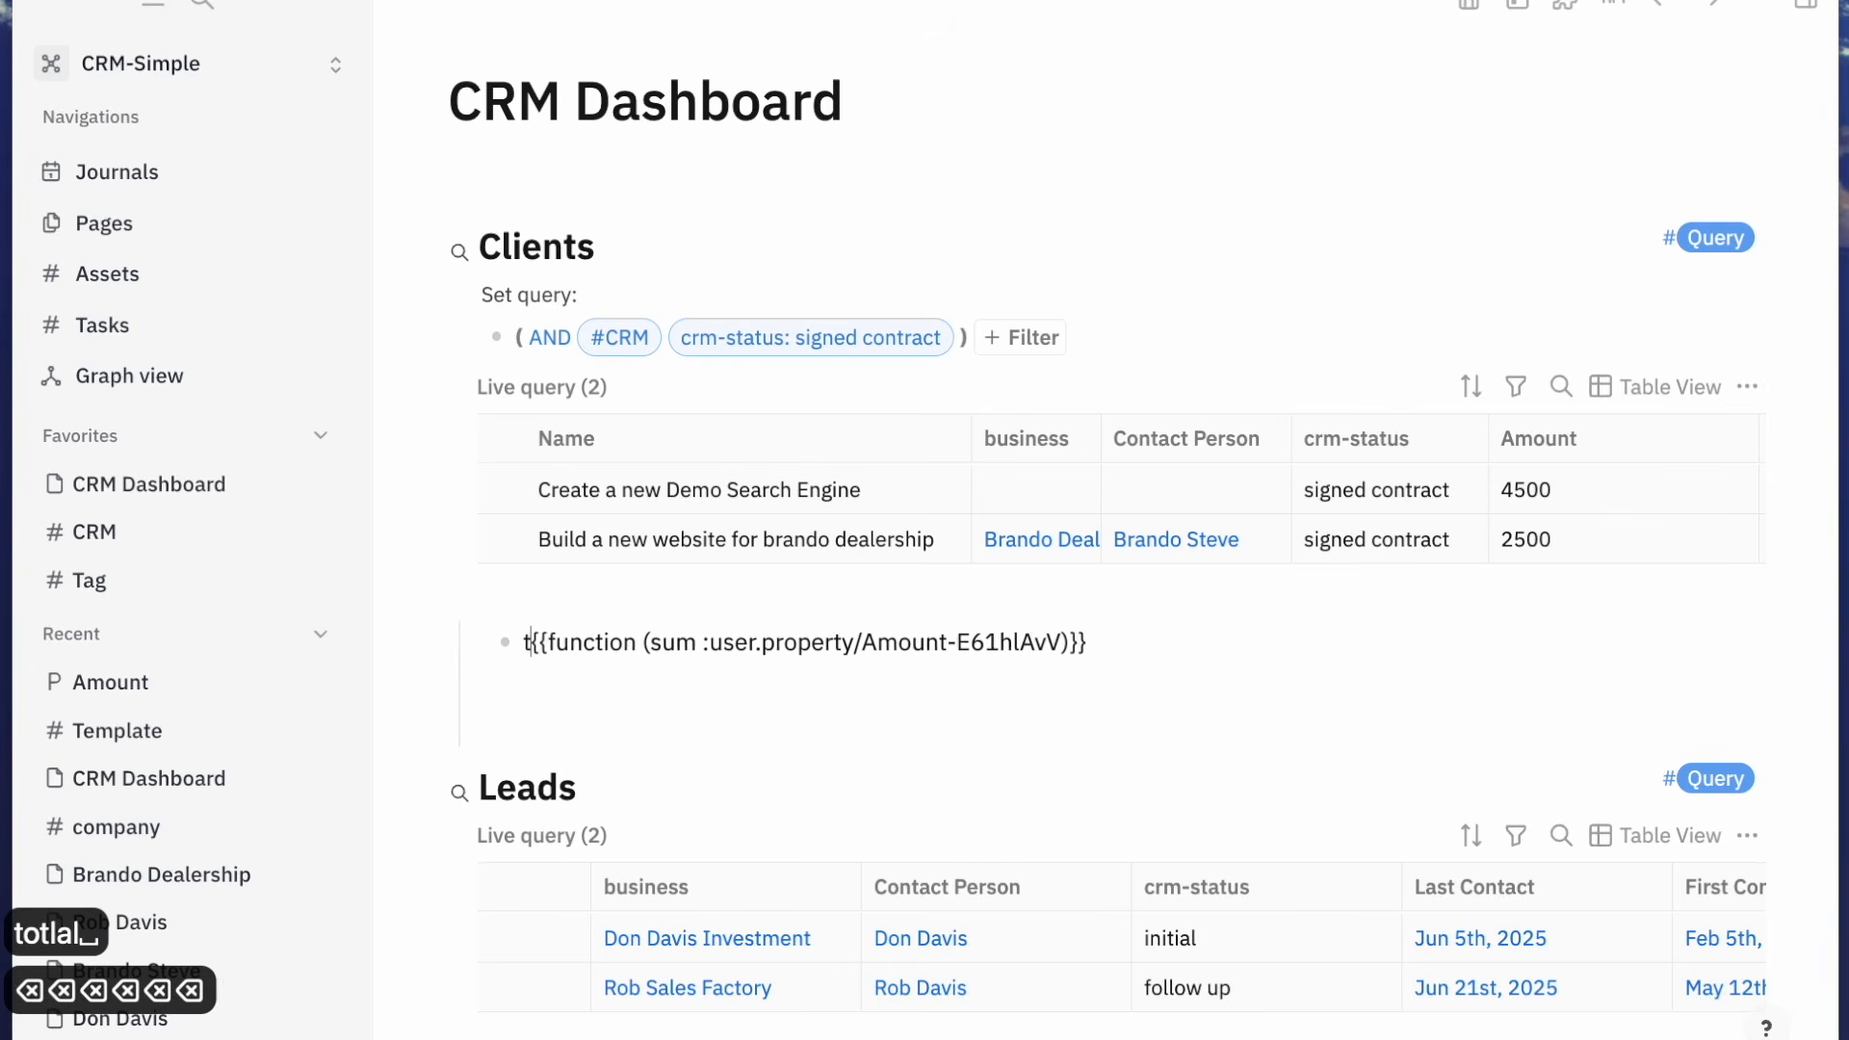
{"action": "type", "text": "Tom"}
{"action": "key", "text": "BackSpace"}
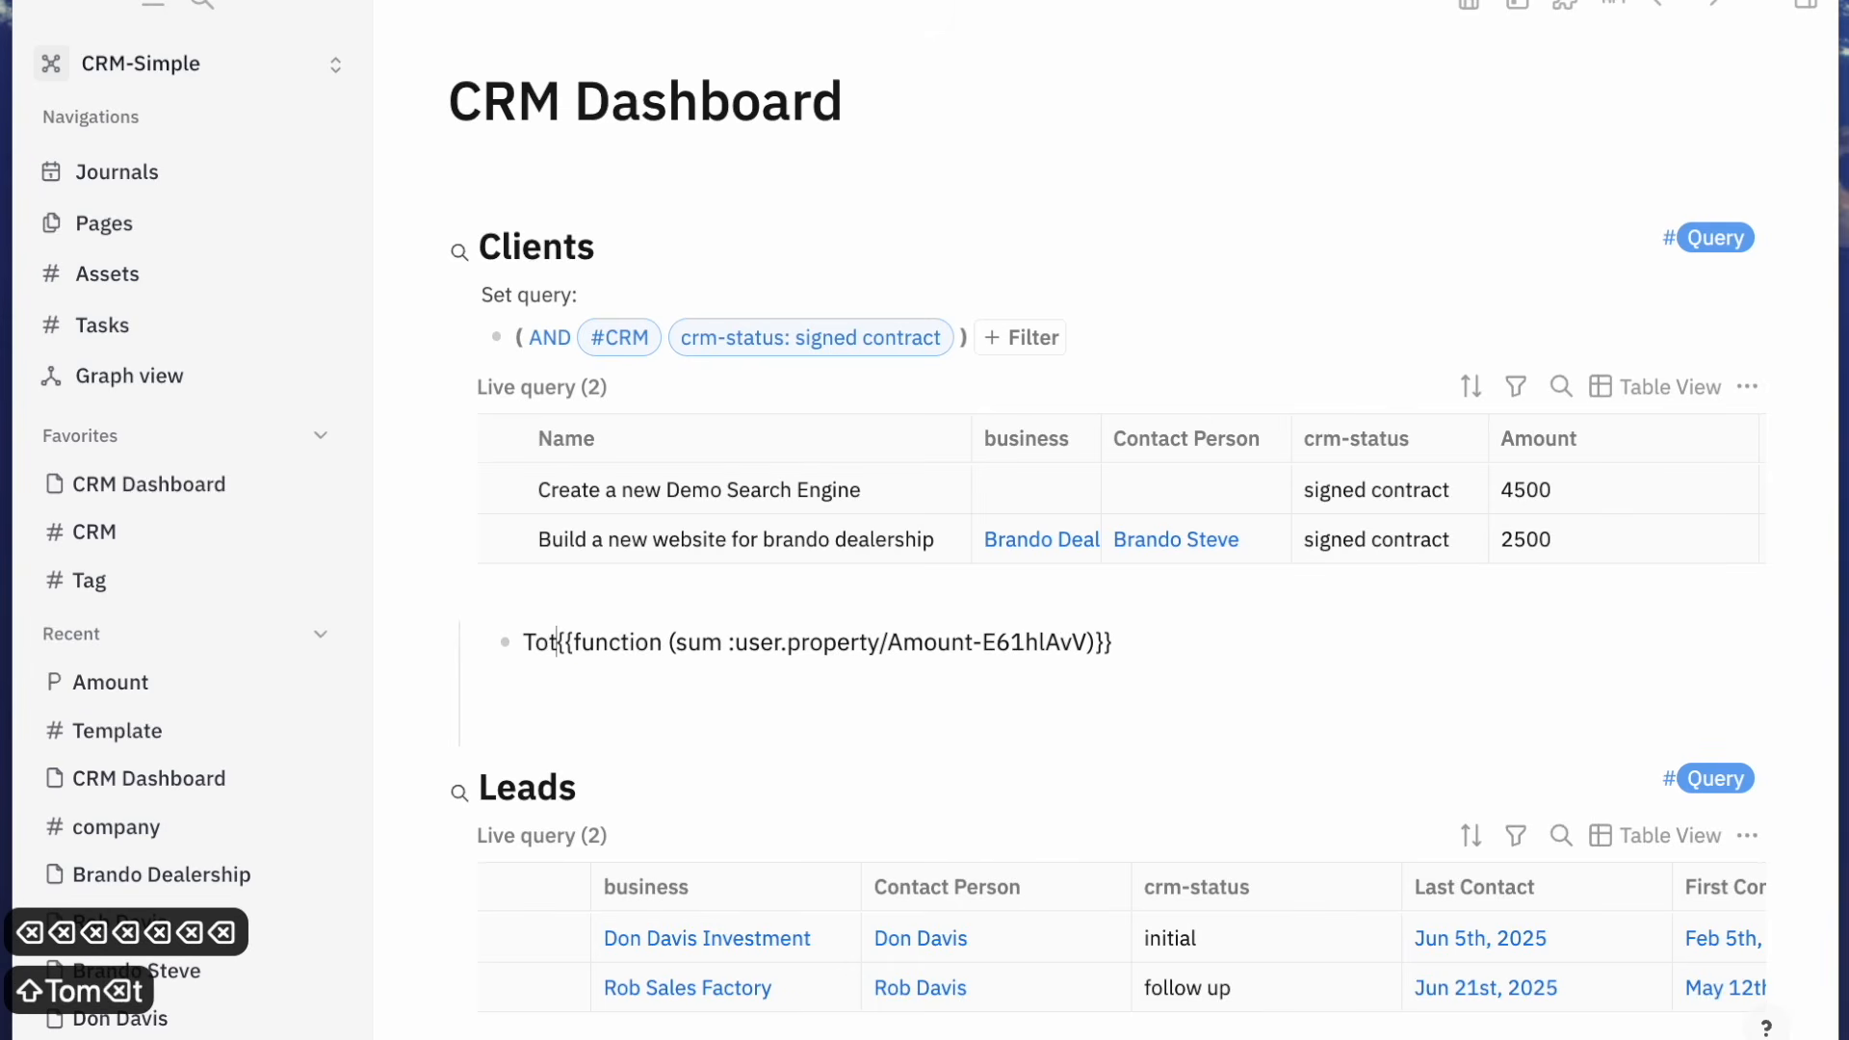
{"action": "type", "text": "tal Mo"}
{"action": "key", "text": "BackSpace"}
{"action": "key", "text": "BackSpace"}
{"action": "type", "text": "Amount"}
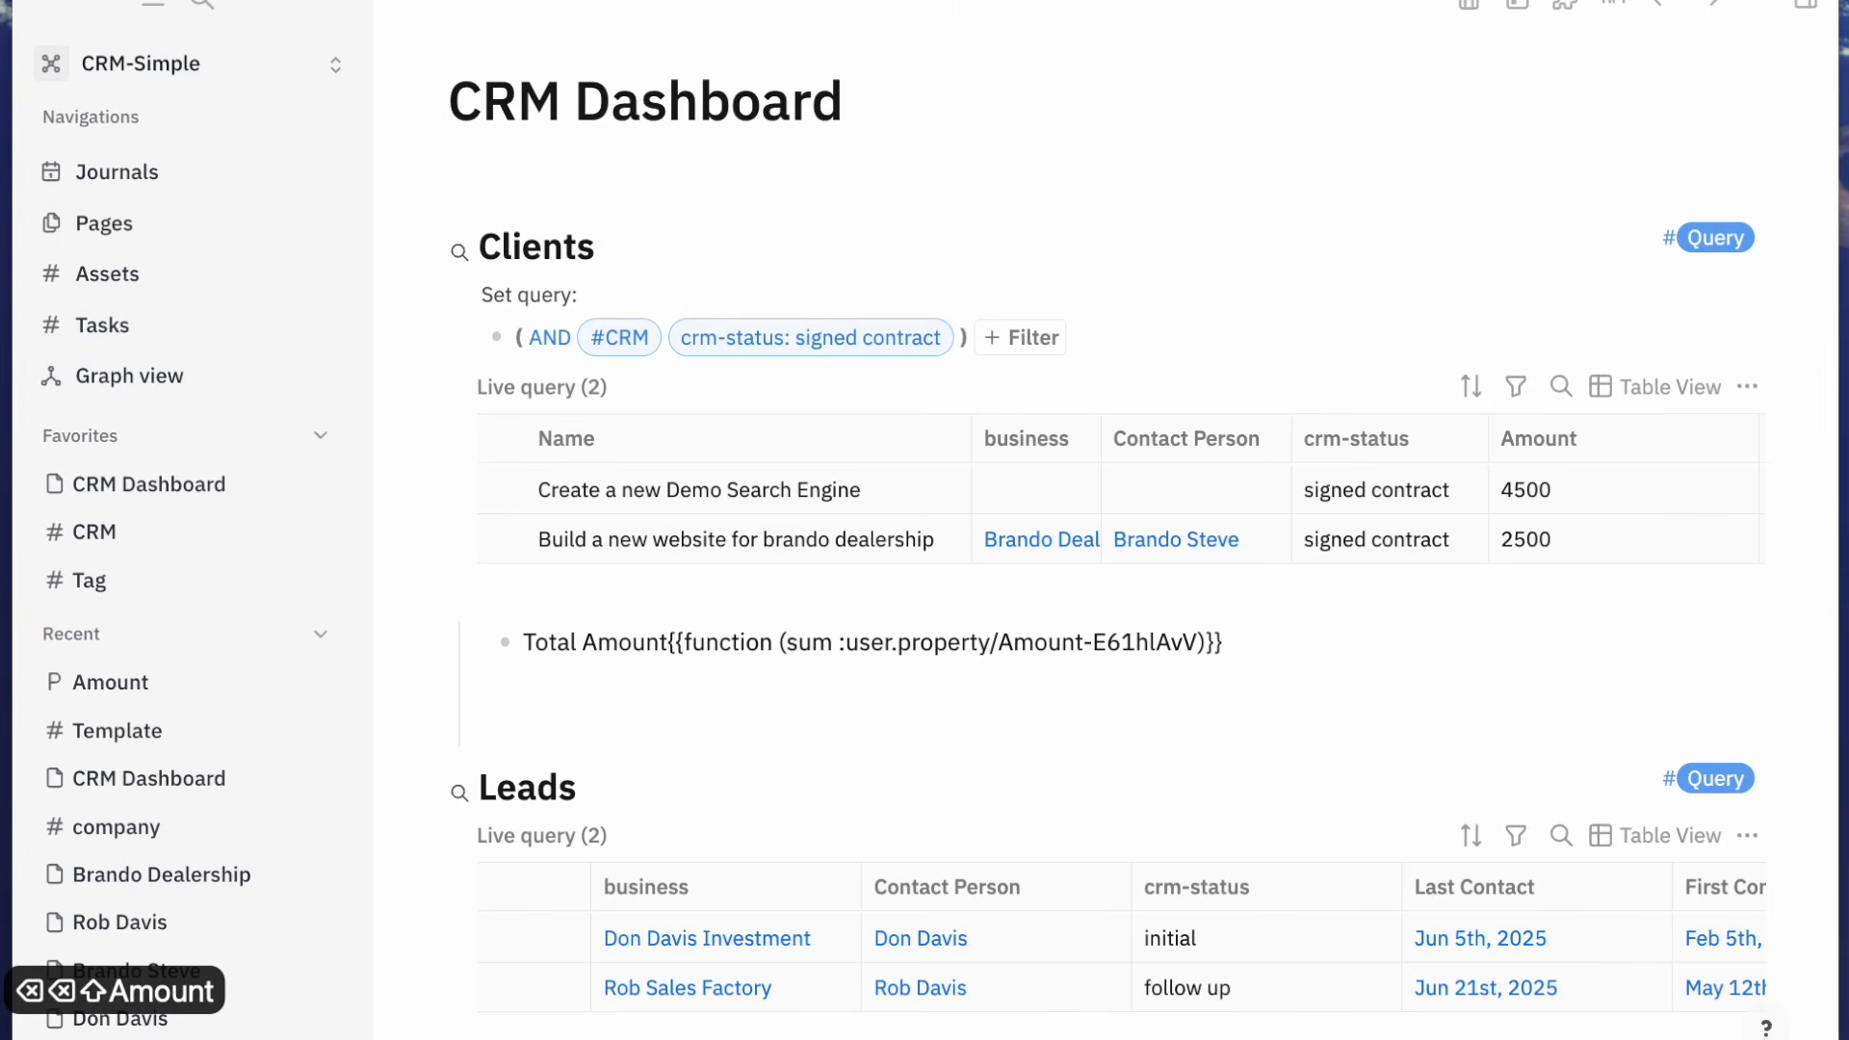
{"action": "type", "text": ":"}
{"action": "key", "text": "Return"}
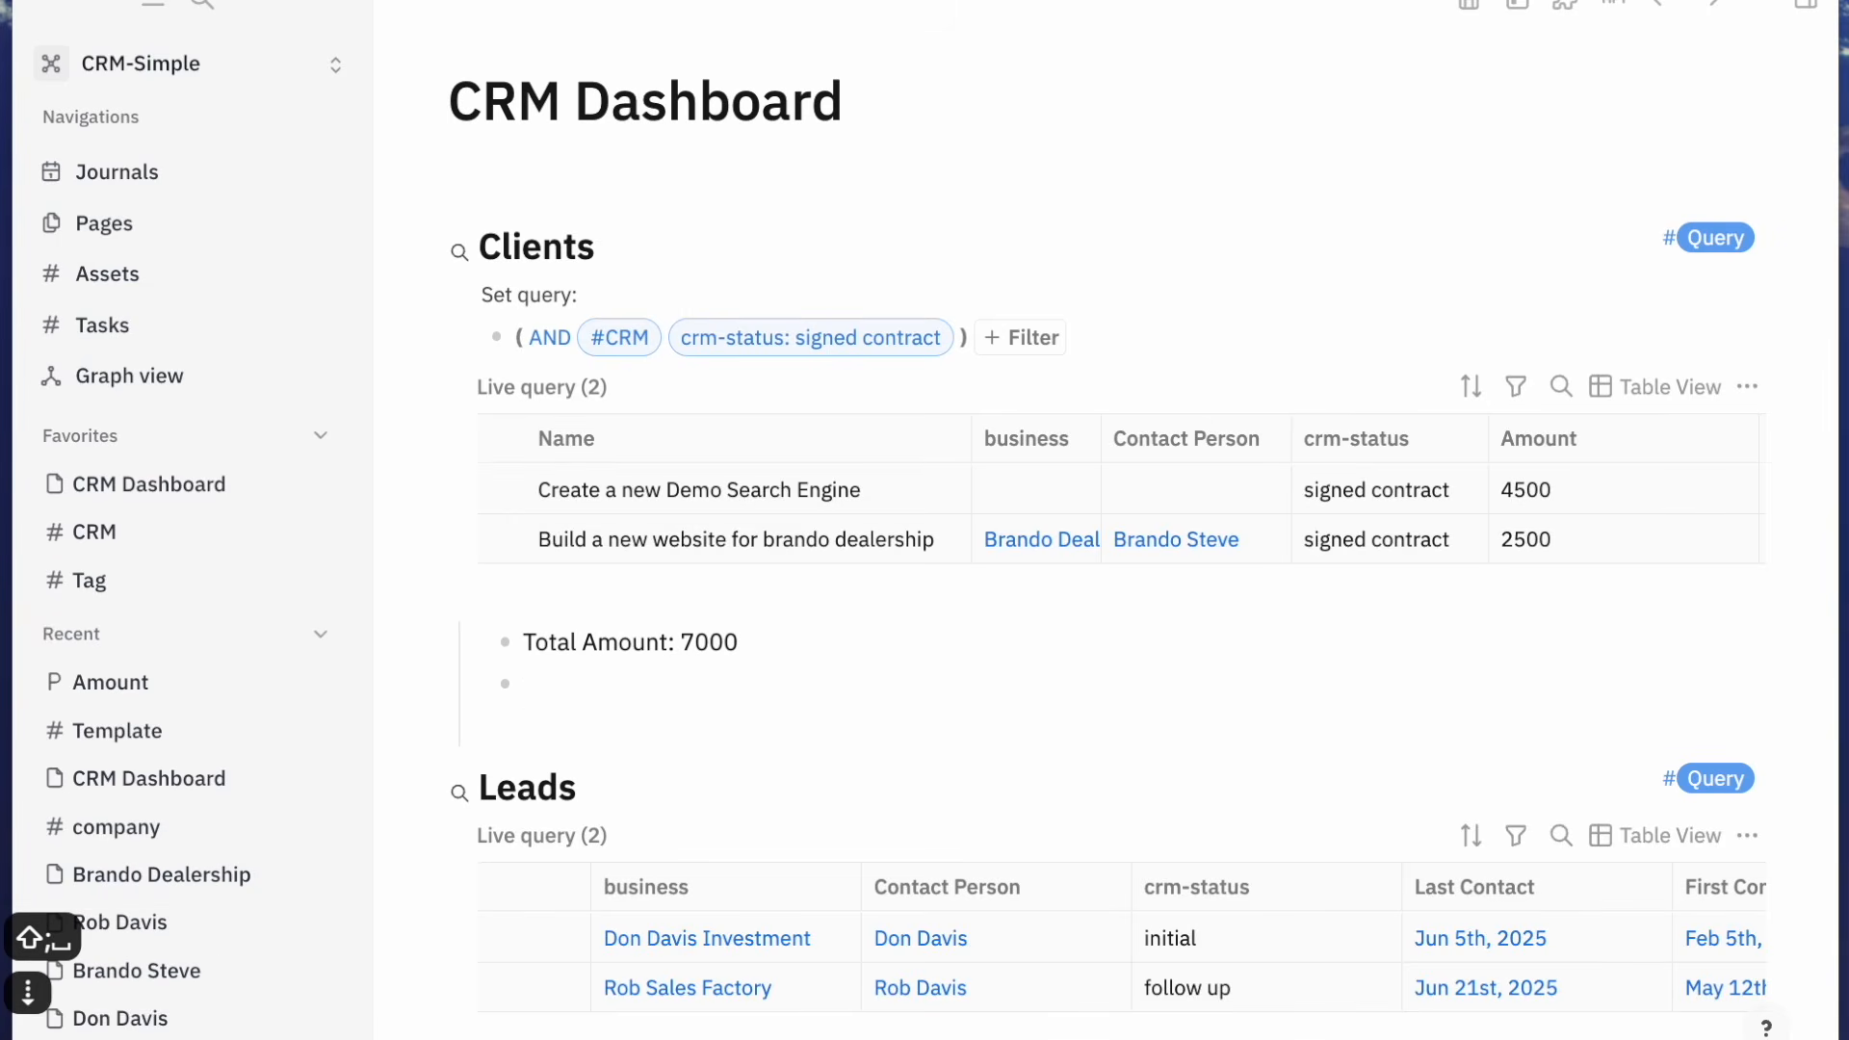
{"action": "key", "text": "Up"}
{"action": "key", "text": "Right"}
{"action": "key", "text": "Right"}
{"action": "key", "text": "Right"}
{"action": "key", "text": "Right"}
{"action": "key", "text": "Right"}
{"action": "key", "text": "Right"}
{"action": "key", "text": "Right"}
{"action": "key", "text": "Right"}
{"action": "key", "text": "Right"}
{"action": "key", "text": "Right"}
{"action": "key", "text": "Right"}
{"action": "key", "text": "Right"}
{"action": "key", "text": "Right"}
{"action": "key", "text": "Right"}
{"action": "type", "text": "$"}
{"action": "key", "text": "Down"}
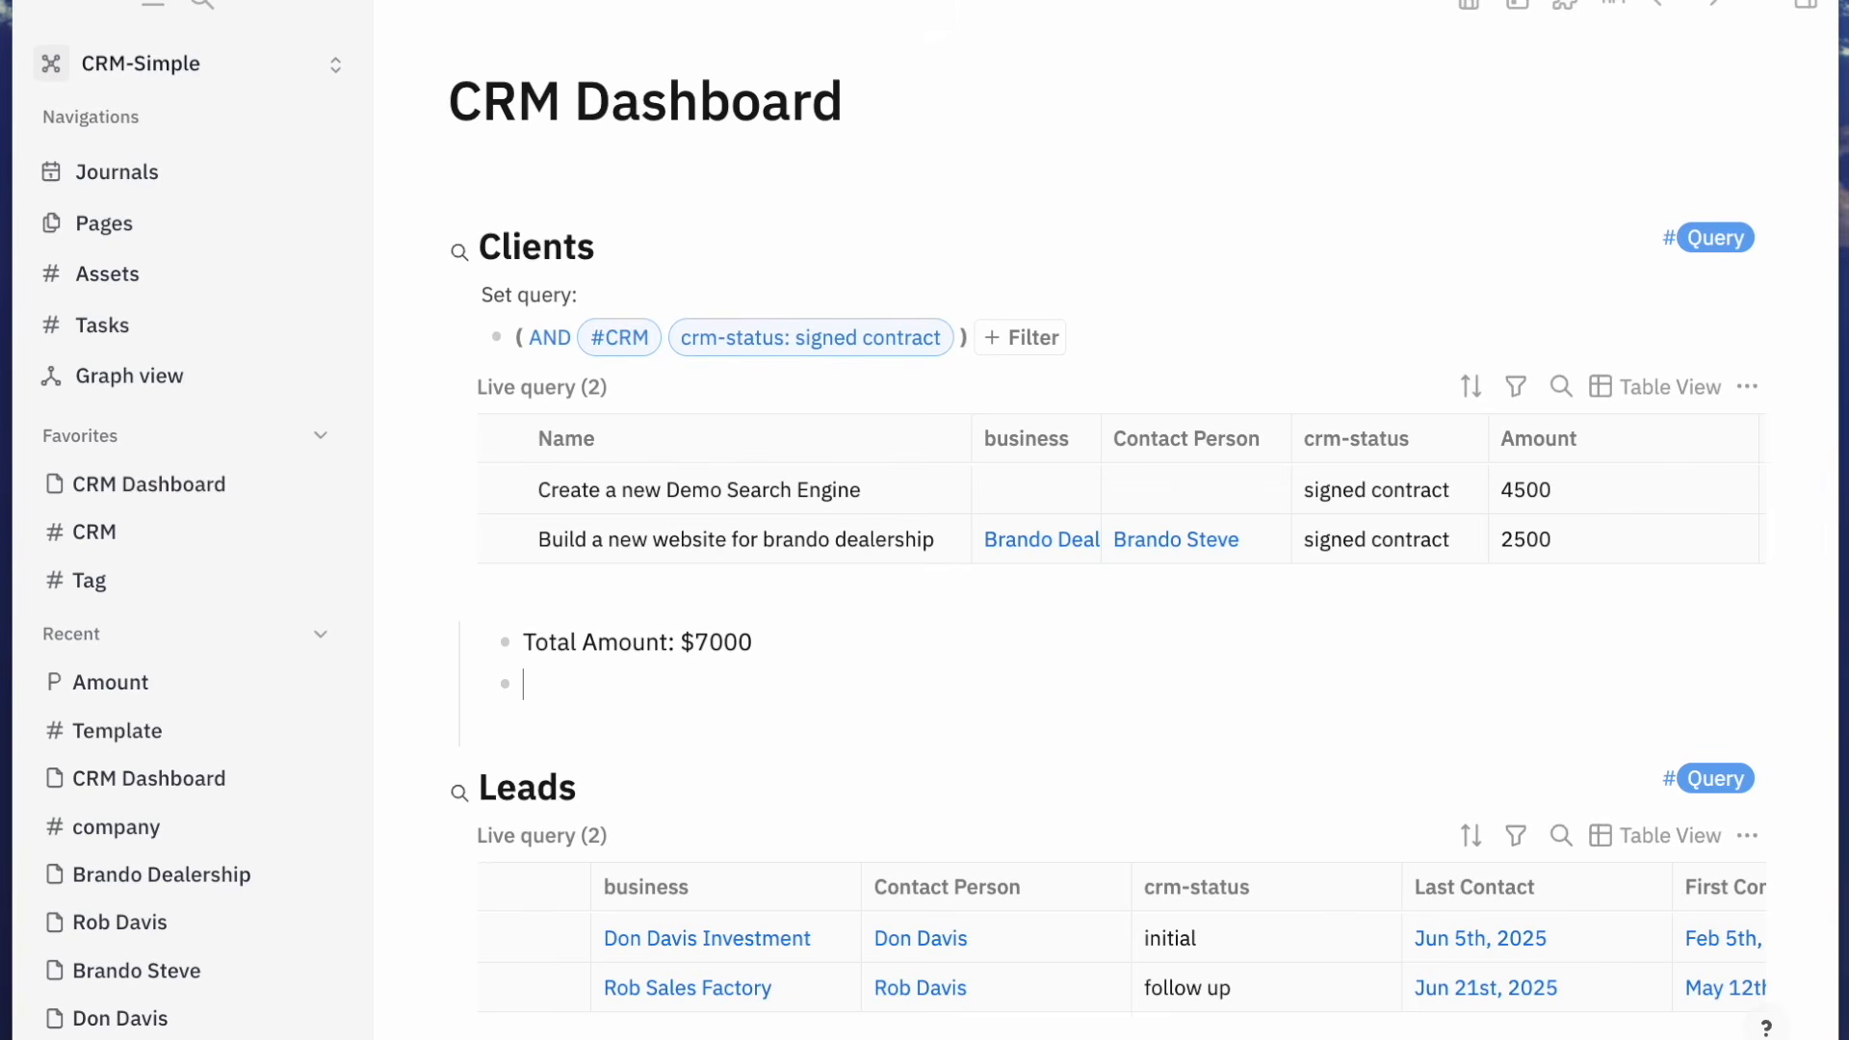
Add a '|Calculation|Value|' header line above the Total Amount line
{"action": "key", "text": "Up"}
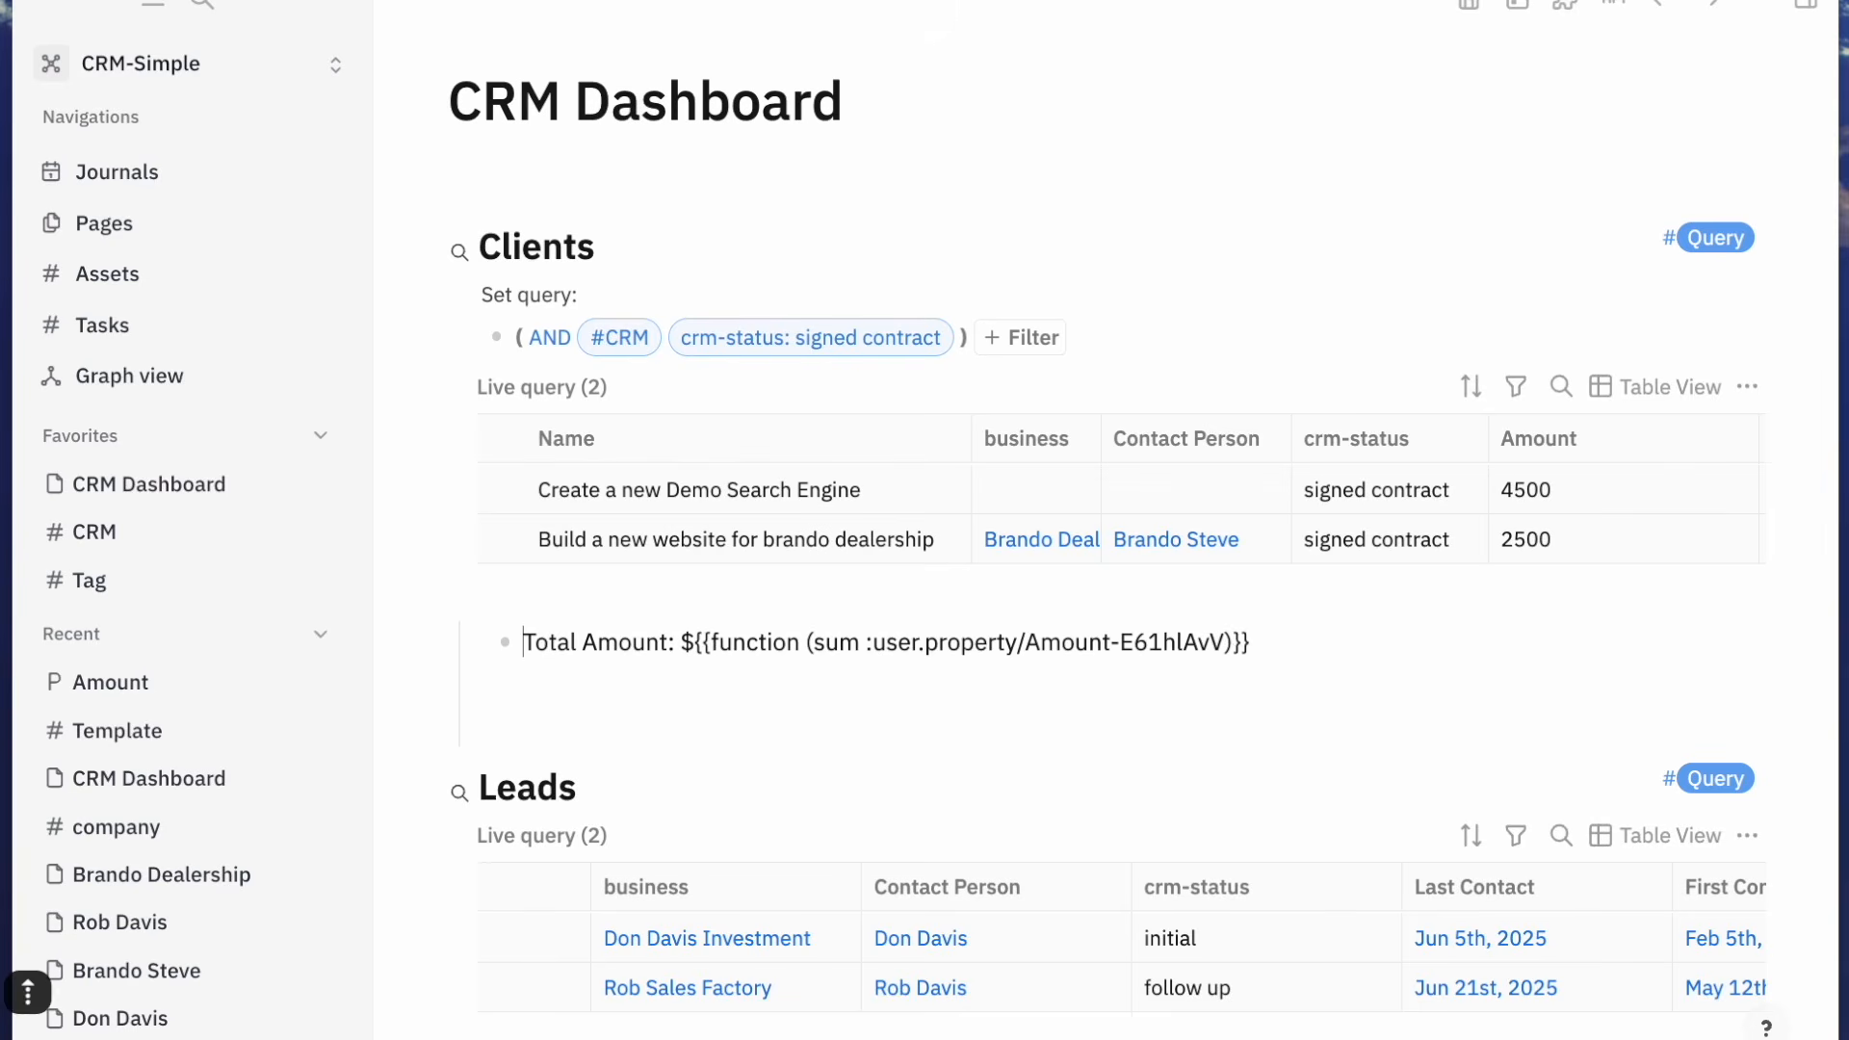
{"action": "key", "text": "shift+Return"}
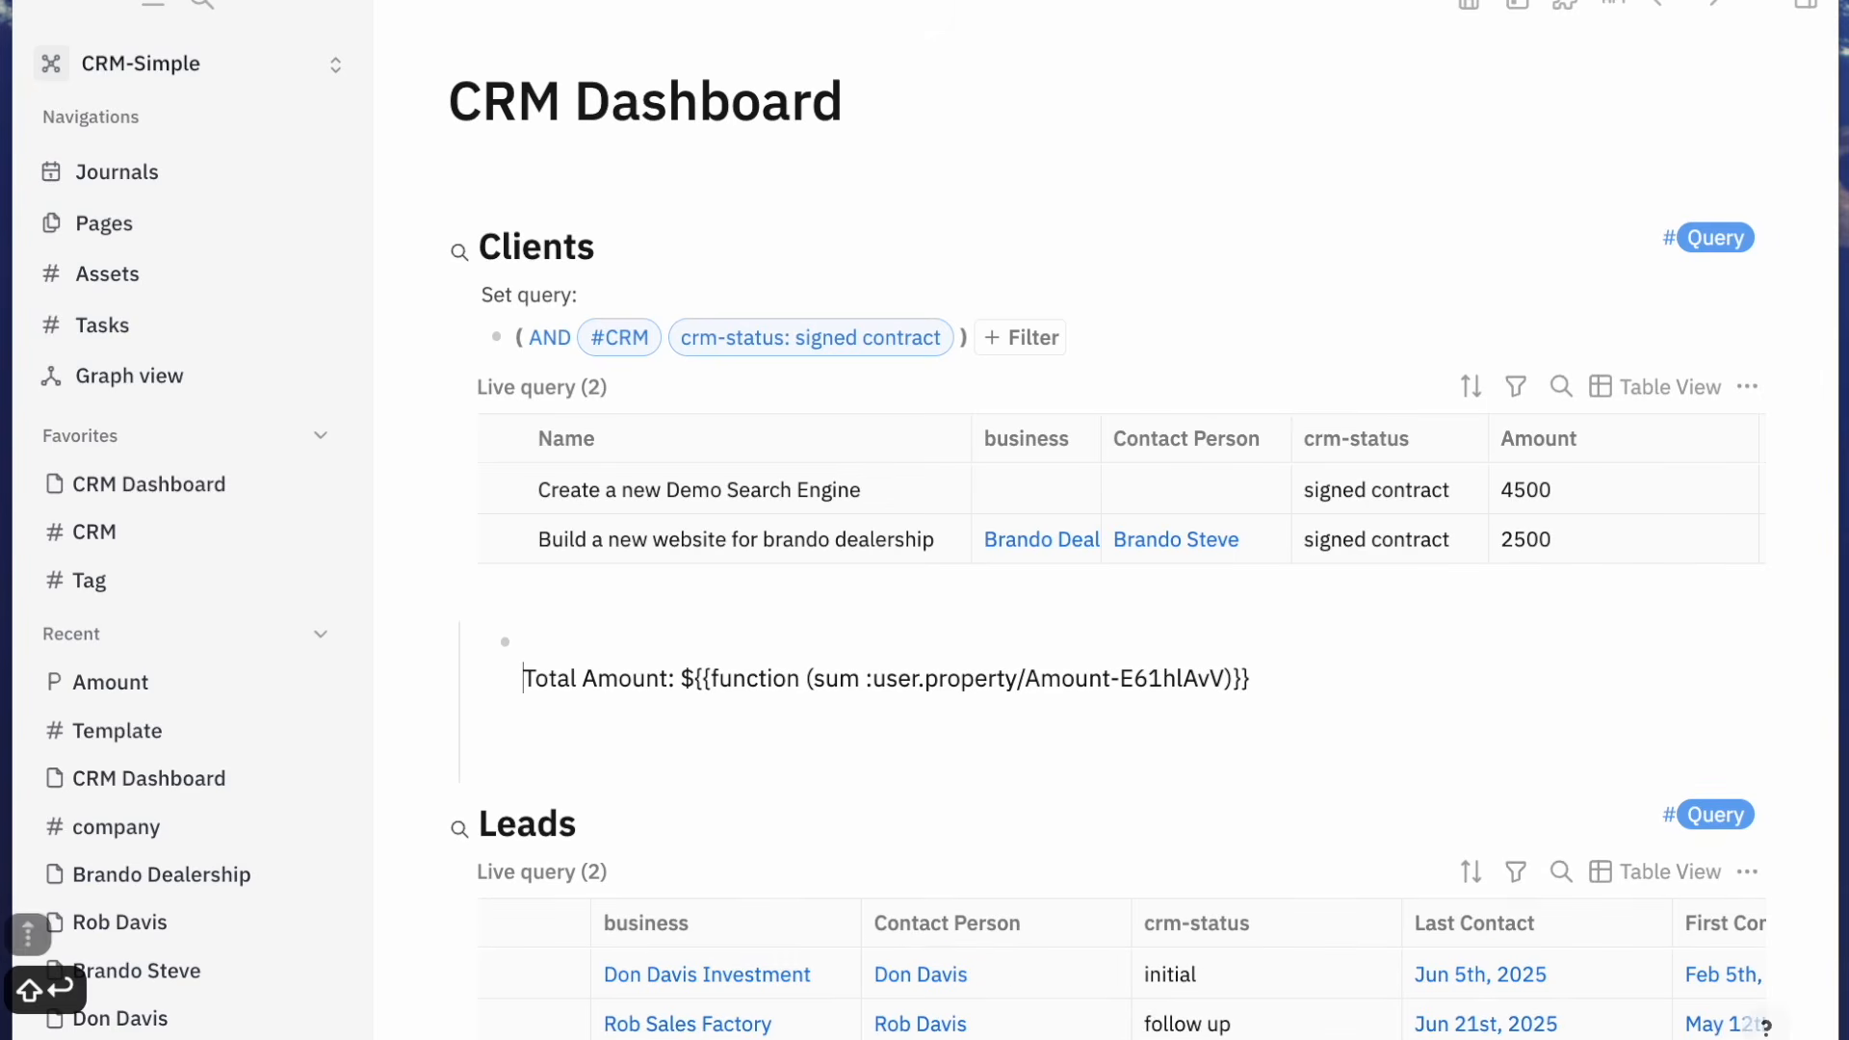
{"action": "key", "text": "Up"}
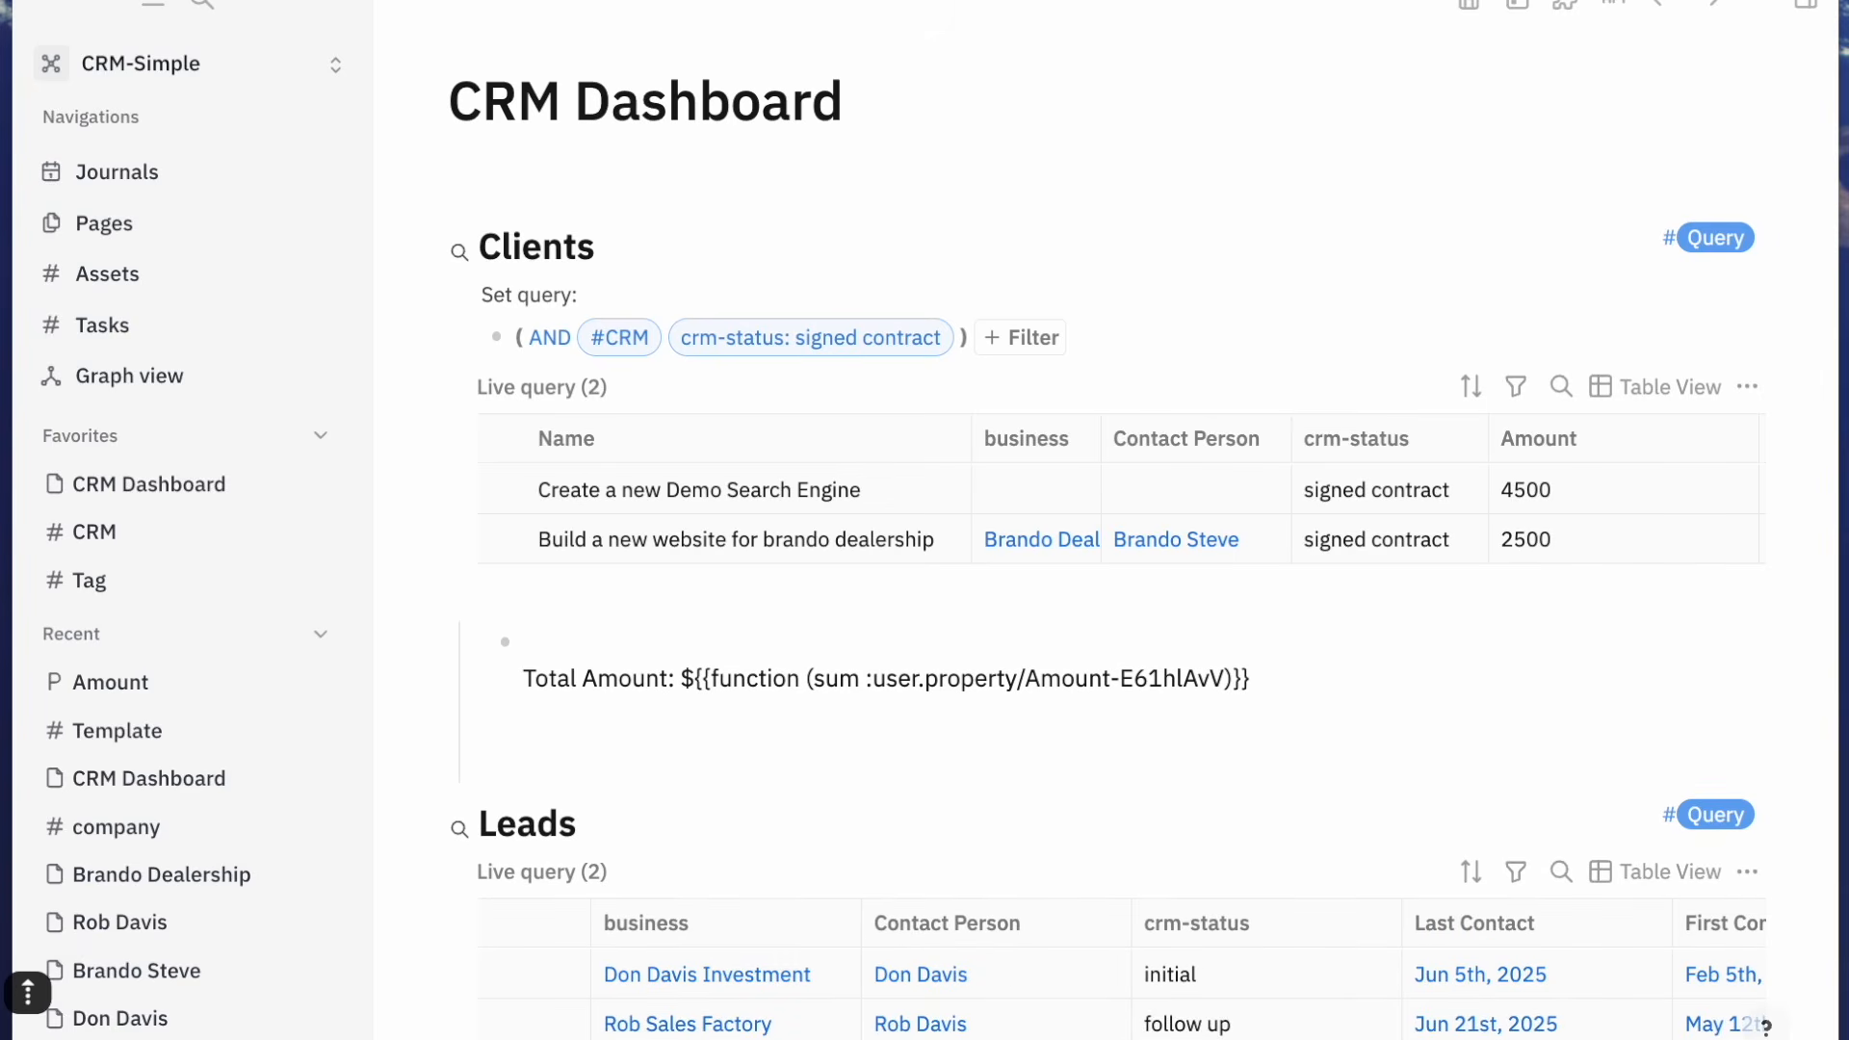
{"action": "type", "text": "|||"}
{"action": "key", "text": "Left"}
{"action": "key", "text": "Left"}
{"action": "key", "text": "Left"}
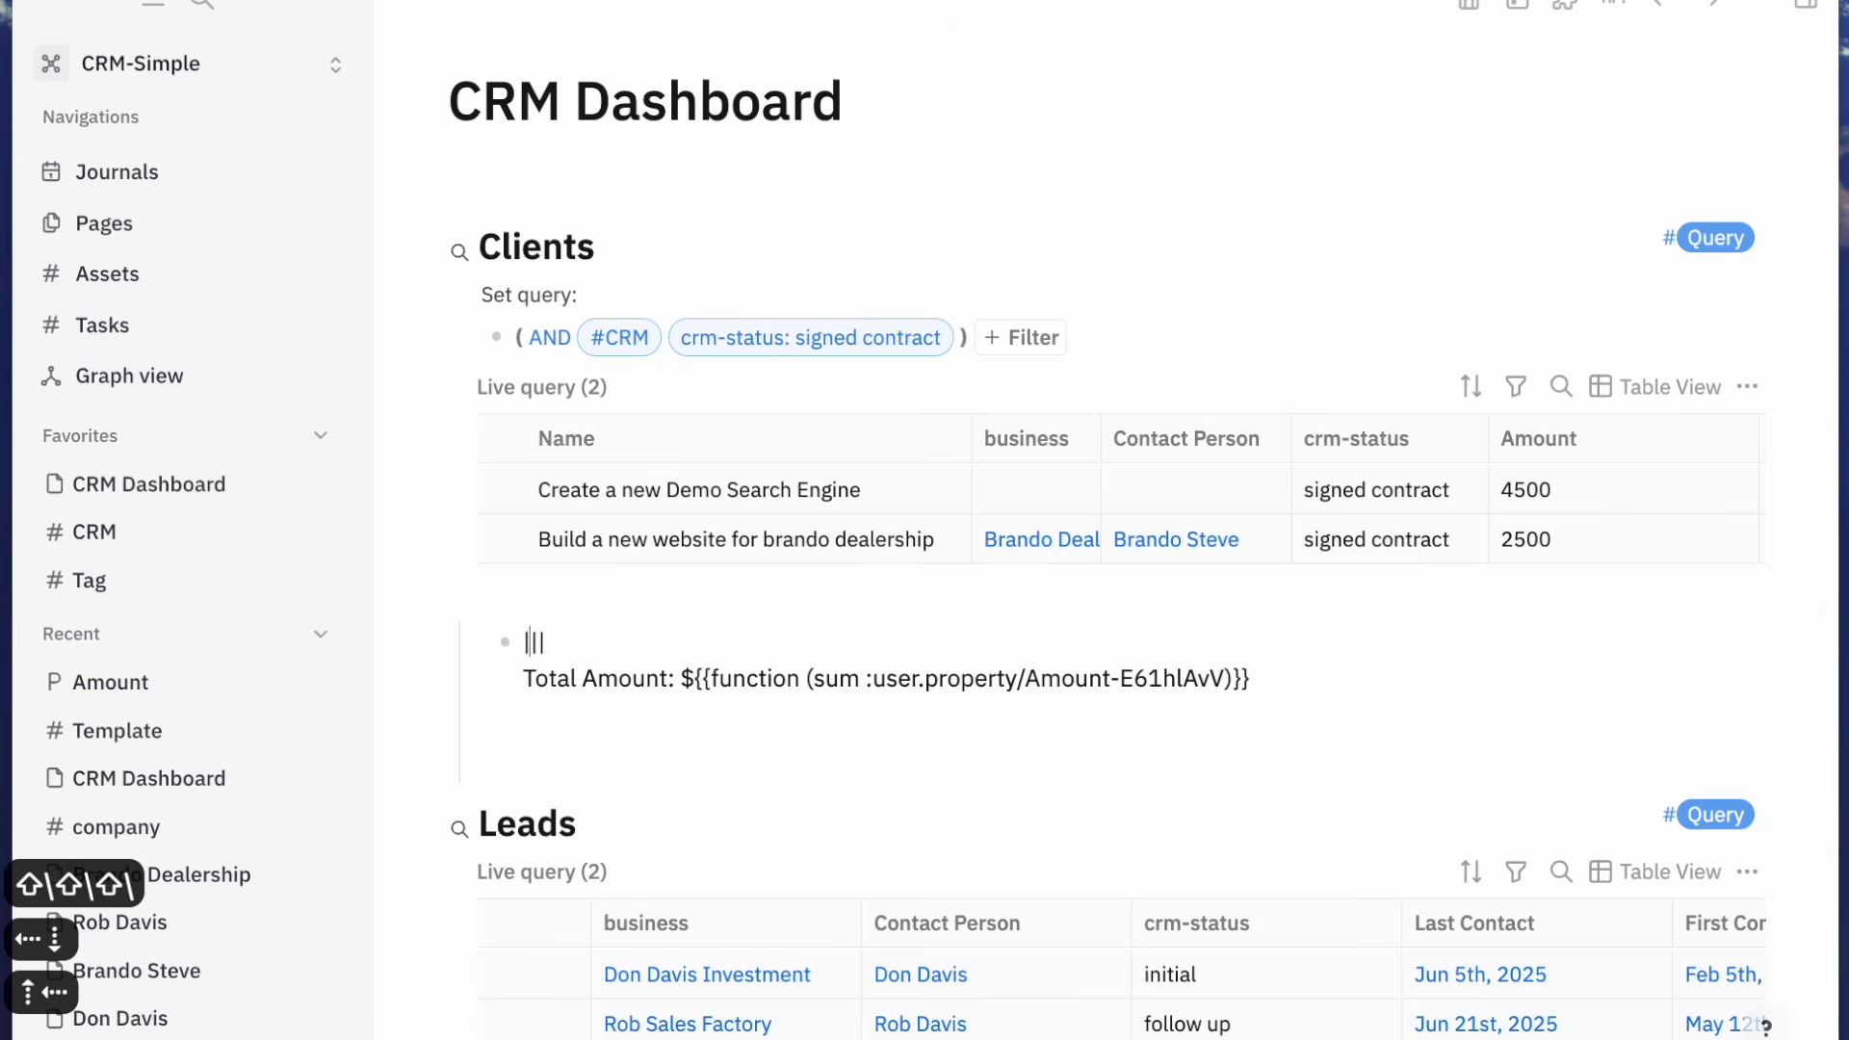
{"action": "type", "text": "Calu"}
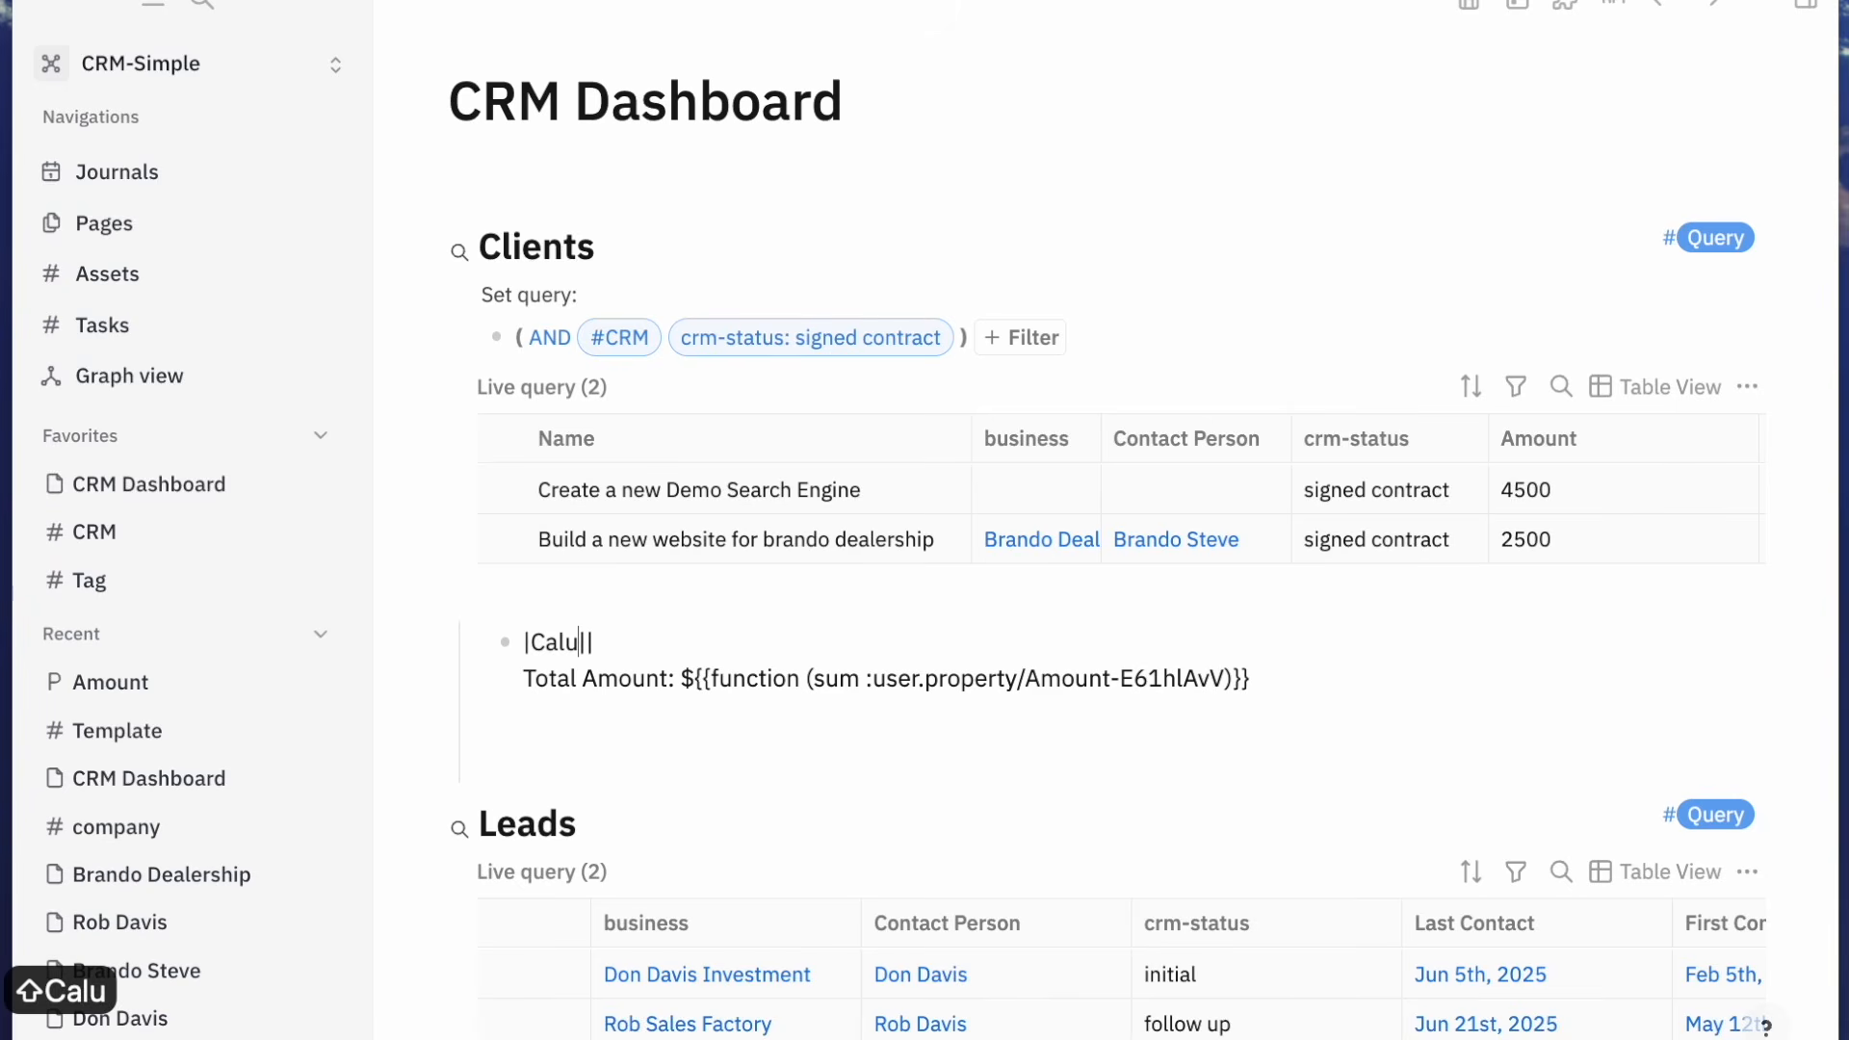
{"action": "key", "text": "BackSpace"}
{"action": "type", "text": "culation"}
{"action": "key", "text": "Right"}
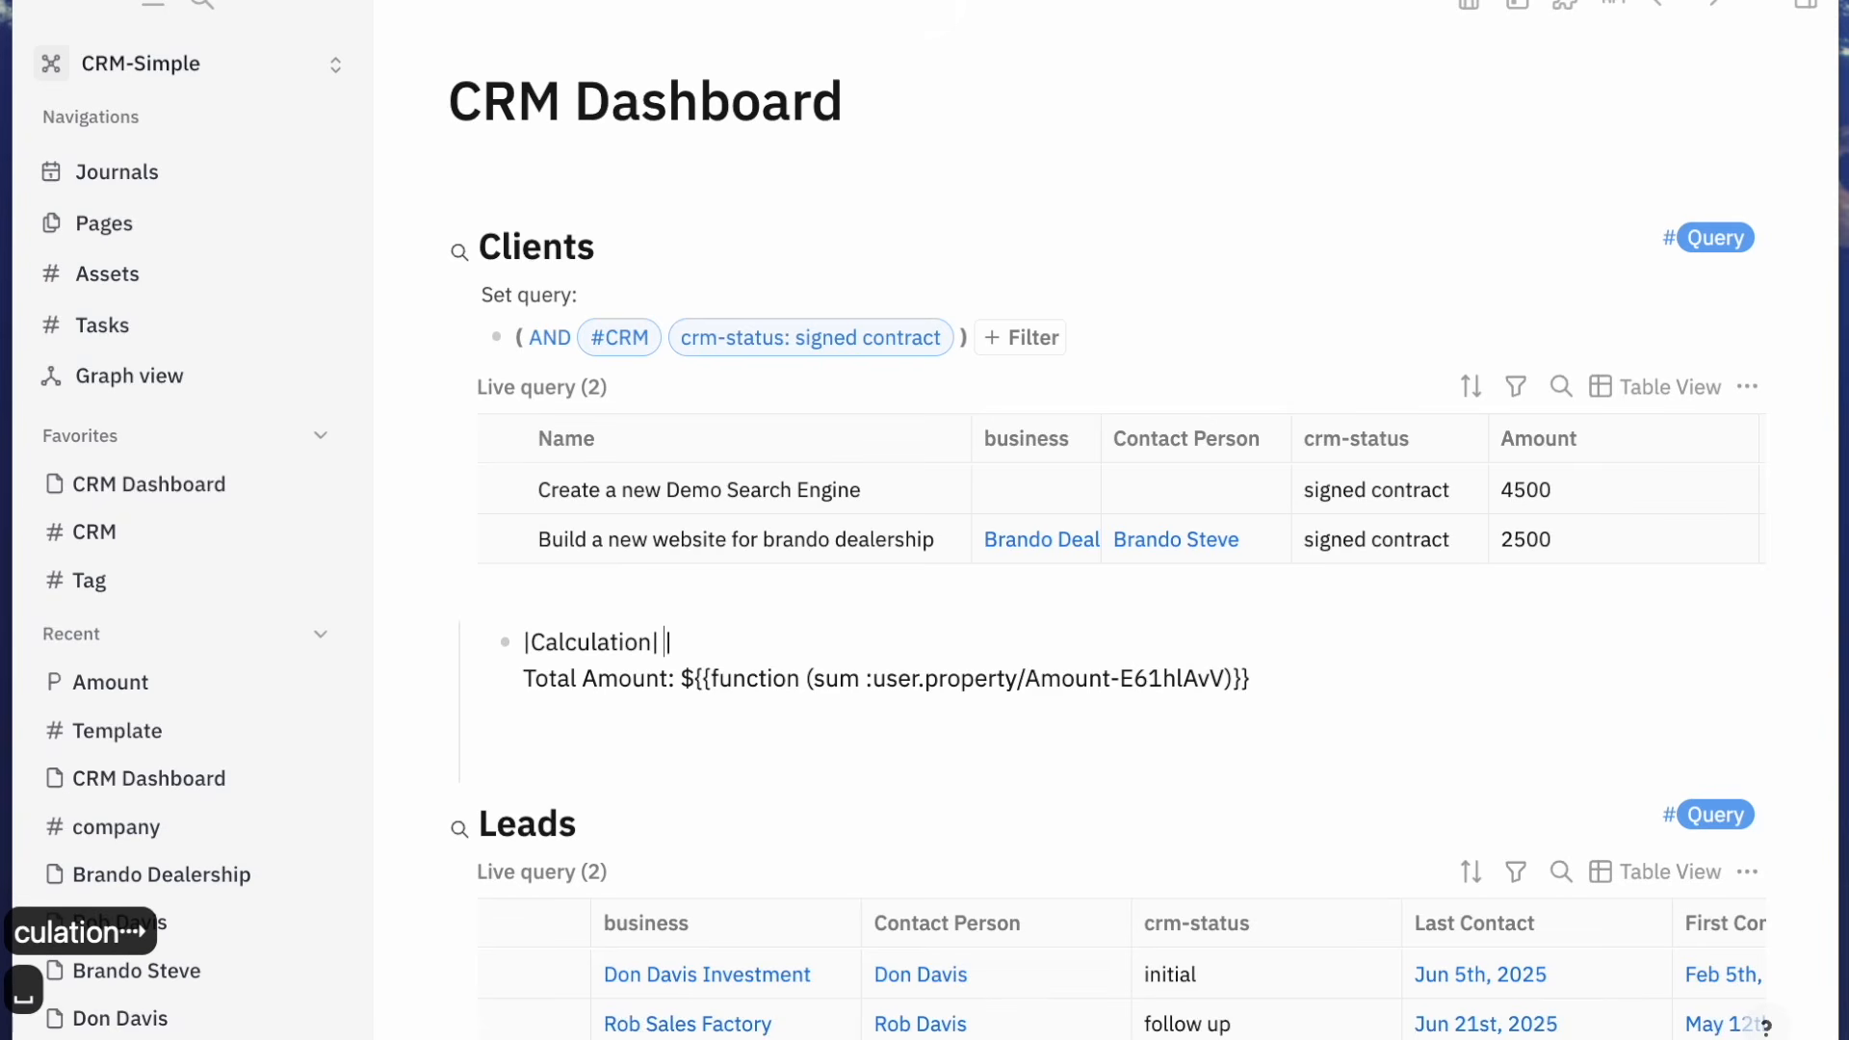
{"action": "type", "text": "Value"}
Wrap the Total Amount line in pipes, replacing the colon, so it renders as a table row
{"action": "key", "text": "Down"}
{"action": "key", "text": "super+Left"}
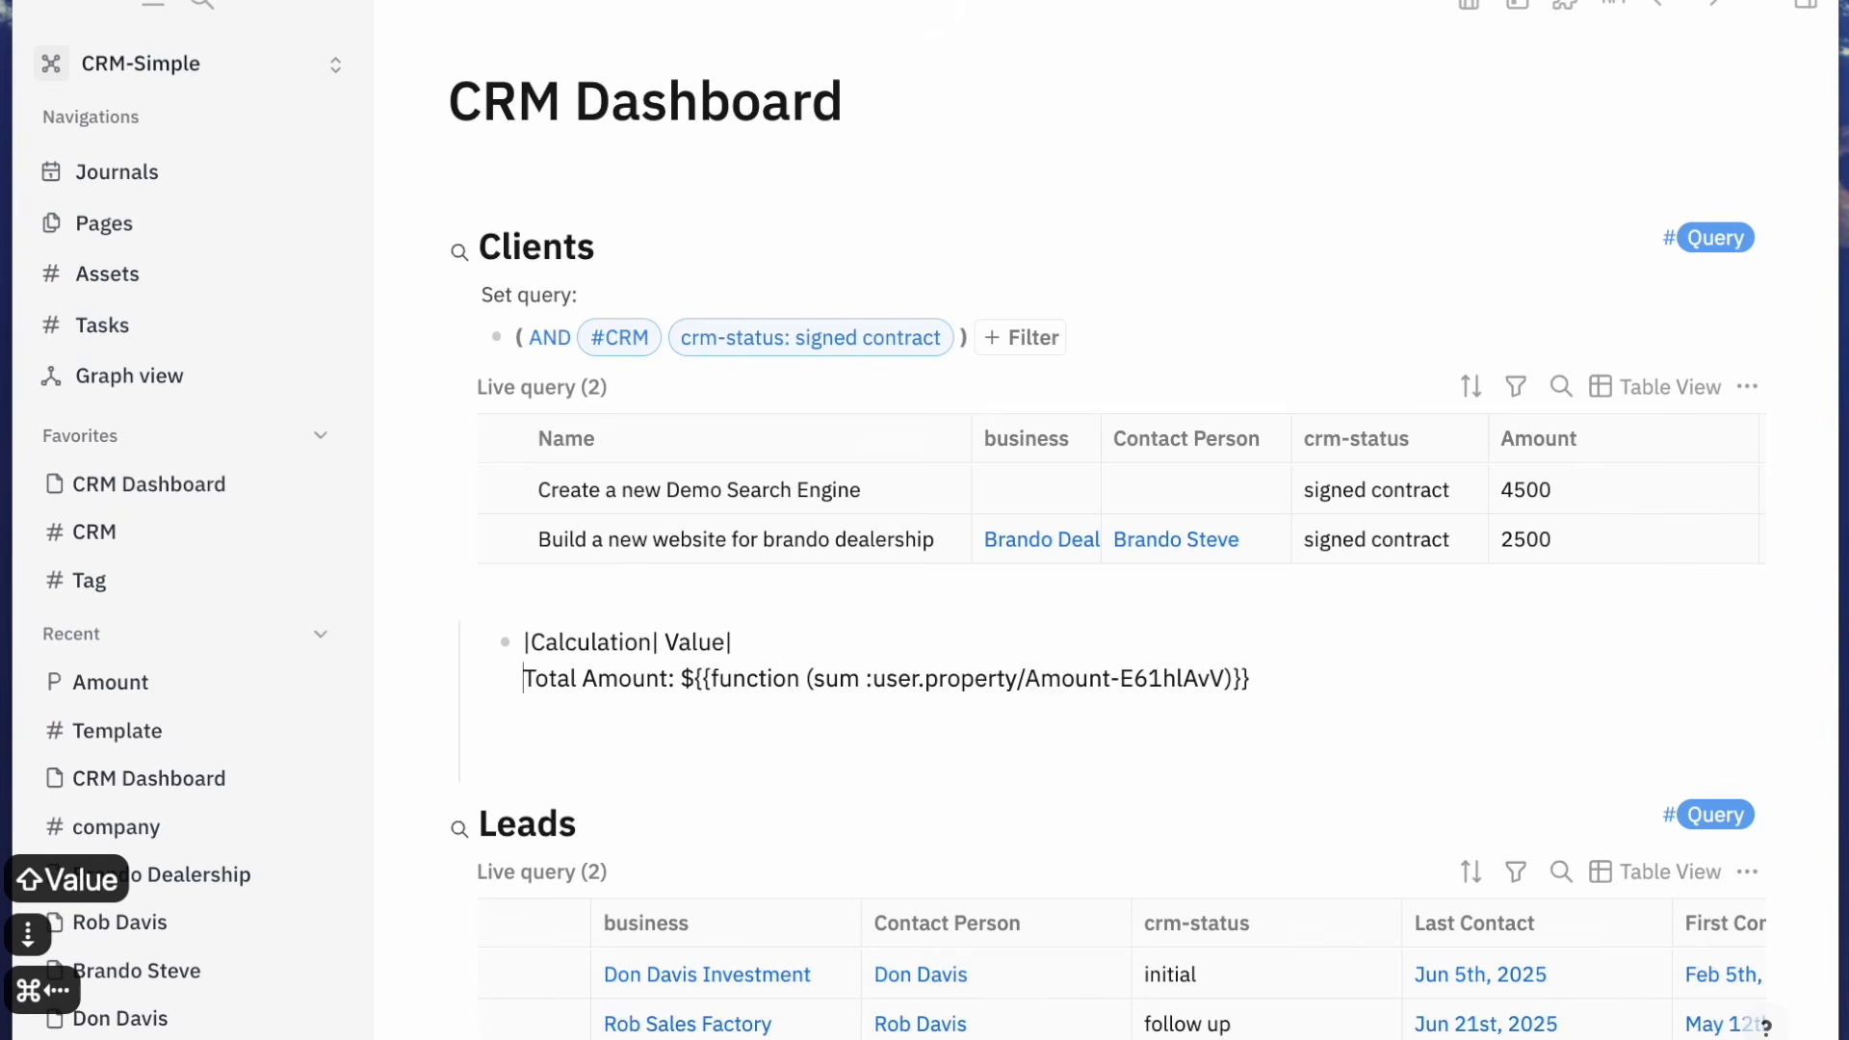
{"action": "type", "text": "|"}
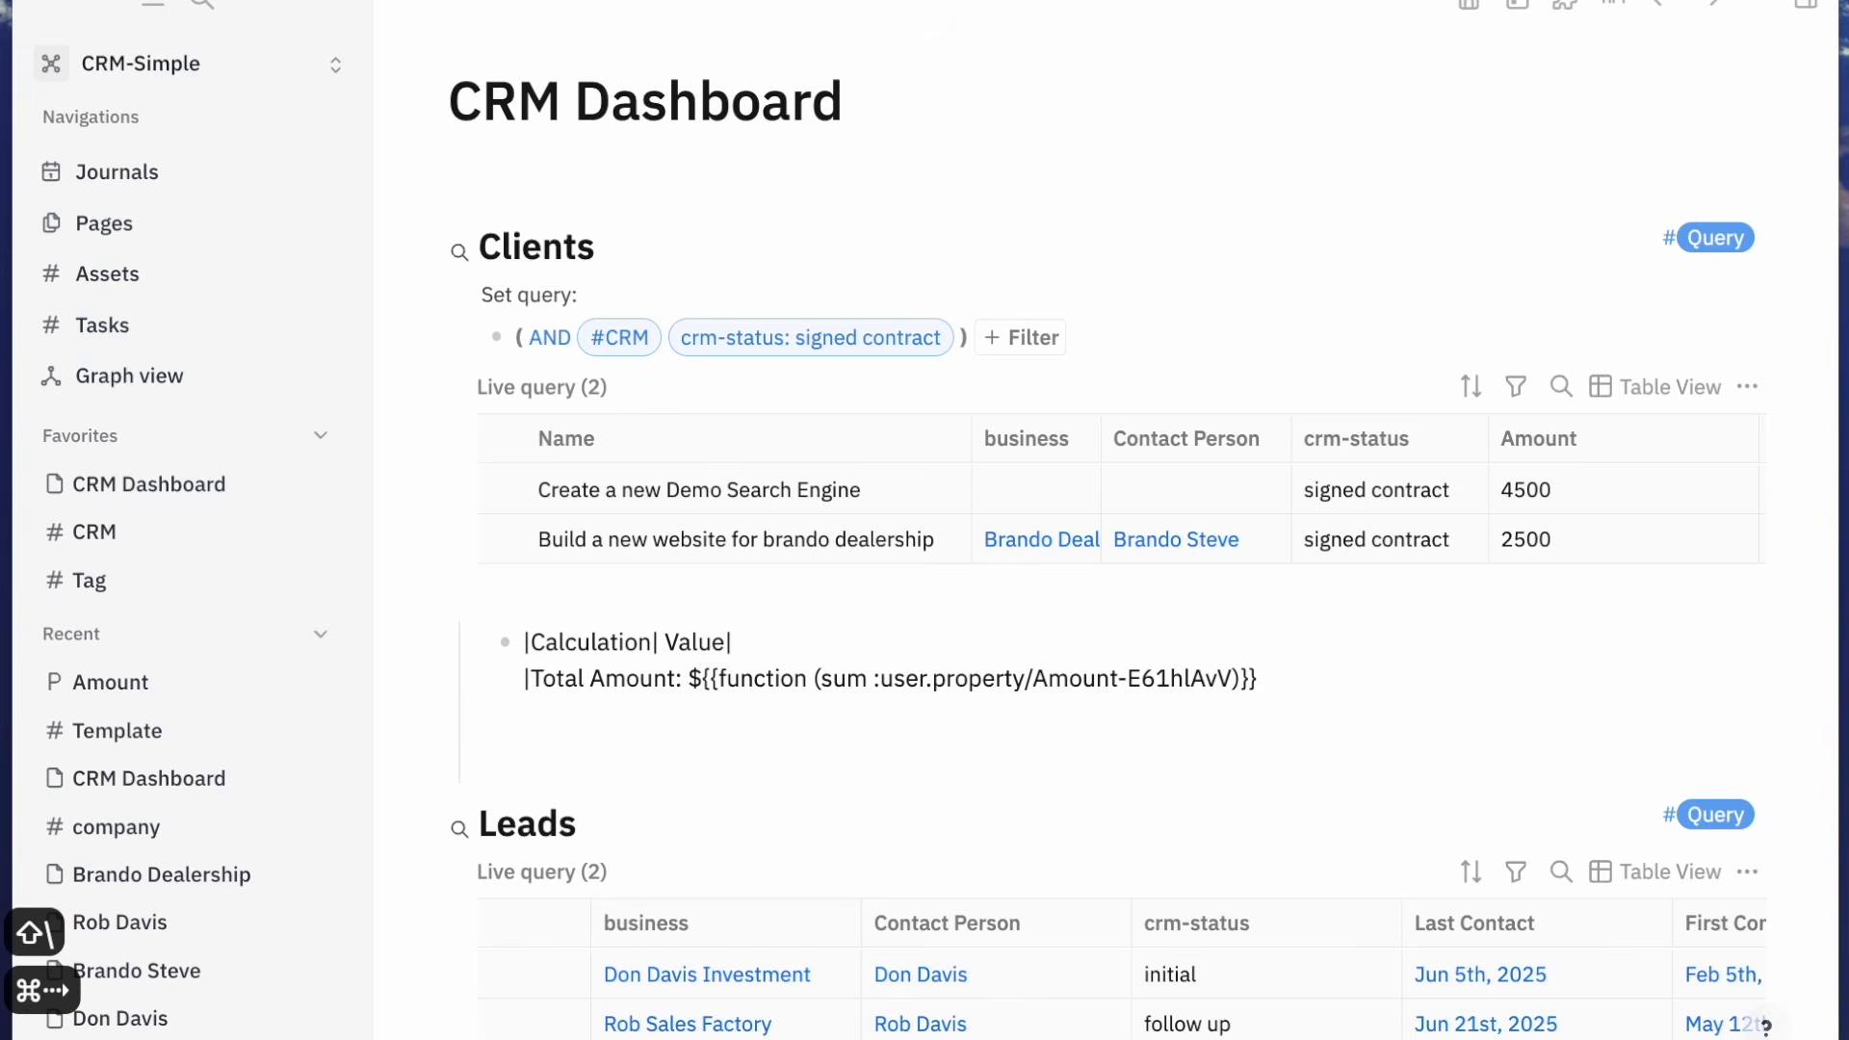
{"action": "key", "text": "super+Left"}
{"action": "type", "text": "|"}
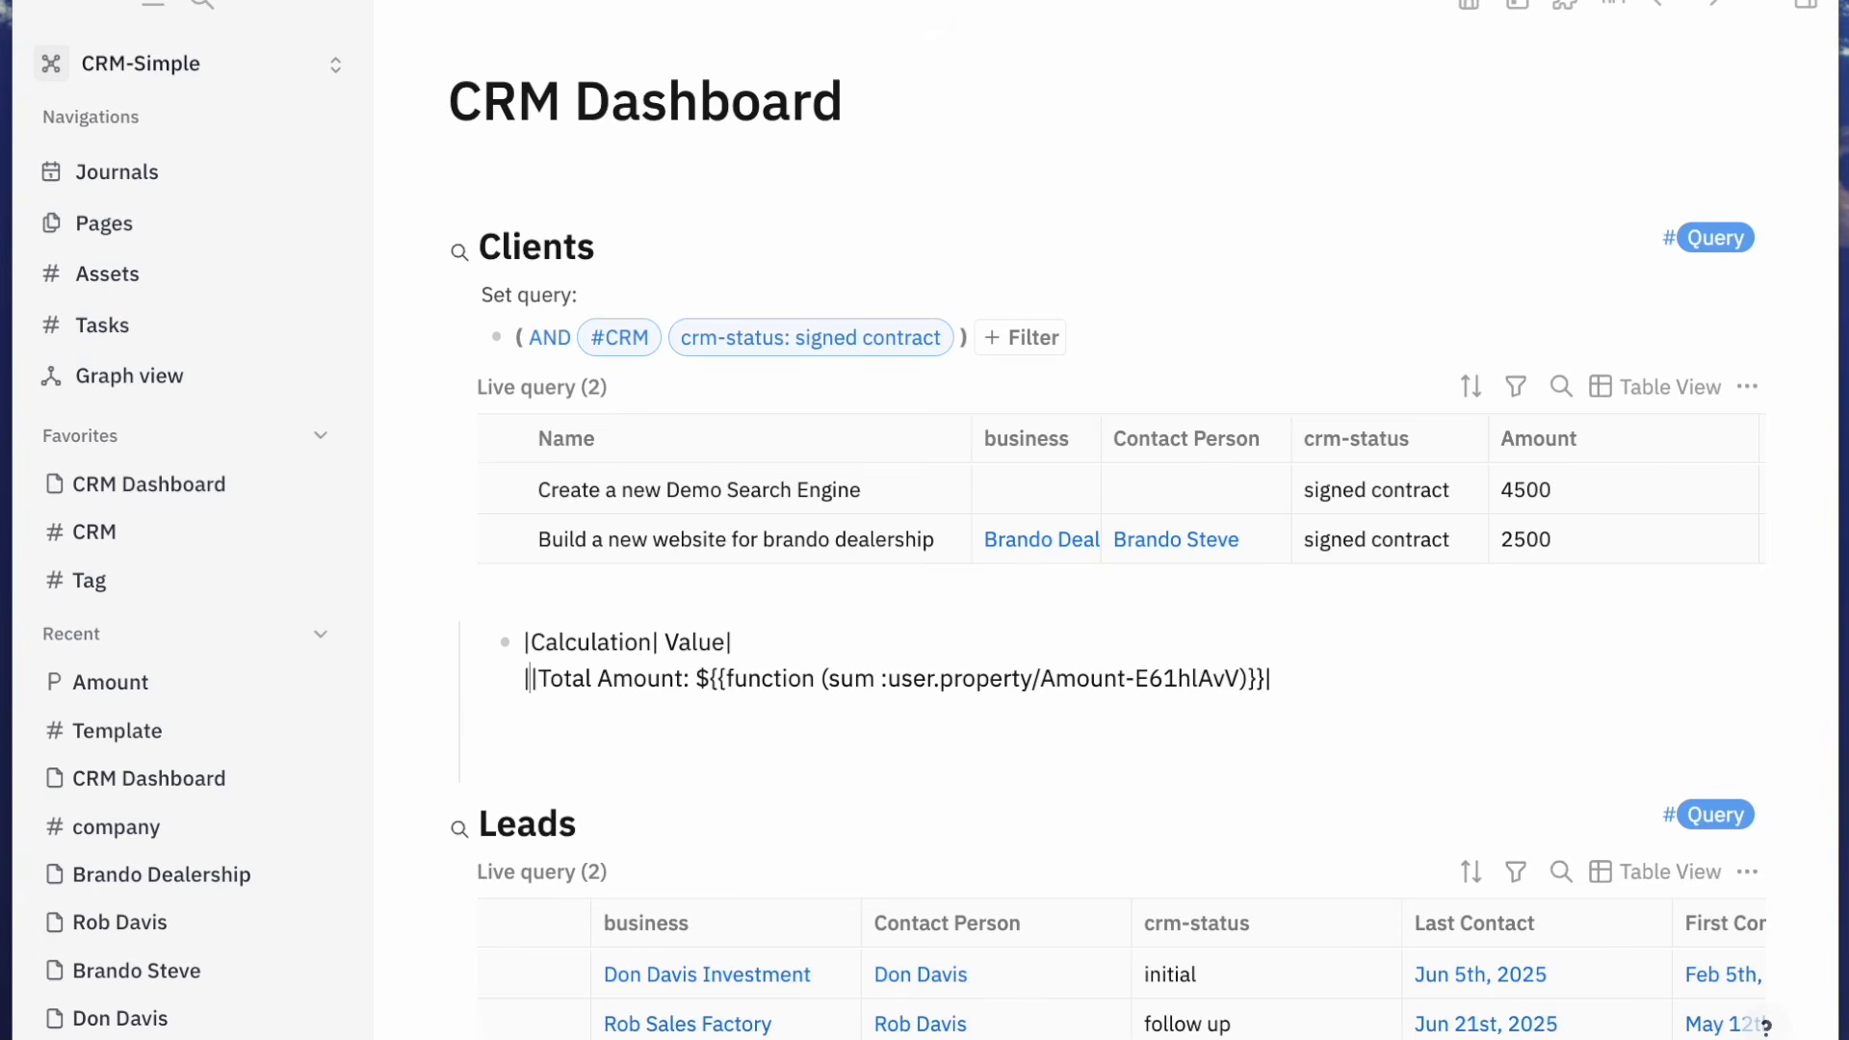
{"action": "key", "text": "BackSpace"}
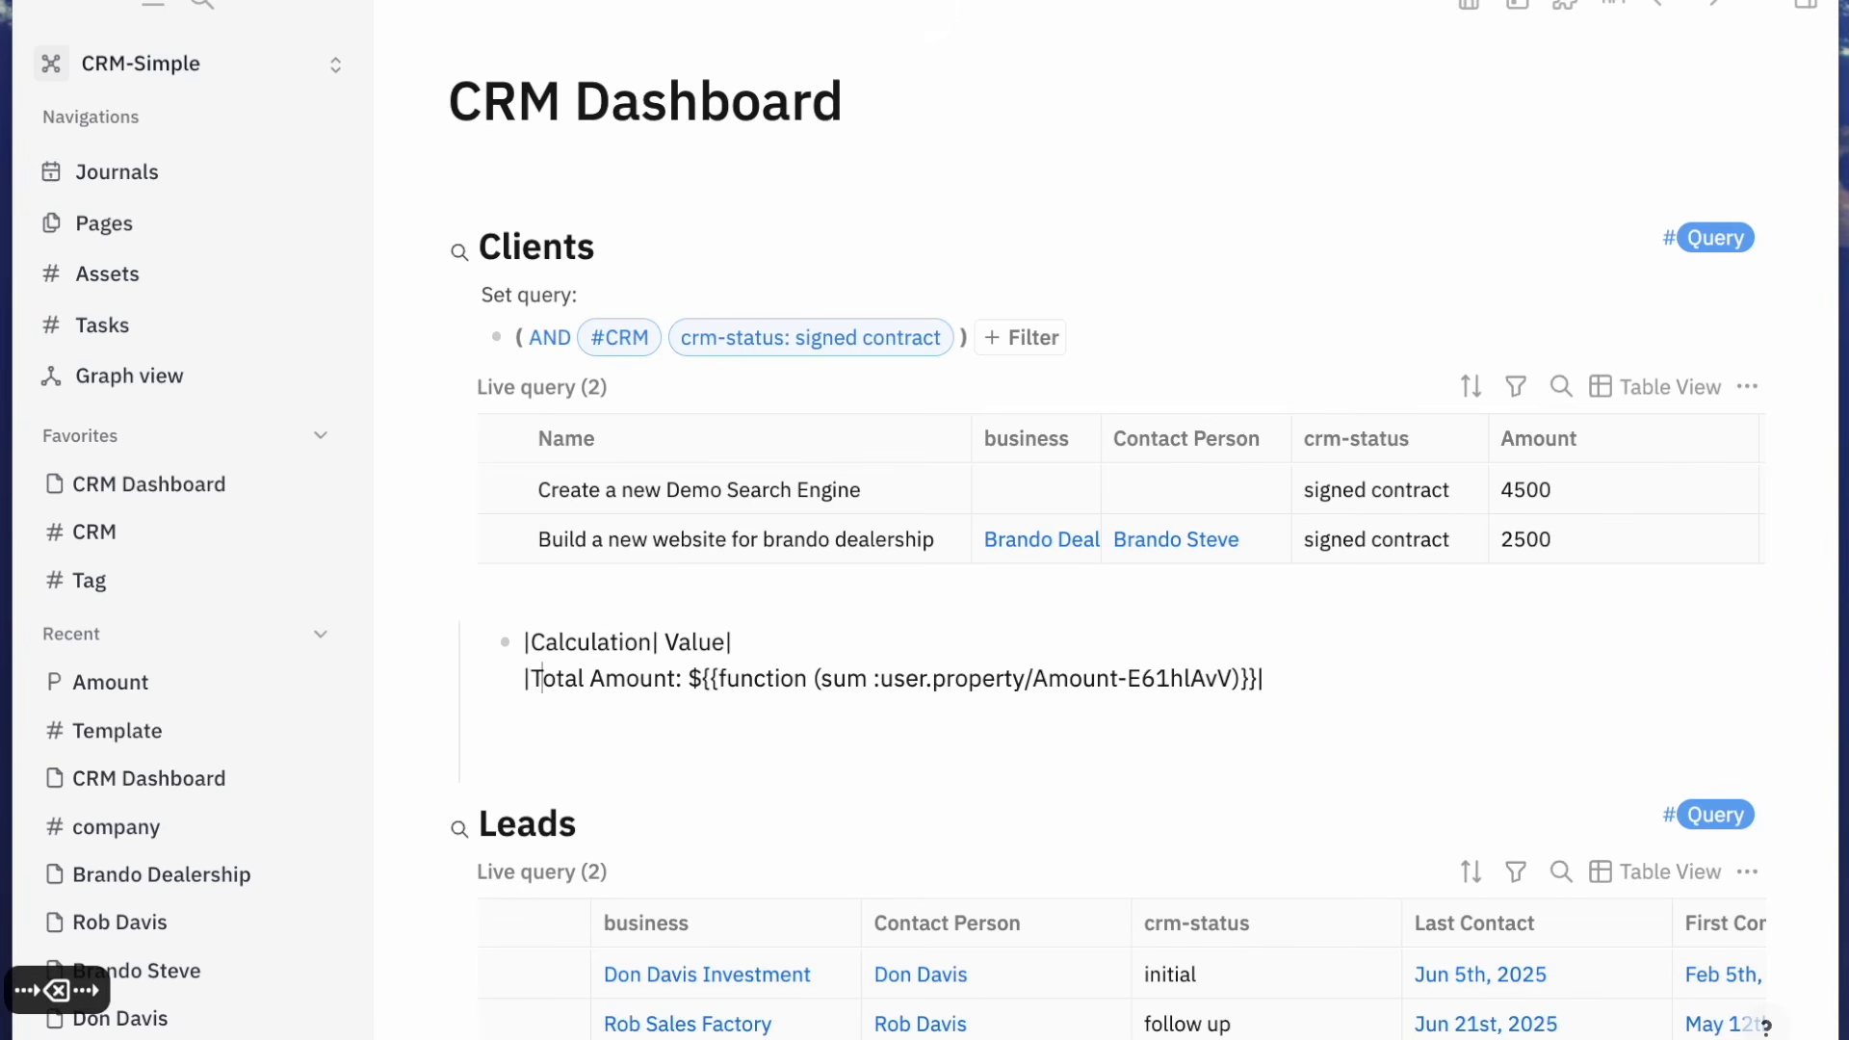
{"action": "key", "text": "alt+Right"}
{"action": "key", "text": "alt+Right"}
{"action": "key", "text": "alt+Right"}
{"action": "key", "text": "BackSpace"}
{"action": "type", "text": "|"}
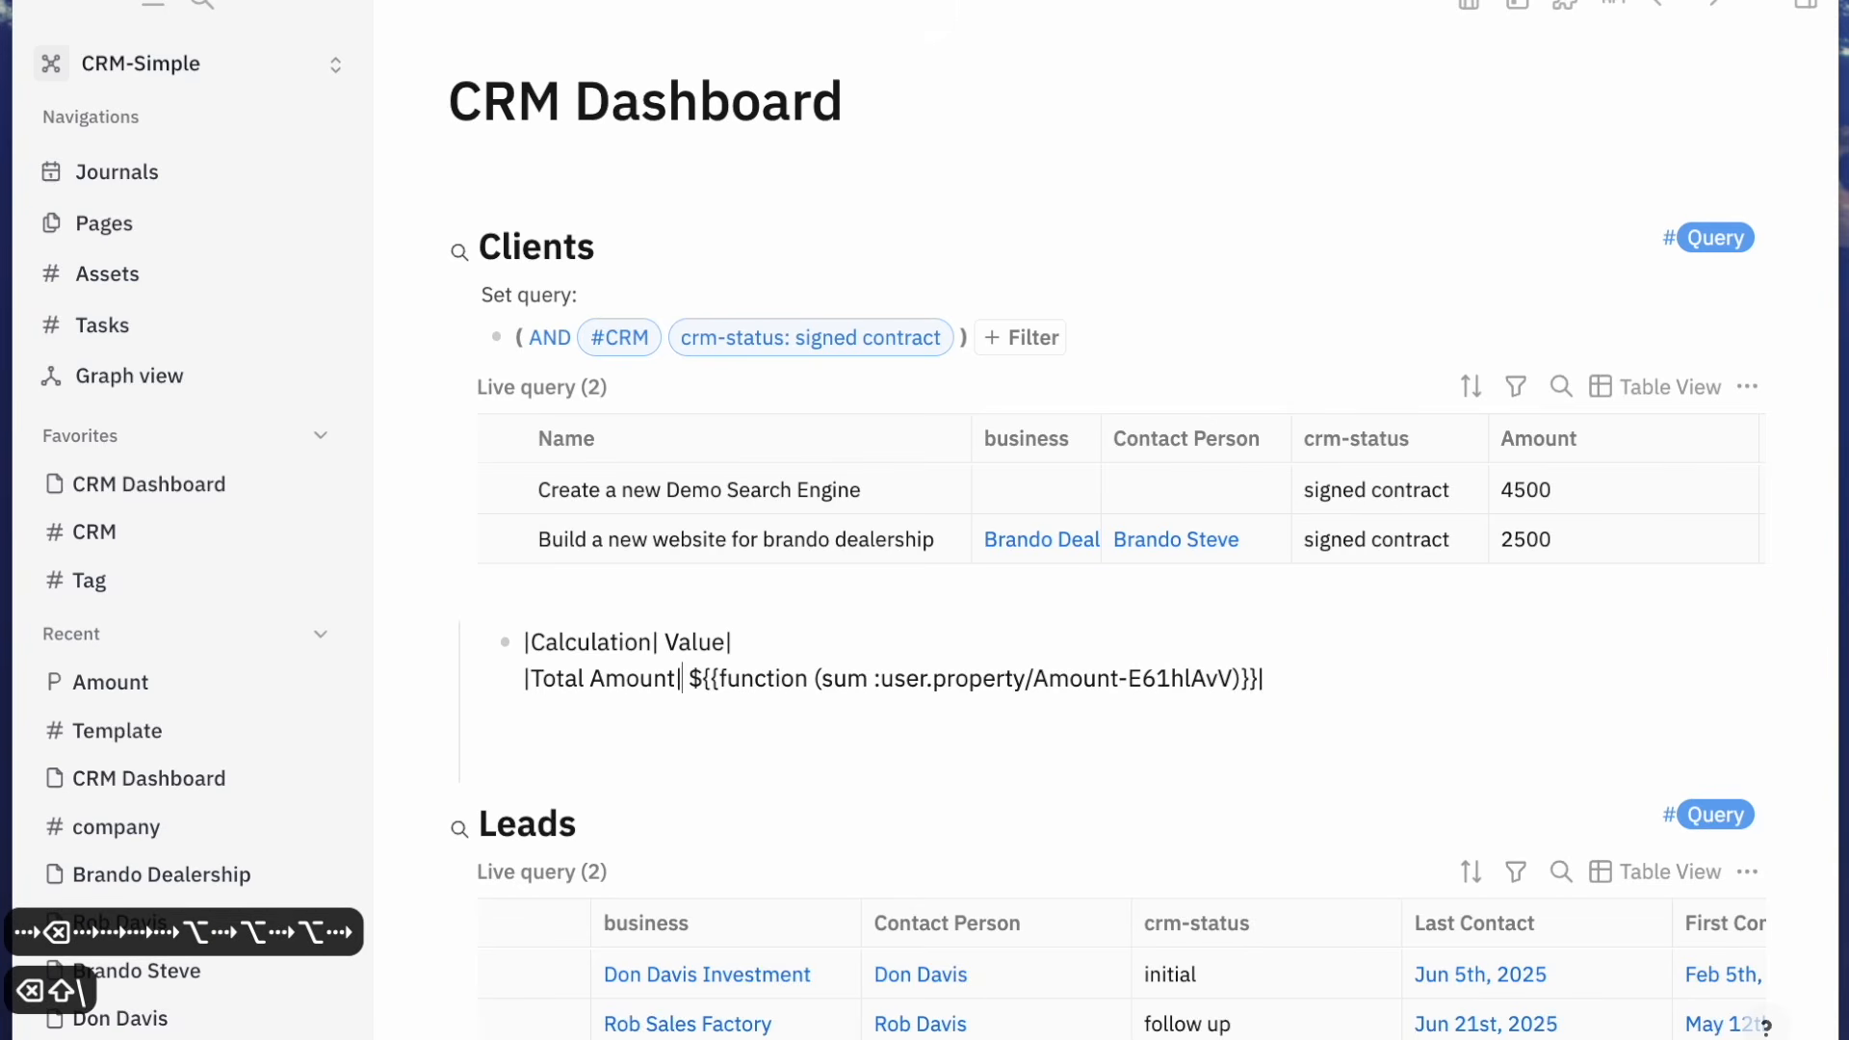
{"action": "key", "text": "Return"}
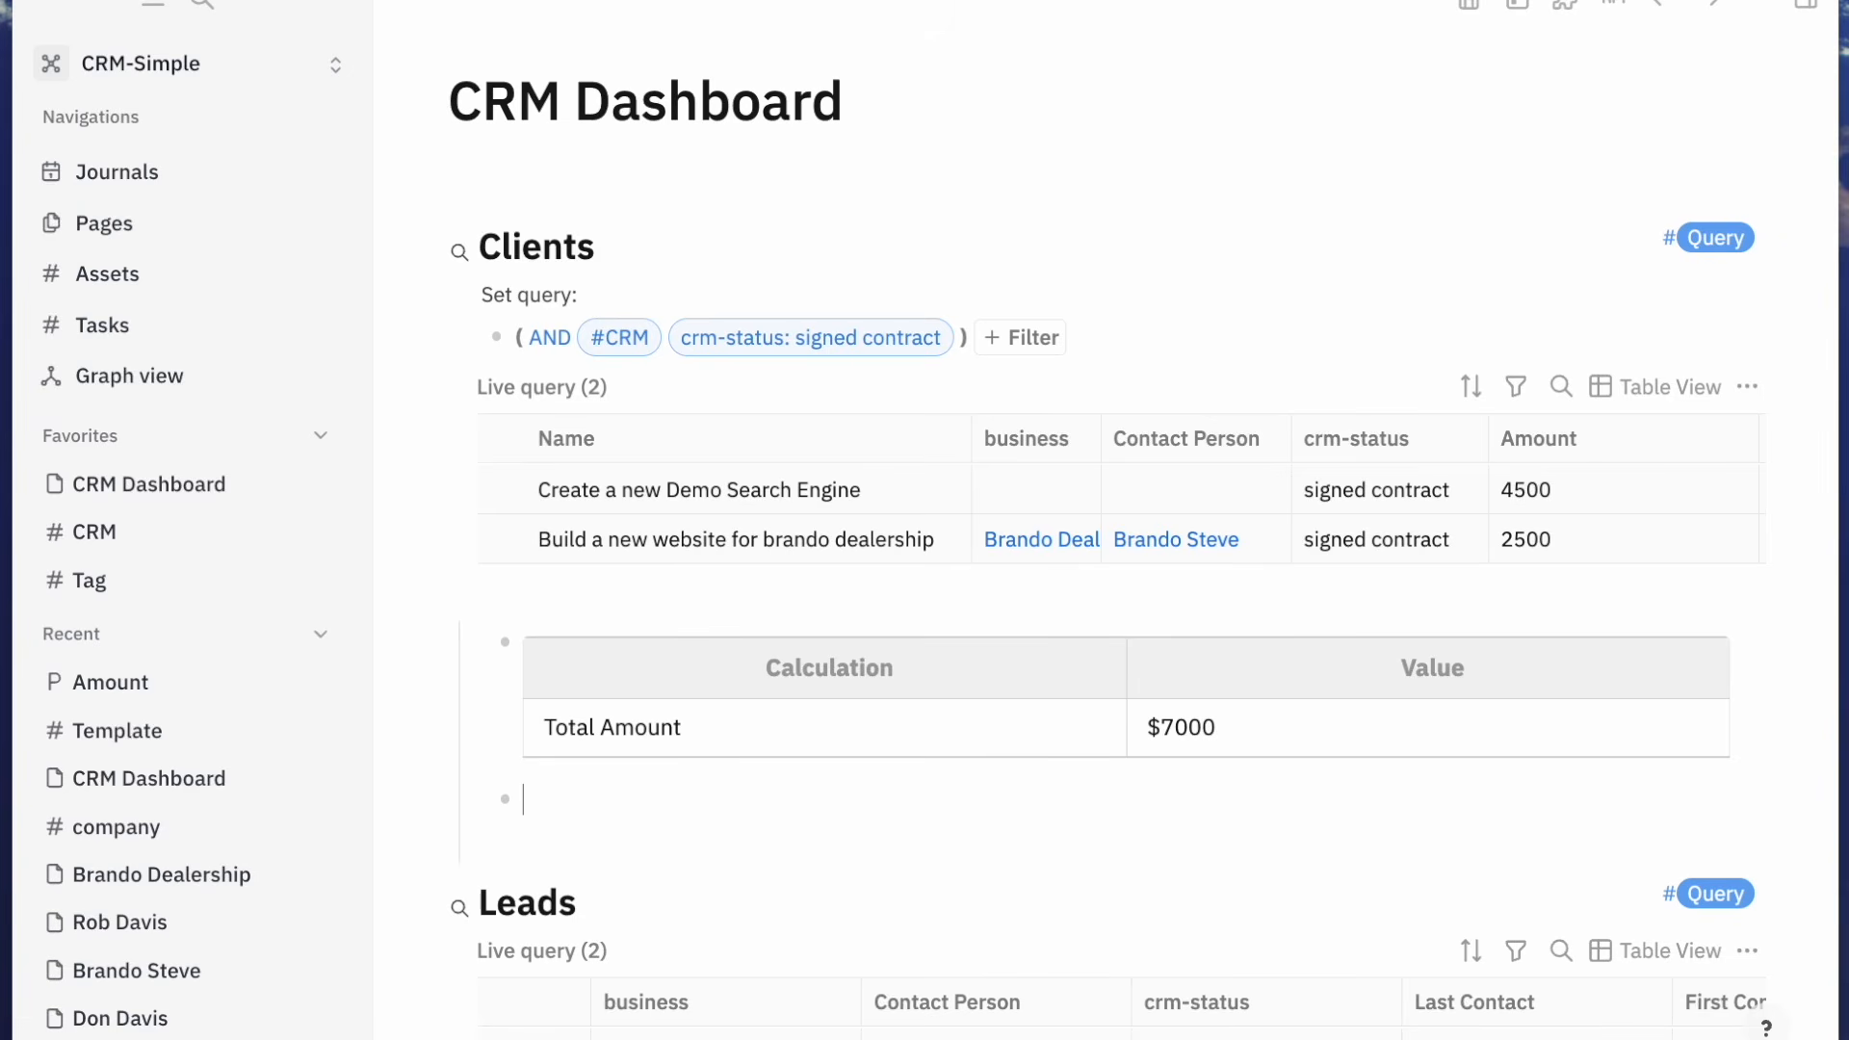
{"action": "key", "text": "BackSpace"}
Duplicate the Total Amount row as a second row of the table
{"action": "key", "text": "shift+super+Left"}
{"action": "key", "text": "super+c"}
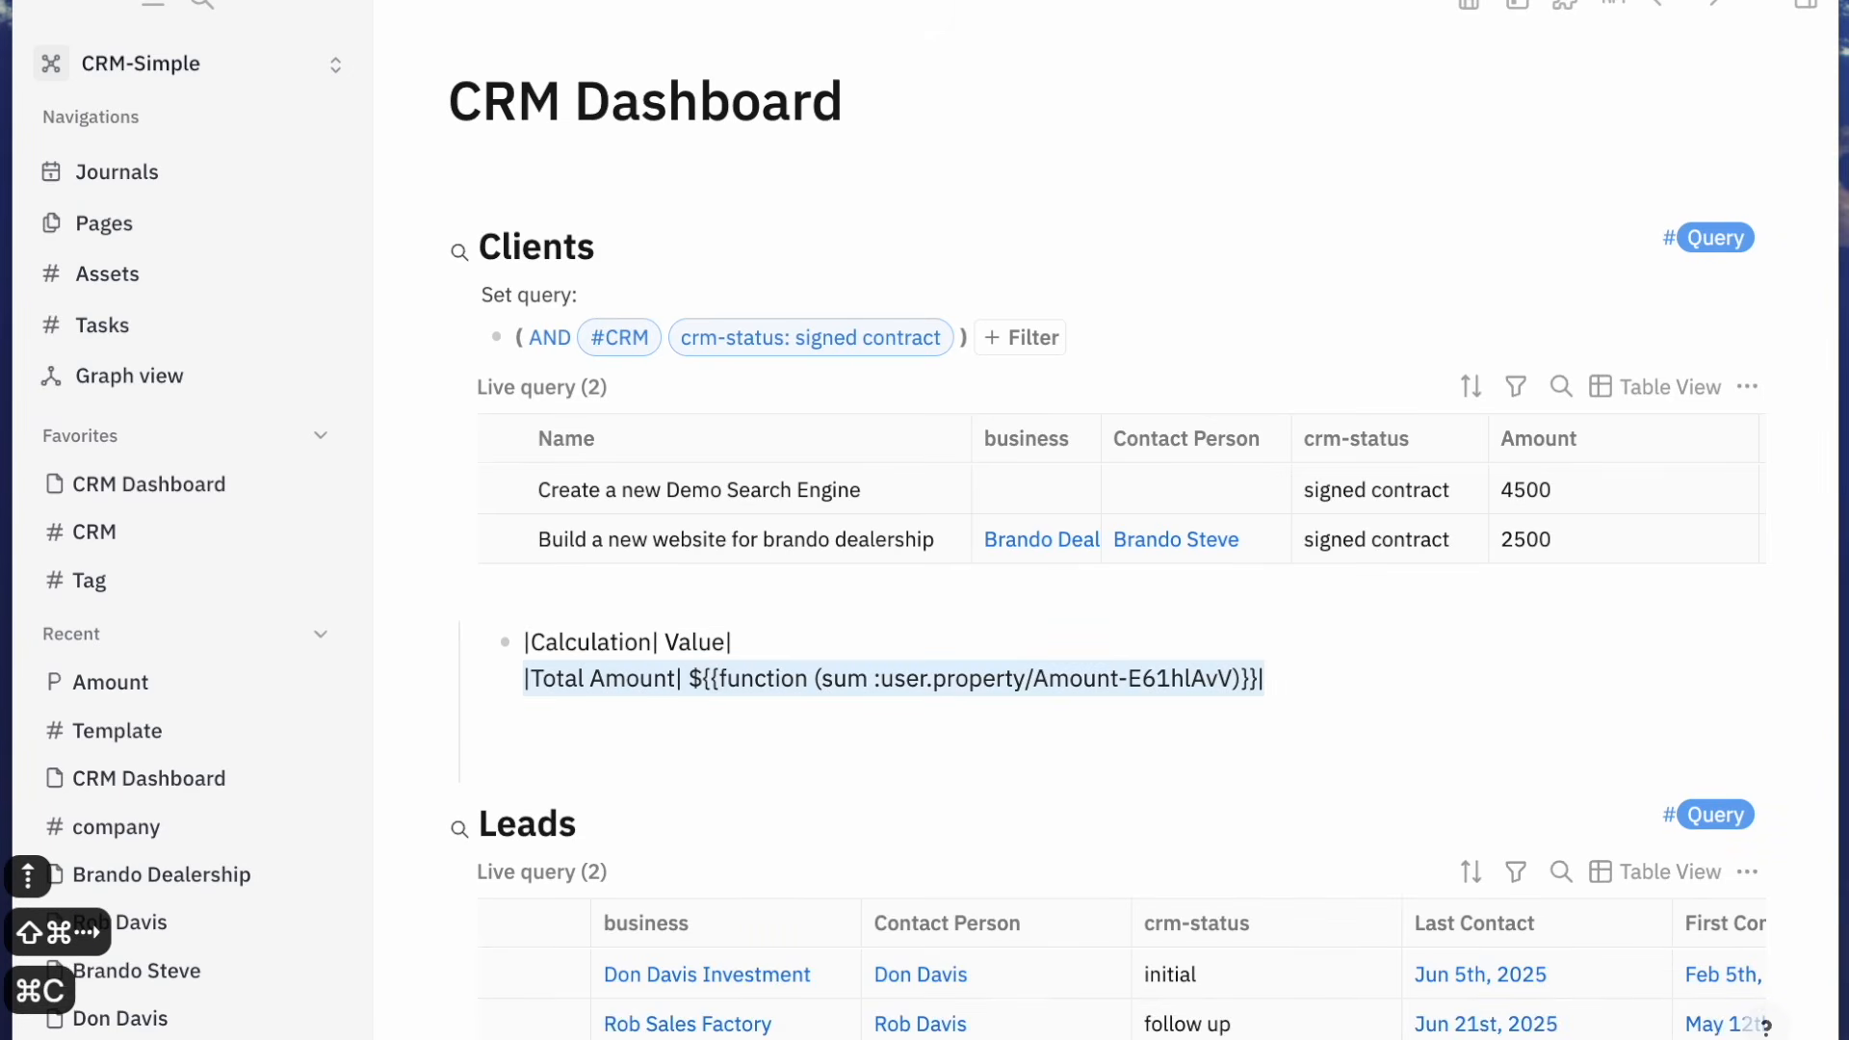
{"action": "key", "text": "shift+Return"}
{"action": "key", "text": "super+v"}
{"action": "key", "text": "Return"}
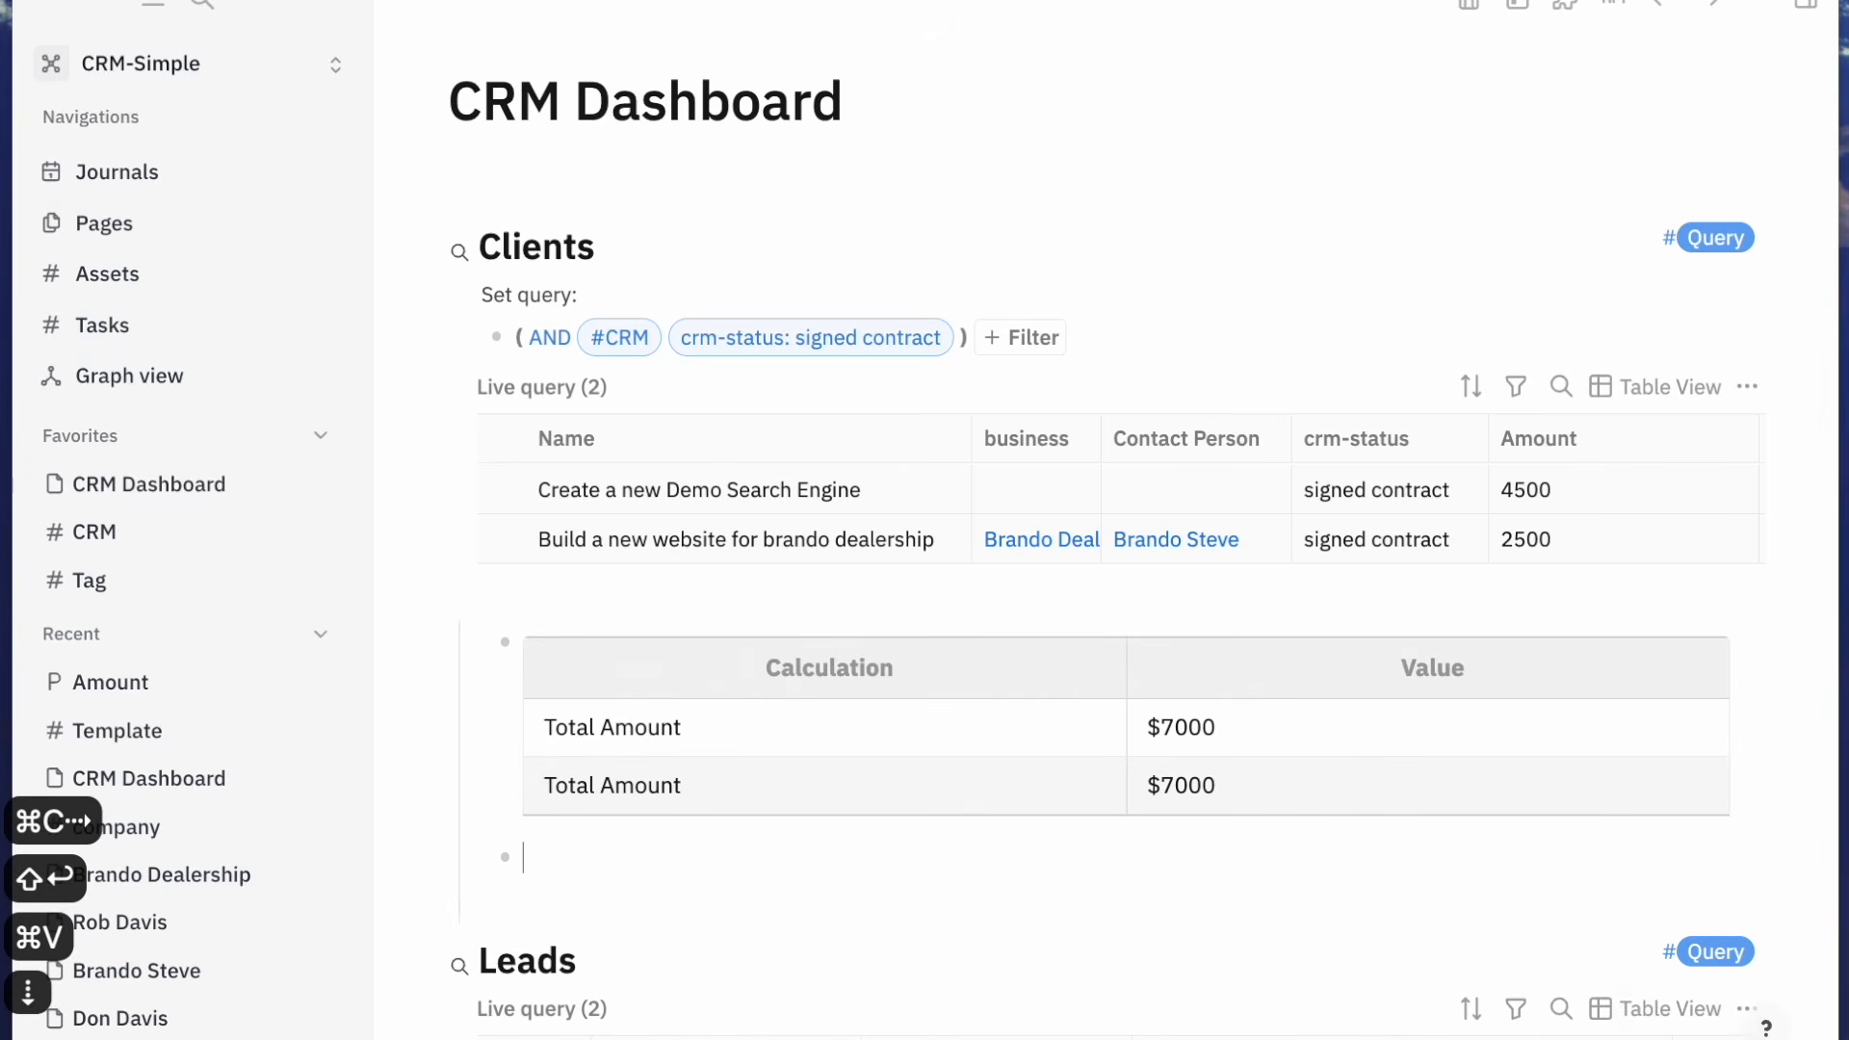
{"action": "key", "text": "shift+Up"}
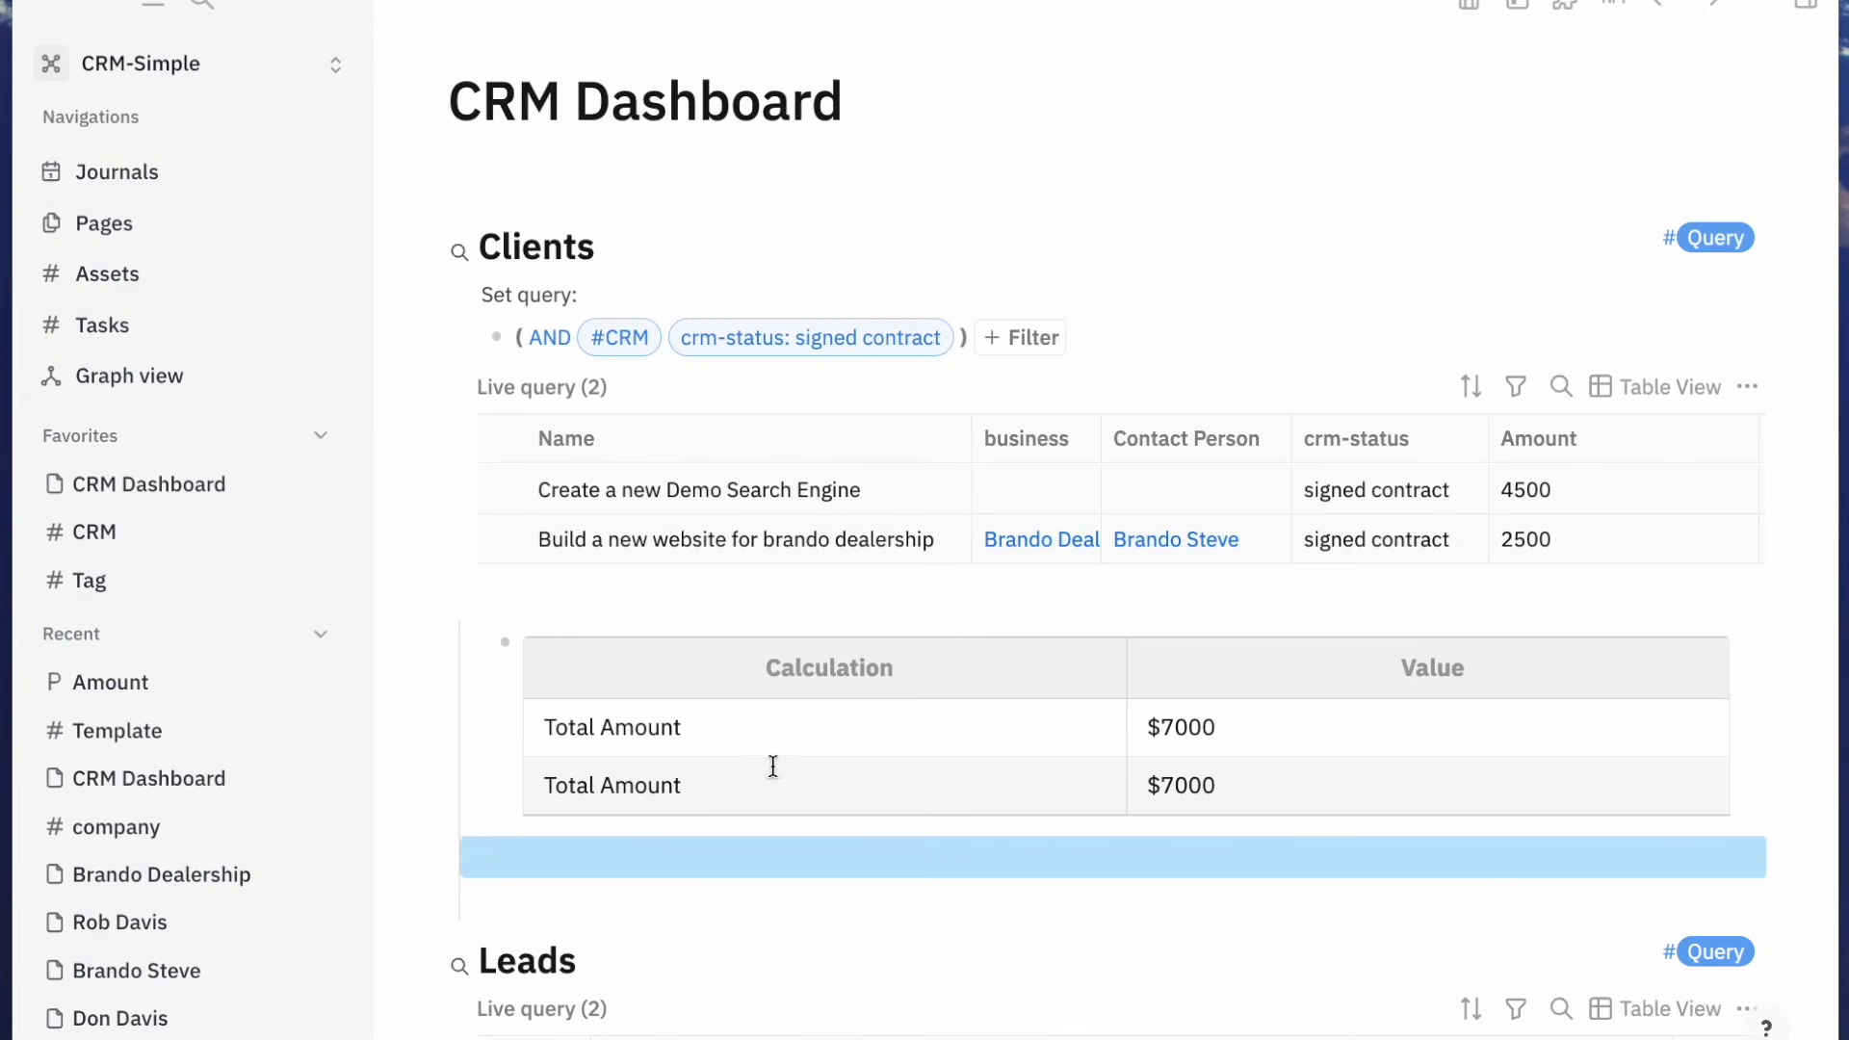
{"action": "left_click", "coordinate": [775, 764]}
Rename the copy to Average Amount and change sum to average, showing $3500
{"action": "double_click", "coordinate": [632, 717]}
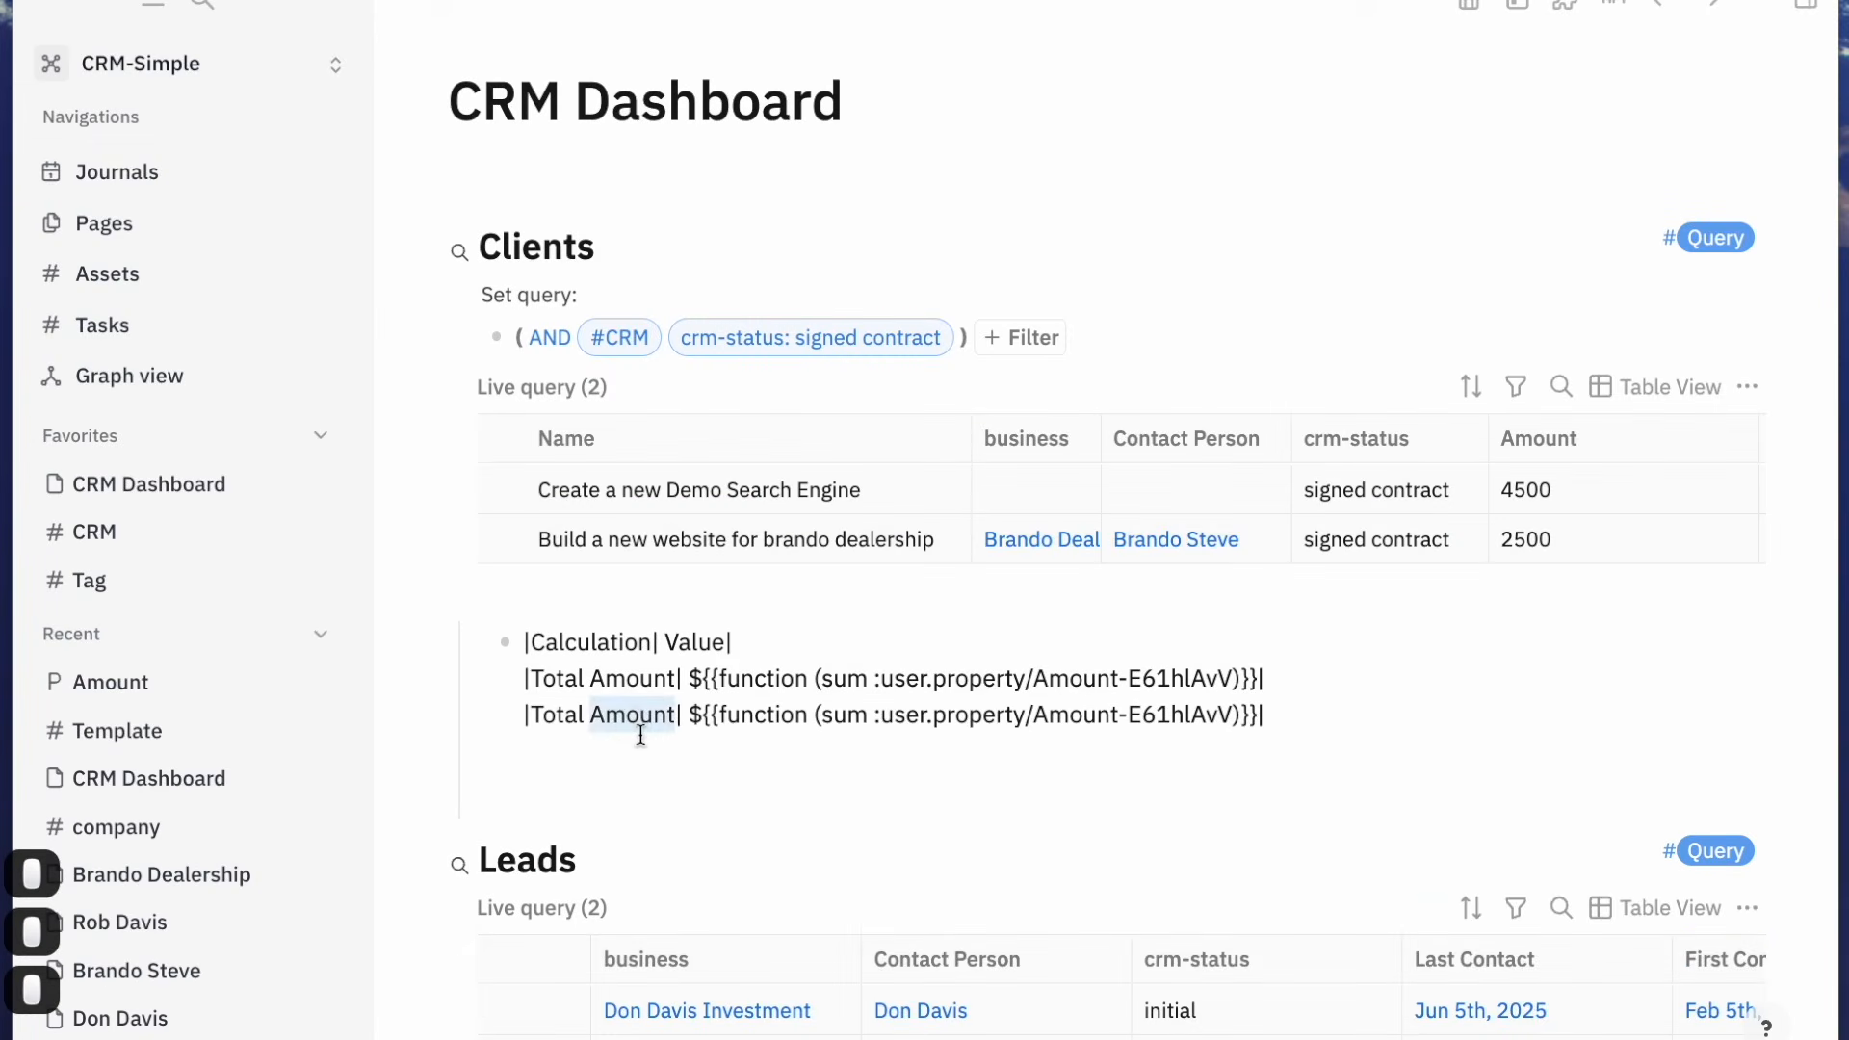
{"action": "key", "text": "Left"}
{"action": "key", "text": "alt+shift+Left"}
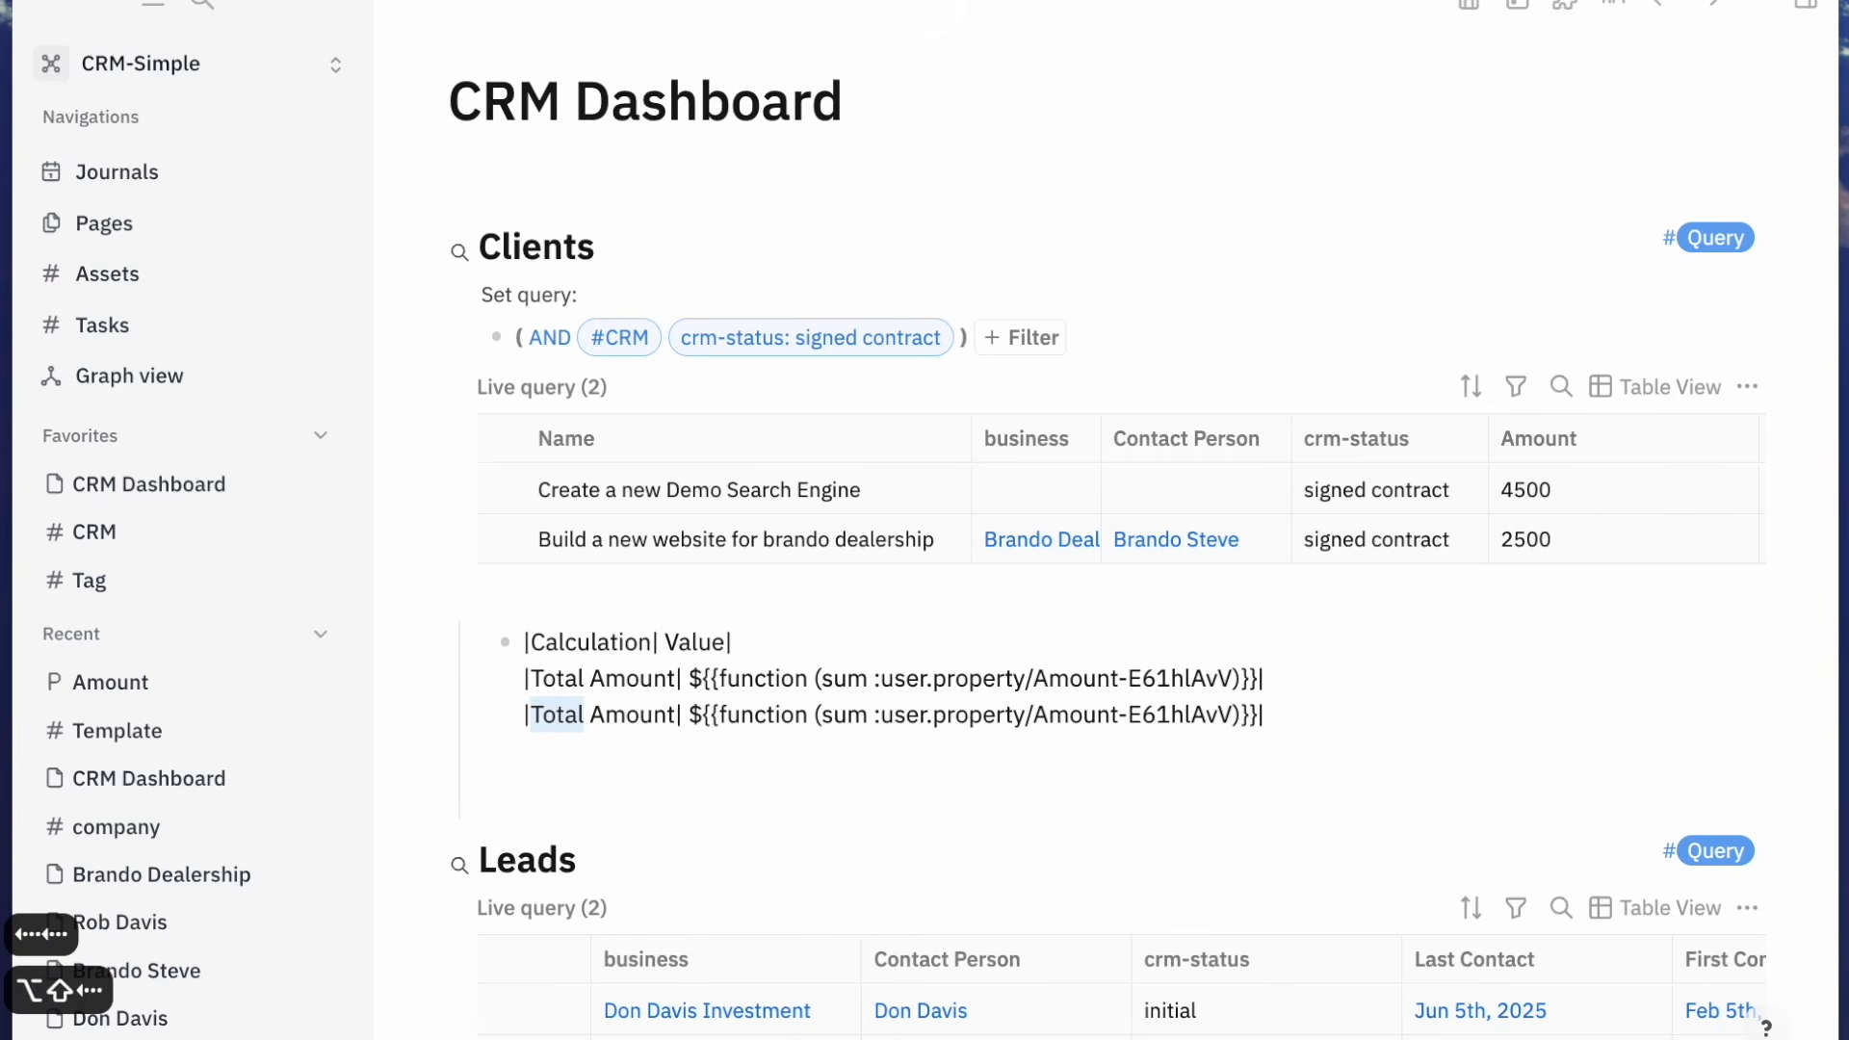
{"action": "type", "text": "Average"}
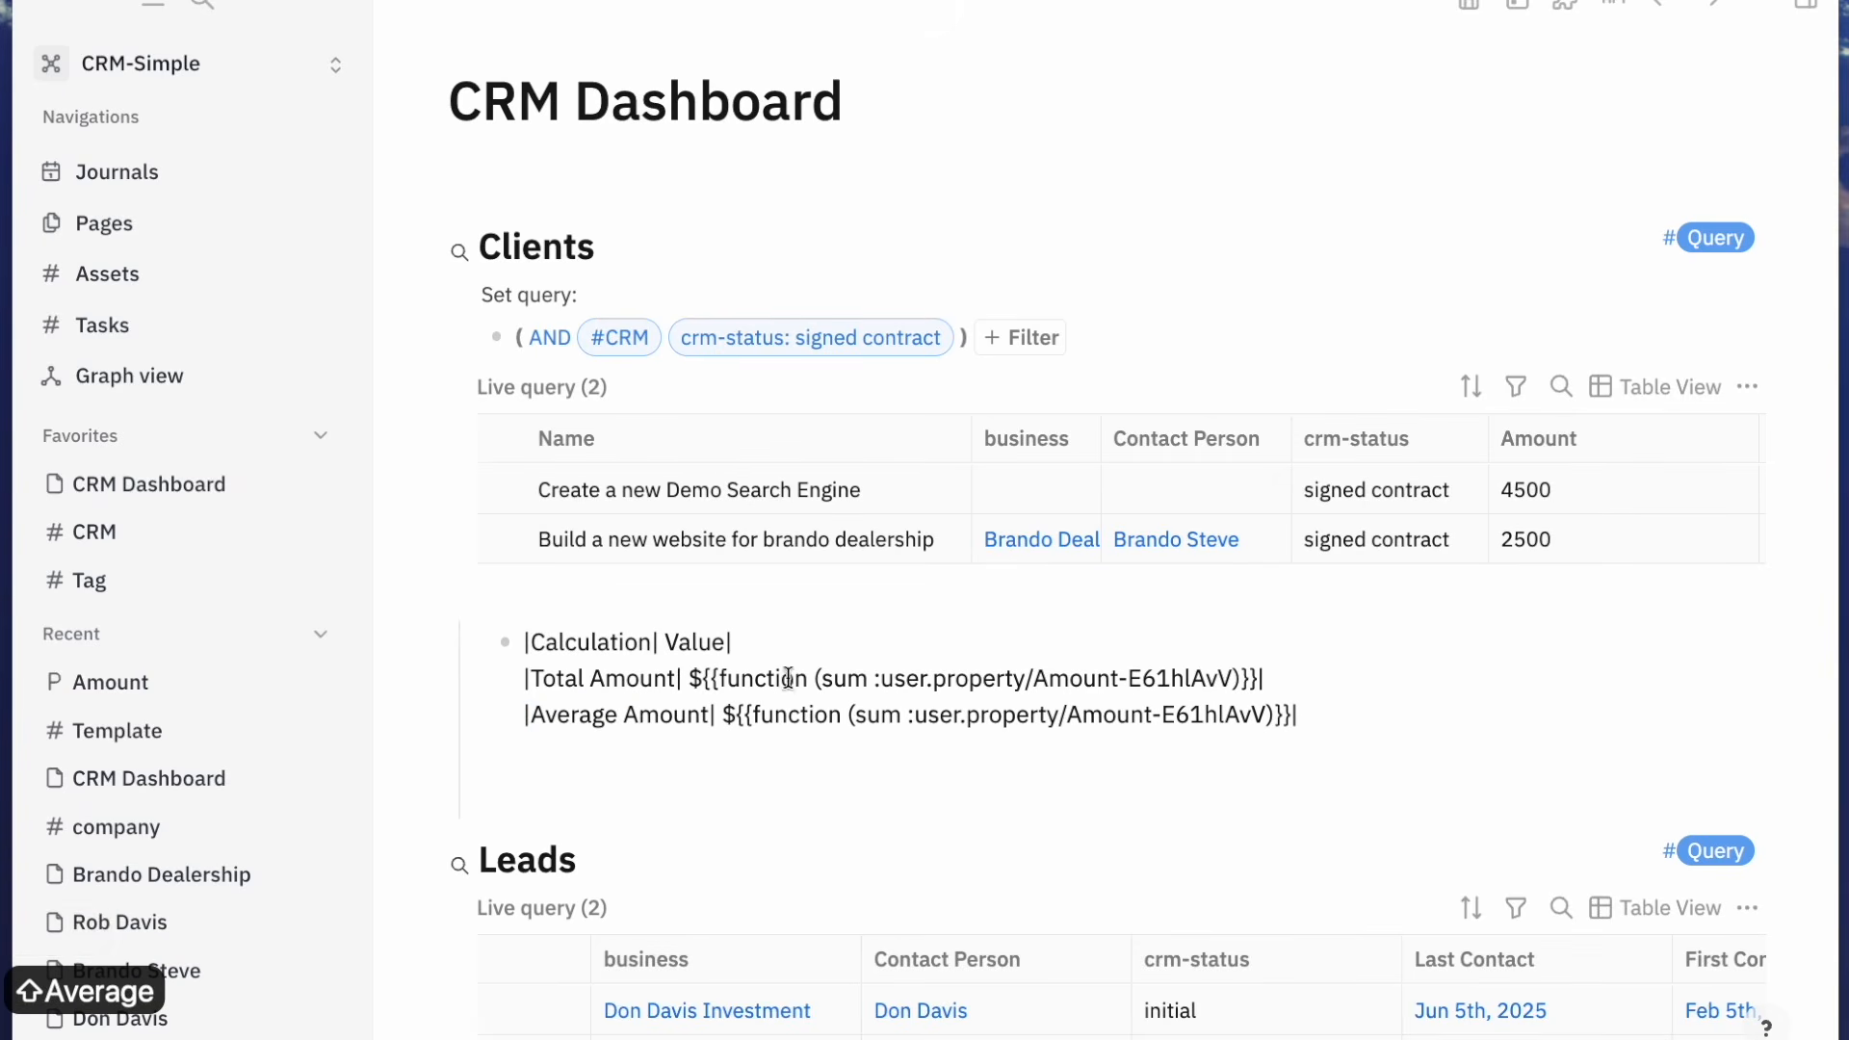
{"action": "double_click", "coordinate": [869, 723]}
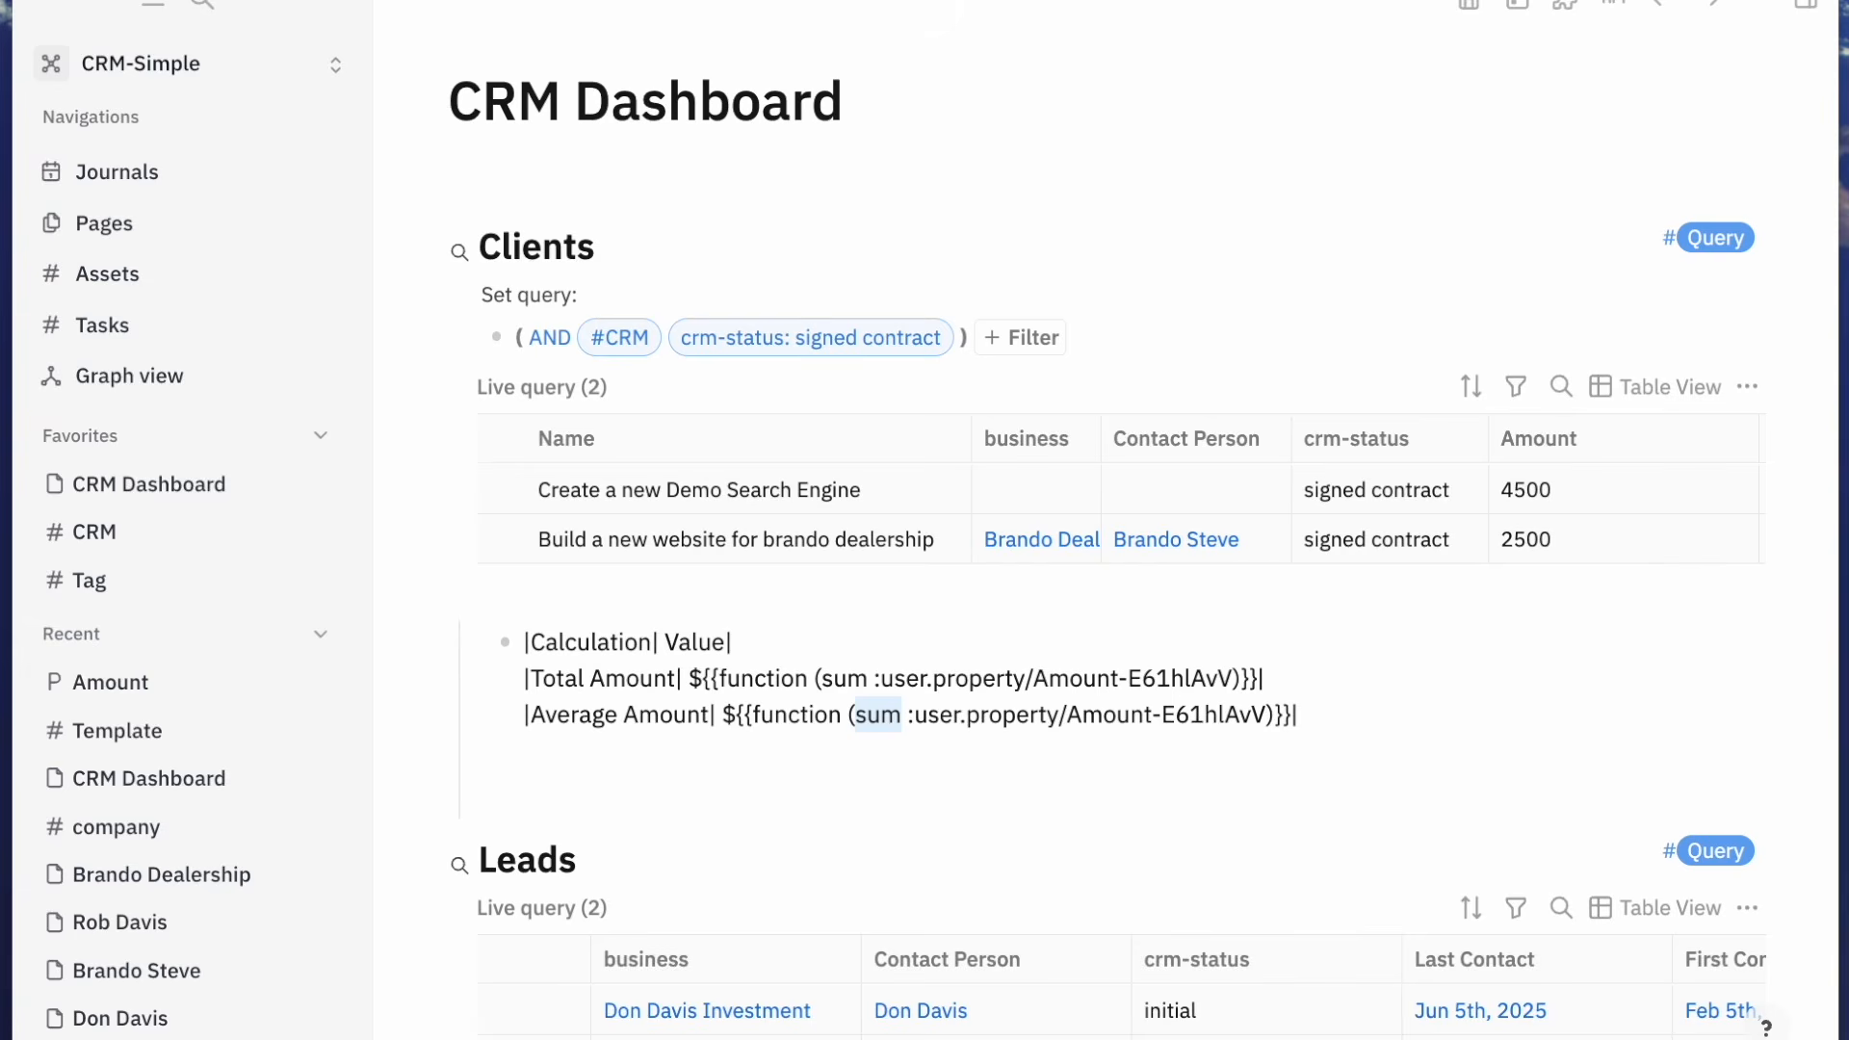
{"action": "double_click", "coordinate": [878, 715]}
{"action": "type", "text": "average"}
{"action": "key", "text": "Return"}
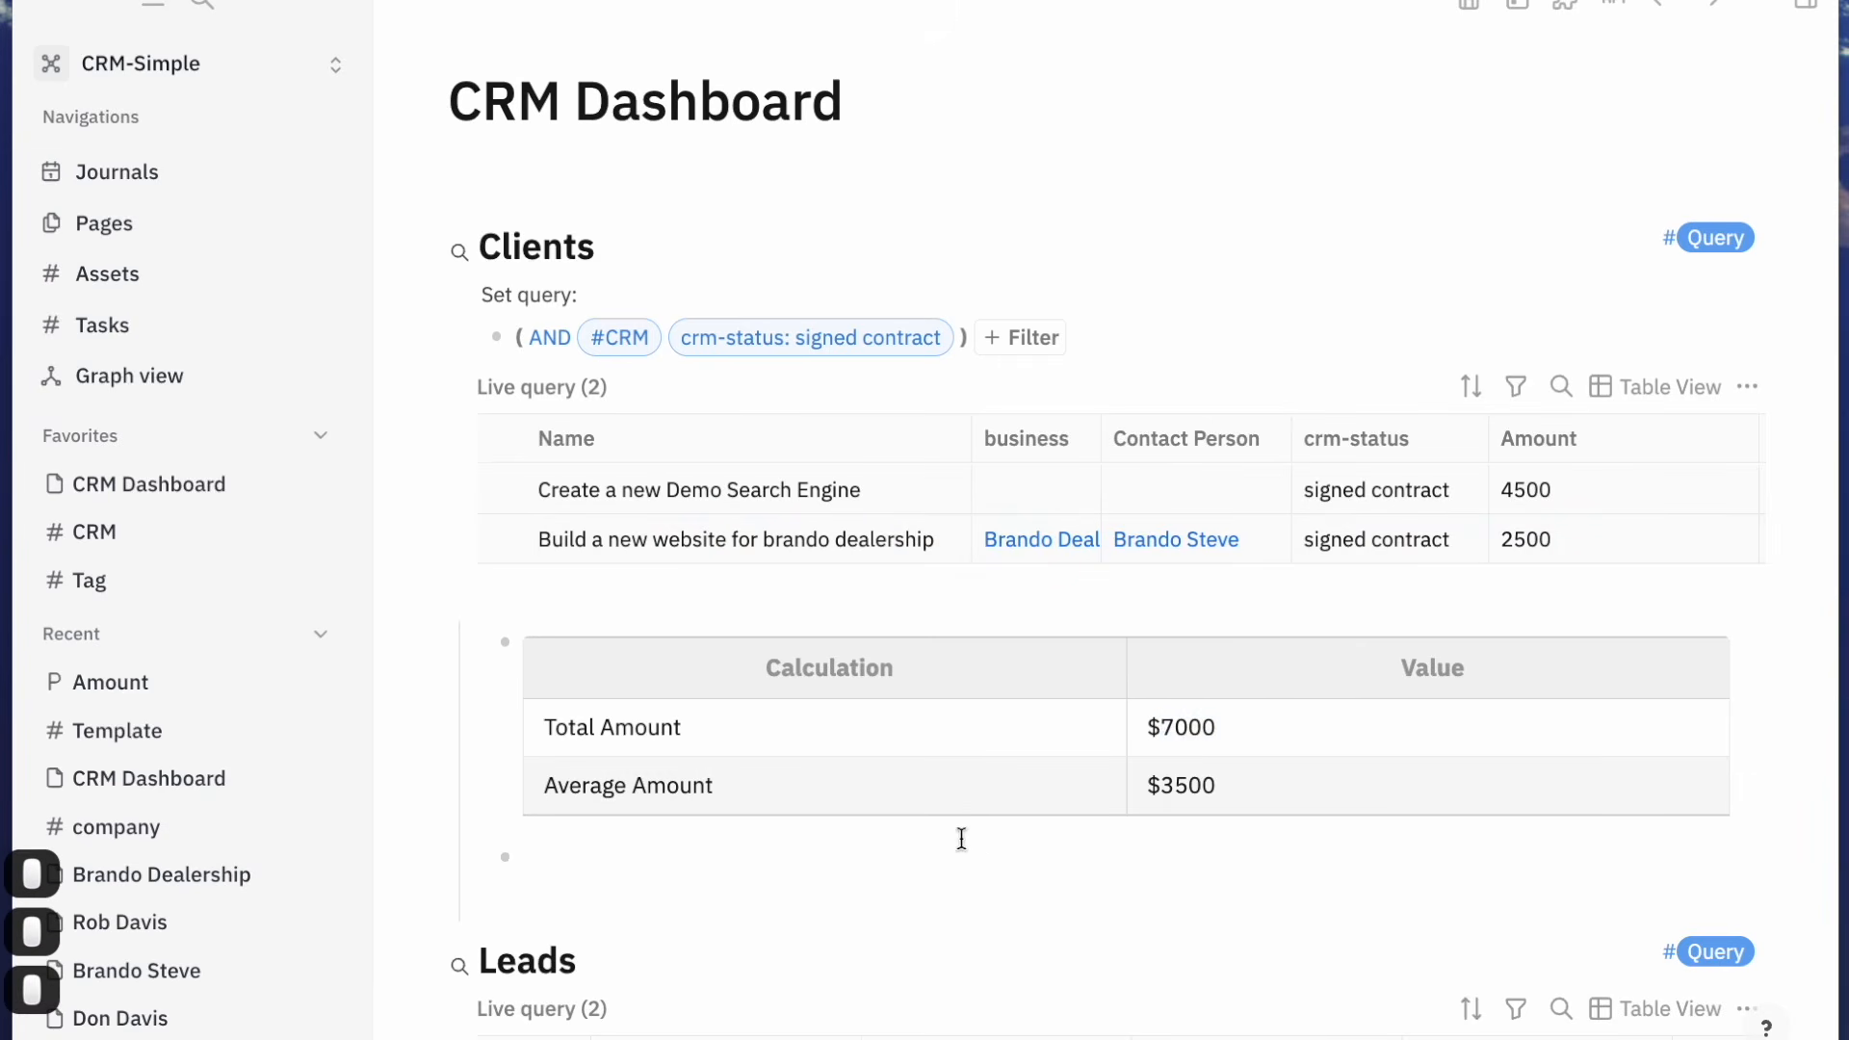
{"action": "key", "text": "BackSpace"}
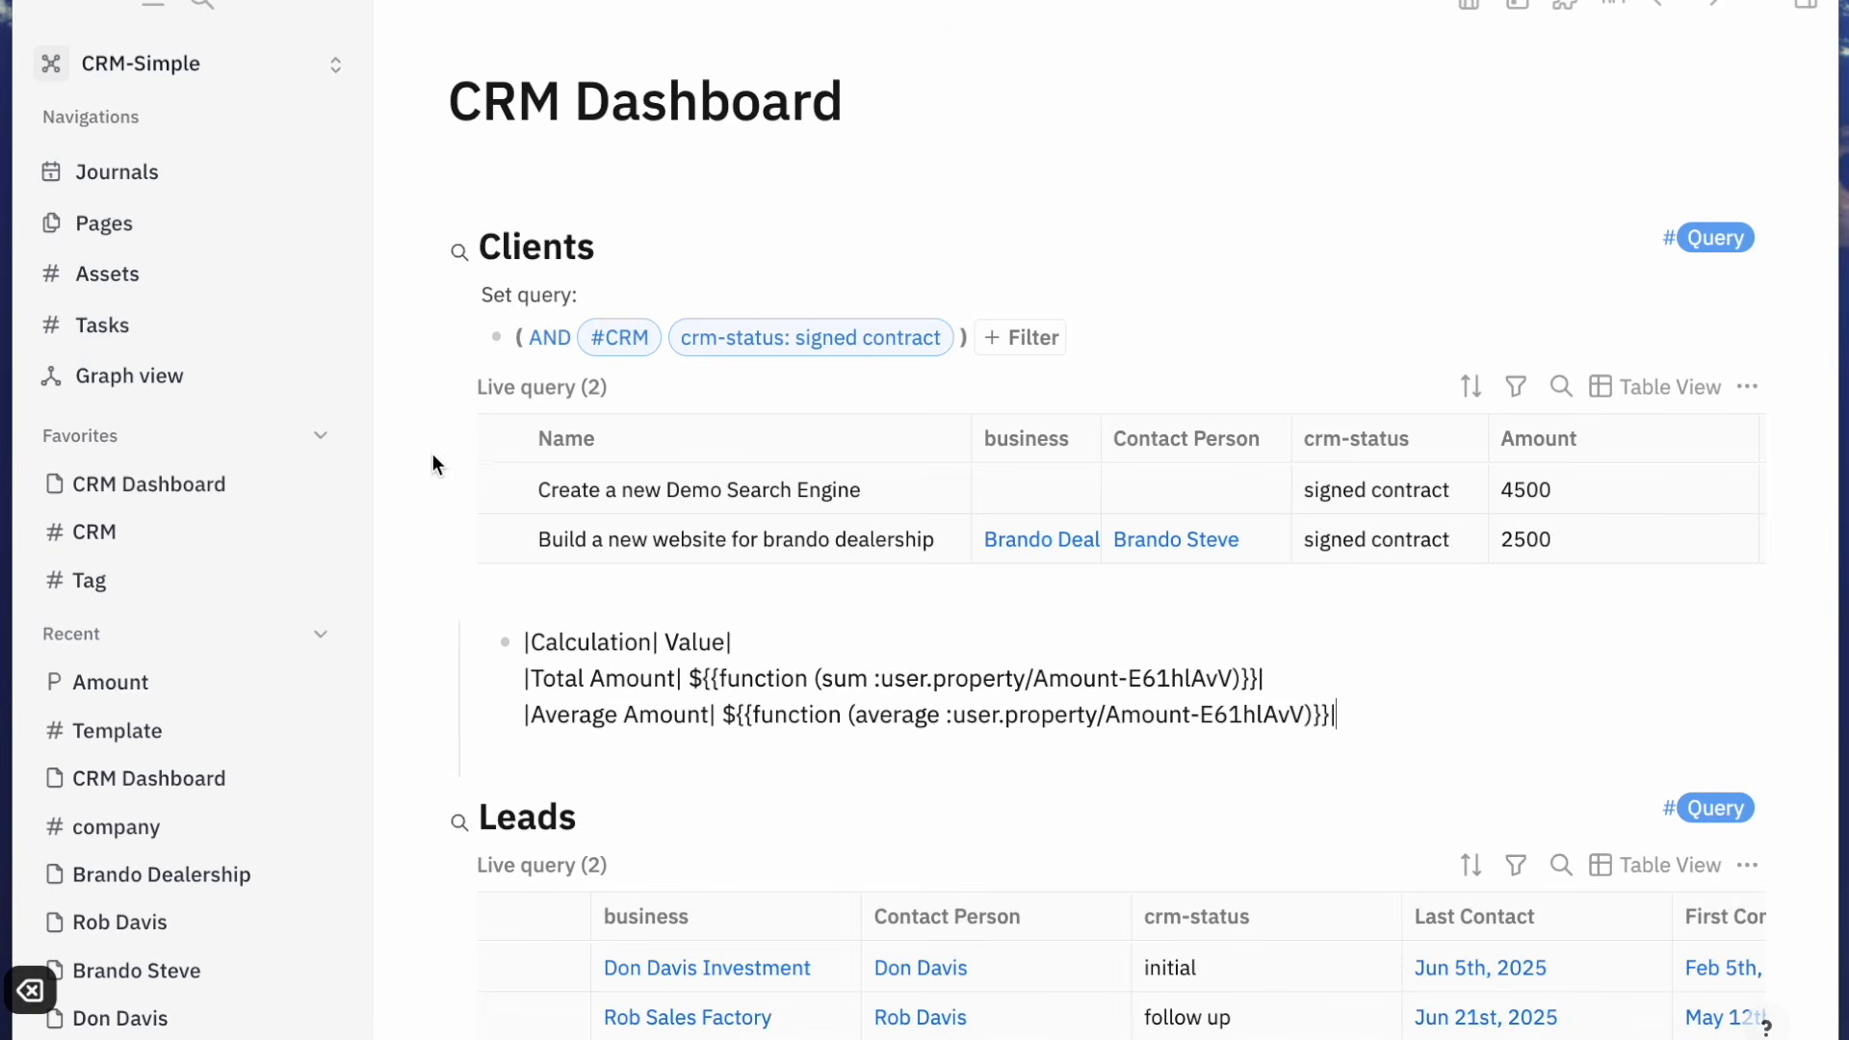
{"action": "key", "text": "Escape"}
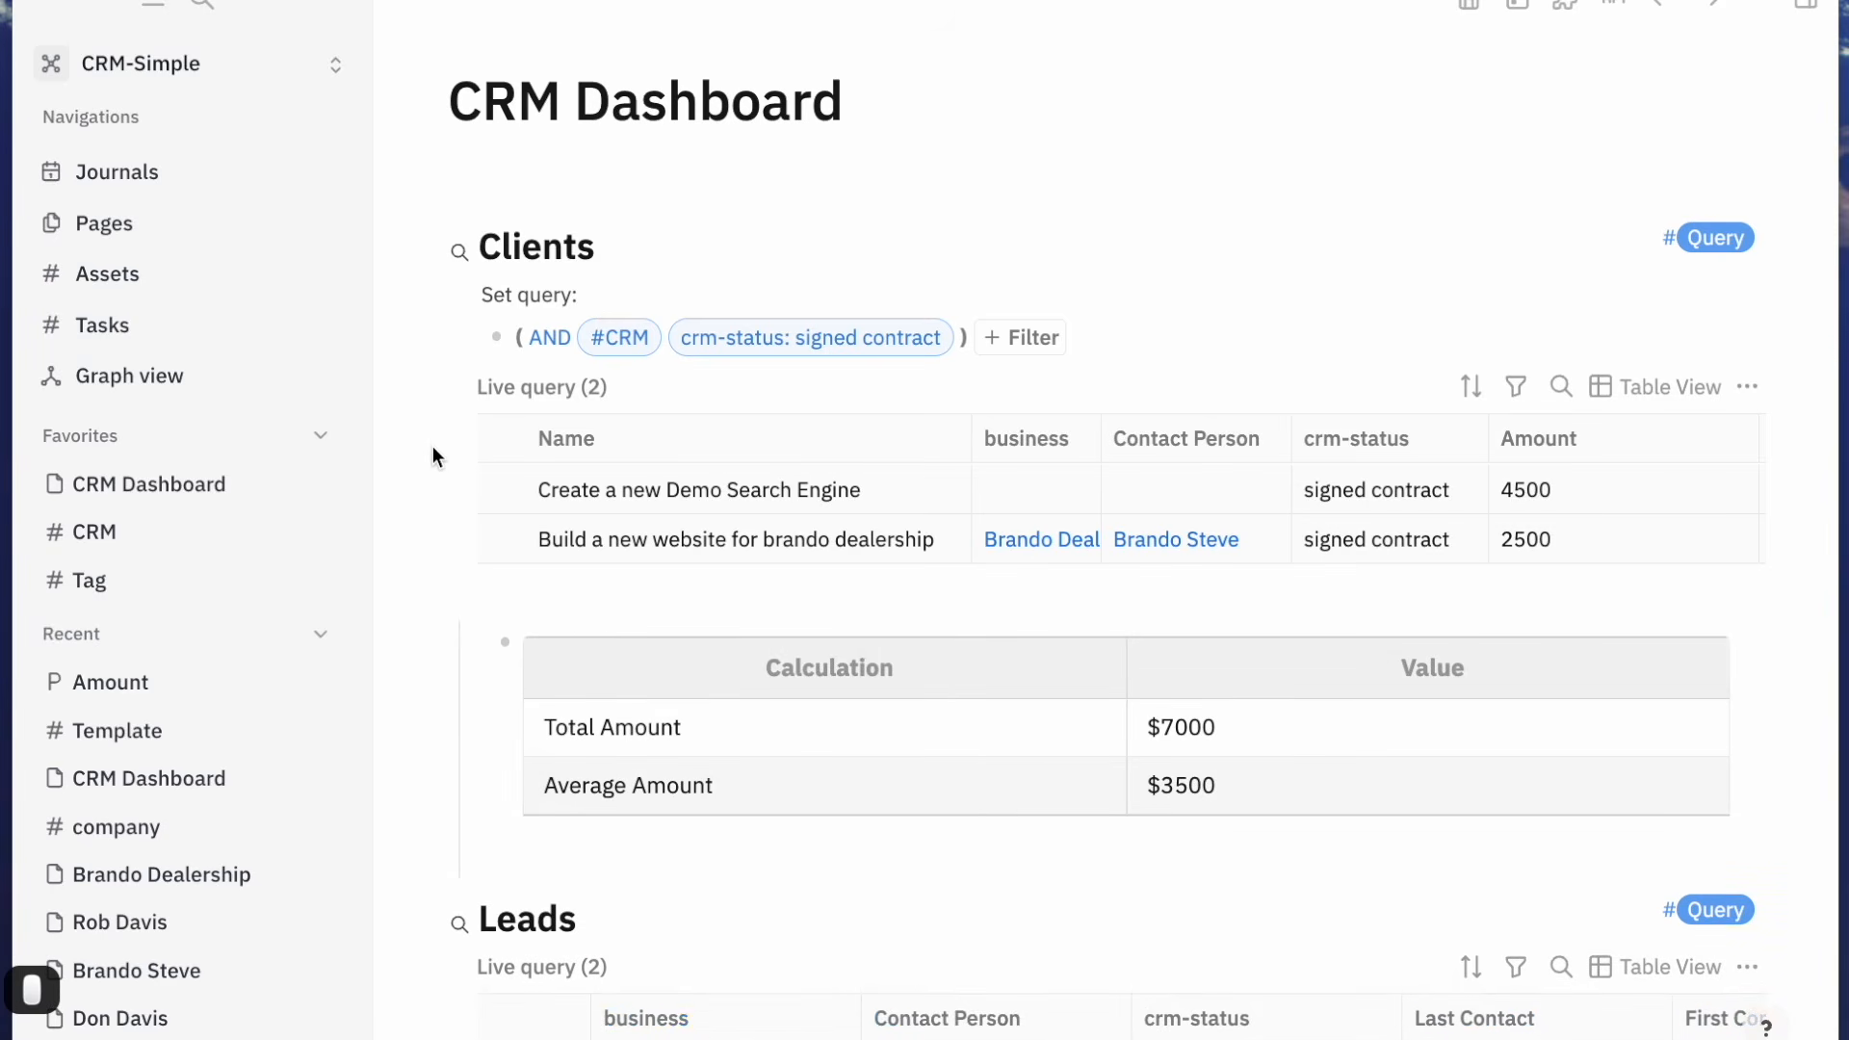